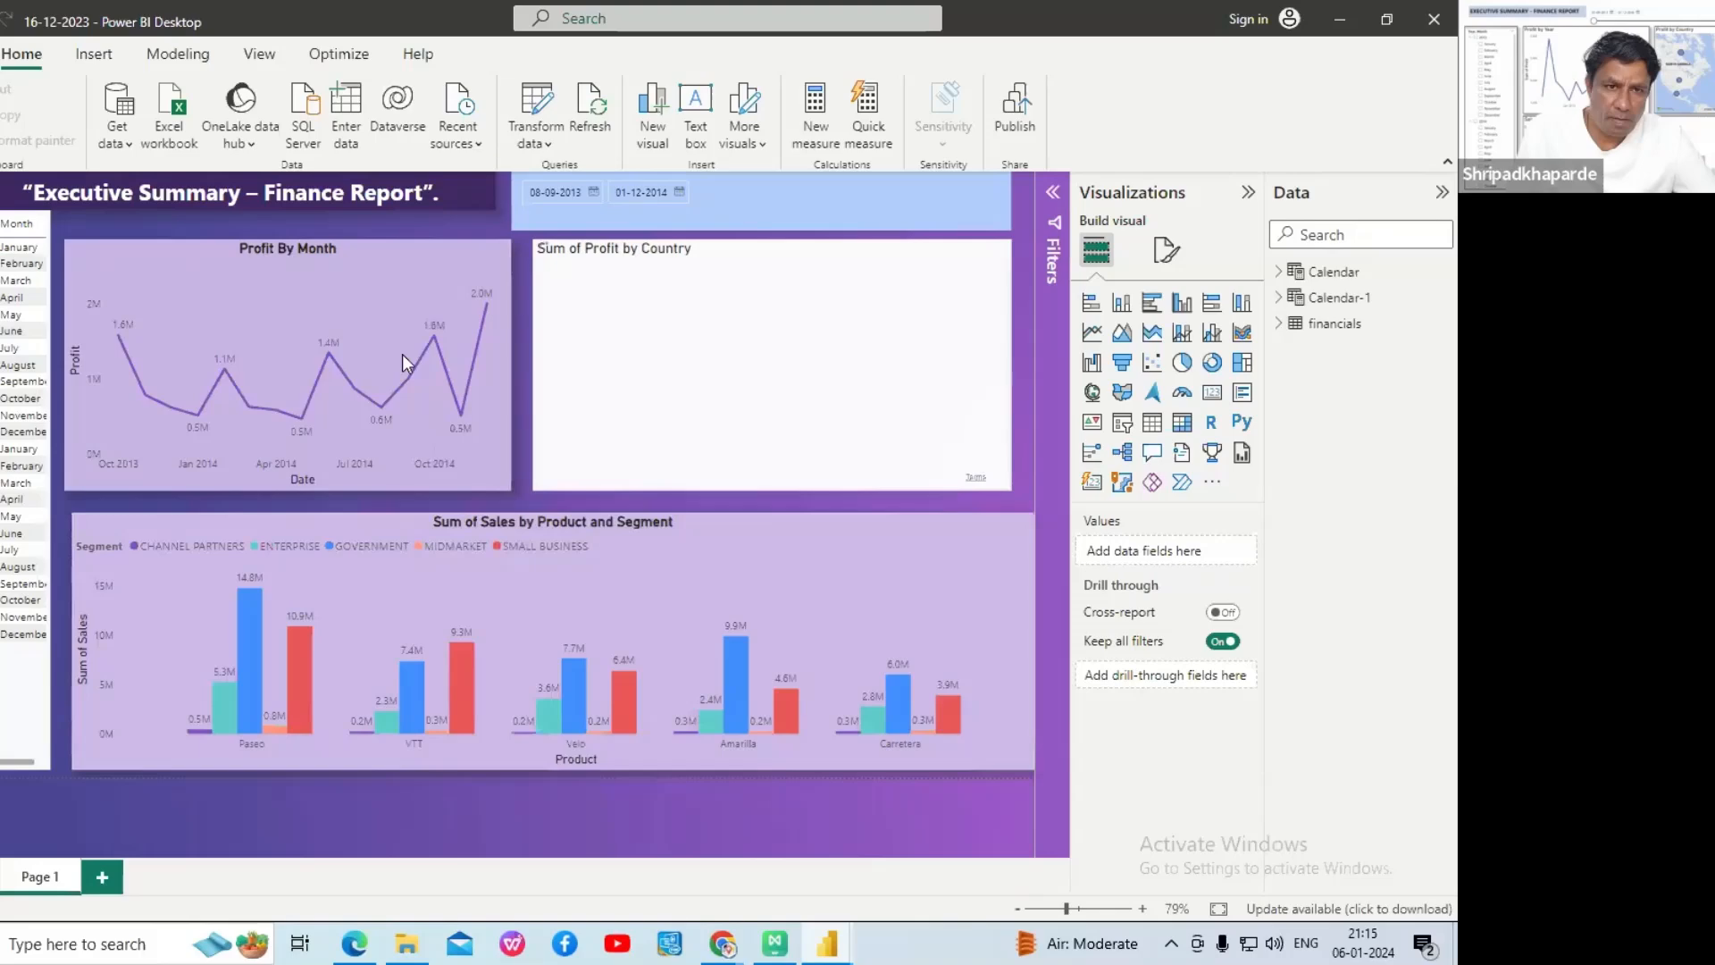
- Read the manager's executive summary questions in the tutorial PDF and return to the Power BI report
key("alt+Tab")
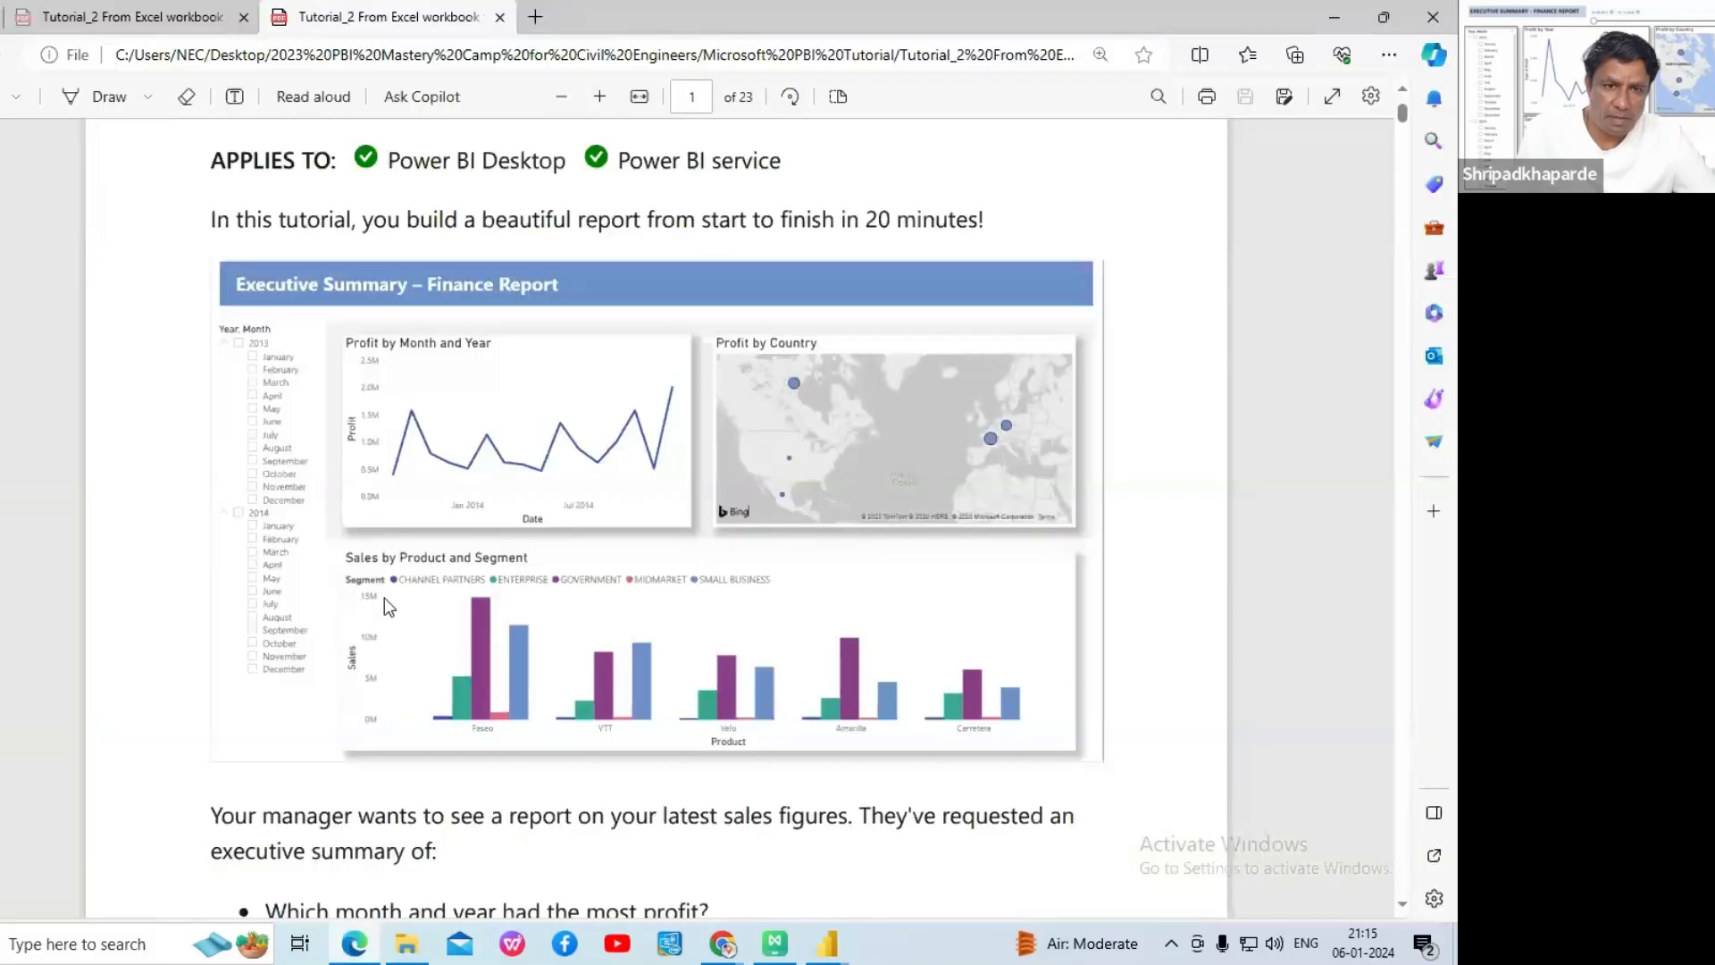
scroll(384, 597, "down", 3)
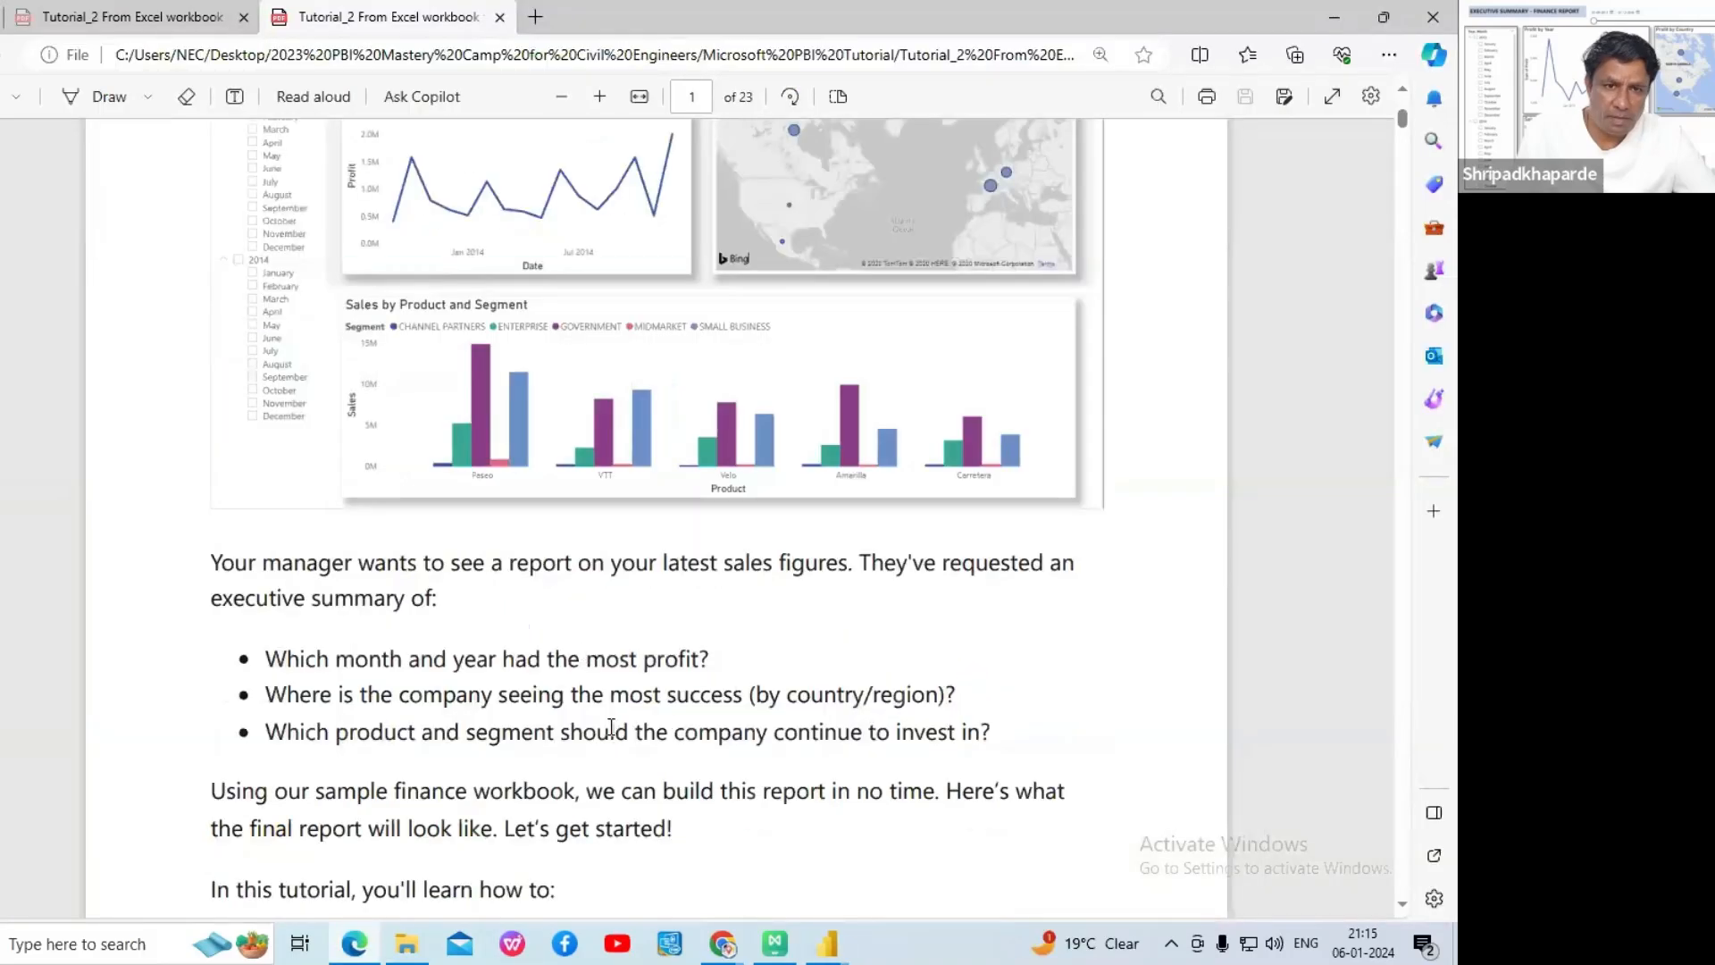
left_click(830, 947)
left_click(942, 849)
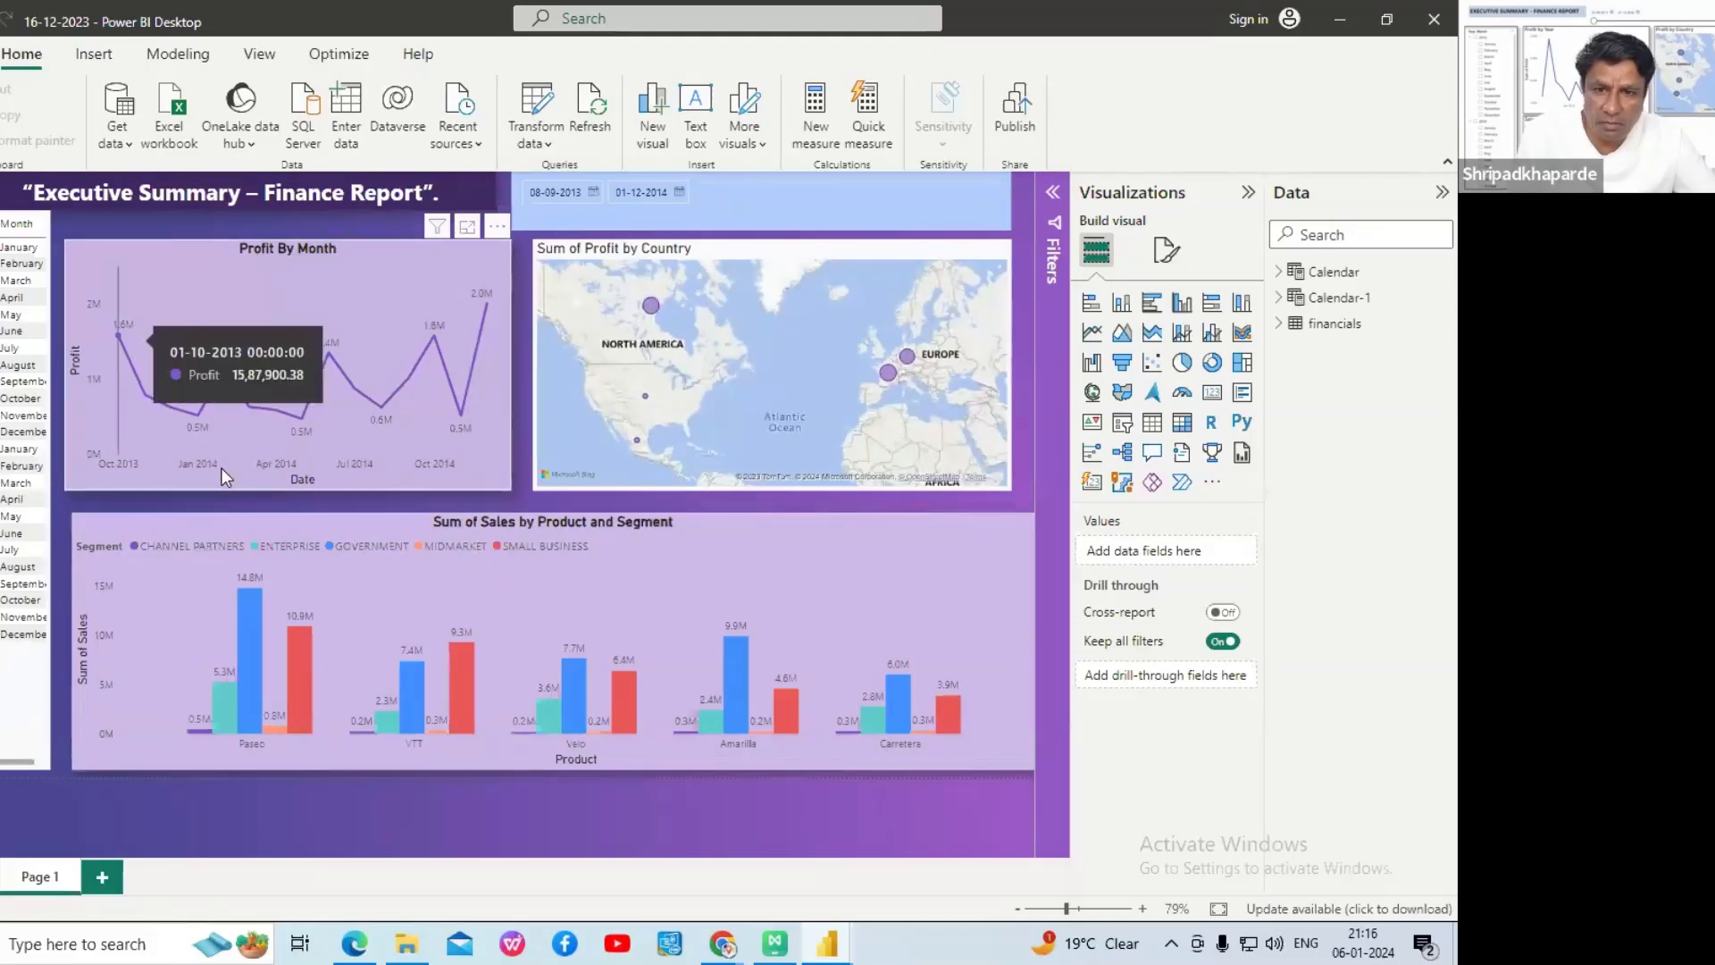
- Examine the peak month on the Profit By Month line chart
scroll(222, 468, "up", 3)
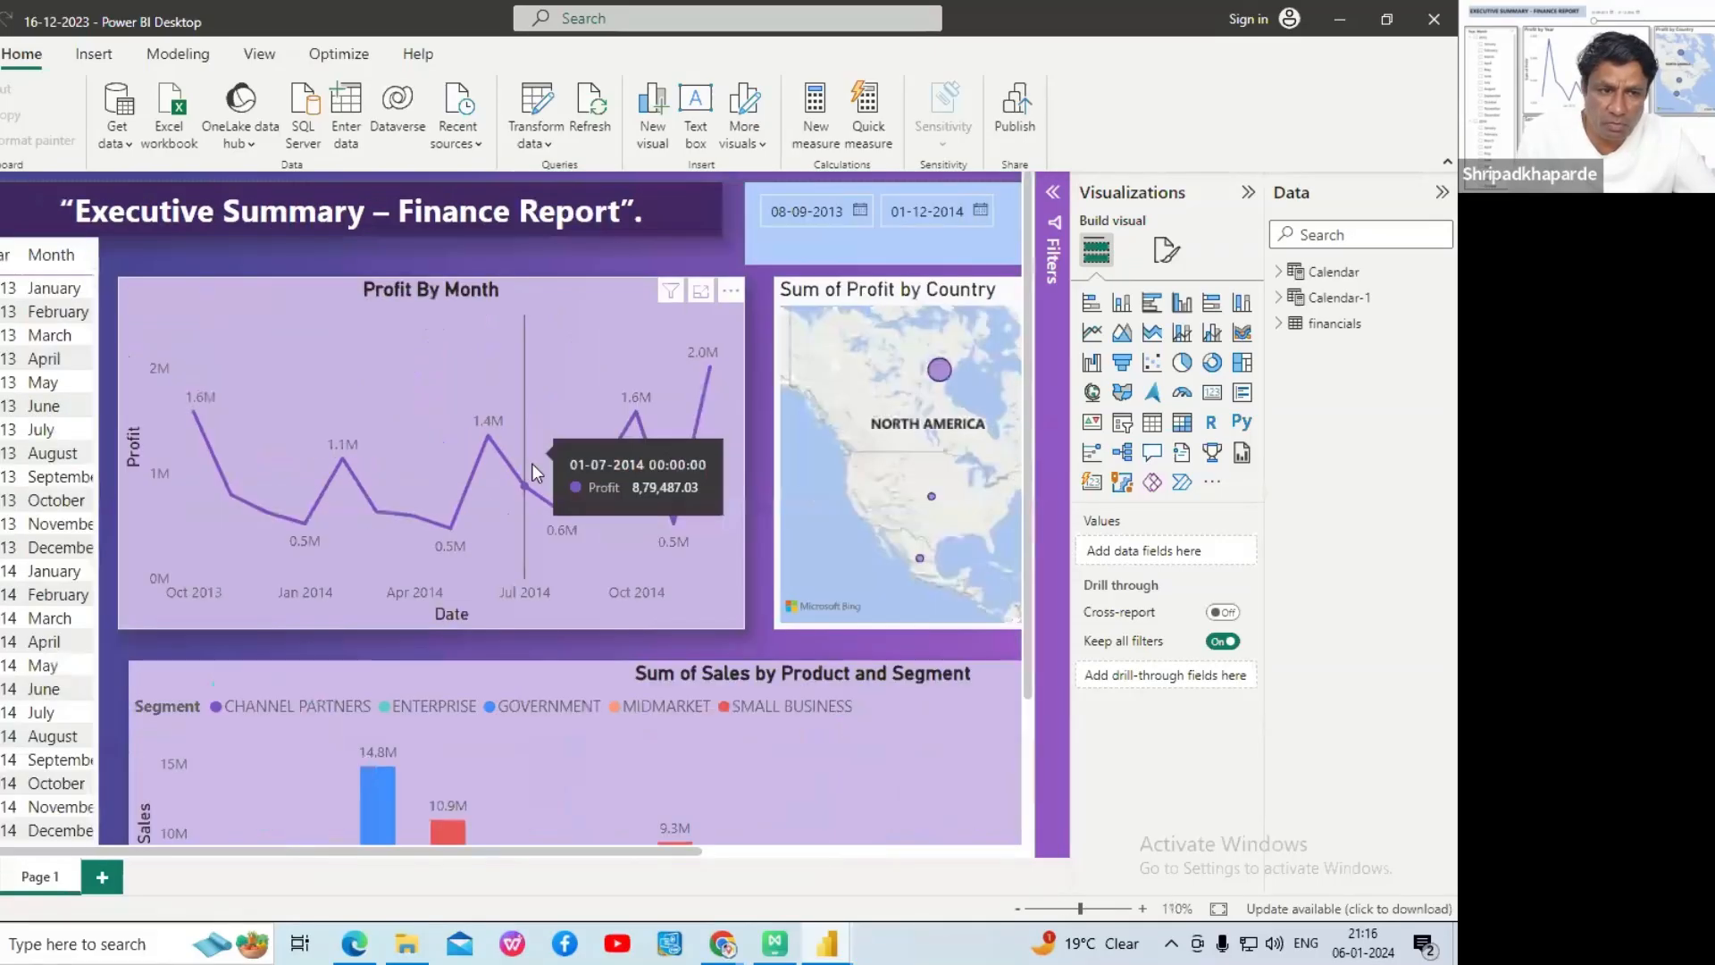
scroll(532, 464, "down", 1)
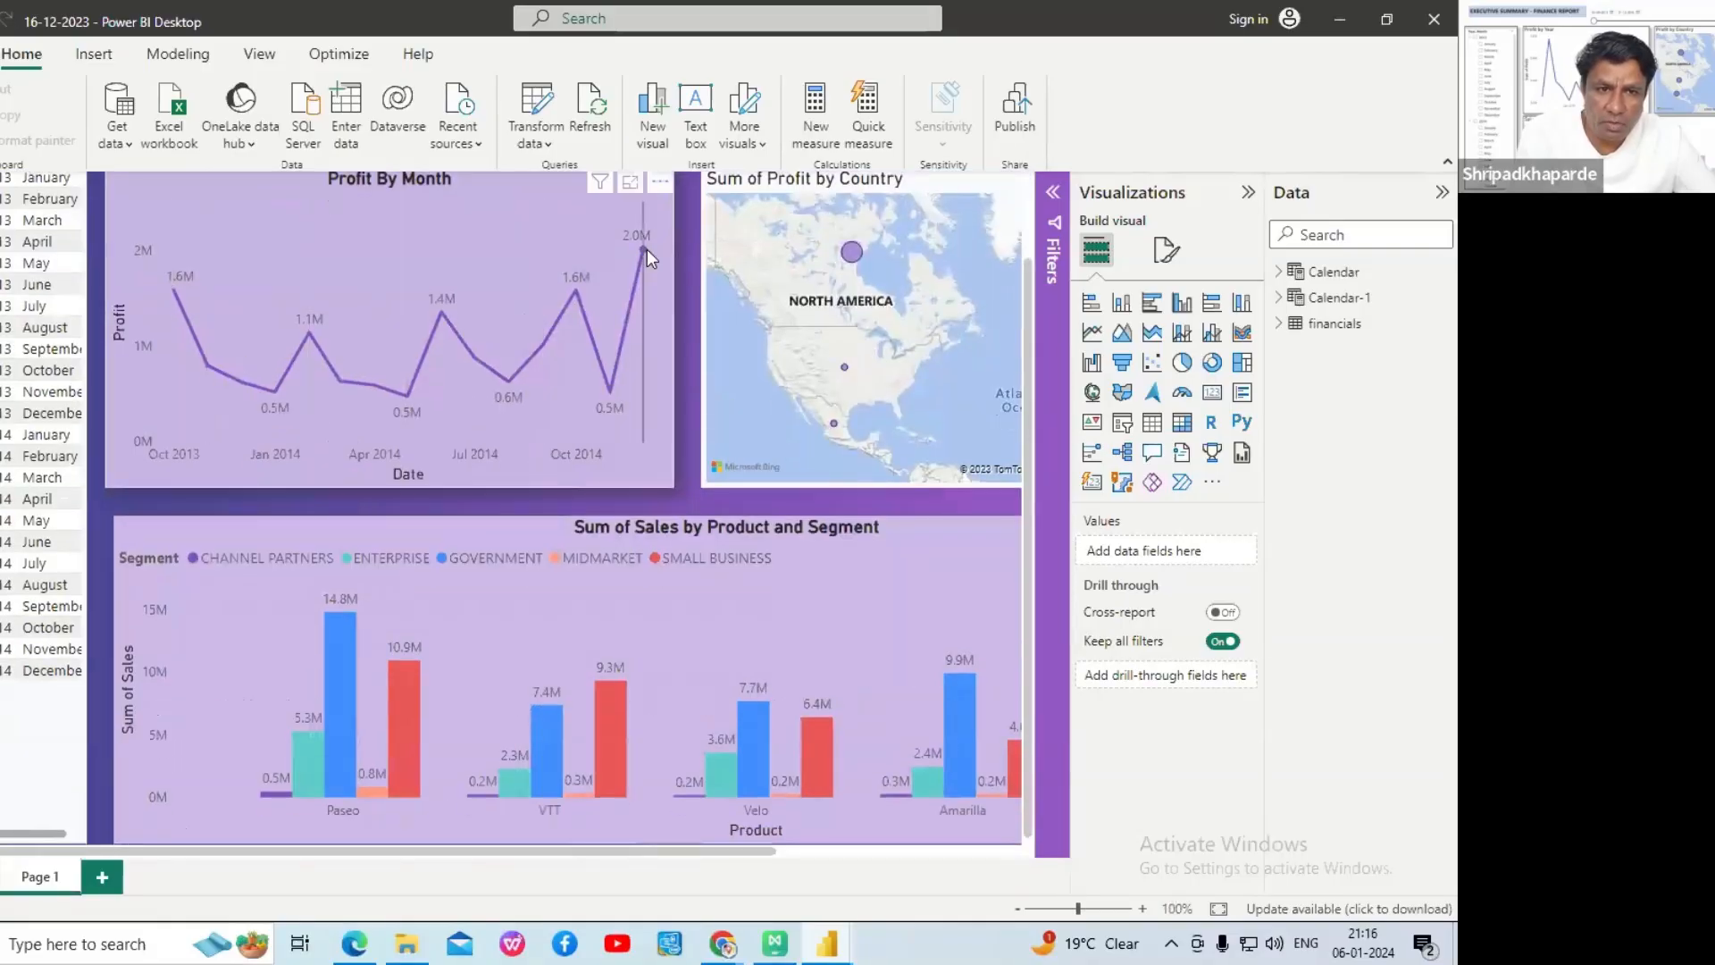
mouse_move(641, 249)
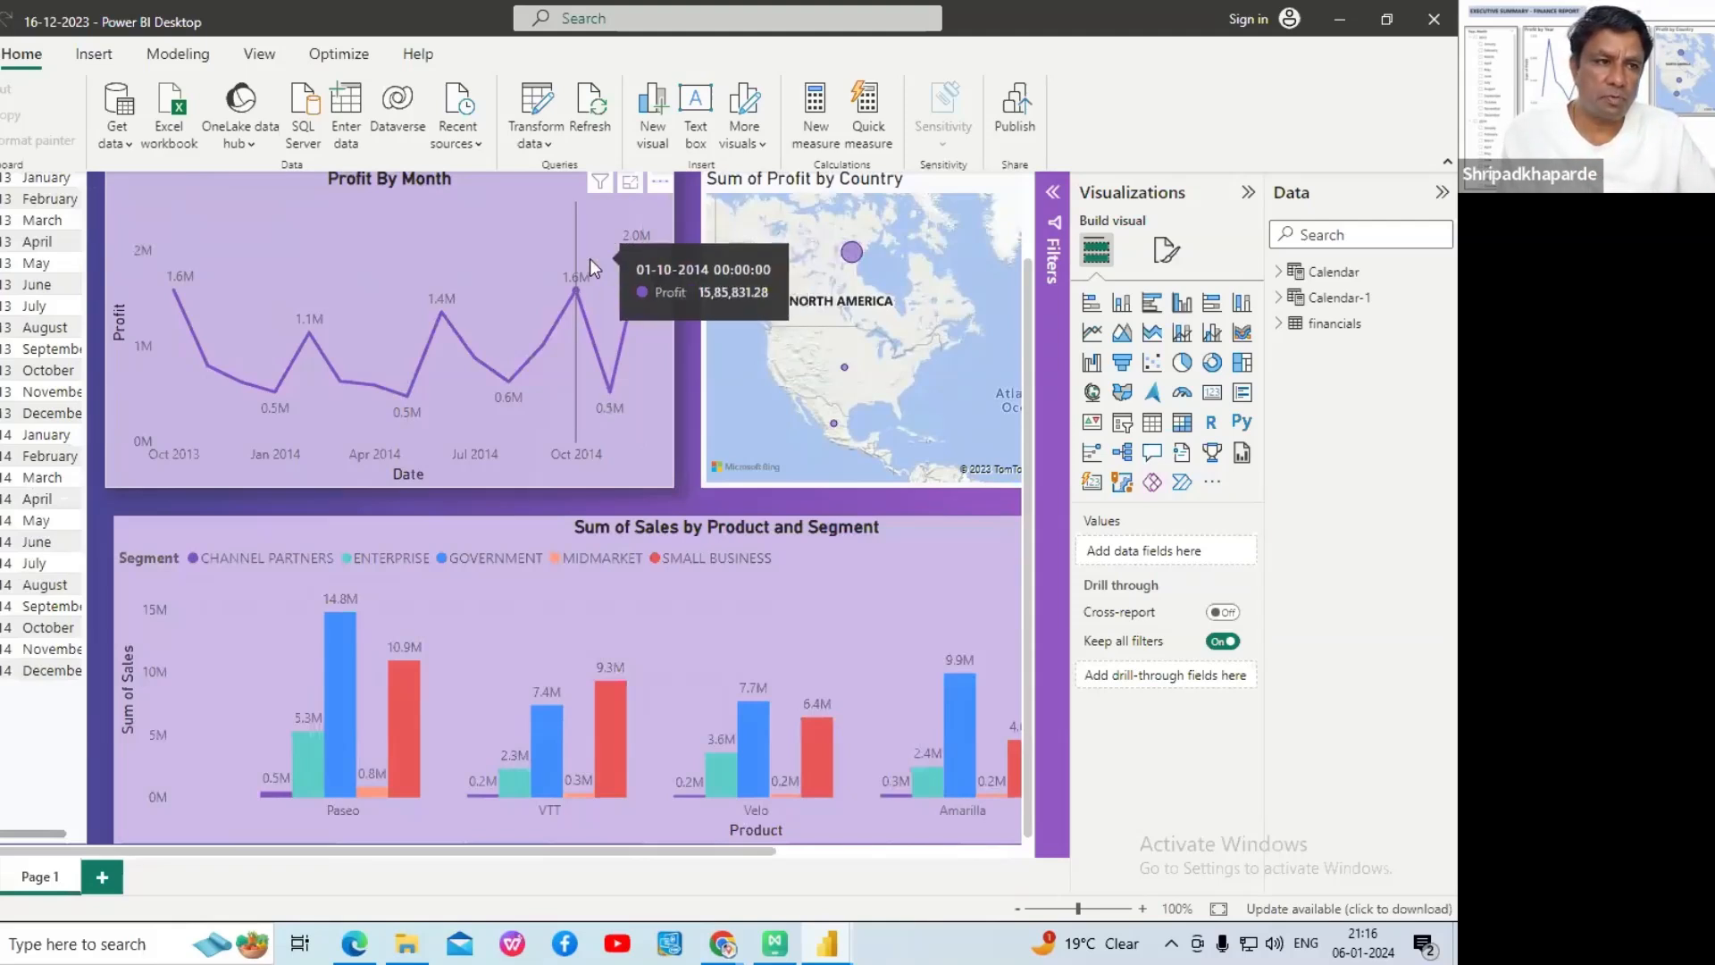
- Collapse the Visualizations and Data panes to widen the report canvas
left_click(1247, 192)
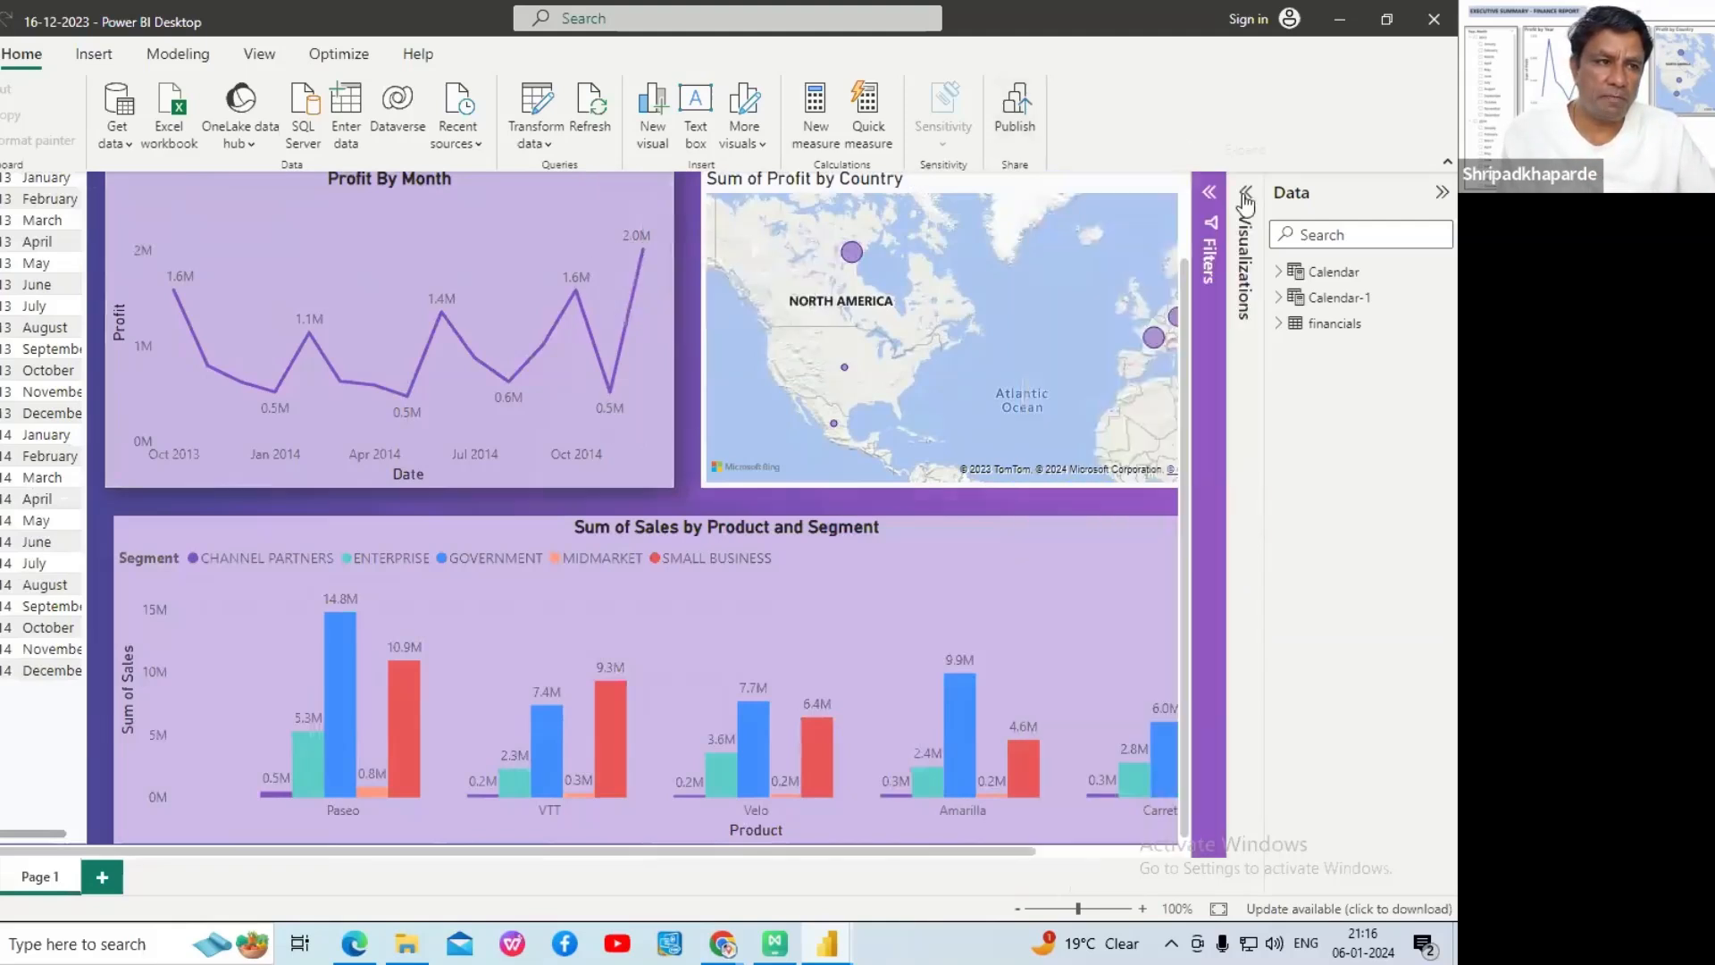
left_click(1441, 192)
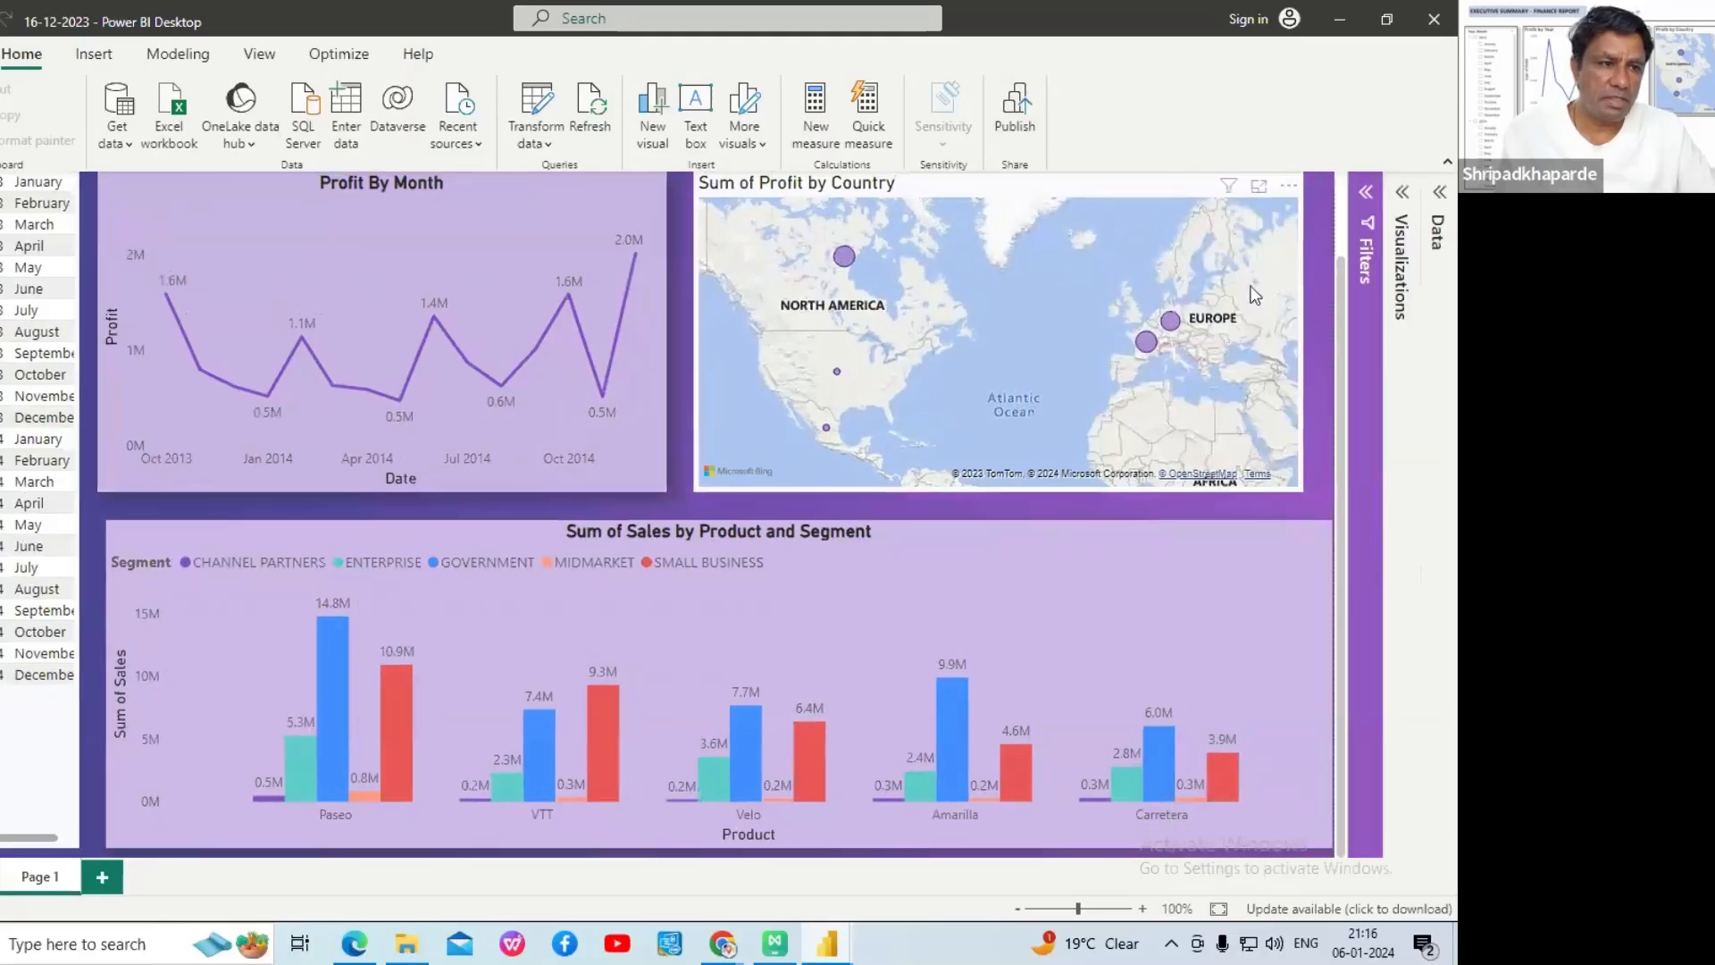
- Compare the profit of Germany, France and the northern North American bubble on the Sum of Profit by Country map
scroll(1254, 295, "down", 4)
mouse_move(1204, 303)
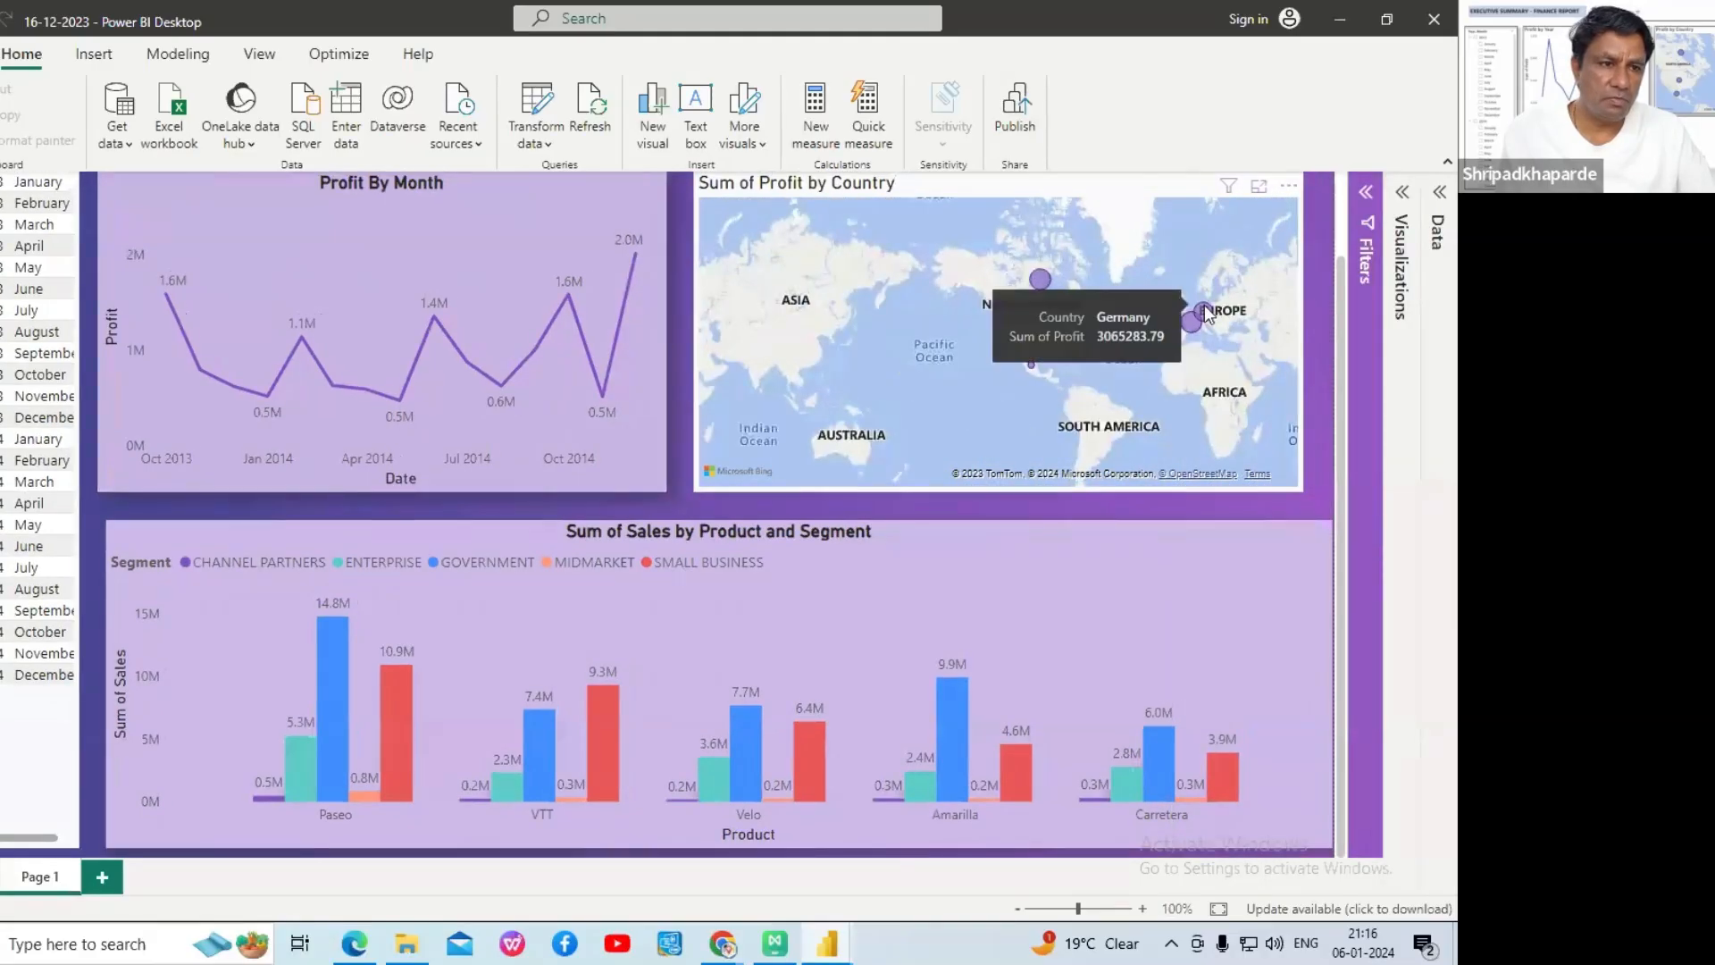
scroll(1204, 304, "up", 1)
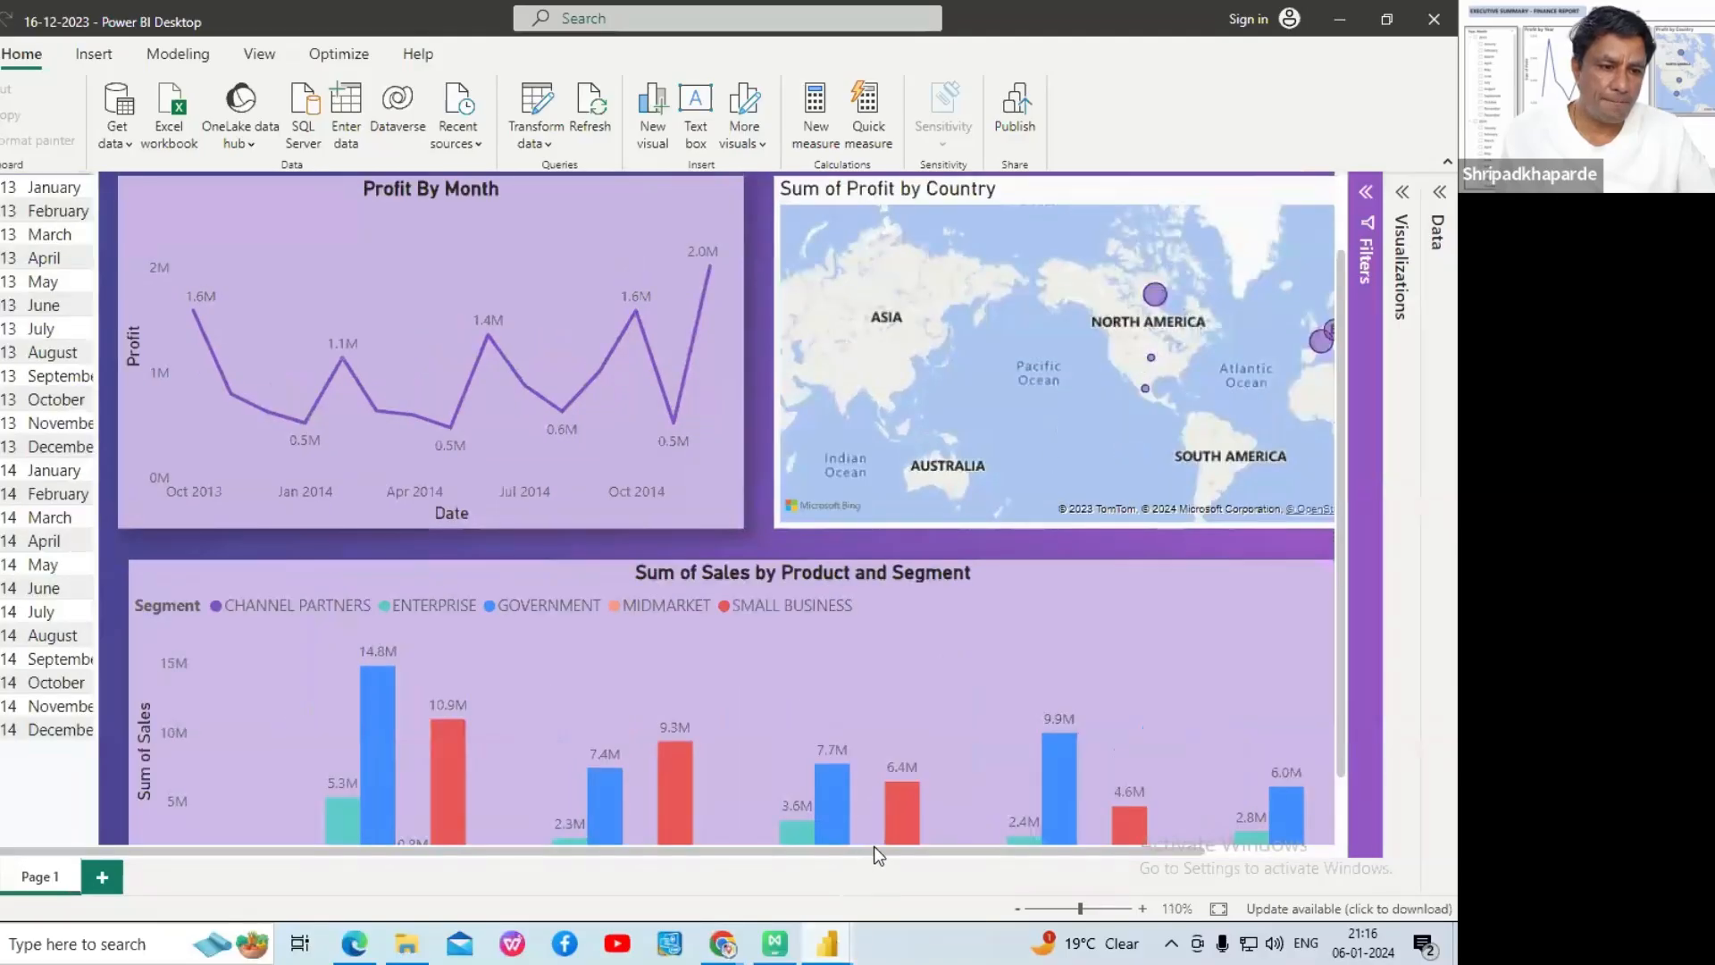
left_click_drag(877, 845, 1142, 815)
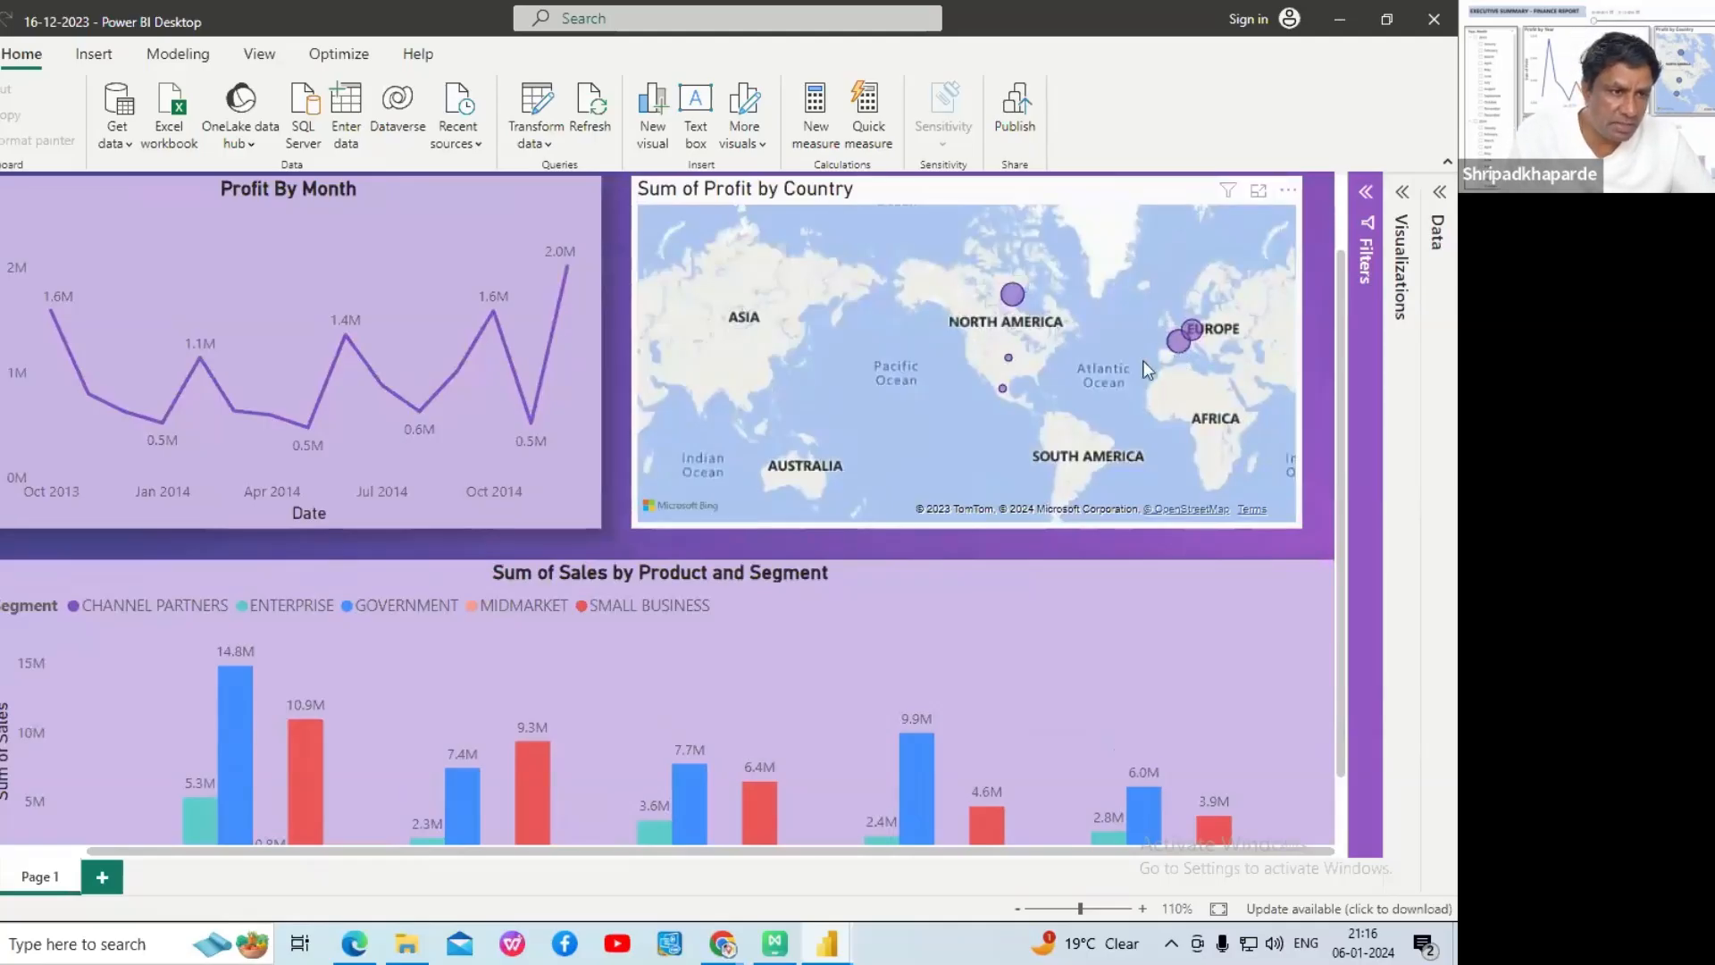
left_click(972, 405)
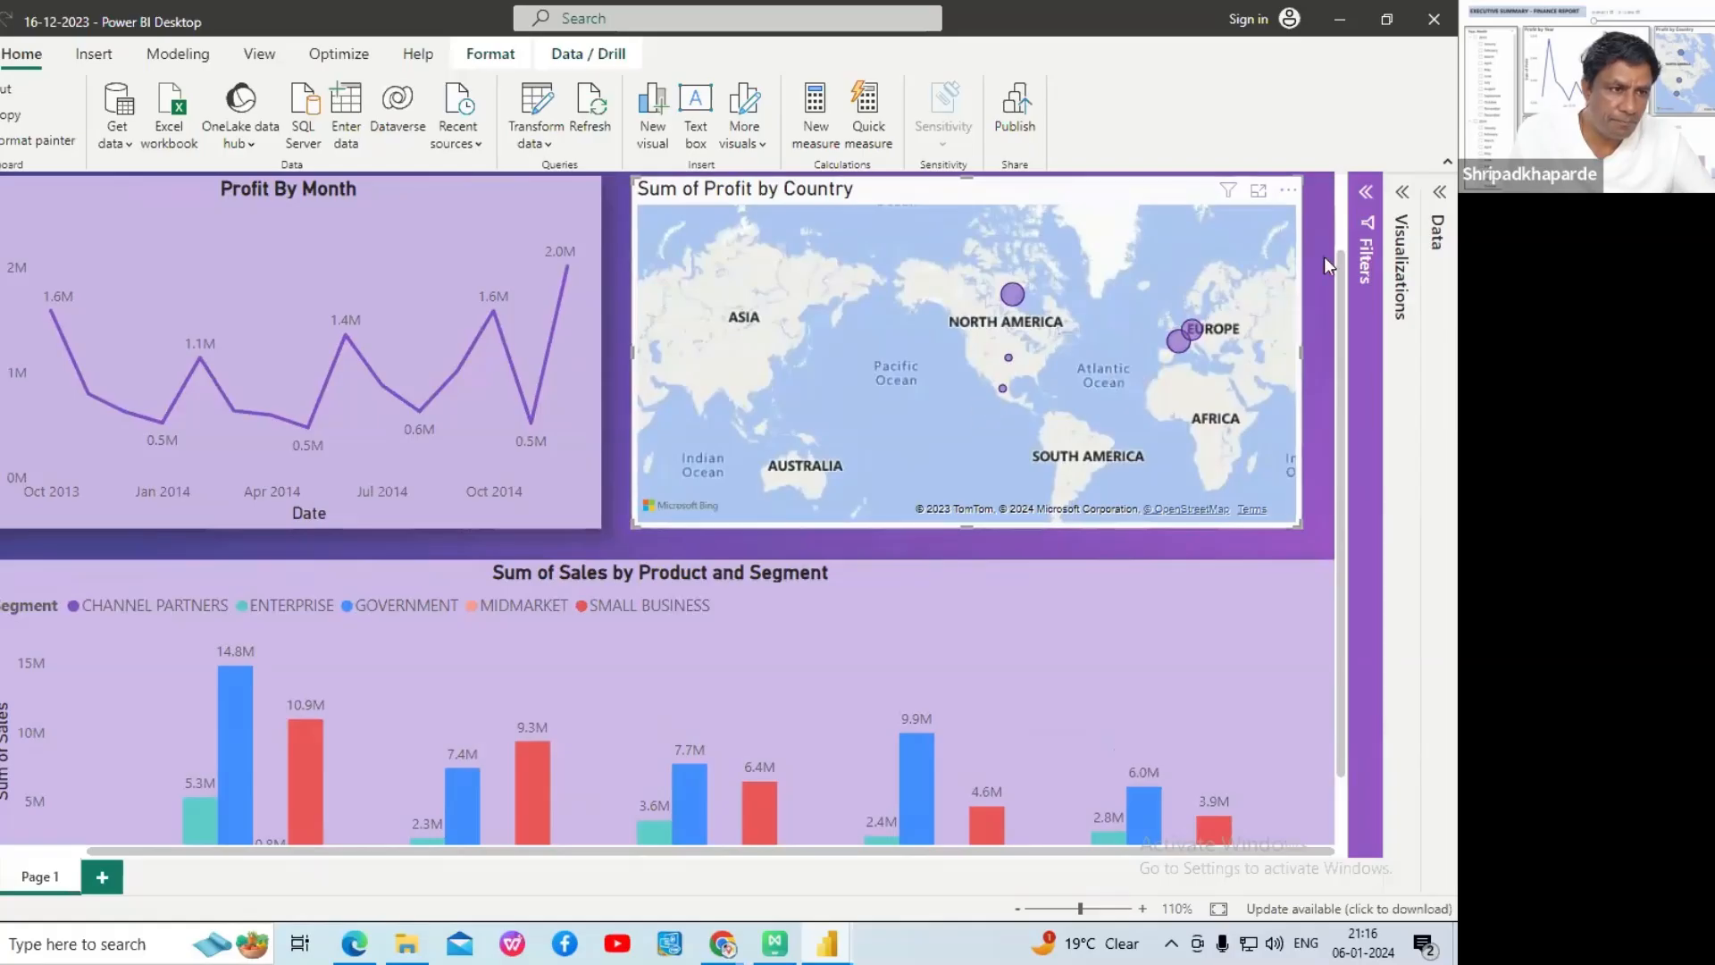
left_click_drag(1339, 258, 1332, 178)
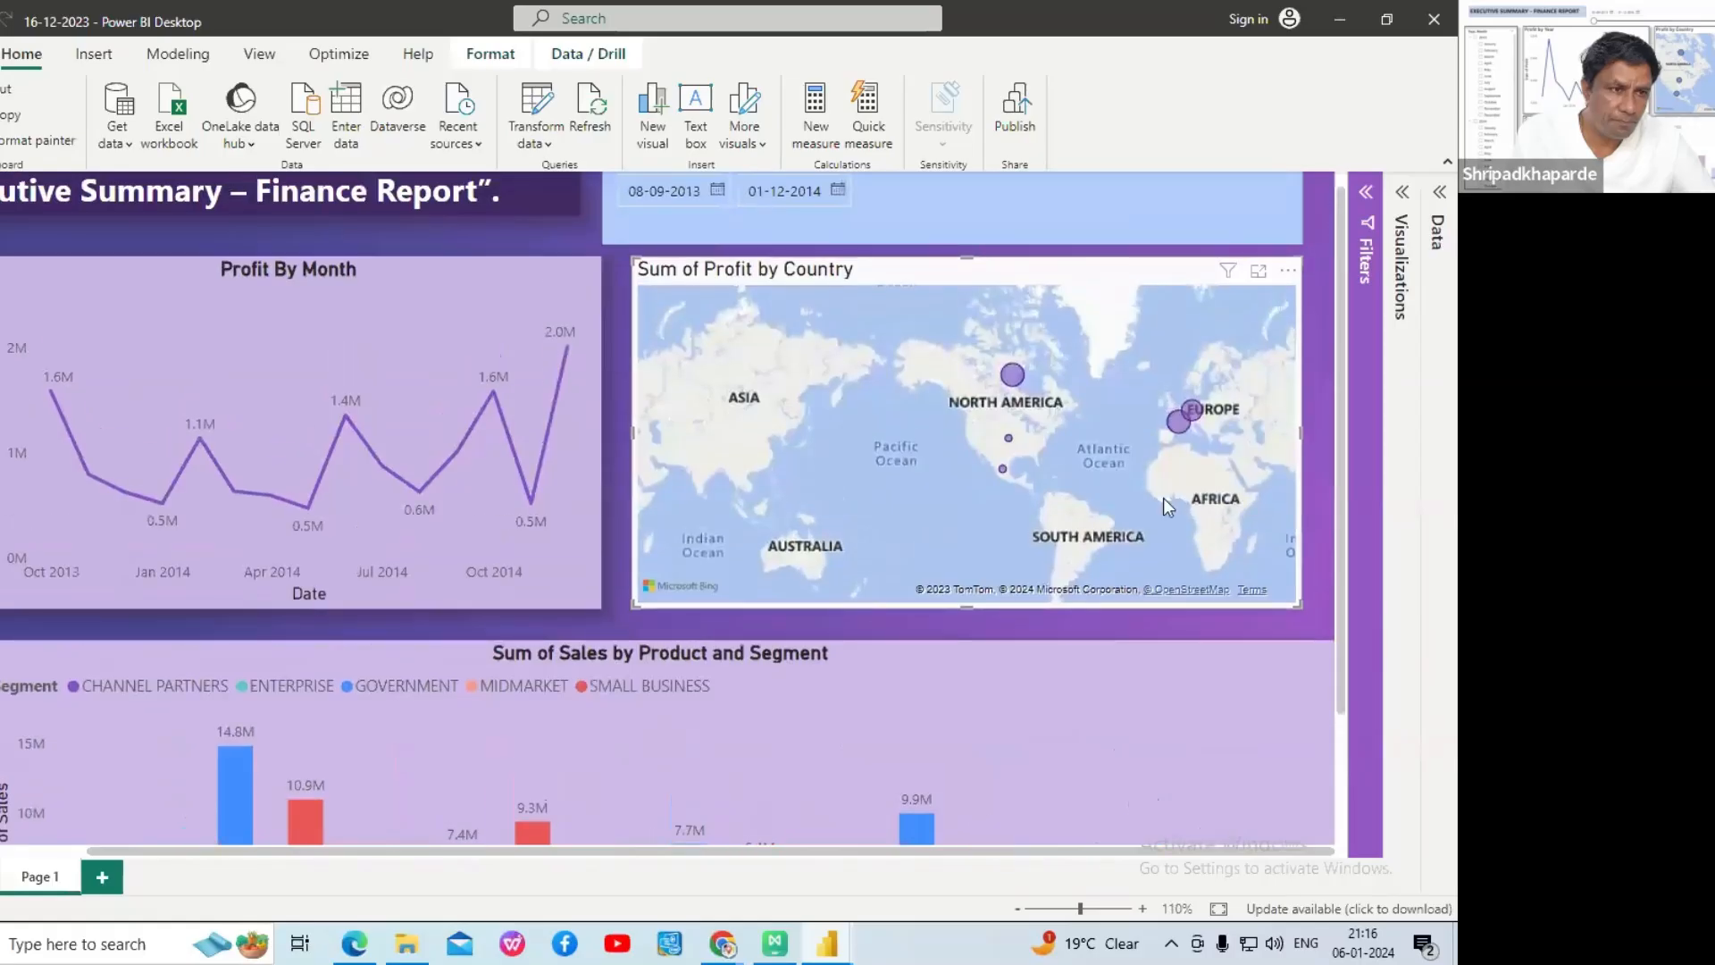
mouse_move(1176, 428)
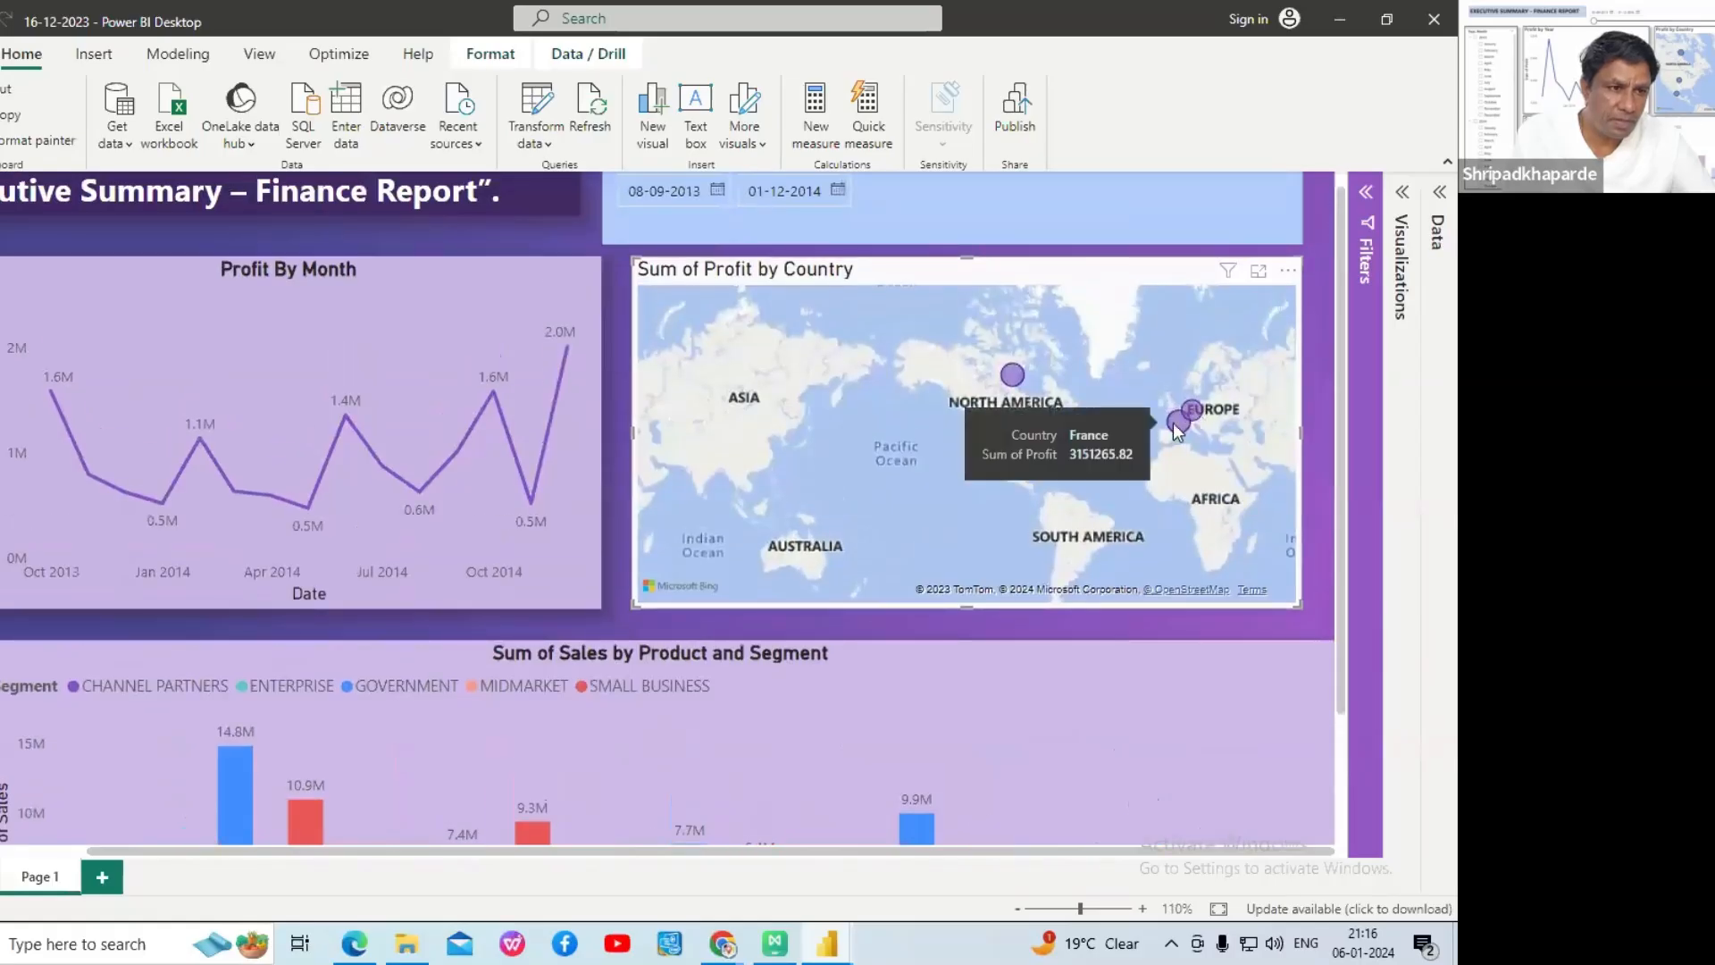
scroll(1133, 436, "up", 3)
scroll(1117, 438, "down", 2)
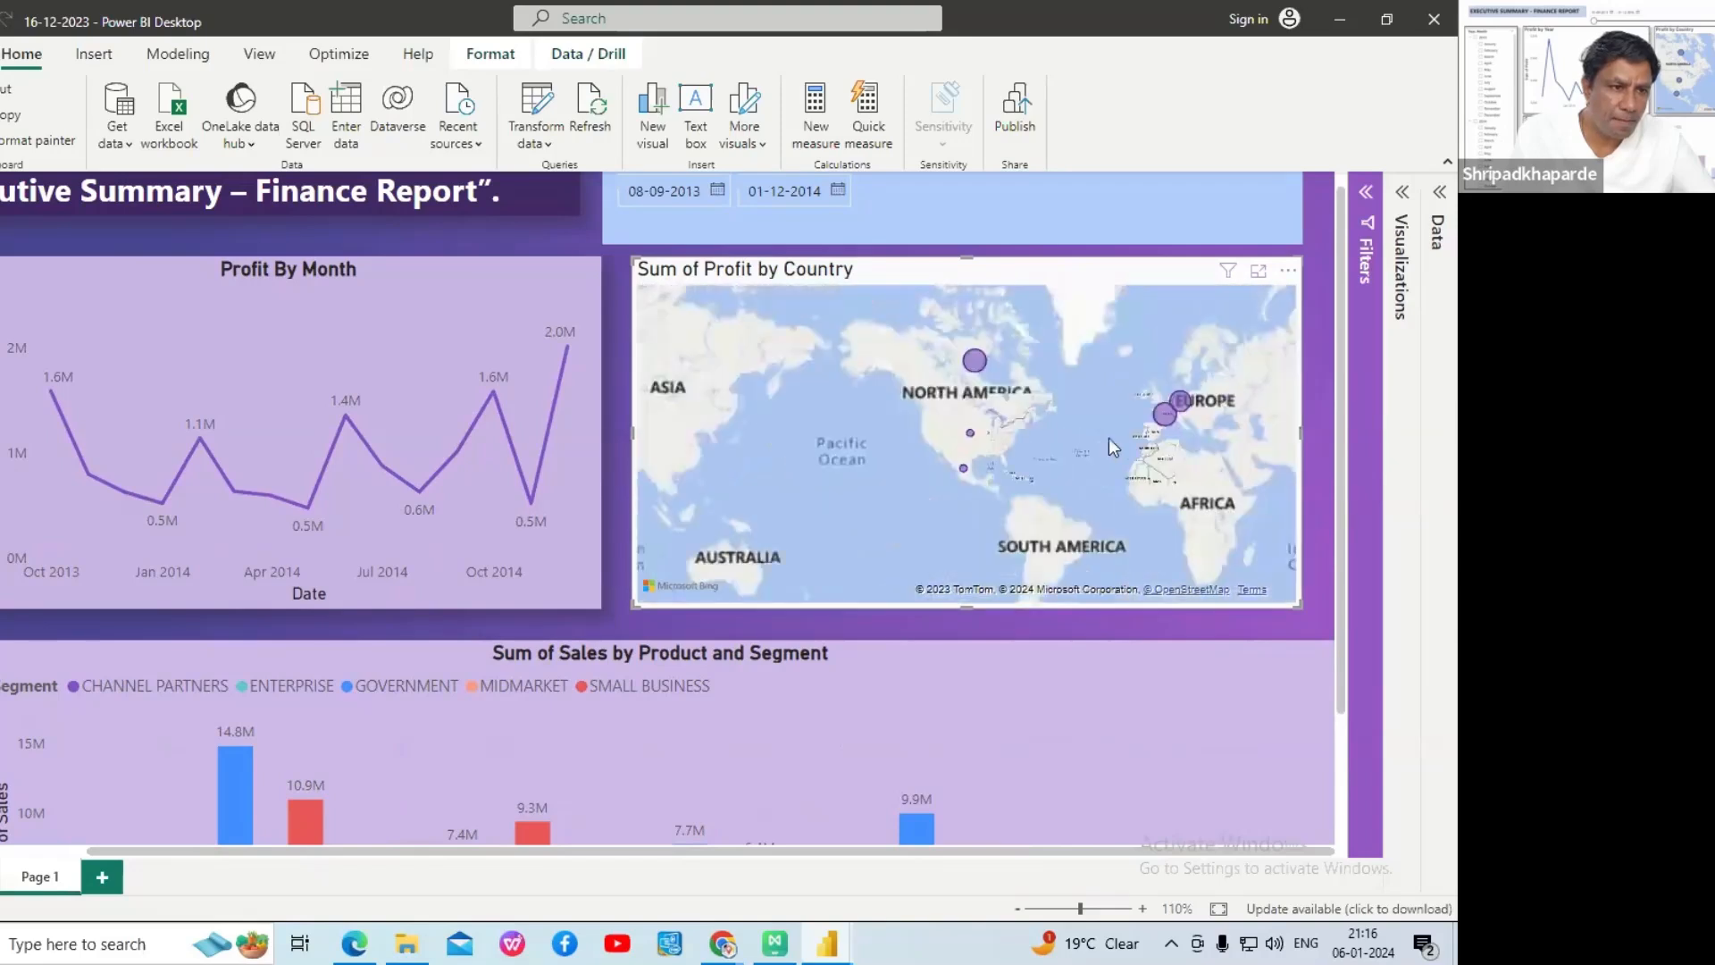
scroll(1116, 430, "up", 2)
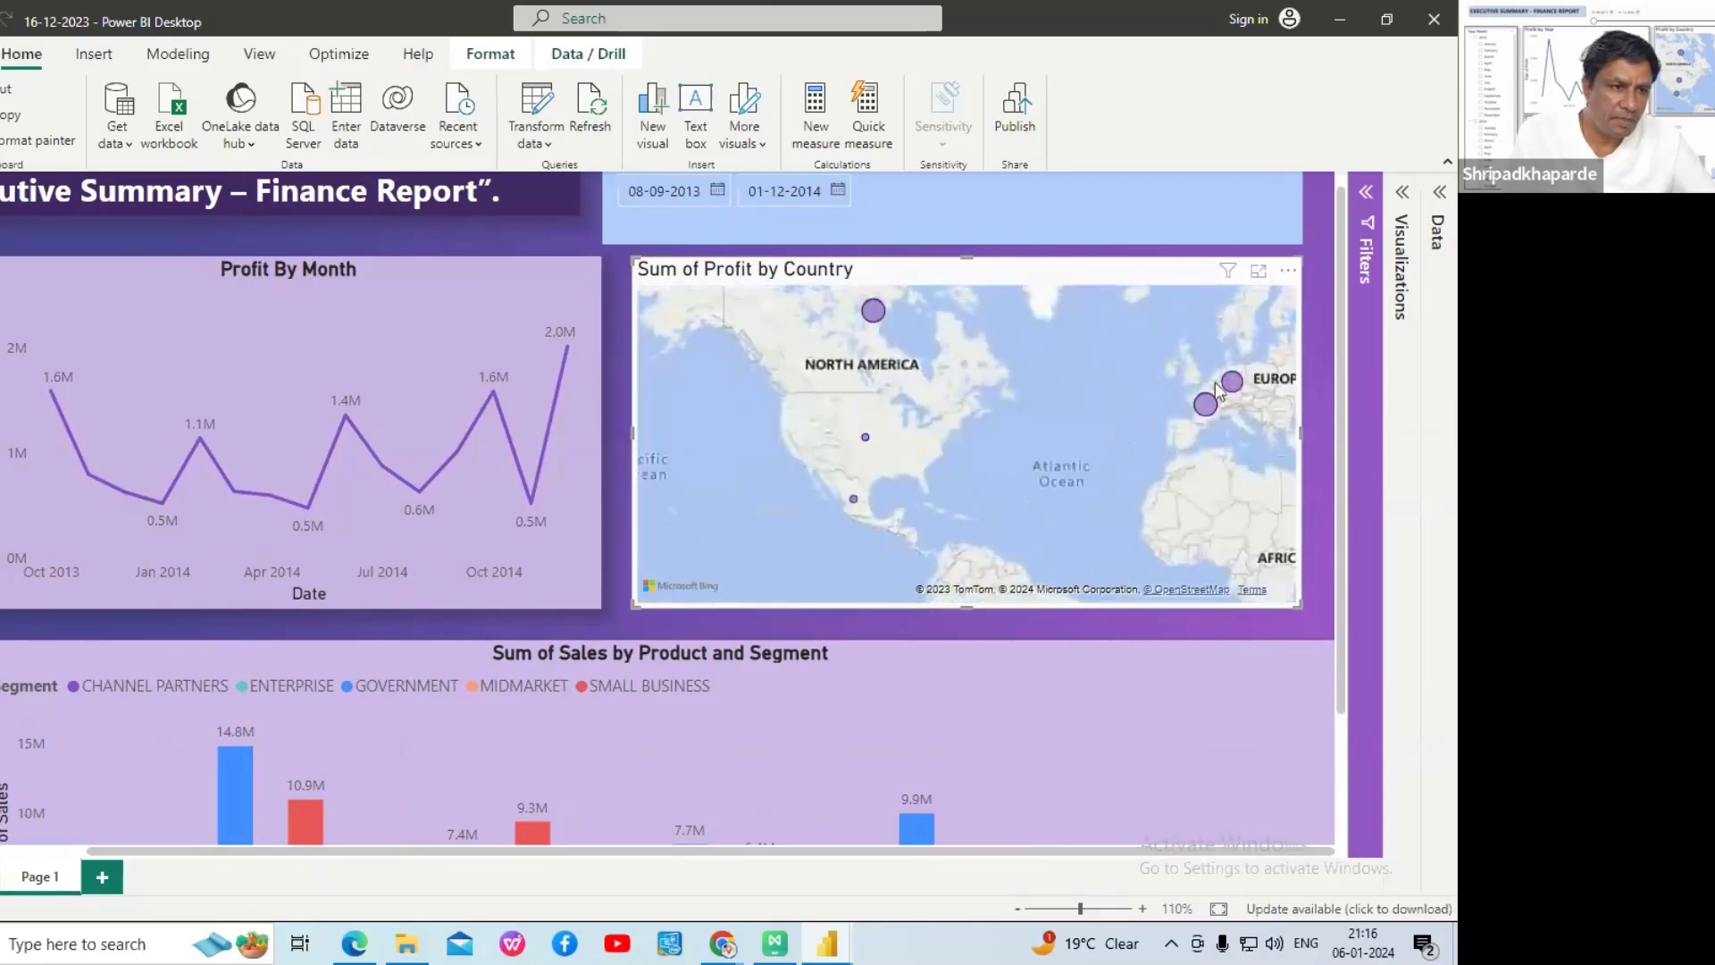
mouse_move(1204, 405)
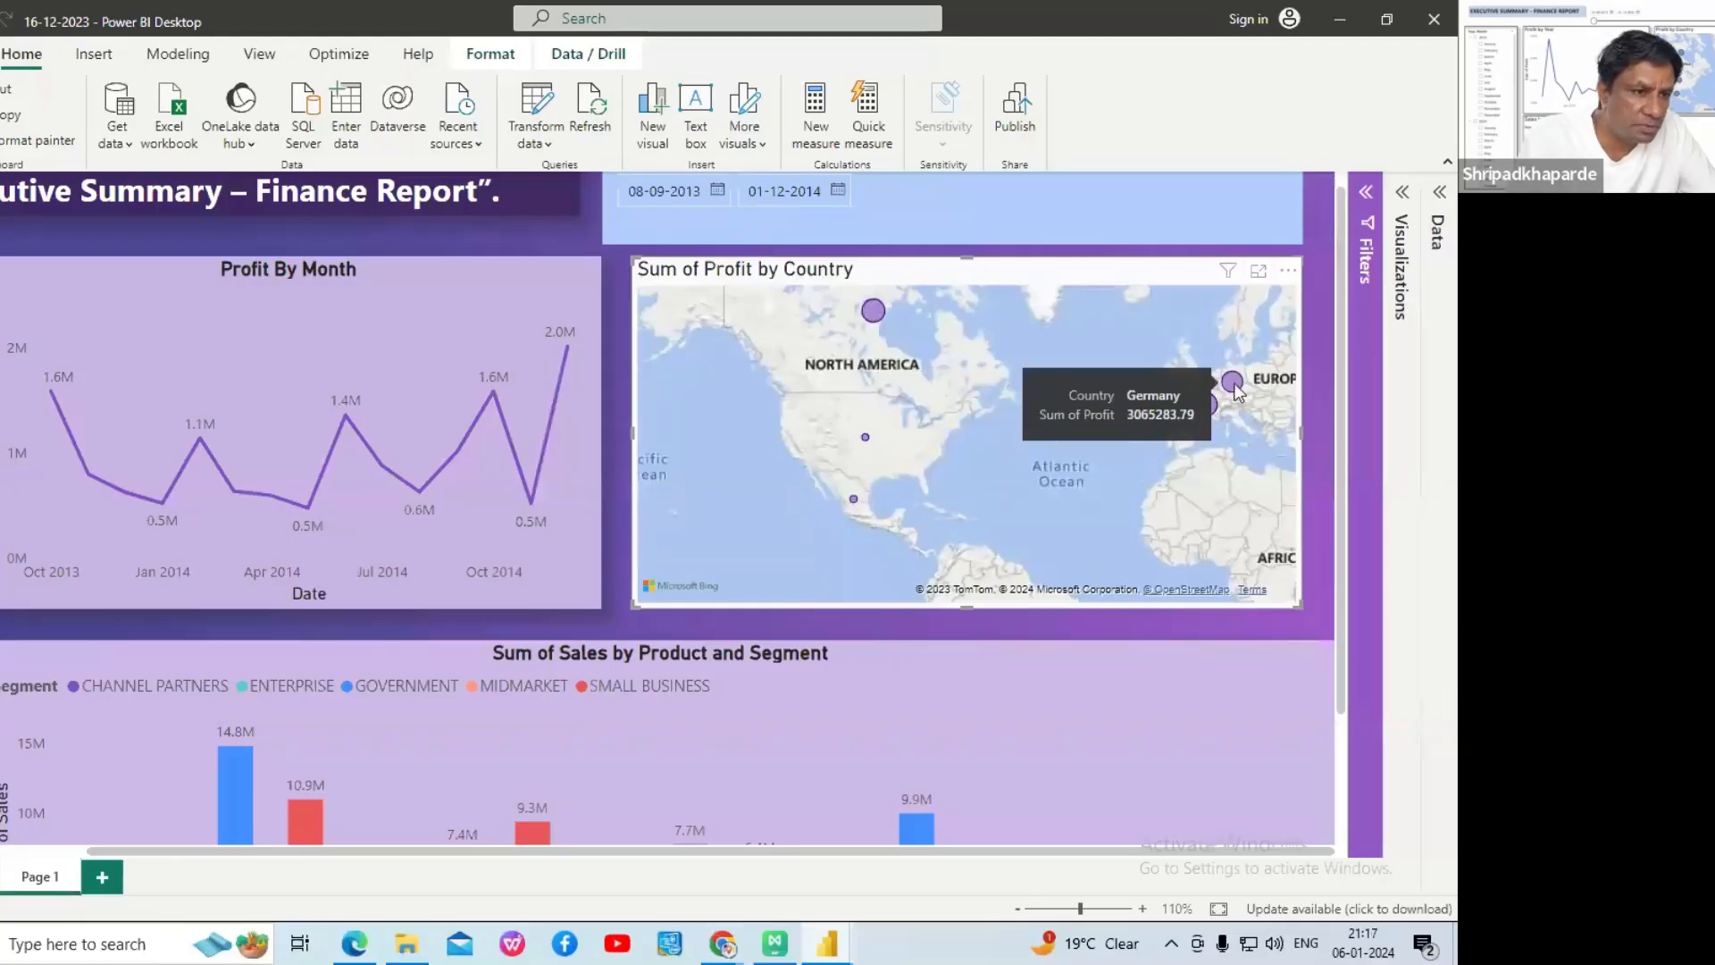
mouse_move(873, 319)
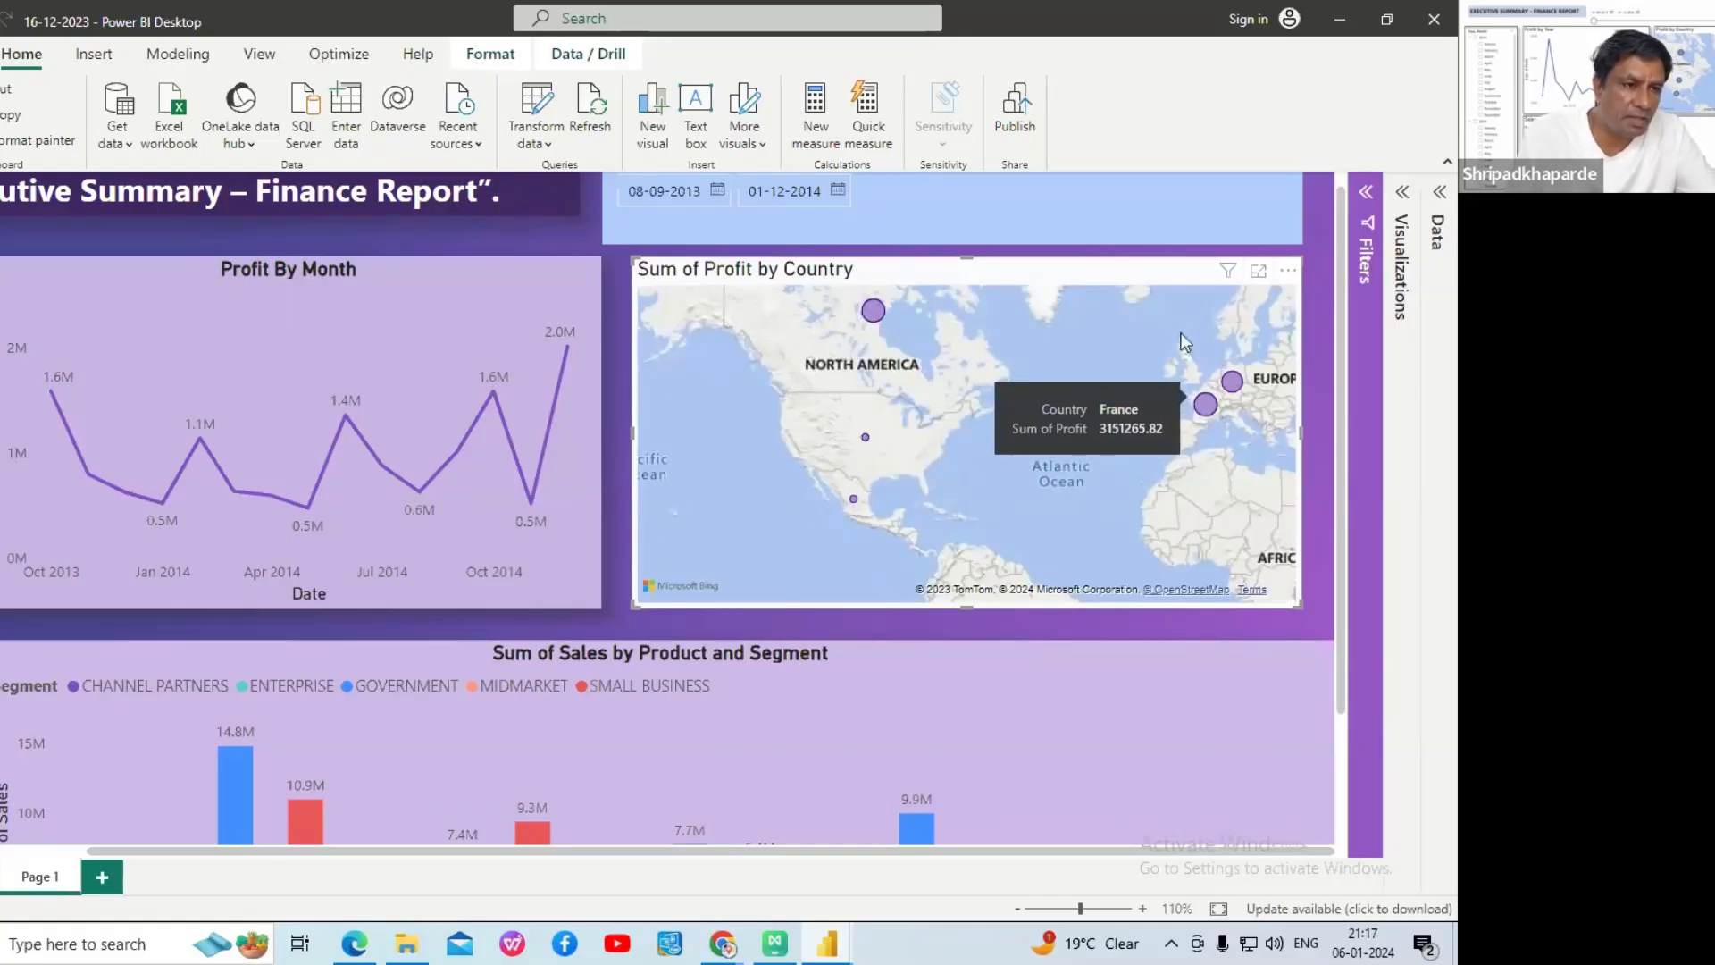
scroll(876, 541, "down", 2)
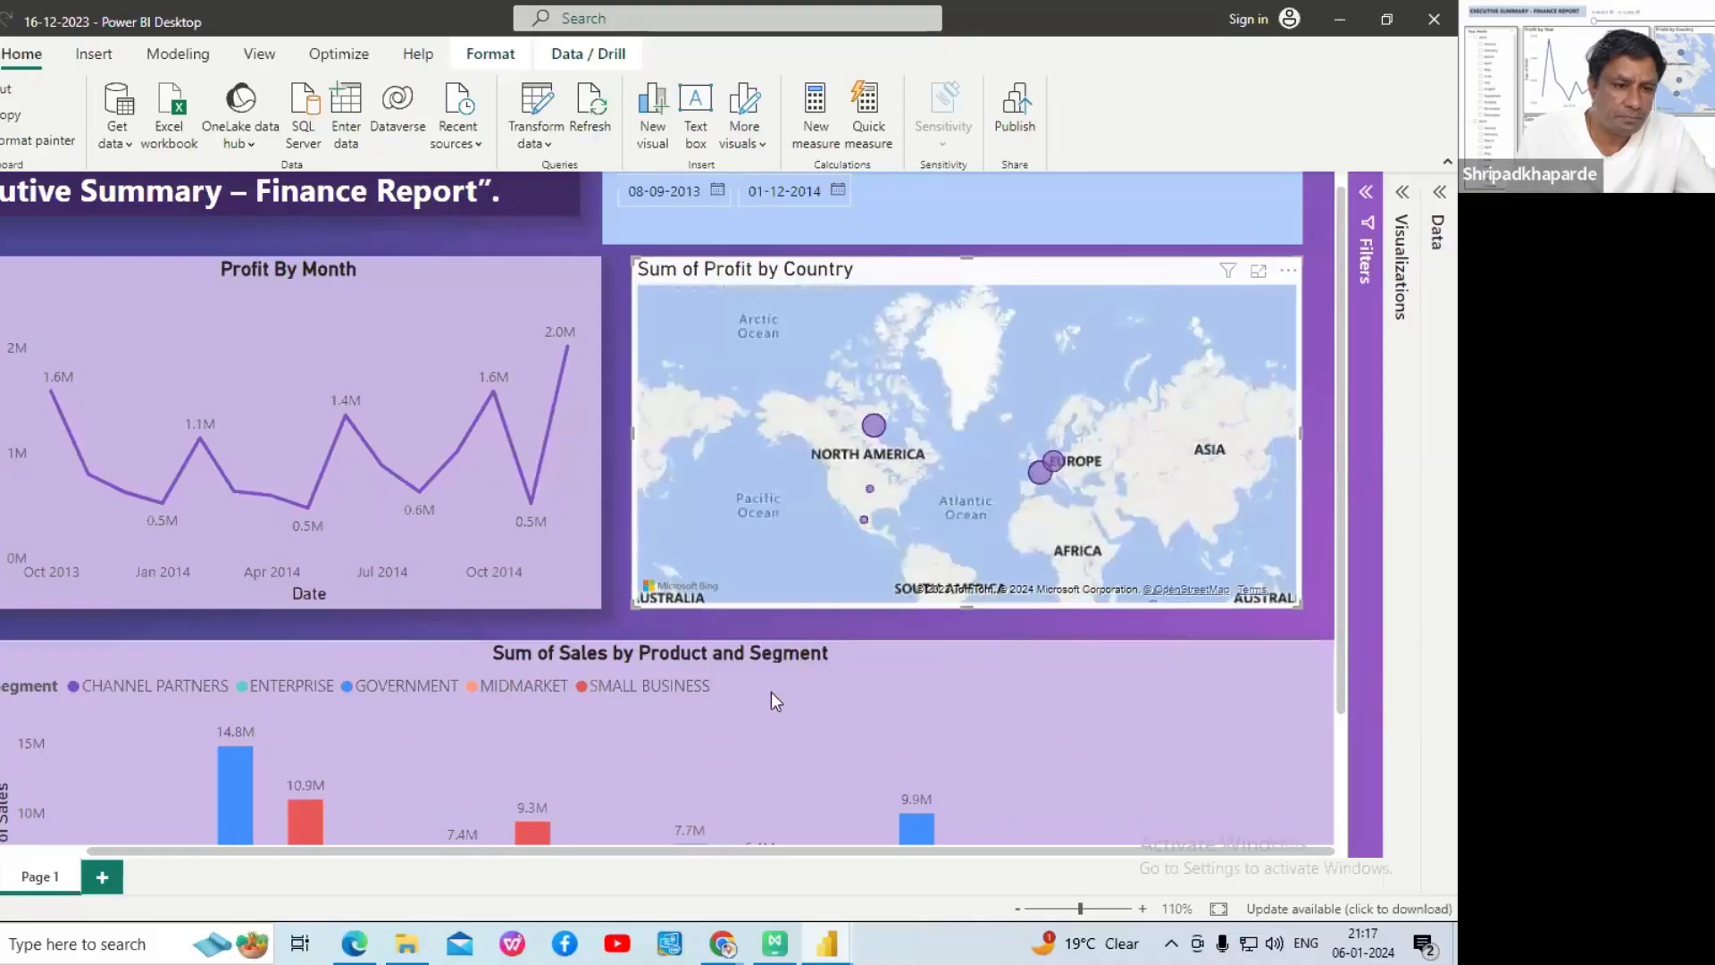
- Examine Paseo's Government sales in the Sum of Sales by Product and Segment chart, with the whole report back in view
scroll(770, 691, "down", 3)
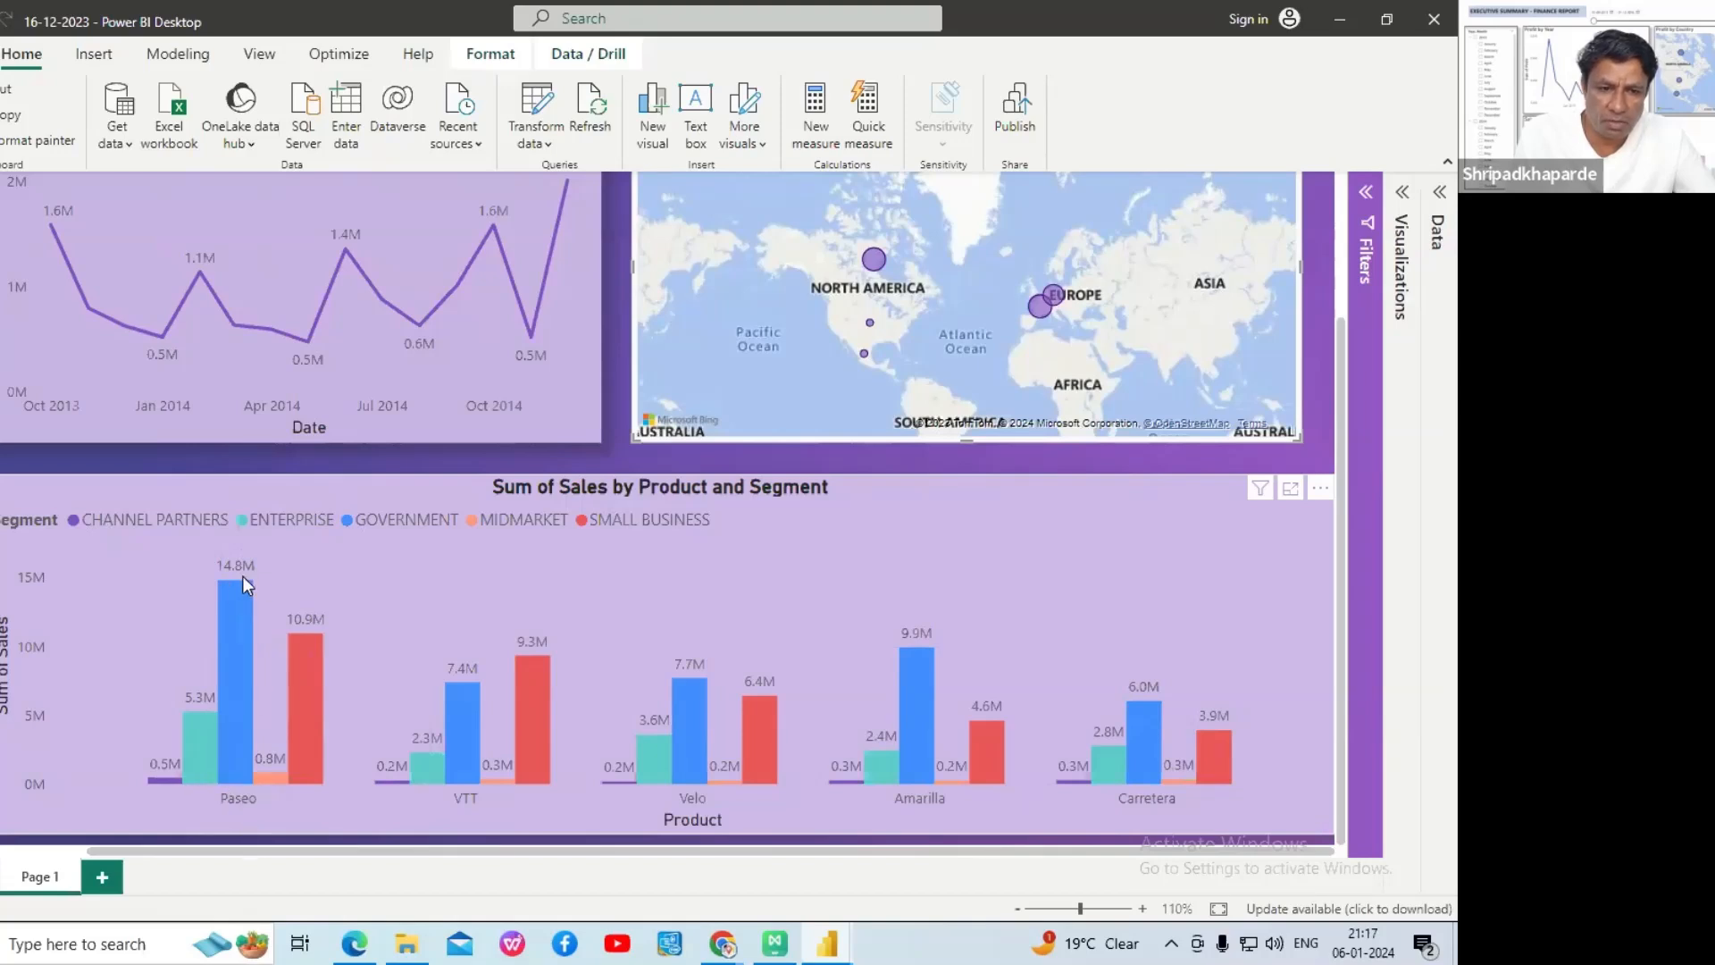
mouse_move(227, 586)
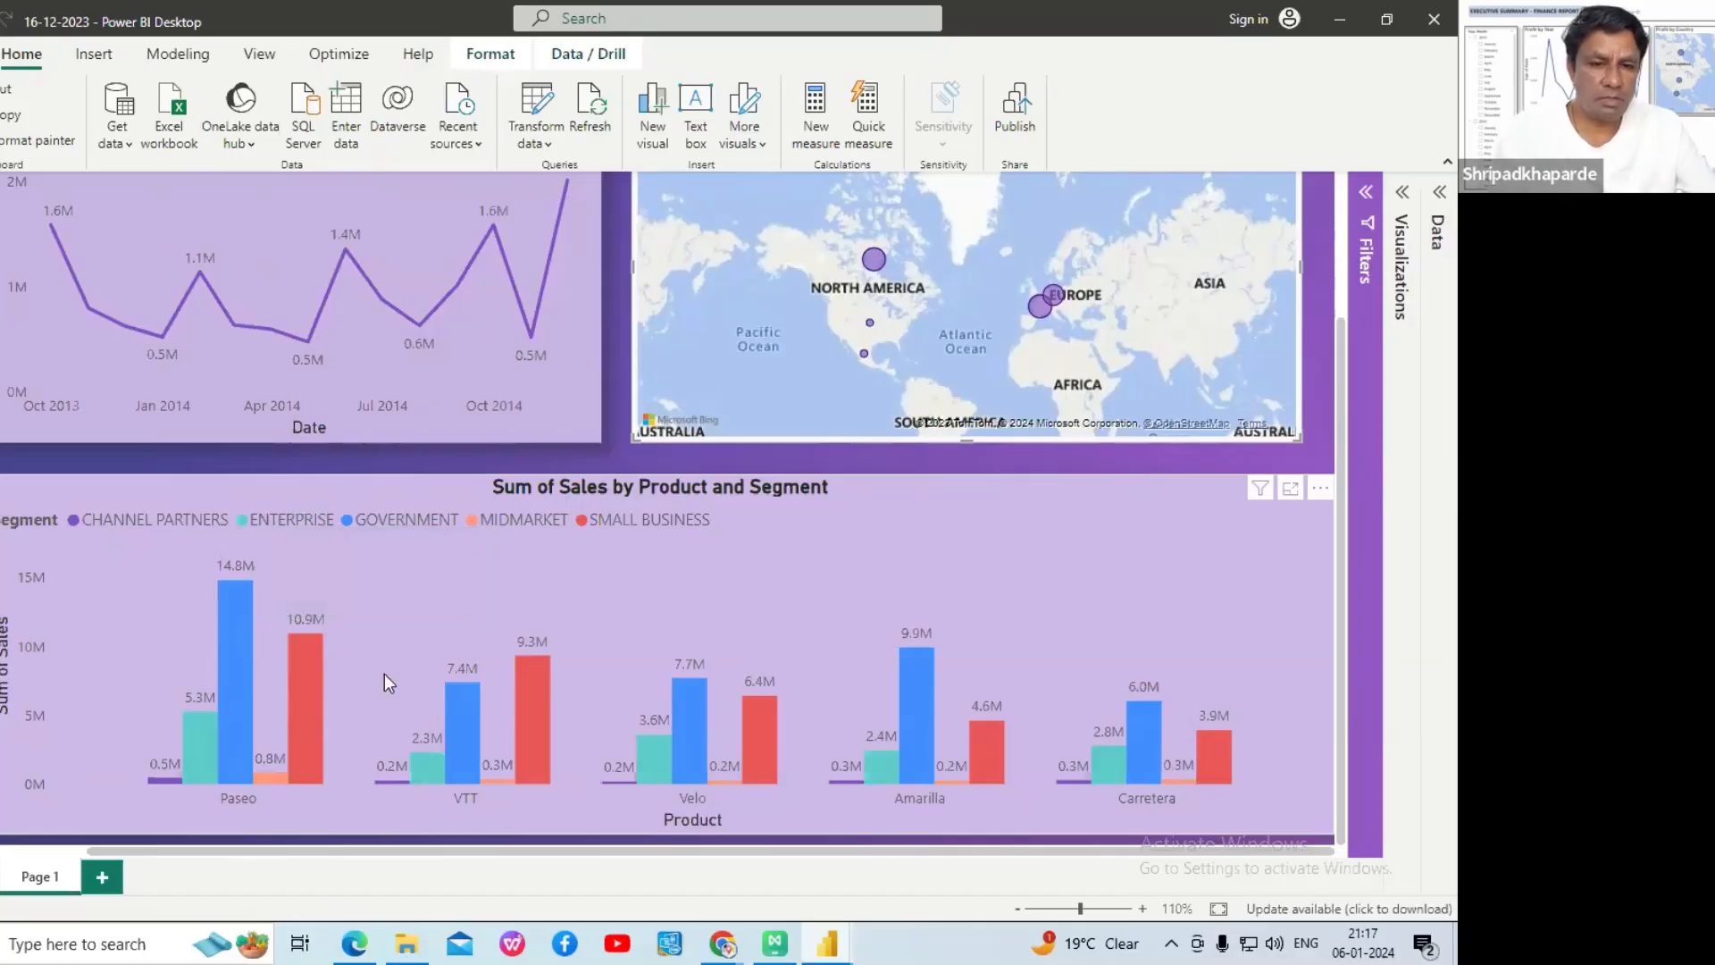
scroll(384, 674, "down", 2)
scroll(375, 580, "up", 1)
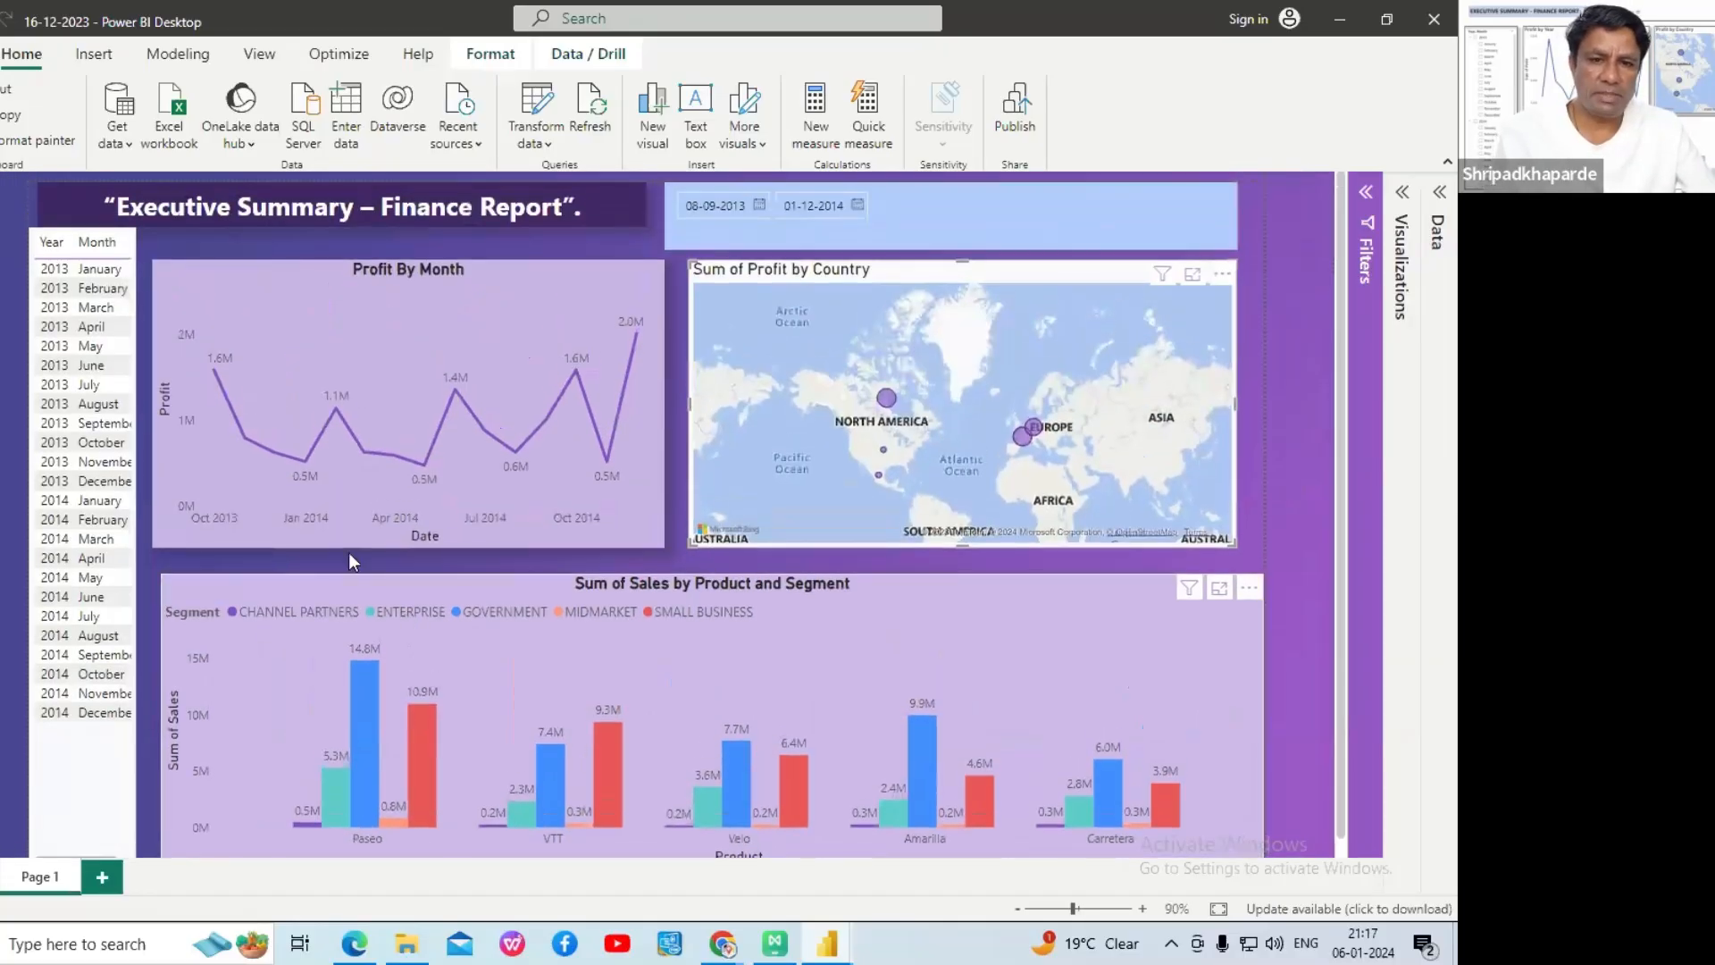
- Cross-filter the report by April, June and November 2014 in turn from the Year and Month table
left_click(79, 559)
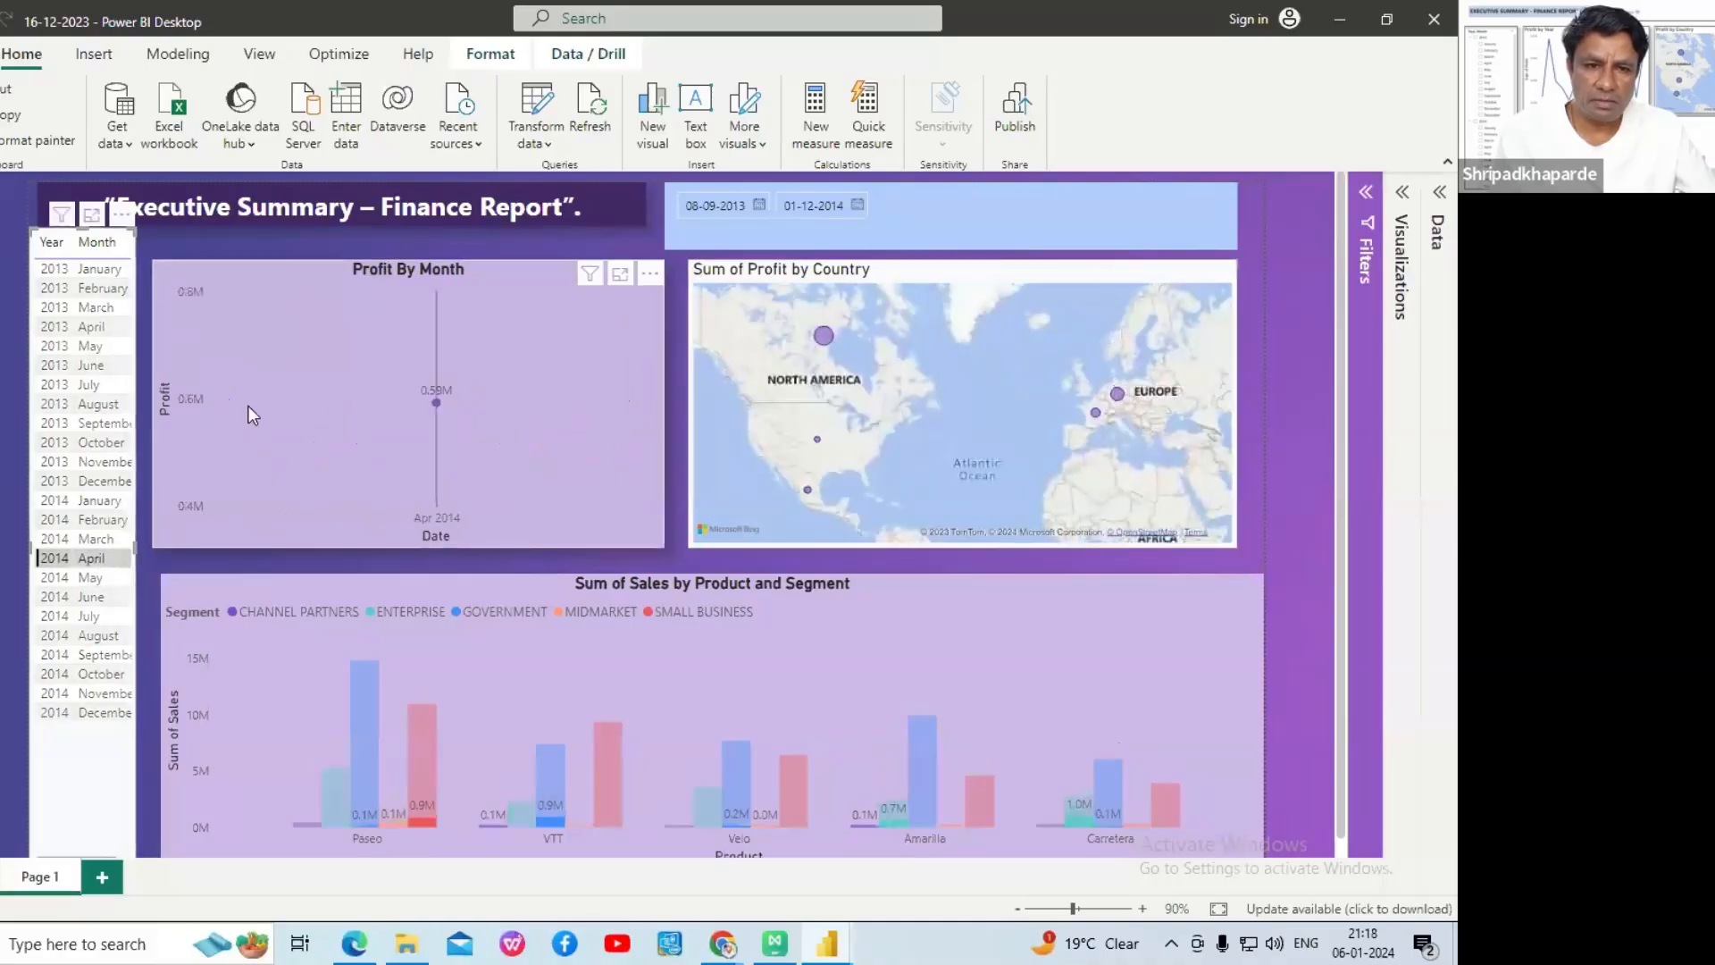
left_click(89, 603)
left_click(82, 693)
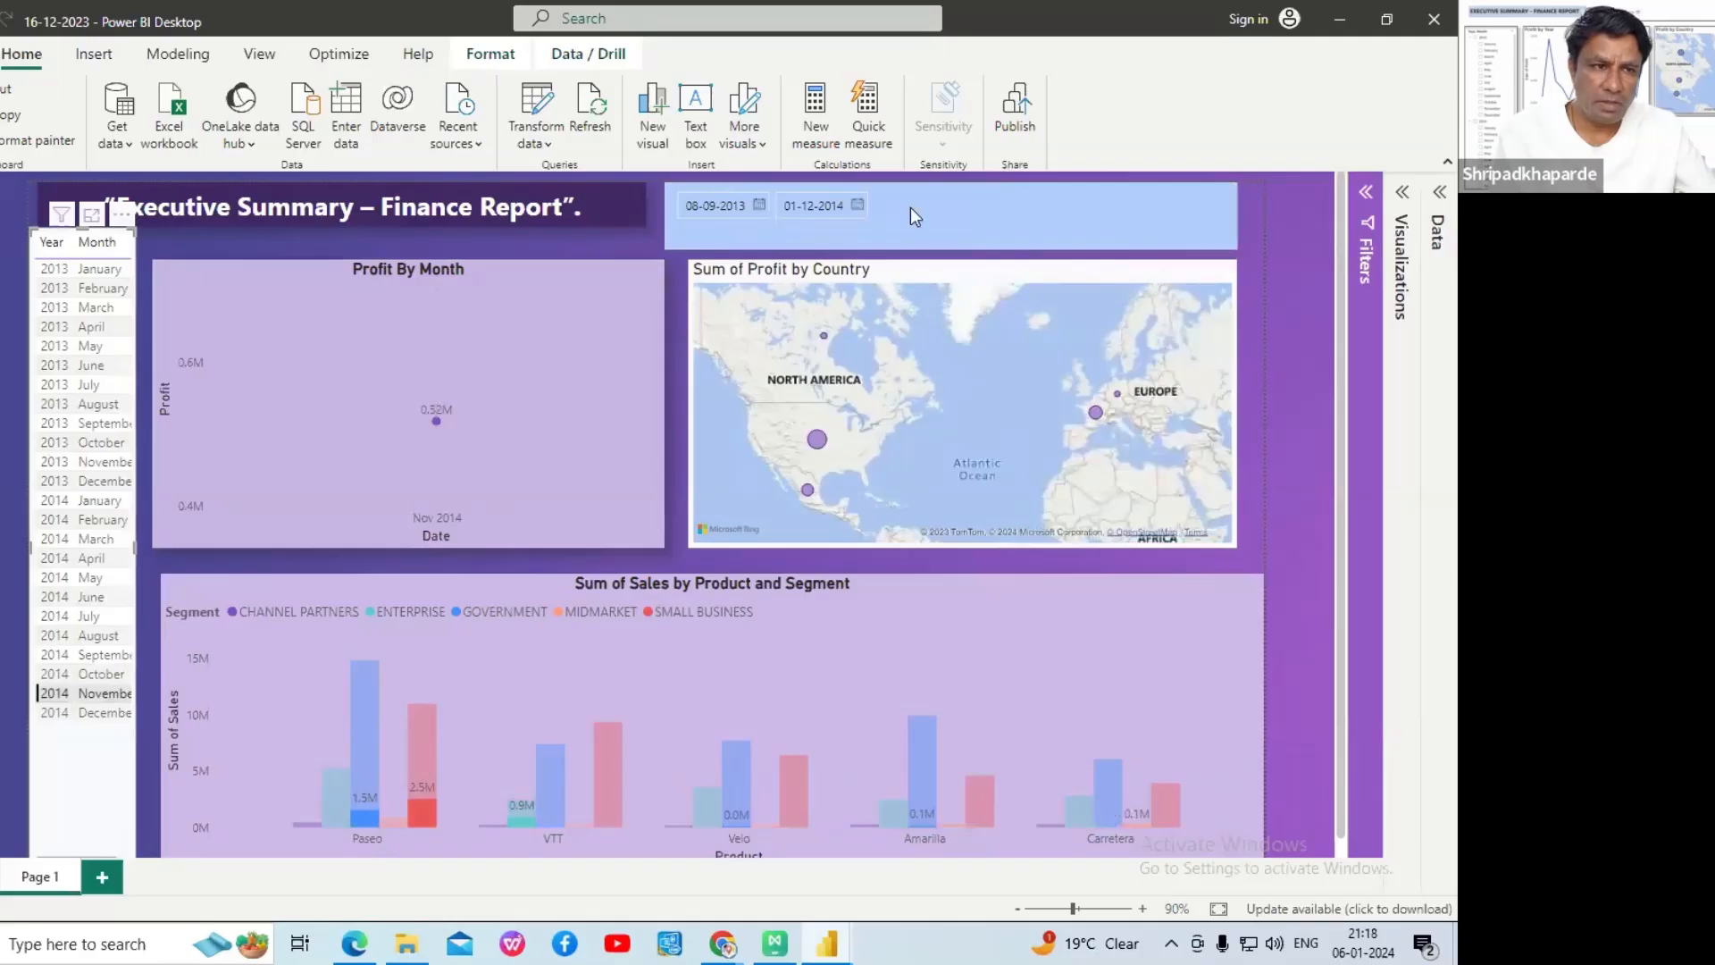
- Cross-filter the report by Paseo's Government sales bar and check the matching monthly profit and country map
left_click(370, 738)
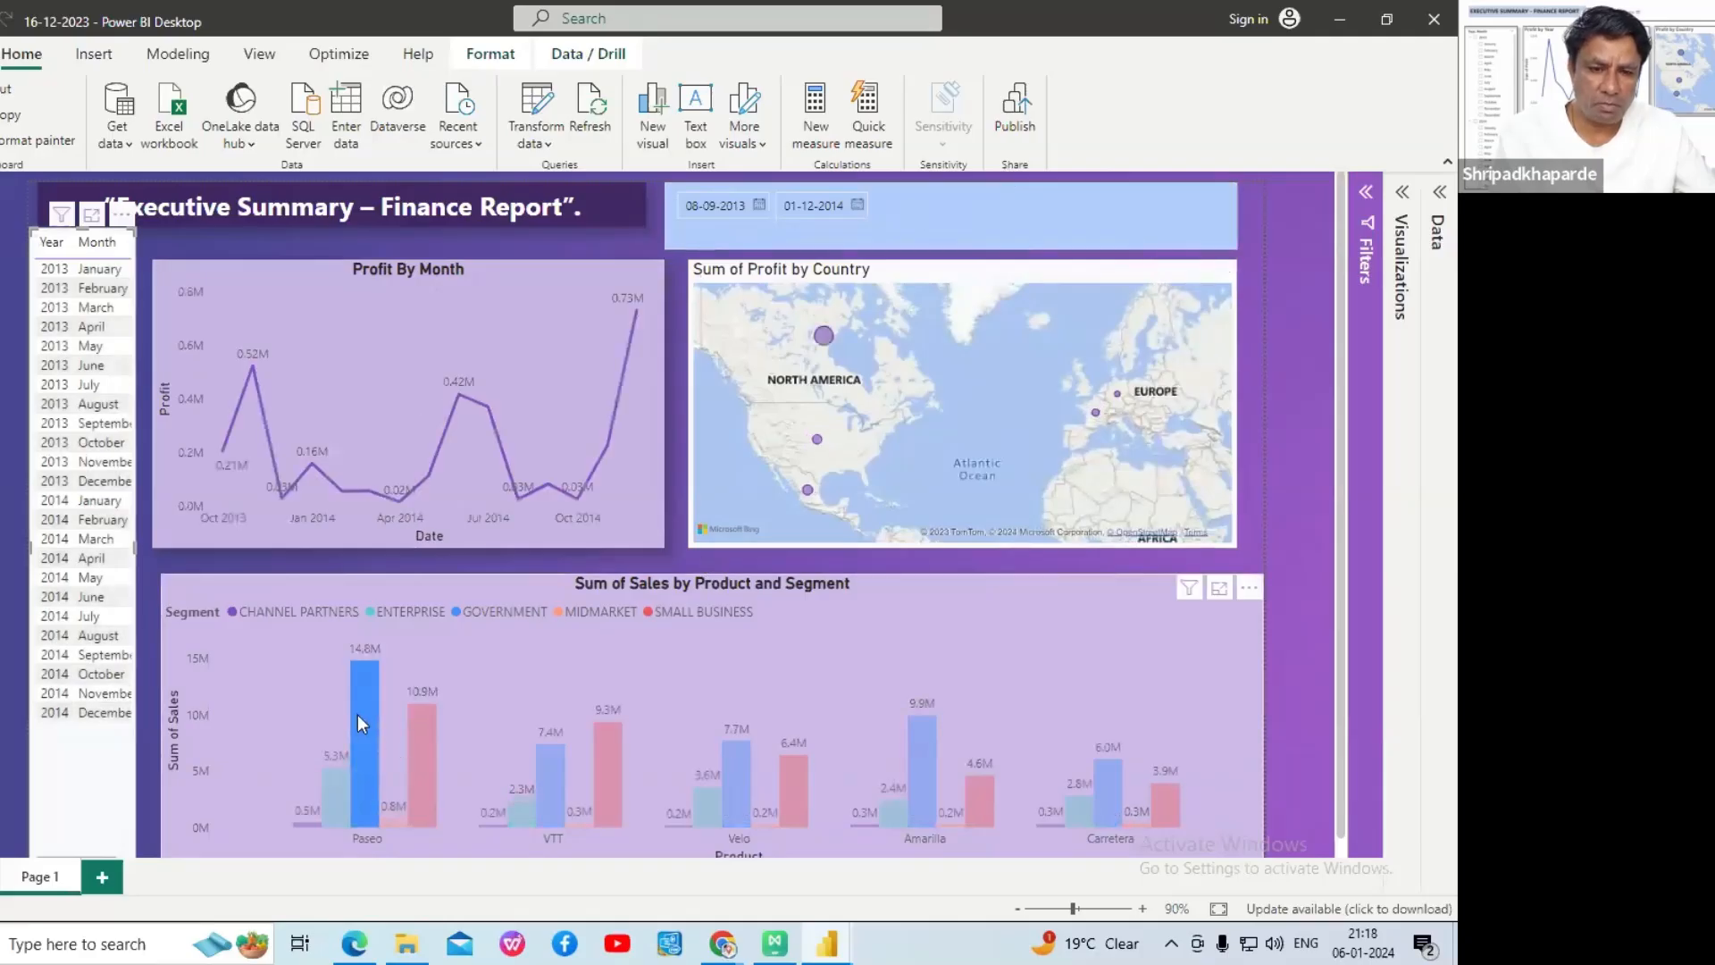
left_click(357, 715)
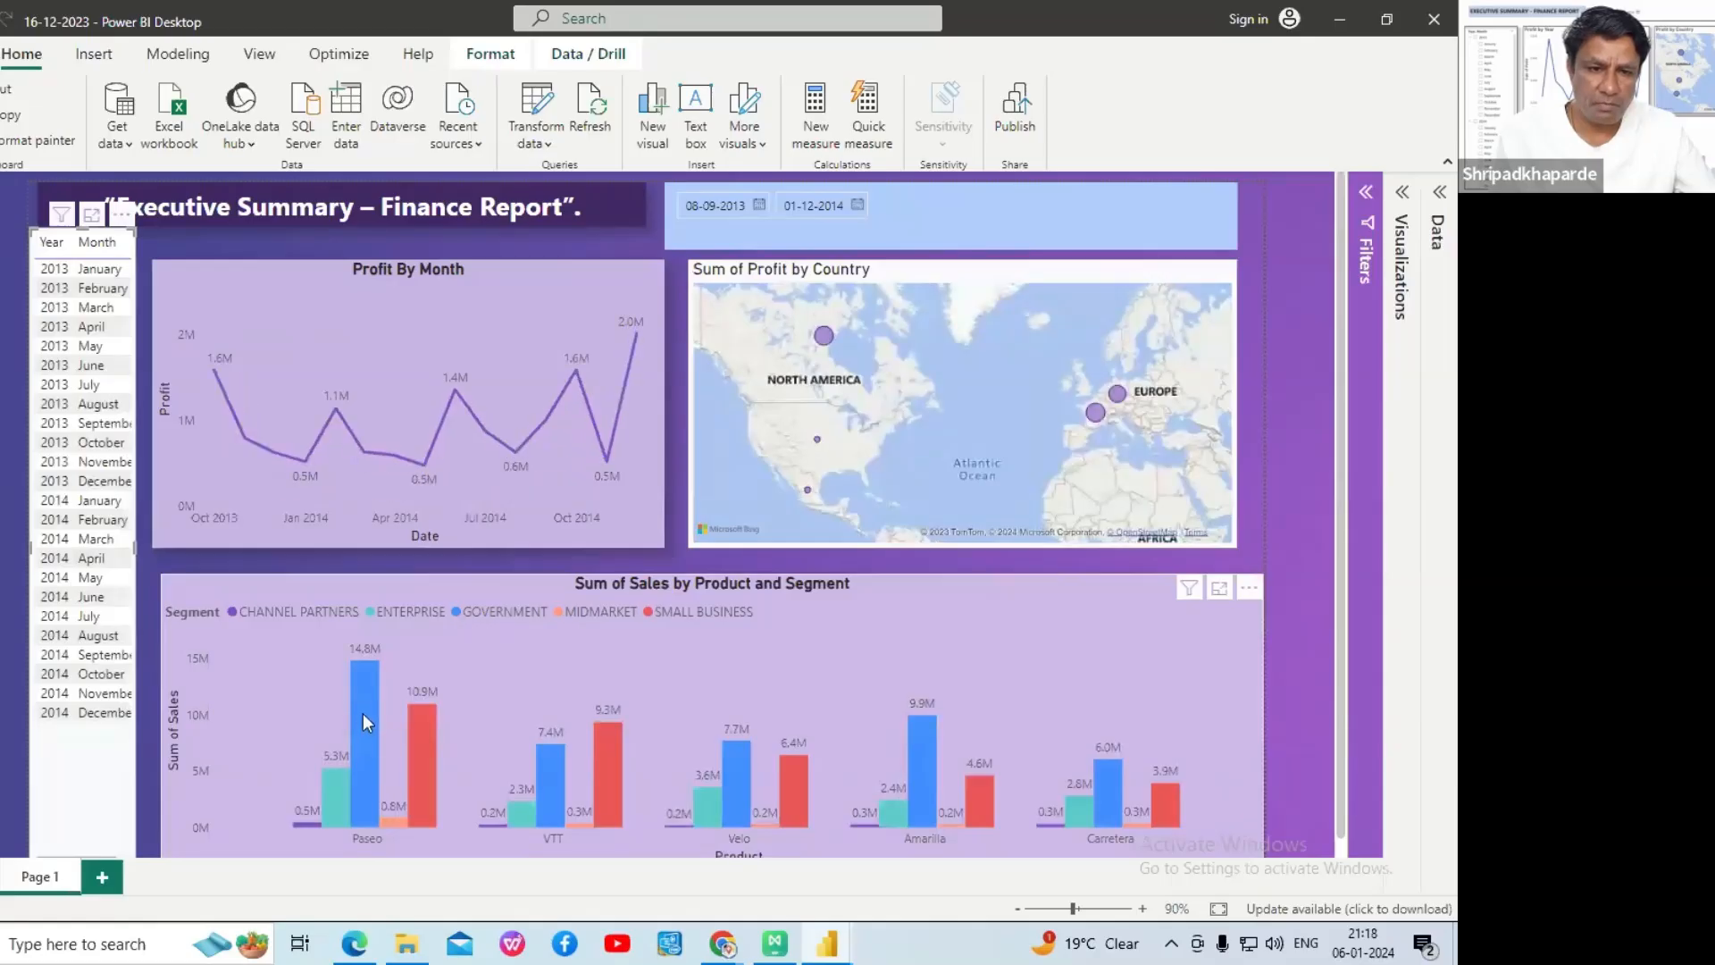
left_click(363, 713)
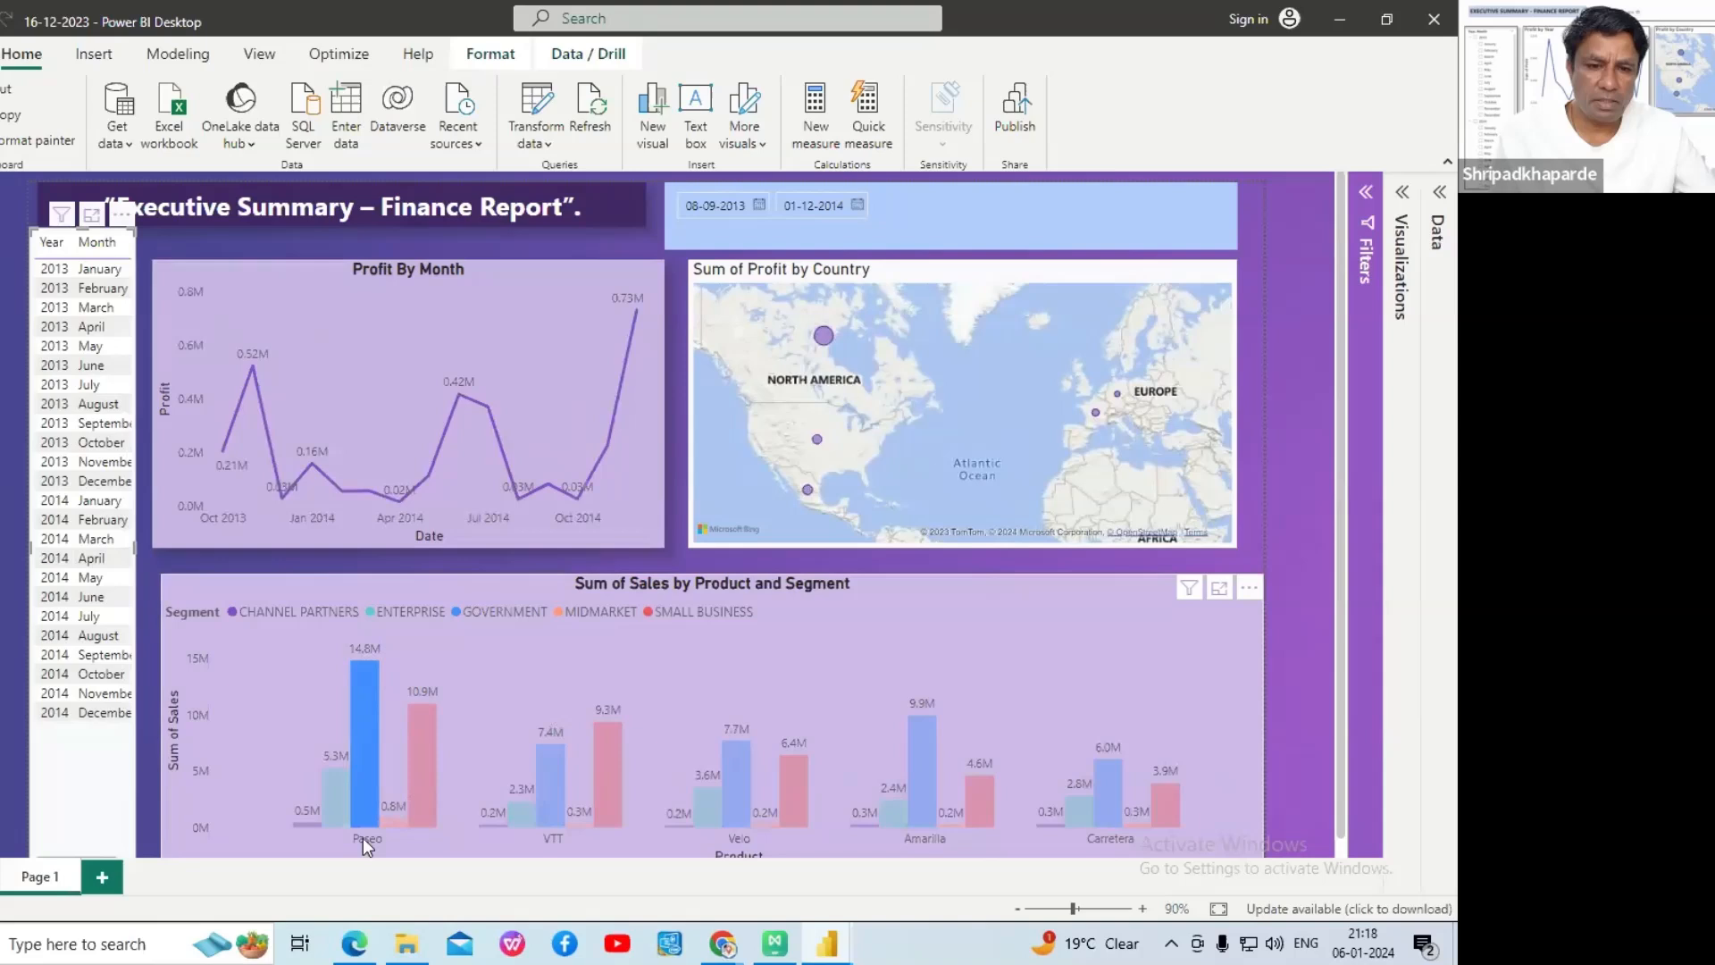
mouse_move(371, 682)
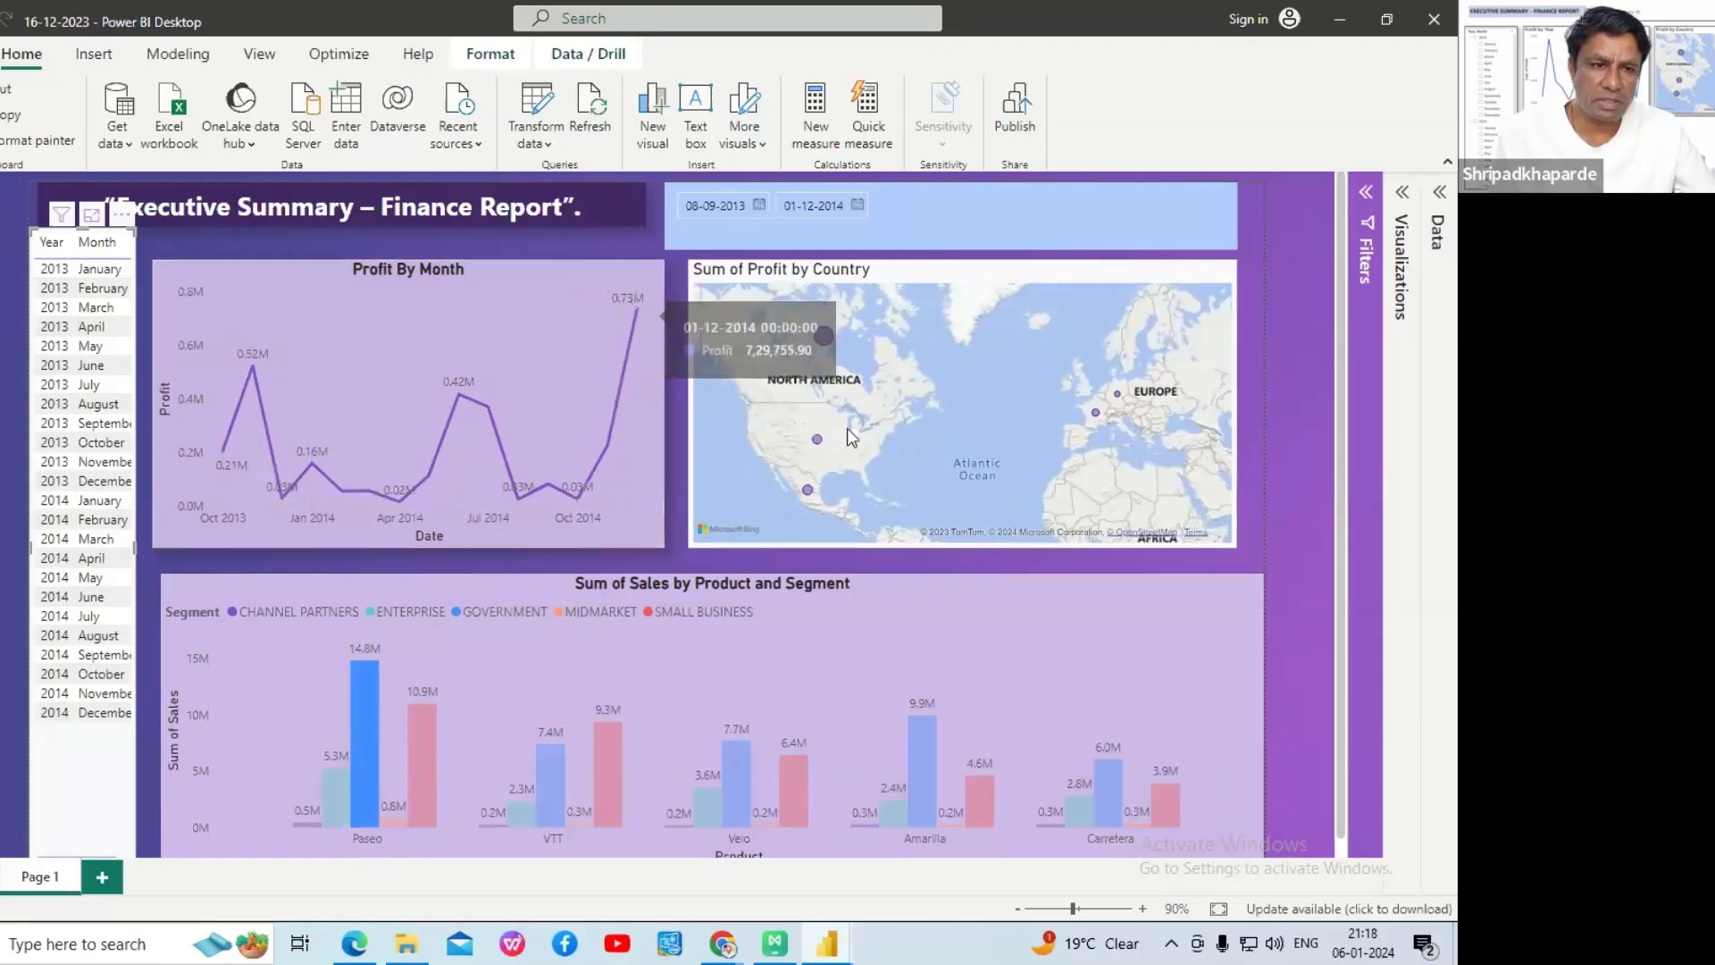
mouse_move(824, 345)
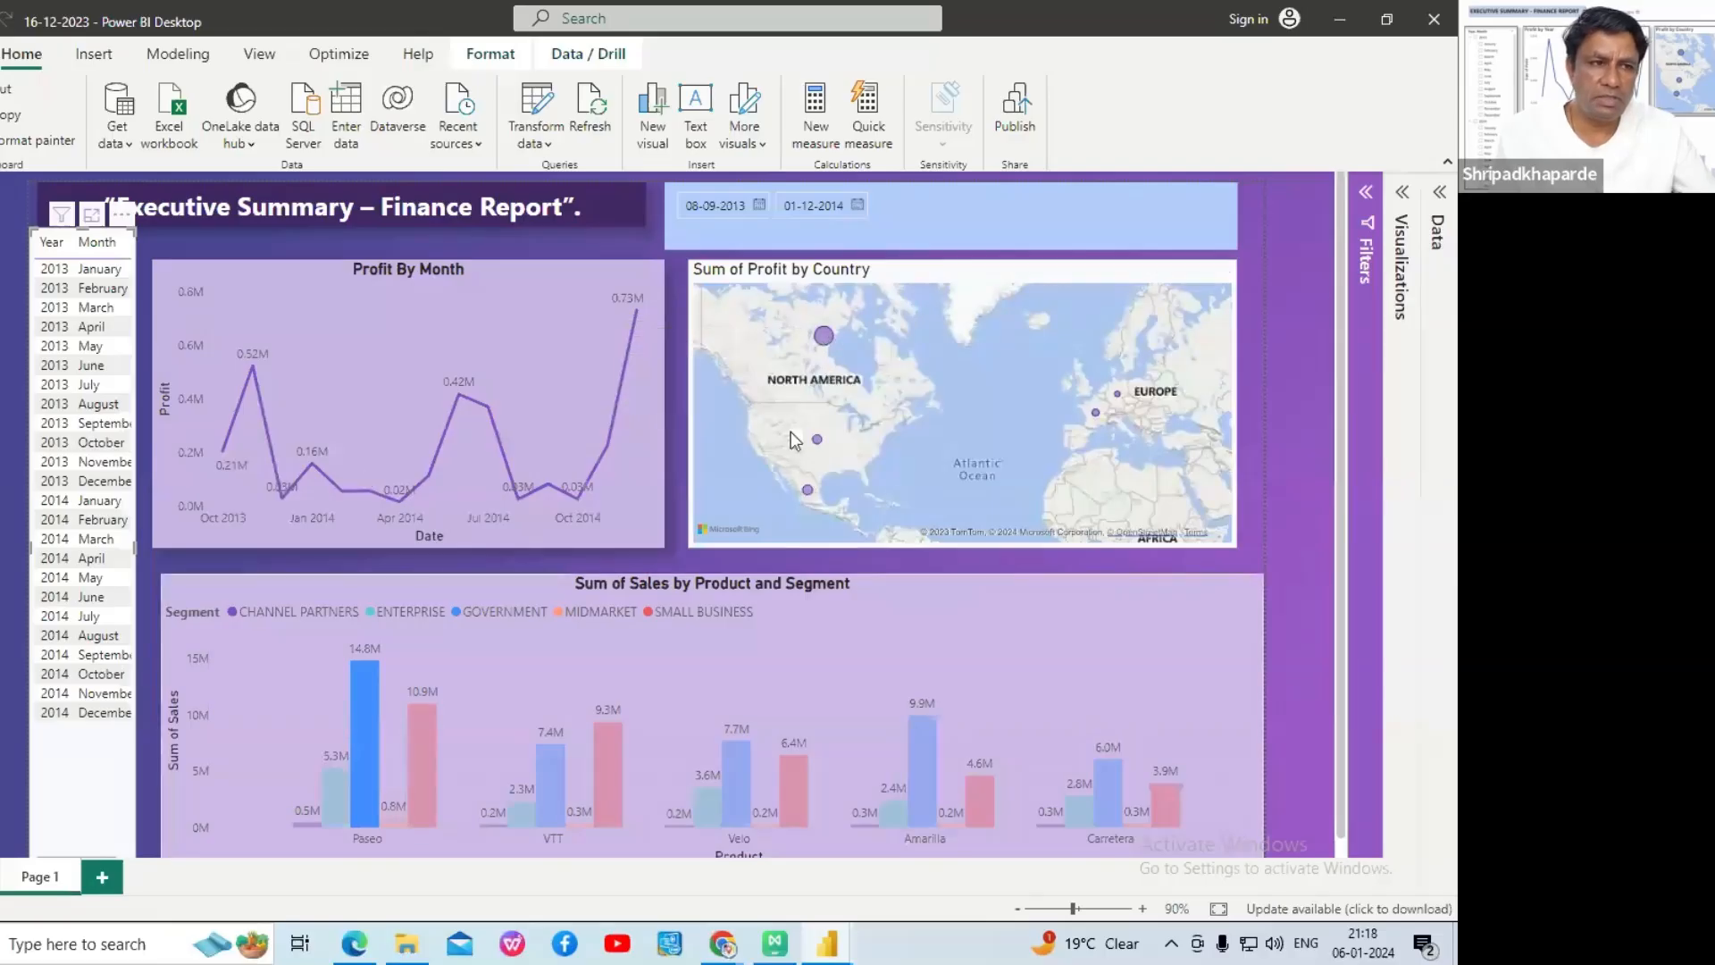
- Minimize Power BI and review the sample report, business questions and learning goals in the tutorial PDF
left_click(1349, 27)
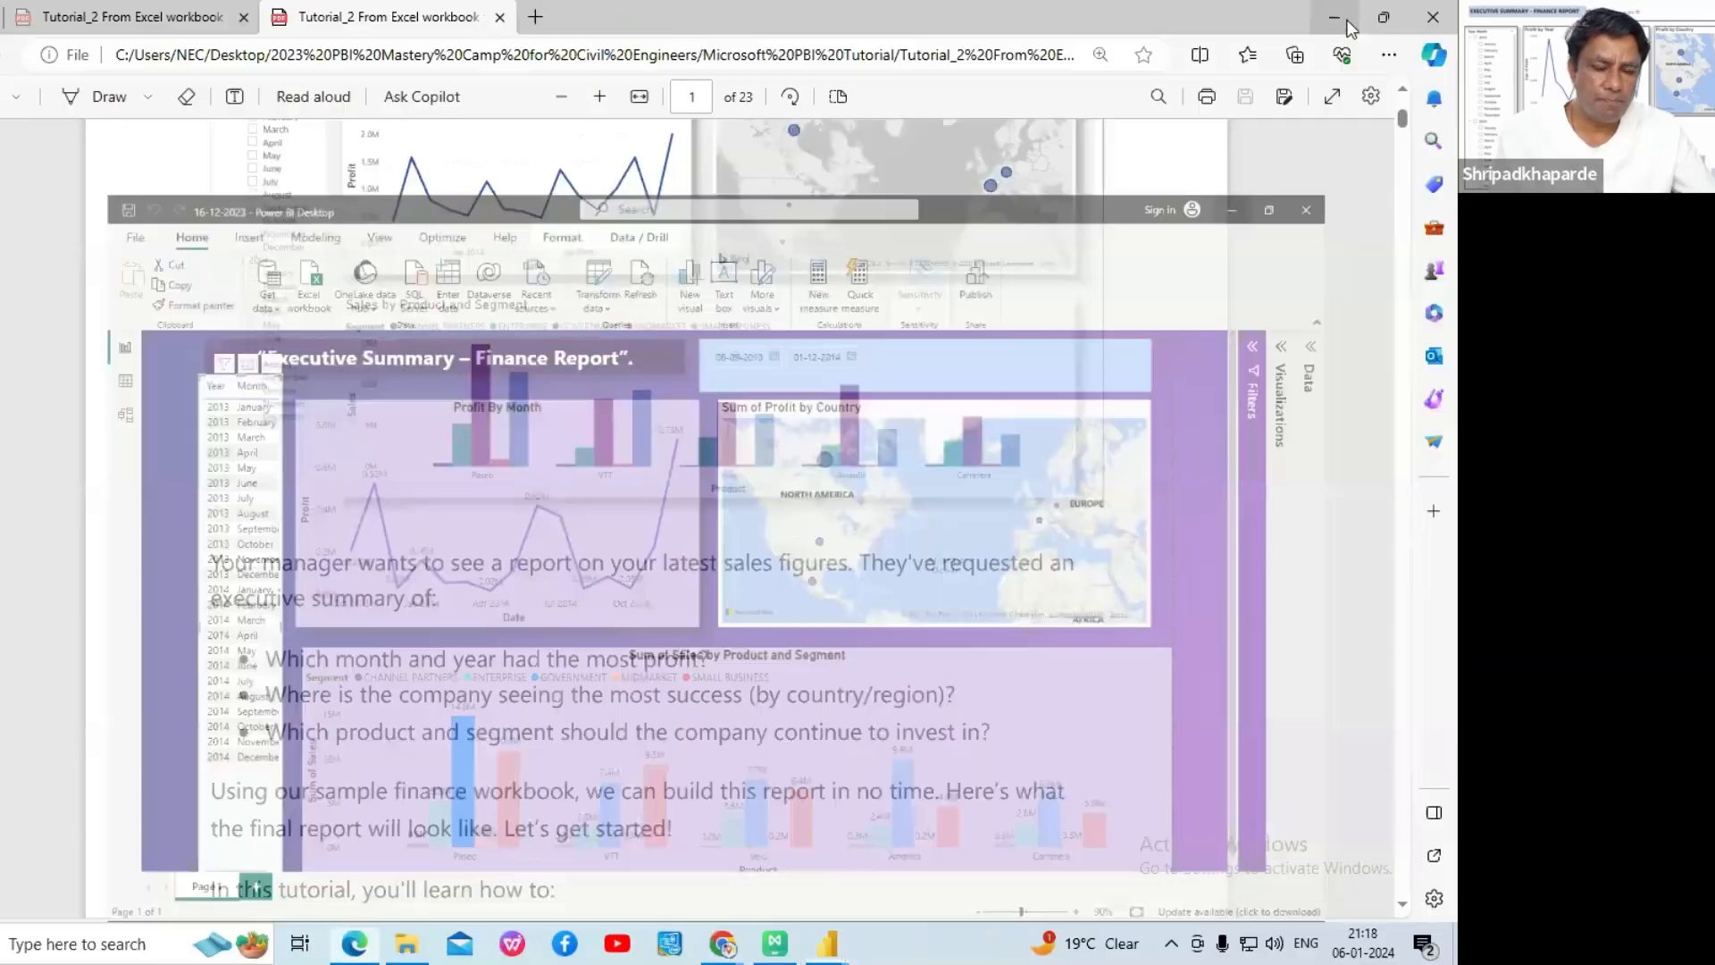
scroll(456, 665, "down", 3)
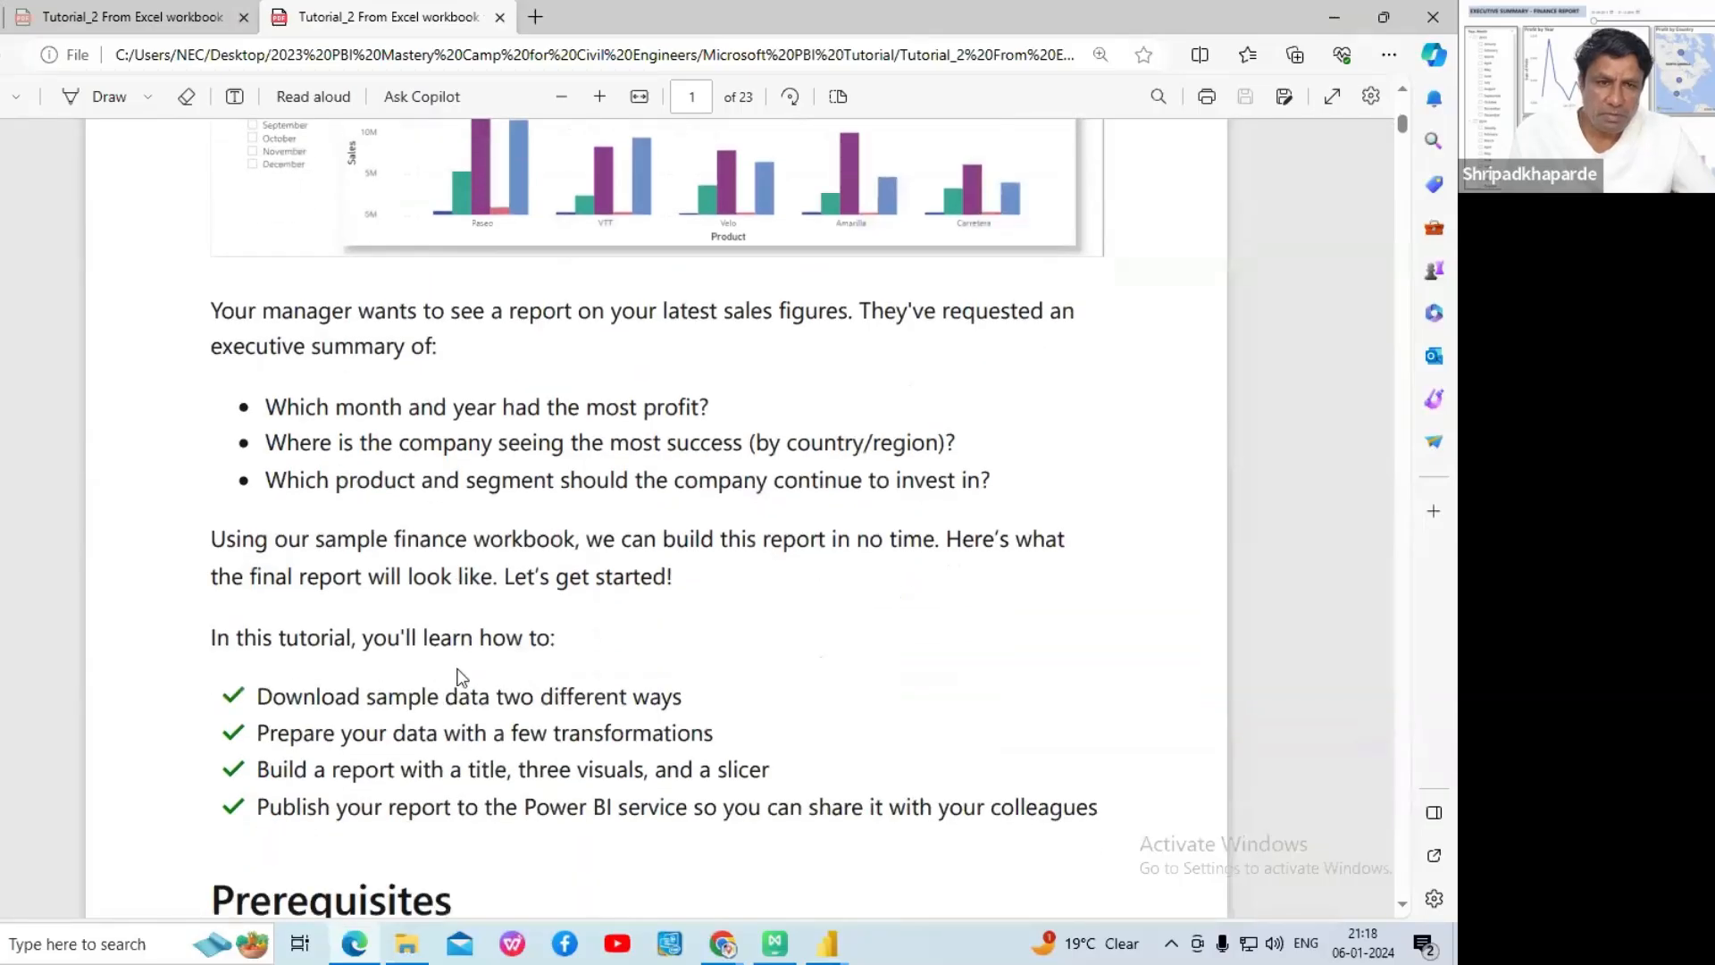
scroll(462, 676, "up", 3)
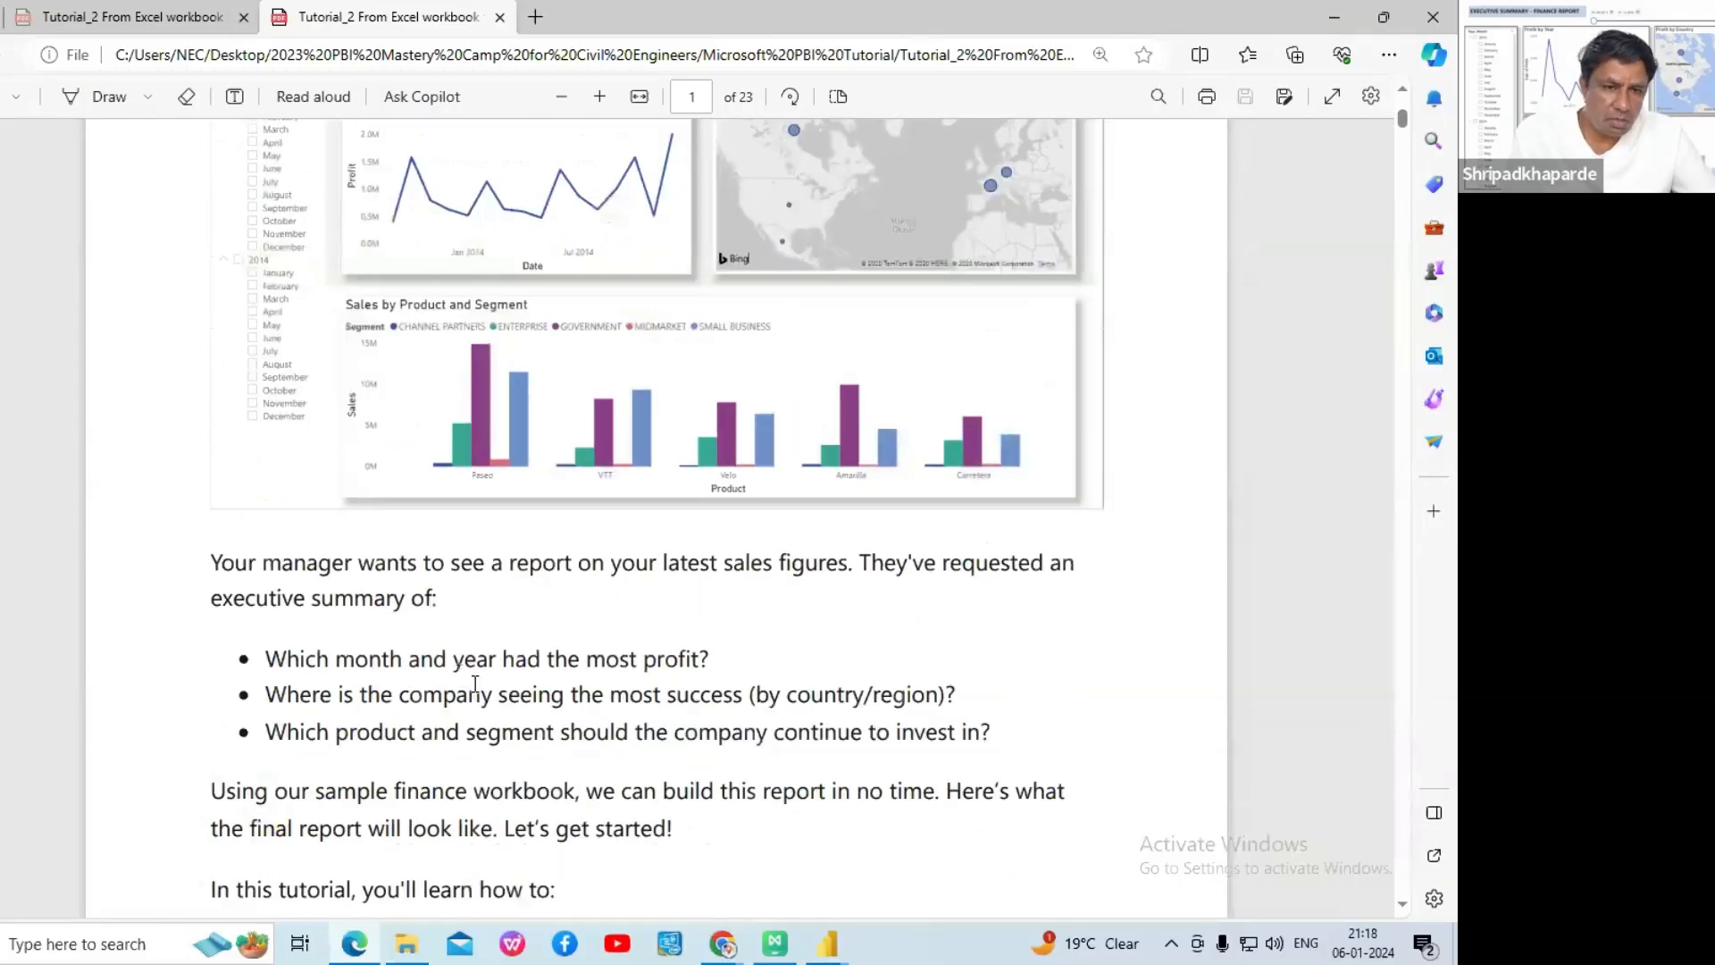
scroll(465, 679, "up", 2)
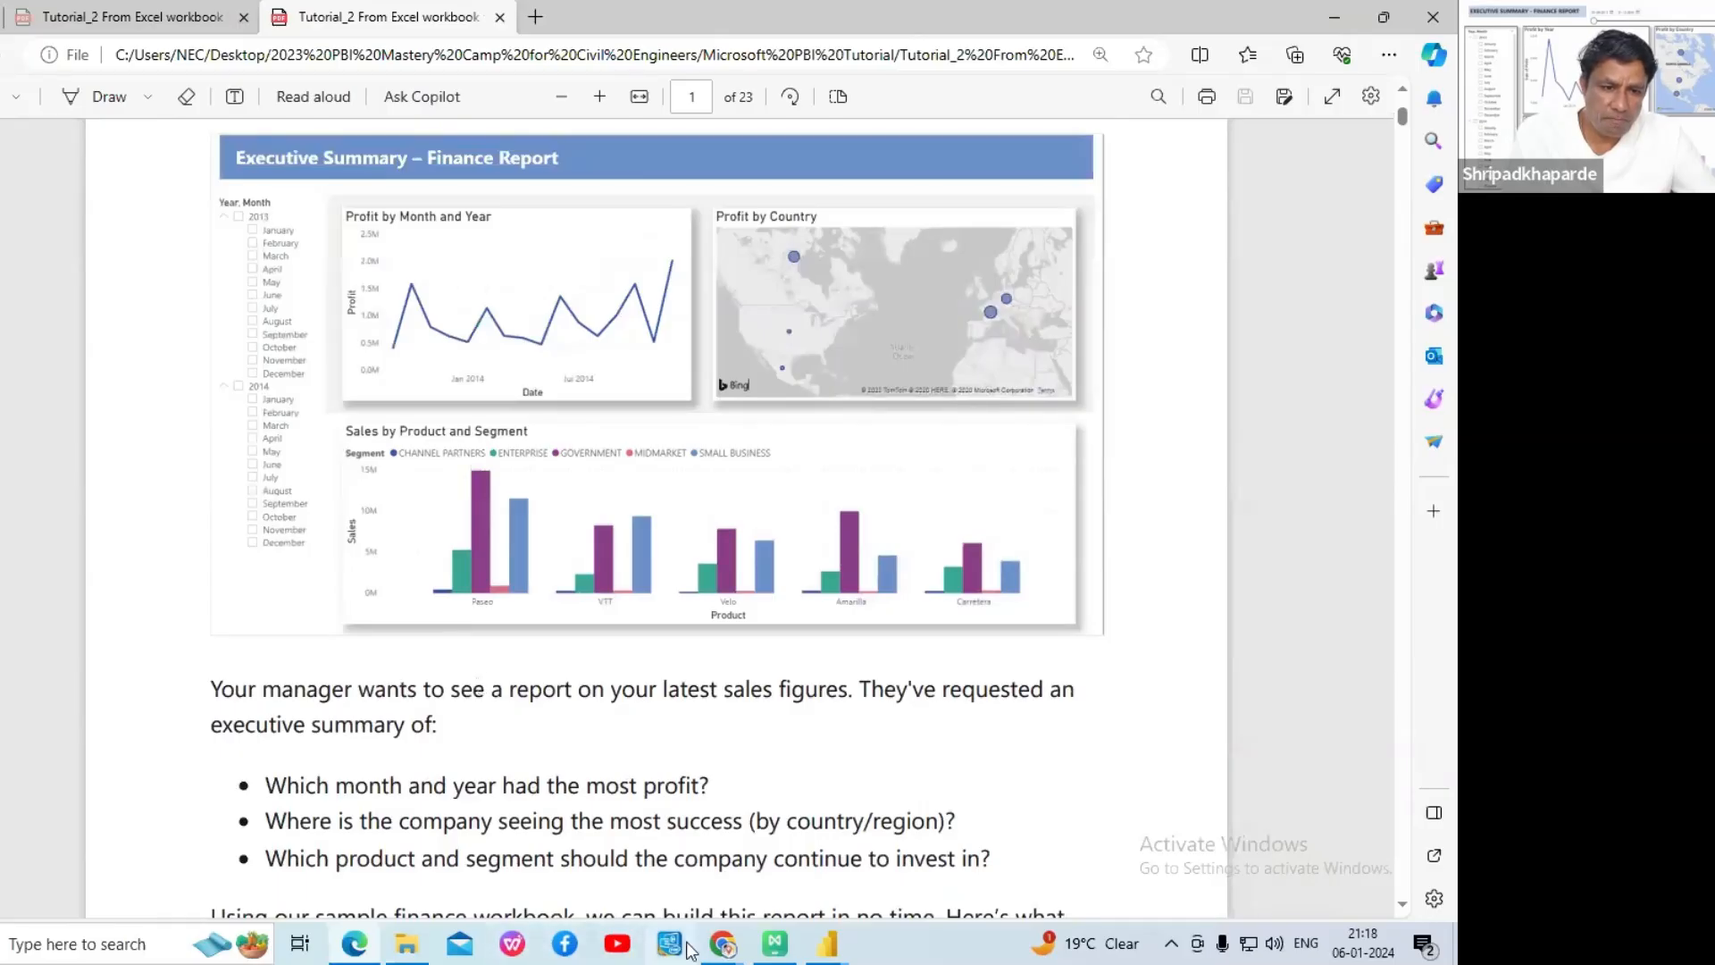
- Switch to the Zoom meeting window in Chrome to view the meeting chat
left_click(720, 945)
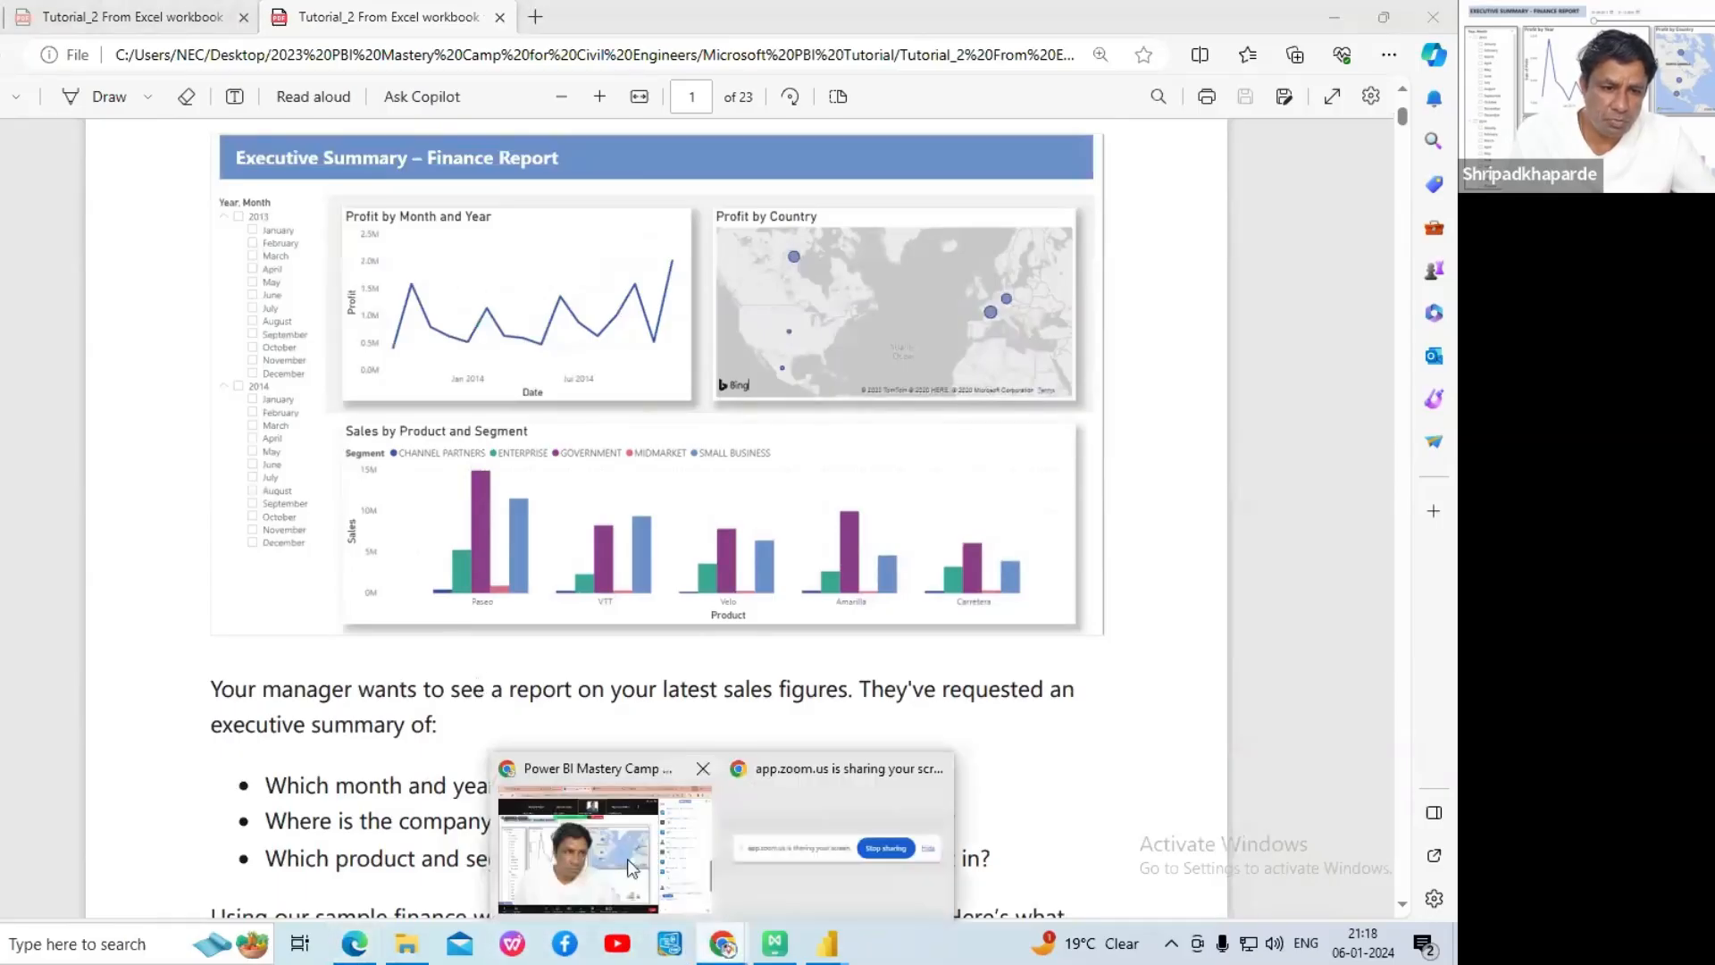
left_click(627, 860)
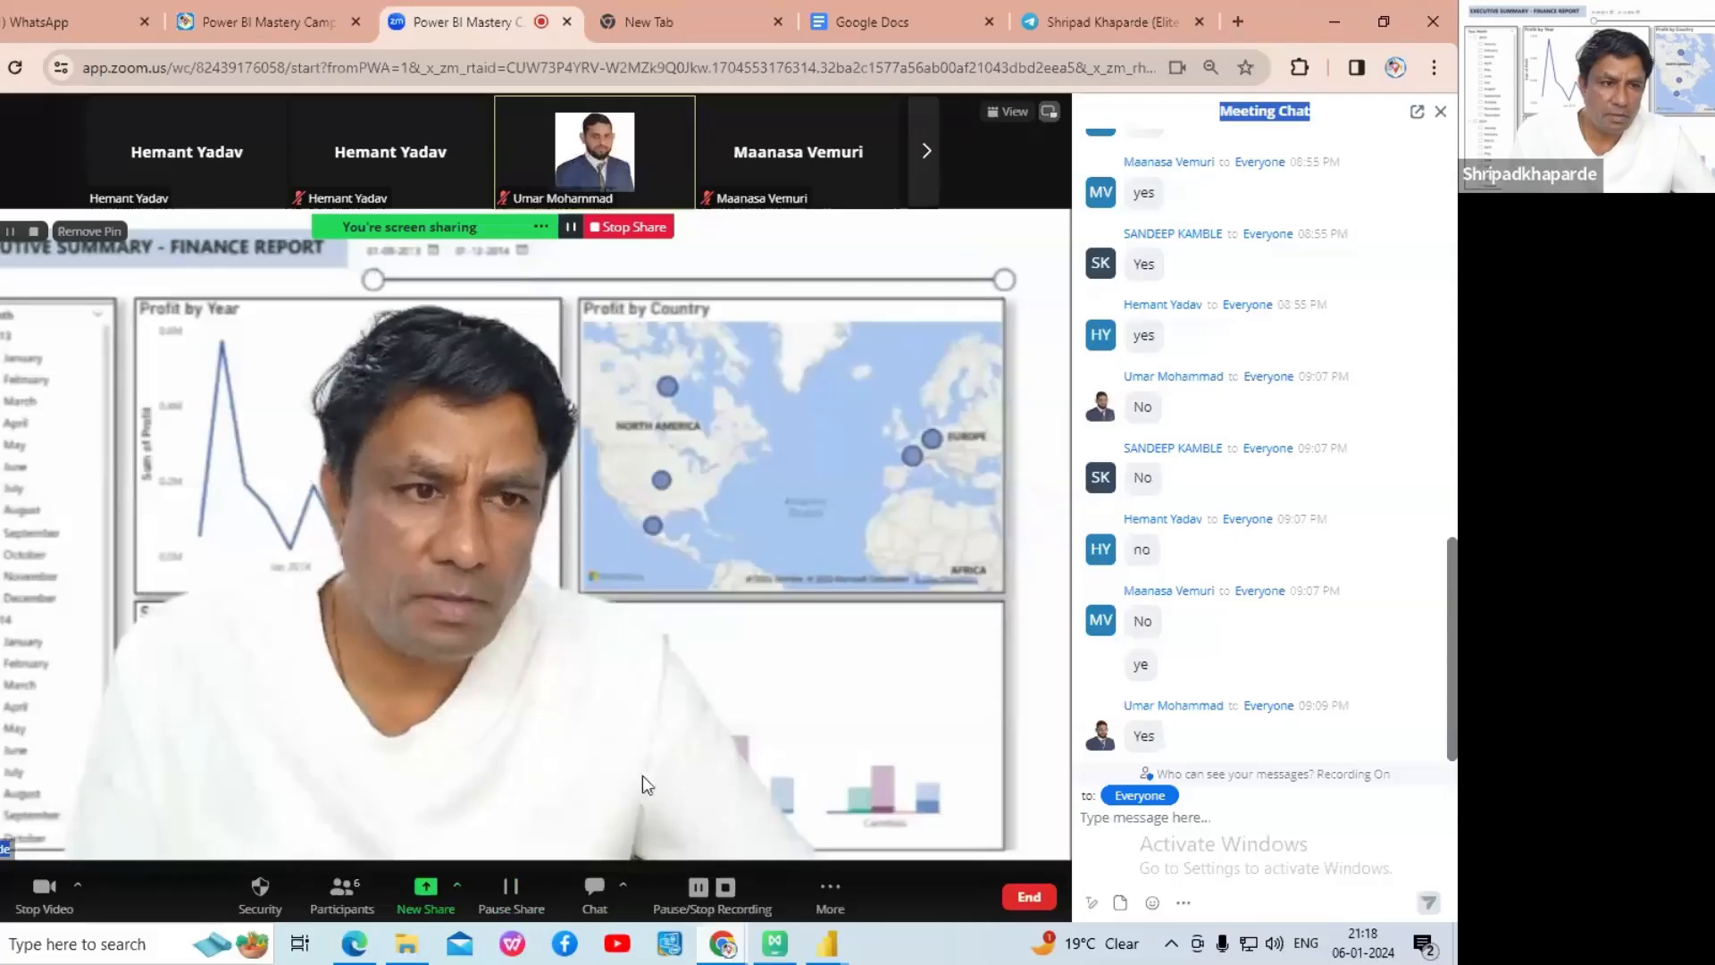
- Read through the participants' replies in the Zoom meeting chat up to the newest message
left_click(1206, 623)
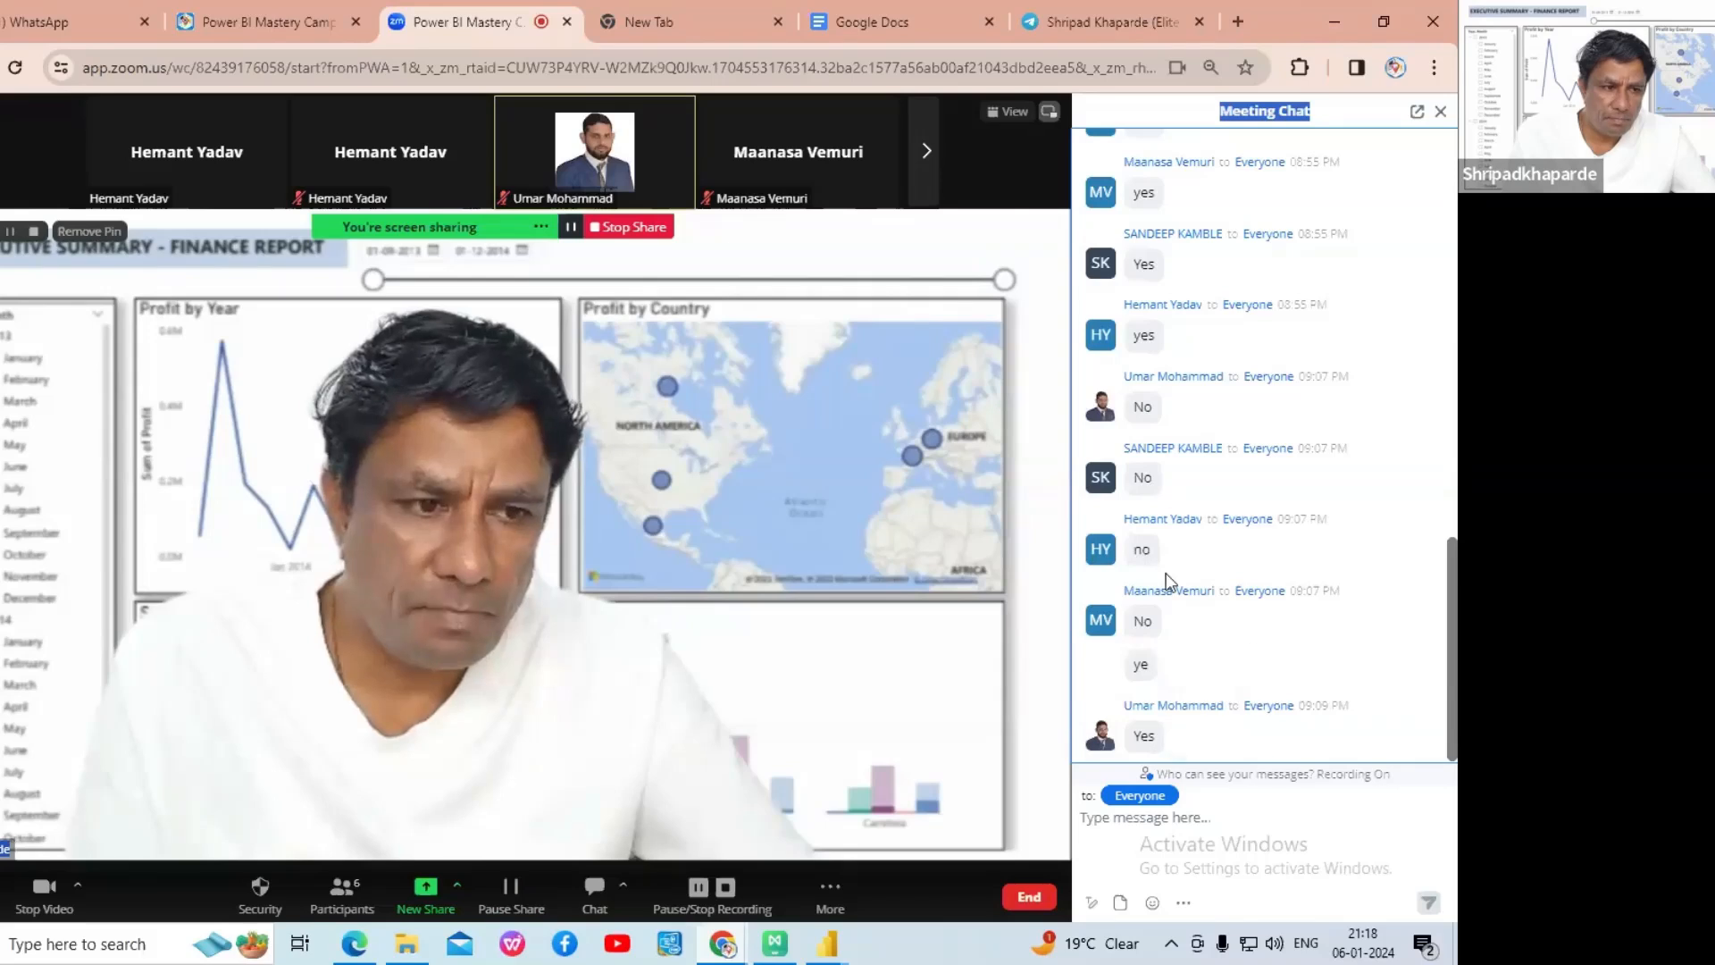
scroll(1170, 585, "up", 3)
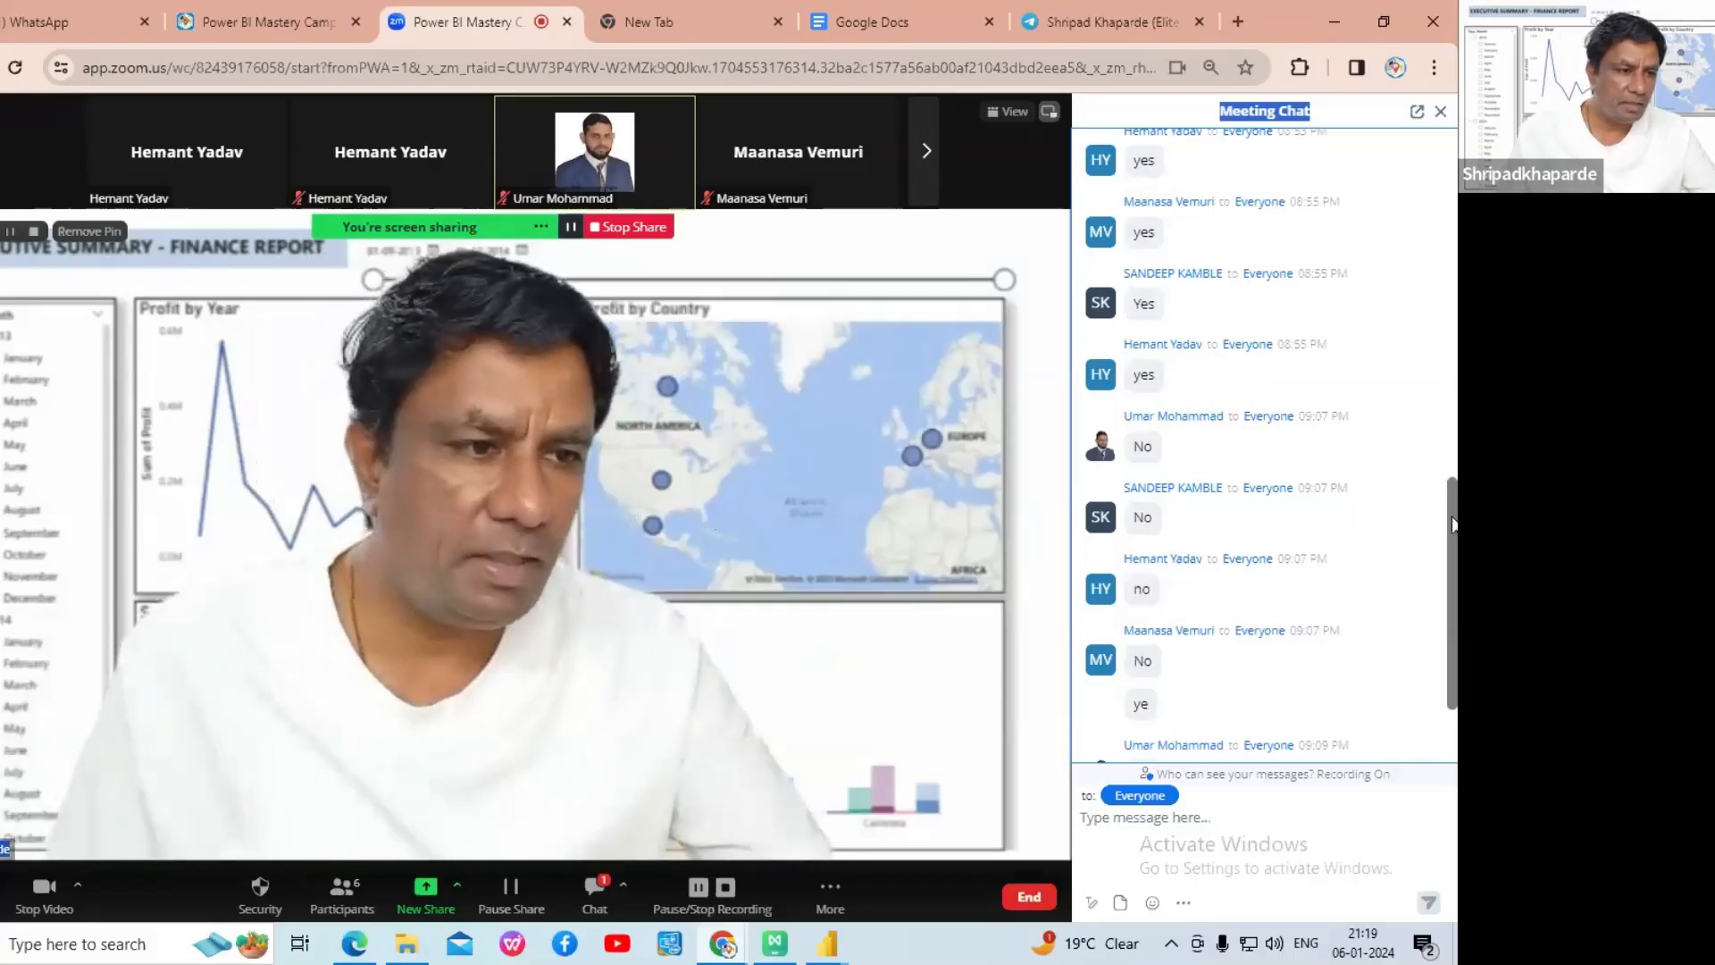
scroll(1438, 607, "down", 3)
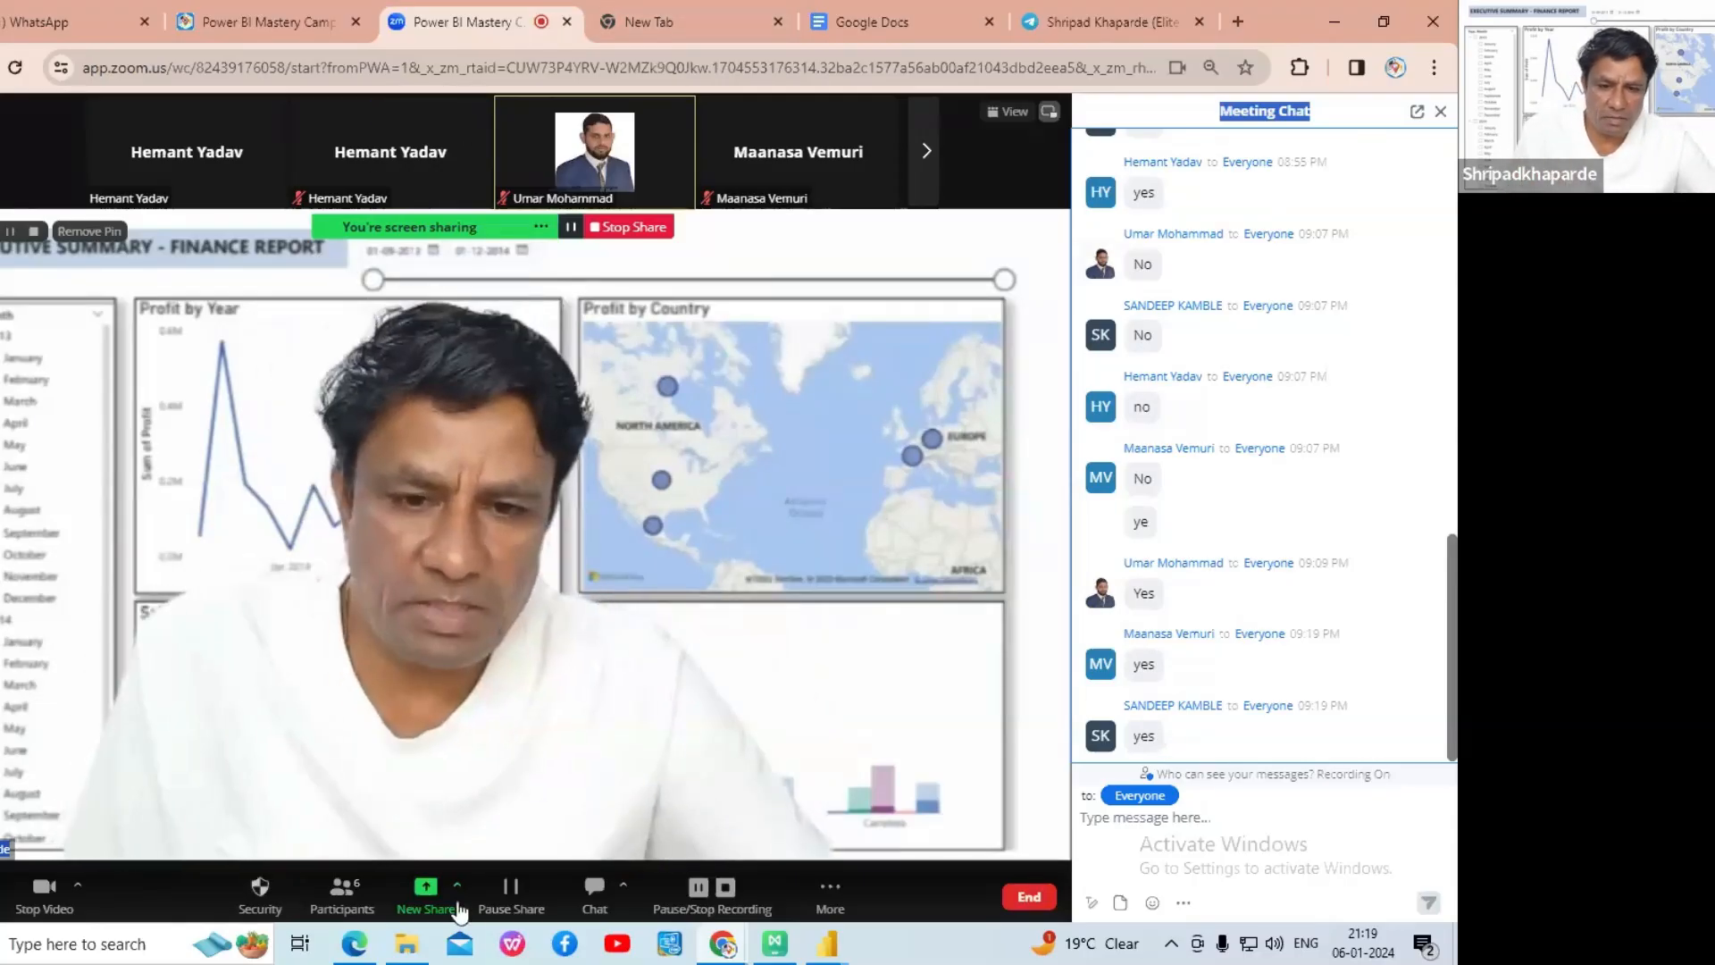
- Switch to the tutorial PDF in Edge and read the learning goals, the prerequisites and the start of the Get data section
left_click(725, 944)
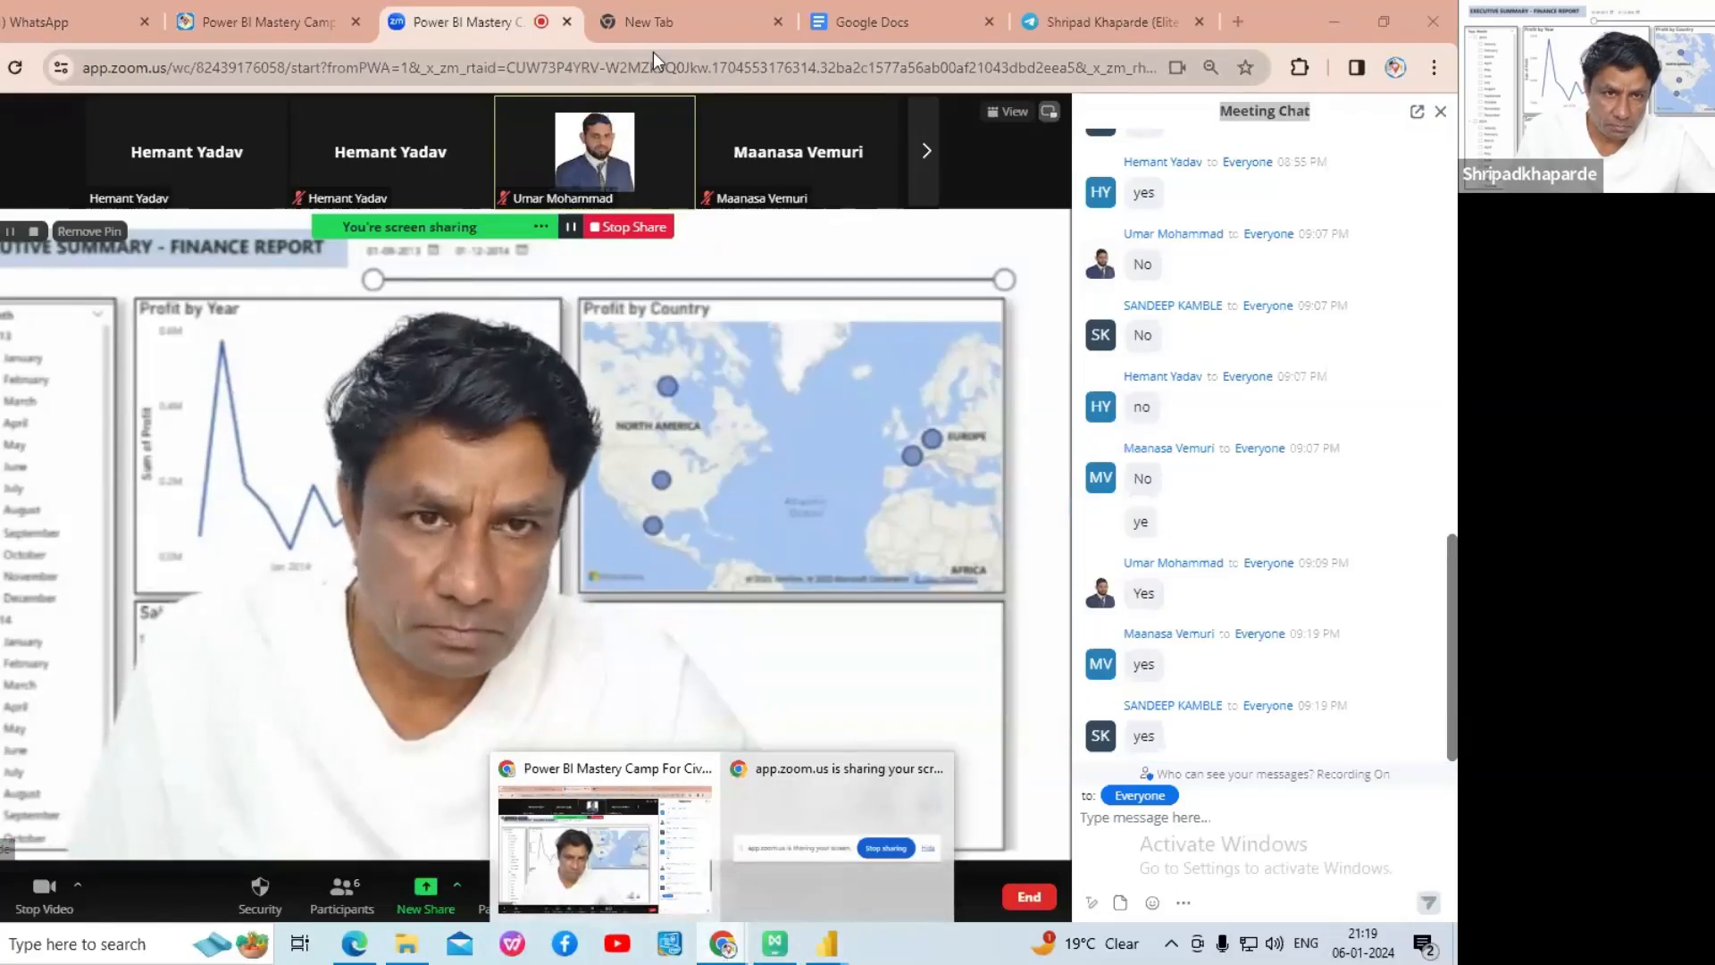
left_click(358, 944)
scroll(522, 667, "down", 5)
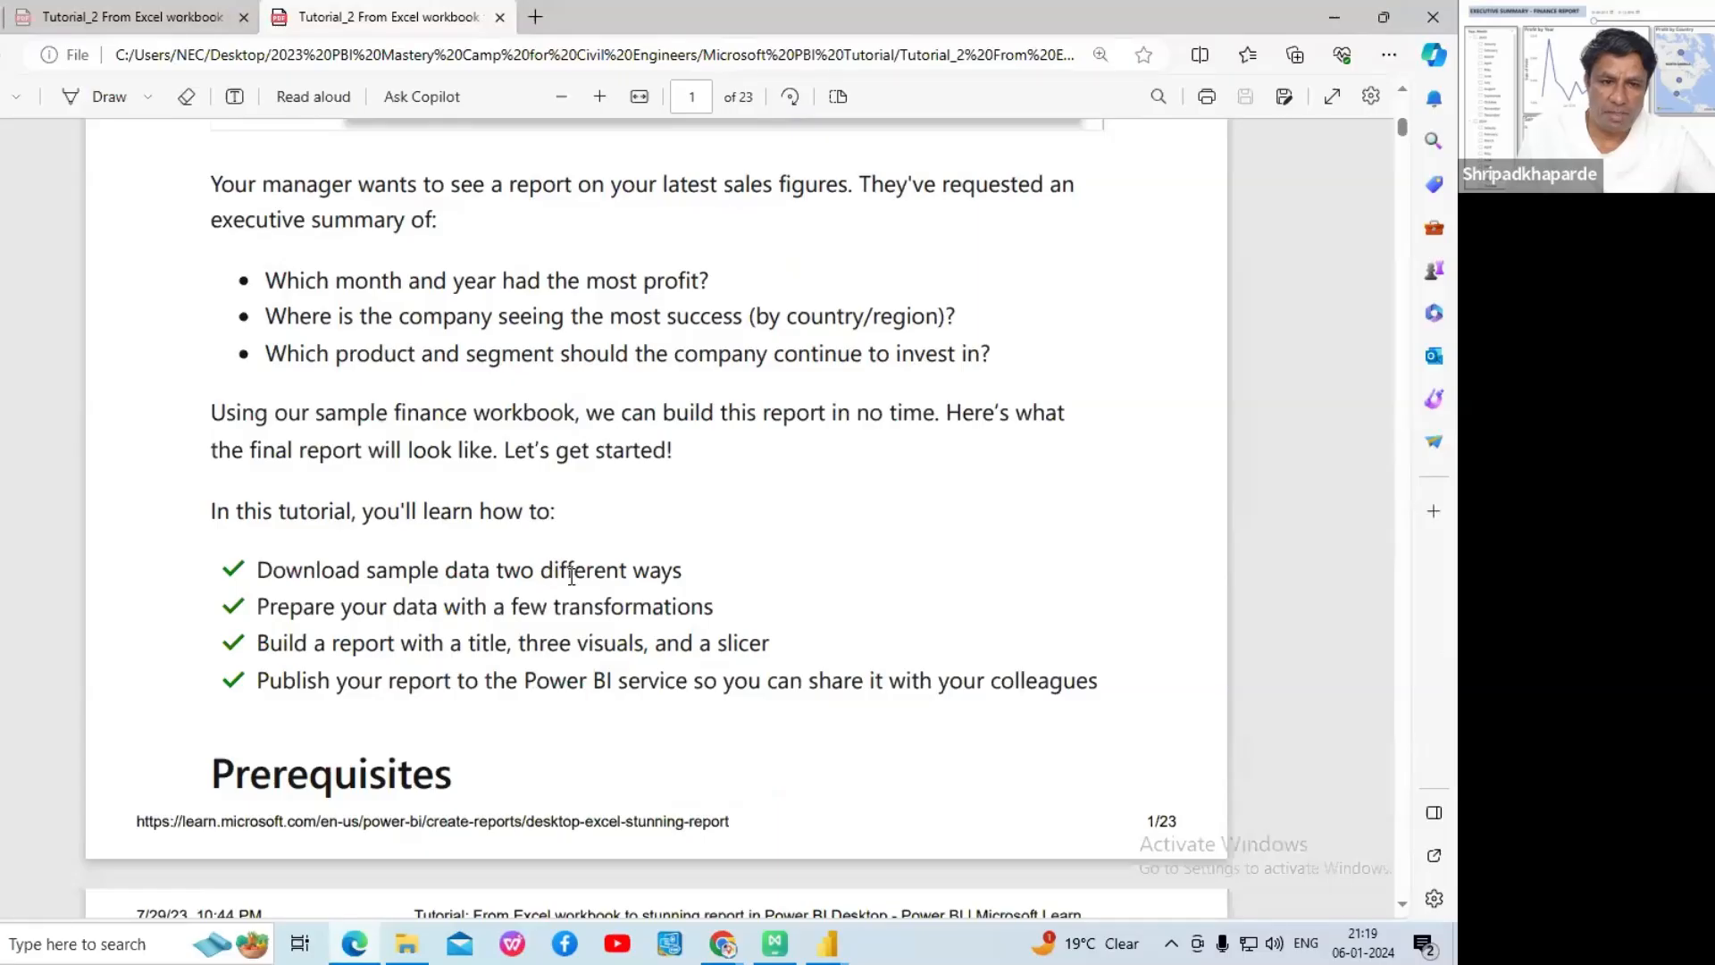
scroll(571, 576, "down", 1)
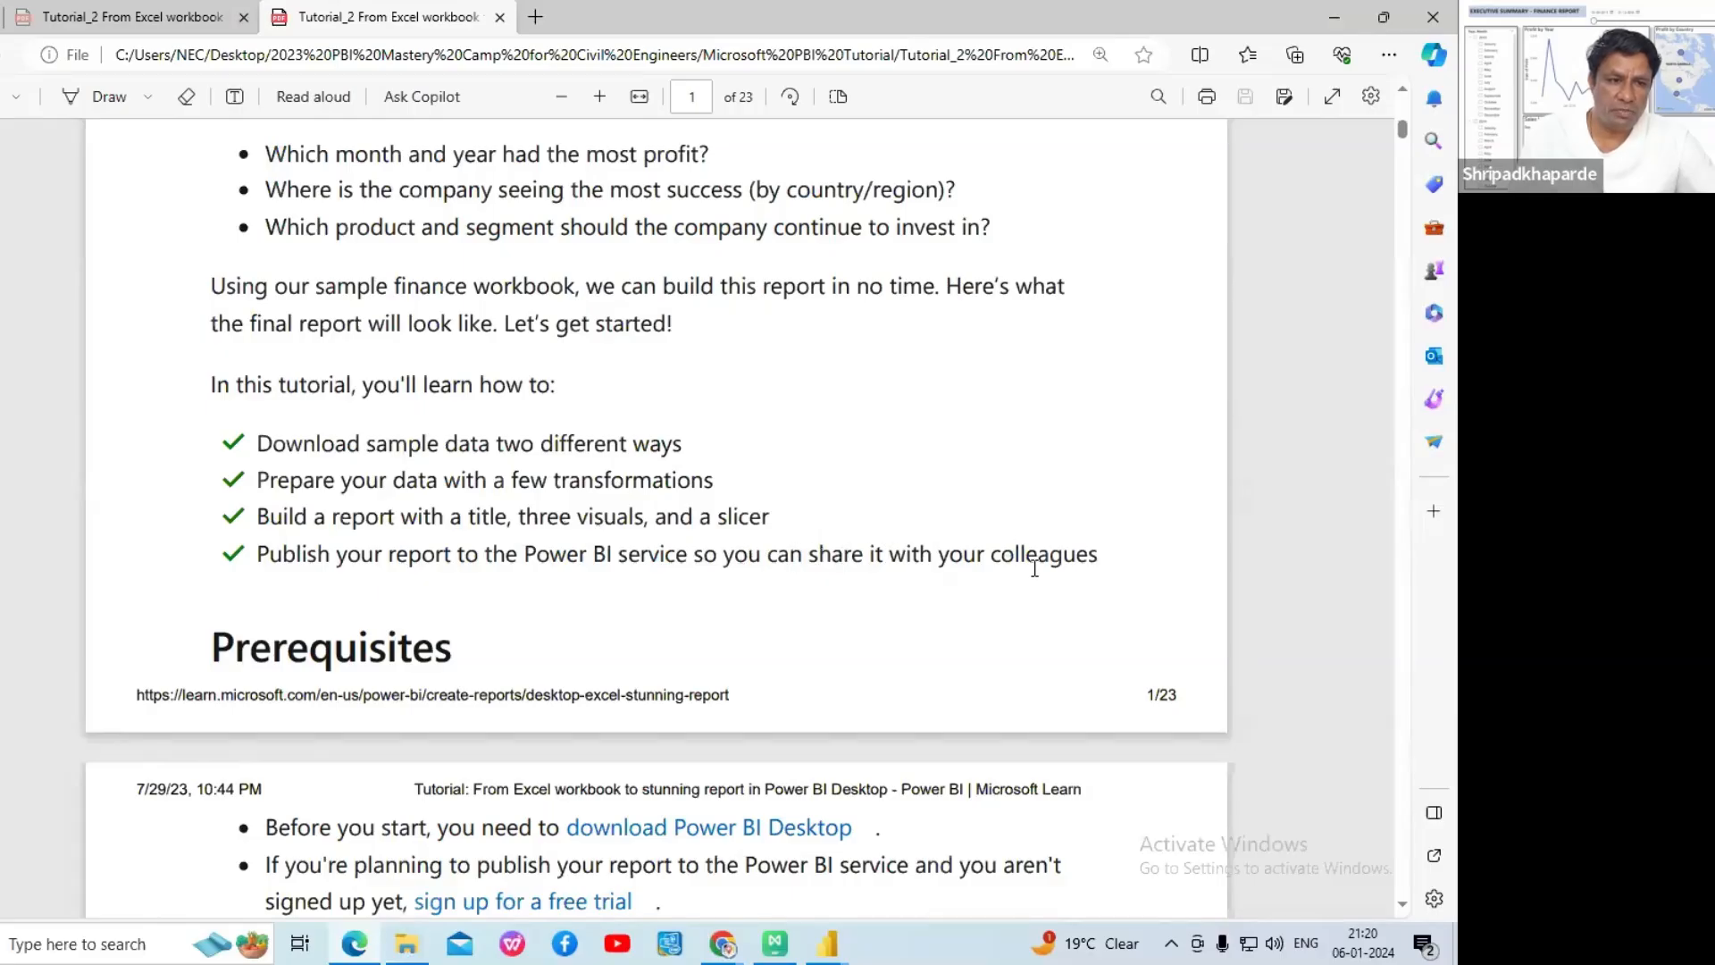
scroll(982, 549, "down", 2)
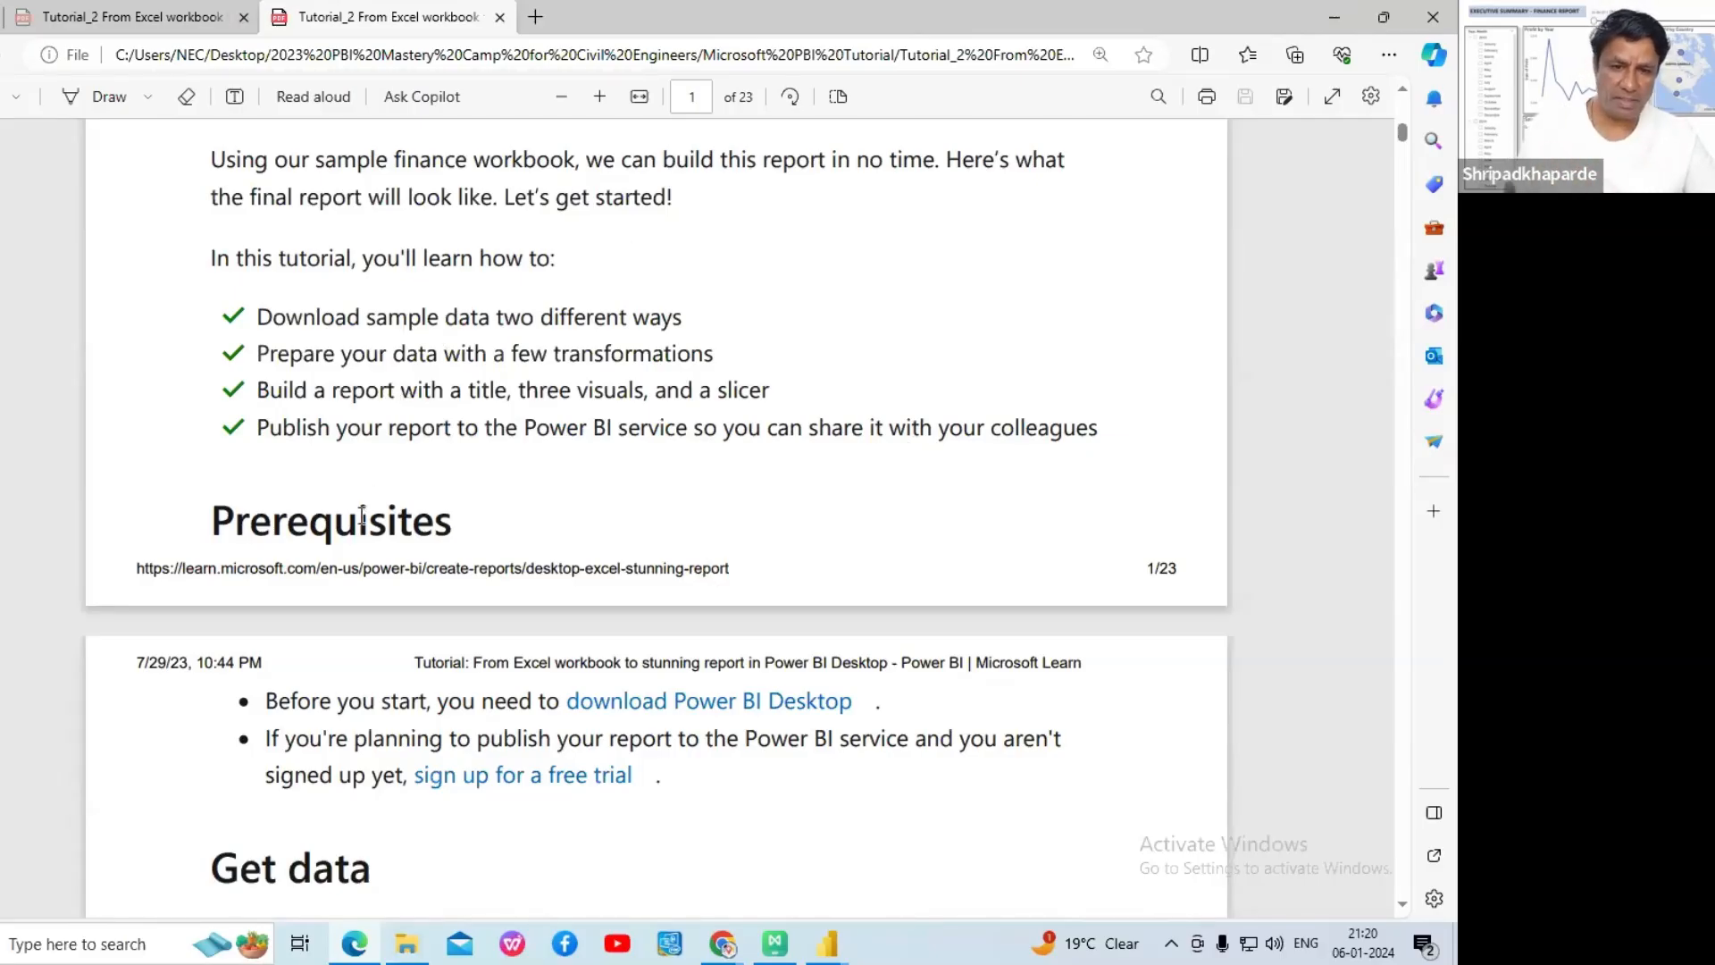
scroll(359, 523, "down", 4)
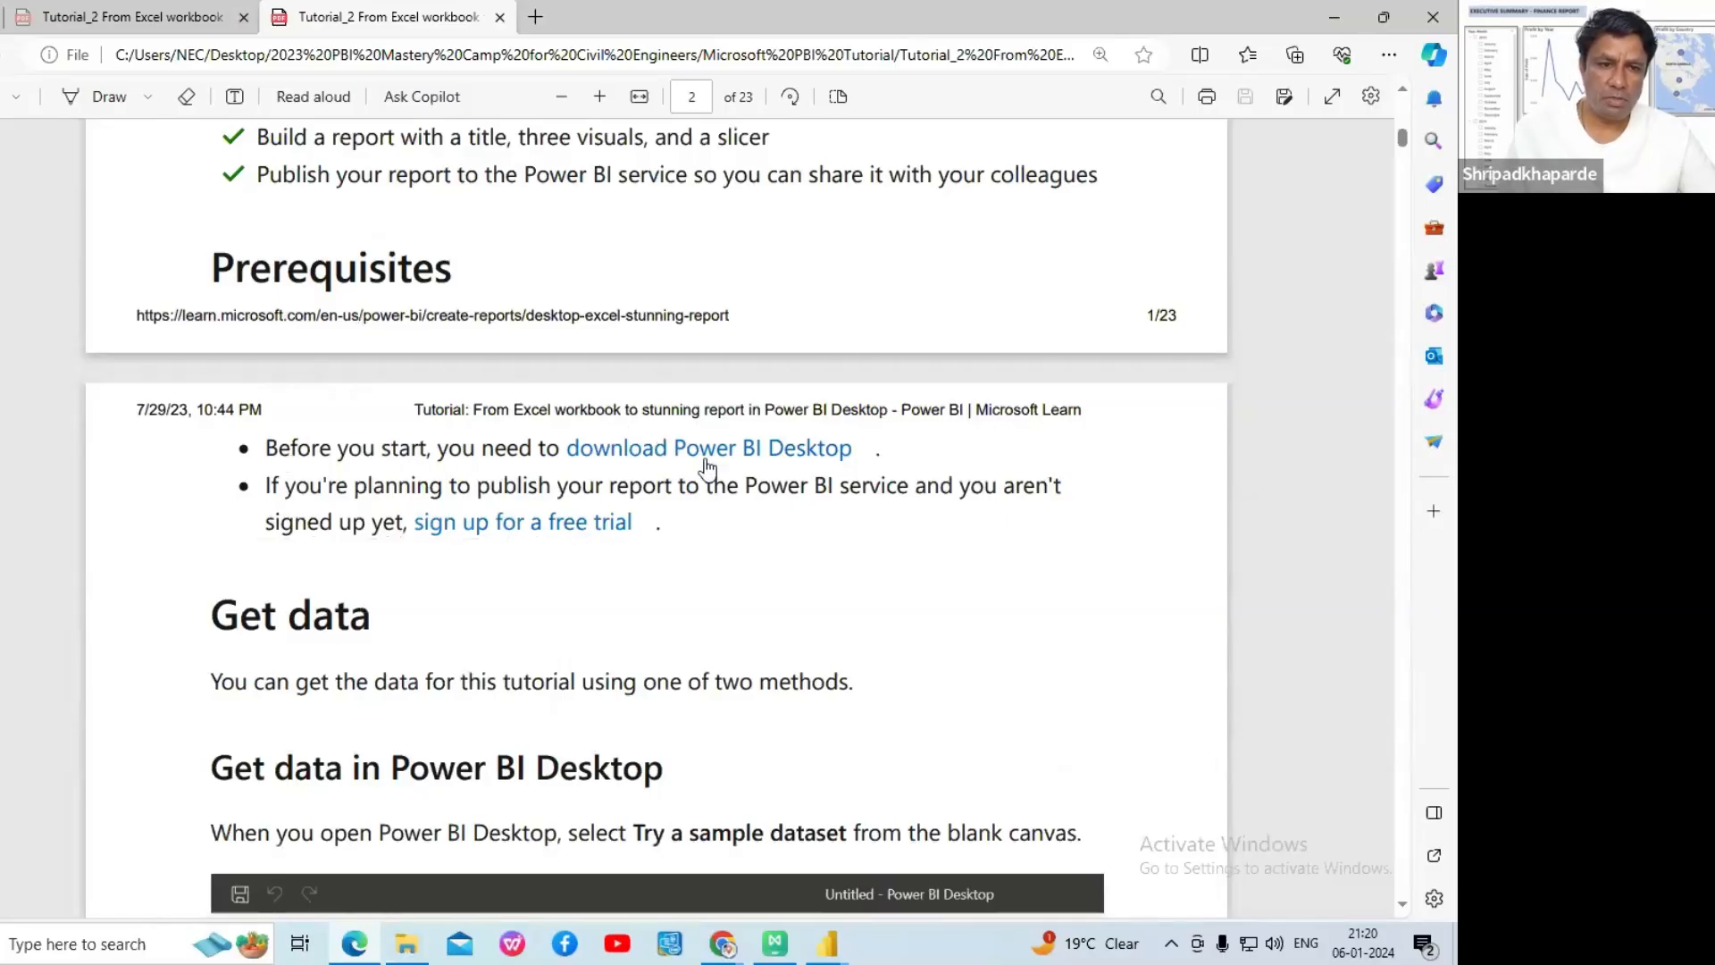
scroll(844, 478, "down", 2)
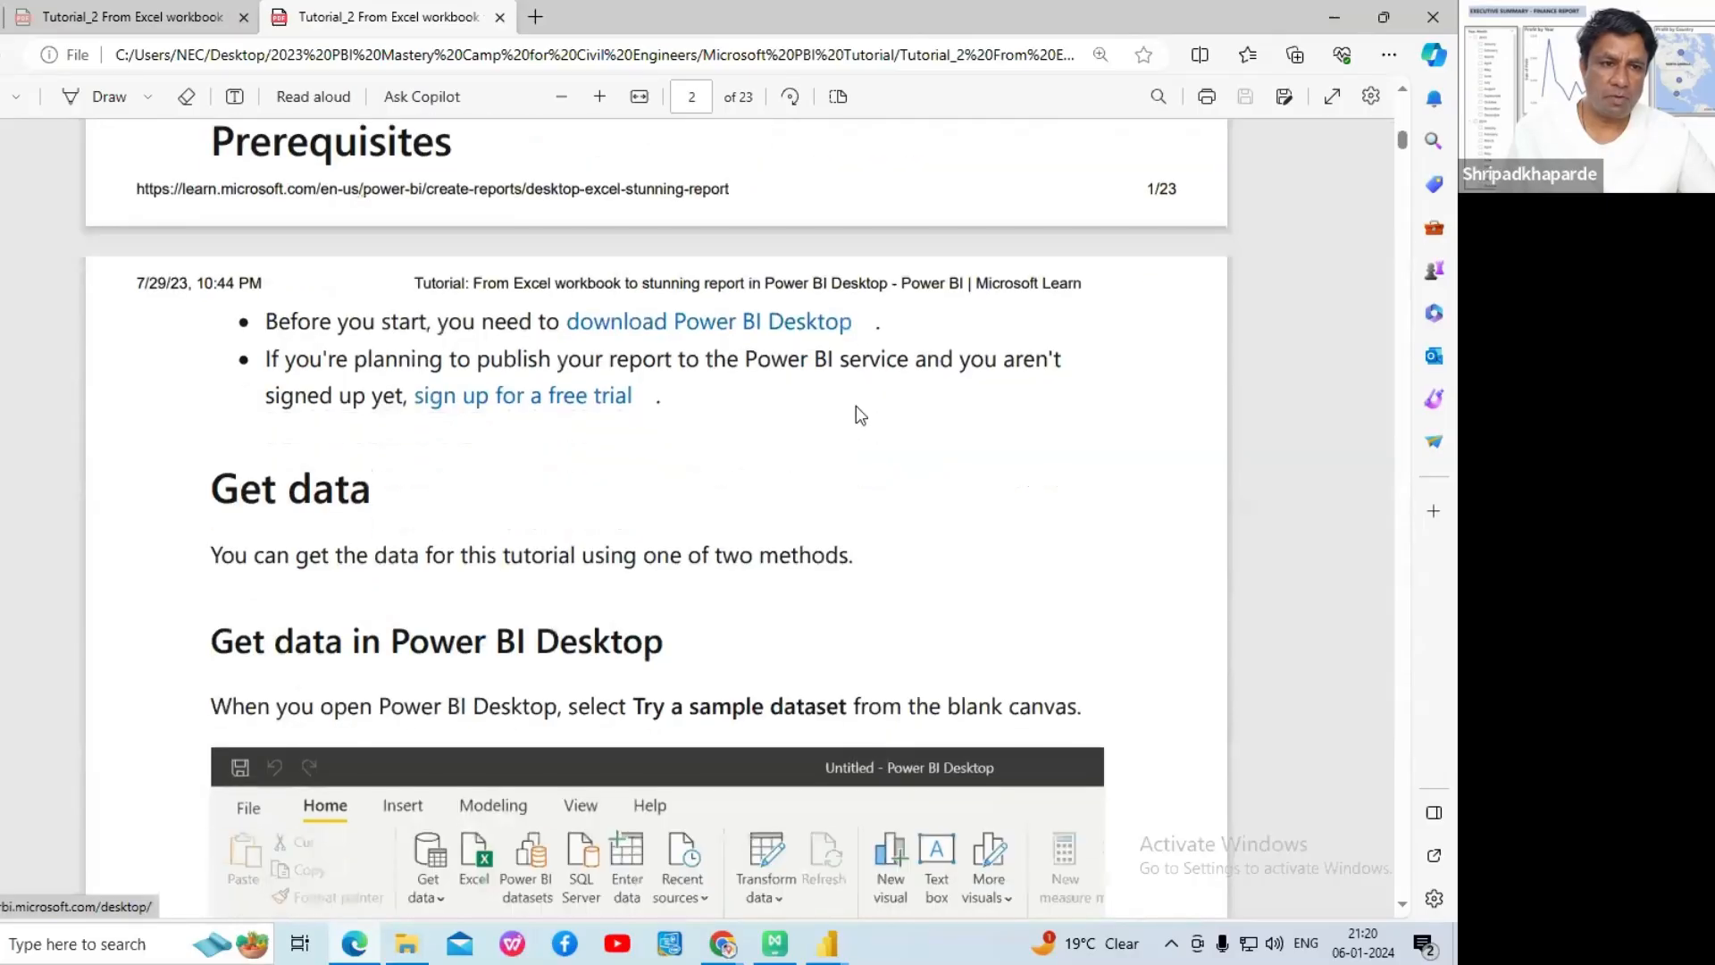
- Switch back to the Zoom meeting in Chrome and check the chat for answers about having Power BI Desktop downloaded
key("alt+Tab")
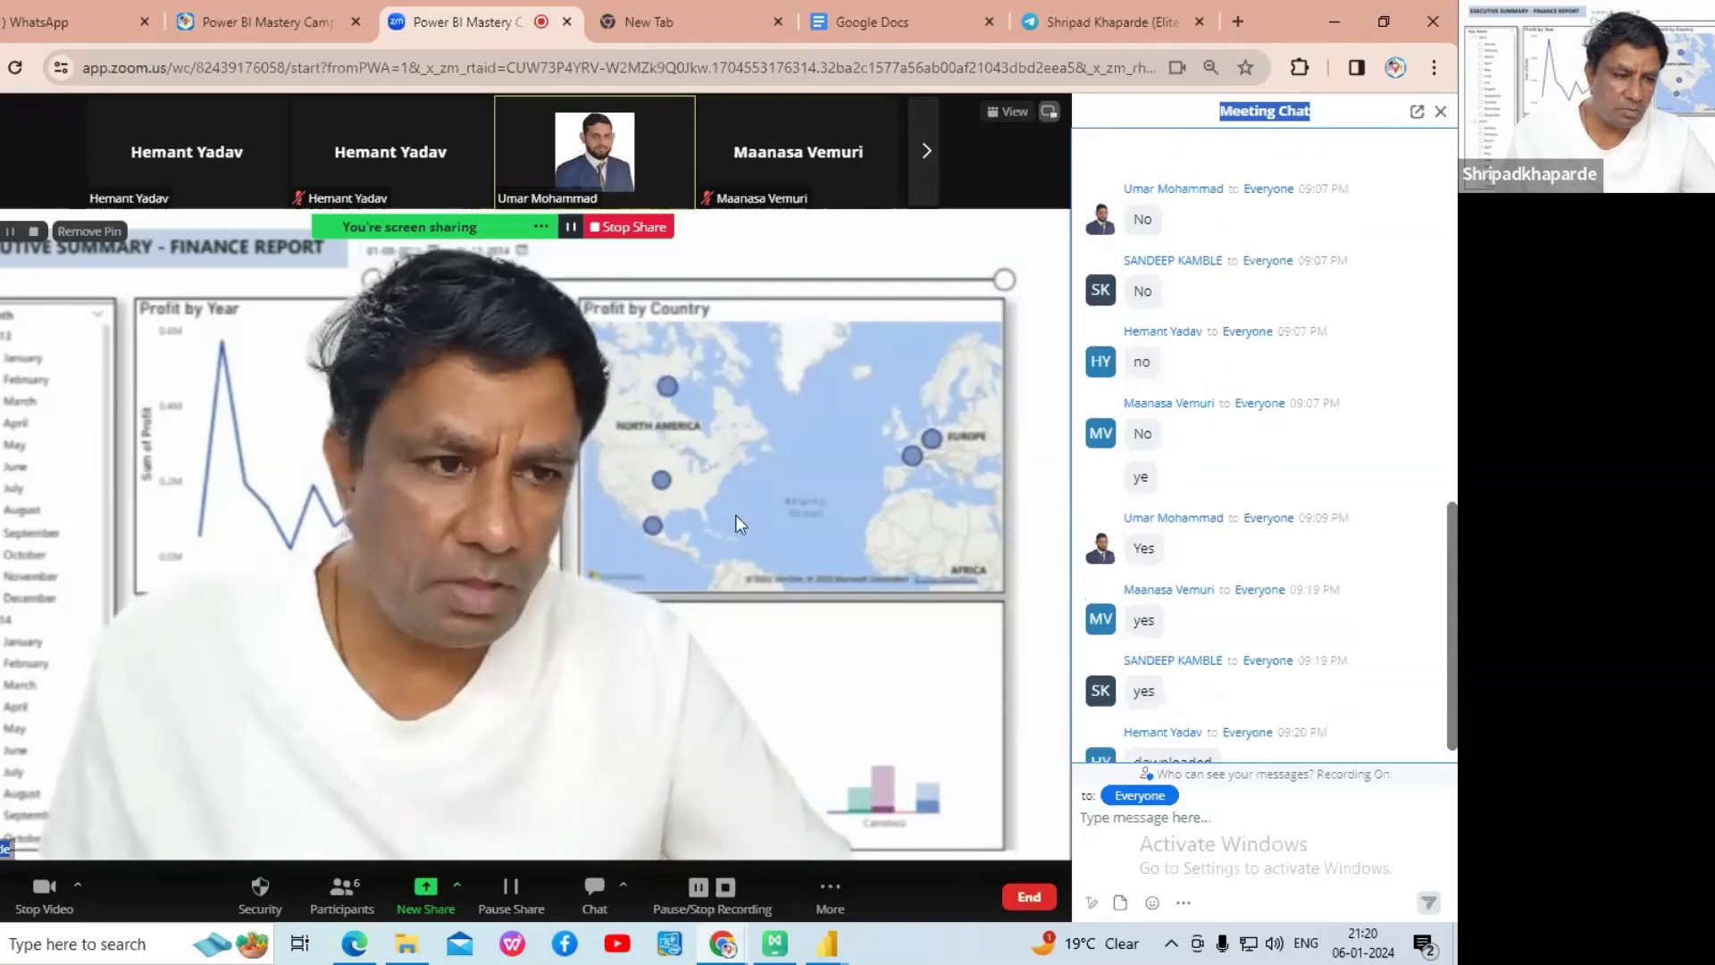
scroll(1190, 629, "up", 2)
scroll(1206, 617, "down", 3)
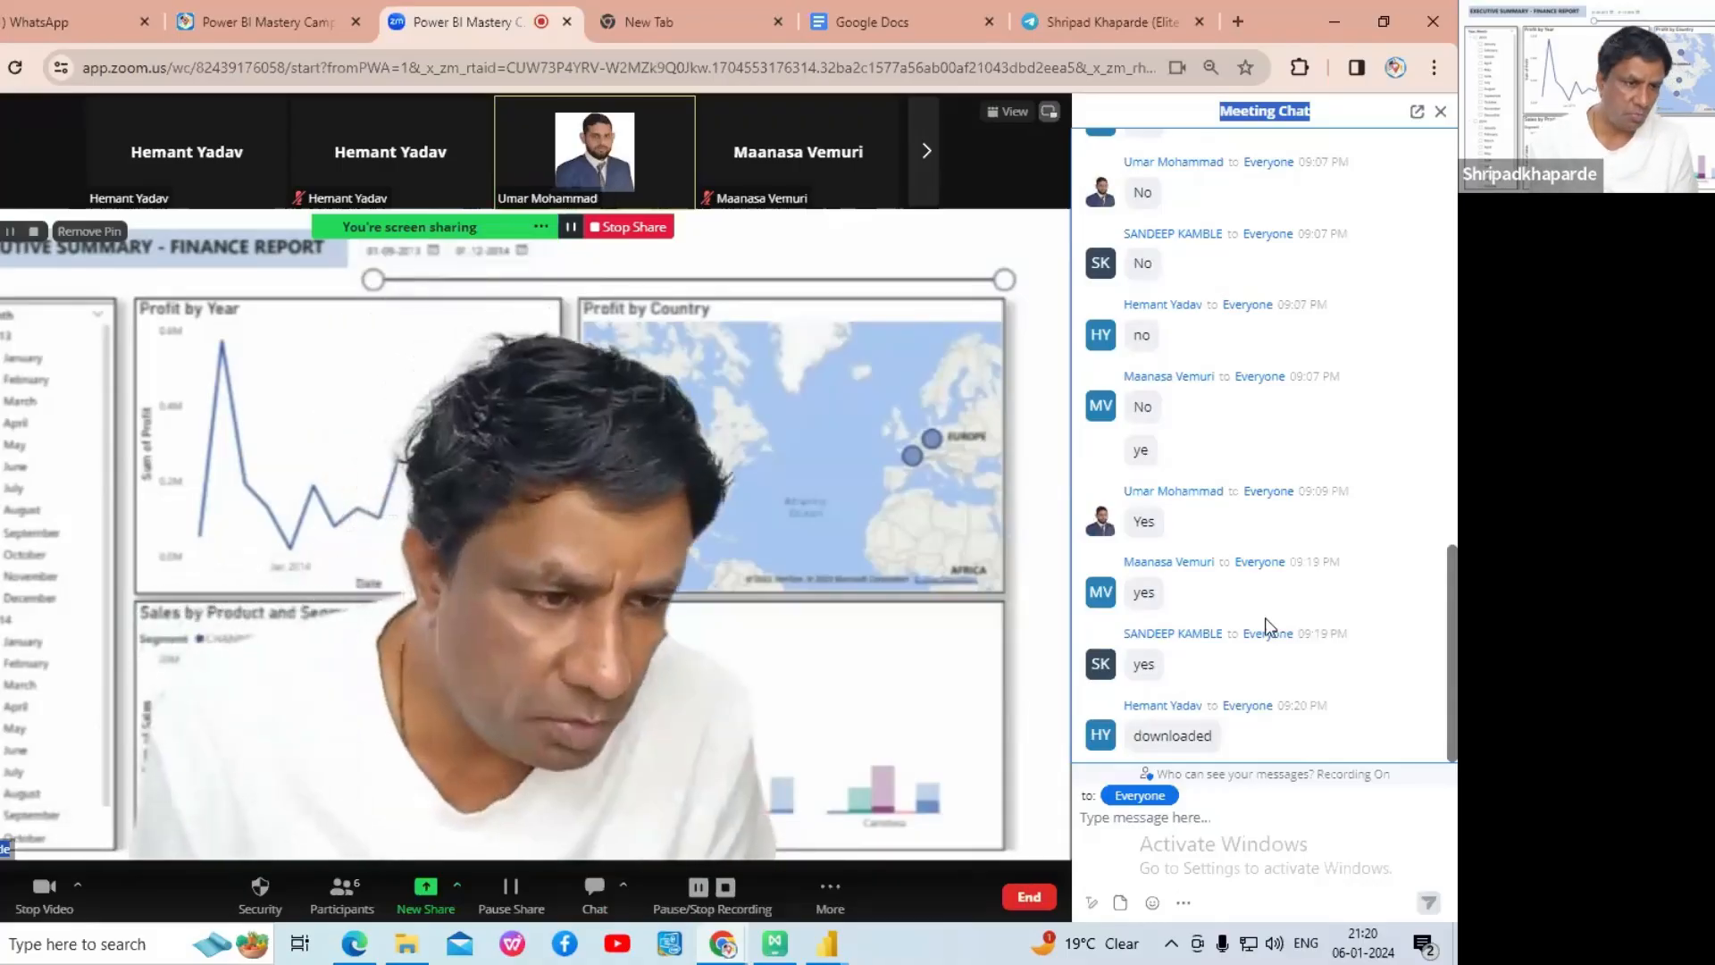
scroll(1268, 626, "up", 2)
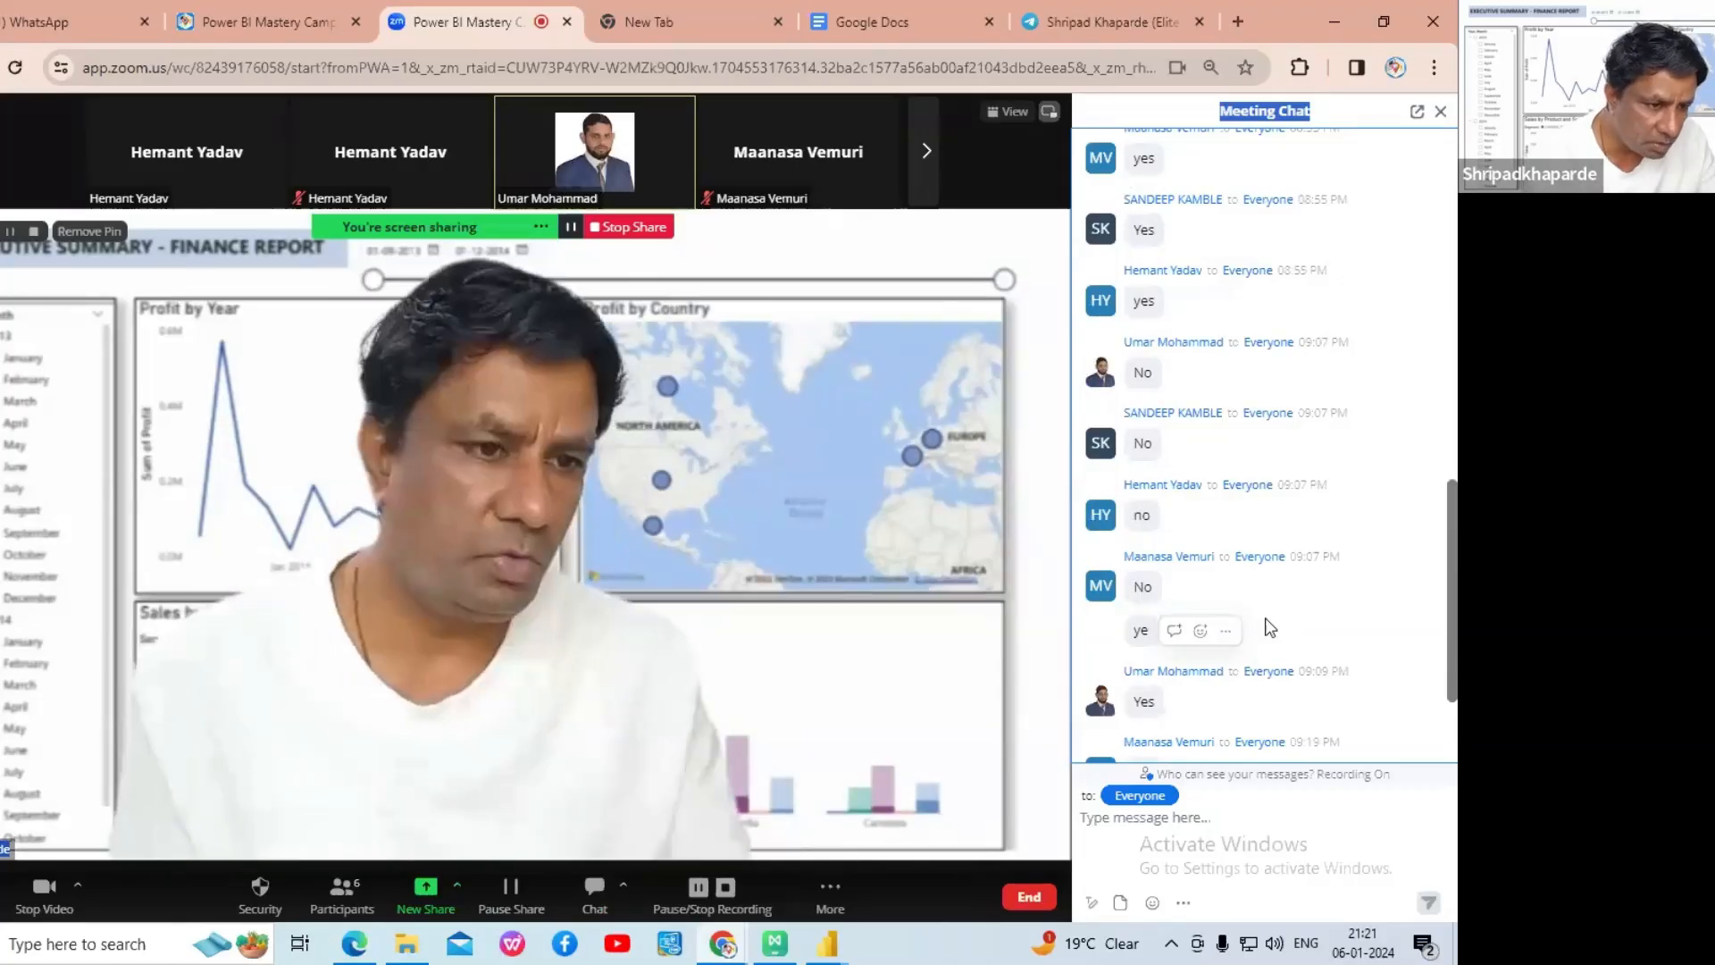
scroll(1265, 616, "down", 1)
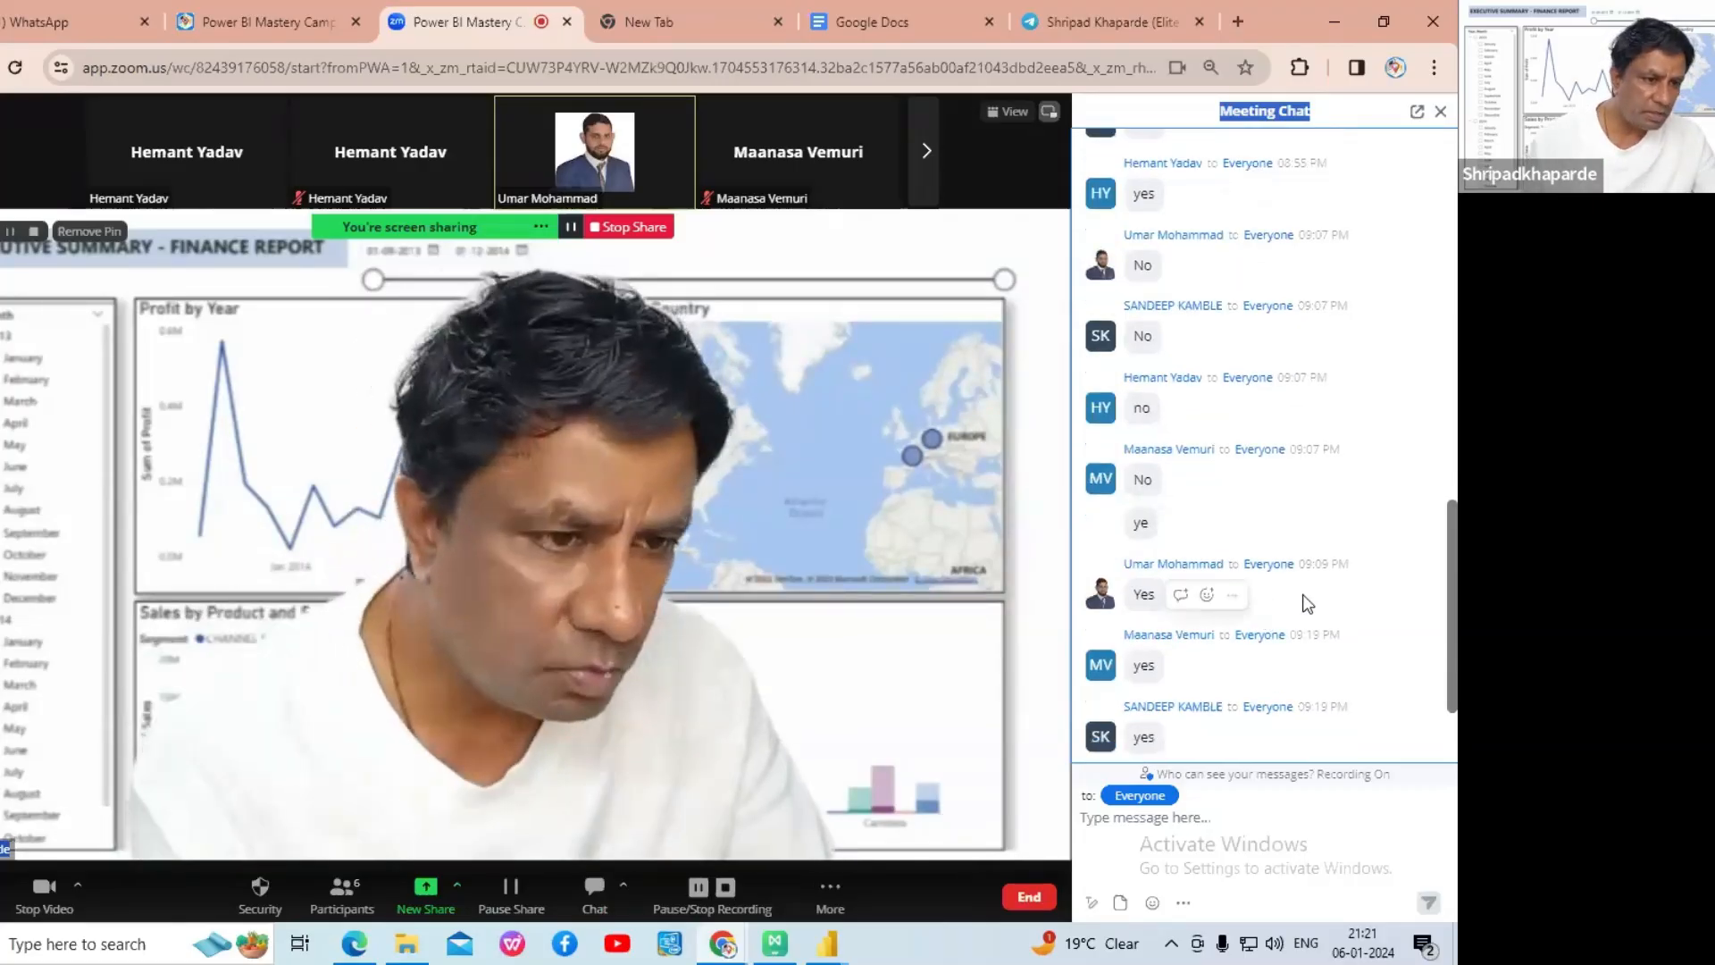
scroll(1317, 555, "down", 1)
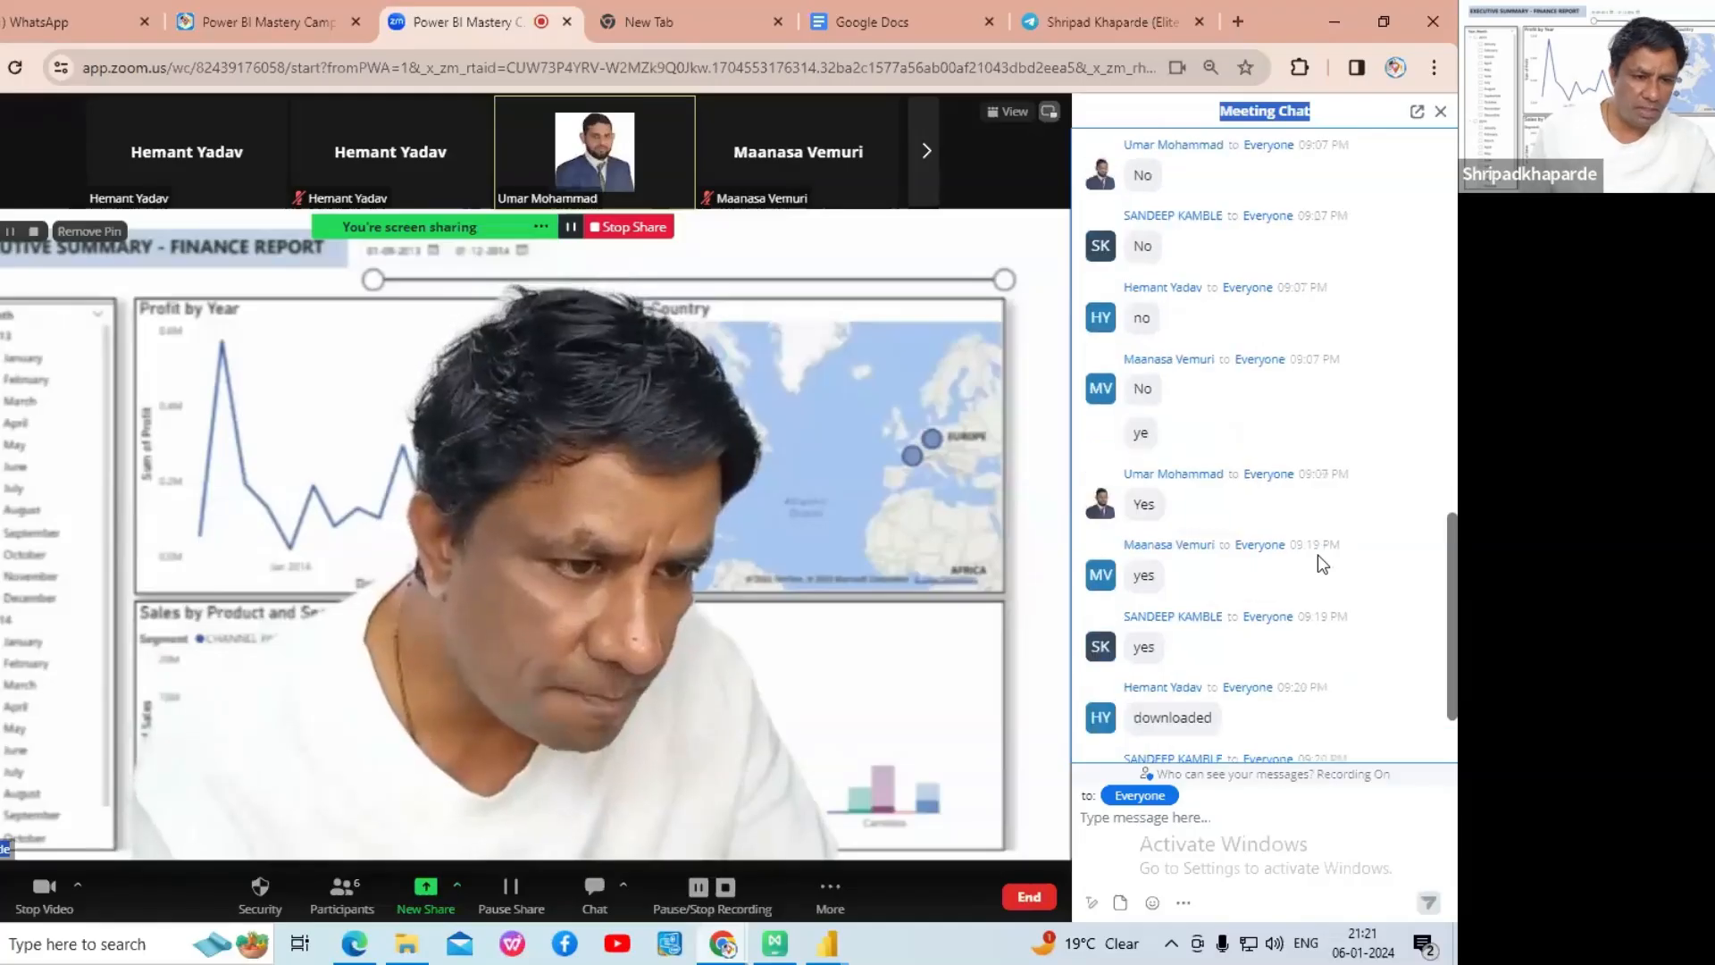
scroll(1316, 555, "down", 1)
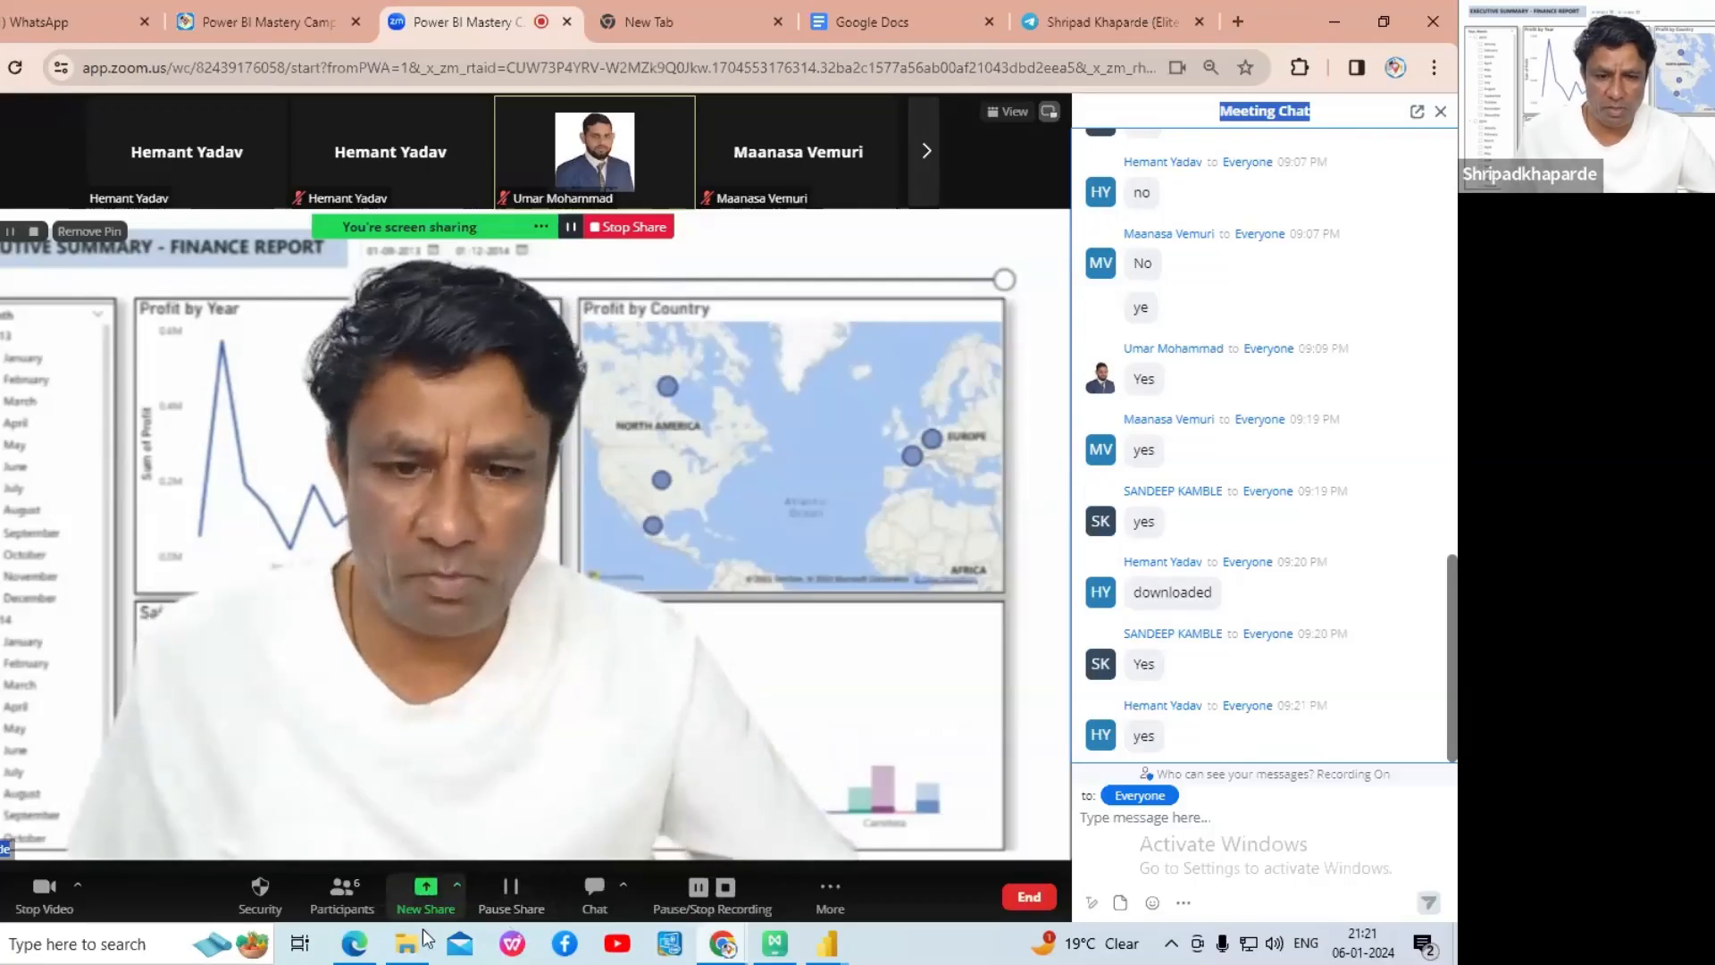
- Return to the tutorial PDF in Edge and read the Get data in Power BI Desktop section with its sample dataset illustration
left_click(354, 944)
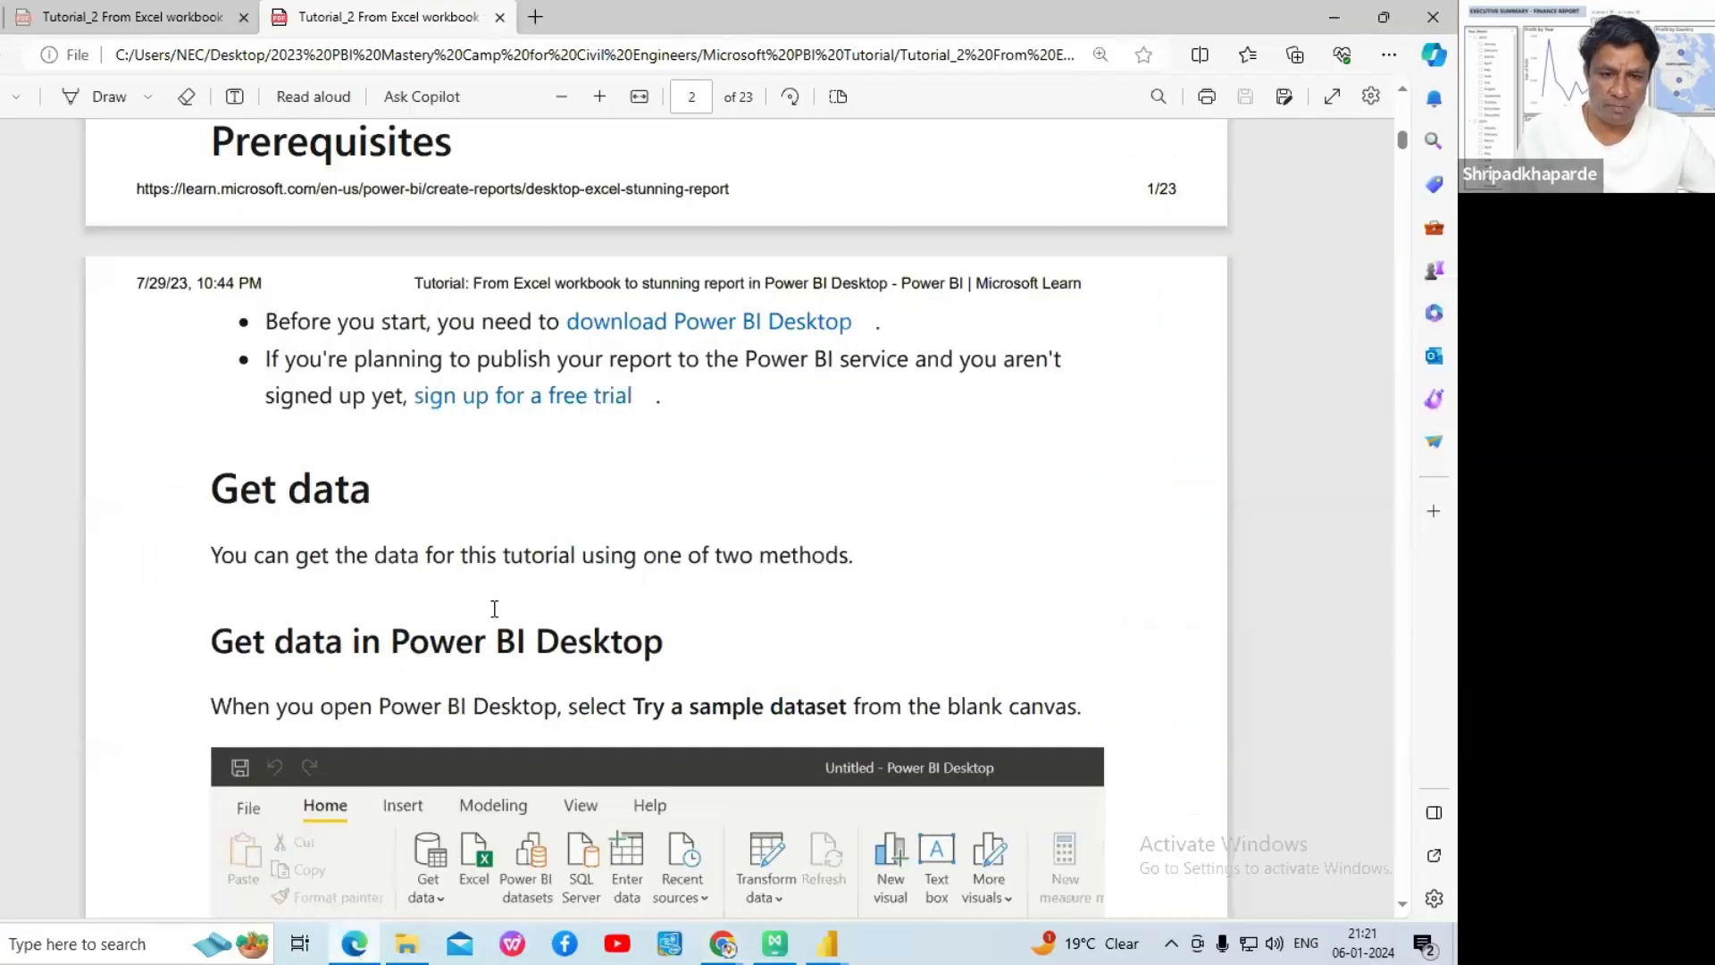
scroll(601, 523, "up", 1)
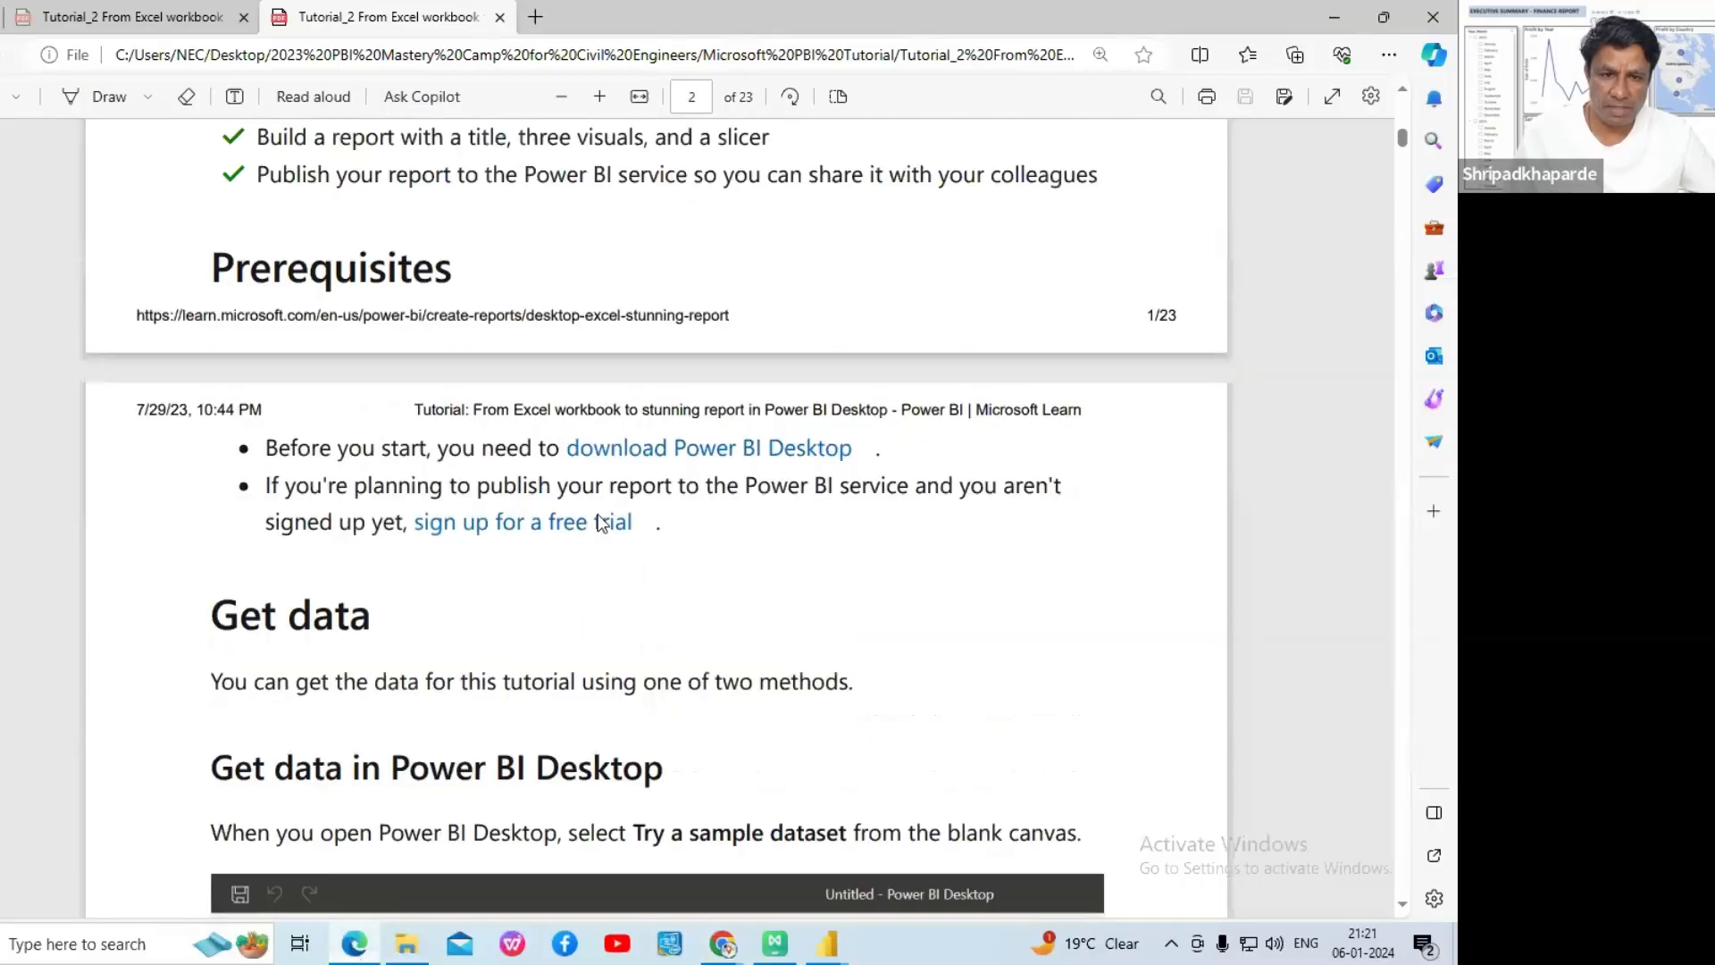
scroll(601, 522, "up", 1)
scroll(599, 522, "down", 1)
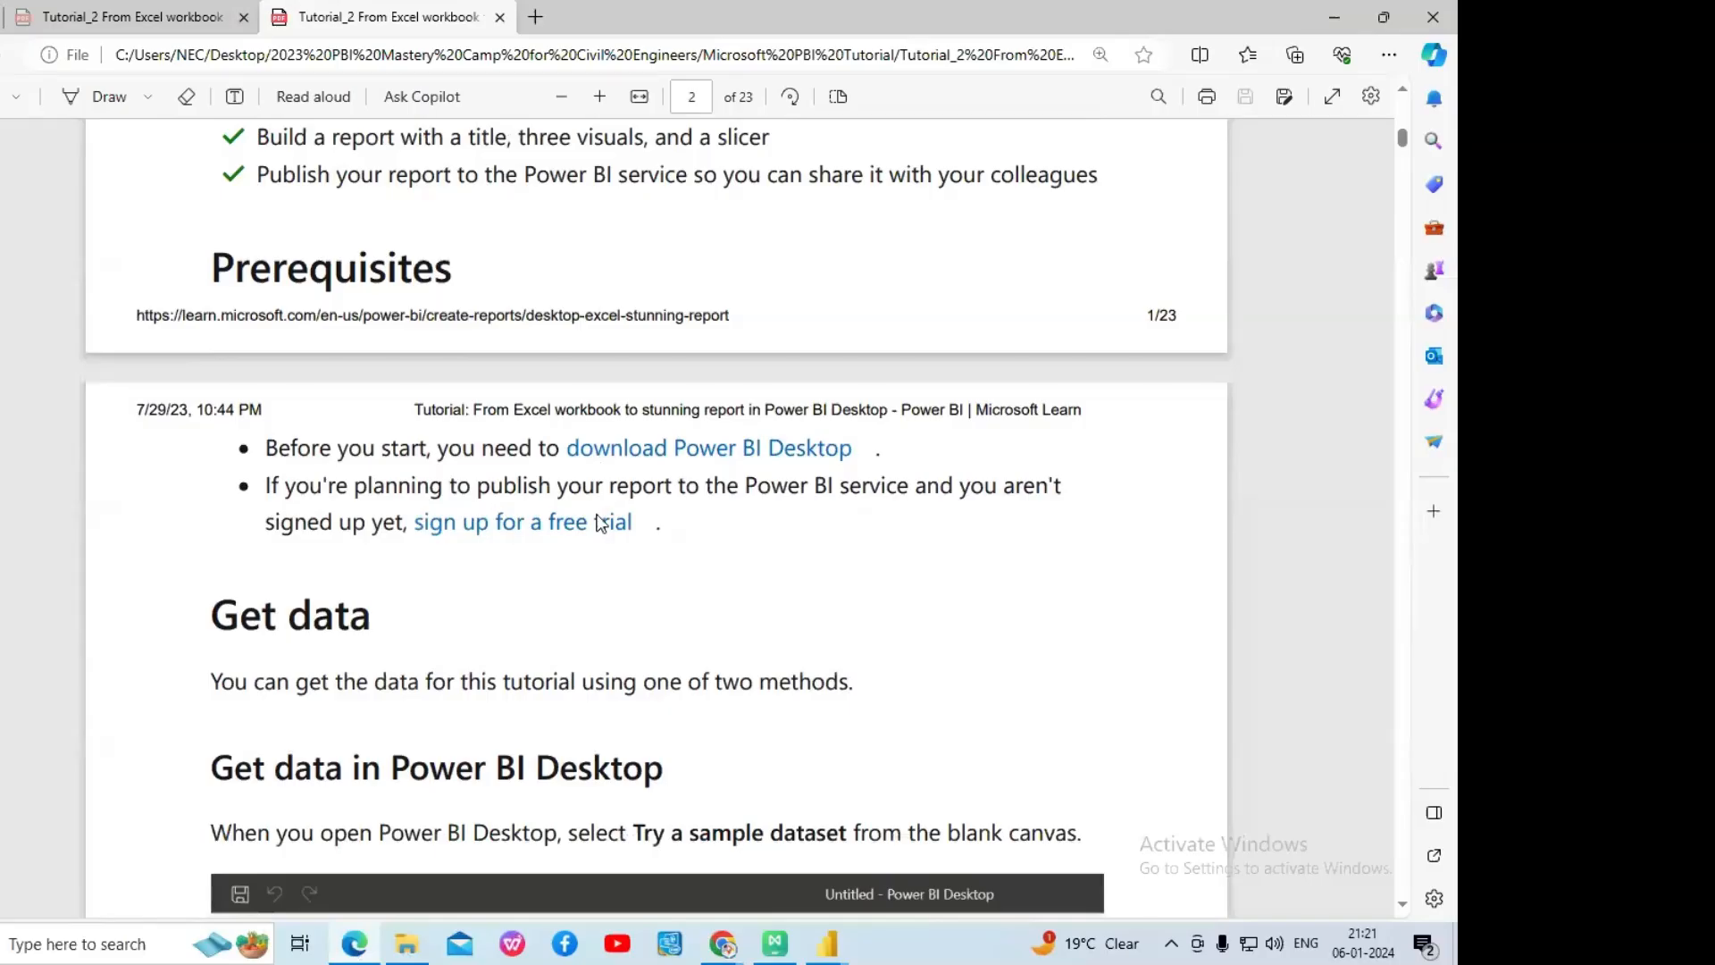
scroll(601, 523, "down", 1)
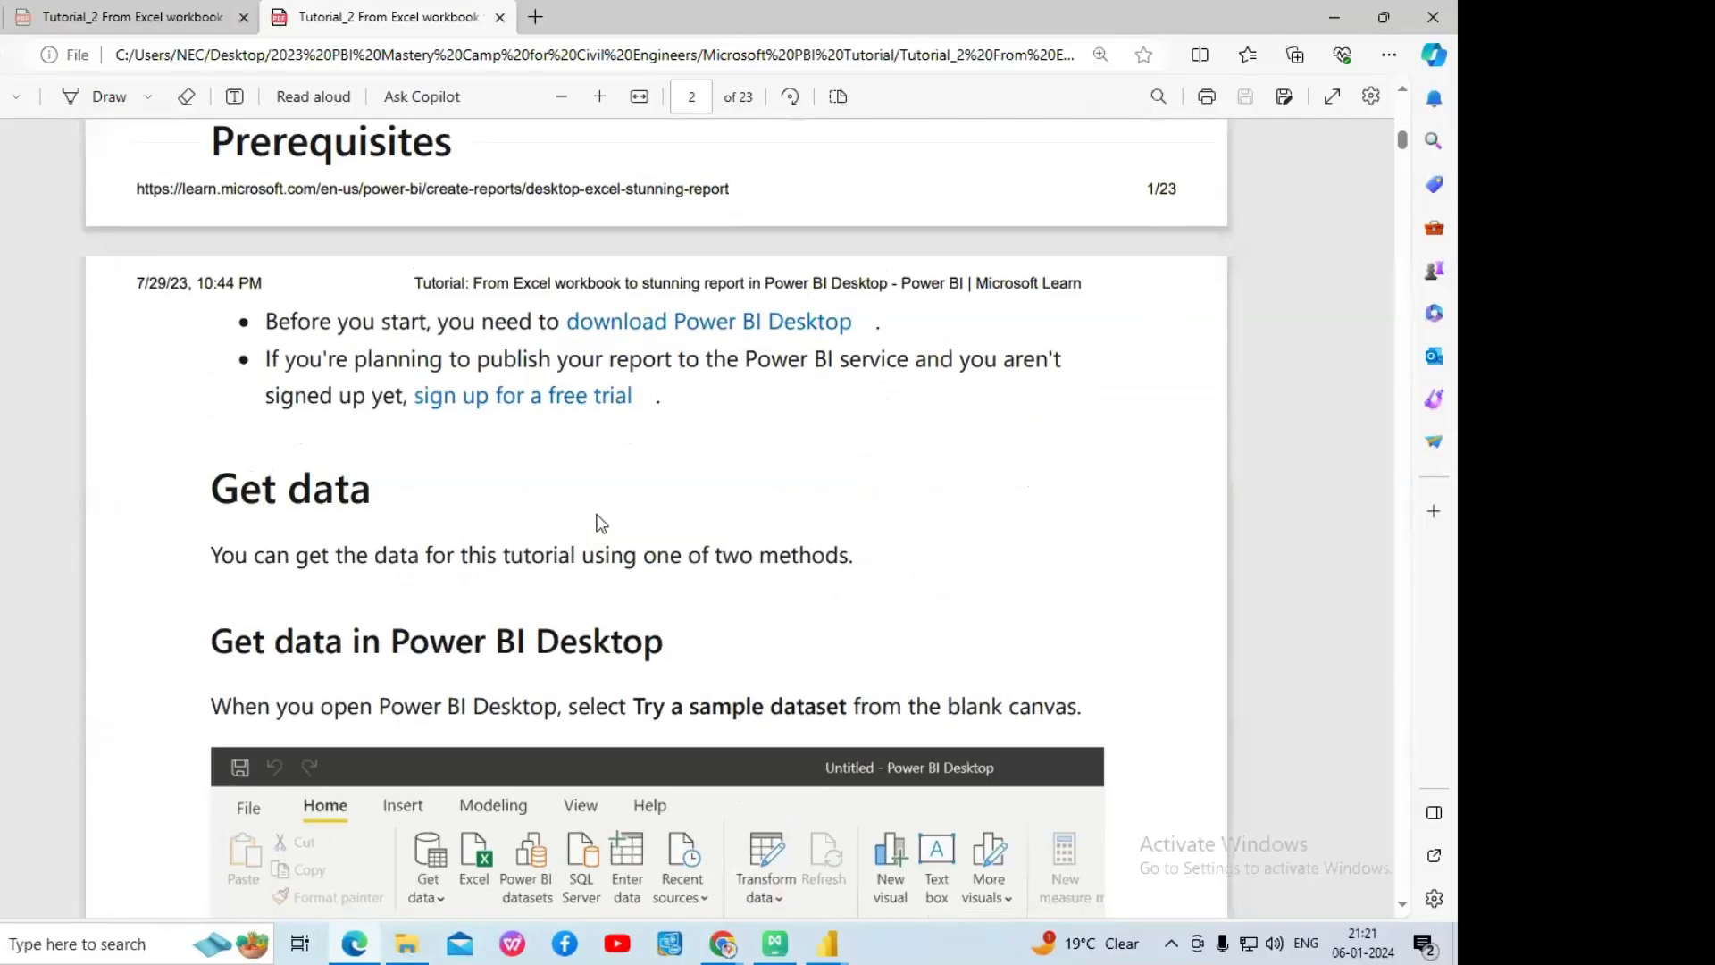
scroll(594, 525, "down", 1)
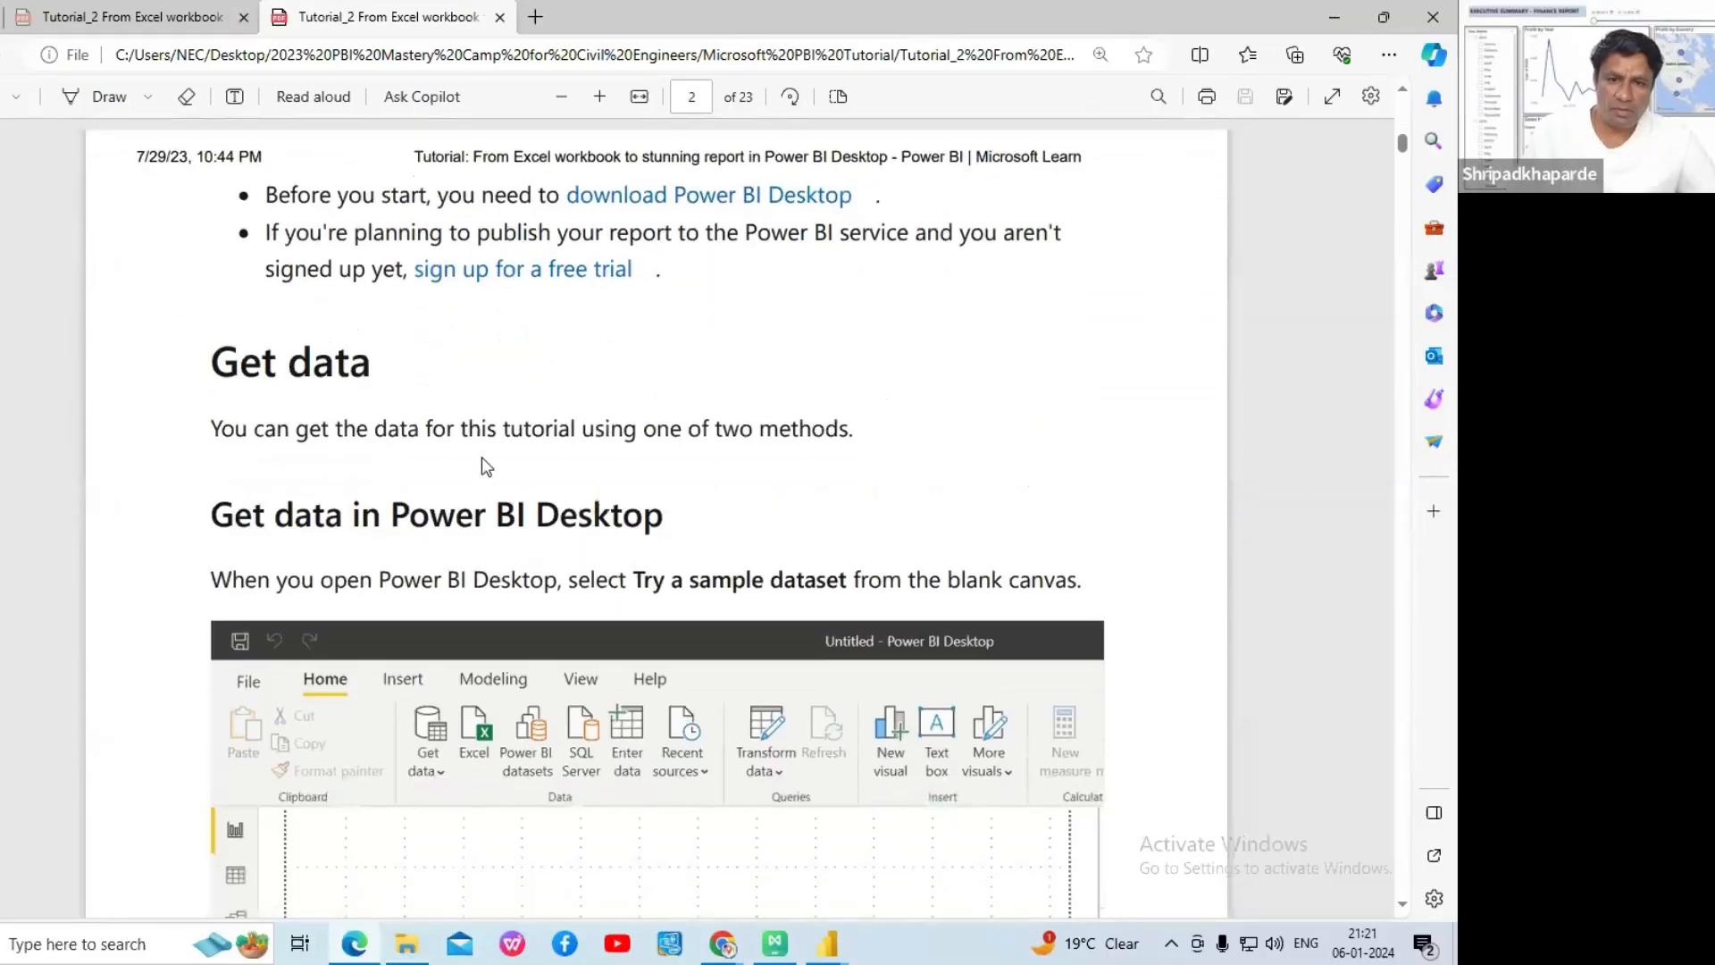
scroll(478, 487, "down", 1)
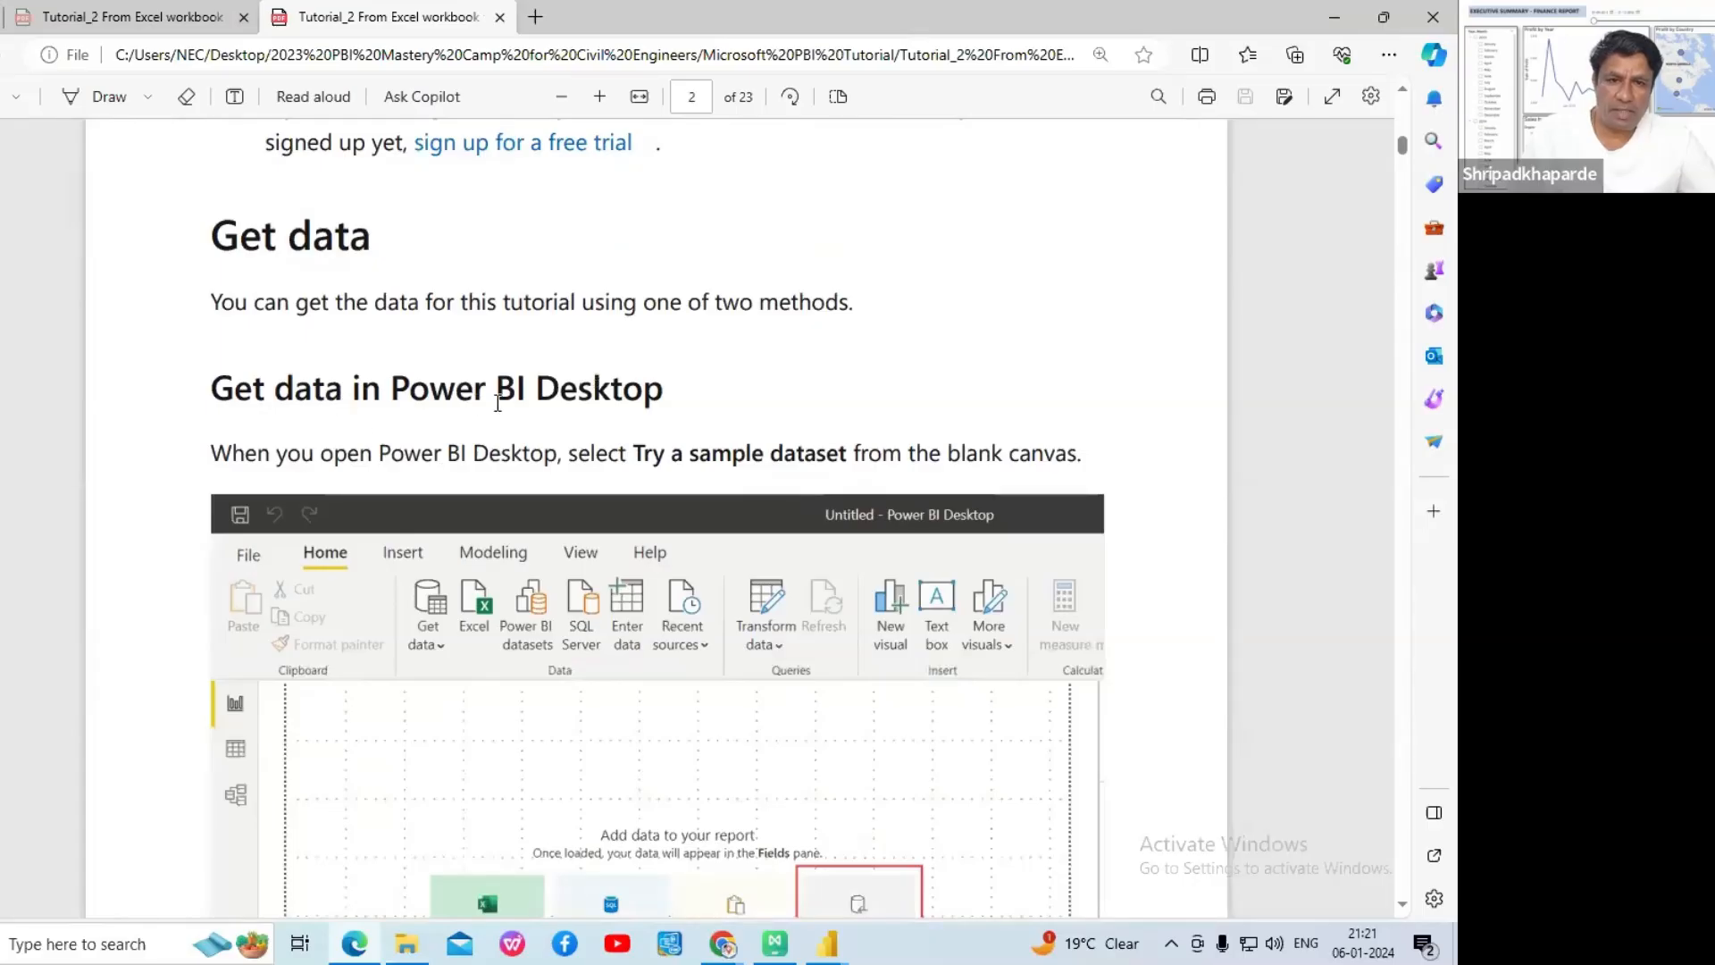
scroll(671, 407, "down", 1)
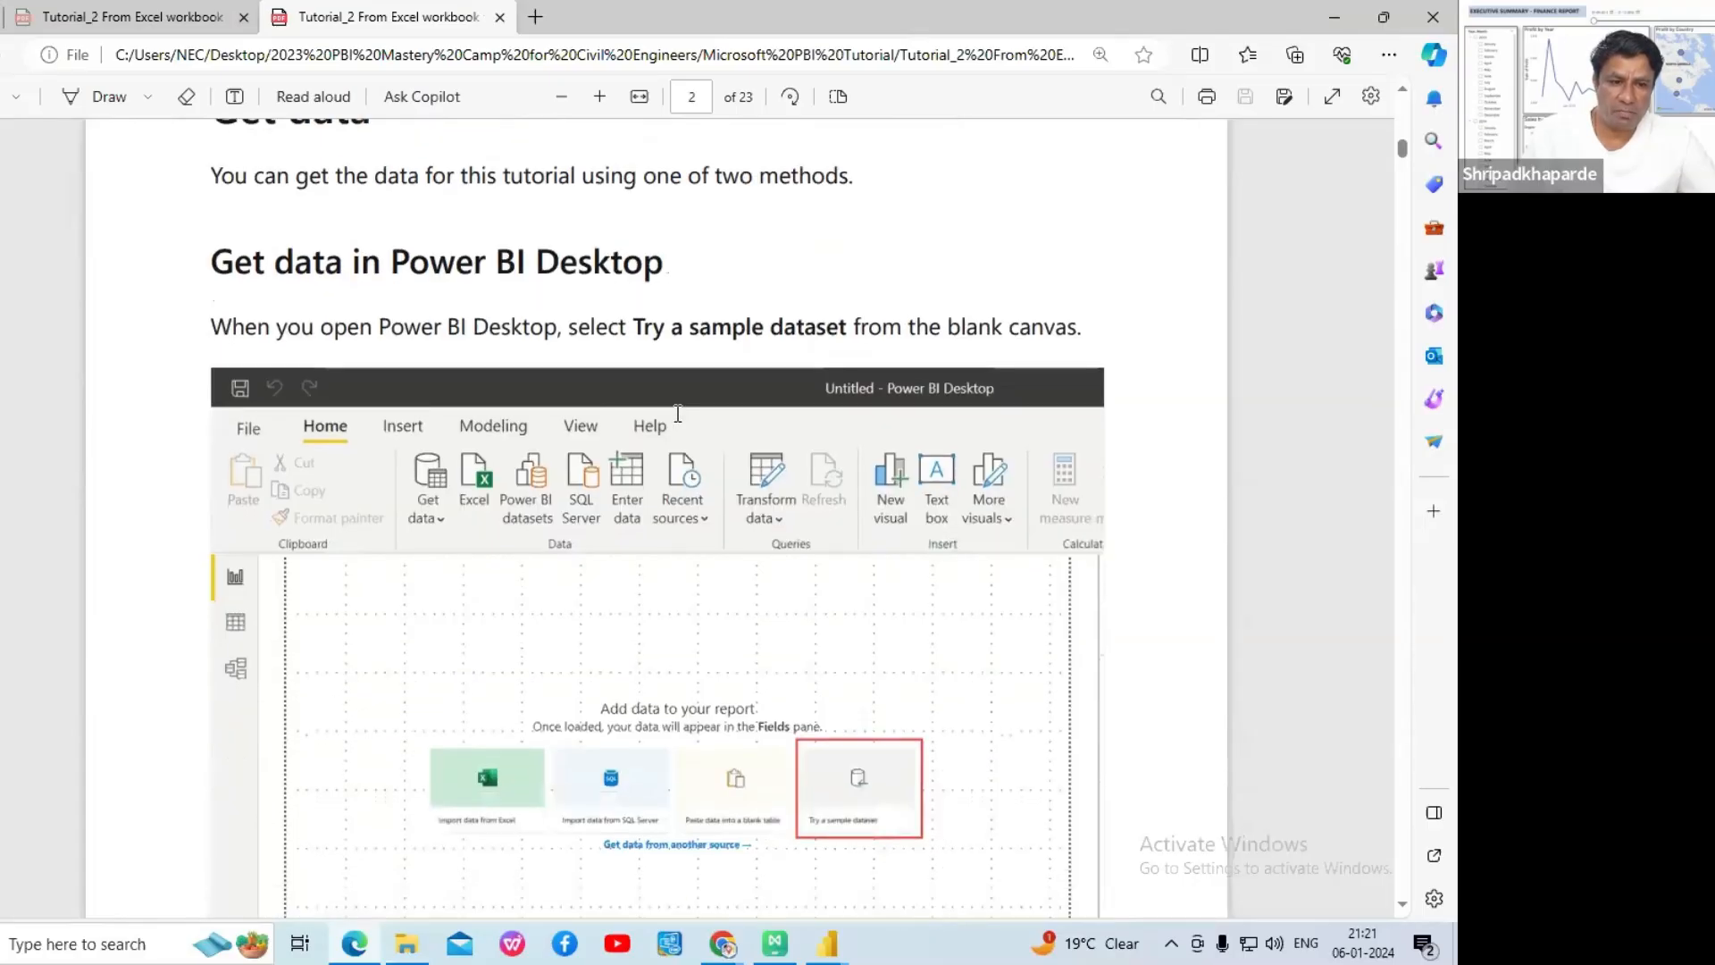
scroll(678, 413, "down", 2)
scroll(743, 732, "up", 1)
scroll(706, 661, "down", 1)
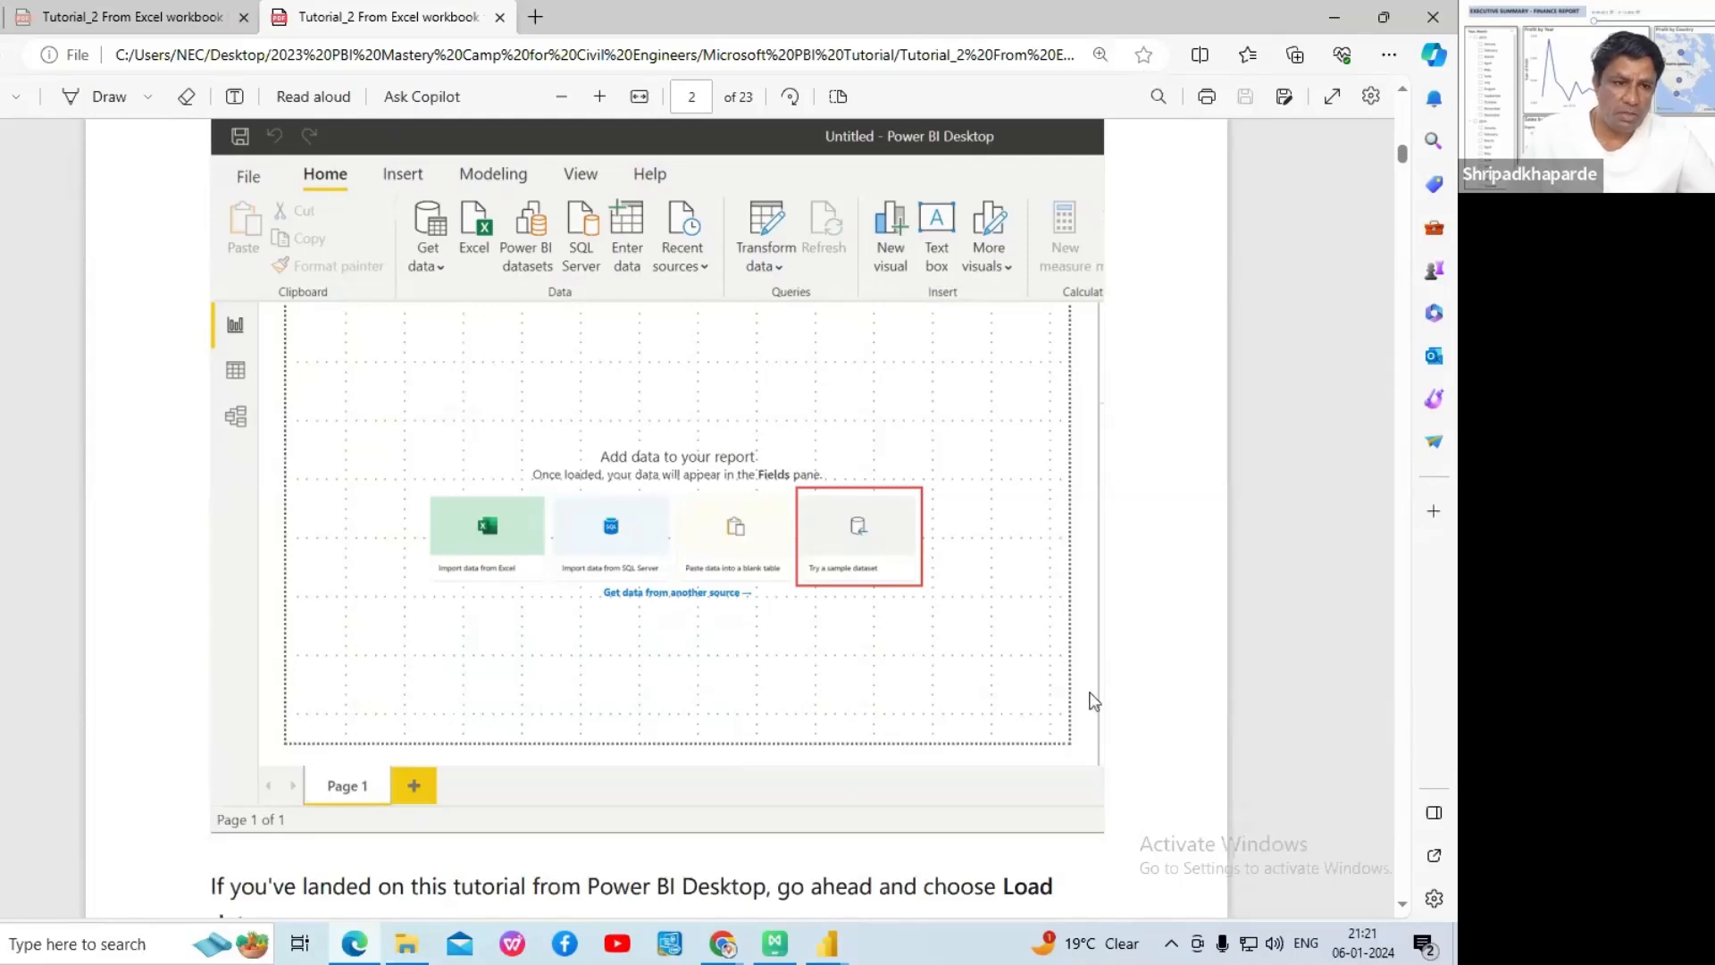
- Switch to the untitled report in Power BI Desktop and expand its Filters and Data panes
left_click(829, 945)
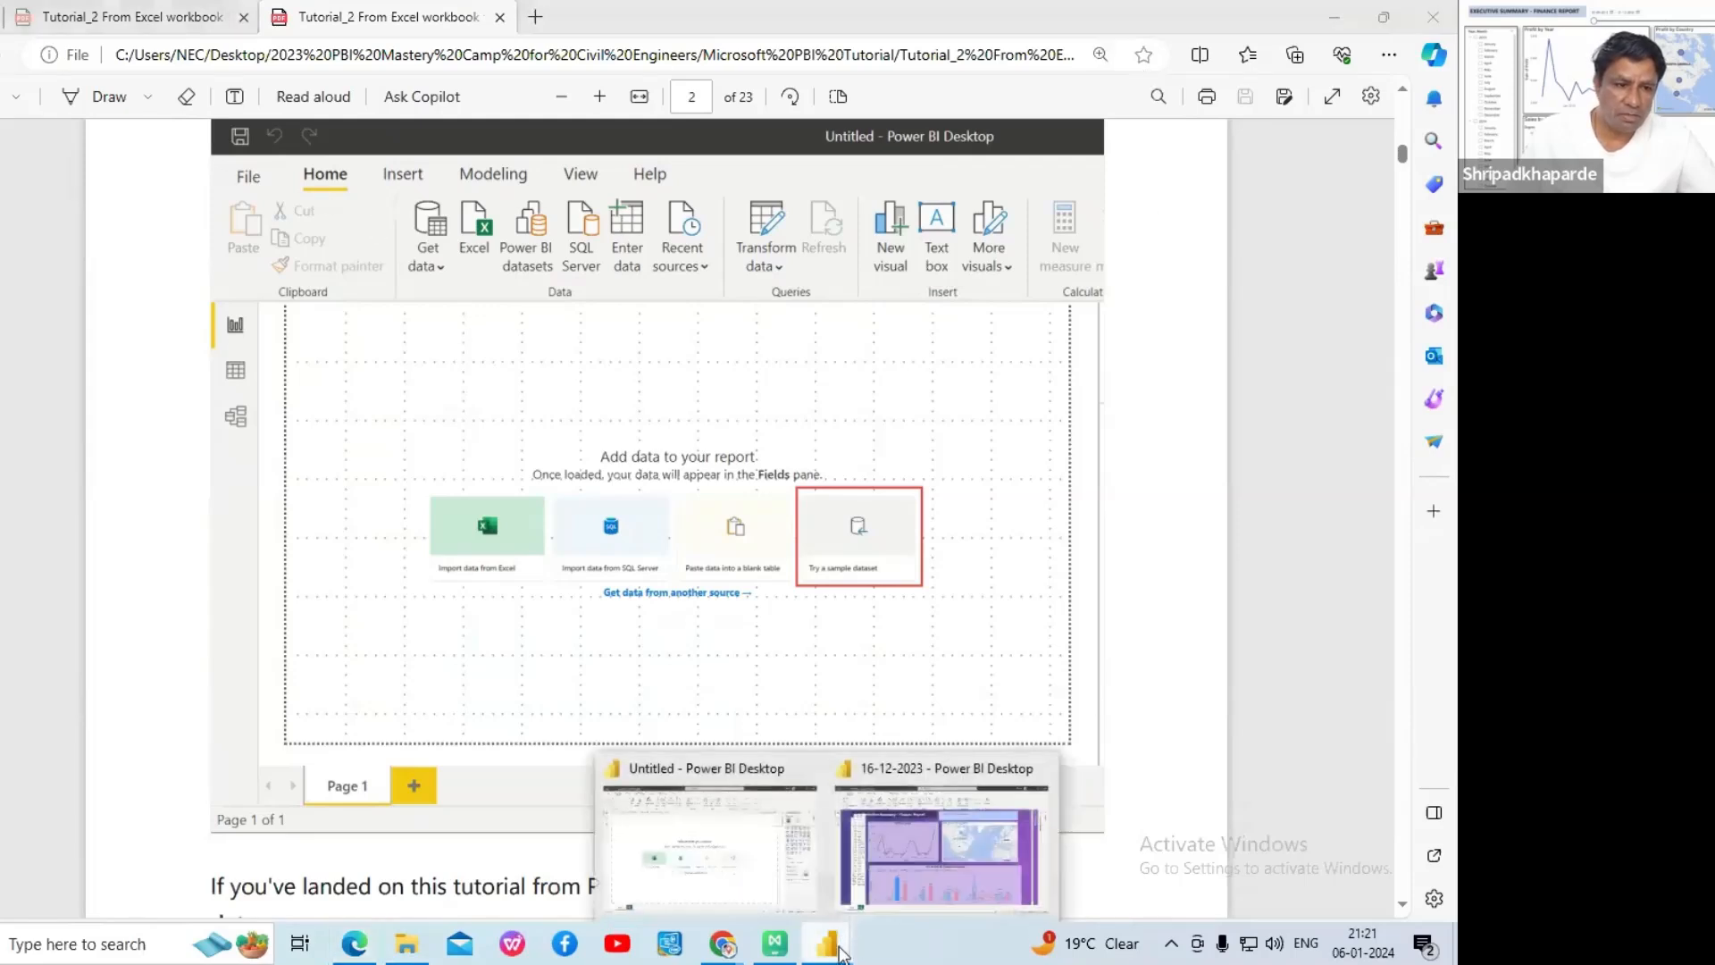
left_click(766, 853)
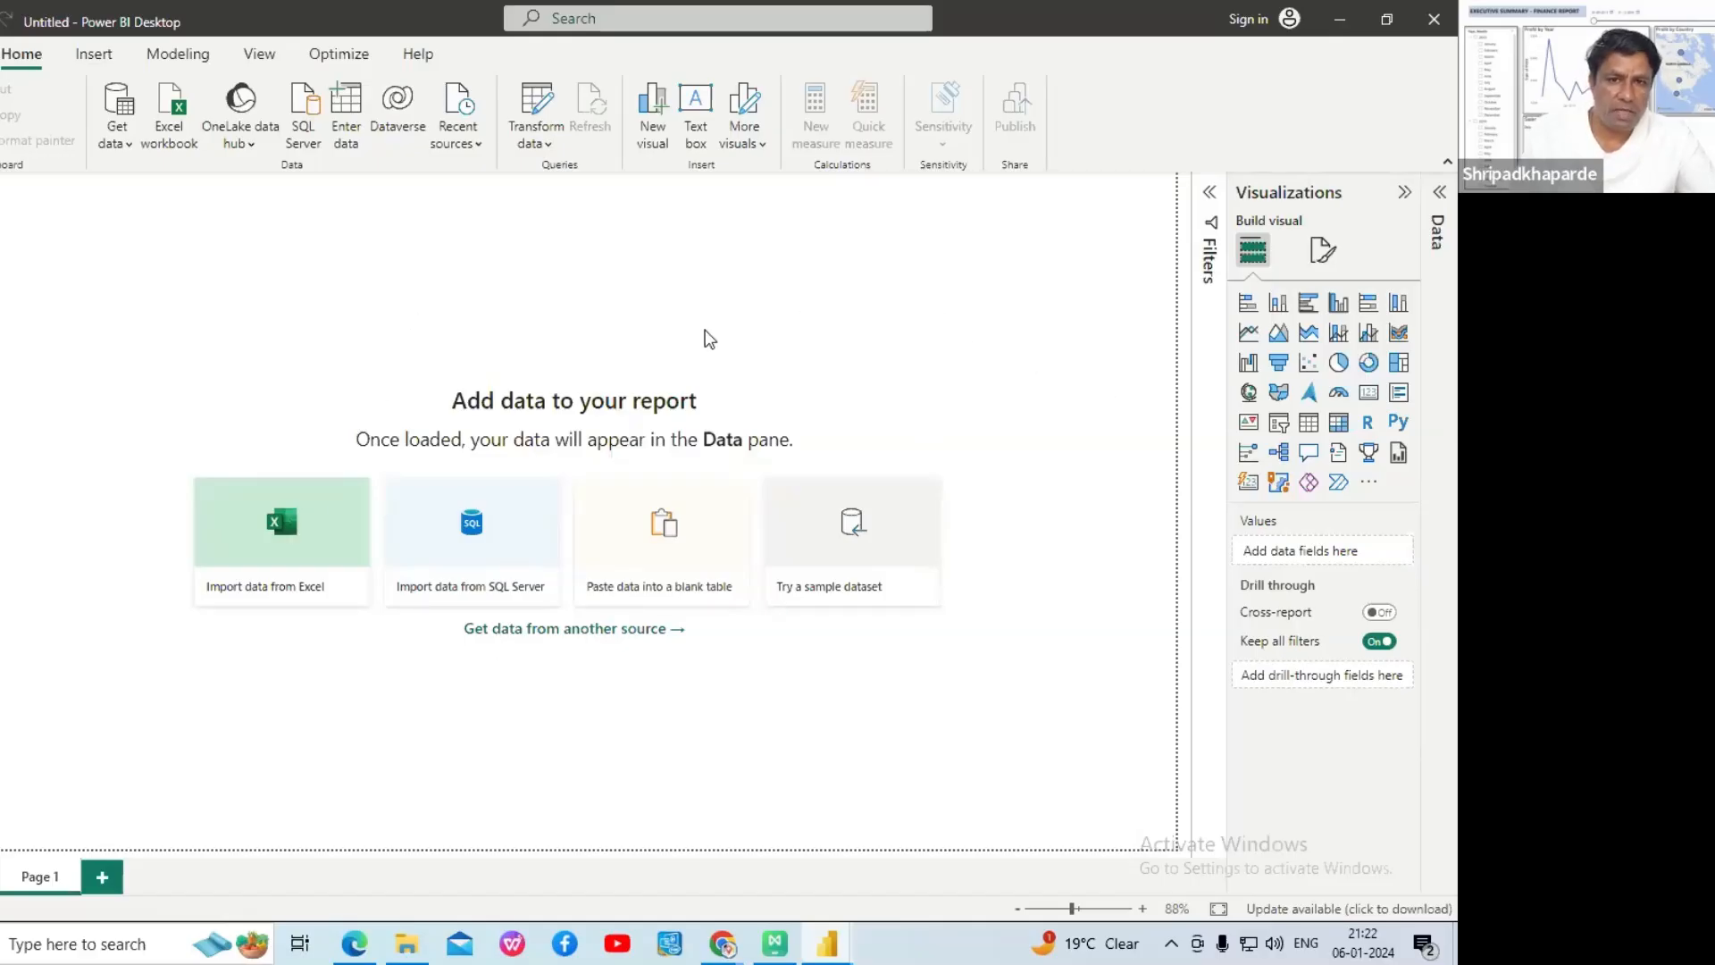
left_click(1210, 192)
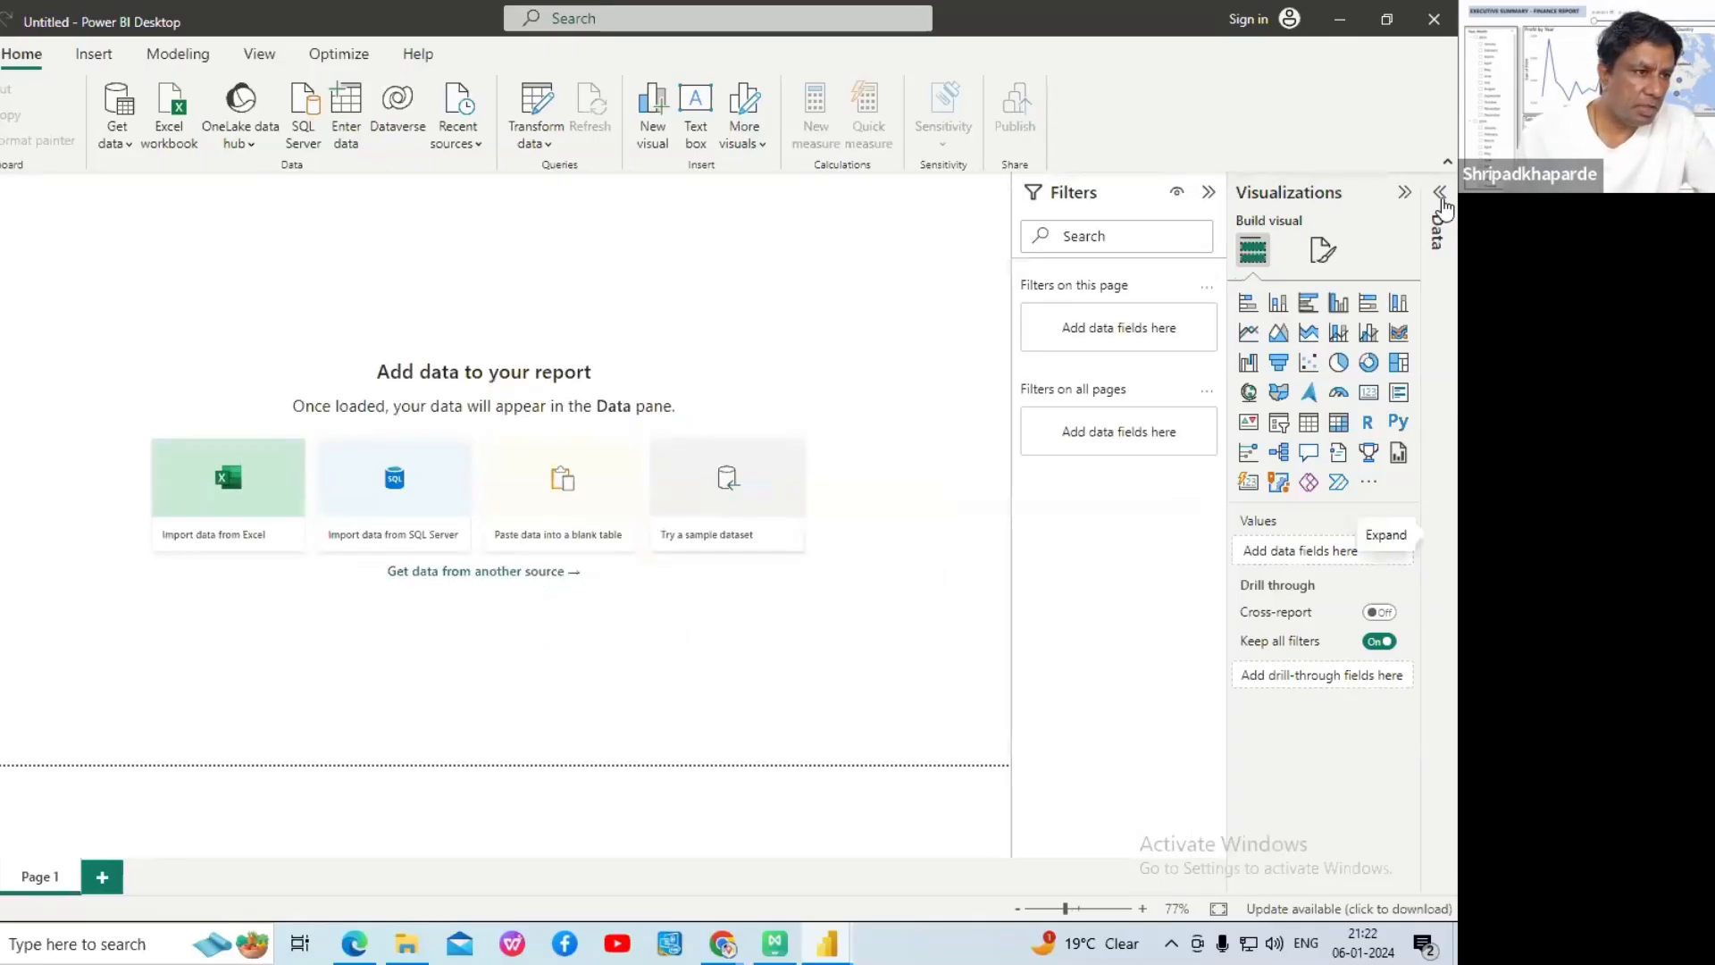
left_click(1442, 201)
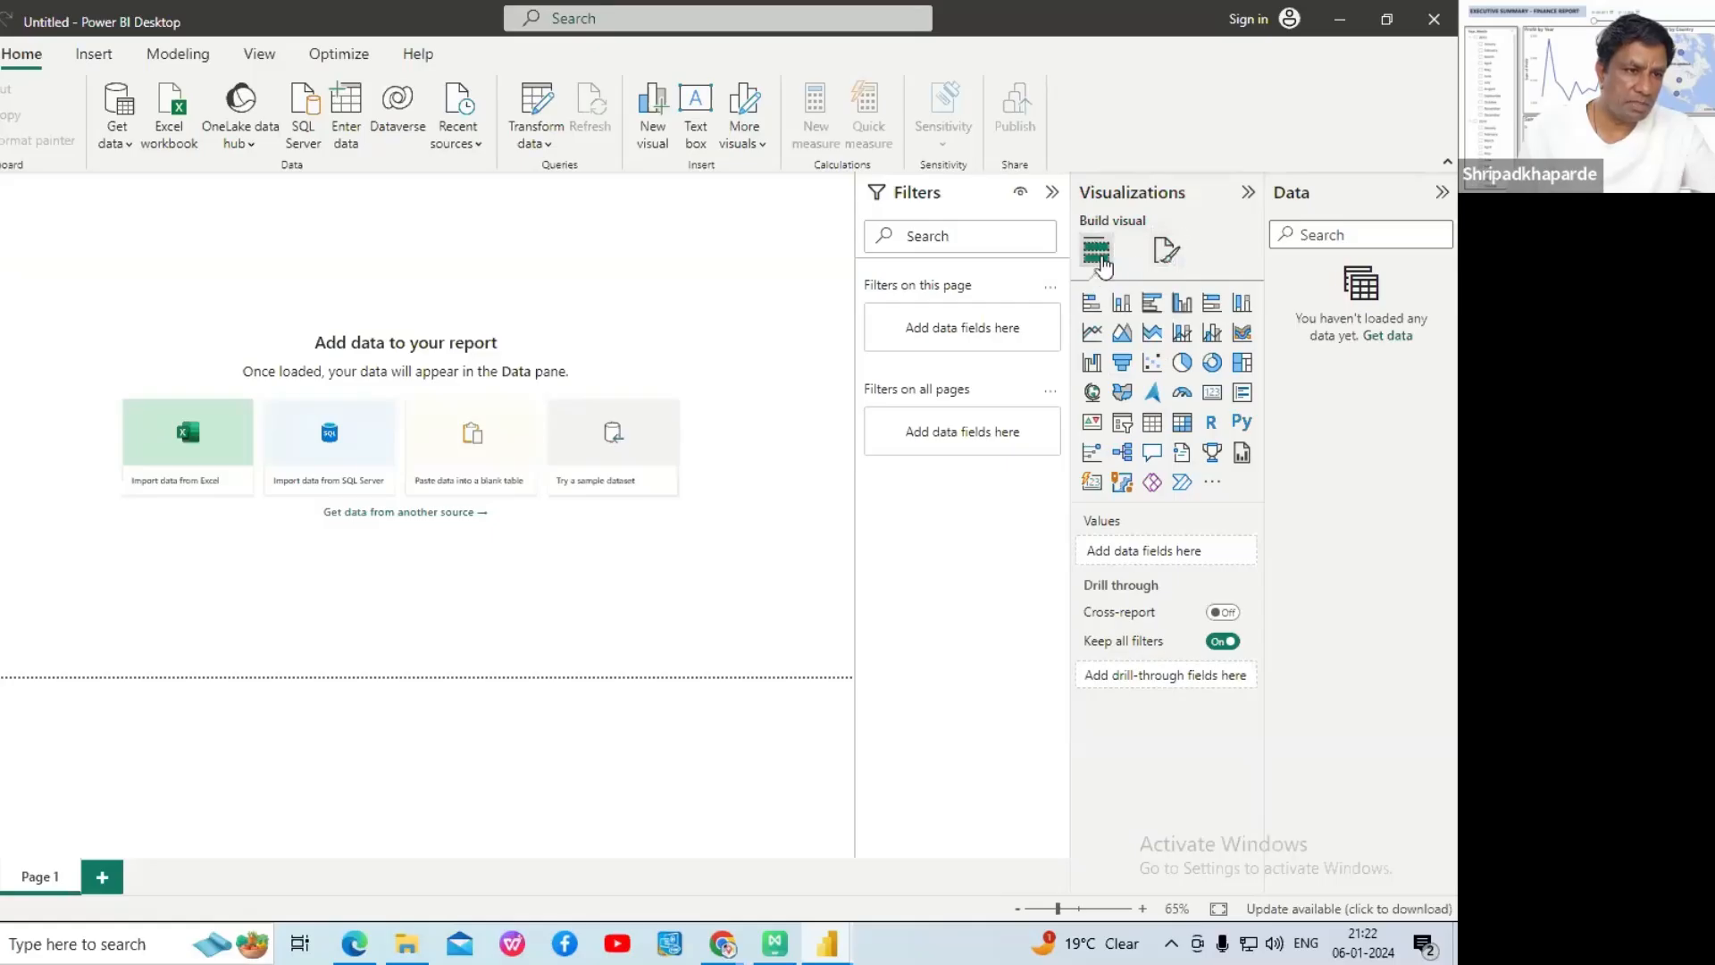
- Examine the page formatting options and the four add-data choices on the blank report canvas
left_click(1169, 253)
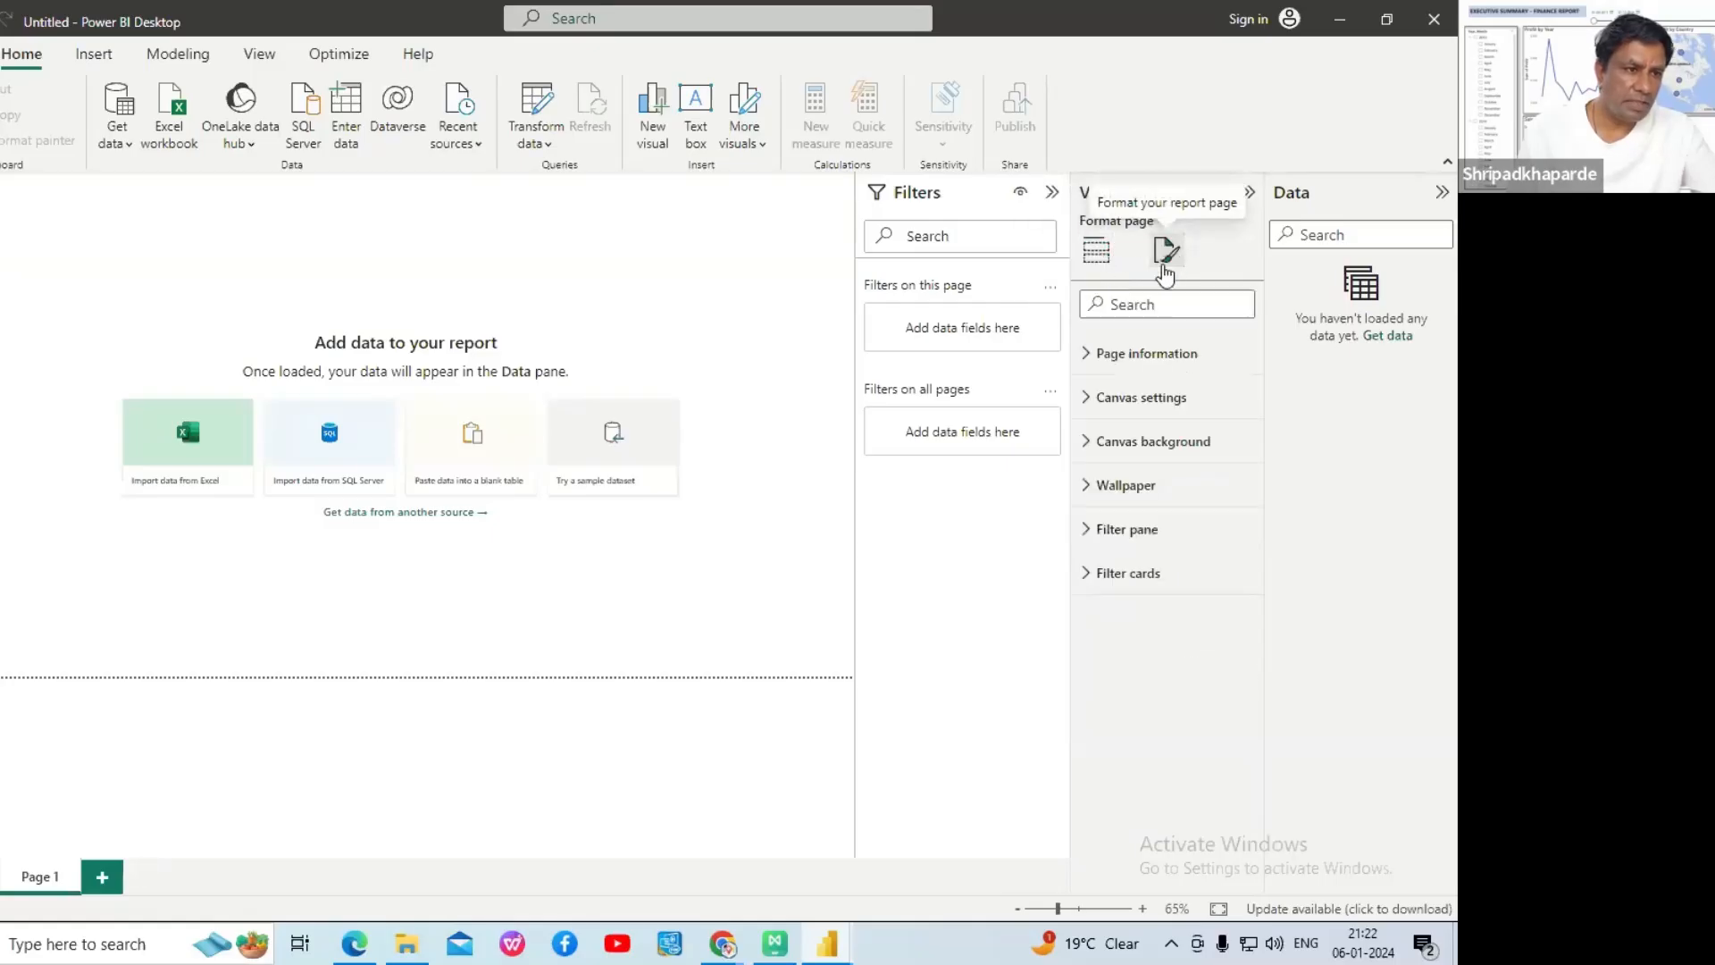
left_click(1098, 261)
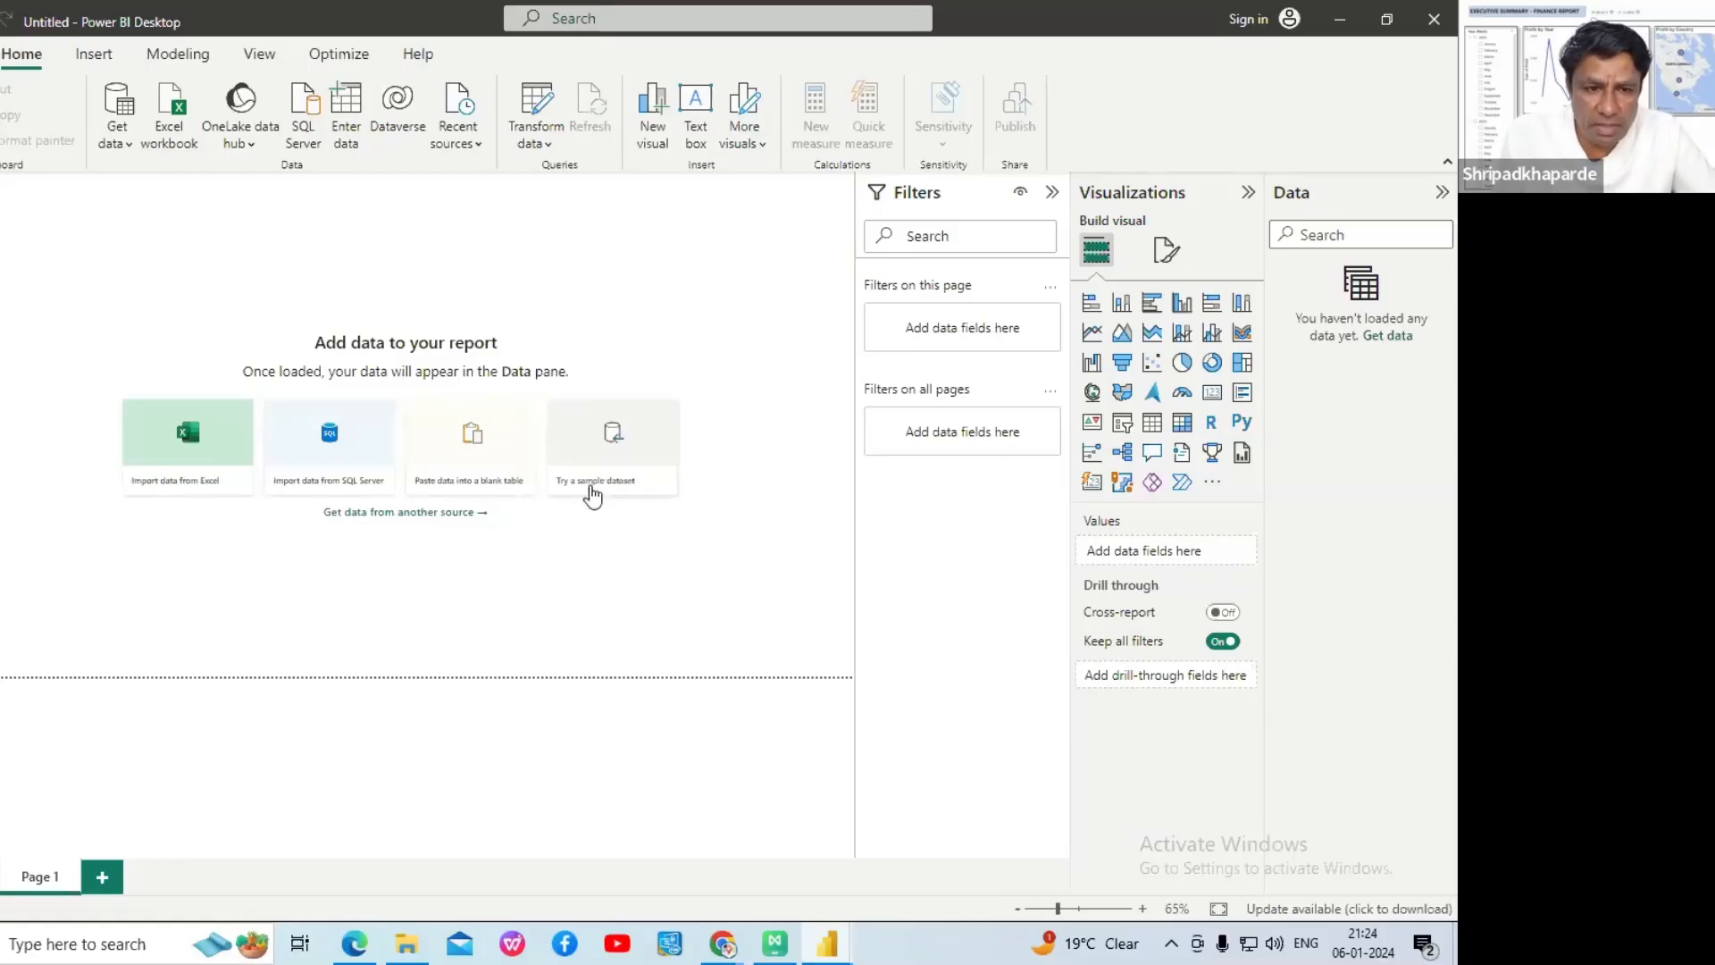
scroll(625, 479, "up", 2, "ctrl")
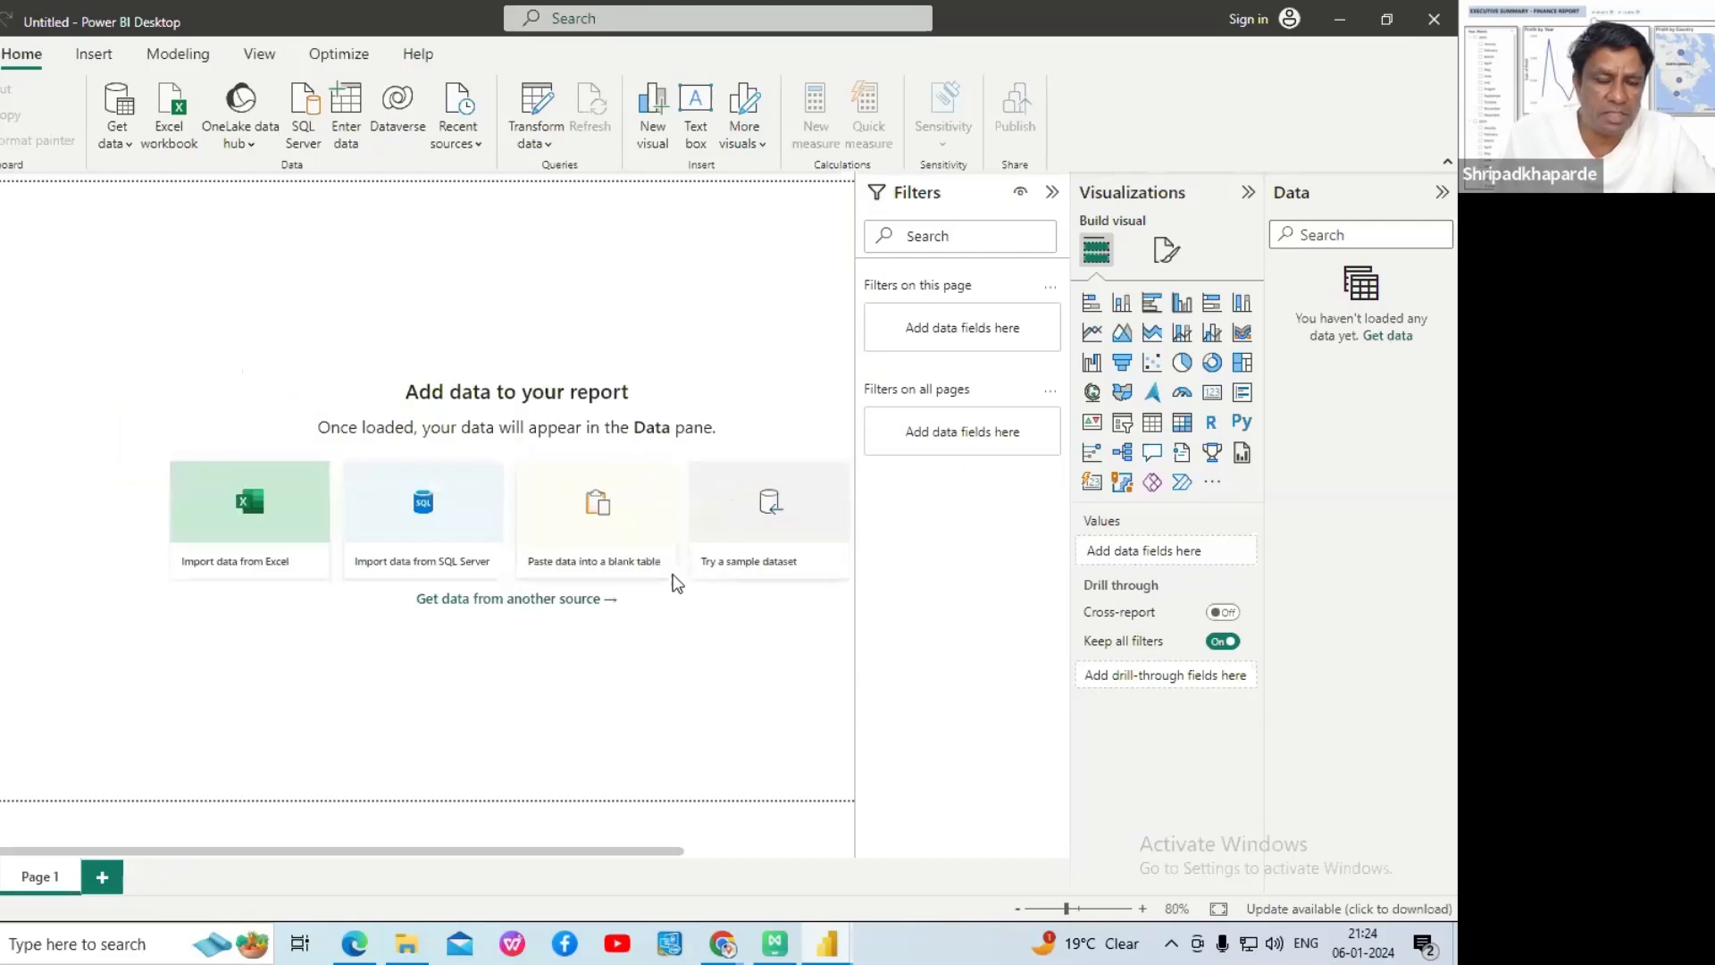
left_click_drag(581, 851, 765, 823)
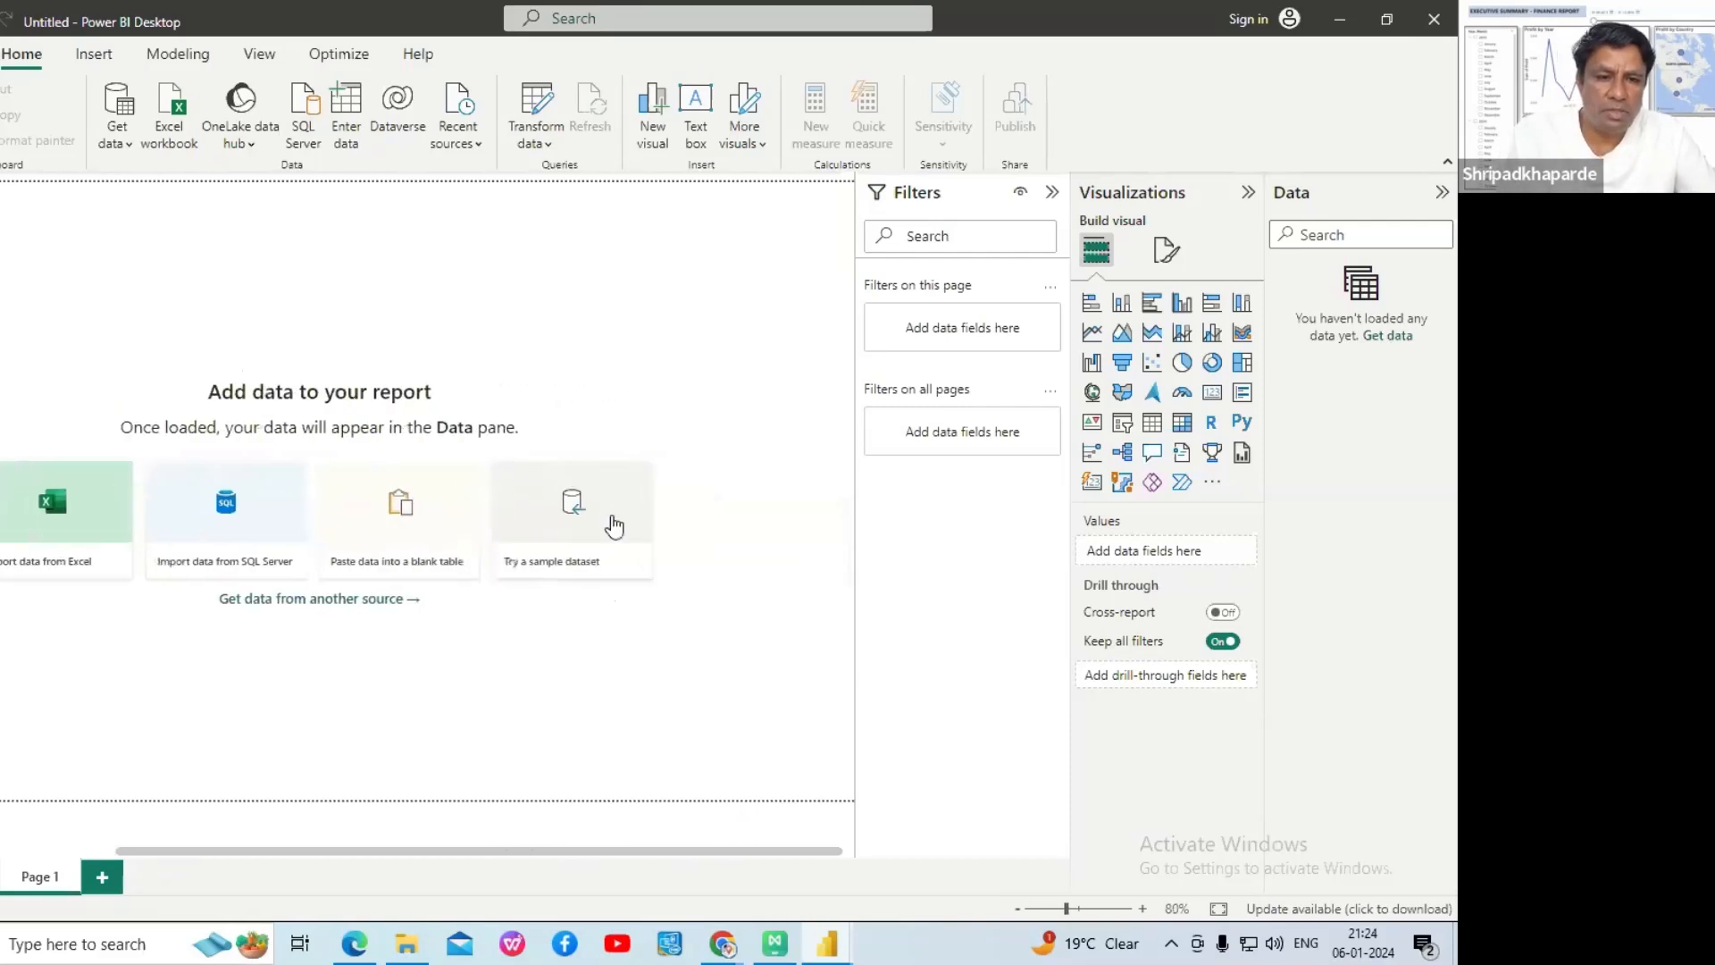
left_click_drag(259, 855, 114, 859)
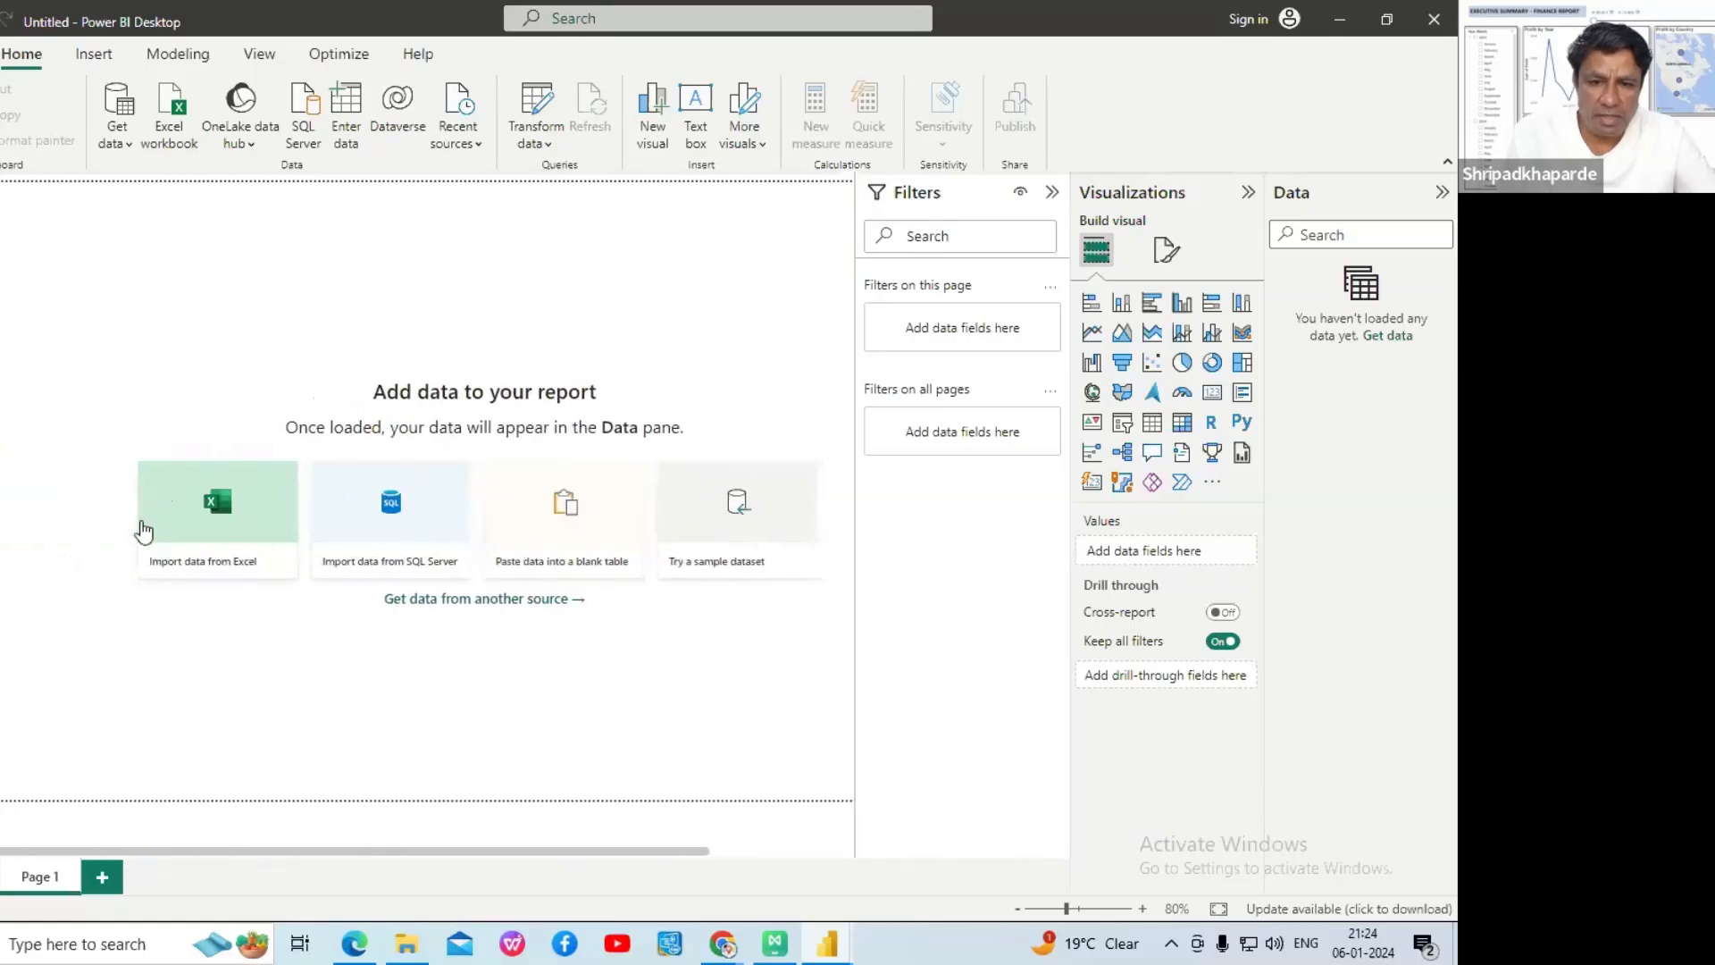
- Import the Financial Sample Excel workbook from the Microsoft PBI Tutorial folder and select its financials table for preview
left_click(168, 126)
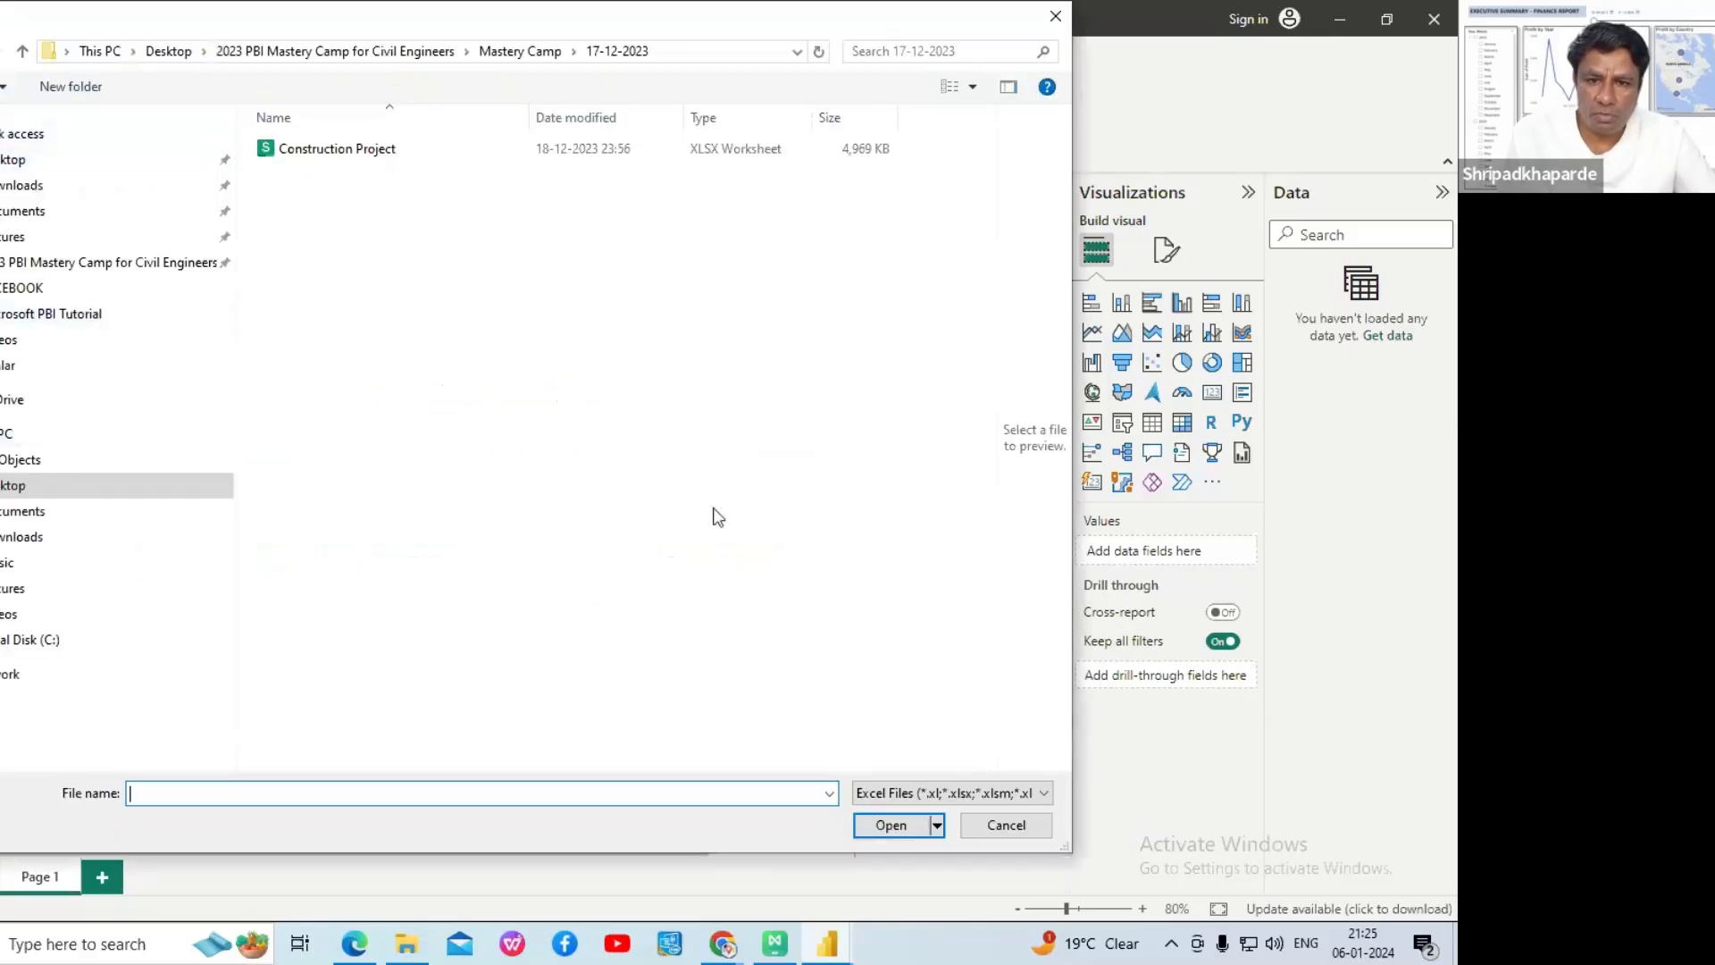
left_click(1055, 16)
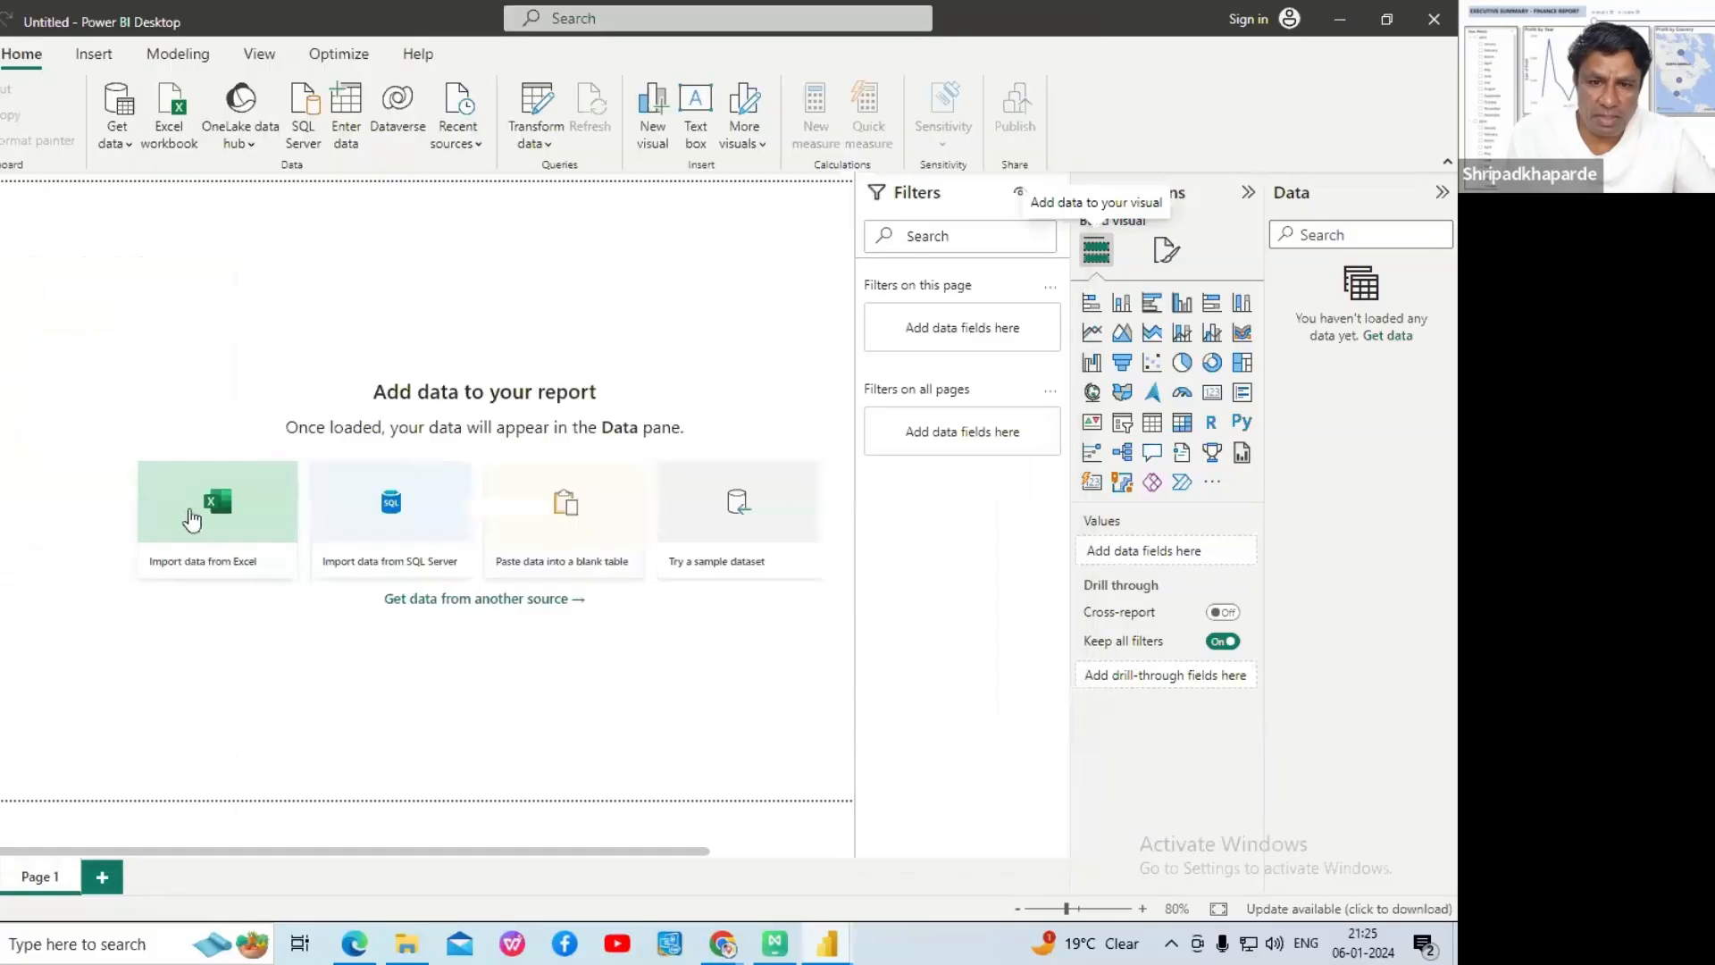
left_click(192, 514)
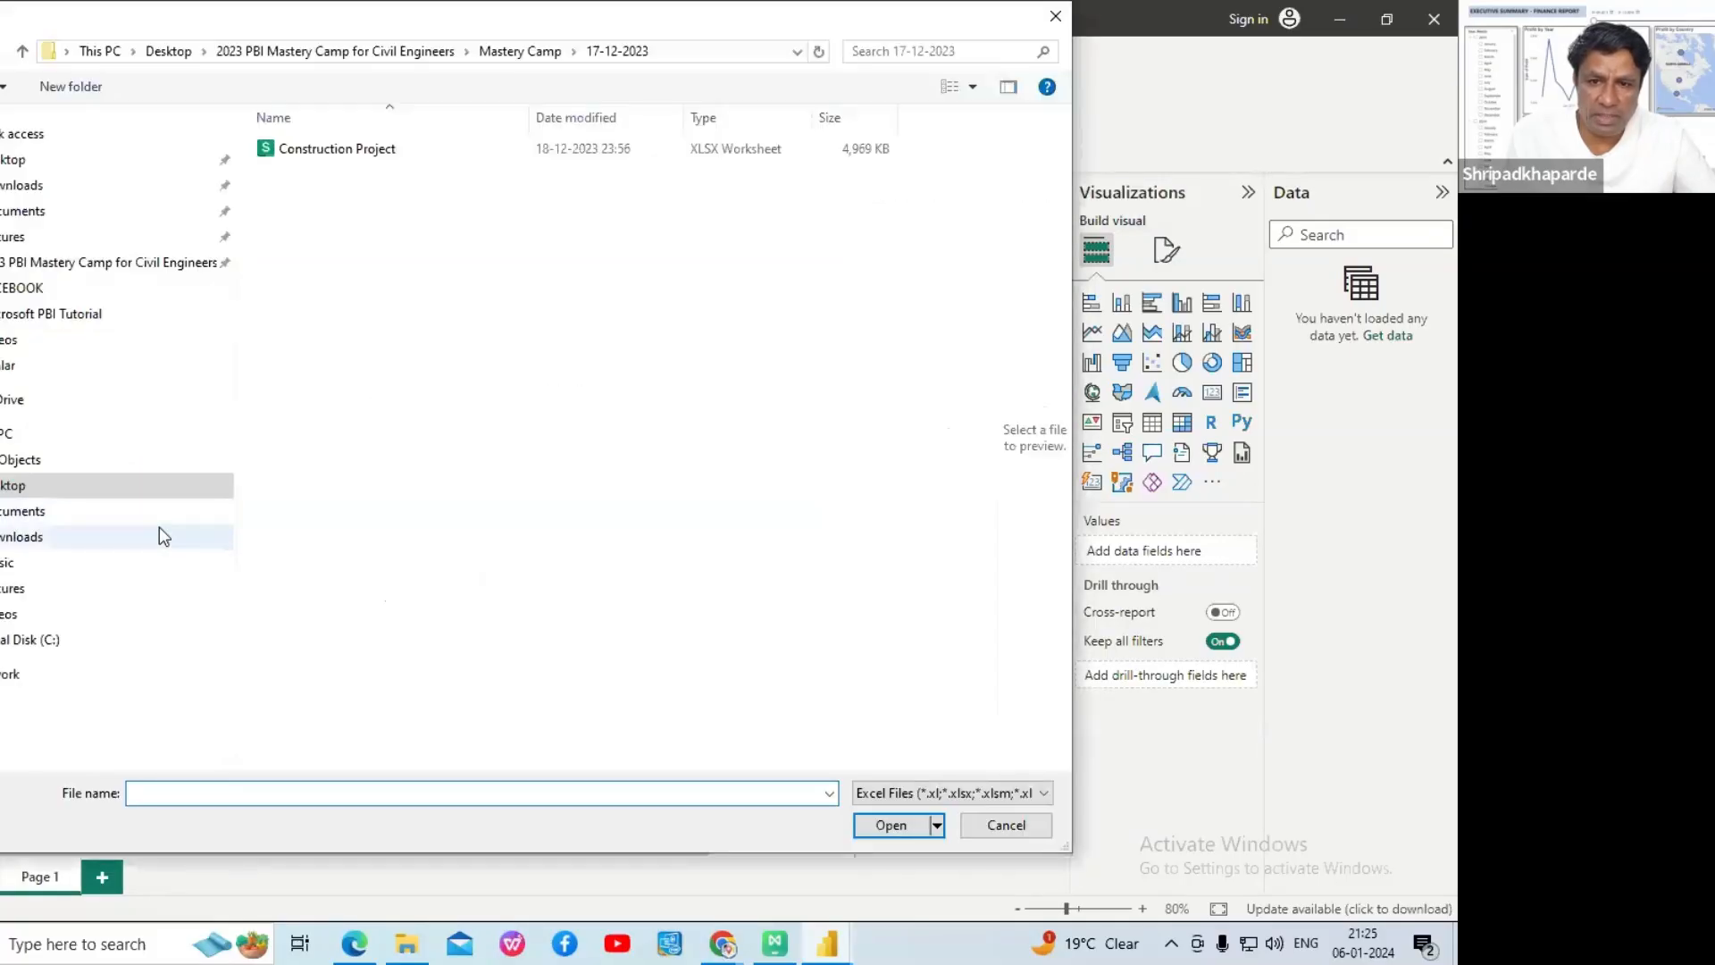
left_click(139, 266)
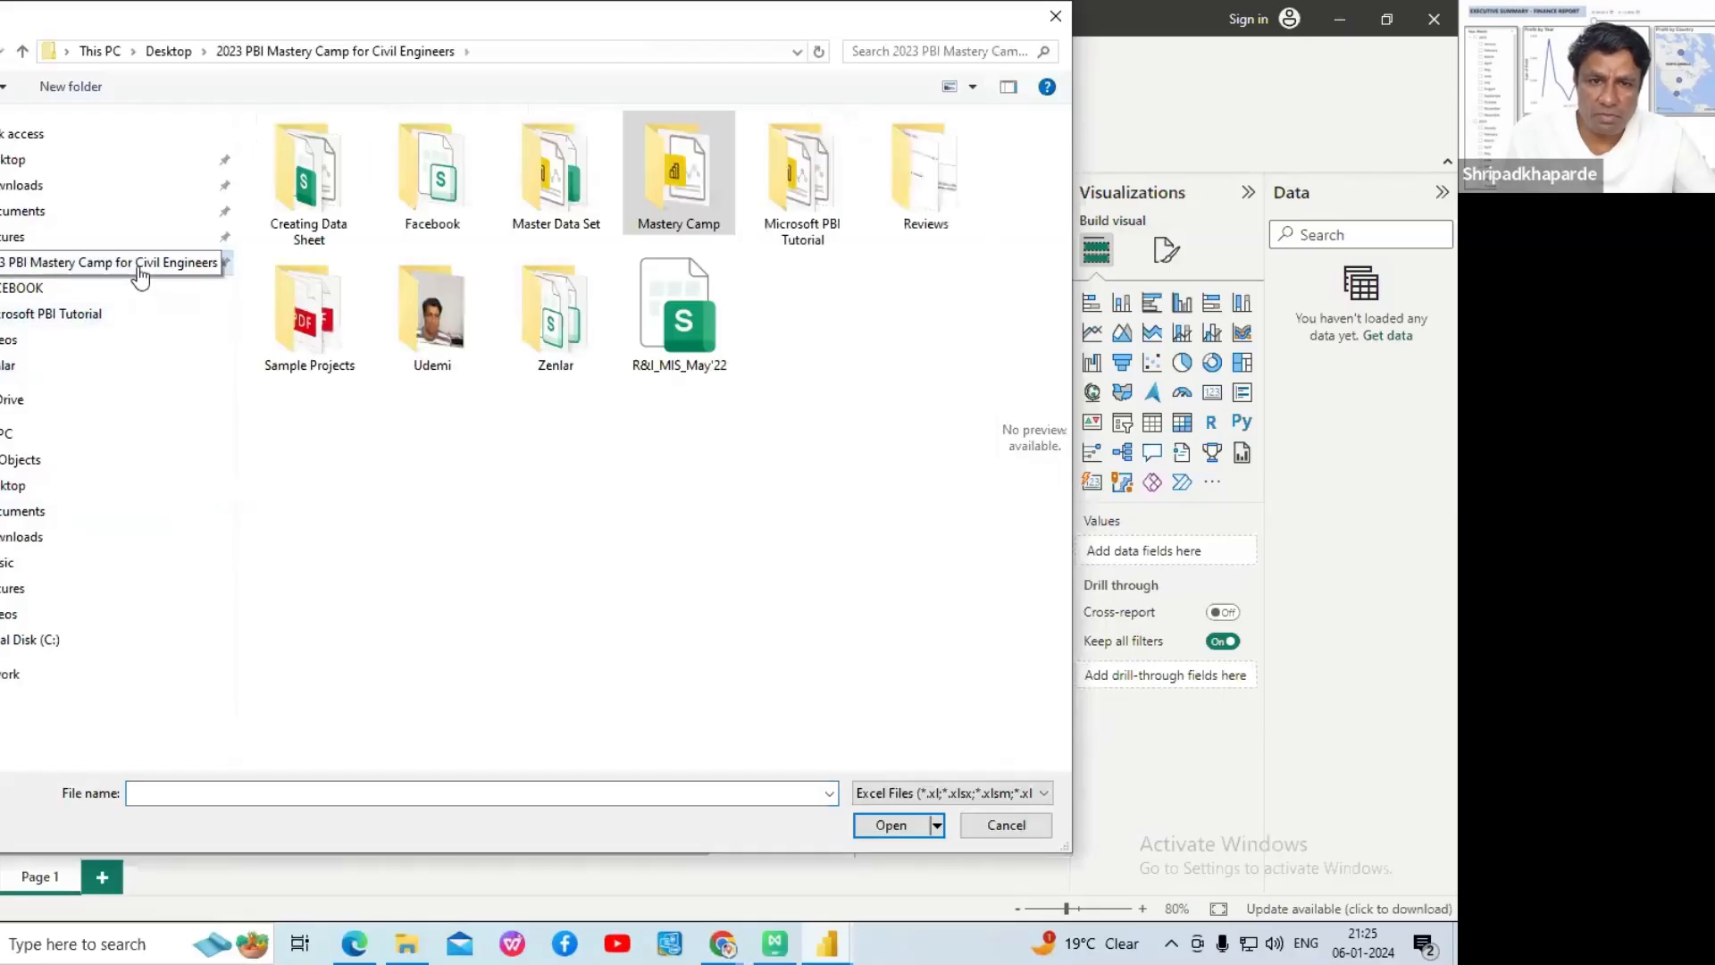
left_click(786, 228)
double_click(786, 227)
double_click(393, 277)
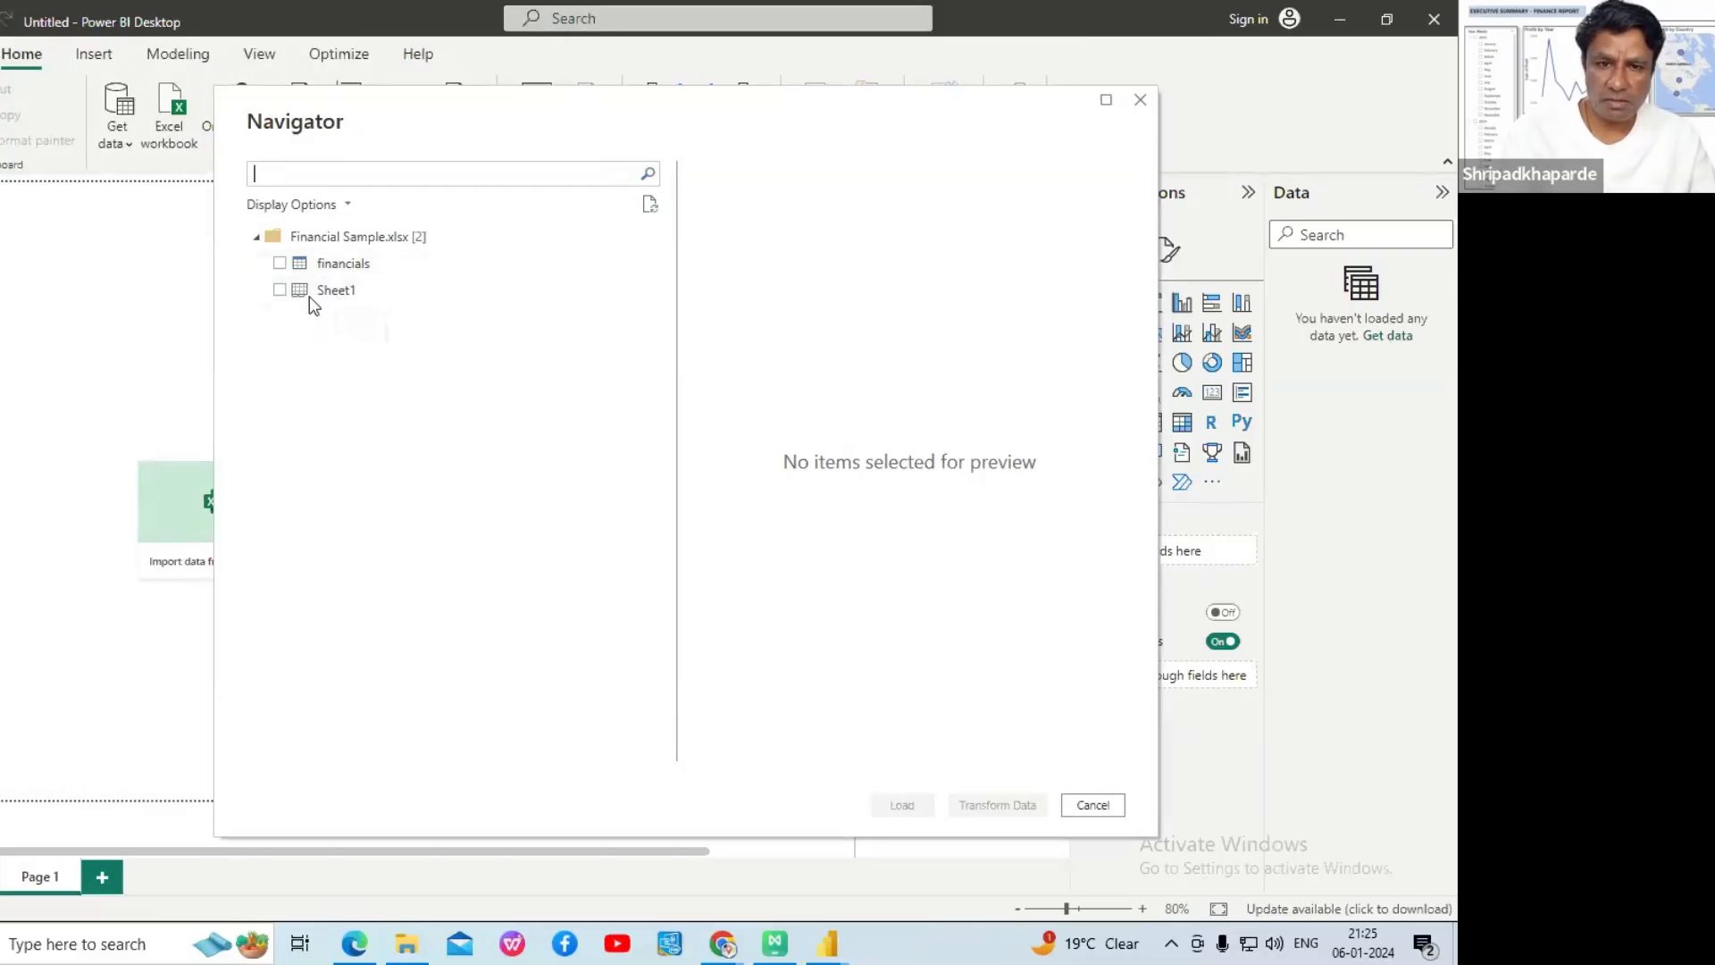
left_click(279, 264)
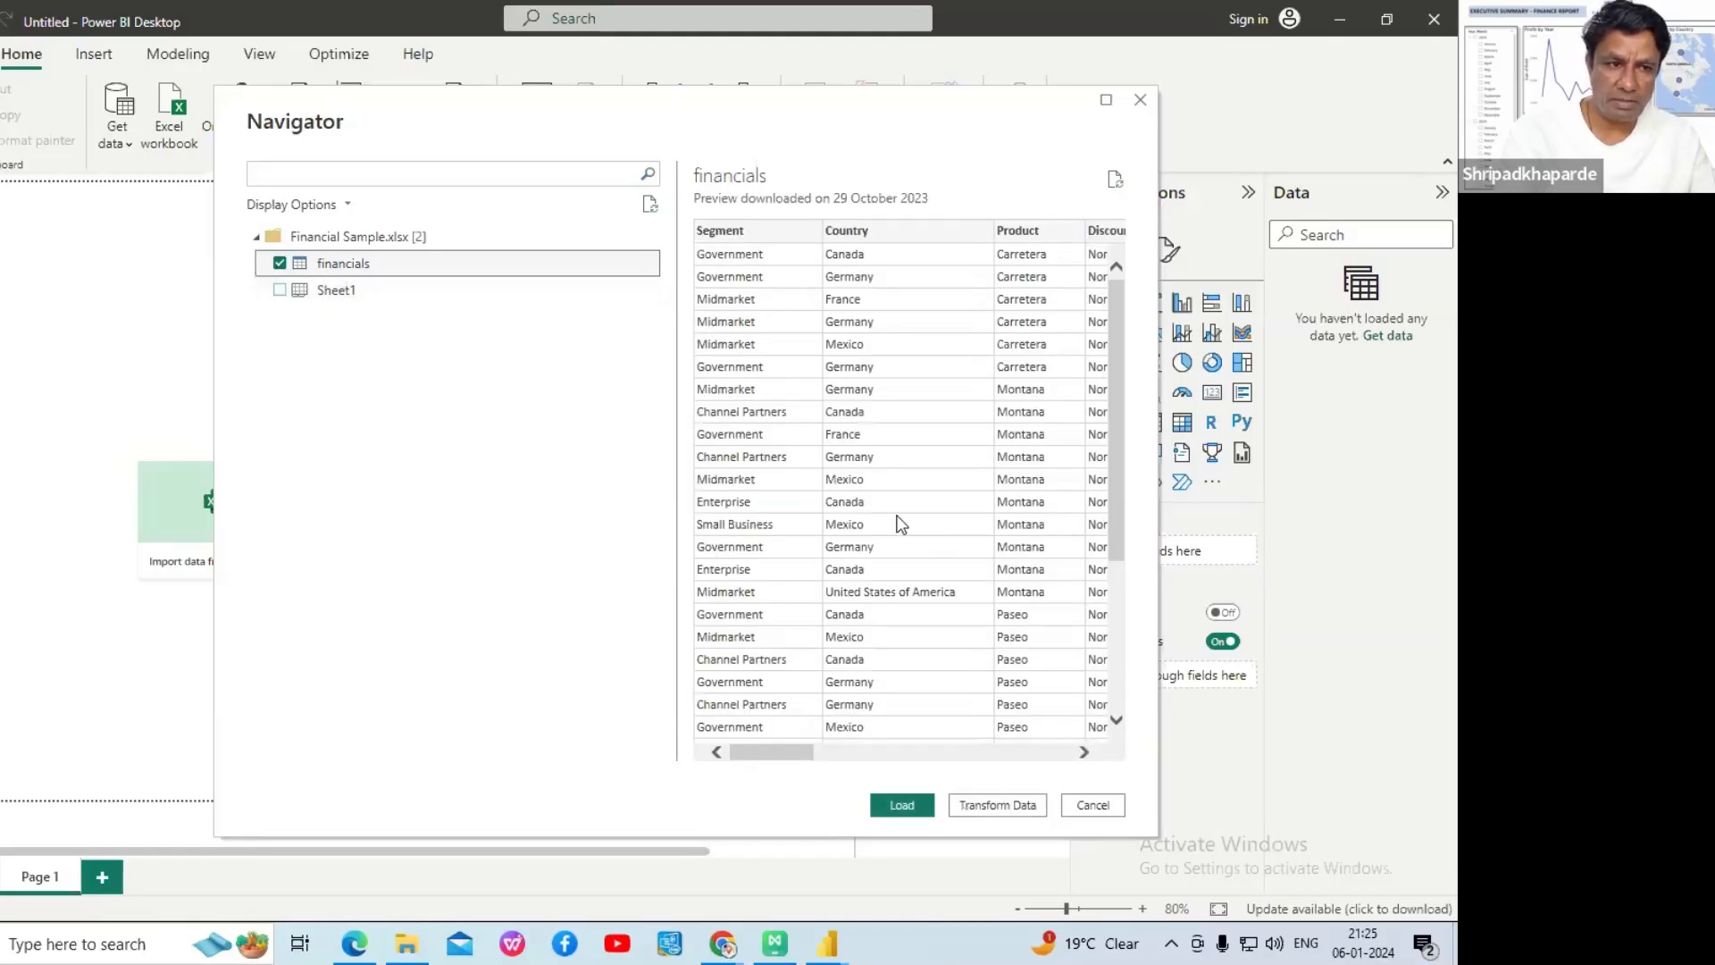
left_click_drag(765, 753, 751, 800)
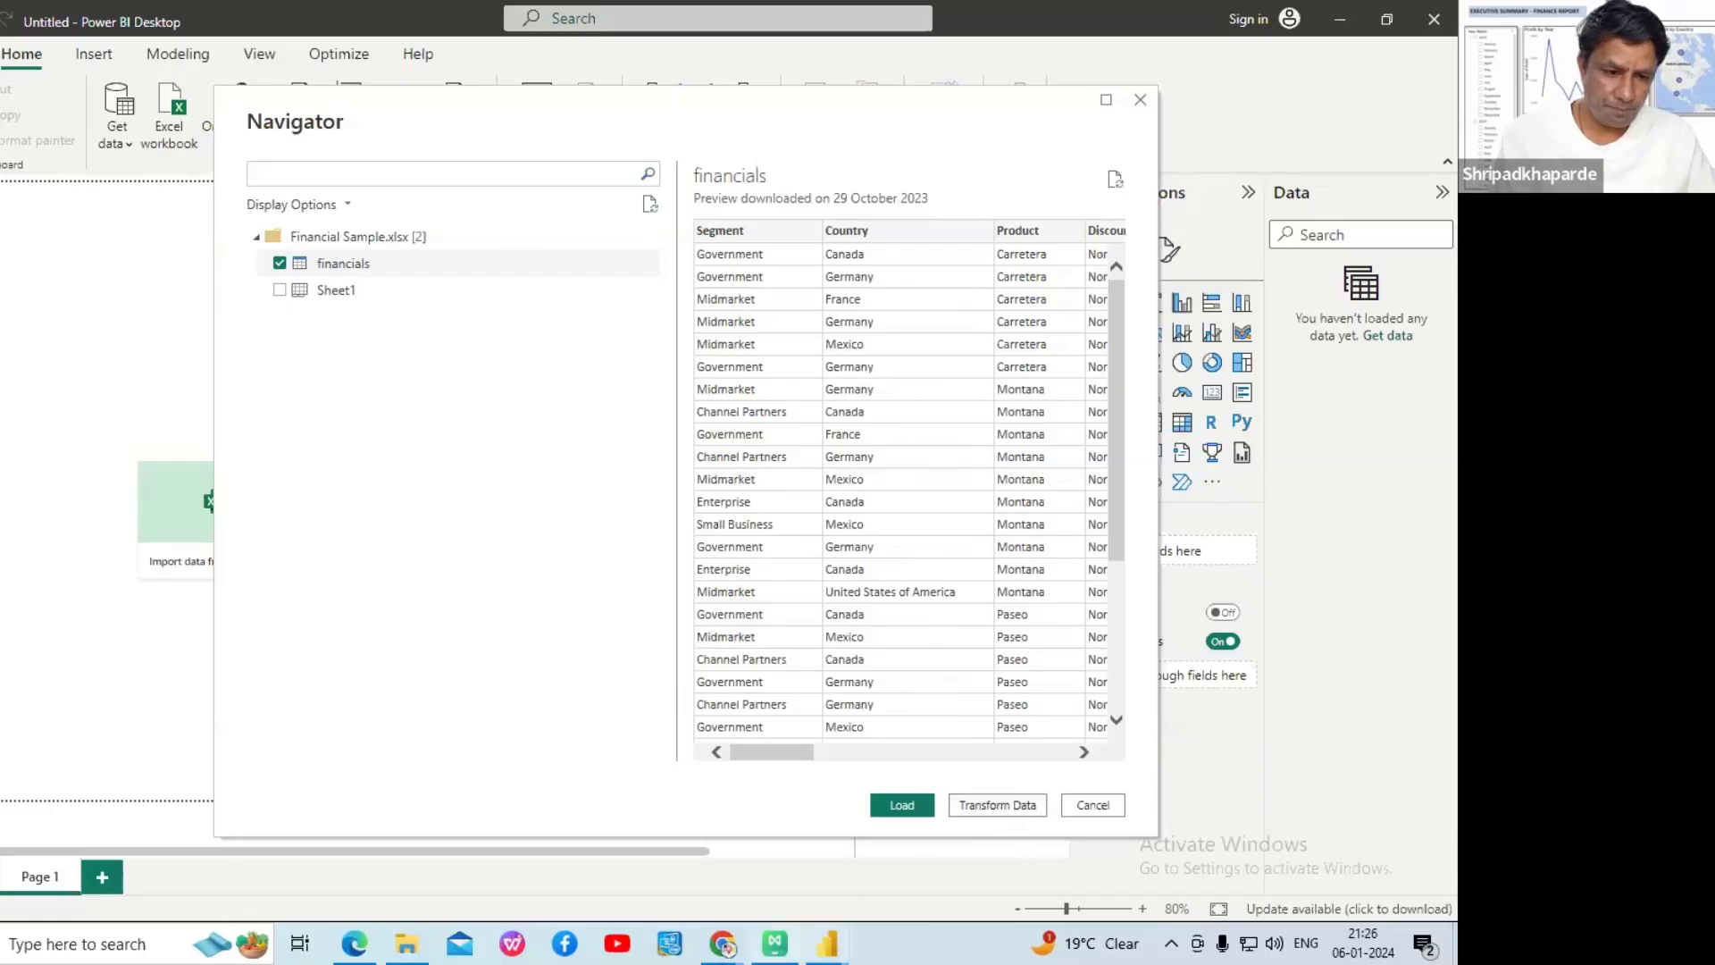
- Switch to the Zoom meeting in Chrome and review its advanced sharing options
mouse_move(721, 948)
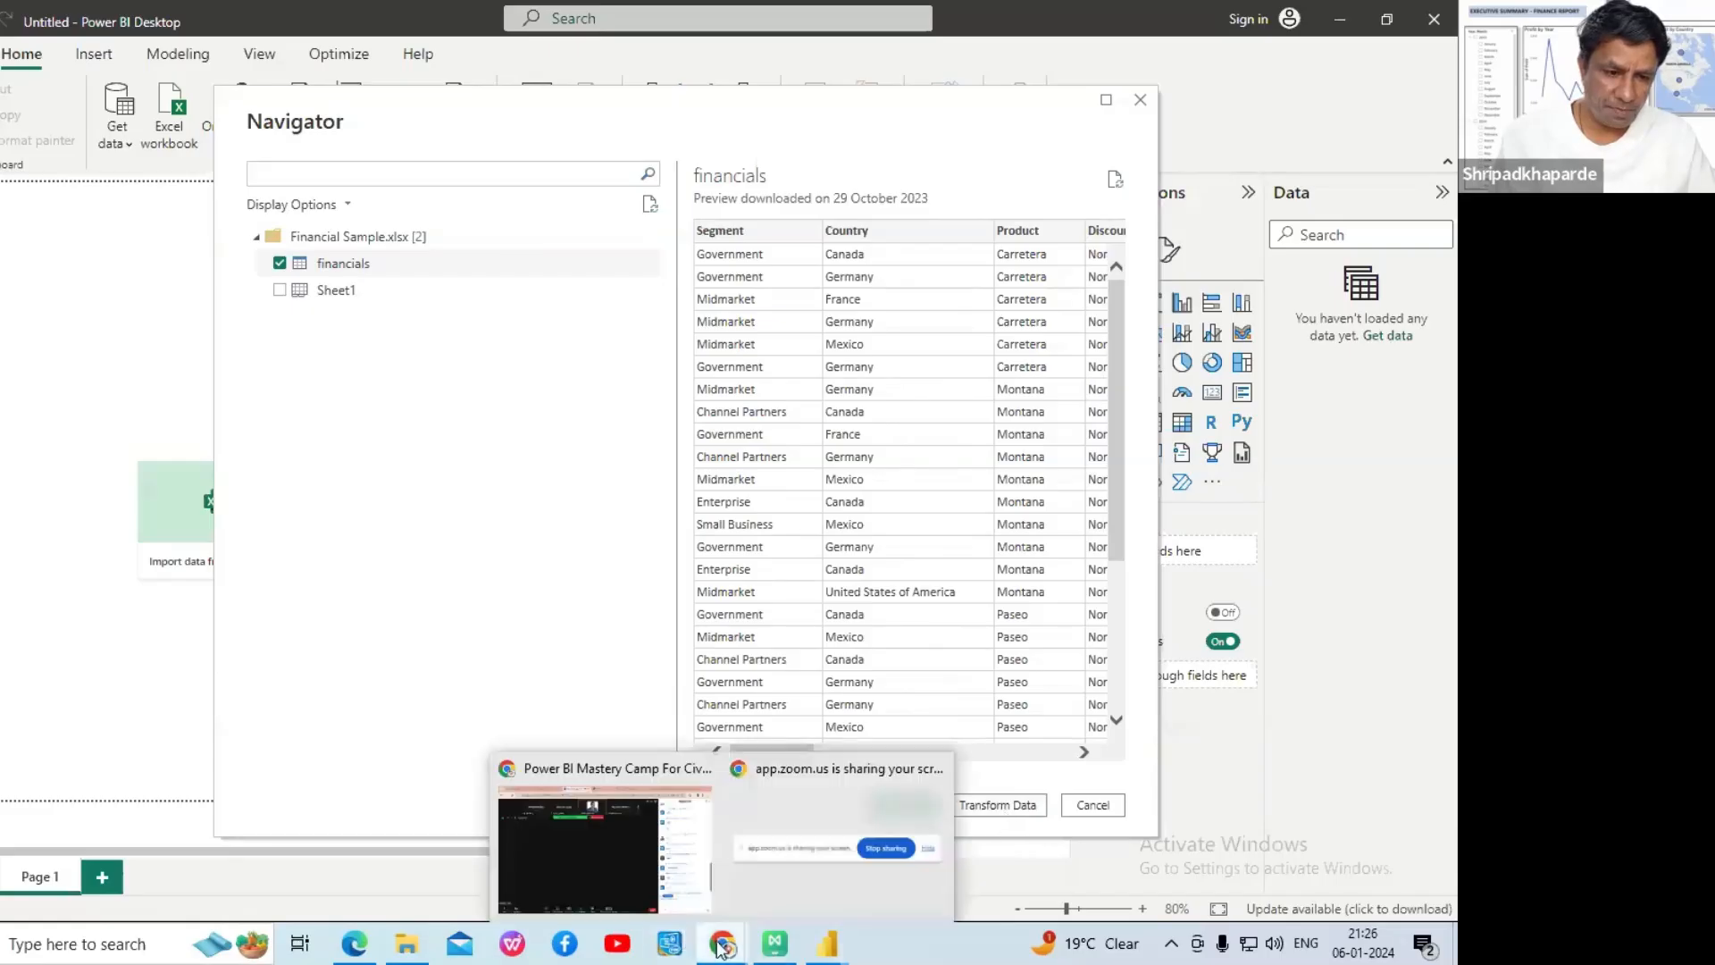
left_click(605, 849)
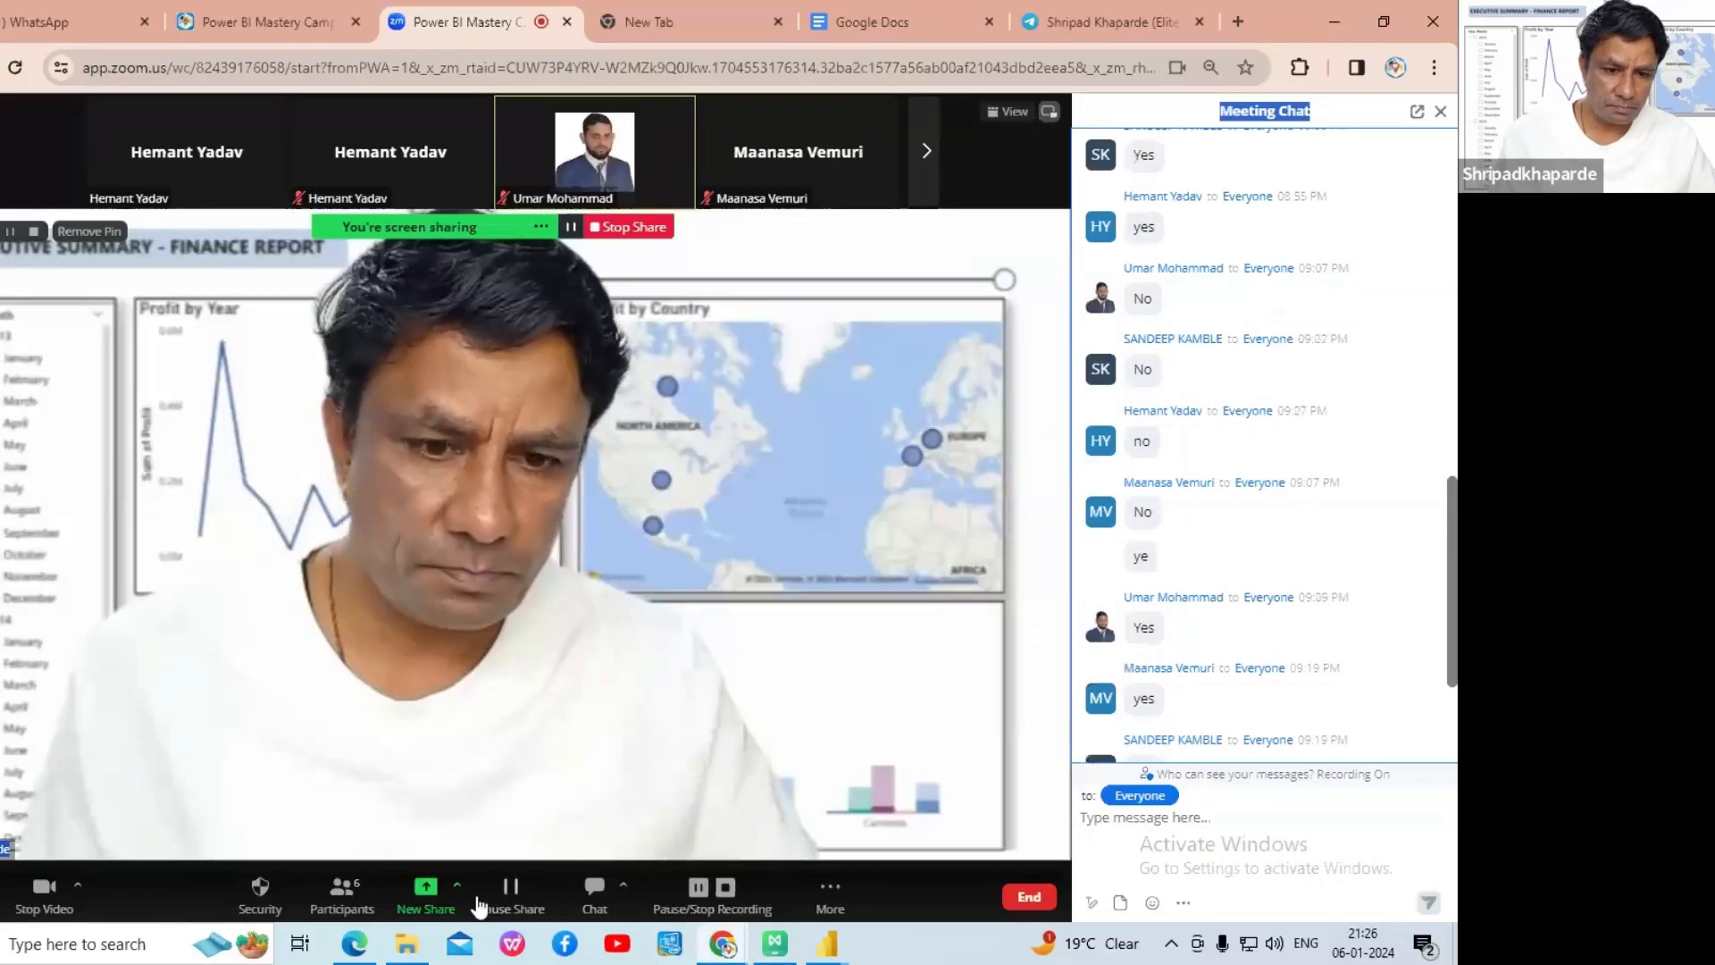
left_click(457, 886)
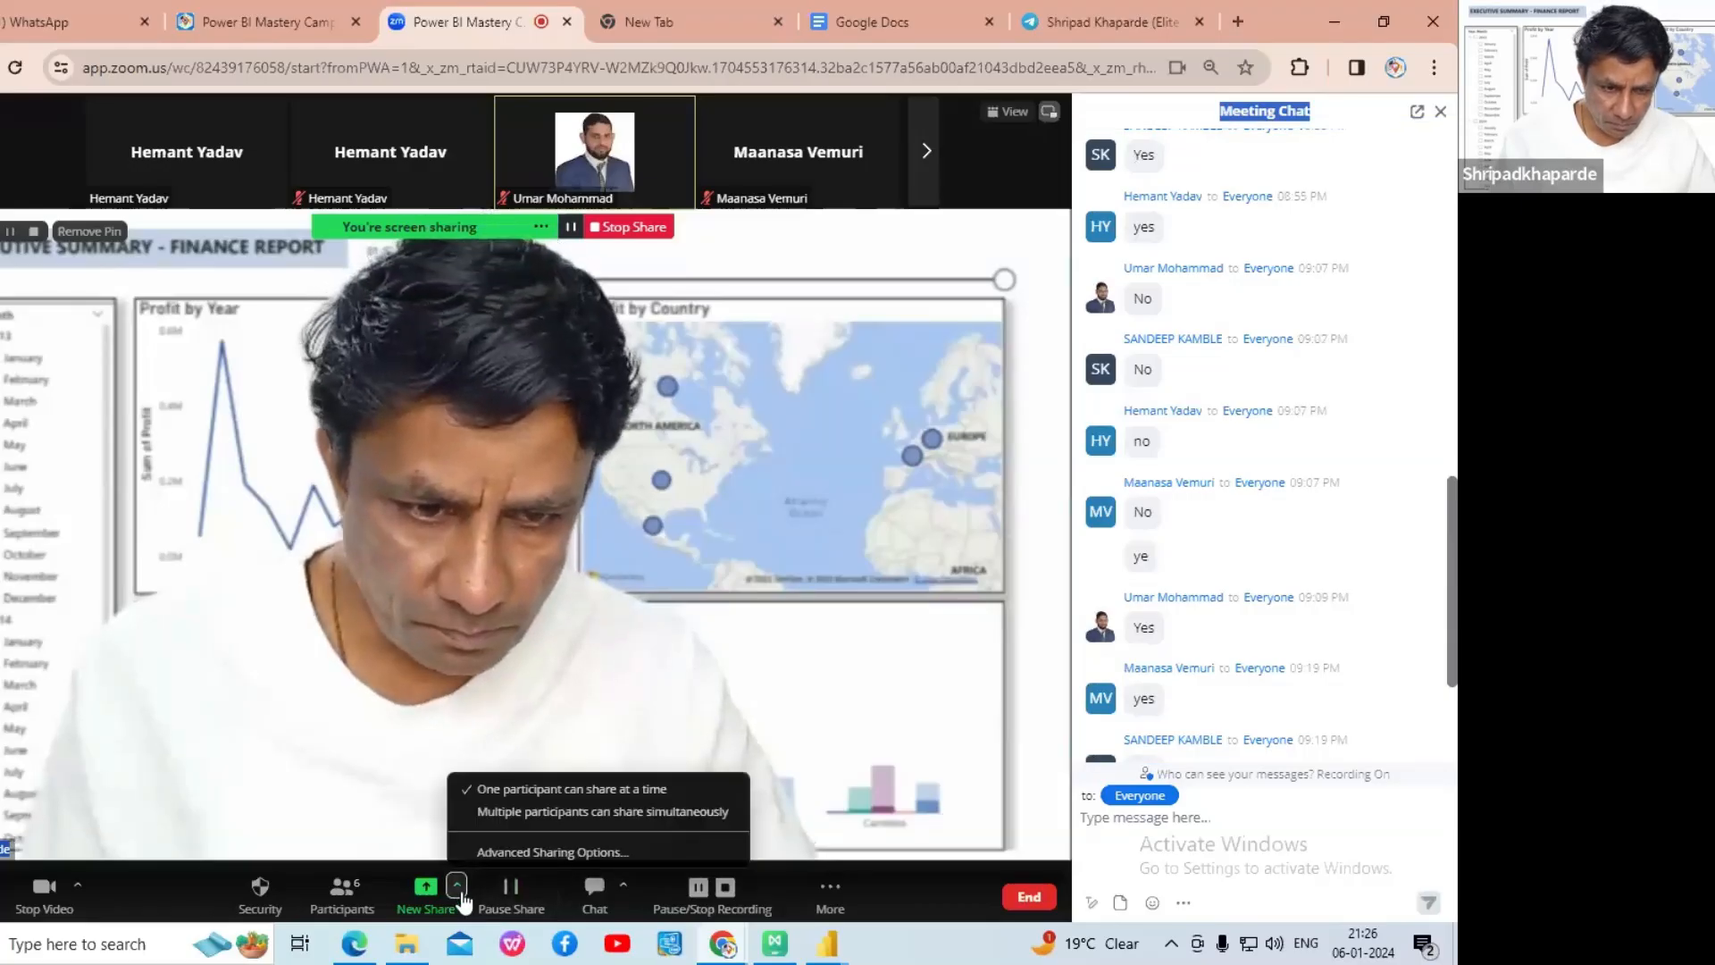
left_click(493, 853)
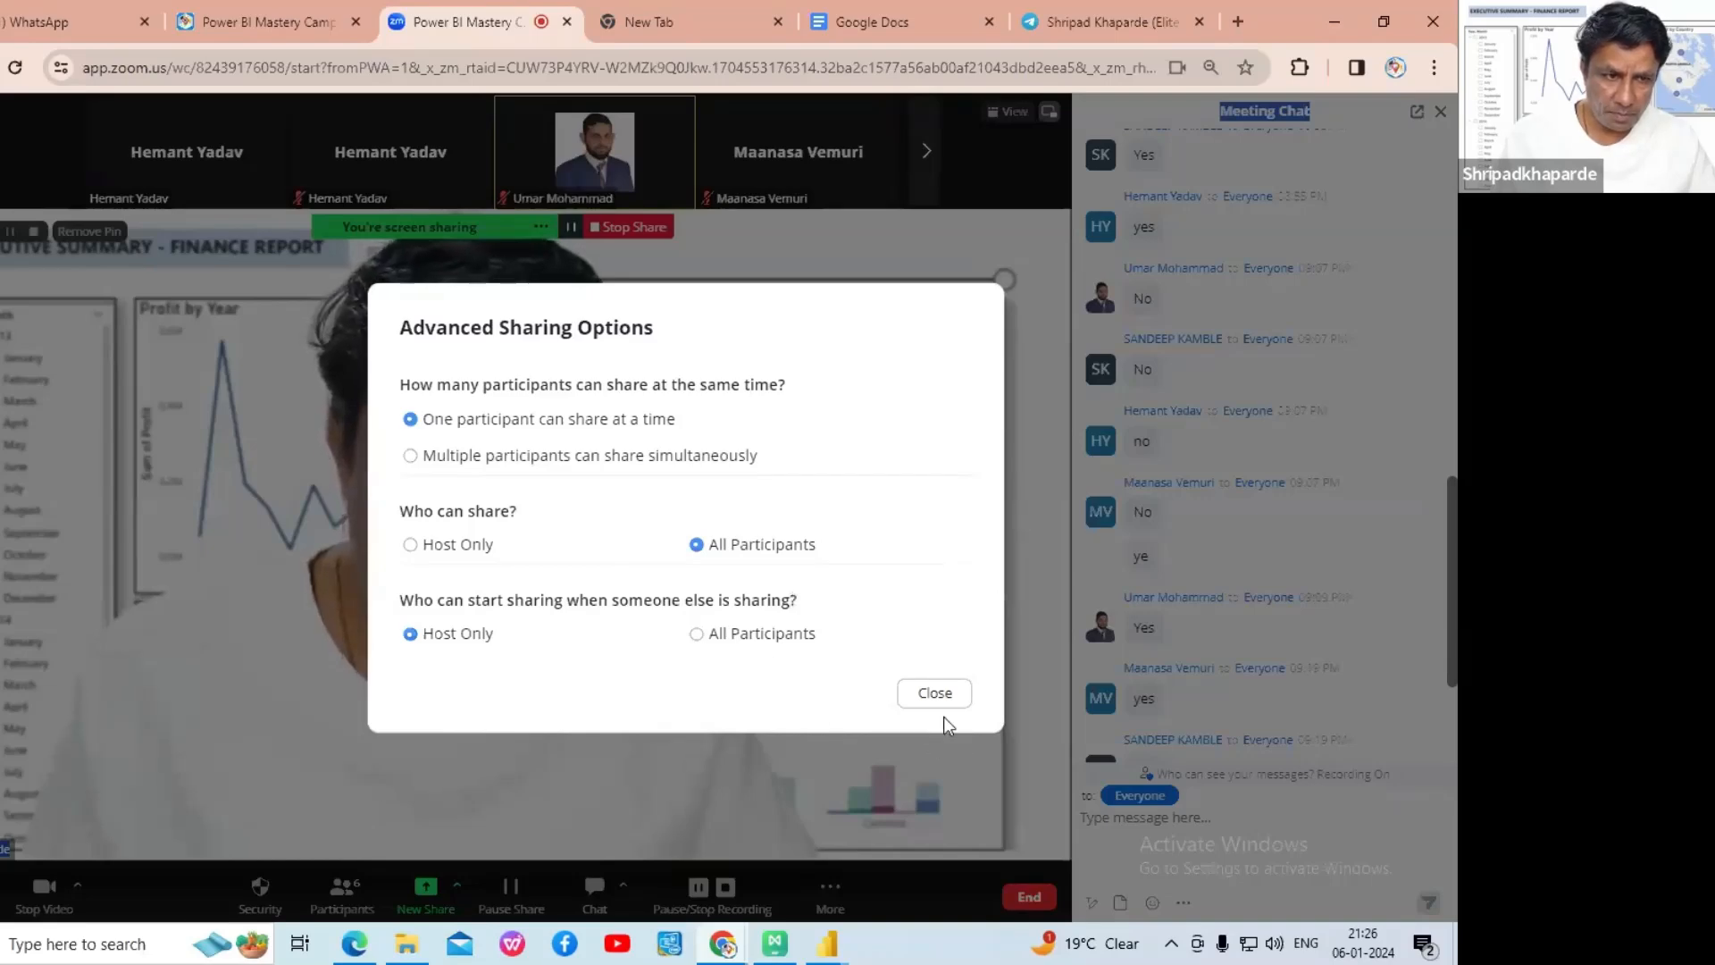
left_click(936, 694)
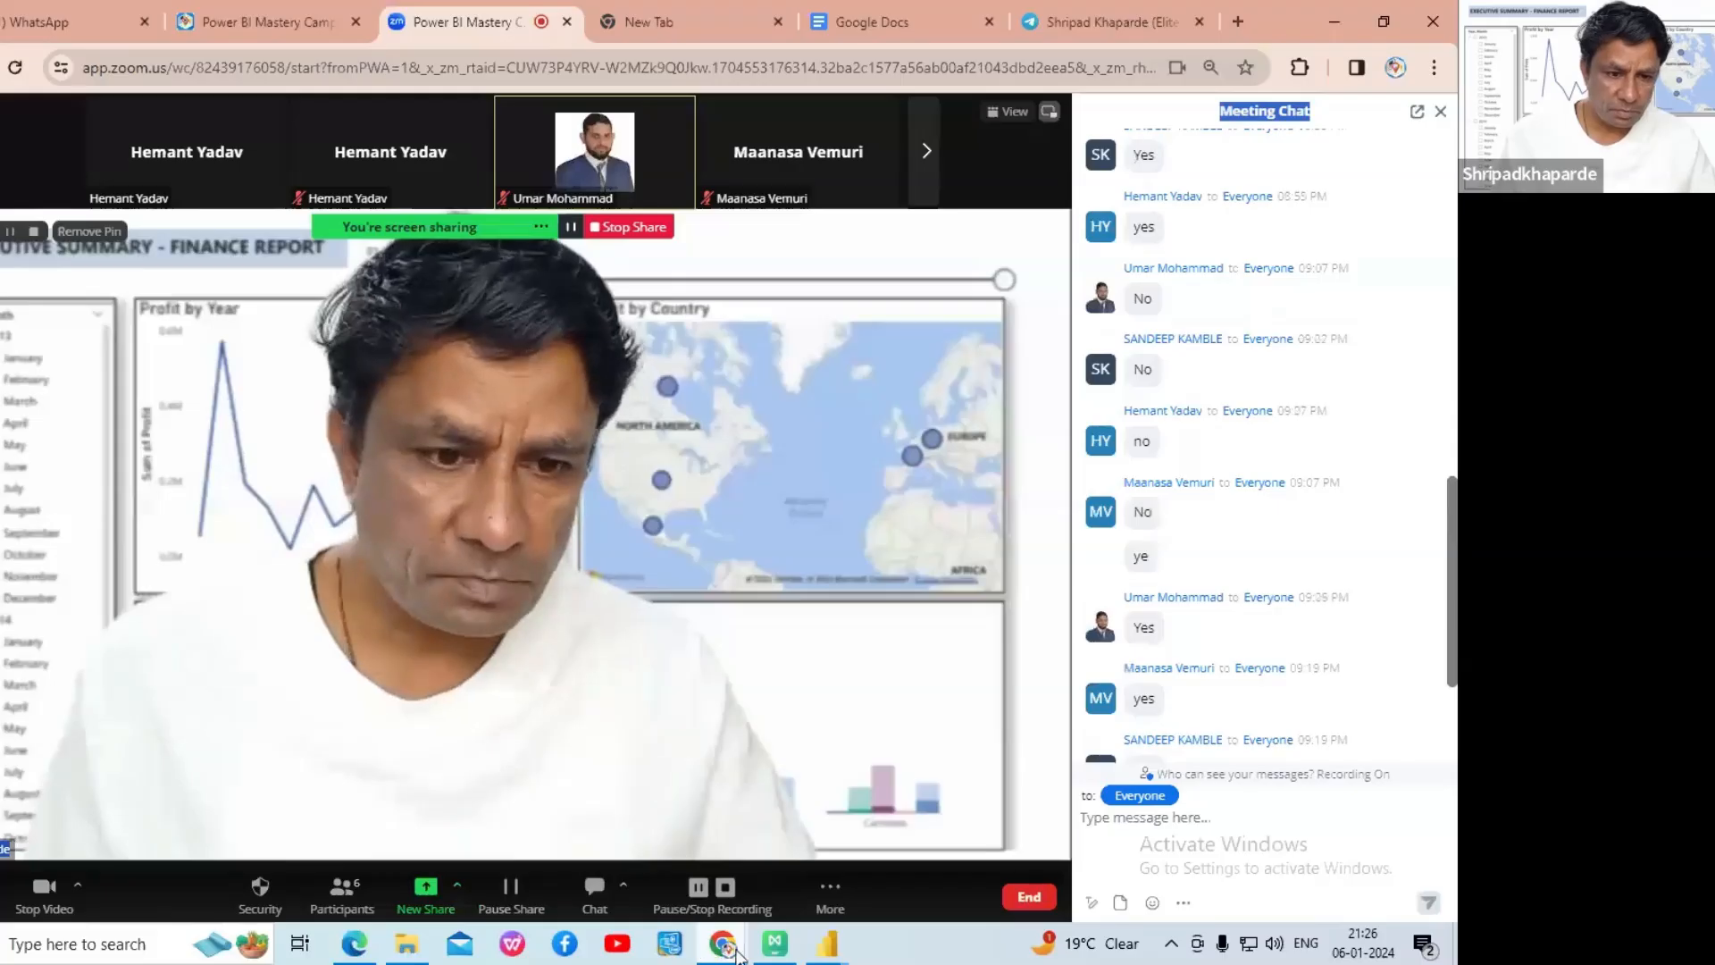
- Switch back to the untitled report in Power BI Desktop and open the selected financials table for data transformation
mouse_move(827, 945)
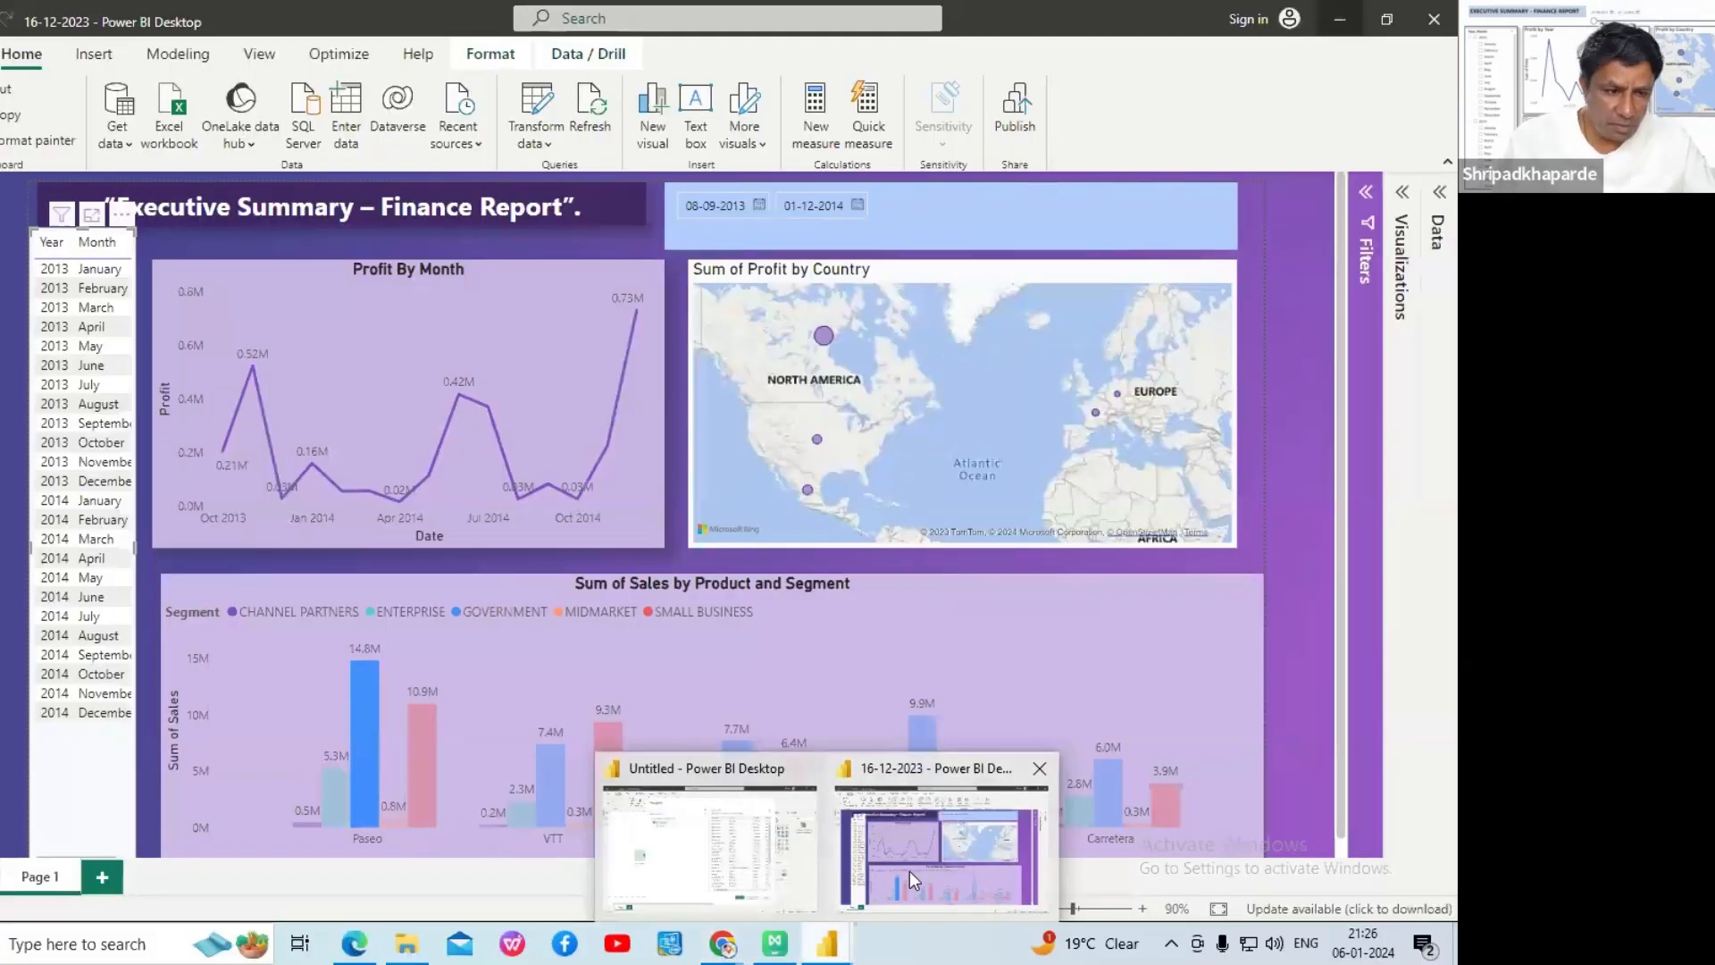
left_click(723, 850)
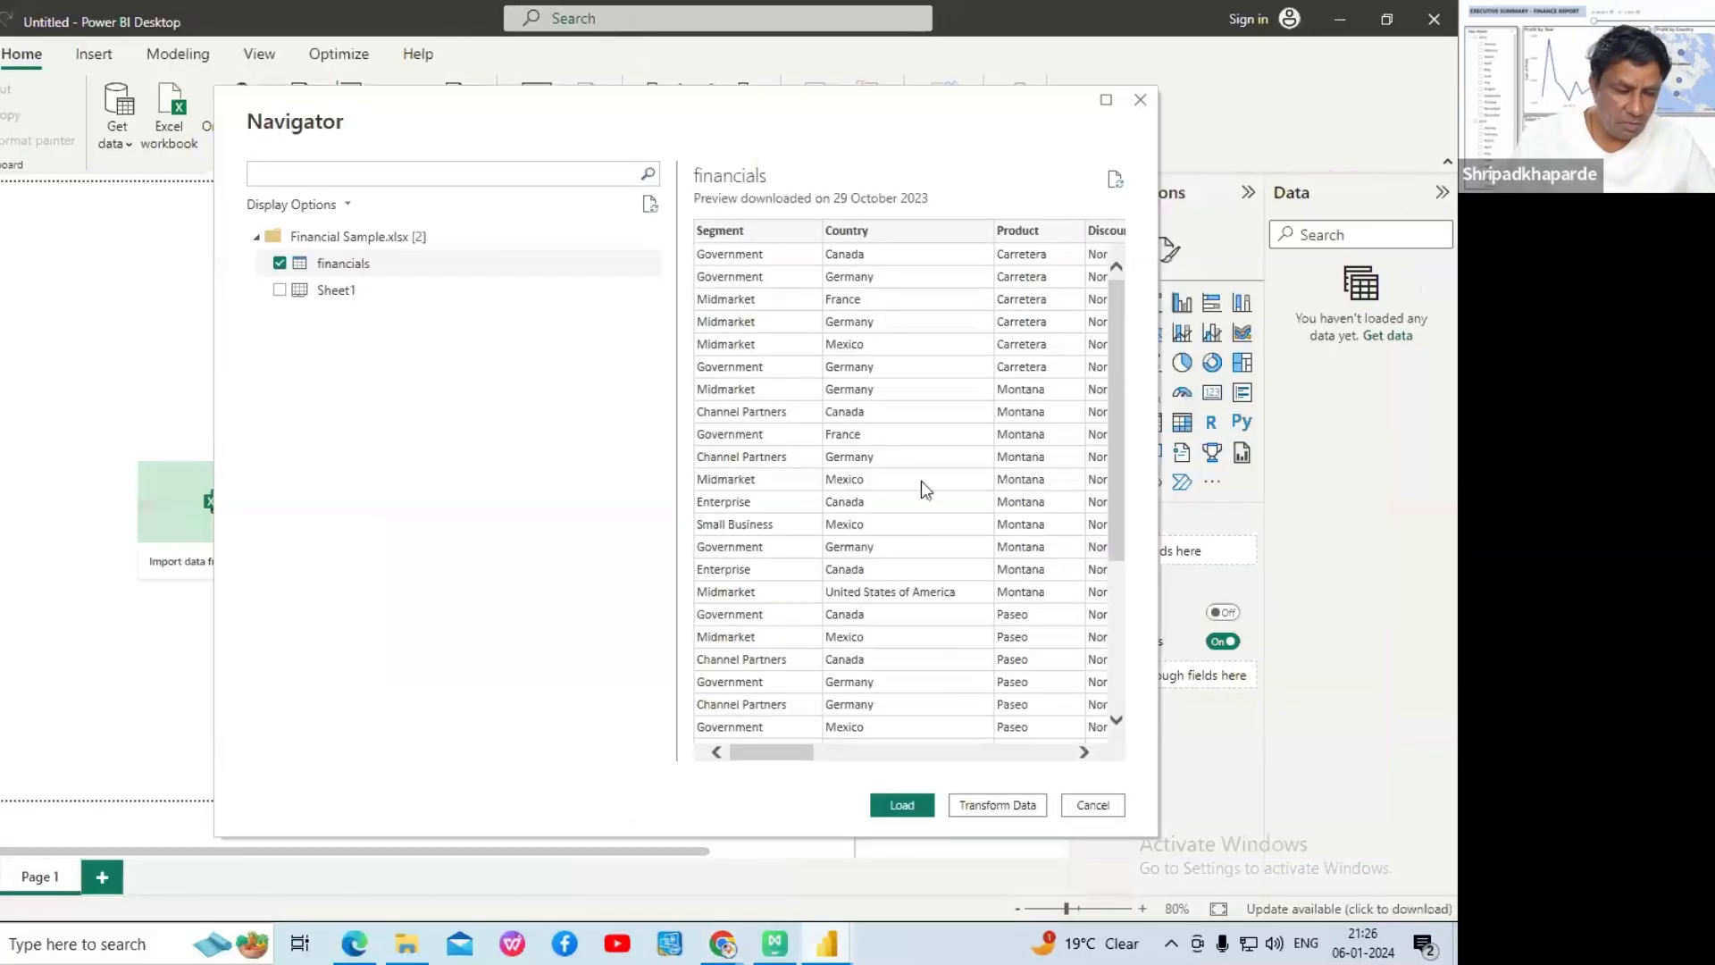
left_click(980, 809)
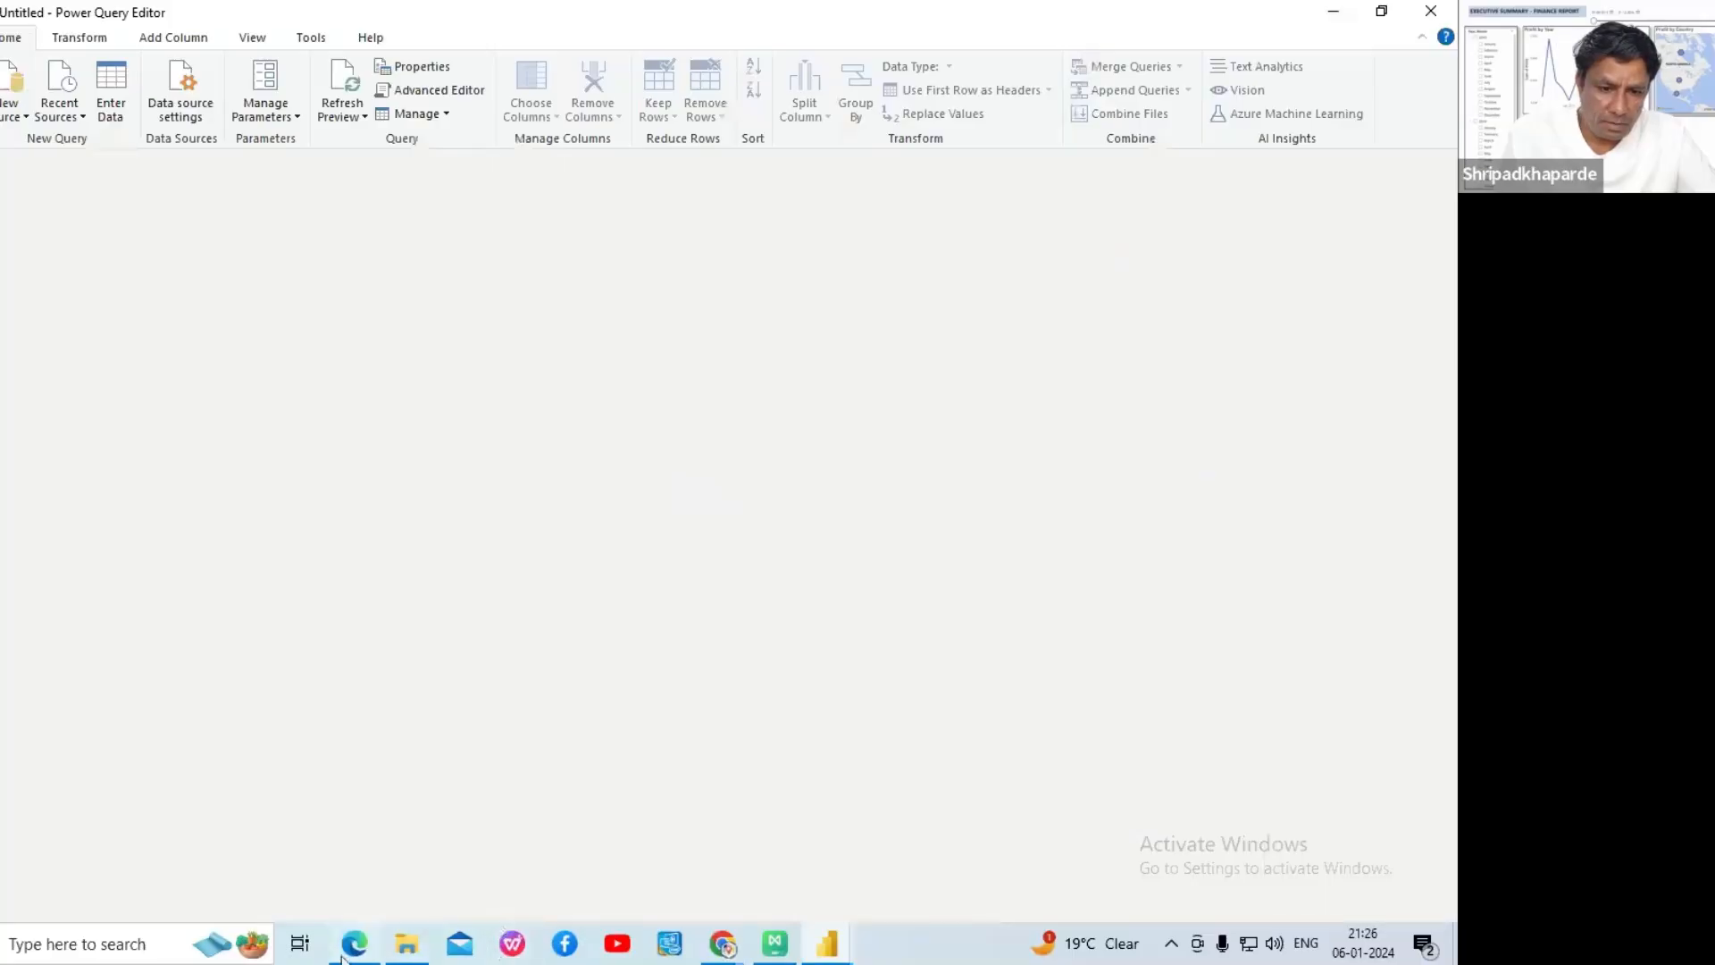
- Switch to the tutorial PDF in Edge and read from the sample data options through Prepare your data to the Units Sold instruction
left_click(352, 943)
scroll(518, 632, "down", 3)
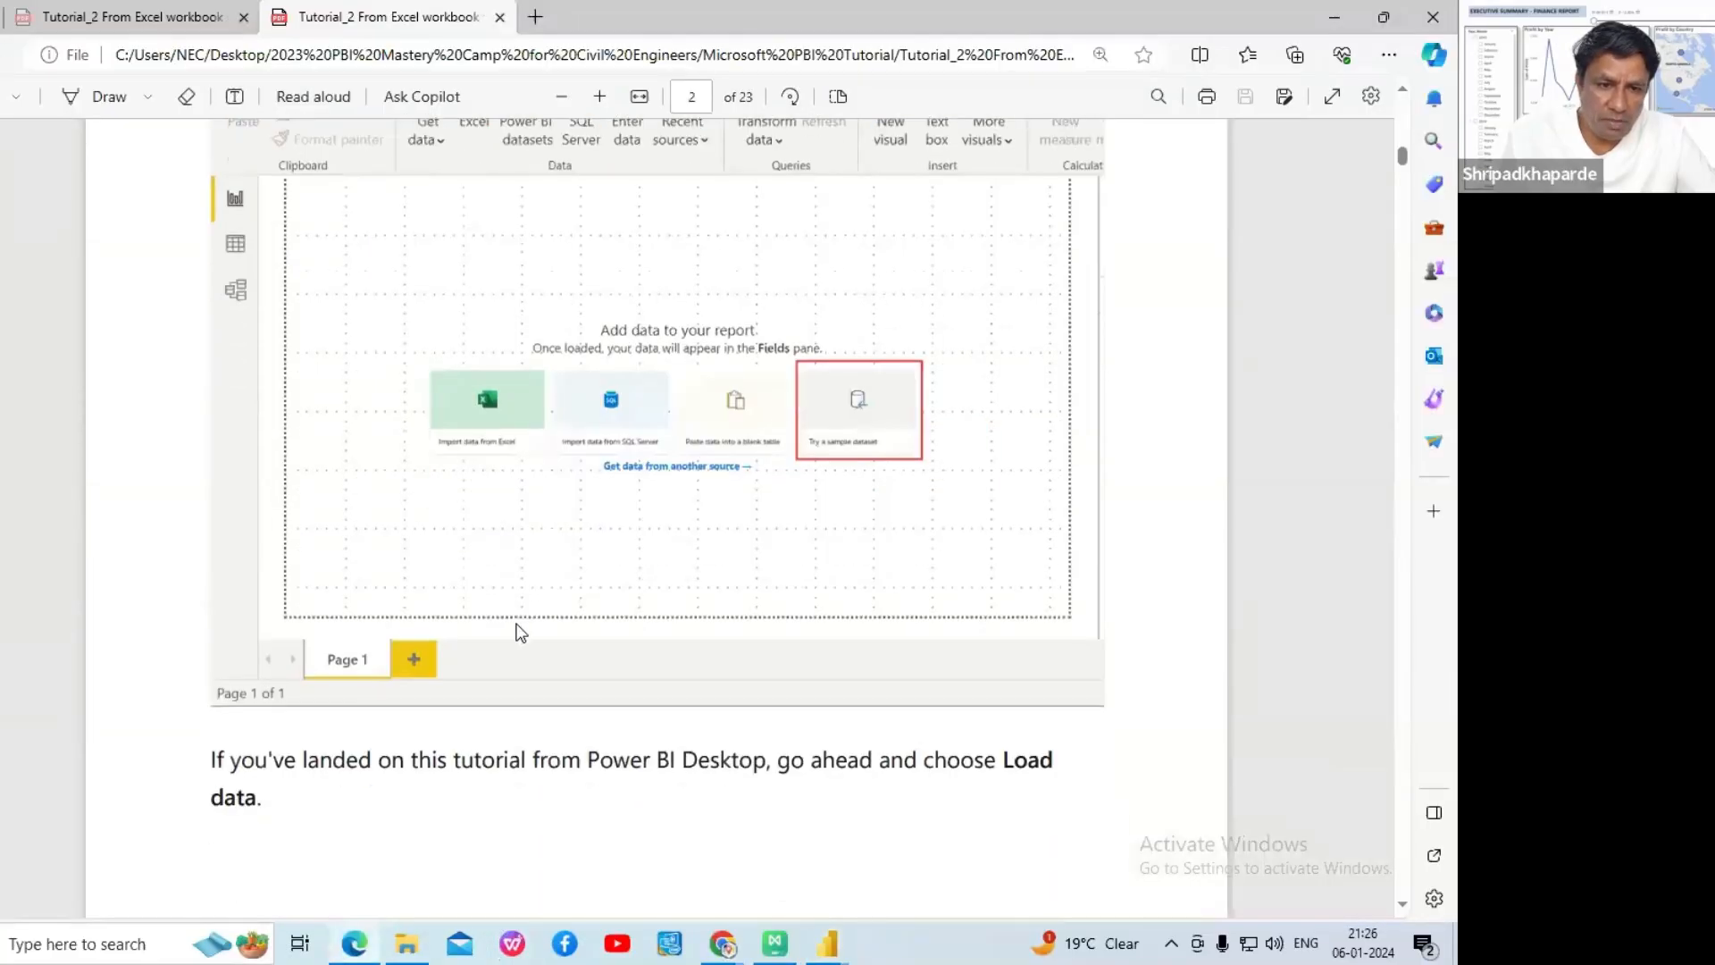
scroll(521, 631, "down", 5)
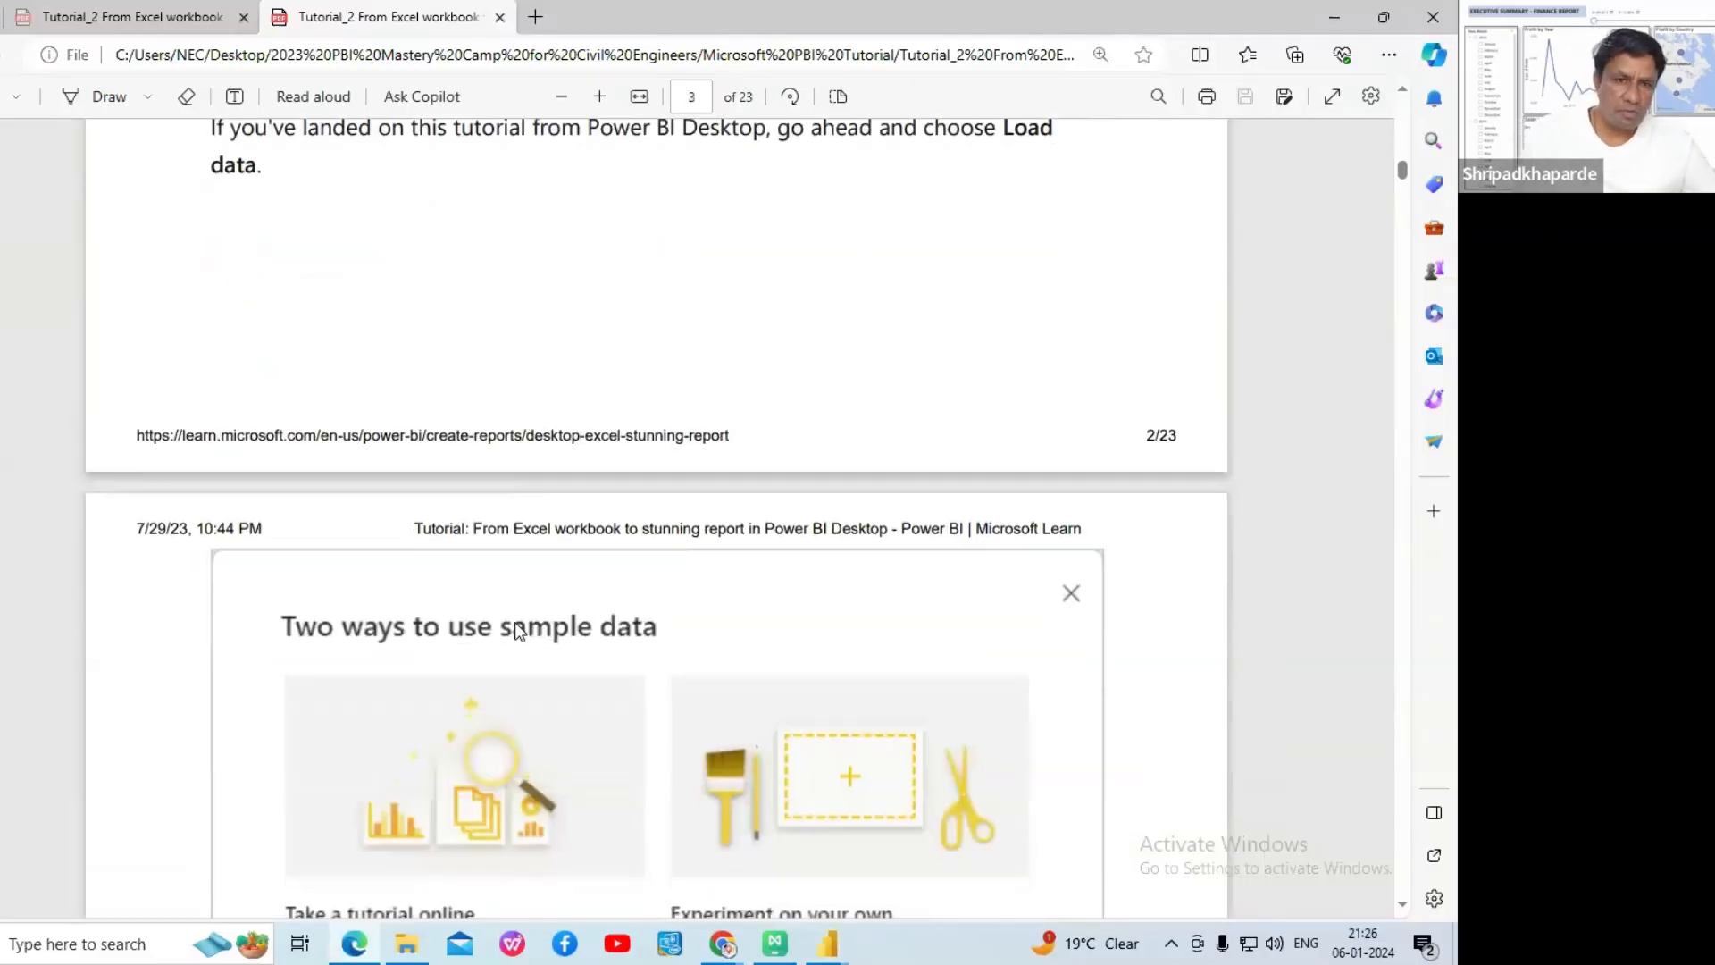
scroll(518, 634, "up", 2)
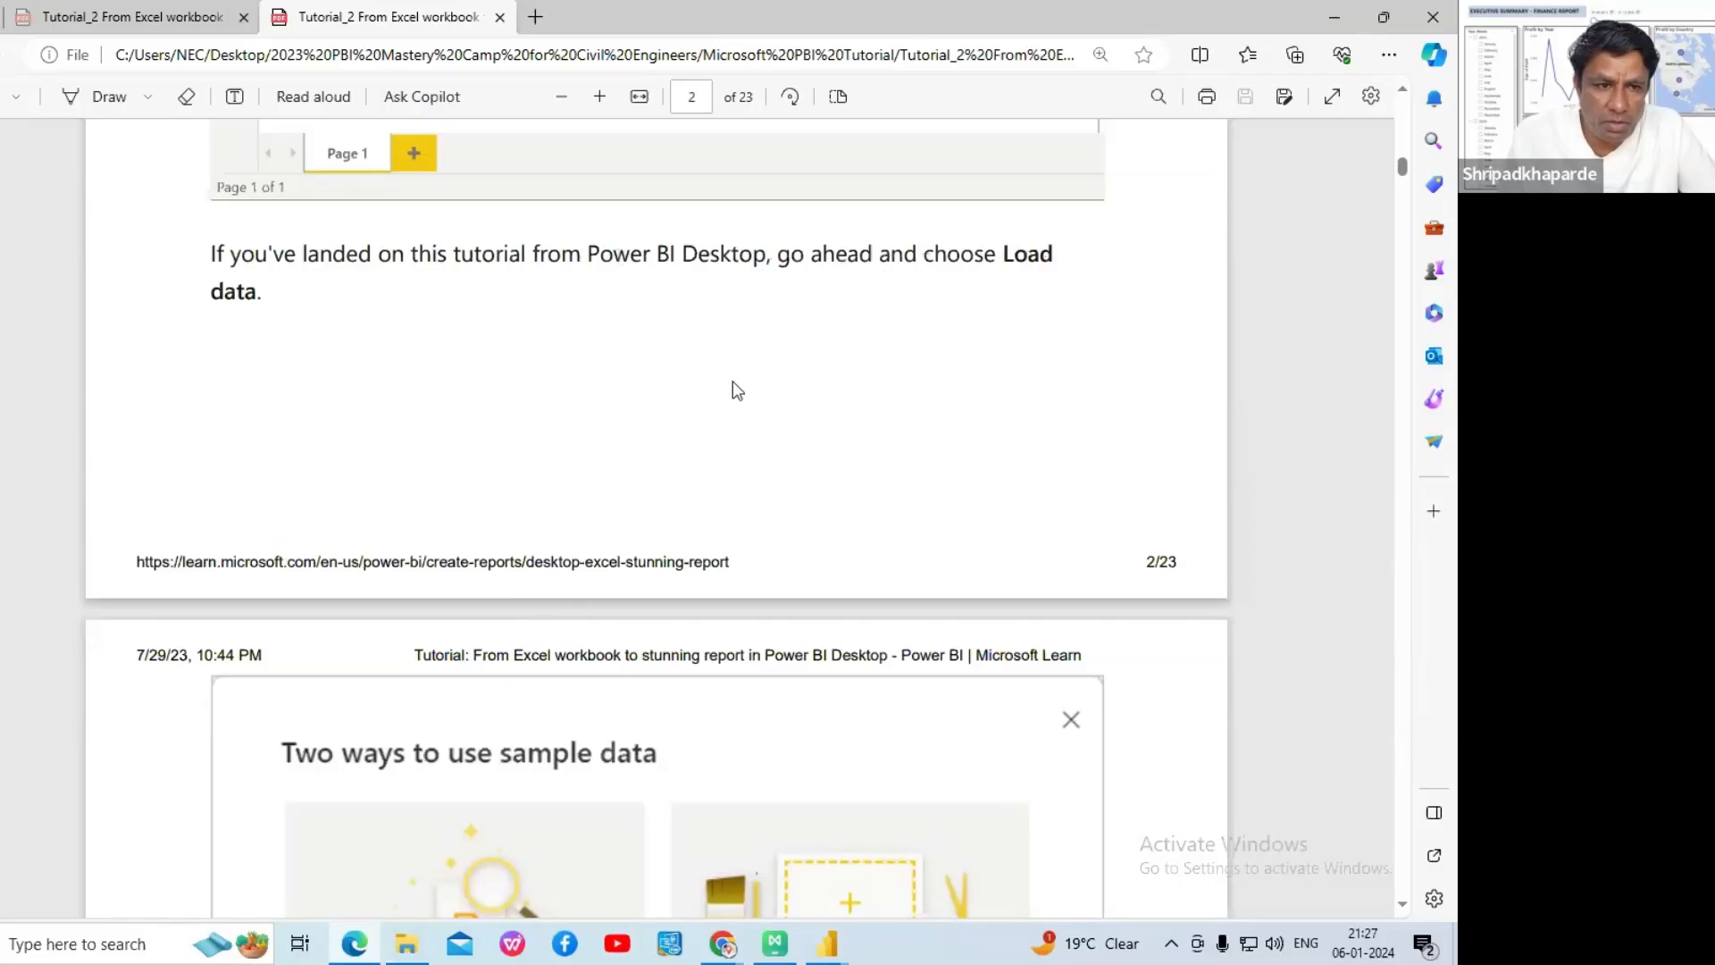
scroll(733, 391, "down", 9)
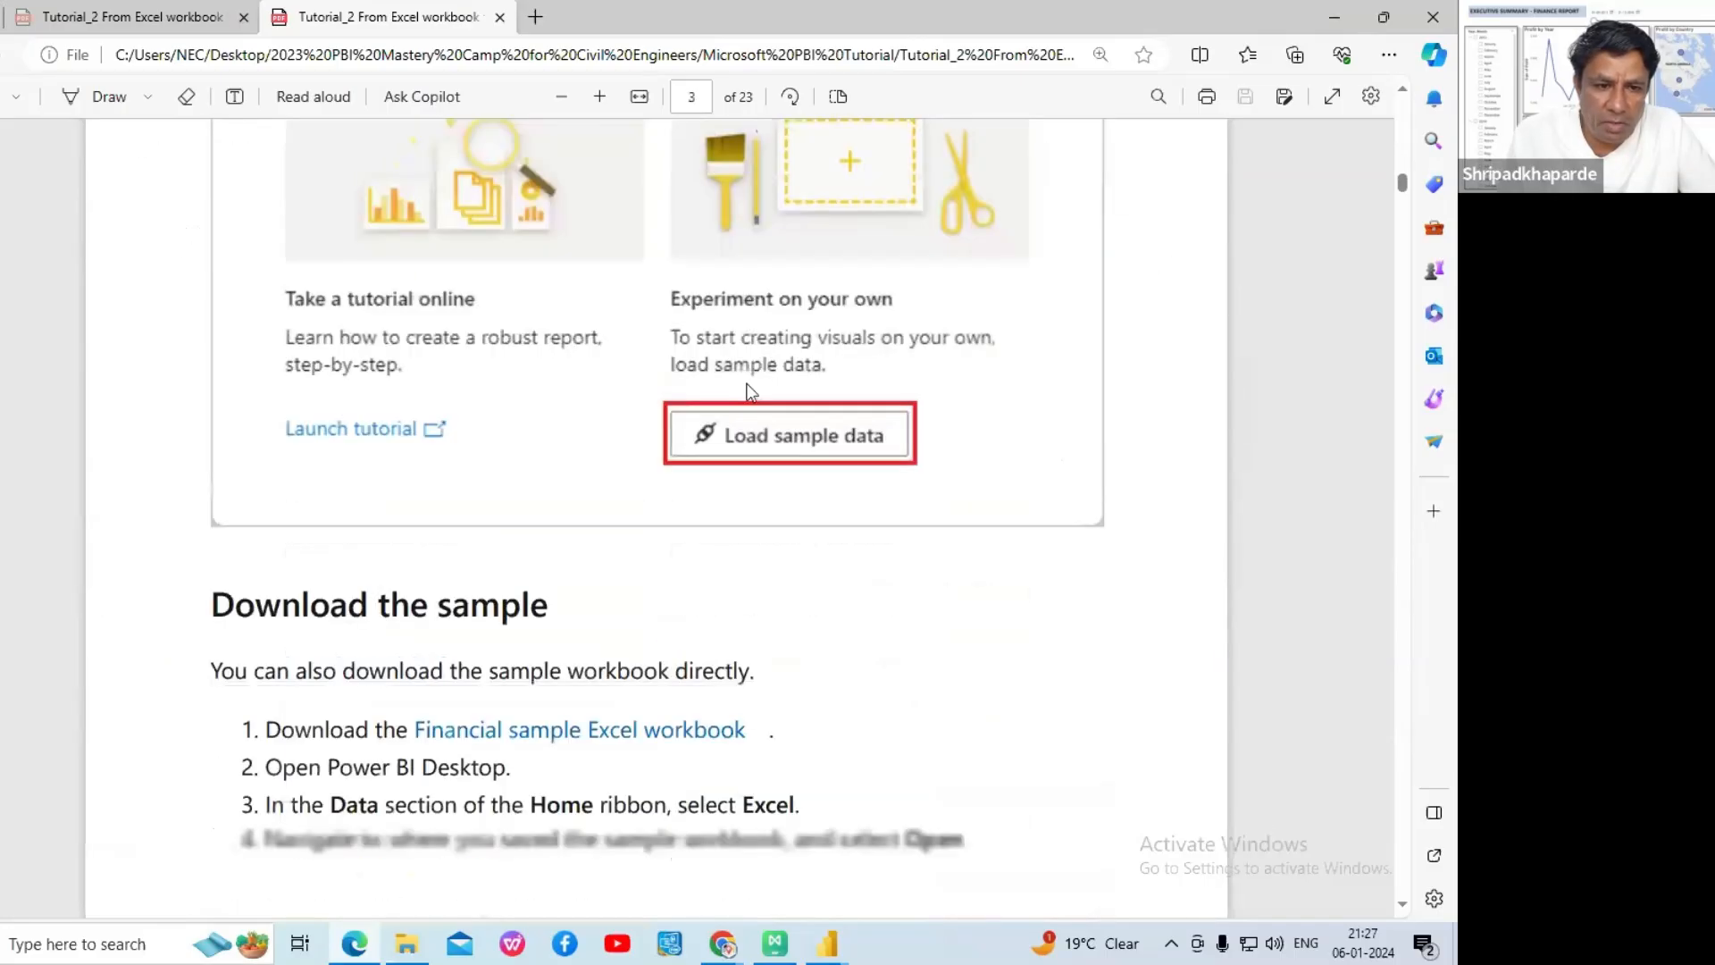
scroll(749, 392, "down", 4)
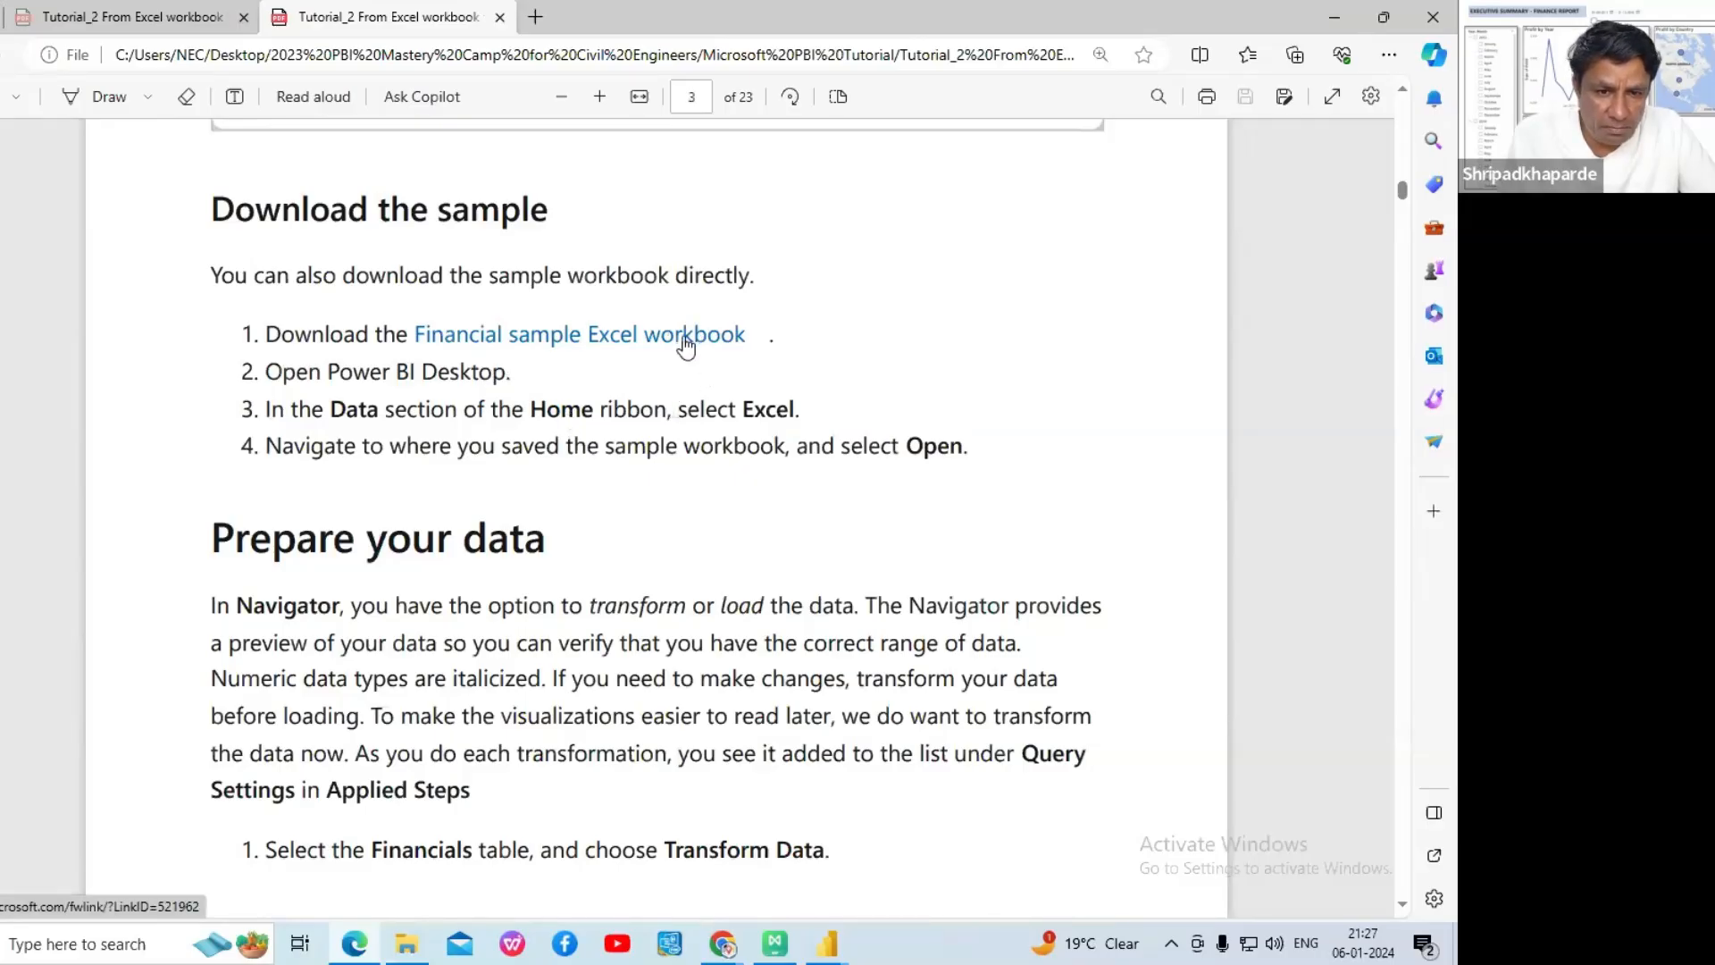
scroll(685, 344, "down", 10)
scroll(850, 607, "down", 3)
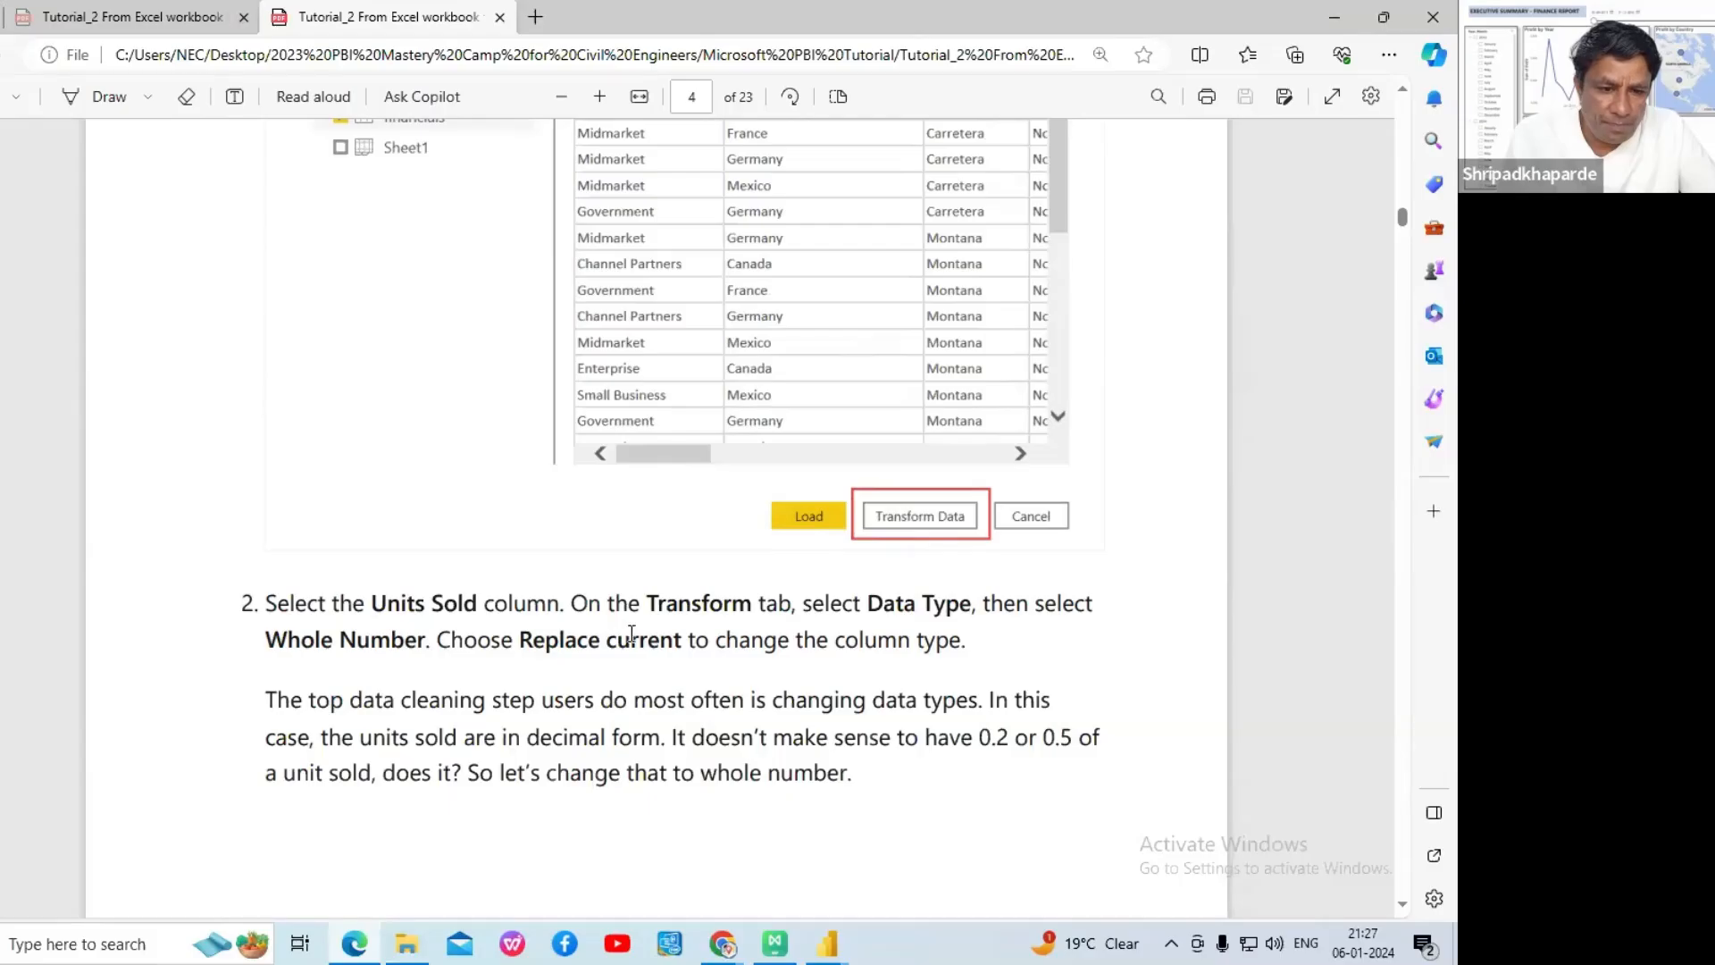
scroll(654, 830, "down", 2)
- Switch to the Power Query Editor, refresh the financials preview and collapse the Queries pane
left_click(827, 944)
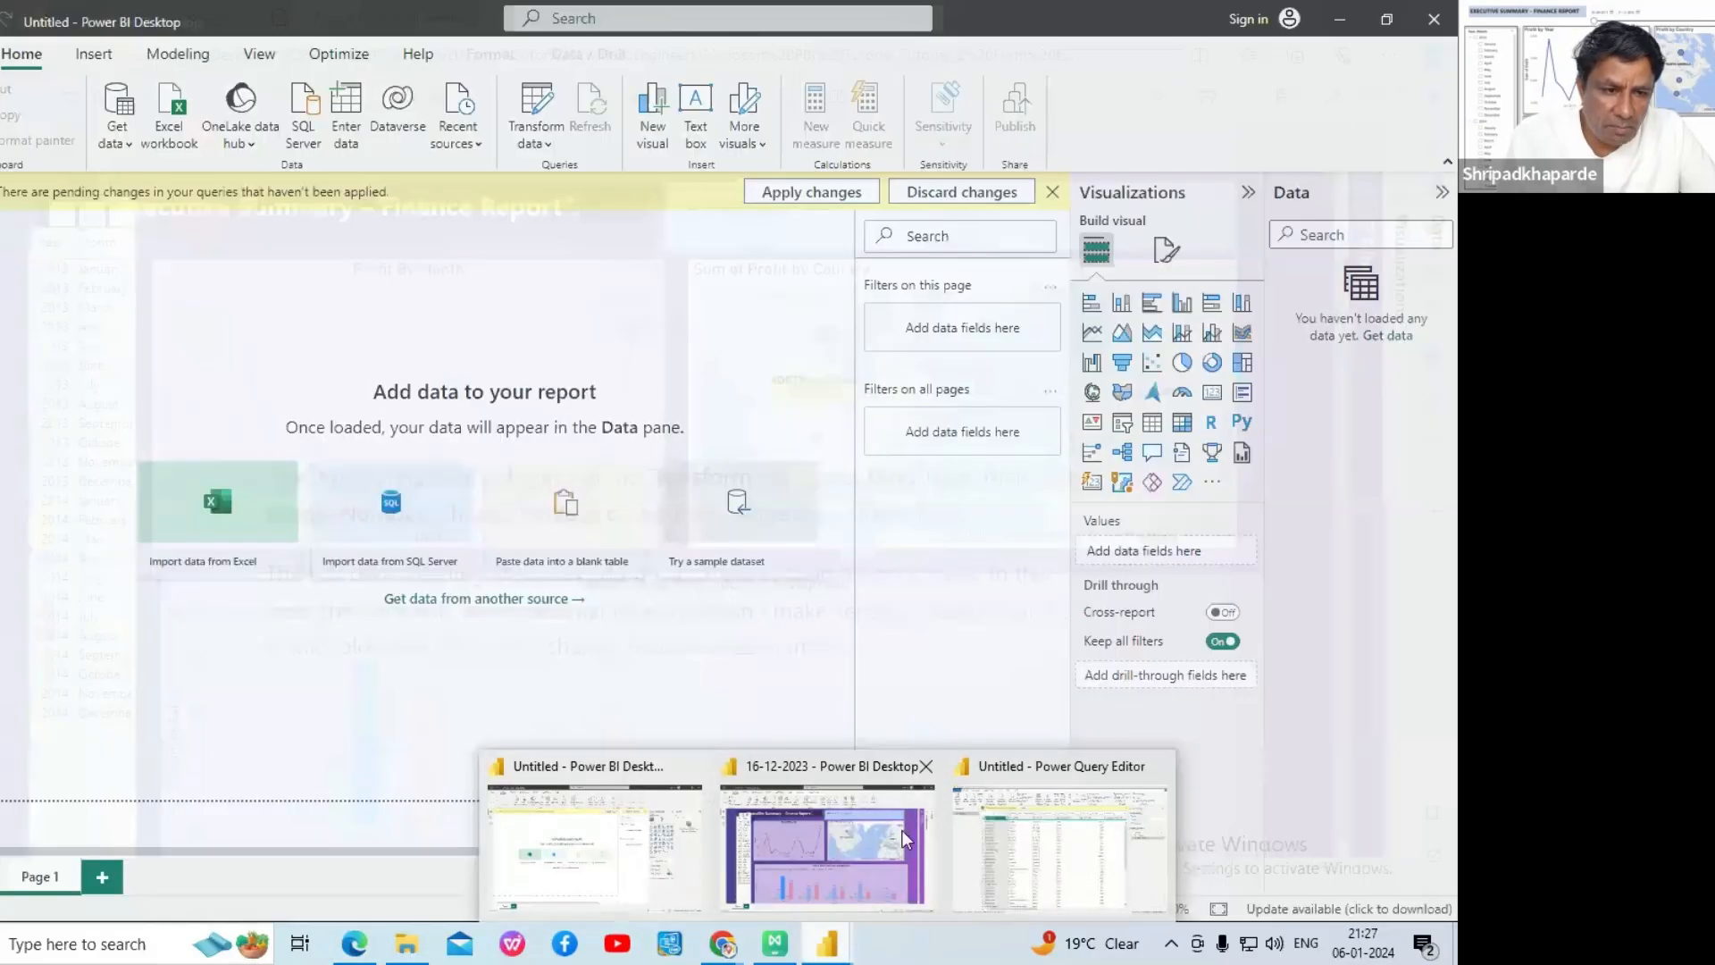
left_click(1059, 848)
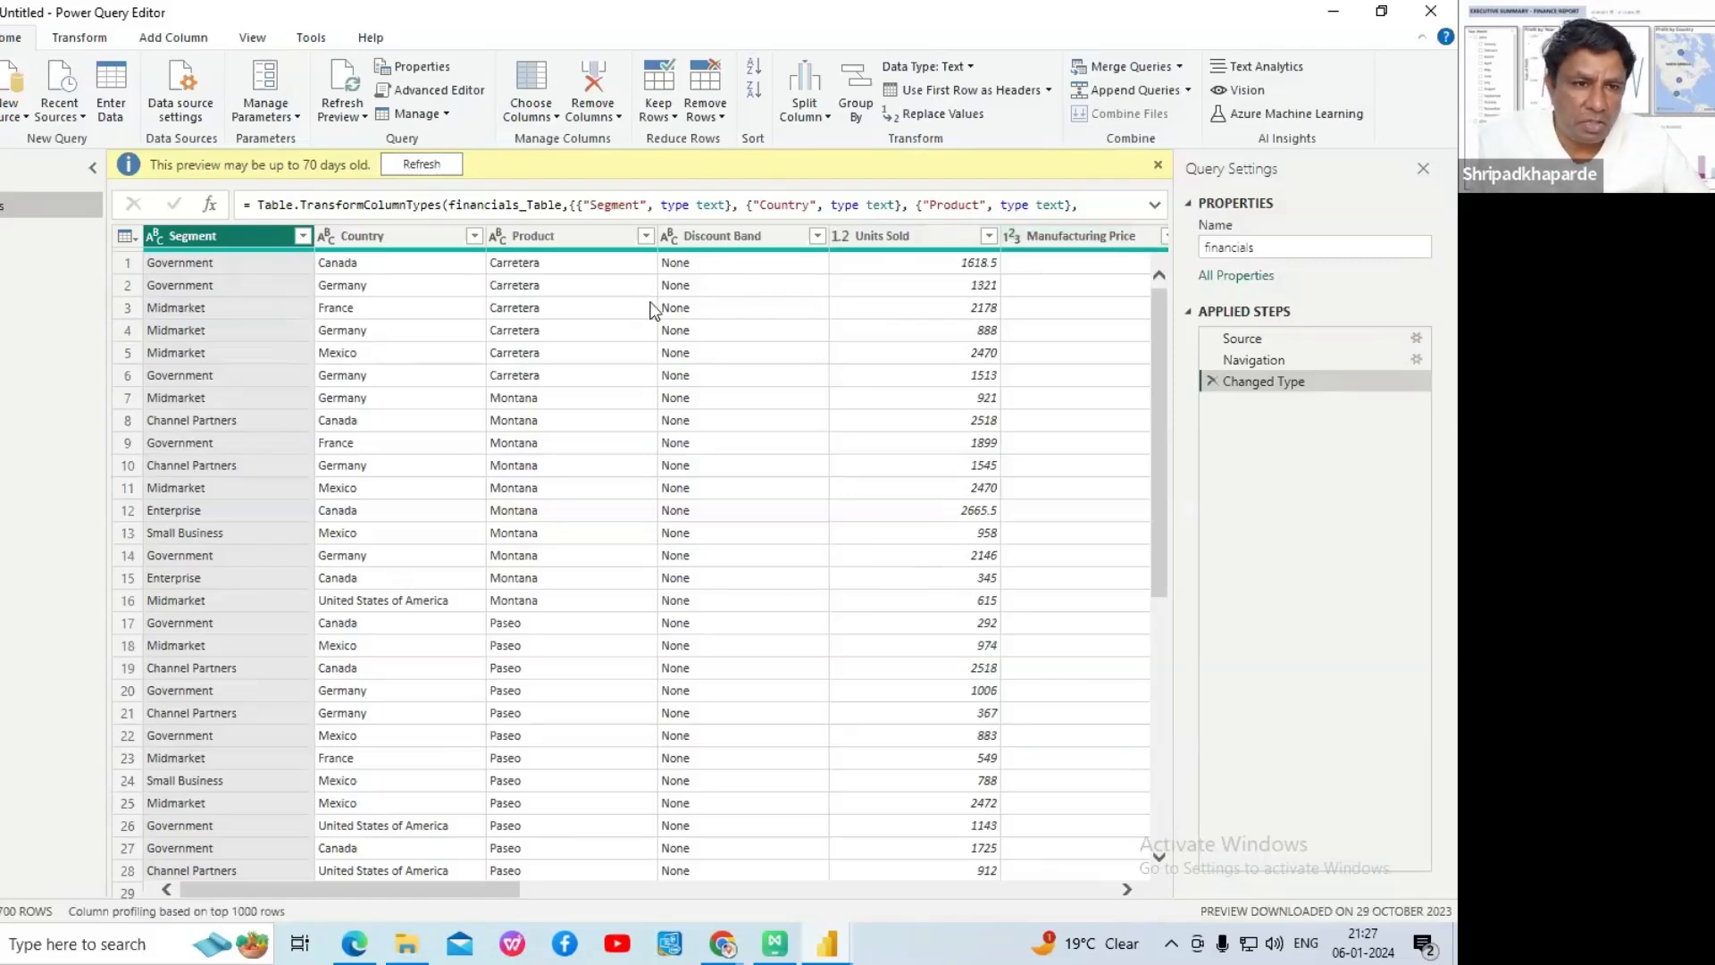
left_click(412, 169)
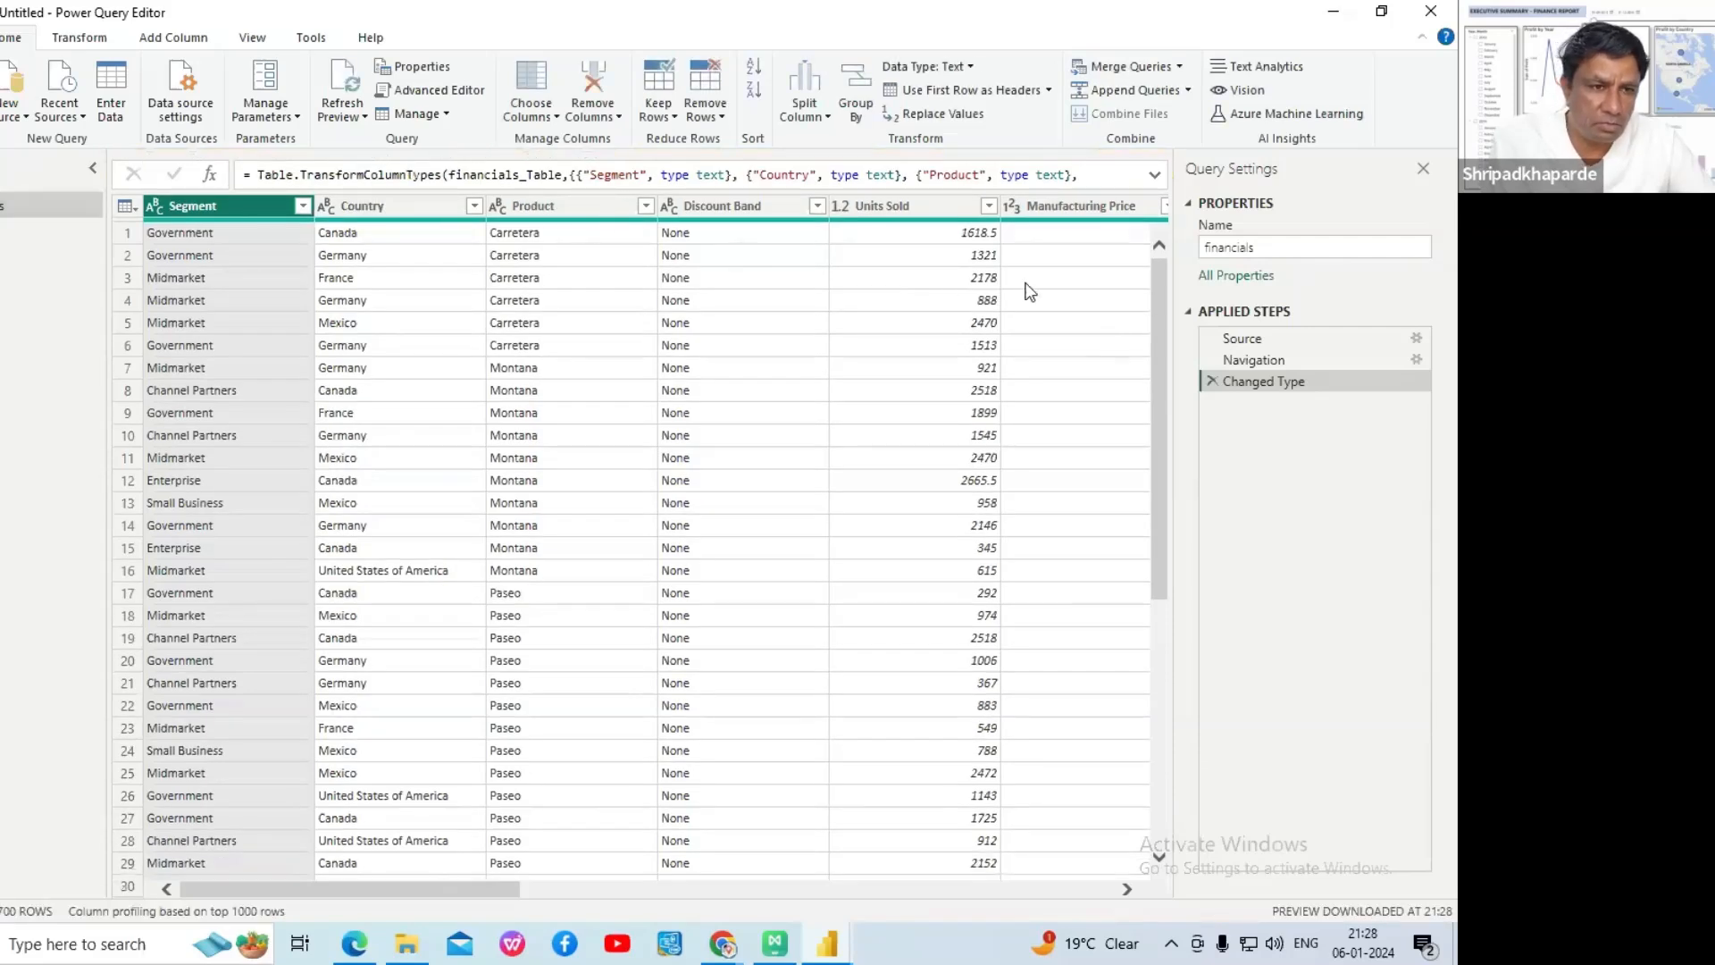
scroll(888, 400, "down", 1)
scroll(910, 393, "up", 1)
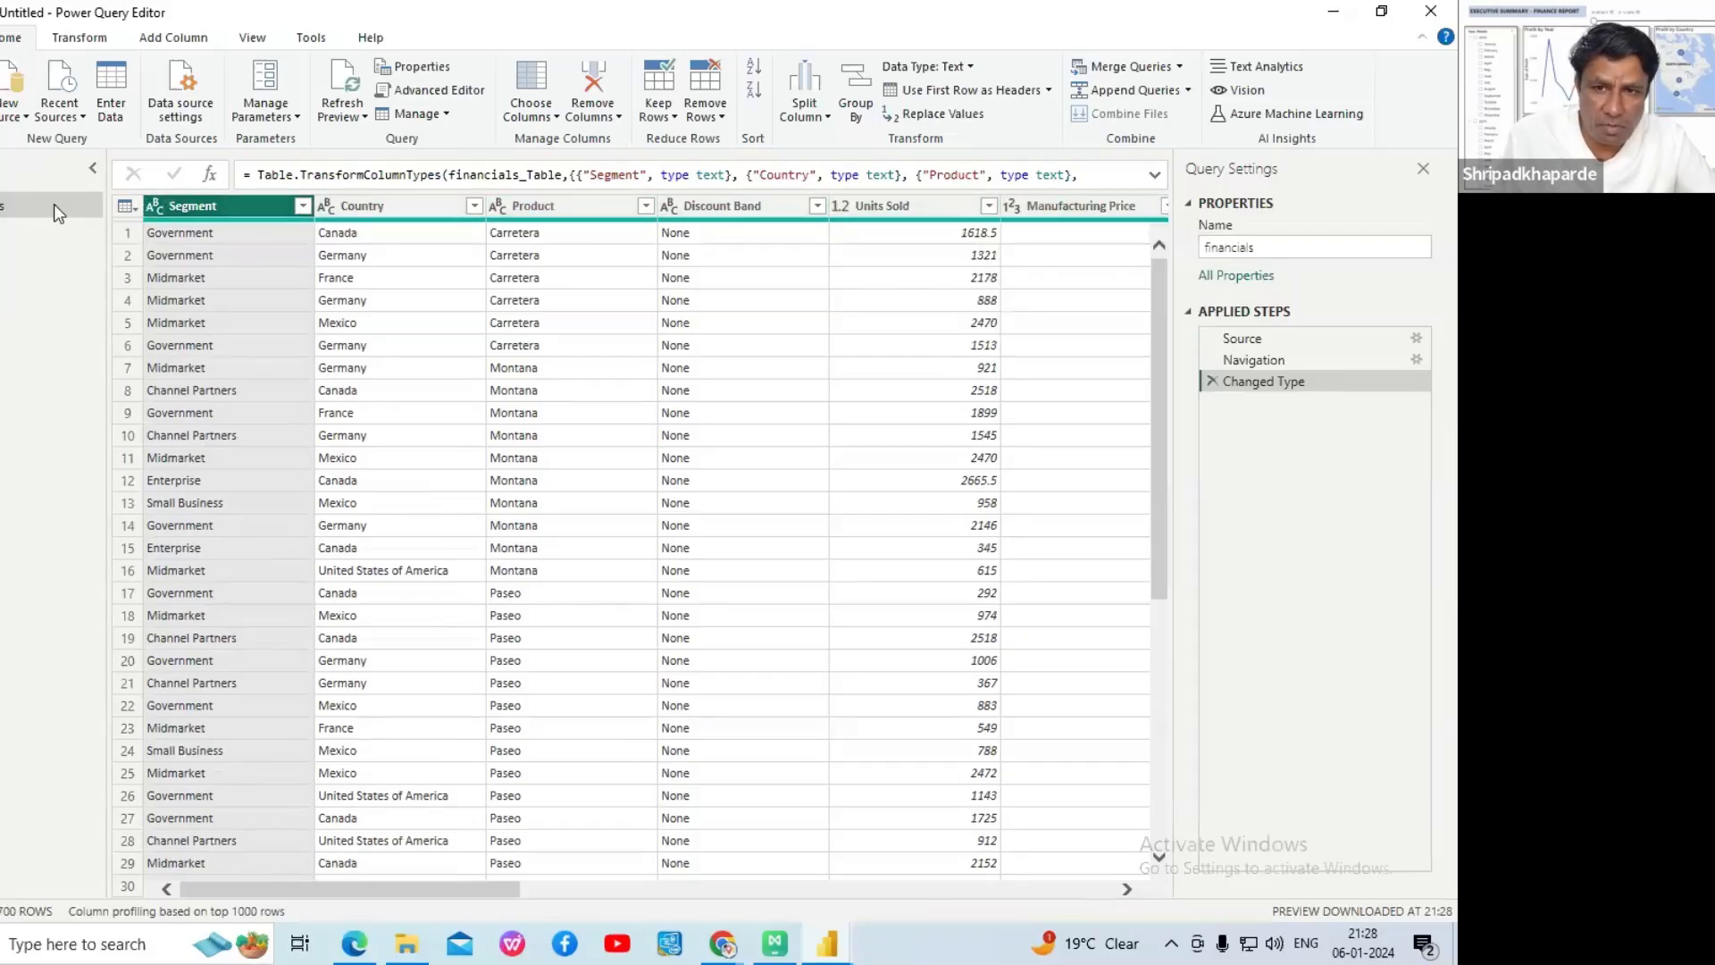
left_click(92, 169)
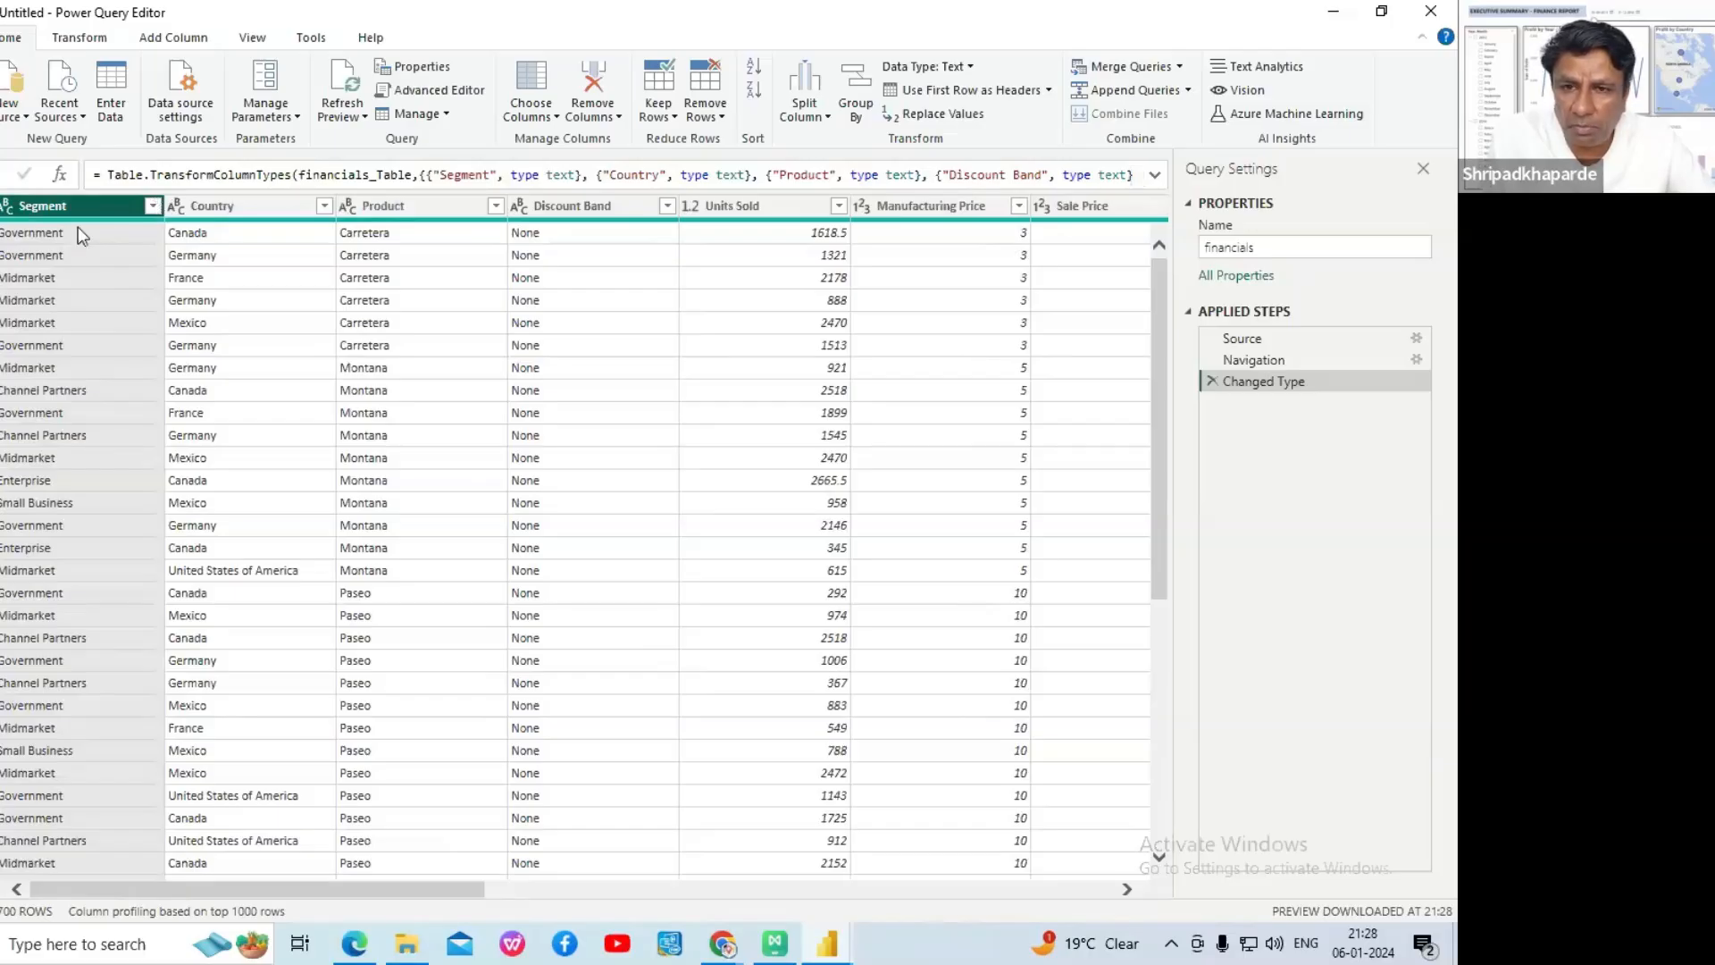
- Examine the data types available for the Segment column, both from its header and among the Transform commands
left_click(8, 207)
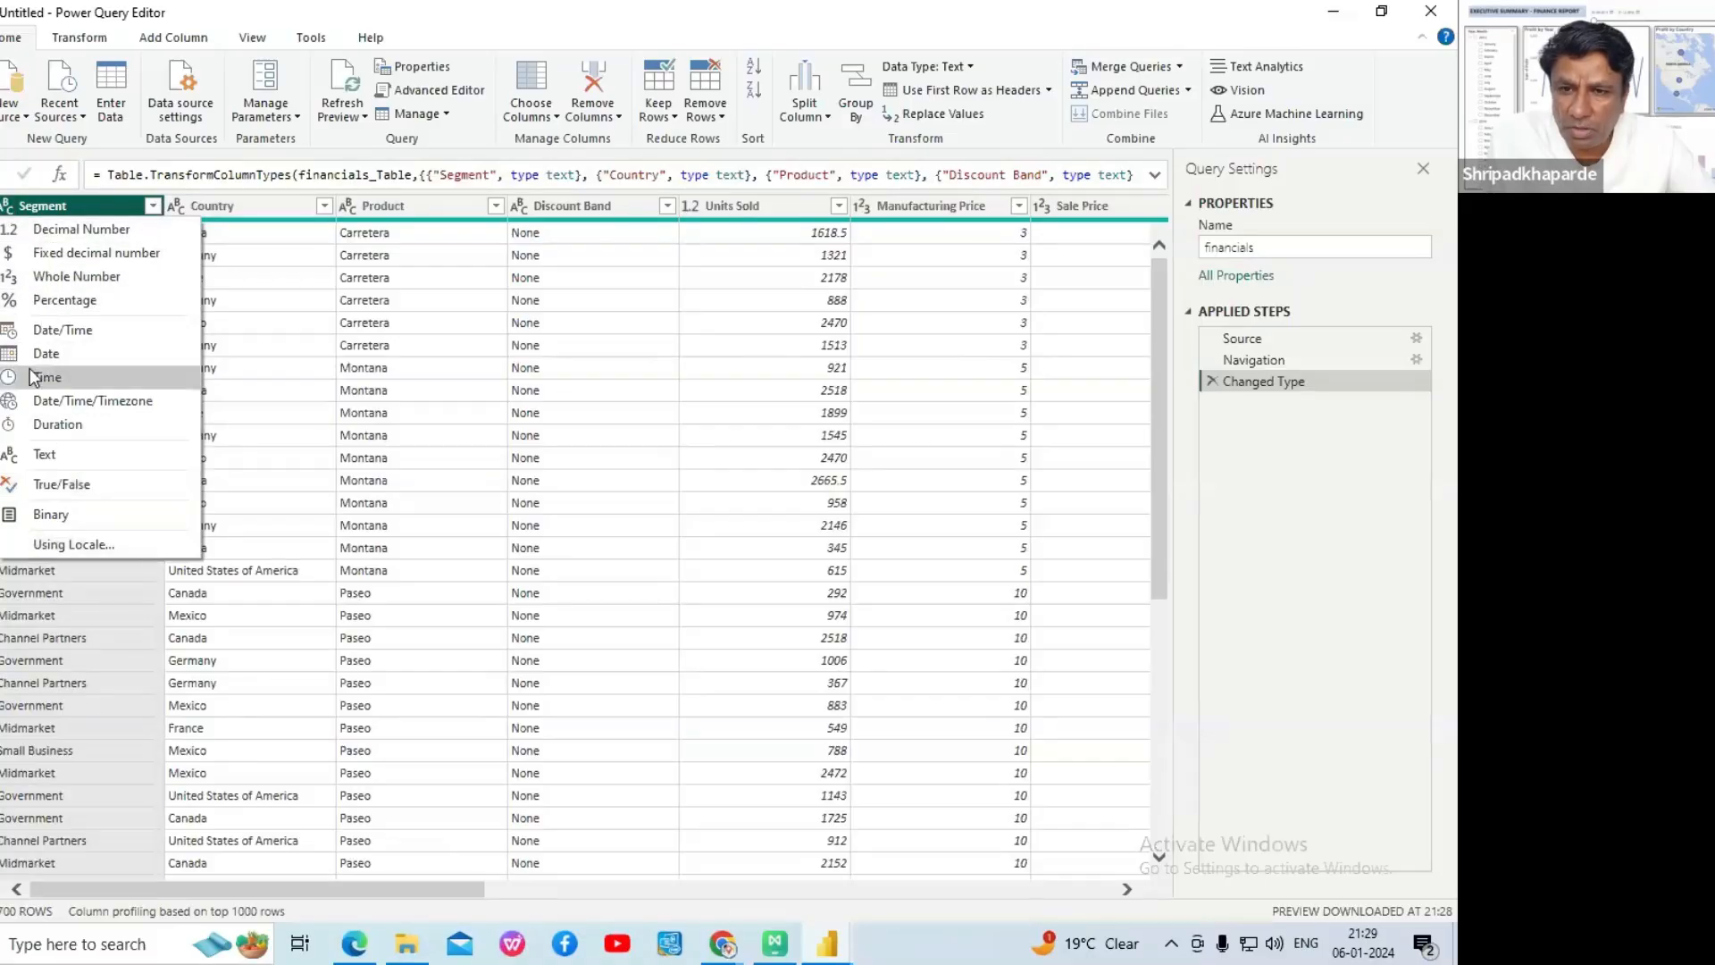
left_click(79, 37)
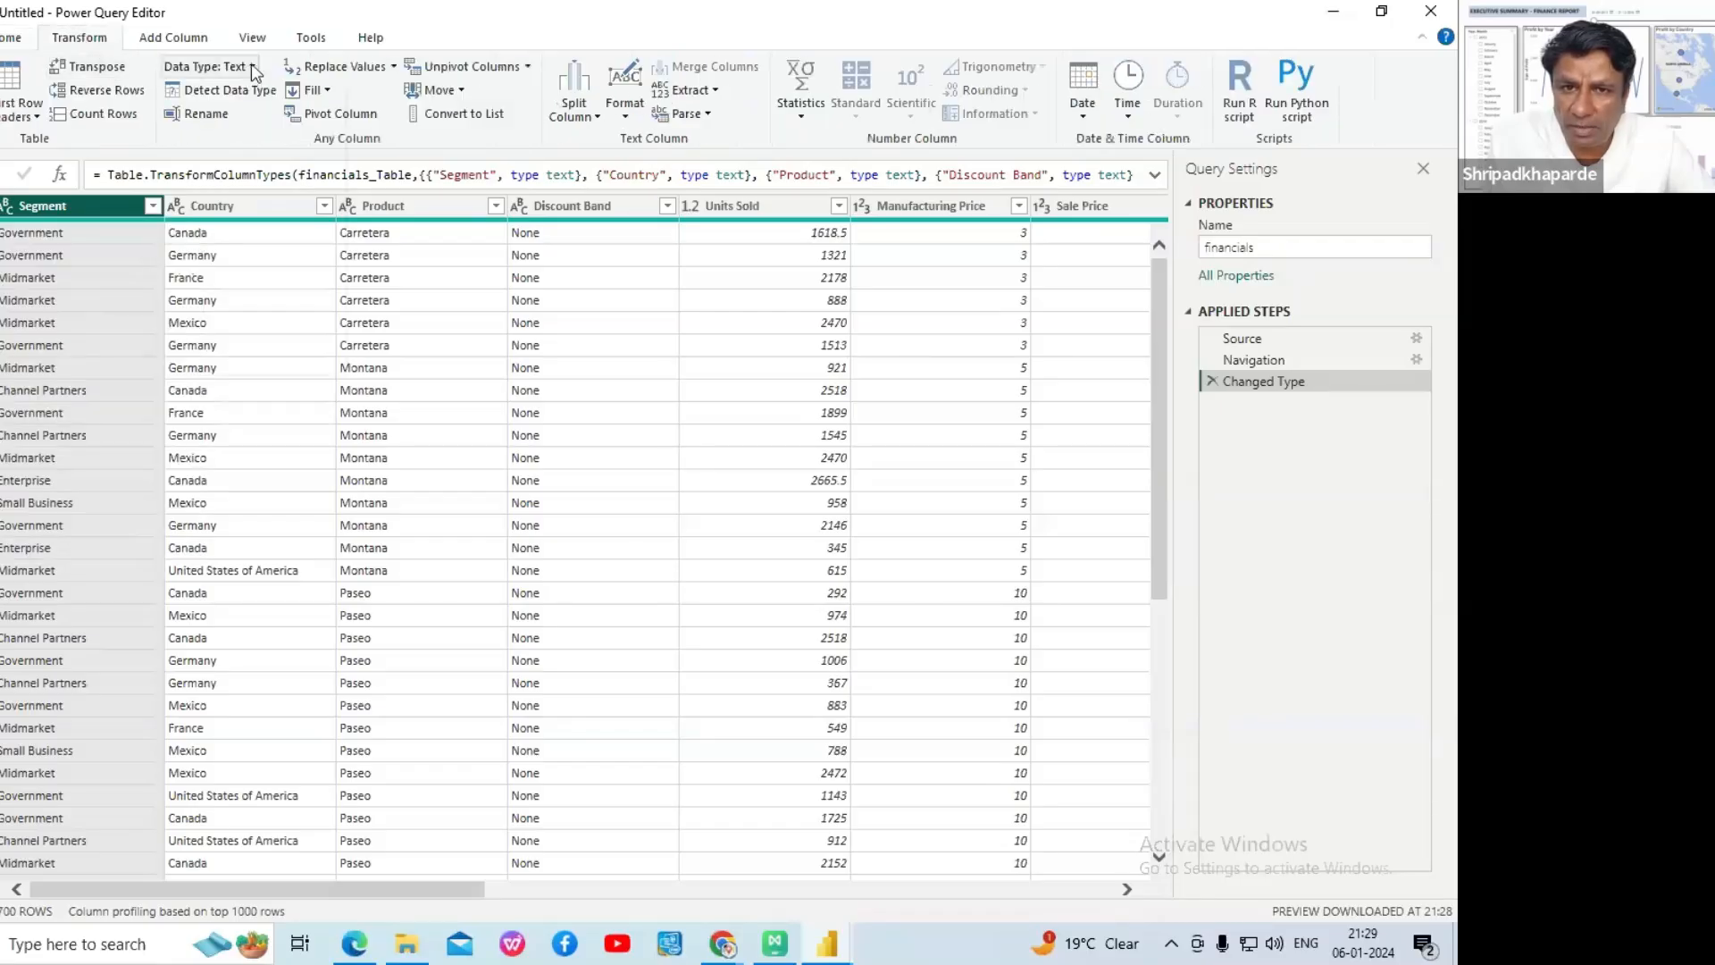
left_click(248, 65)
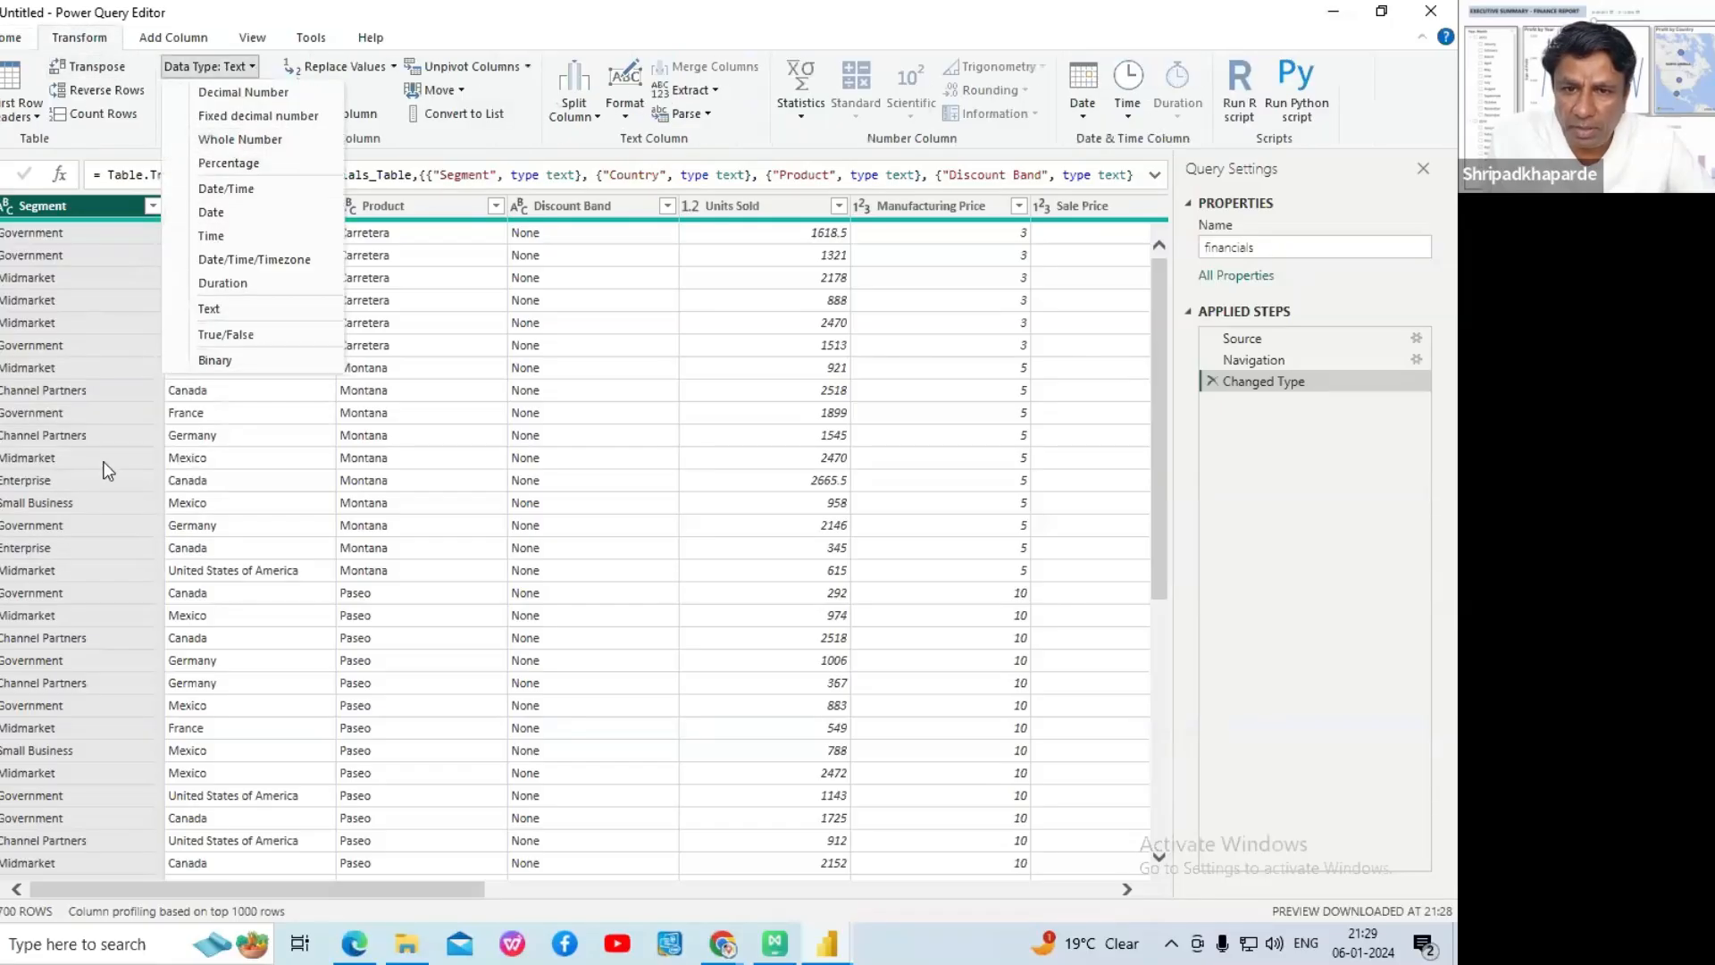
left_click(106, 357)
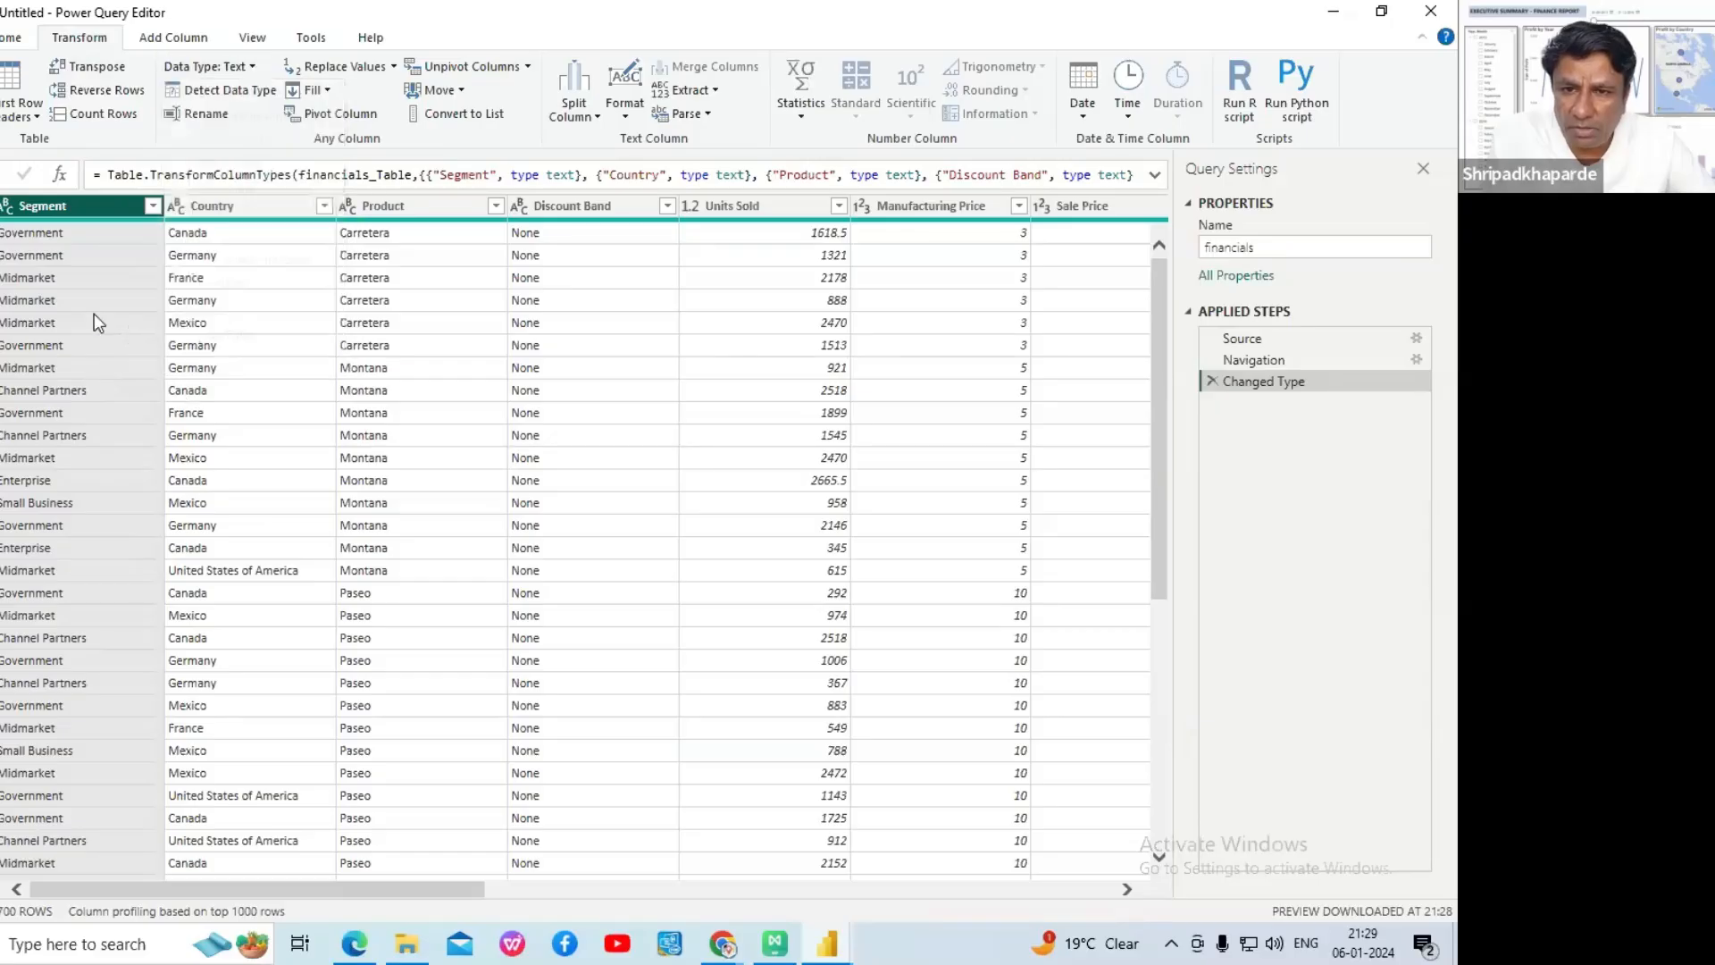
left_click(8, 207)
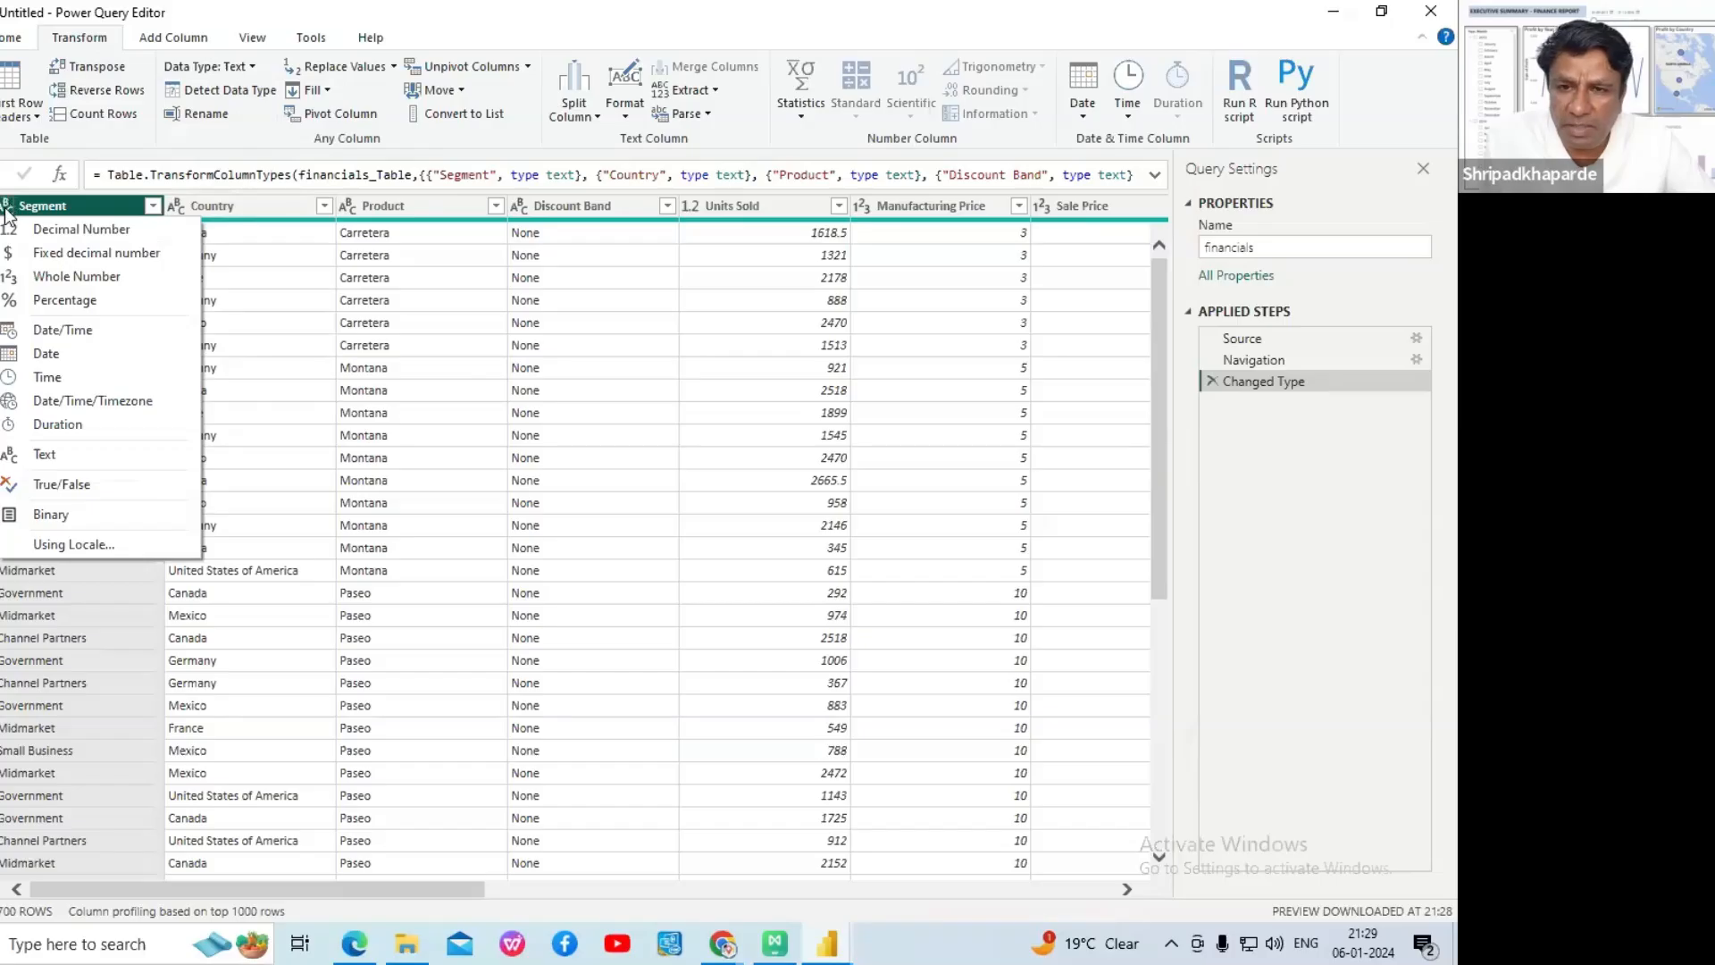
- Examine the data types available for the Units Sold and Sale Price columns
left_click(694, 209)
left_click(693, 208)
left_click(692, 204)
left_click(691, 204)
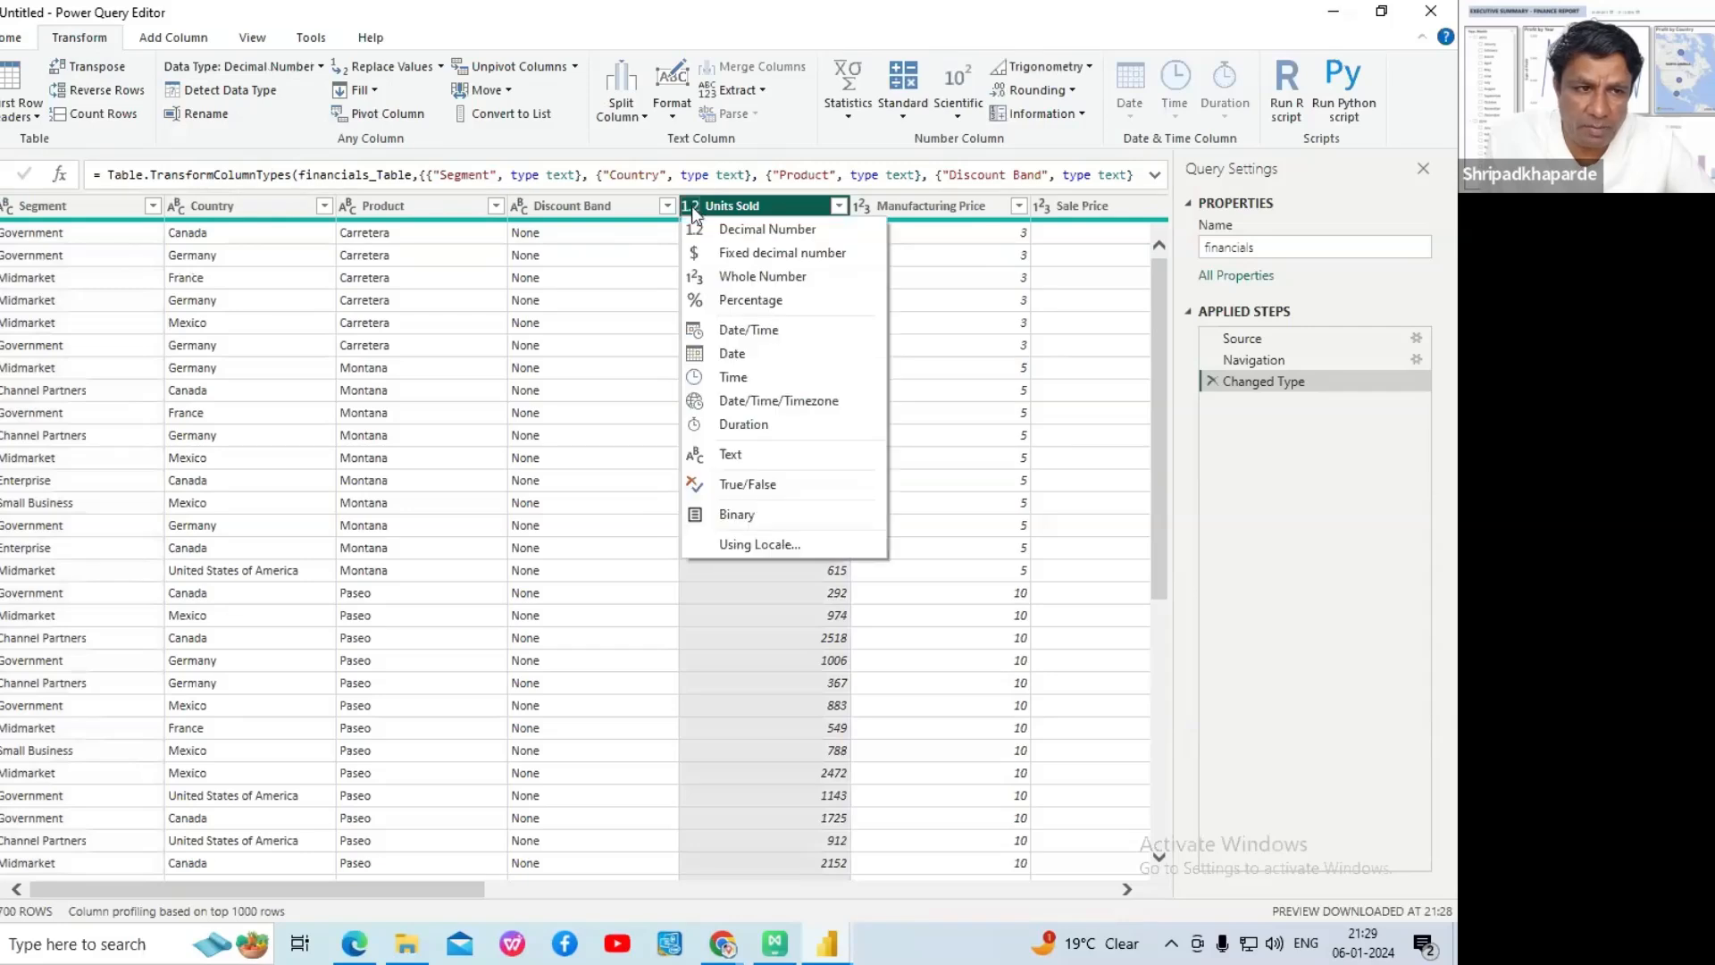
left_click(1043, 208)
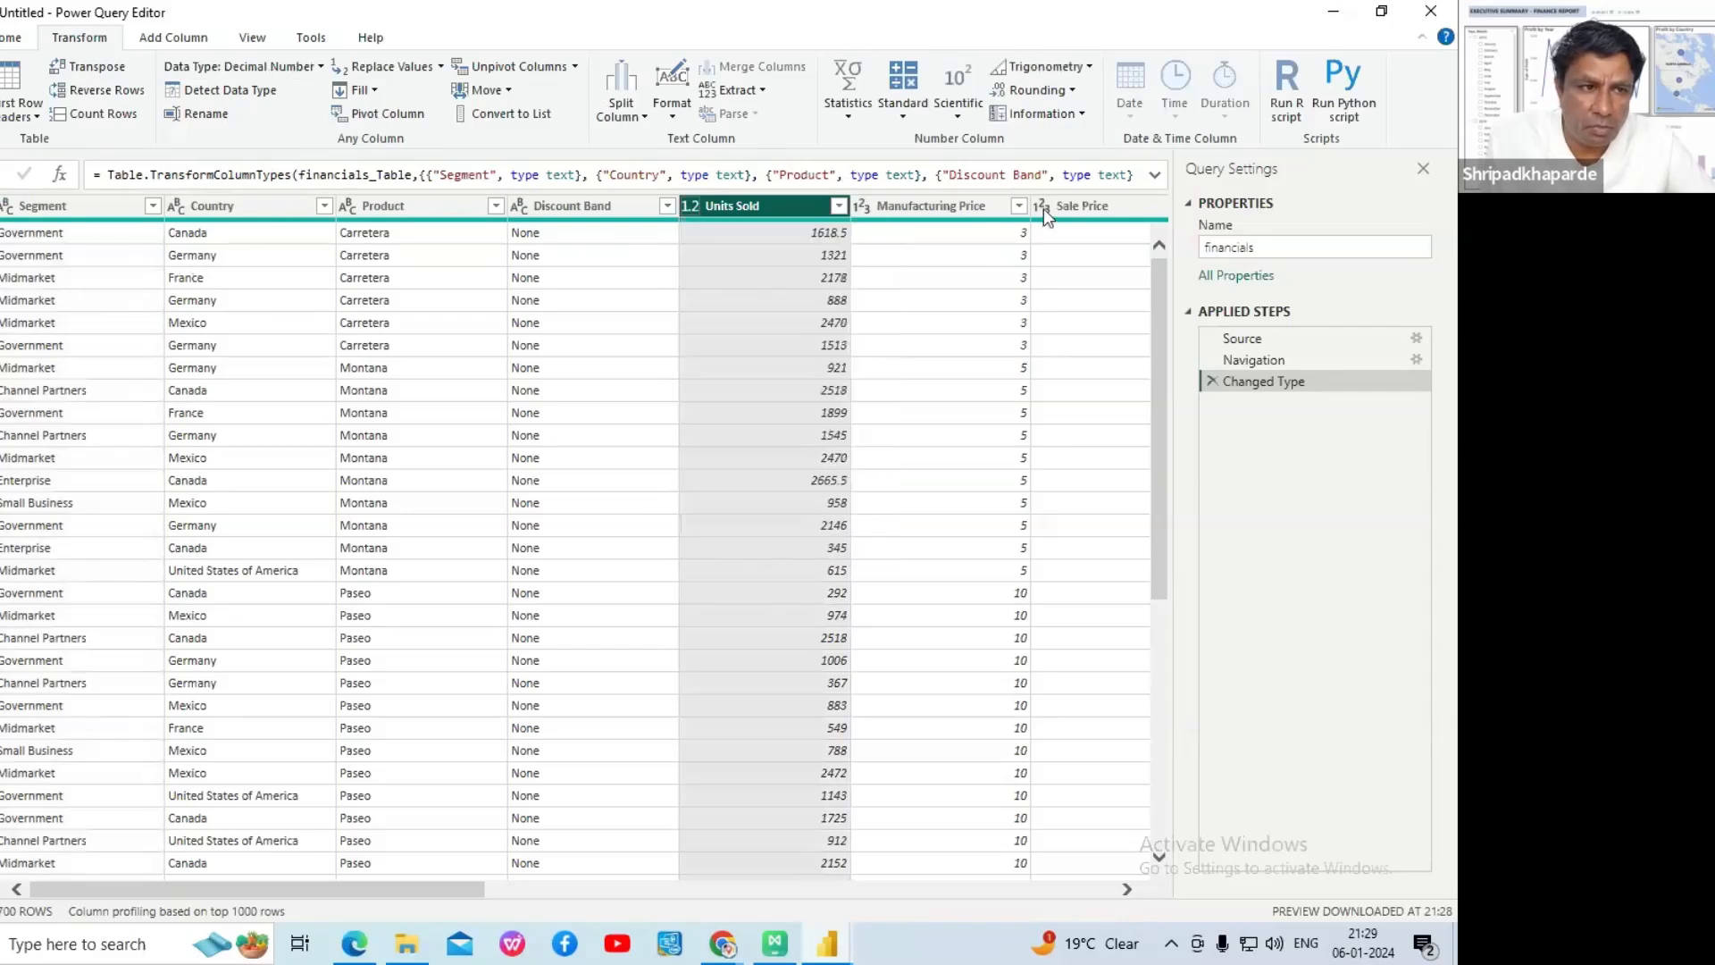
left_click(1043, 207)
left_click(990, 207)
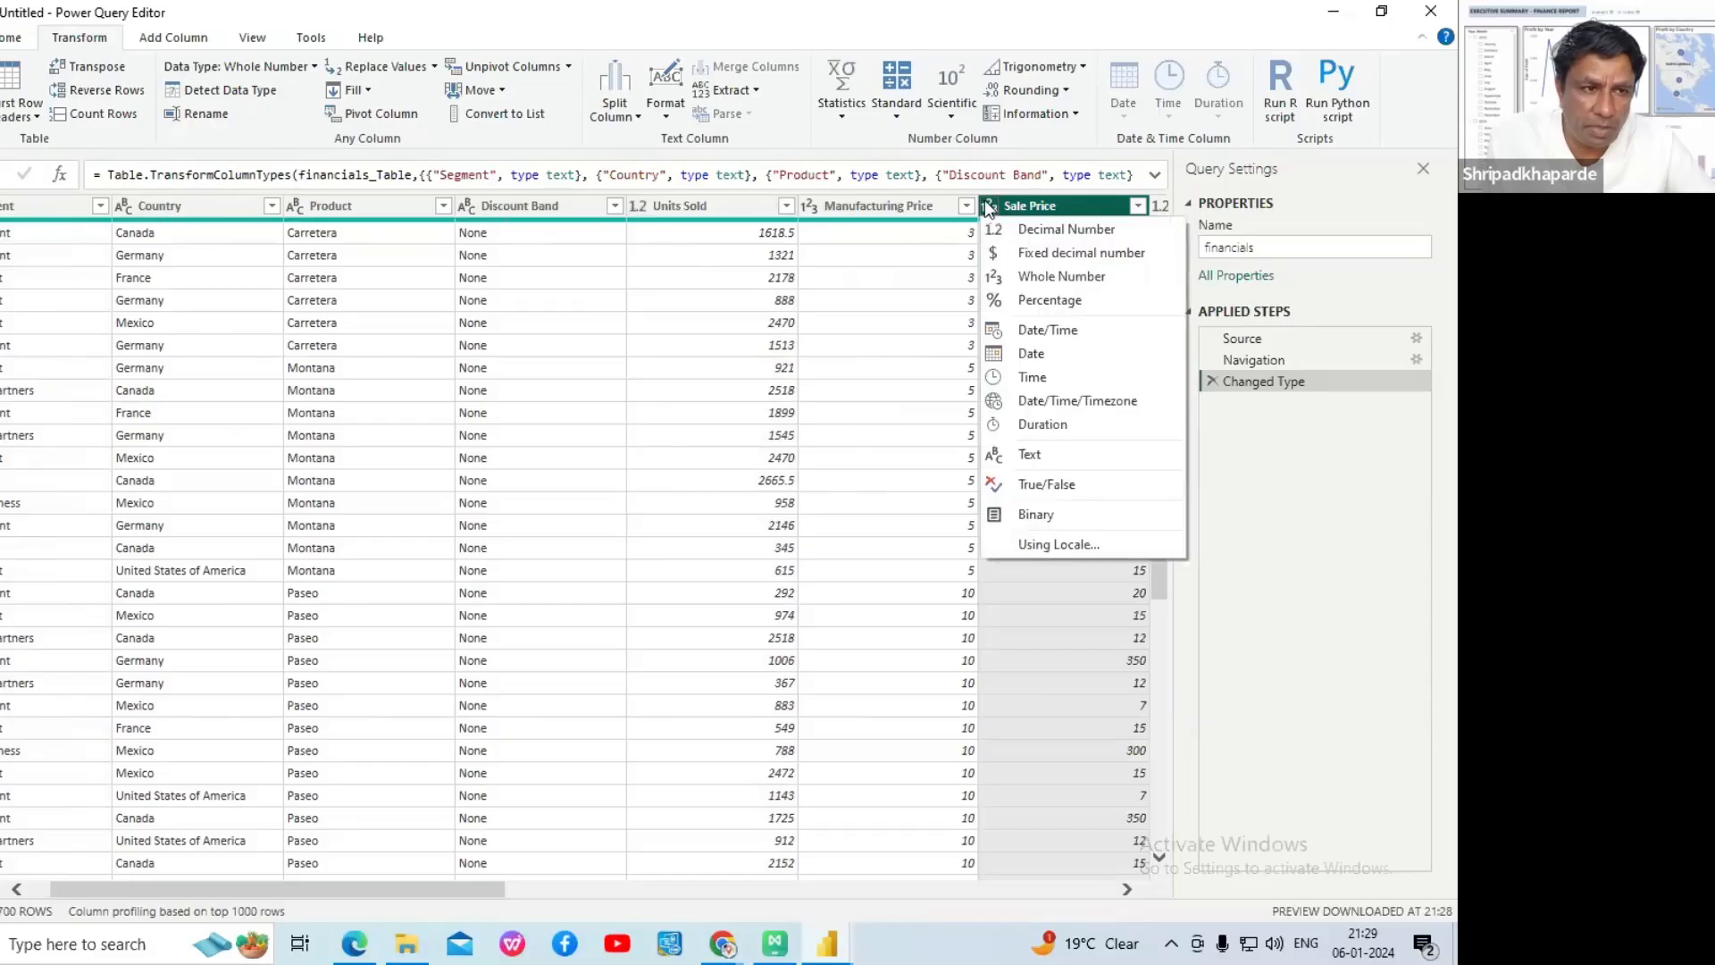
left_click_drag(416, 889, 221, 929)
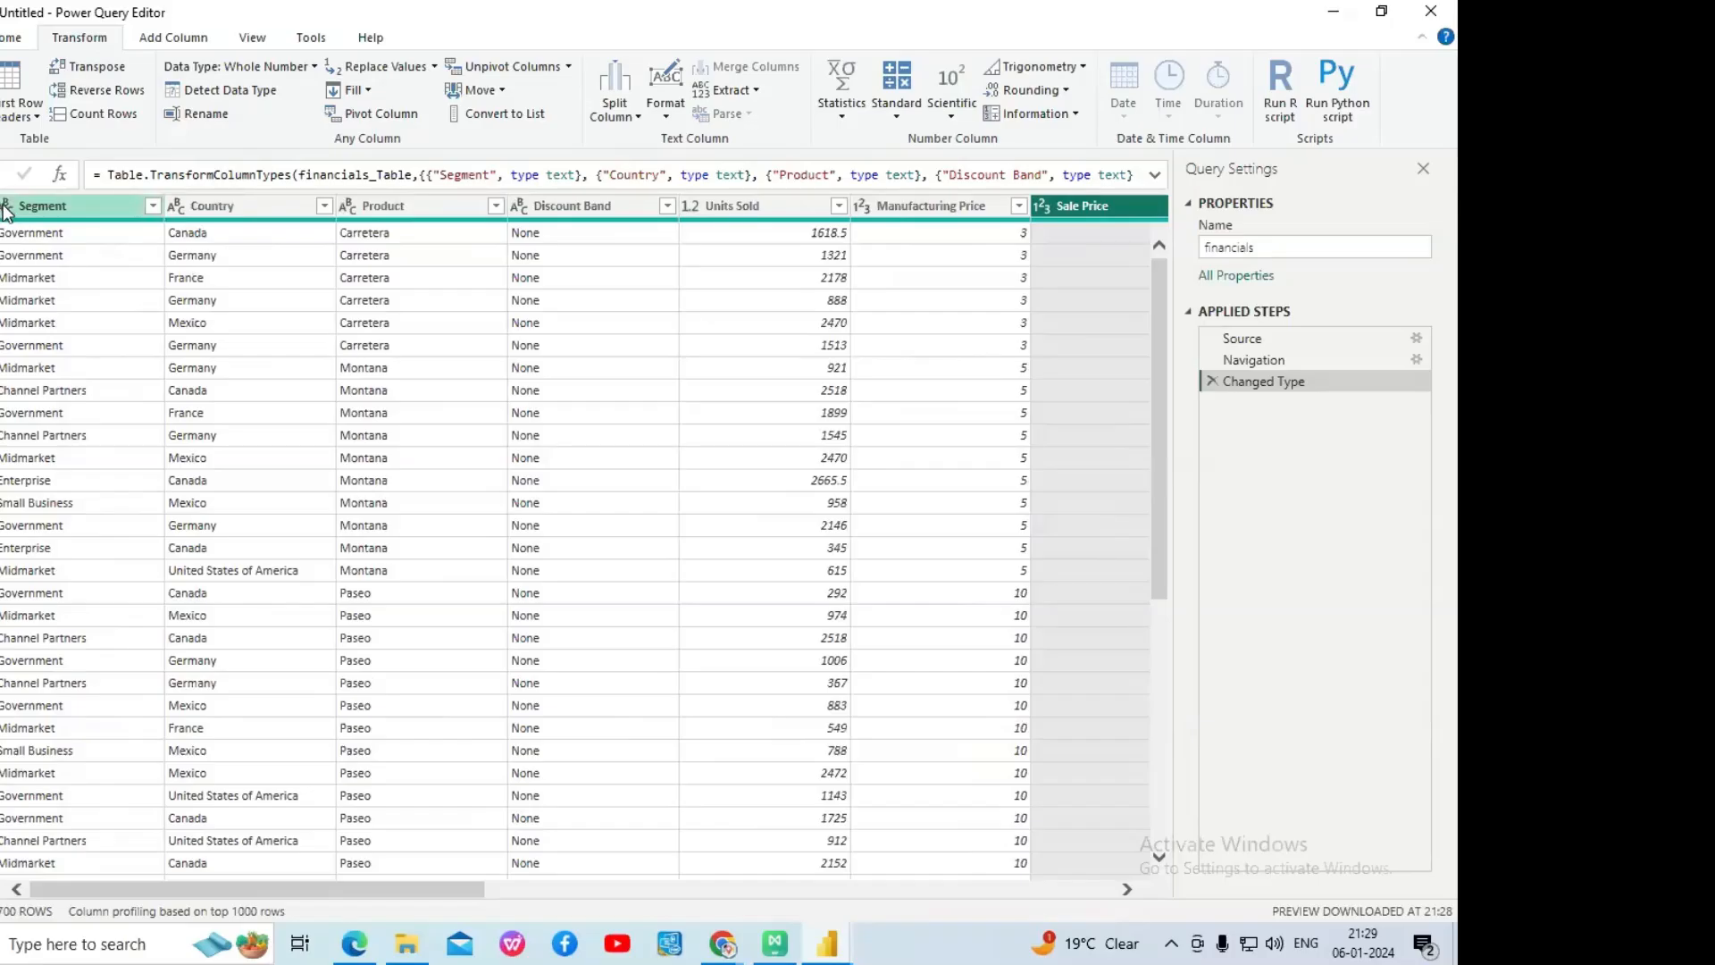
- Examine the Segment column's filter options without changing them, and switch to the tutorial PDF in Edge to reread the Units Sold instruction
left_click(150, 206)
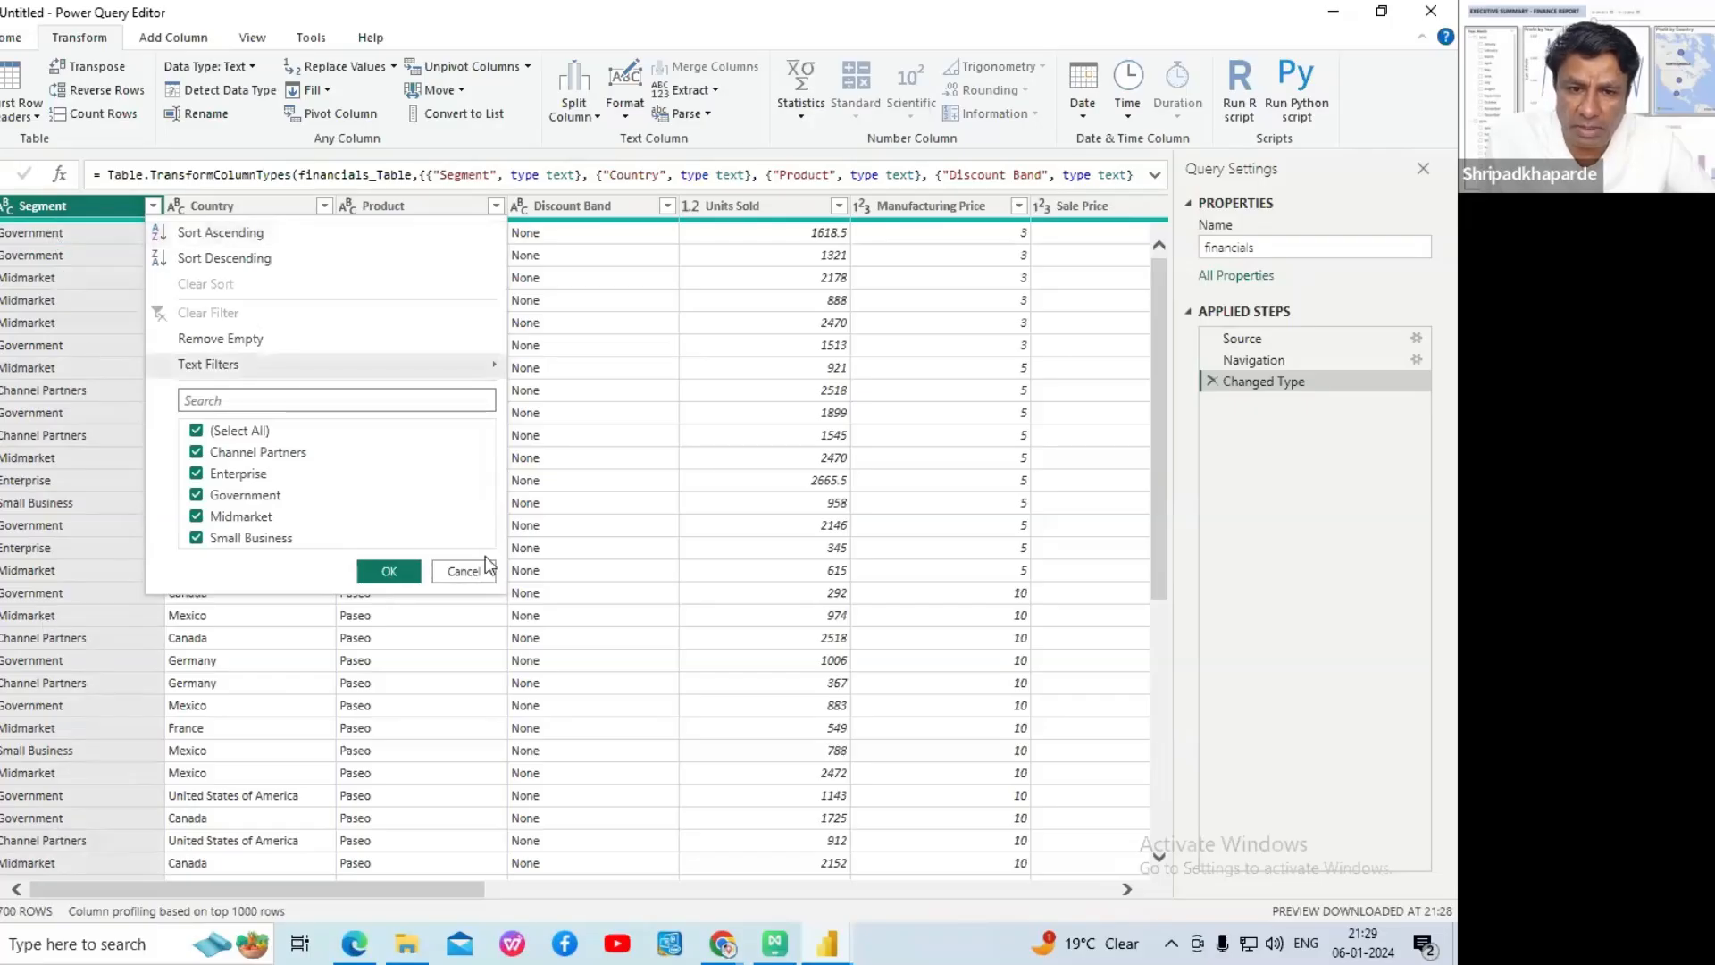
left_click(462, 571)
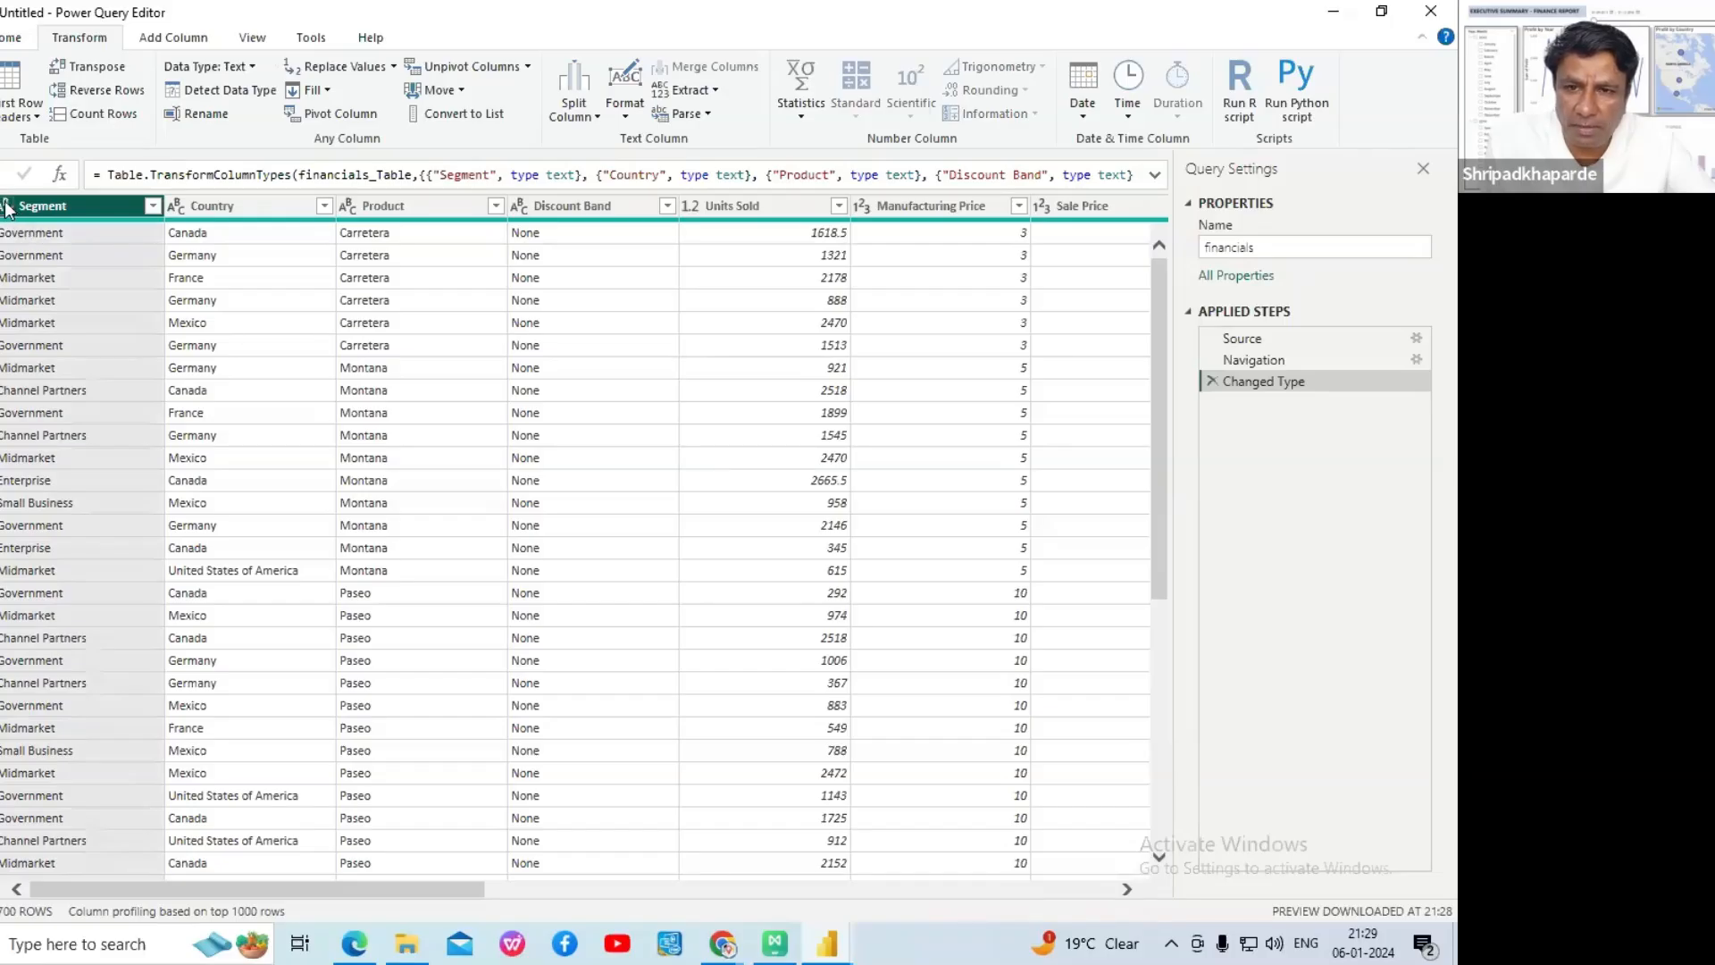
left_click(355, 947)
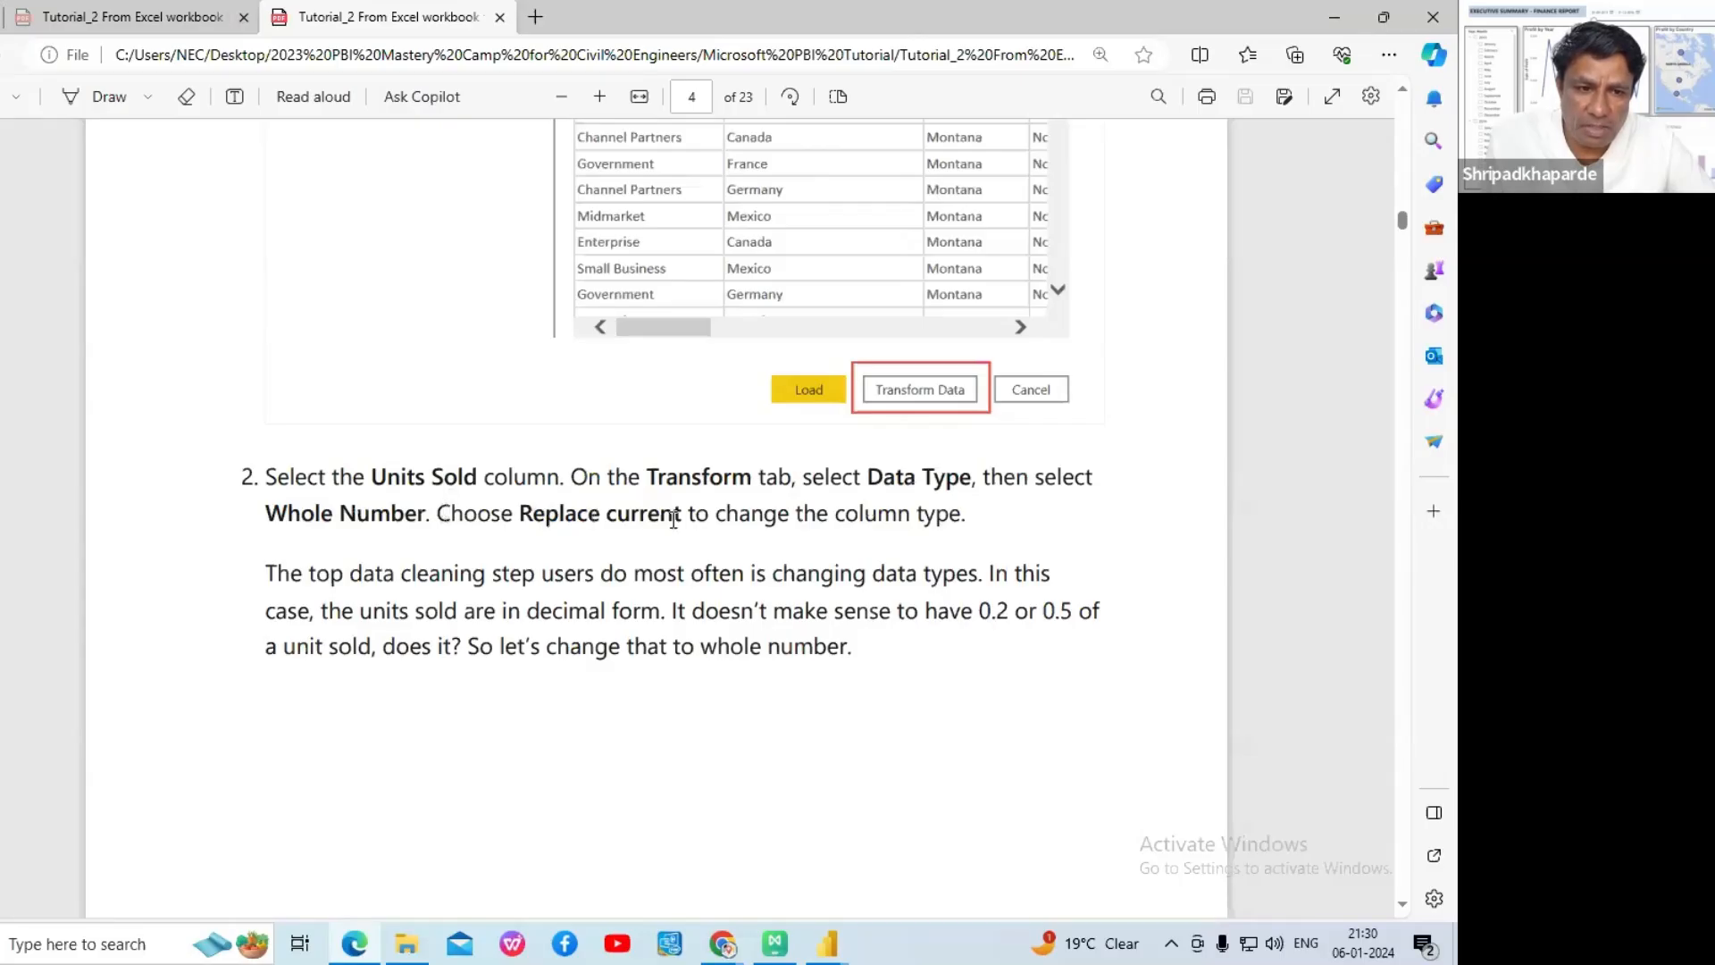
- Switch to the Power Query Editor and change the Units Sold column's data type to Whole Number, replacing the current conversion
left_click(819, 954)
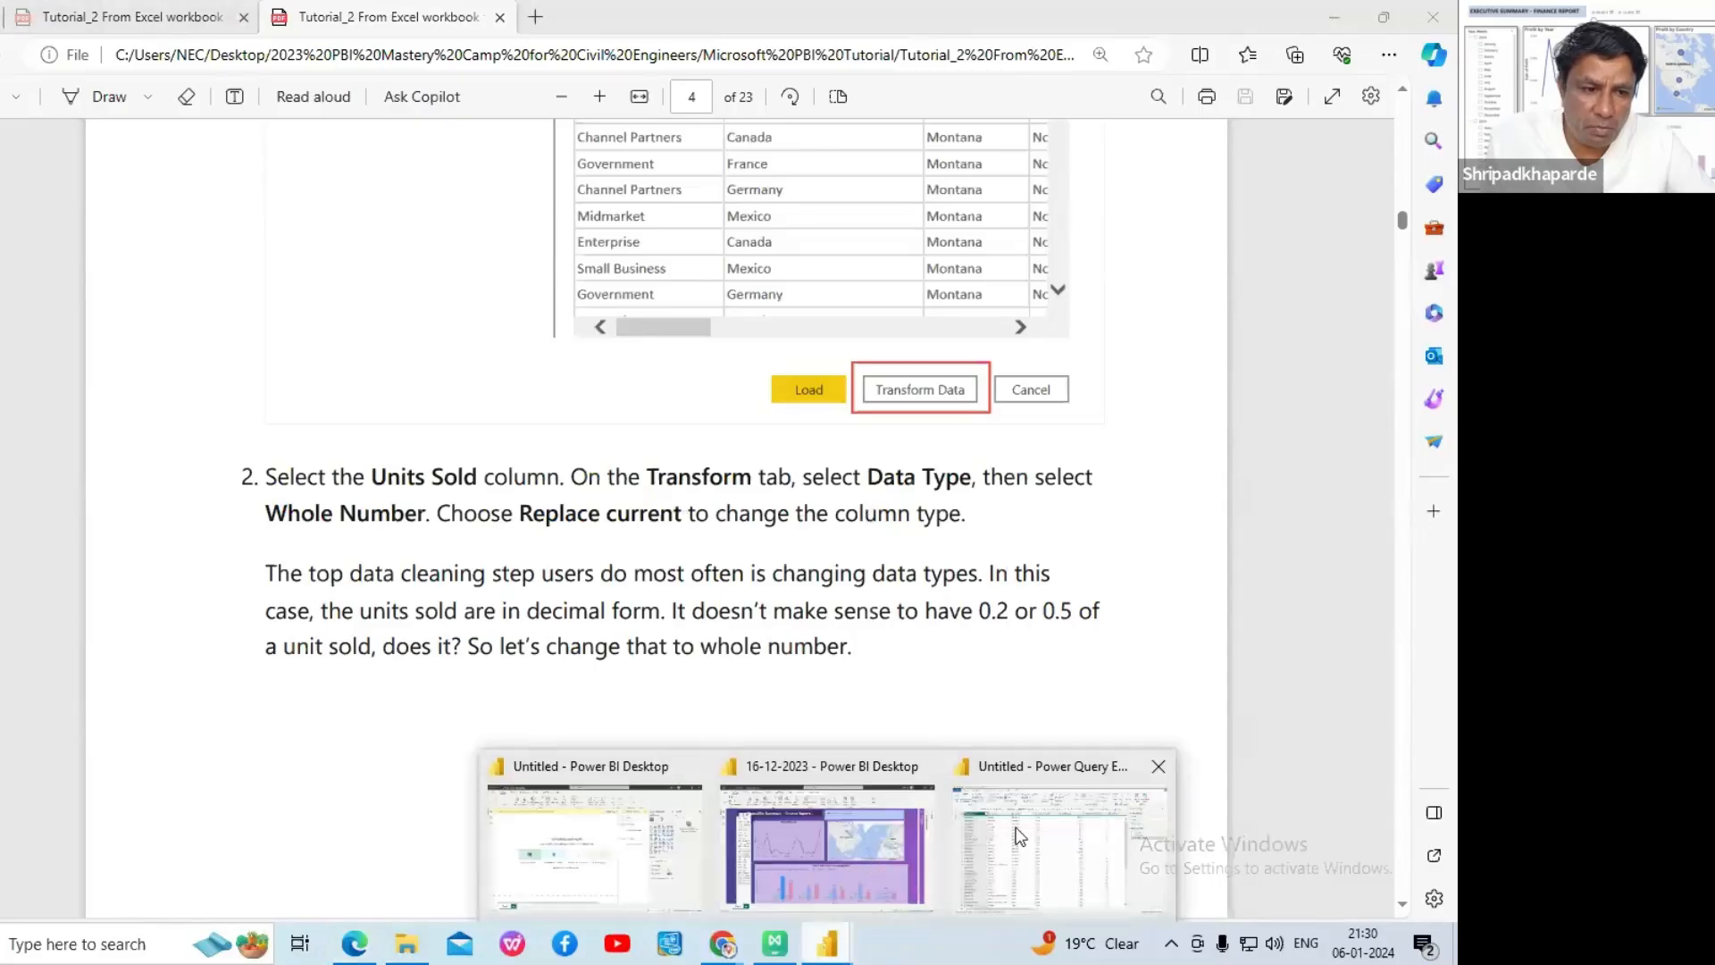
left_click(1014, 831)
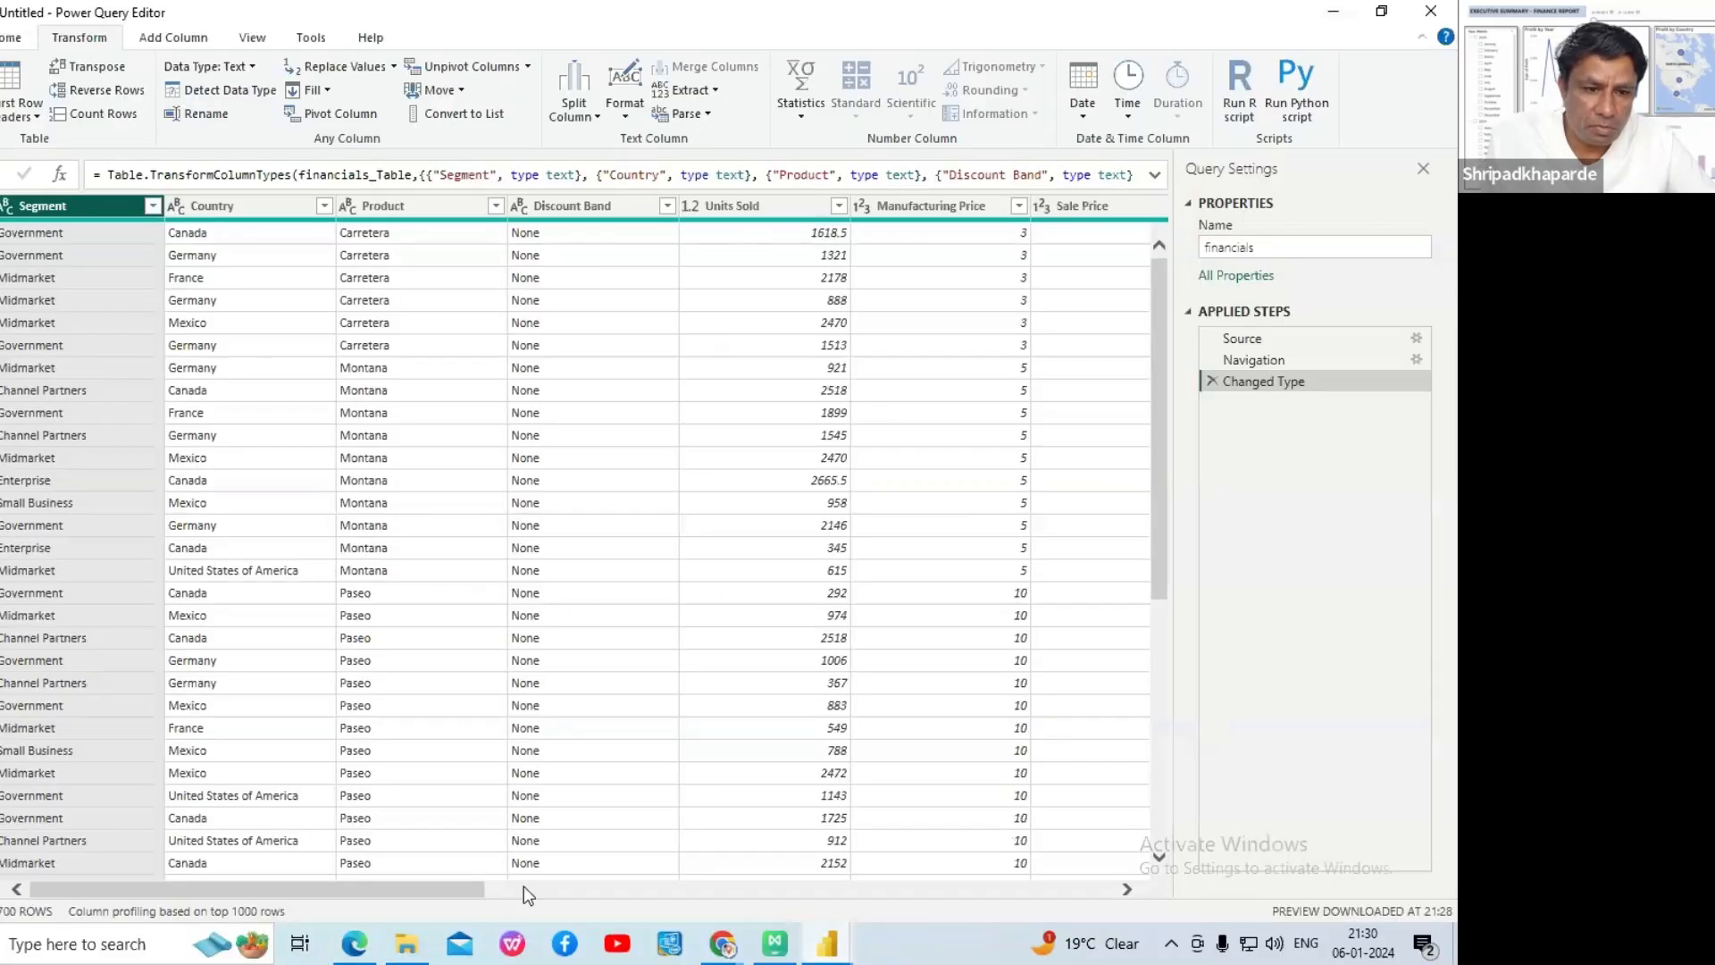
left_click_drag(465, 888, 1095, 818)
left_click_drag(989, 849, 600, 900)
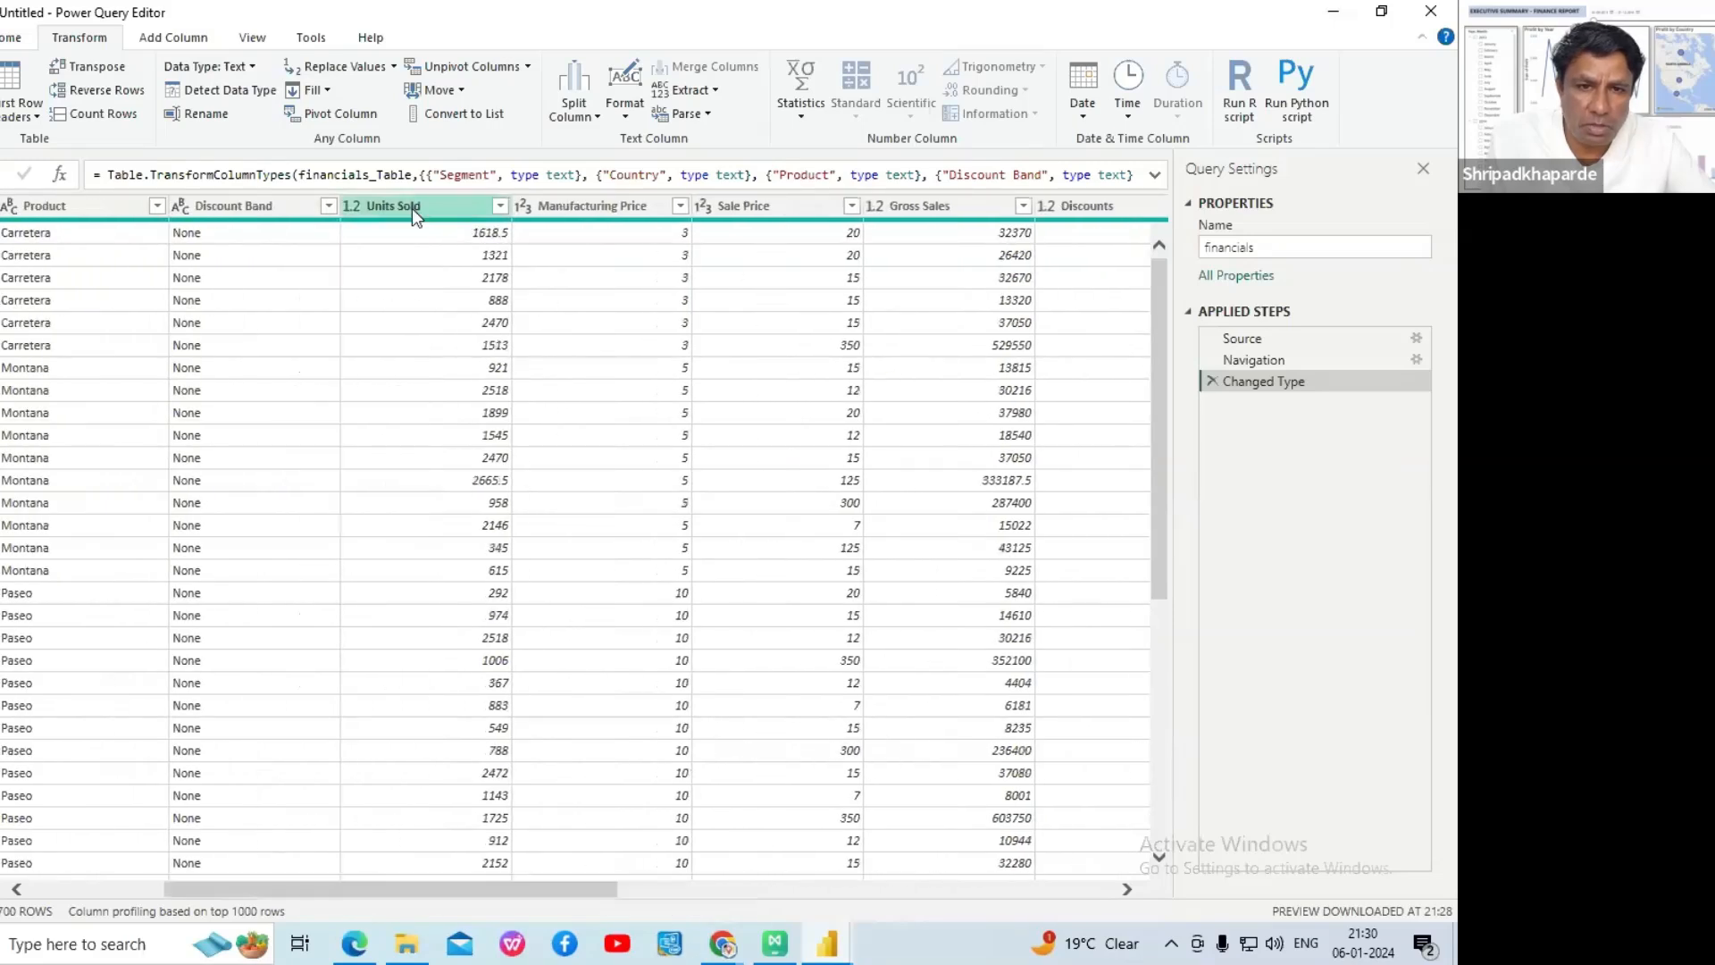
left_click(411, 207)
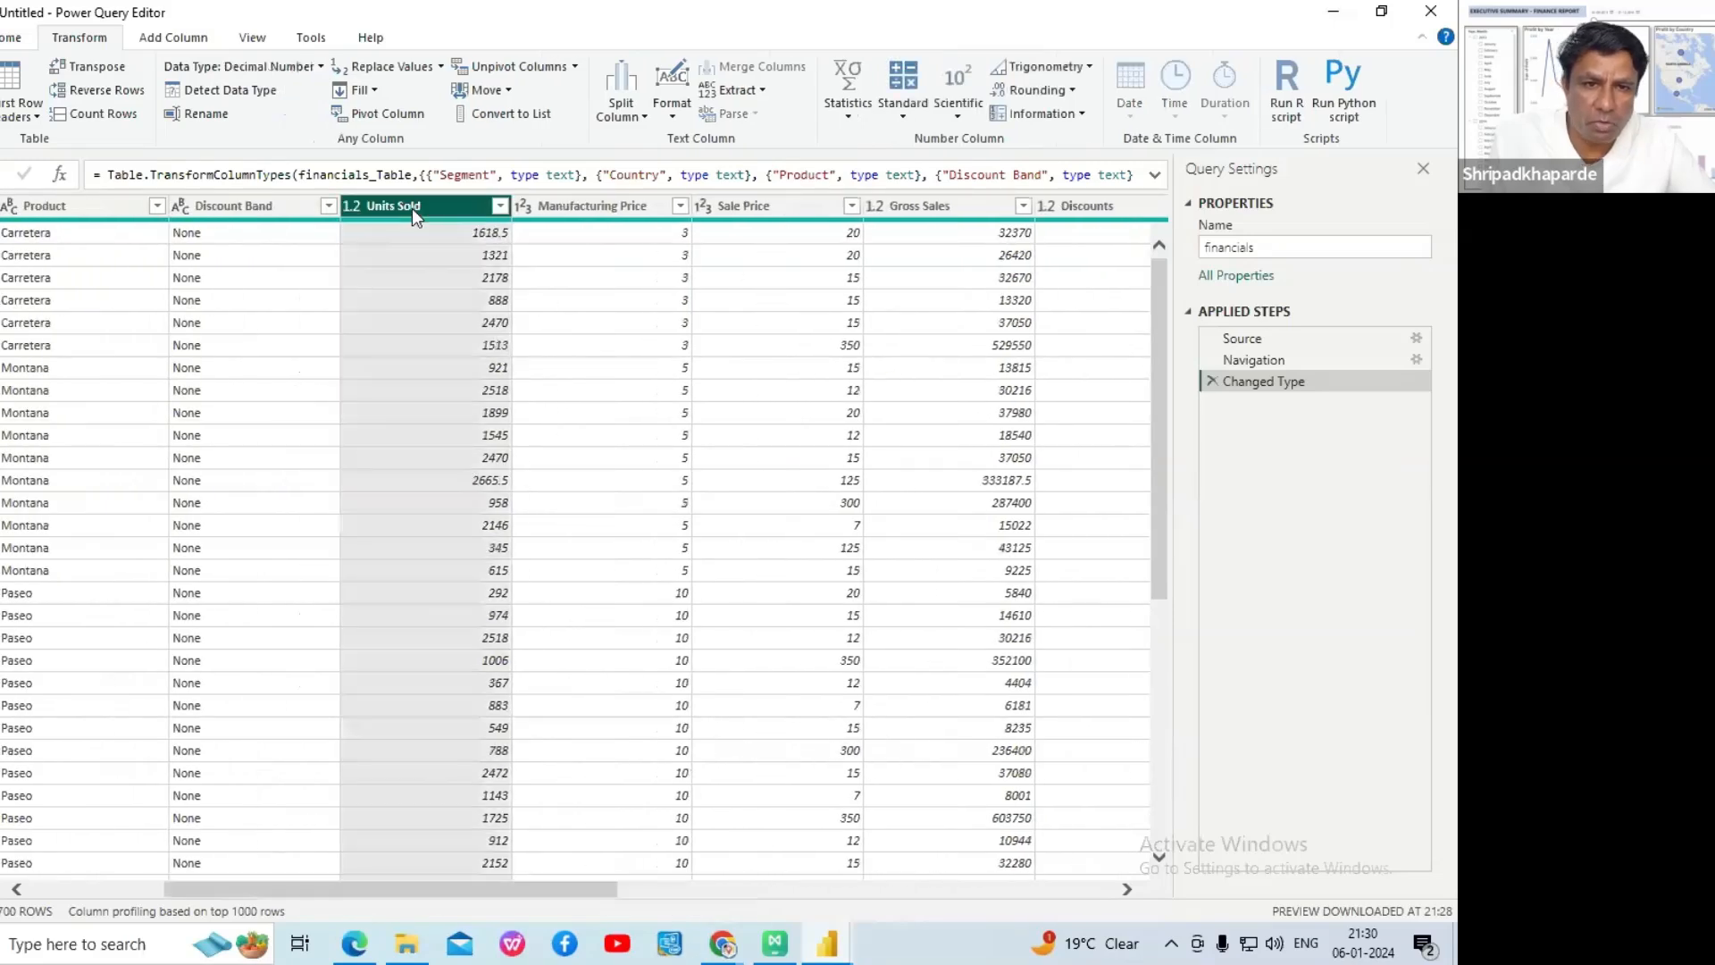
left_click(348, 206)
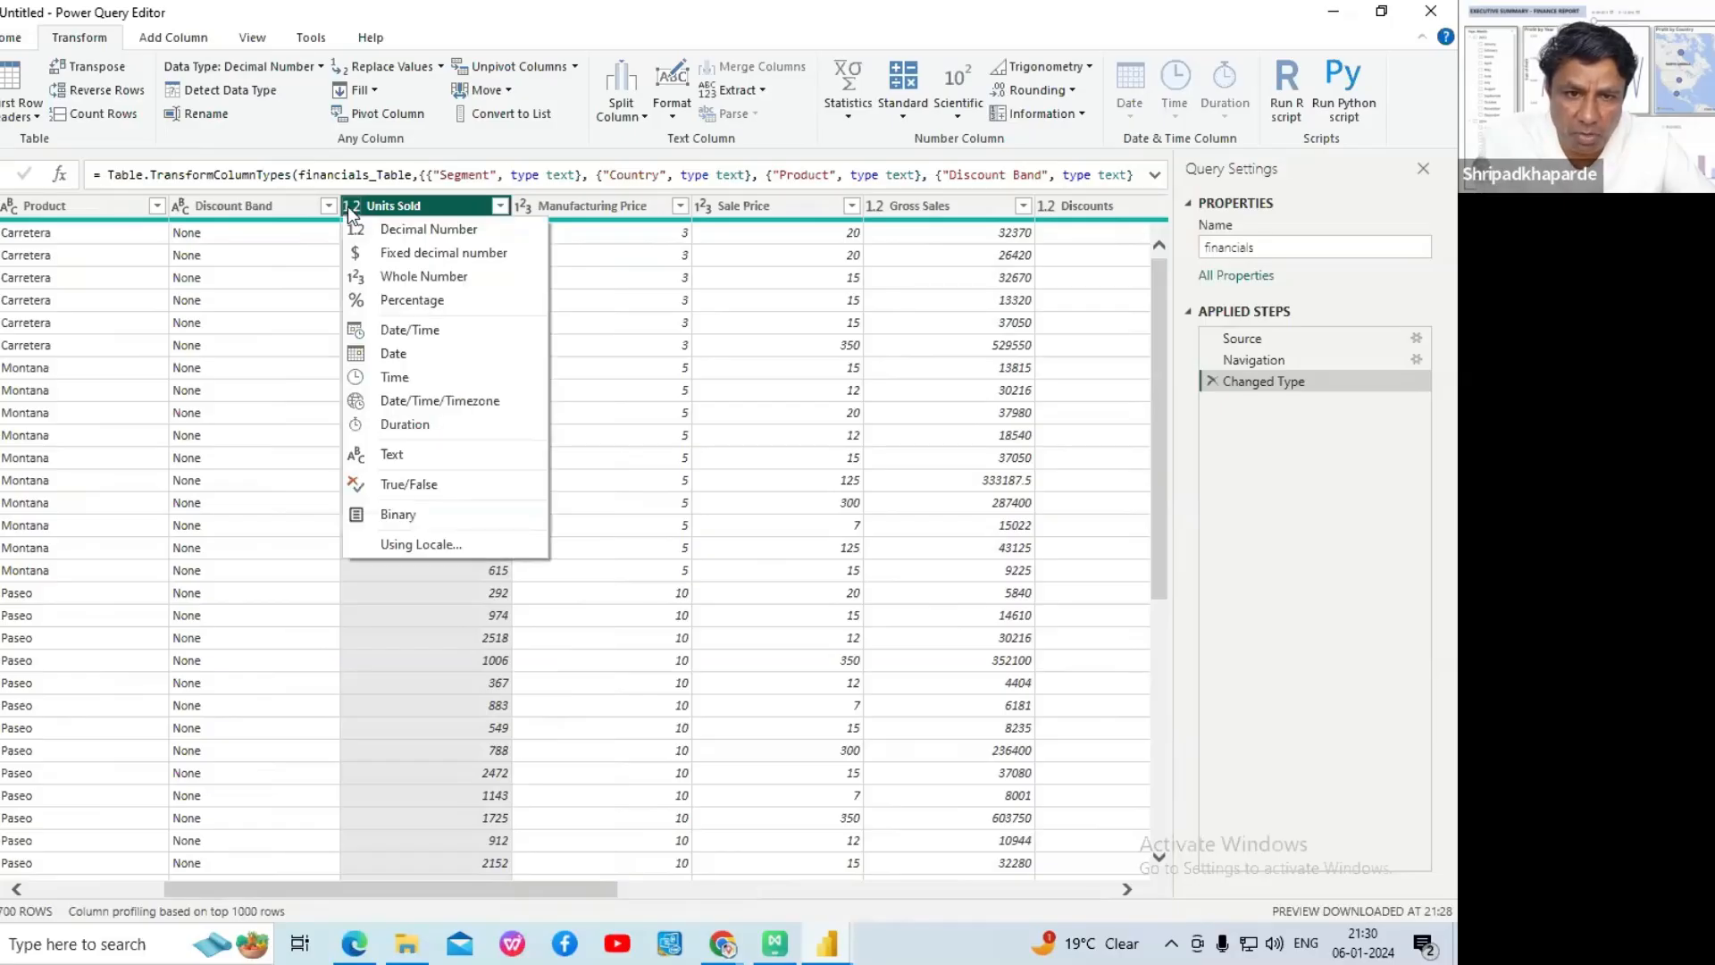
left_click(406, 277)
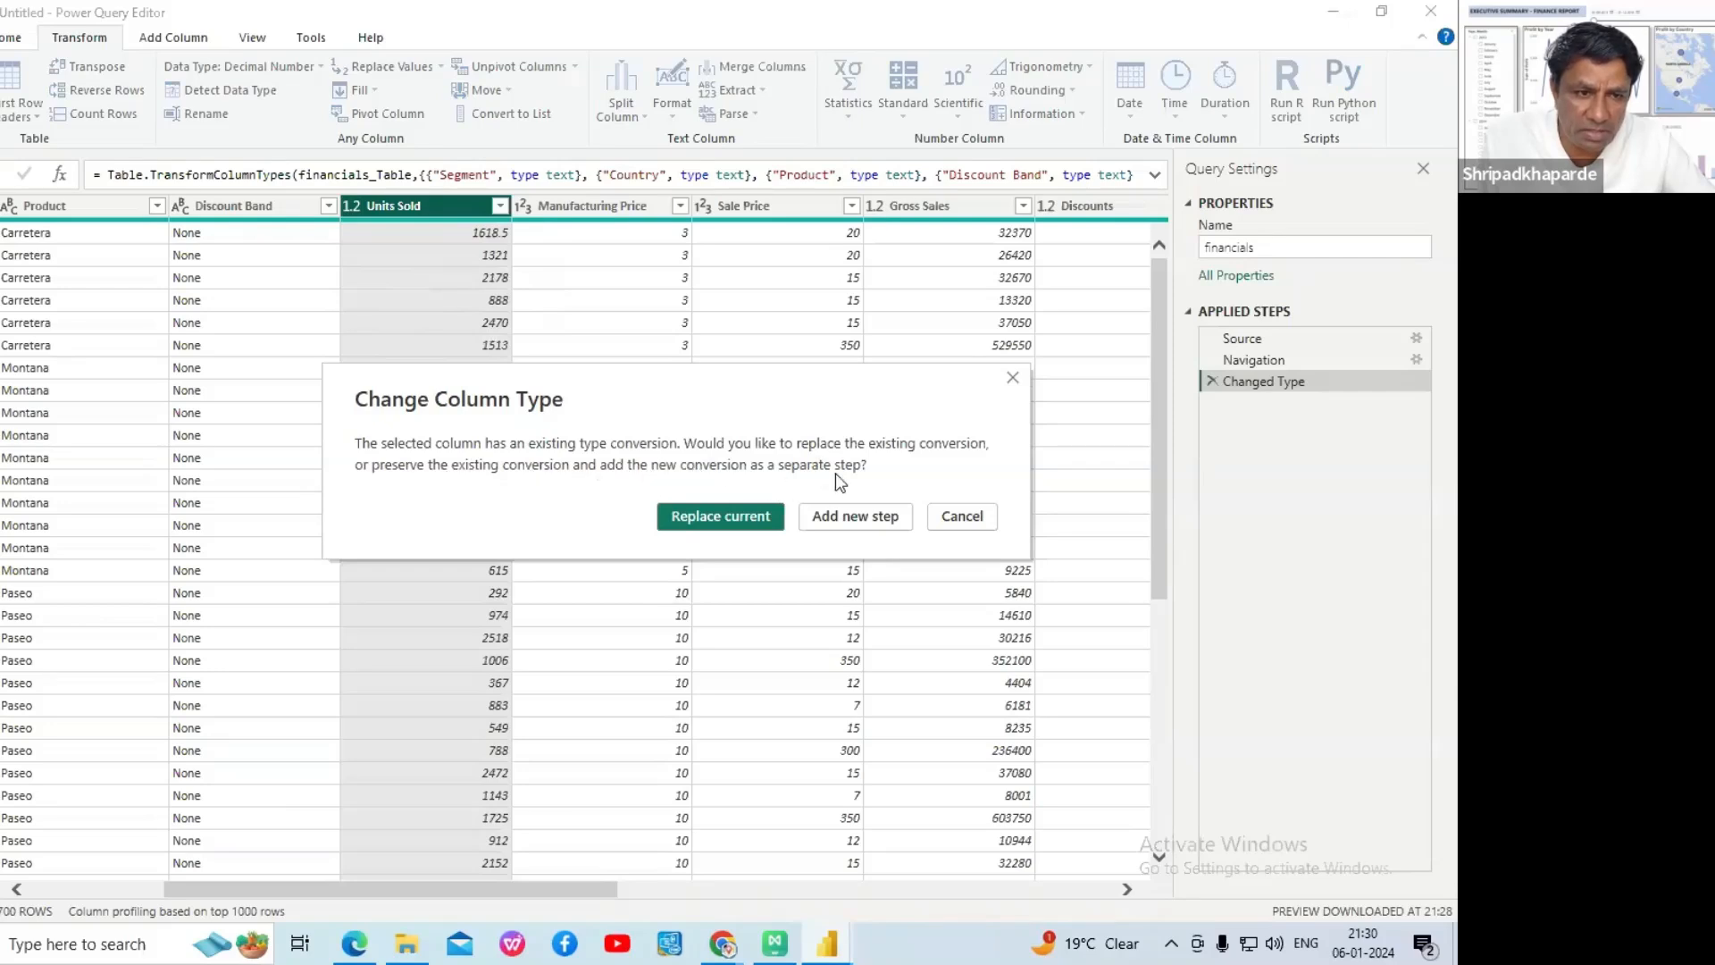
left_click(721, 518)
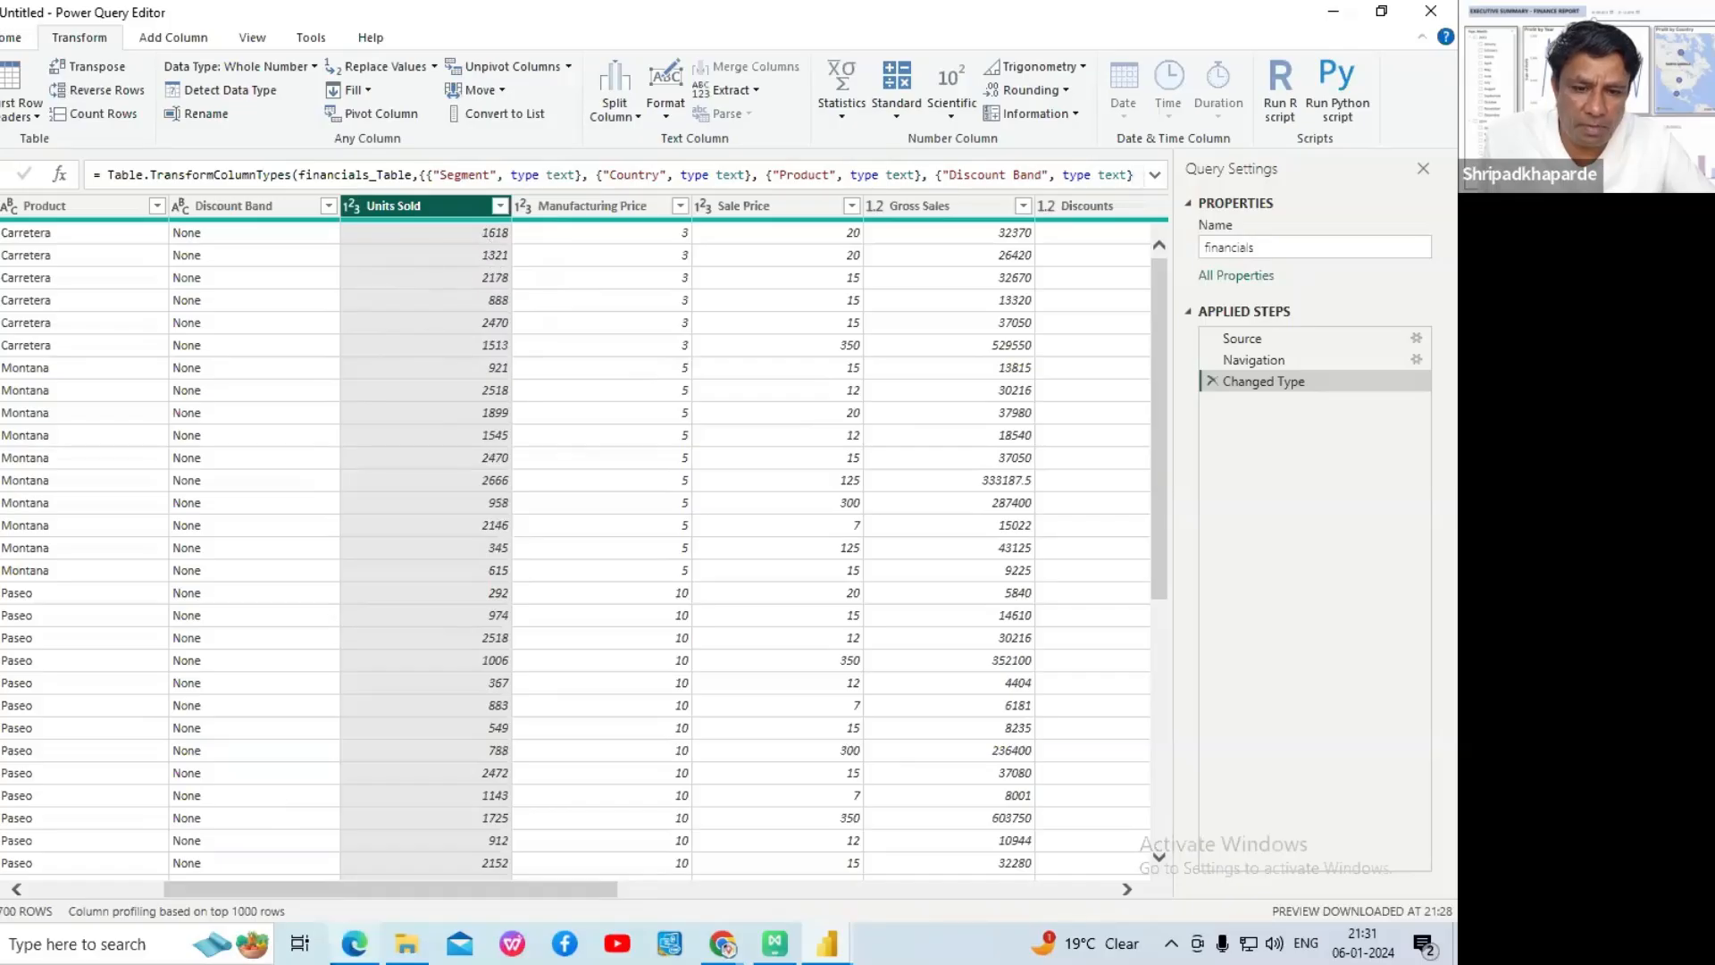
- Switch to the tutorial PDF in Edge and read on to instruction 3 about formatting the Segment column
left_click(397, 893)
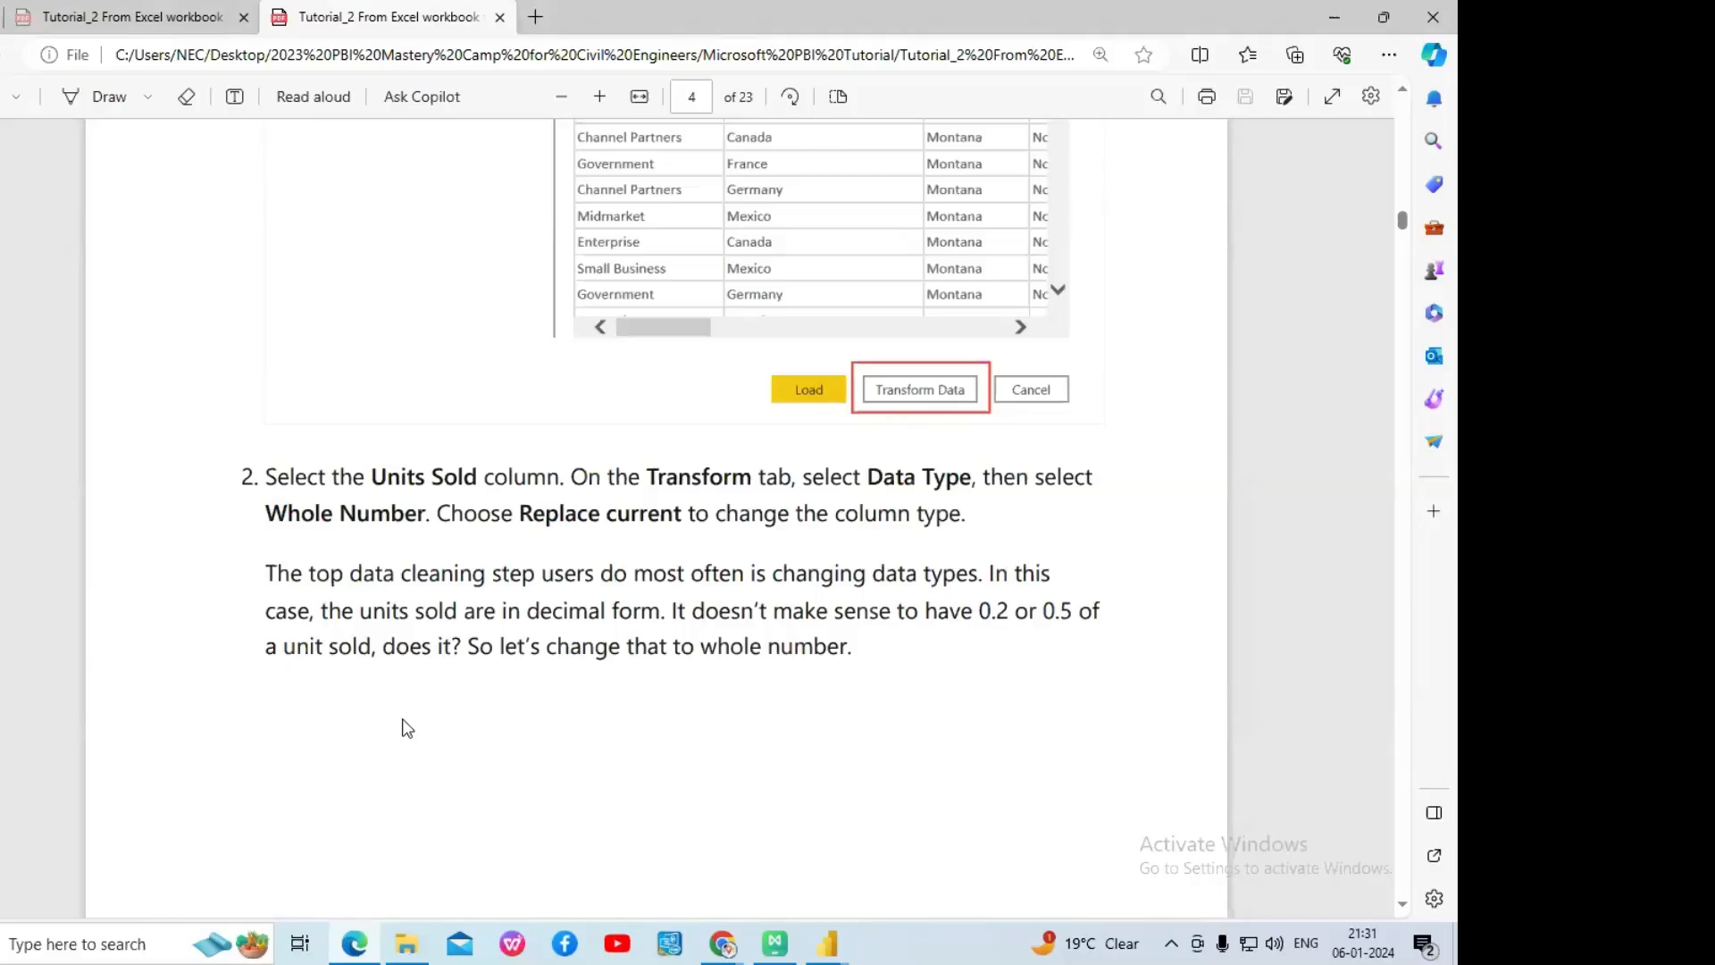
scroll(337, 769, "down", 8)
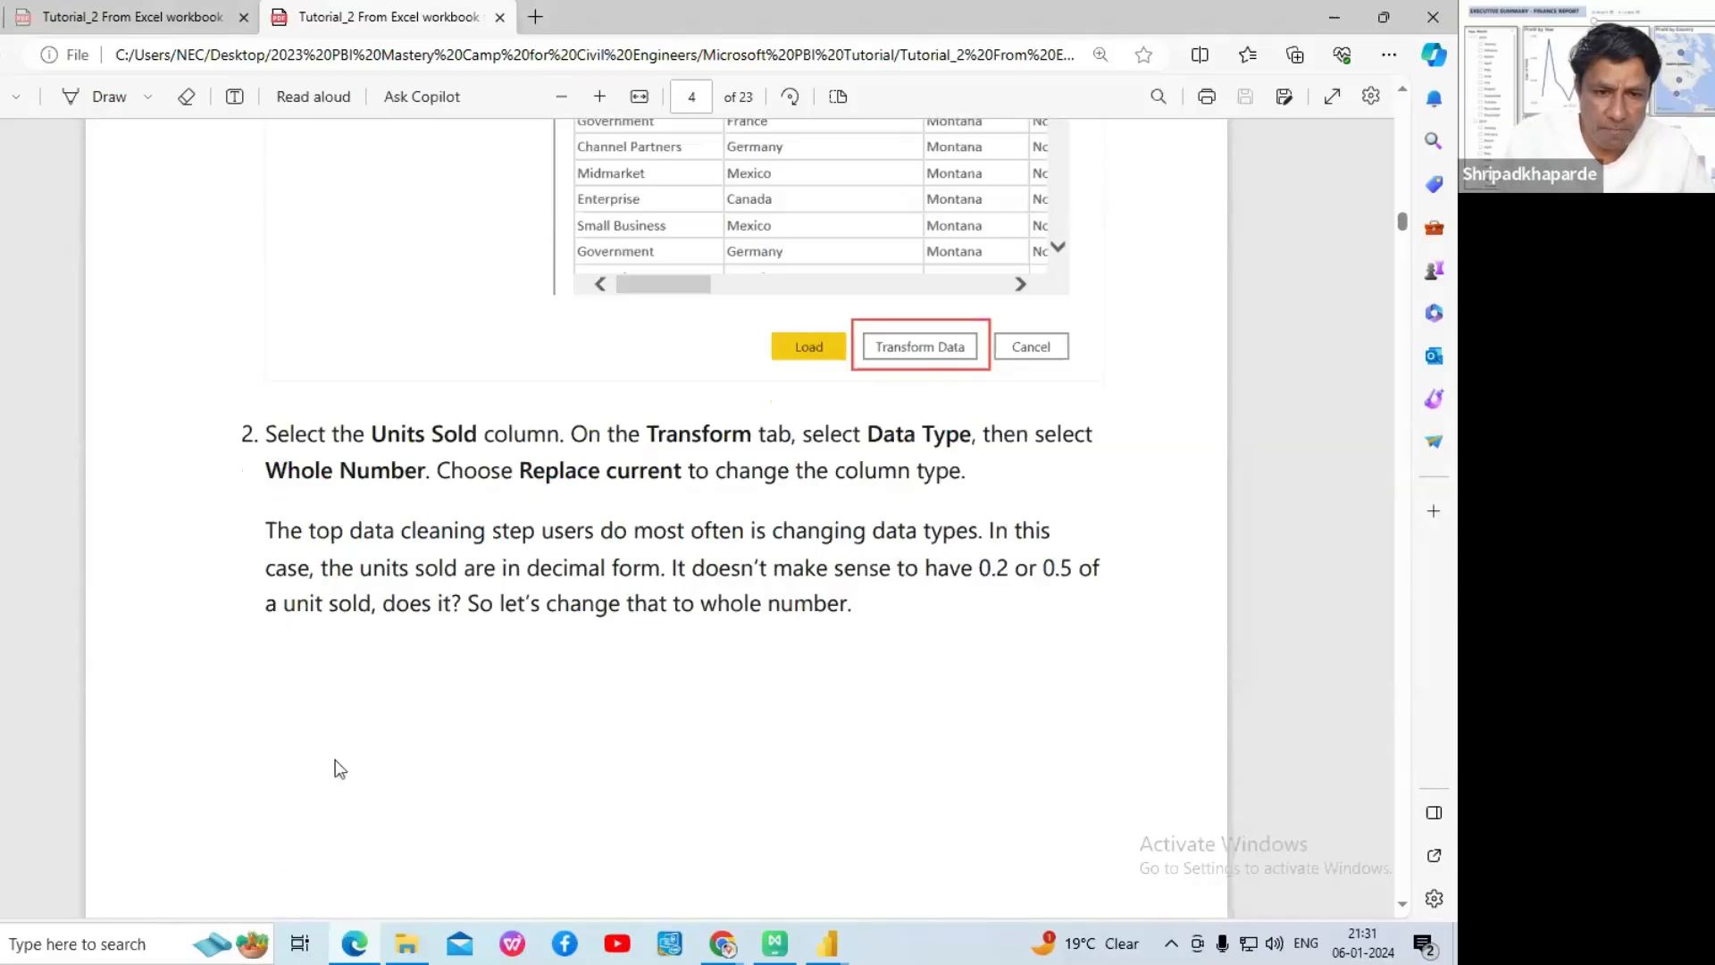
scroll(402, 701, "down", 3)
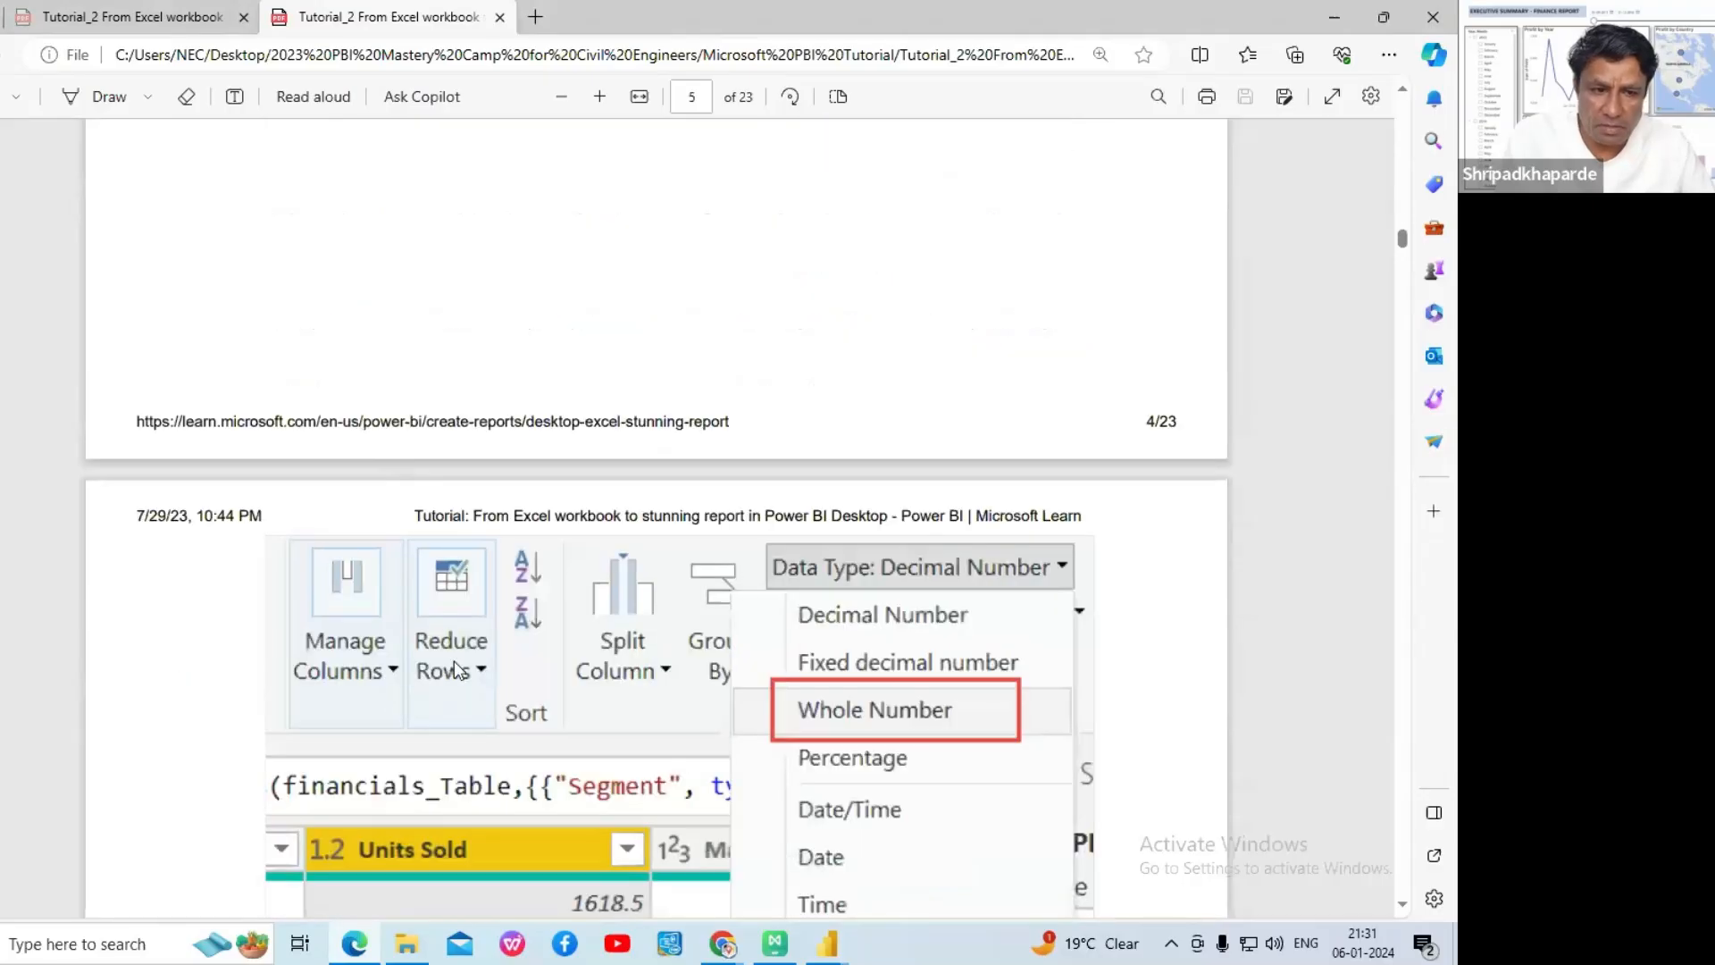
scroll(501, 641, "down", 4)
scroll(512, 636, "down", 1)
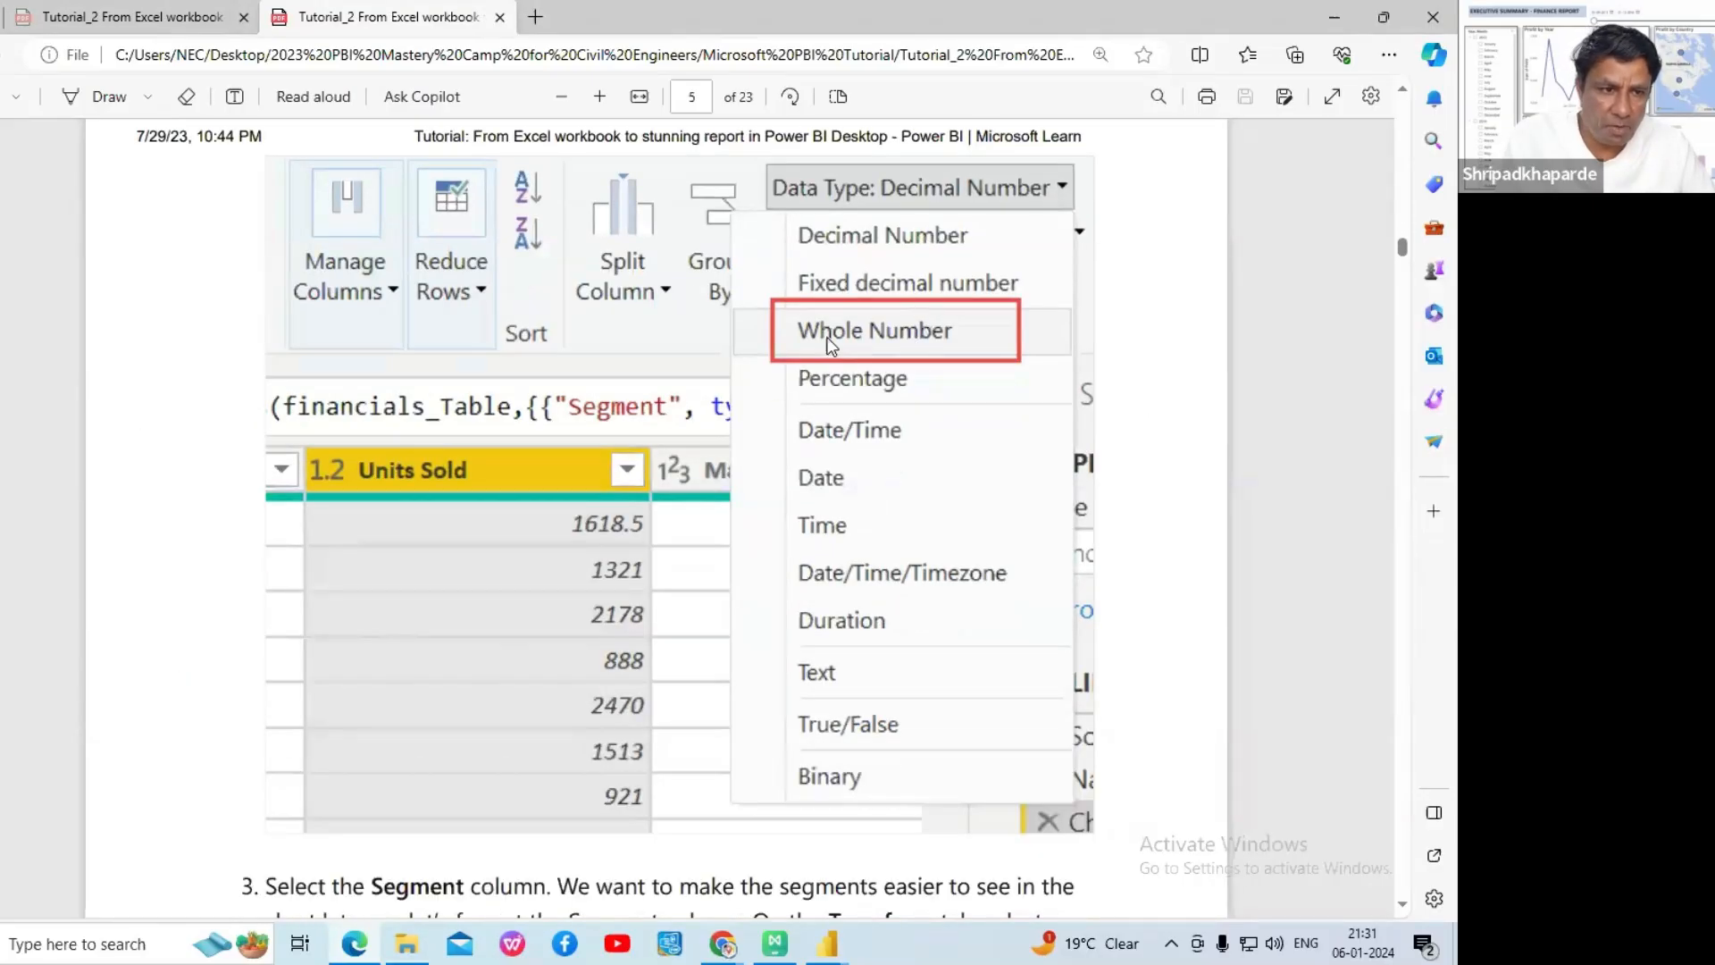
scroll(855, 357, "down", 7)
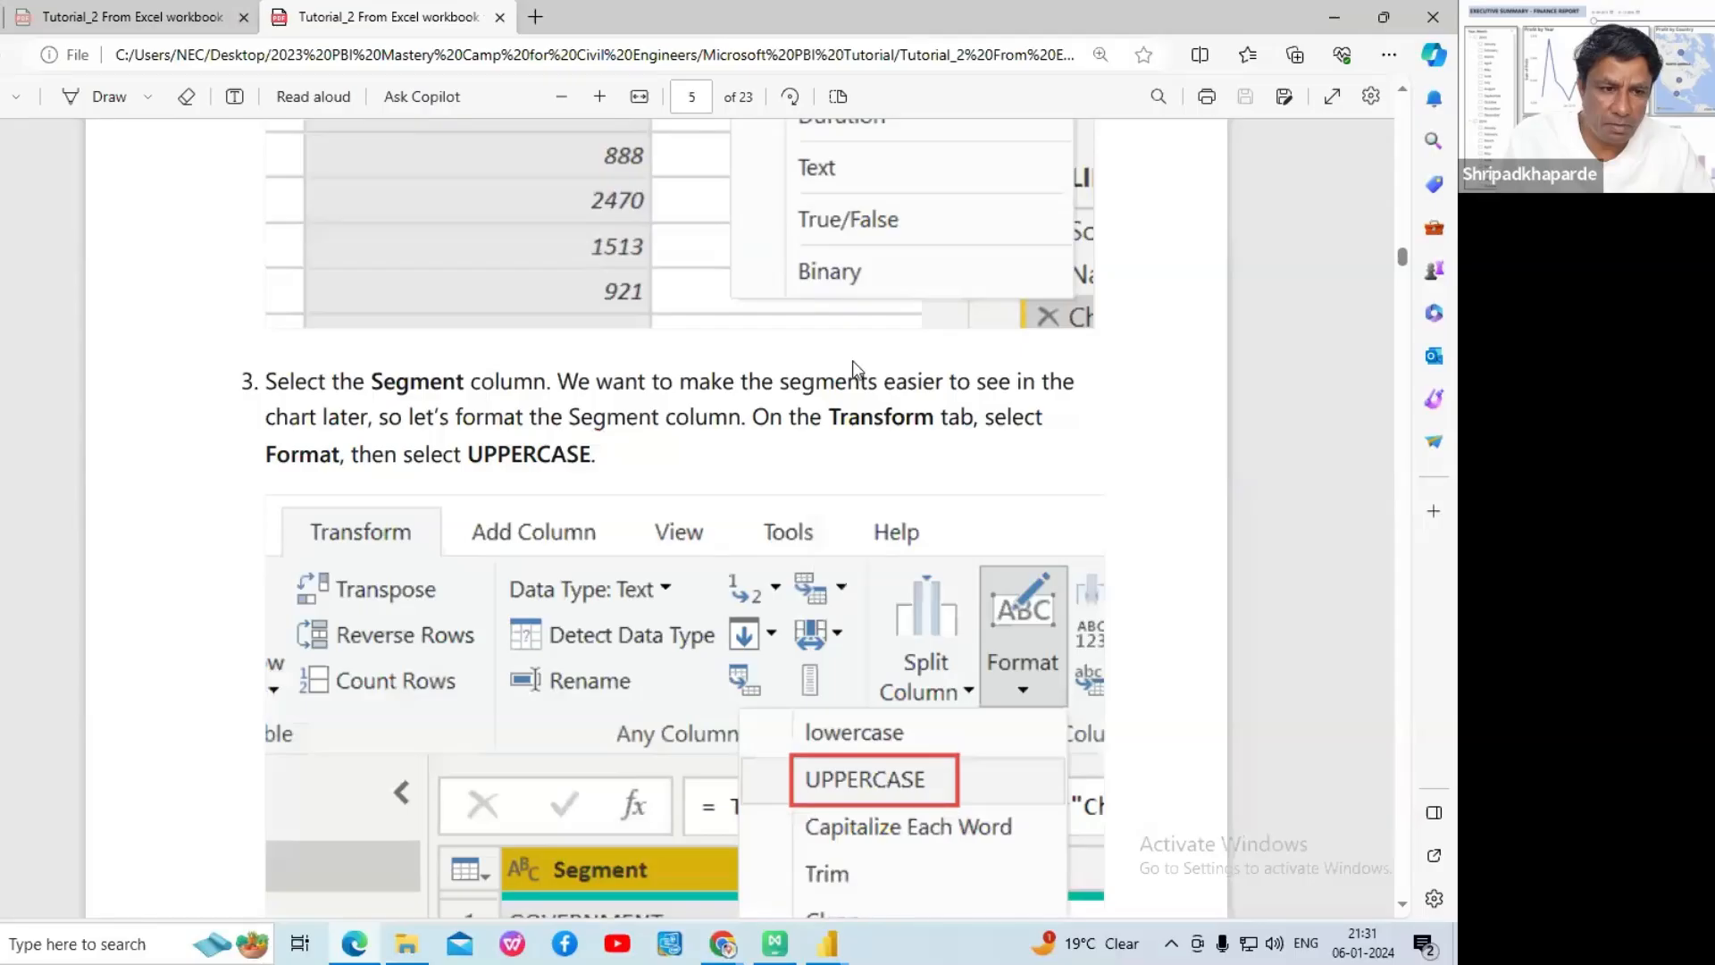
scroll(852, 360, "down", 1)
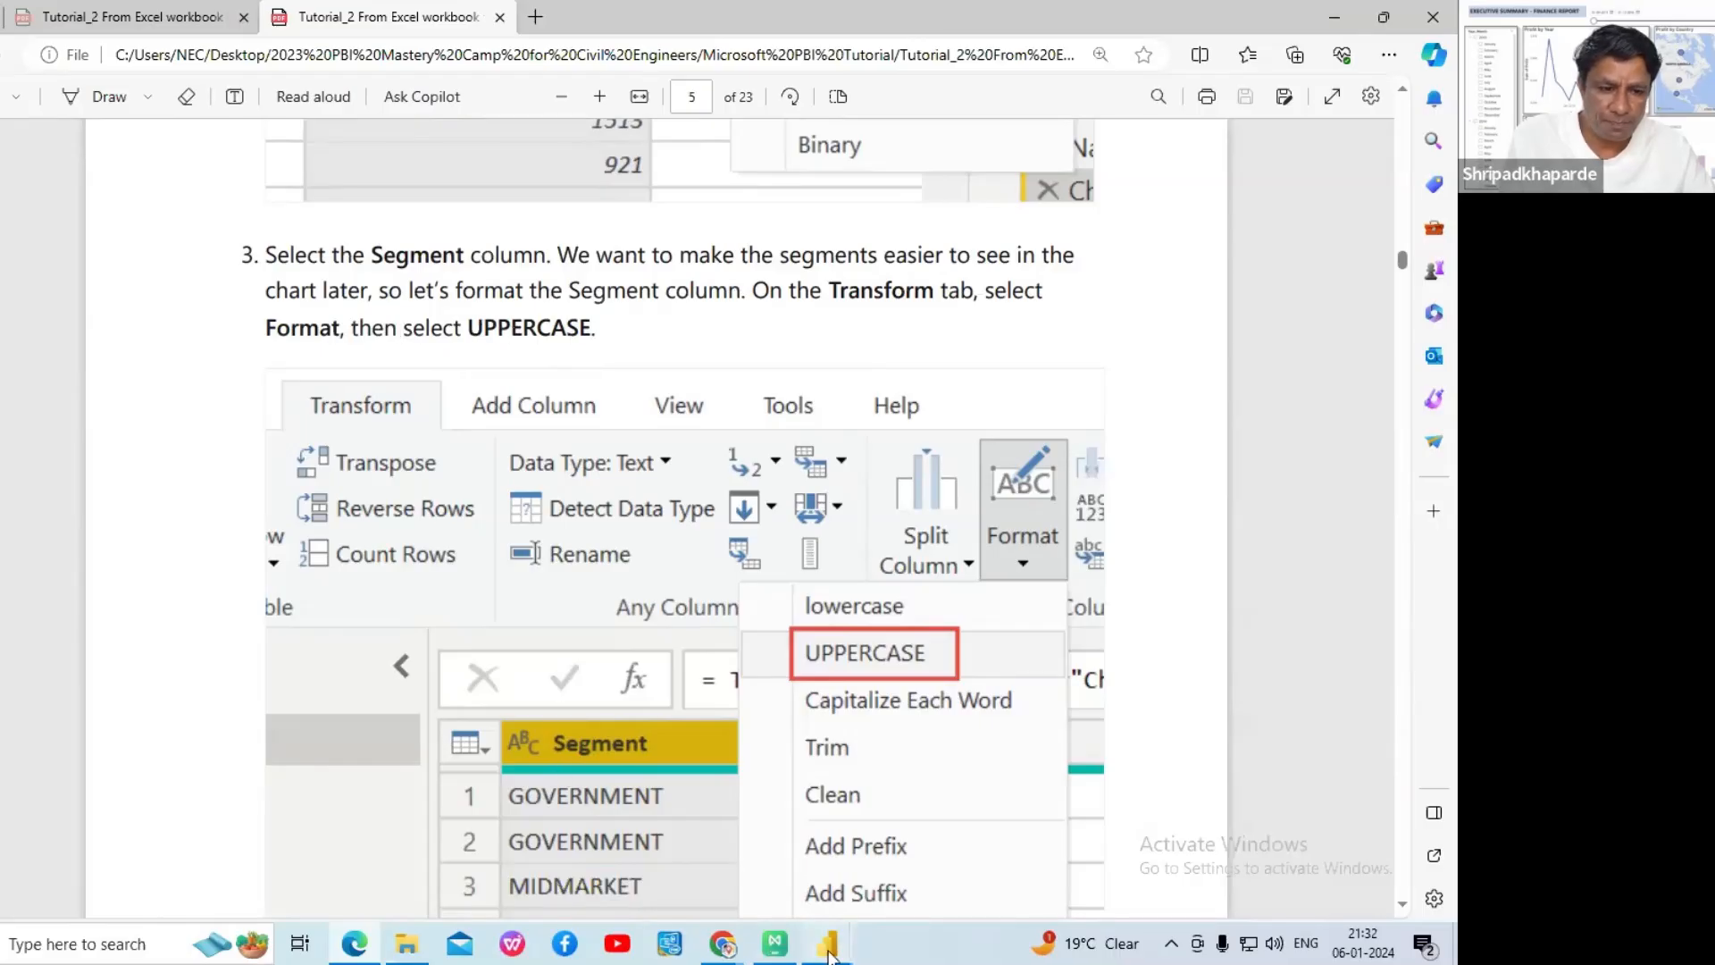
- Switch to the Power Query Editor, format the Segment column's text as UPPERCASE and look over the converted rows
mouse_move(829, 954)
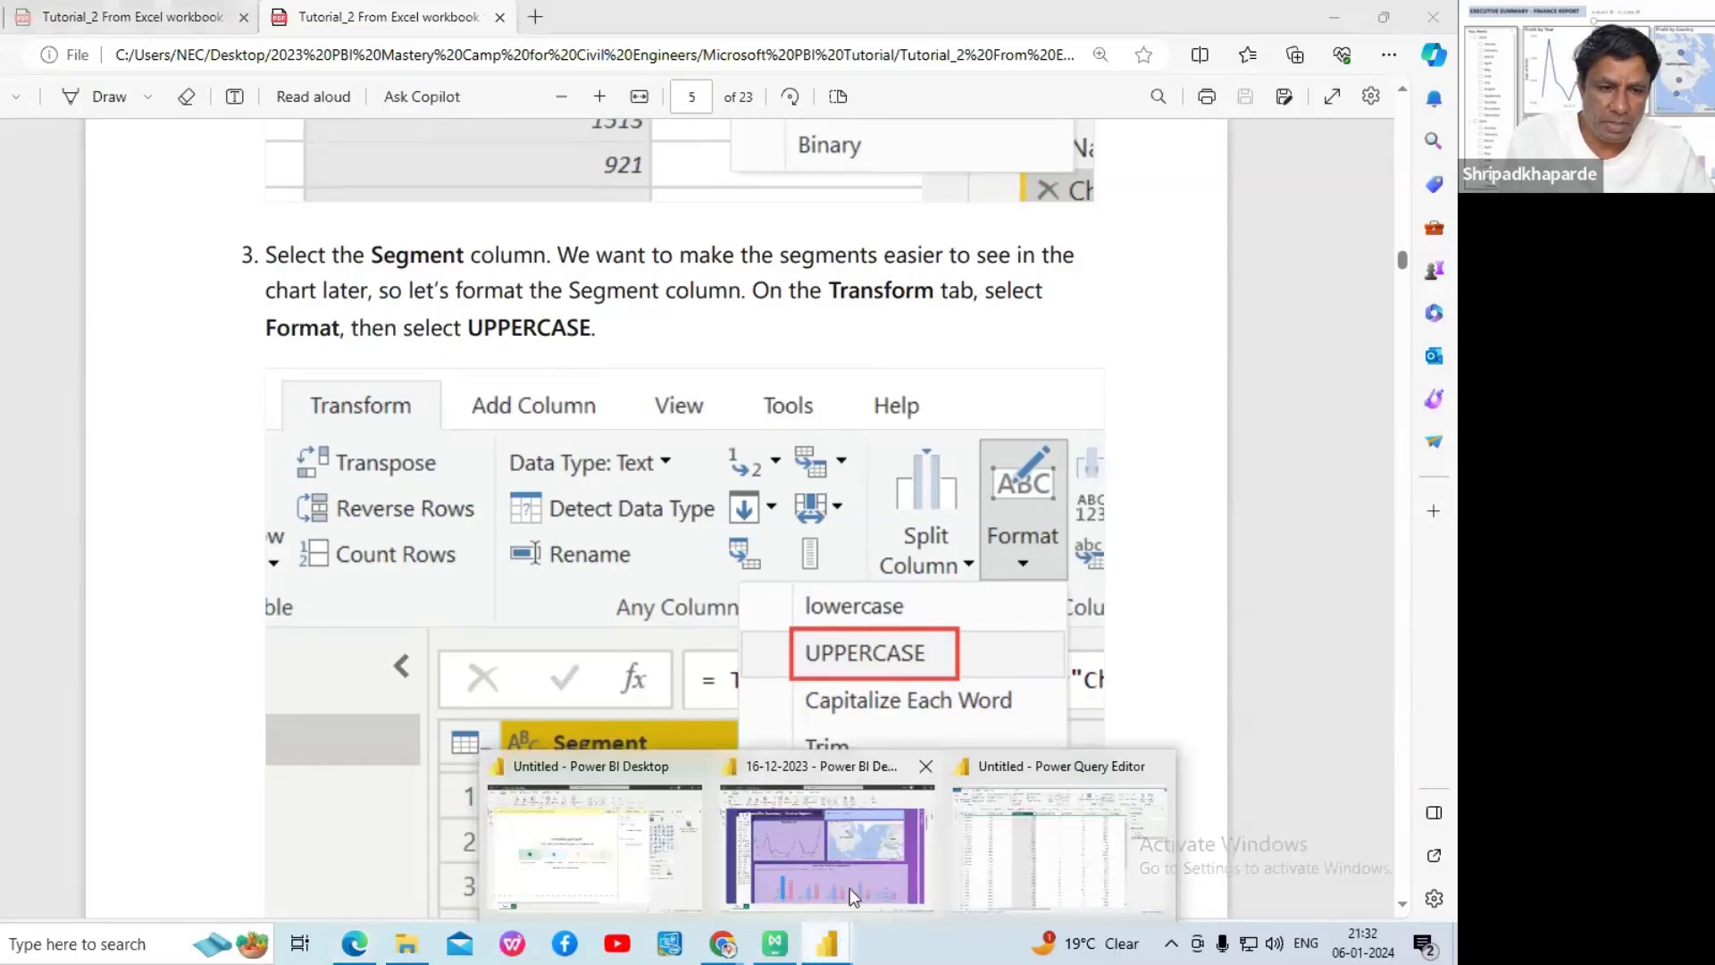
left_click(1006, 845)
left_click_drag(461, 890, 176, 938)
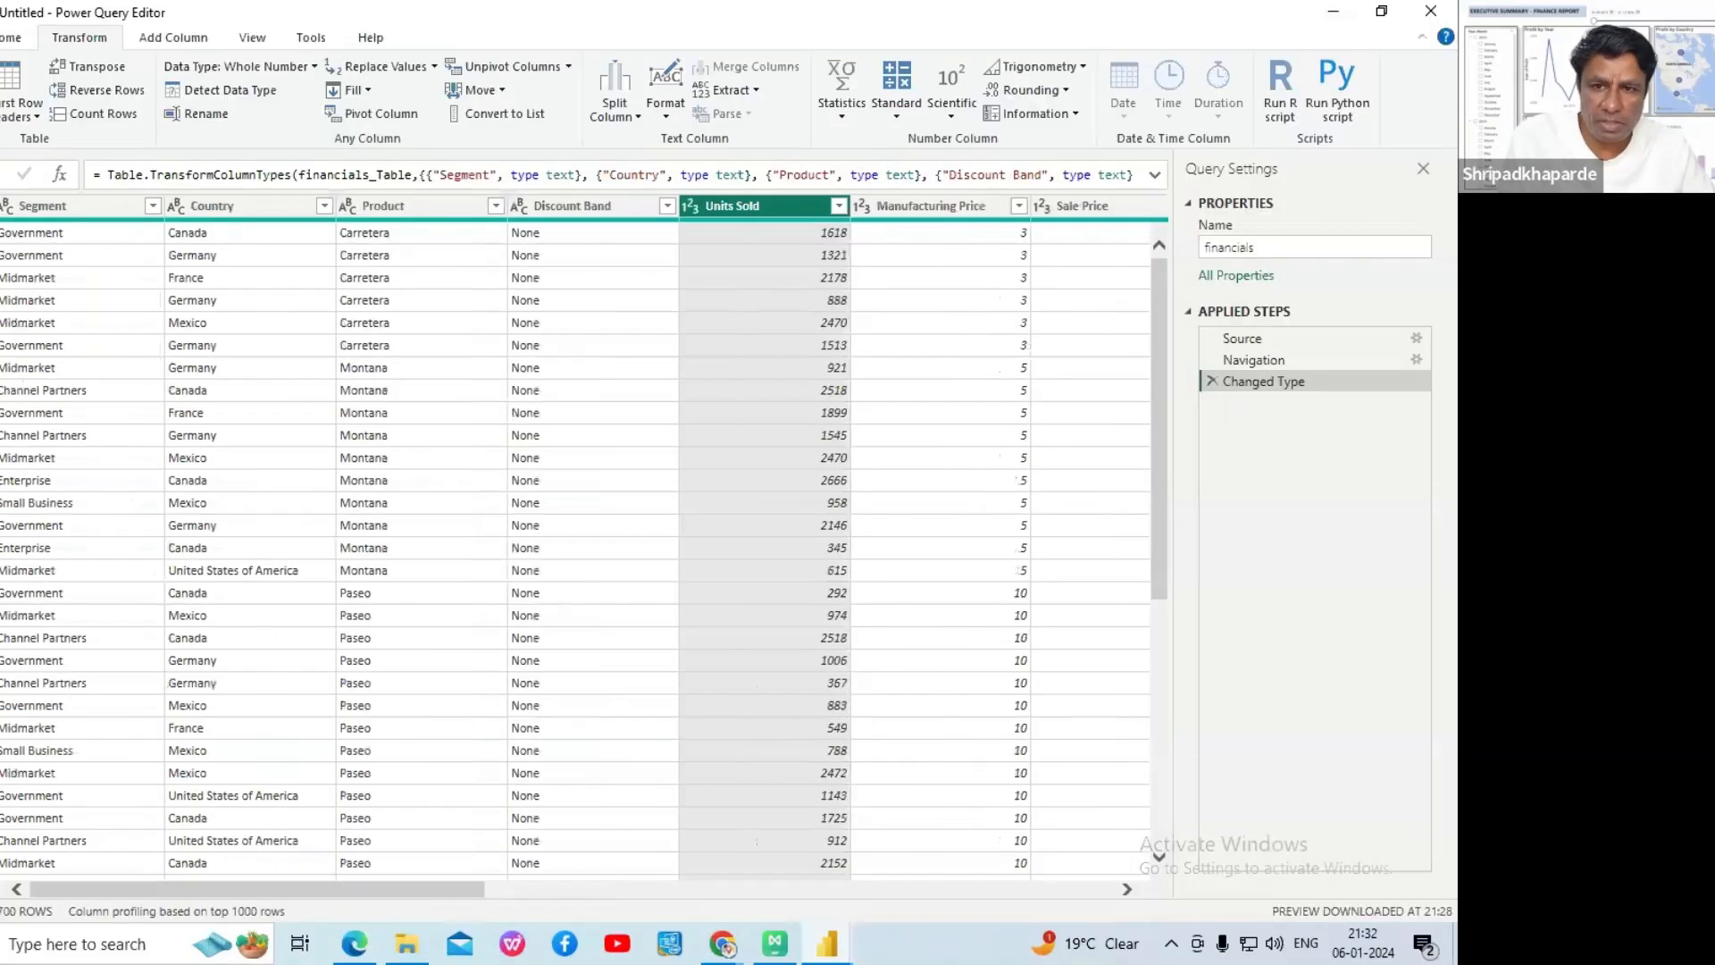
left_click(4, 207)
left_click(5, 207)
left_click(5, 207)
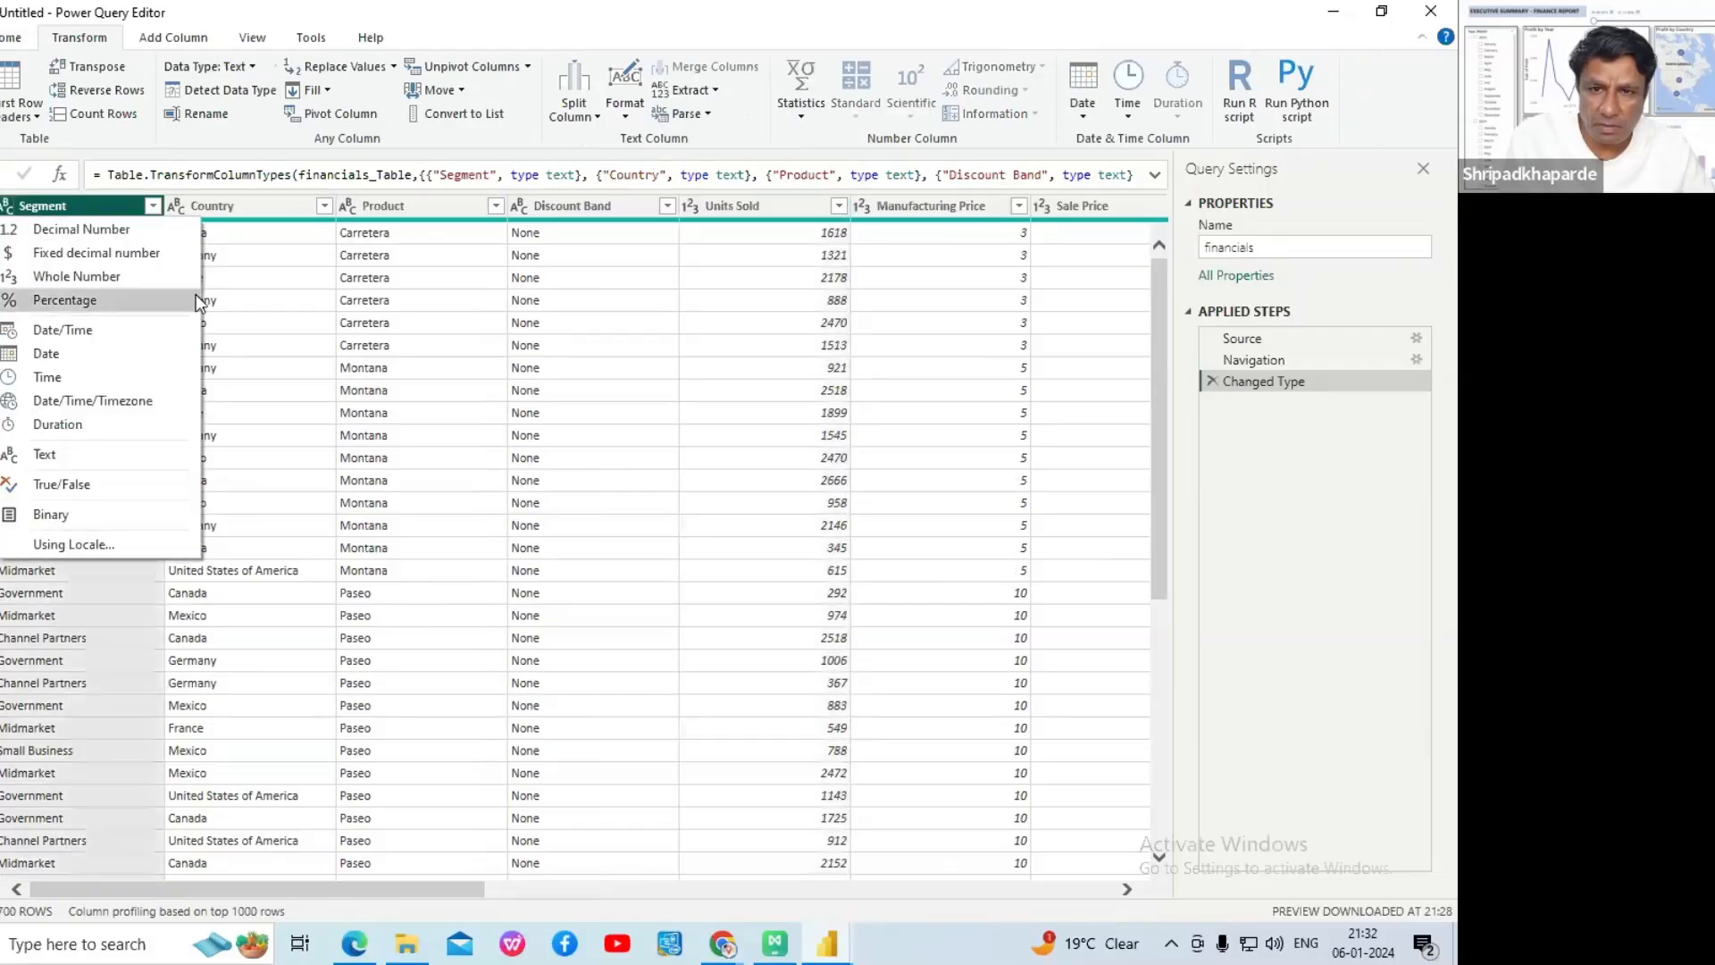
left_click(45, 593)
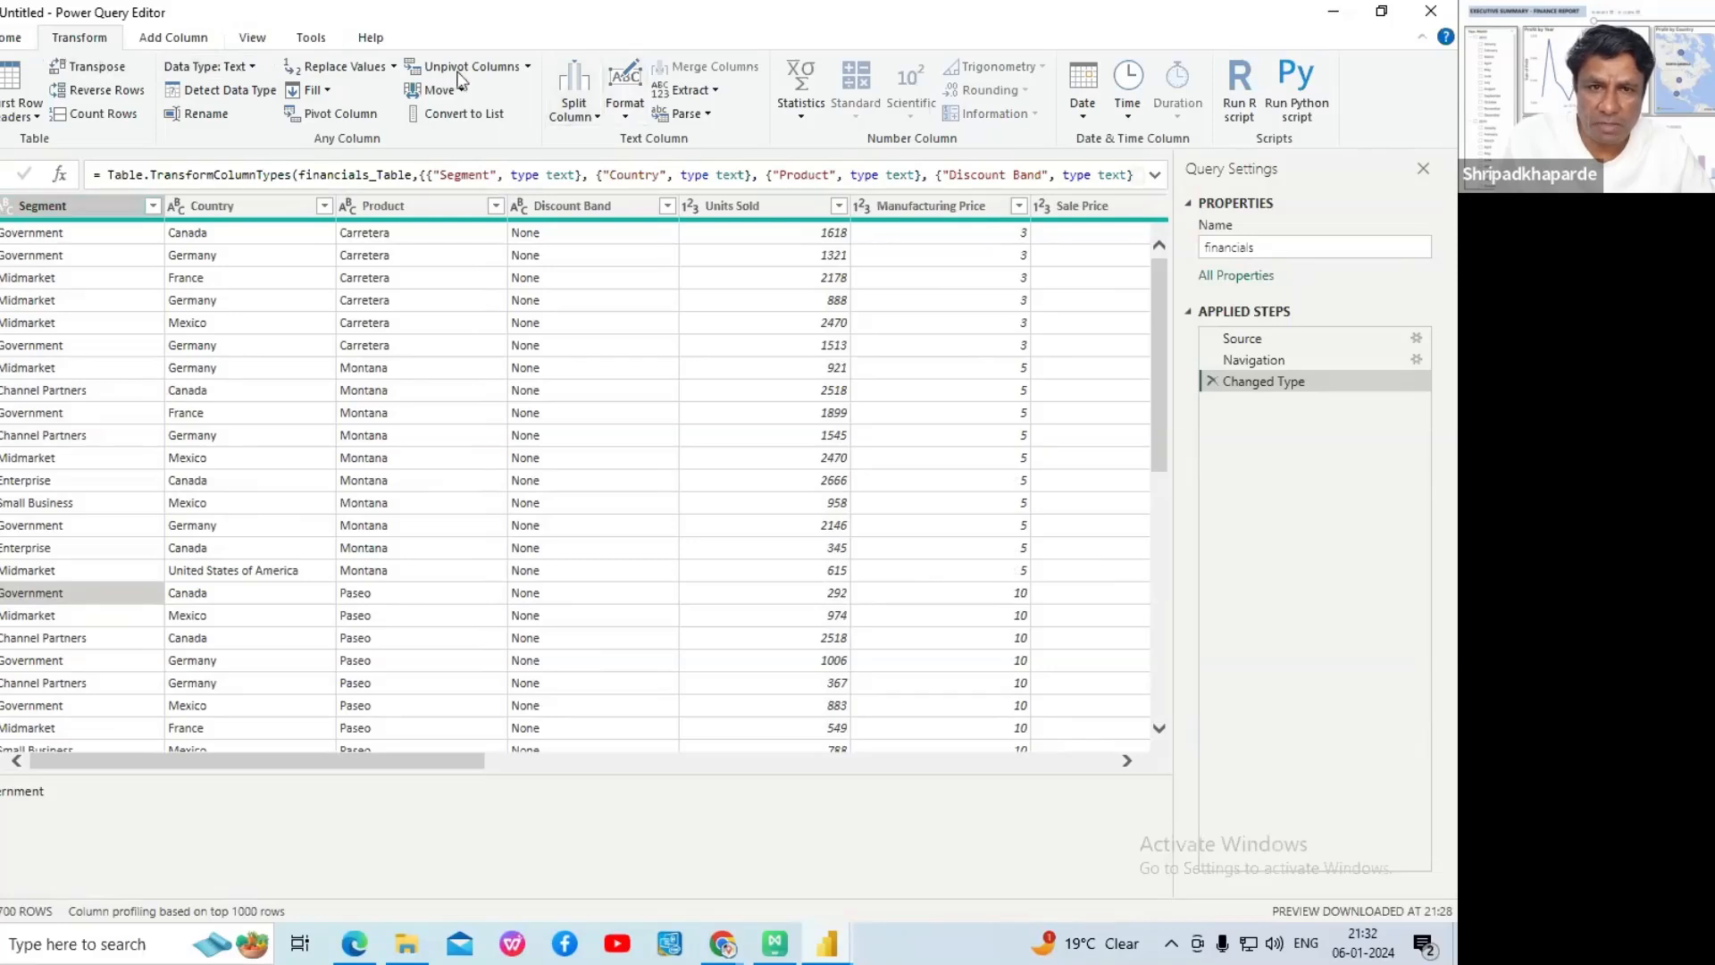
left_click(625, 114)
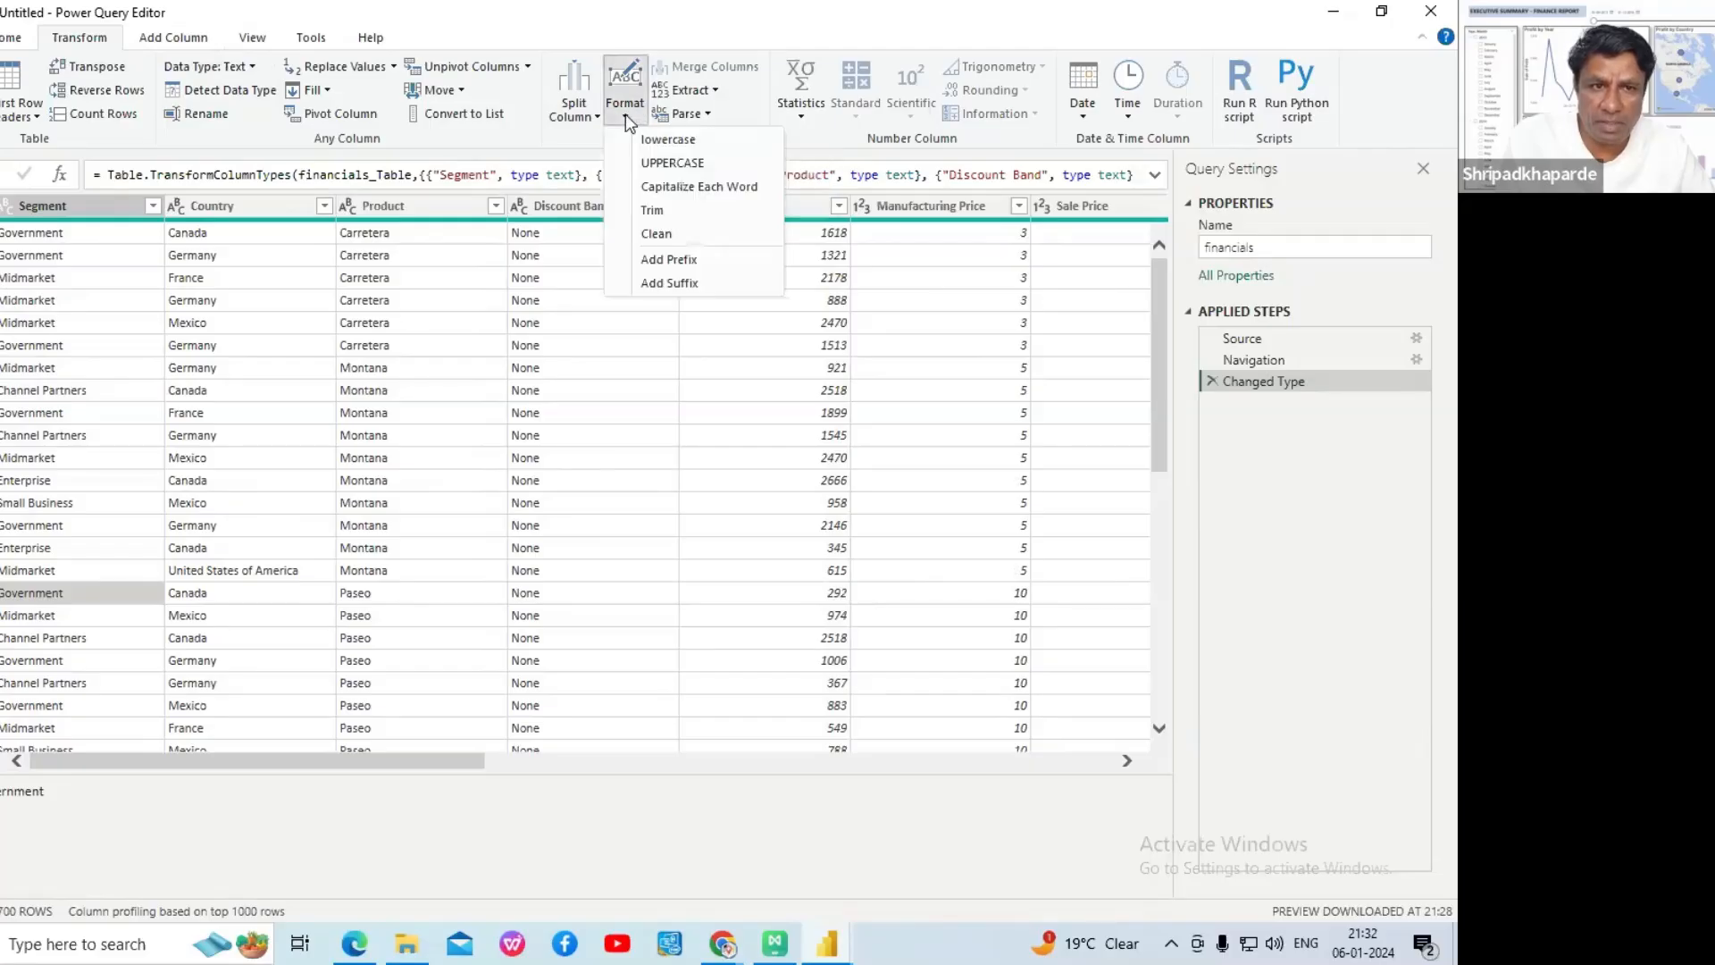
left_click(654, 165)
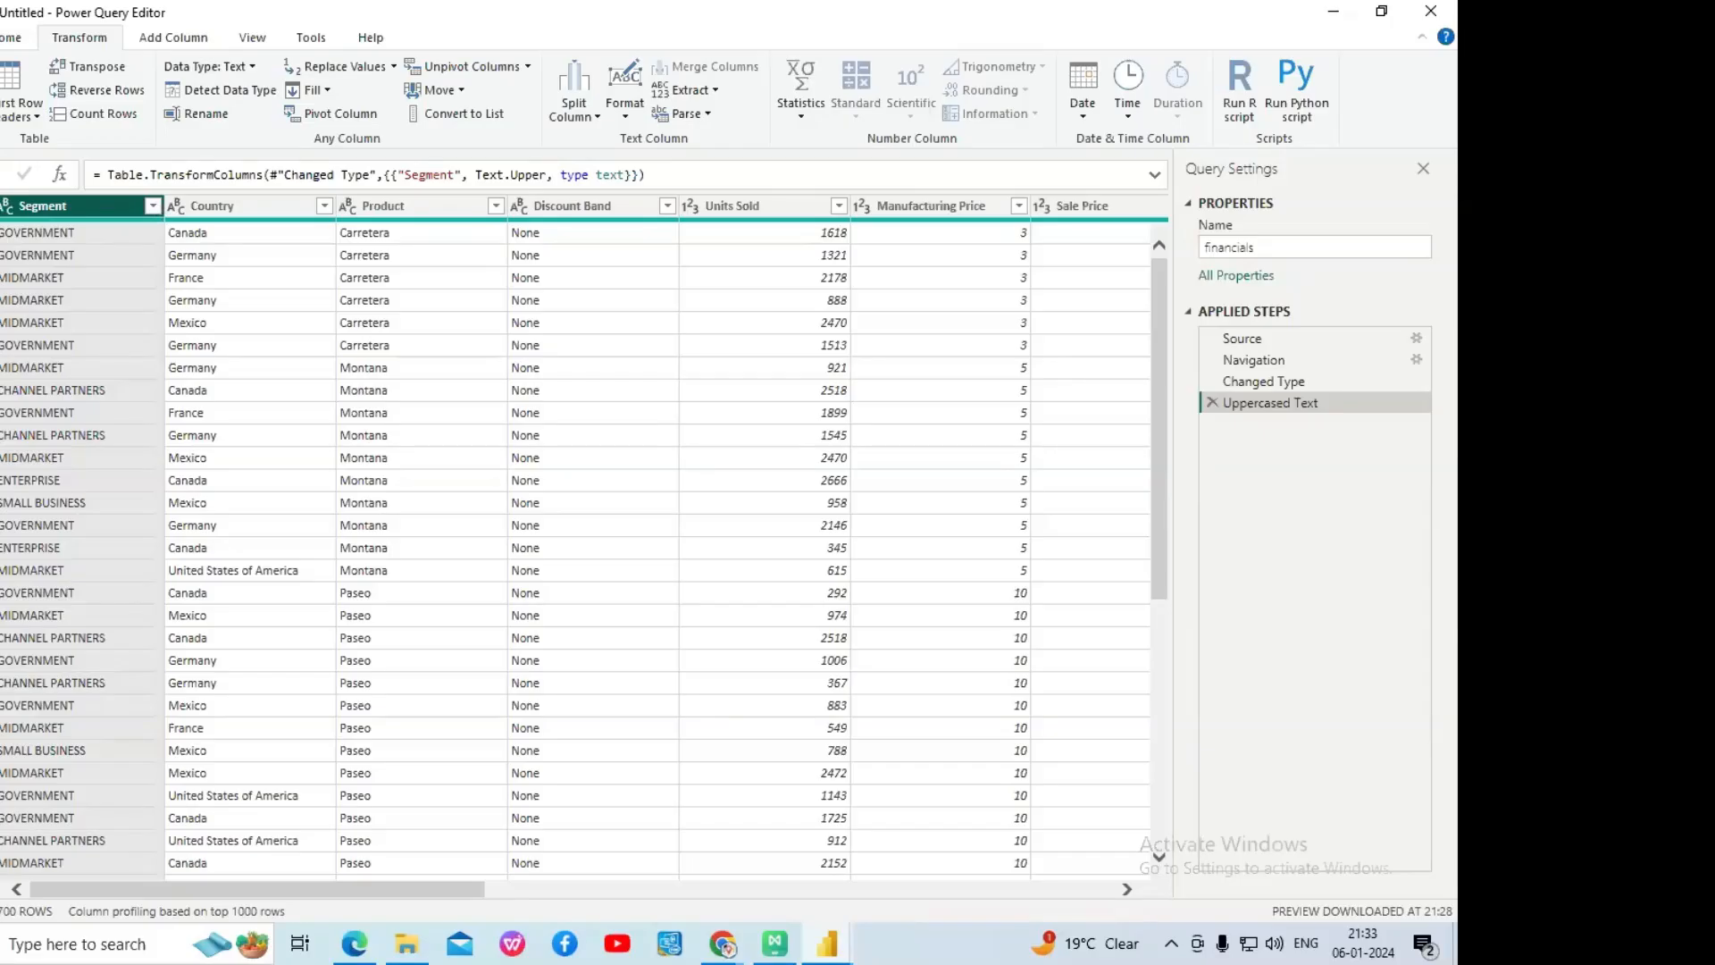
scroll(52, 324, "down", 2)
scroll(51, 323, "up", 2)
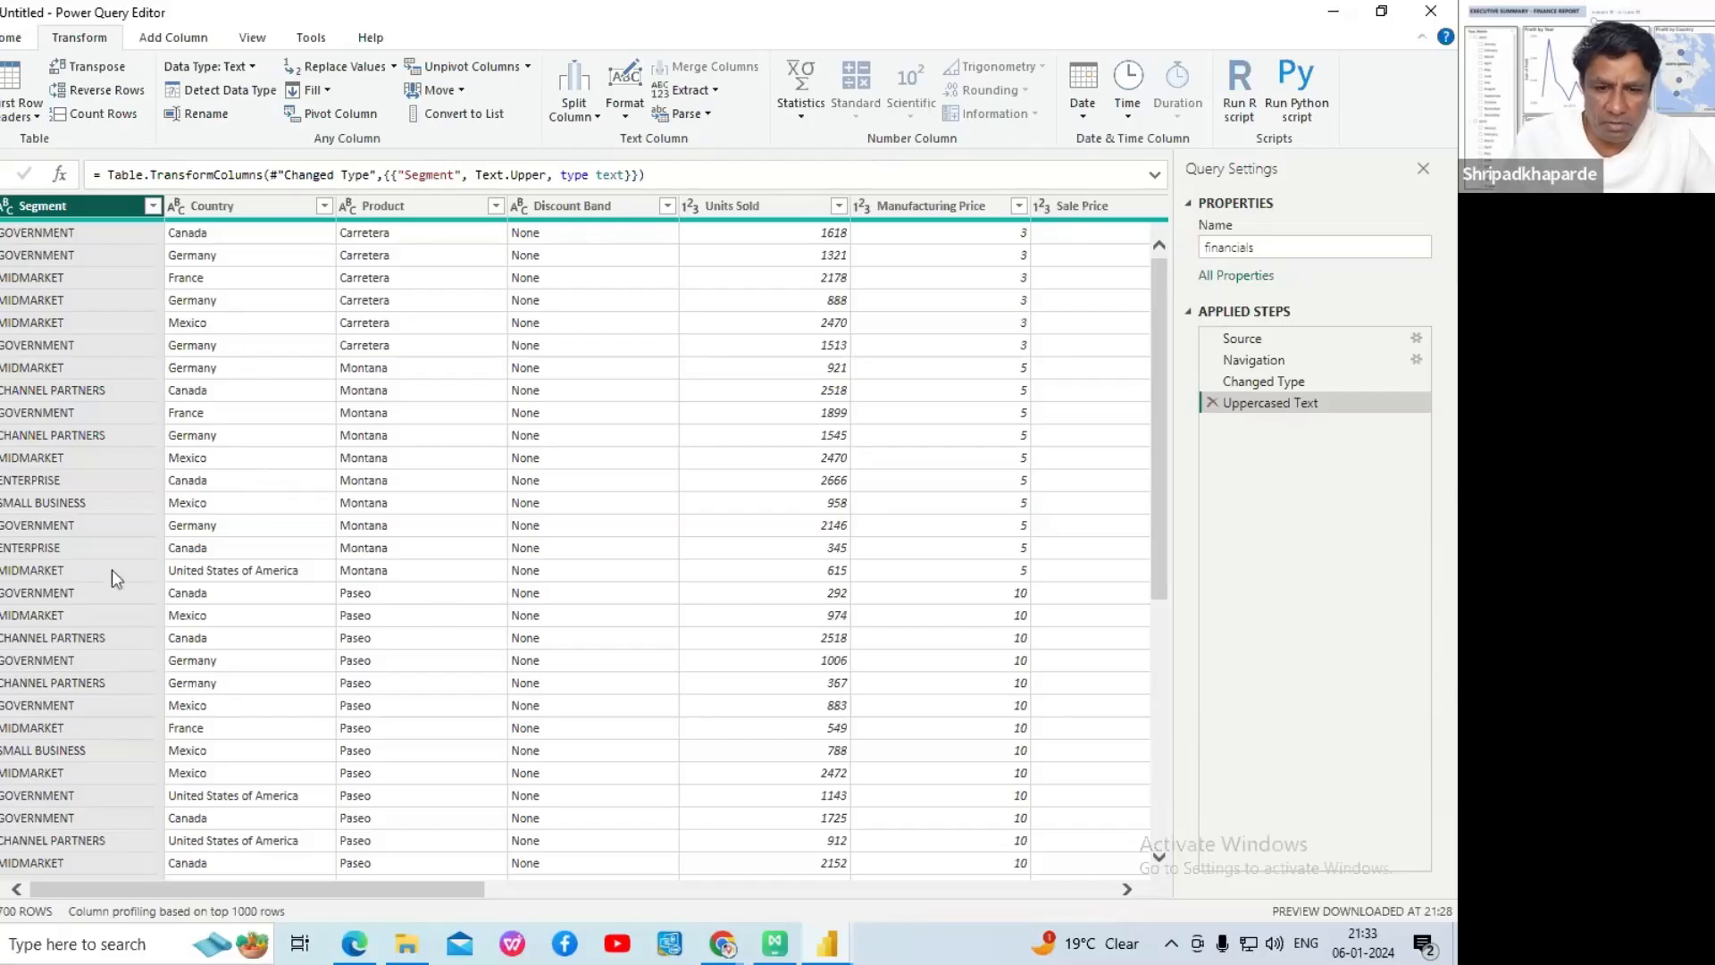
- Switch to the tutorial PDF in Edge and read instruction 4 about shortening the Month Name column's name
left_click(366, 942)
scroll(733, 625, "down", 6)
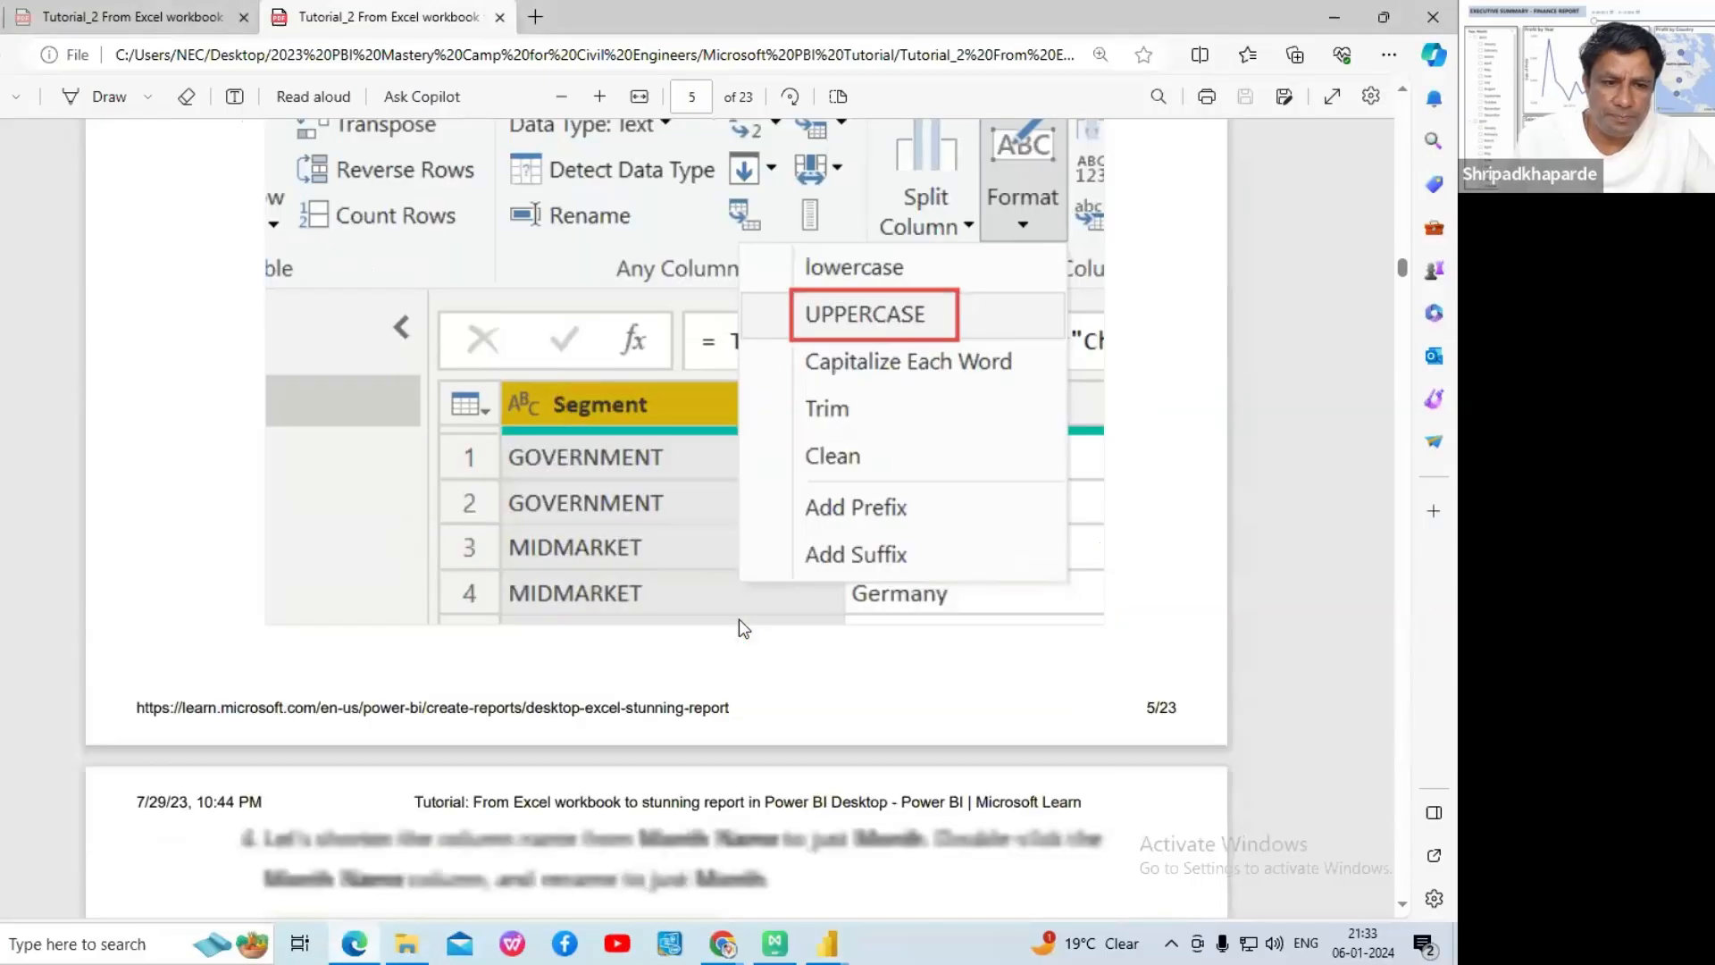
scroll(347, 589, "down", 1)
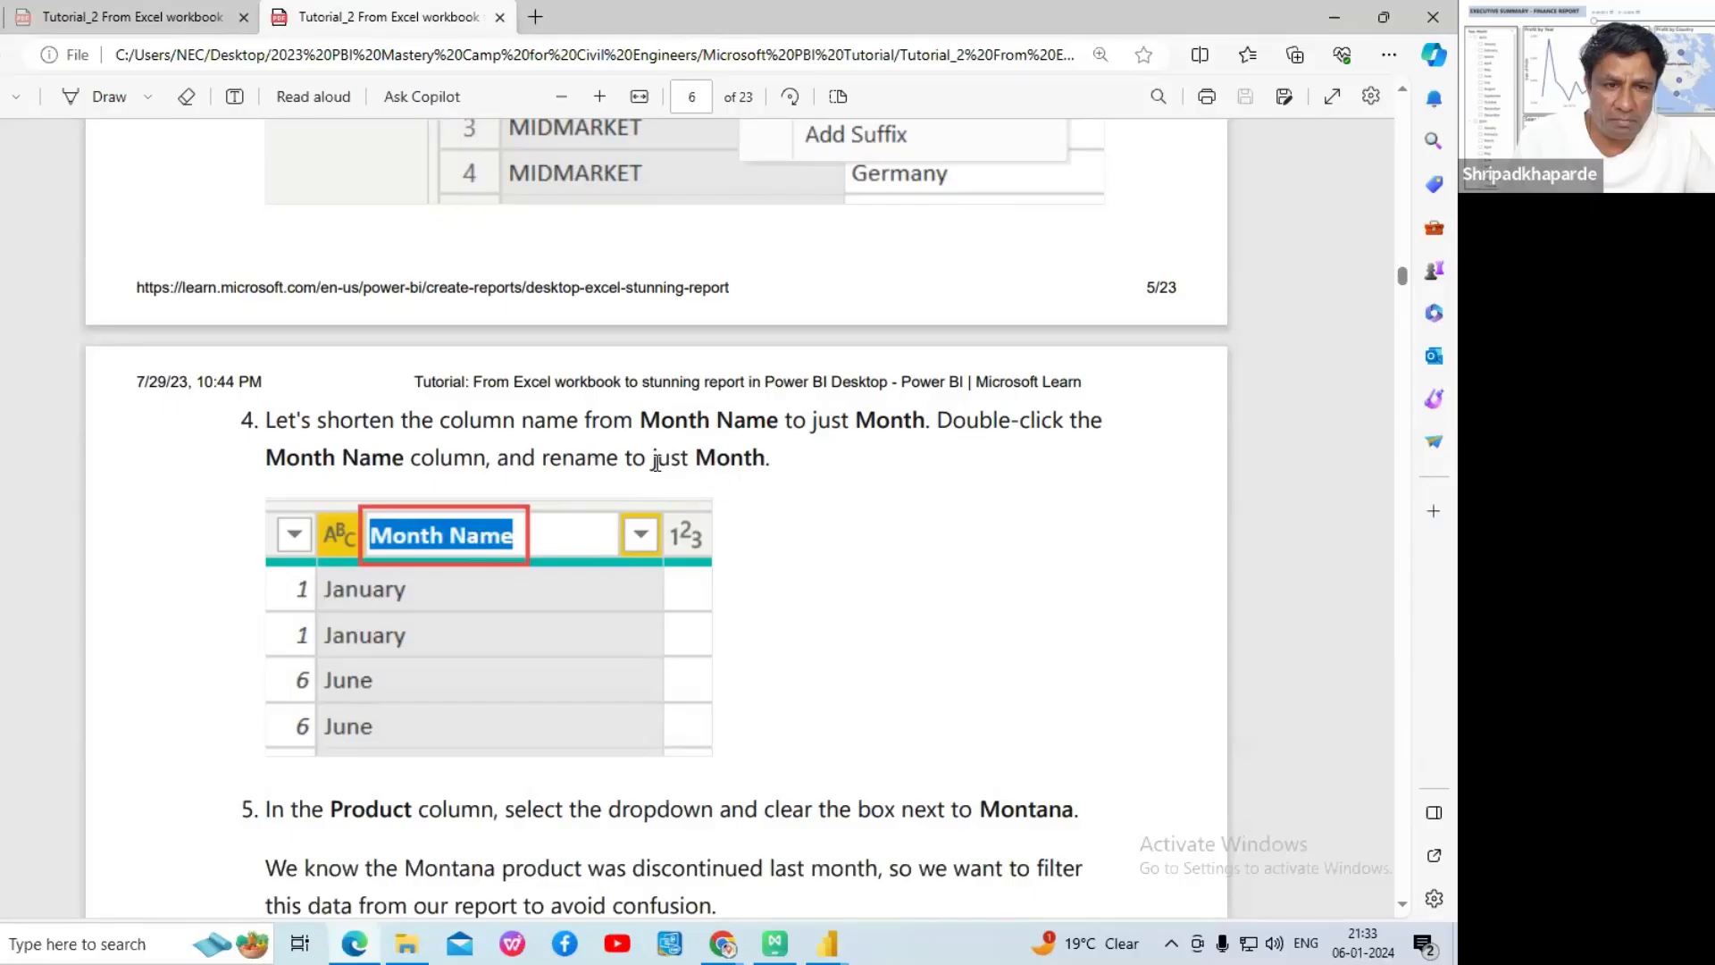
- Switch to the Power Query Editor and rename the Month Number column as Month
left_click(827, 943)
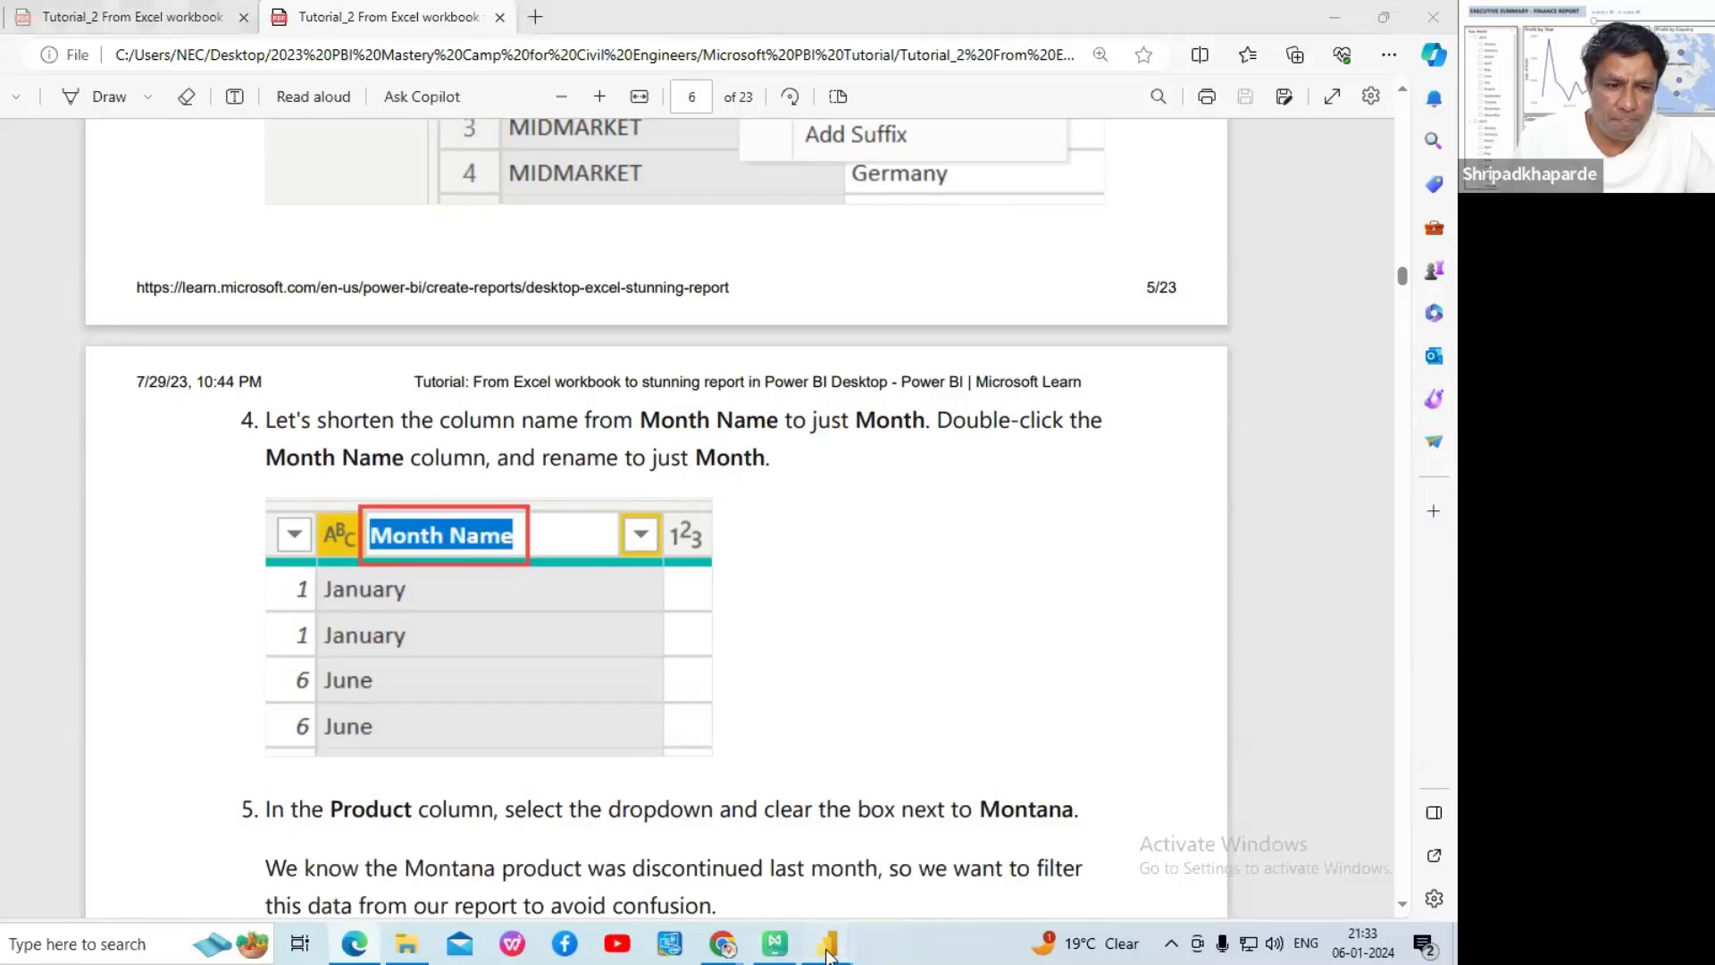
left_click(1008, 860)
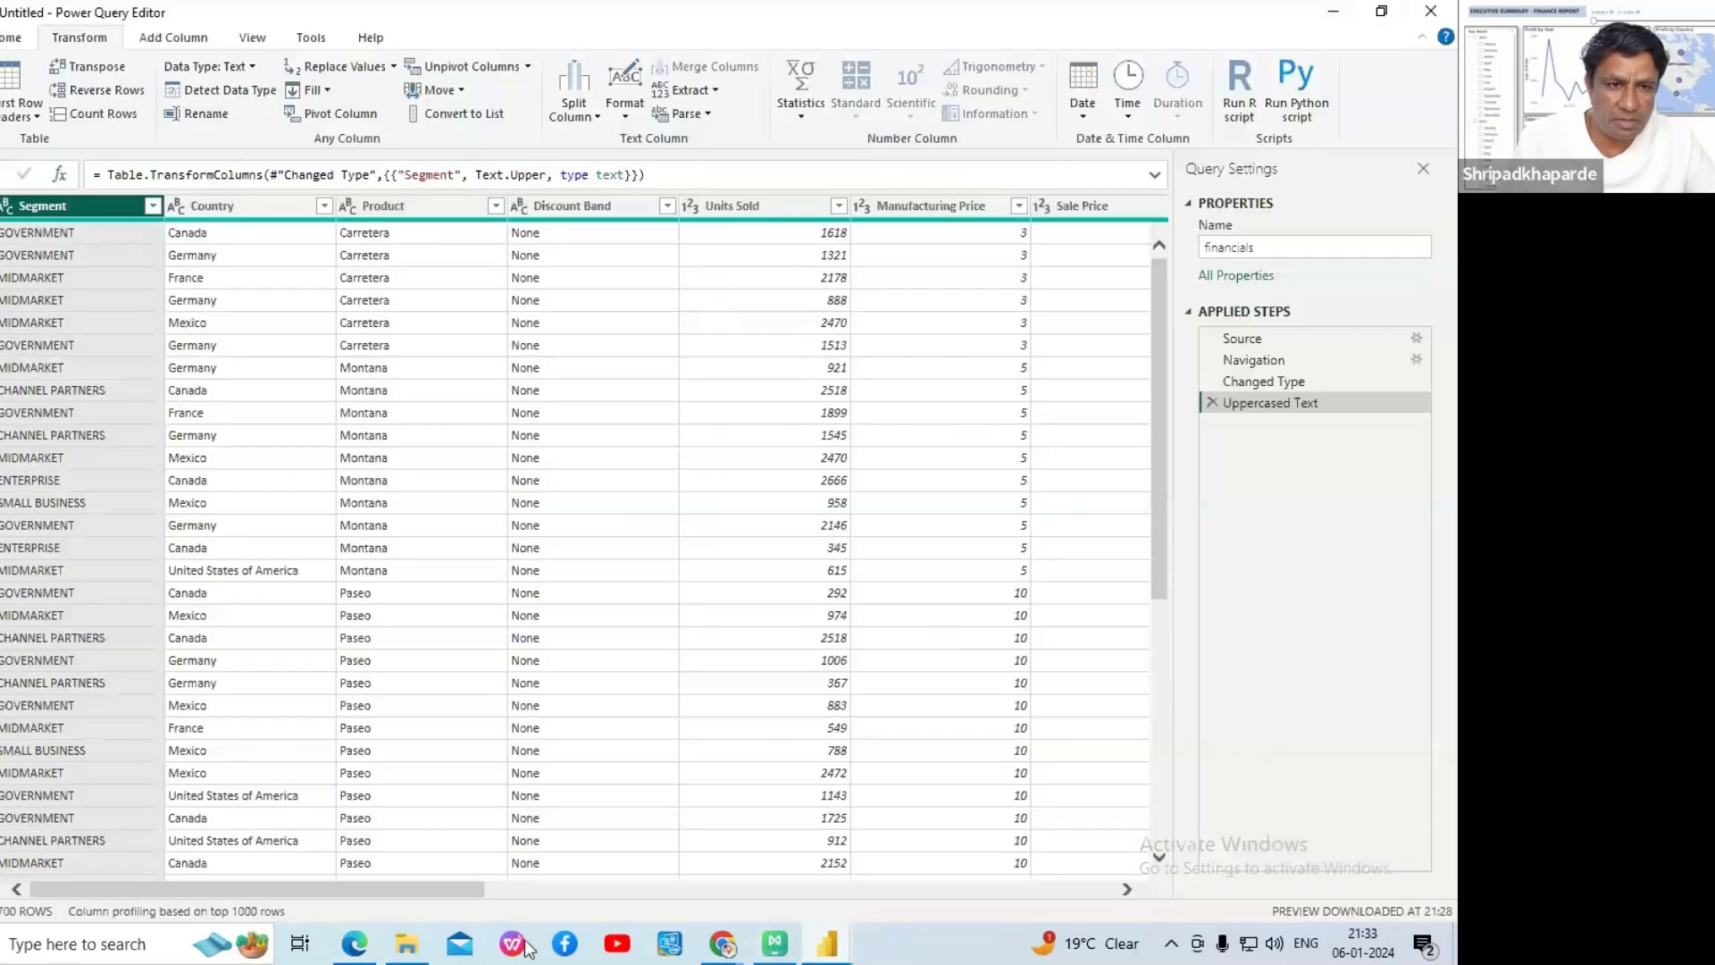
left_click_drag(424, 891, 968, 727)
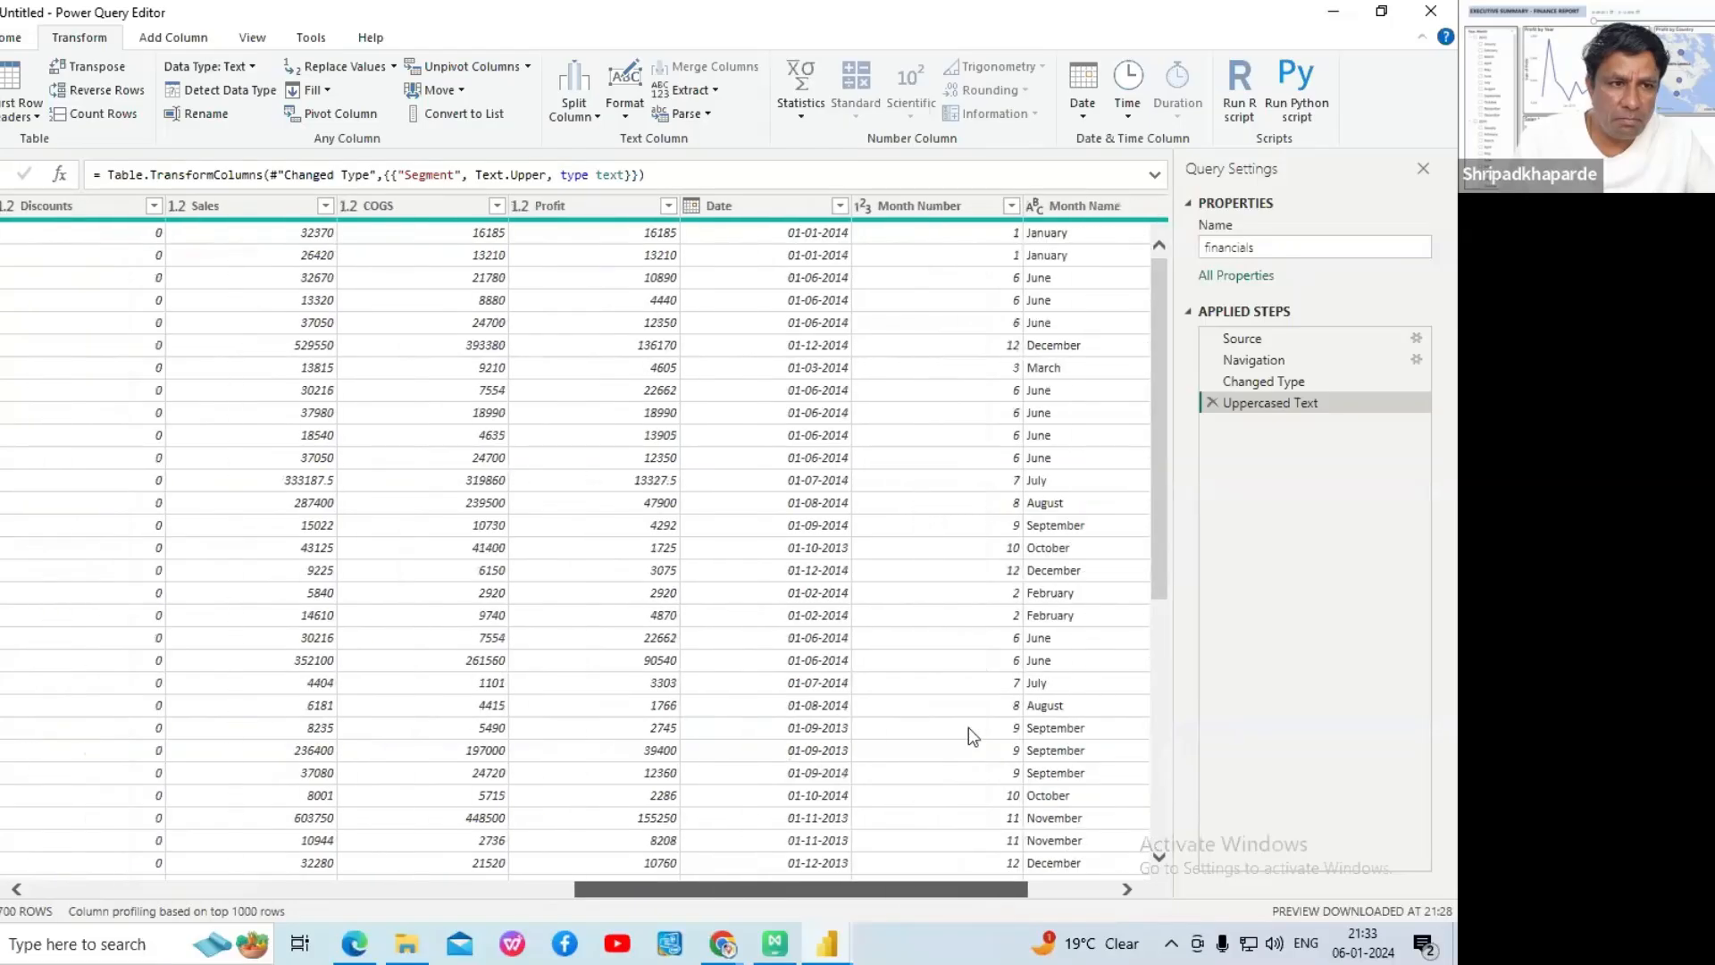
left_click(929, 210)
double_click(926, 208)
left_click_drag(925, 208, 1007, 191)
key("BackSpace")
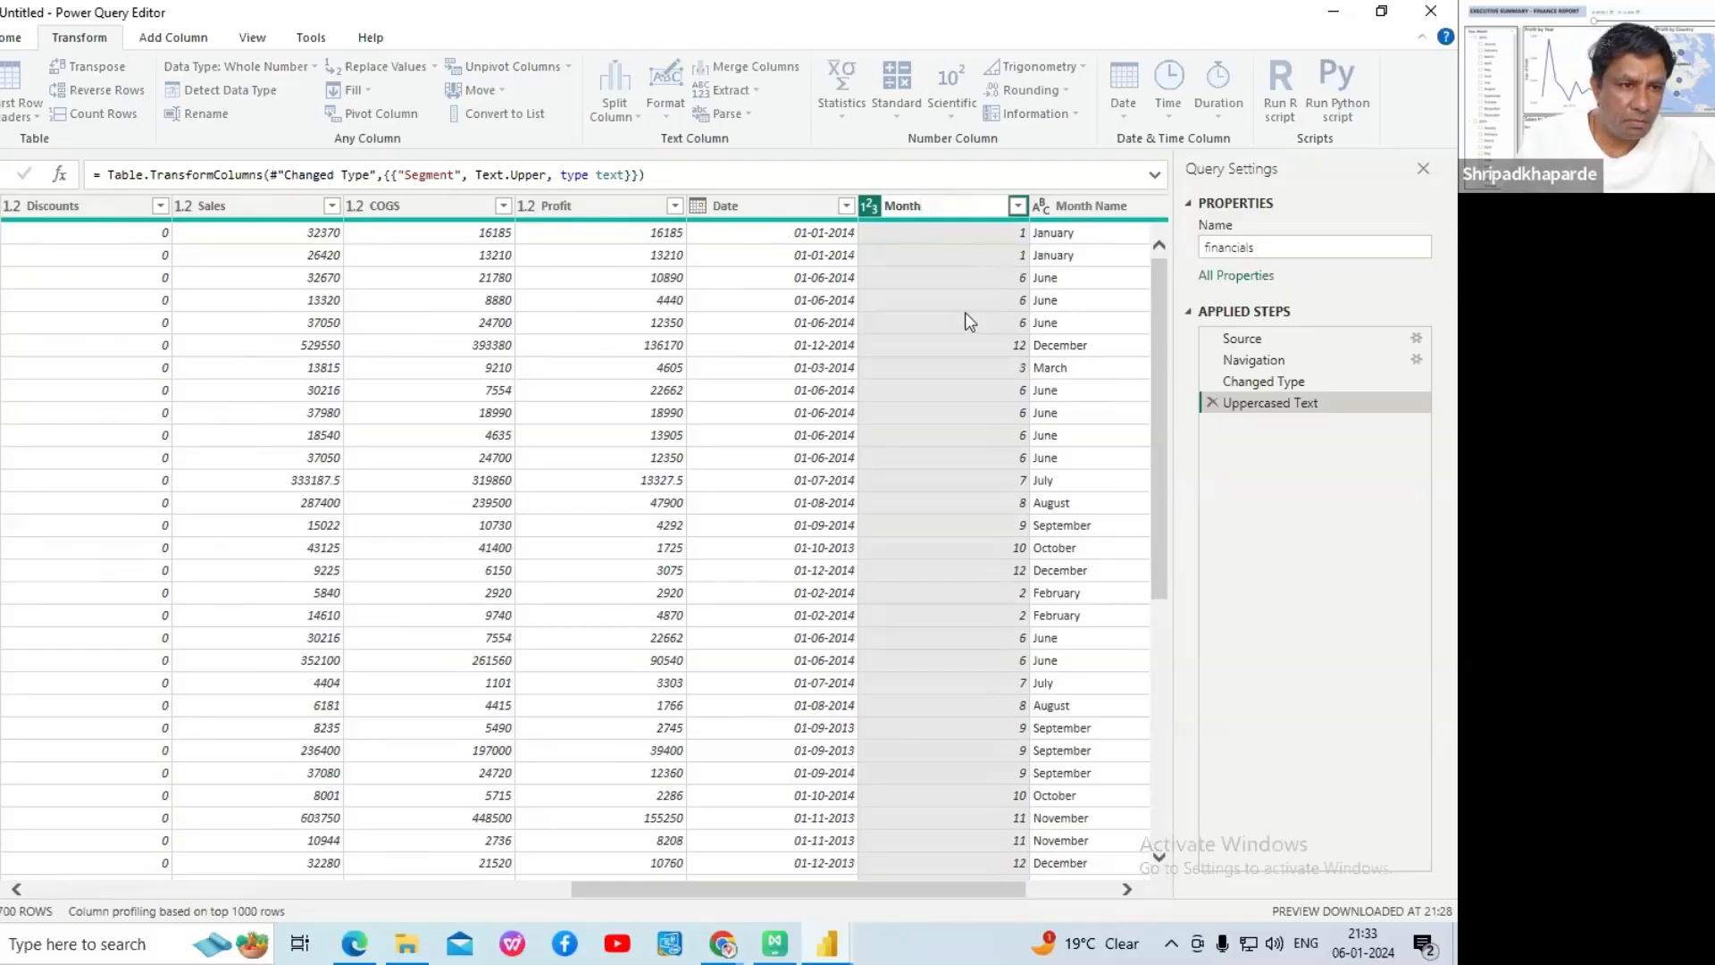
key("Return")
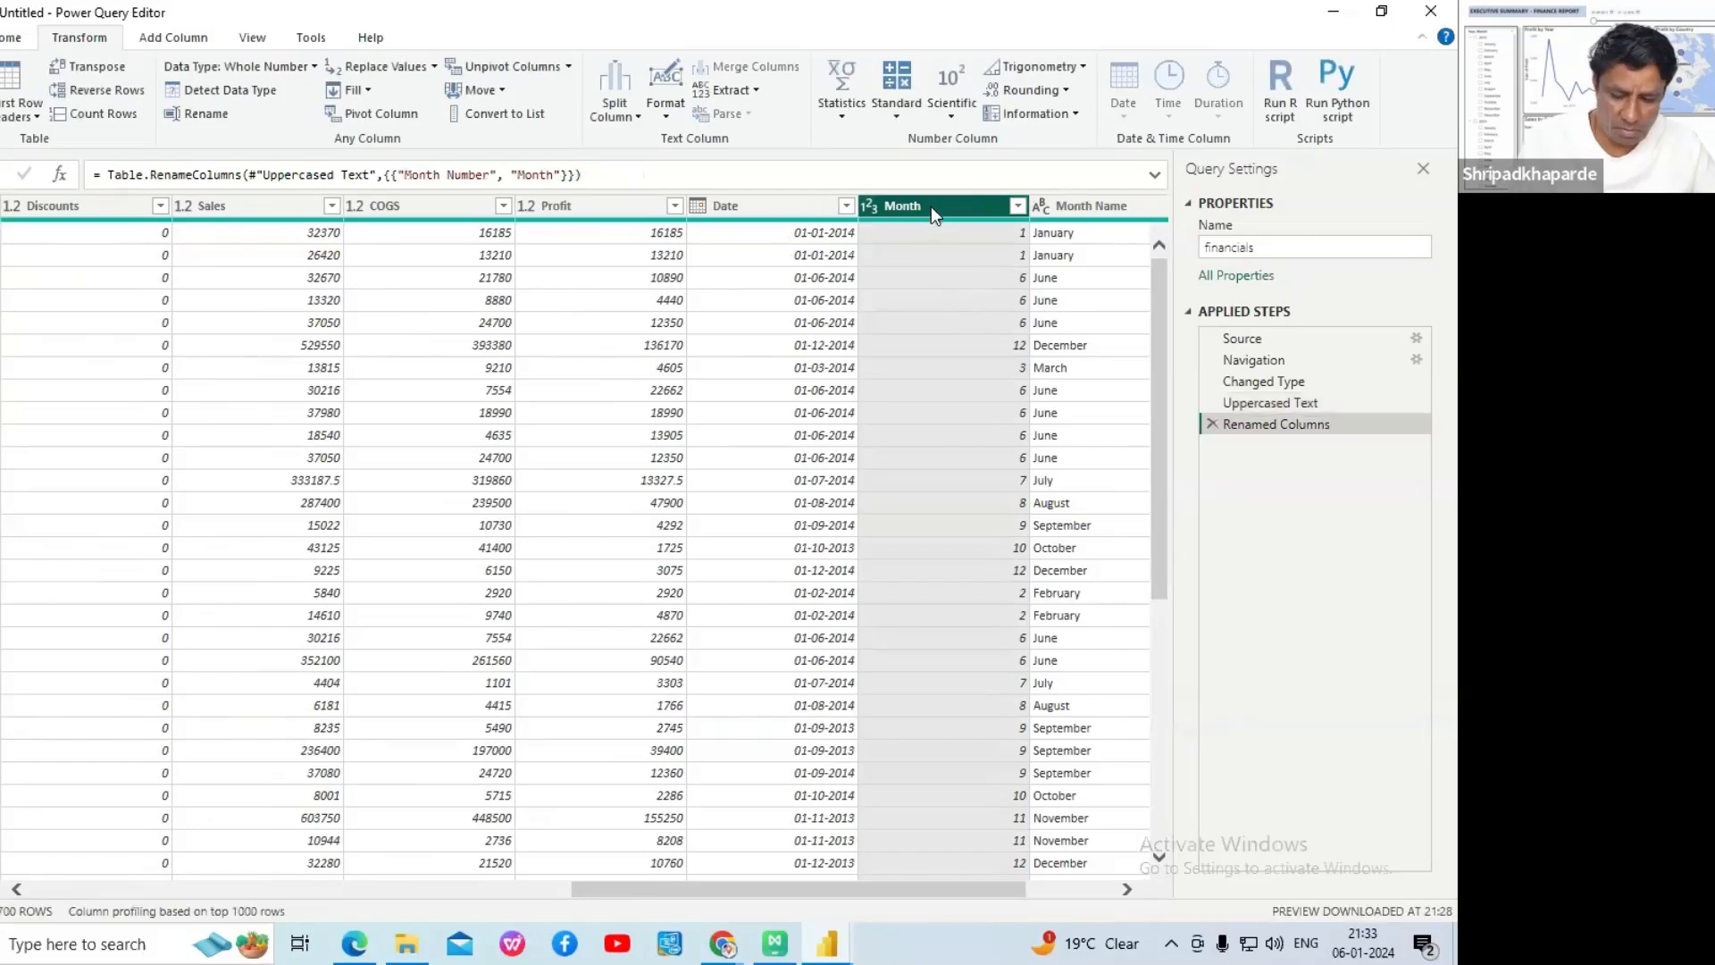
- Try to rename the Month Name column as Month
left_click(1087, 207)
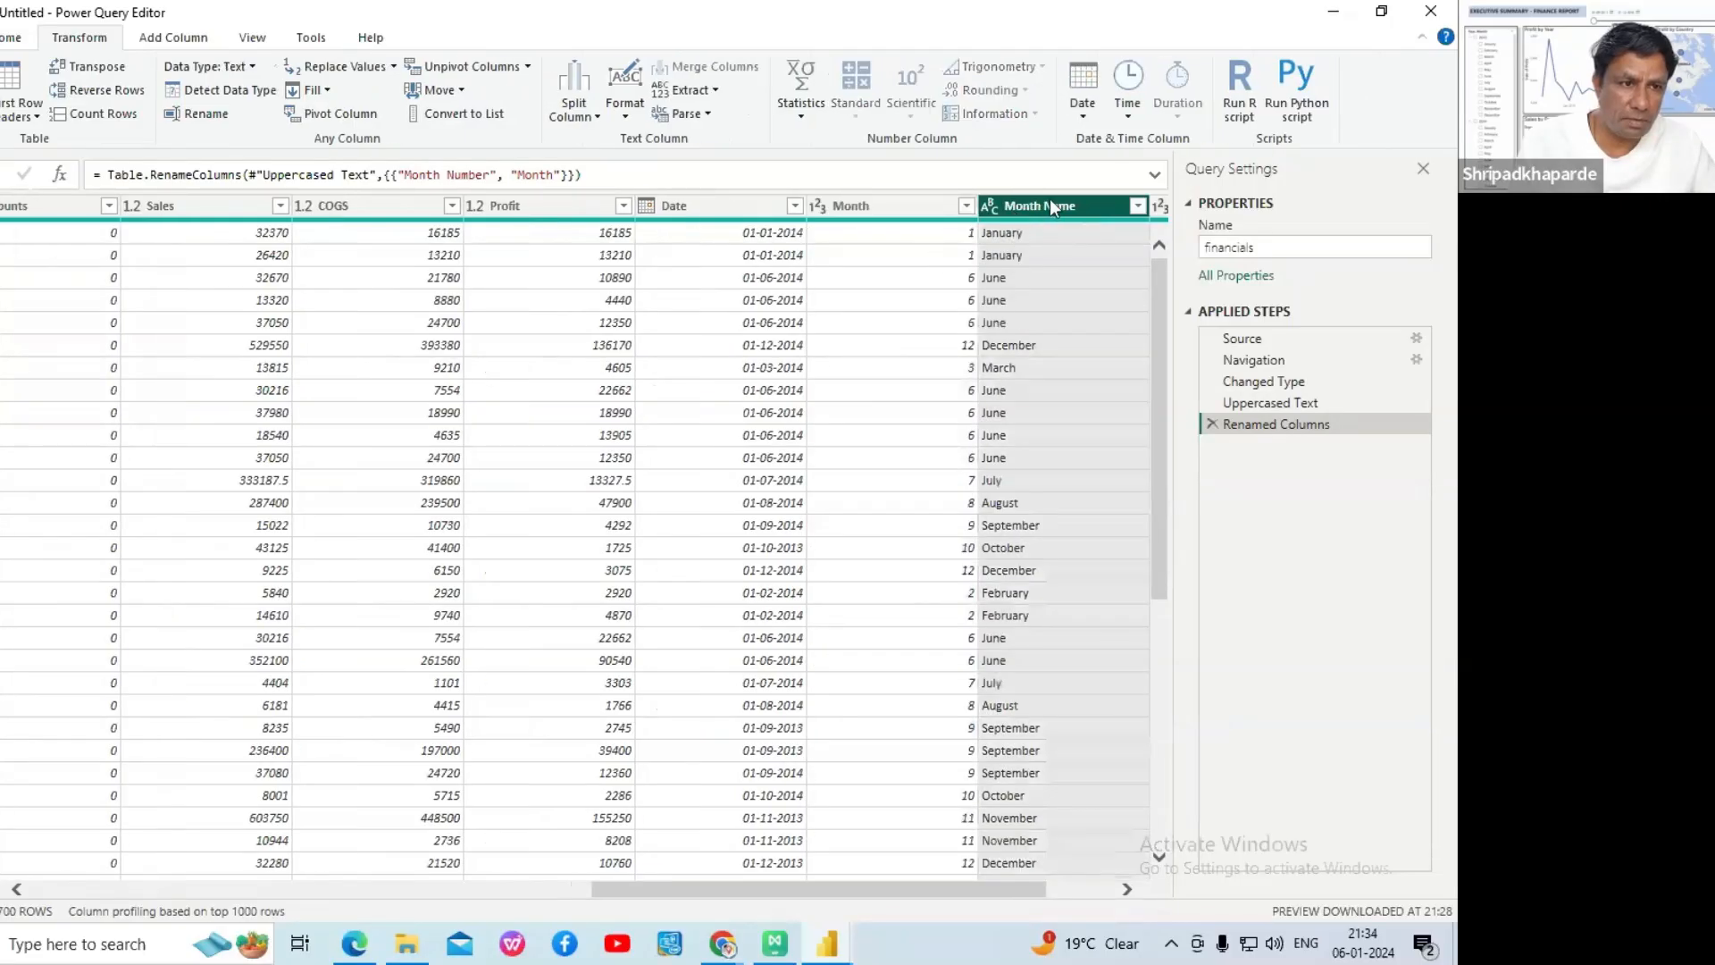
double_click(1049, 202)
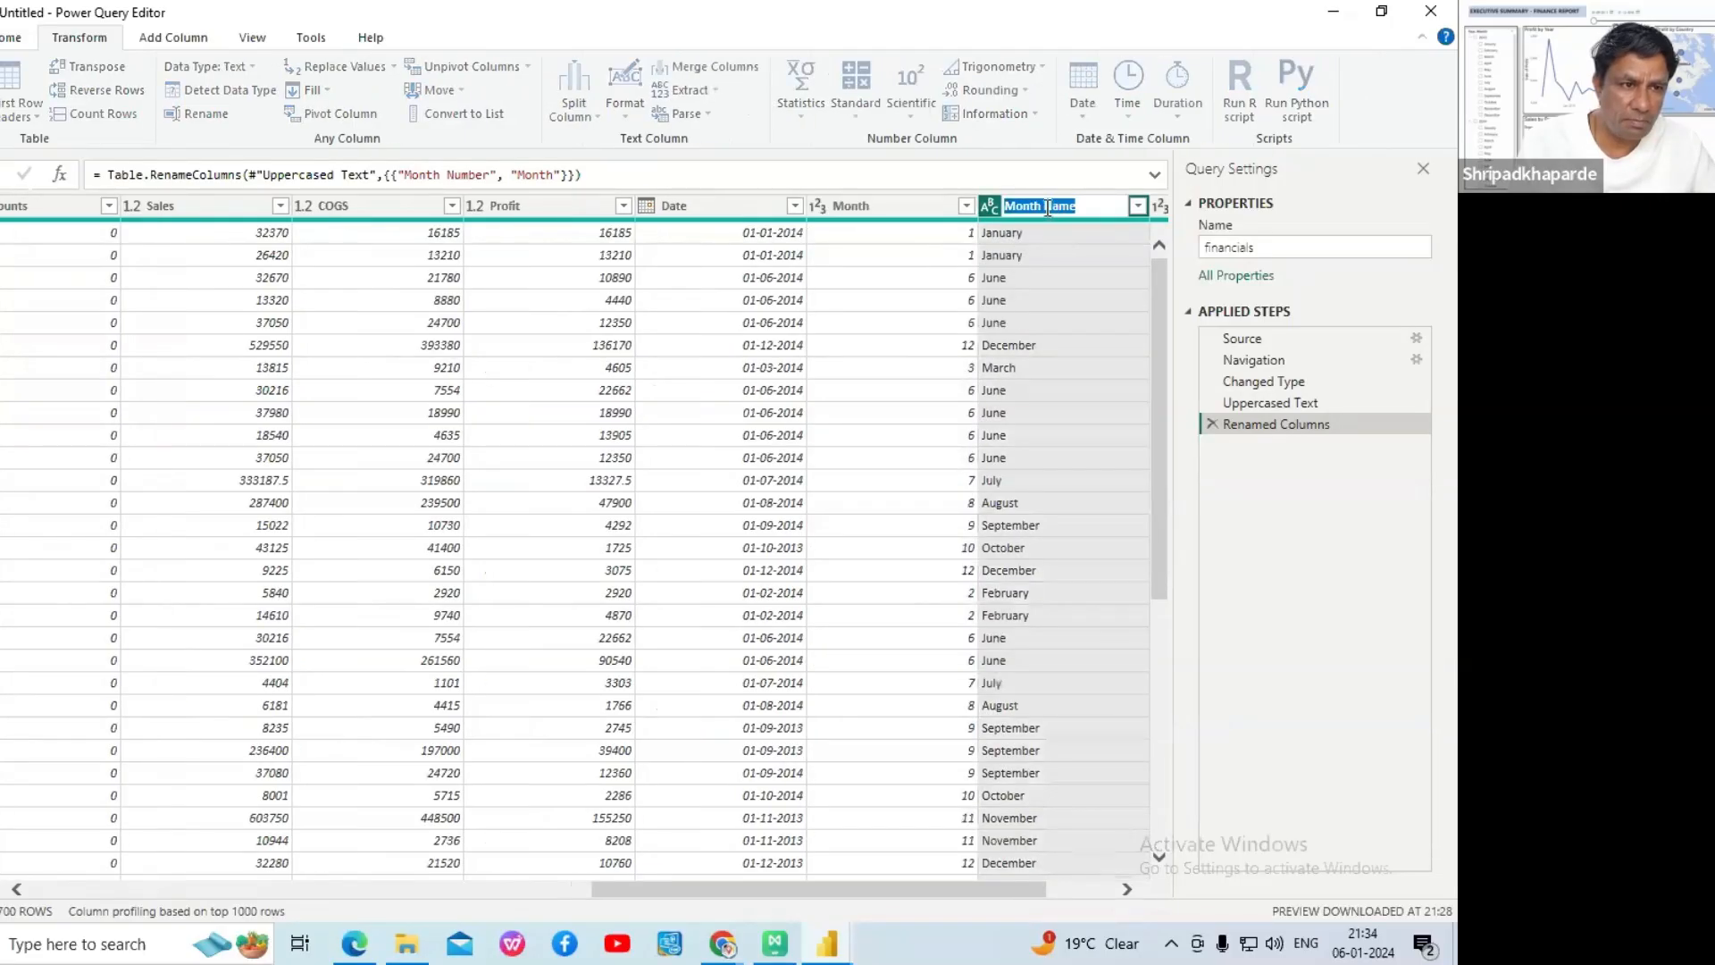
double_click(1047, 206)
key("BackSpace")
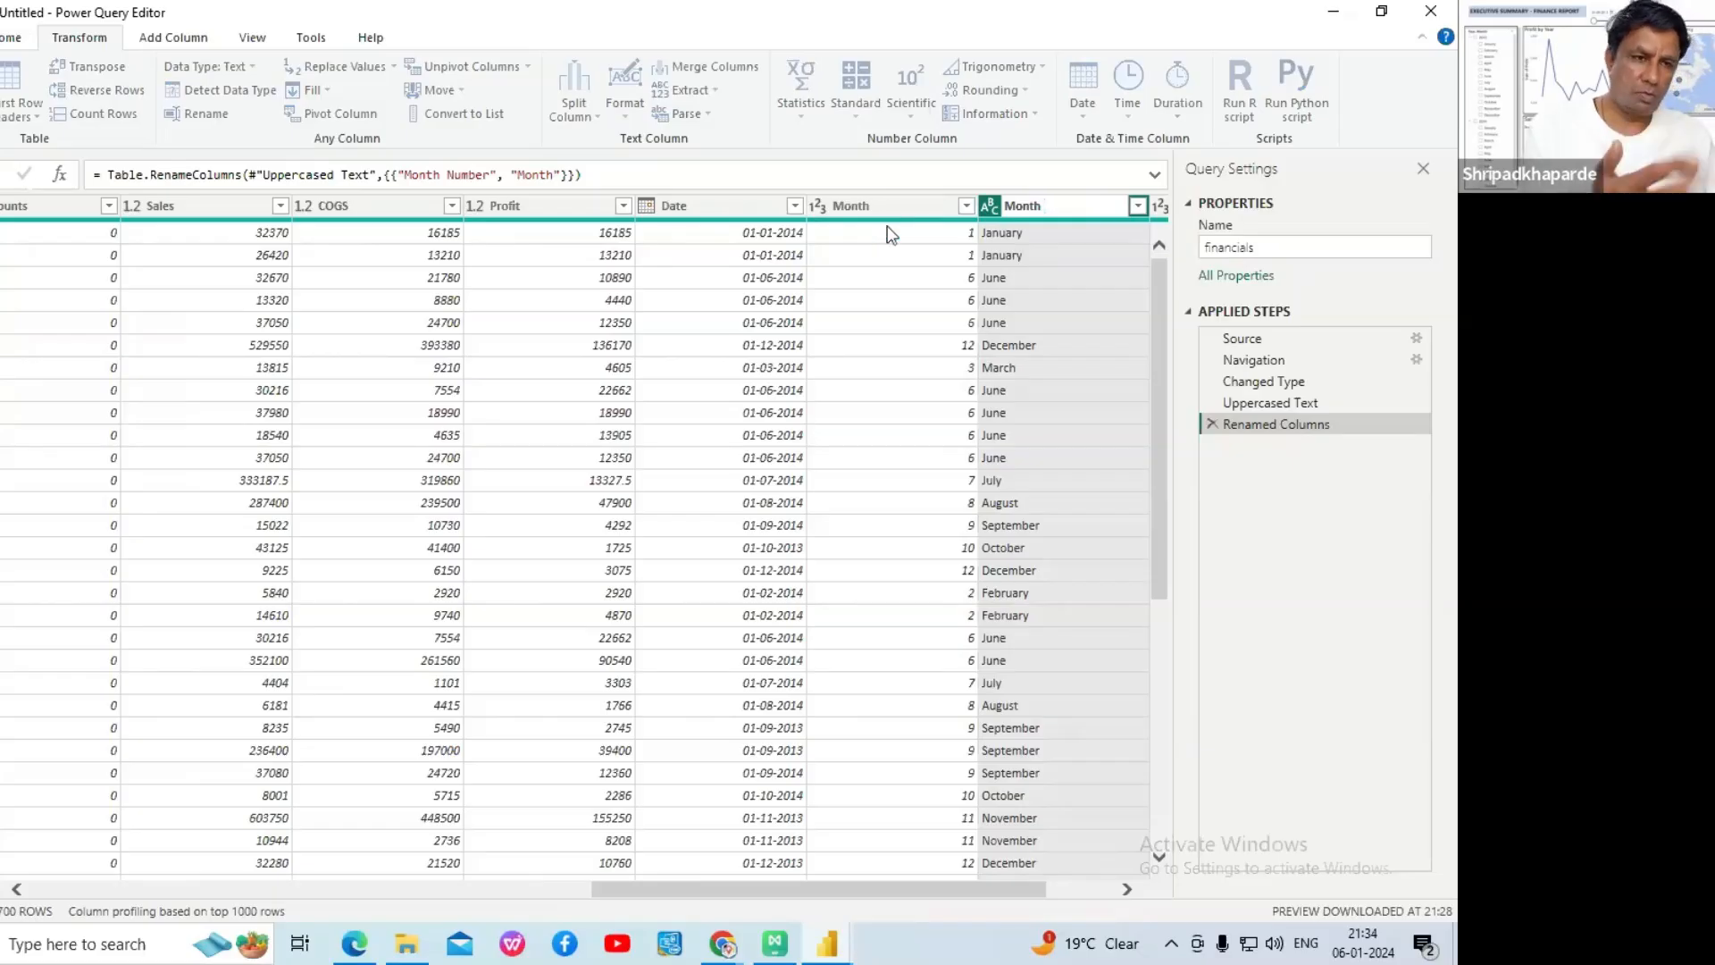
key("Return")
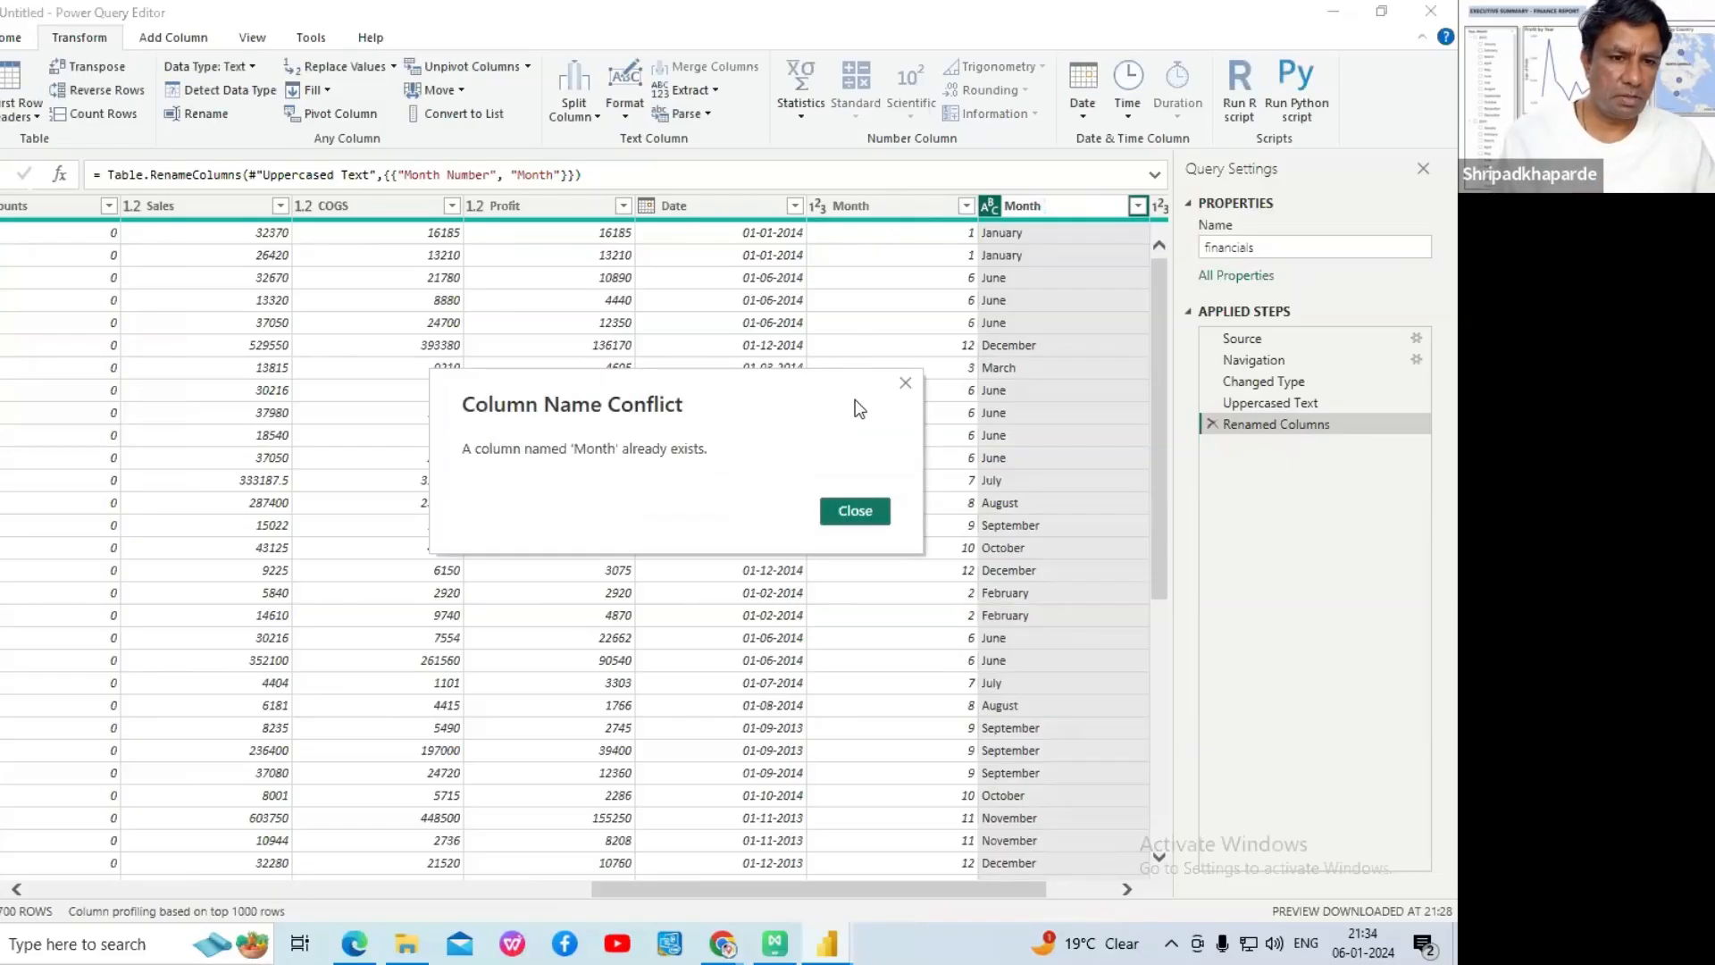
left_click(840, 512)
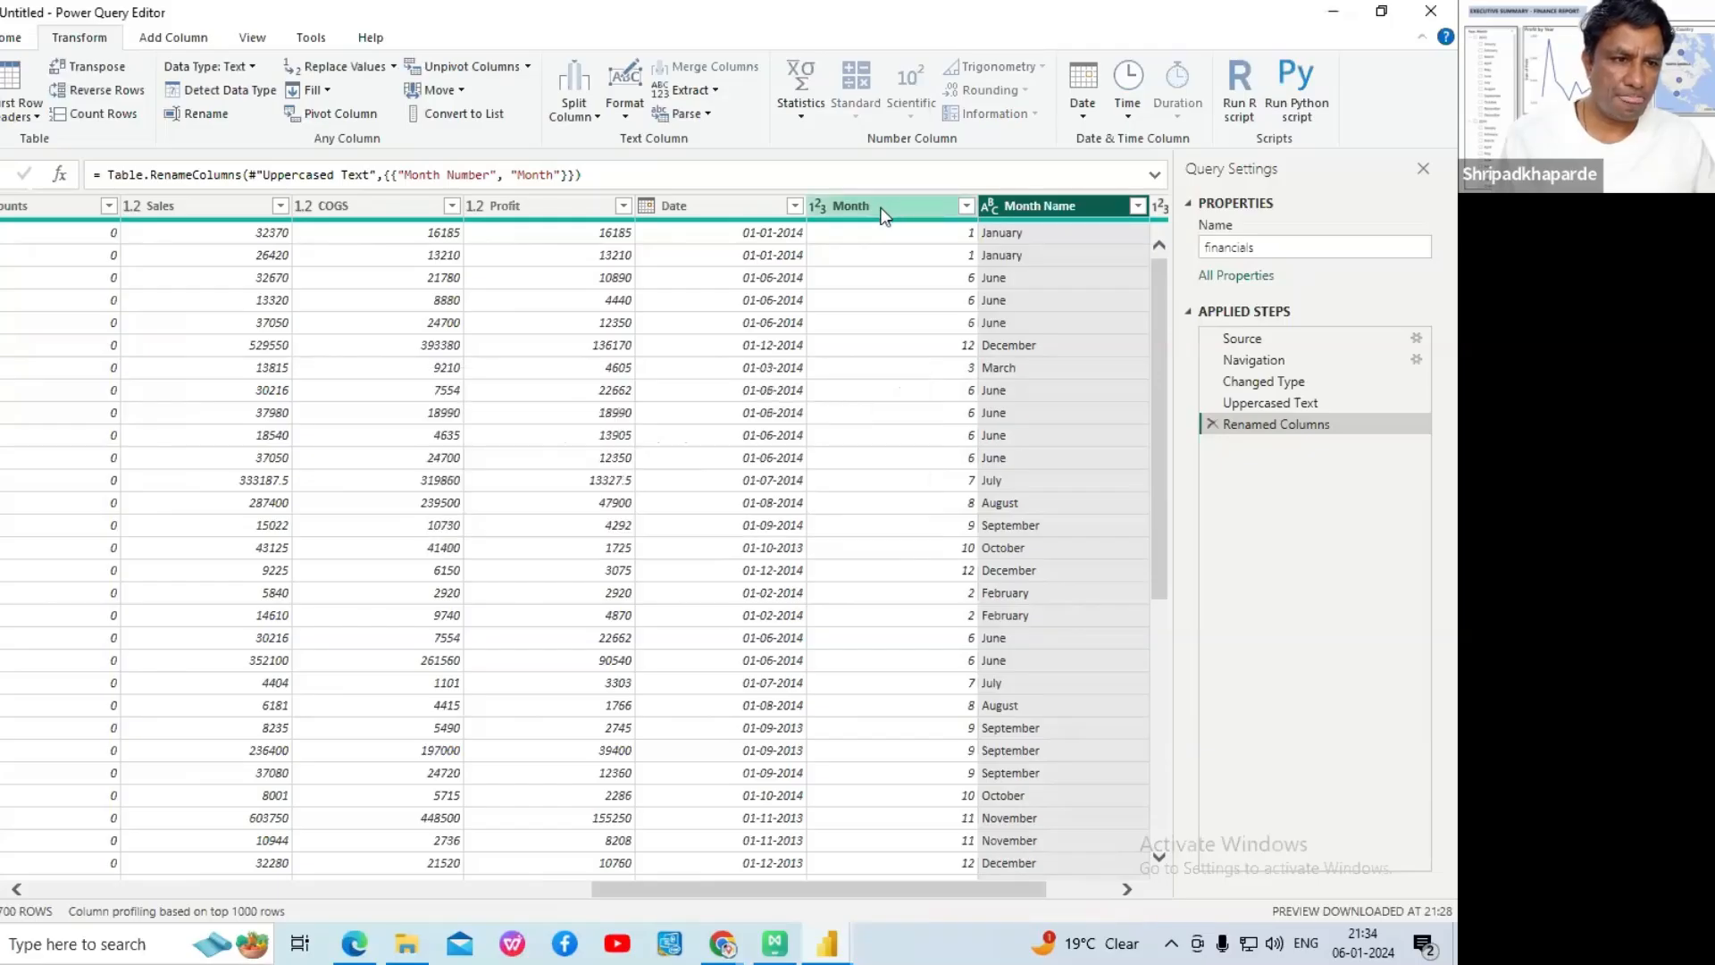
- Rename the whole-number Month column beside the Date column as Month Number
left_click(881, 213)
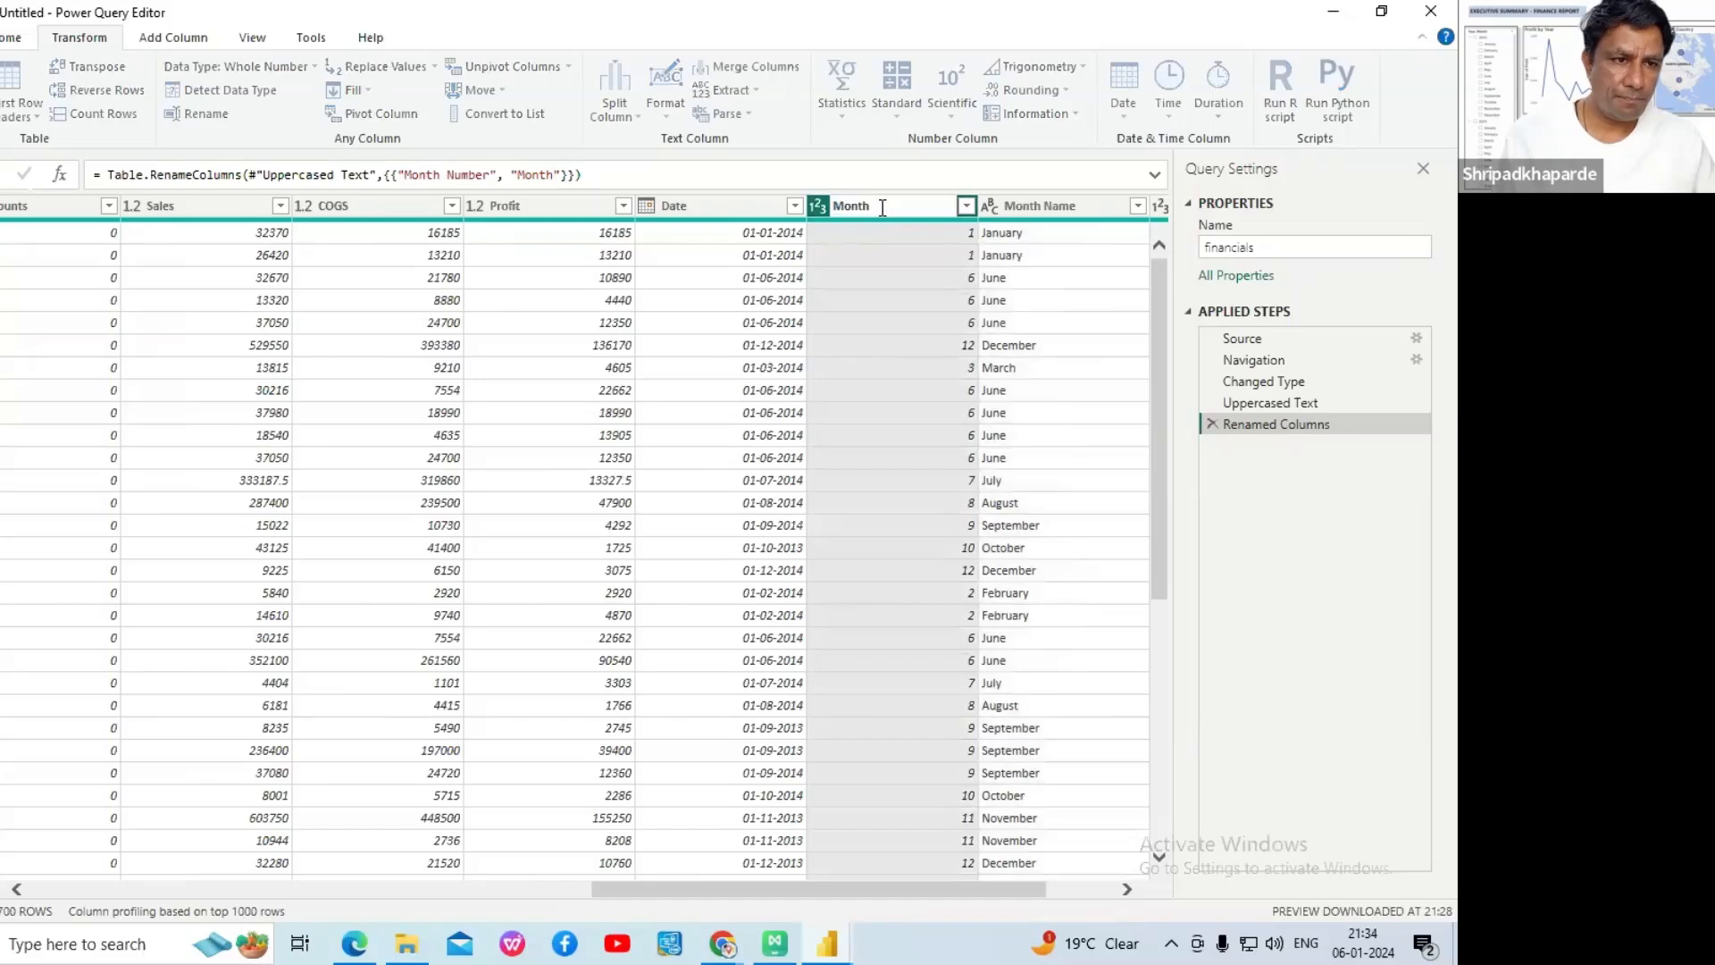
type("Number")
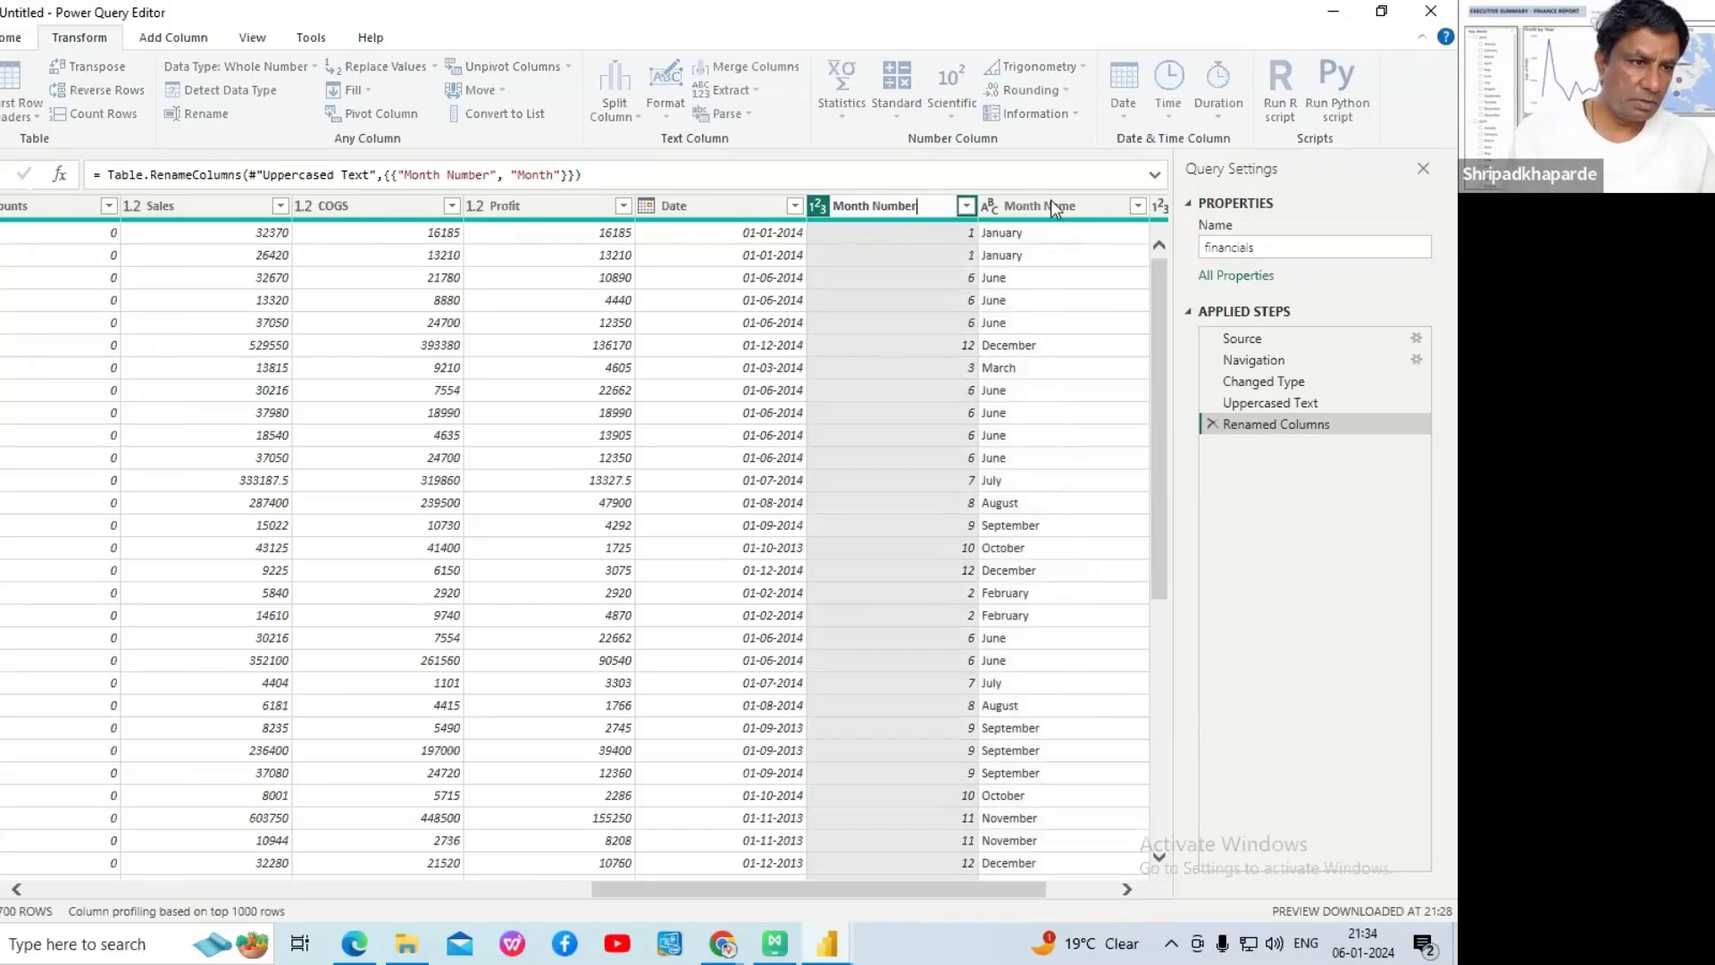
key("Return")
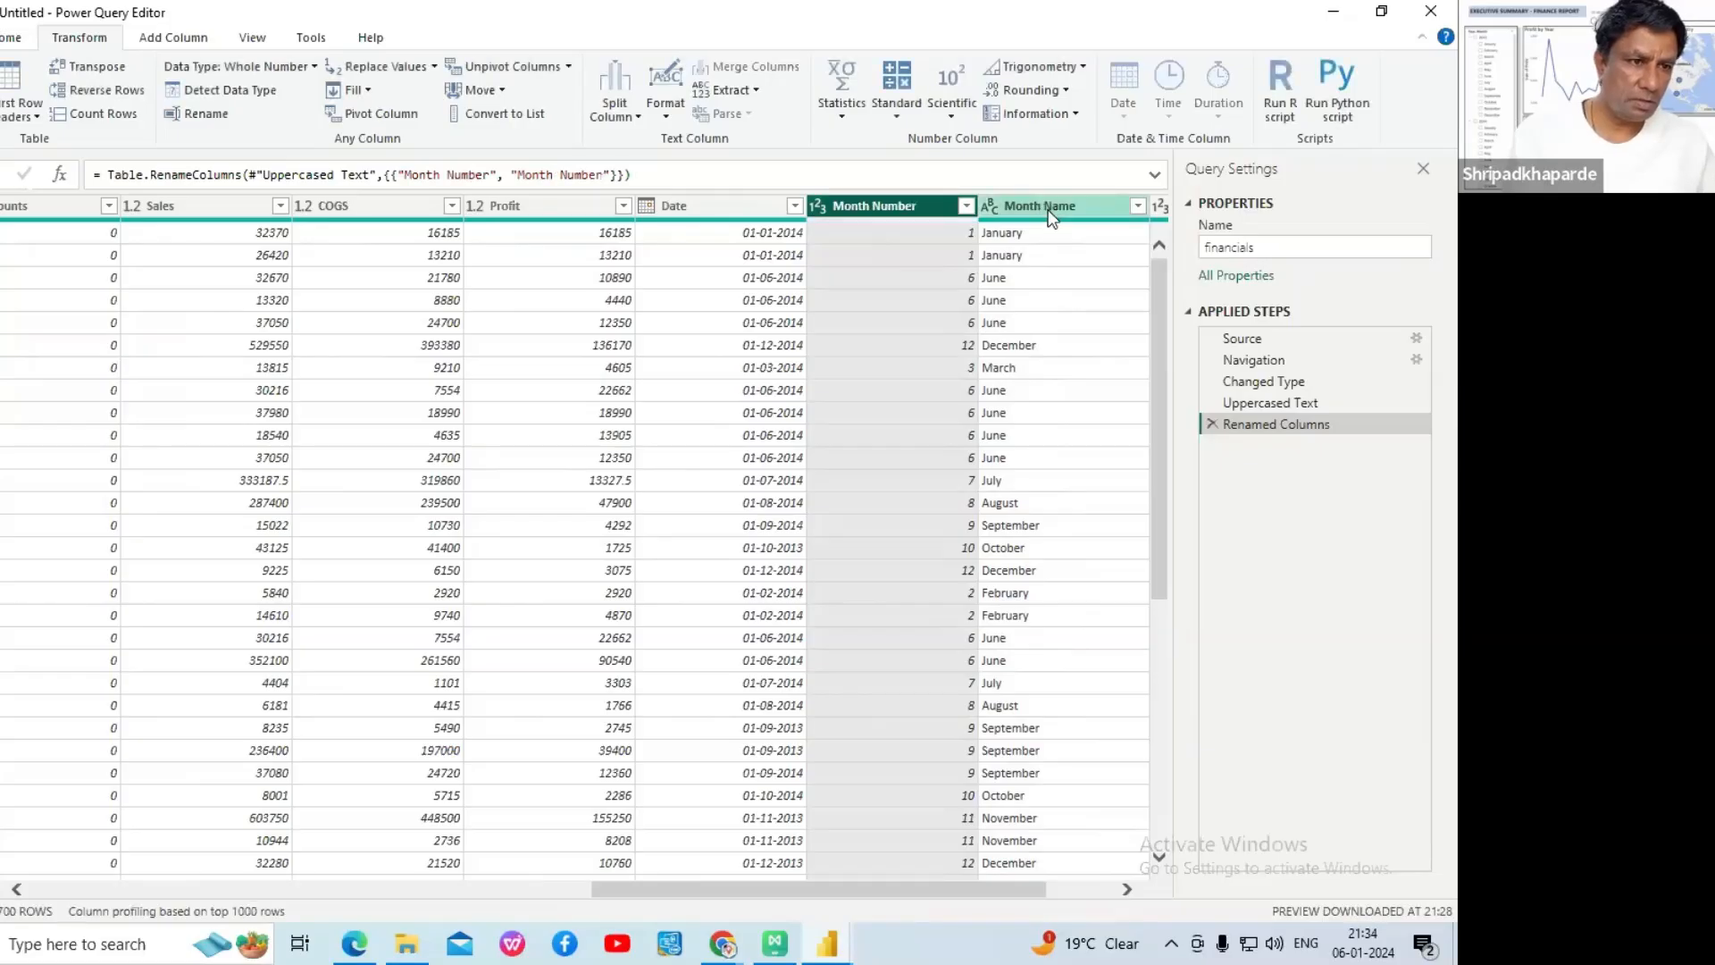
- Rename the Month Name column as Month
left_click(1050, 213)
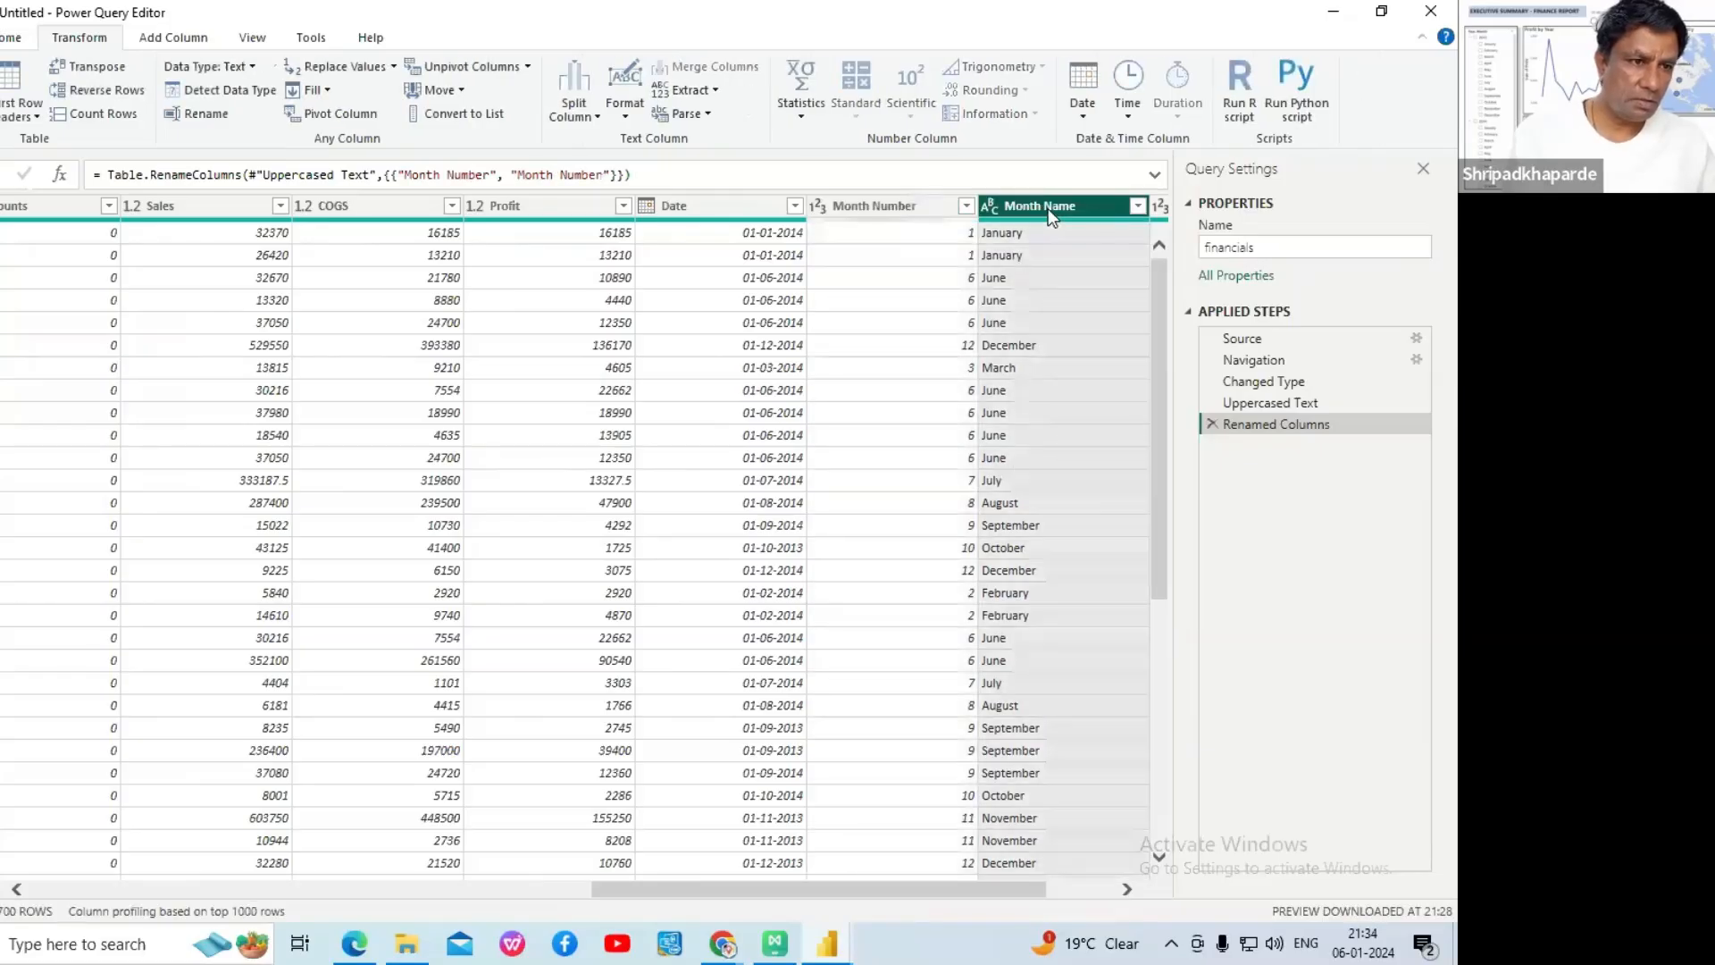
double_click(1093, 210)
key("BackSpace")
key("BackSpace")
key("BackSpace")
key("BackSpace")
key("BackSpace")
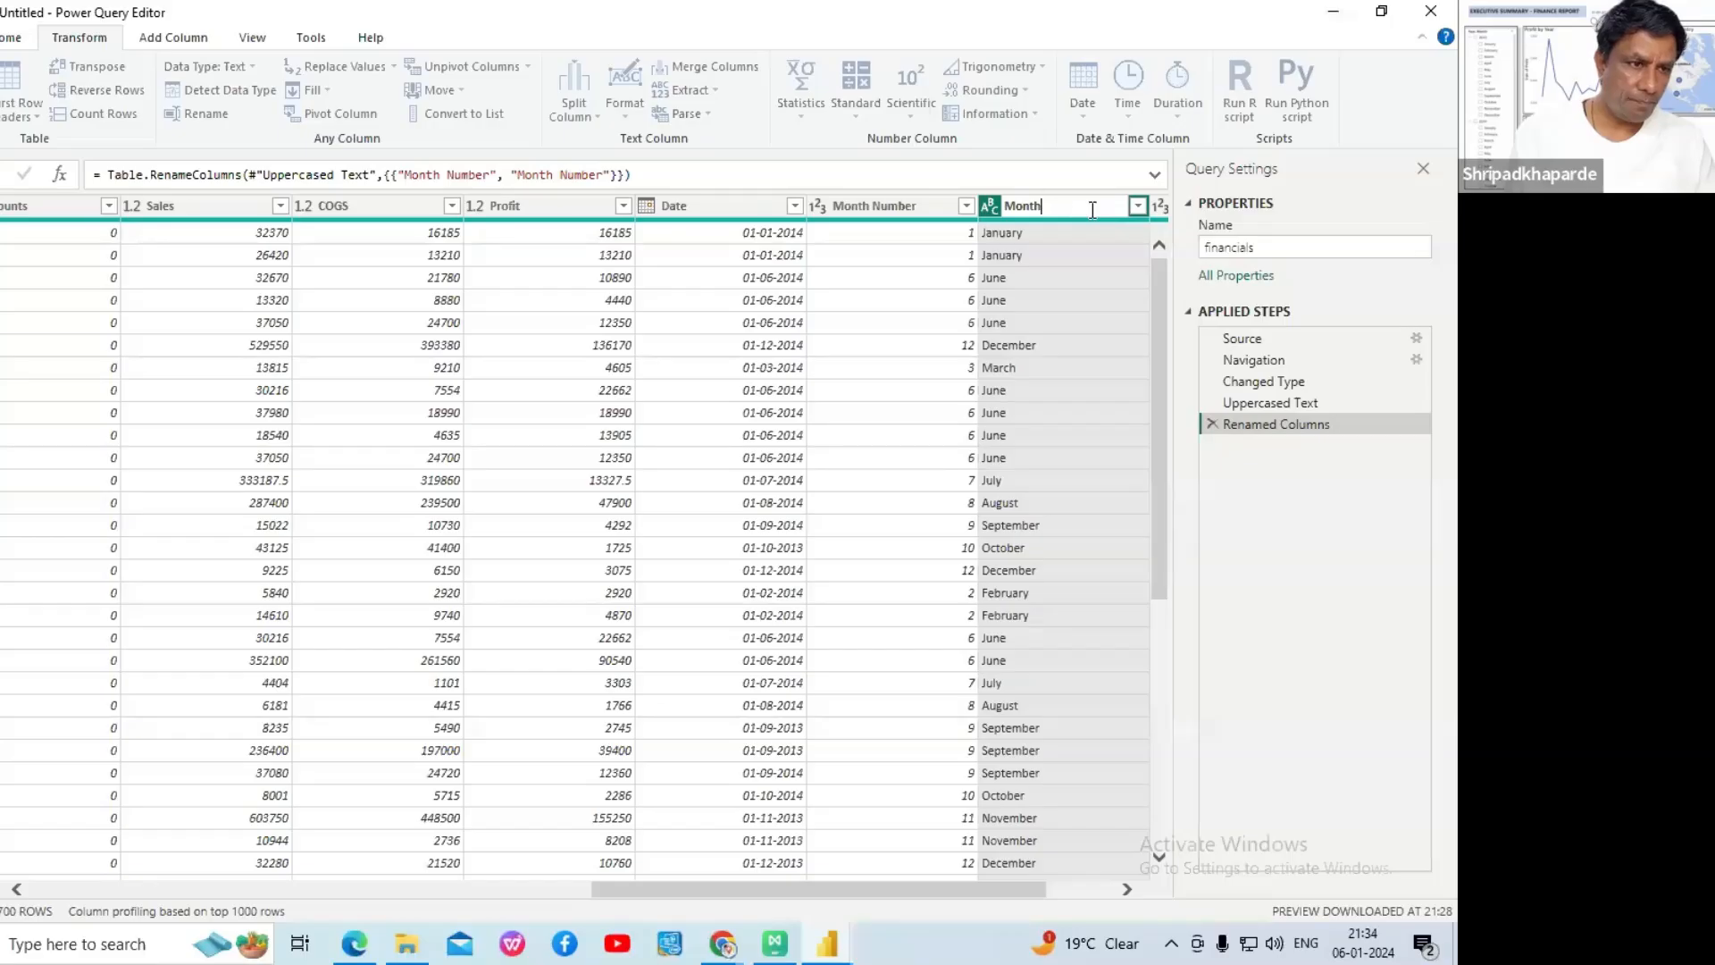
key("Return")
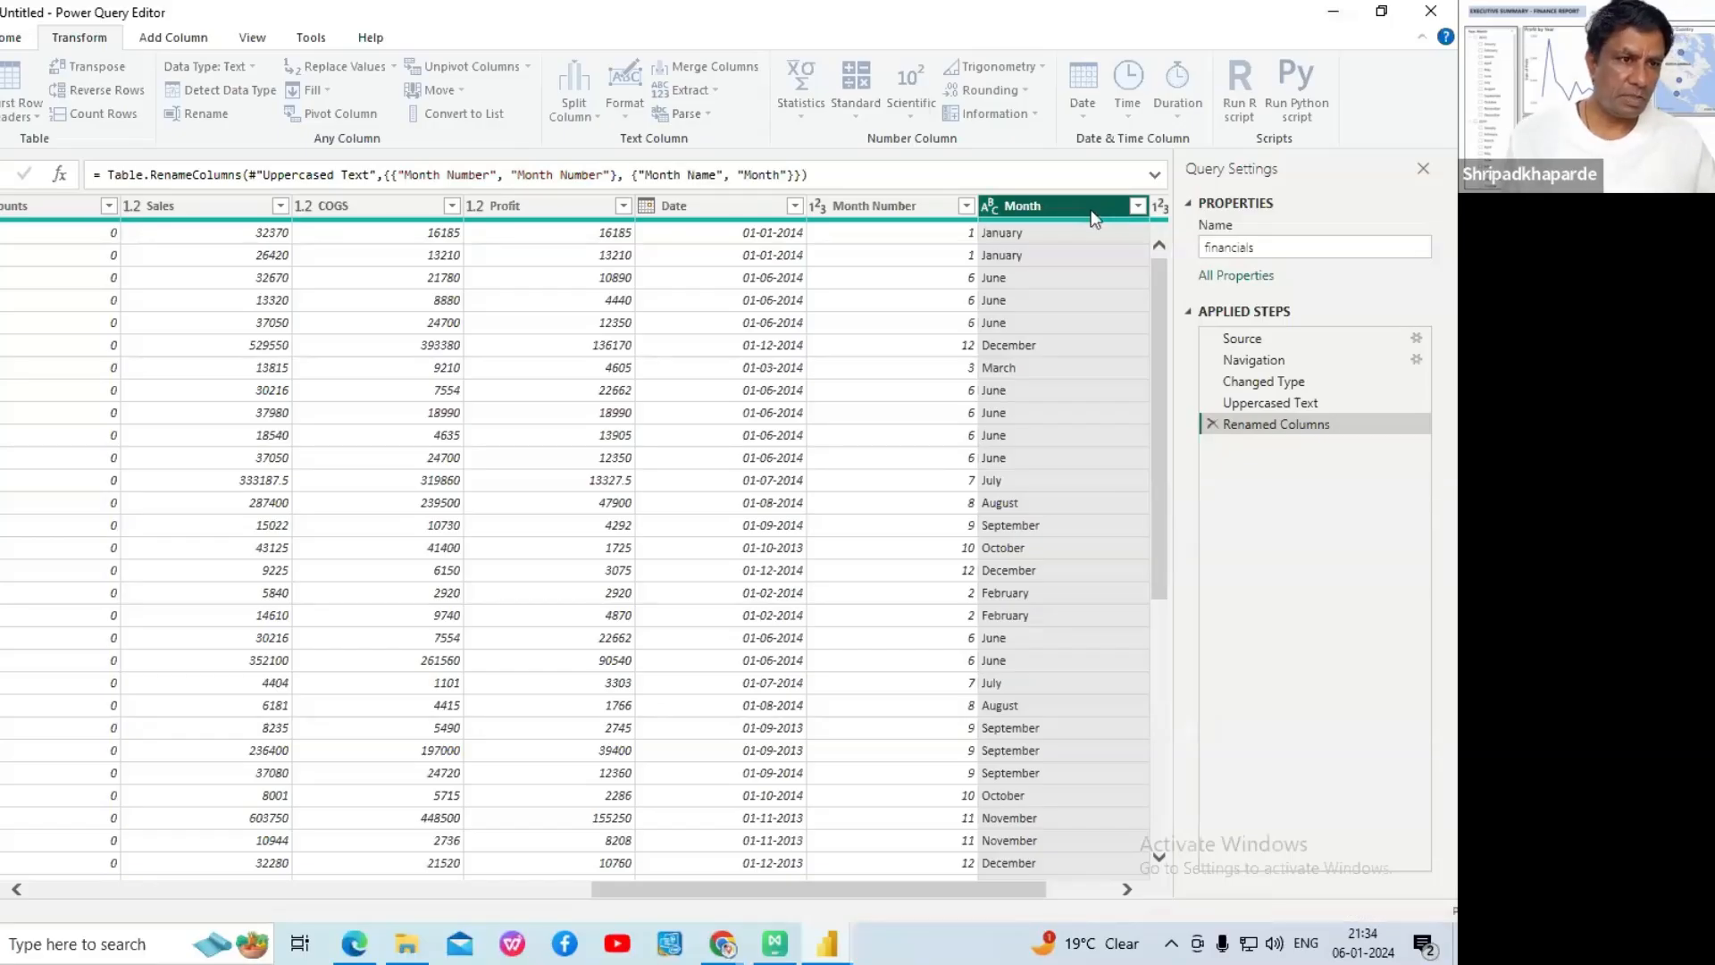
- Switch to the tutorial PDF in Edge and read instruction 5 about filtering Montana out of the Product column
left_click(826, 945)
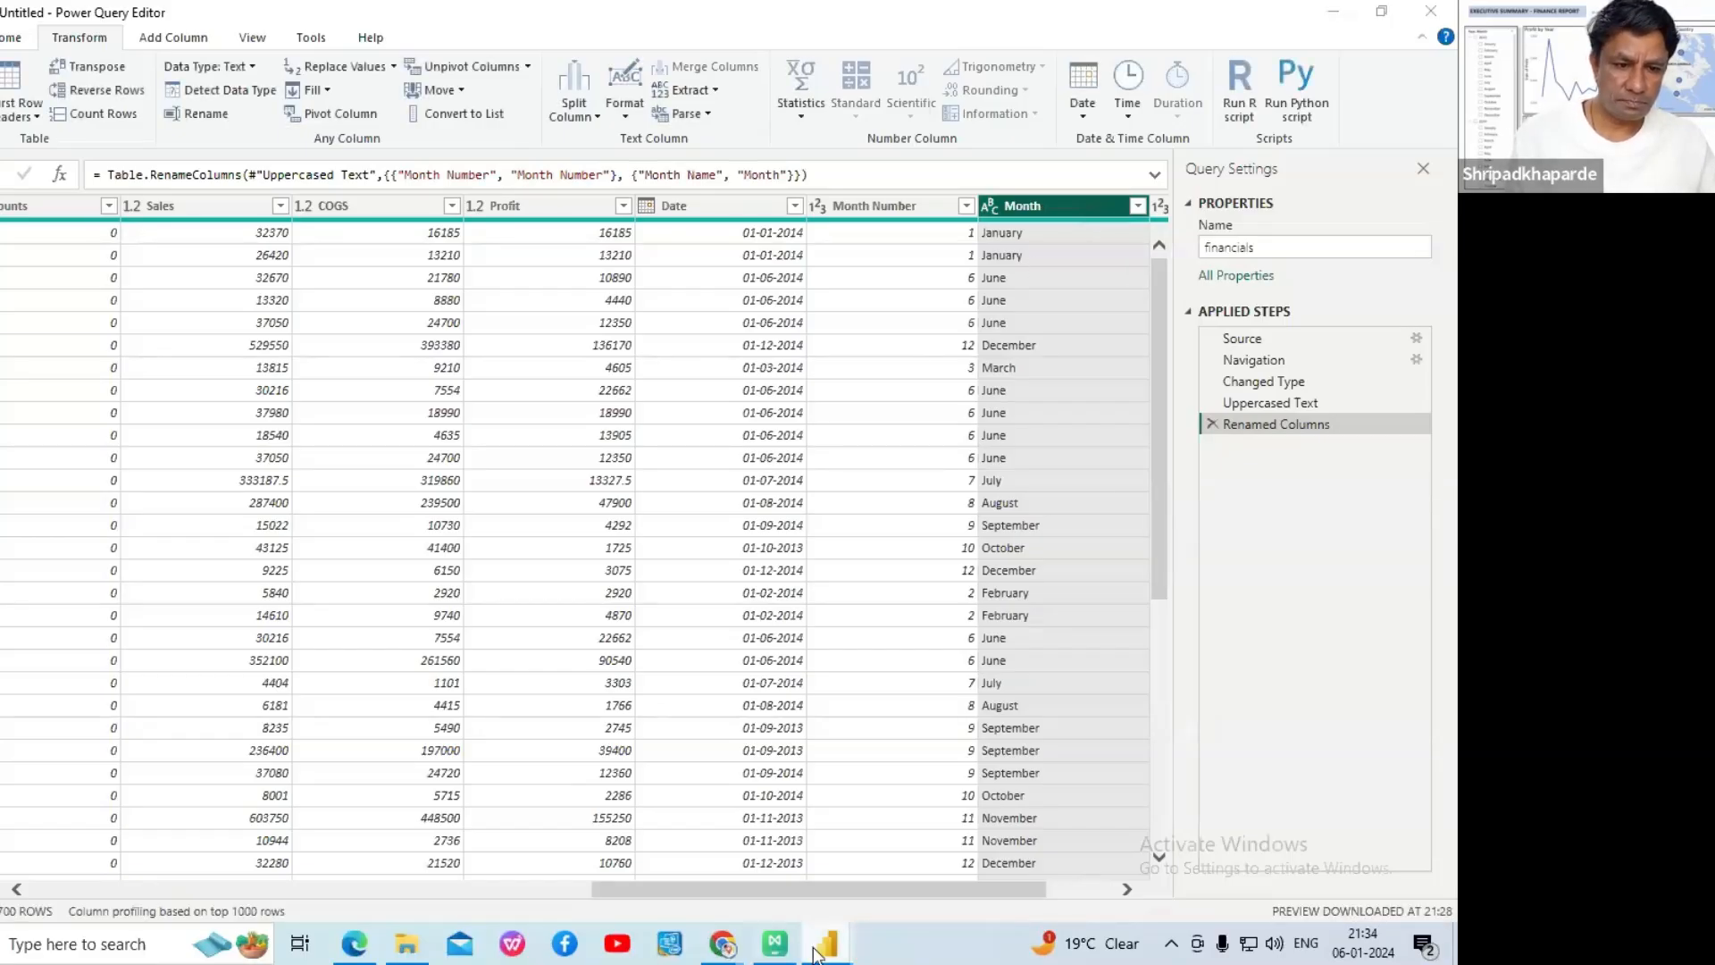
left_click(355, 944)
scroll(407, 725, "down", 3)
scroll(450, 730, "down", 7)
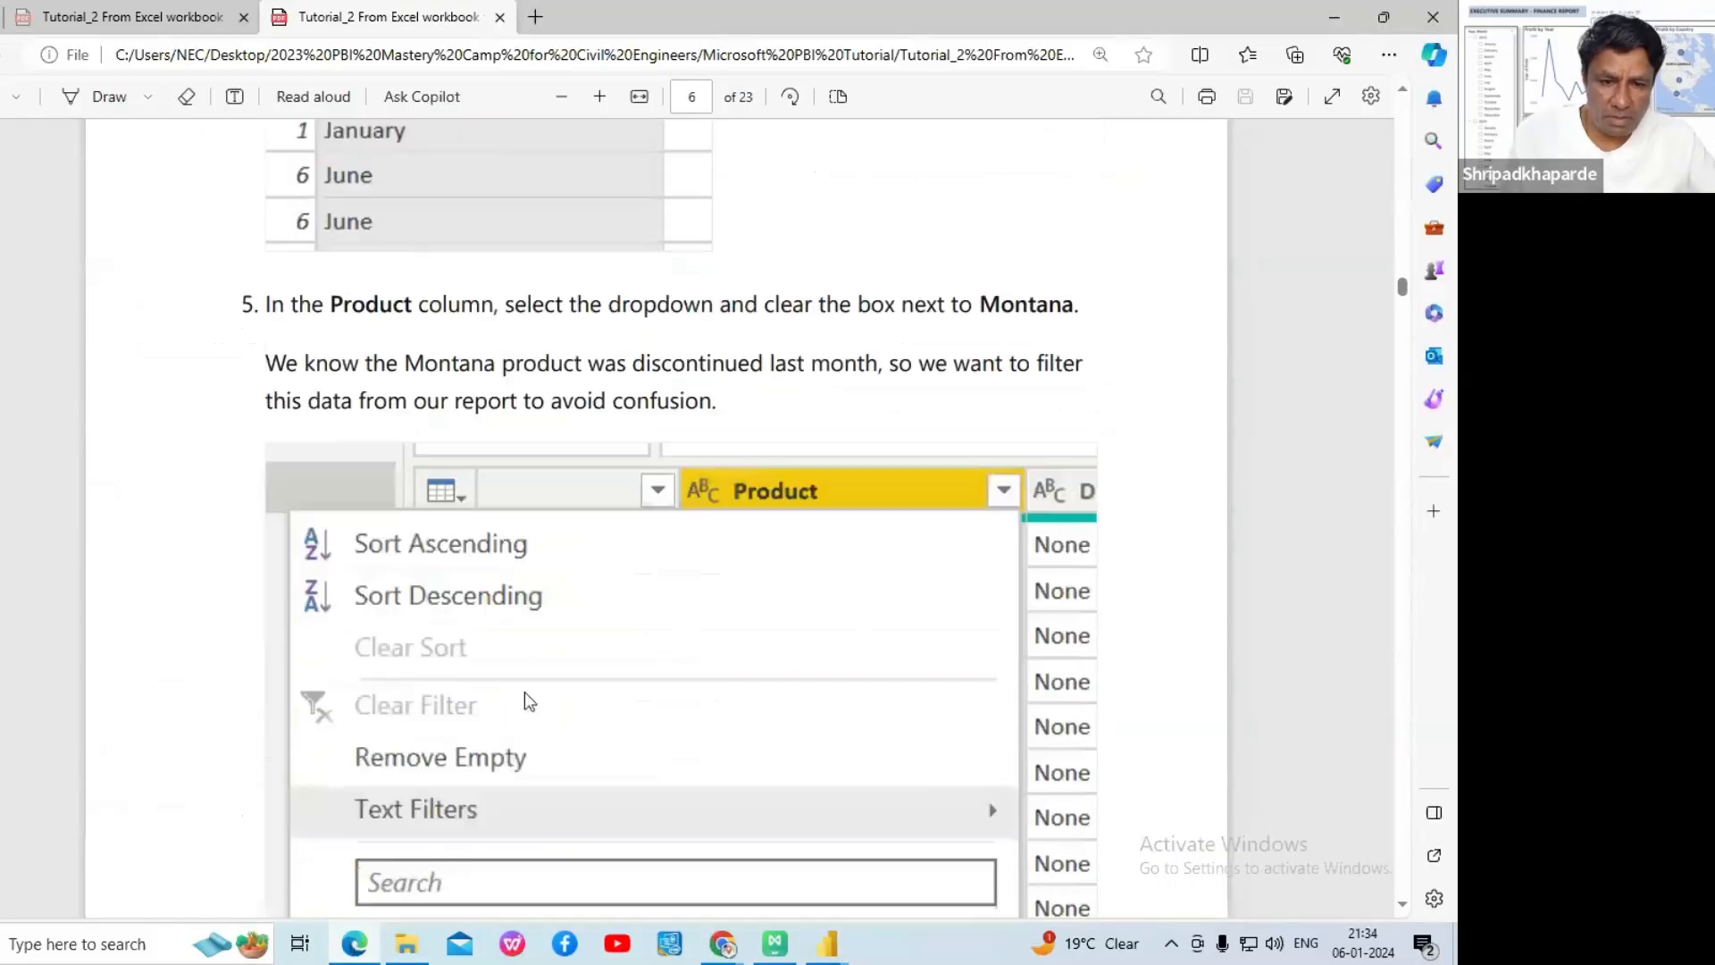
scroll(594, 592, "down", 2)
scroll(594, 591, "up", 7)
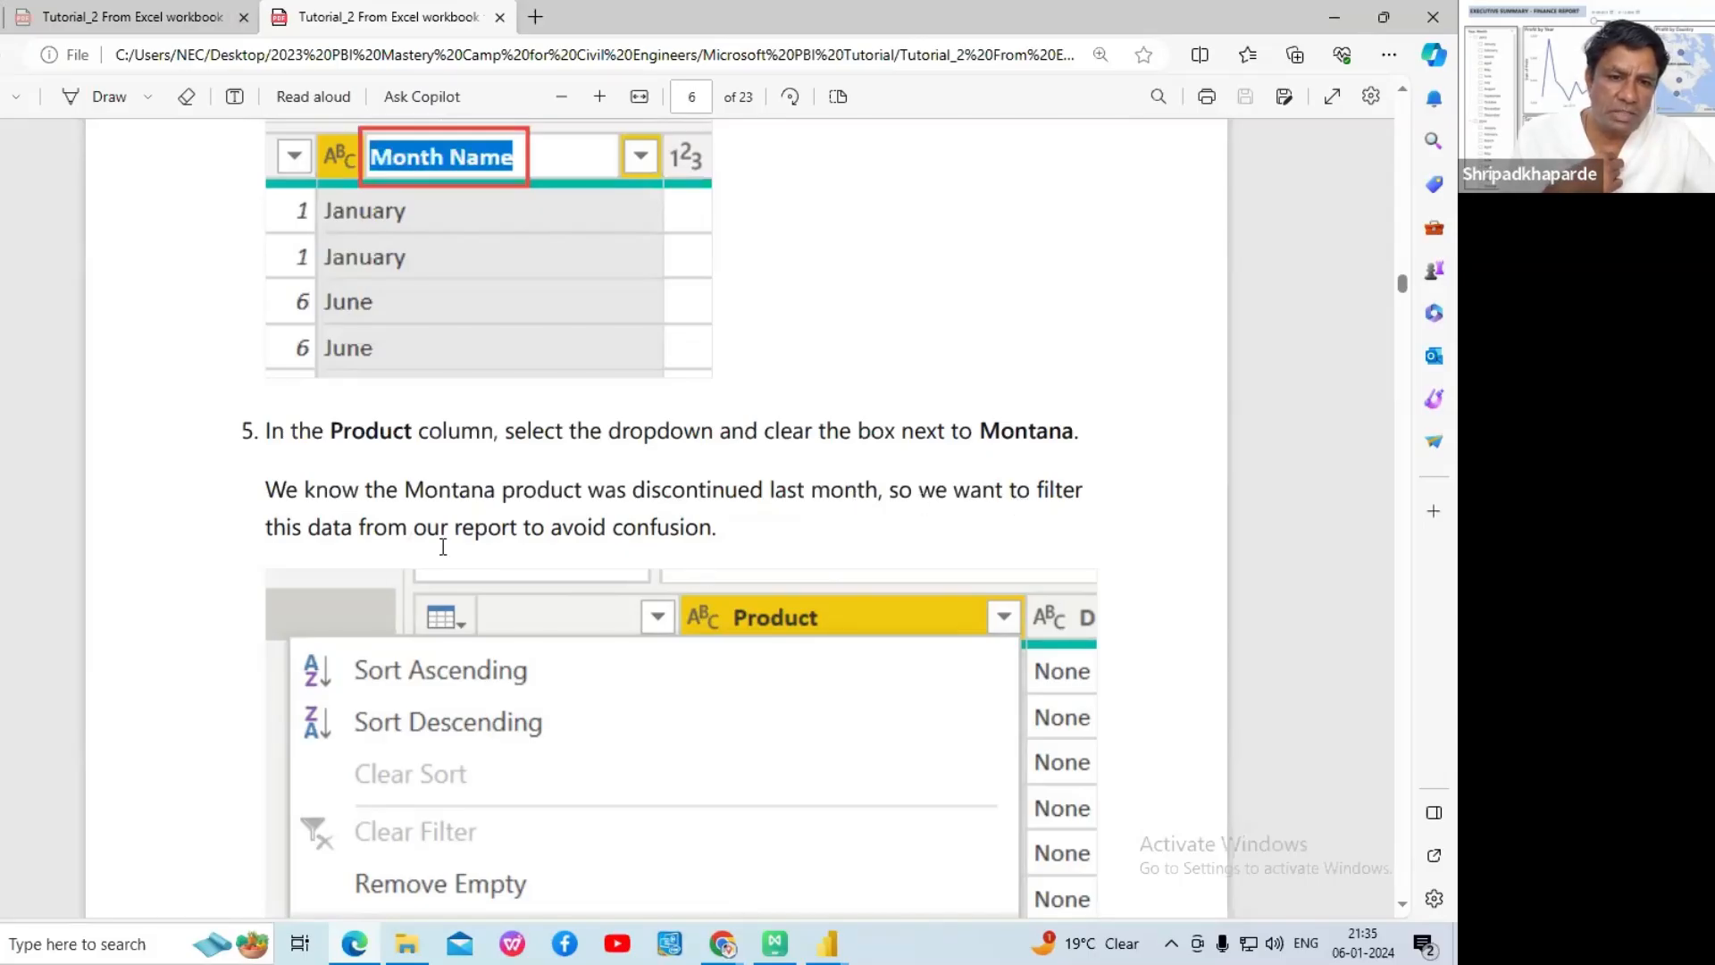
scroll(704, 520, "down", 4)
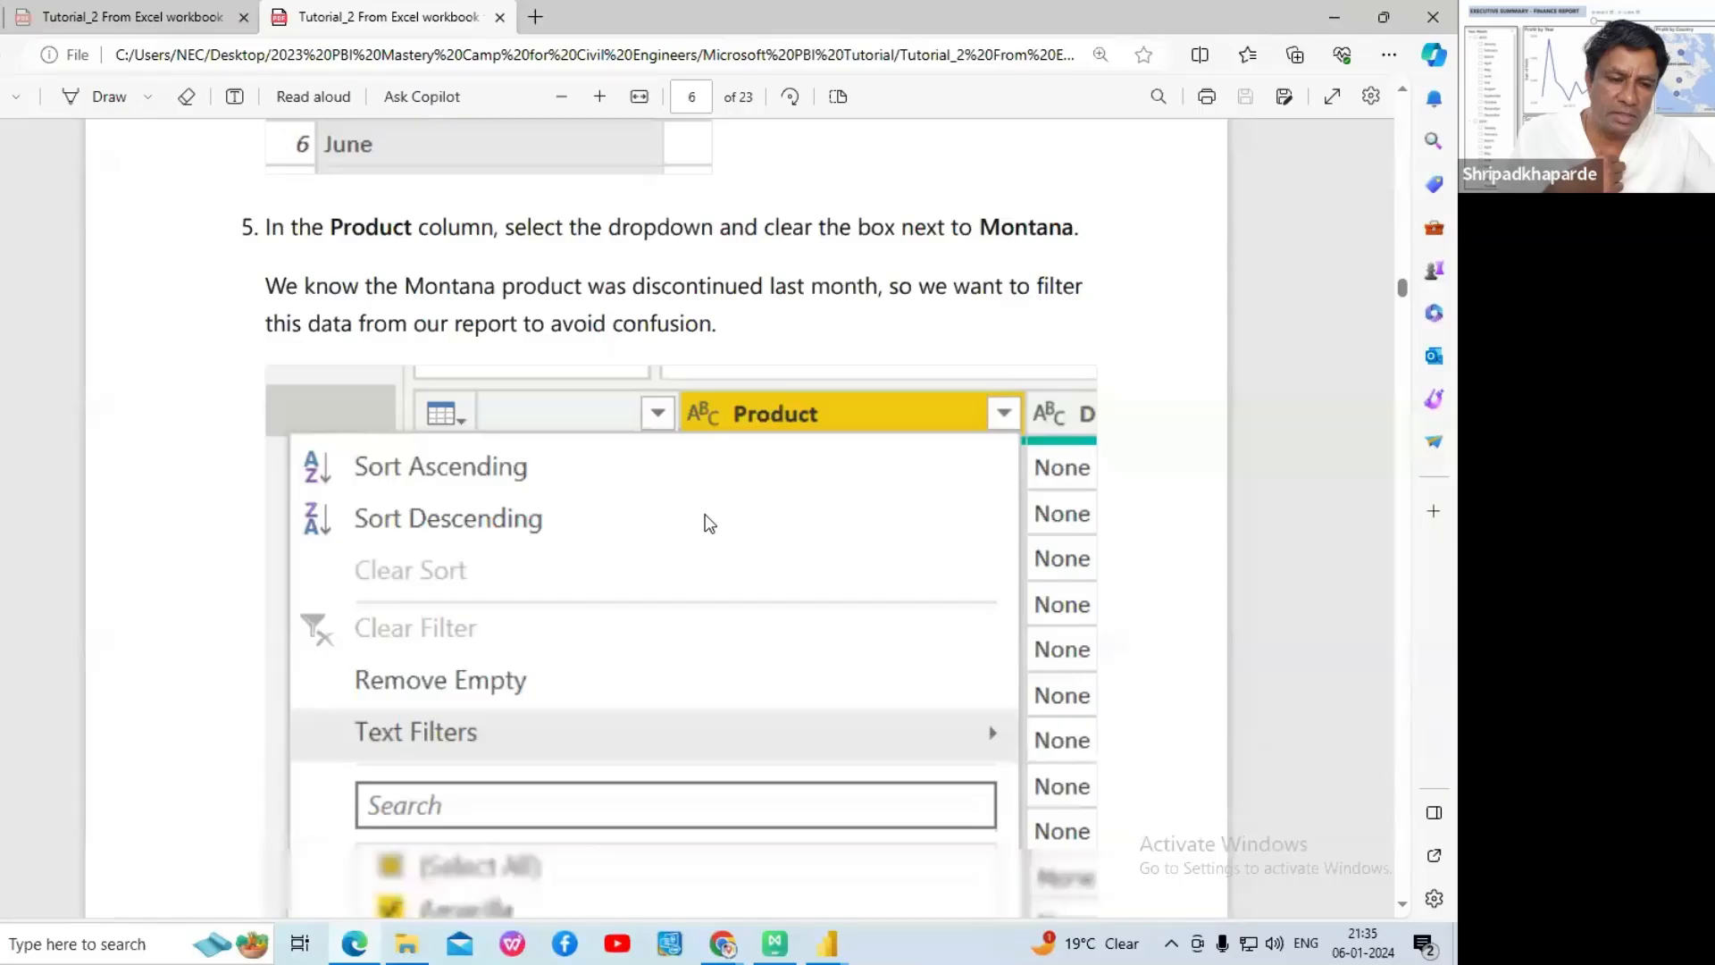
- Switch to the Power Query Editor, filter Montana out of the Product column and look over the remaining rows
left_click(826, 951)
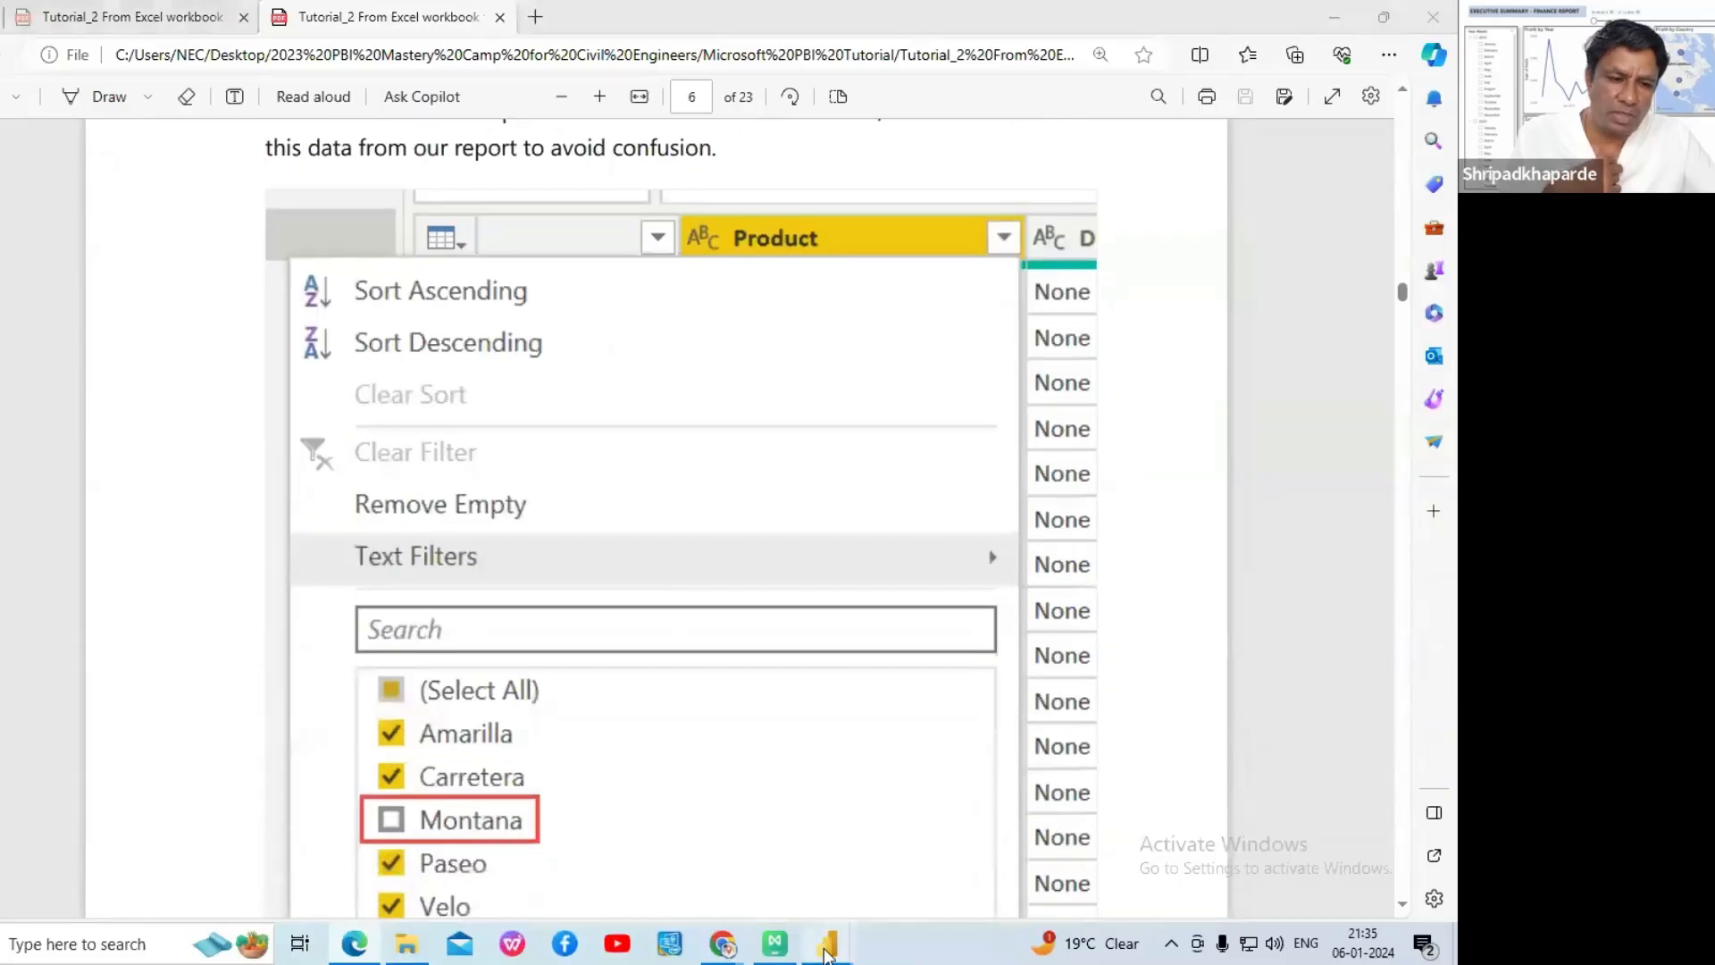
left_click(1063, 836)
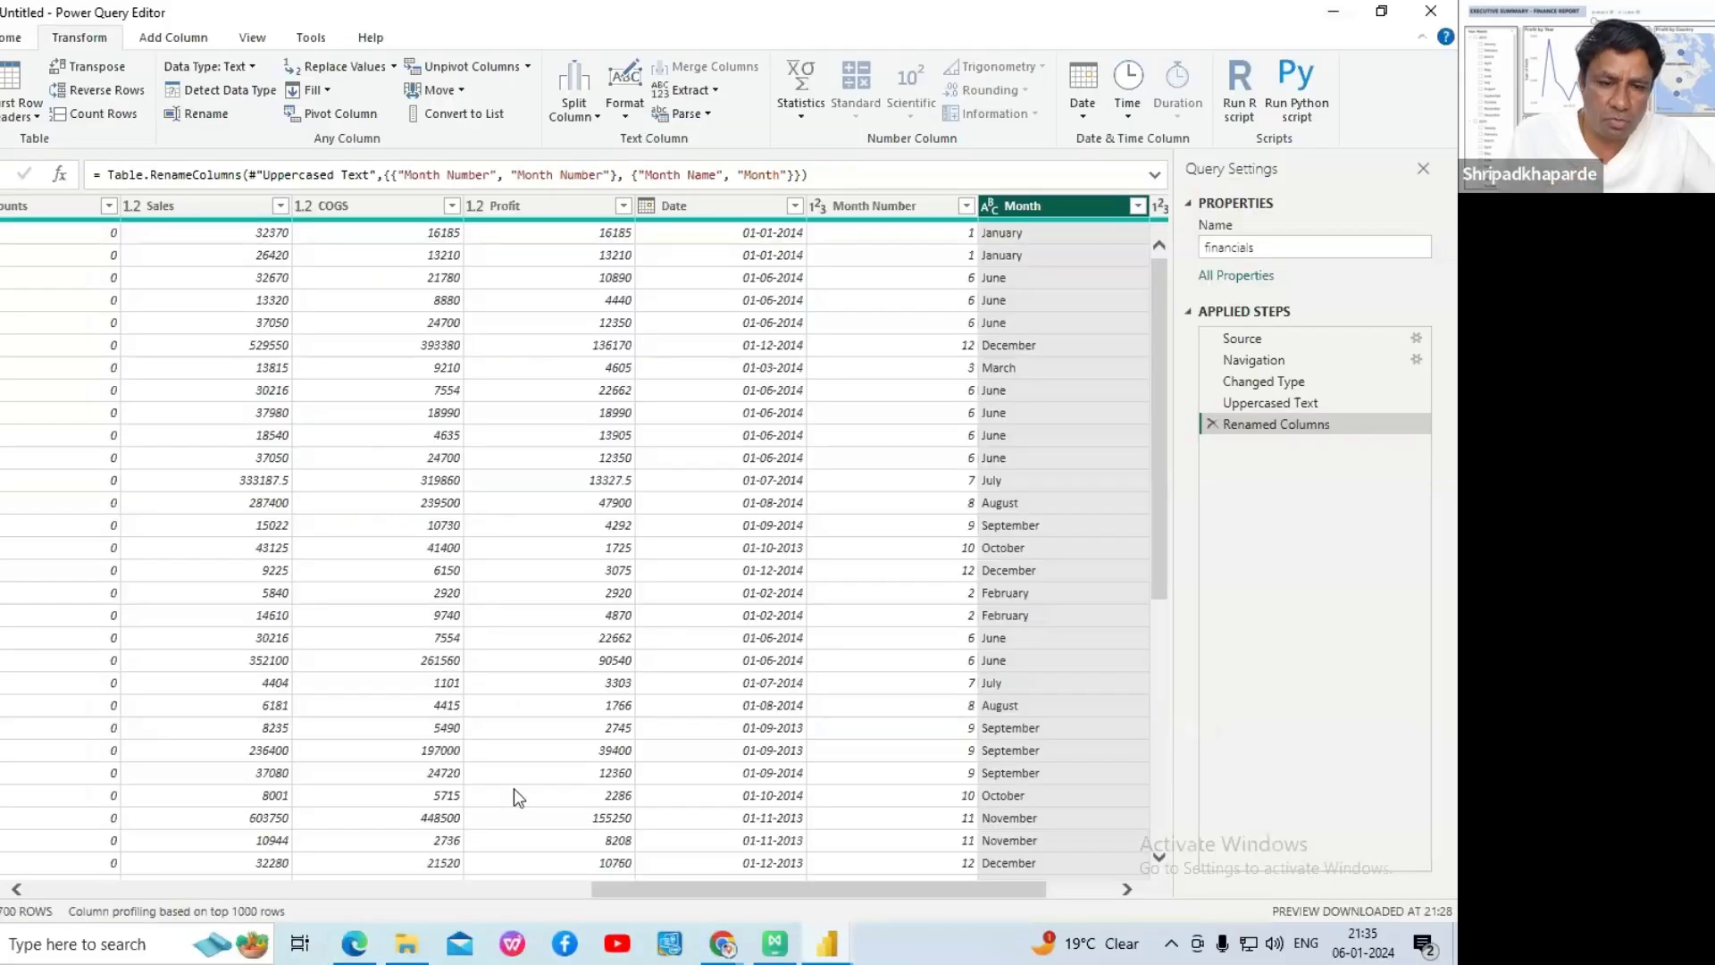
left_click_drag(643, 888, 85, 889)
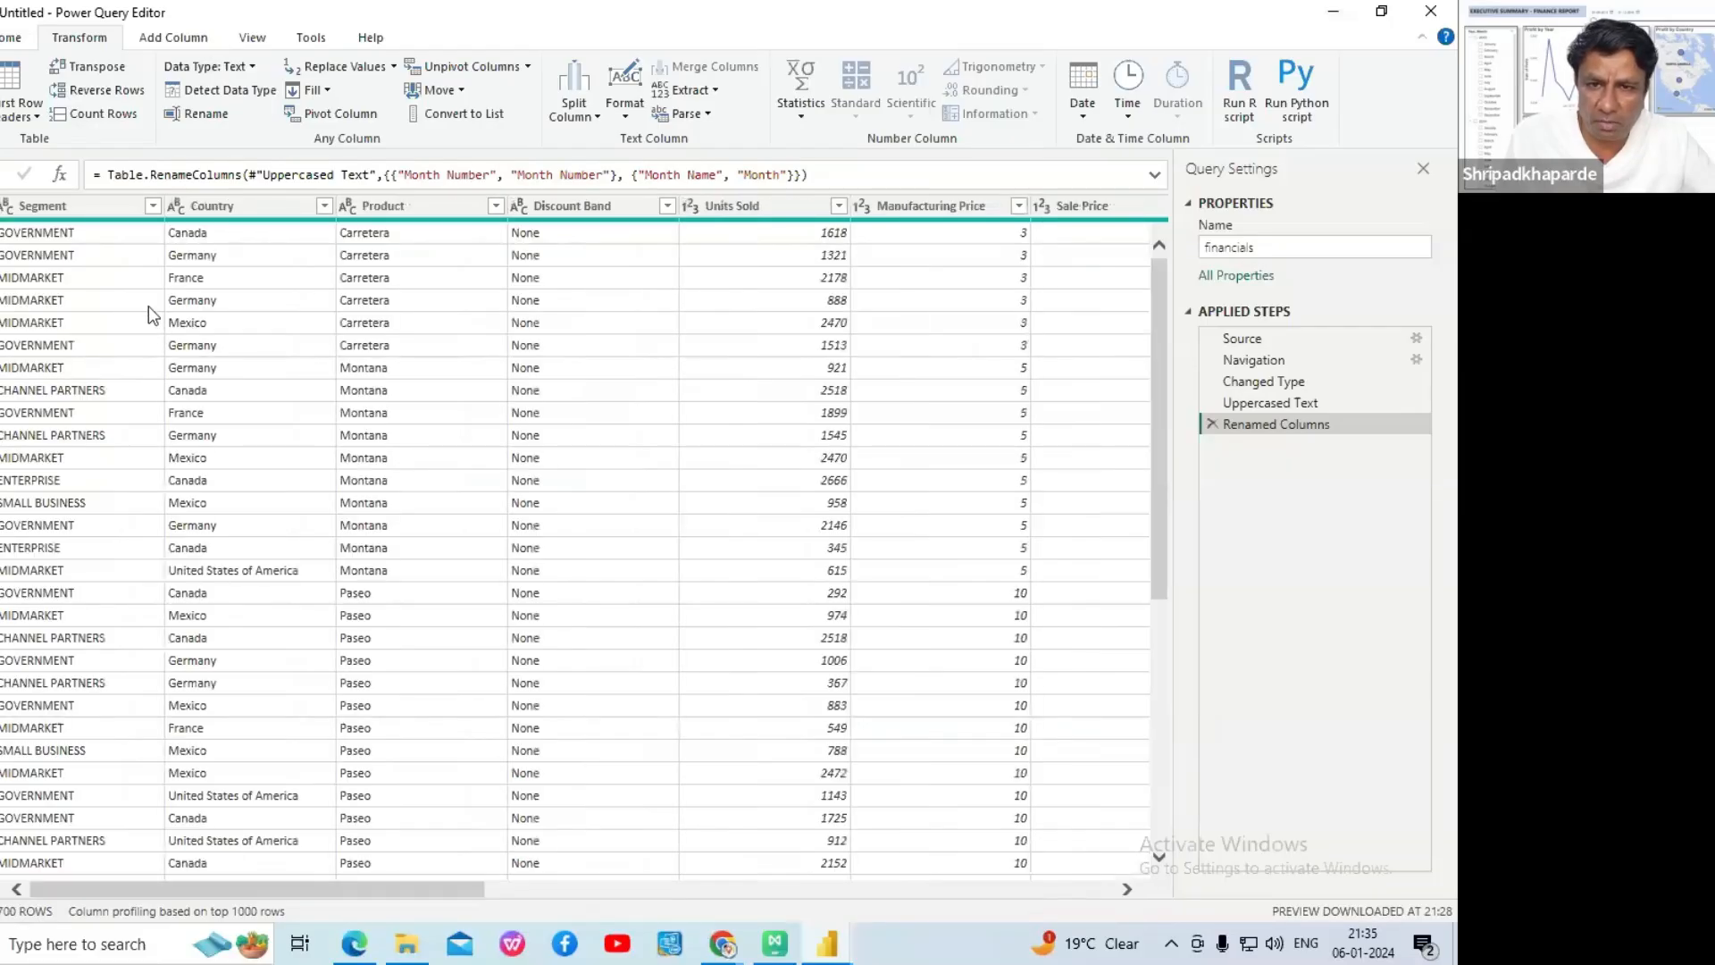
left_click(494, 206)
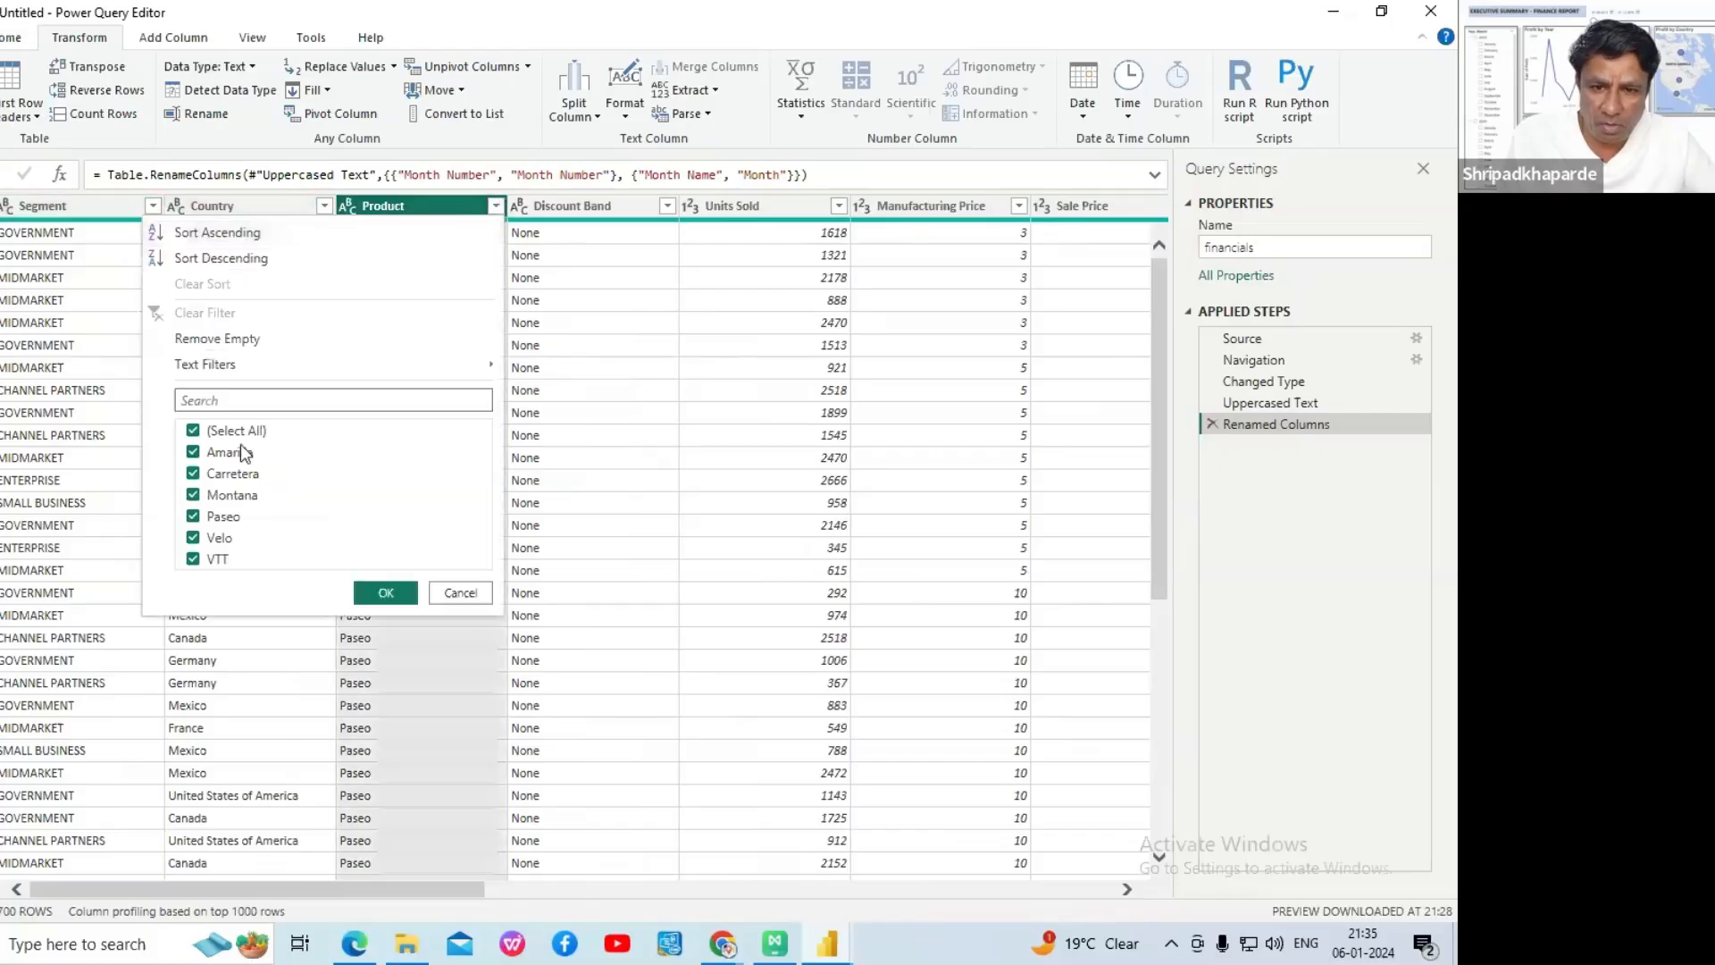
left_click(194, 495)
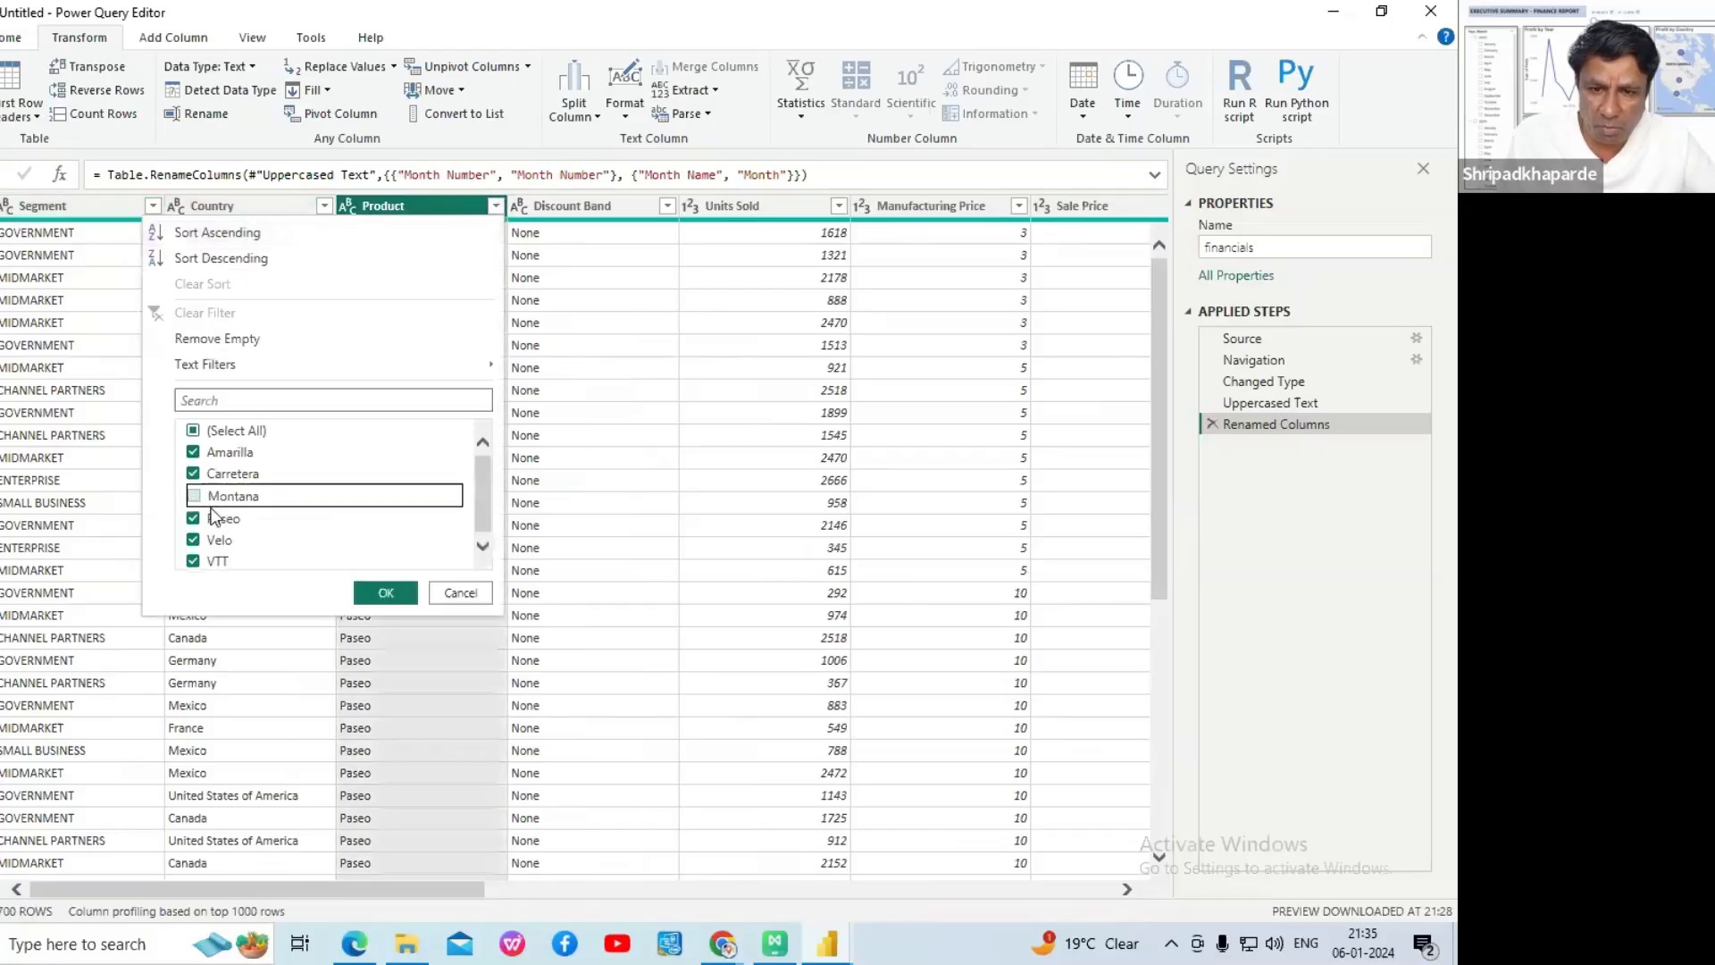
left_click(384, 594)
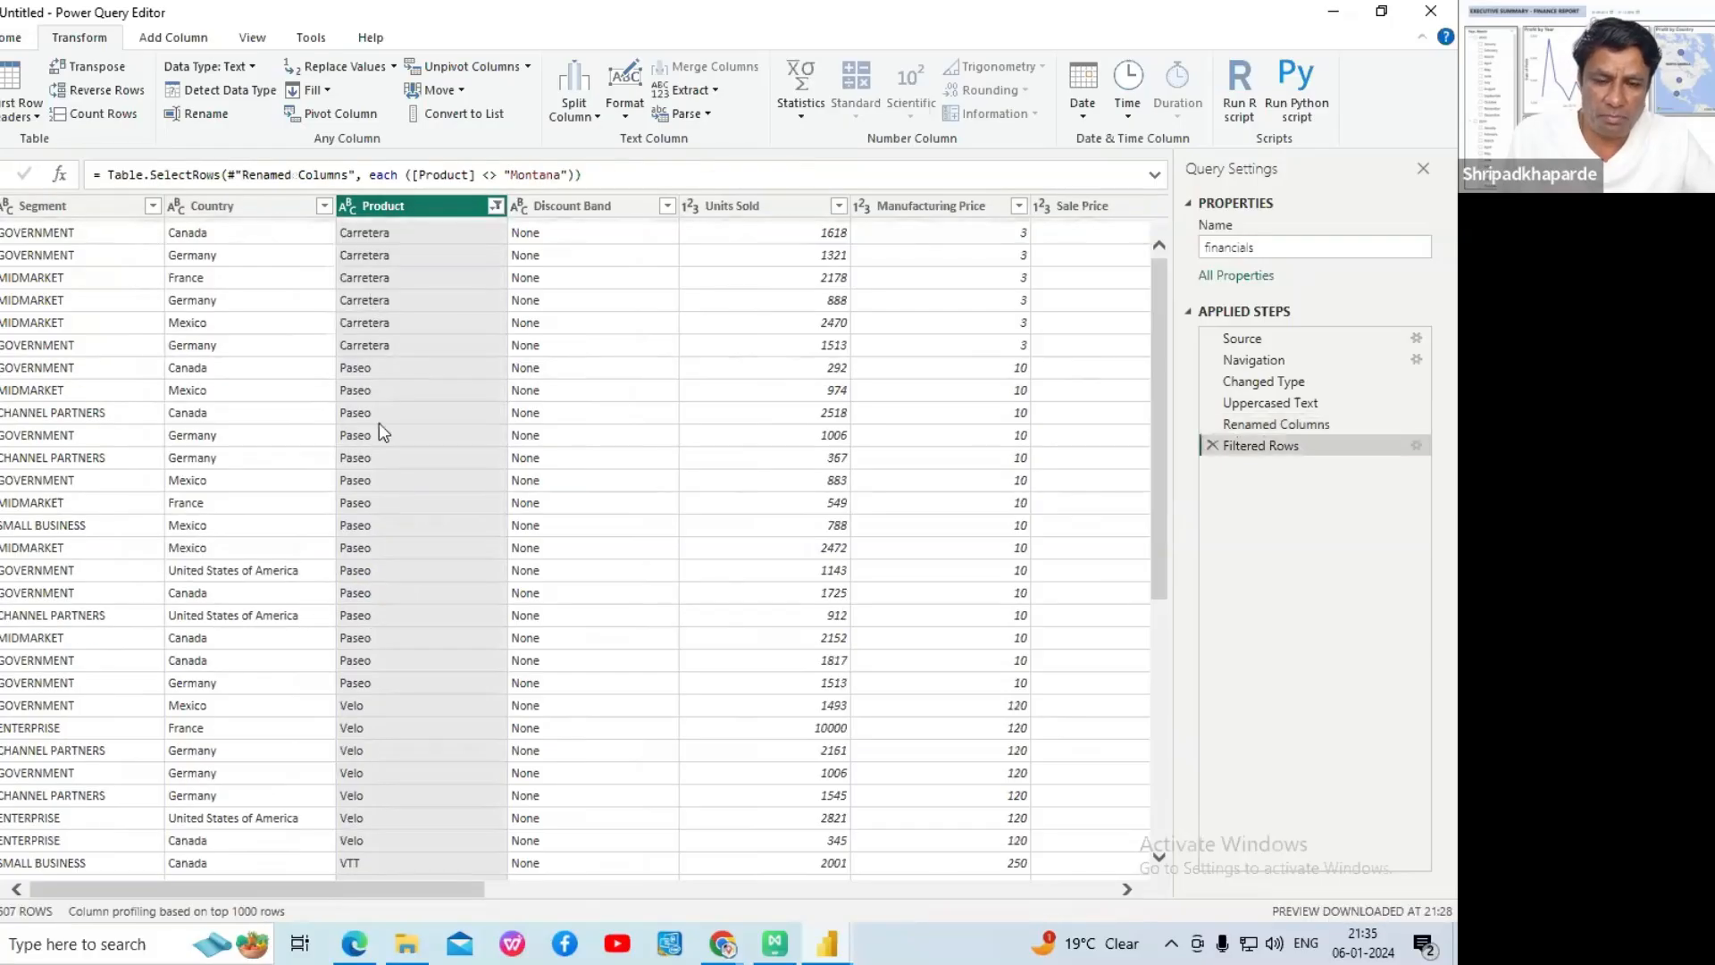
scroll(394, 459, "down", 5)
scroll(395, 459, "up", 5)
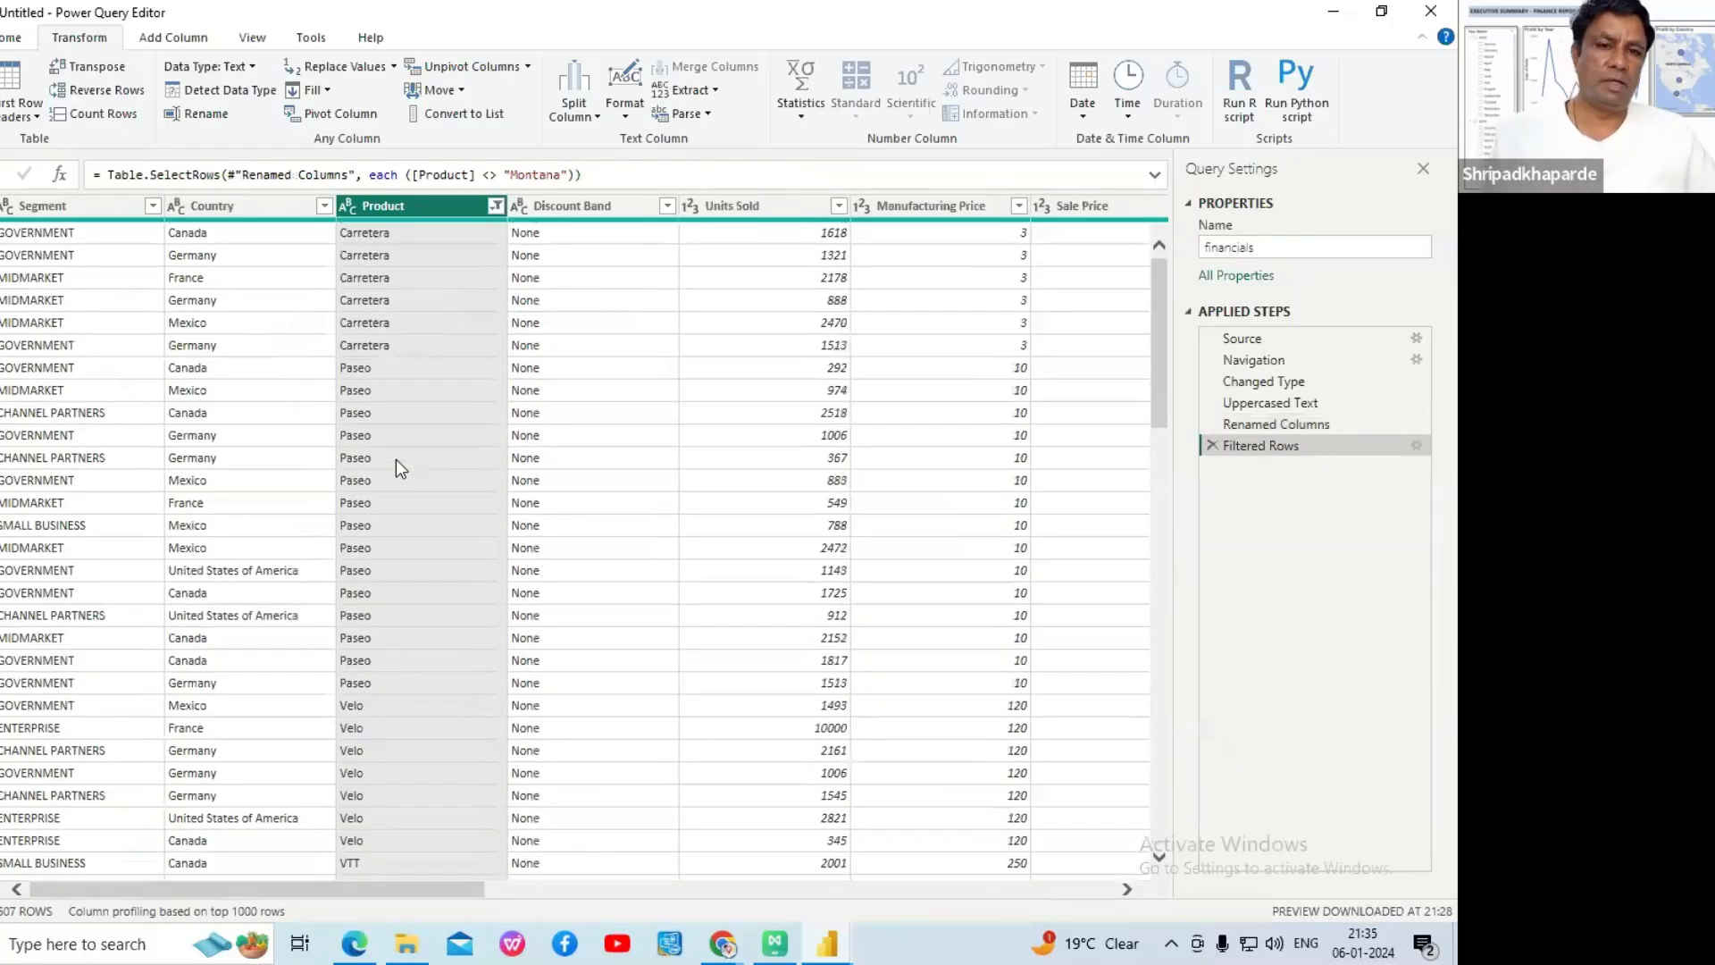
- Read instruction 6 in the tutorial PDF in Edge, then examine the Applied Steps list in the Power Query Editor
left_click(354, 943)
scroll(491, 783, "down", 5)
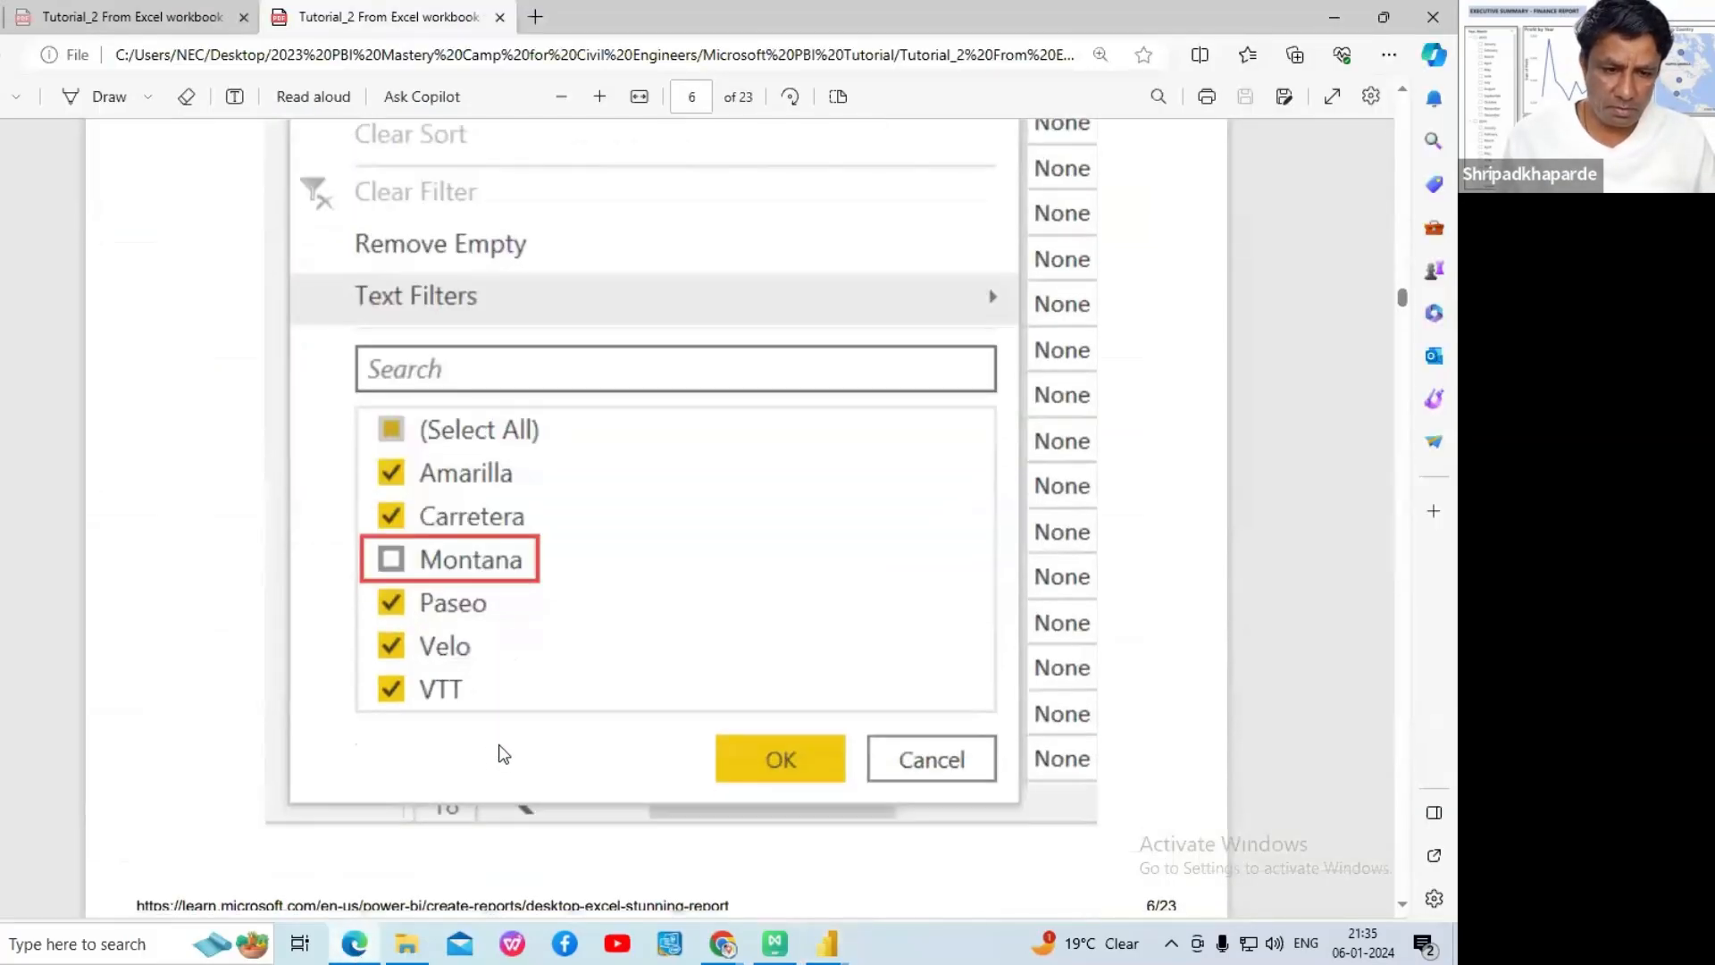
scroll(503, 404, "down", 1)
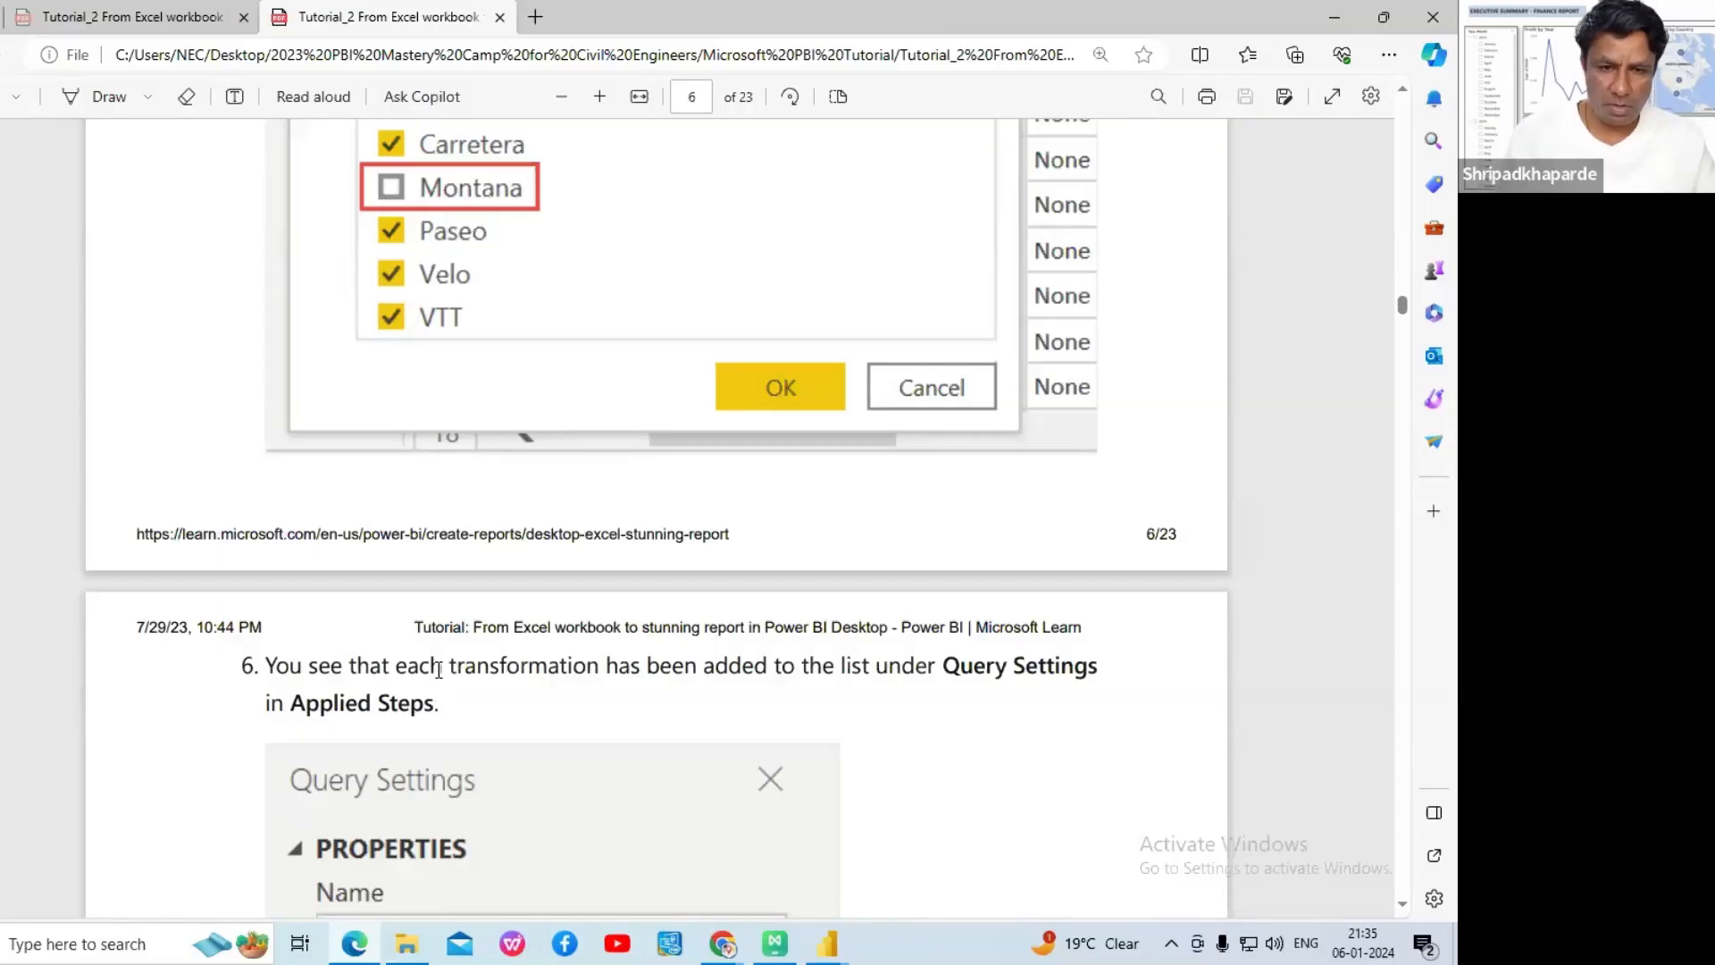
scroll(438, 619, "down", 1)
scroll(438, 619, "up", 2)
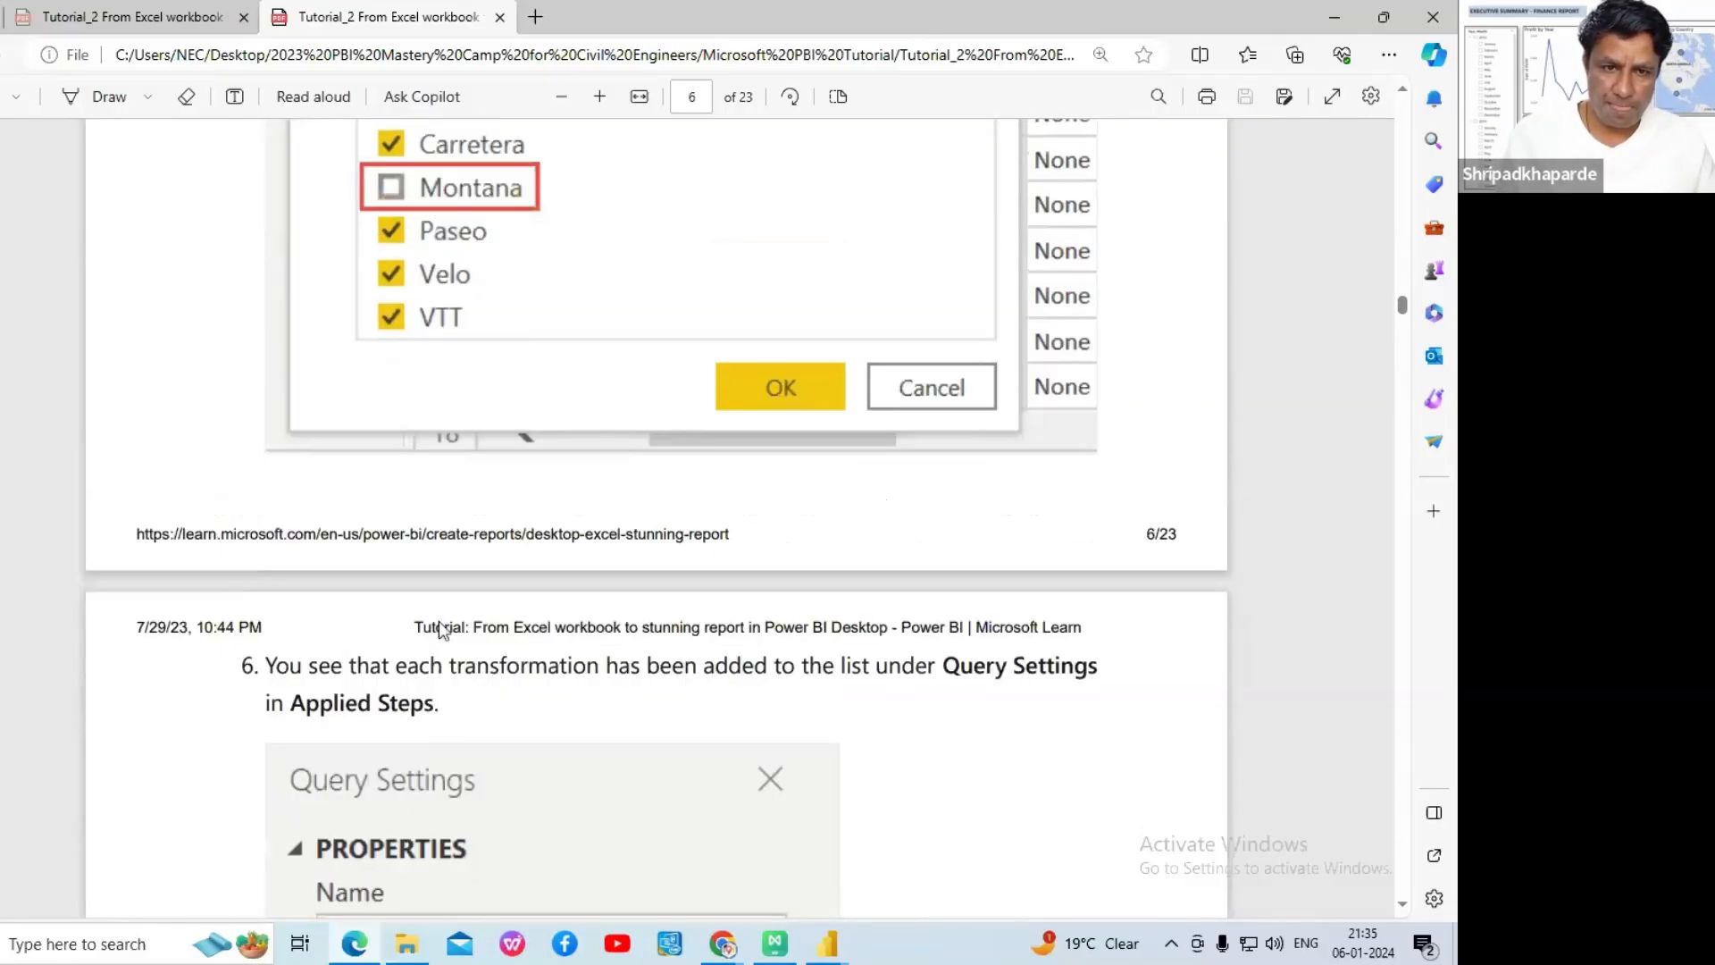
scroll(532, 244, "down", 1)
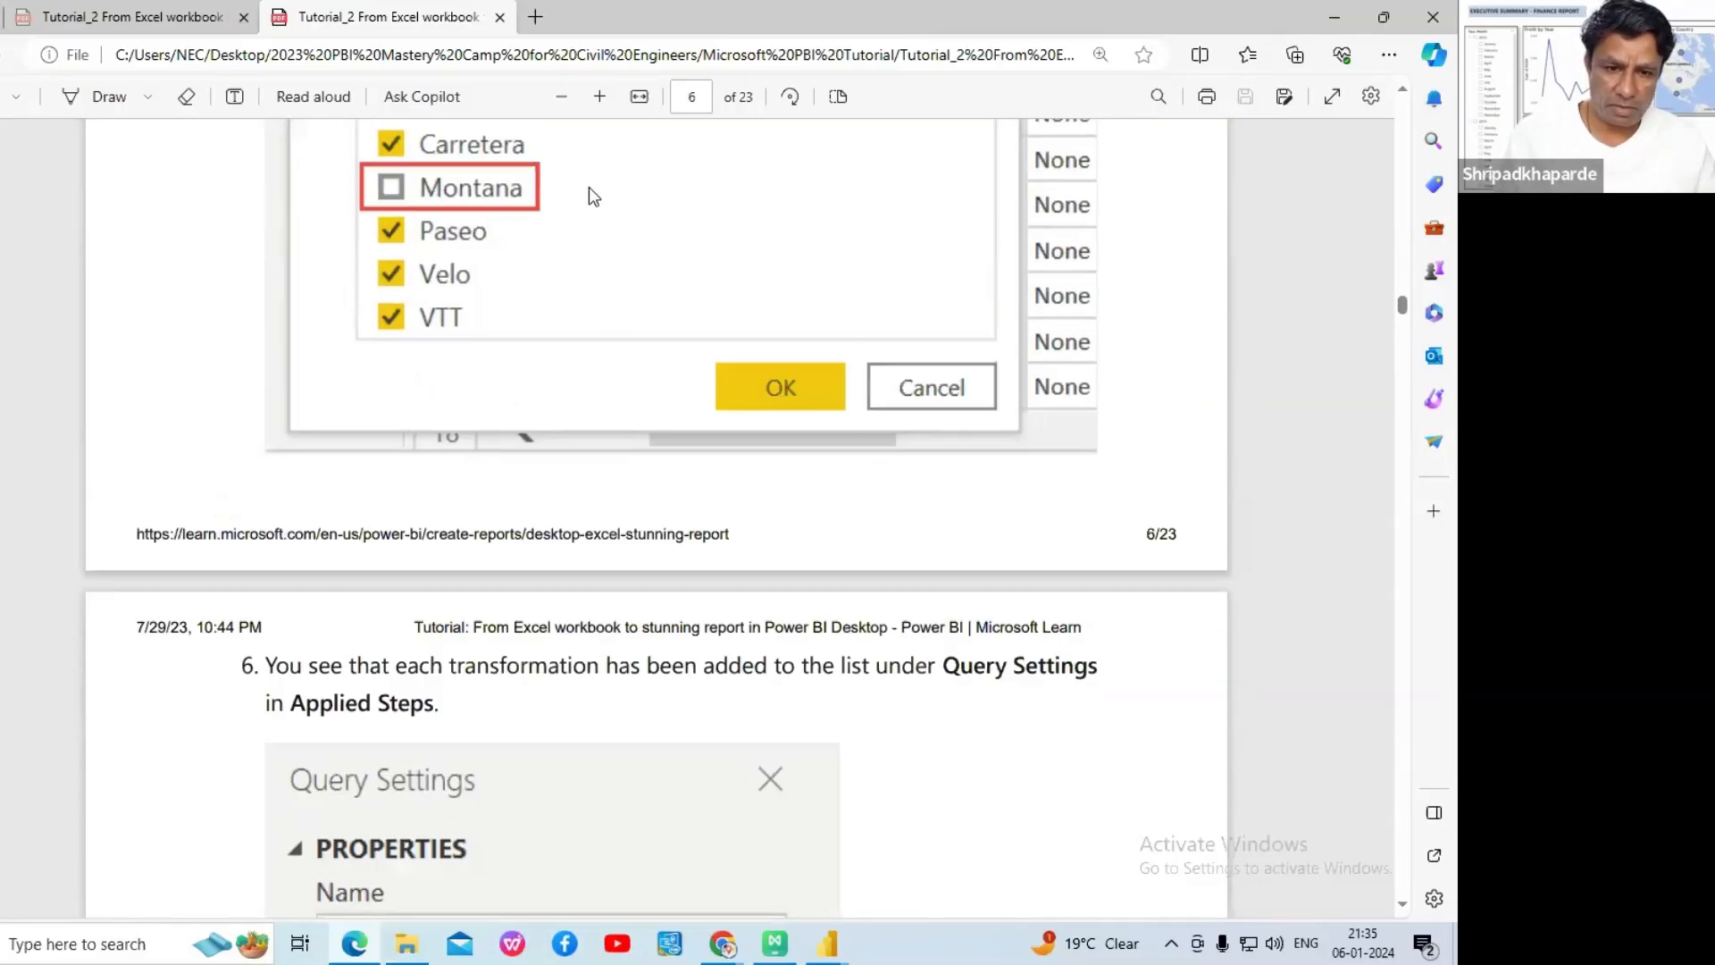
scroll(394, 394, "down", 2)
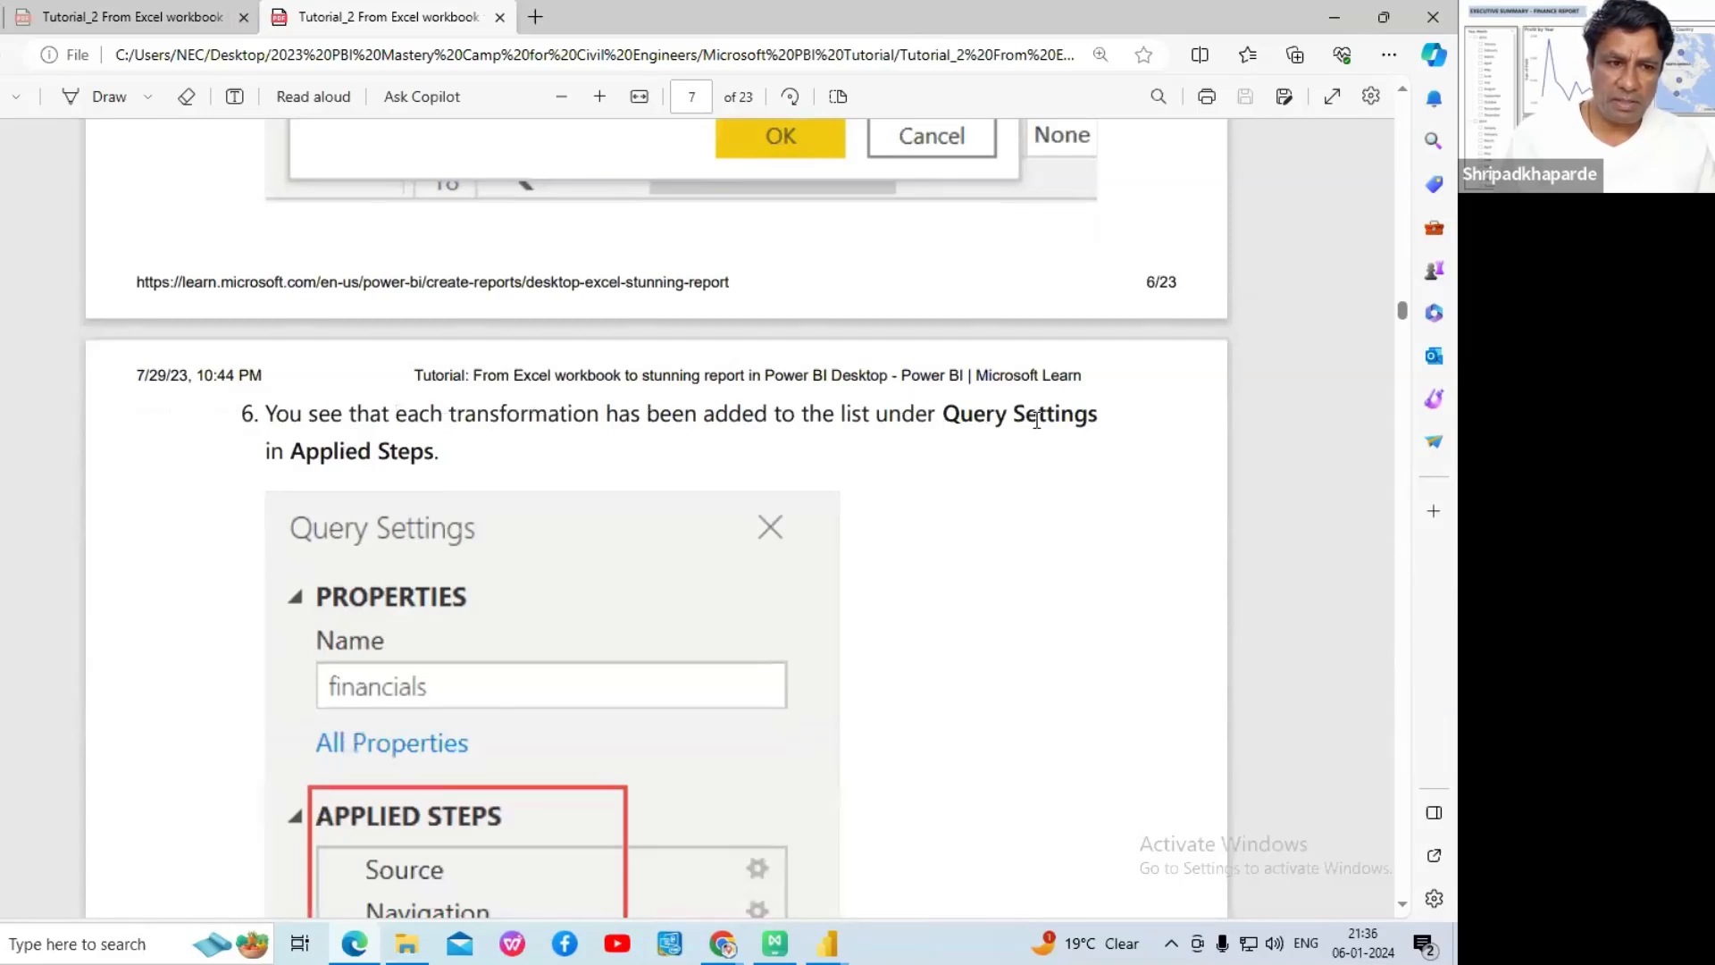
left_click(827, 944)
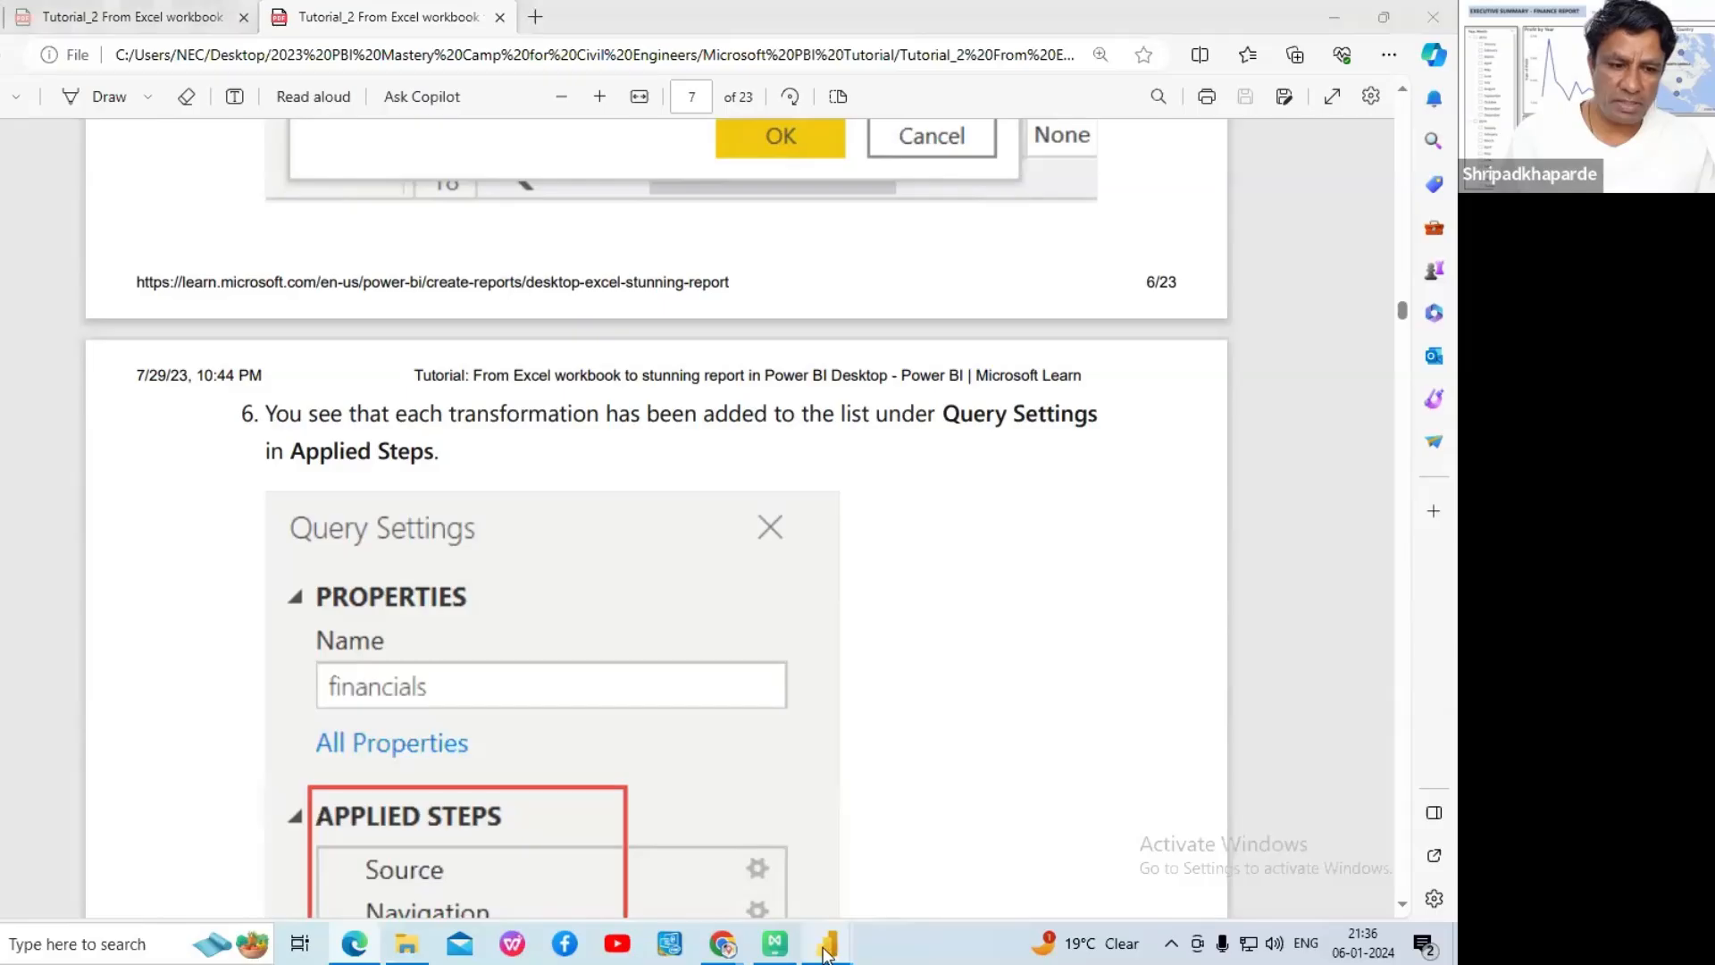
left_click(1078, 864)
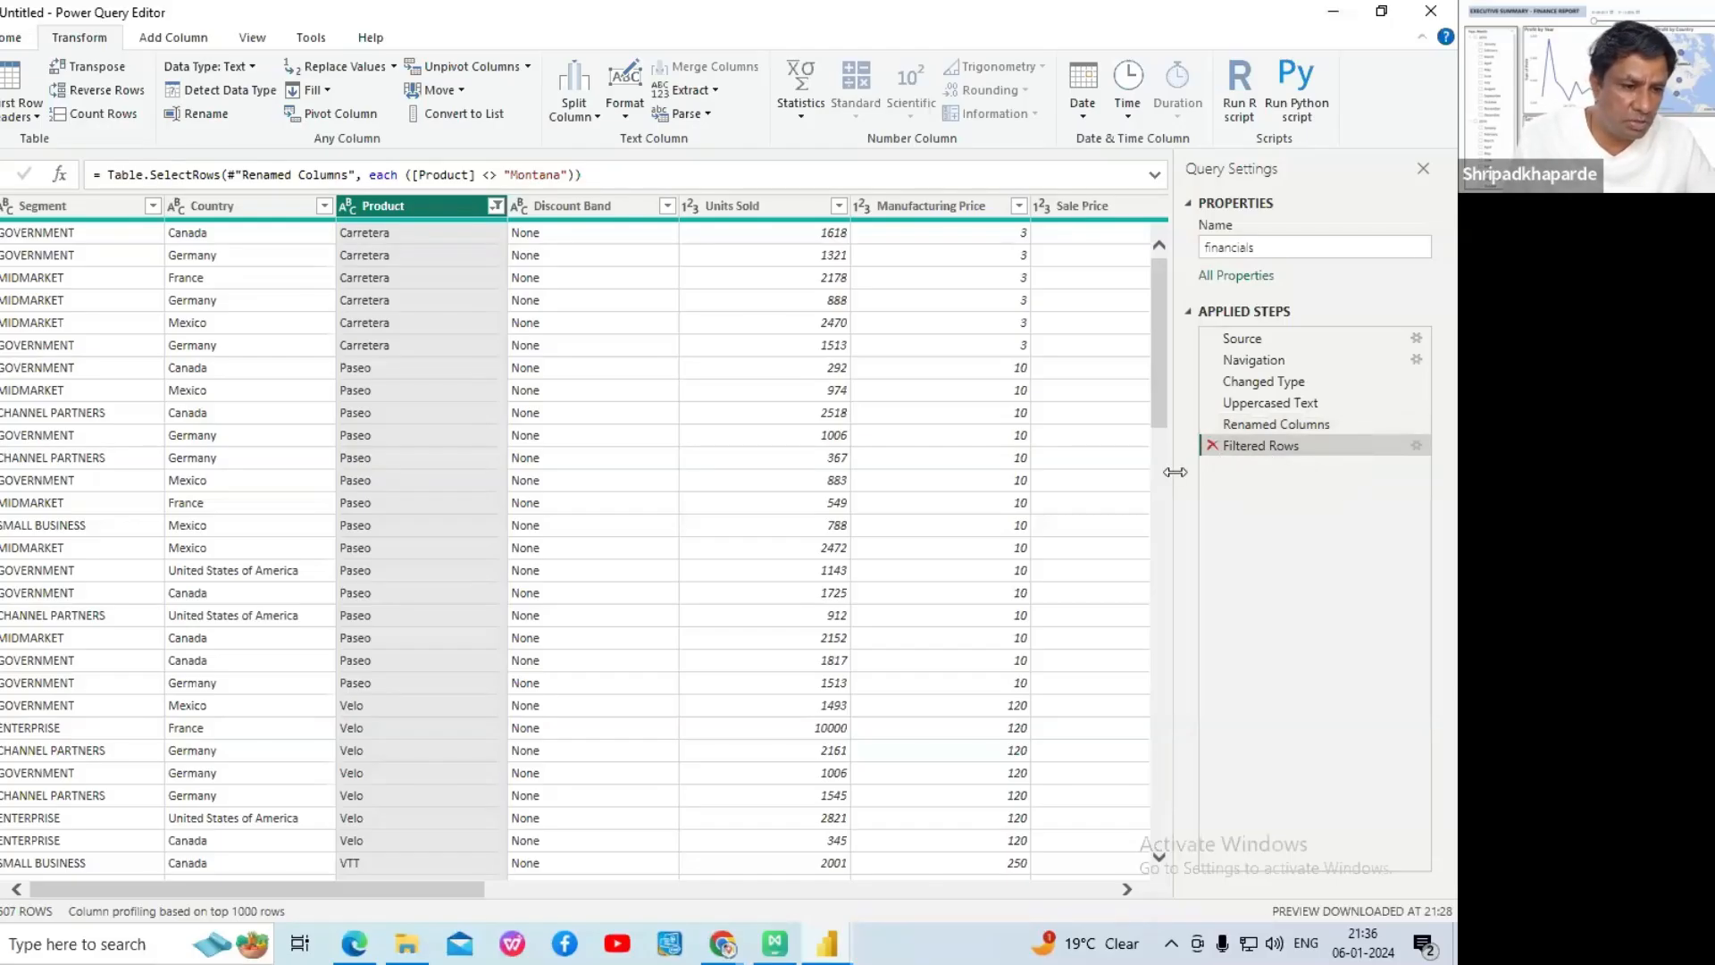
- Switch to the tutorial PDF in Edge and read instruction 7 about Close & Apply and the field symbols
left_click(365, 954)
scroll(582, 651, "up", 2)
scroll(582, 646, "down", 4)
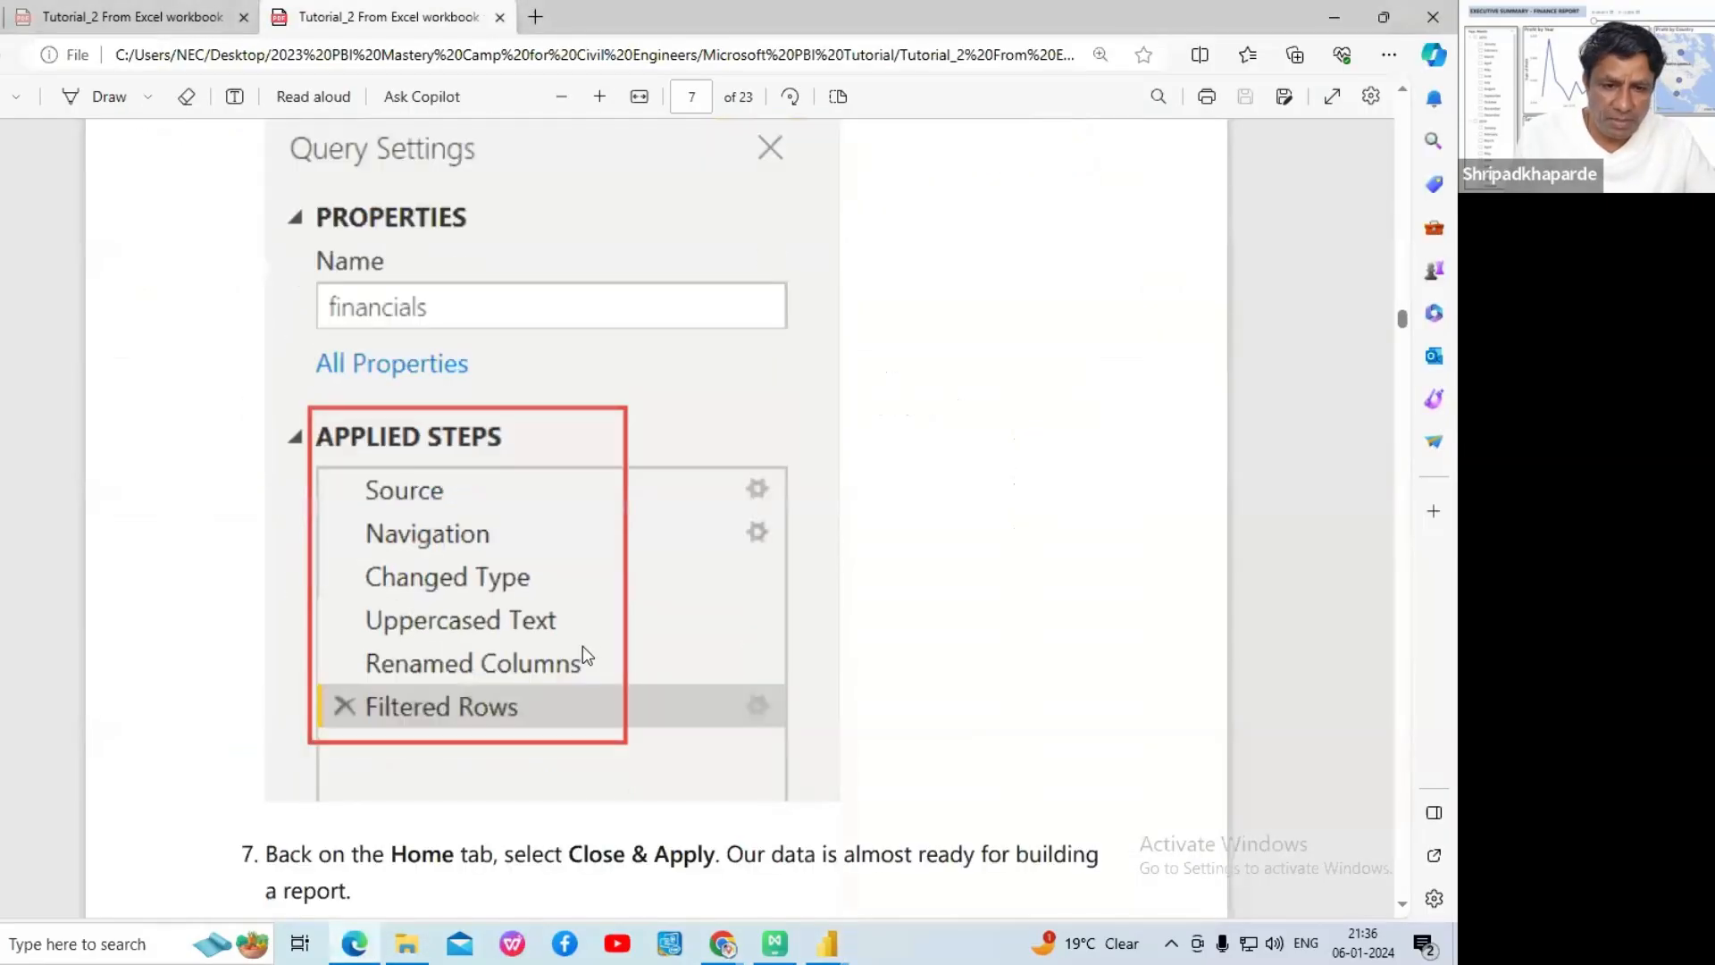
scroll(566, 639, "down", 3)
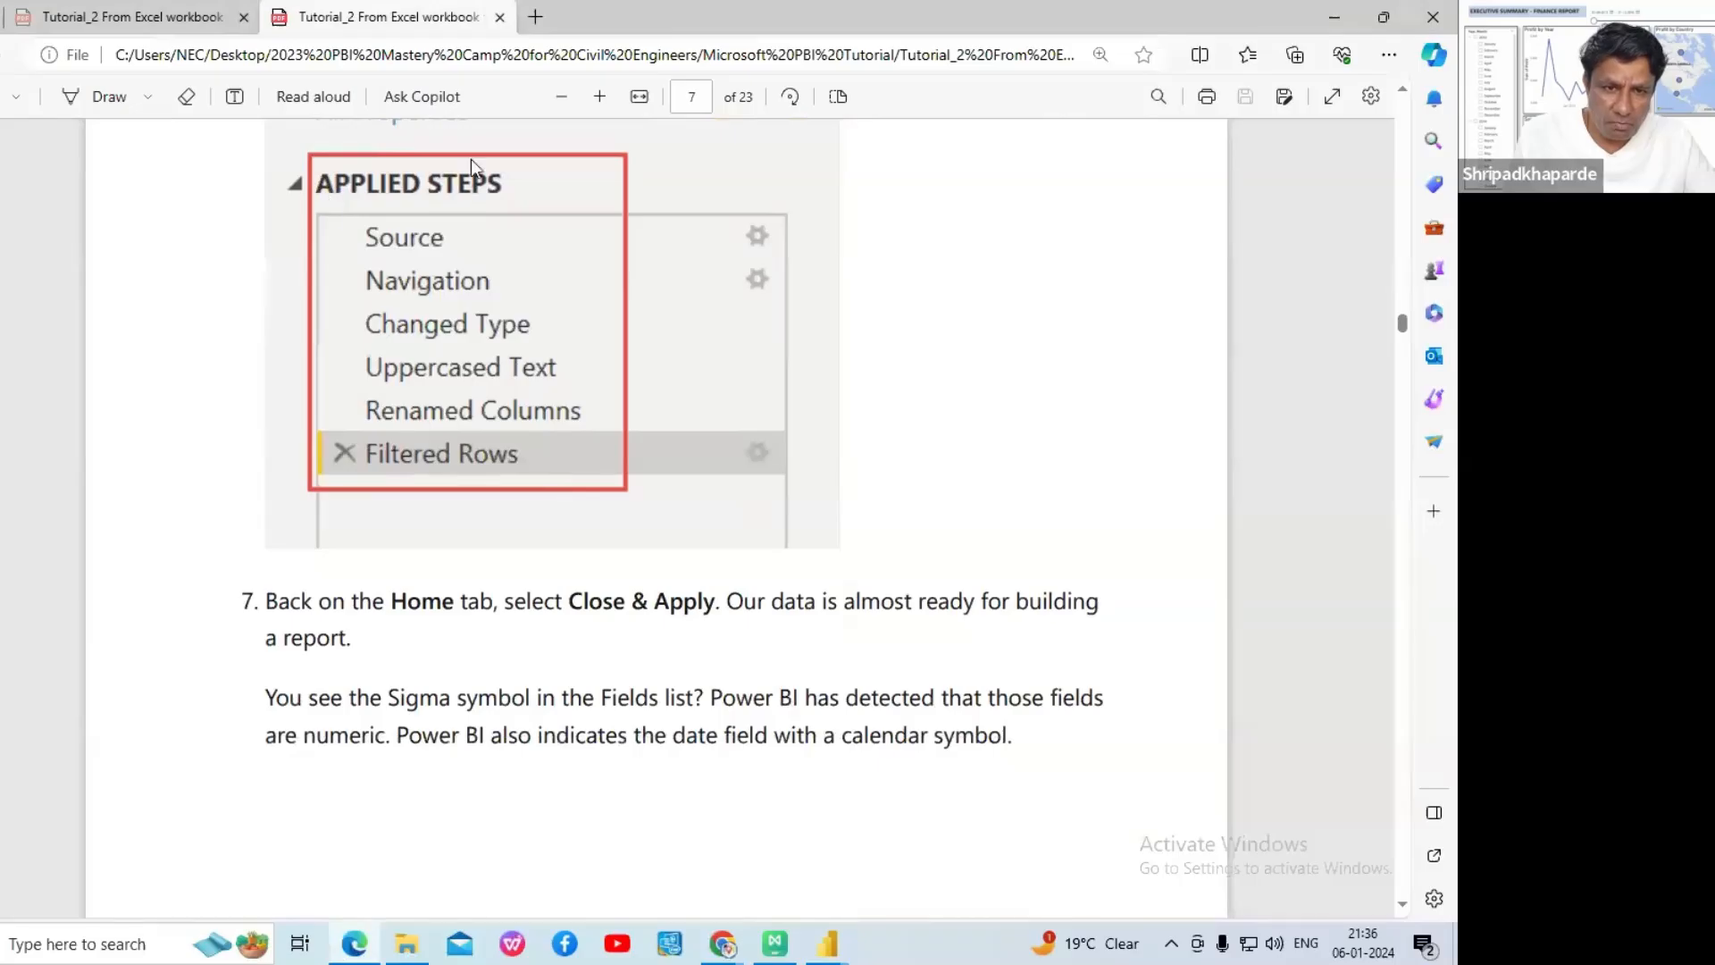
scroll(455, 340, "down", 2)
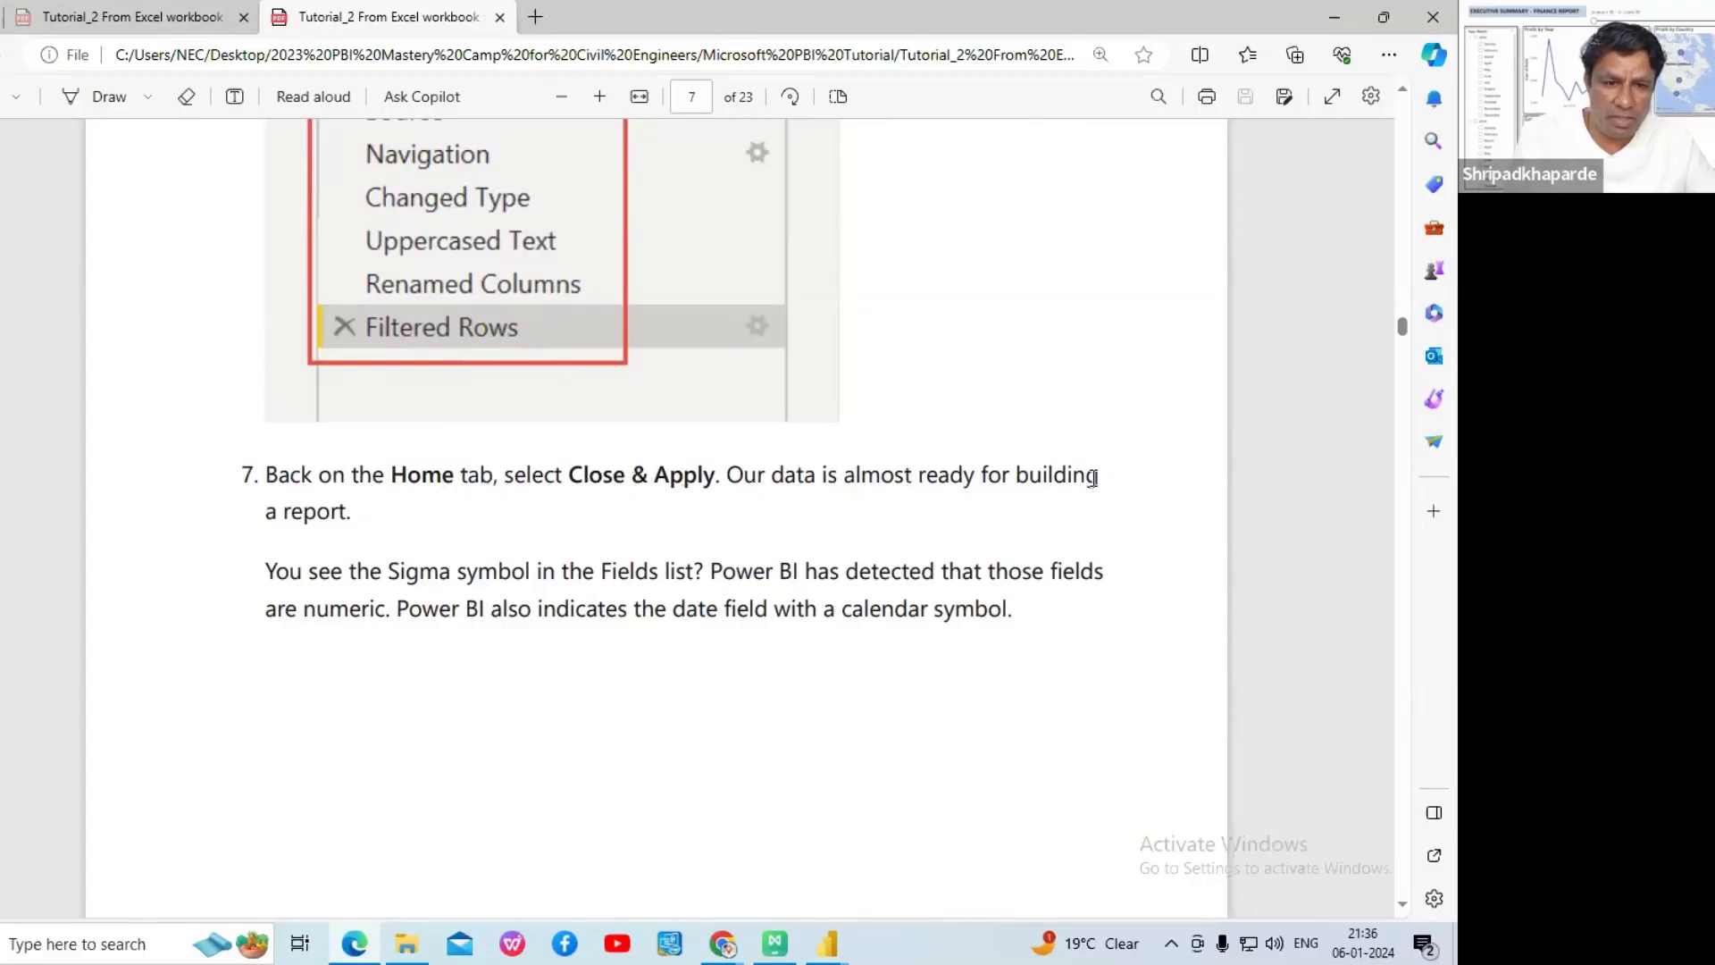
scroll(455, 545, "down", 2)
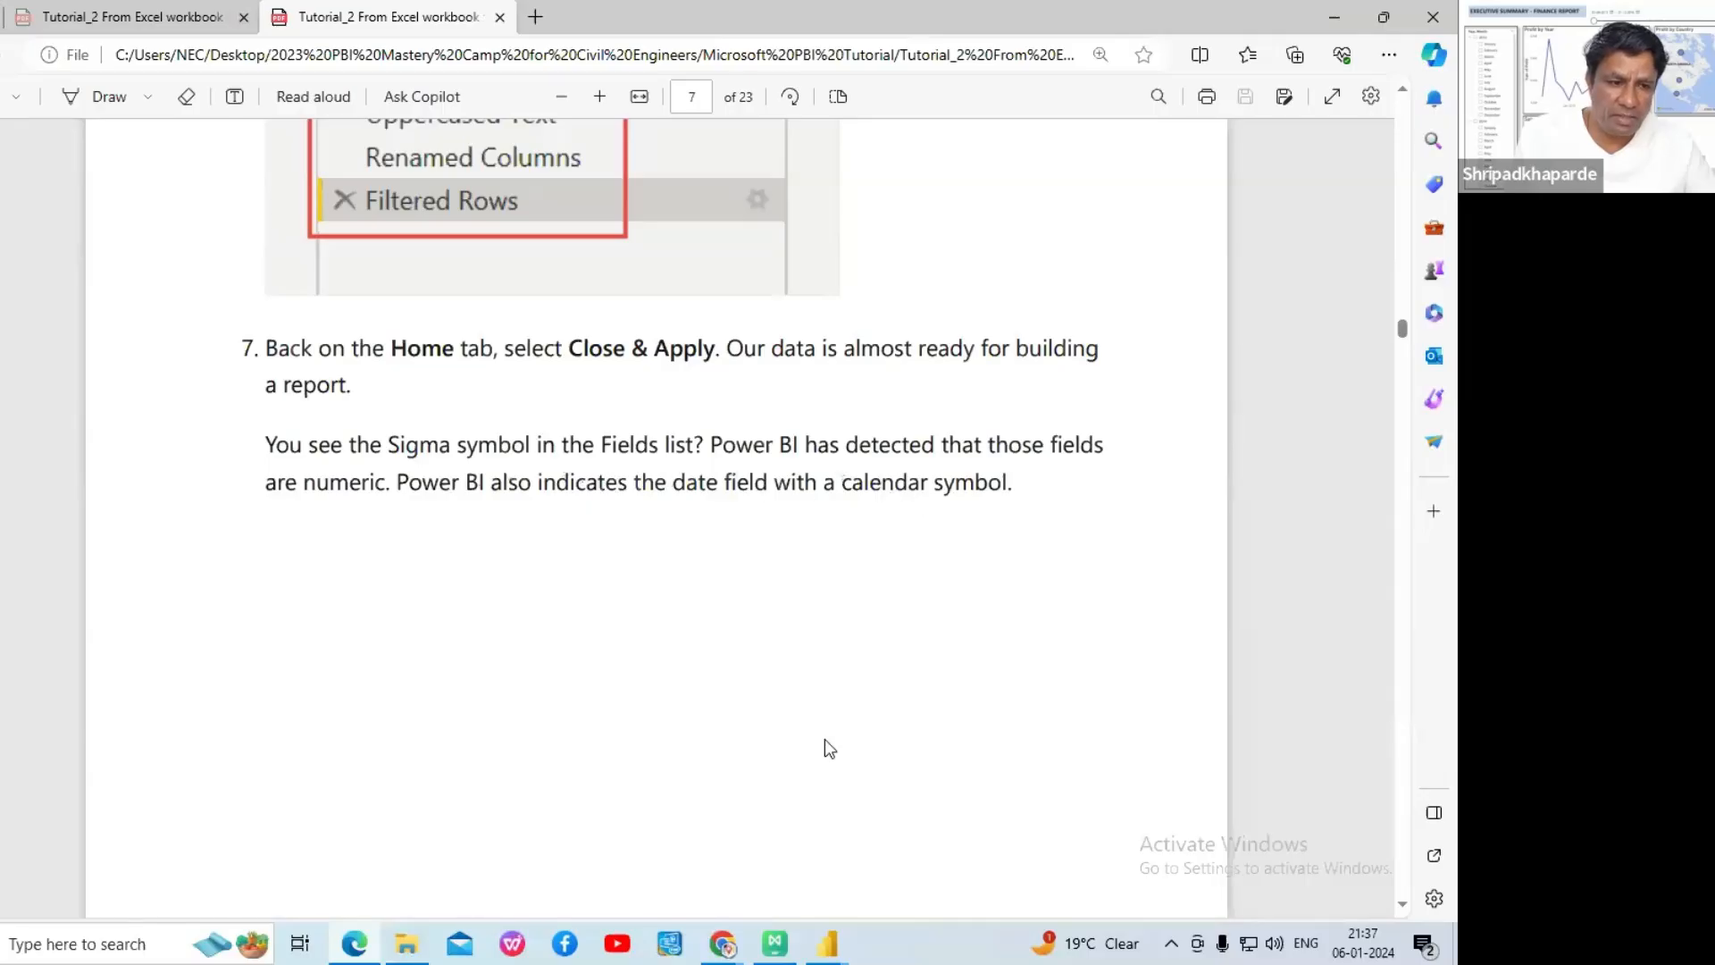
- Switch to the Power Query Editor and examine the numeric, Date and Month Number columns of the filtered financials table
left_click(827, 943)
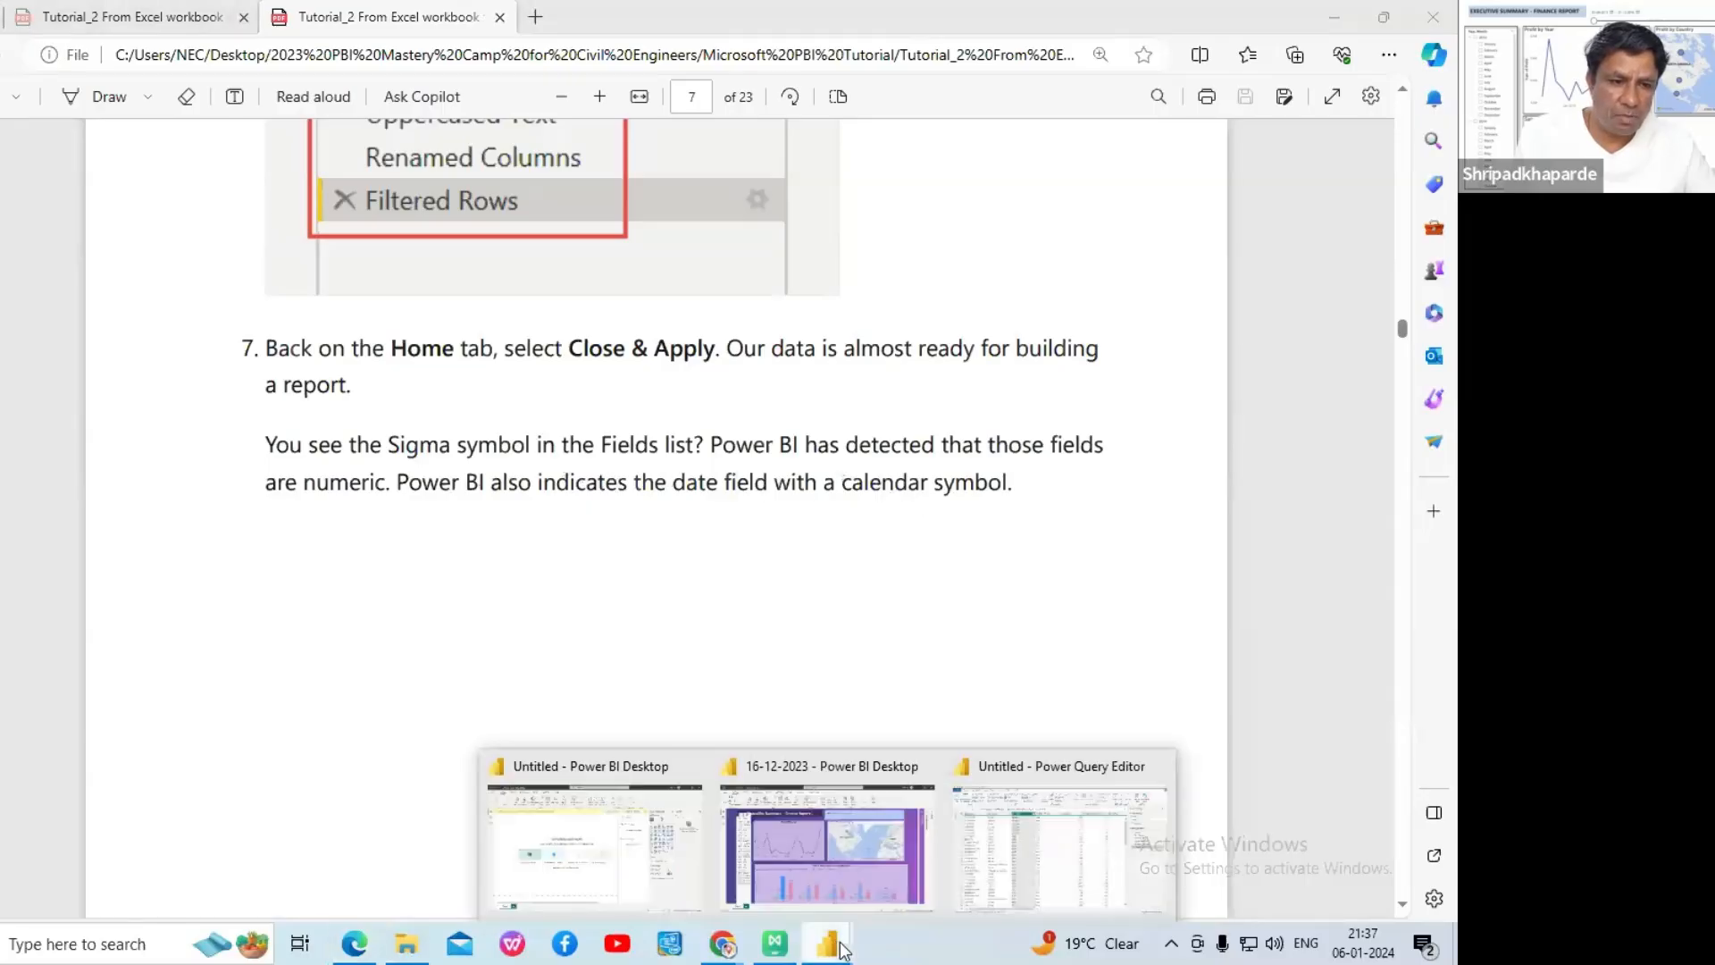
left_click(1127, 873)
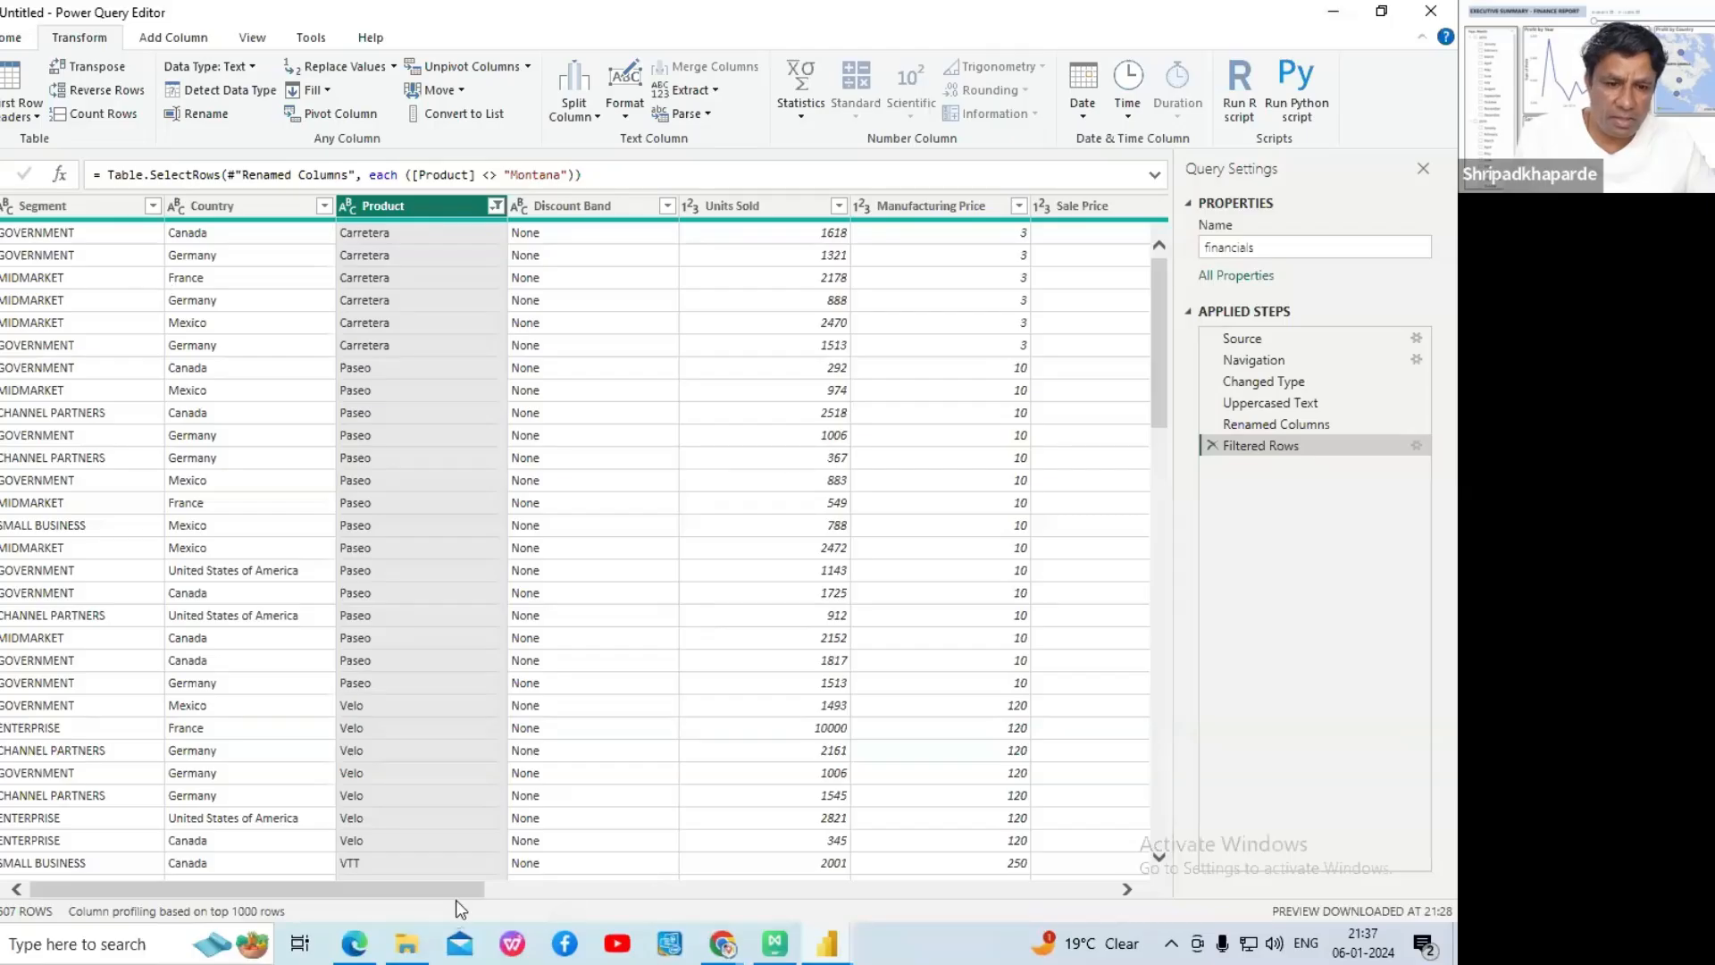
left_click_drag(459, 893, 962, 791)
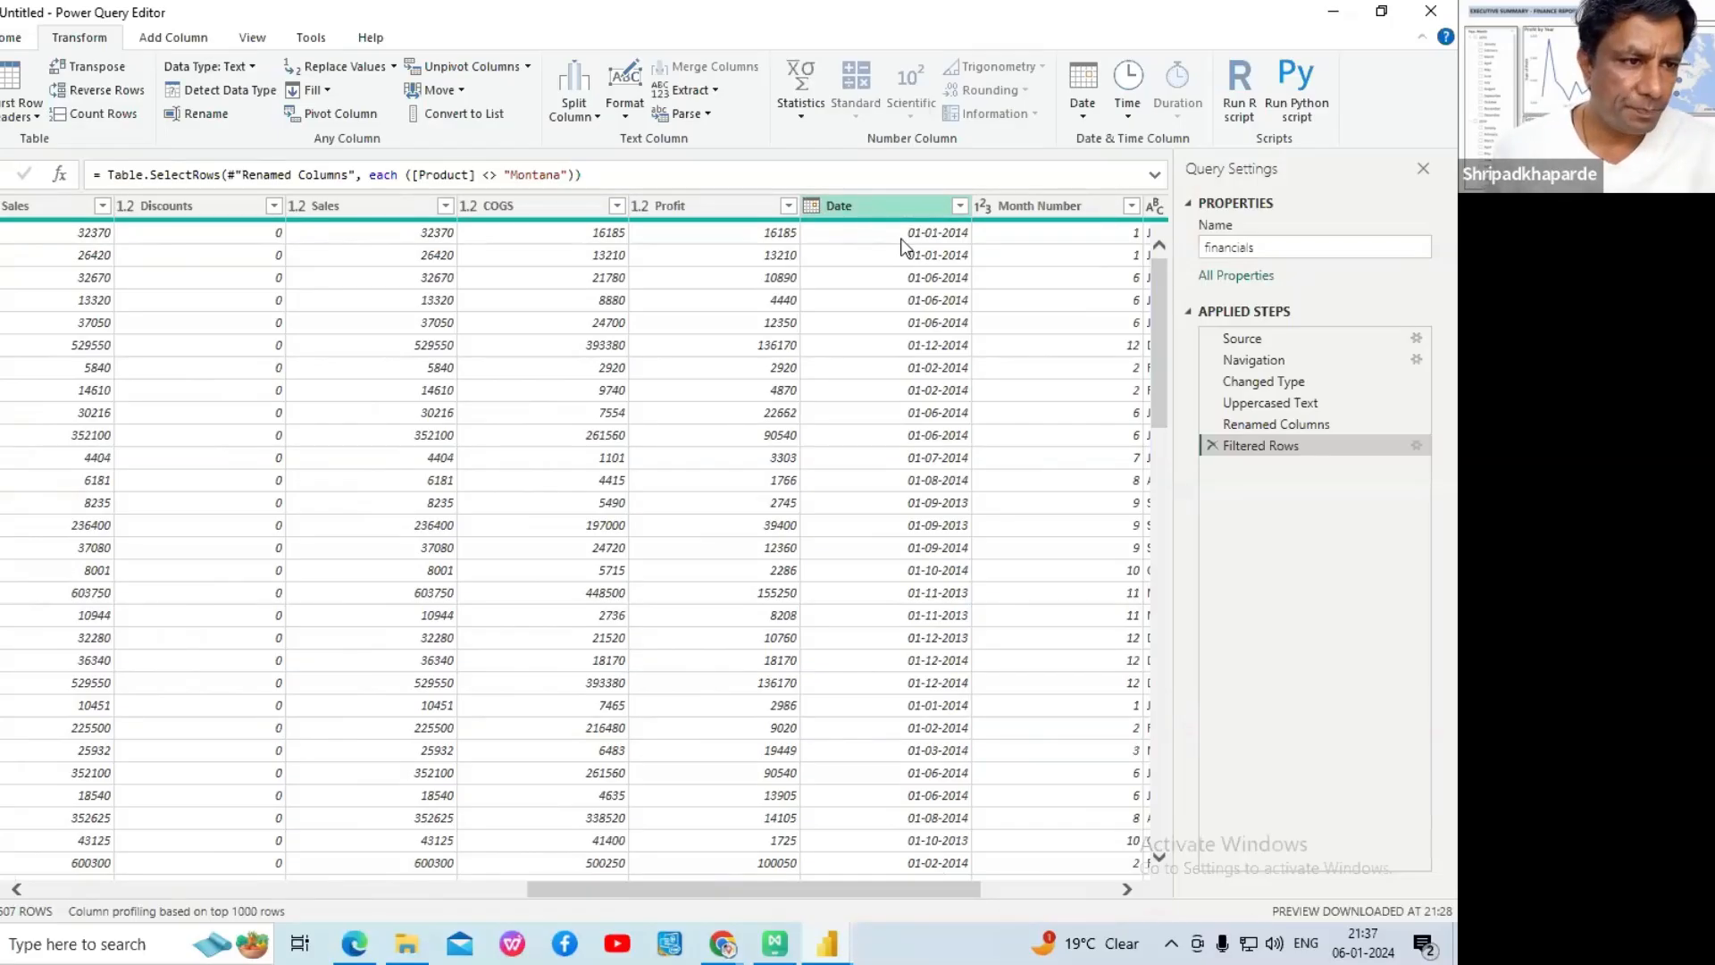
left_click(1000, 207)
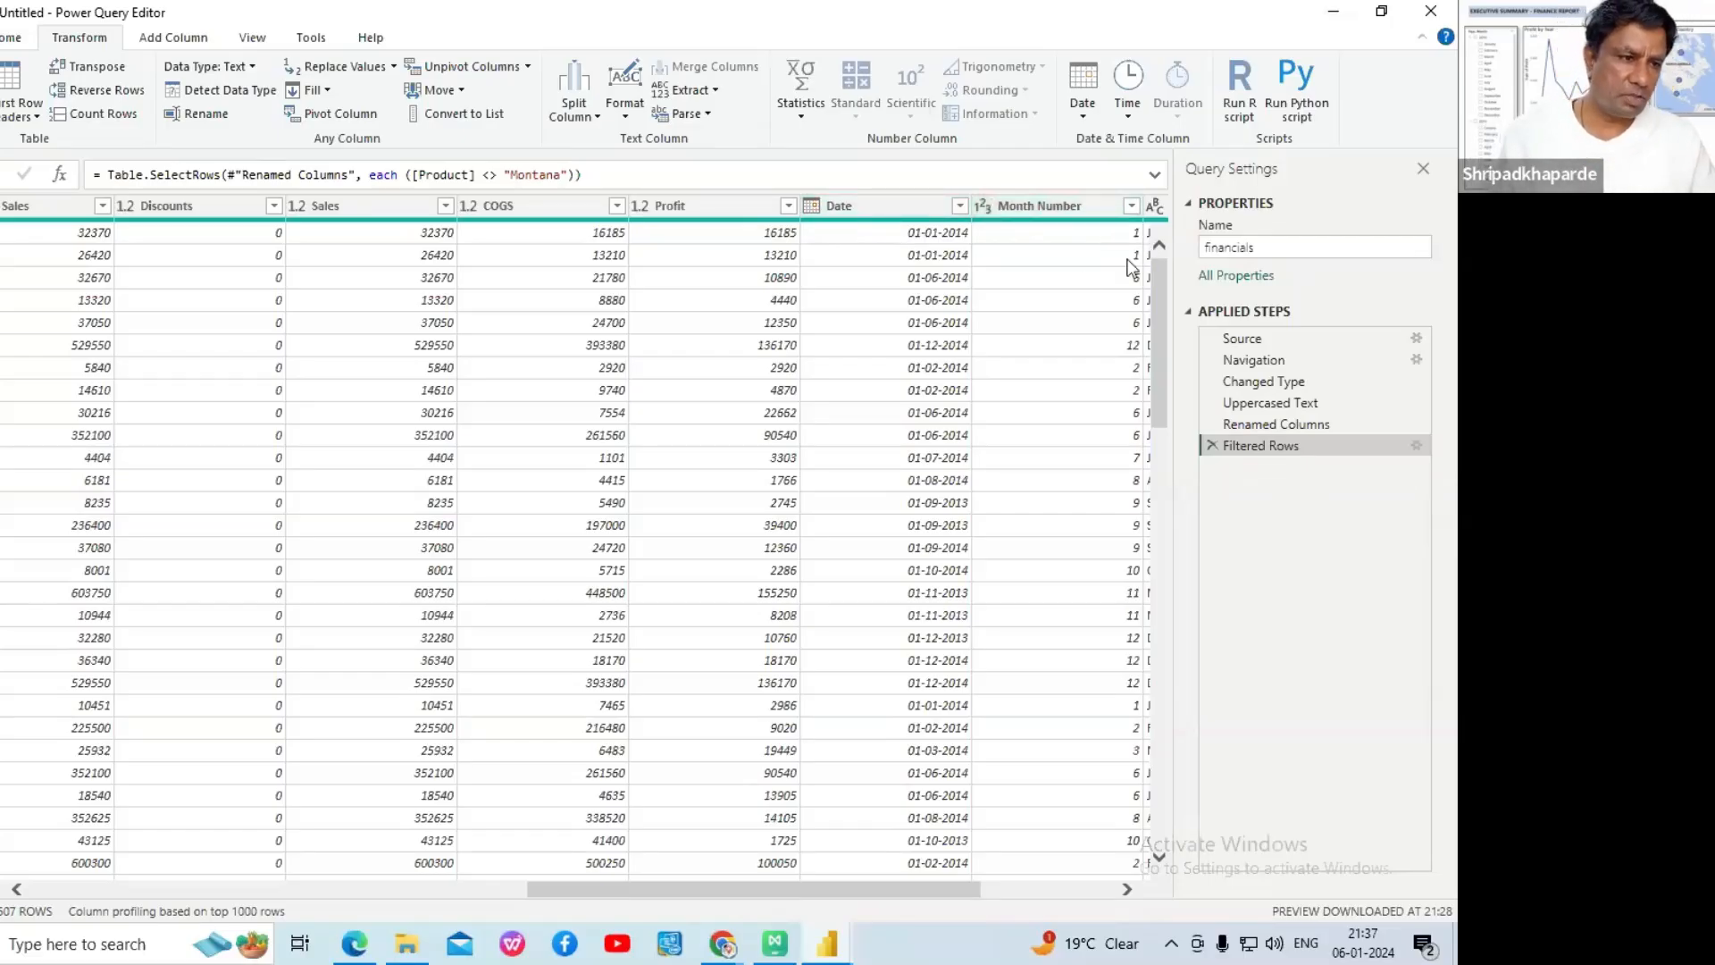
scroll(1130, 326, "down", 10)
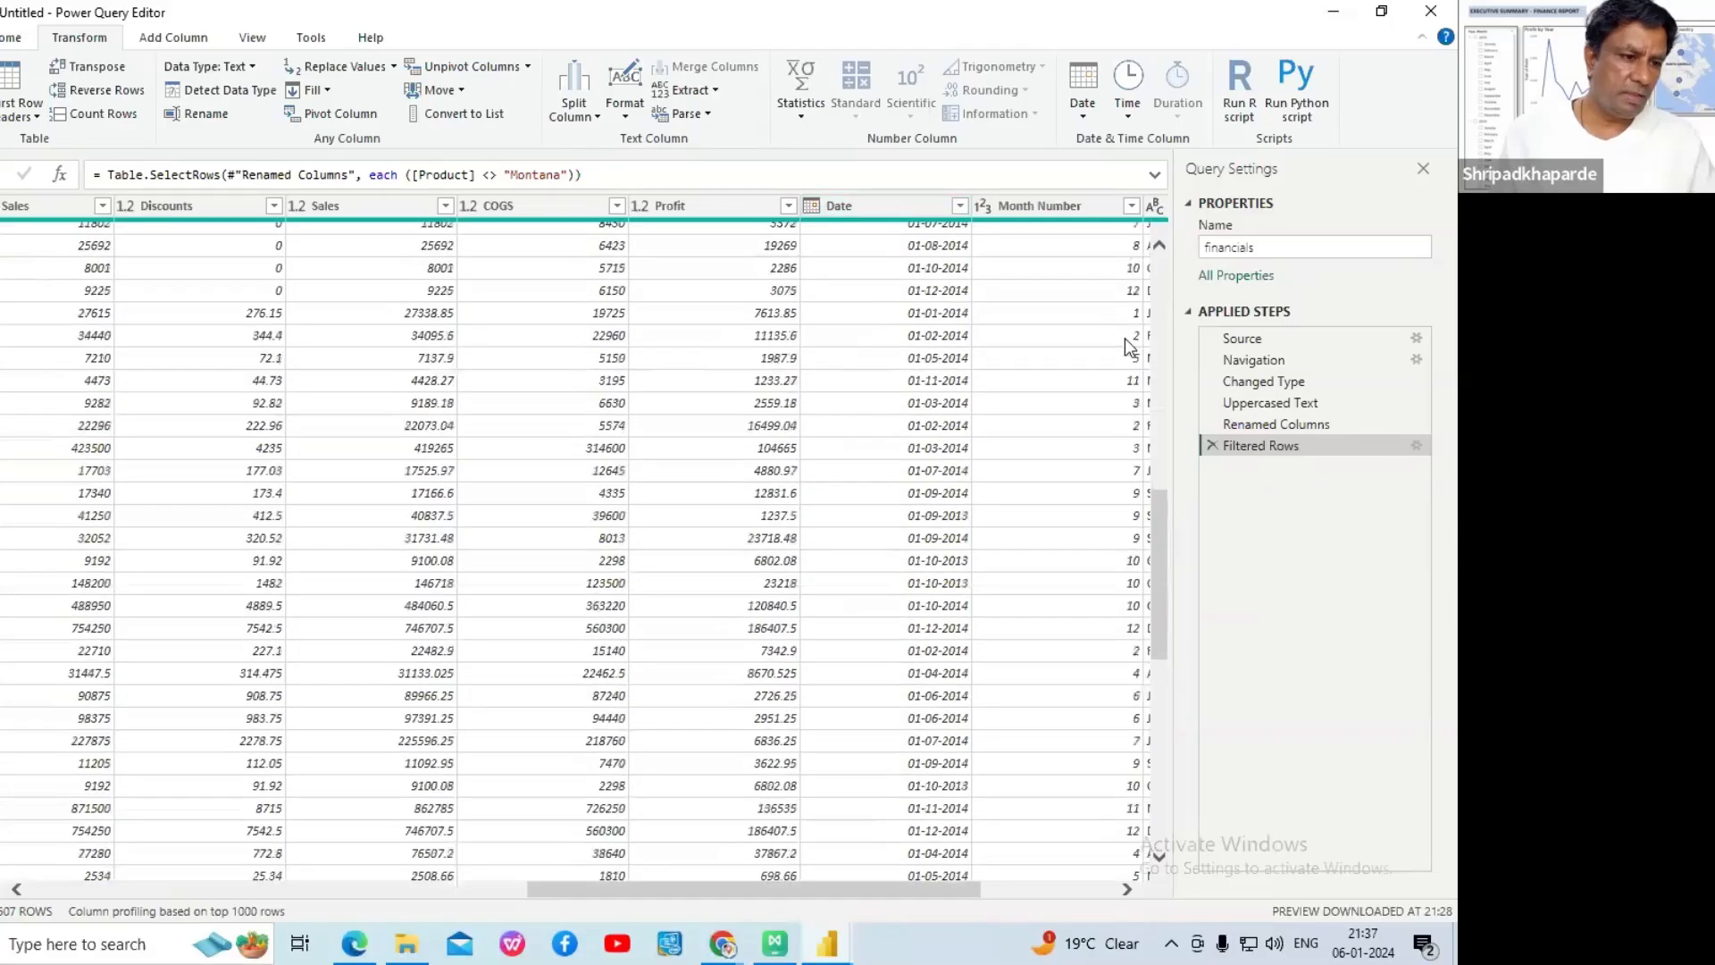
scroll(1127, 344, "up", 10)
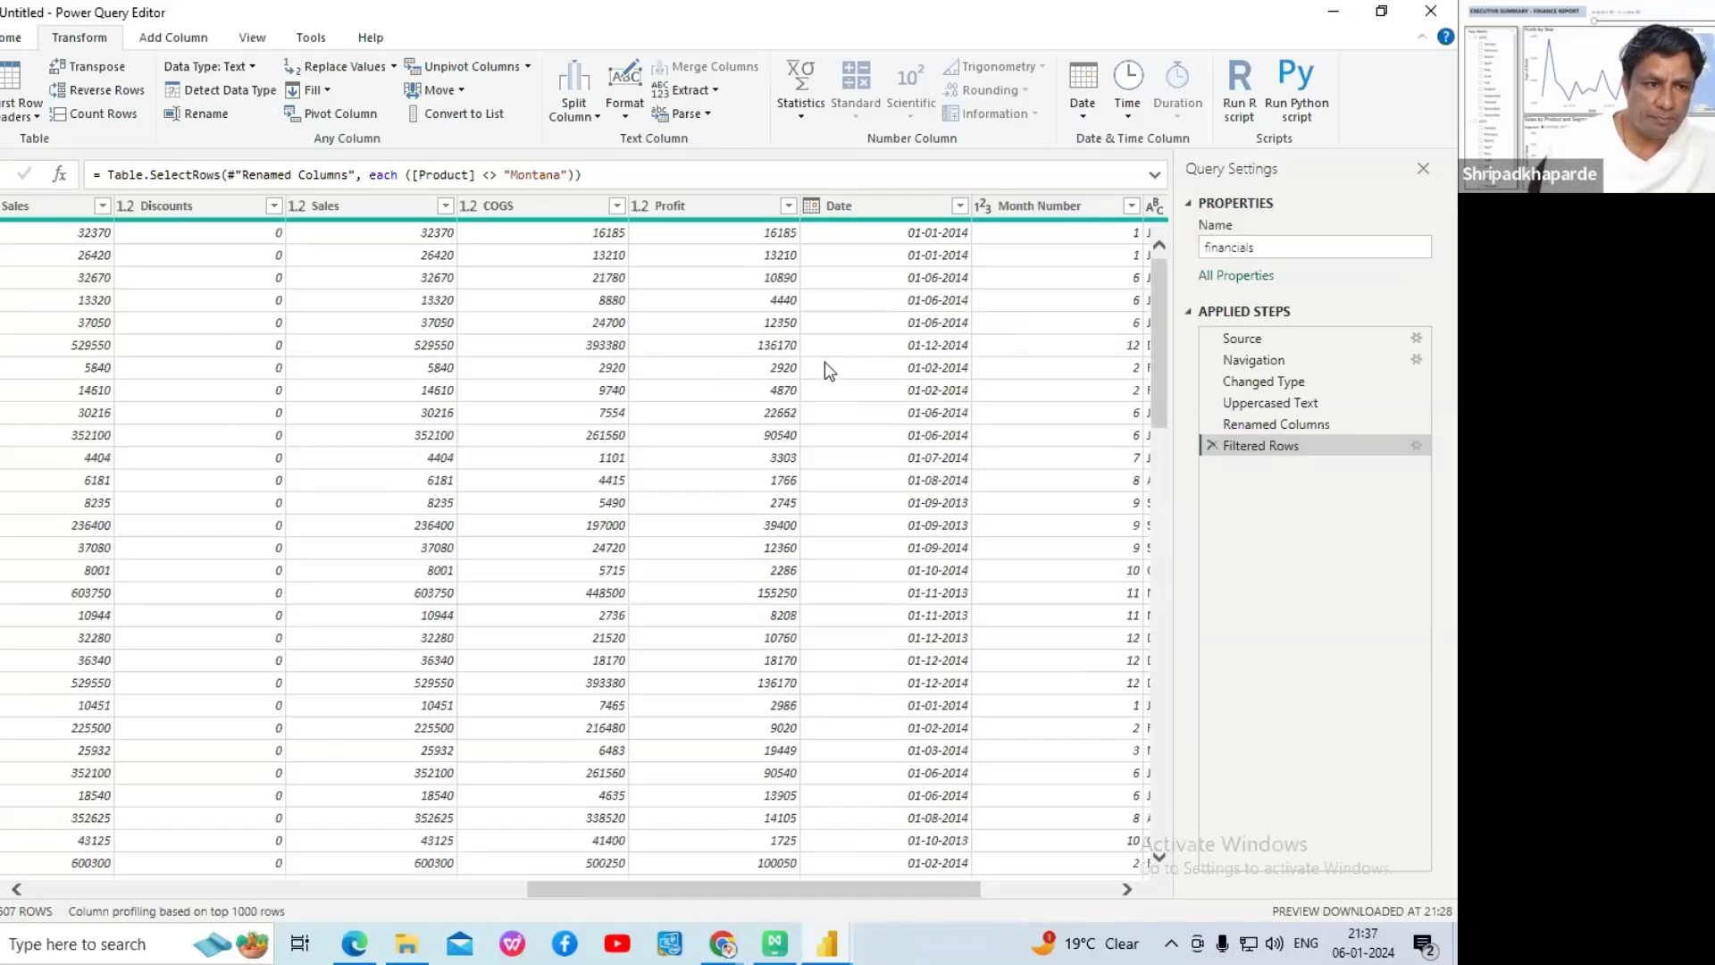
scroll(830, 375, "down", 12)
scroll(846, 402, "up", 15)
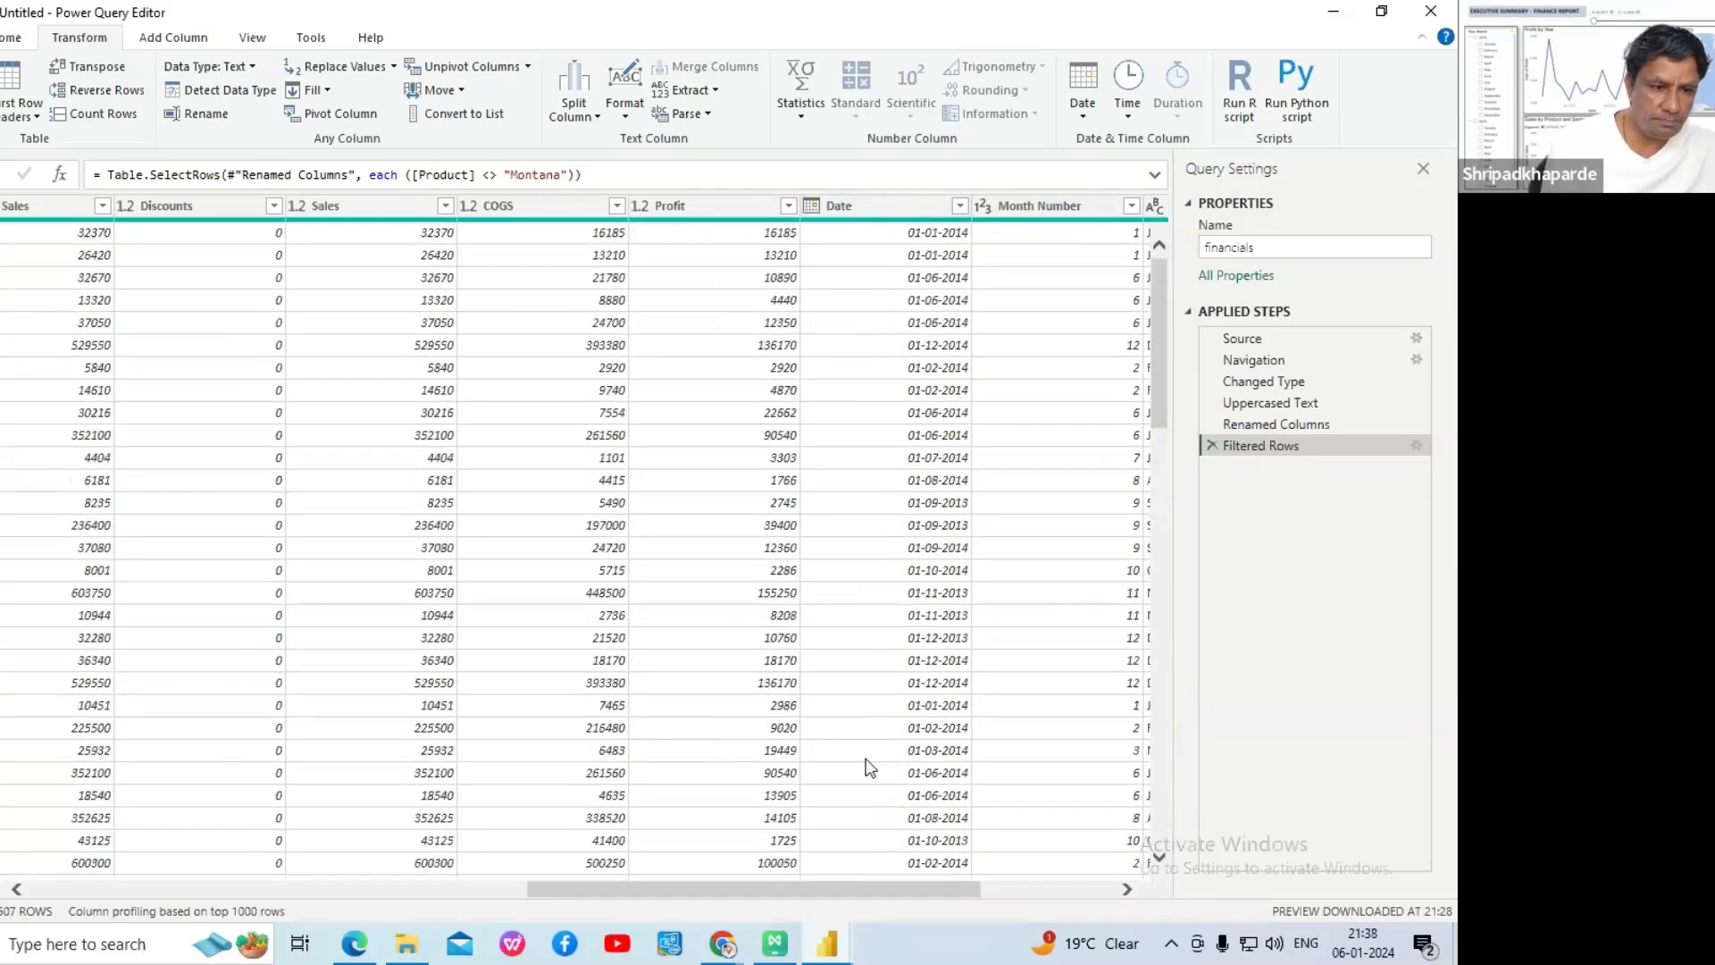
- Close and apply the Power Query changes to the financials table, and return to the untitled Power BI Desktop report
left_click_drag(887, 889, 523, 891)
left_click_drag(254, 546, 248, 547)
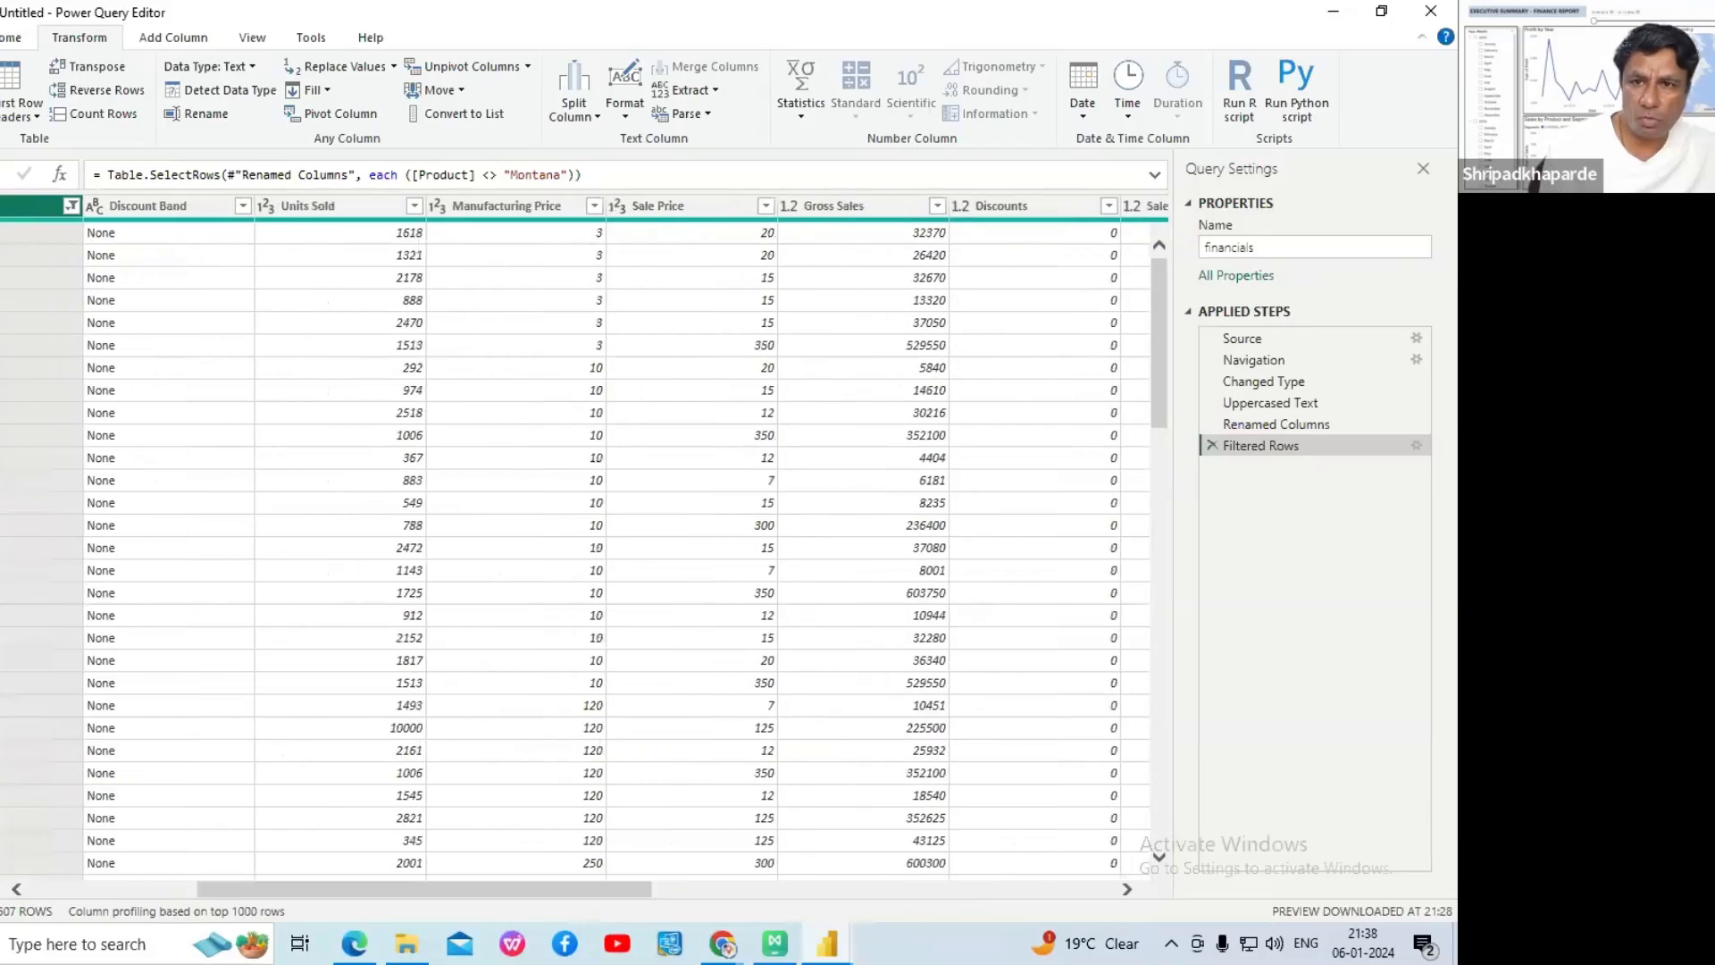
left_click(5, 40)
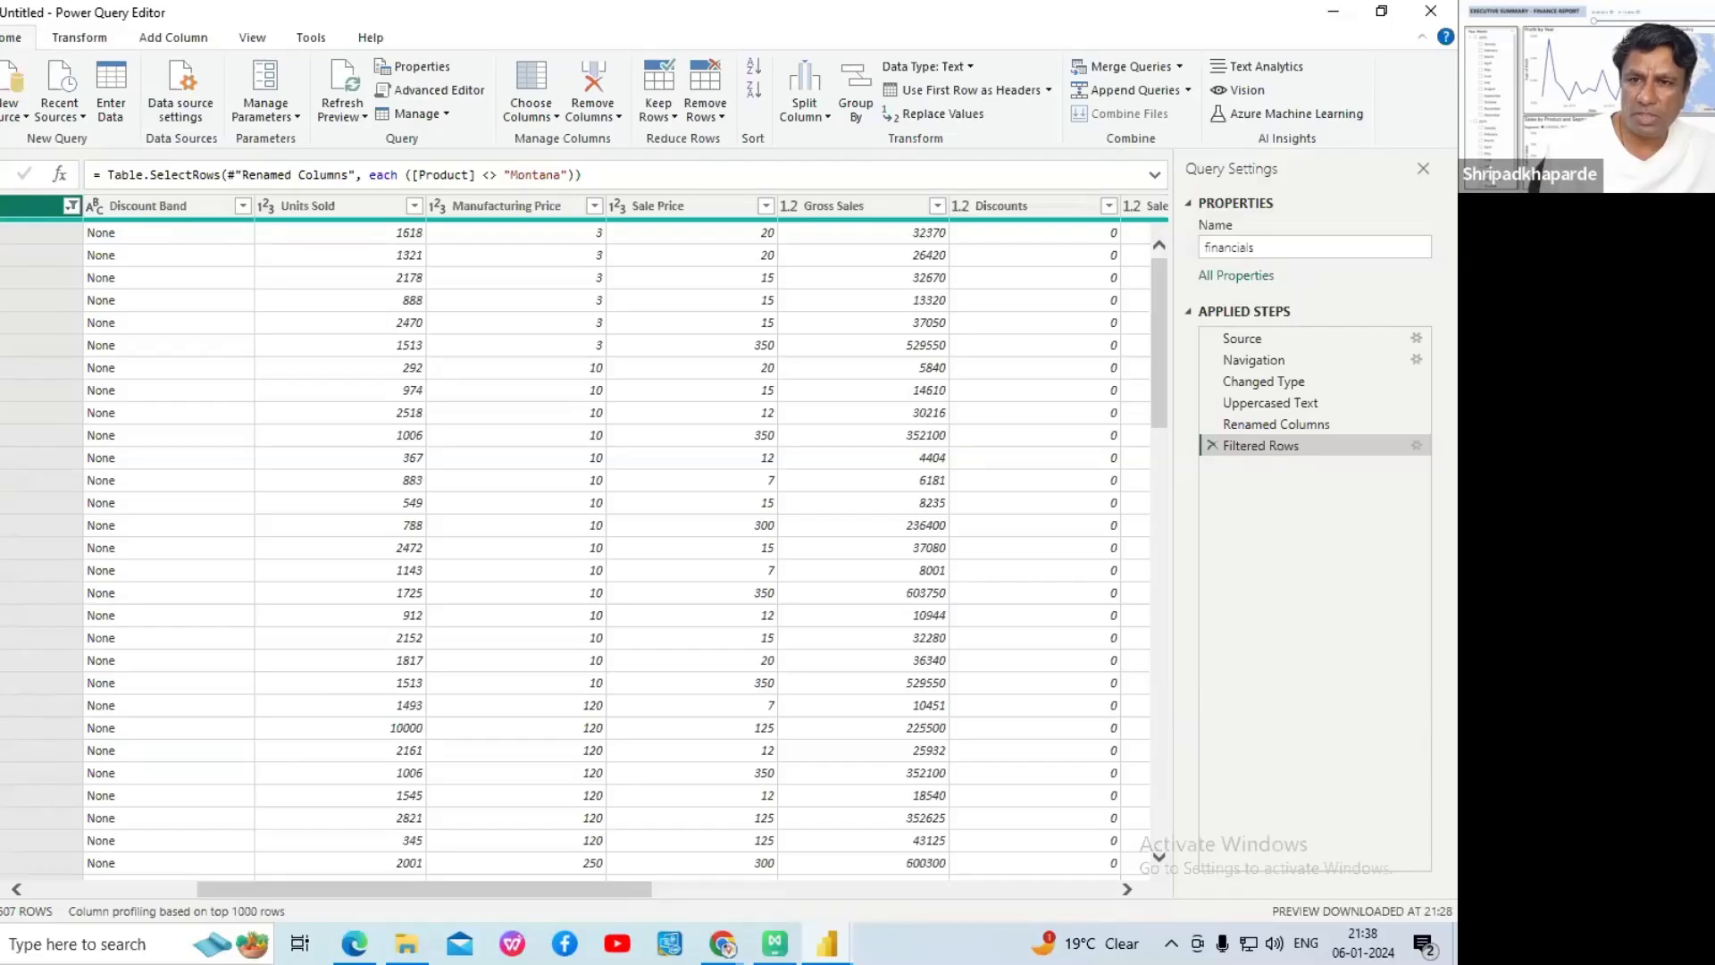
left_click(0, 116)
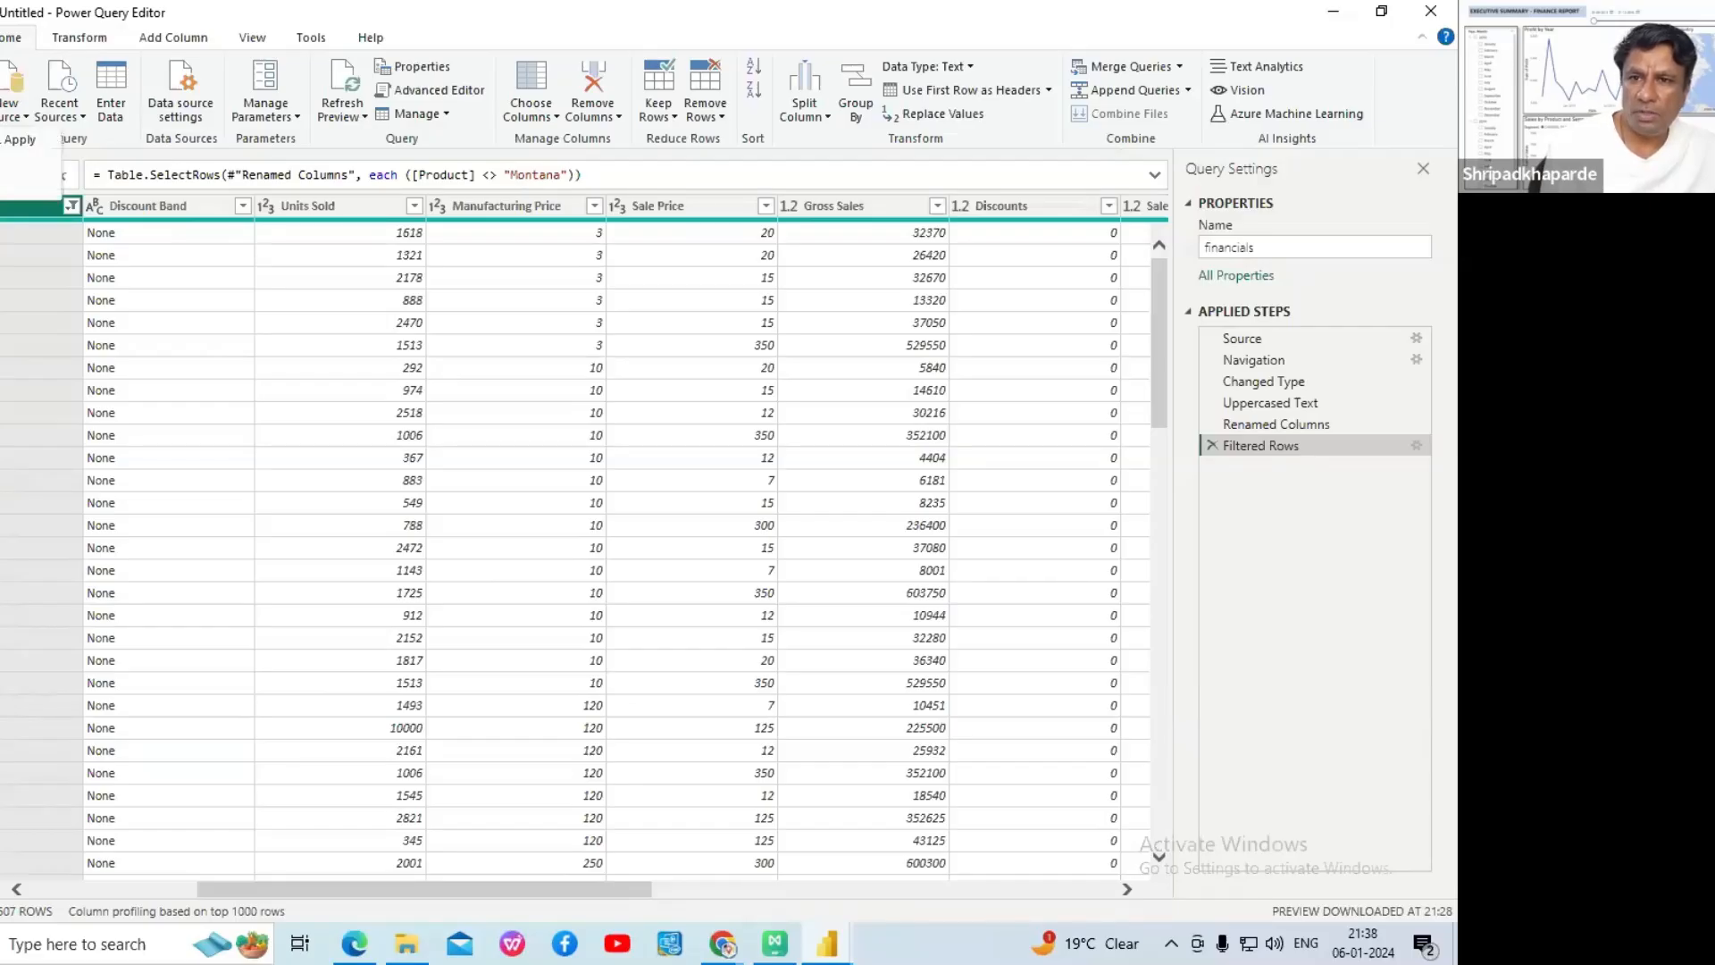
left_click(16, 140)
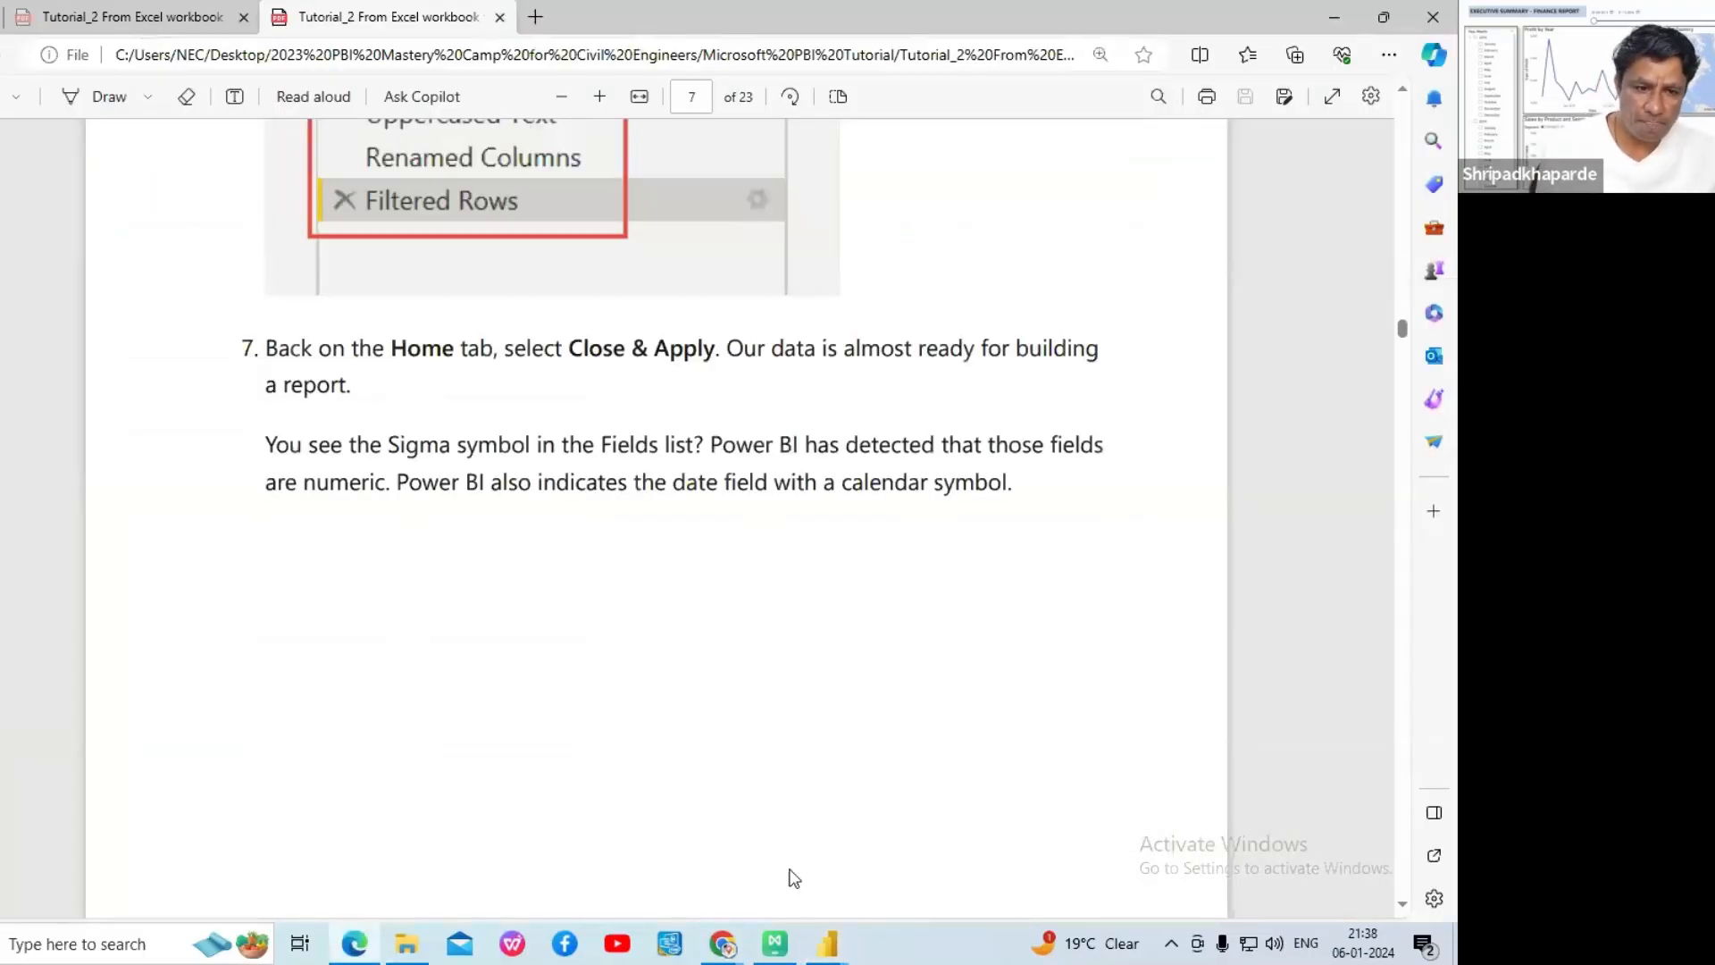
left_click(827, 944)
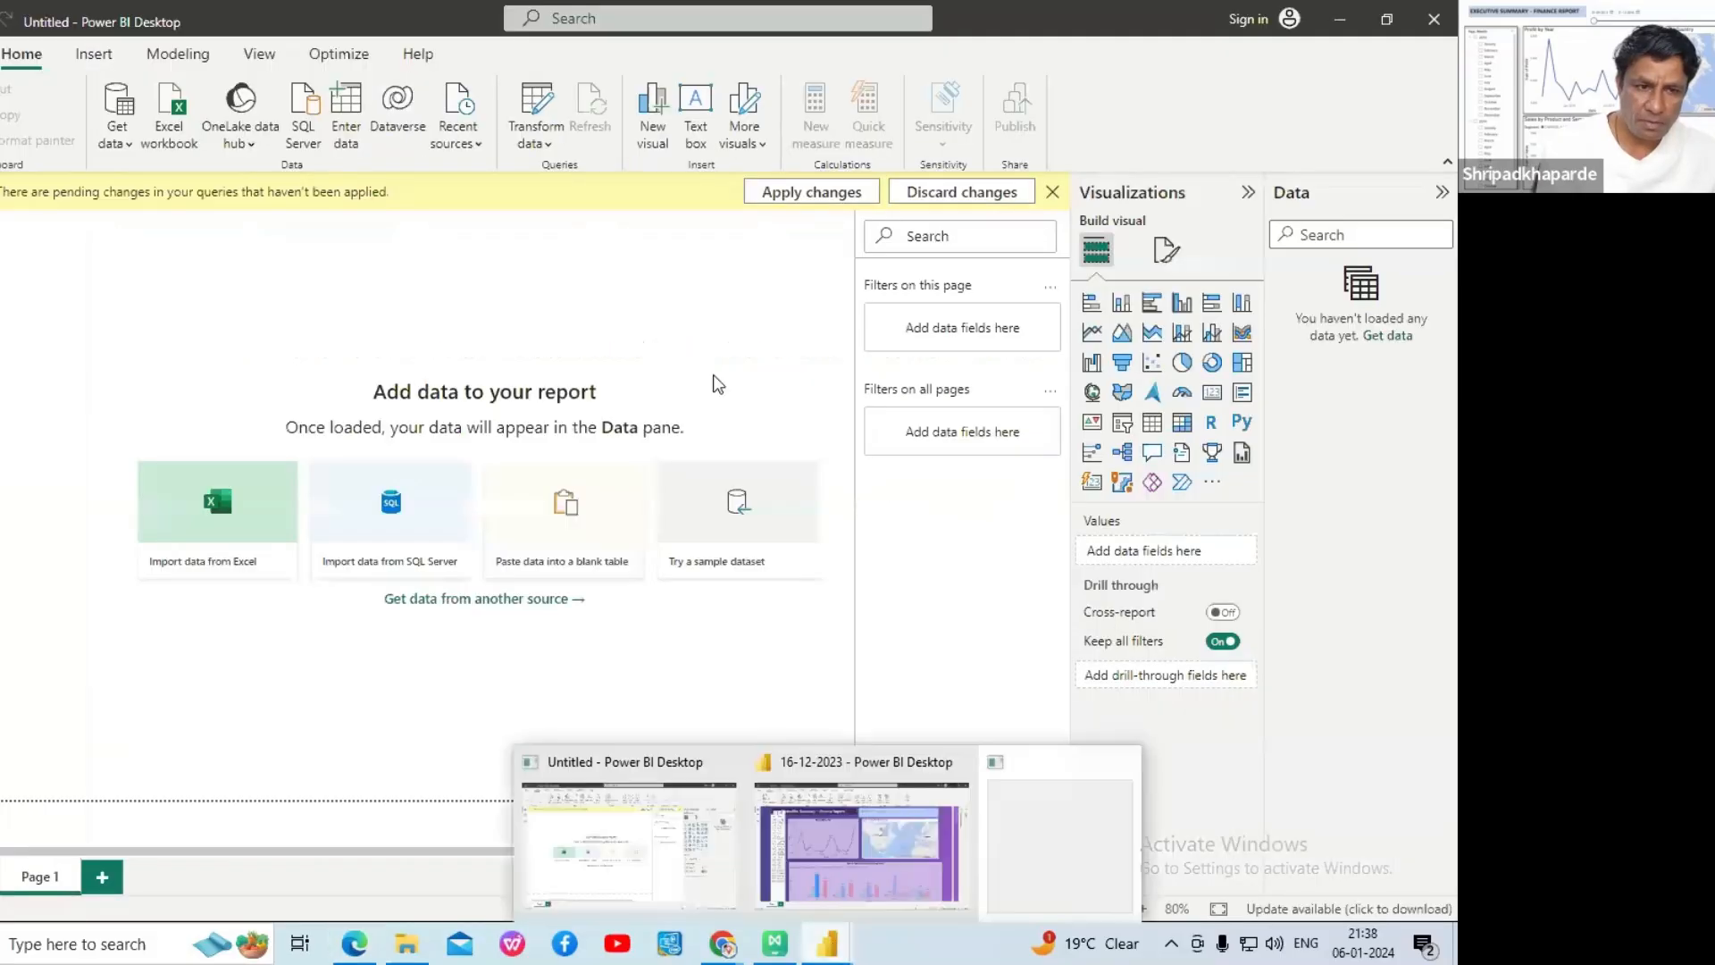
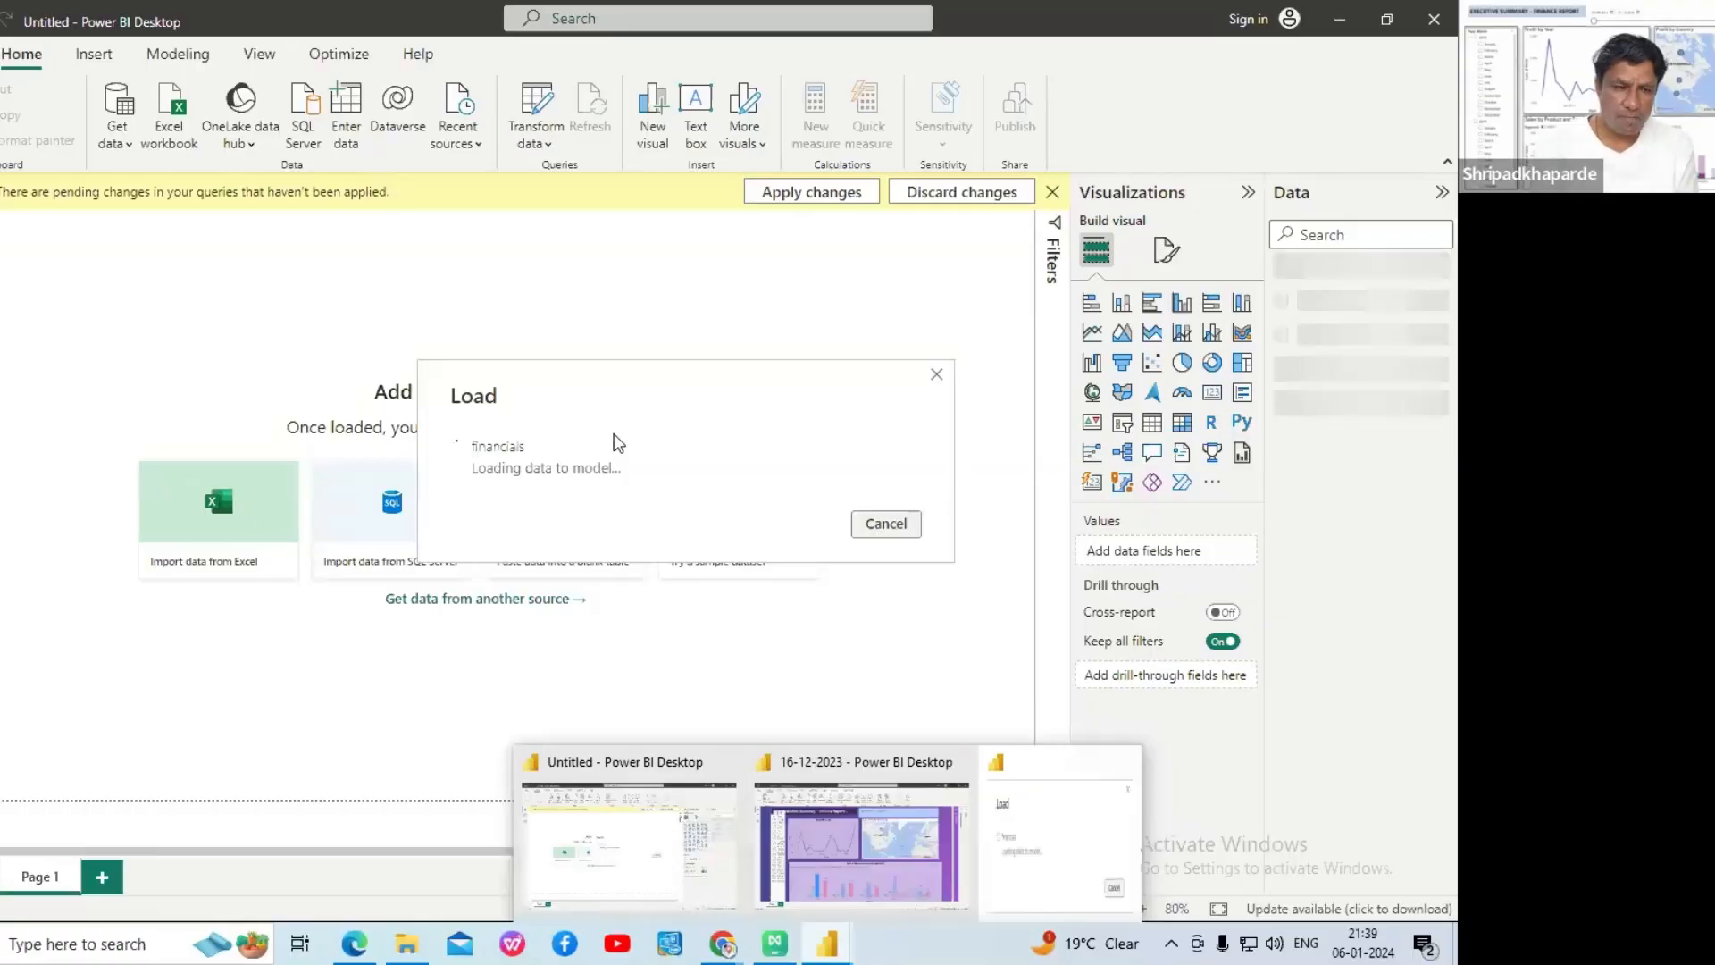
- Switch to File Explorer, look over the Microsoft PBI Tutorial folder and minimise its window
left_click(428, 945)
scroll(387, 490, "down", 1)
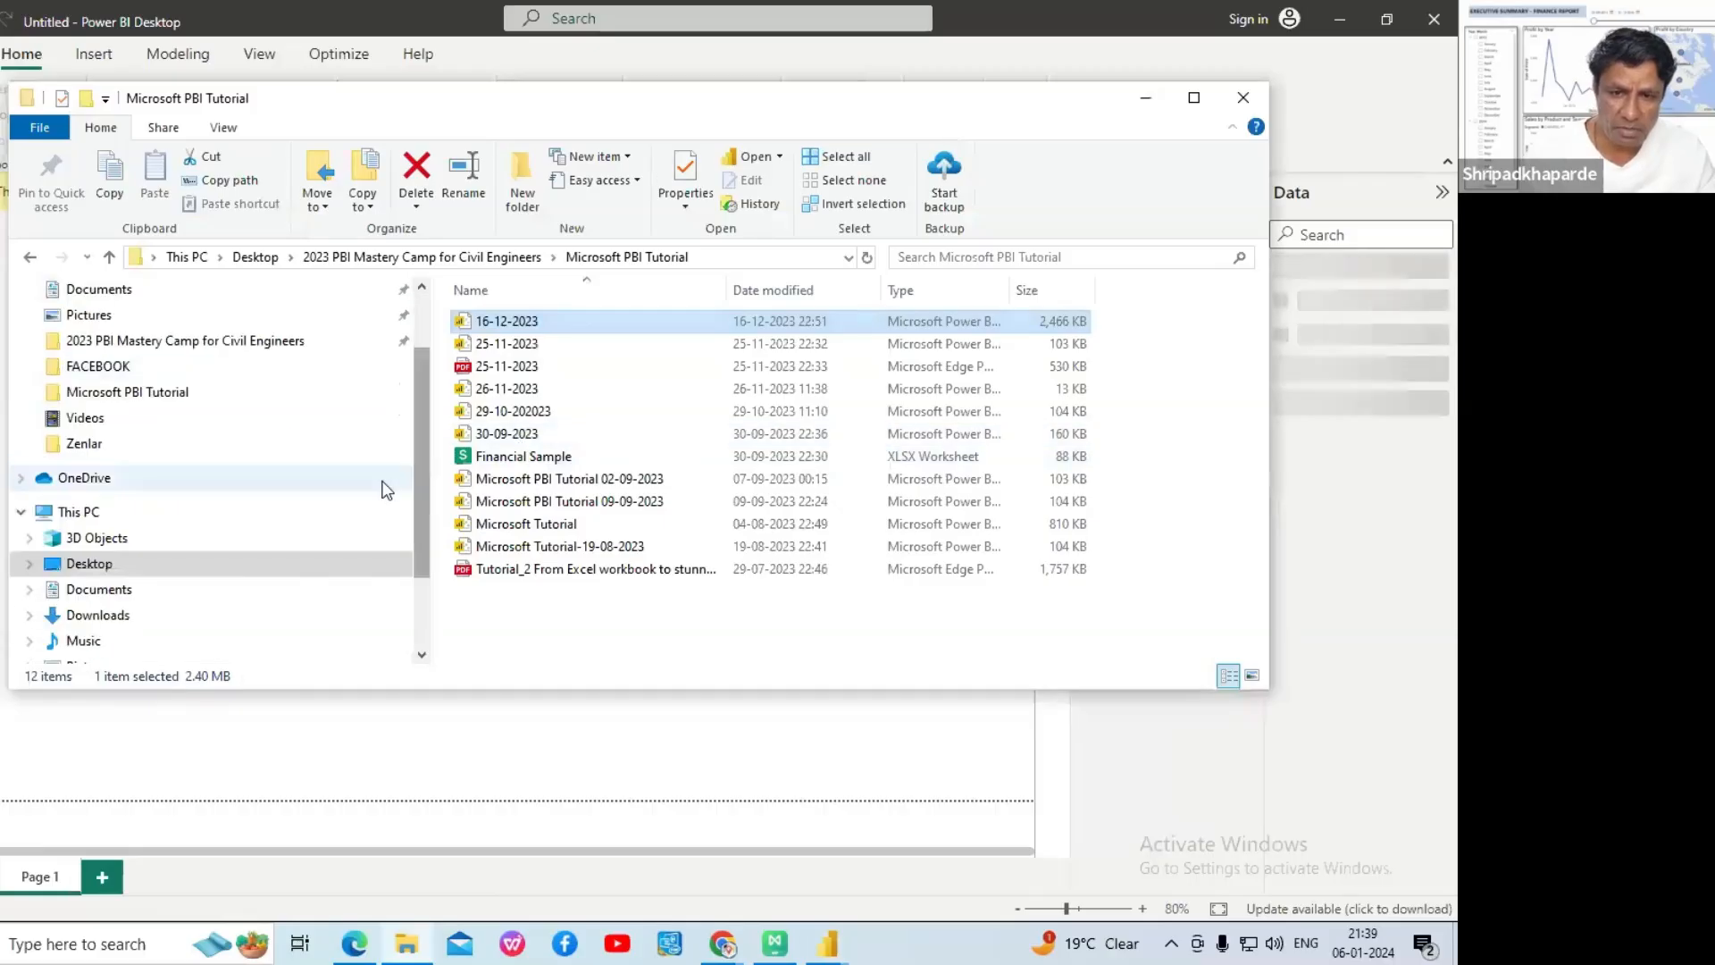
scroll(357, 495, "down", 1)
scroll(357, 495, "up", 2)
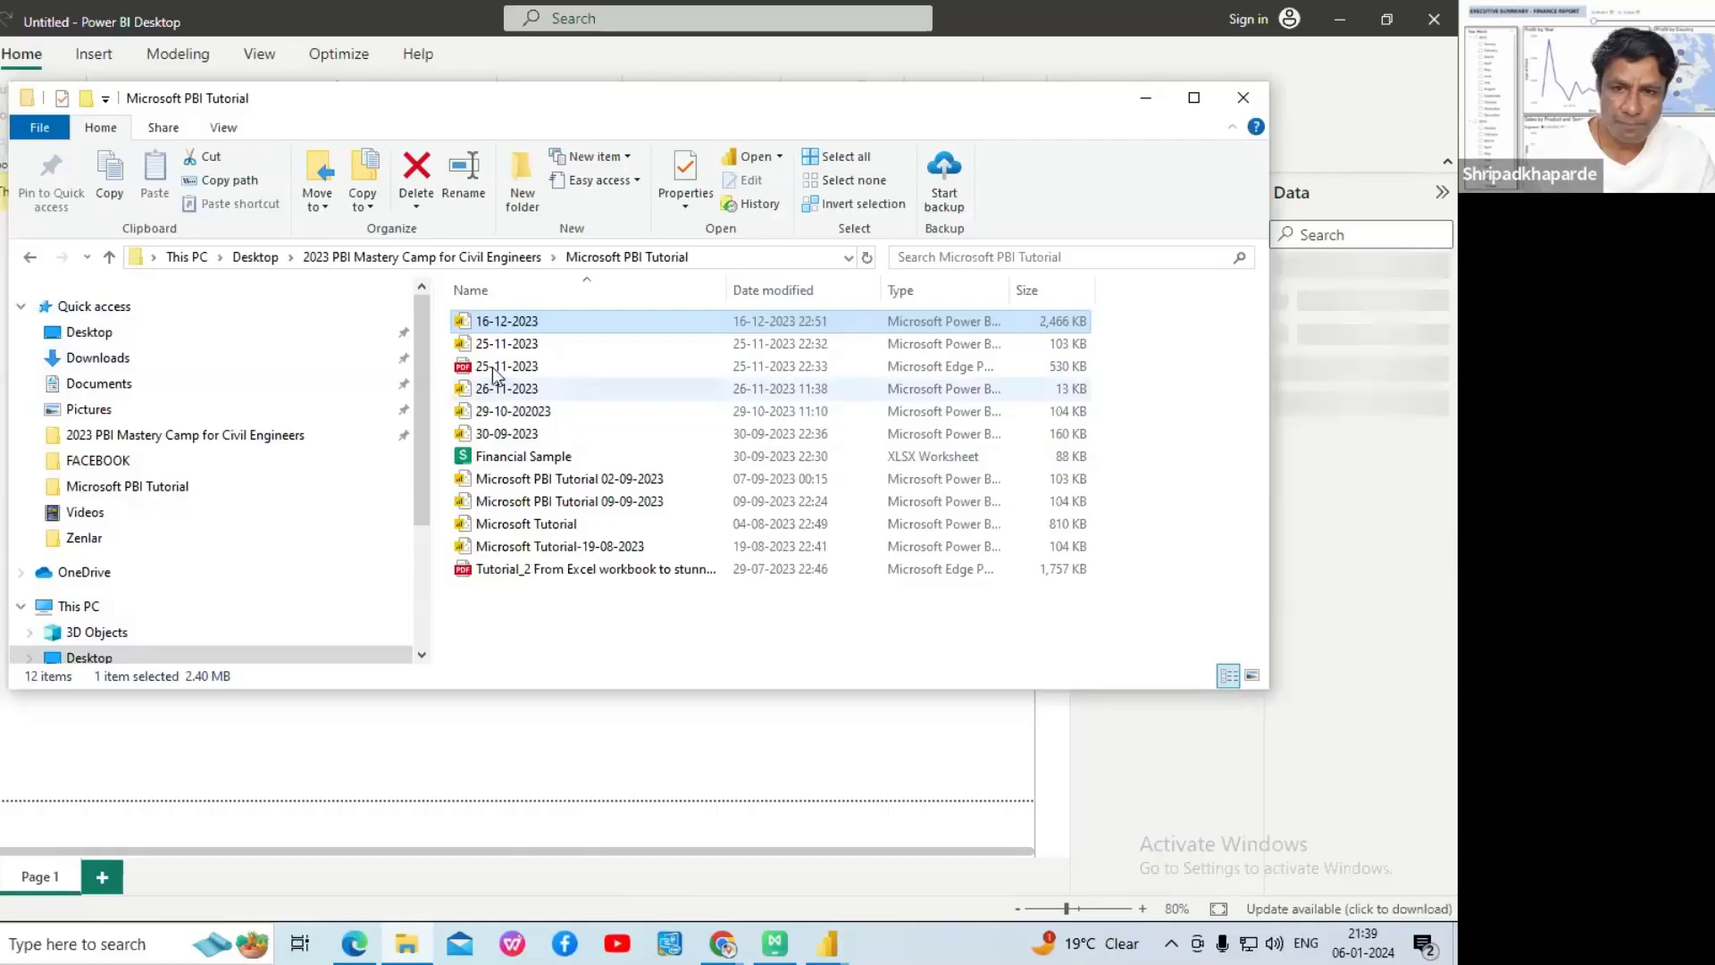
left_click(1145, 100)
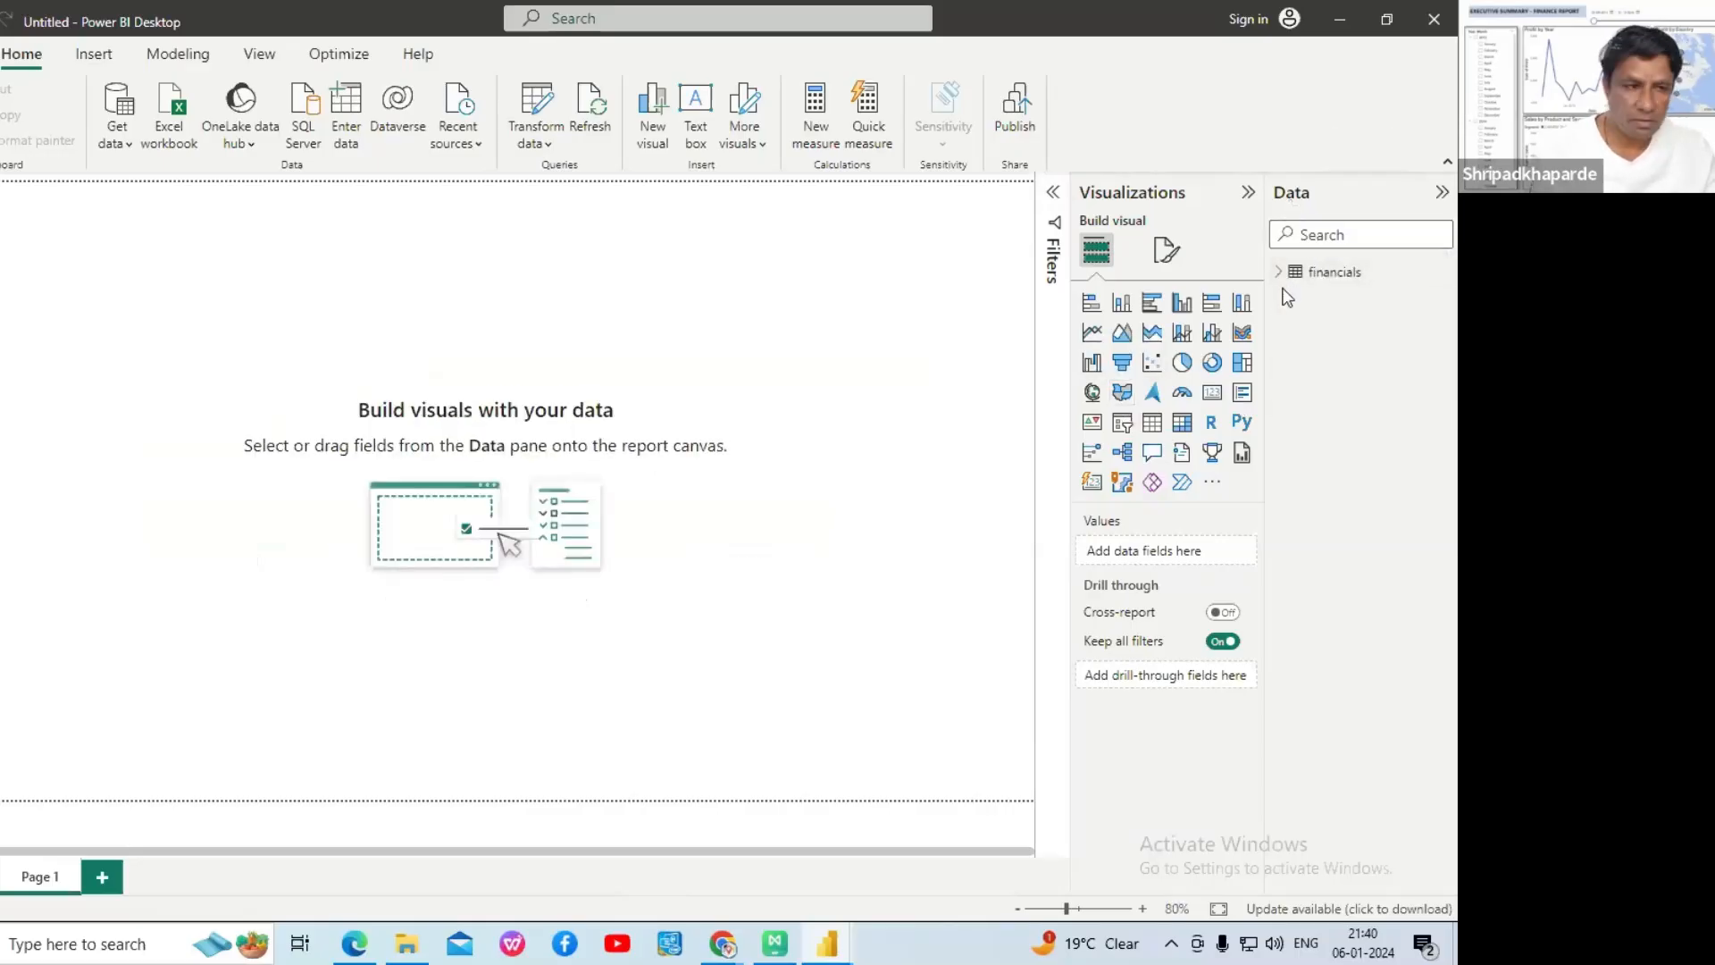
- Expand the financials table's field list and compare its symbols with the Fields picture in the tutorial PDF in Edge
mouse_move(1284, 275)
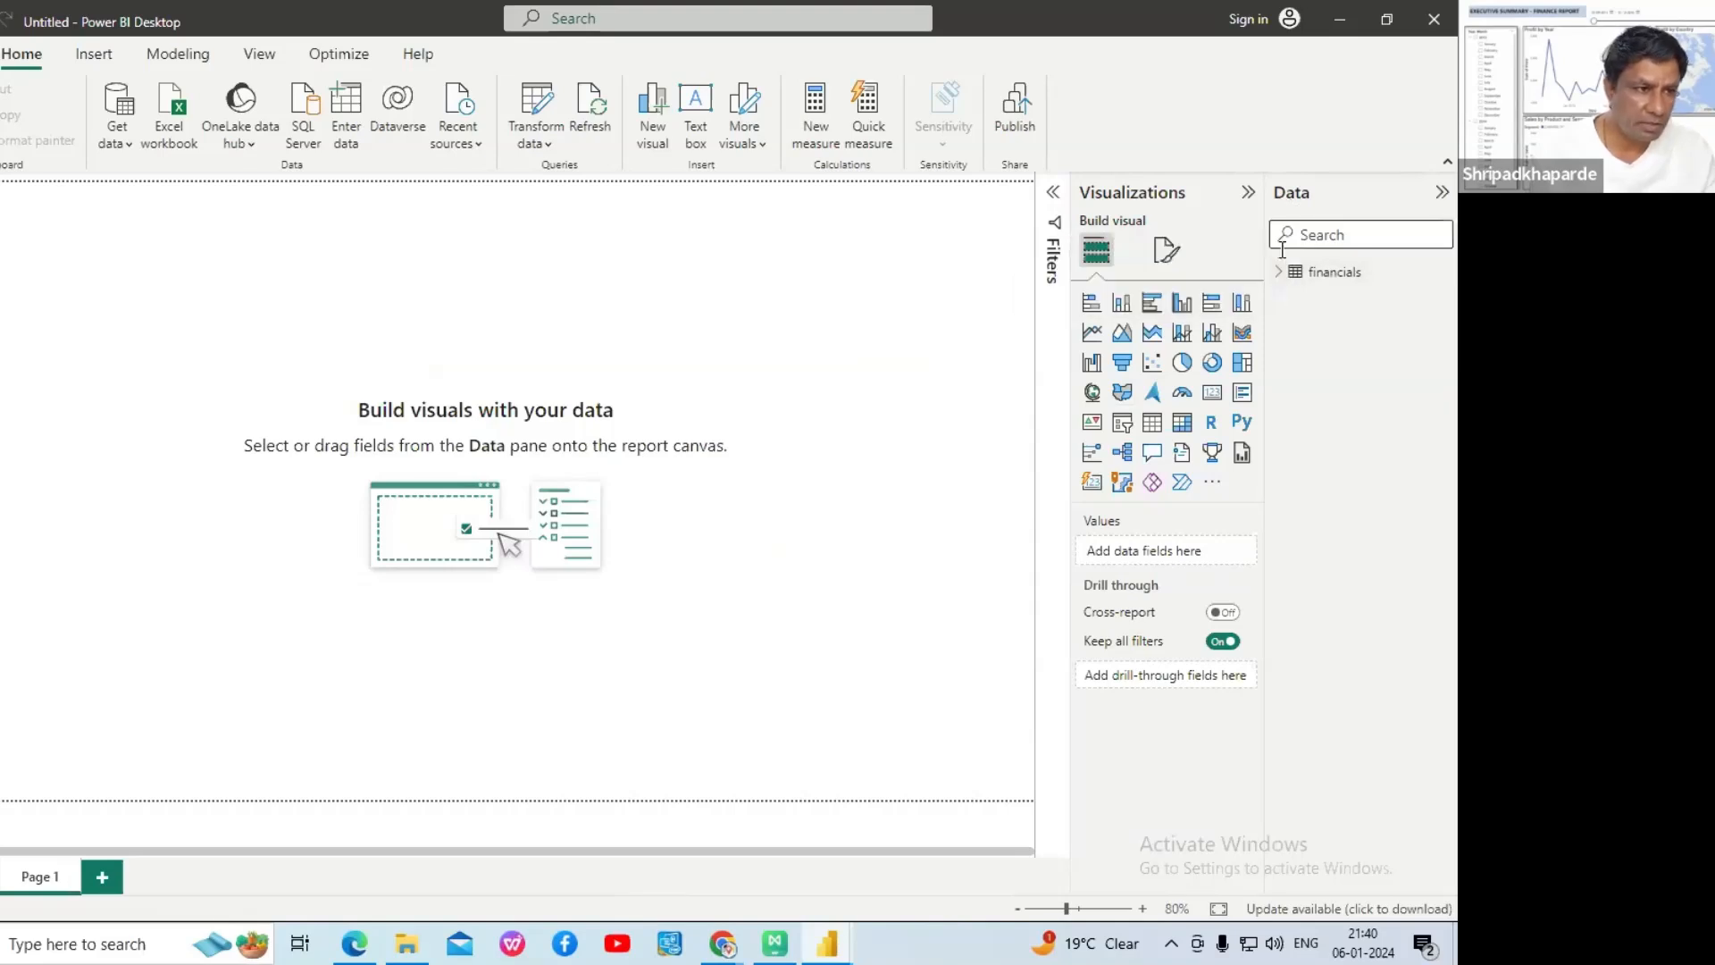
left_click(1285, 274)
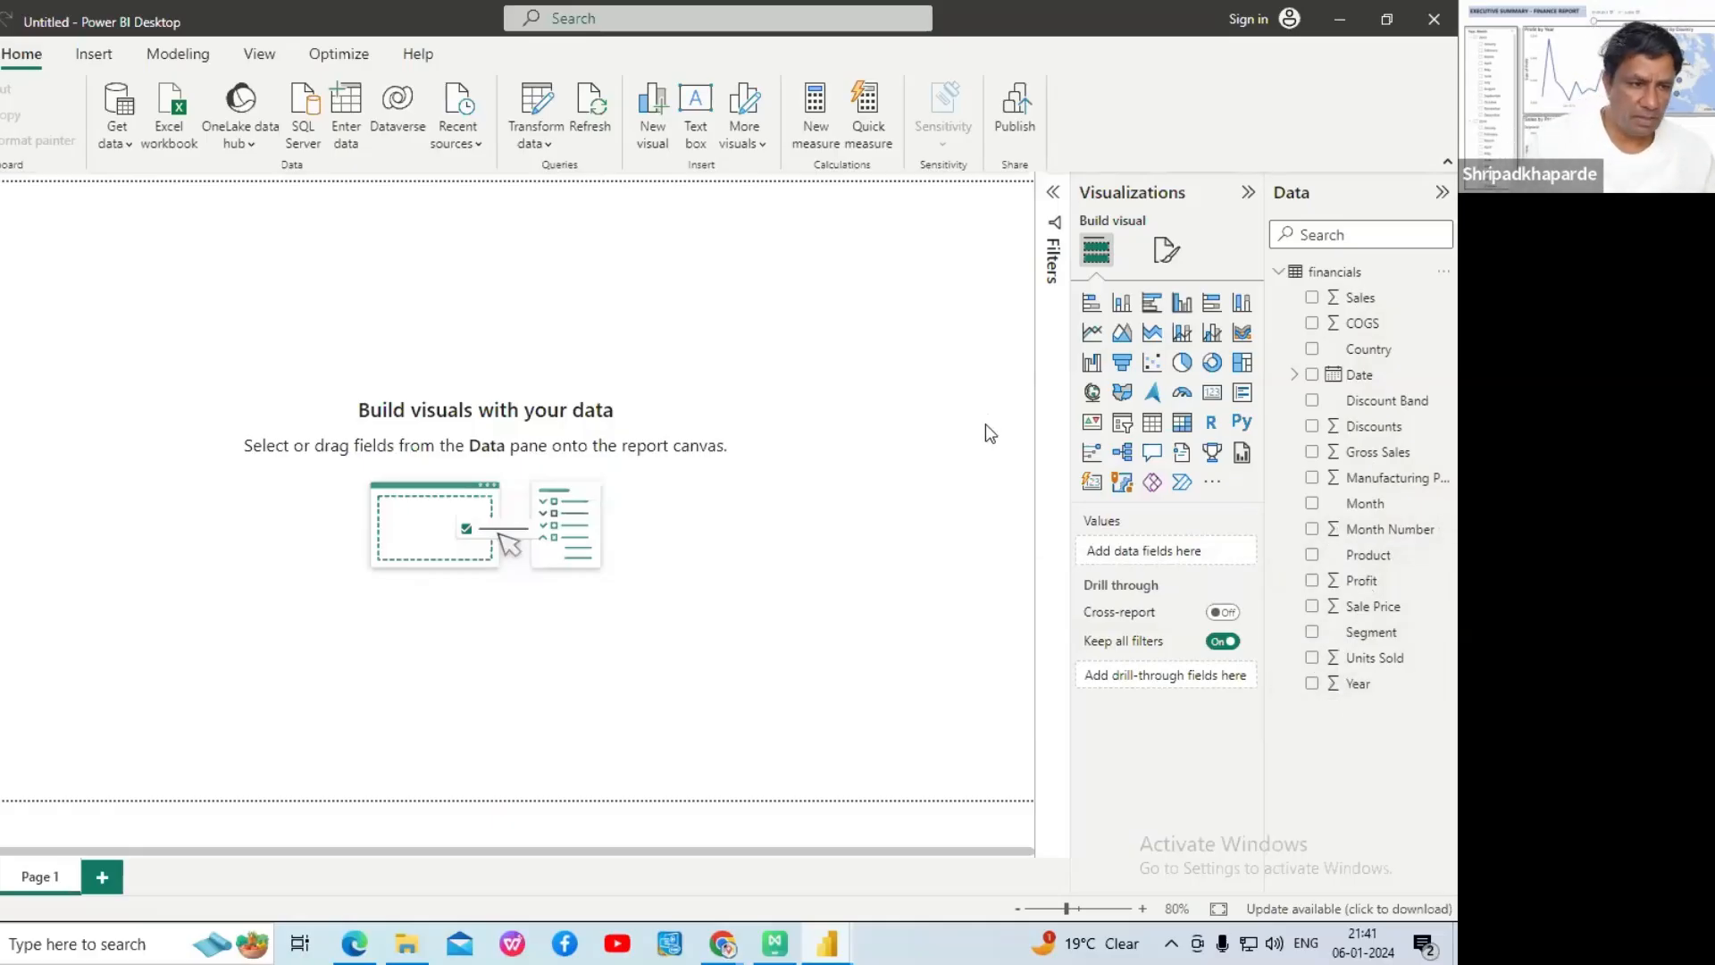
left_click(356, 945)
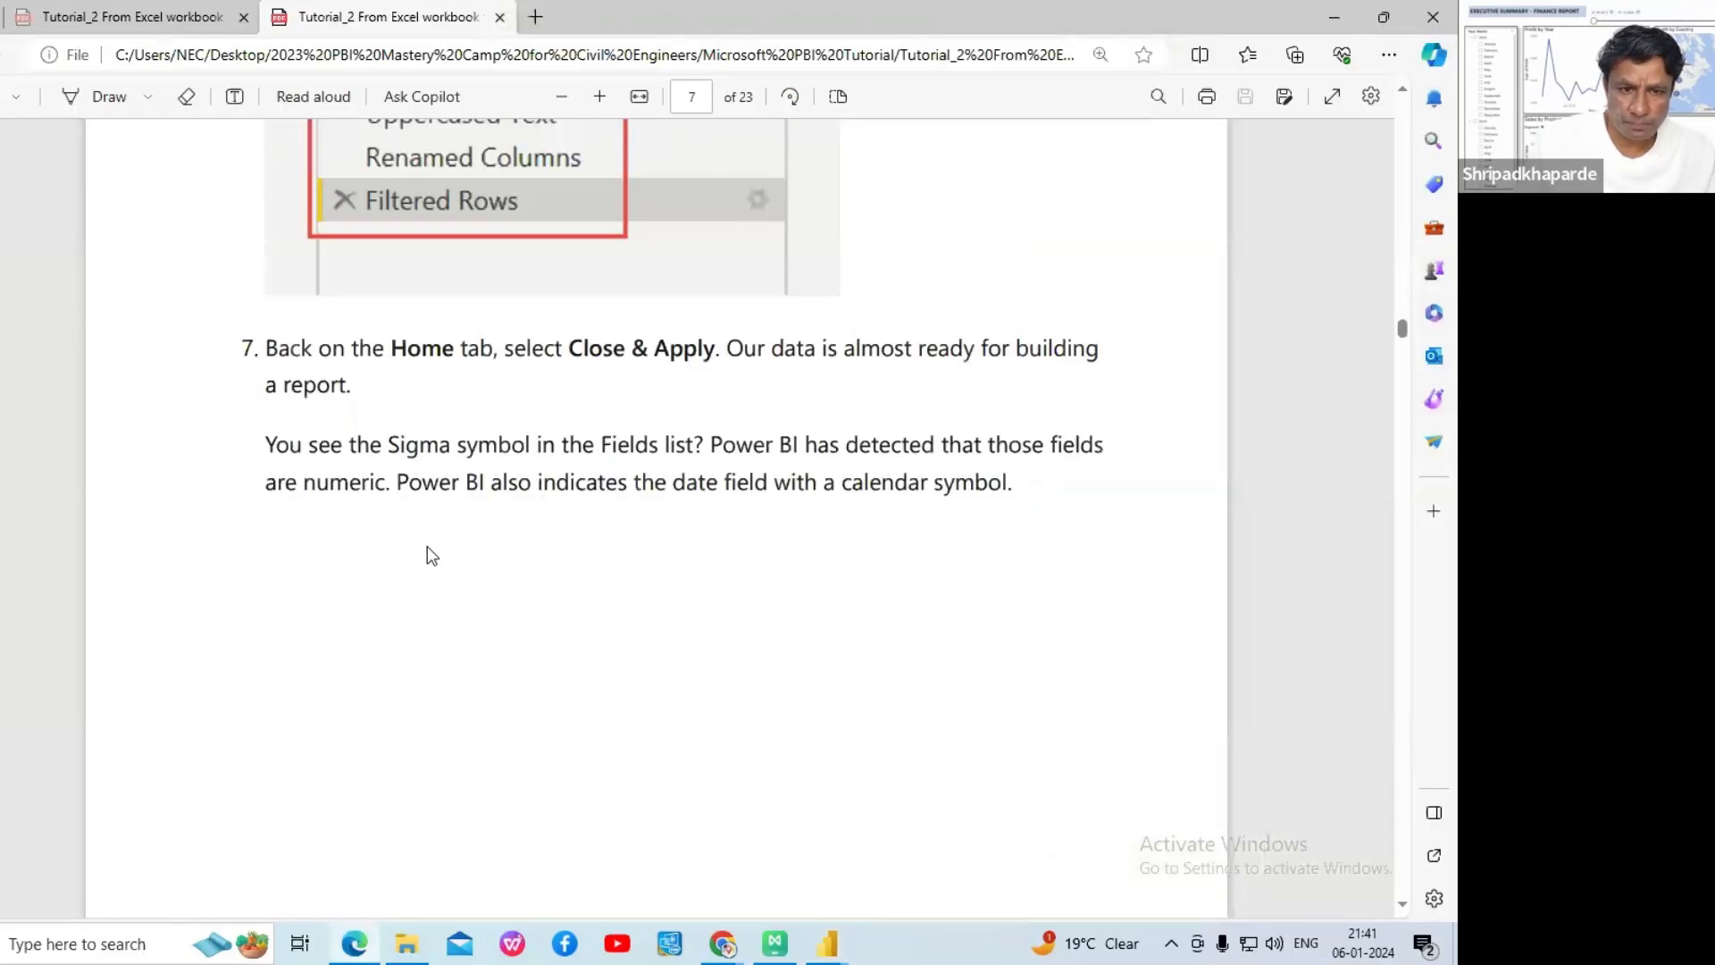
scroll(426, 545, "down", 10)
scroll(430, 547, "down", 7)
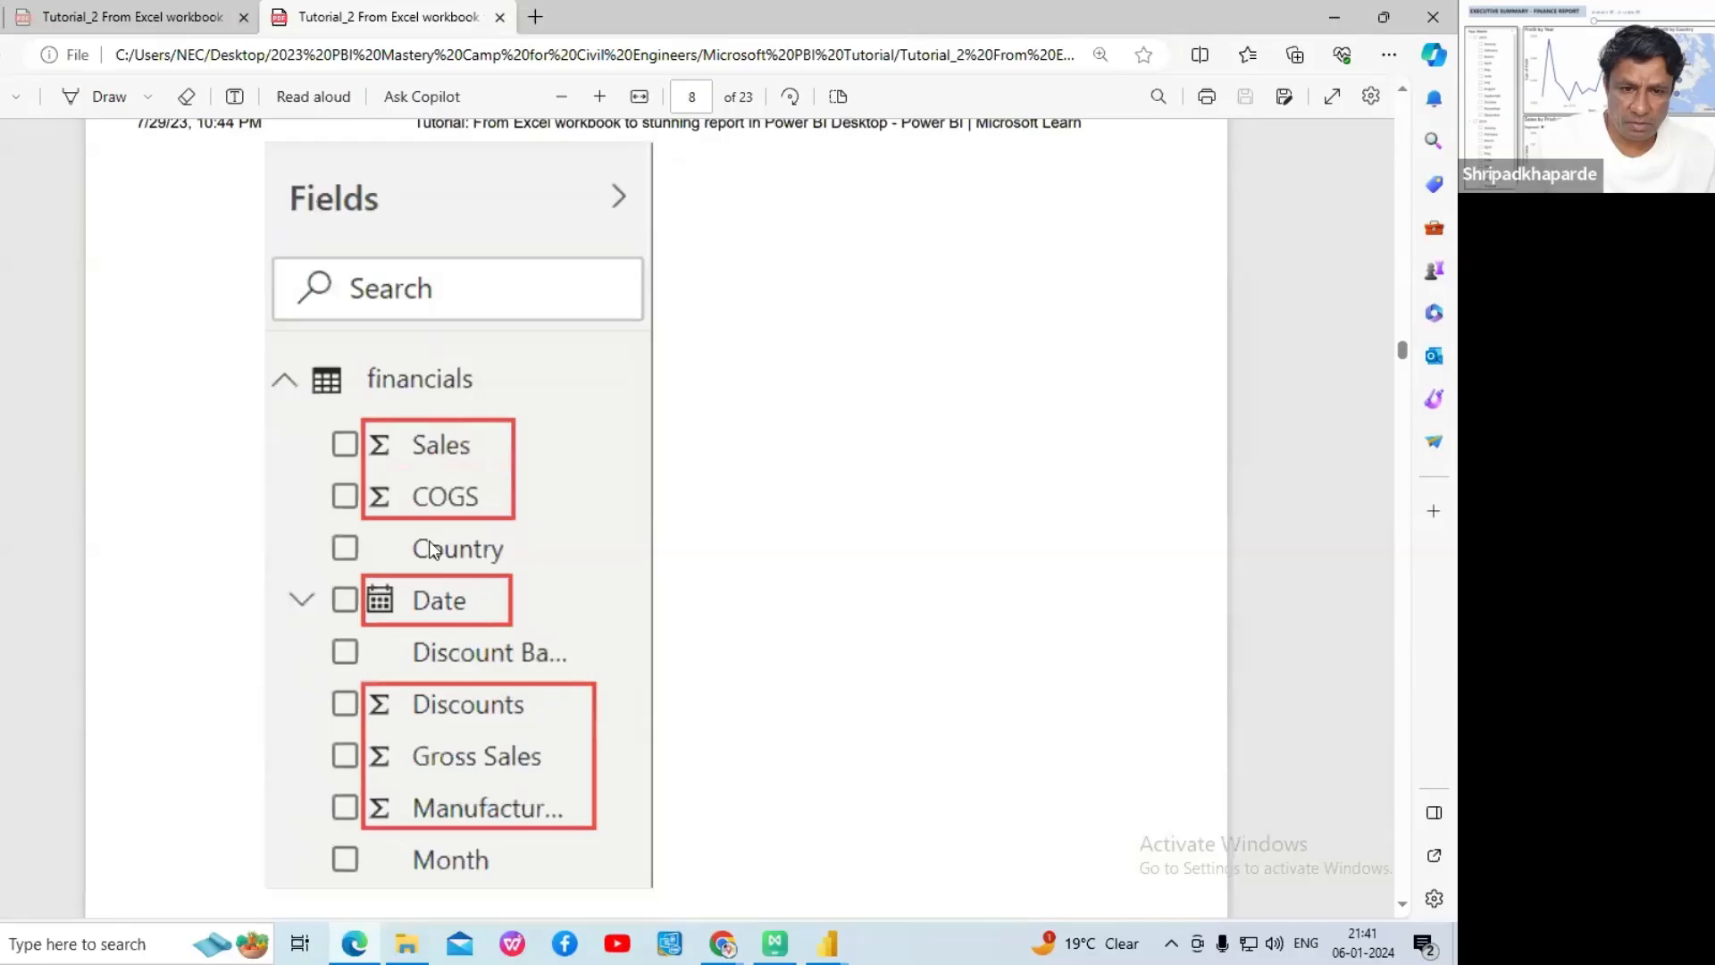
- Read the tutorial's Extra credit section on writing a DAX expression, including the New measure and Total Units Sold instructions
scroll(432, 645, "down", 4)
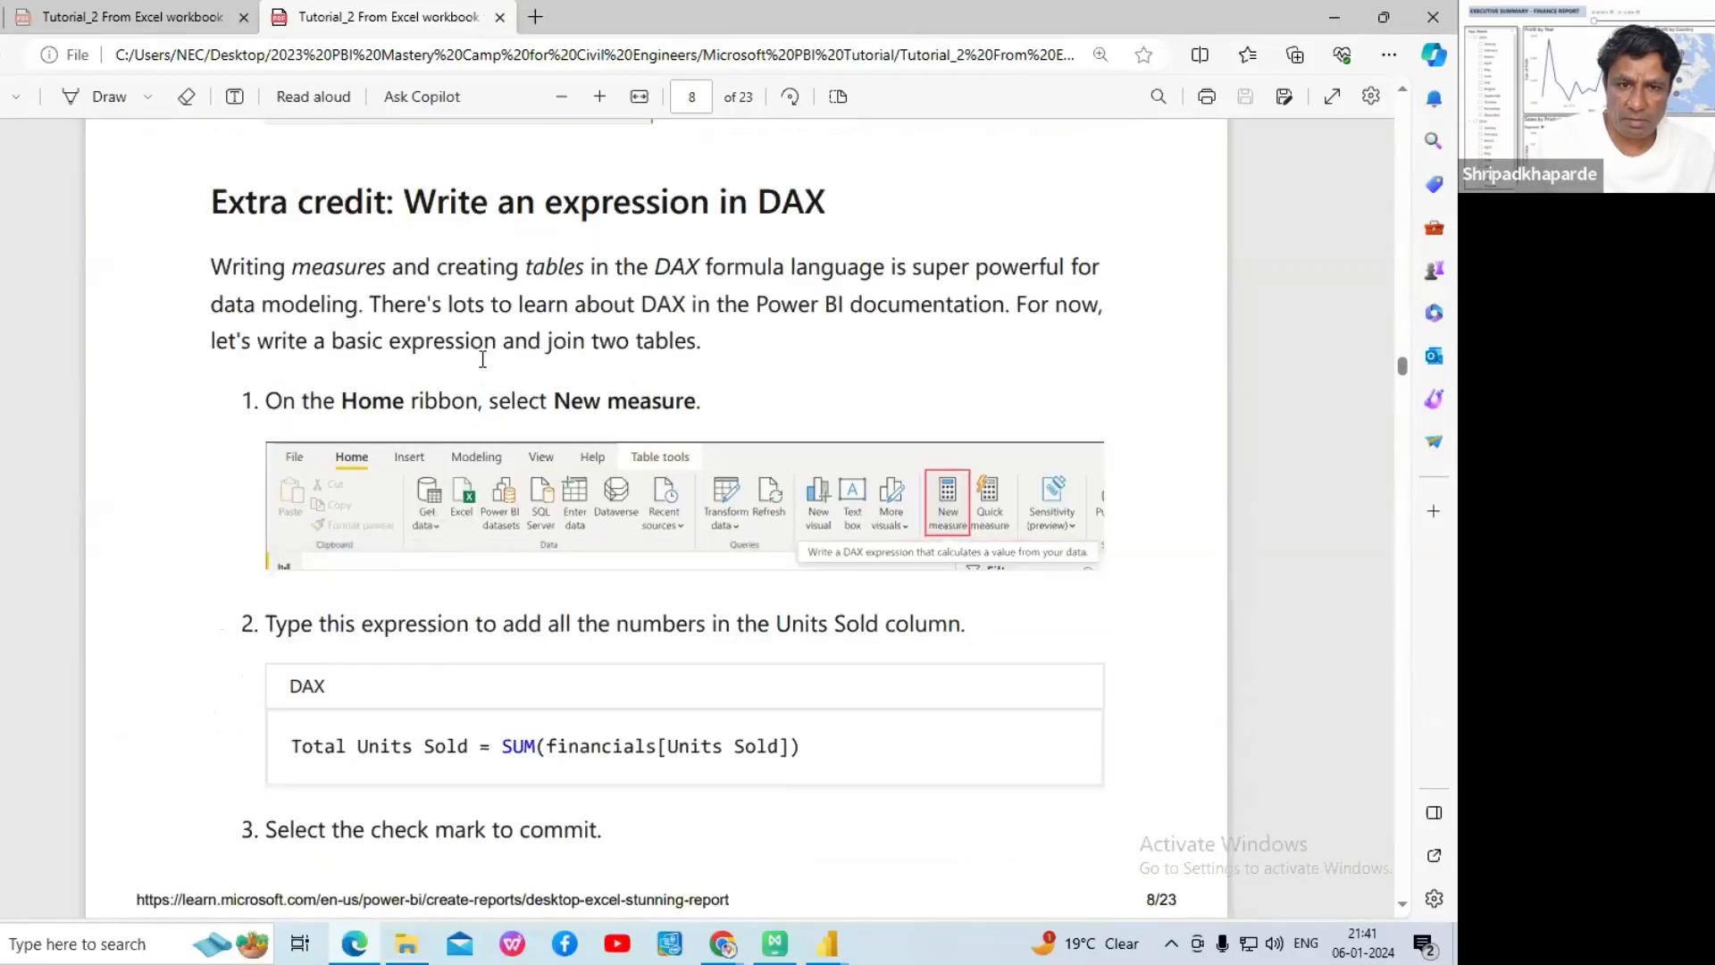
scroll(482, 359, "up", 4)
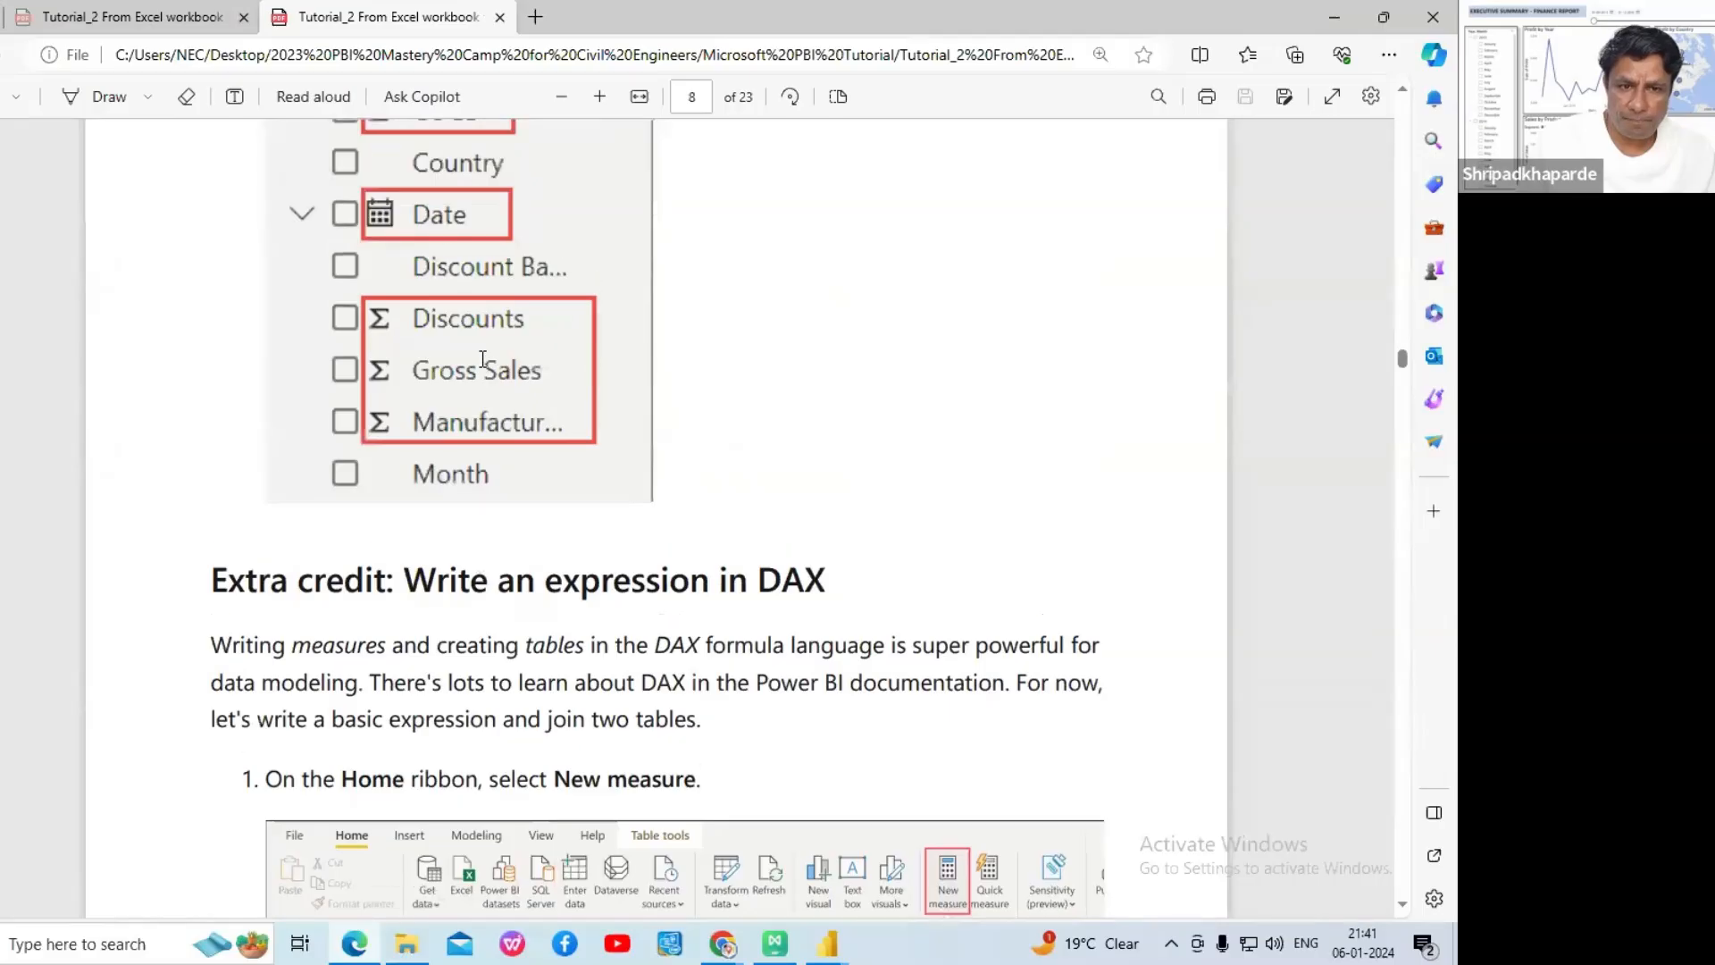
scroll(482, 359, "down", 3)
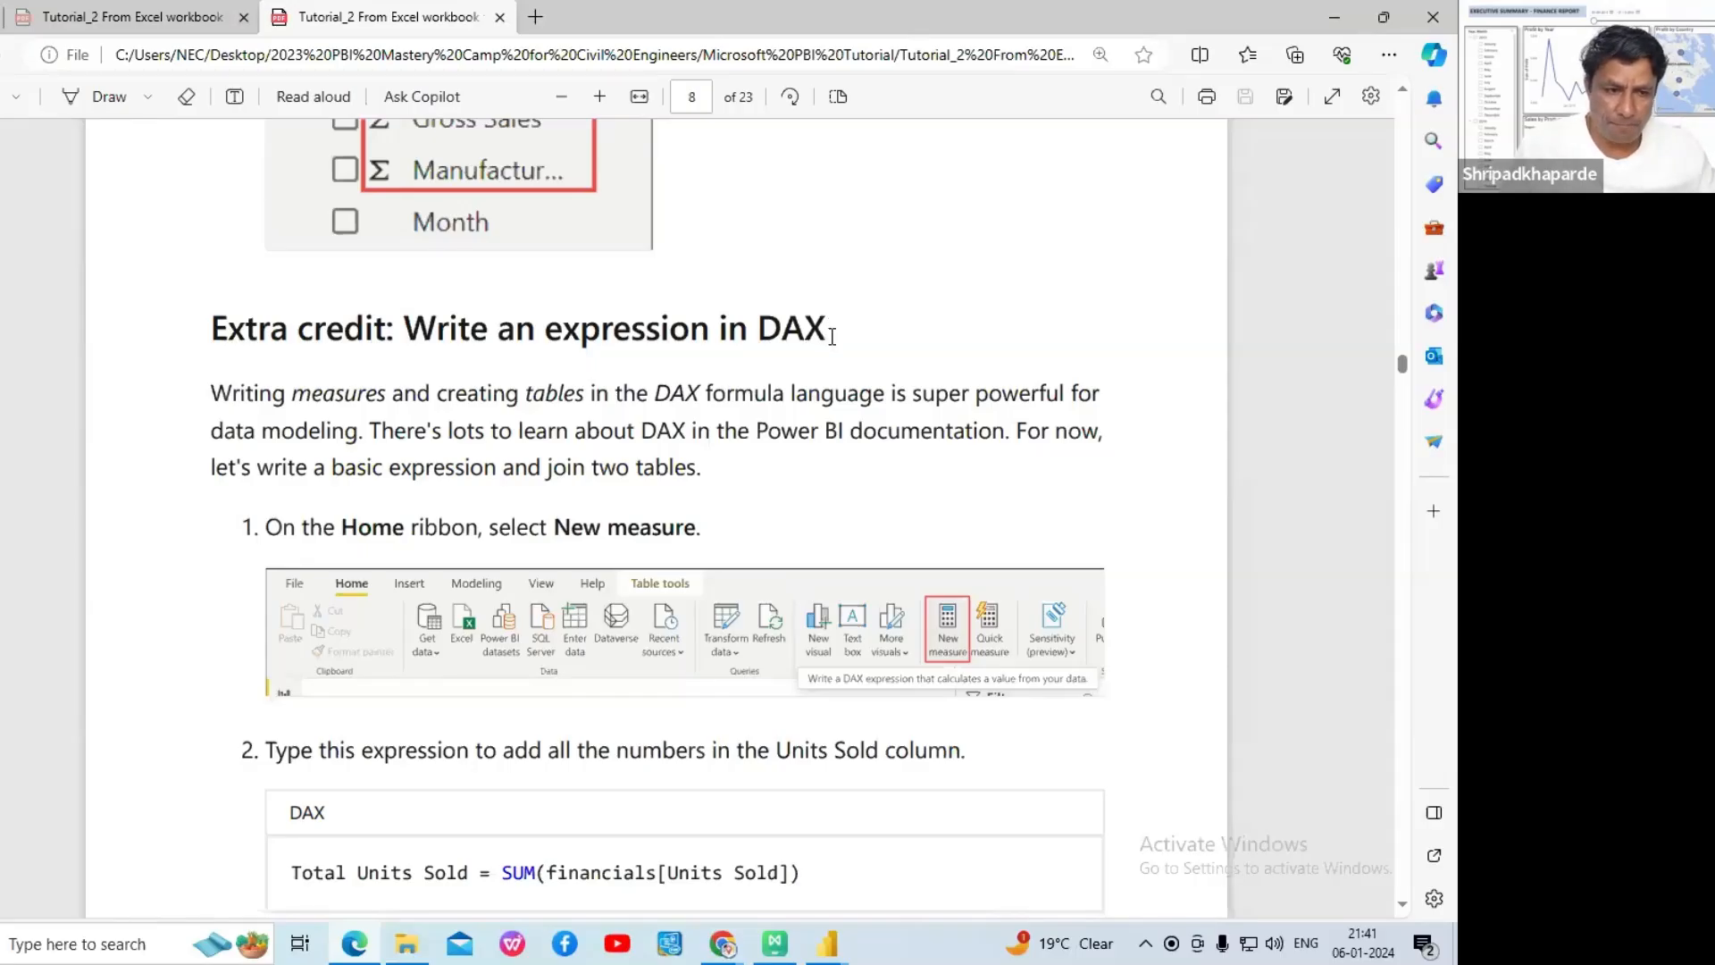
scroll(837, 447, "down", 1)
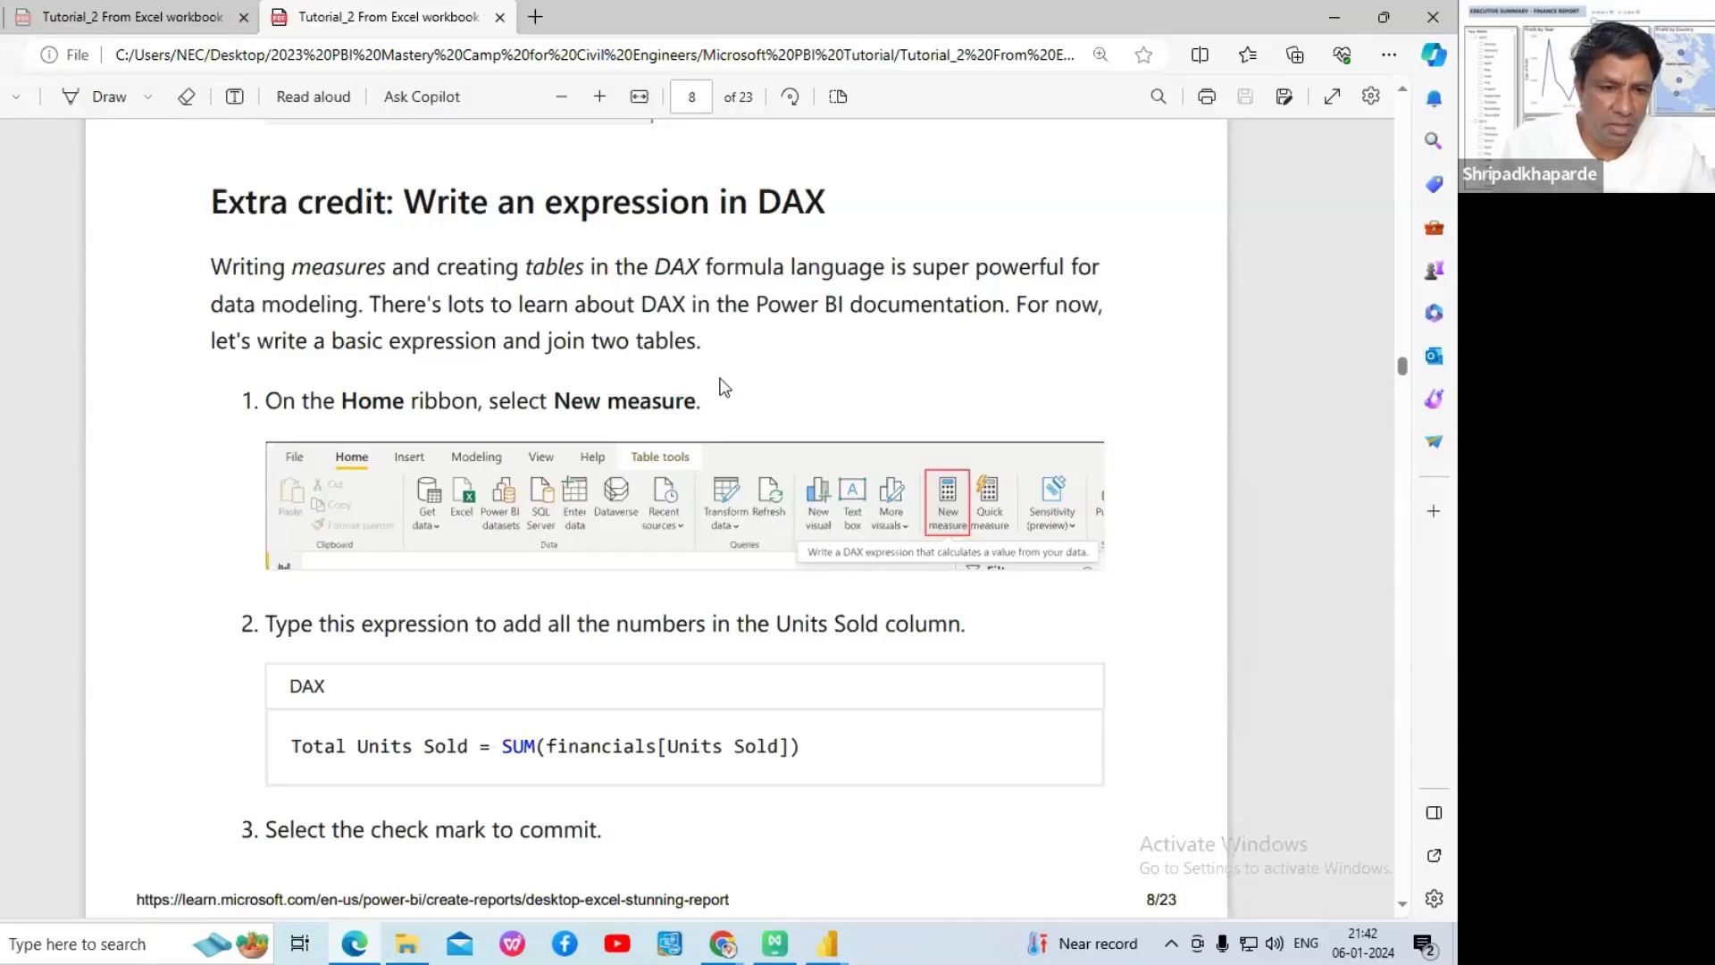
scroll(771, 377, "down", 3)
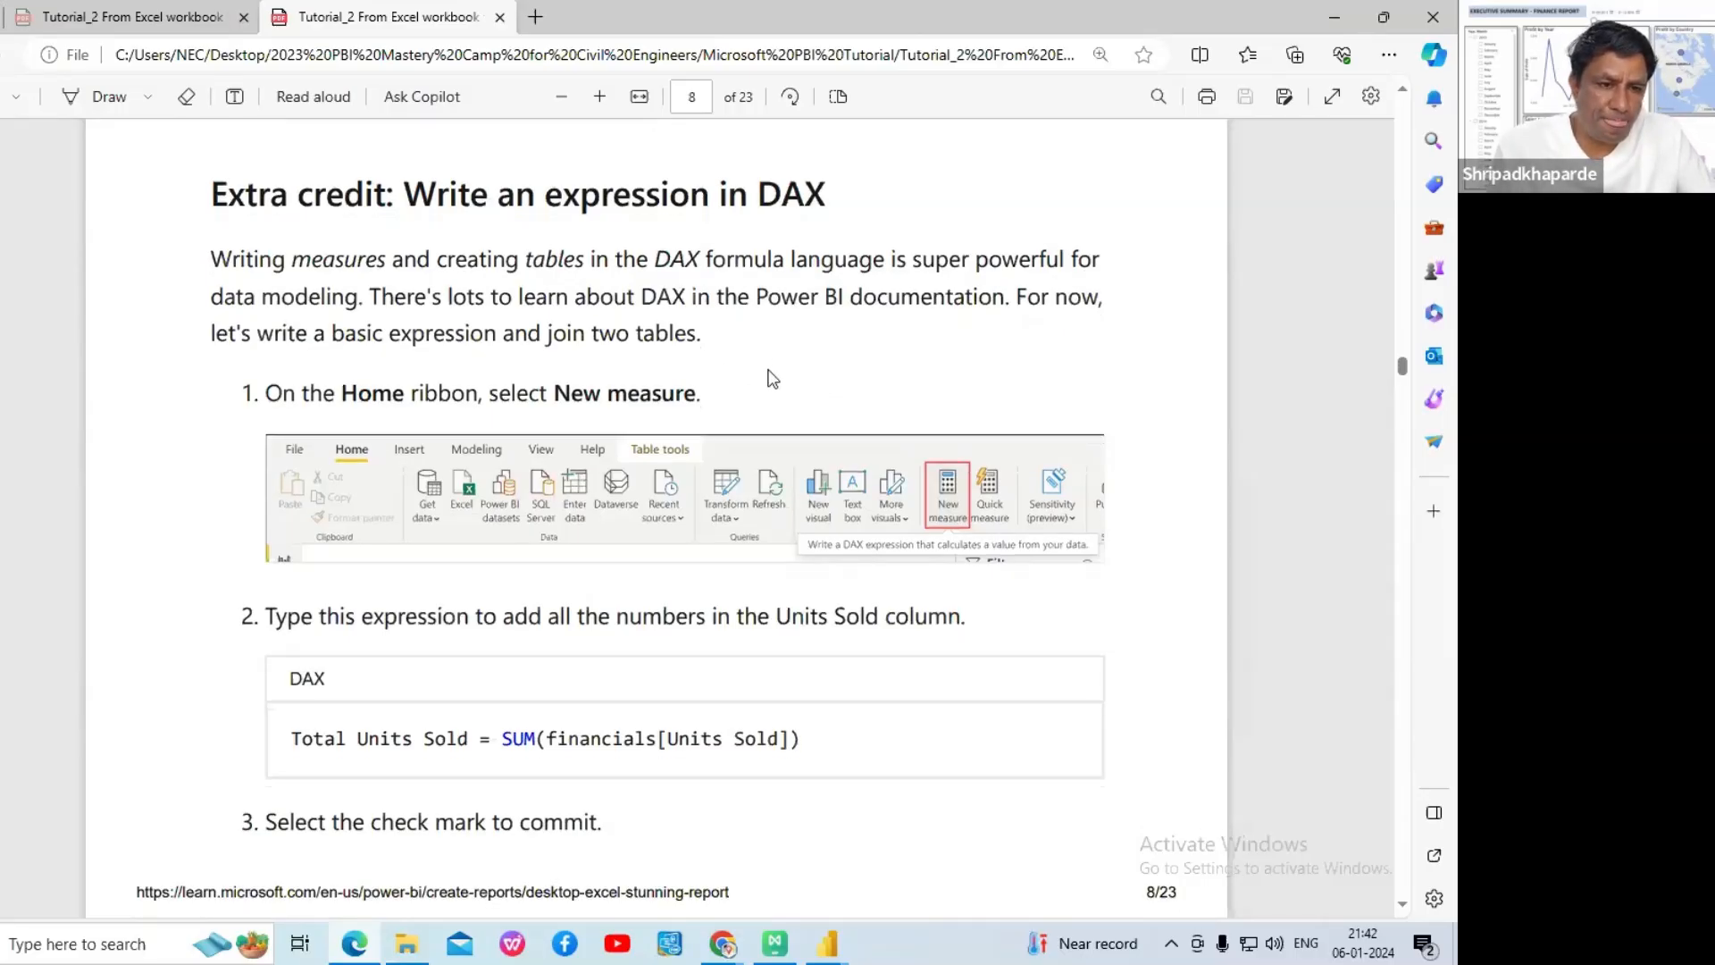
scroll(772, 378, "up", 3)
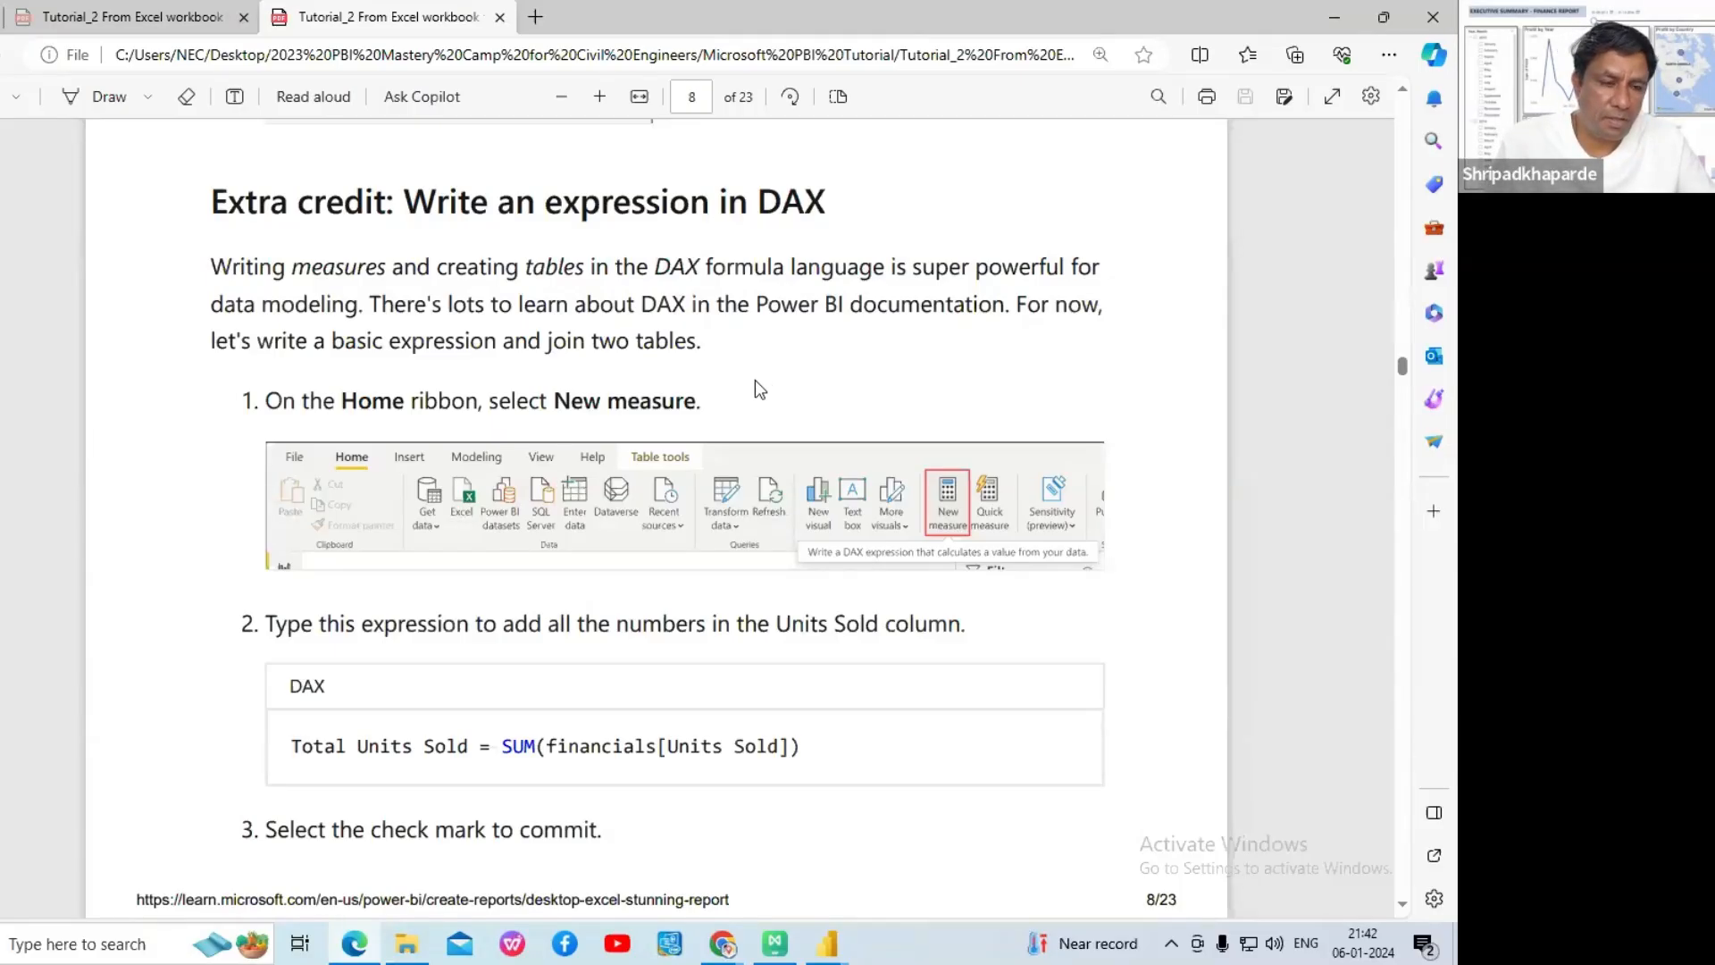
scroll(748, 382, "up", 1)
scroll(749, 384, "down", 2)
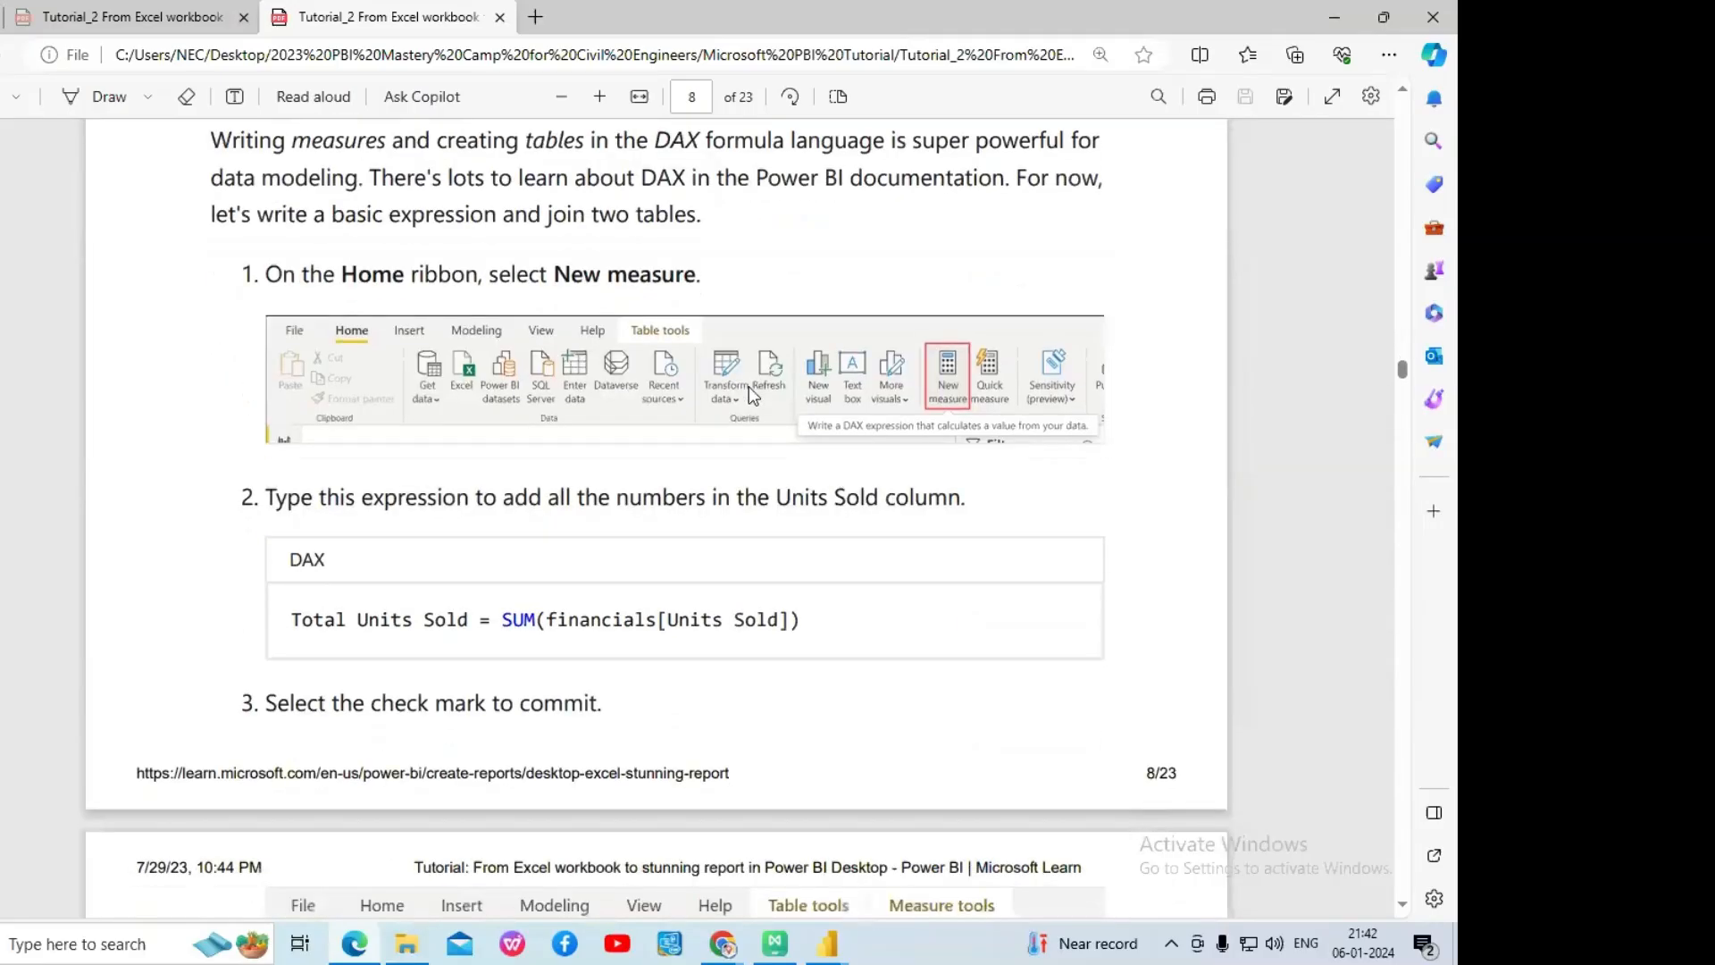
scroll(750, 389, "down", 3)
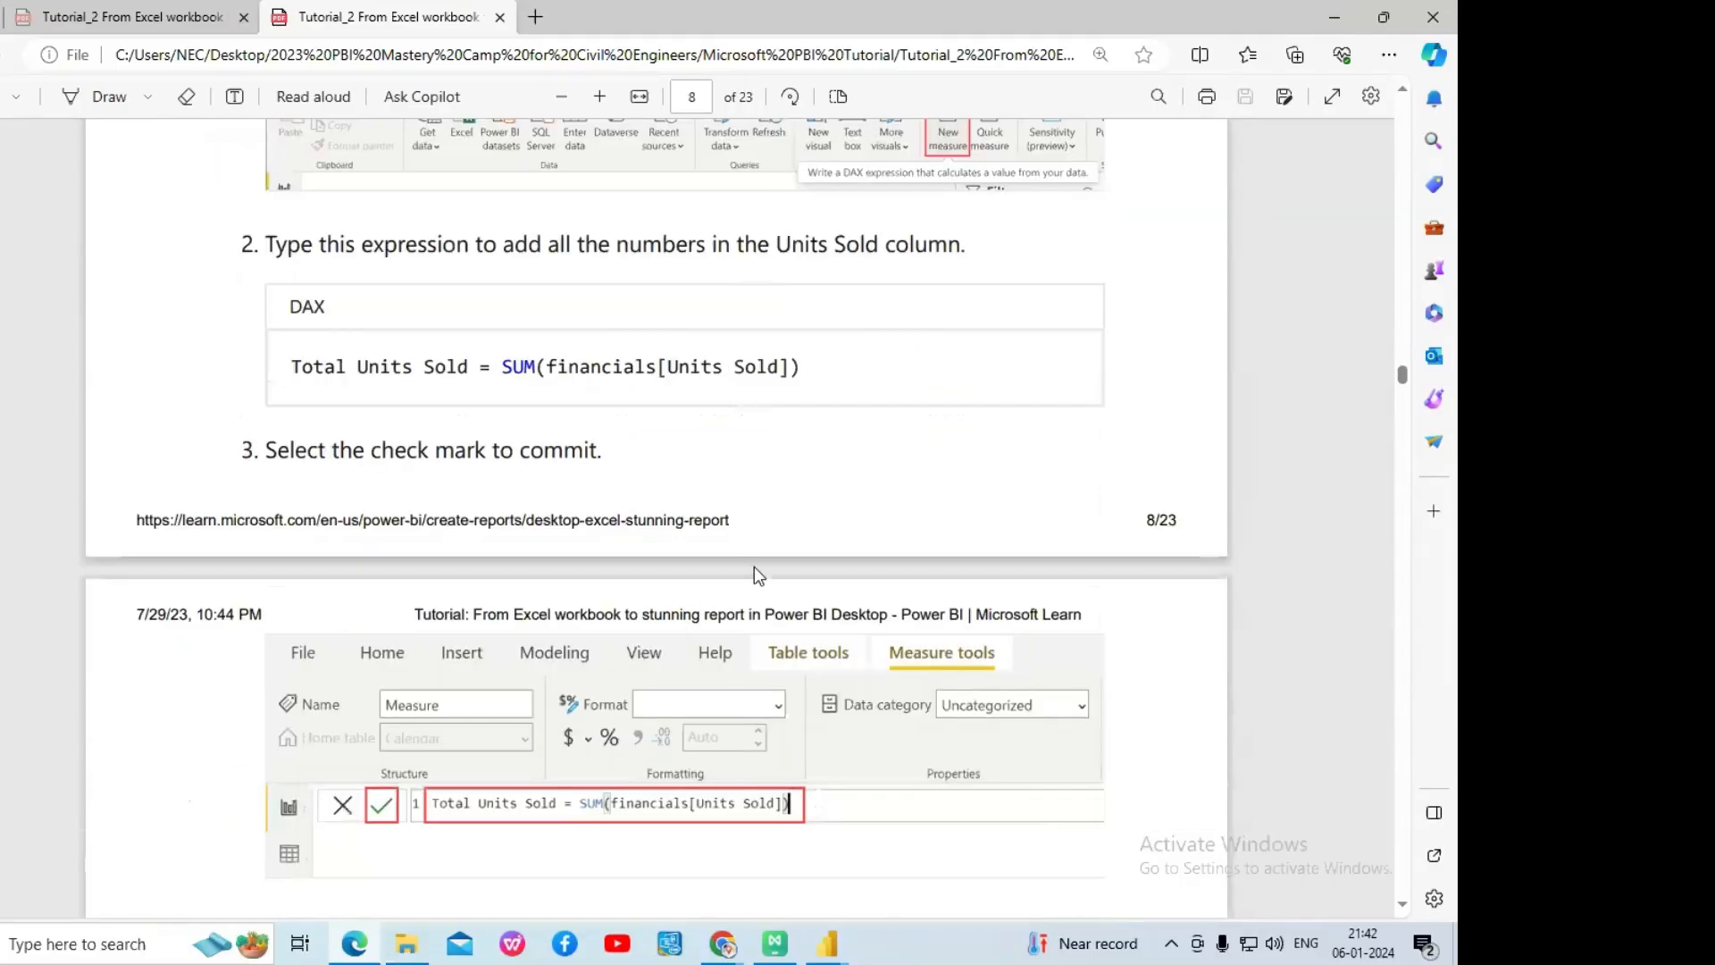
- Switch to the untitled Power BI Desktop report, and return to the tutorial PDF in Edge to check the DAX measure instructions
left_click(831, 939)
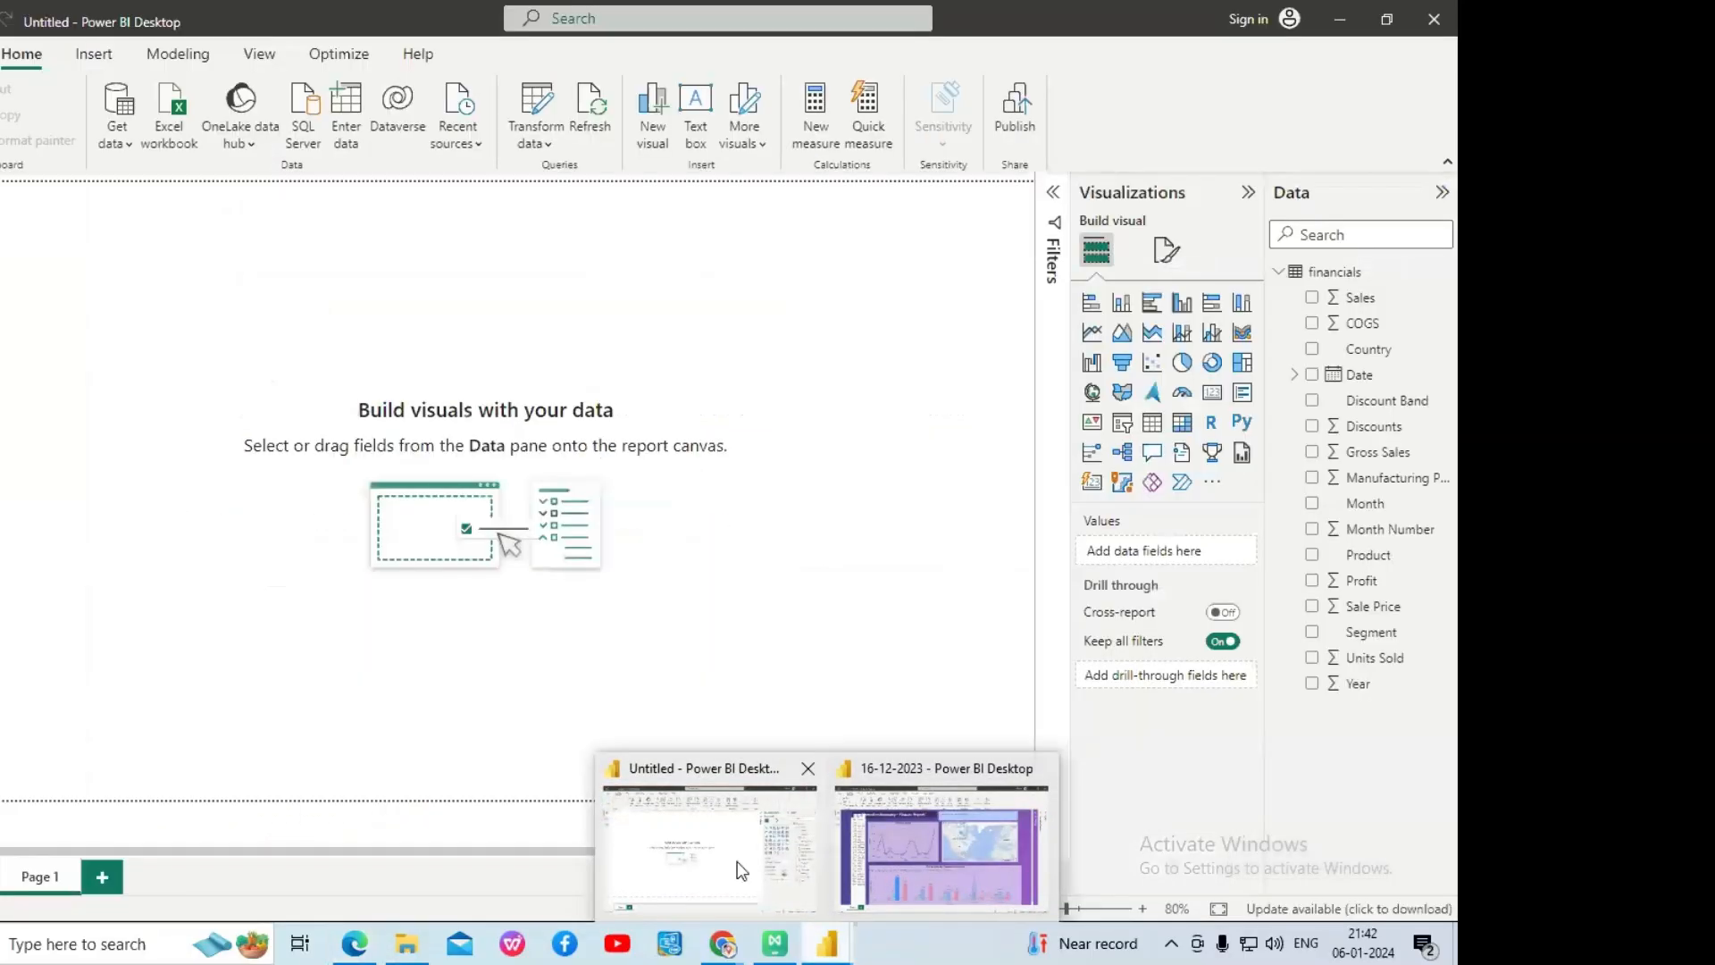
left_click(738, 867)
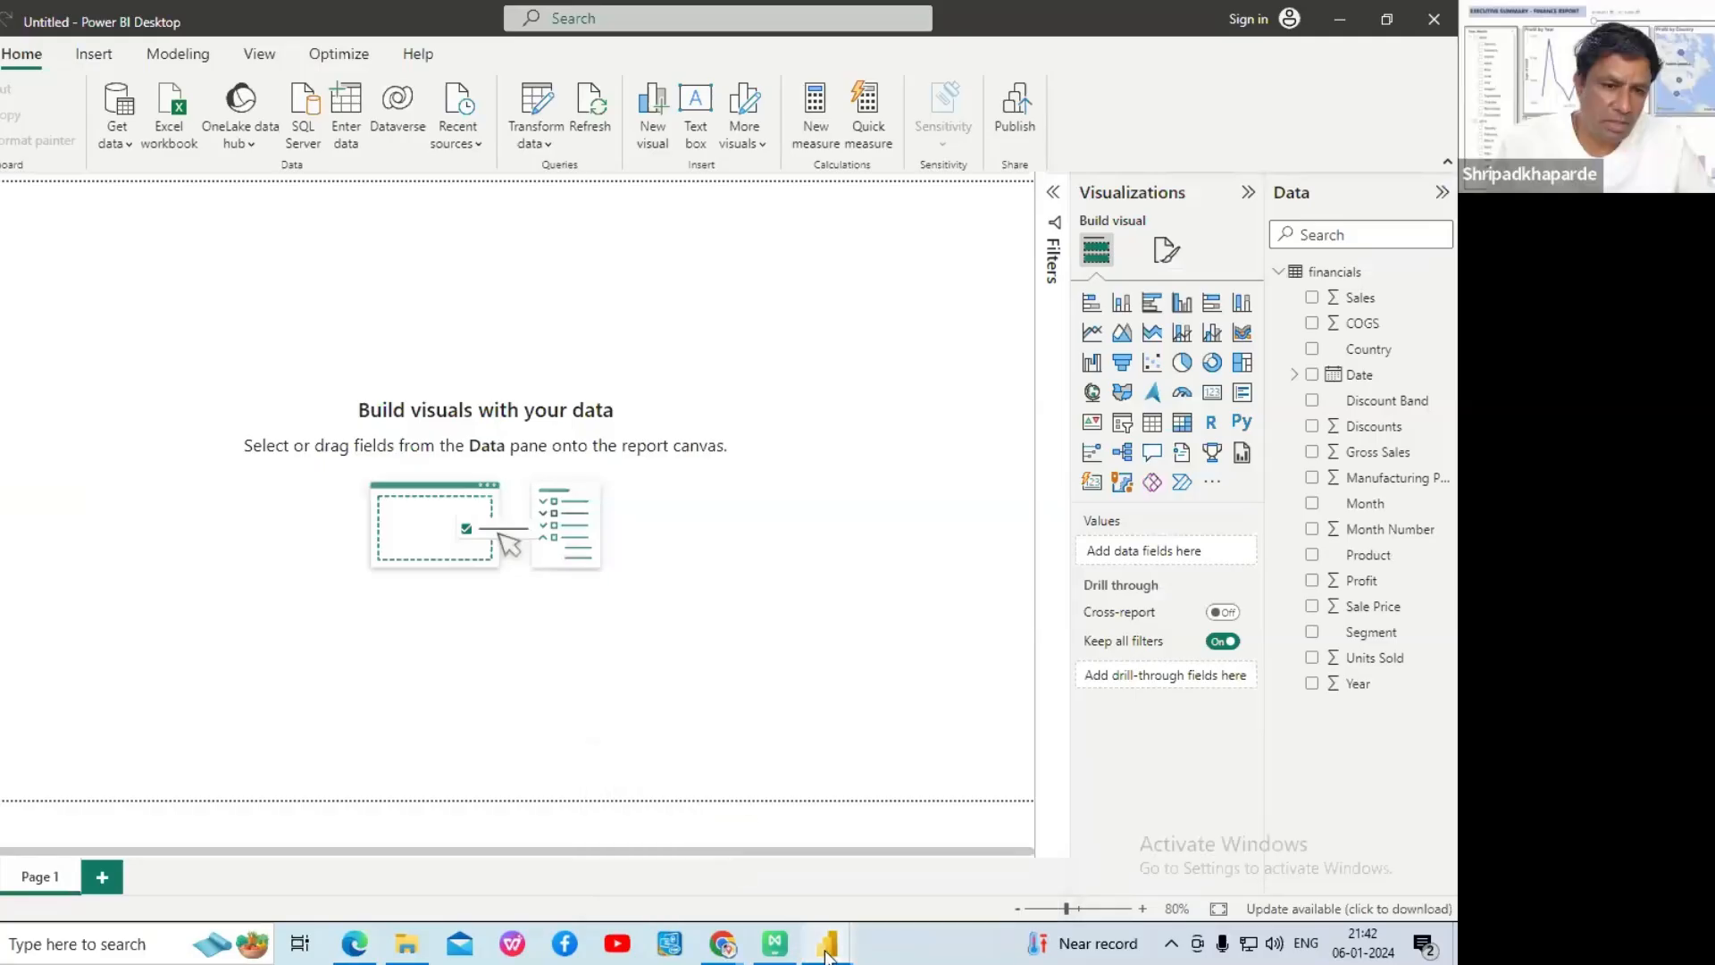
mouse_move(828, 952)
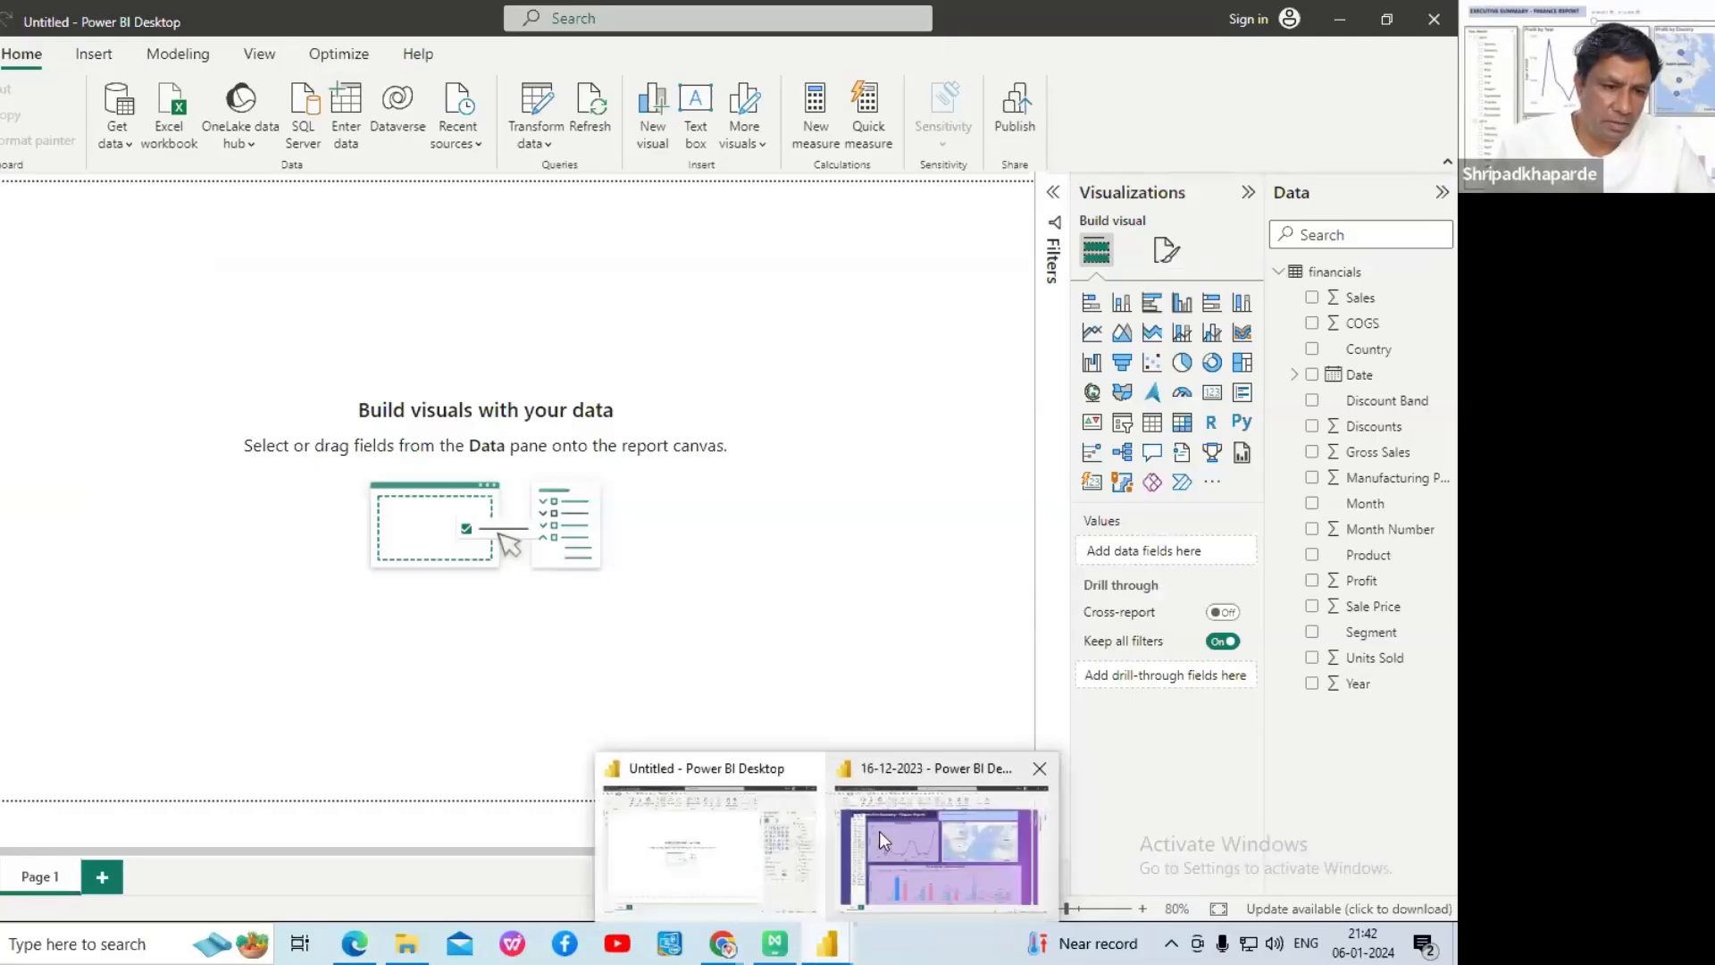
left_click(754, 846)
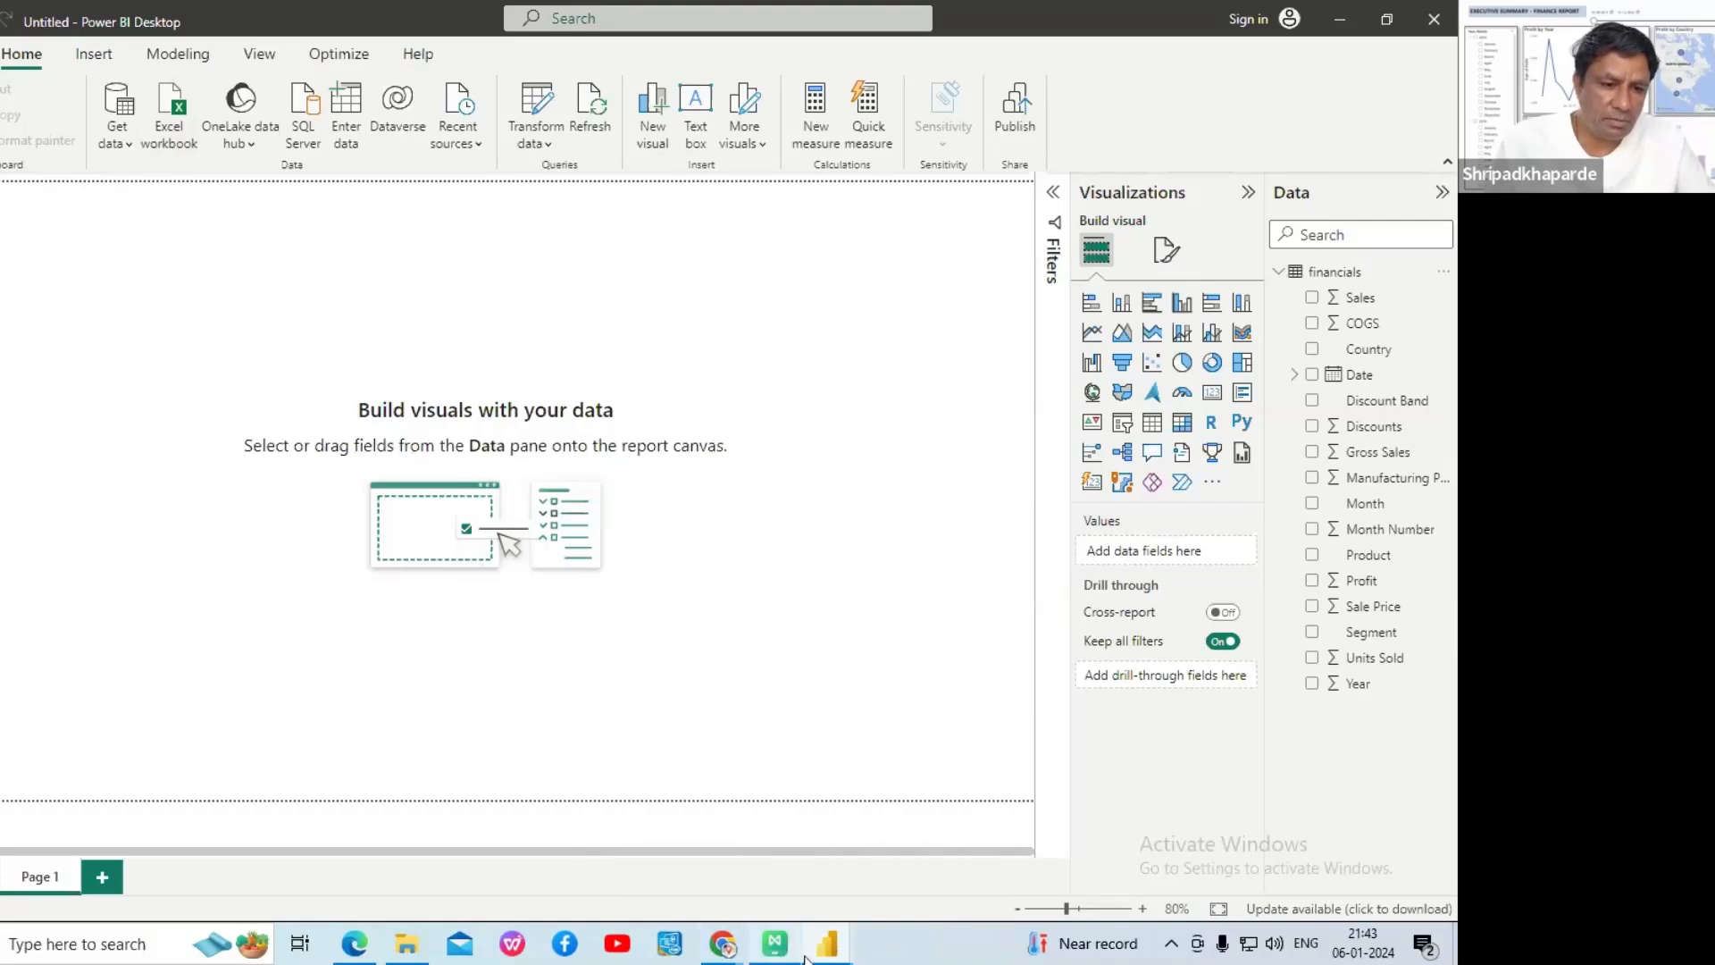
mouse_move(827, 945)
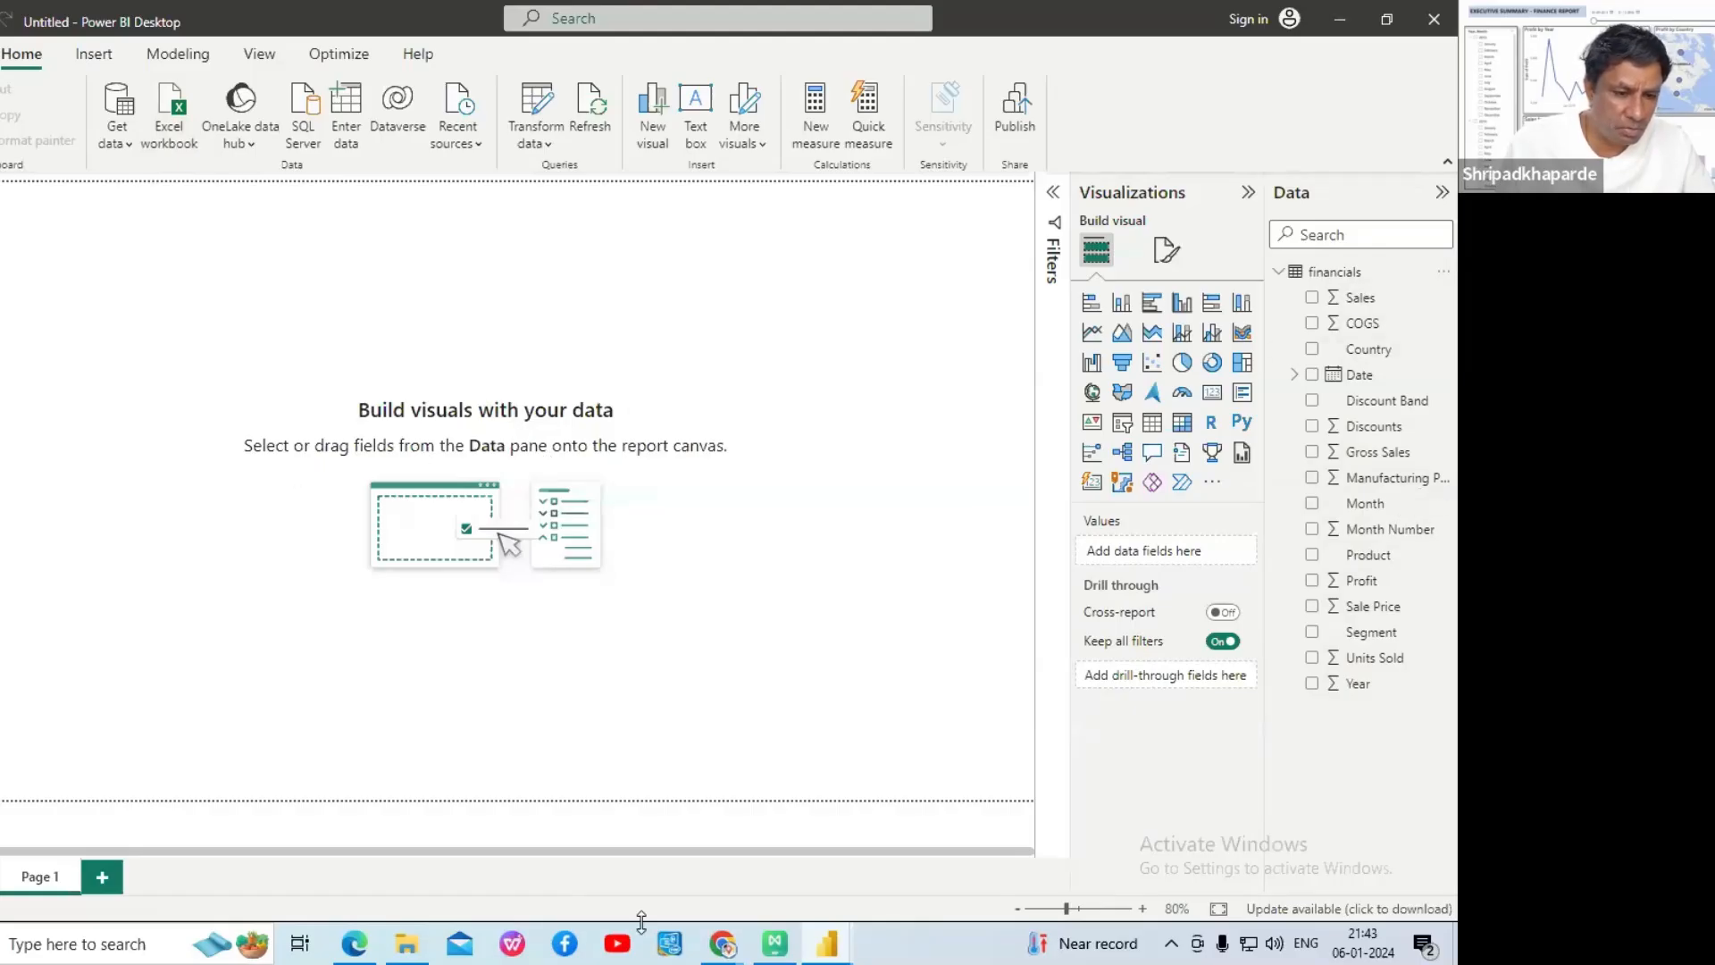
left_click(355, 943)
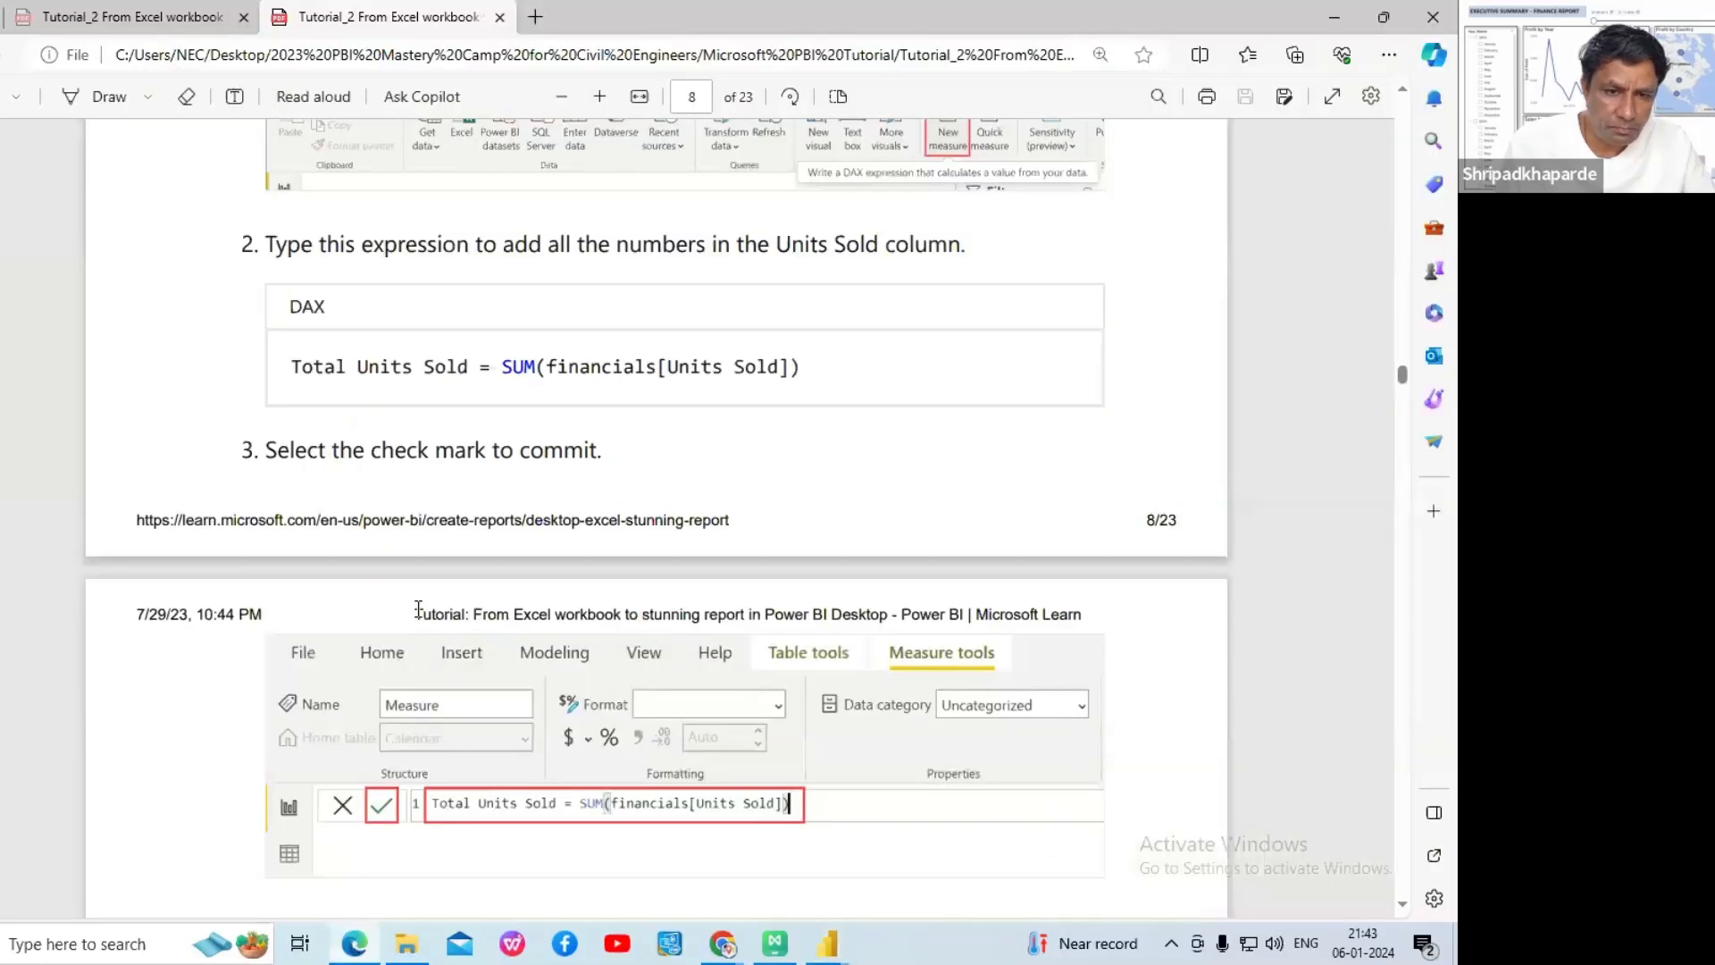
scroll(384, 466, "up", 1)
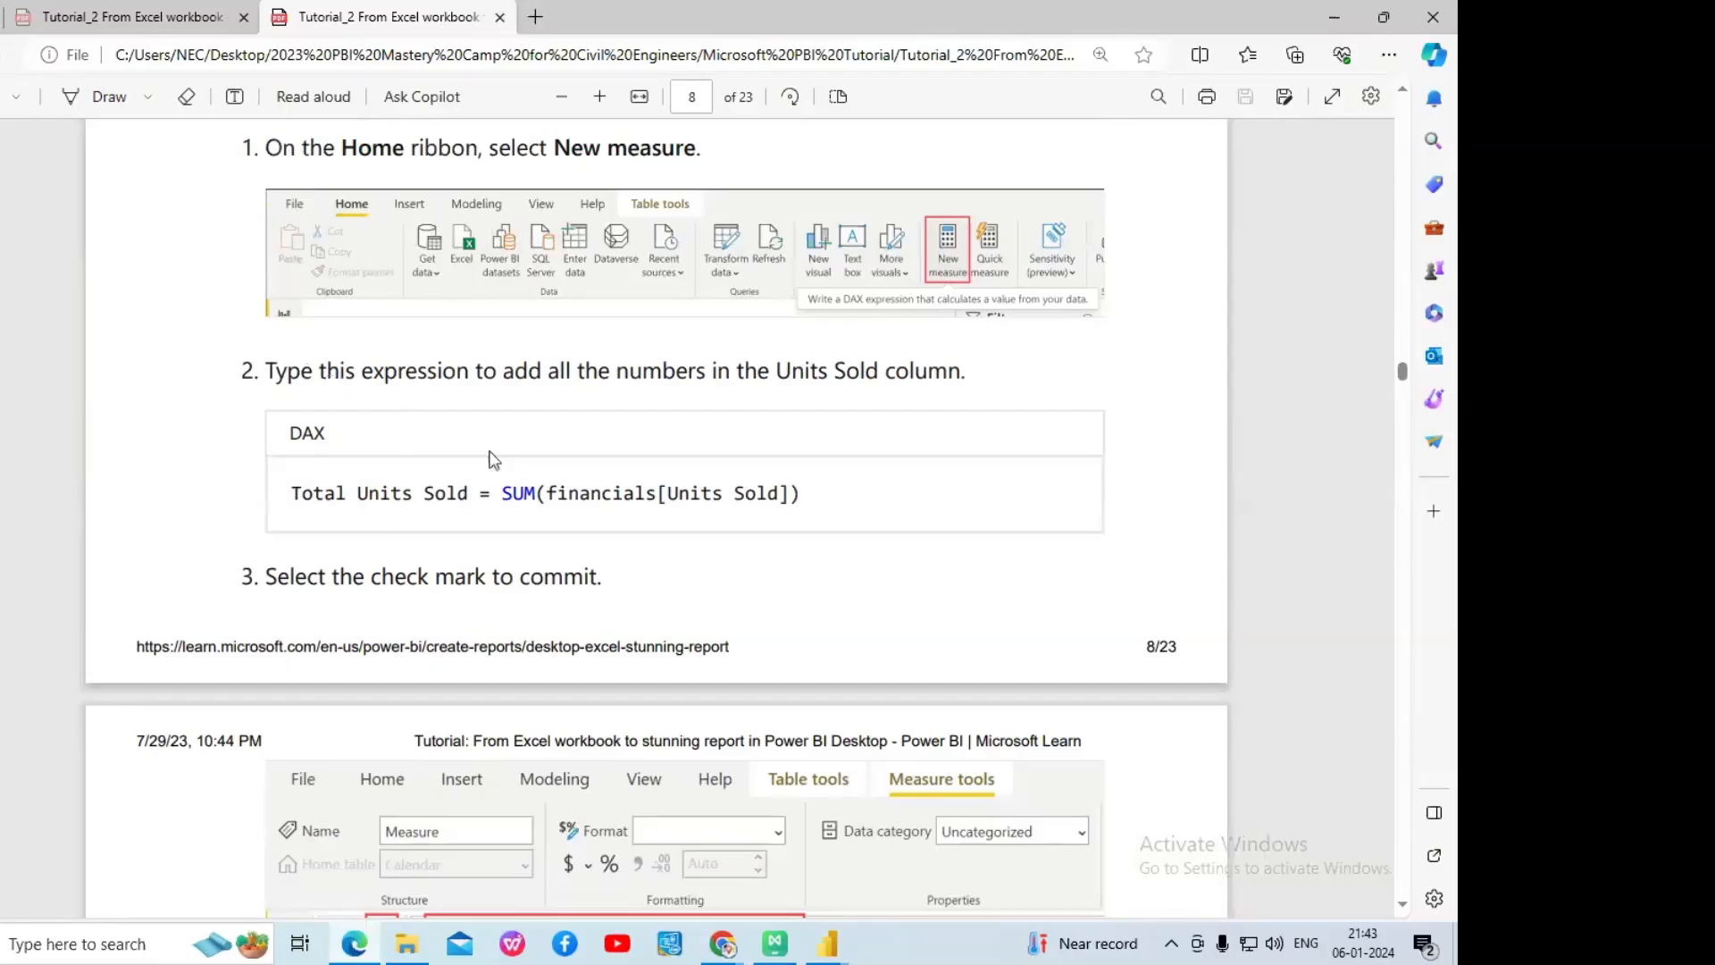
- Switch to the untitled Power BI Desktop report and collapse the Visualizations pane, keeping the Filters pane collapsed
left_click(828, 952)
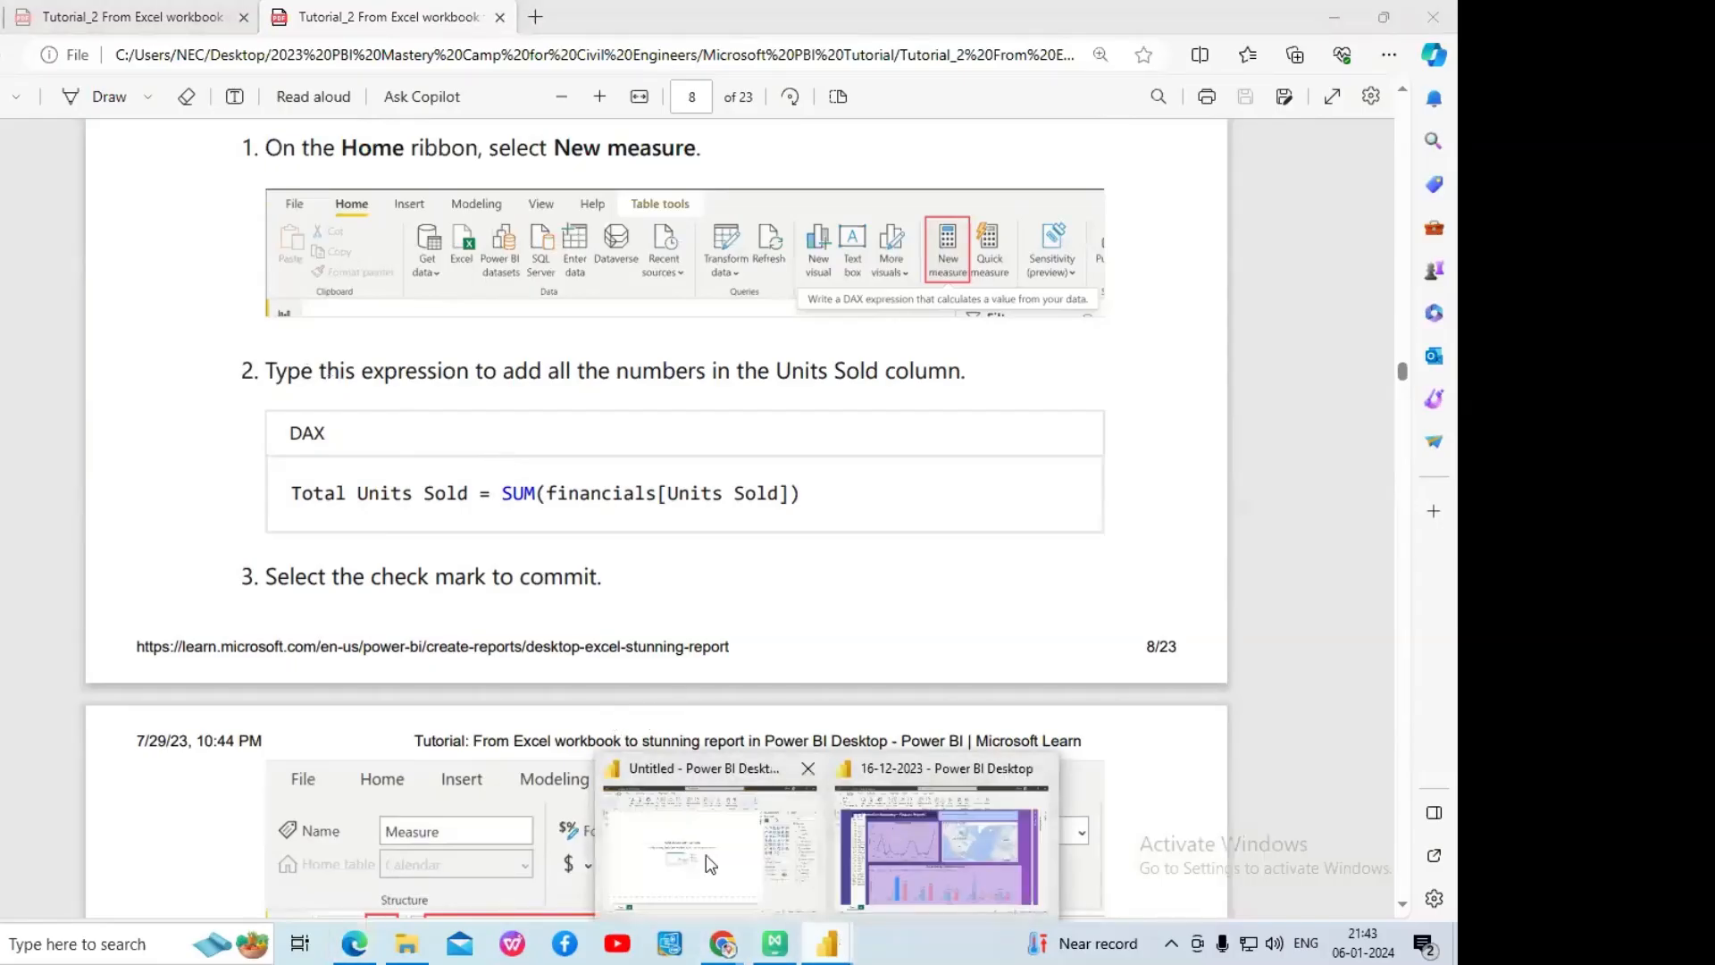
left_click(711, 859)
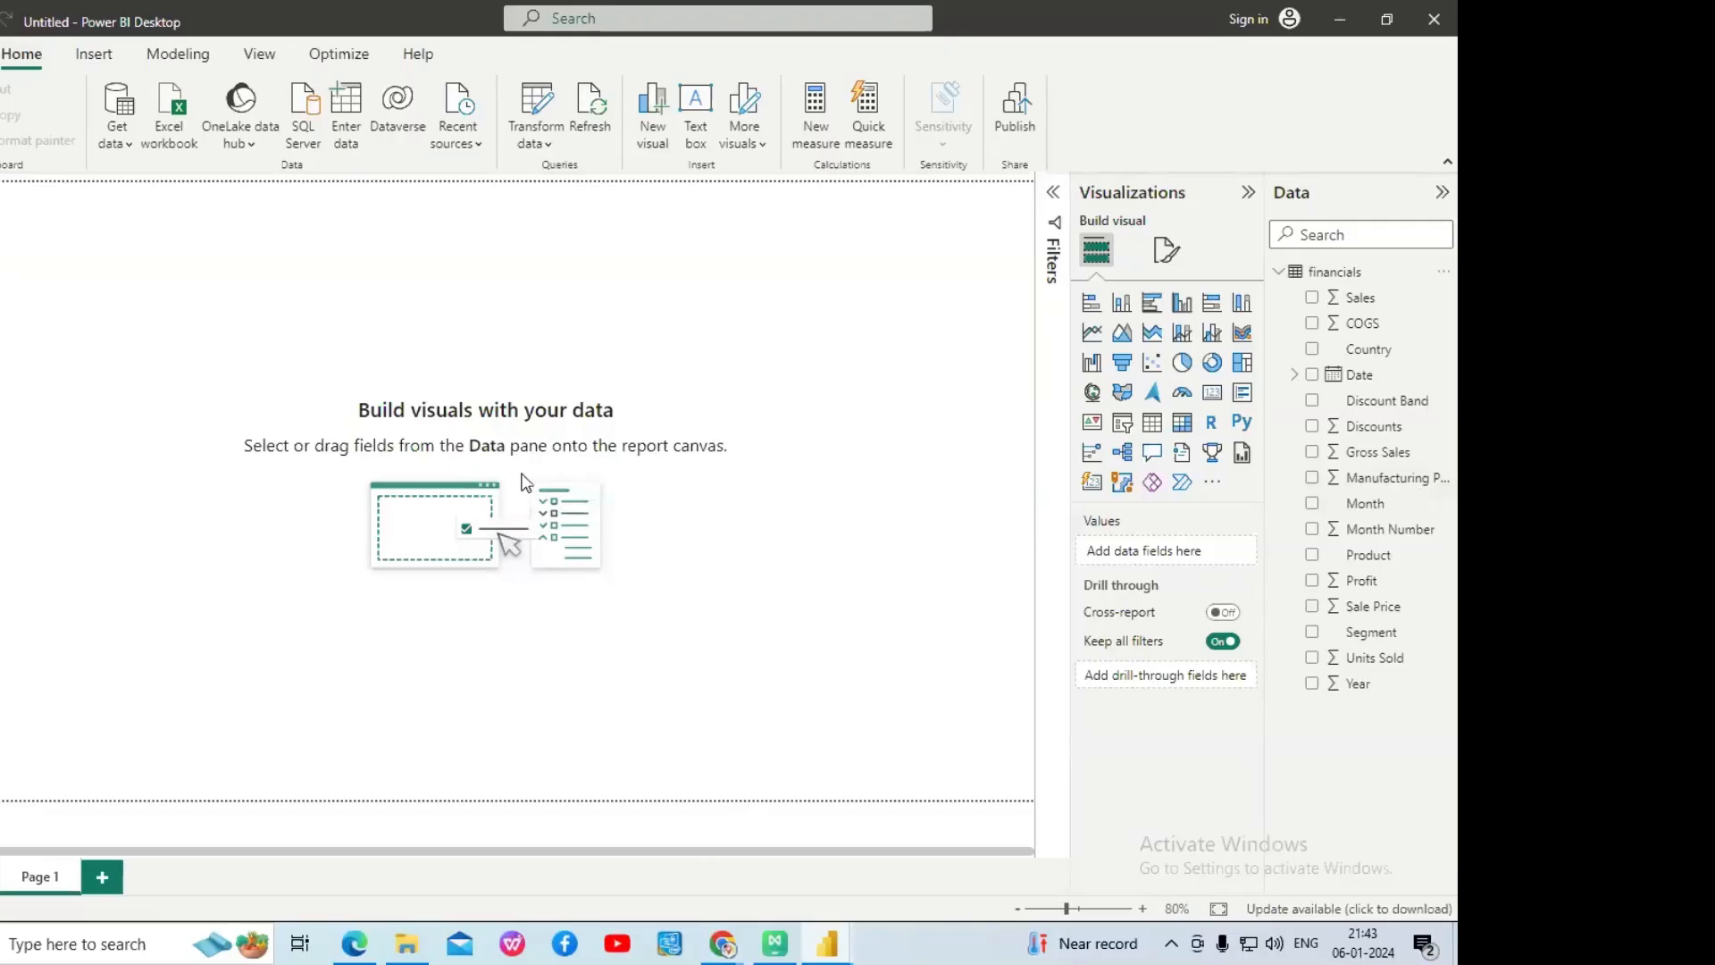
left_click(1054, 201)
left_click(1054, 200)
left_click(1248, 192)
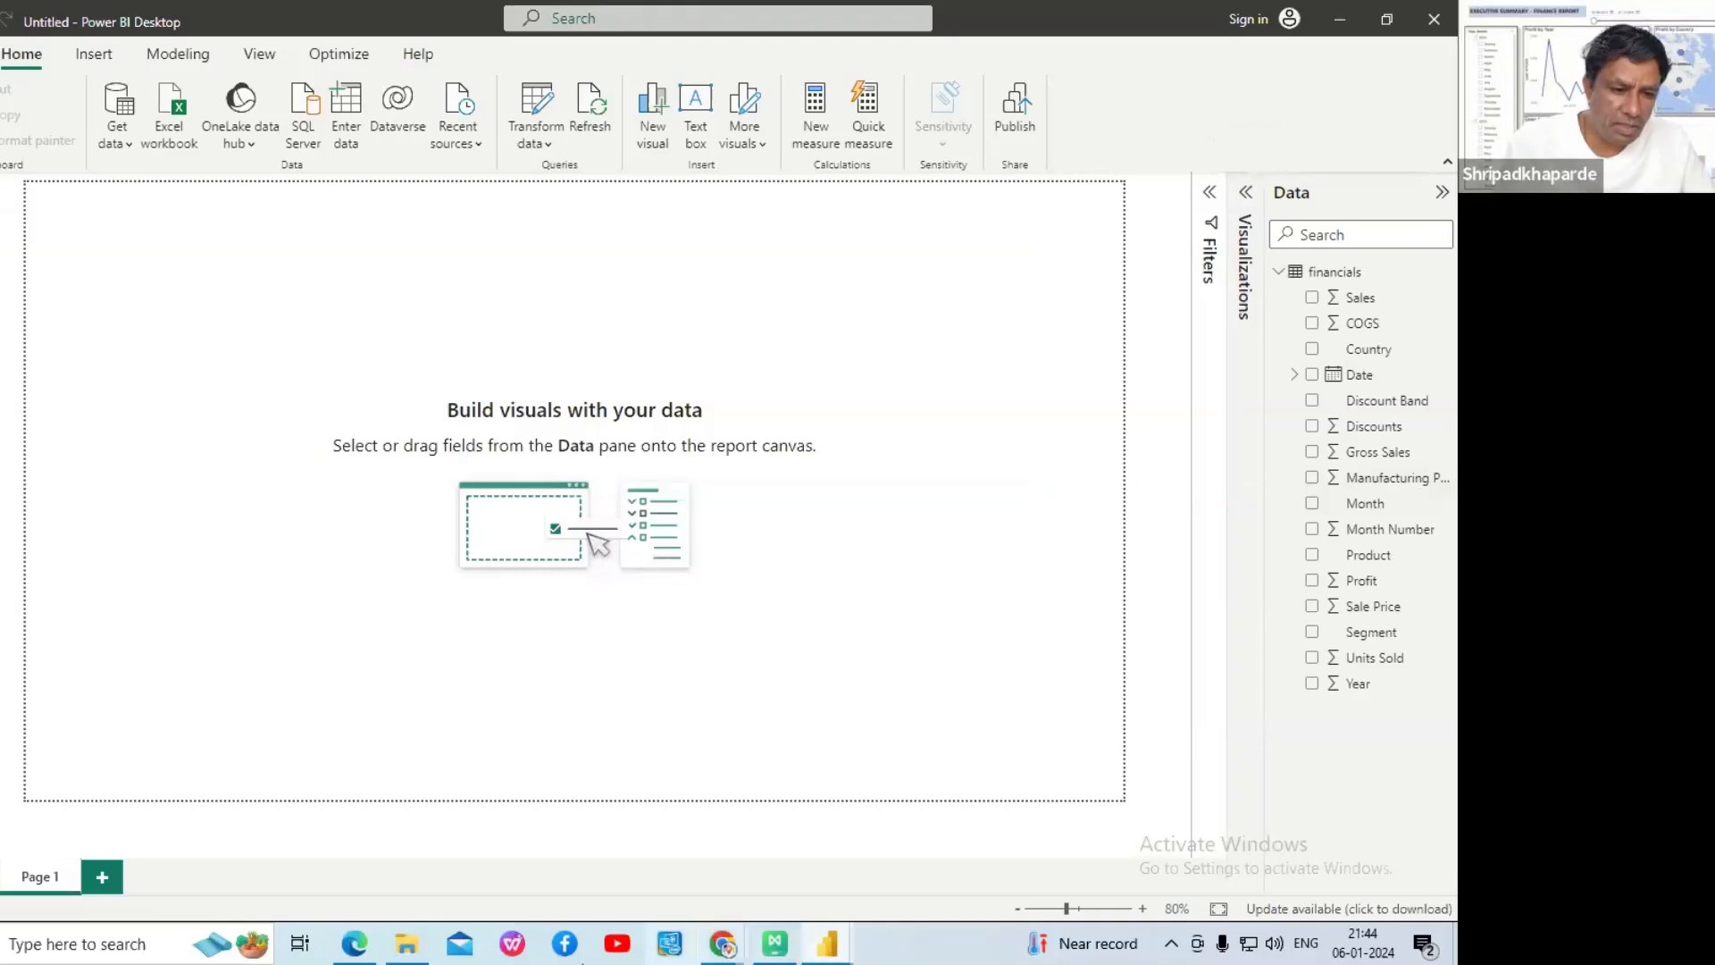
- Switch to the tutorial PDF in Edge and reread steps 1 to 3 for creating the Total Units Sold measure
left_click(354, 944)
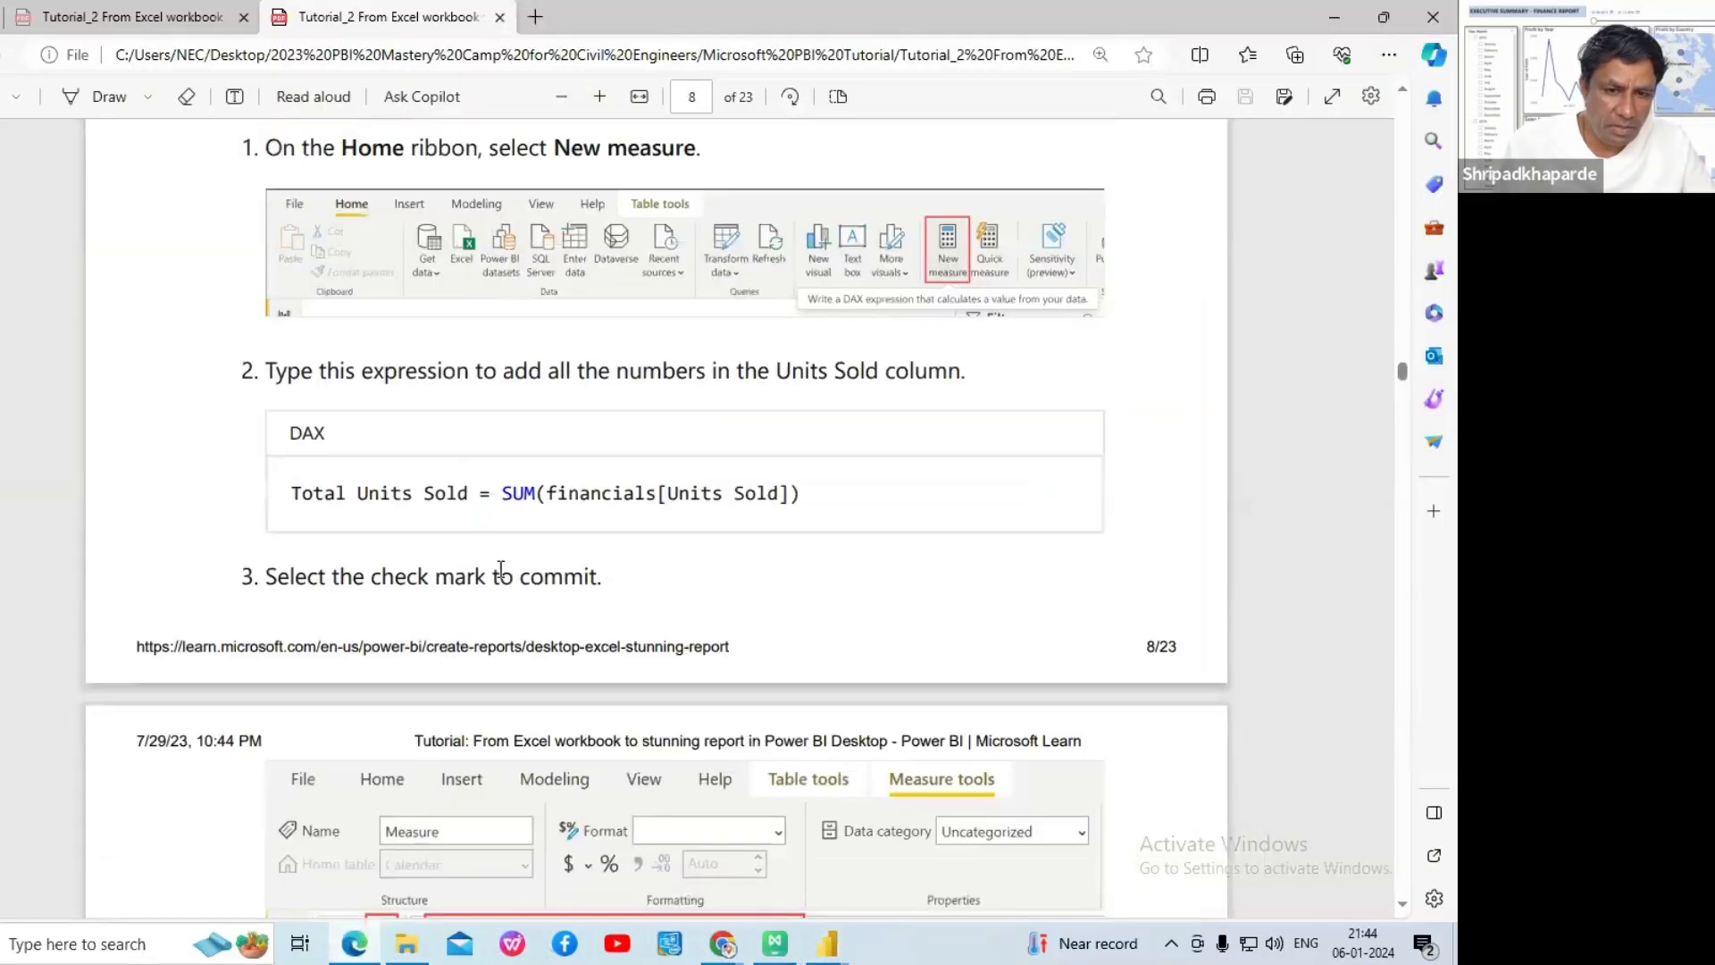
scroll(513, 559, "up", 2)
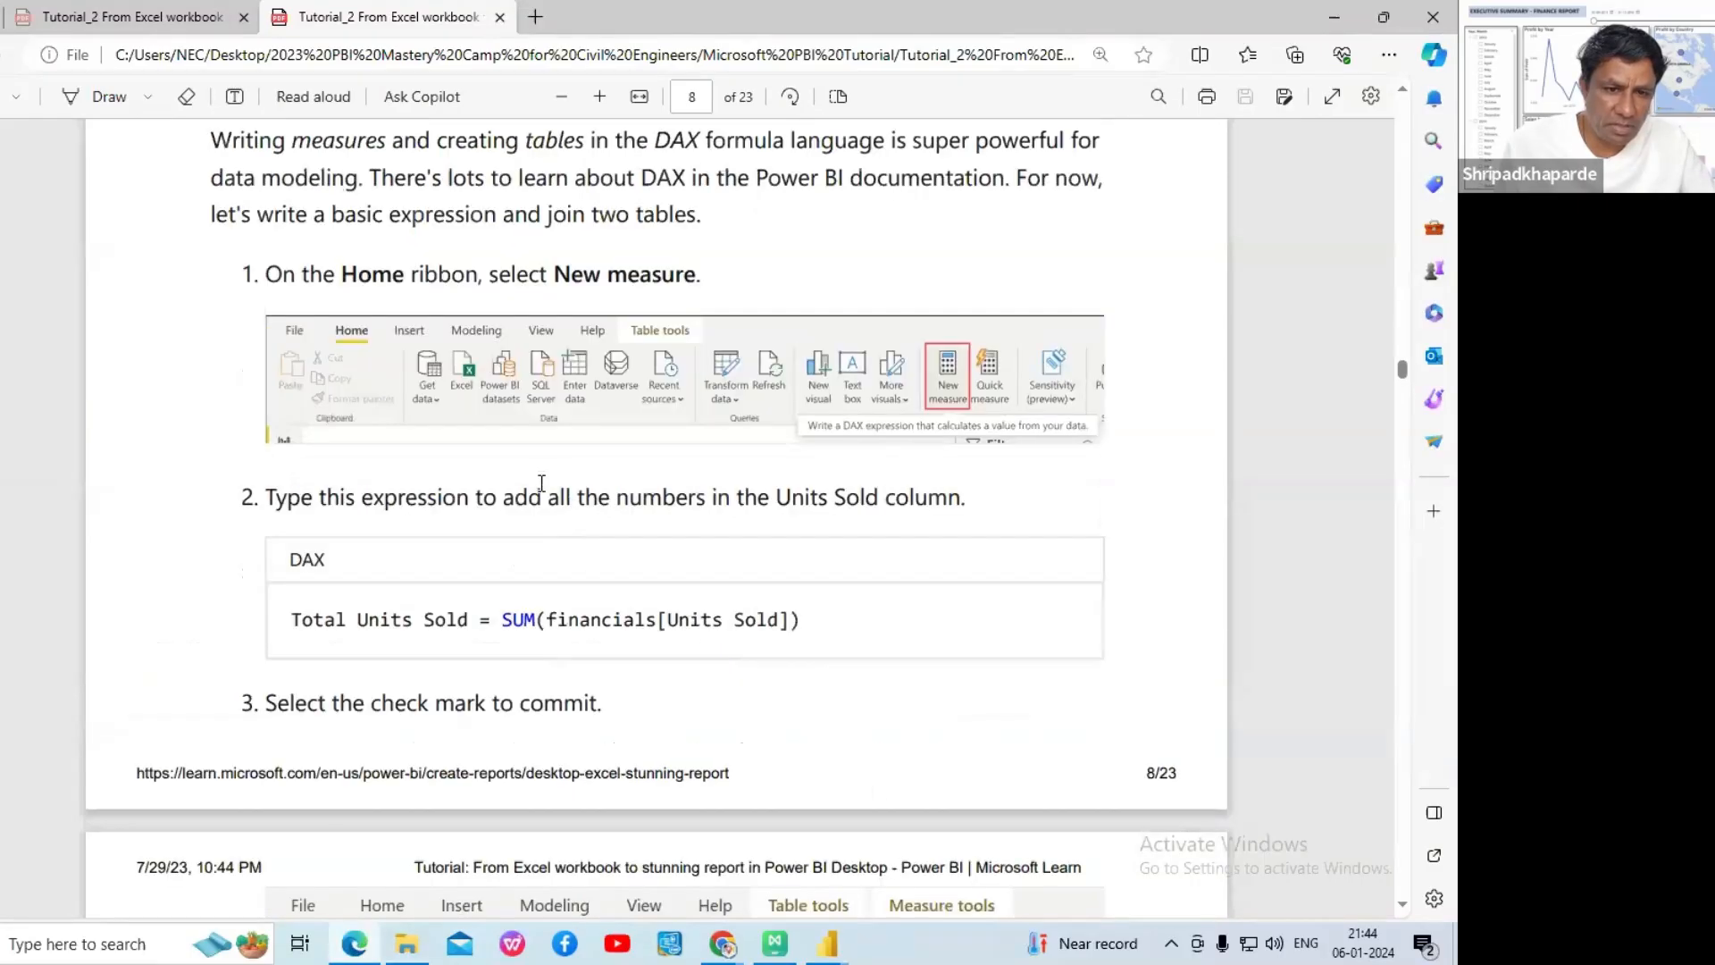
scroll(542, 483, "up", 2)
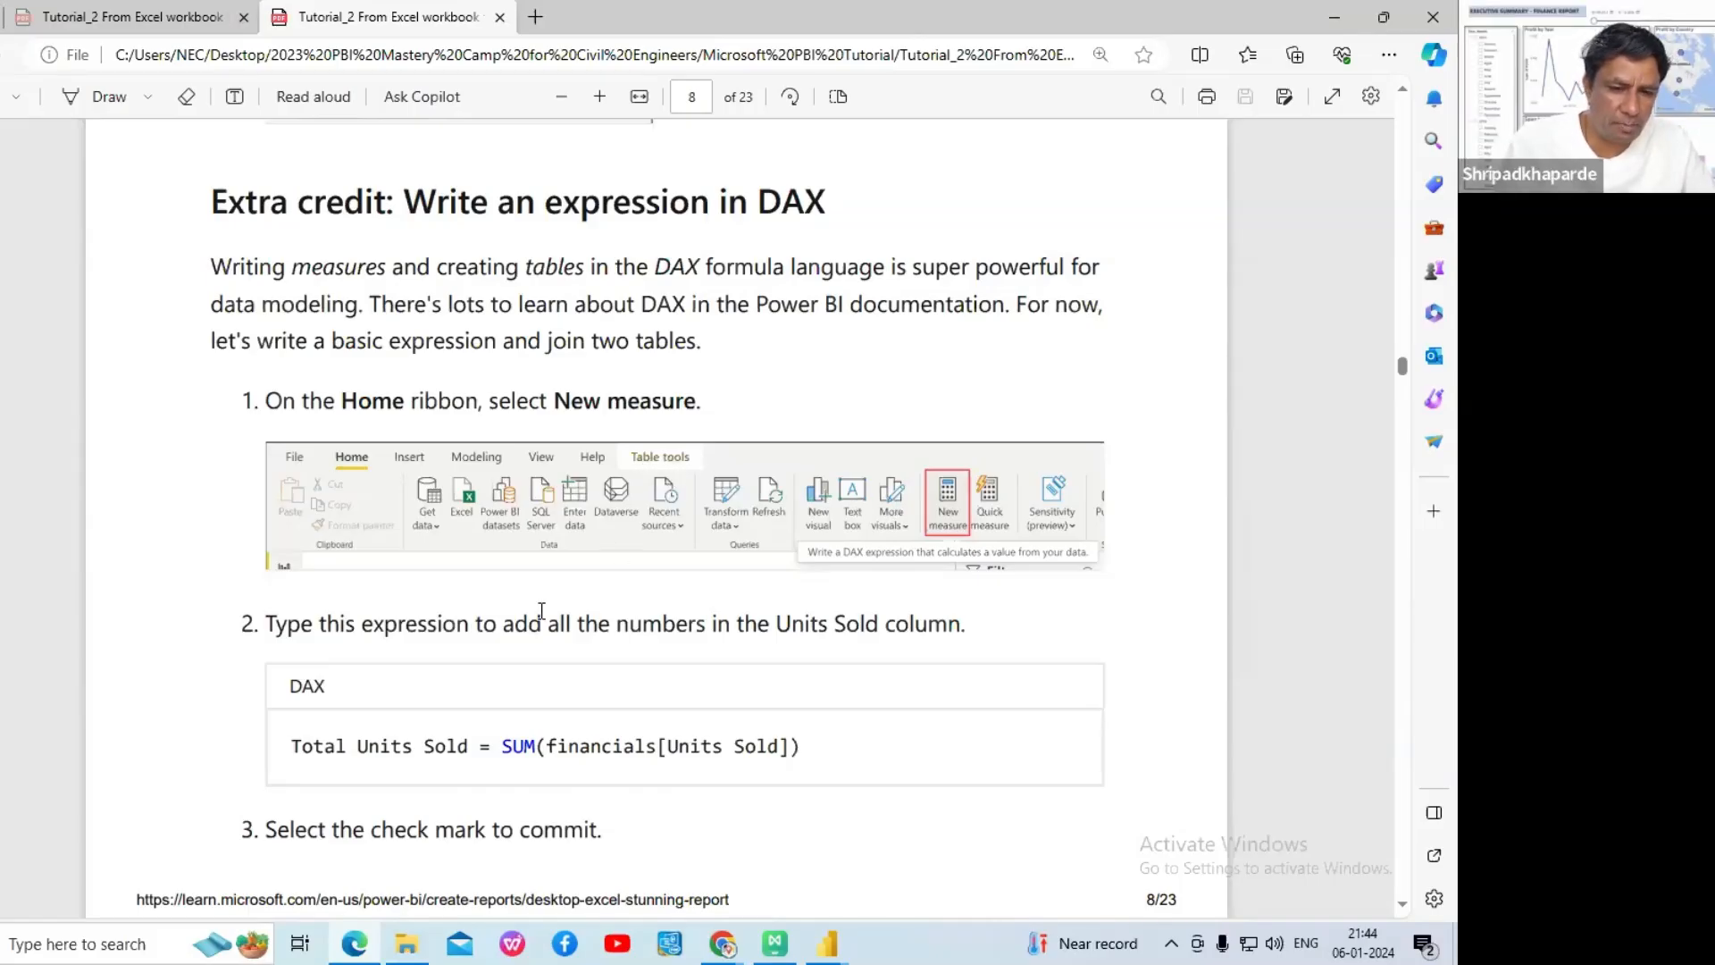
scroll(413, 642, "down", 3)
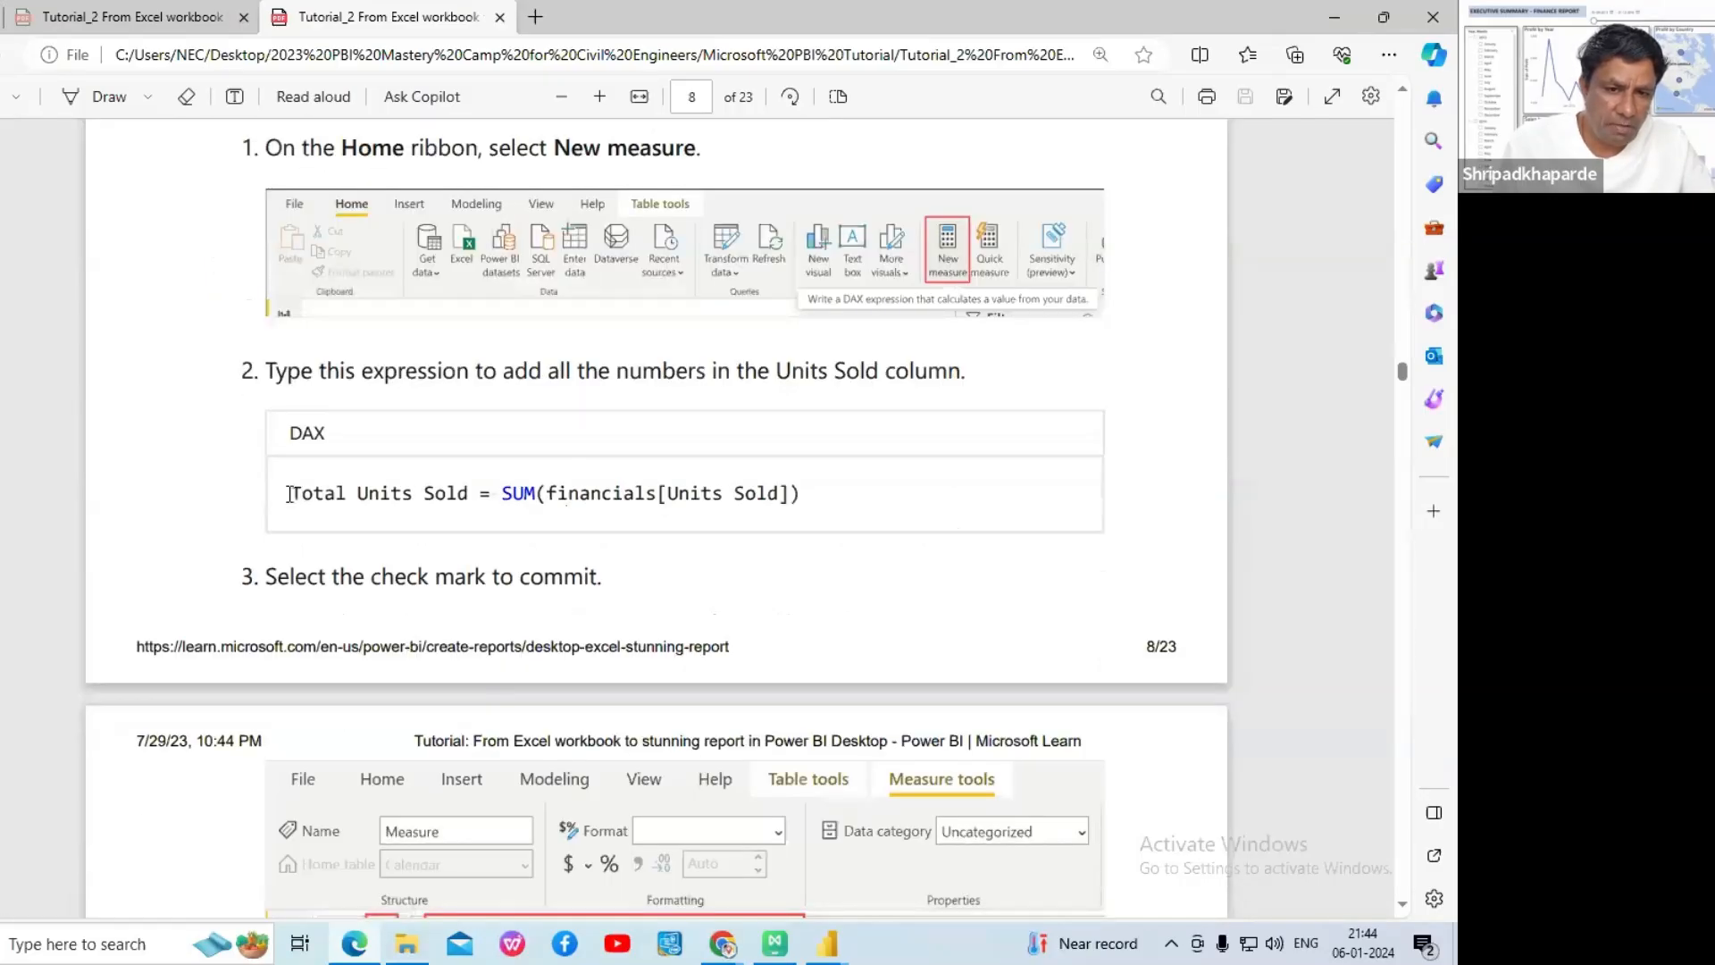
- Copy the expression Total Units Sold = SUM(financials[Units Sold]) from the tutorial PDF and send it to everyone in the Zoom meeting chat
left_click_drag(288, 492, 473, 486)
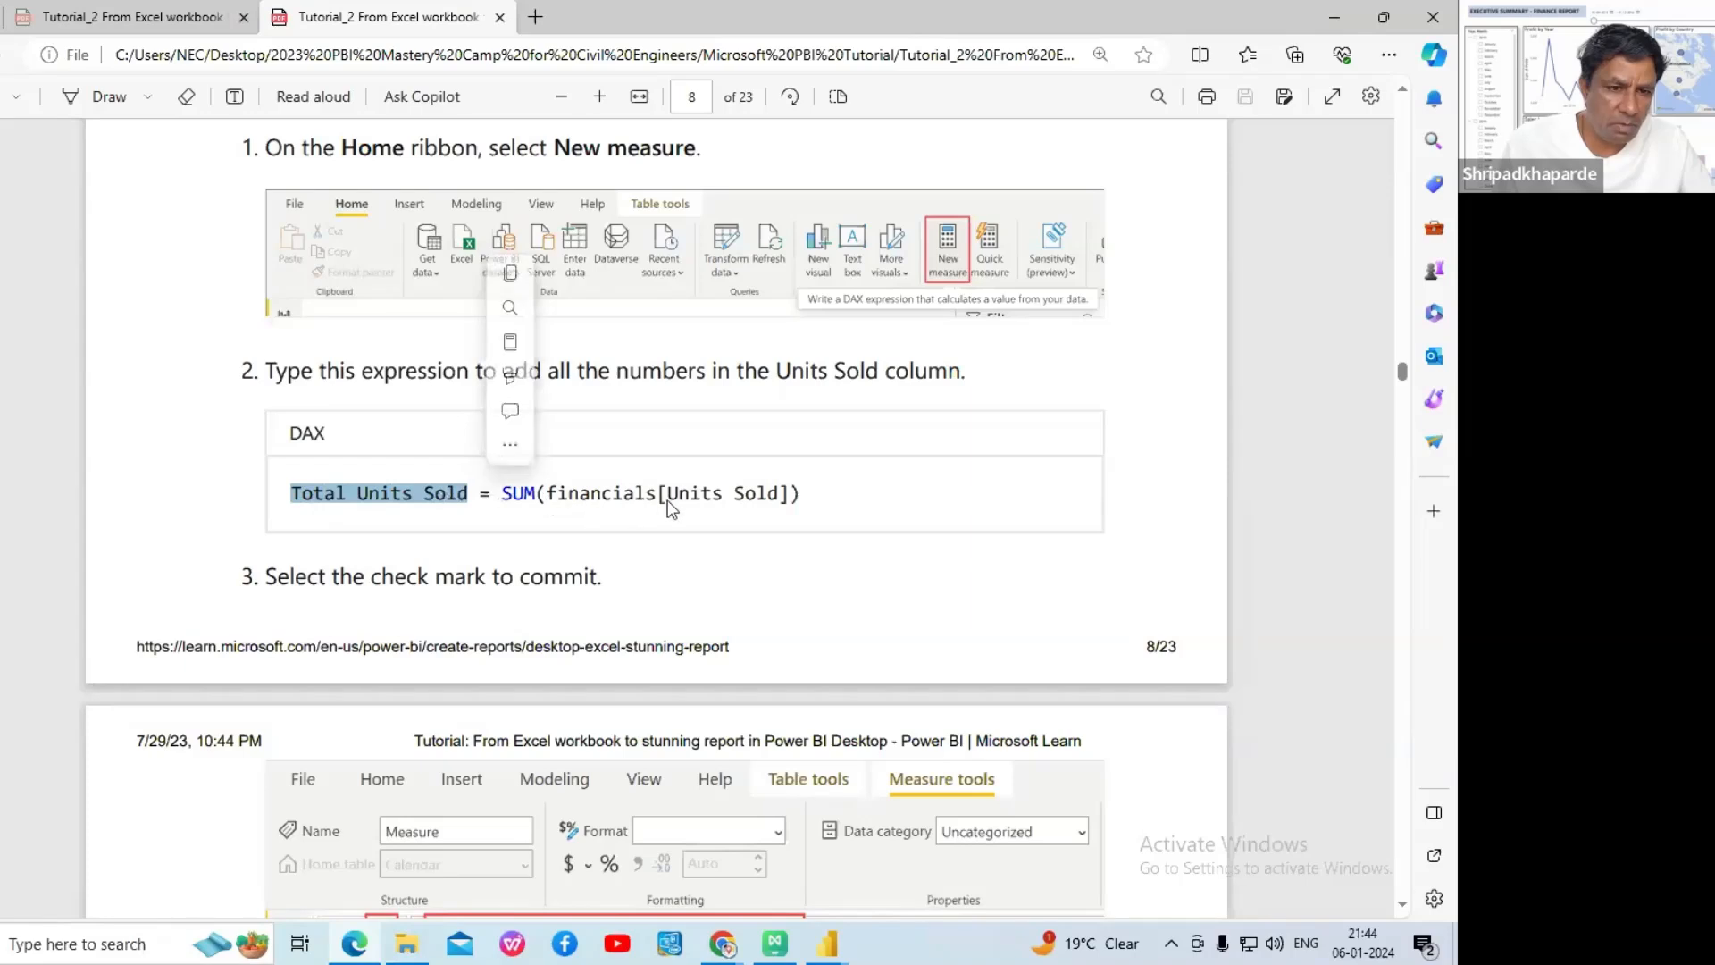
mouse_move(809, 494)
left_mouse_down()
mouse_move(513, 536)
mouse_move(285, 494)
mouse_move(806, 494)
left_mouse_up()
key("ctrl+c")
left_click(722, 951)
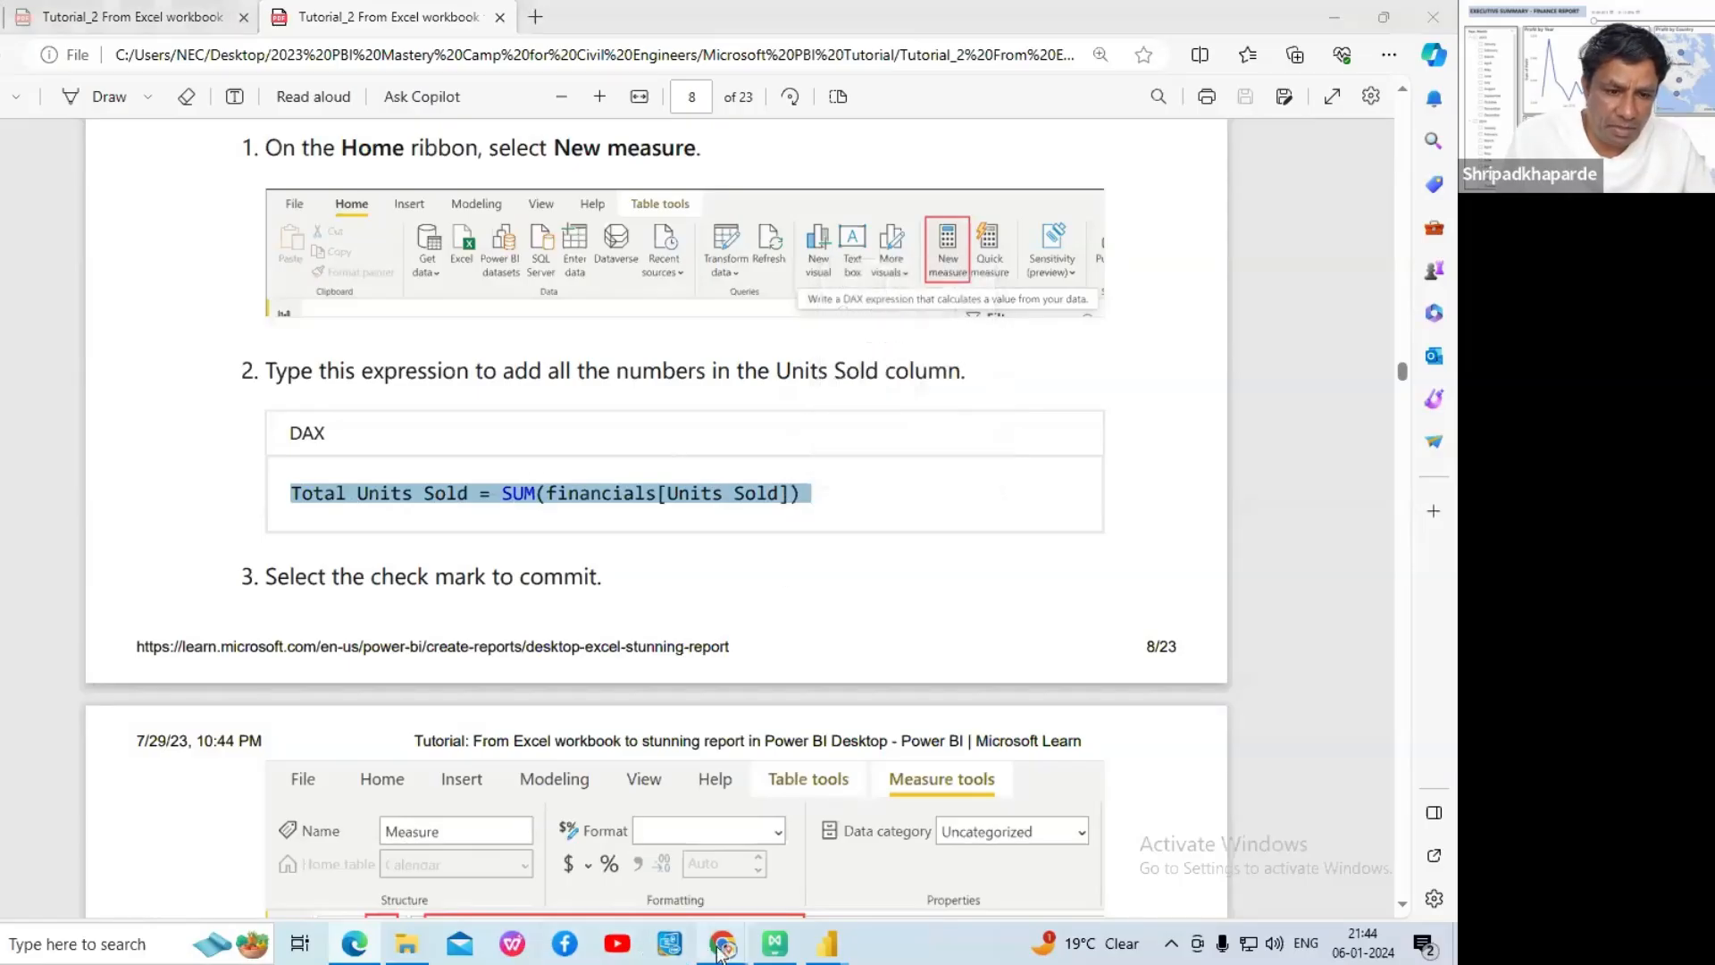
left_click(614, 870)
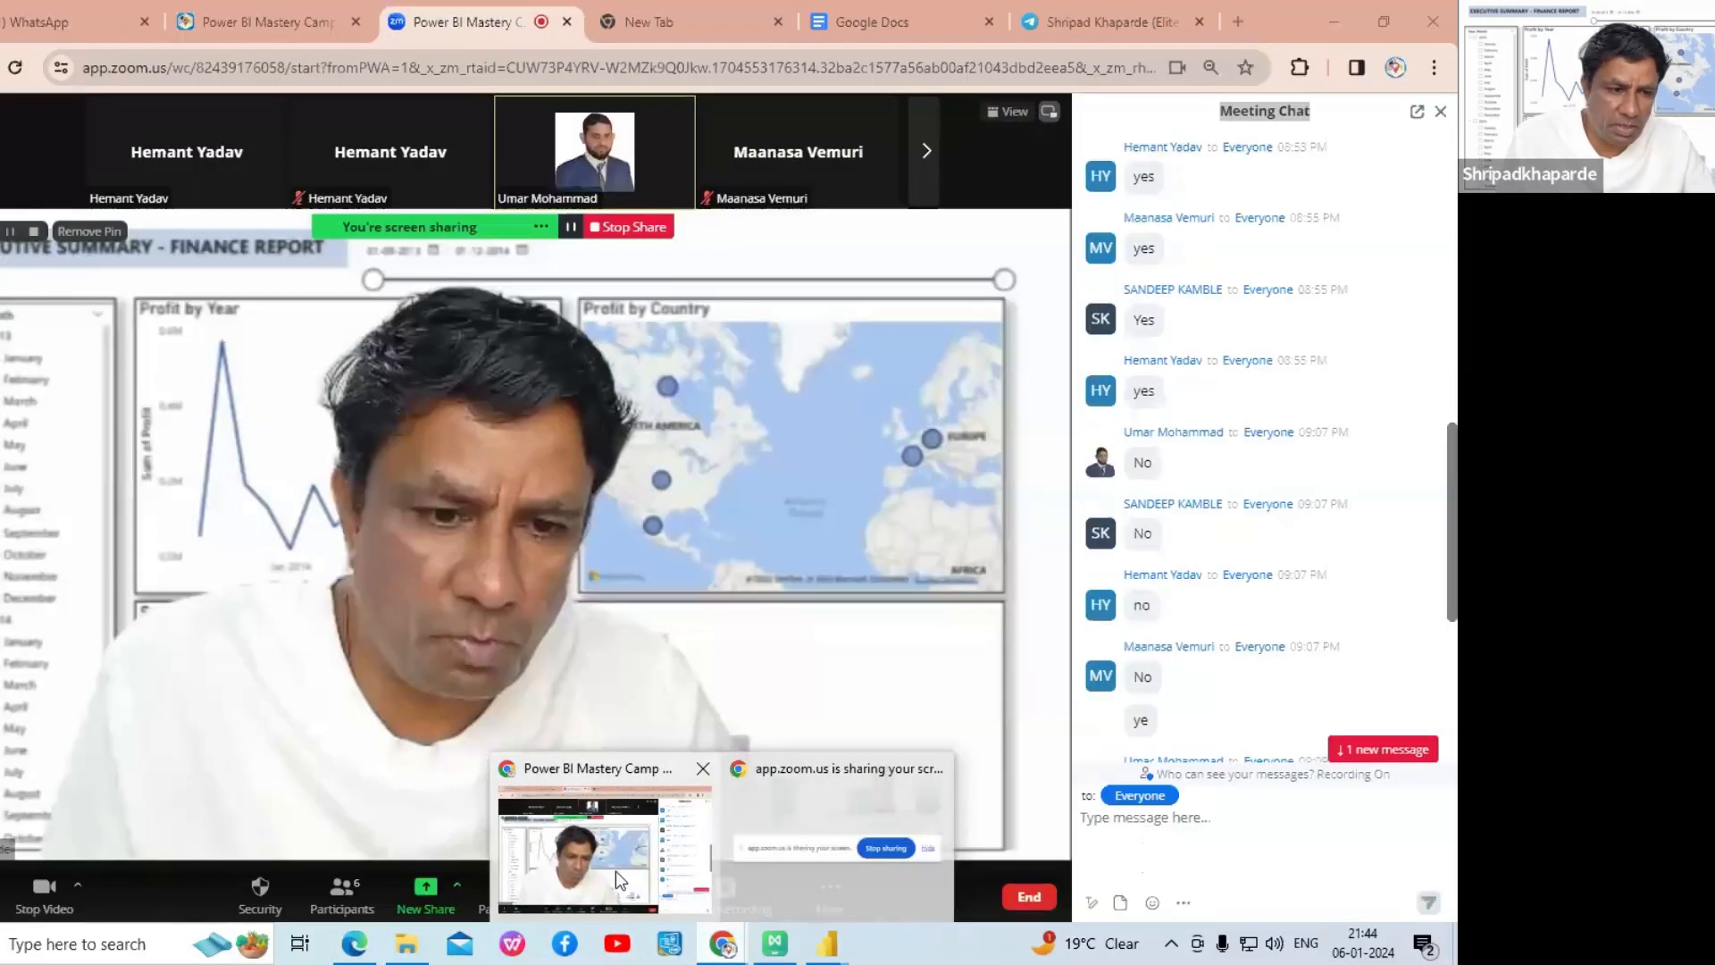
left_click(1166, 844)
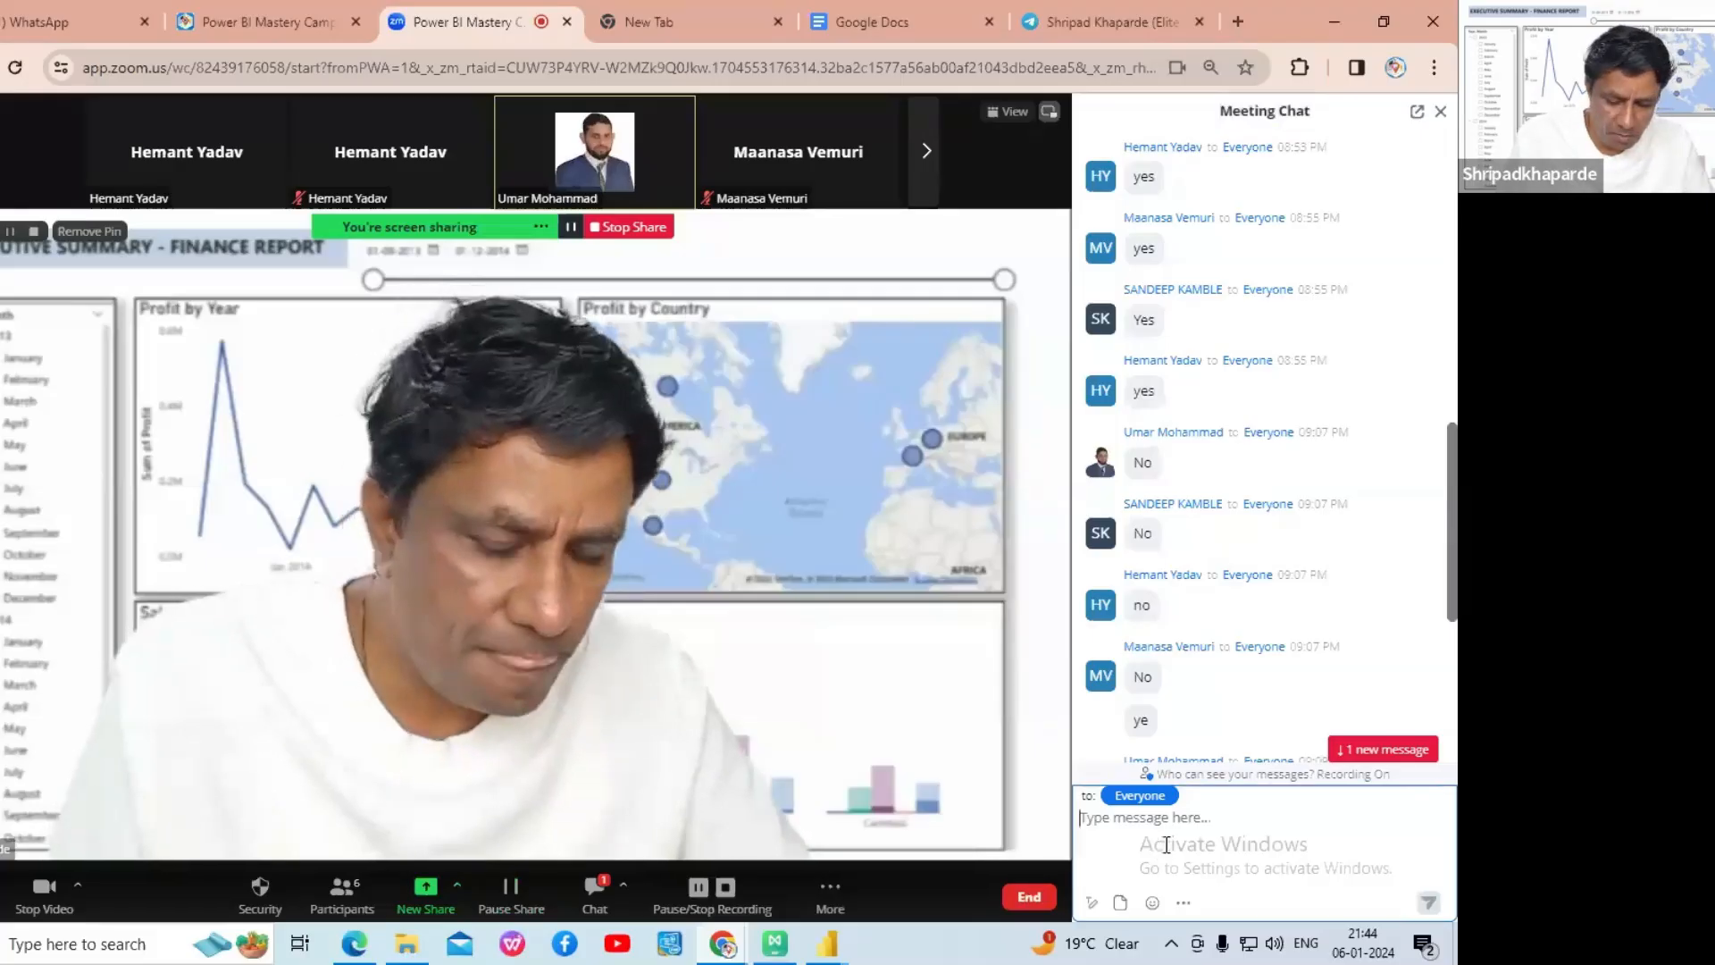
key("ctrl+v")
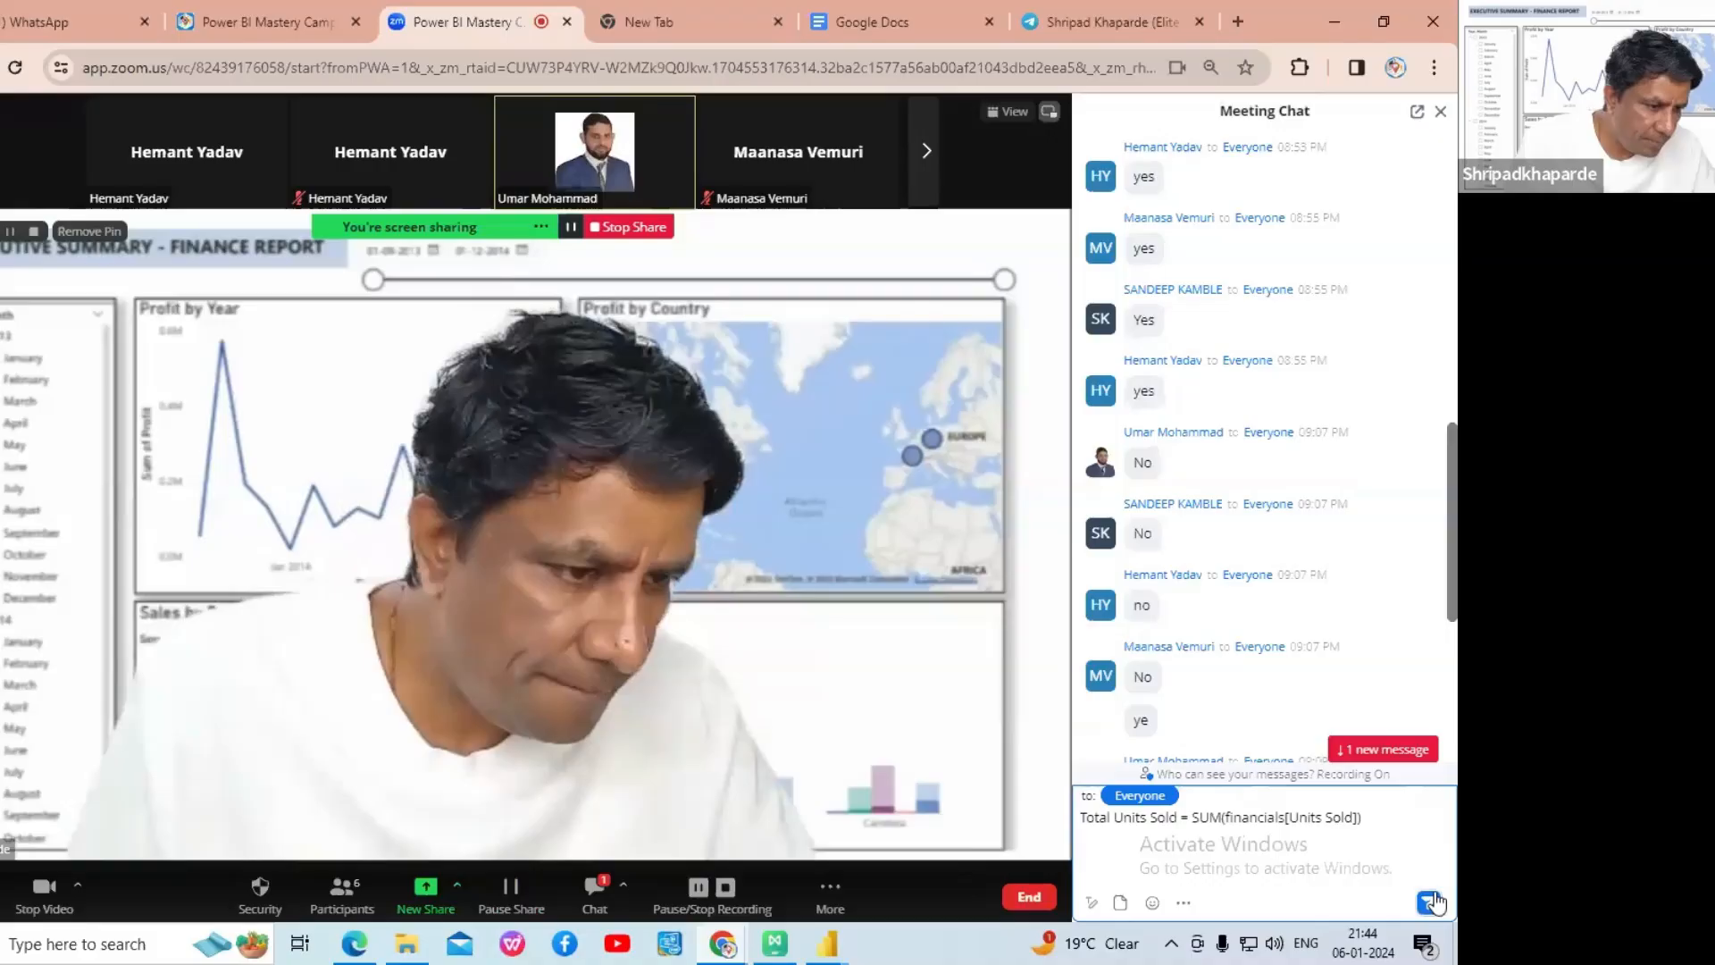
left_click(1433, 902)
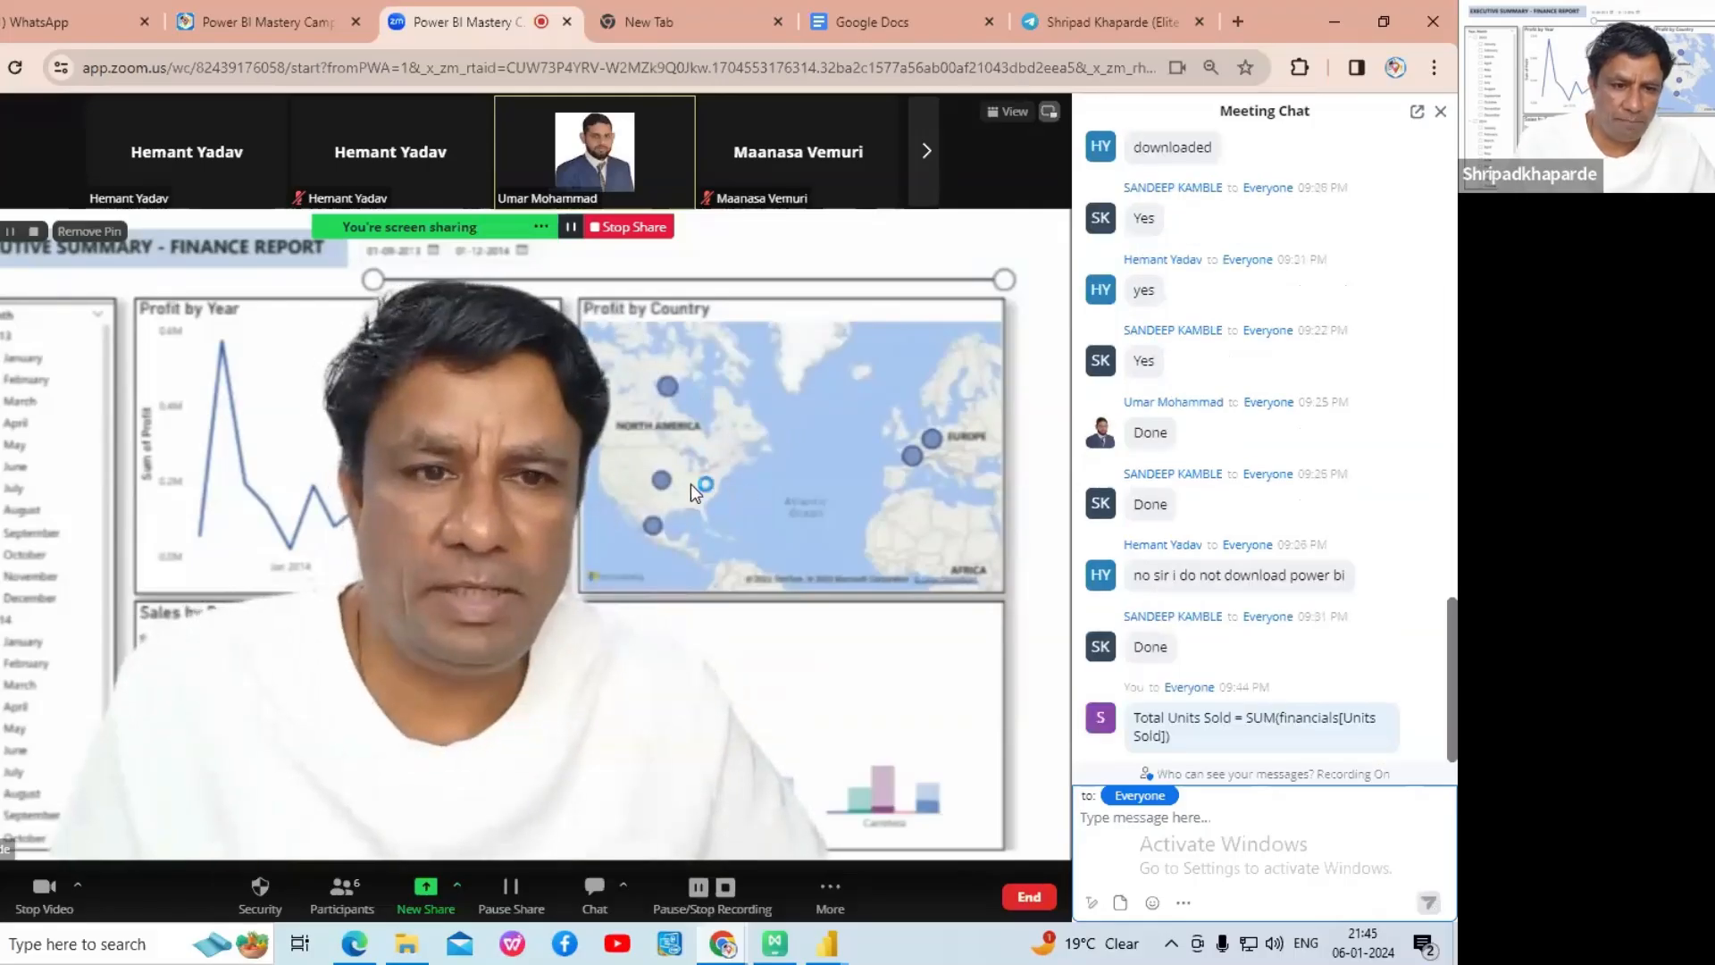
- Switch between the untitled Power BI Desktop report and the tutorial PDF in Edge to compare where the New measure command is
mouse_move(827, 943)
left_click(836, 890)
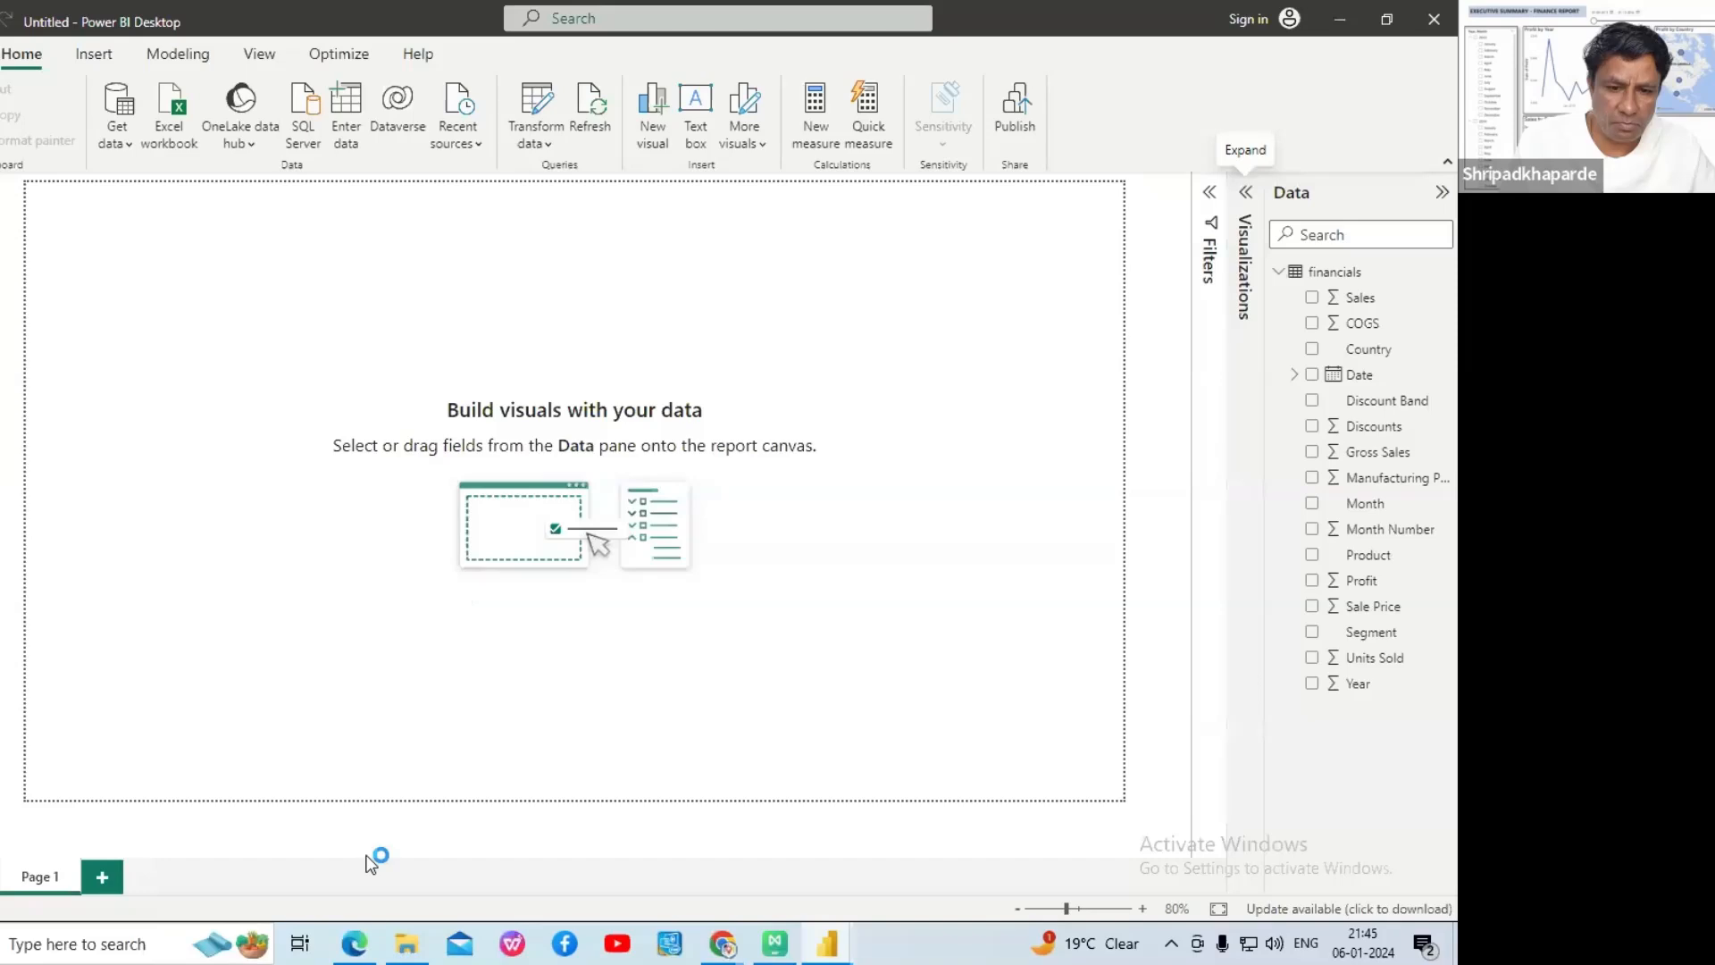
left_click(358, 942)
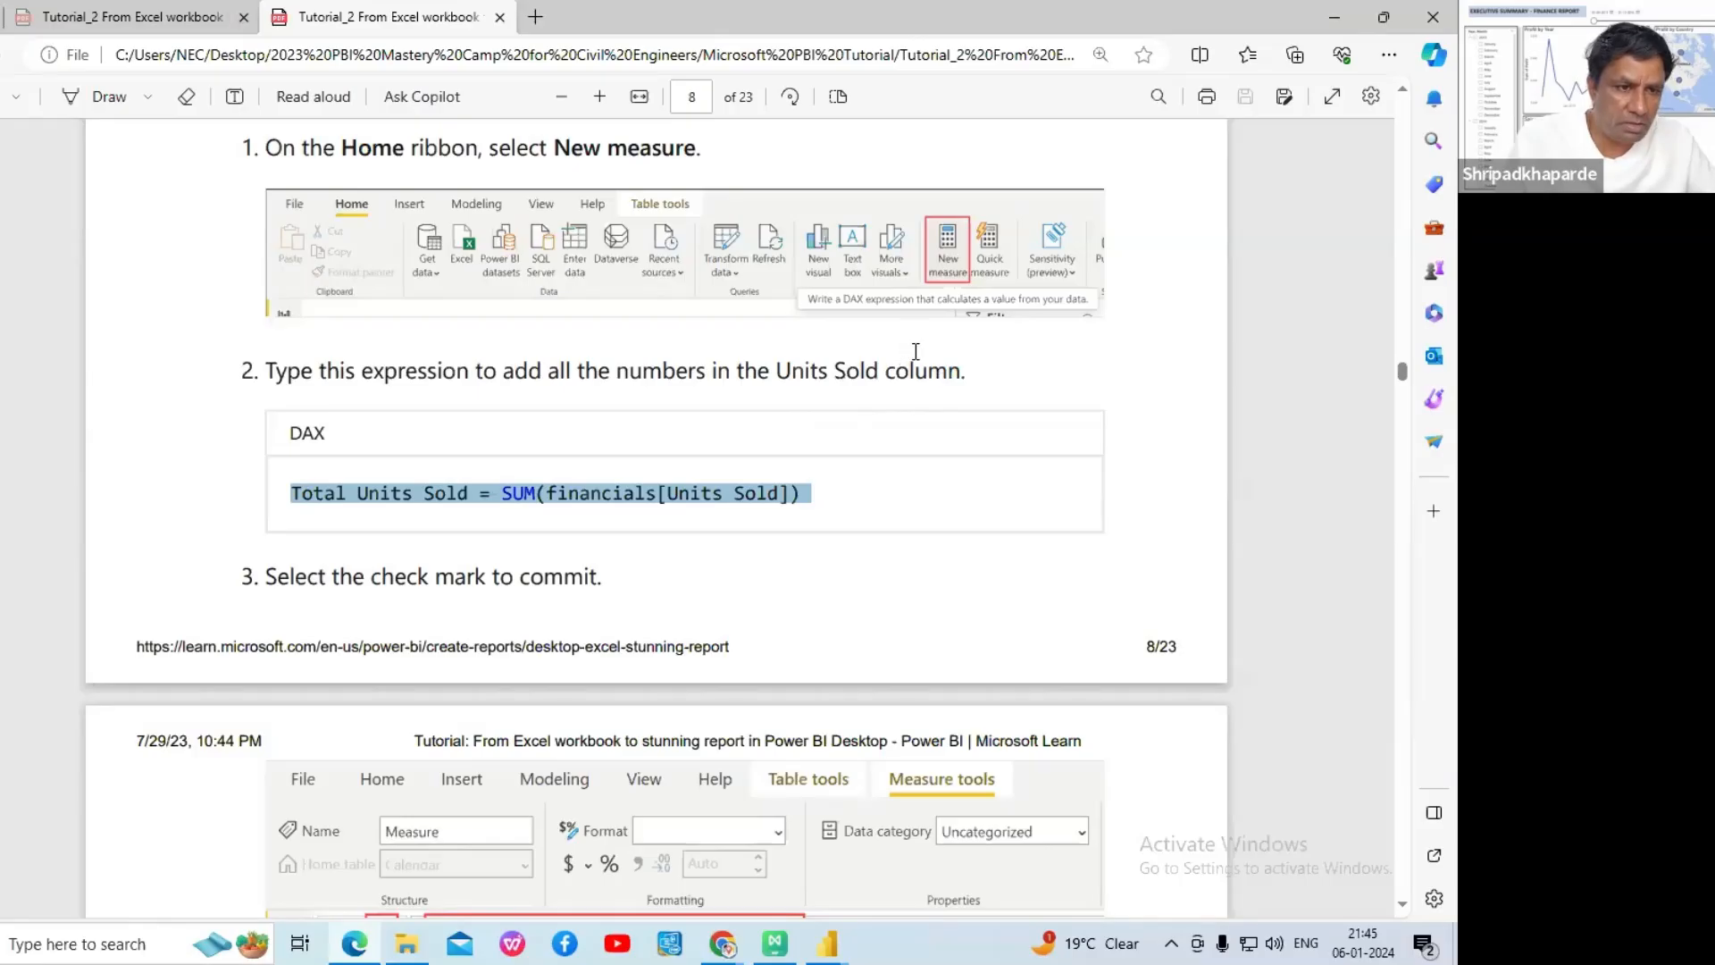
left_click(827, 944)
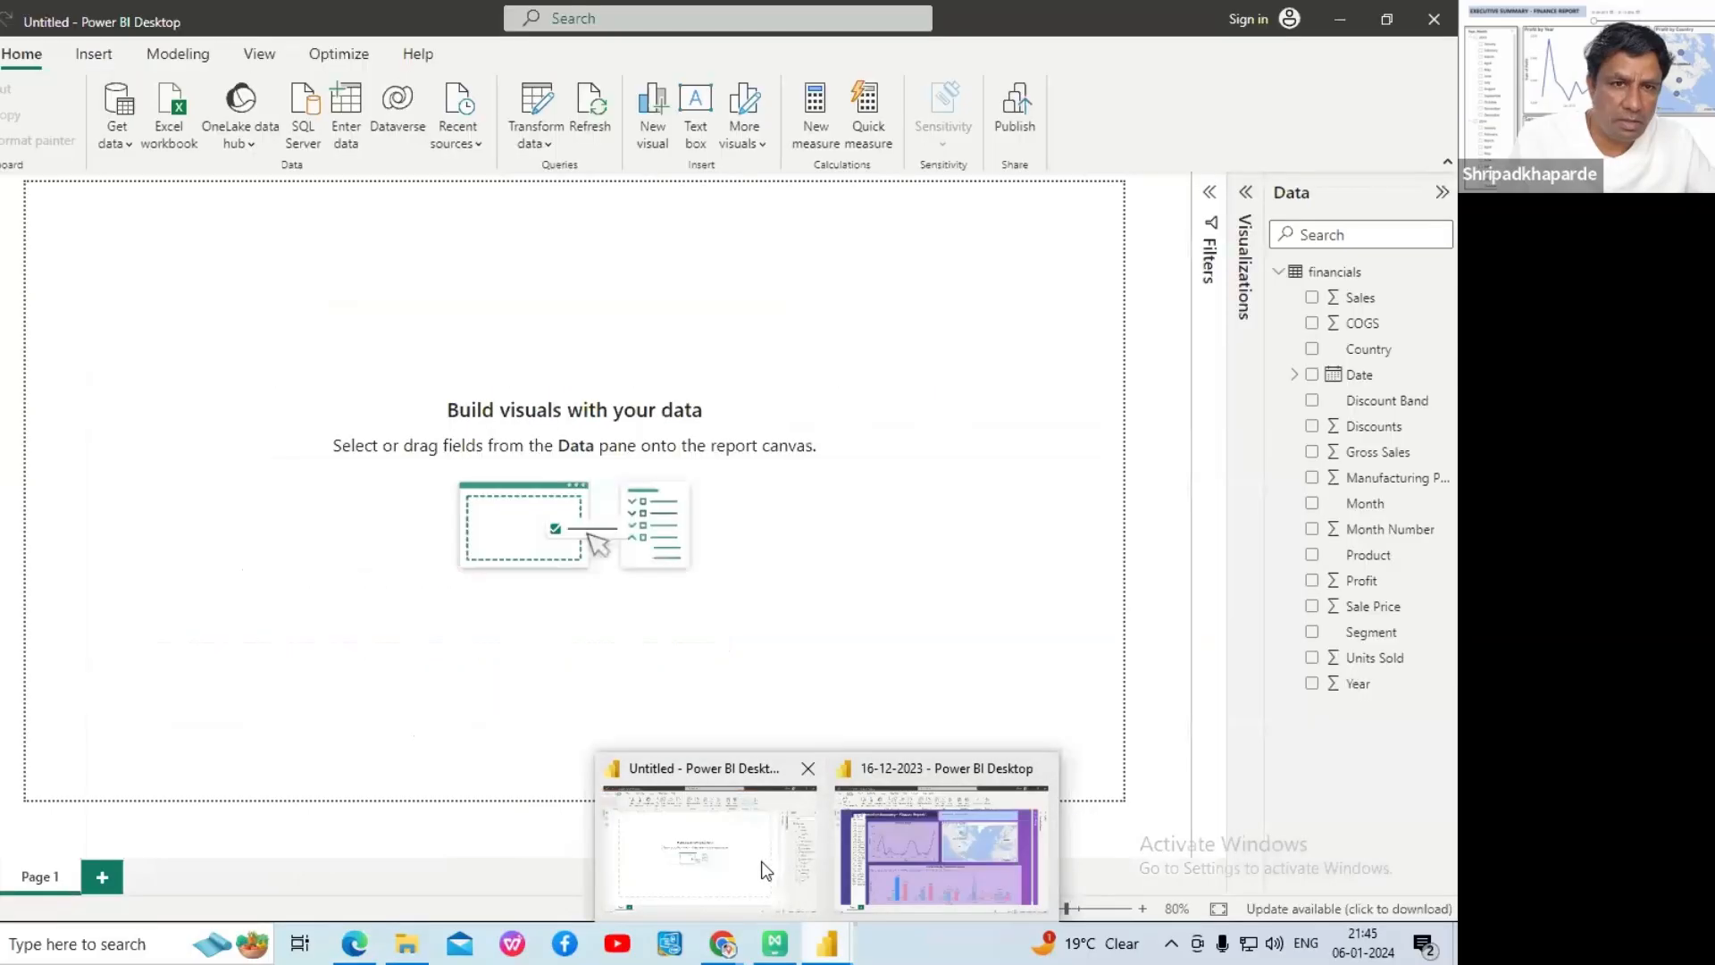
left_click(767, 871)
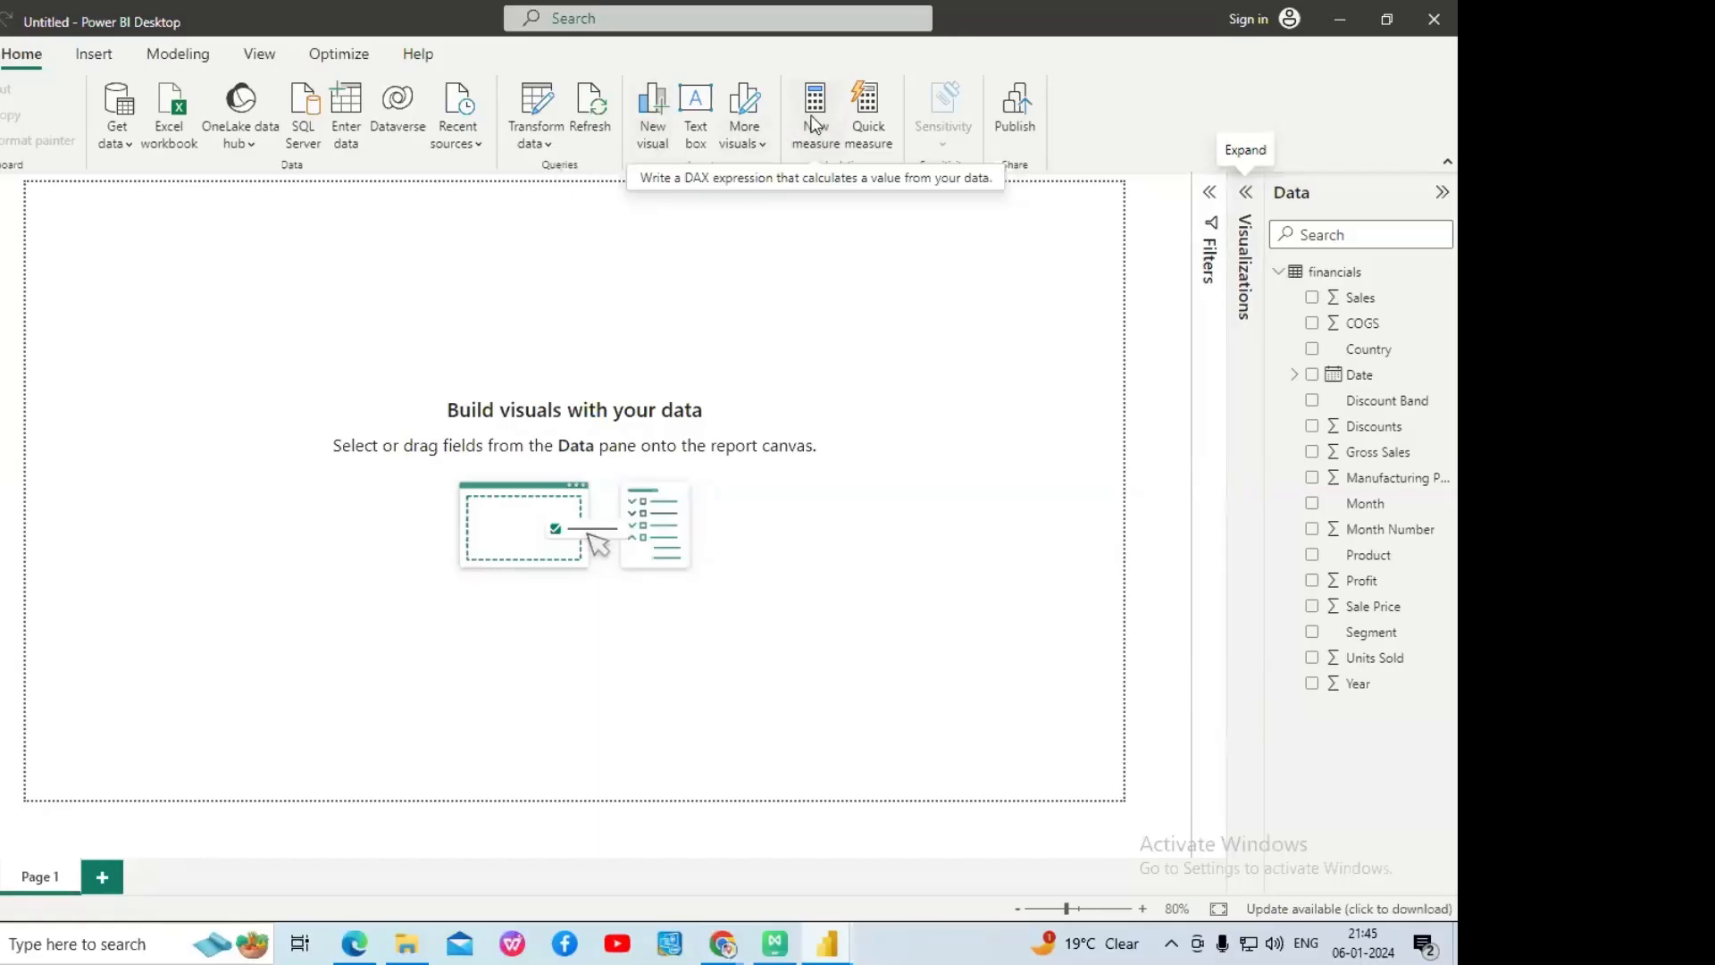
left_click(349, 956)
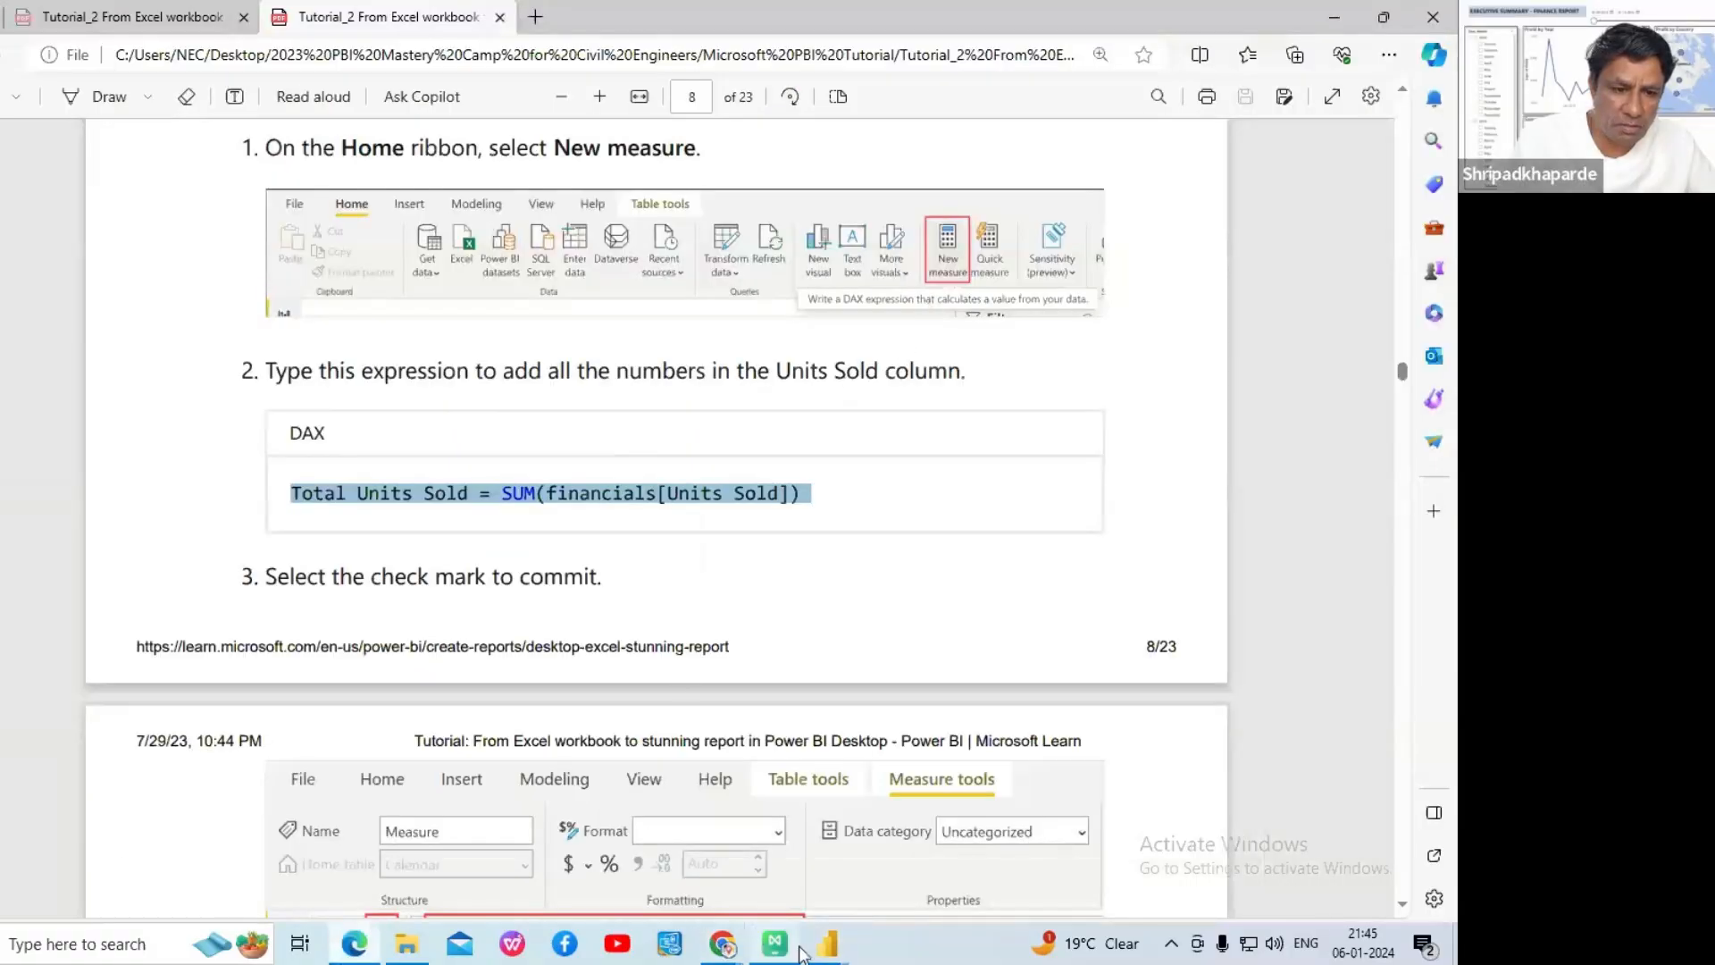
left_click(827, 943)
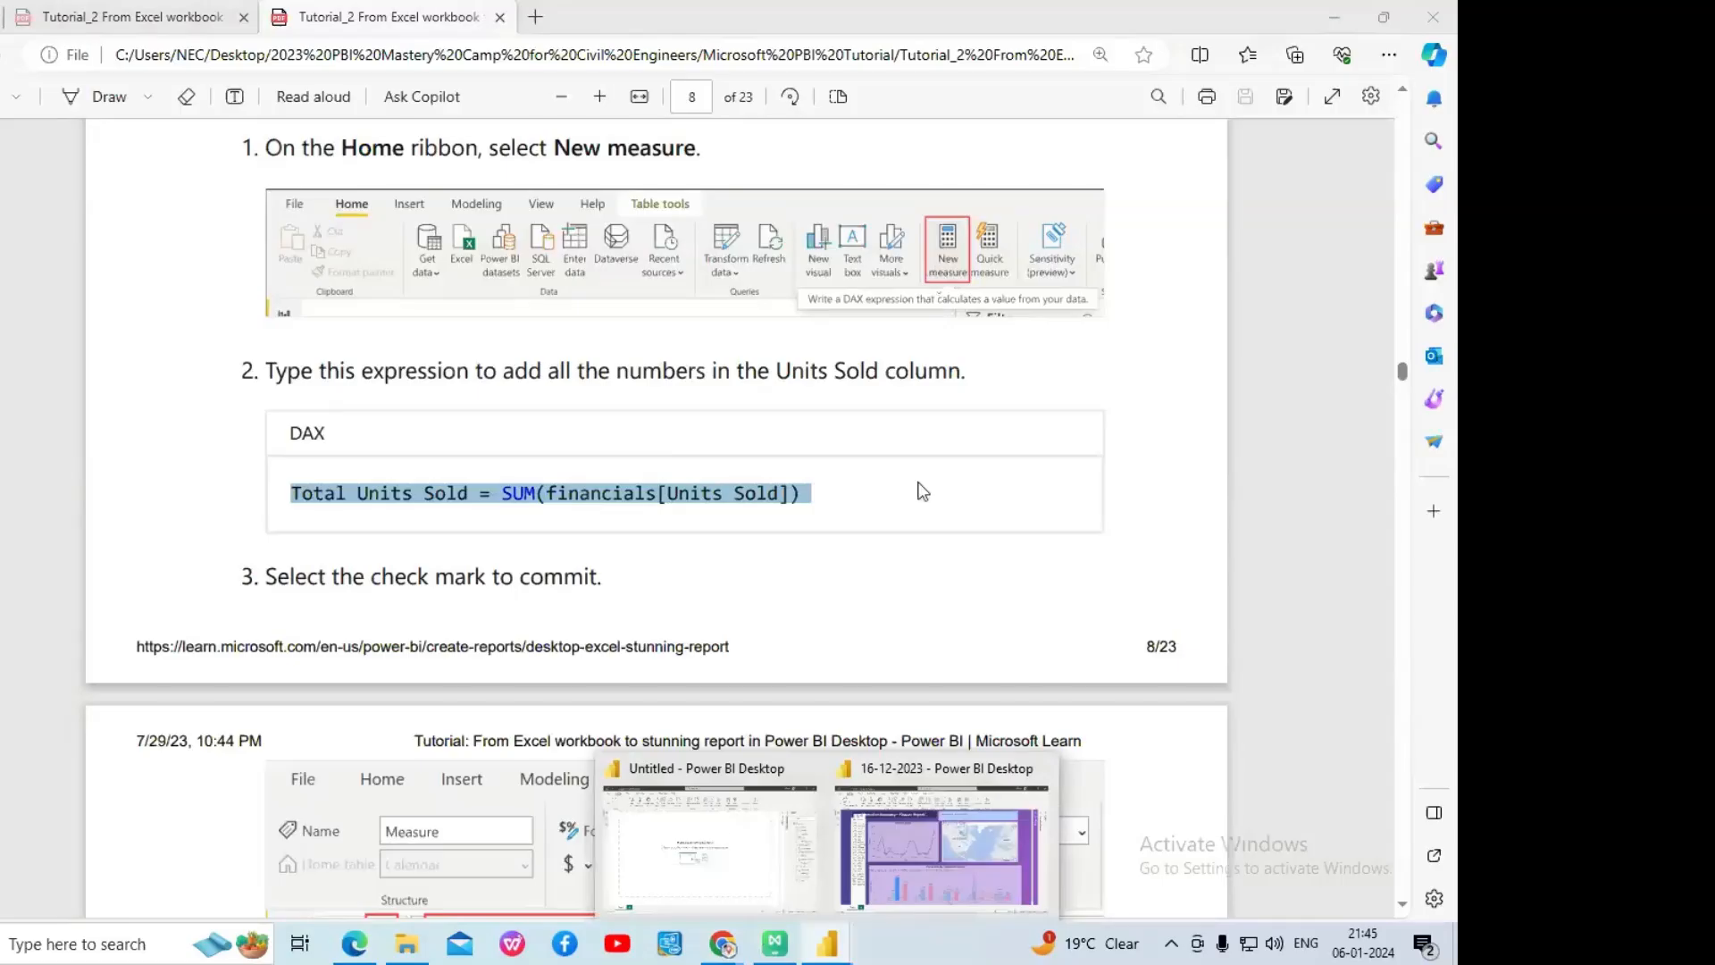
left_click(684, 845)
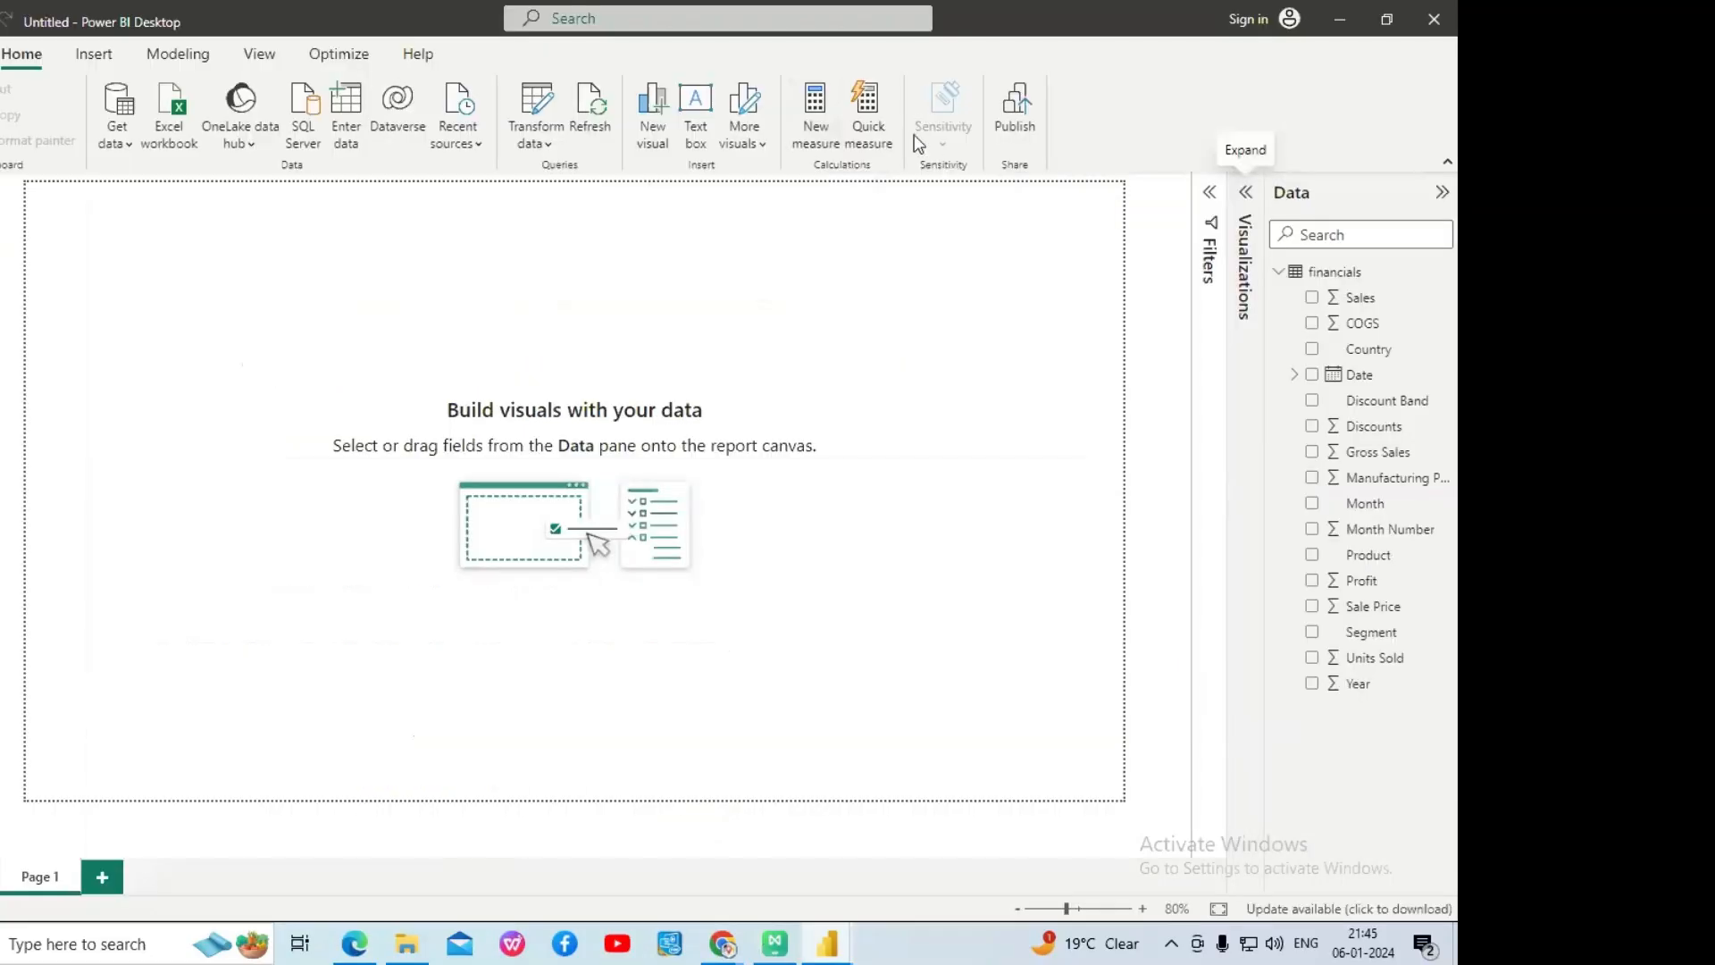
- Create a new measure in the financials table and replace its default text with the name Total Unit sold followed by an equals sign
left_click(813, 111)
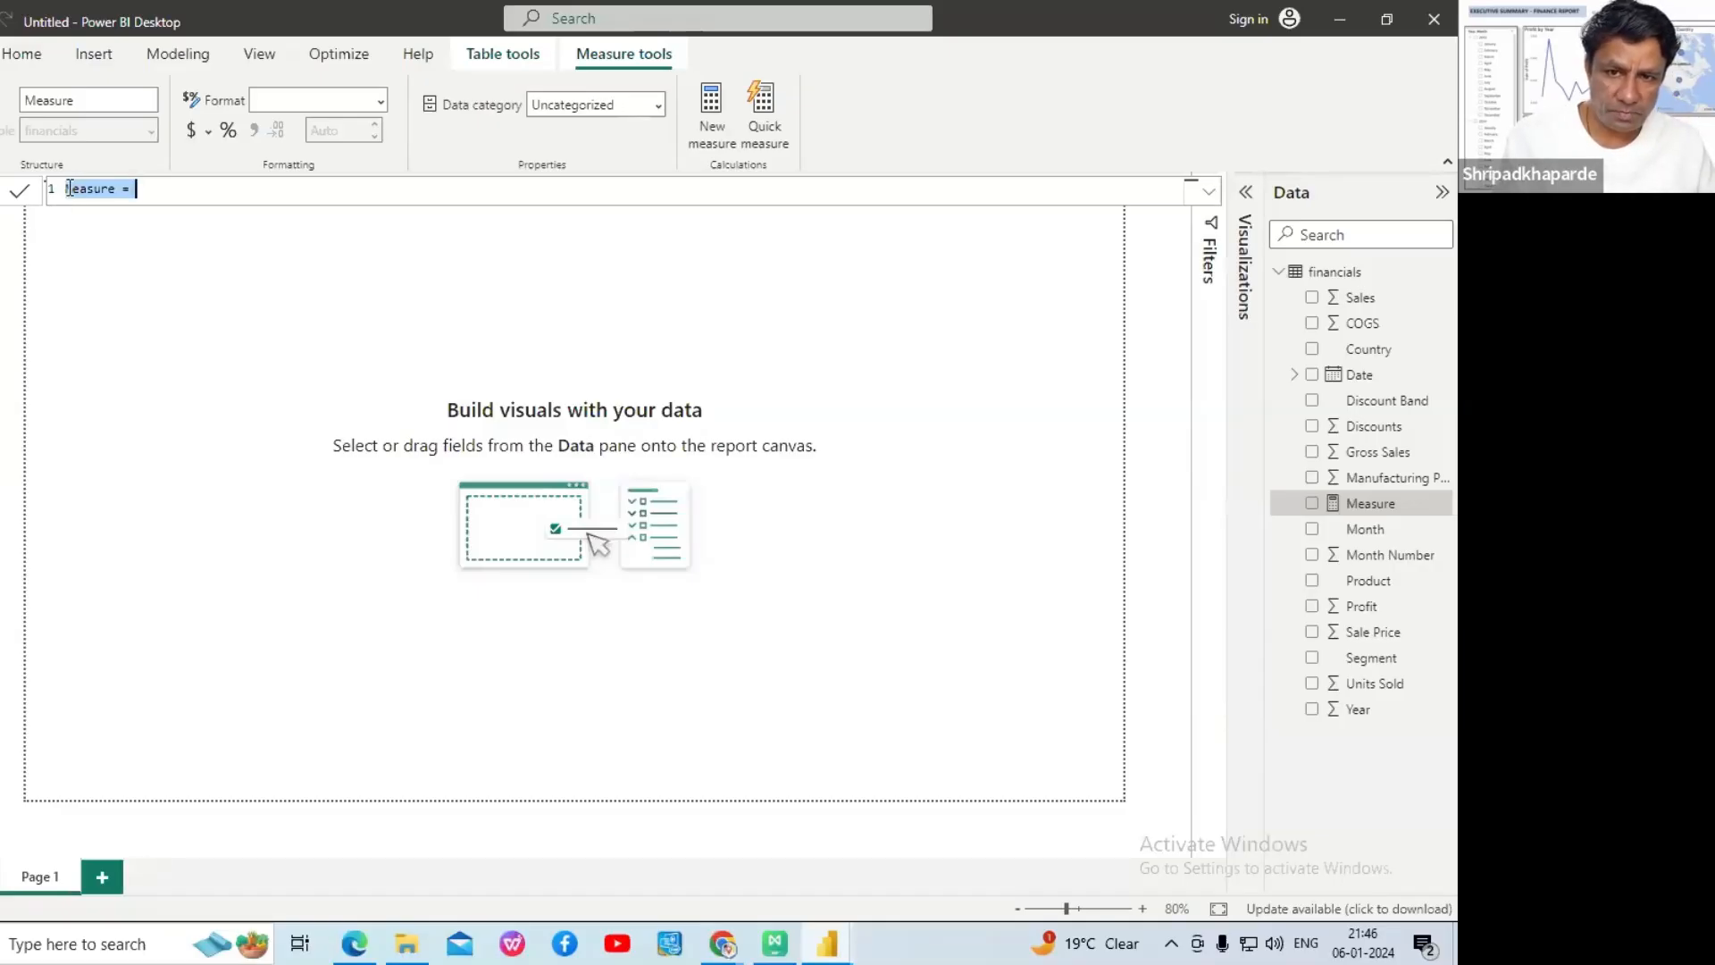
left_click(355, 948)
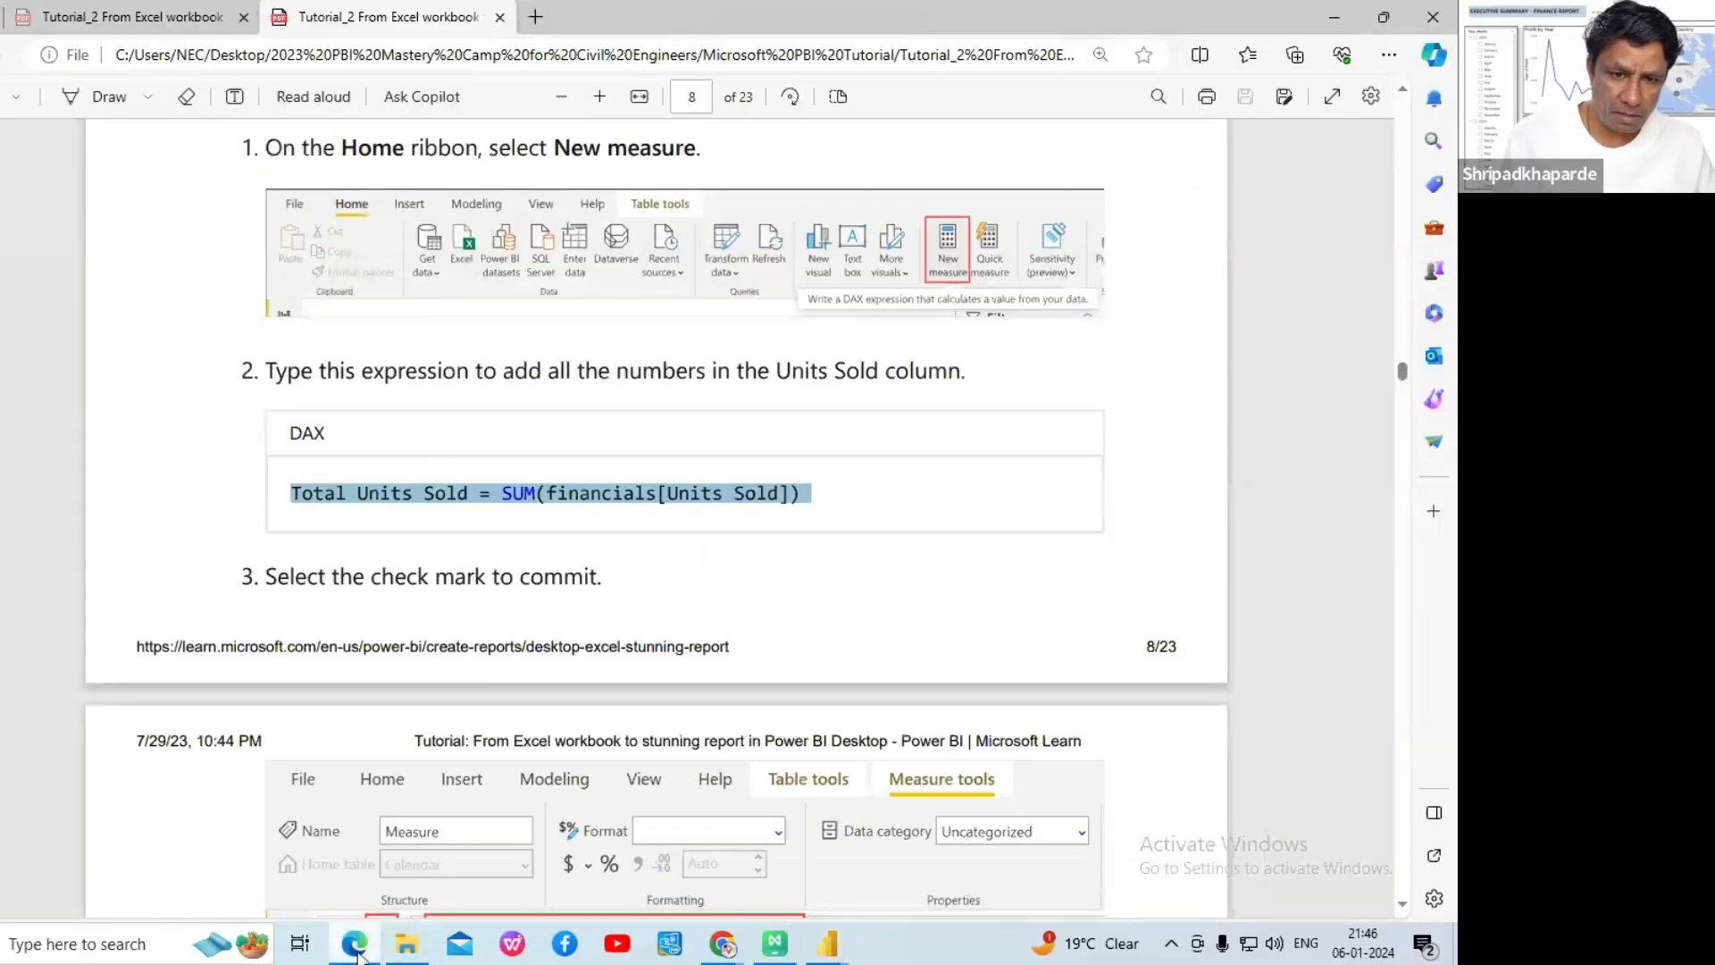
left_click(355, 949)
type("t")
type("Total")
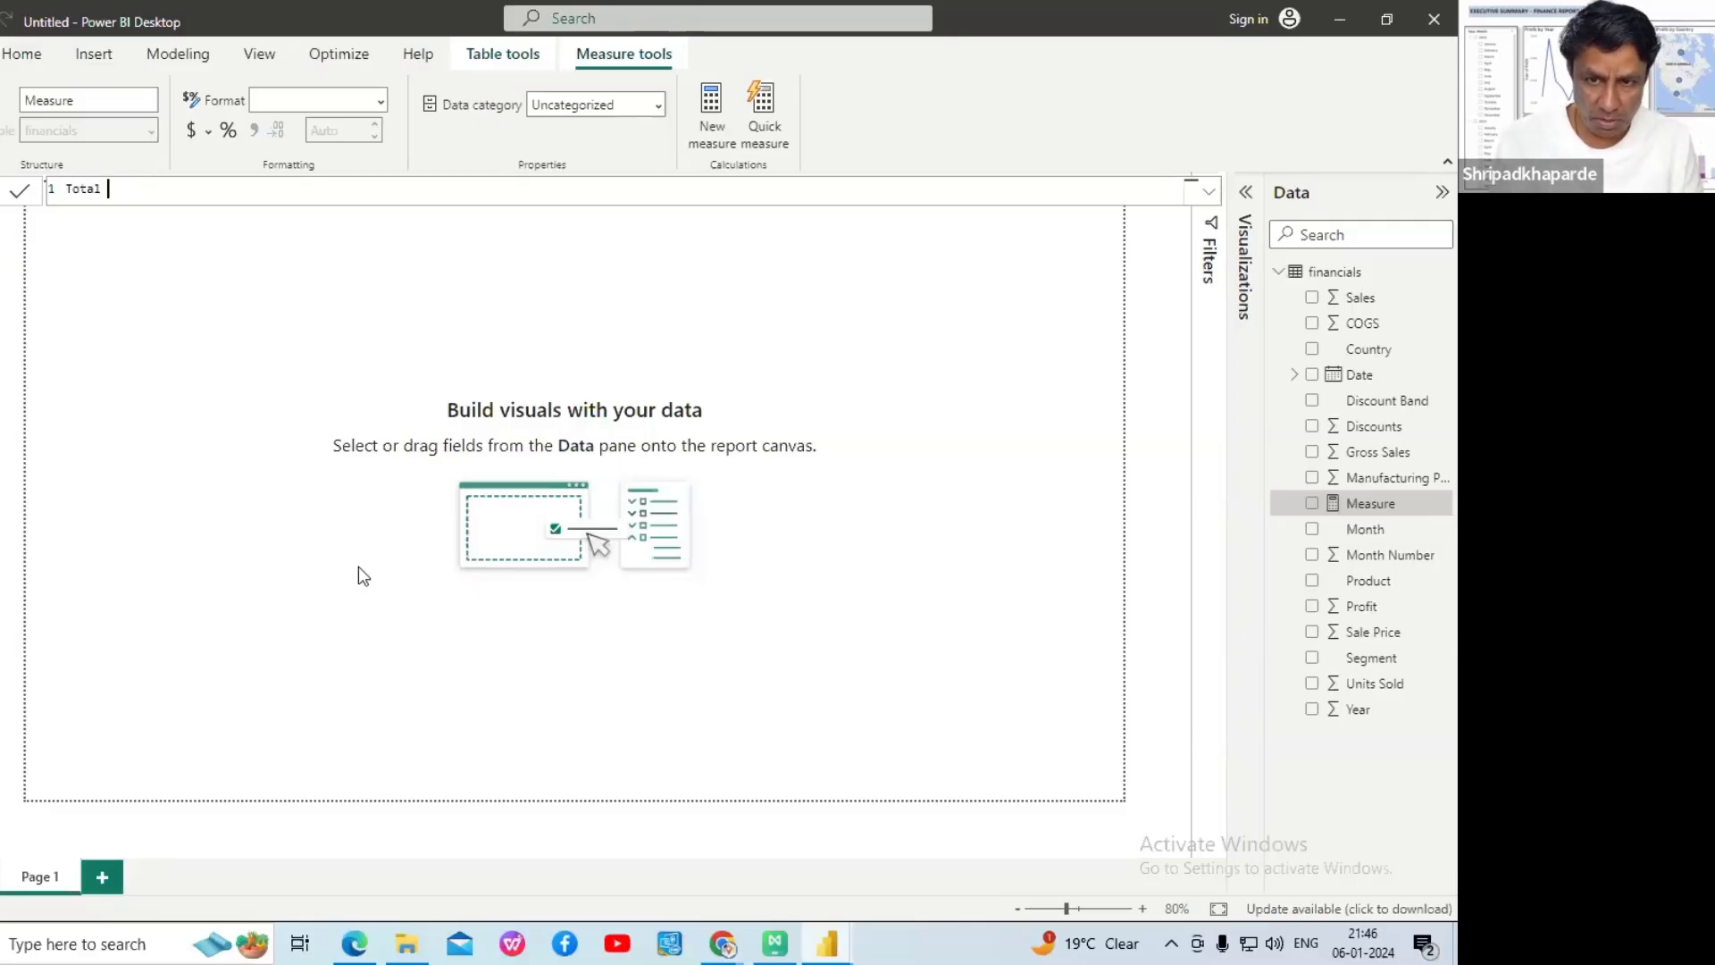
type(" Unit ")
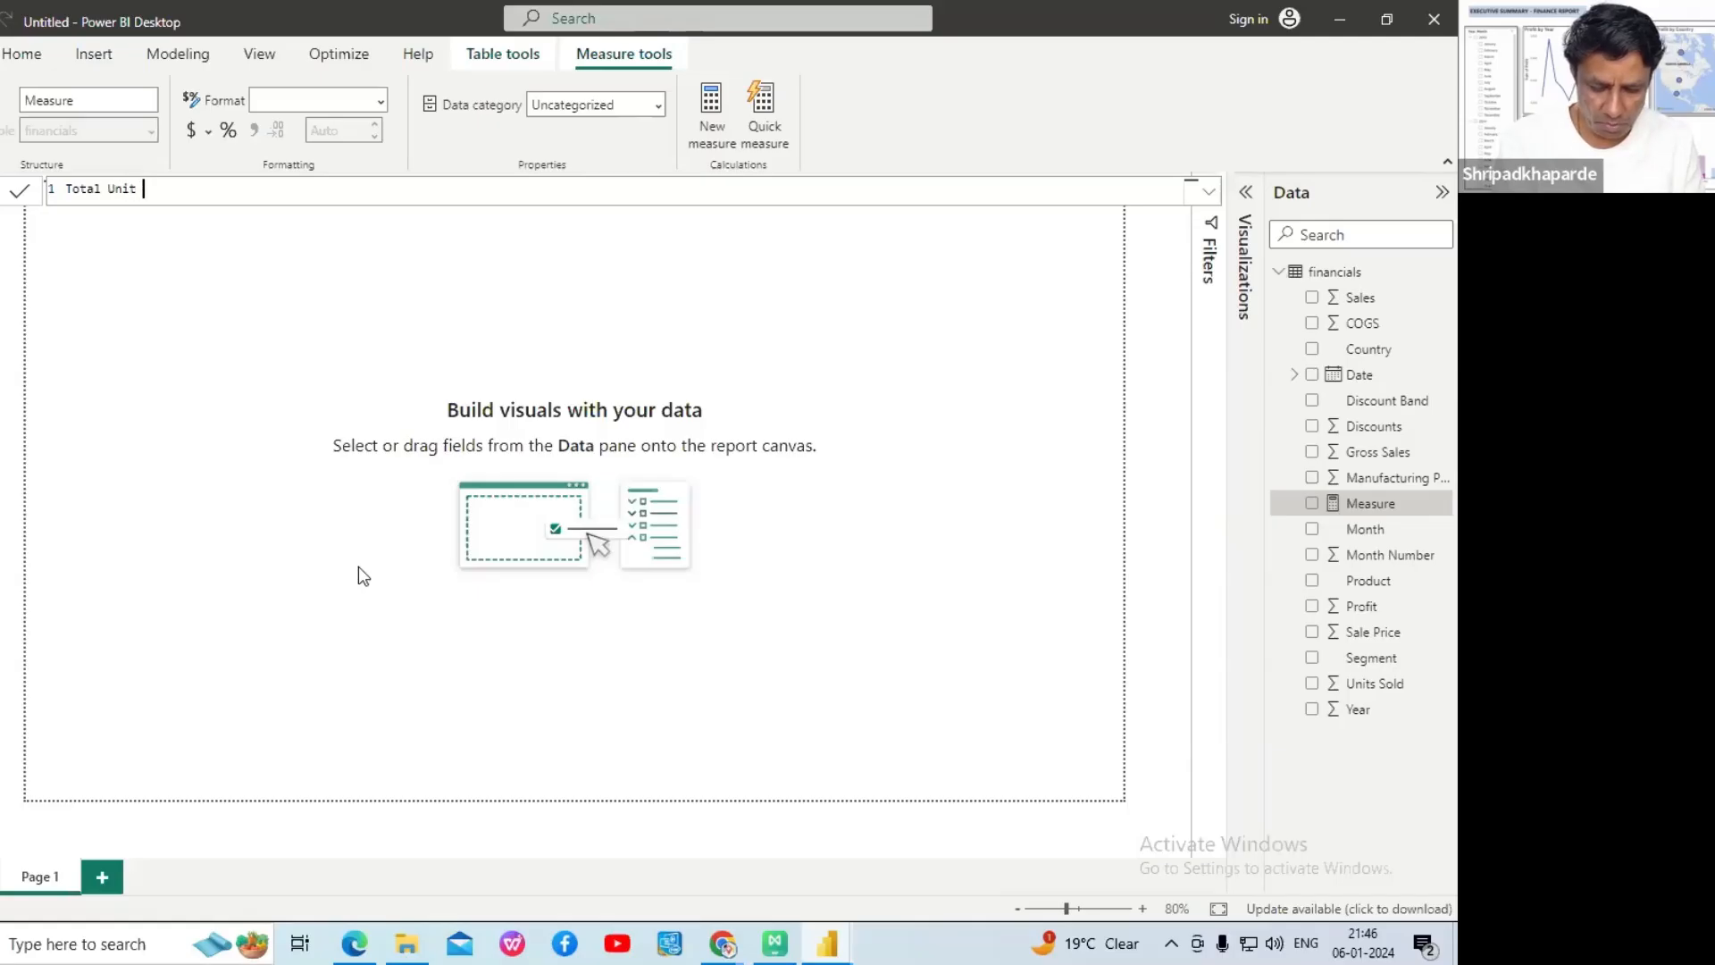
type("sold")
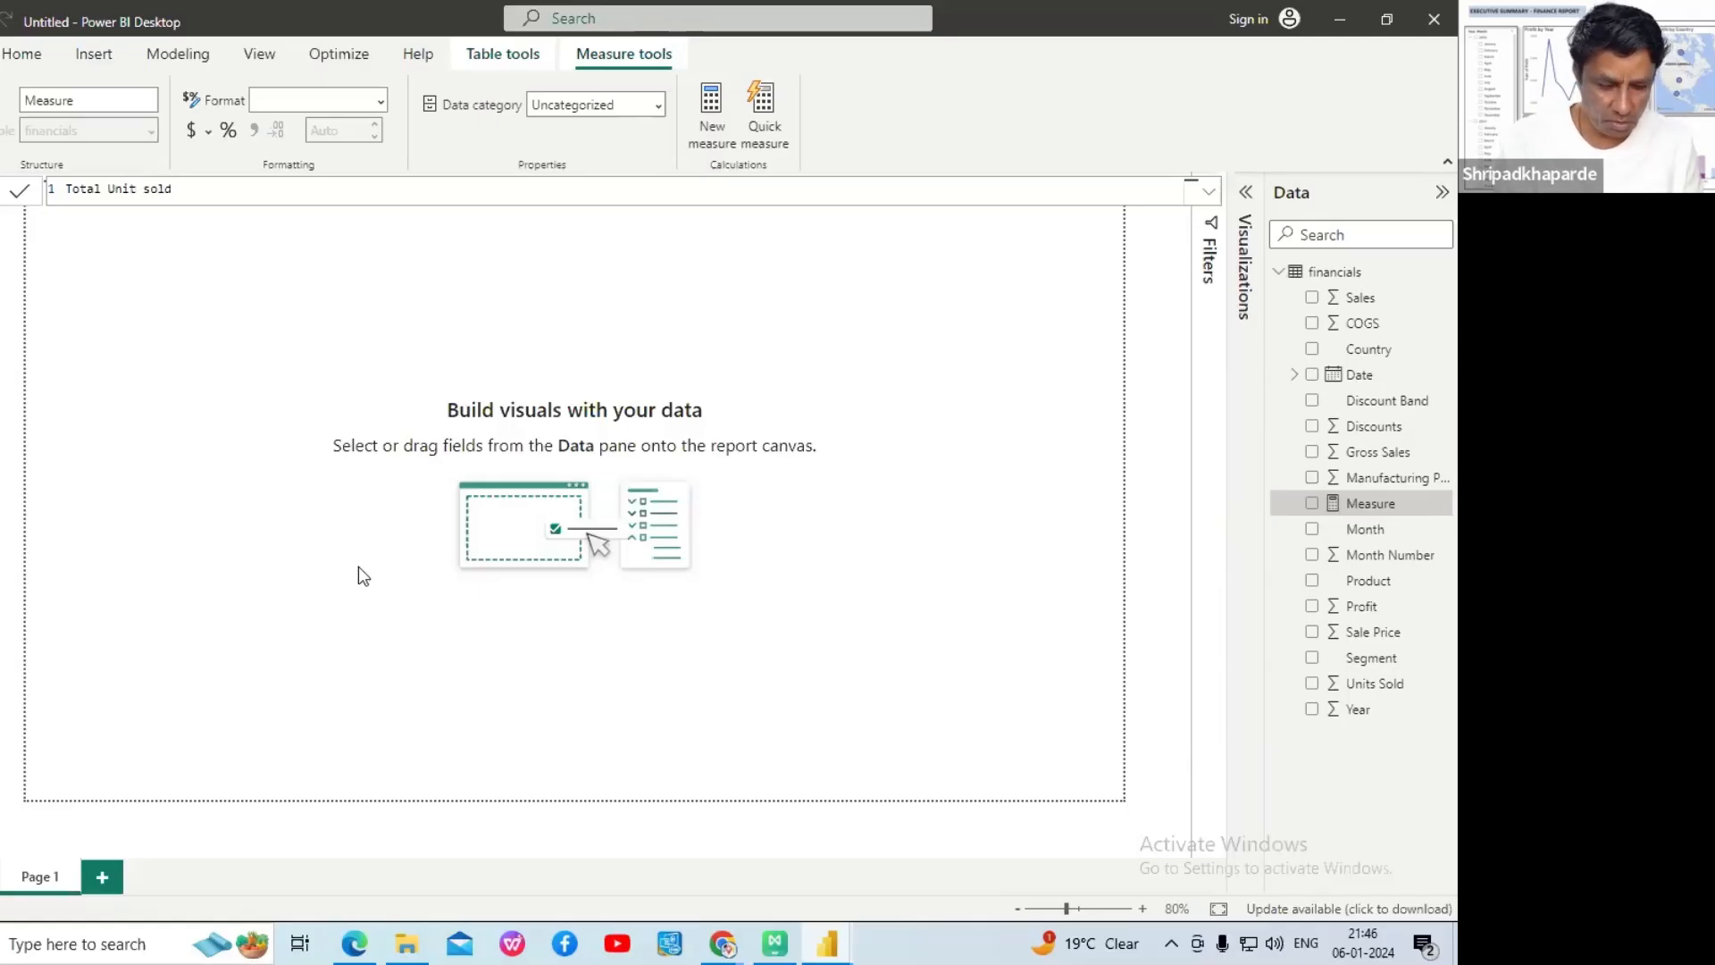
type("=")
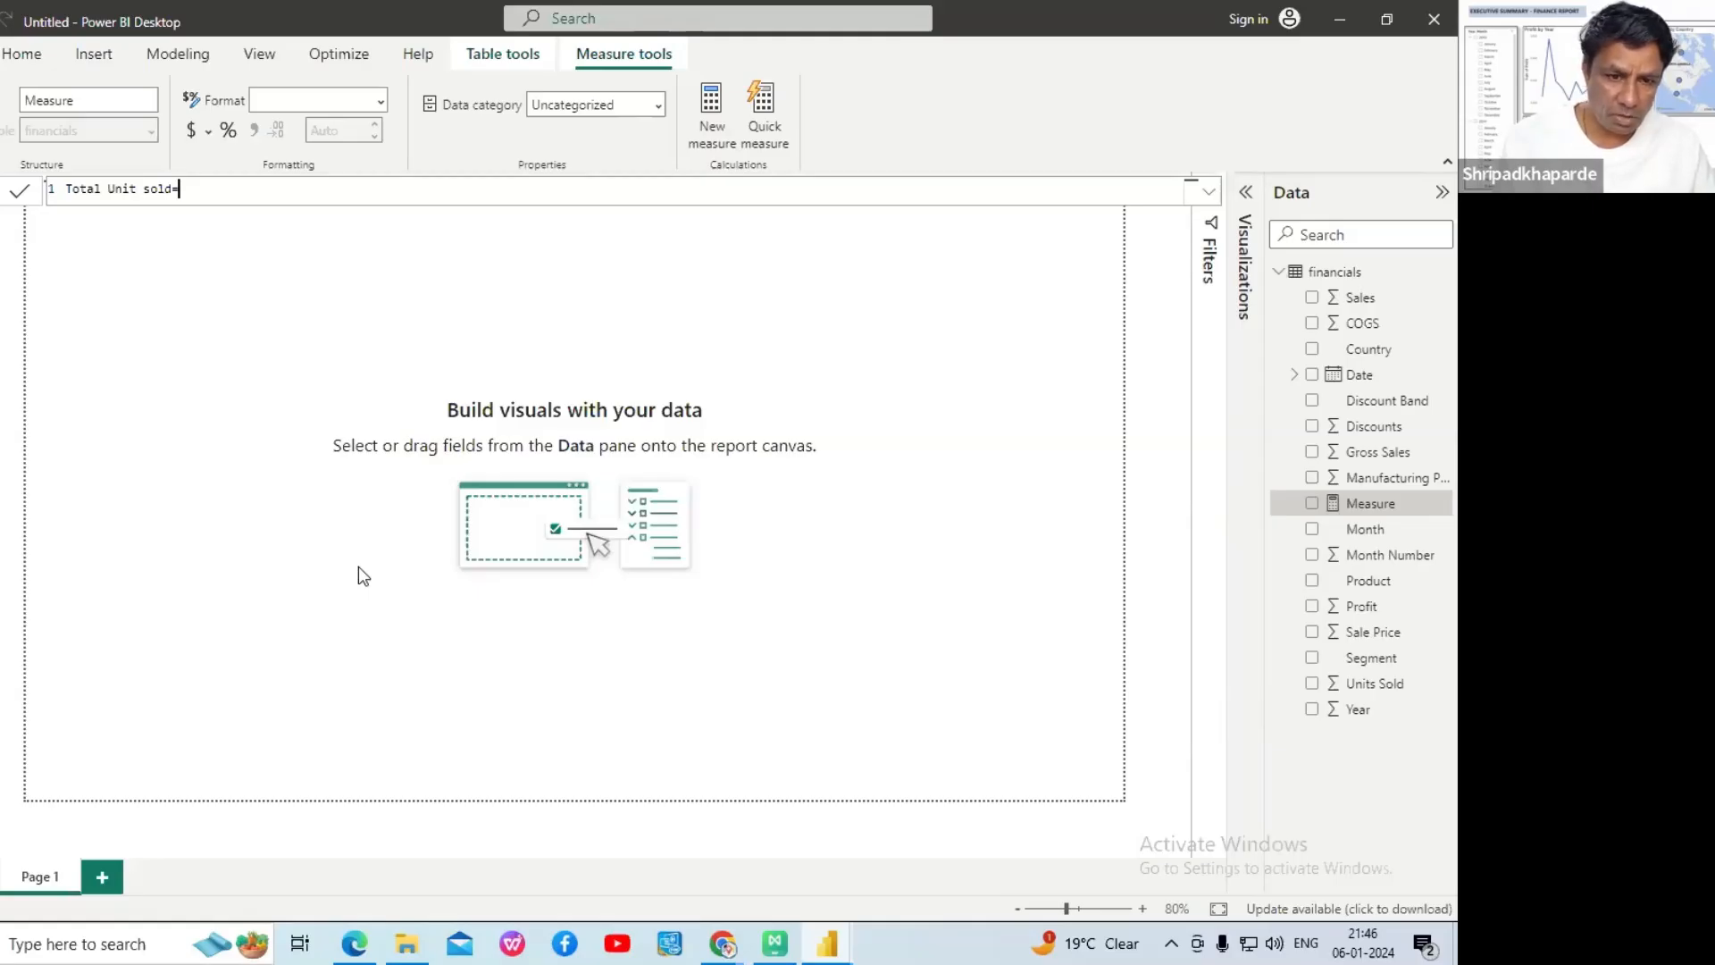
- Check the tutorial PDF, complete the measure's expression with SUM over financials[Units Sold], and commit it
left_click(355, 945)
left_click(358, 954)
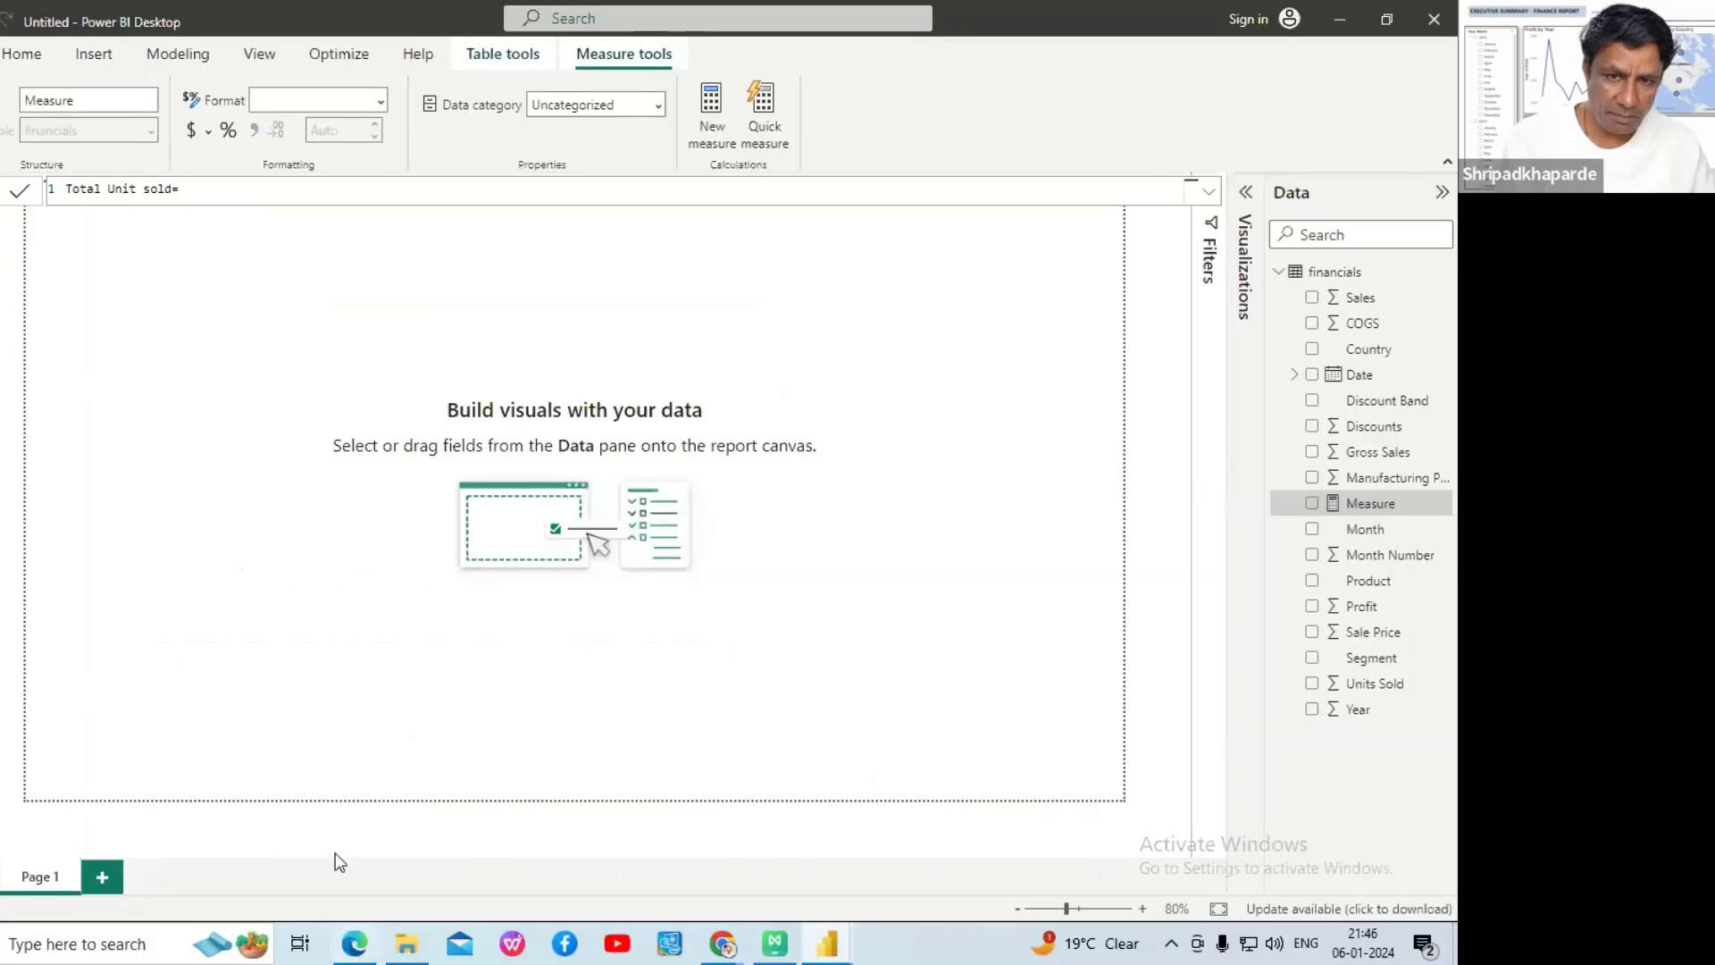
type("sum")
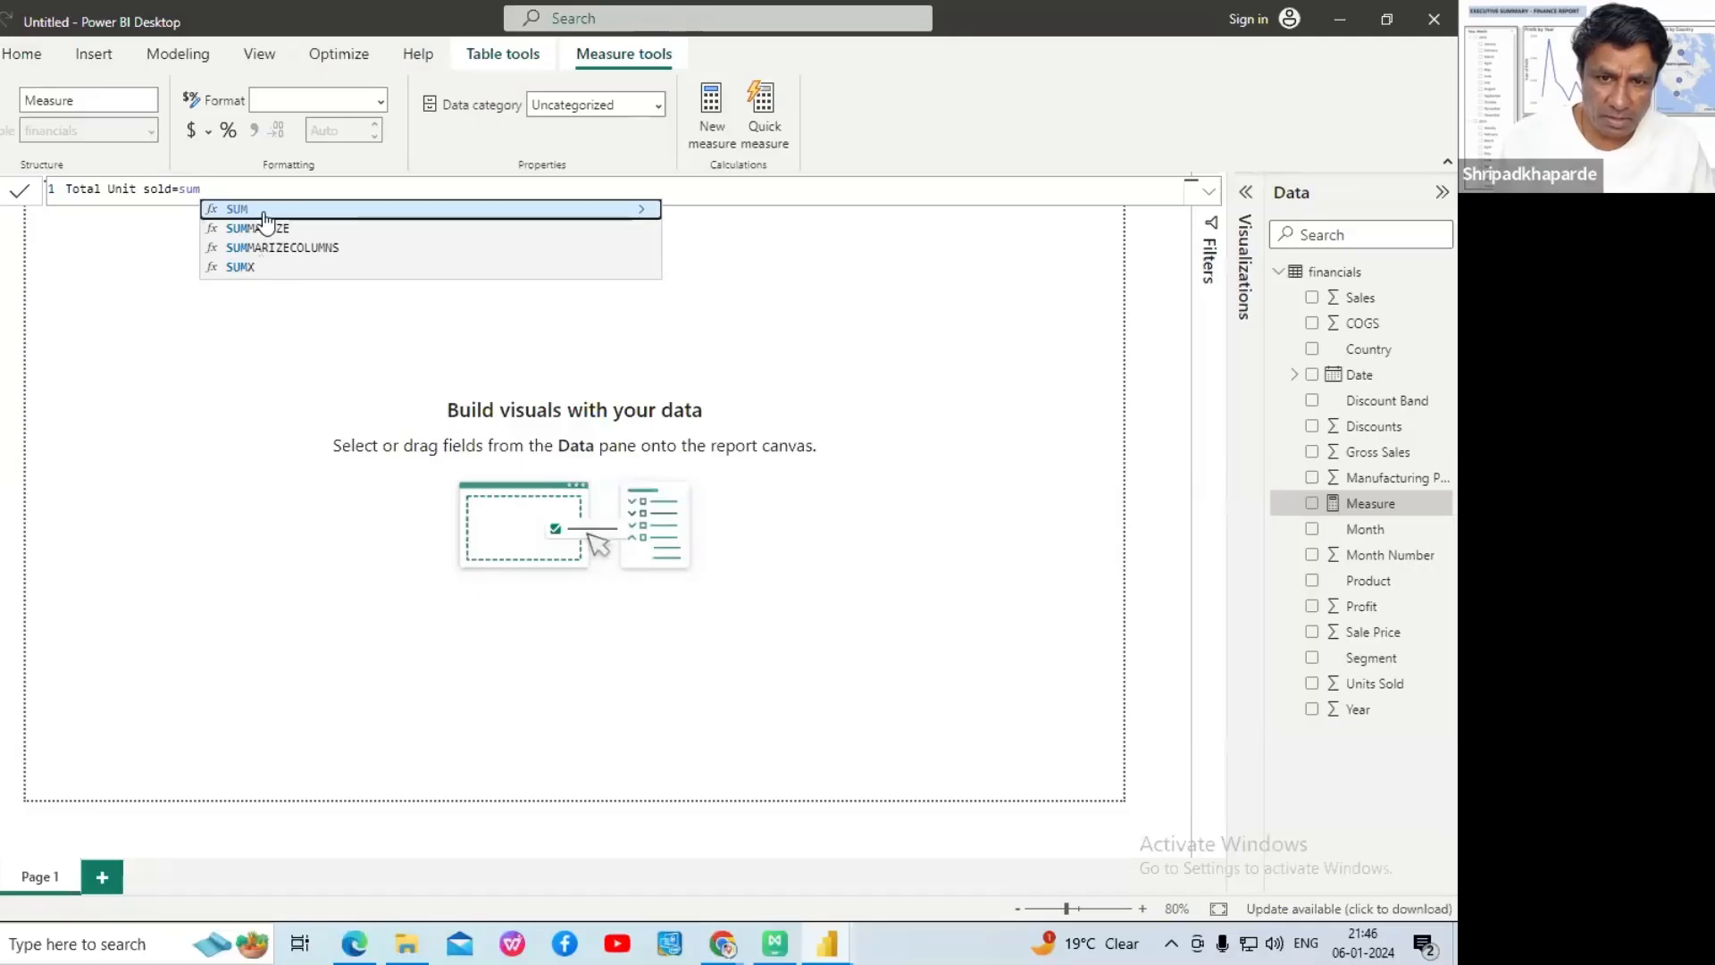
key("Tab")
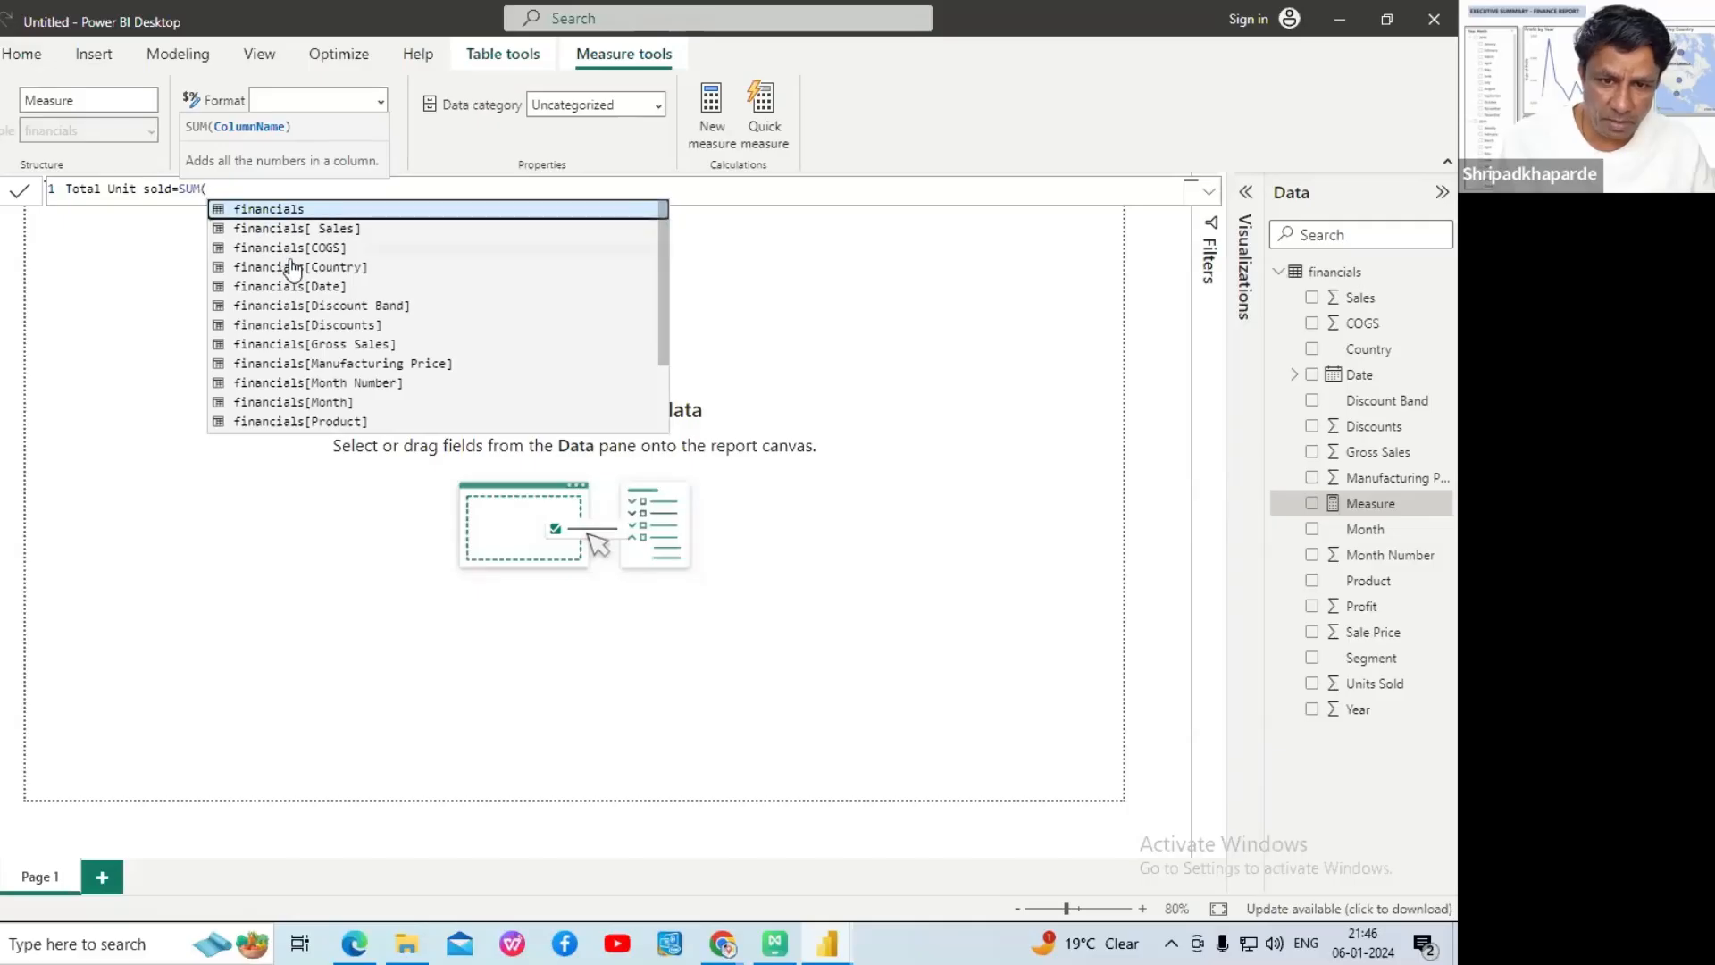
scroll(318, 329, "down", 2)
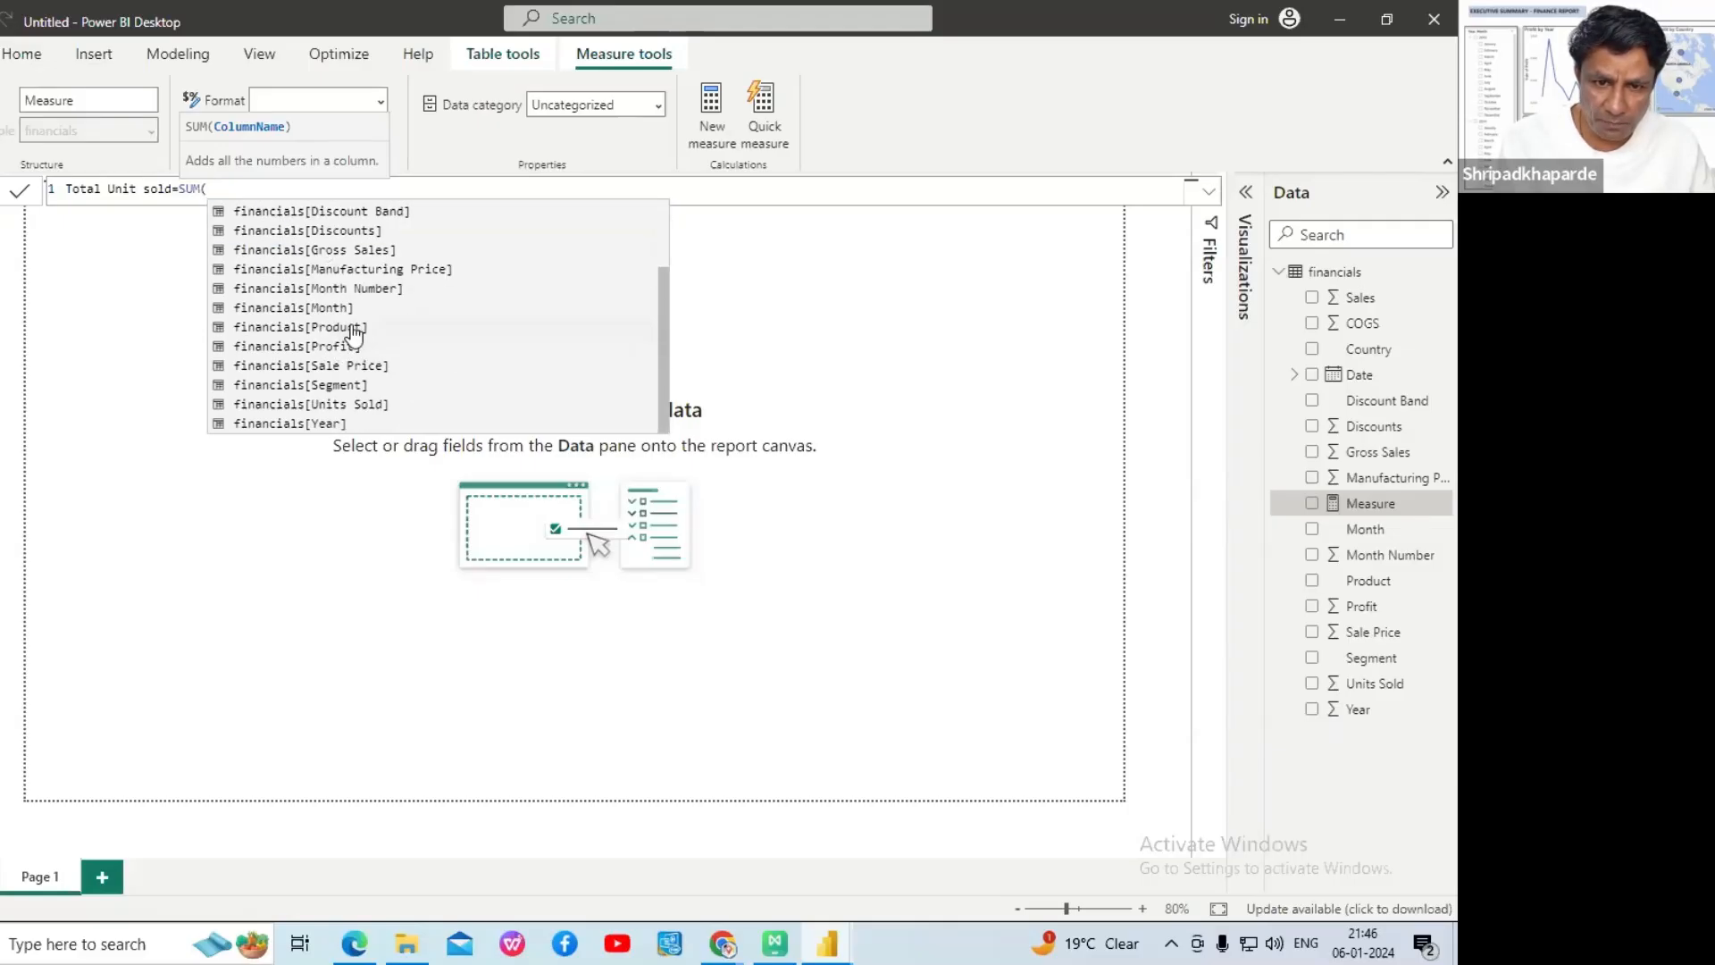
left_click(318, 404)
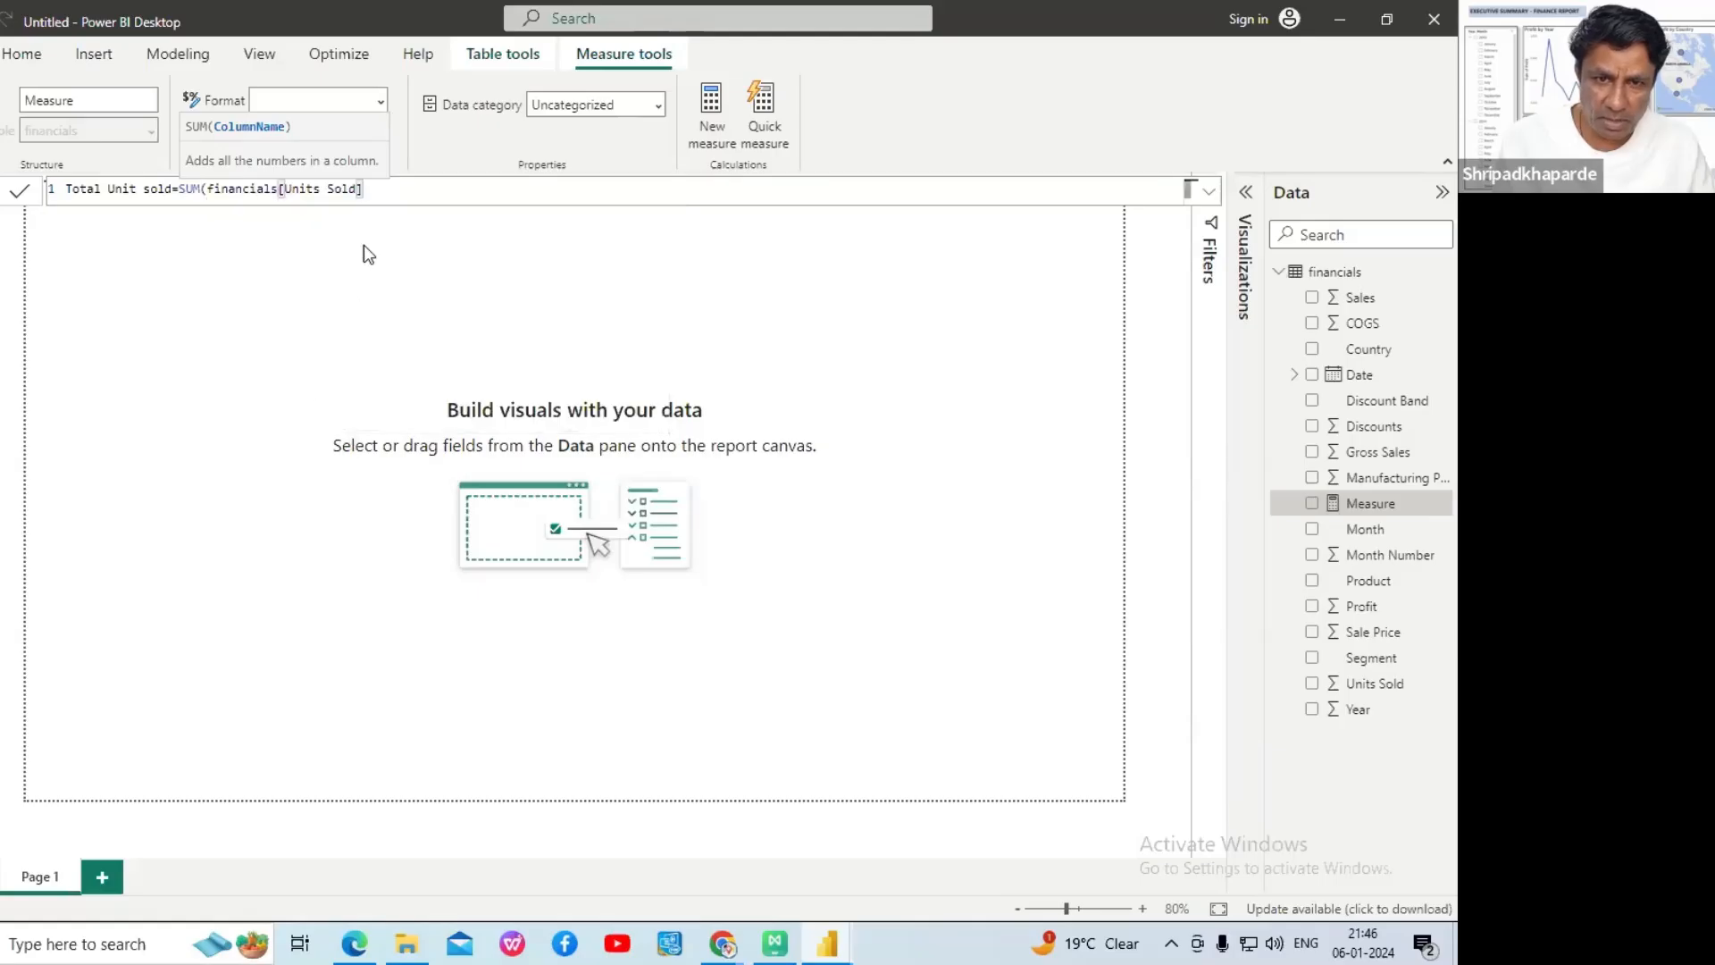
key("Return")
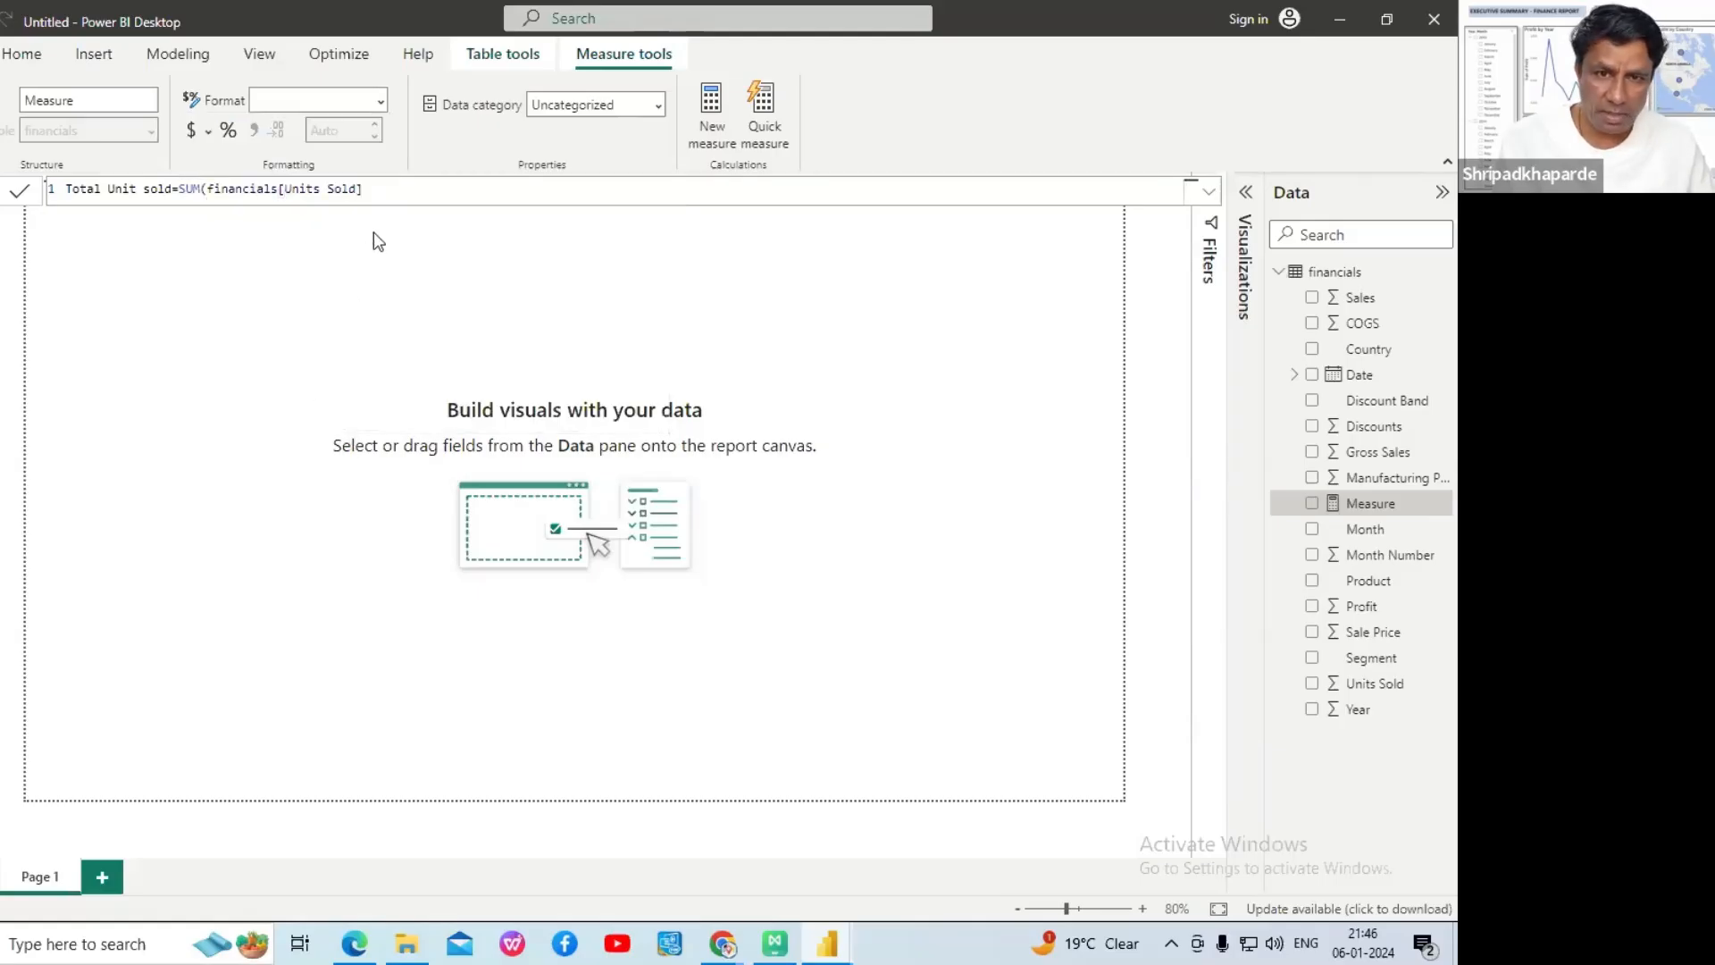
left_click(20, 192)
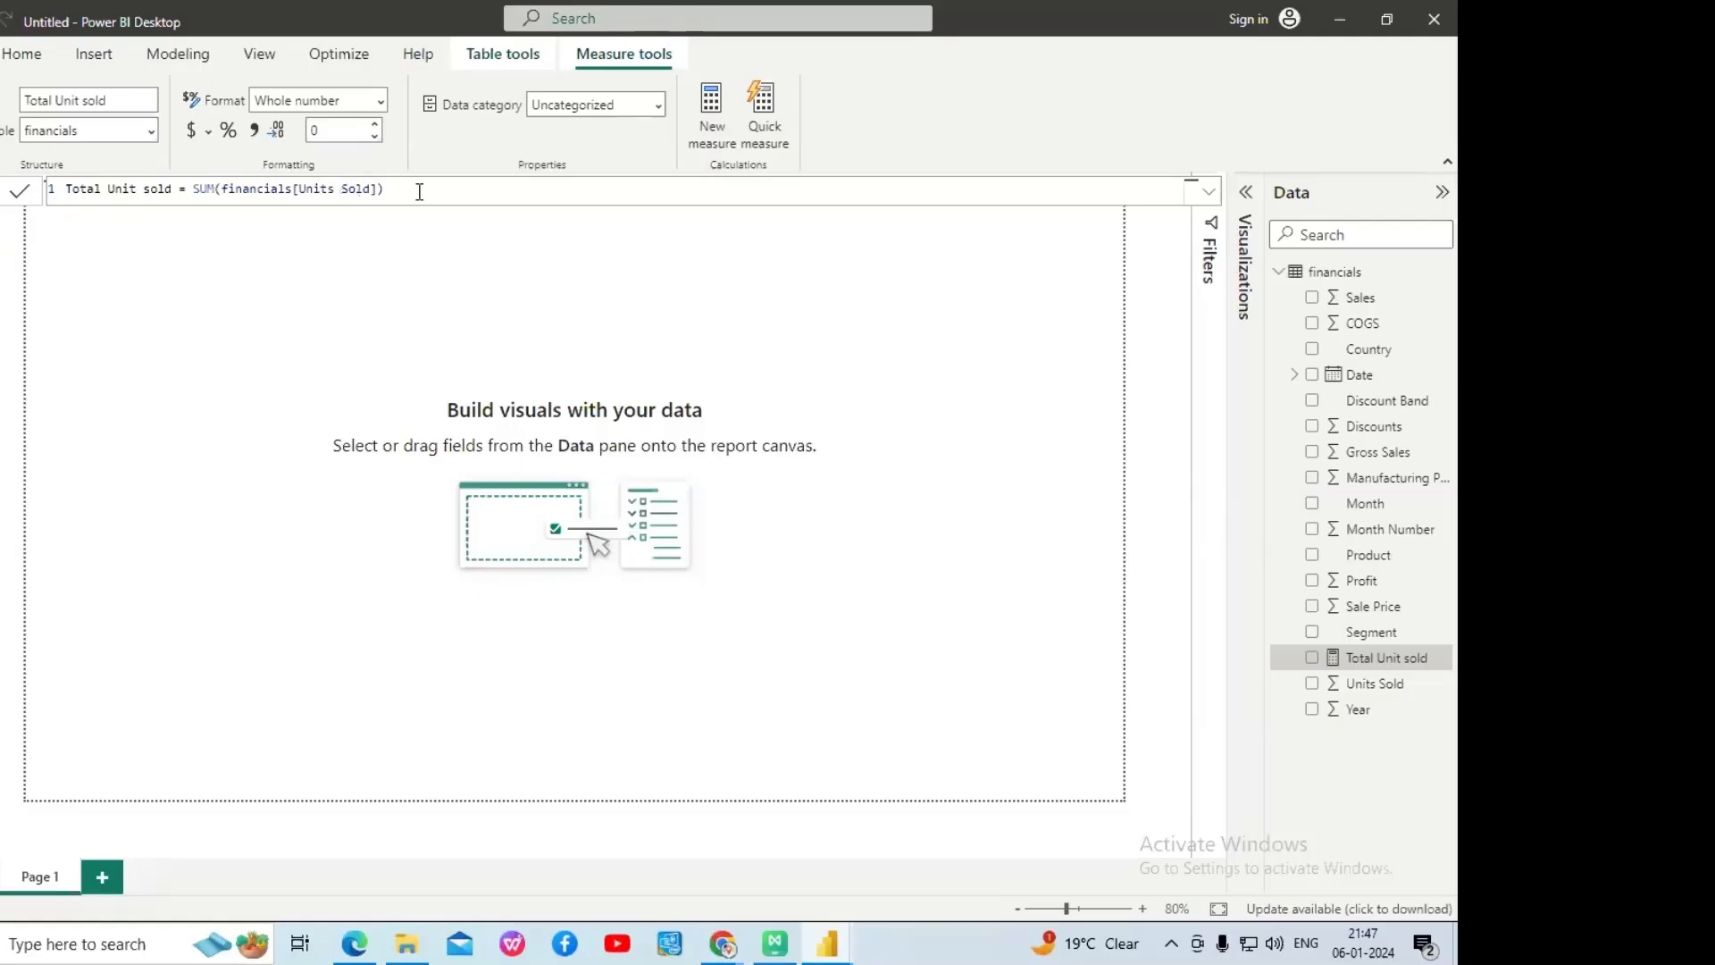
- Replace the measure's expression with the copied Total Units Sold = SUM(financials[Units Sold]) and remove the trailing empty line
left_click_drag(419, 191, 67, 188)
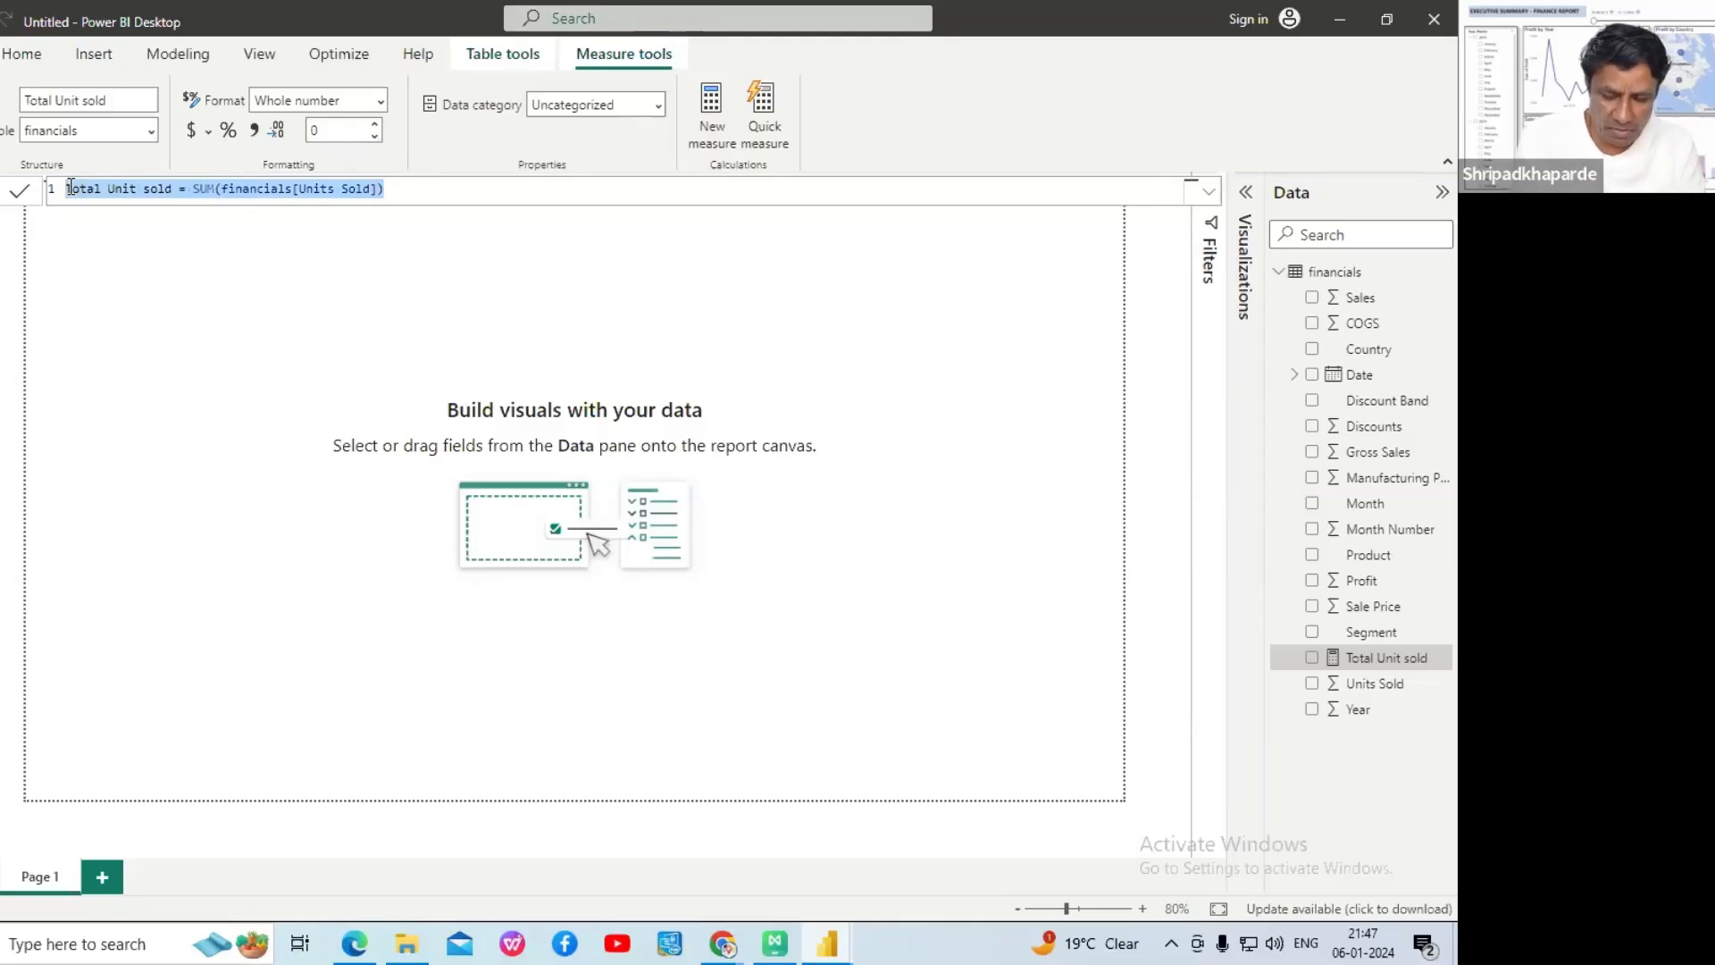
type("Total Units Sold = SUM(financials[Units Sold])")
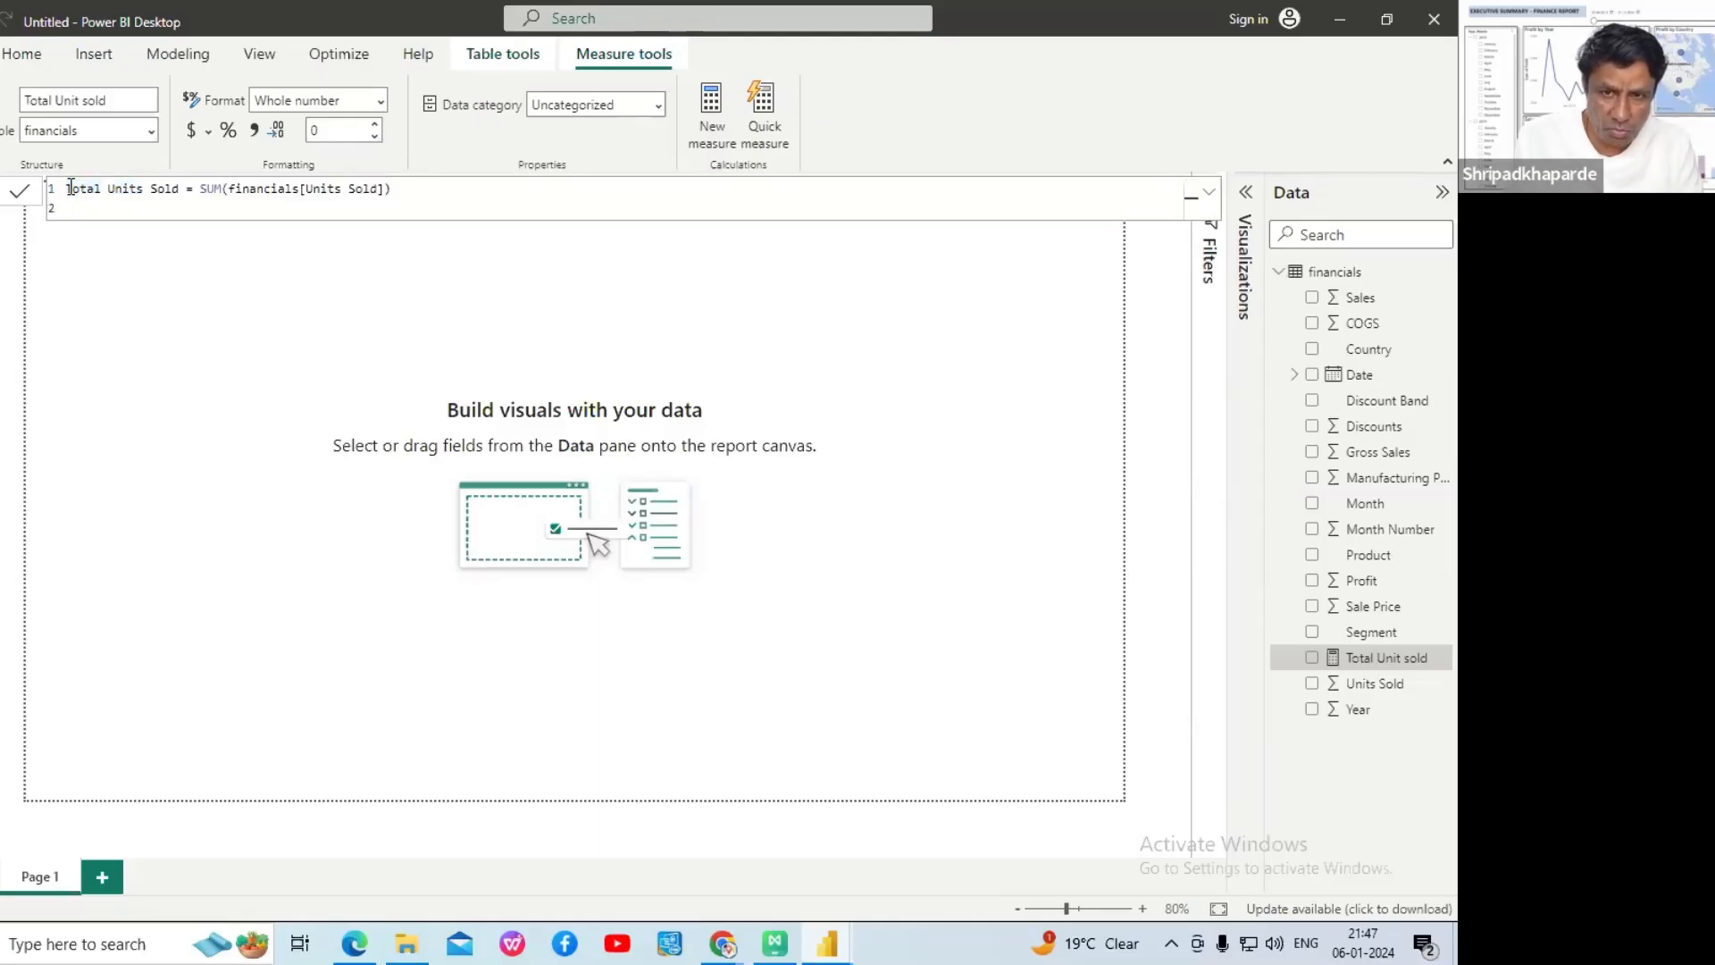
key("BackSpace")
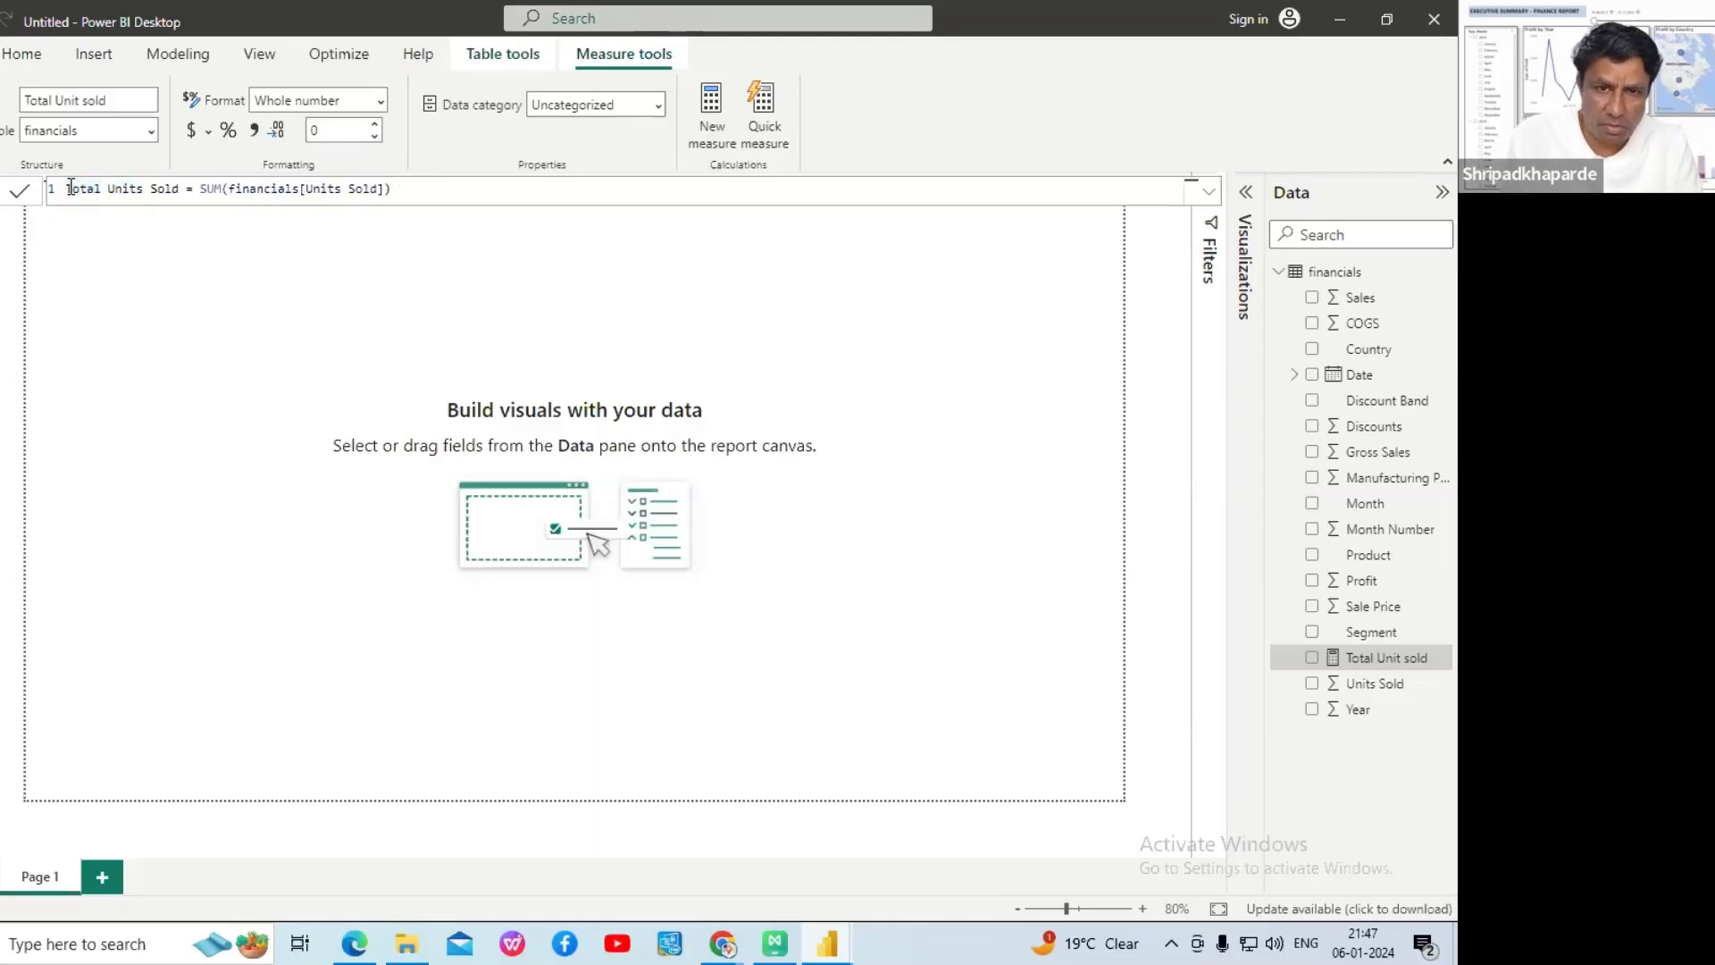
- Delete the whole expression from the measure's formula bar
key("BackSpace")
key("BackSpace")
key("BackSpace")
key("BackSpace")
key("BackSpace")
key("BackSpace")
key("BackSpace")
key("BackSpace")
key("BackSpace")
key("BackSpace")
key("BackSpace")
key("BackSpace")
key("BackSpace")
key("BackSpace")
key("BackSpace")
key("BackSpace")
key("BackSpace")
key("BackSpace")
key("BackSpace")
key("BackSpace")
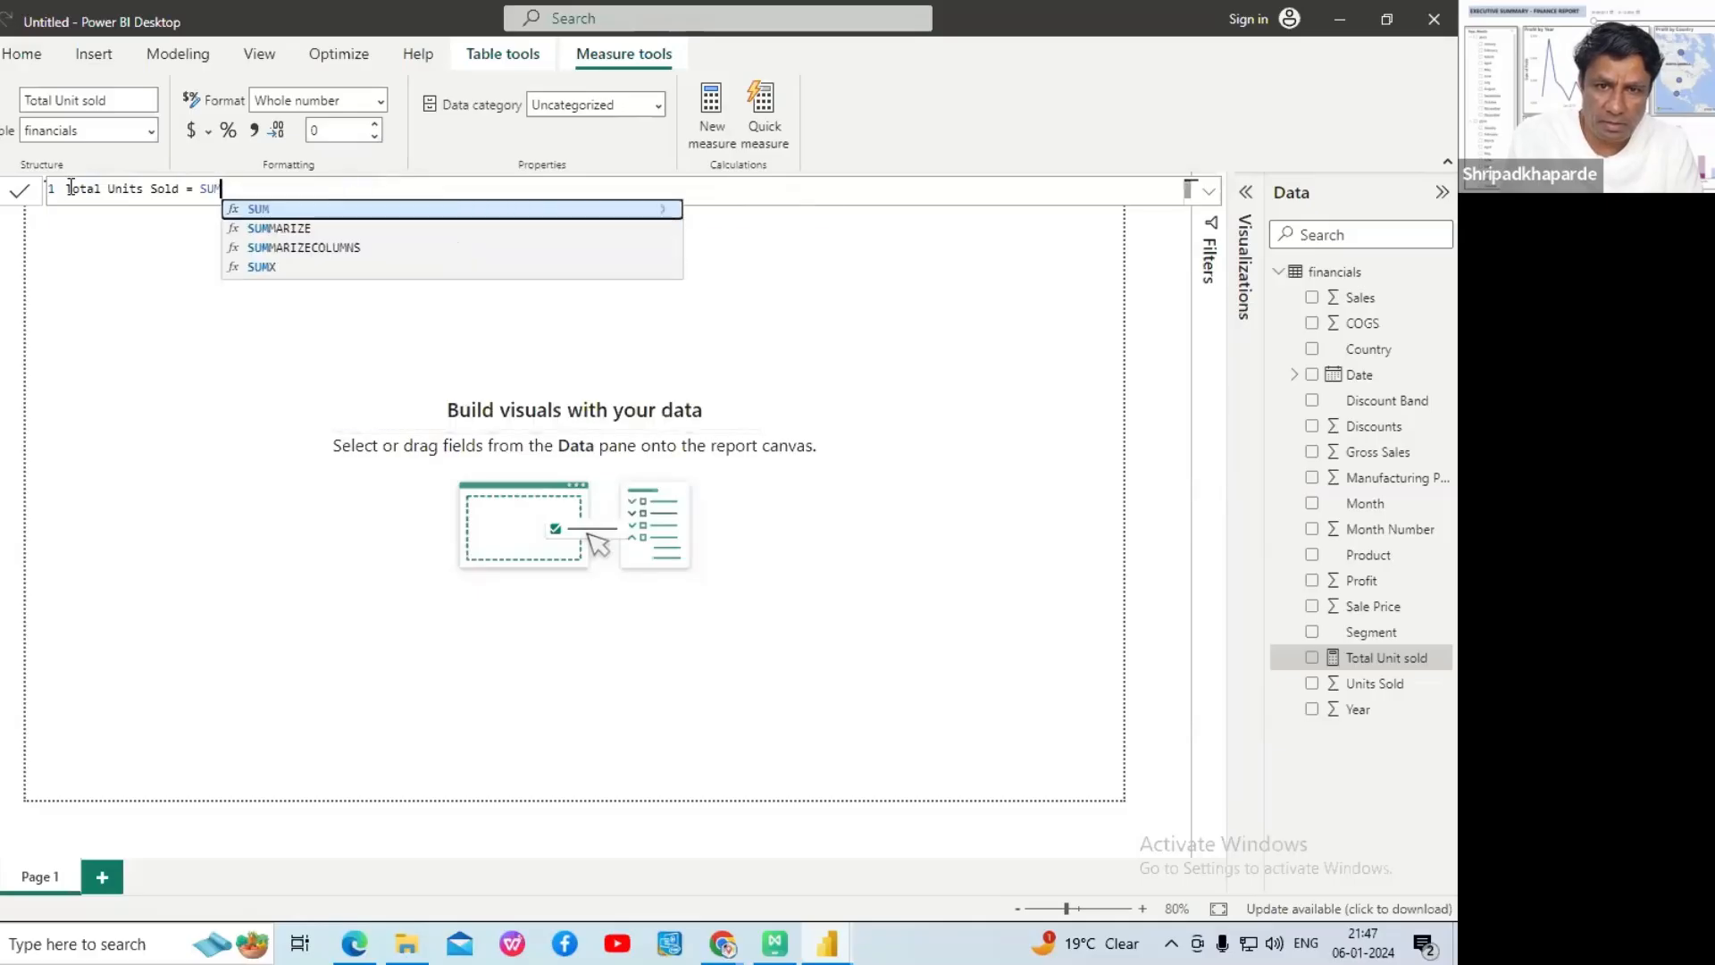
key("BackSpace")
key("BackSpace")
key("BackSpace")
key("BackSpace")
key("BackSpace")
key("BackSpace")
key("BackSpace")
key("BackSpace")
key("BackSpace")
key("BackSpace")
key("BackSpace")
key("BackSpace")
key("BackSpace")
key("BackSpace")
key("BackSpace")
key("BackSpace")
key("BackSpace")
key("BackSpace")
key("BackSpace")
key("BackSpace")
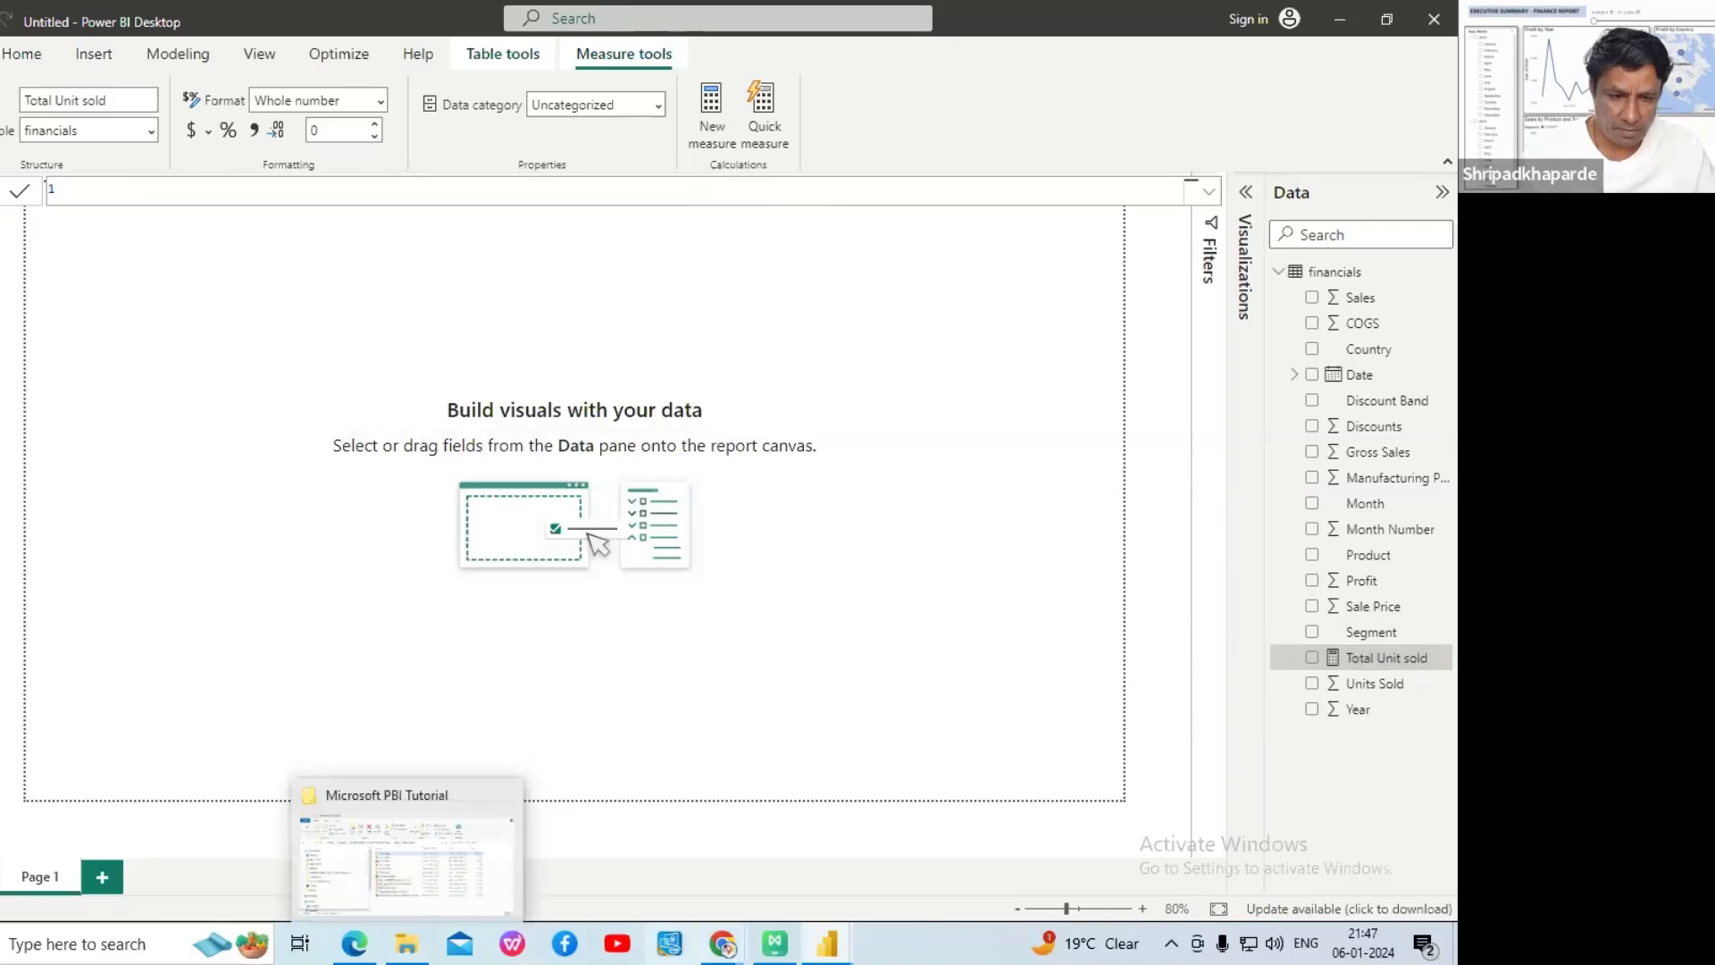
- Switch to the tutorial PDF in Edge and on to the Zoom meeting, and look through the earlier chat messages
left_click(361, 948)
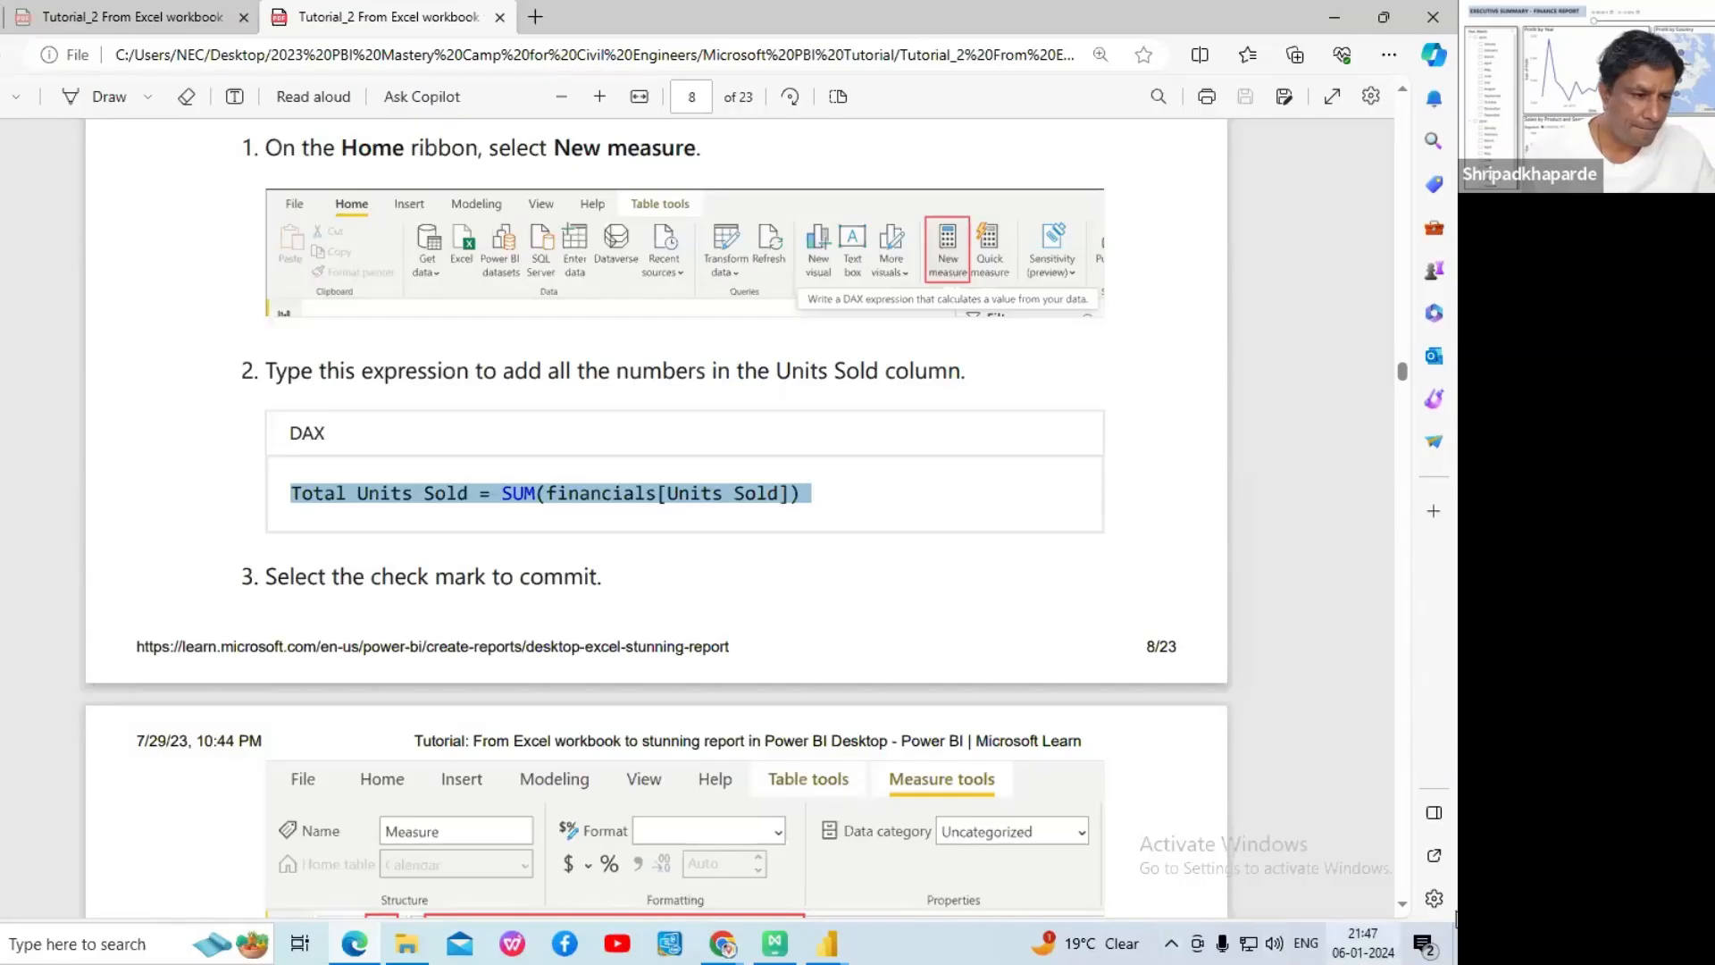
left_click(721, 943)
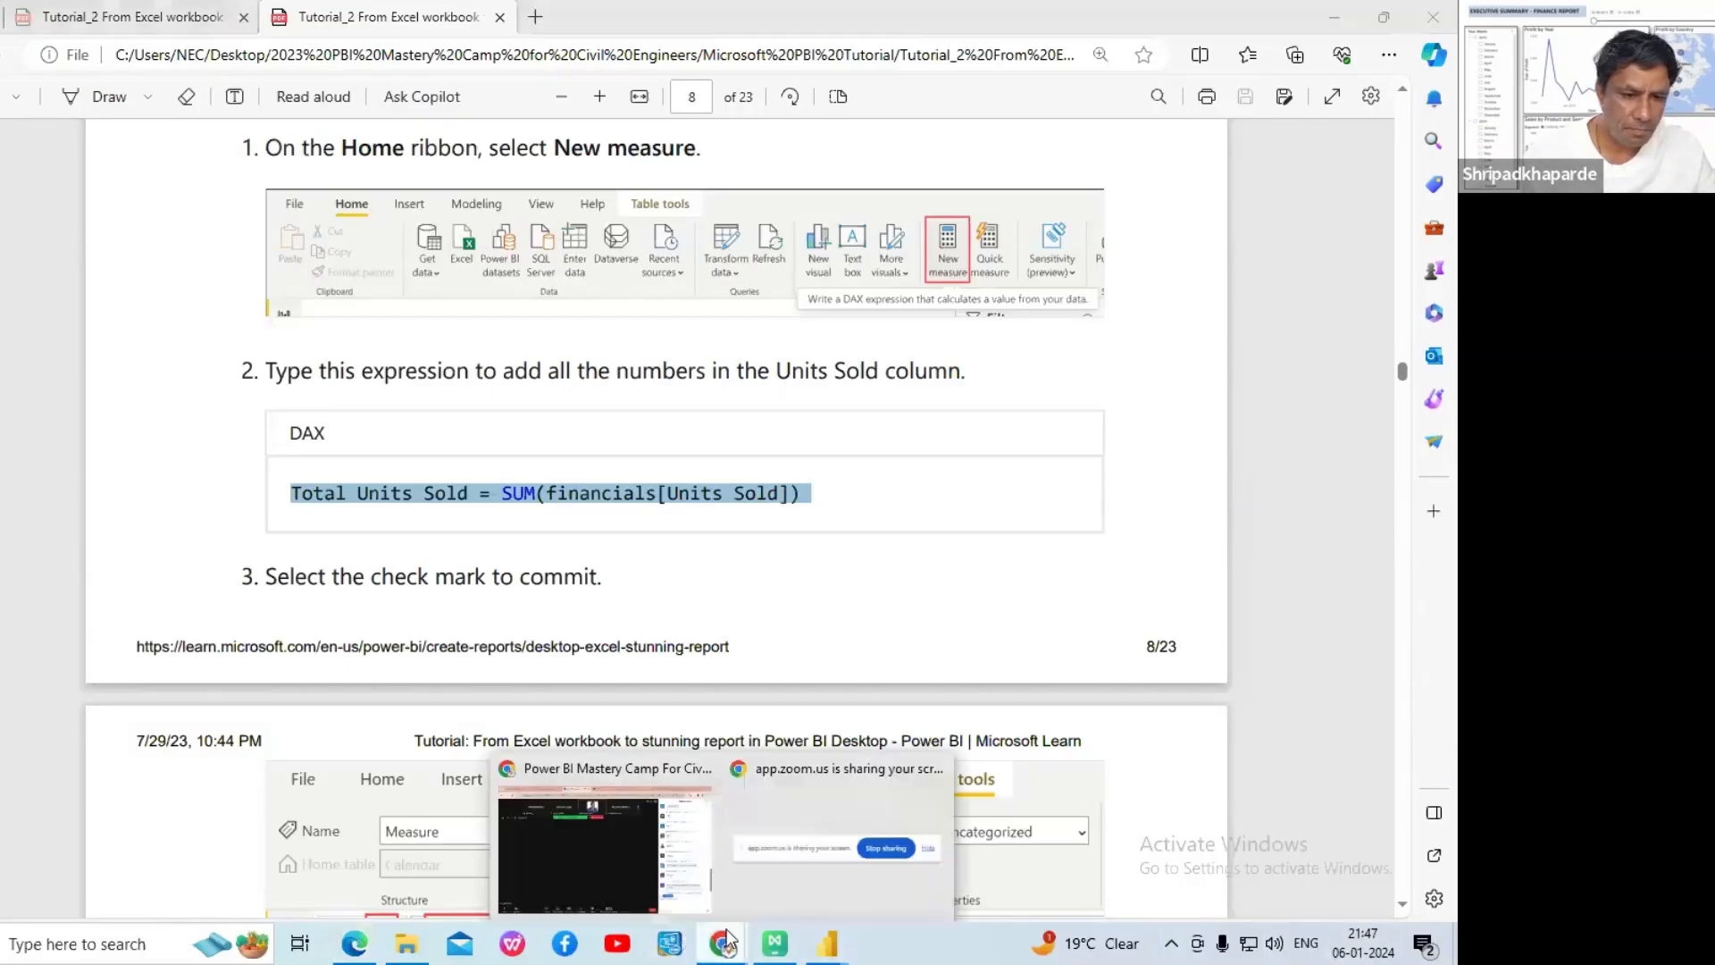
left_click(718, 870)
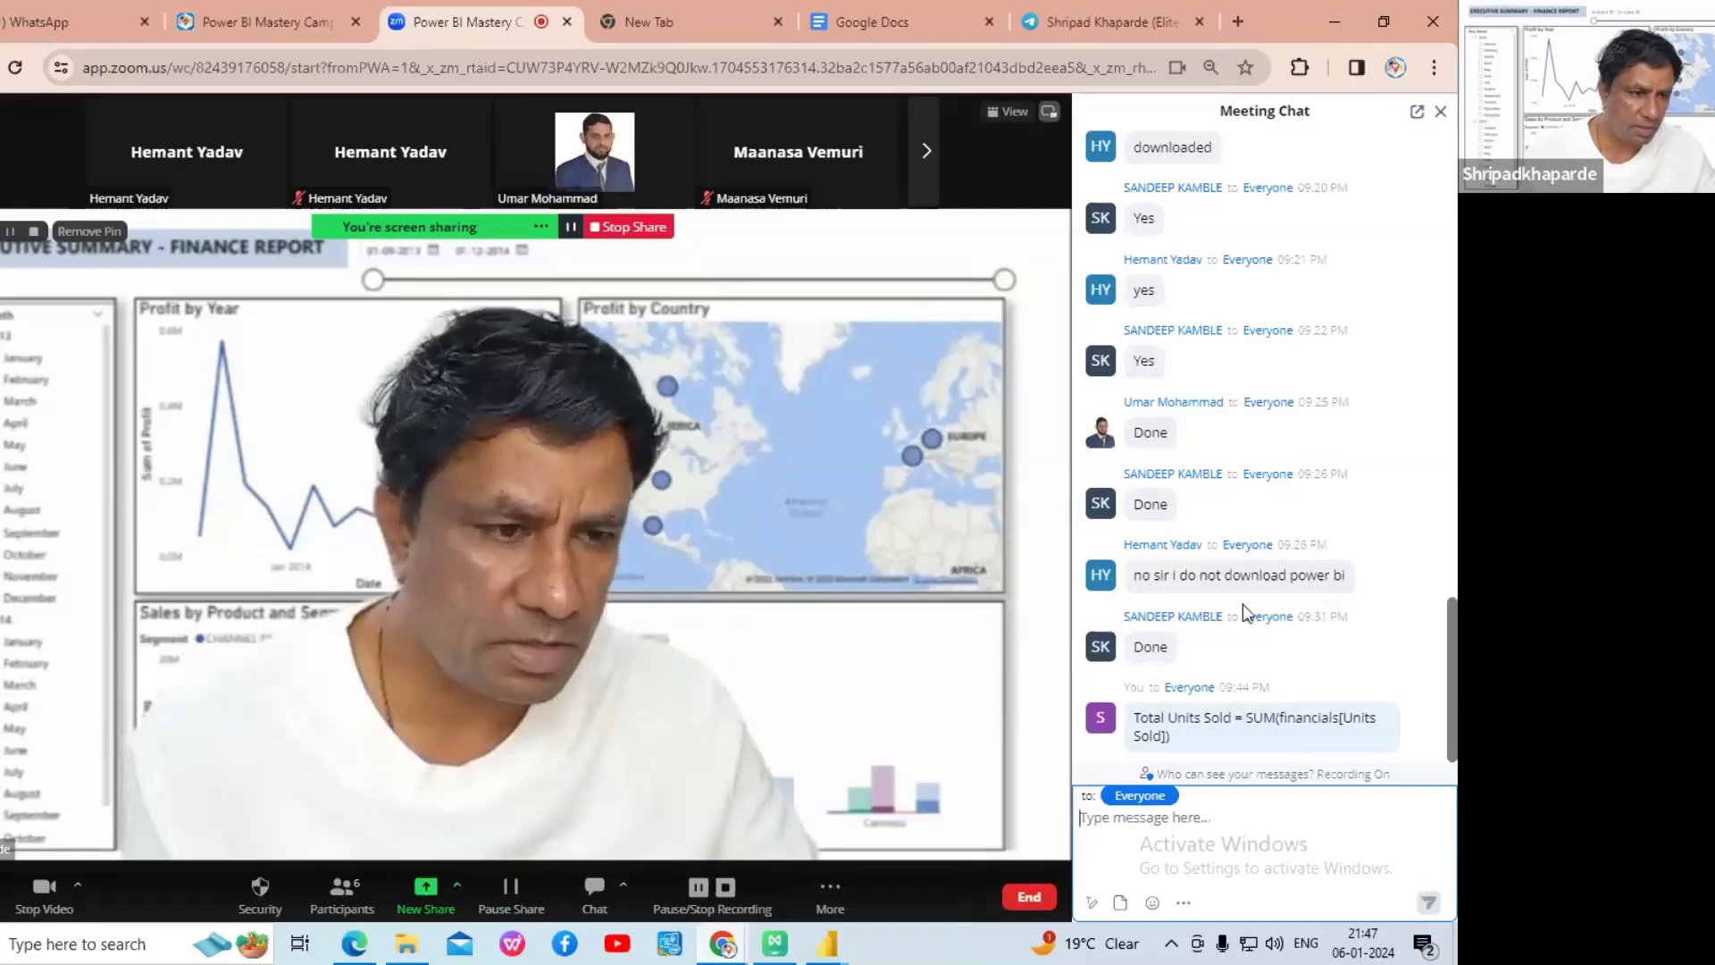
left_click(1453, 660)
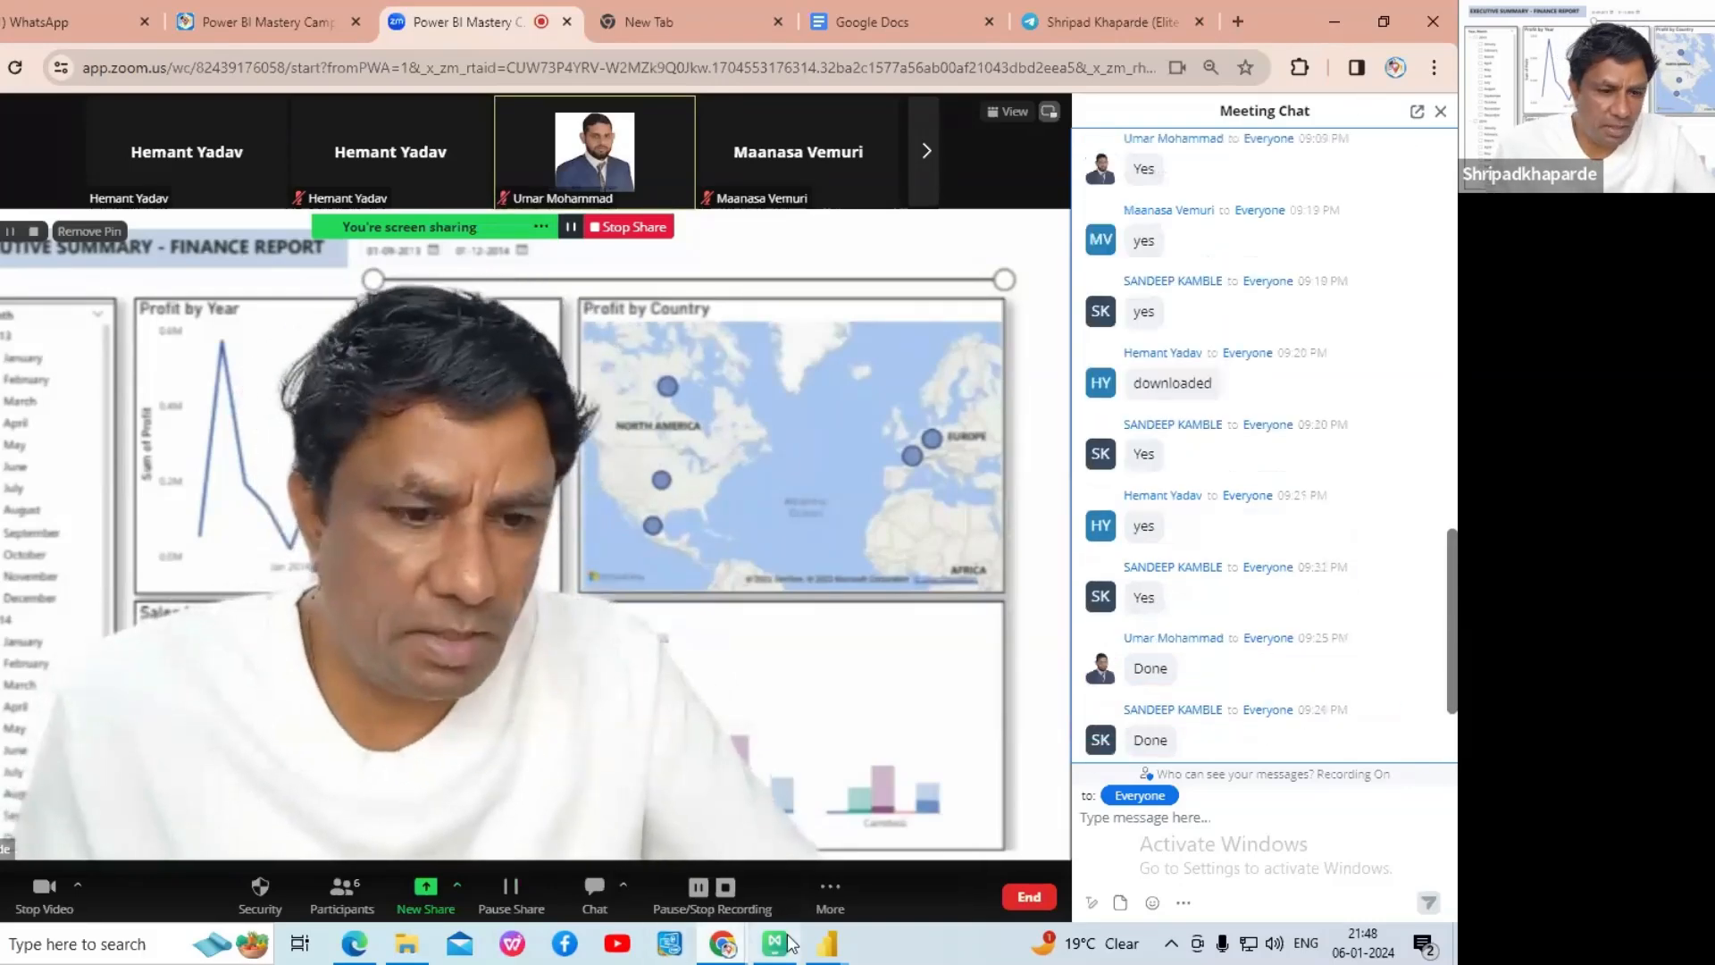
- Switch to the tutorial PDF in Edge and read from committing the measure through Data view and New table to the Calendar table instructions
mouse_move(815, 954)
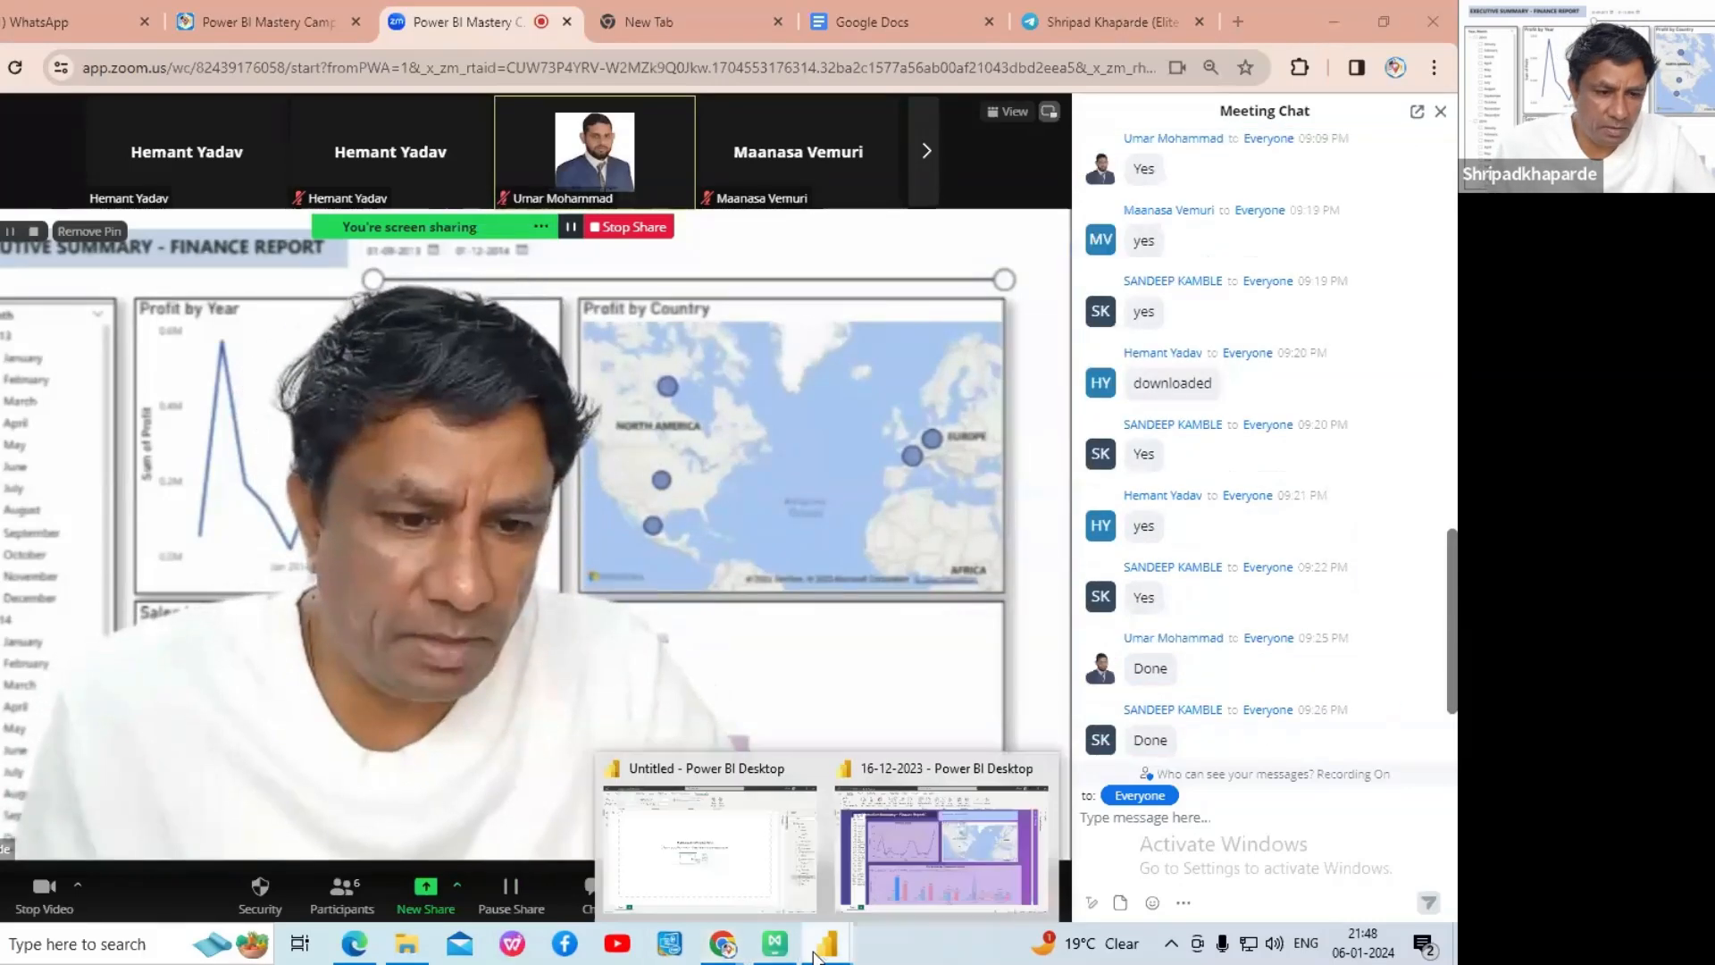
left_click(747, 893)
left_click(354, 952)
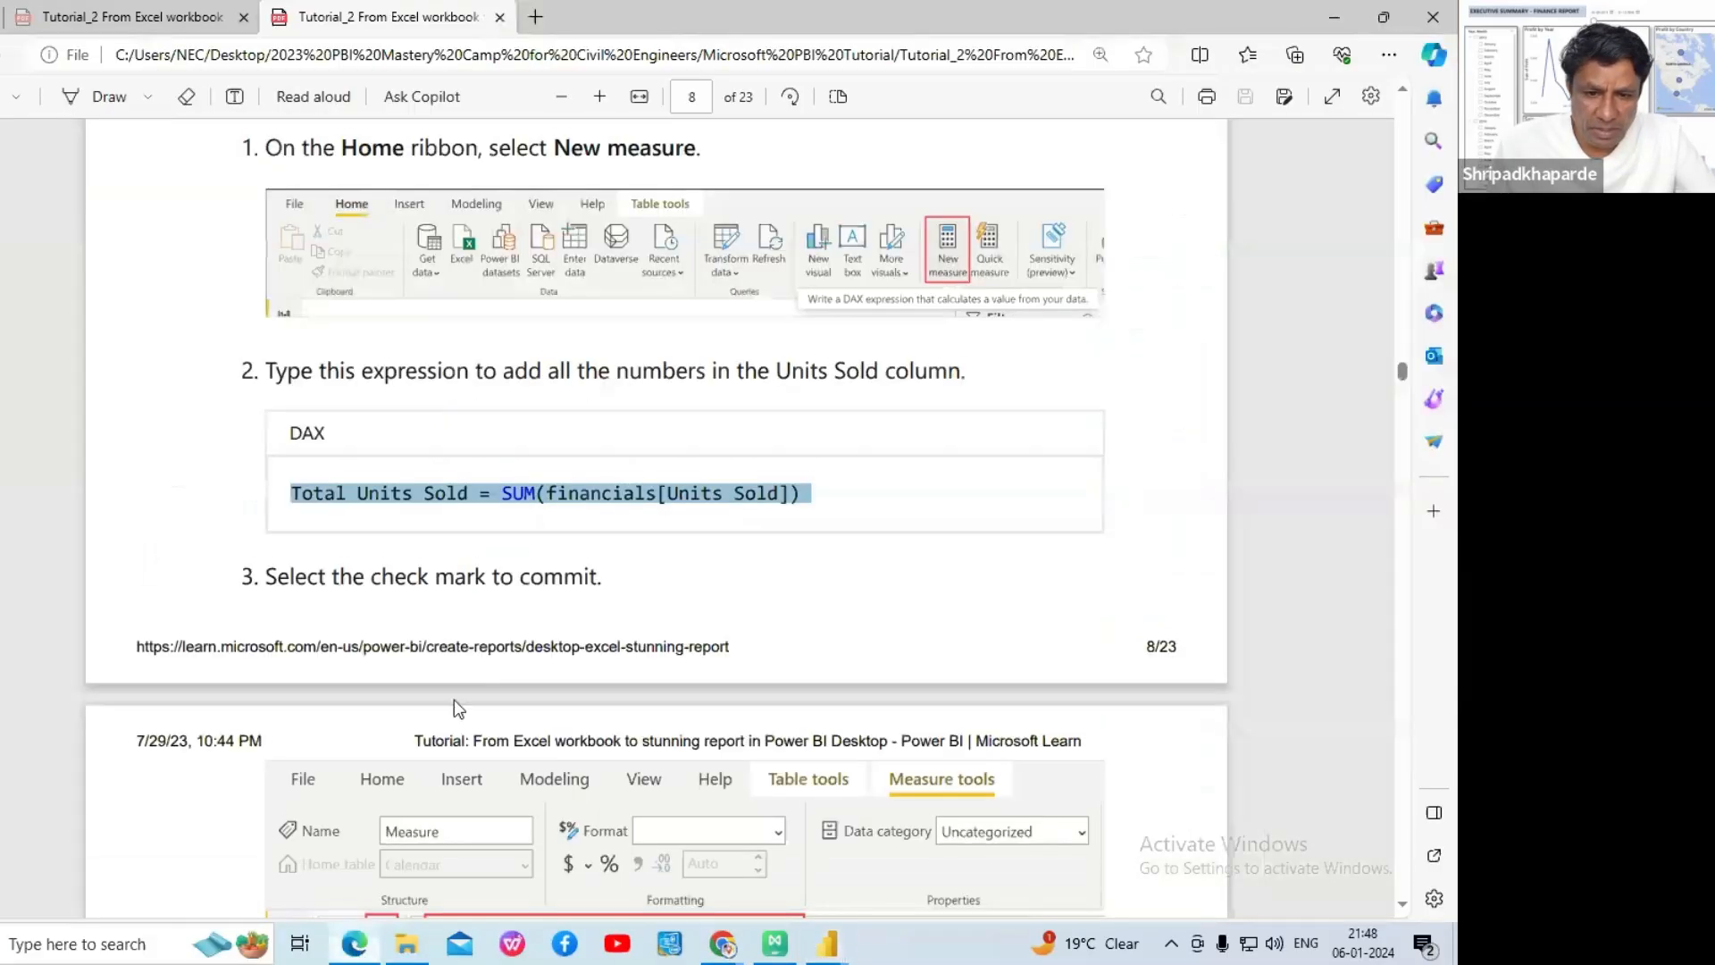
scroll(454, 700, "down", 3)
scroll(459, 656, "down", 1)
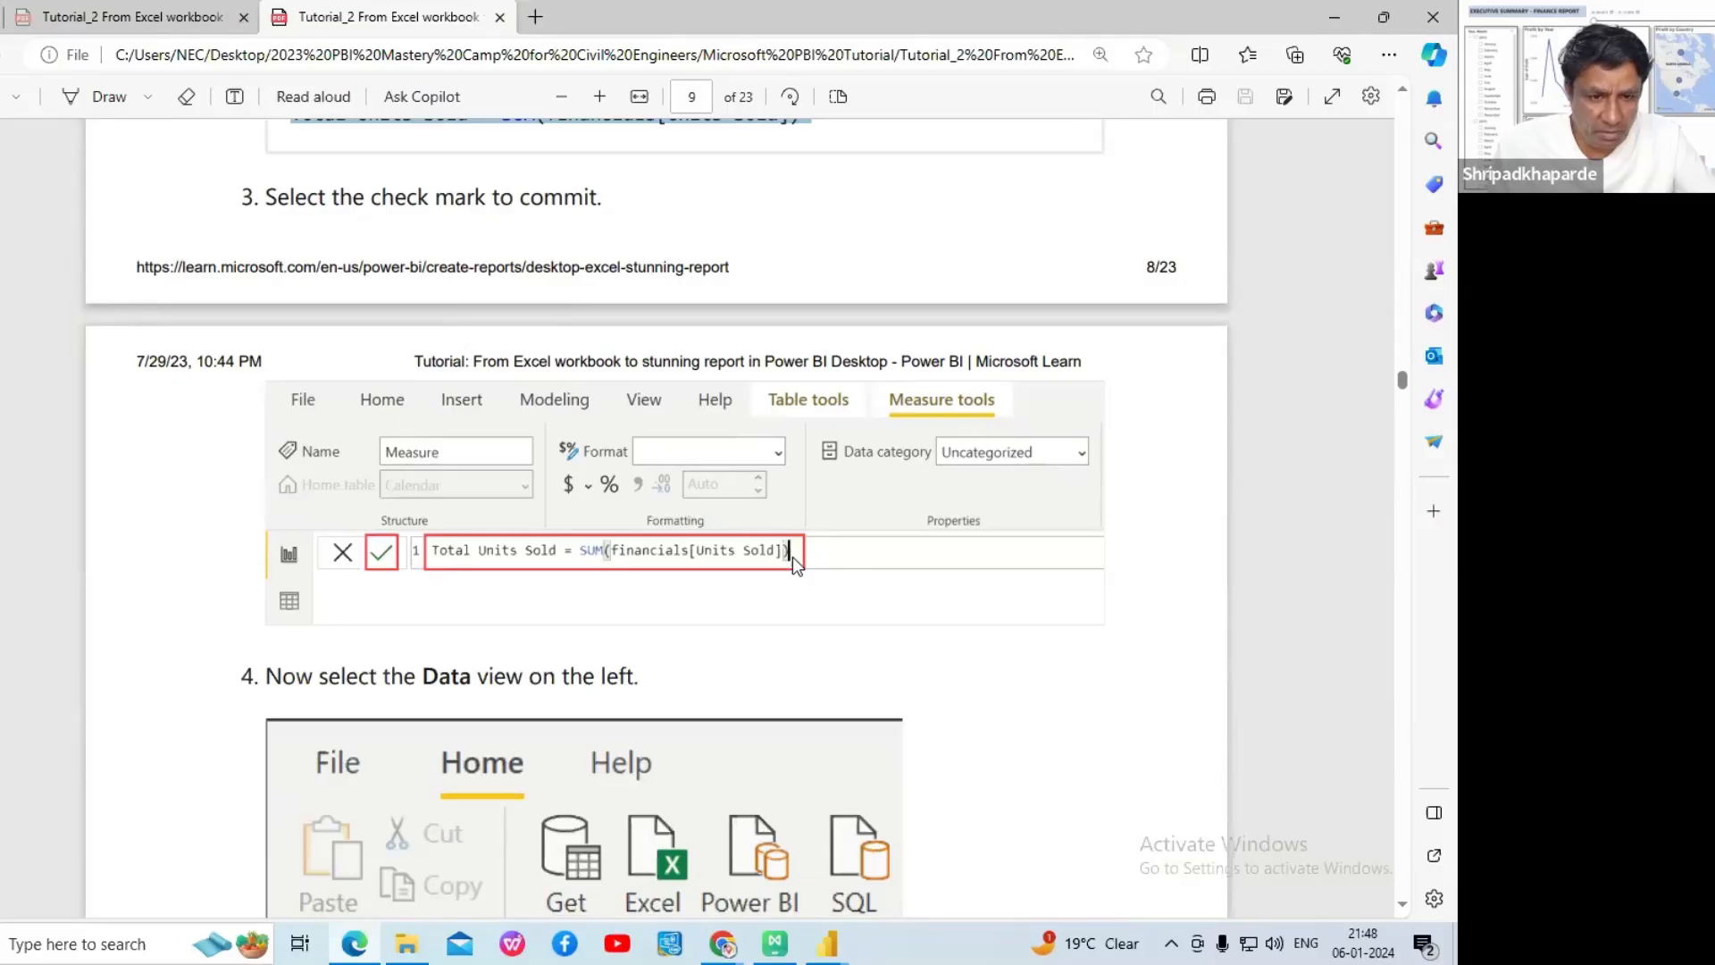
scroll(792, 555, "down", 1)
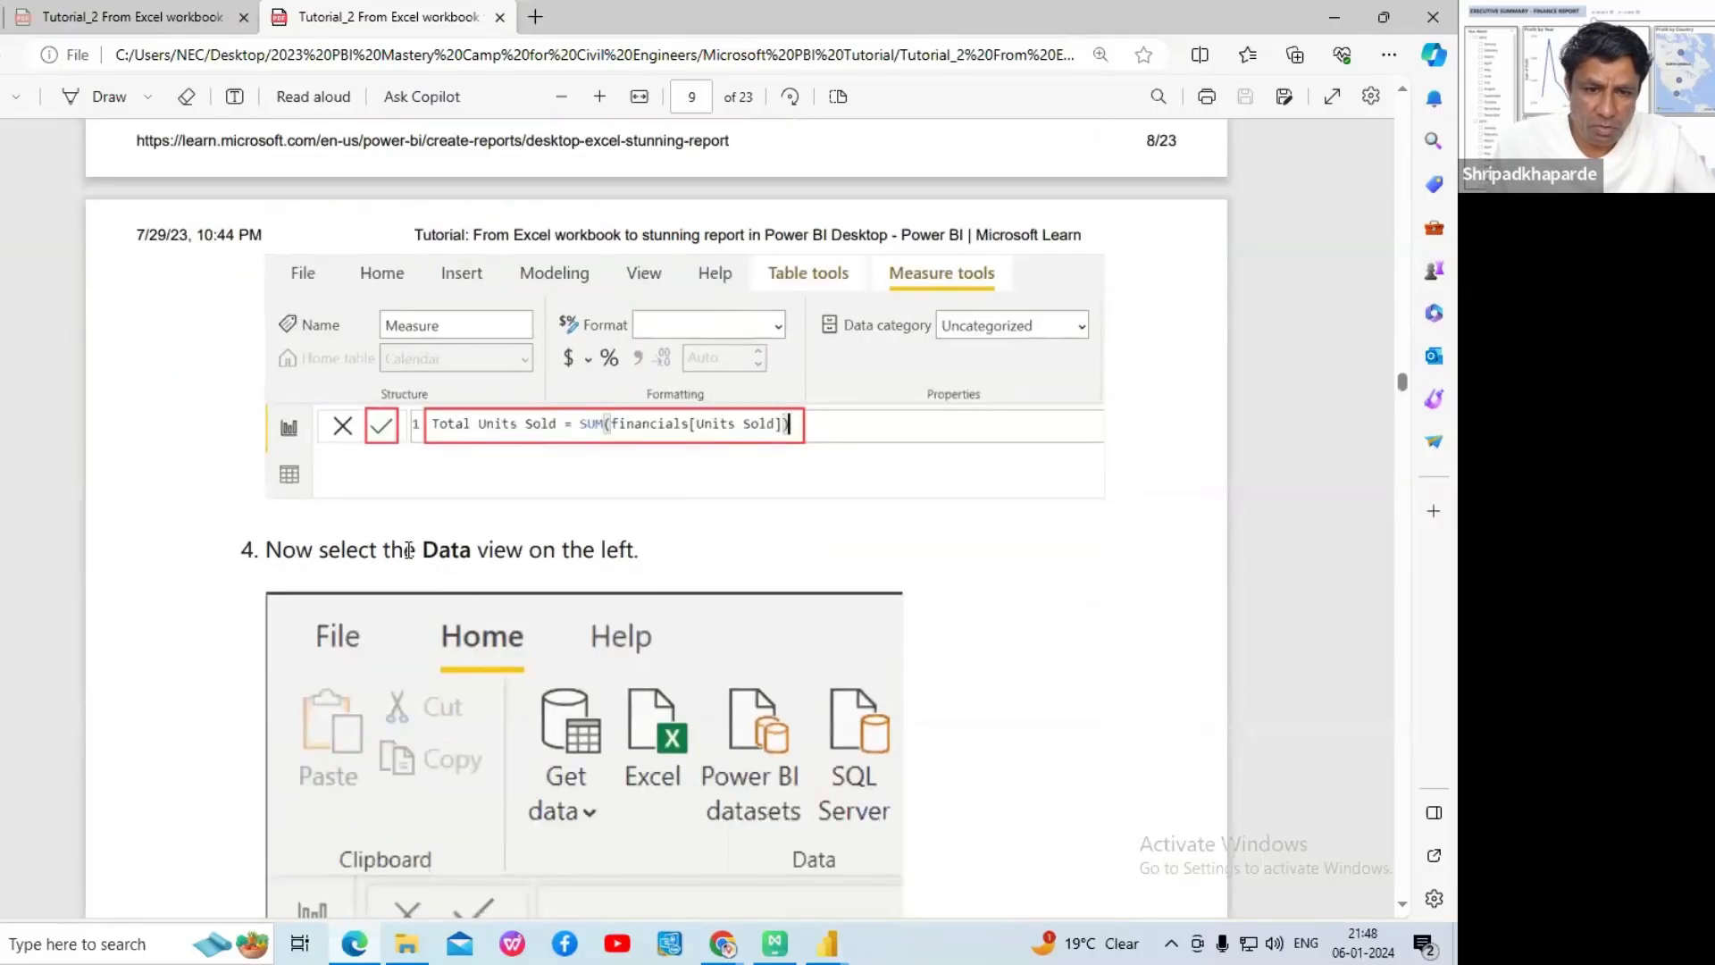
scroll(630, 563, "down", 1)
scroll(631, 562, "down", 1)
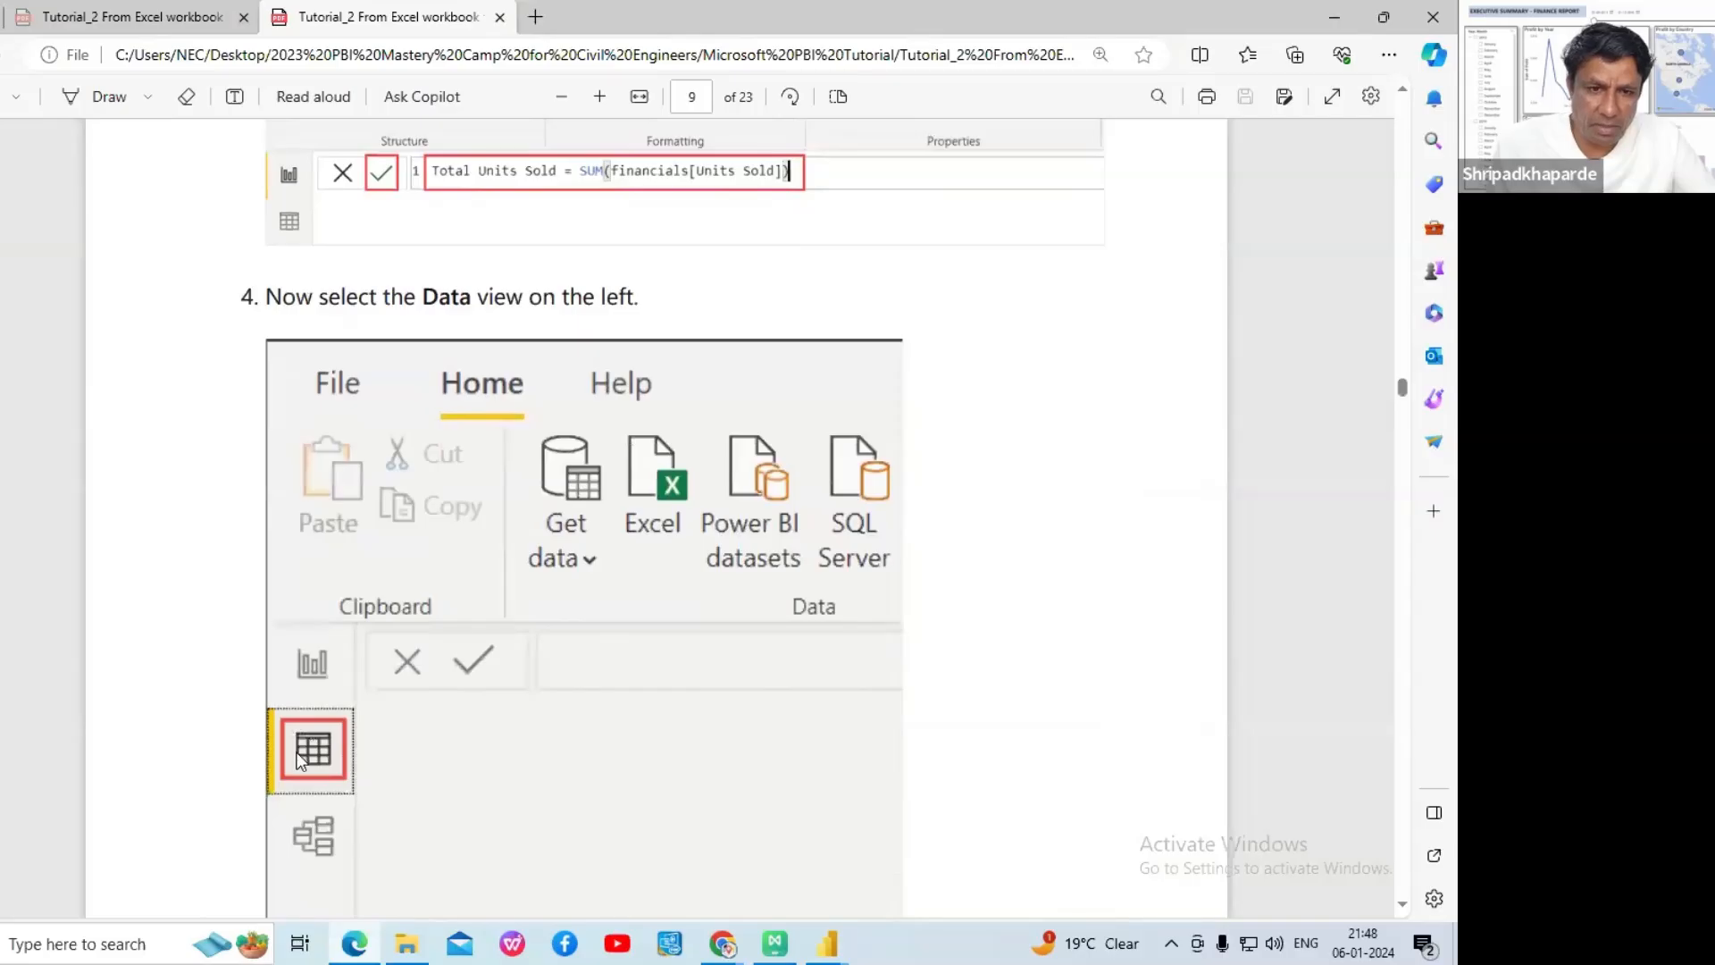
scroll(298, 757, "down", 1)
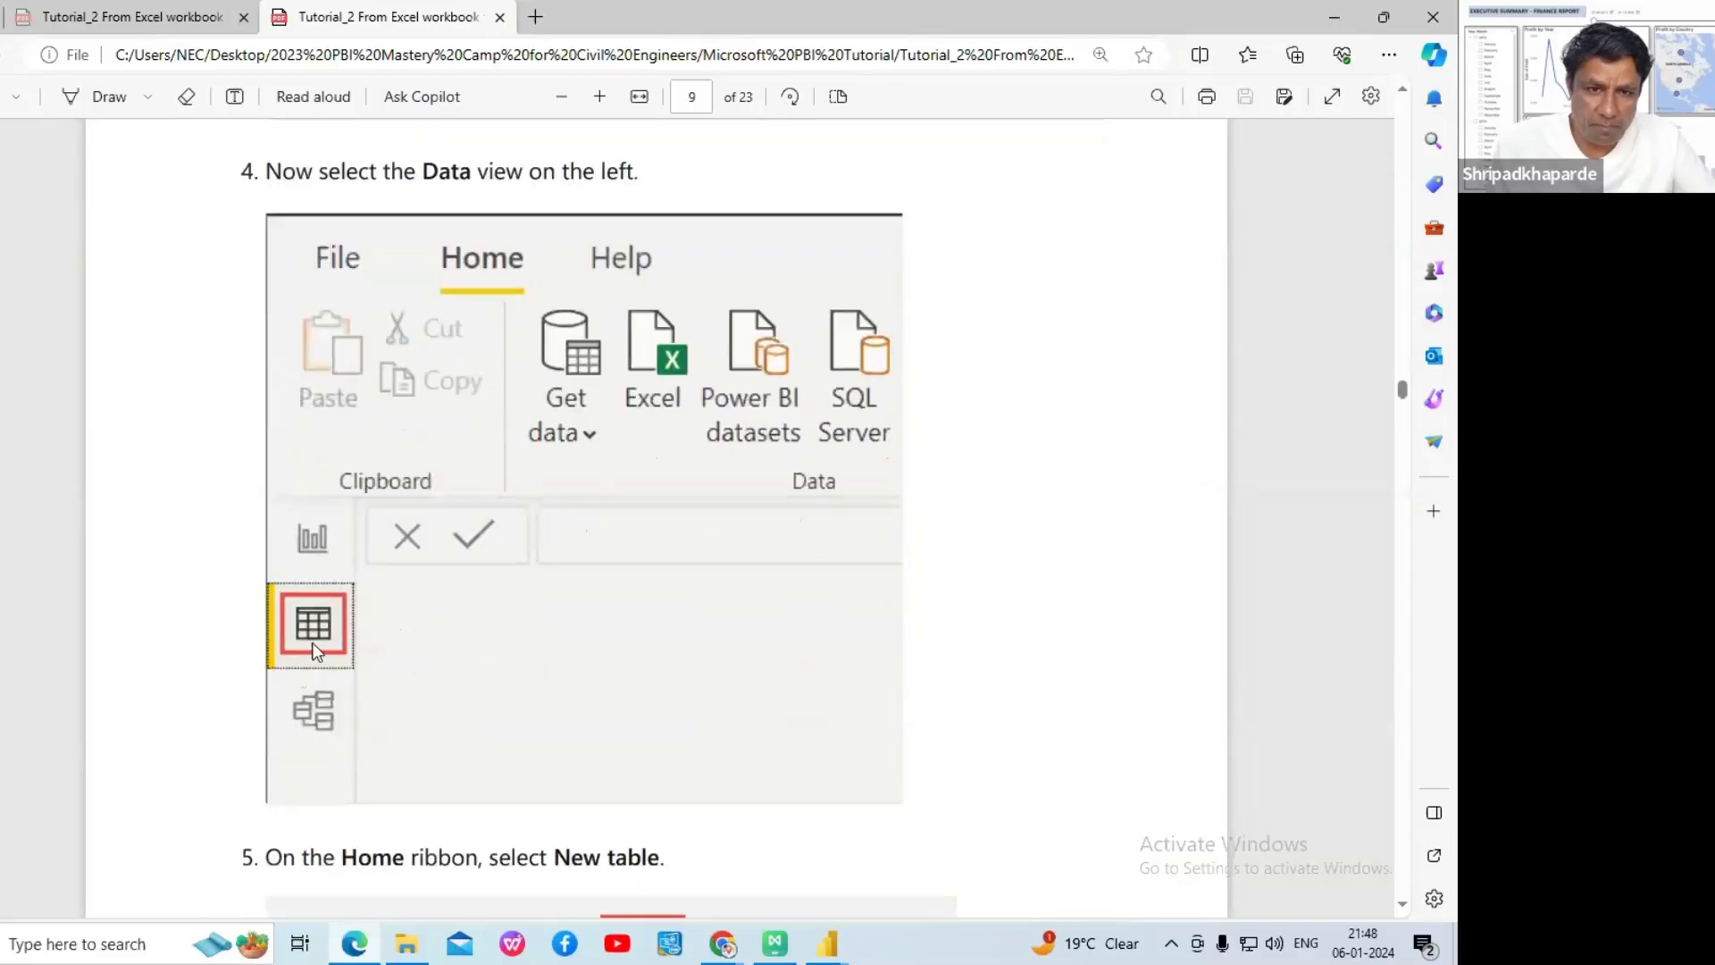
scroll(312, 625, "down", 2)
scroll(310, 572, "down", 1)
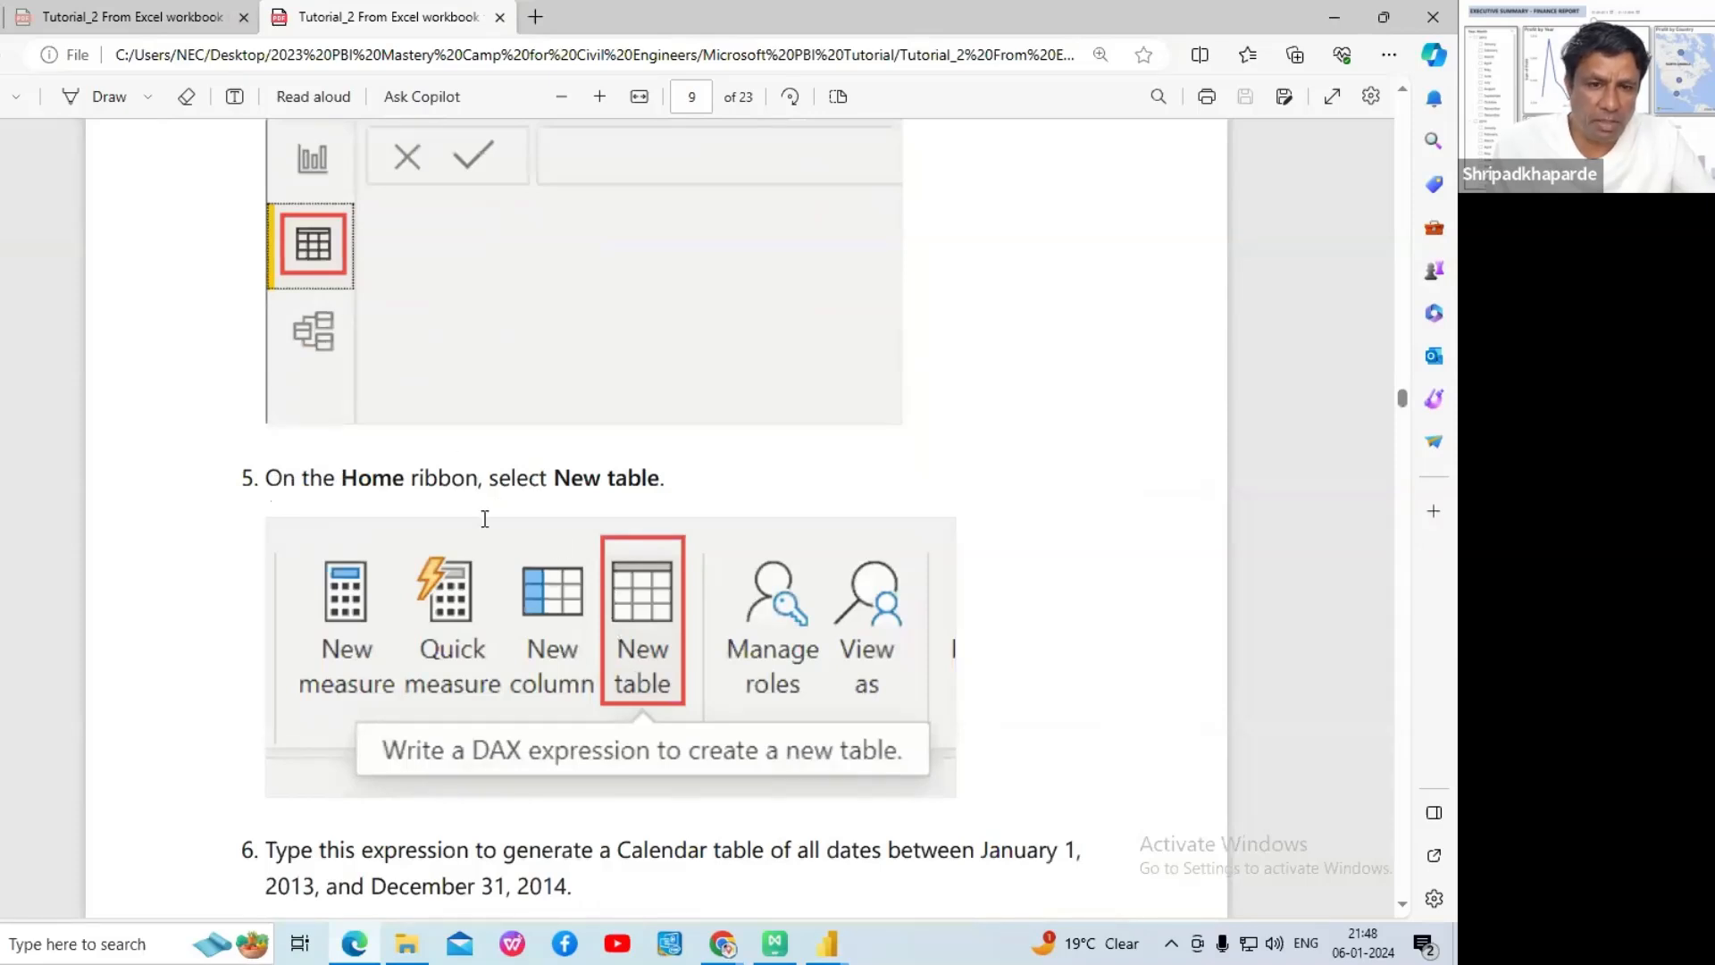
scroll(632, 658, "down", 3)
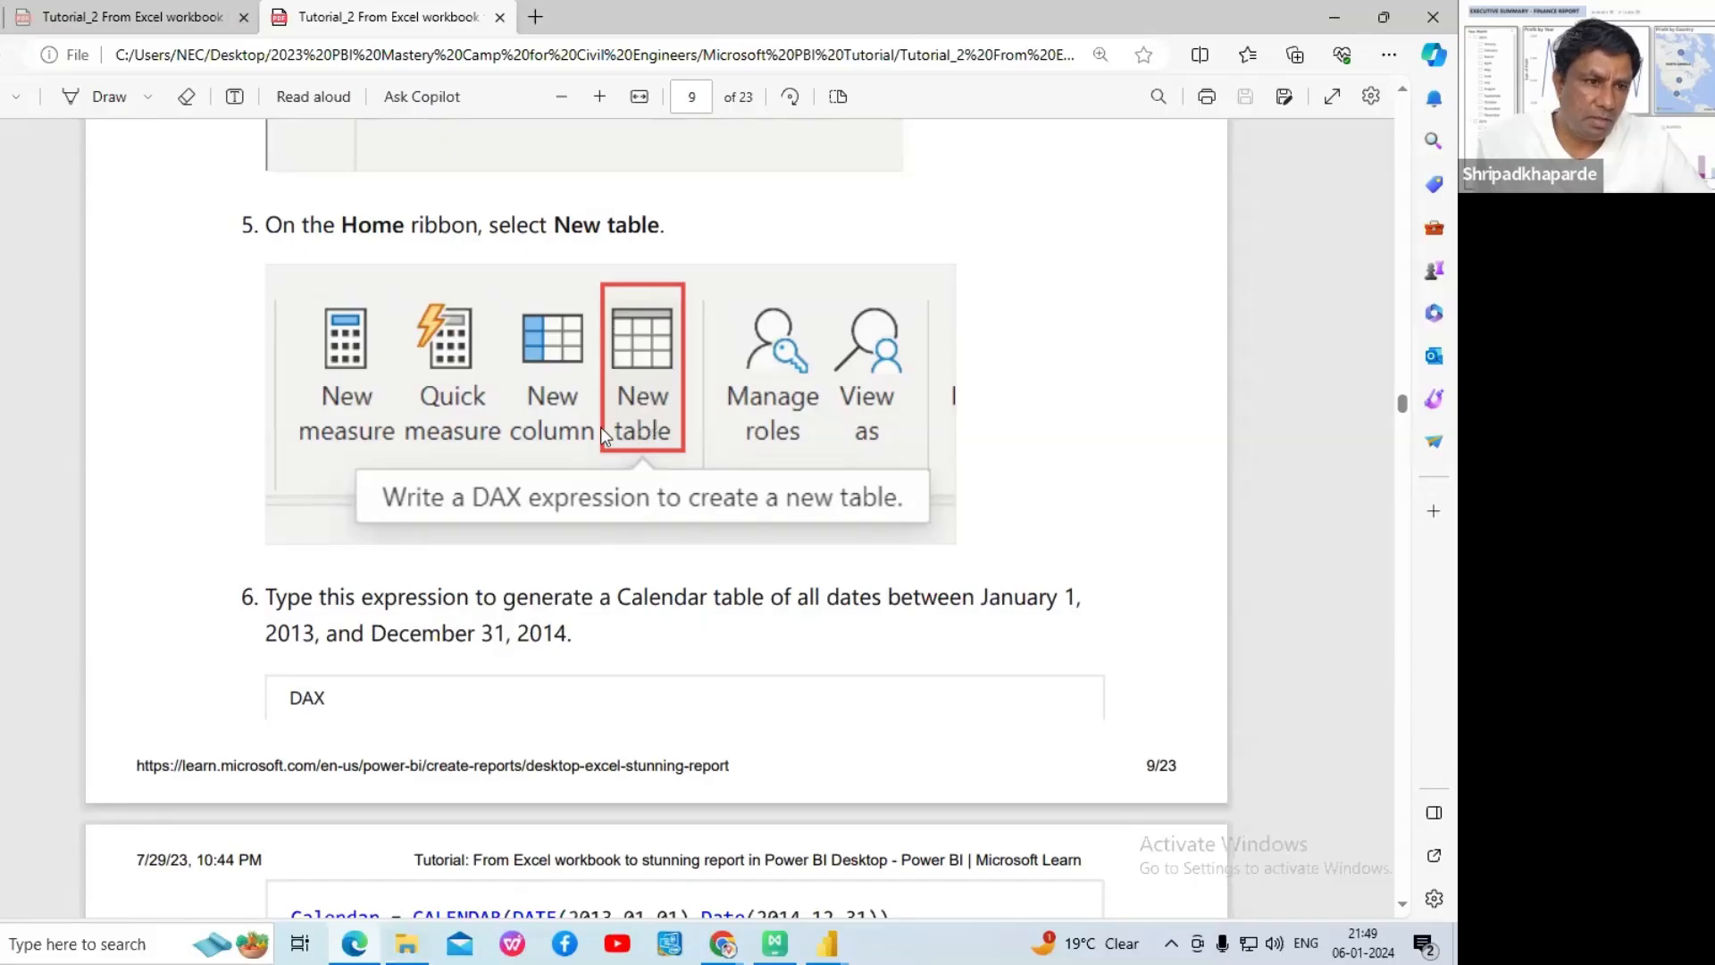
scroll(609, 443, "down", 2)
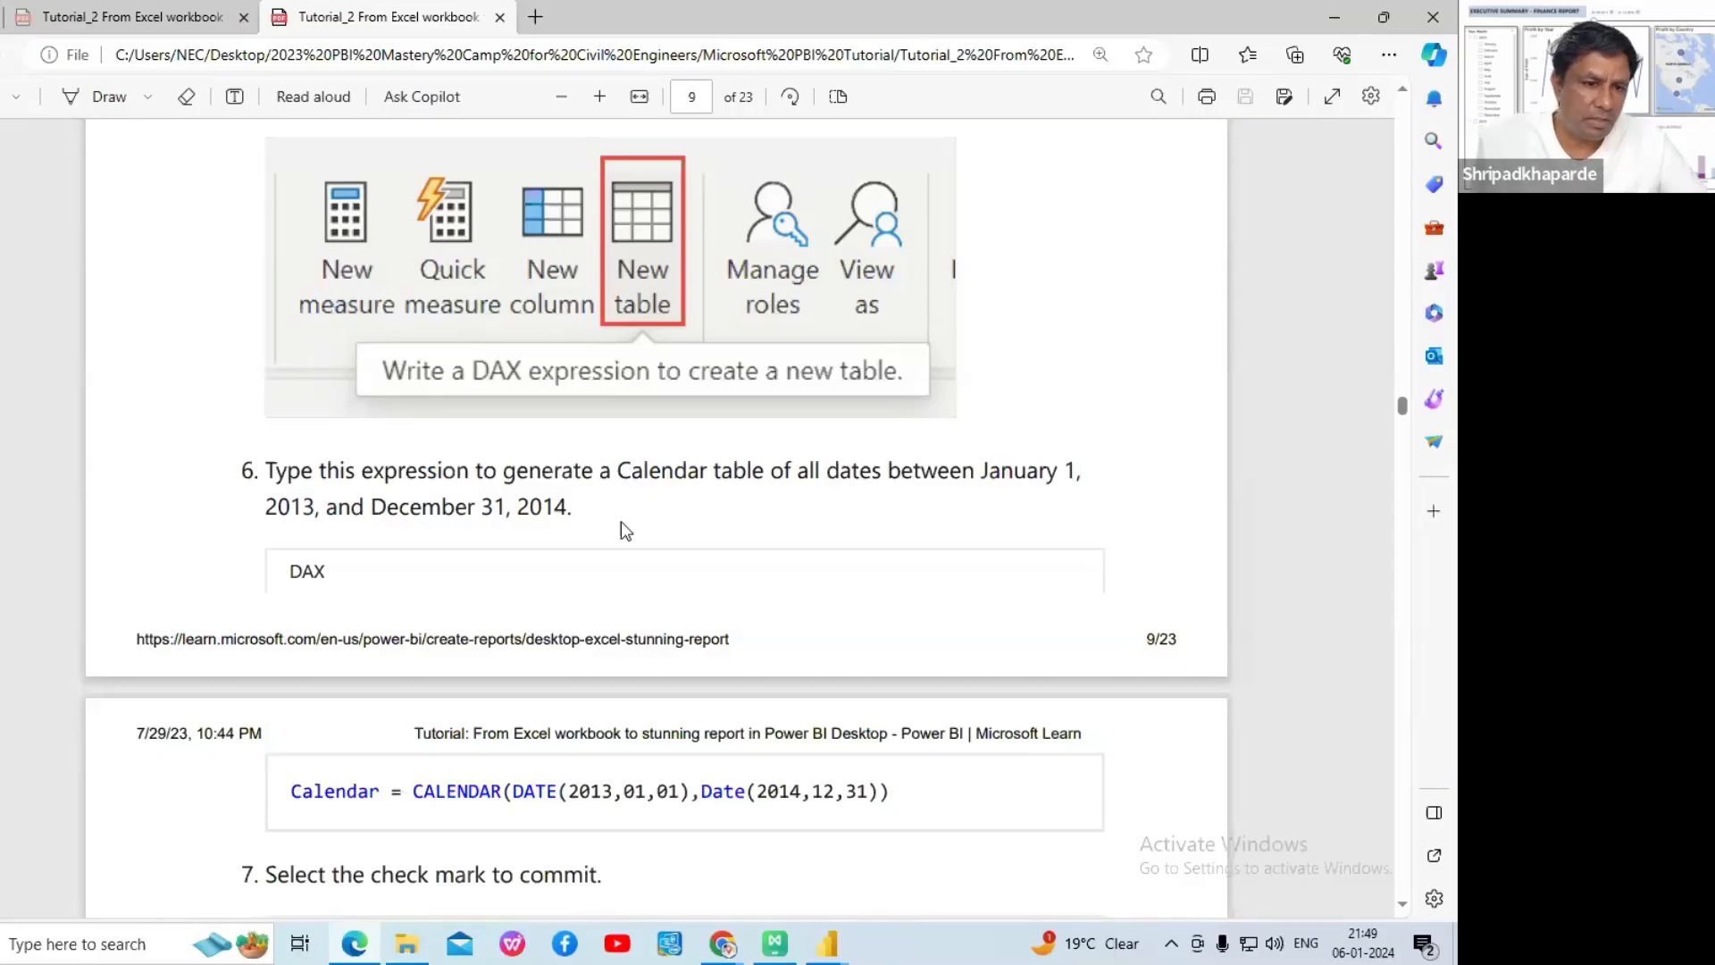
- Copy the tutorial's expression Calendar = CALENDAR(DATE(2013,01,01),Date(2014,12,31)) and send it to everyone in the Zoom meeting chat
scroll(626, 528, "down", 1)
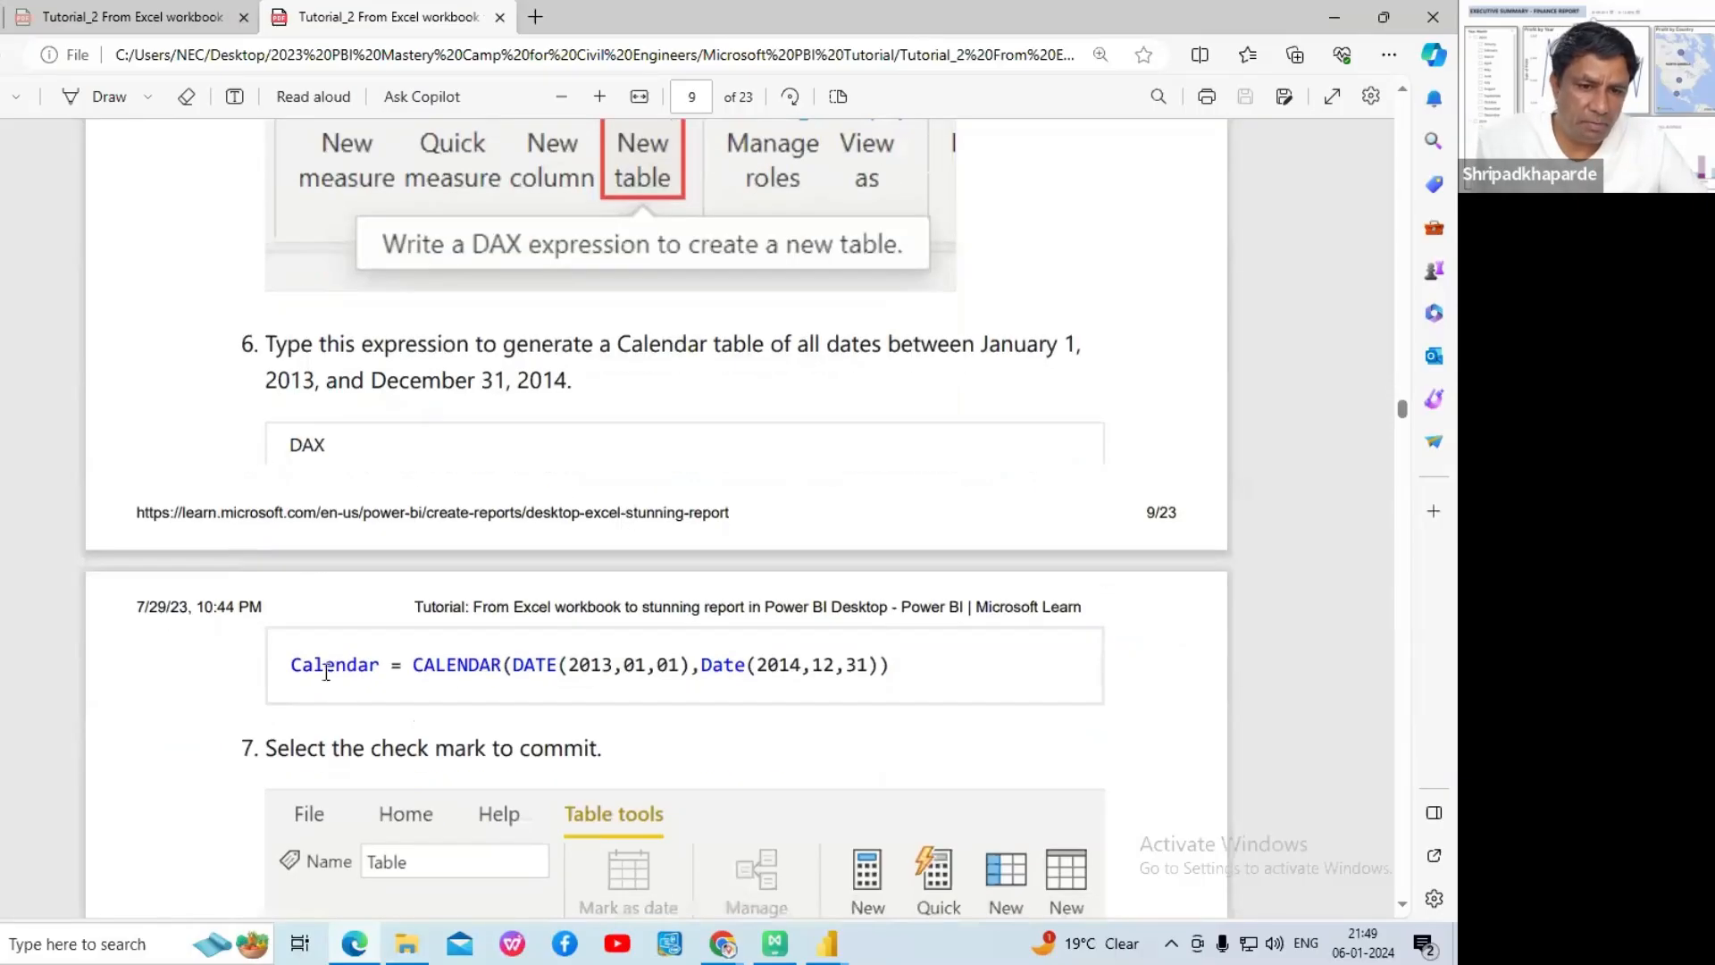
left_click_drag(289, 664, 901, 643)
key("ctrl+c")
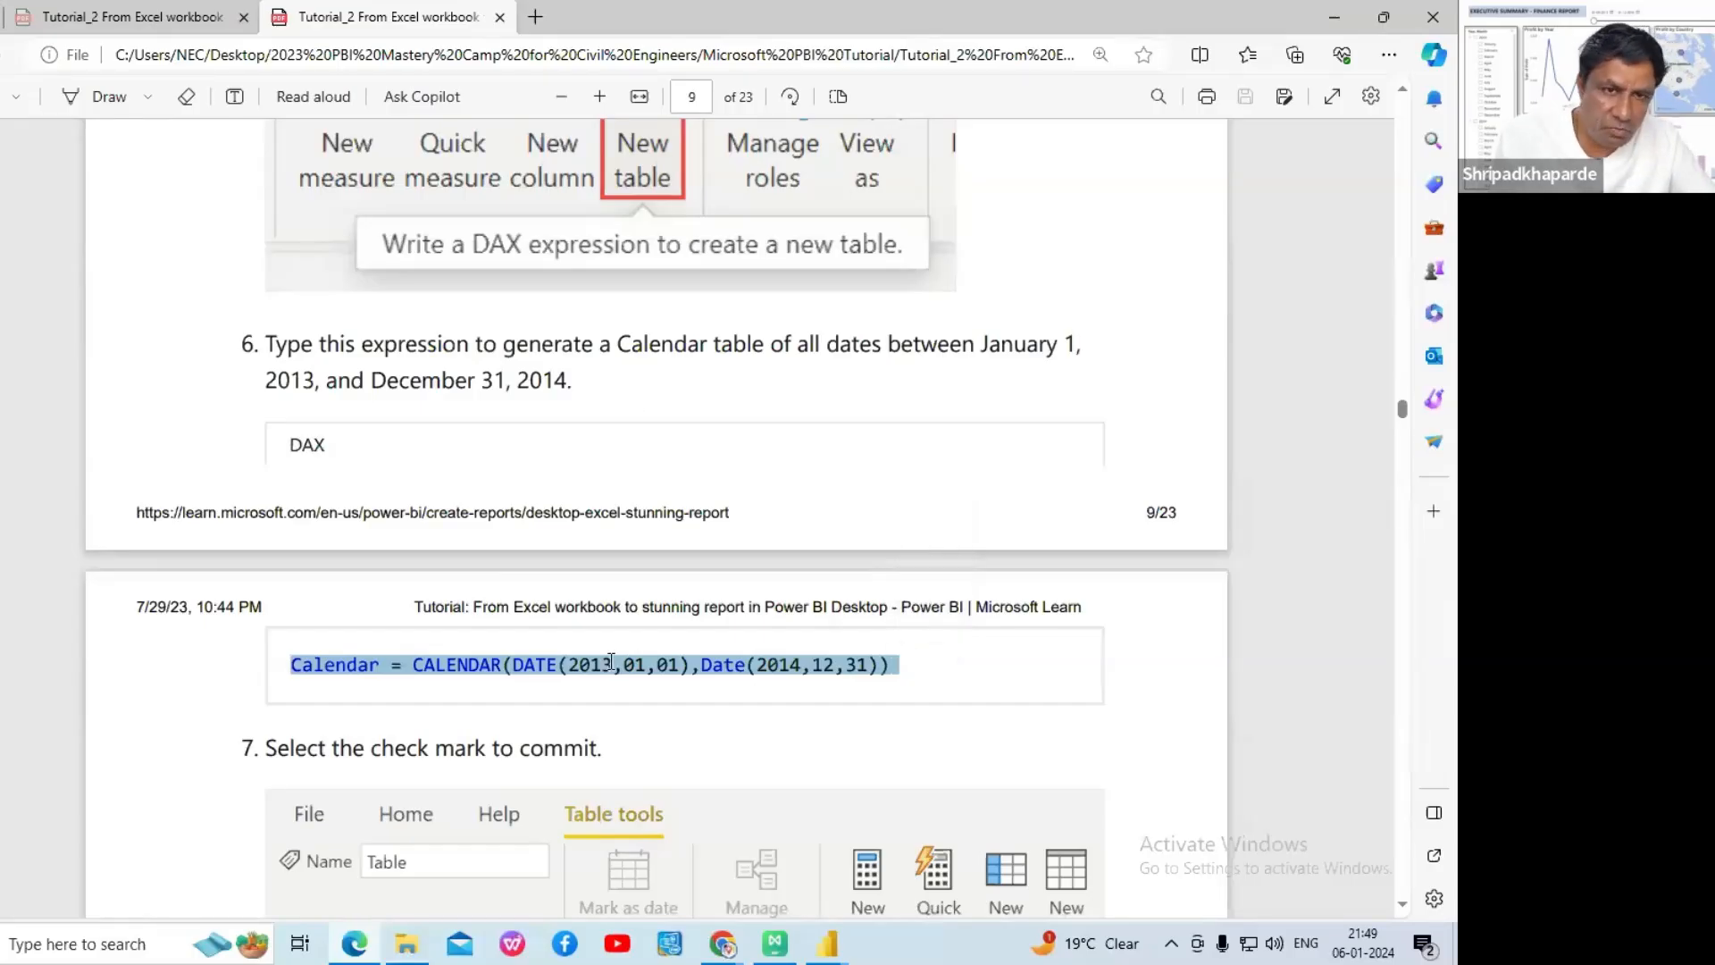
mouse_move(748, 941)
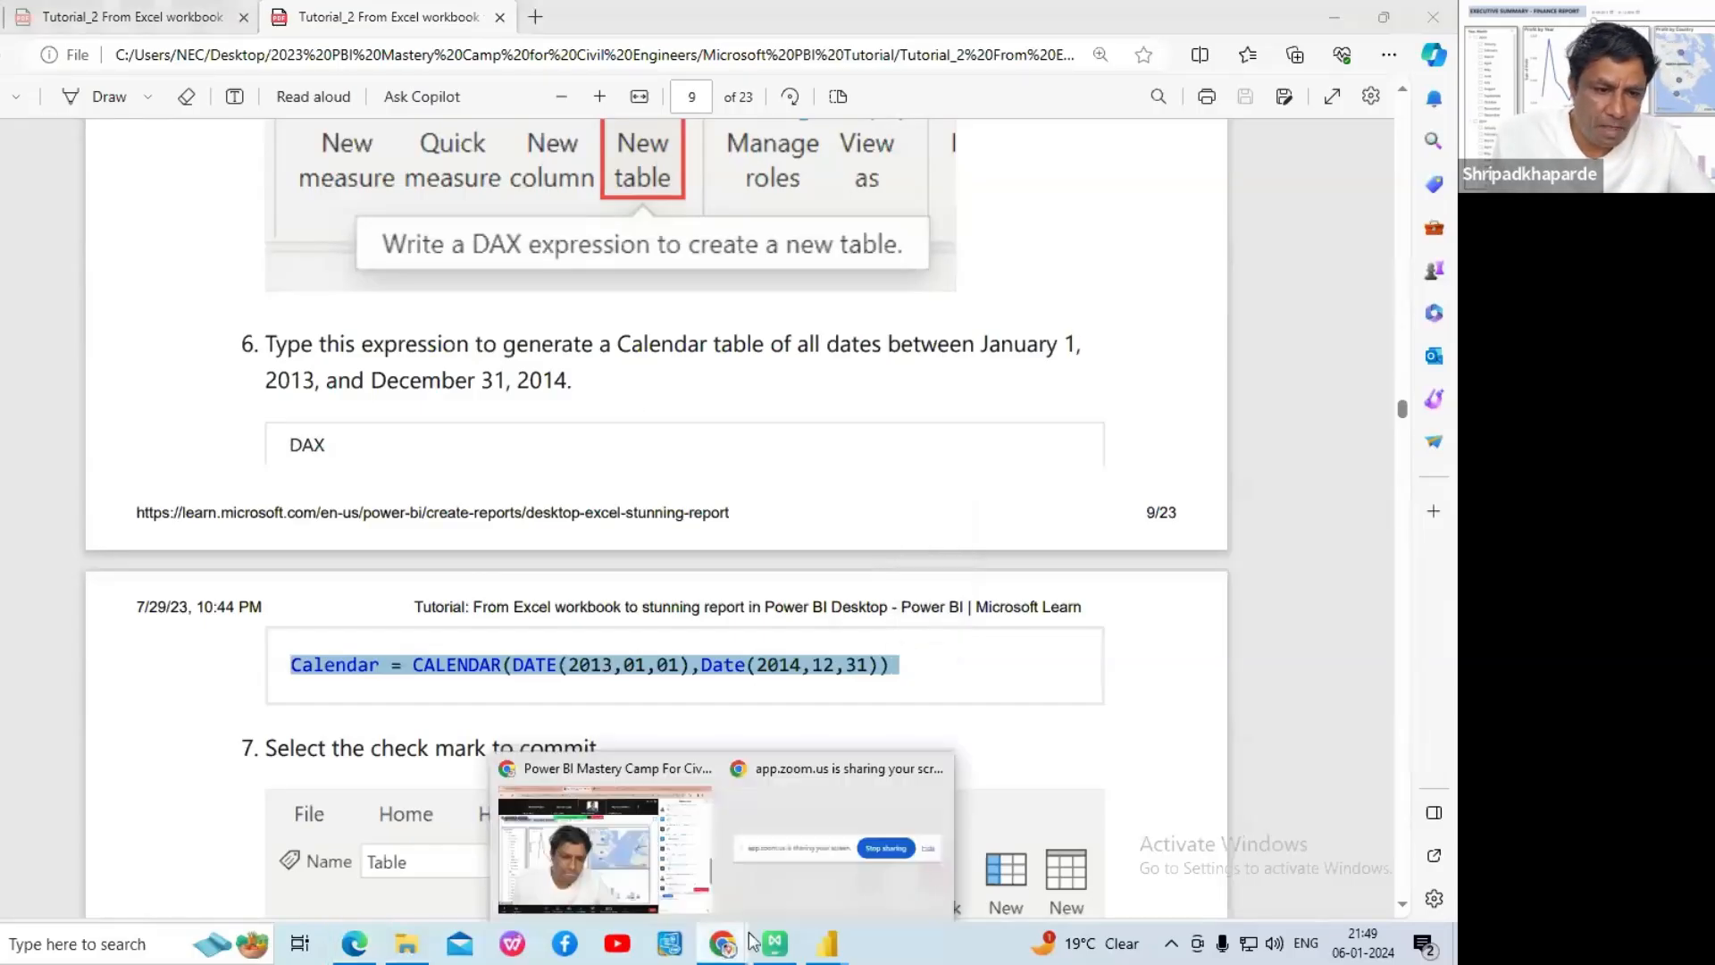
left_click(656, 885)
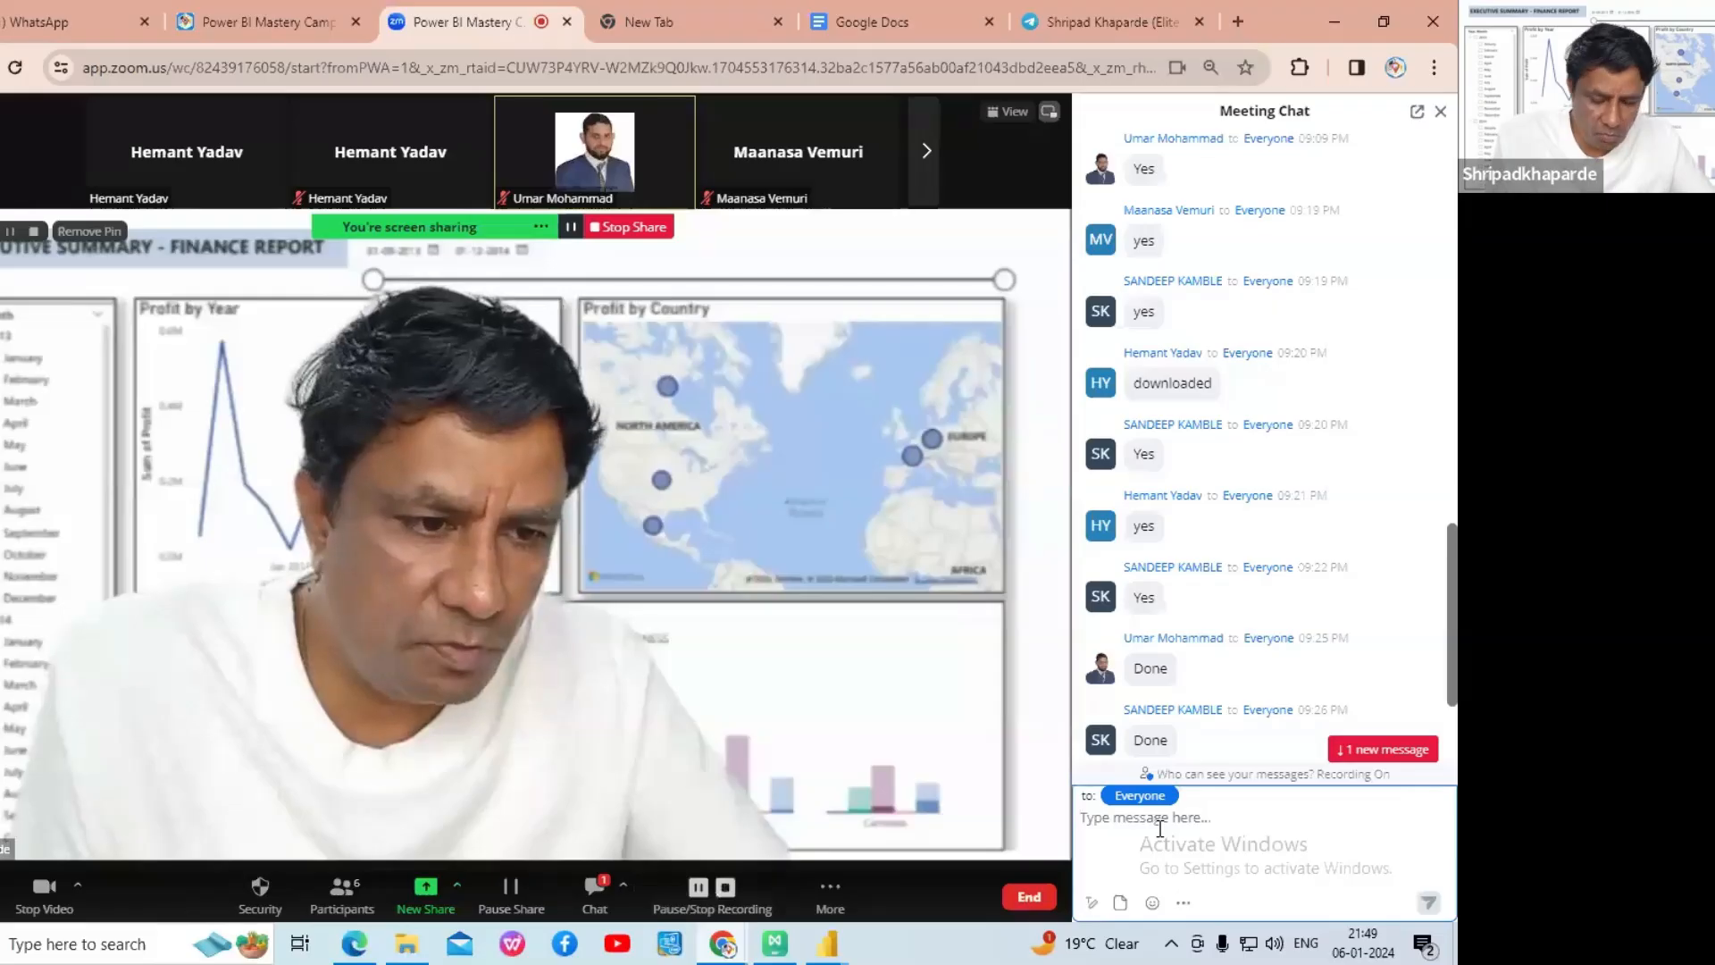
key("ctrl+v")
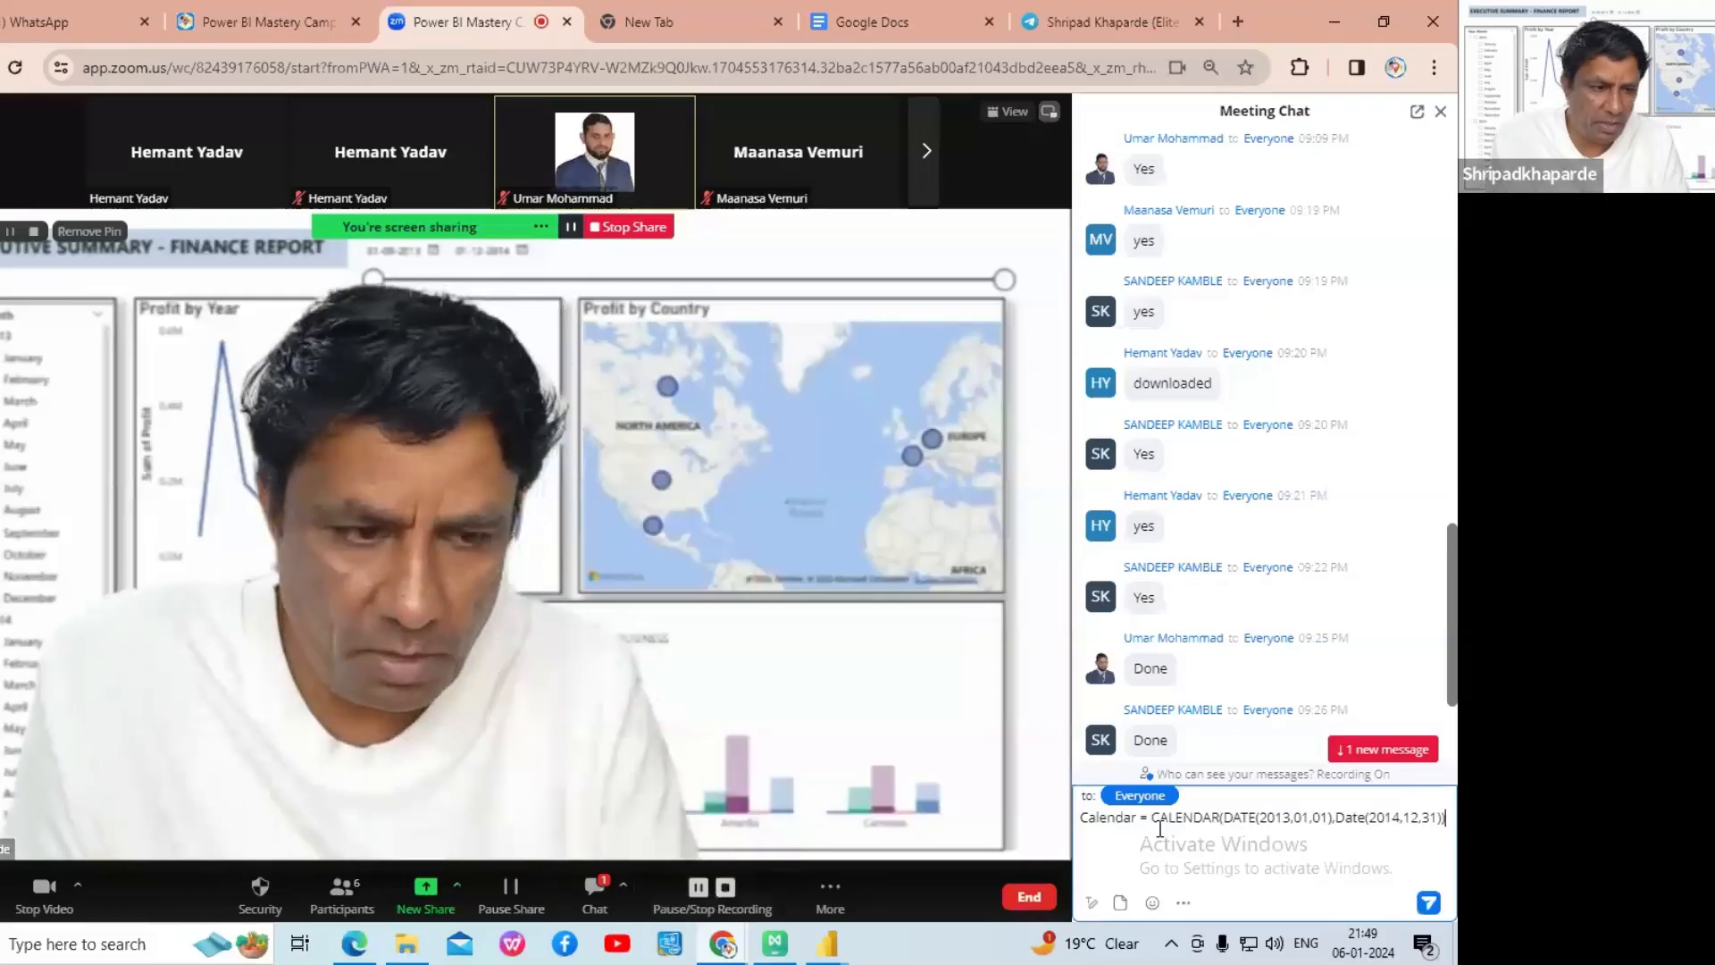
left_click(1429, 903)
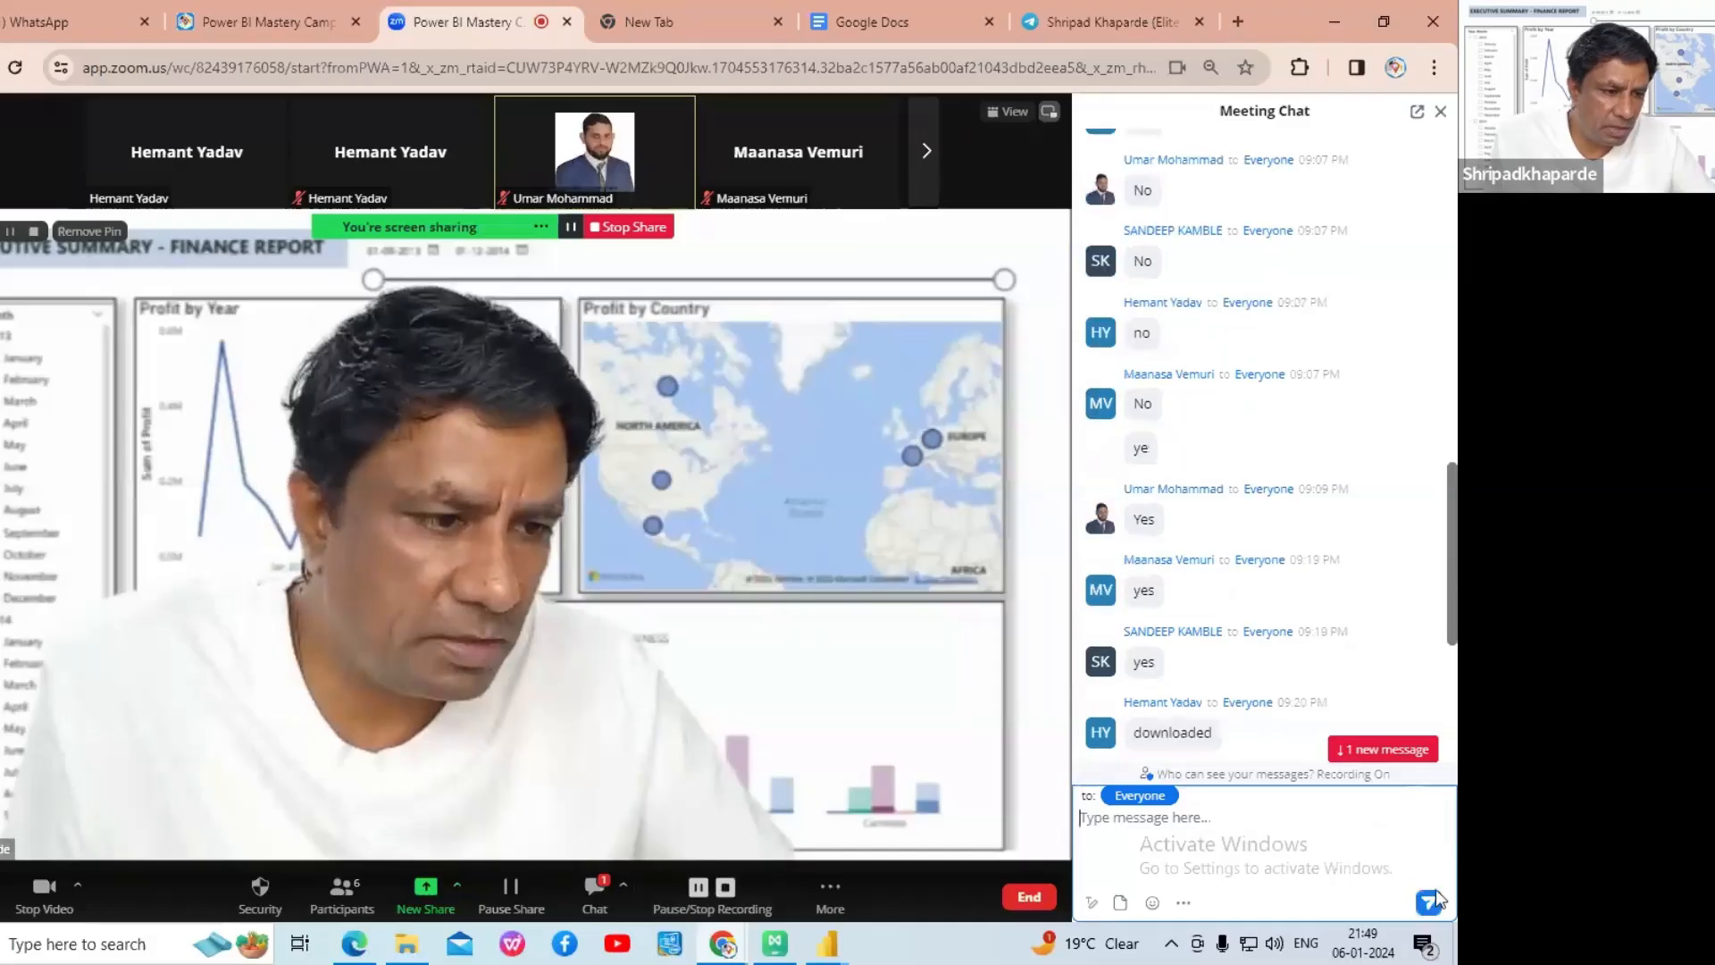
- Switch to the Untitled report in Power BI Desktop and show the financials table in Data view
mouse_move(827, 943)
left_click(727, 828)
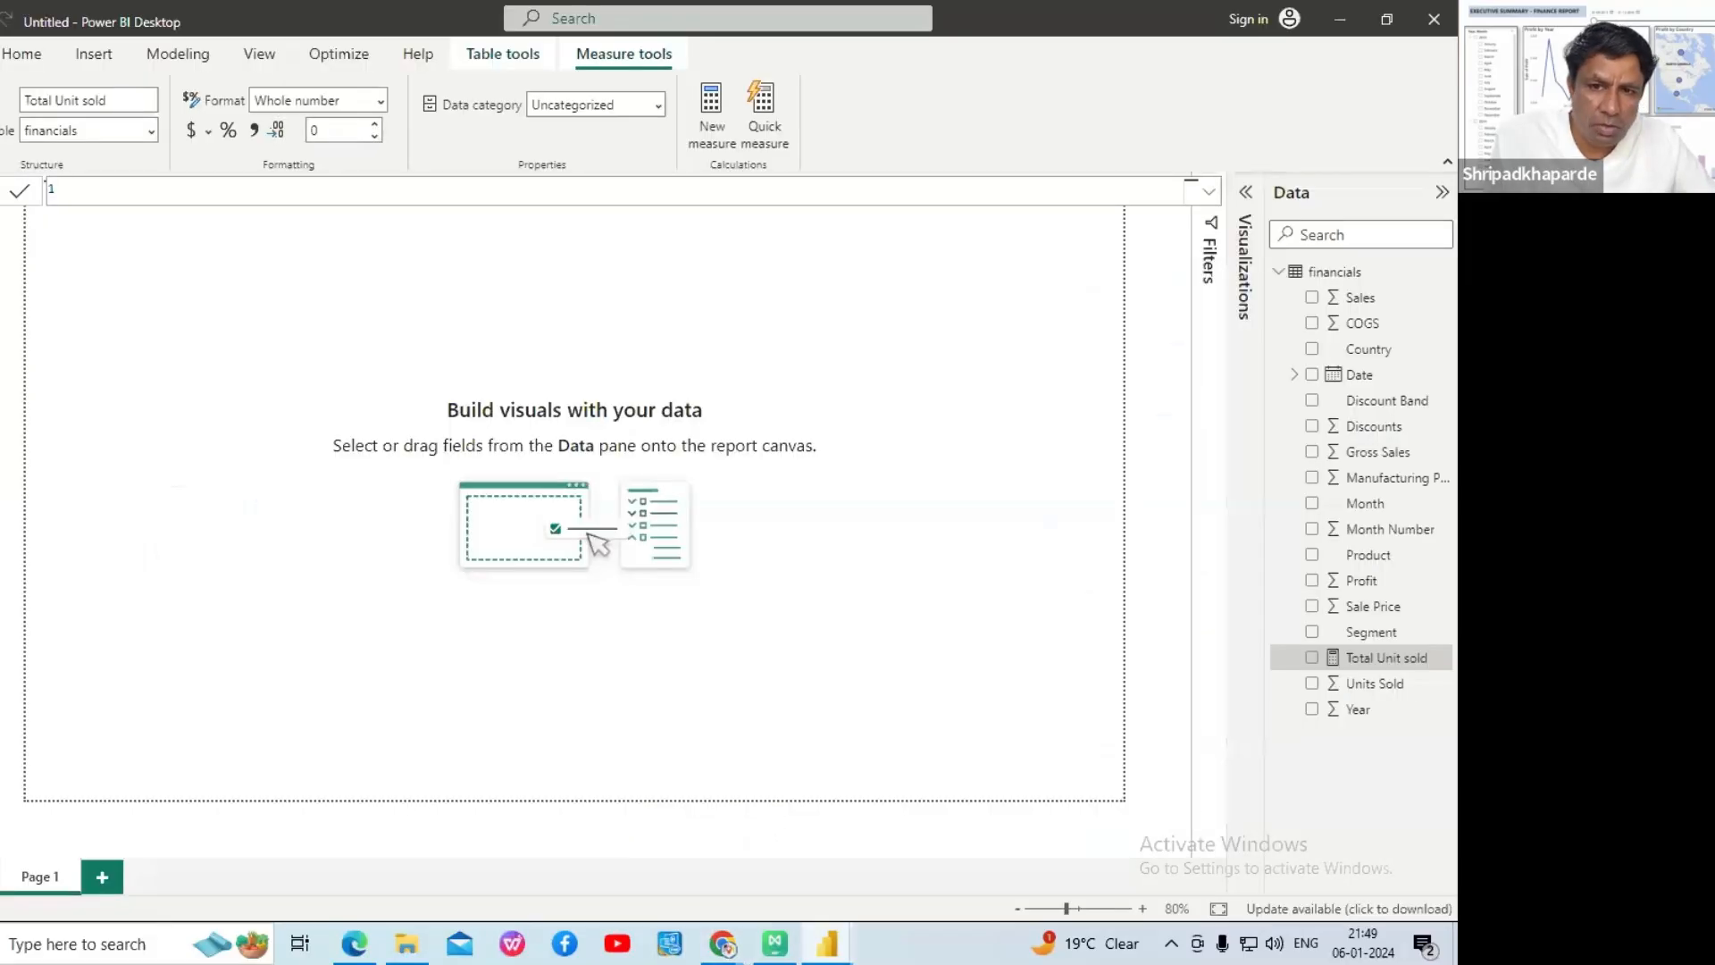
left_click(1, 236)
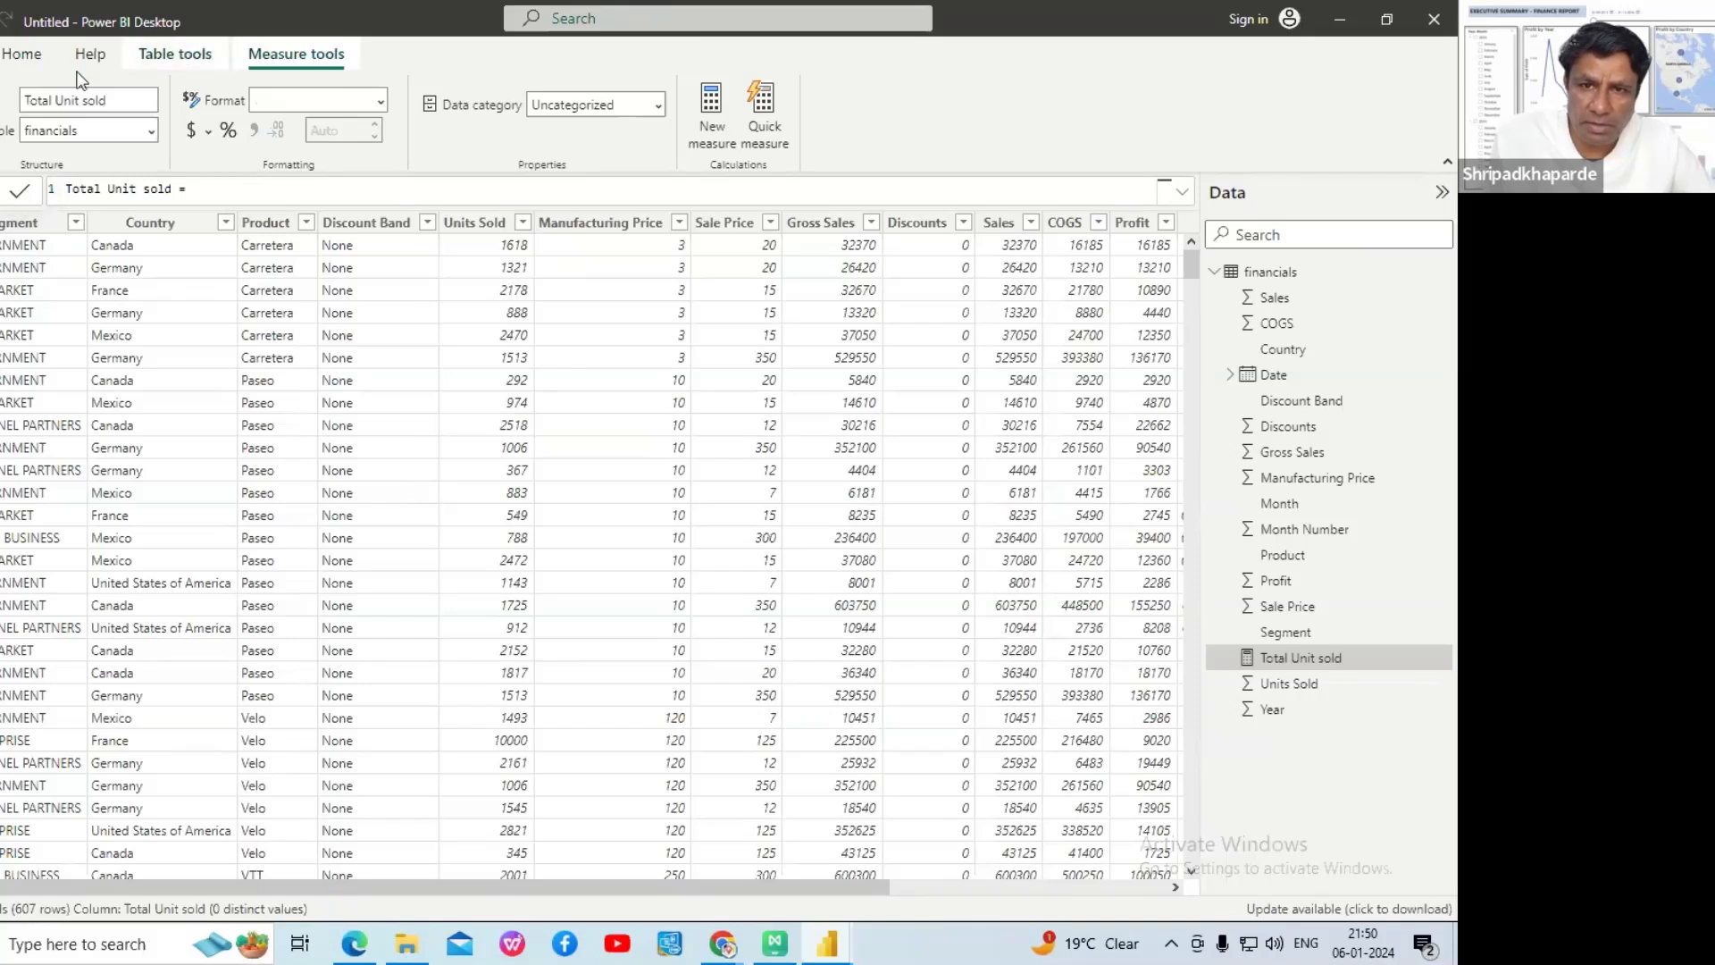
left_click(23, 64)
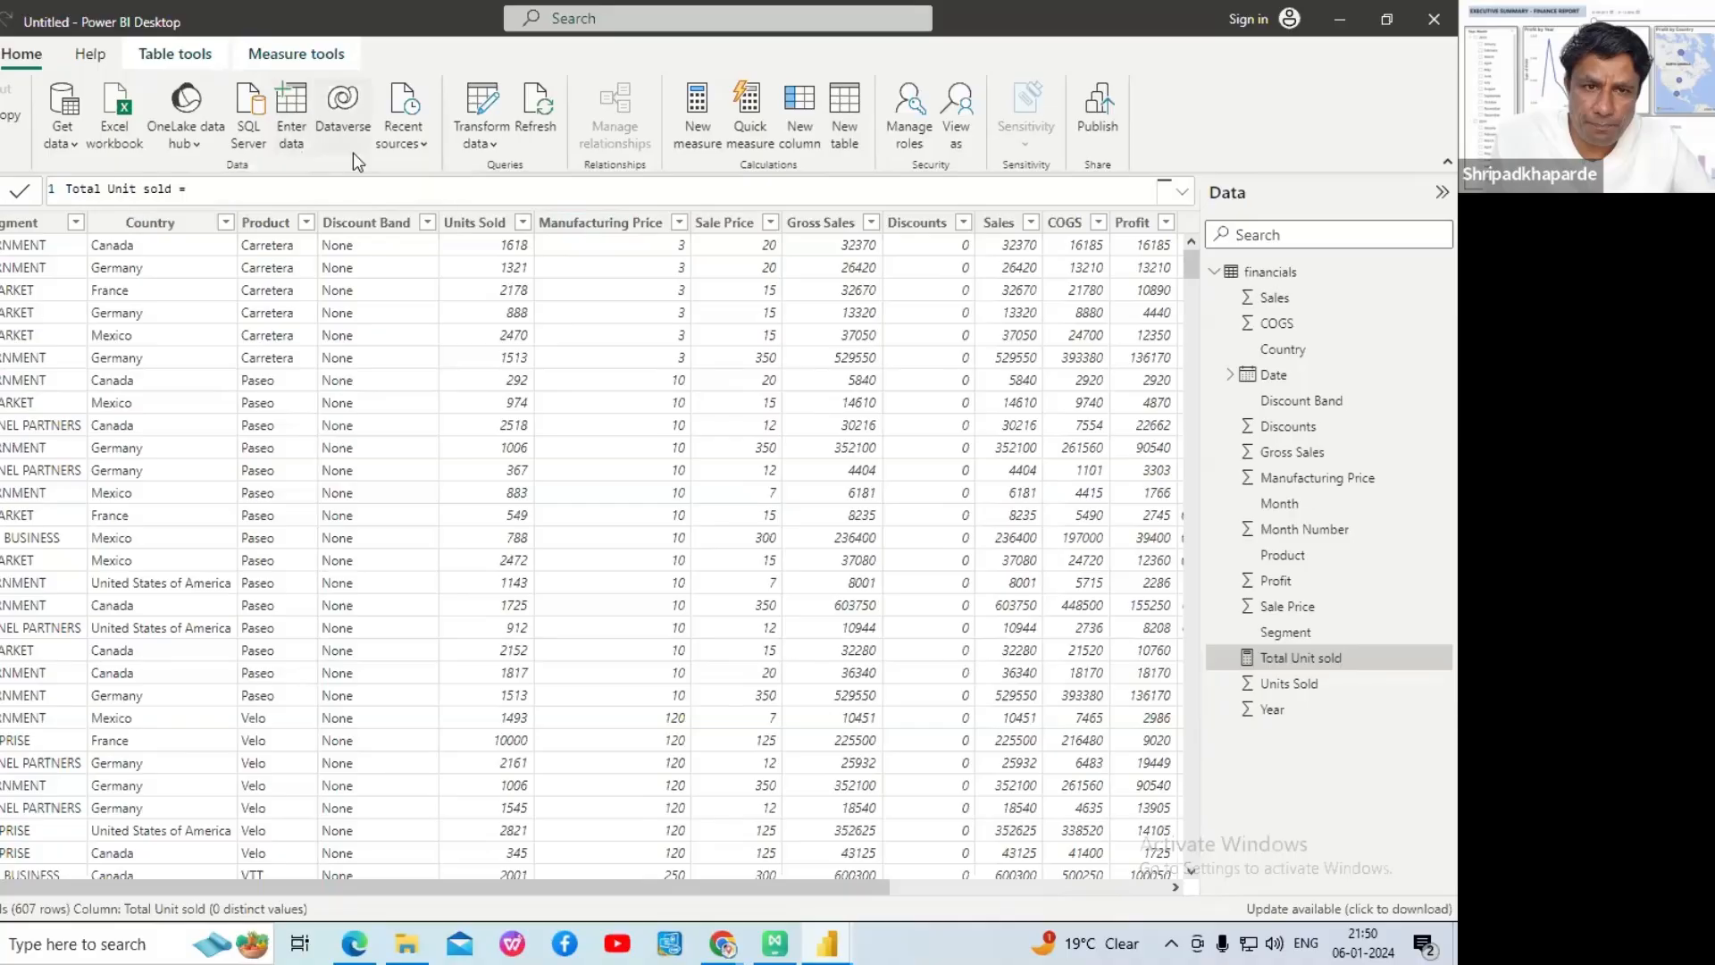
left_click(277, 52)
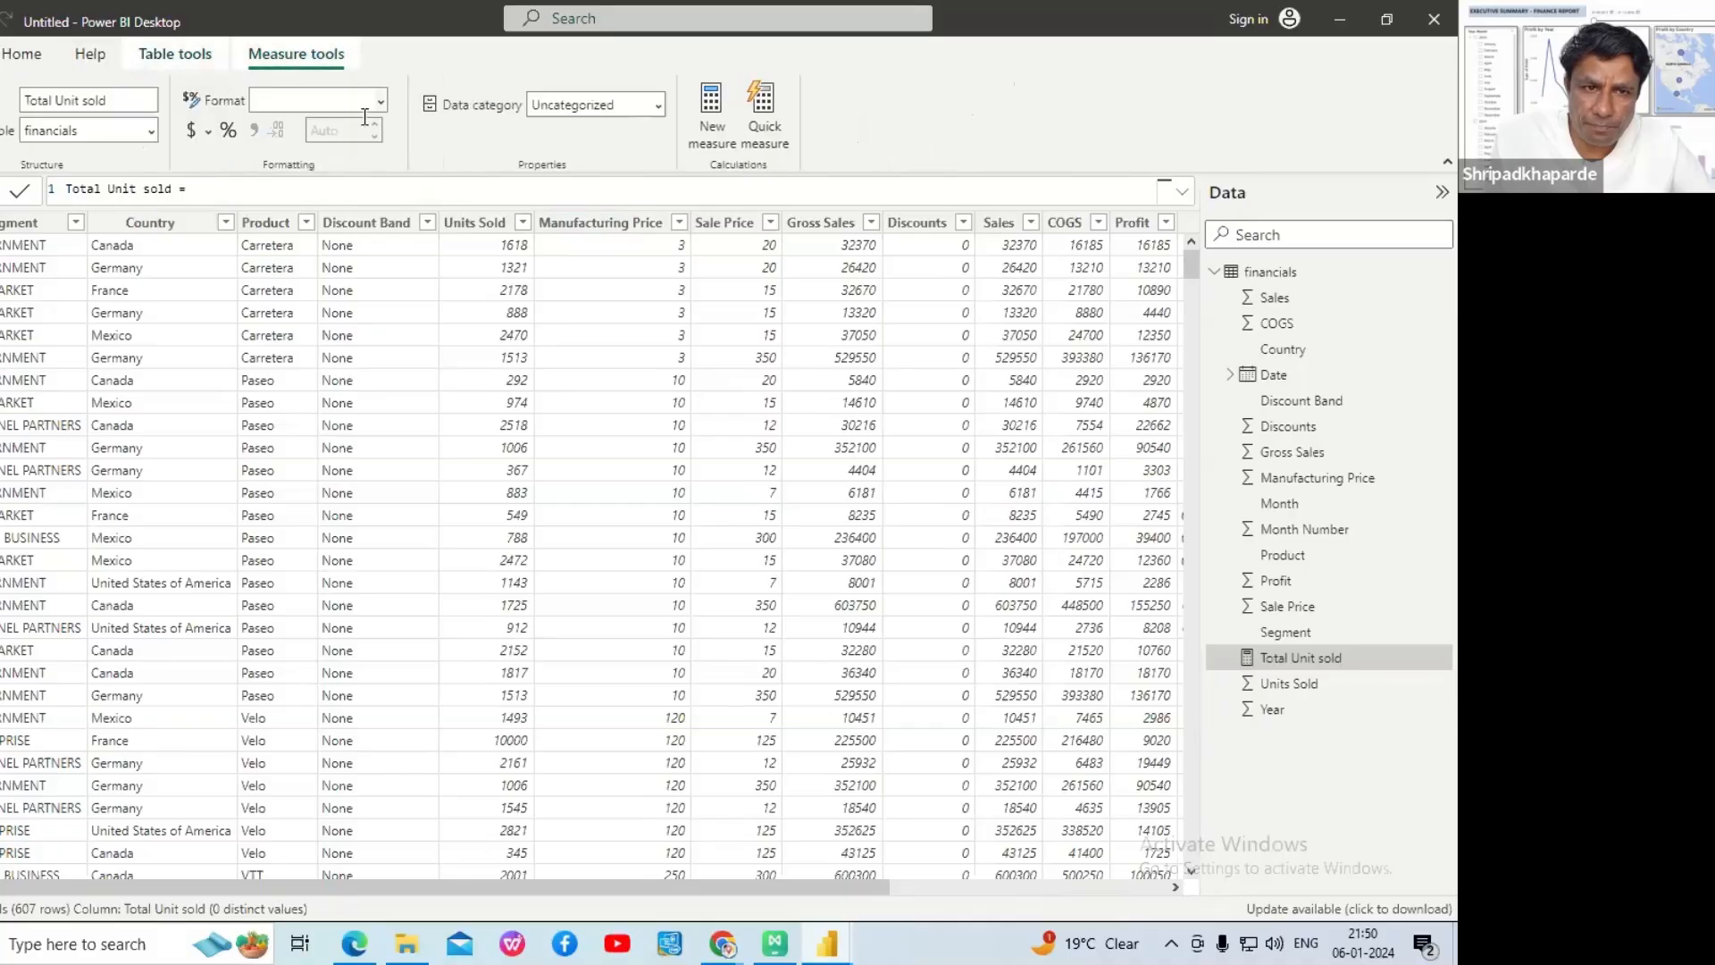
- Switch to the tutorial PDF and reread the steps for selecting Data view, adding a new table and committing the Calendar expression
left_click(354, 943)
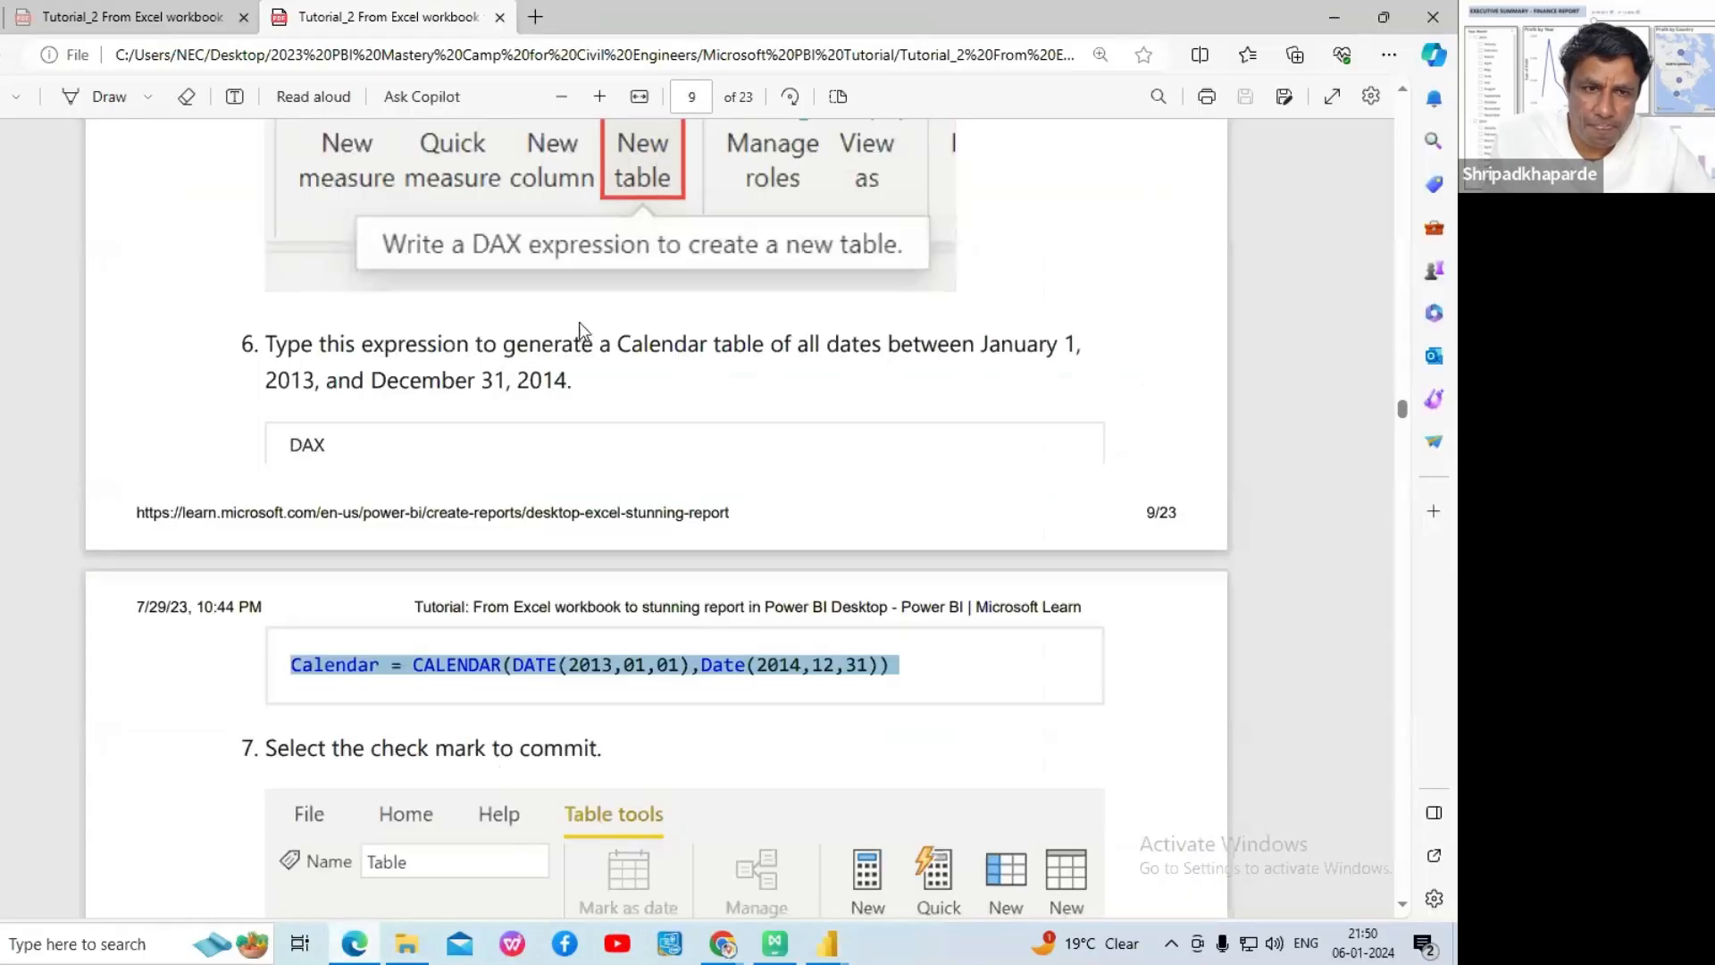
scroll(579, 323, "up", 3)
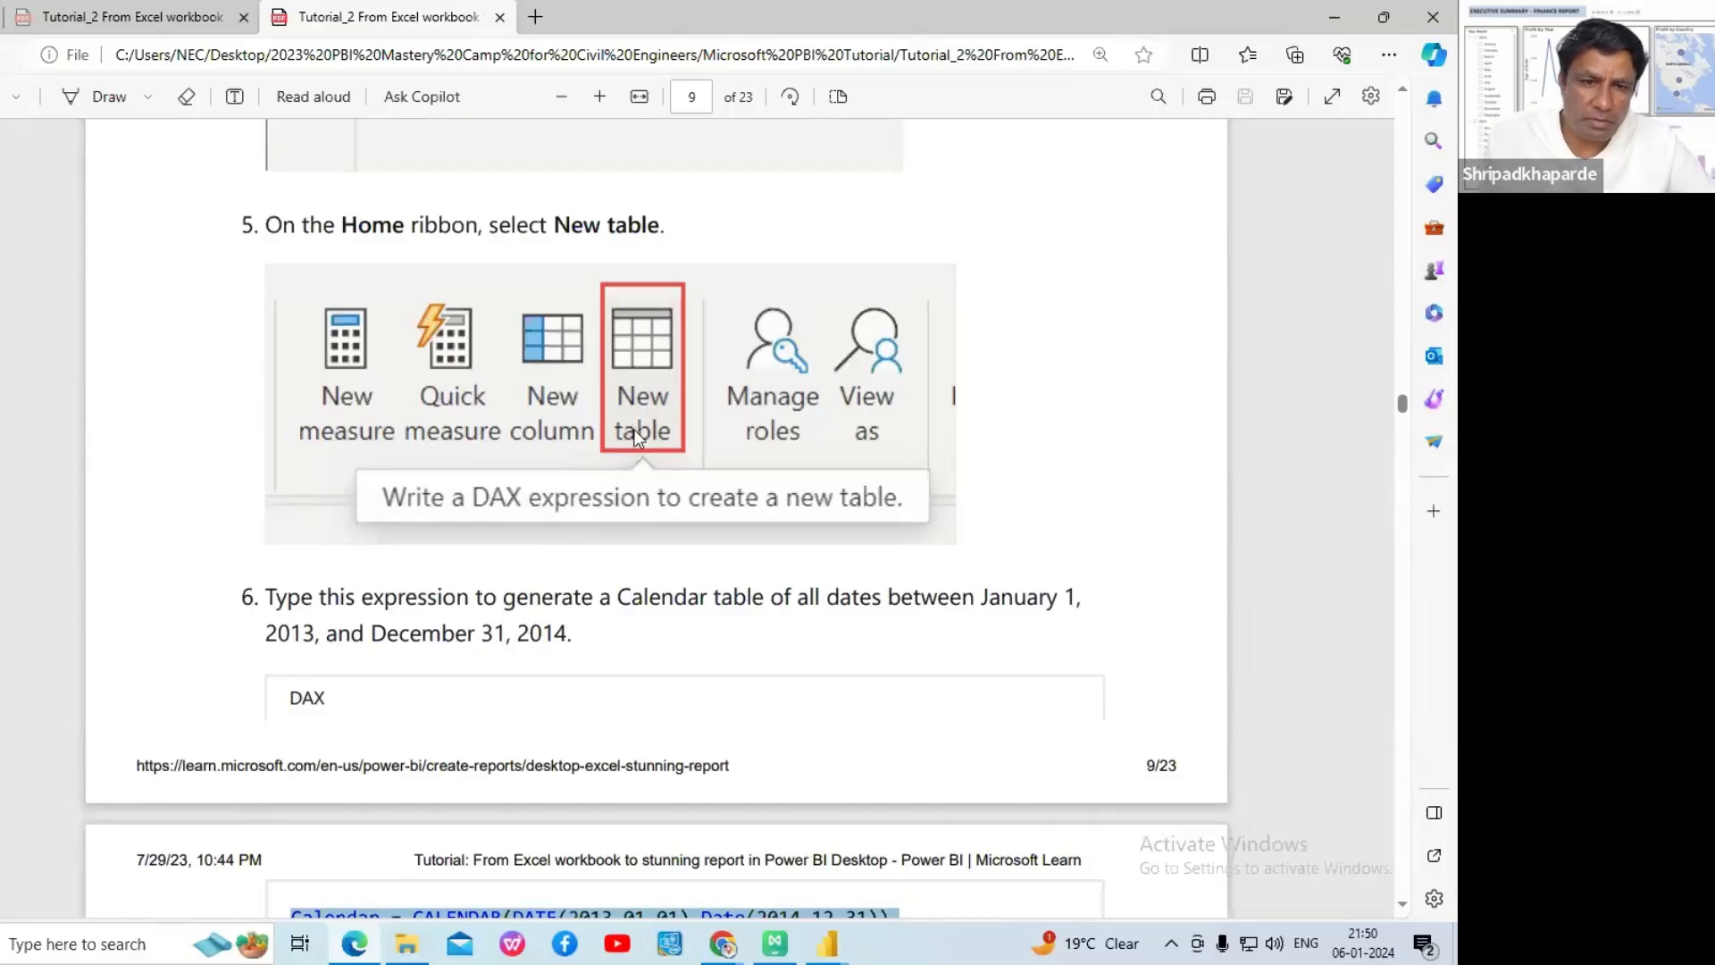
scroll(636, 427, "up", 3)
scroll(635, 427, "up", 2)
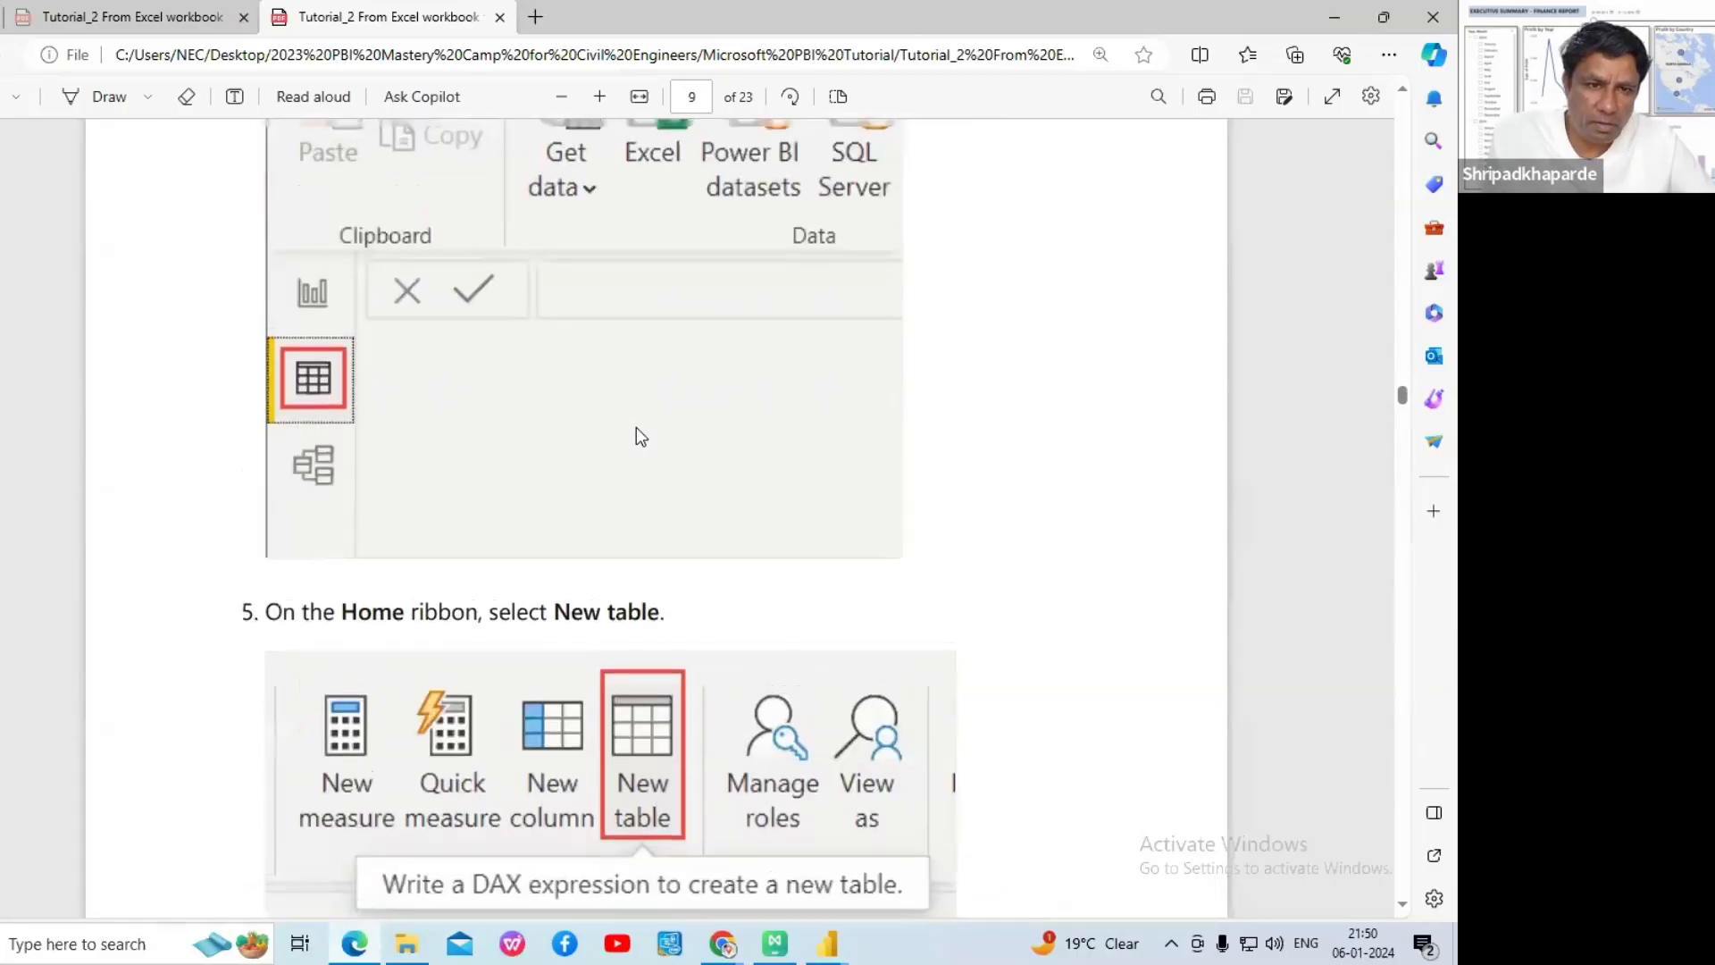
scroll(636, 426, "up", 3)
scroll(636, 421, "down", 5)
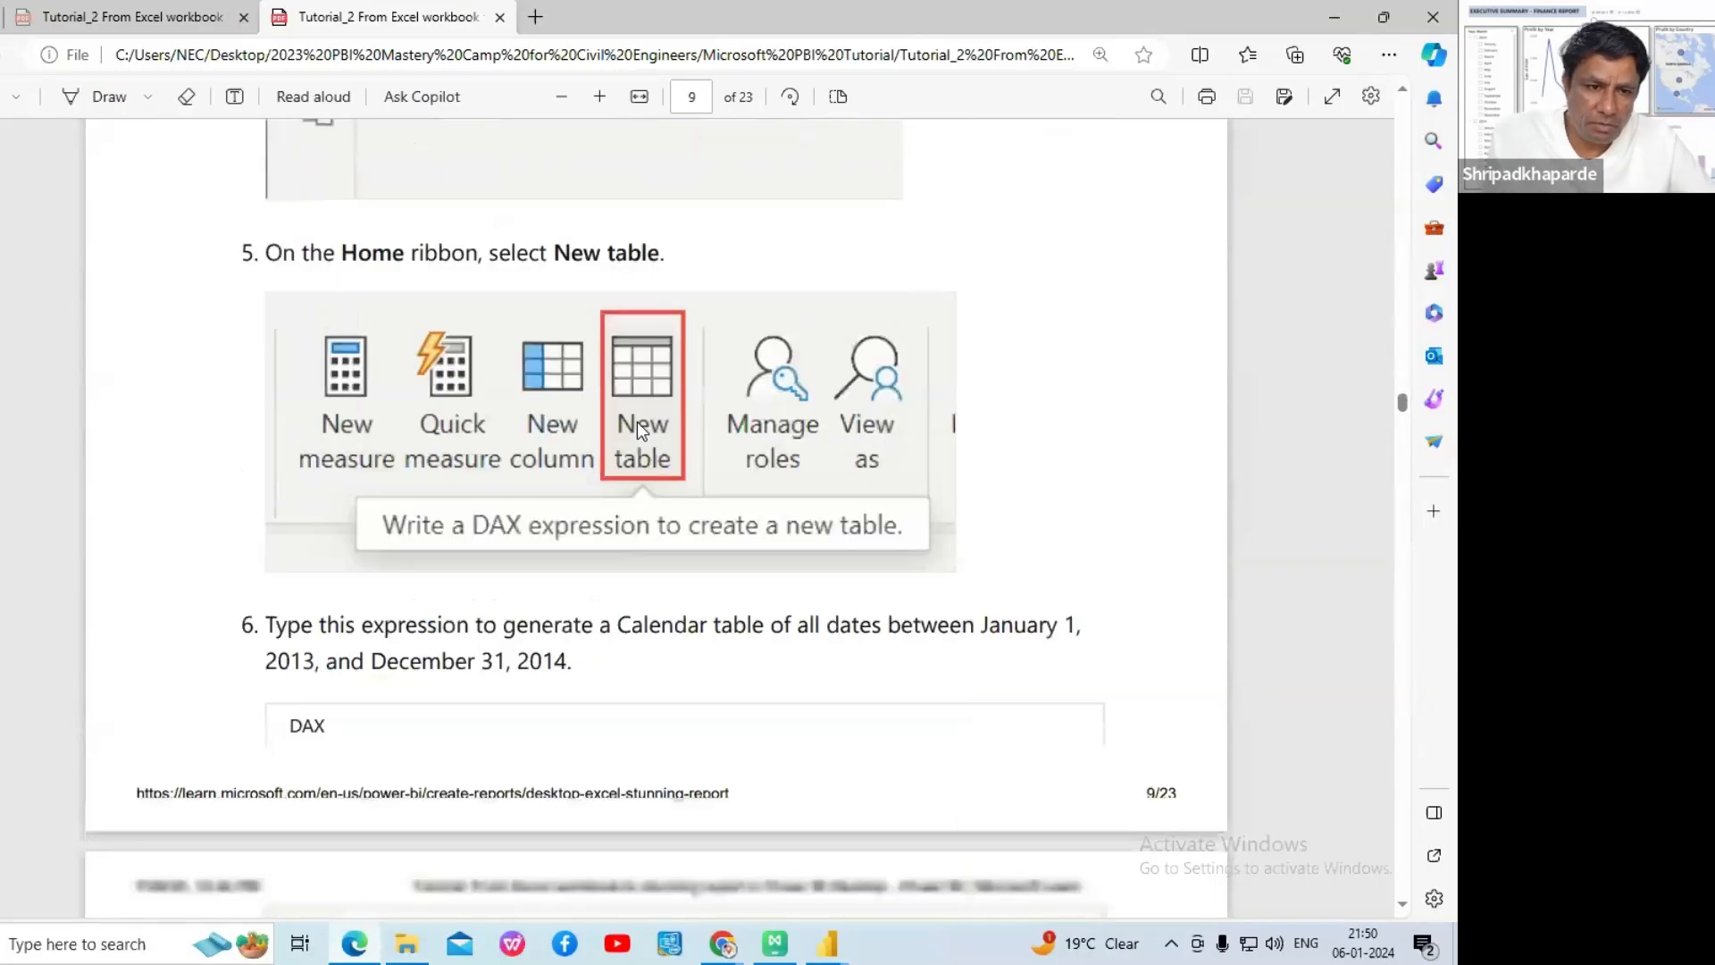
scroll(636, 421, "down", 5)
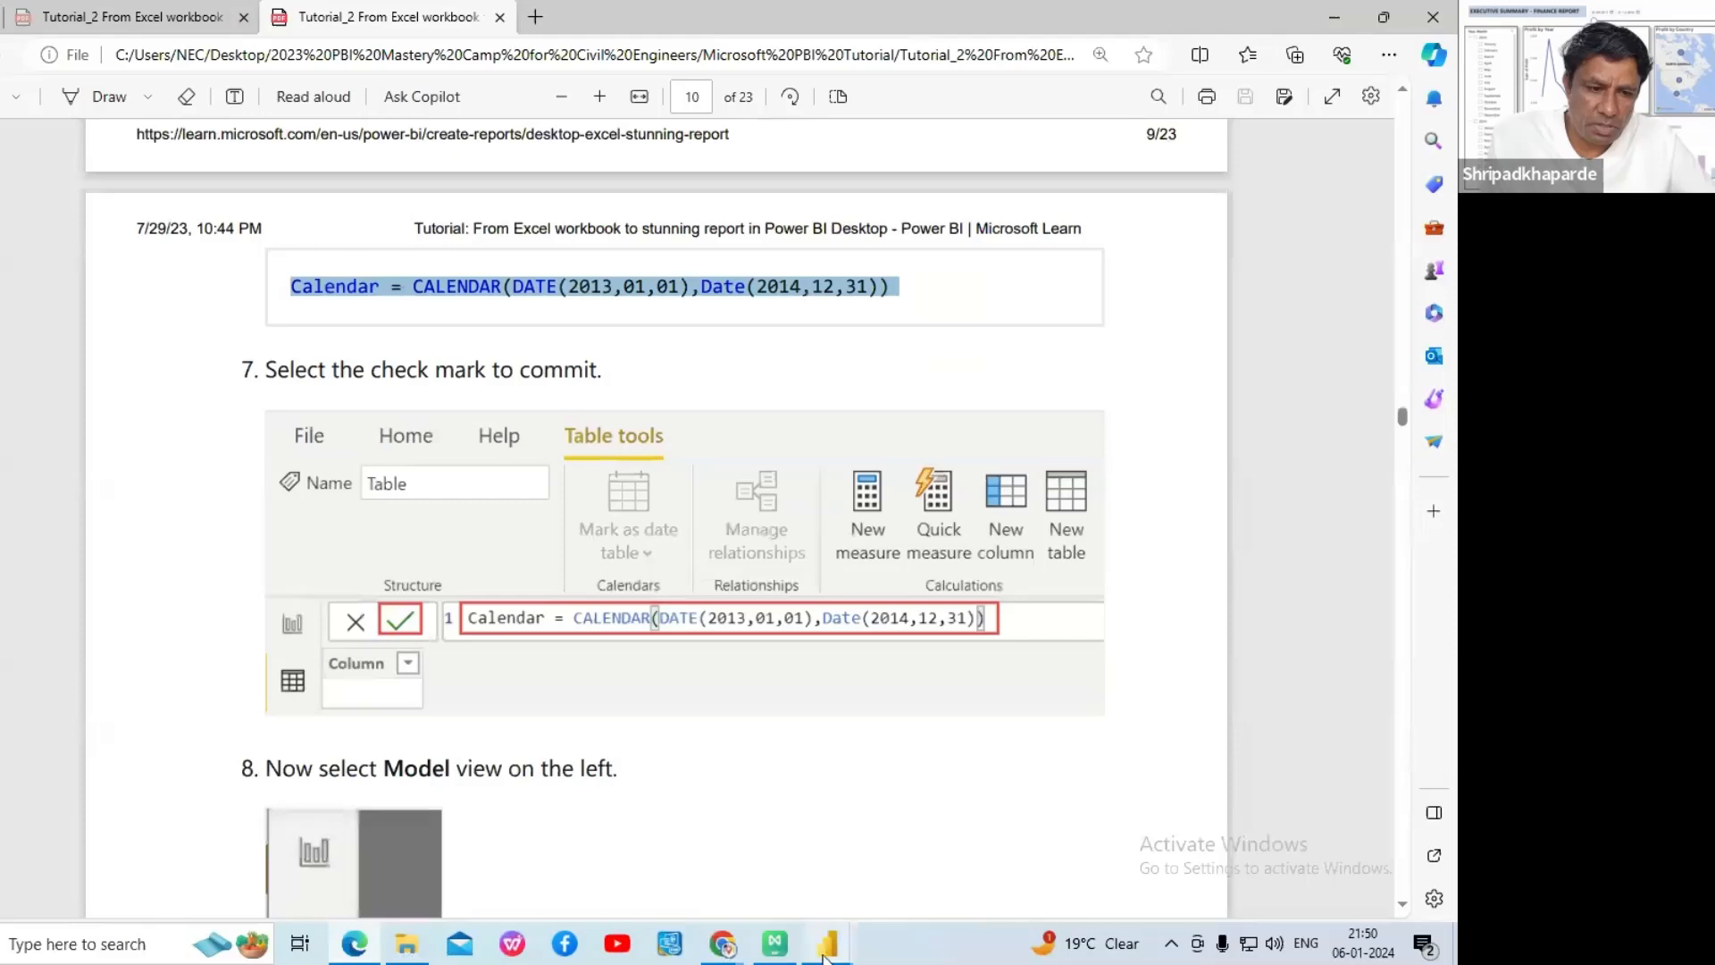
- Back in the Untitled Power BI report, create and commit a new table with Calendar = CALENDAR(DATE(2013,01,01),Date(2014,12,31))
mouse_move(827, 944)
left_click(716, 856)
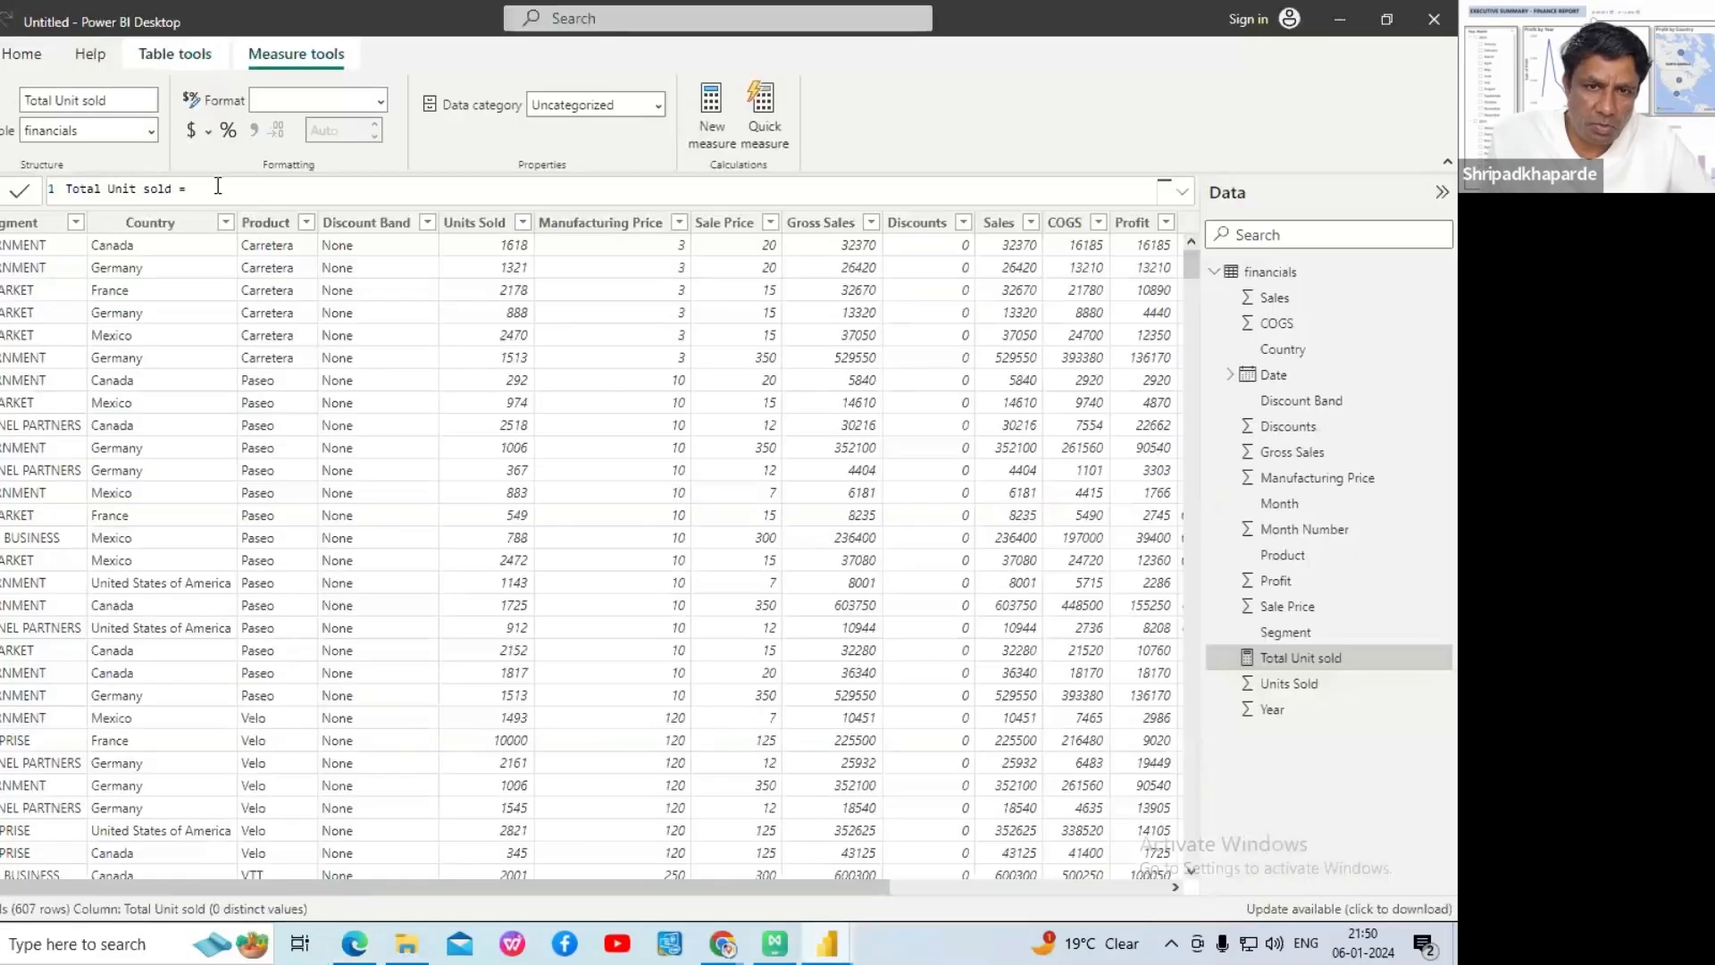
left_click(21, 60)
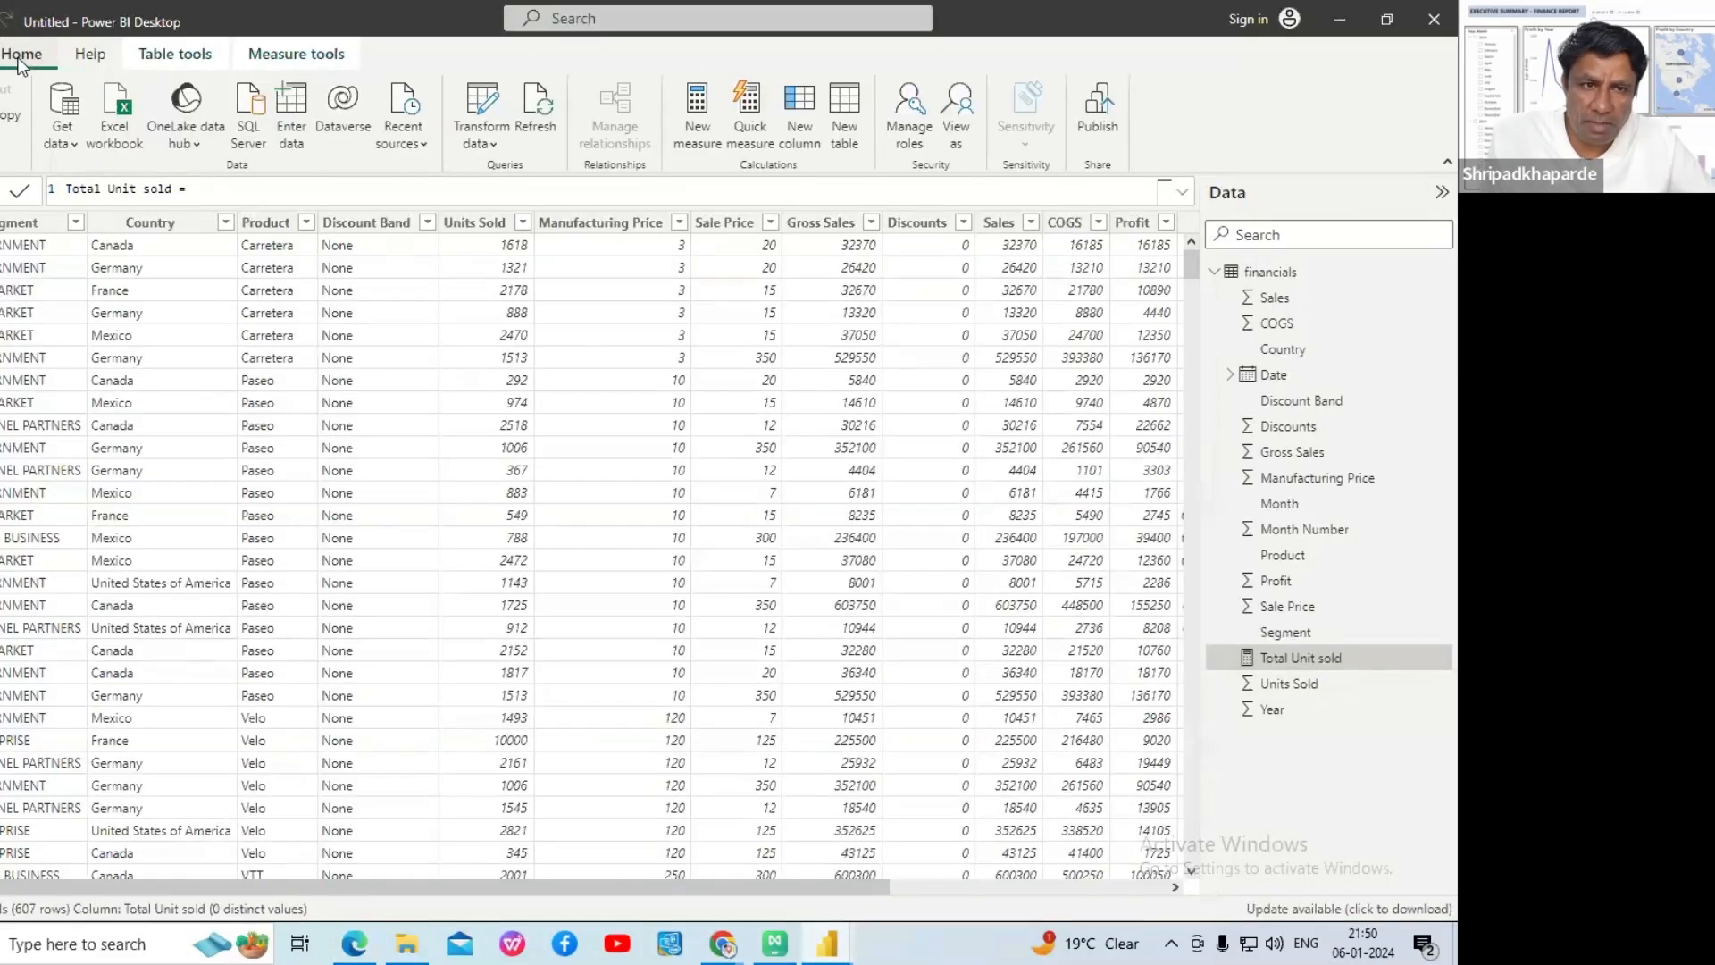
left_click(841, 107)
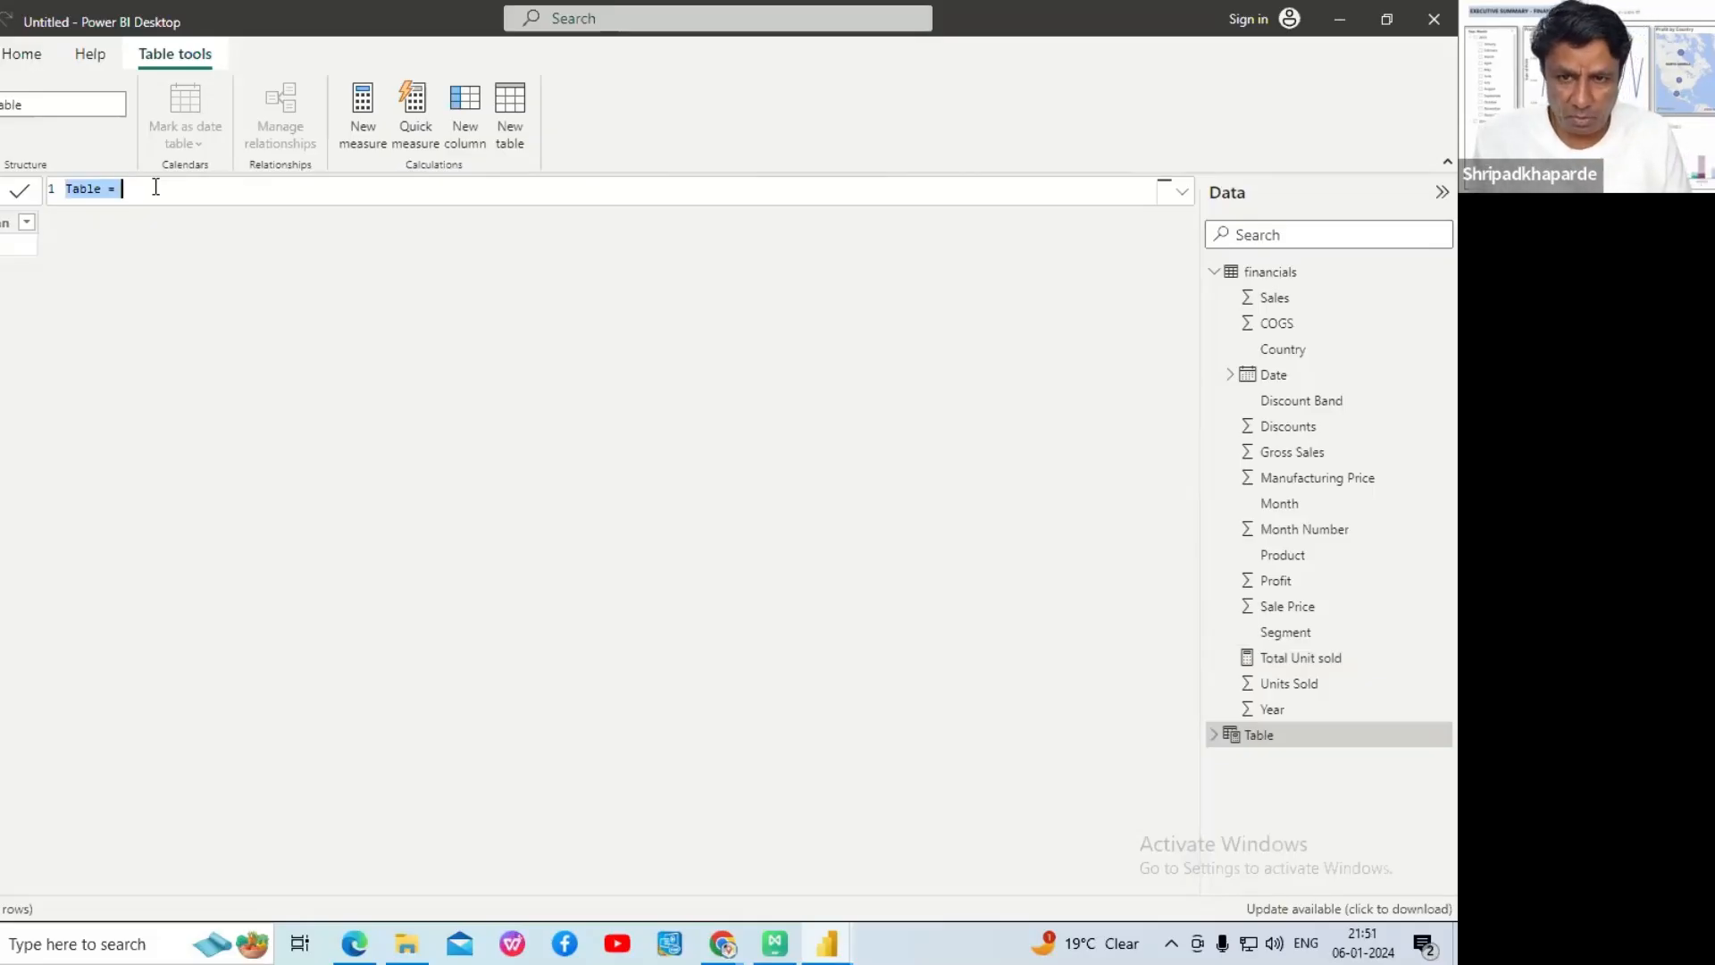
key("ctrl+v")
key("BackSpace")
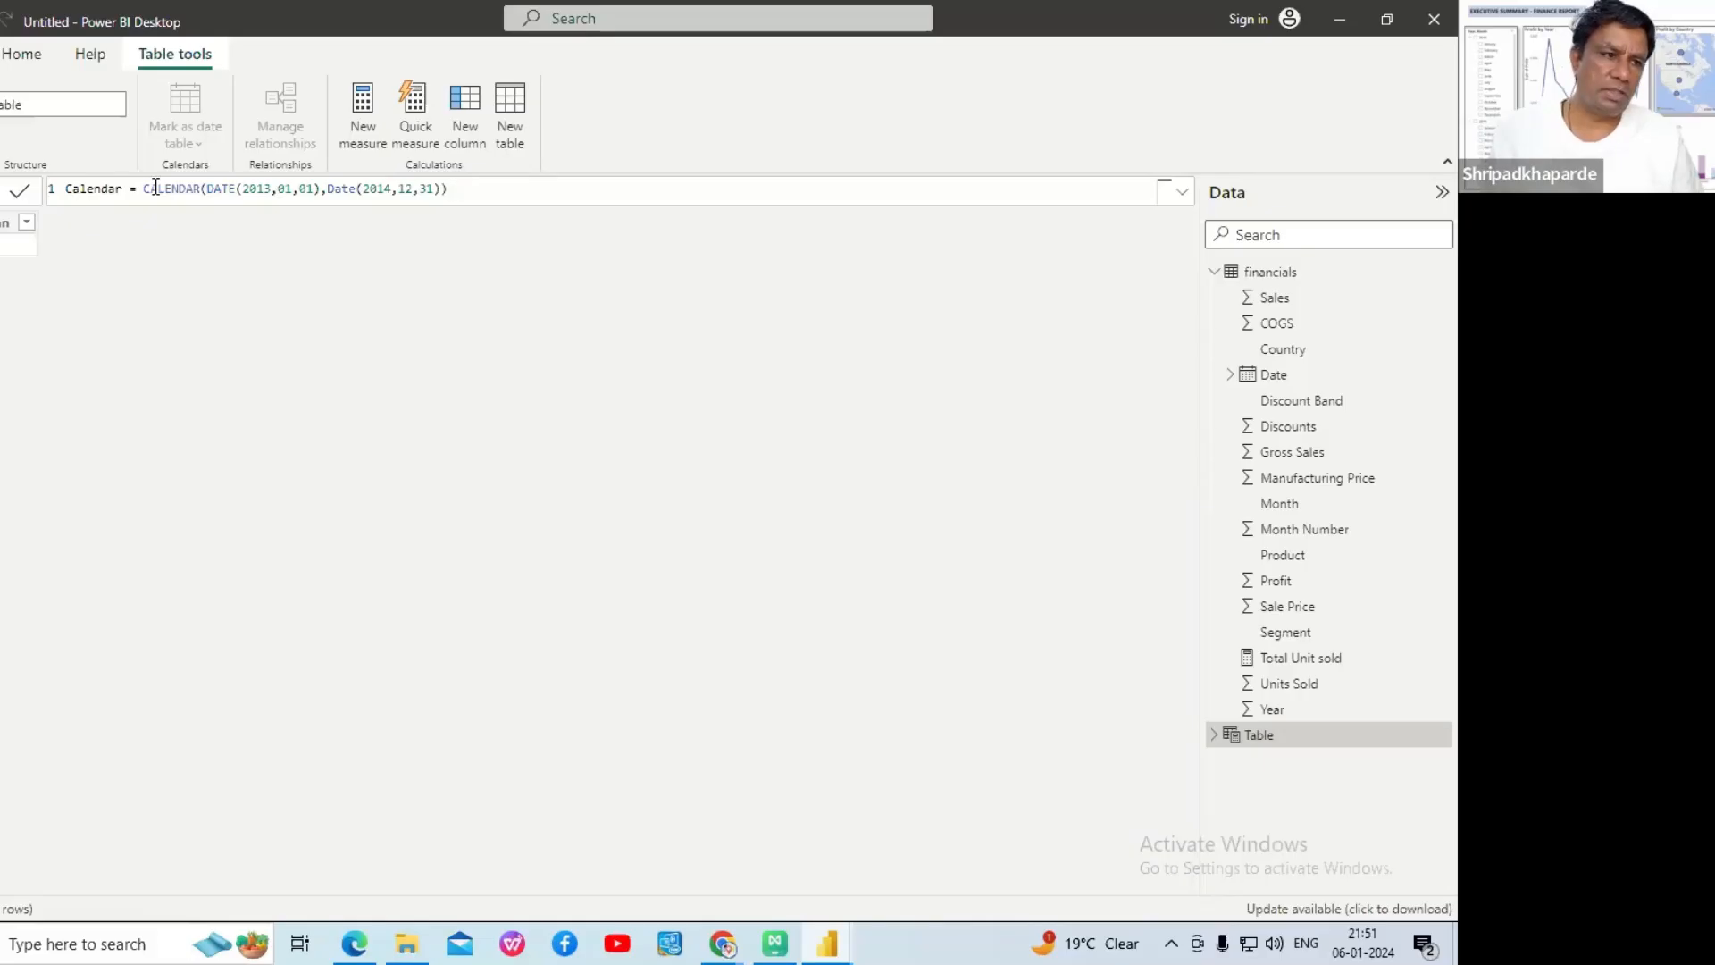
left_click(22, 195)
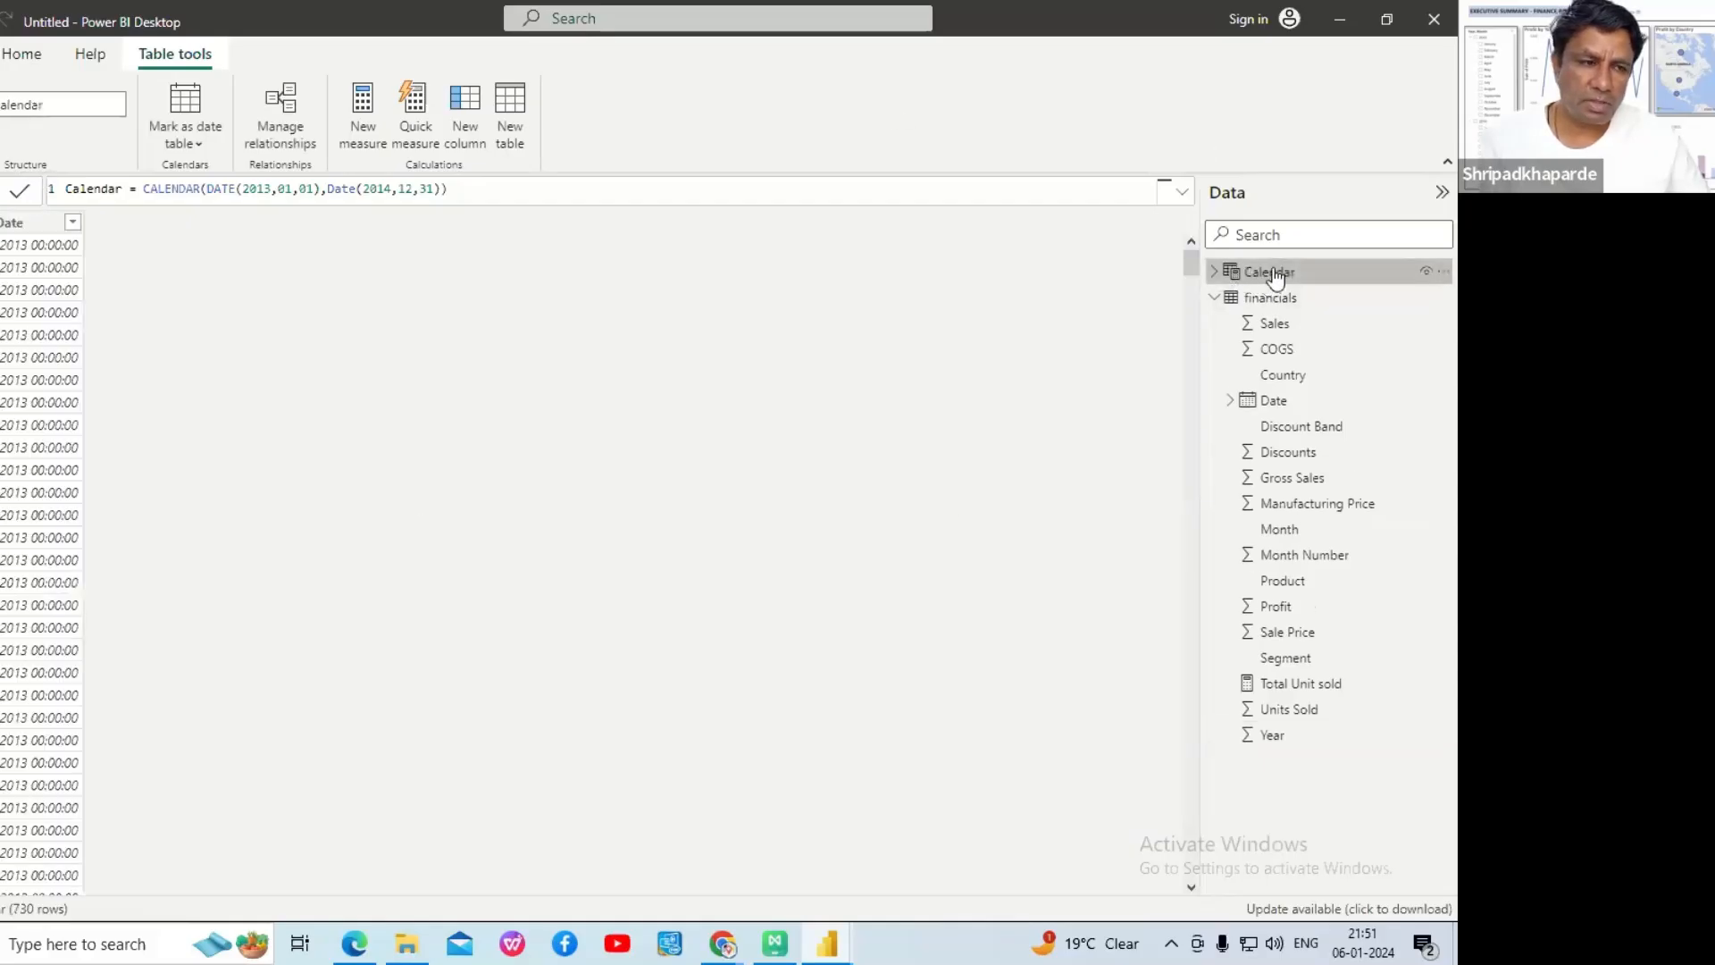
- Expand the Calendar table, its Date field and the Date Hierarchy to inspect the hierarchy levels
left_click(1216, 274)
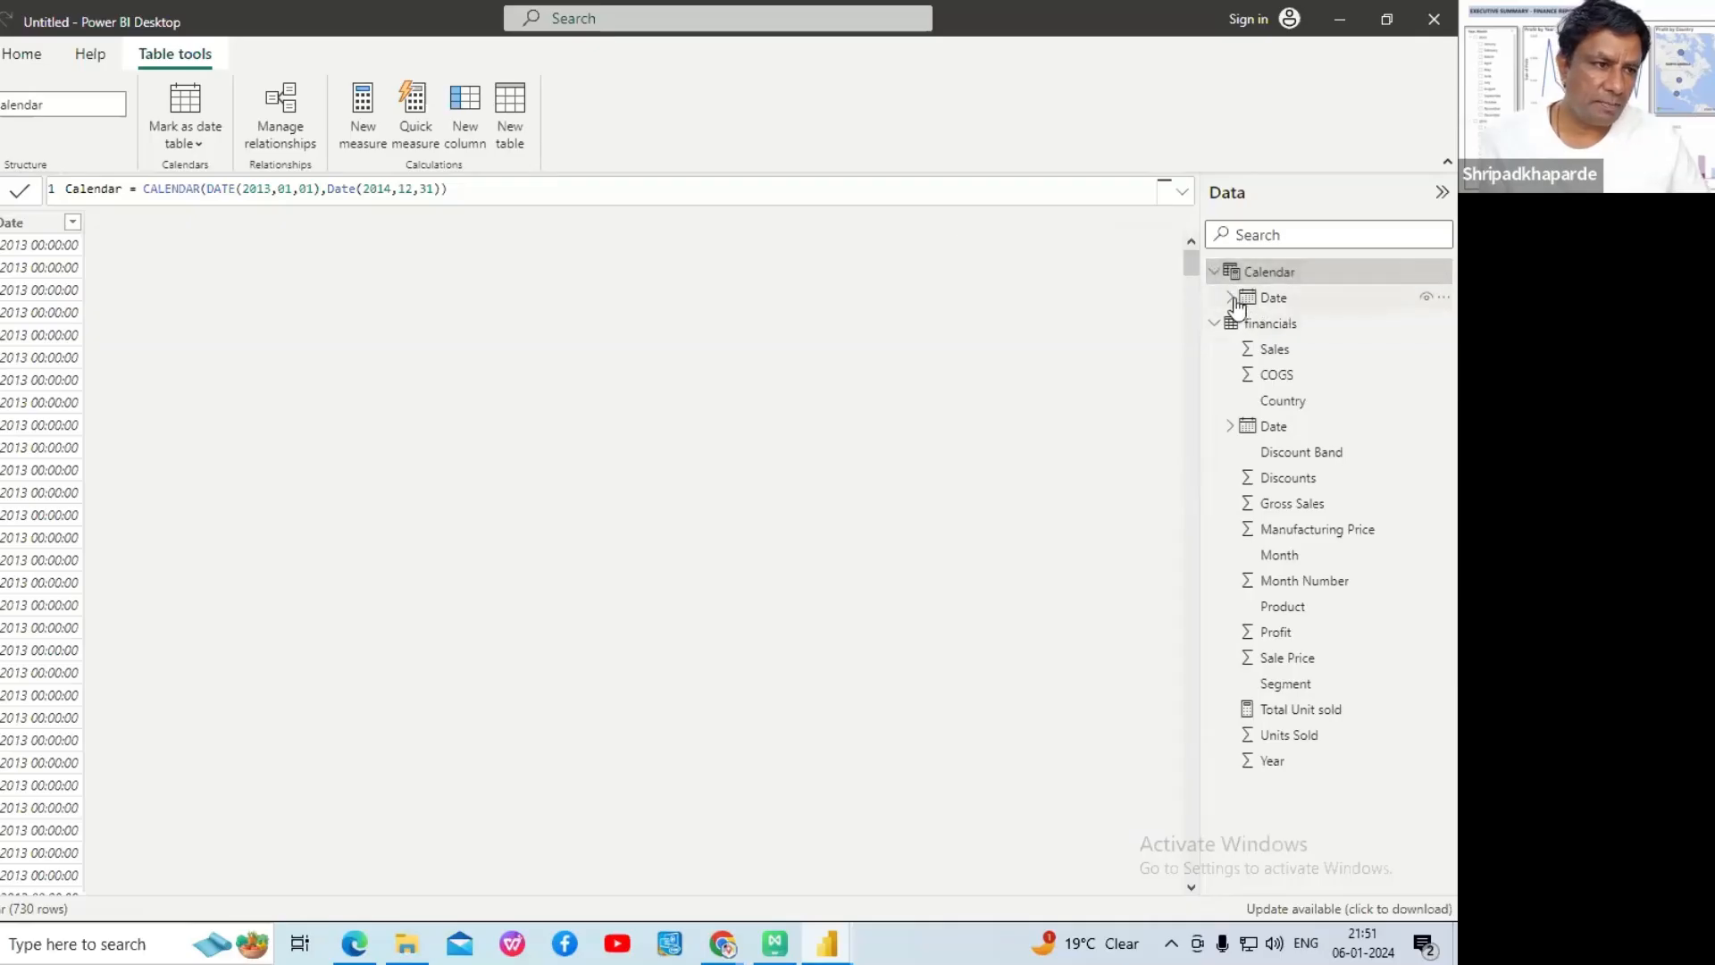
left_click(1231, 298)
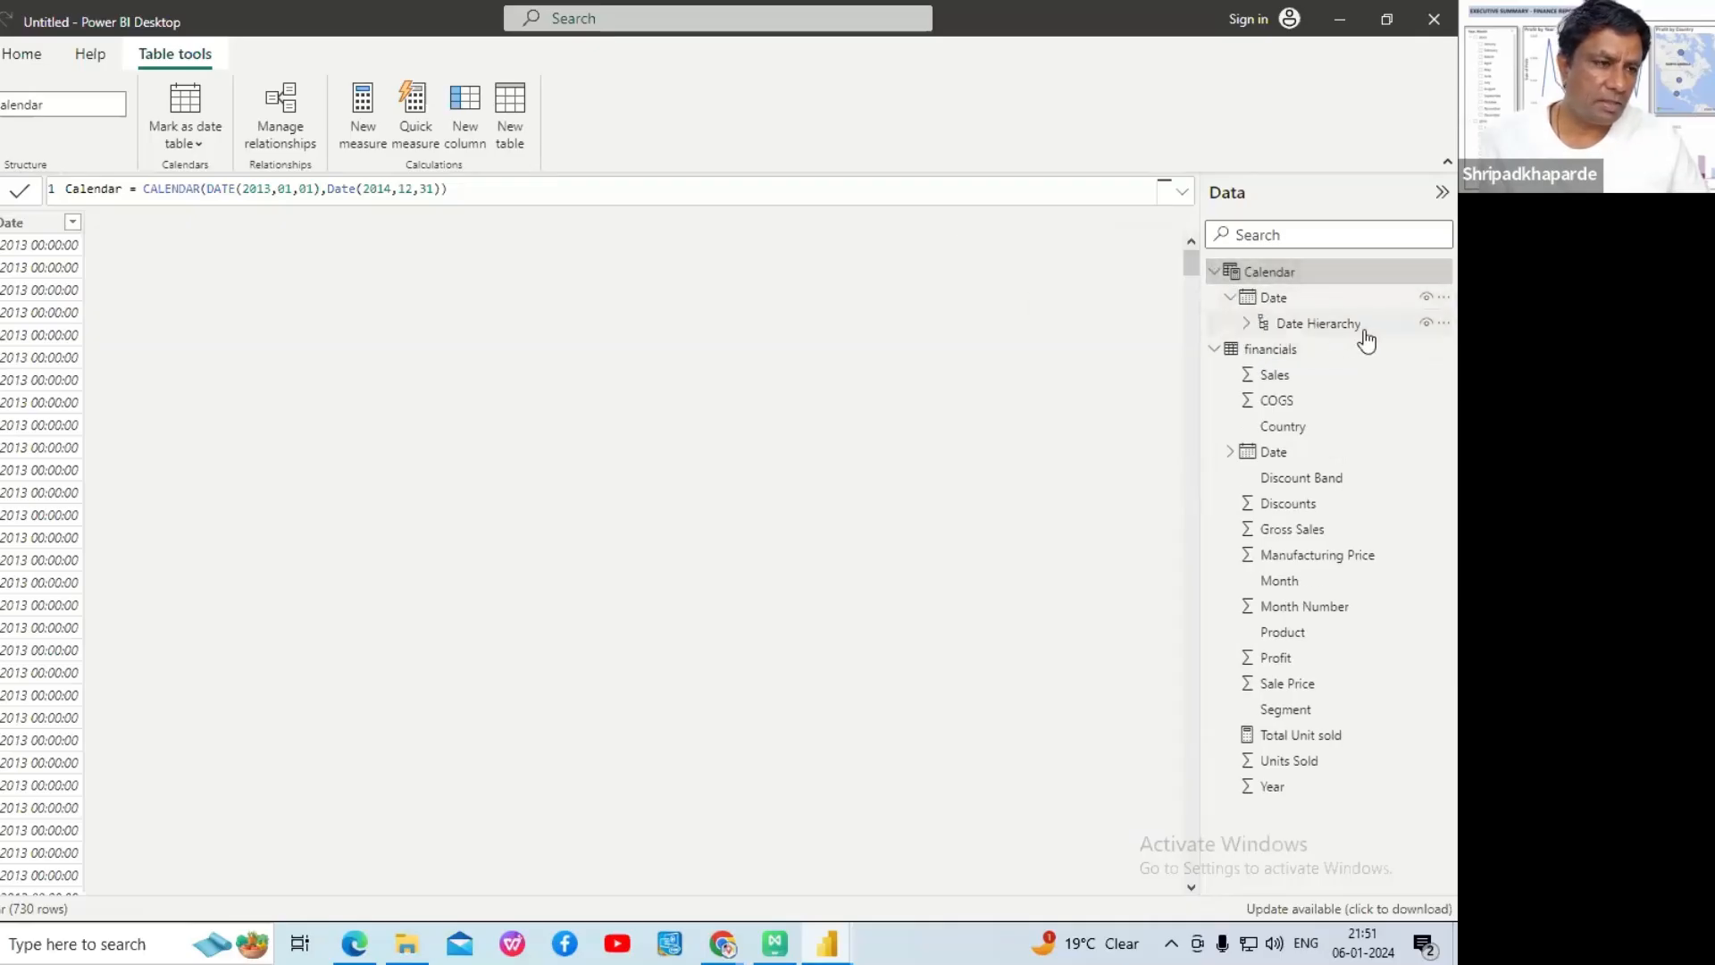
left_click(1247, 323)
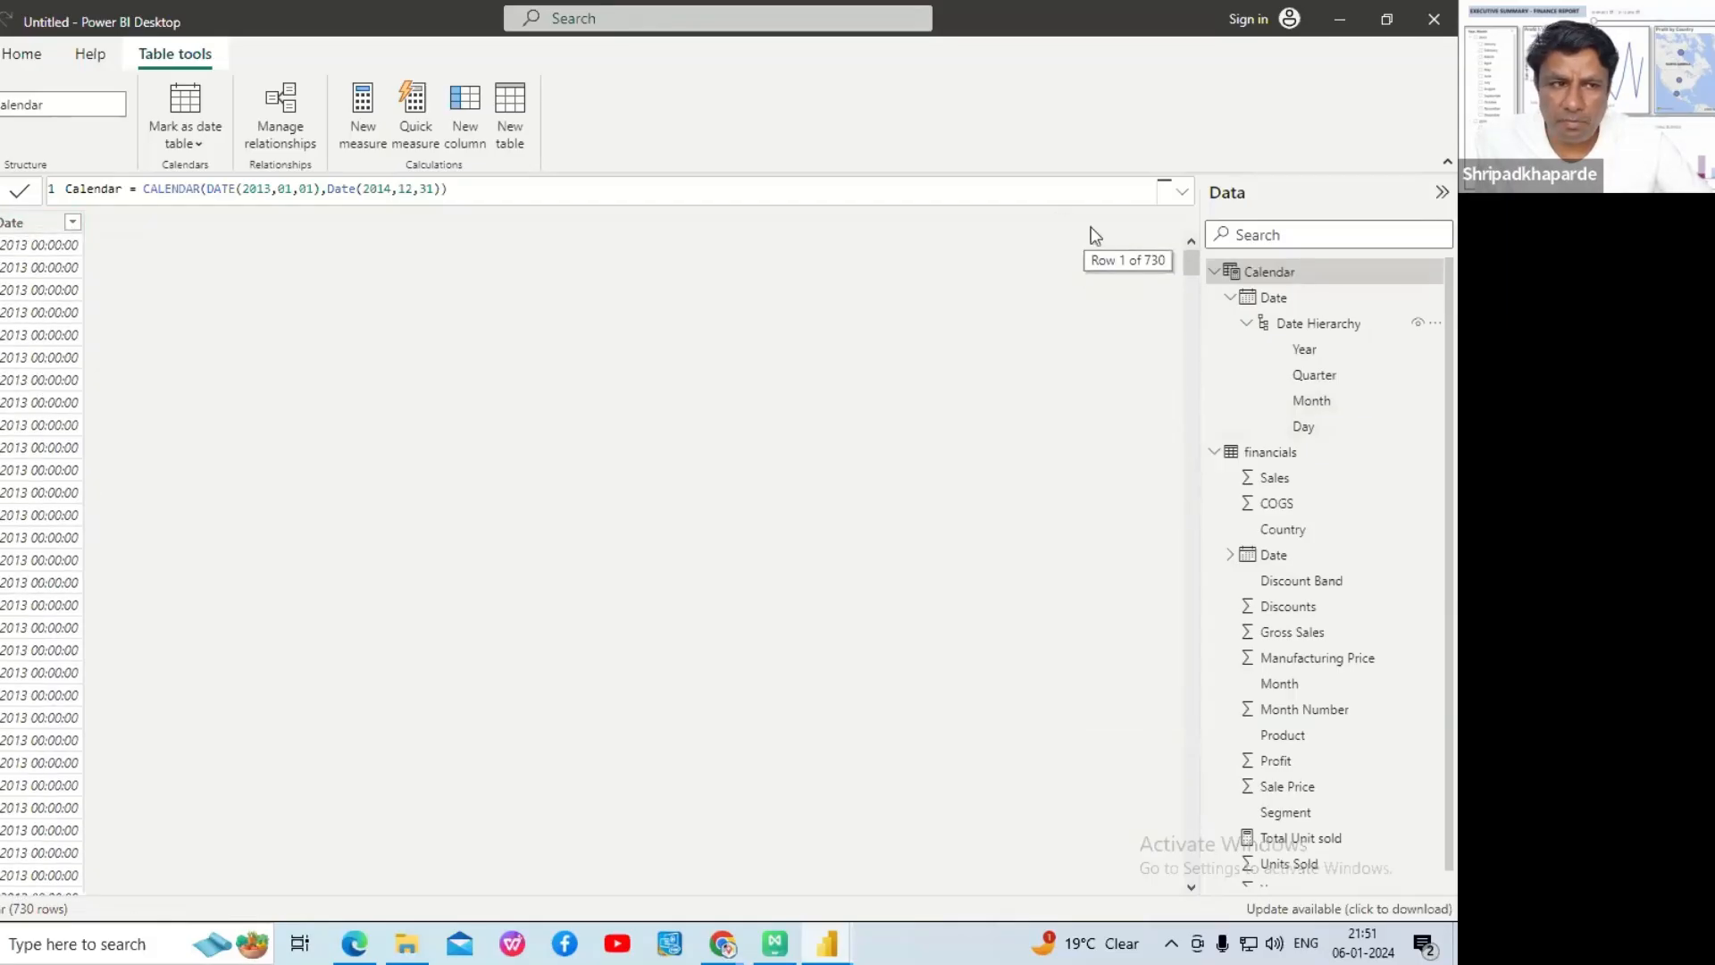
- Examine the Calendar table's Date field, its Year and Quarter hierarchy levels, and the date rows from 2013 into 2014
left_click(1273, 300)
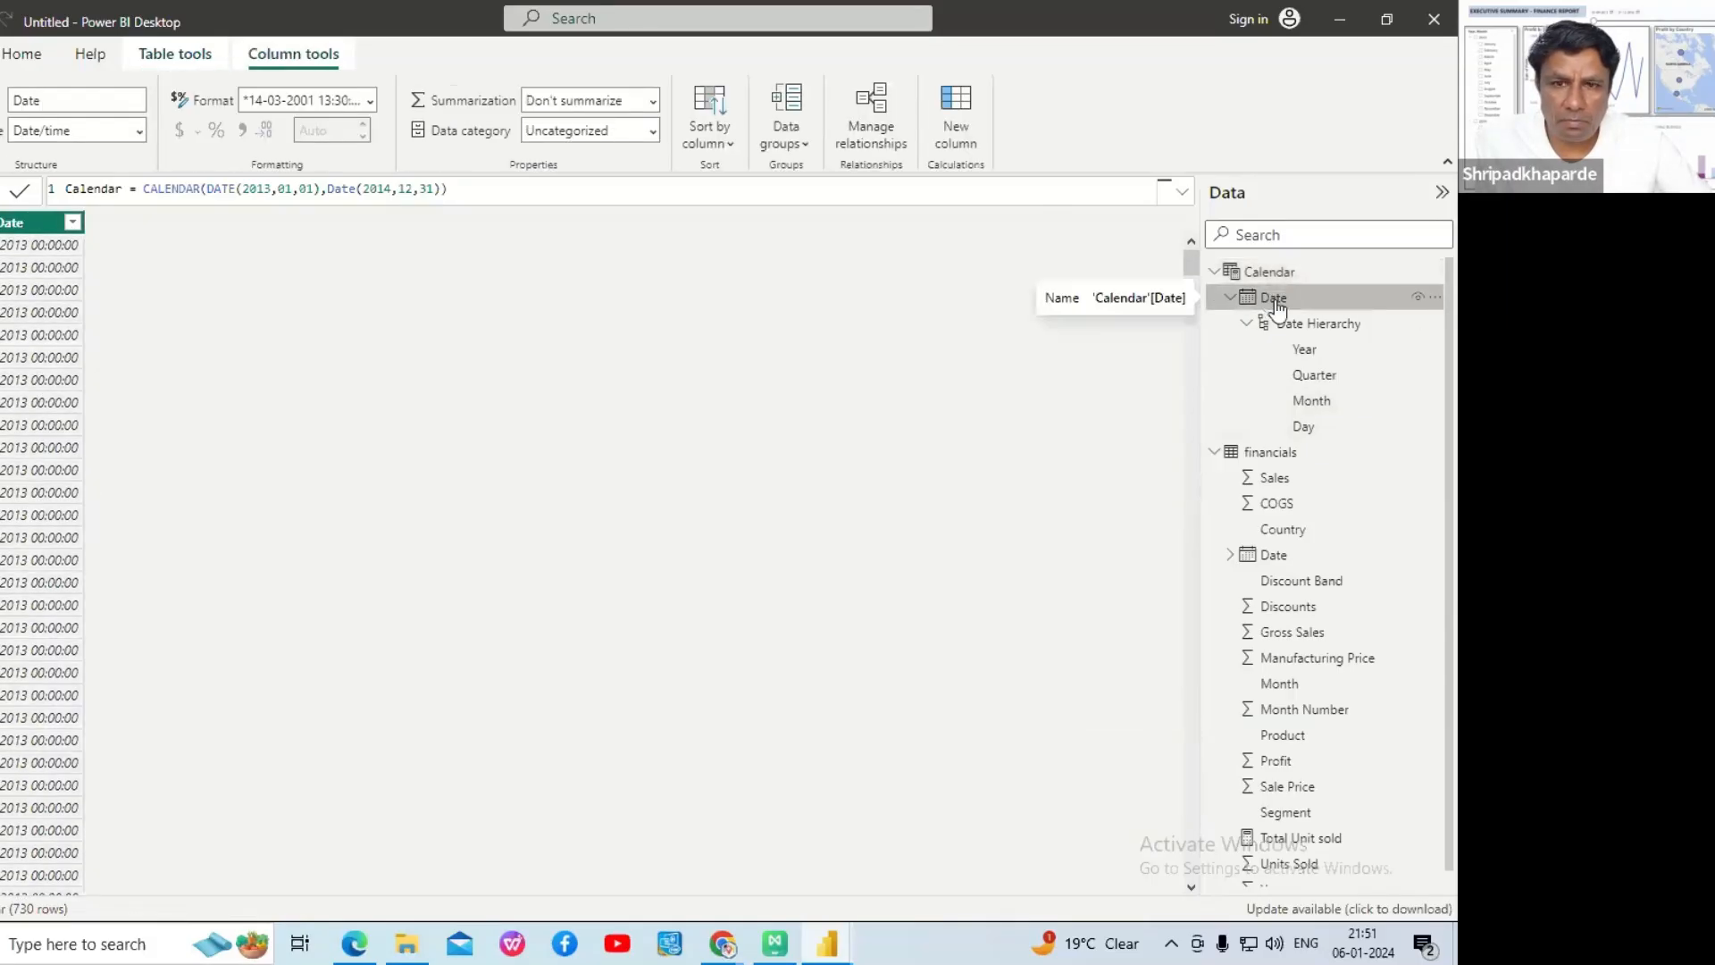
left_click(1294, 327)
left_click(1307, 354)
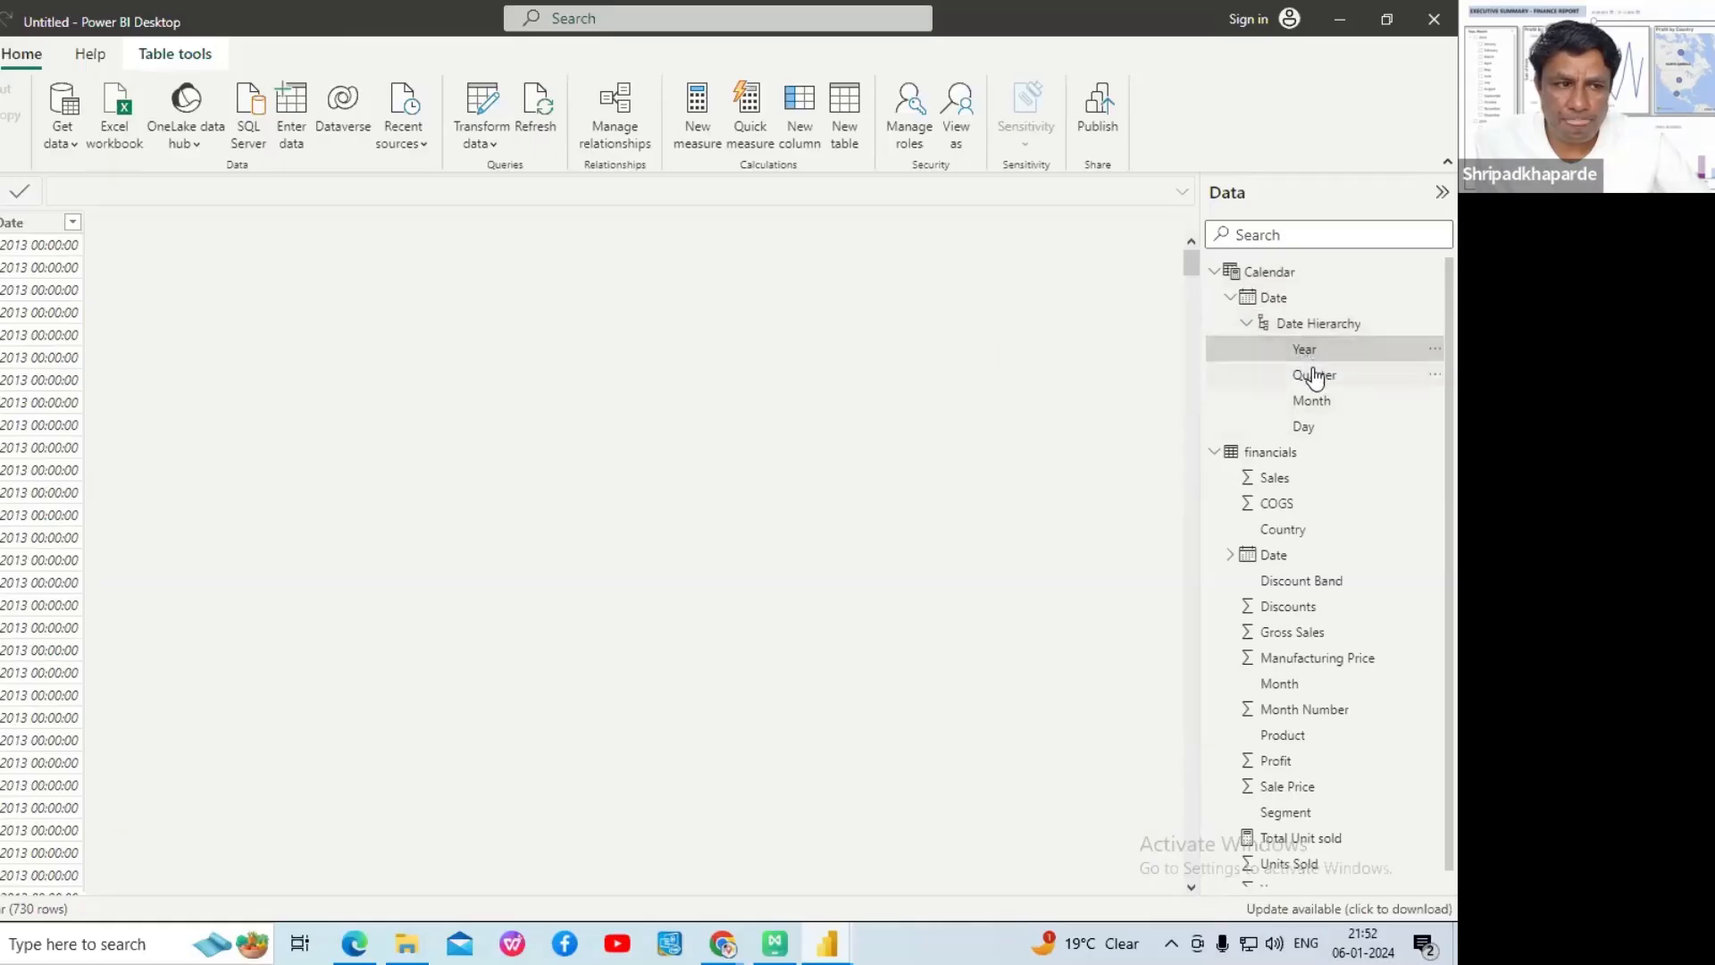
left_click(1313, 375)
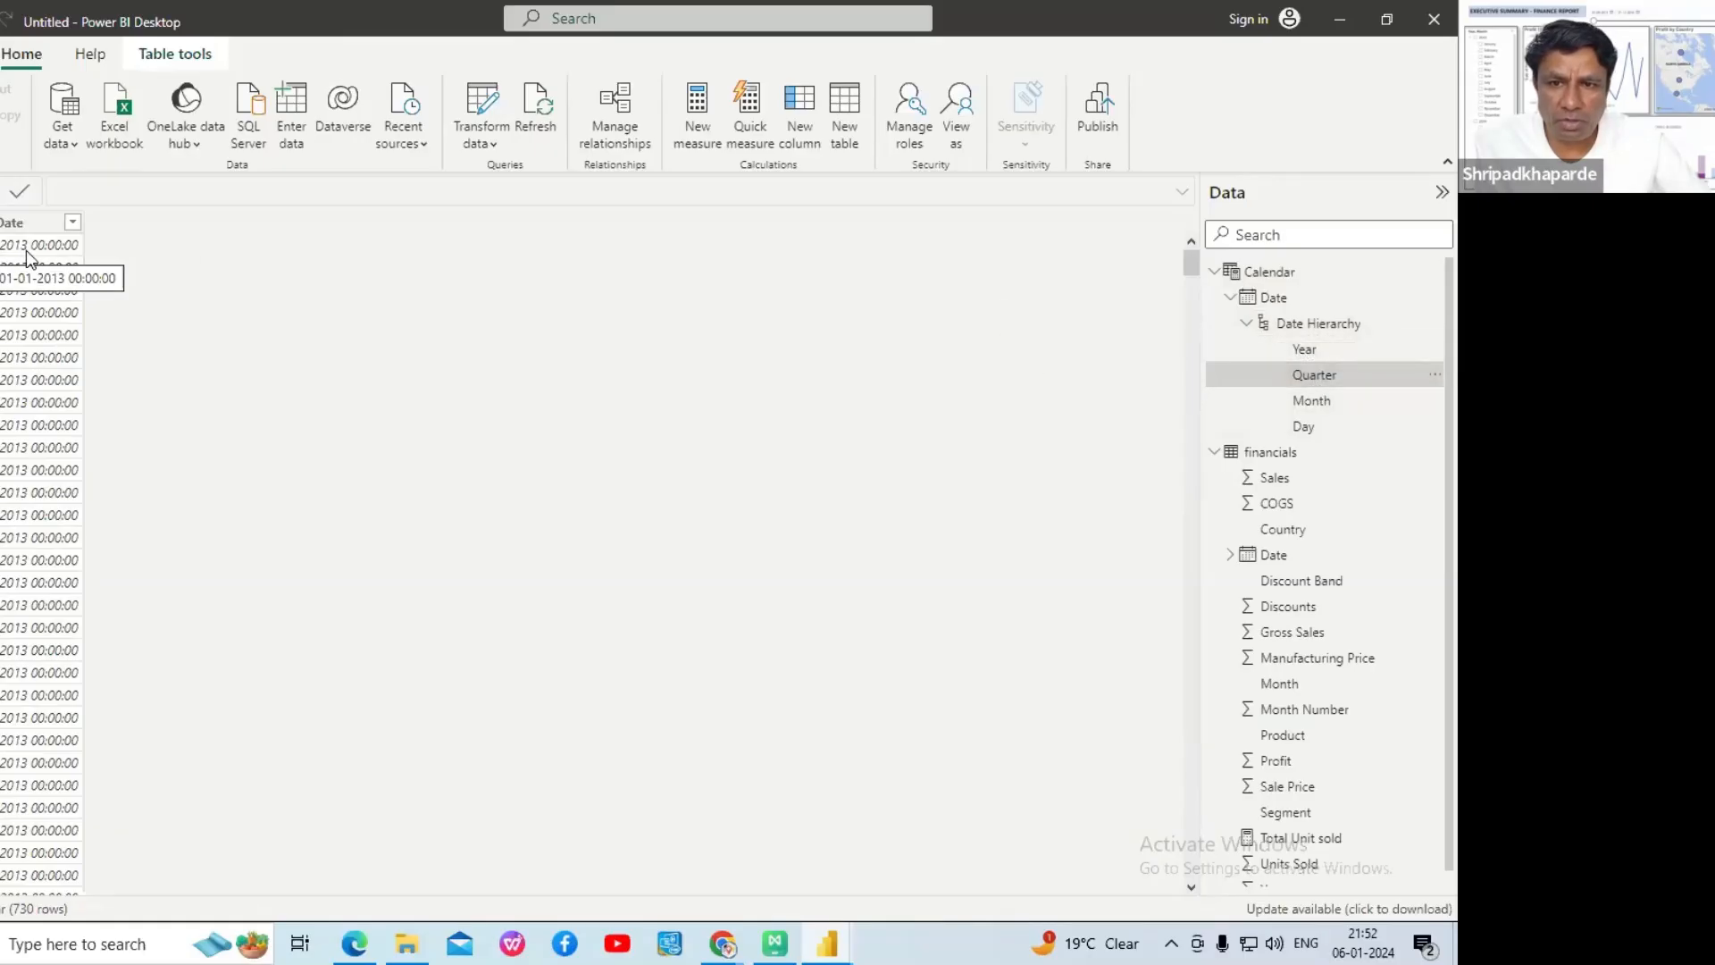
scroll(2, 435, "down", 20)
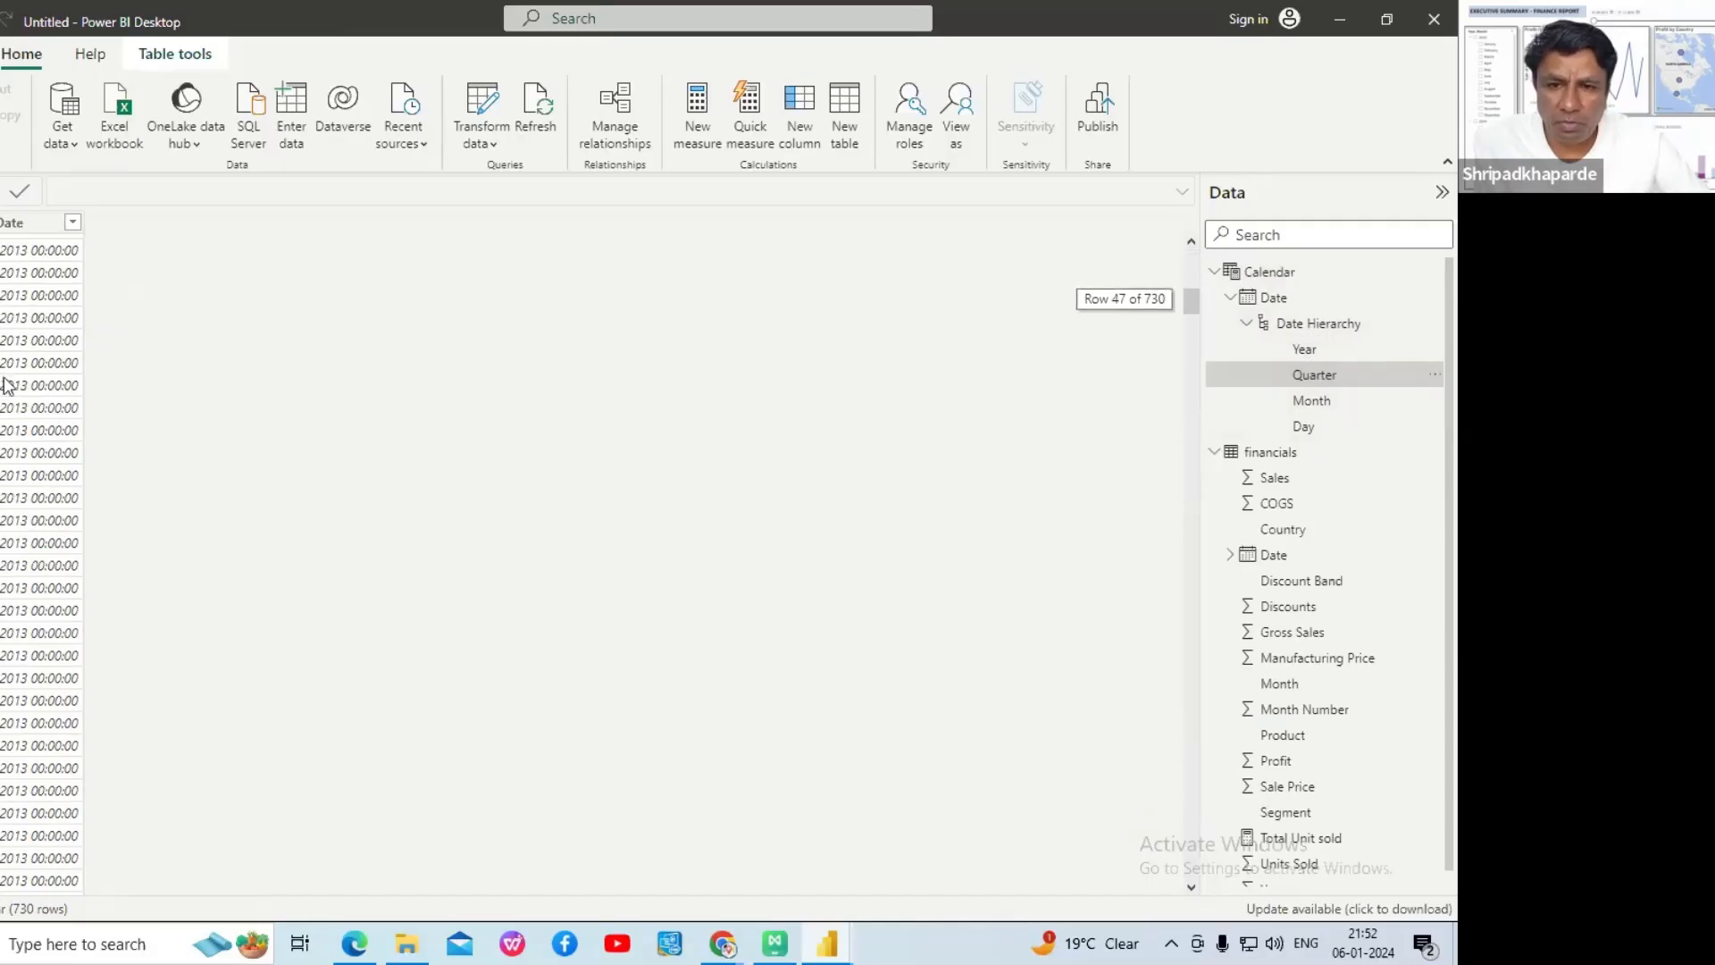
scroll(2, 436, "down", 20)
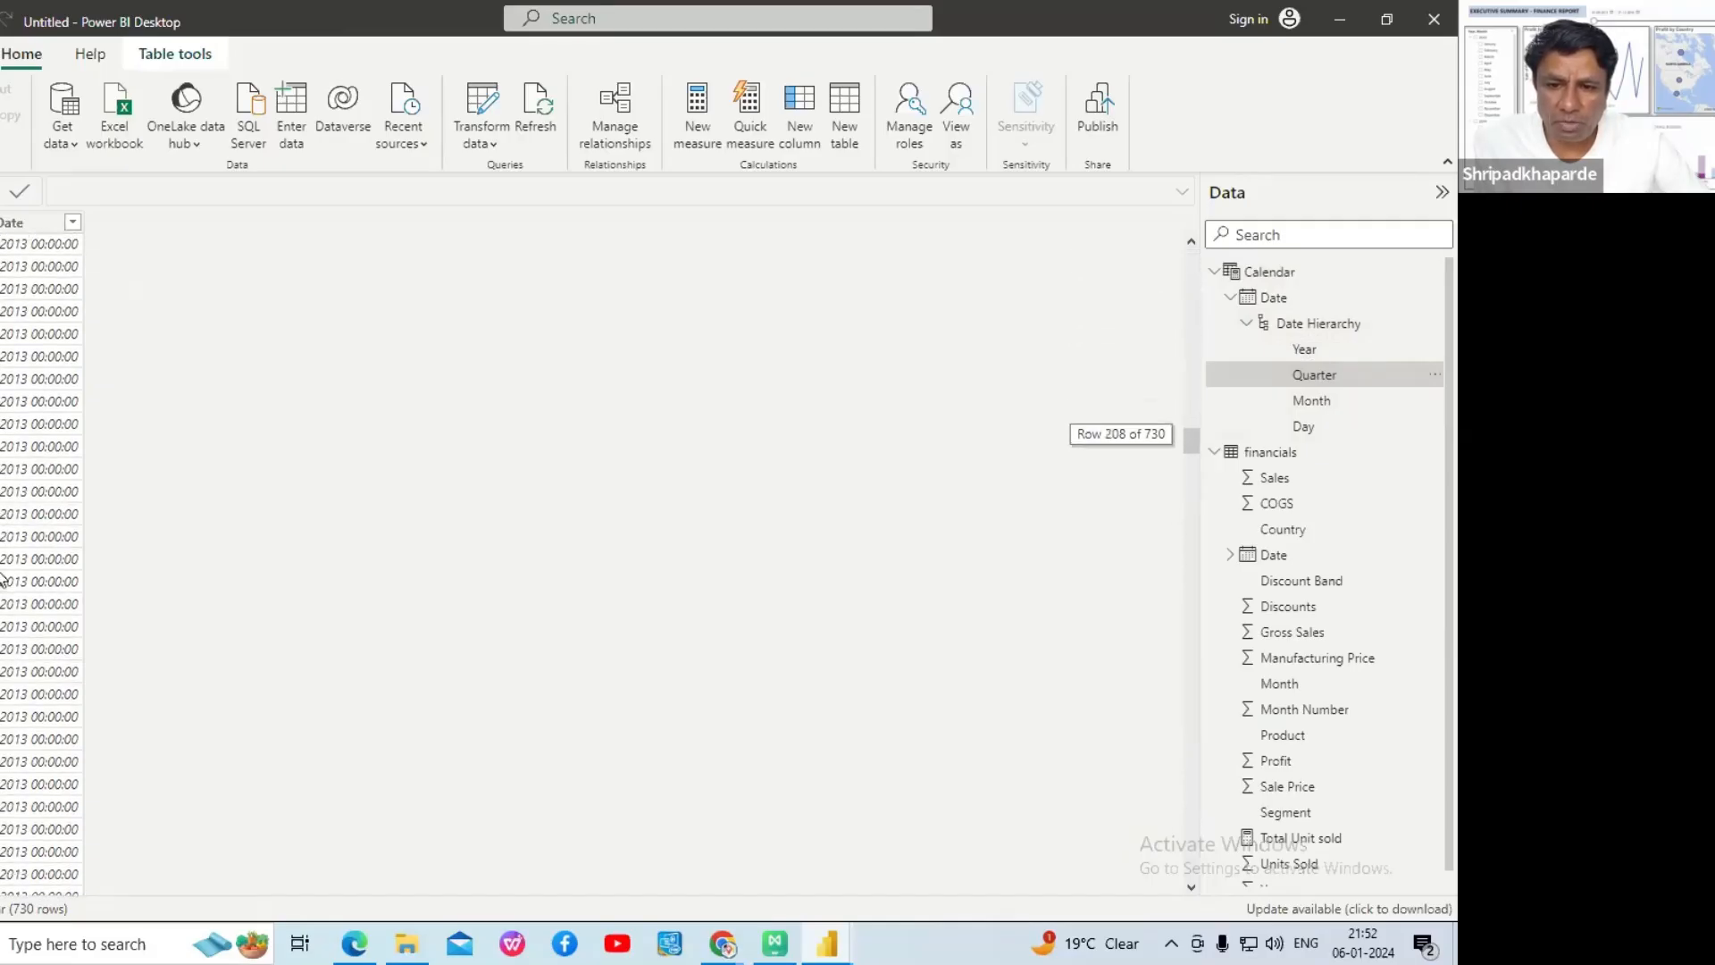
scroll(13, 661, "down", 20)
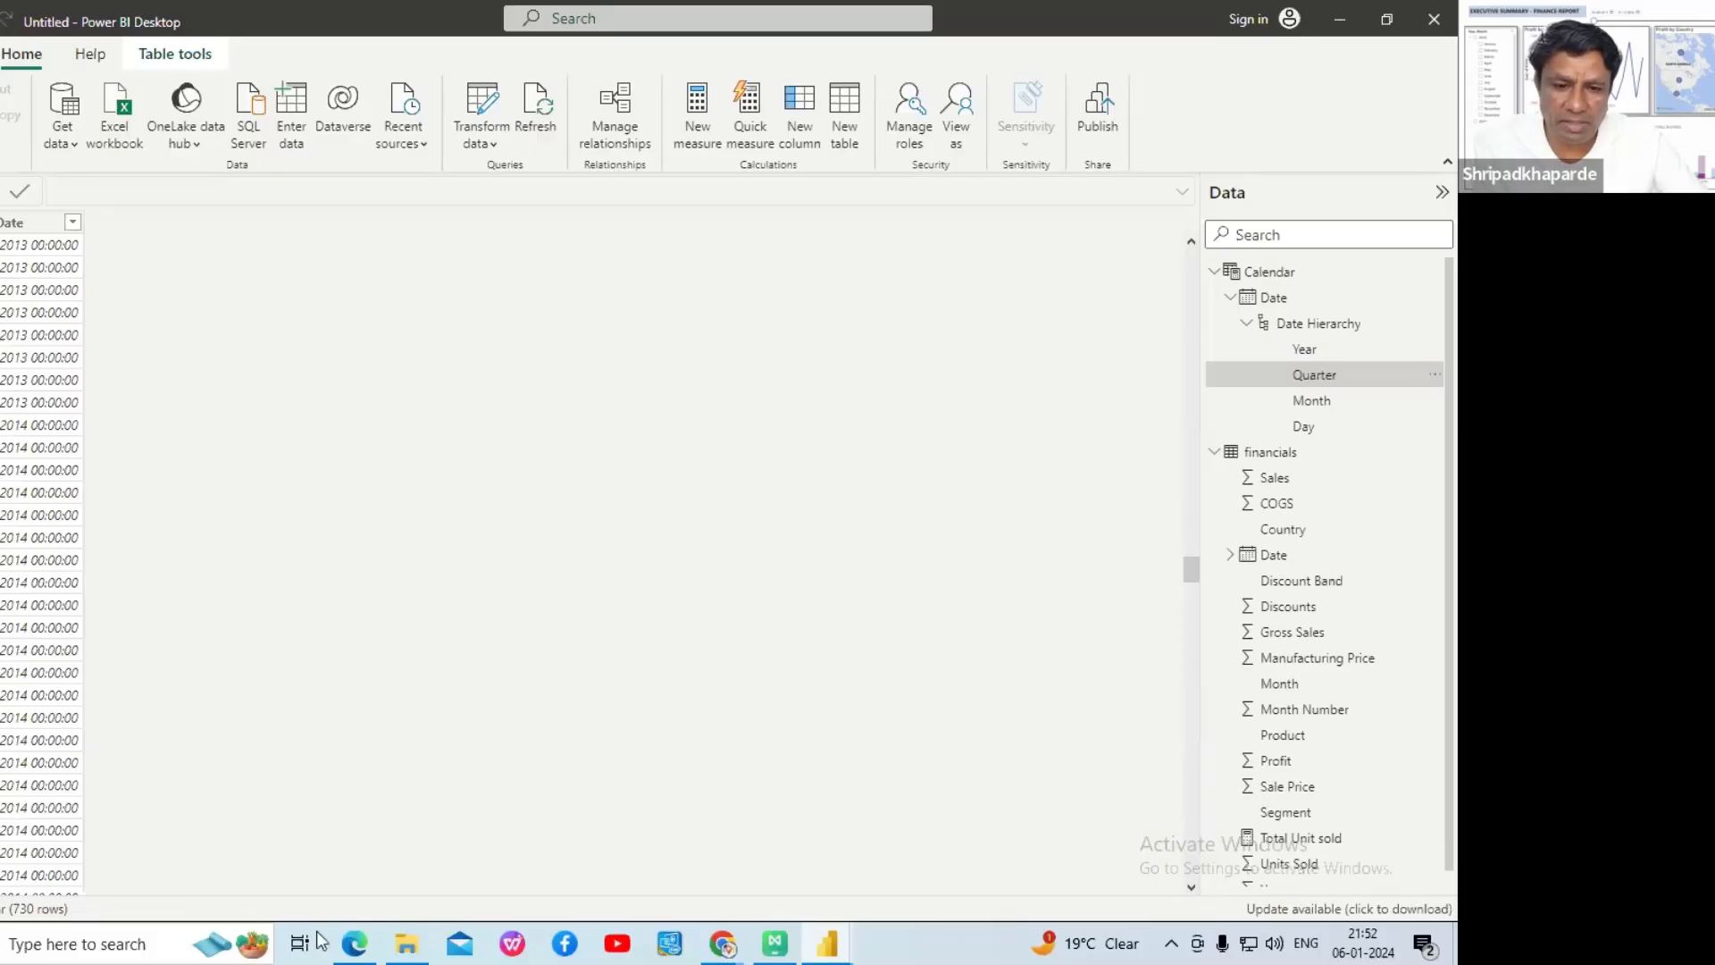
- Switch to the tutorial PDF in Edge and read instructions 7 to 9 on committing the Calendar formula and joining the tables
left_click(354, 943)
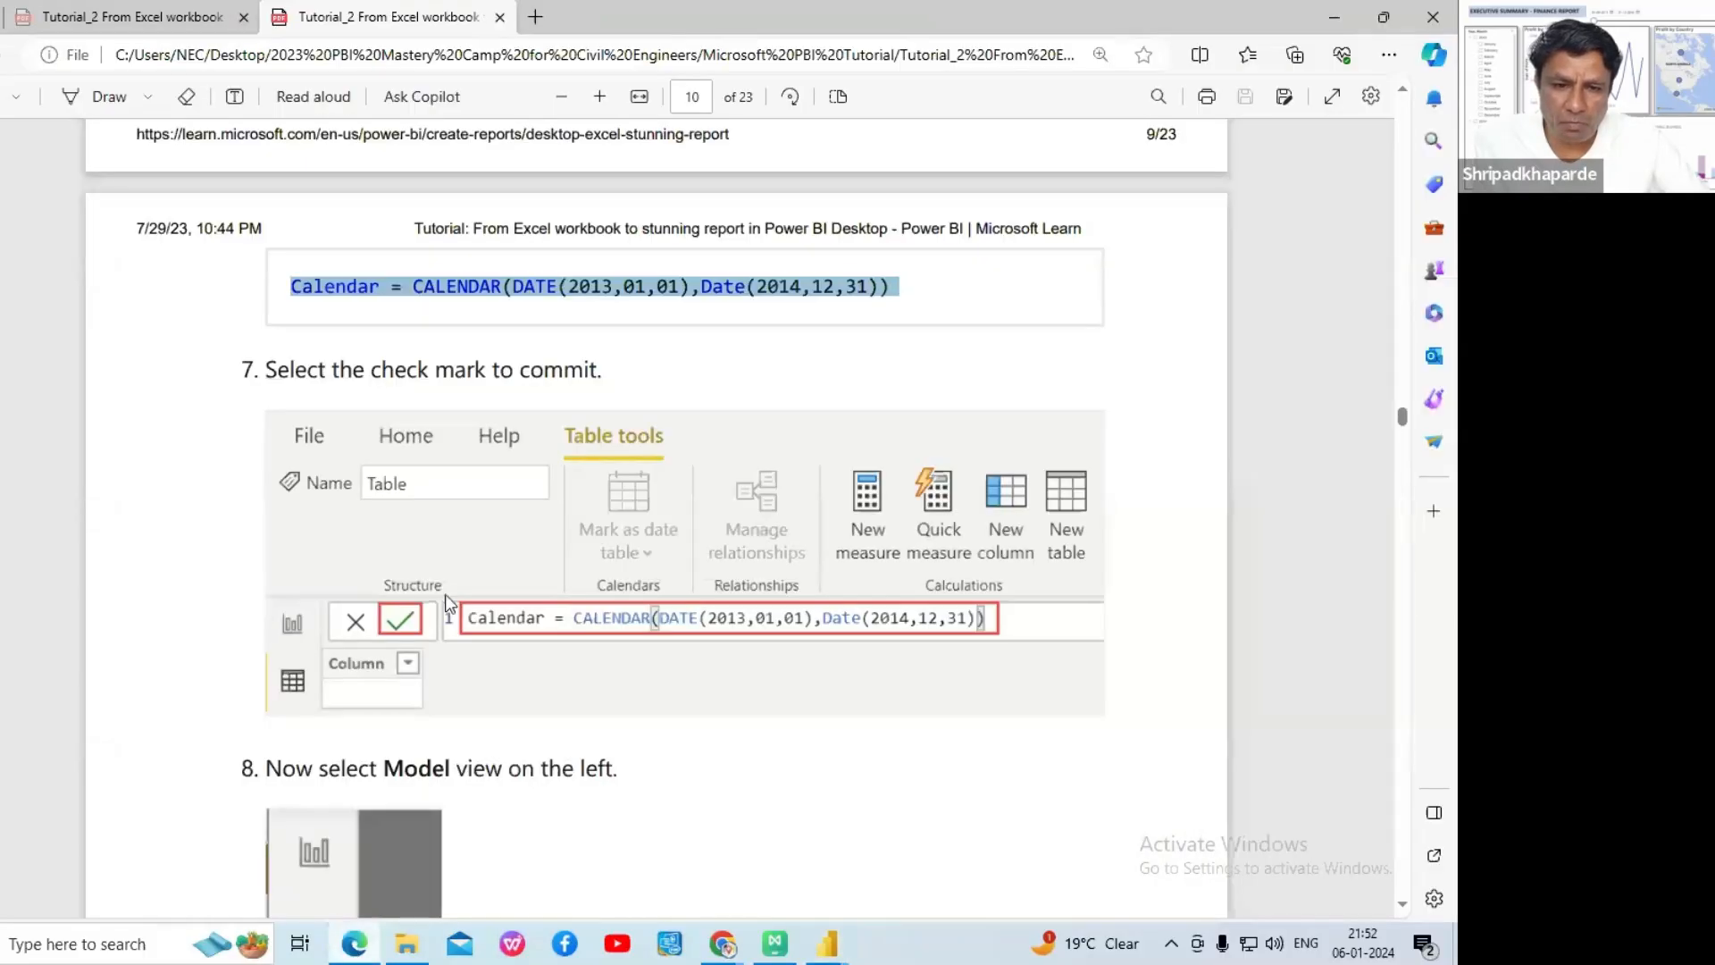
scroll(552, 629, "down", 2)
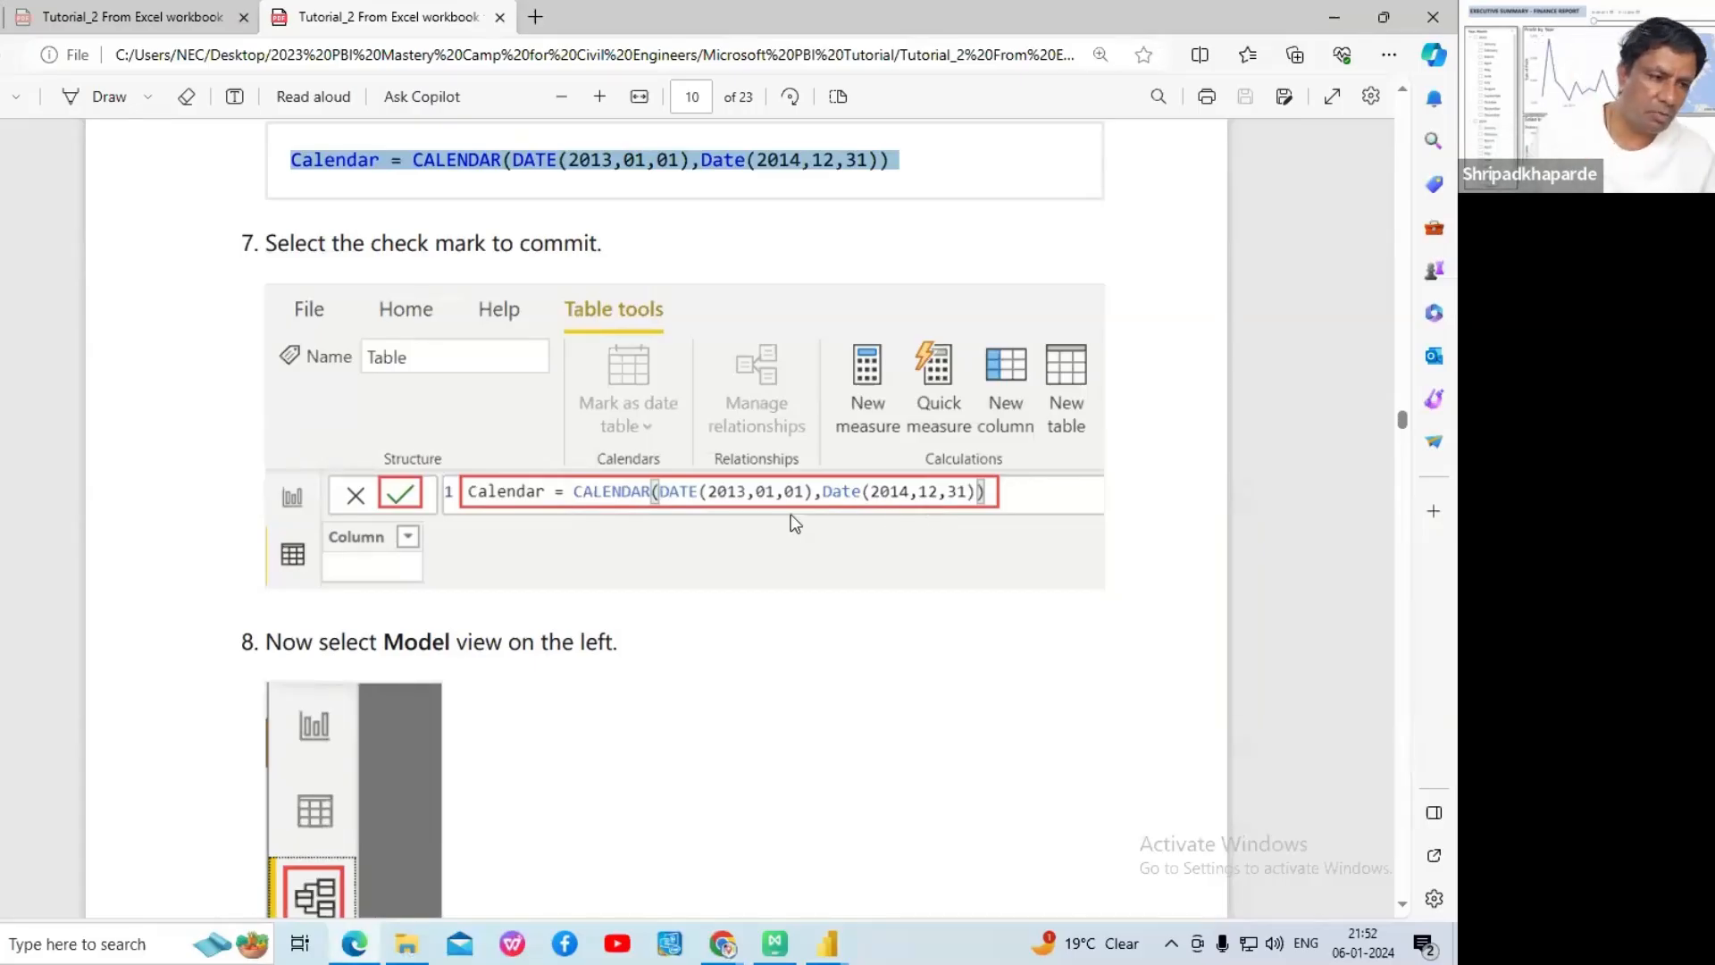
scroll(795, 518, "down", 2)
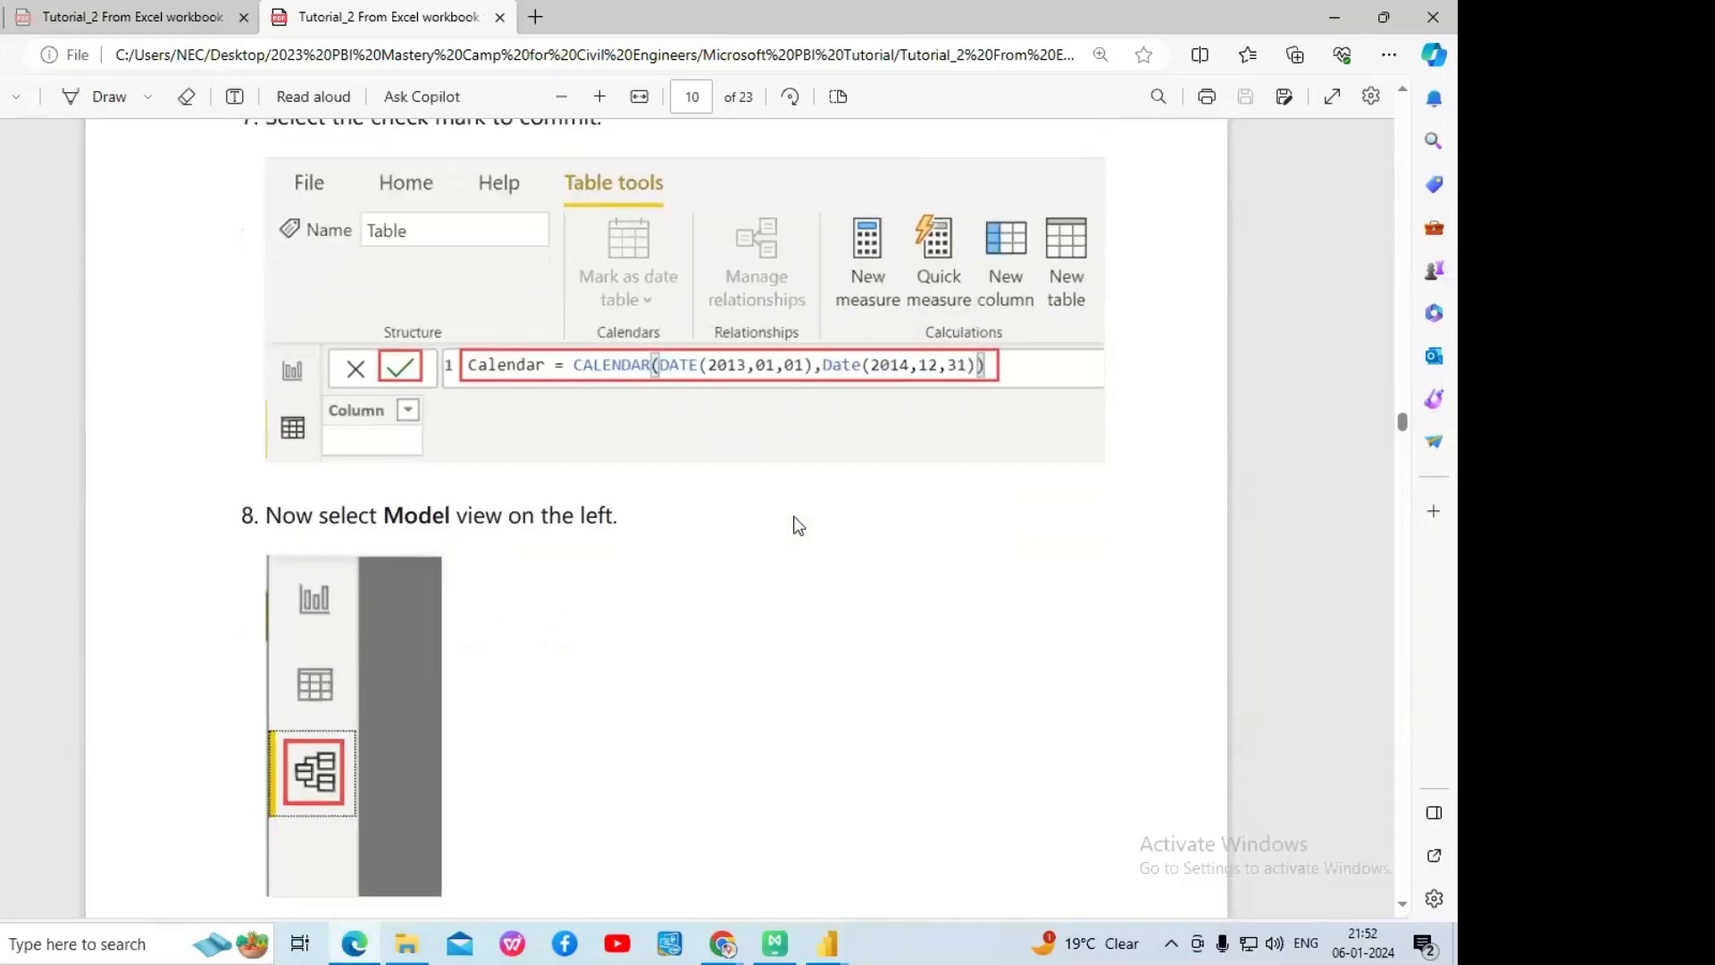
scroll(480, 434, "up", 2)
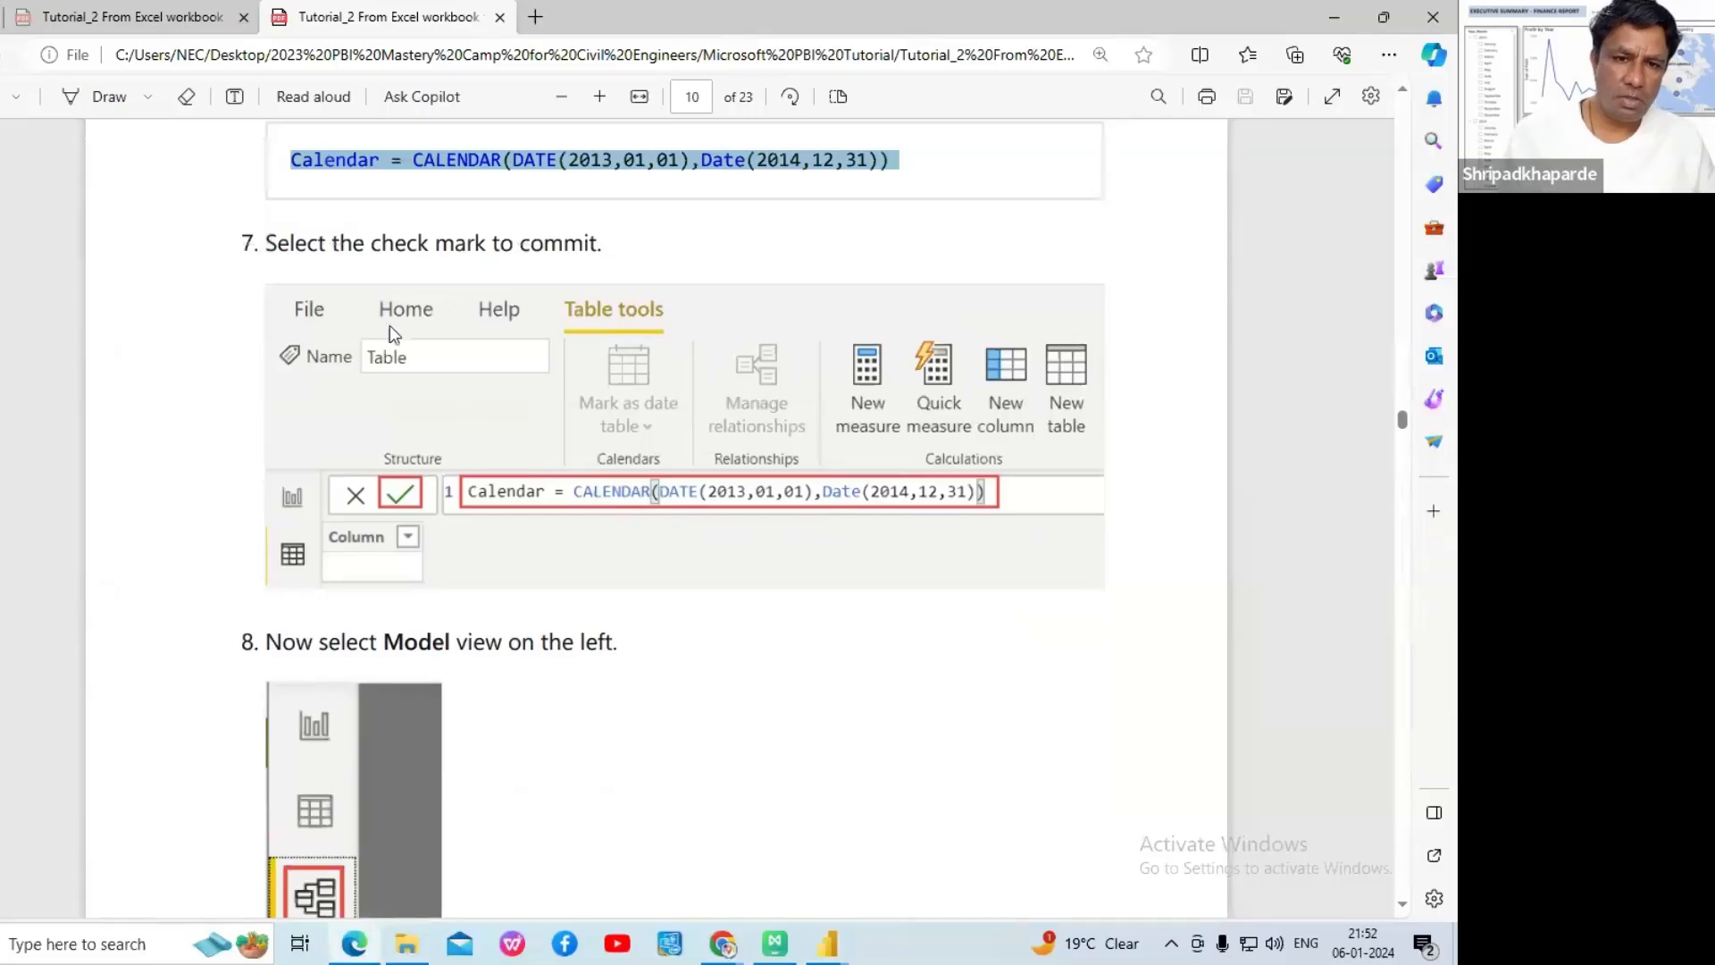
scroll(341, 832, "down", 2)
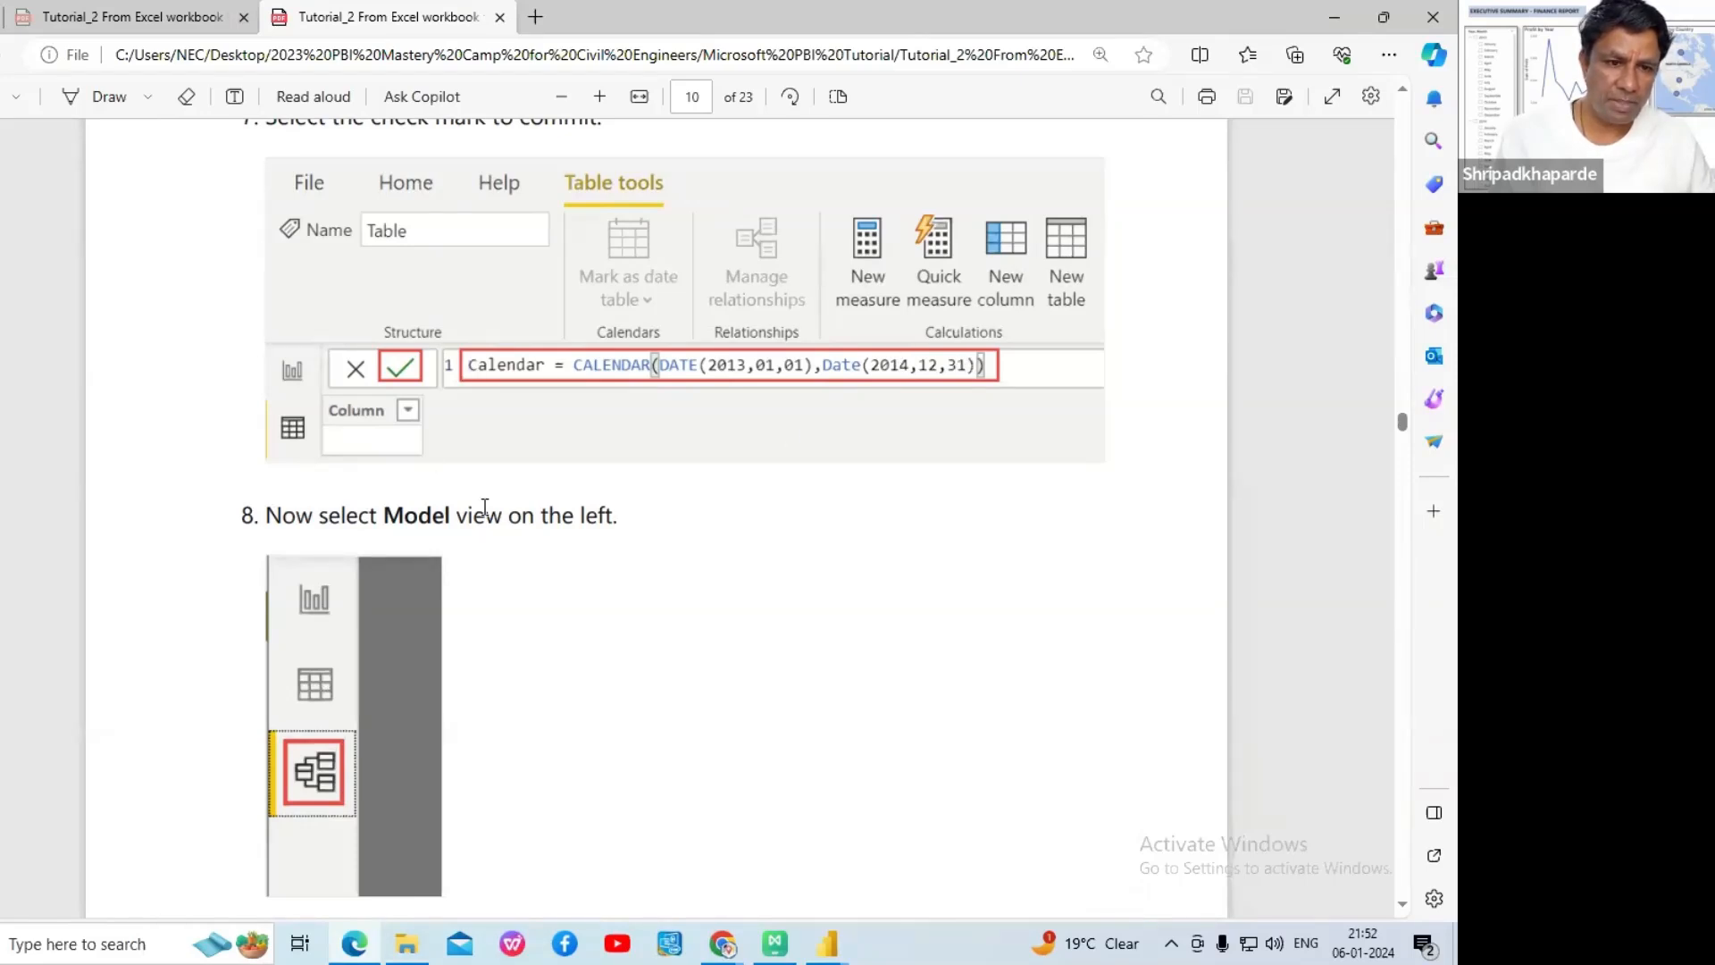
scroll(384, 545, "down", 2)
scroll(402, 541, "up", 2)
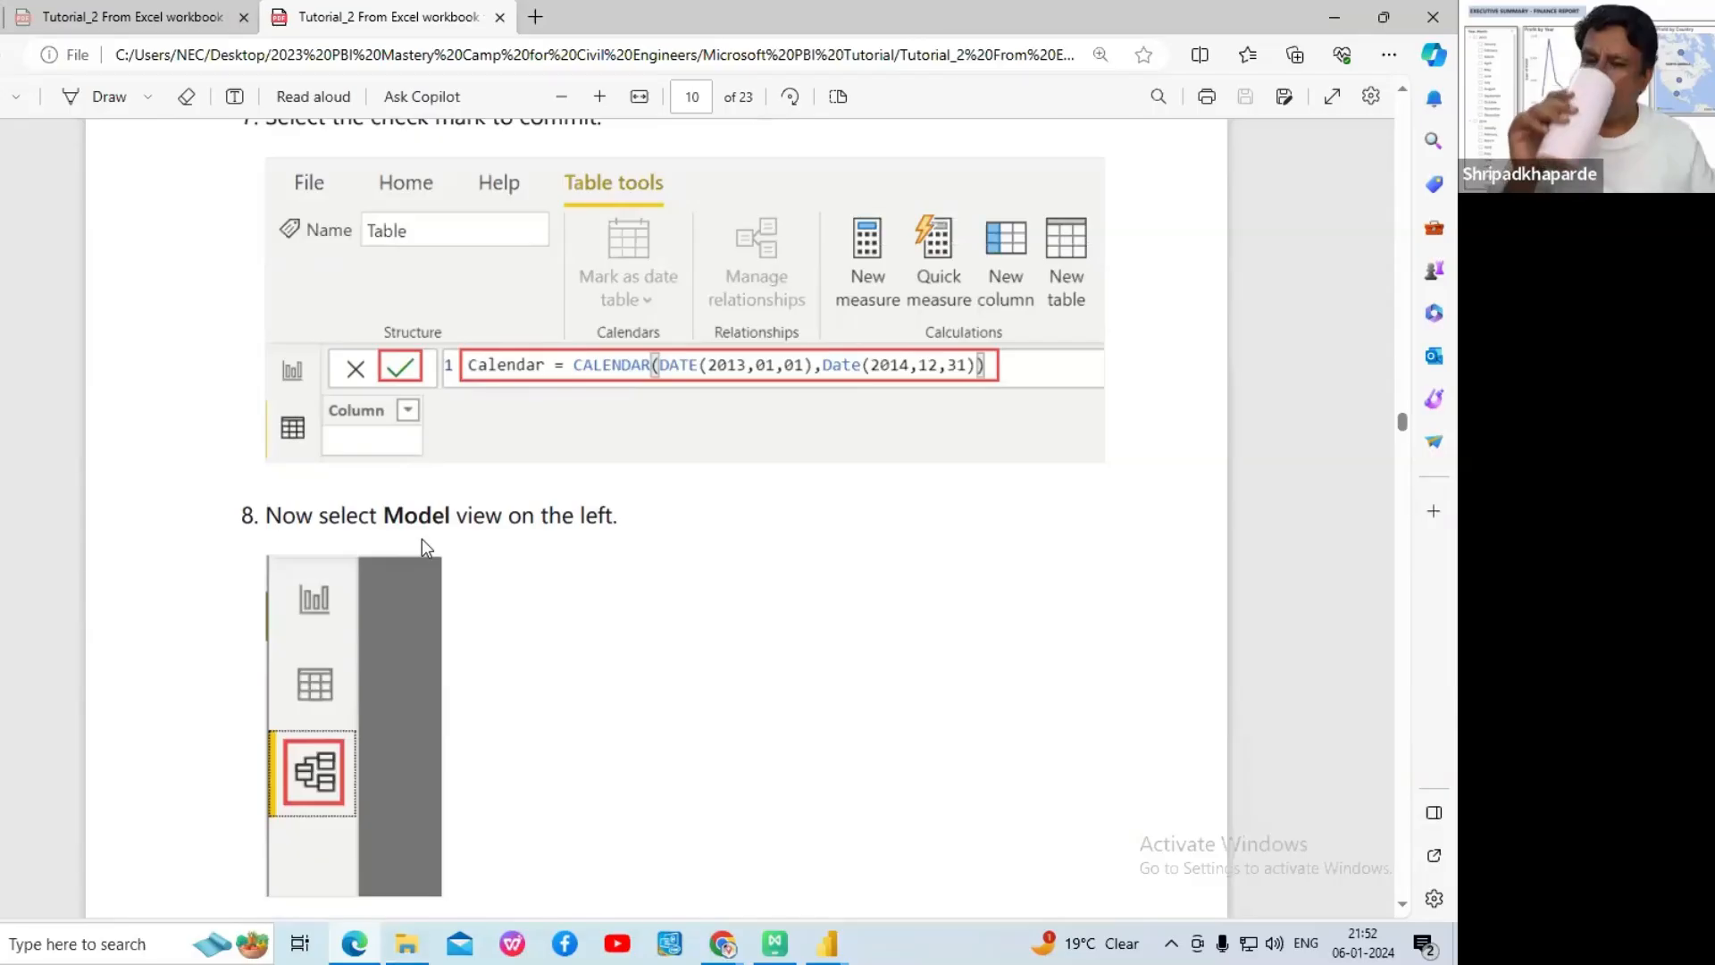
scroll(422, 538, "down", 3)
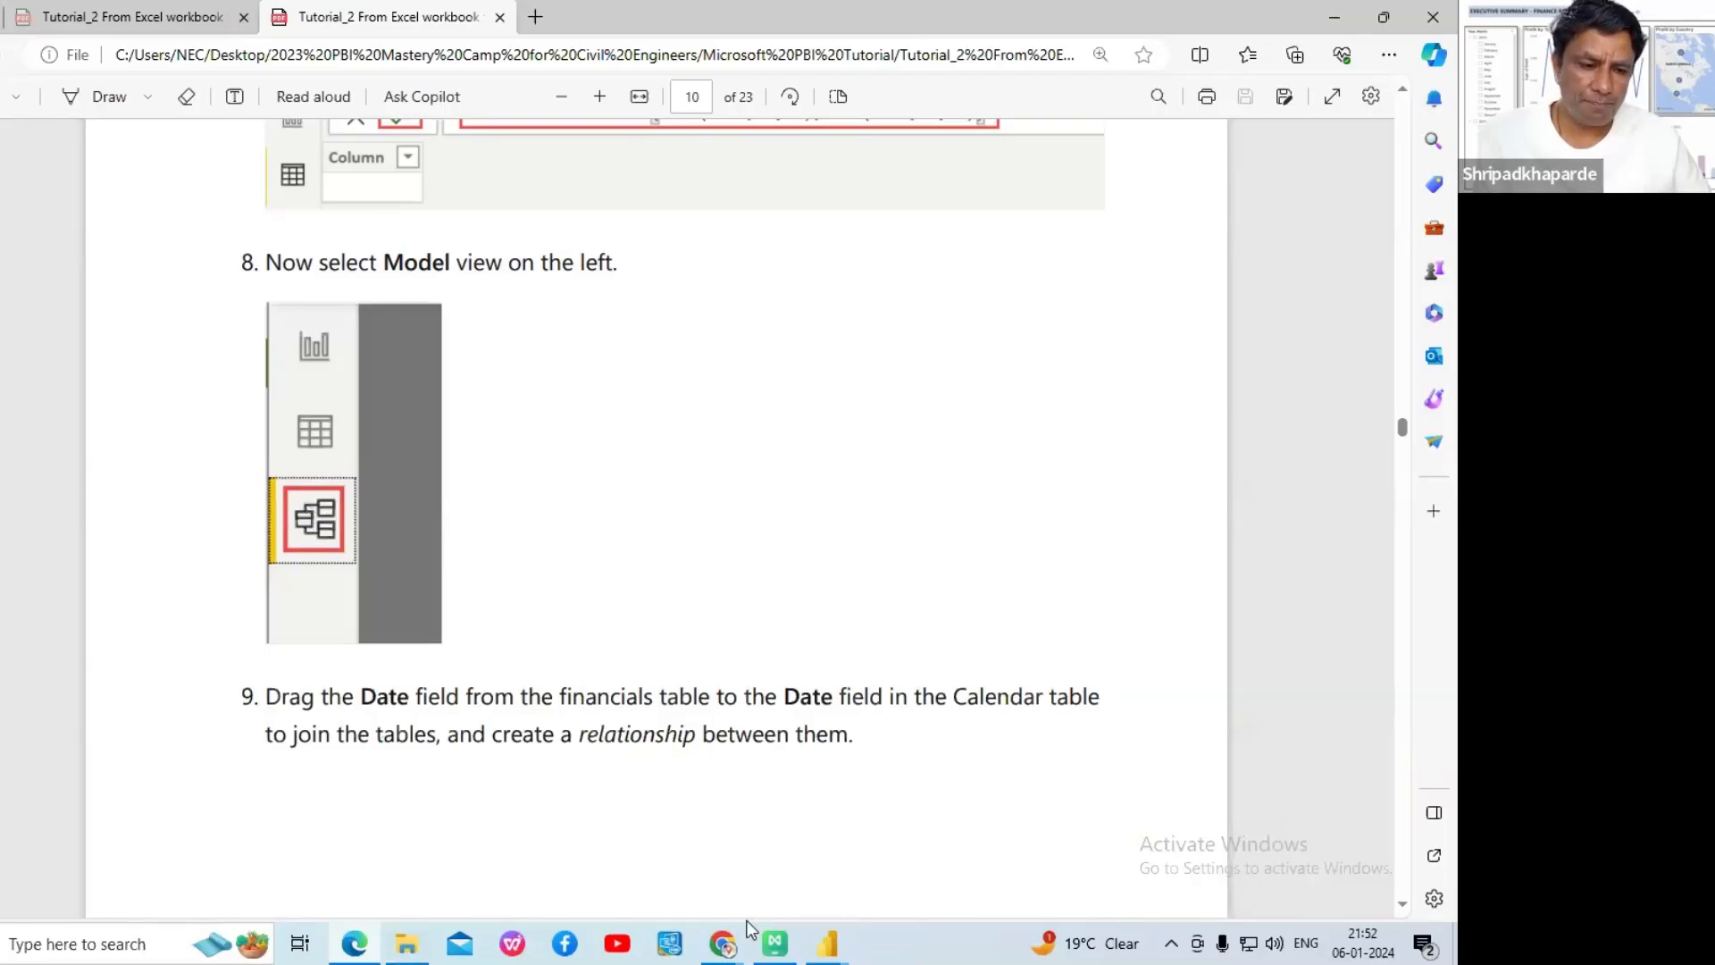
- Switch to the untitled Power BI file and, in Model view, relate the financials Date field to the Calendar Date field
left_click(827, 956)
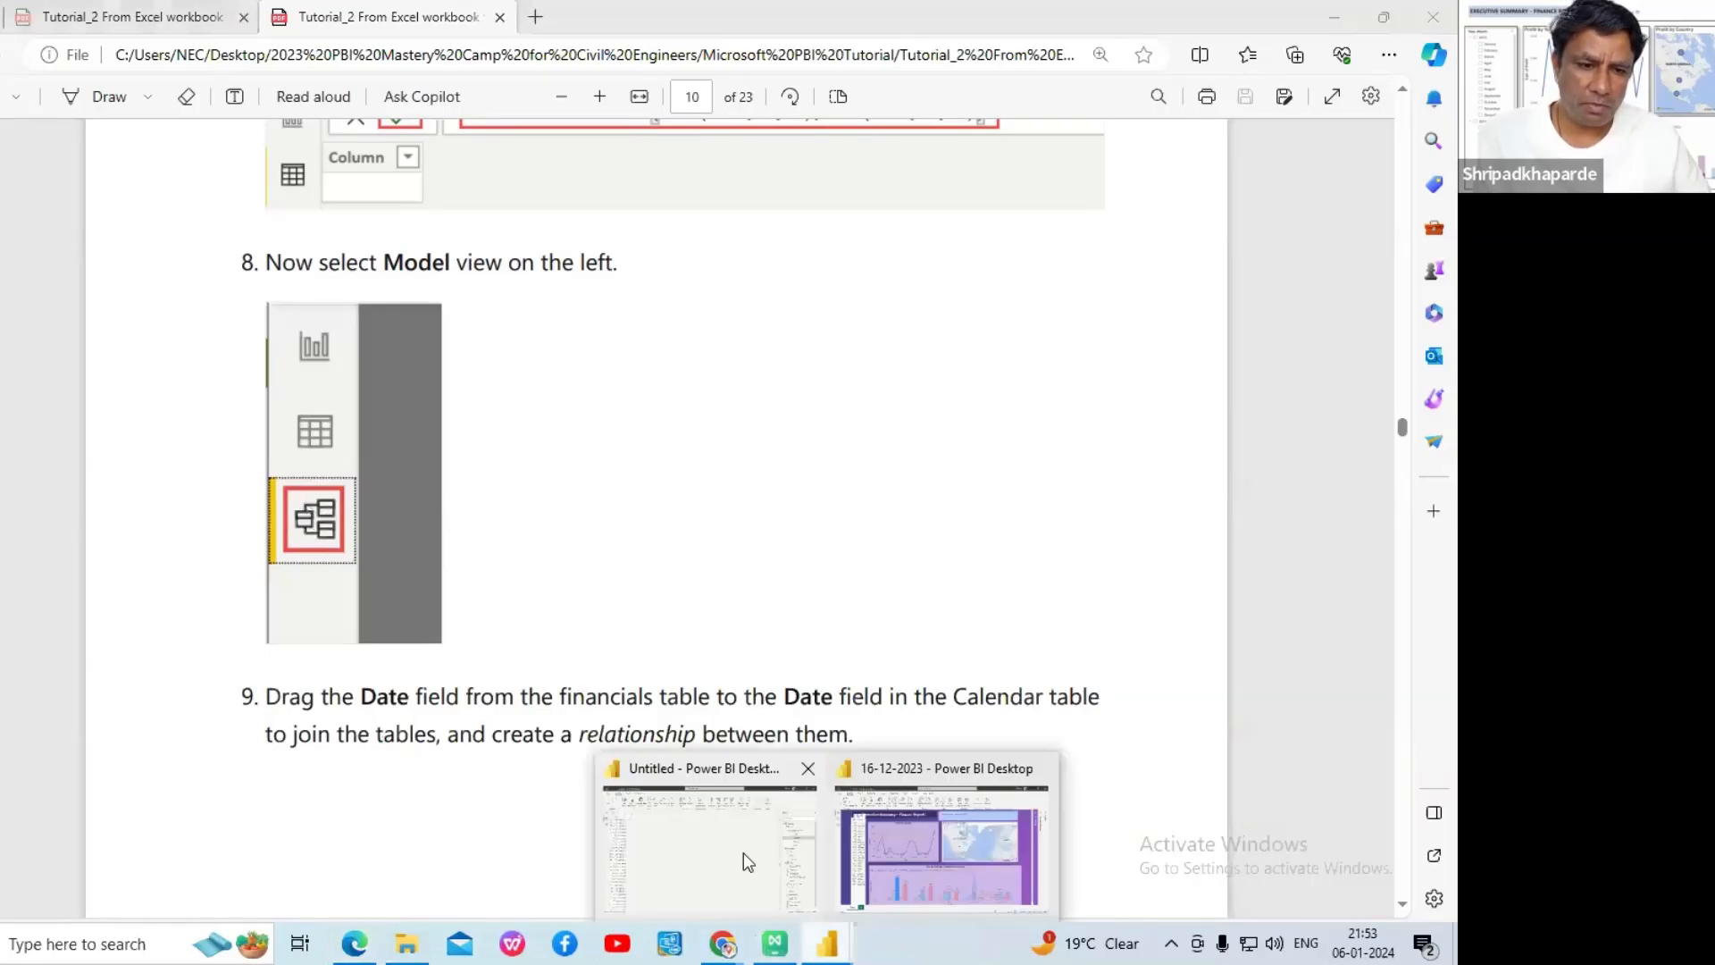
left_click(714, 853)
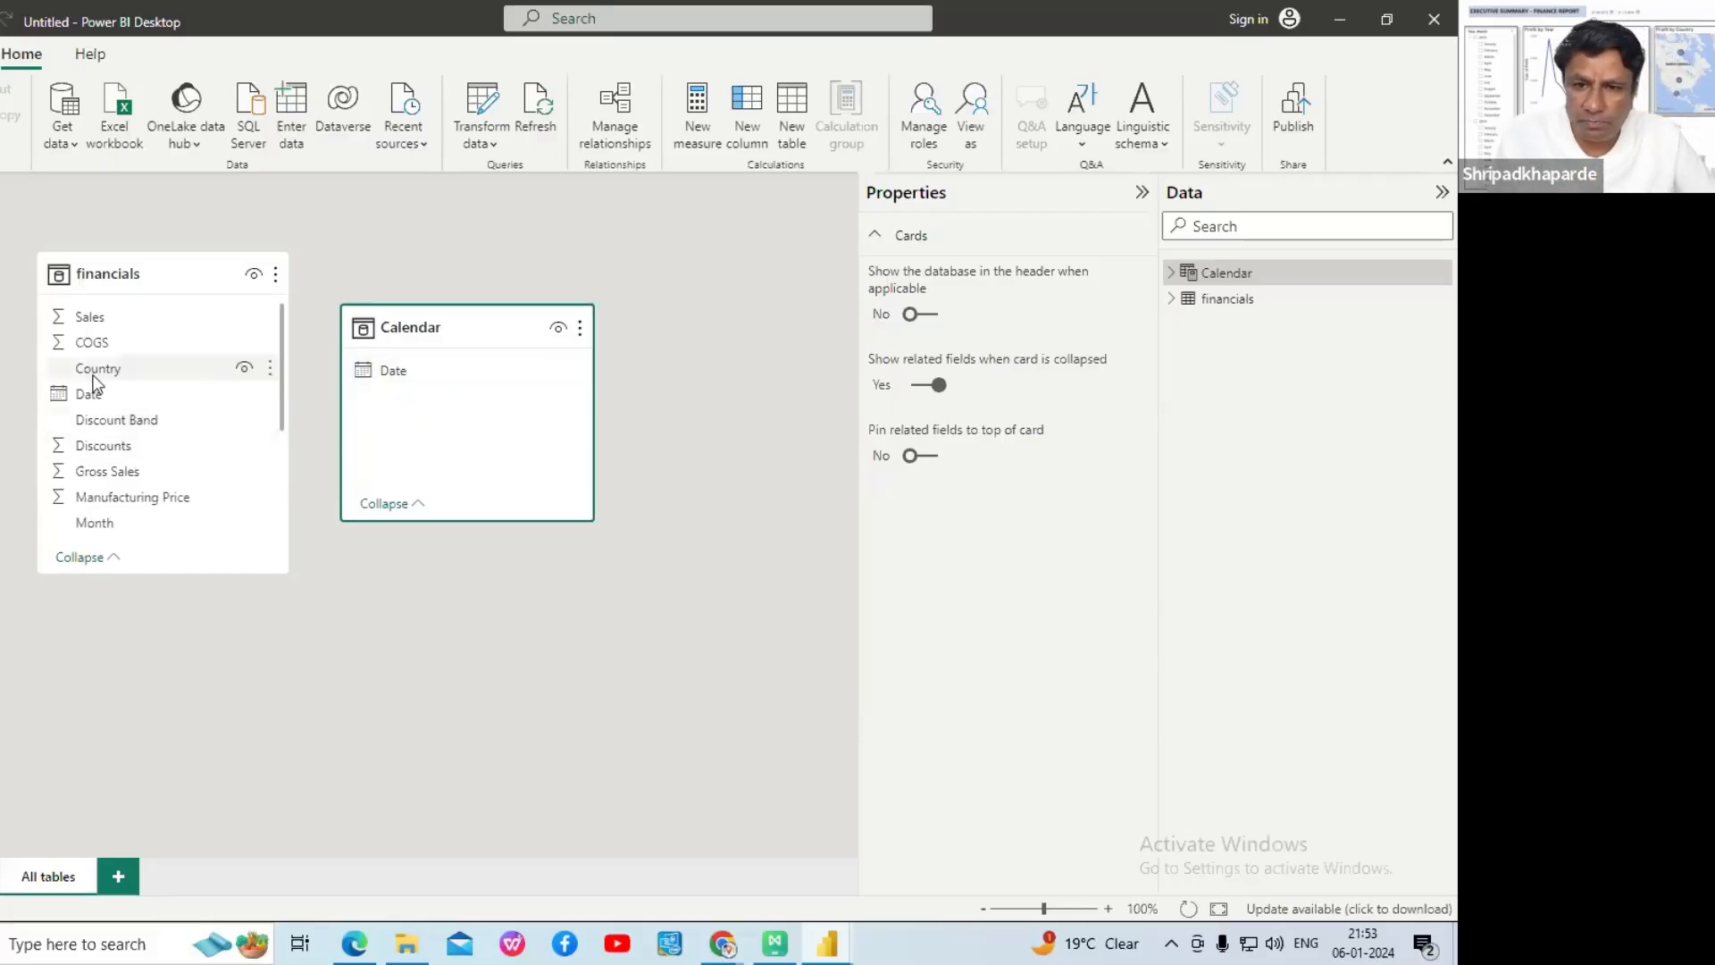
left_click(356, 947)
scroll(518, 641, "down", 3)
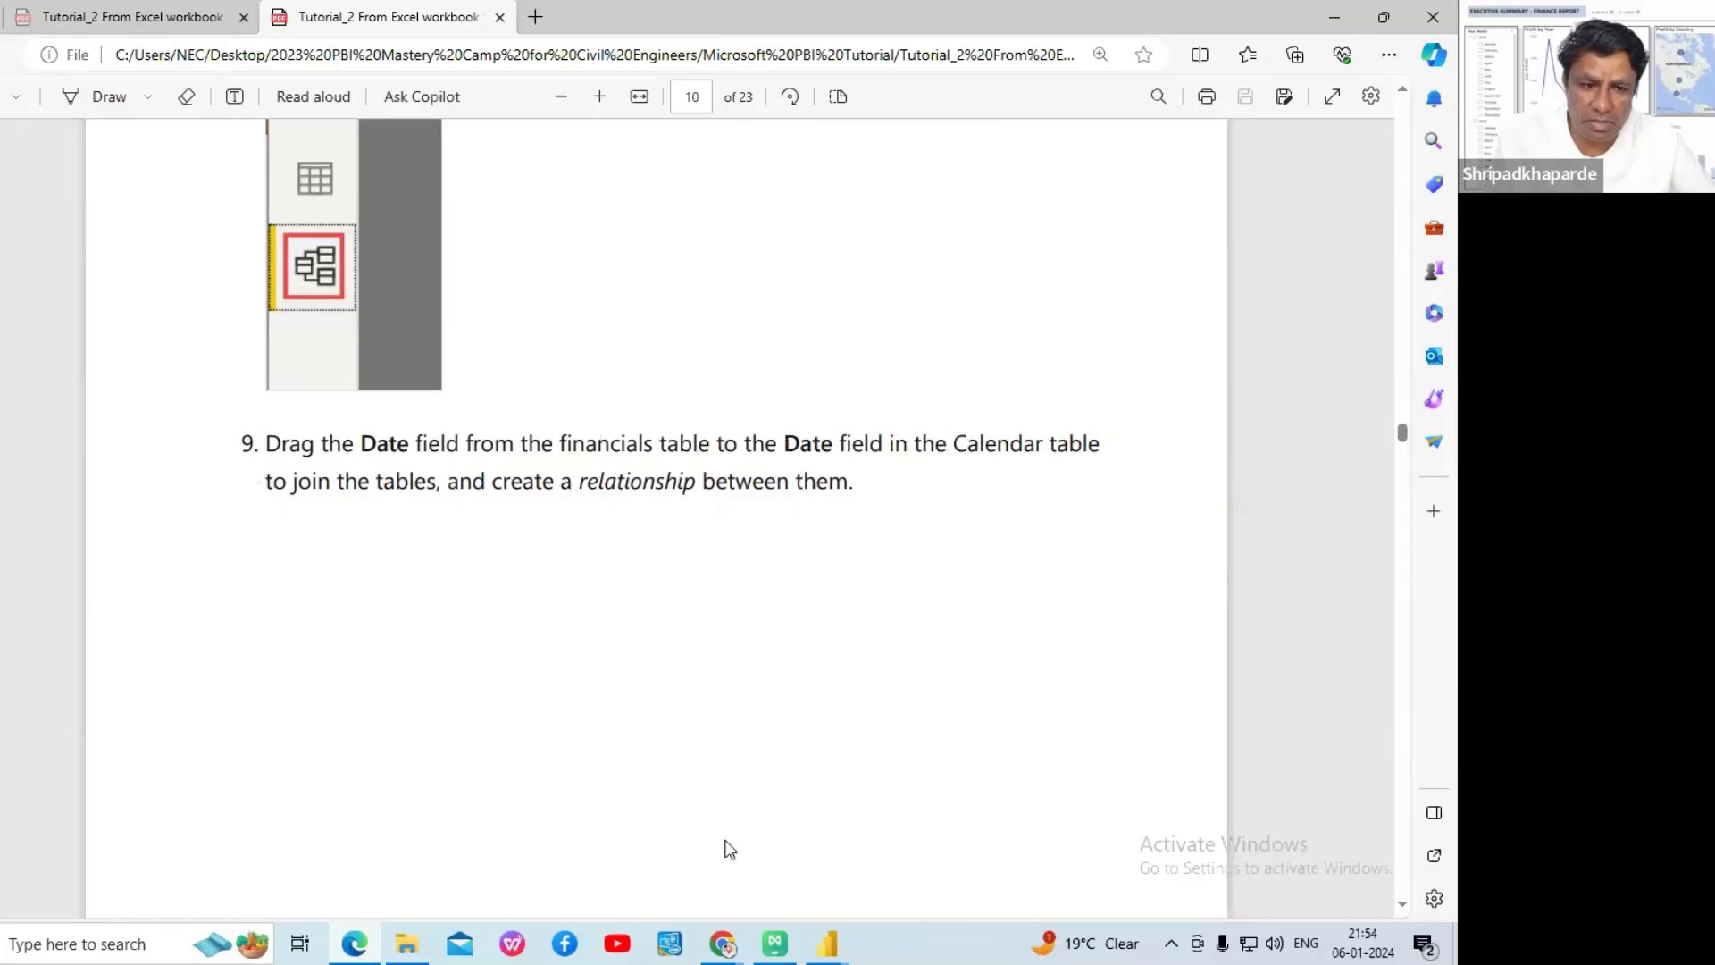
mouse_move(828, 954)
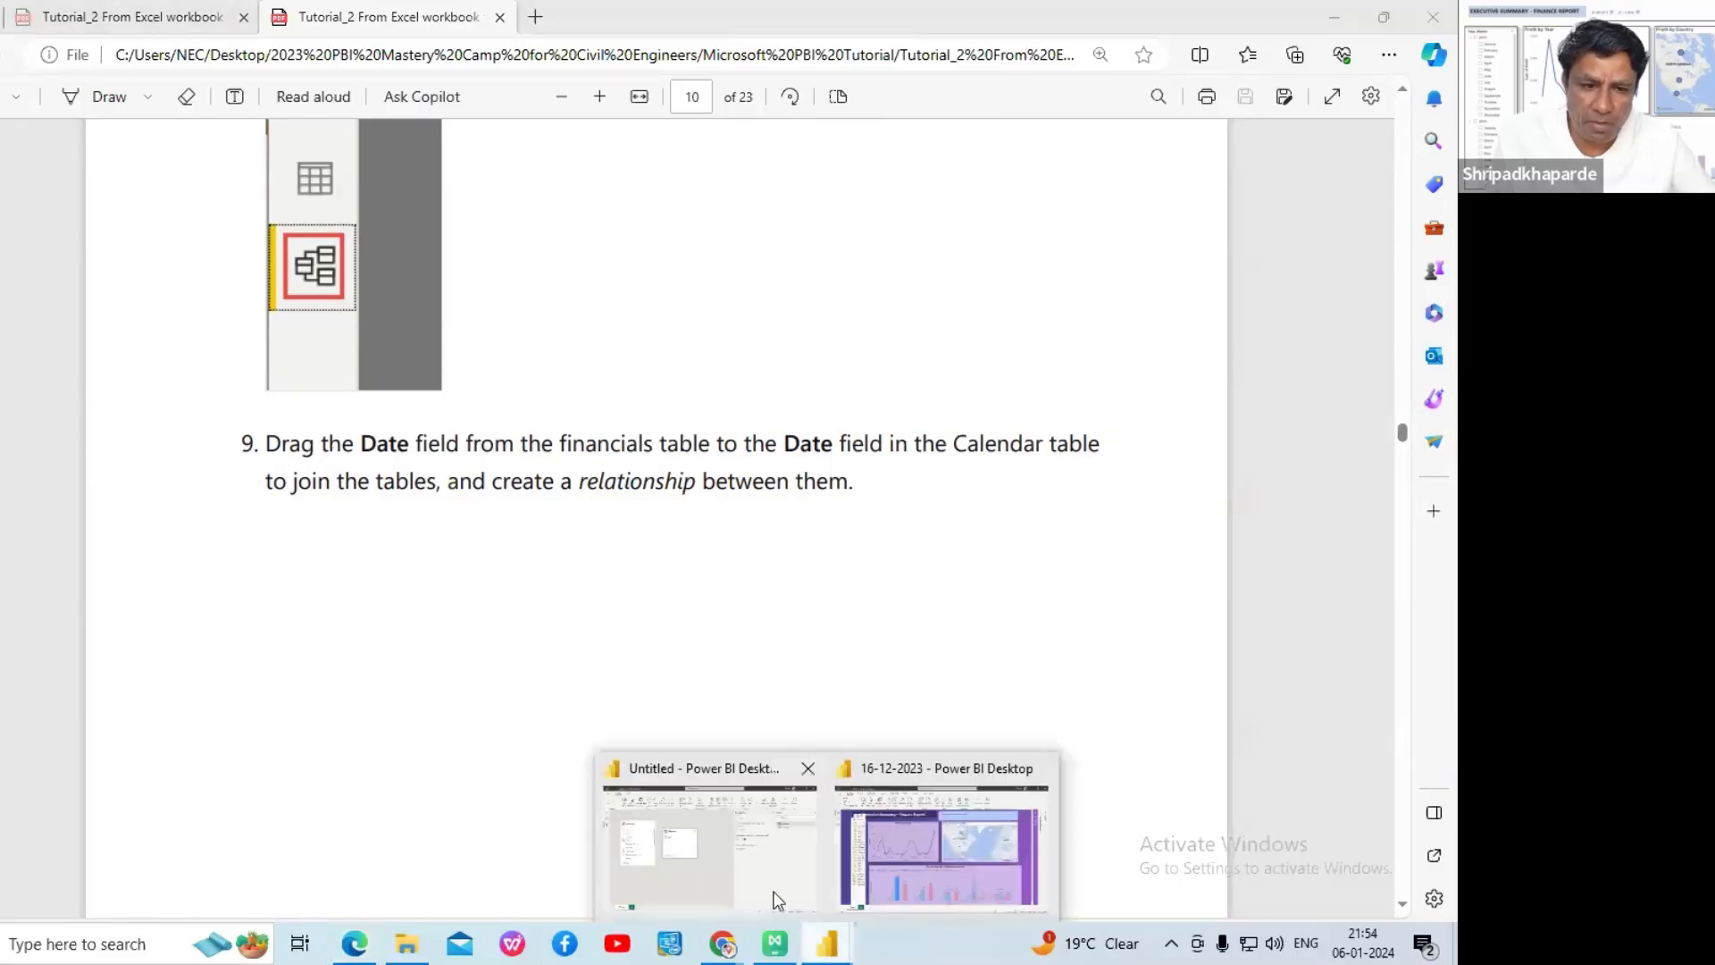
left_click(754, 872)
left_click_drag(88, 393, 394, 373)
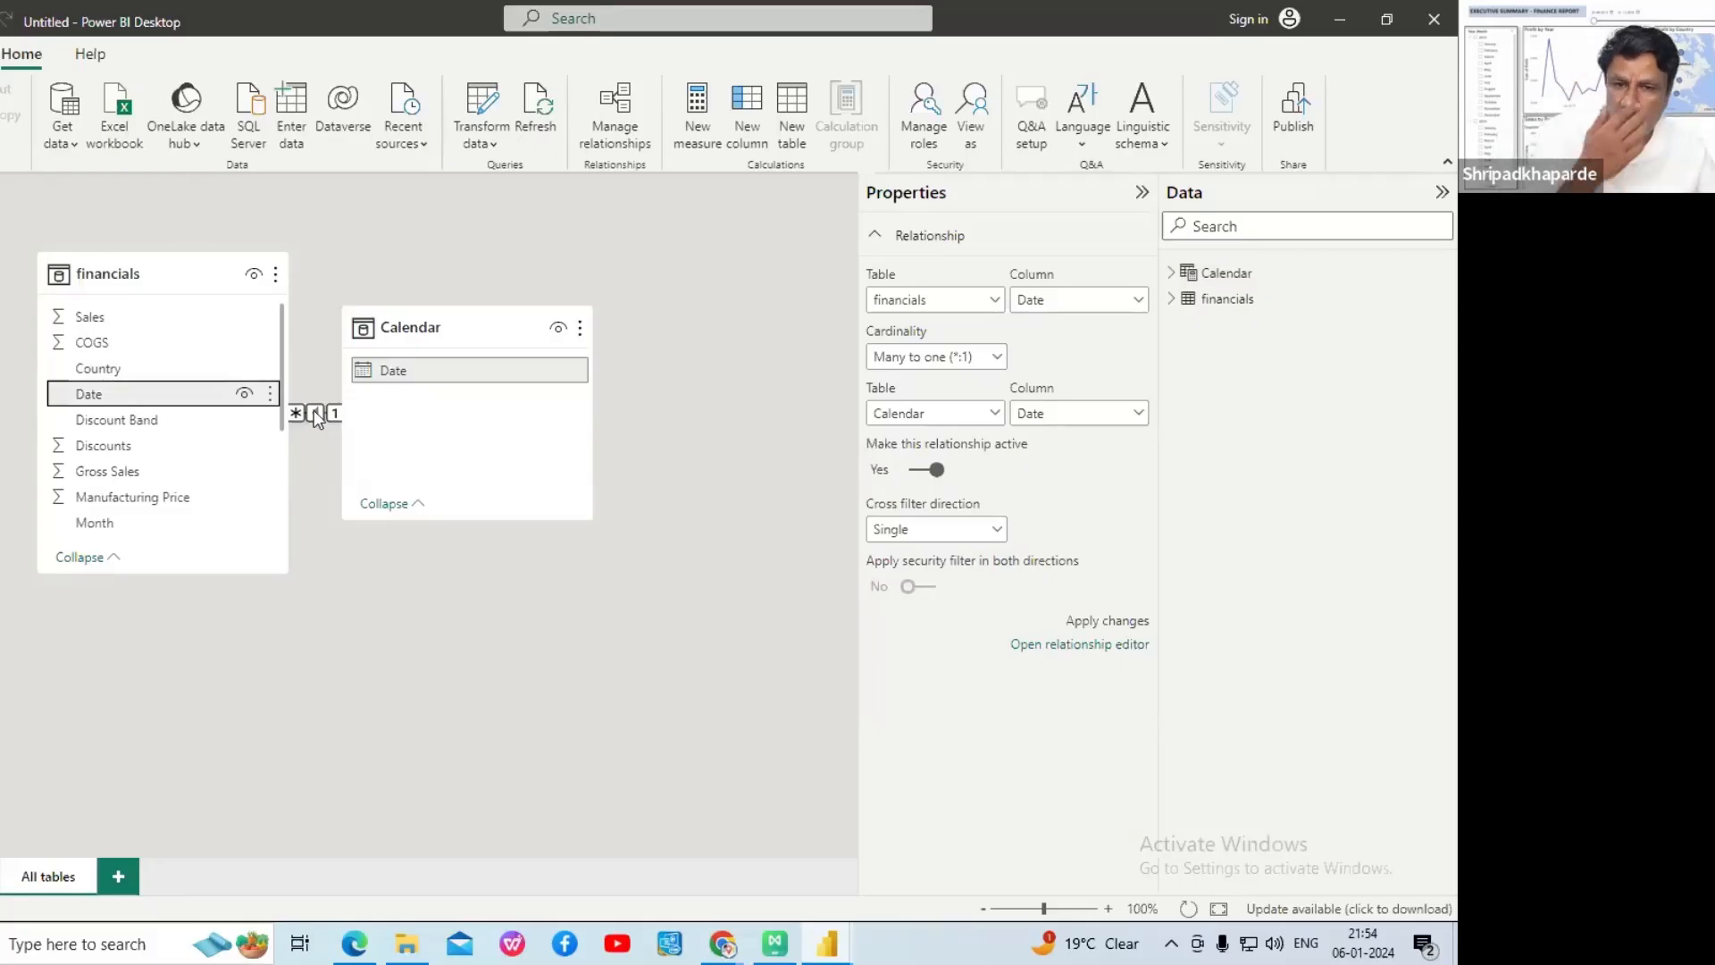
- Return to the tutorial PDF in Edge and check the diagram of the financials and Calendar relationship following instruction 9
left_click(355, 943)
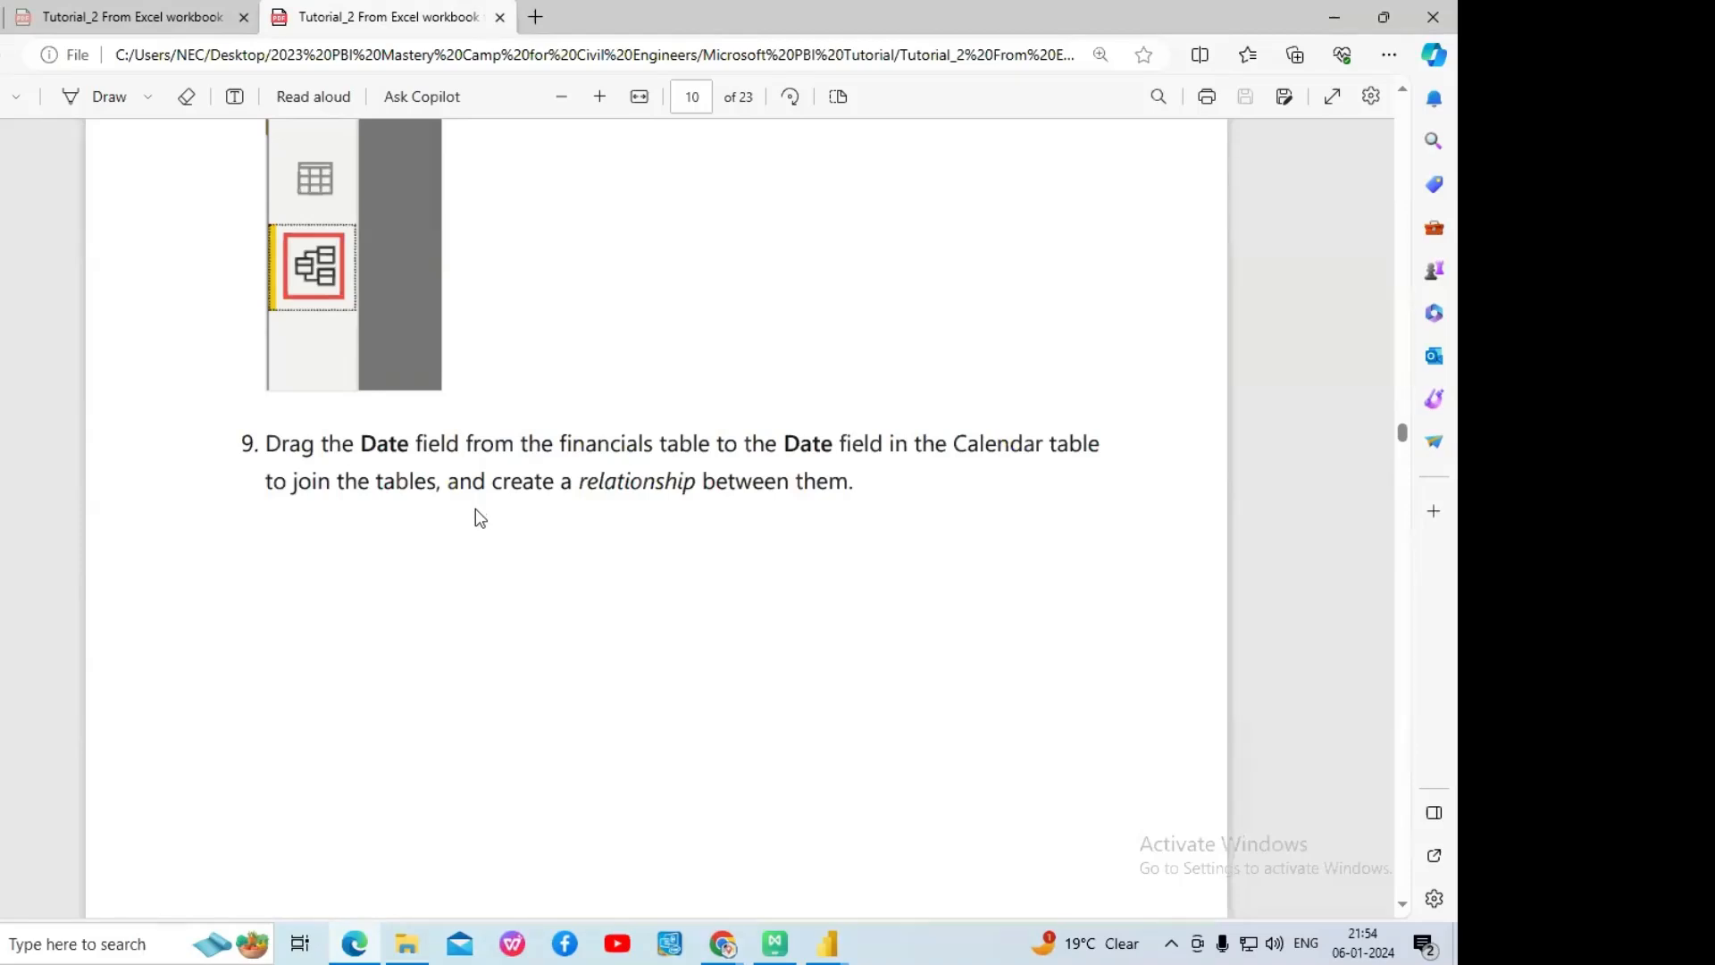
scroll(479, 516, "down", 2)
scroll(464, 522, "up", 5)
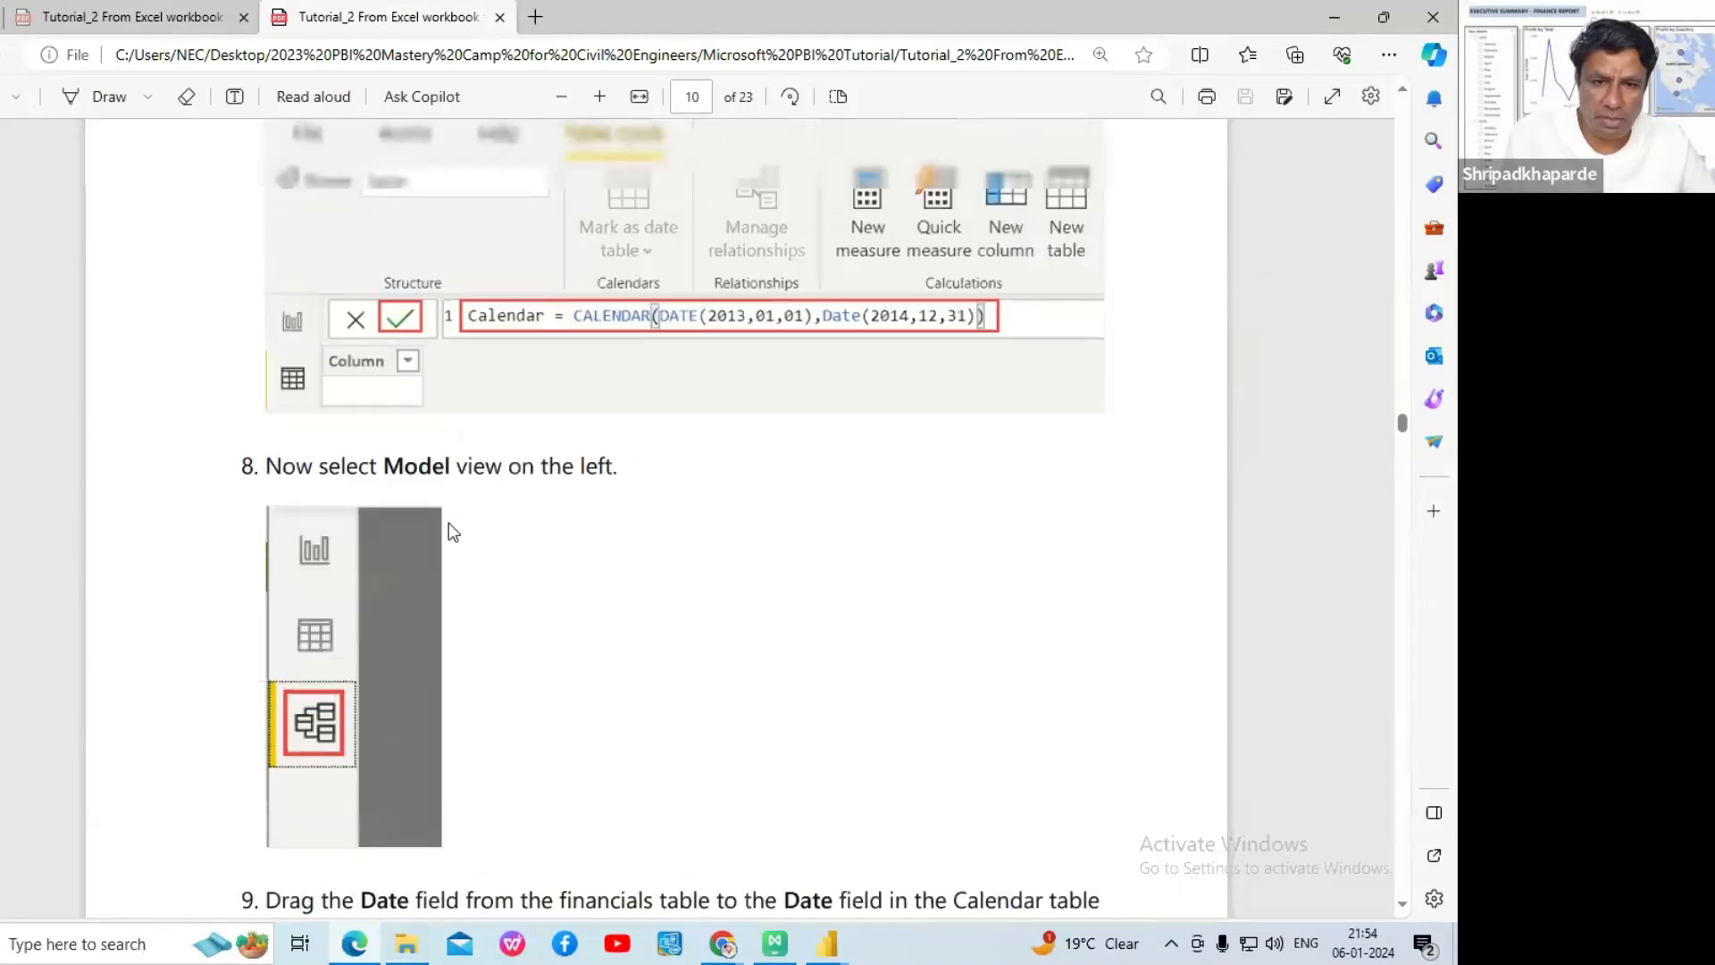
scroll(448, 523, "up", 8)
scroll(450, 517, "down", 20)
scroll(451, 505, "down", 3)
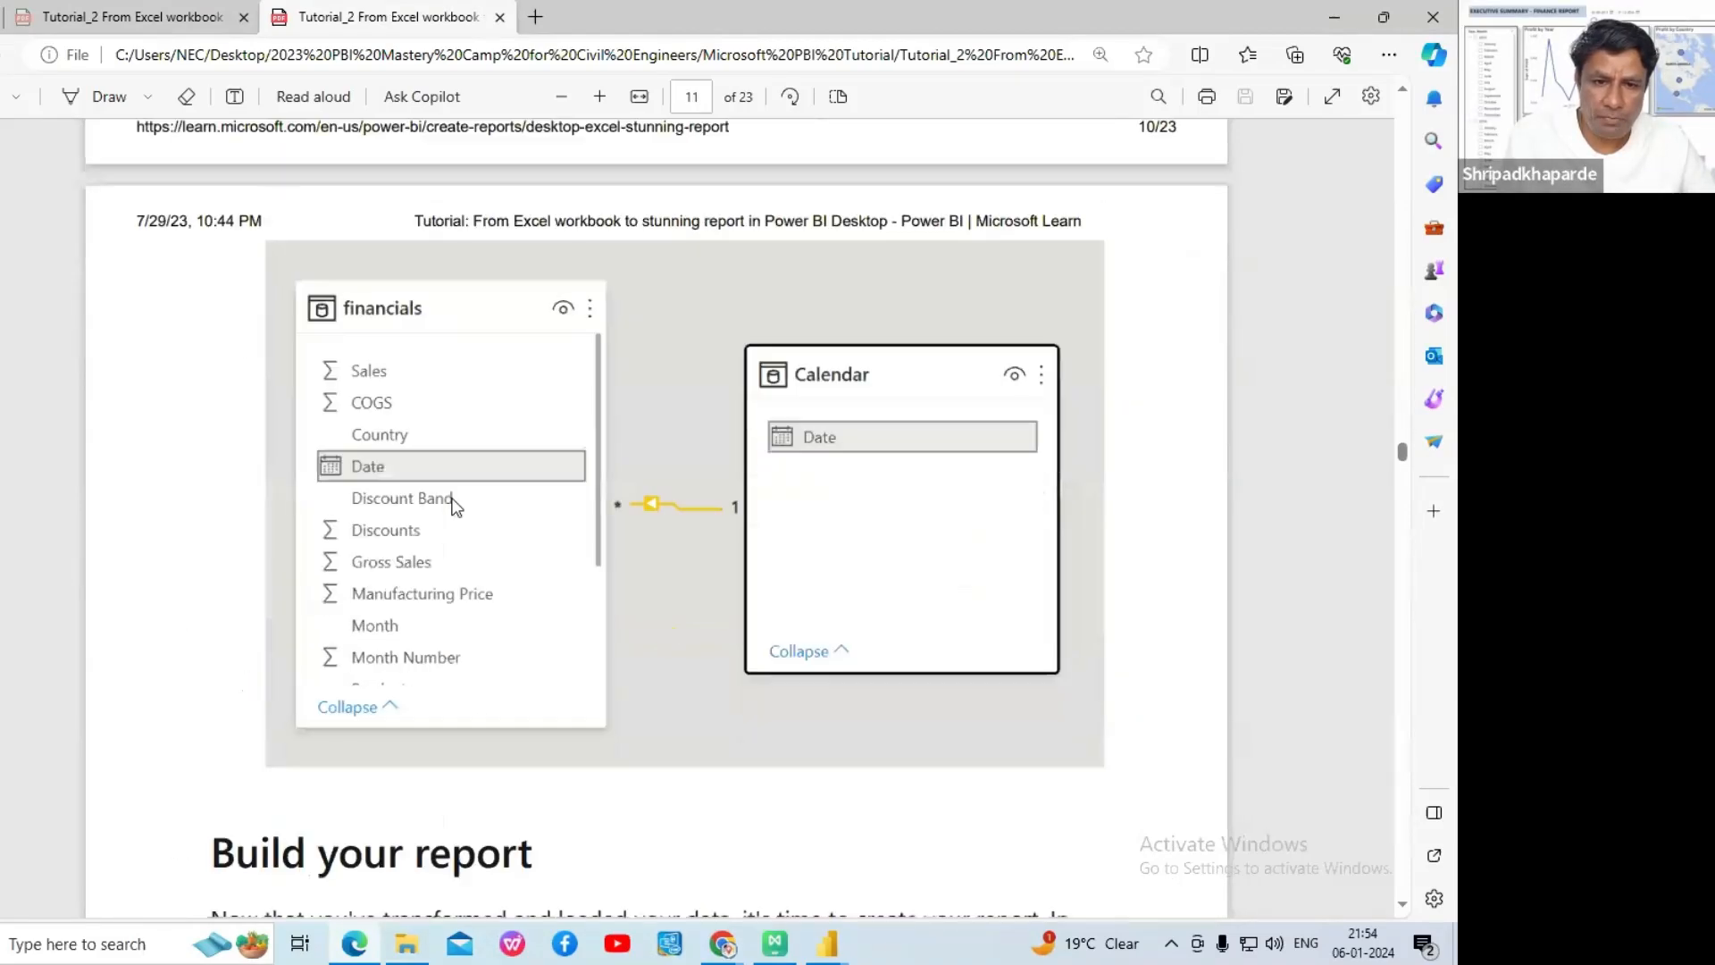
scroll(728, 500, "down", 6)
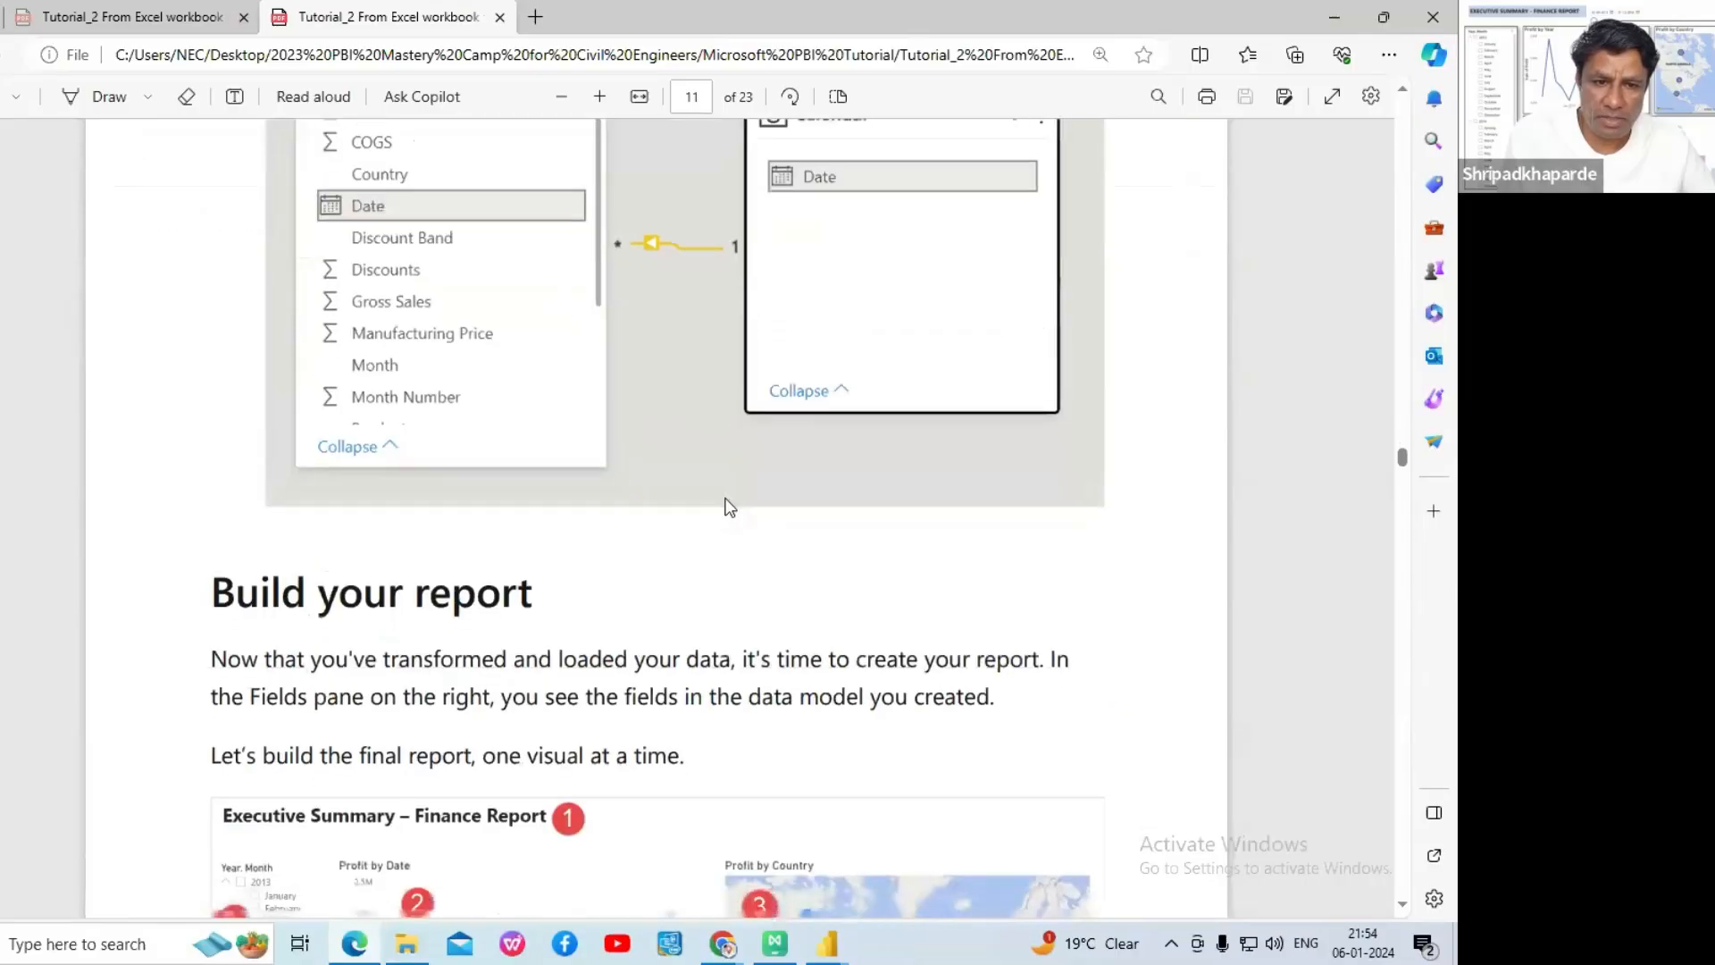
- Examine the sample finance report and its five numbered visuals in the tutorial's "Build your report" section
scroll(727, 500, "down", 4)
scroll(396, 369, "down", 1)
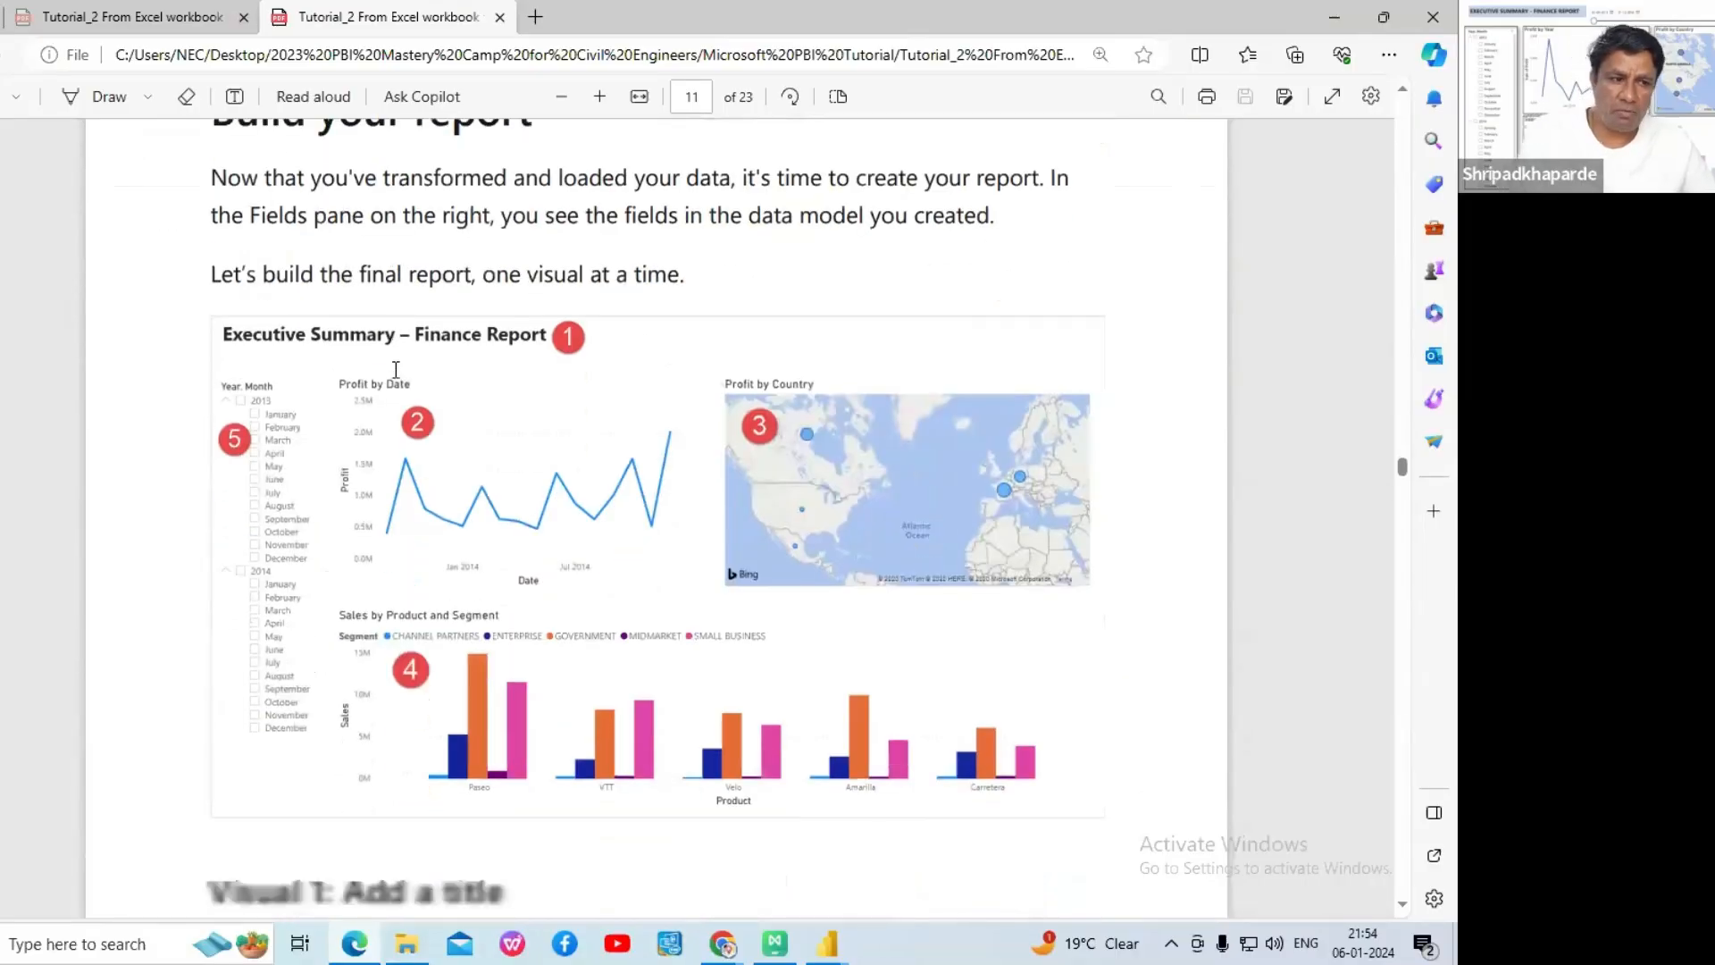
scroll(398, 373, "up", 1)
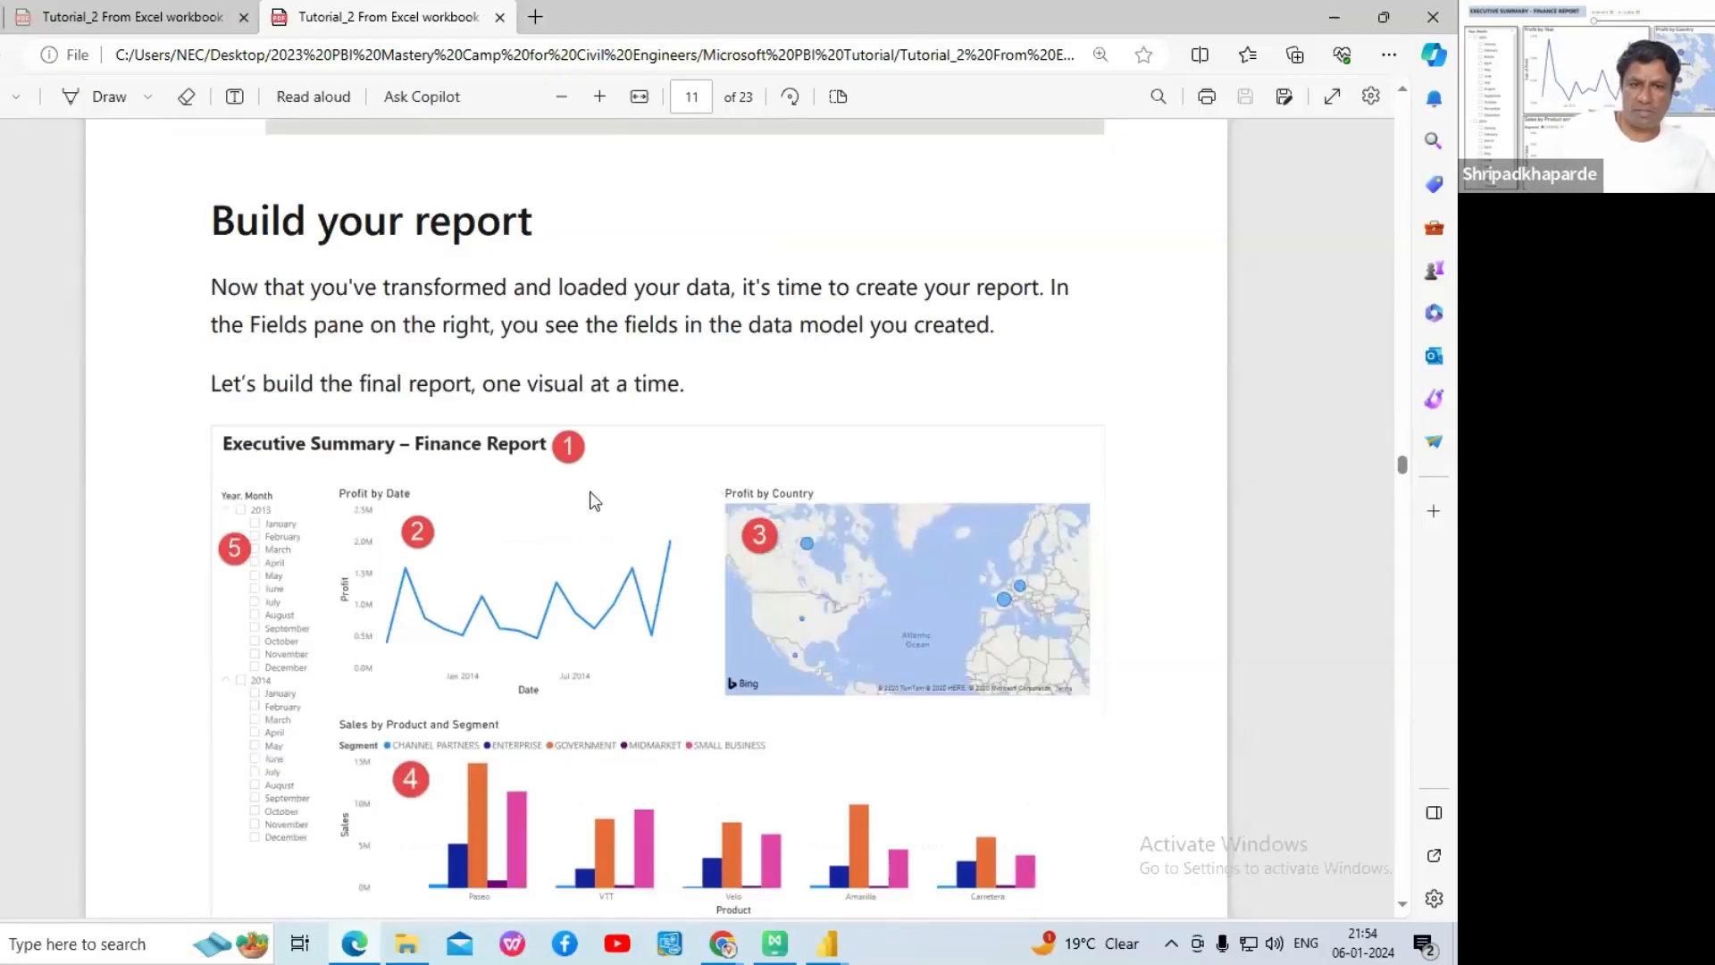
scroll(594, 500, "down", 1)
scroll(593, 497, "up", 1)
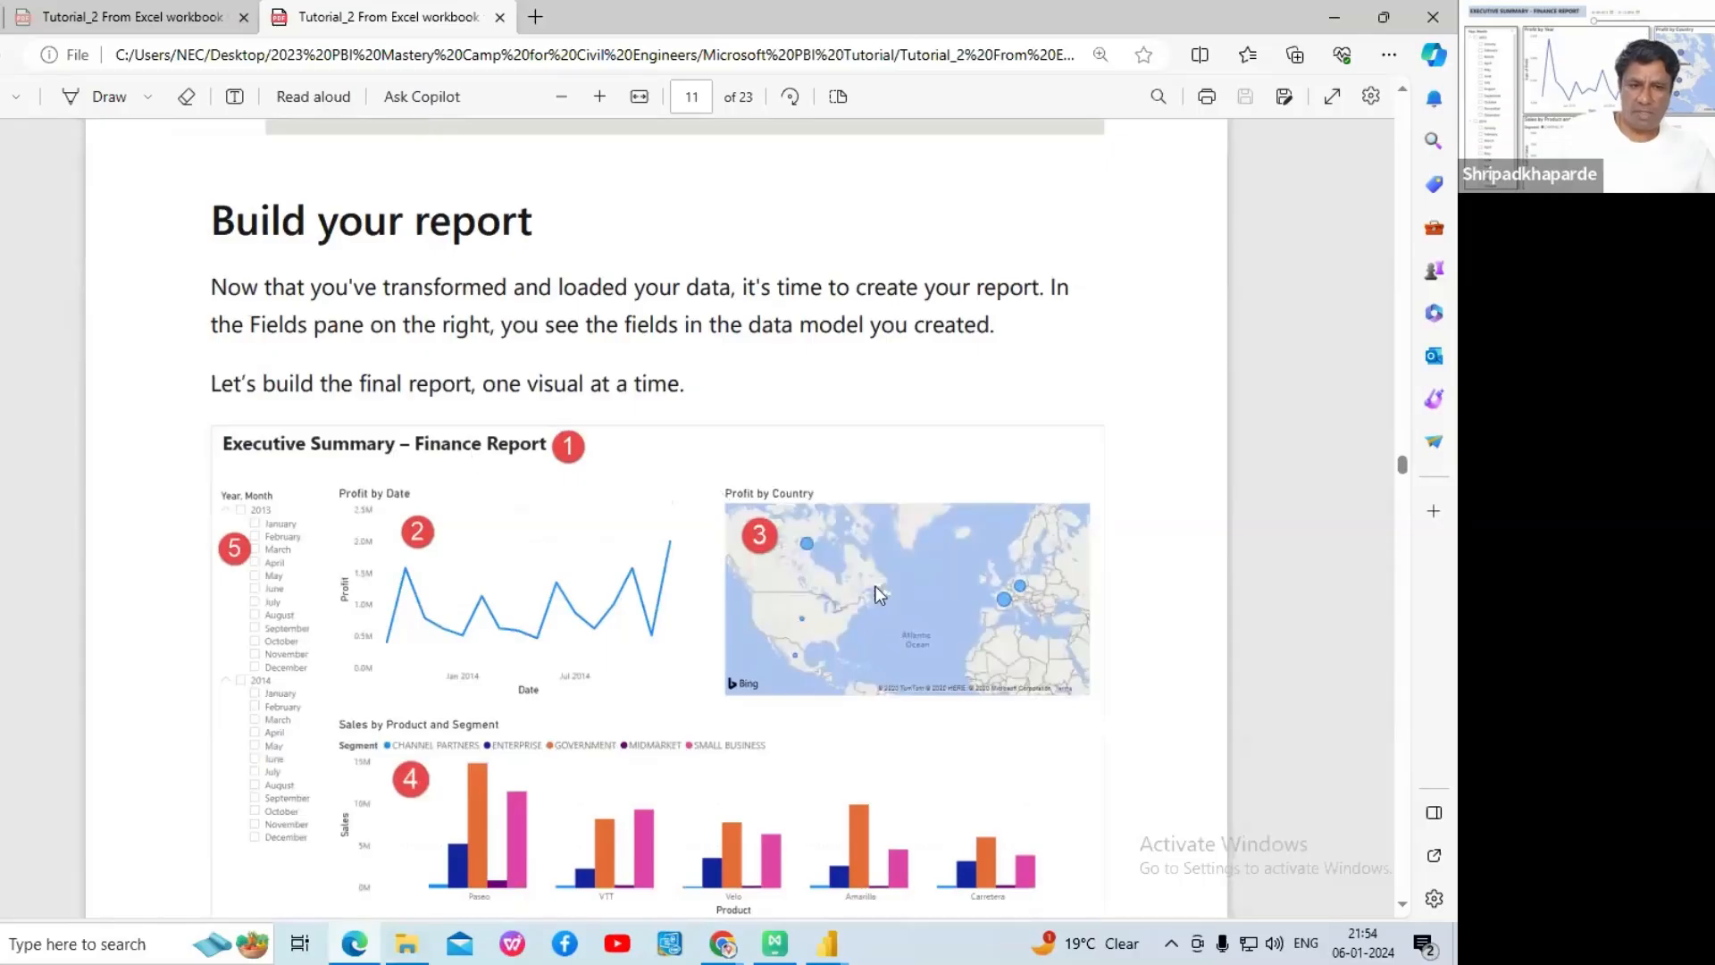
scroll(813, 495, "down", 1)
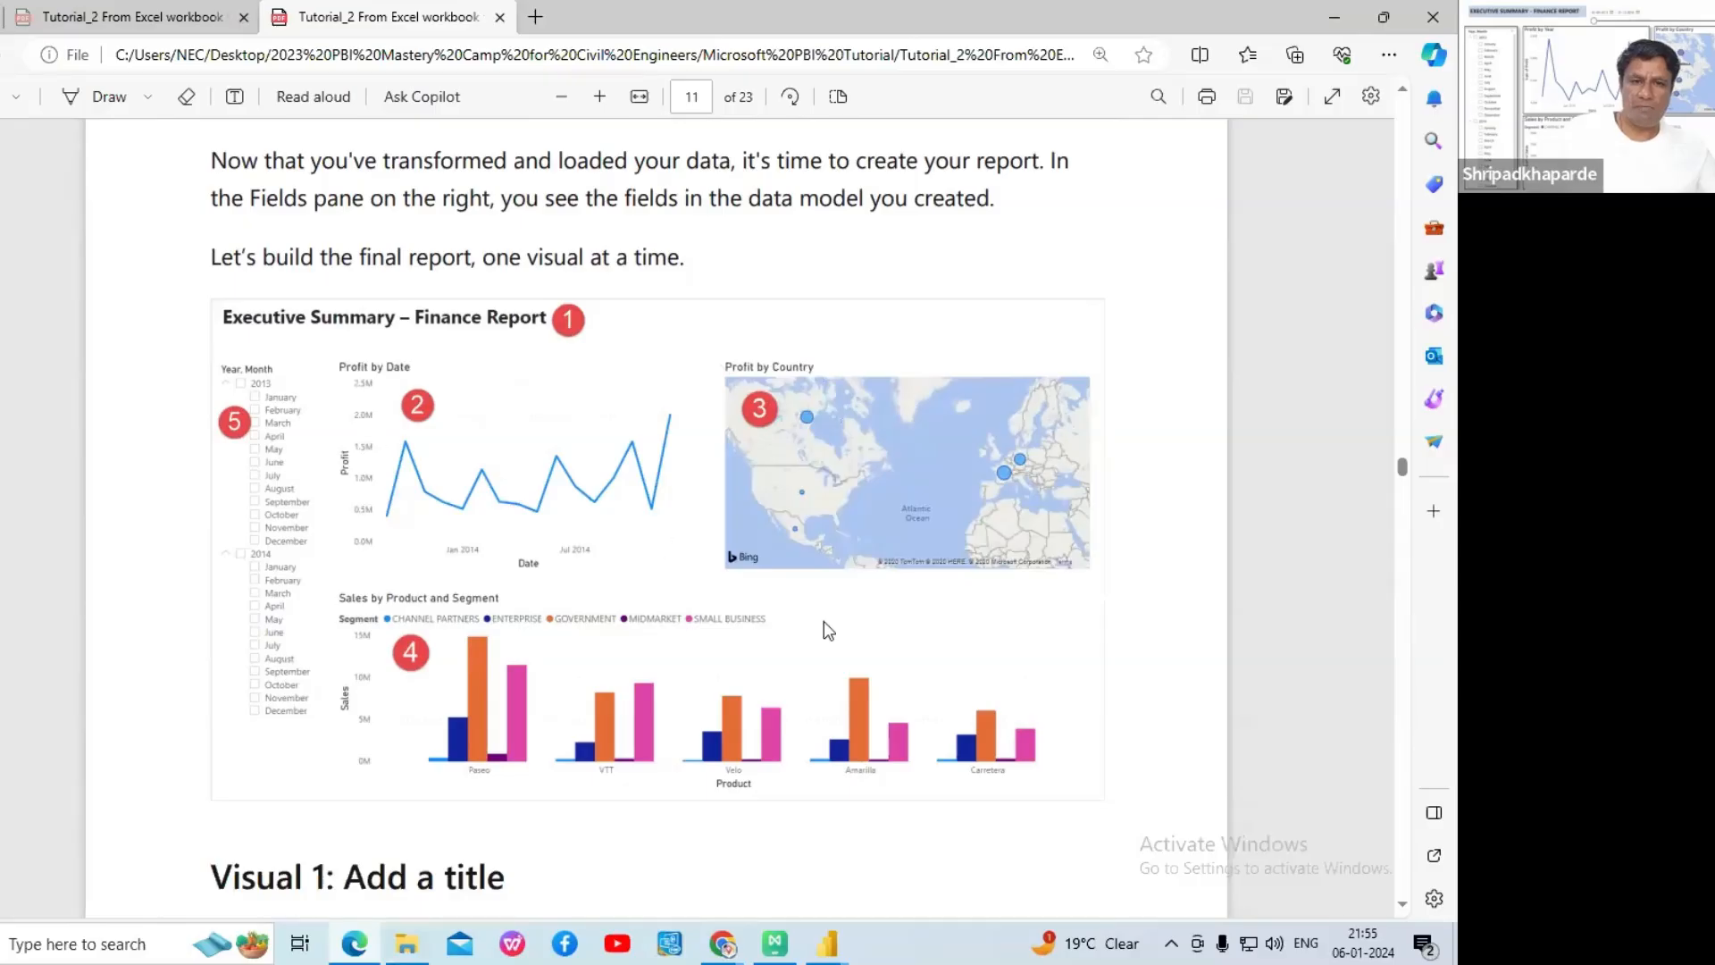
scroll(745, 539, "up", 1)
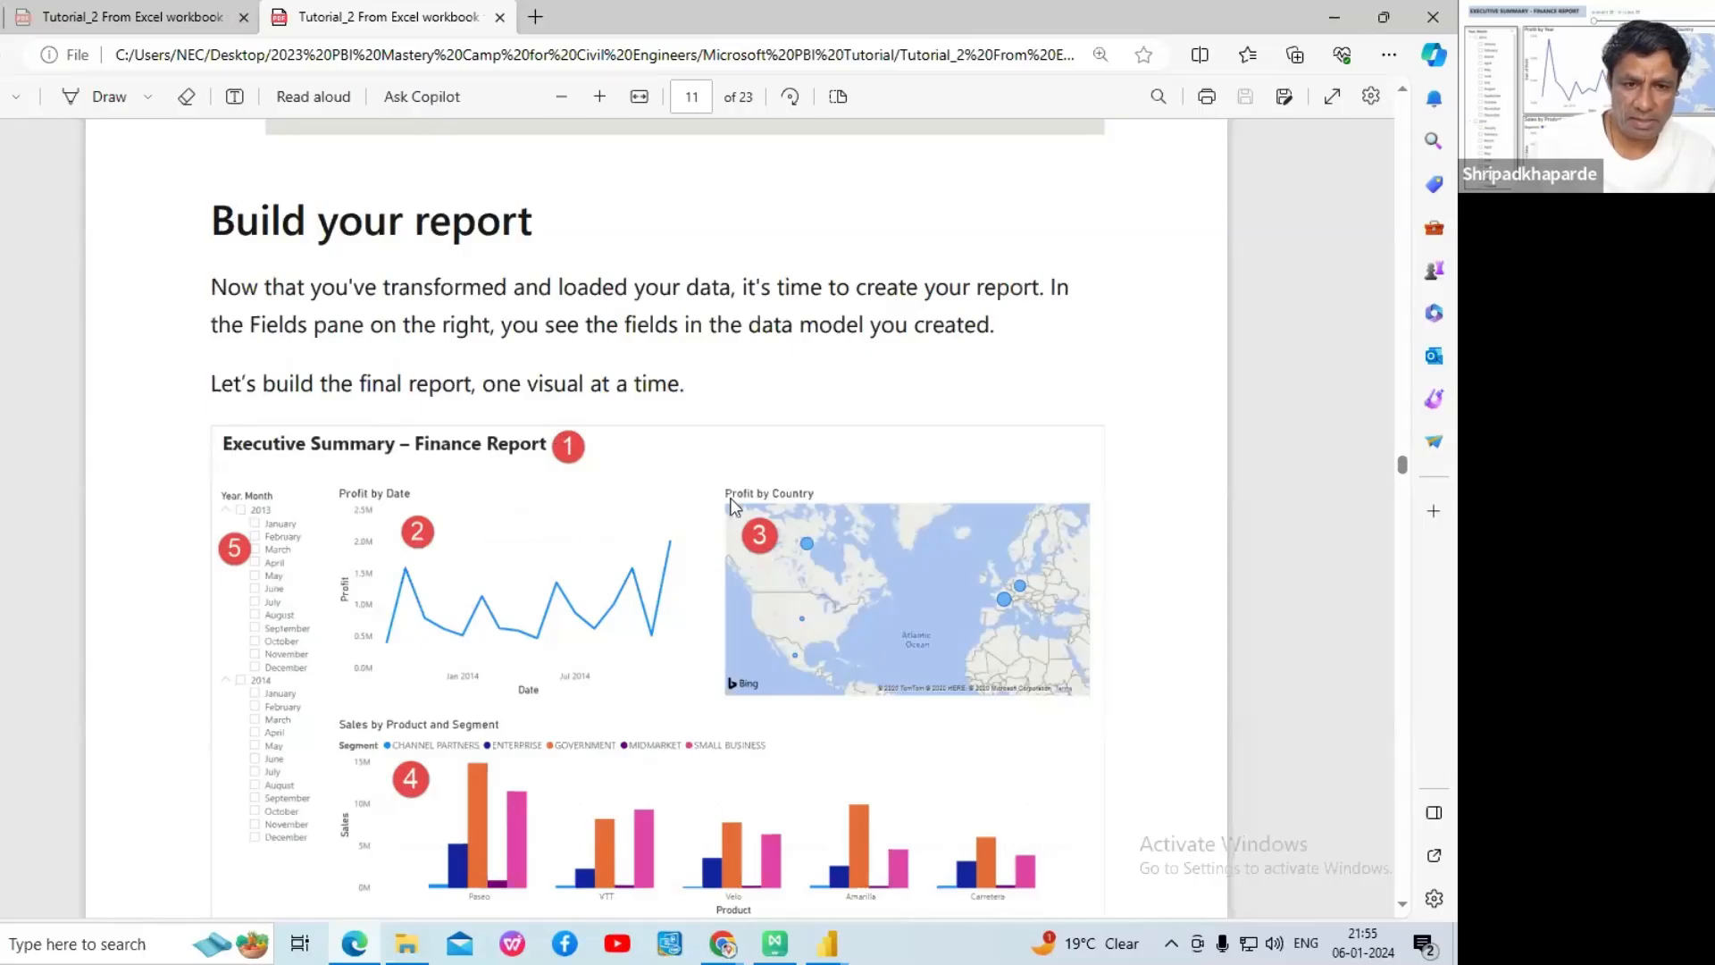
scroll(773, 555, "down", 1)
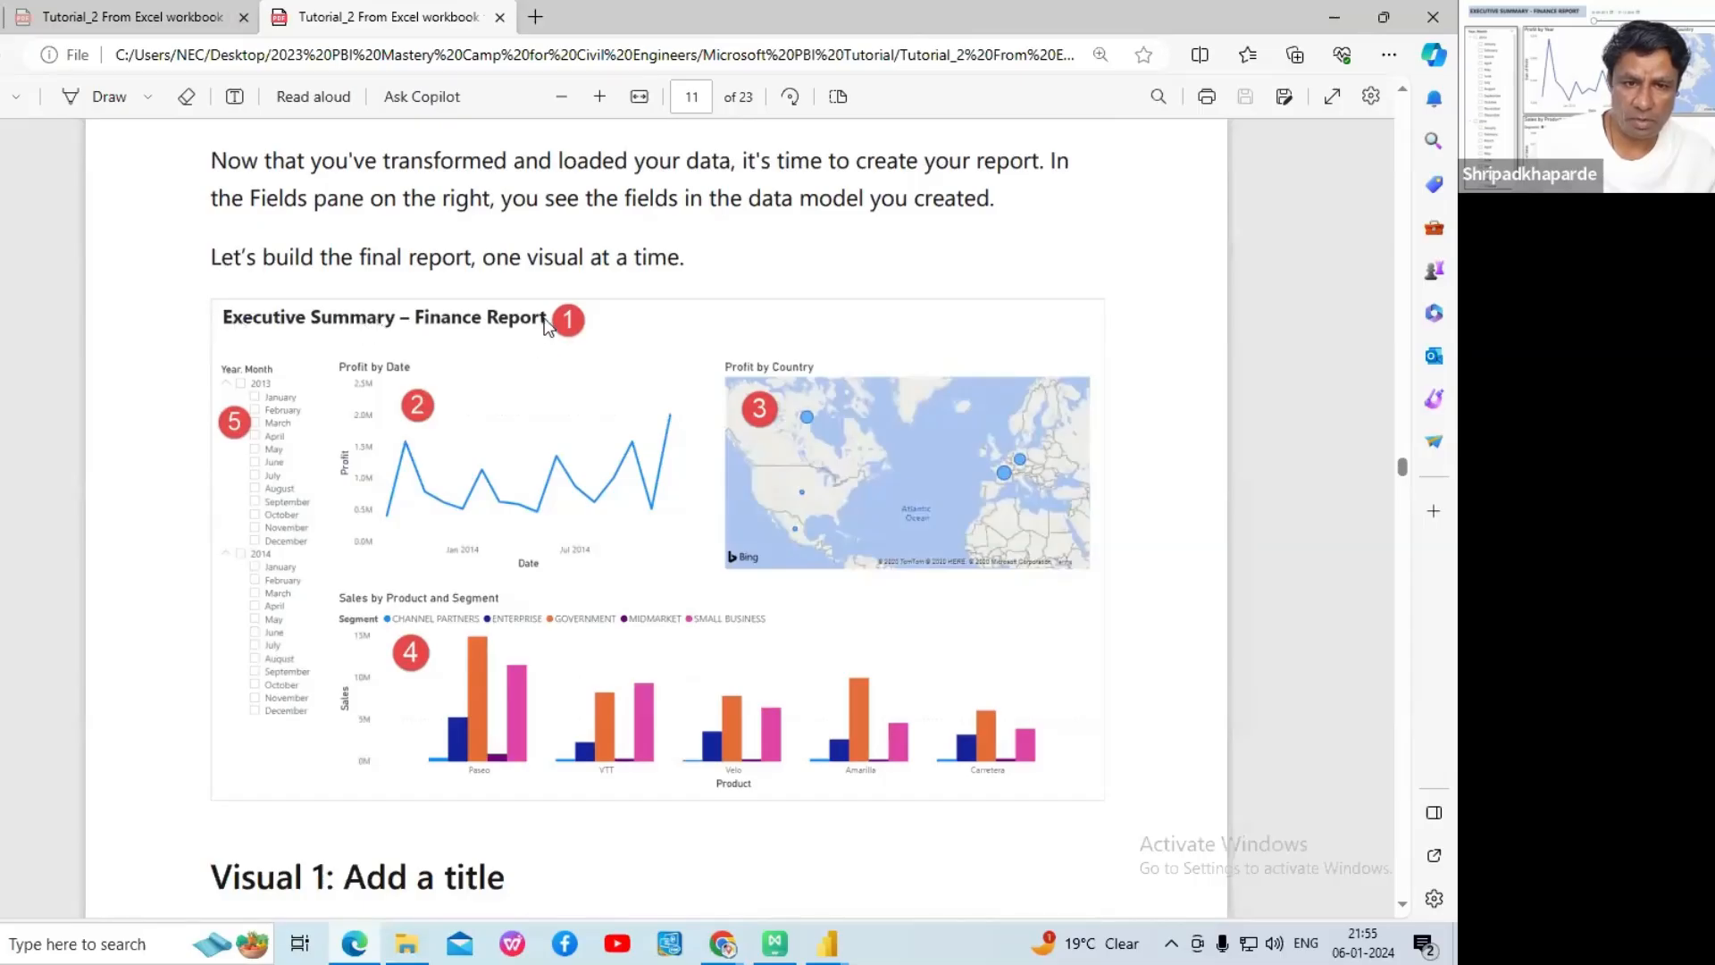
- Copy the title text "Executive Summary – Finance Report" from the first instruction under "Visual 1: Add a title"
scroll(555, 351, "down", 2)
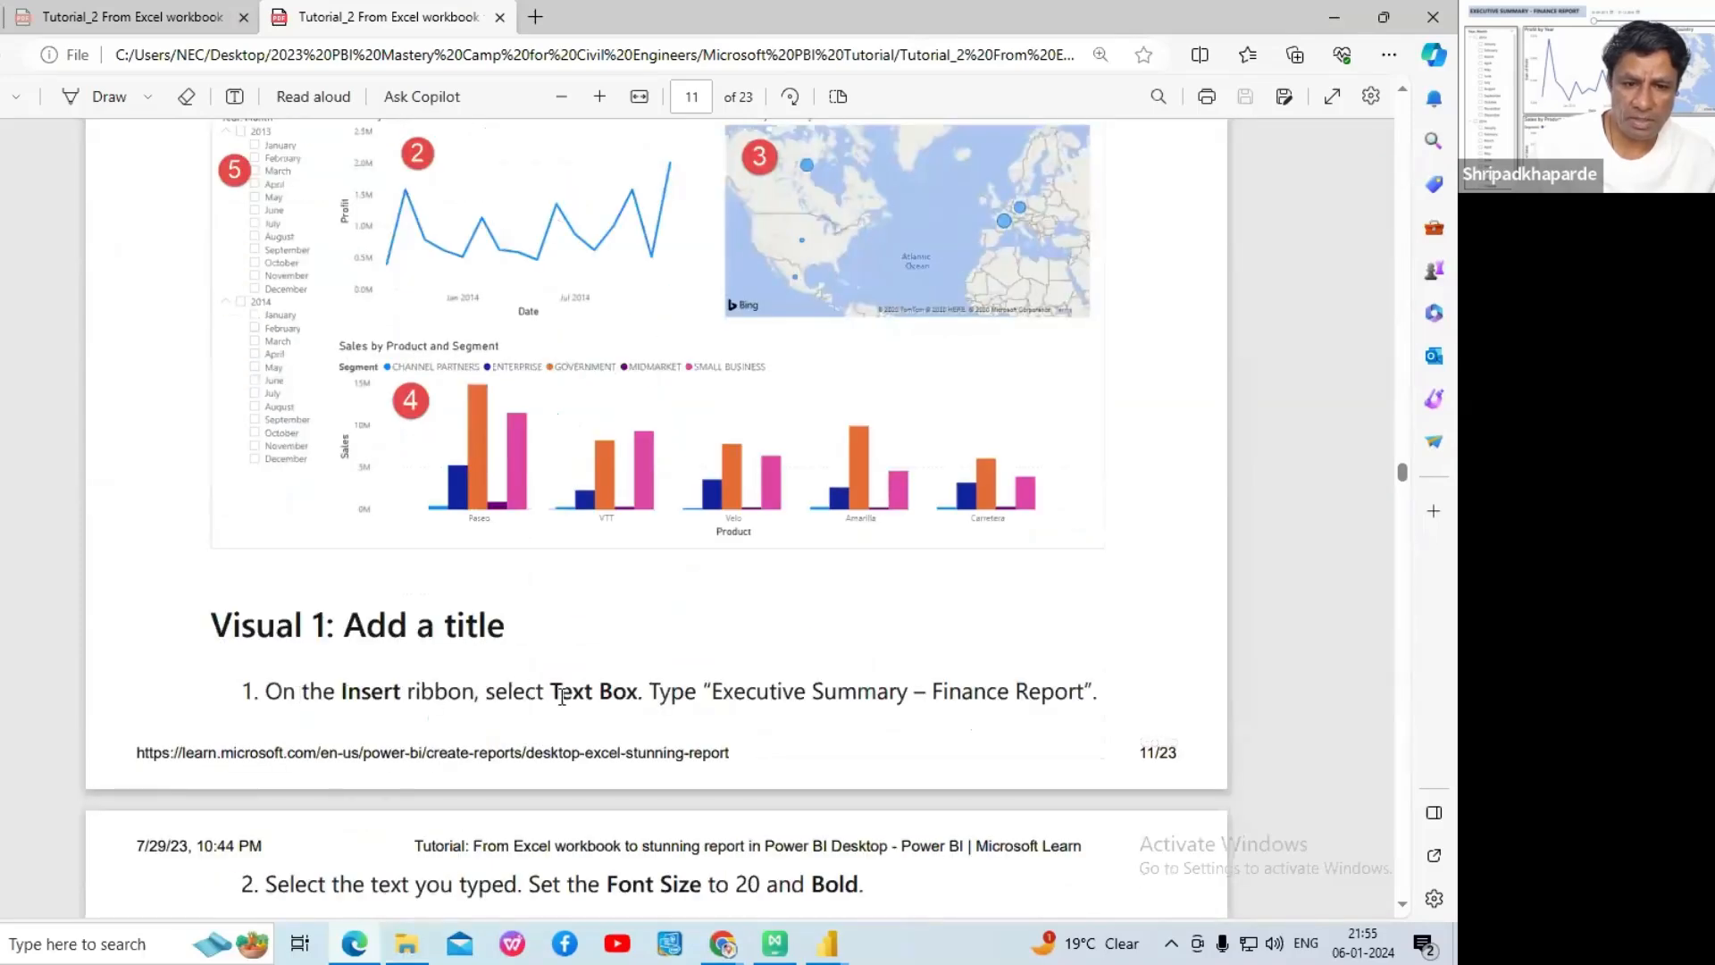
left_click_drag(704, 688, 1107, 684)
key("ctrl+c")
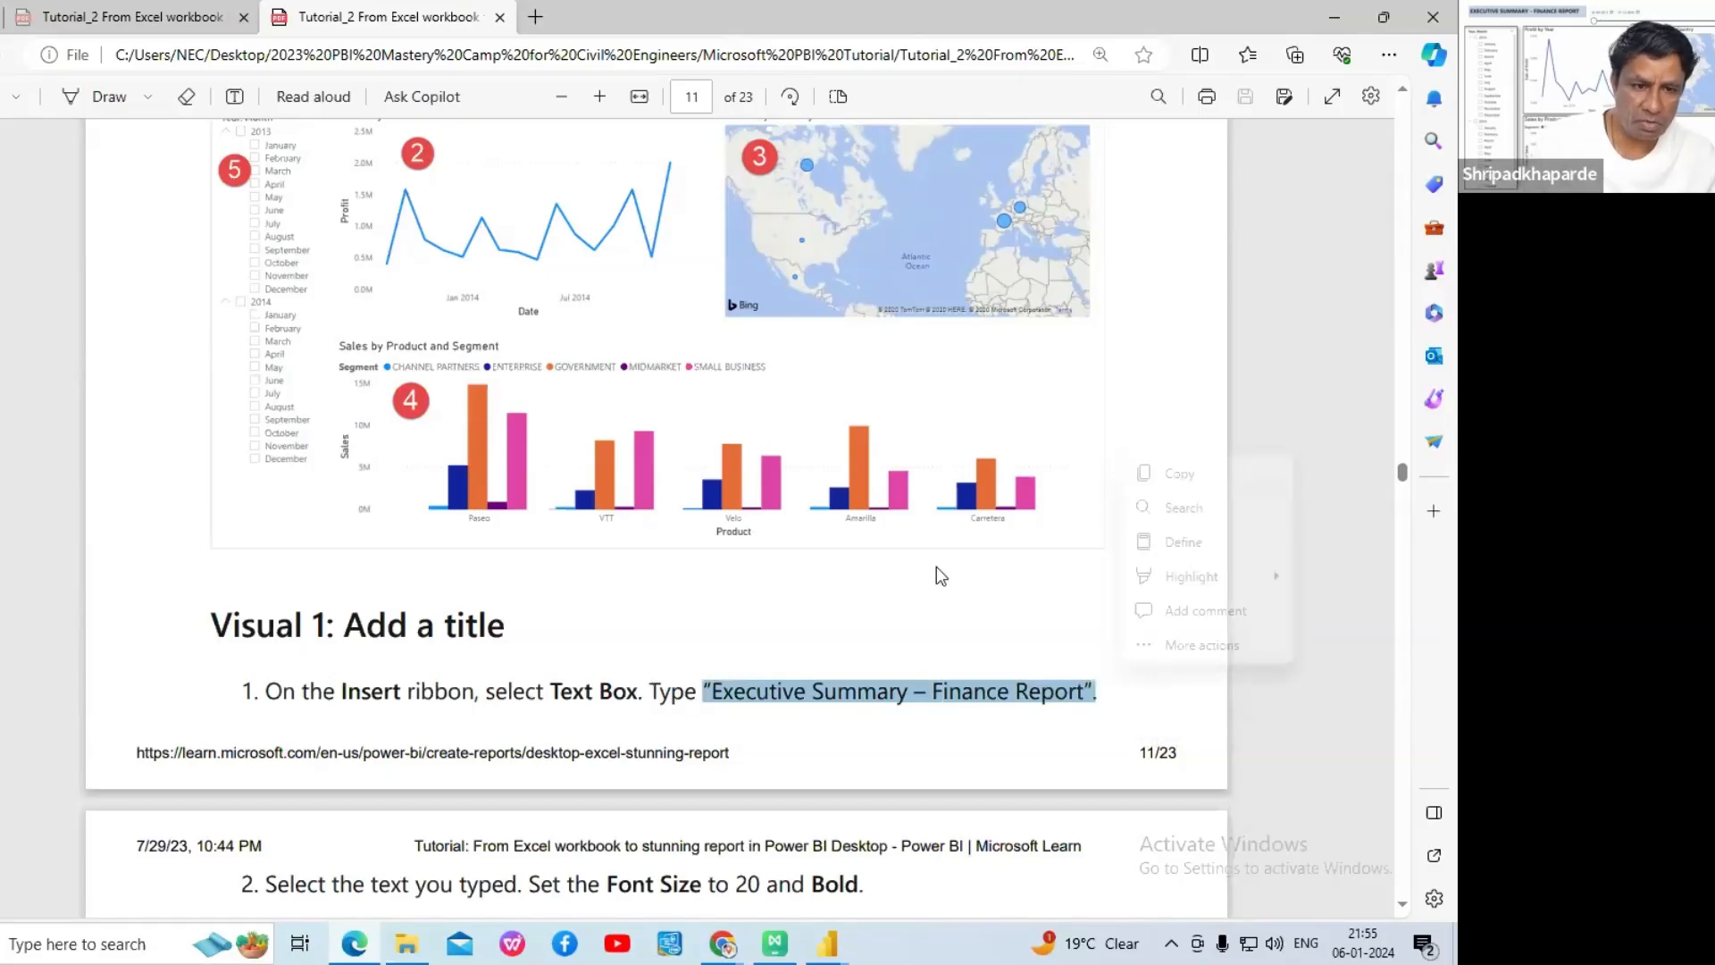
scroll(799, 523, "up", 2)
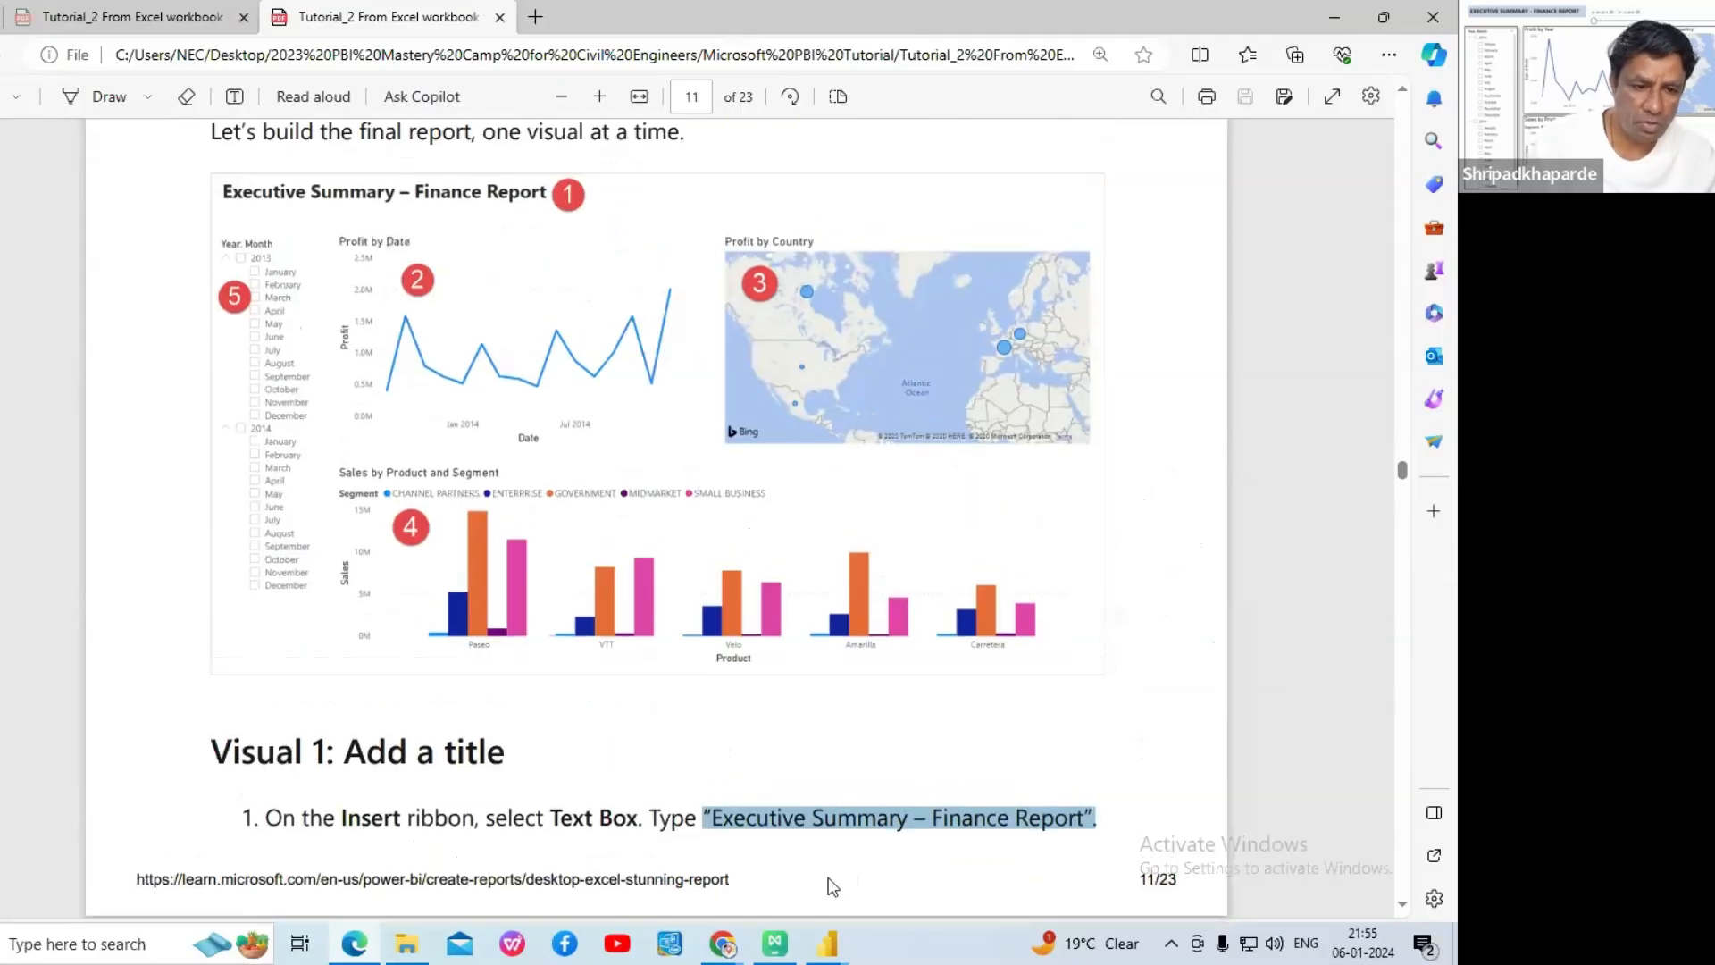
- Switch back to the untitled Power BI file and open Report view with its blank Page 1
left_click(826, 942)
left_click(721, 830)
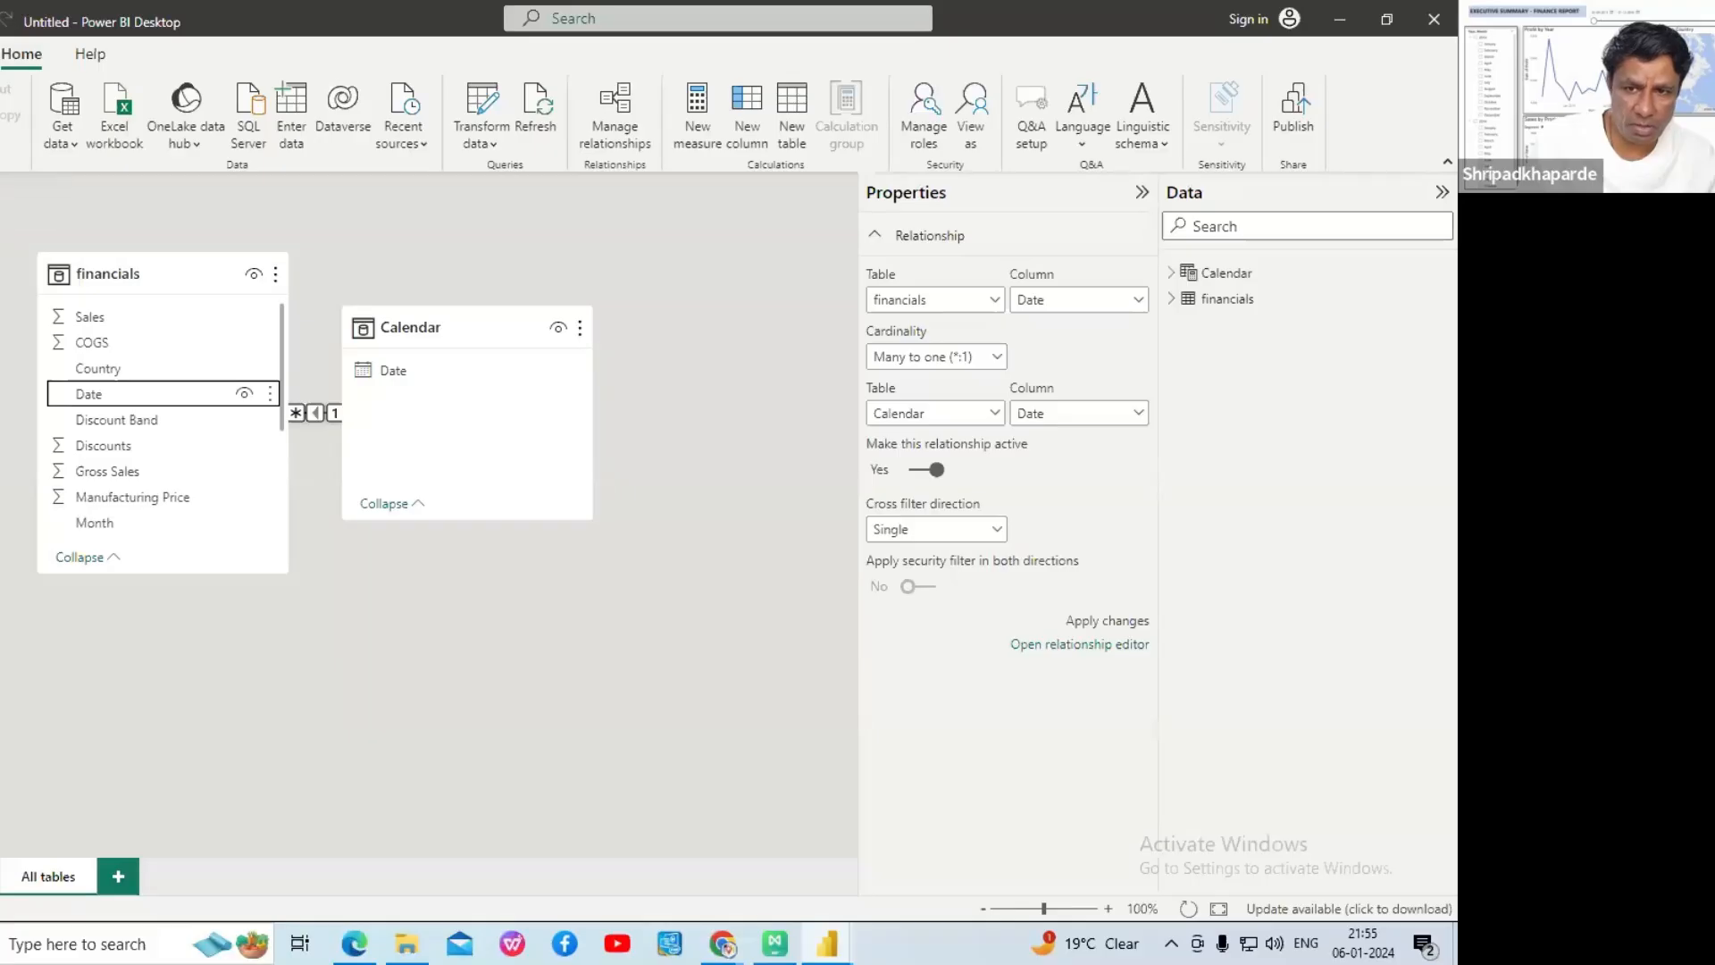
left_click(0, 194)
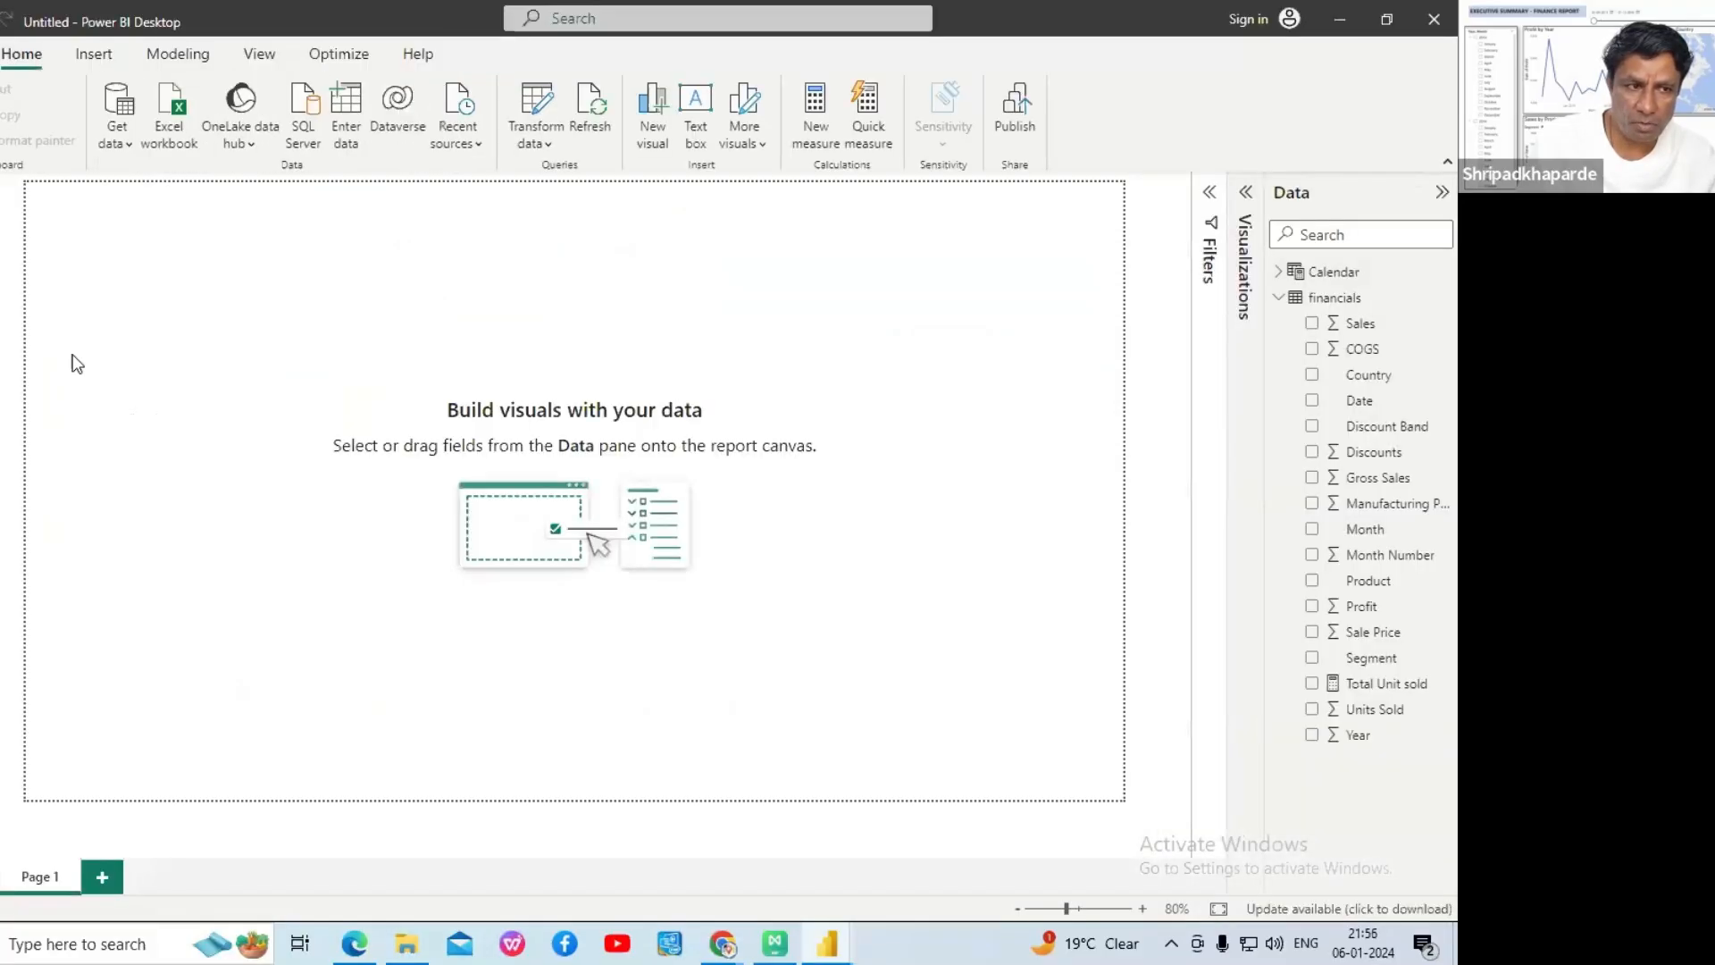
- Send the title text "Executive Summary – Finance Report" to everyone in the Zoom meeting chat and return to the untitled Power BI report
mouse_move(731, 954)
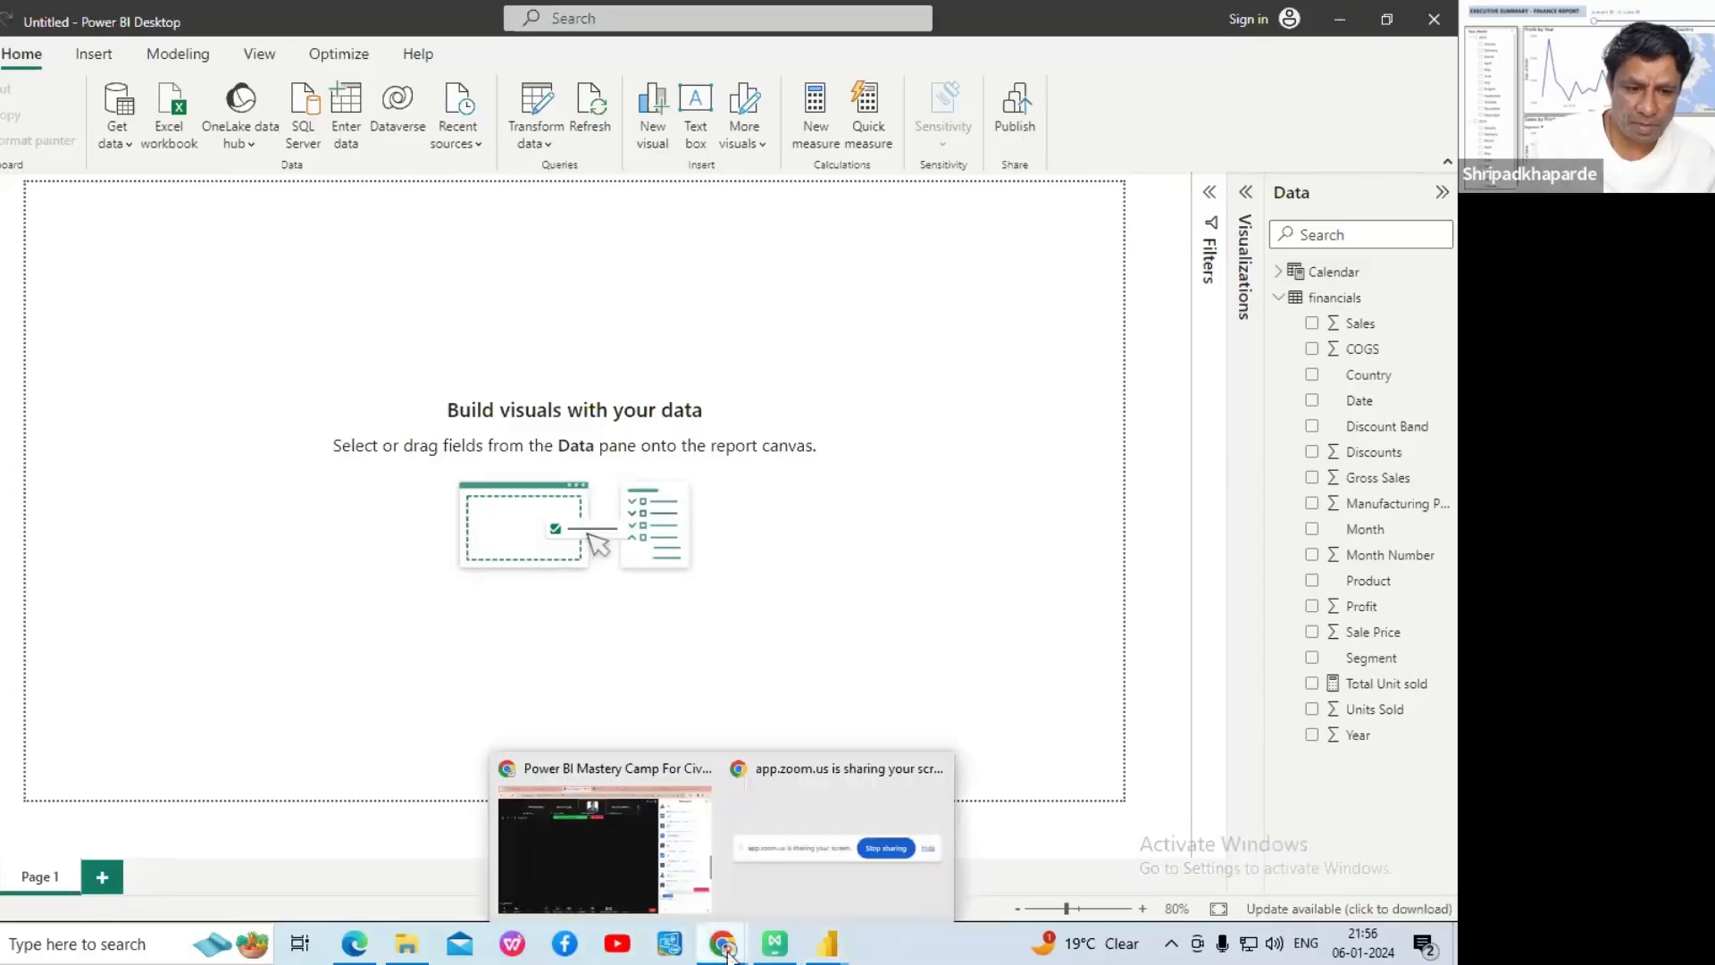
left_click(603, 887)
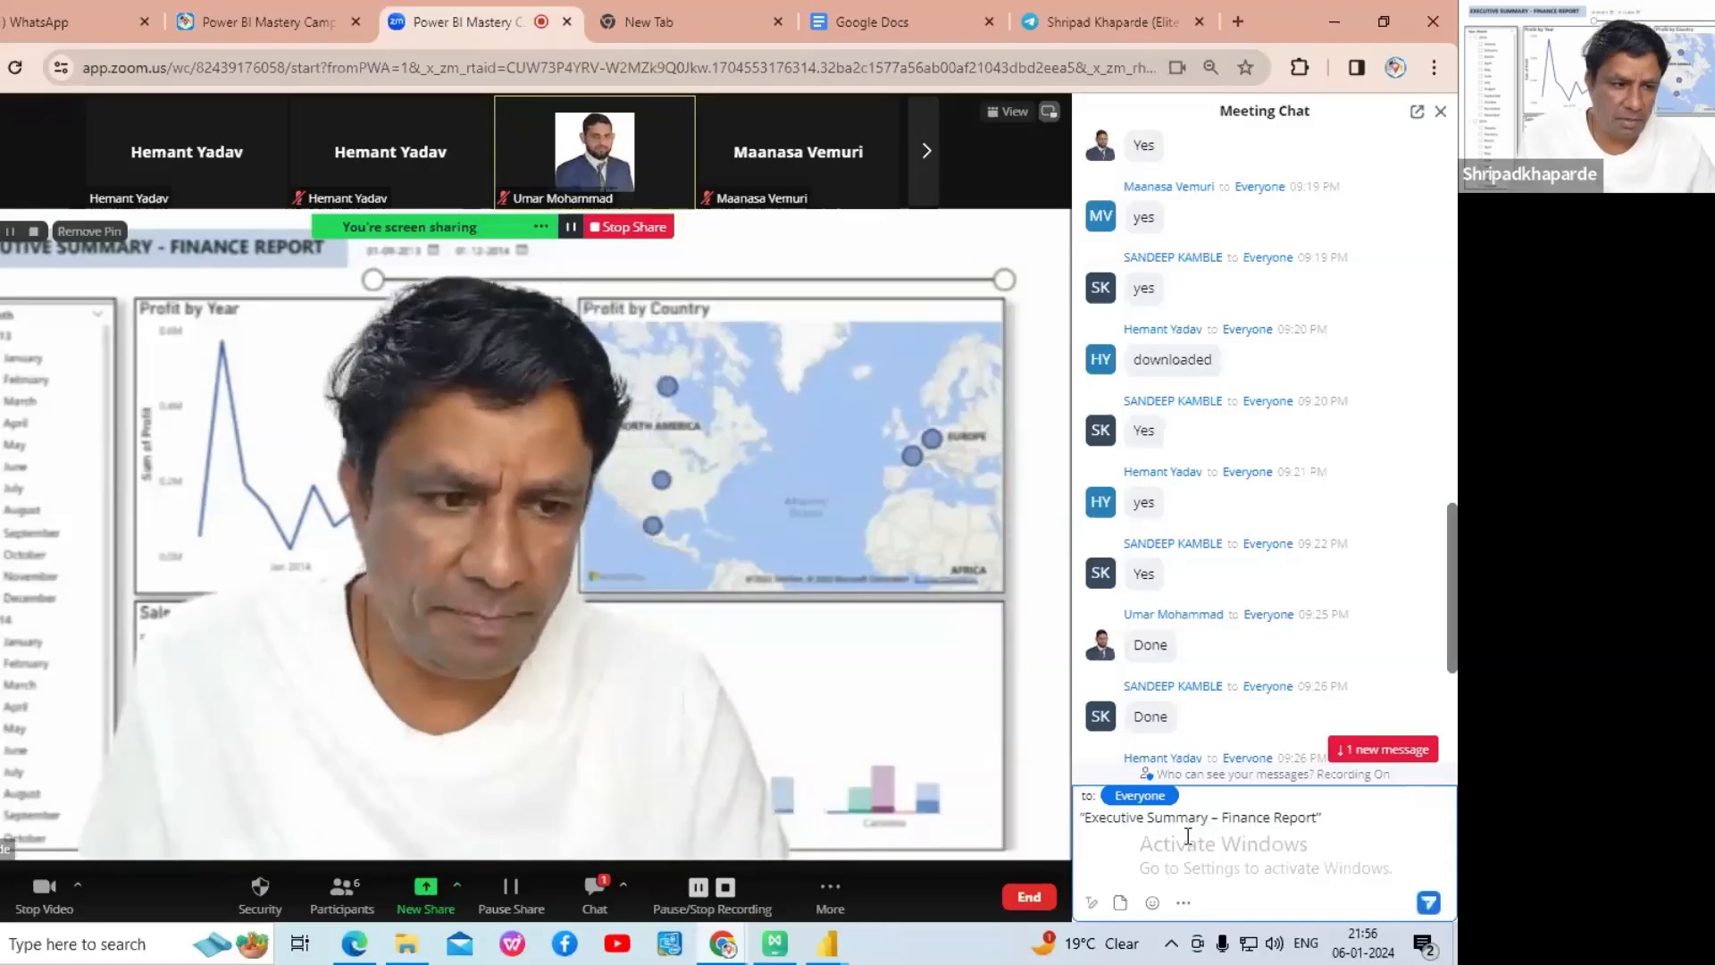
left_click(1428, 901)
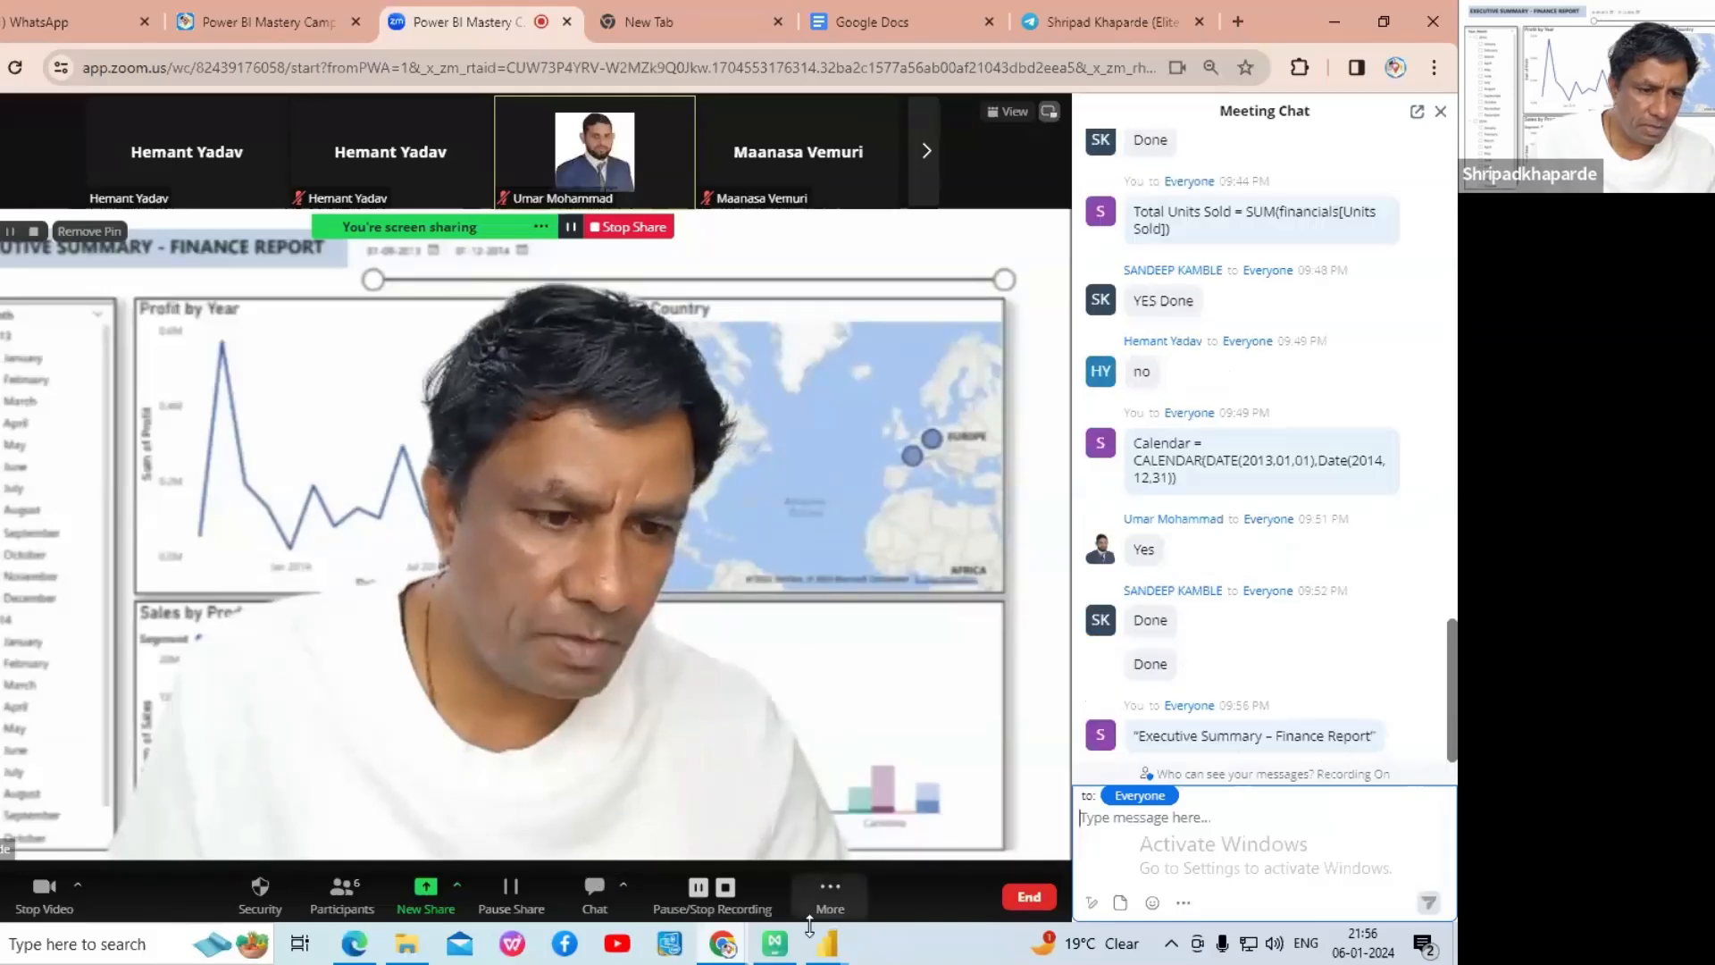
mouse_move(827, 940)
left_click(713, 850)
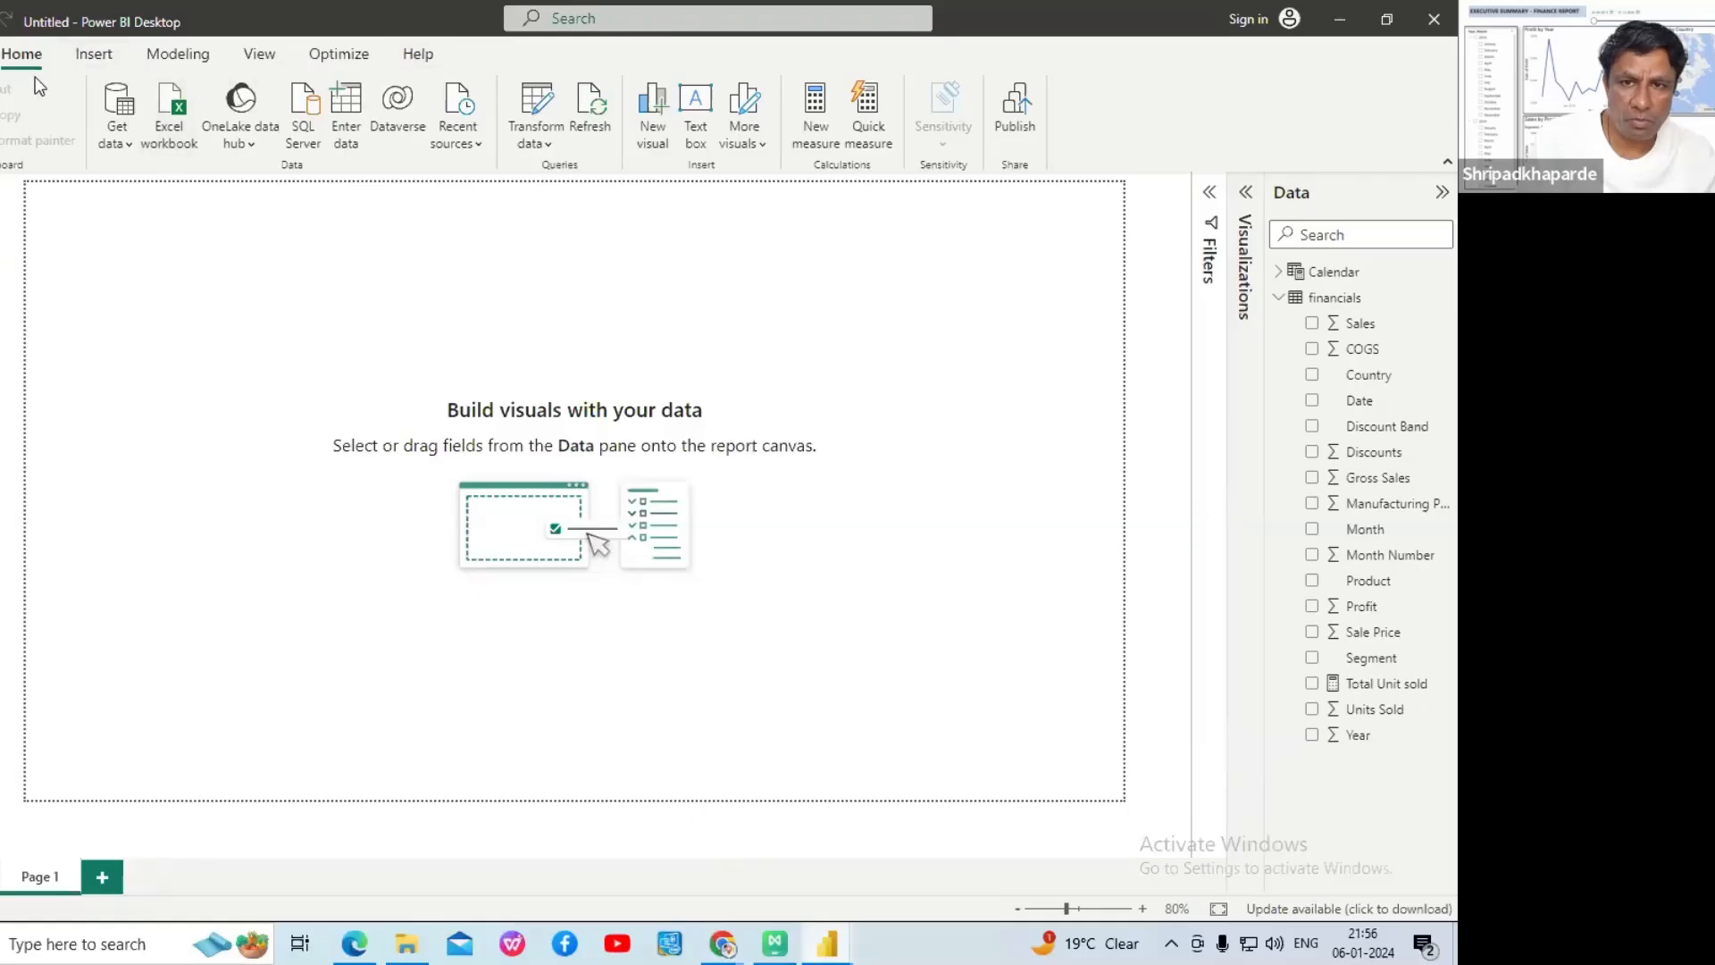
- Insert a text box, stretch it into a wide banner along the page's upper edge, and paste in "Executive Summary – Finance Report"
left_click(697, 107)
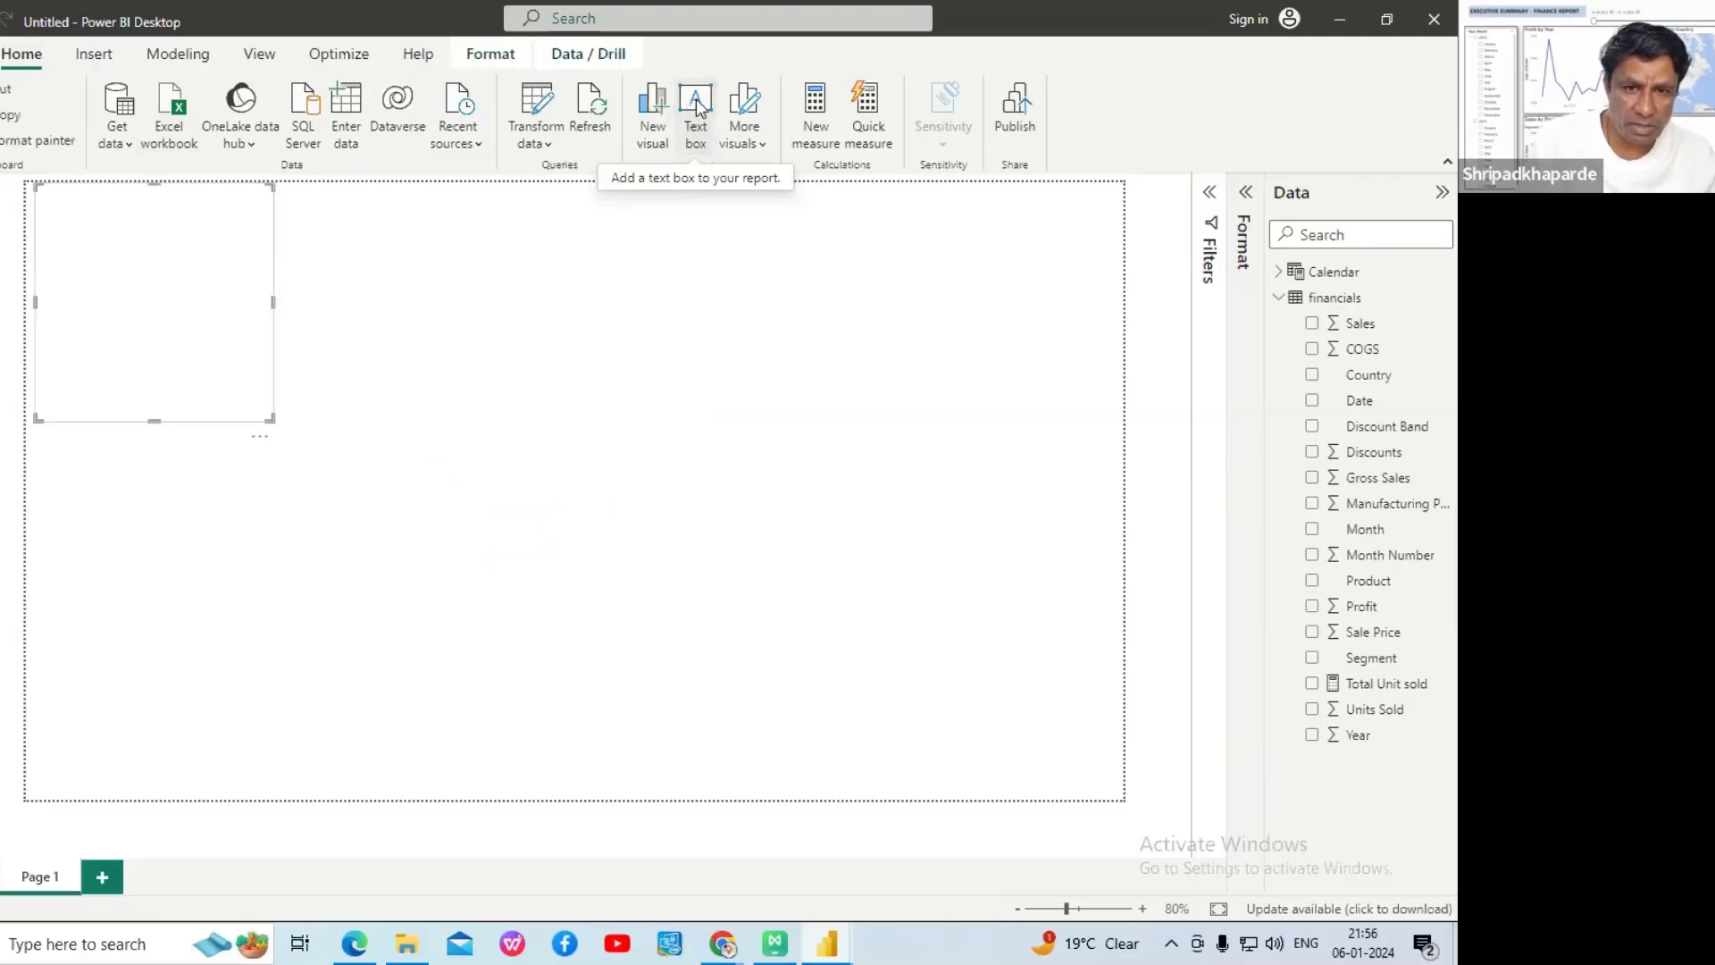
left_click_drag(267, 416, 740, 260)
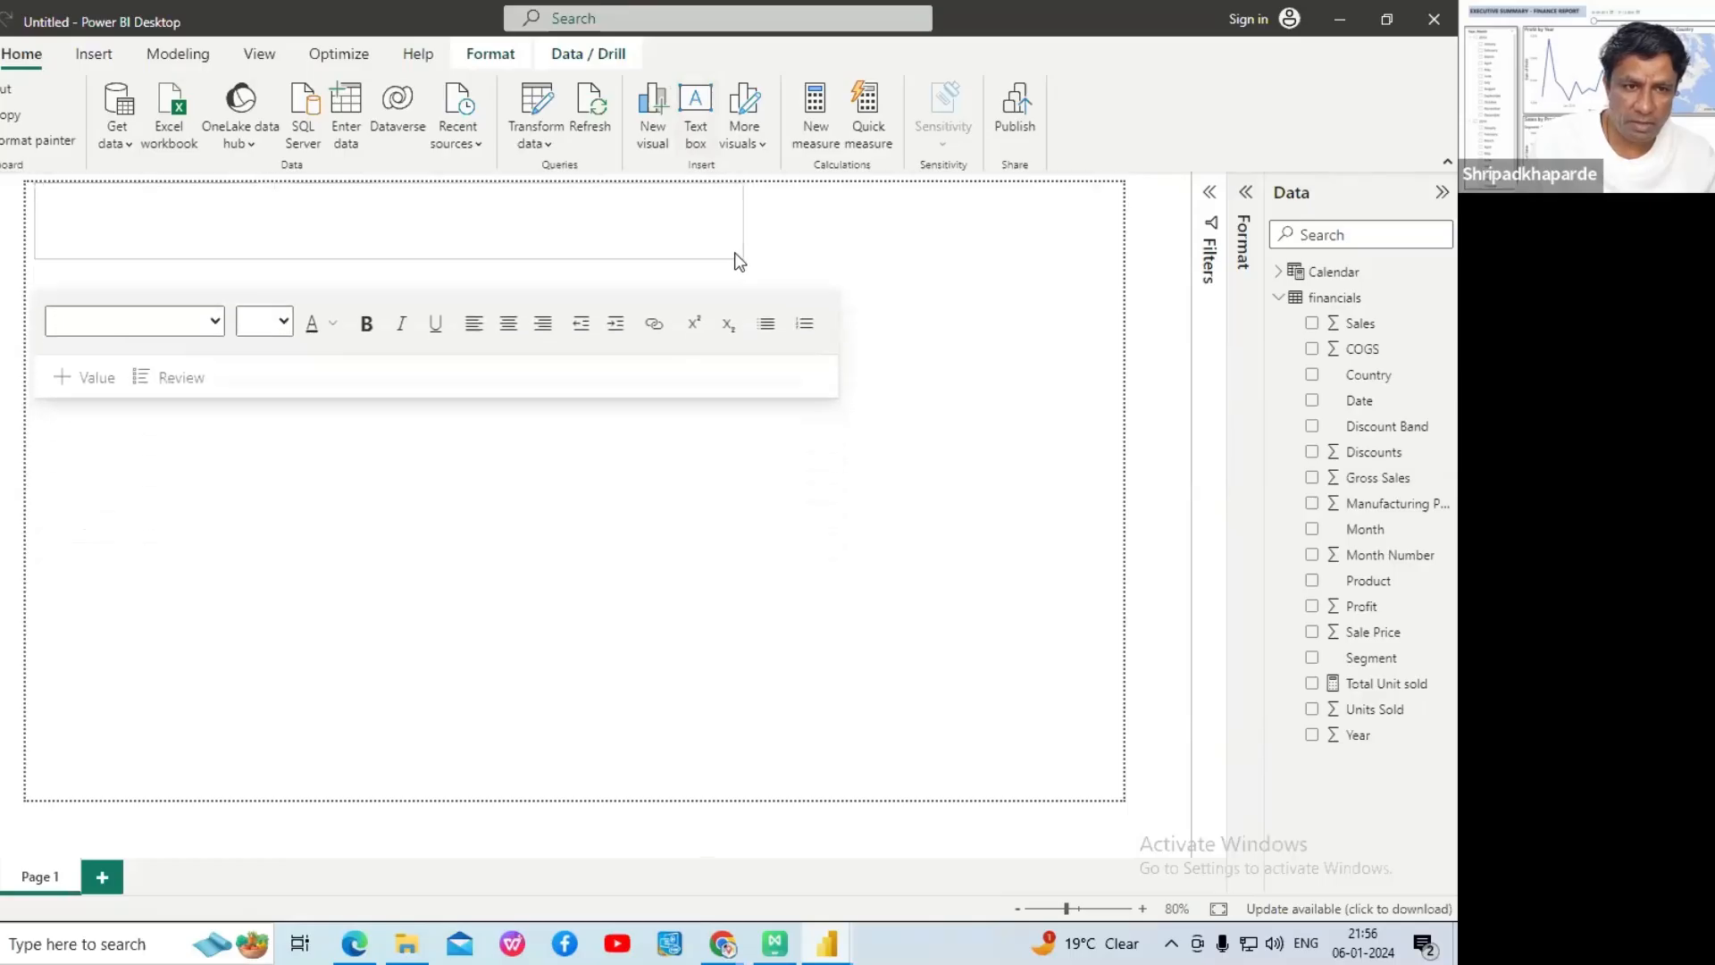
left_click(333, 237)
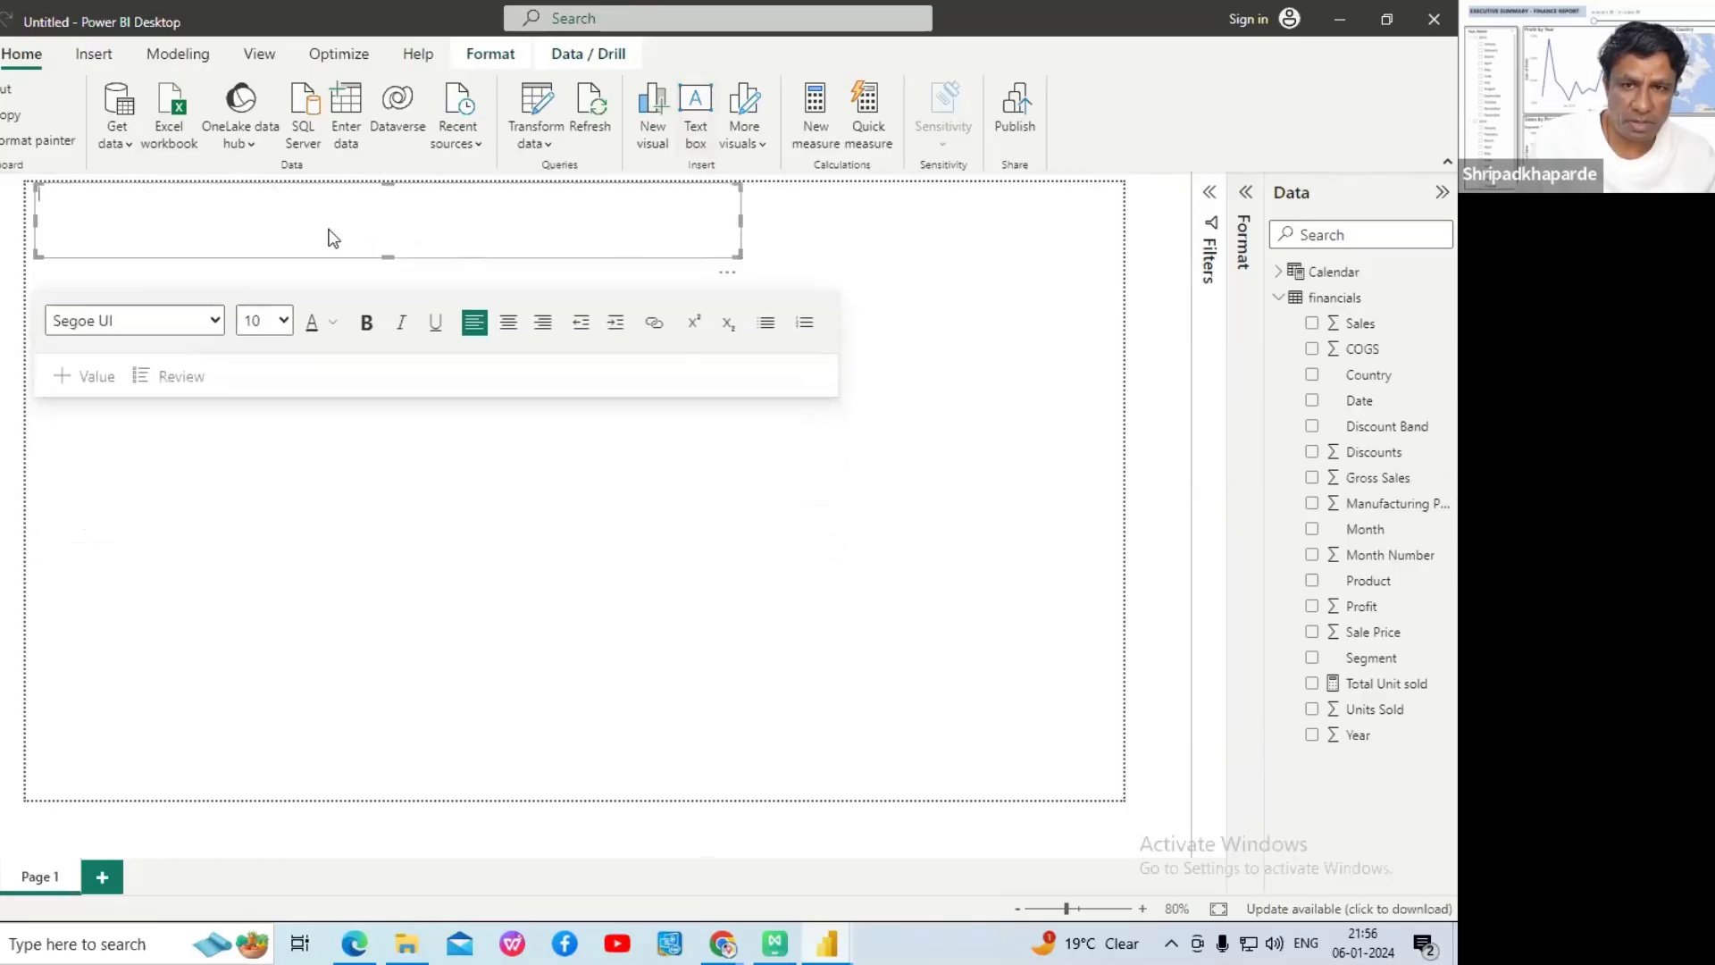
key("ctrl+v")
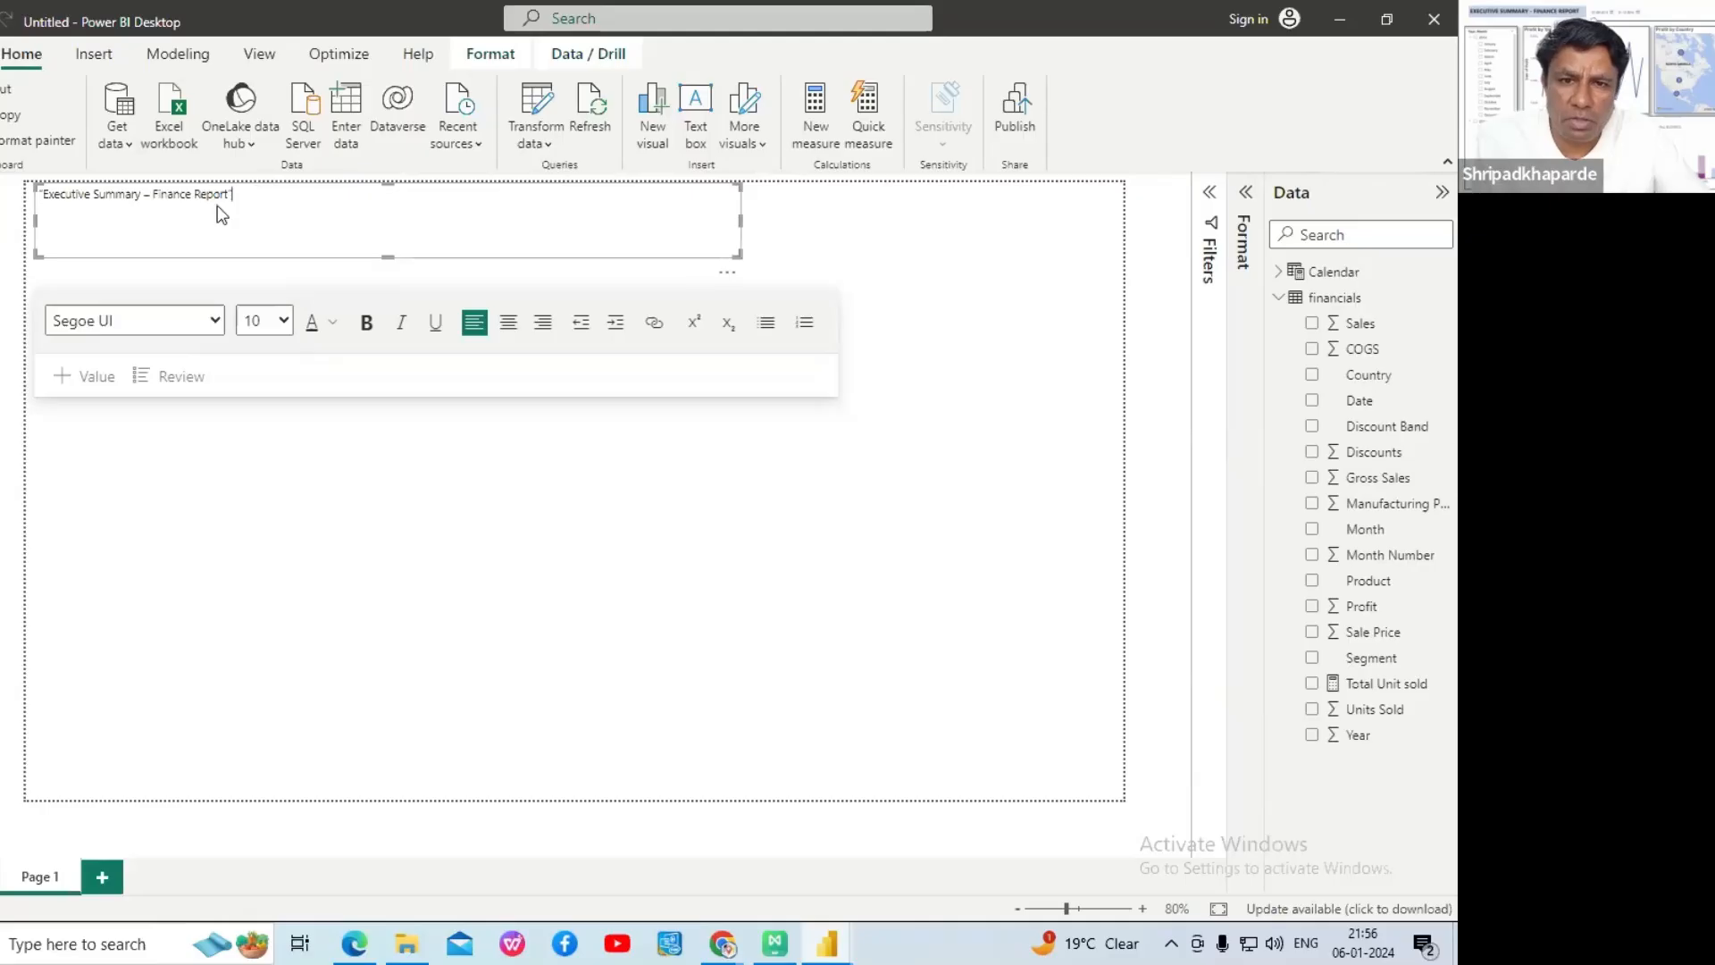
- Format the title text with font size 20 and bold, checking instruction 2 in the tutorial PDF
left_click_drag(221, 214, 33, 223)
key("ctrl+c")
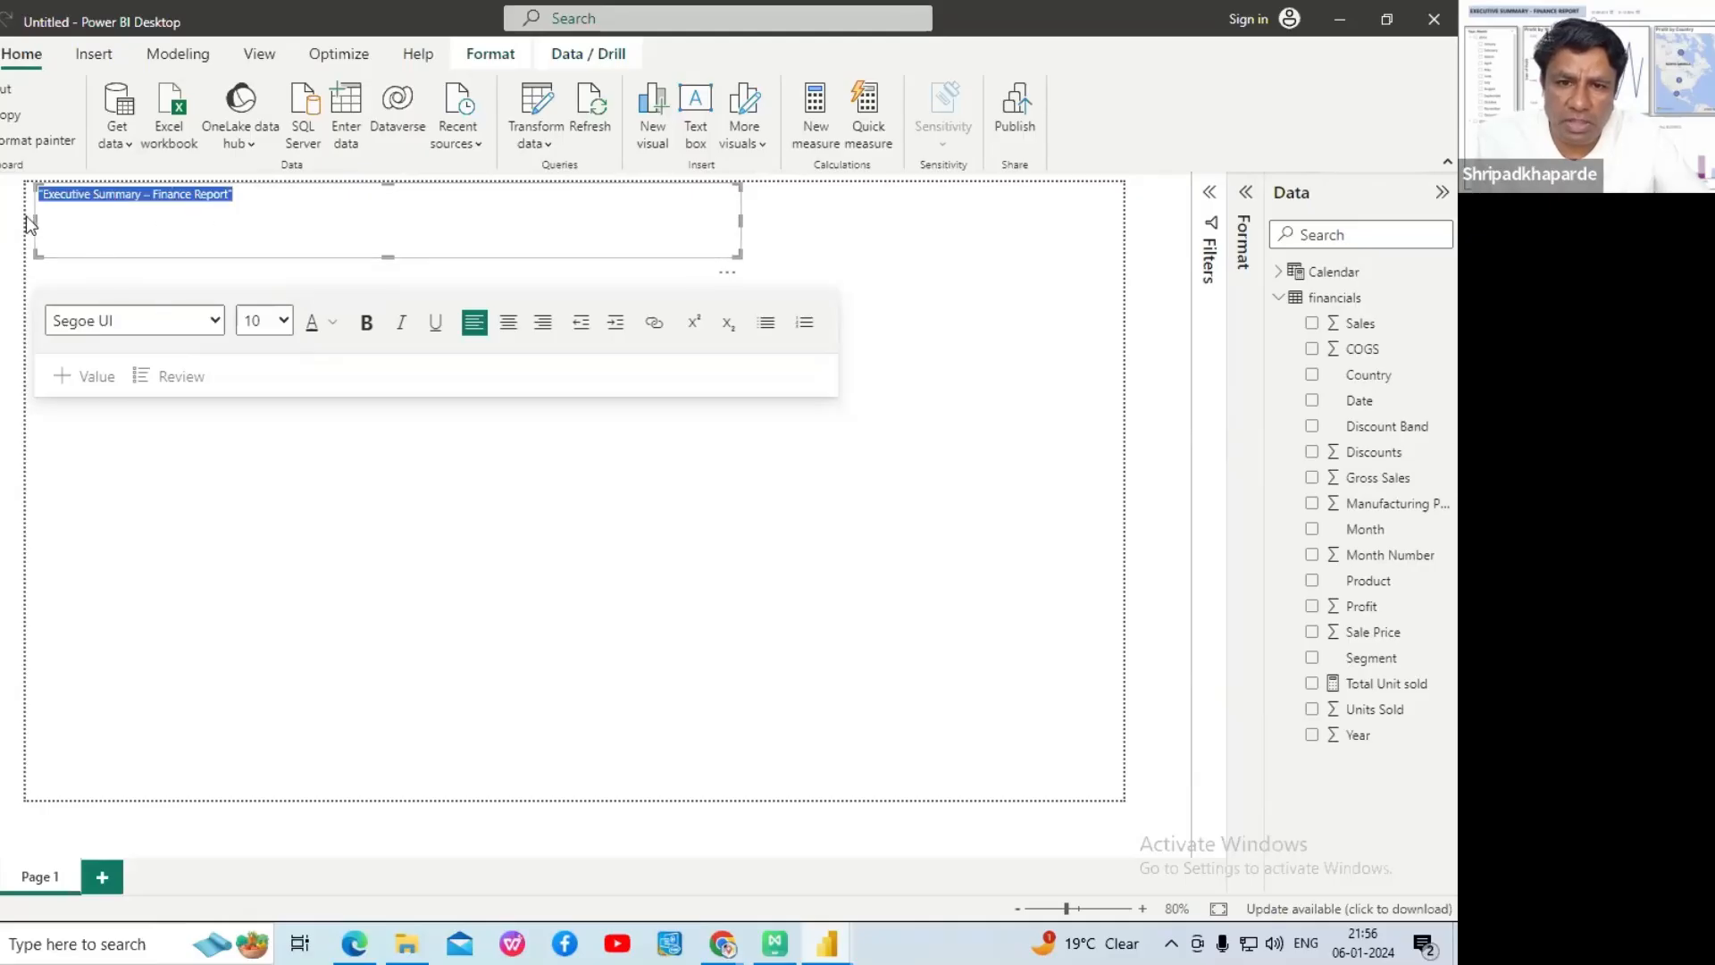
left_click(277, 324)
left_click(253, 546)
left_click(354, 943)
scroll(588, 654, "down", 3)
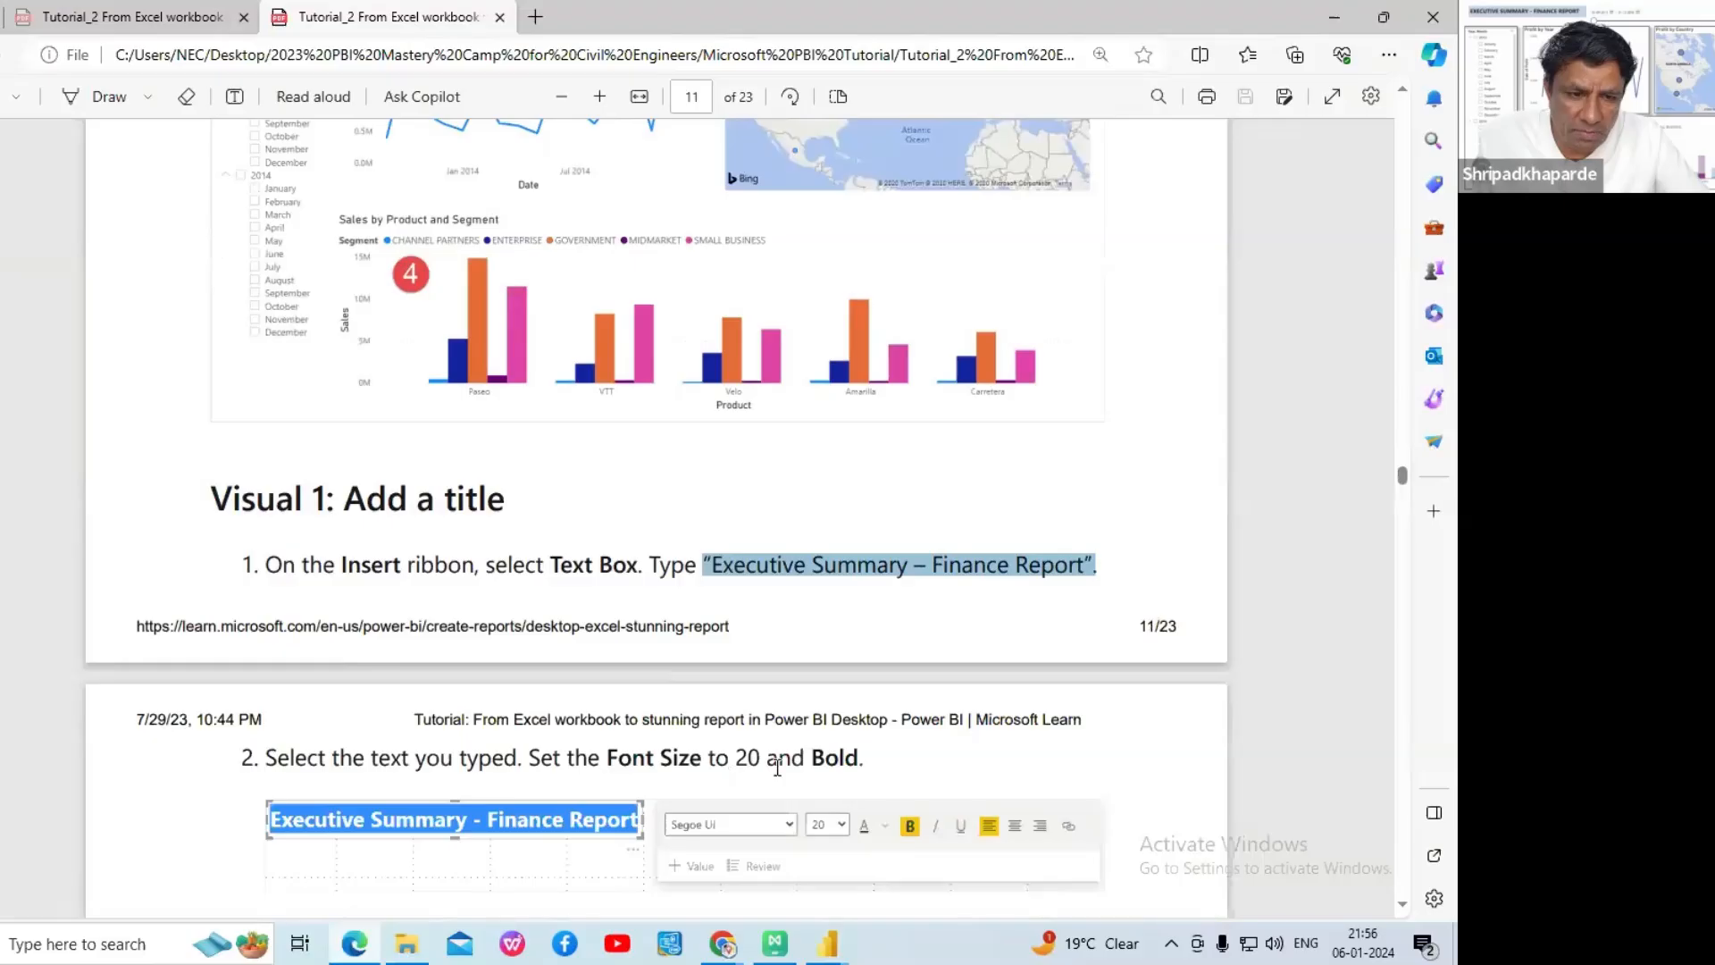
left_click(827, 943)
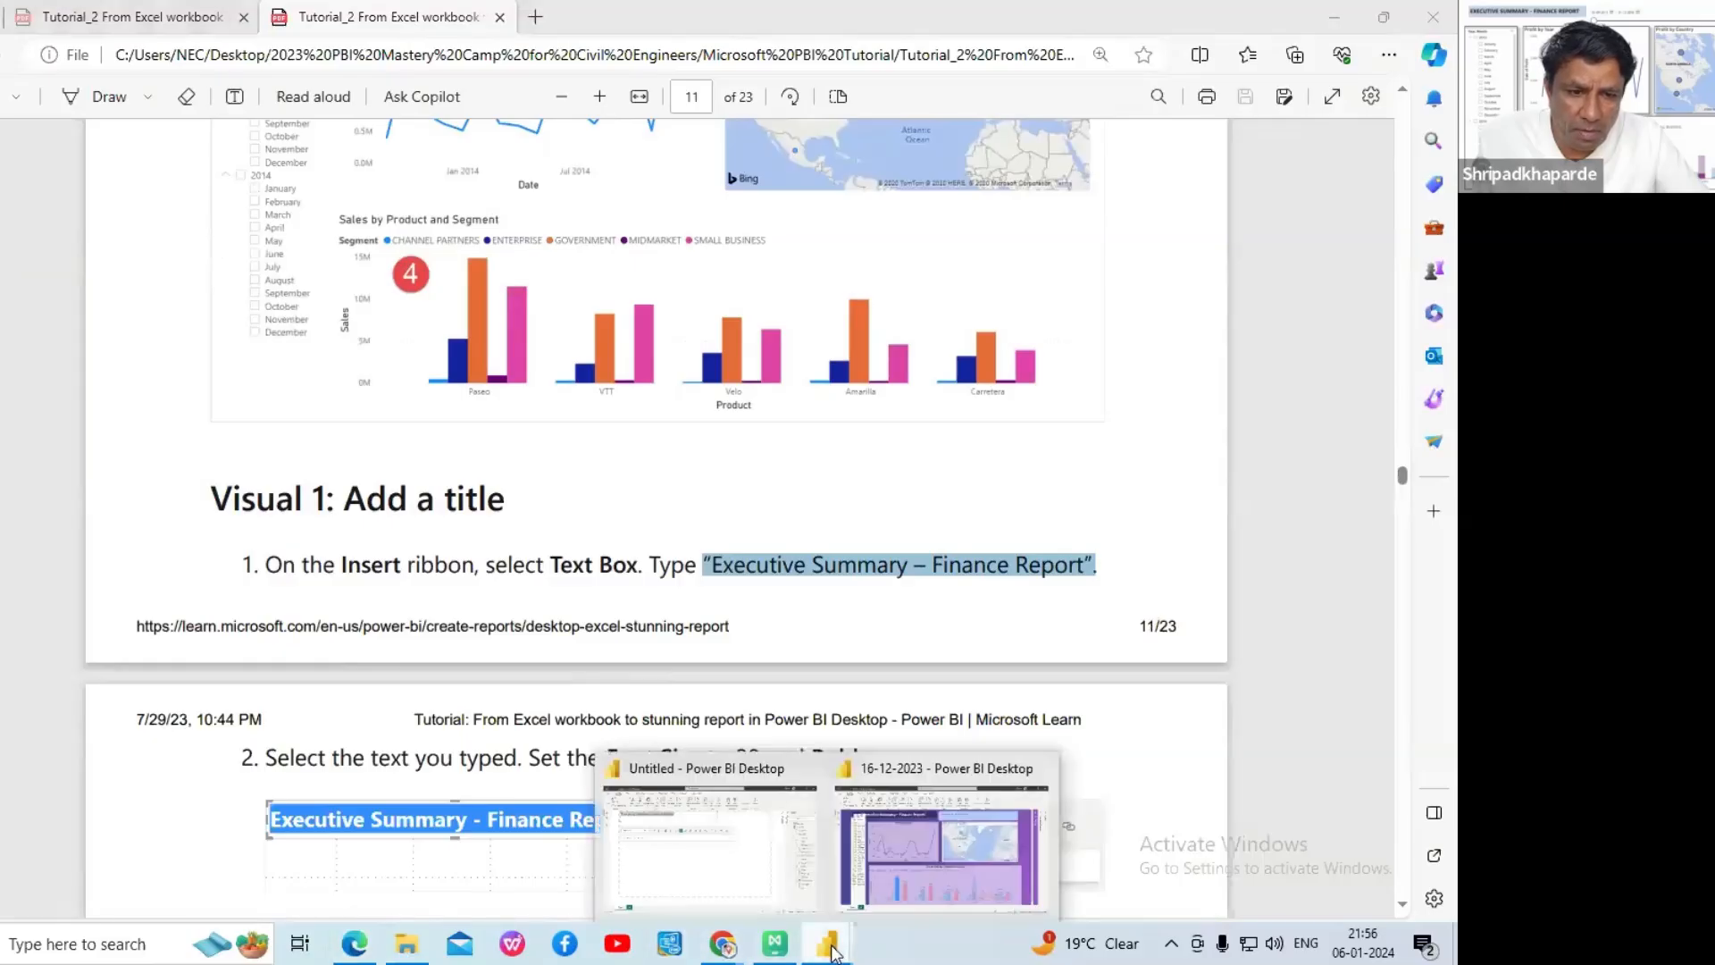
left_click(711, 863)
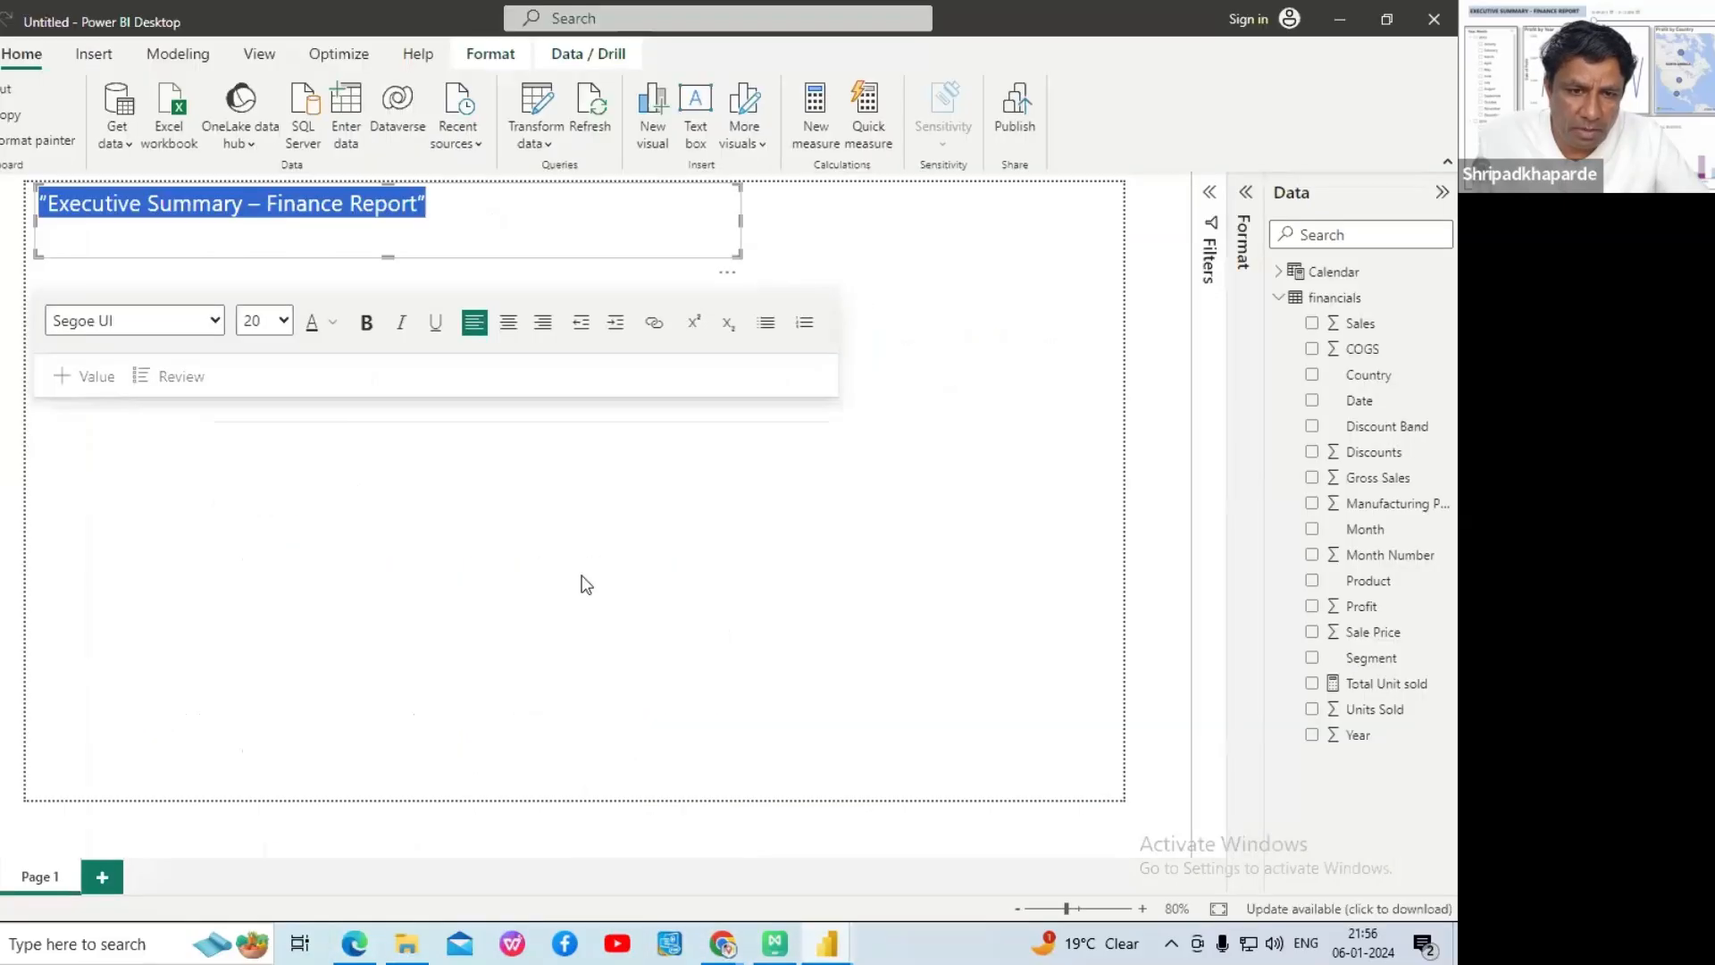
left_click(368, 325)
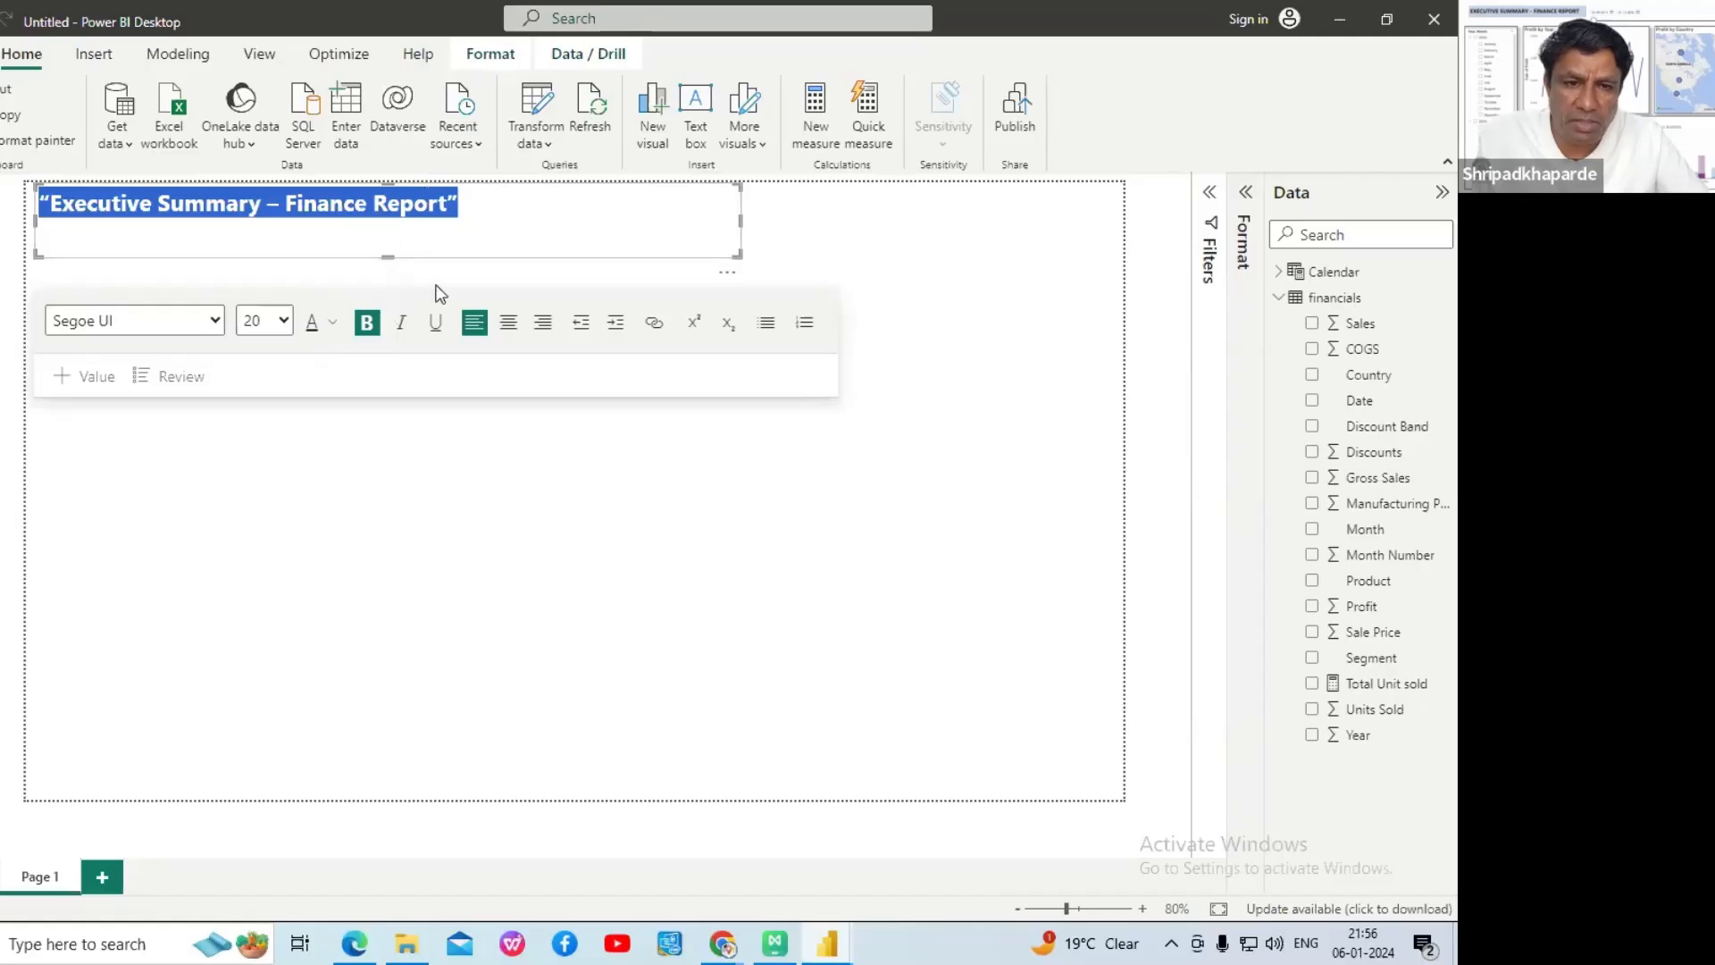
- Expand the text box formatting options and try to set the title's font color to white
left_click(1245, 193)
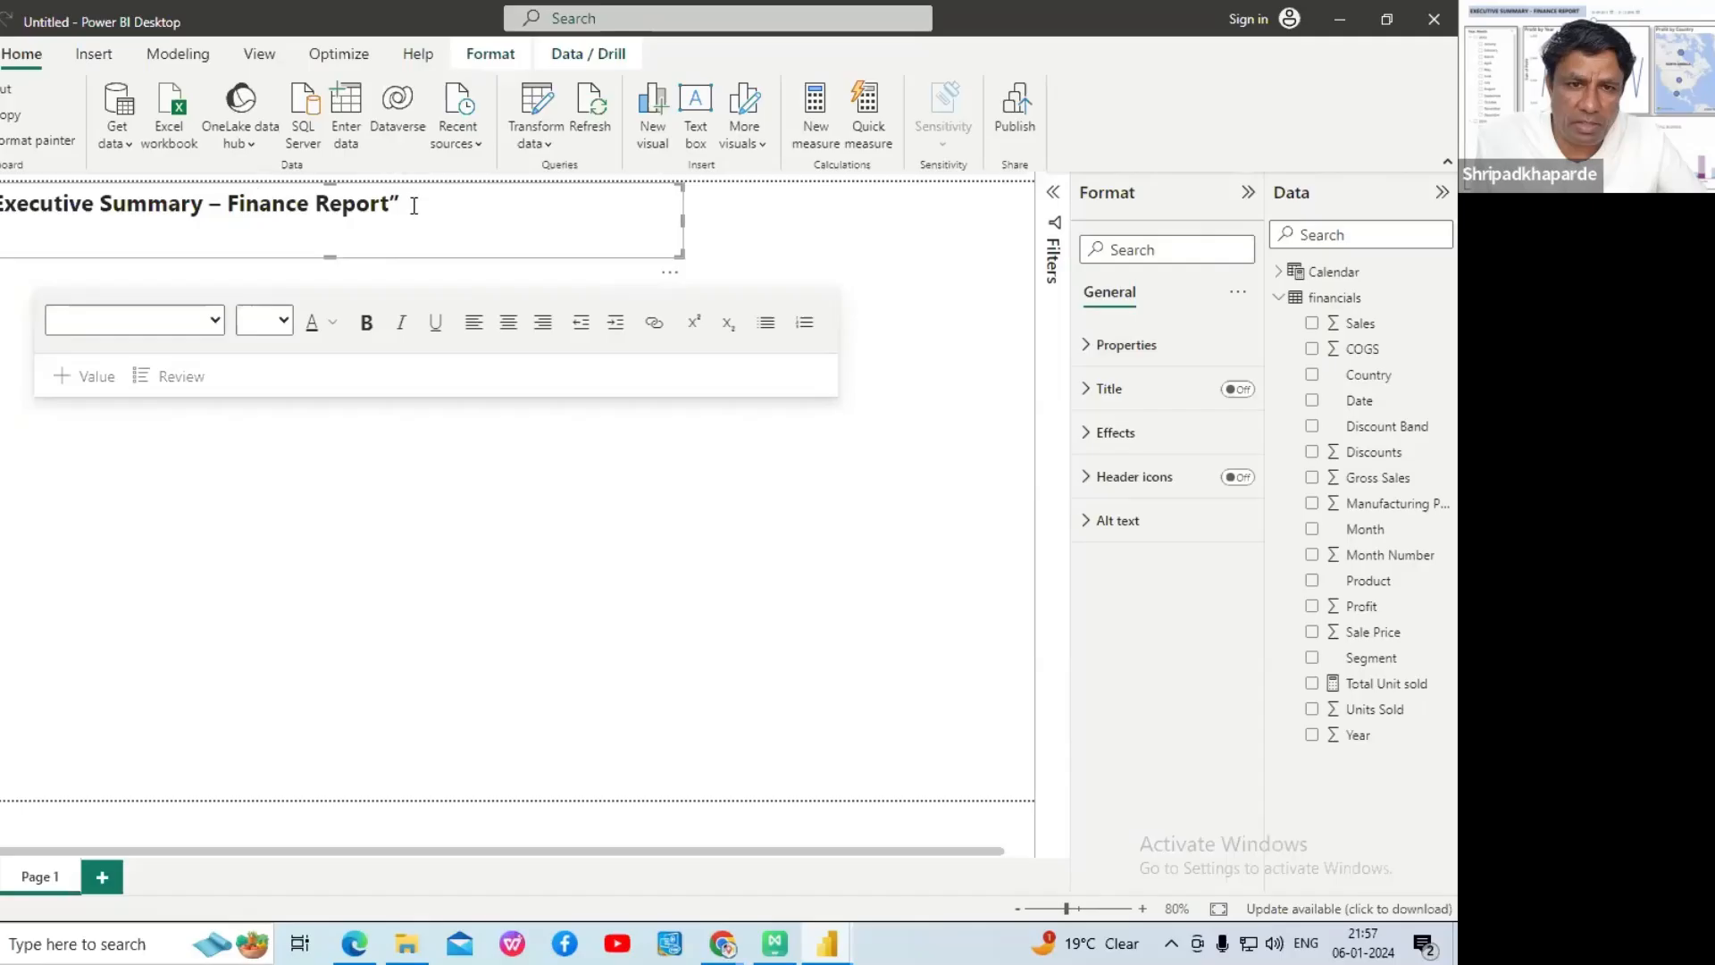
left_click_drag(424, 208, 3, 264)
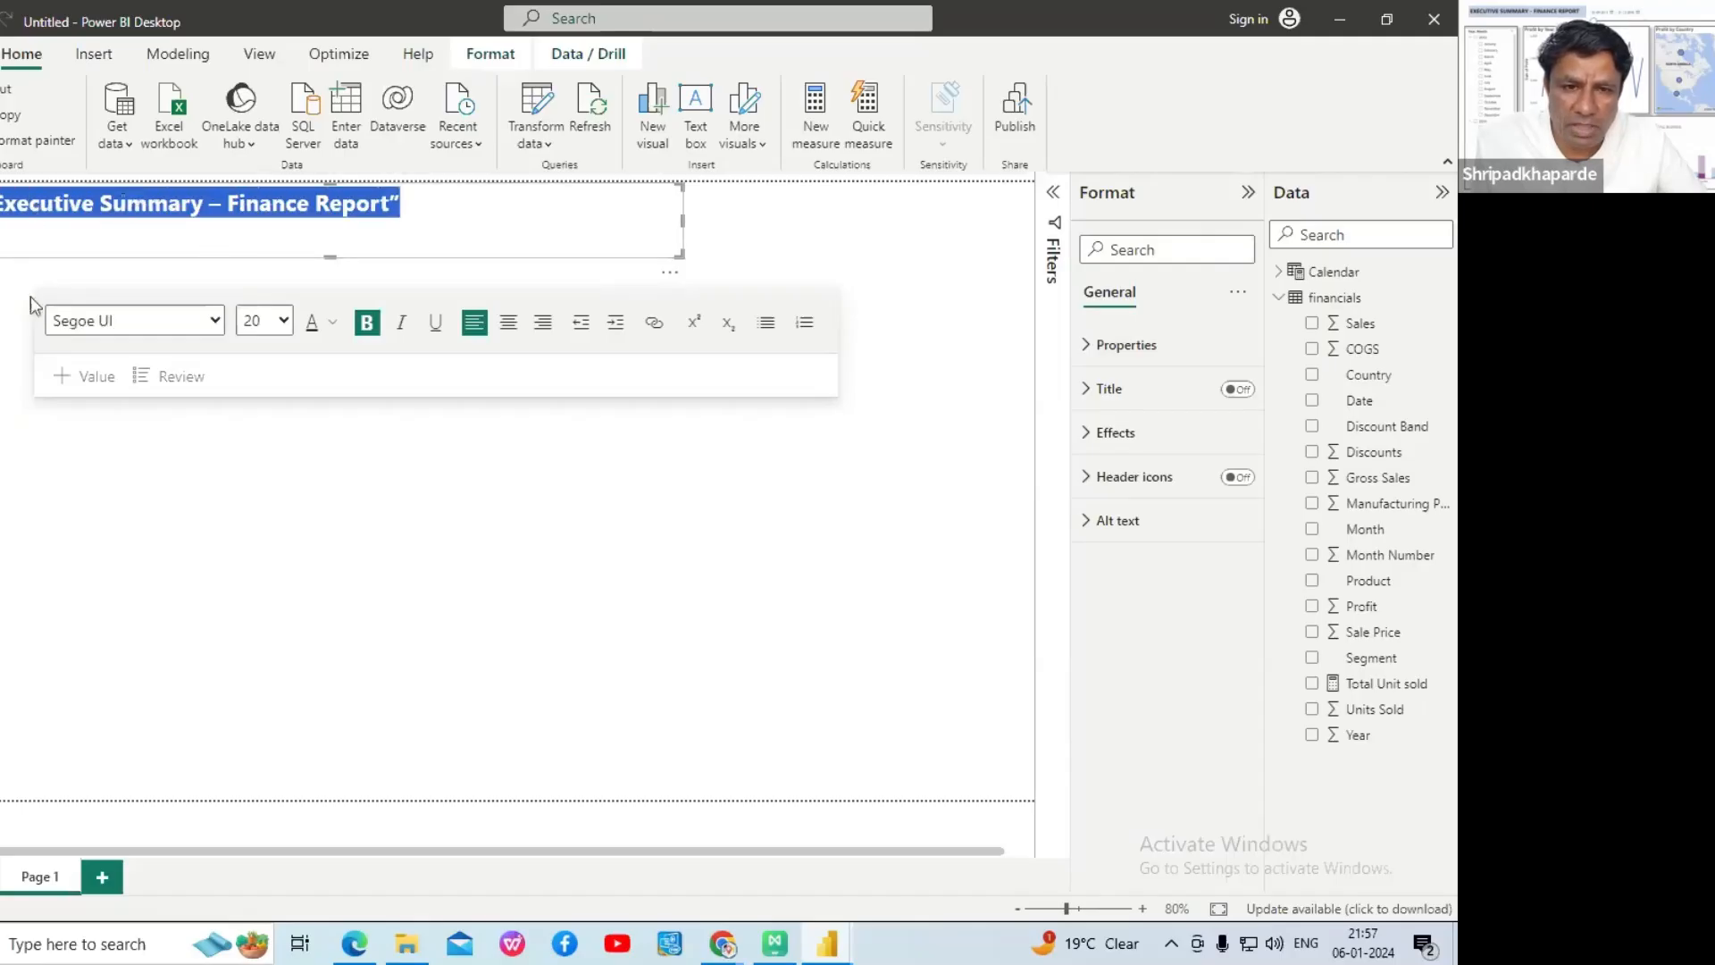
left_click(333, 322)
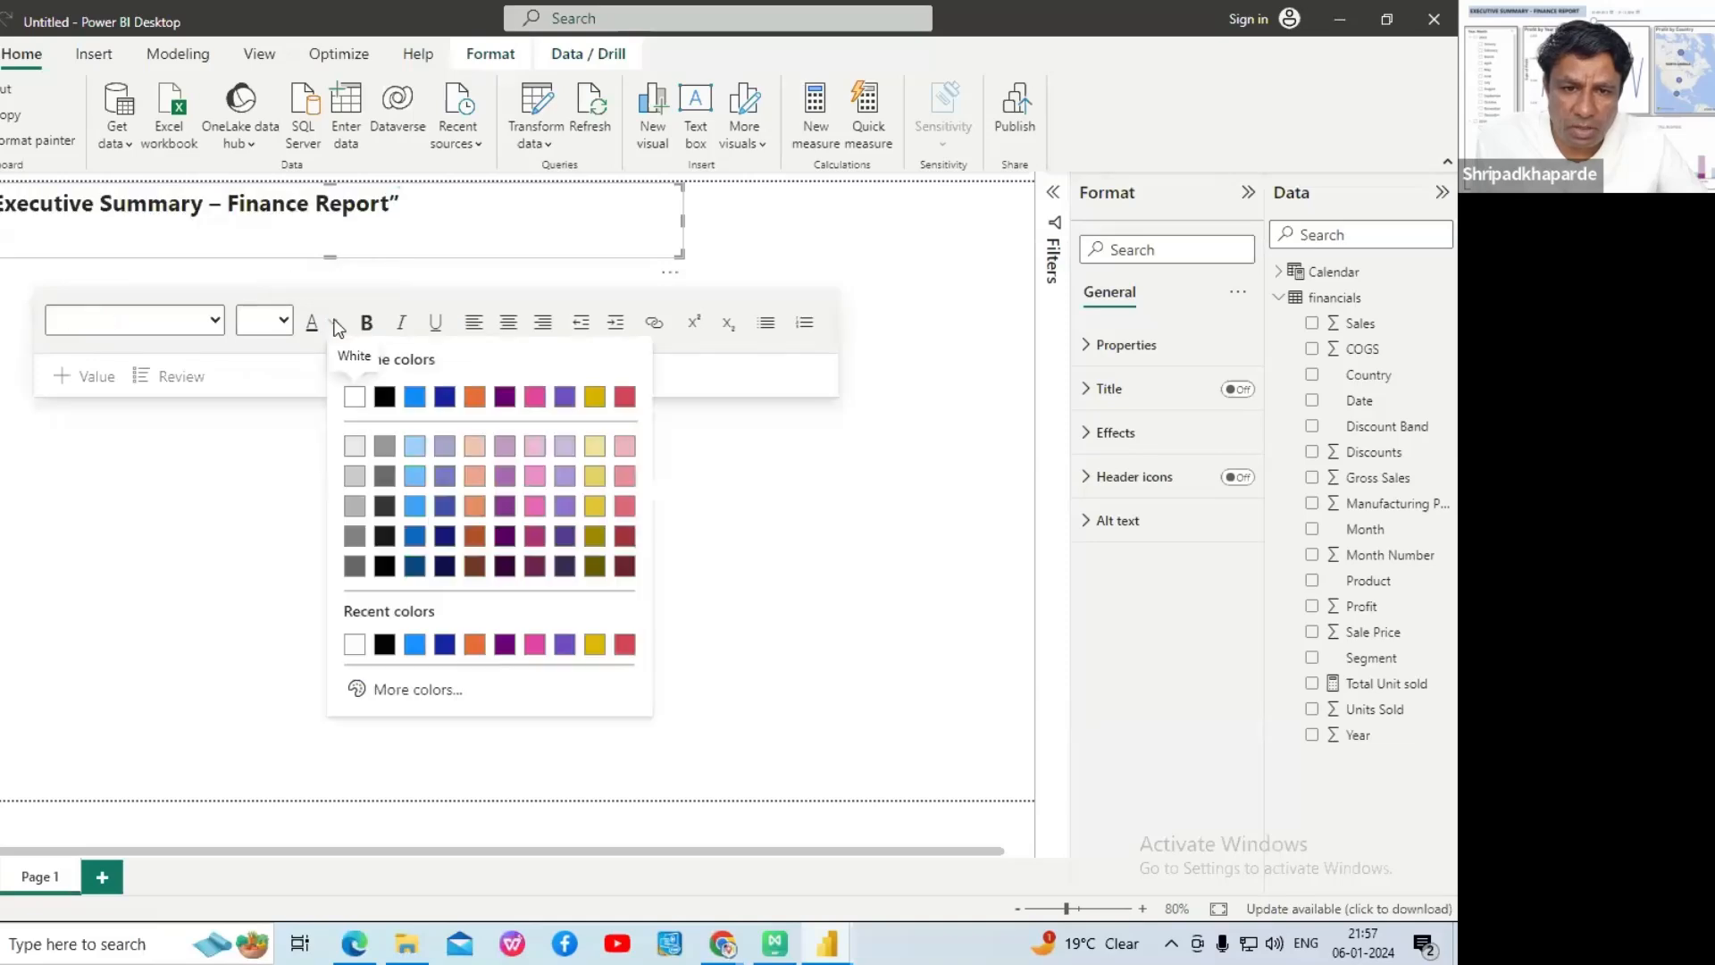
left_click(356, 395)
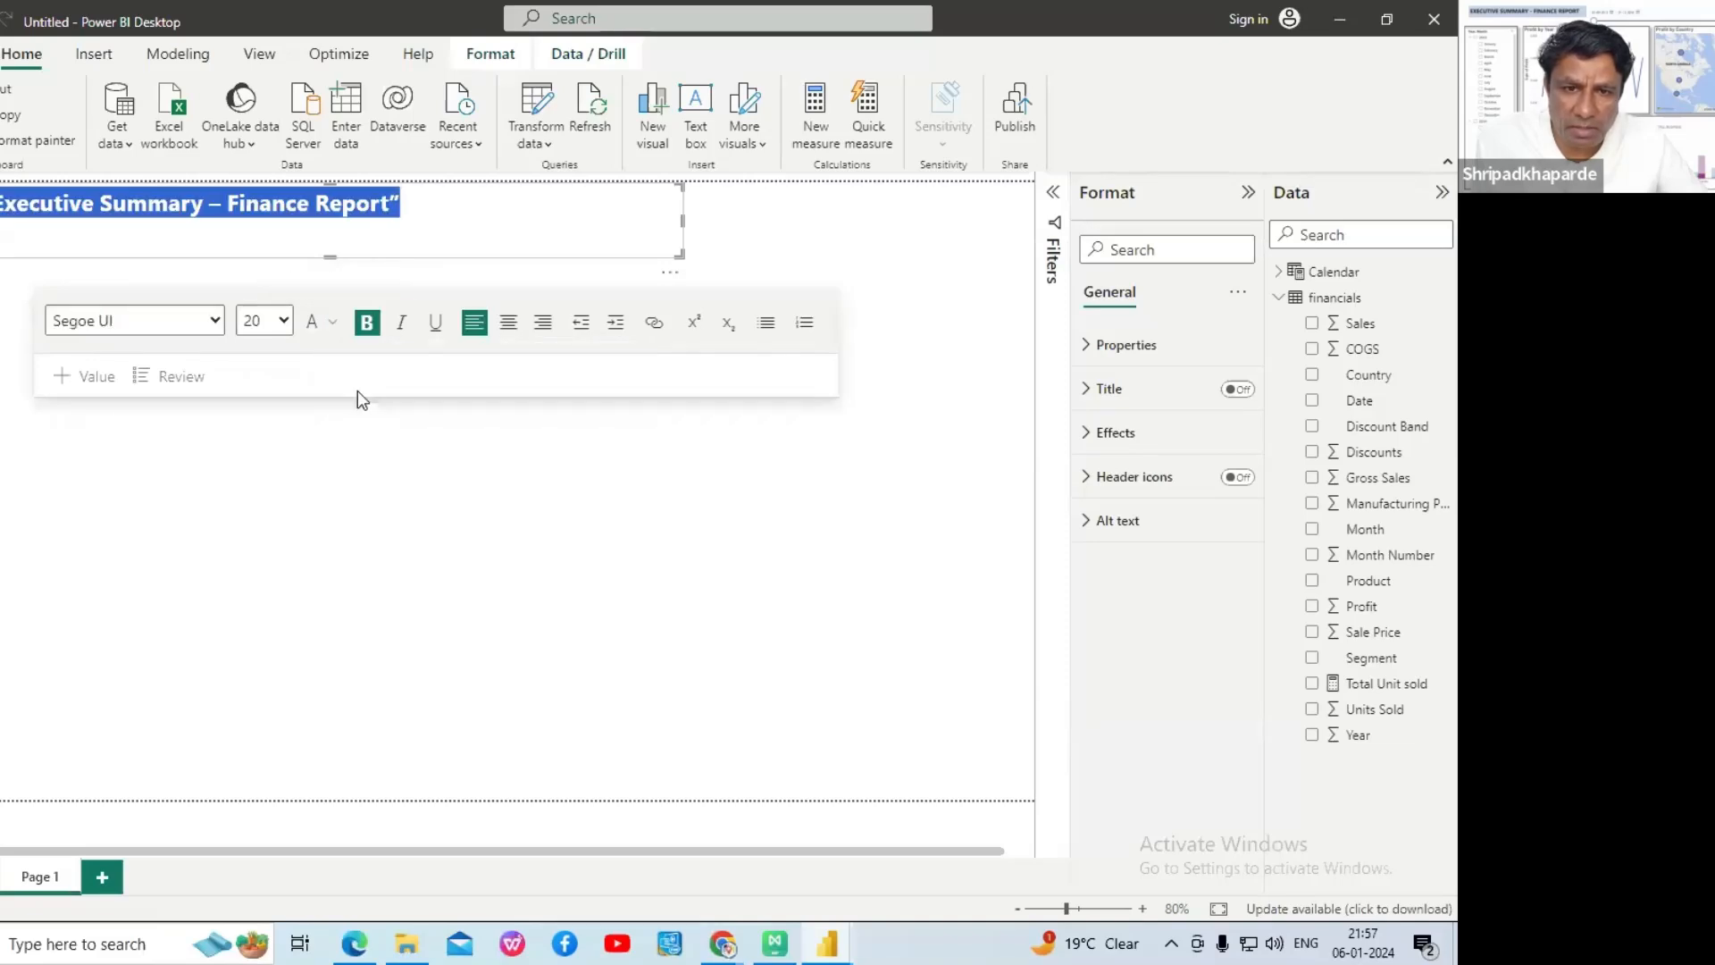
left_click(395, 243)
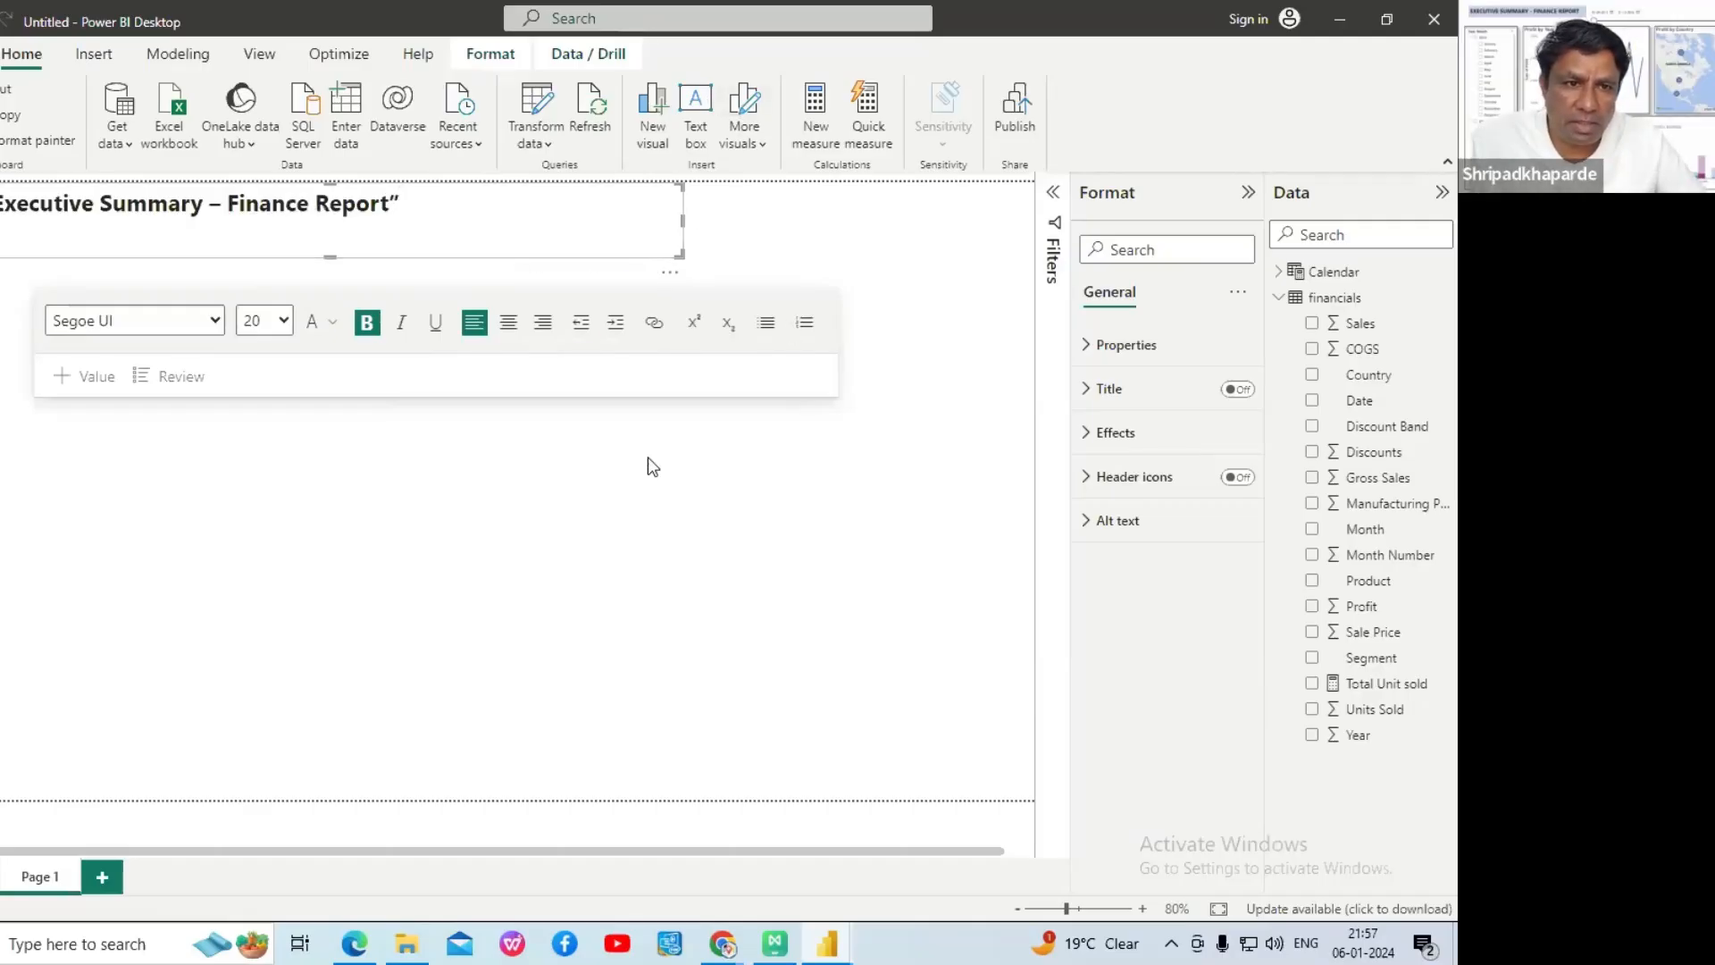
left_click(705, 390)
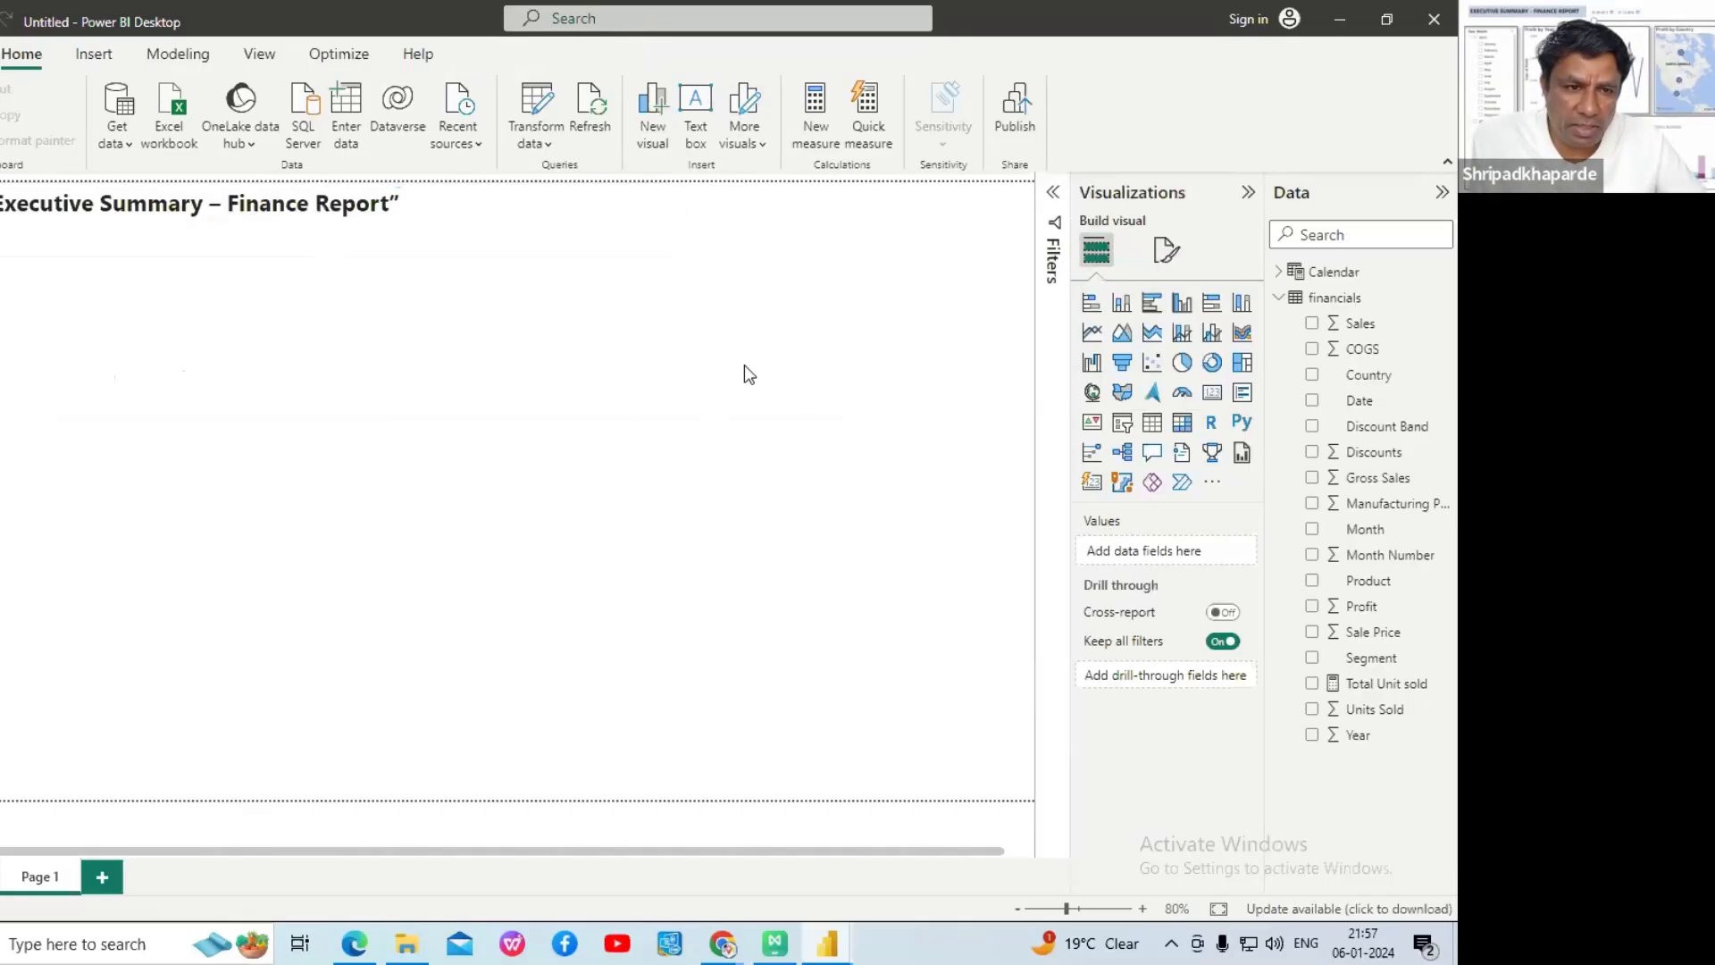
- Insert a second text box below the title, make it wider and shallower, and paste in "Executive Summary – Finance Report"
left_click(696, 116)
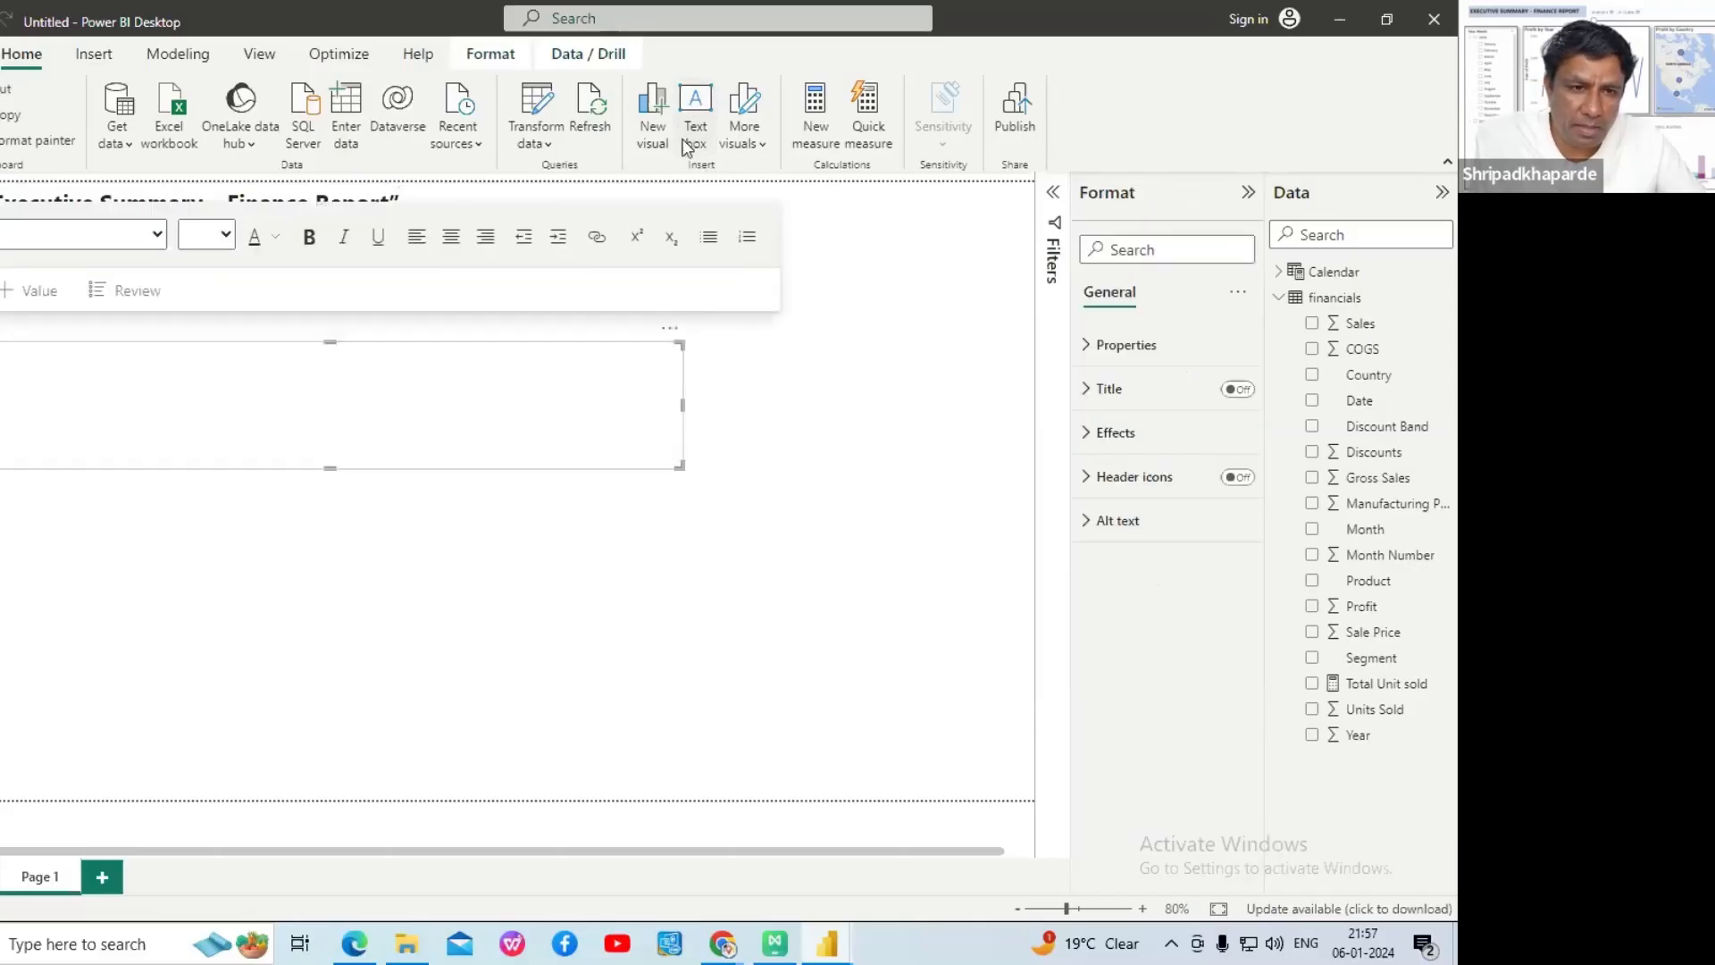
left_click_drag(679, 466, 793, 416)
left_click(315, 359)
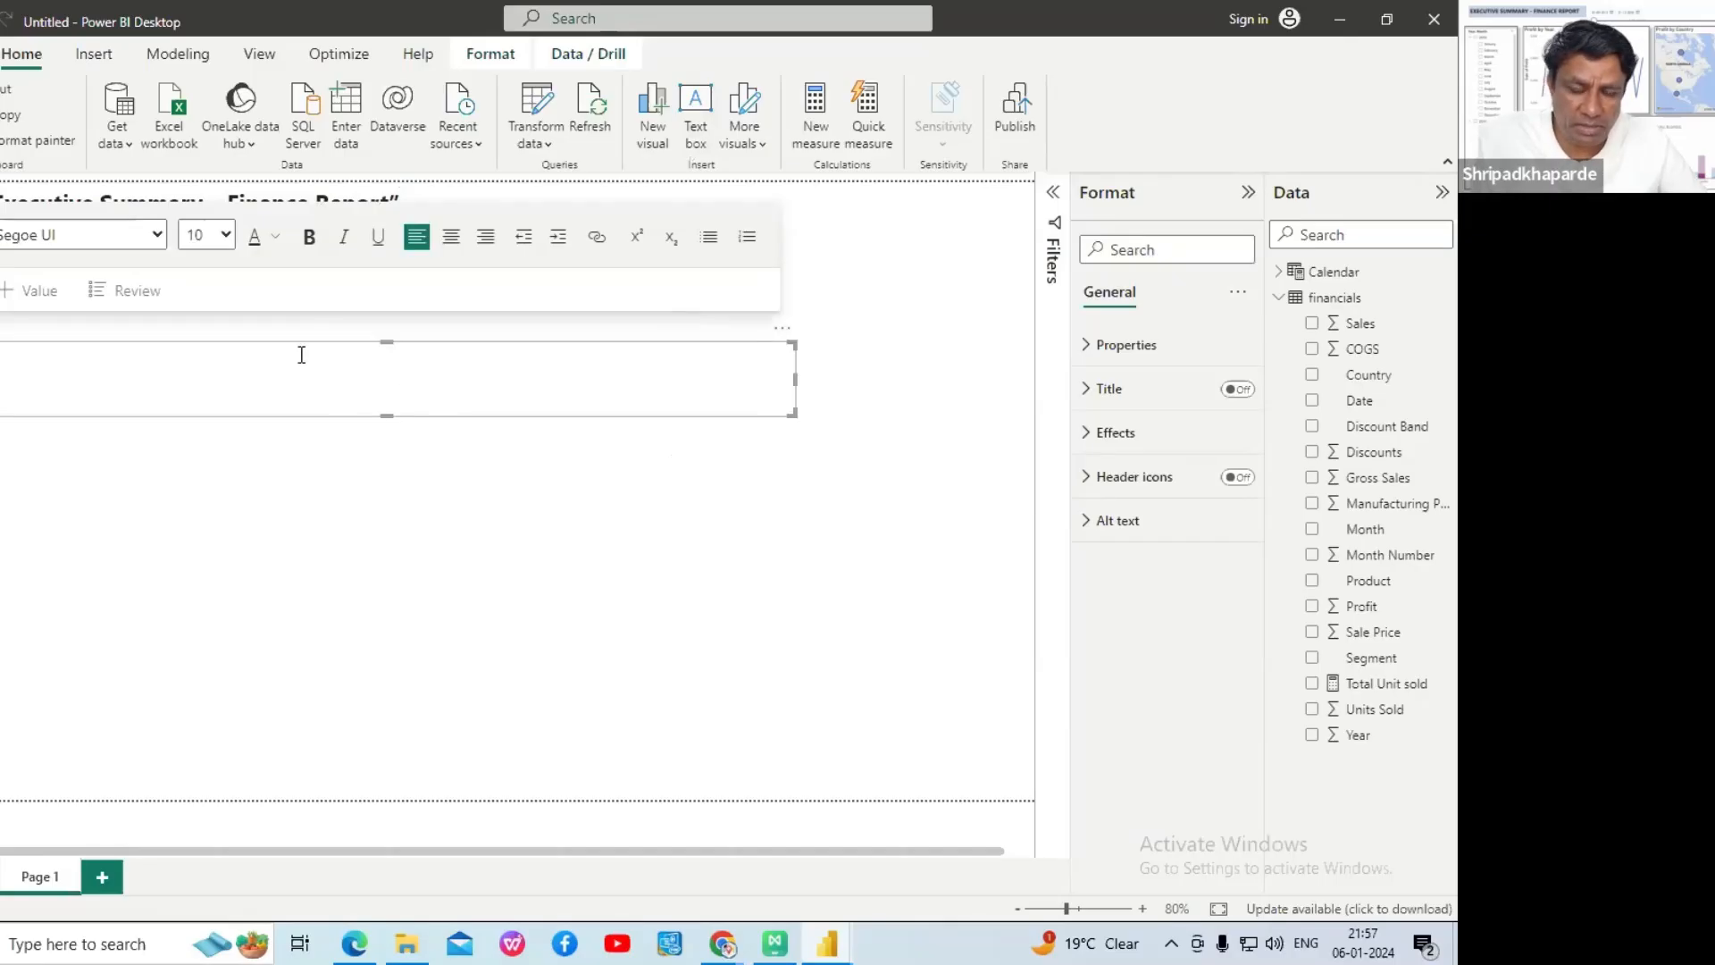
key("ctrl+v")
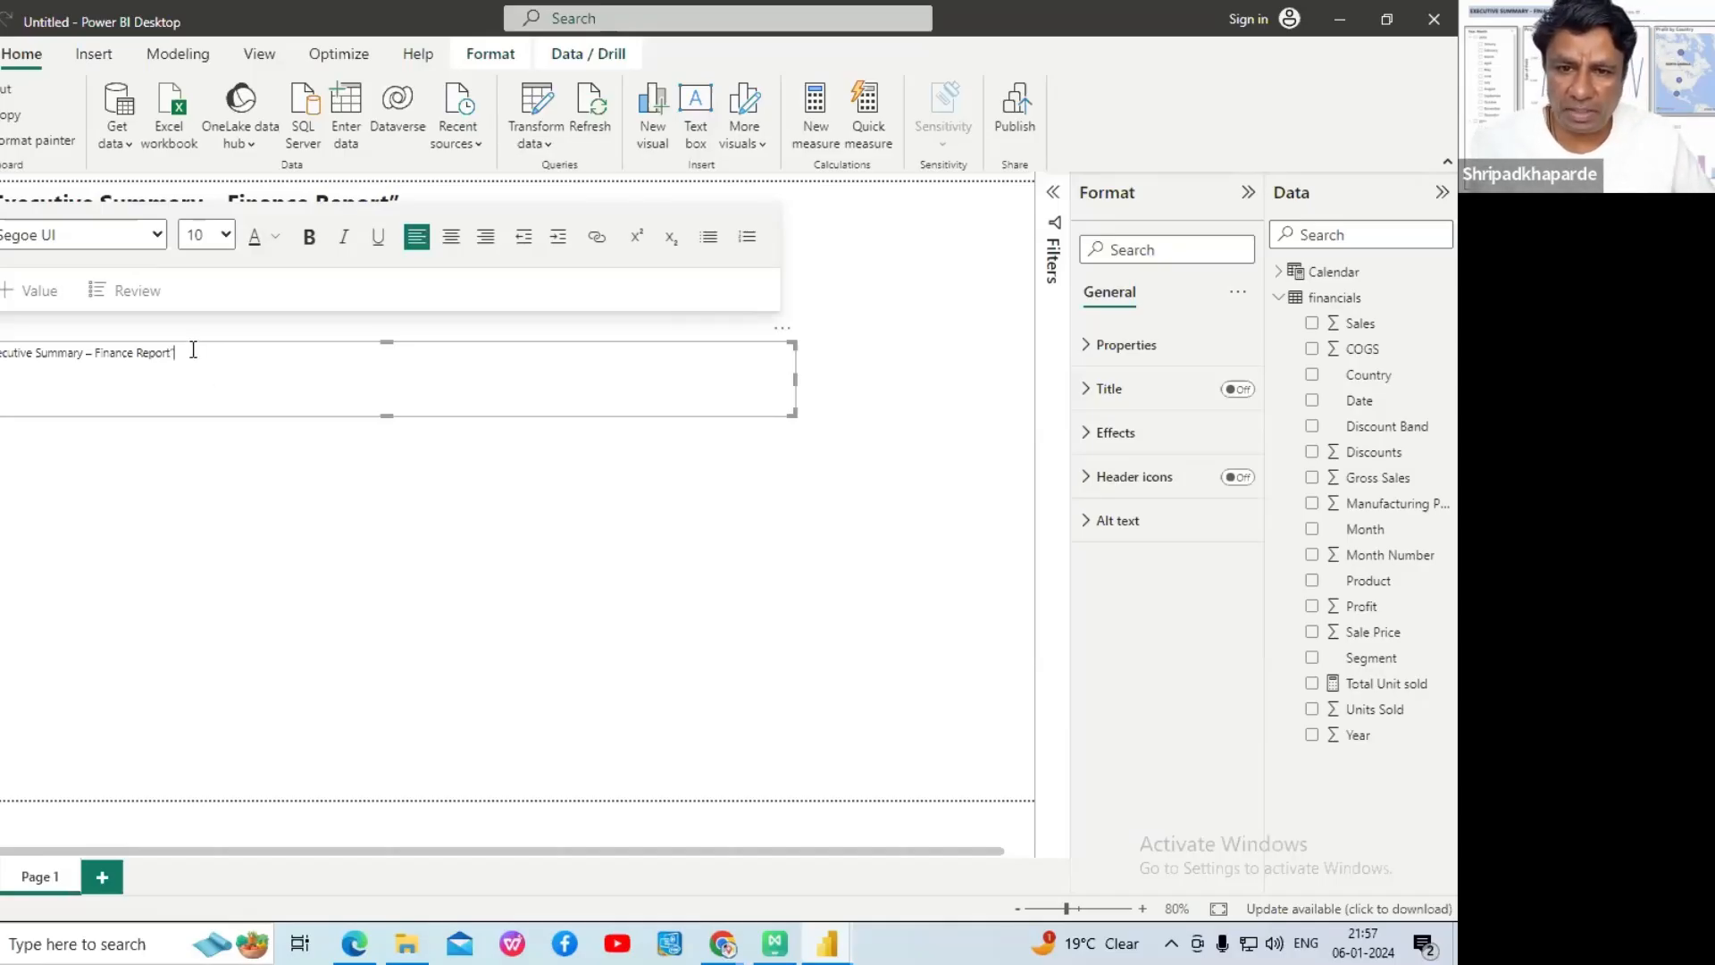
- Make the second text box's title bold with font size 20 and deselect the box
left_click_drag(204, 349, 0, 354)
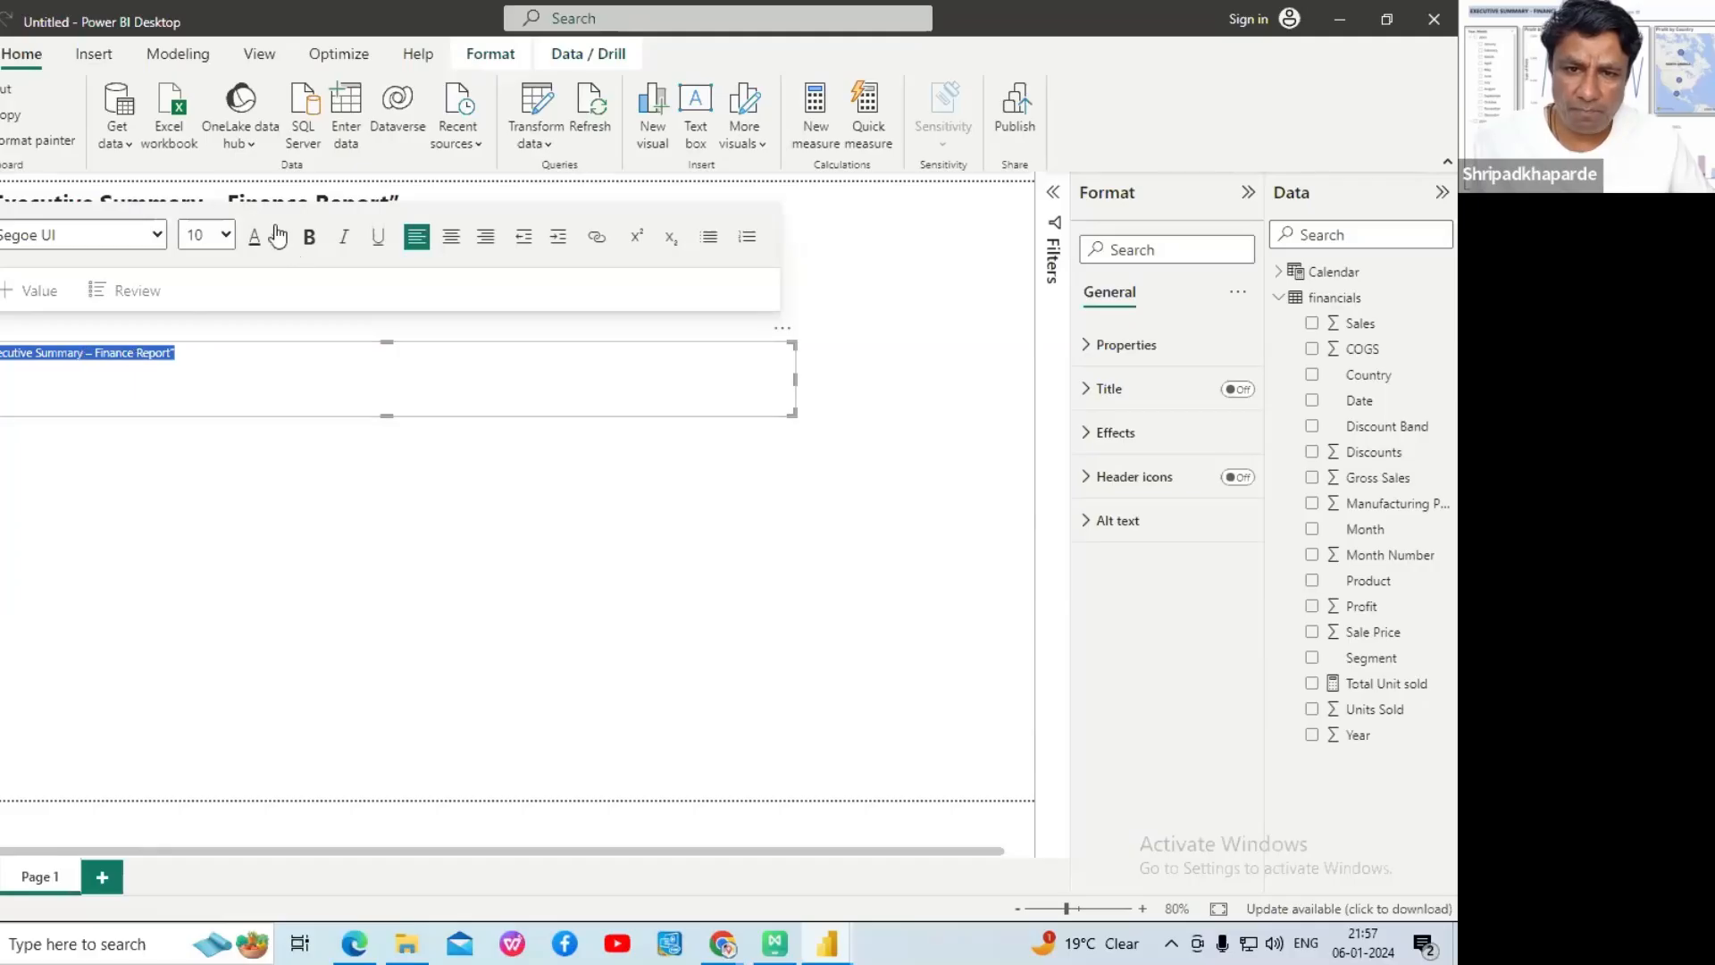
left_click(308, 239)
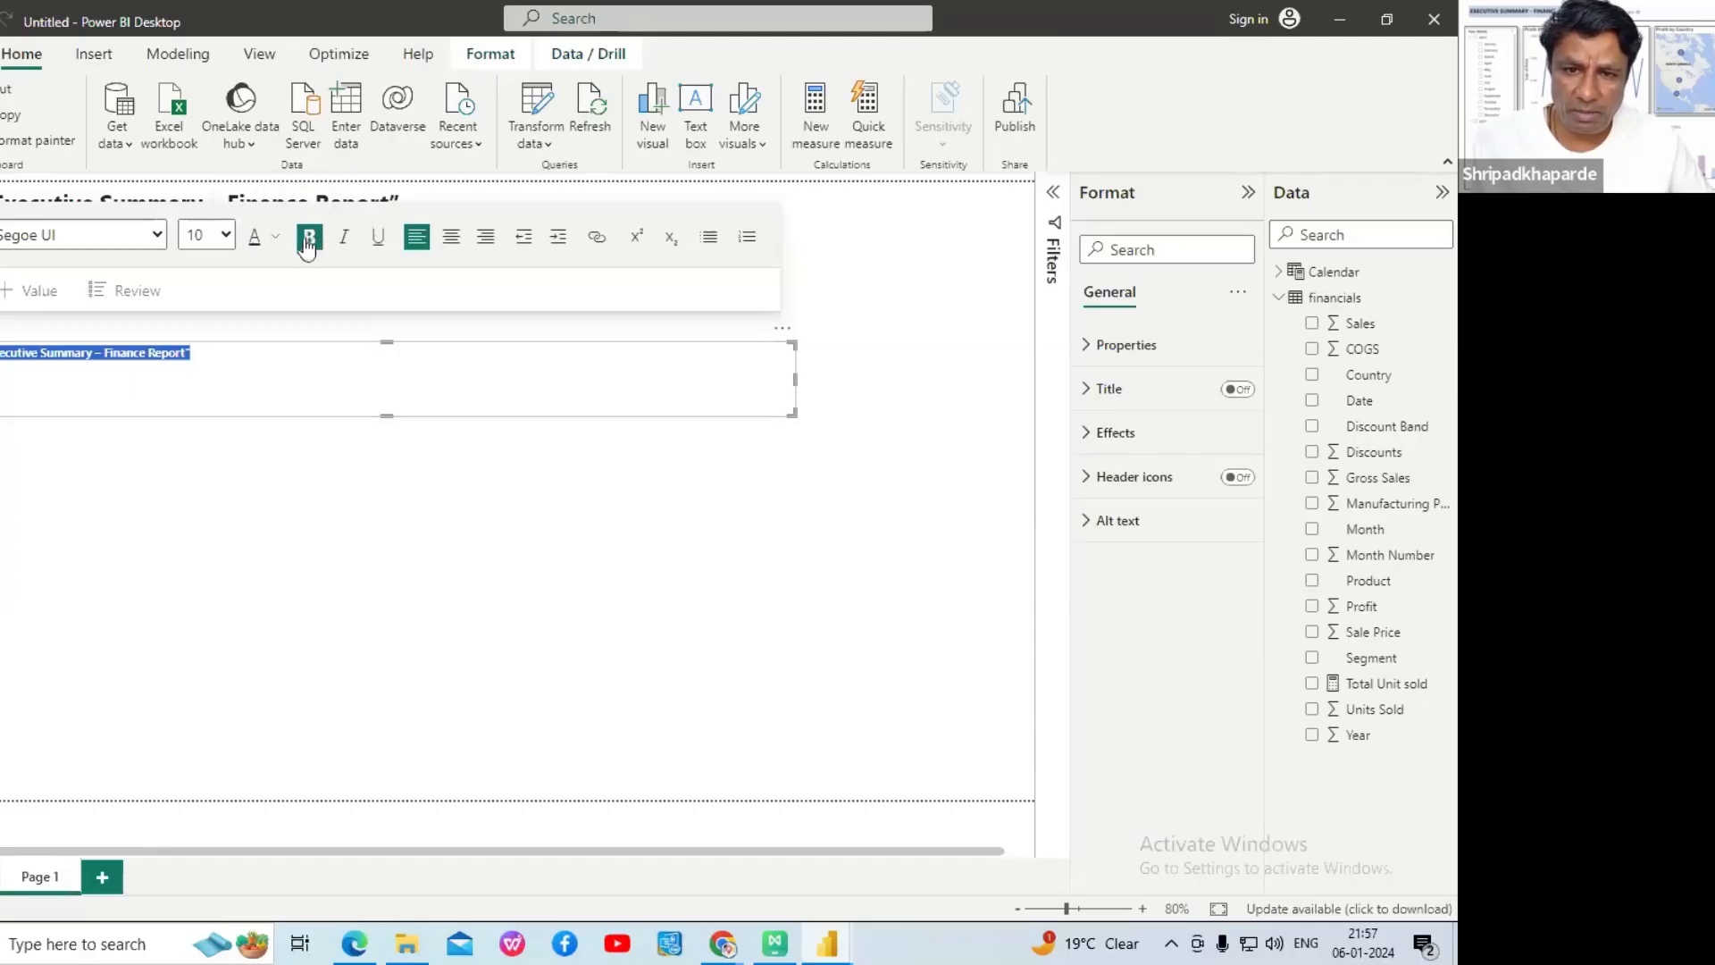
left_click(223, 235)
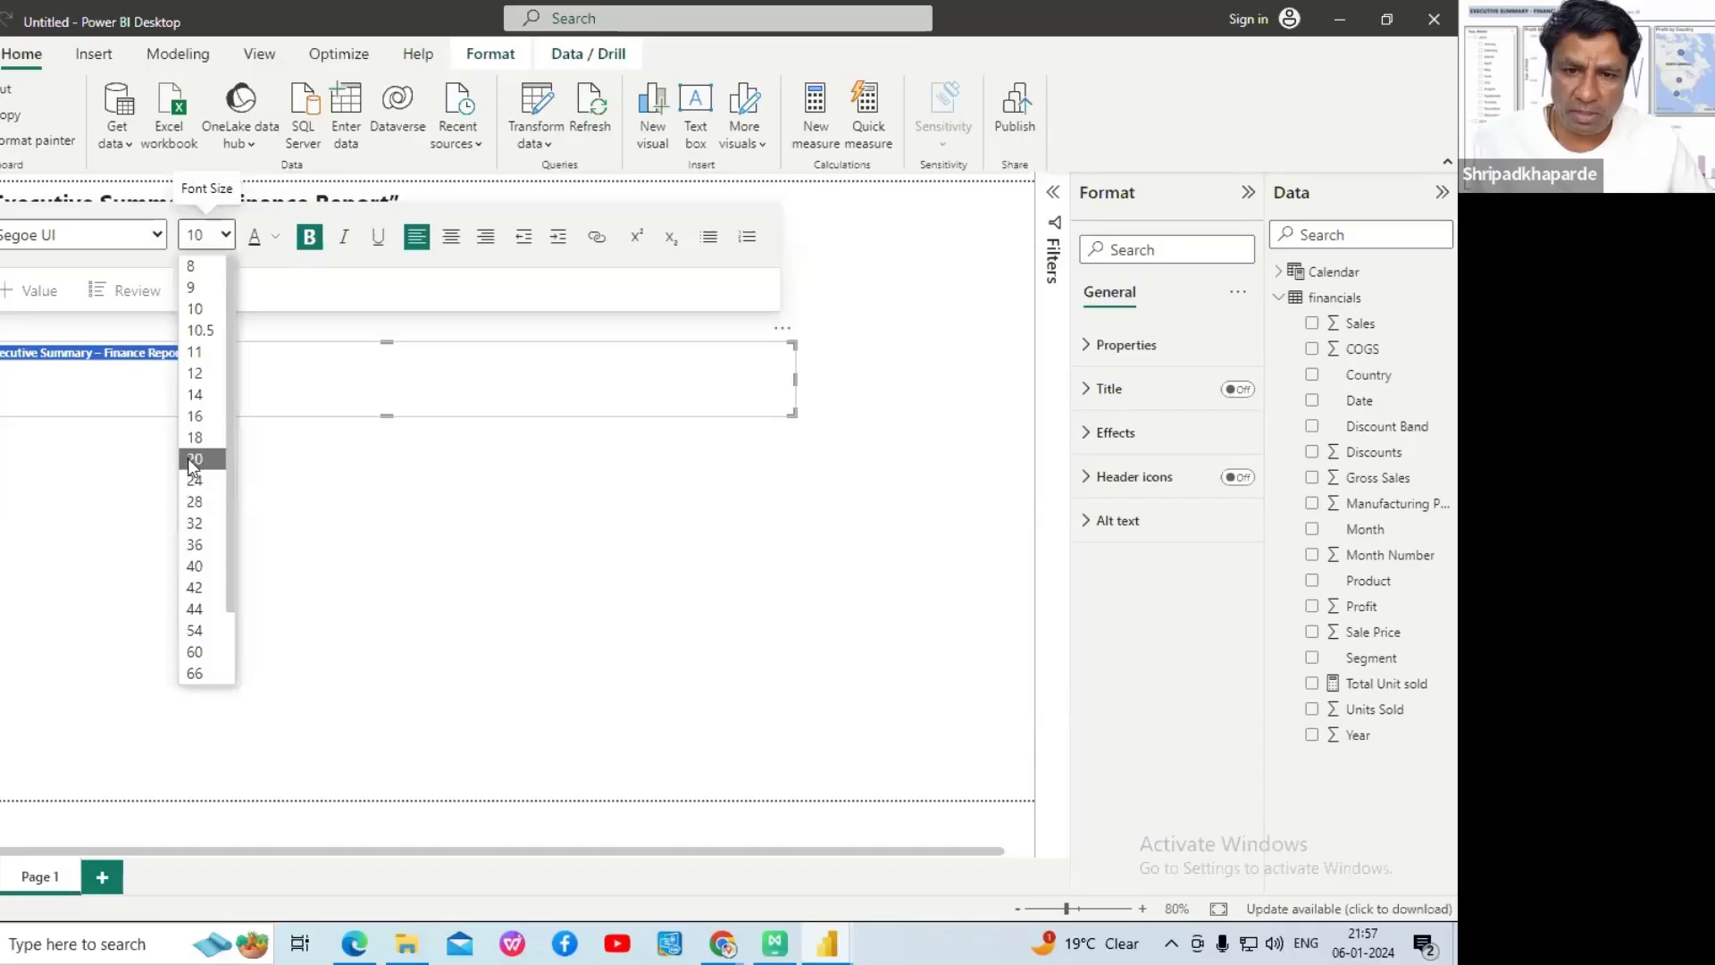
left_click(192, 459)
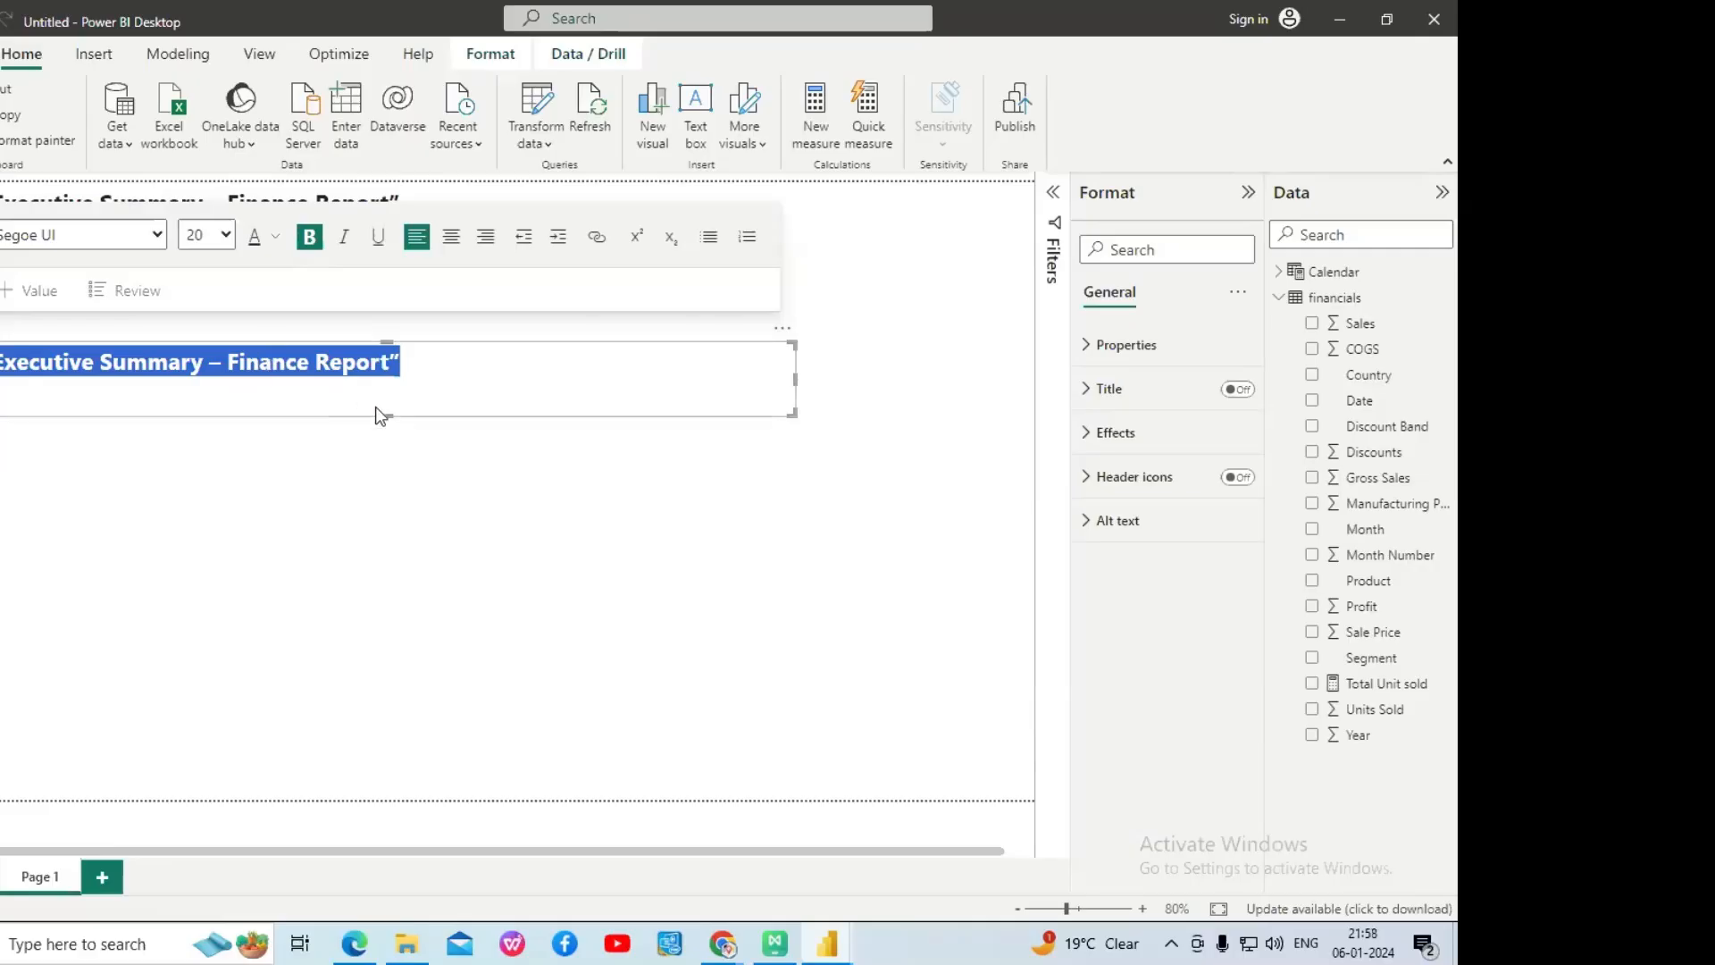
key("Escape")
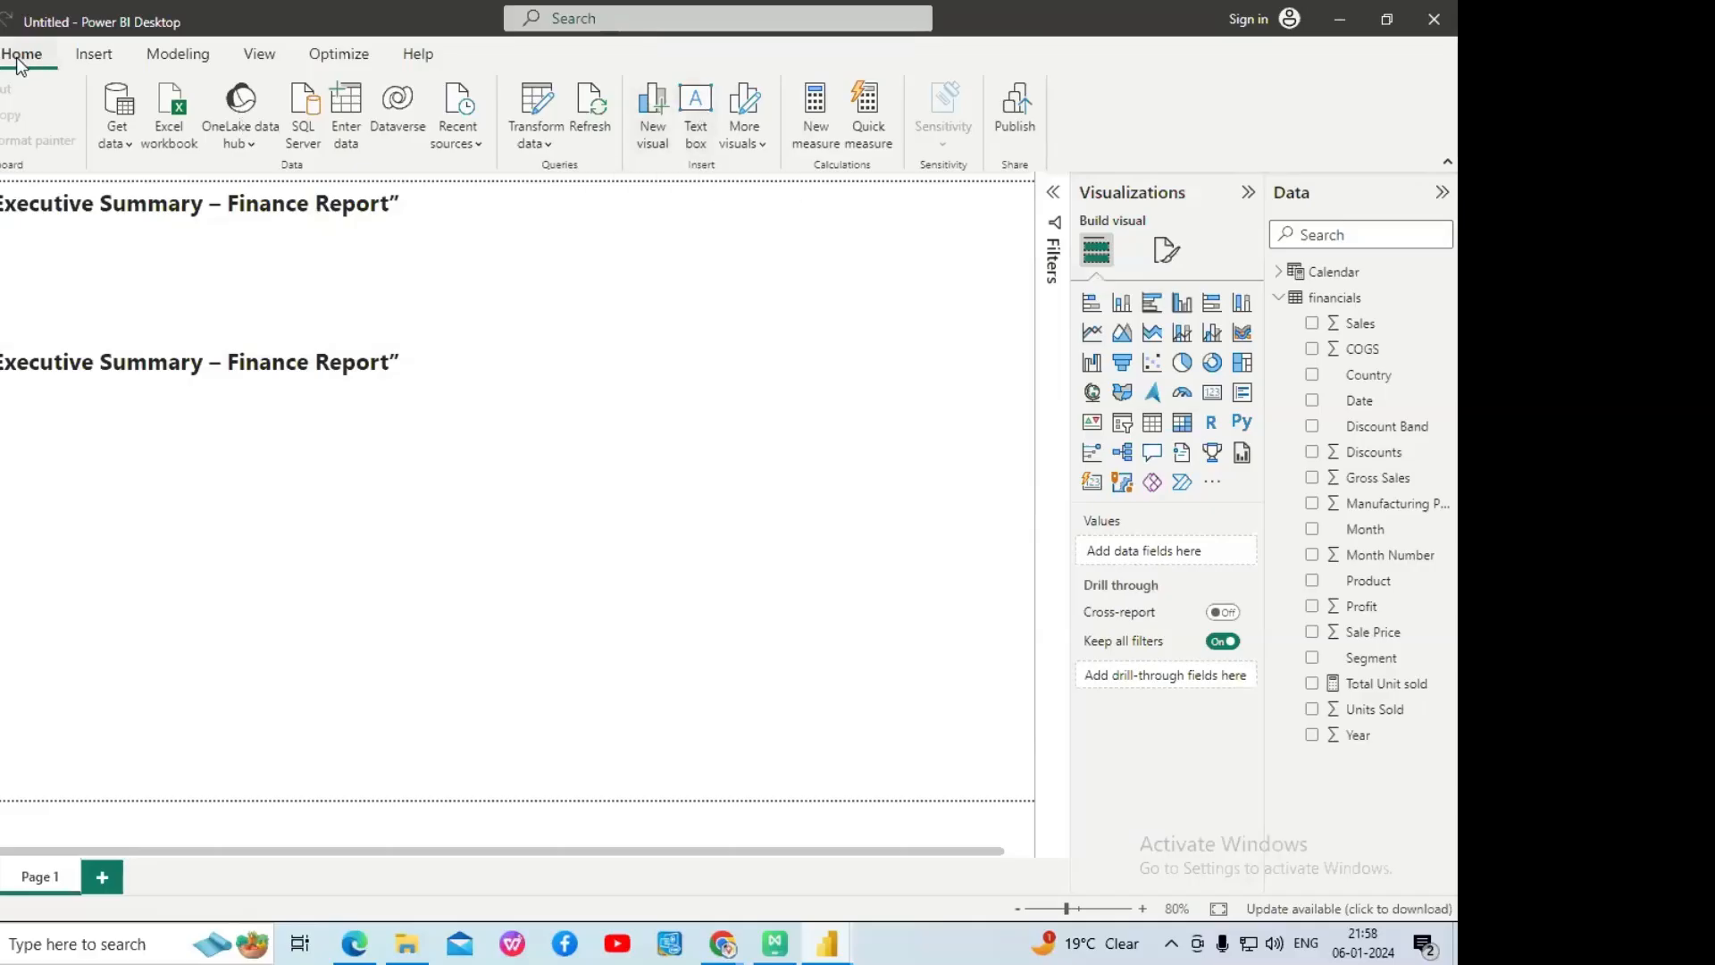
- Insert a third text box containing "Executive Summary – Finance Report" and format the text with font size 20 and bold
left_click(696, 103)
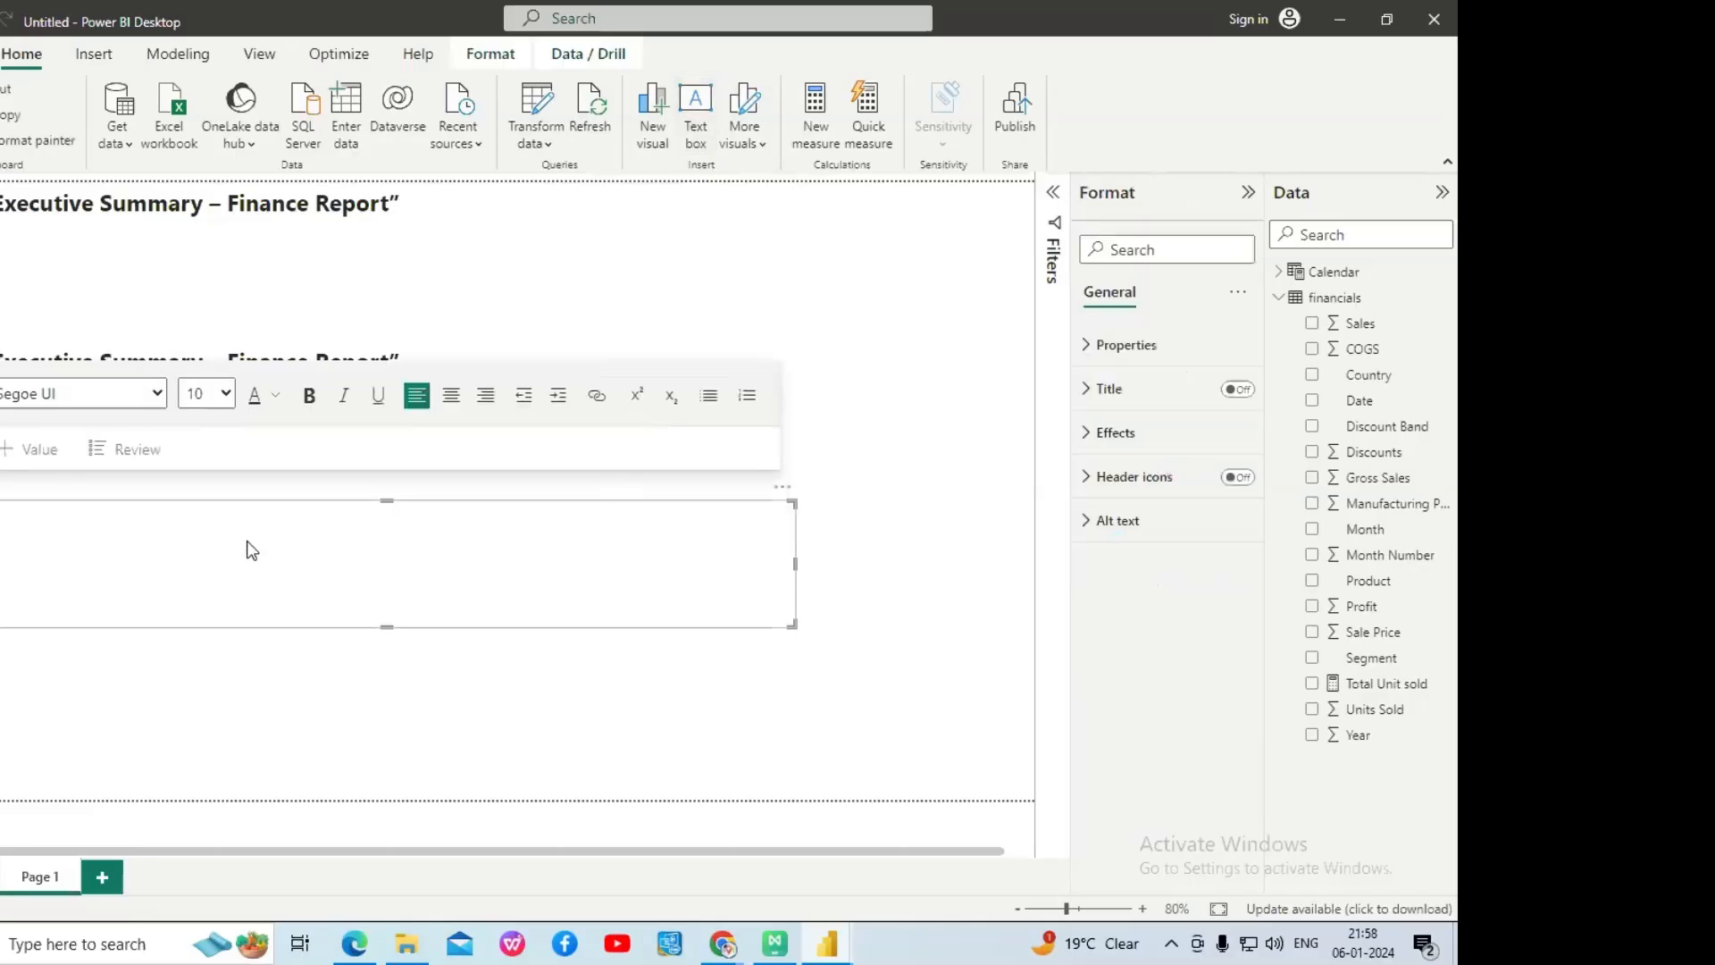
type("\"Executive Summary – Finance Report\"")
left_click_drag(176, 512, 26, 497)
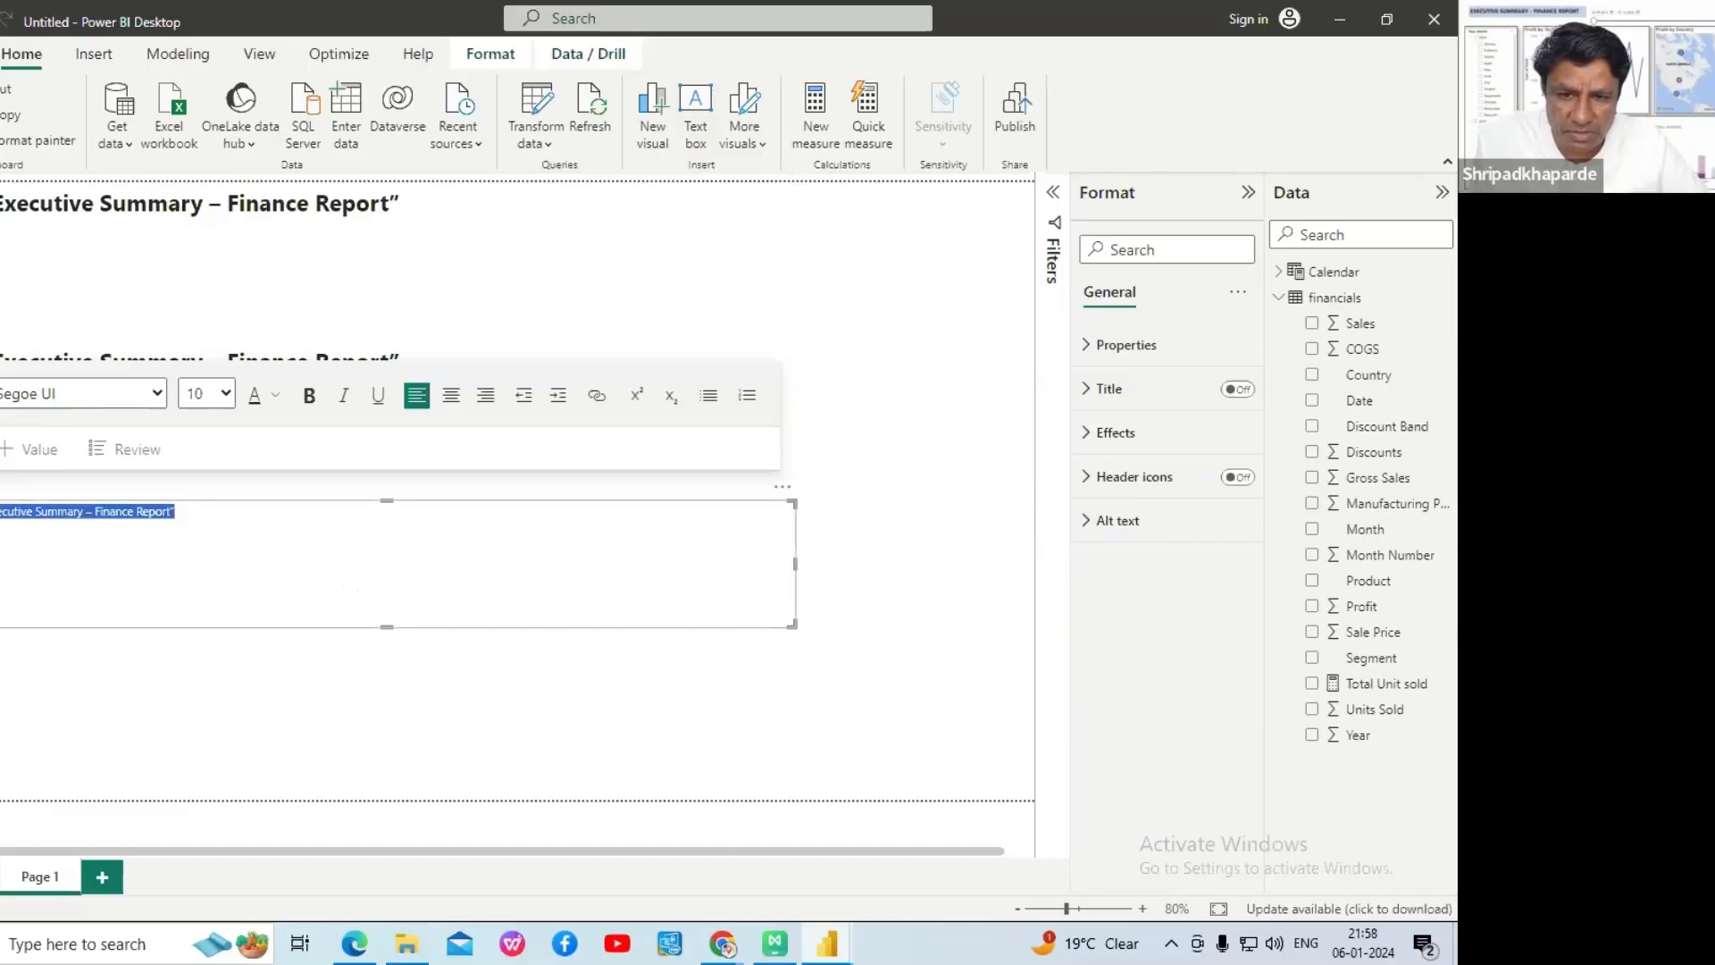
left_click(227, 394)
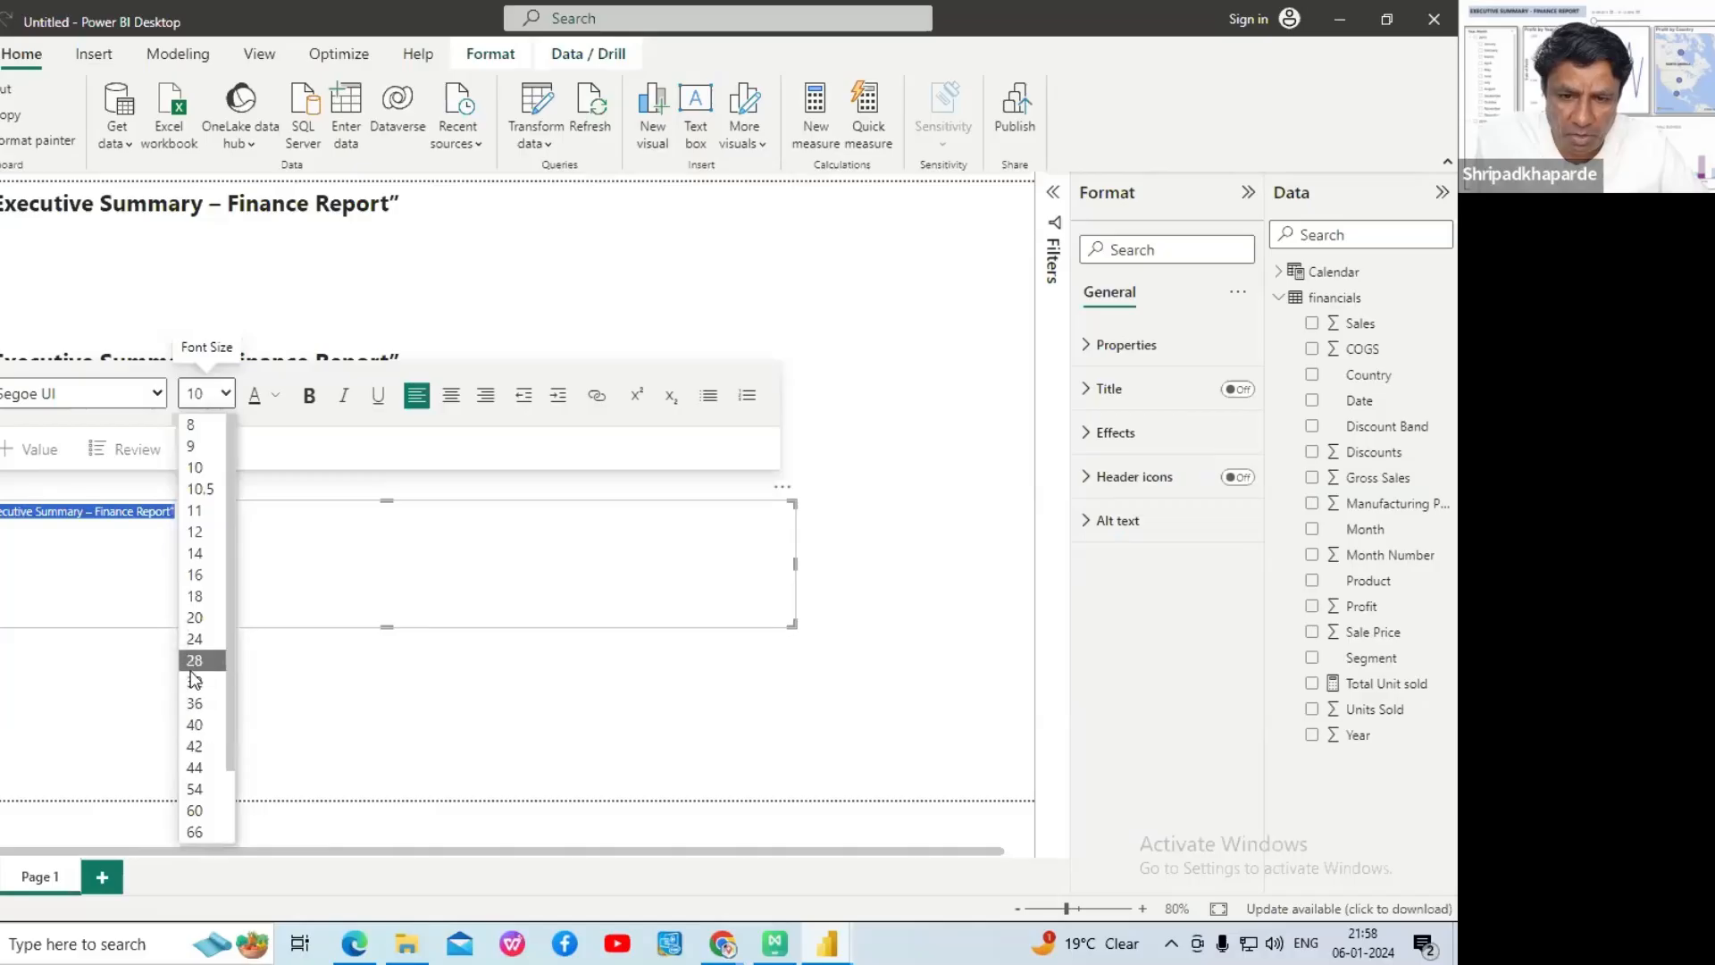
left_click(203, 620)
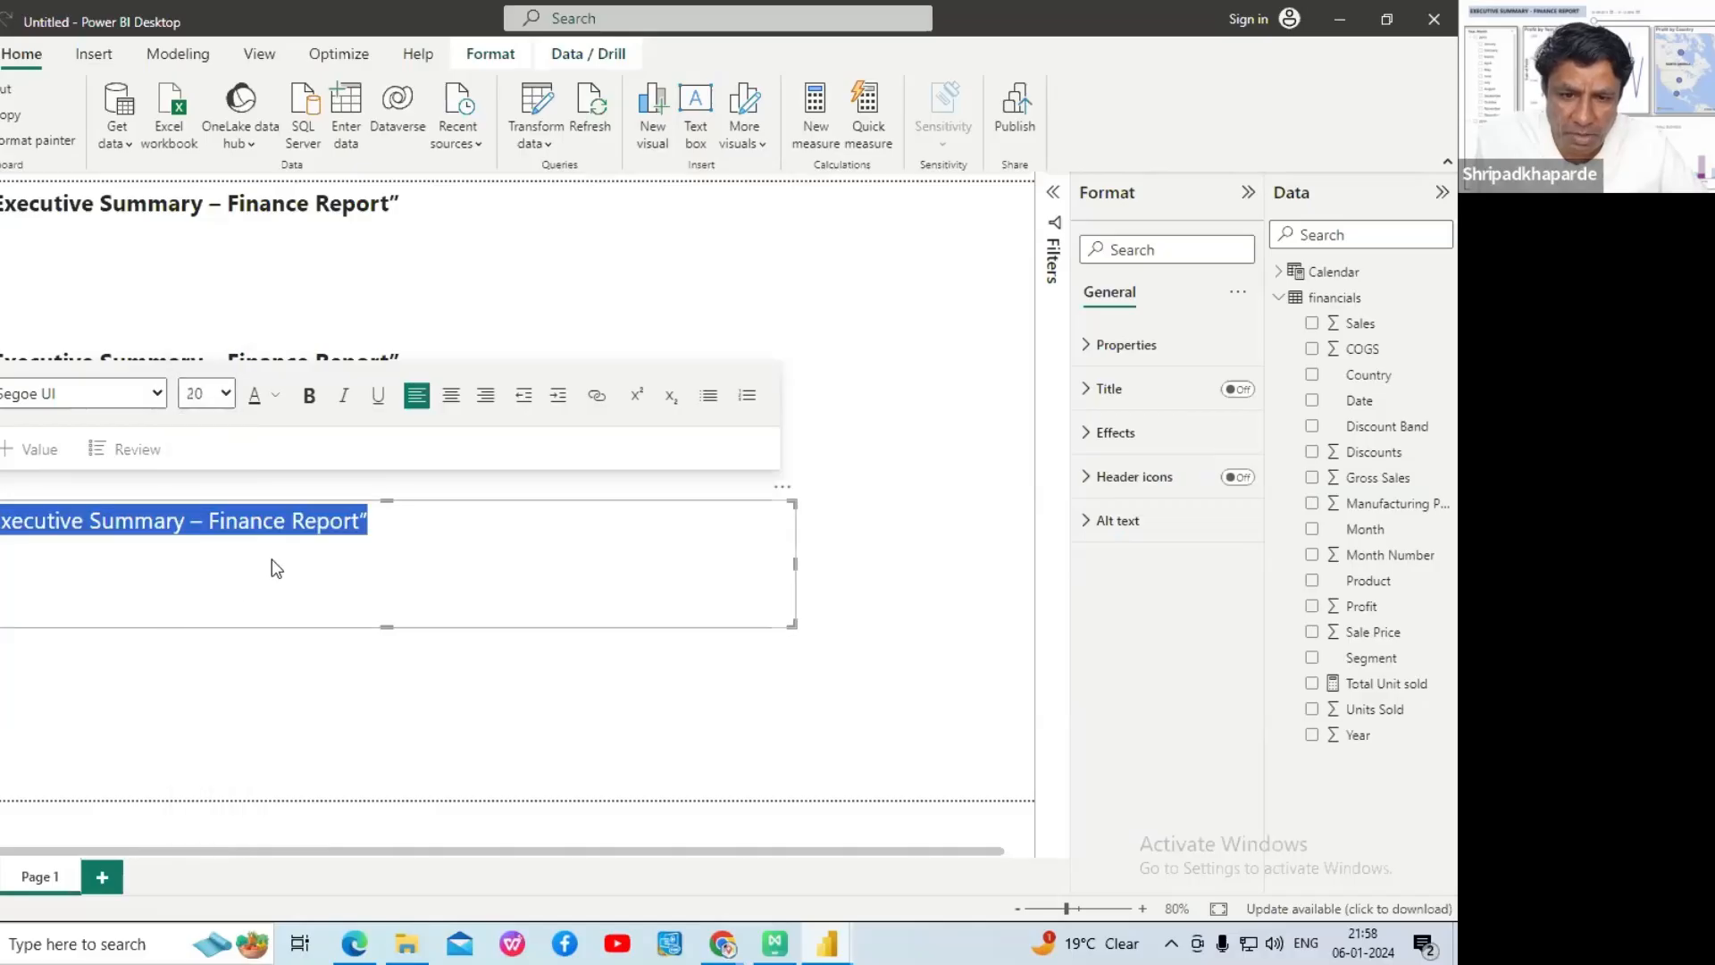
left_click(309, 395)
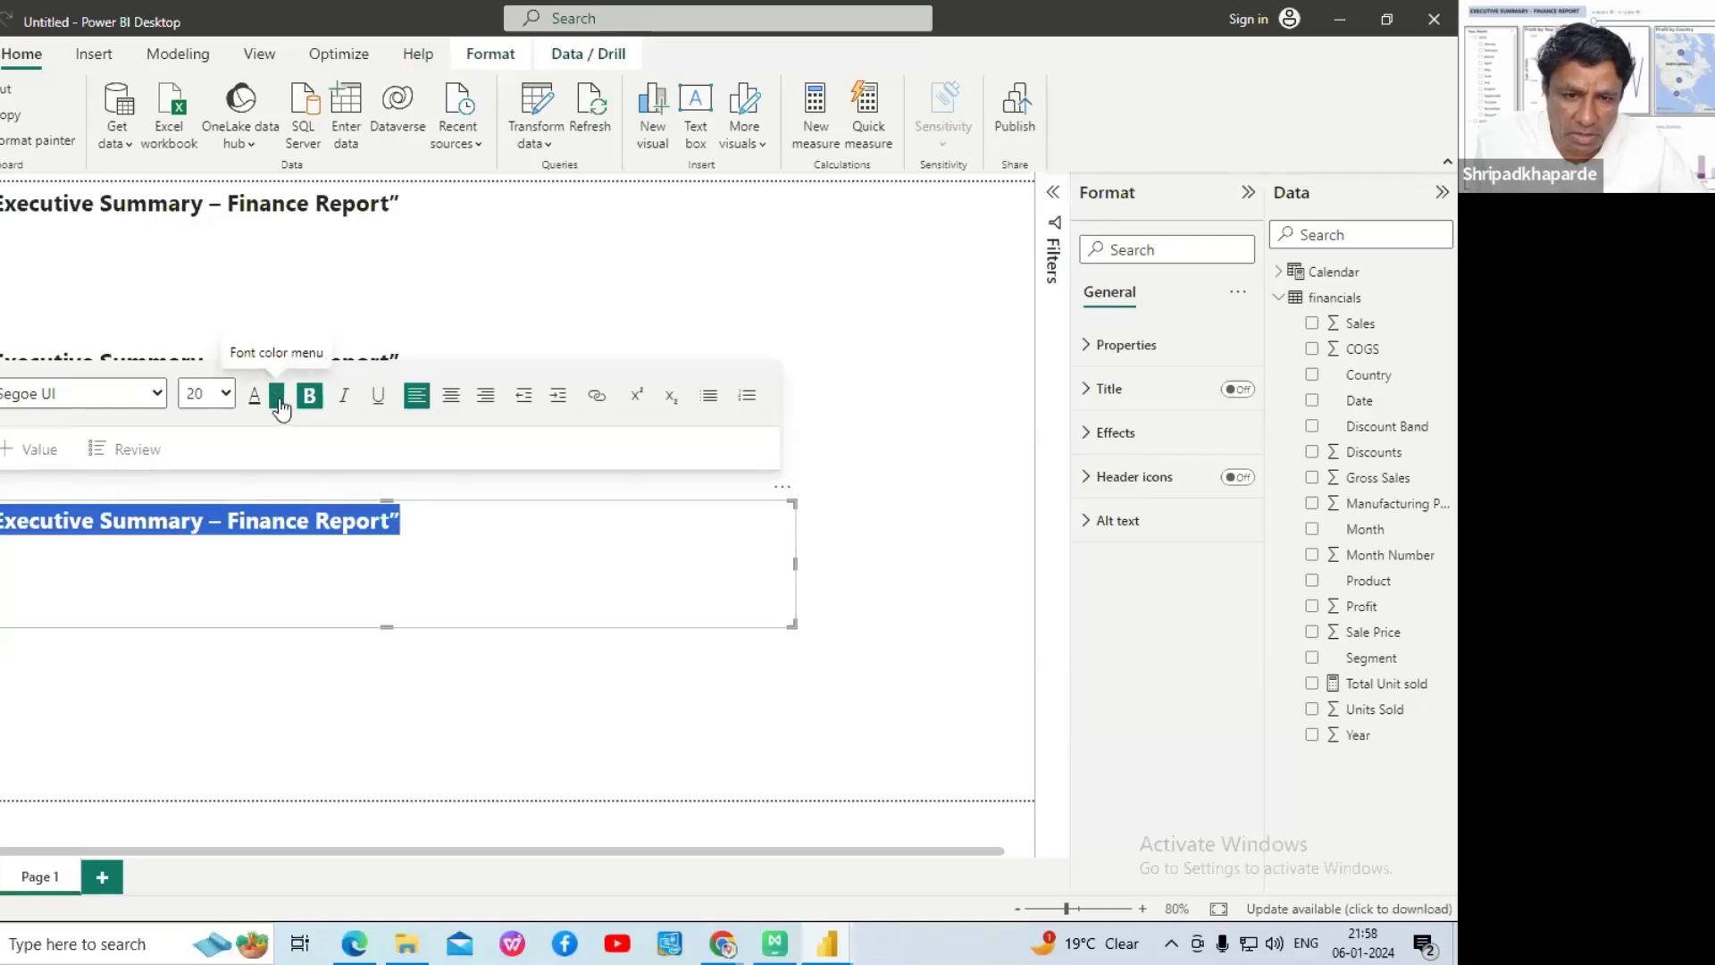
- Set the font color of the third text box's title to white
left_click(278, 396)
left_click(298, 470)
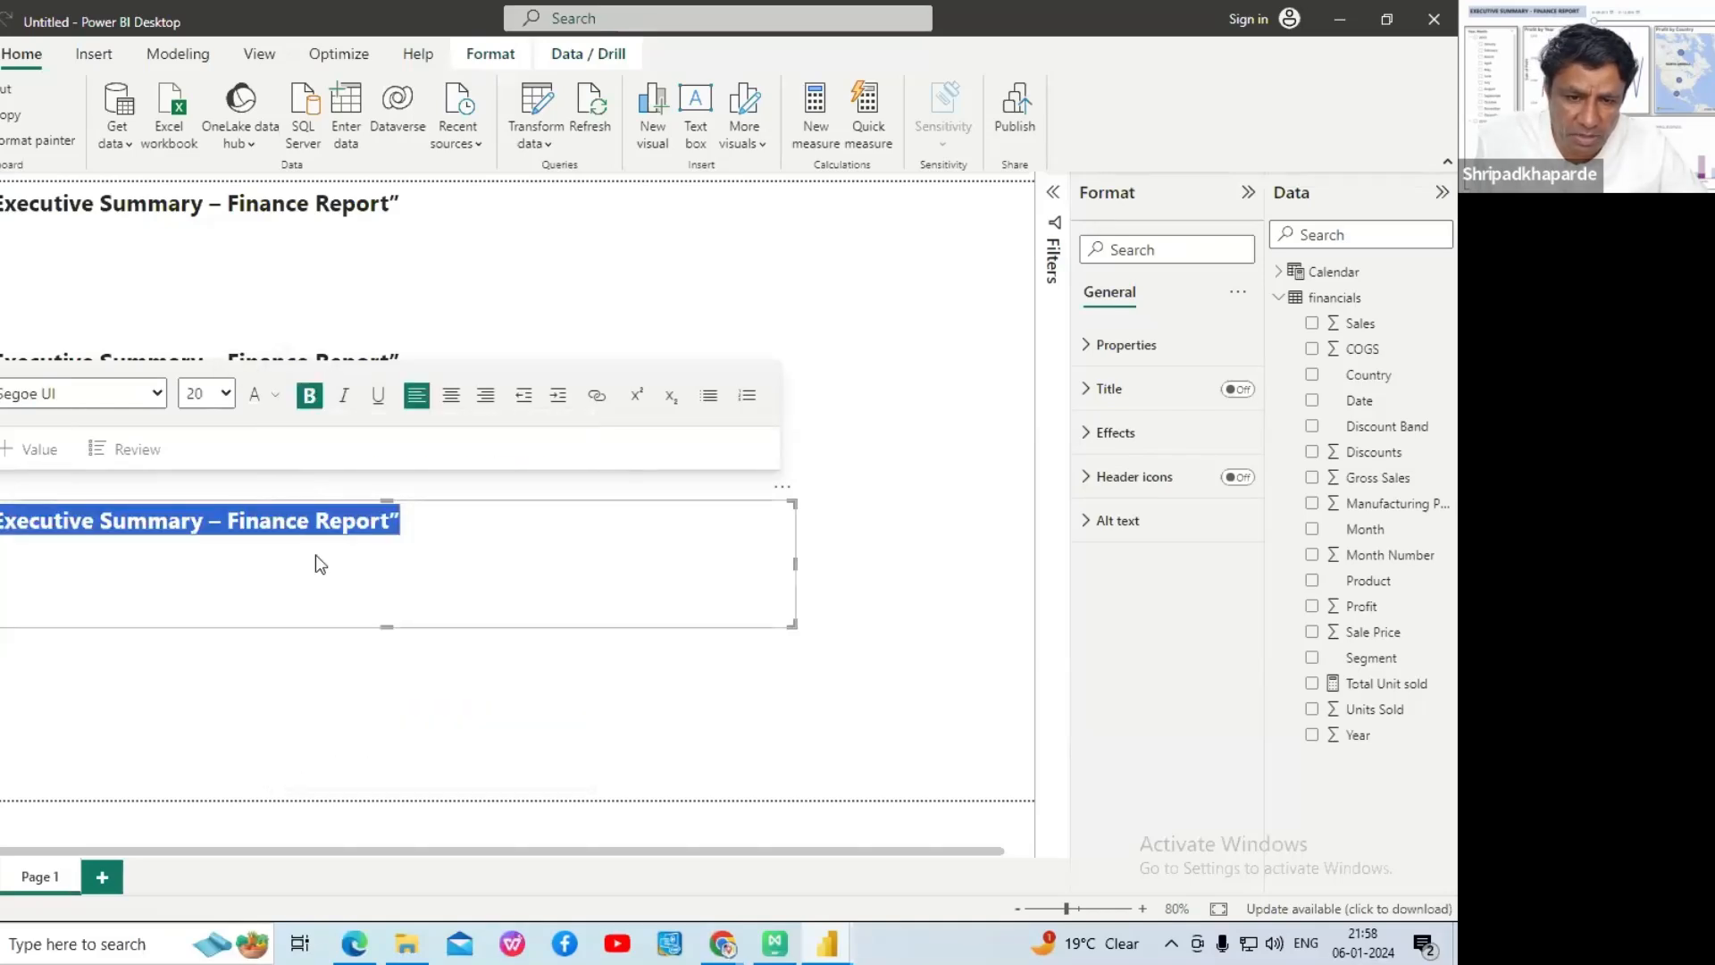
left_click(427, 587)
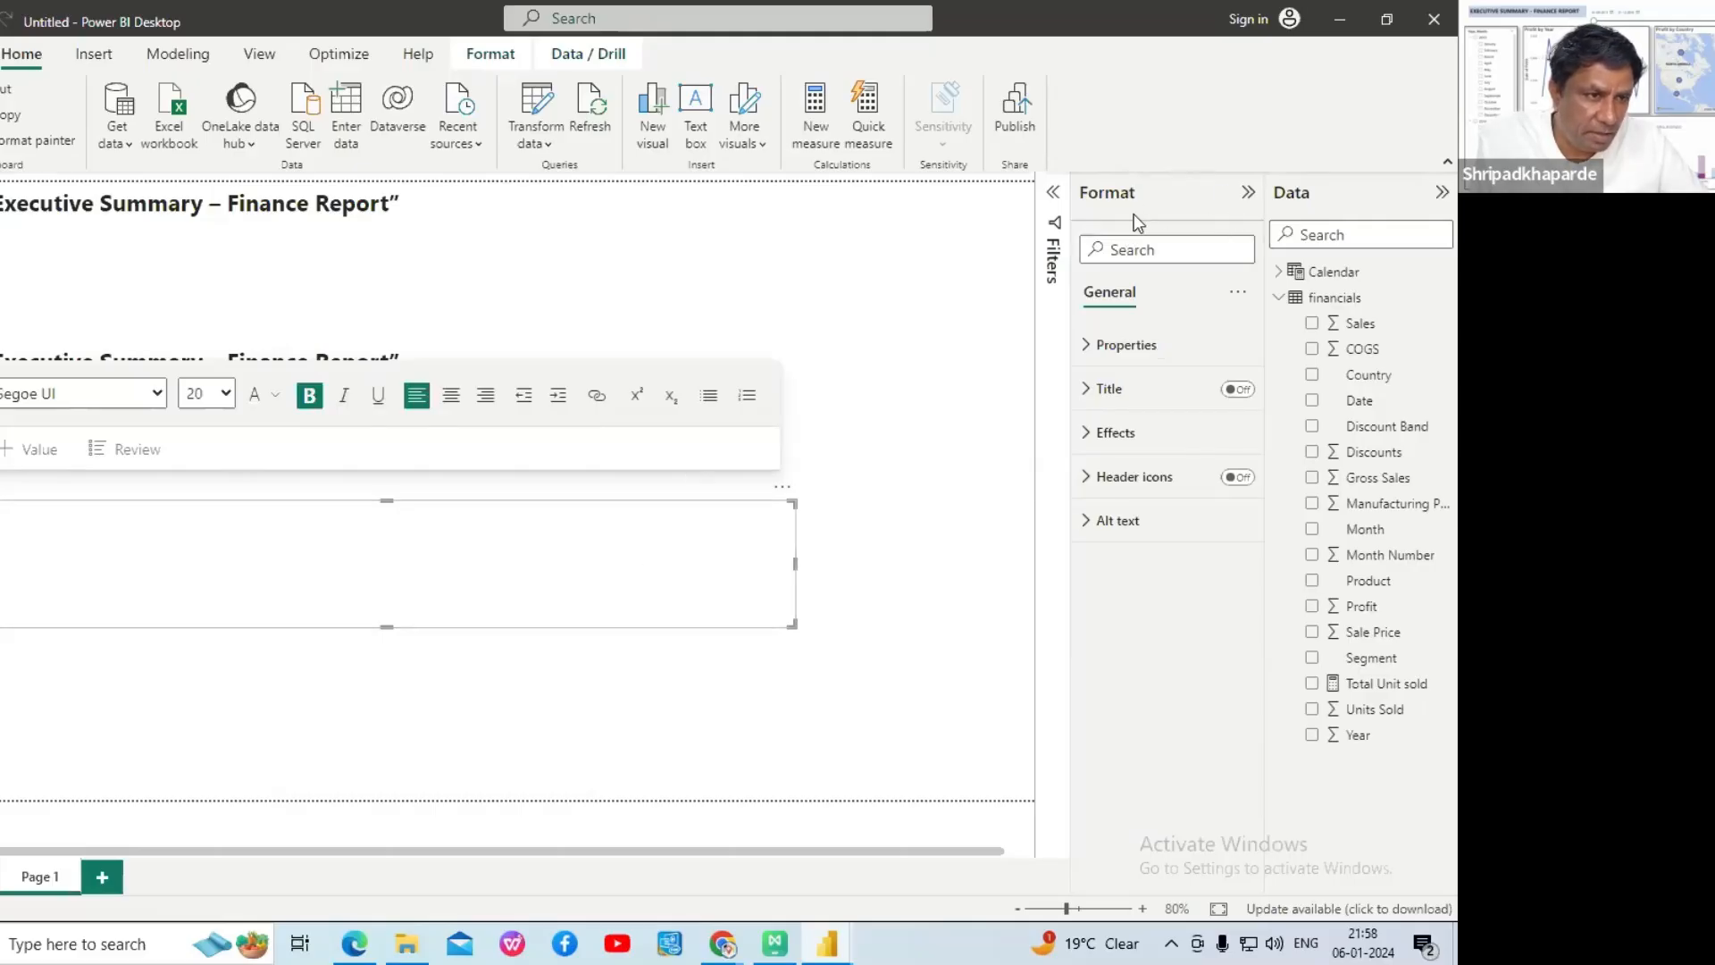
- Fill the third text box's background with a darker shade of the theme's blue
left_click(1092, 439)
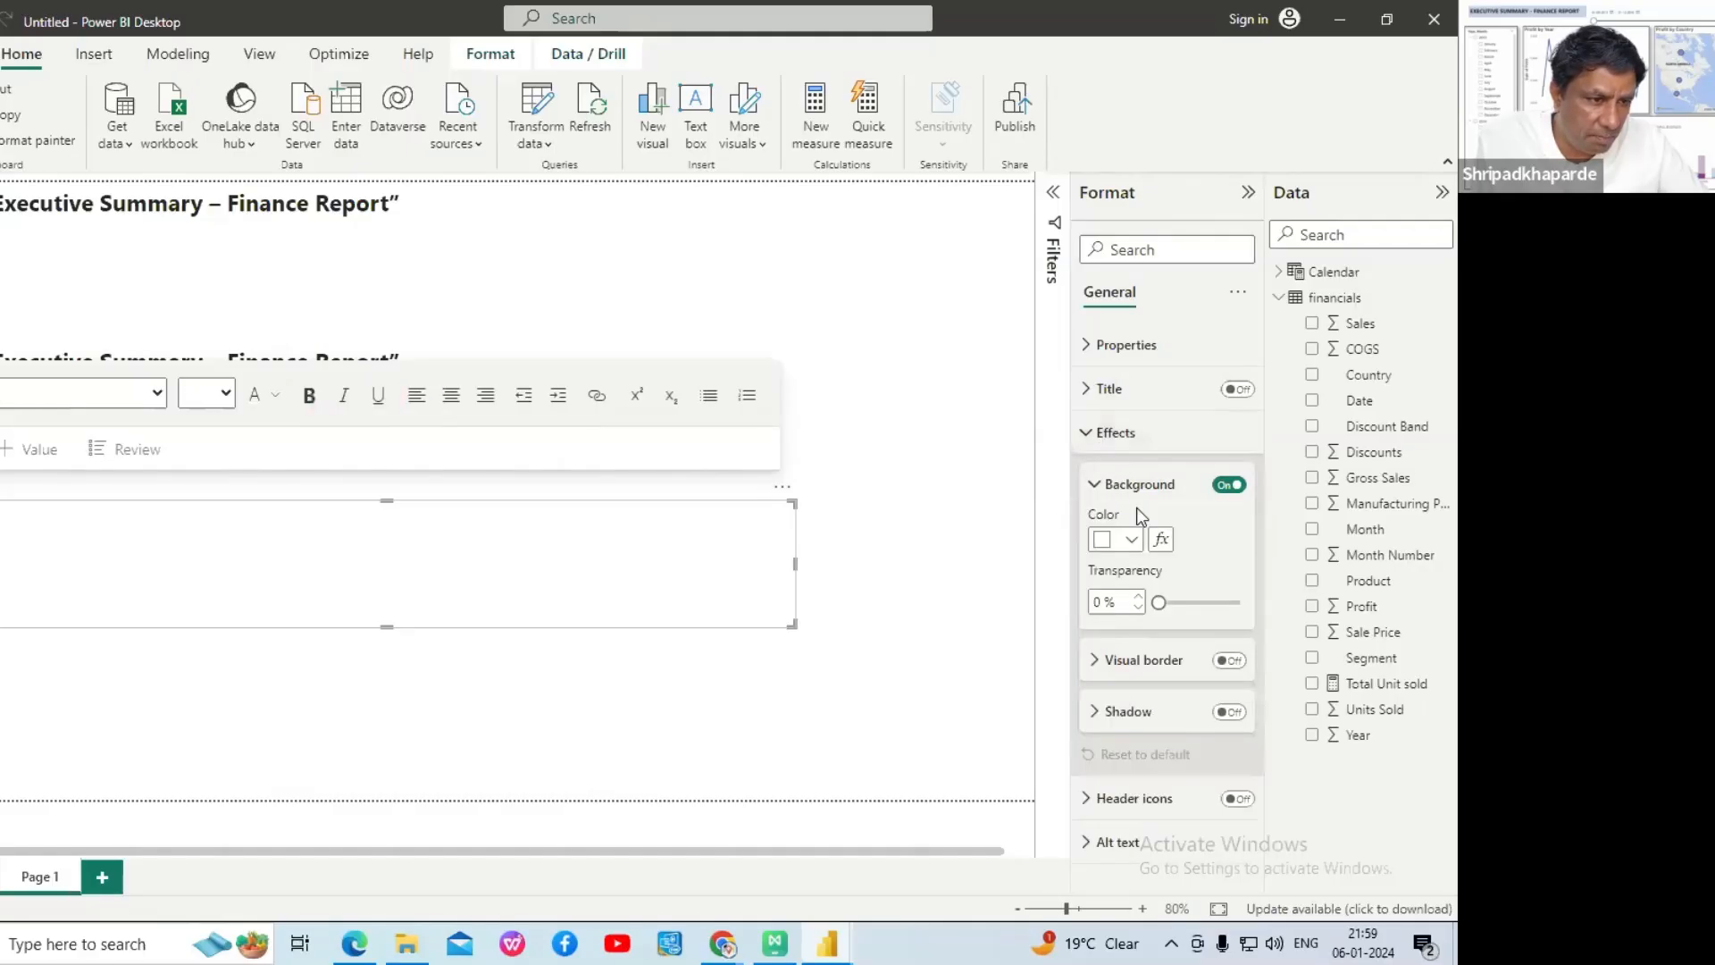
left_click(1133, 540)
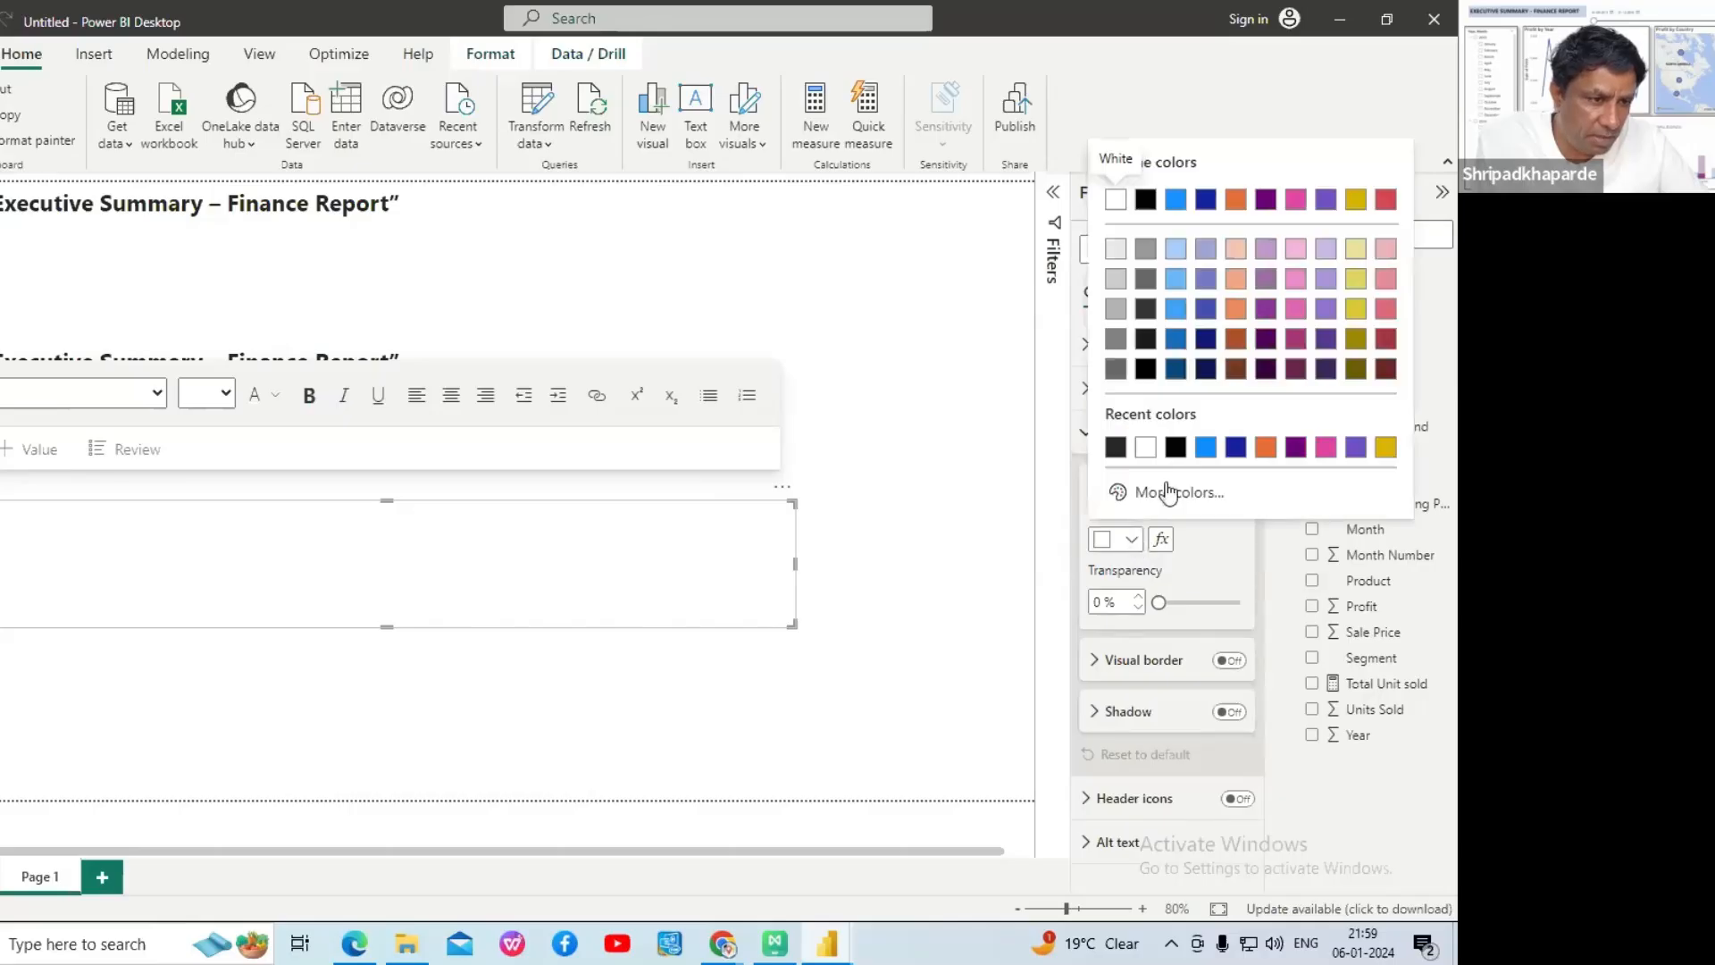
left_click(1205, 447)
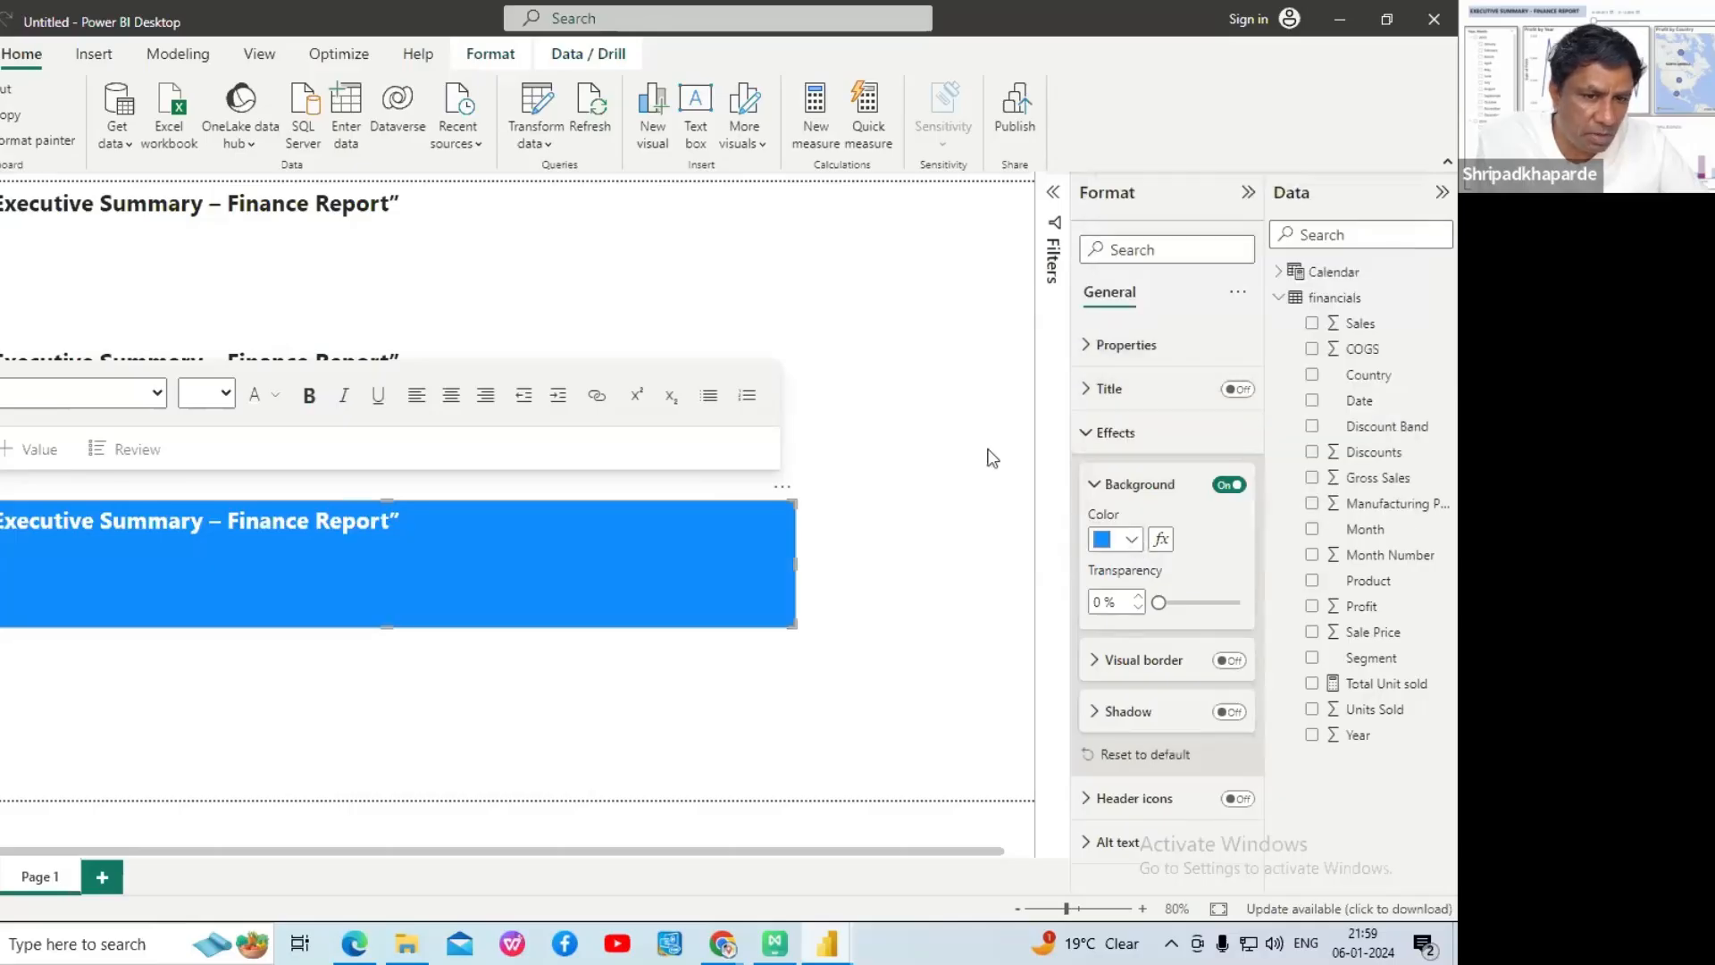
left_click(1132, 540)
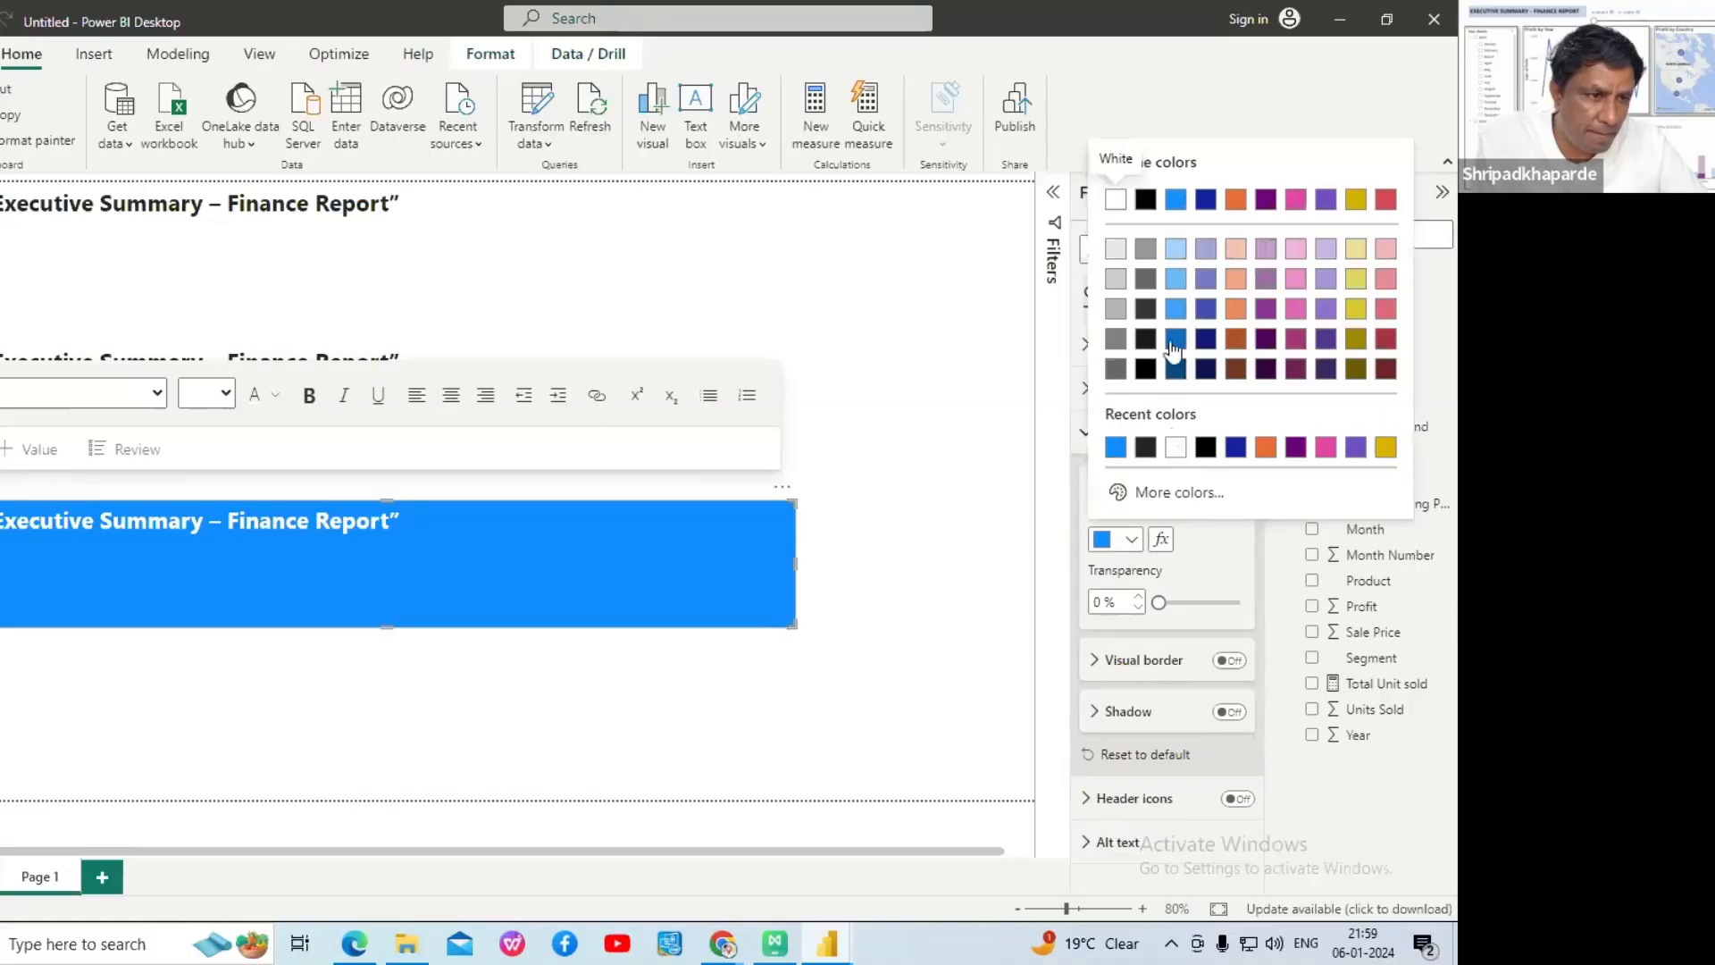
left_click(1170, 352)
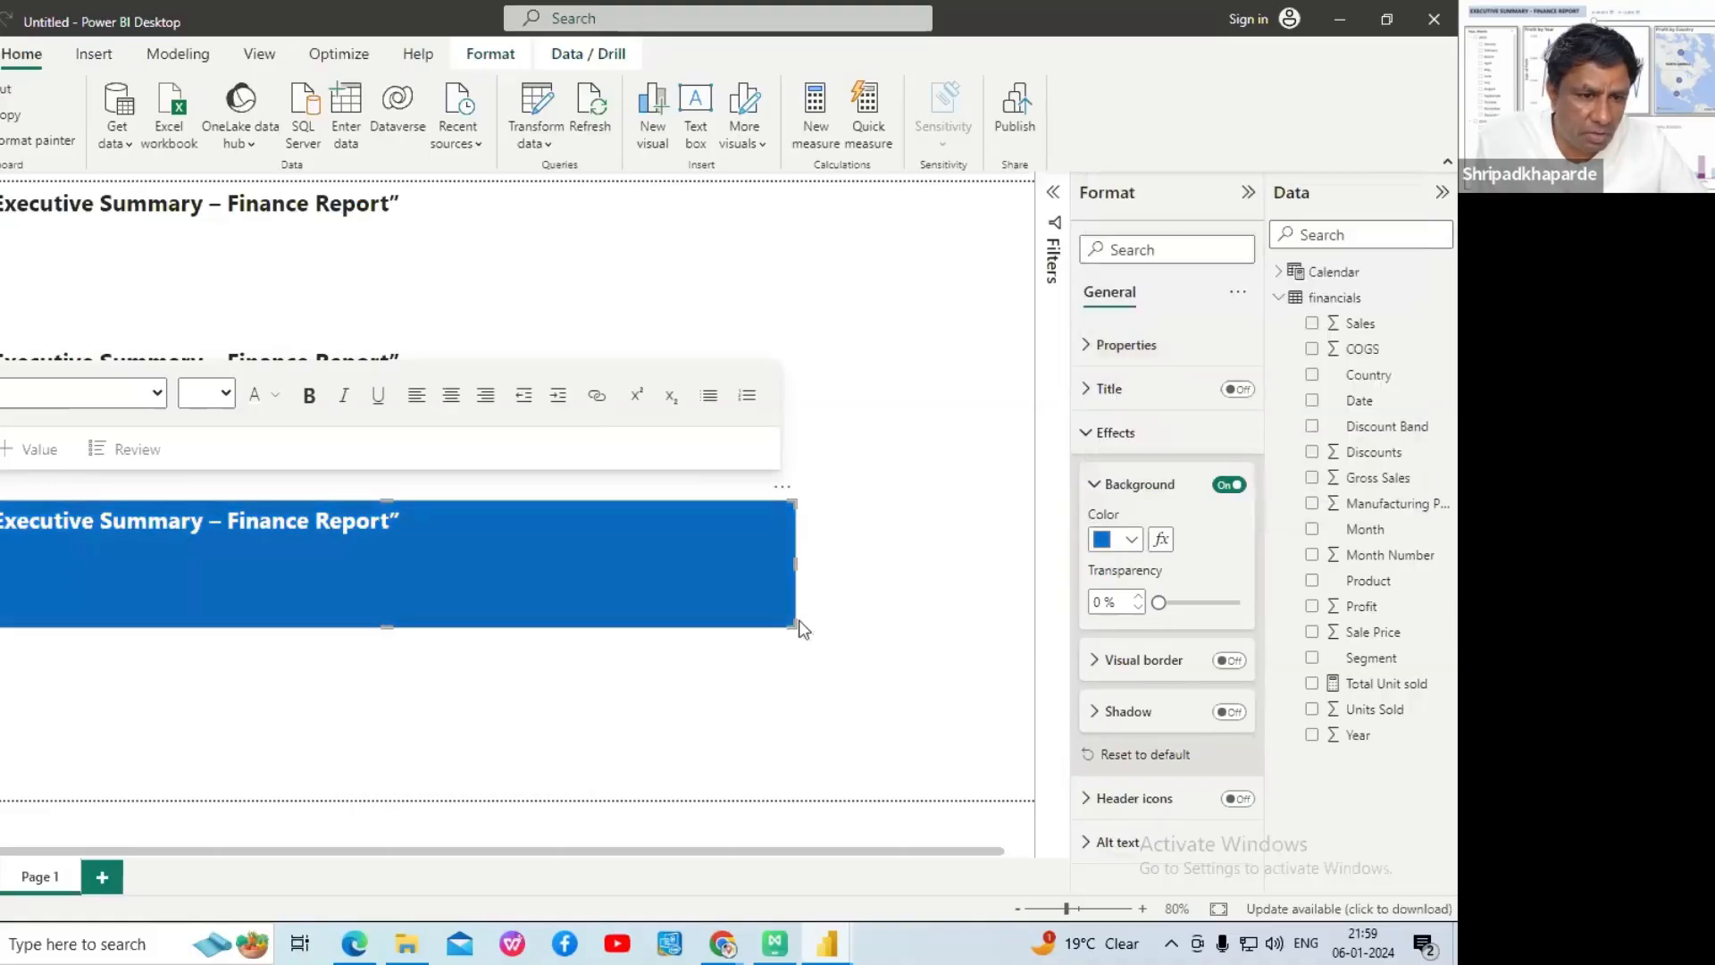
- Shrink the third text box to fit closely around its title and turn on its visual border and shadow
left_click_drag(794, 625, 422, 551)
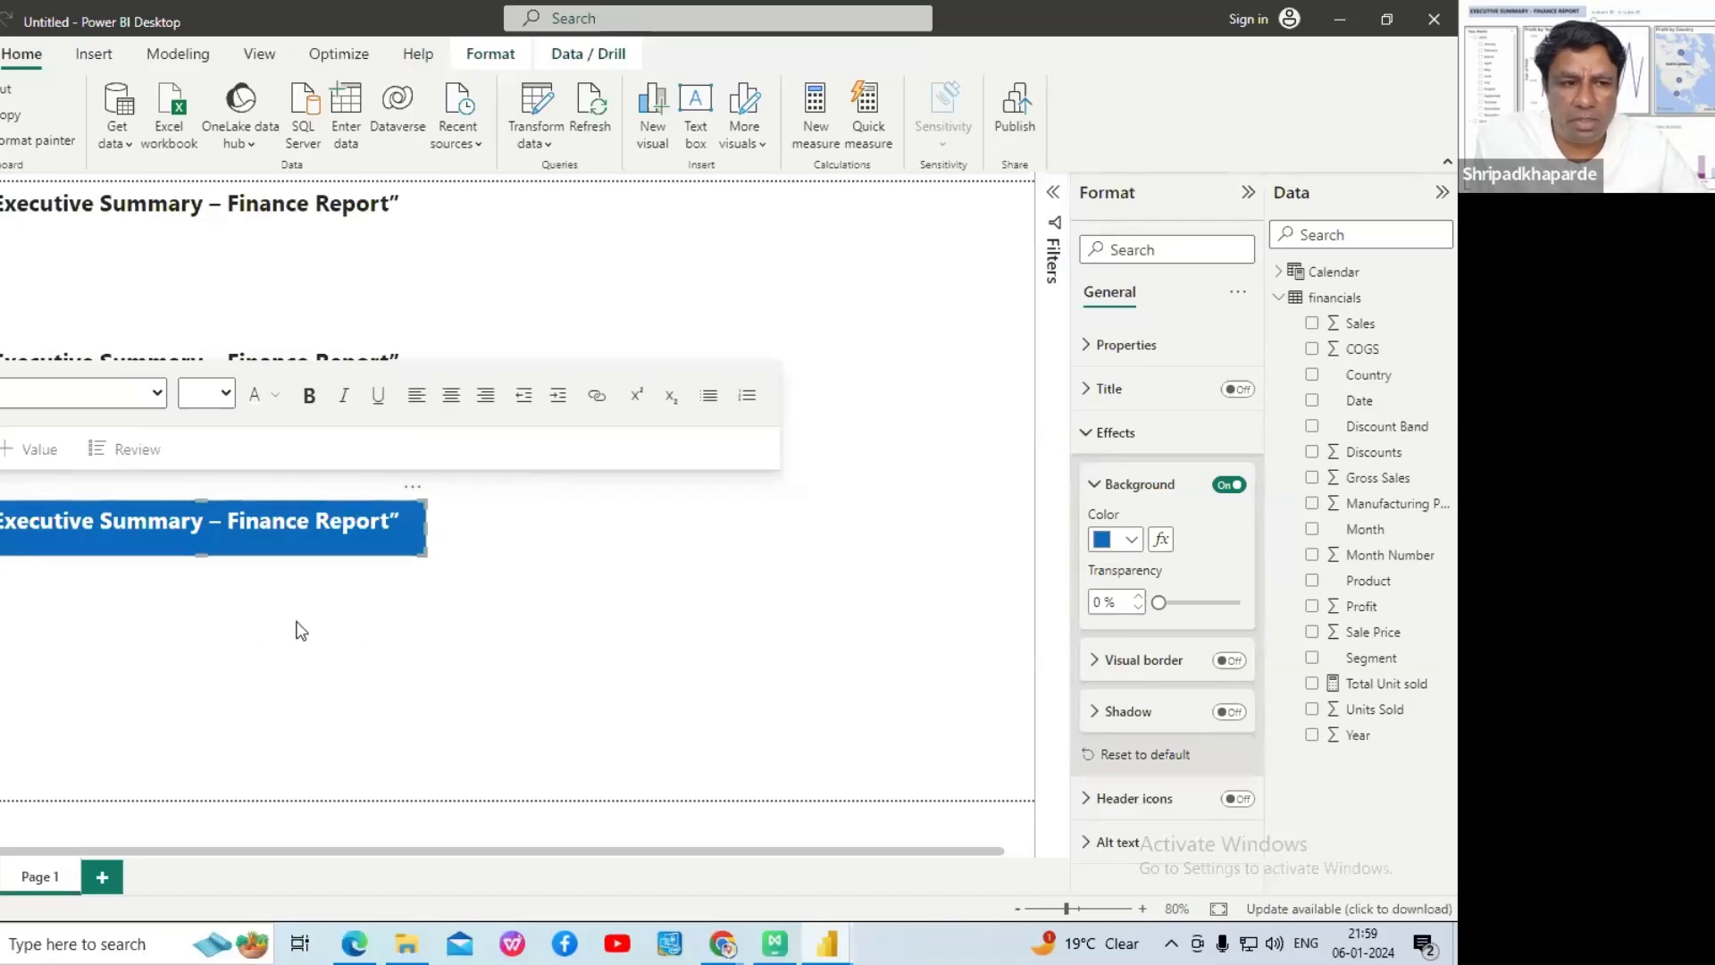
left_click(1231, 661)
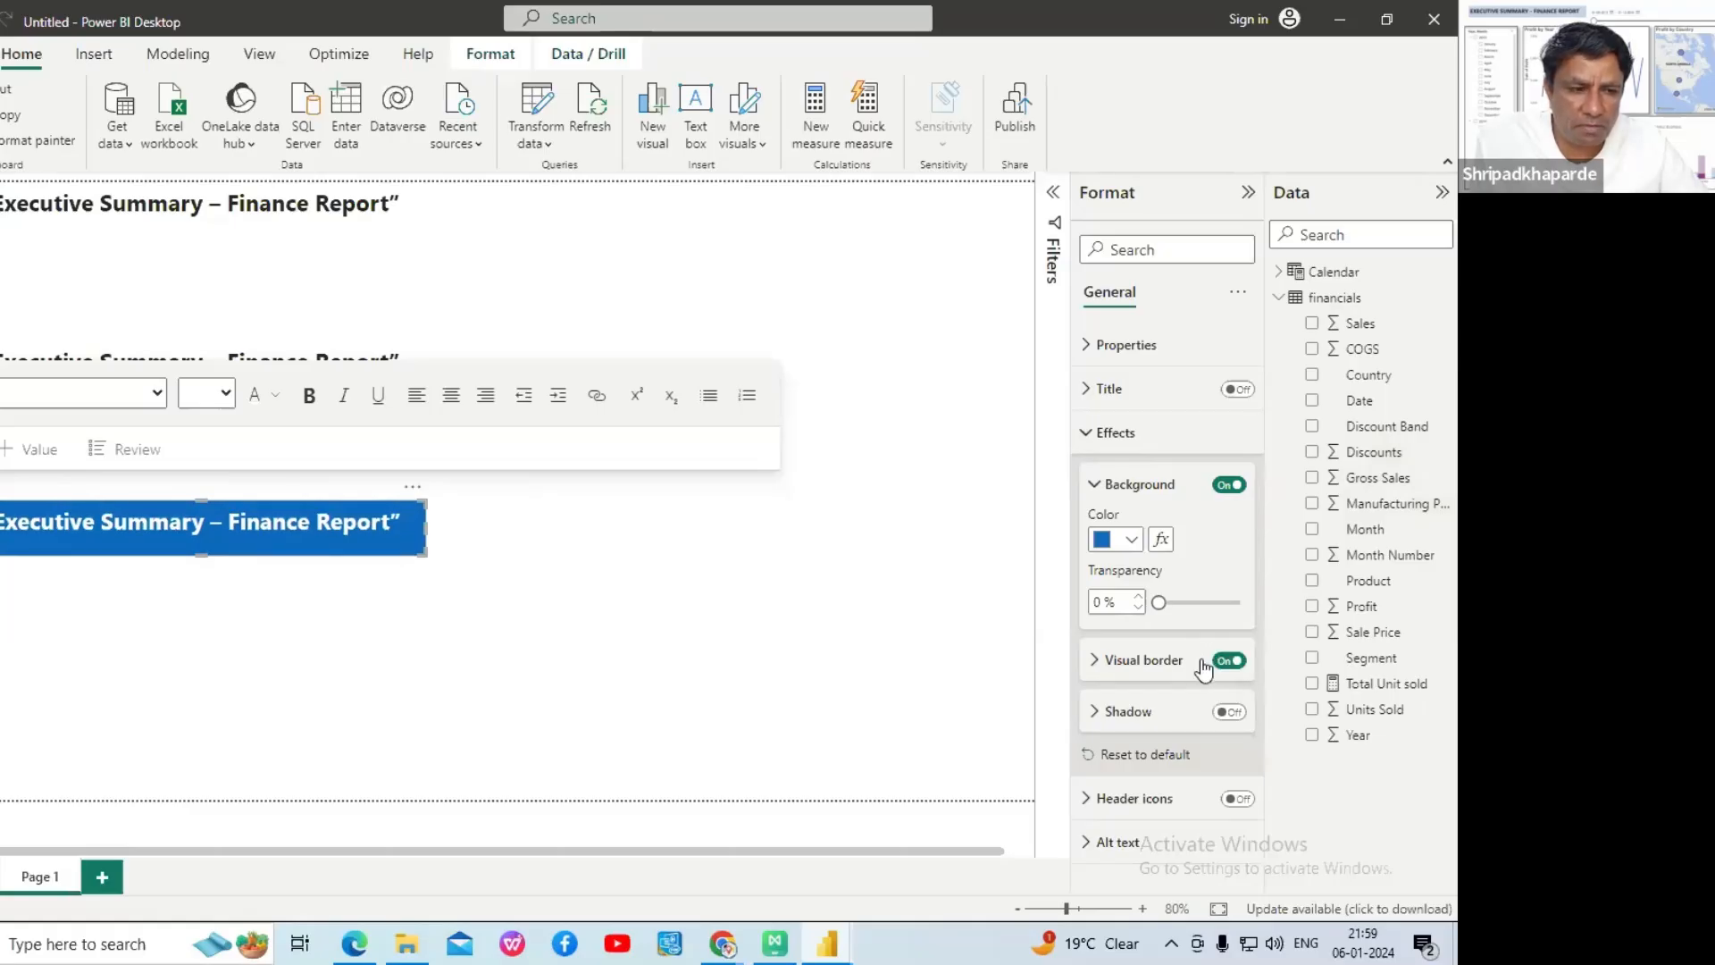
left_click(1229, 712)
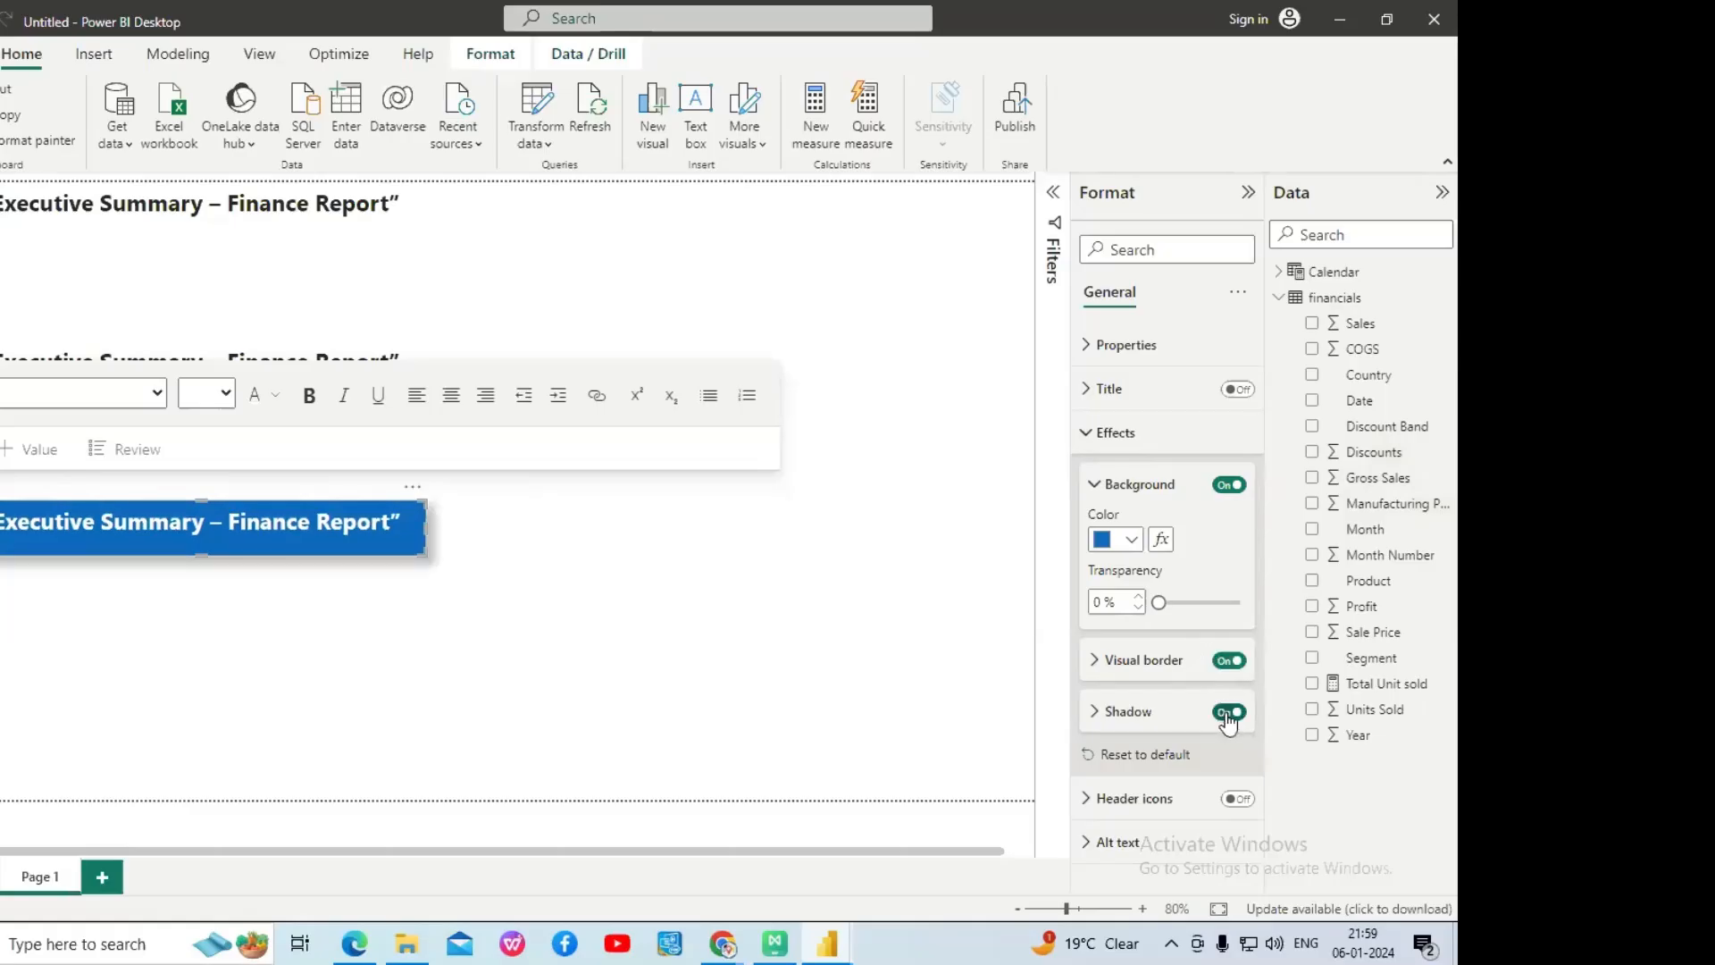
left_click(608, 596)
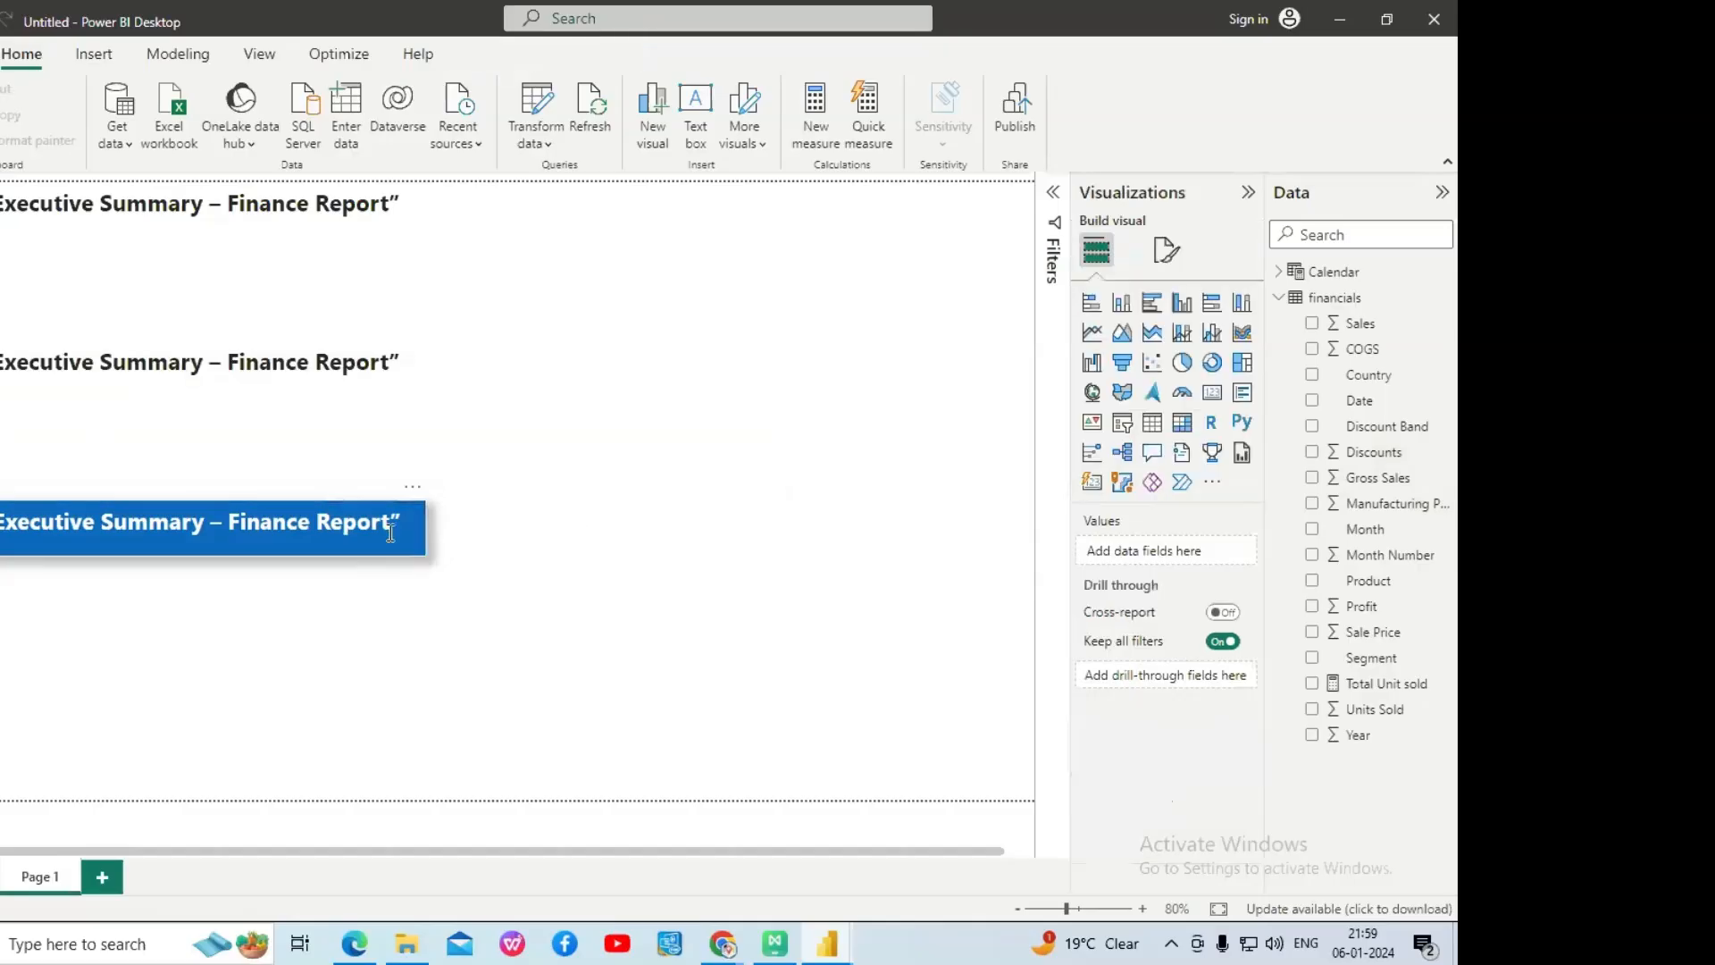
left_click(417, 533)
left_click_drag(305, 522, 432, 550)
left_click(537, 549)
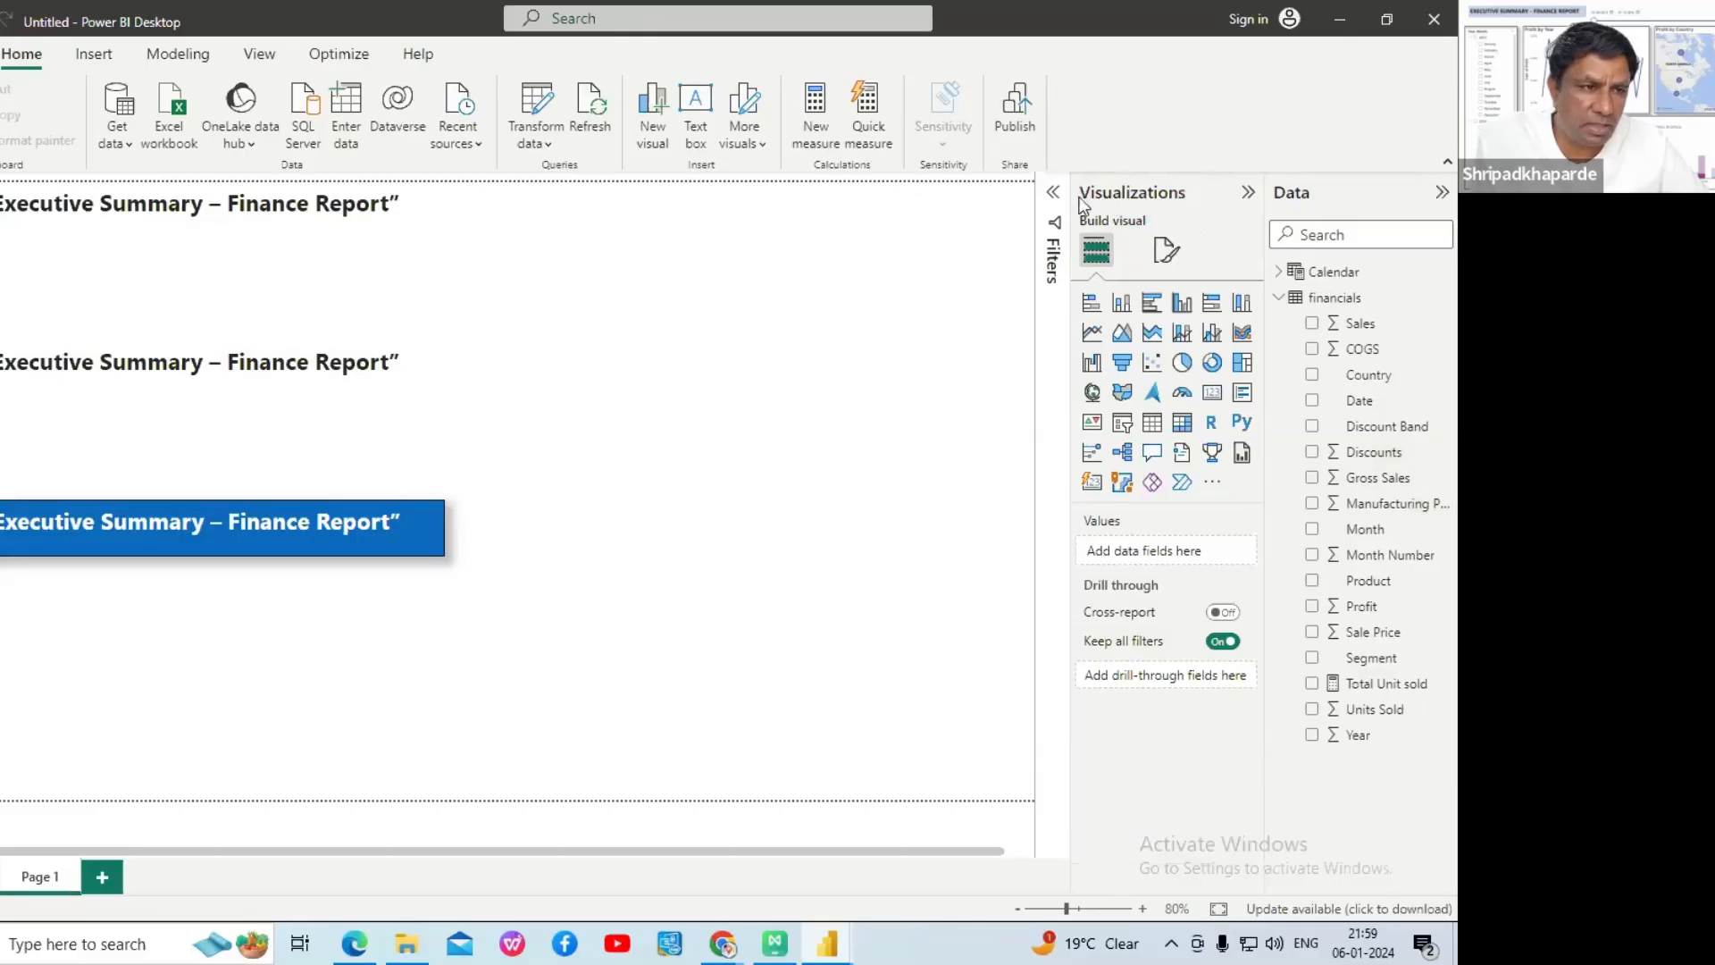
- Collapse and reopen the Visualizations, Data and Filters panes, and select the first title text box
left_click(1248, 192)
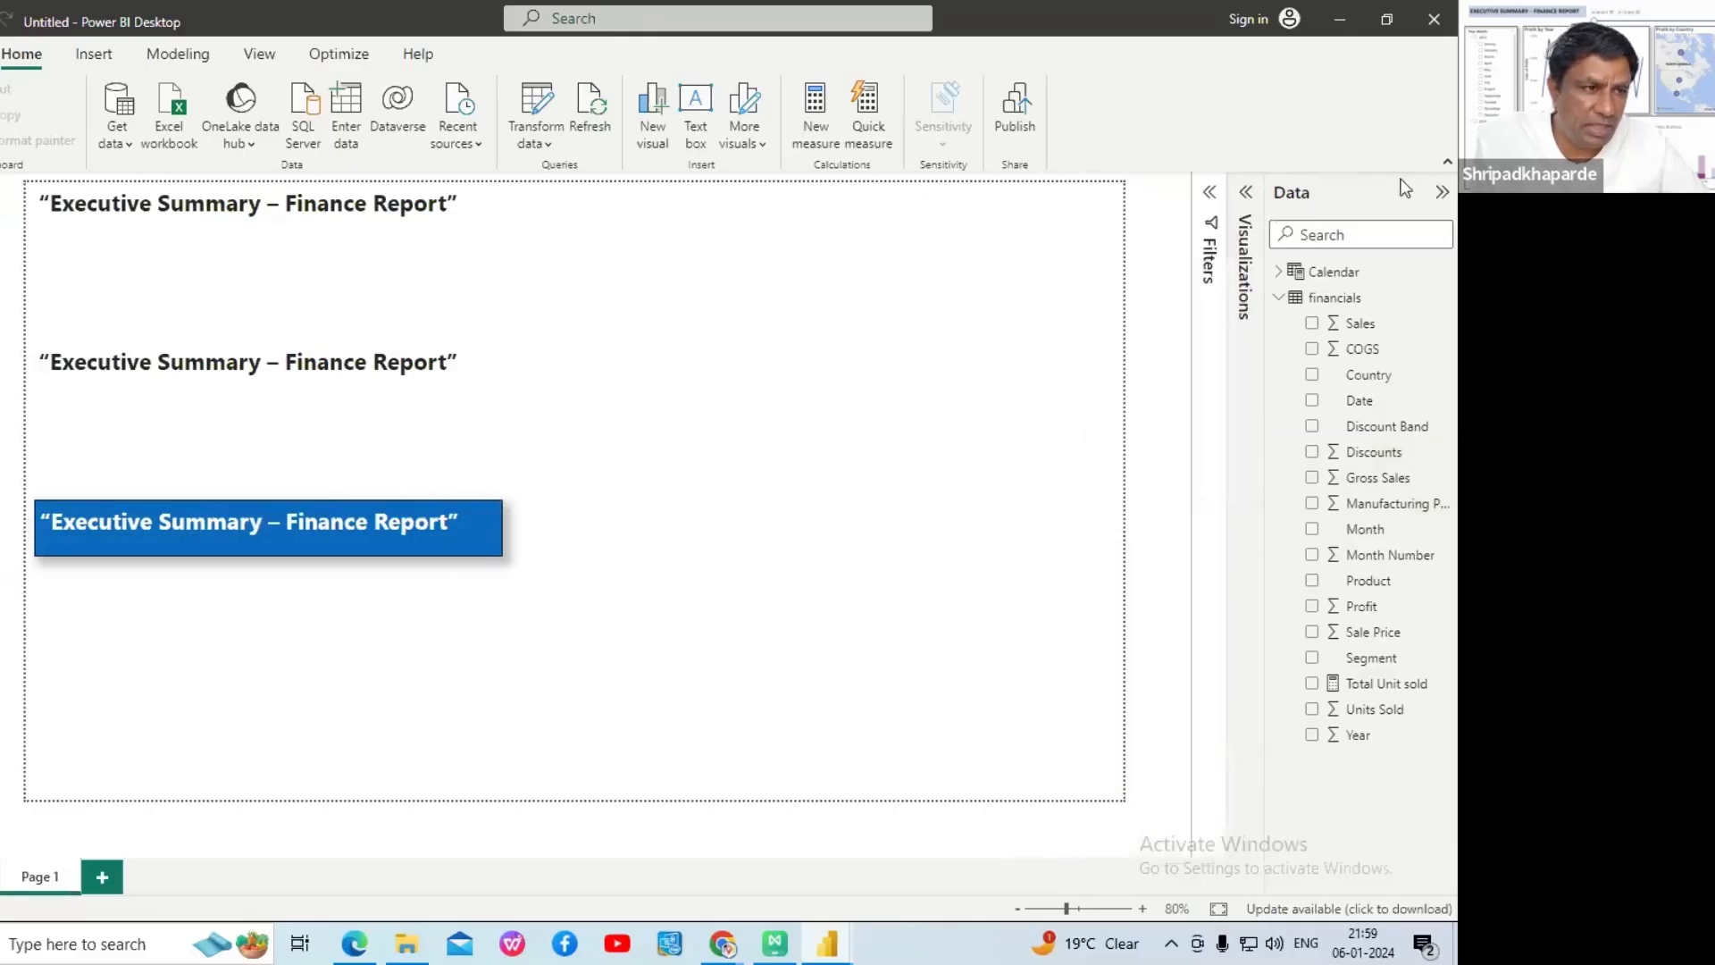
left_click(1439, 194)
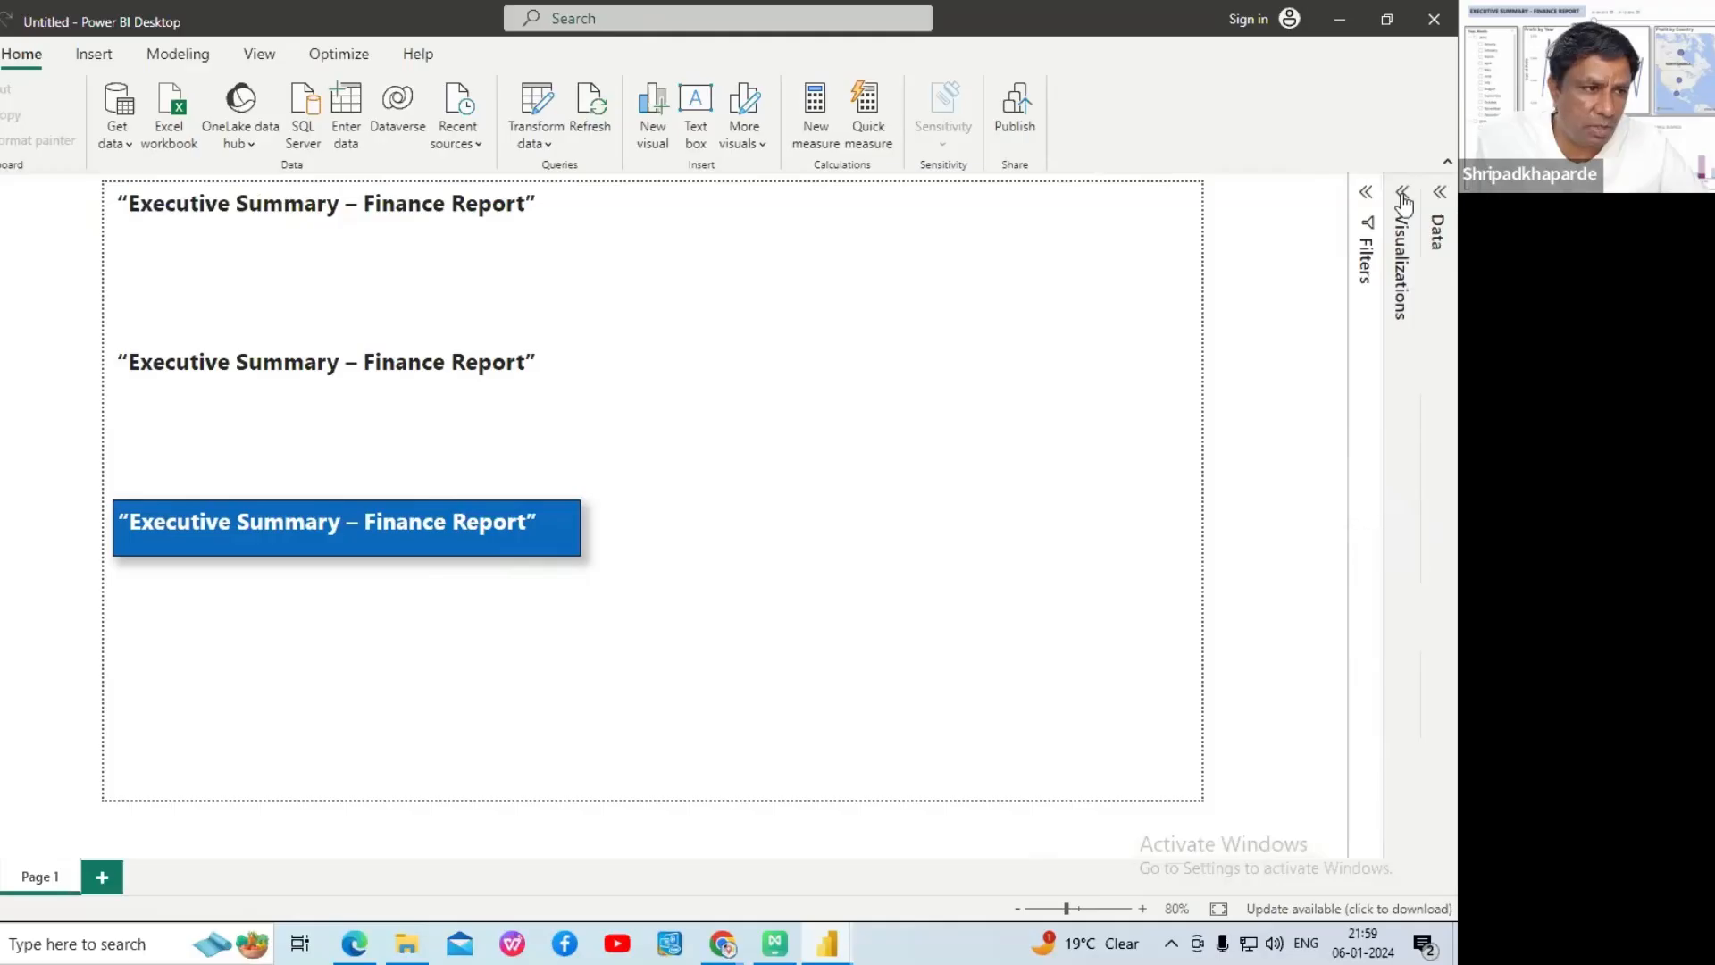
left_click(1402, 198)
left_click(1215, 196)
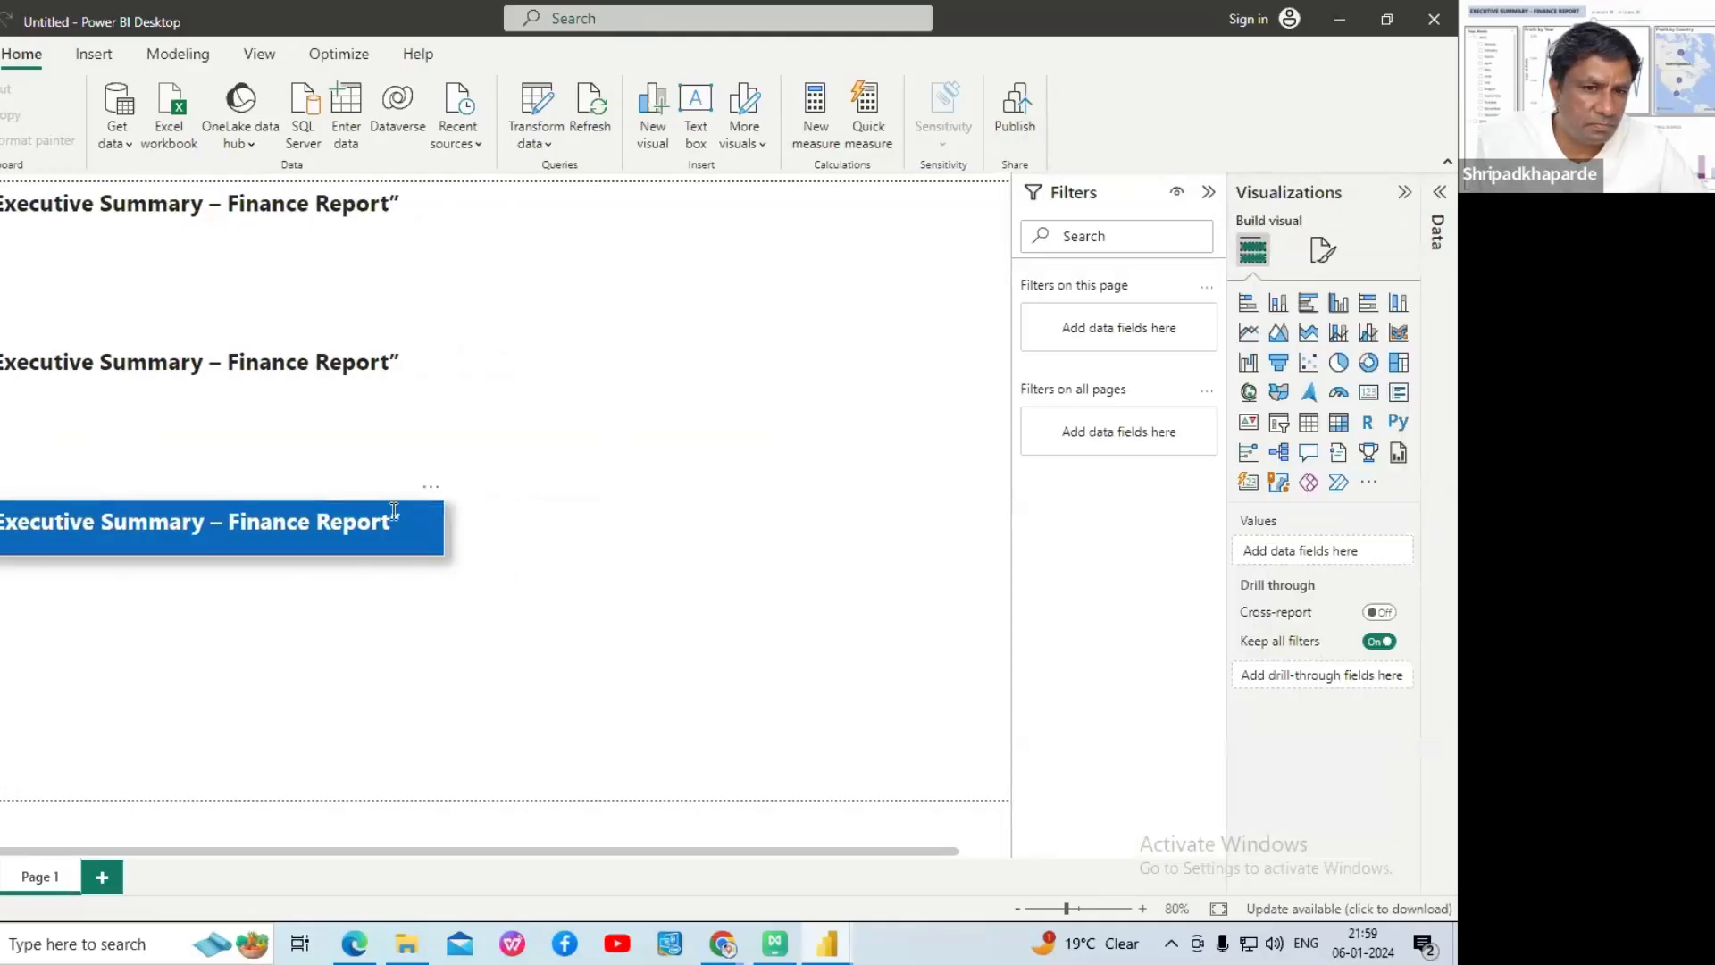
left_click(450, 206)
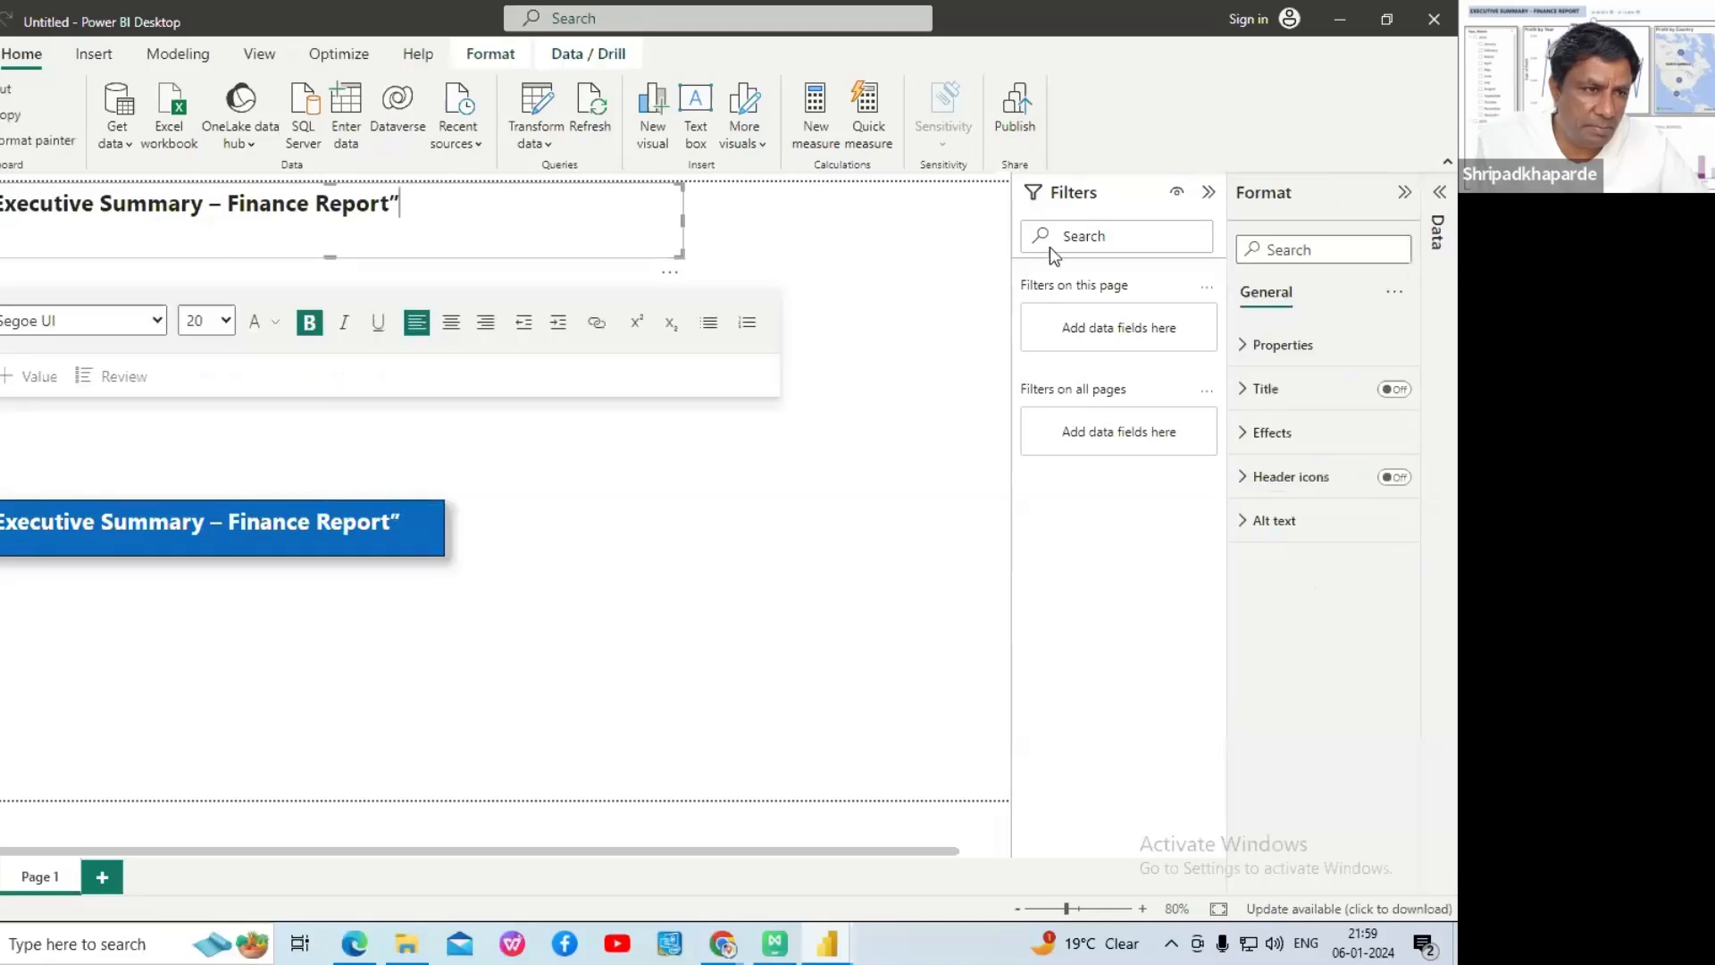
left_click(1209, 195)
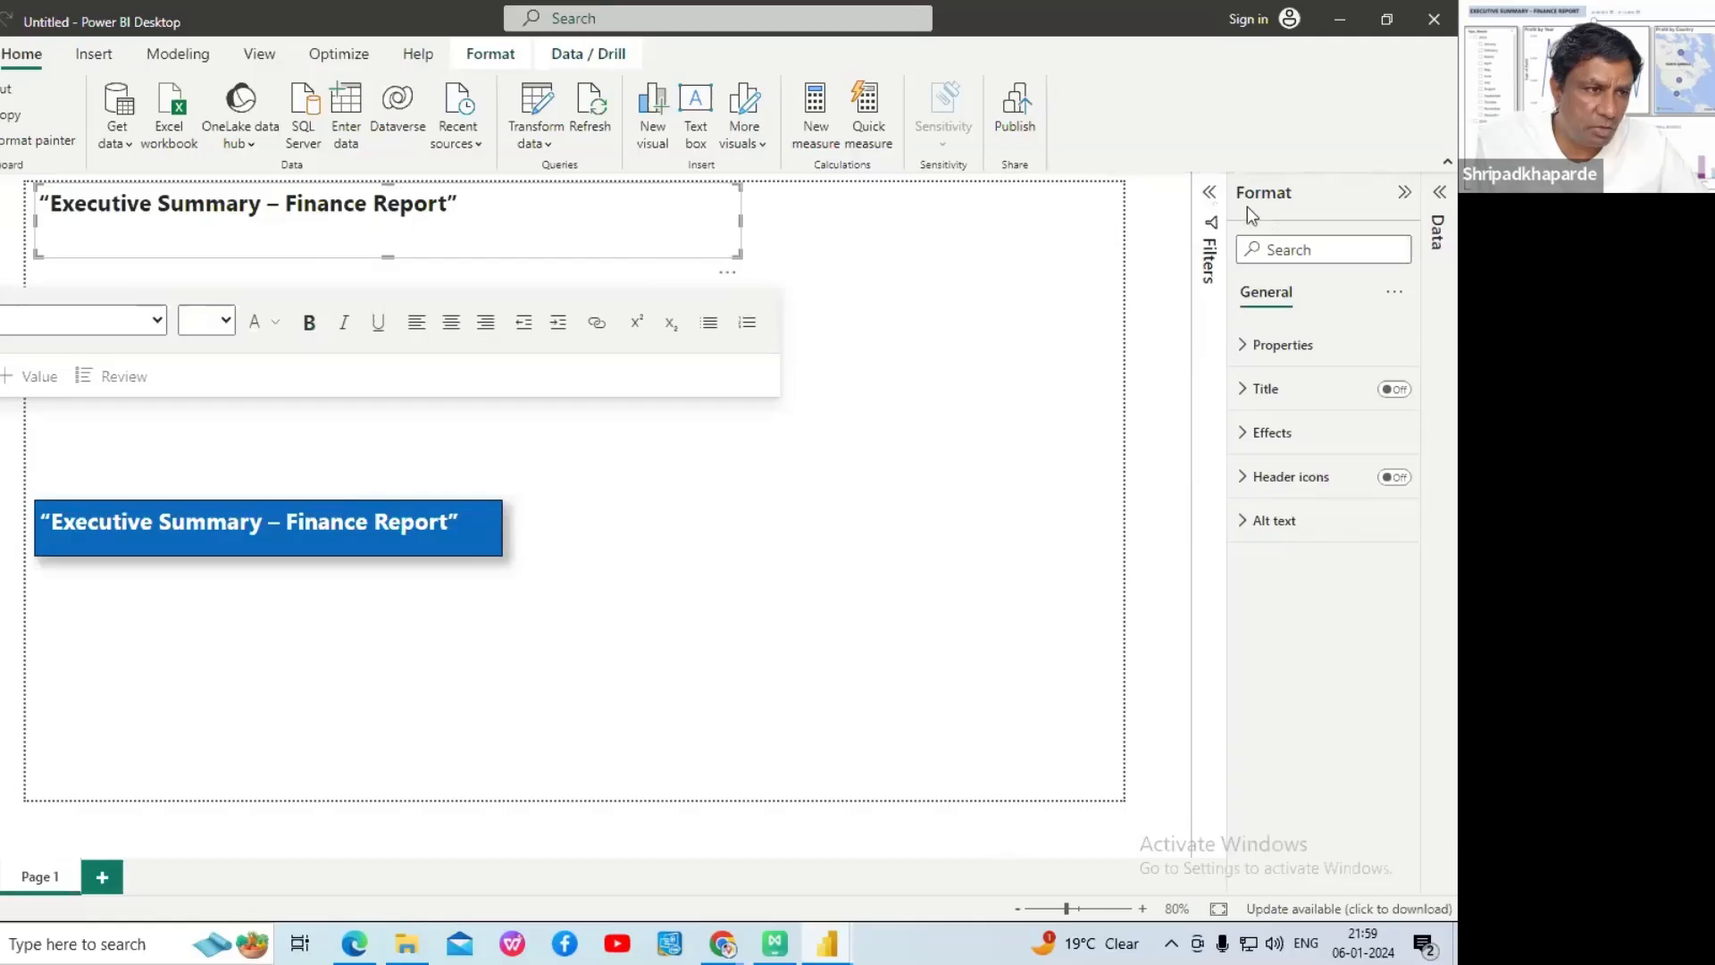
left_click(1207, 204)
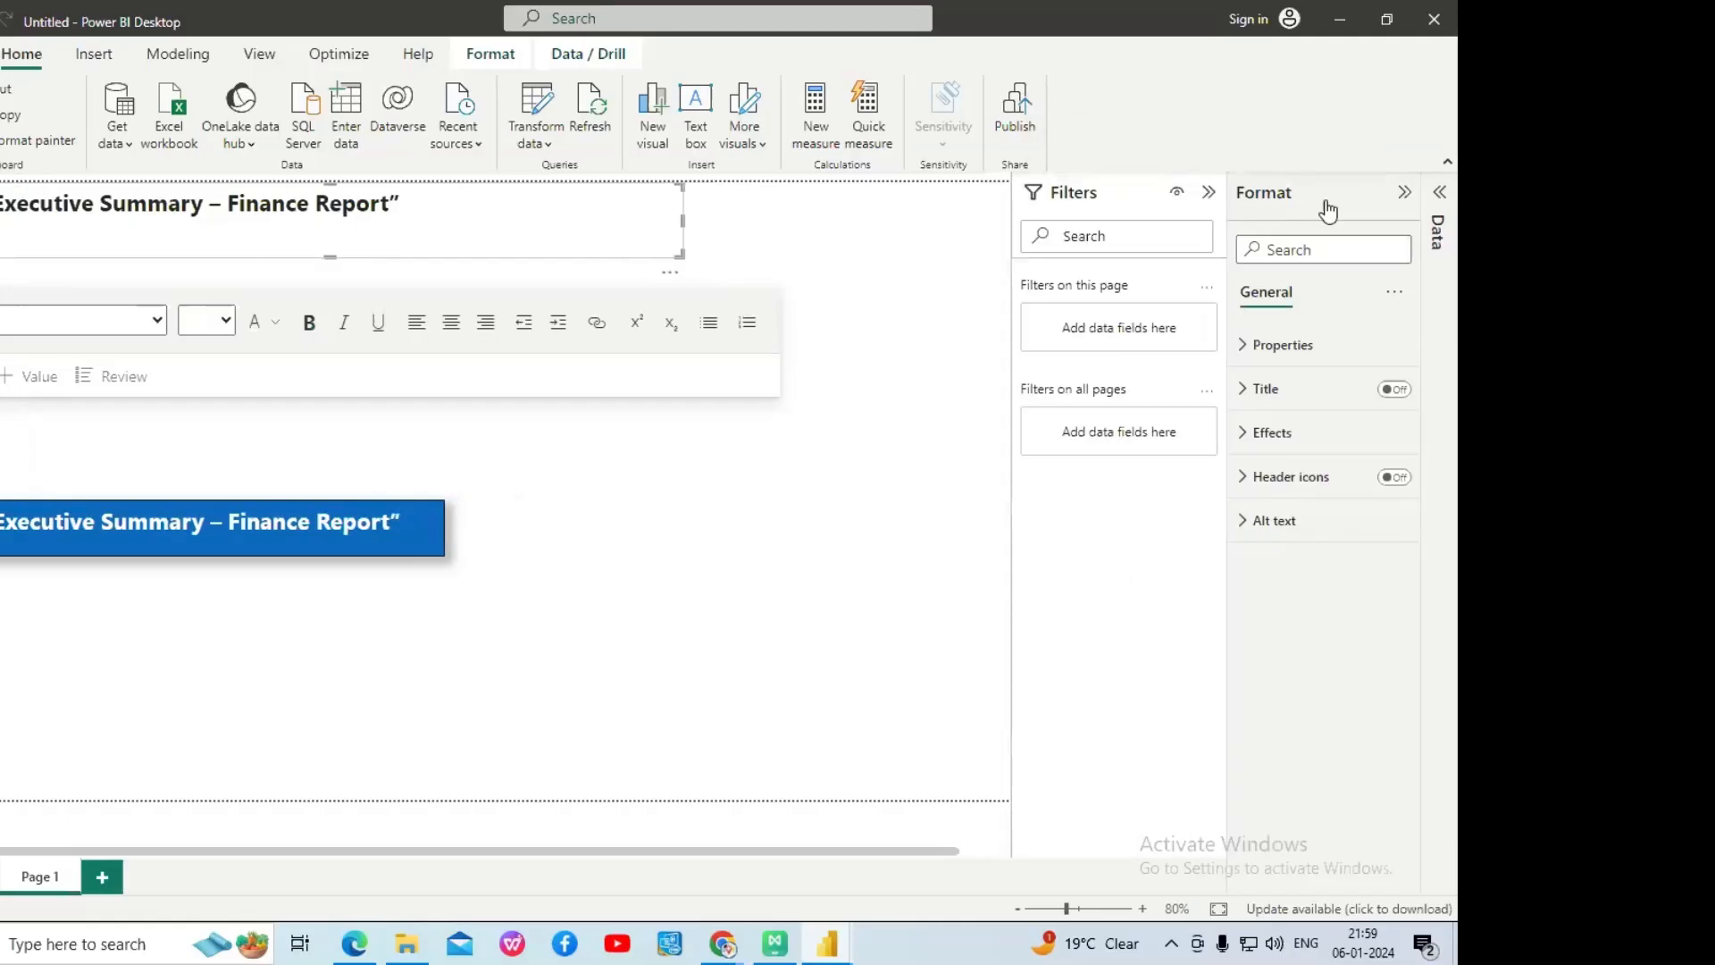
left_click(1438, 198)
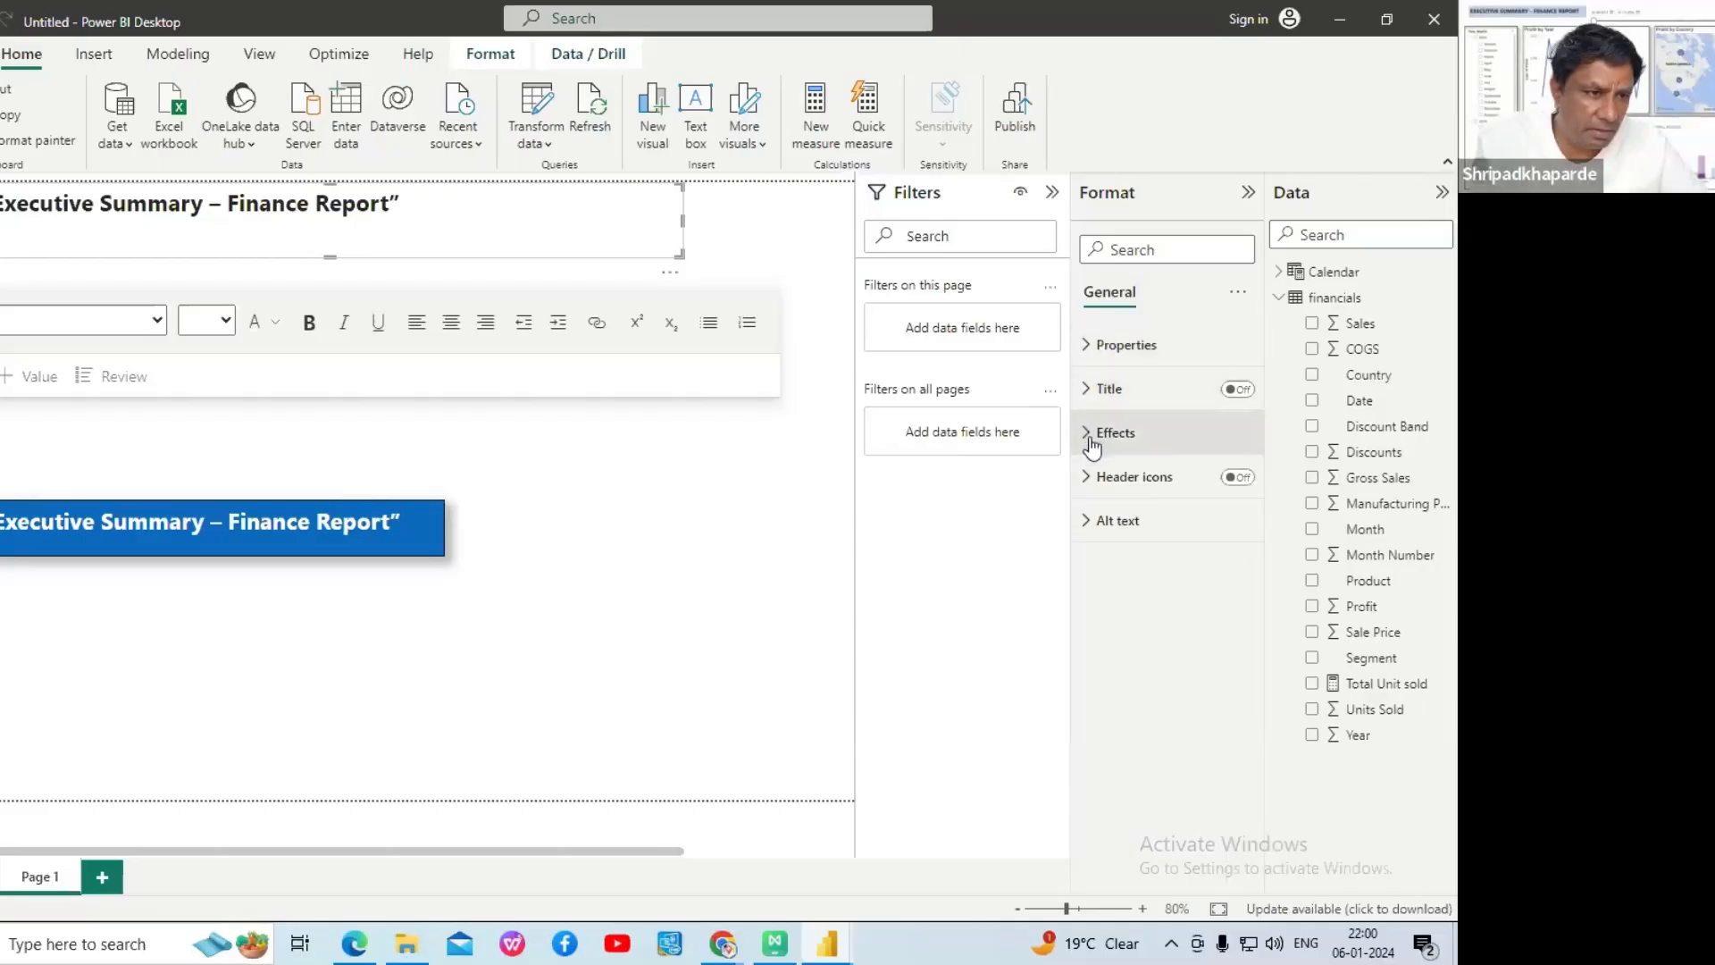
- Fill the first text box's background with the same darker blue as the third text box
left_click(1092, 355)
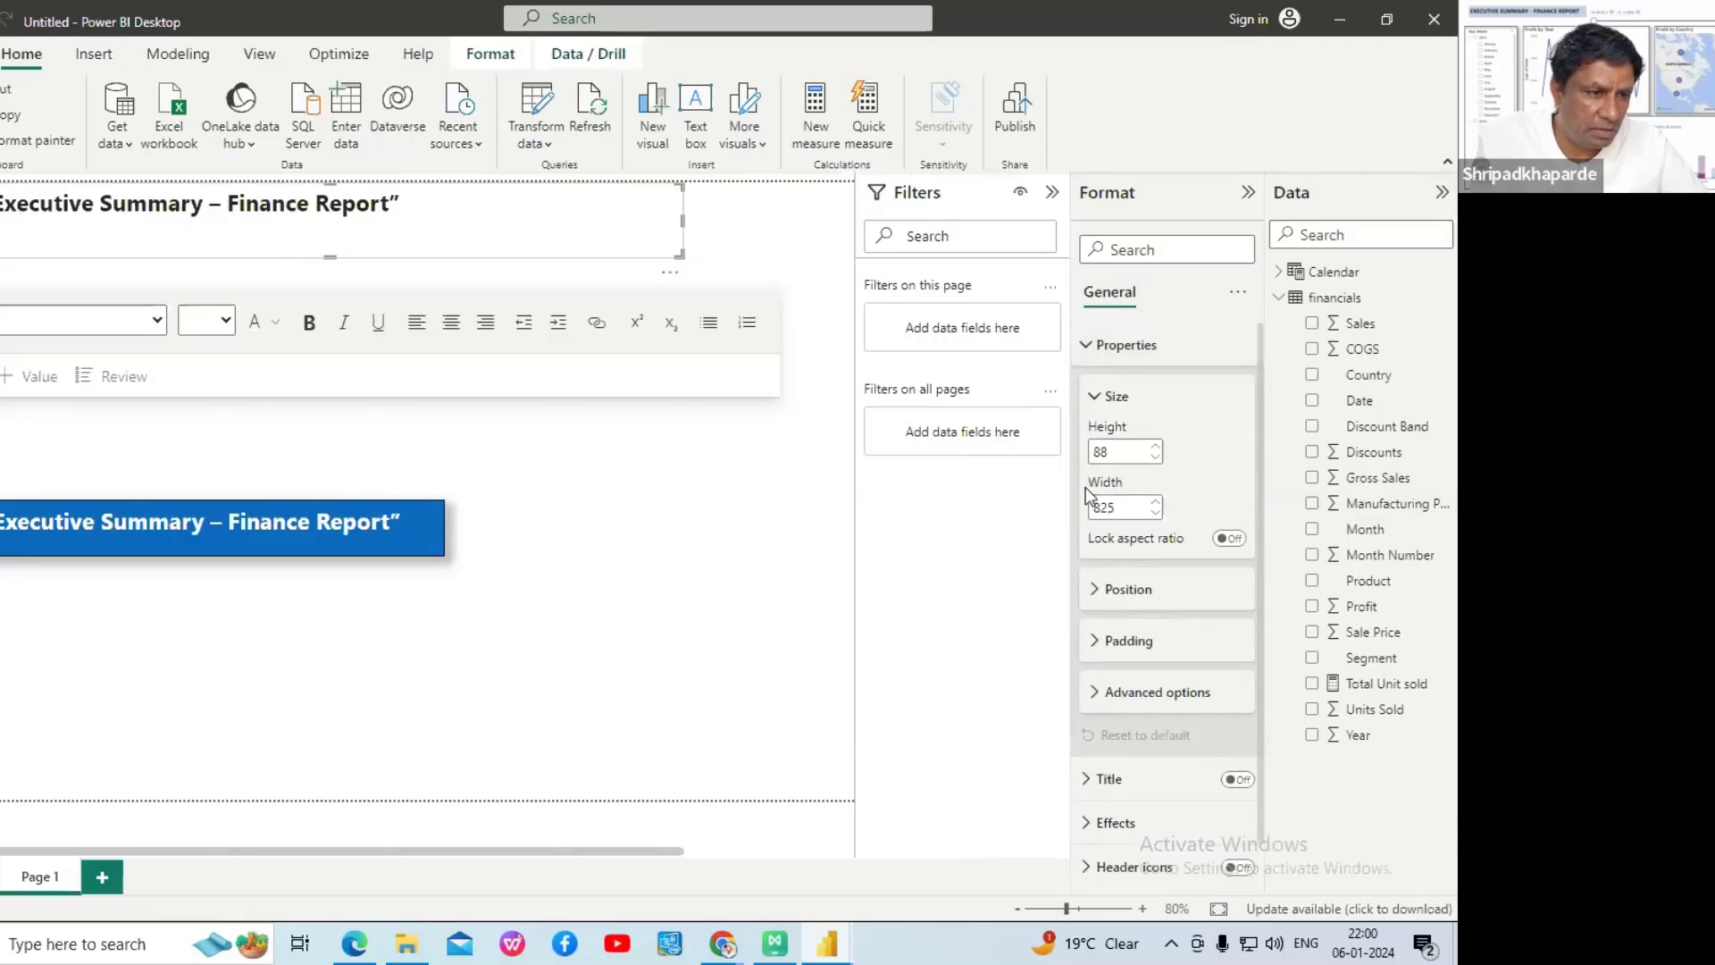
left_click(1099, 397)
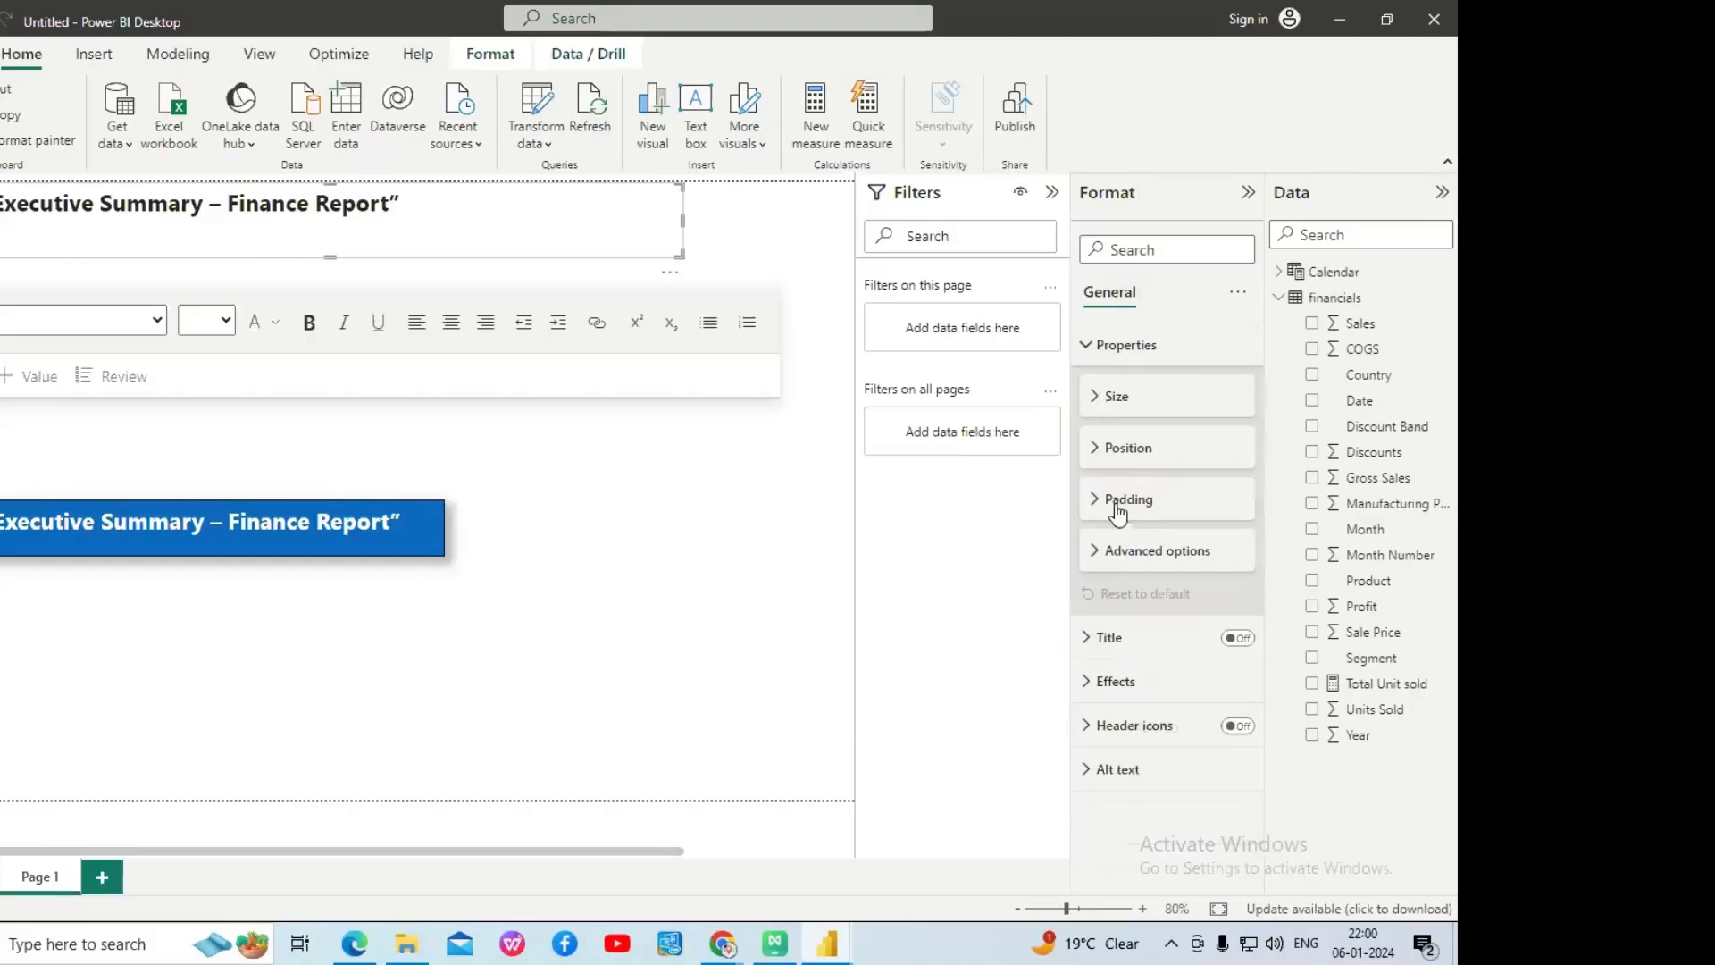
left_click(1091, 683)
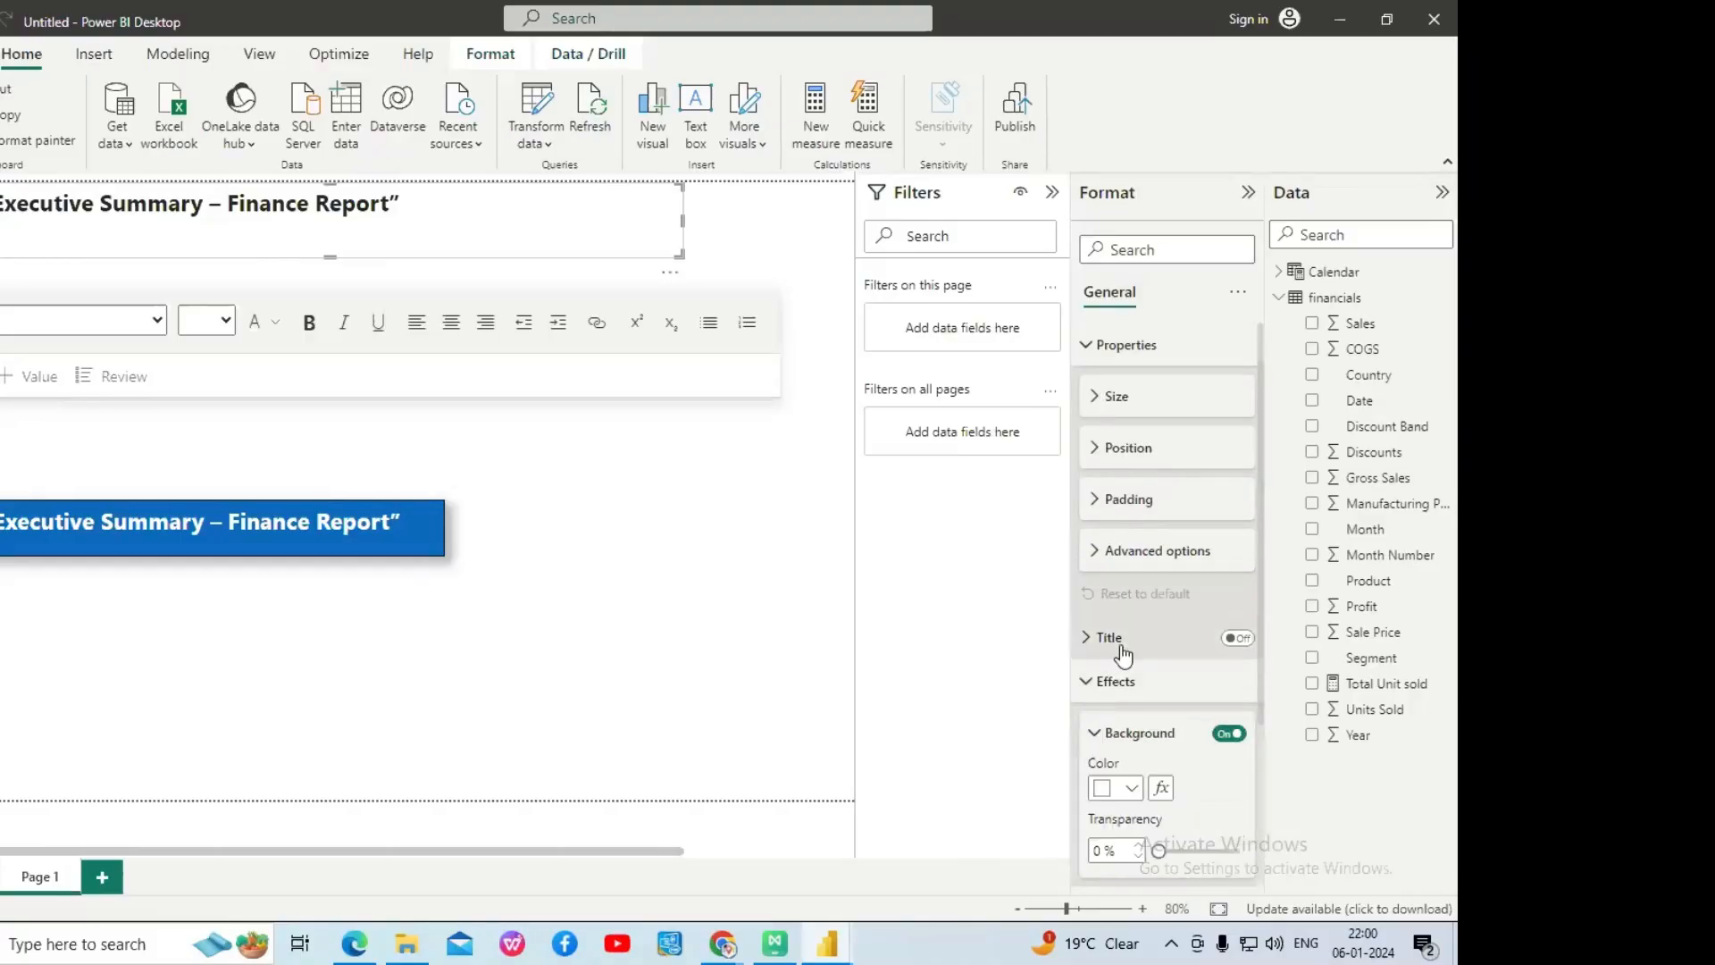
scroll(1110, 566, "down", 3)
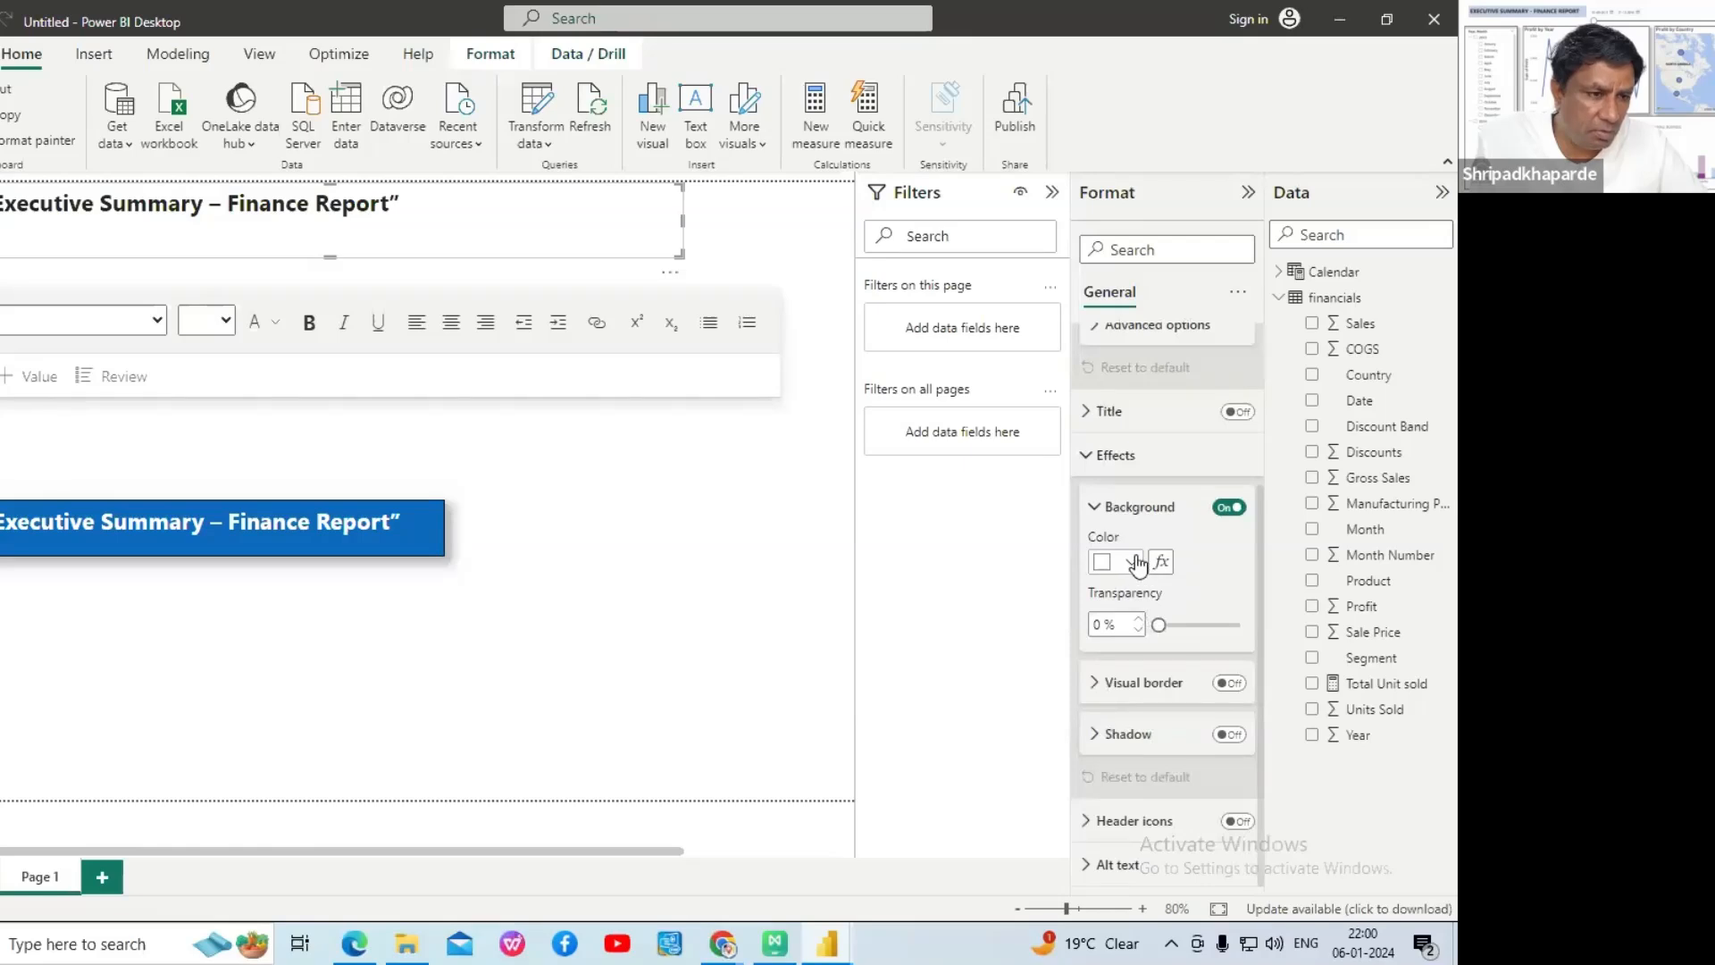
left_click(1134, 563)
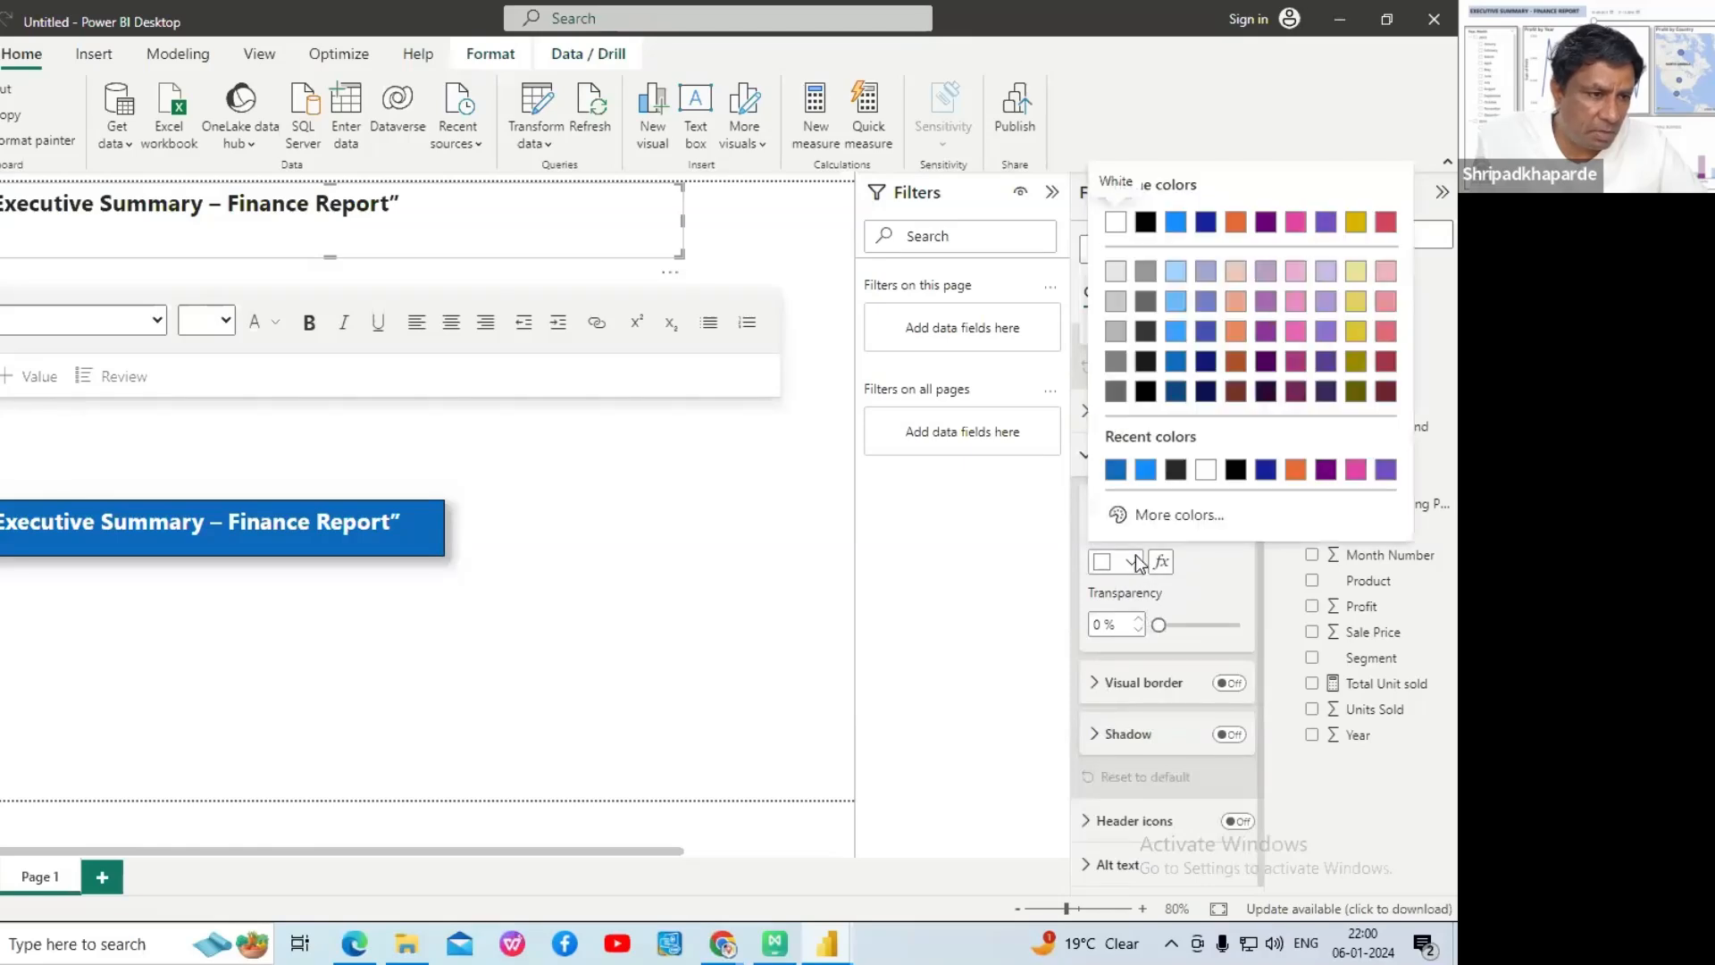
left_click(1173, 366)
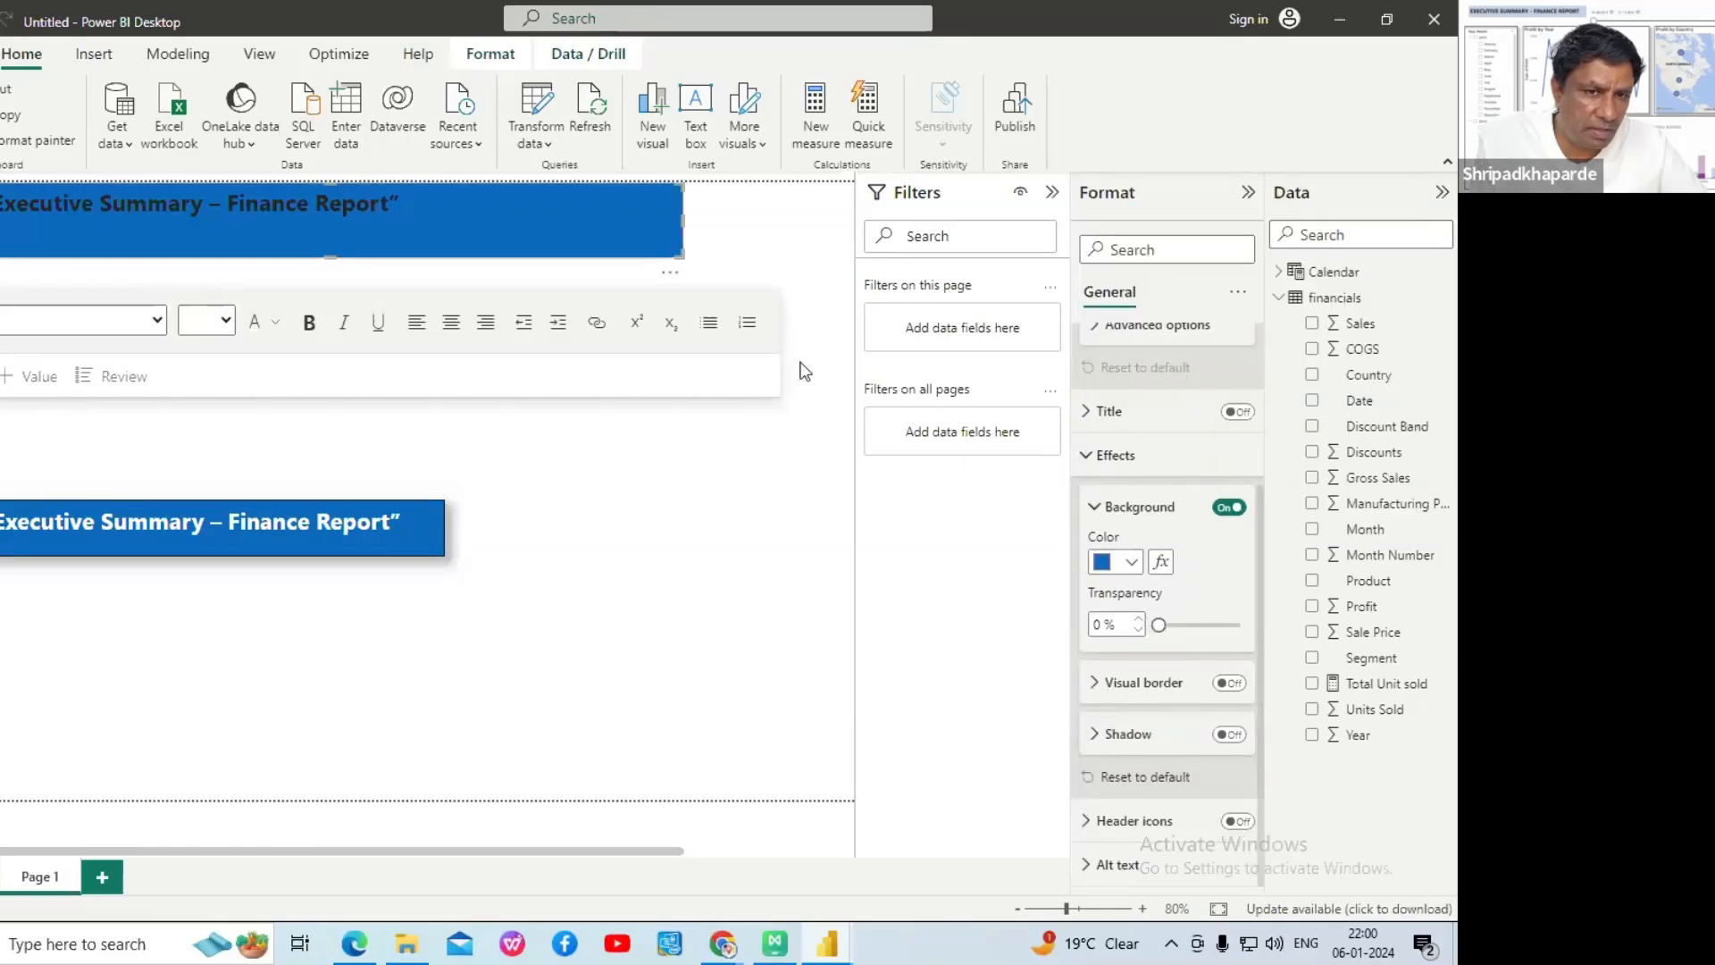
- Set the font color of the first text box's title to white and deselect the box
left_click(477, 211)
left_click_drag(439, 202, 2, 204)
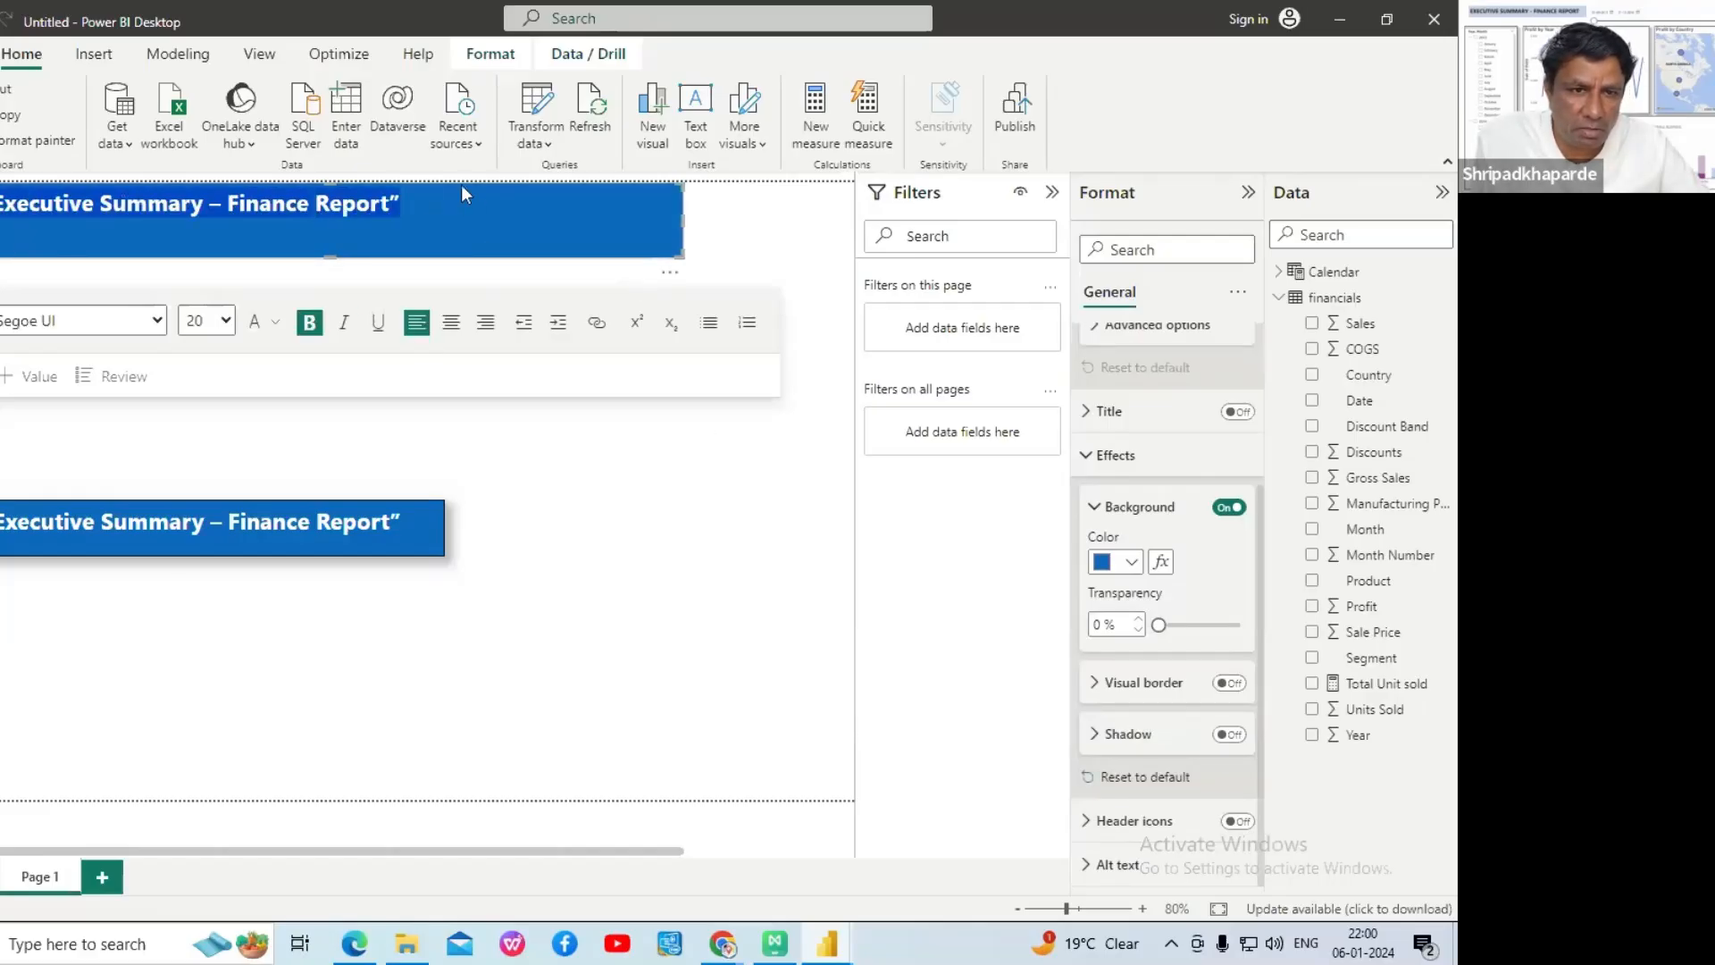
left_click(274, 323)
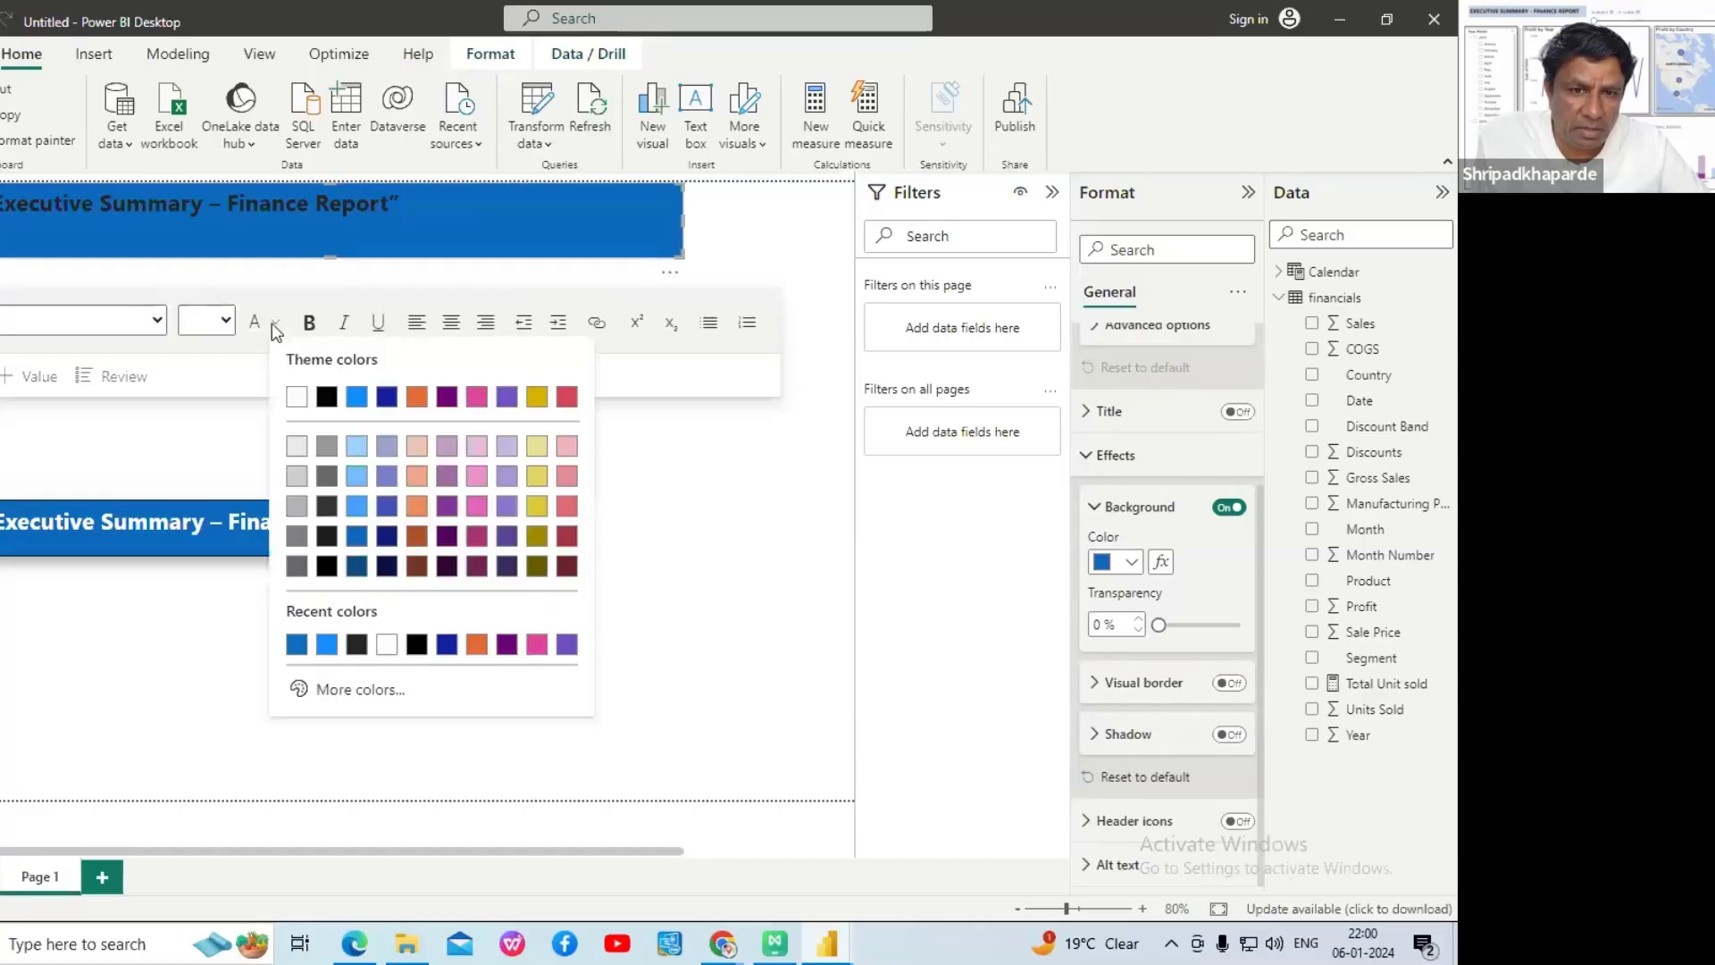
left_click(296, 399)
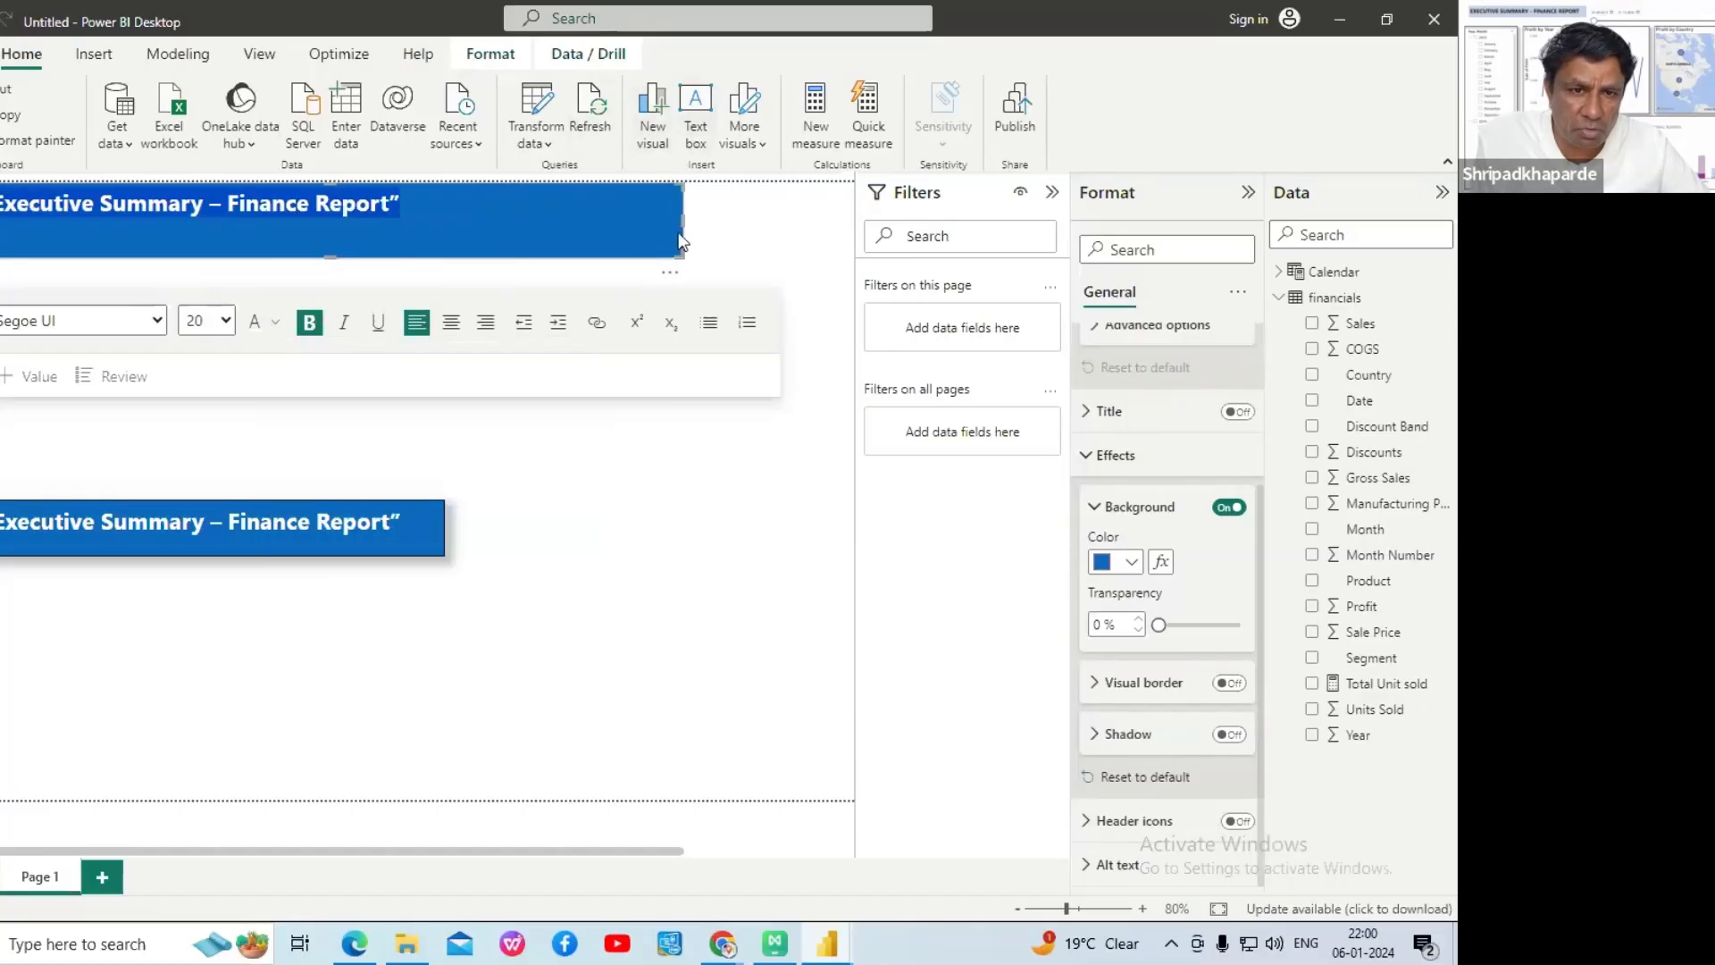
left_click(708, 239)
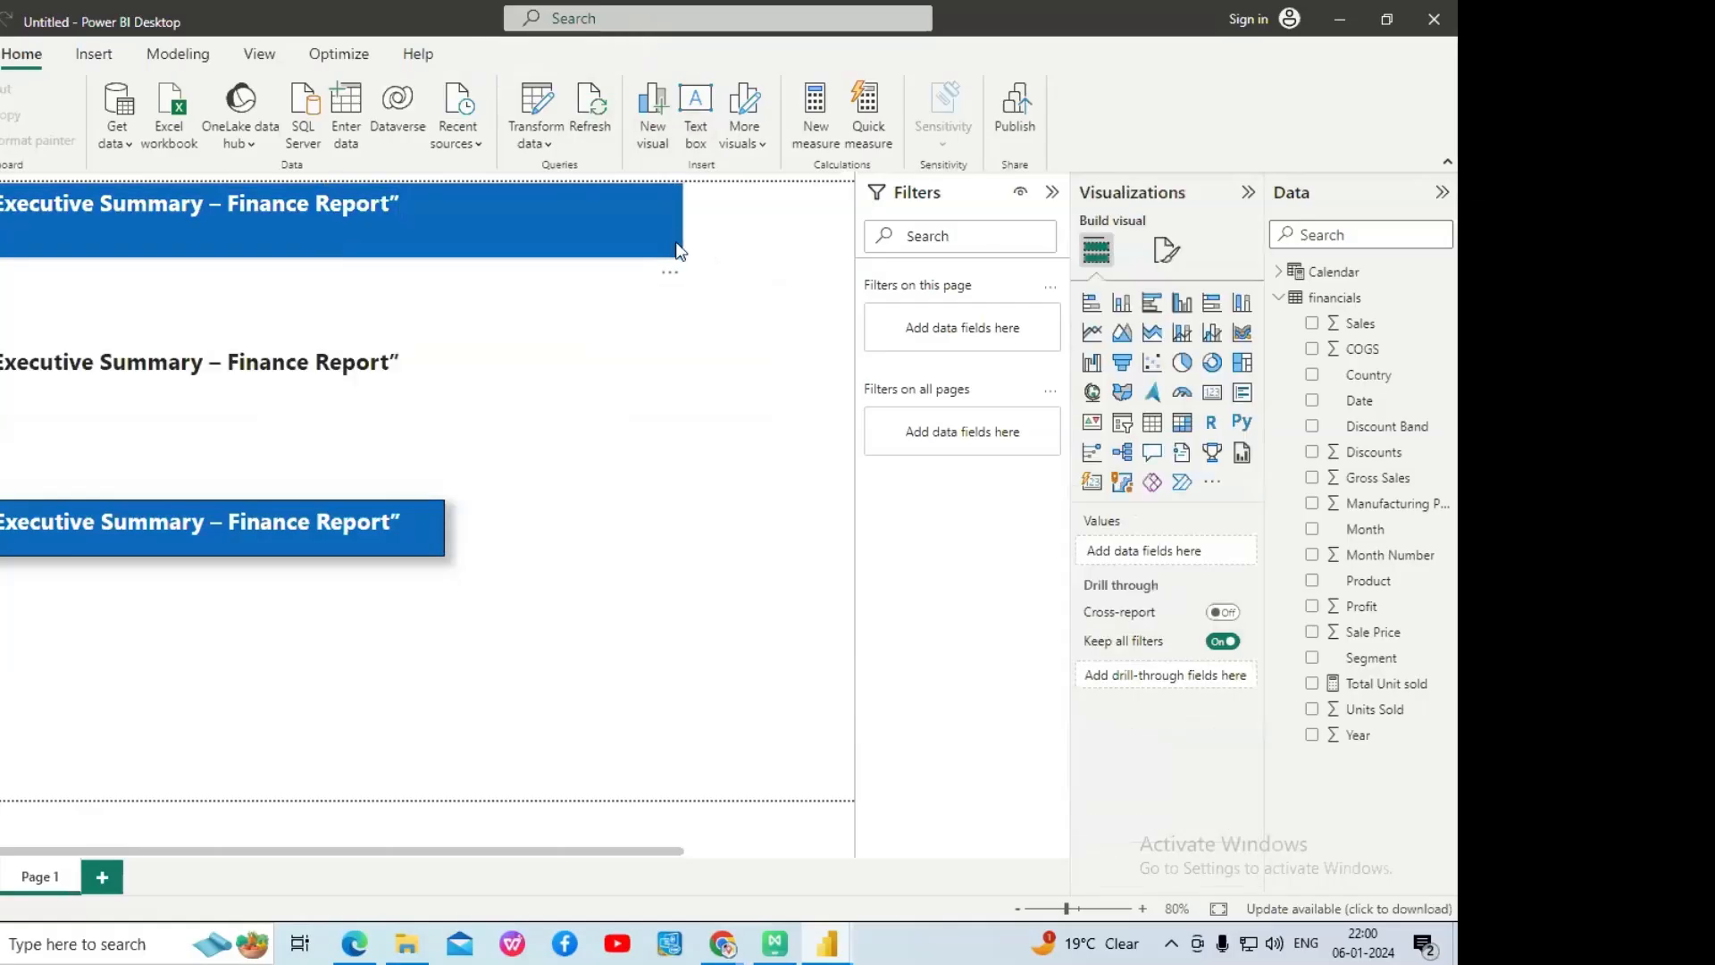
- Shrink the first text box to fit its title and turn on its shadow and visual border
left_click(673, 255)
left_click_drag(672, 255, 416, 234)
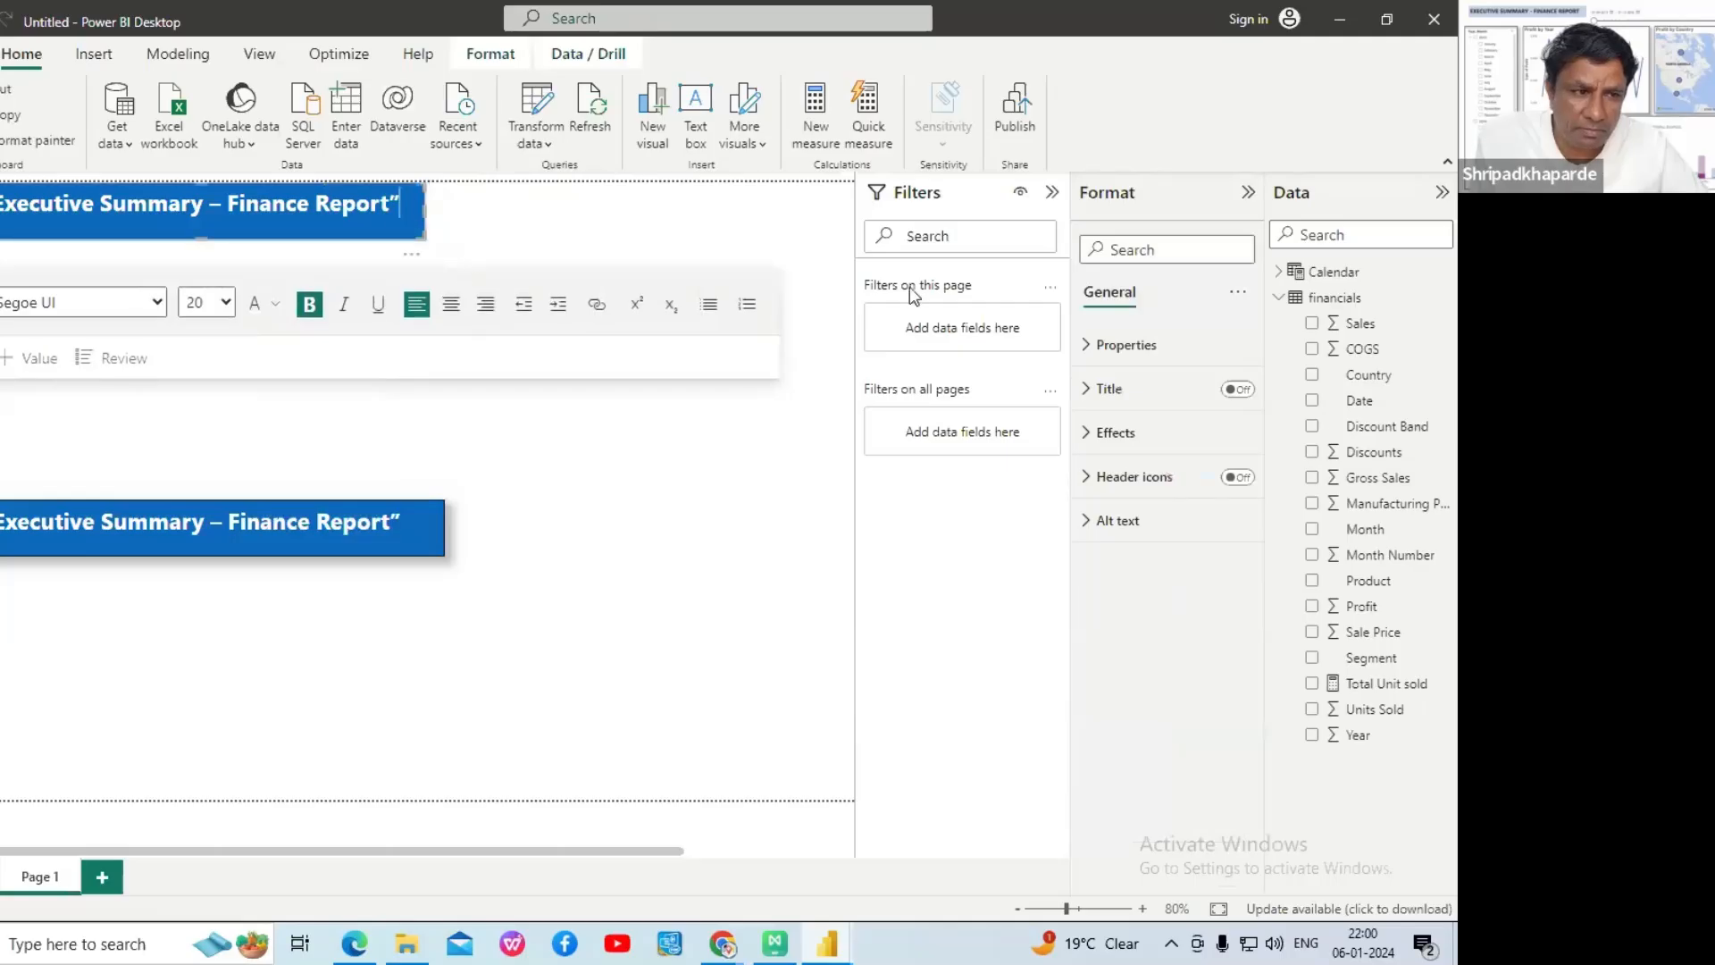
left_click(1103, 435)
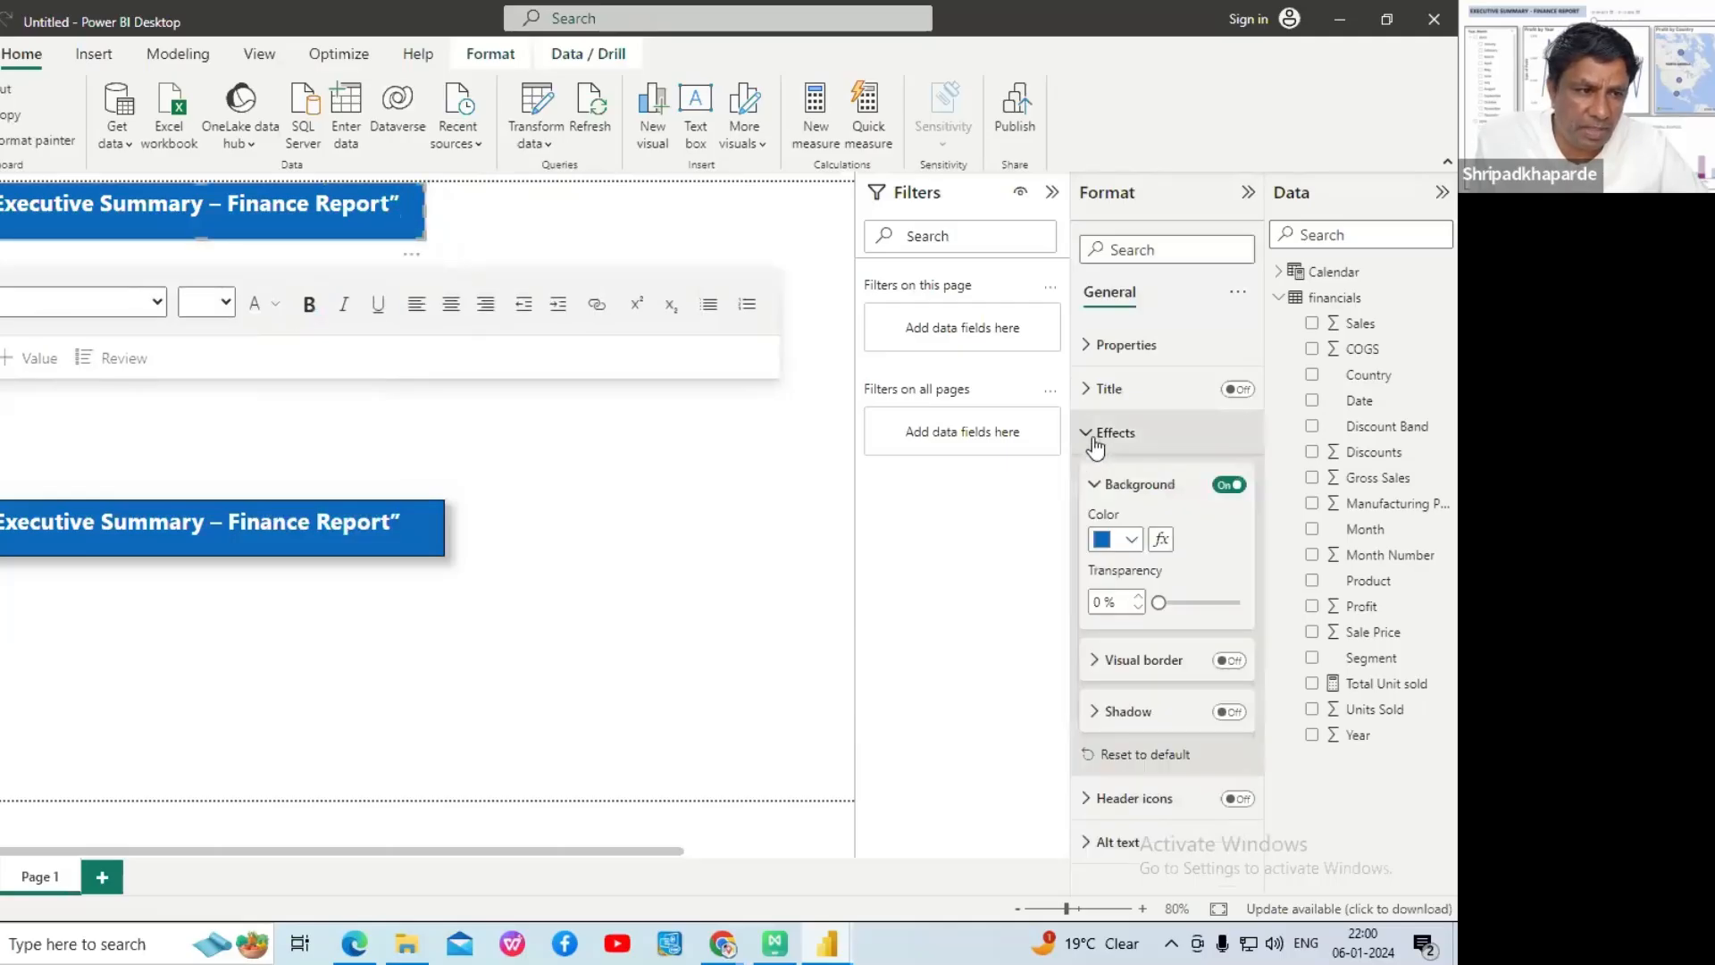
left_click(1231, 712)
left_click(1233, 661)
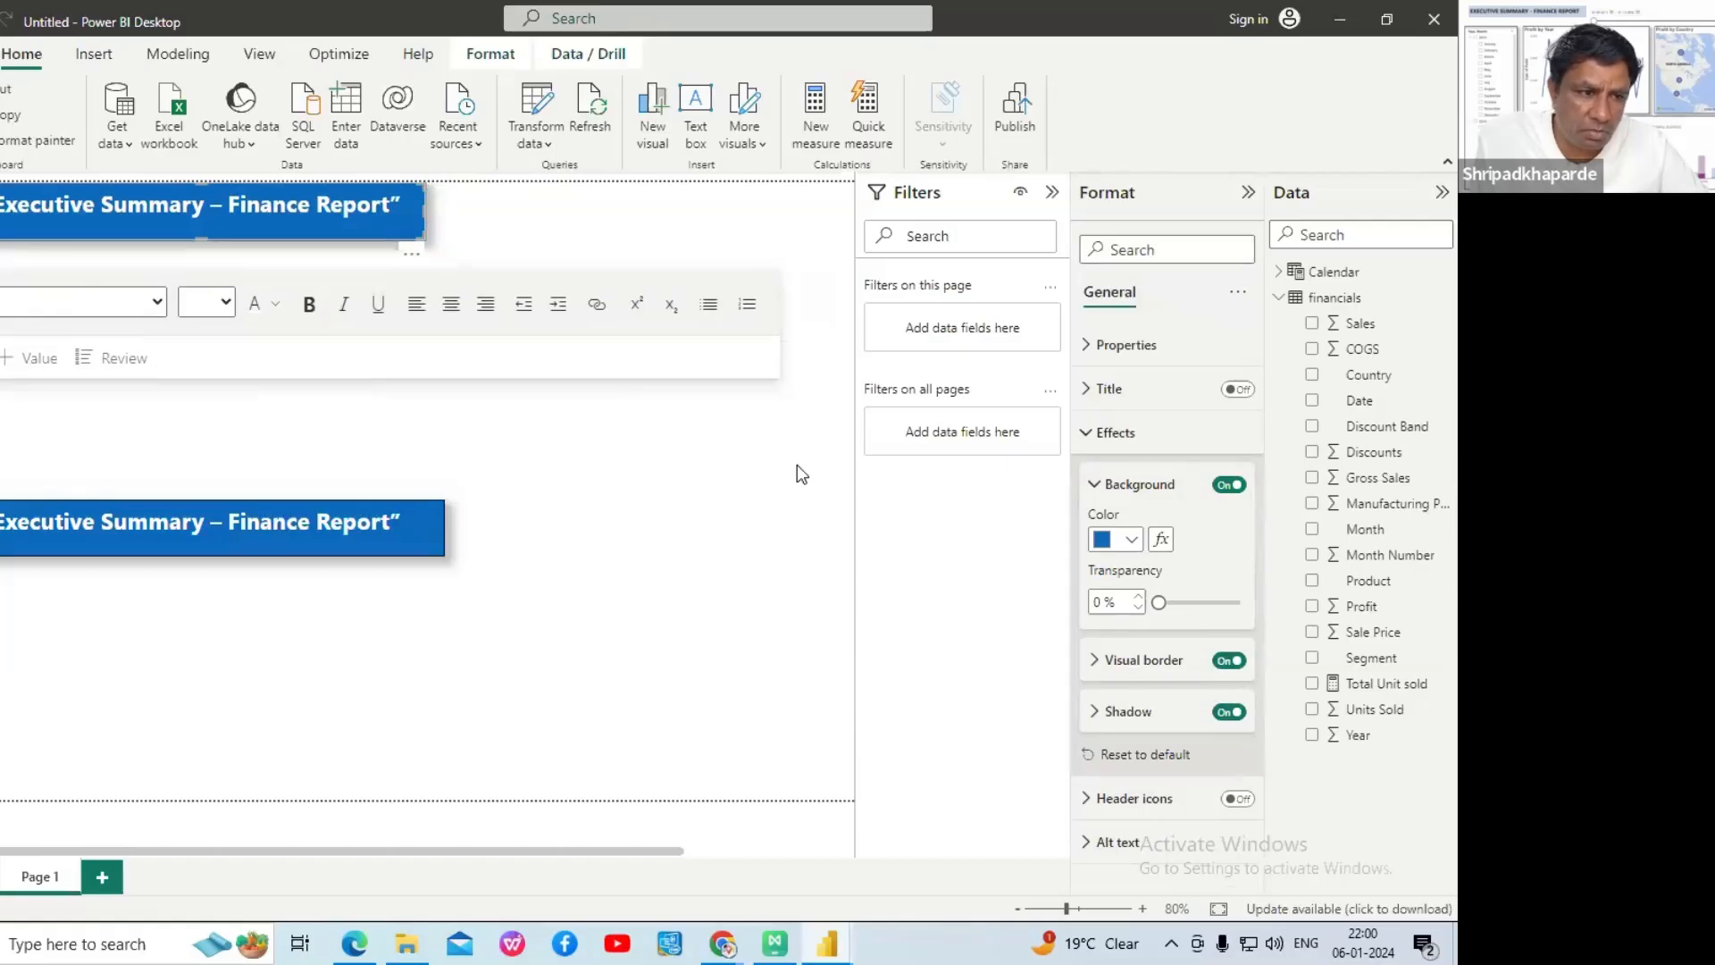
mouse_move(1158, 603)
left_mouse_down()
mouse_move(1210, 626)
mouse_move(1140, 619)
left_mouse_up()
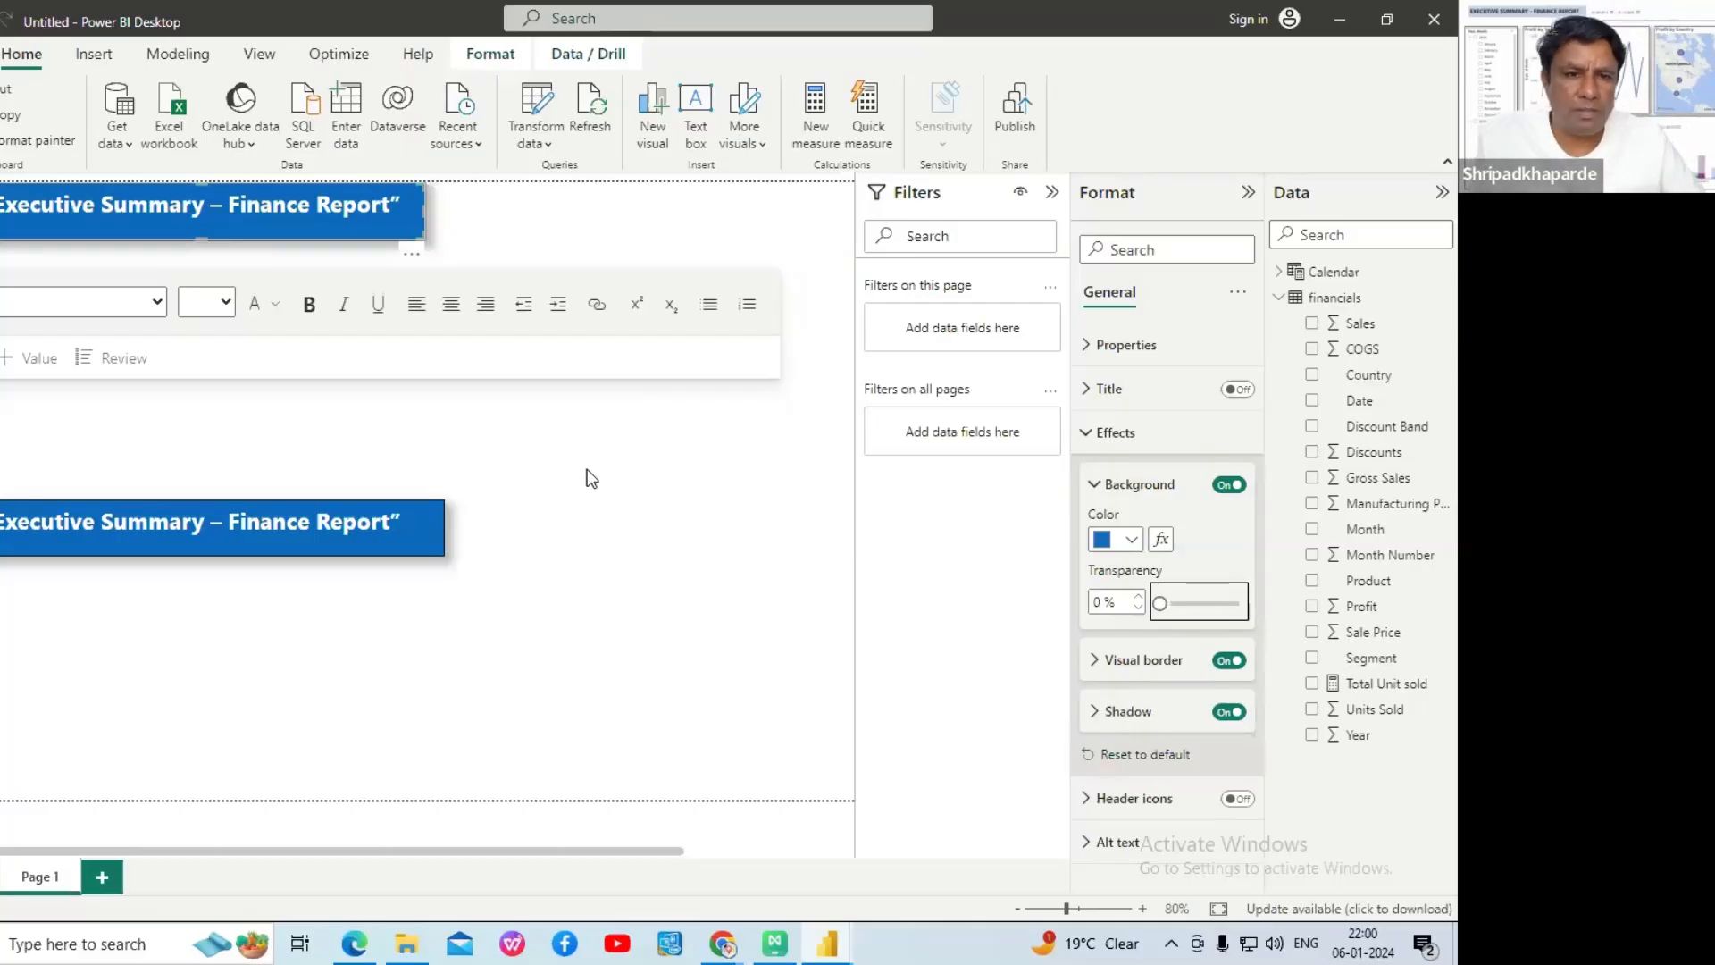
left_click(603, 446)
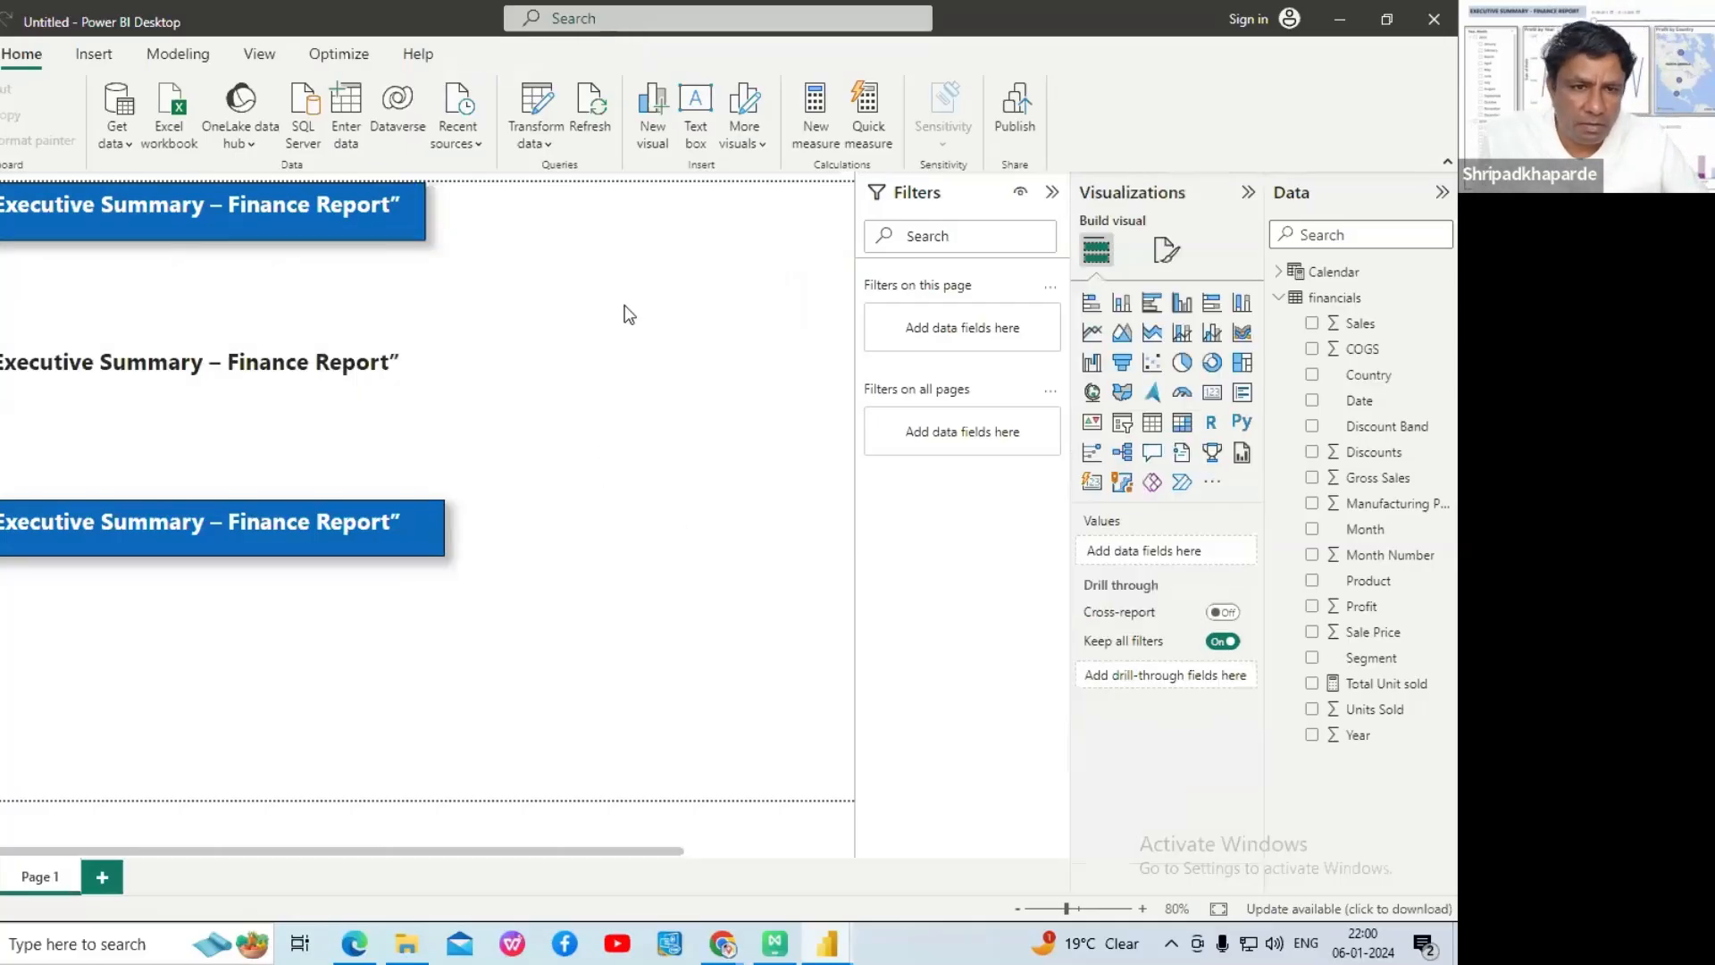
- Delete the unformatted second text box between the two blue titles
left_click(711, 356)
left_click(782, 328)
key("Delete")
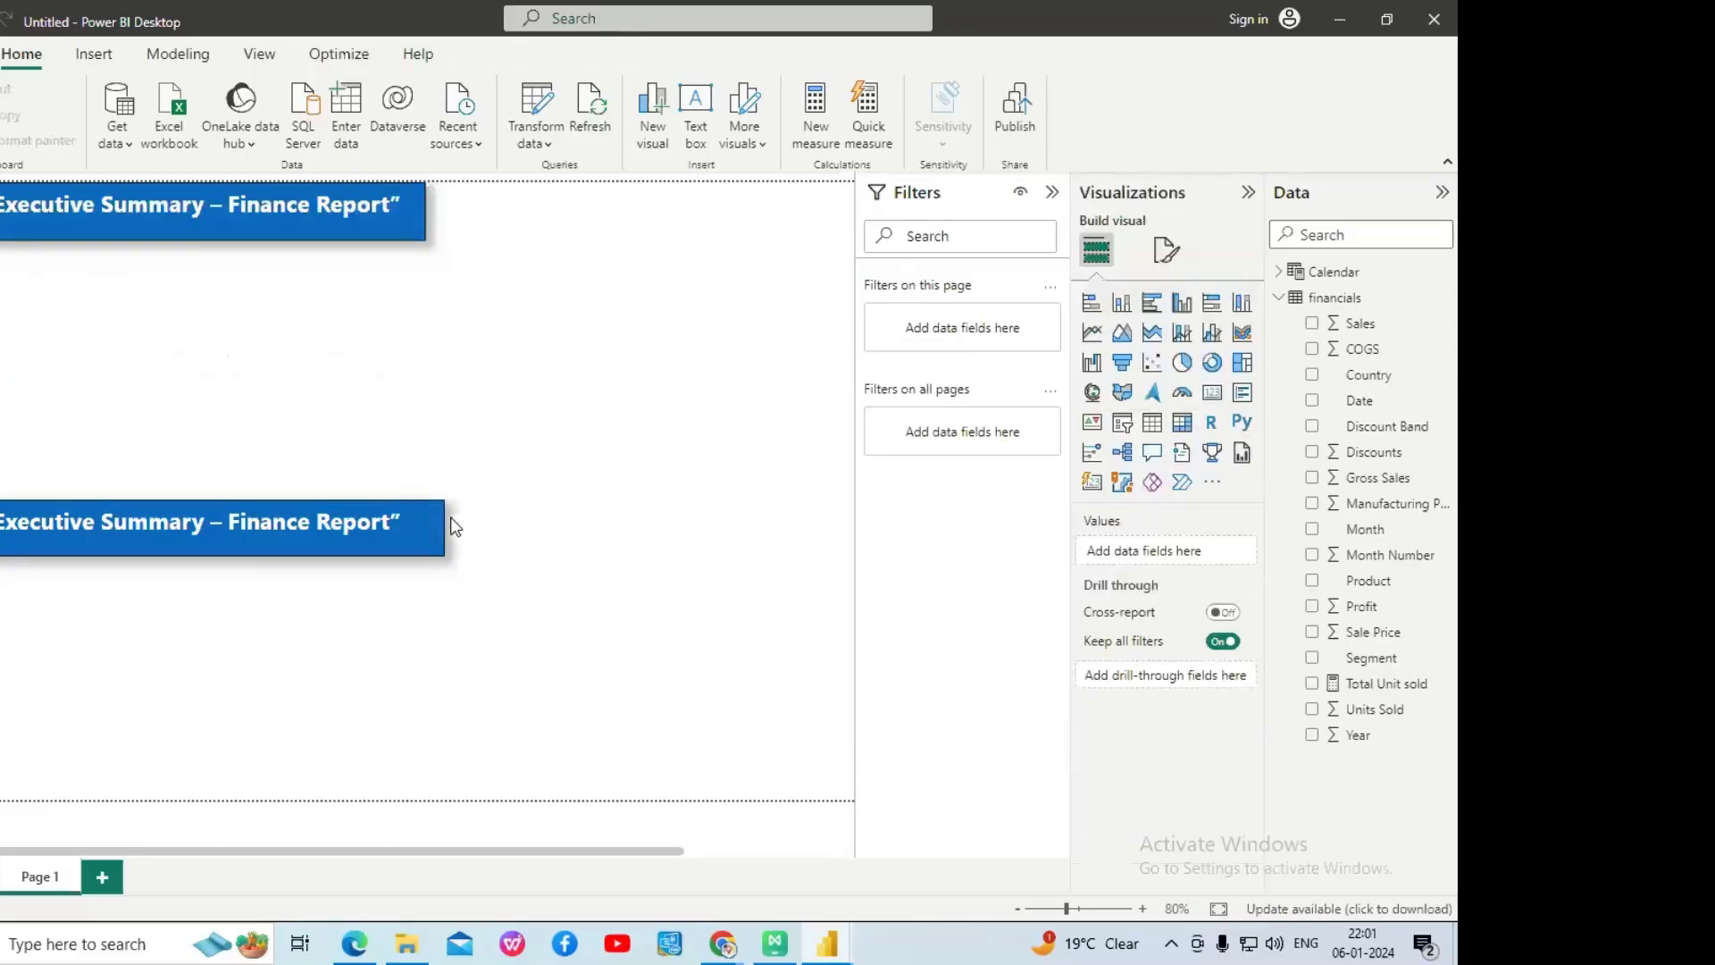
- Remove the duplicate blue title text box lower on the page, keeping only the one at the page's upper edge
left_click(429, 491)
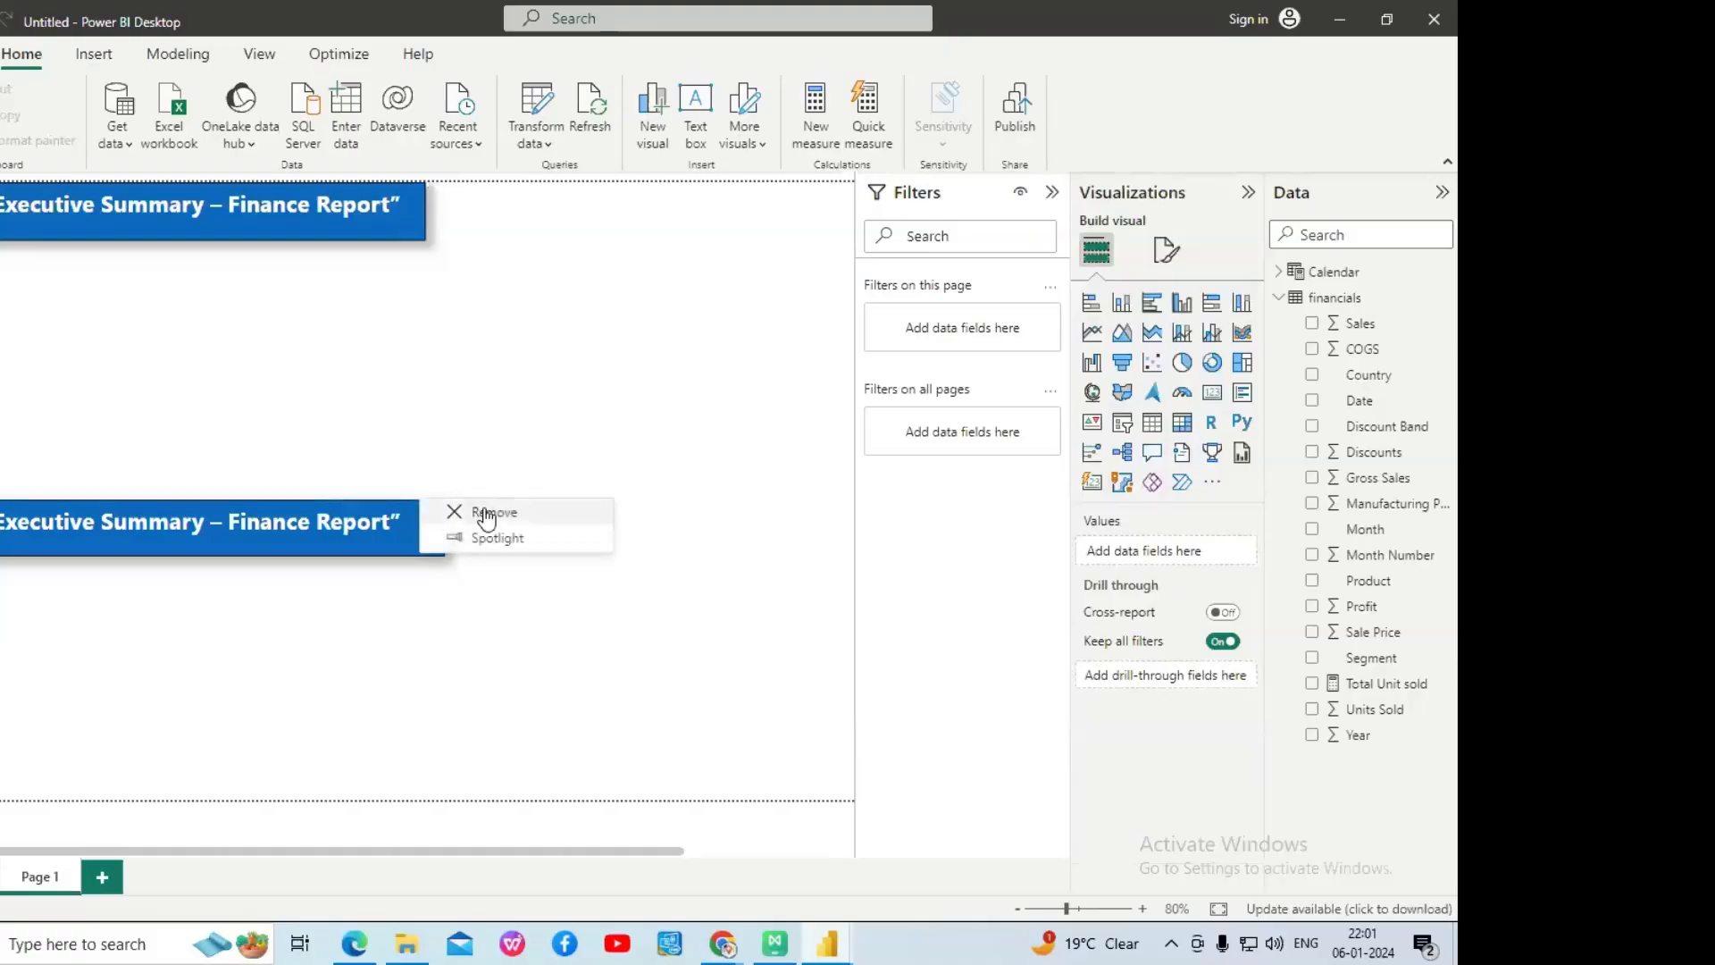
left_click(486, 513)
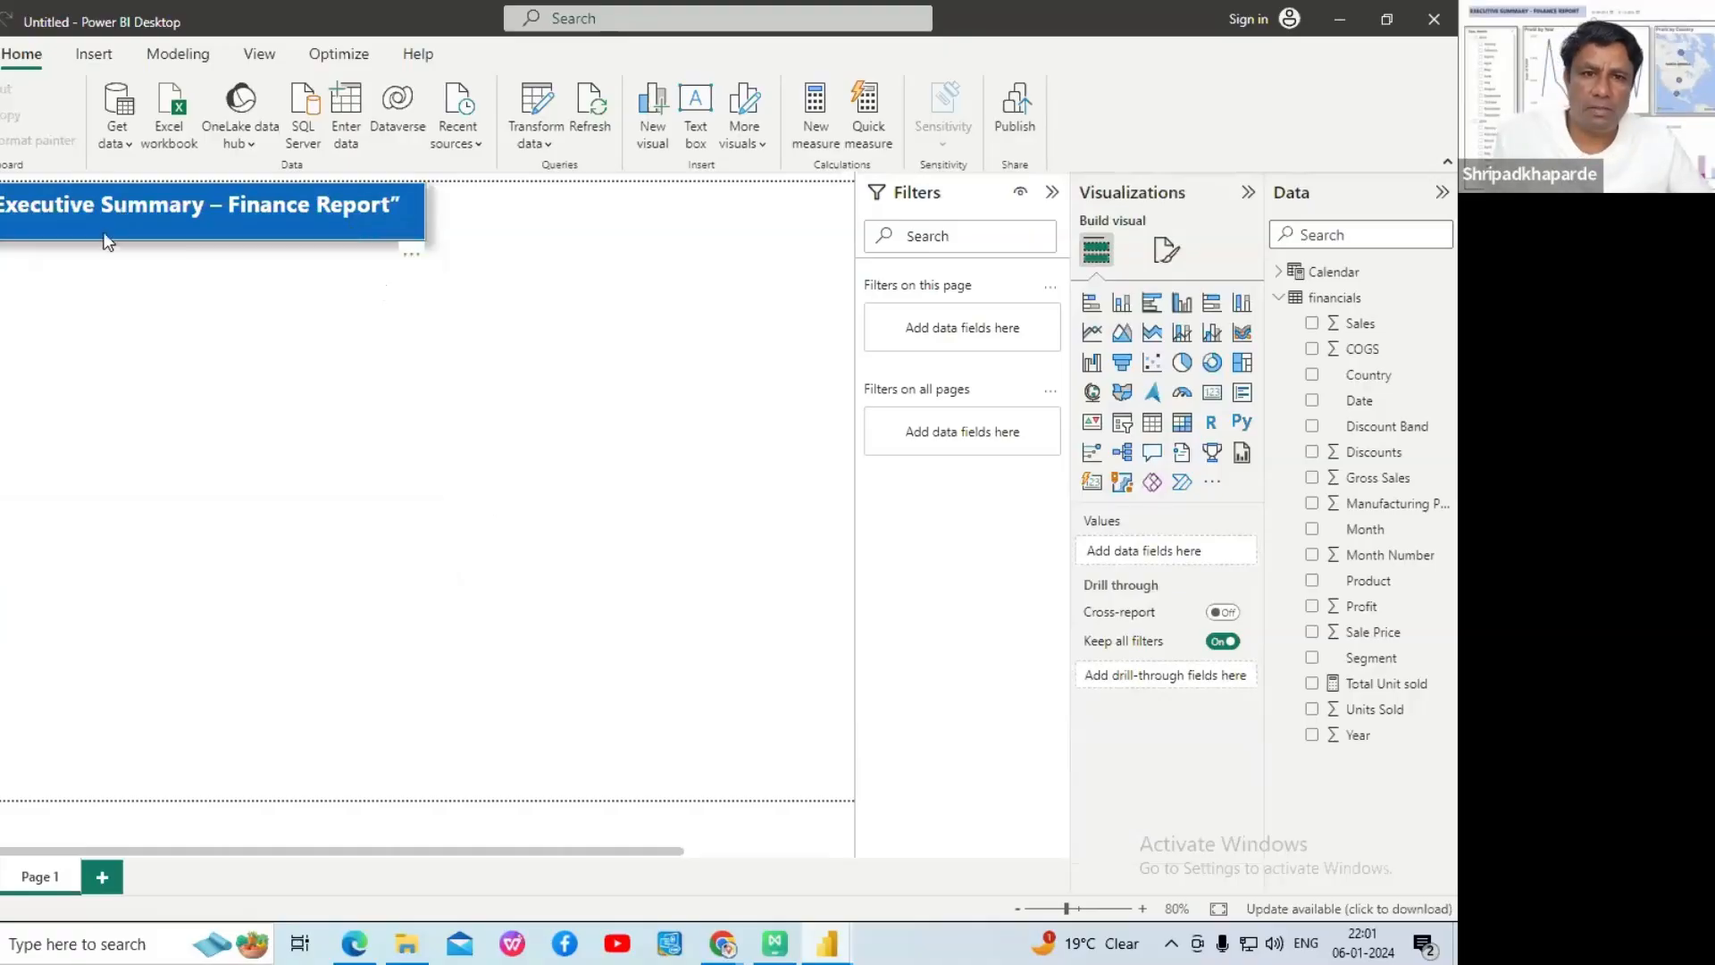
left_click_drag(408, 205, 9, 211)
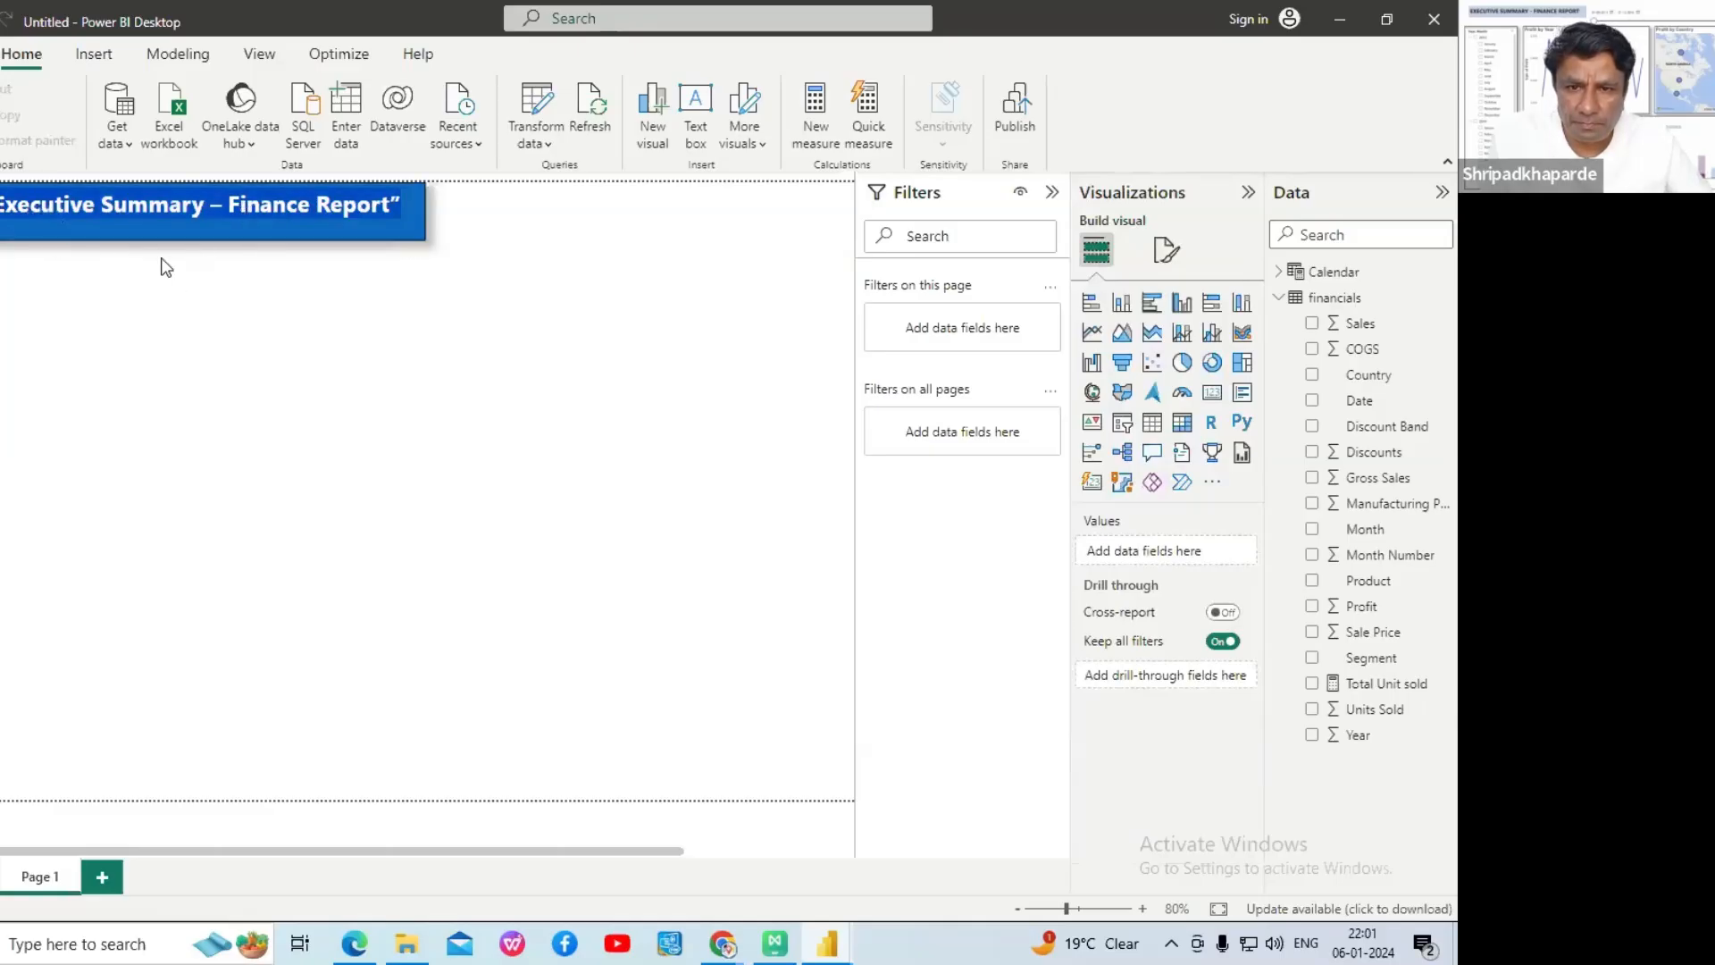
left_click(124, 230)
left_click(384, 205)
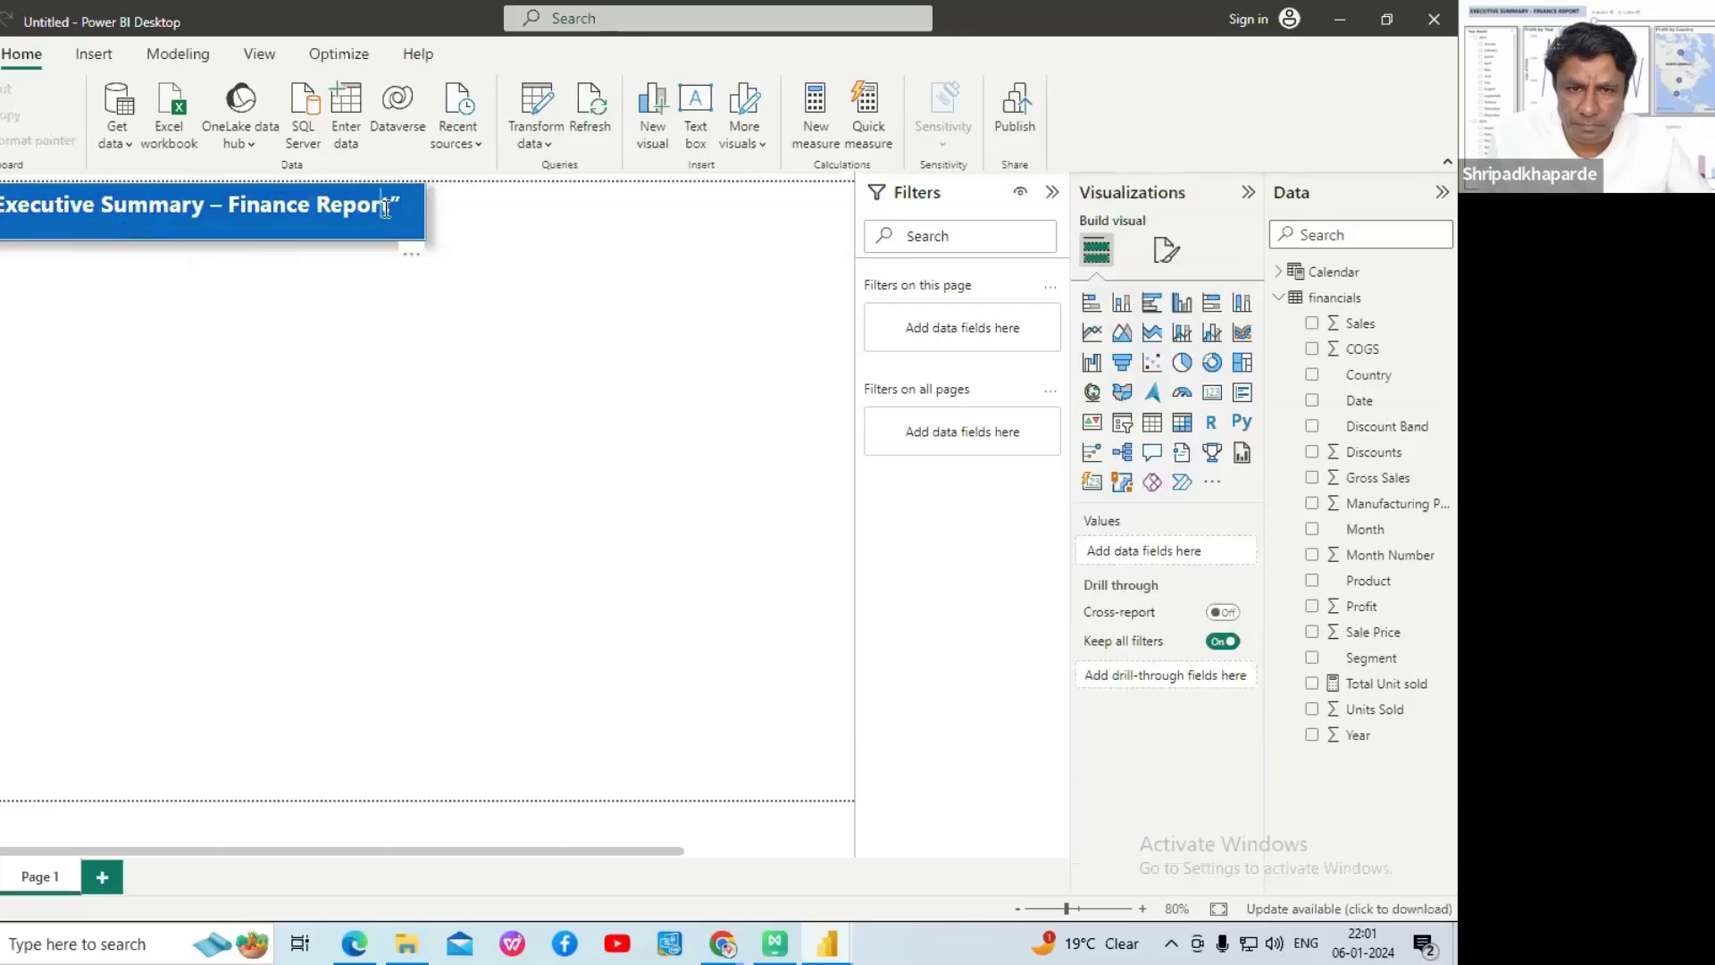
left_click_drag(401, 211, 9, 225)
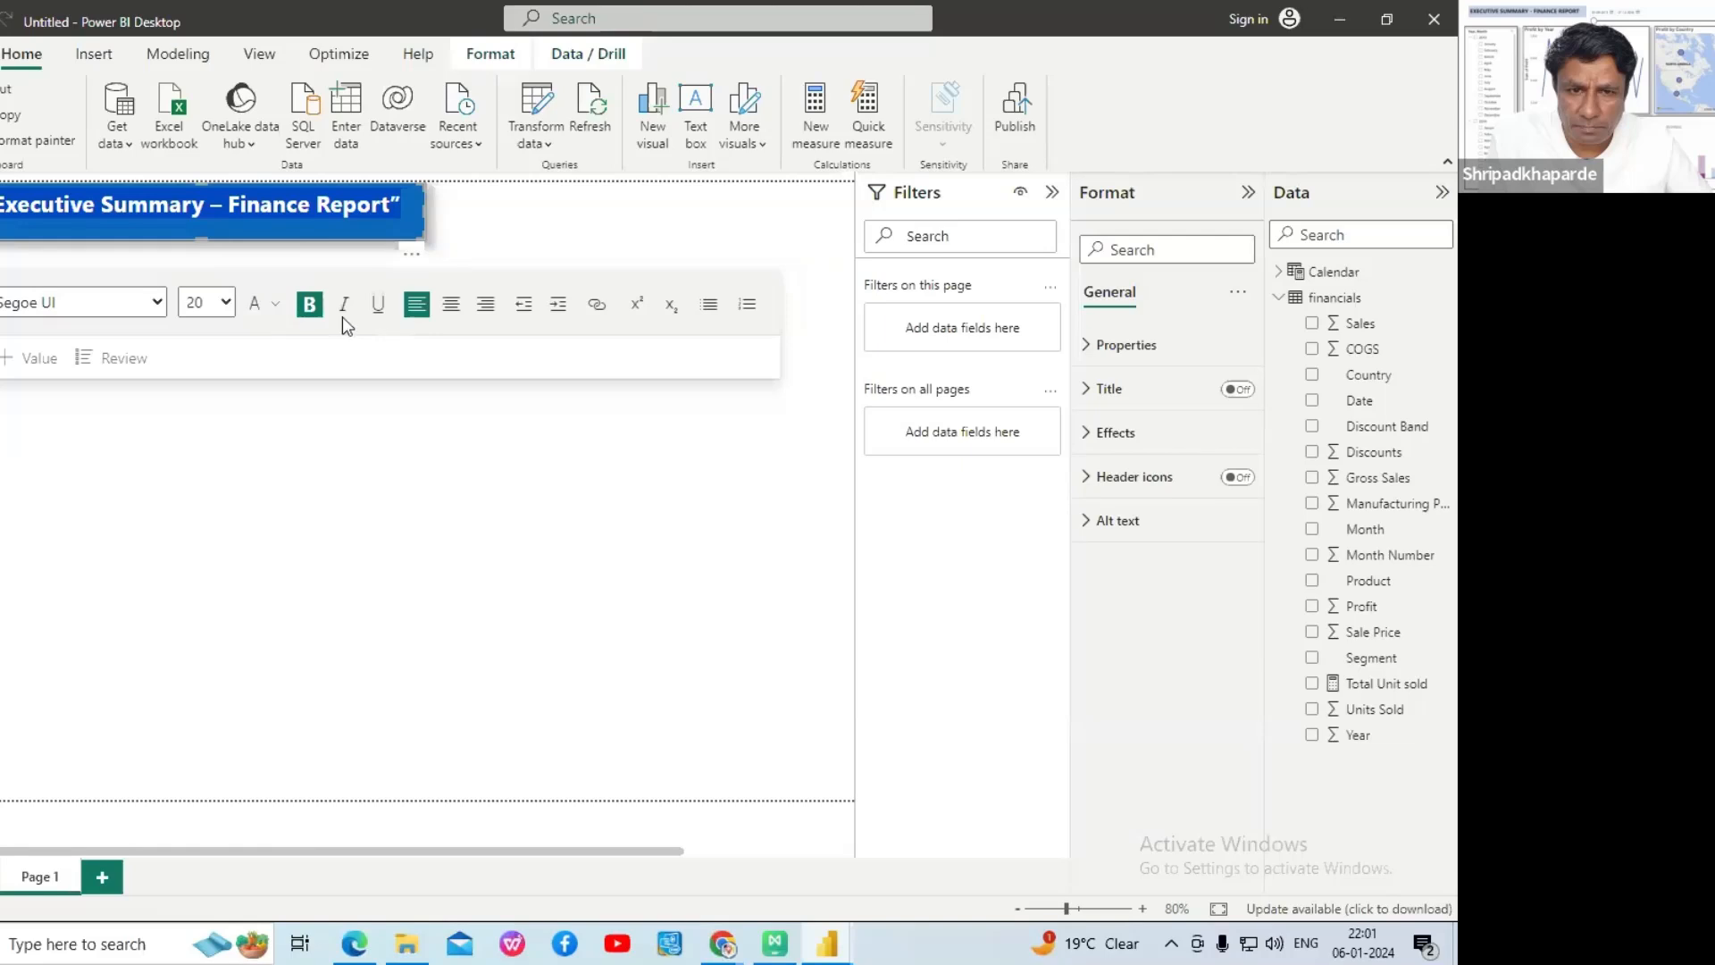
left_click(280, 308)
left_click(293, 382)
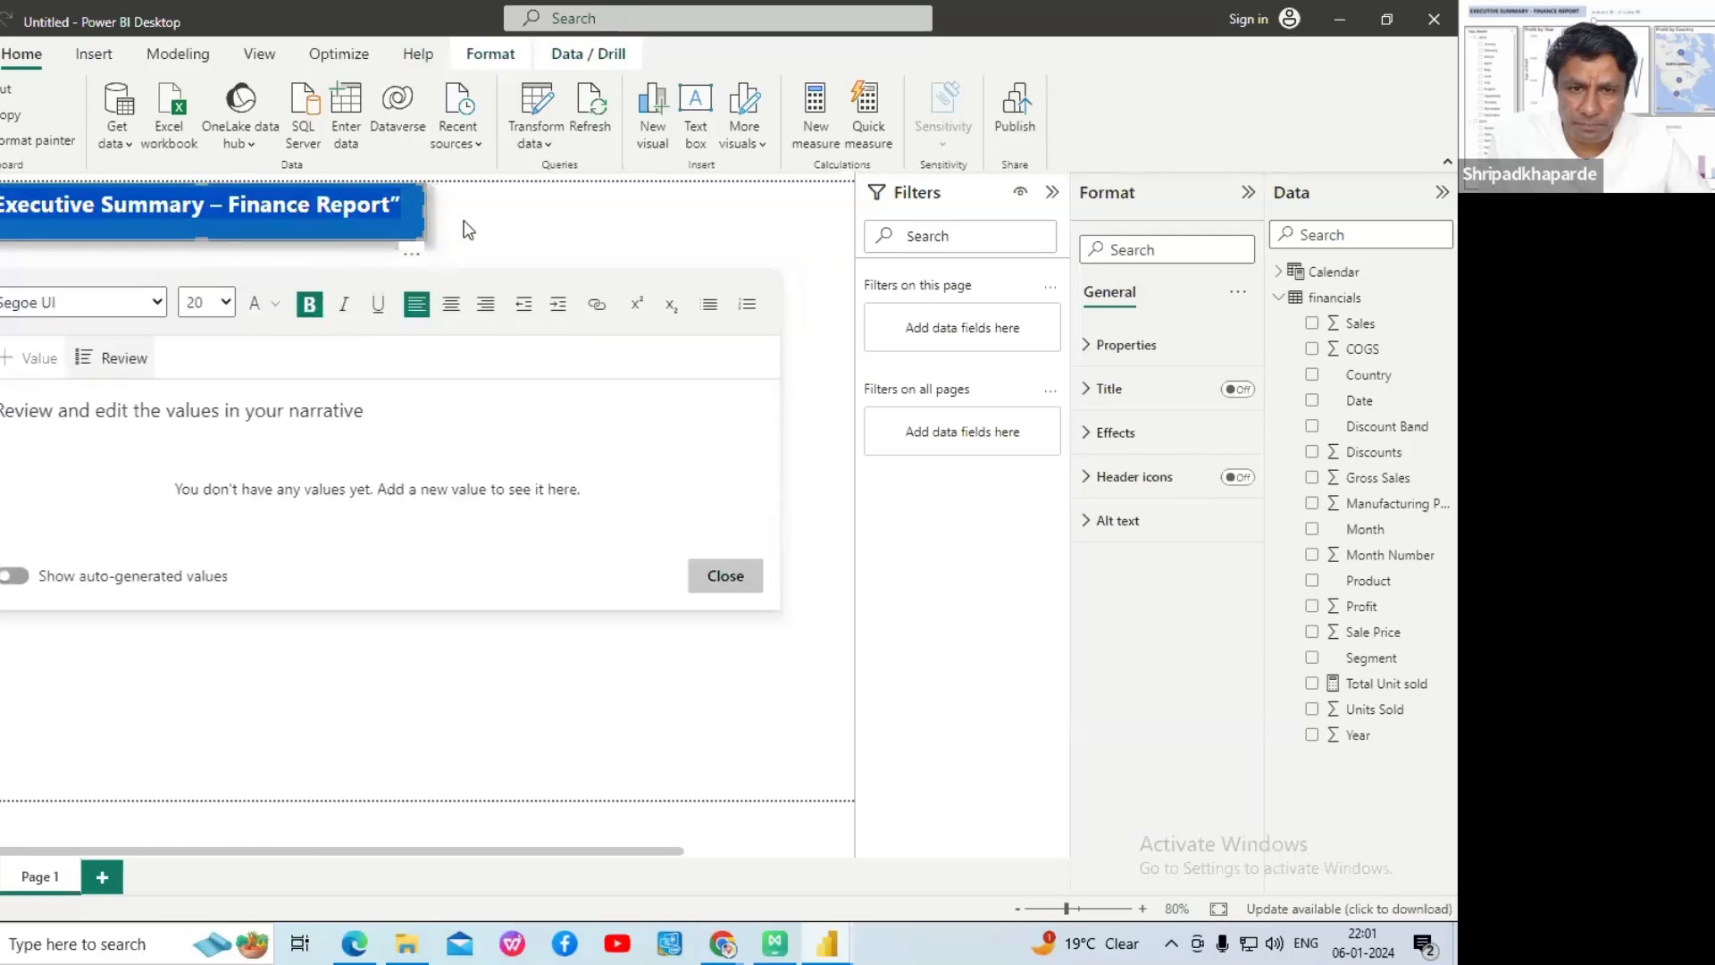
left_click(468, 230)
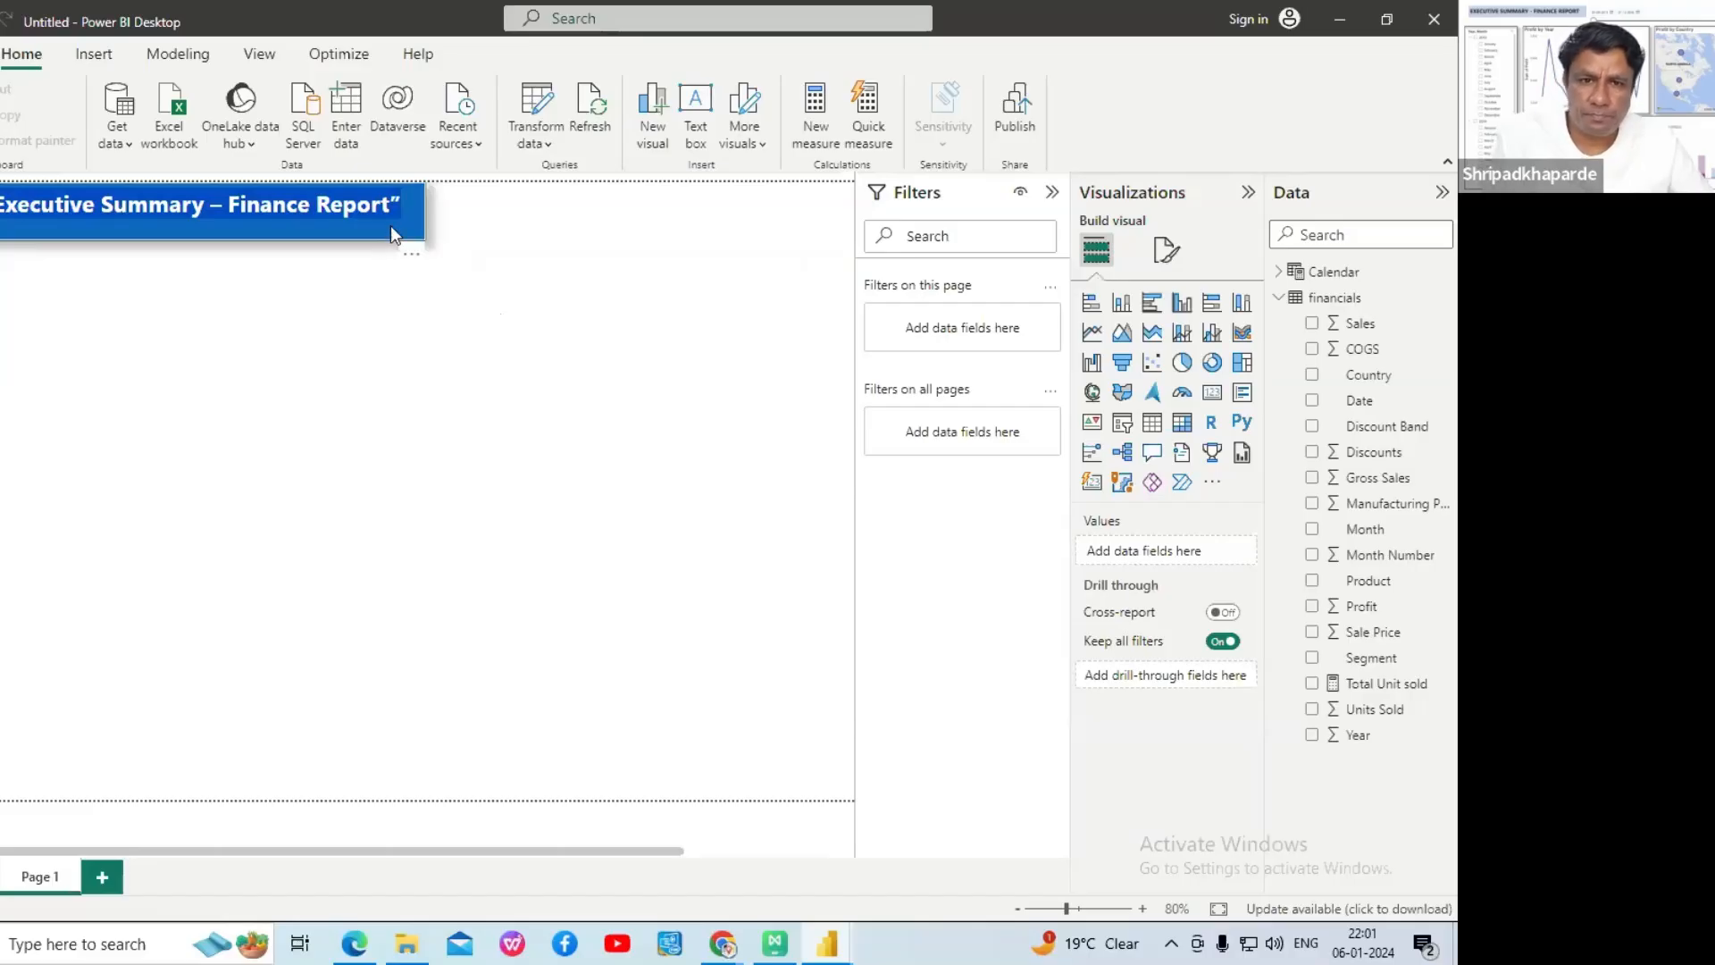
left_click(416, 225)
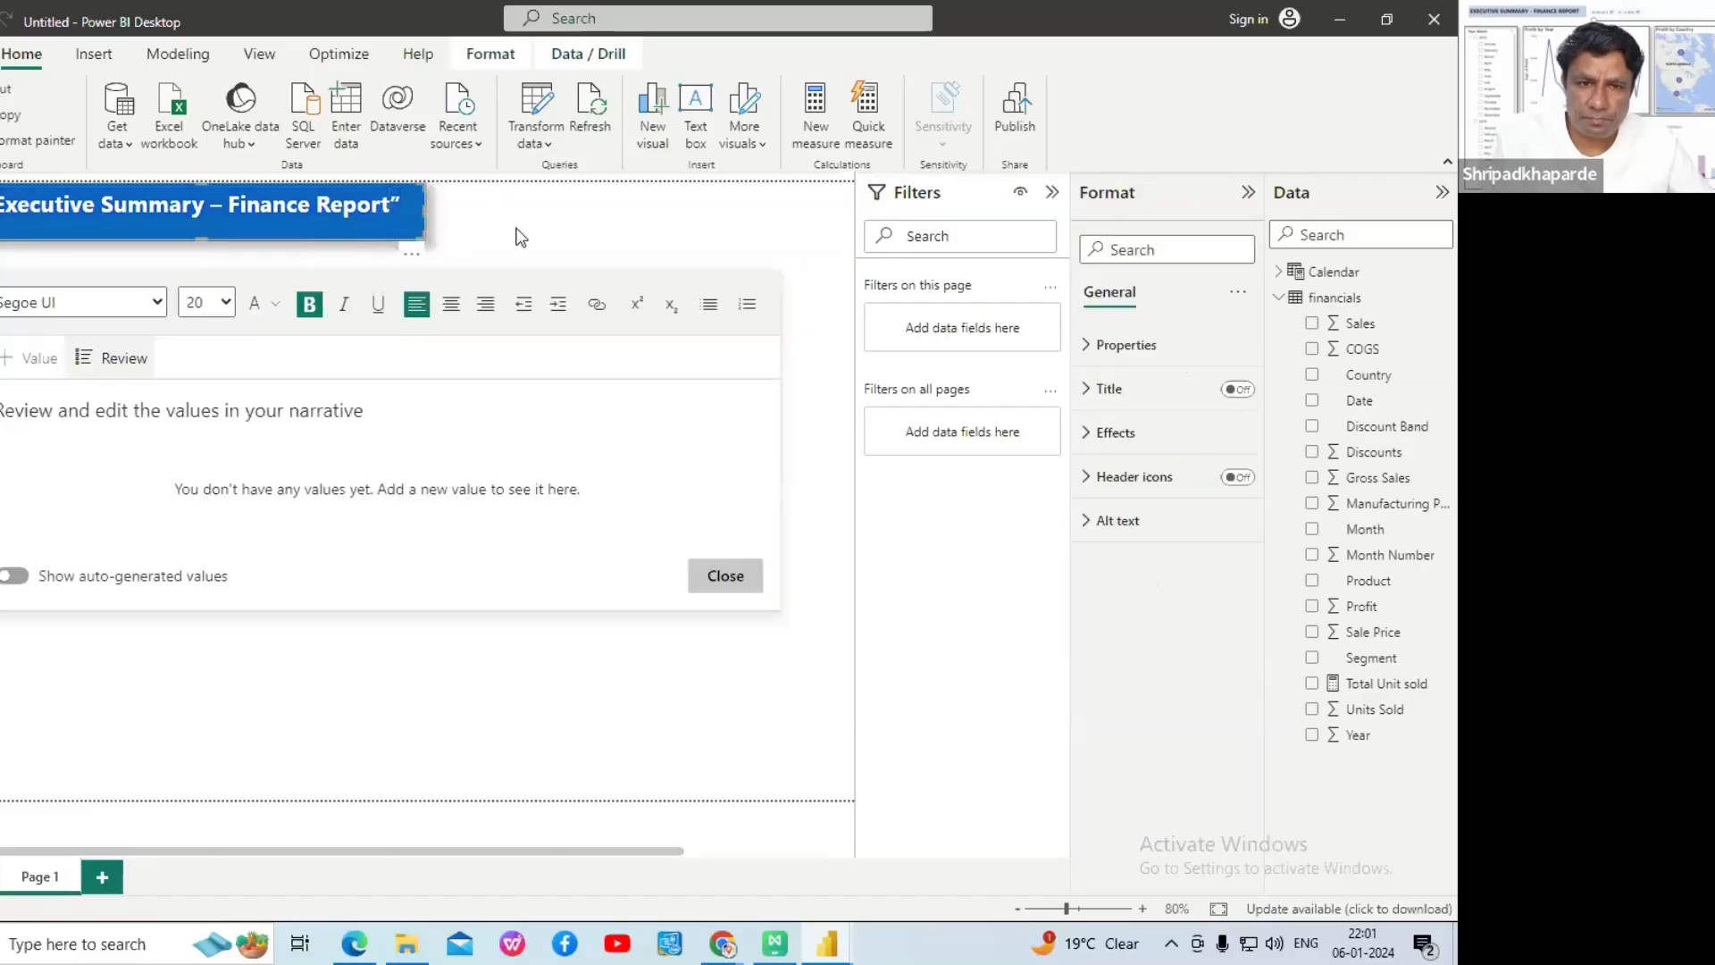
left_click(746, 629)
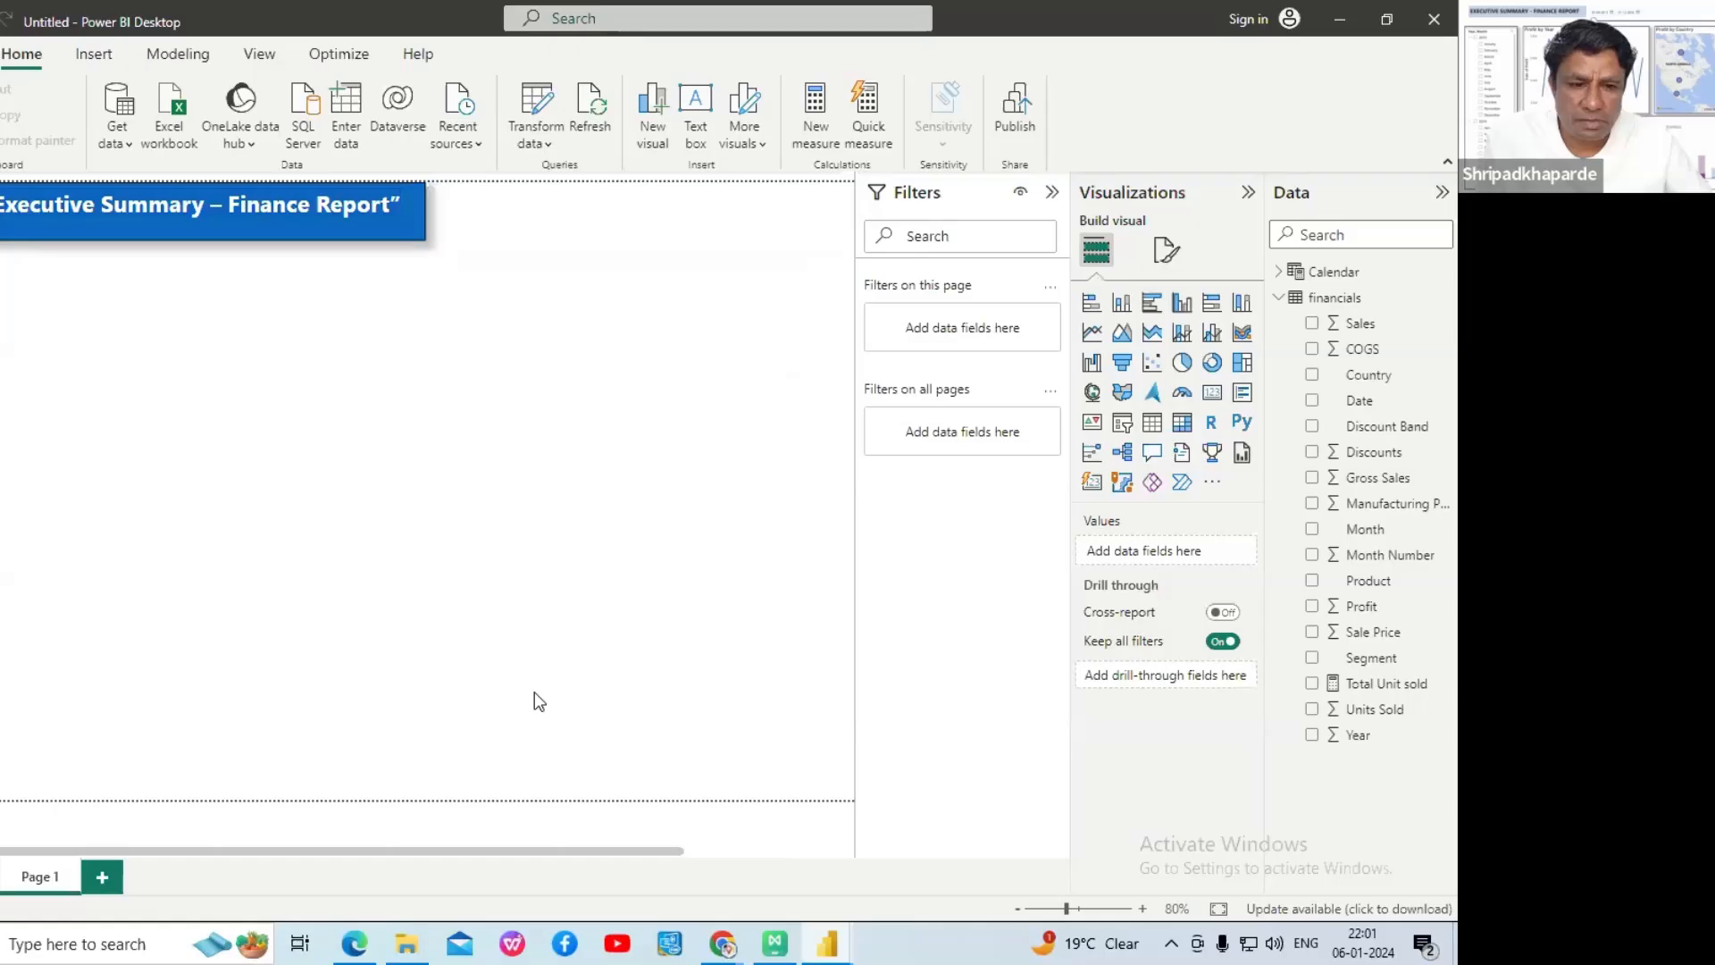
- Switch to the tutorial PDF in Edge and read the instructions for Visual 2: Profit by Date
left_click(356, 945)
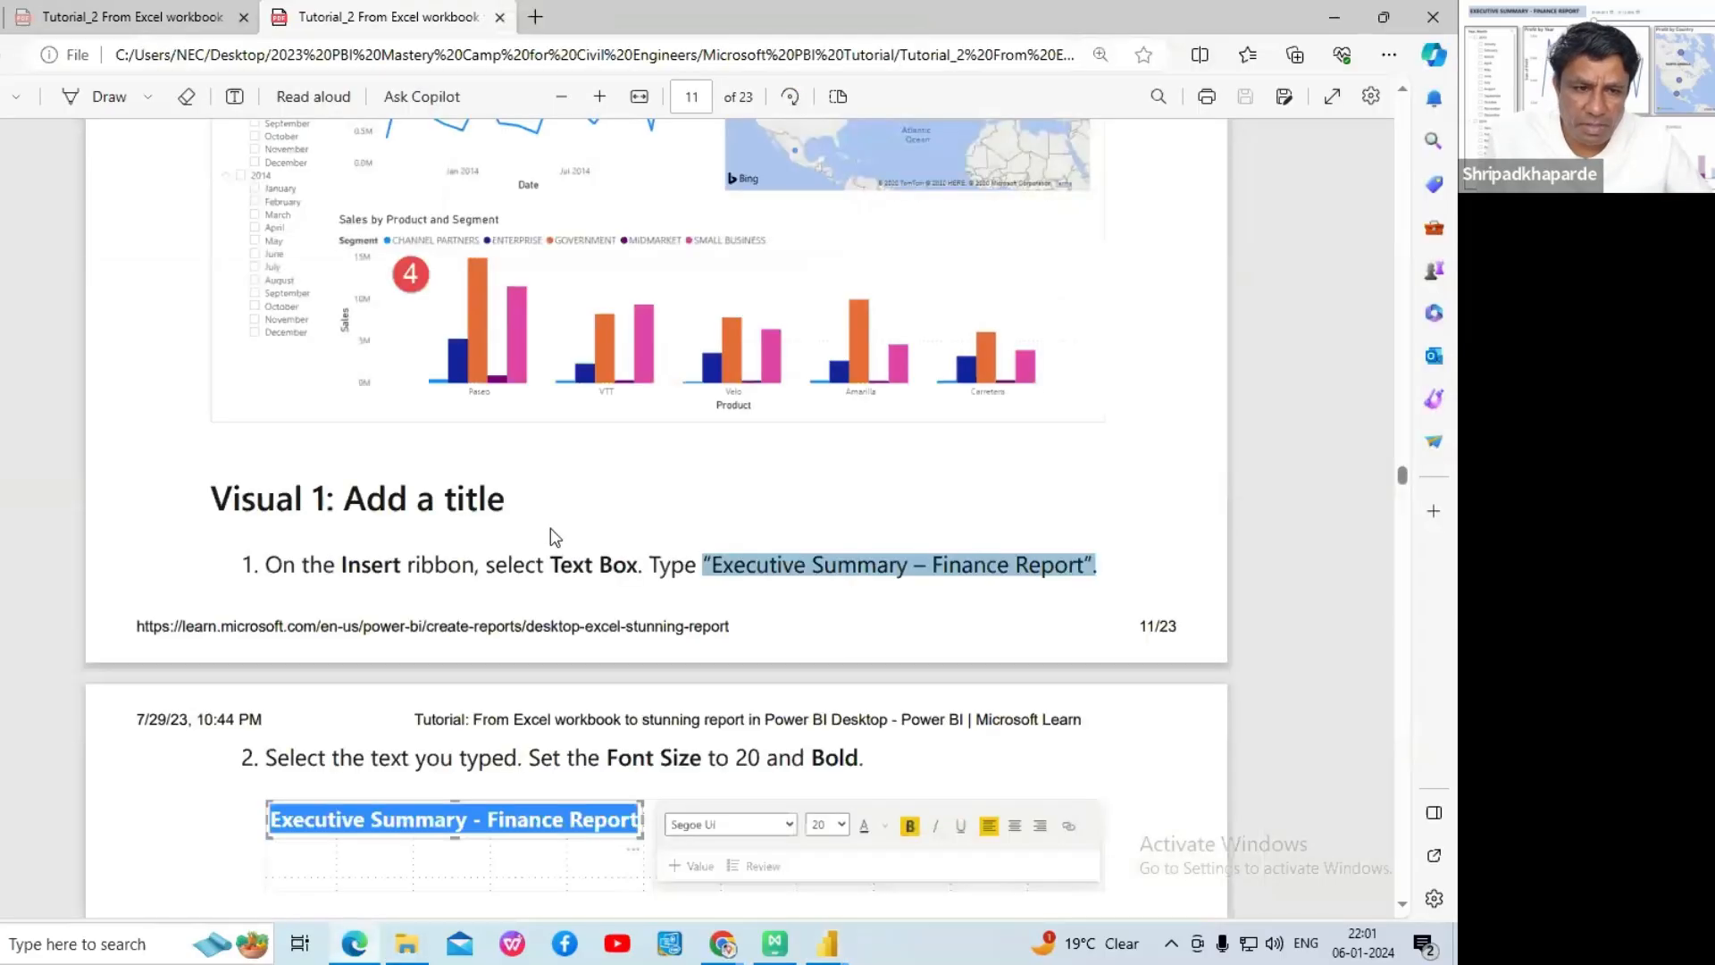
scroll(549, 526, "down", 2)
scroll(553, 506, "down", 1)
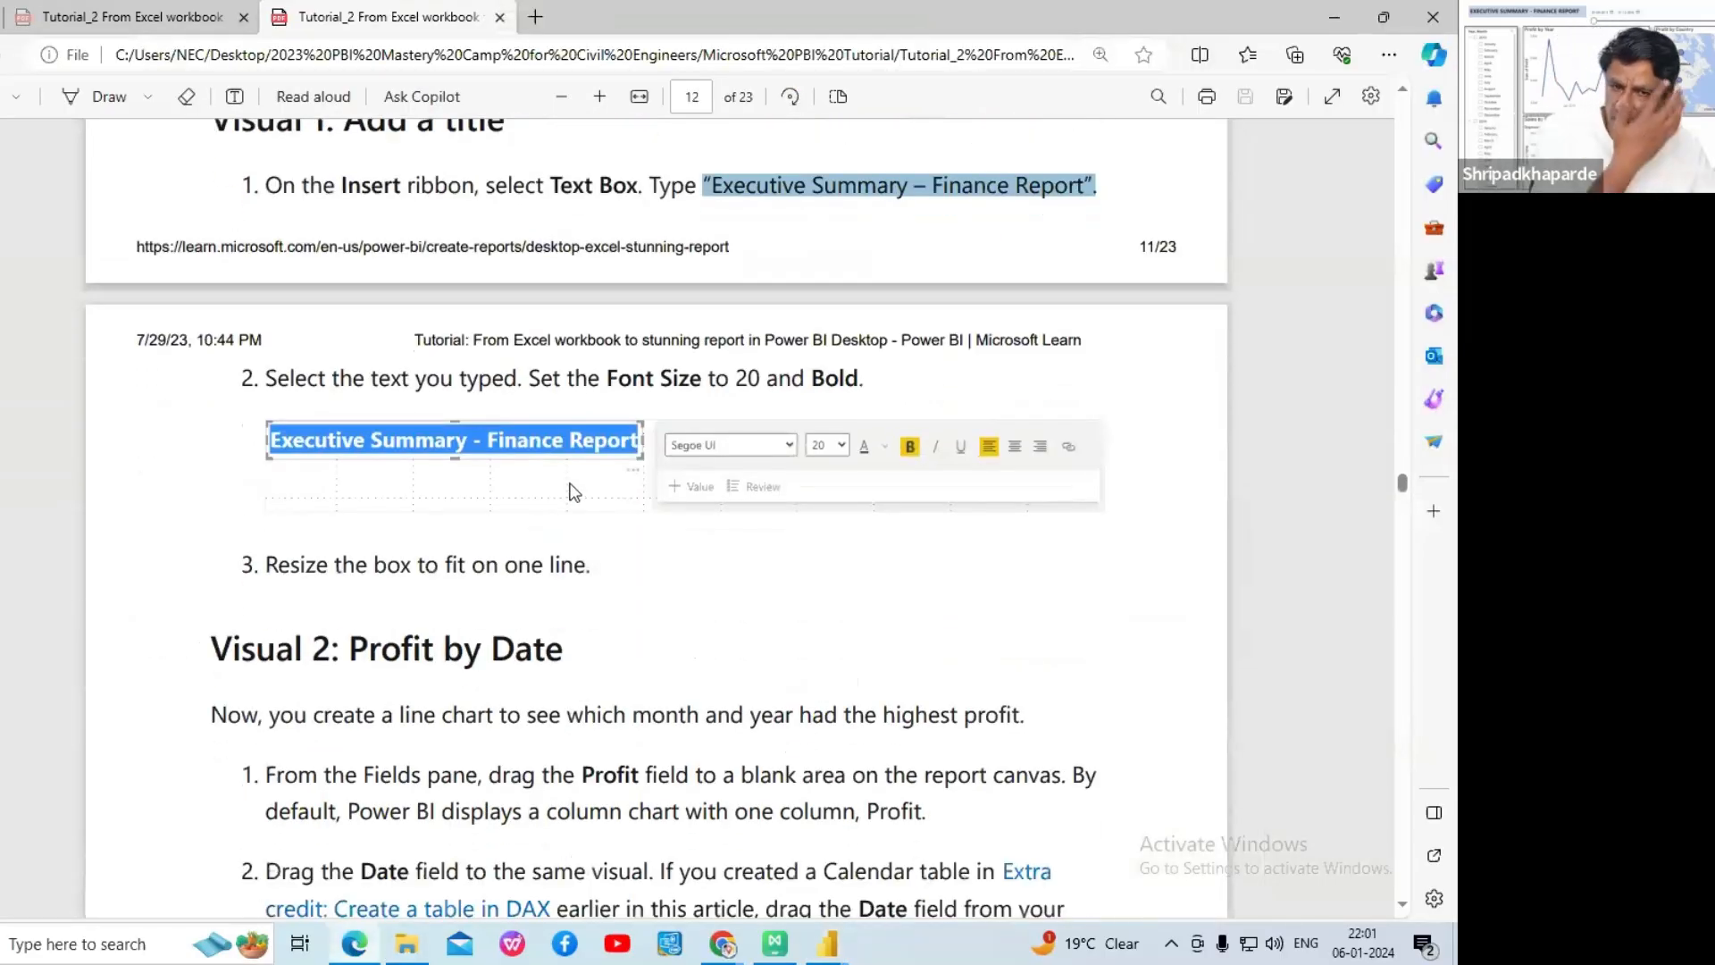
scroll(562, 507, "down", 1)
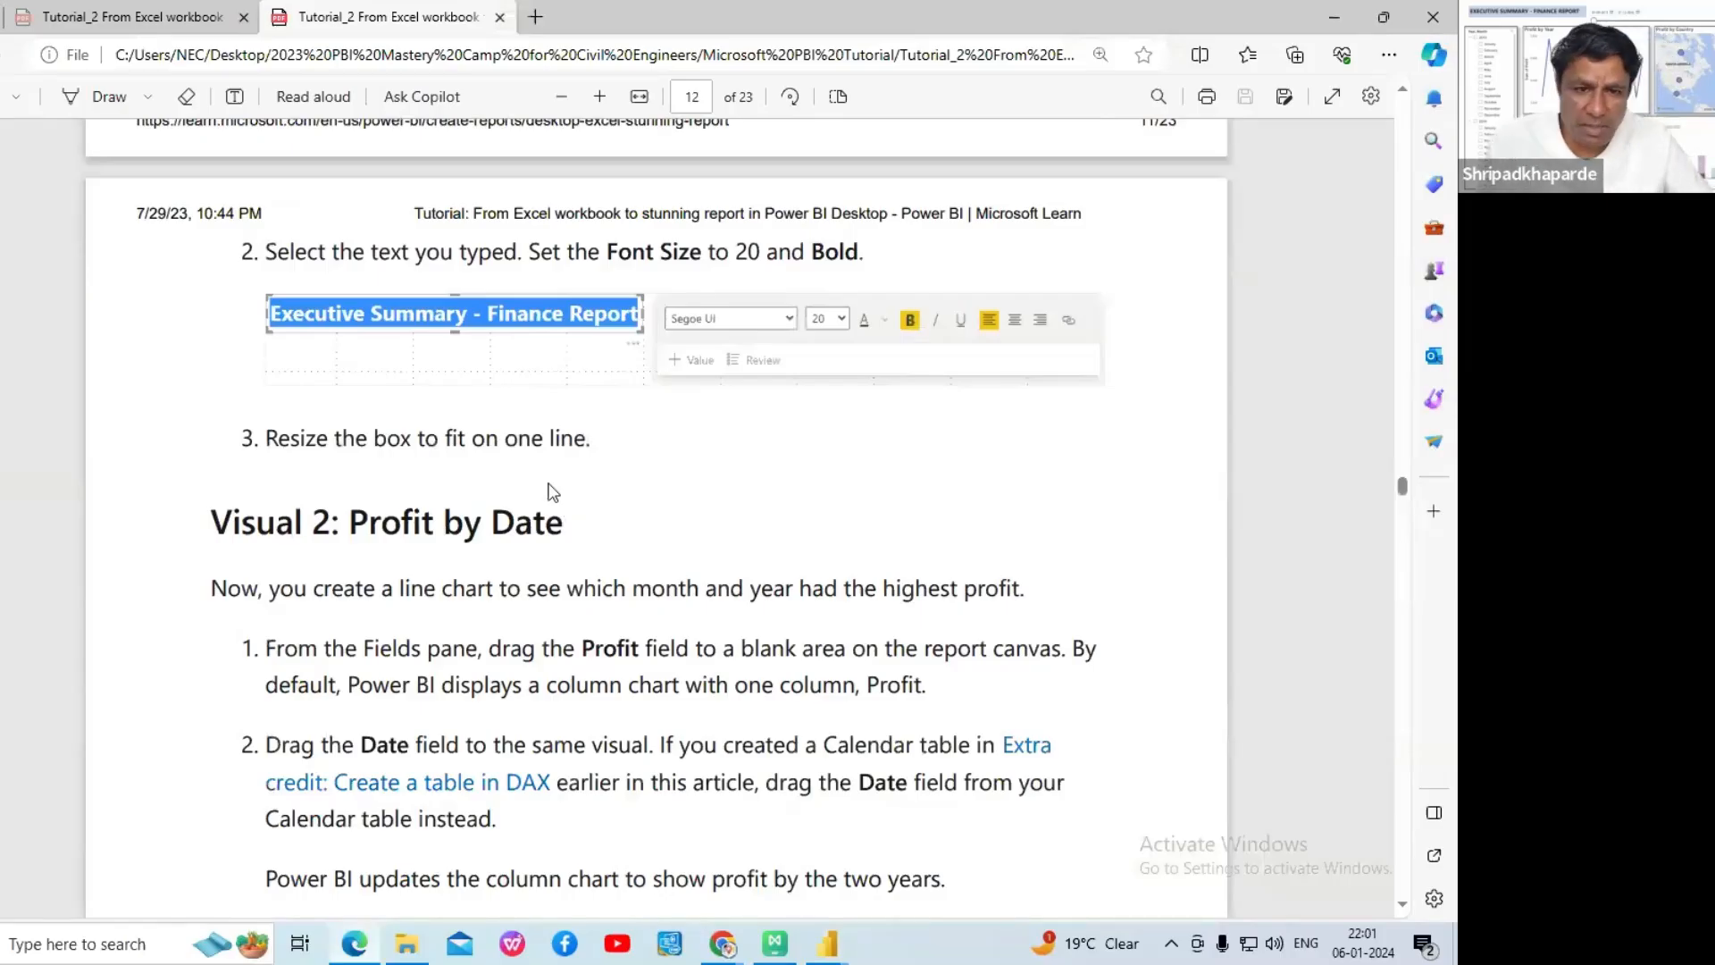
scroll(548, 490, "down", 1)
scroll(375, 403, "down", 3)
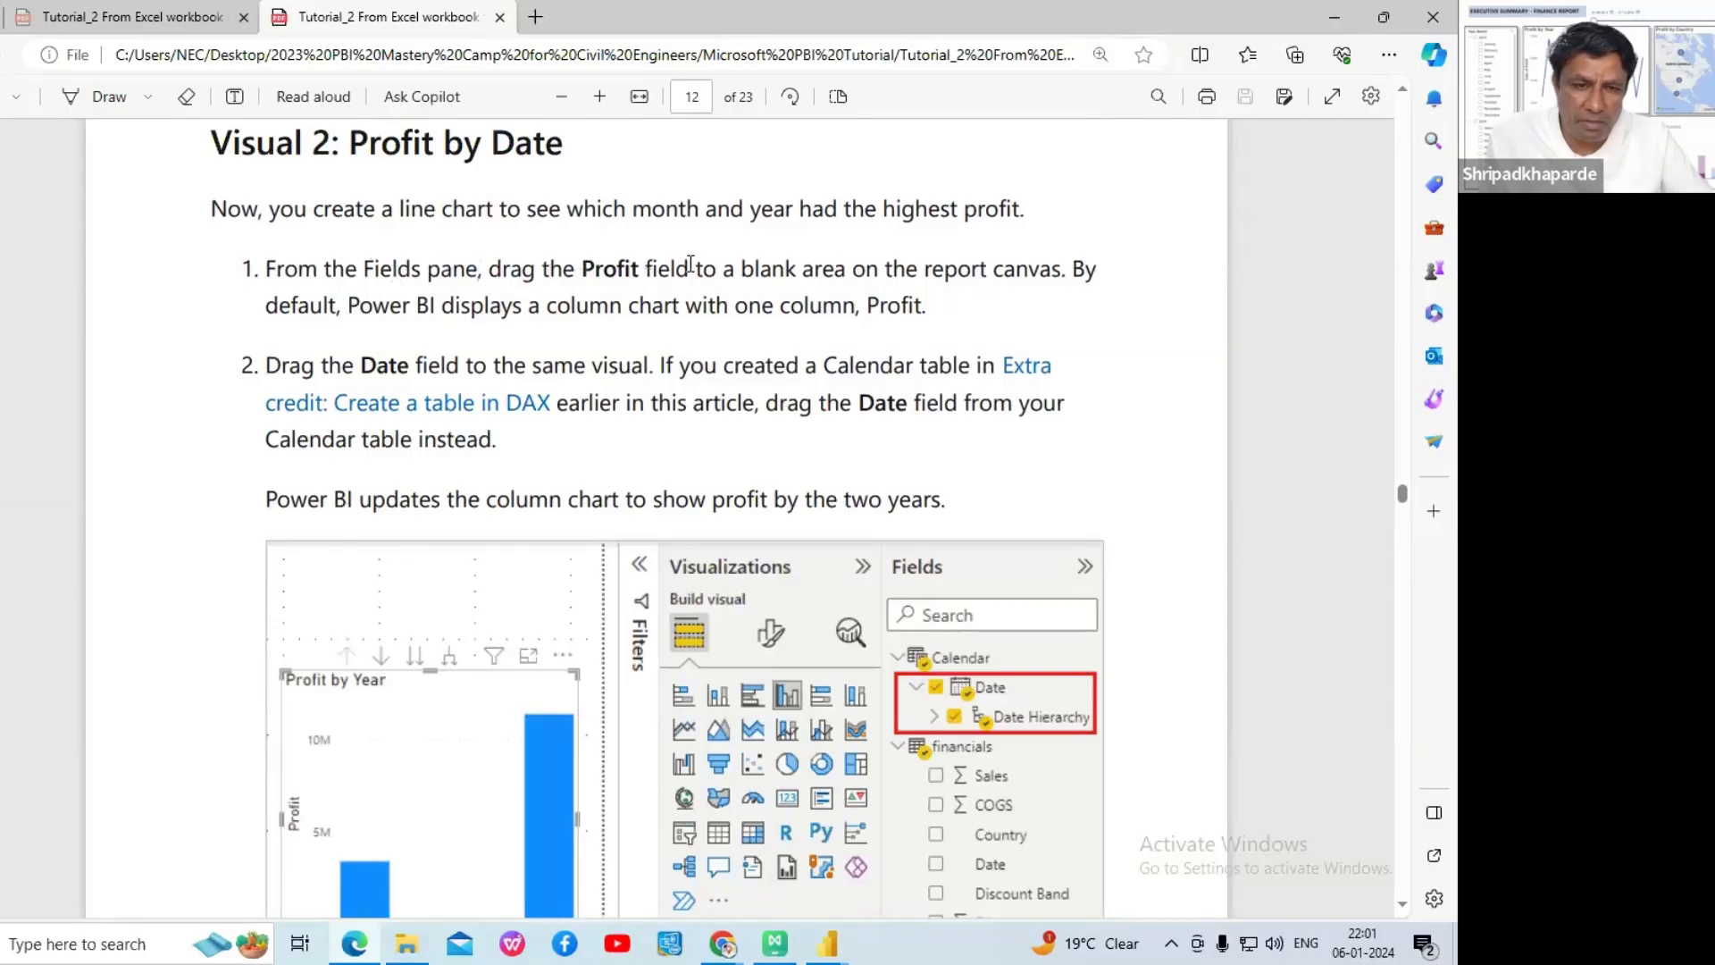
scroll(536, 268, "up", 1)
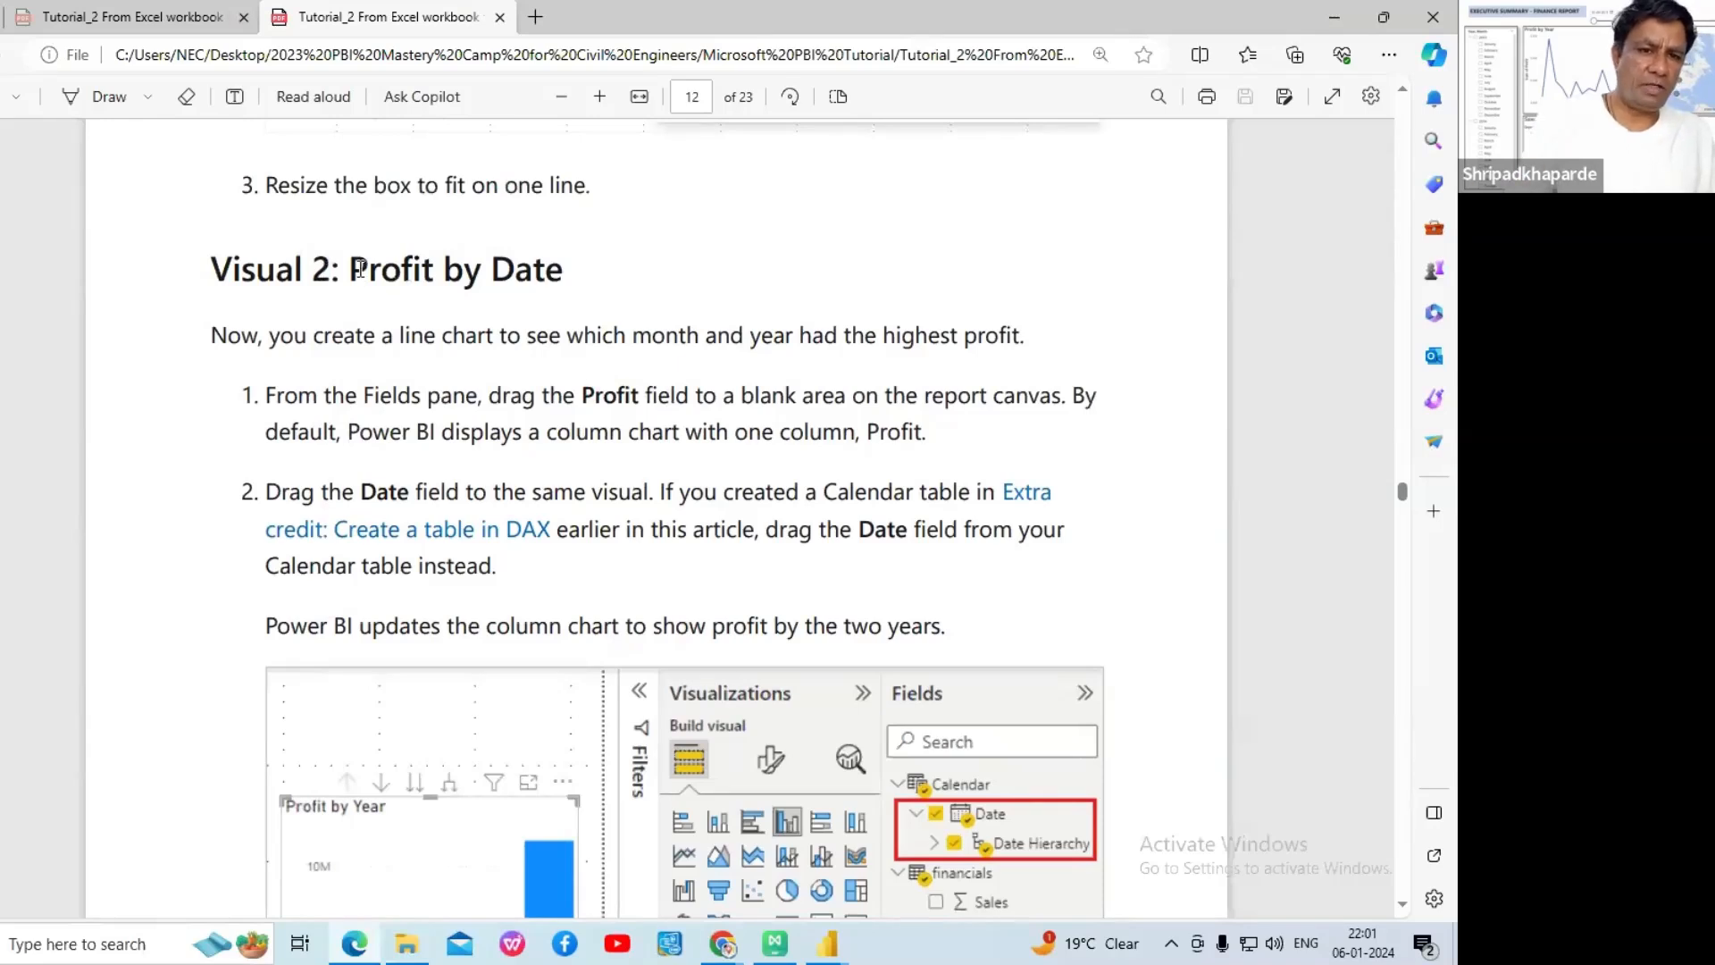
left_click_drag(567, 268, 496, 268)
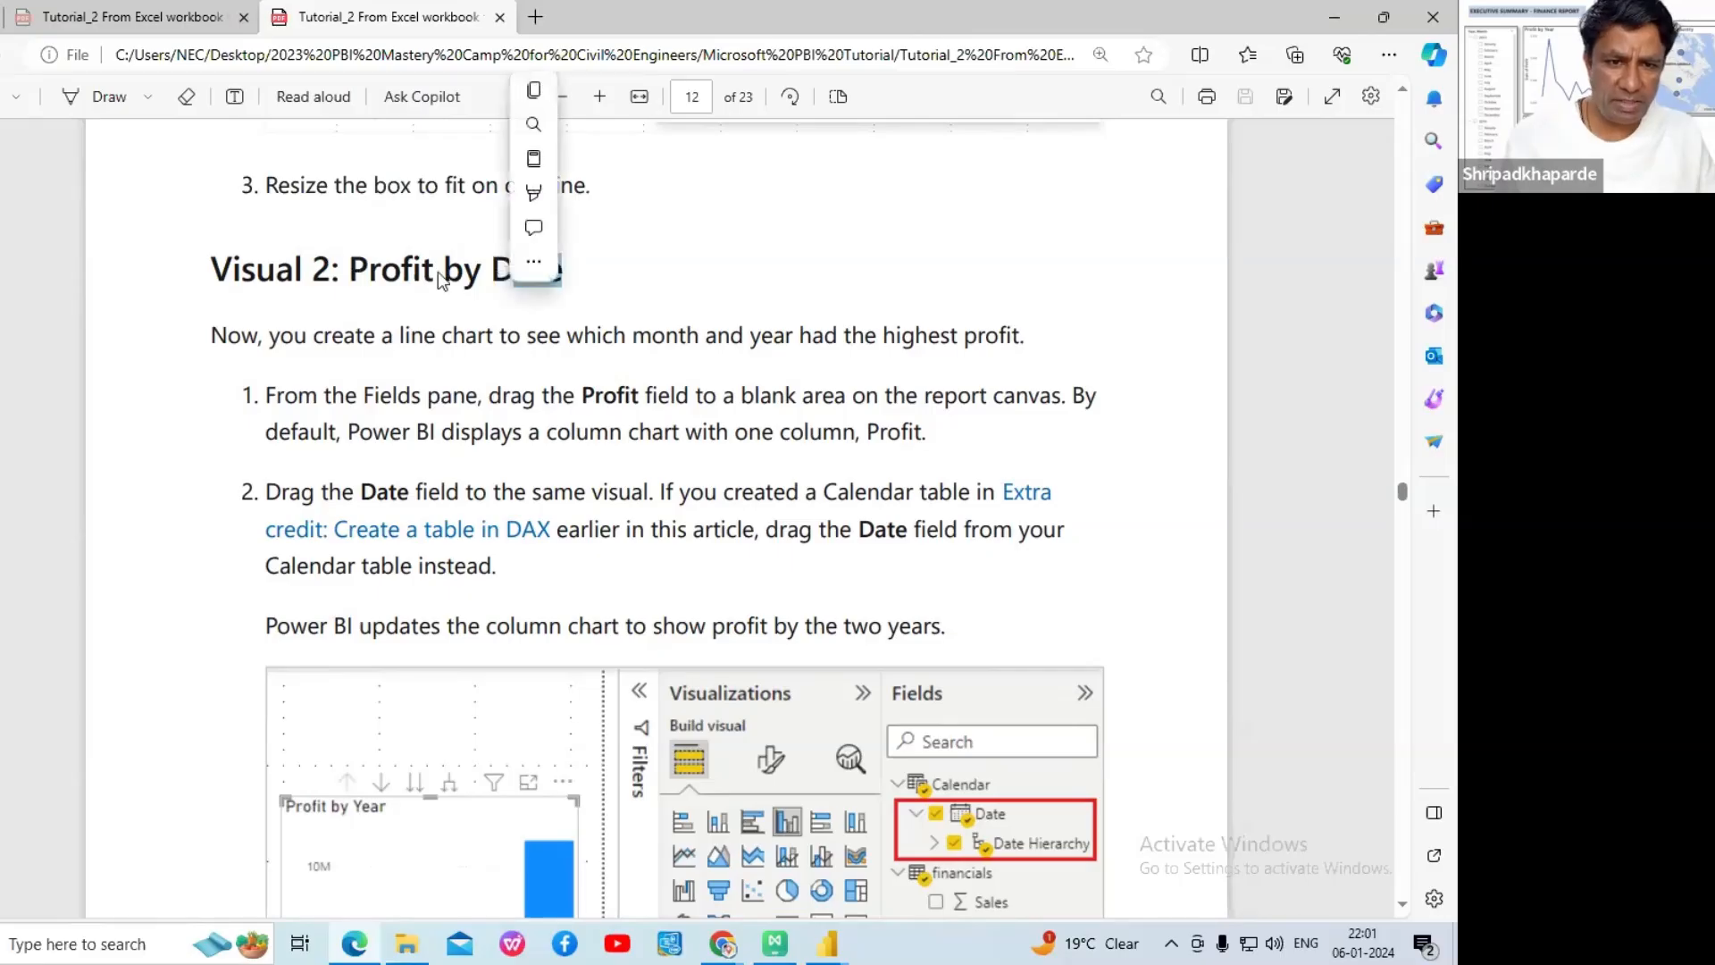
left_click(354, 275)
left_click_drag(362, 275, 444, 275)
left_click(505, 276)
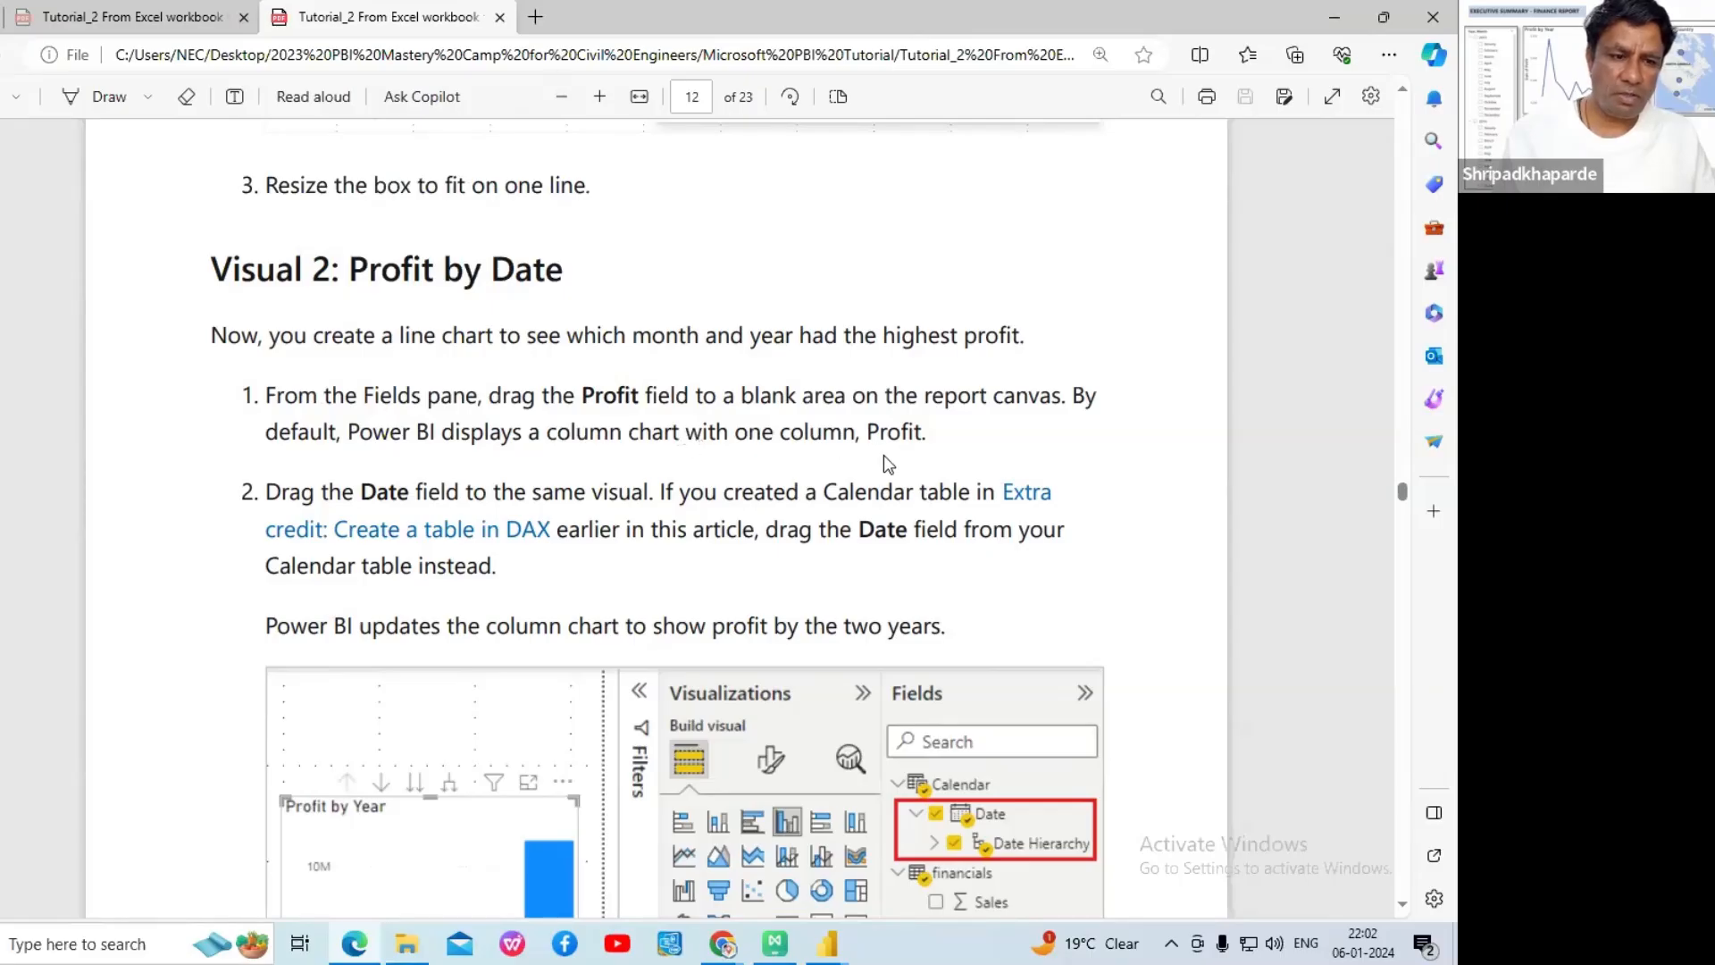
- Return to the untitled Power BI Desktop report, create a column chart of Profit on the blank canvas and enlarge it
left_click(822, 949)
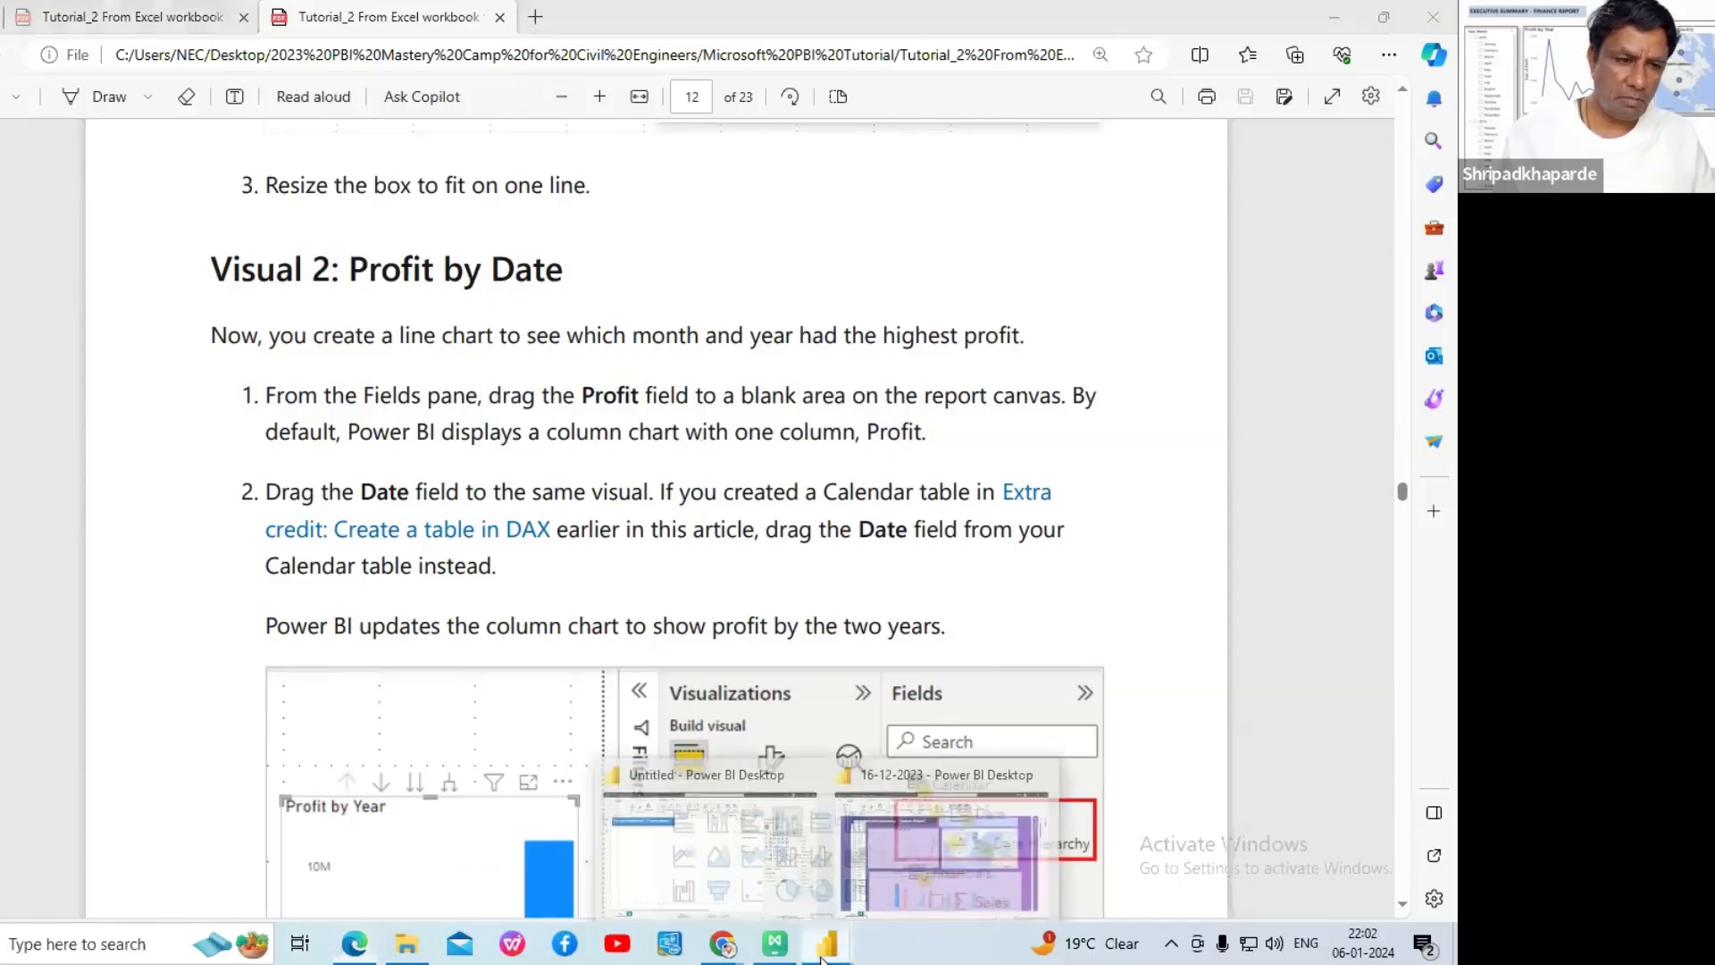
left_click(730, 866)
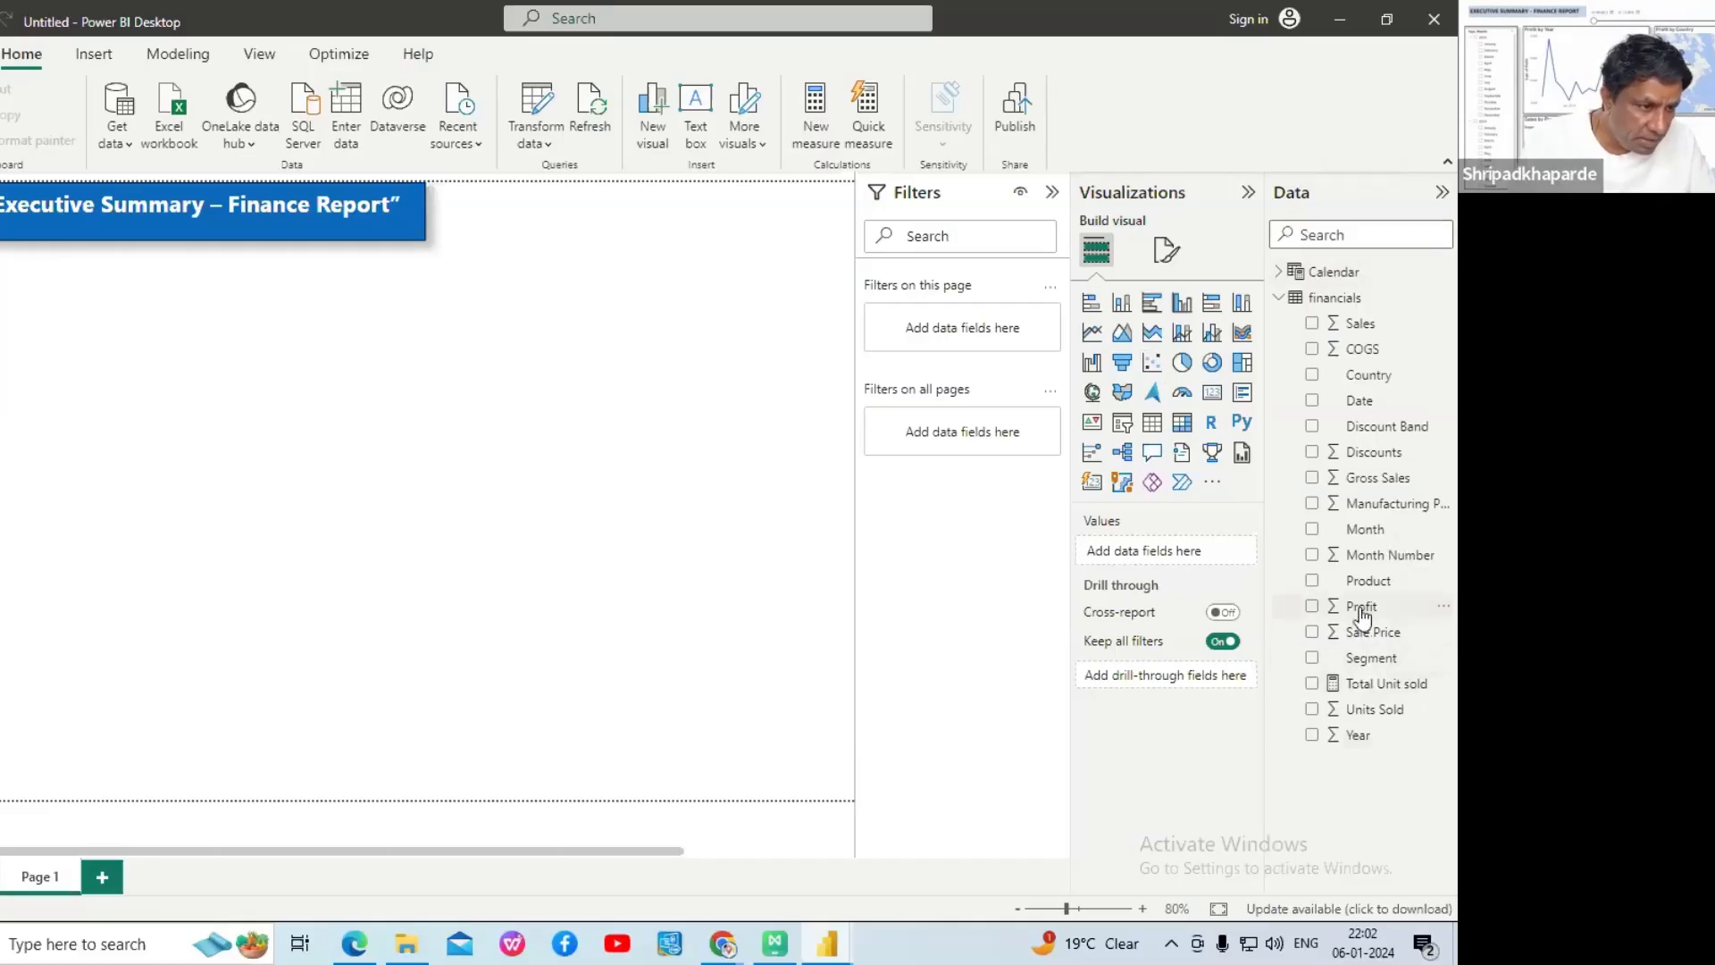
left_click_drag(1361, 614, 364, 480)
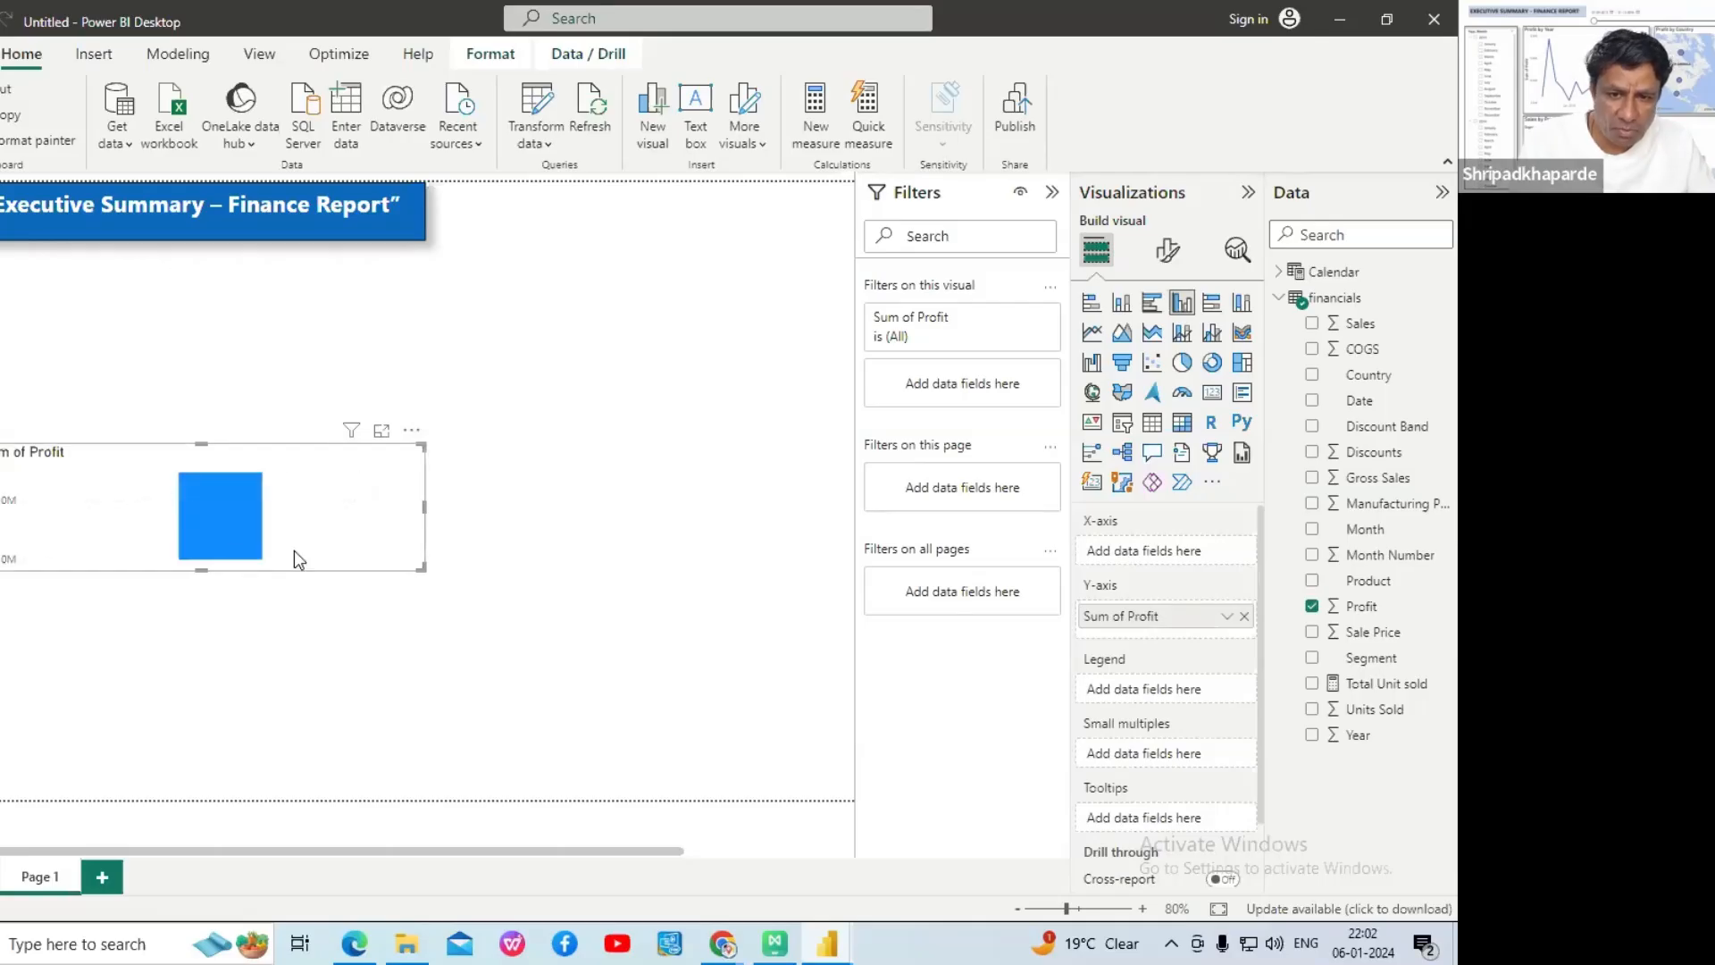
left_click_drag(423, 569, 691, 708)
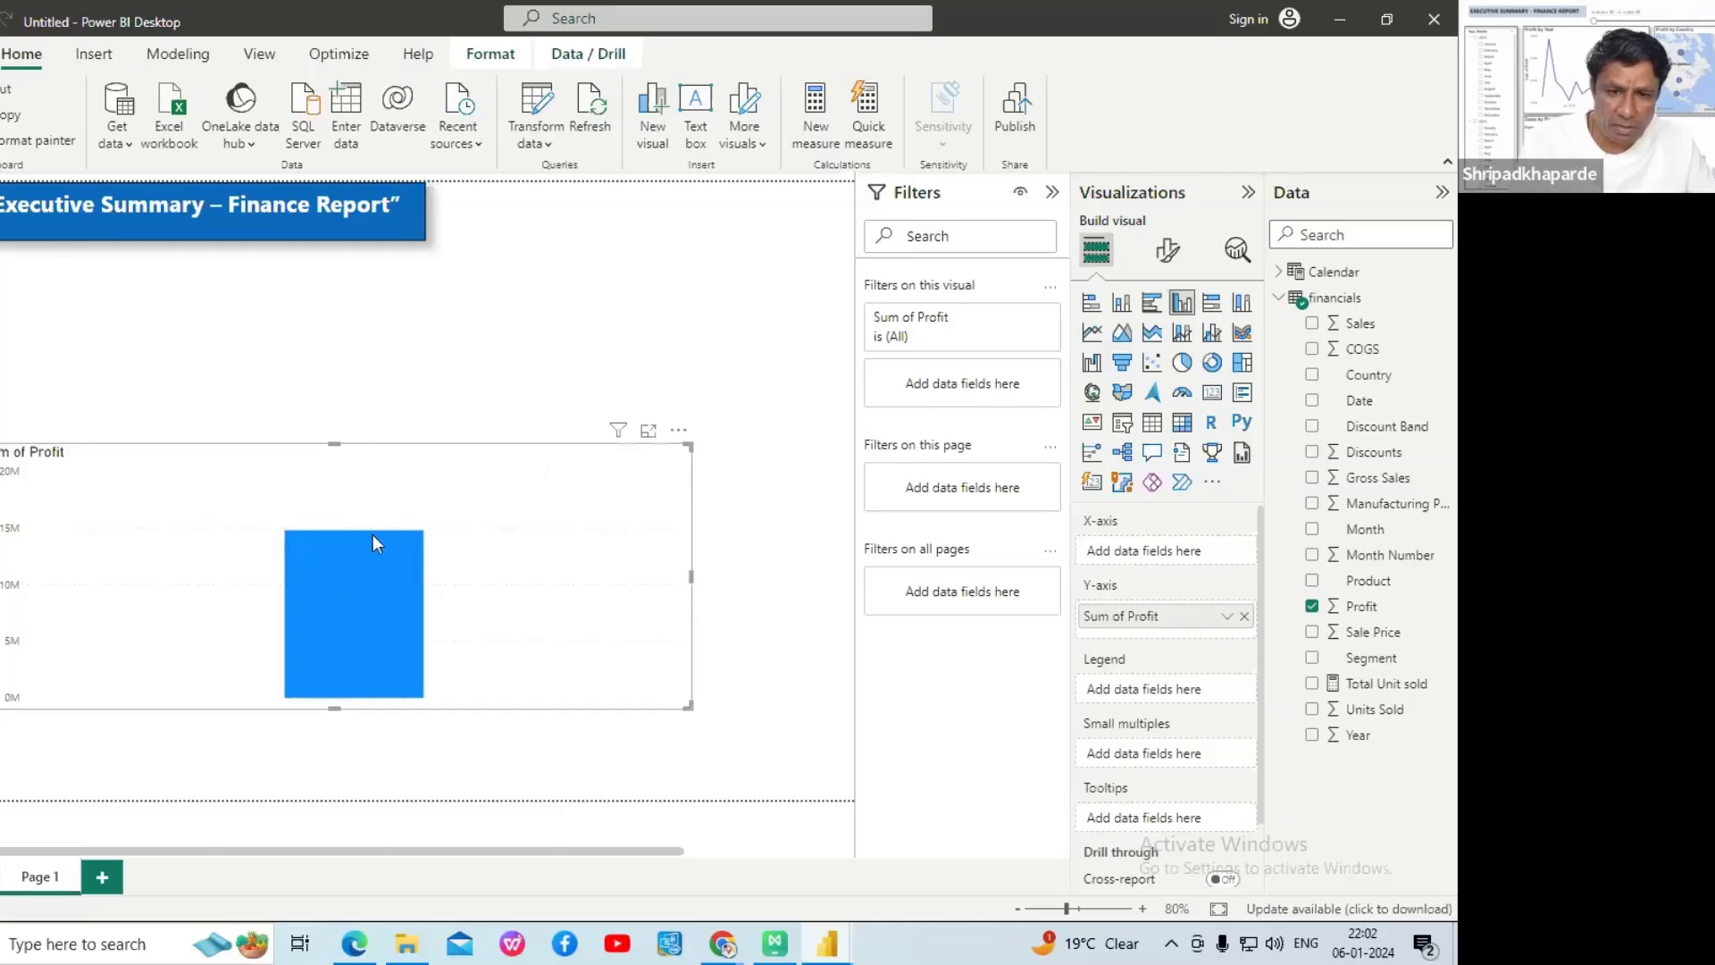
- Add the Date field from the financials table to the Profit column chart and widen the chart
mouse_move(374, 541)
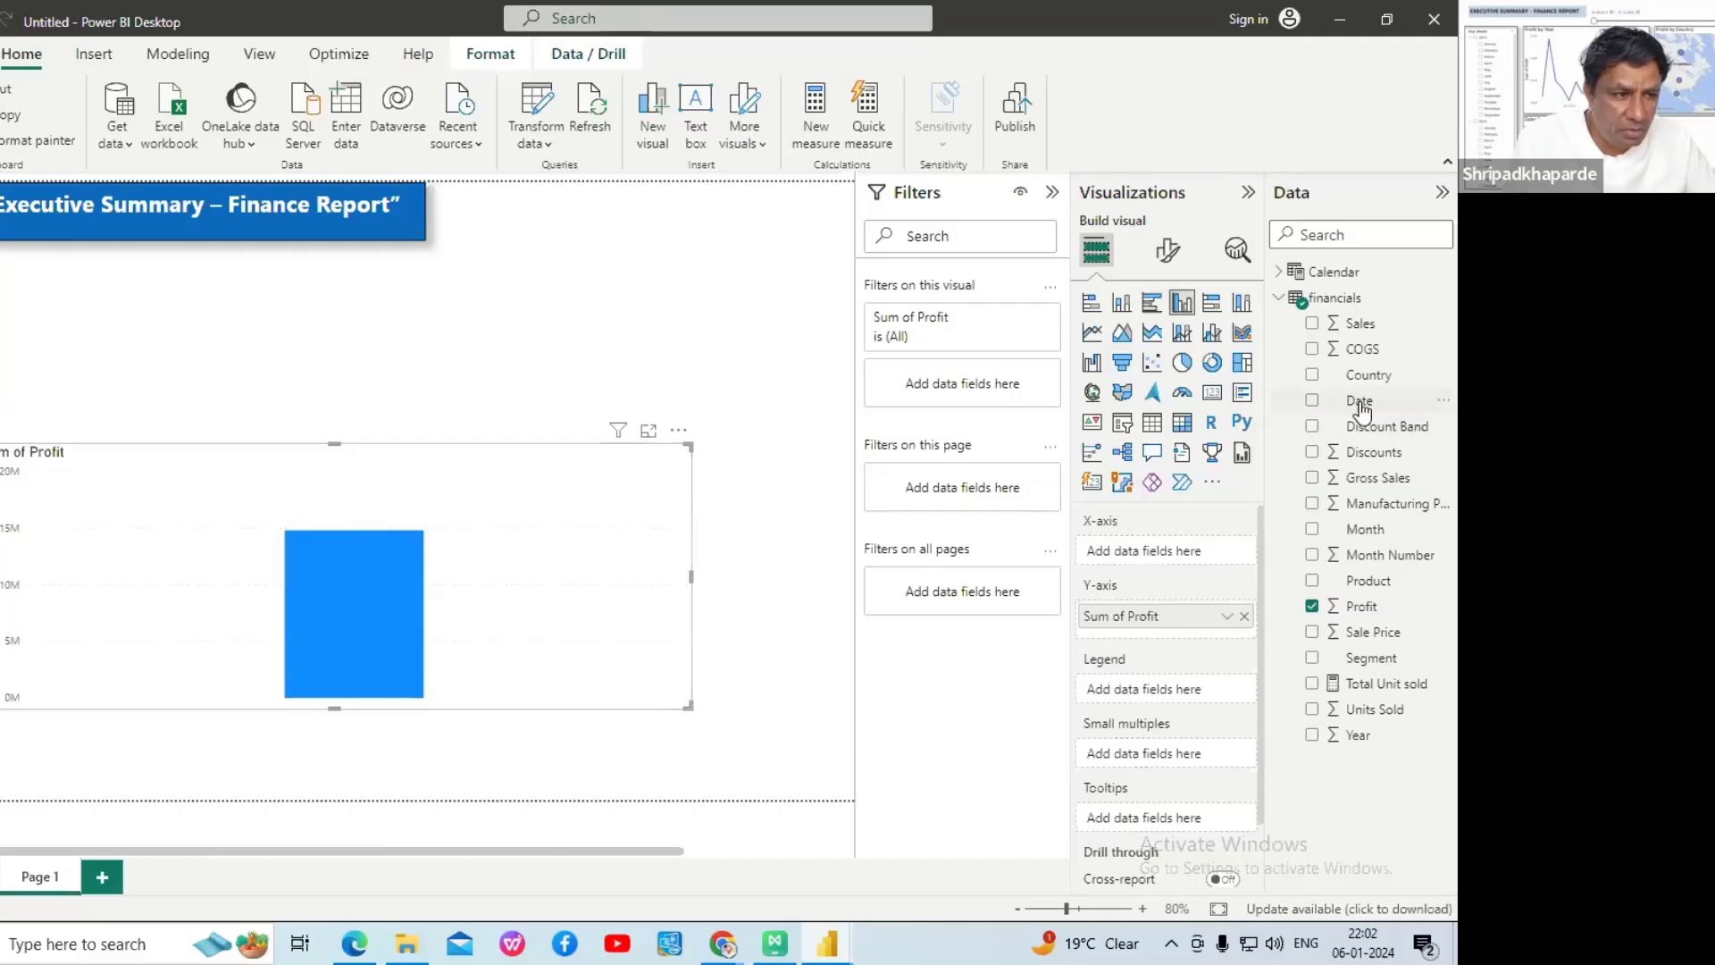
left_click_drag(1358, 408, 315, 589)
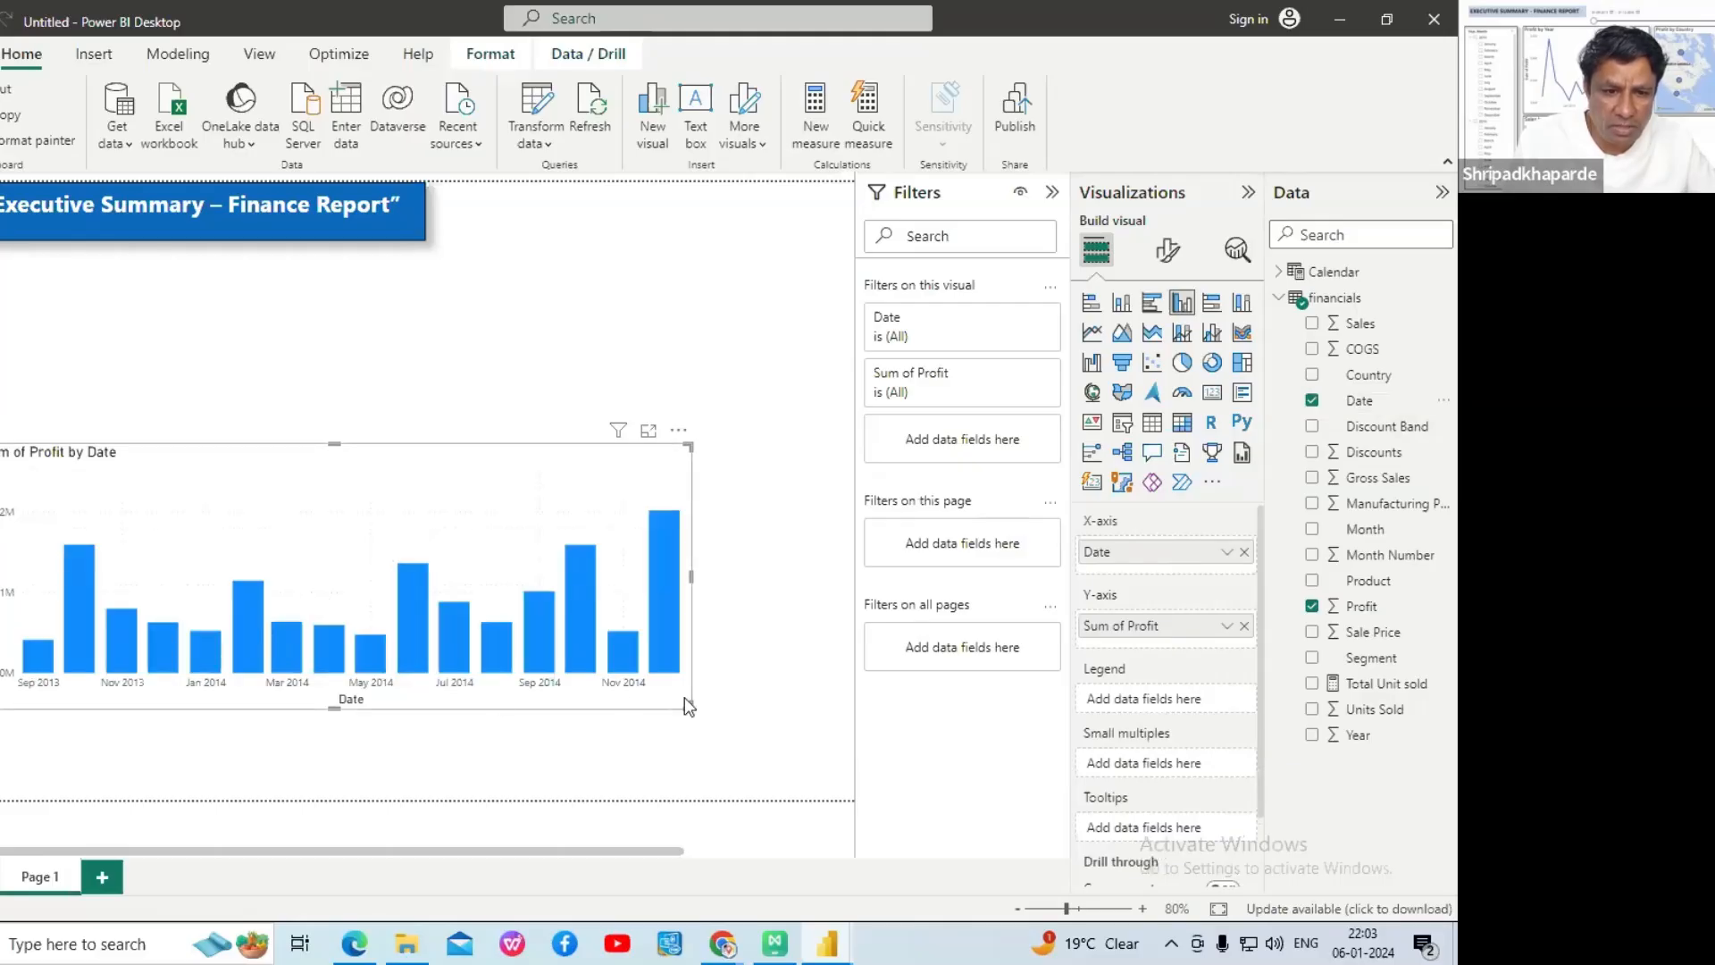
left_click_drag(688, 707, 816, 686)
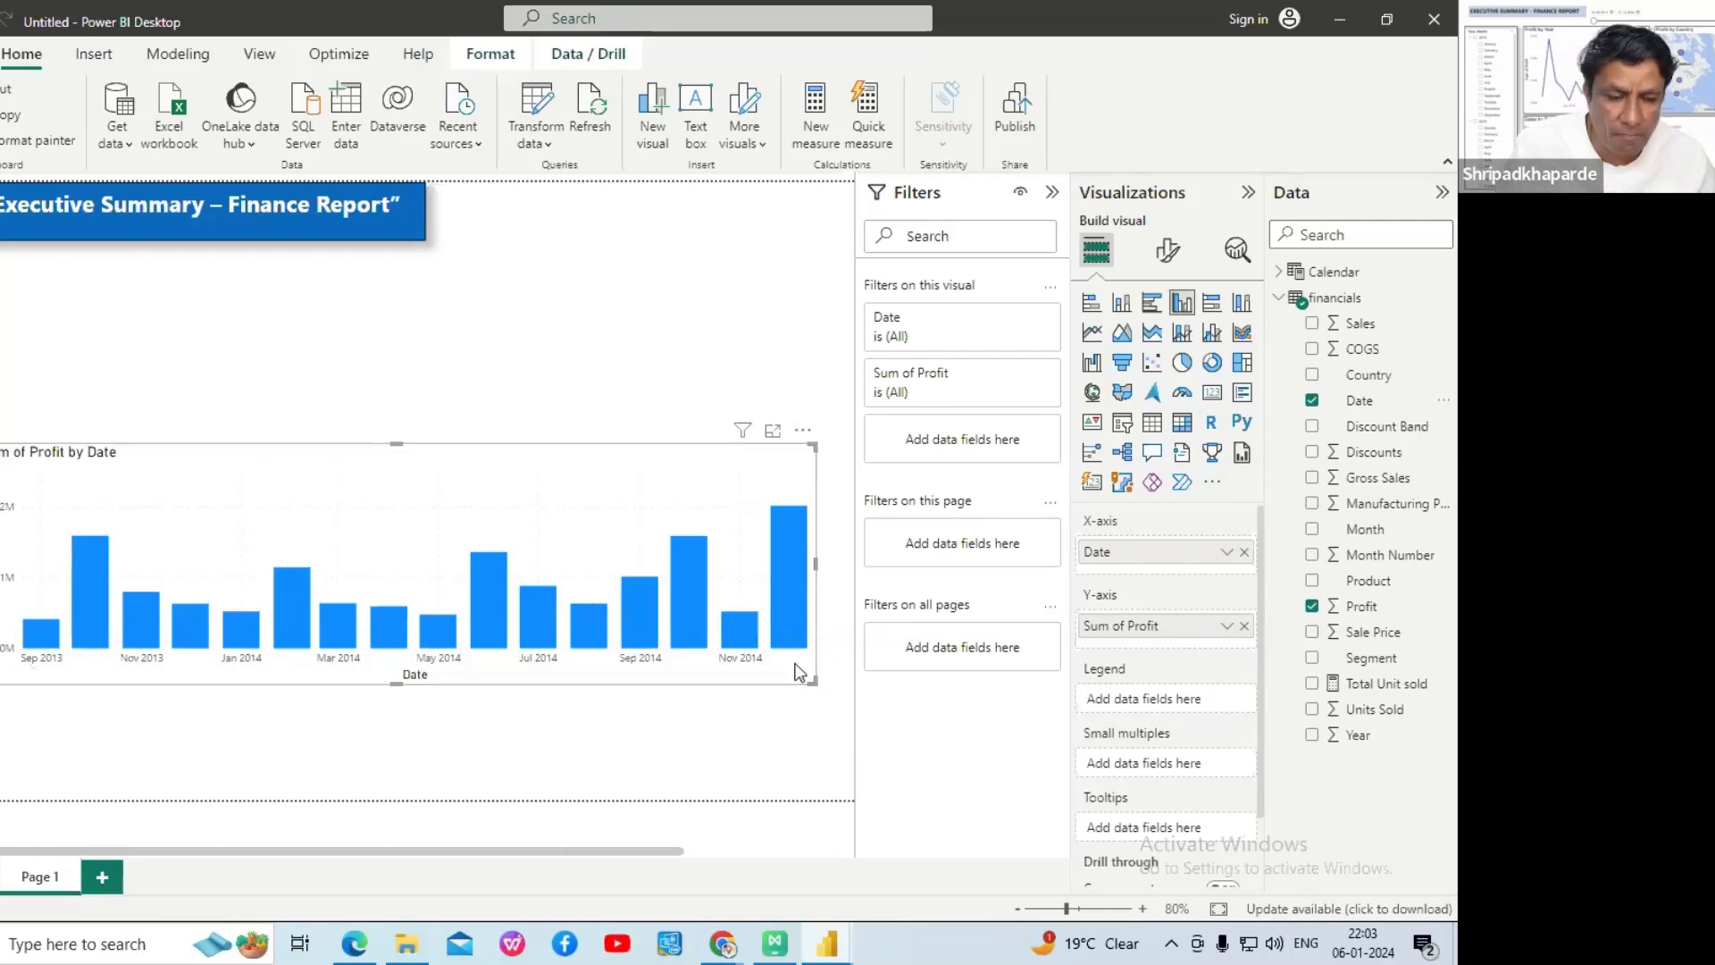
- Recheck the Profit by Date instructions in the tutorial PDF in Edge, then read the Zoom meeting chat in Chrome
left_click(355, 945)
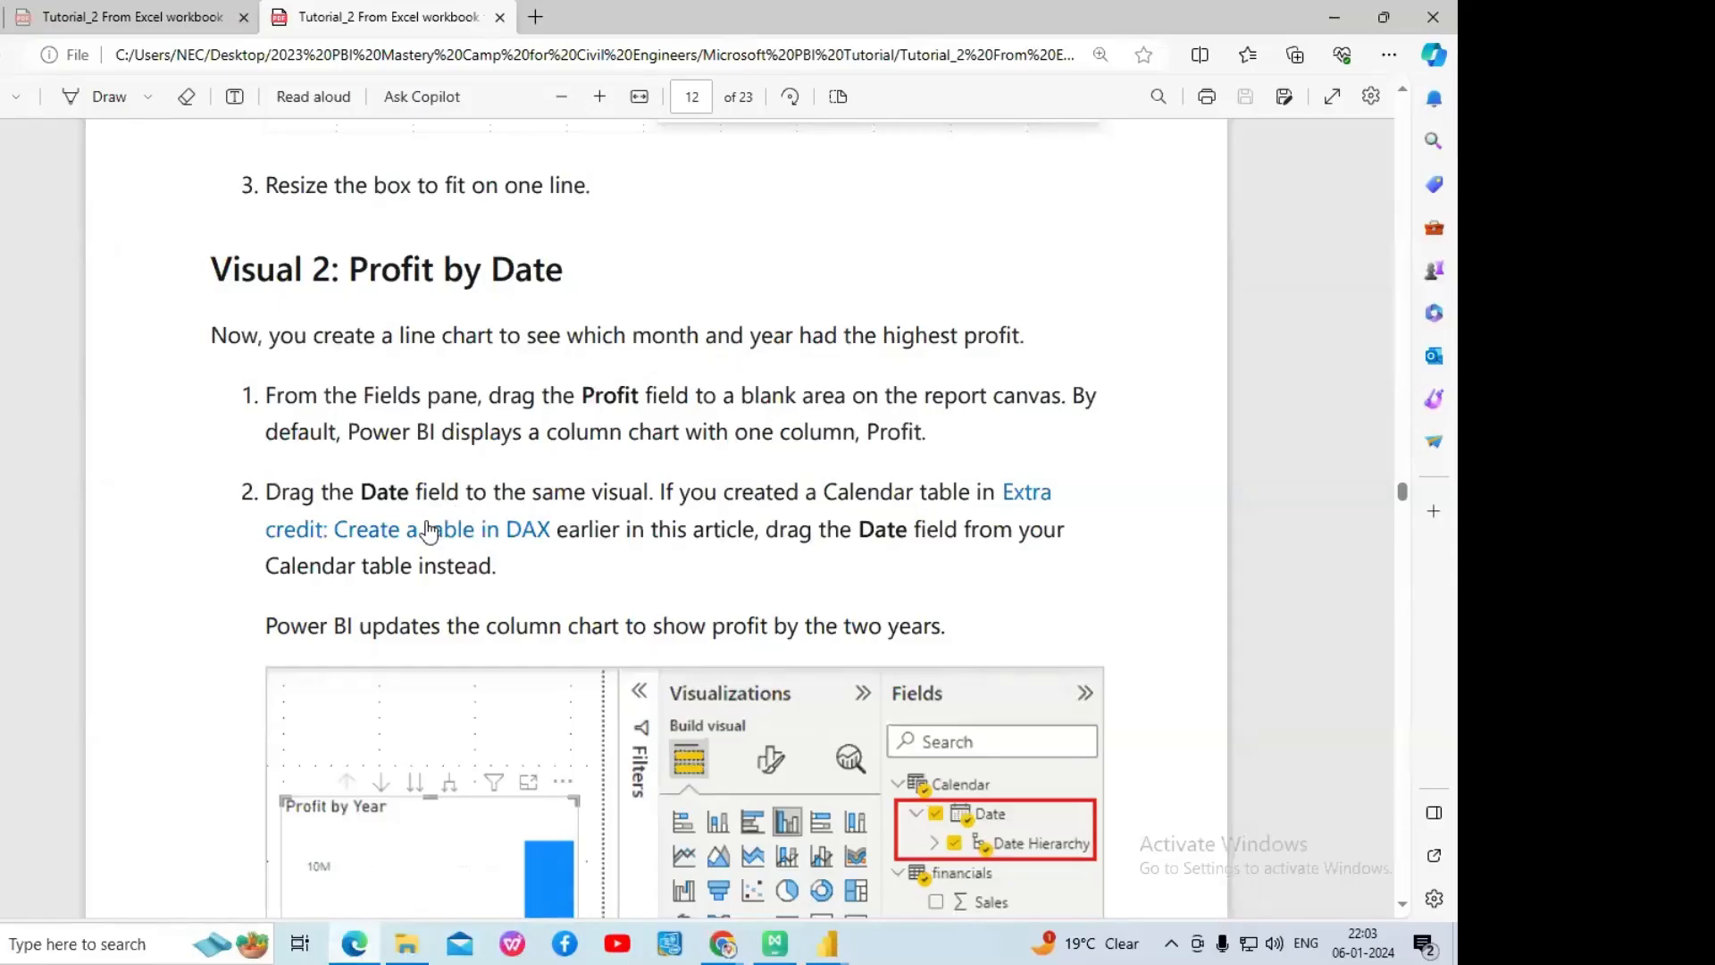
scroll(477, 527, "down", 3)
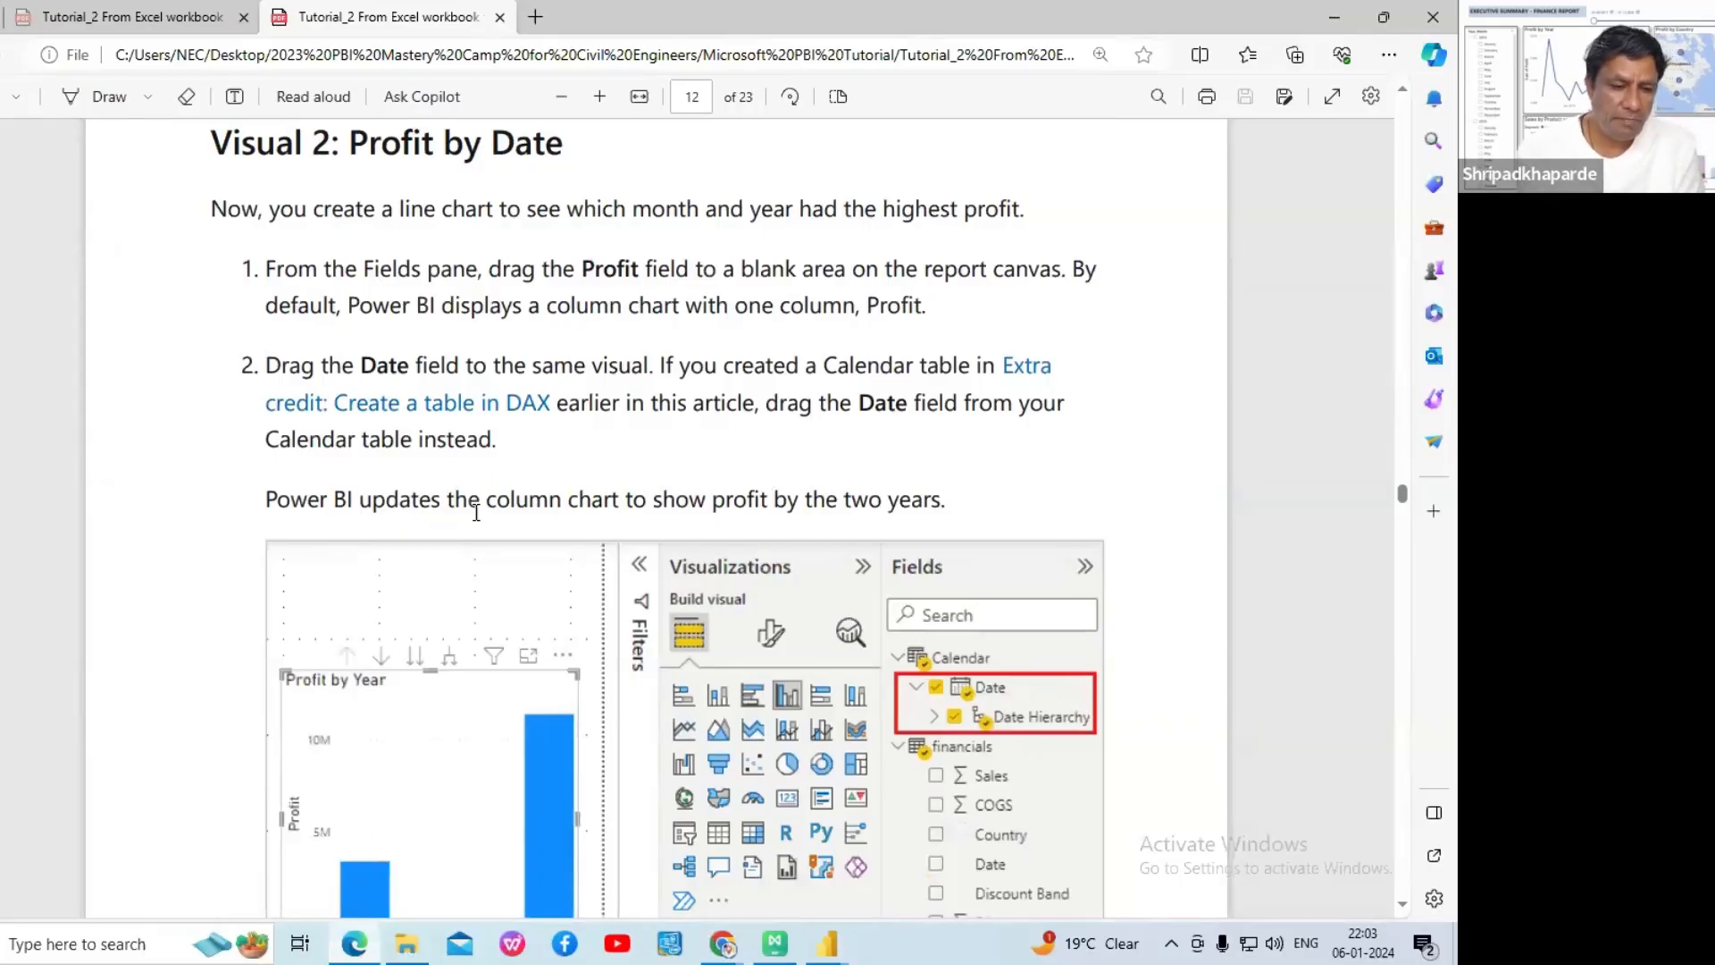
left_click(722, 943)
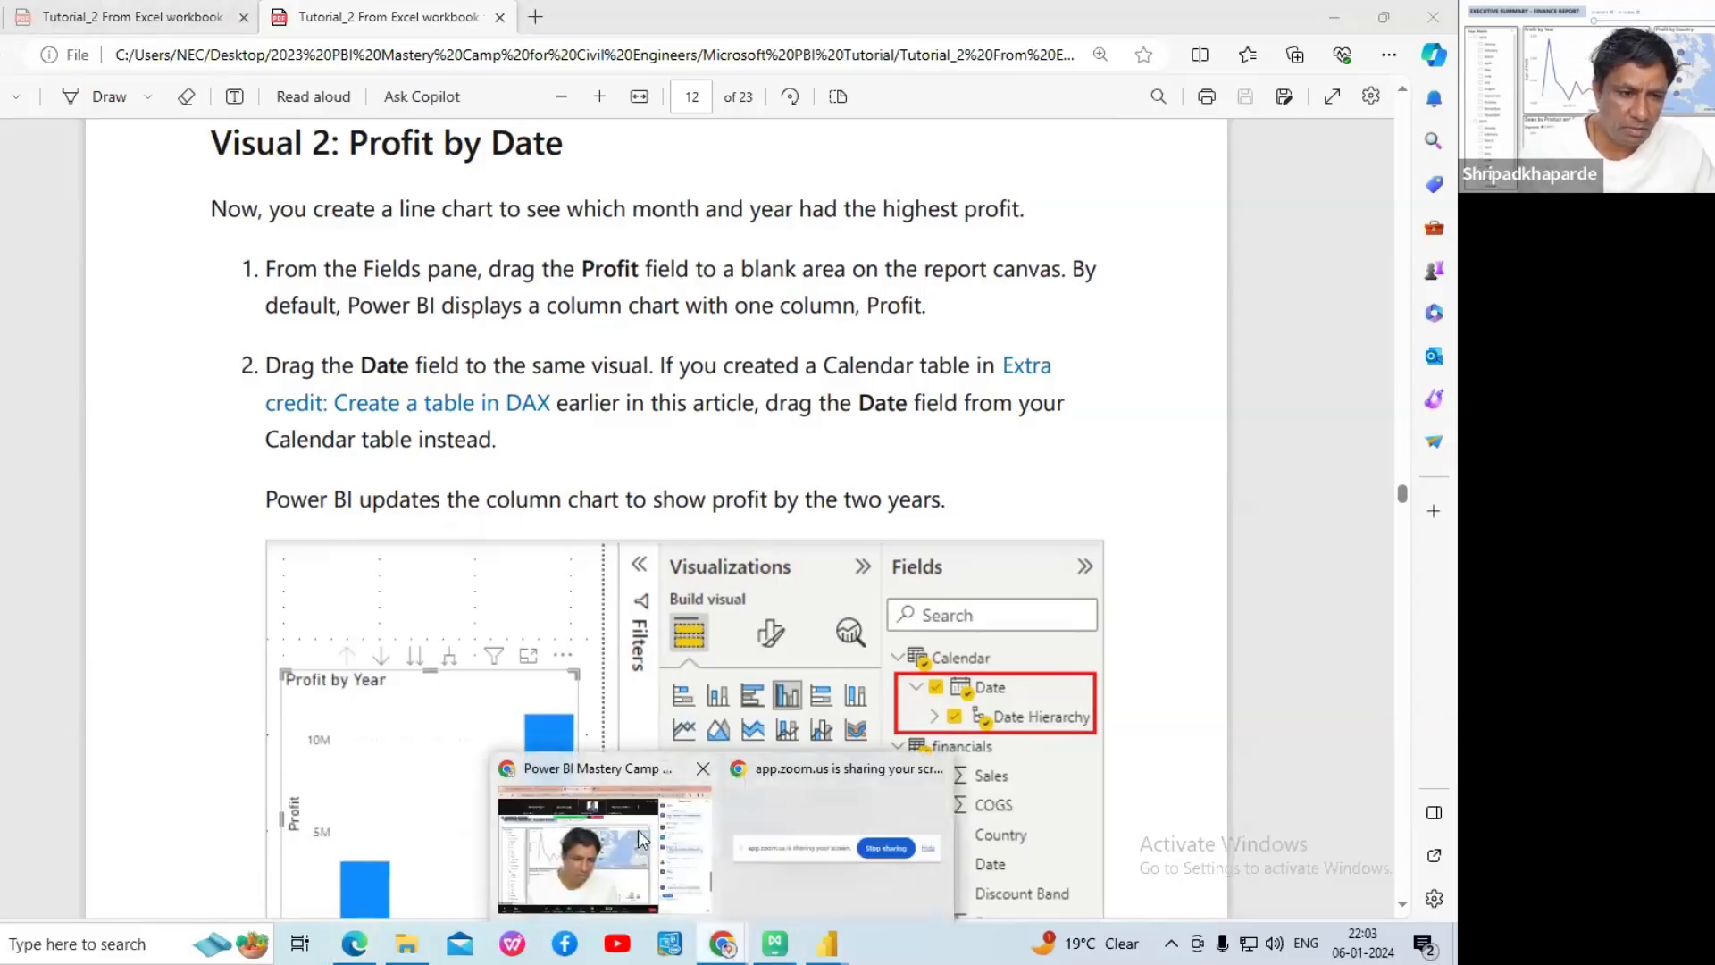
left_click(702, 853)
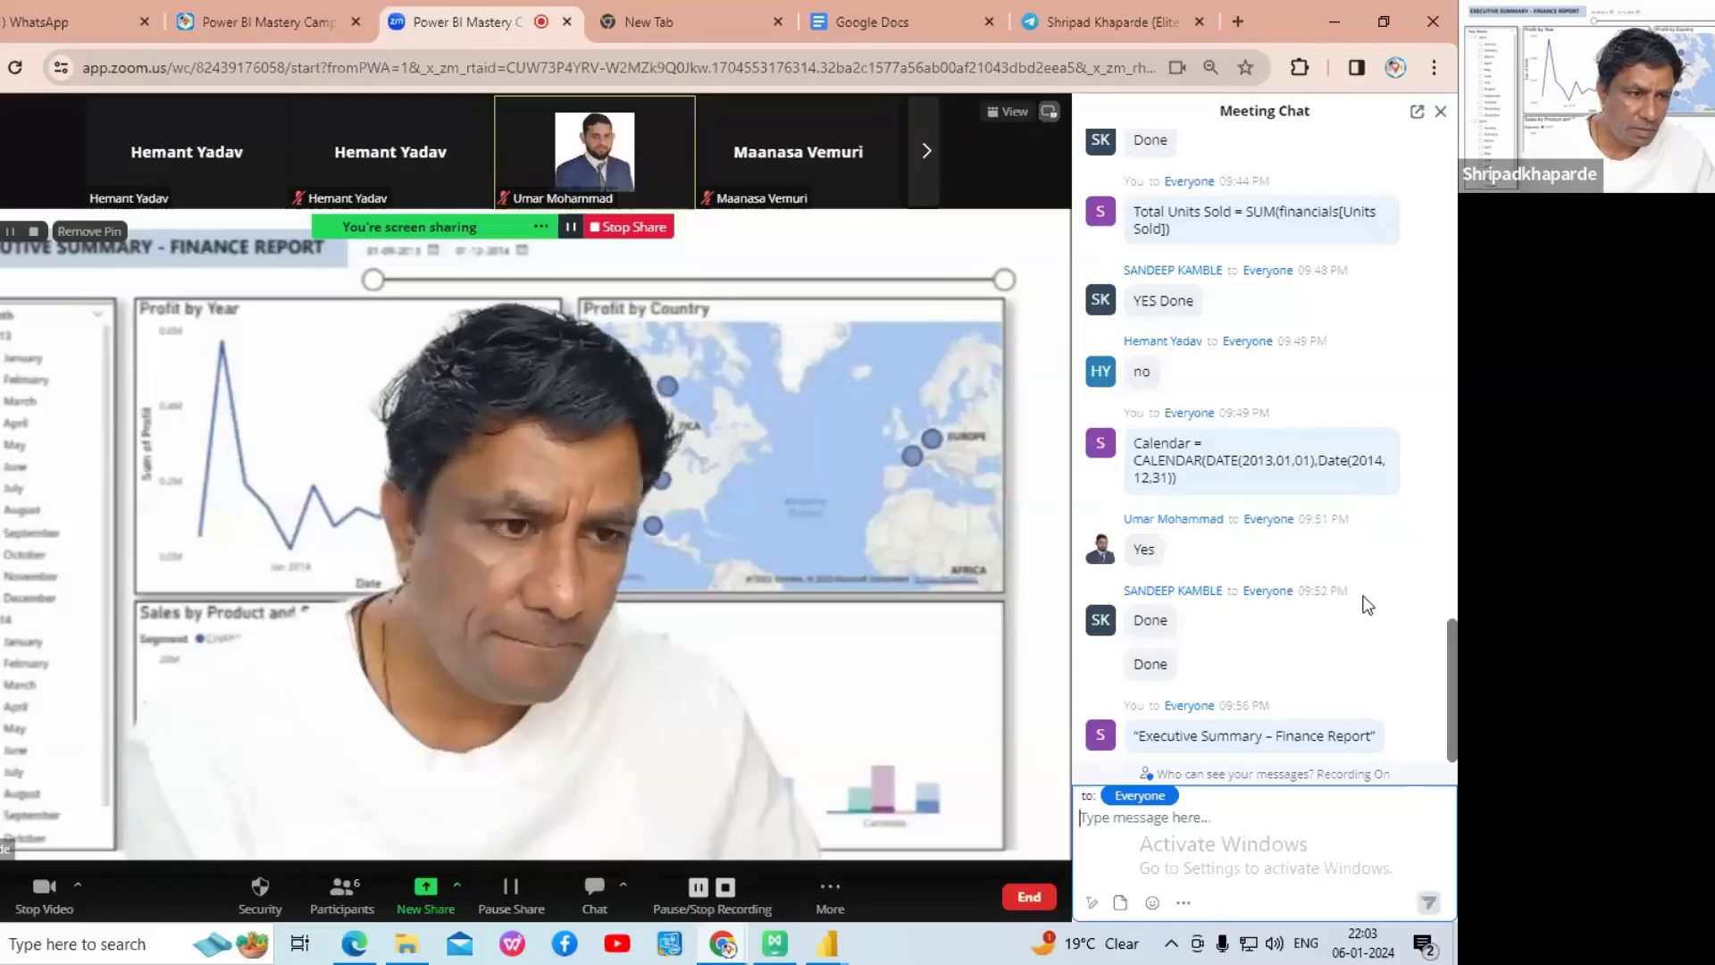
left_click(1402, 705)
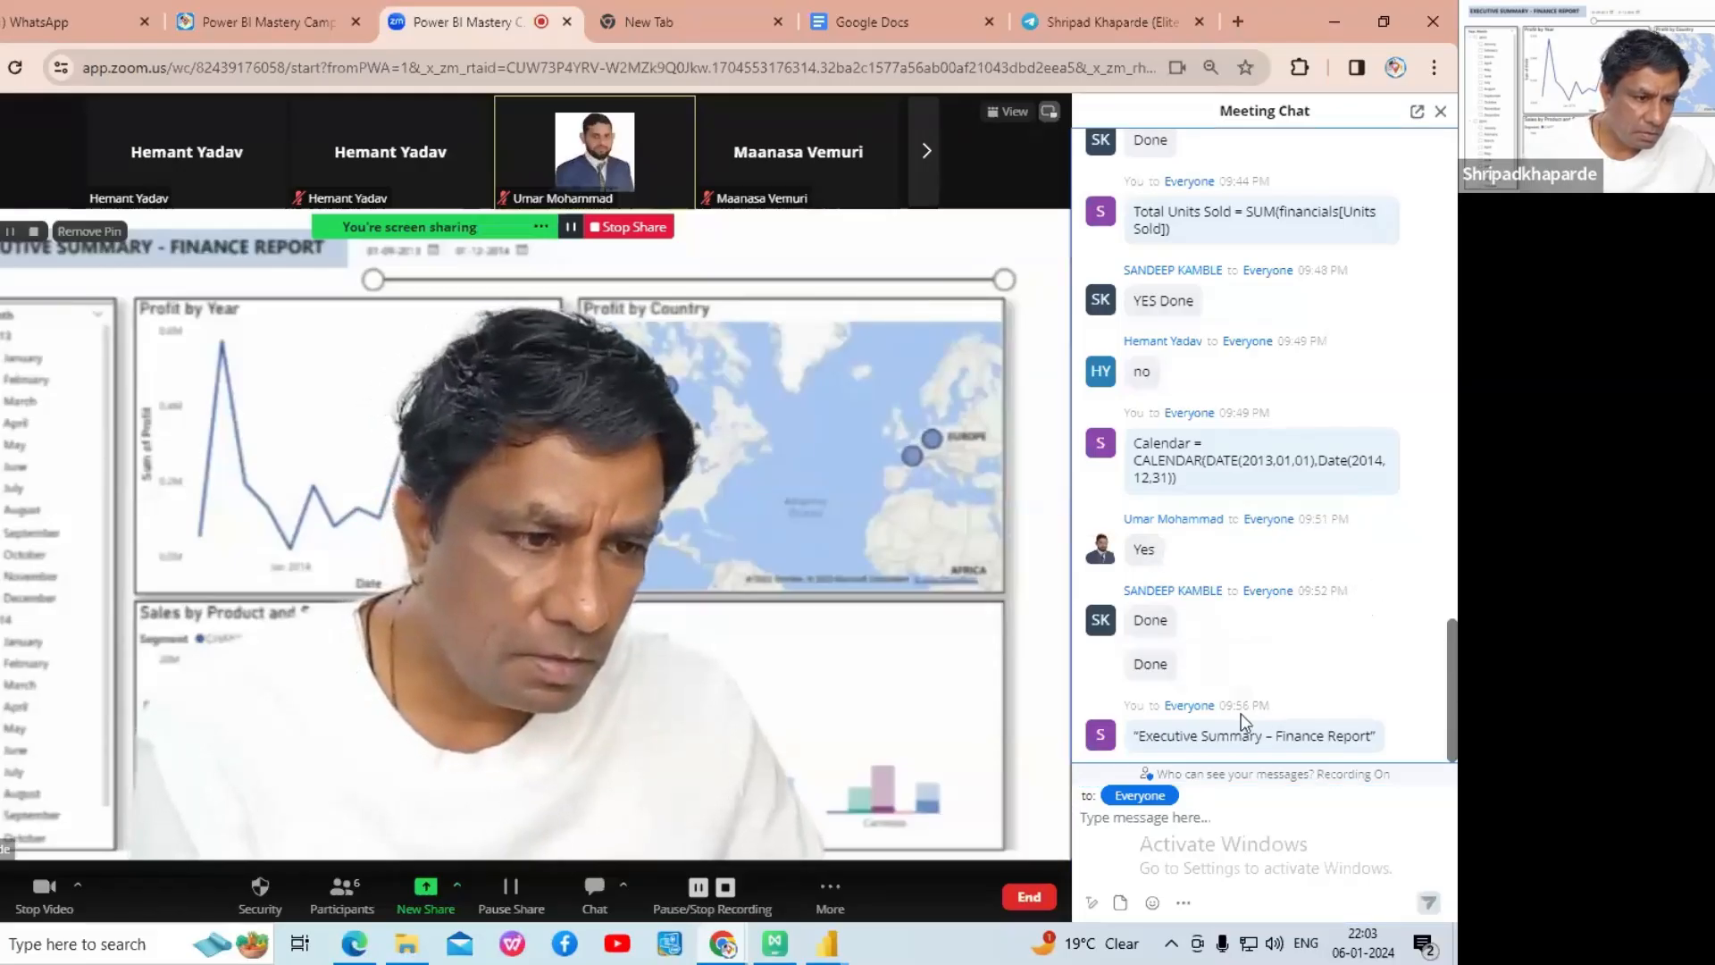
scroll(1258, 732, "up", 3)
scroll(1258, 733, "down", 3)
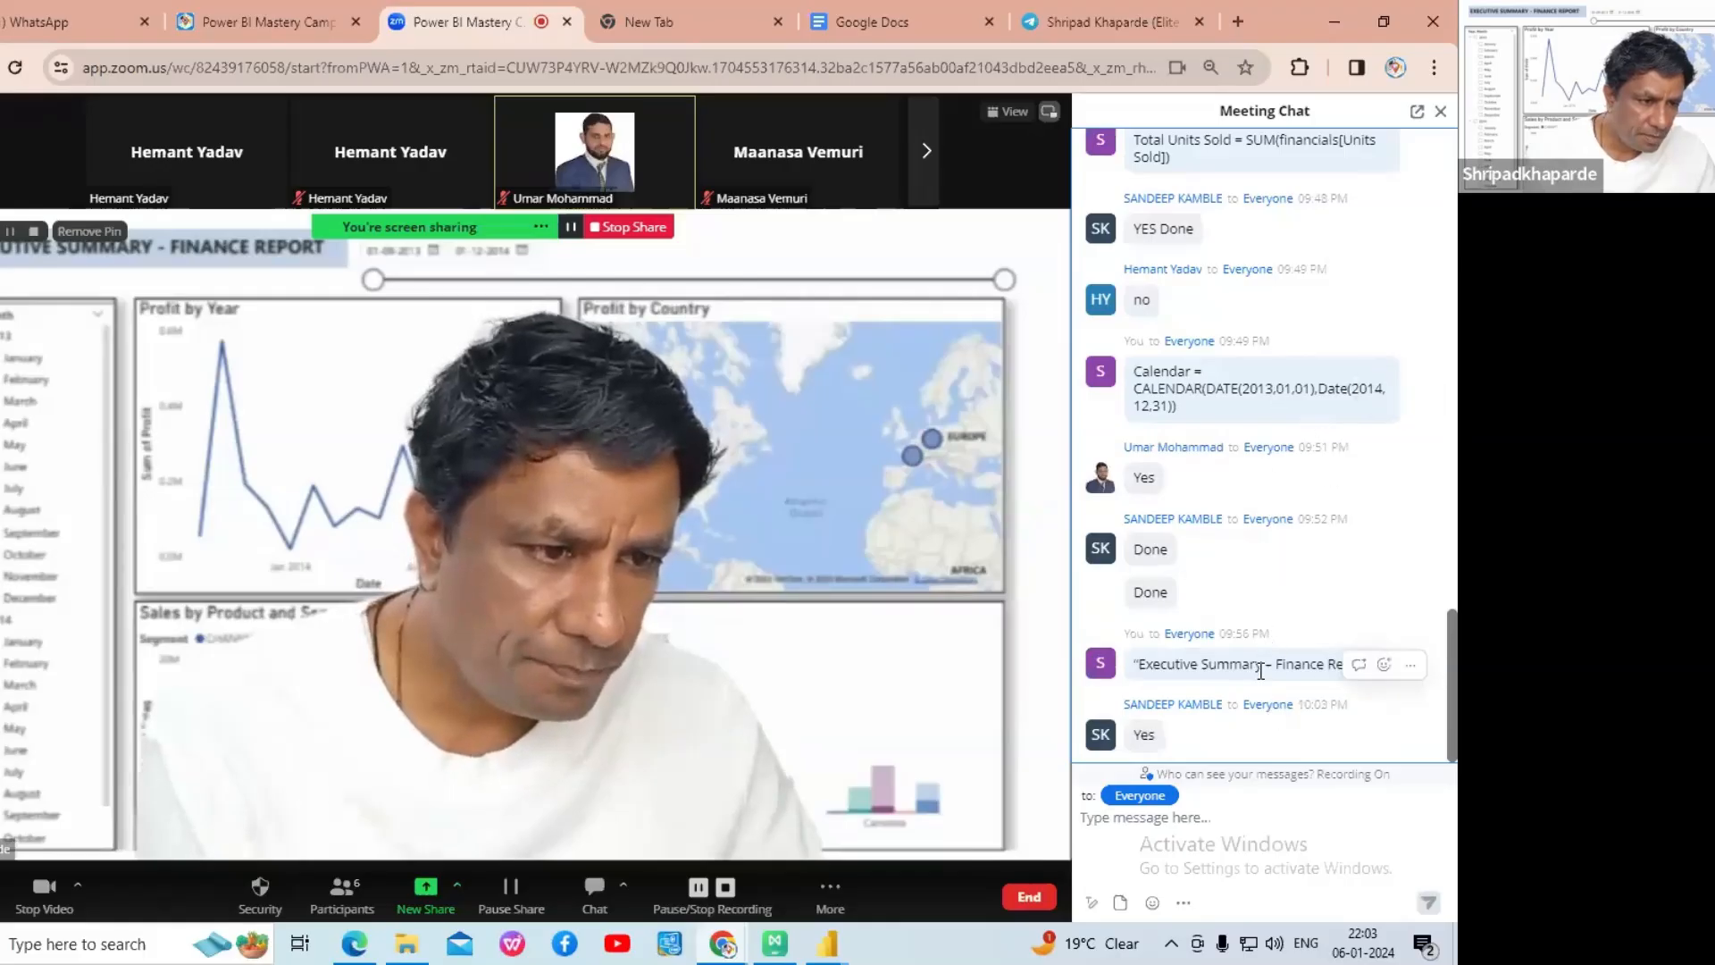
scroll(1278, 658, "up", 5)
scroll(1279, 659, "down", 5)
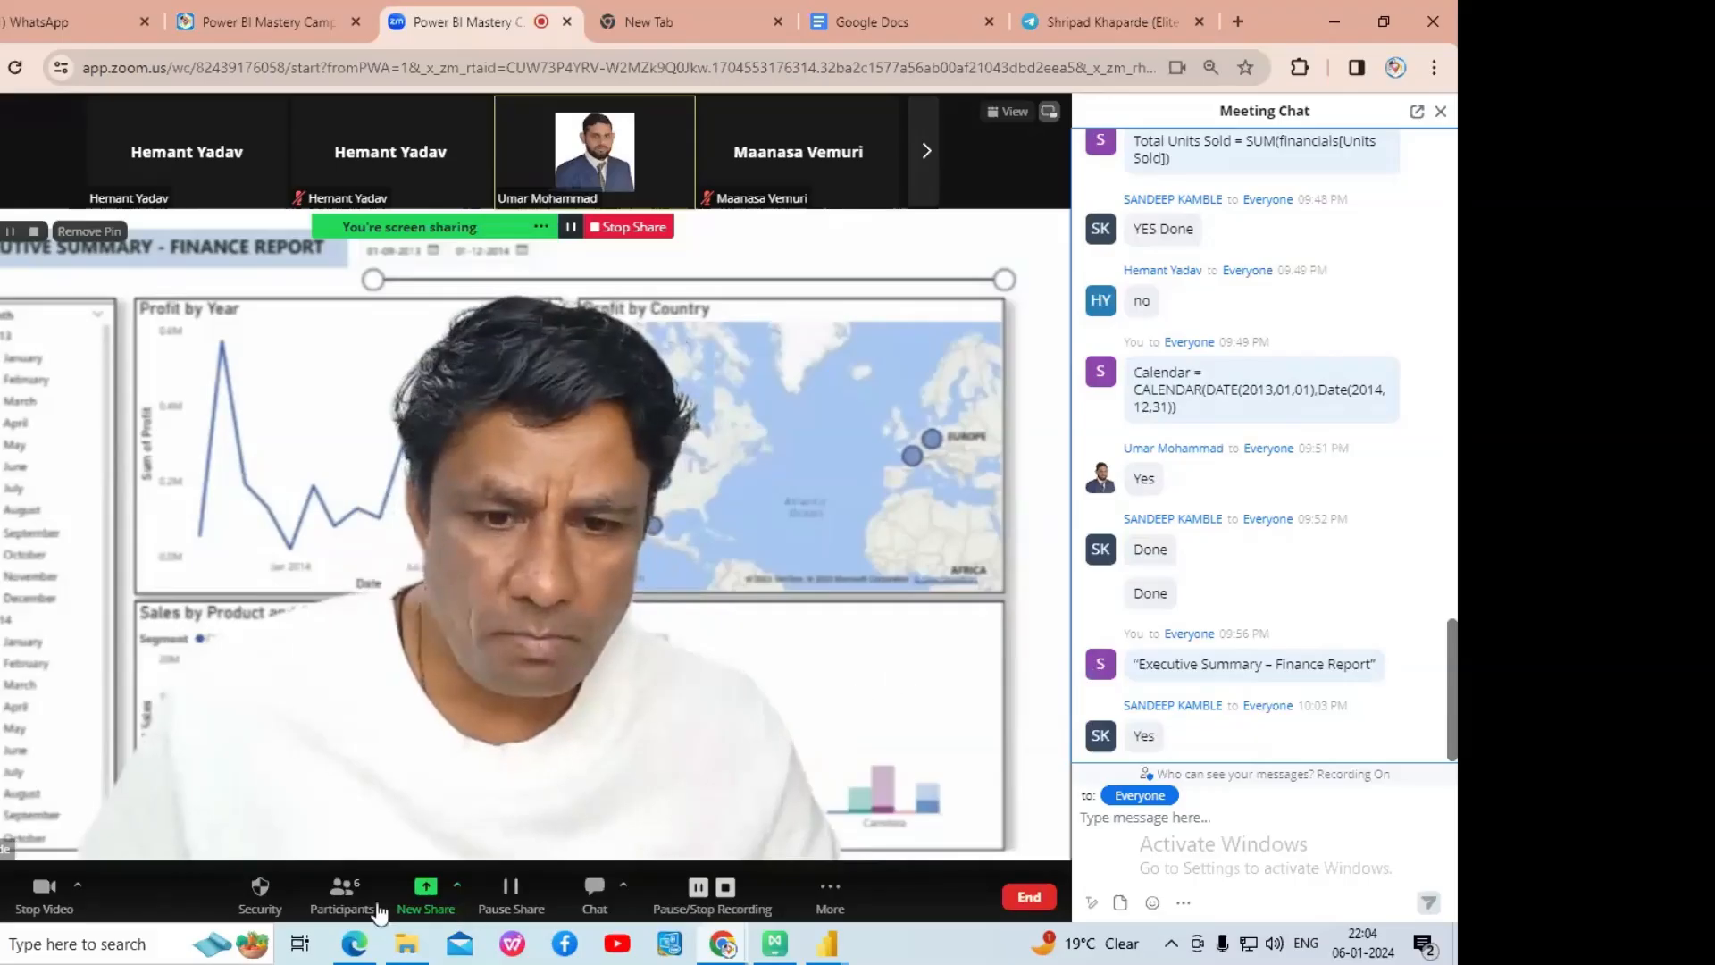
- Review the speaker, microphone and noise suppression options in the Zoom meeting's audio settings, then close the settings
left_click(831, 893)
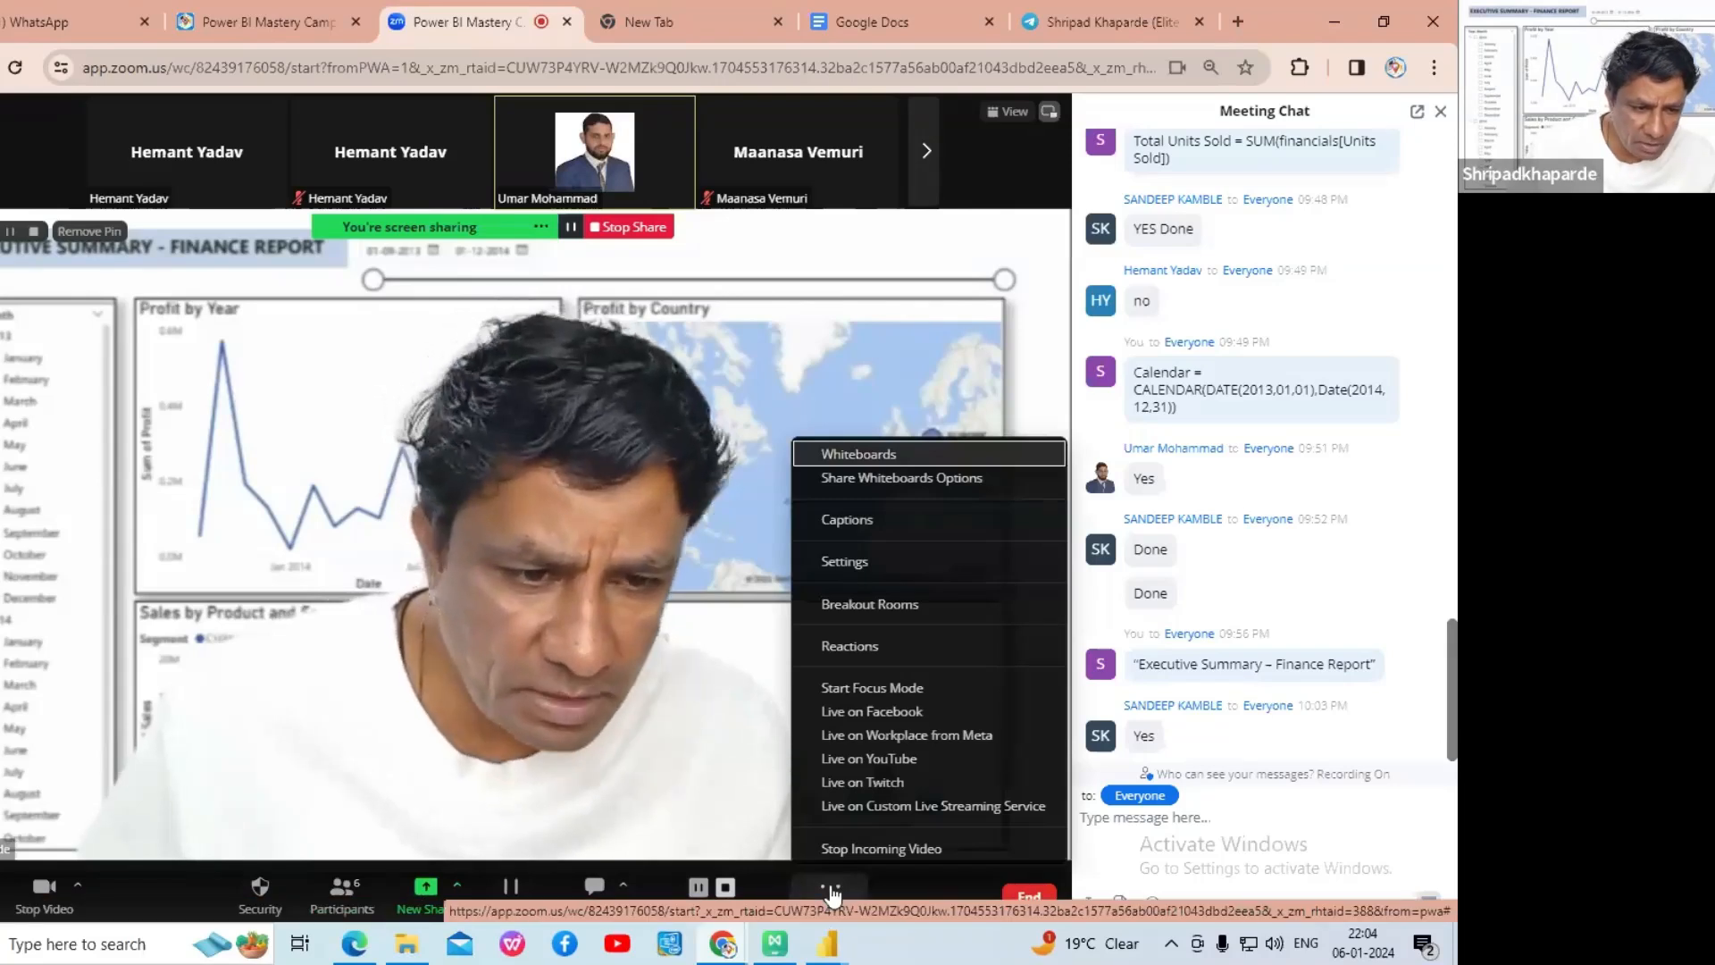
left_click(866, 556)
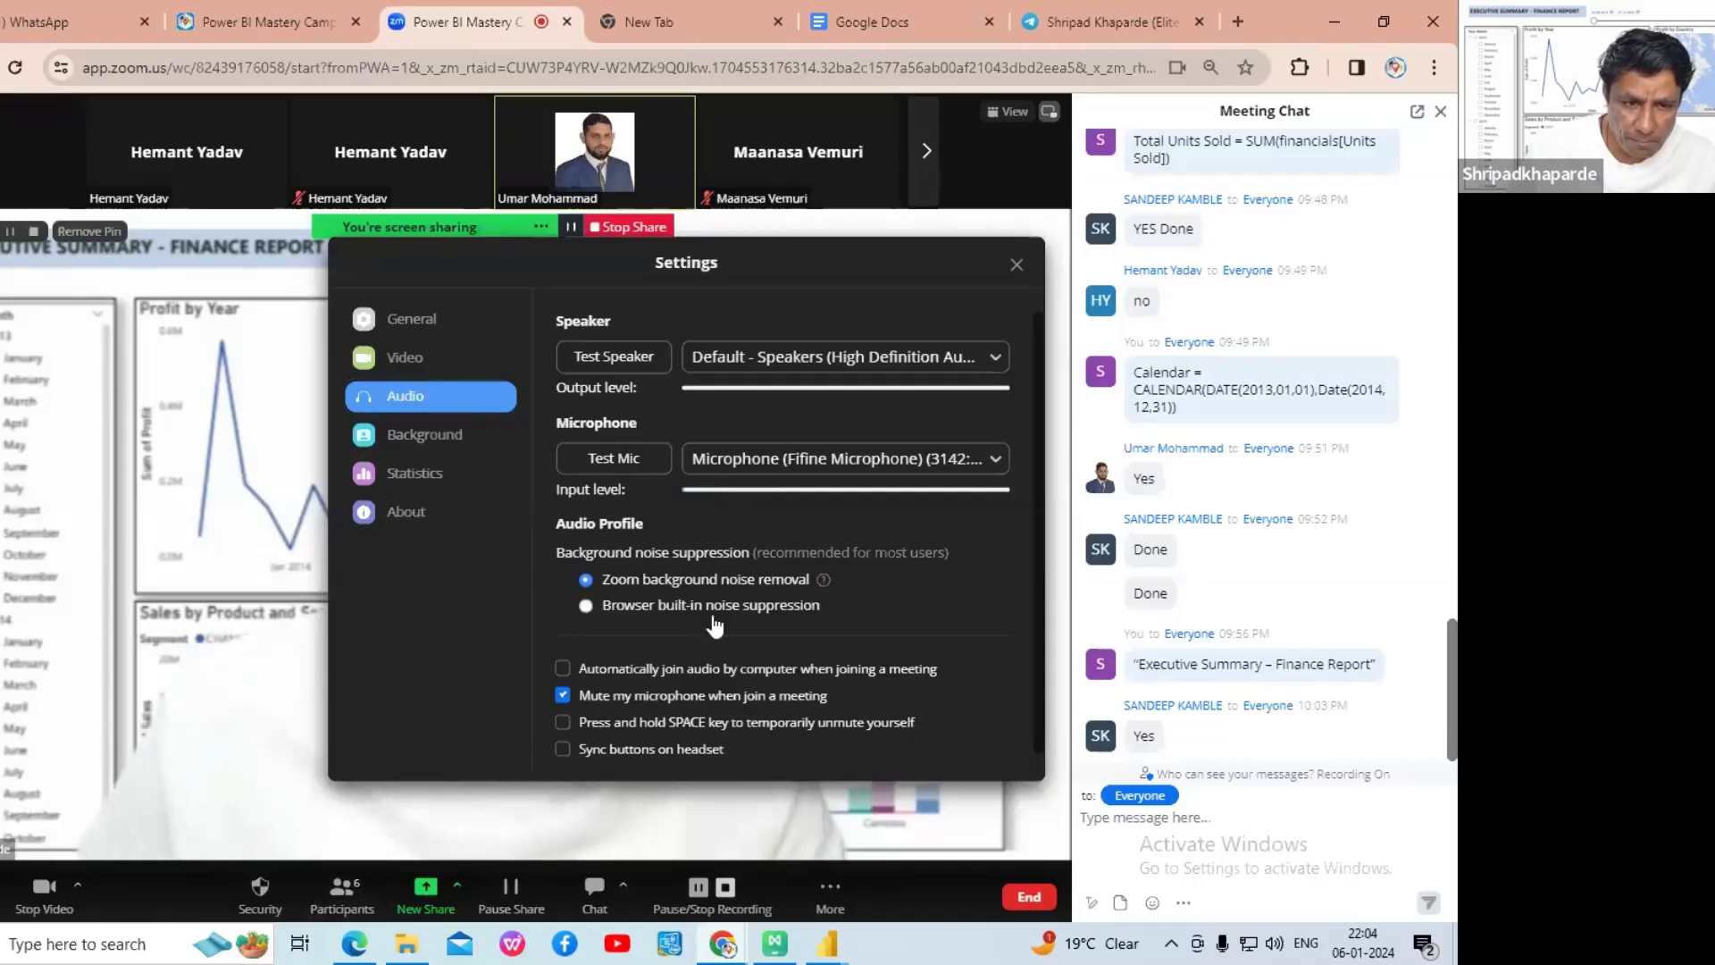
scroll(761, 732, "down", 1)
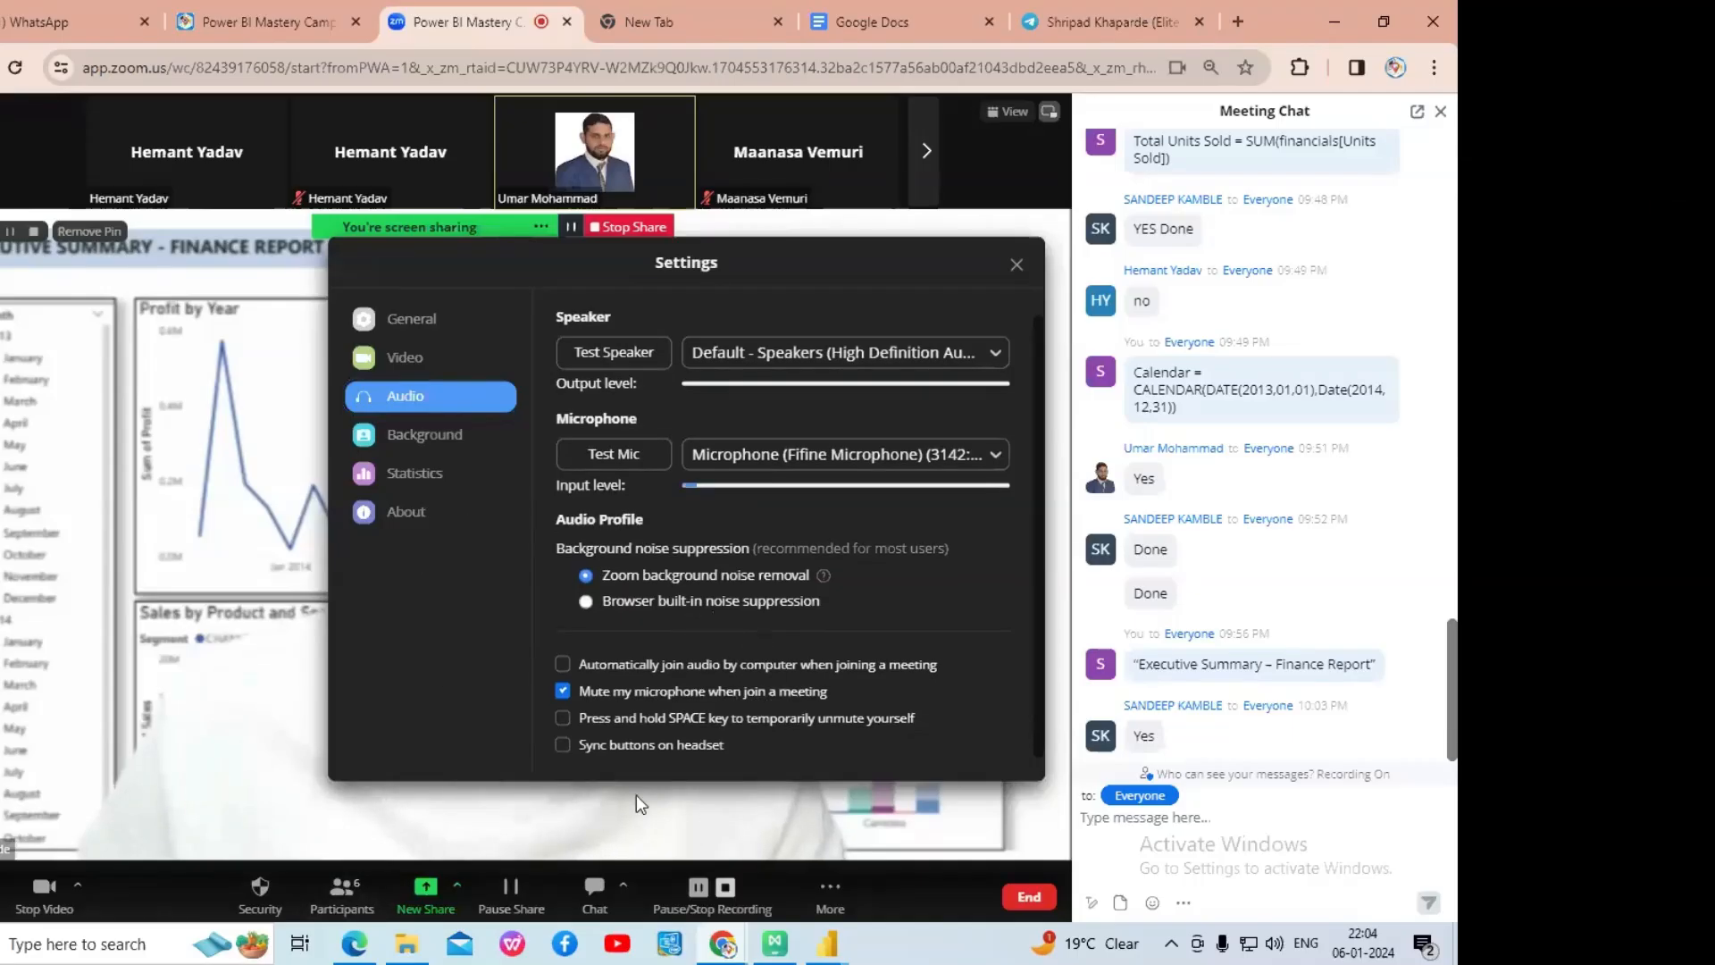
left_click(1014, 265)
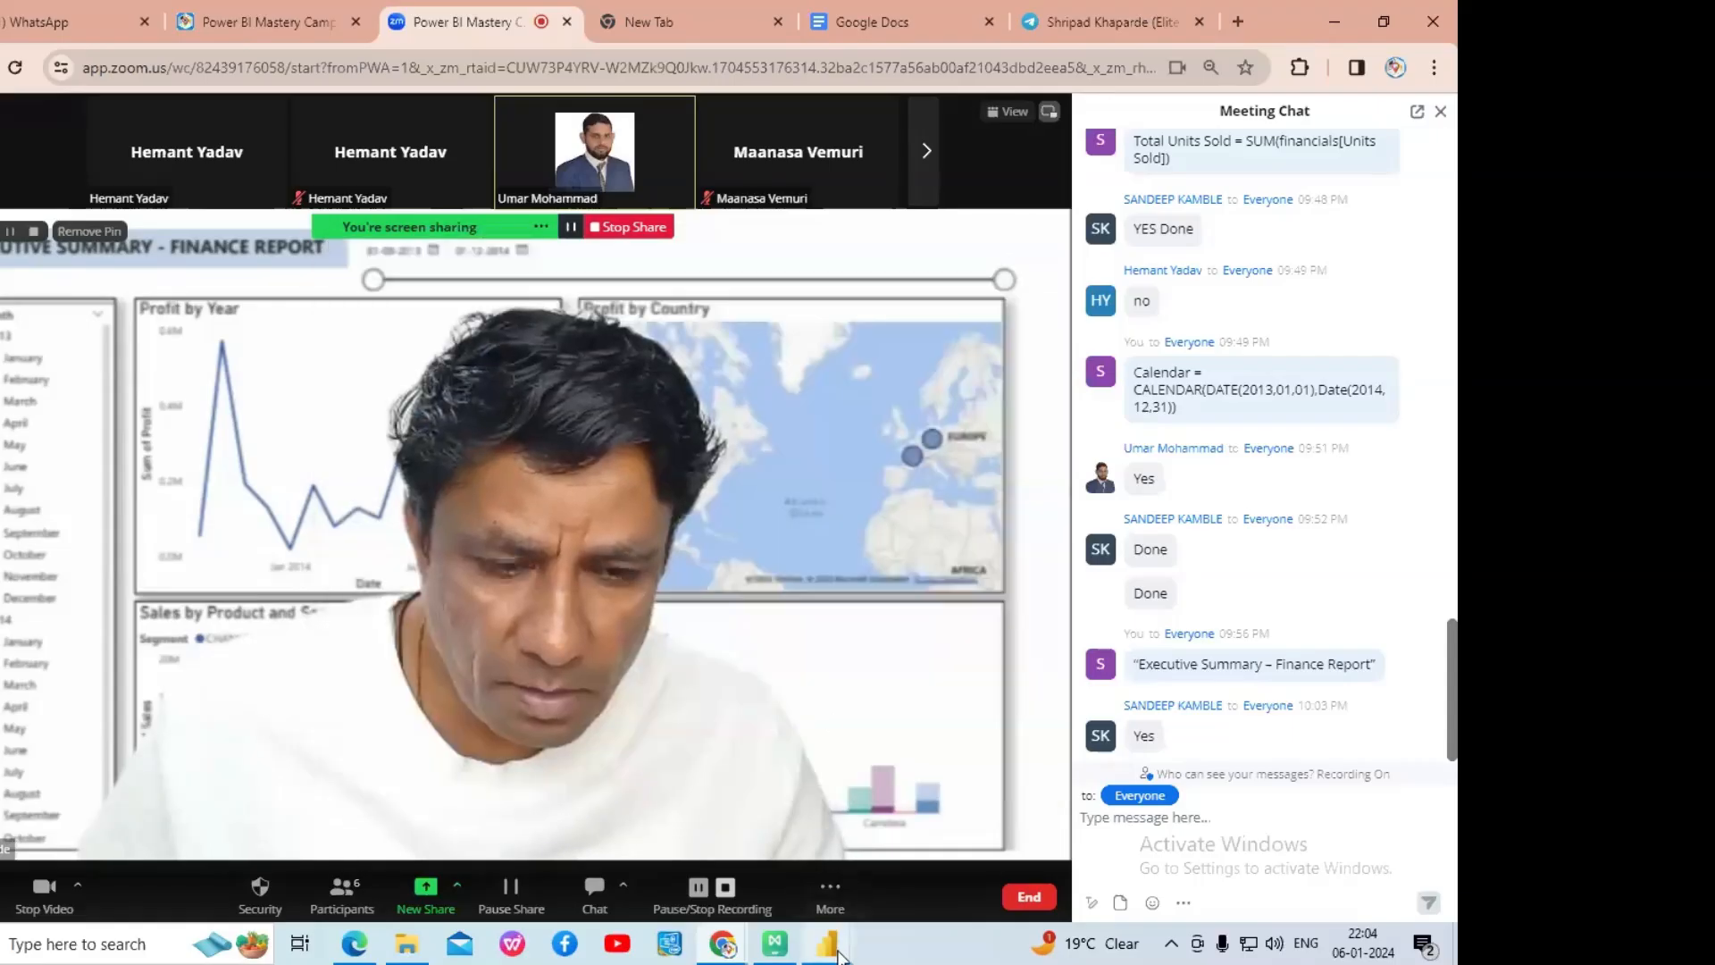
mouse_move(832, 954)
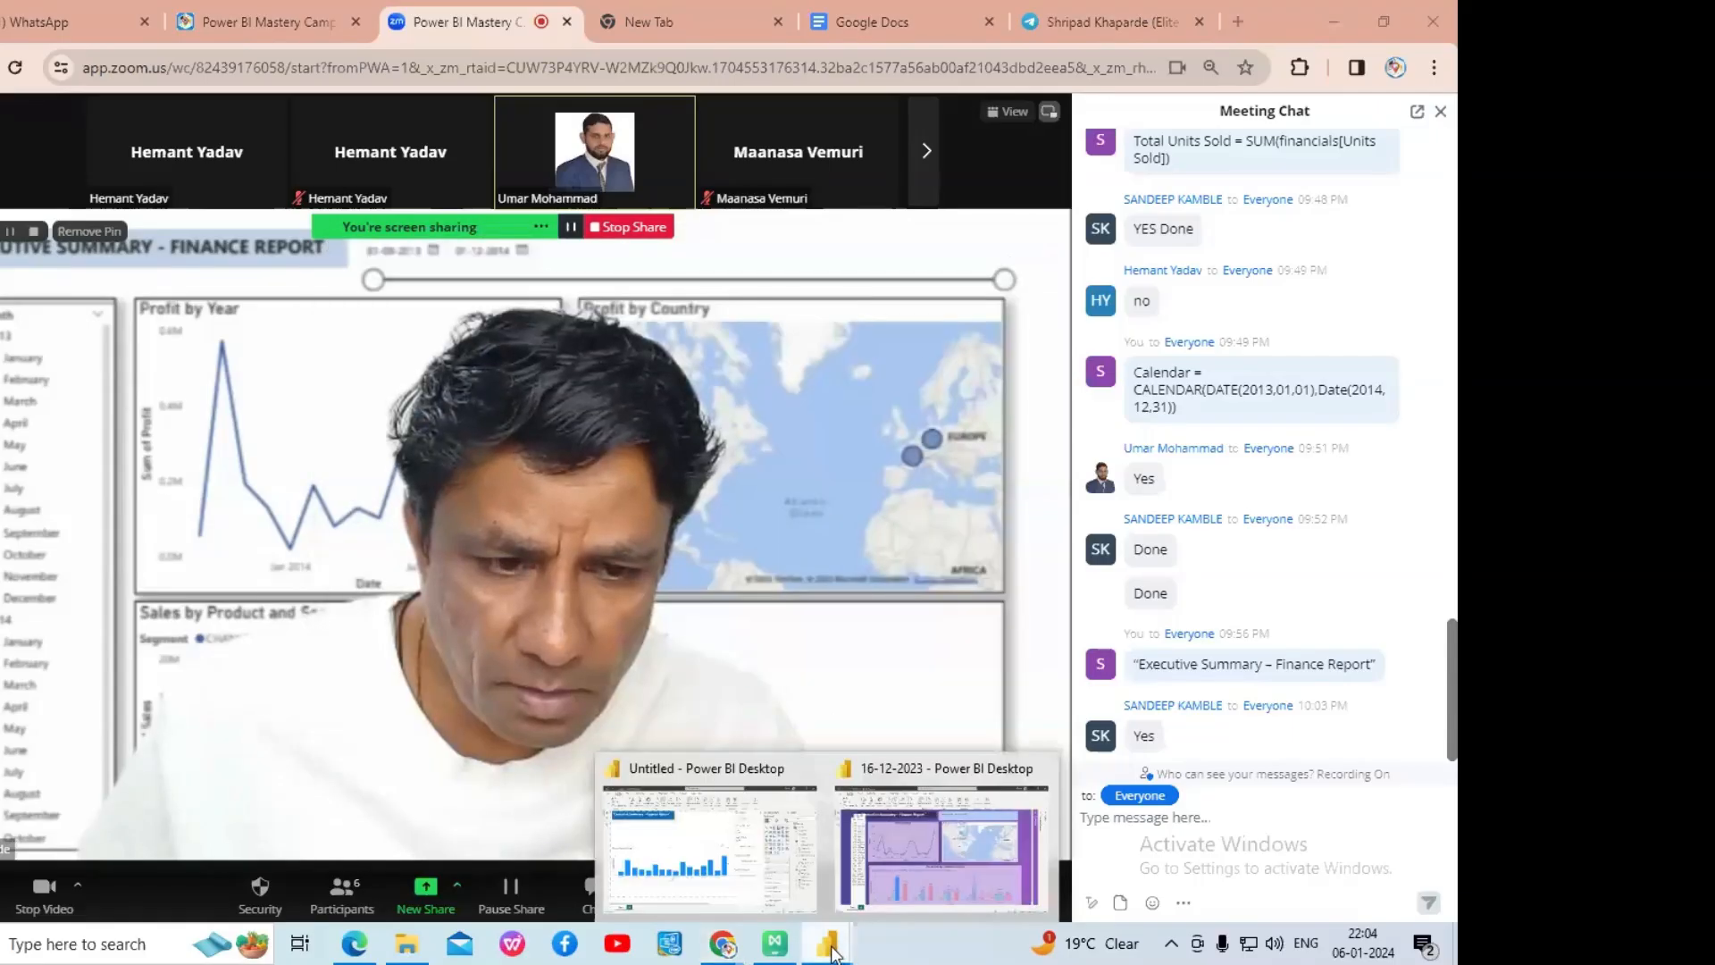
- Switch to the untitled Power BI Desktop report, move the Profit by Date column chart up beneath the title and inspect its last column
left_click(720, 885)
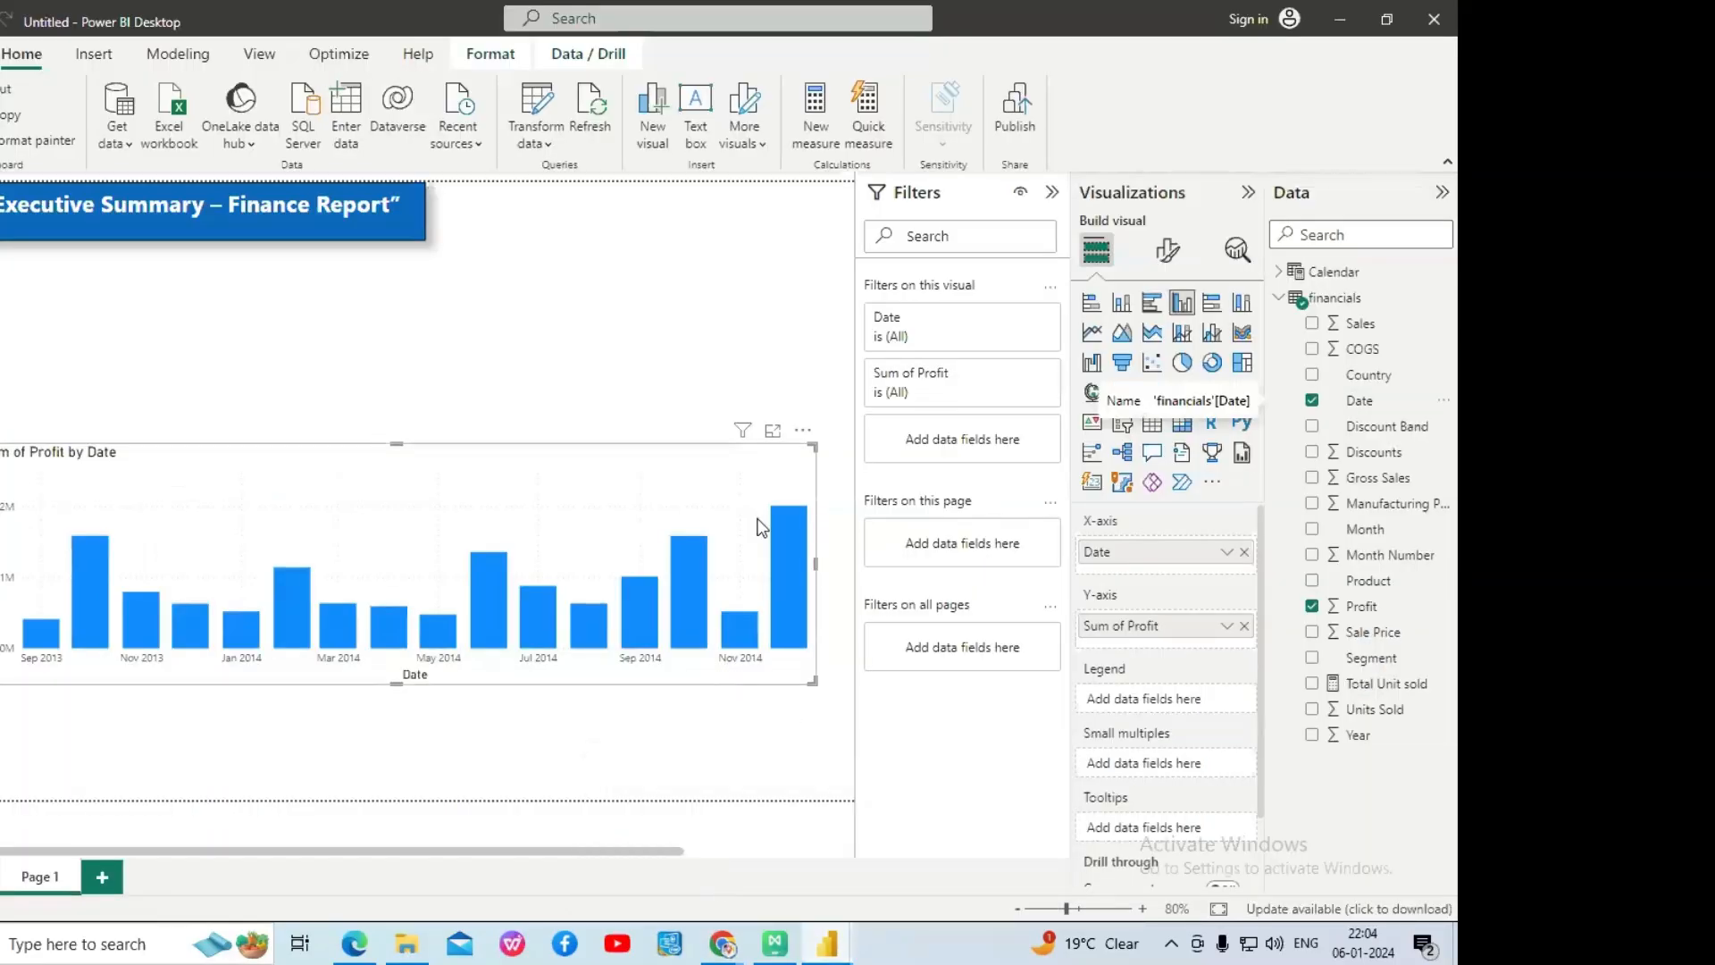
scroll(679, 461, "down", 2)
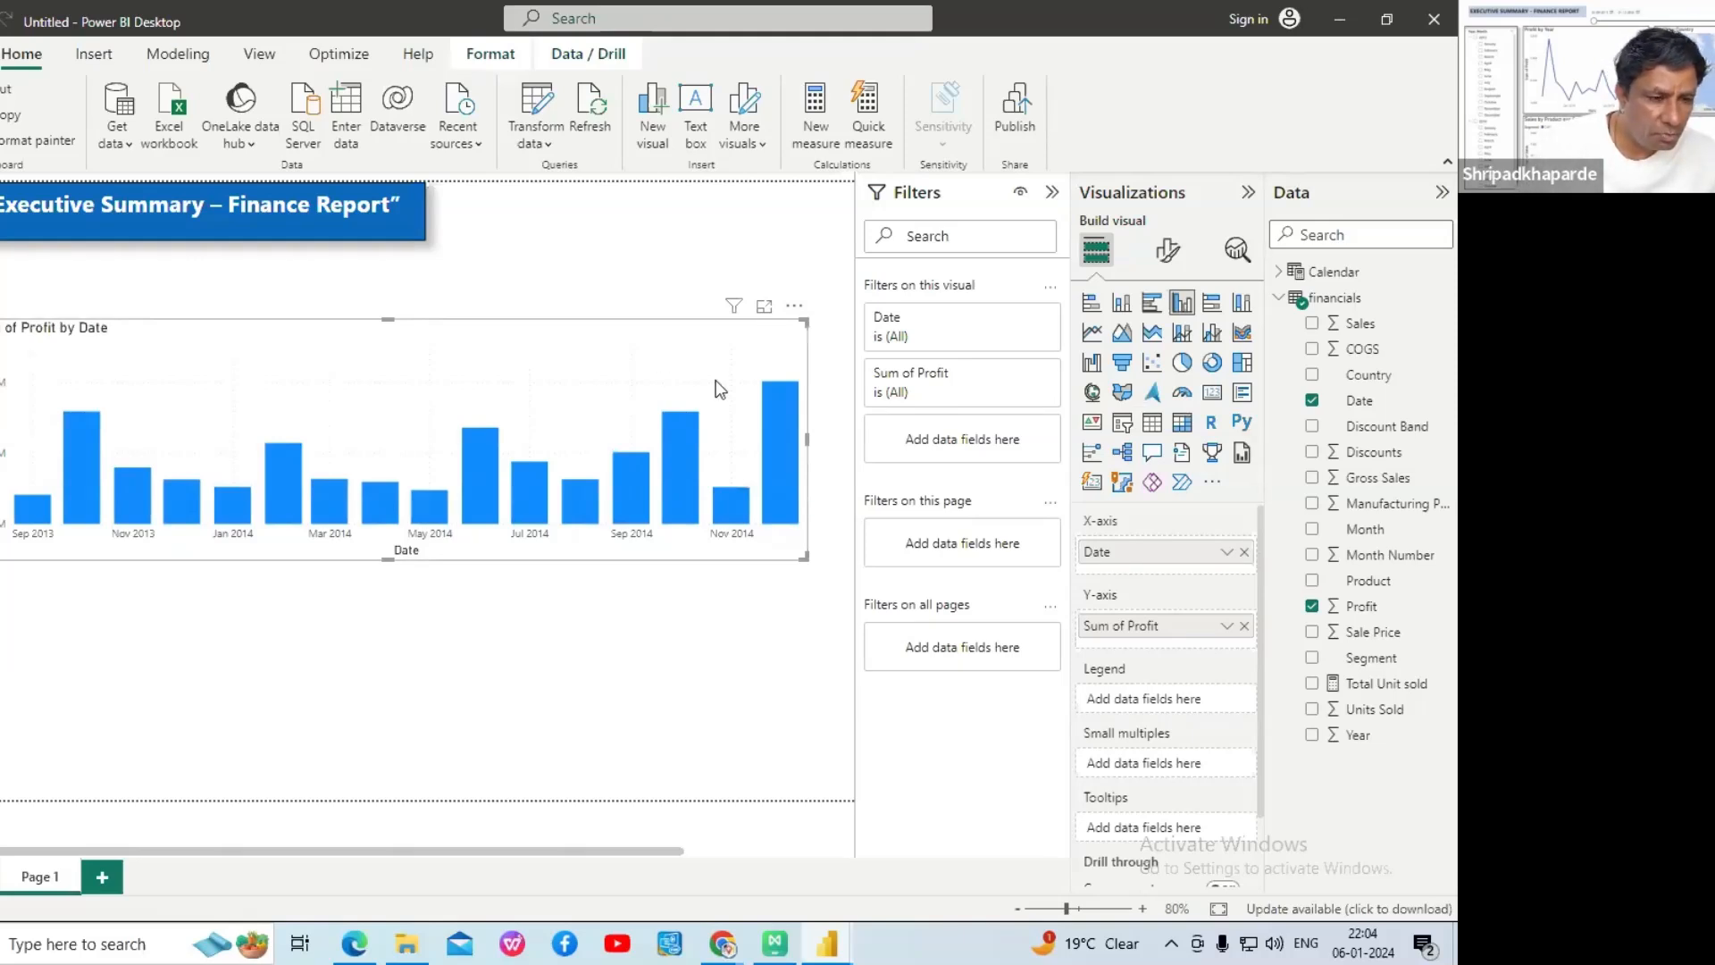
mouse_move(781, 432)
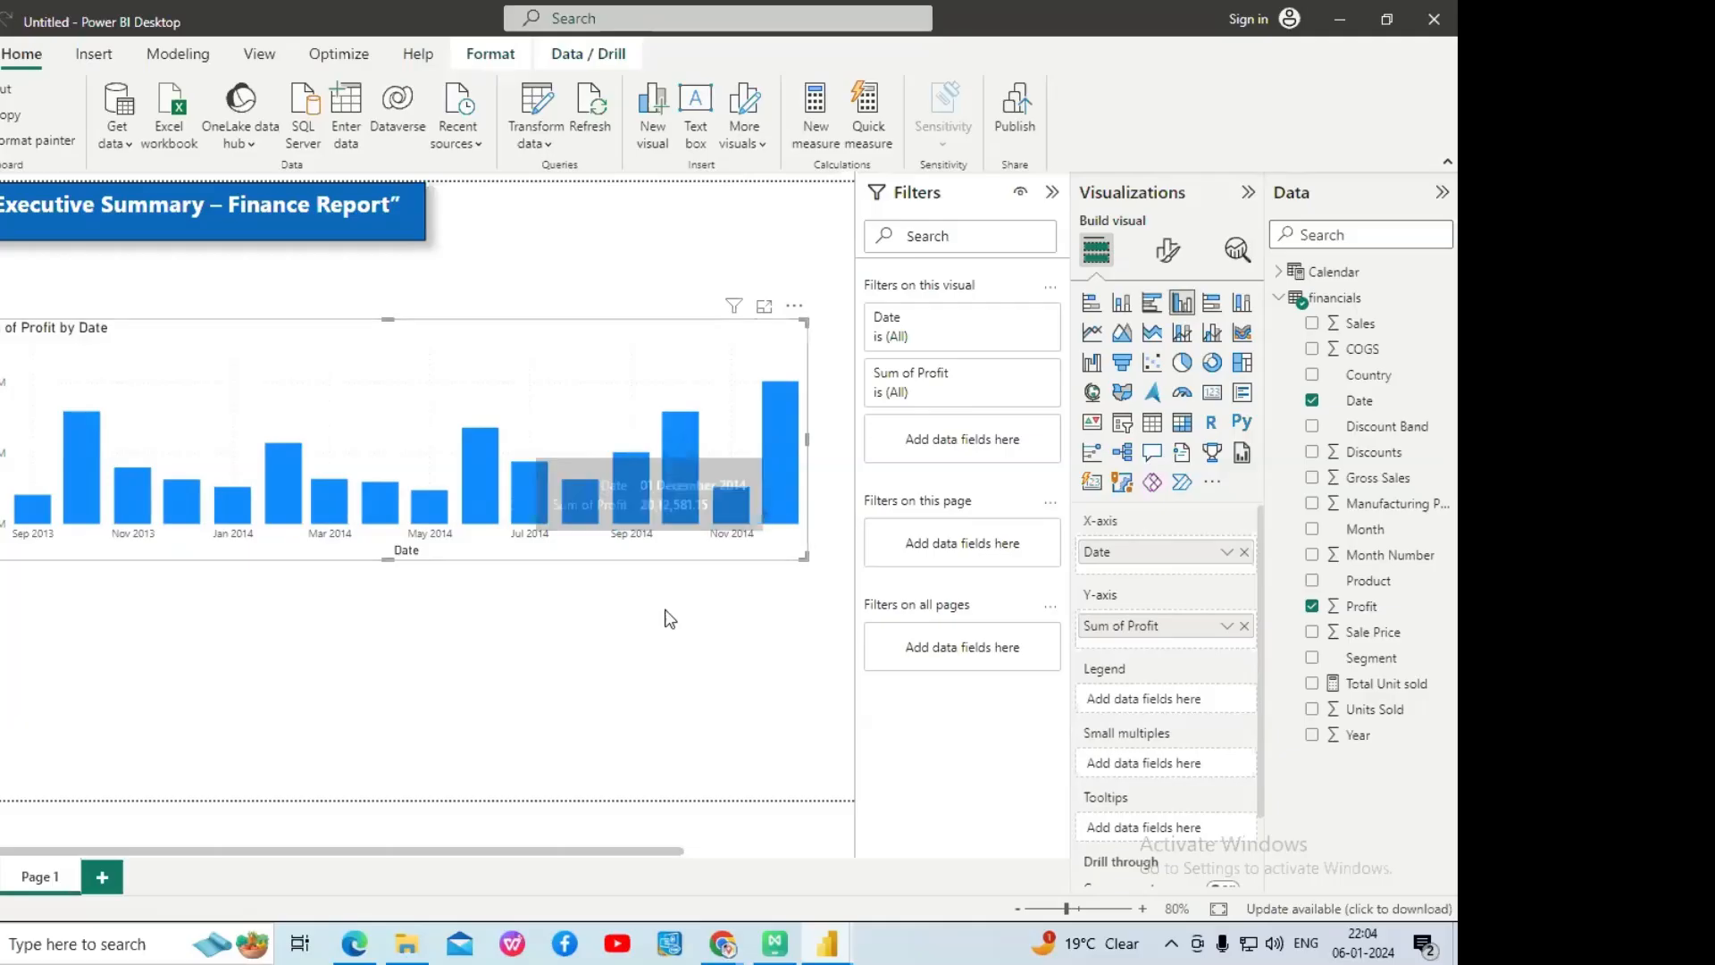
double_click(596, 610)
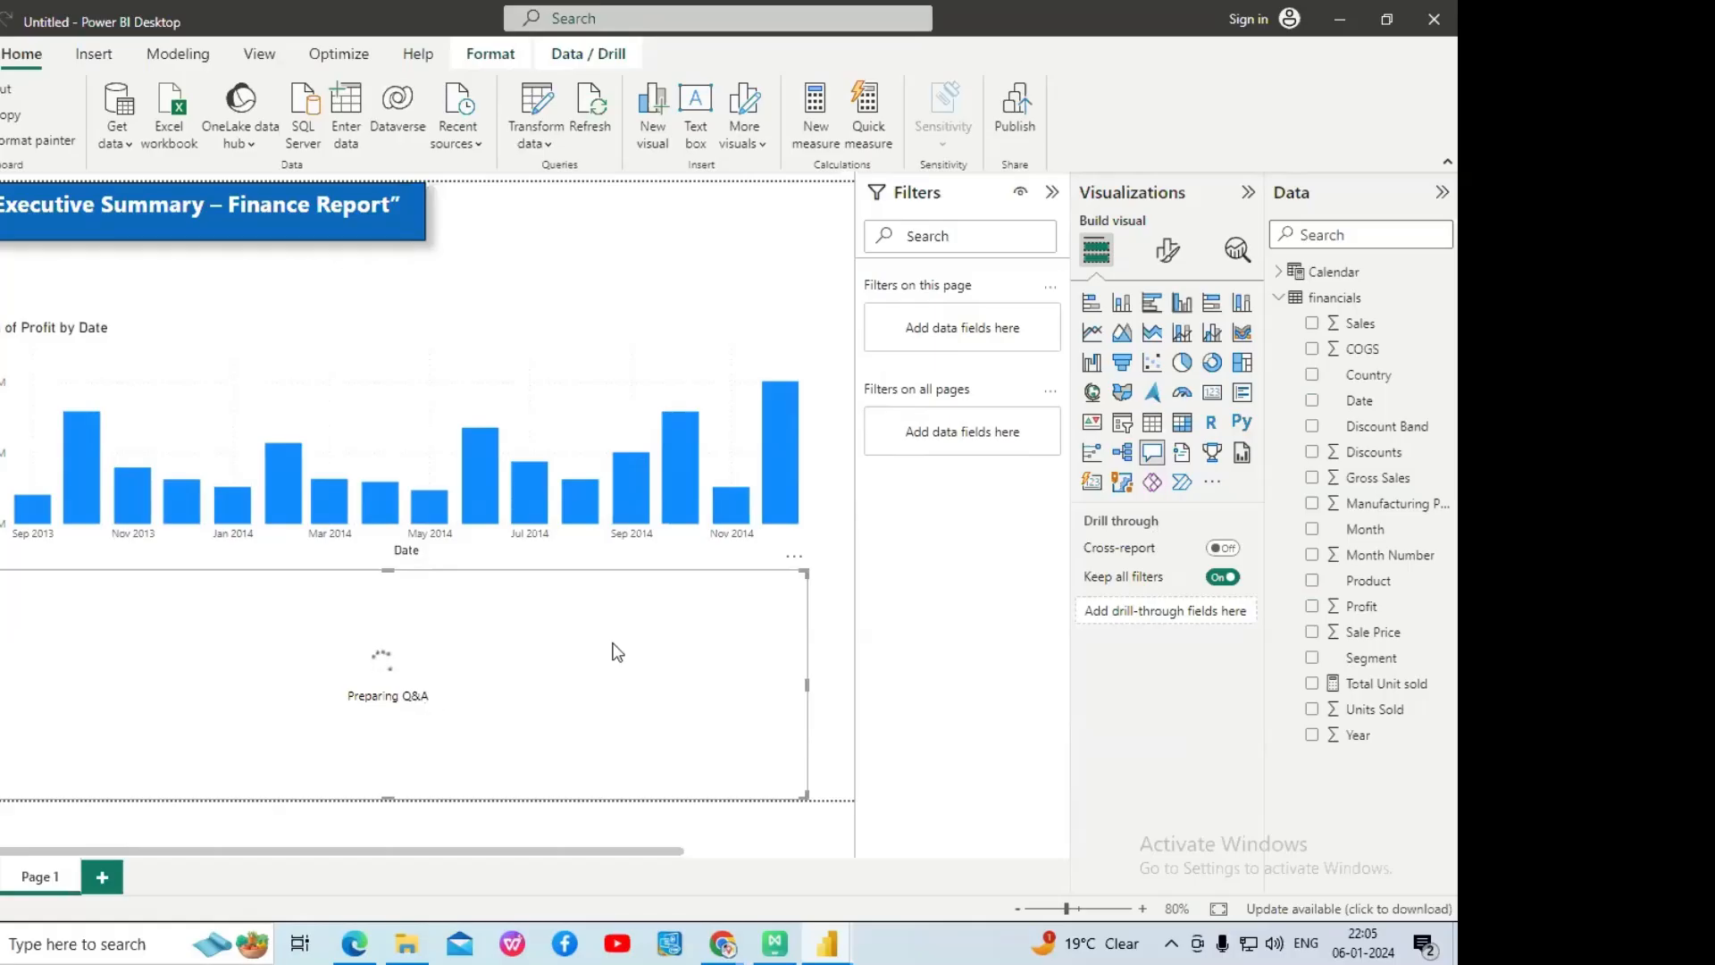
left_click(794, 558)
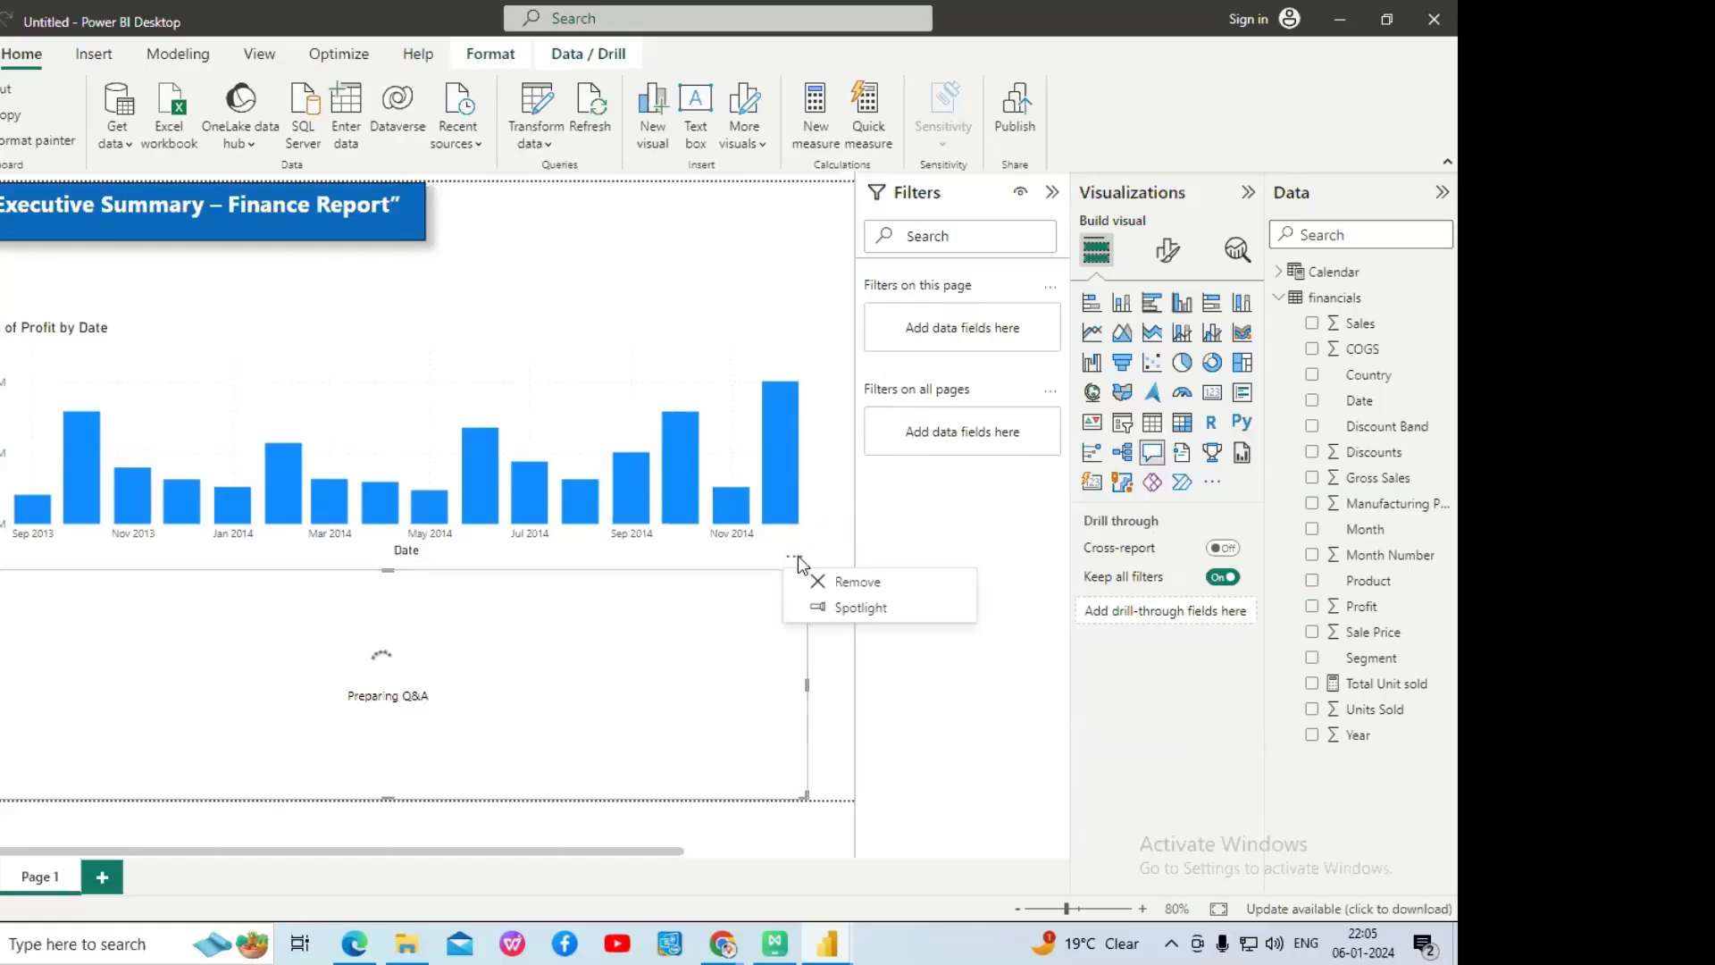
left_click(841, 585)
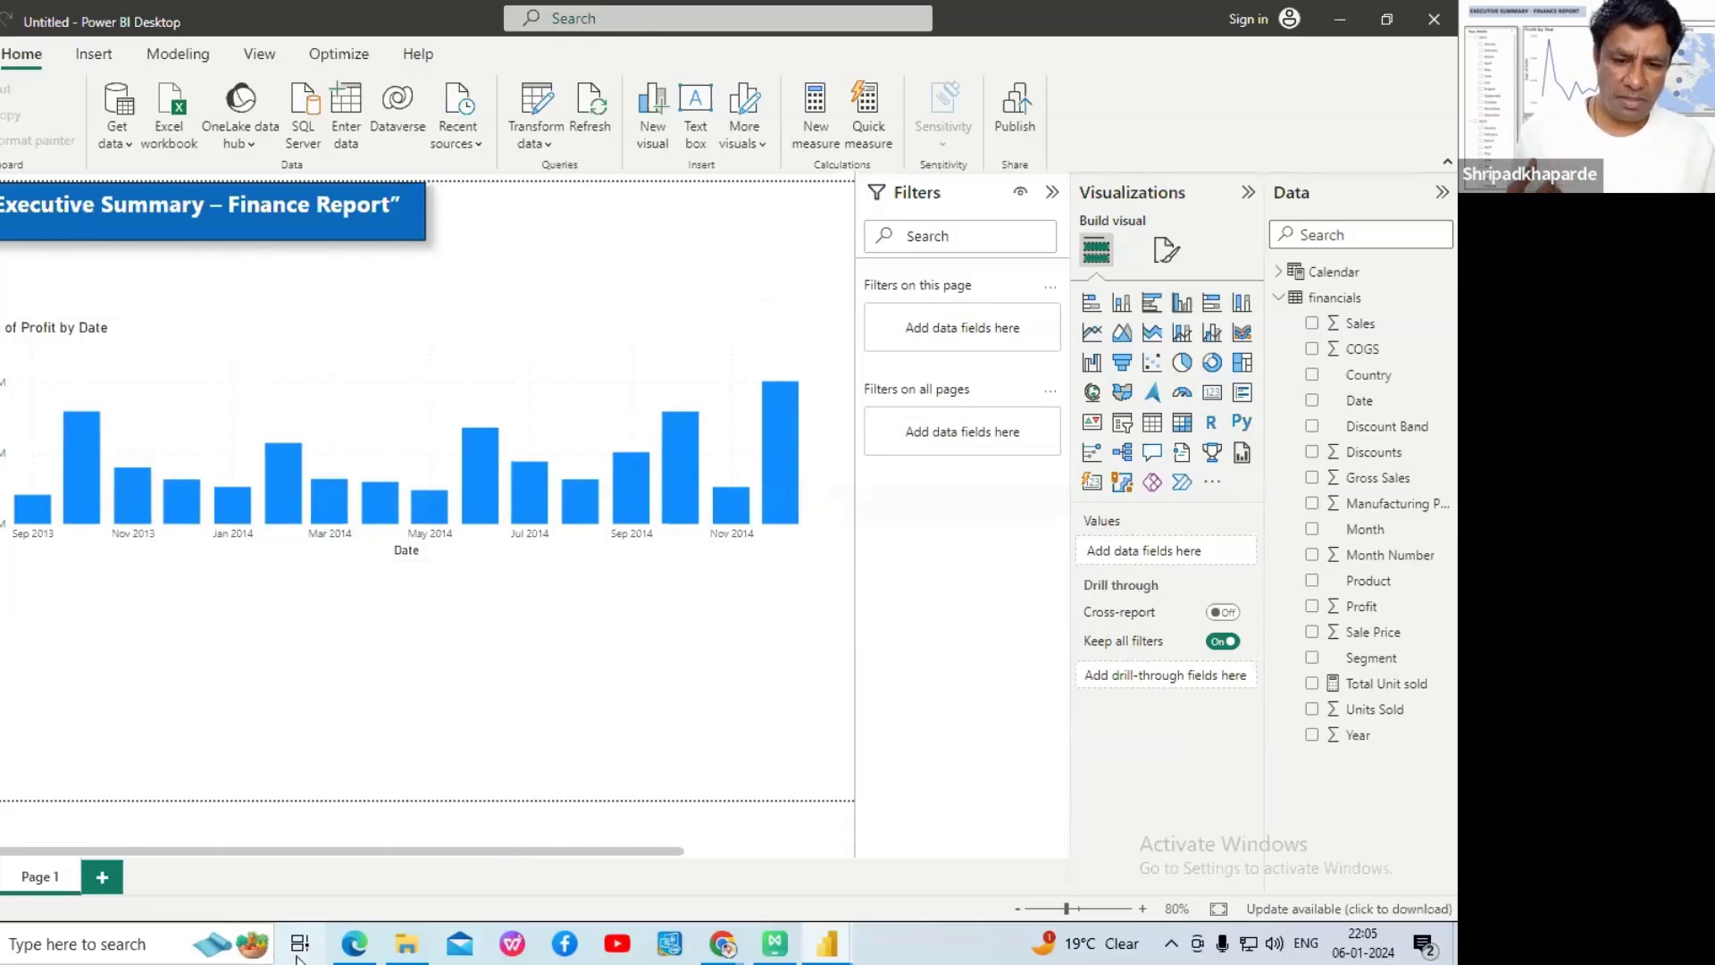
- Reread the Visual 2: Profit by Date instructions in the tutorial PDF in Edge, including which Date field to use
left_click(354, 944)
scroll(547, 715, "down", 2)
scroll(547, 714, "down", 1)
scroll(429, 536, "up", 2)
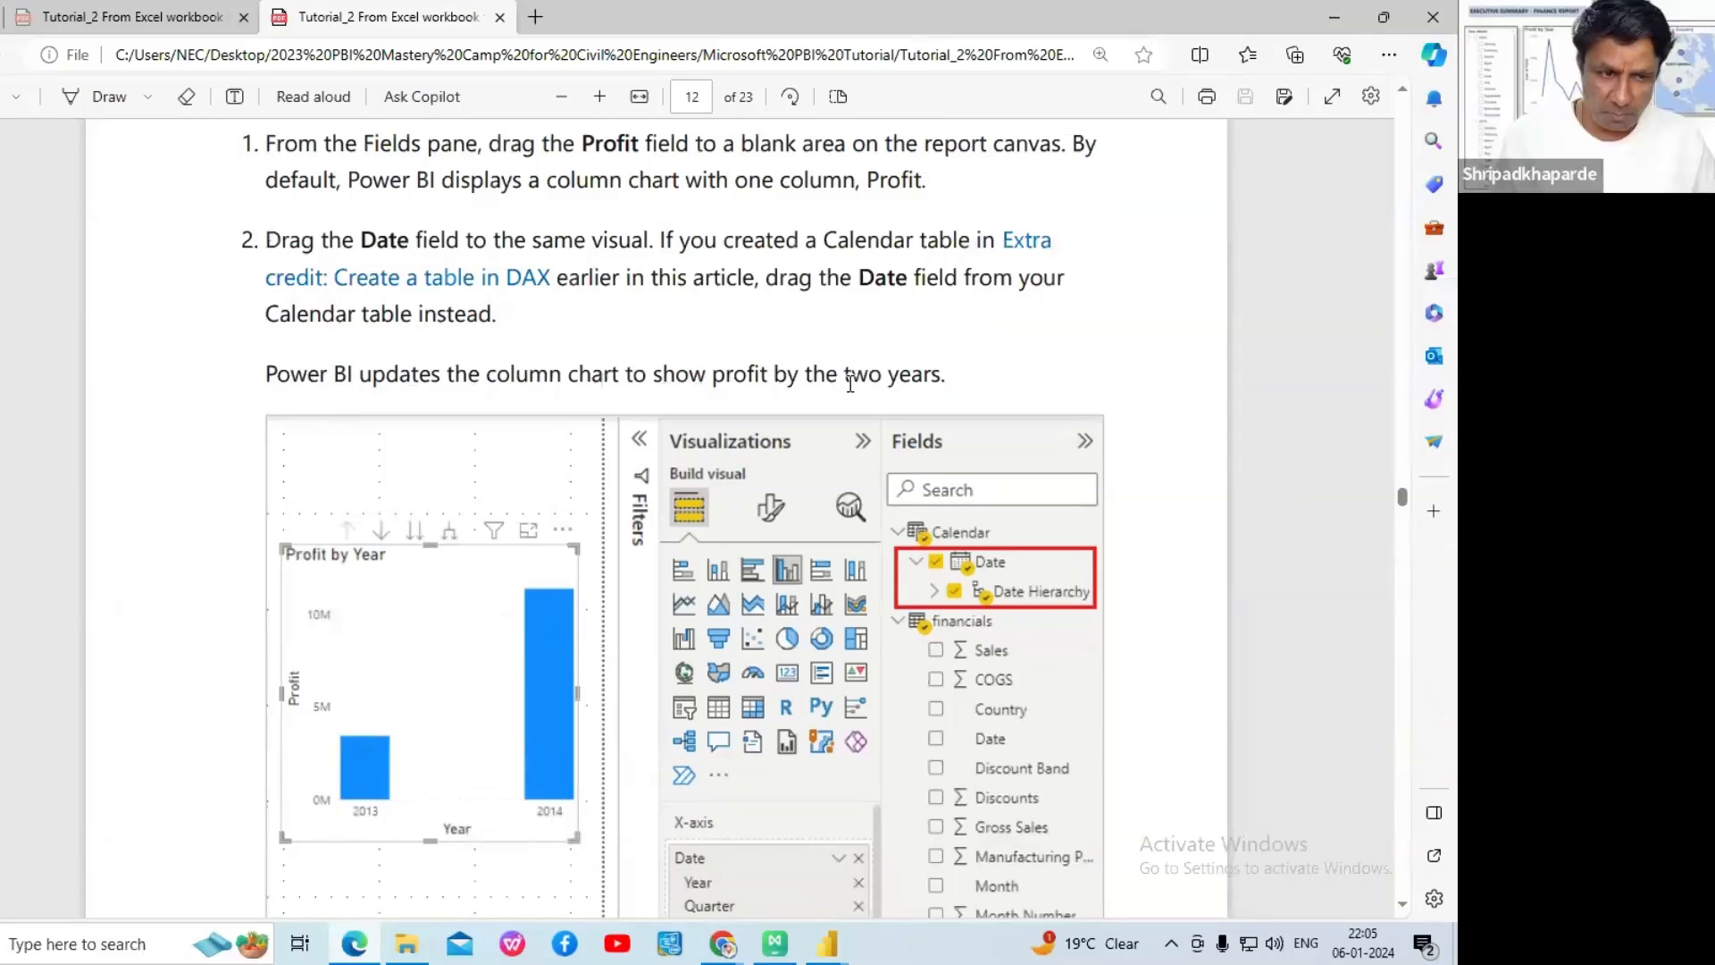
scroll(765, 462, "down", 3)
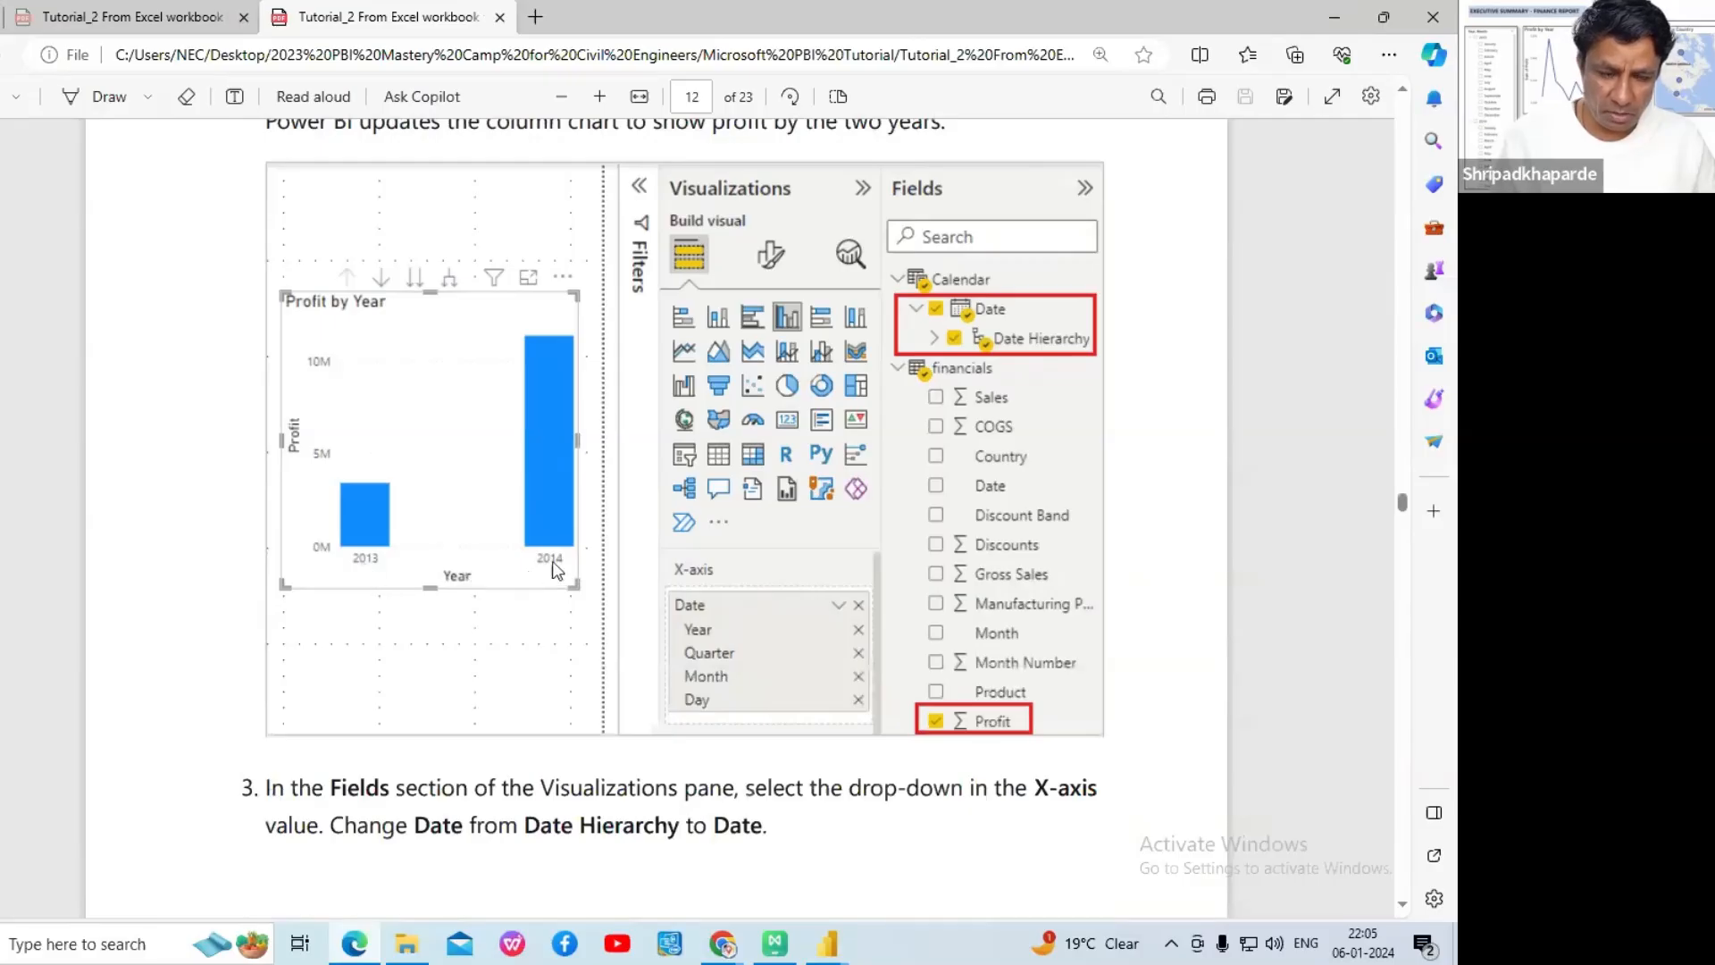
scroll(555, 568, "up", 6)
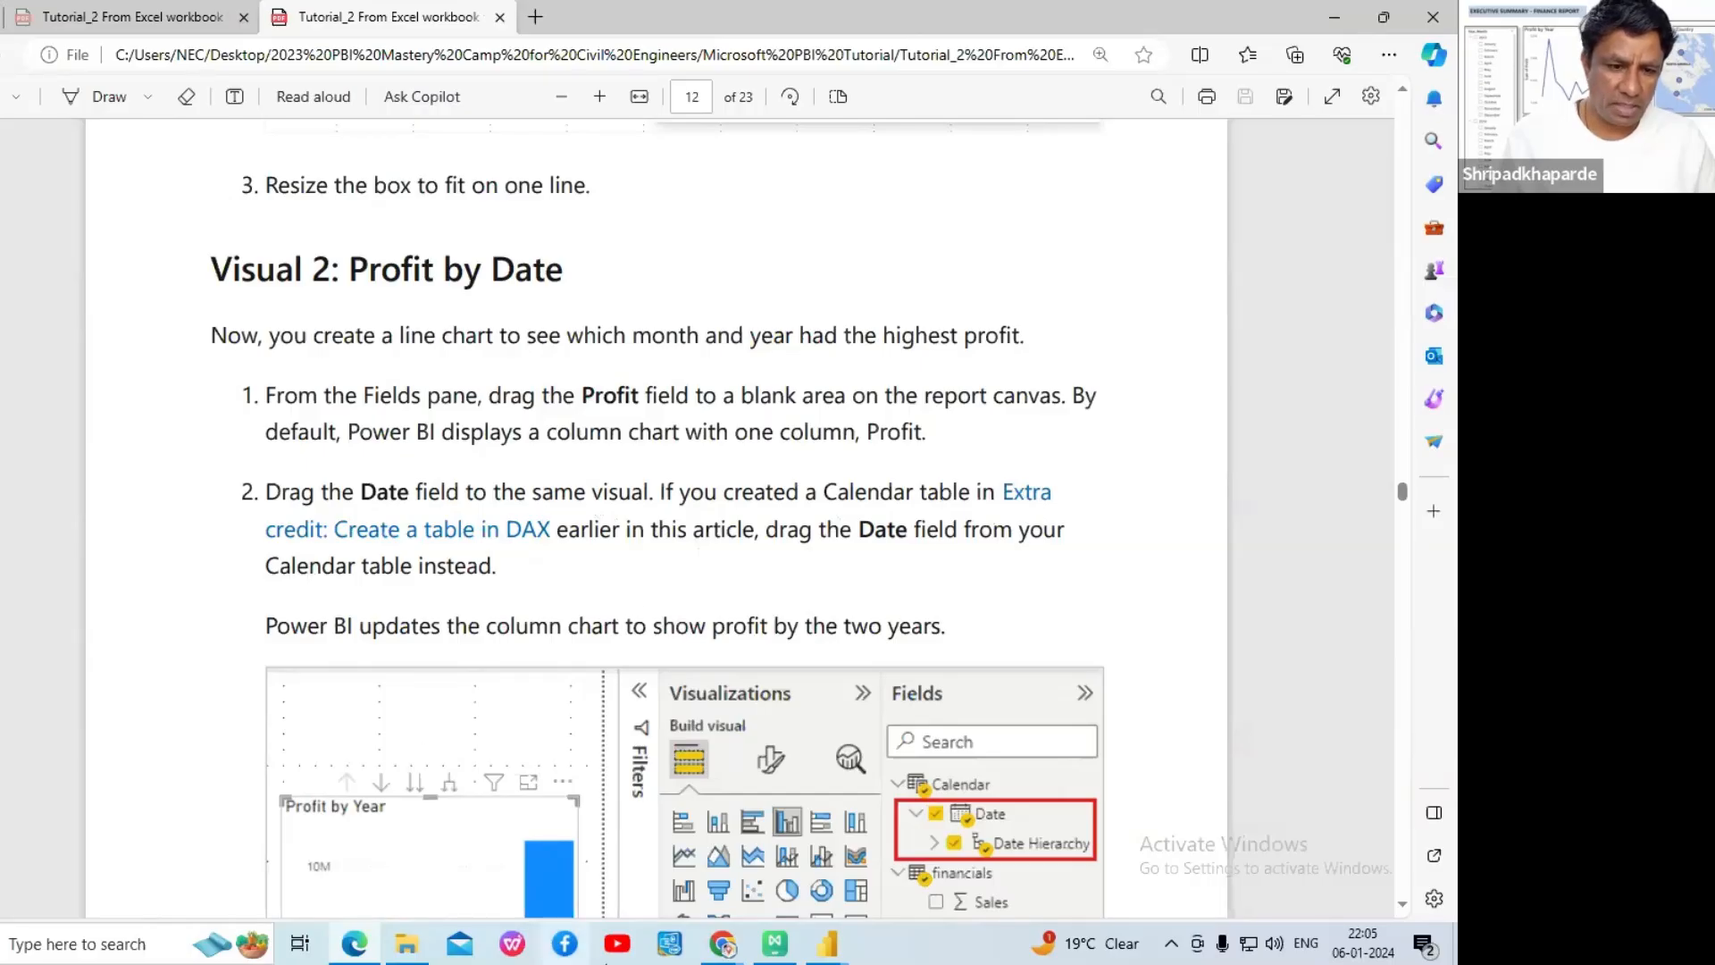
- In the untitled Power BI Desktop report, replace the column chart's financials Date field with the Date field from the Calendar table
left_click(827, 943)
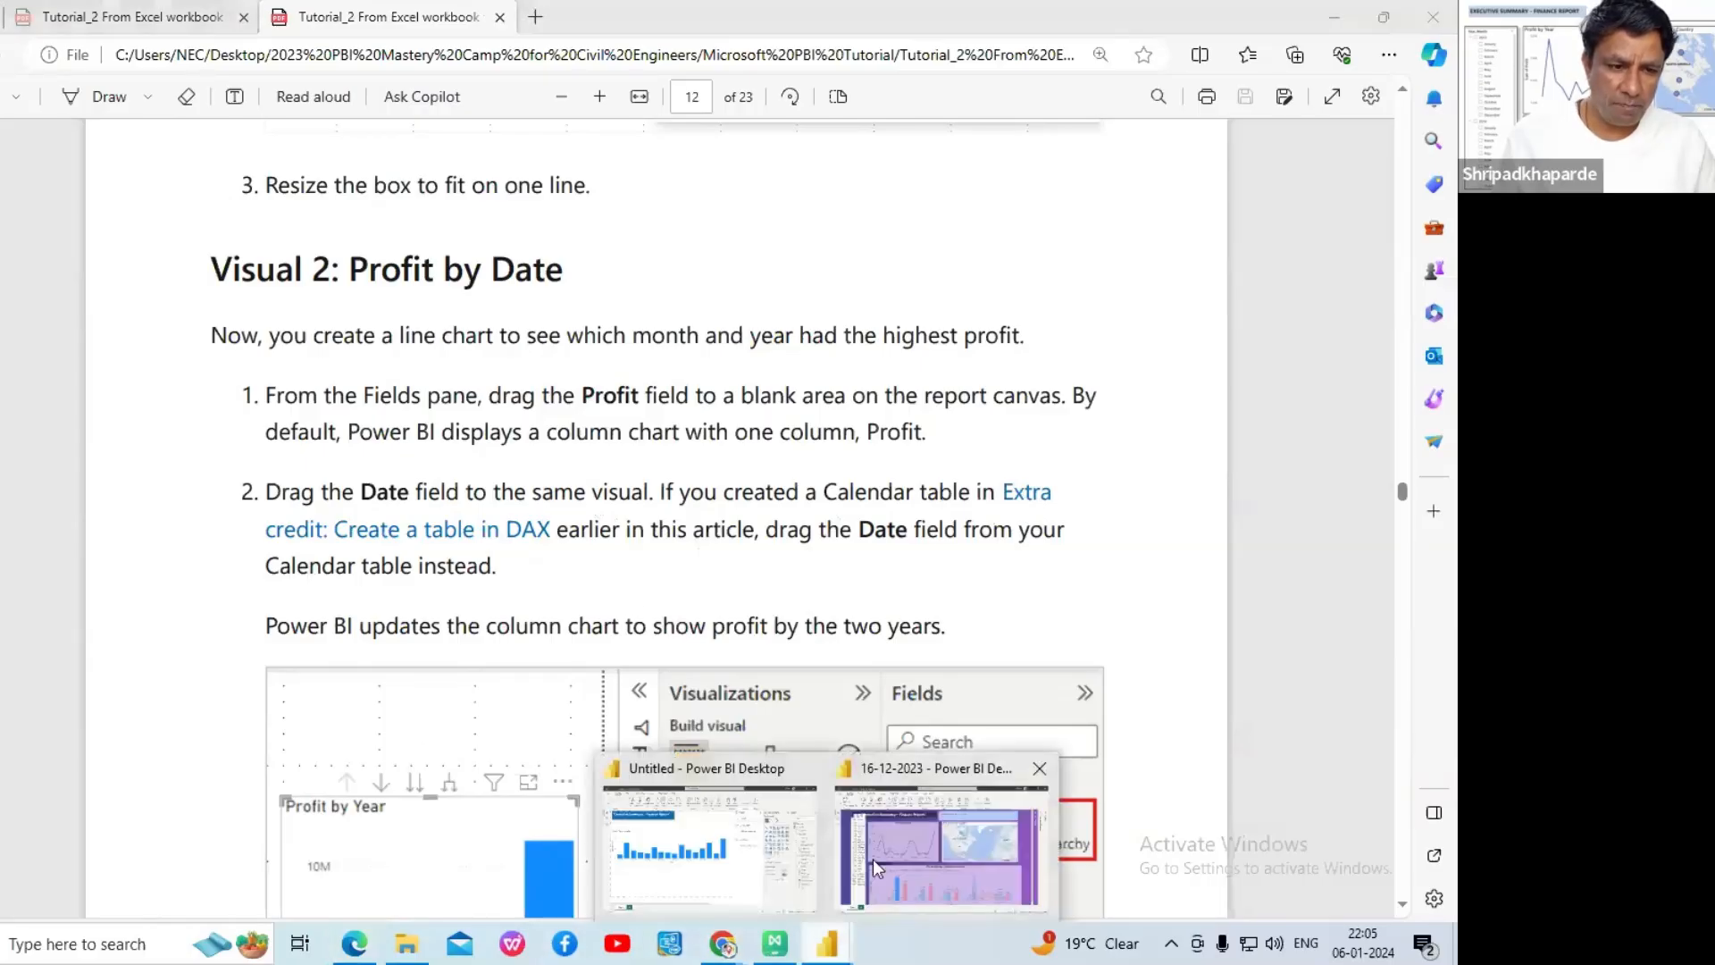
left_click(759, 848)
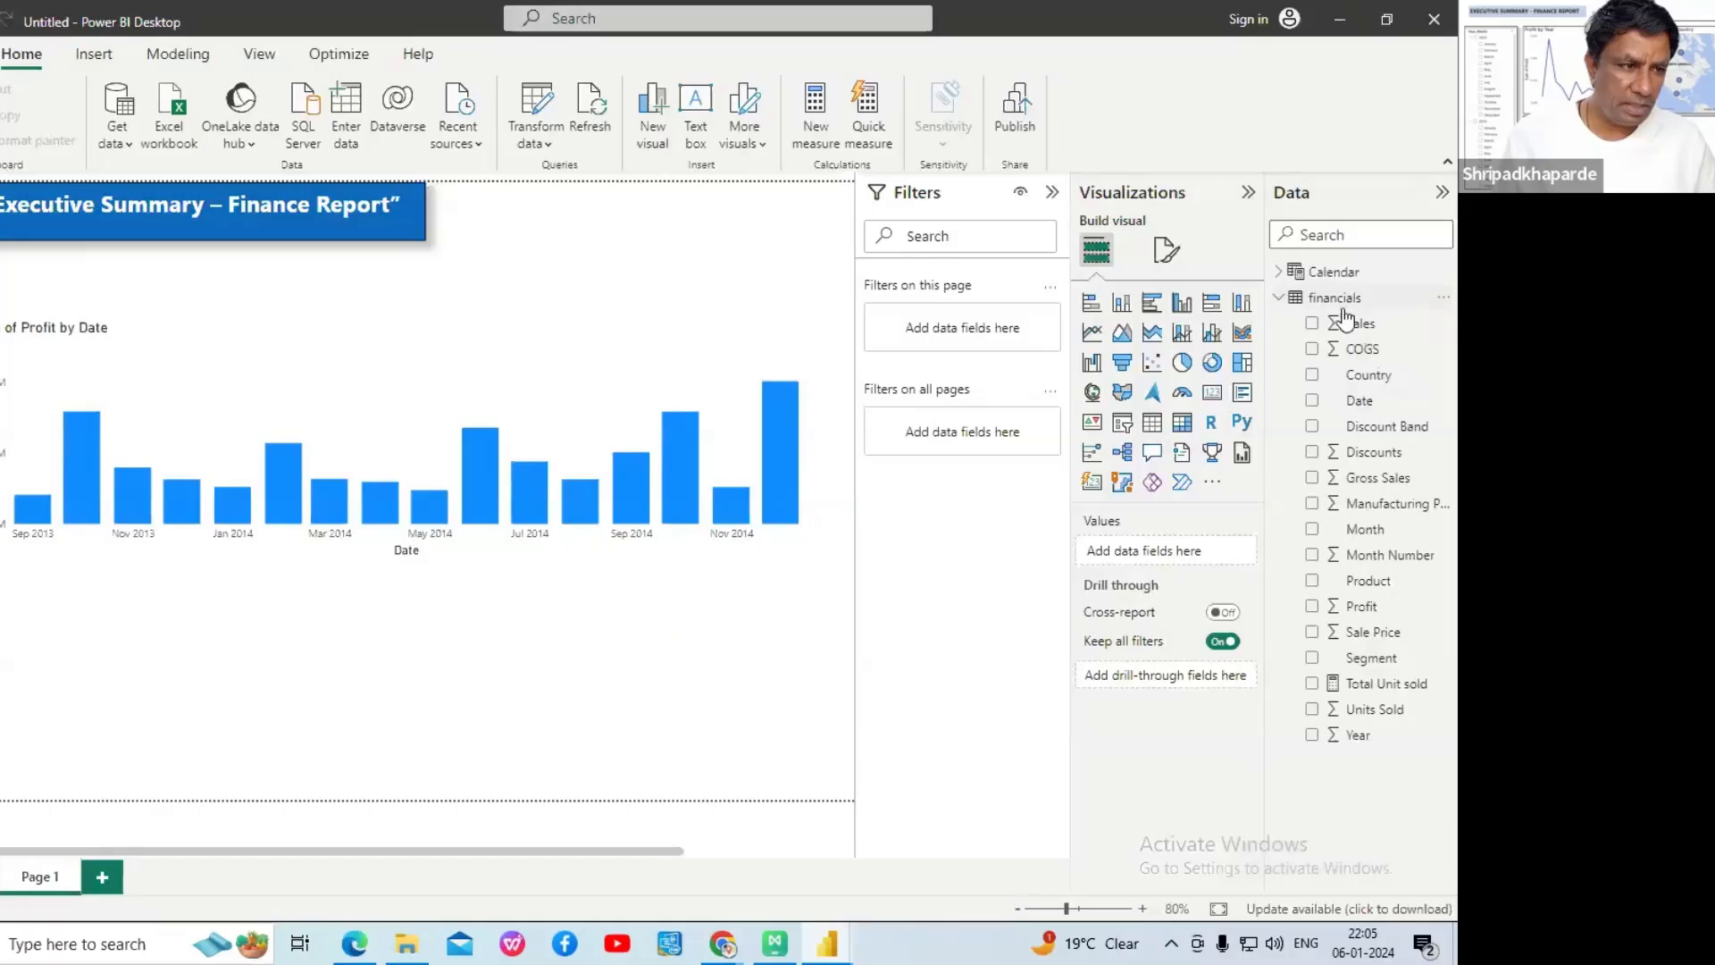
left_click(1280, 271)
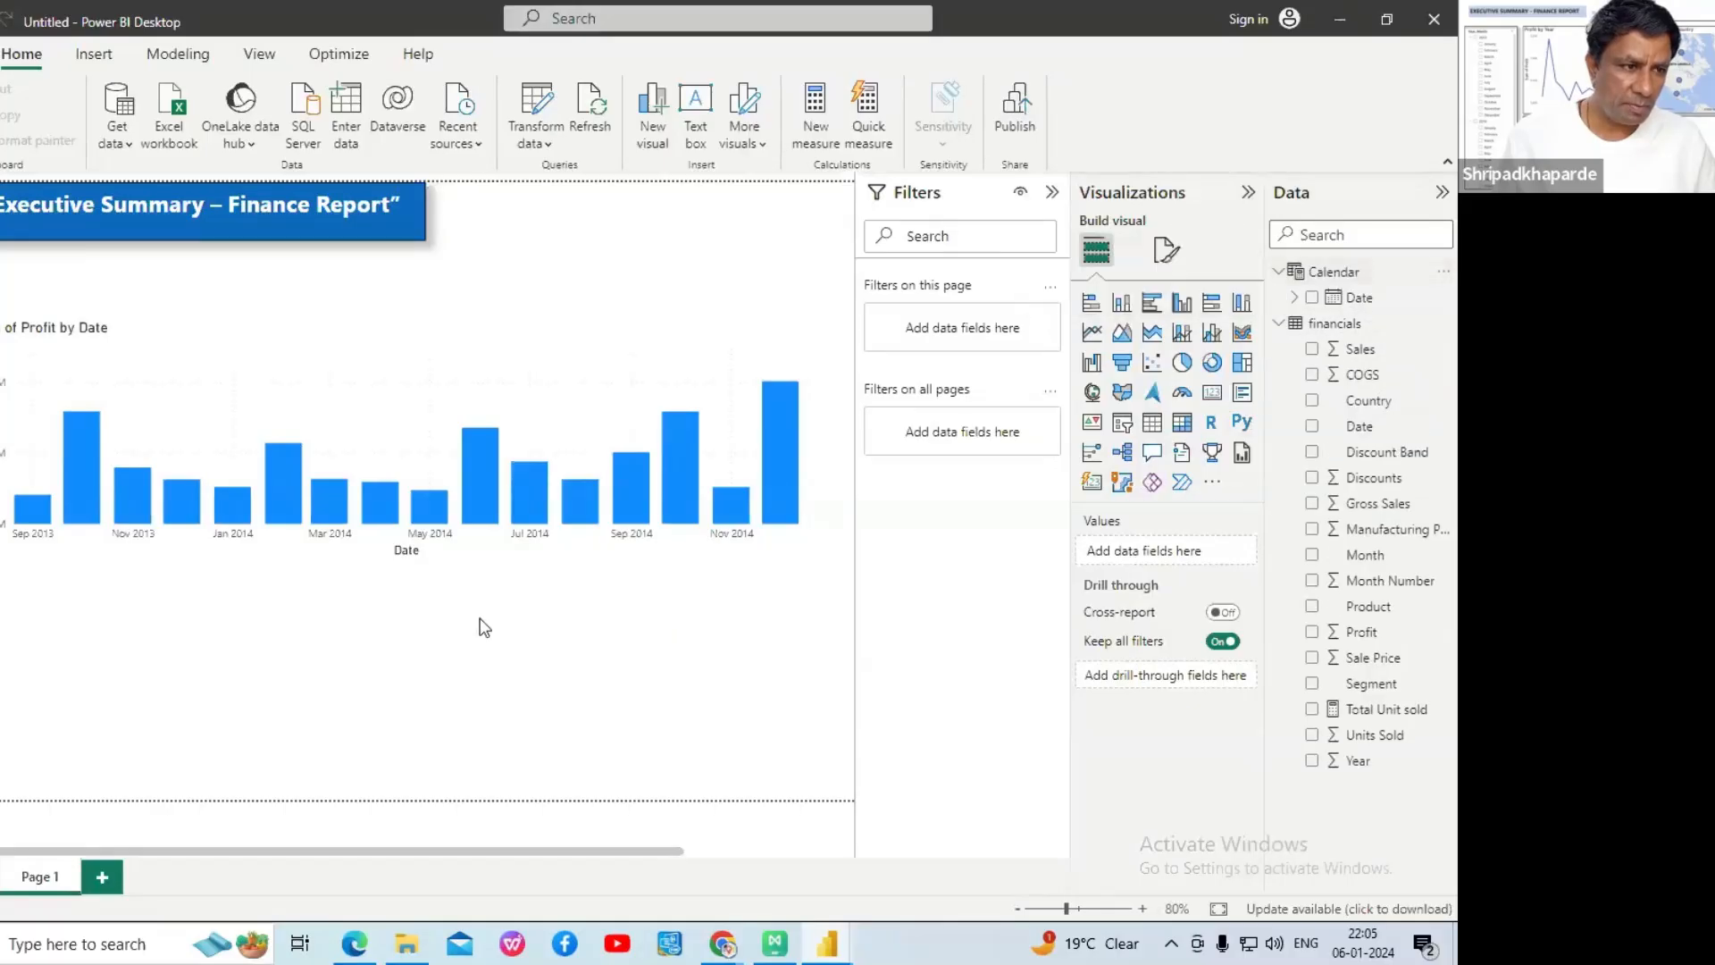
left_click(1295, 297)
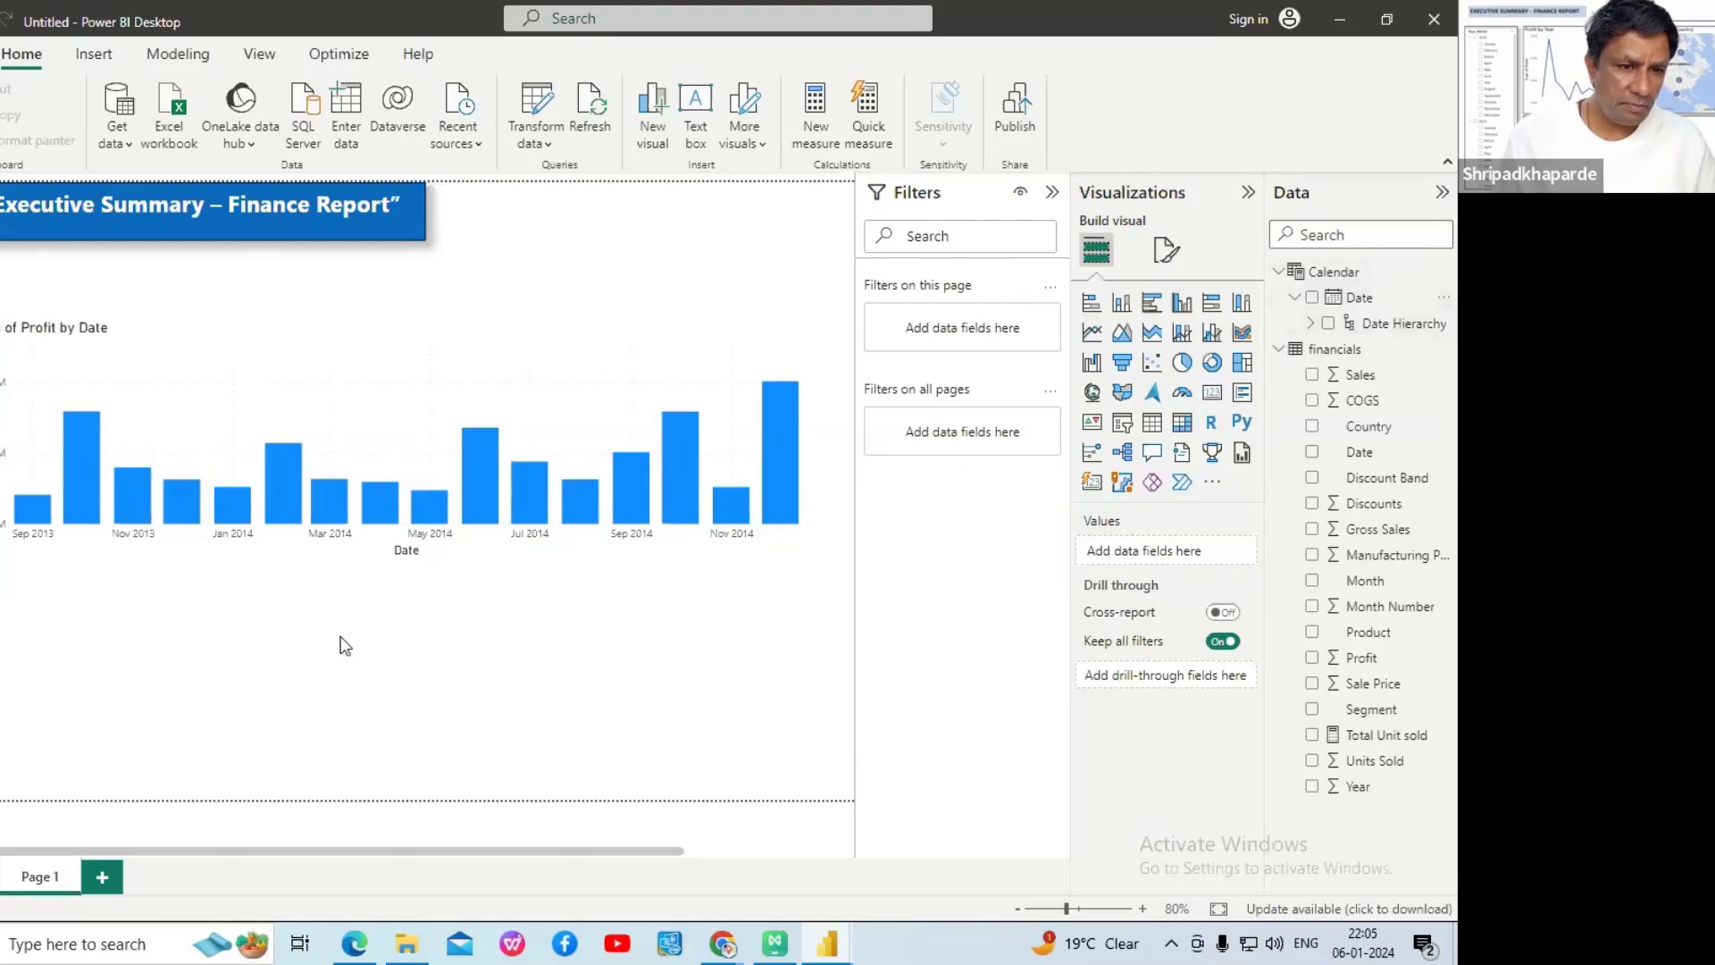
left_click(670, 560)
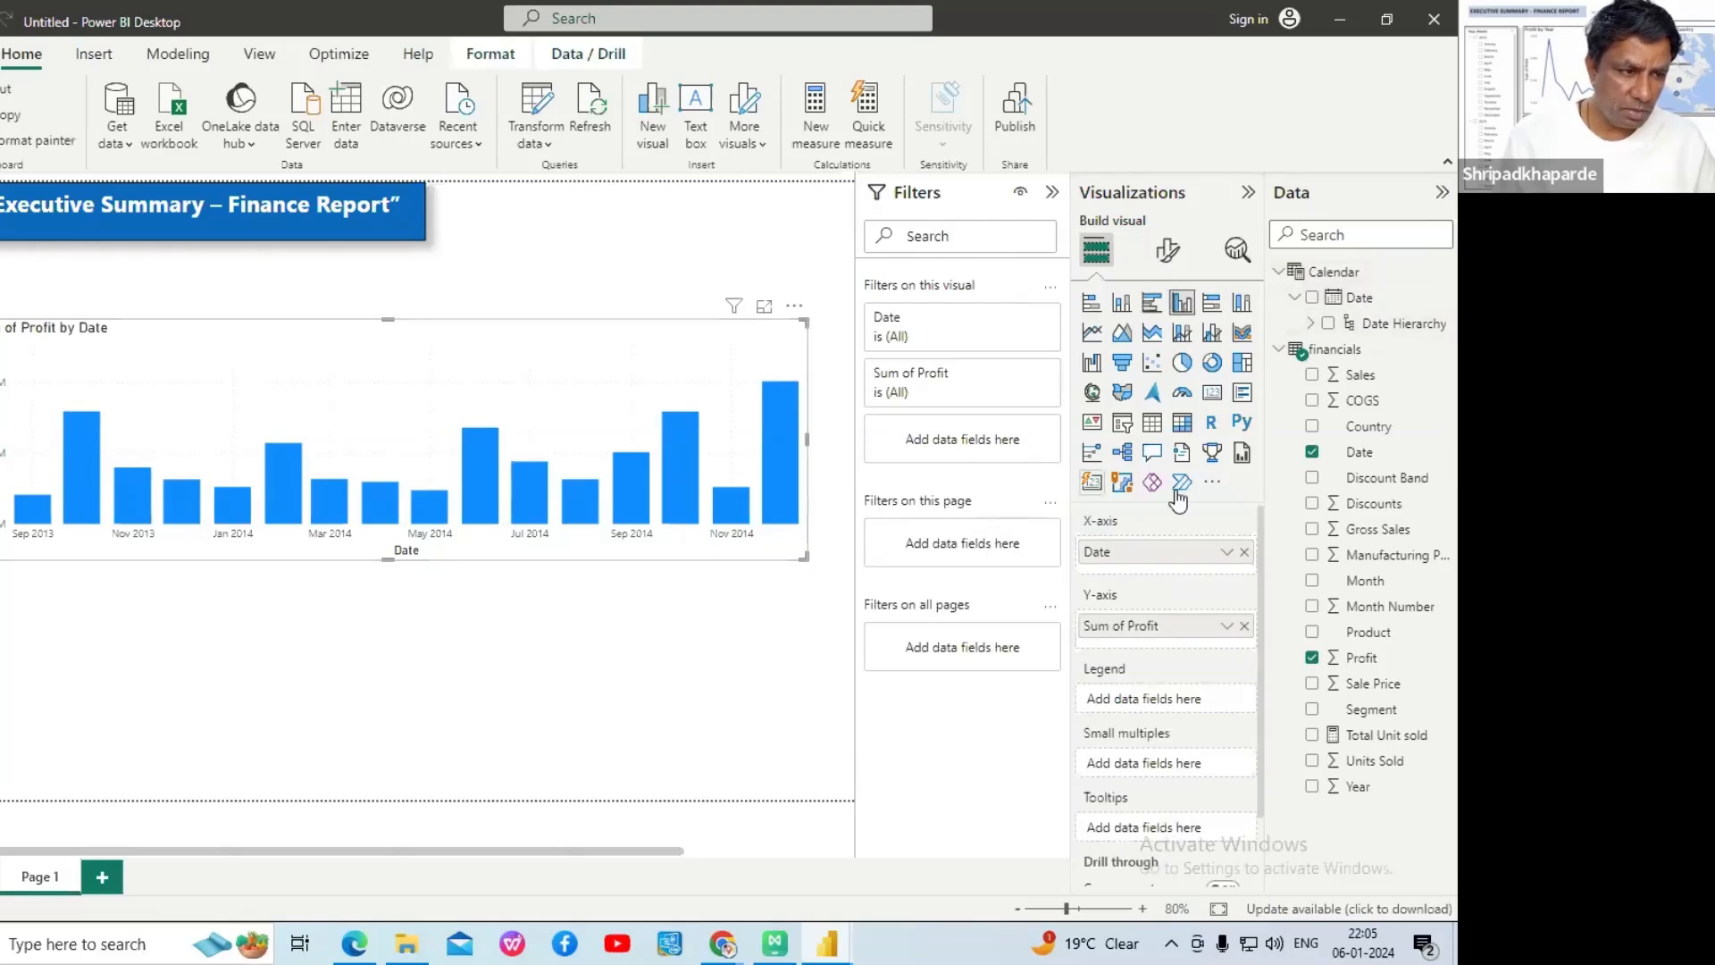
left_click(1311, 452)
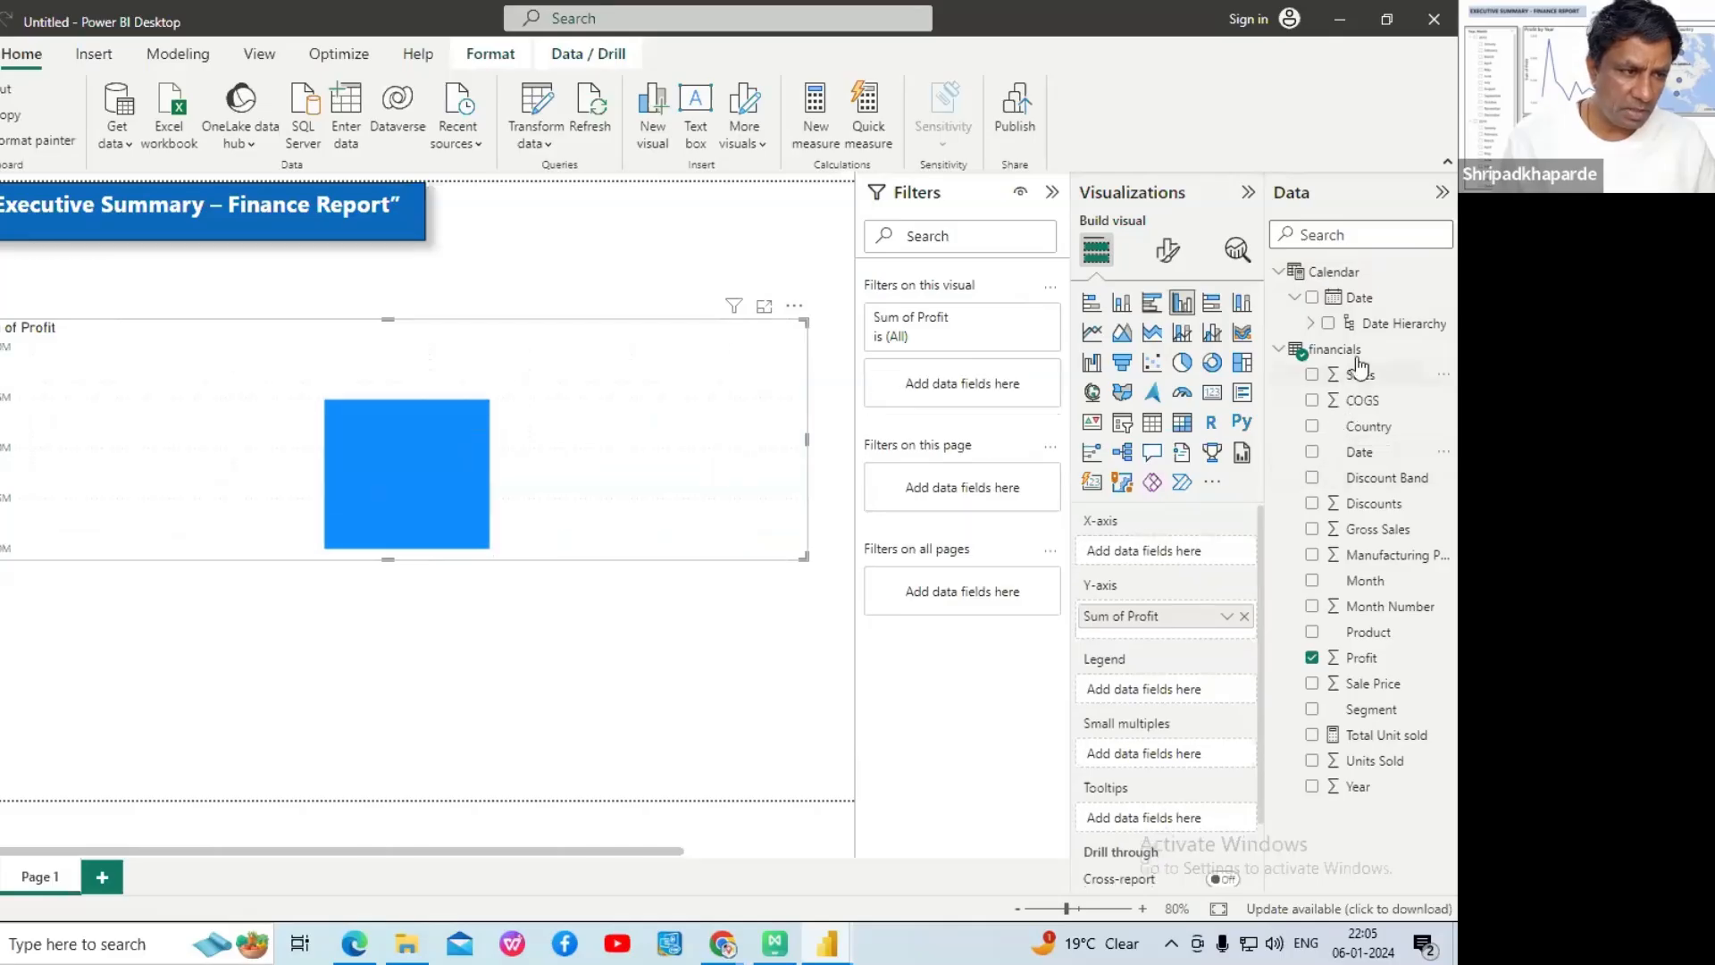
left_click_drag(1364, 307, 614, 489)
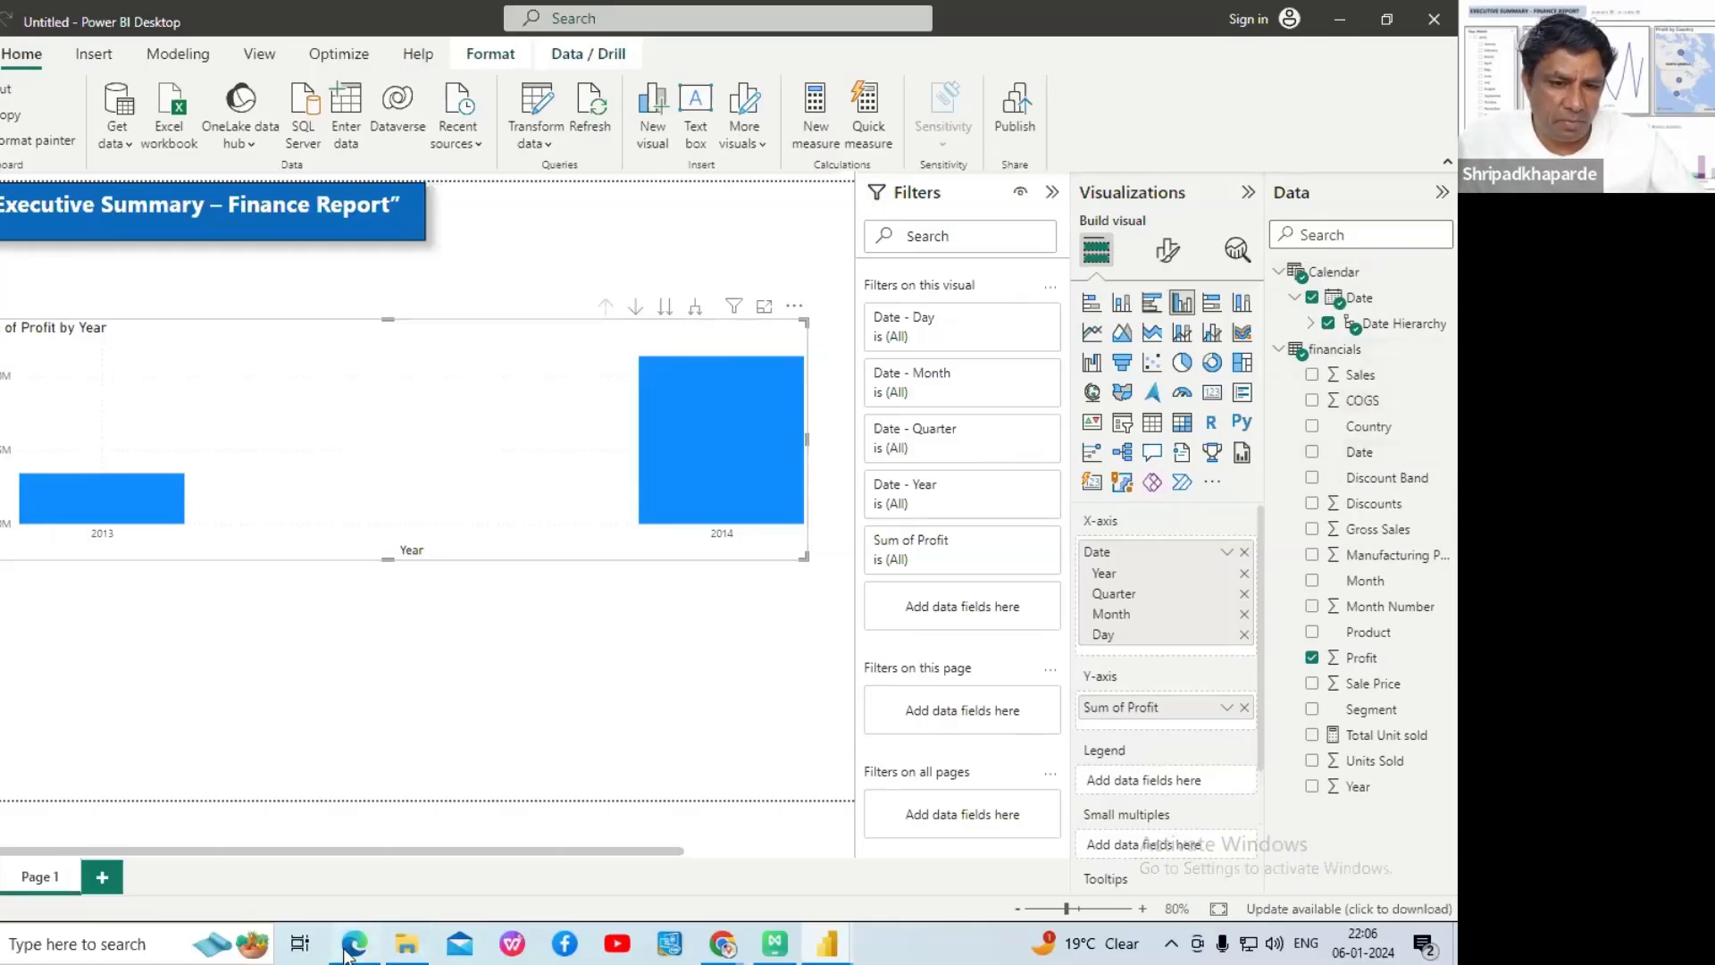
- Check step 3 of the tutorial PDF in Edge, then change the chart's X-axis from Date Hierarchy to Date in Power BI Desktop
left_click(354, 945)
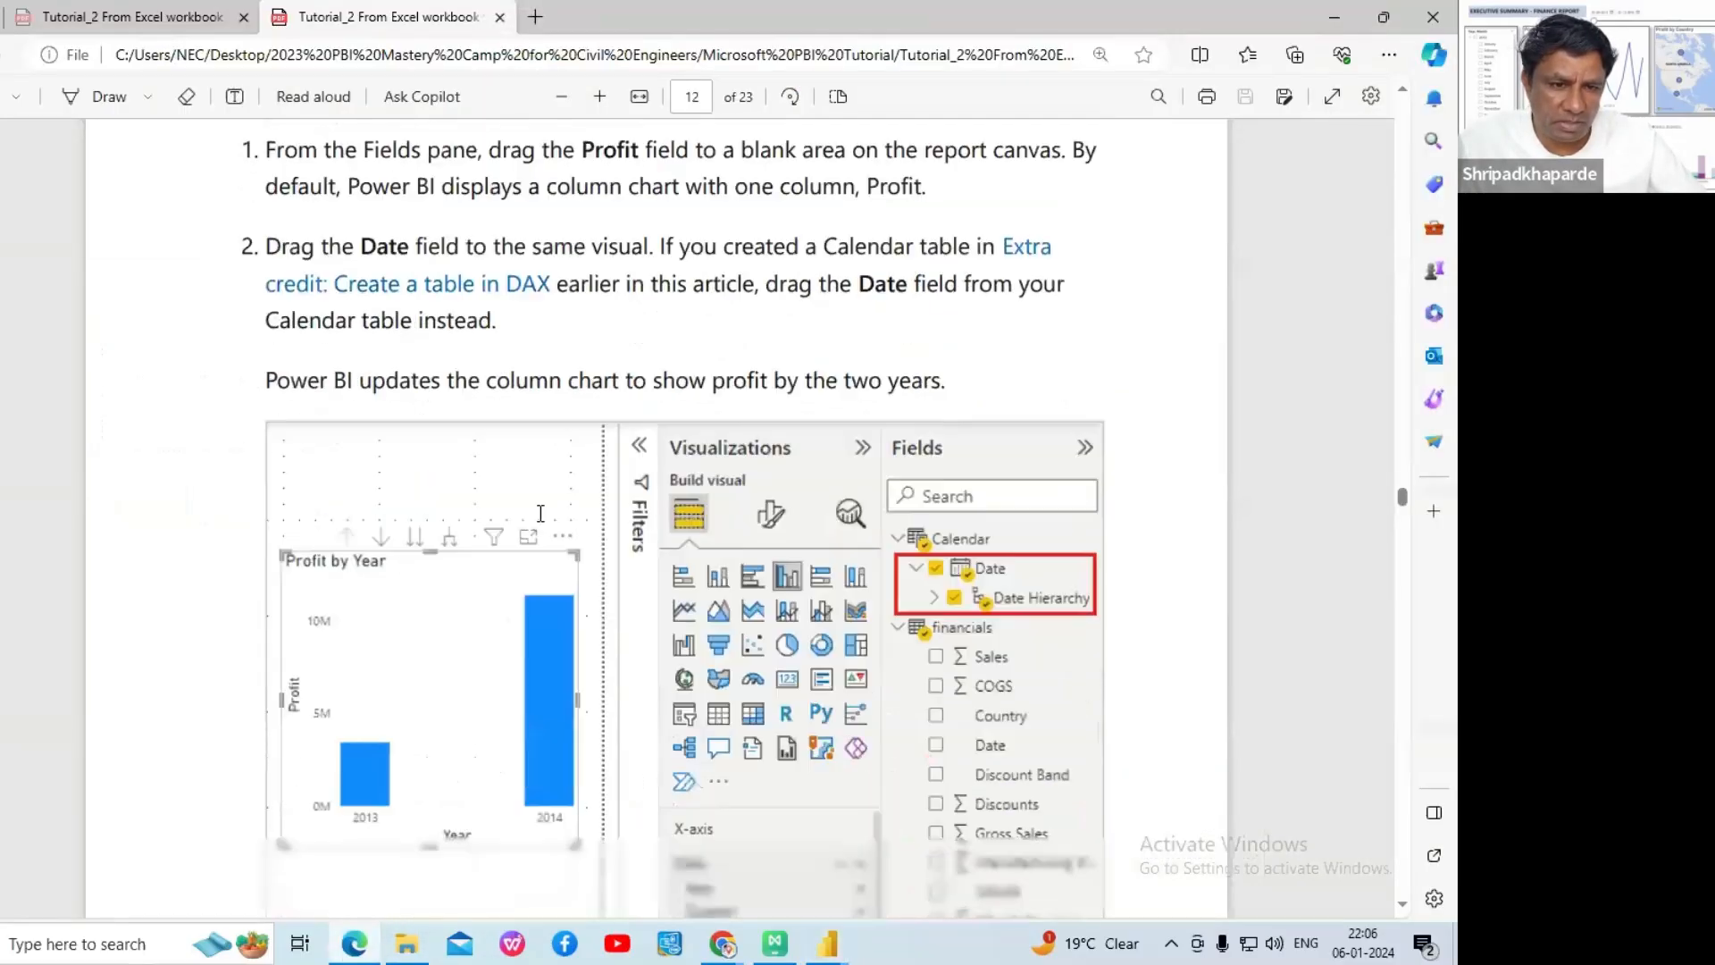
scroll(367, 423, "up", 1)
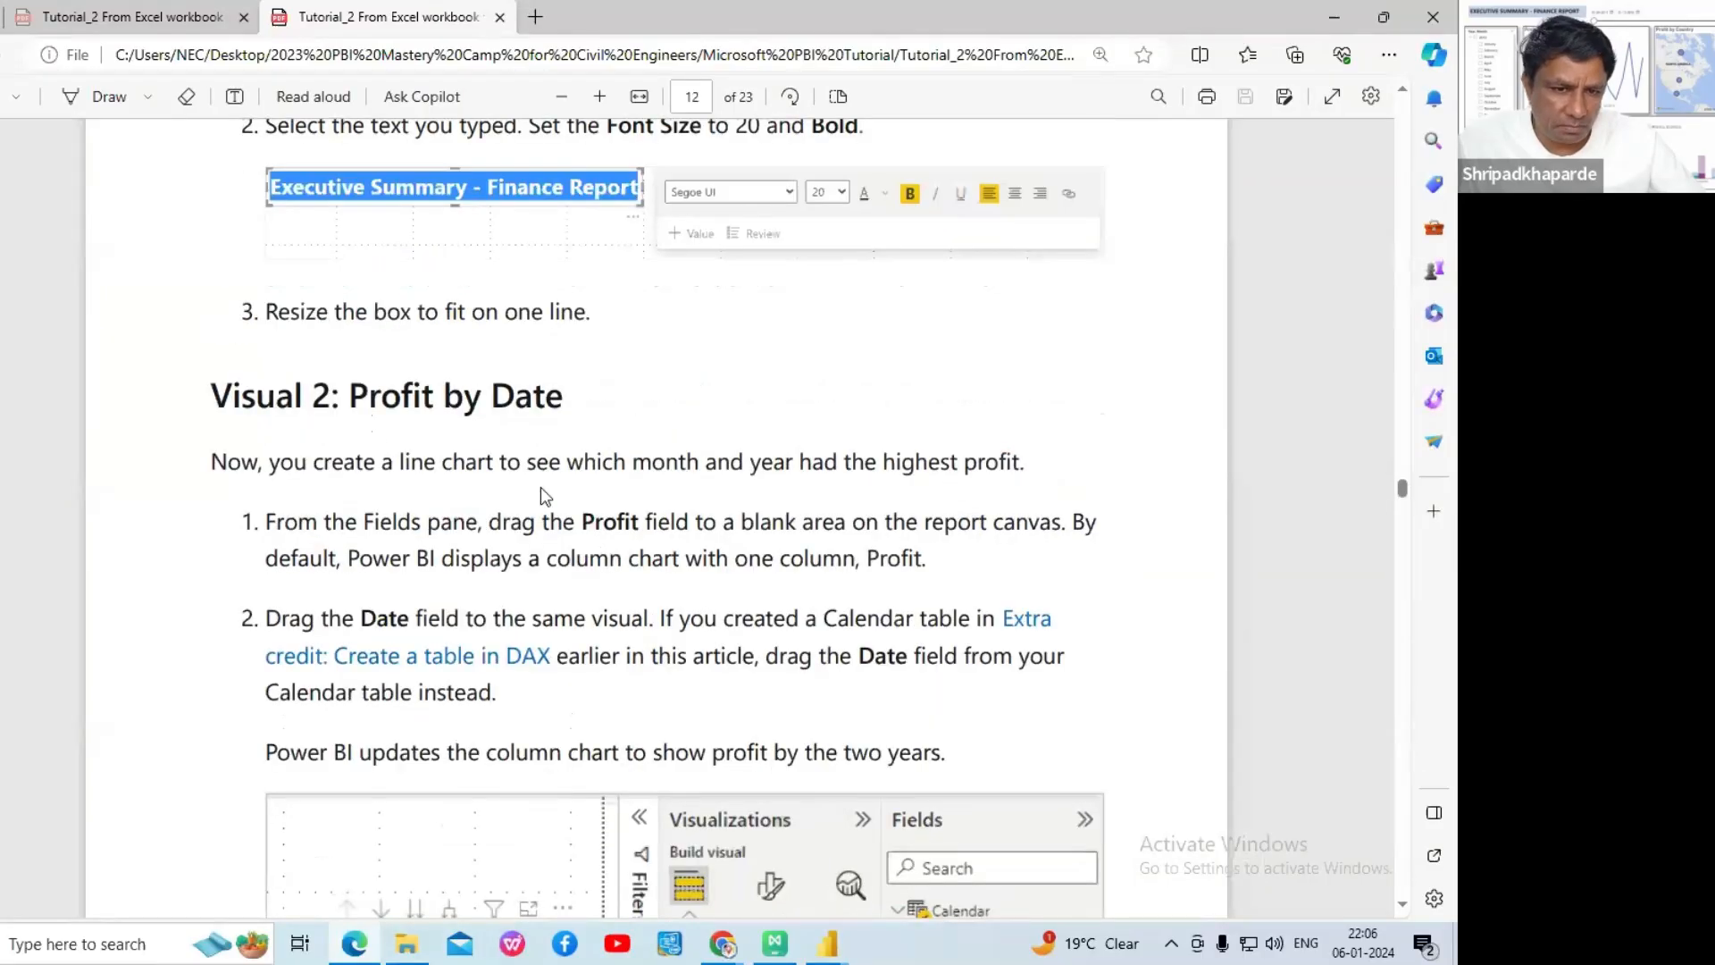
scroll(541, 493, "down", 5)
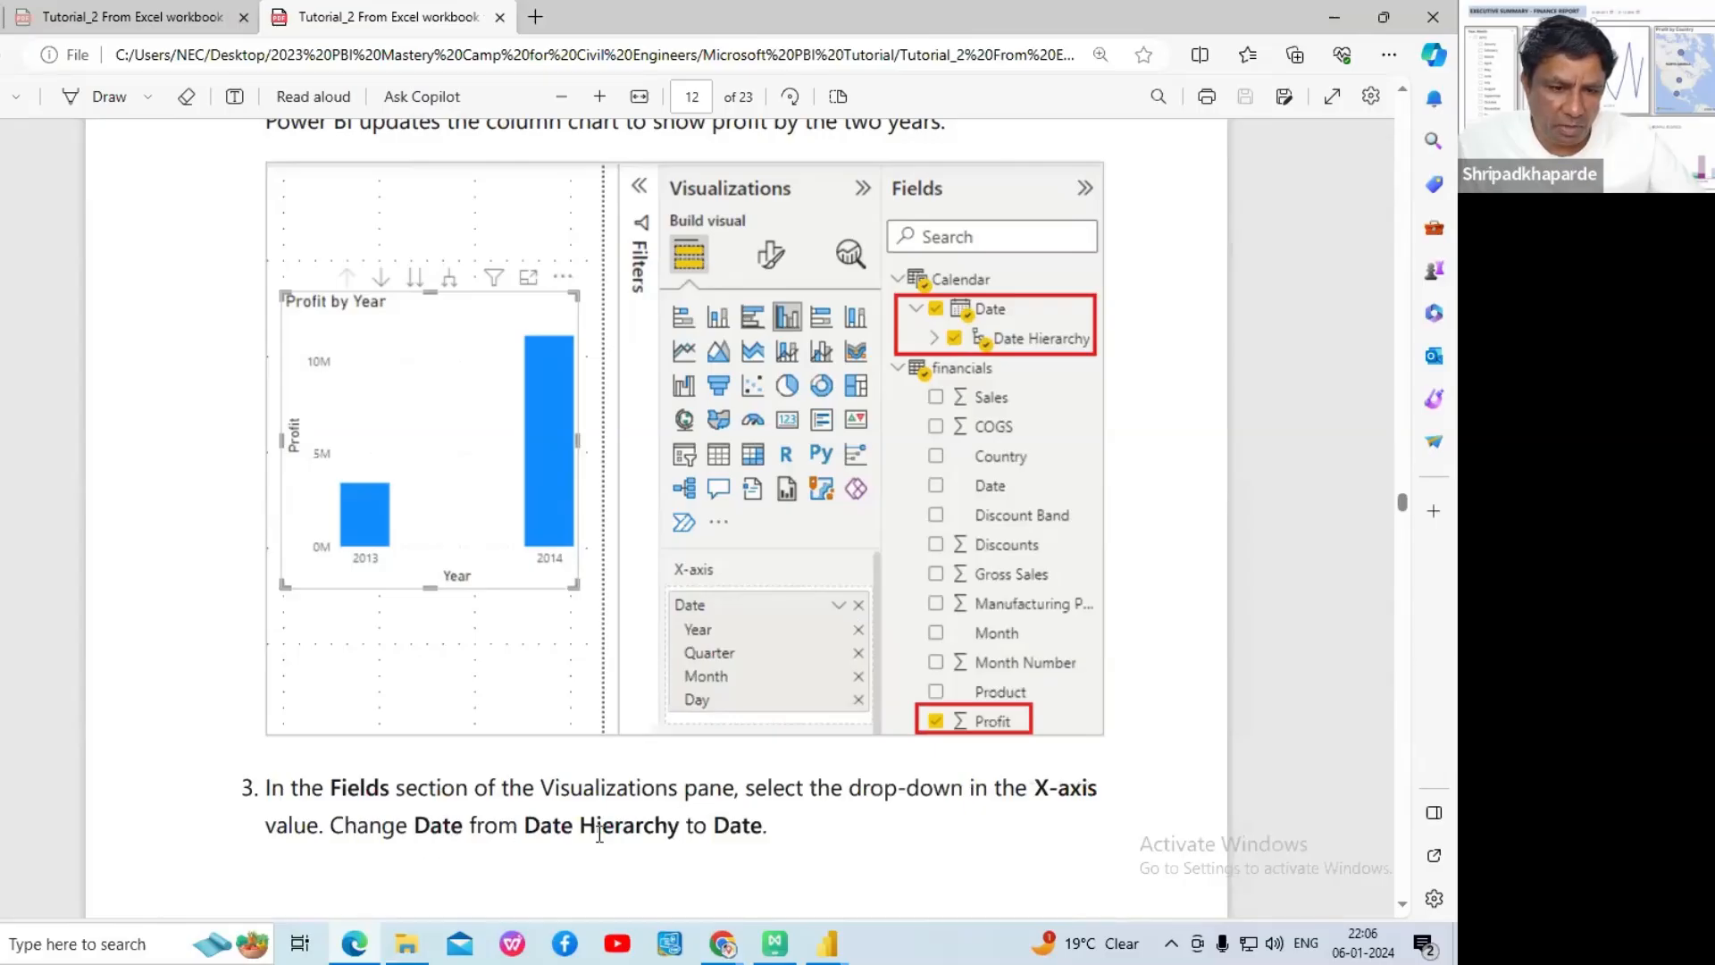
scroll(679, 831, "down", 3)
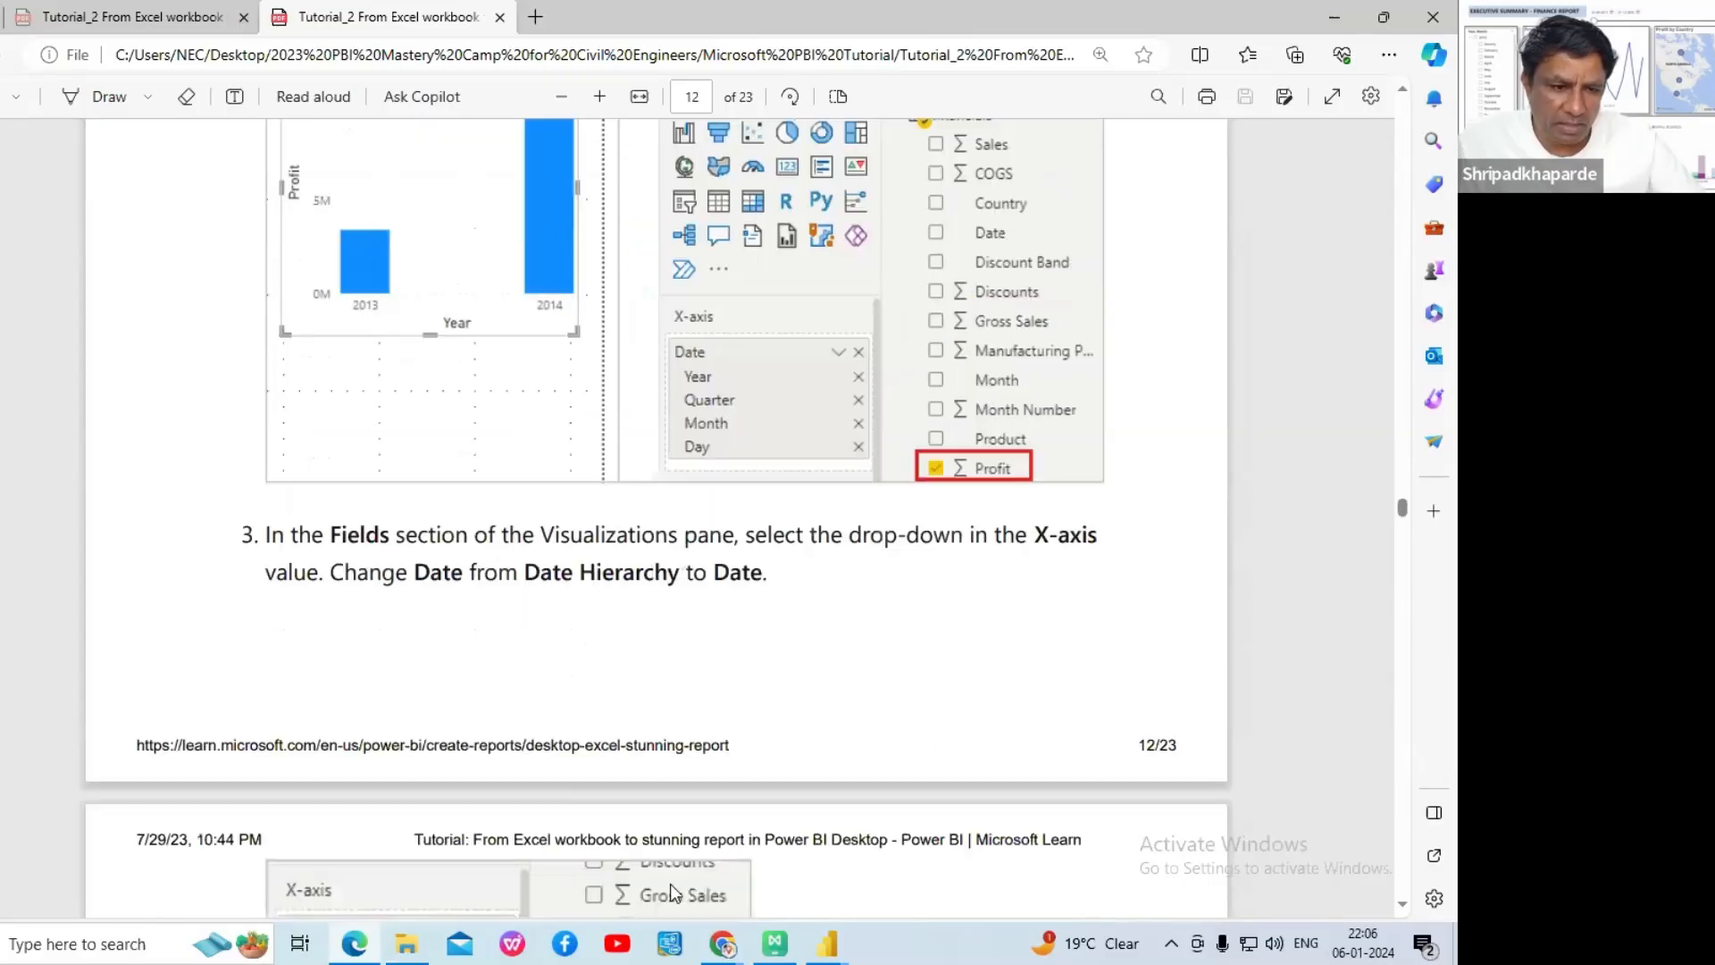
left_click(835, 952)
left_click(772, 826)
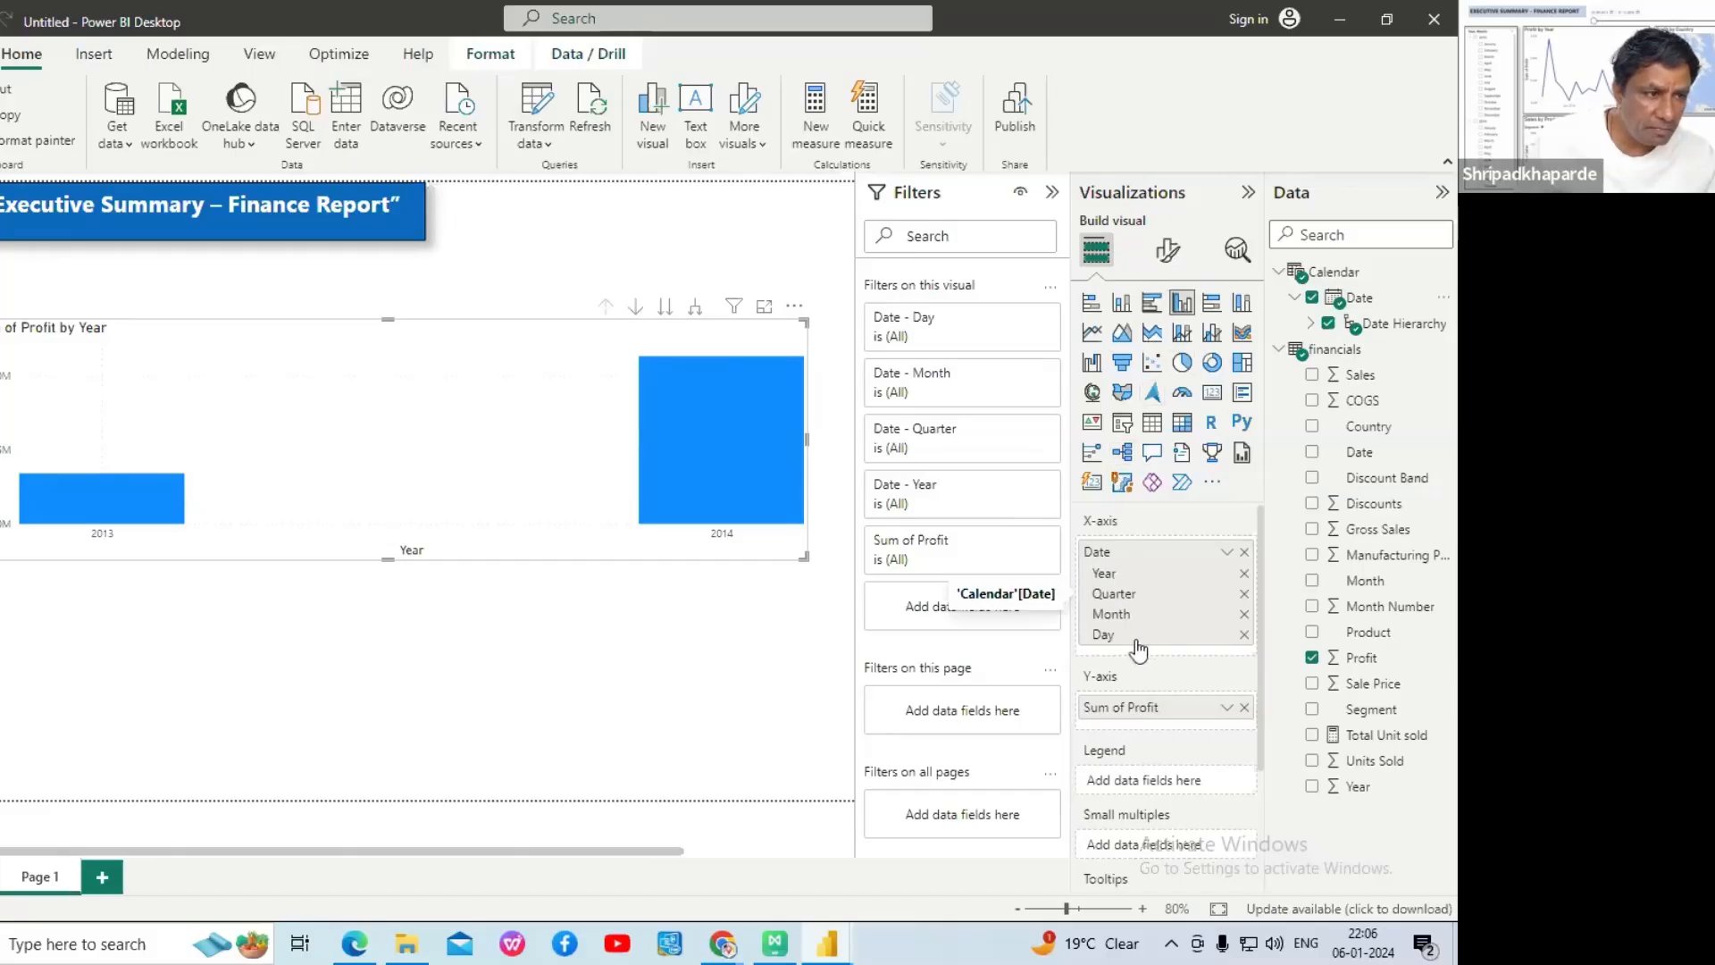
left_click(1227, 554)
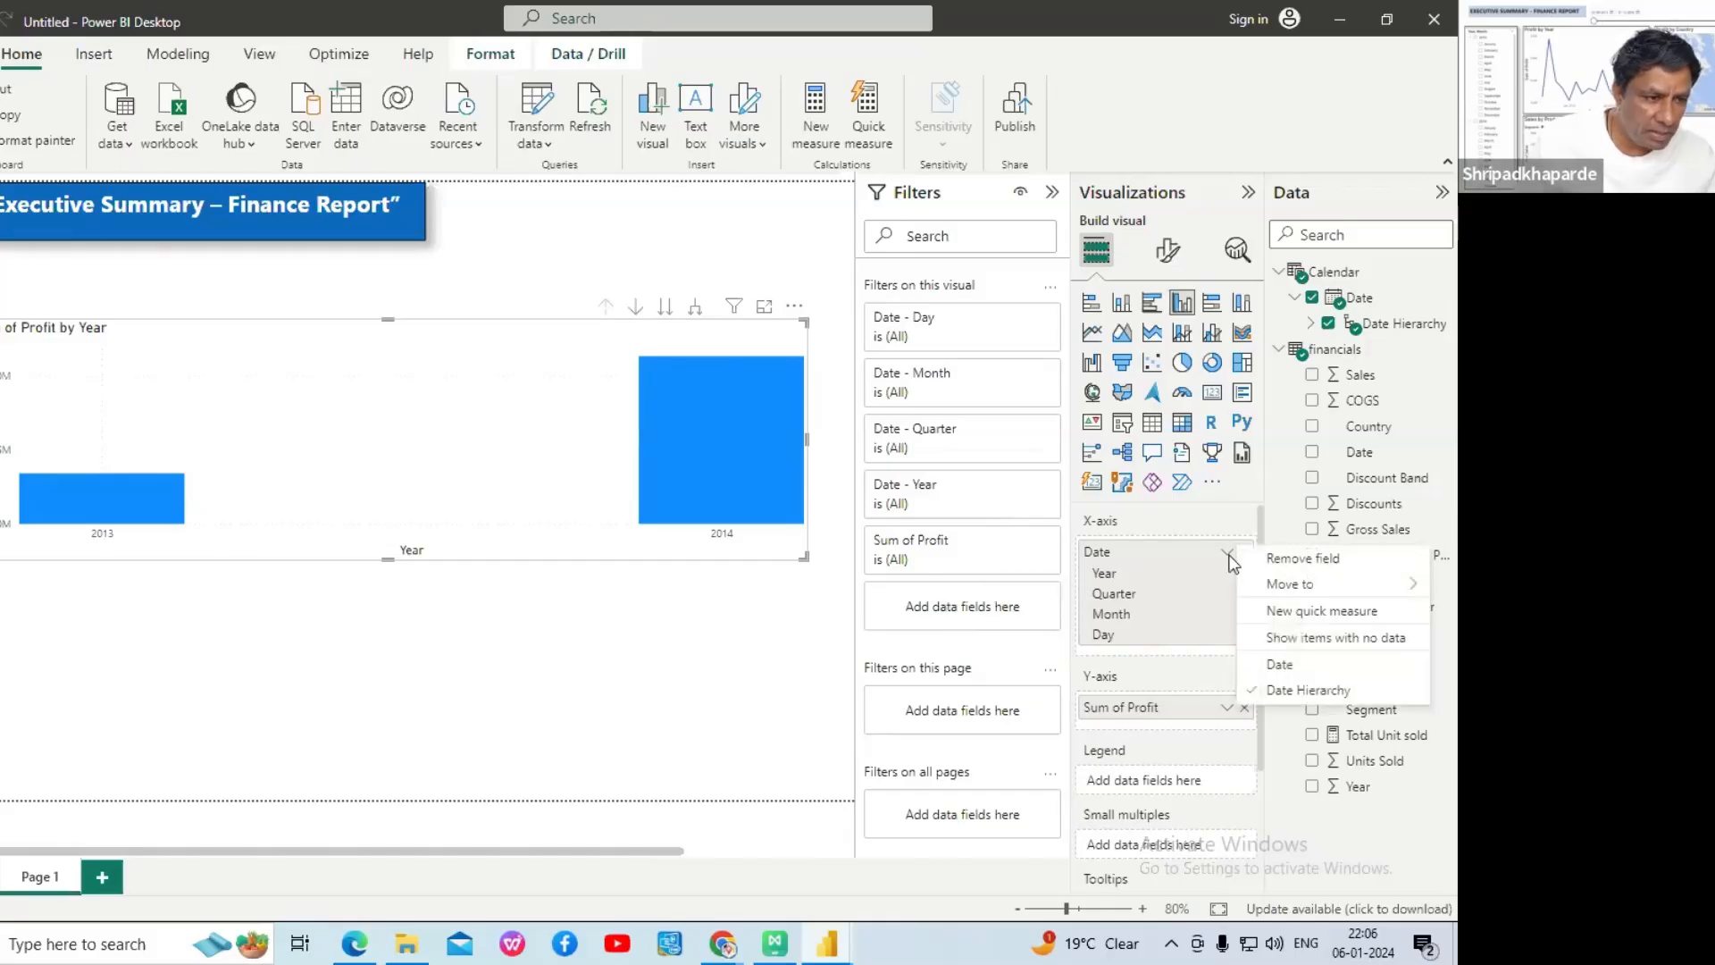
left_click(1279, 662)
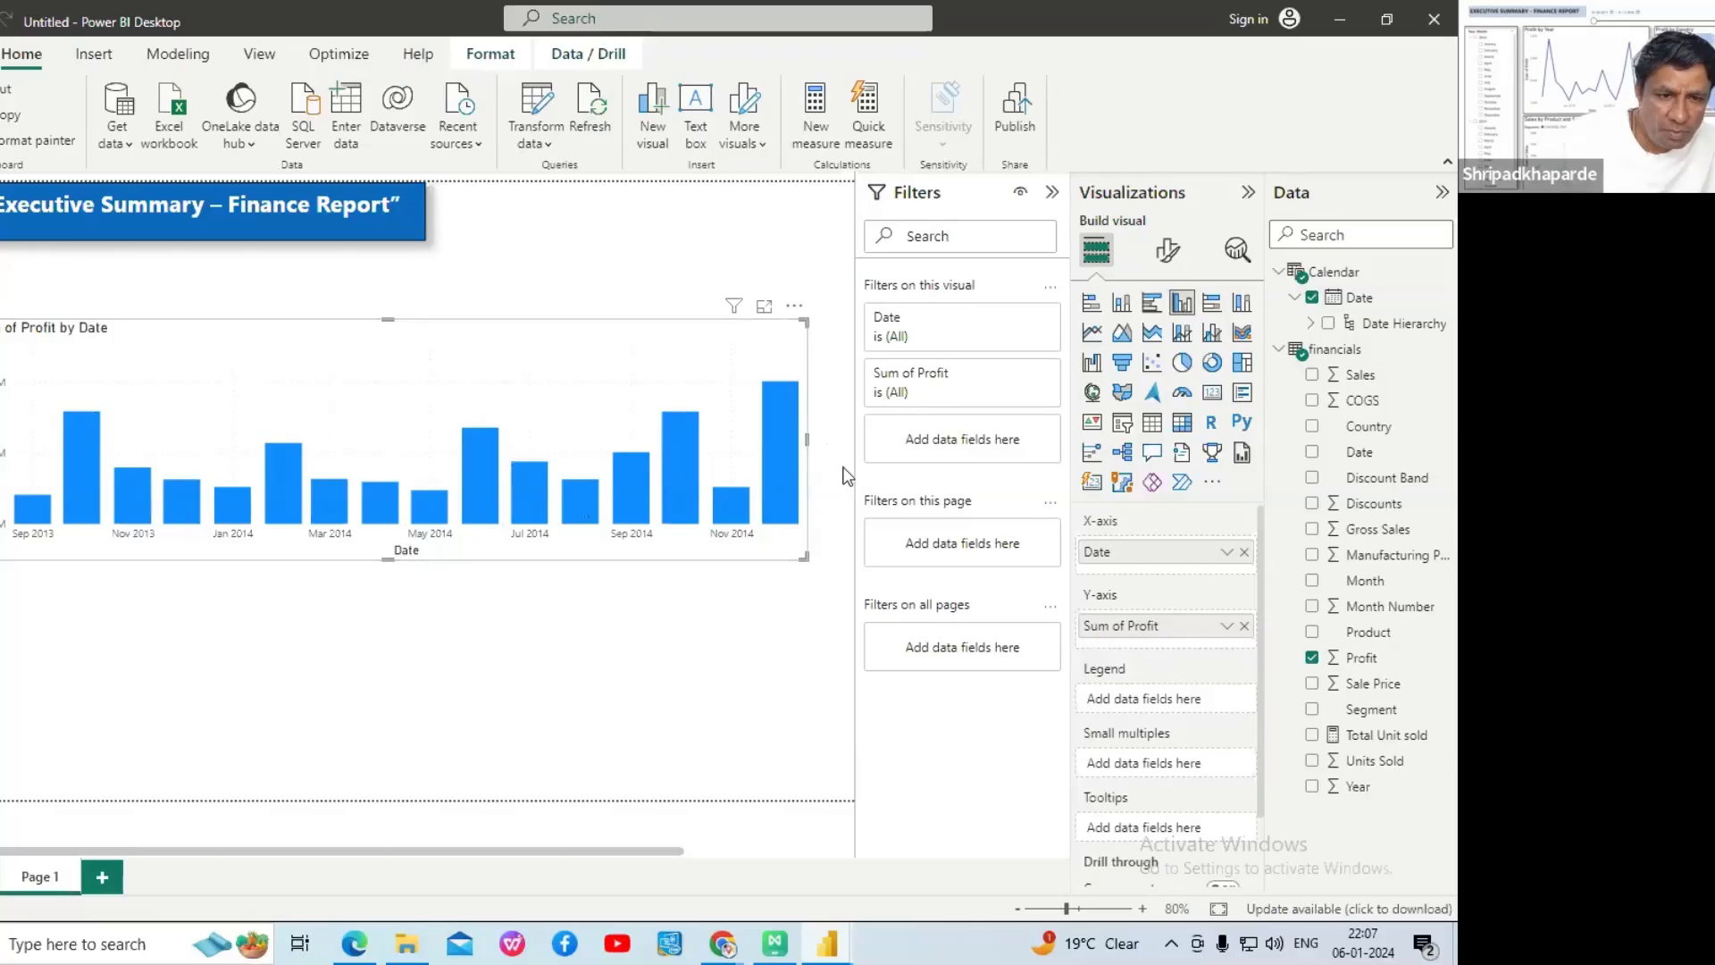
- Compare the X-axis field options illustrated in the tutorial PDF in Edge with those of the chart in the untitled Power BI Desktop report
left_click(355, 944)
scroll(572, 561, "down", 5)
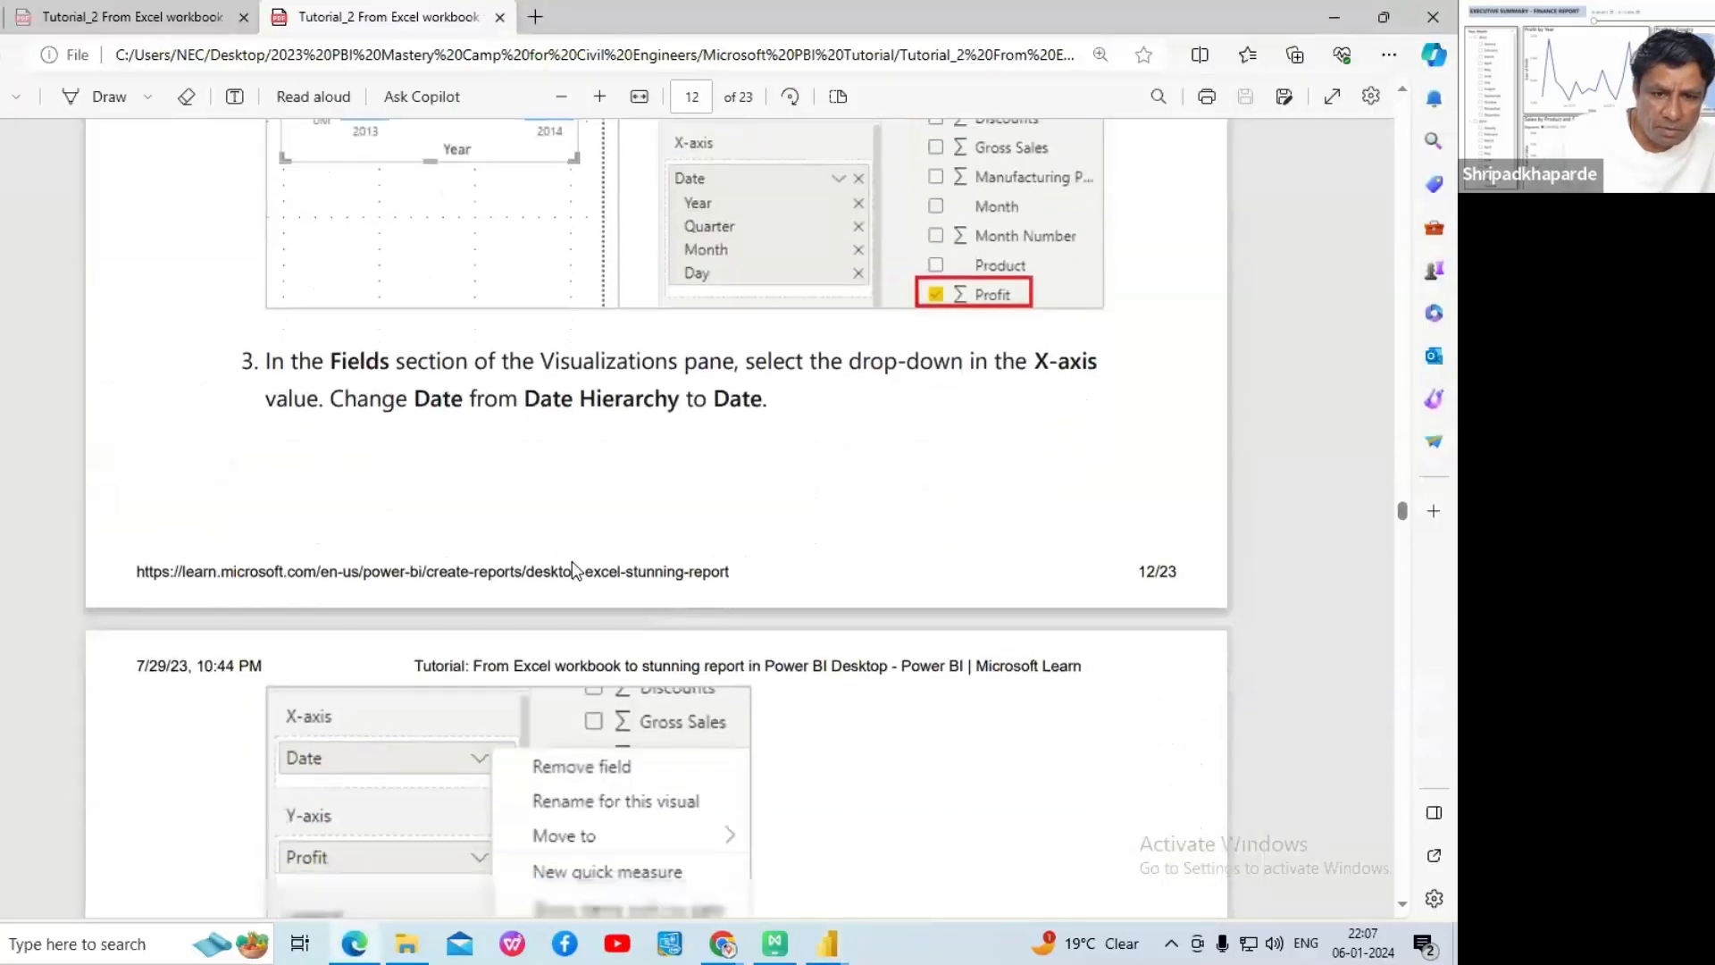
scroll(572, 557, "down", 2)
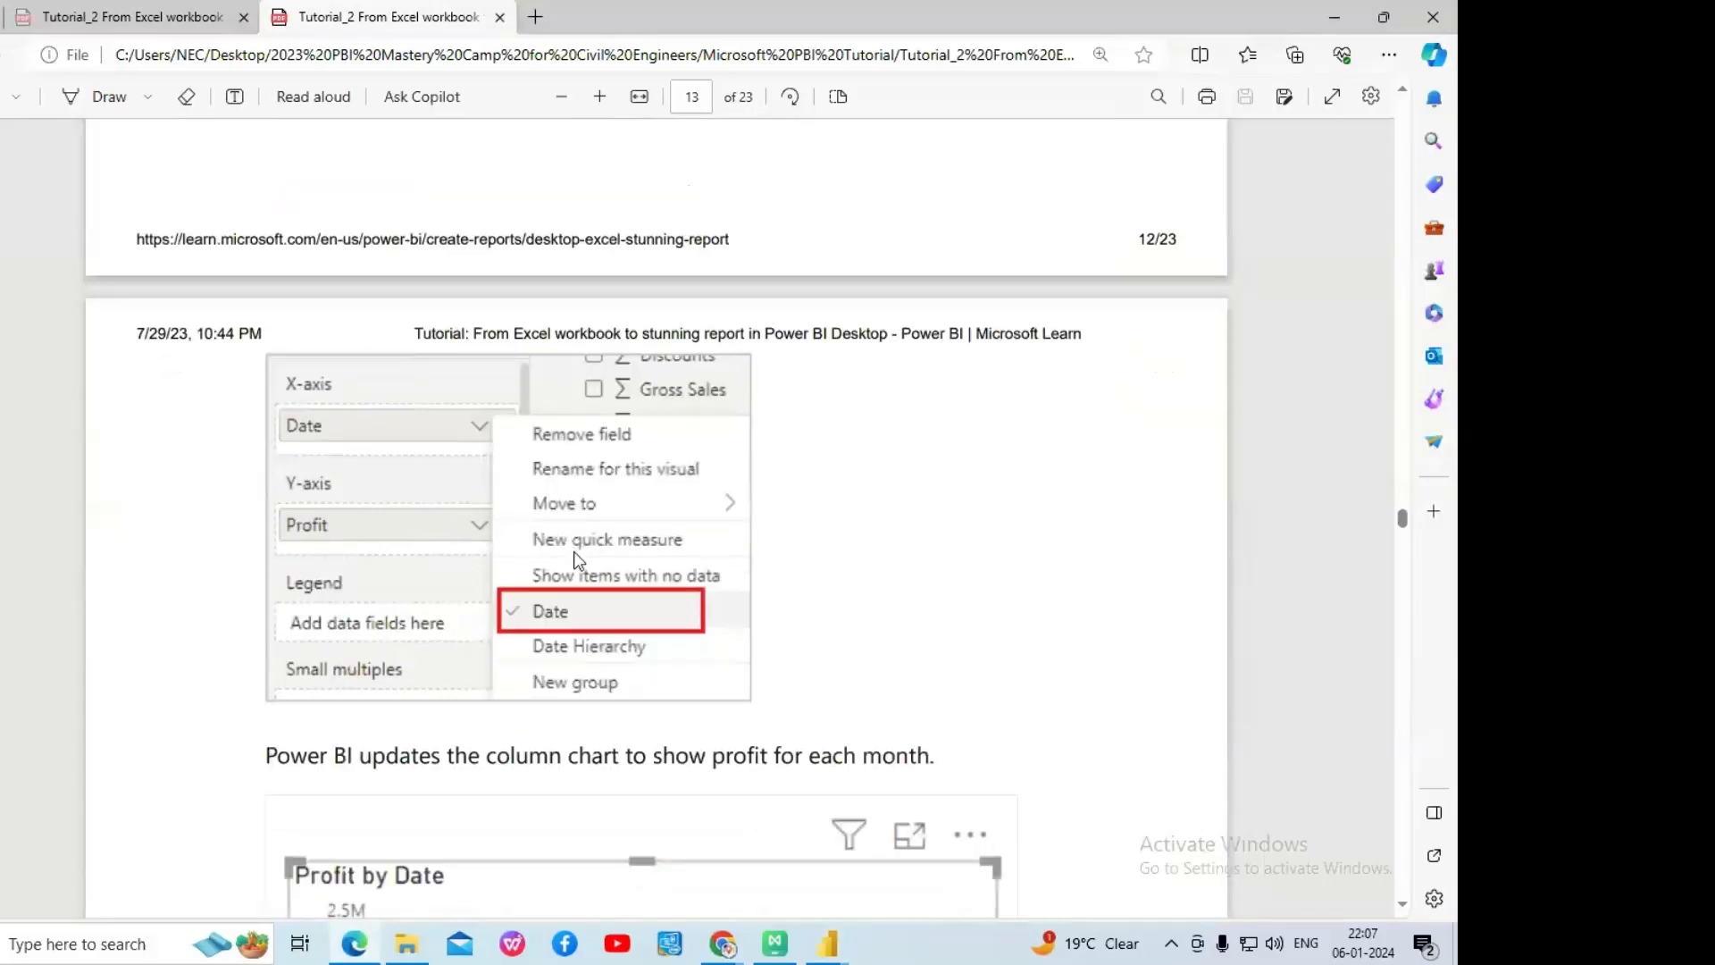
left_click(828, 943)
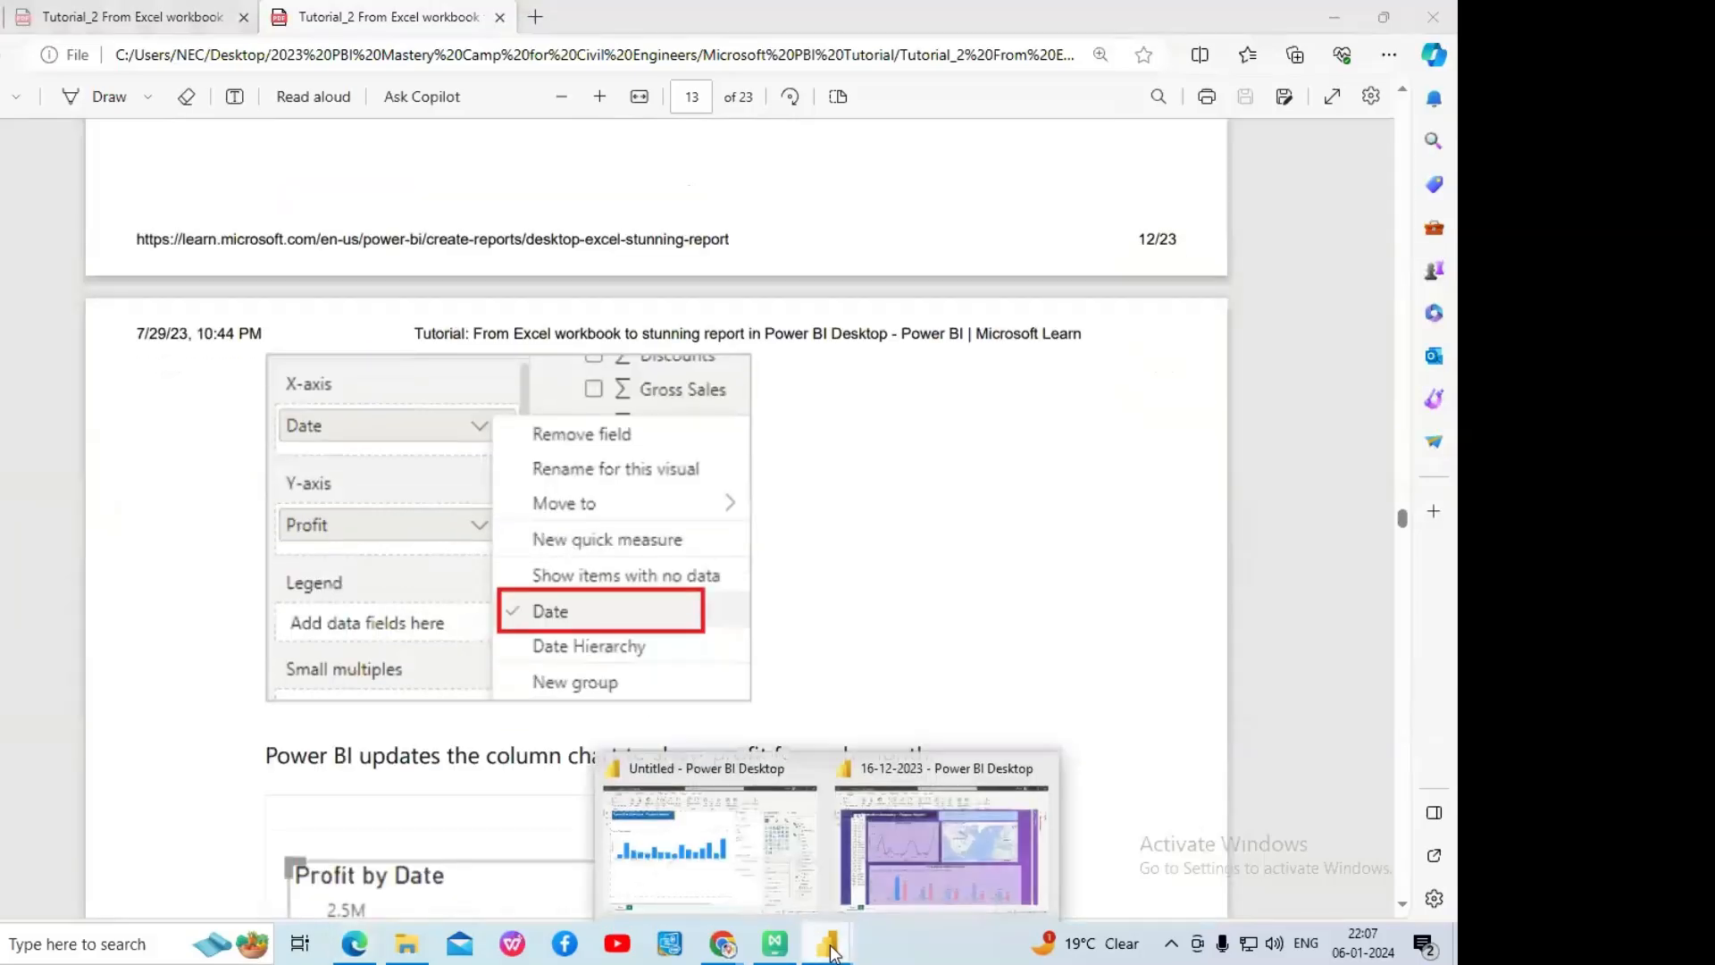
left_click(714, 874)
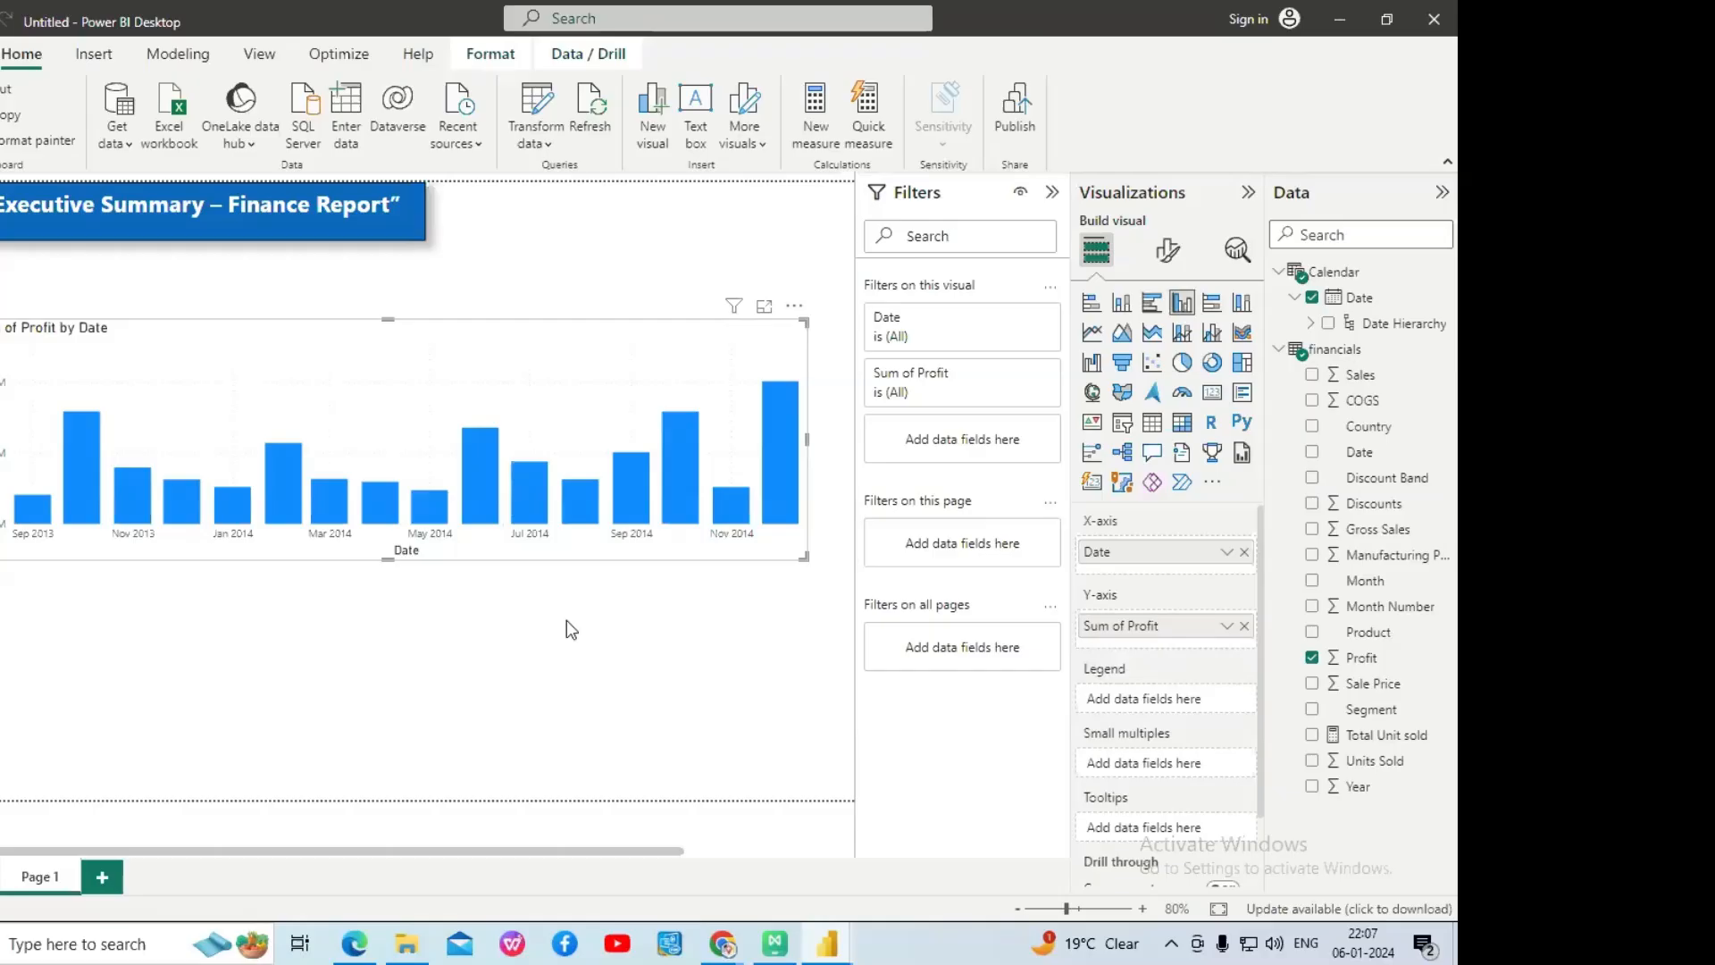
left_click(1227, 556)
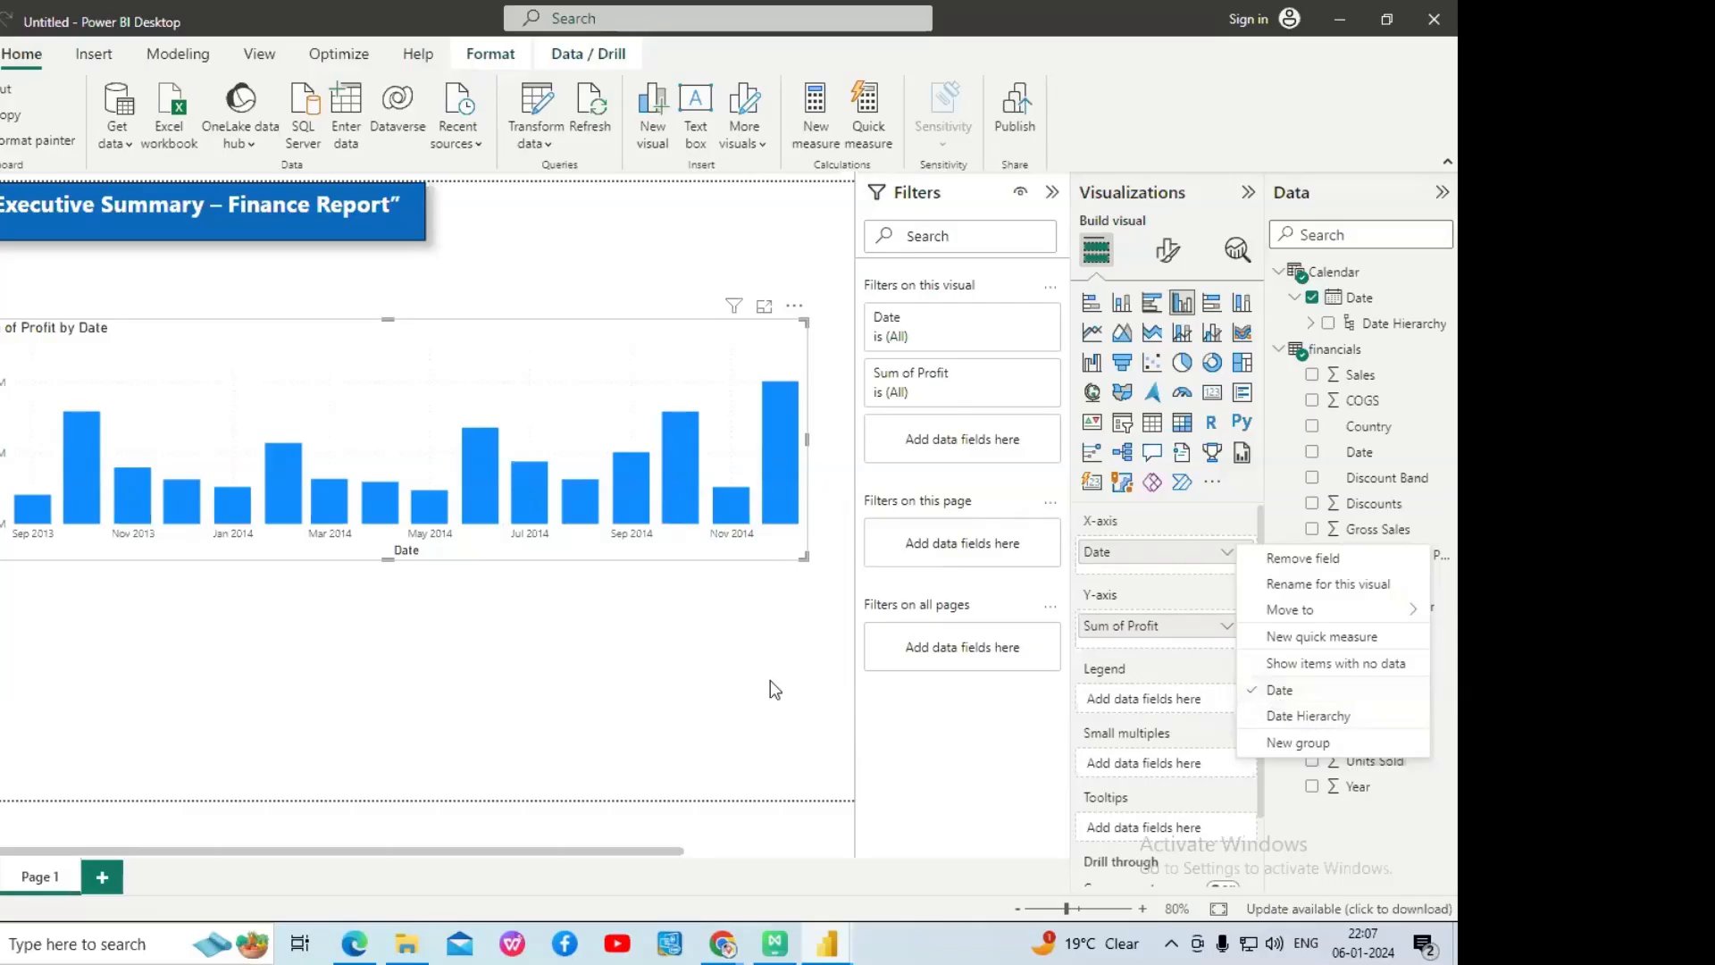
left_click(721, 665)
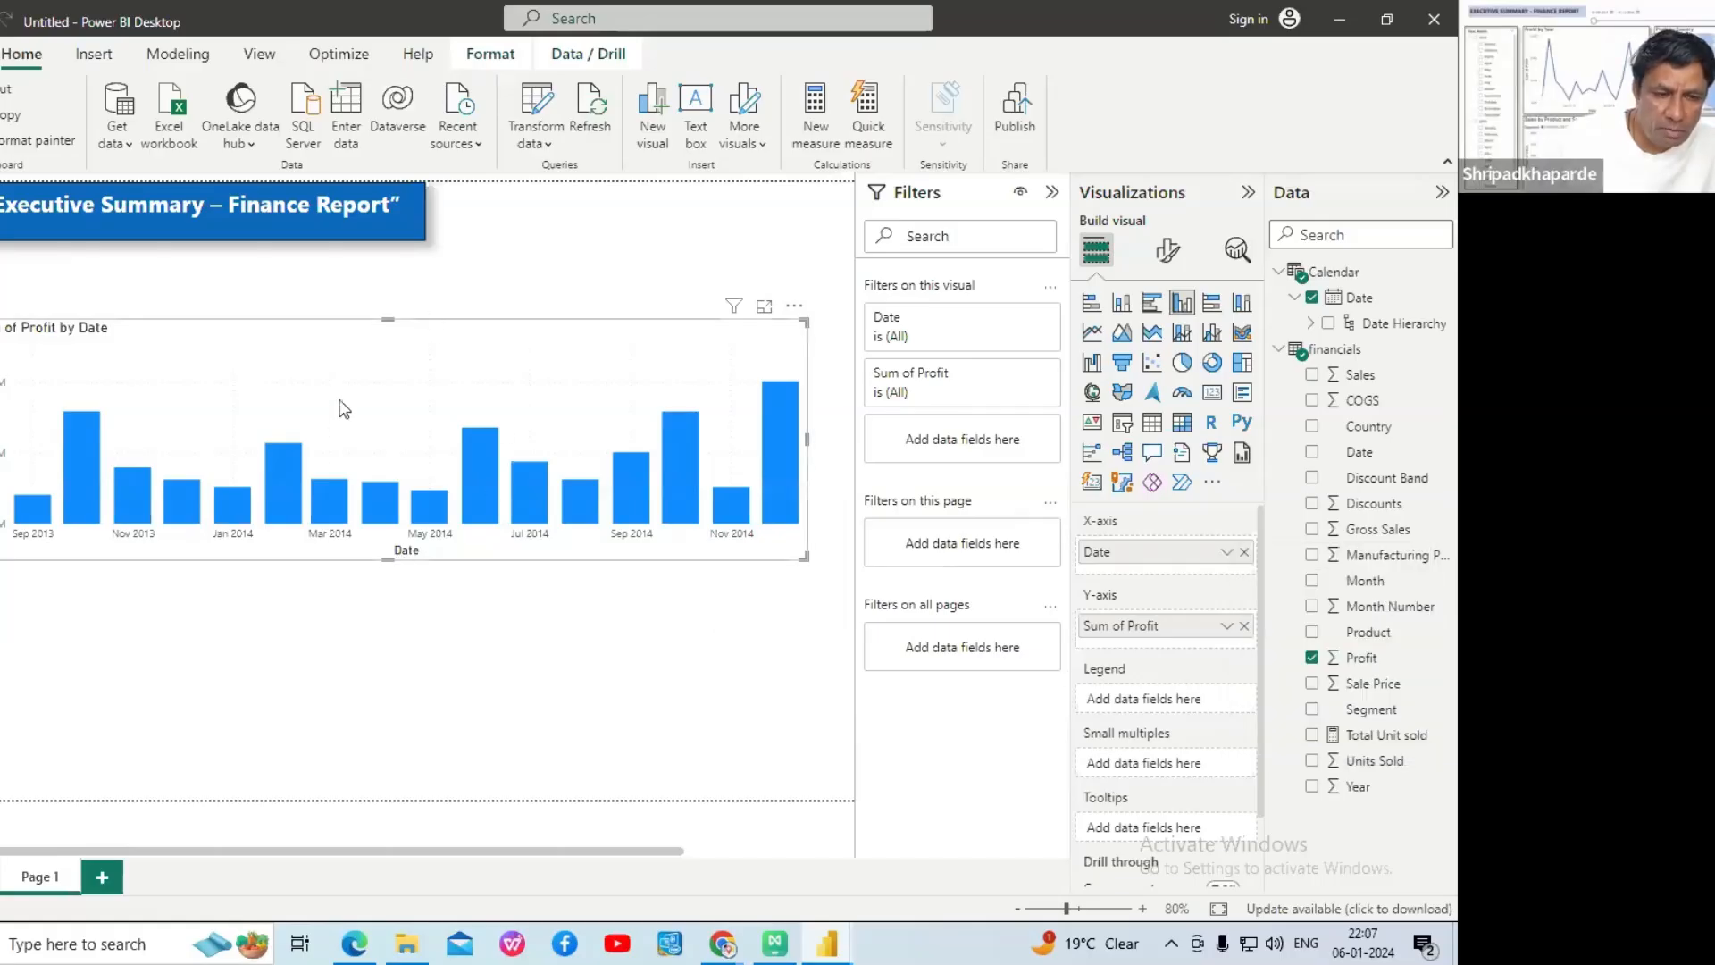
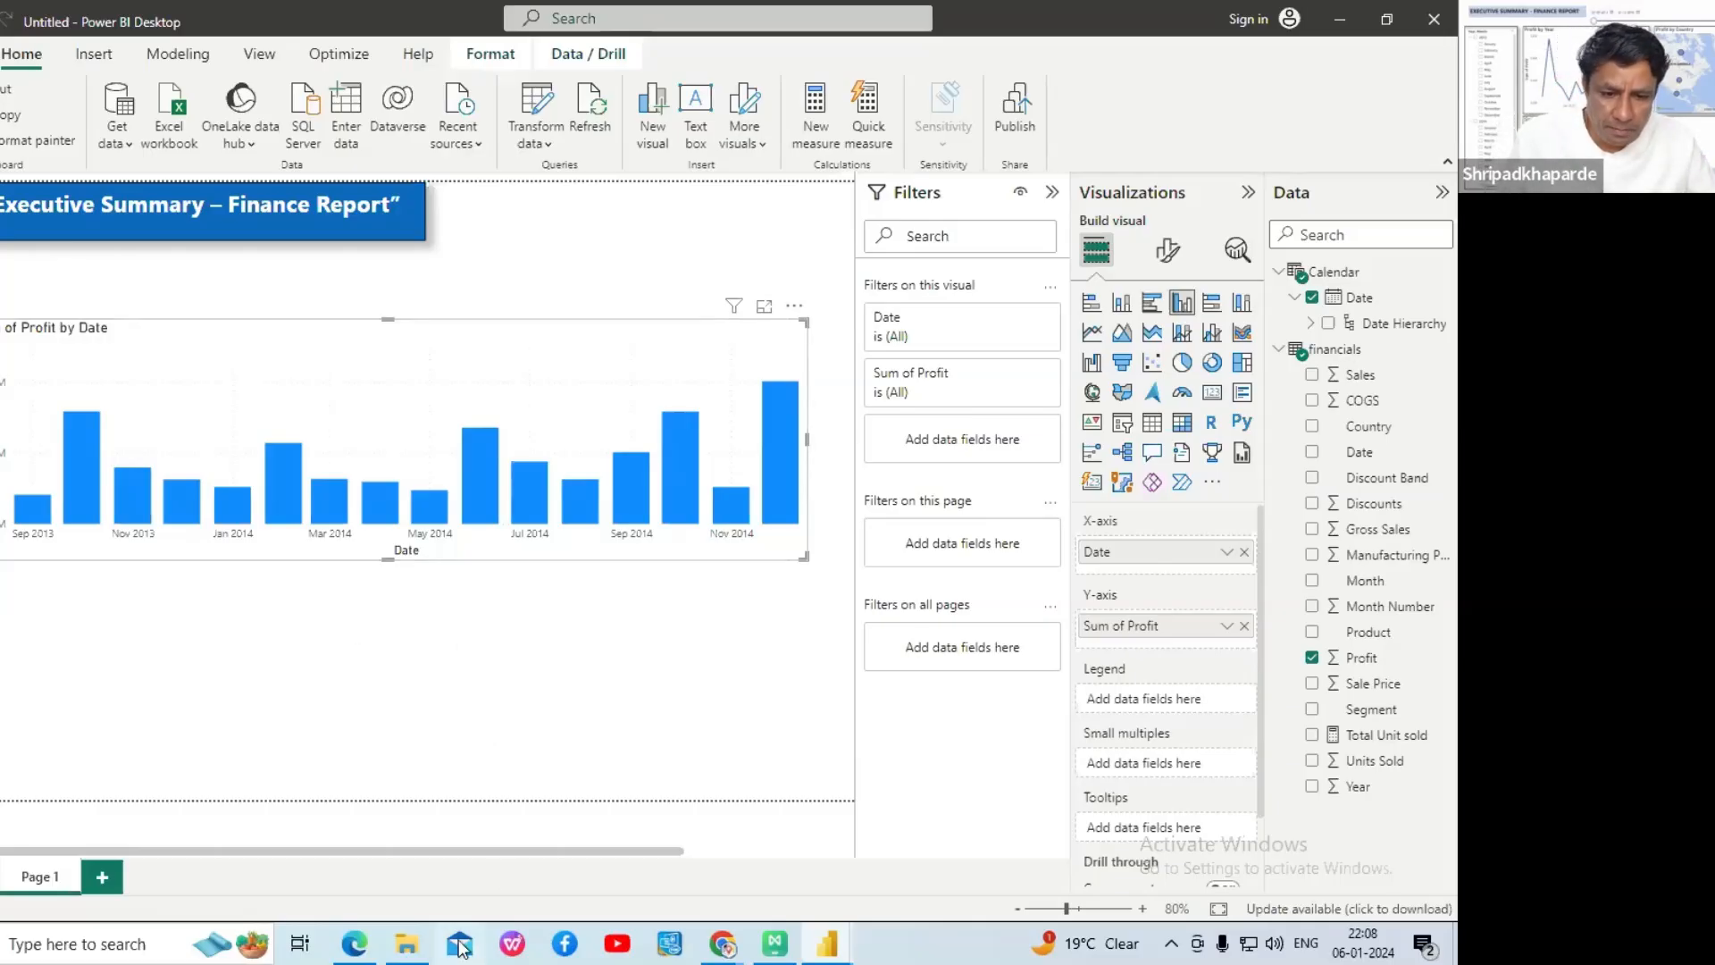
- Read step 4 on the visualization type in the tutorial PDF in Edge, then return to the untitled Power BI Desktop report
left_click(366, 949)
scroll(533, 666, "down", 3)
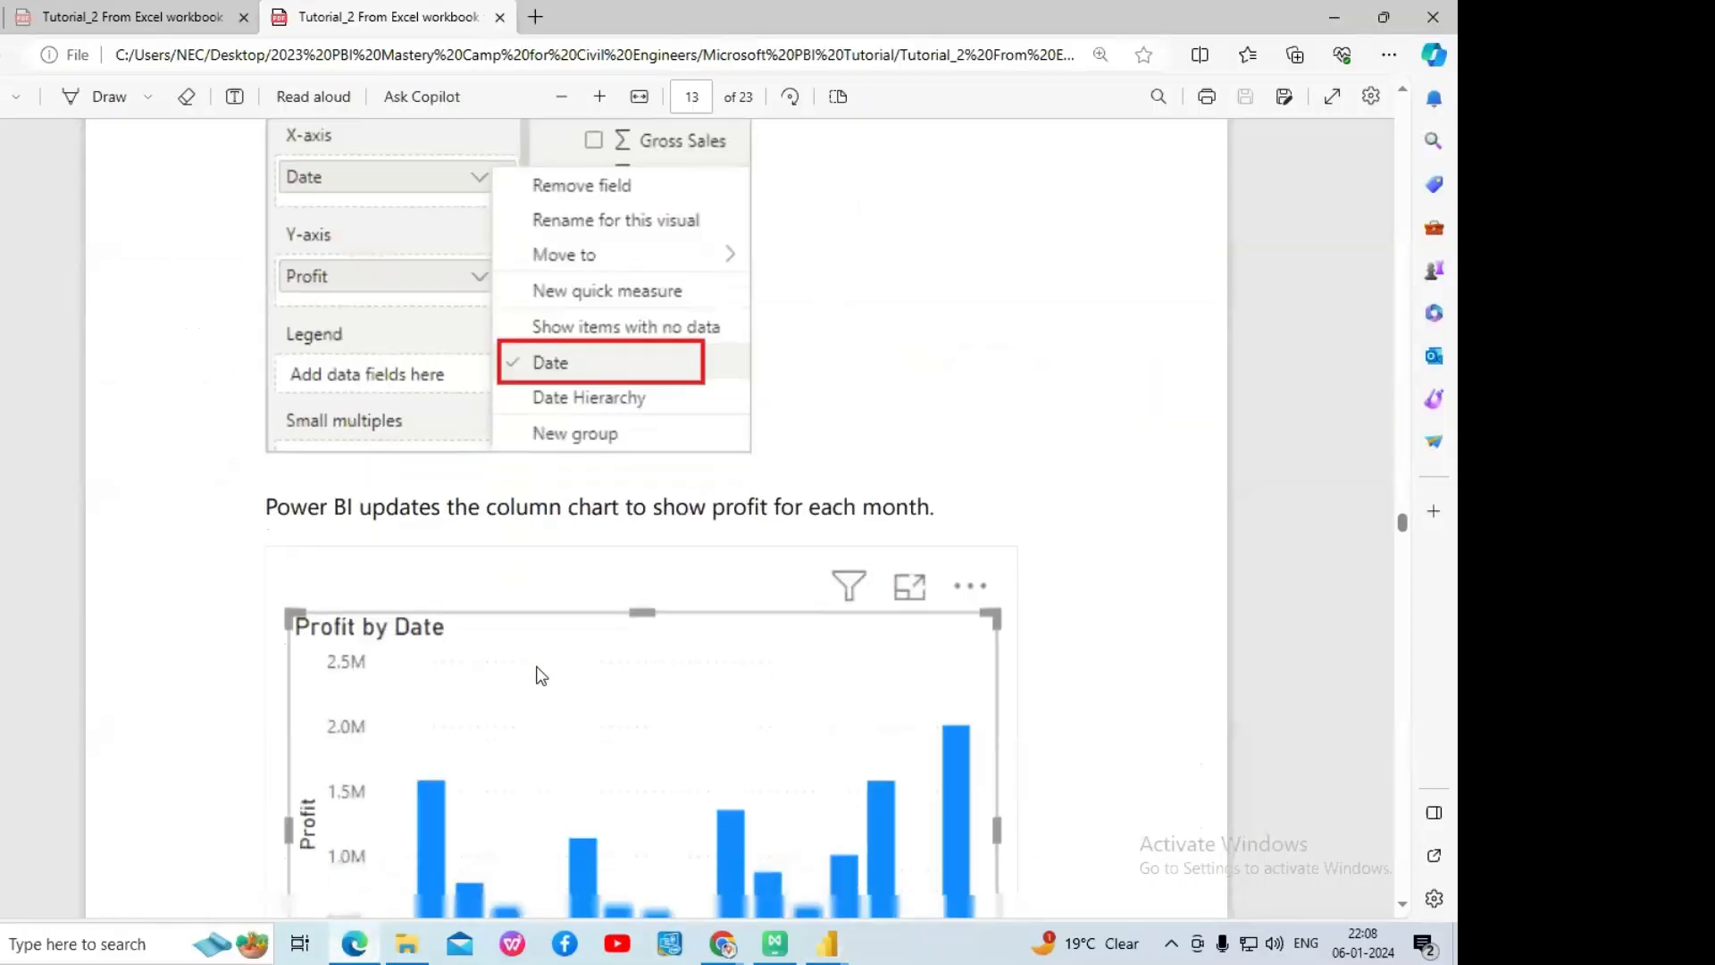
scroll(549, 662, "down", 3)
scroll(502, 613, "down", 3)
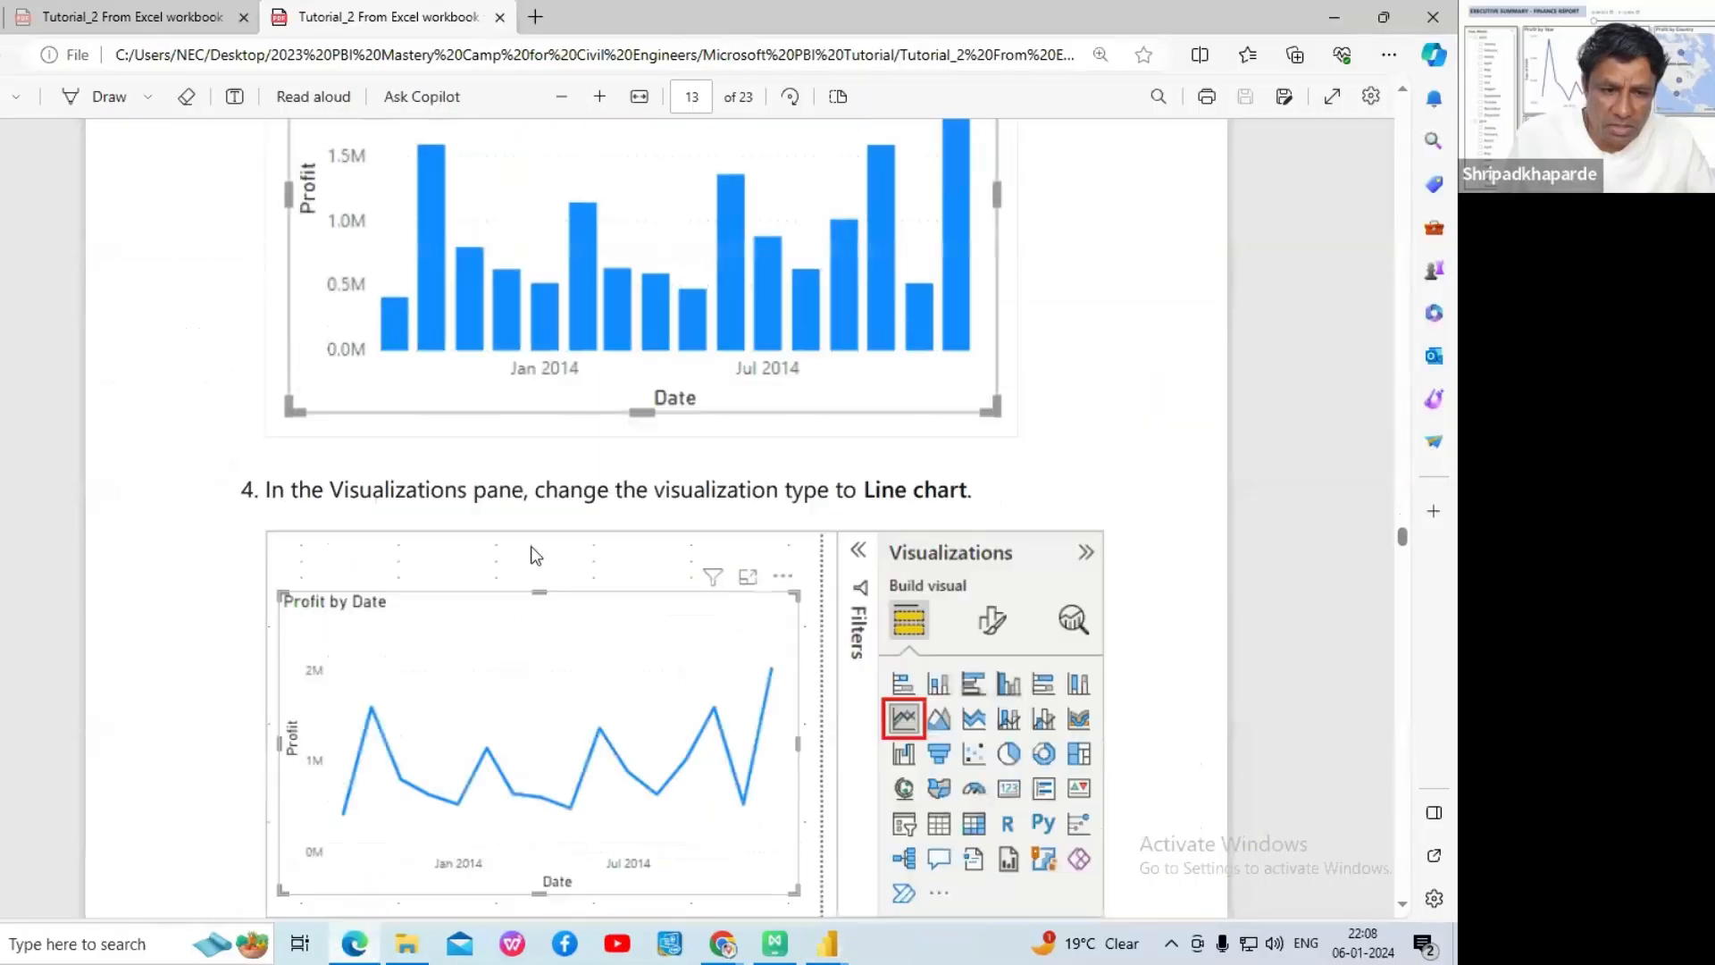
scroll(611, 349, "up", 1)
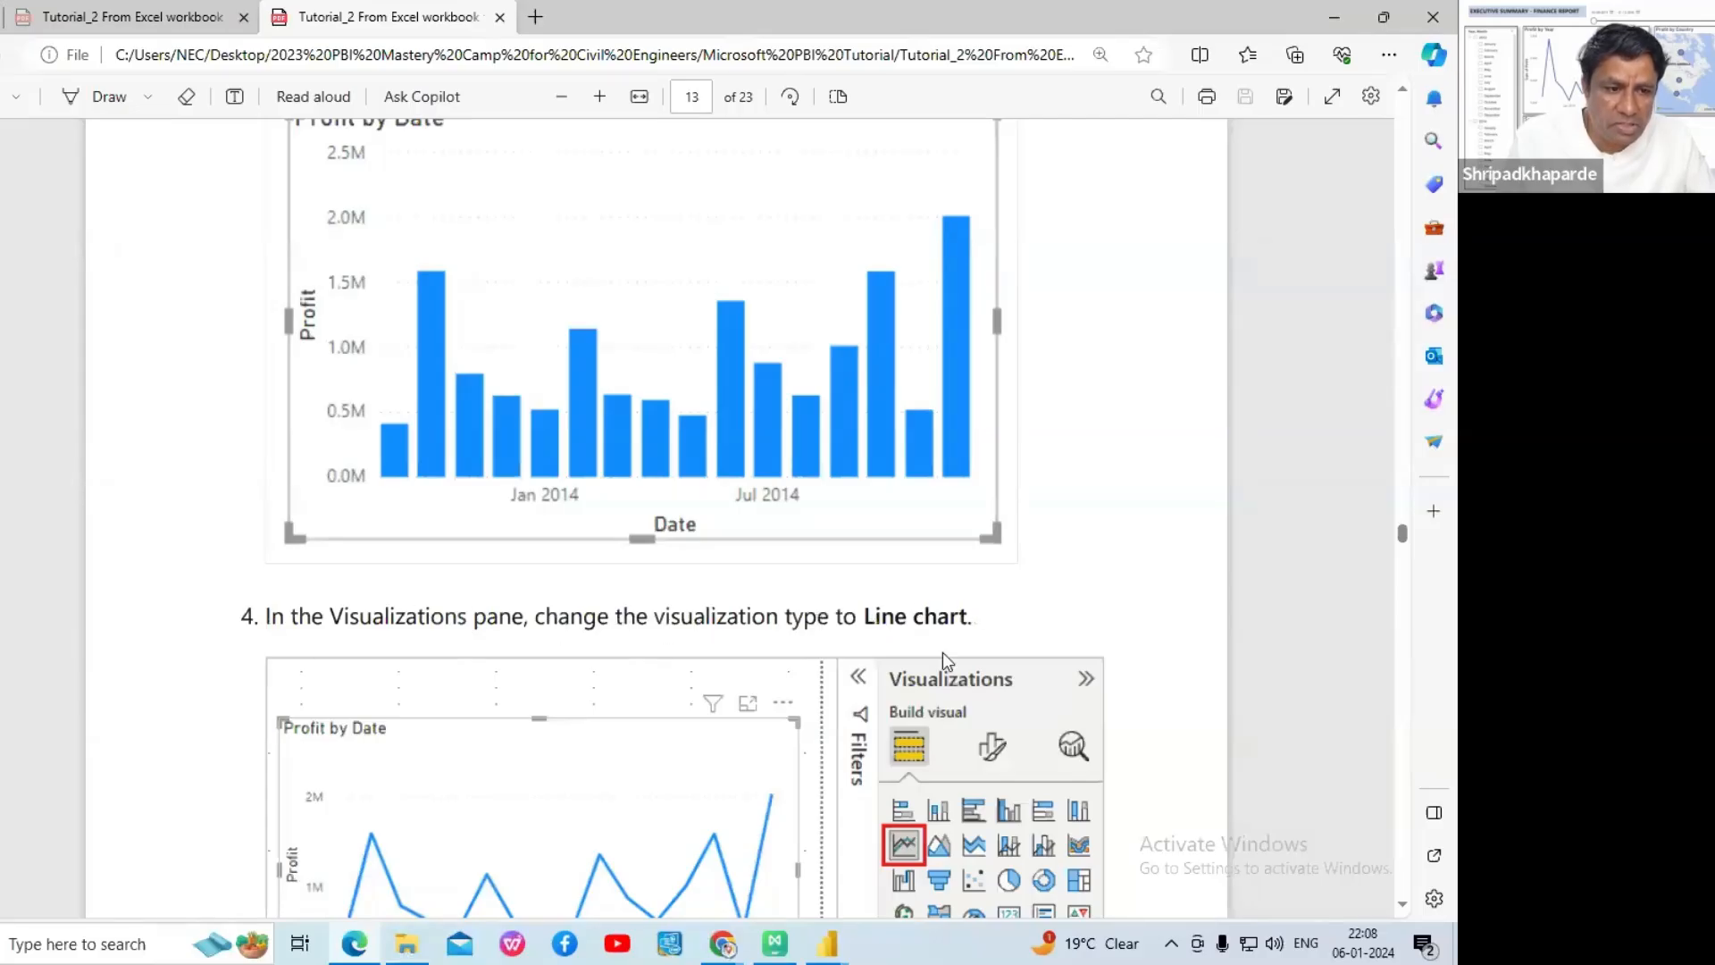
mouse_move(822, 954)
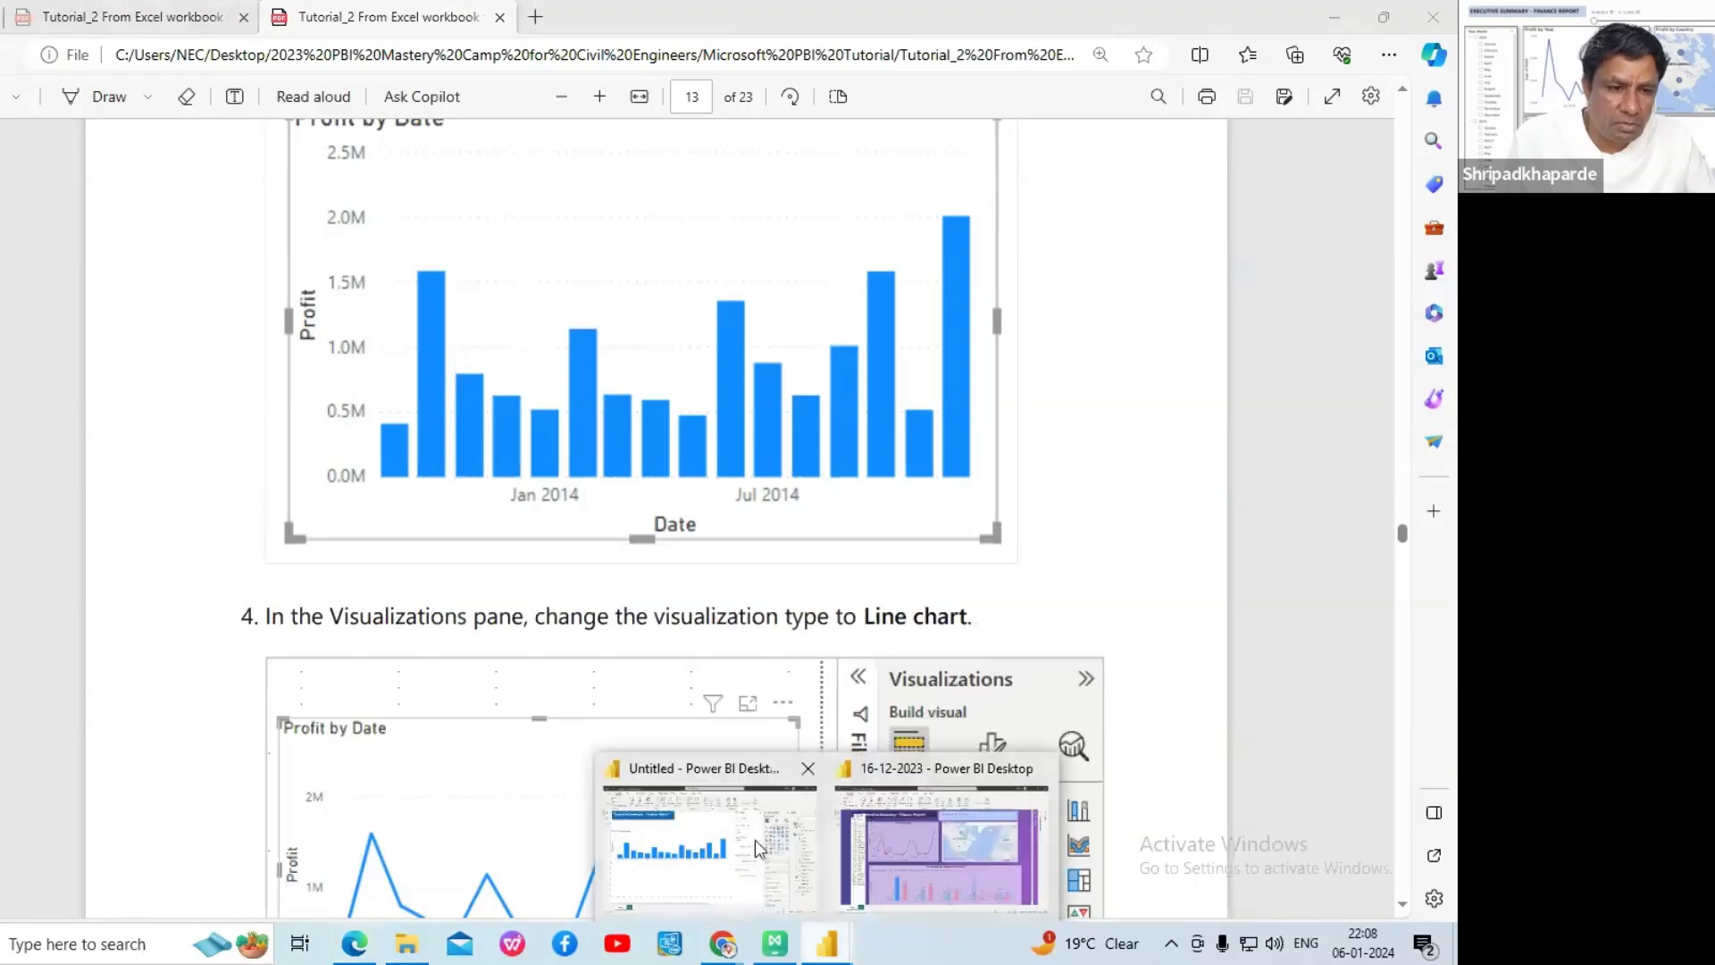
left_click(737, 849)
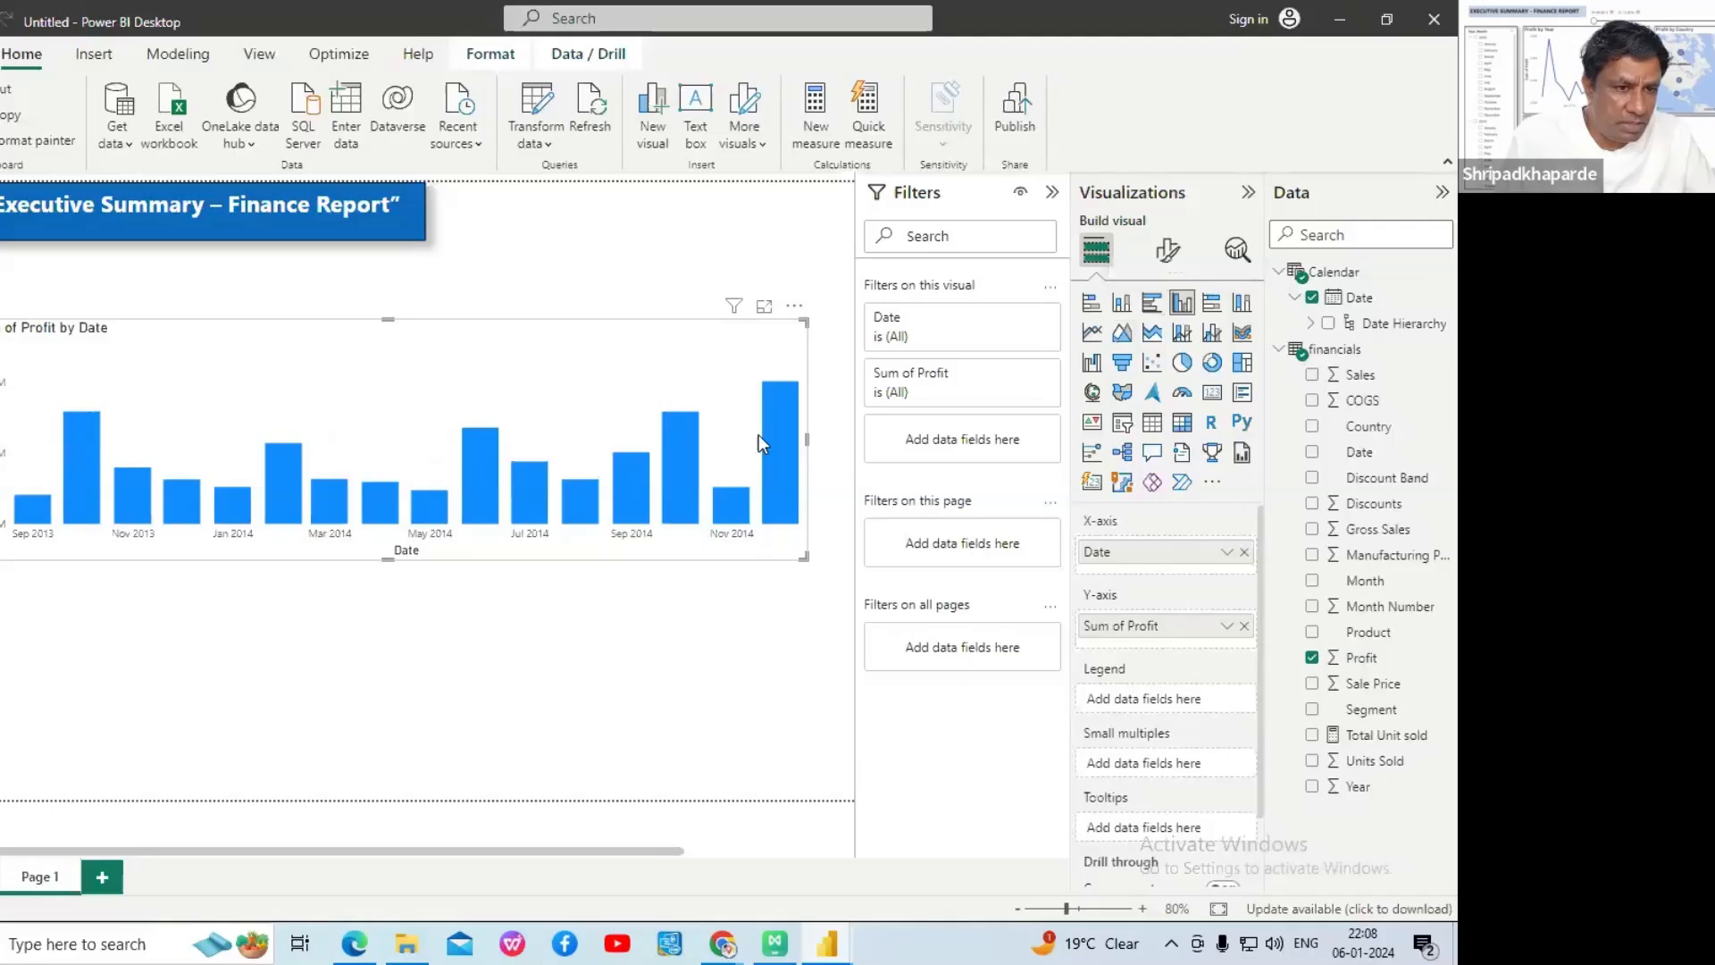
- Change the Profit by Date chart to a line chart, shrink it, and move it up beneath the report title
left_click(1092, 336)
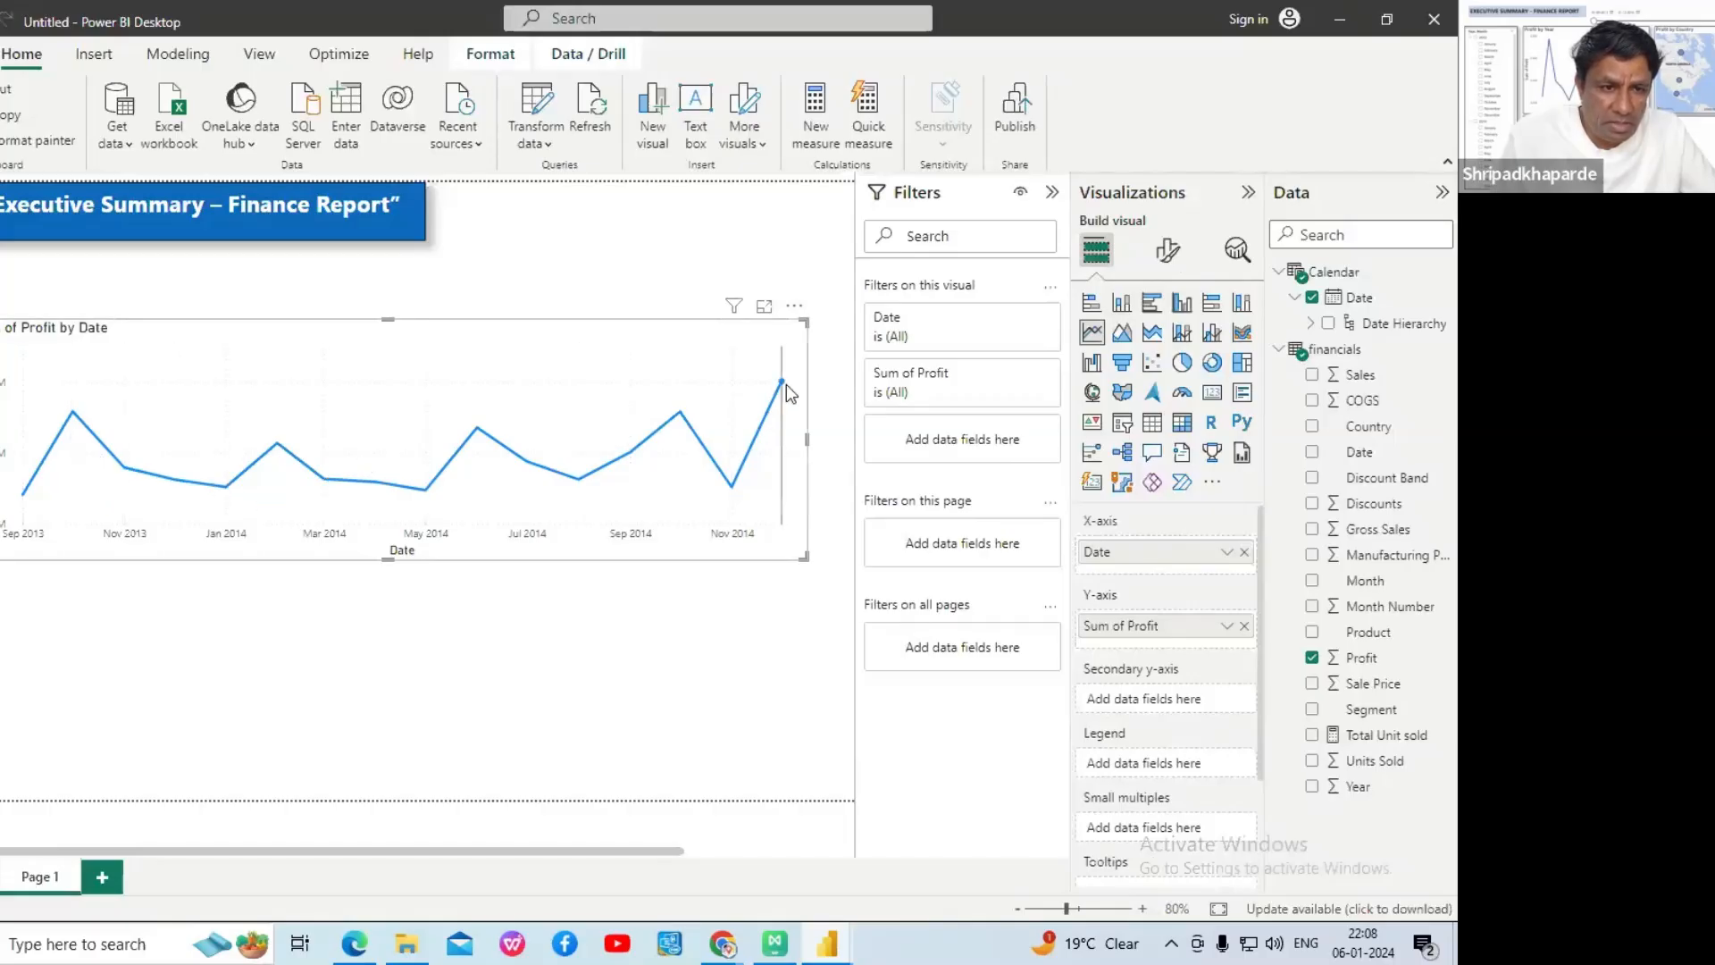
left_click_drag(802, 554, 261, 514)
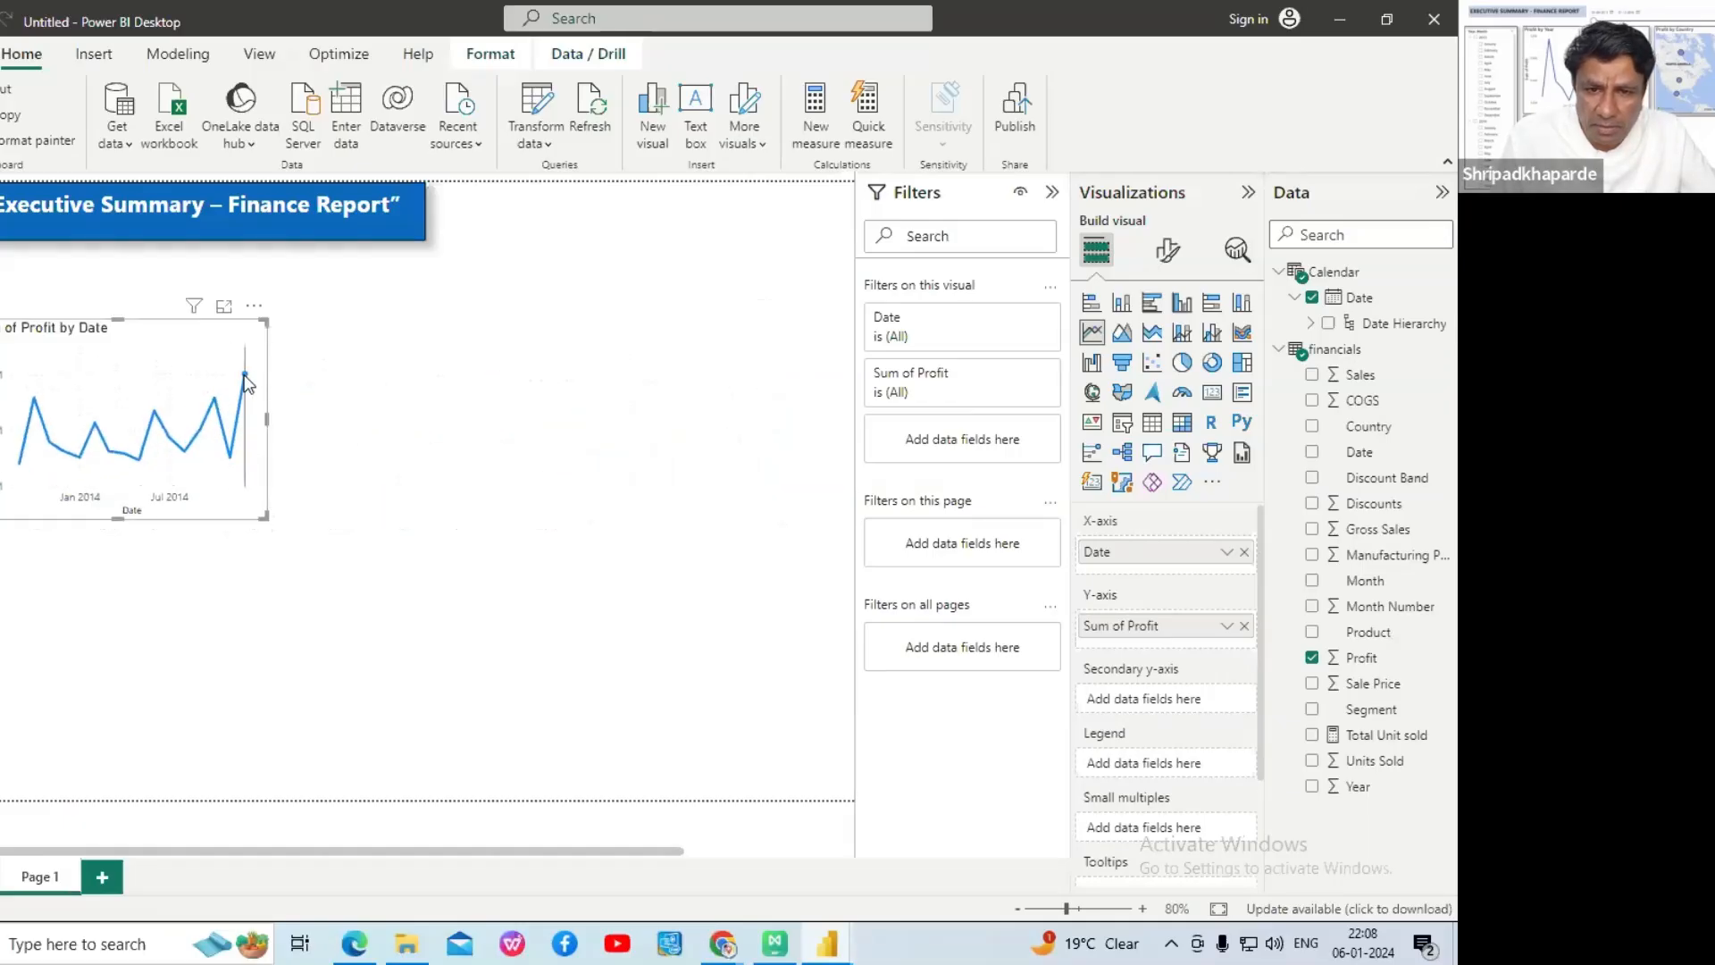
mouse_move(247, 384)
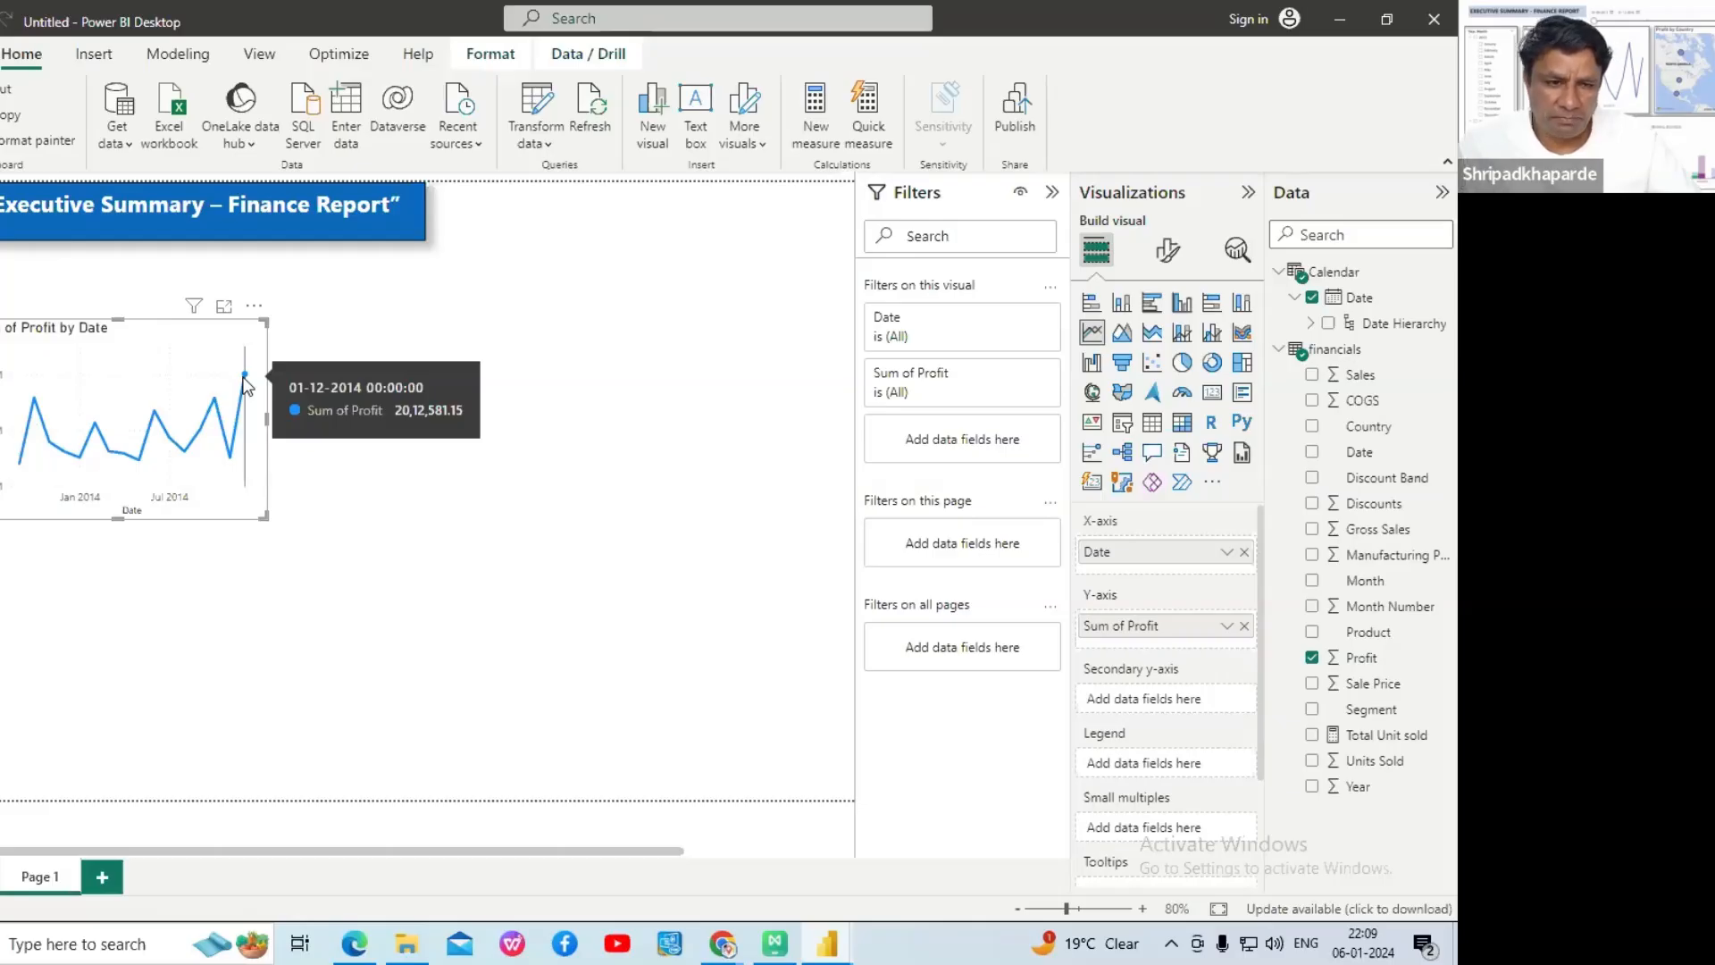
left_click_drag(213, 355, 223, 308)
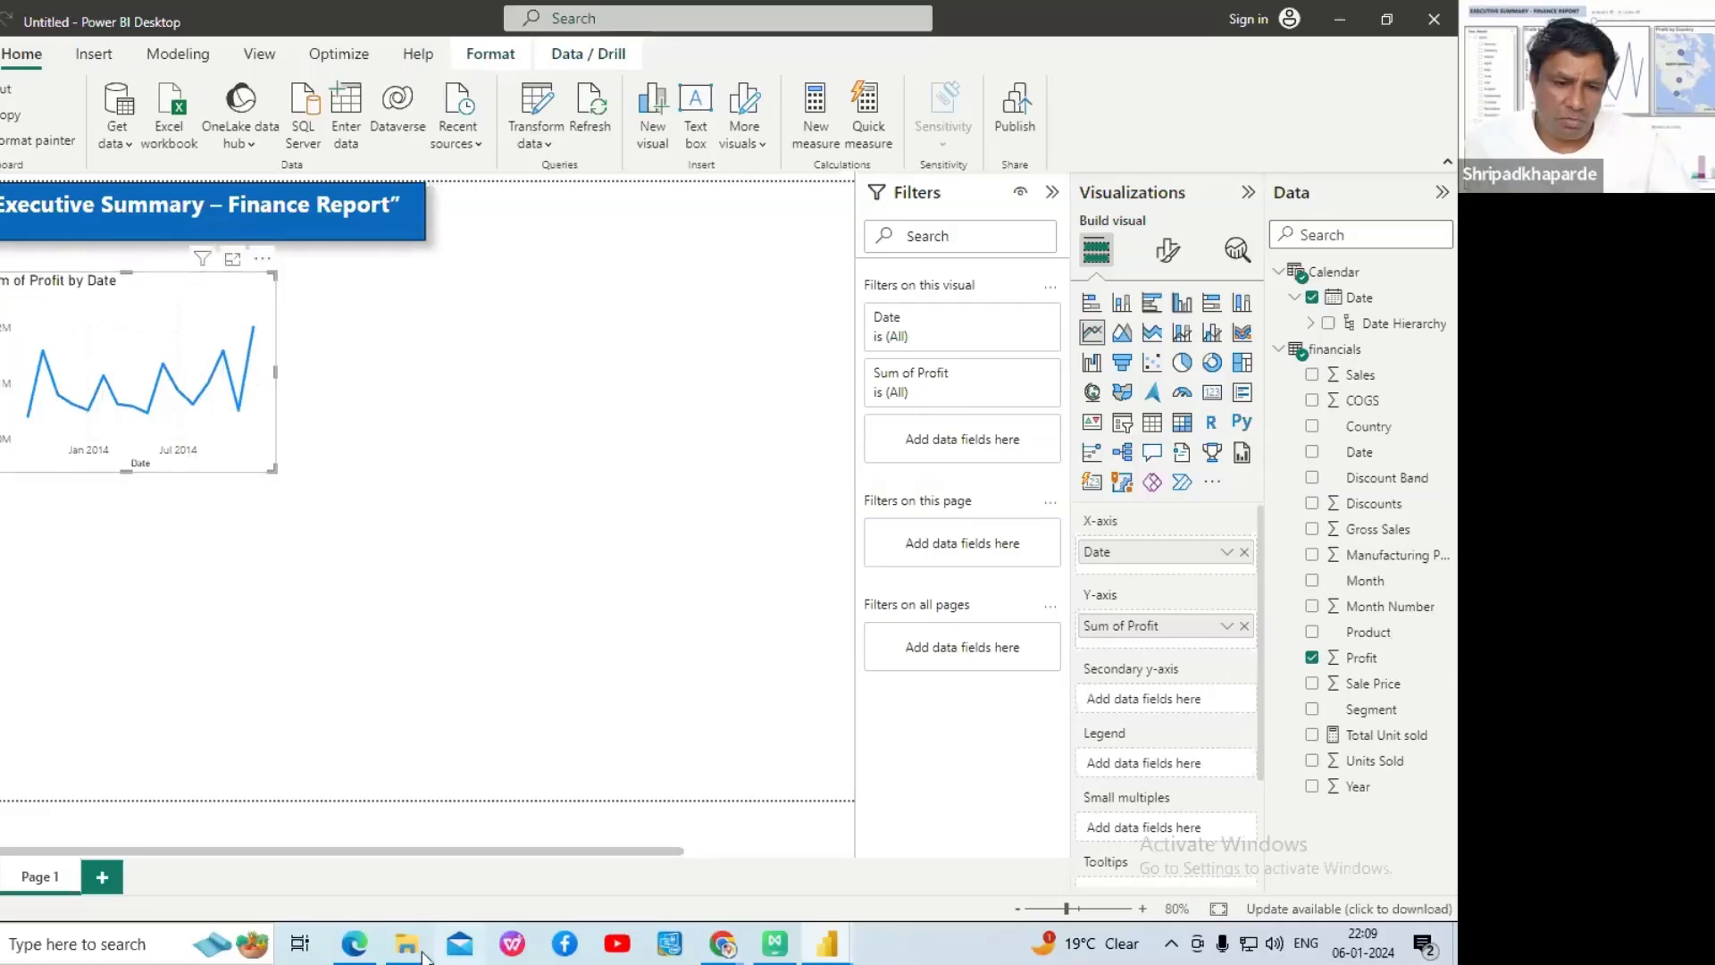
- Save the report as 06-01-2023 in the Microsoft PBI Tutorial folder as a Power BI file
mouse_move(360, 955)
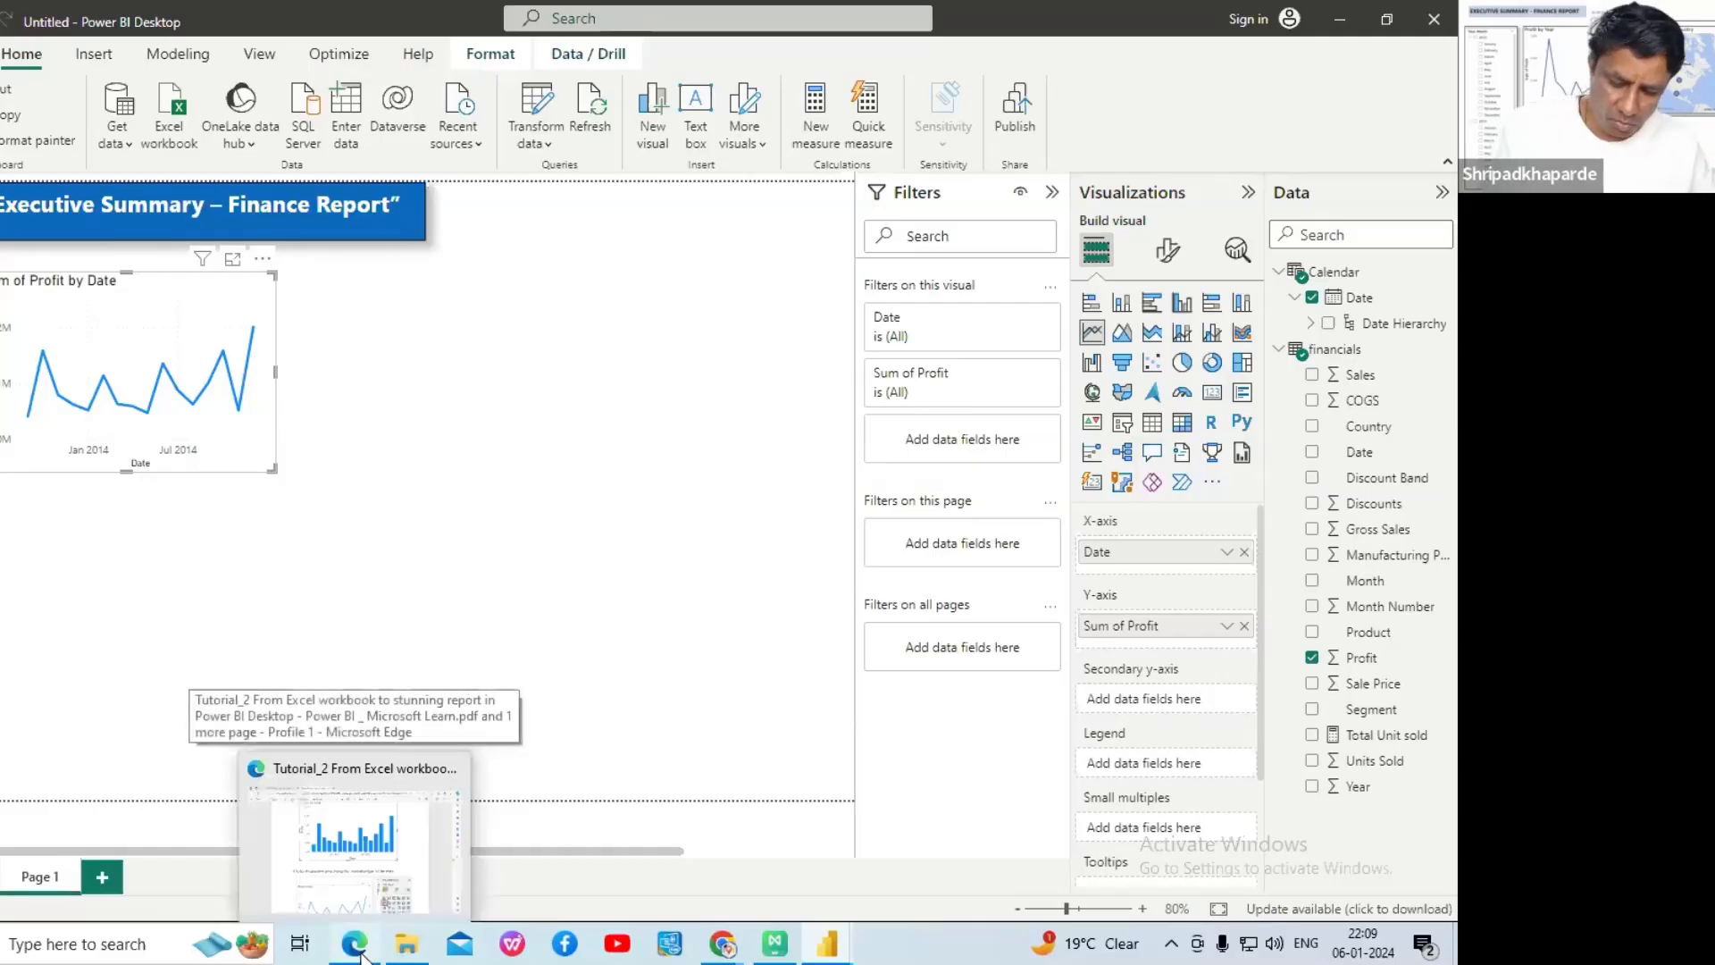
key("ctrl+s")
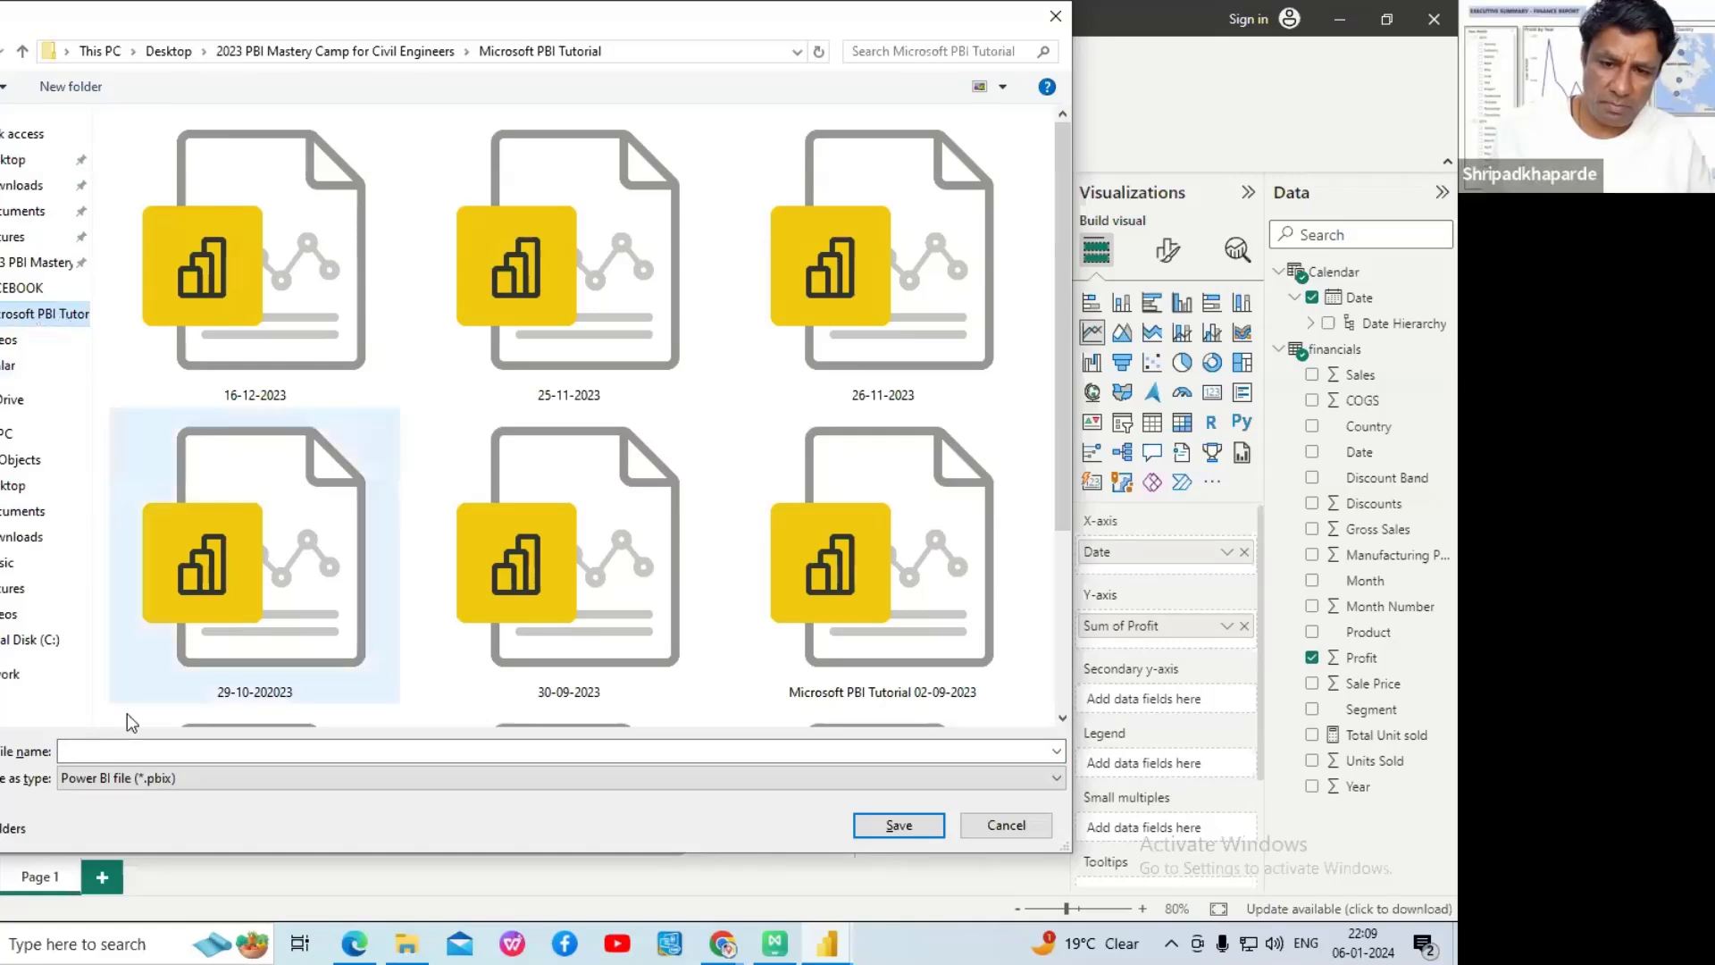
left_click(126, 753)
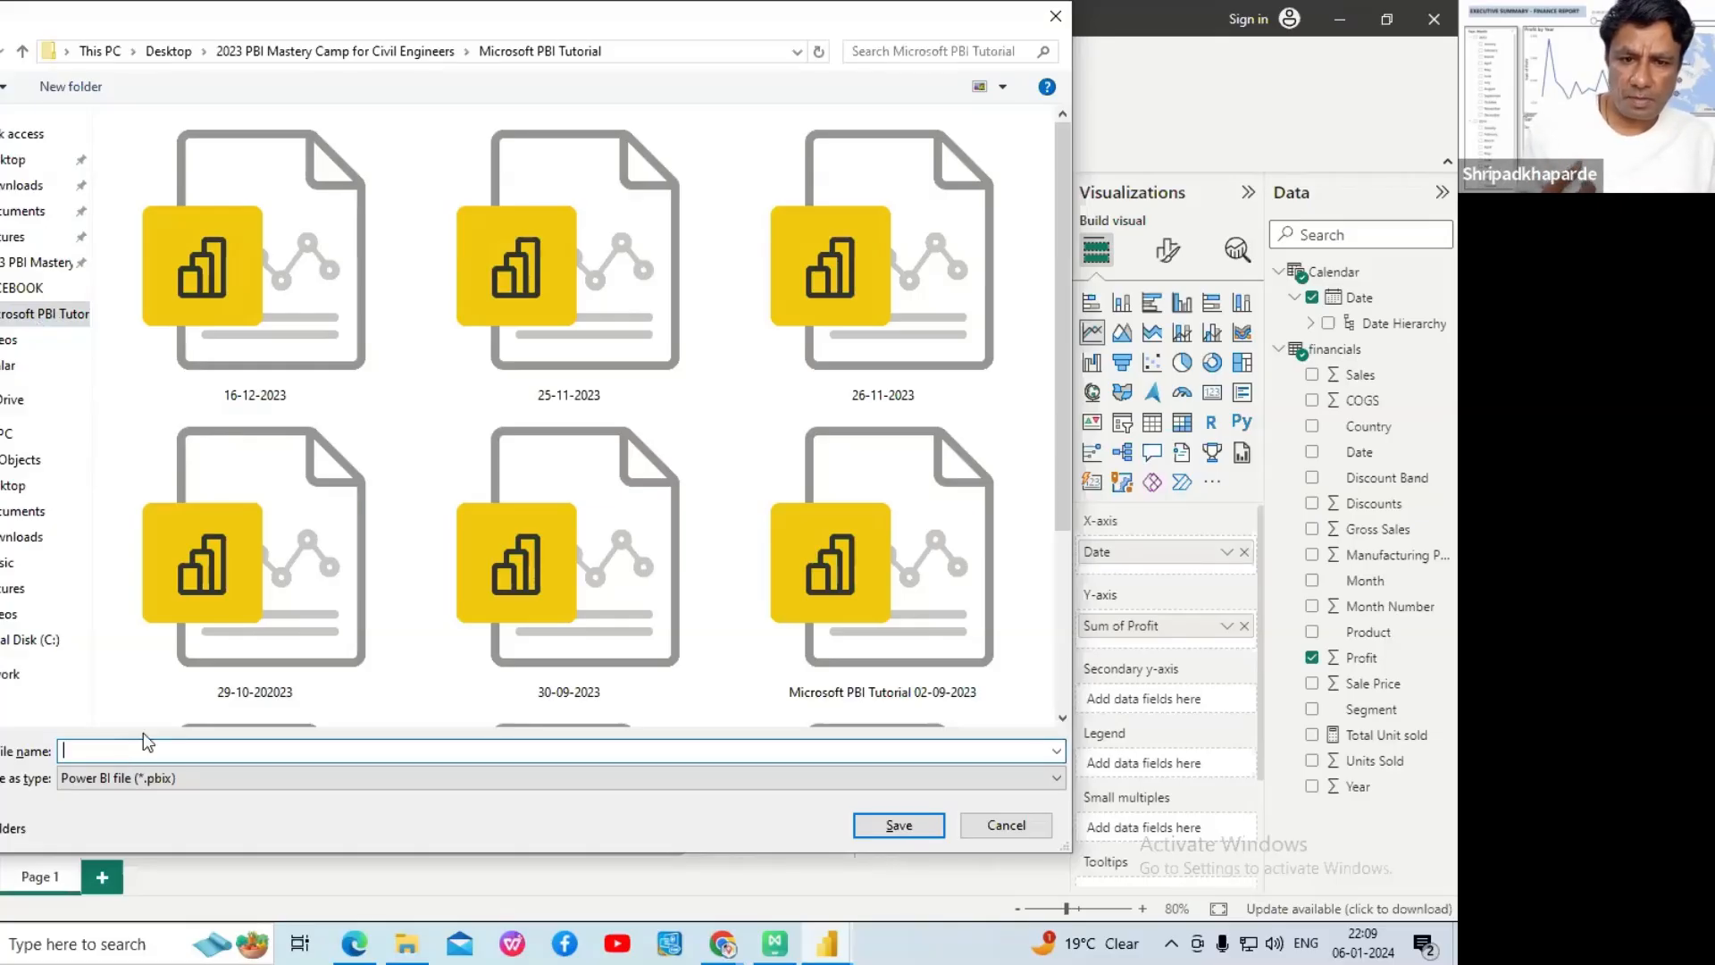
scroll(829, 502, "down", 2)
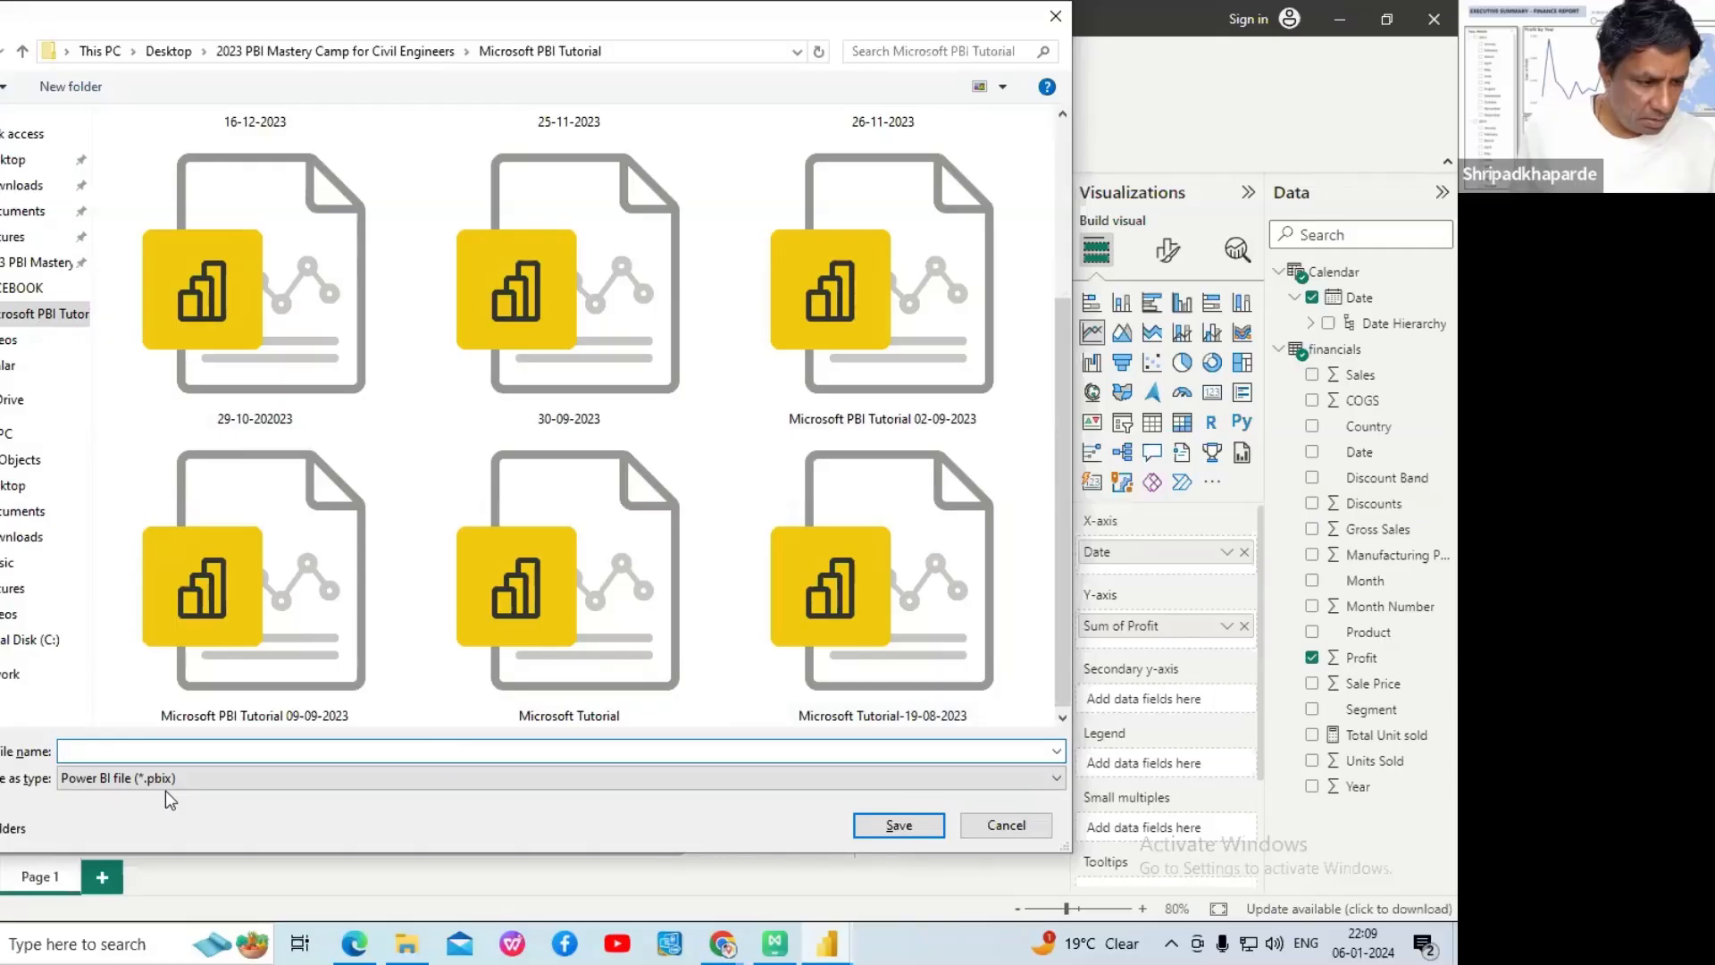
type("06-01-2023")
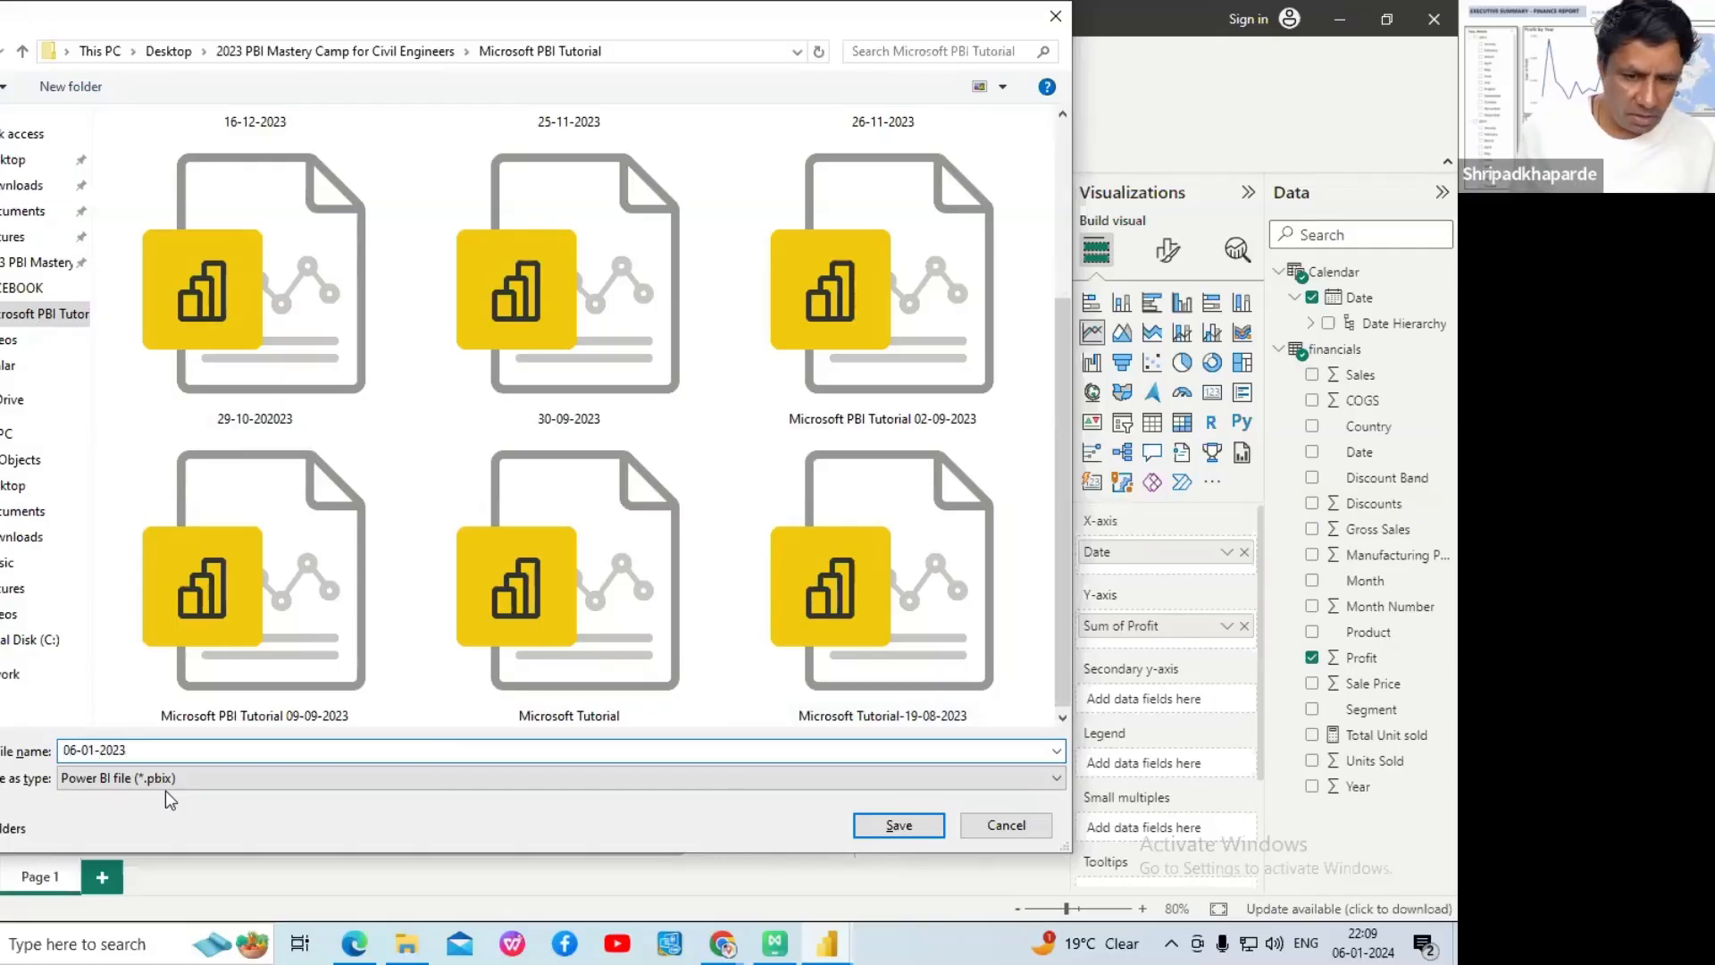
left_click(876, 825)
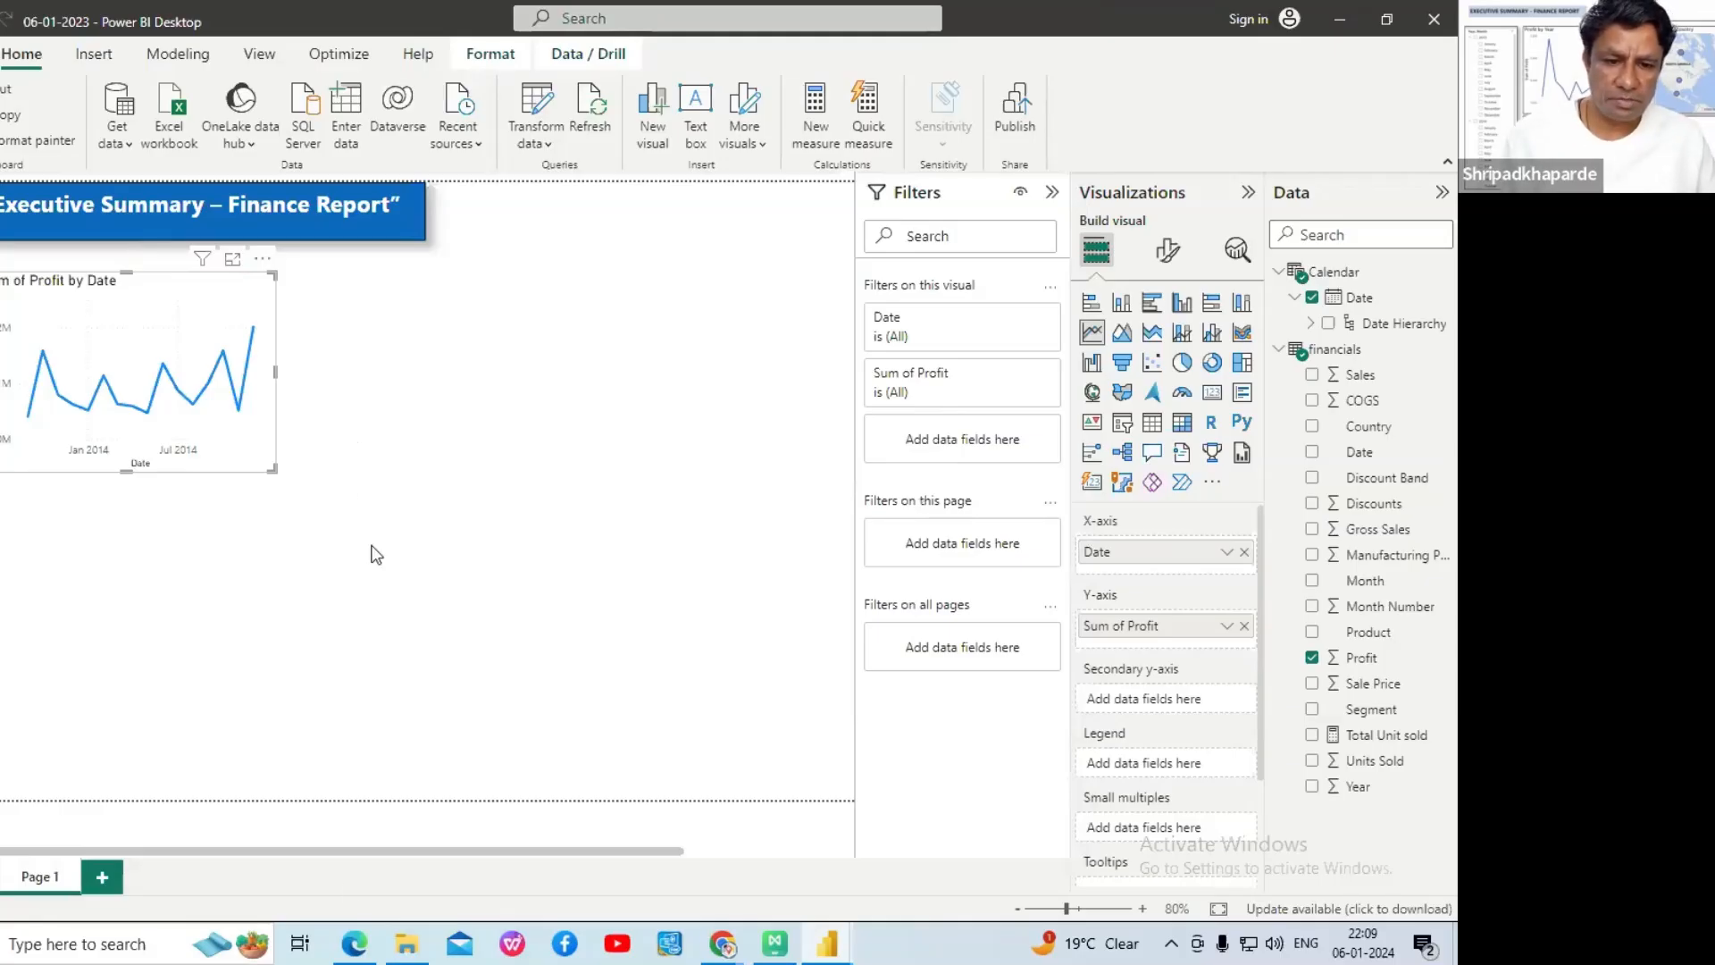
- Switch to the tutorial PDF in Edge and read the end of step 4 and the Visual 3: Profit by Country/Region instructions
left_click(354, 943)
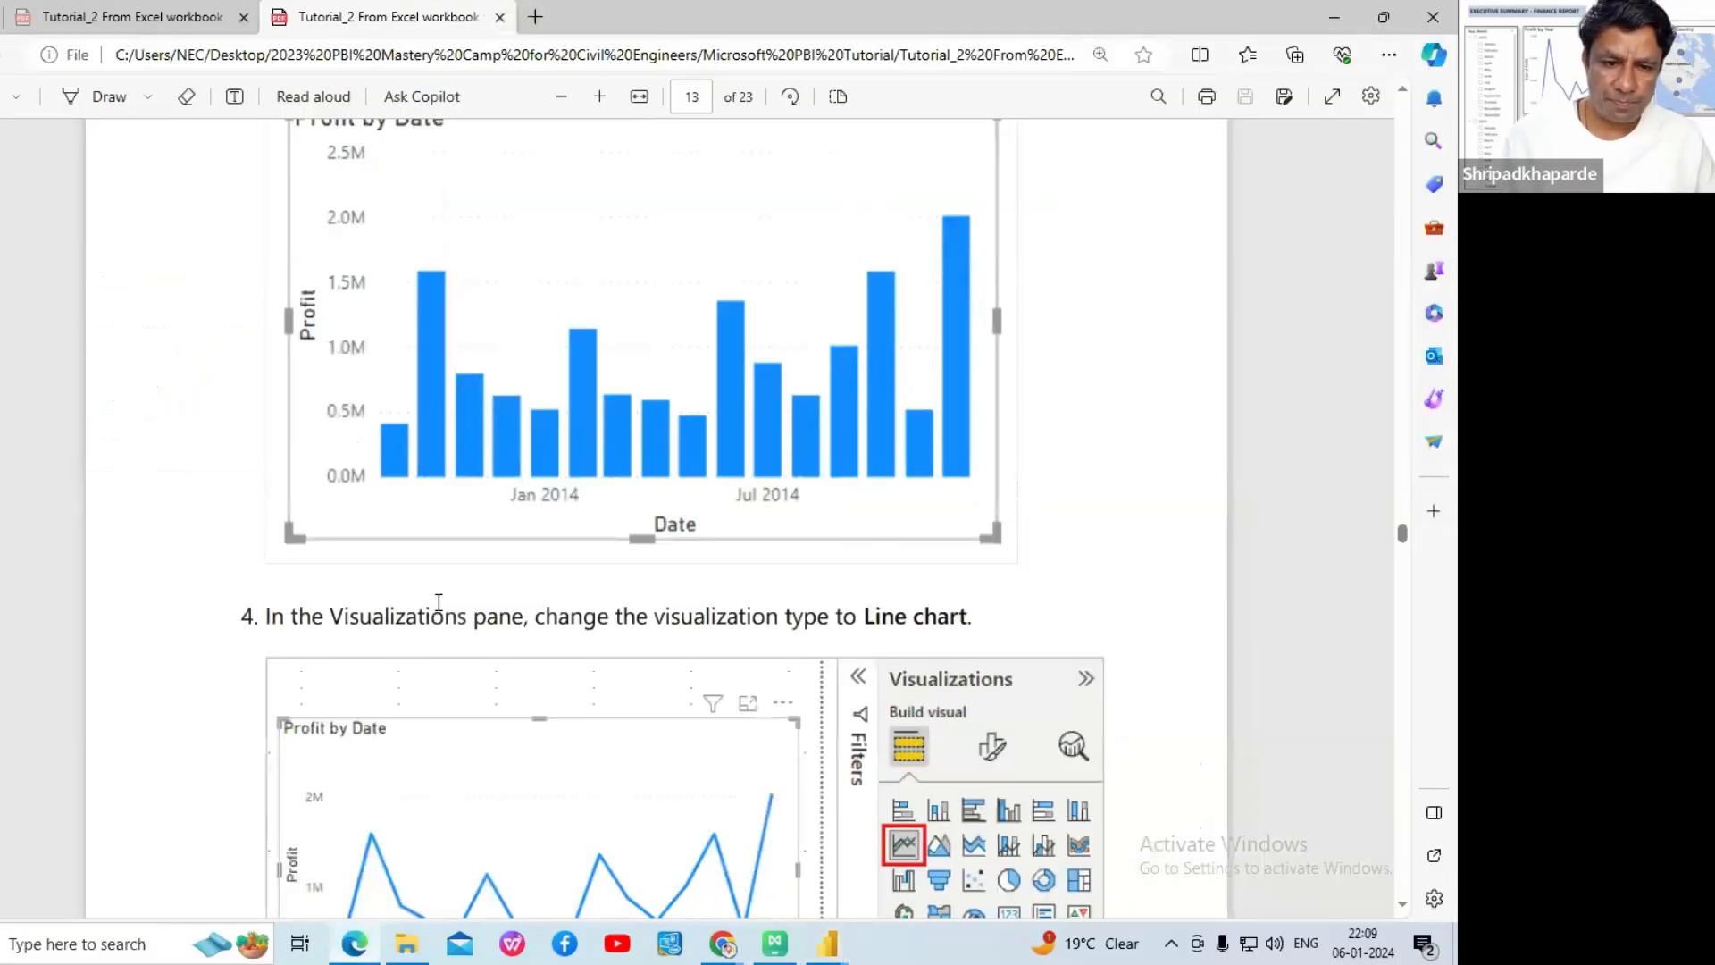
scroll(373, 517, "down", 2)
scroll(599, 522, "down", 3)
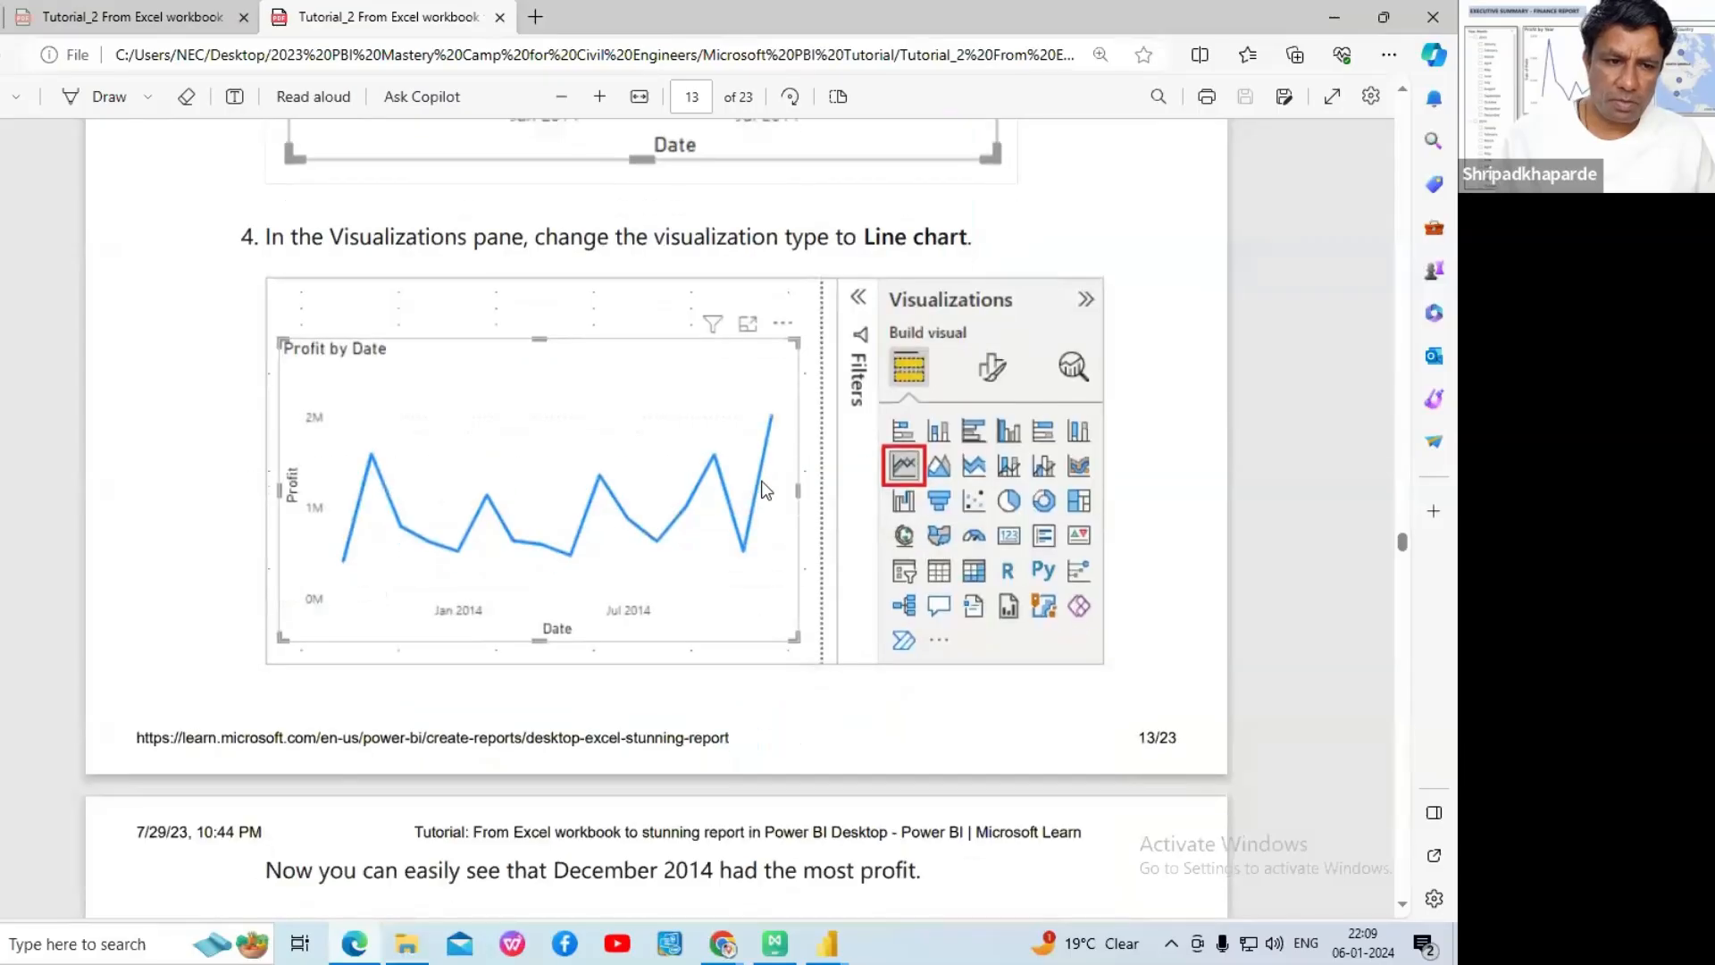
scroll(600, 522, "down", 4)
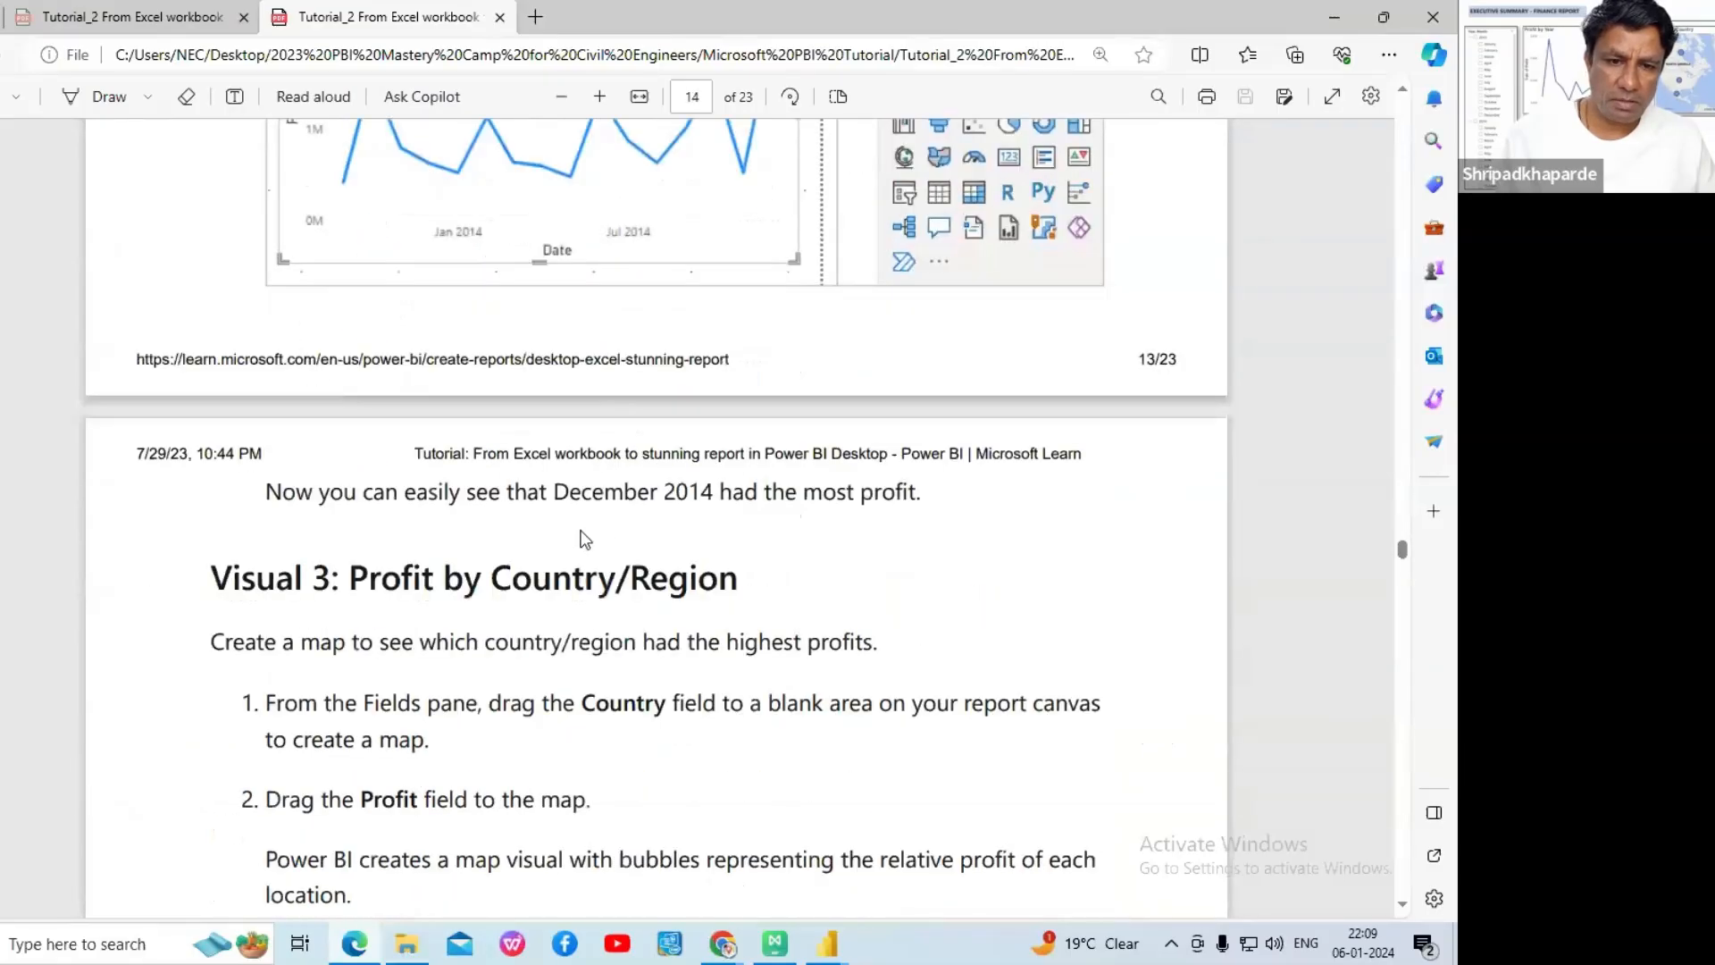
scroll(517, 552, "down", 1)
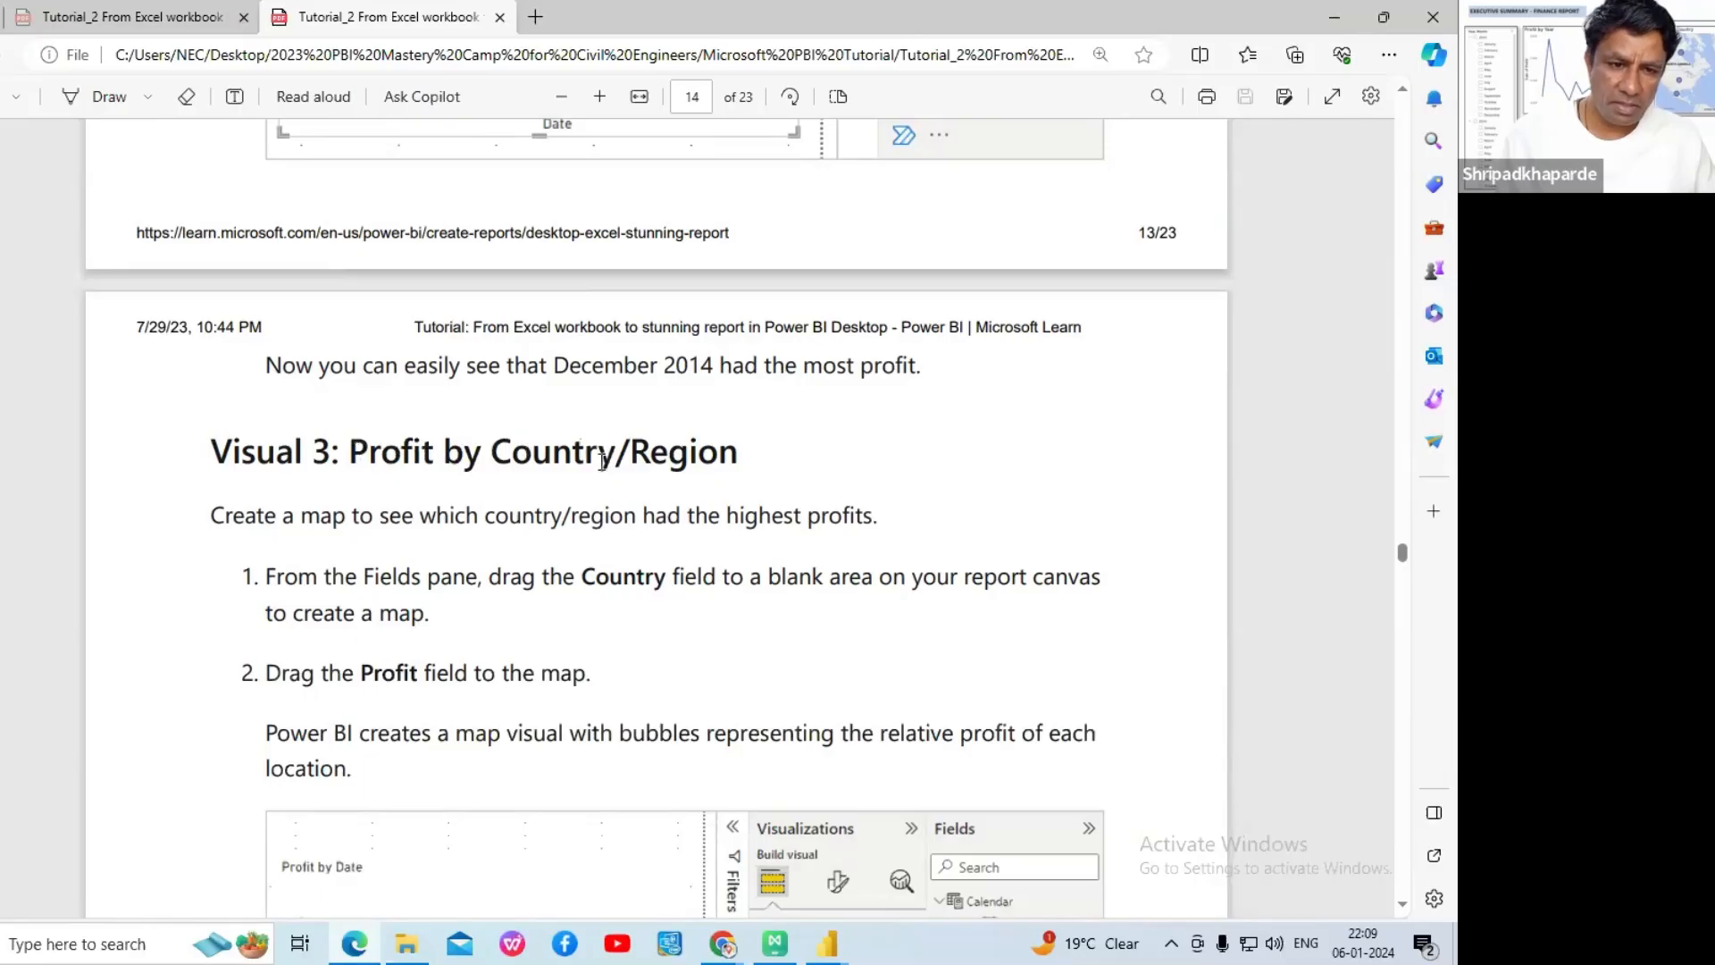
scroll(684, 442, "down", 3)
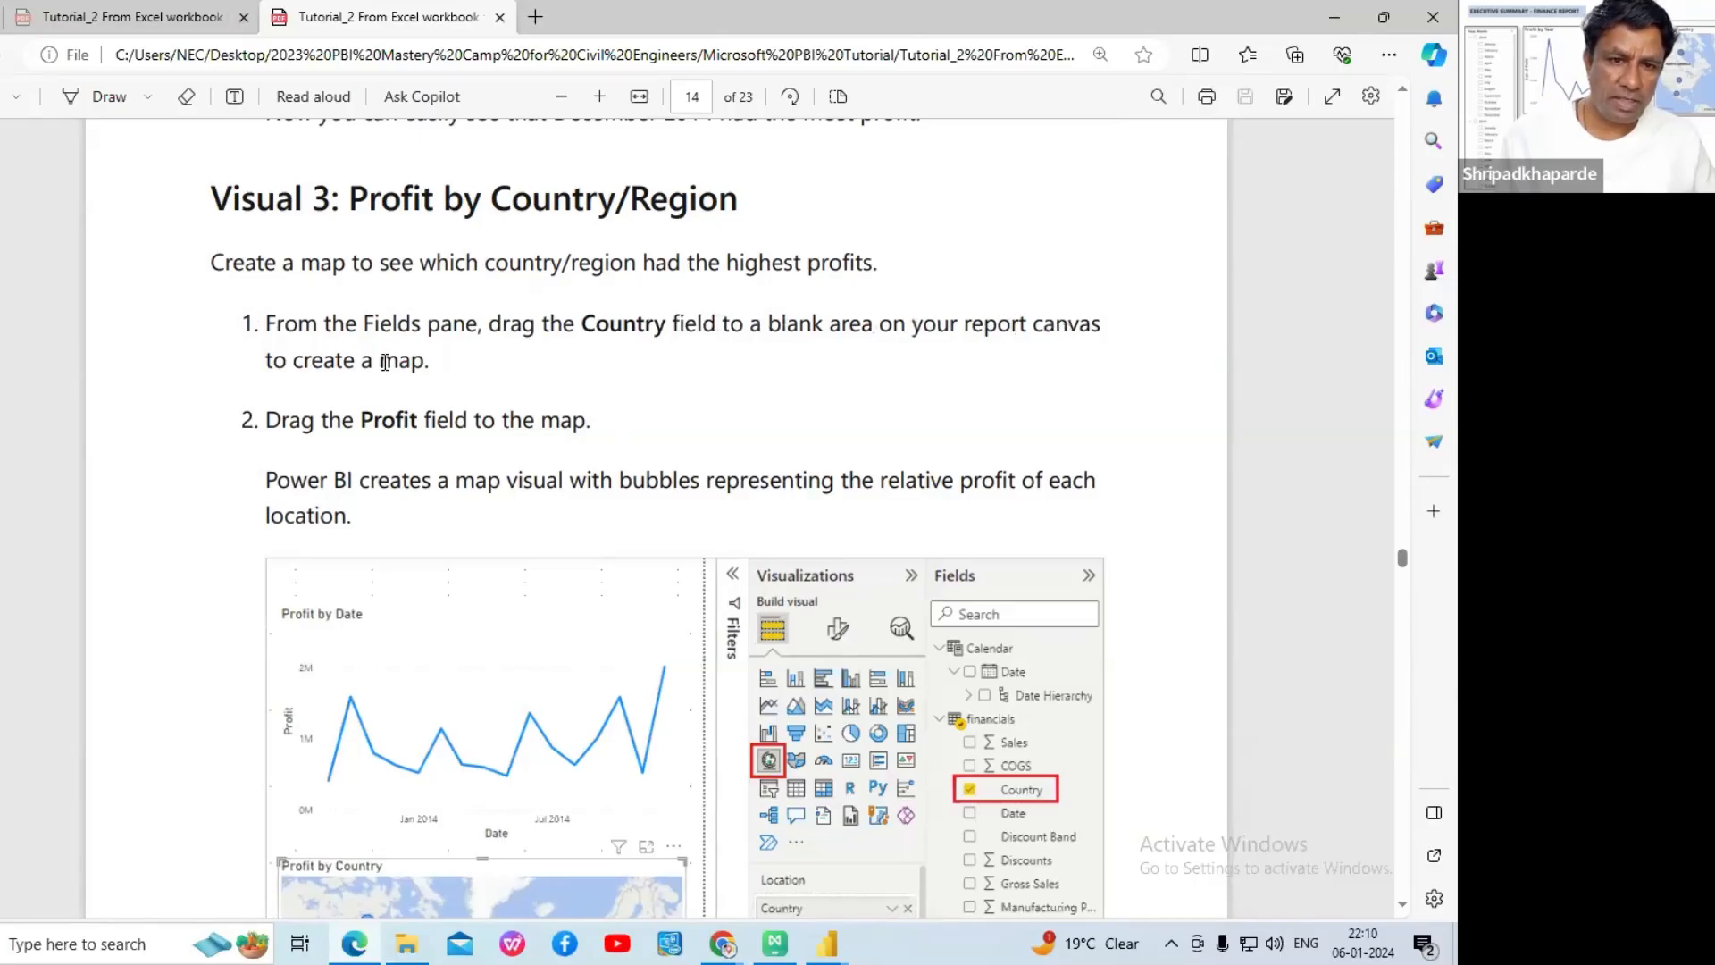
scroll(382, 364, "down", 3)
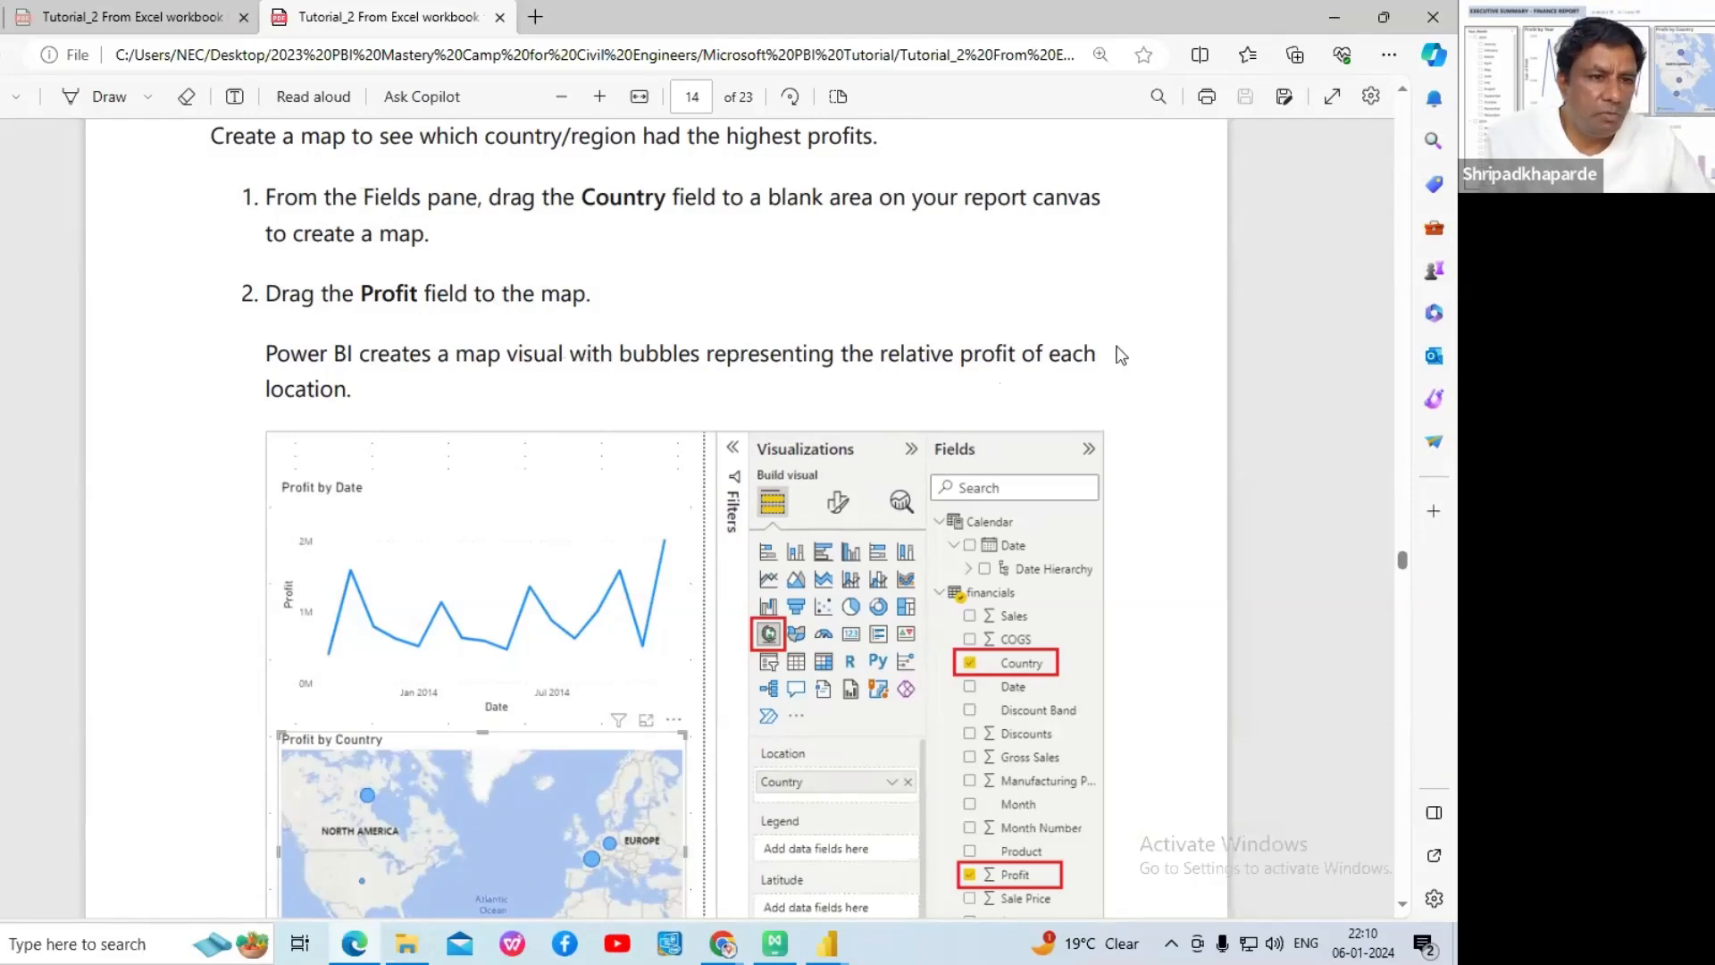
scroll(816, 754, "down", 3)
- In the 06-01-2023 Power BI Desktop report, add an empty Map visual, place it beside the Profit by Date line chart and enlarge it
left_click(827, 944)
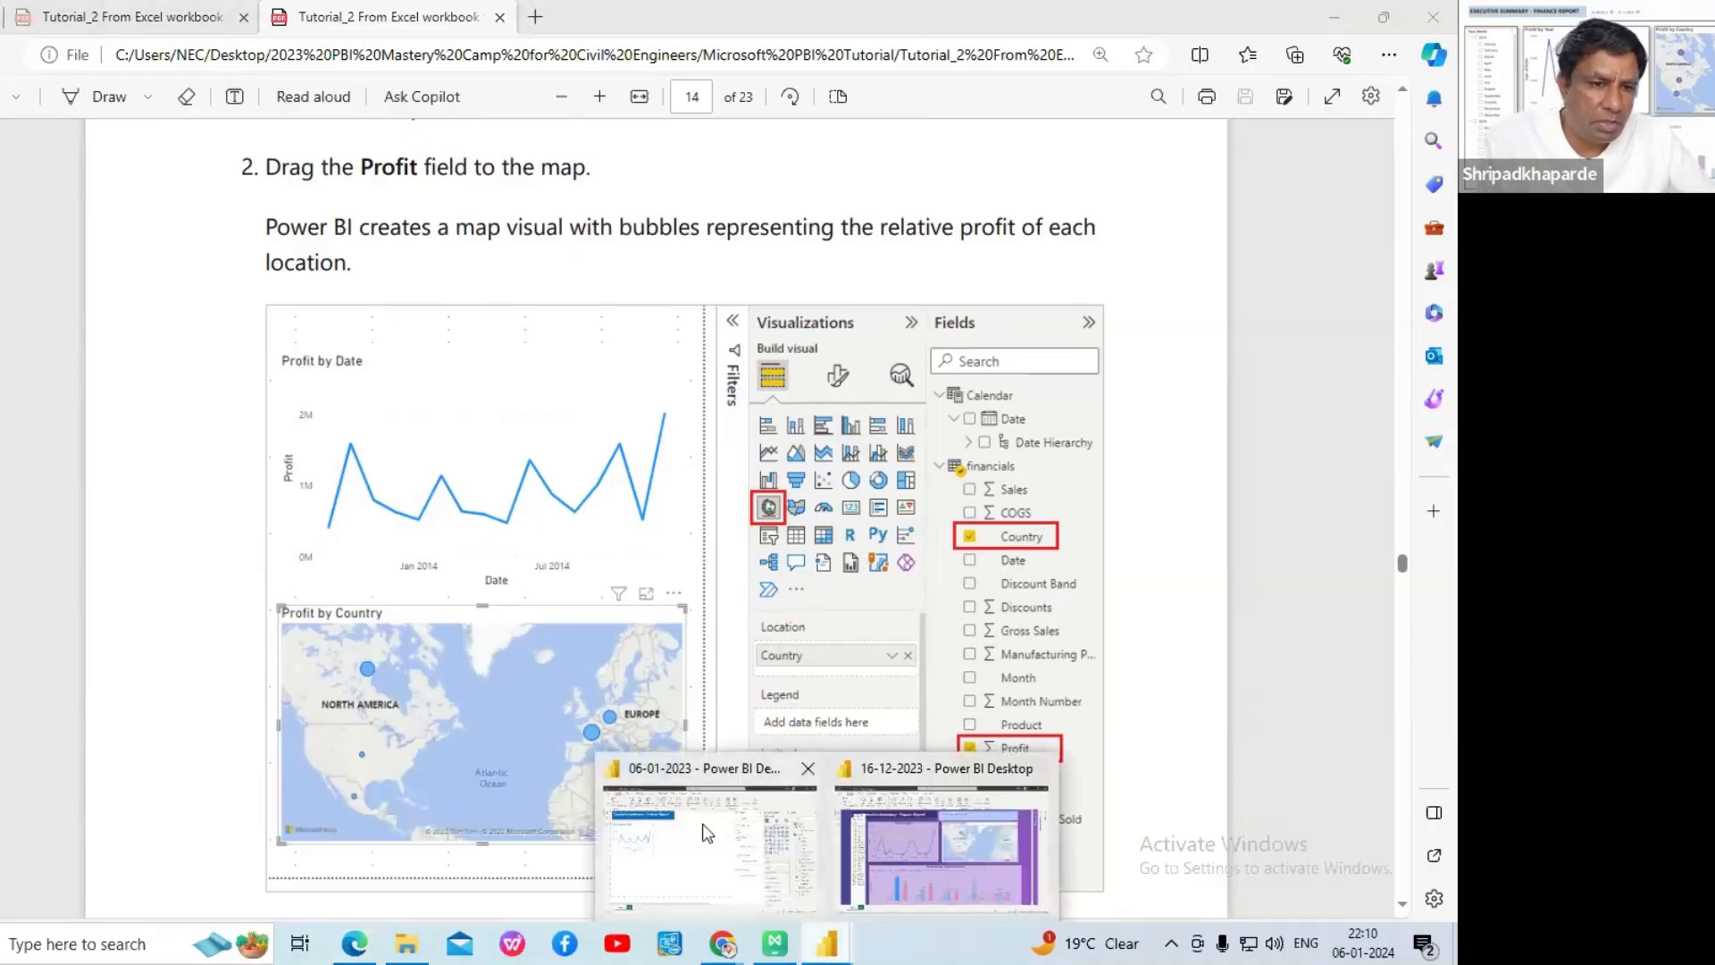
left_click(706, 832)
left_click(521, 361)
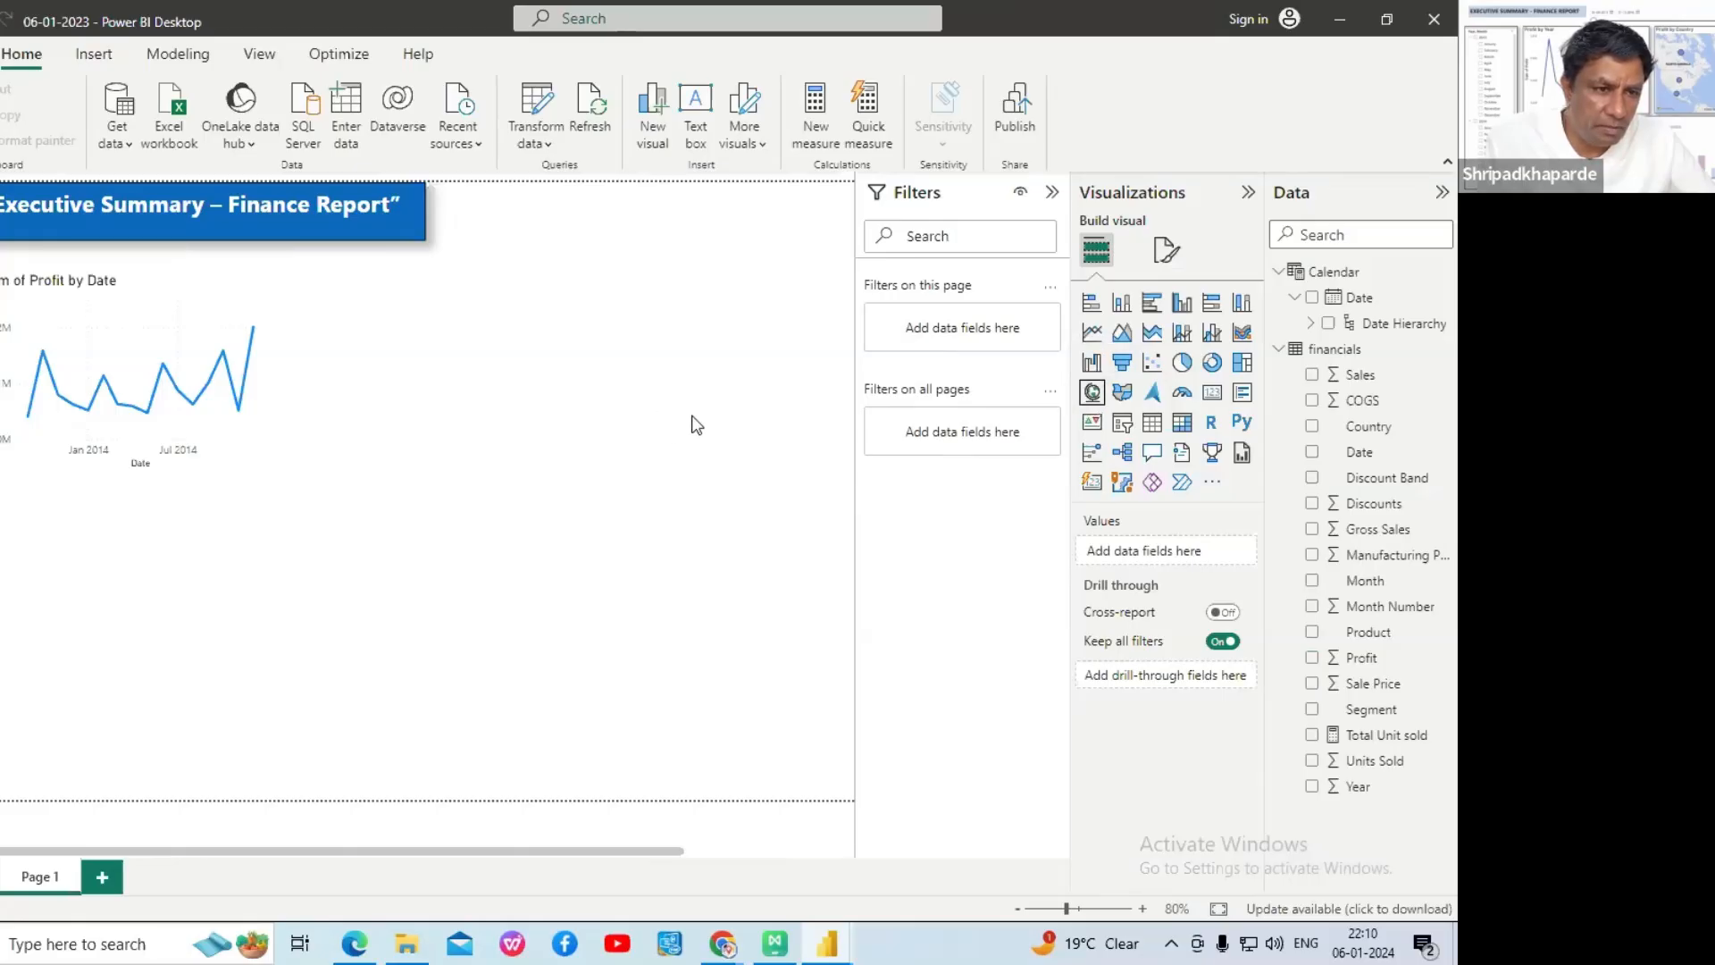
left_click(1092, 393)
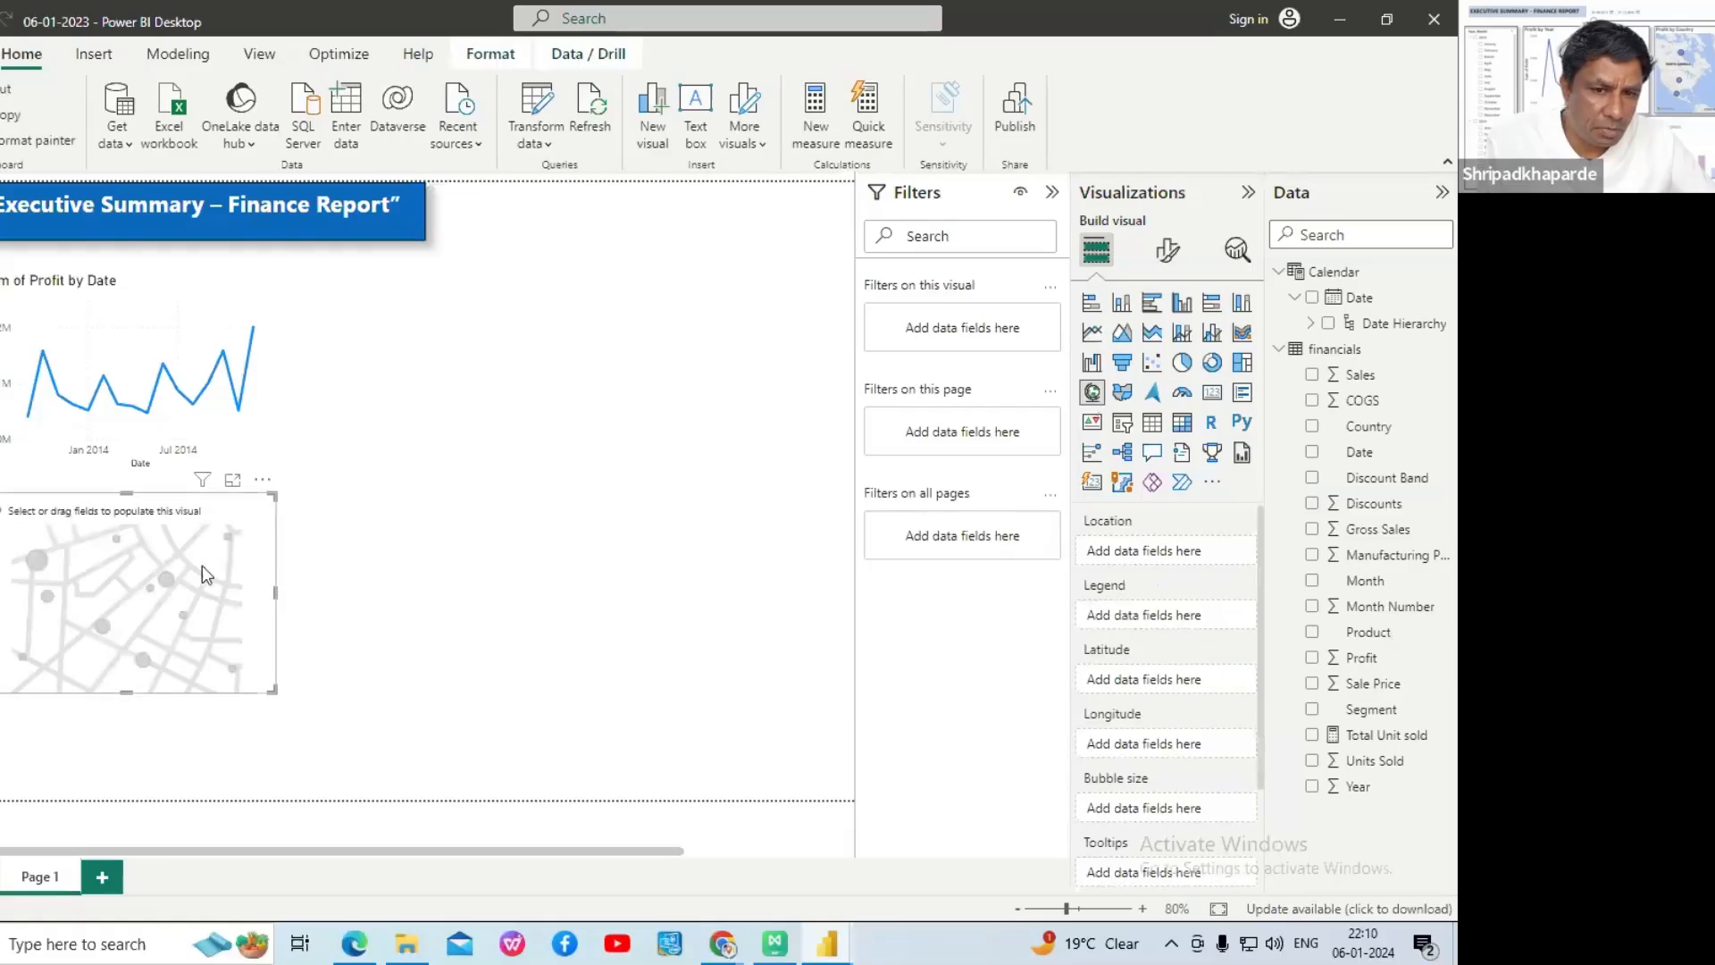
left_click_drag(211, 590, 675, 353)
left_click_drag(744, 280, 814, 268)
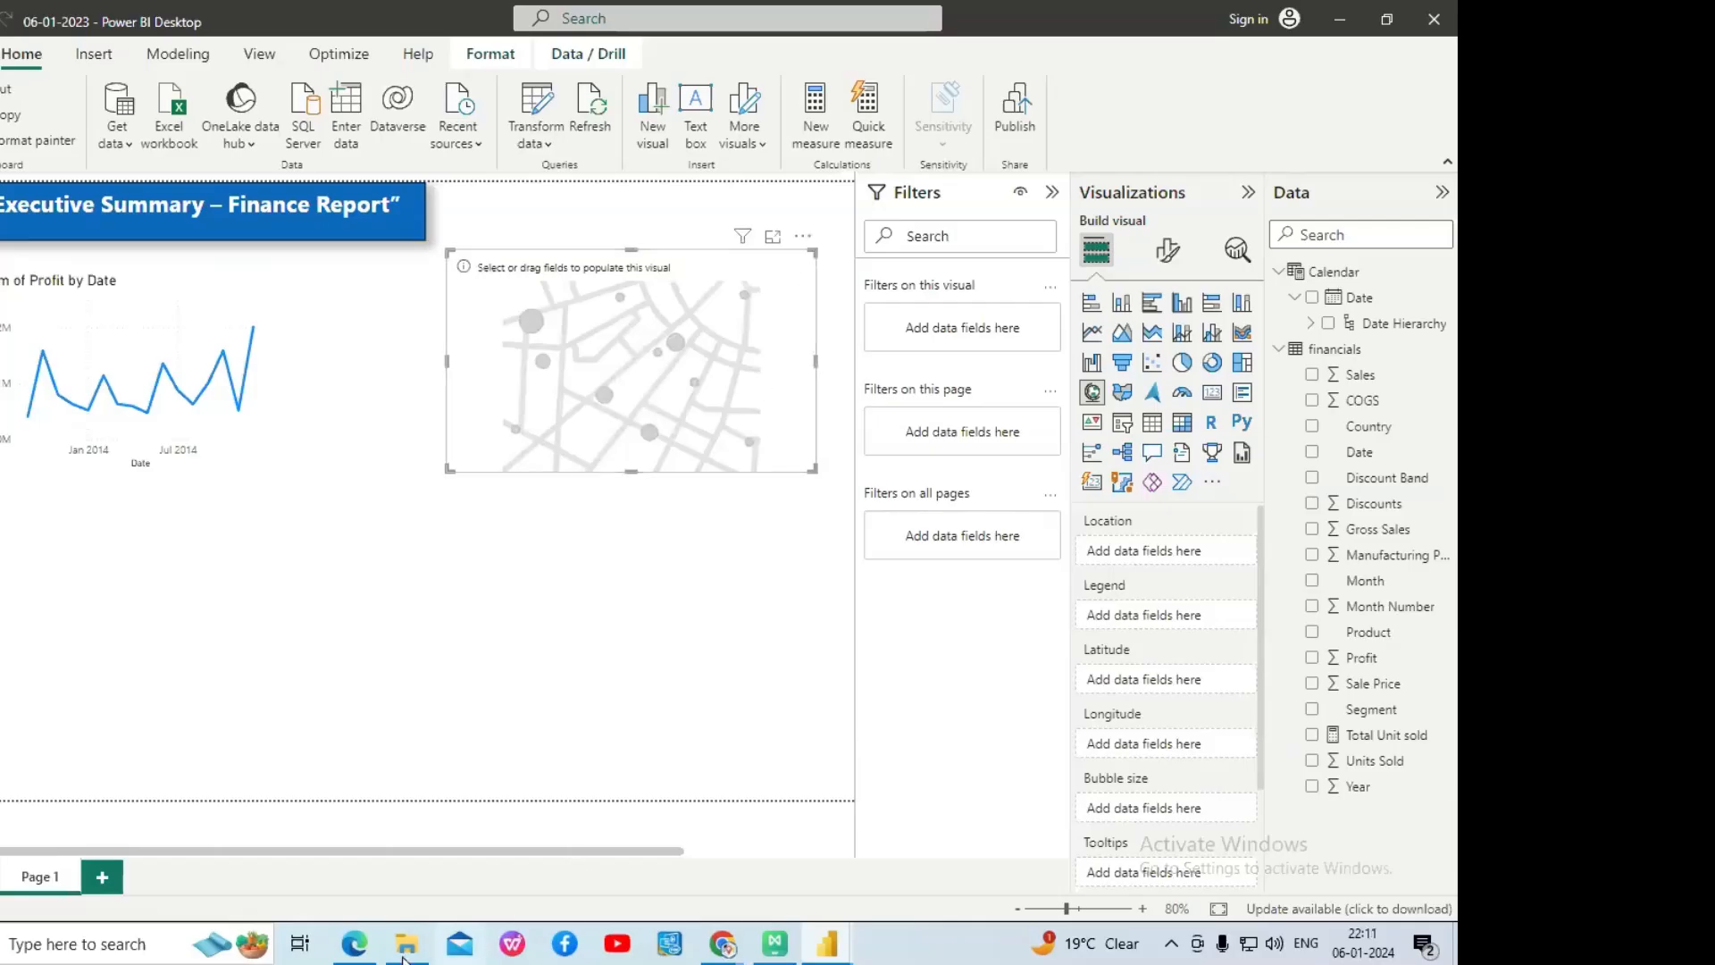
- Recheck the Country and Profit field steps for the map in the tutorial PDF in Edge, then return to the 06-01-2023 report
left_click(357, 945)
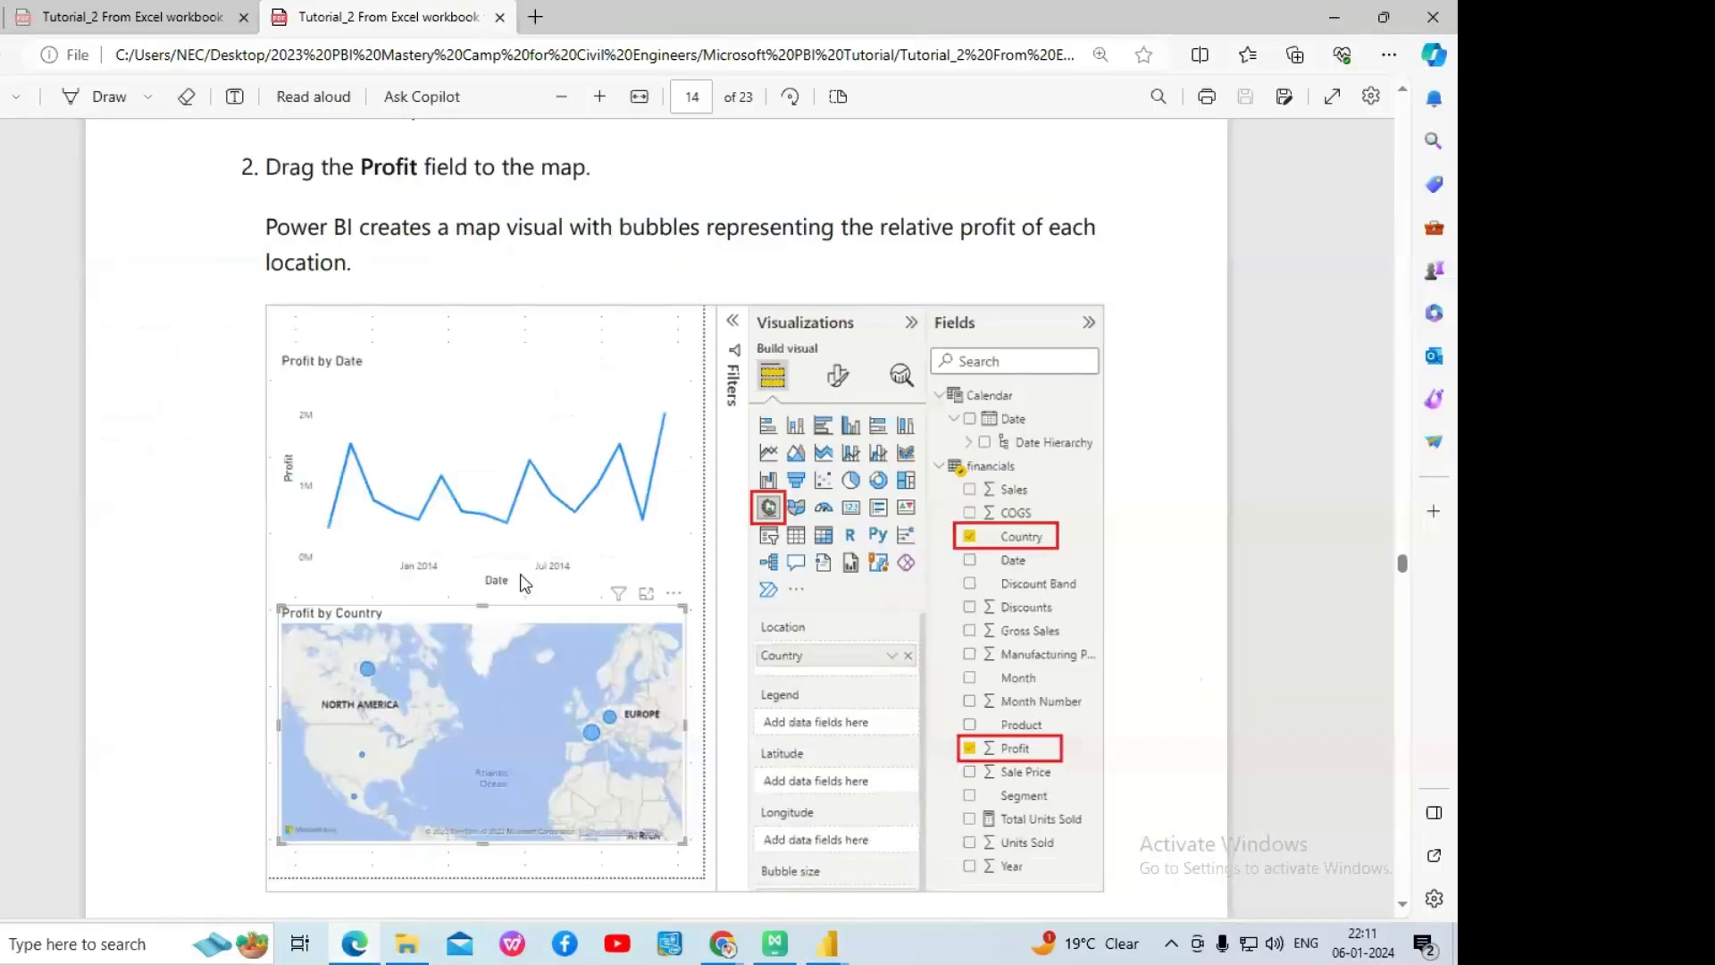
scroll(526, 559, "up", 2)
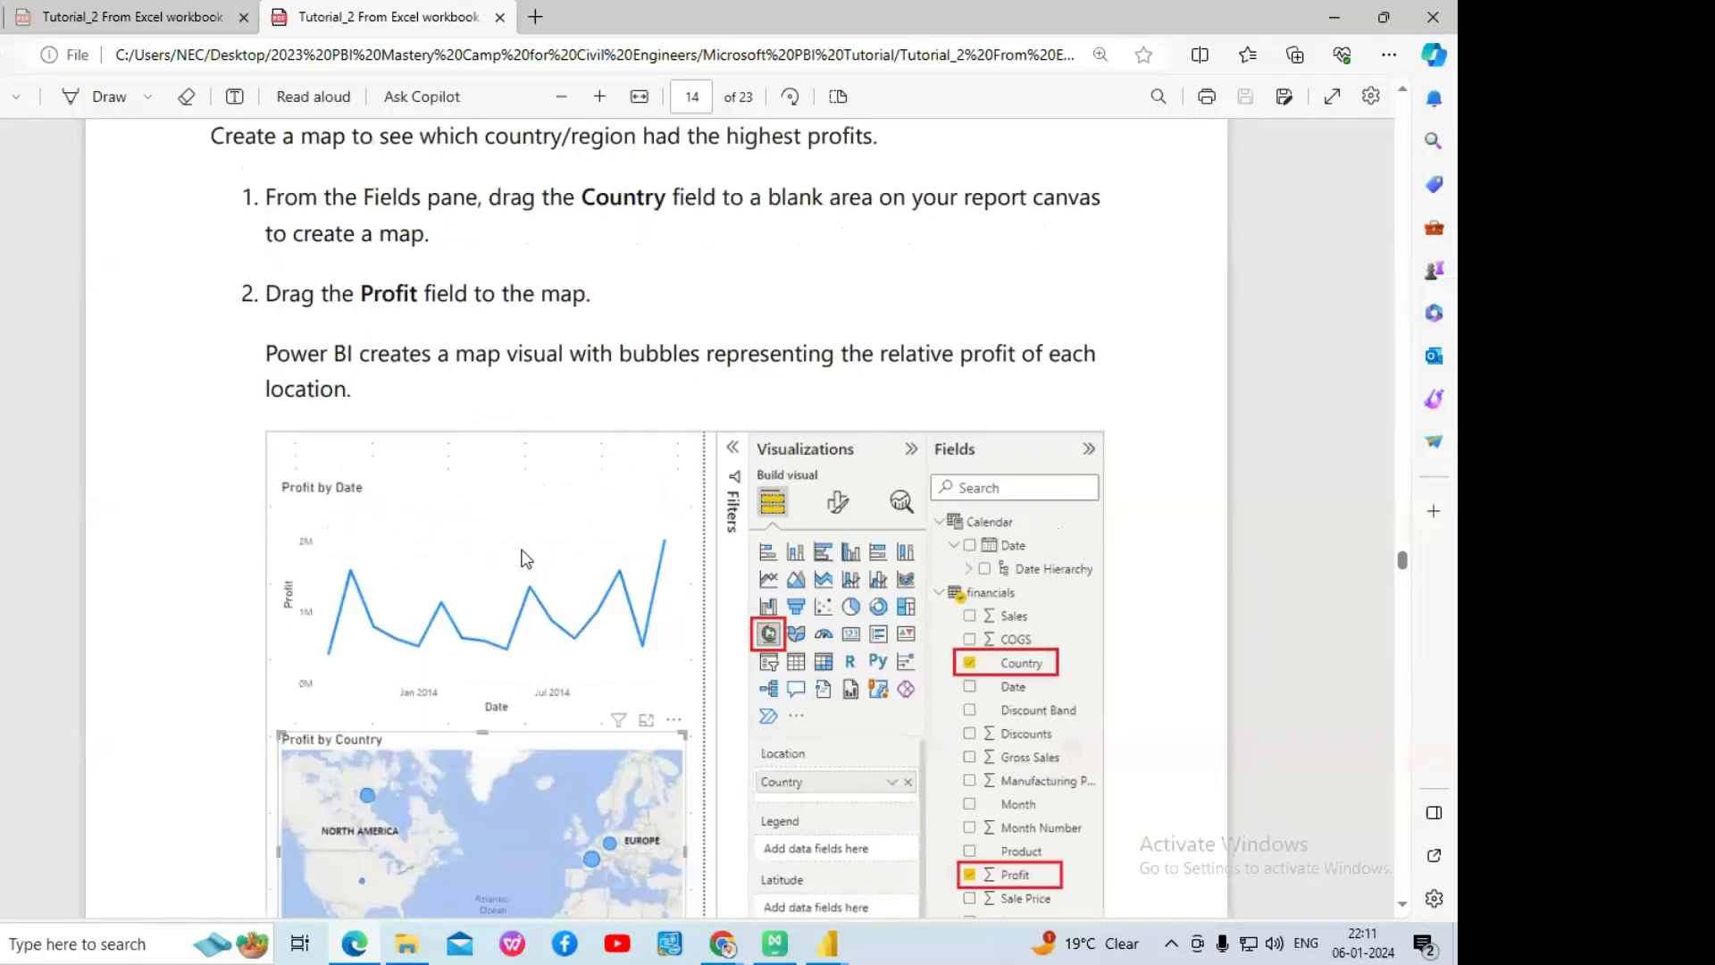
left_click(819, 954)
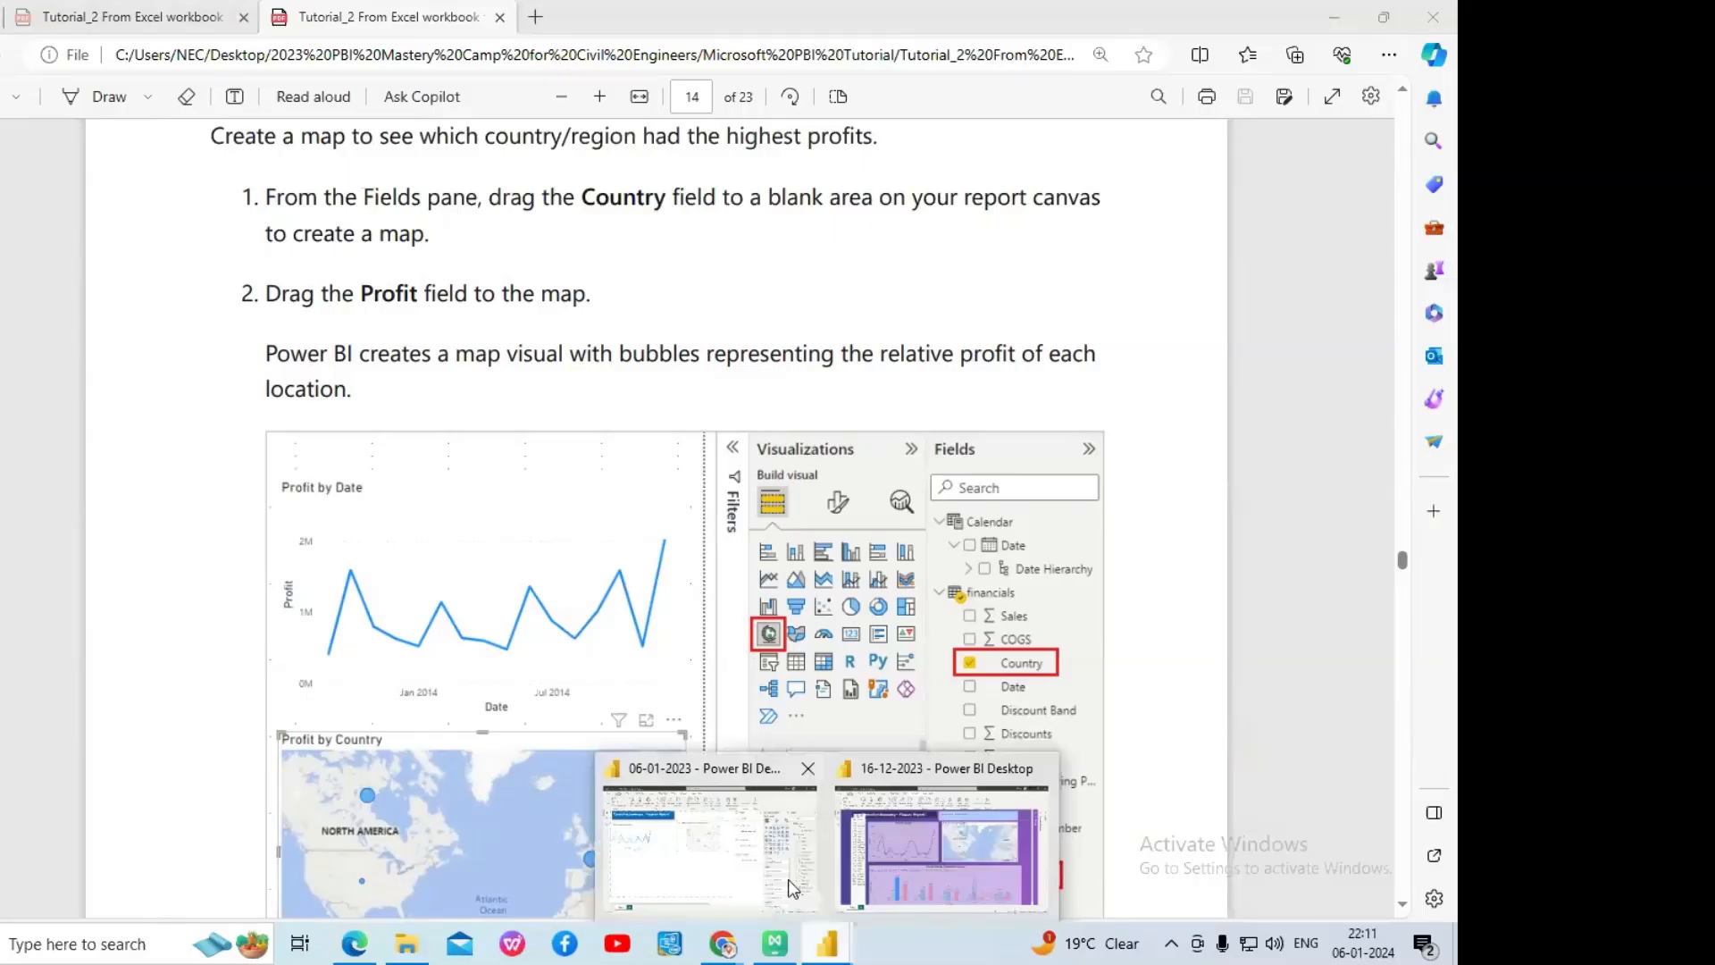
left_click(788, 879)
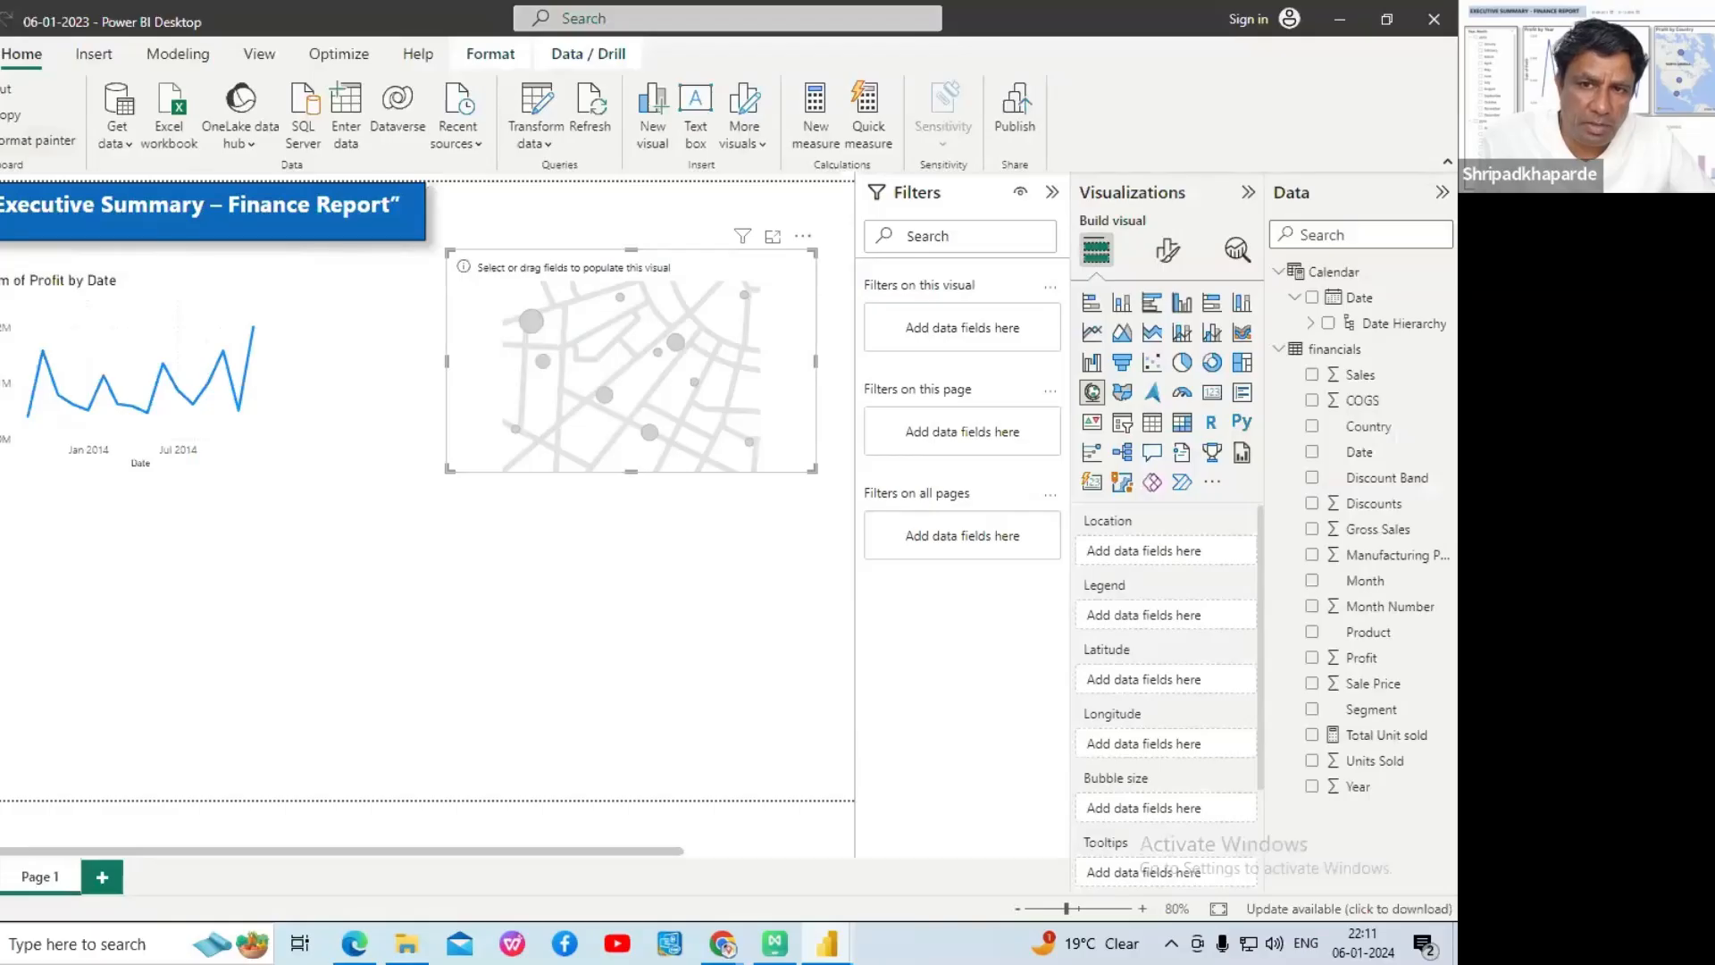
- Open Power BI Desktop's global Security options and examine the ArcGIS and Map and Filled Map visuals settings
key("alt+f")
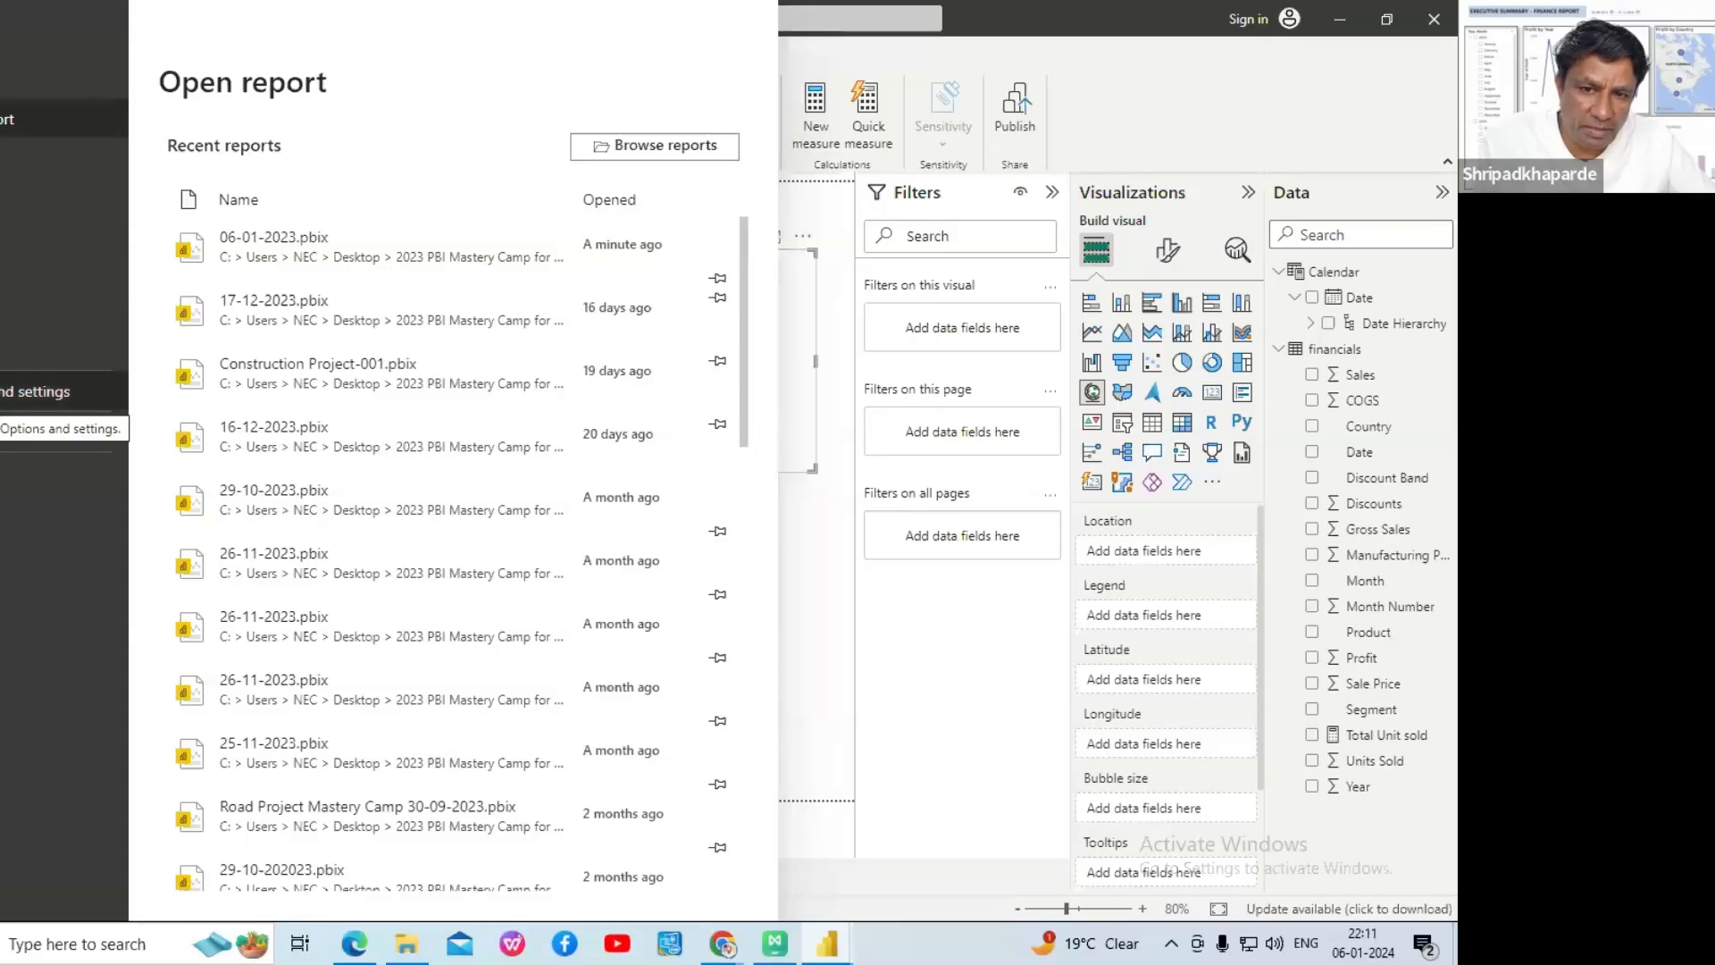
left_click(54, 391)
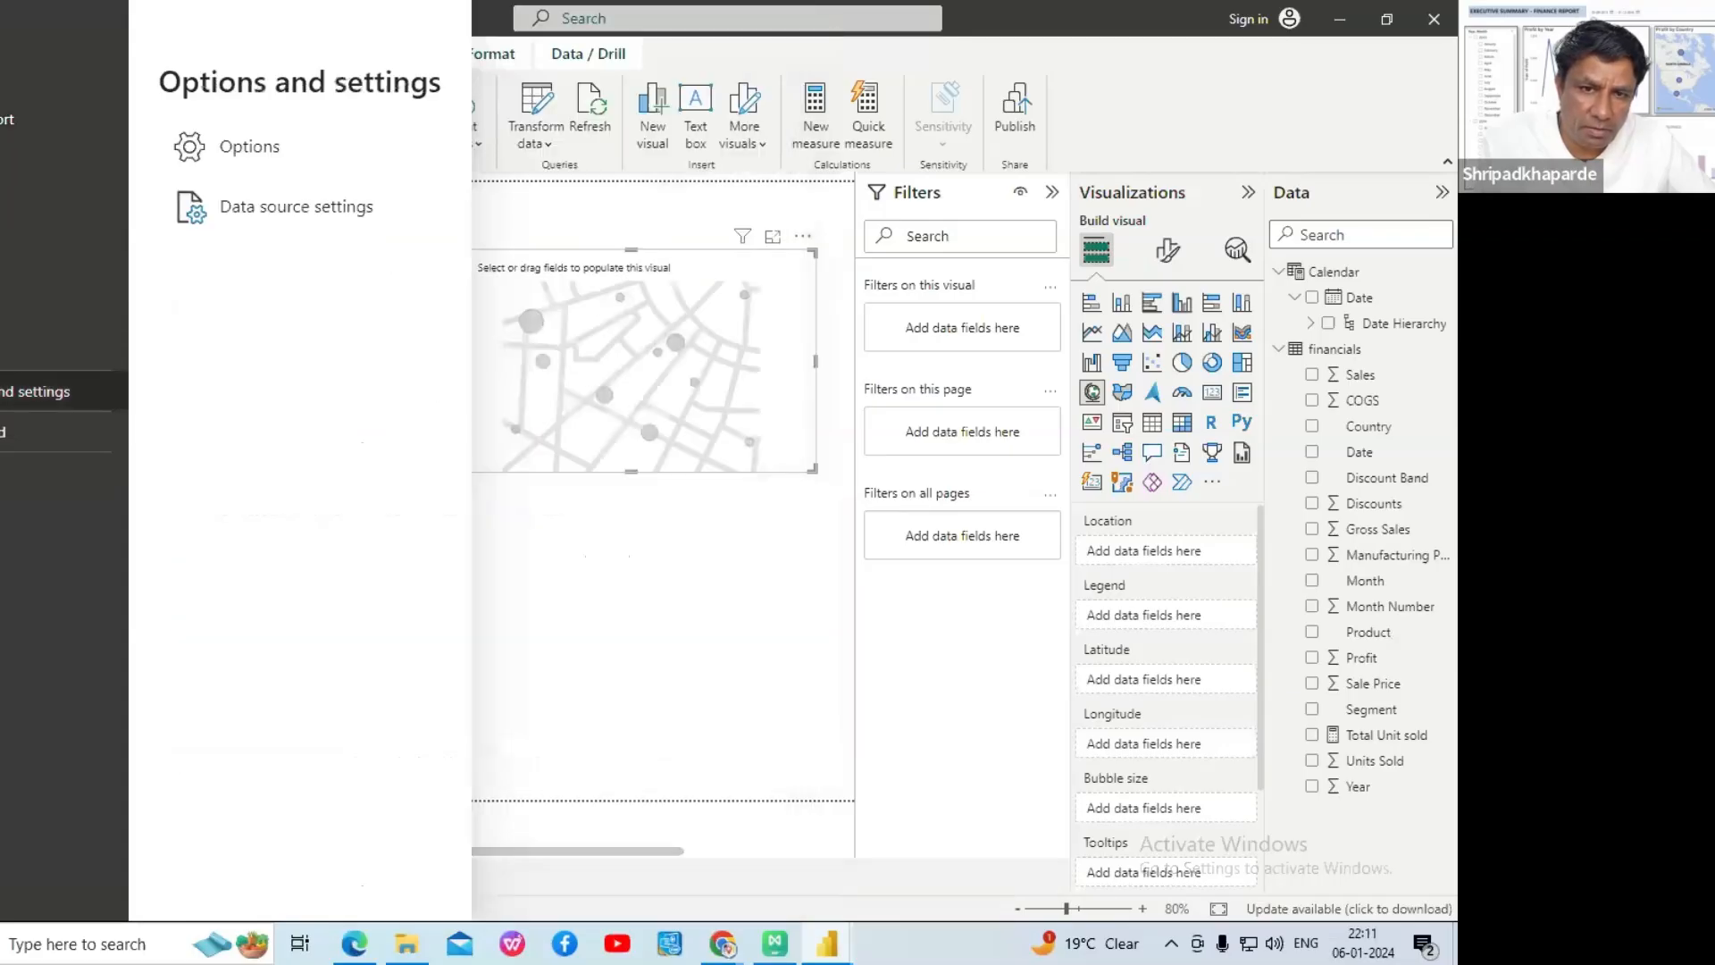
left_click(252, 148)
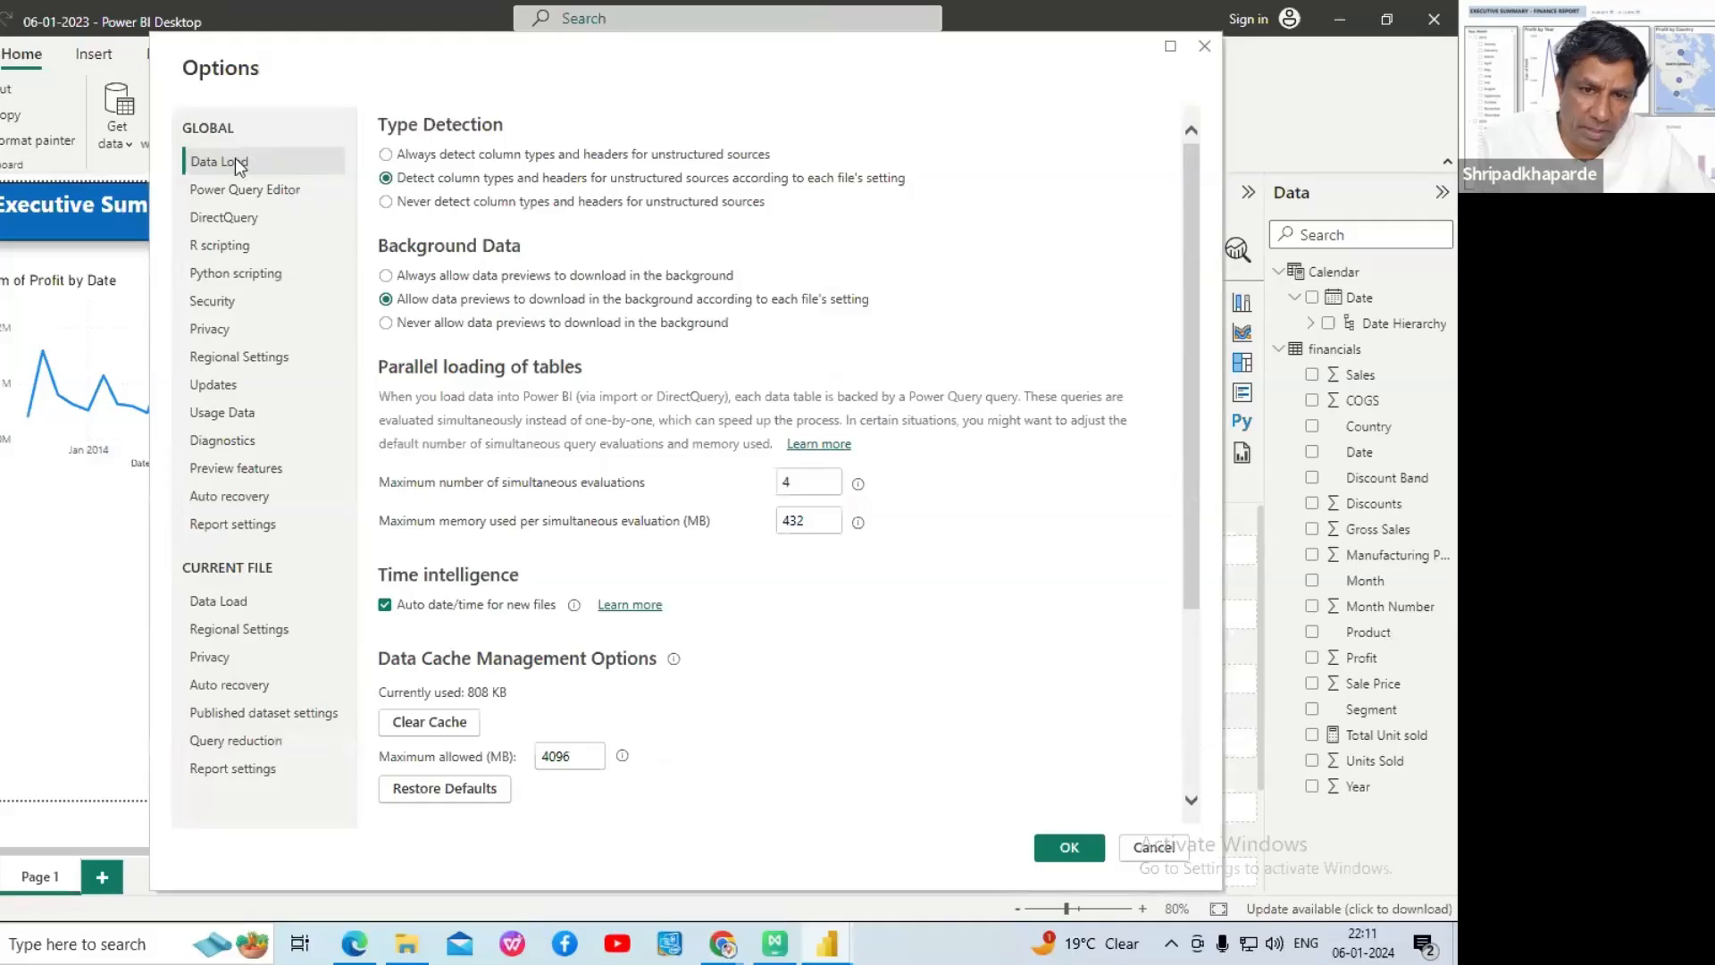
left_click(213, 302)
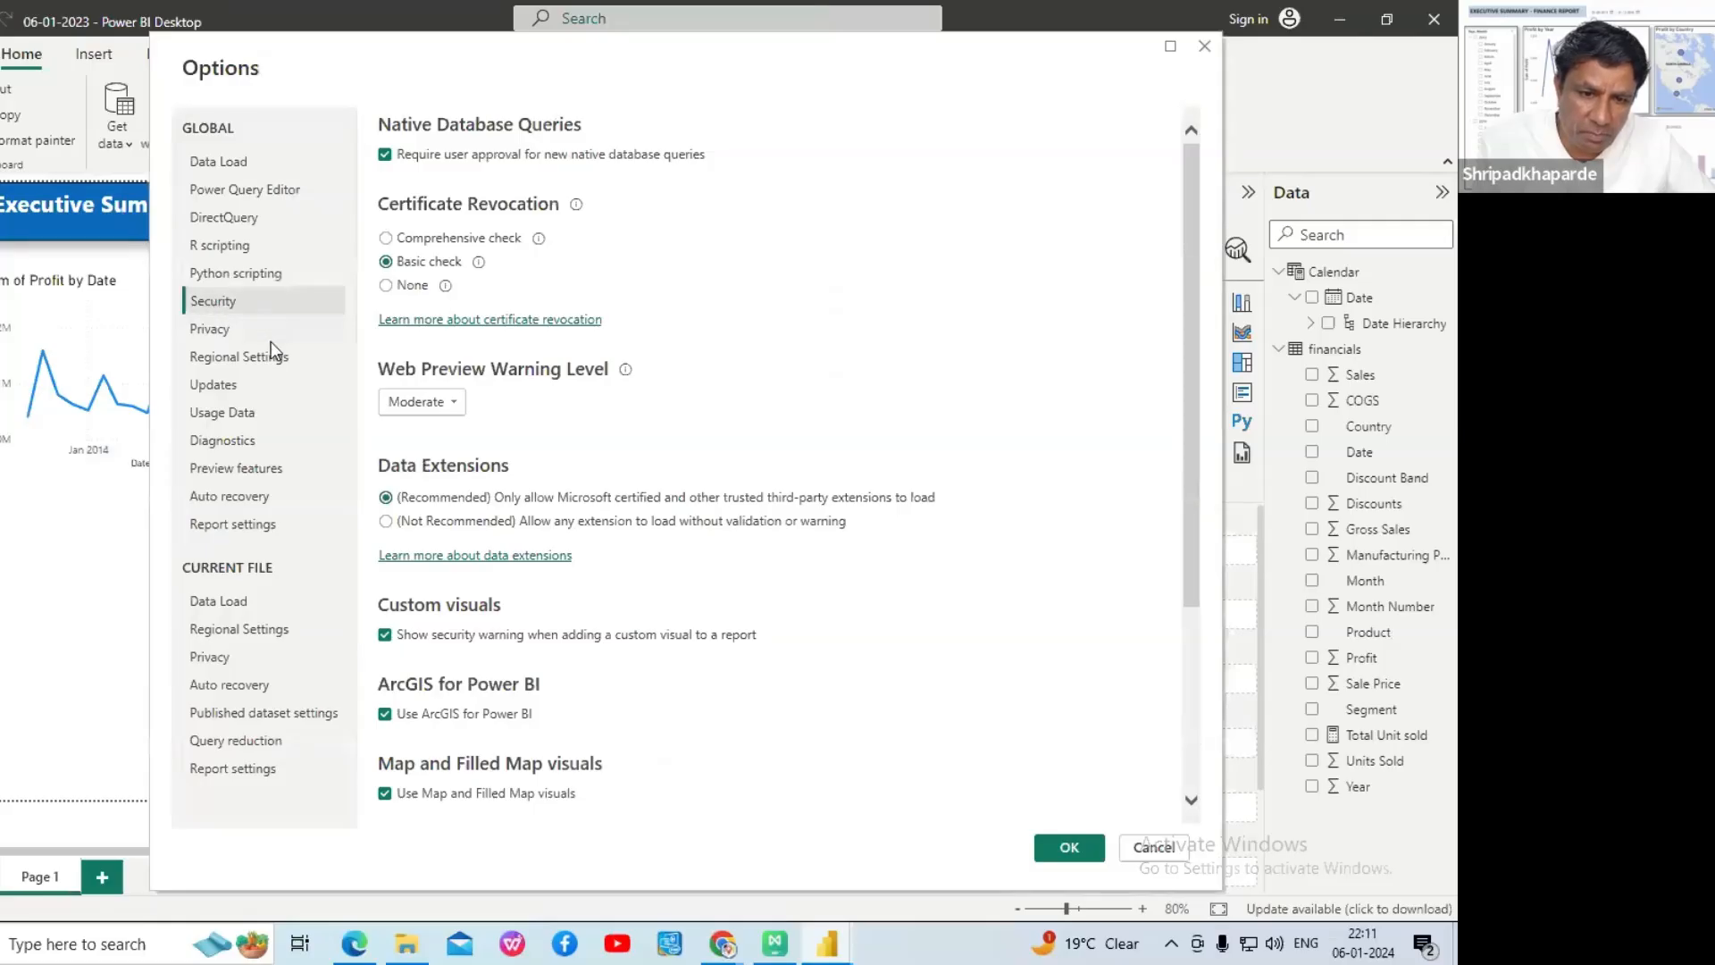
scroll(456, 562, "down", 2)
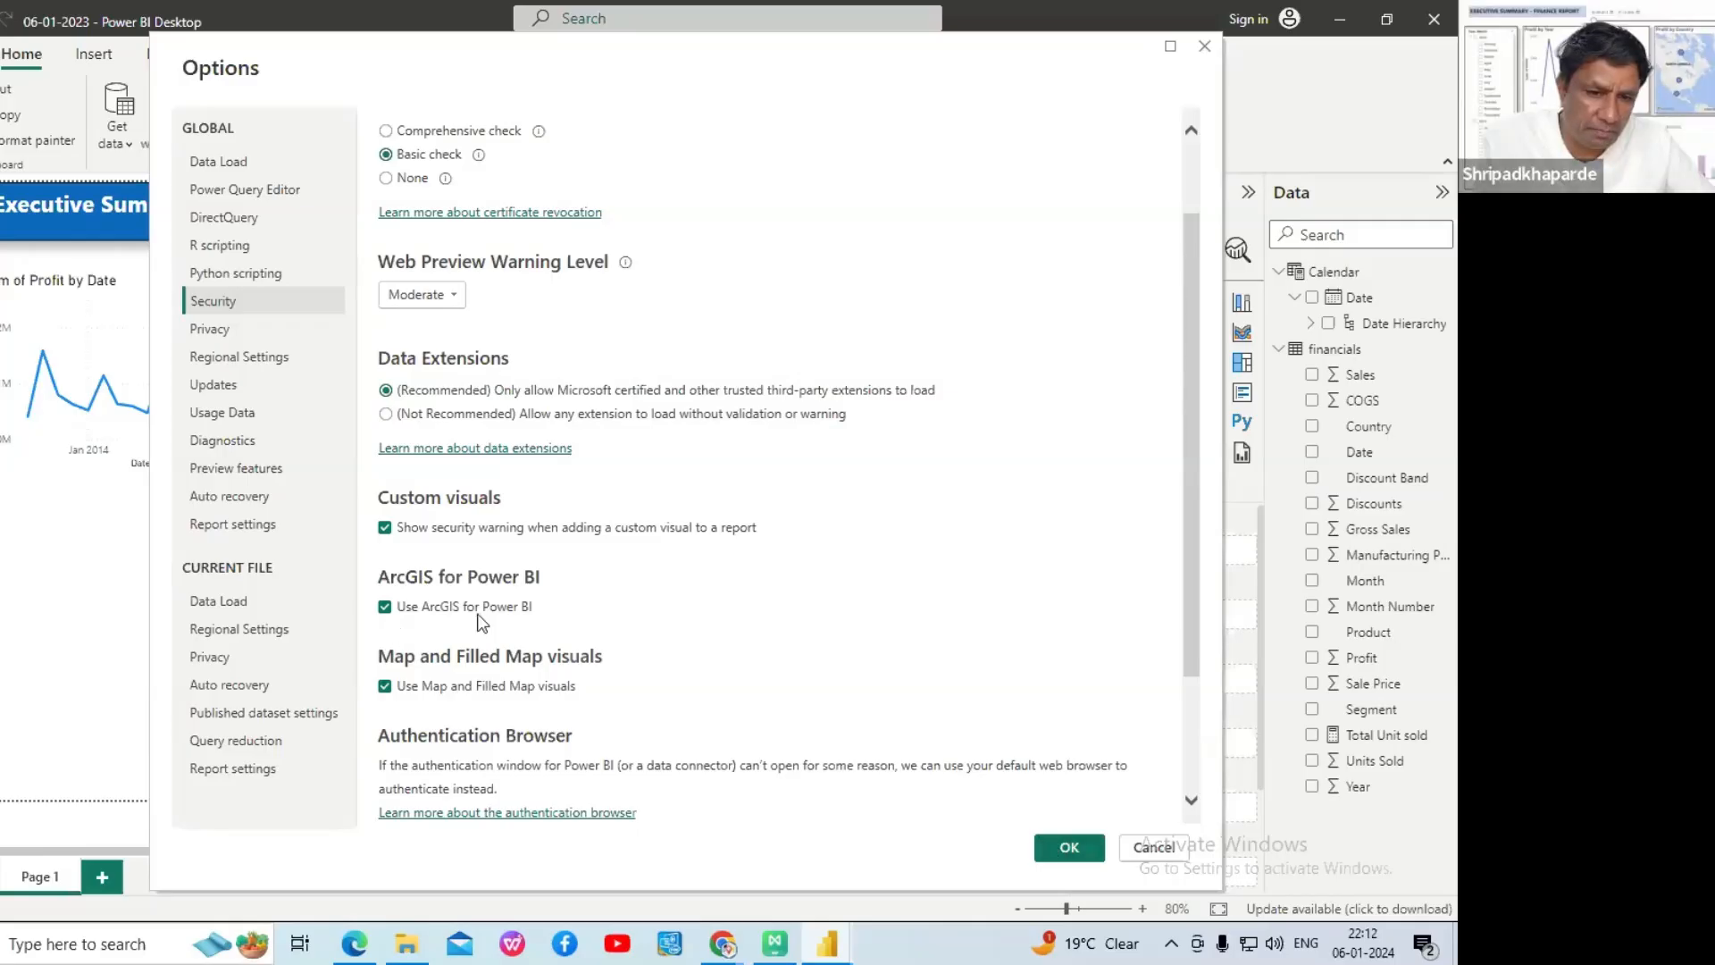
scroll(393, 645, "down", 3)
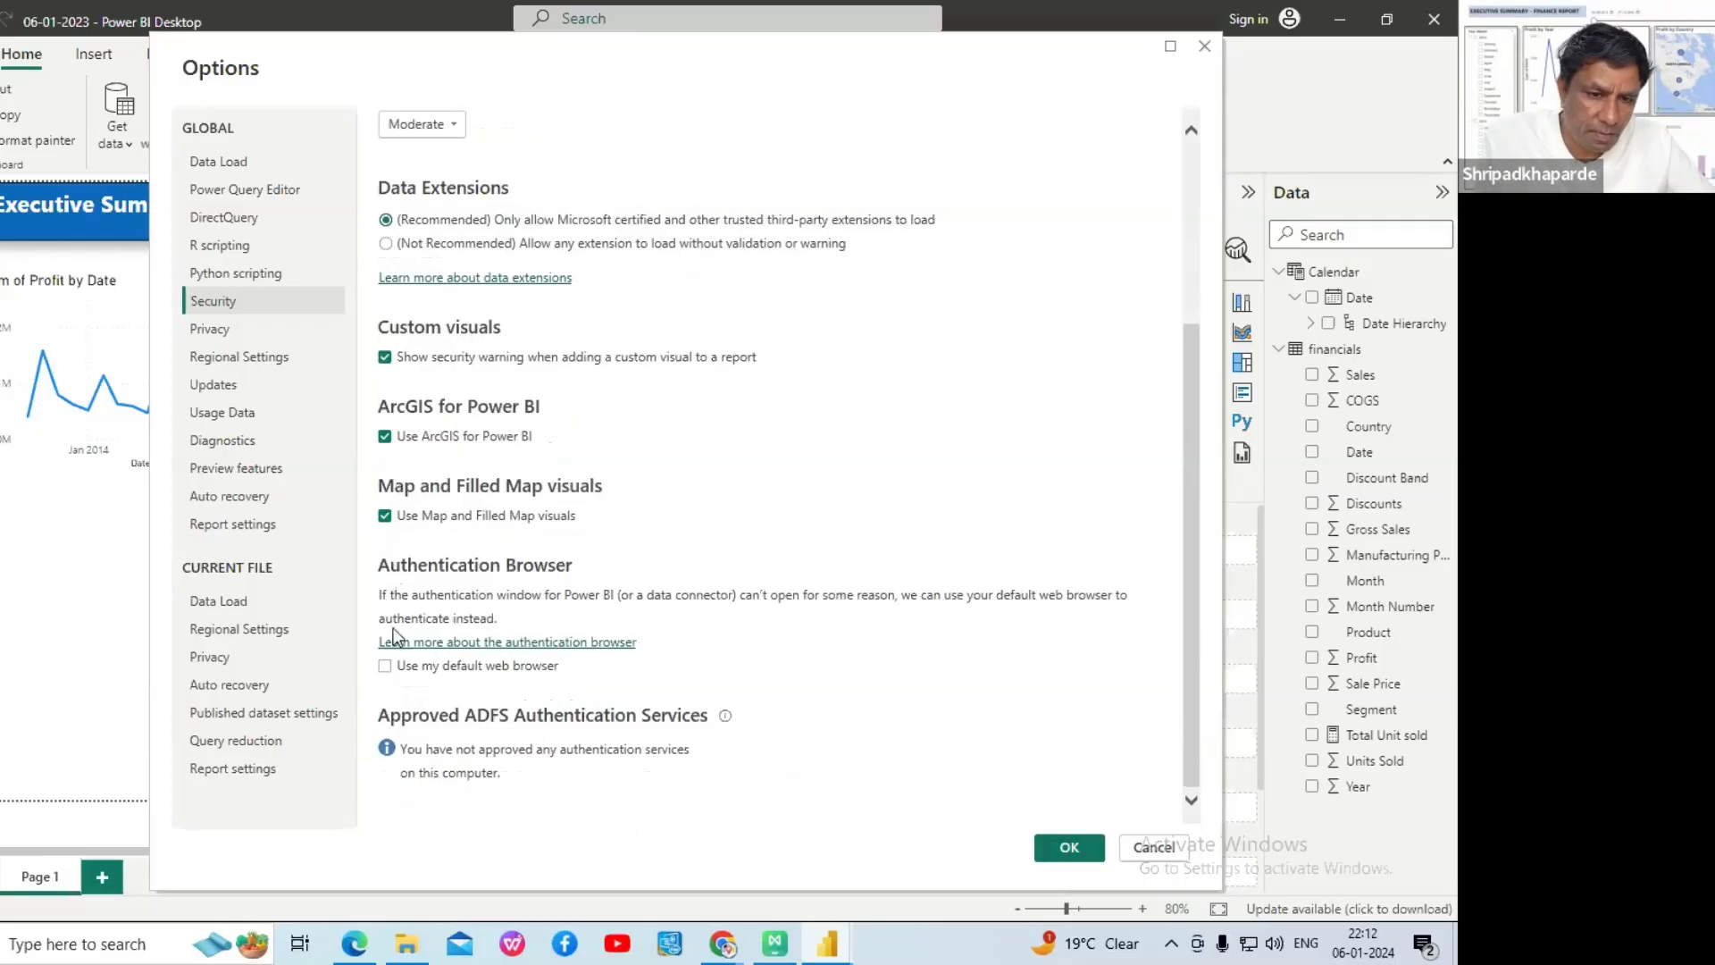
scroll(393, 636, "up", 2)
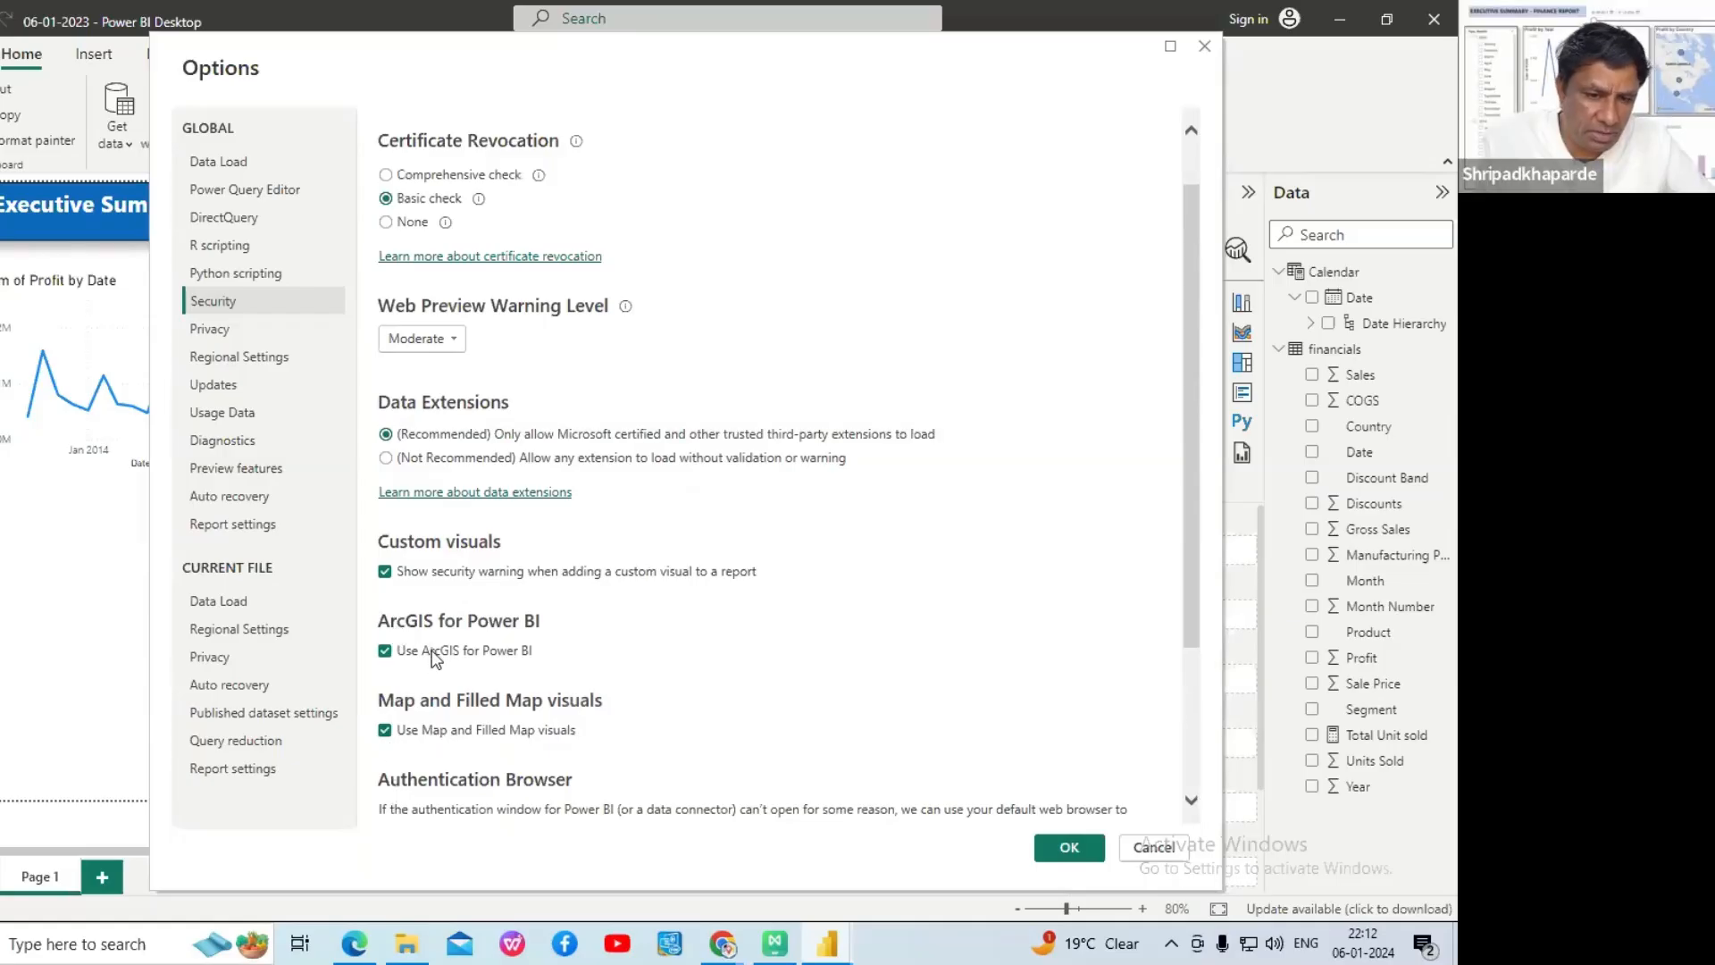
scroll(420, 634, "down", 1)
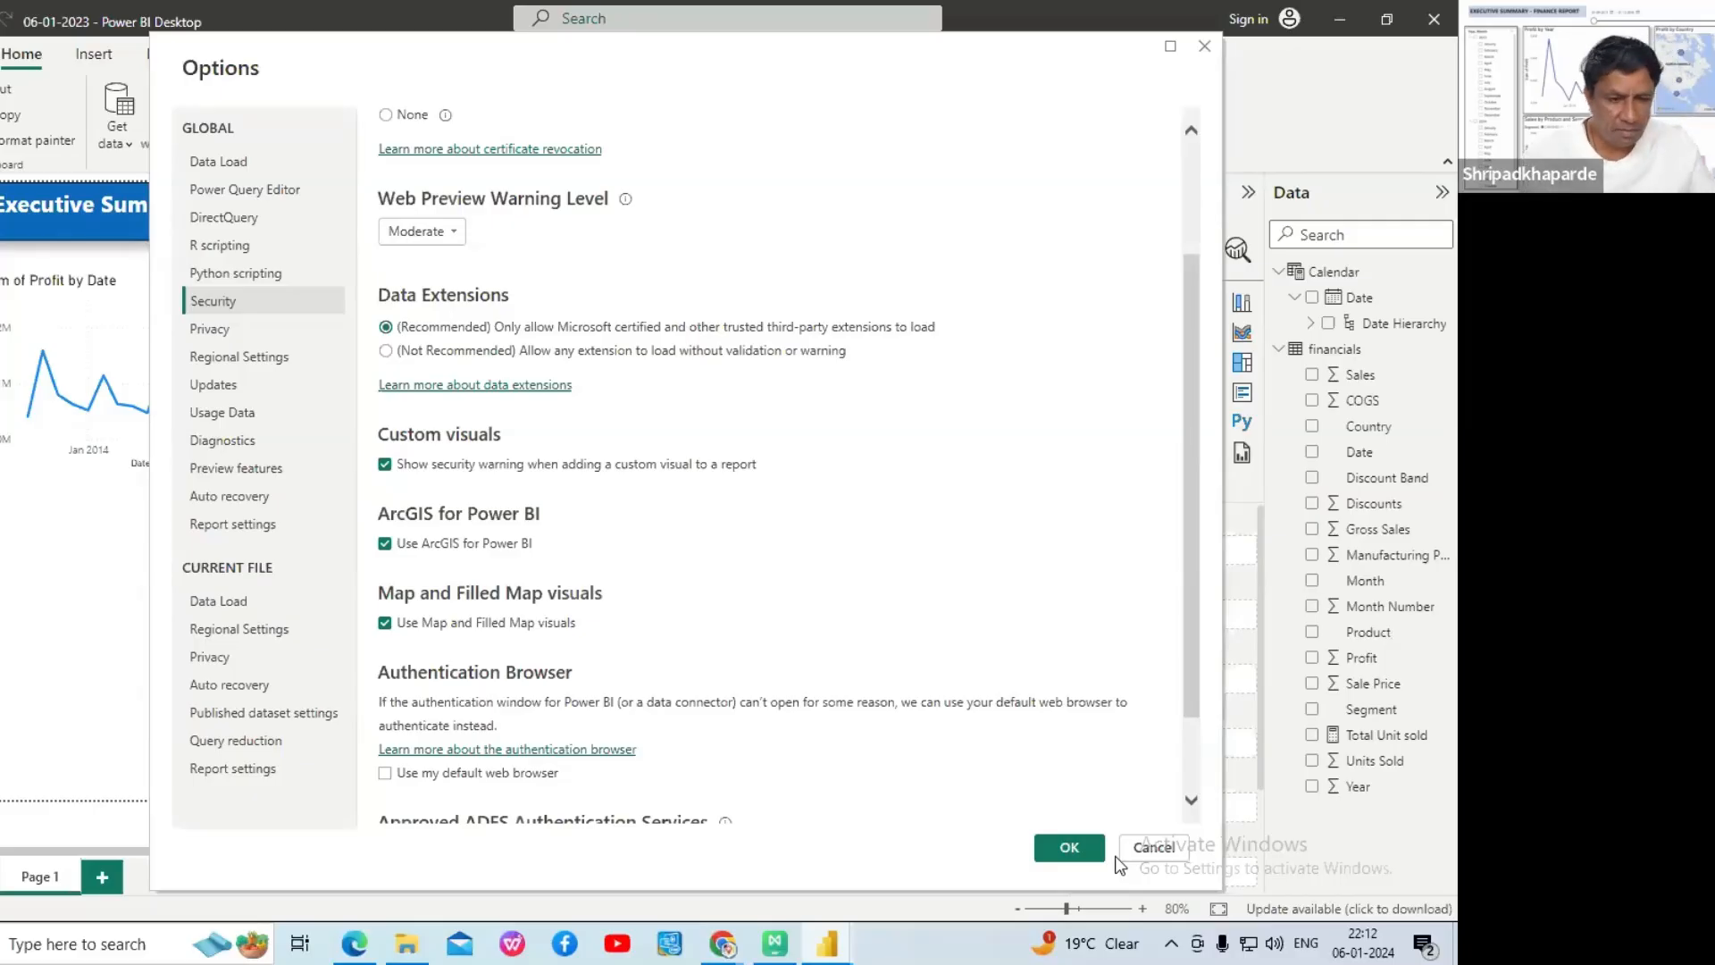
- Switch to the Zoom meeting in Chrome and look through the recent messages in the meeting chat
mouse_move(722, 944)
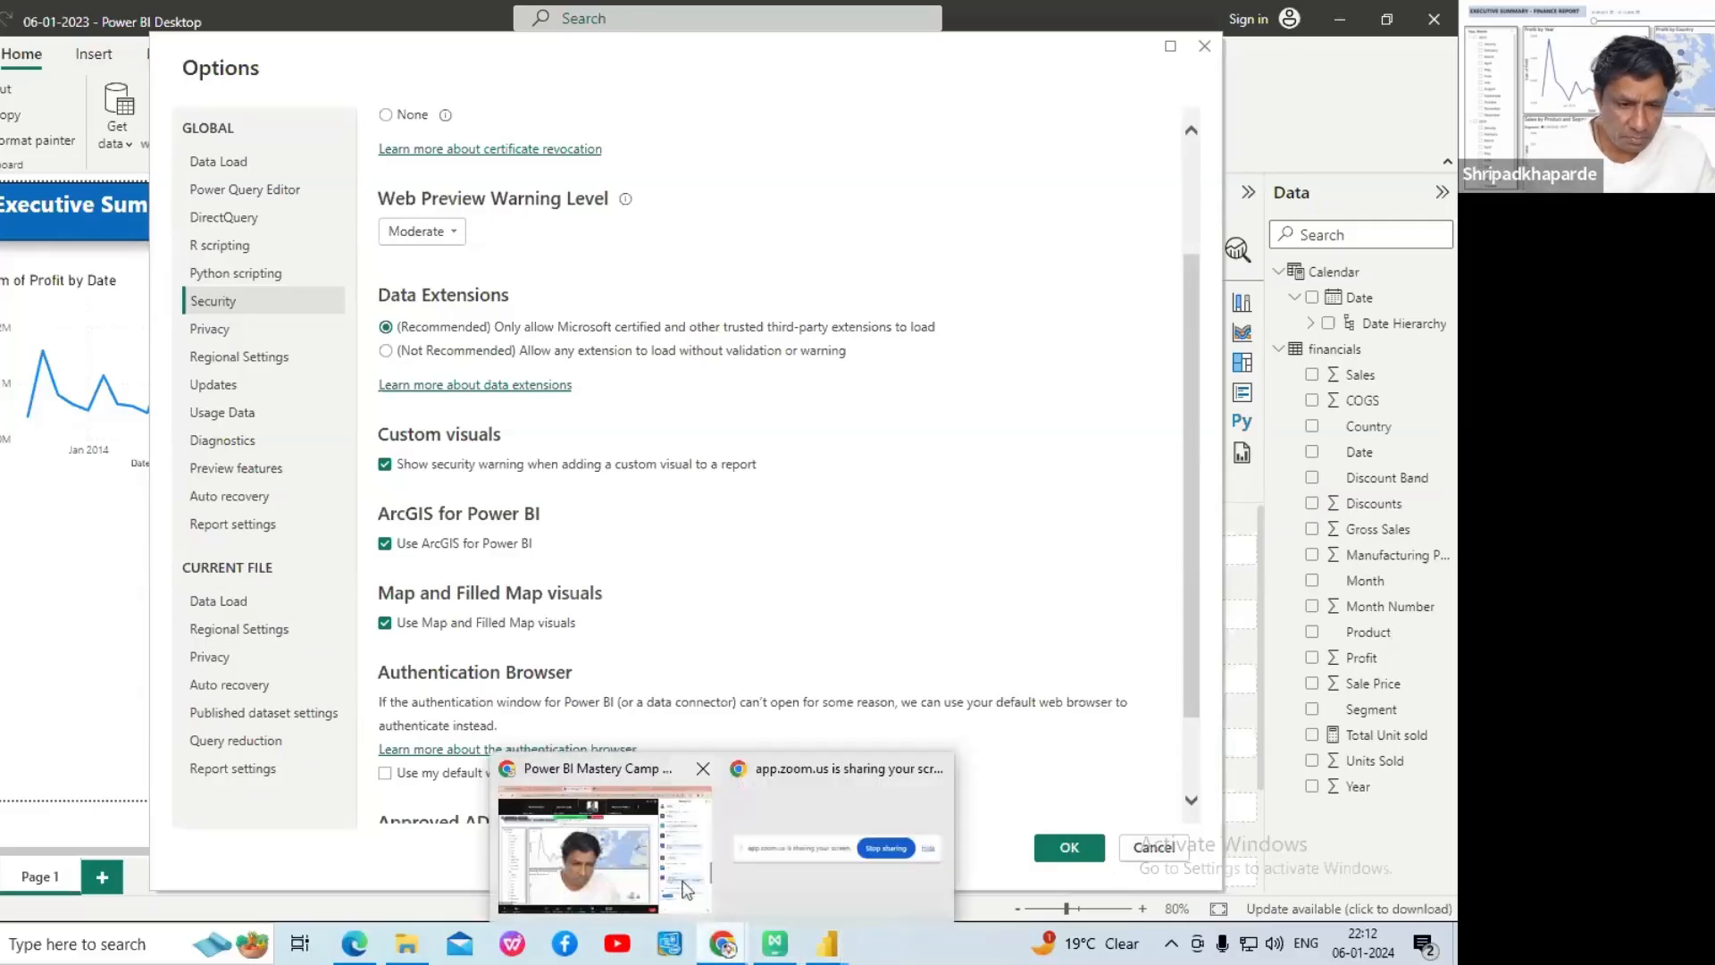
left_click(652, 861)
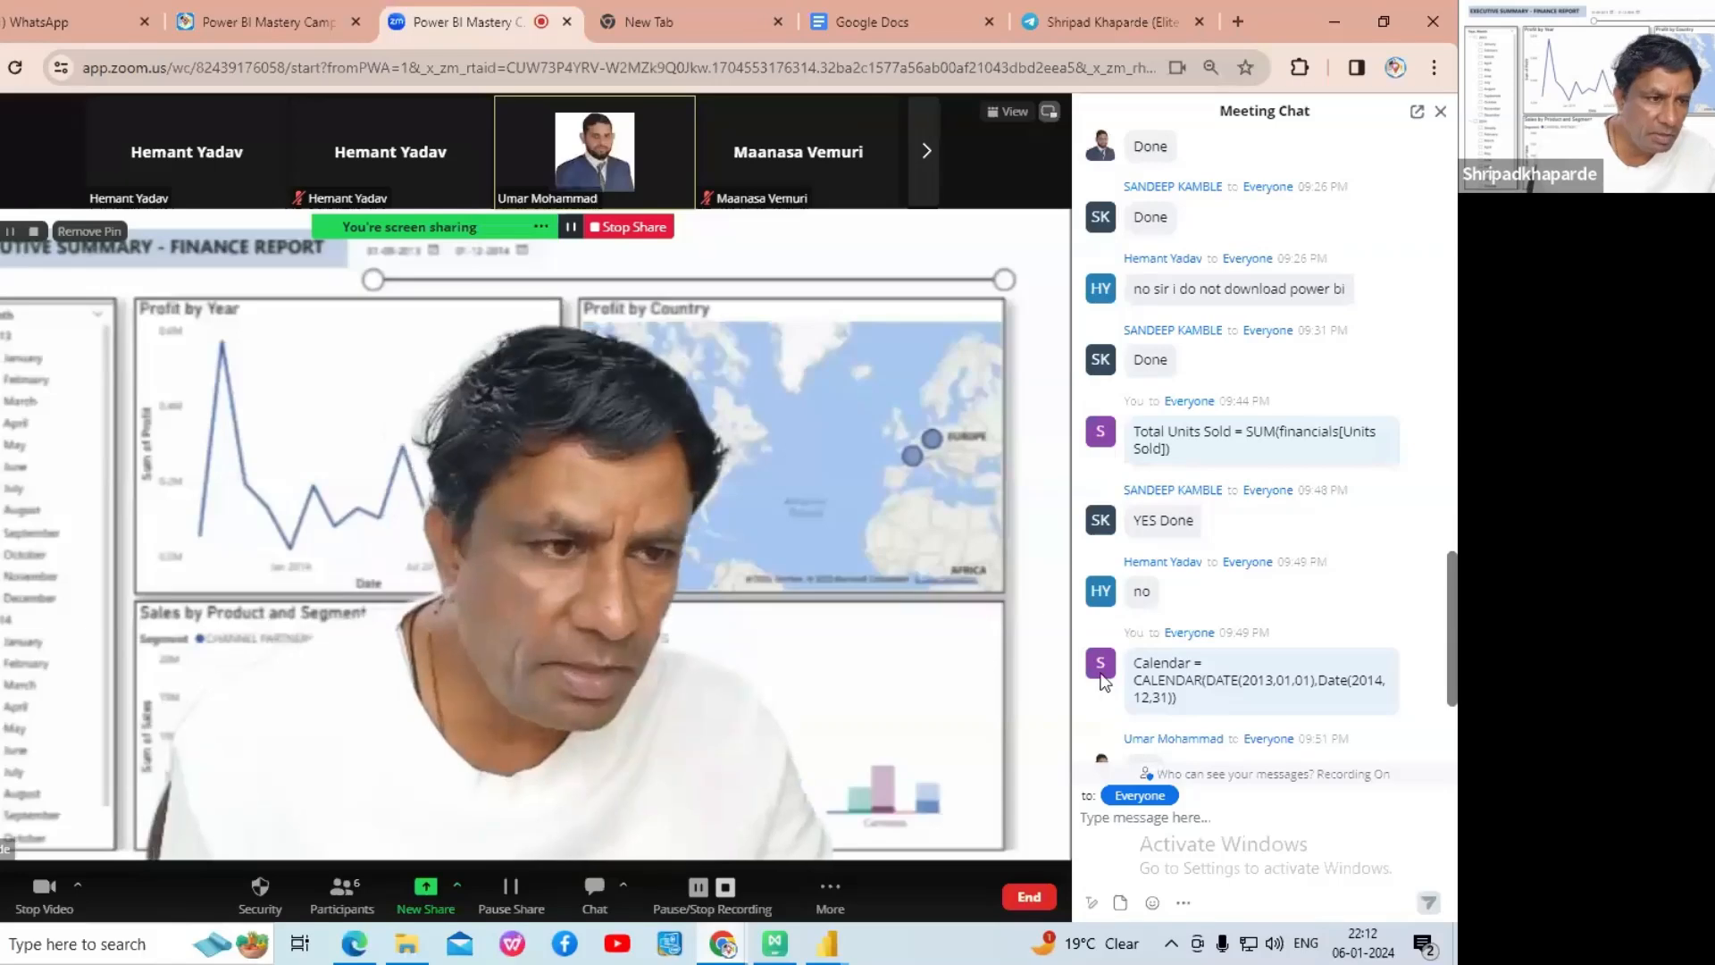
scroll(1249, 631, "down", 5)
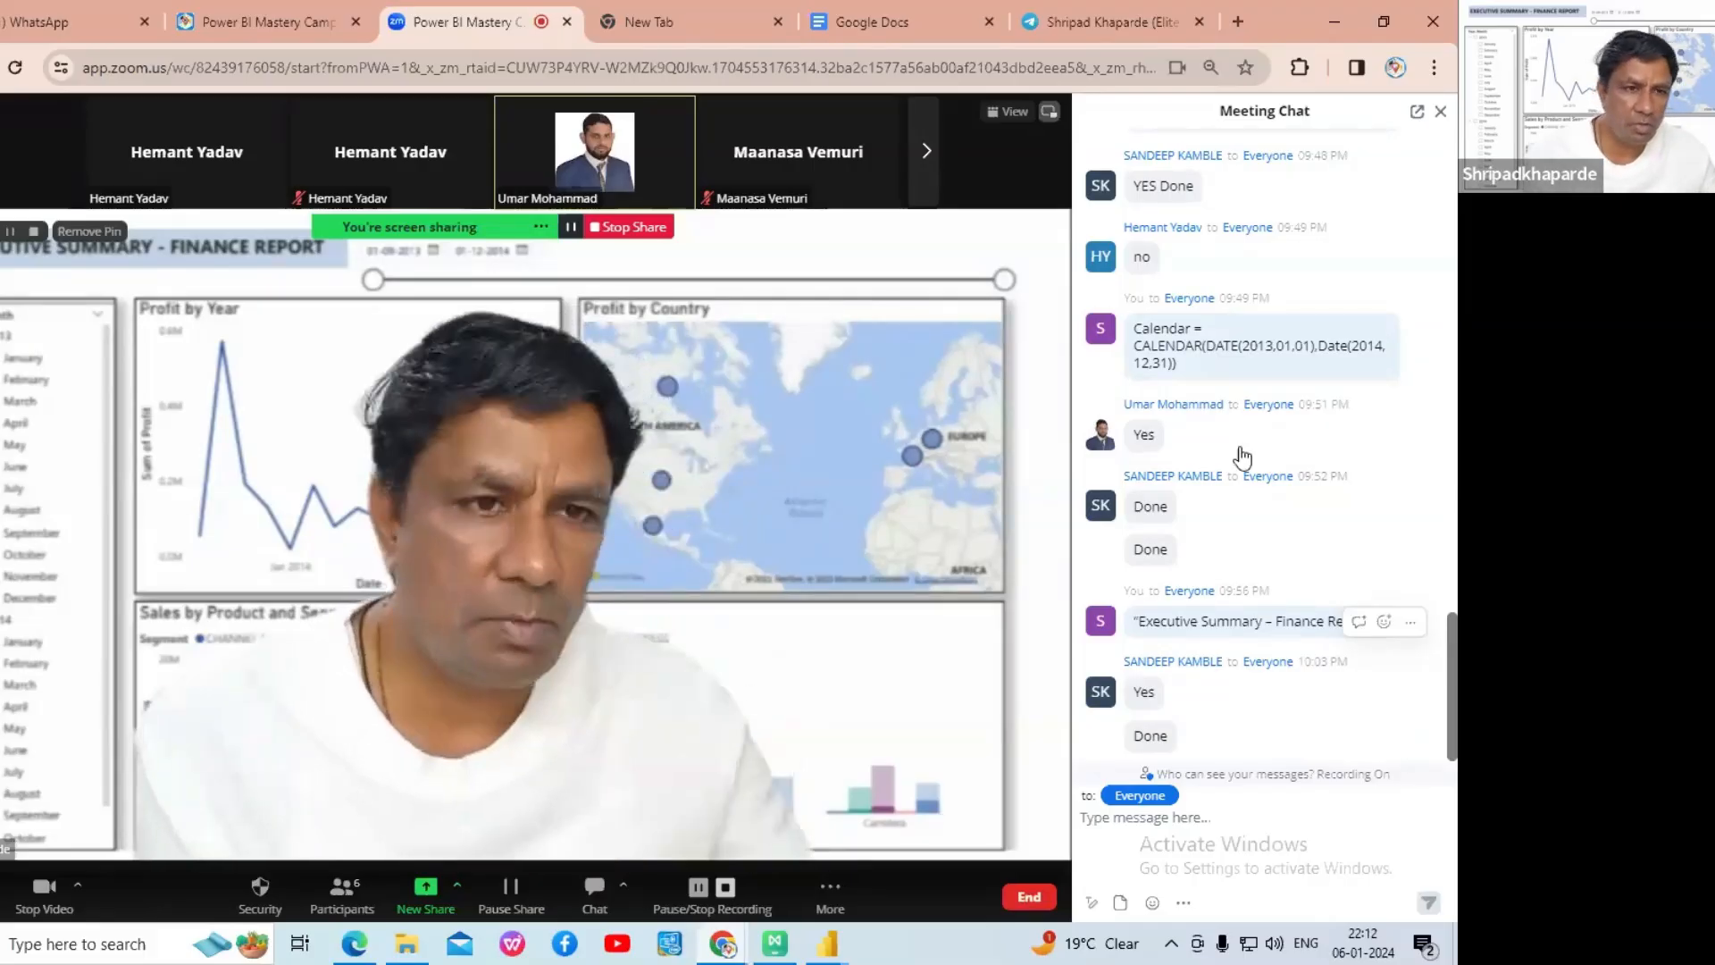
- Look through the Zoom meeting's remaining participants and check the latest messages in the meeting chat
left_click(929, 151)
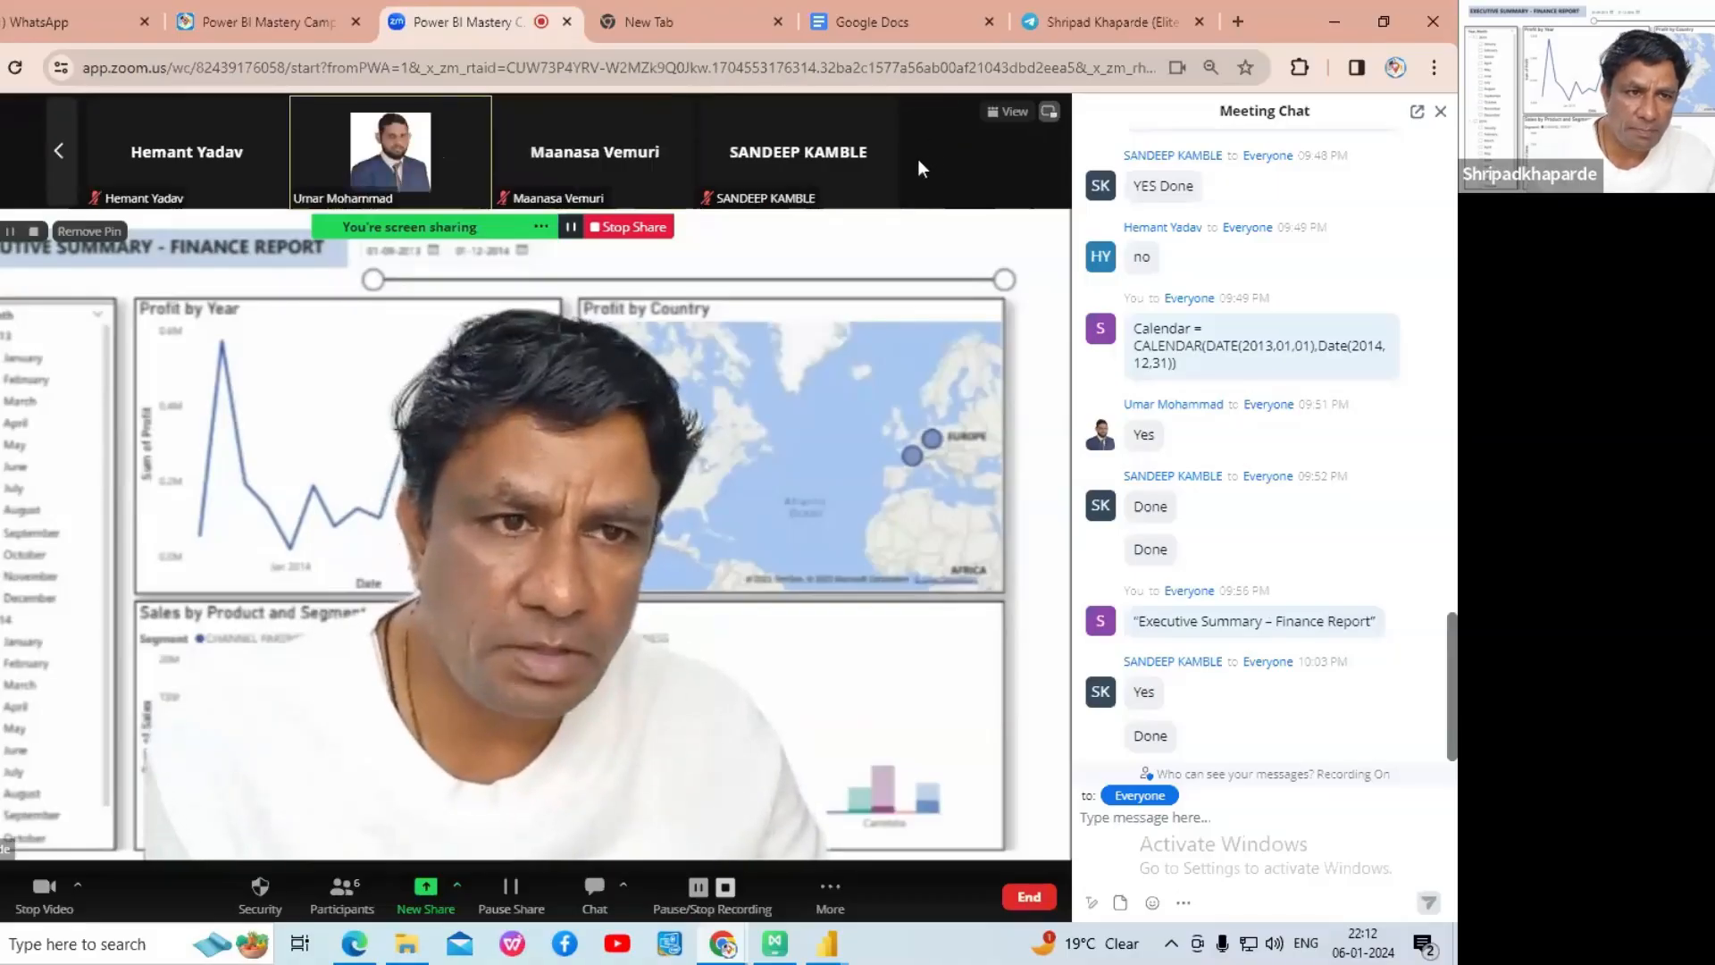
mouse_move(859, 163)
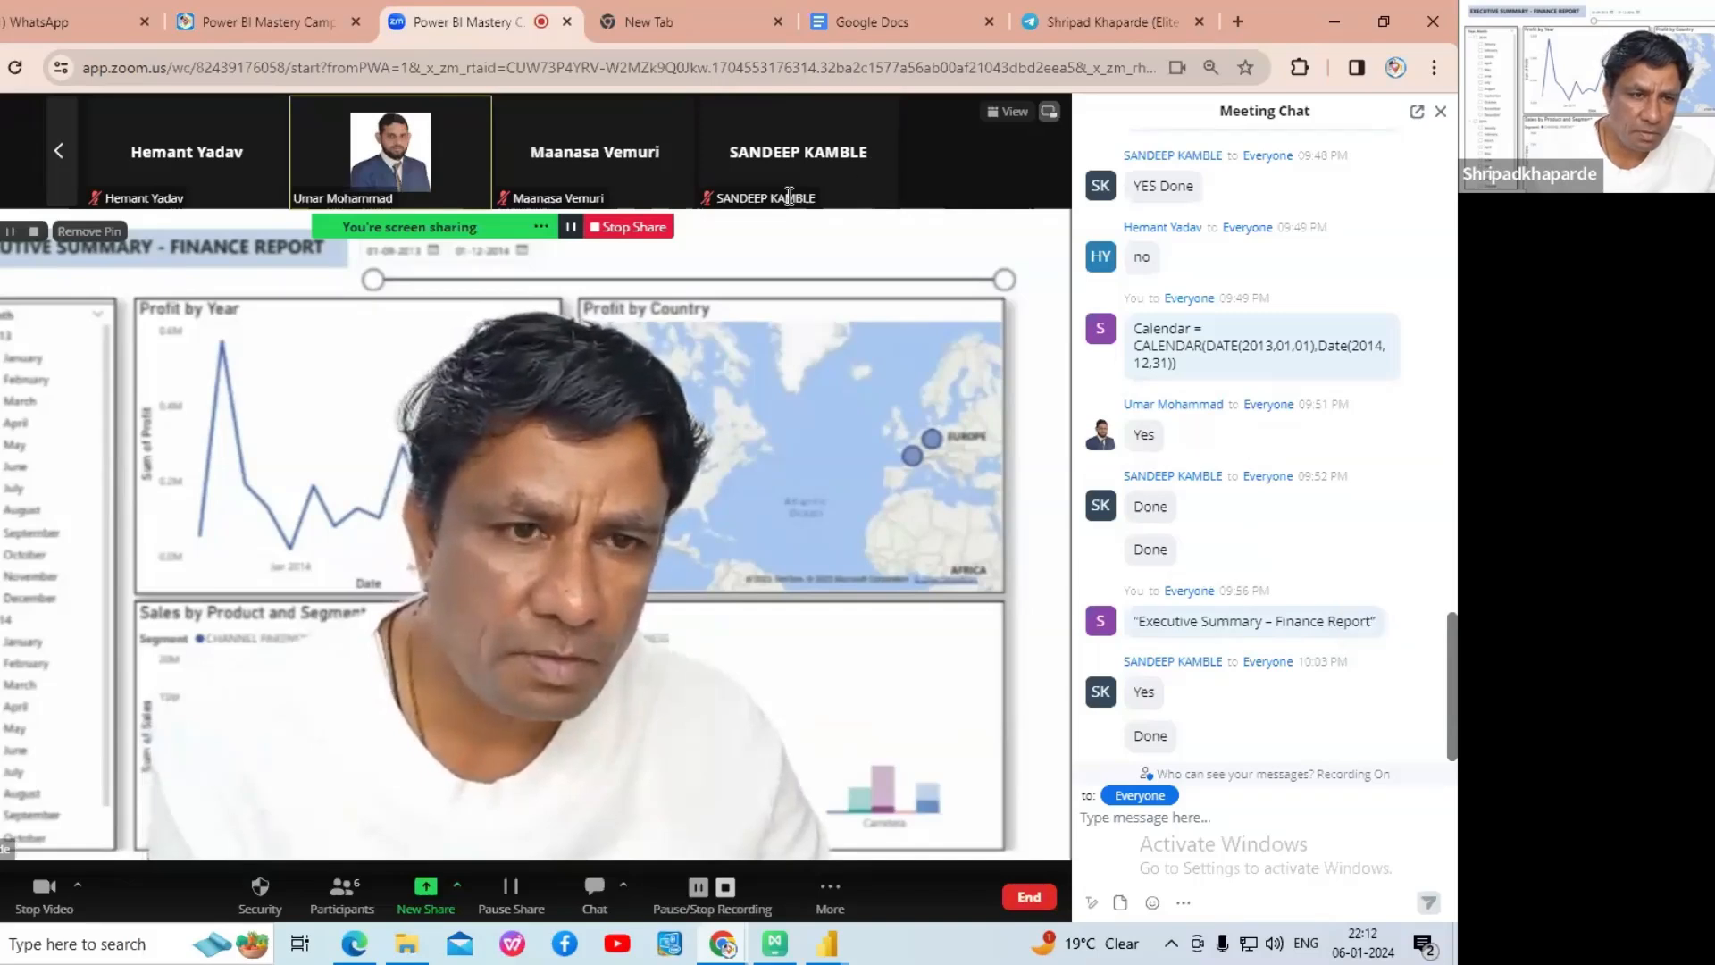
mouse_move(793, 190)
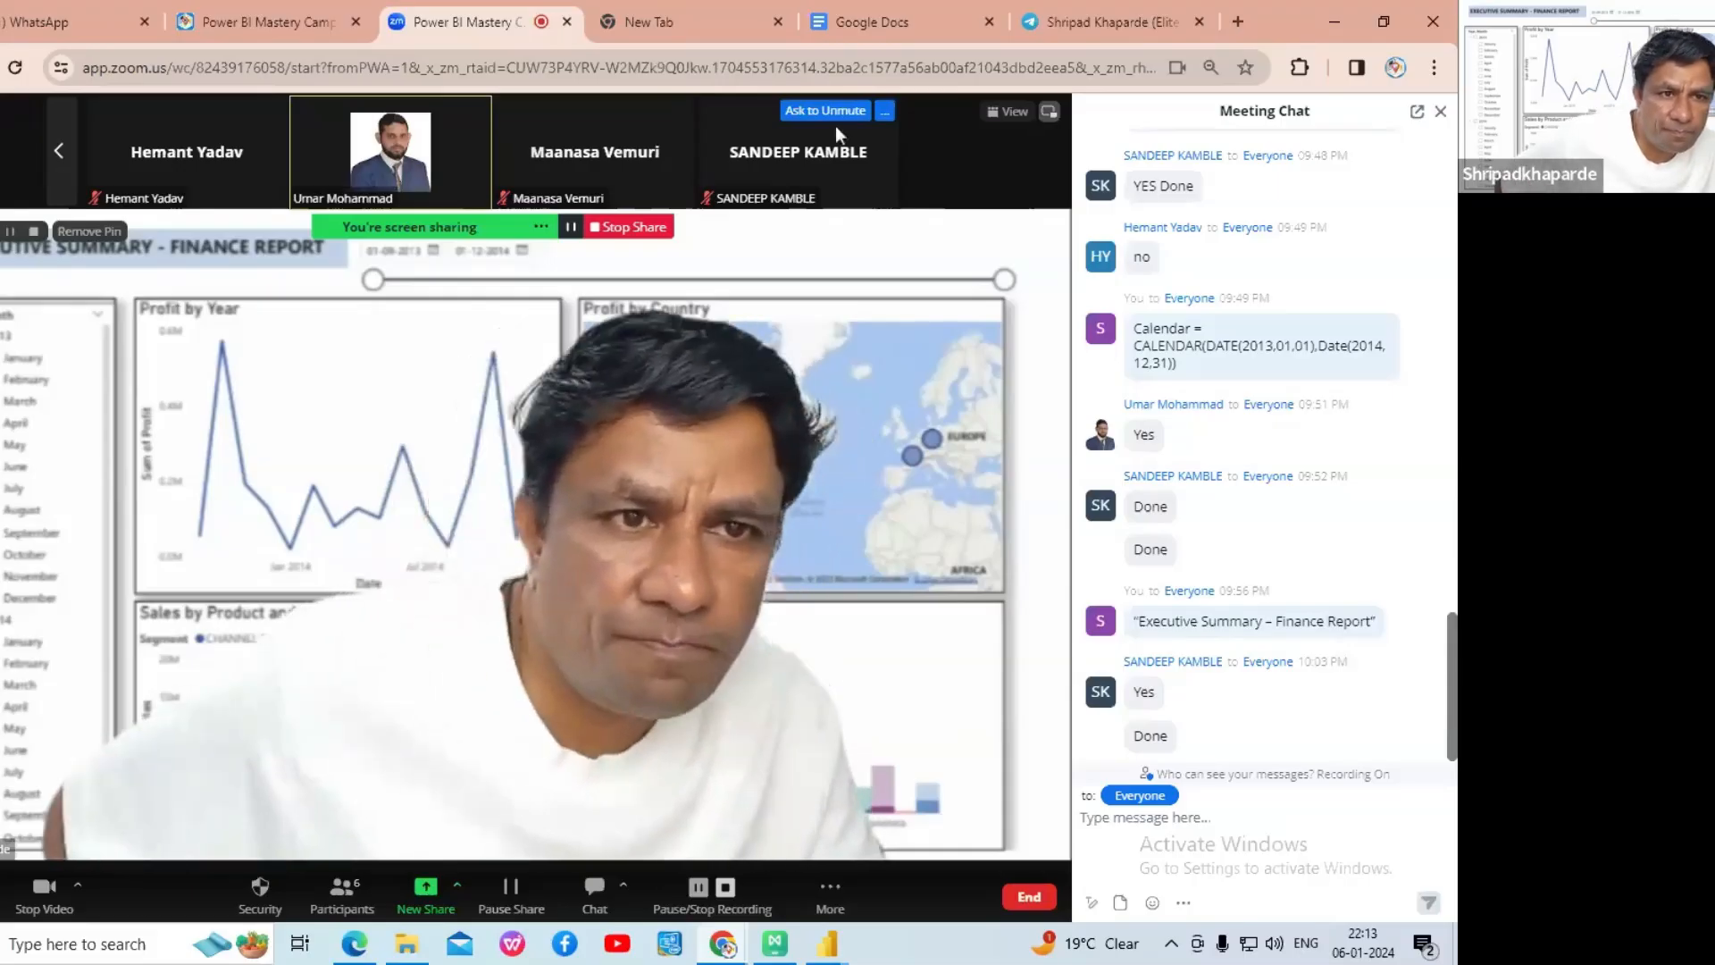
scroll(1313, 610, "up", 2)
scroll(1313, 610, "down", 3)
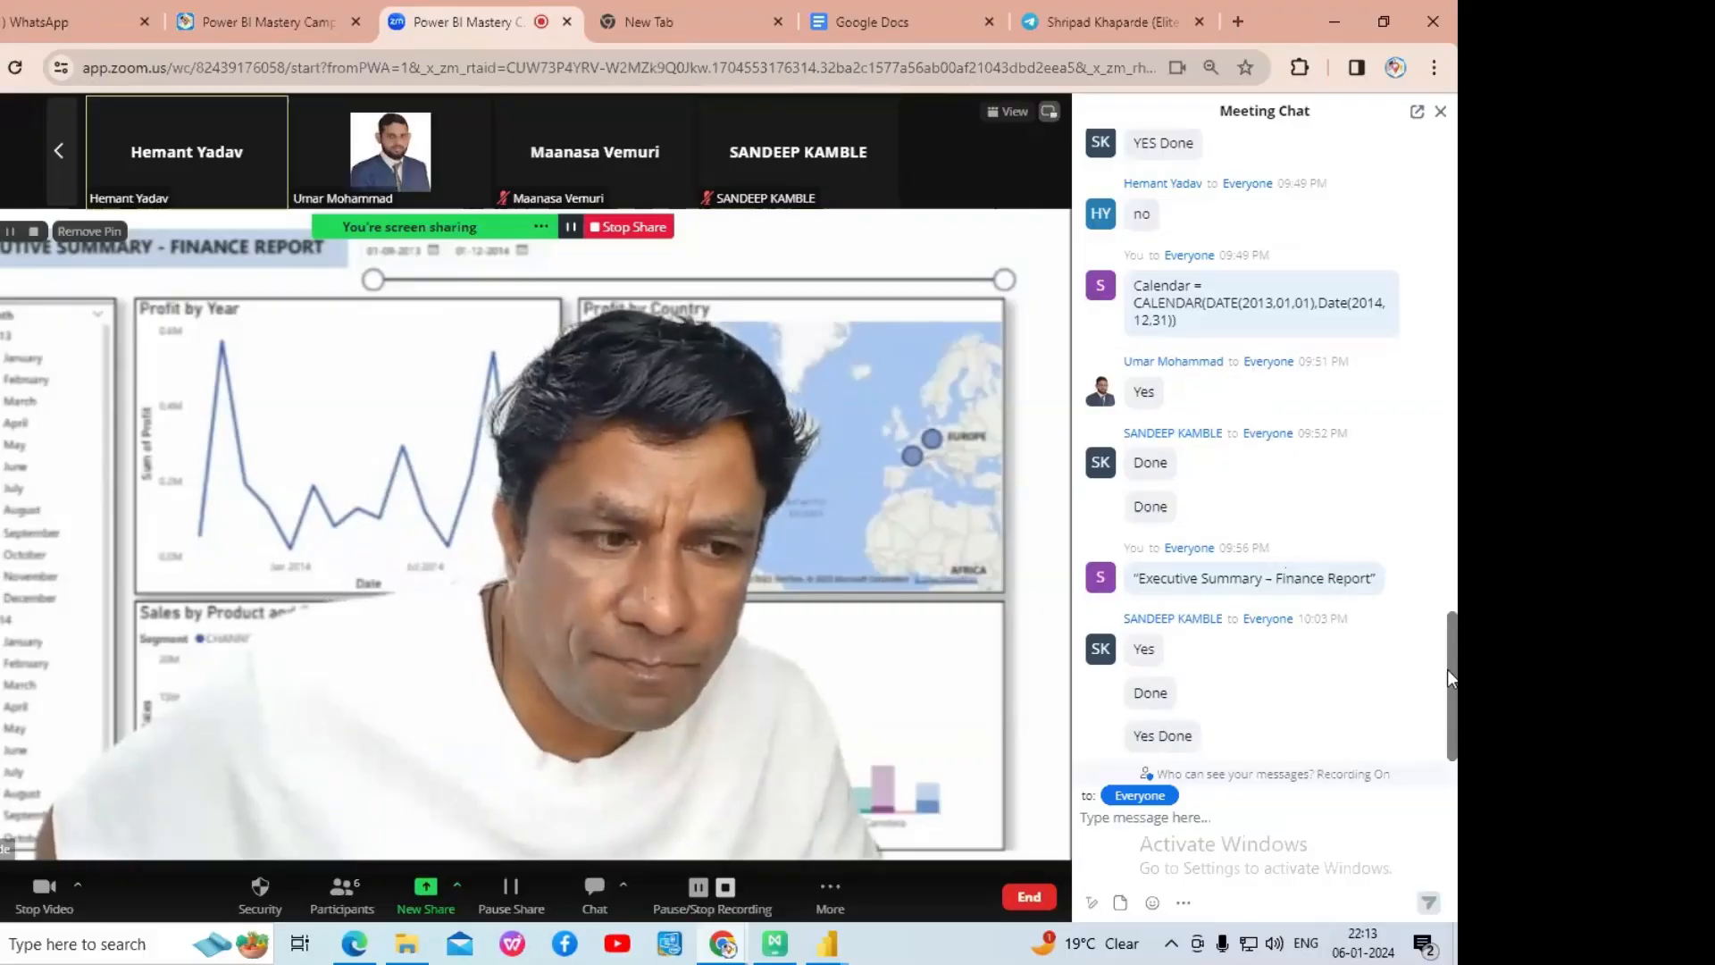
left_click(1219, 506)
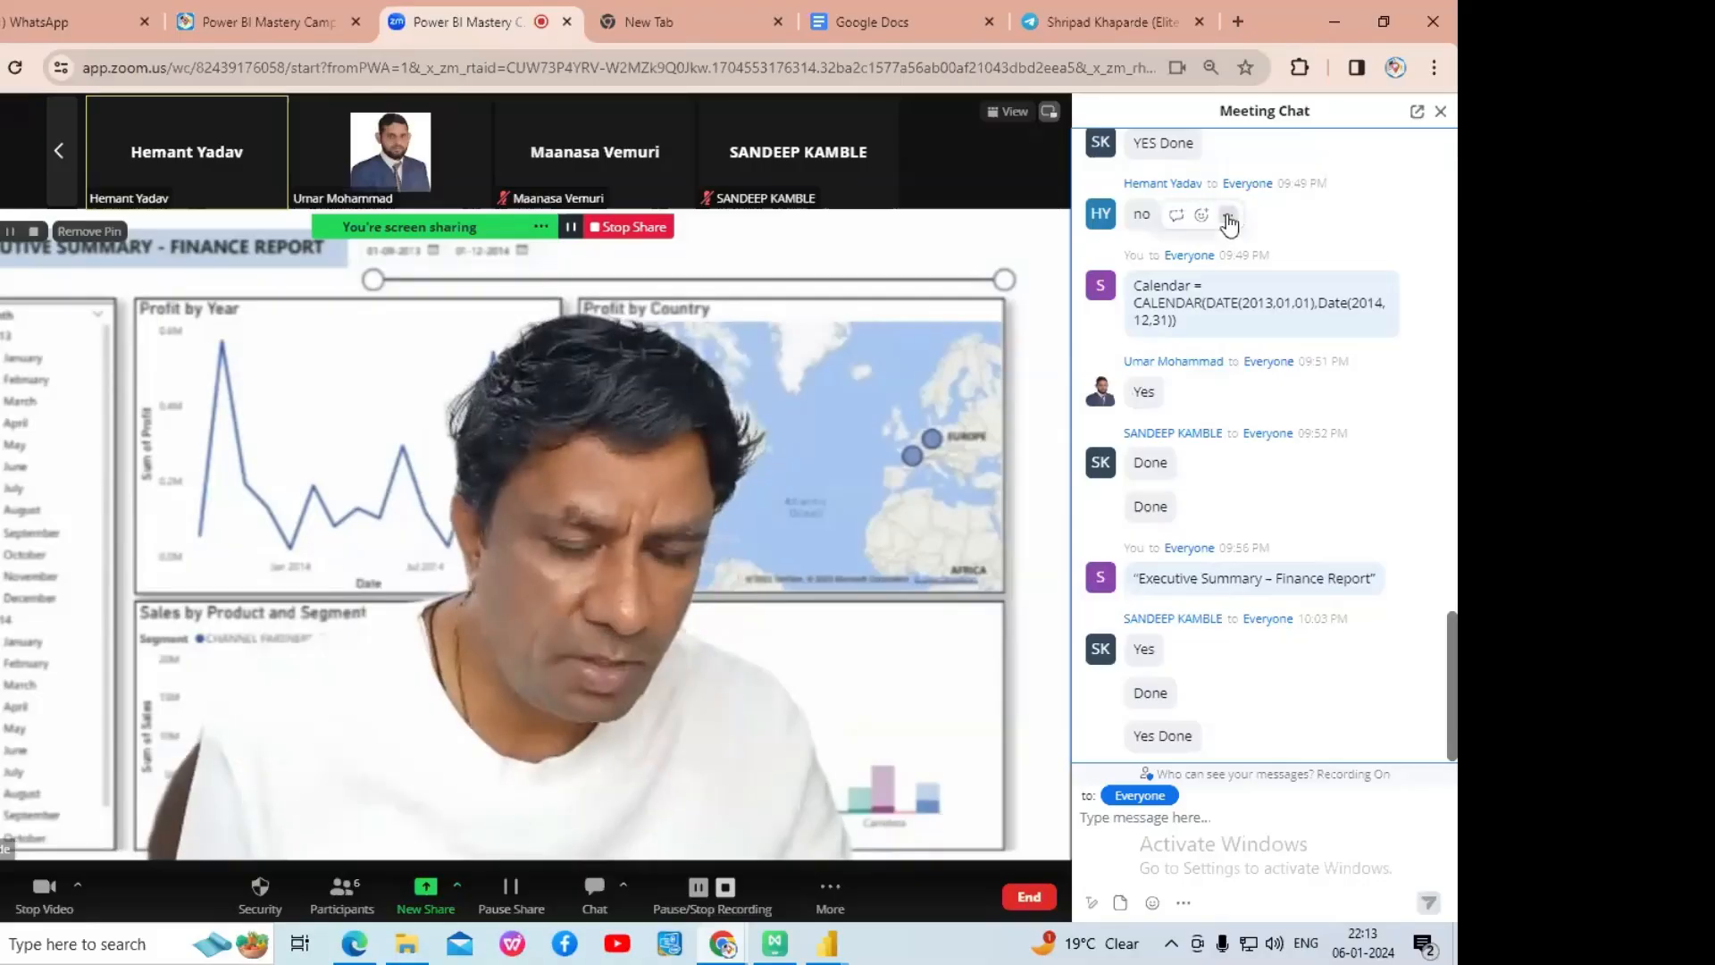
- Switch to the tutorial PDF in Edge and look back from the Visual 3 section through the data preparation pages to the opening pages
left_click(362, 952)
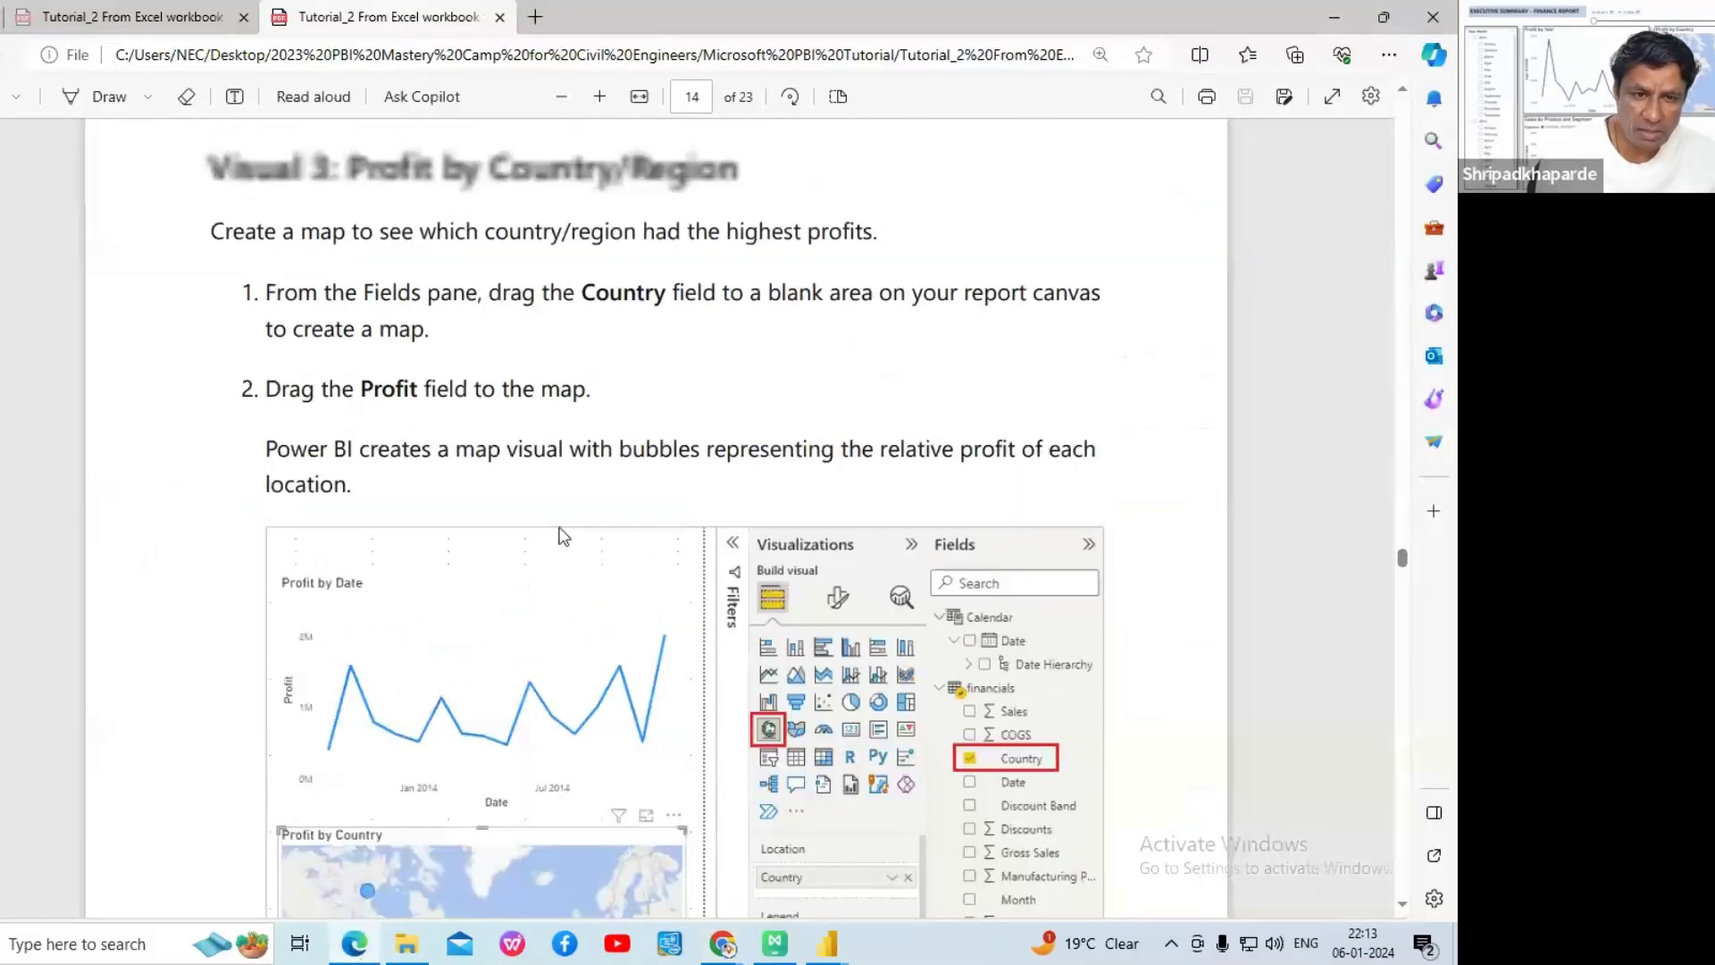
scroll(560, 536, "up", 15)
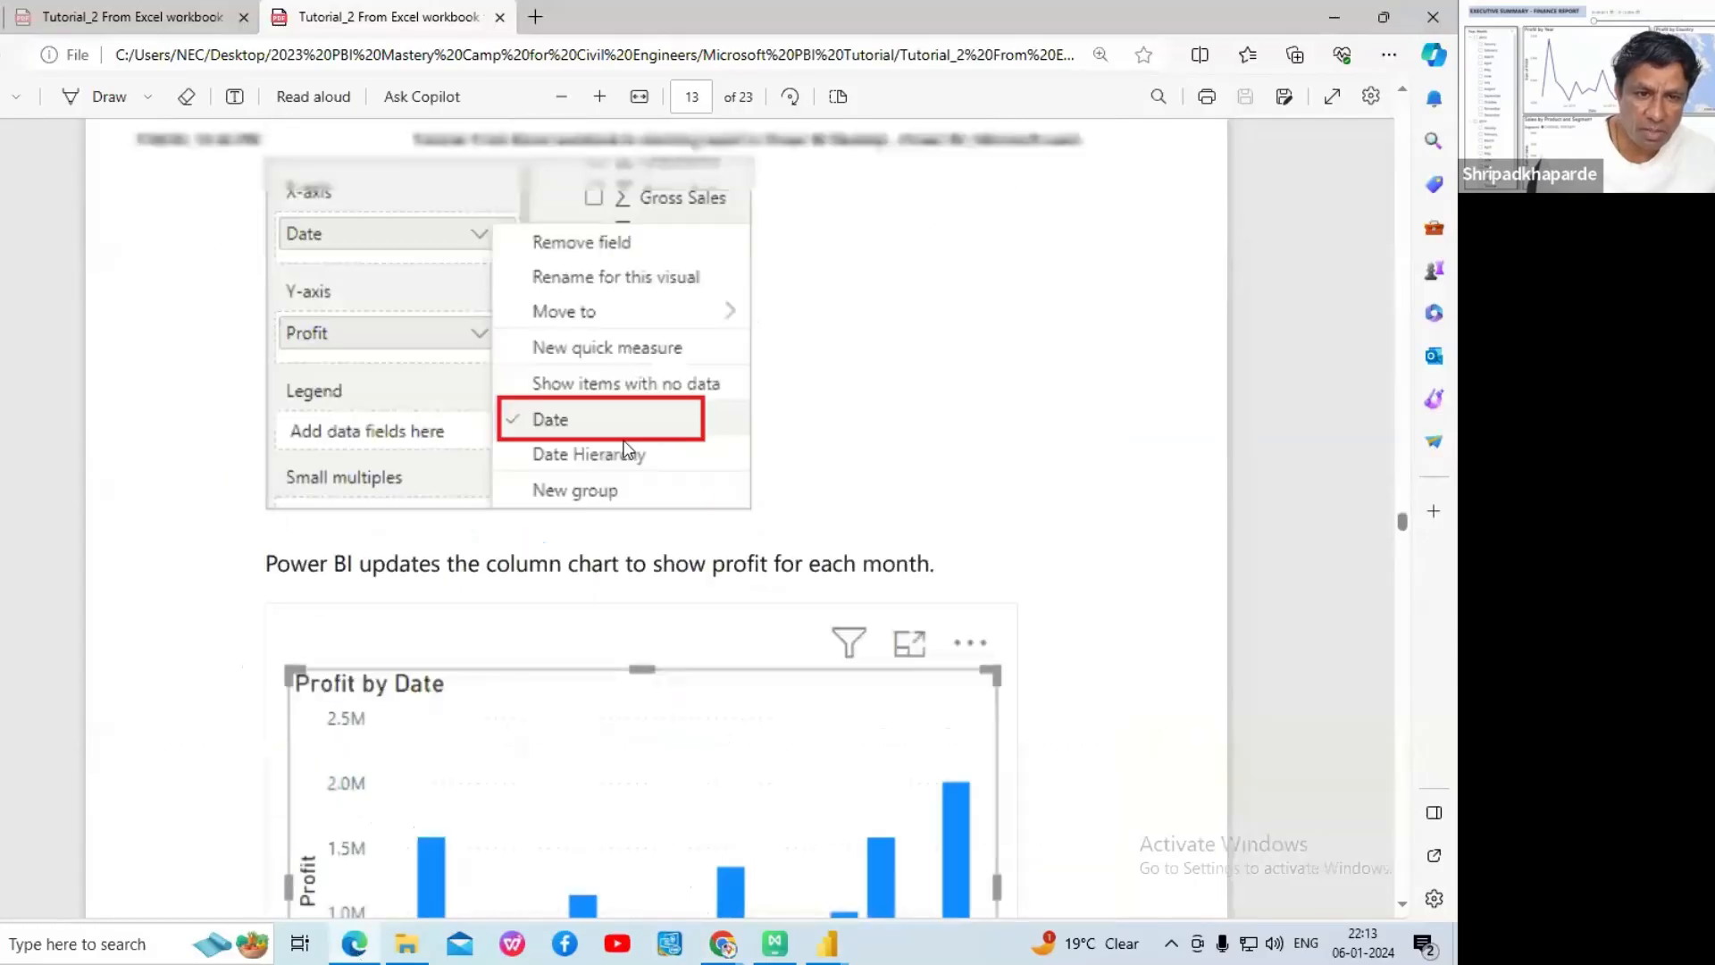
scroll(628, 450, "up", 20)
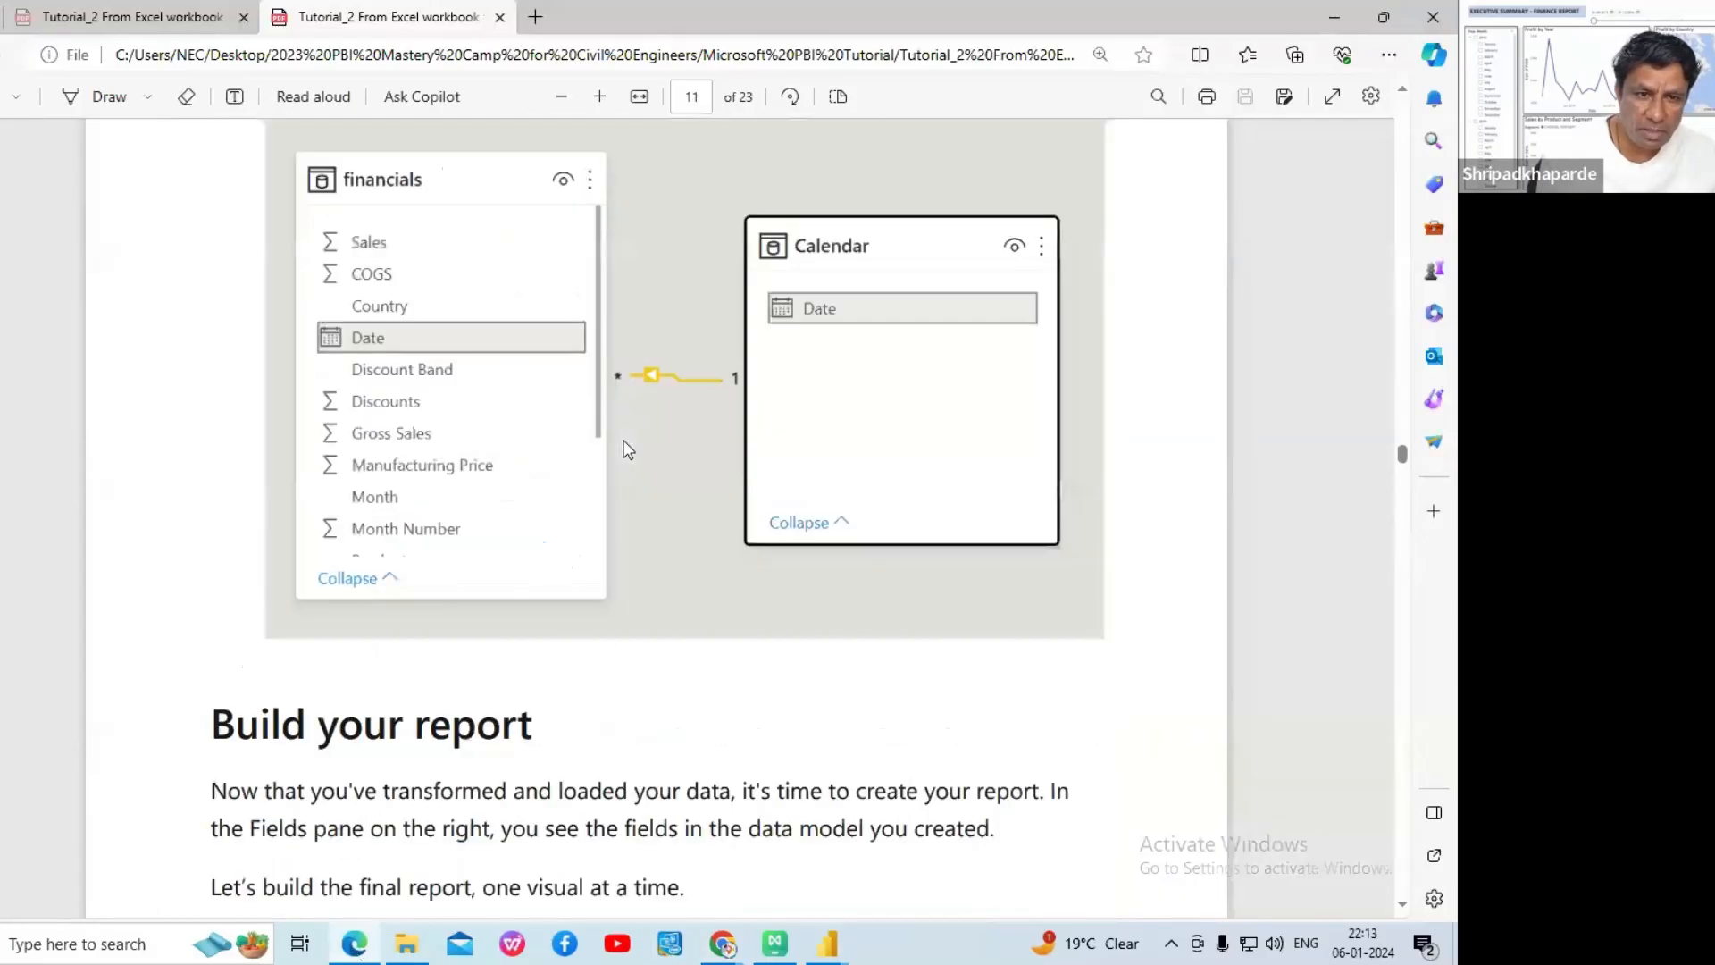
scroll(628, 449, "up", 20)
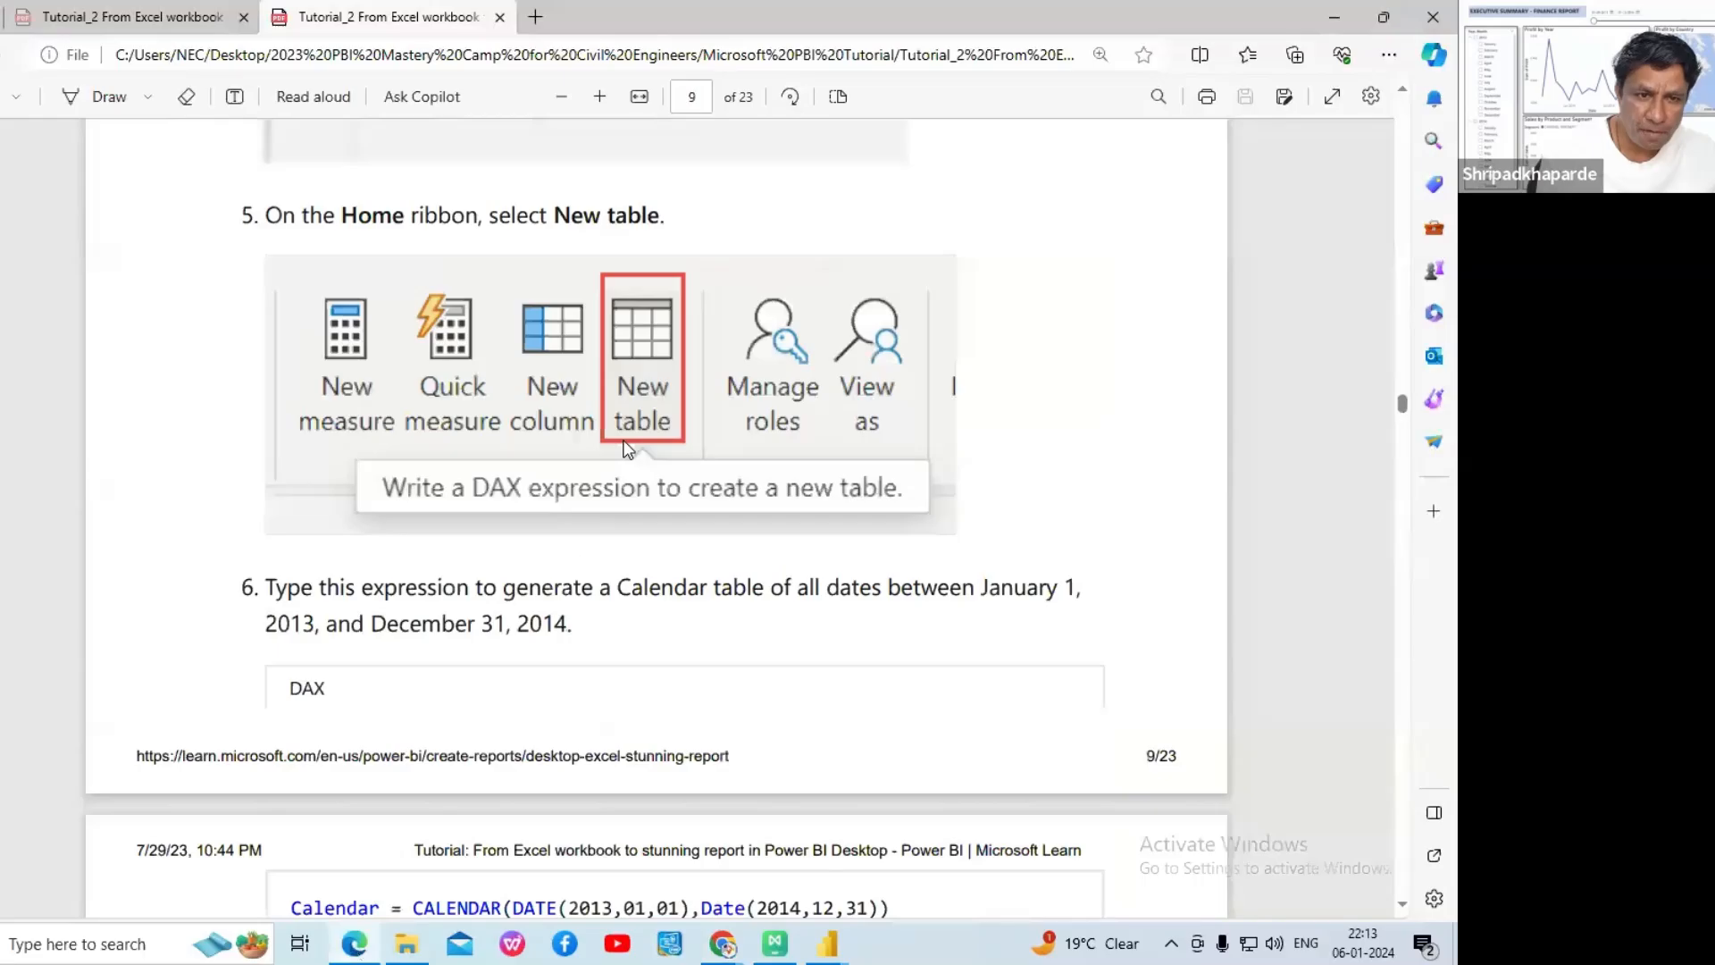
scroll(628, 450, "up", 8)
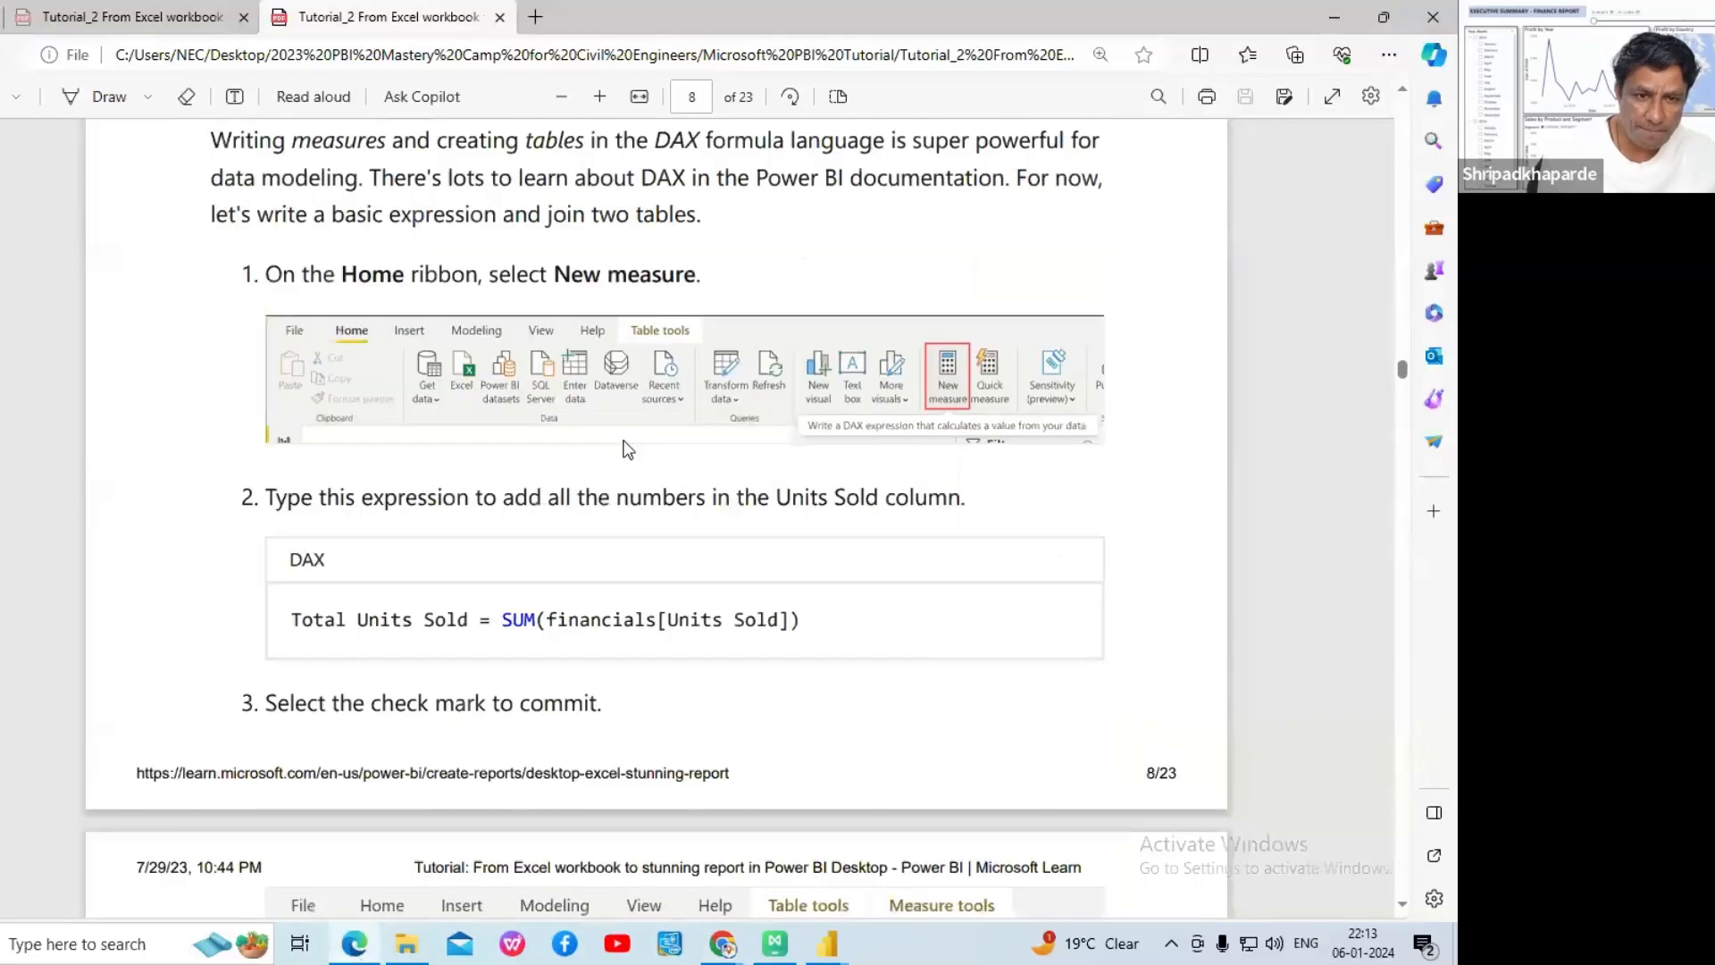
scroll(628, 449, "up", 20)
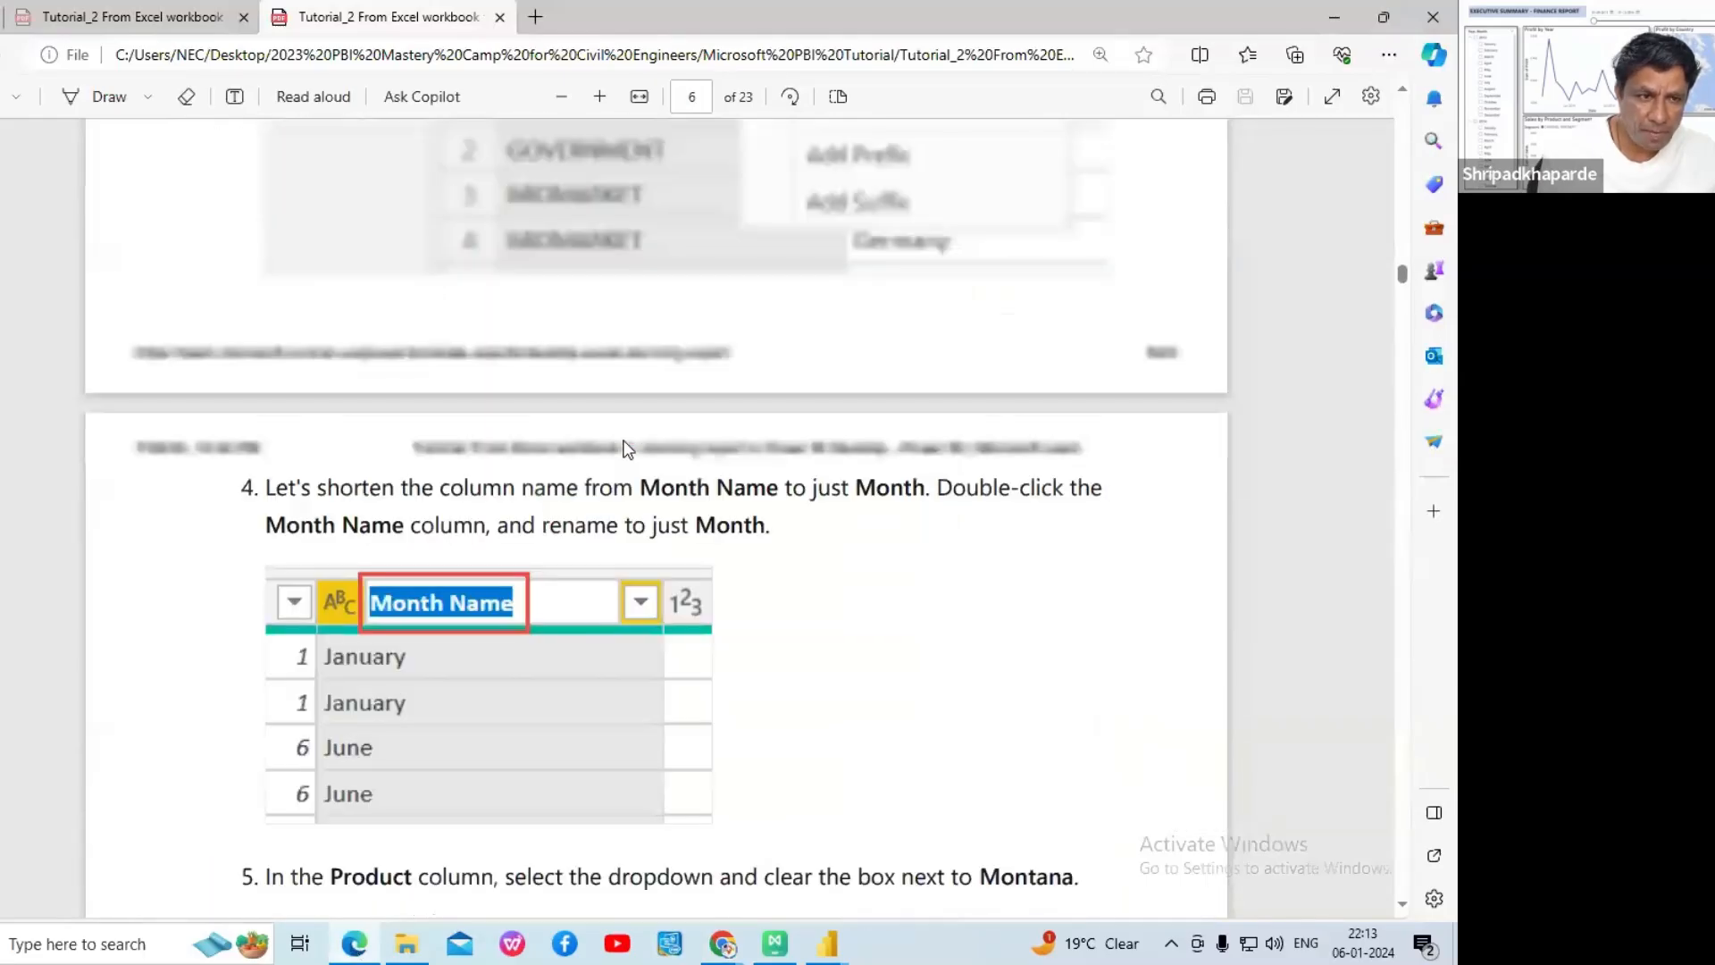
scroll(628, 449, "up", 20)
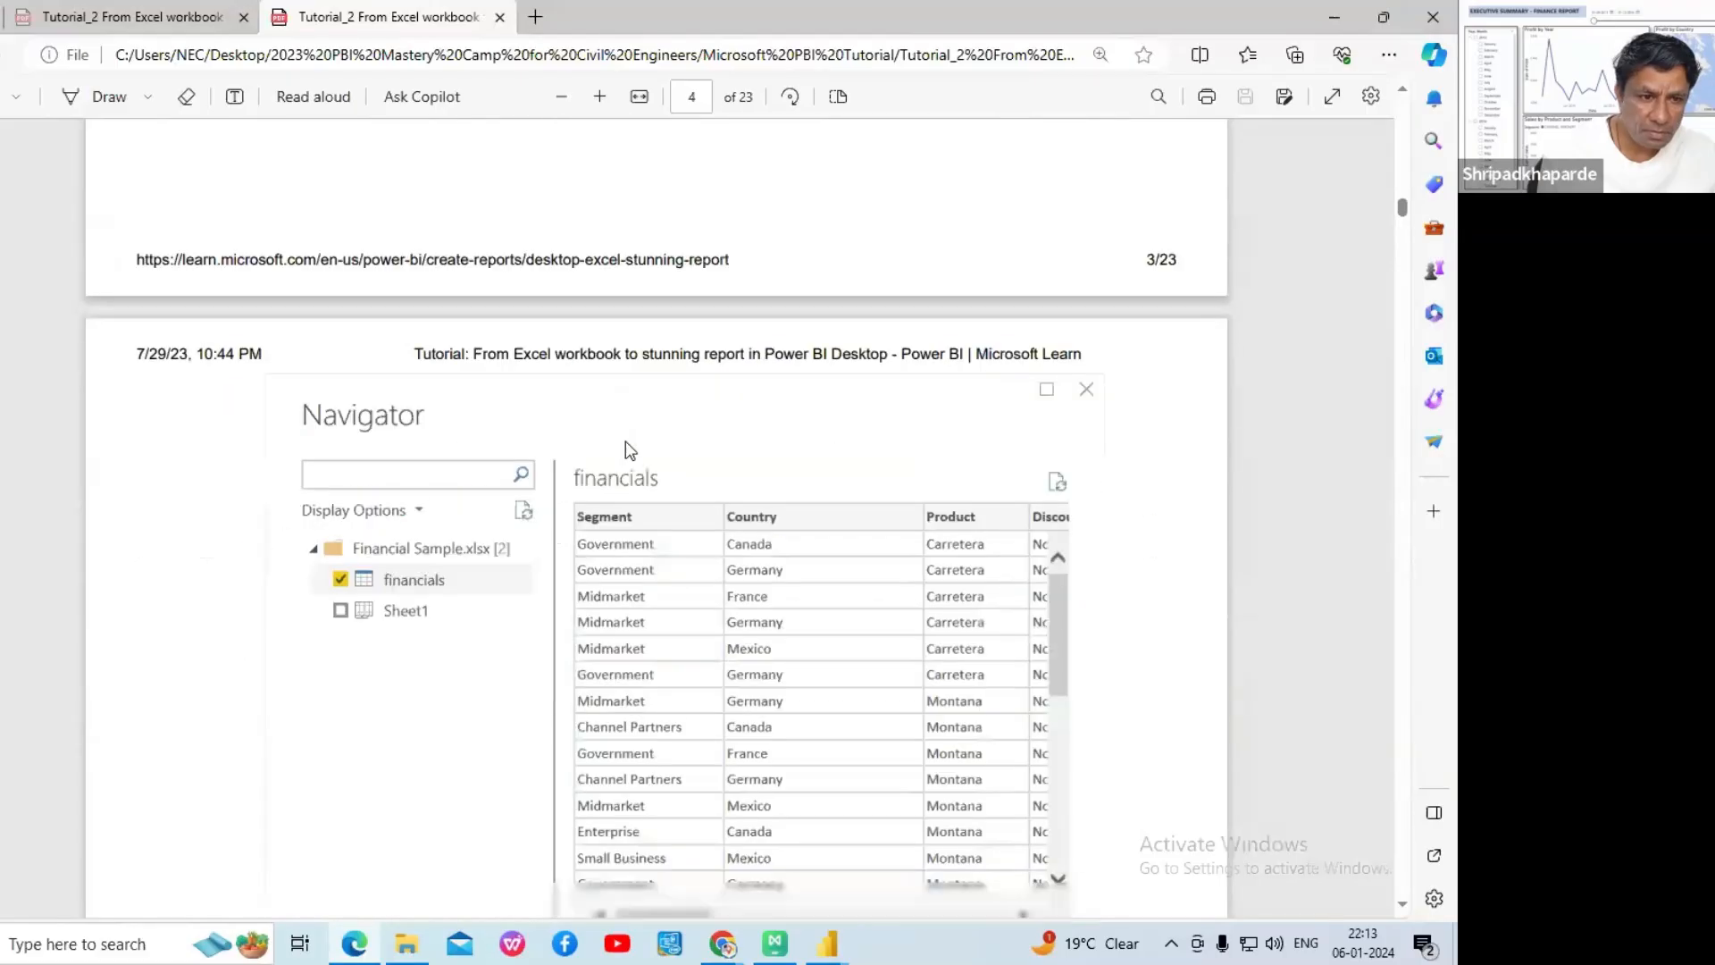
scroll(625, 442, "up", 15)
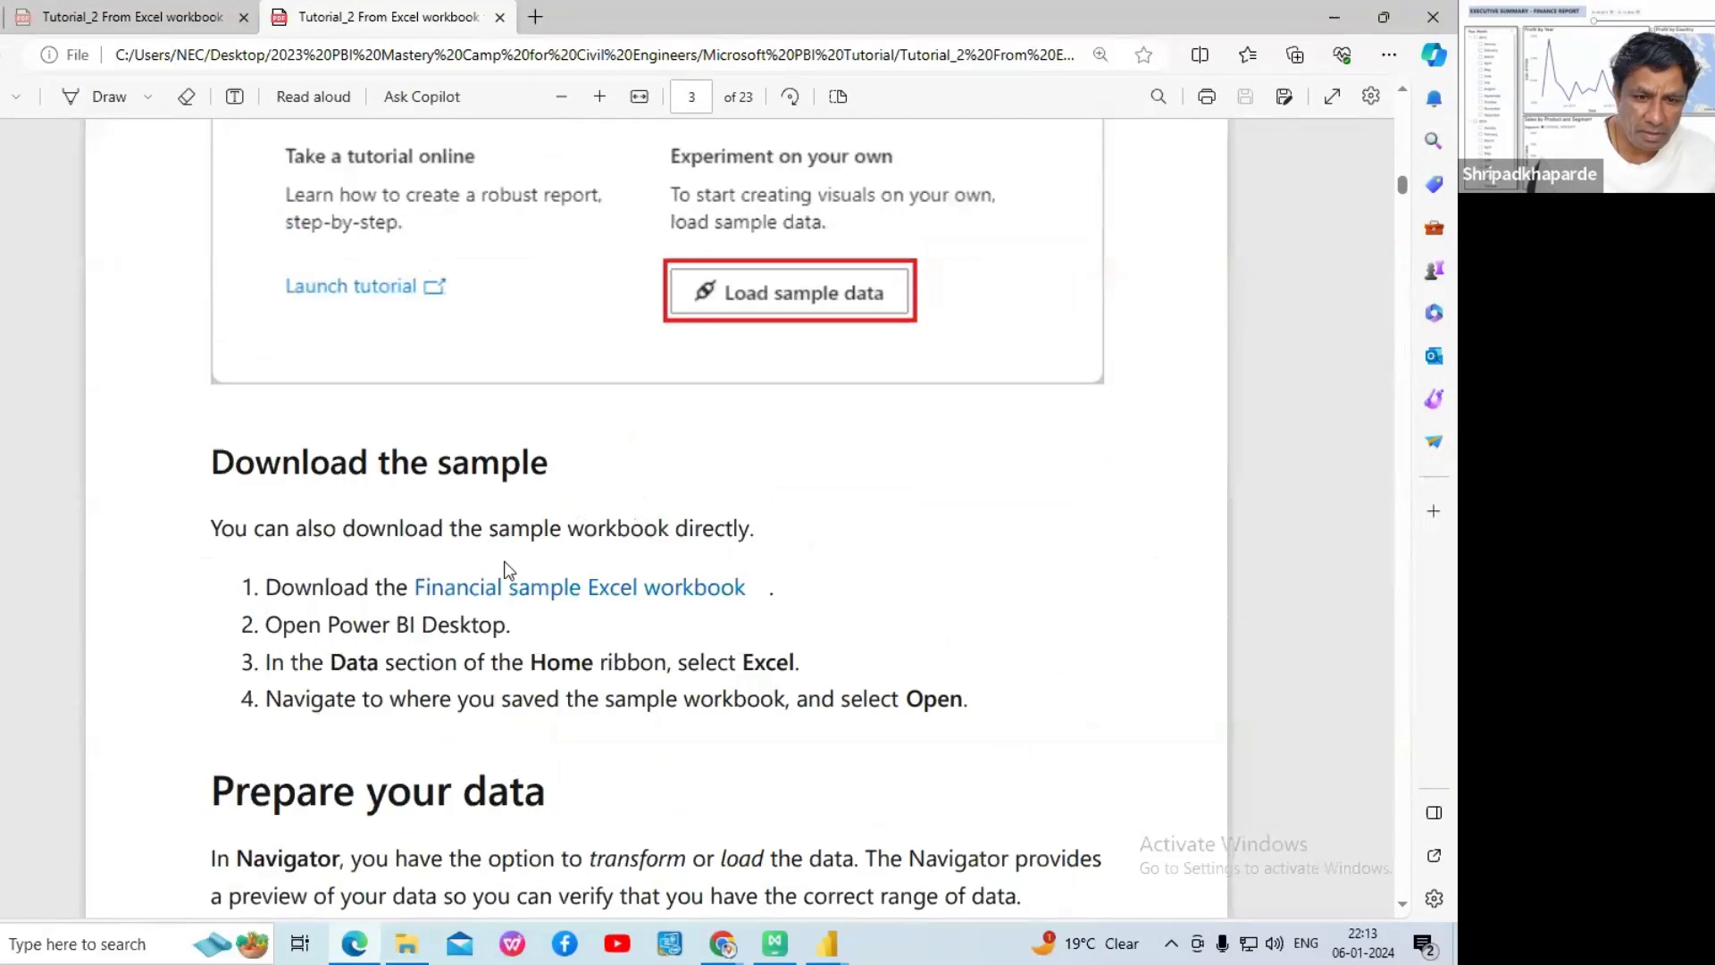
scroll(600, 578, "up", 10)
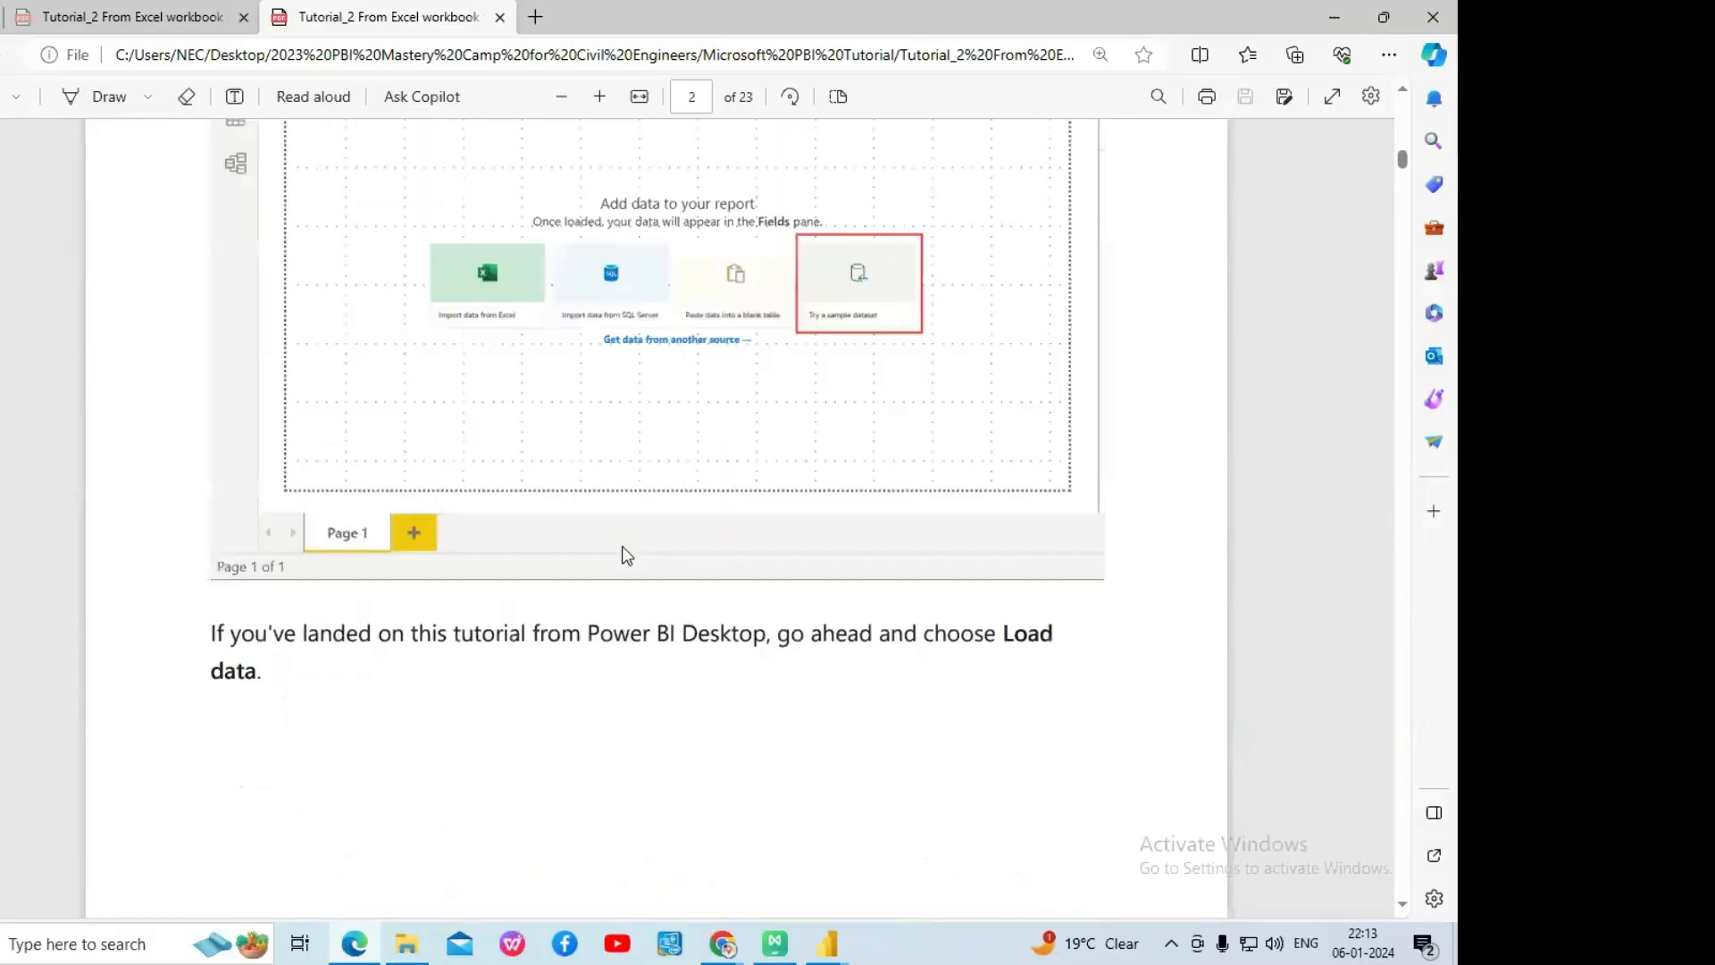
- Open the Power BI Desktop download page from the tutorial's opening pages, check its web address, close its tab and minimize Edge
scroll(625, 553, "up", 10)
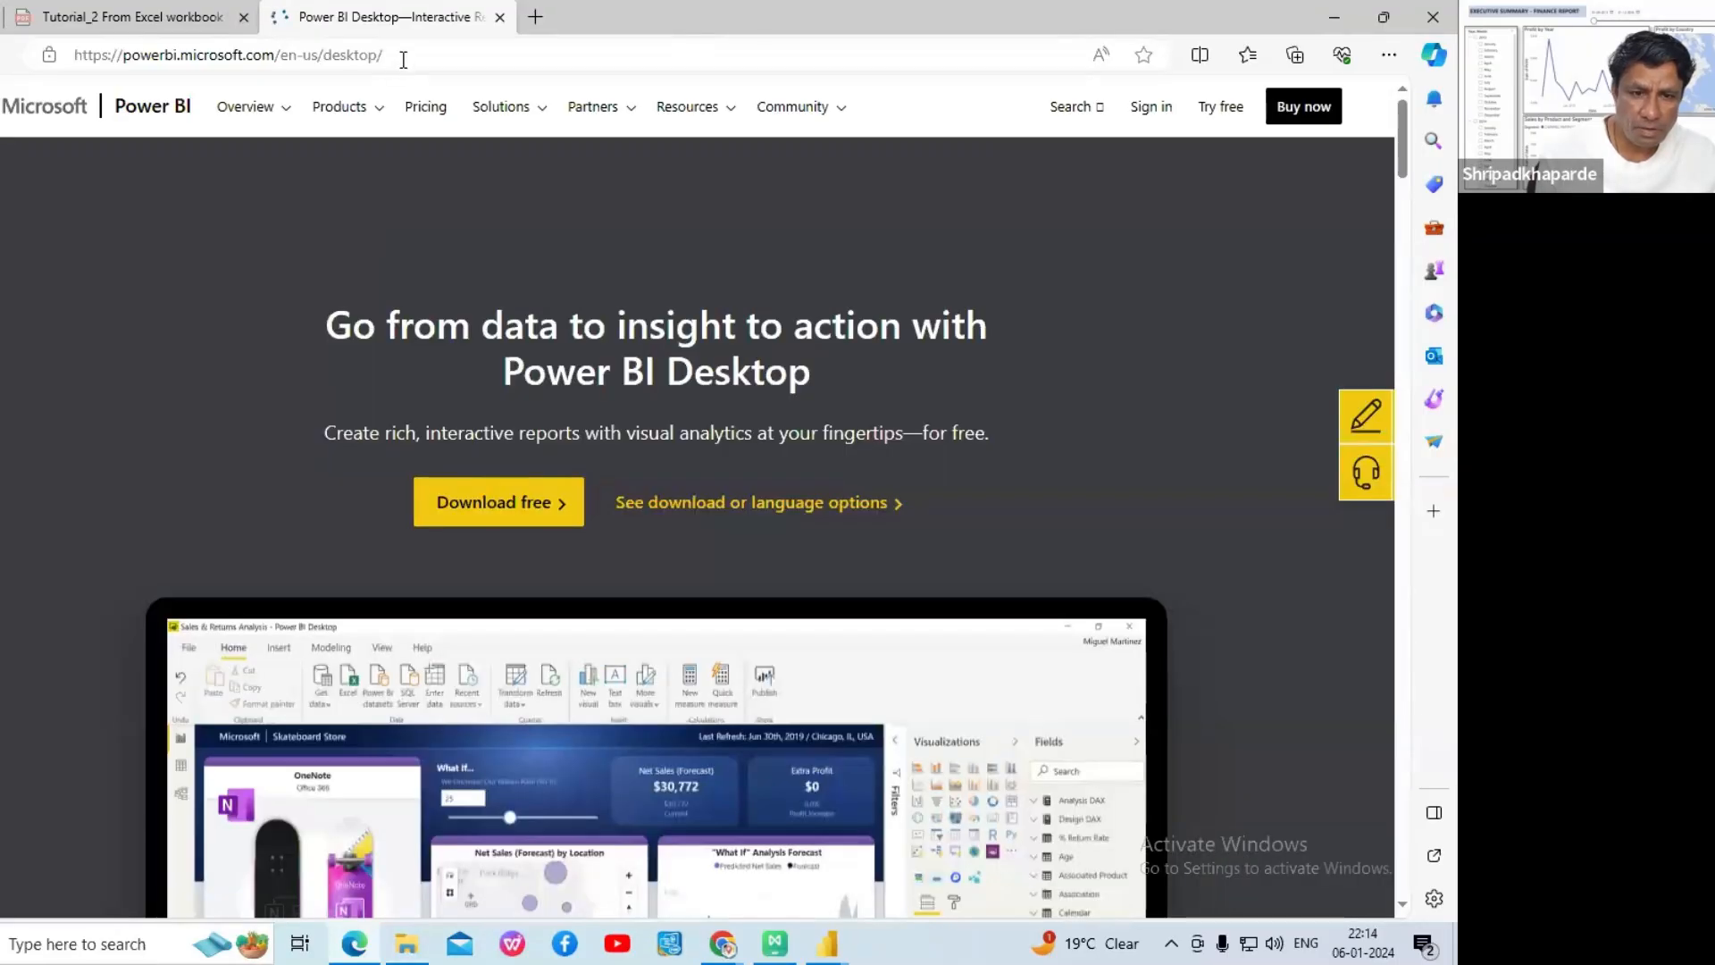
left_click(403, 60)
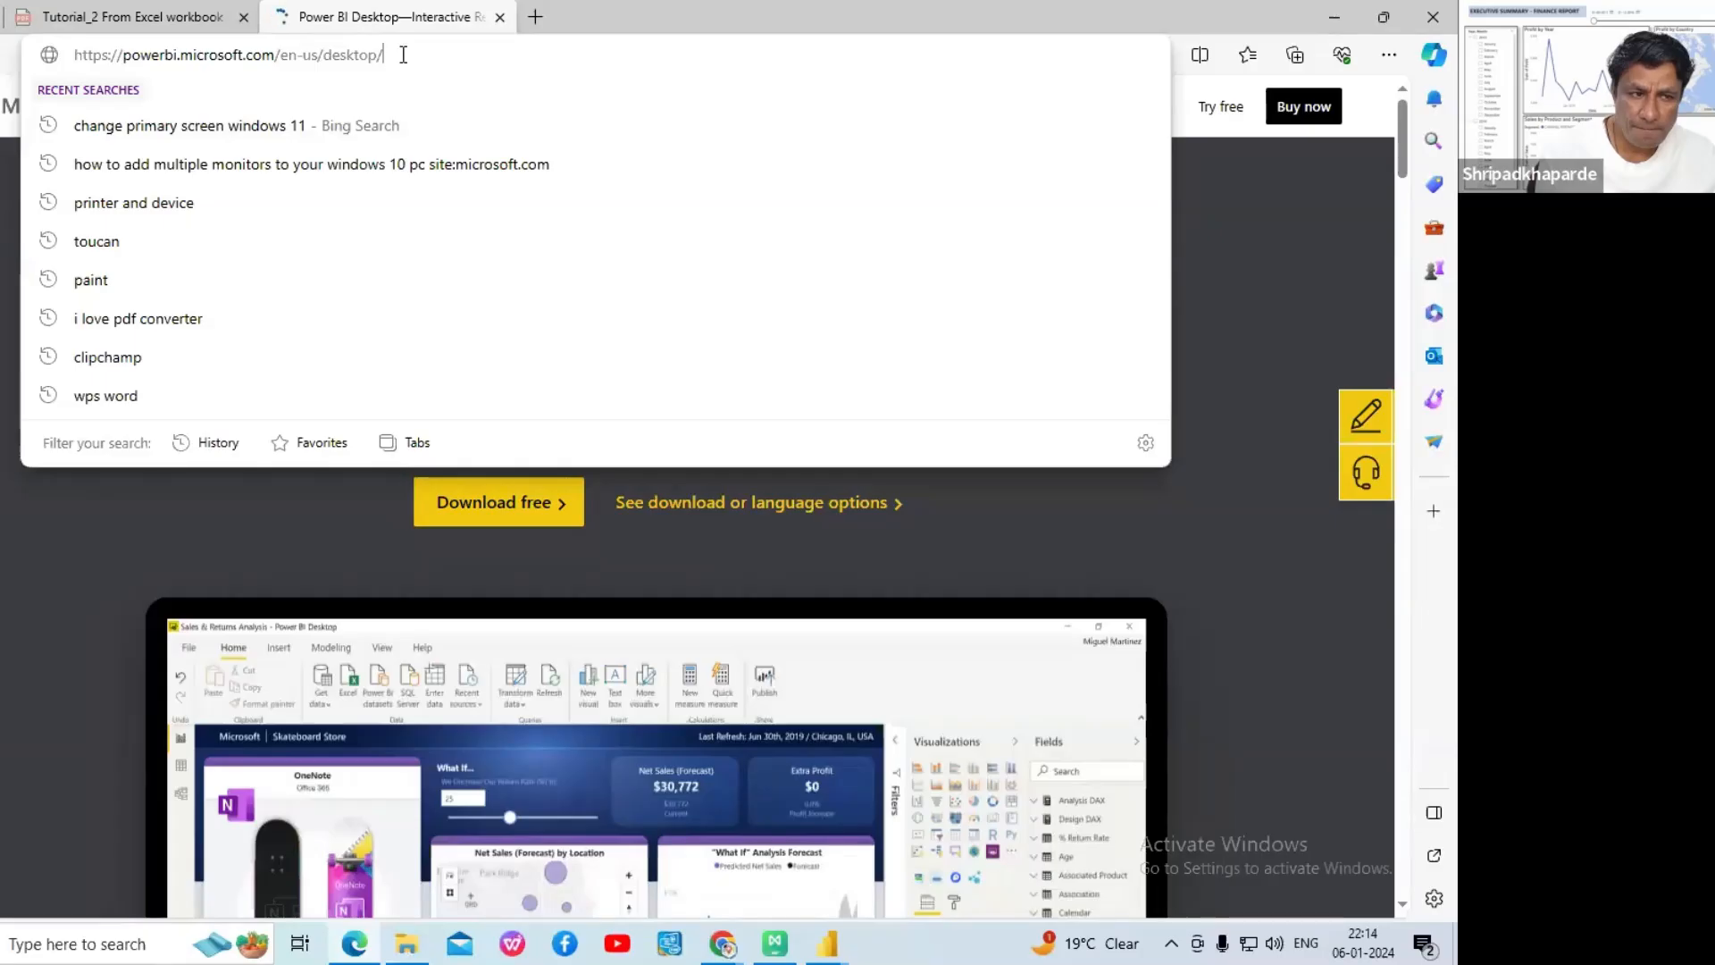
left_click(501, 17)
left_click(1335, 22)
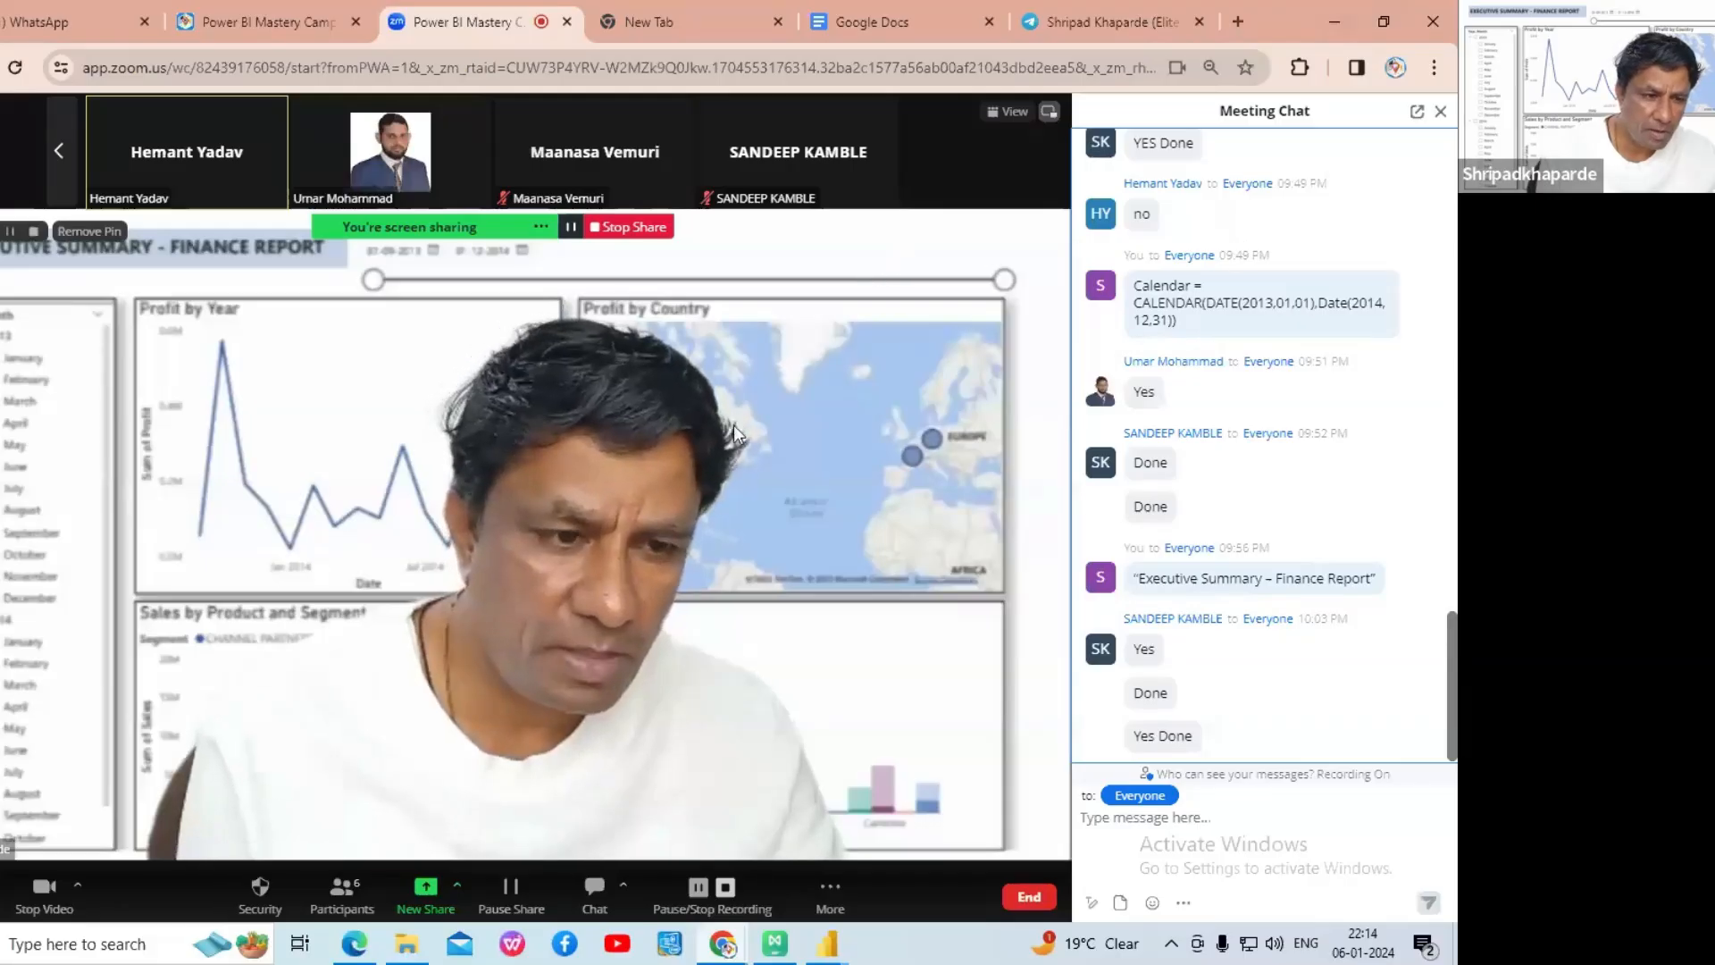
- Return to the 06-01-2023 report in Power BI Desktop, accept the Options dialog's security settings and minimize the report window
left_click(1345, 16)
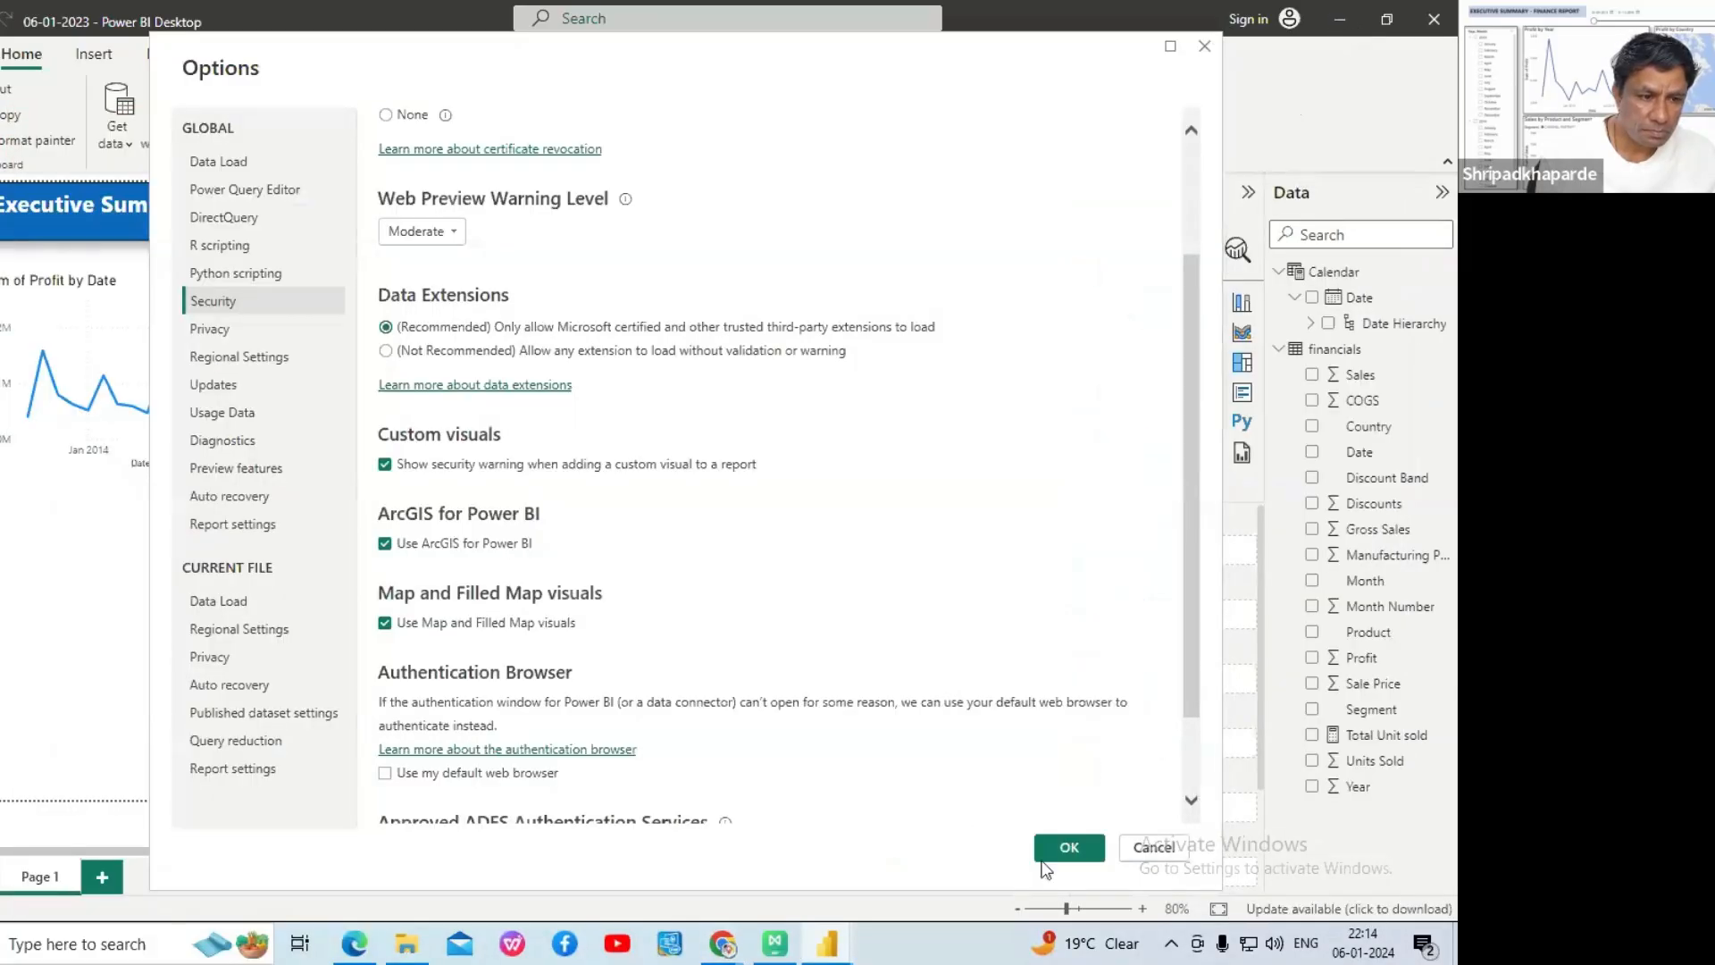
left_click(1068, 847)
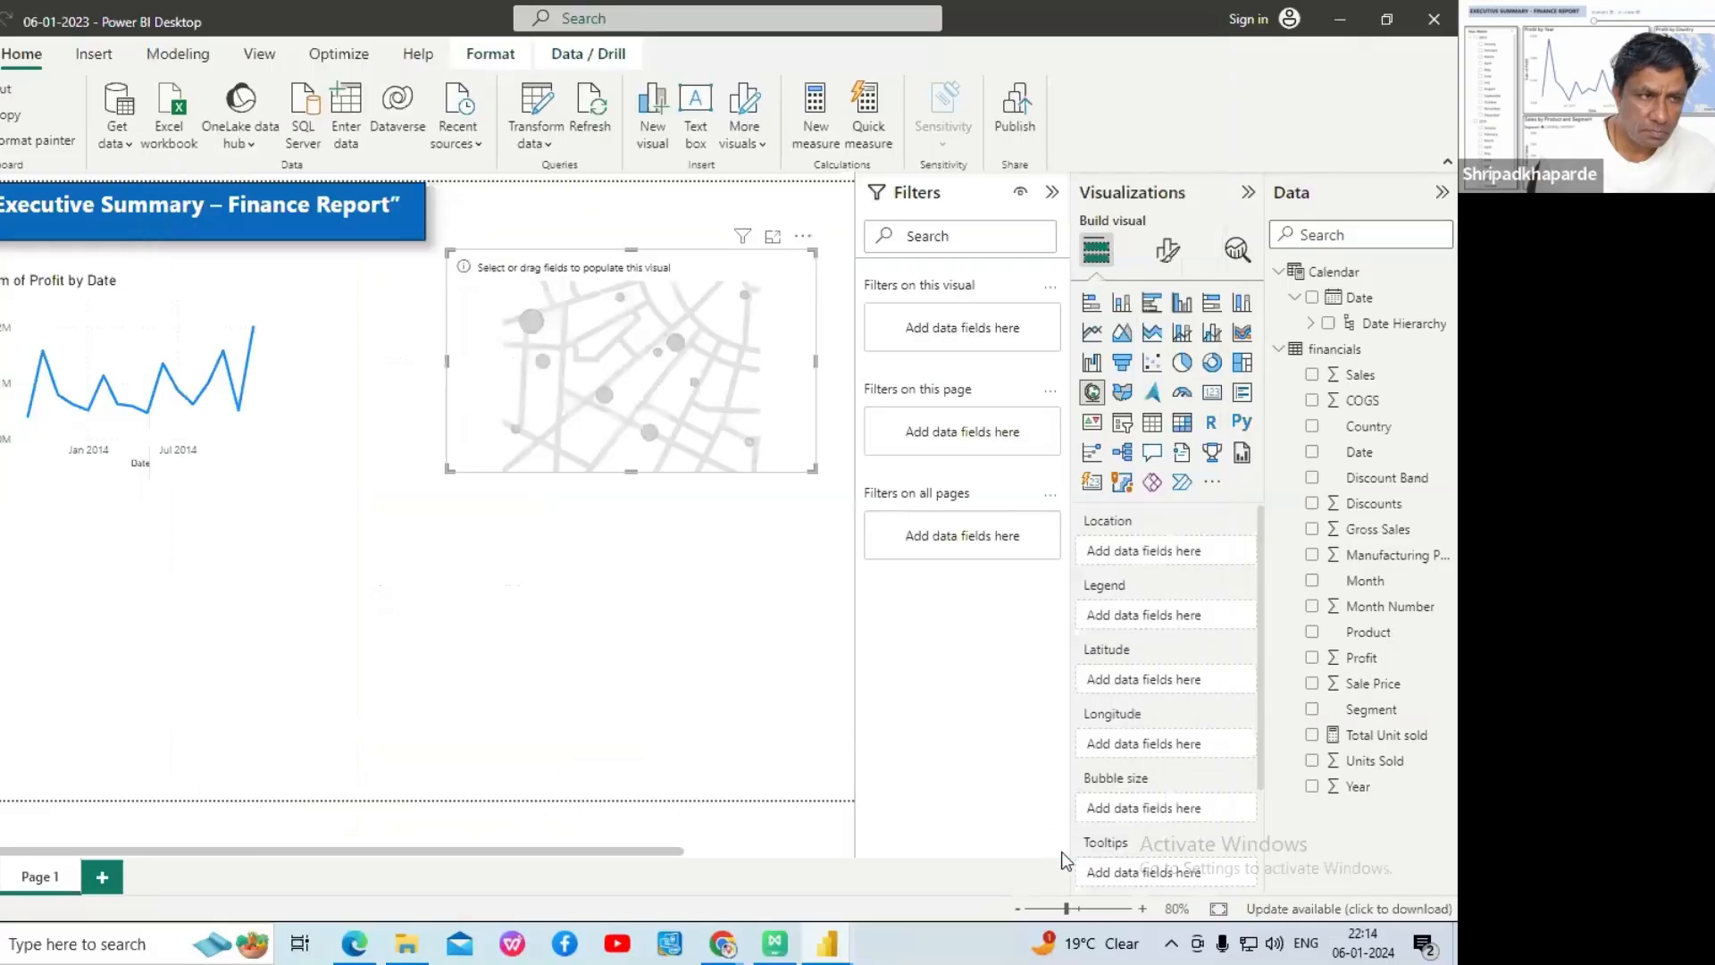
left_click(1343, 19)
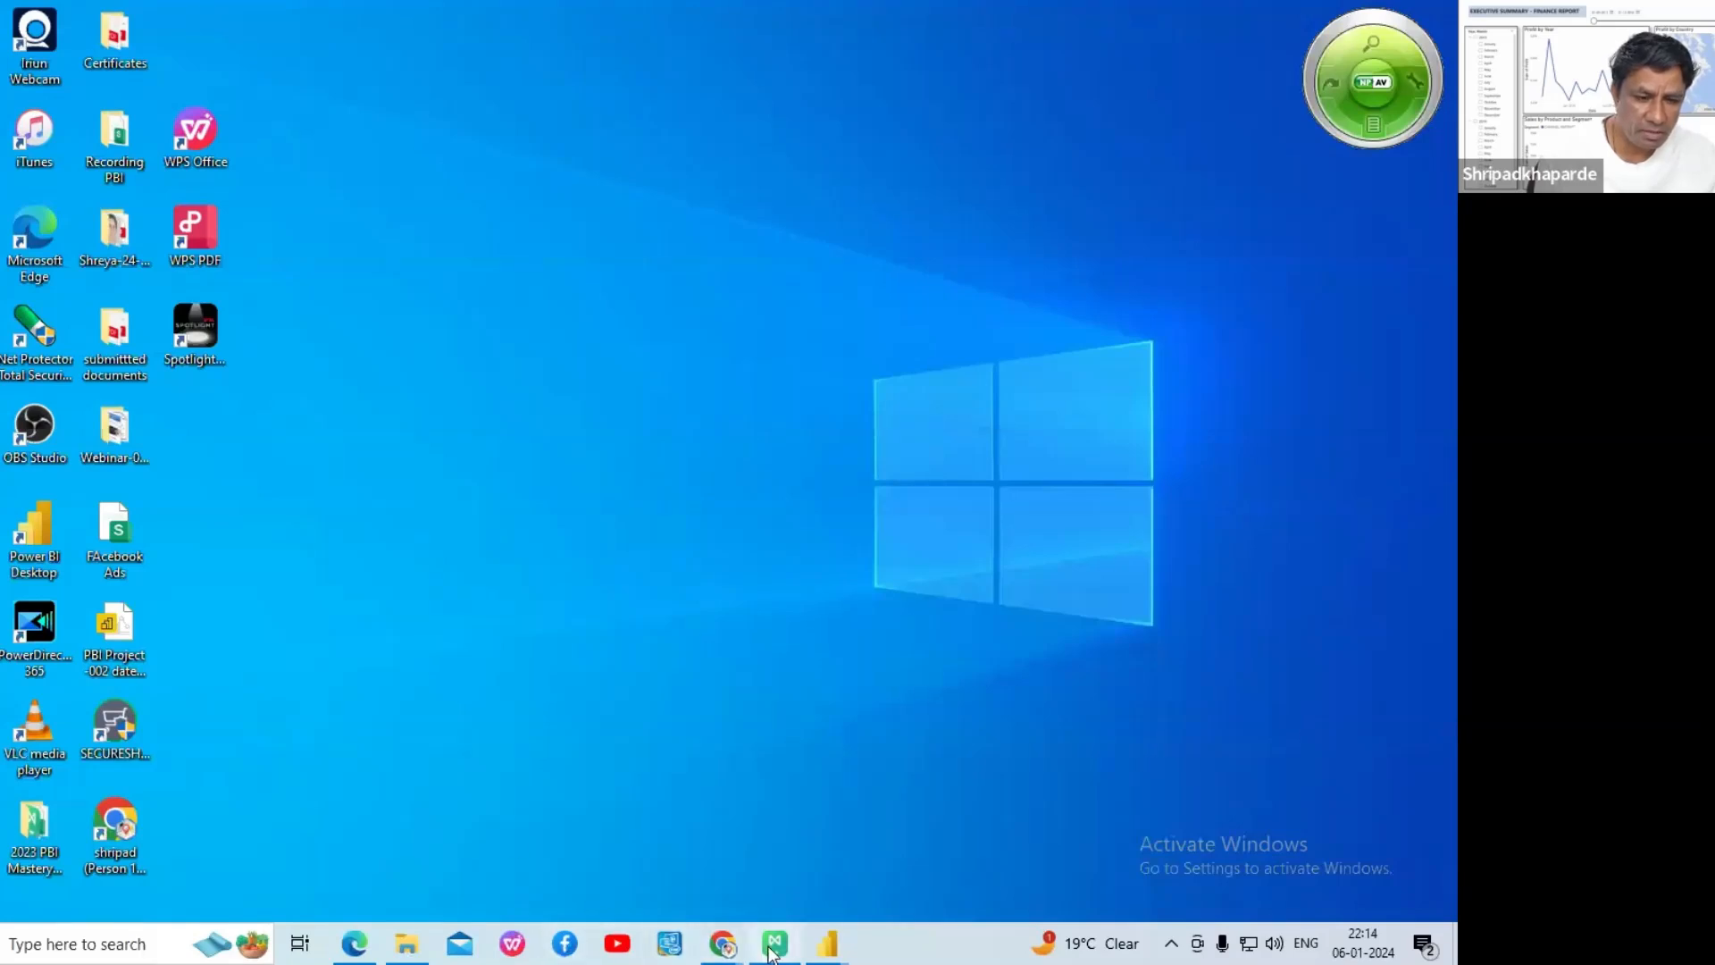
- Switch to WhatsApp Web in Chrome and look back through the Power BI Mastery Camp group's earlier messages, shared files and links
mouse_move(771, 952)
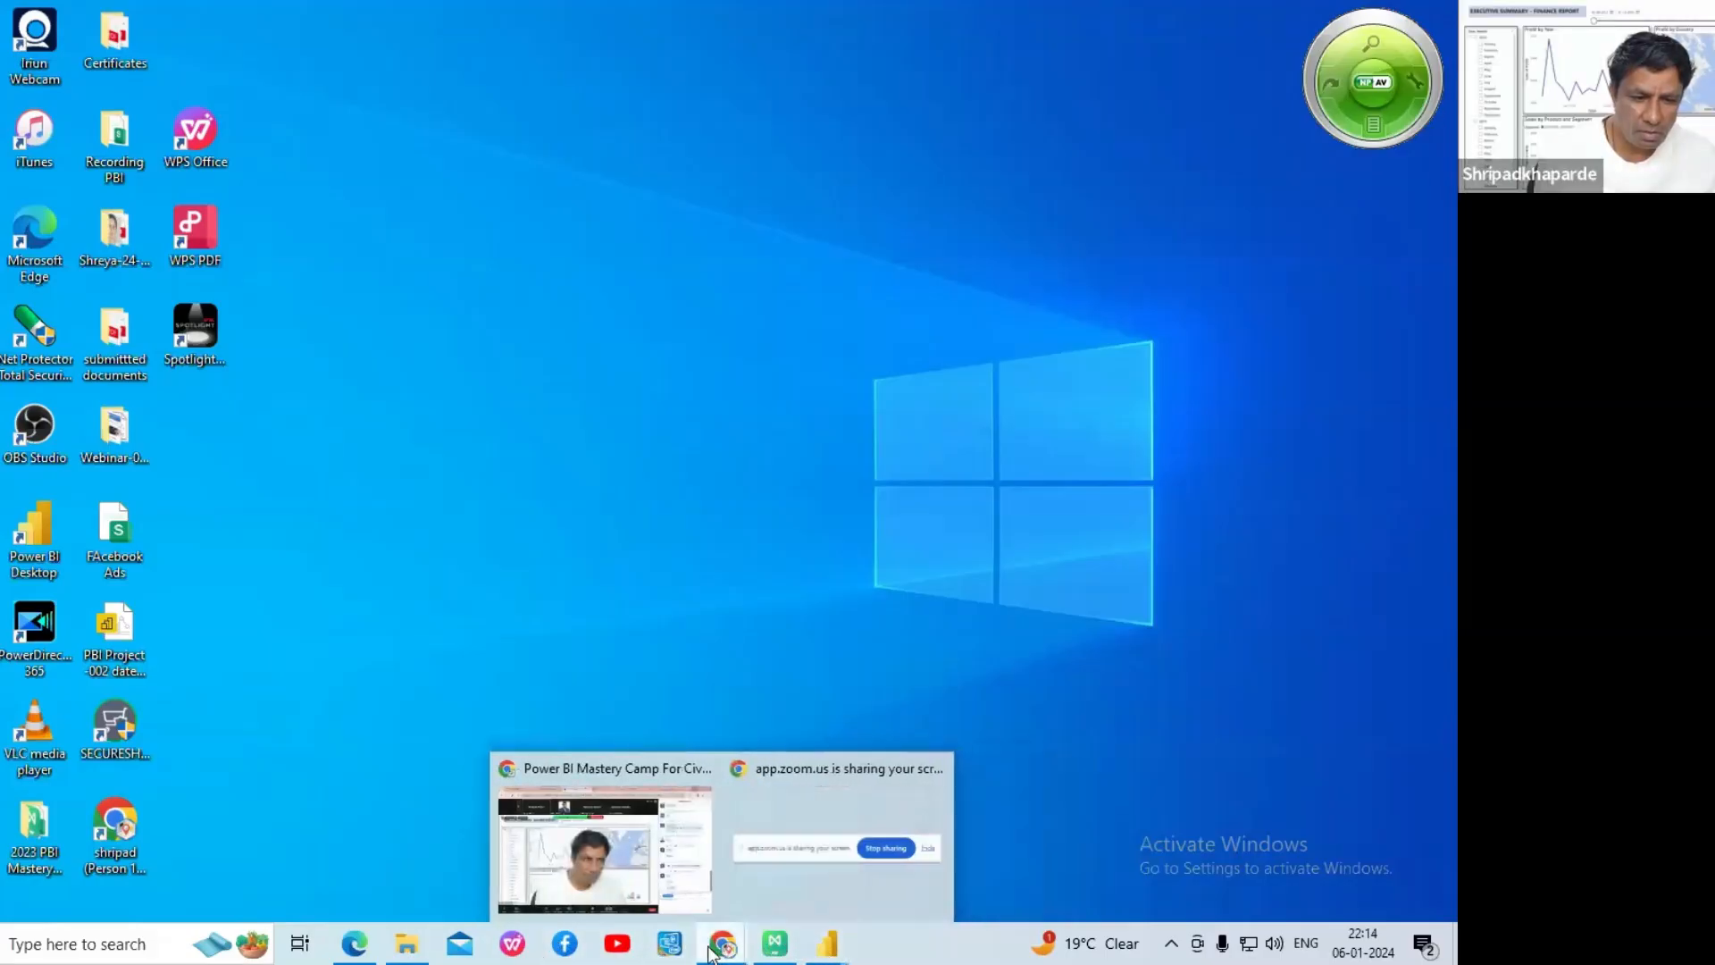
left_click(631, 849)
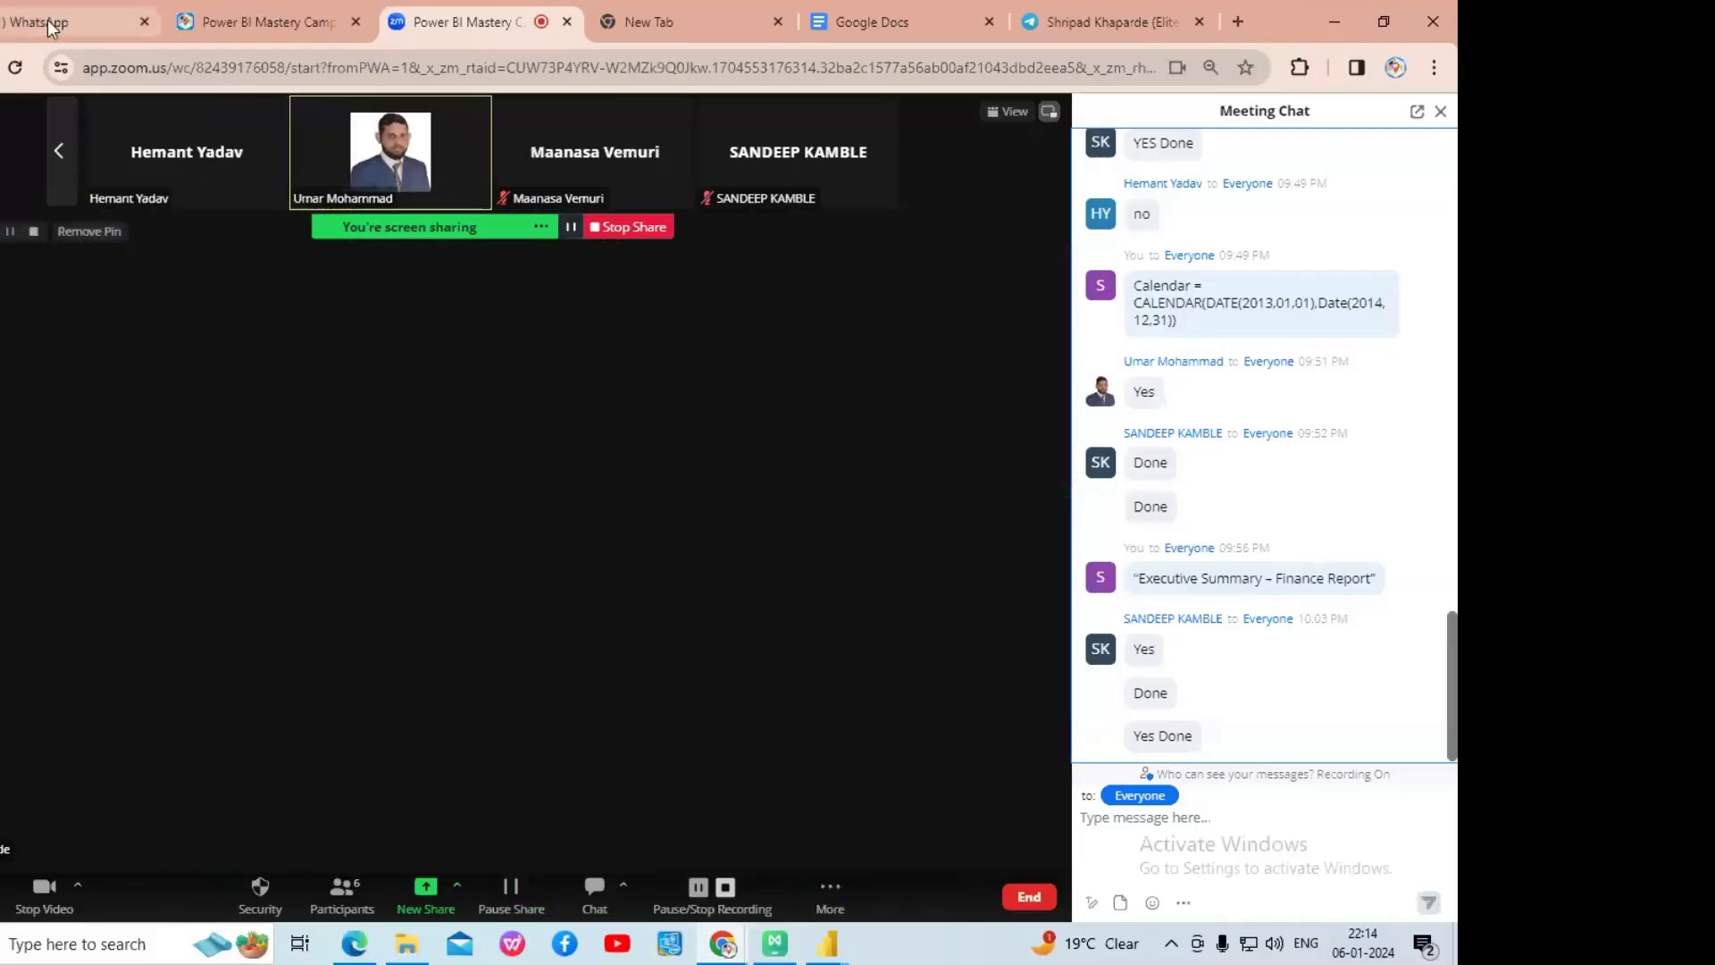
left_click(48, 22)
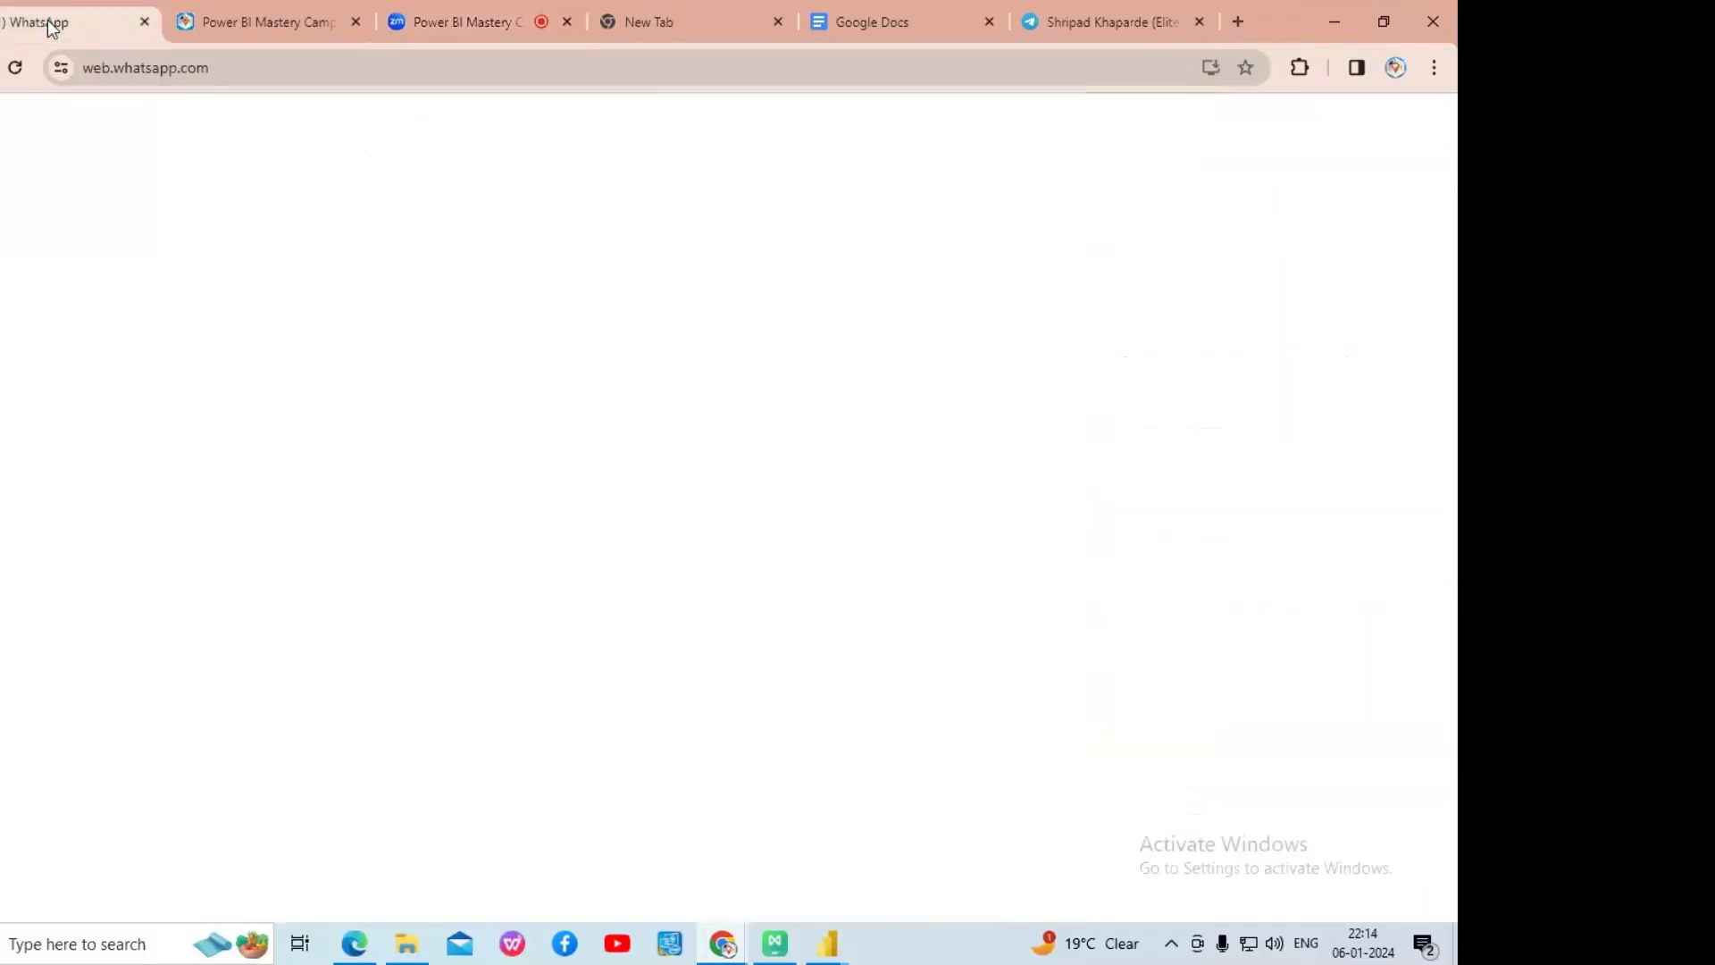
scroll(1150, 679, "up", 1)
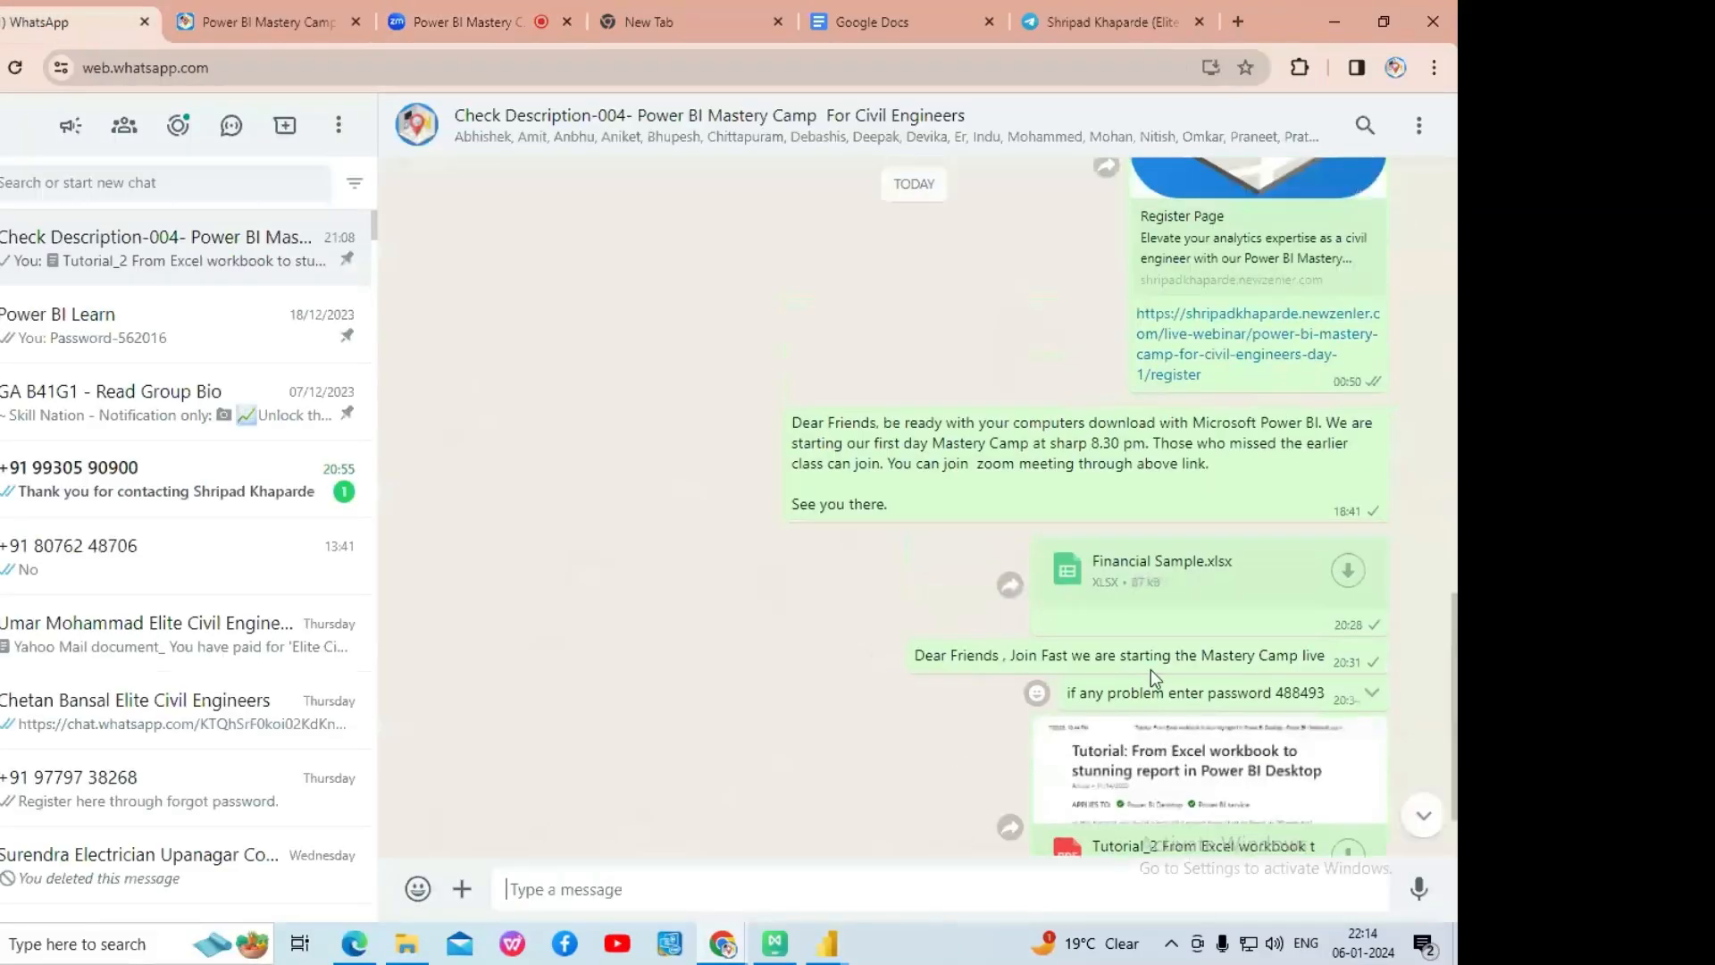
scroll(1151, 665, "up", 1)
scroll(1152, 670, "up", 4)
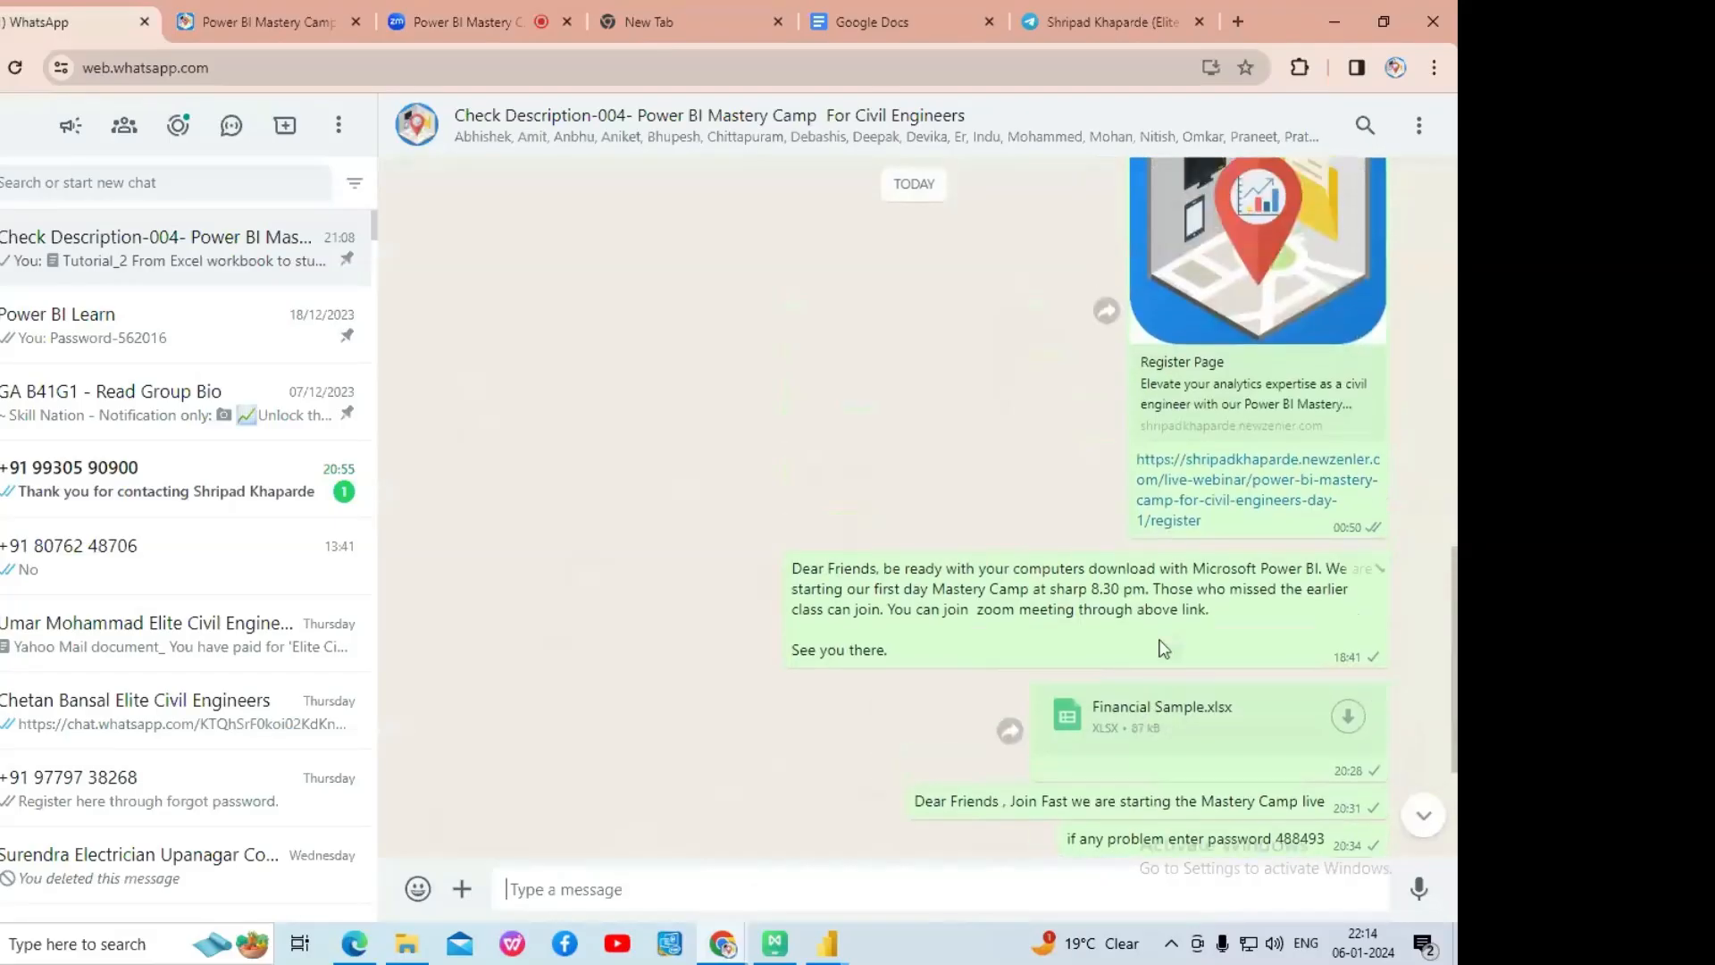
scroll(1181, 640, "up", 2)
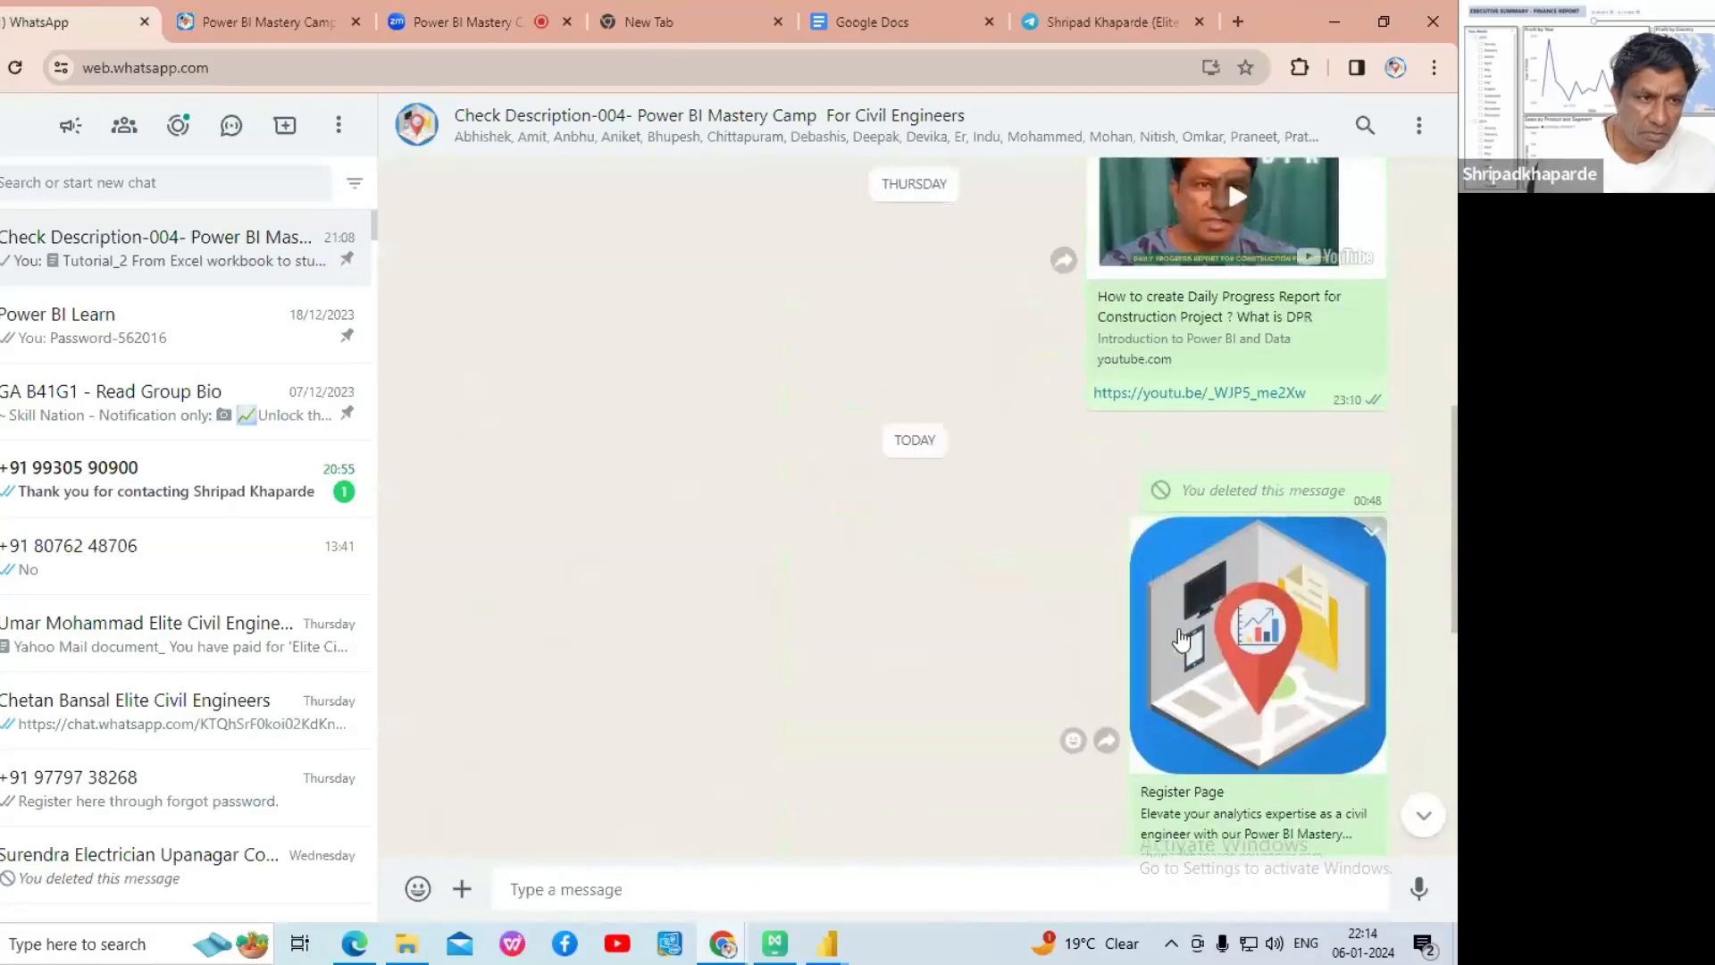
scroll(1181, 640, "up", 1)
scroll(1179, 636, "up", 12)
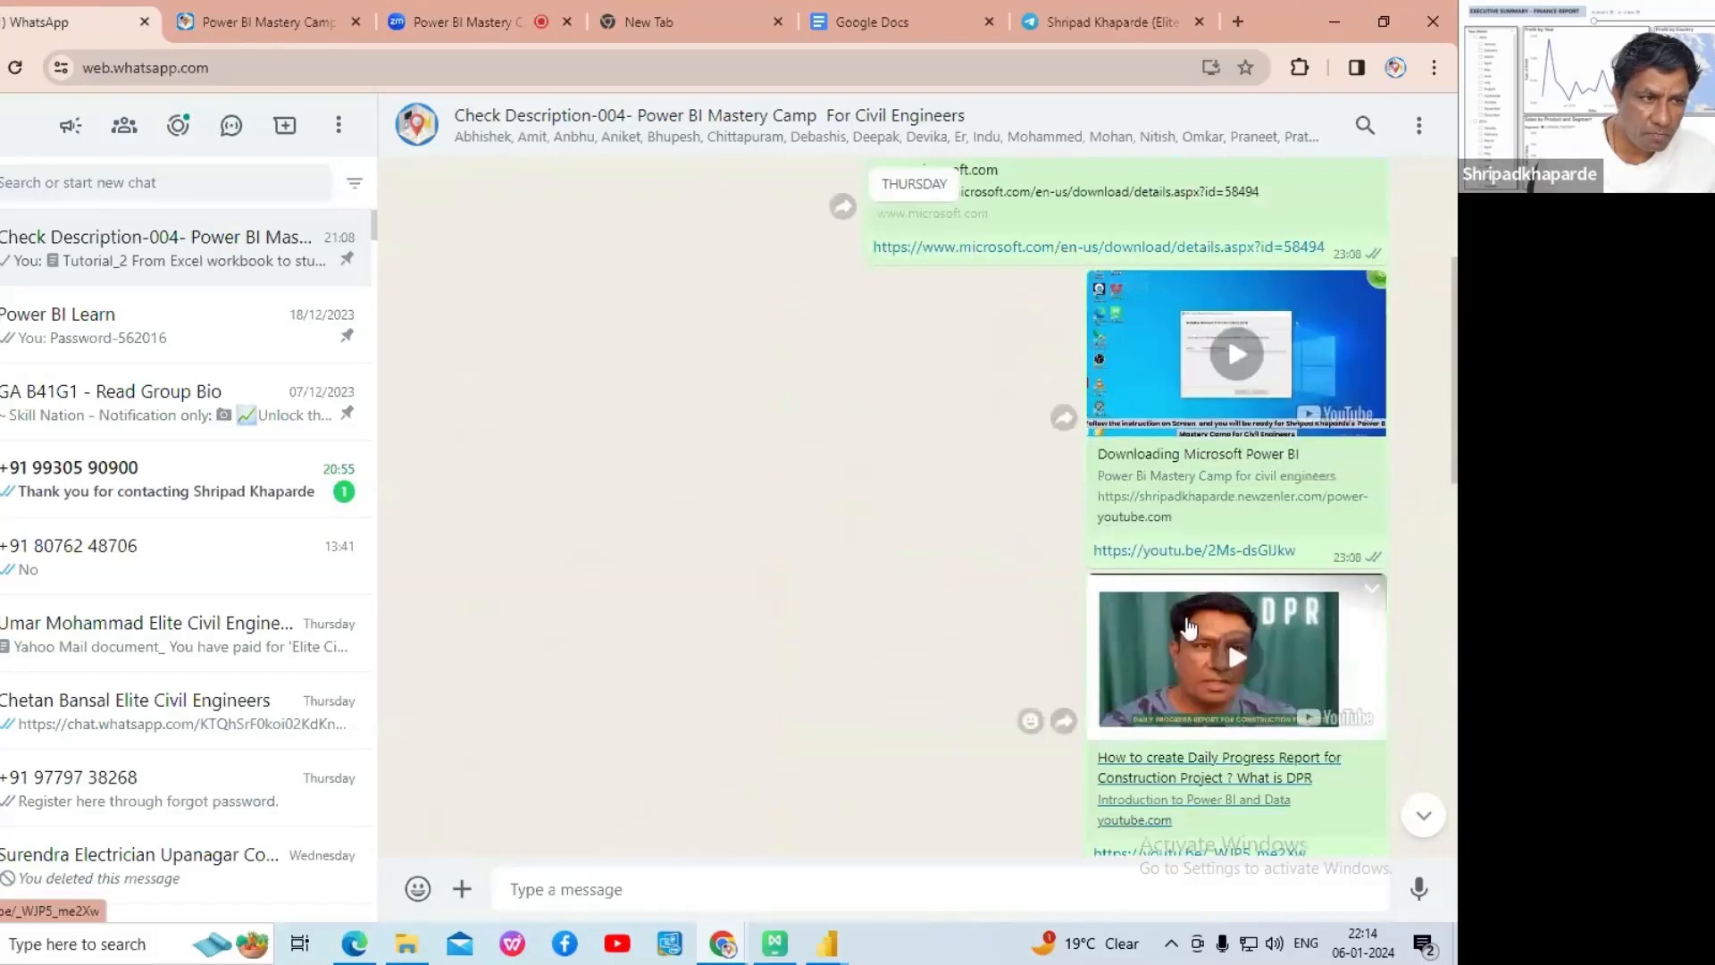
scroll(871, 745, "down", 3)
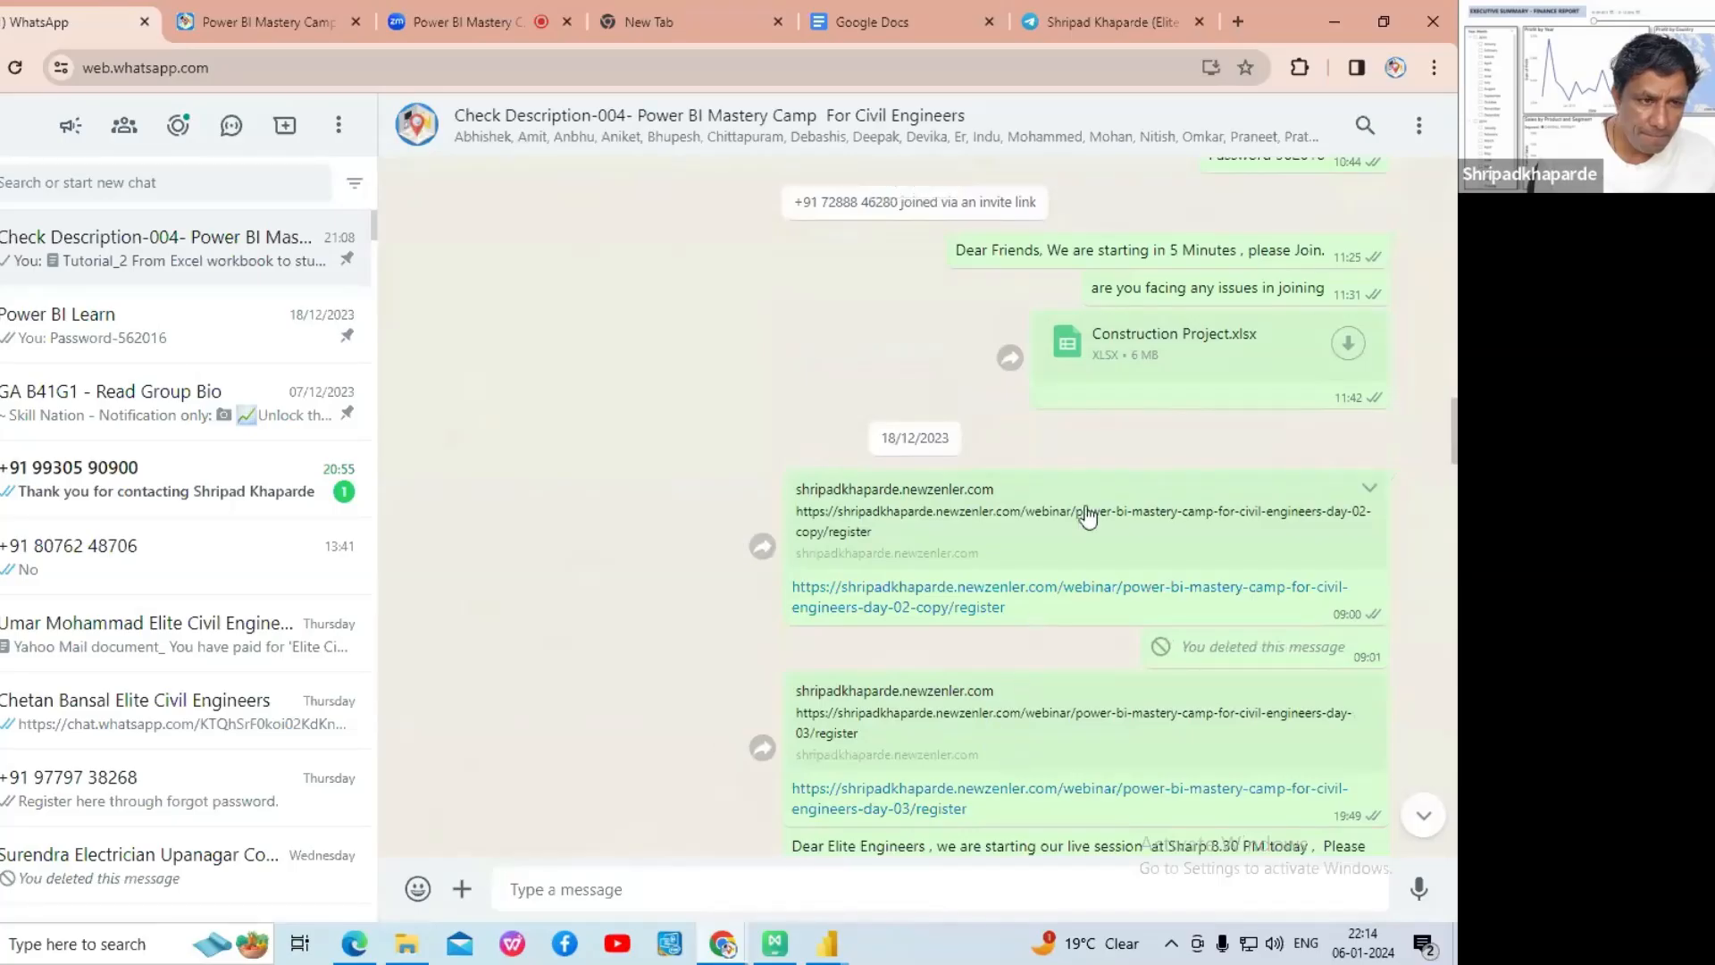
scroll(1068, 555, "up", 3)
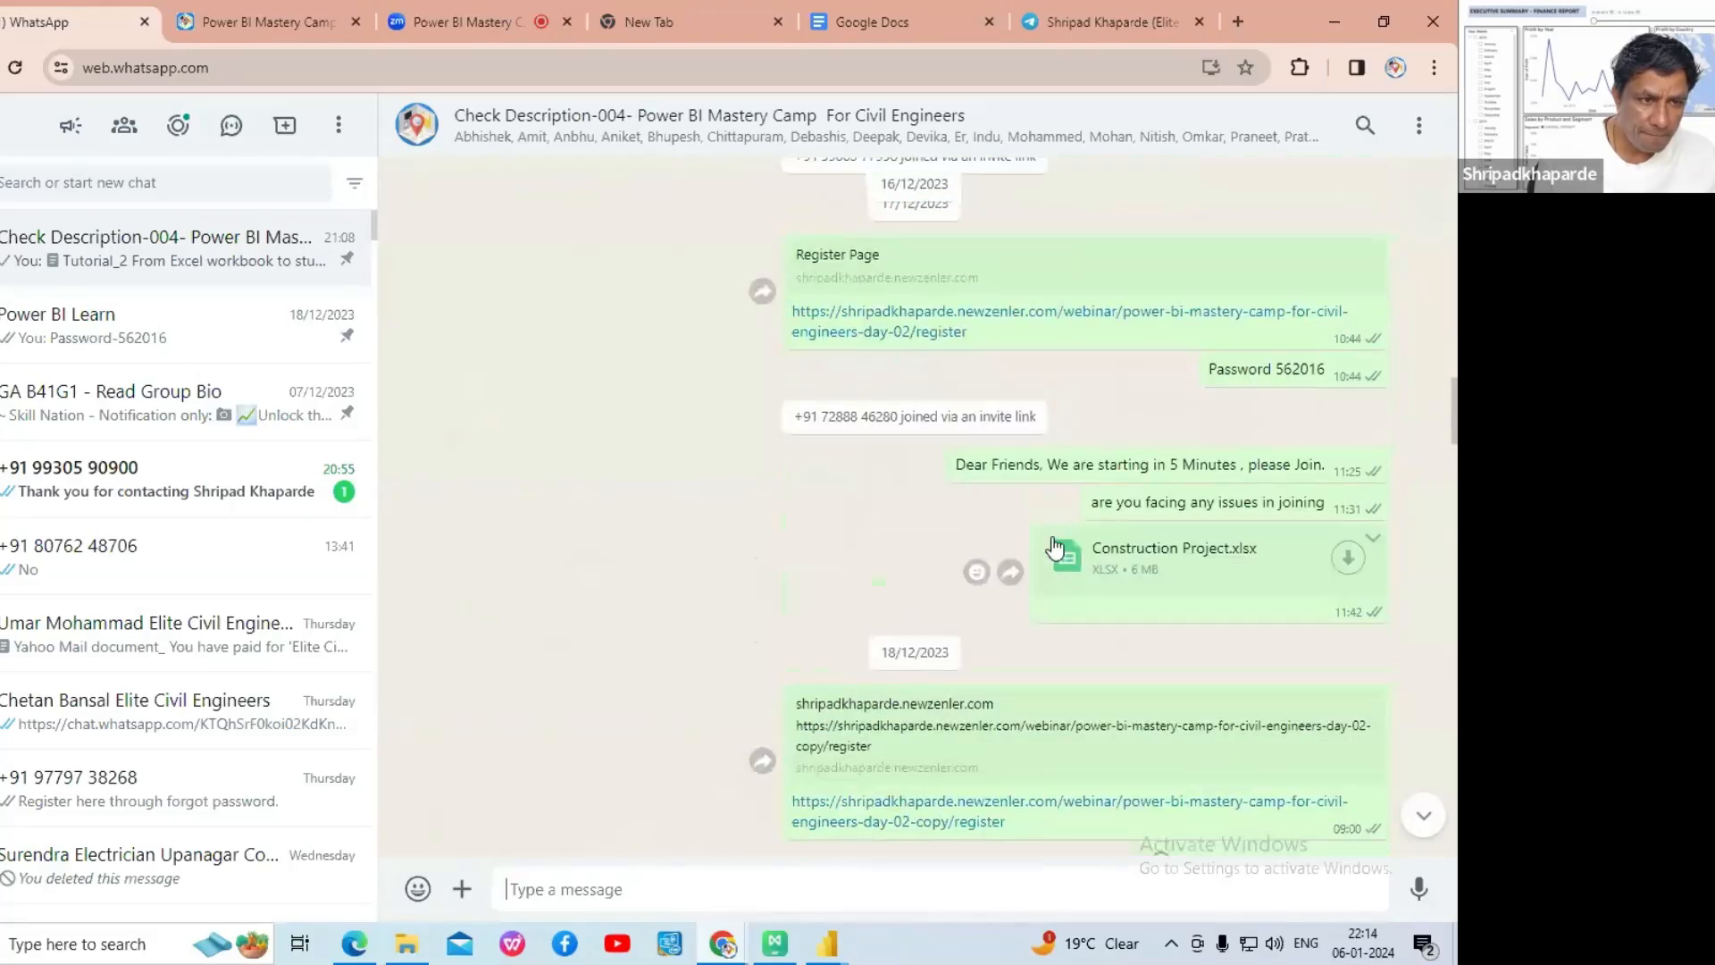
scroll(980, 429, "up", 3)
scroll(1016, 448, "up", 3)
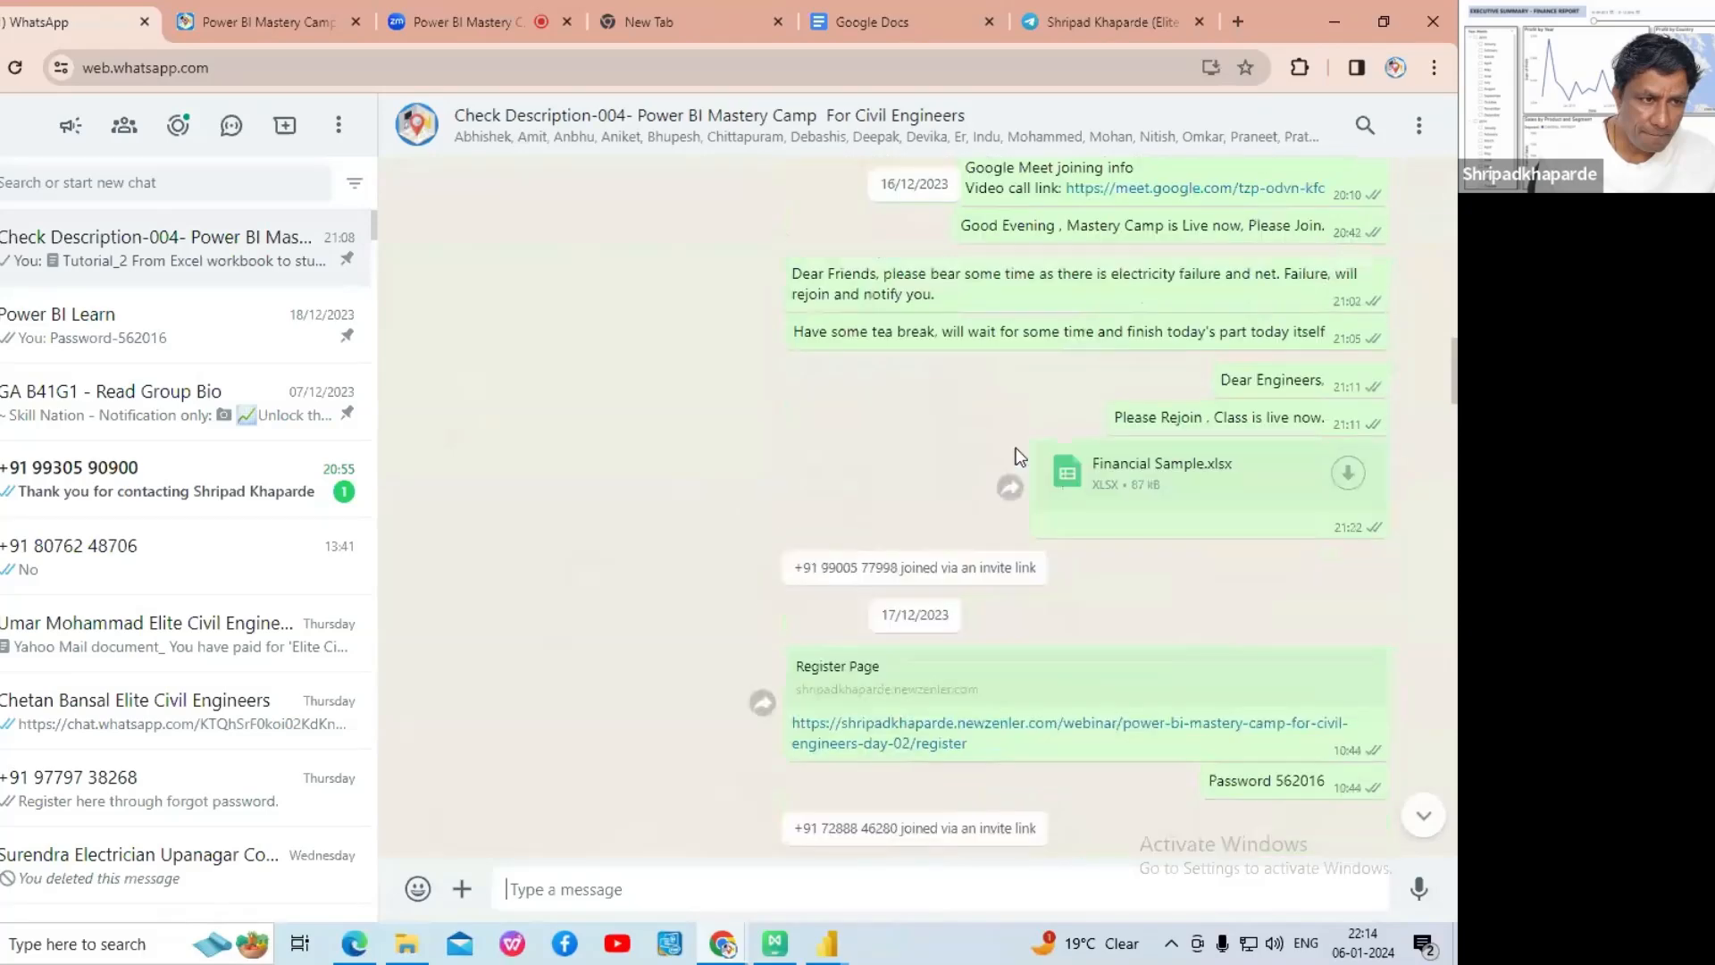
scroll(1018, 451, "up", 1)
scroll(1017, 447, "up", 10)
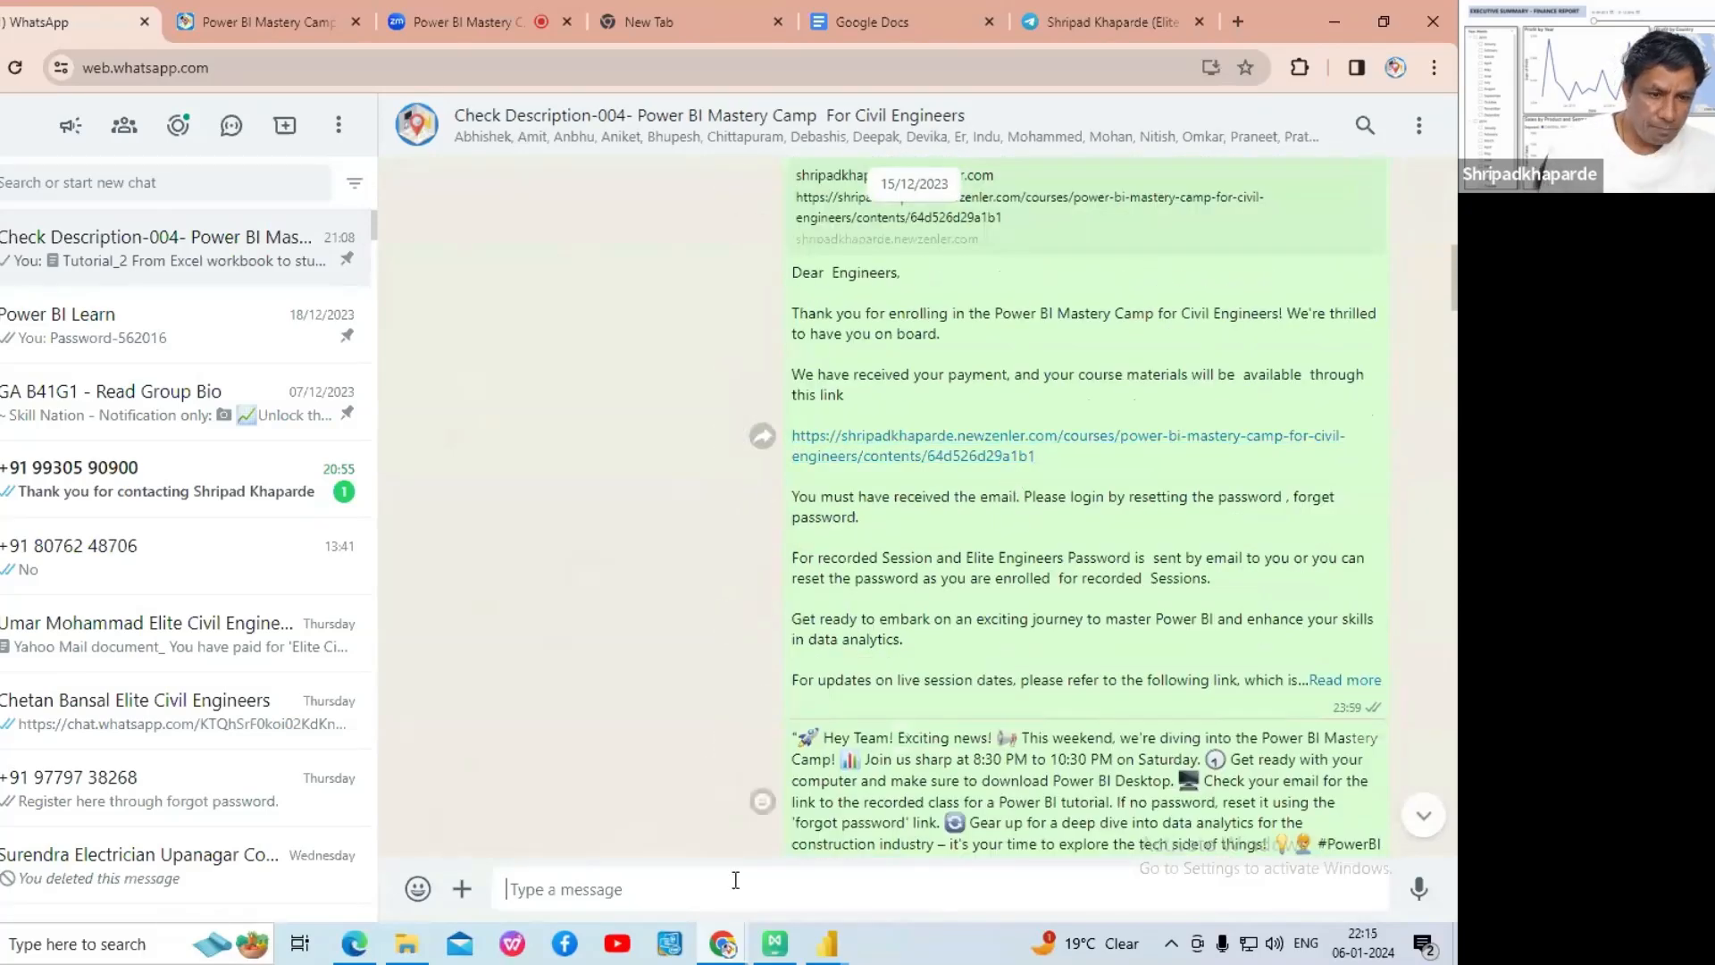
- Minimize the WhatsApp window, open a new Chrome window from the desktop and switch to another Chrome profile
left_click(1332, 22)
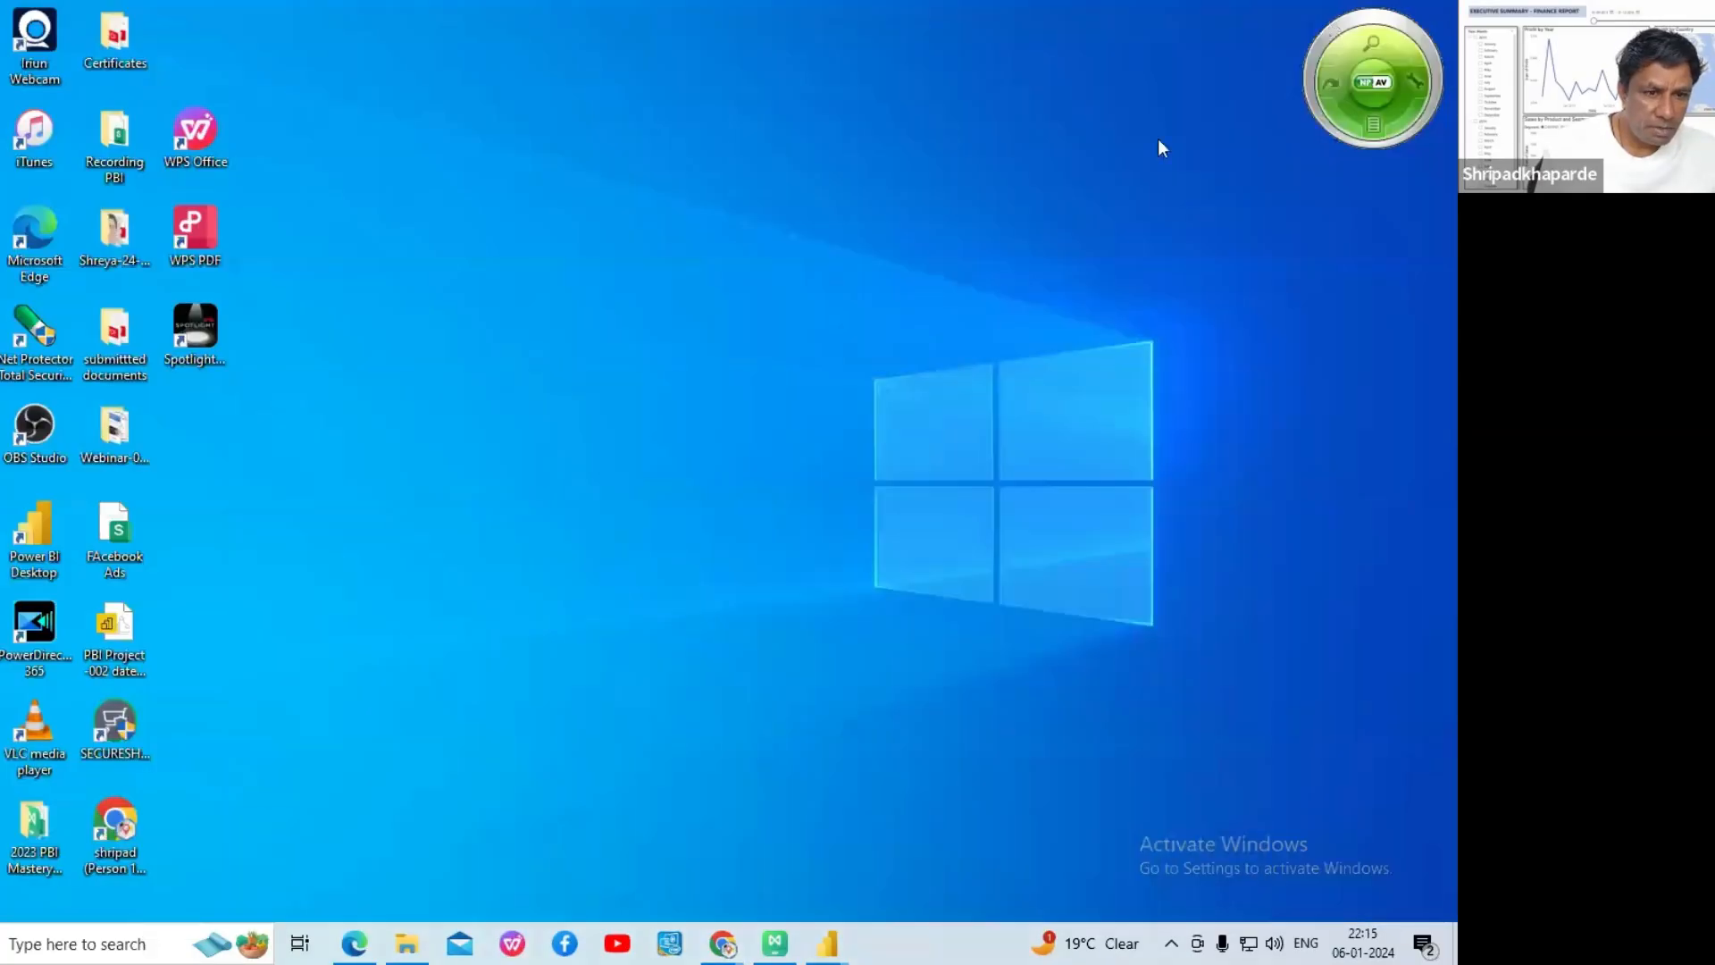
double_click(115, 835)
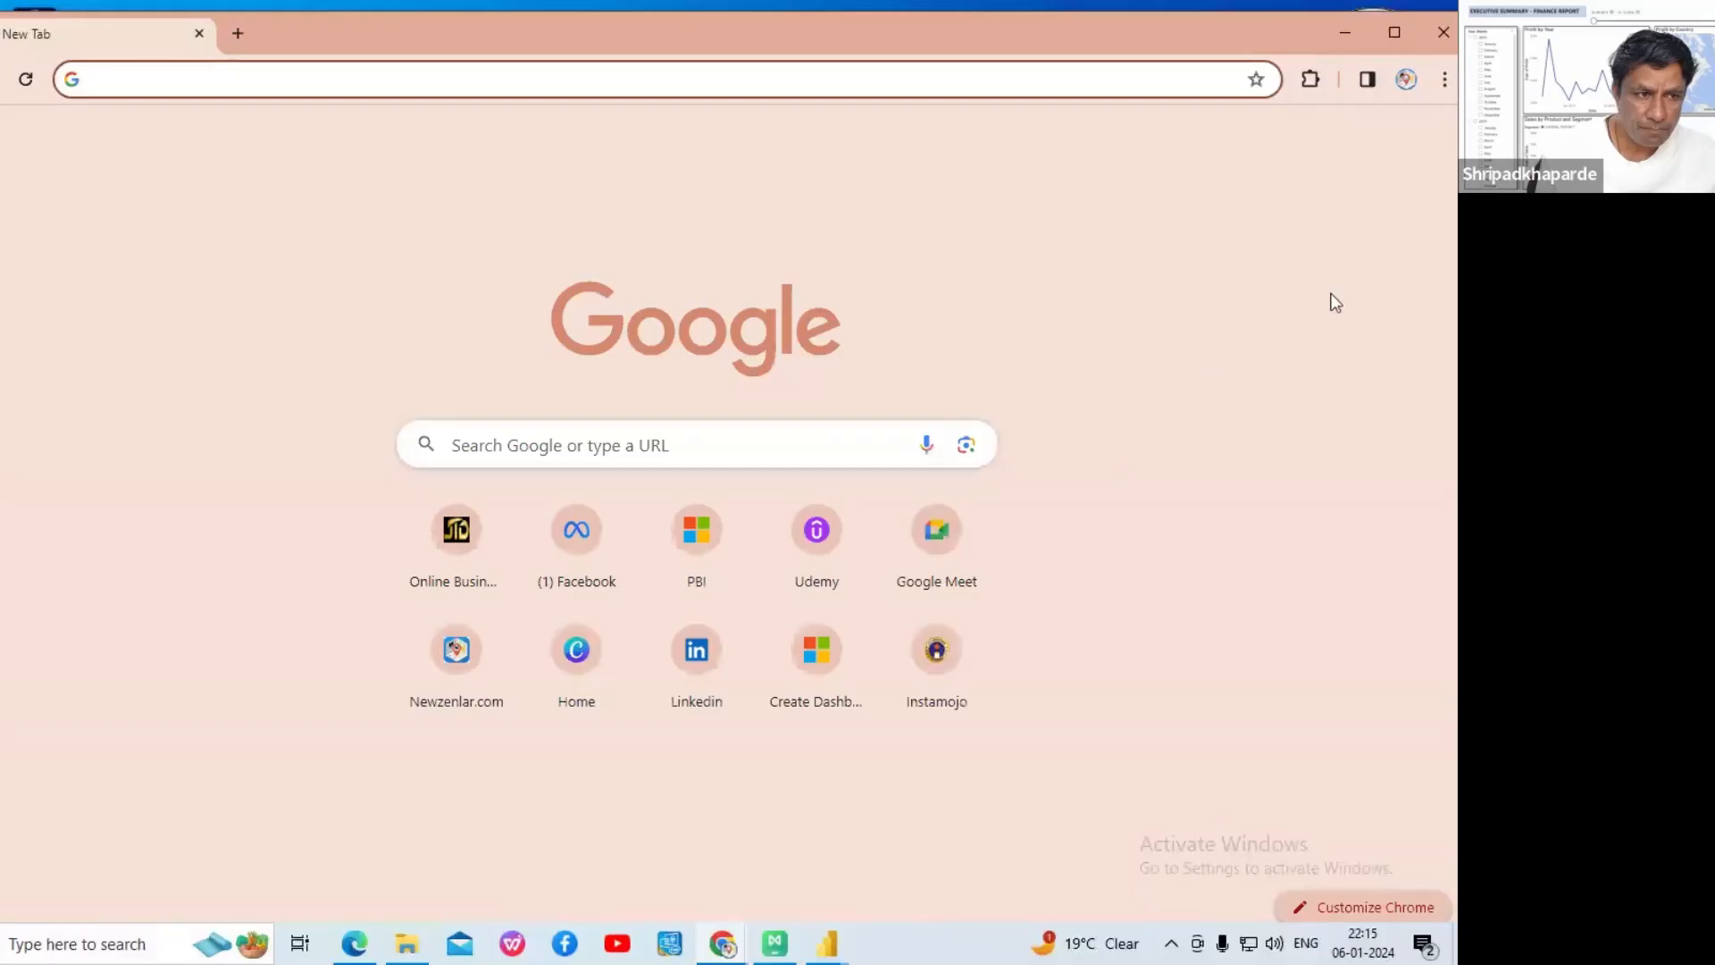
left_click(1381, 141)
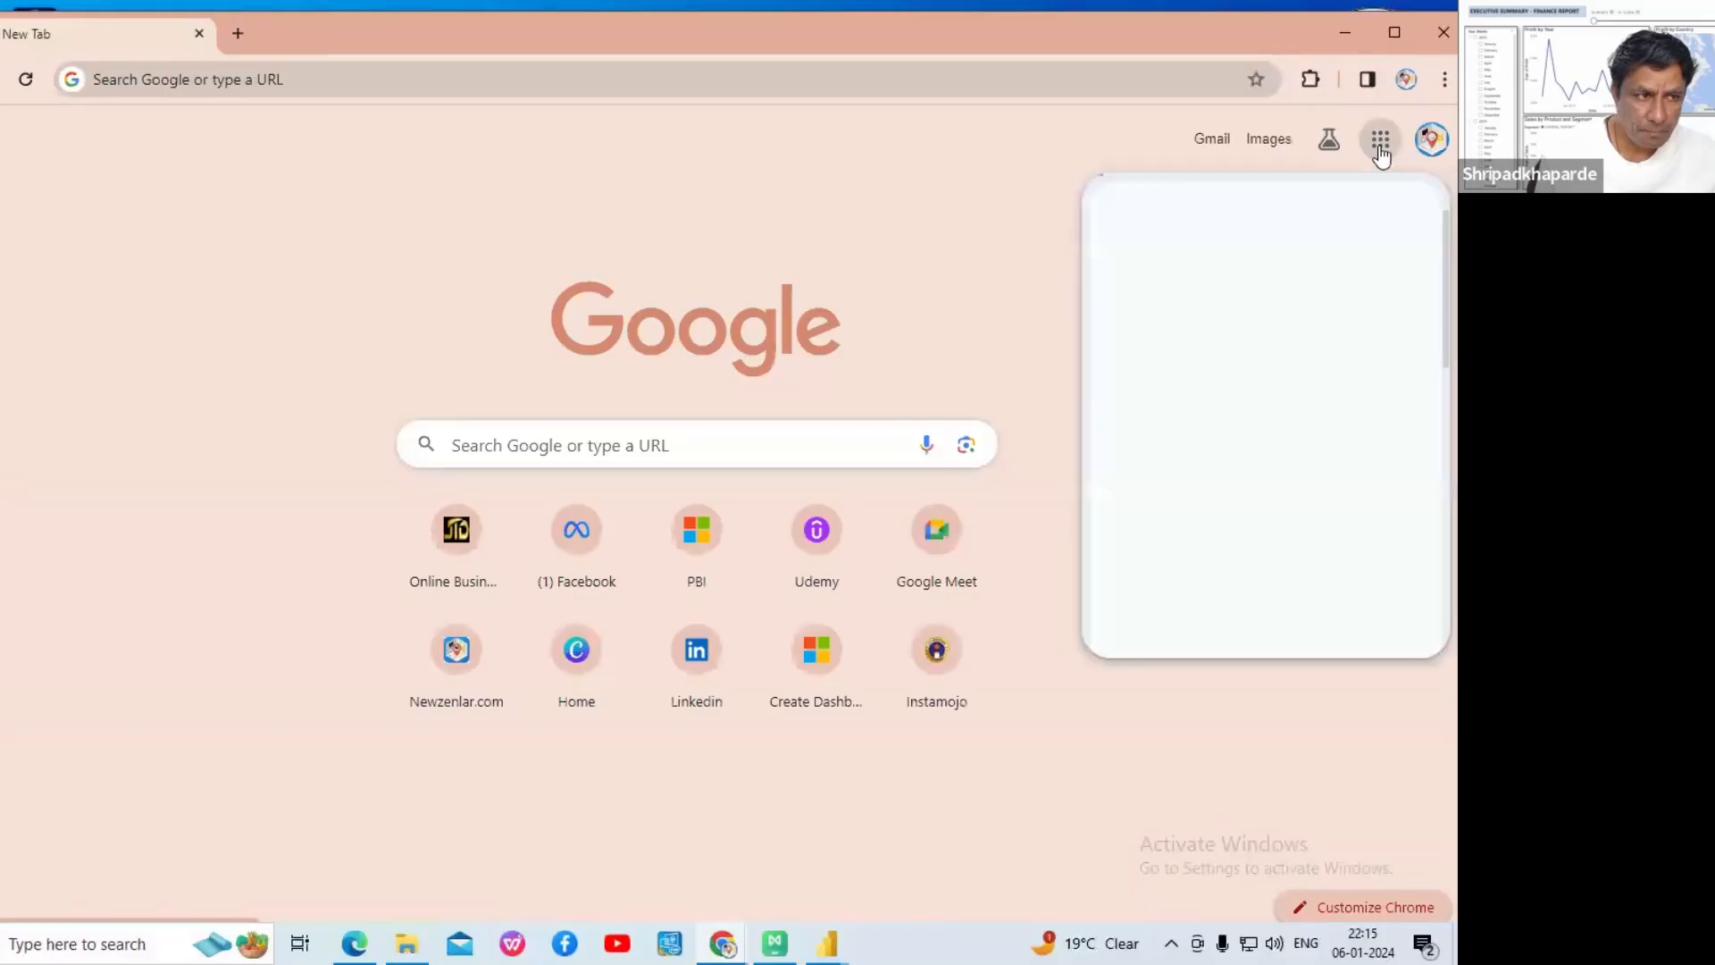
left_click(1405, 80)
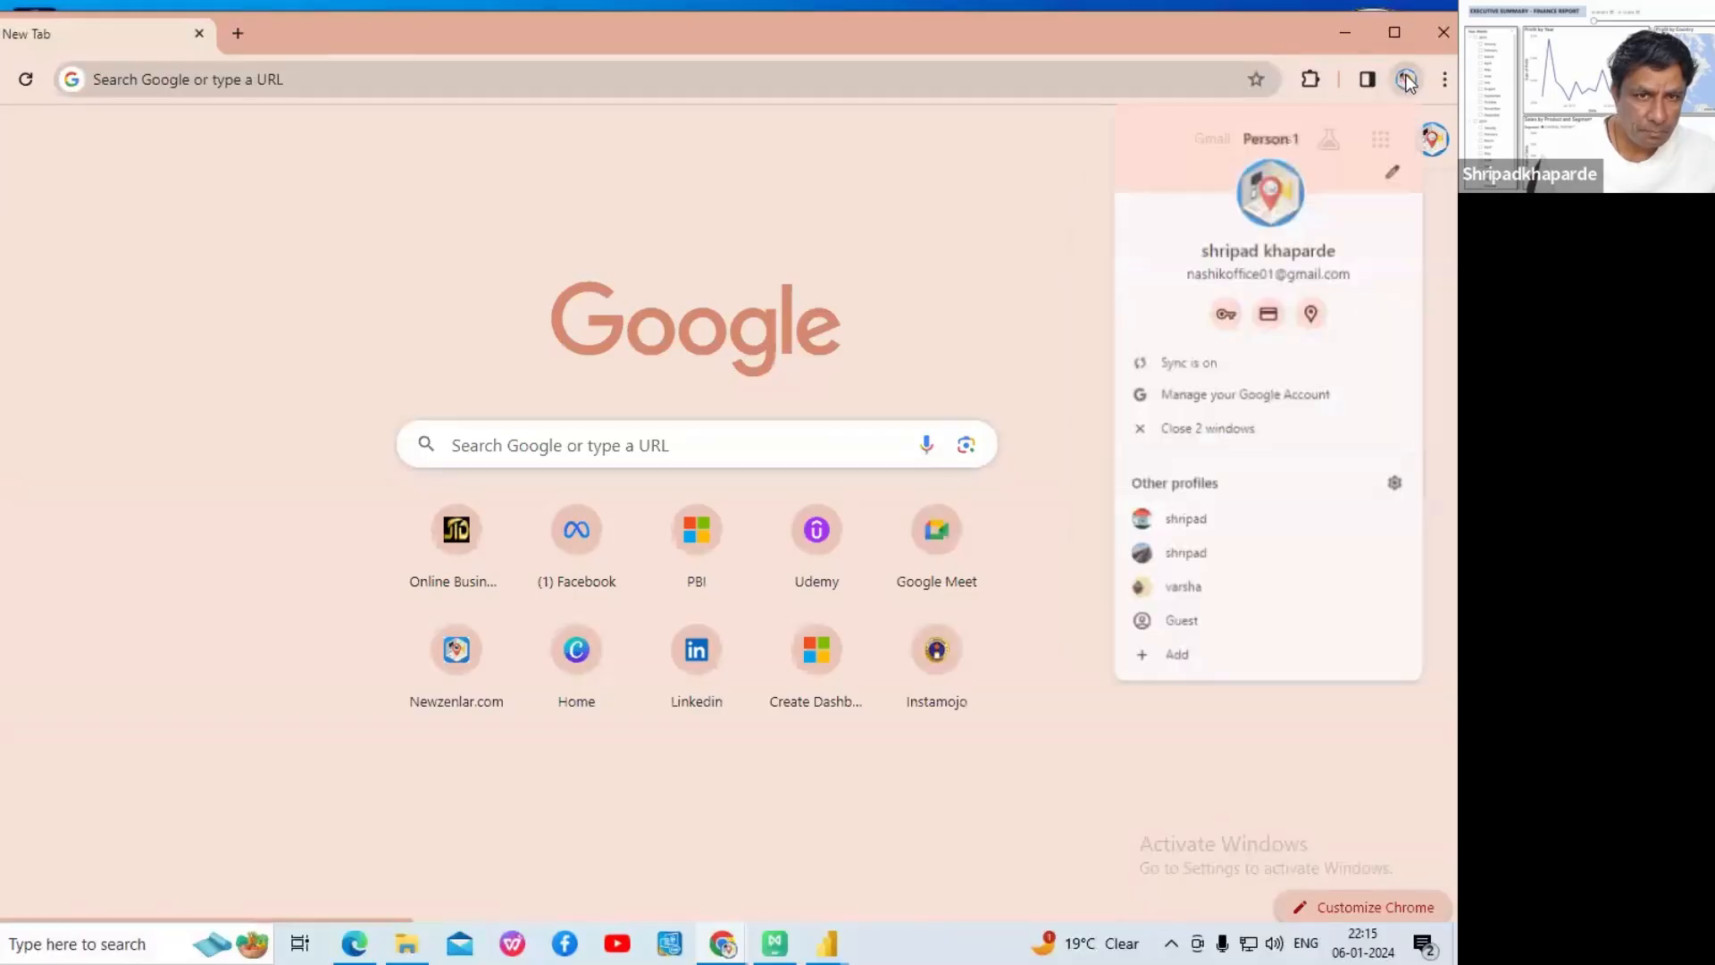
left_click(1195, 521)
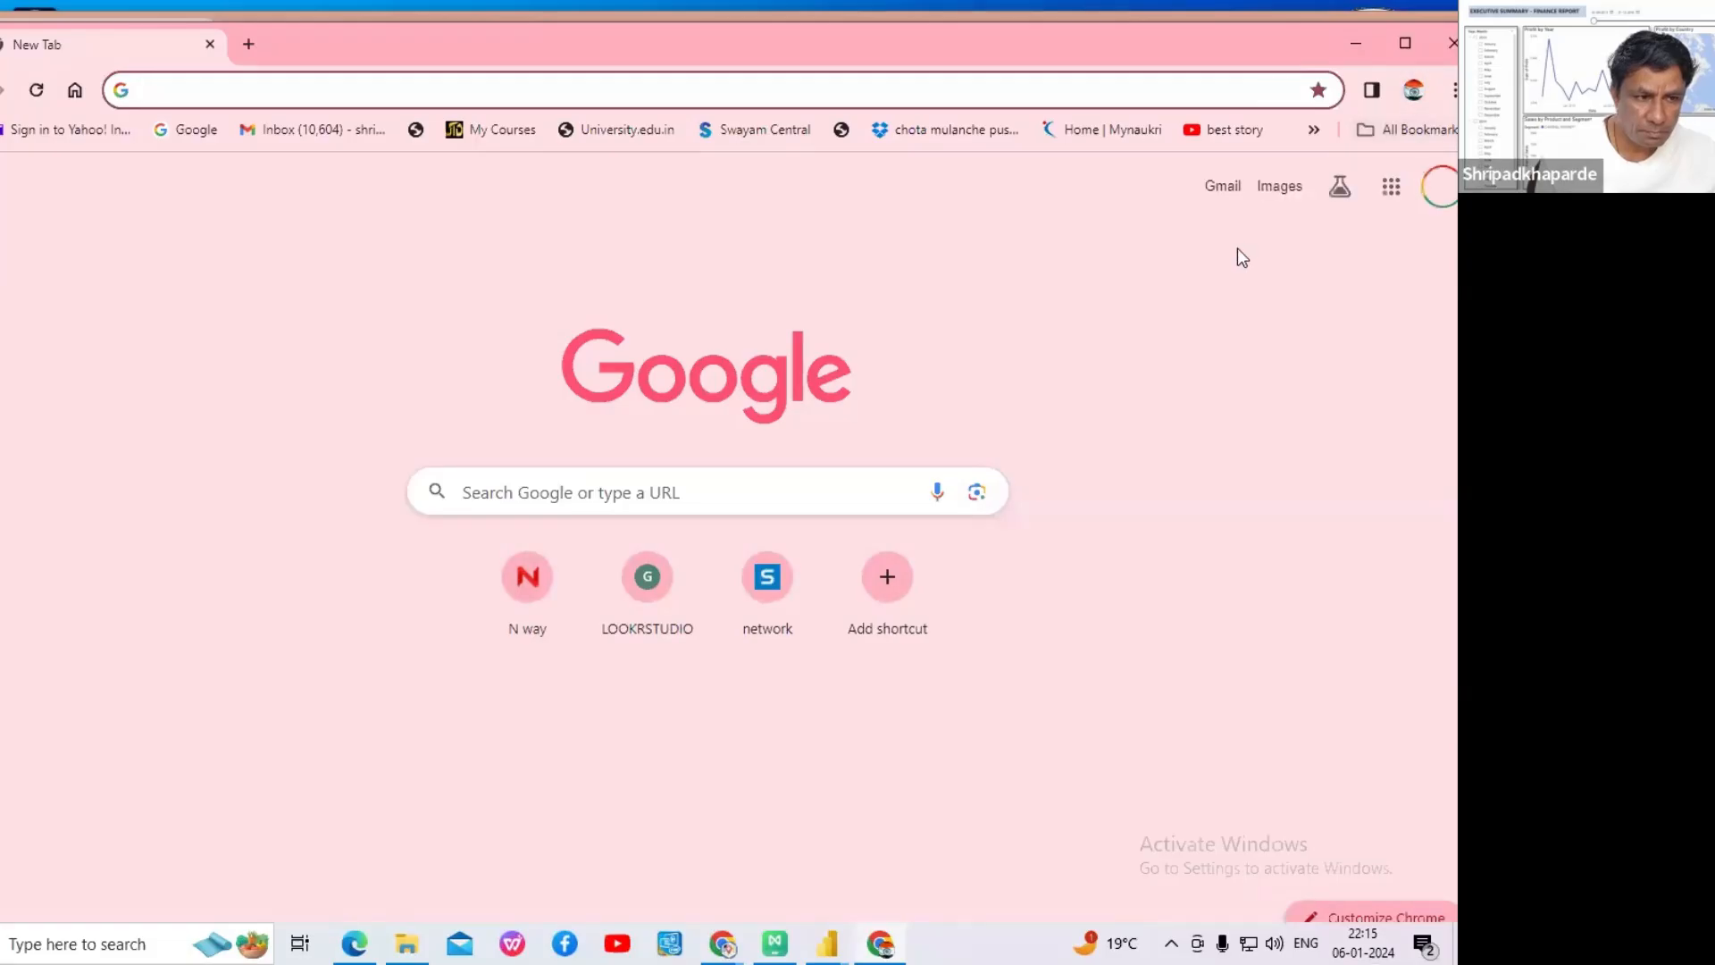
- Open Google Docs from the Google apps list in the second profile's window
left_click(1391, 186)
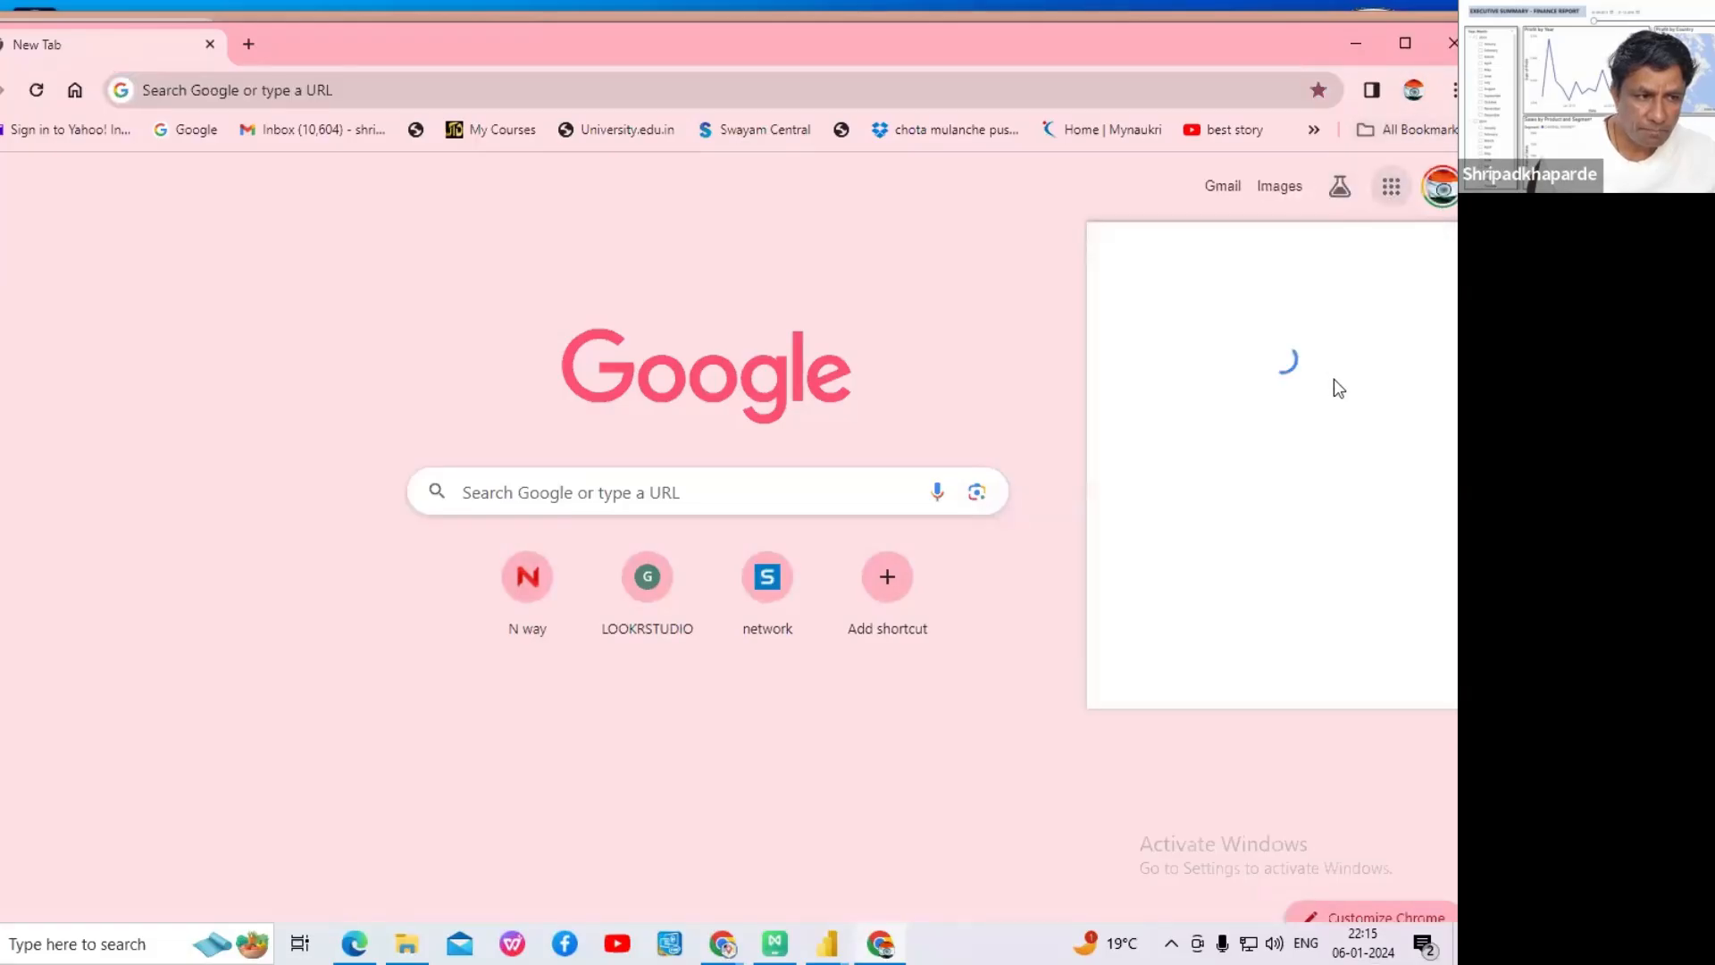
scroll(1337, 414, "down", 3)
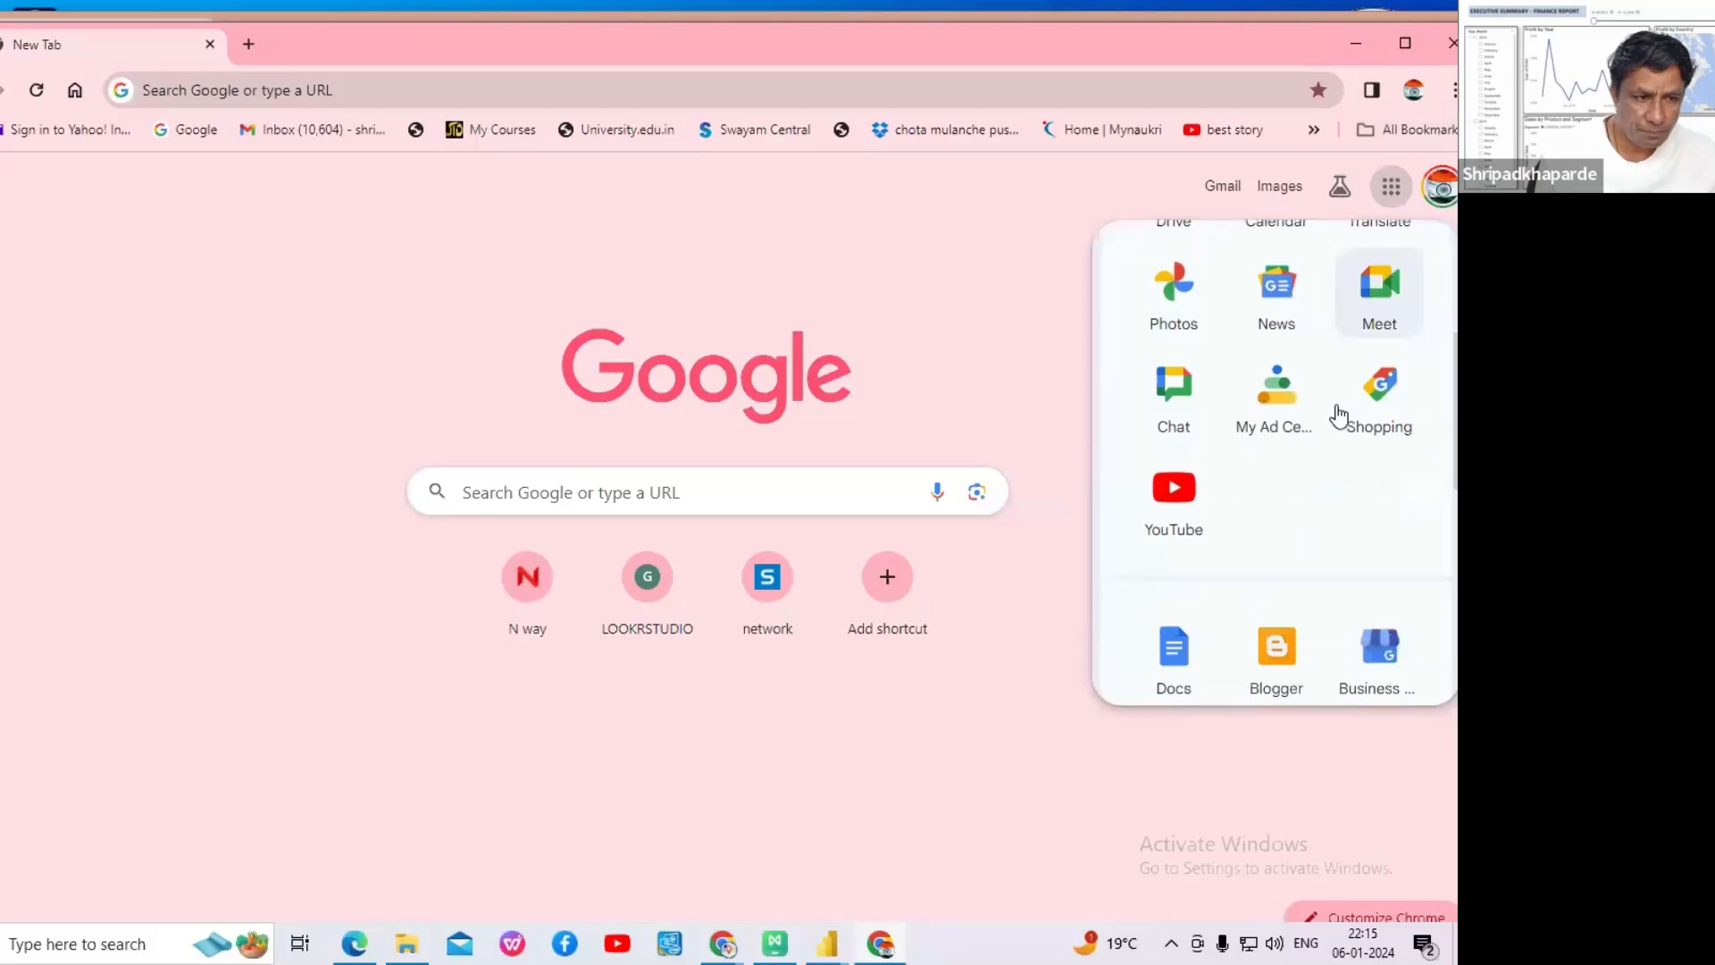
scroll(1206, 534, "down", 2)
left_click(1177, 540)
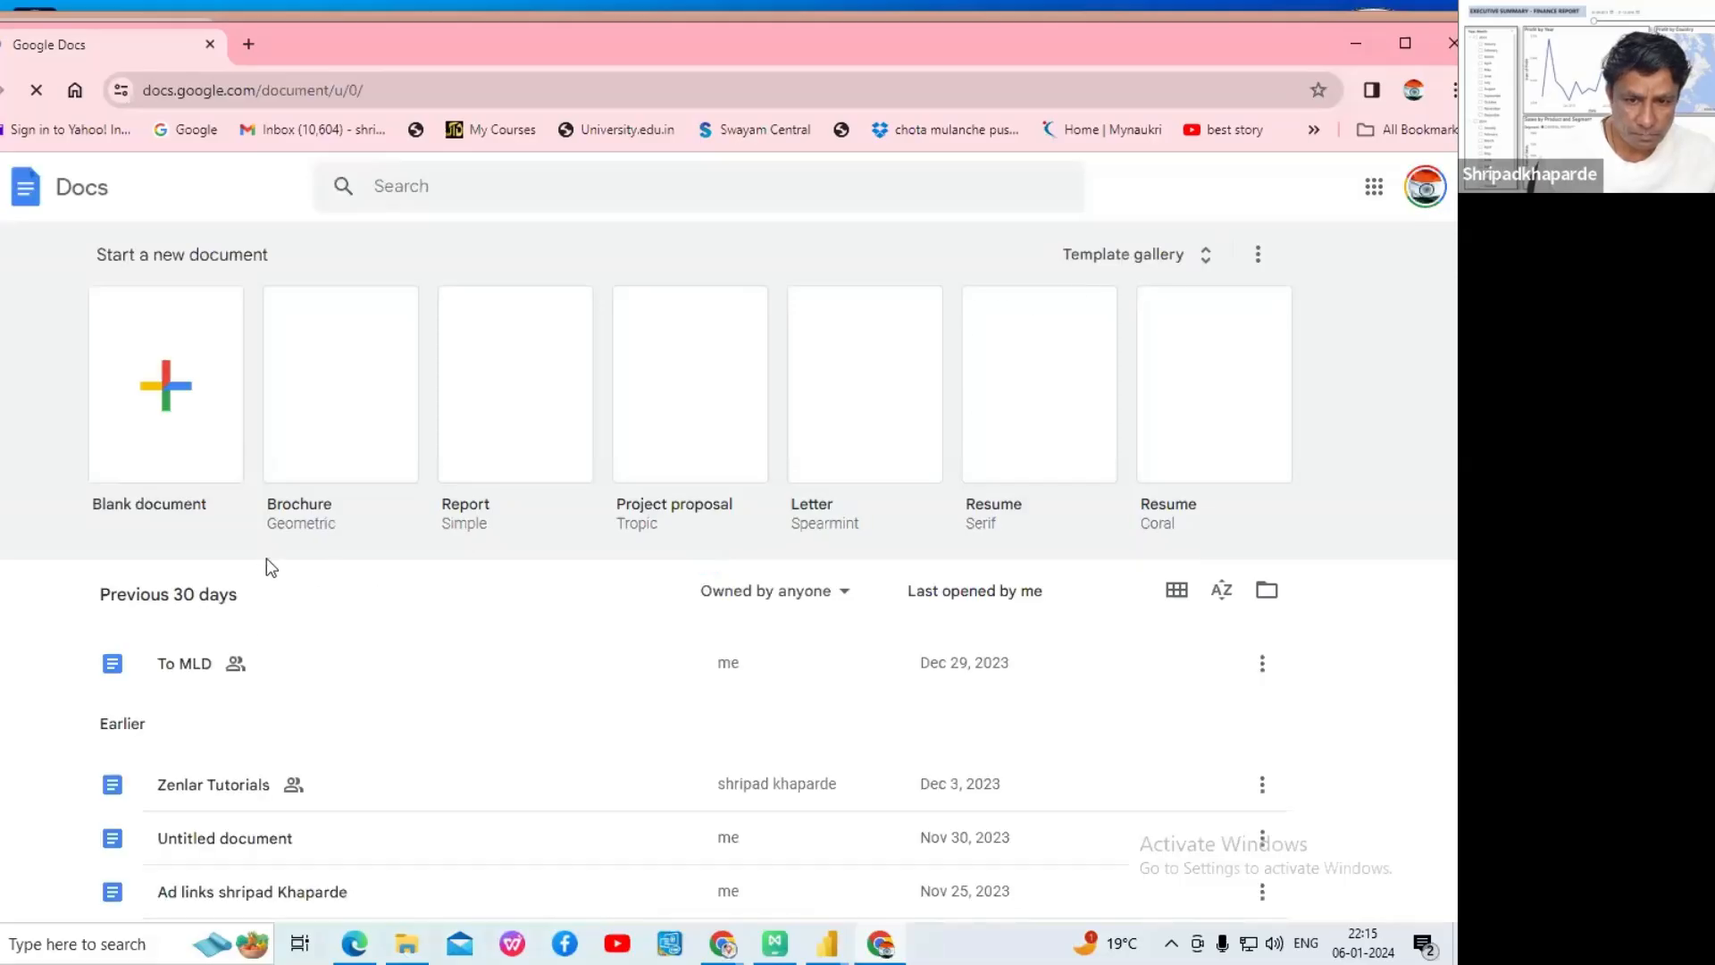
- Open the ad links document from the list, look over its course and download links, and minimize the window
scroll(239, 634, "down", 2)
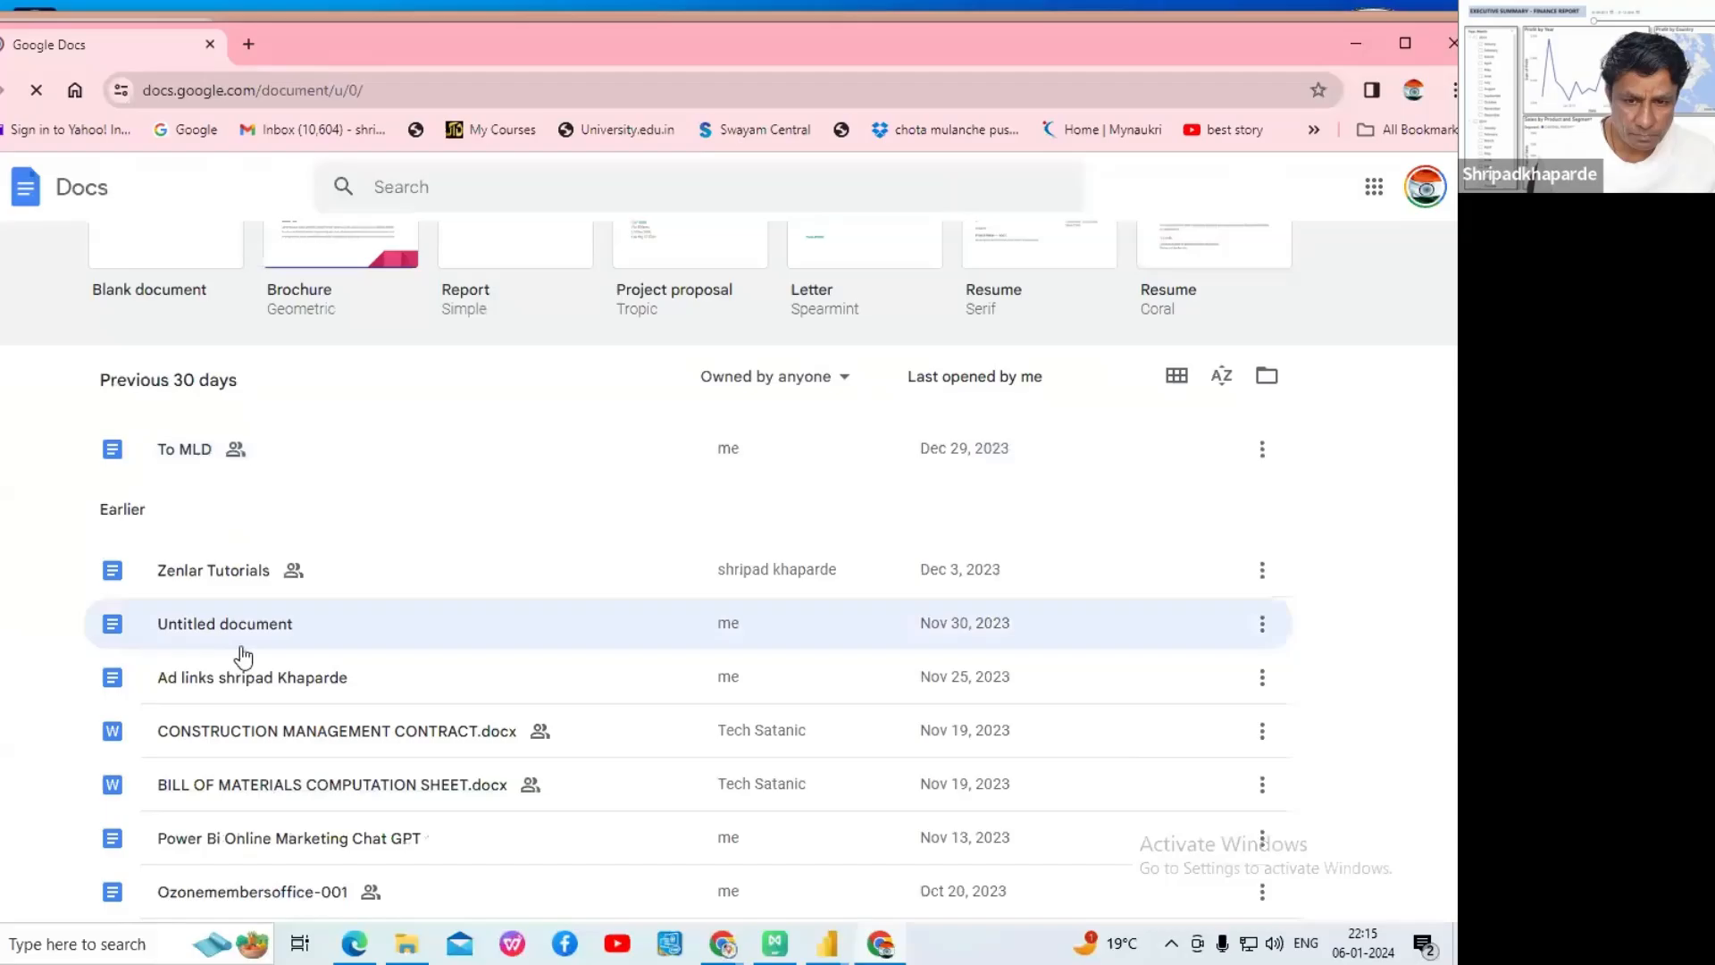
left_click(306, 684)
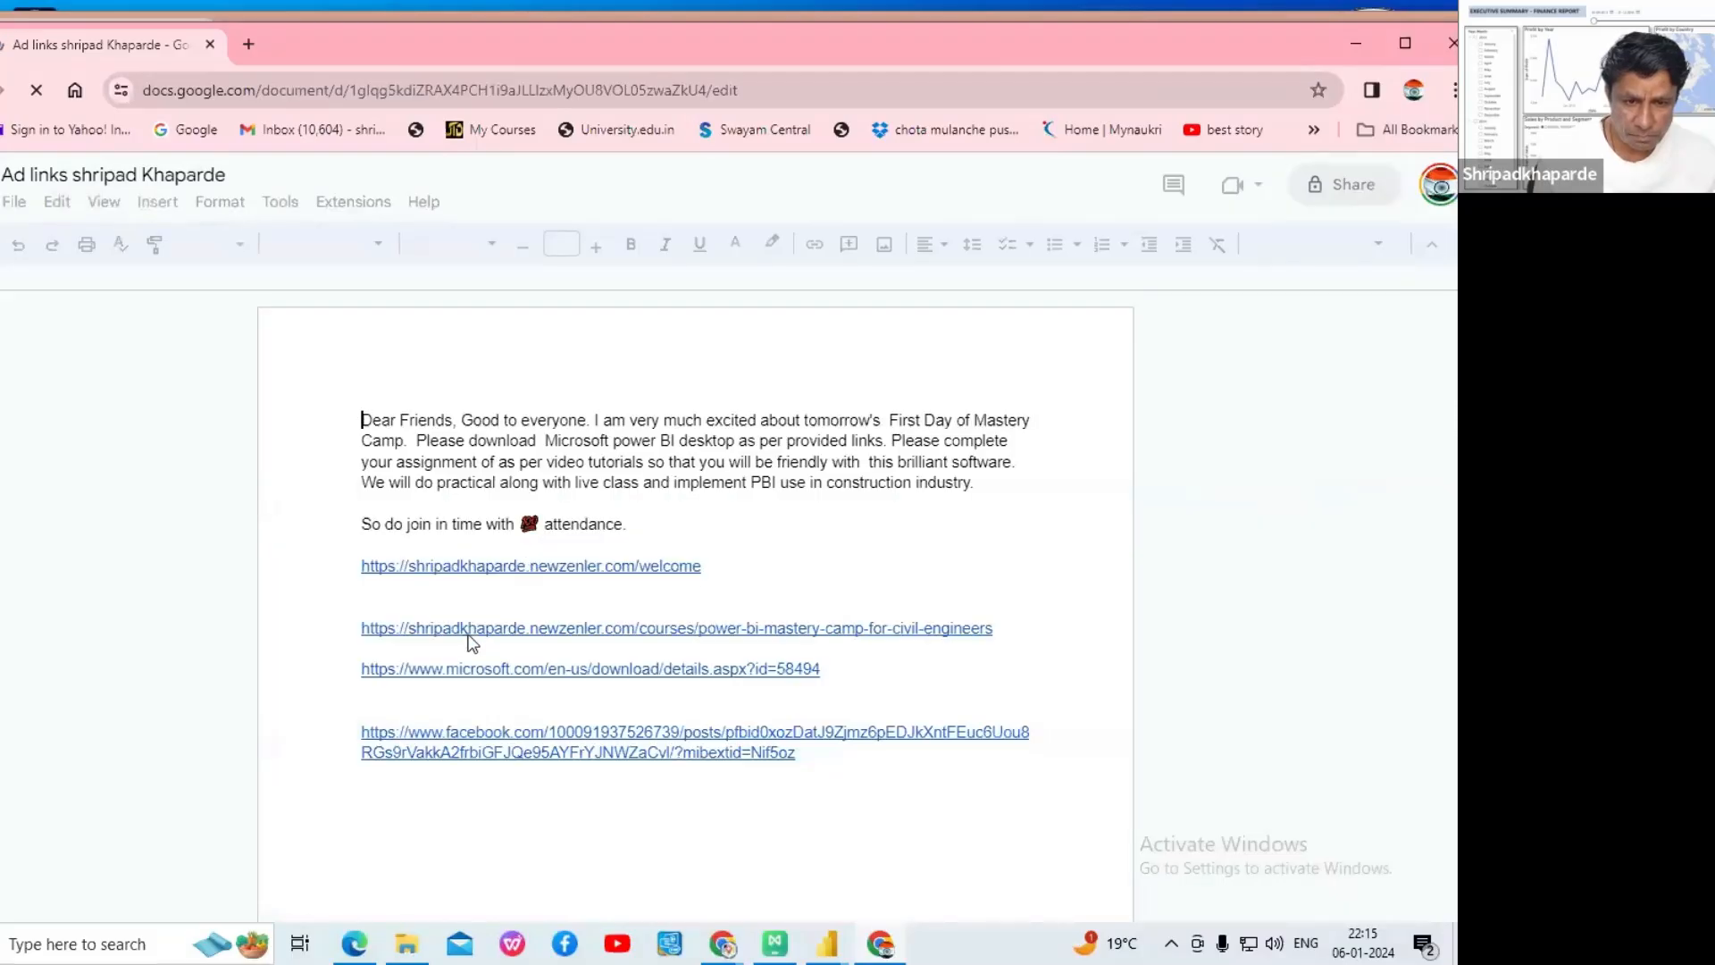
scroll(471, 643, "down", 1)
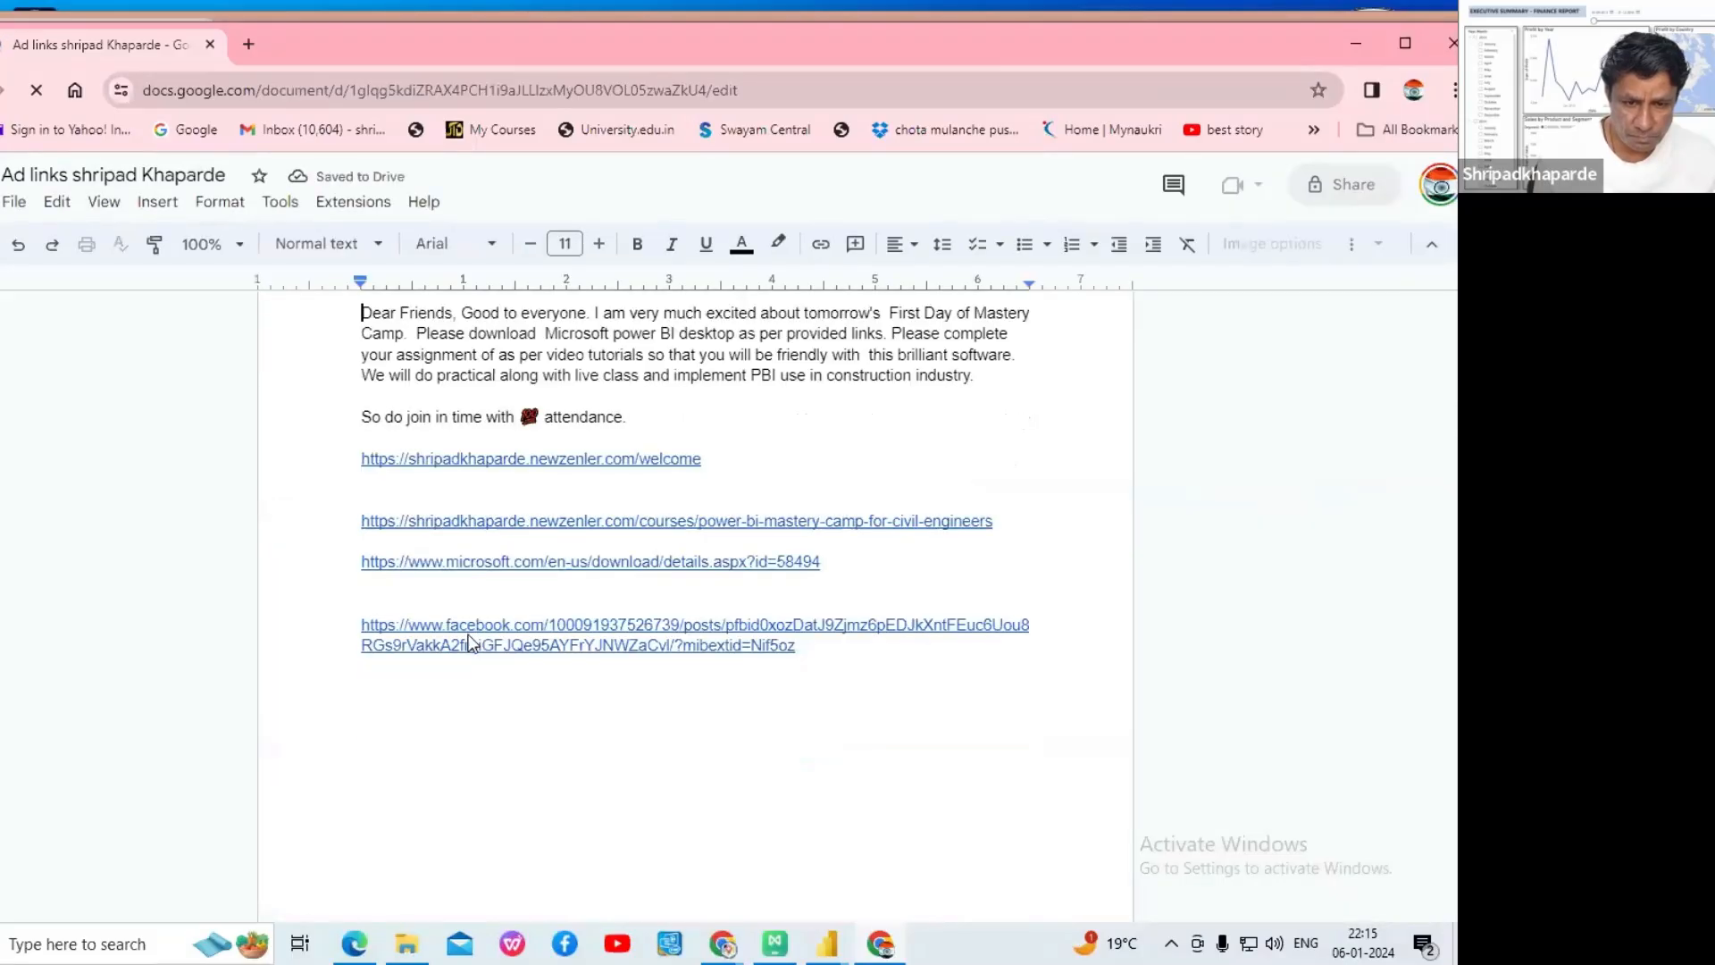
scroll(471, 638, "up", 1)
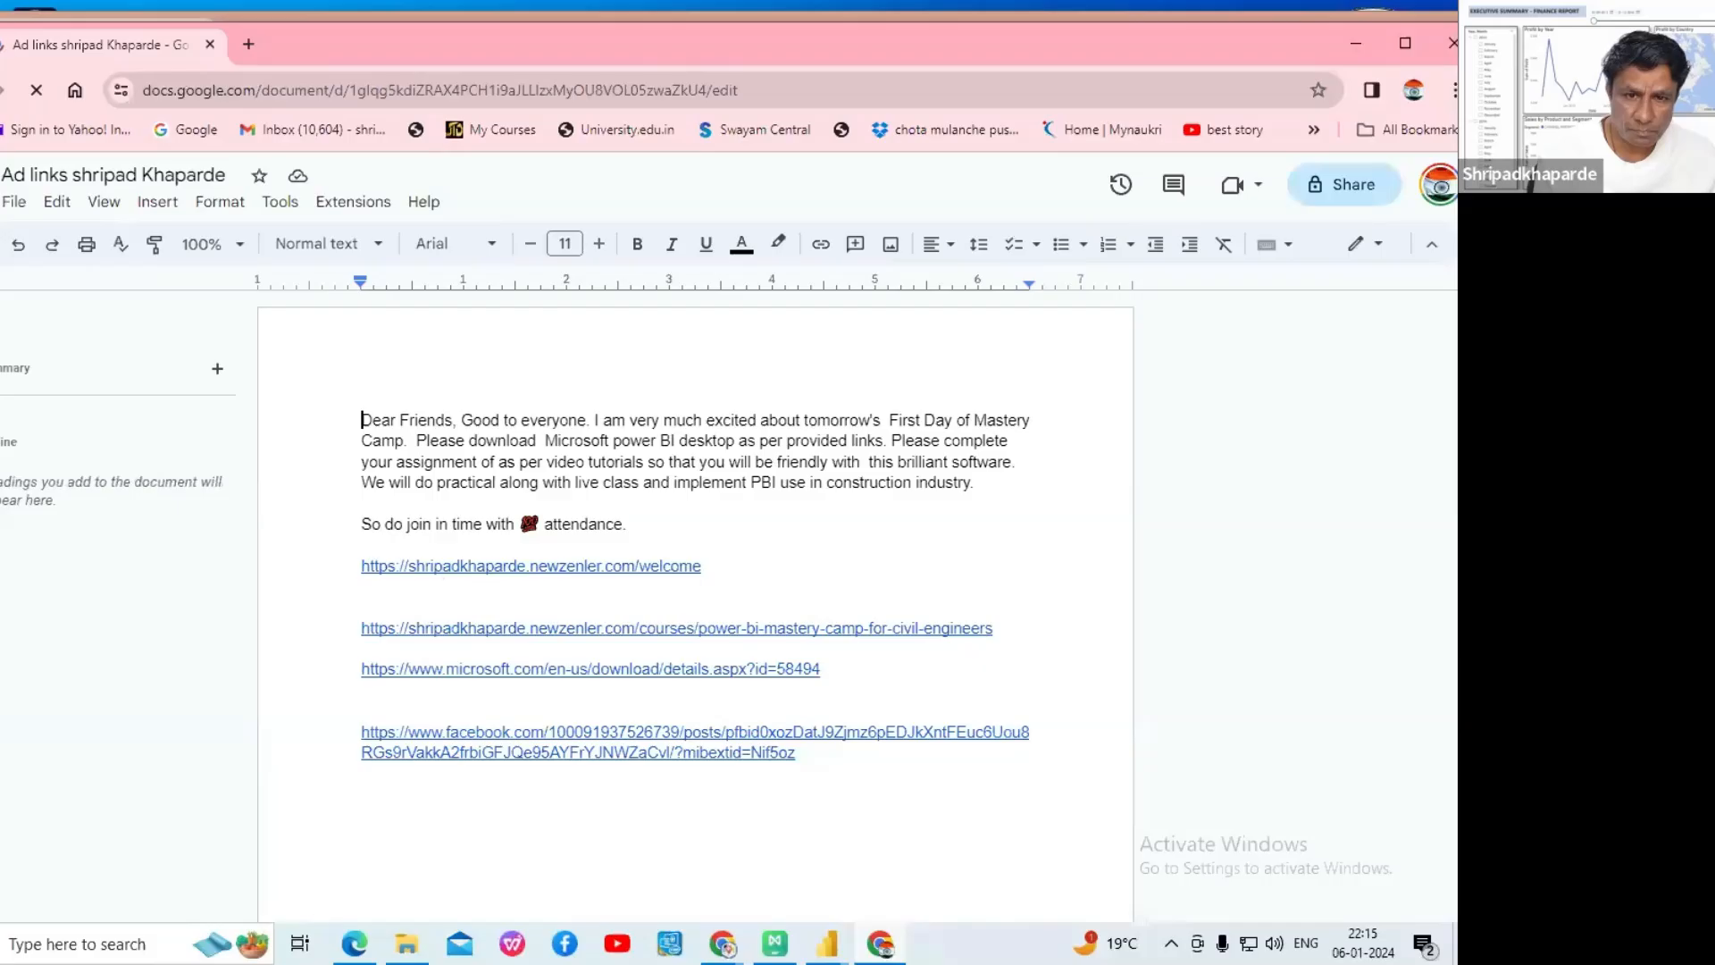
left_click(1356, 42)
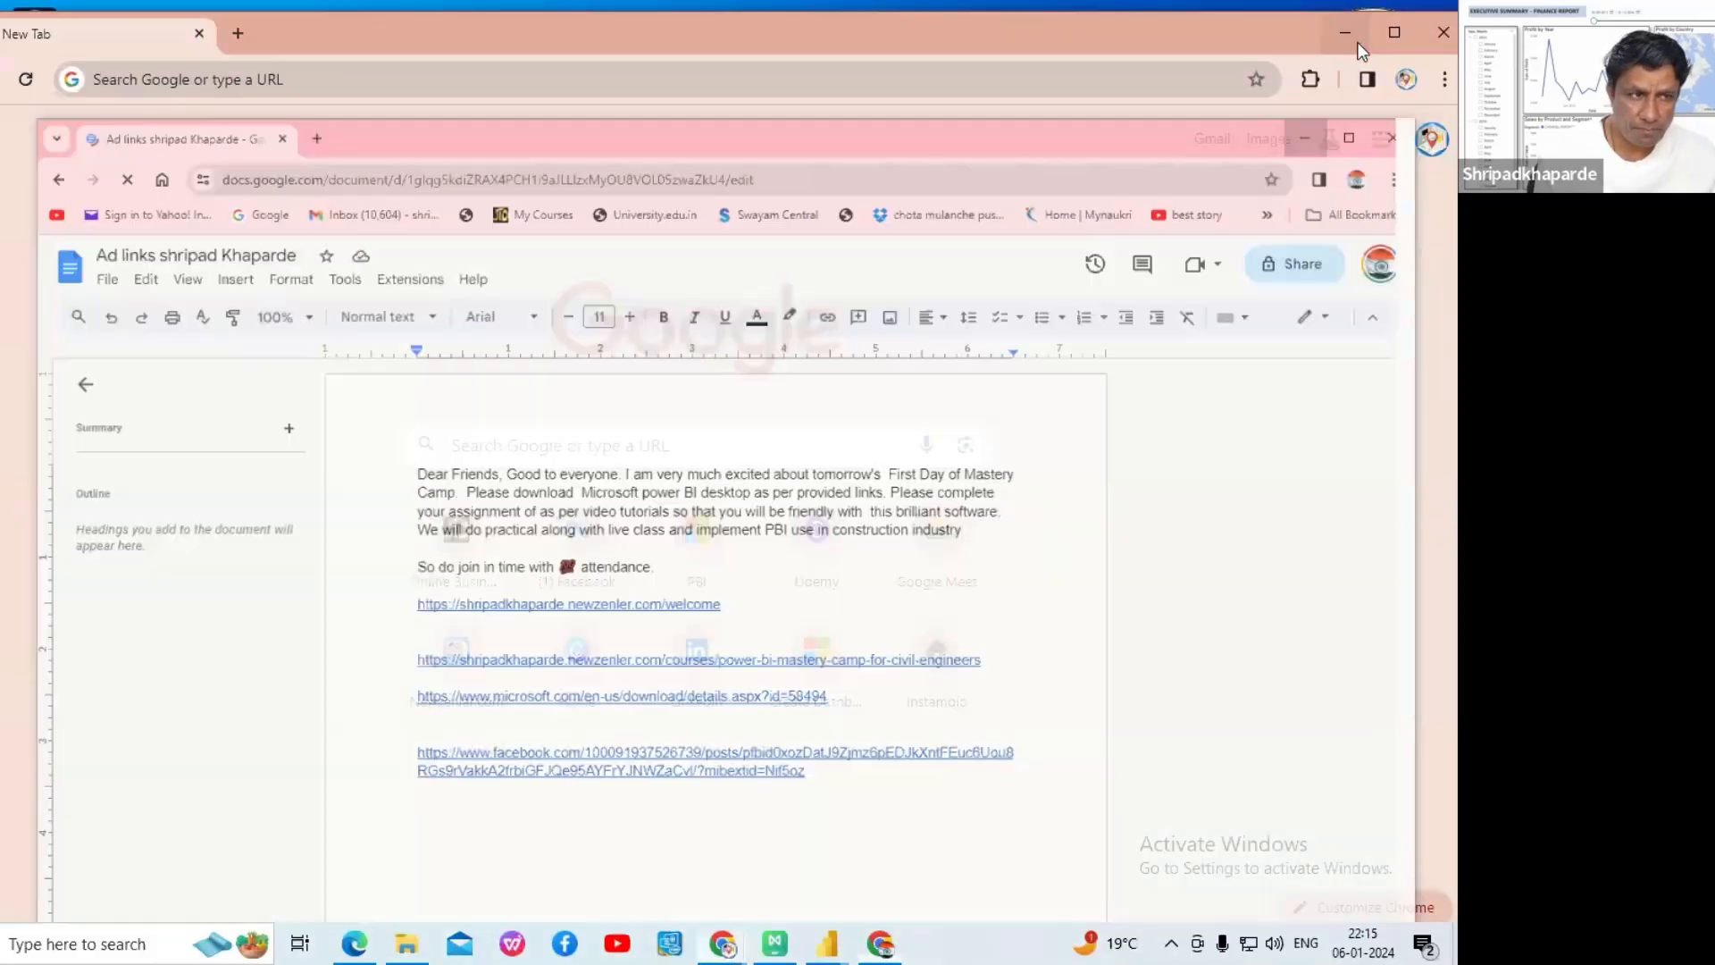
- Open Google Docs in the first profile's new window, look through its document list and close the tab
left_click(1380, 140)
scroll(1188, 521, "down", 5)
left_click(1279, 404)
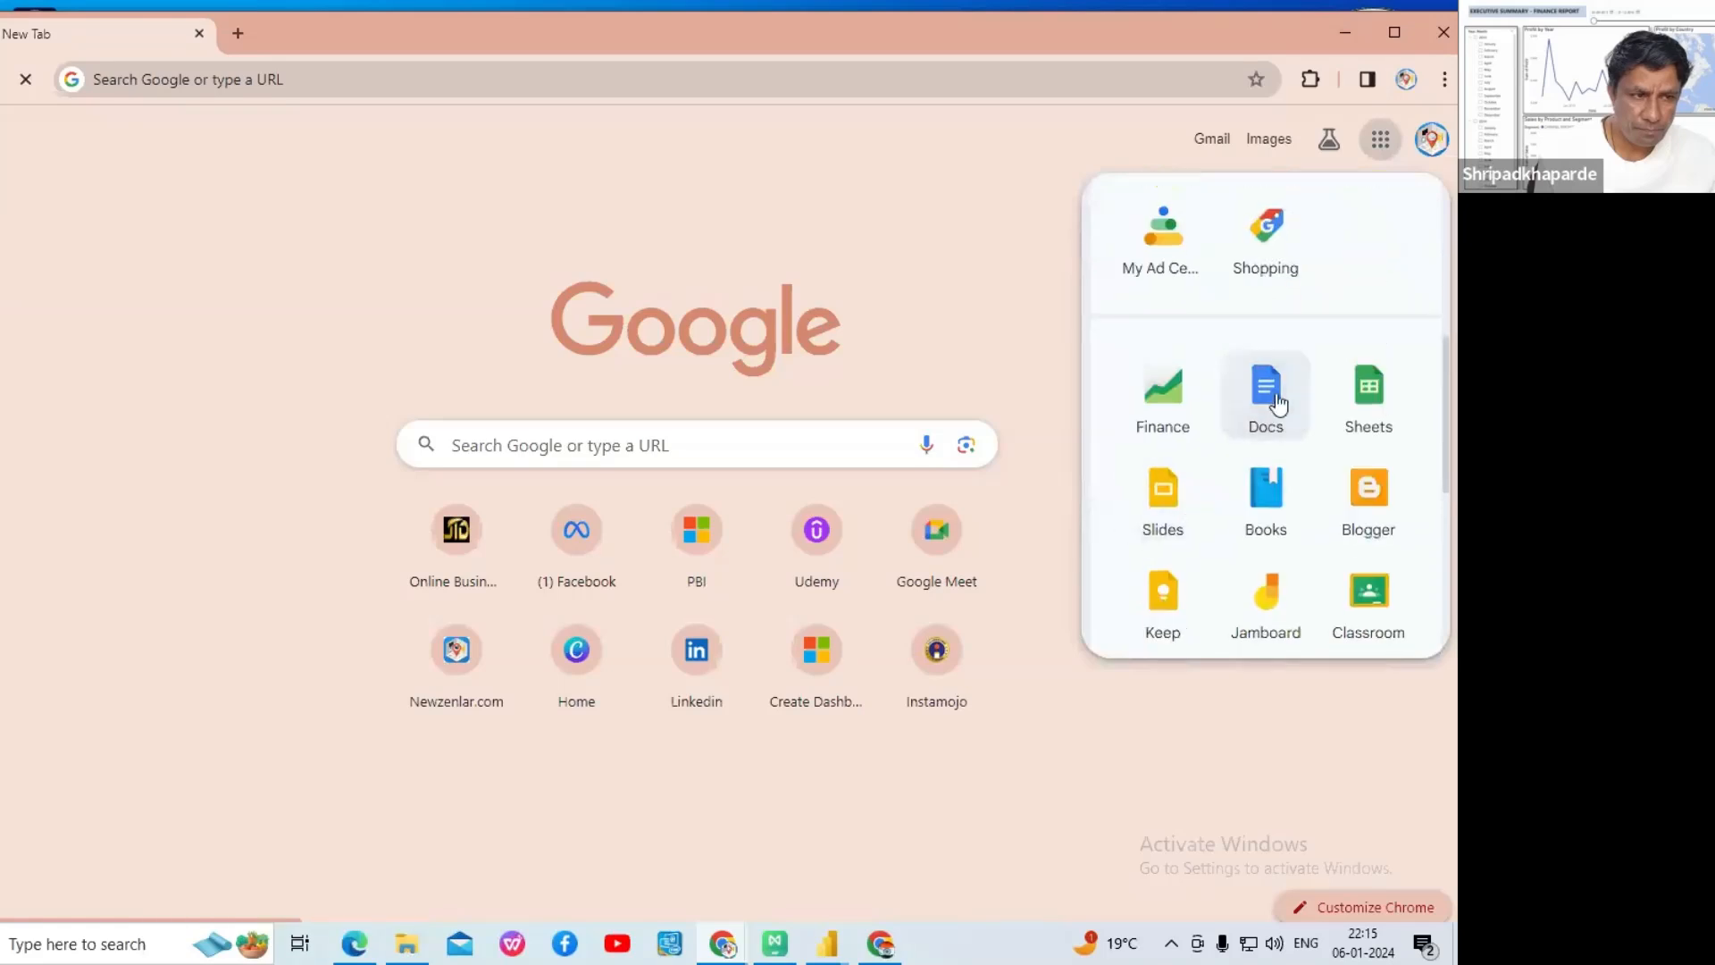
left_click(1259, 419)
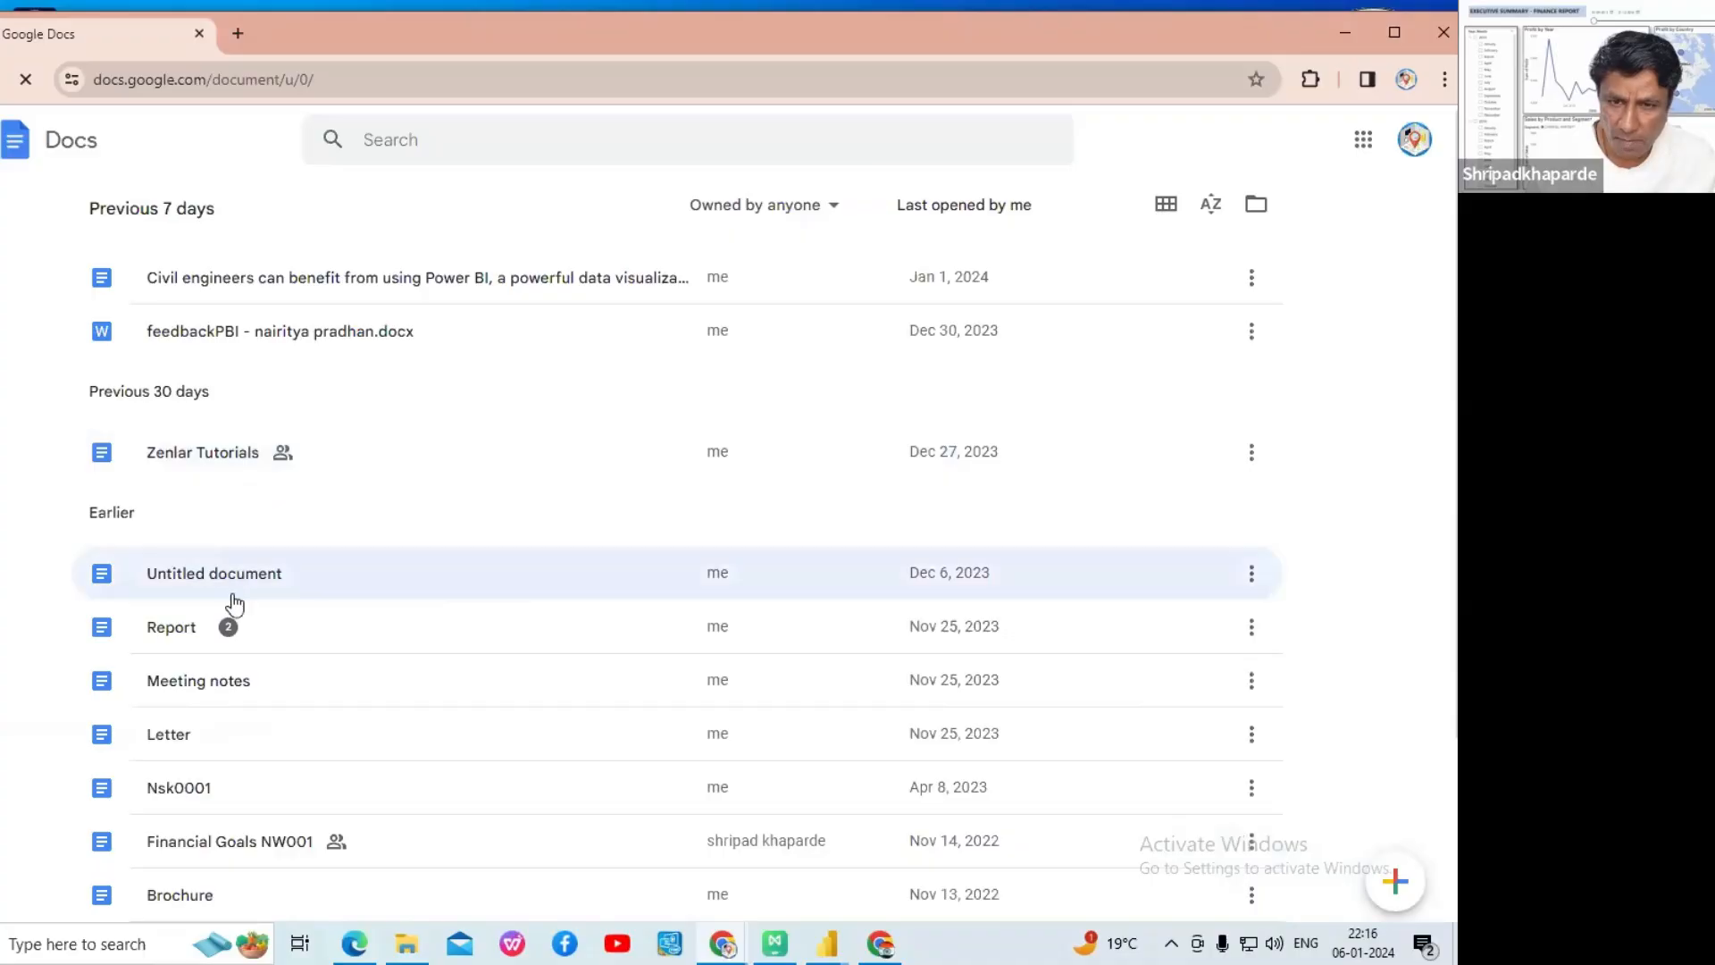
scroll(231, 608, "down", 2)
scroll(232, 616, "up", 3)
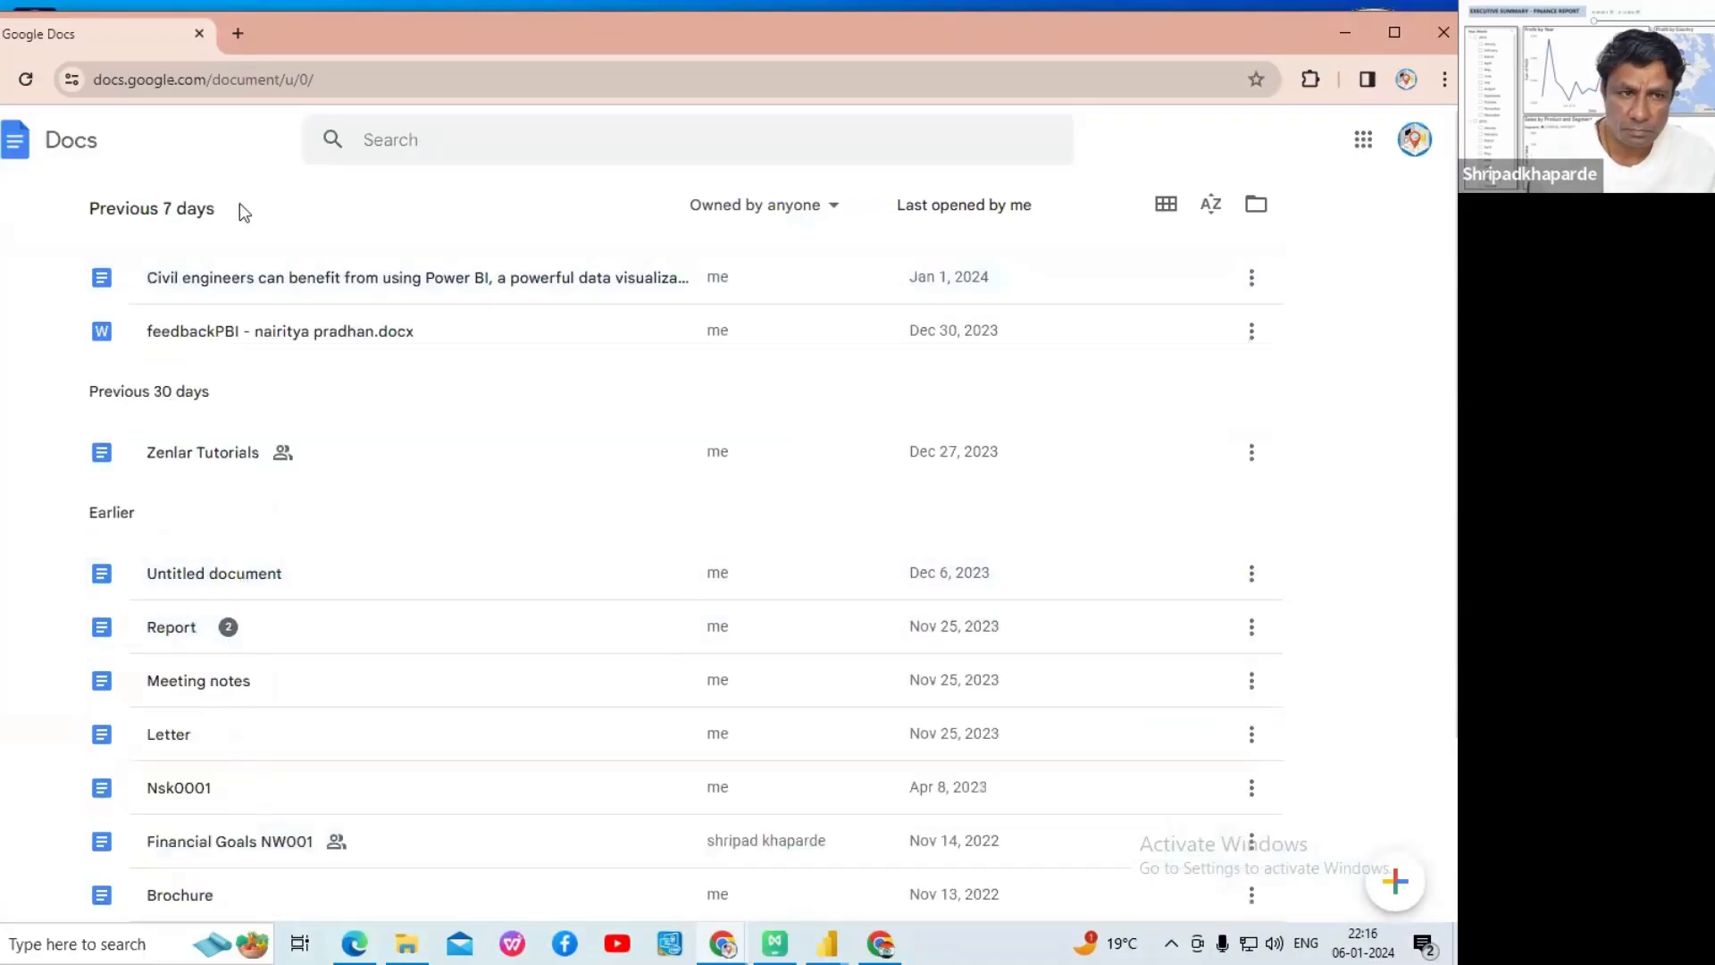
left_click(200, 34)
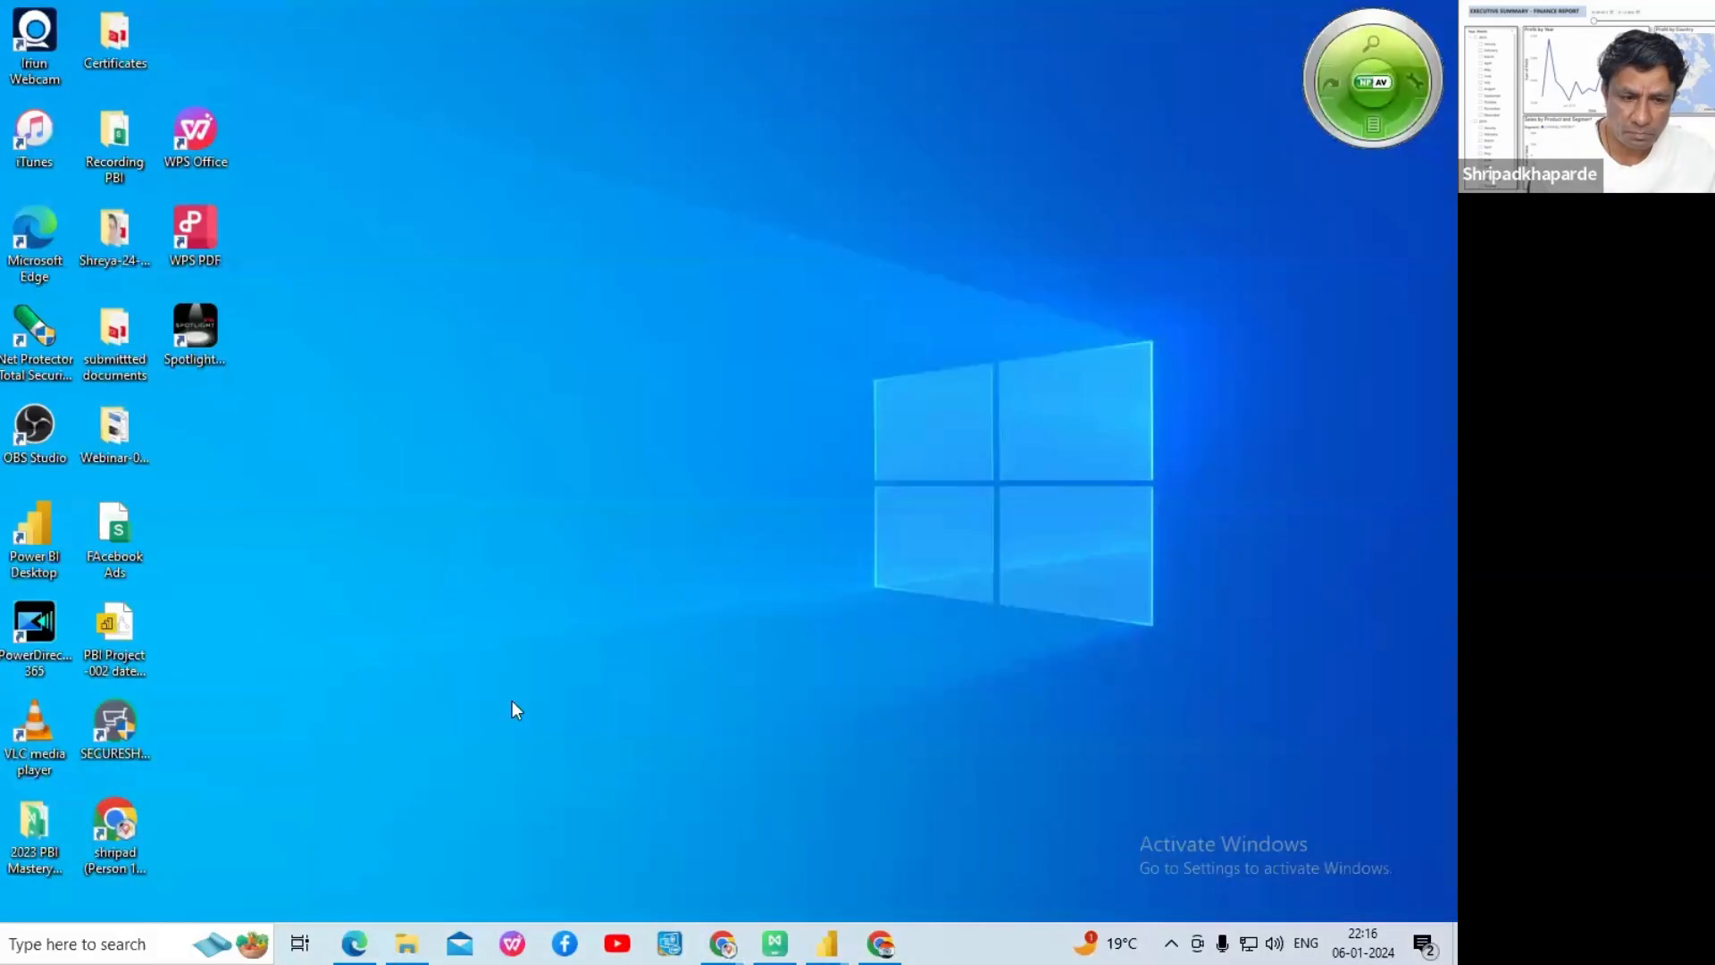
- Return to the second profile's Google Docs list and open the document dated Sep 30, 2023
left_click(880, 944)
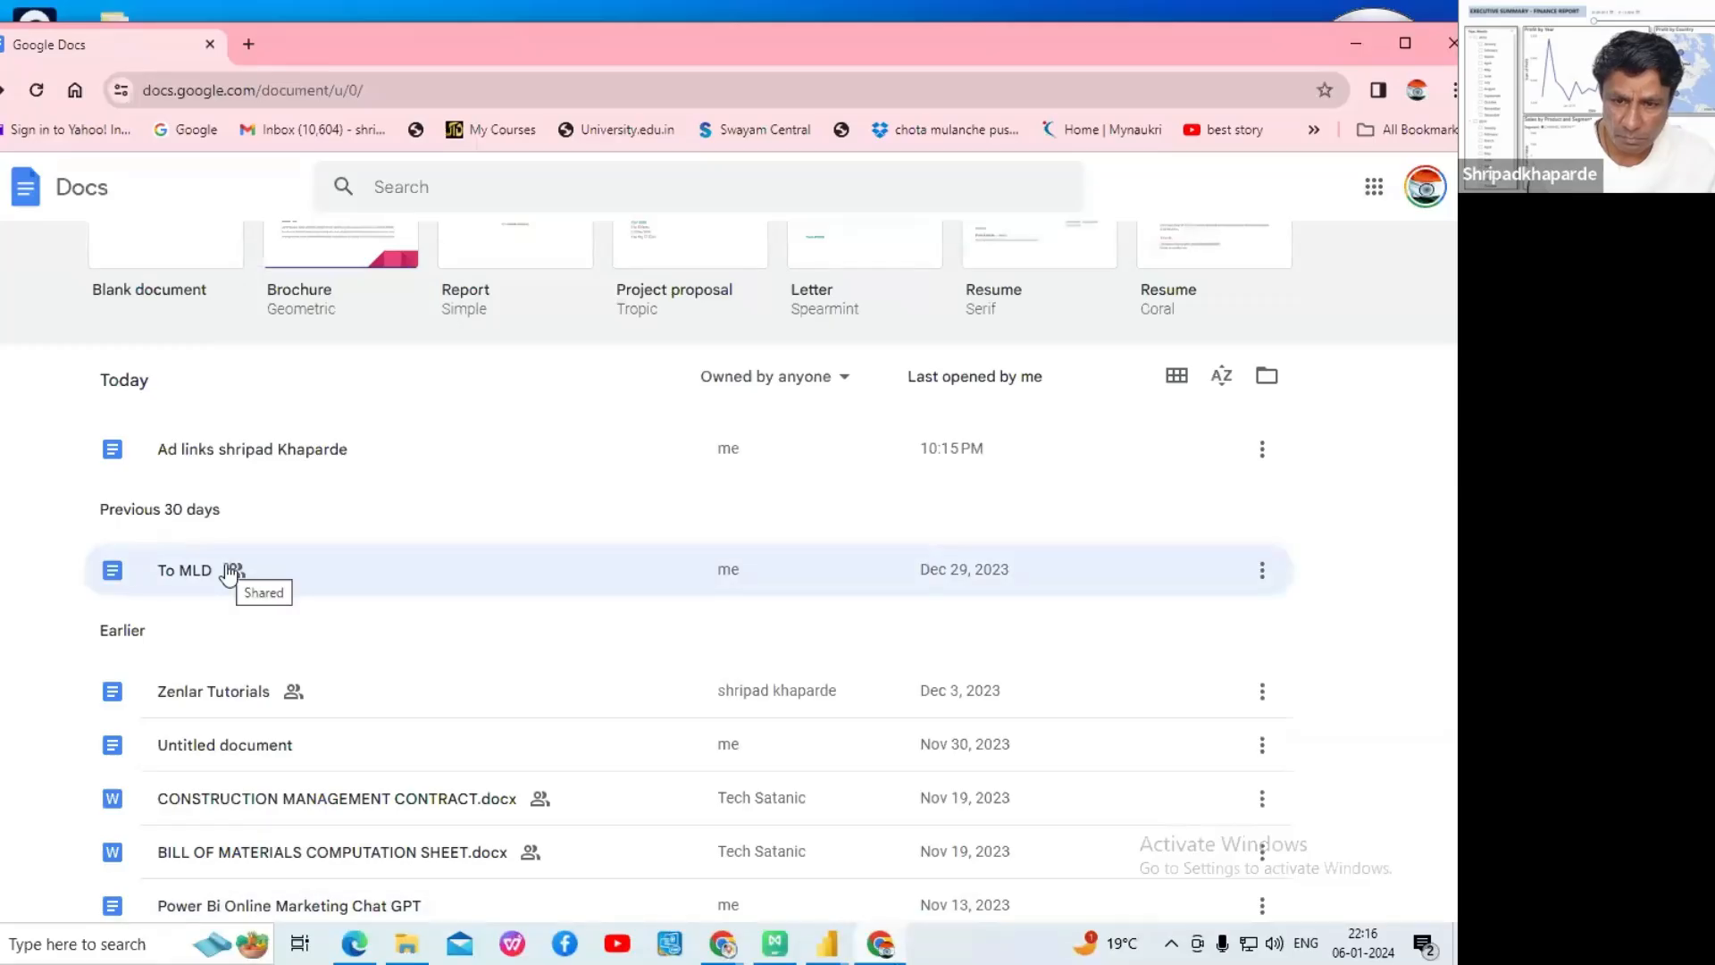
scroll(230, 572, "down", 1)
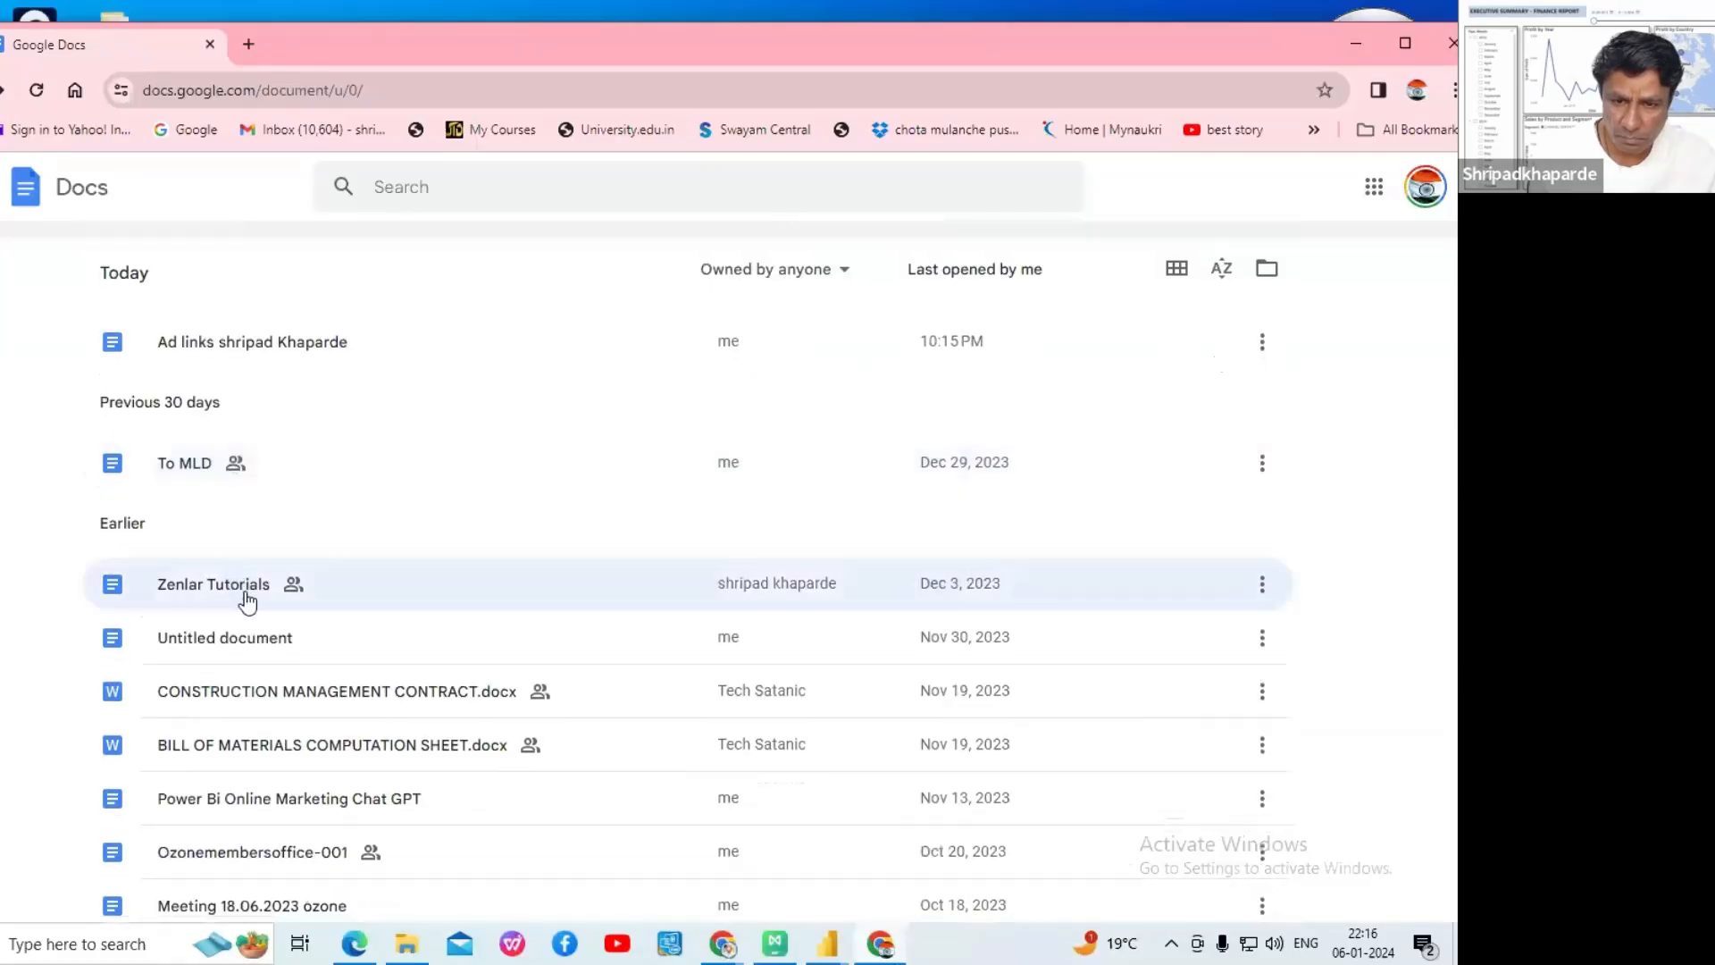
scroll(247, 603, "down", 1)
scroll(248, 603, "down", 1)
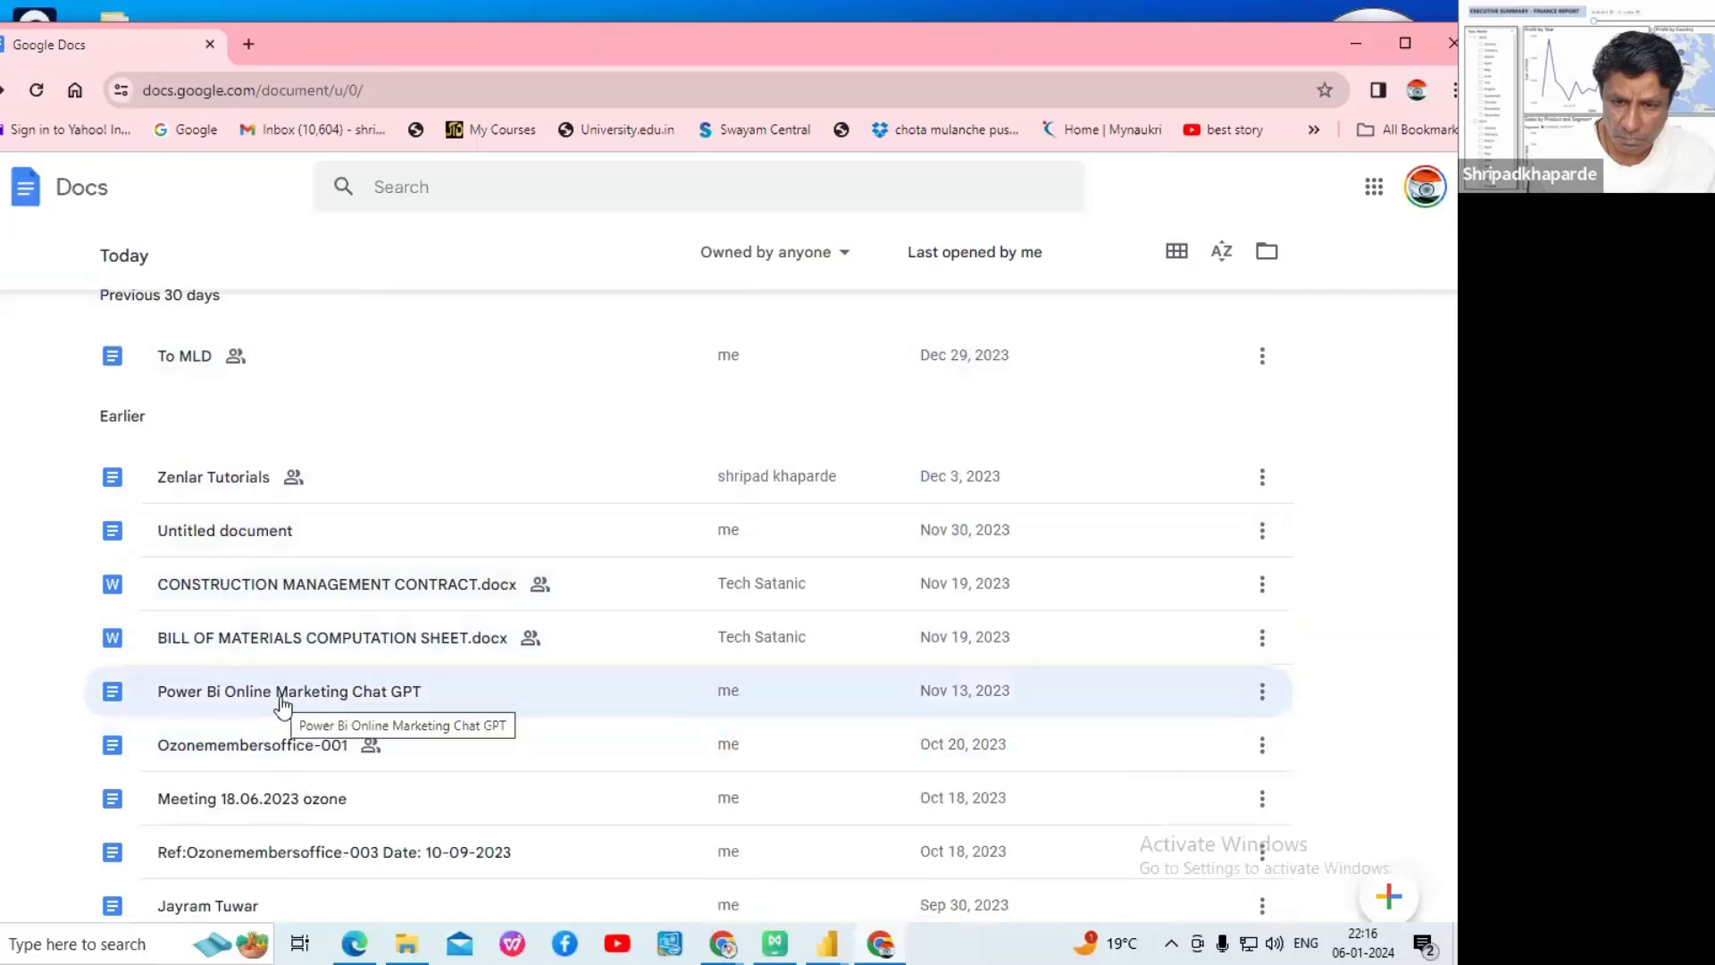
scroll(295, 701, "down", 2)
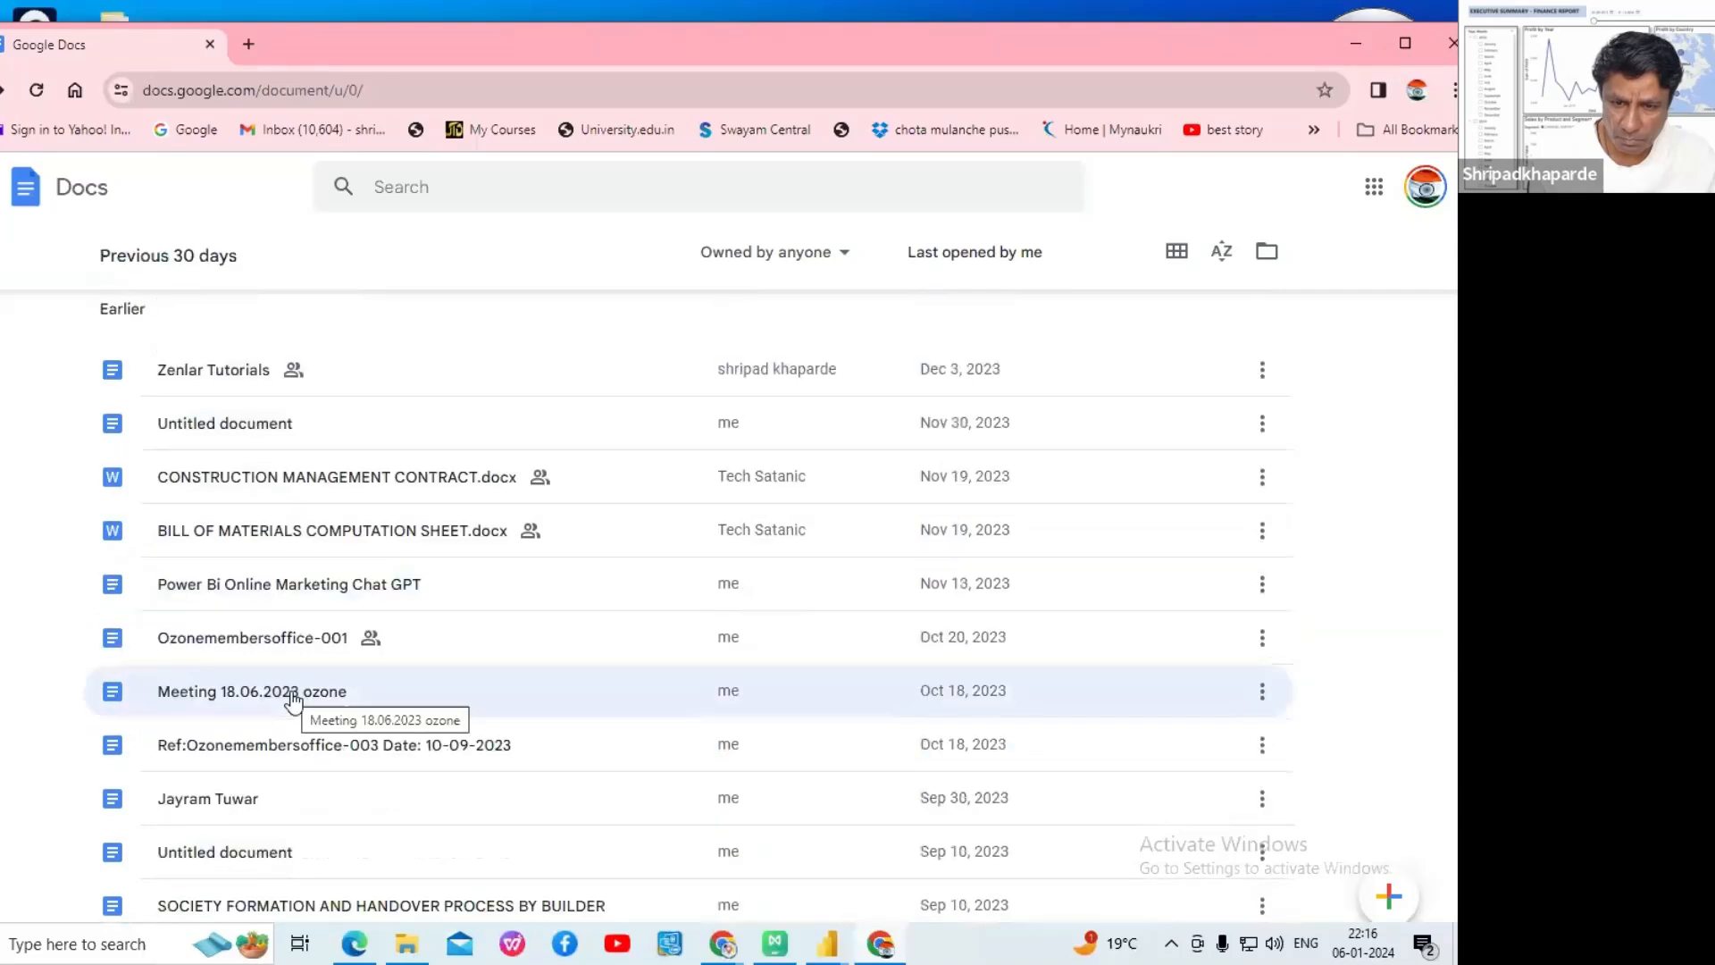
scroll(268, 688, "down", 2)
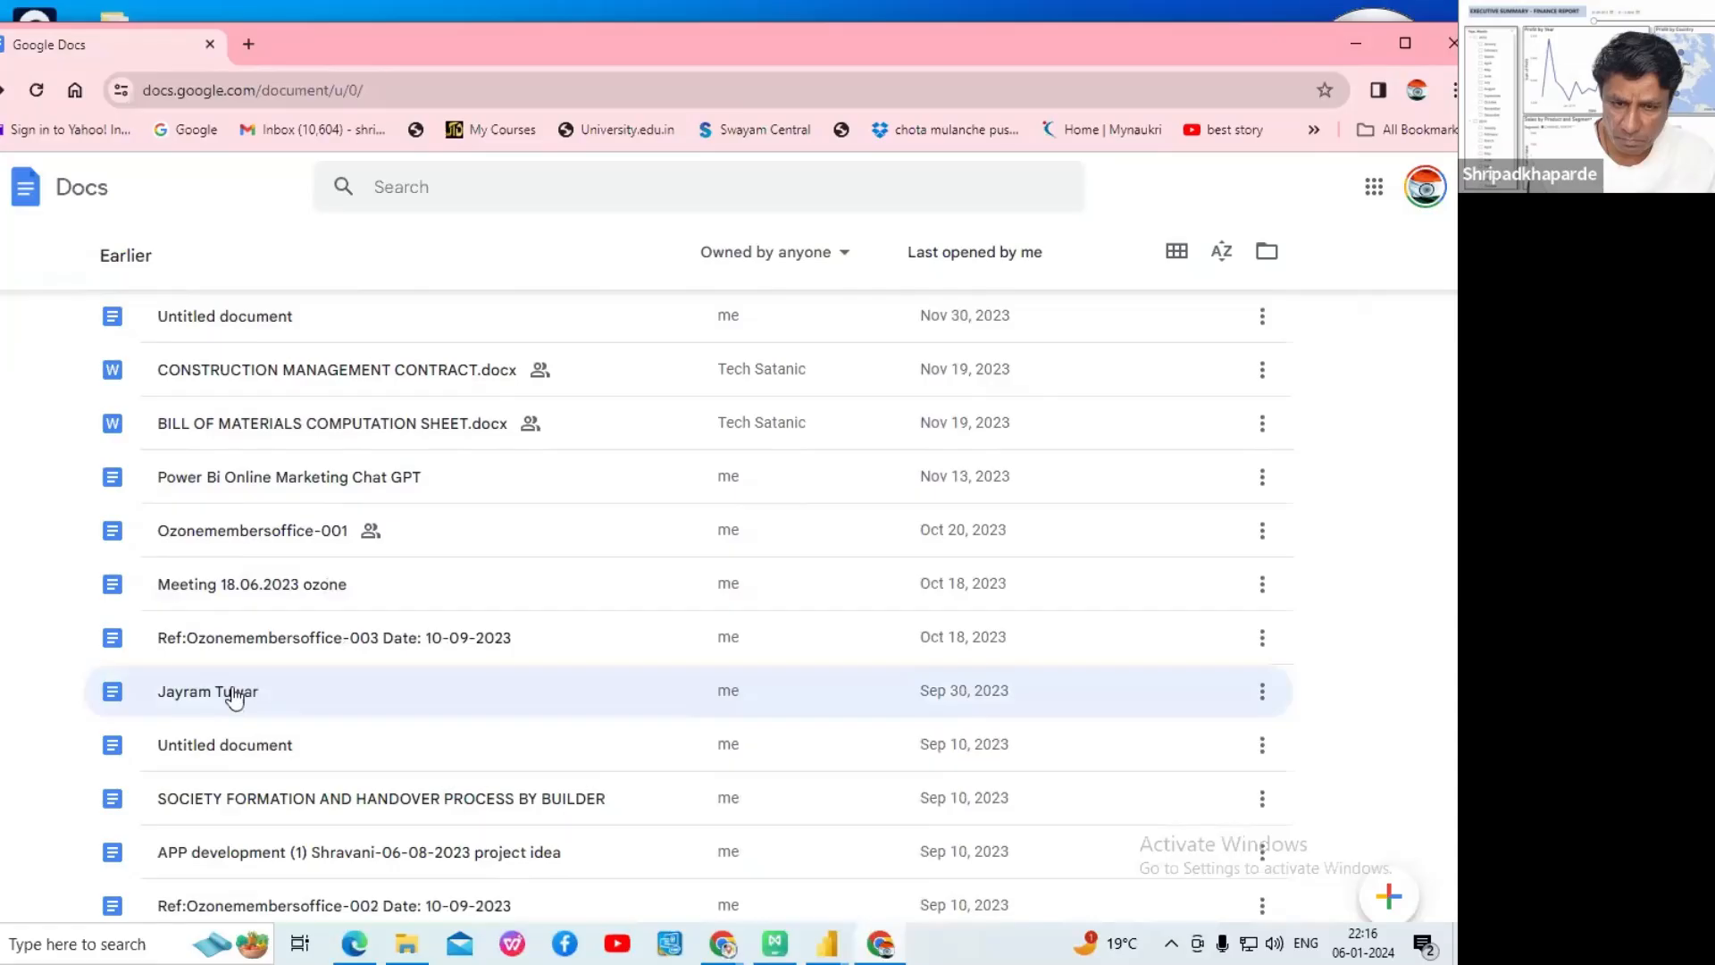
left_click(235, 695)
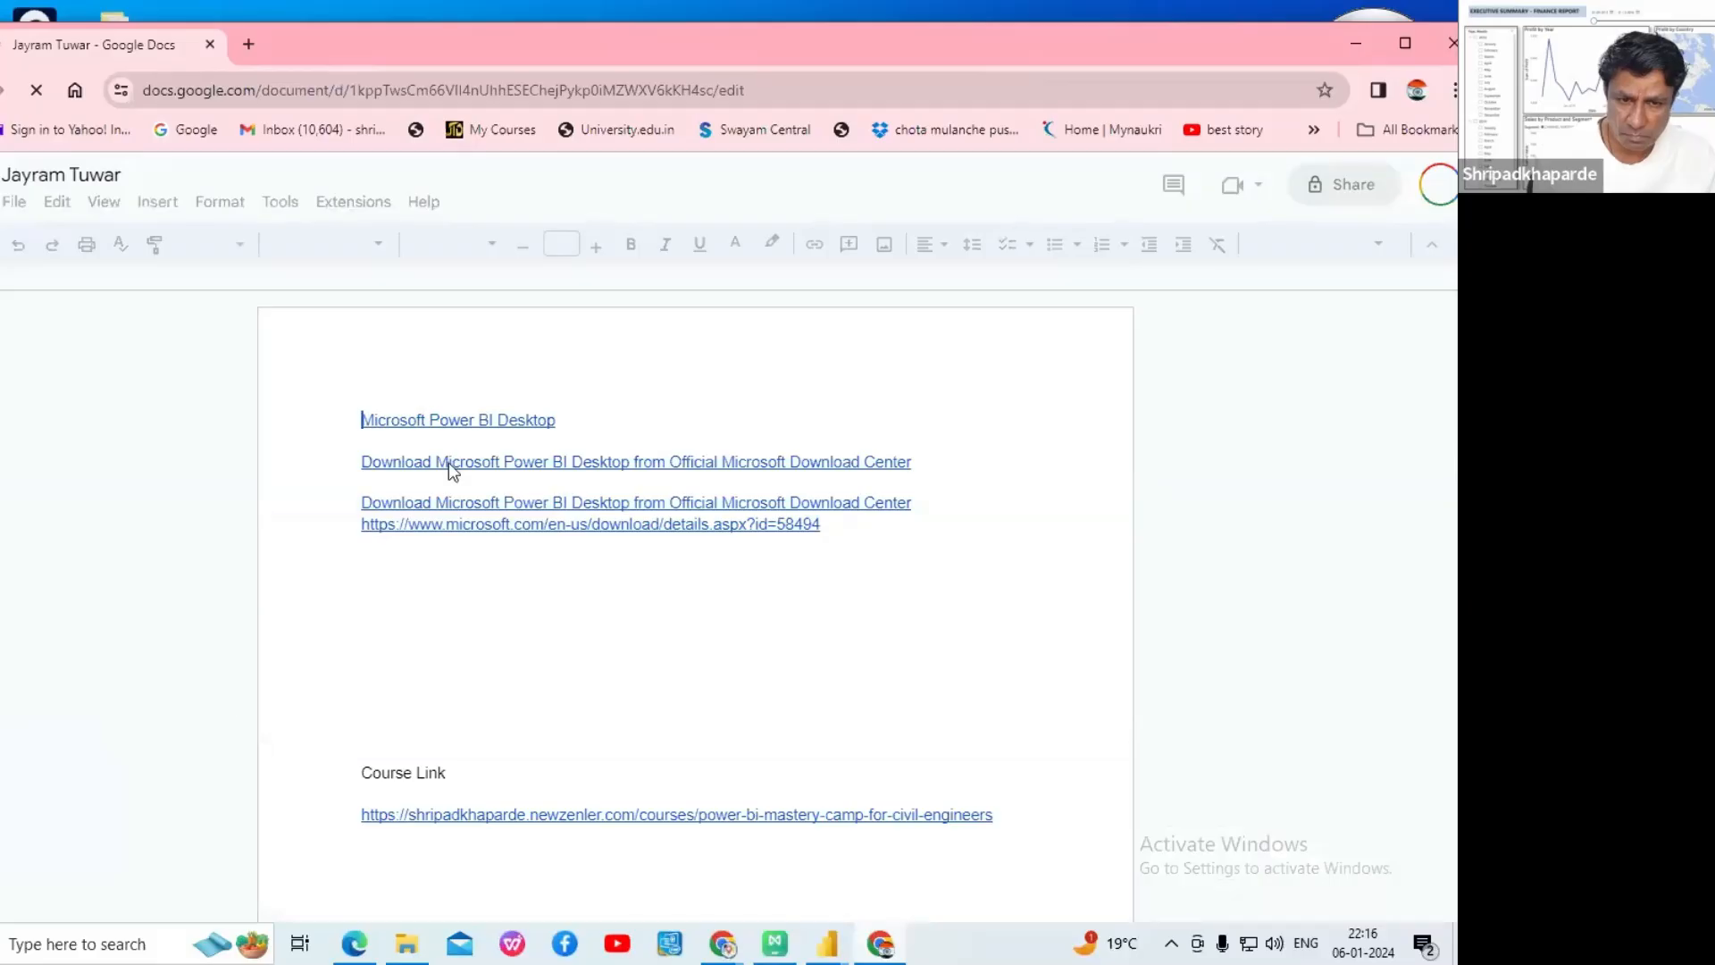
- Copy the web address of the Microsoft Power BI Desktop link in the document
right_click(449, 463)
left_click(620, 447)
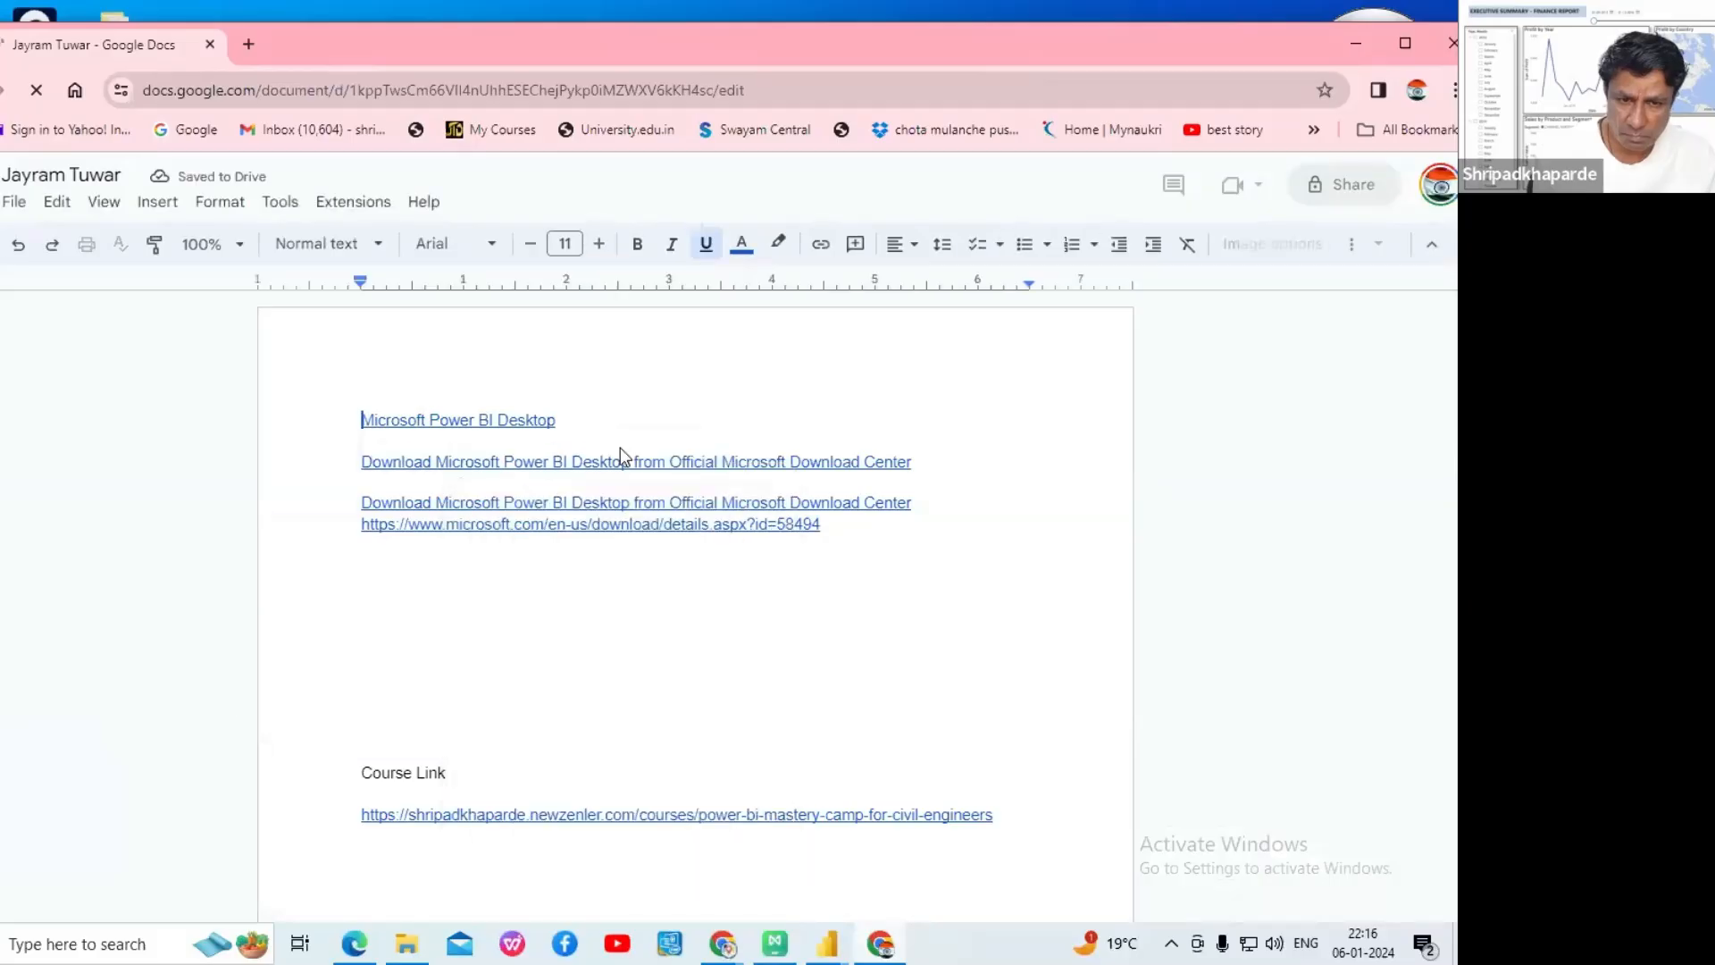
left_click(621, 451)
mouse_move(728, 945)
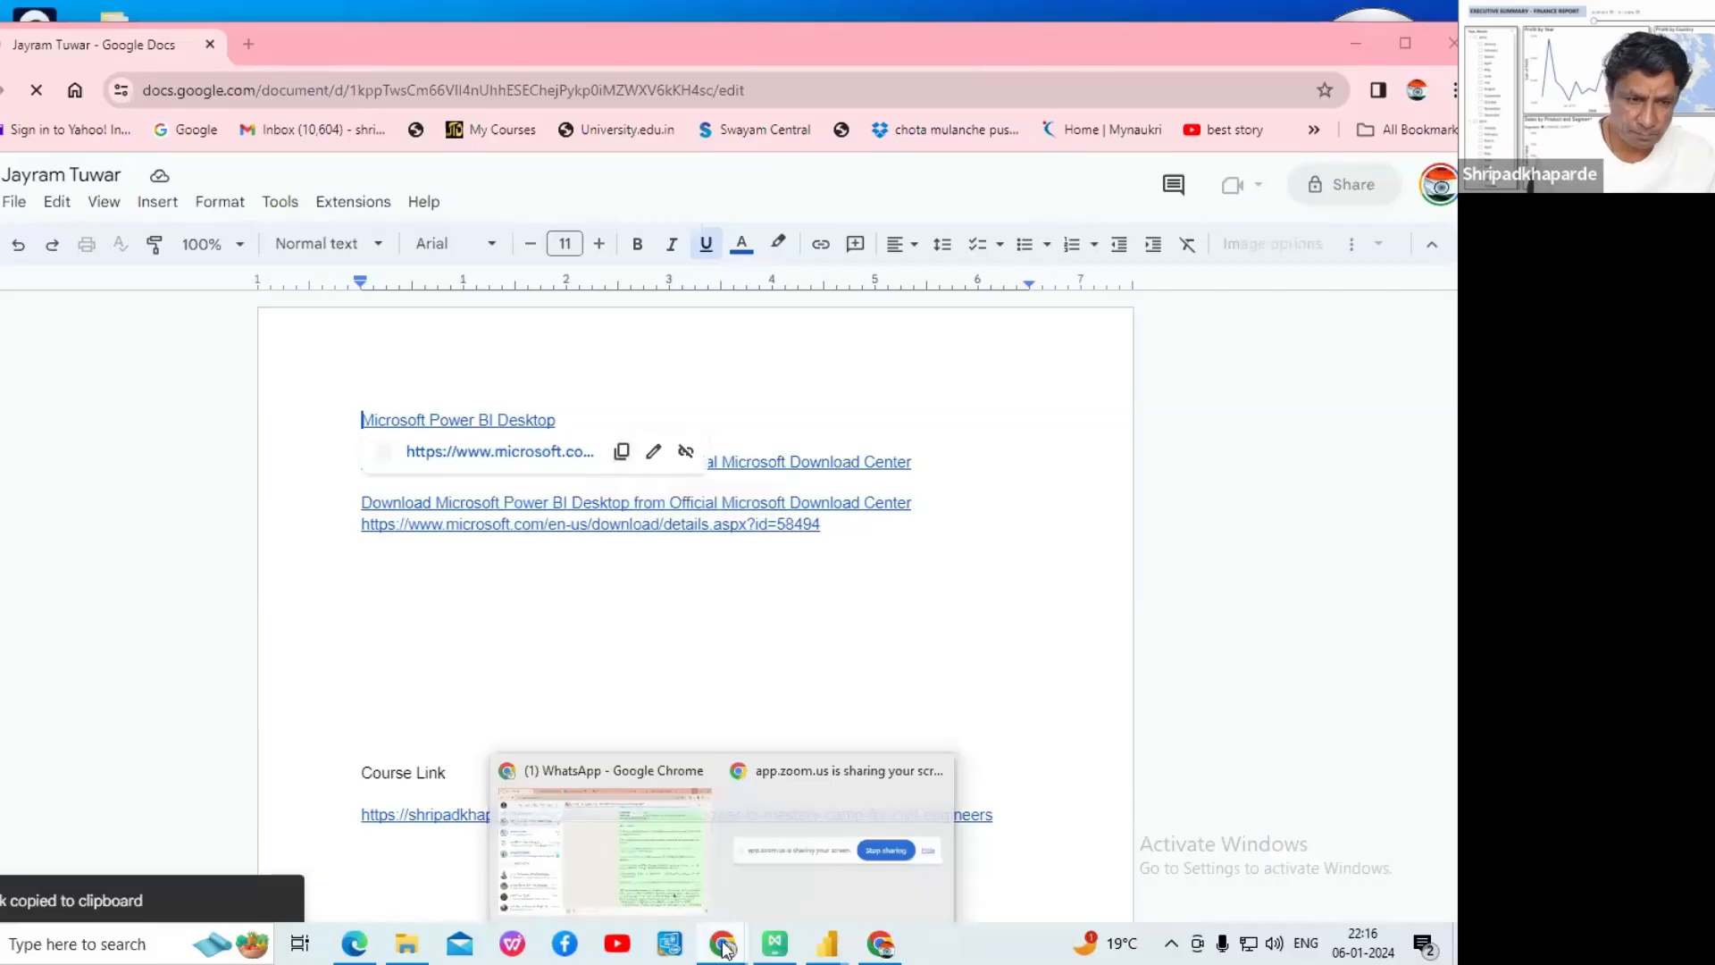
left_click(631, 853)
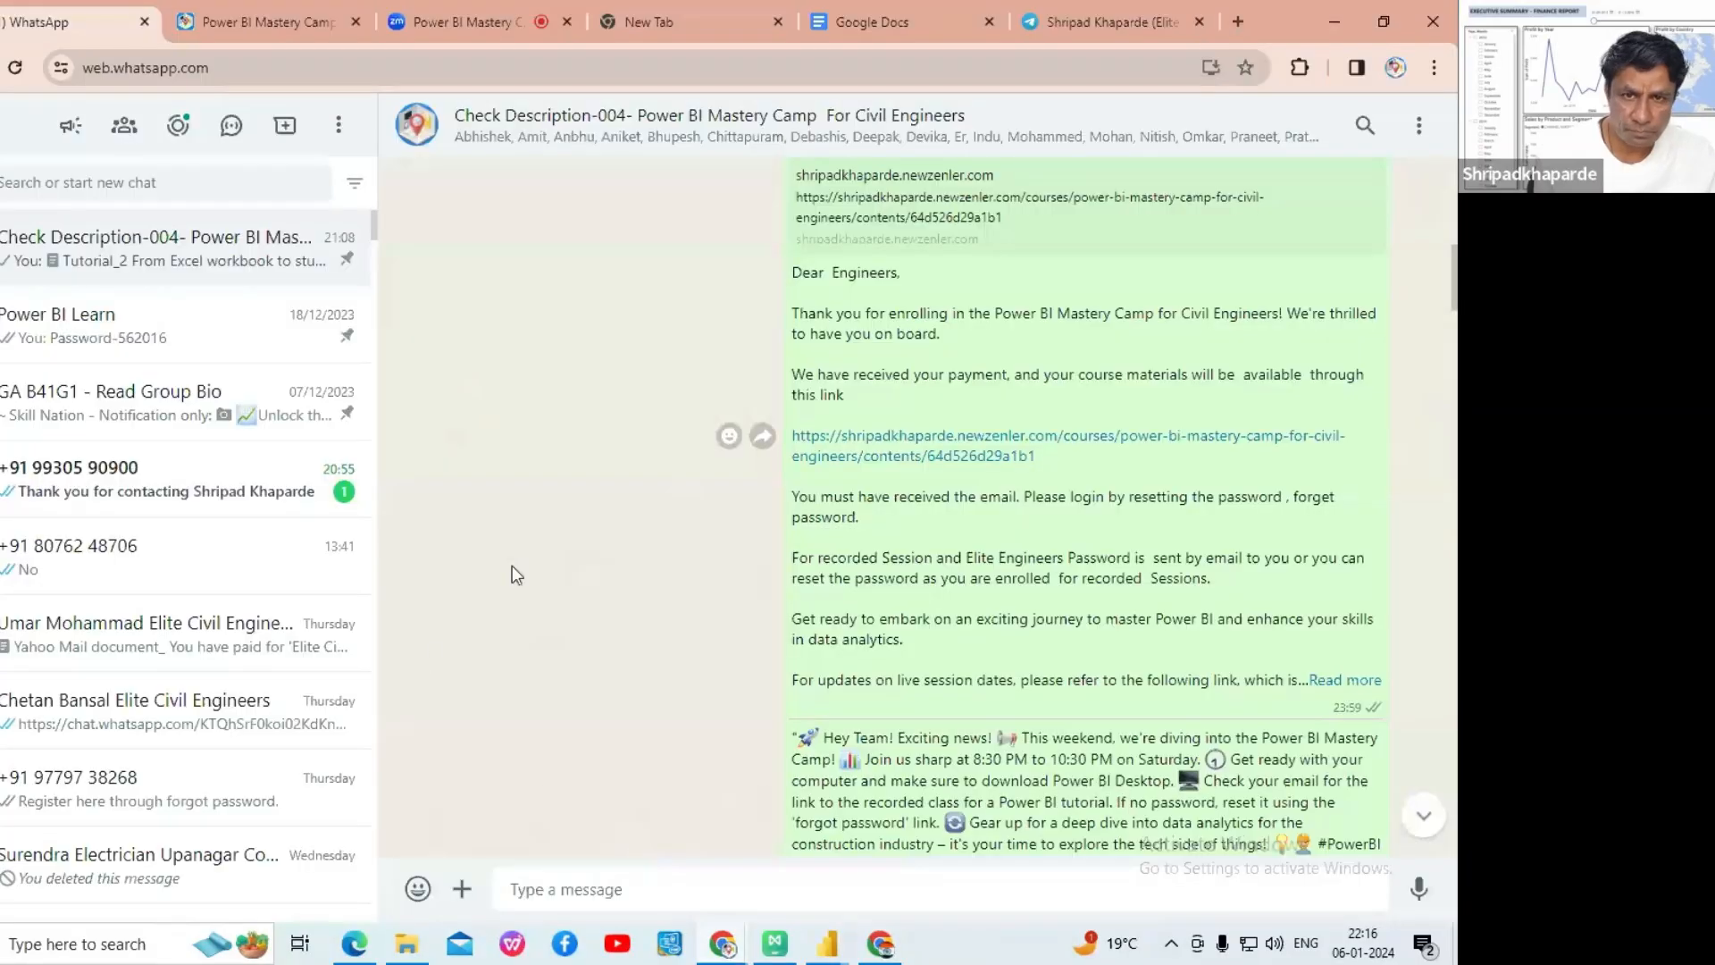
left_click(455, 41)
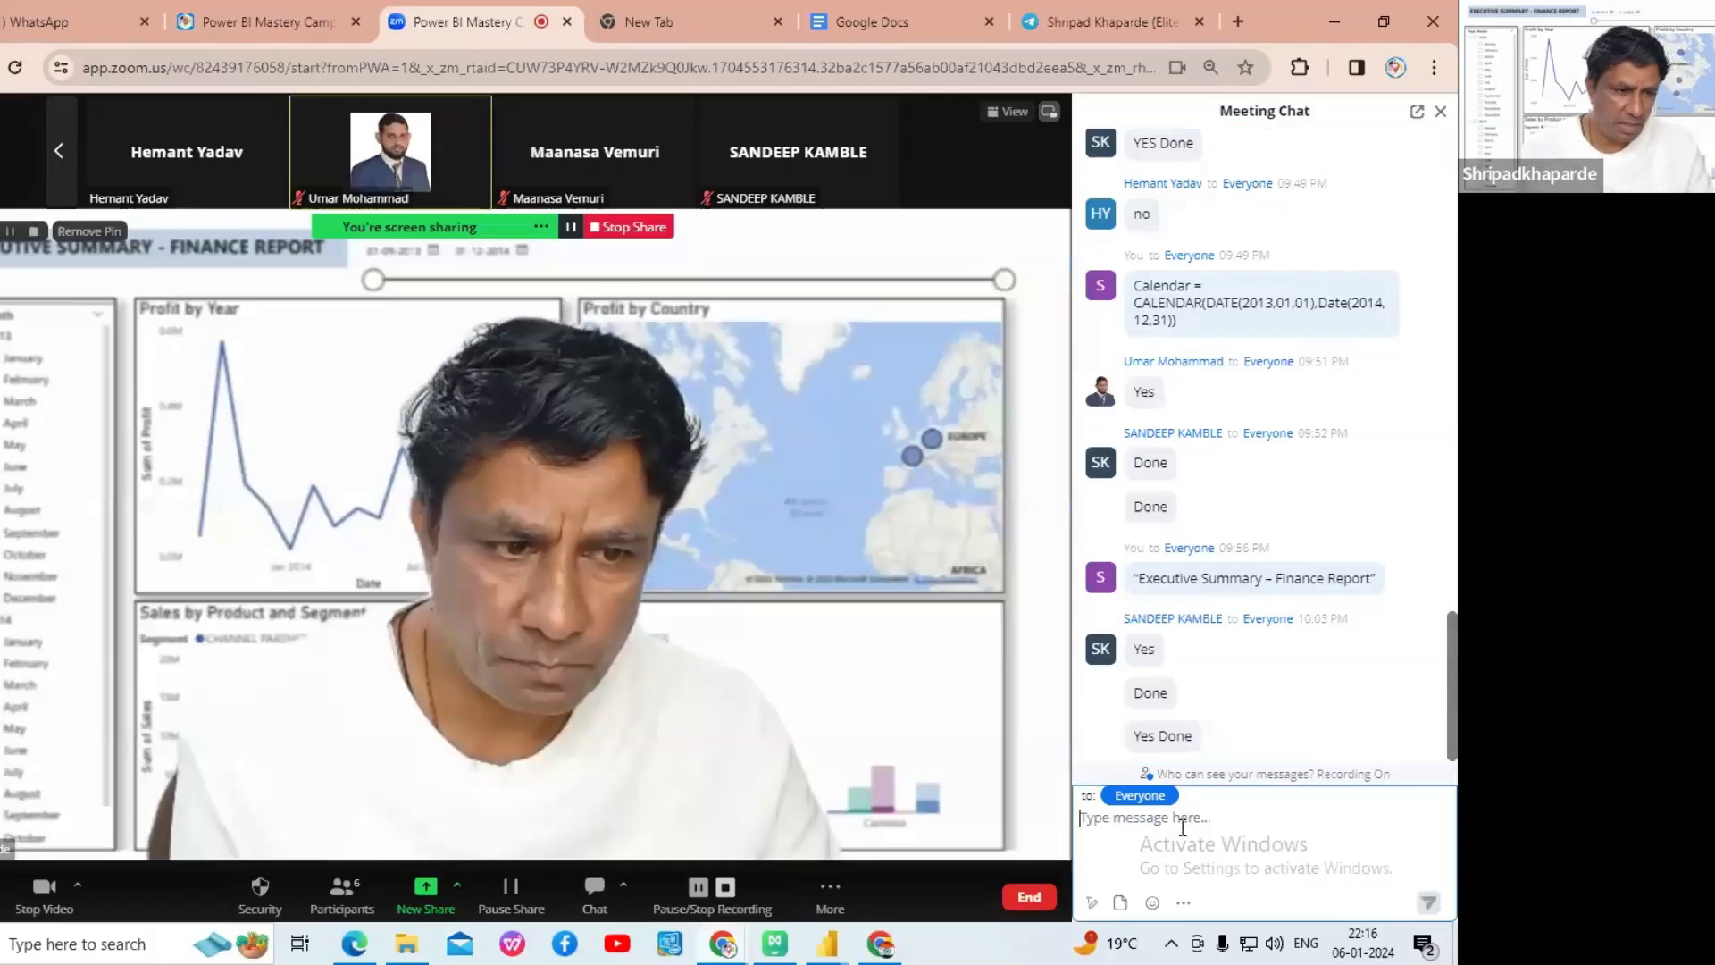
key("ctrl+v")
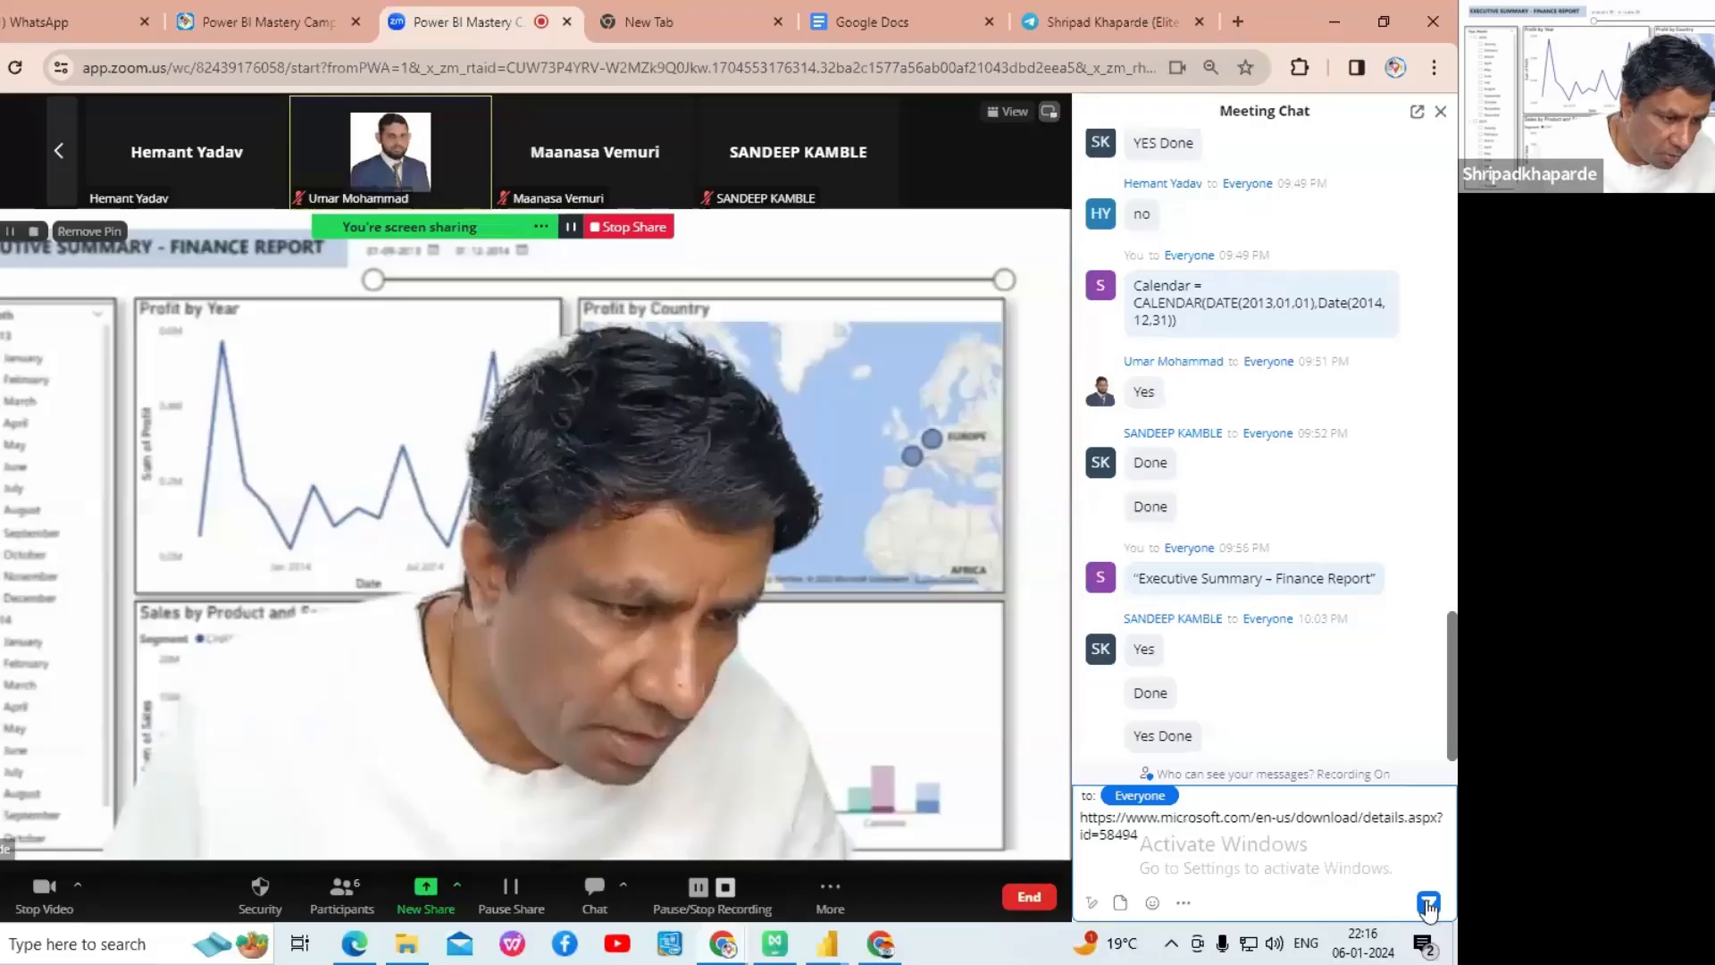
left_click(1427, 904)
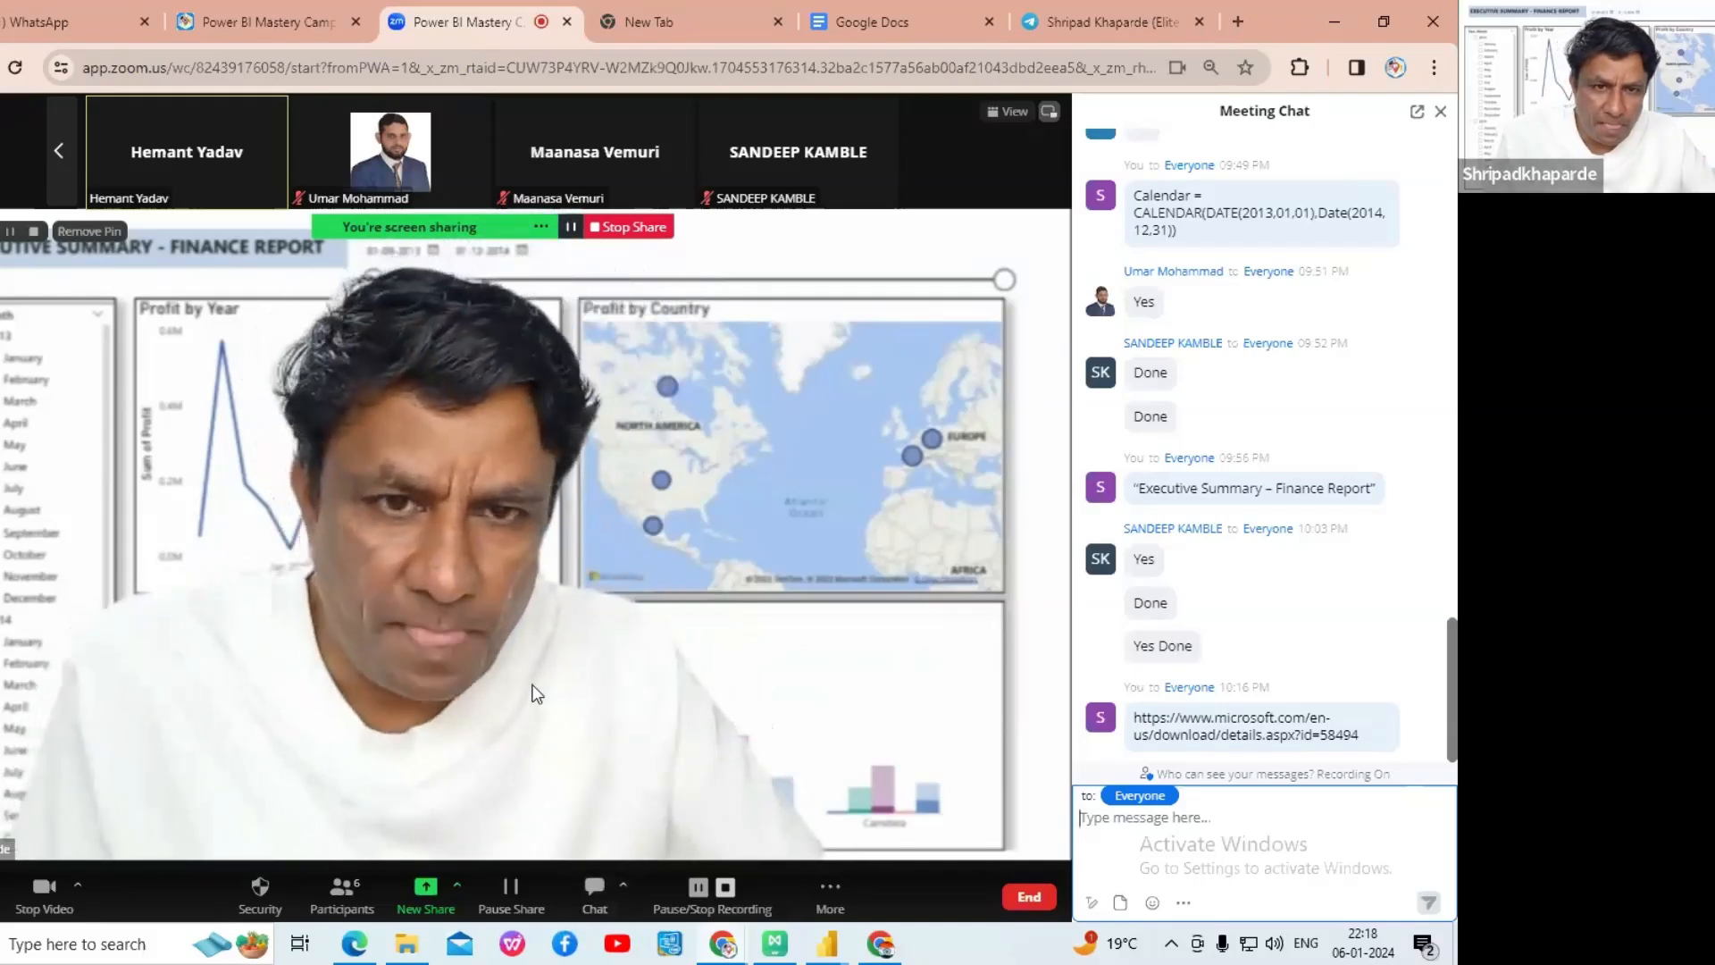
- Bring up Power BI Desktop, switch to the tutorial PDF in Edge and find the Visual 3: Profit by Country/Region instructions
left_click(828, 956)
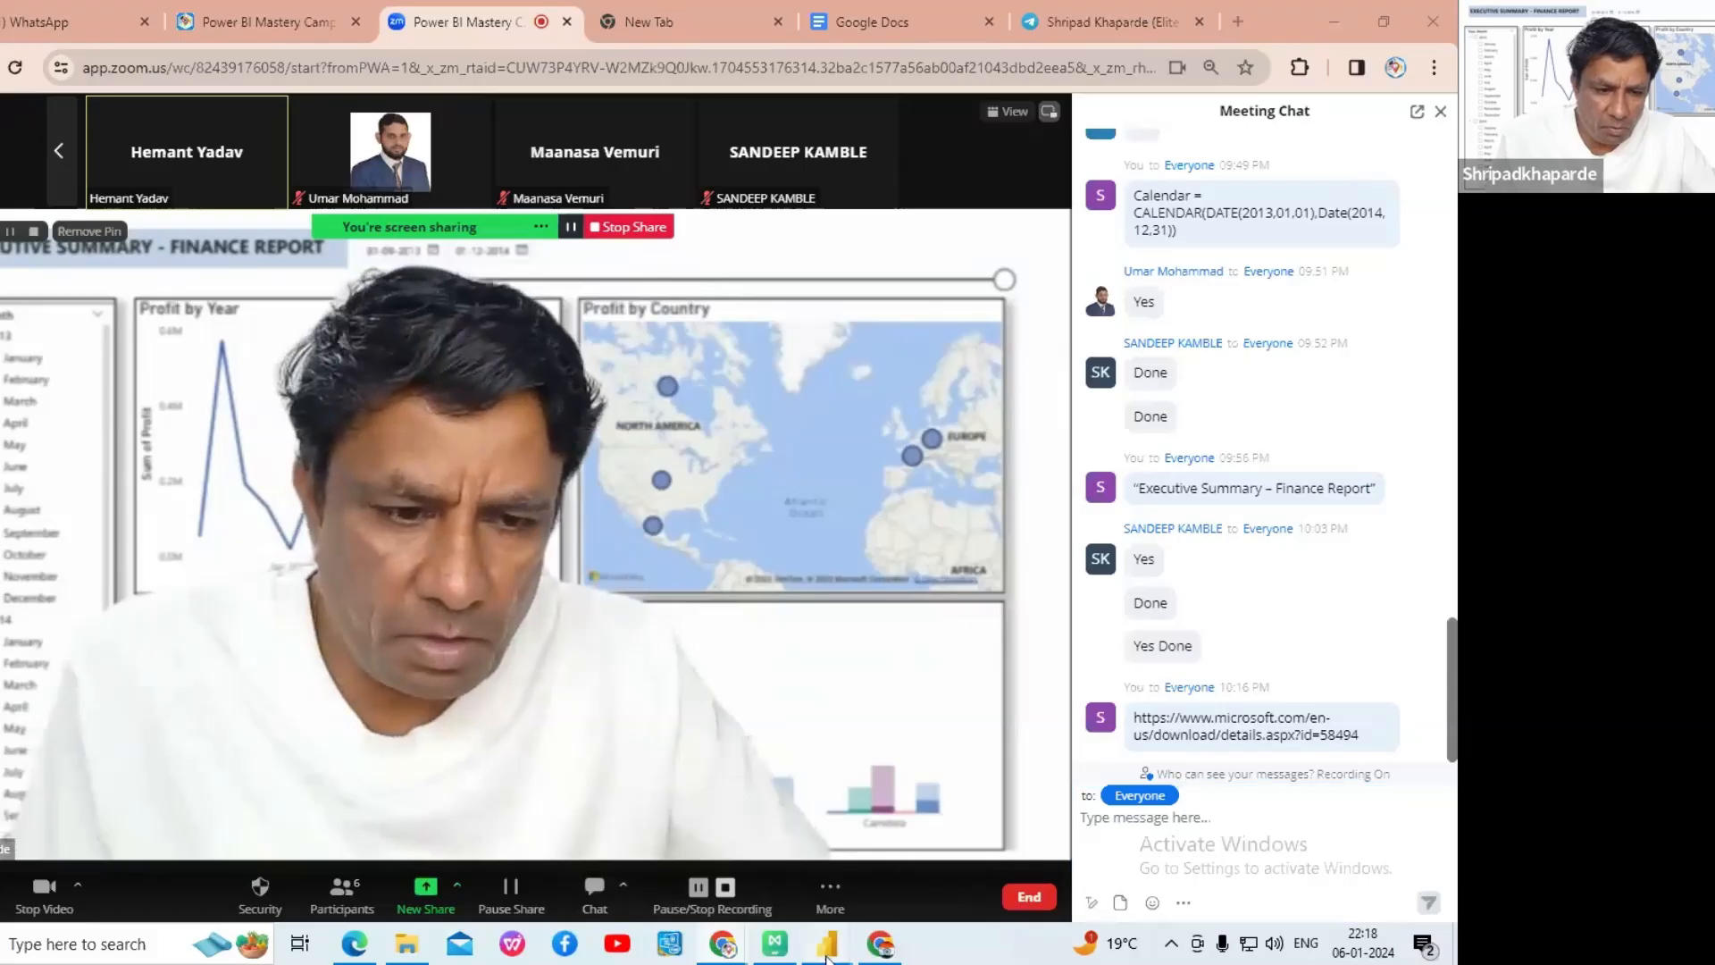
left_click(706, 889)
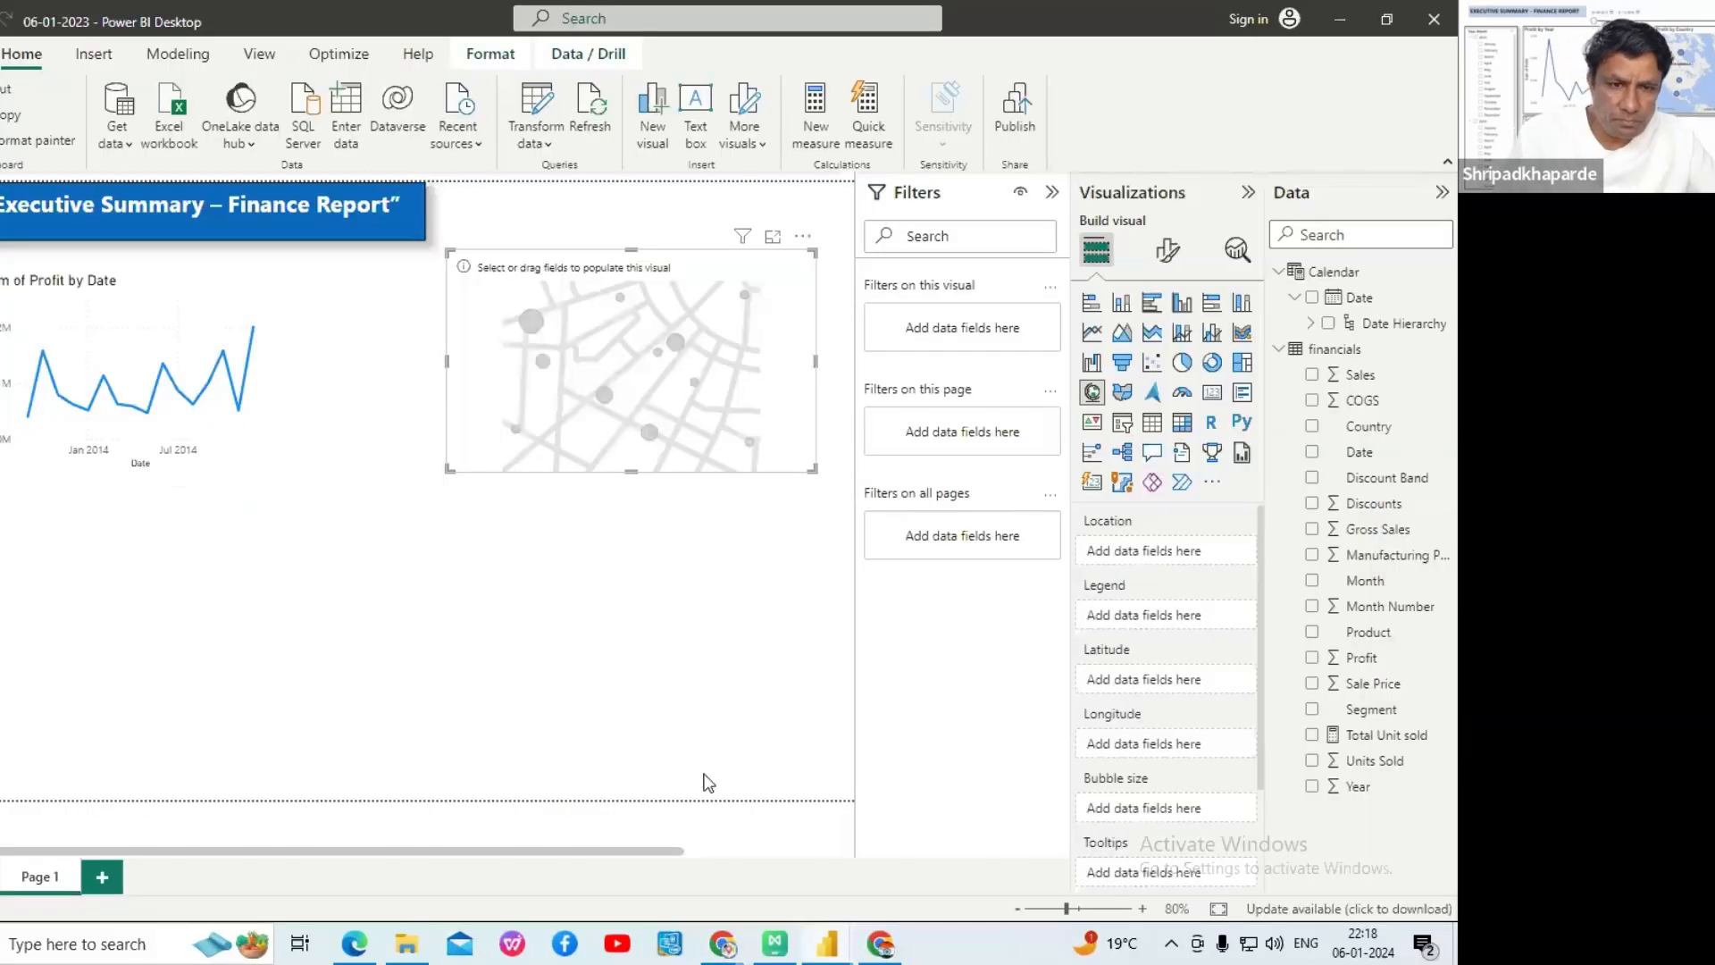
left_click(355, 944)
scroll(548, 668, "down", 3)
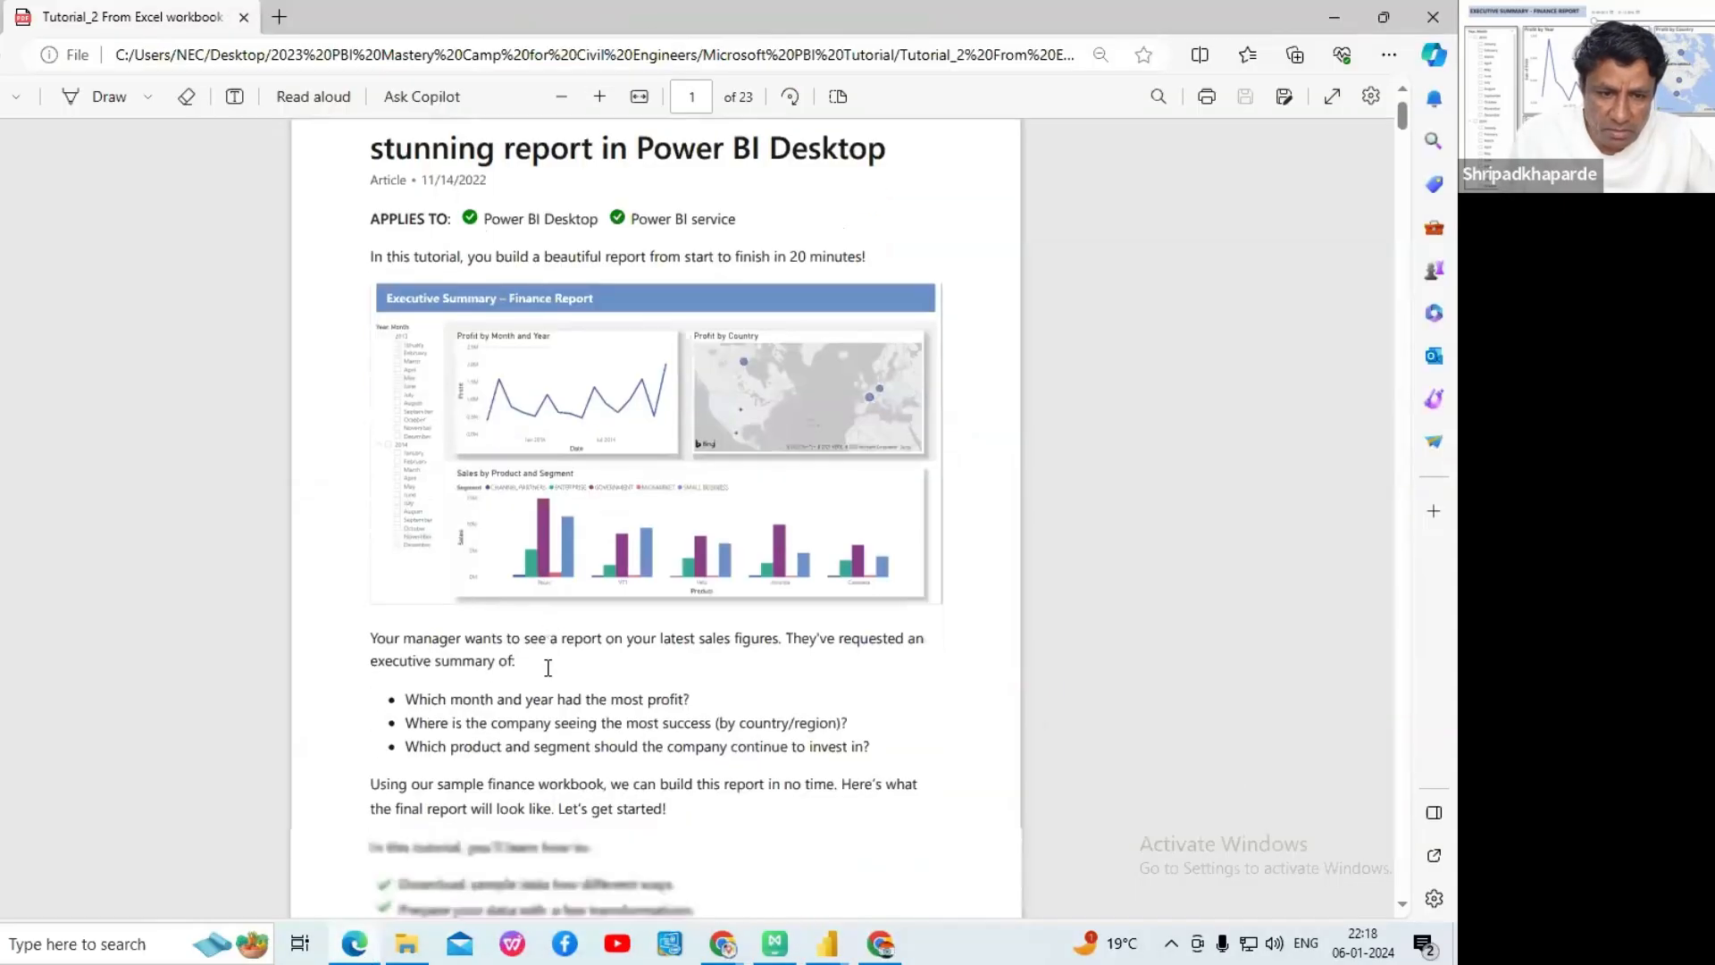
scroll(625, 625, "down", 5)
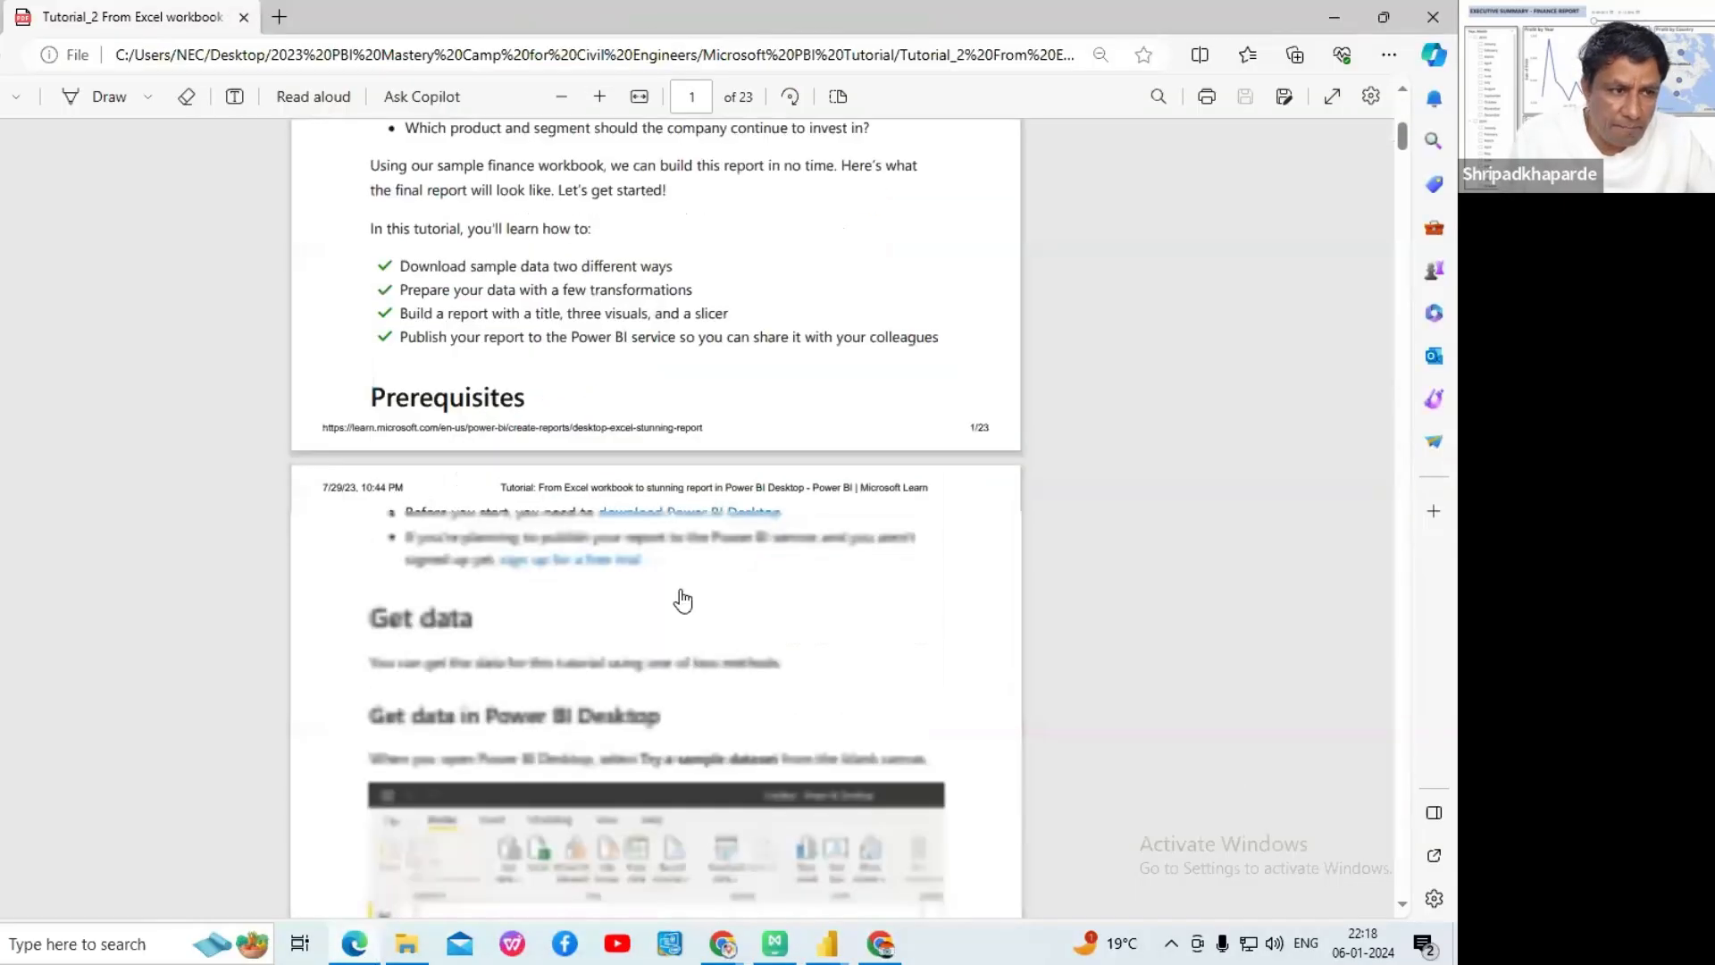
scroll(682, 601, "down", 20)
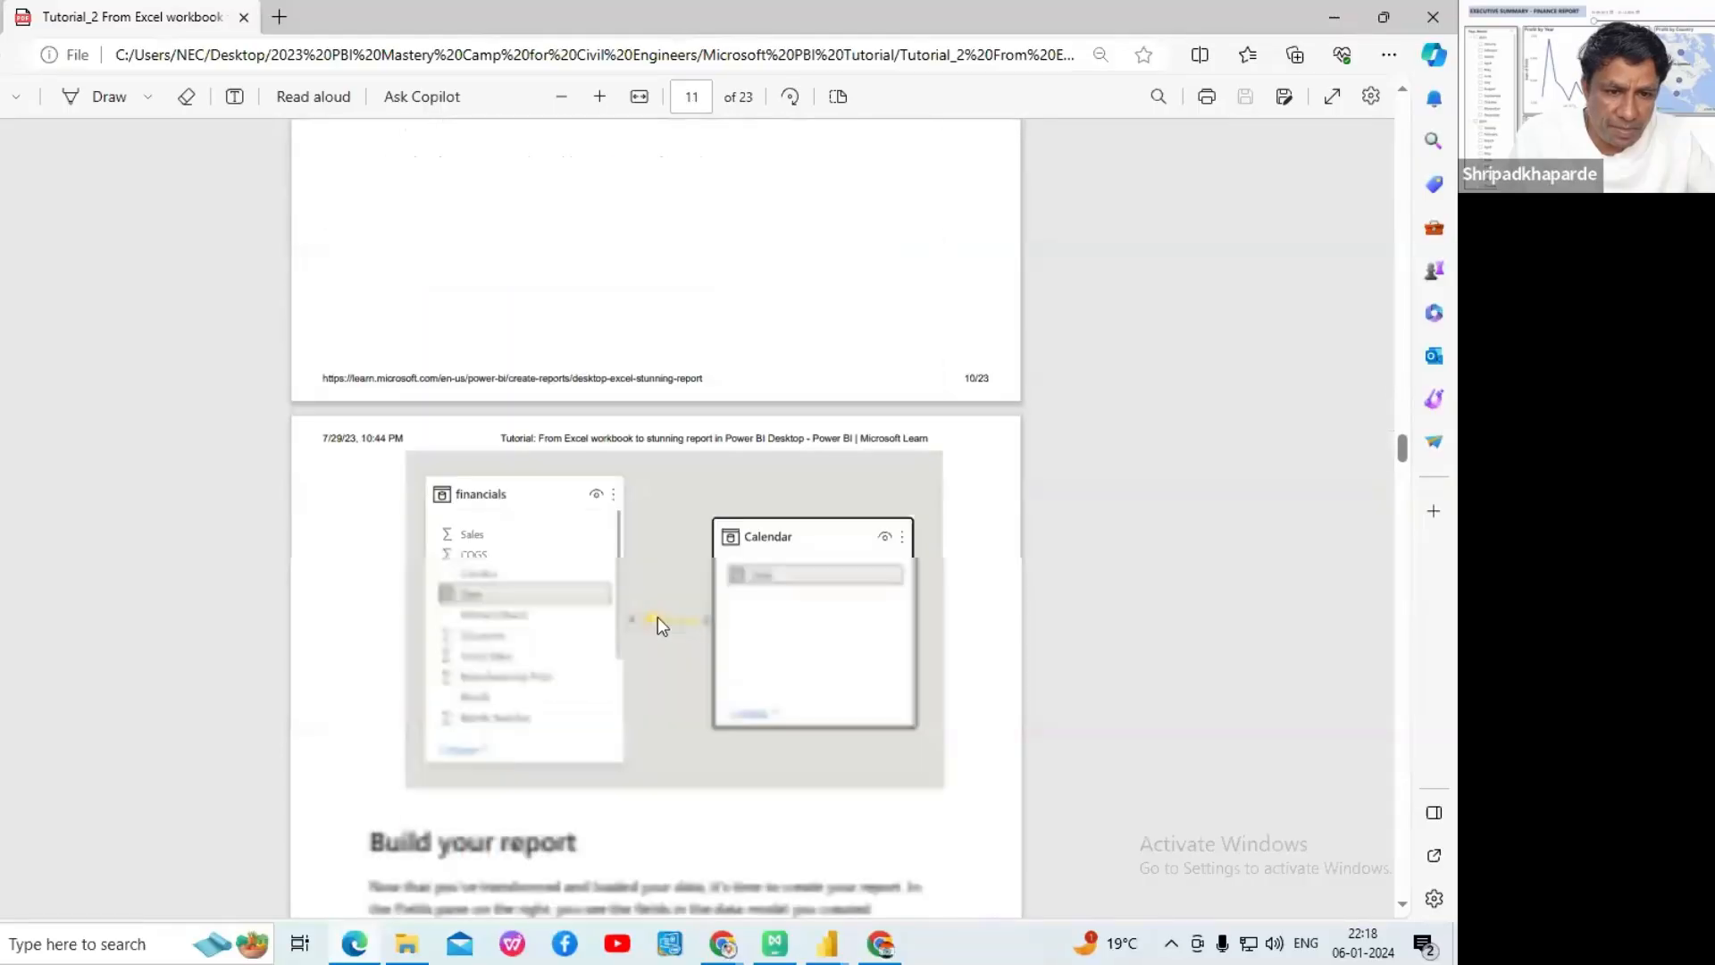
scroll(657, 616, "down", 20)
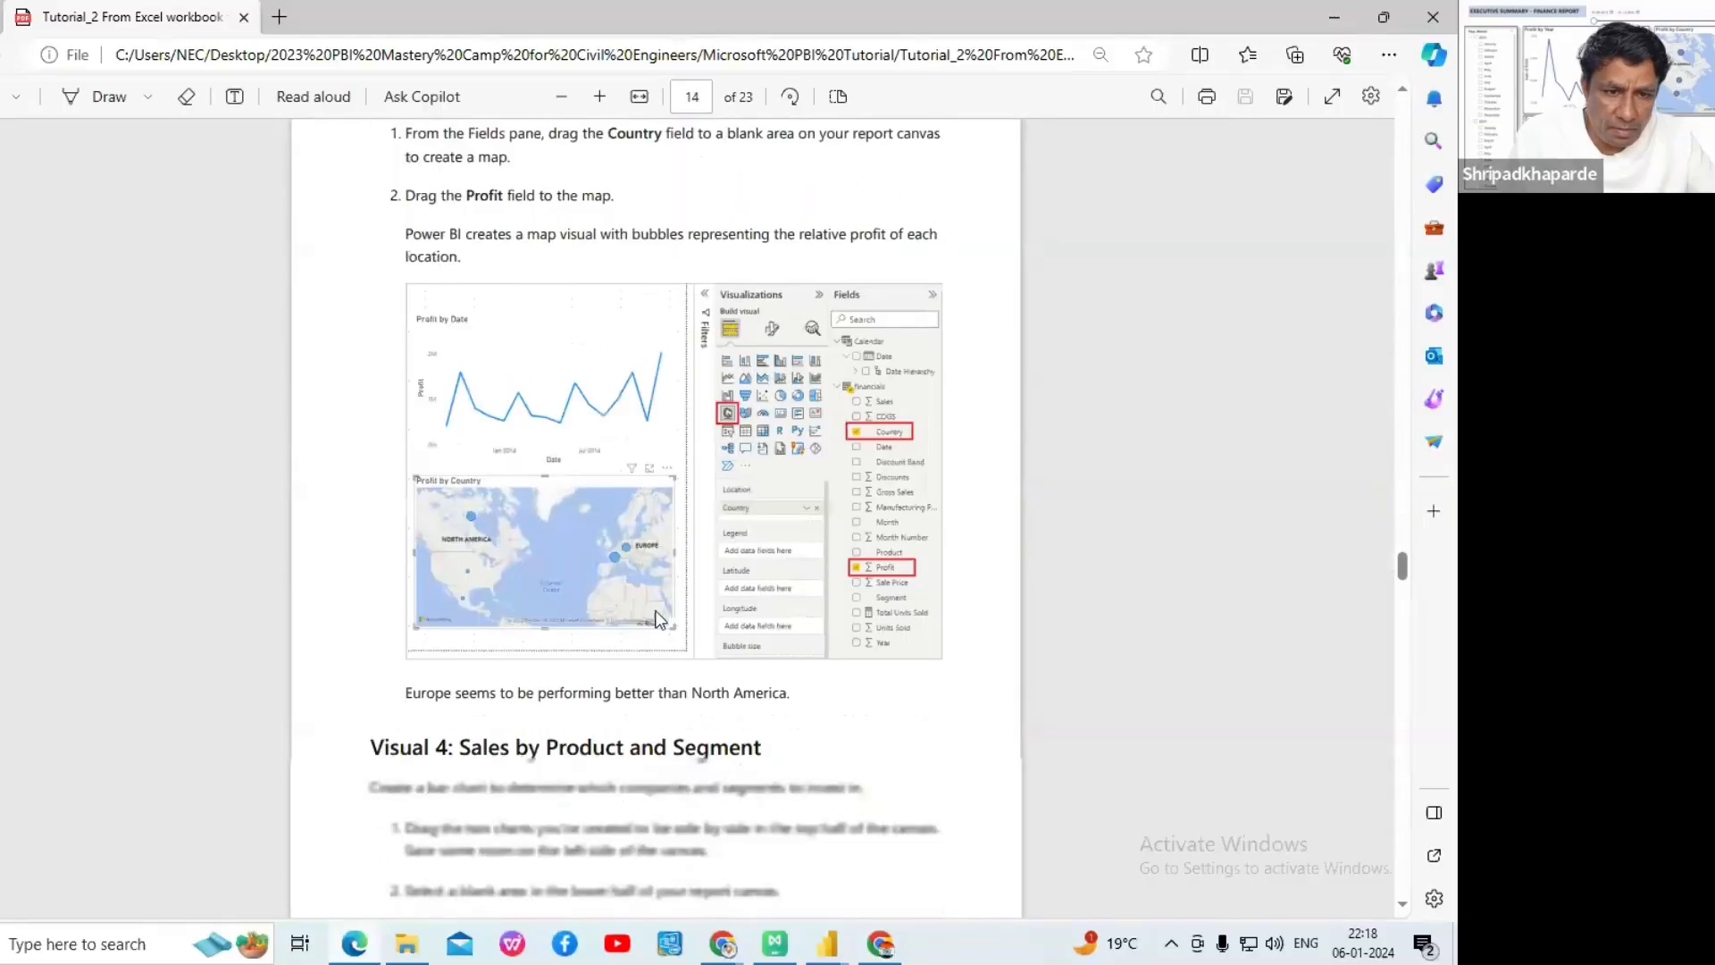
scroll(658, 618, "down", 1)
scroll(630, 447, "up", 2)
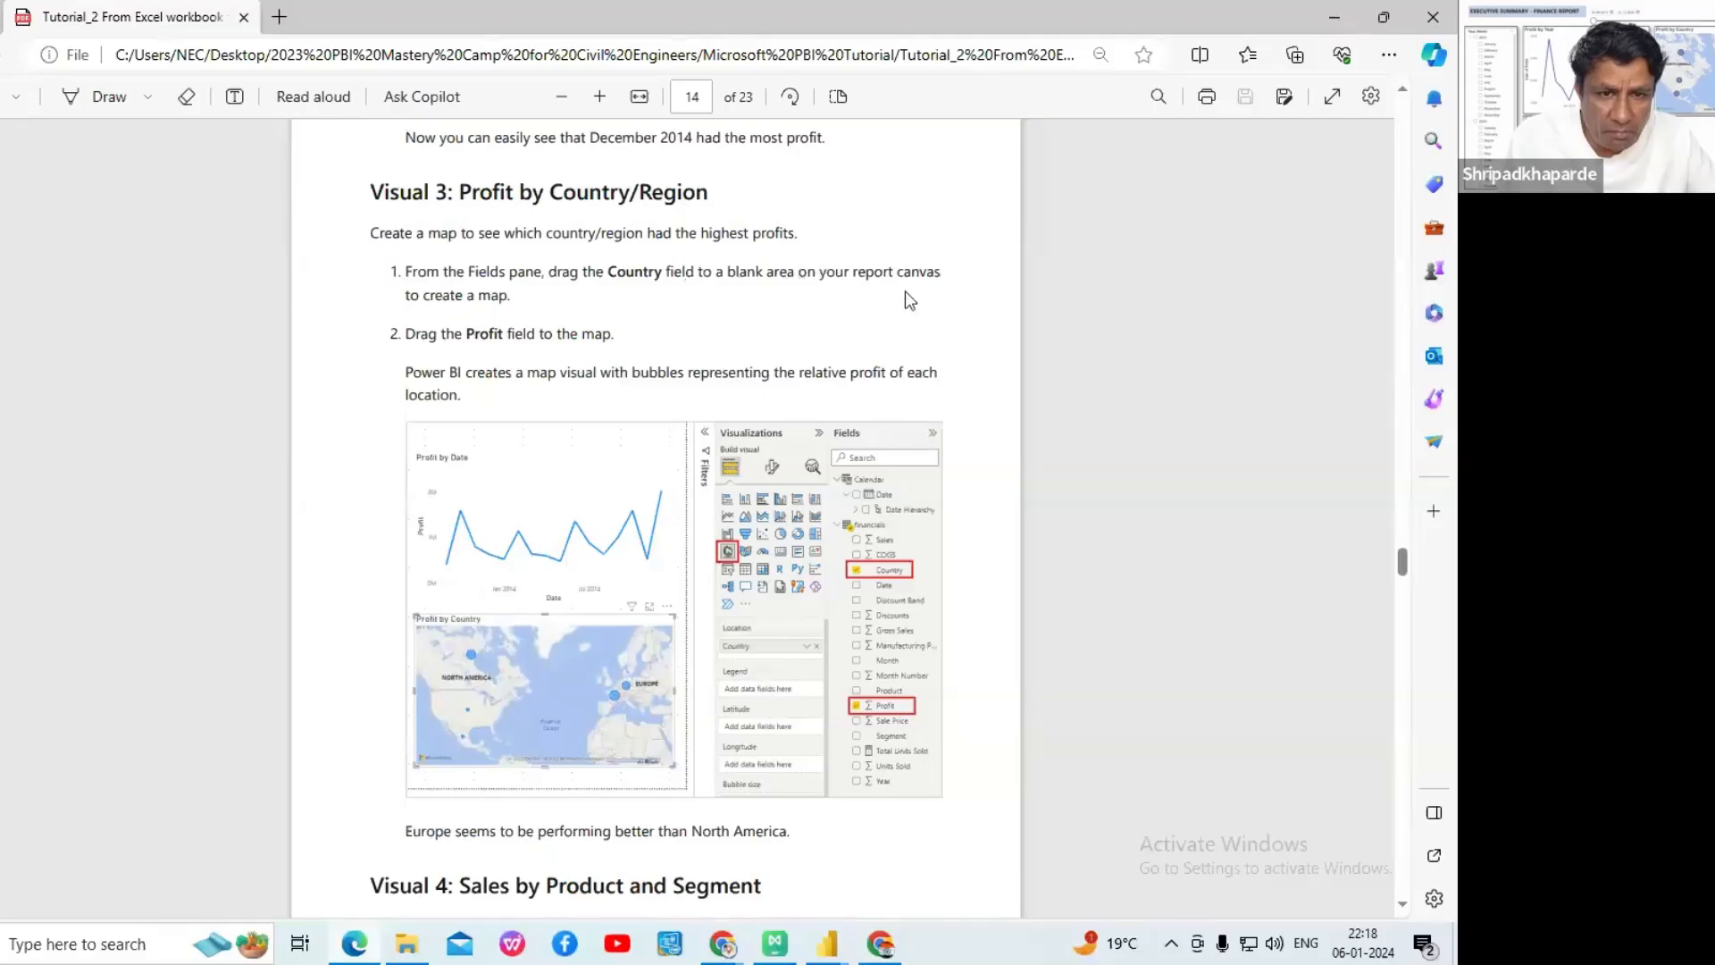
- Return to the 06-01-2023 report in Power BI Desktop and add the financials Country field to the map visual's location
left_click(826, 945)
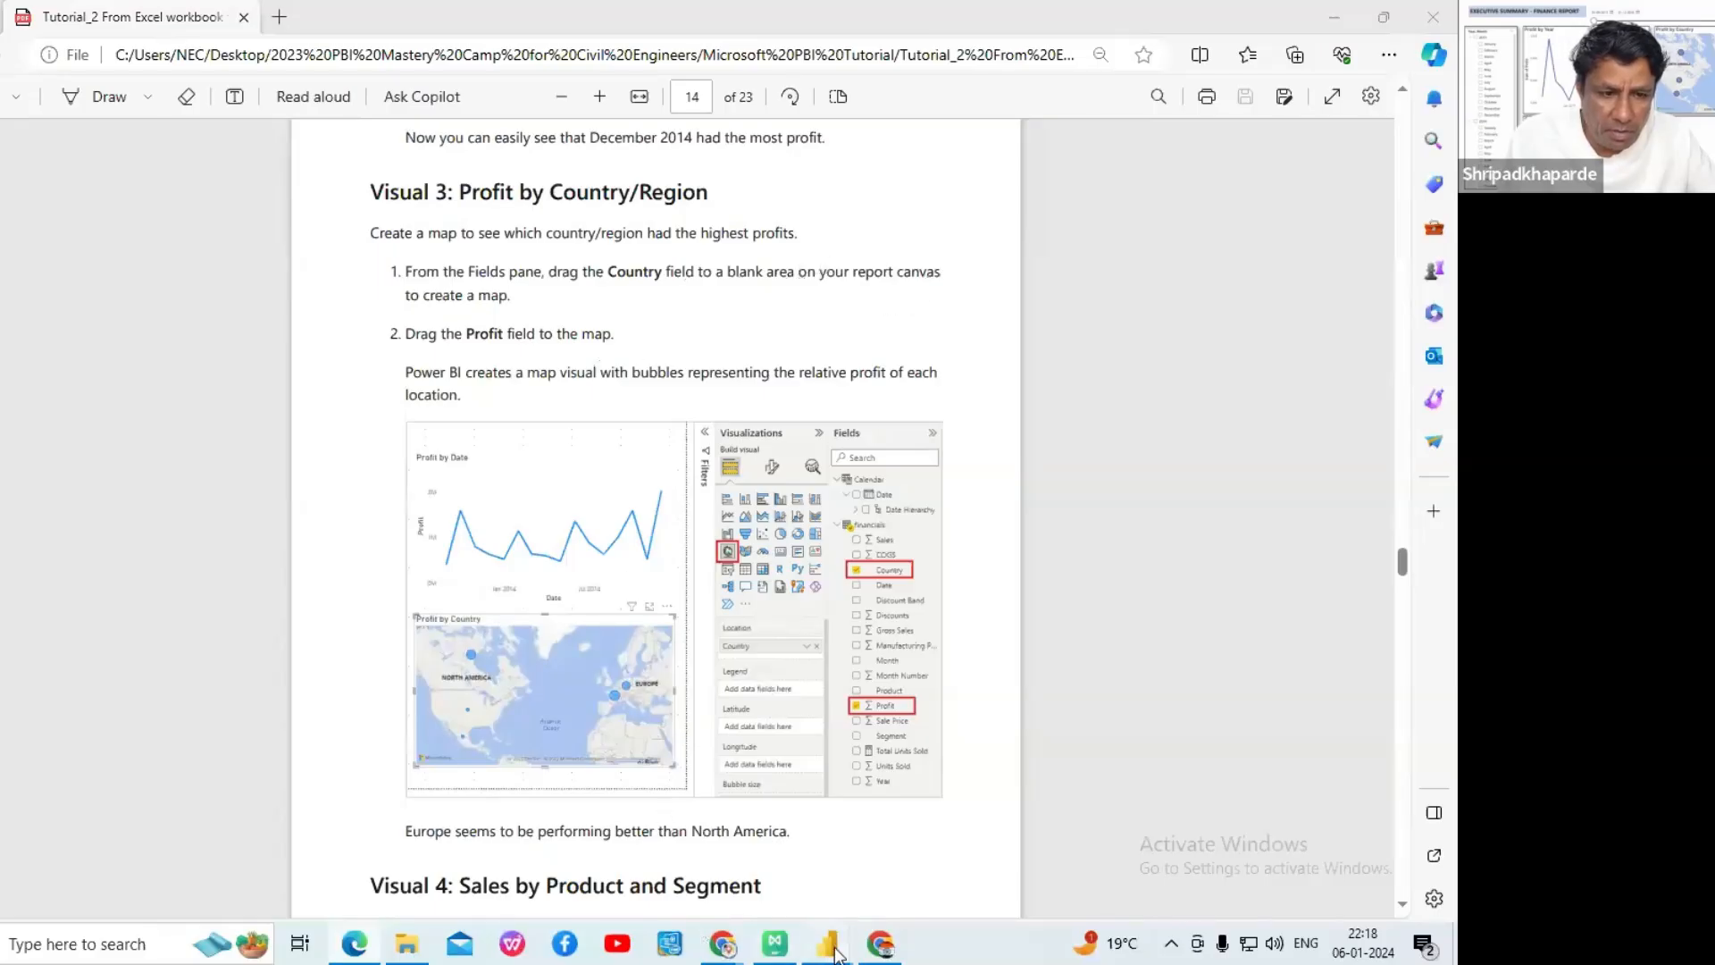
left_click(728, 865)
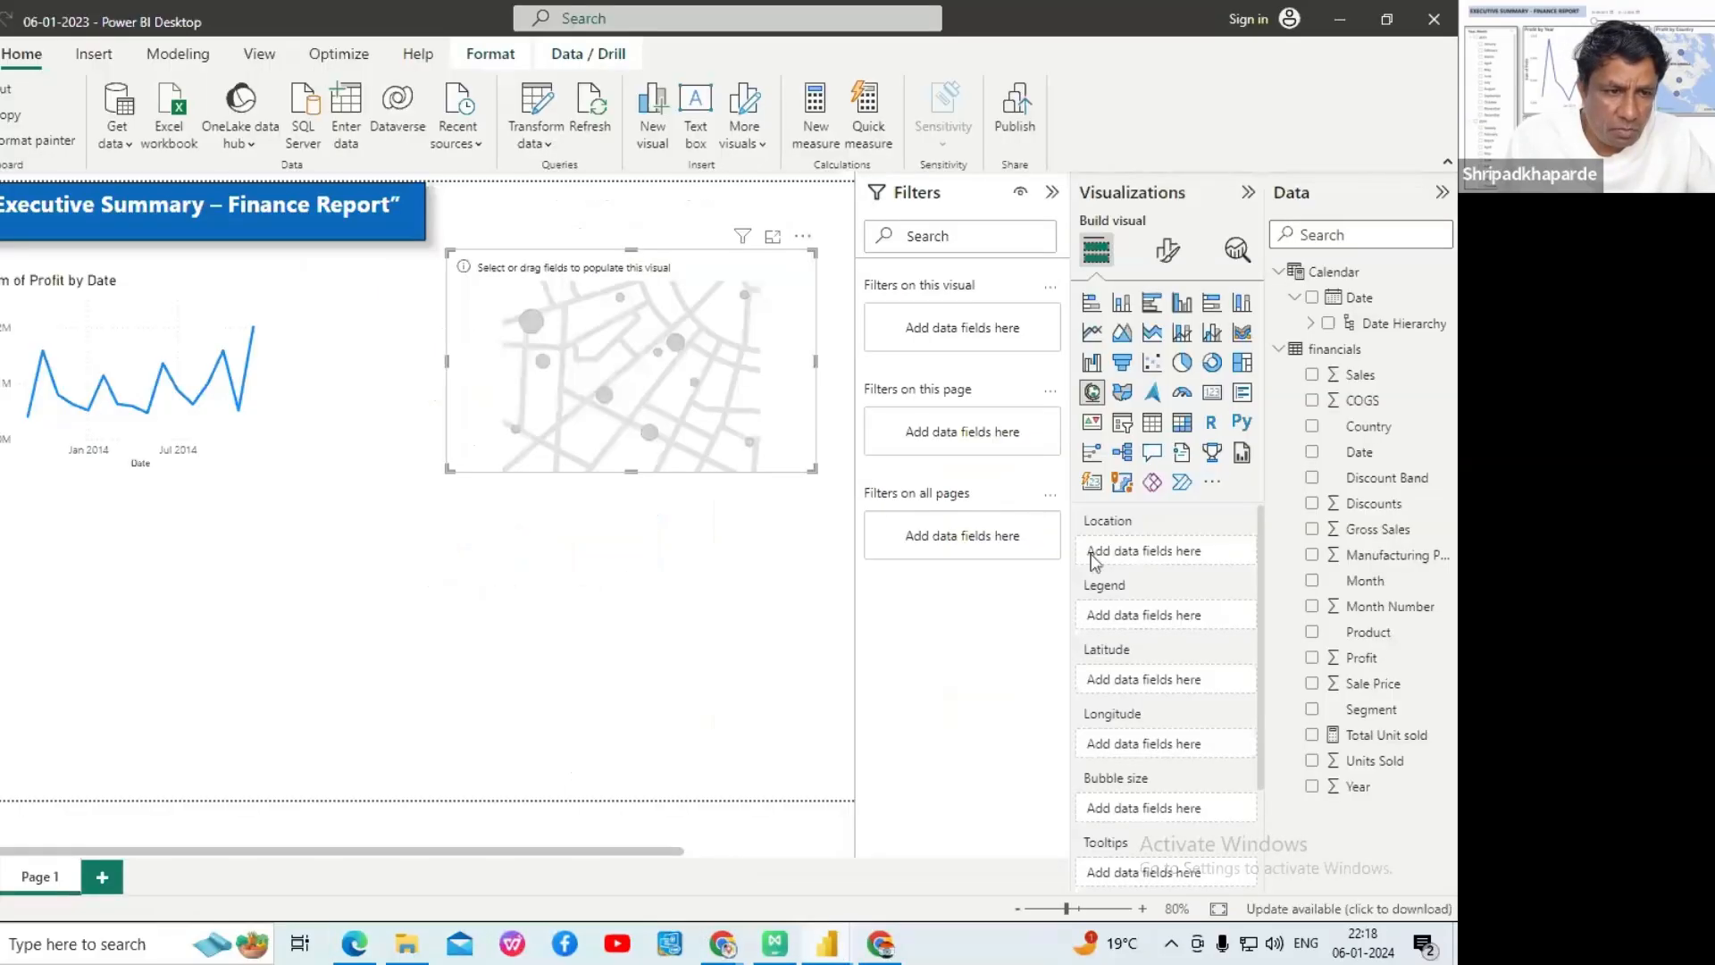
left_click(1311, 428)
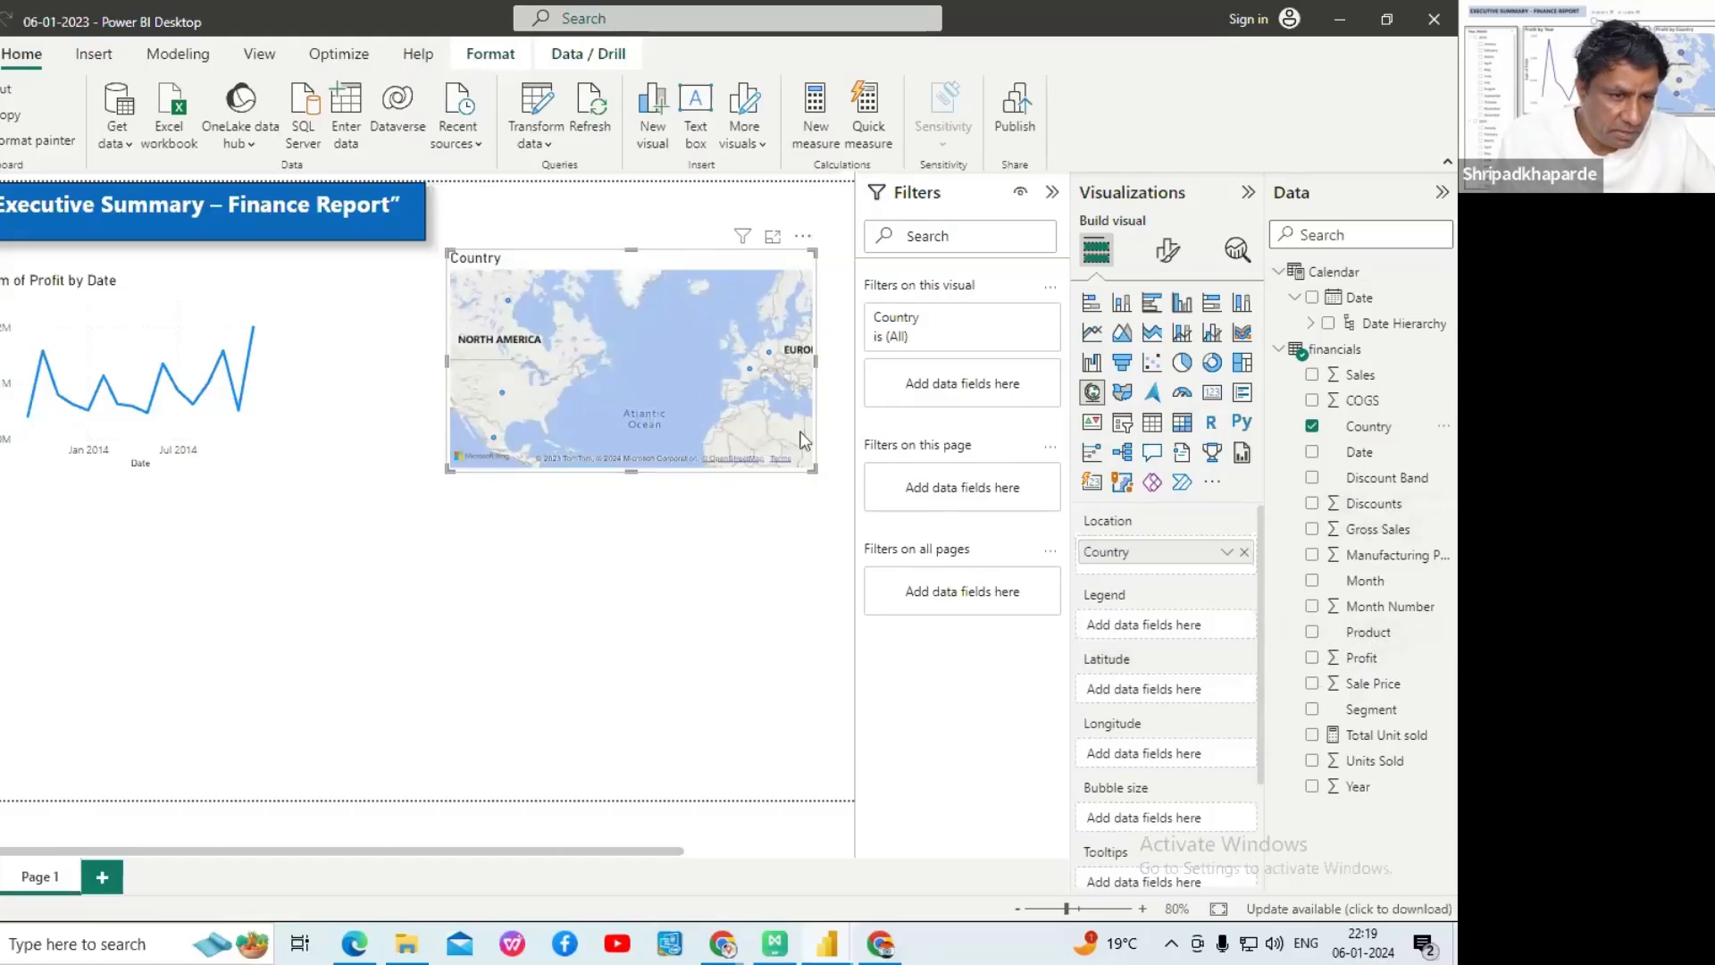
- Try Product as the country map's legend with the map enlarged, and remove the field again
left_click(1312, 633)
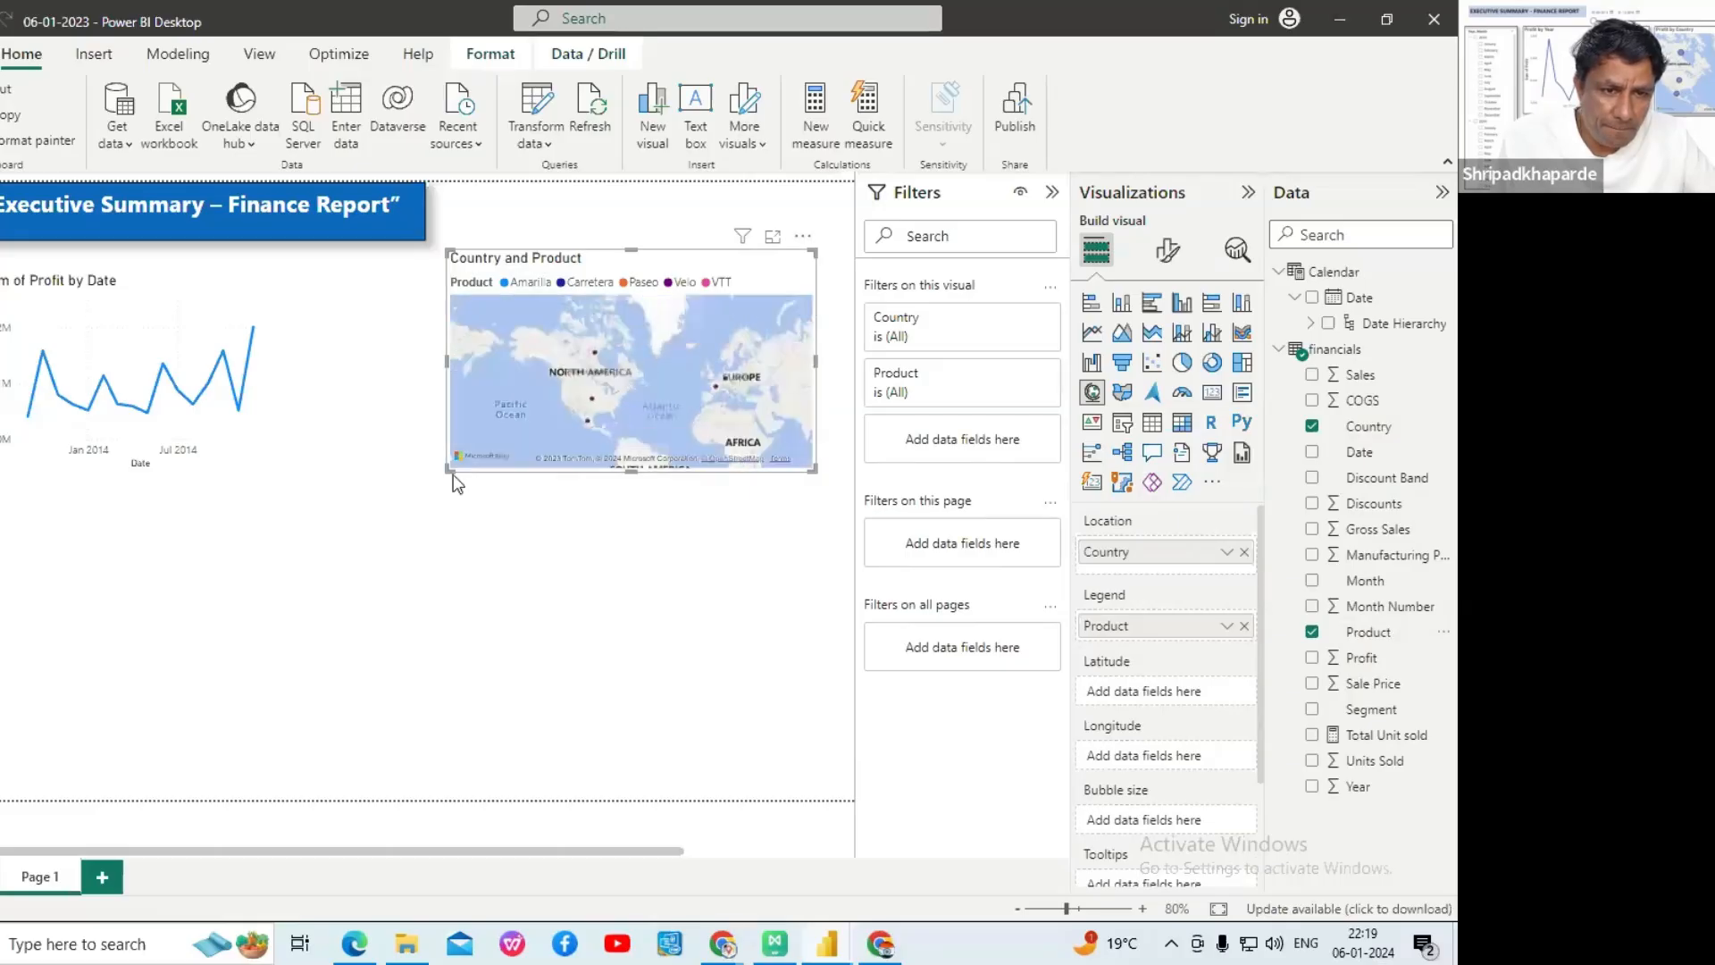
left_click_drag(429, 482, 277, 622)
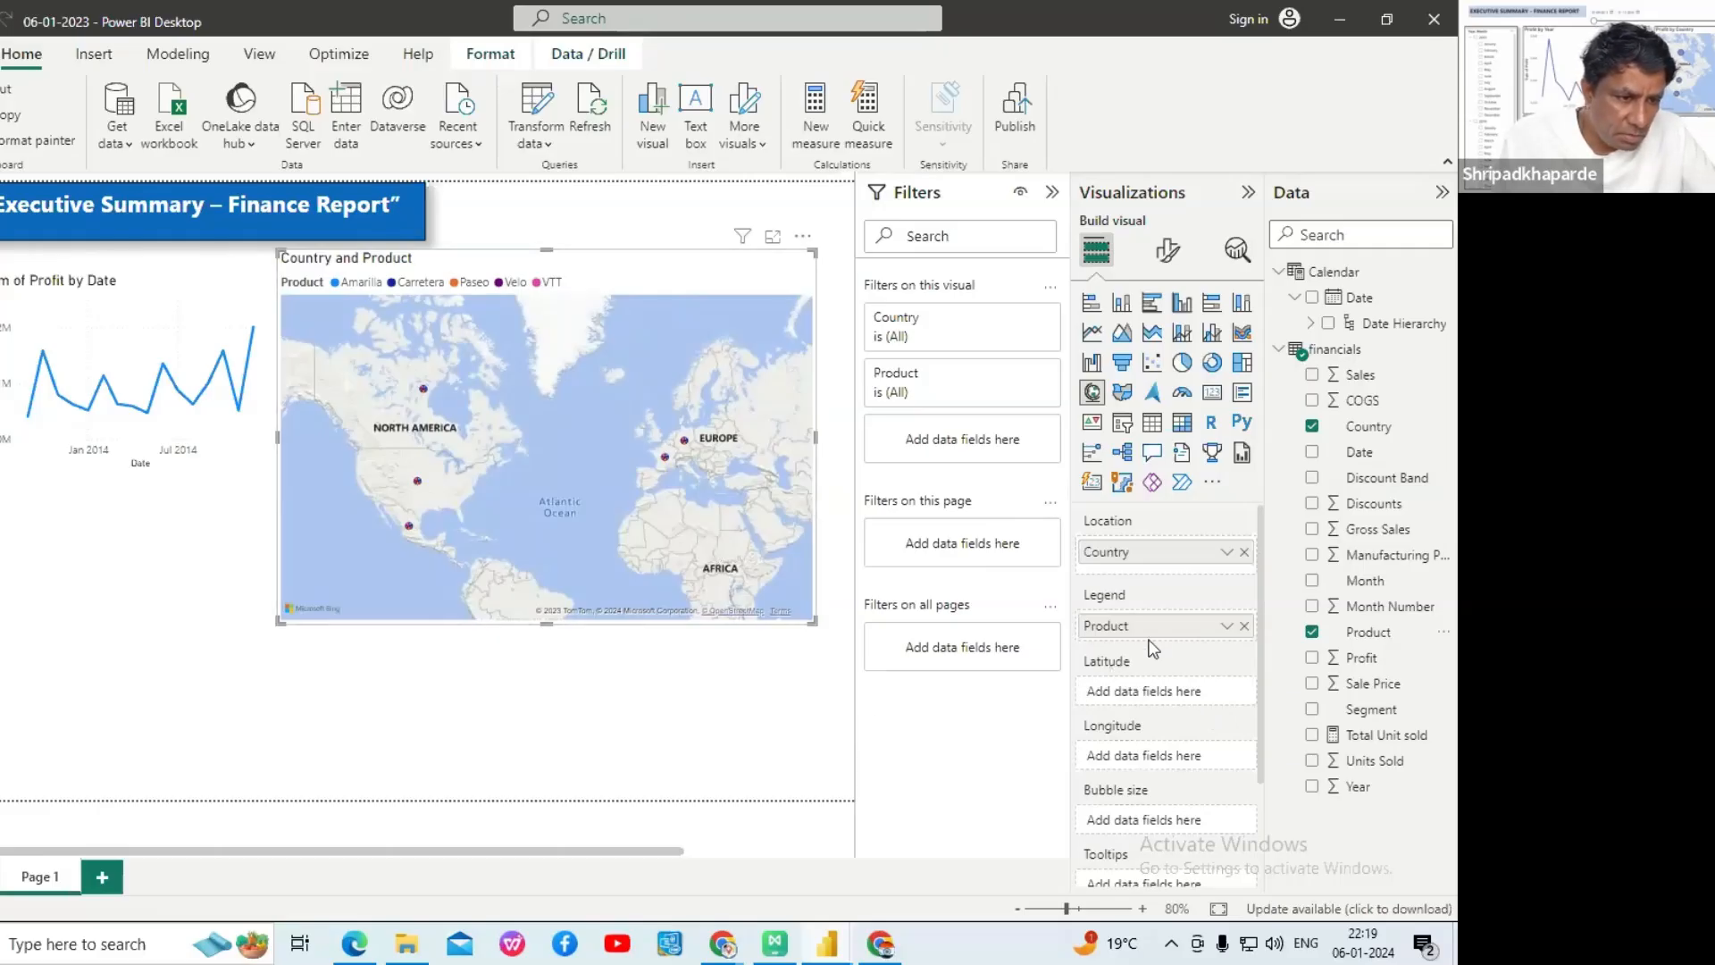
left_click(1244, 626)
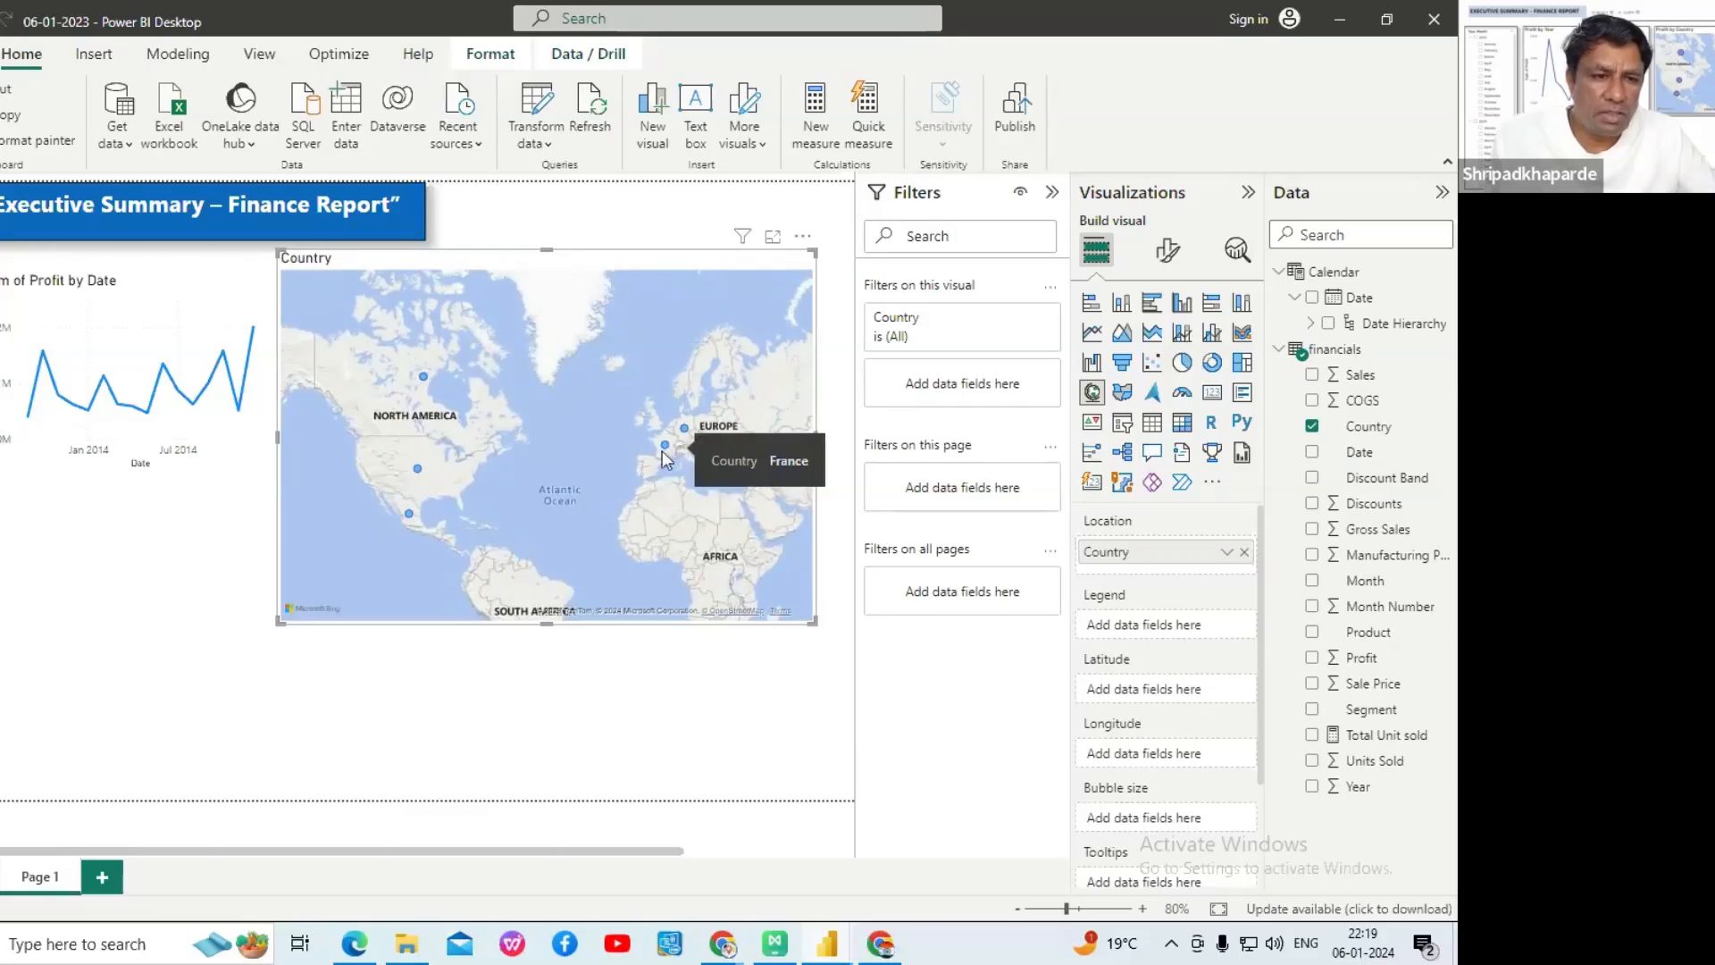
- Size the country map's bubbles by Profit and shrink the map to fit beside the profit line chart
mouse_move(663, 445)
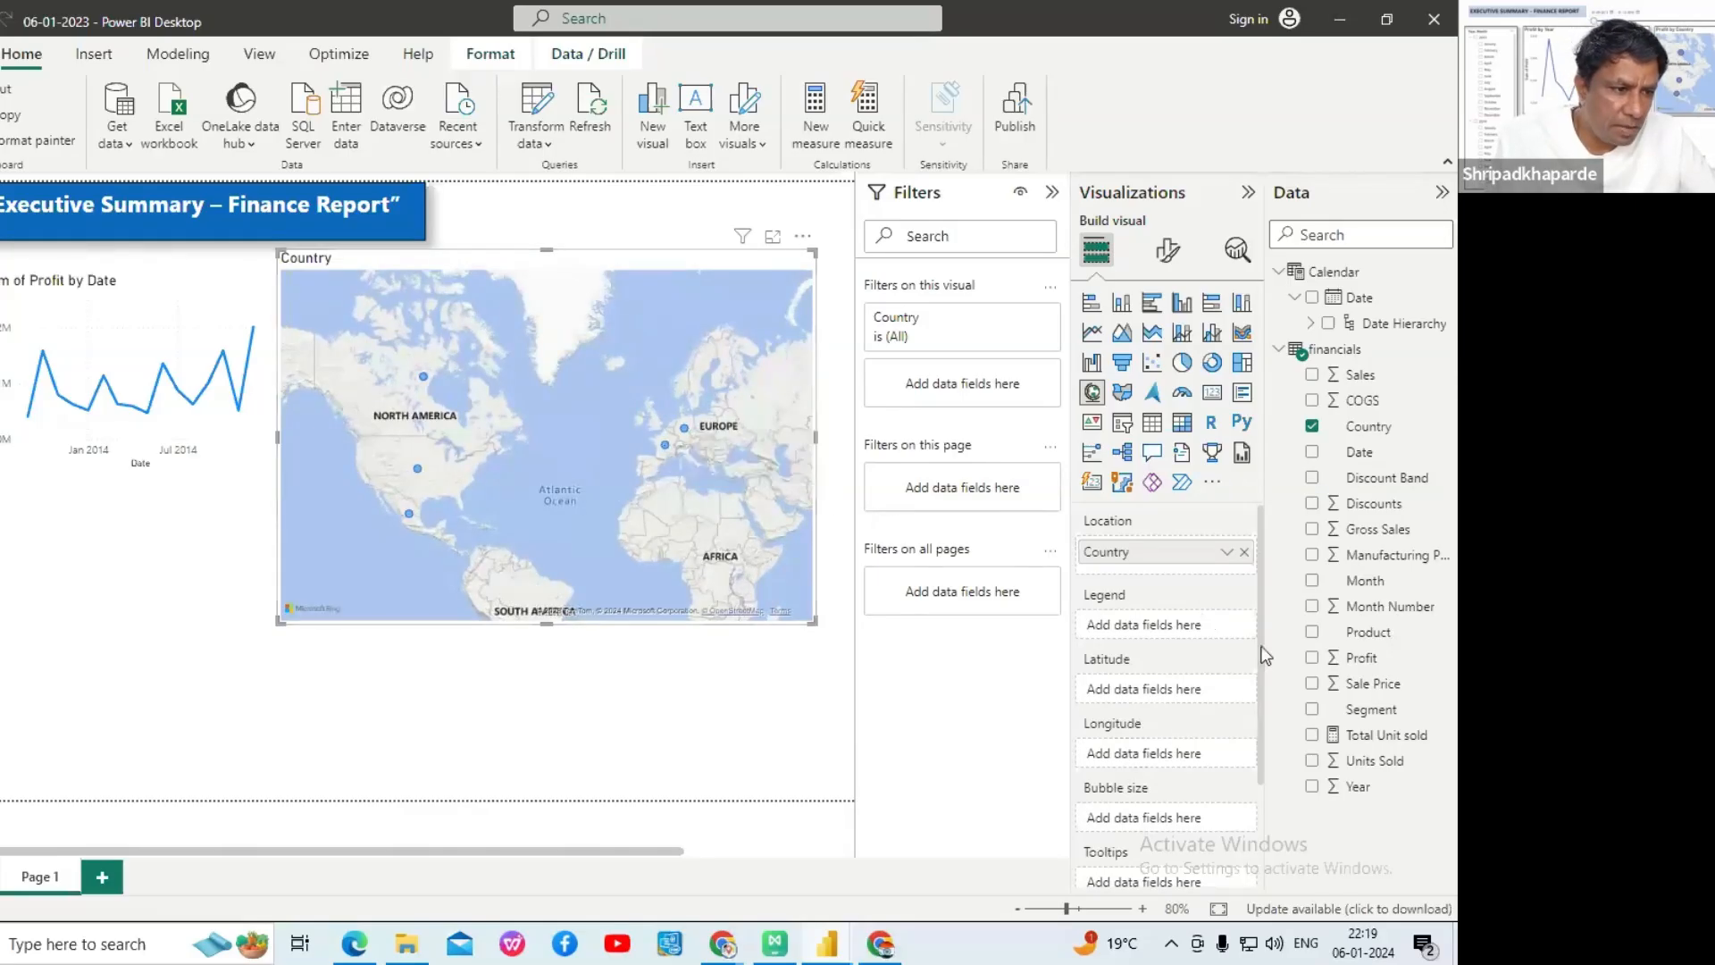
left_click(1312, 658)
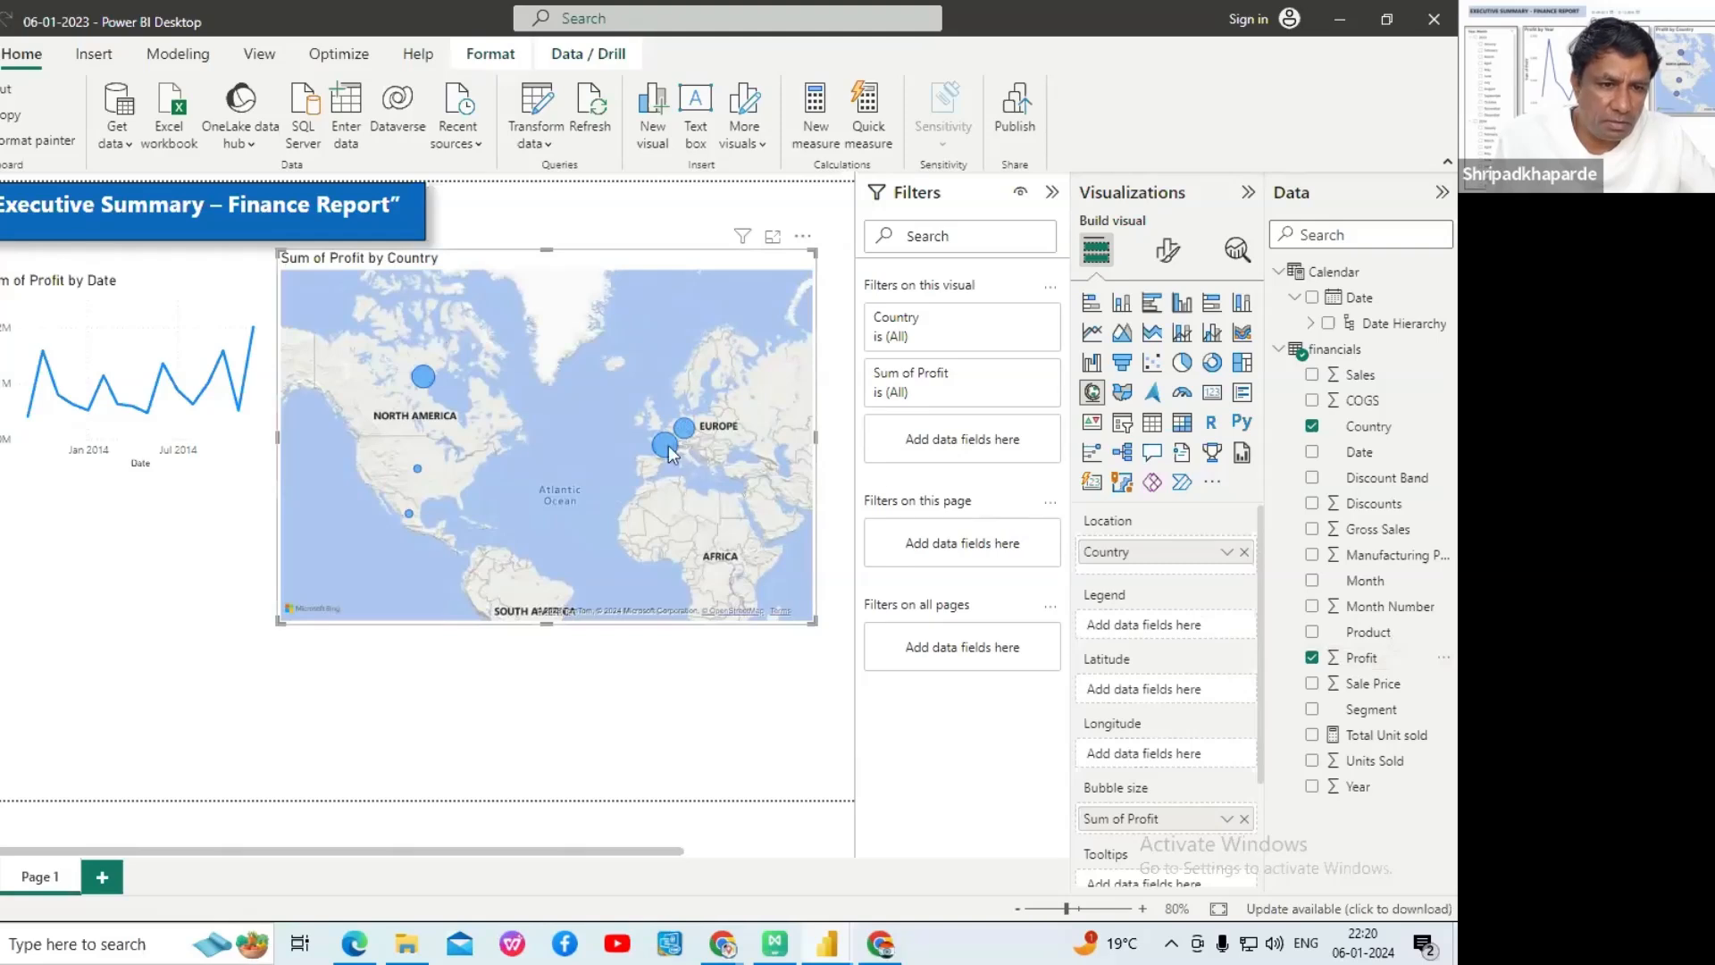
mouse_move(671, 454)
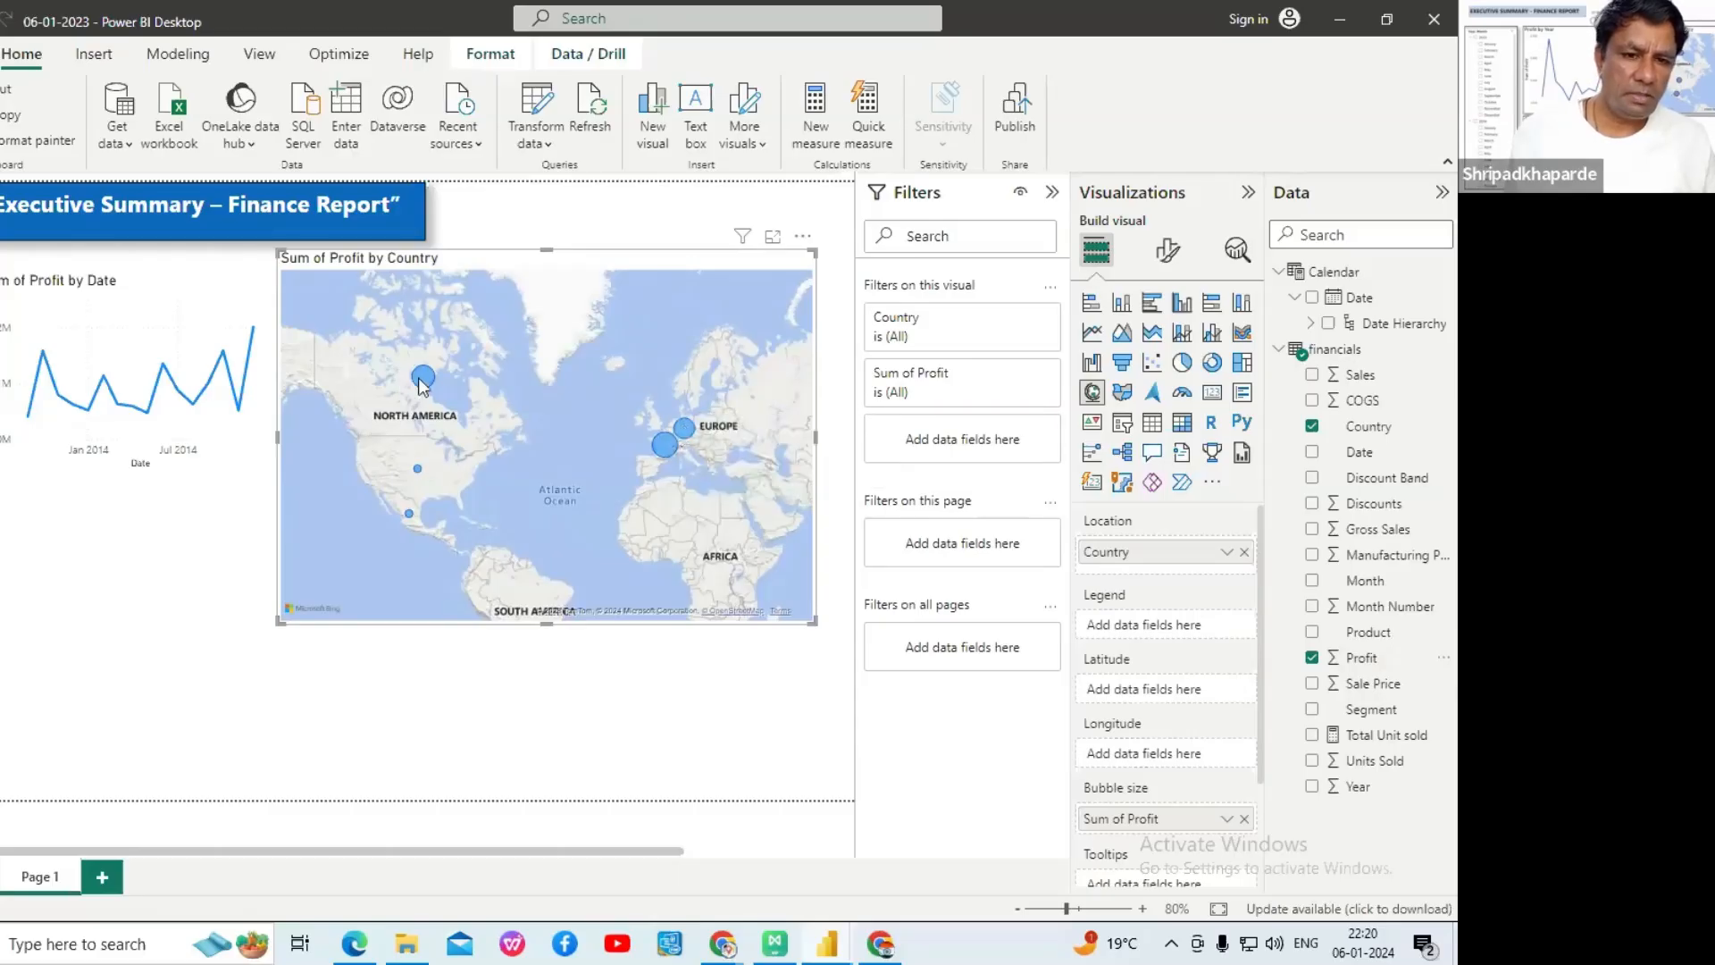
mouse_move(420, 378)
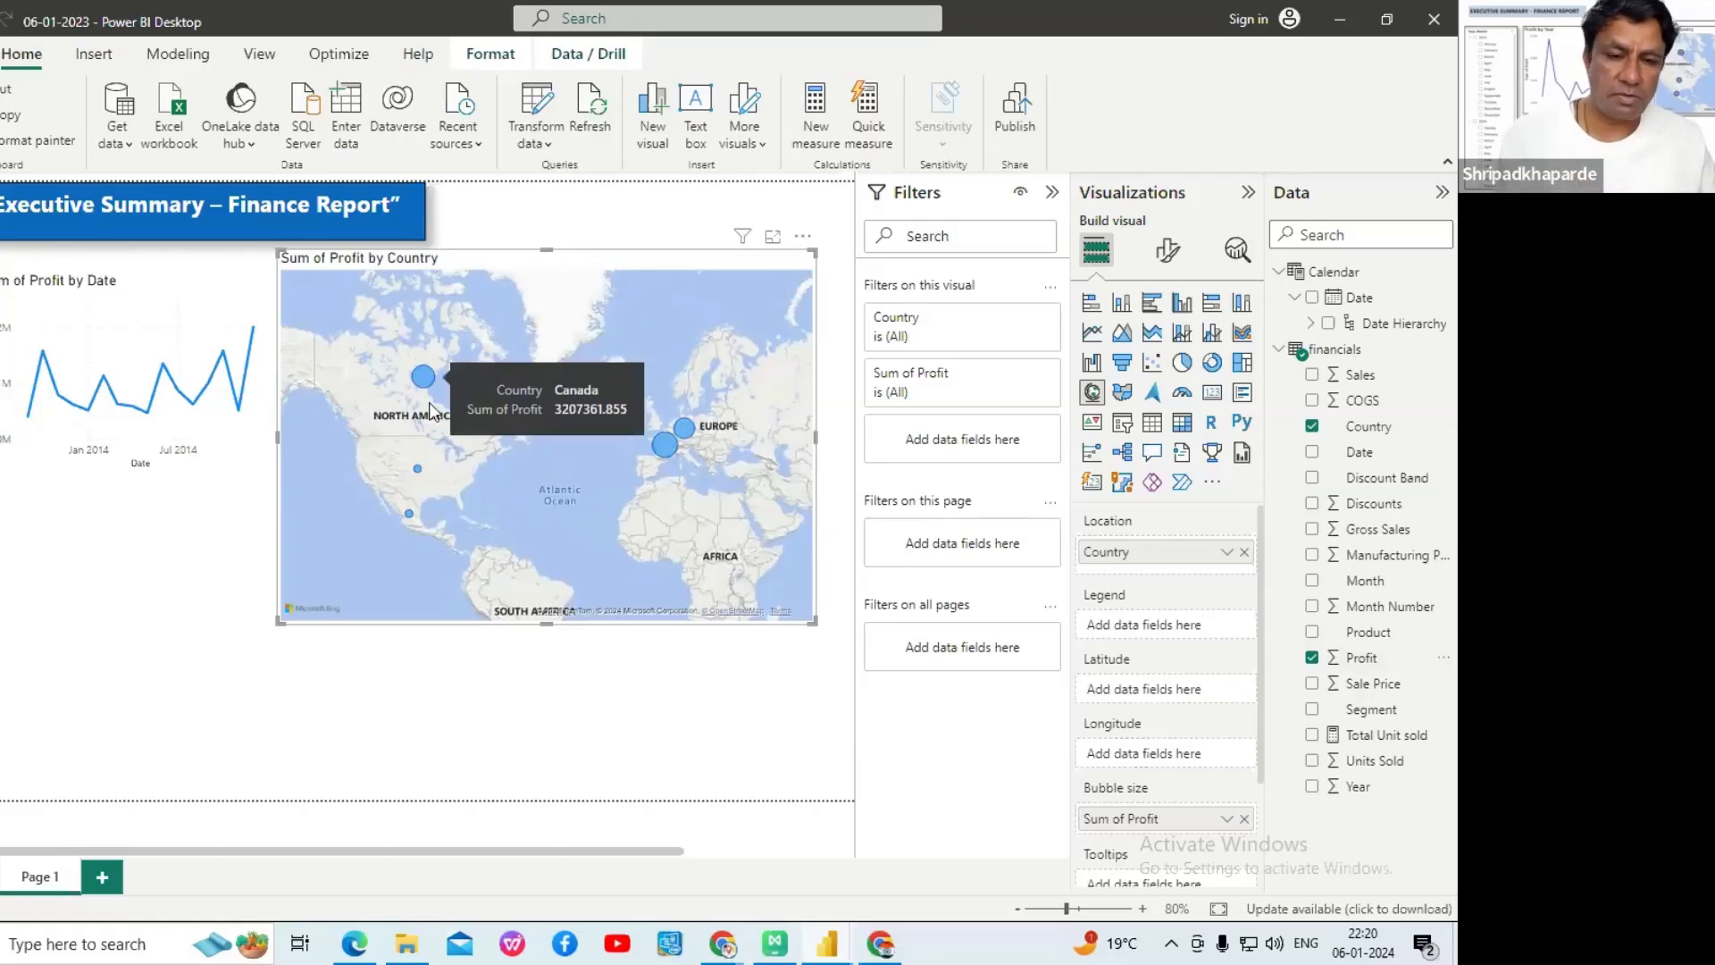
left_click_drag(282, 623, 317, 498)
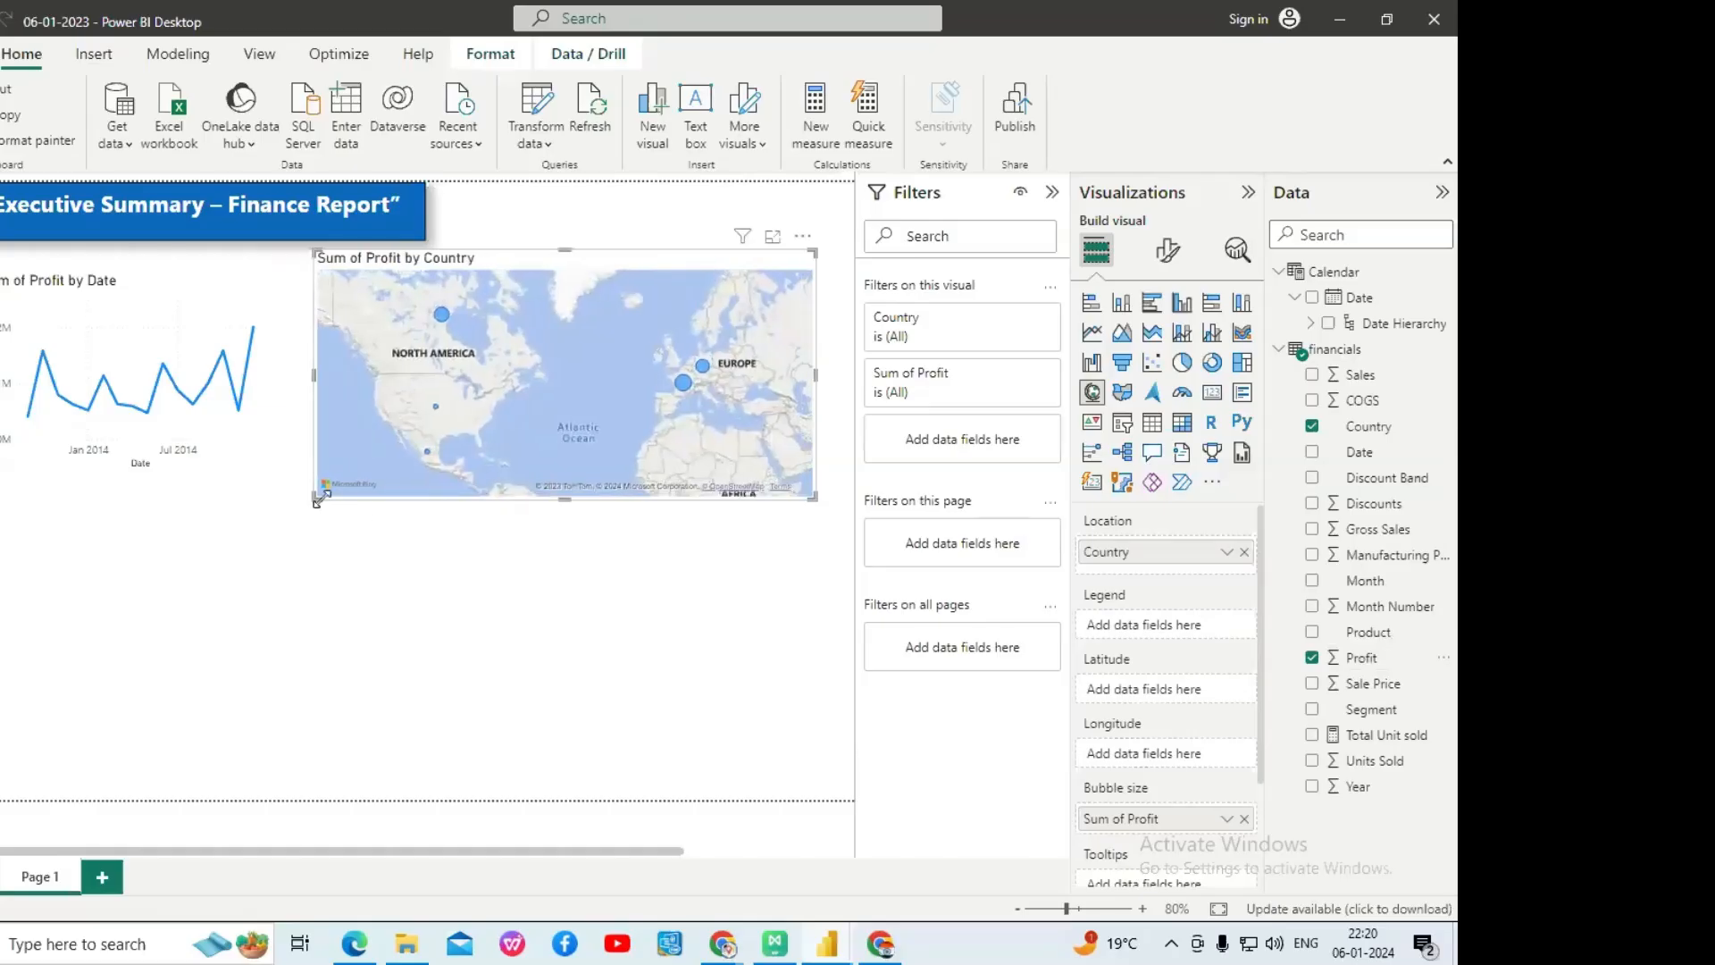
mouse_move(684, 386)
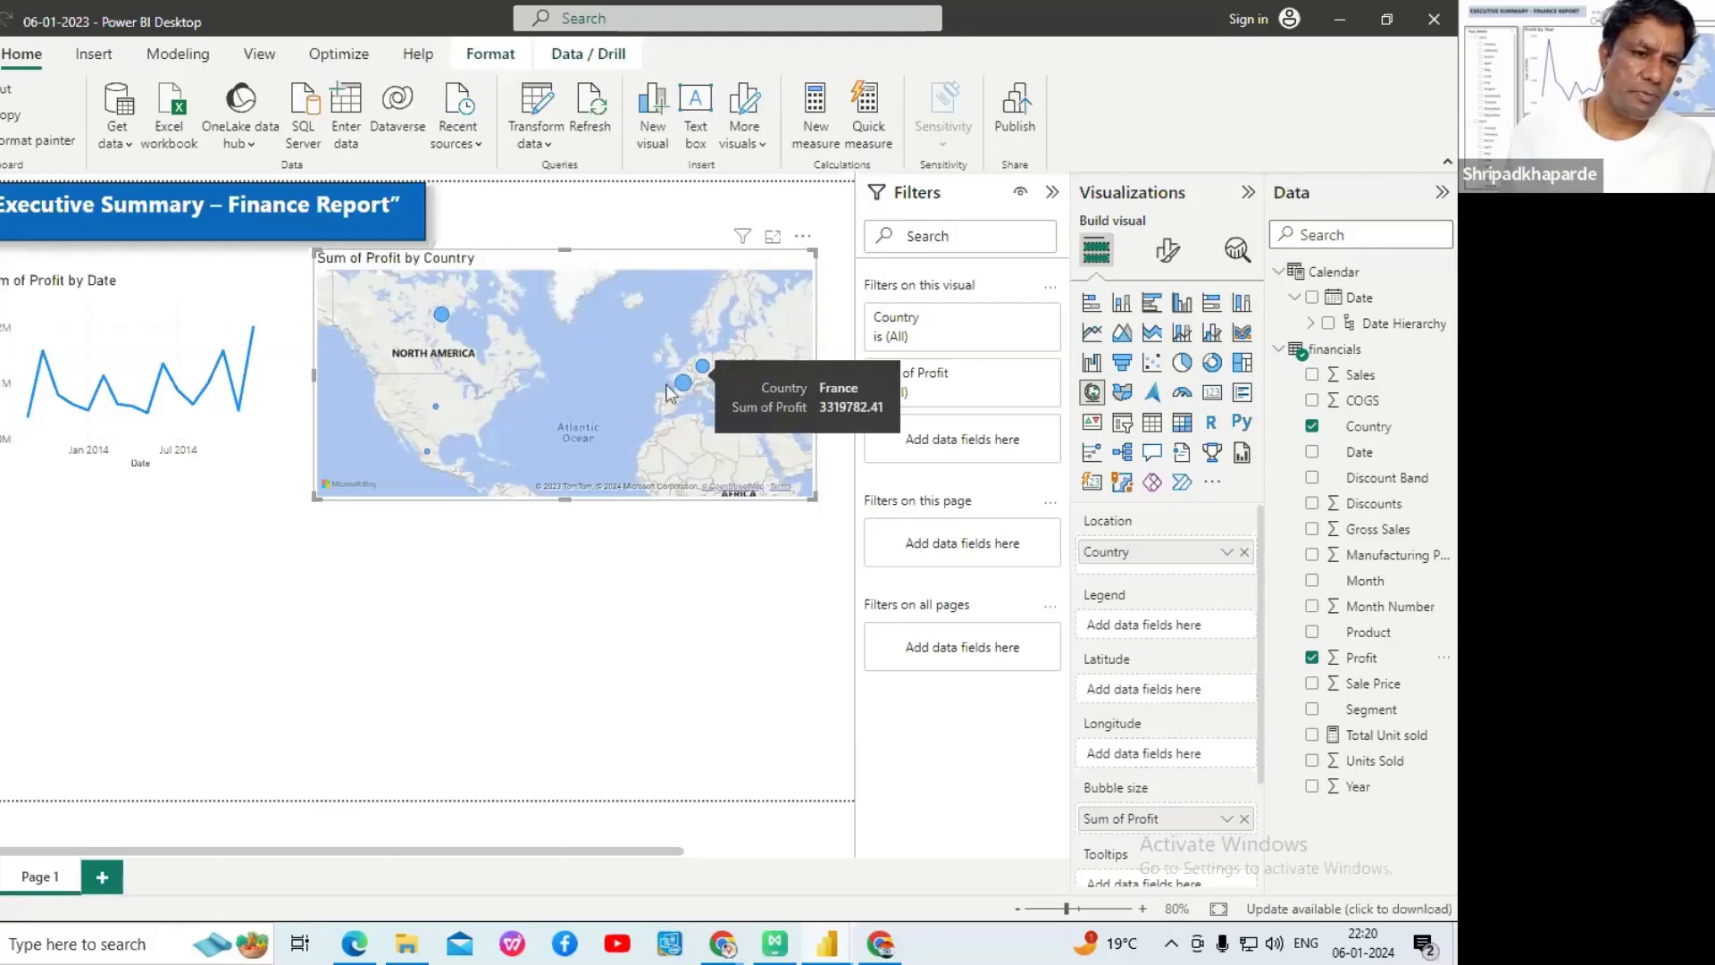
- Show category labels on the country map at font size 14 and make the map slightly taller
left_click(1170, 252)
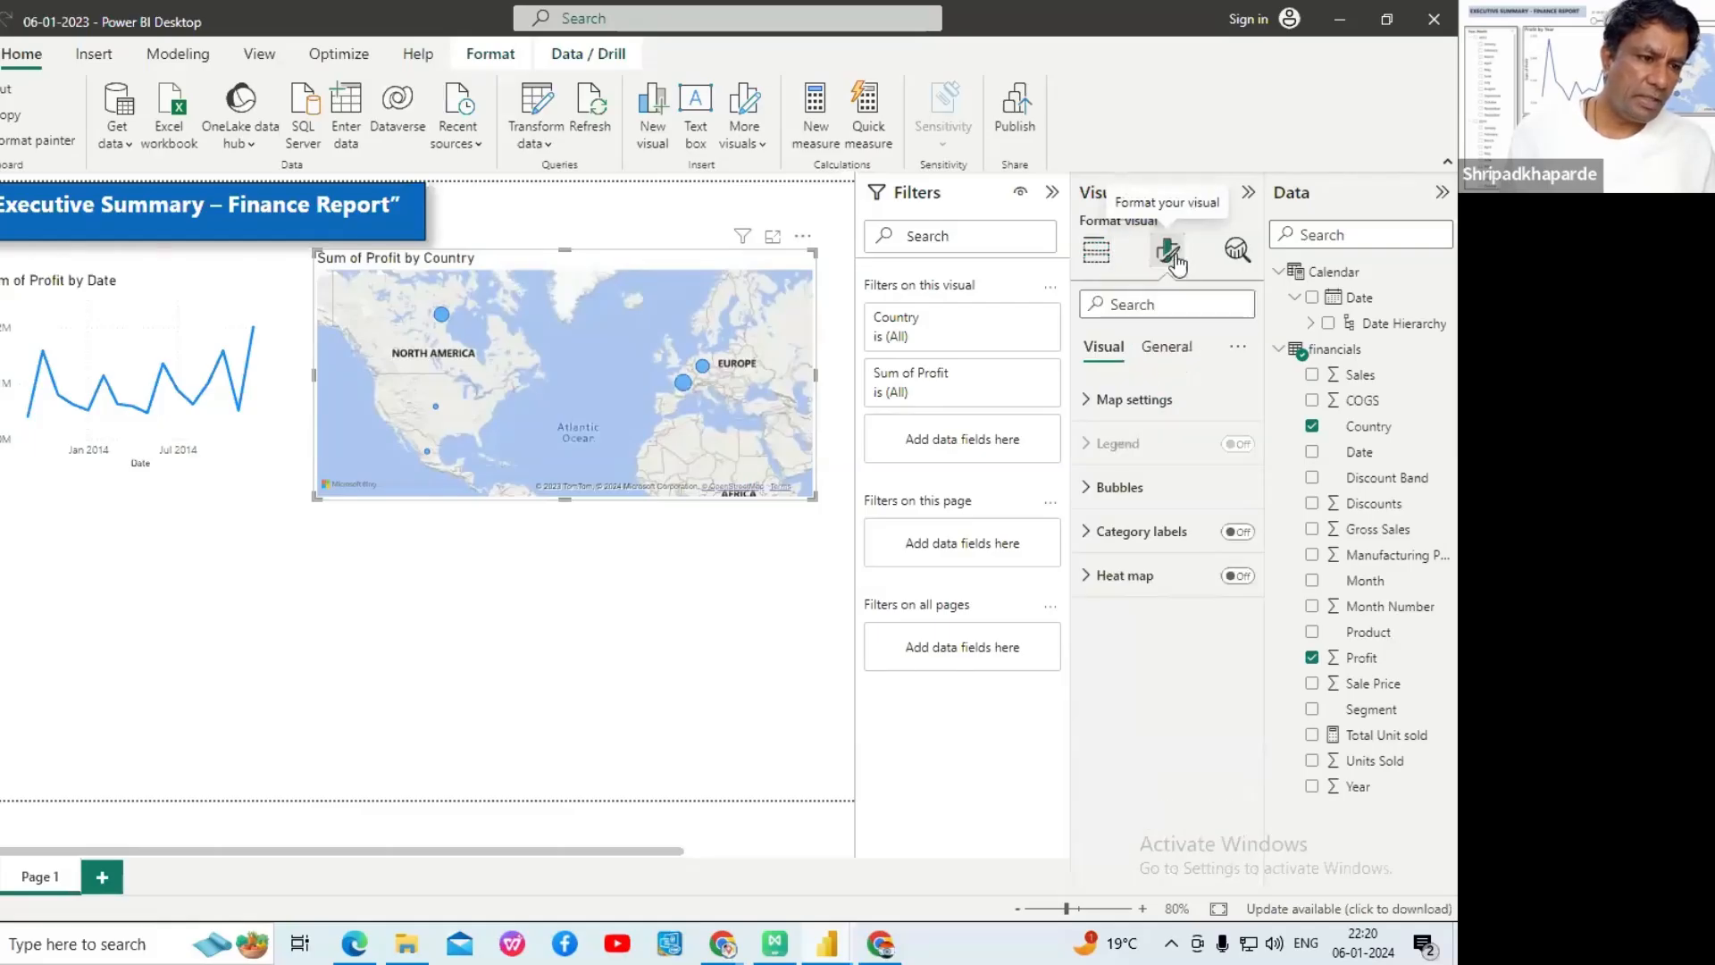
left_click(1098, 487)
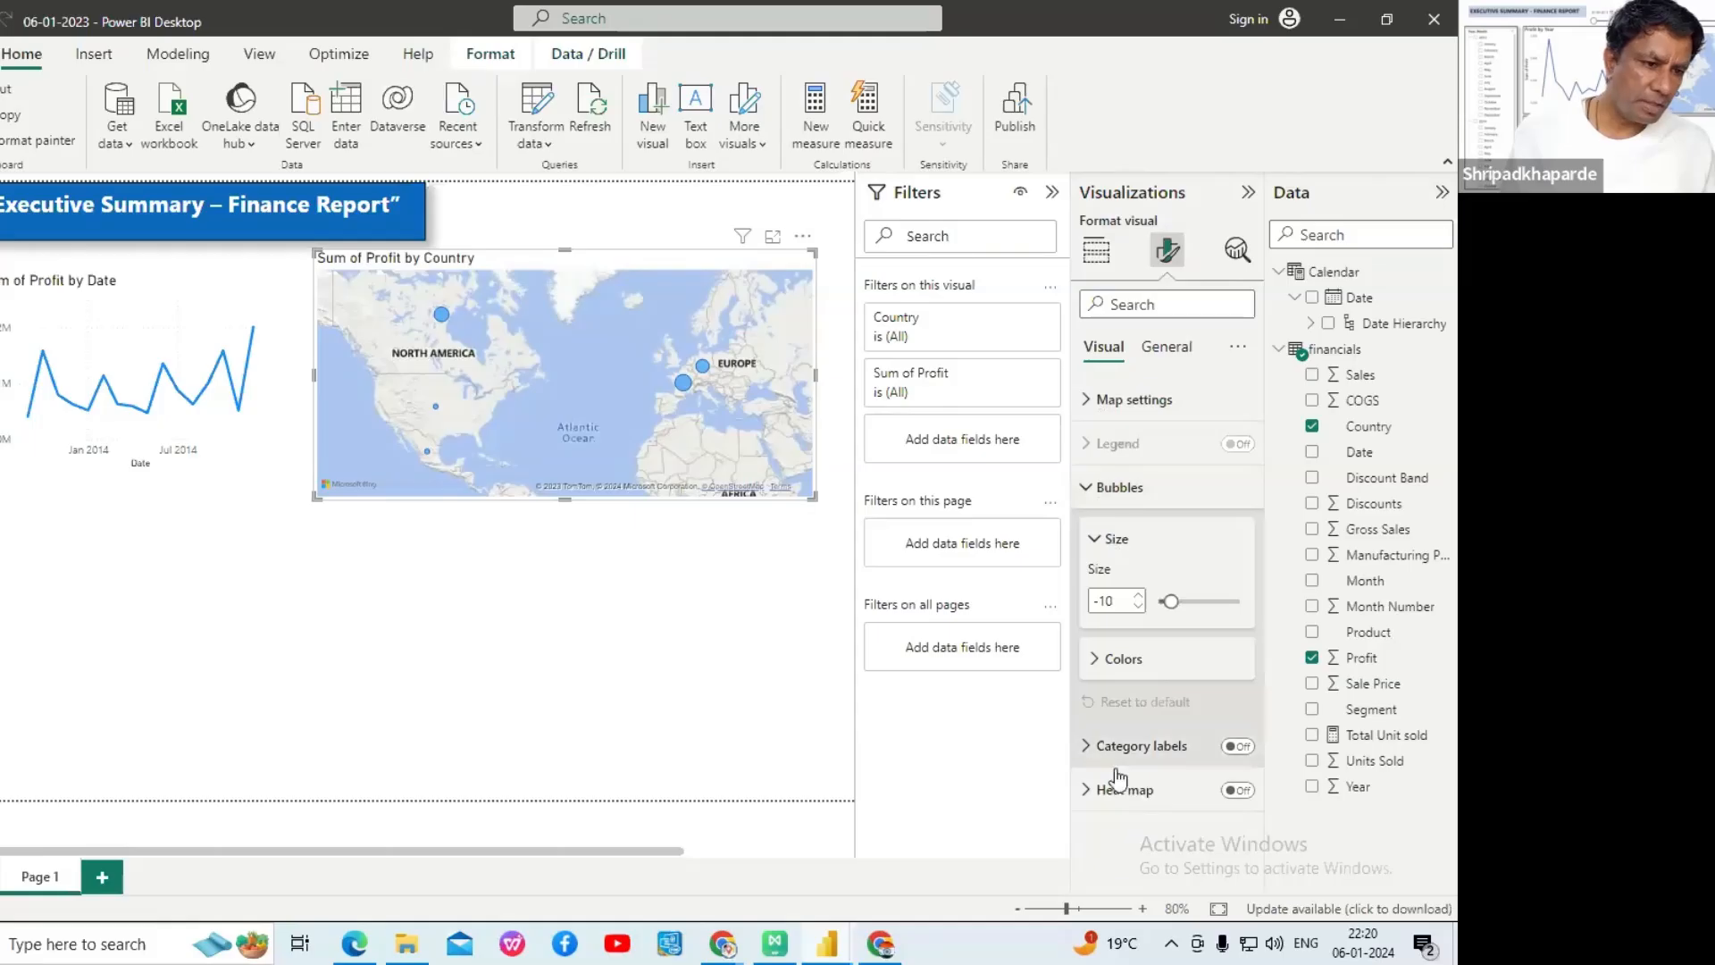
left_click(1238, 747)
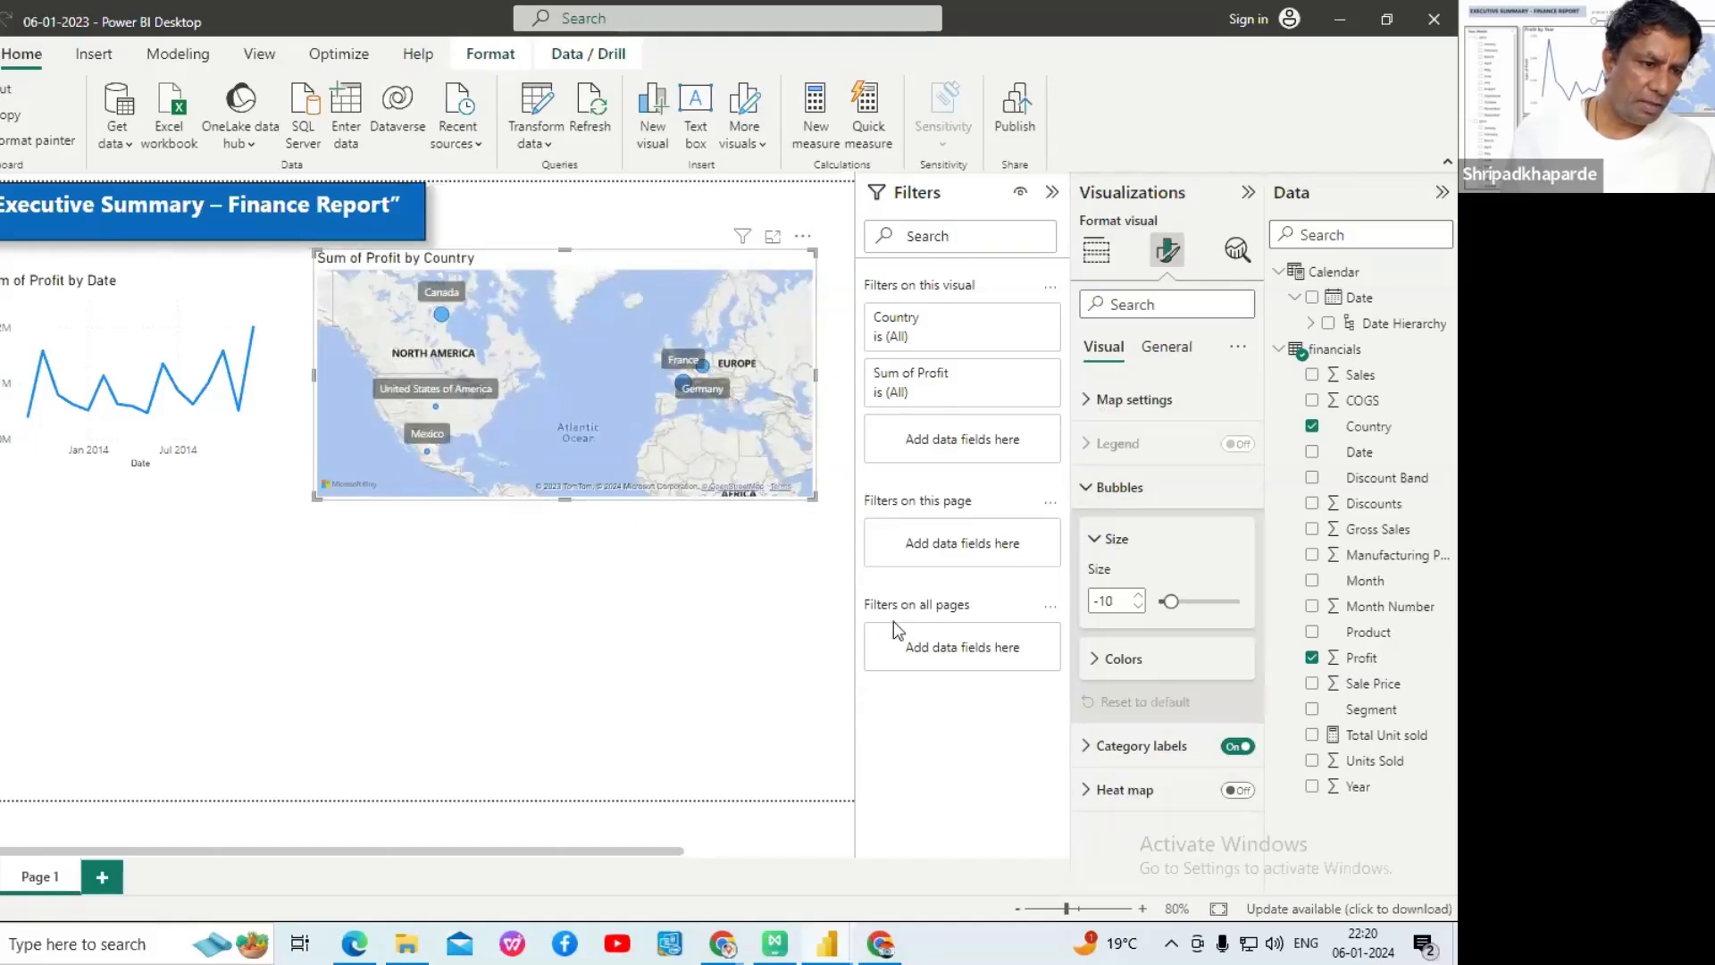
left_click(1090, 750)
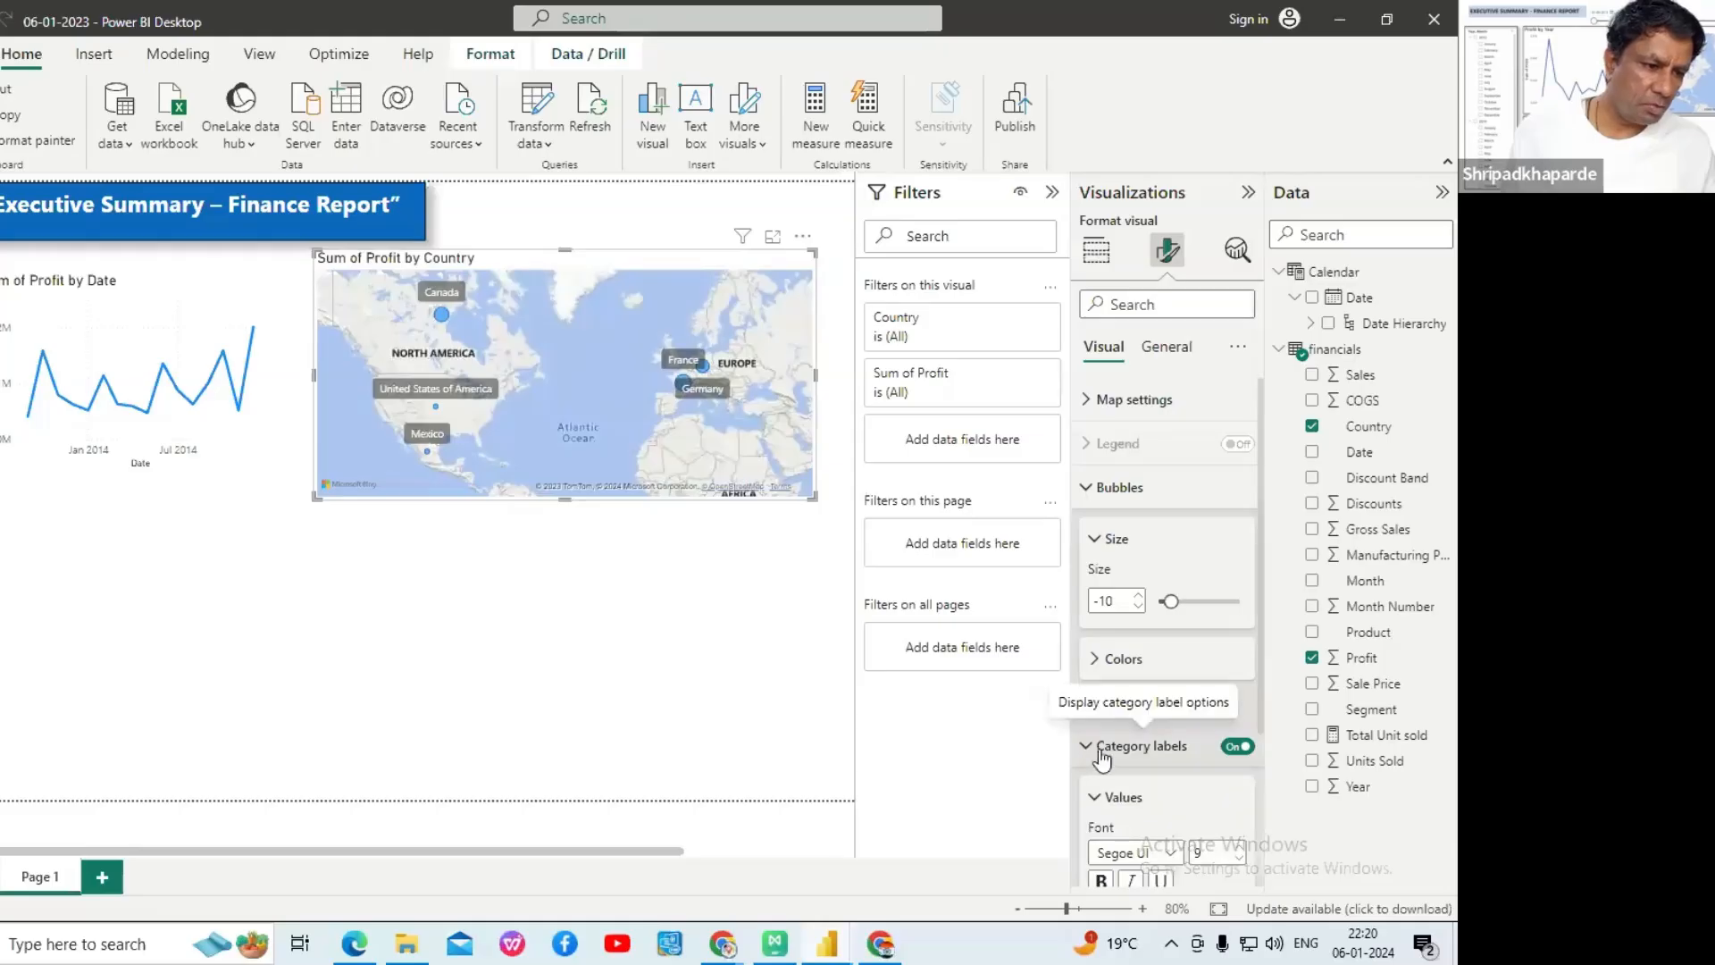
scroll(1100, 754, "down", 1)
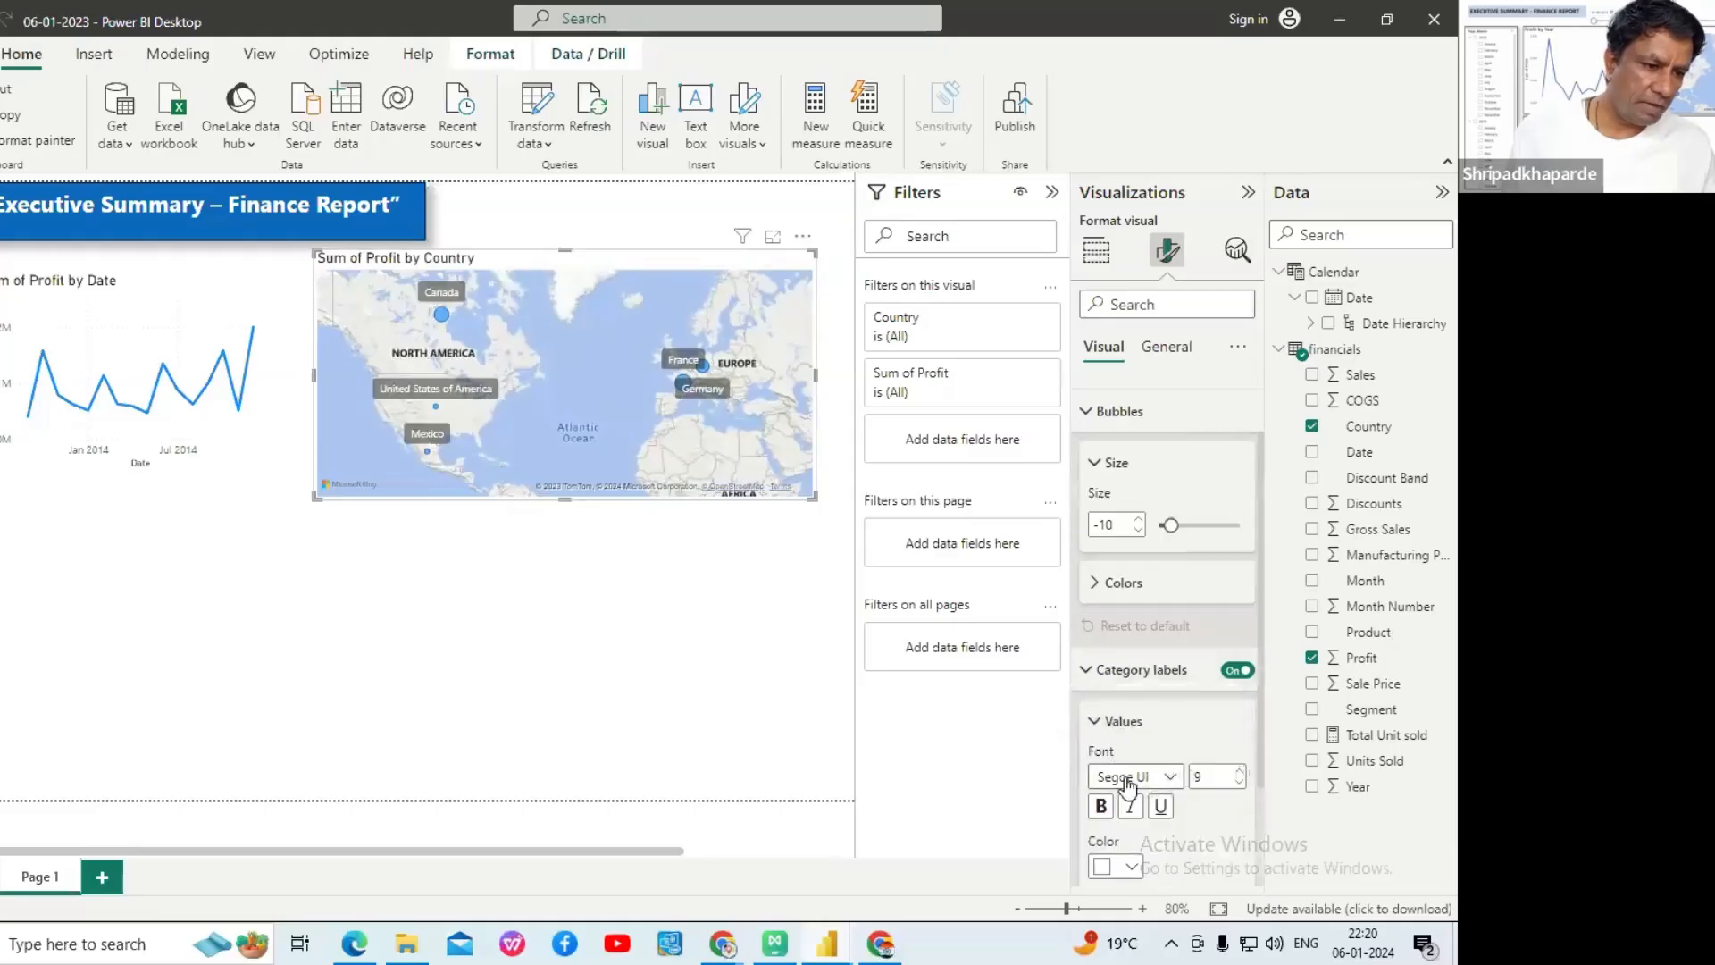
left_click(1239, 771)
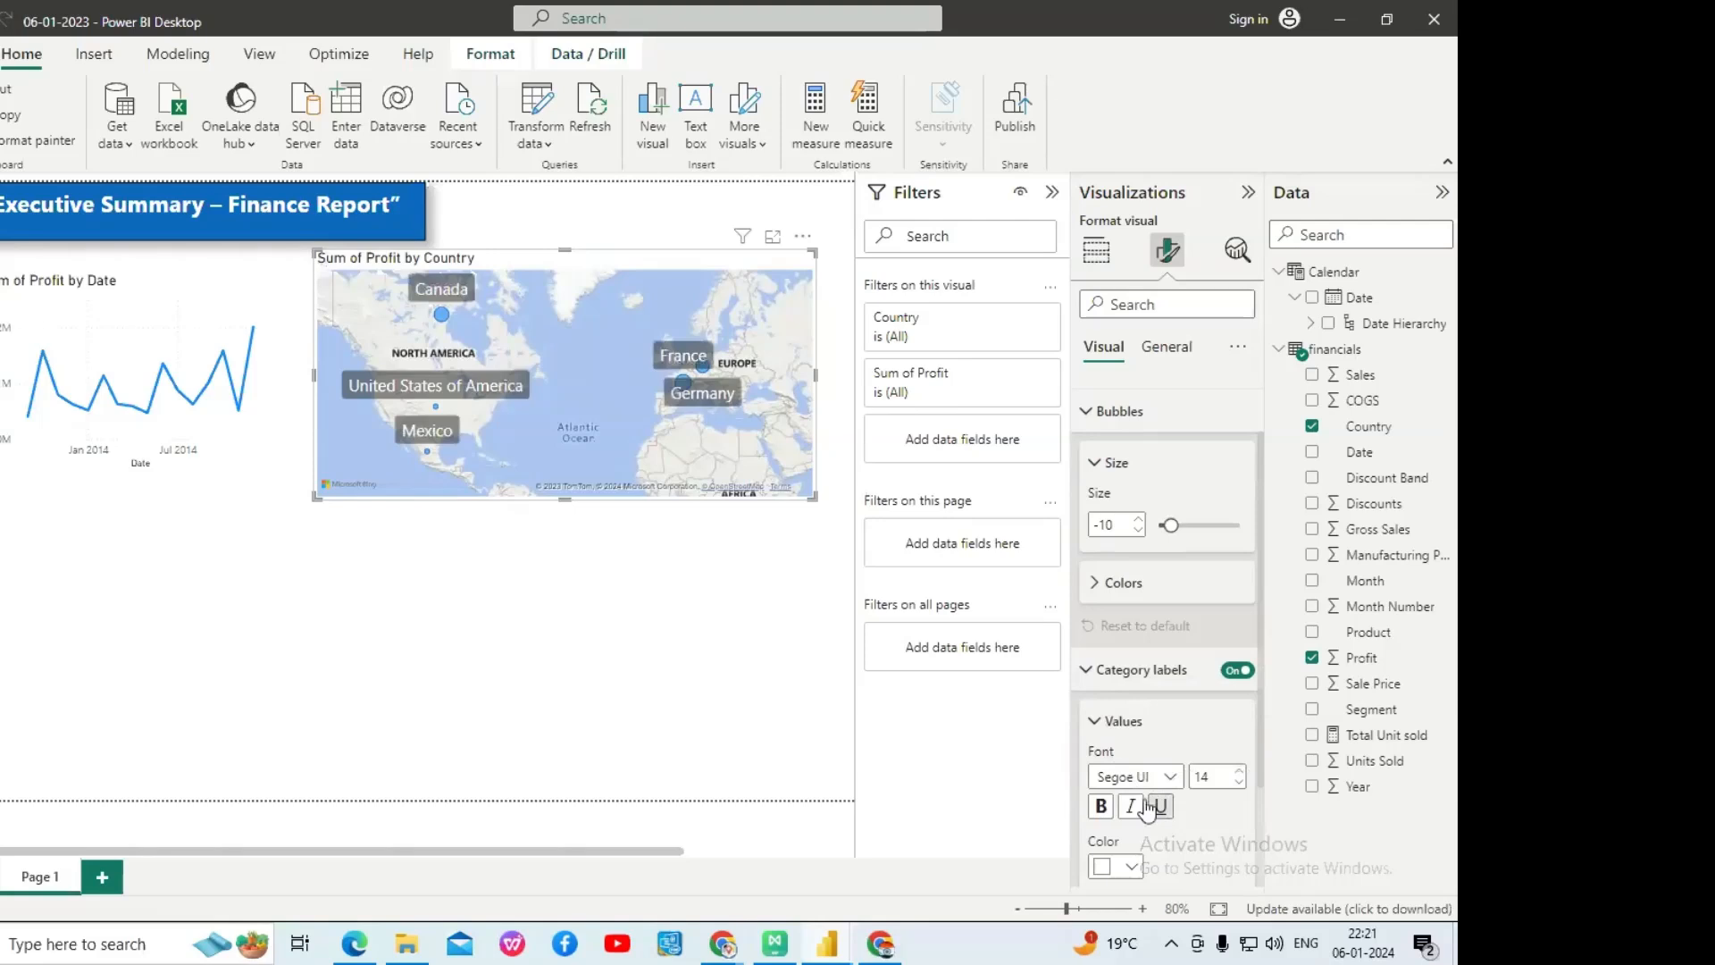
scroll(1177, 759, "down", 1)
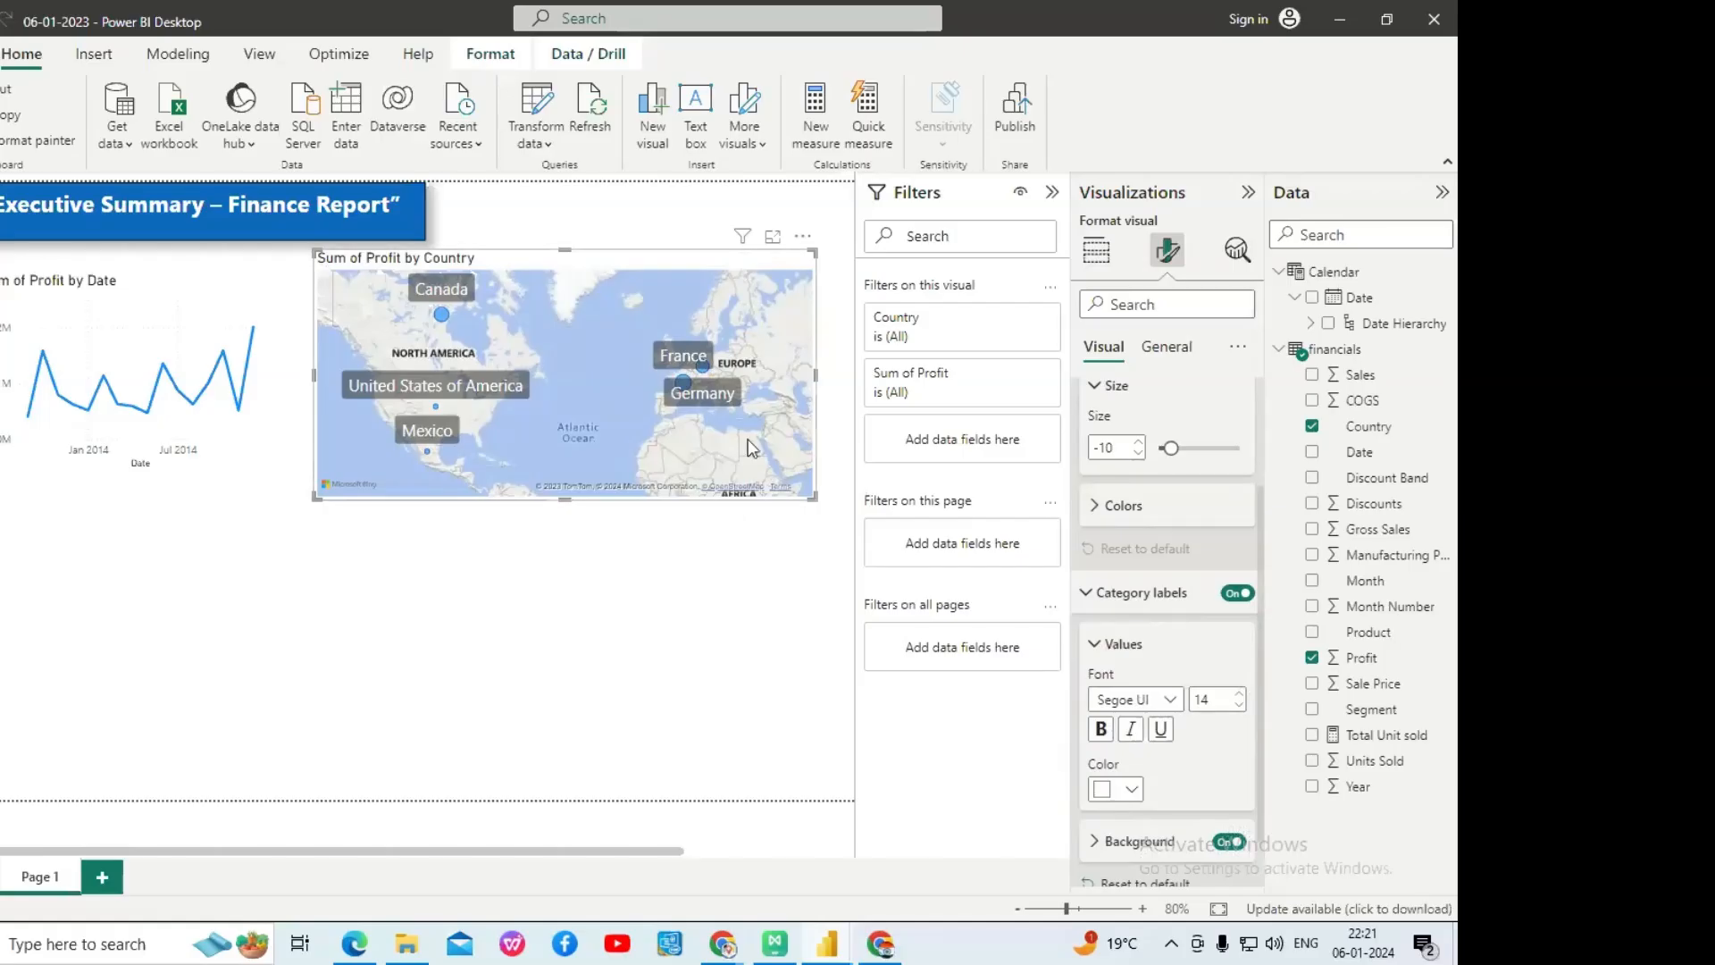
left_click_drag(812, 494, 813, 525)
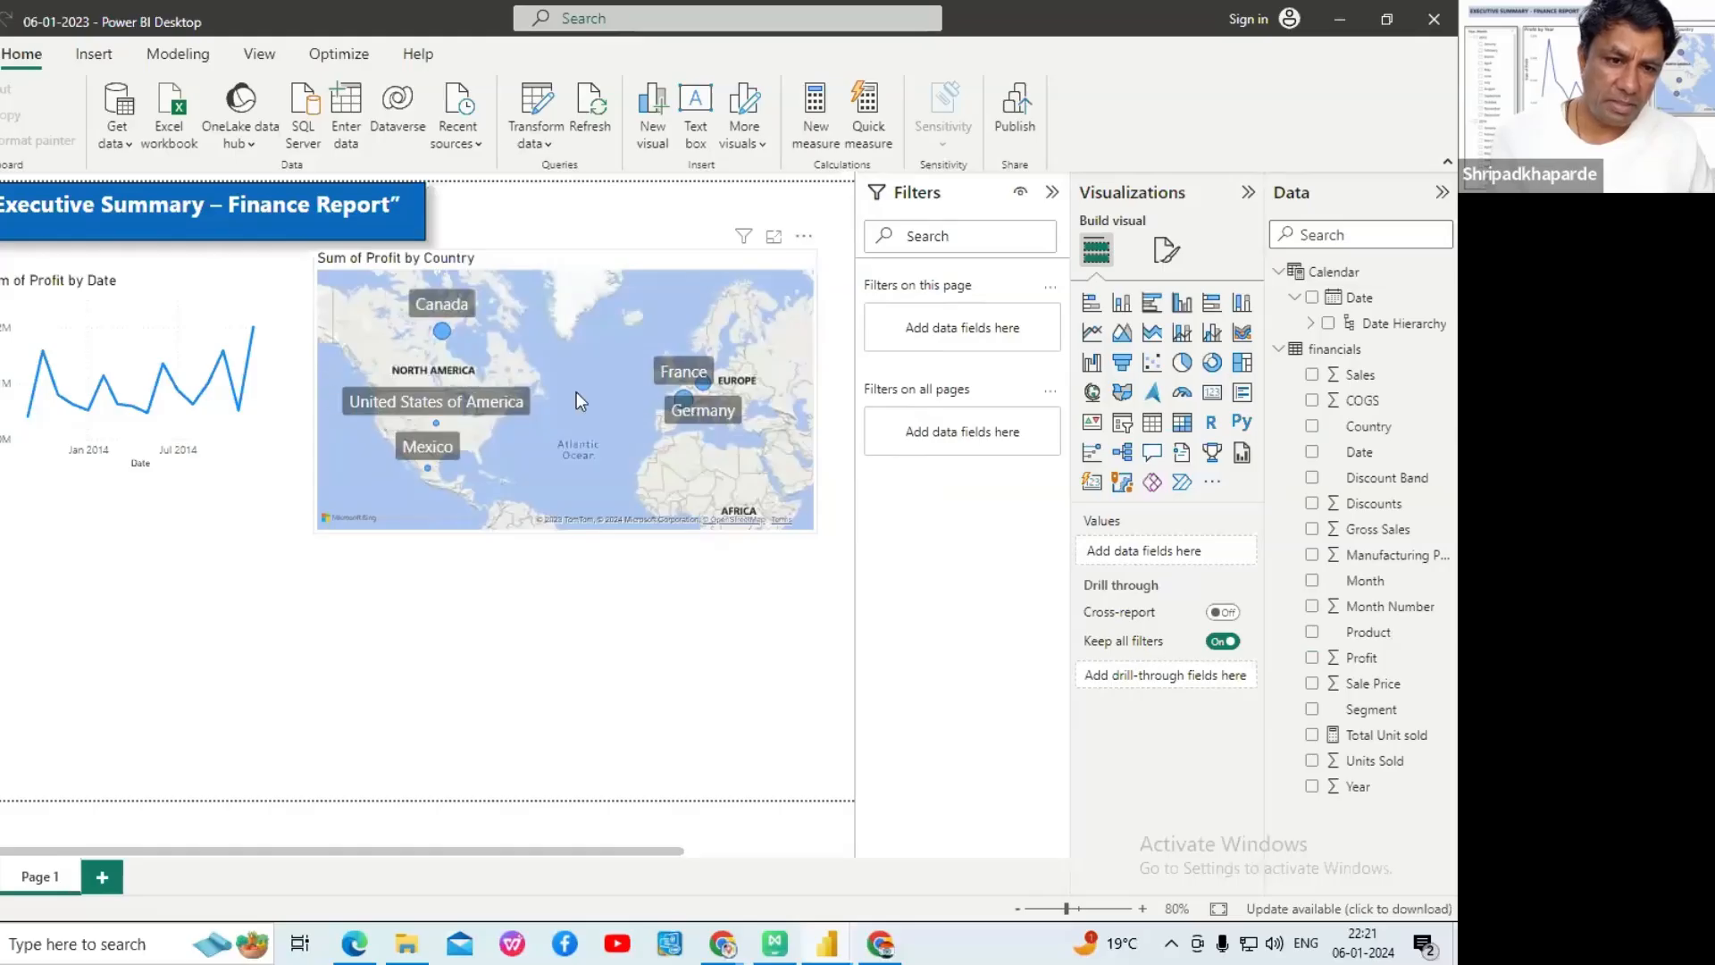
- Cross-filter the report by France and by Canada on the map, and enlarge the profit line chart to align with the map's lower edge
left_click(684, 400)
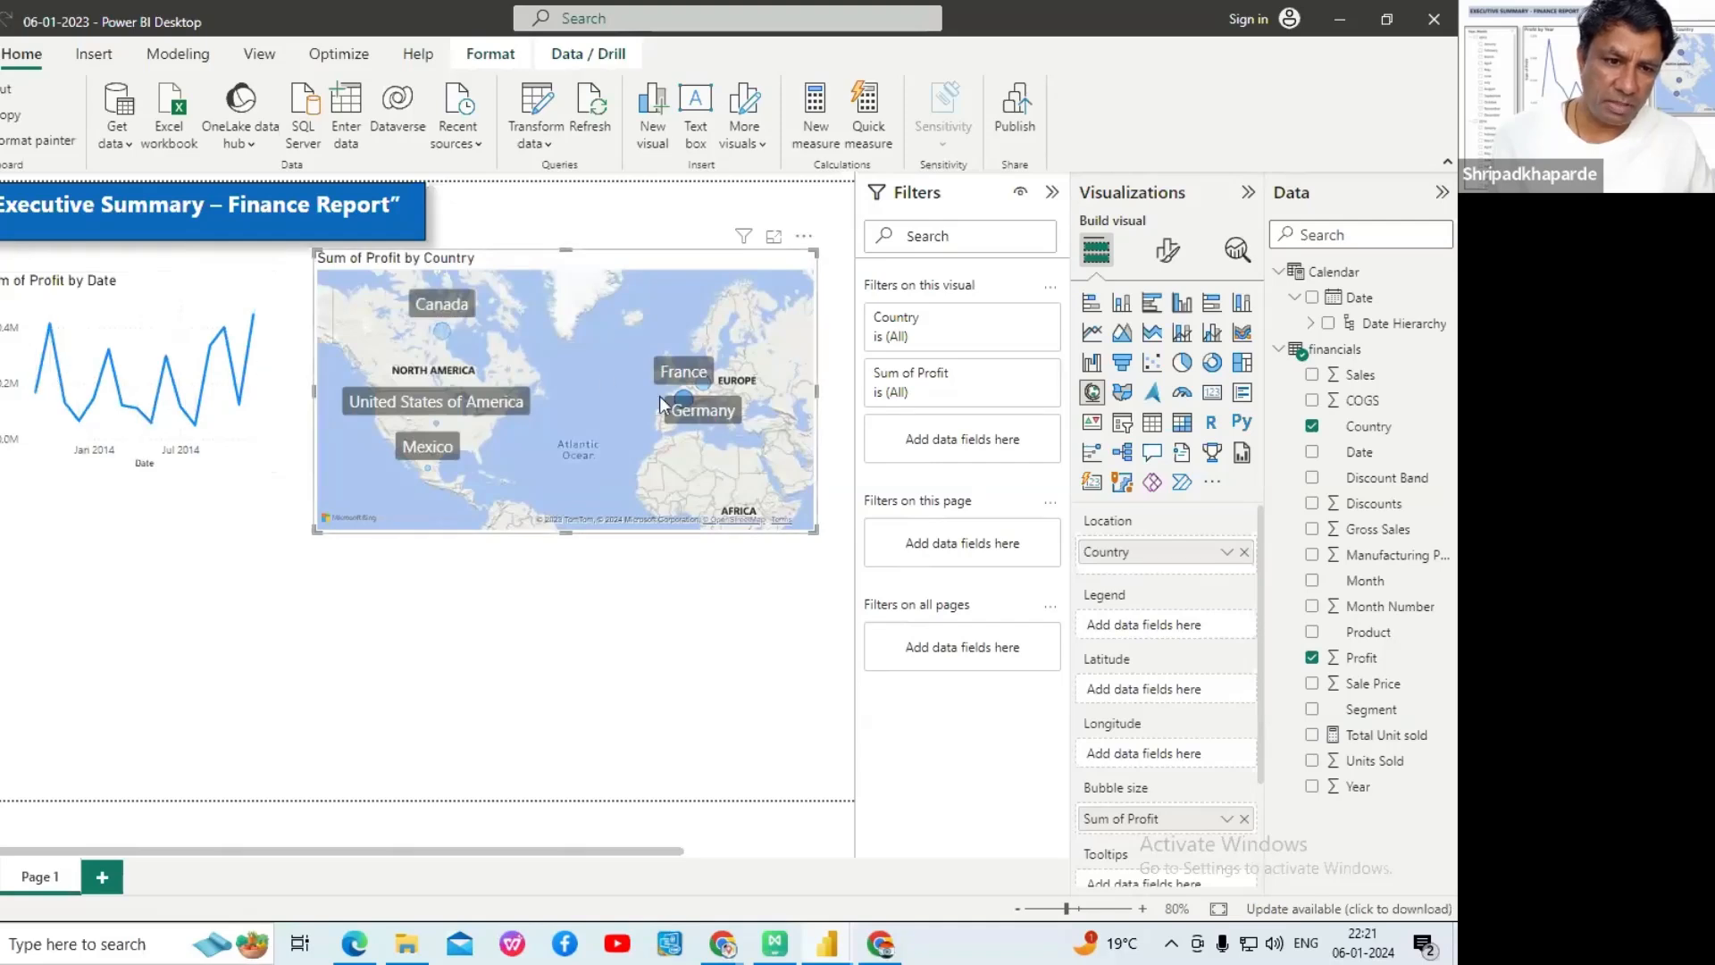
left_click(437, 333)
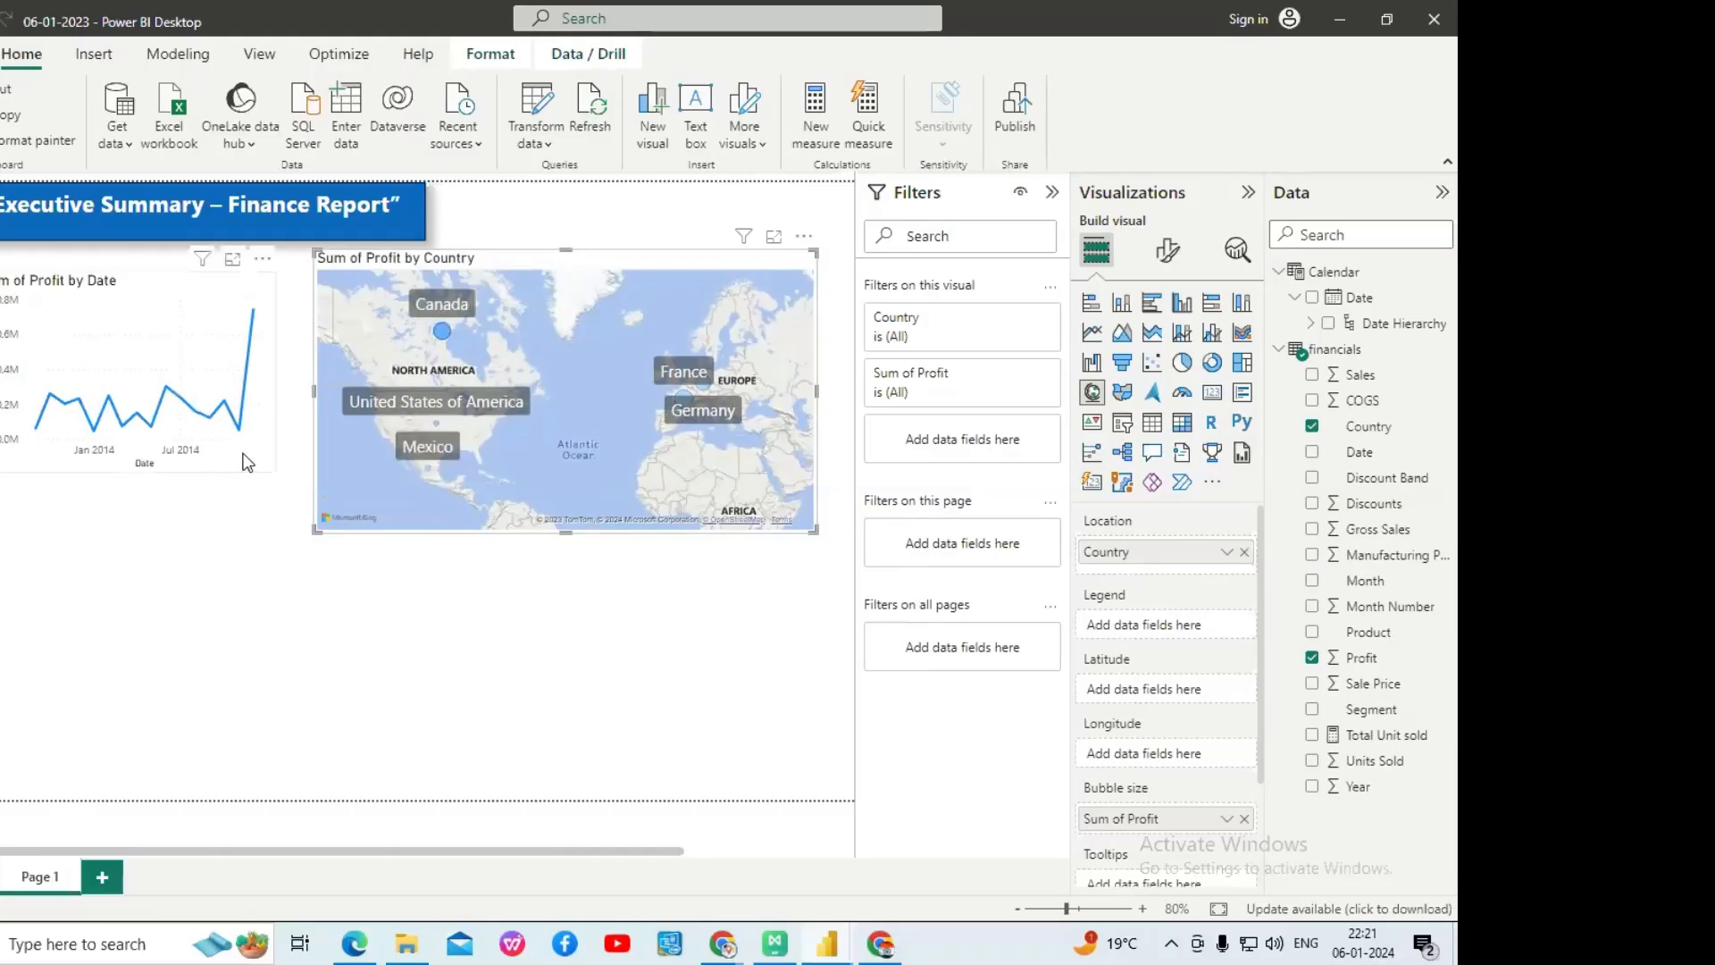
left_click_drag(251, 474, 264, 535)
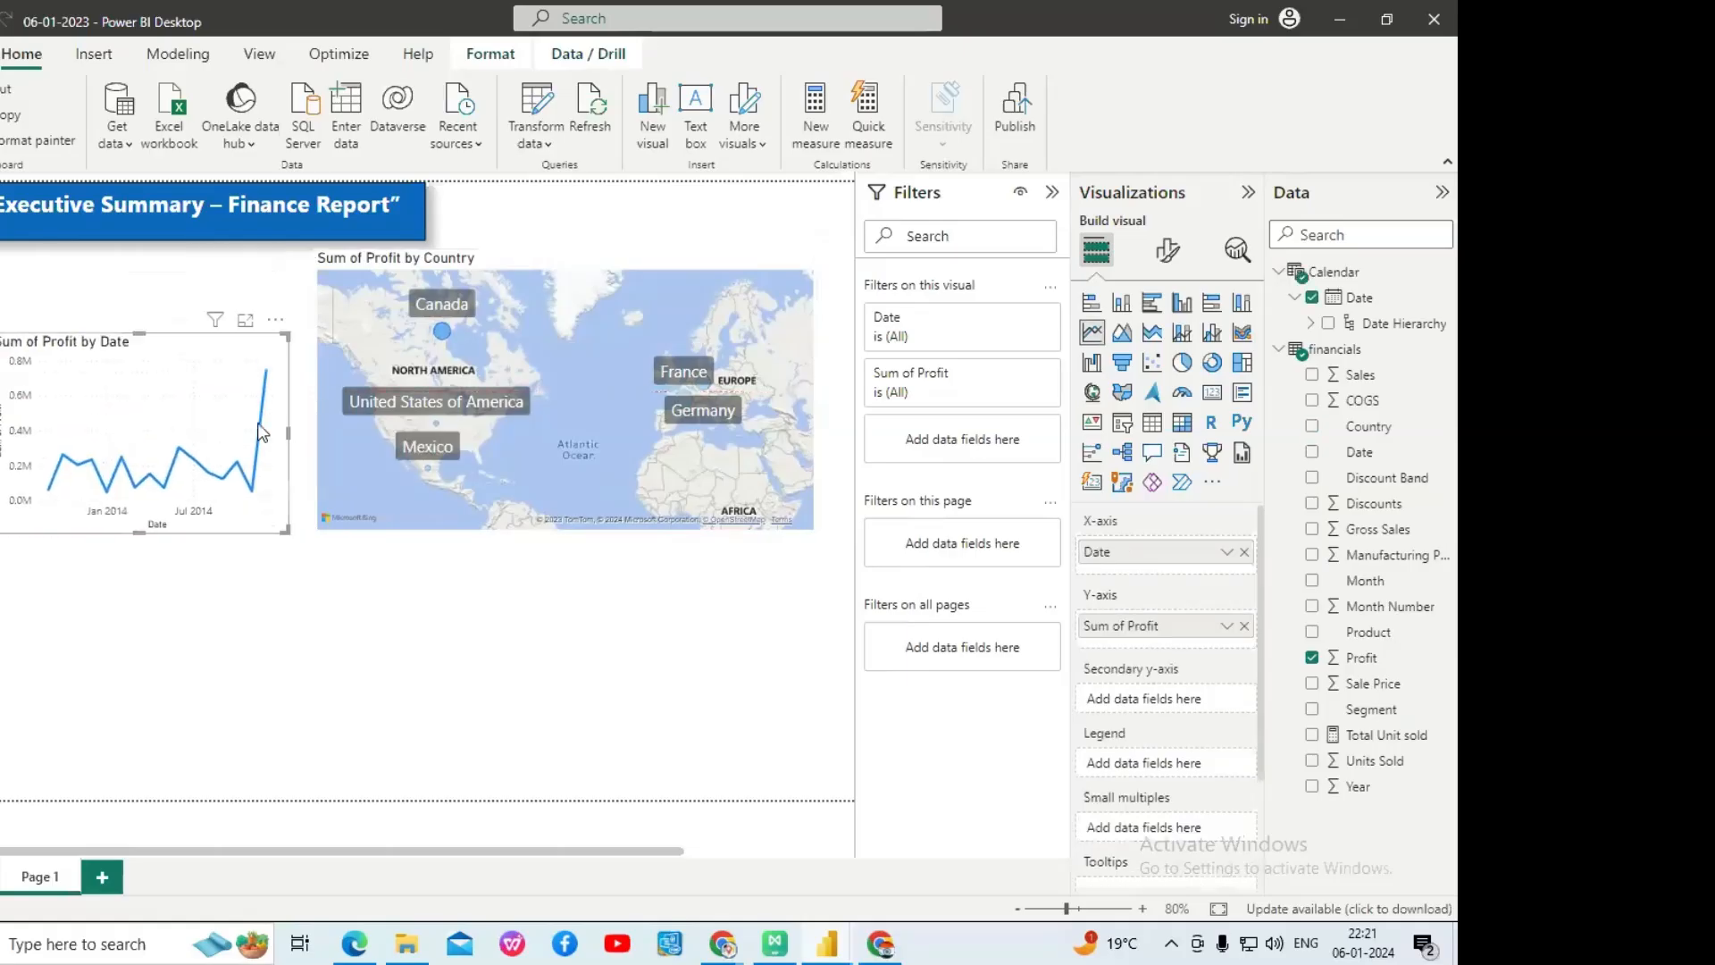
left_click_drag(287, 333, 300, 275)
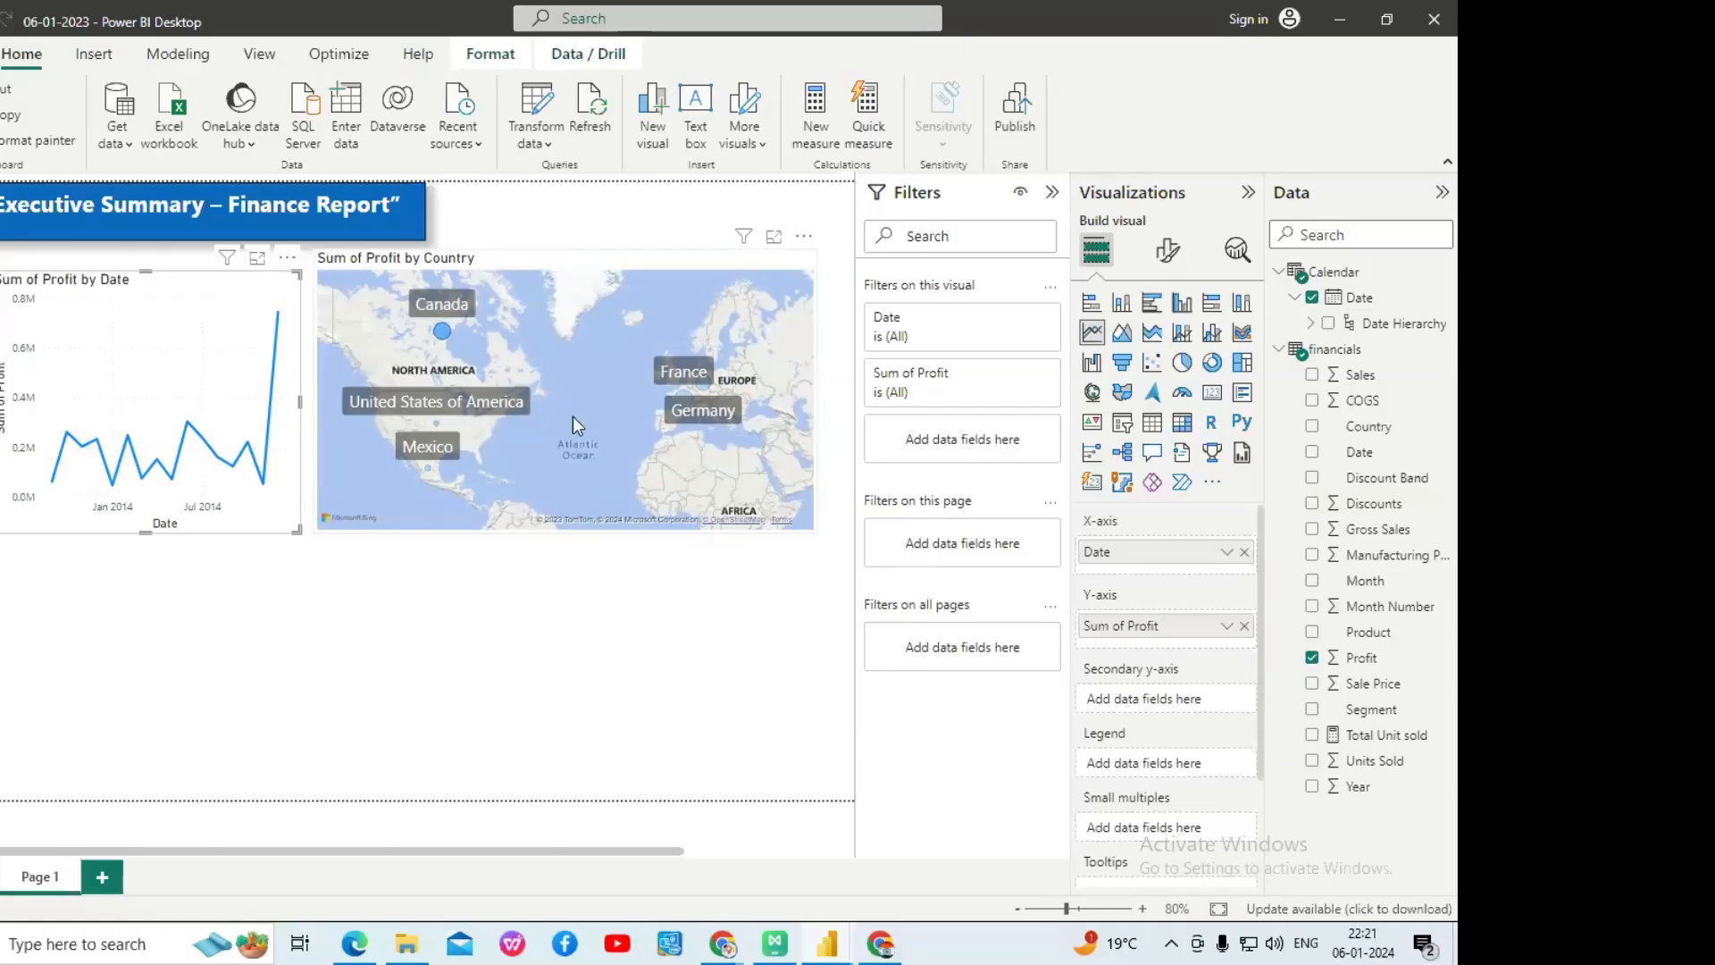
- Compare the profit line chart with and without the Canada bubble selected, and clear the selection
left_click(555, 595)
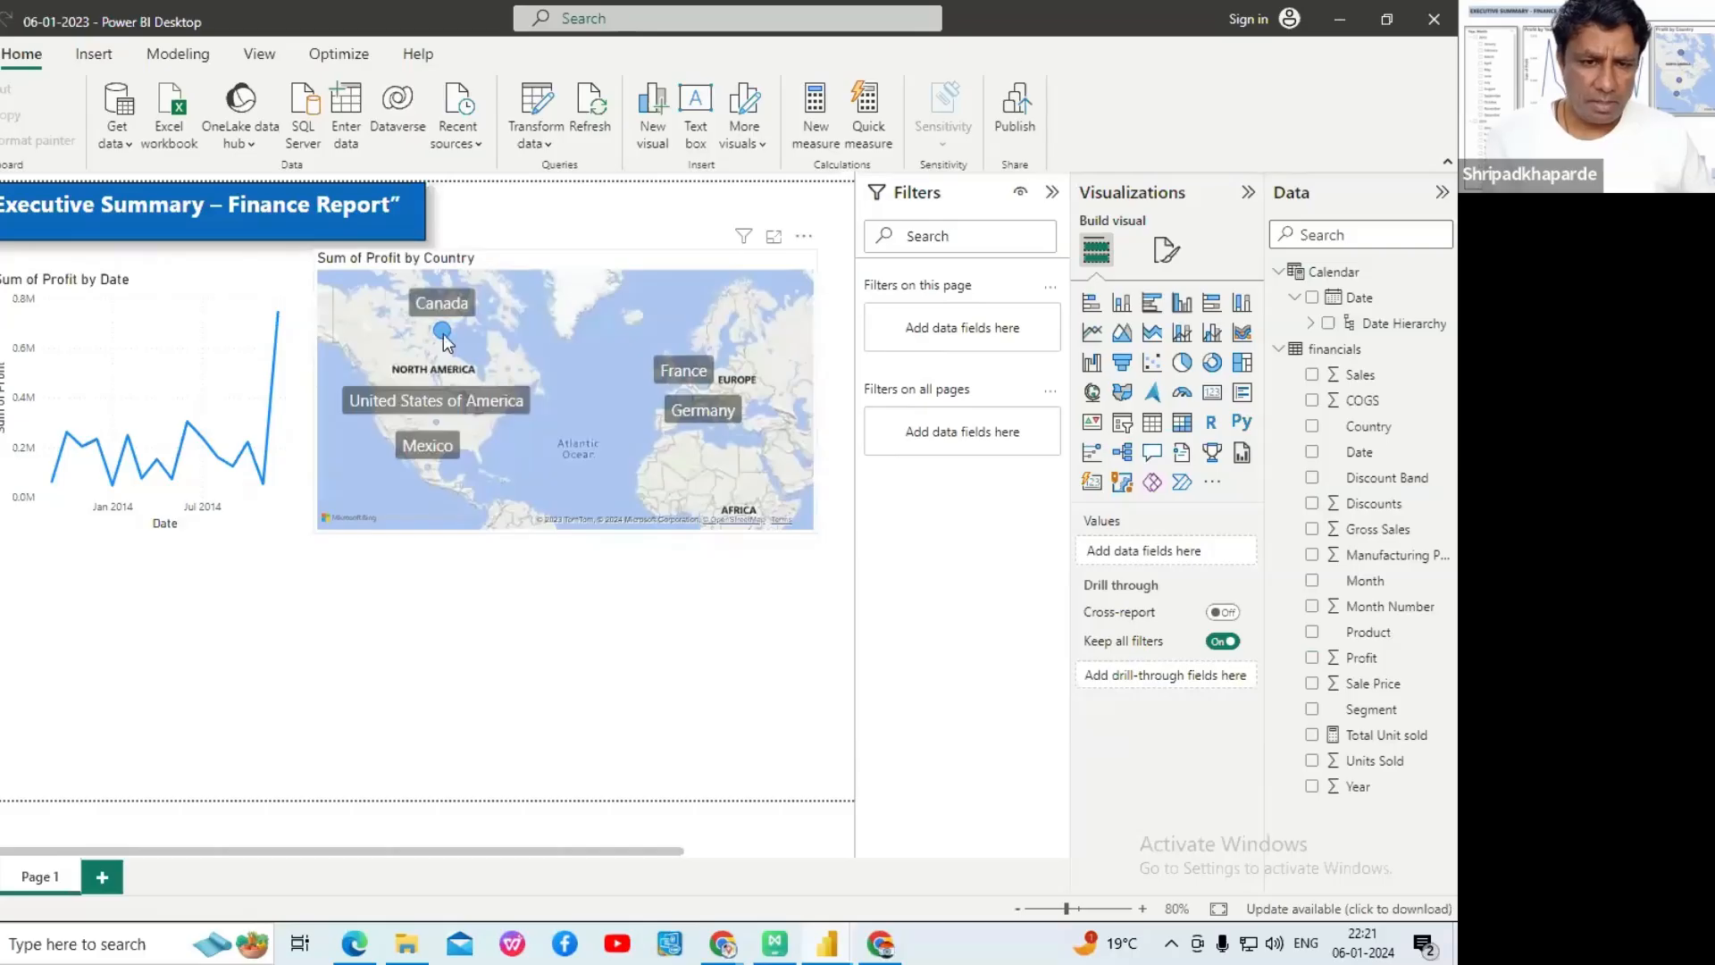
left_click(561, 302)
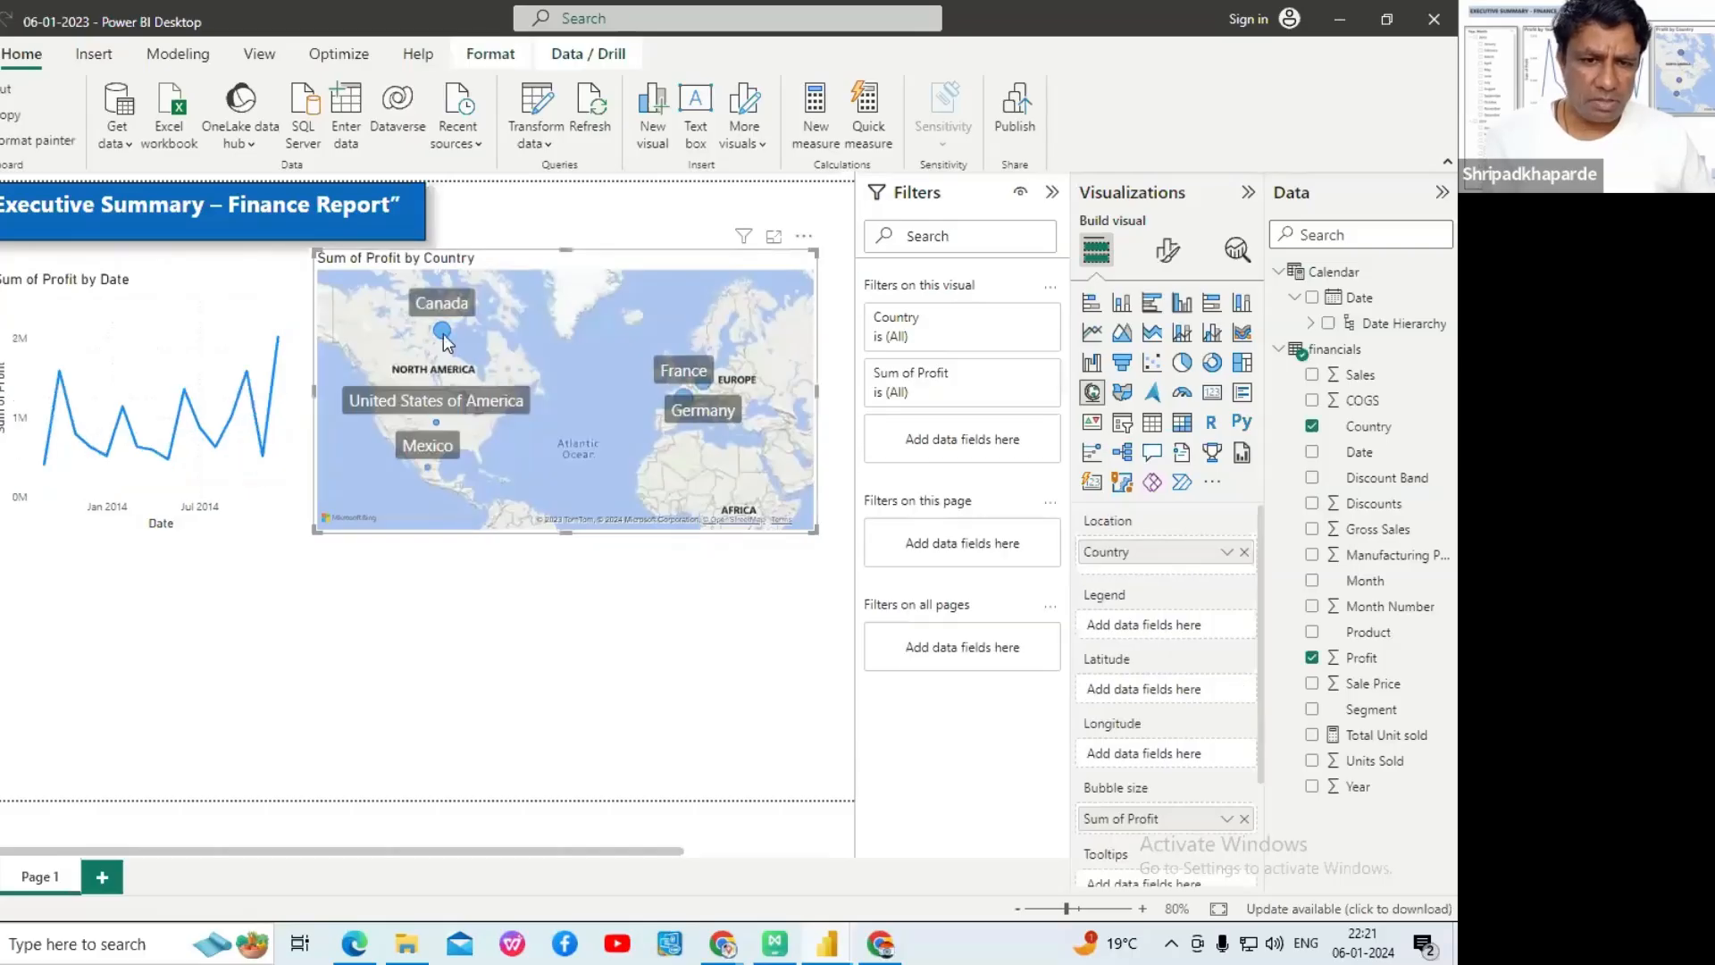
left_click(480, 613)
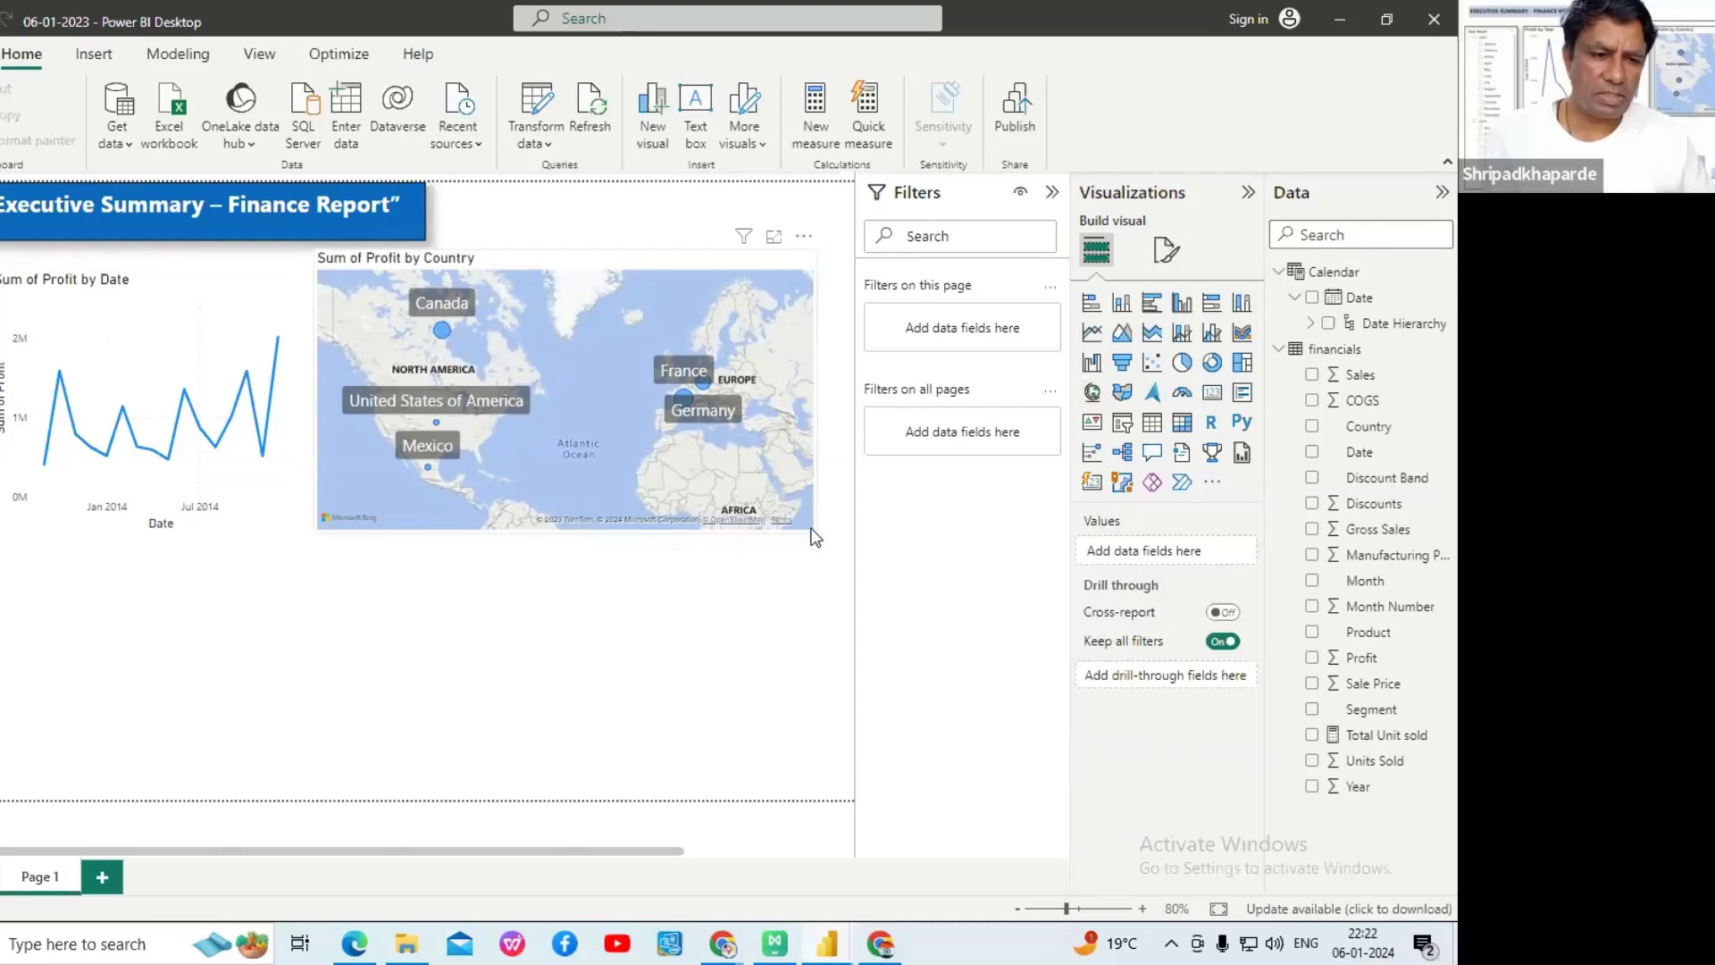
left_click(443, 329)
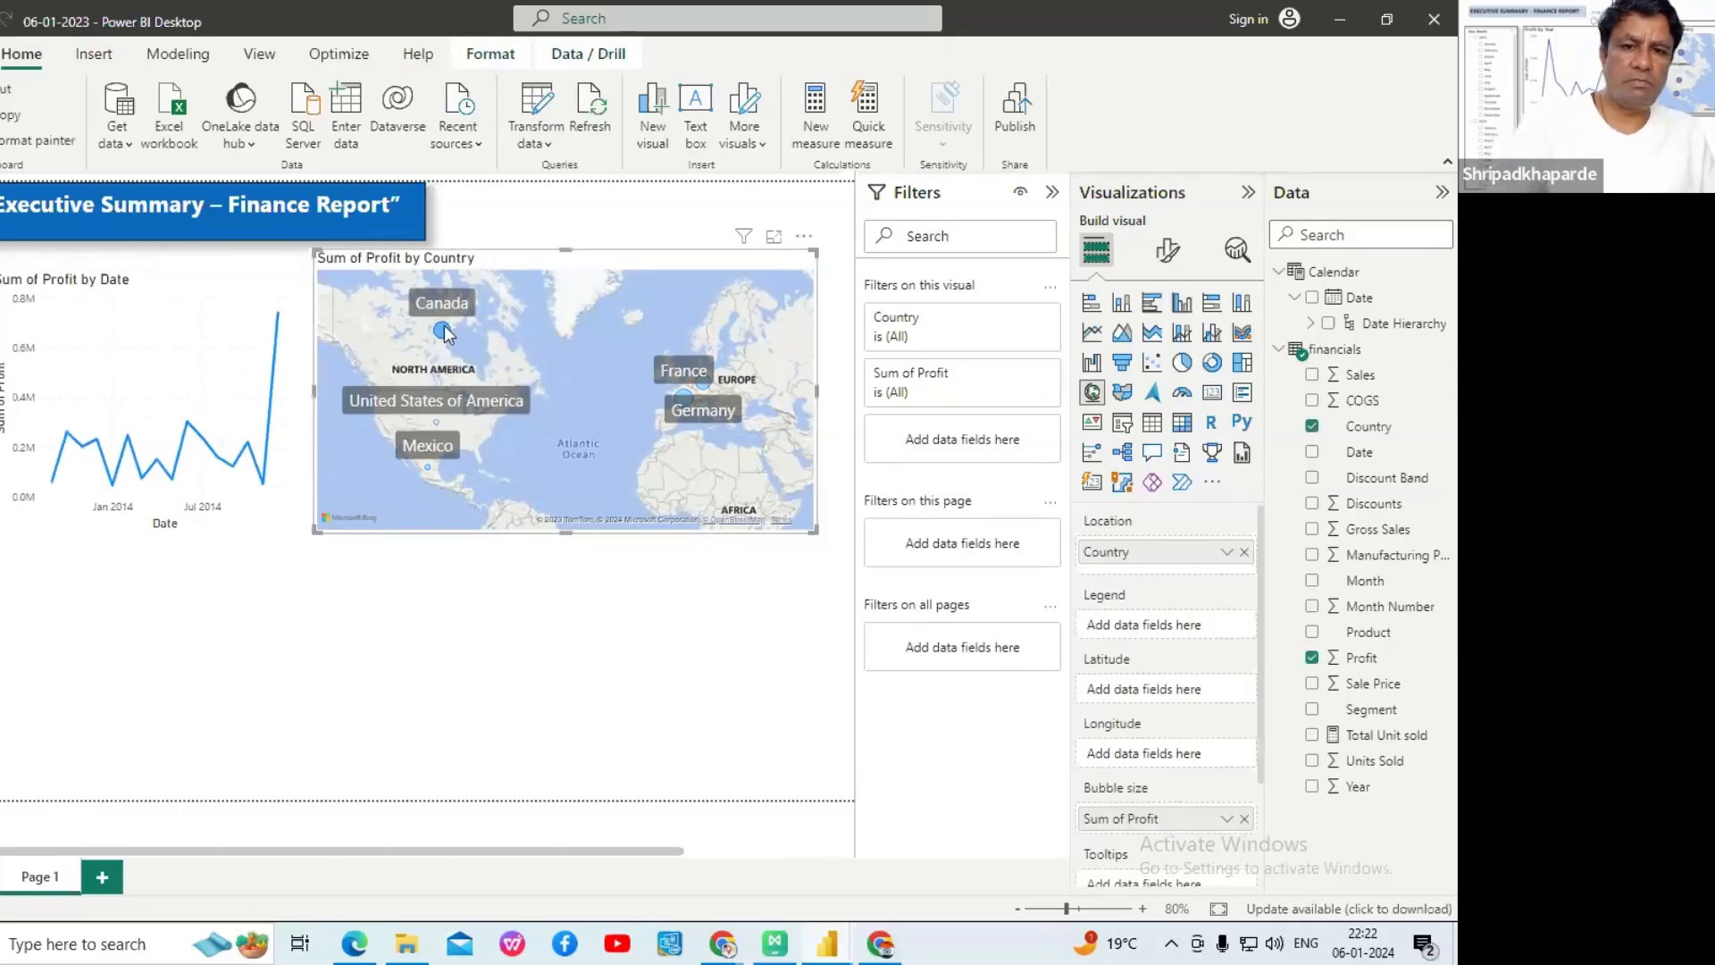
left_click(443, 327)
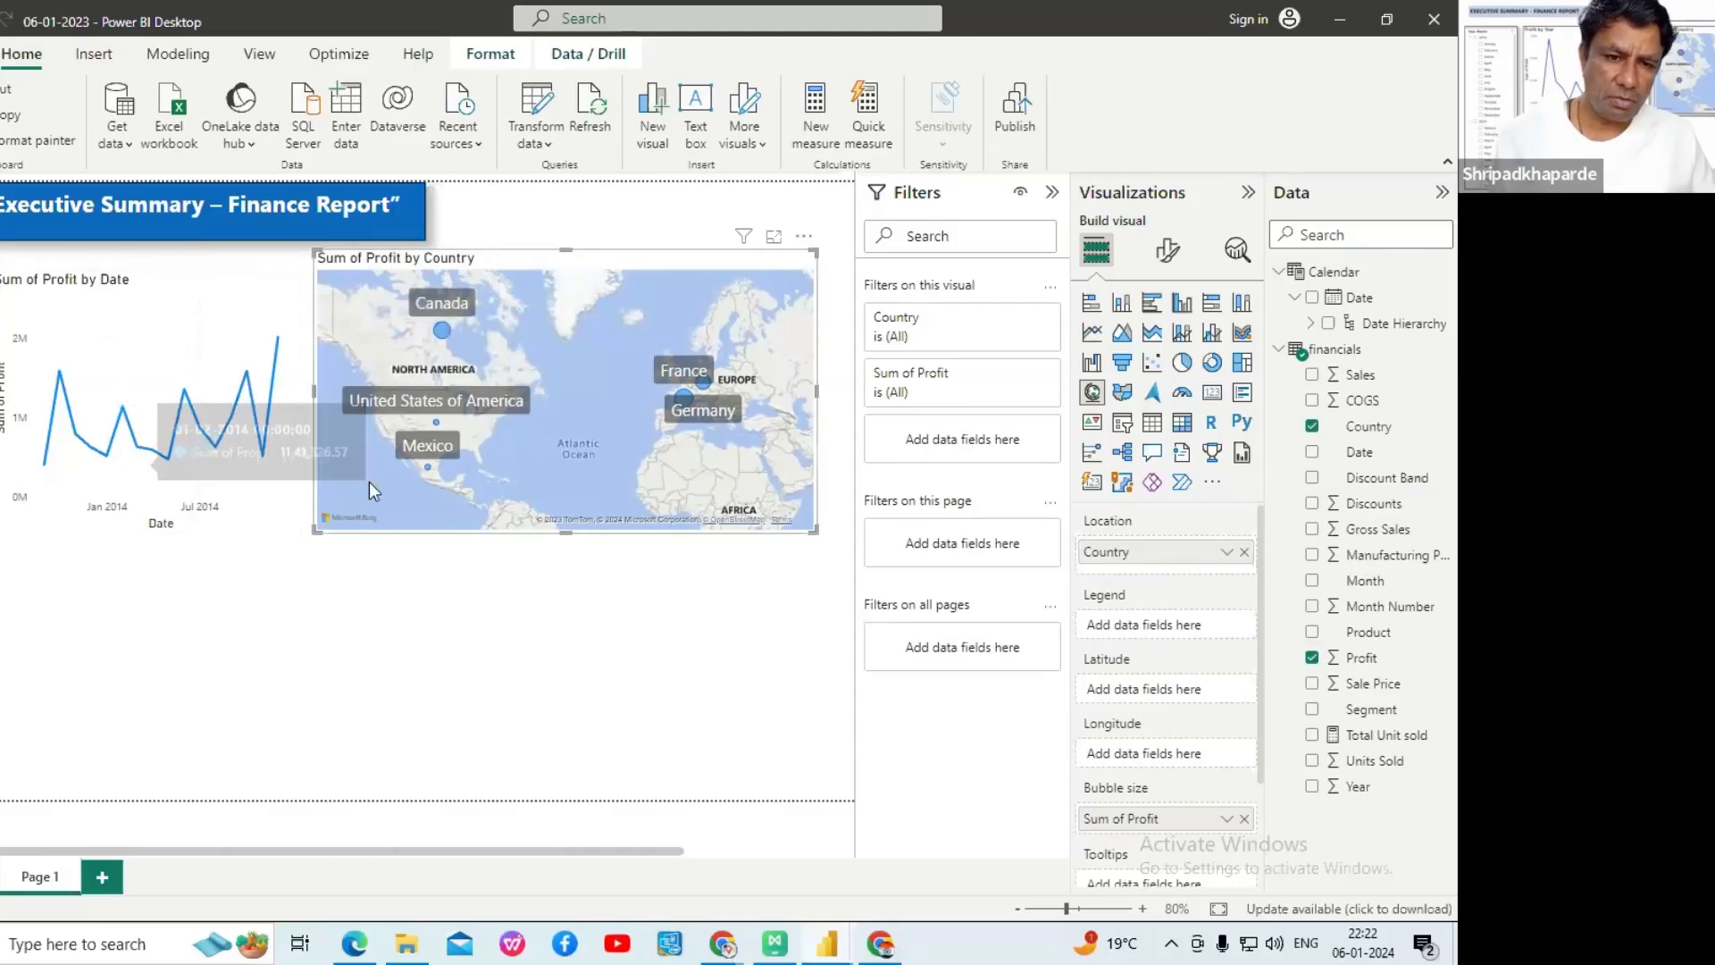
left_click(406, 614)
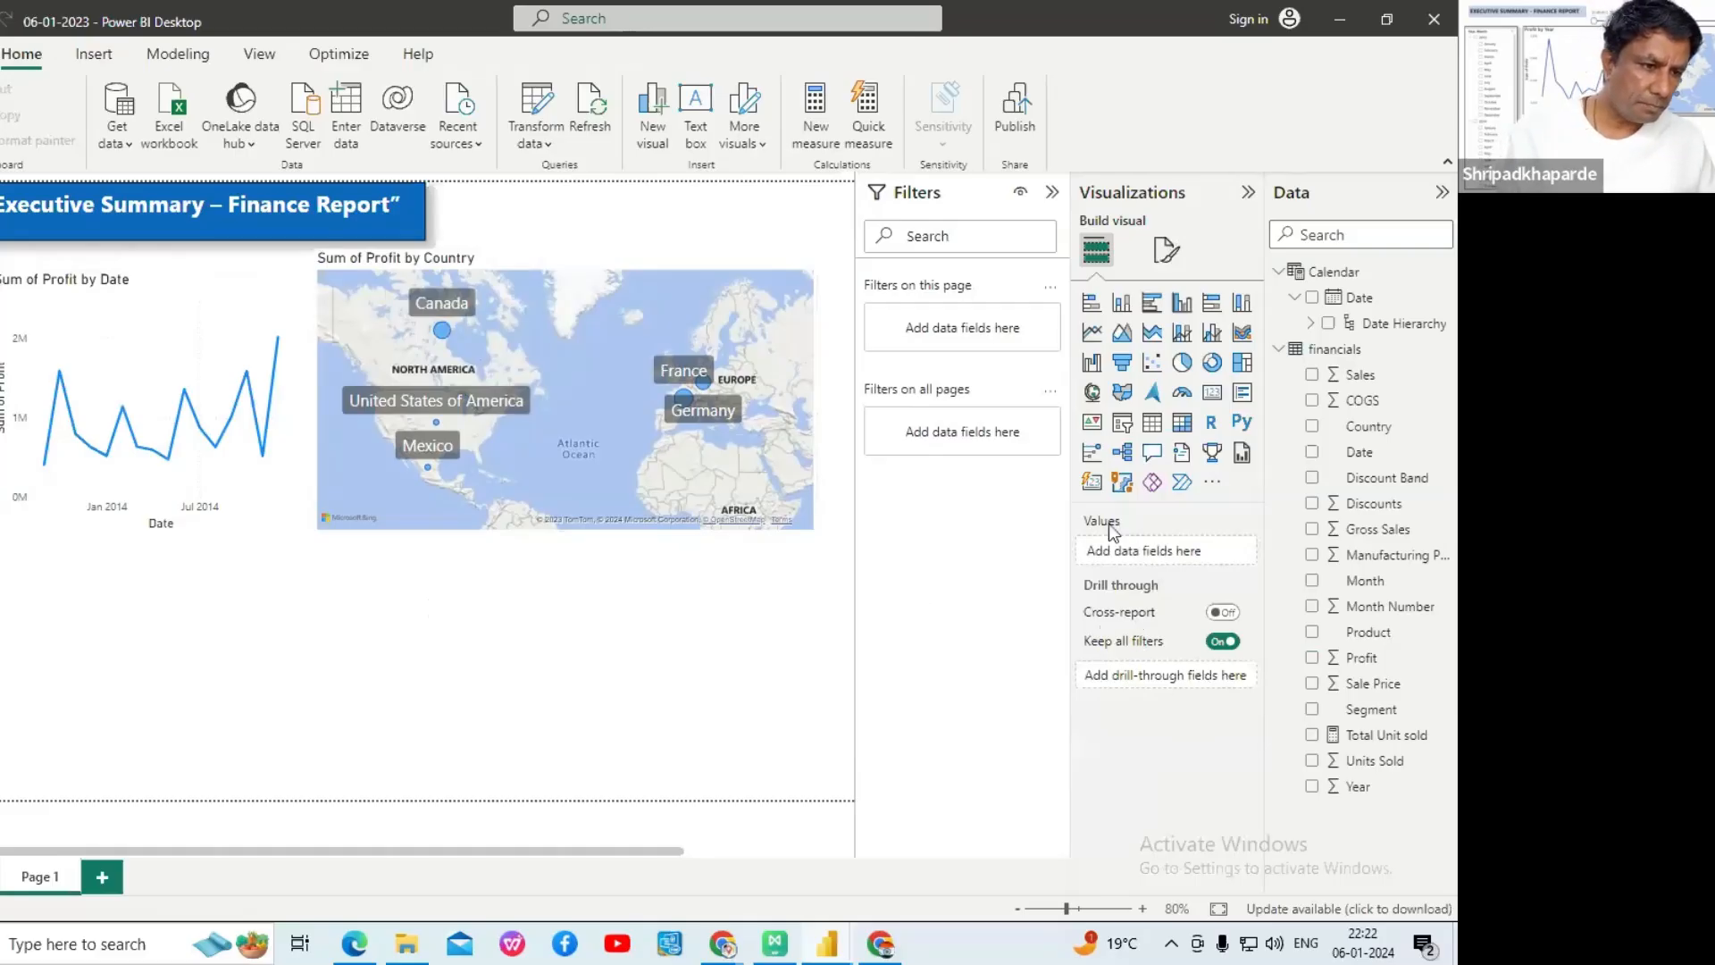
- Turn the country map's category labels off and back on in its visual formatting
left_click(1160, 253)
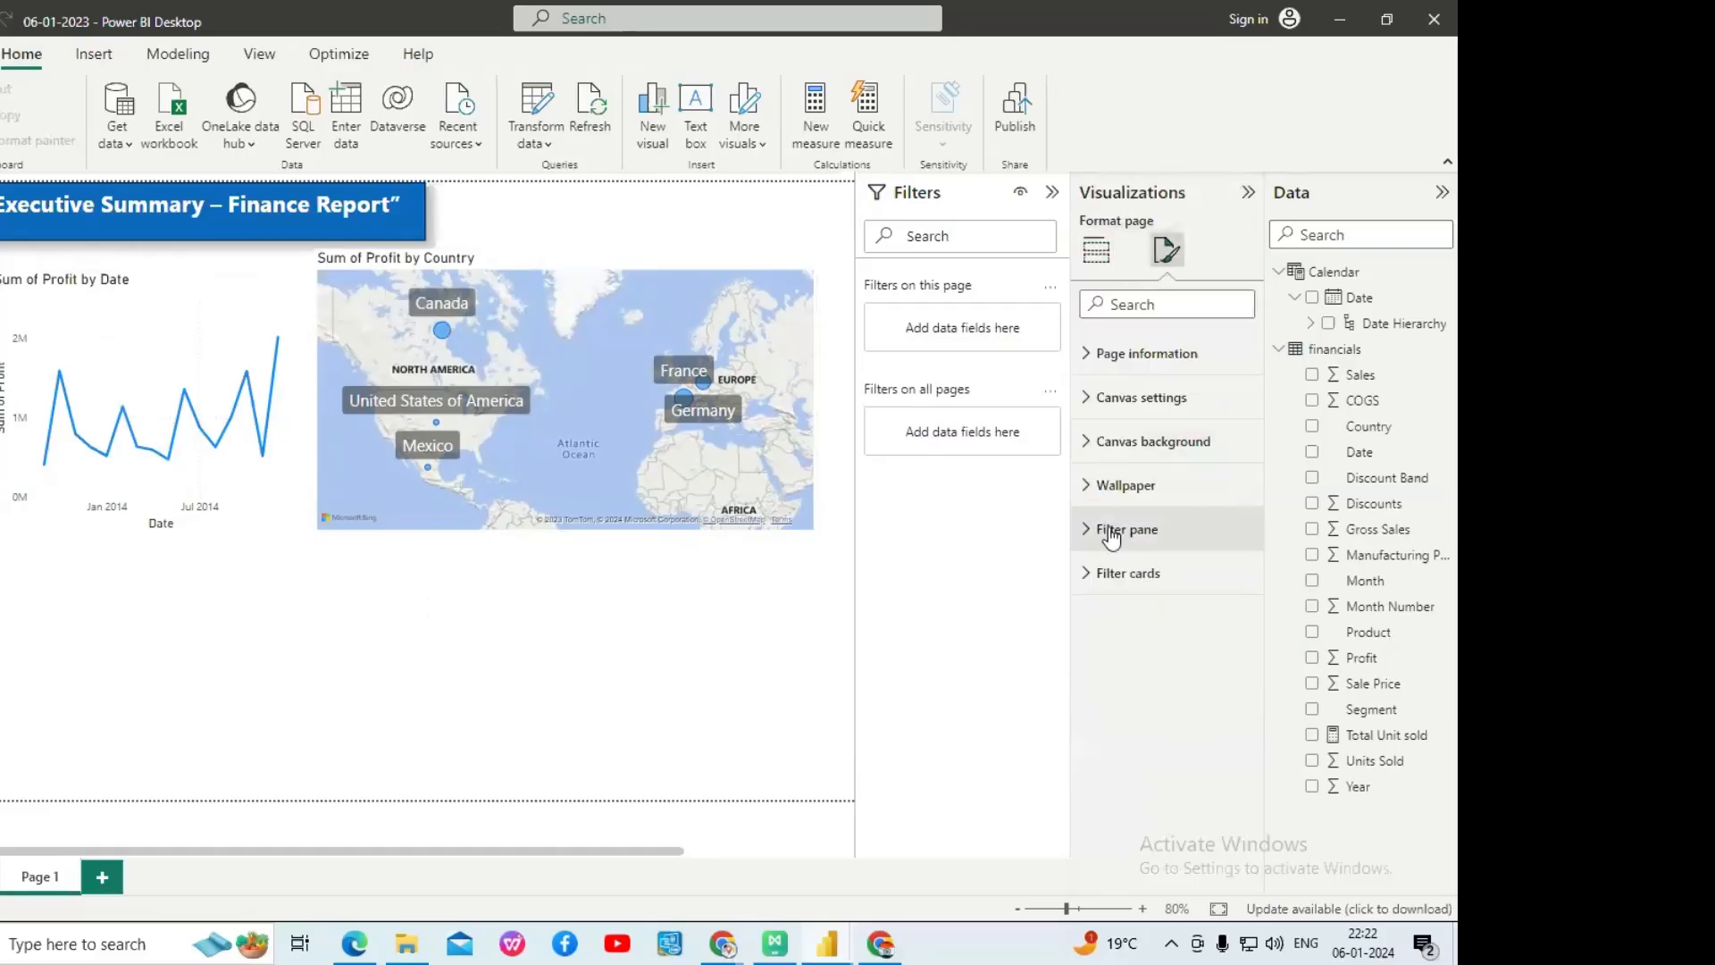
left_click(786, 465)
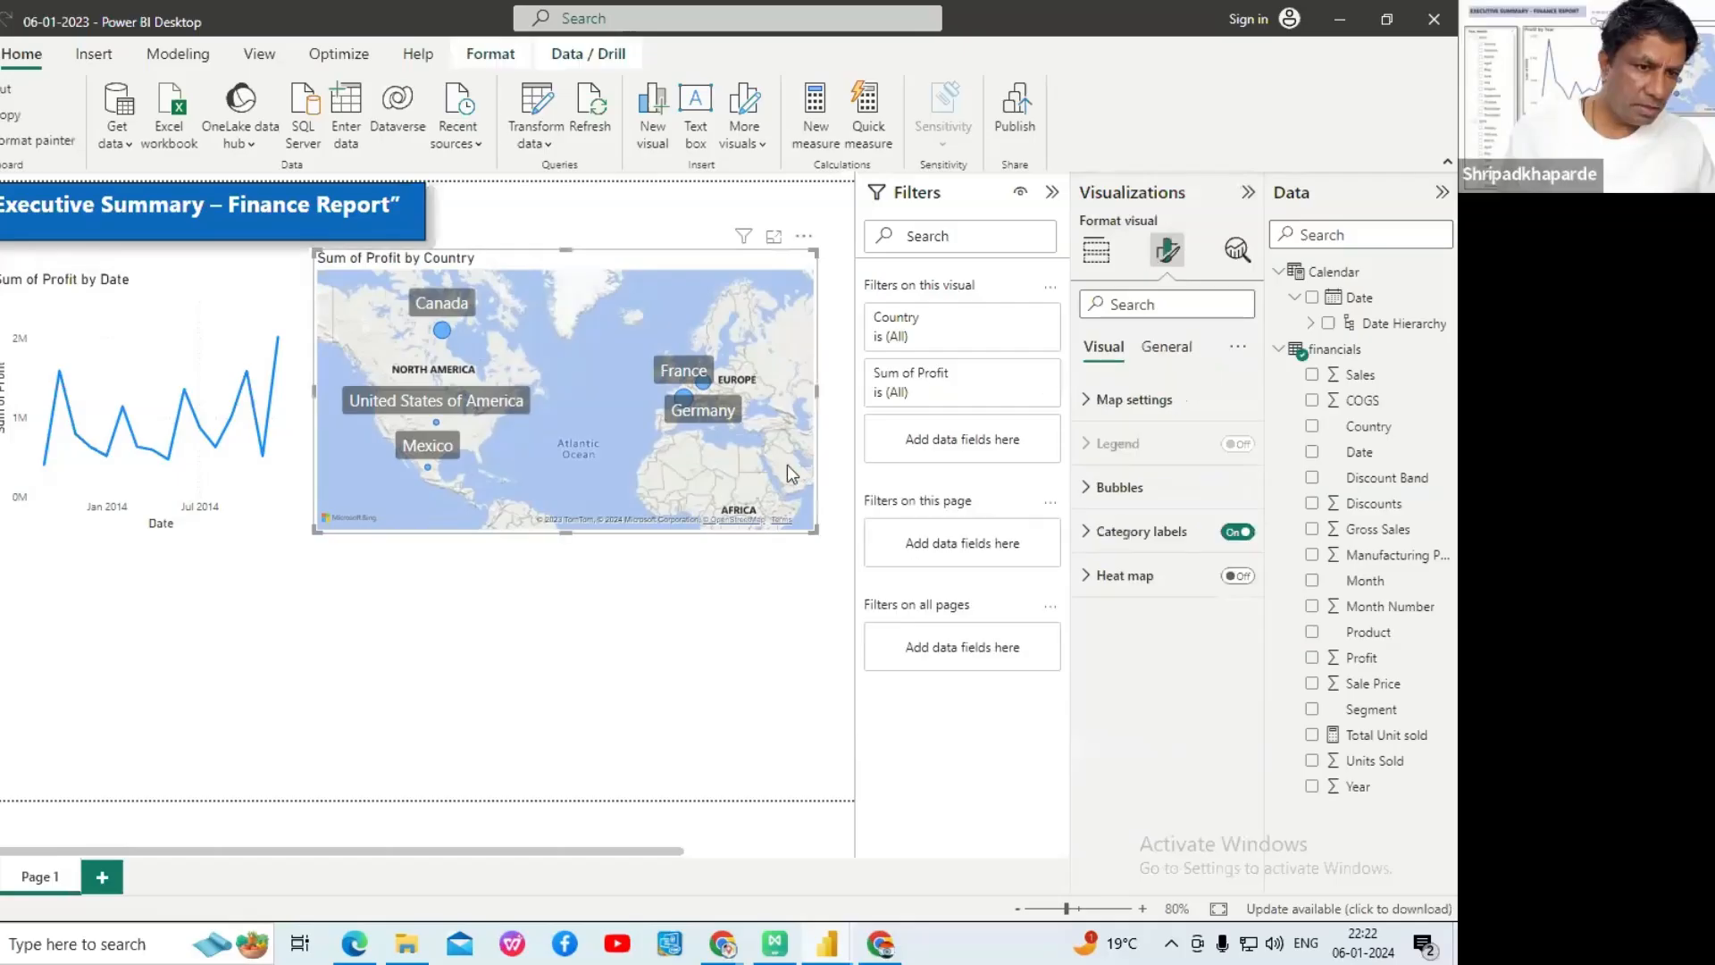
left_click(1095, 532)
left_click(1234, 534)
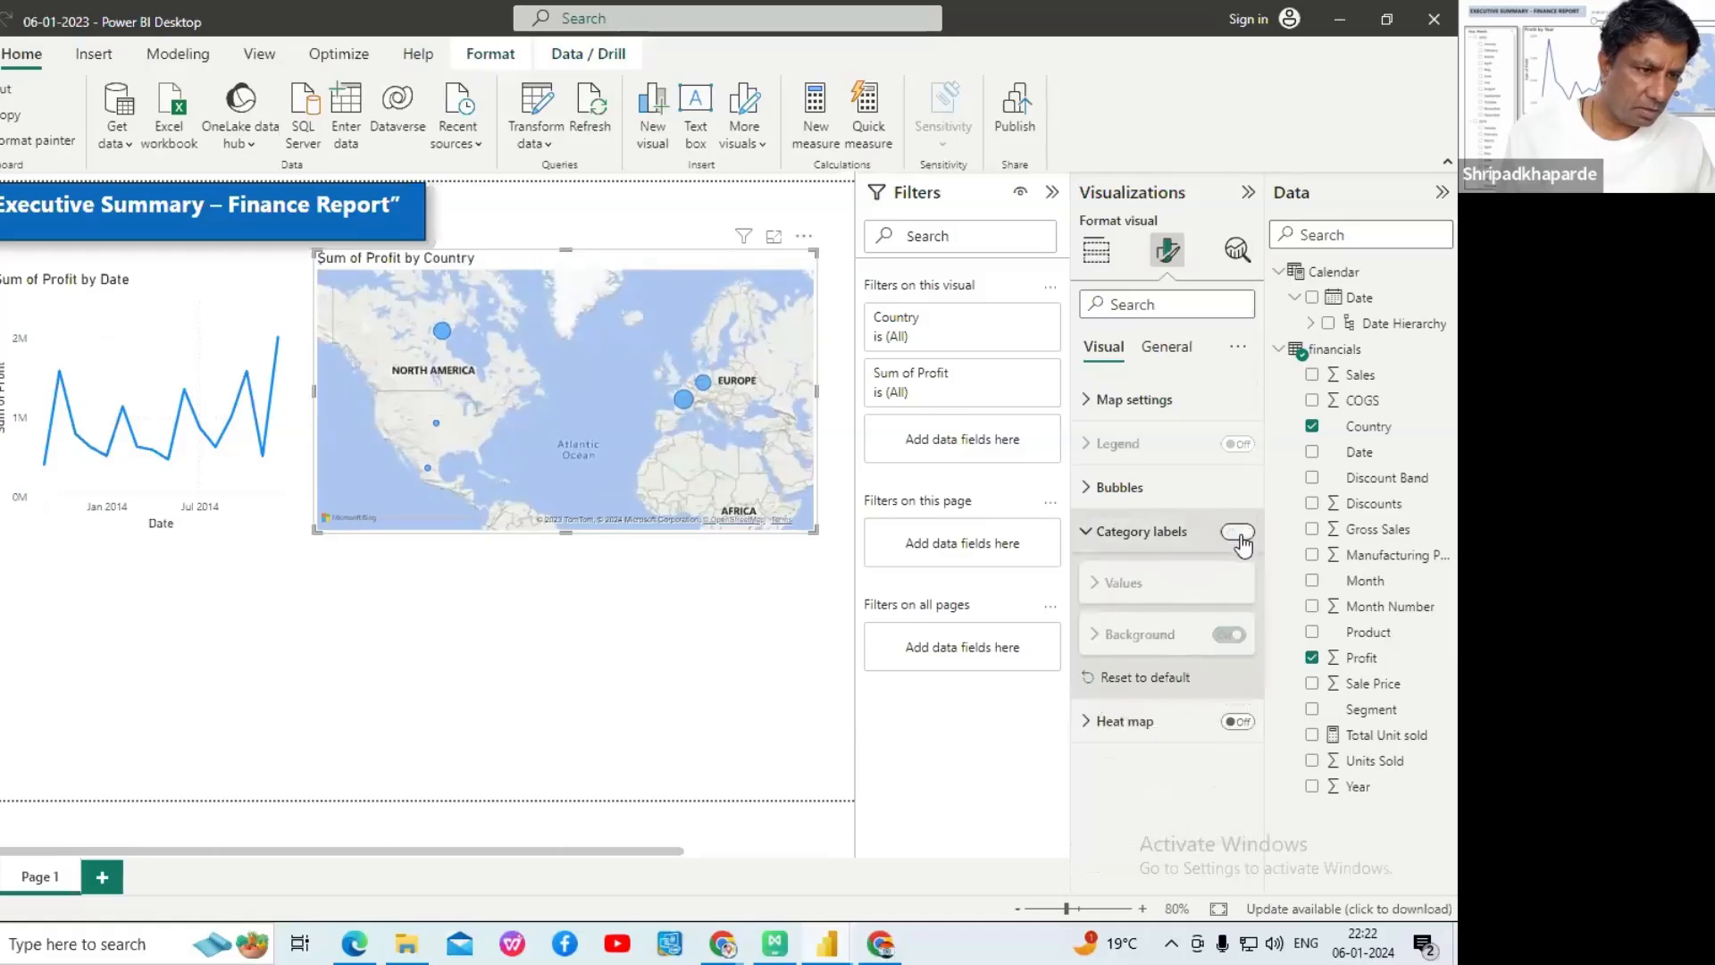
left_click(1238, 533)
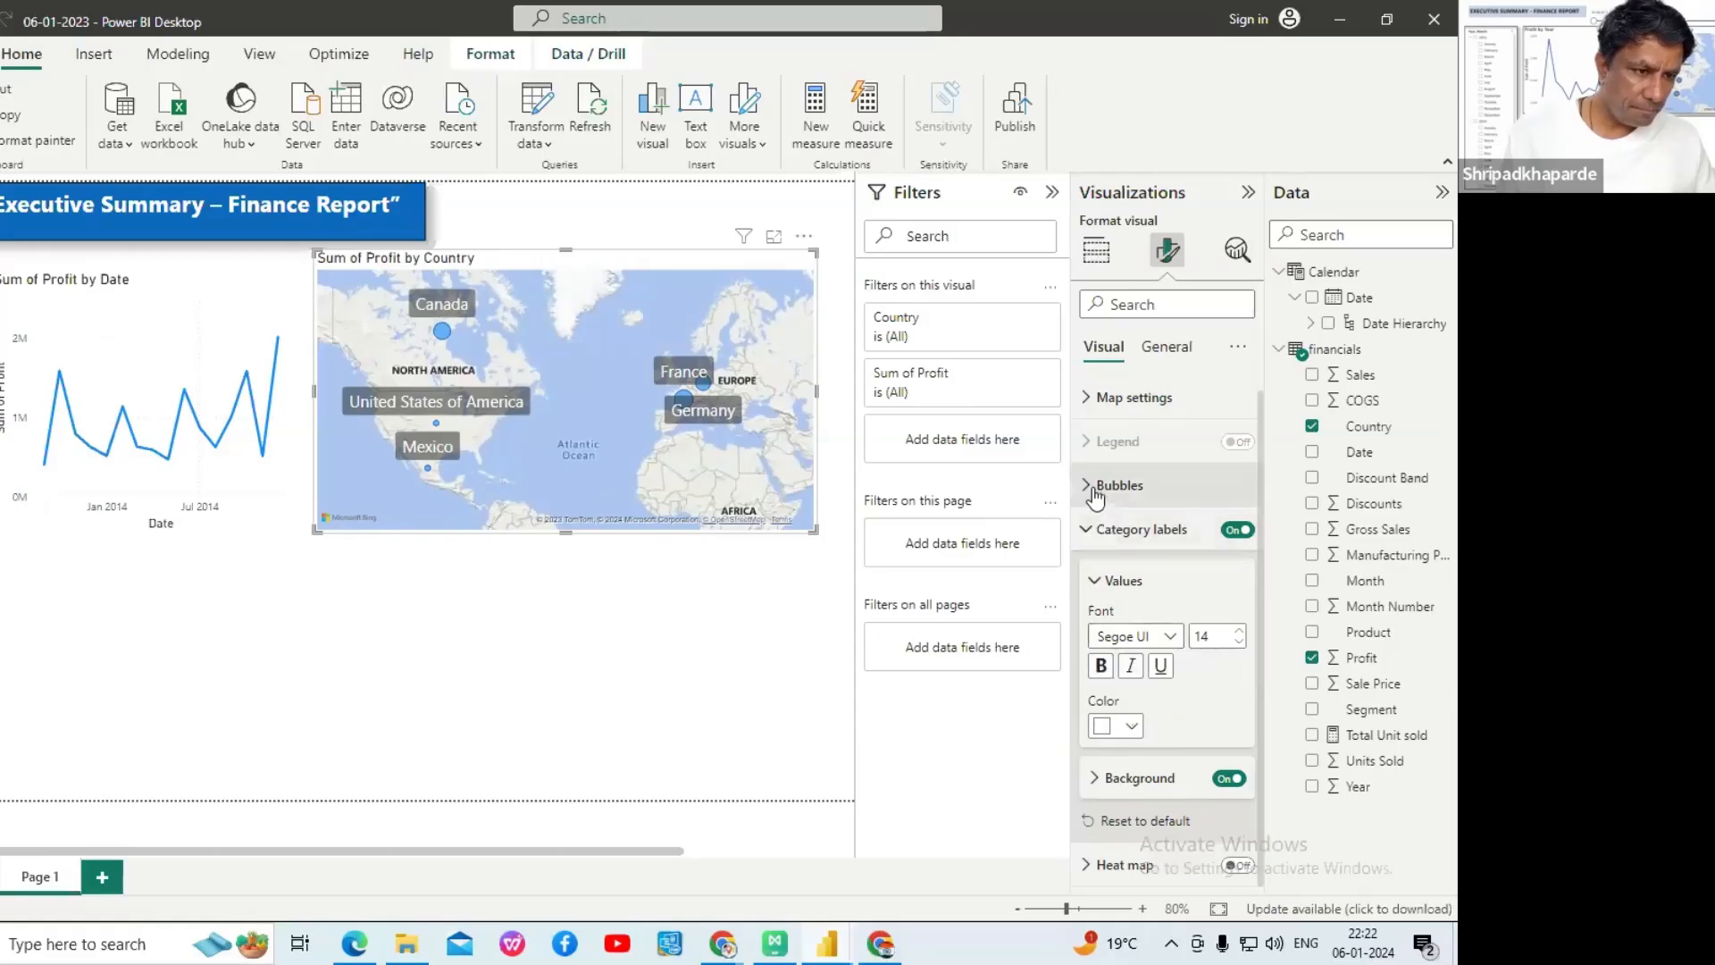
- Review the country map's style settings and its general size, position and padding properties
left_click(1097, 402)
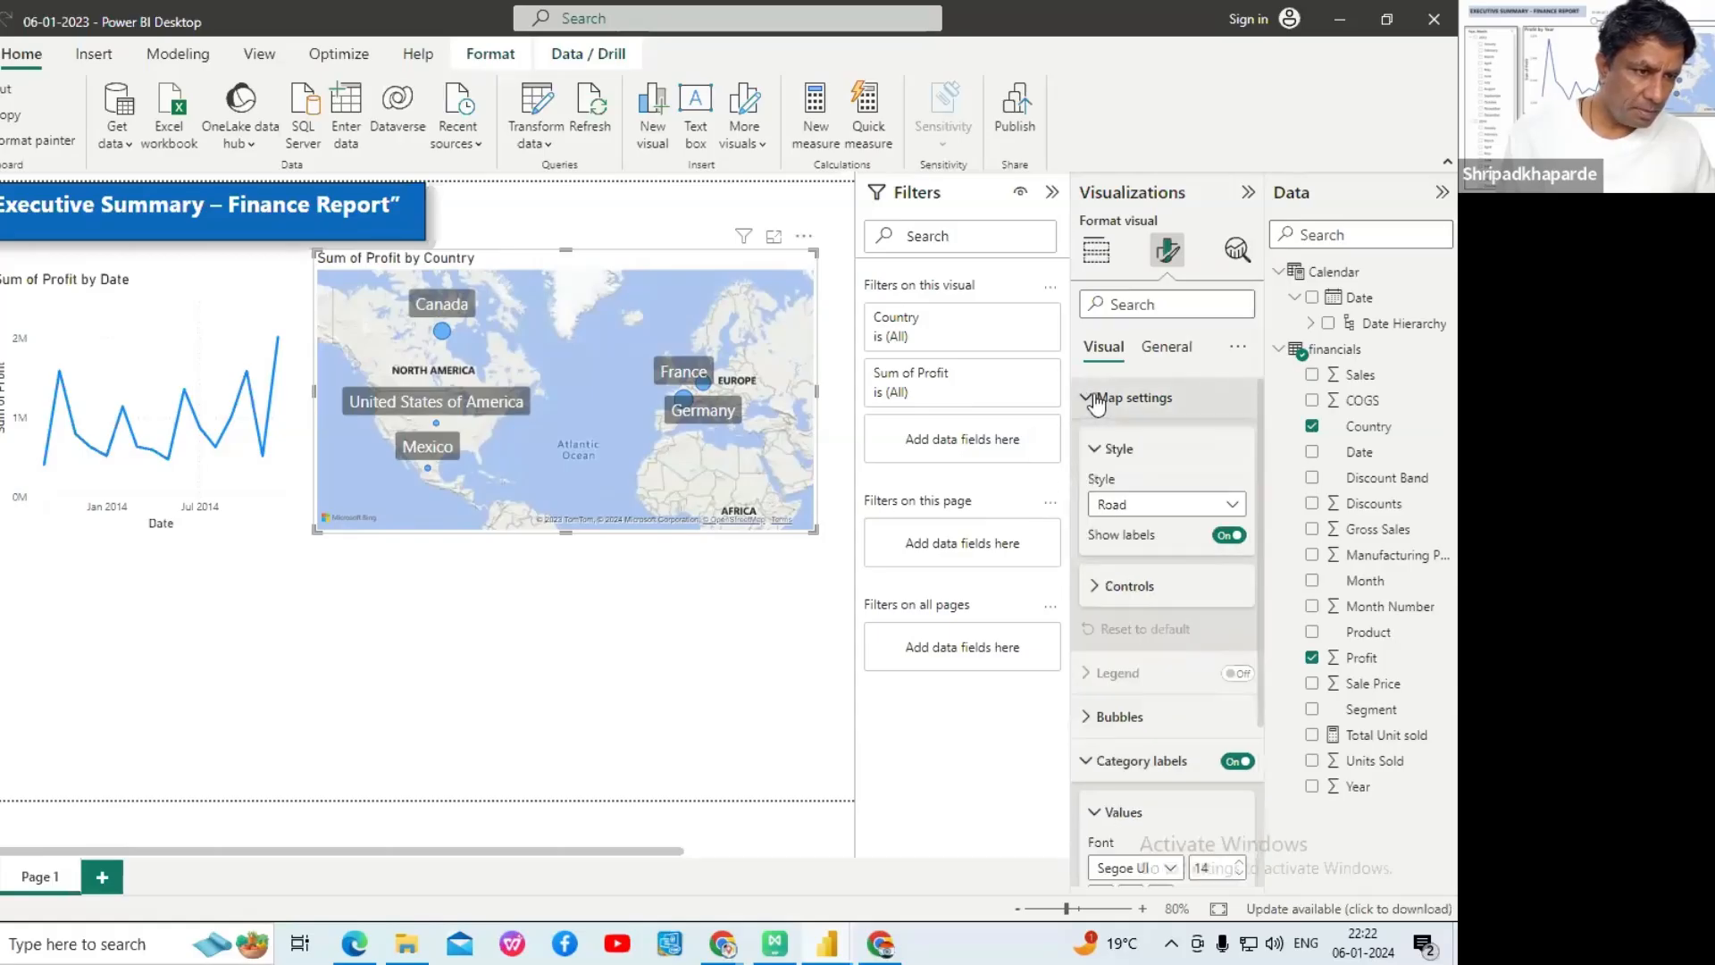
left_click(1163, 350)
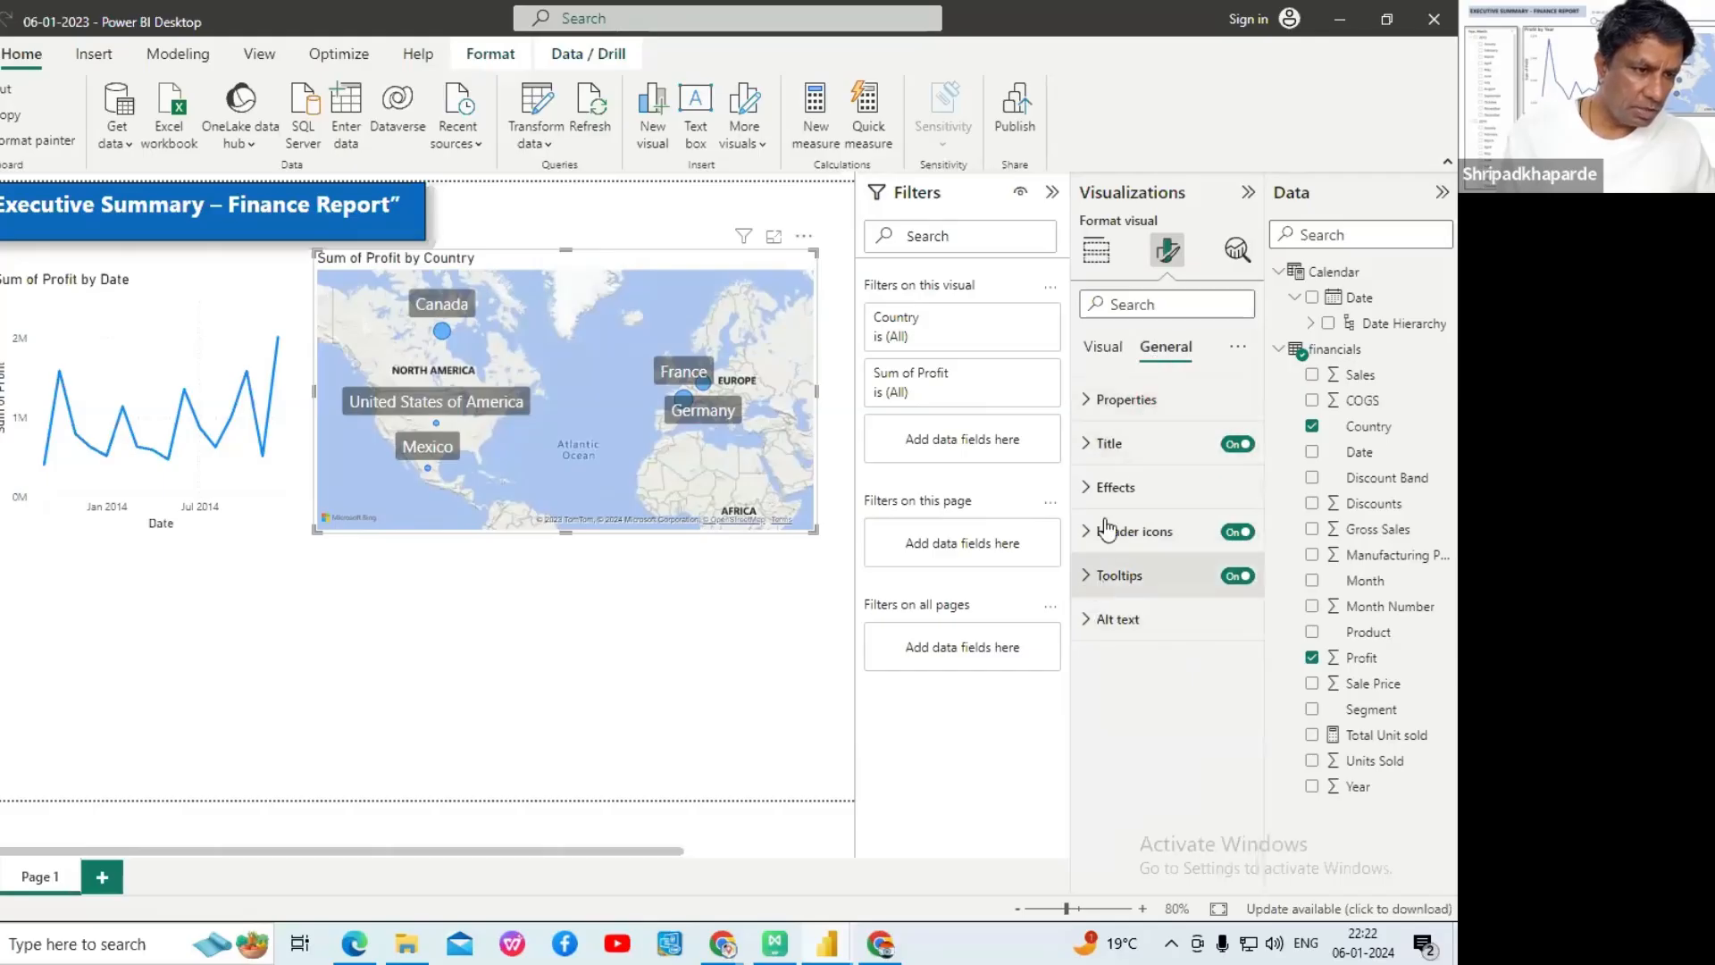
left_click(1093, 404)
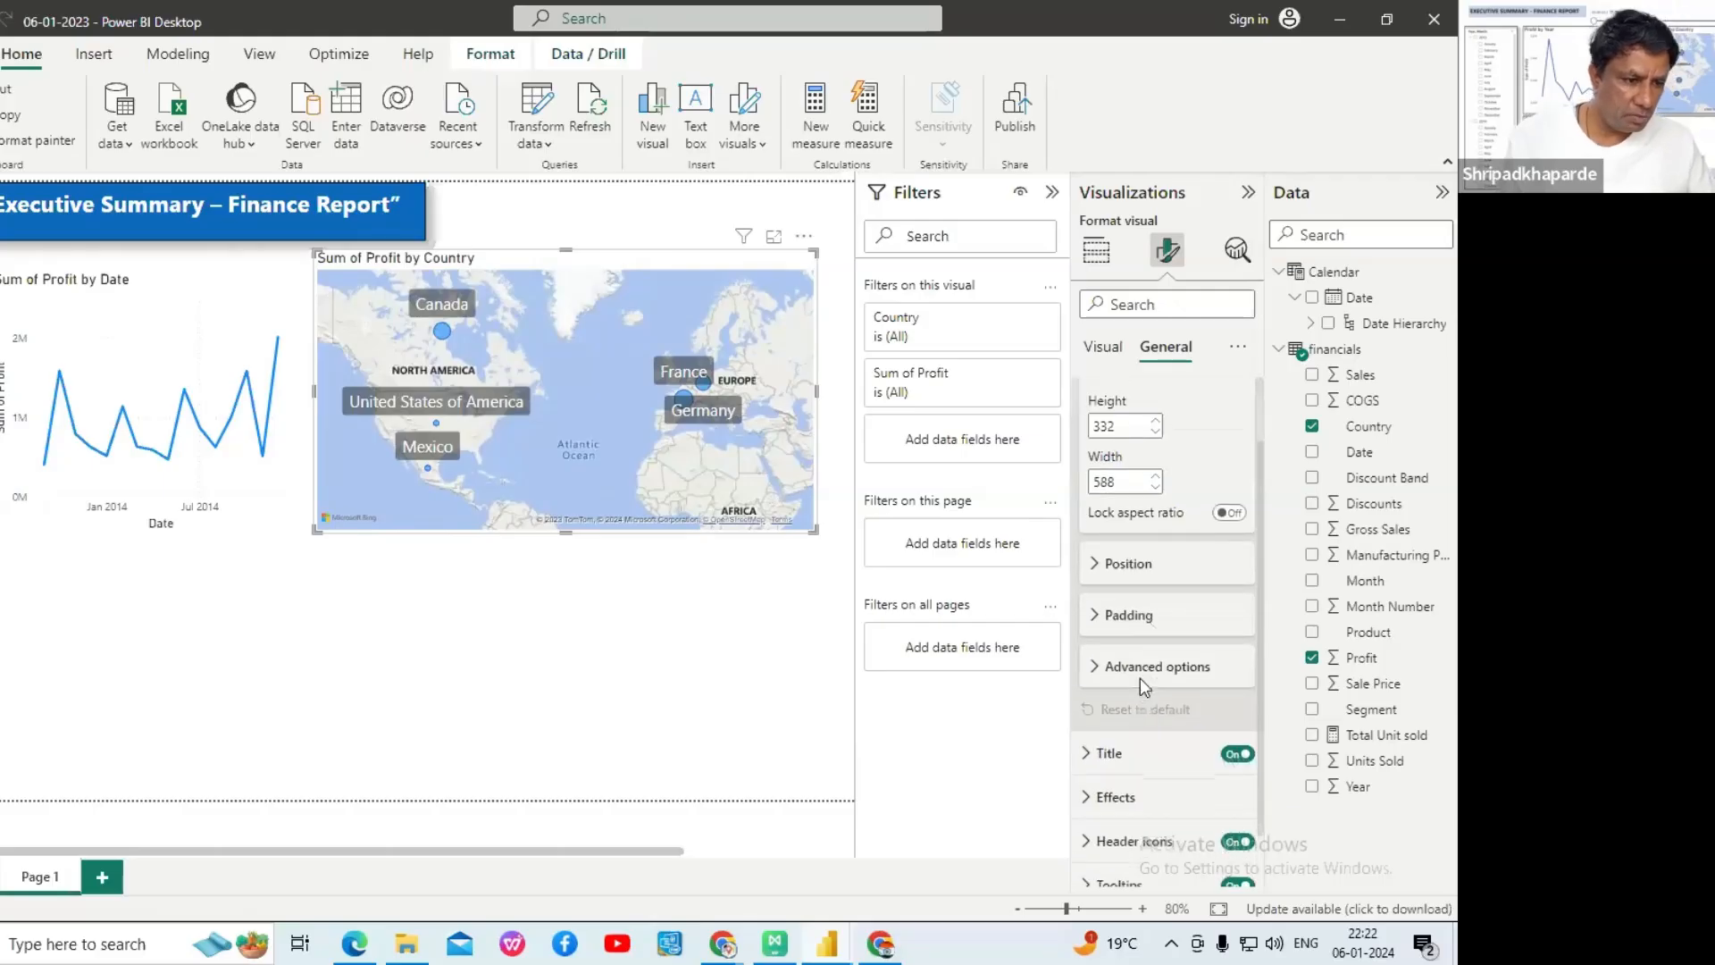
scroll(1142, 688, "down", 1)
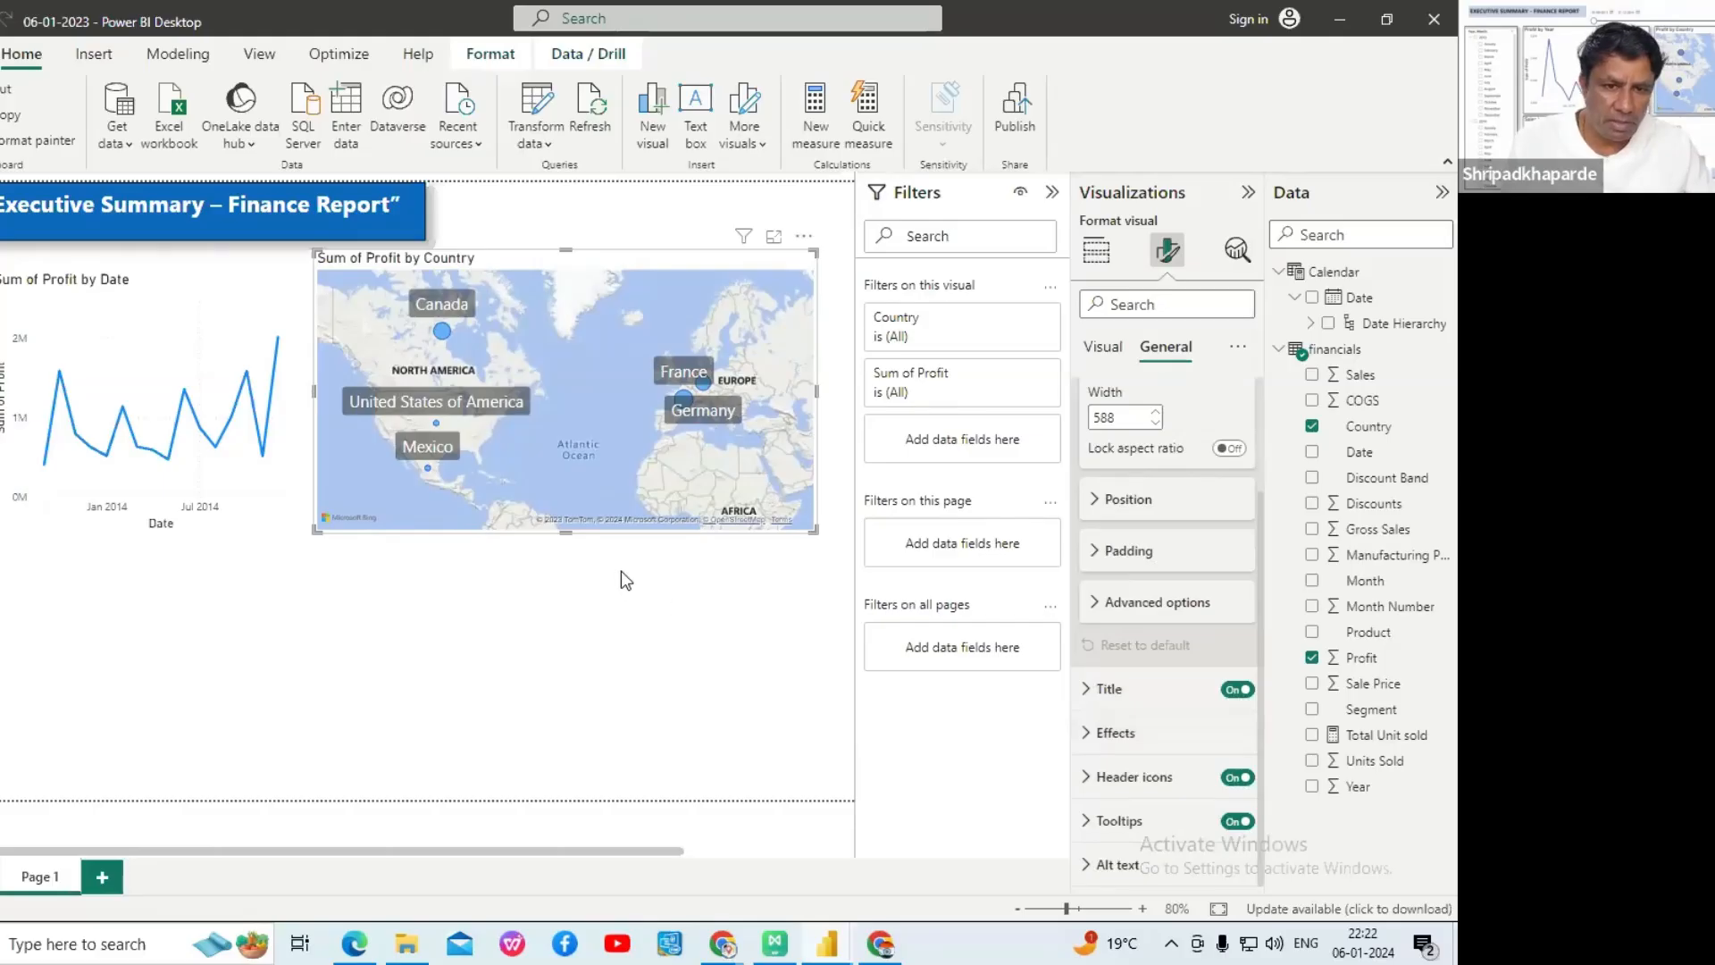
- Deselect the country map and find the Visual 4: Sales by Product and Segment instructions in the tutorial PDF in the browser
left_click(607, 549)
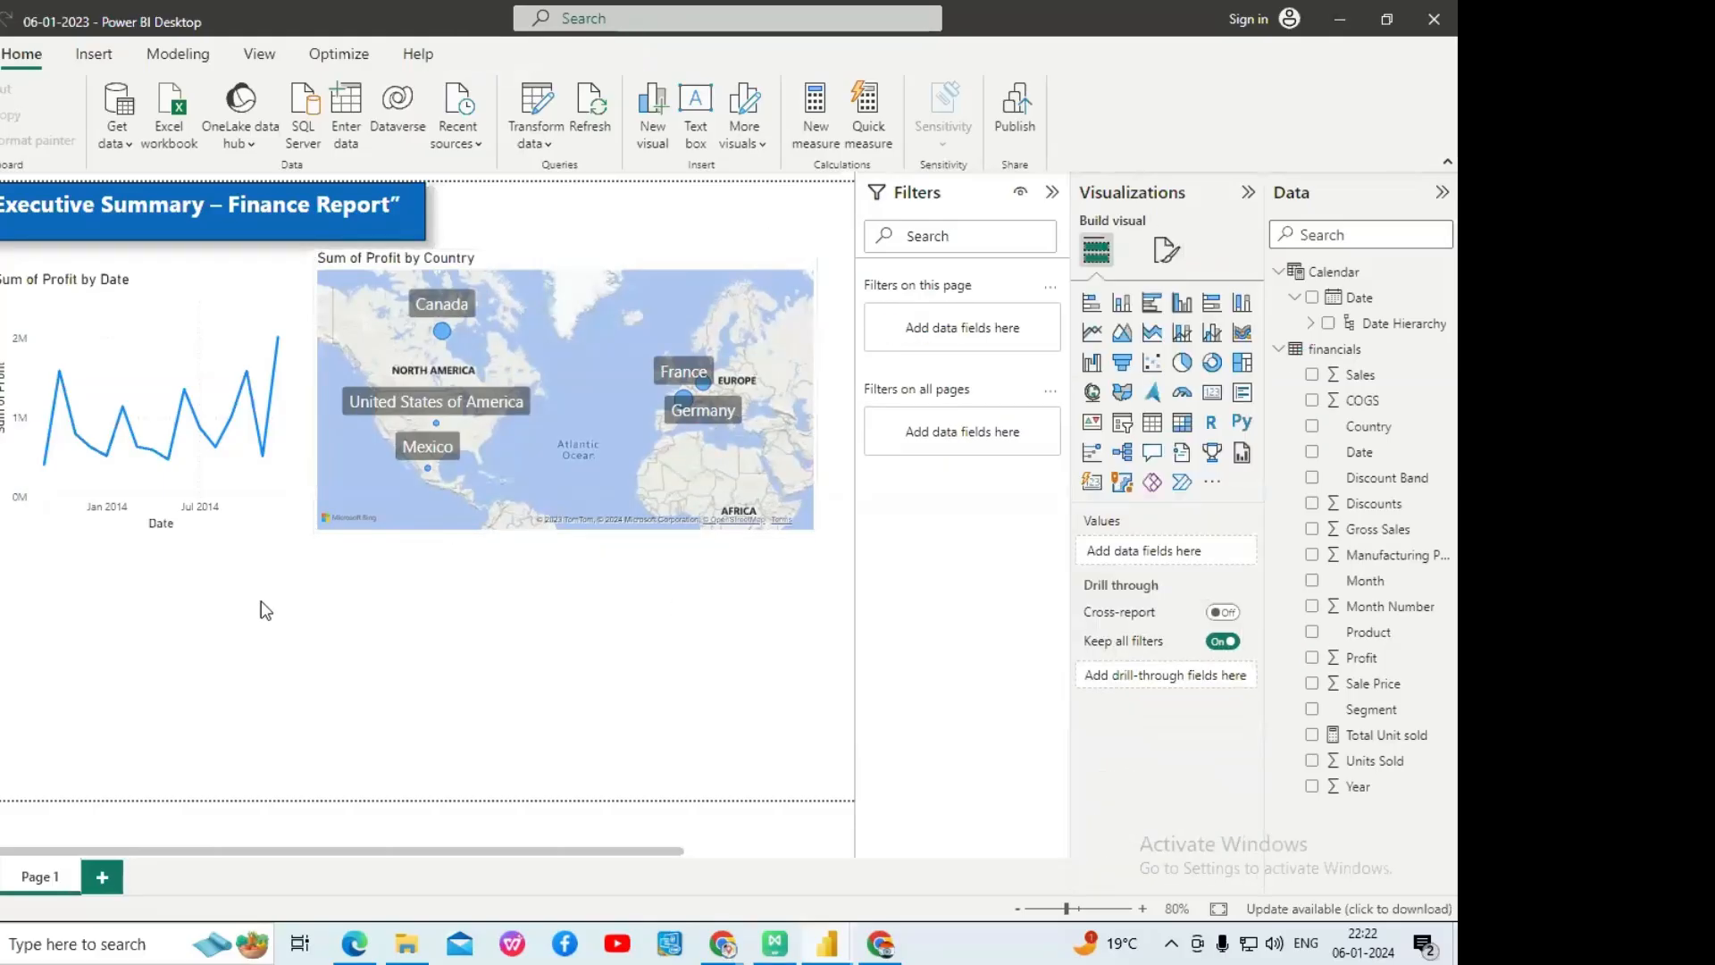
left_click(355, 944)
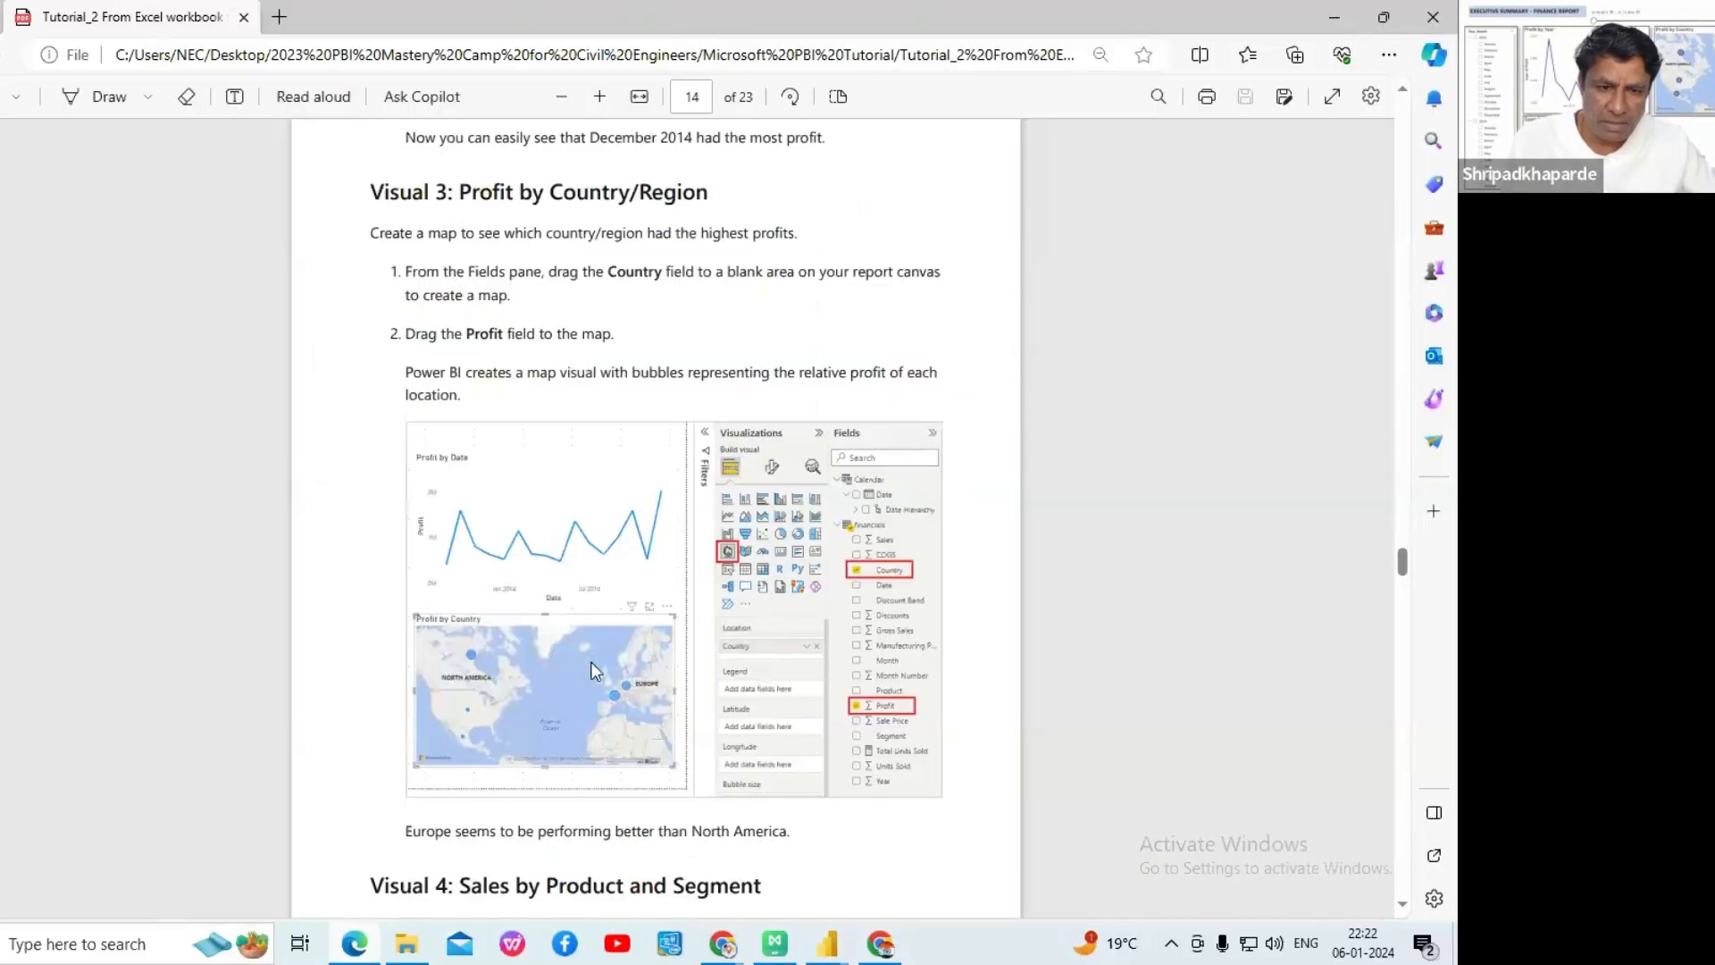
scroll(586, 658, "down", 5)
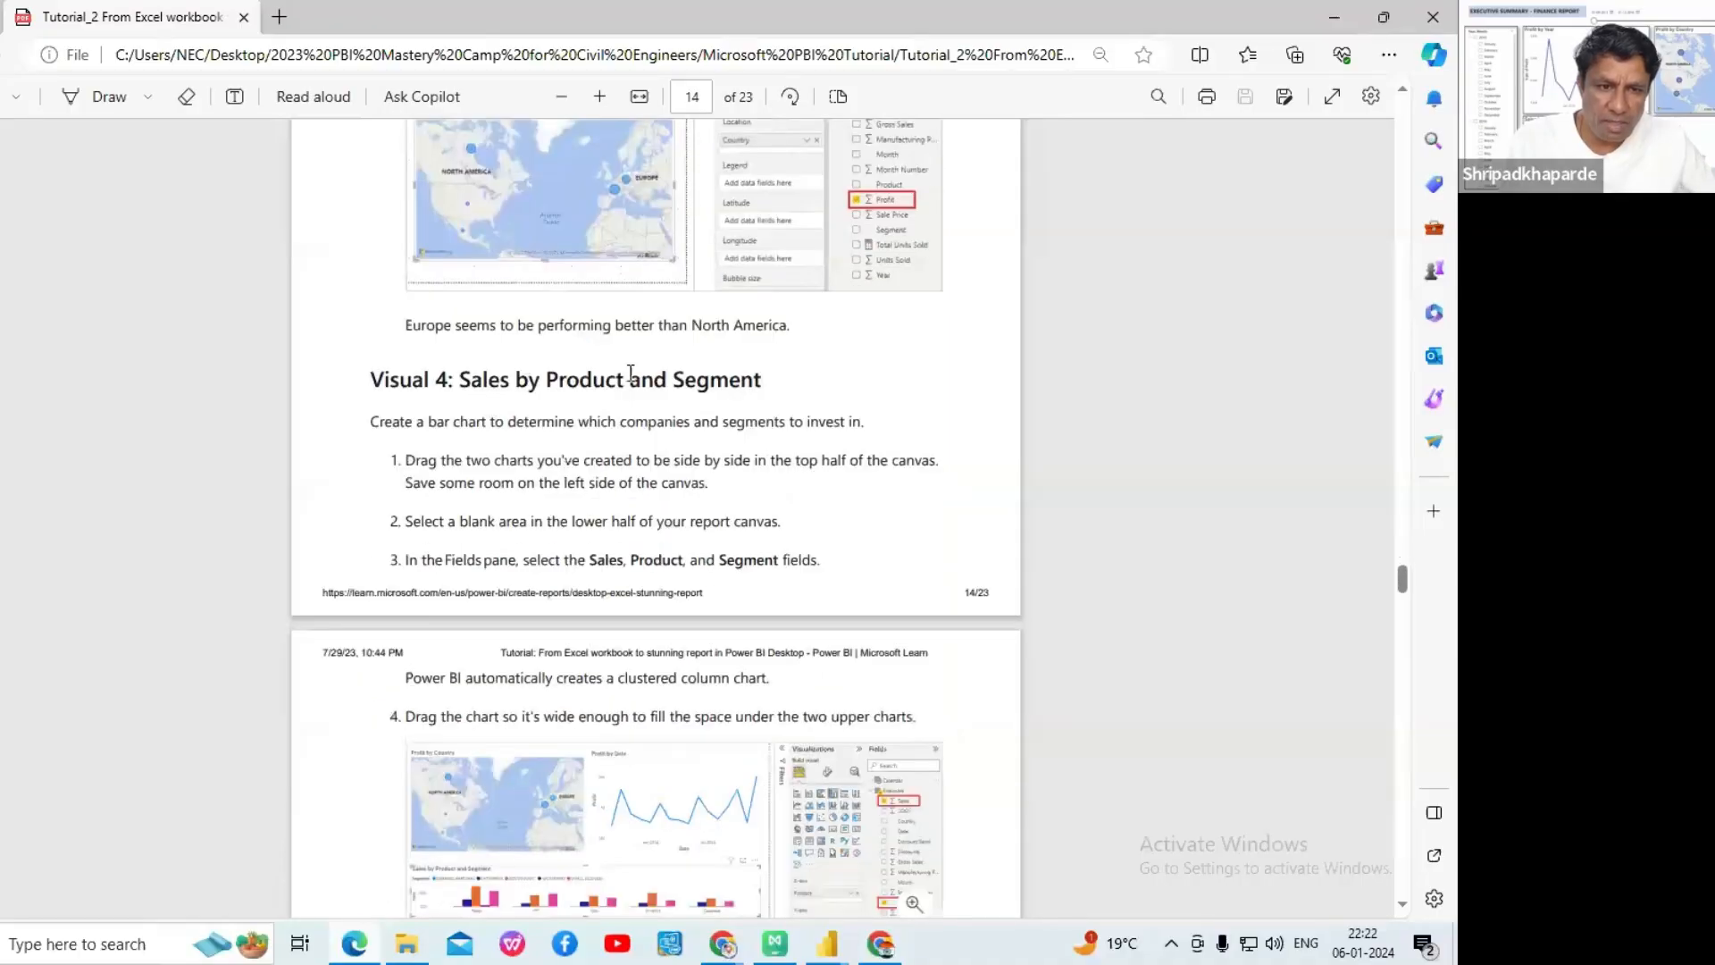
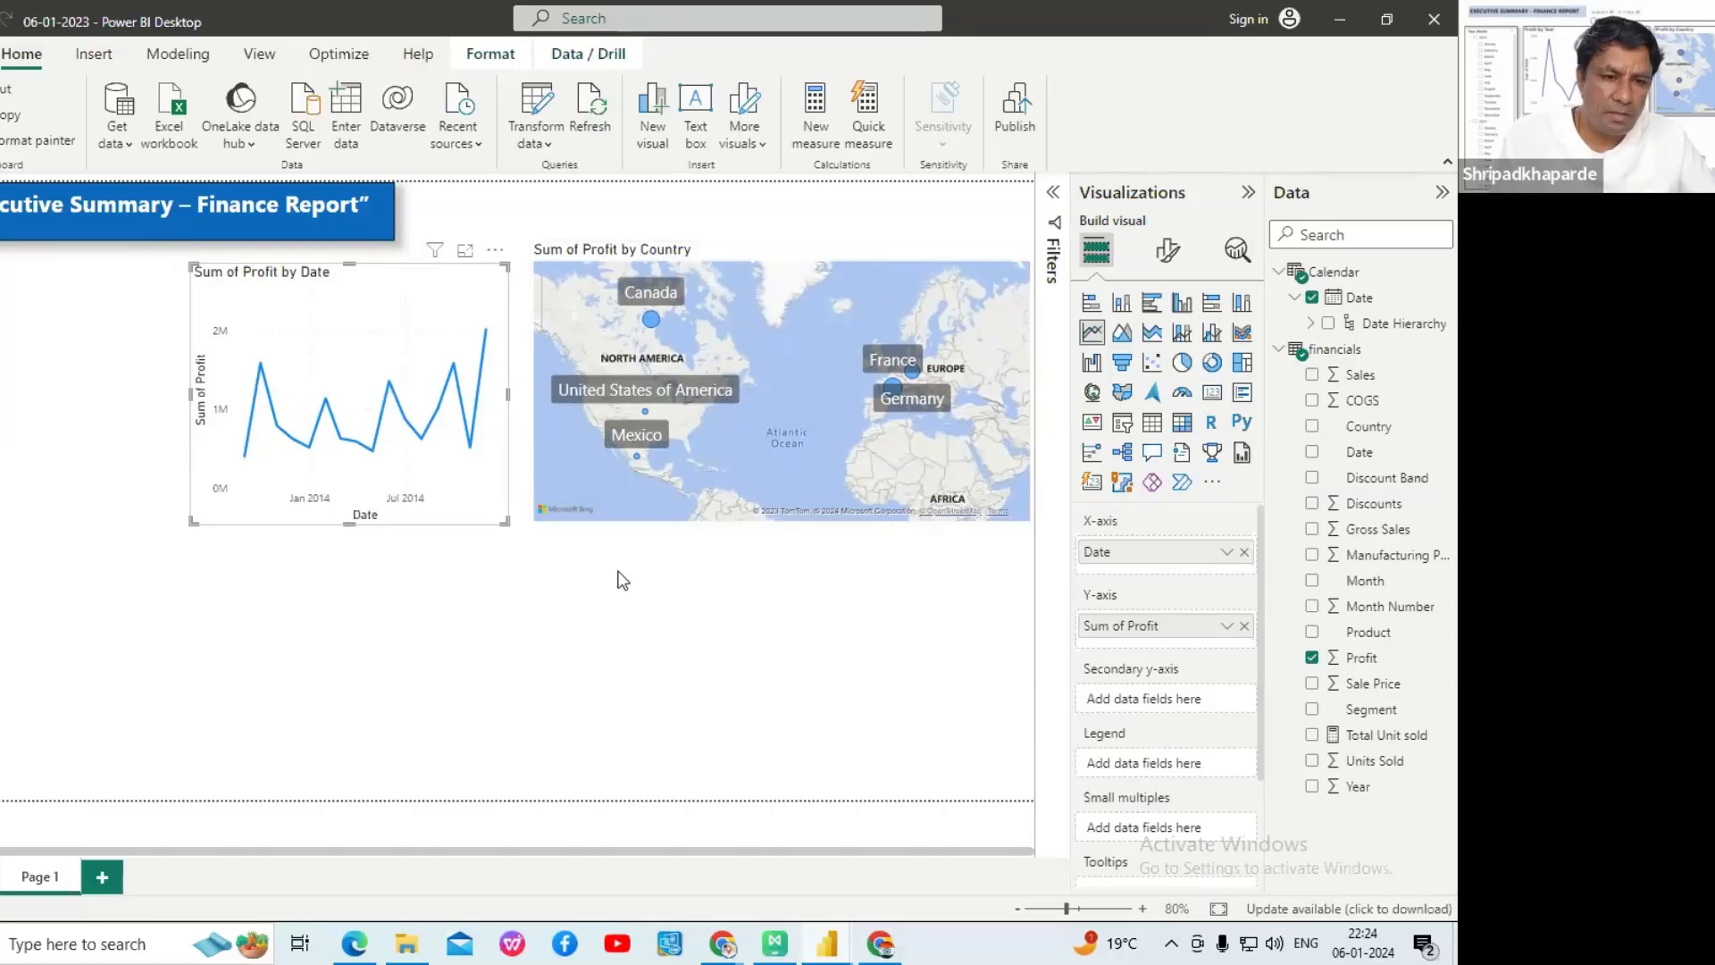
- Clear the profit line chart's selection so that no visual on the report canvas is selected
left_click(600, 596)
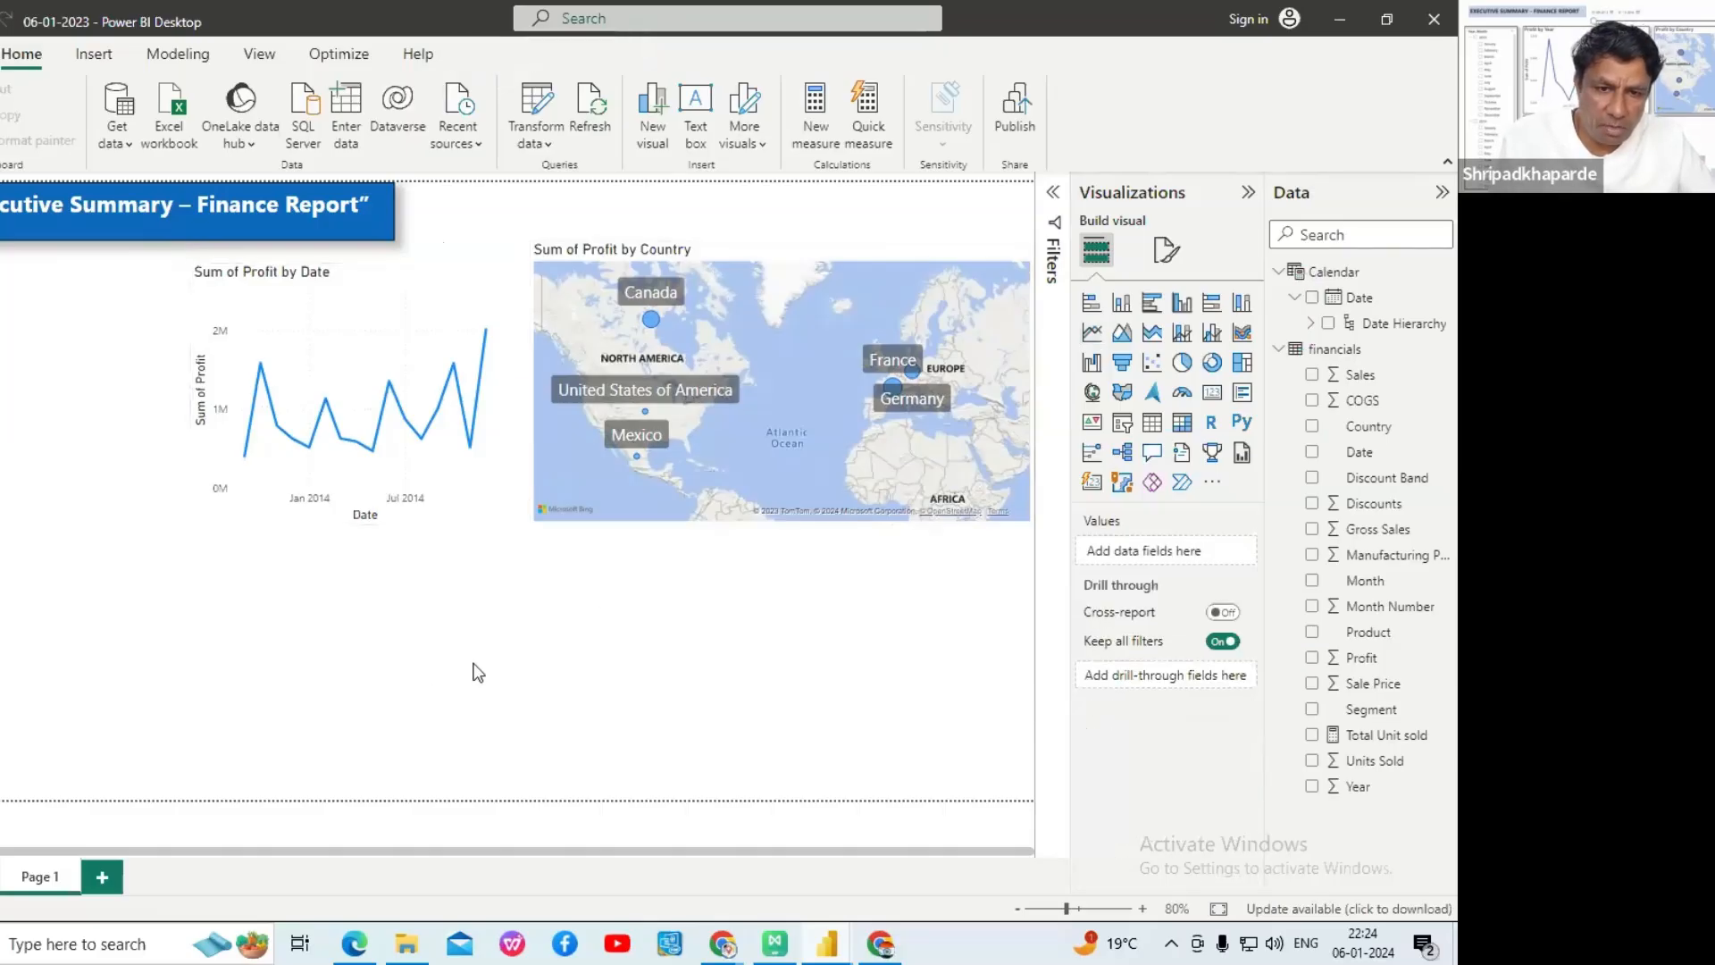
left_click(341, 505)
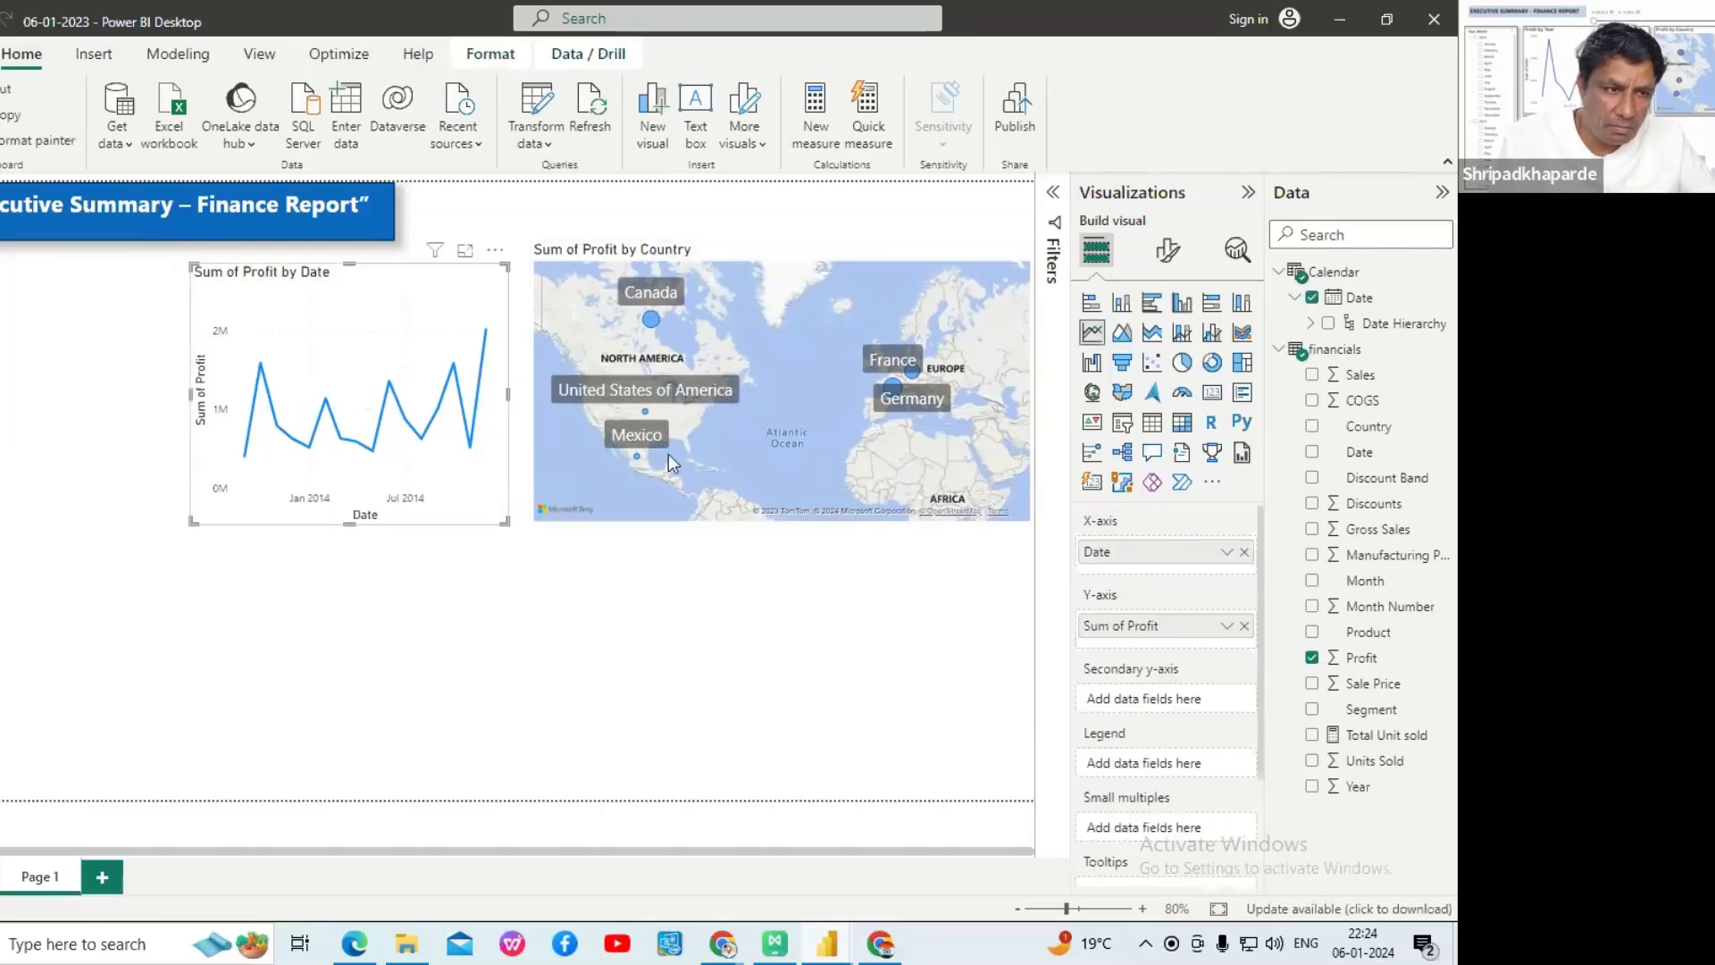
left_click(477, 735)
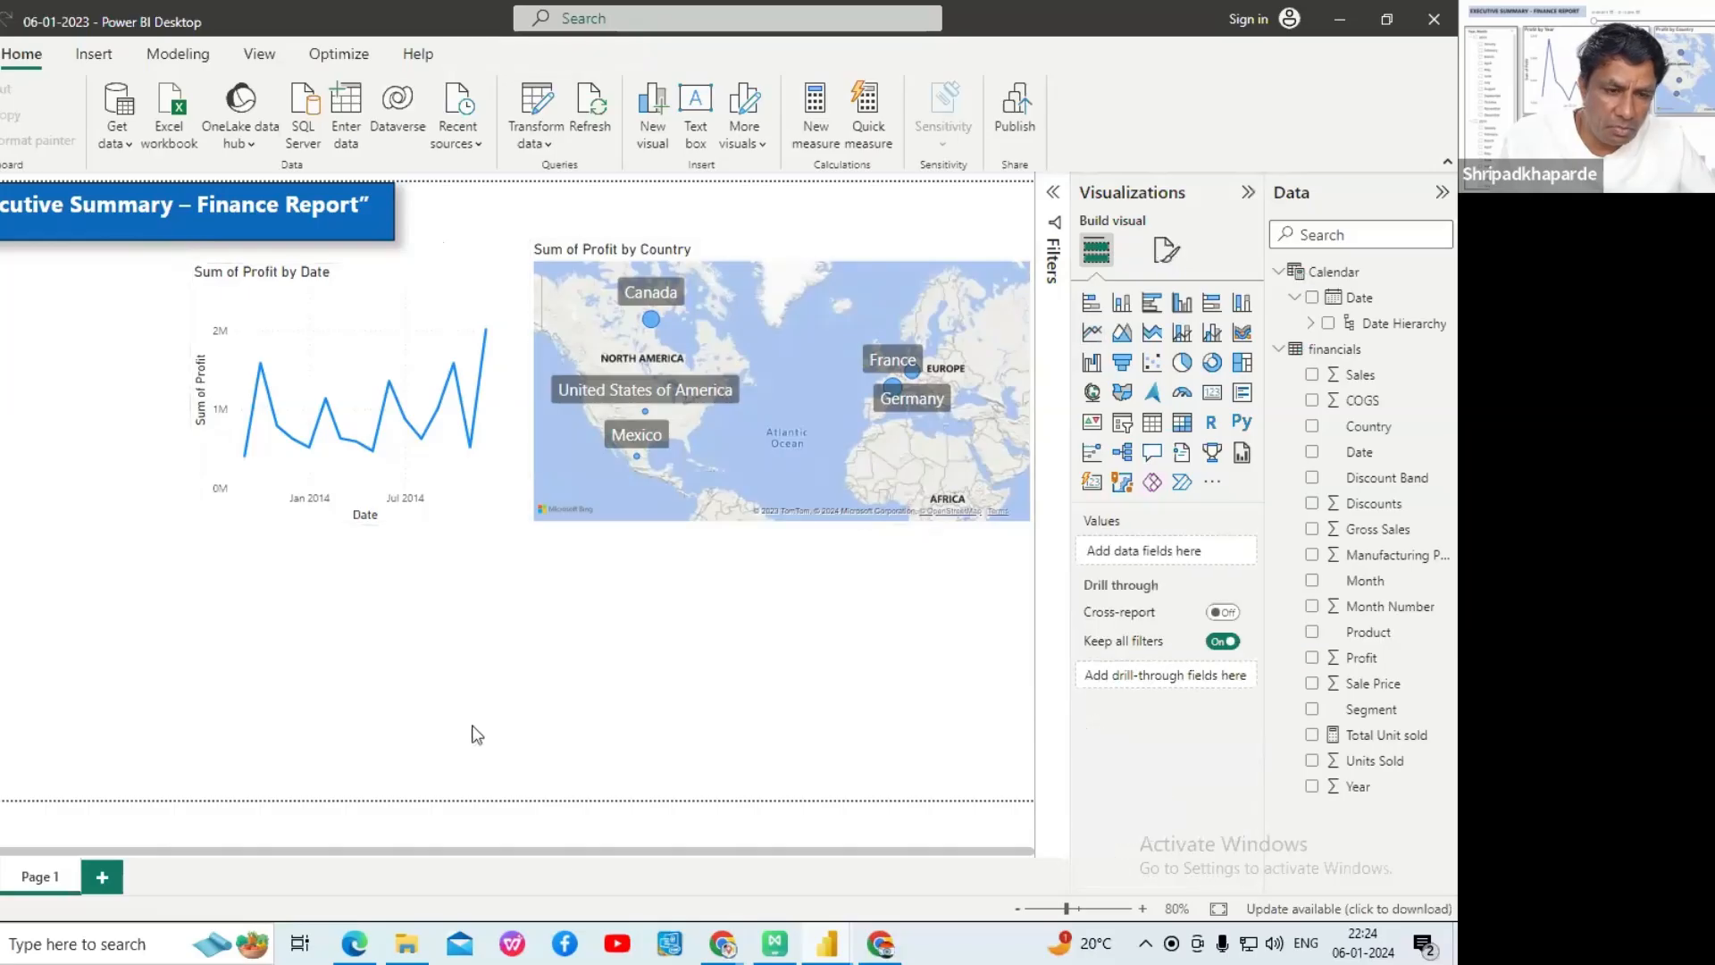
- Switch to the tutorial PDF and read the Visual 4 steps on chart layout, required fields and the example column chart
mouse_move(837, 951)
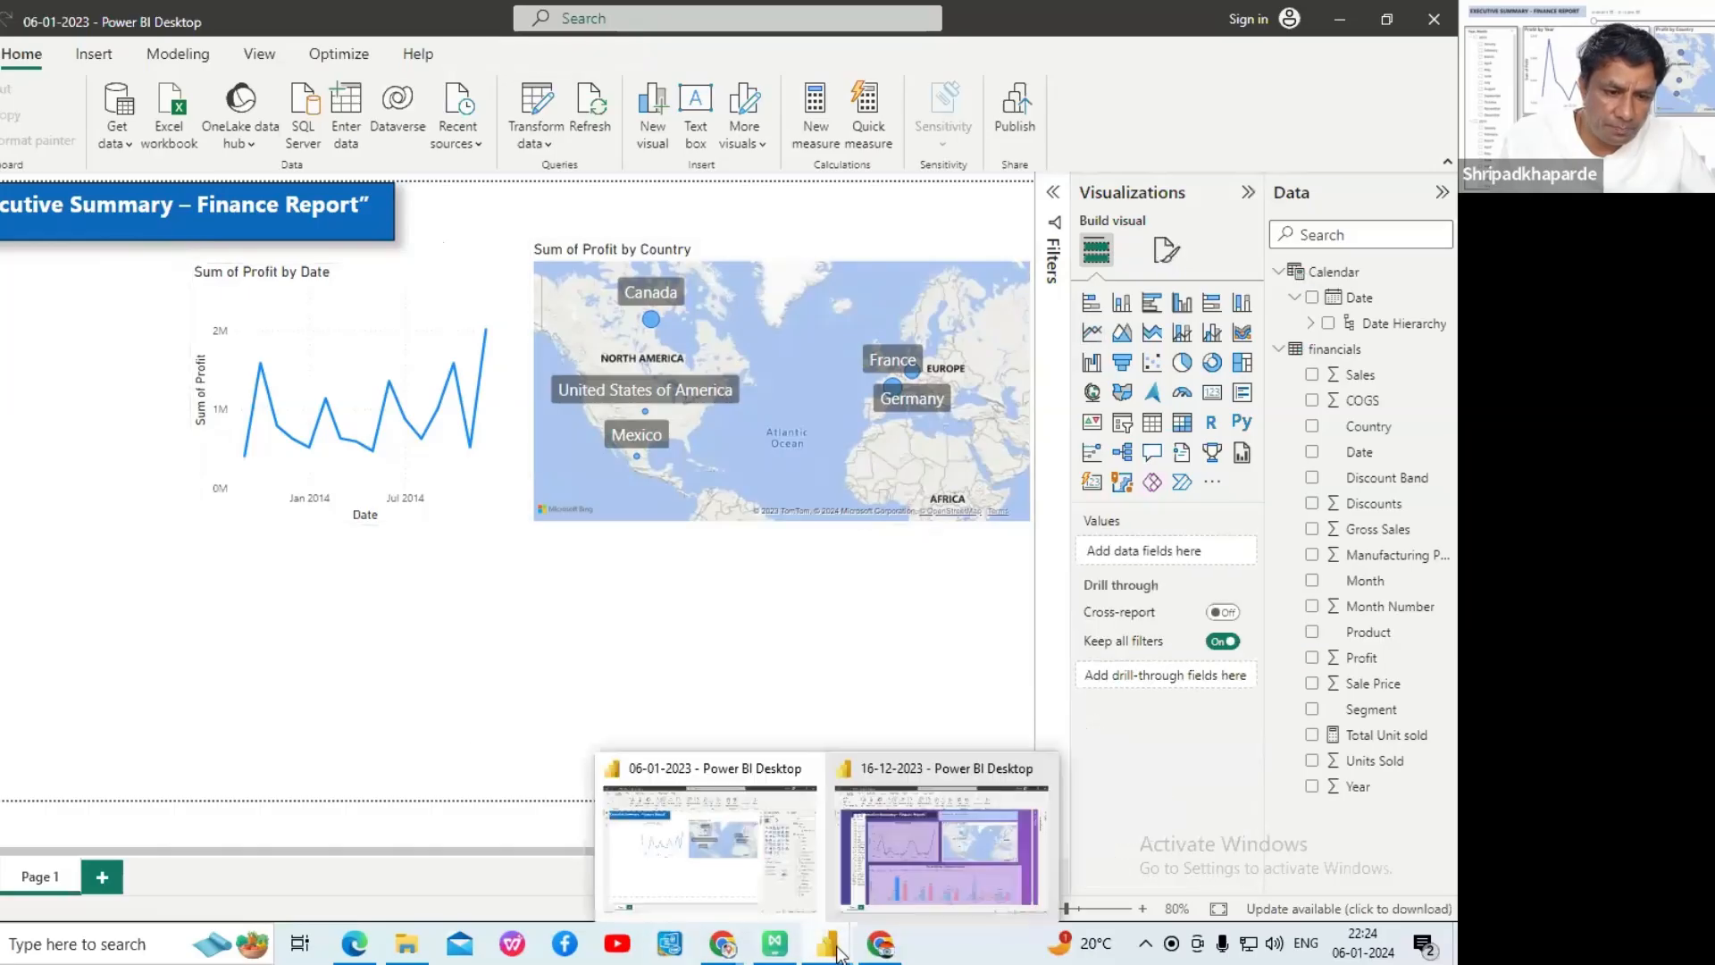
left_click(355, 943)
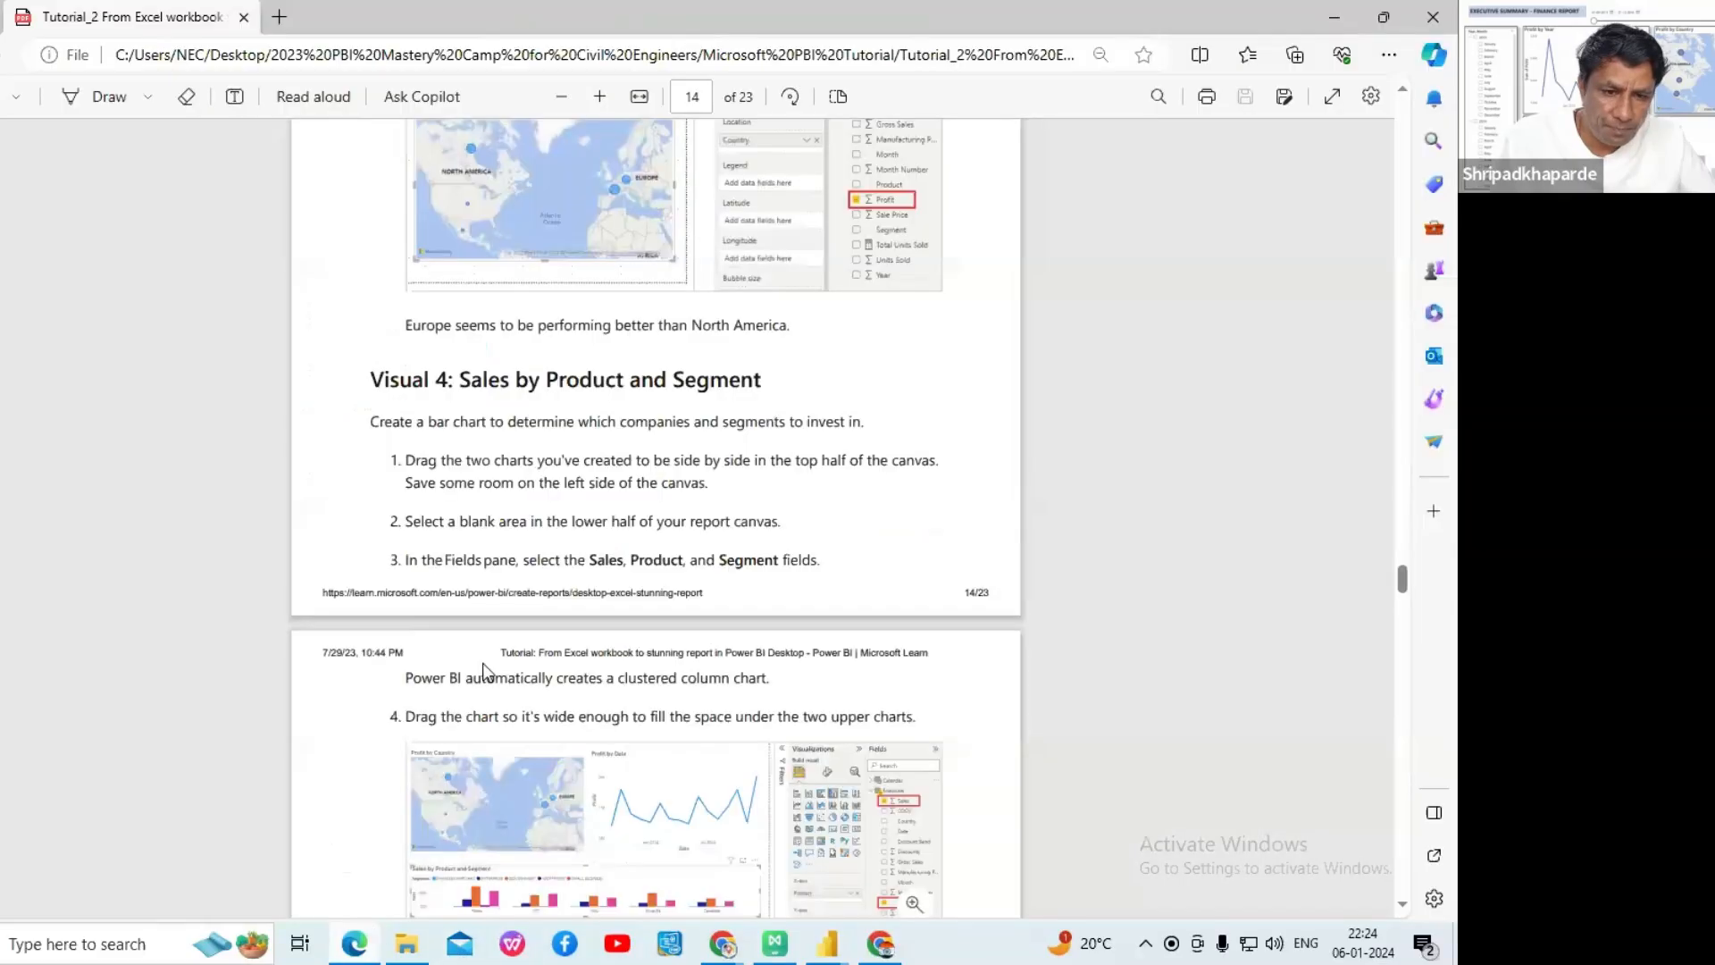
scroll(483, 663, "down", 5)
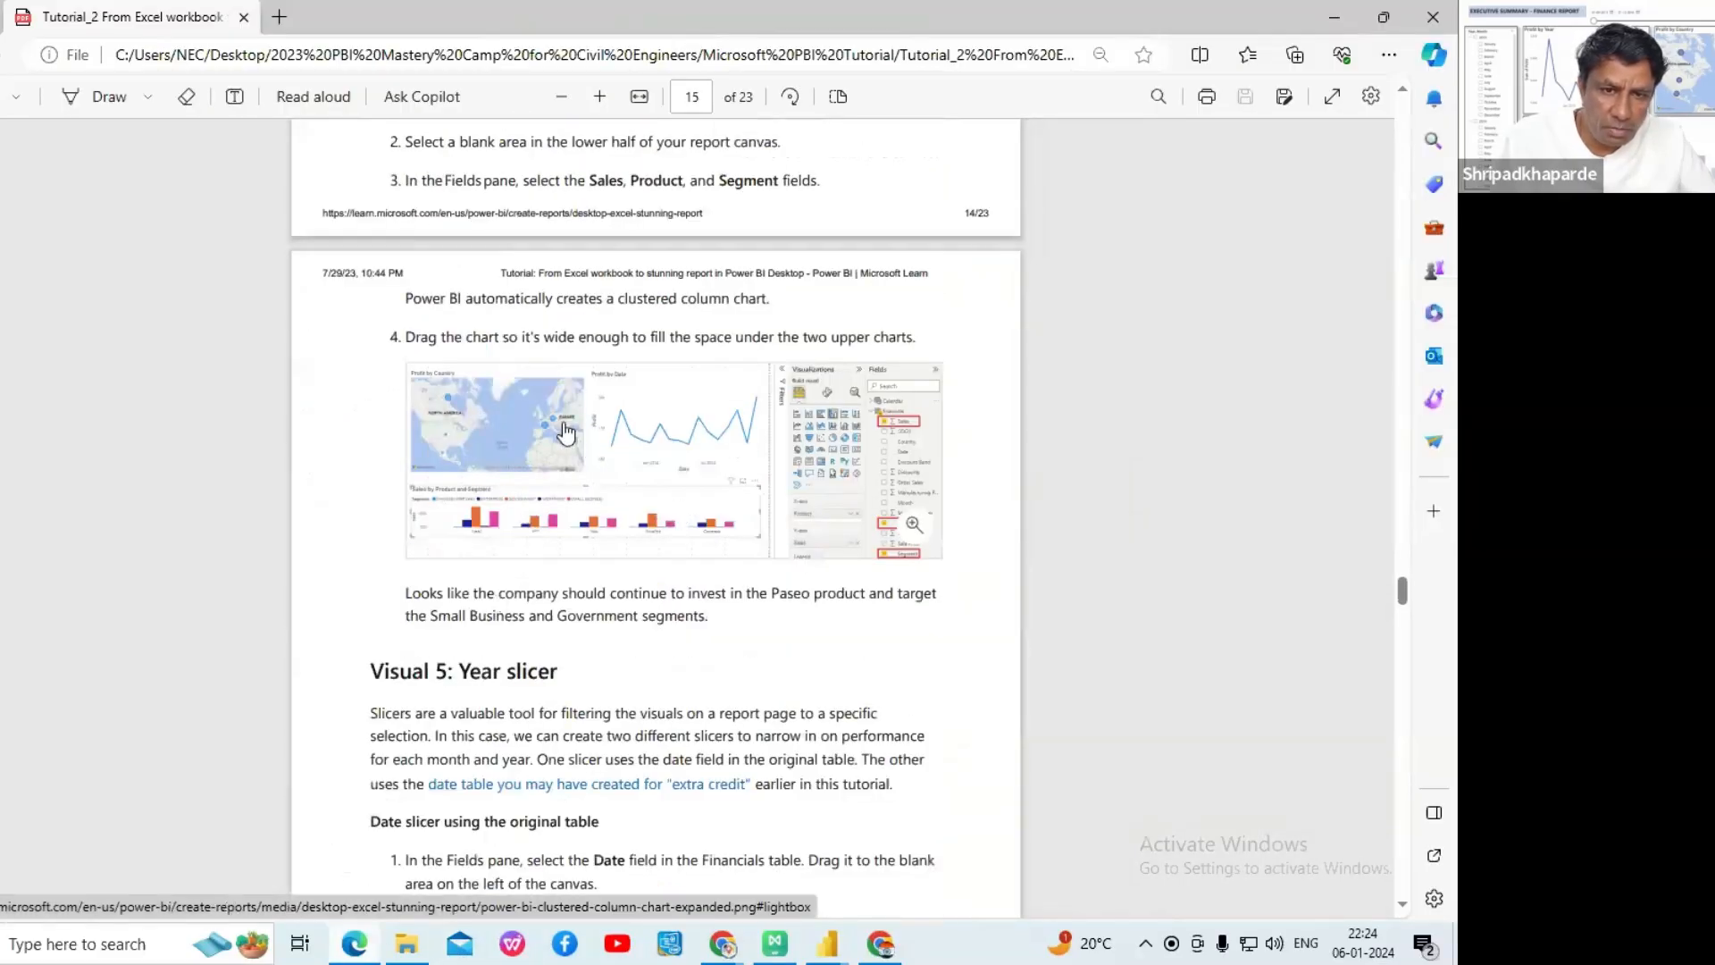
scroll(568, 435, "up", 2)
scroll(535, 477, "up", 3)
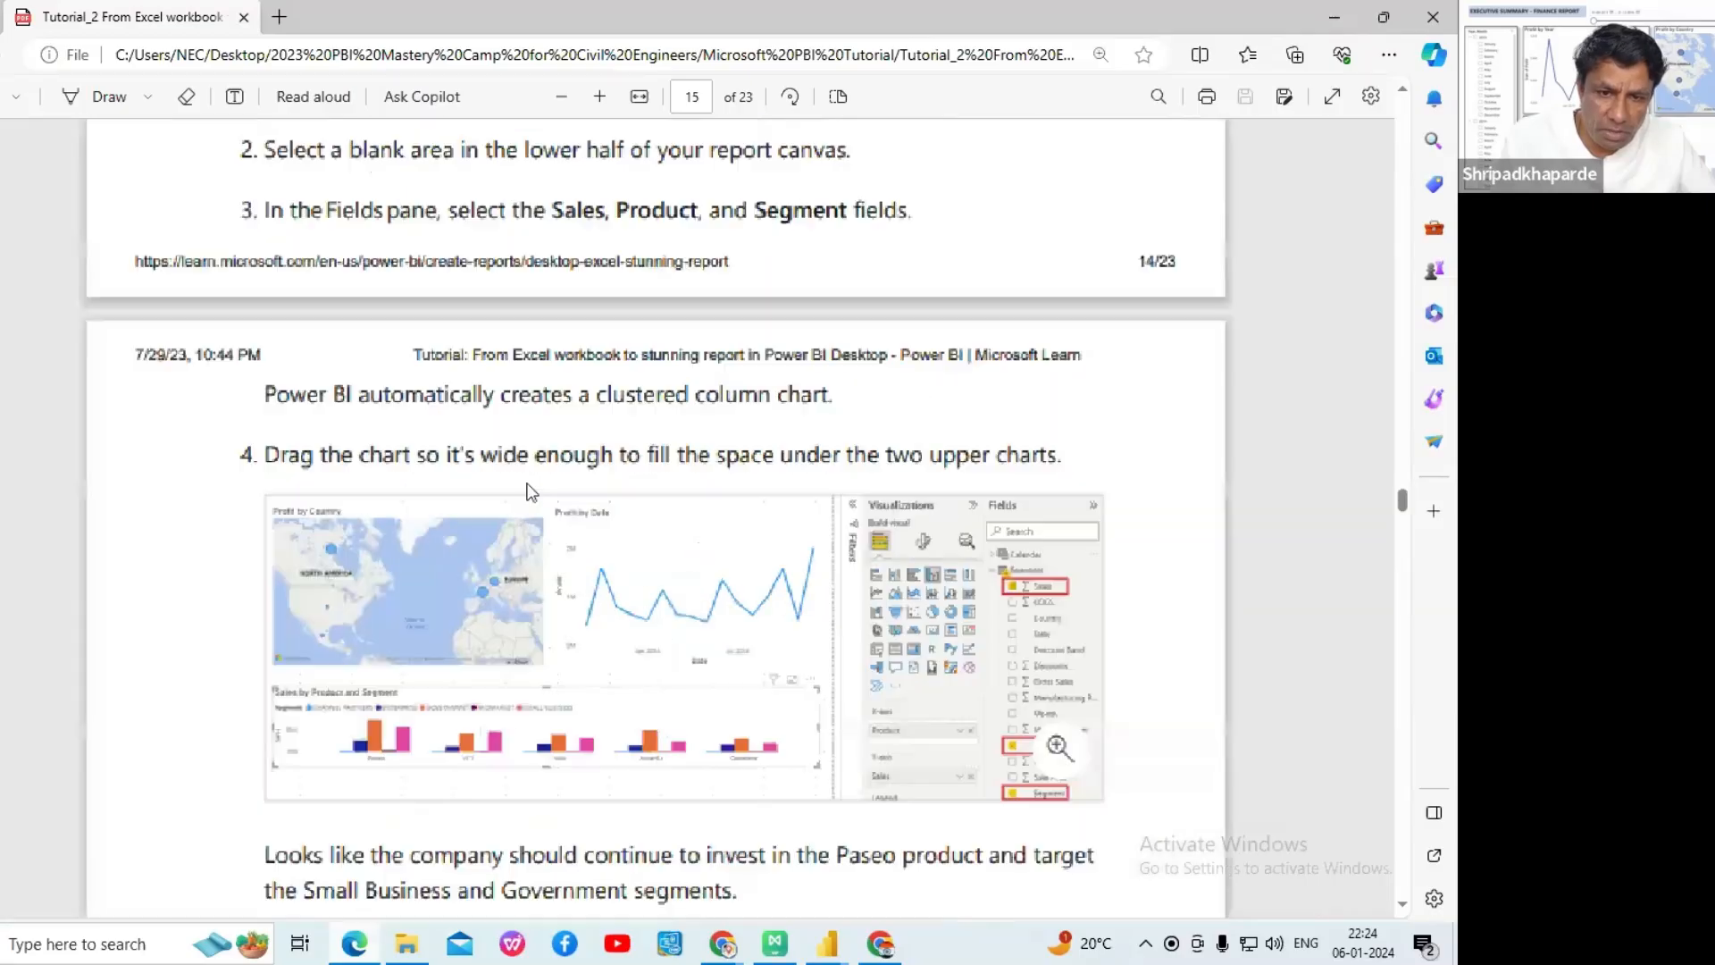
scroll(293, 475, "up", 8)
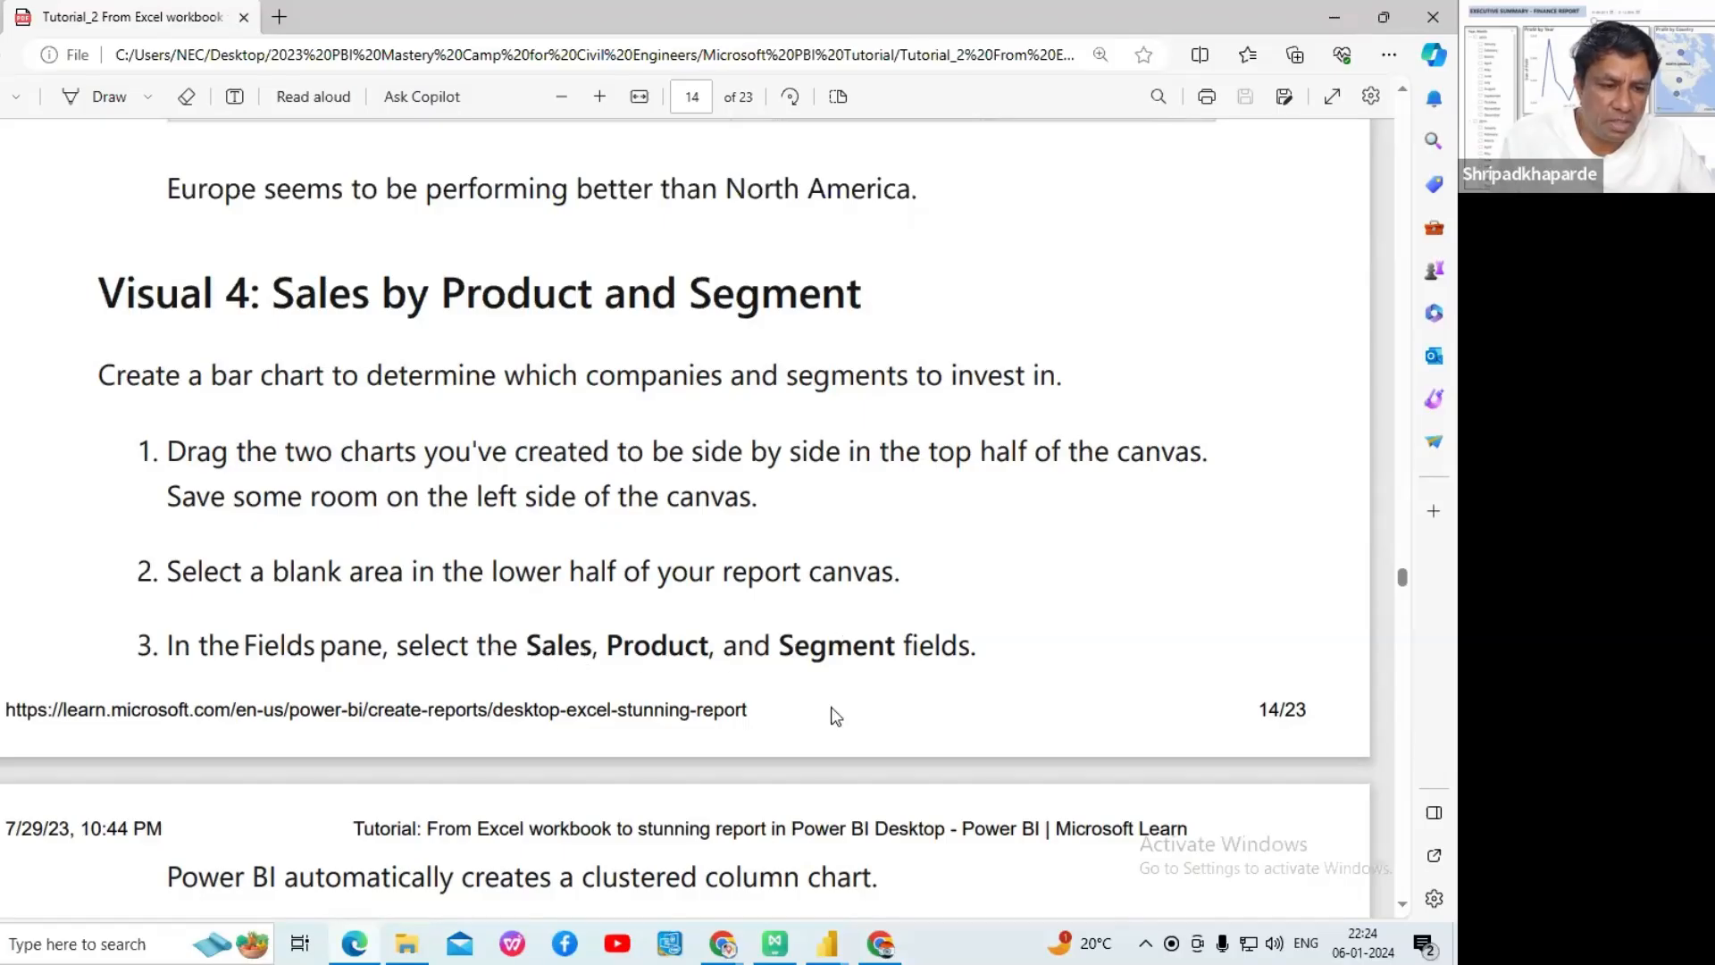
- Switch to the 06-01-2023 Power BI report and create a clustered column chart from the Sales, Product and Segment fields of the financials table
left_click(838, 950)
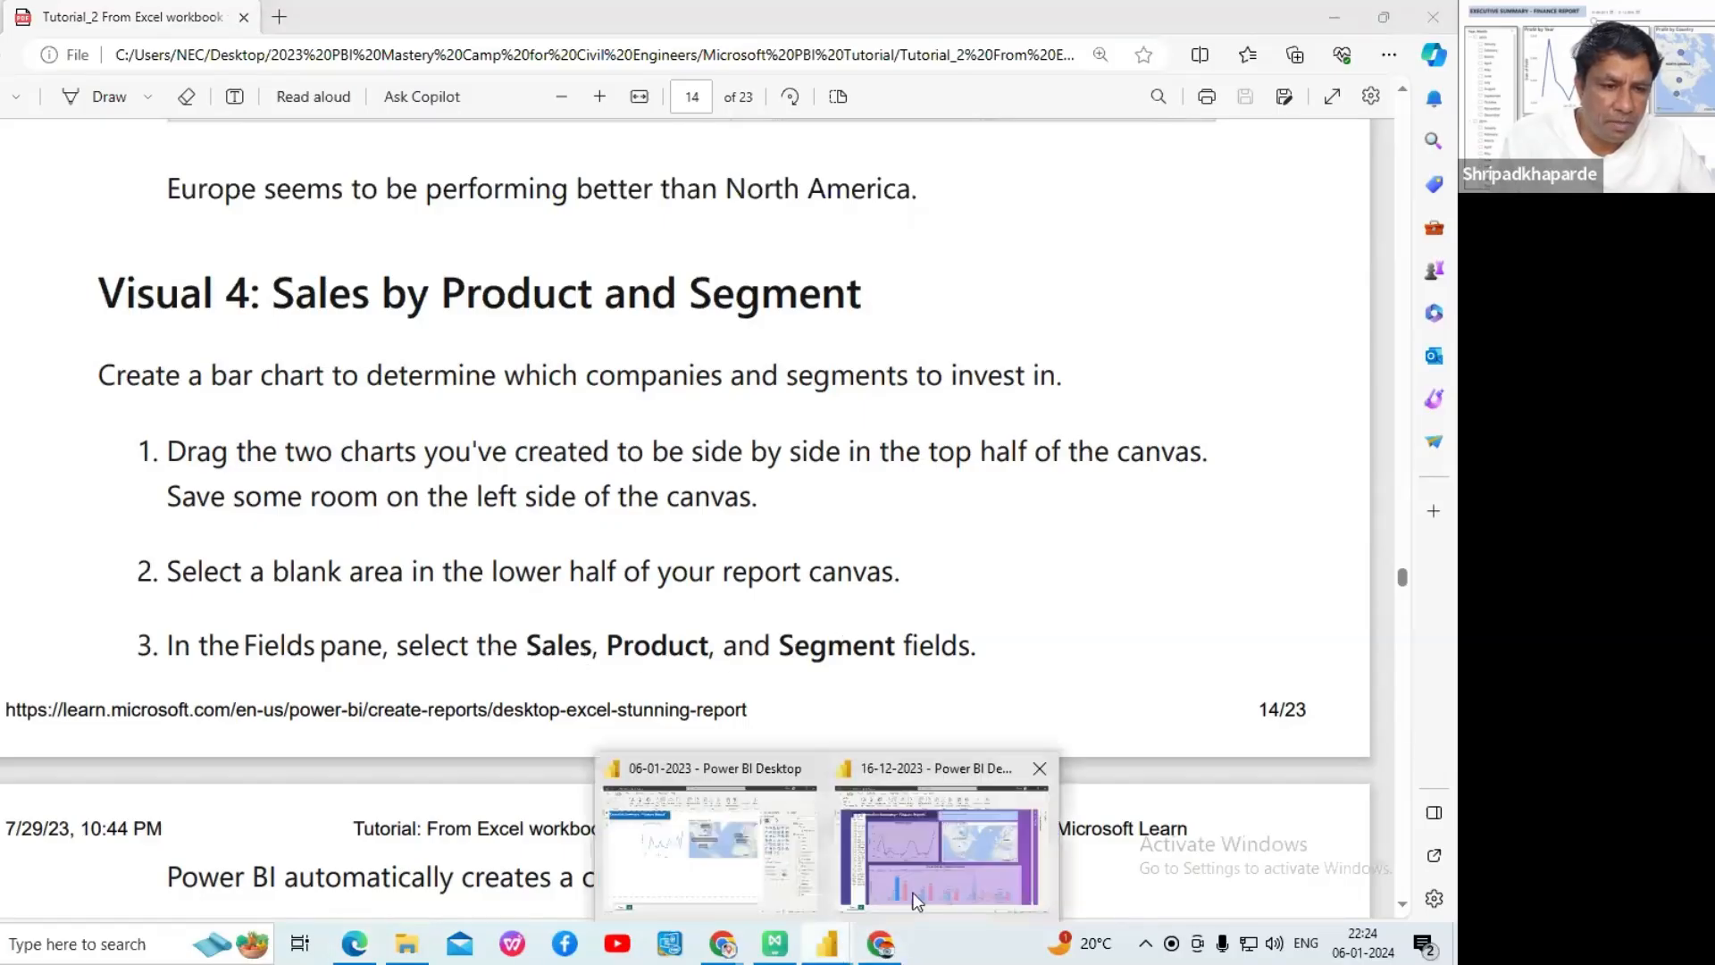
left_click(746, 882)
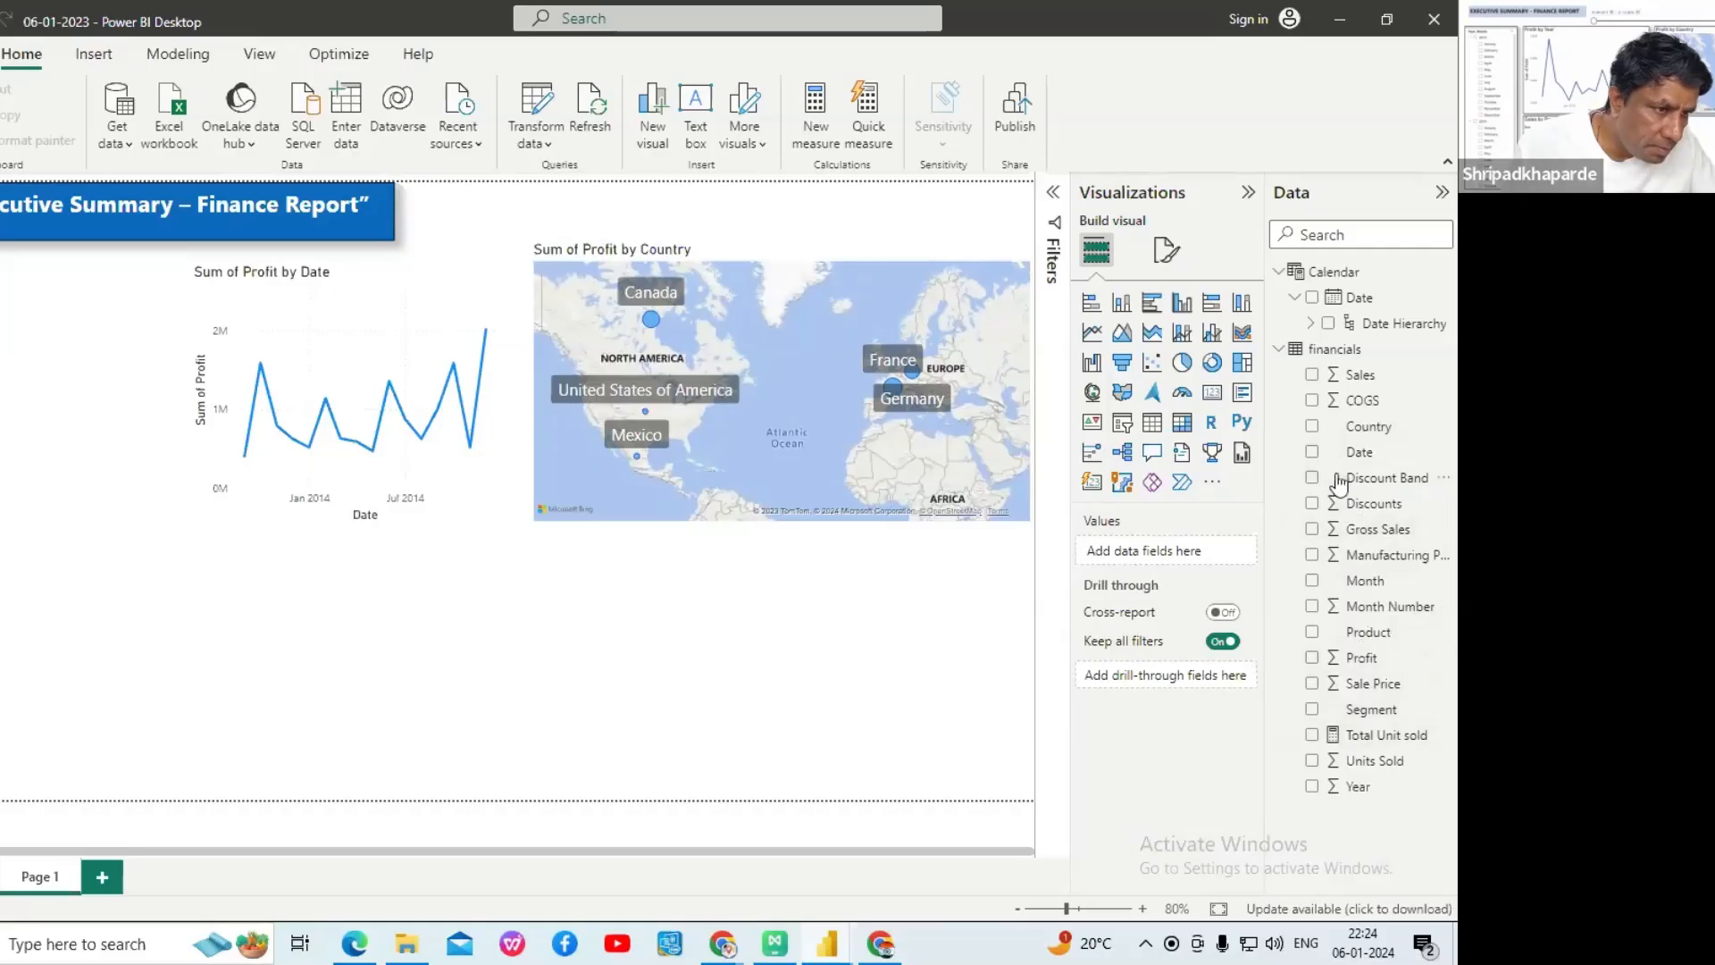
left_click(1313, 378)
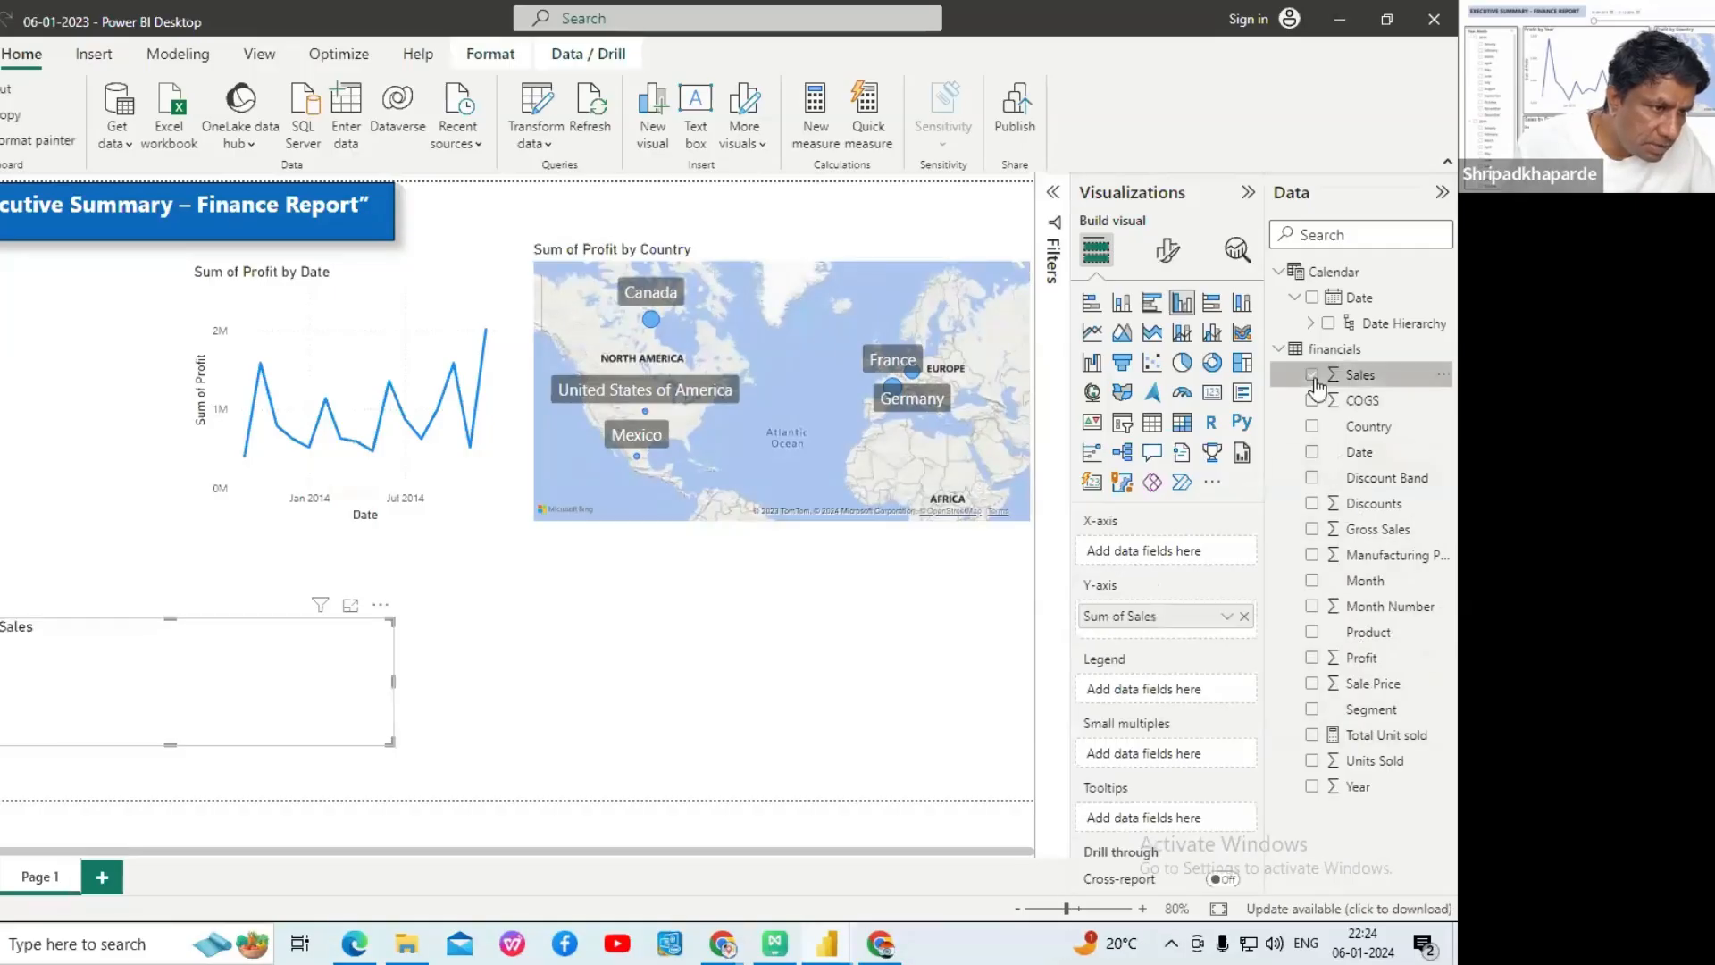
left_click(1311, 632)
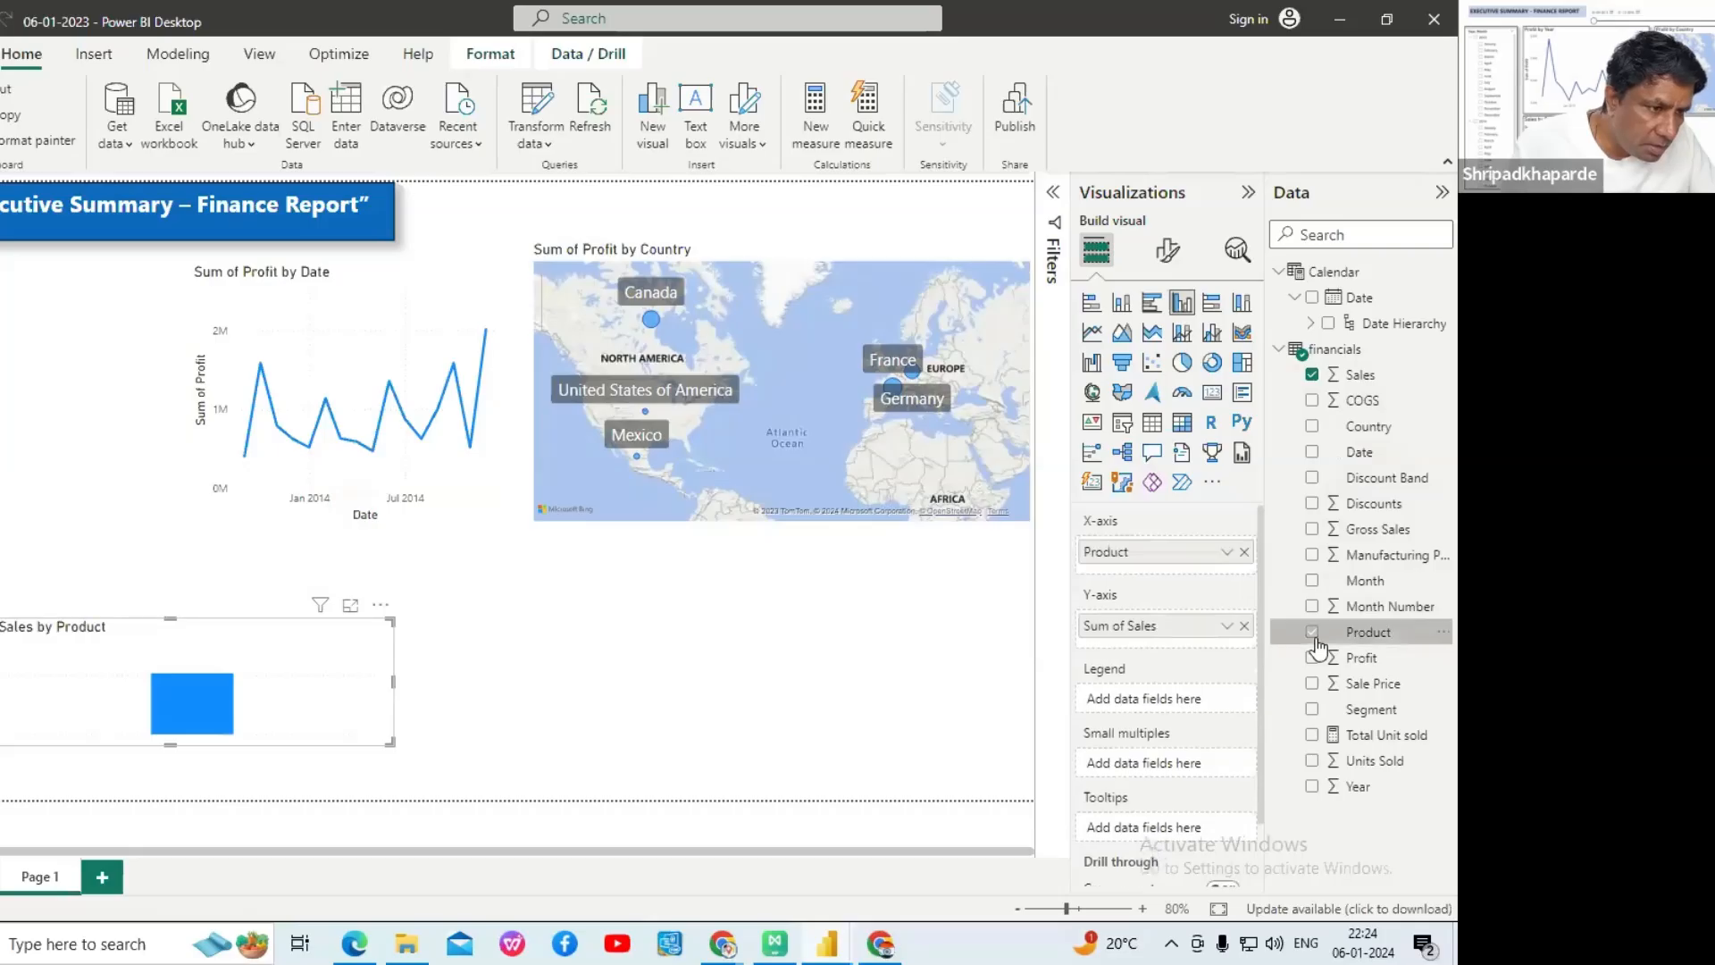
left_click(1312, 710)
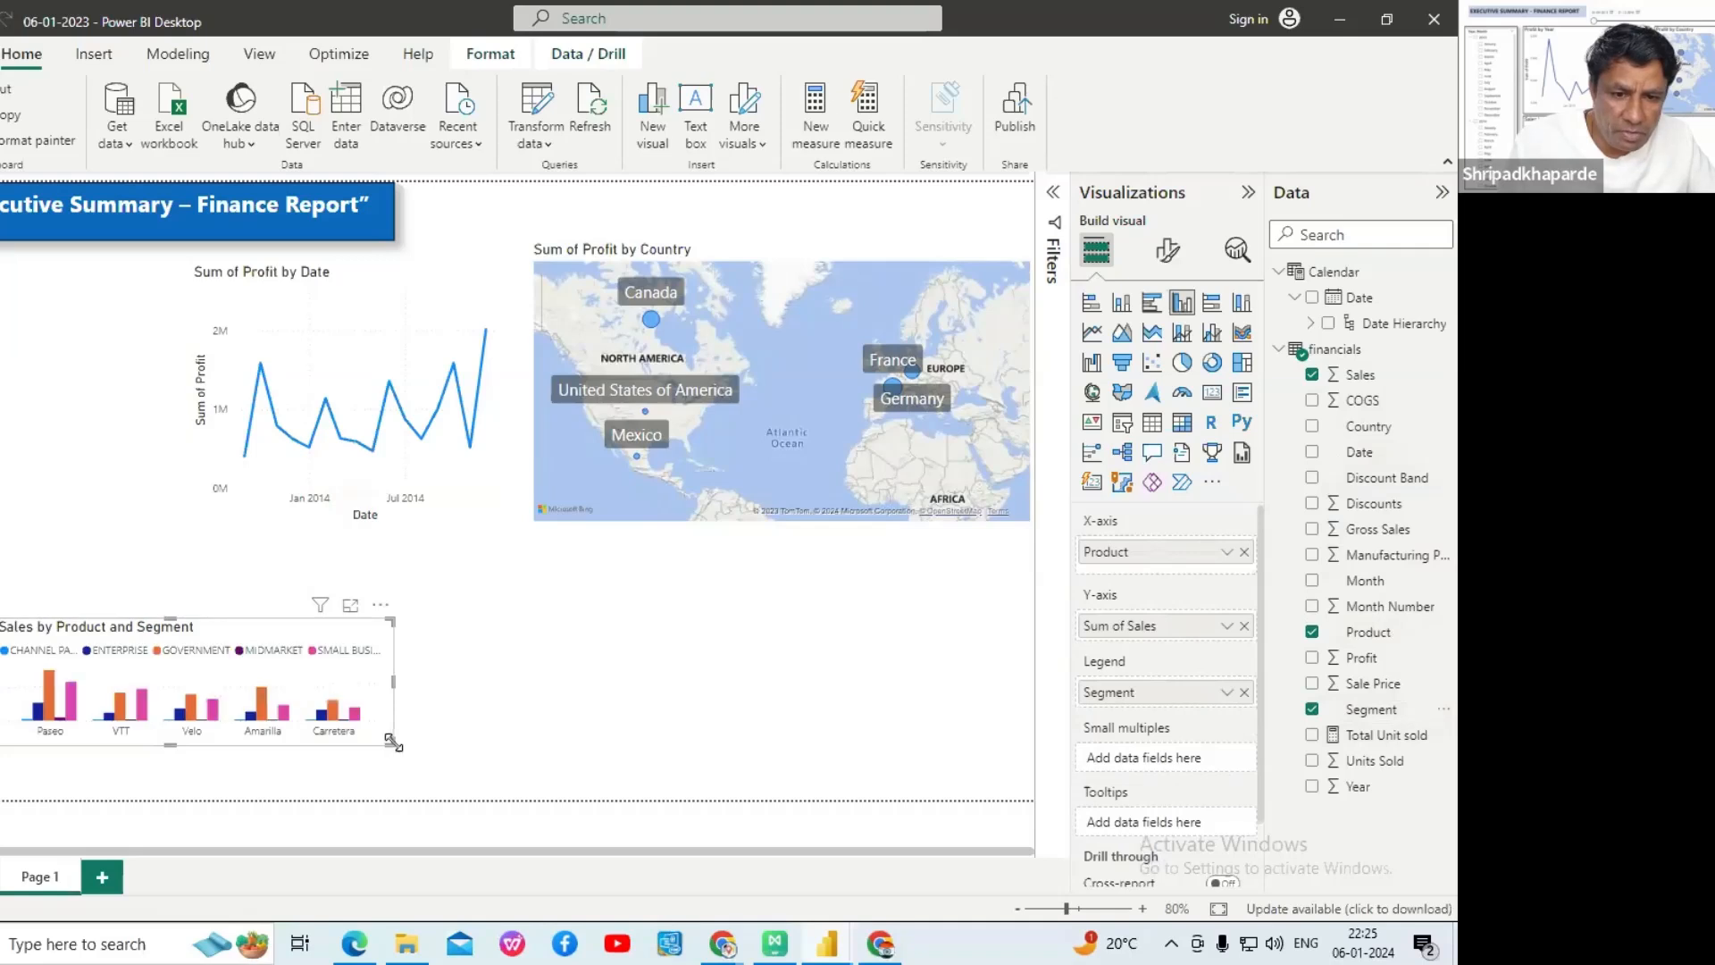
- Widen the sales column chart to span the space under both upper visuals, and raise its top edge to just below them
left_click_drag(393, 750, 994, 772)
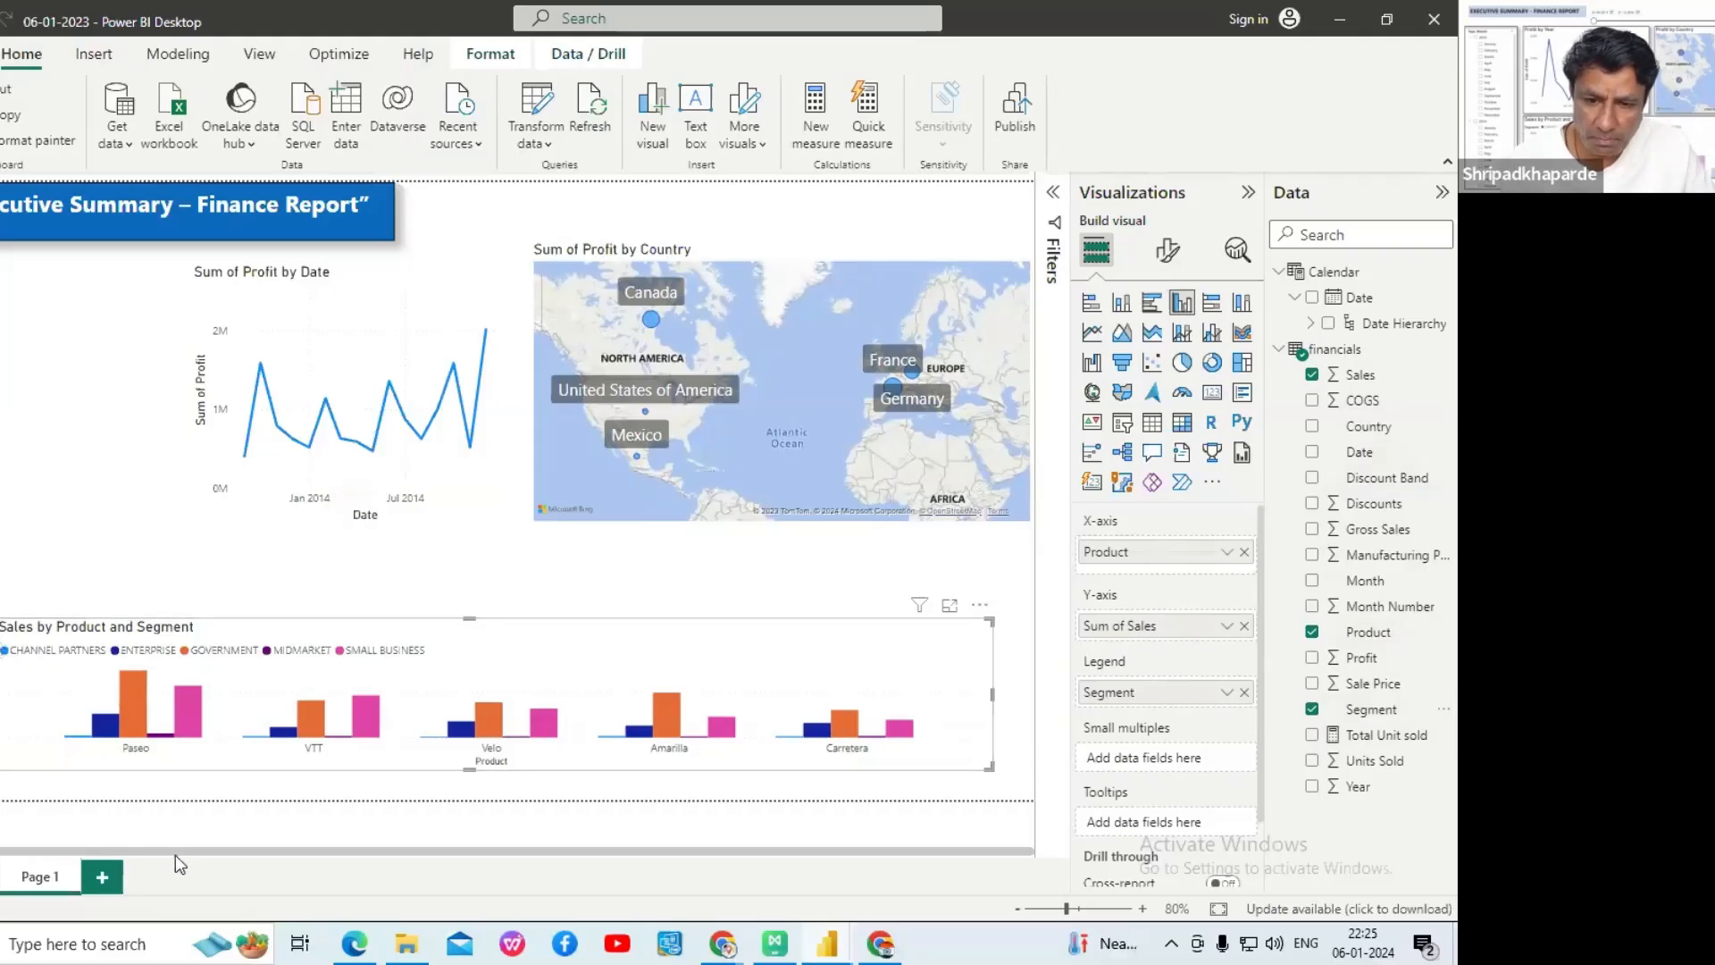
left_click_drag(175, 853, 41, 856)
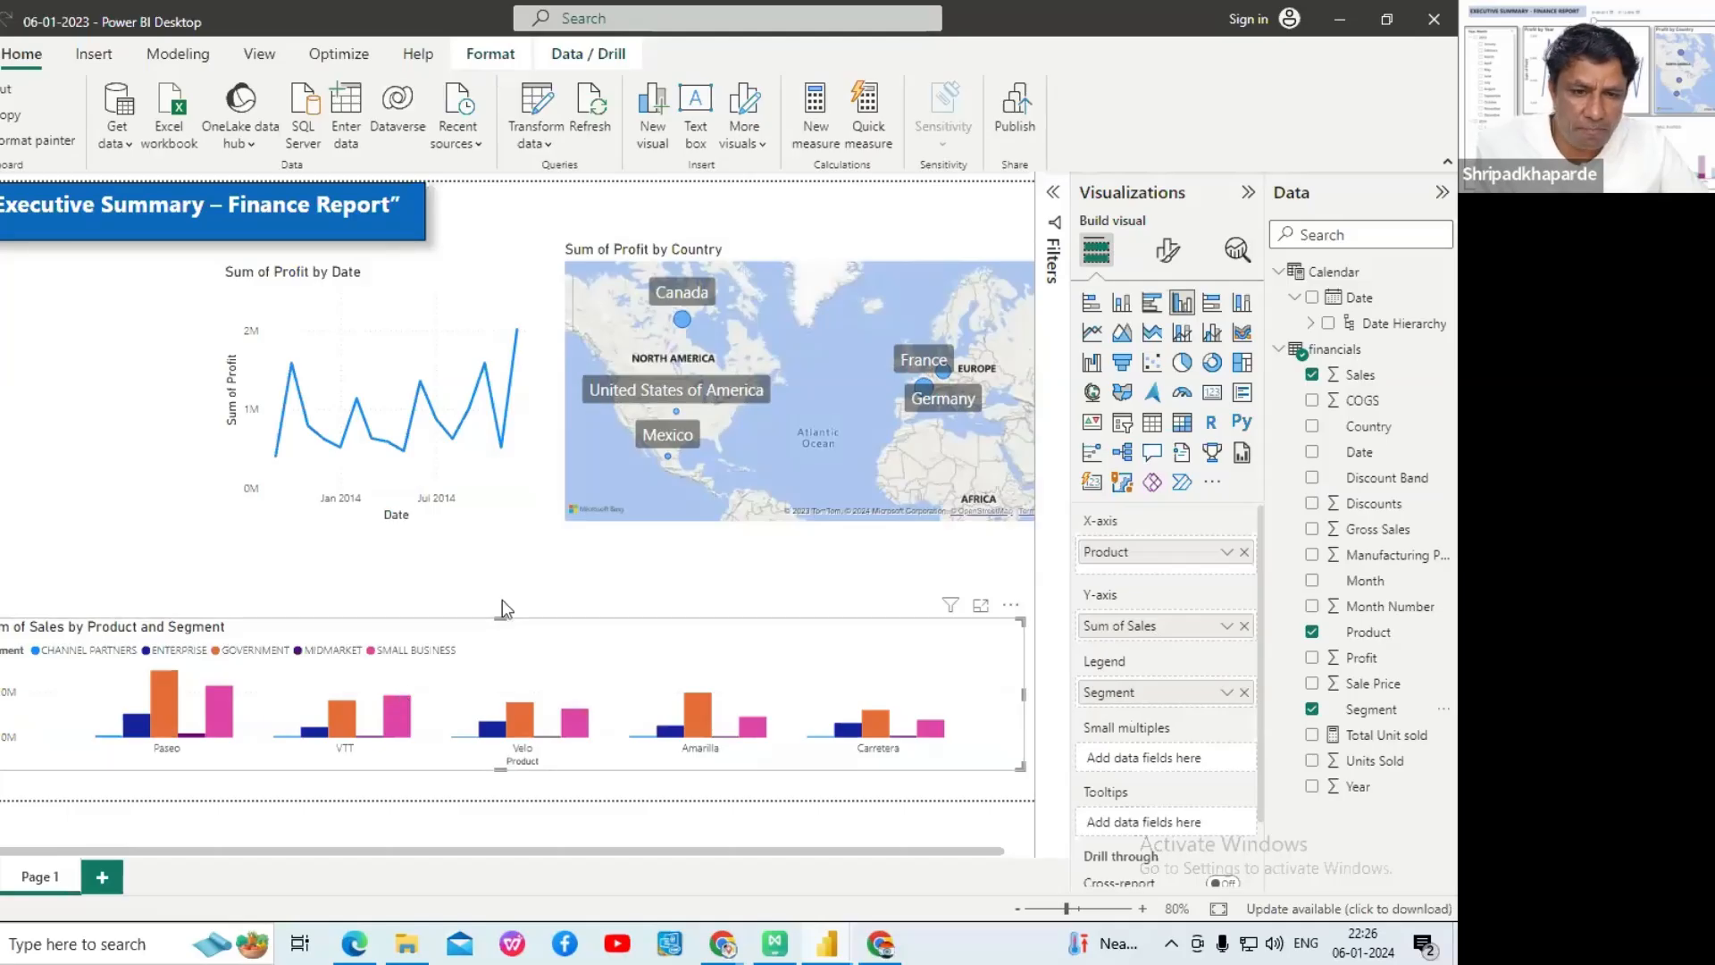
left_click_drag(497, 618, 519, 540)
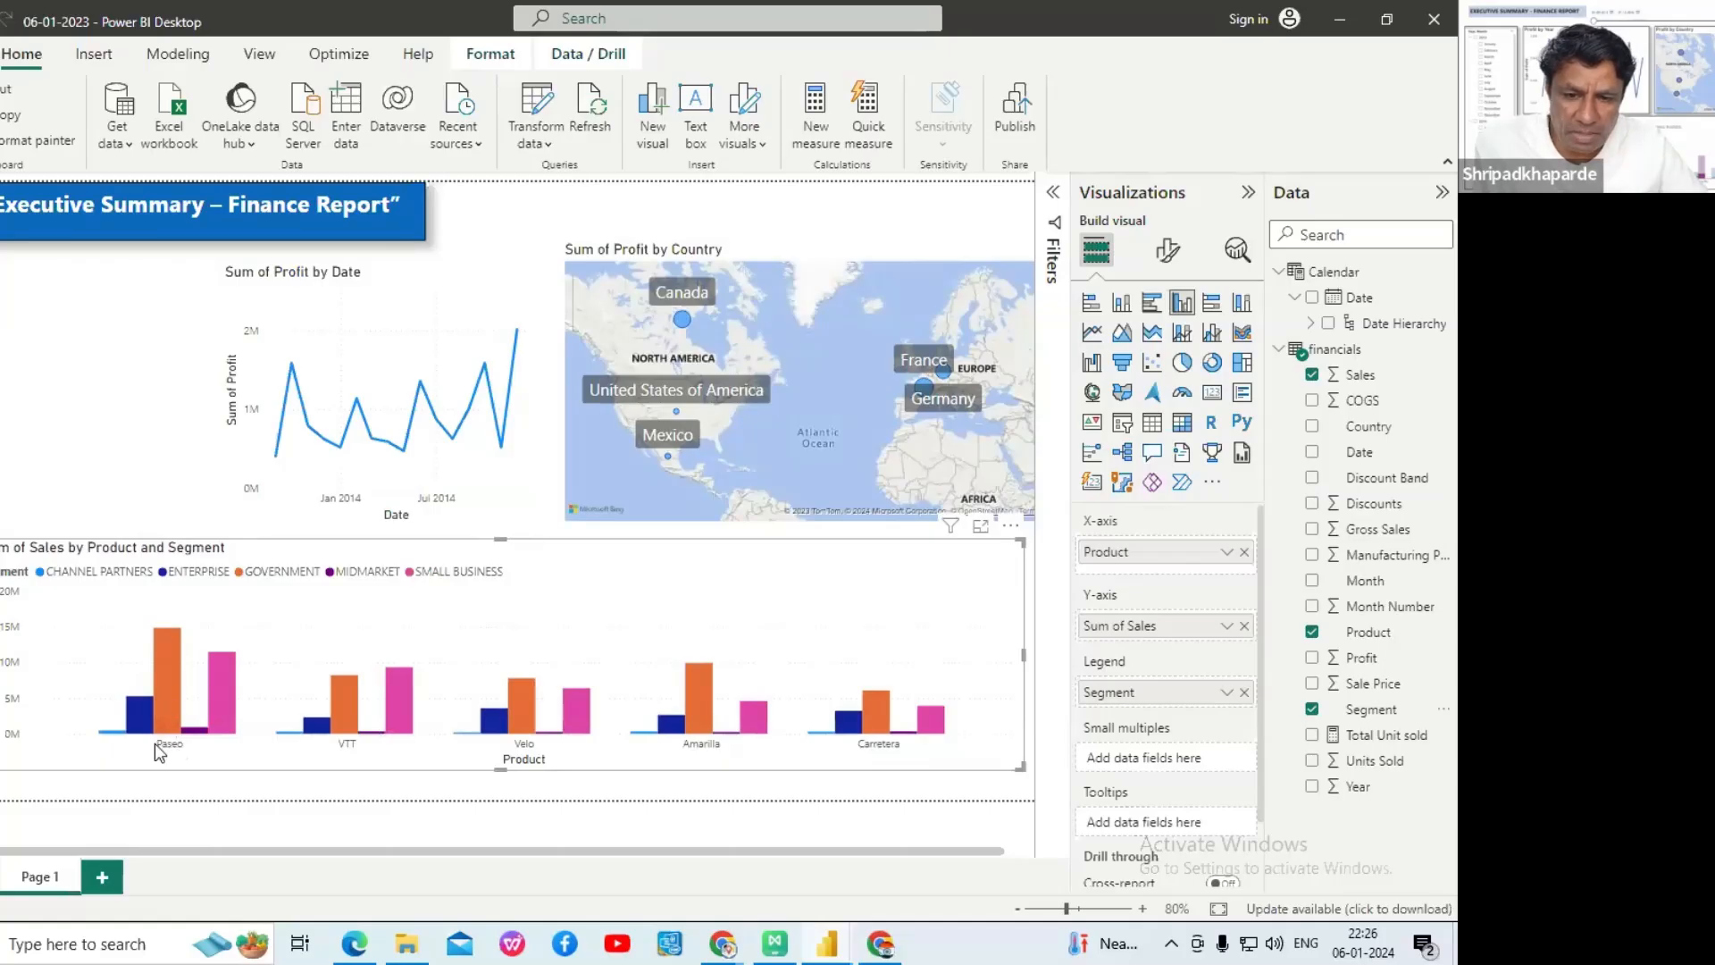
- Inspect the sales values of the Paseo and VTT segment columns in the sales chart
mouse_move(170, 641)
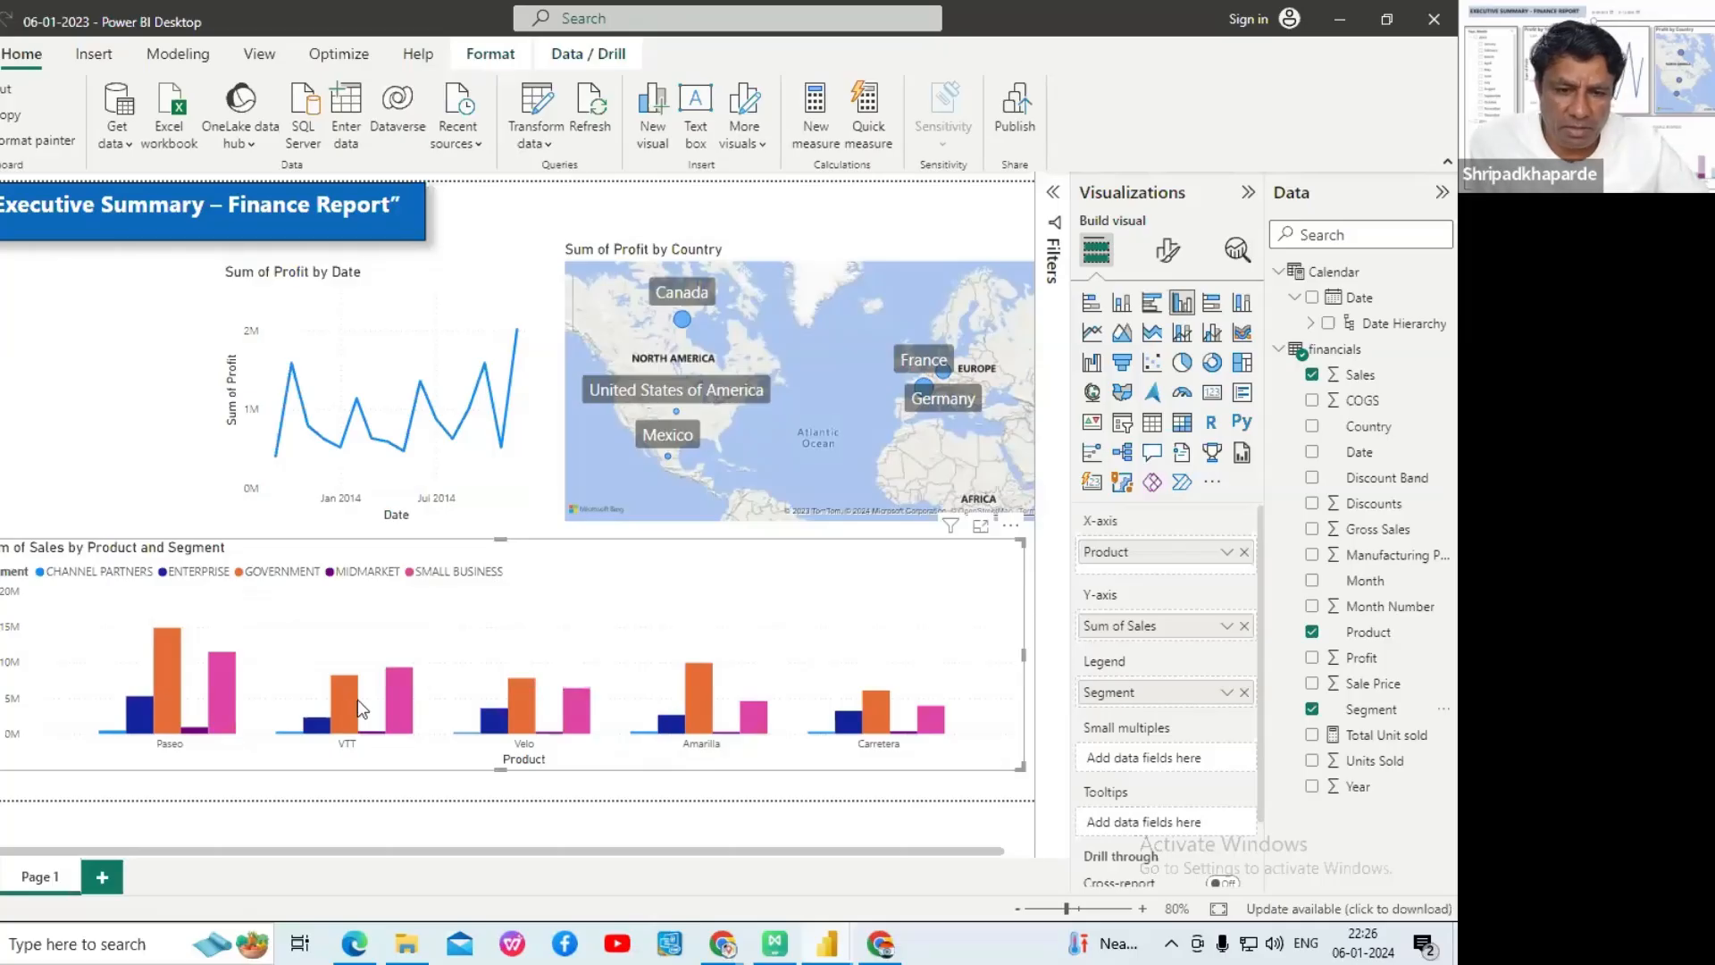
mouse_move(349, 705)
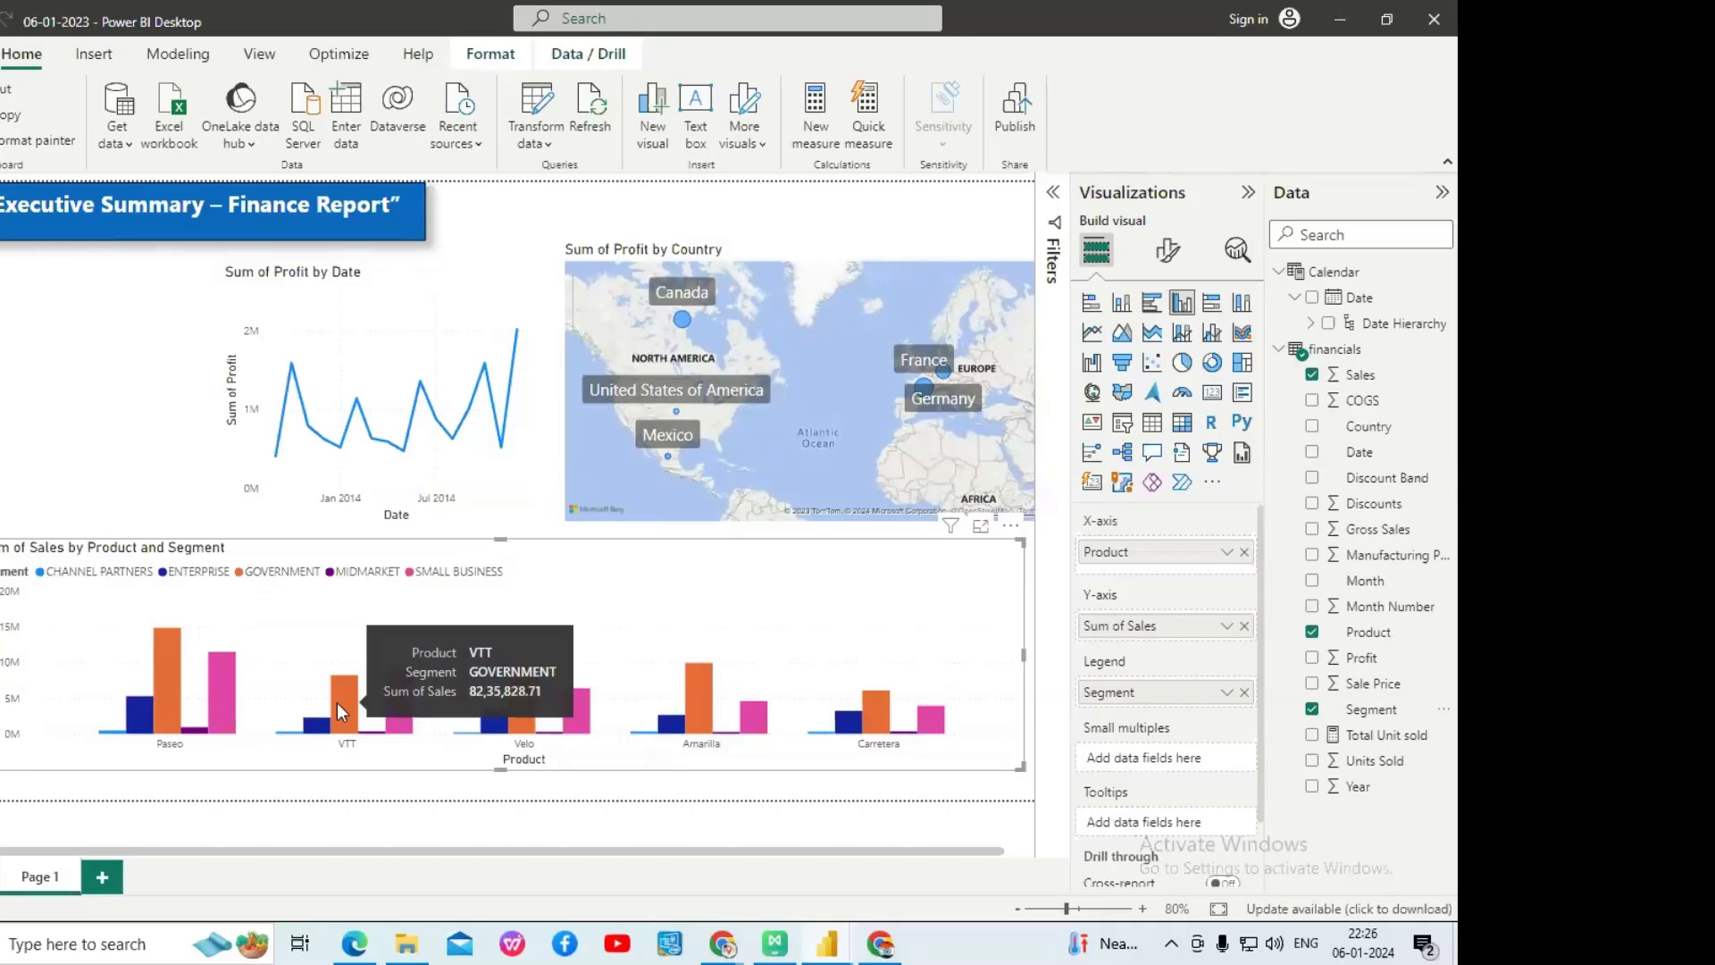
mouse_move(212, 684)
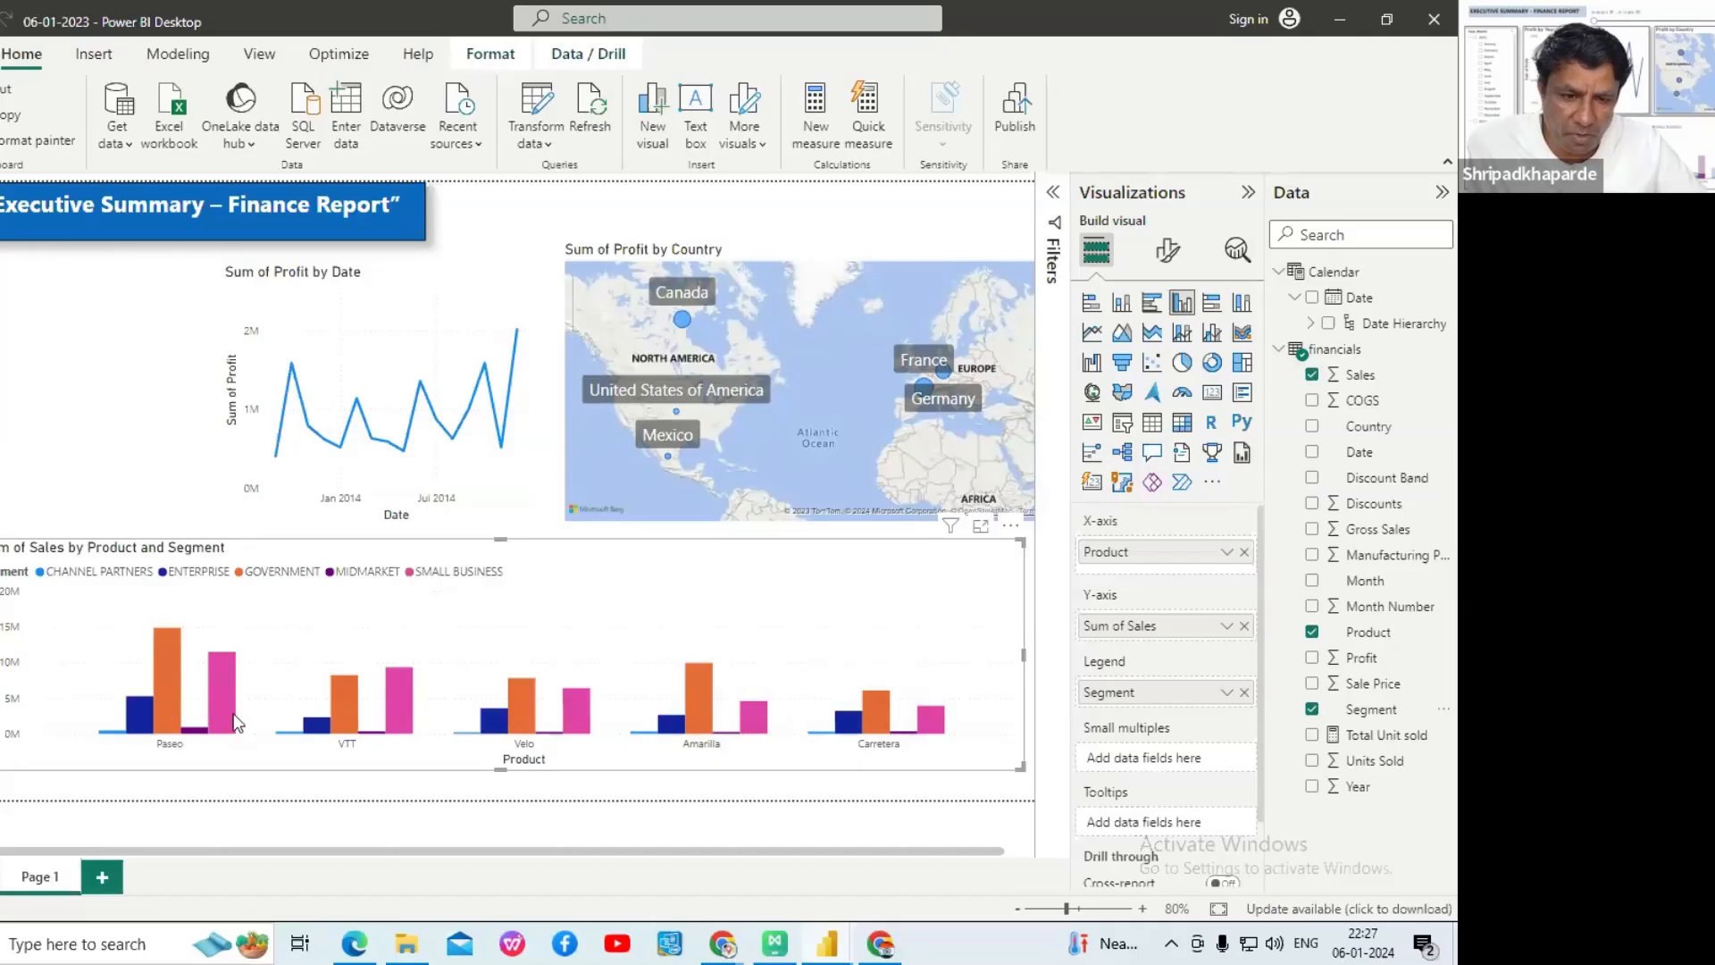
- Switch to the tutorial PDF and review the rest of Visual 4, its product and segment conclusion, and the Visual 5: Year slicer introduction
left_click(354, 947)
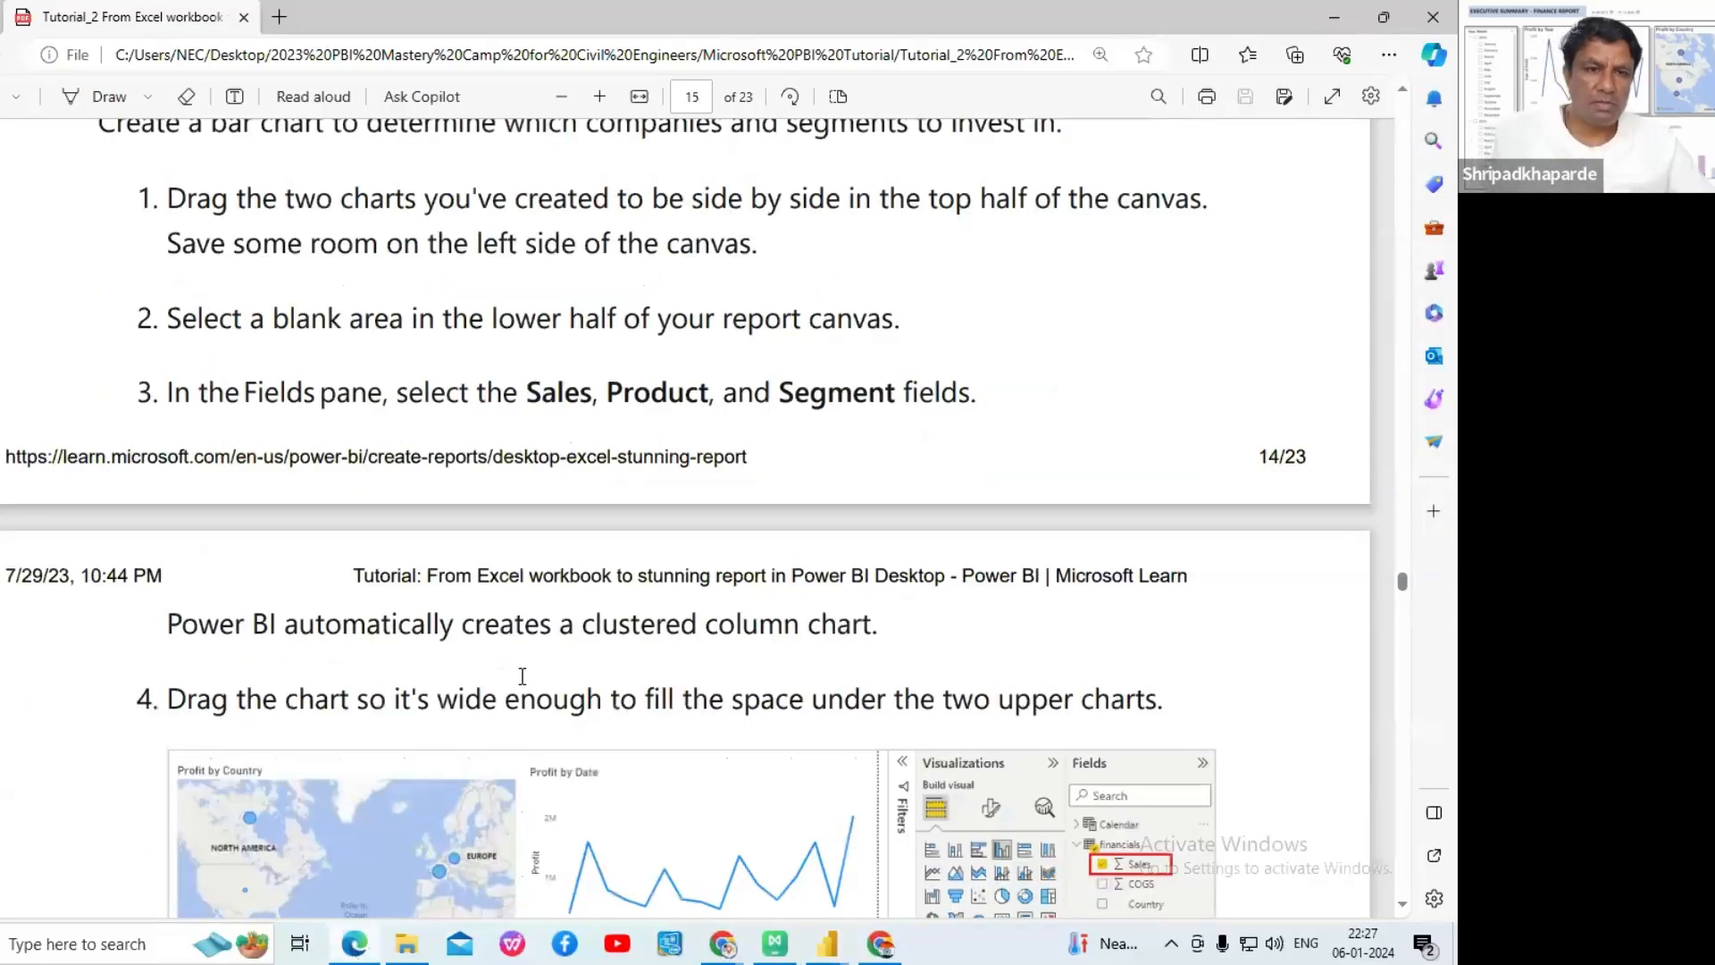
scroll(557, 638, "down", 1)
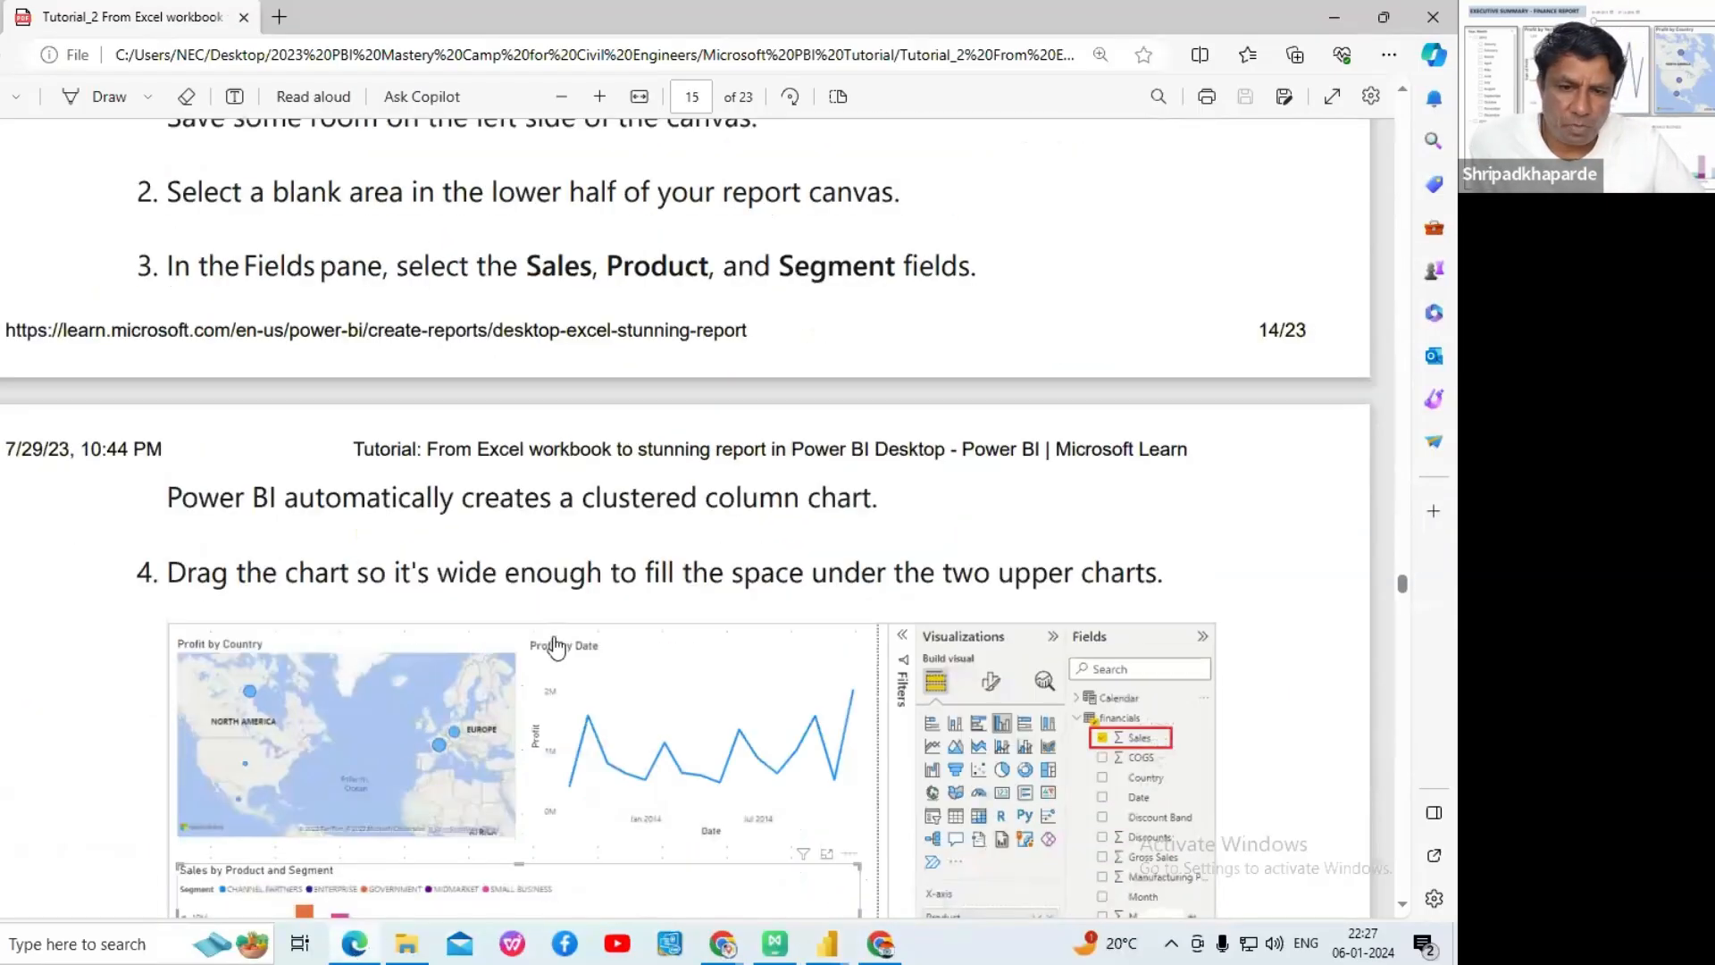
scroll(518, 607, "down", 2)
scroll(518, 607, "down", 1)
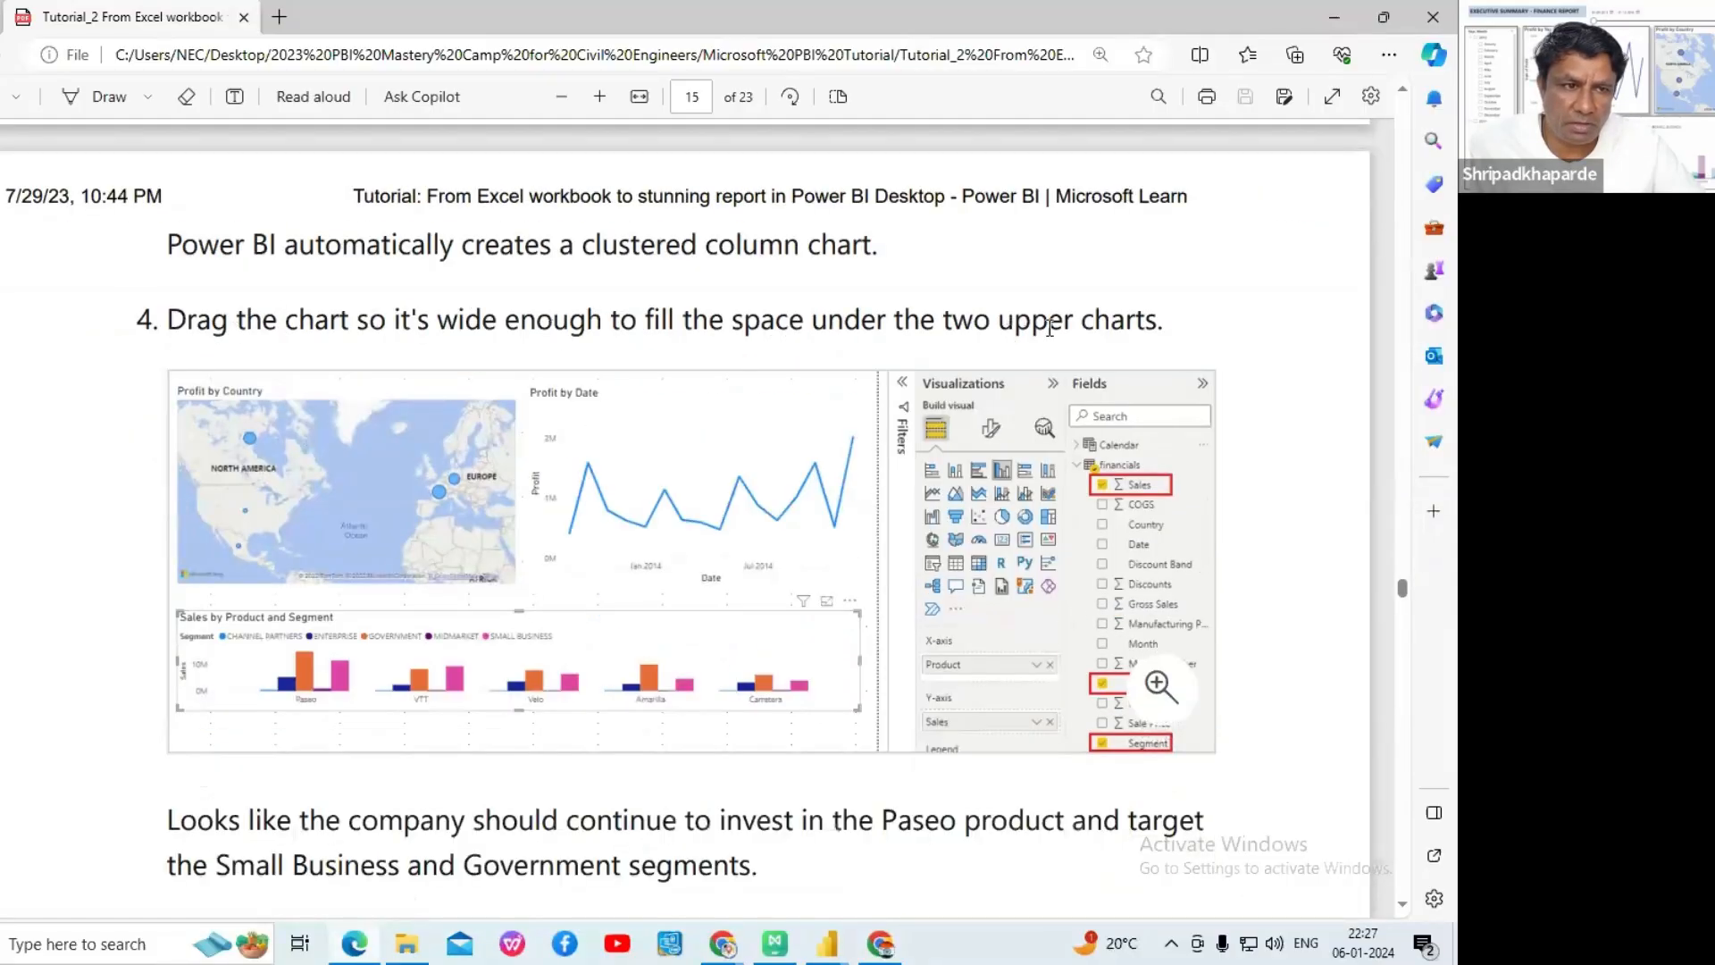
scroll(630, 482, "down", 2)
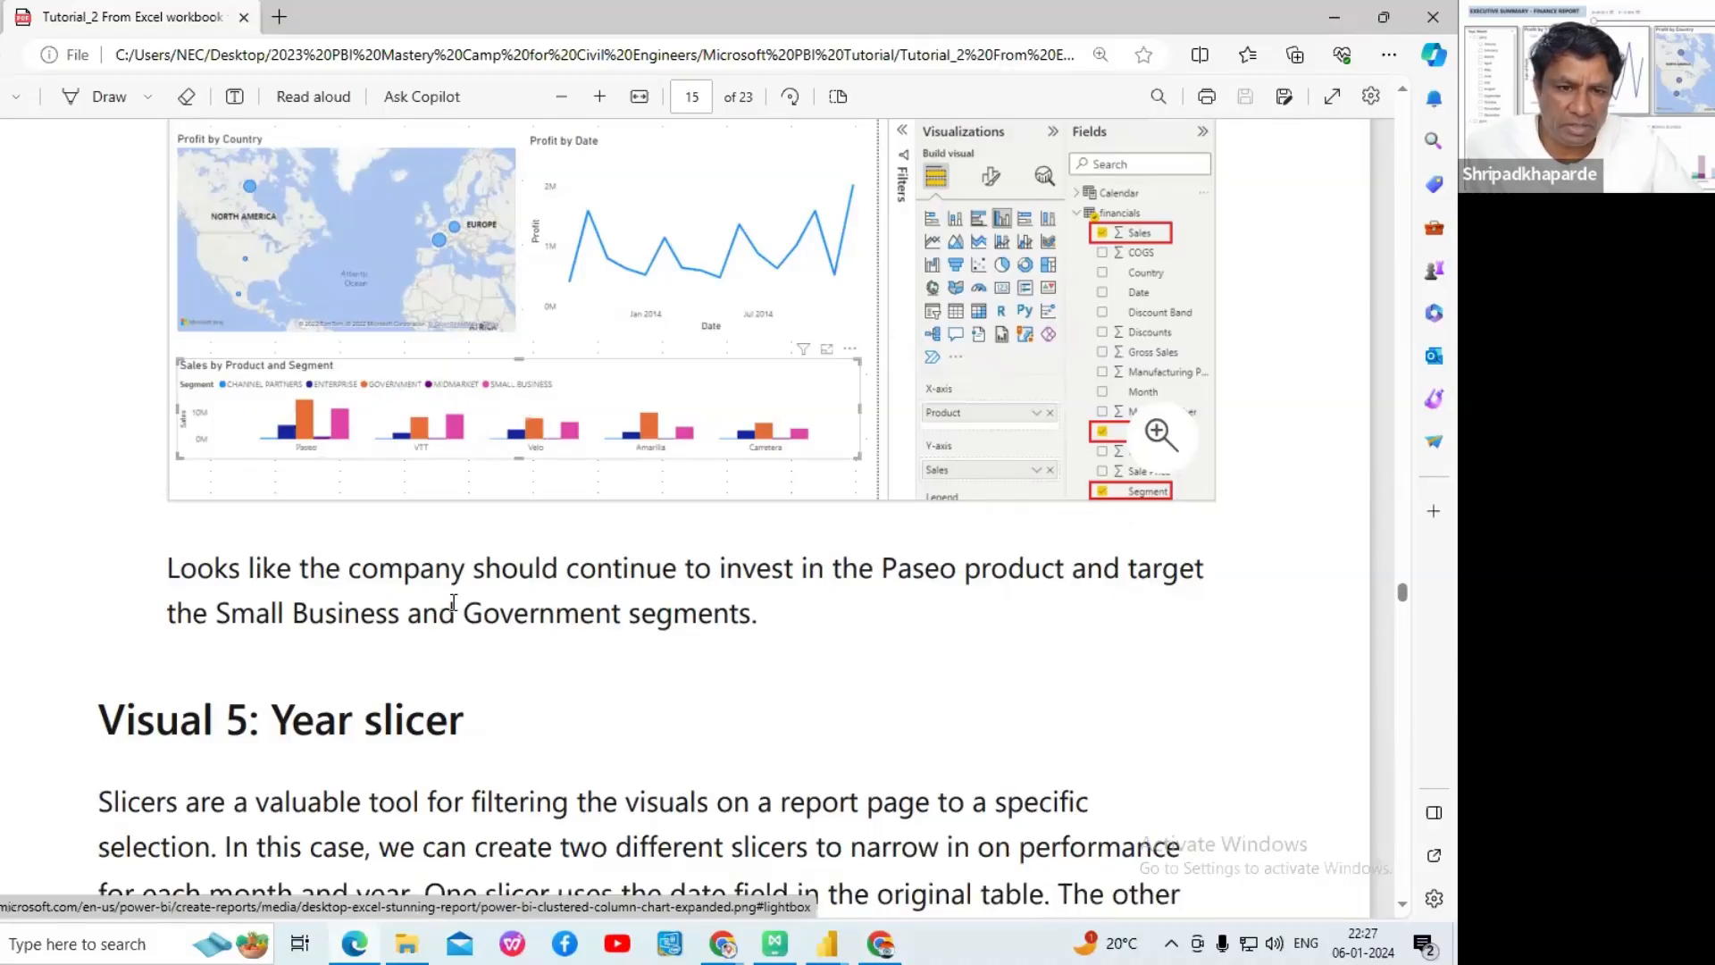
scroll(455, 629, "down", 2)
scroll(261, 592, "down", 1)
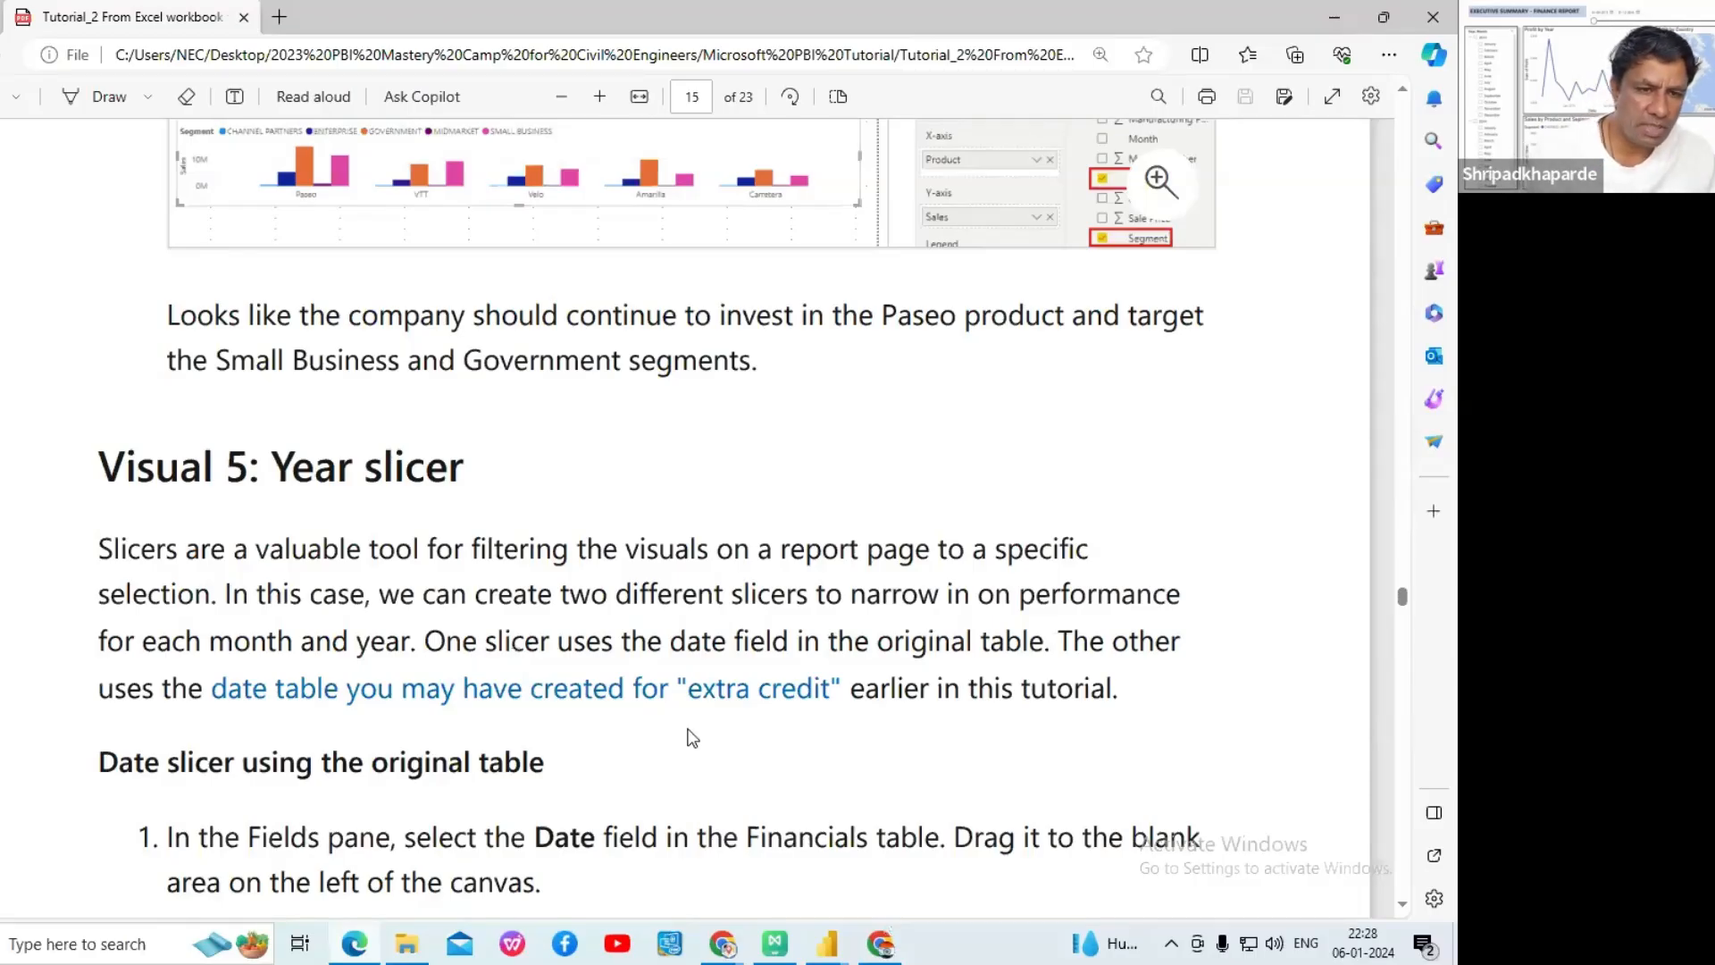
- In the 06-01-2023 report, move the sales column chart down to the page's lower border, heighten it up to the map and widen it slightly
left_click(827, 944)
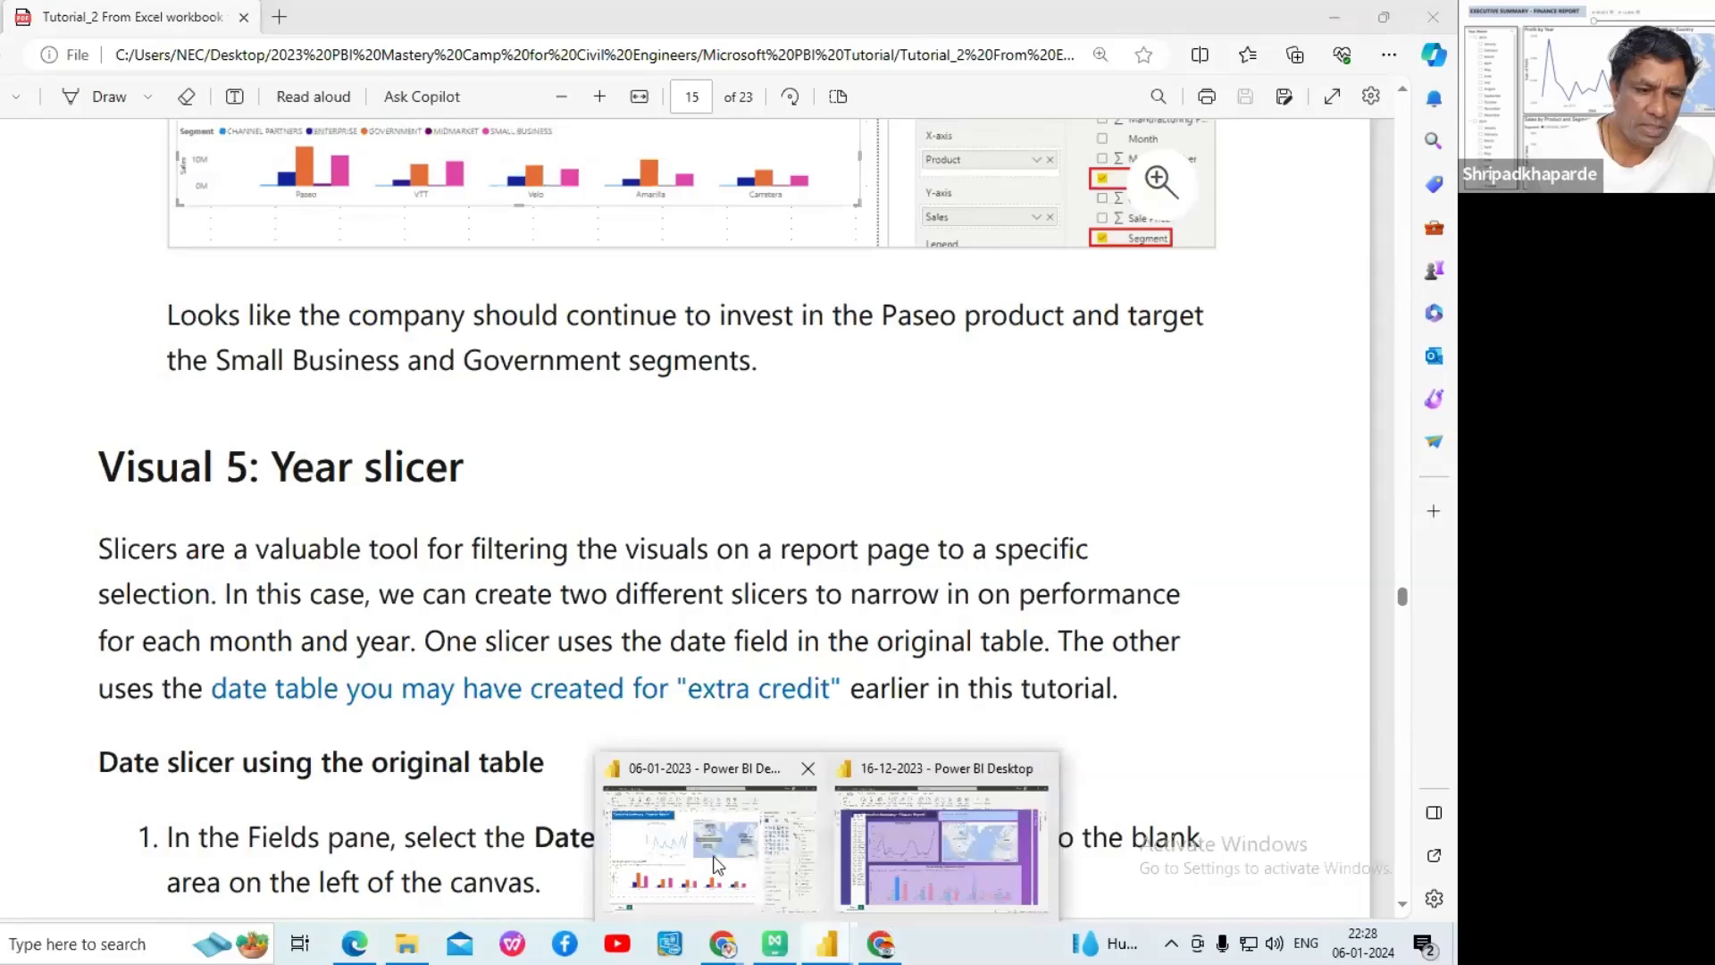
left_click(717, 864)
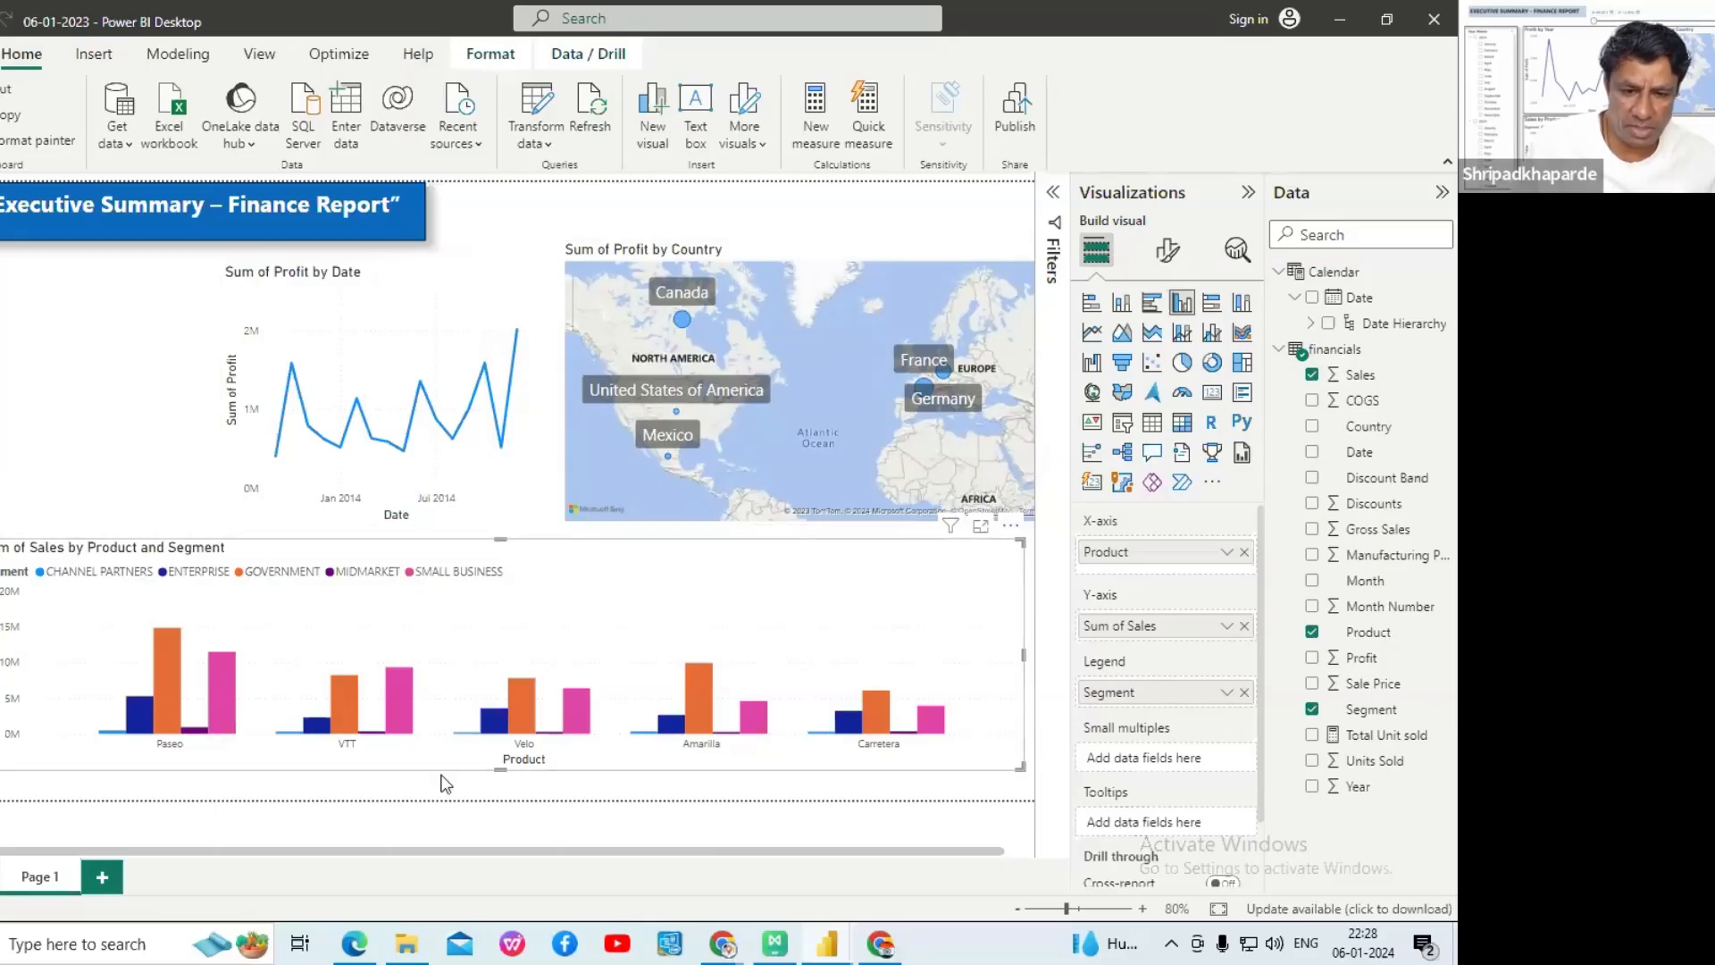
left_click_drag(465, 756, 466, 783)
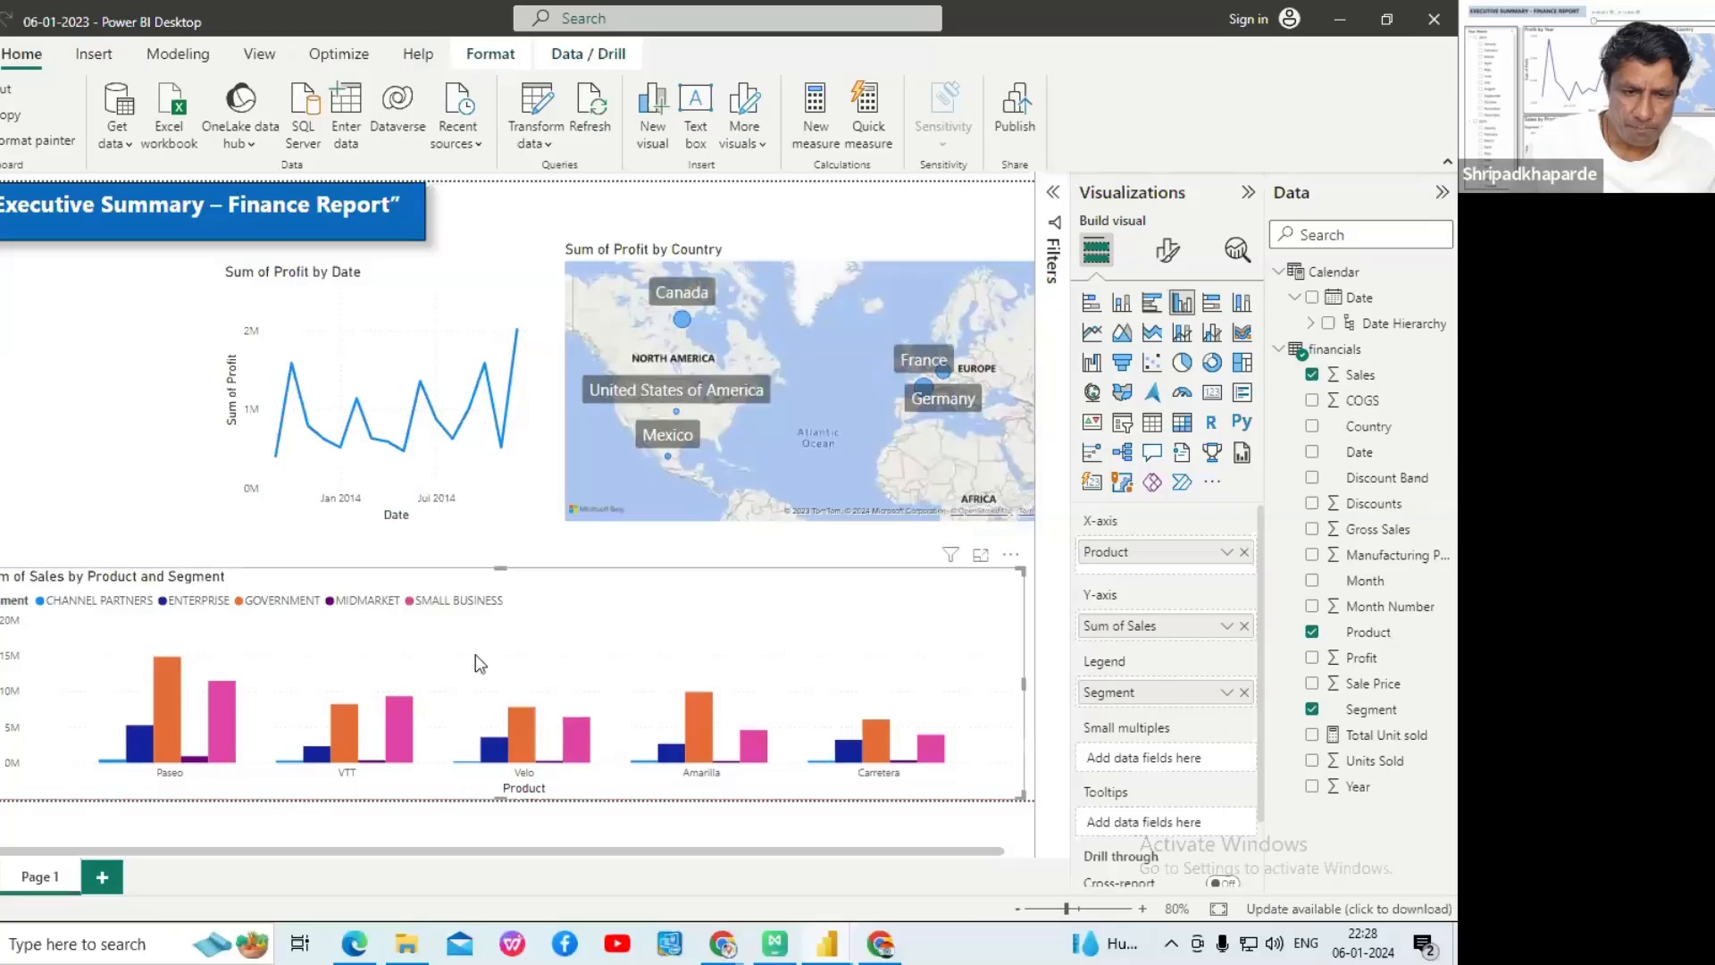
left_click_drag(490, 563, 501, 535)
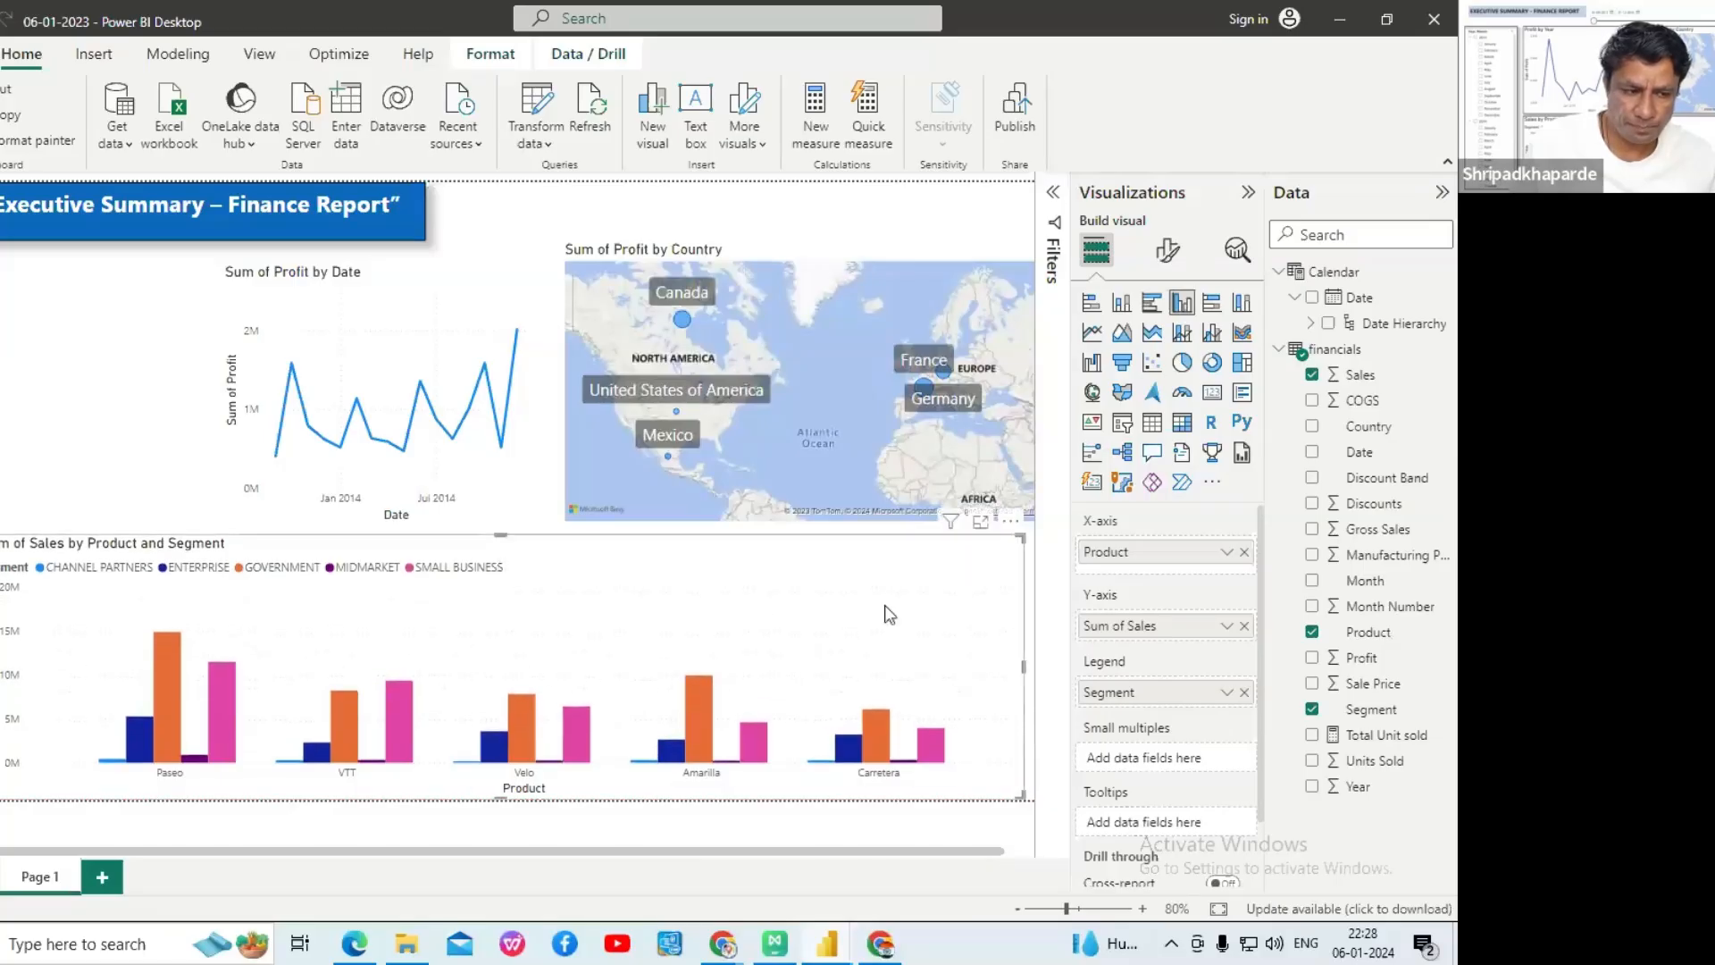
left_click_drag(1028, 665, 1033, 663)
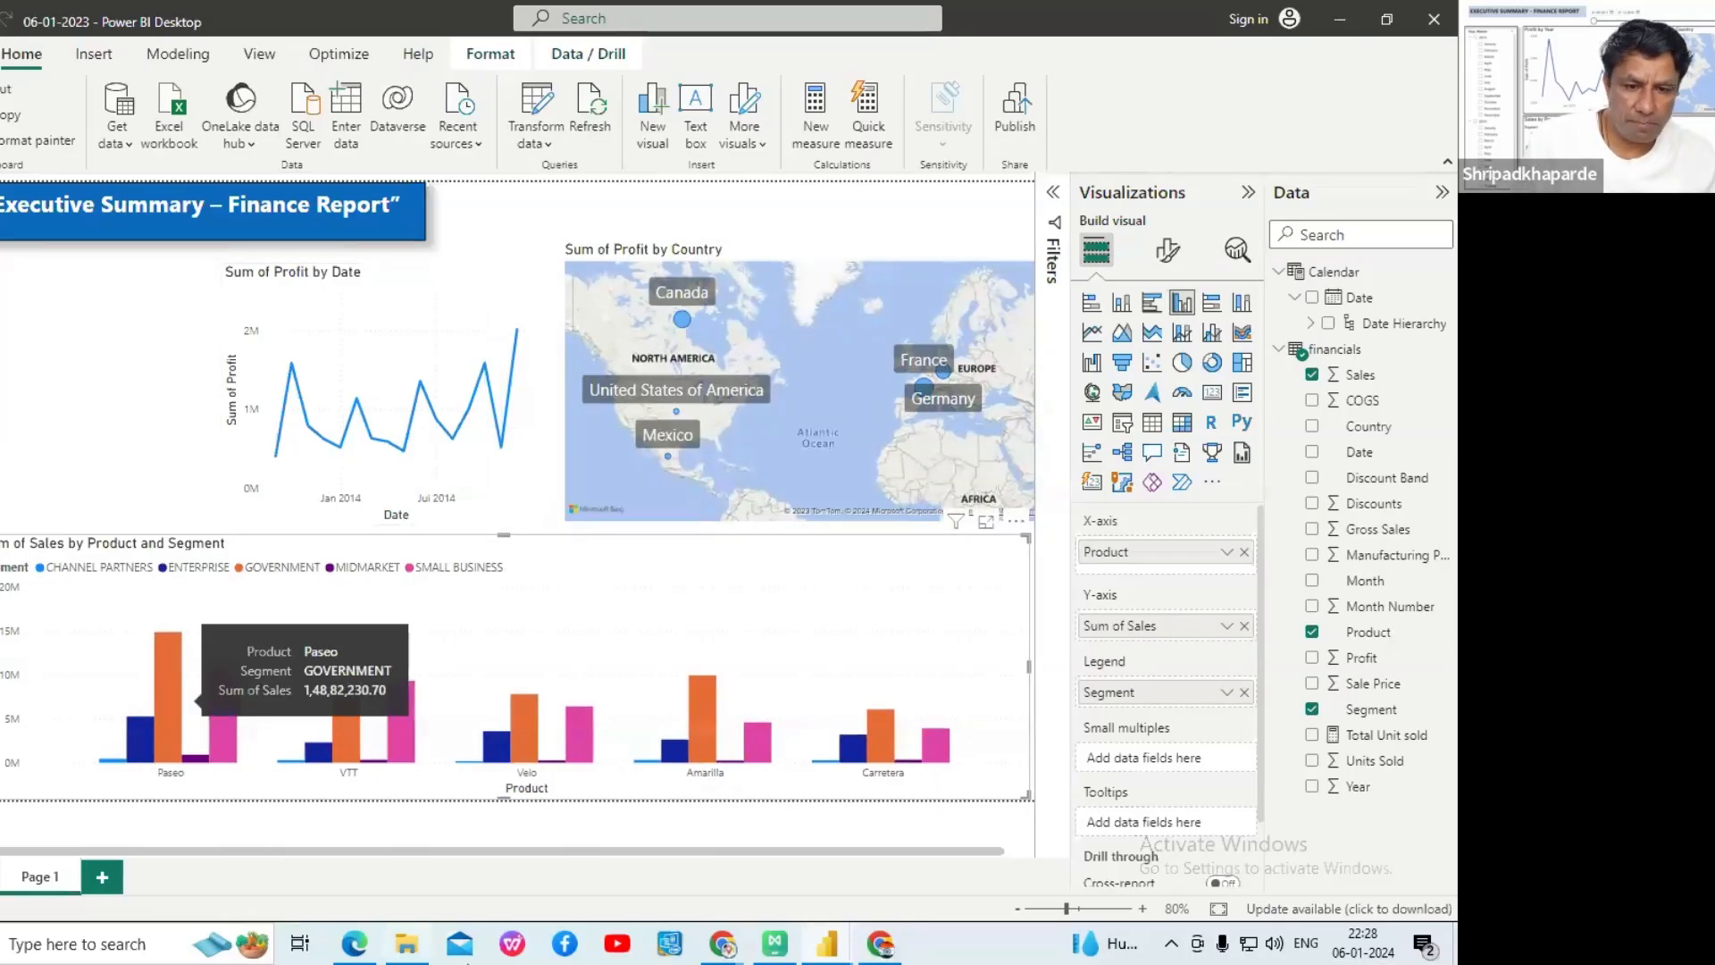
- Switch to the tutorial PDF and read the Visual 5 instructions for a date slicer using the original table
left_click(355, 945)
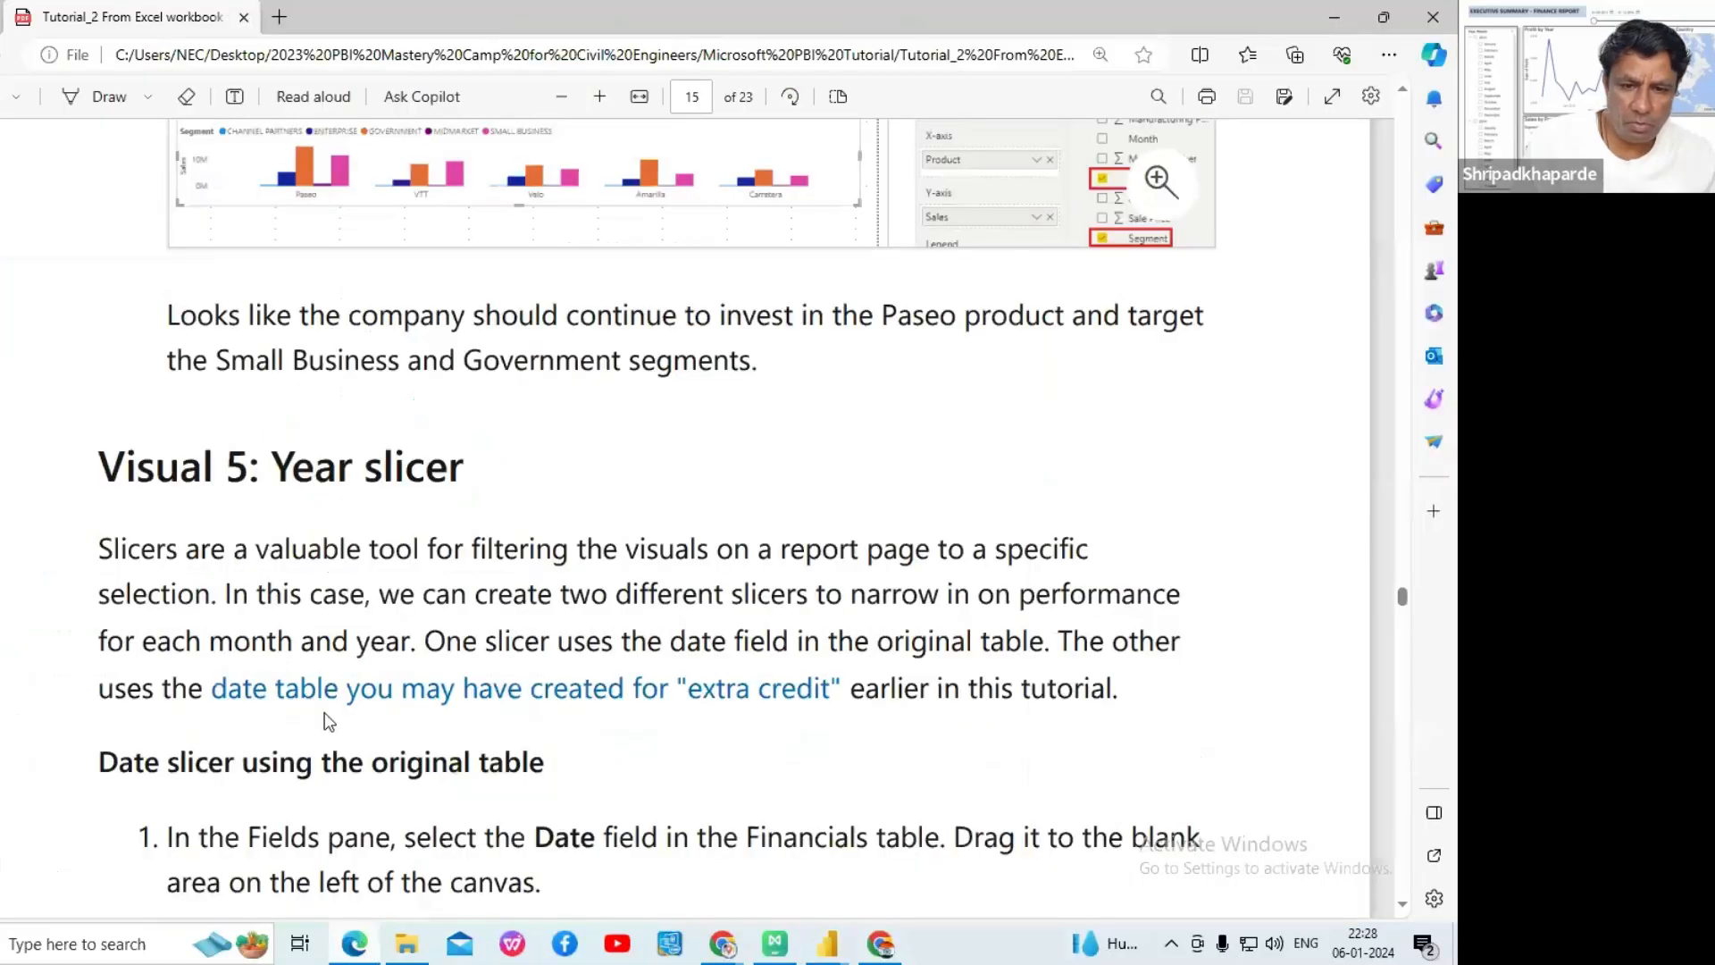
scroll(326, 712, "down", 3)
scroll(326, 712, "down", 1)
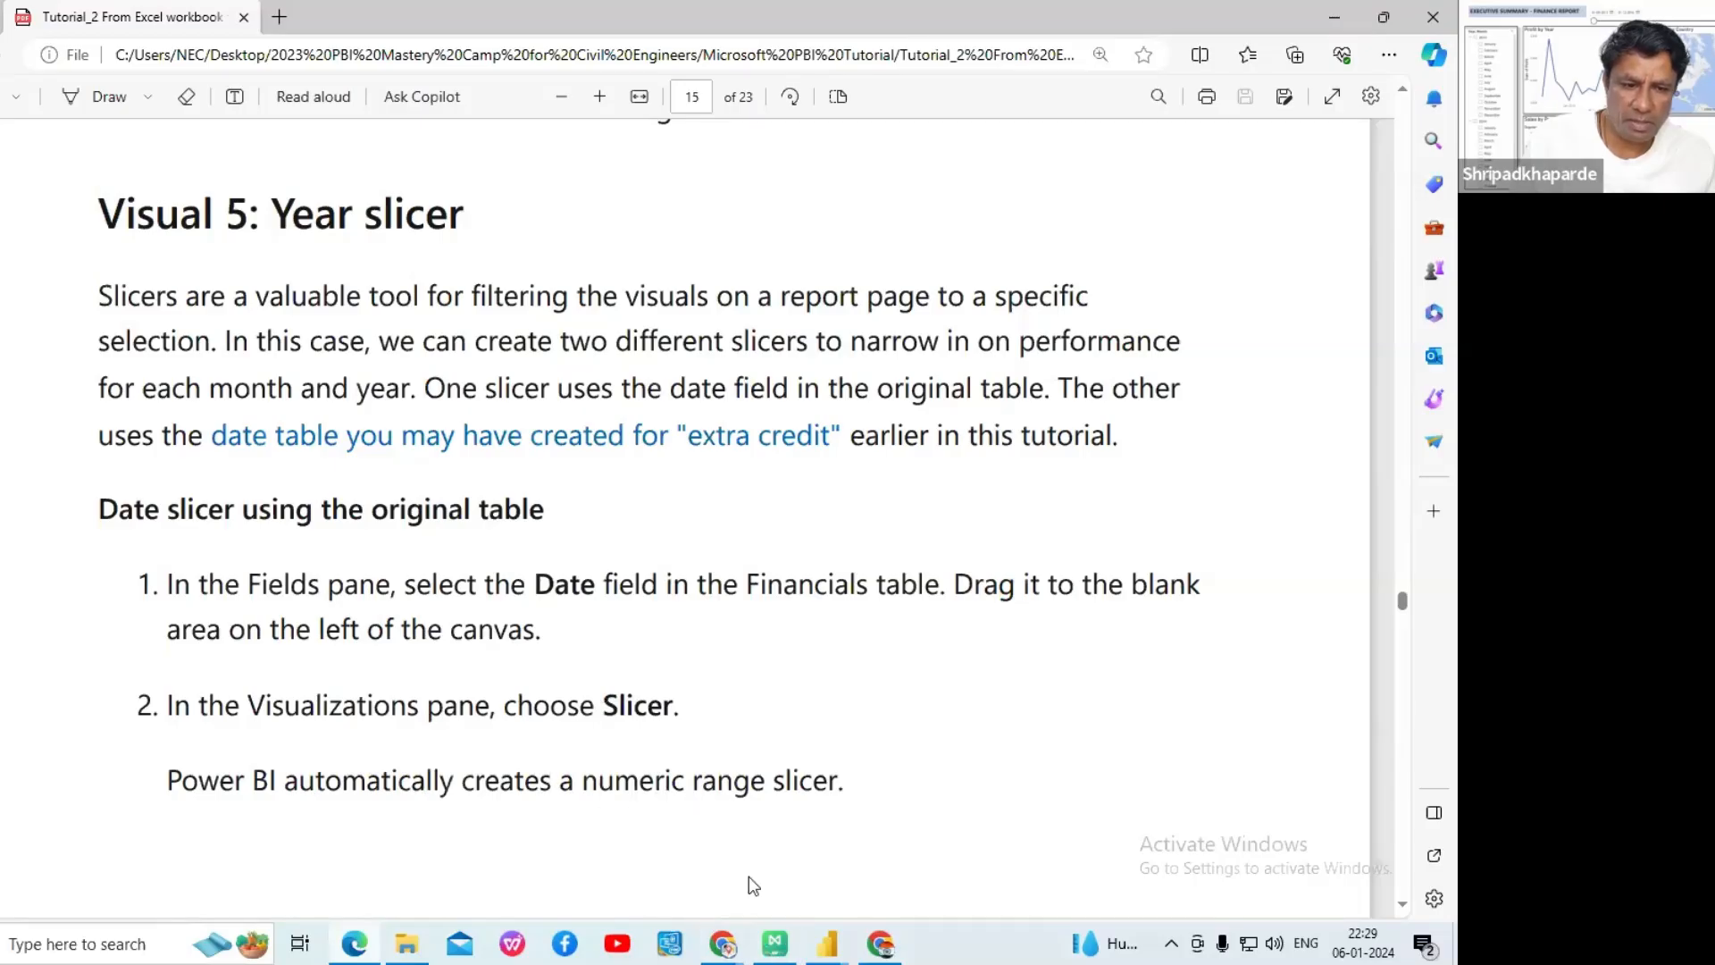
- Switch to the 06-01-2023 report and narrow the sales column chart from its left edge to free space beside it
mouse_move(826, 952)
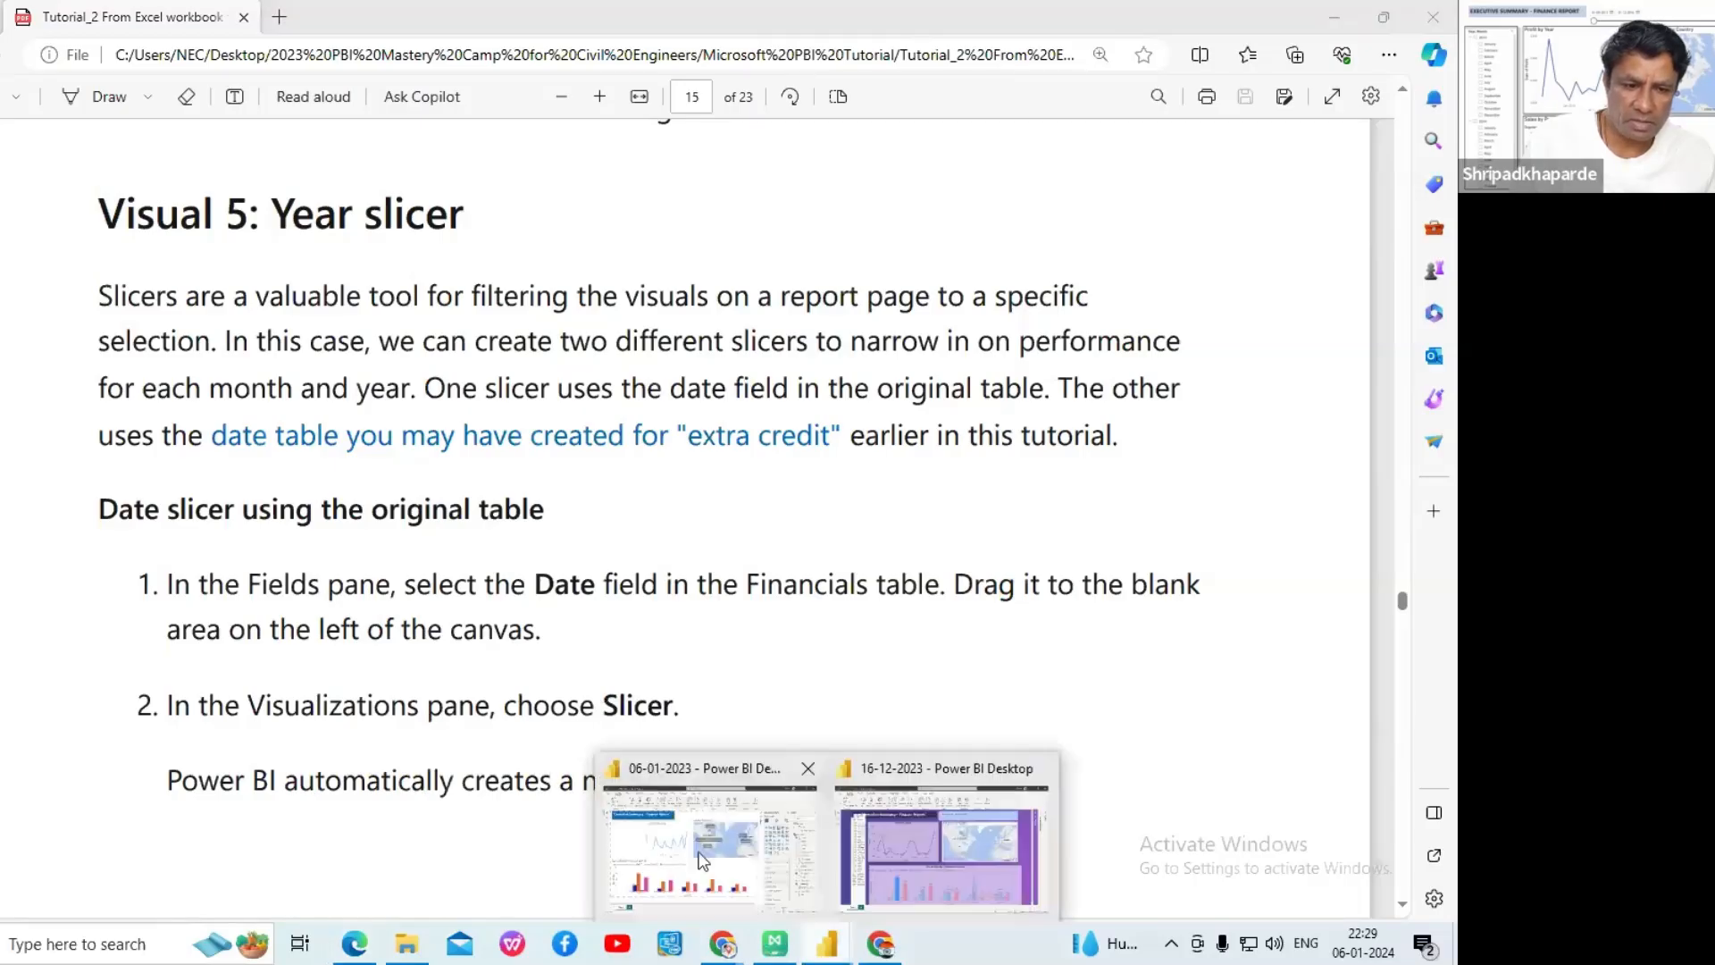
left_click(701, 871)
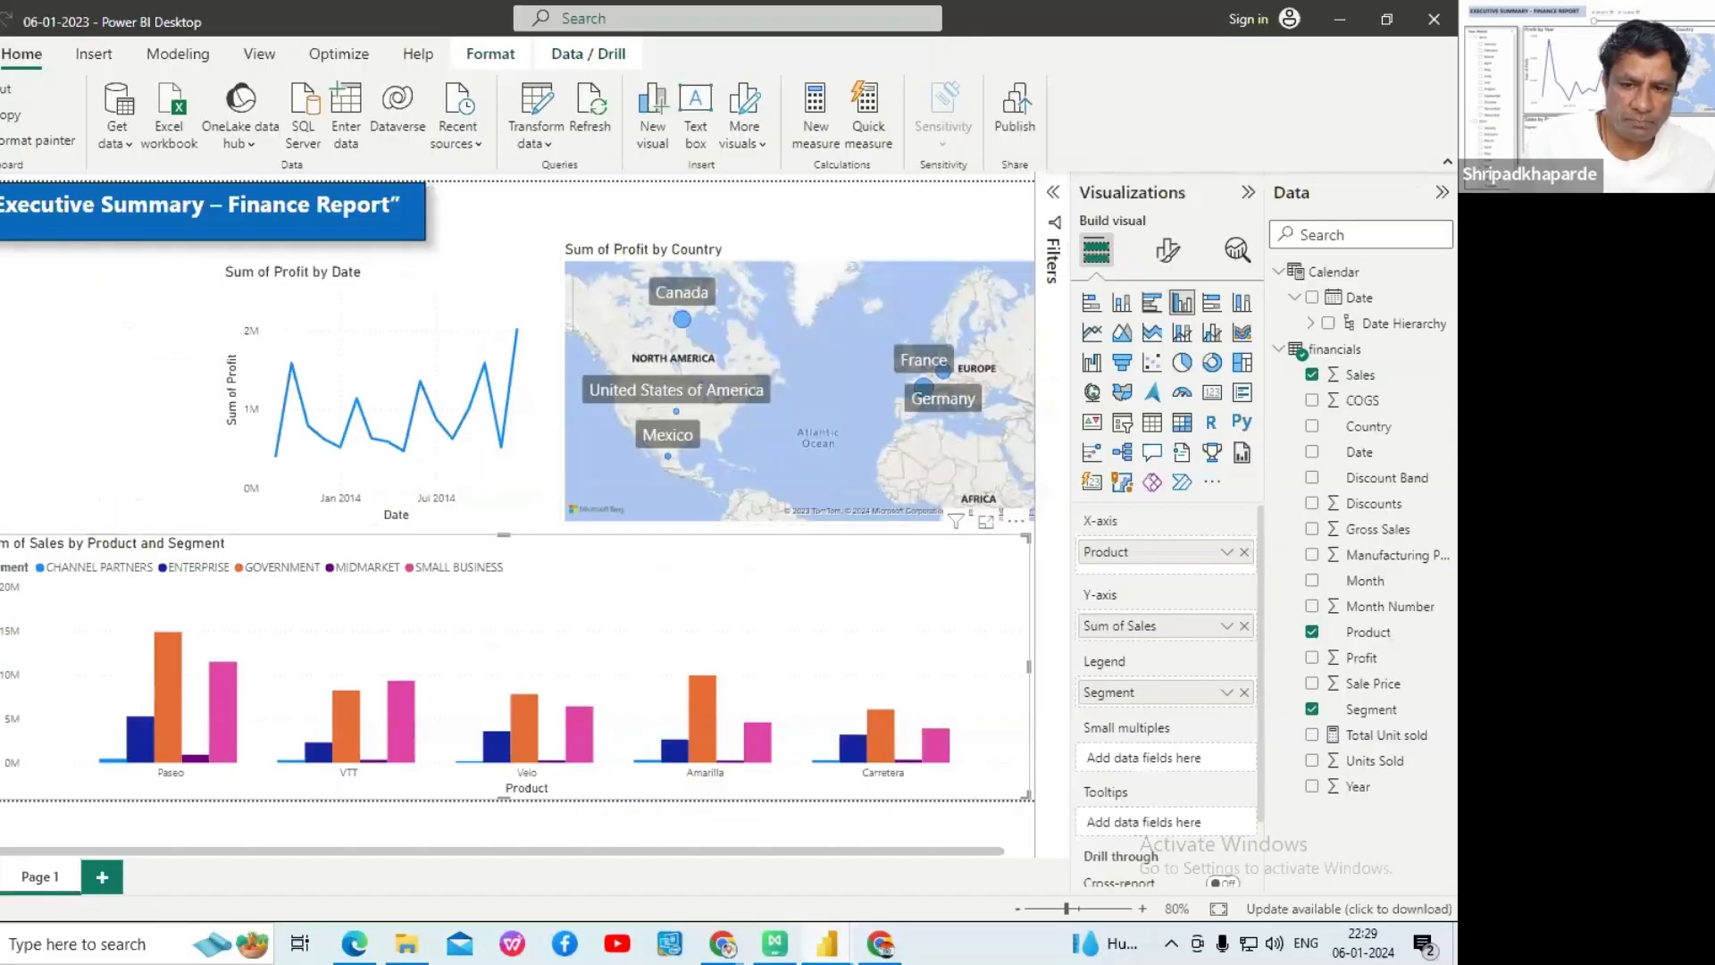
left_click_drag(2, 666, 168, 652)
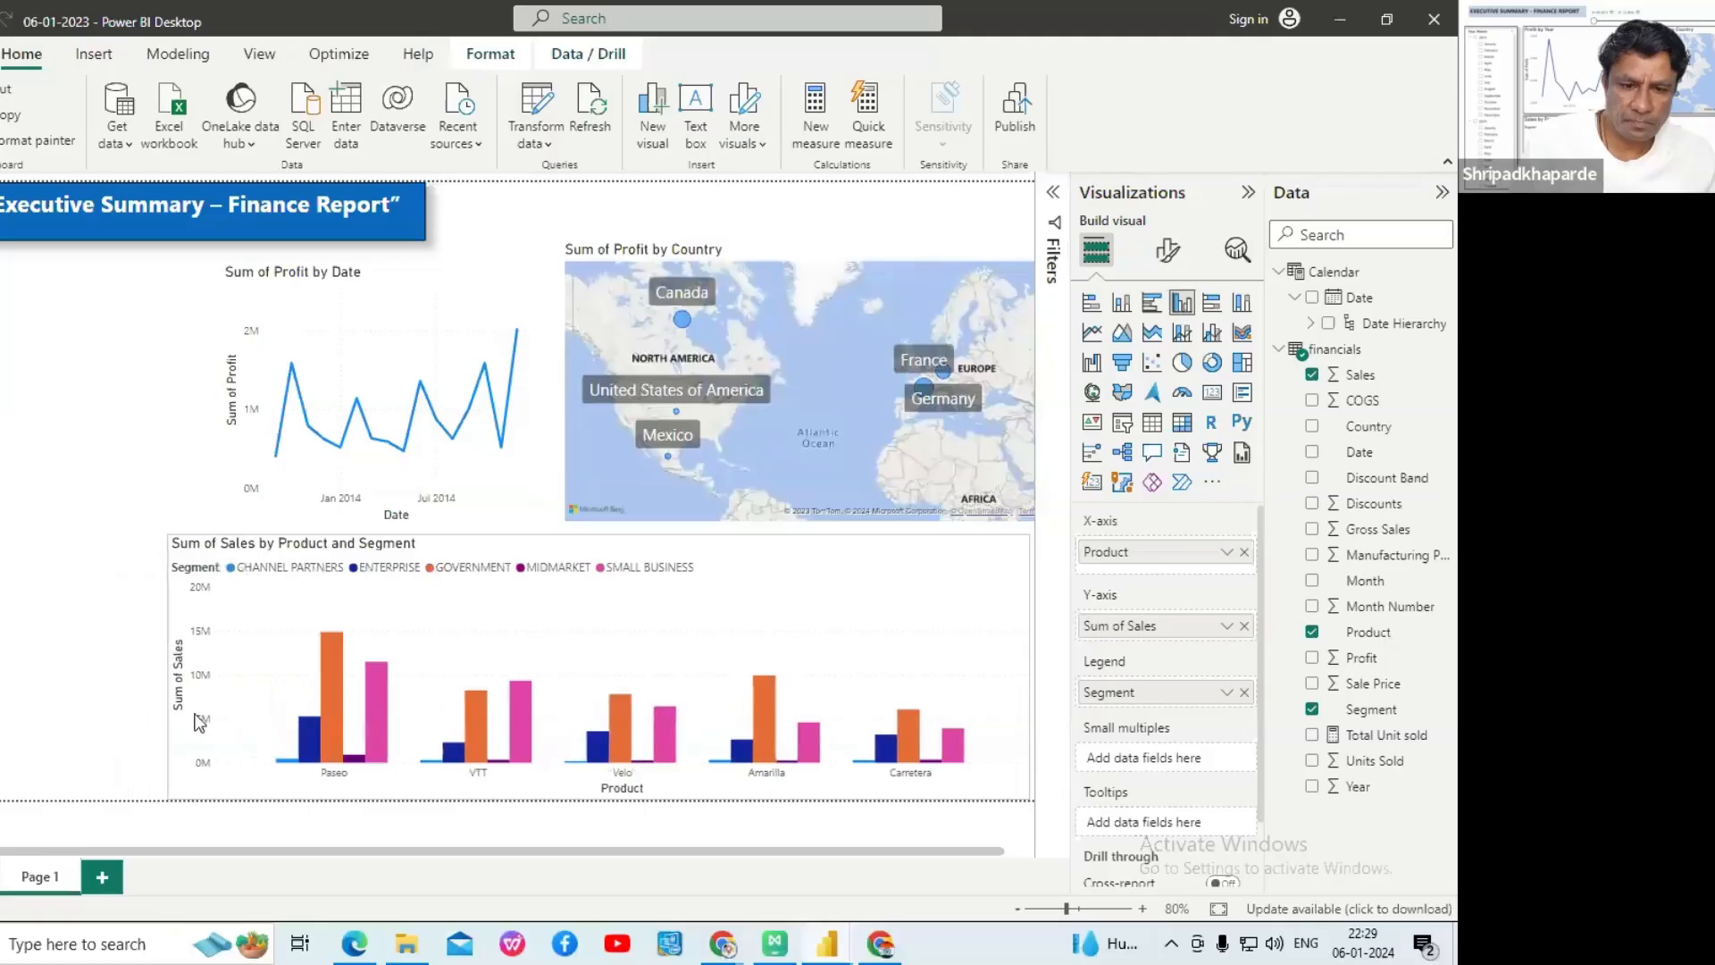
- Switch to the tutorial PDF and read the remaining original-table date slicer steps, including the slicer type options on page 16
left_click(355, 945)
scroll(527, 504, "down", 2)
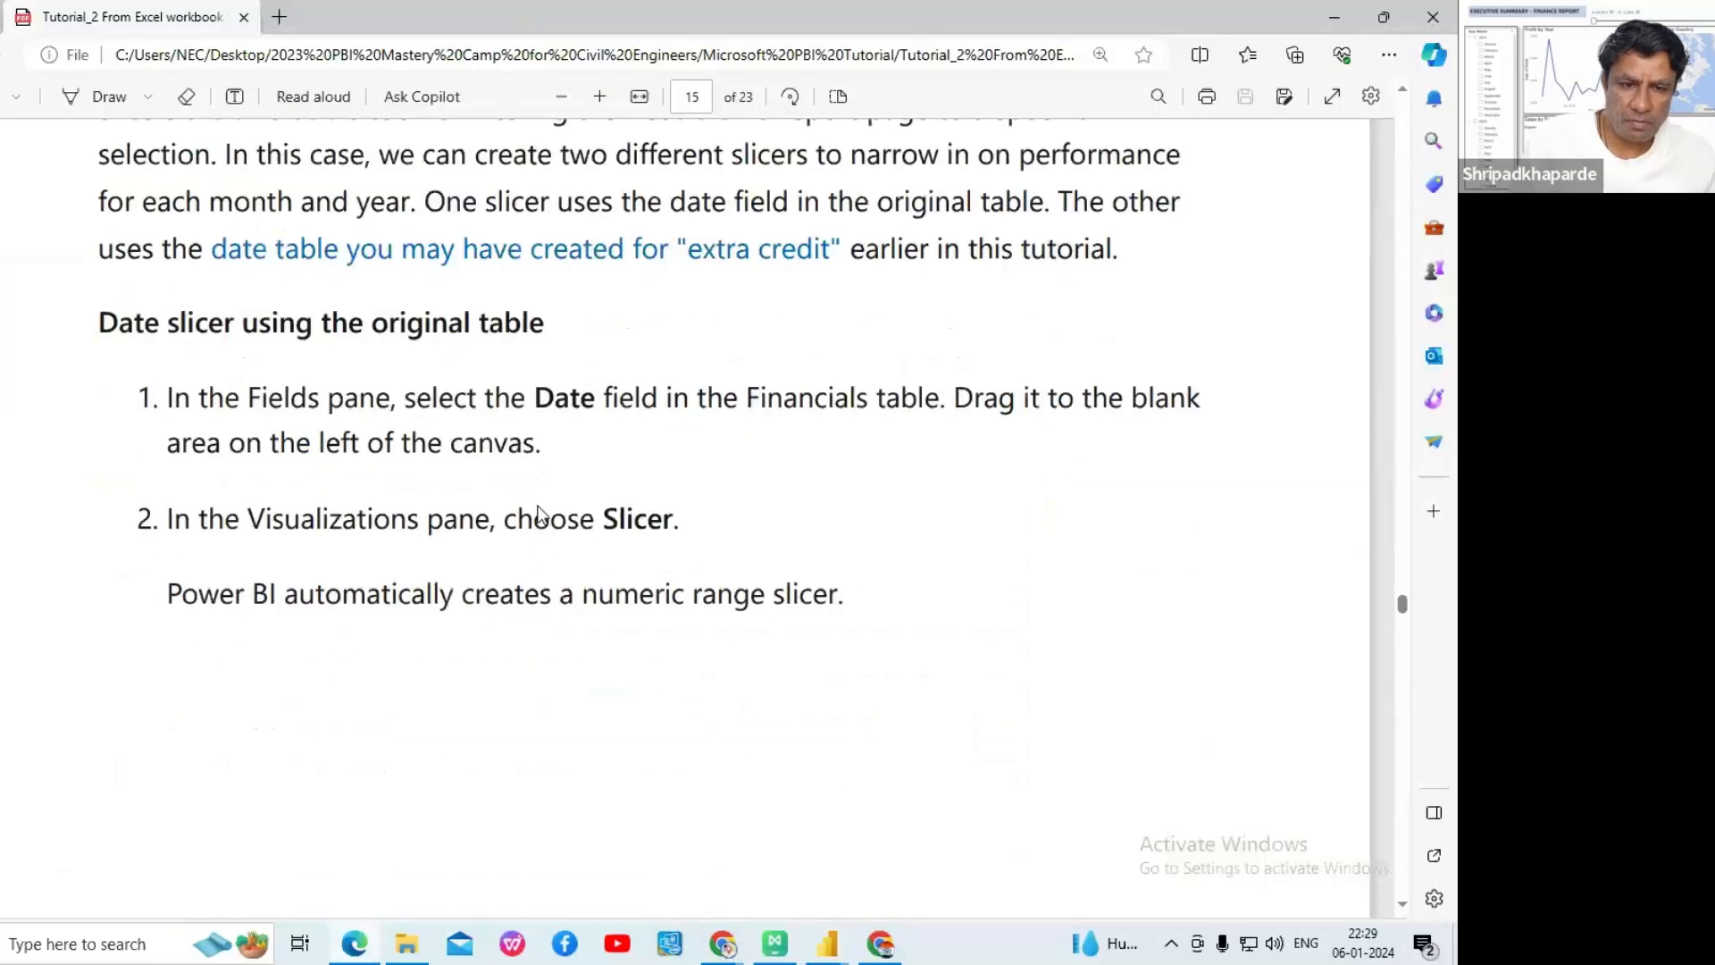
scroll(540, 511, "down", 8)
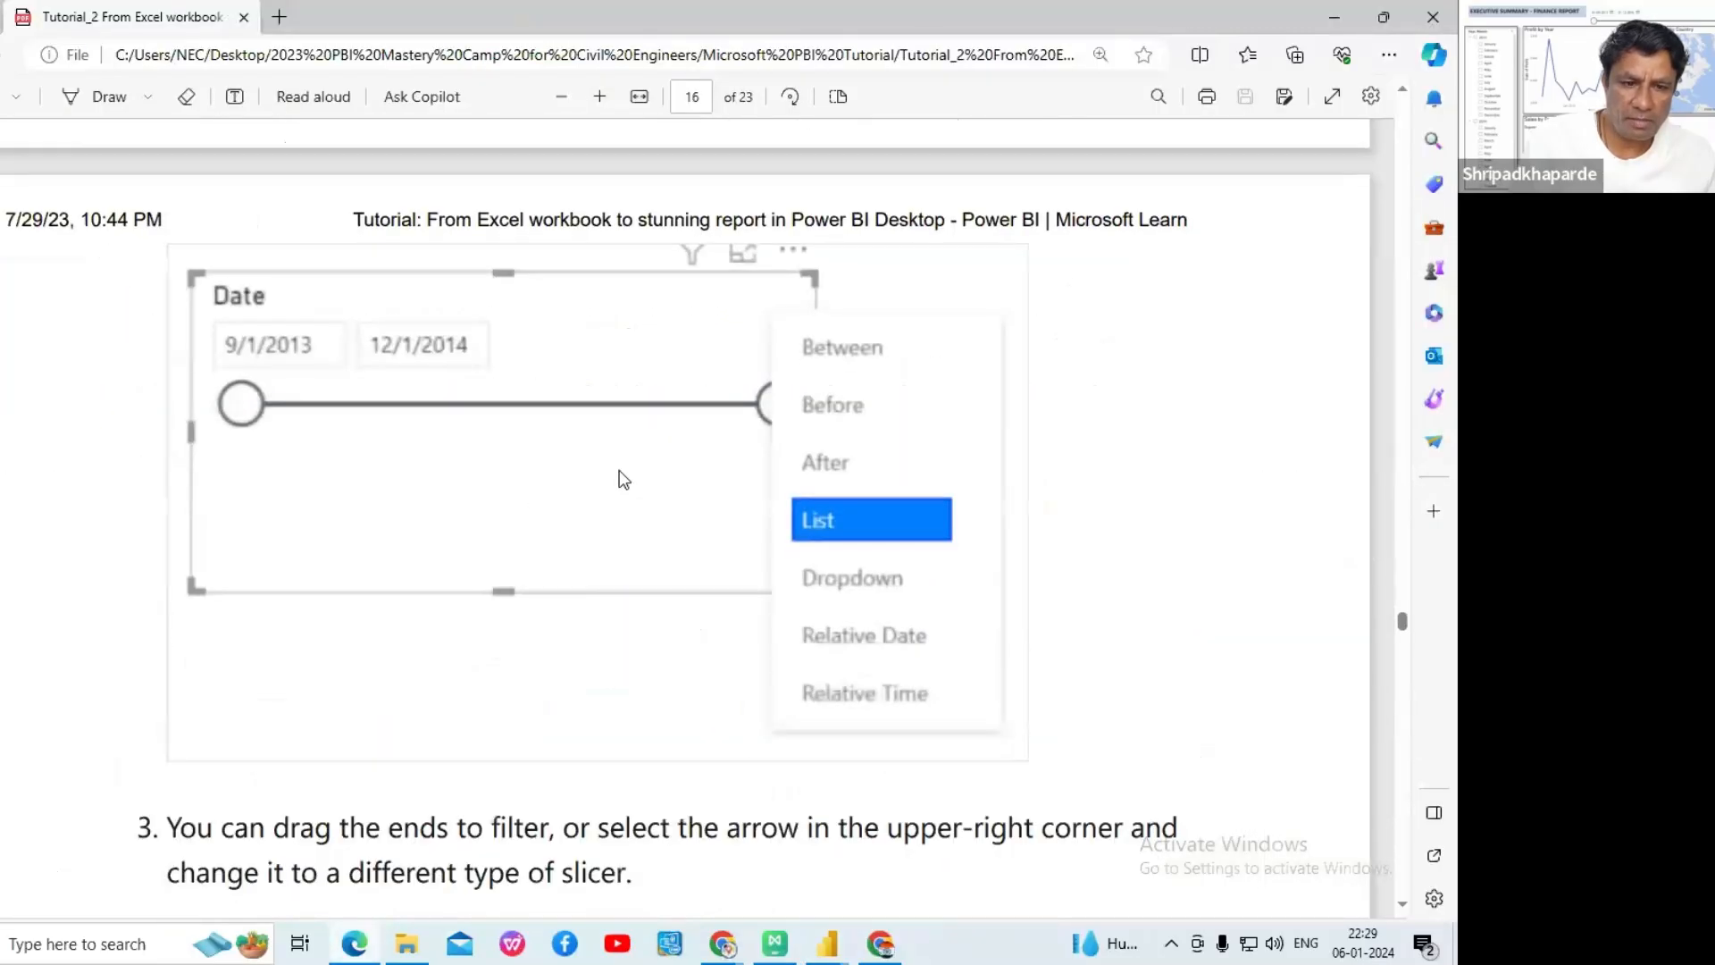
scroll(623, 479, "down", 3)
scroll(612, 482, "up", 3)
- In the 06-01-2023 report, add a slicer on the financials Date field left of the profit line chart and shorten it to its range slider
left_click(828, 945)
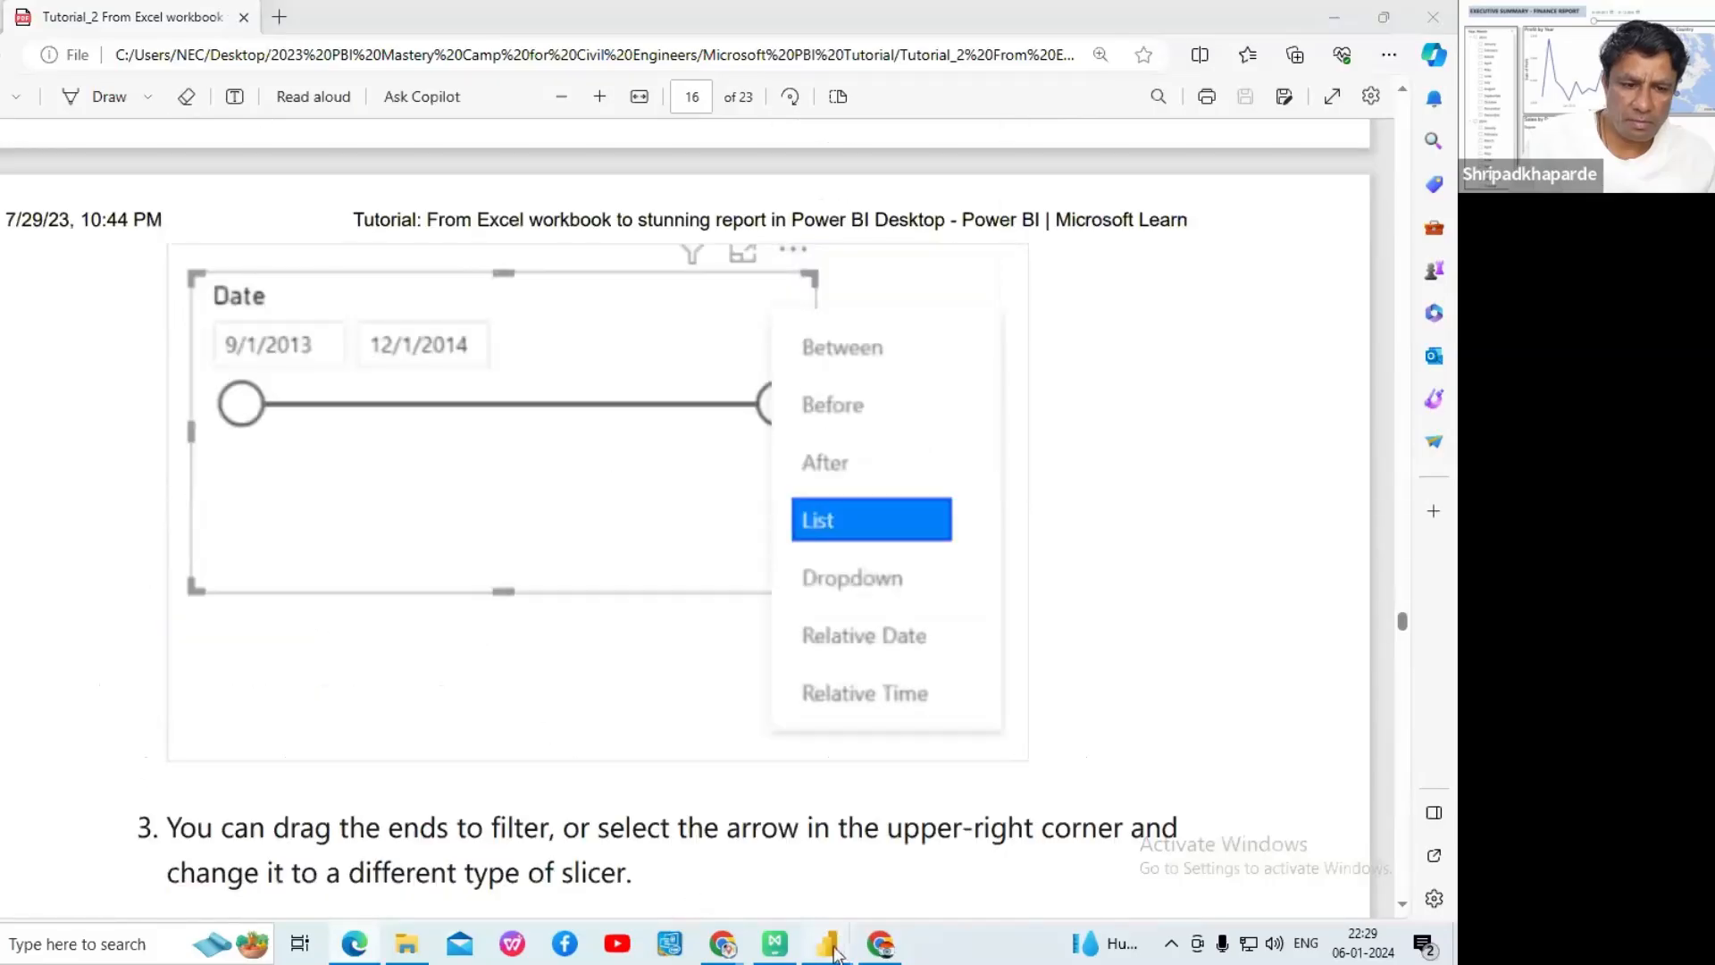
left_click(705, 866)
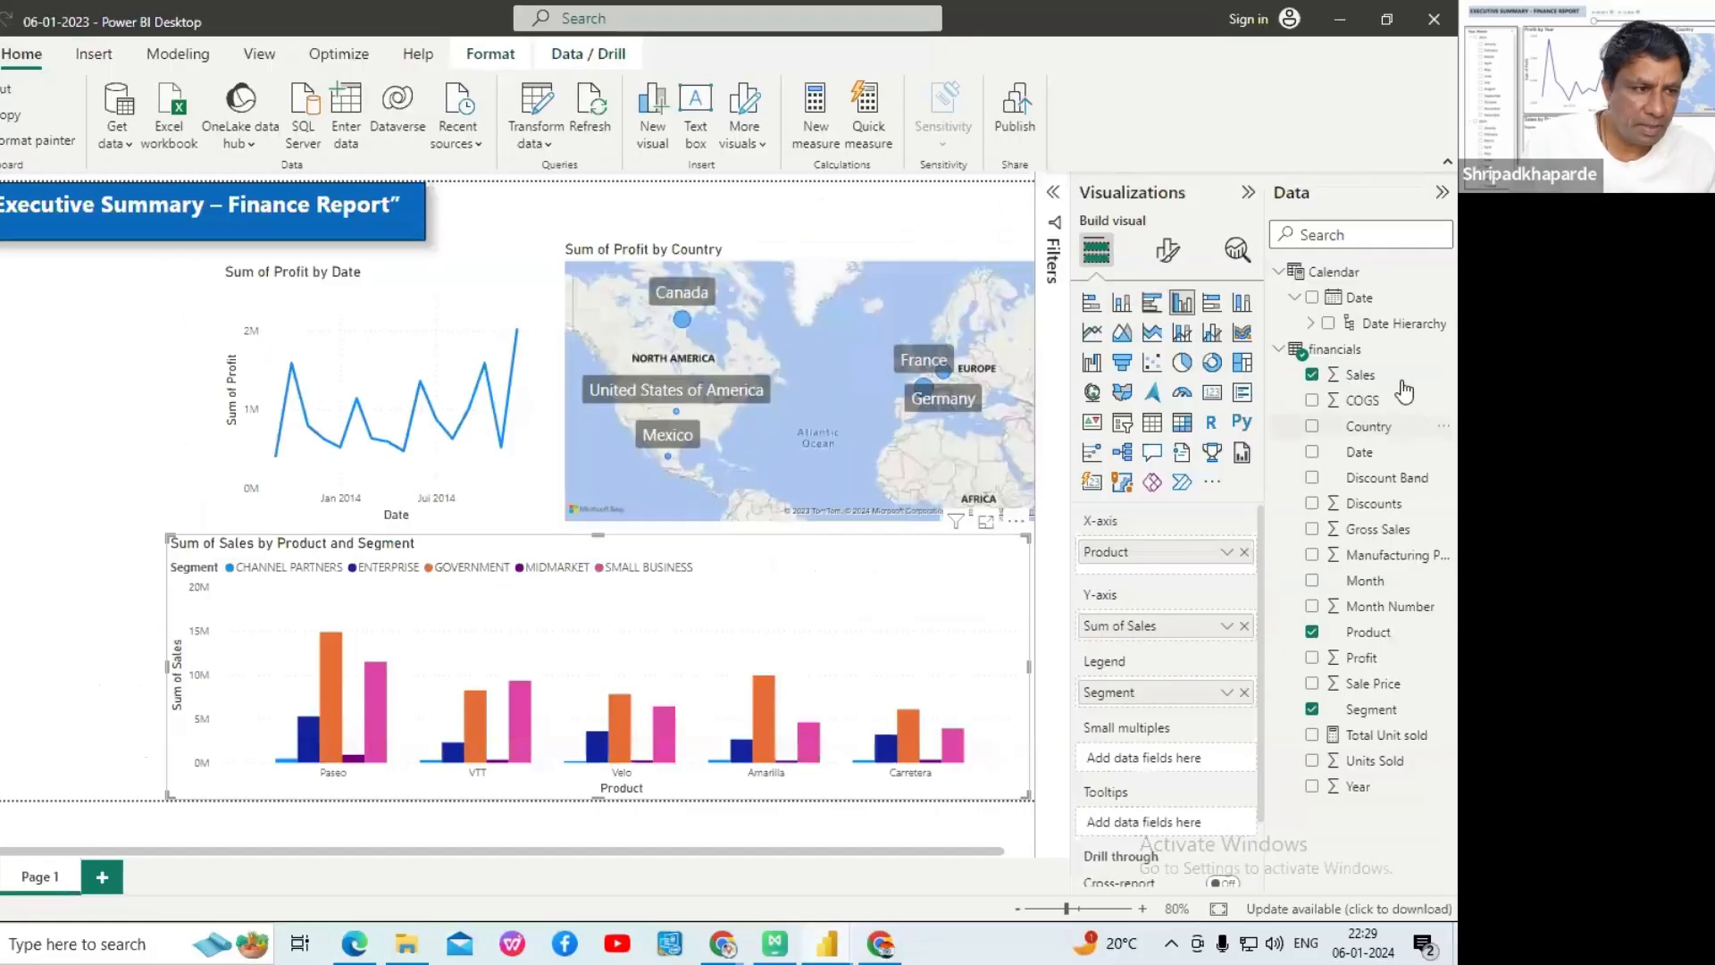
left_click(110, 402)
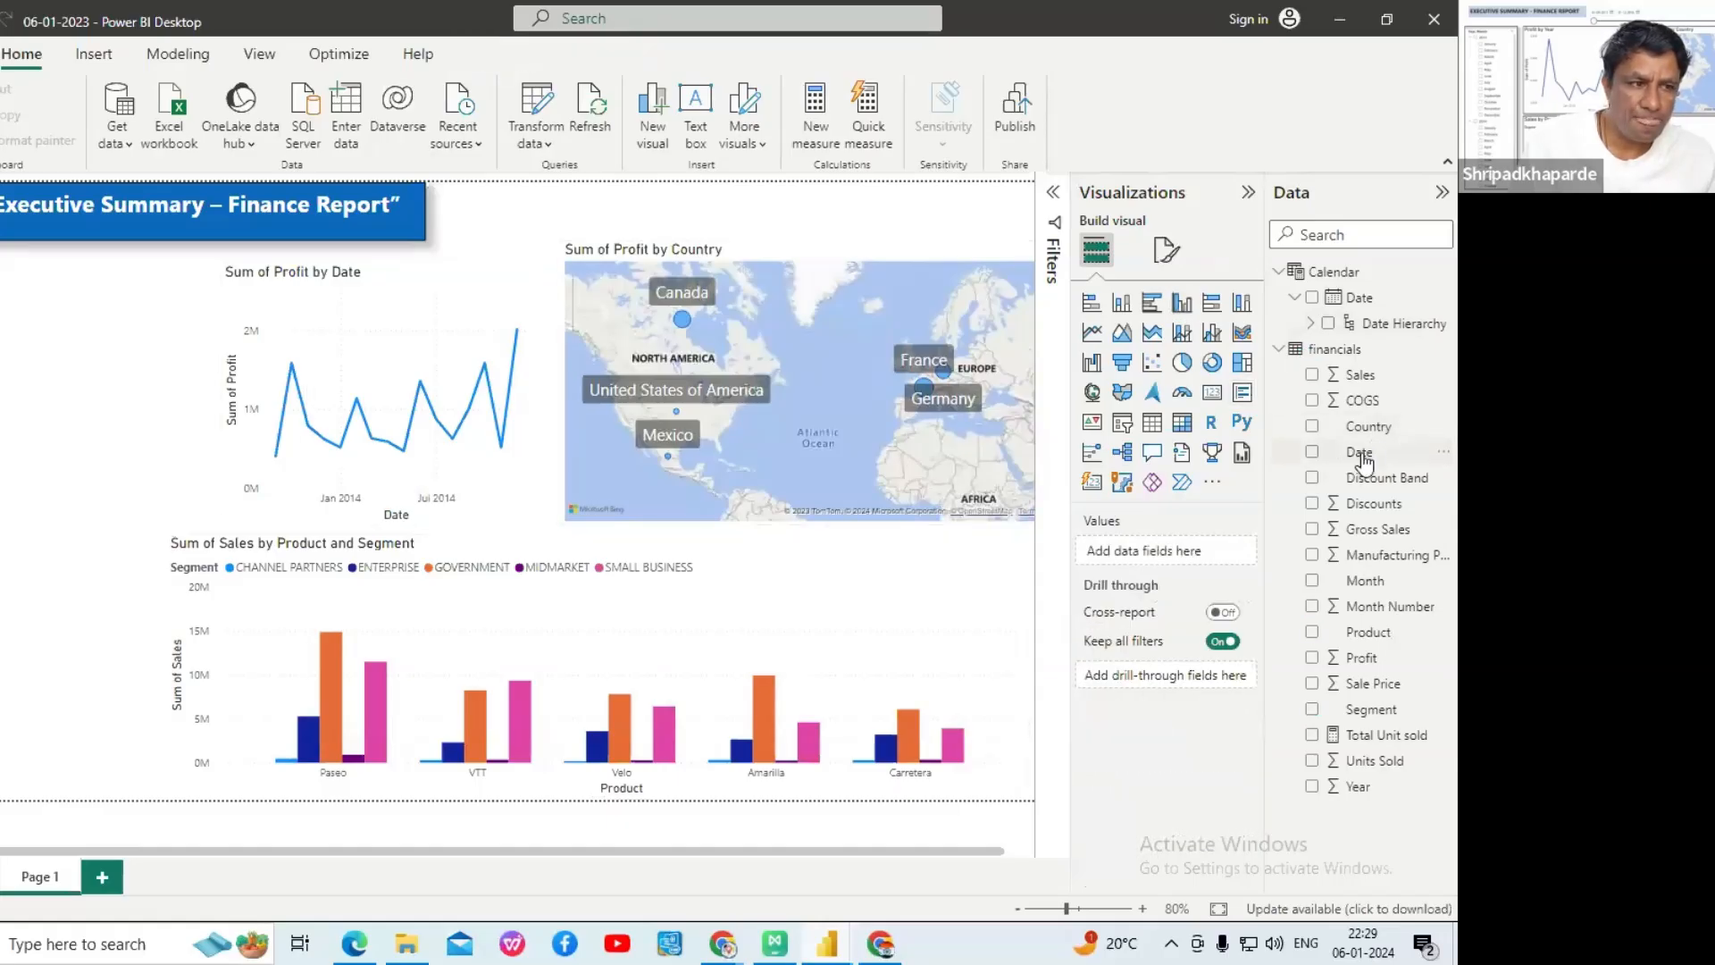
left_click_drag(1371, 454, 72, 404)
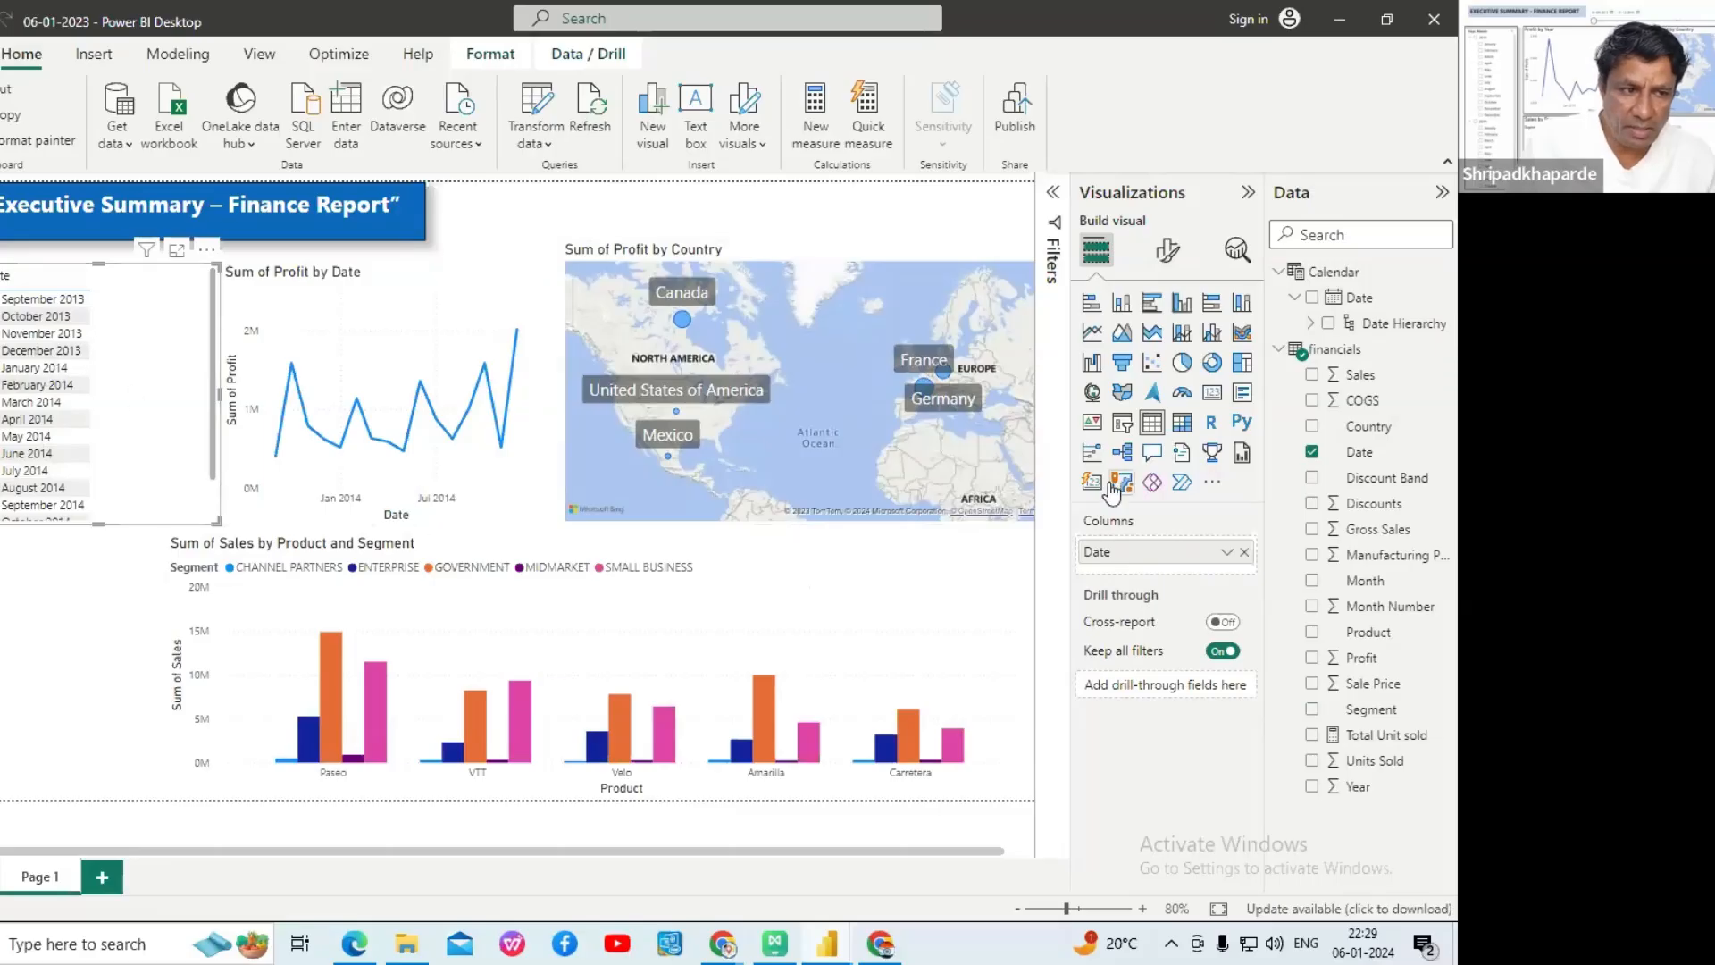
left_click(1128, 432)
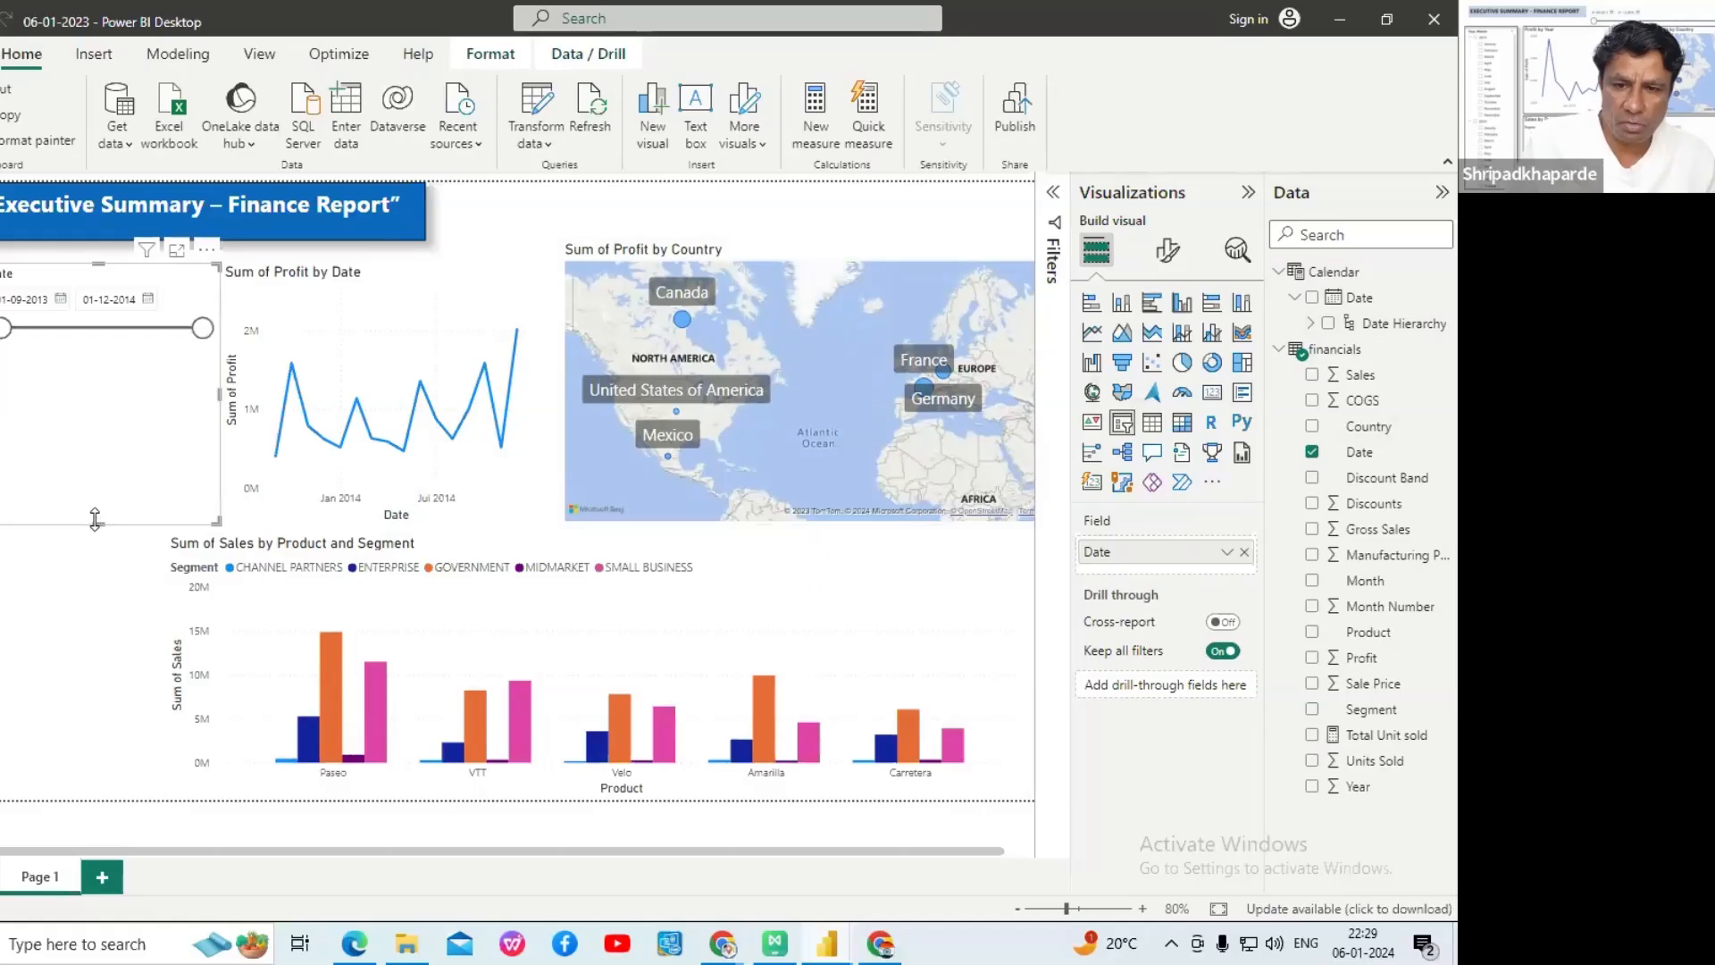
left_click_drag(100, 522, 109, 343)
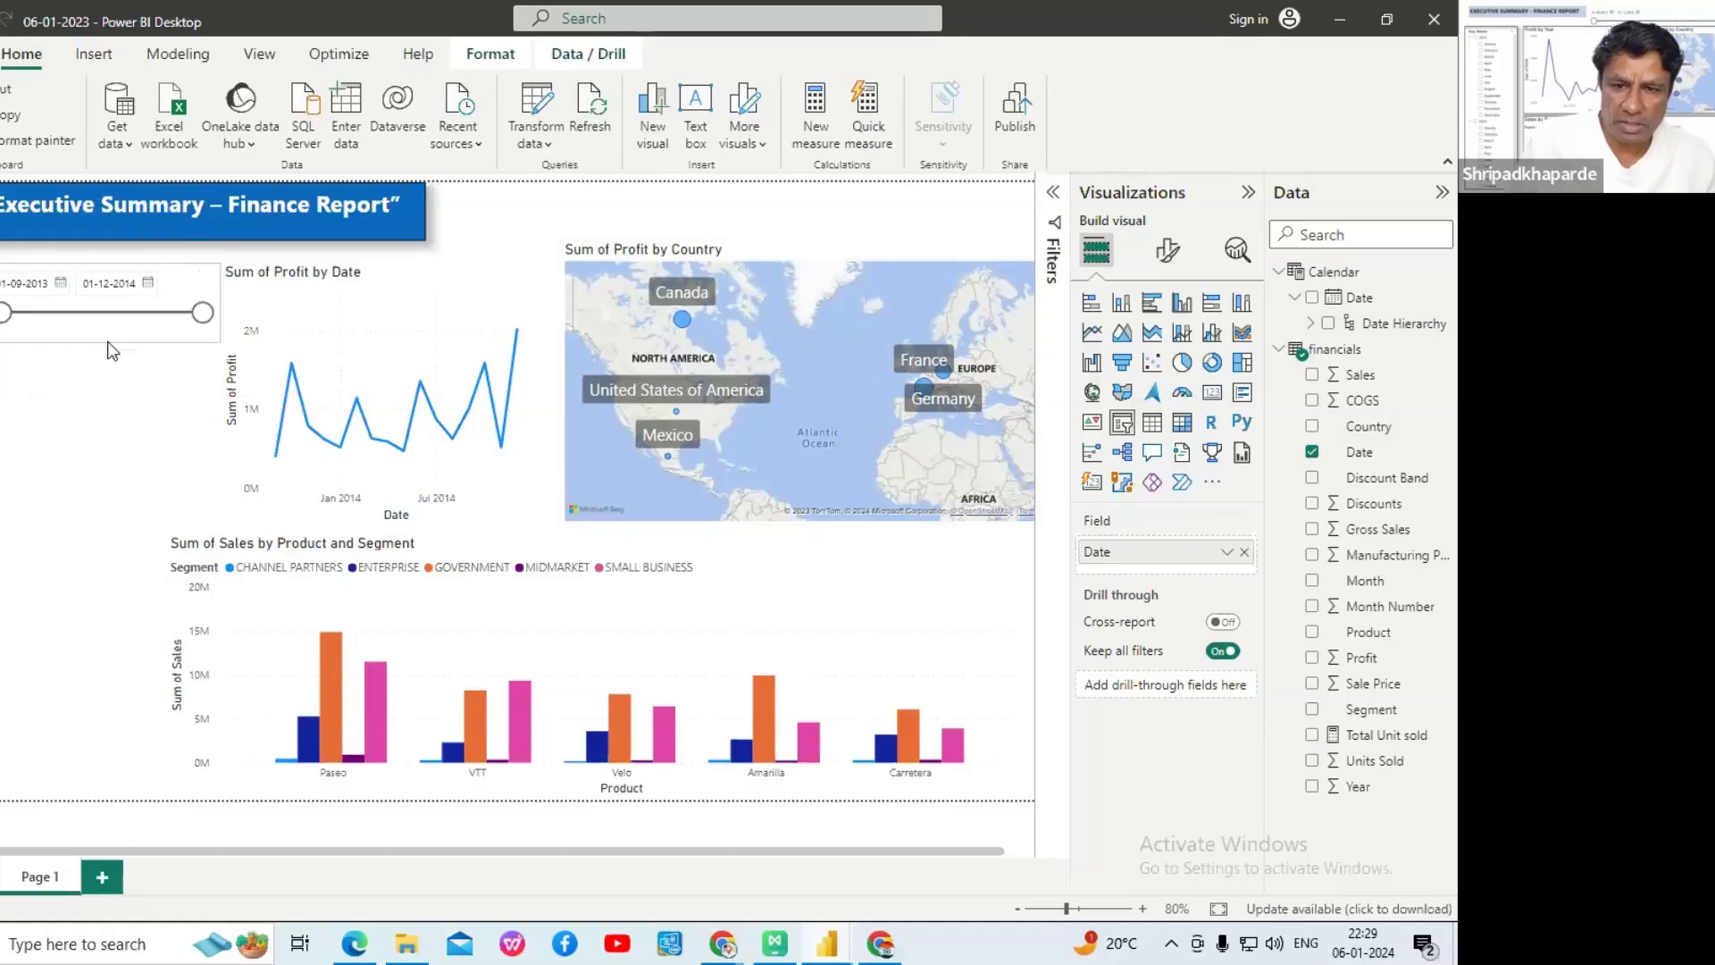
scroll(117, 344, "up", 1)
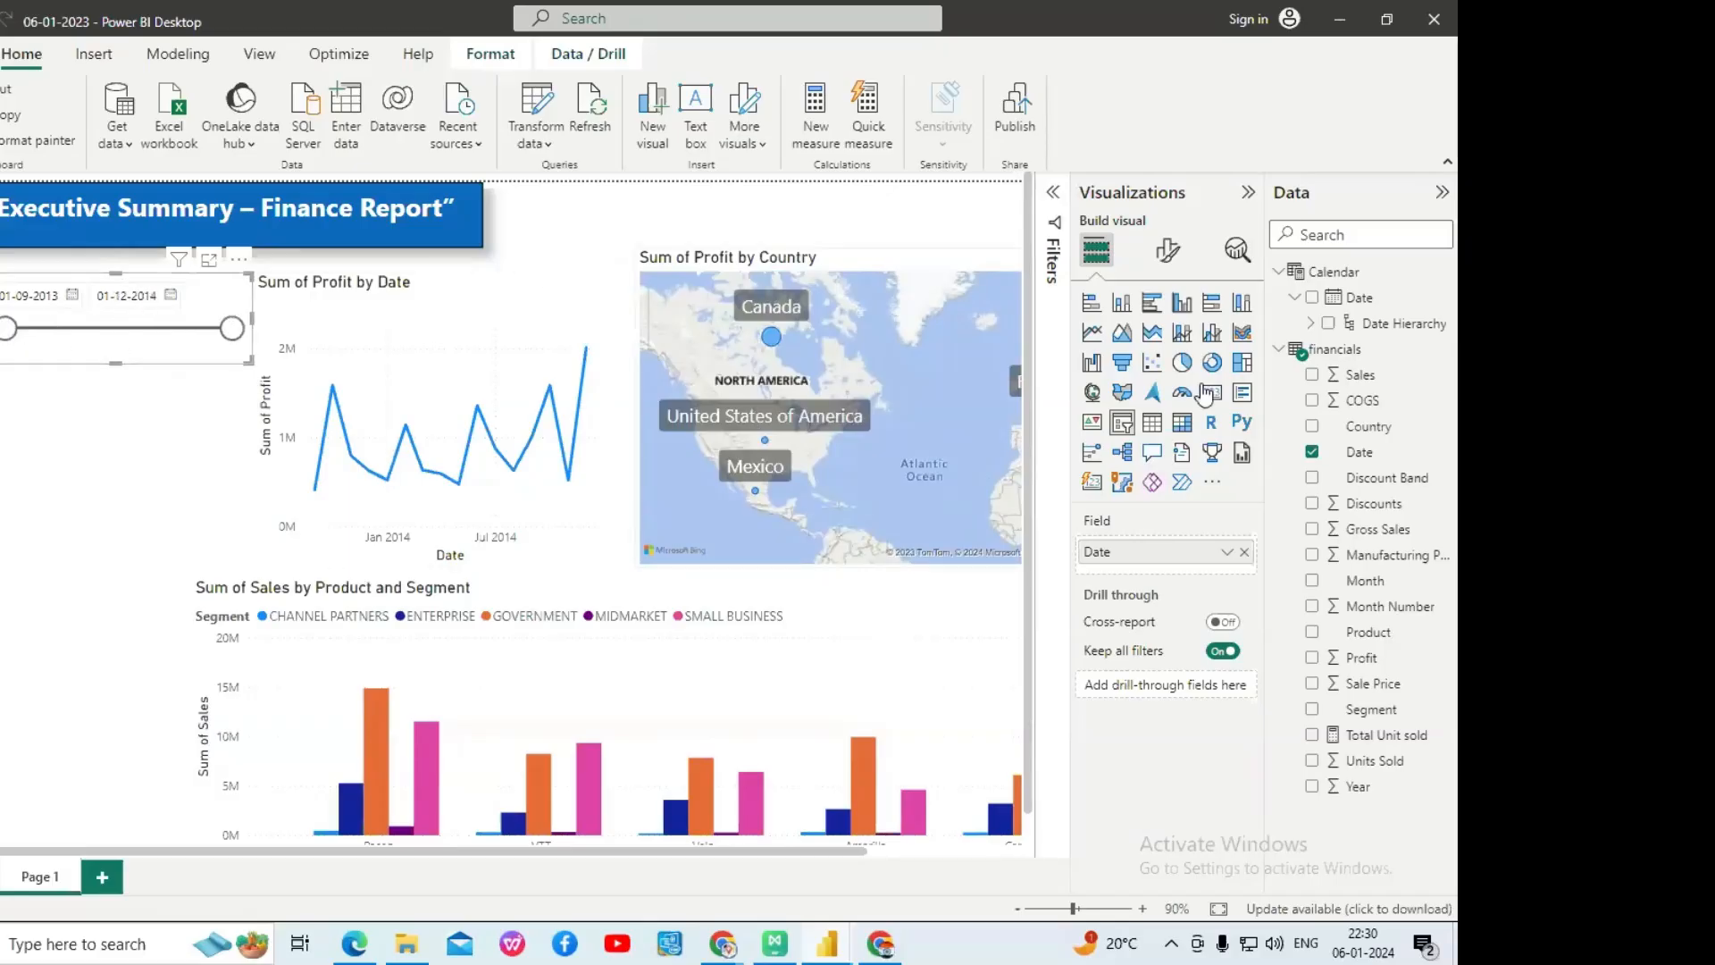
- Add a second slicer on the financials Date field below the first one and shorten it to fit its range slider
left_click(80, 486)
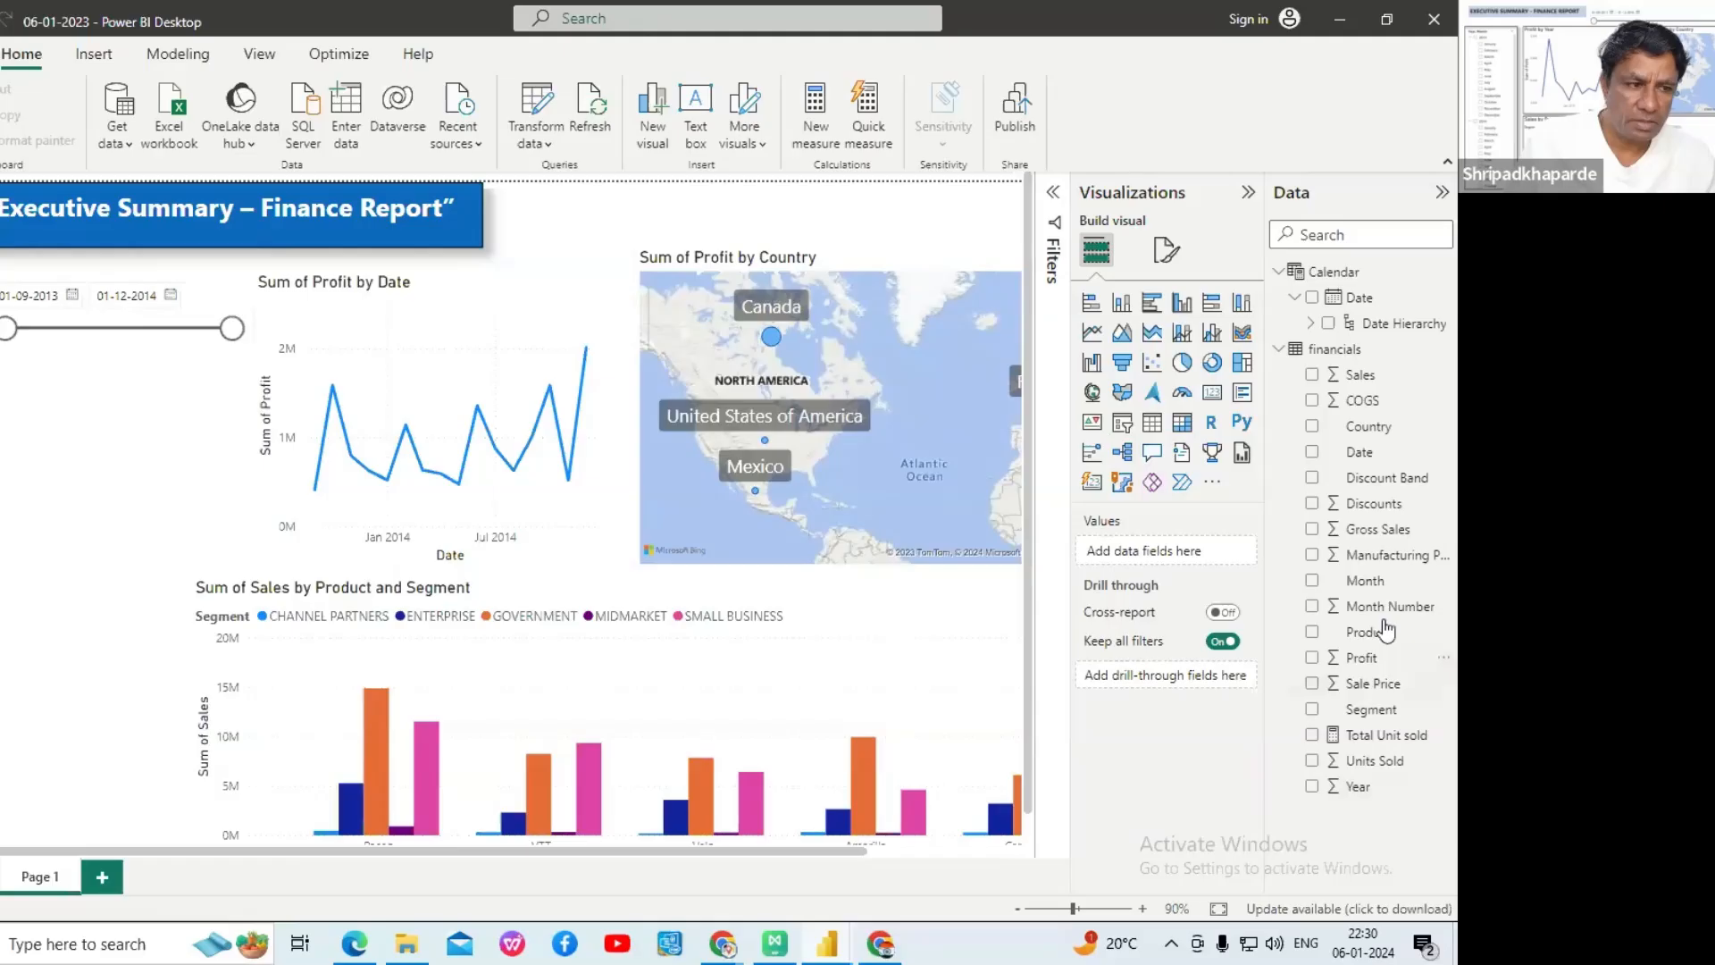
left_click_drag(1369, 461, 88, 497)
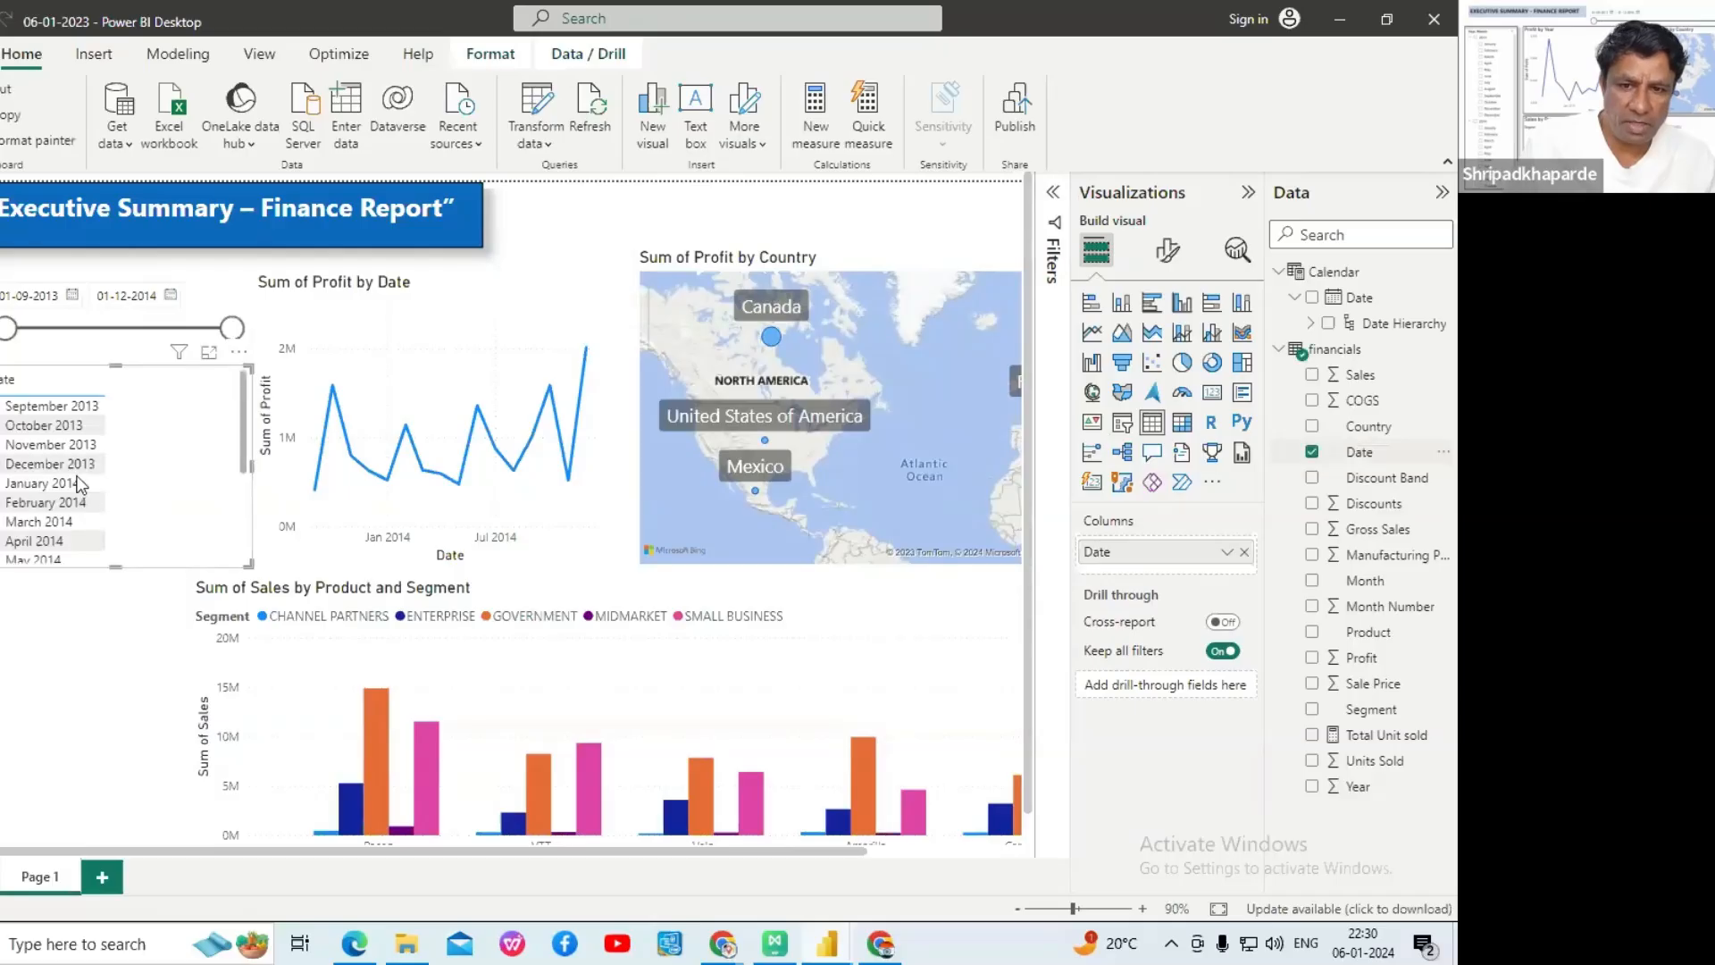
left_click_drag(116, 566, 116, 790)
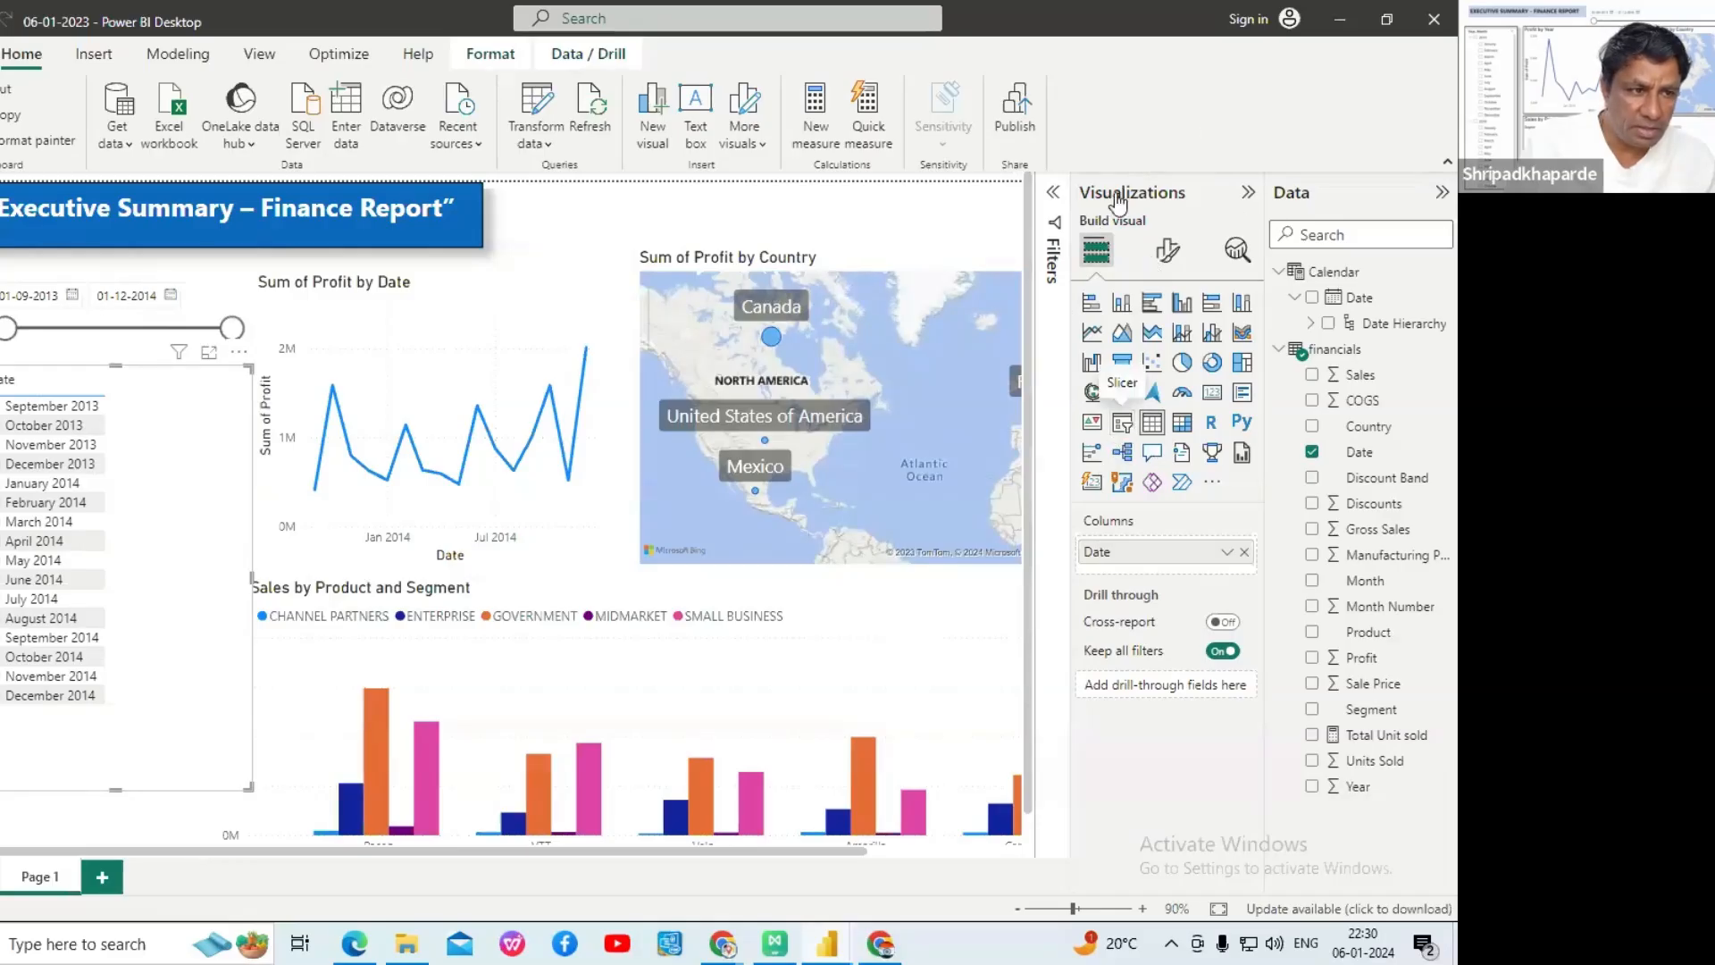
left_click(1123, 432)
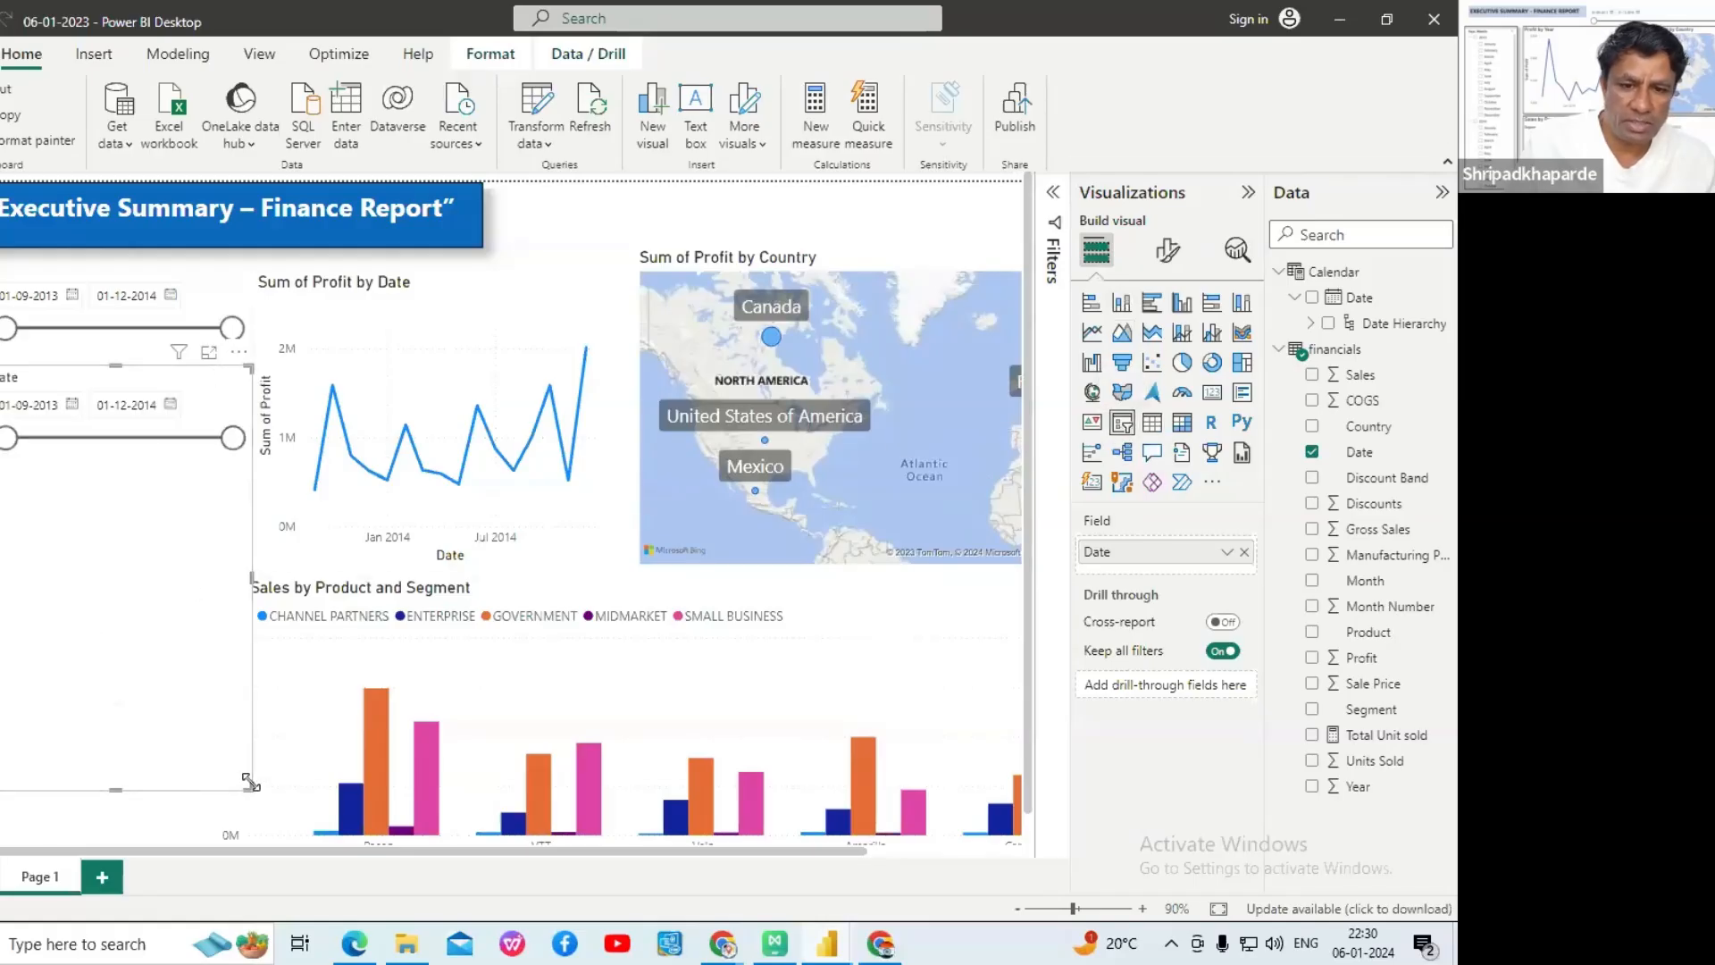
left_click_drag(248, 786, 244, 475)
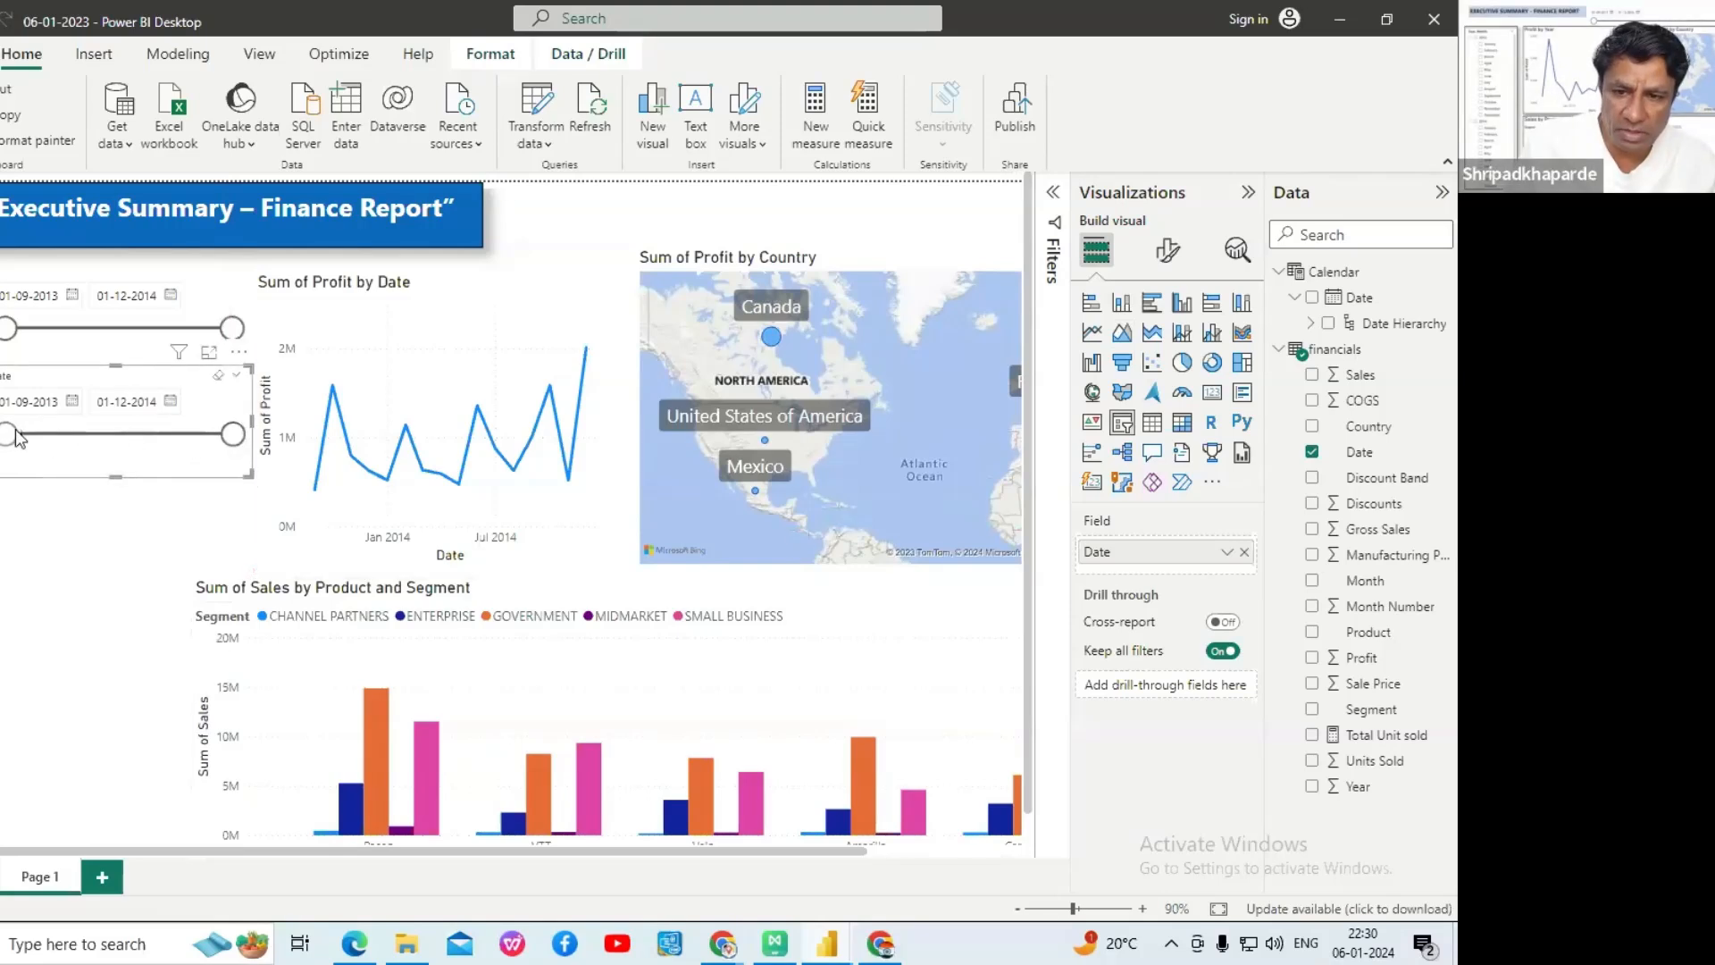
- Filter the visuals with the second date slicer, trying 24-11-2013 to 14-07-2014 and ending on 24-09-2013 to 11-11-2014
left_click_drag(9, 434, 49, 435)
left_click_drag(231, 436, 161, 438)
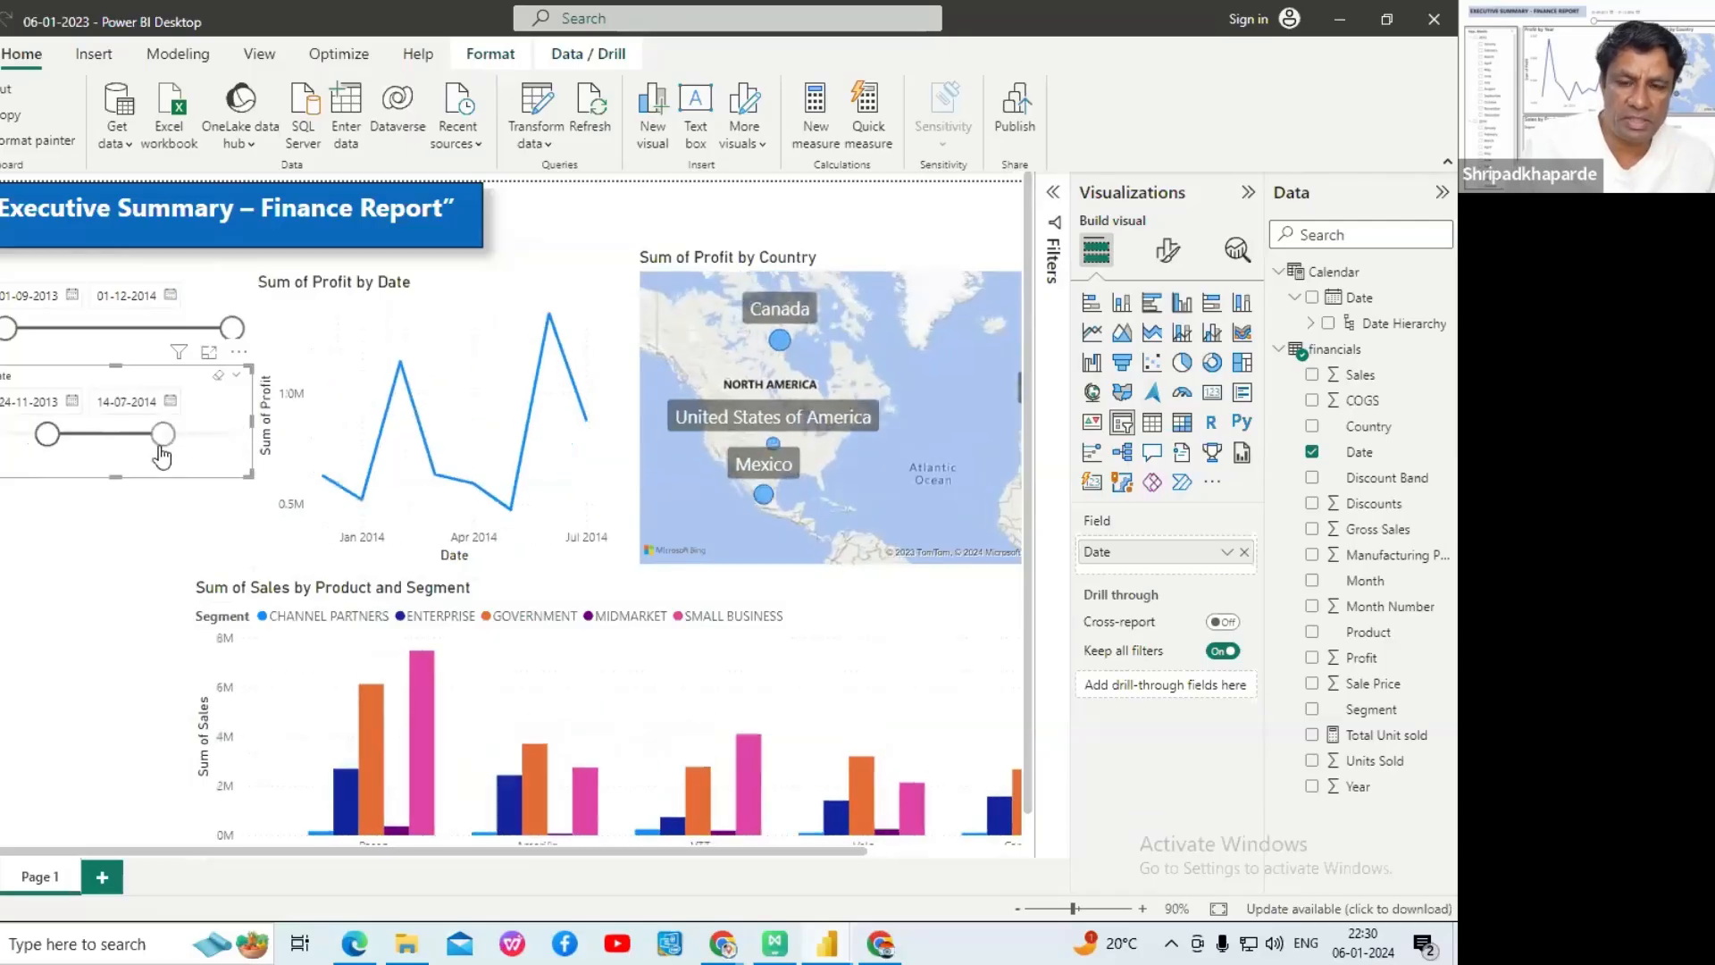
left_click_drag(67, 444, 65, 436)
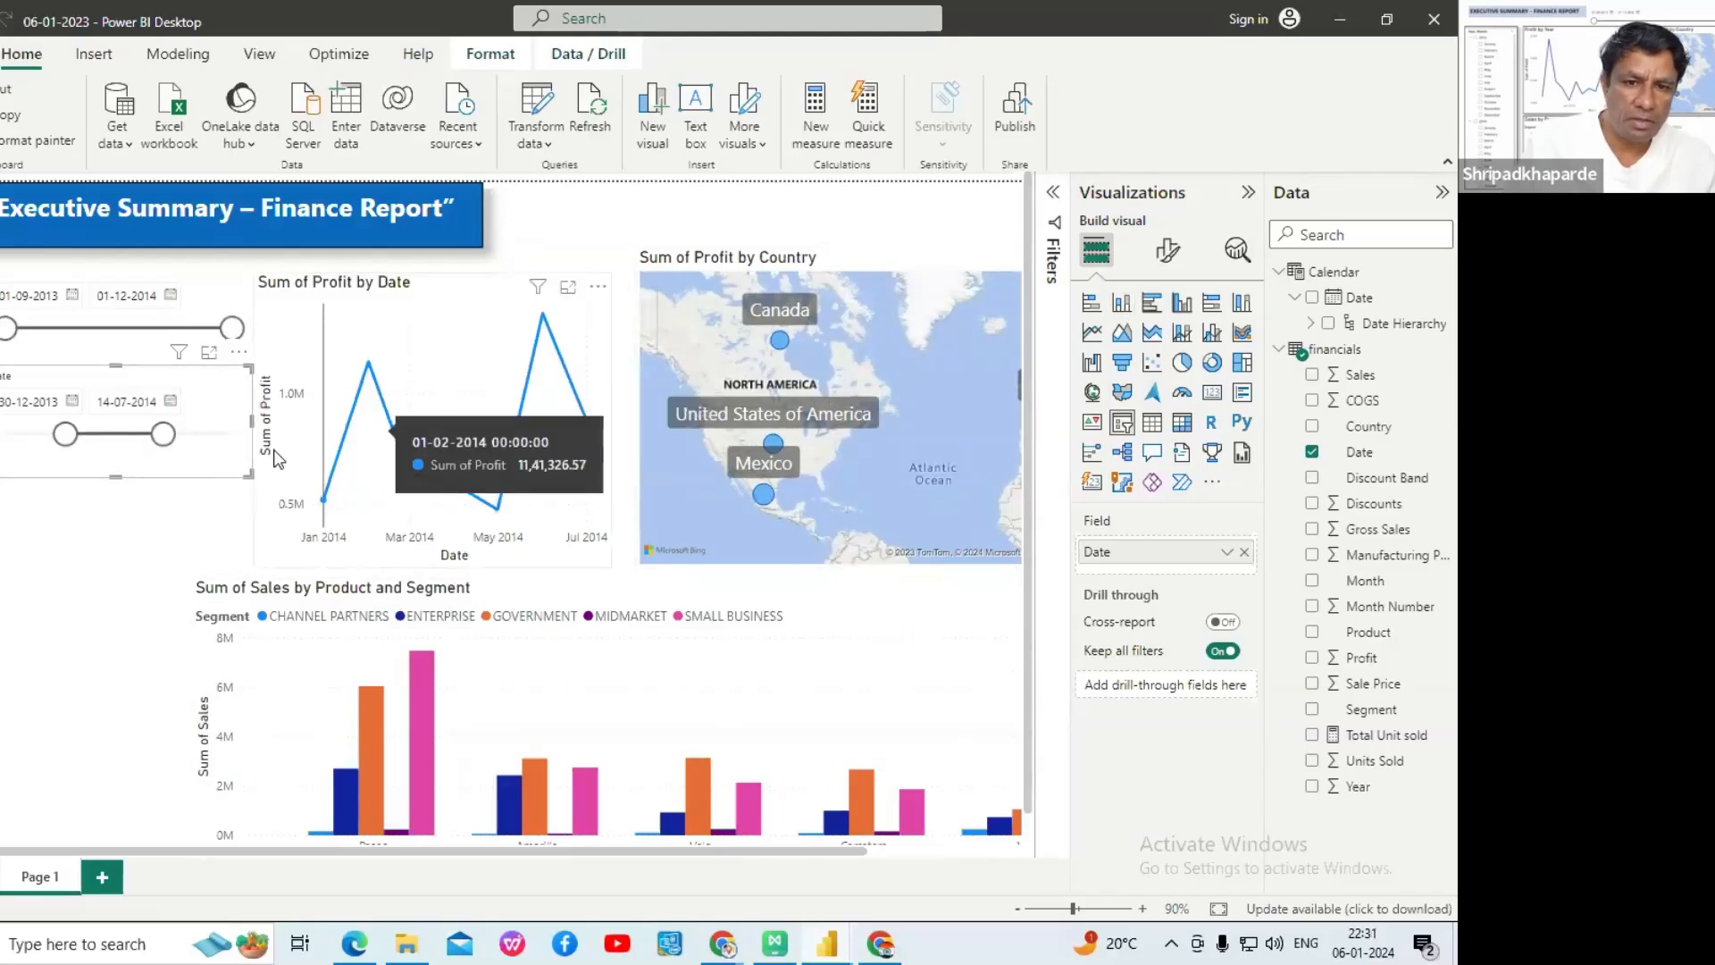
left_click_drag(164, 435, 228, 443)
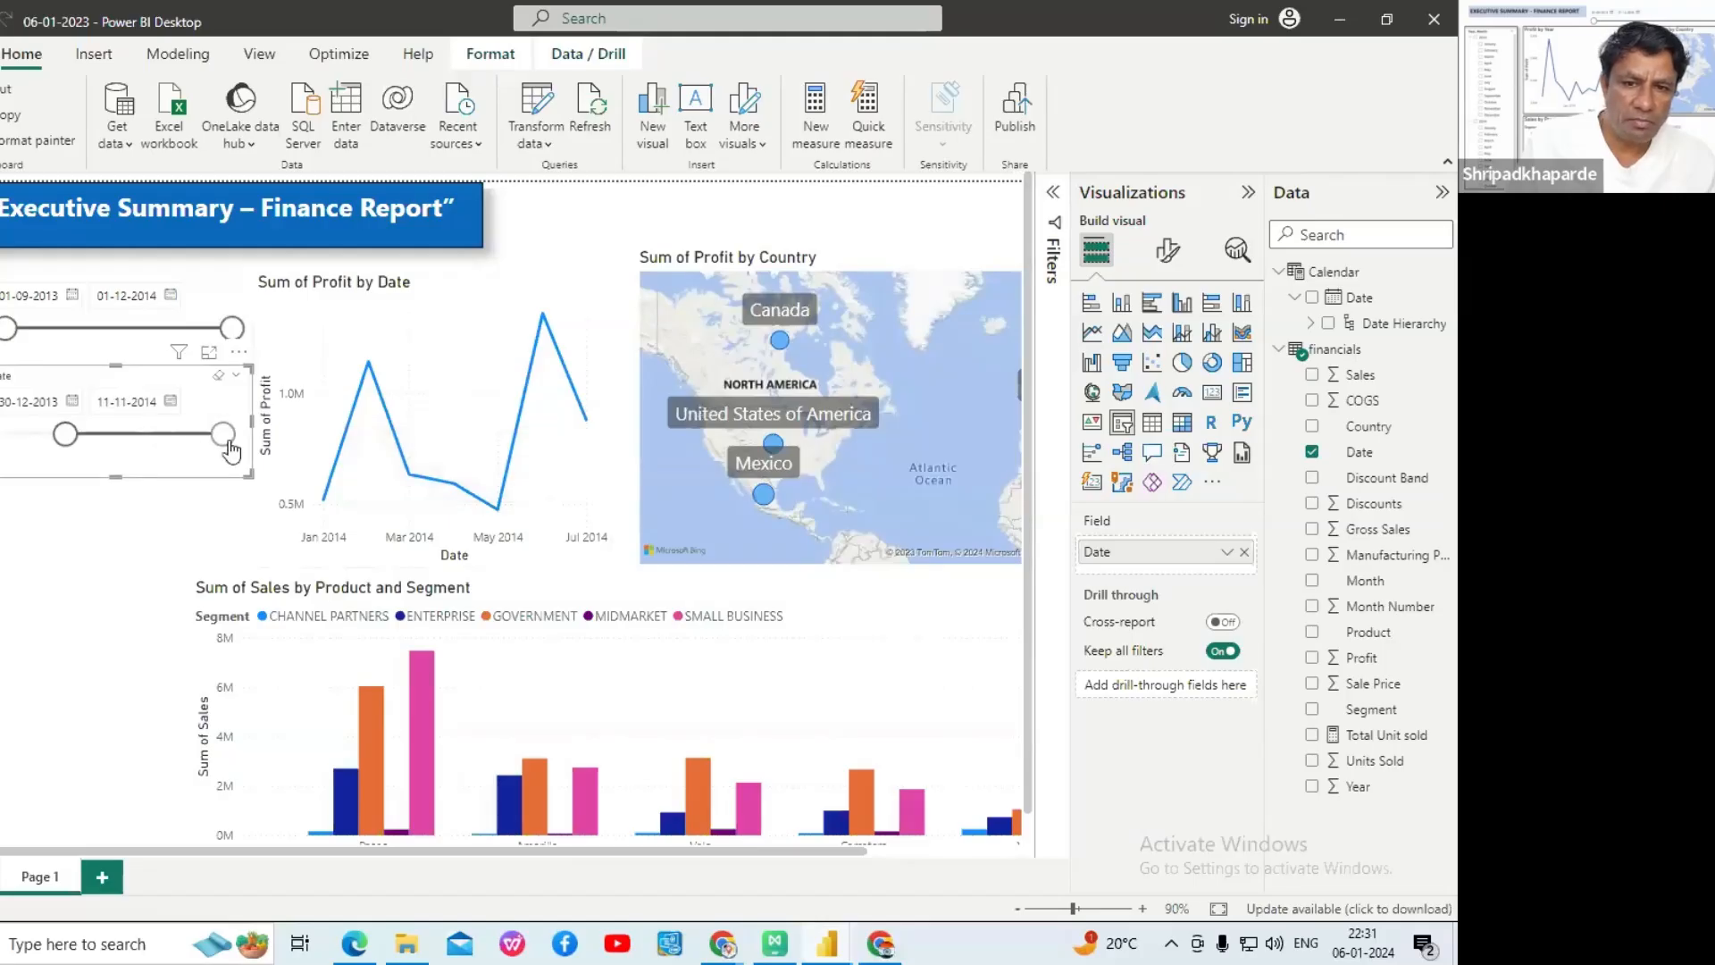
left_click_drag(65, 438, 22, 446)
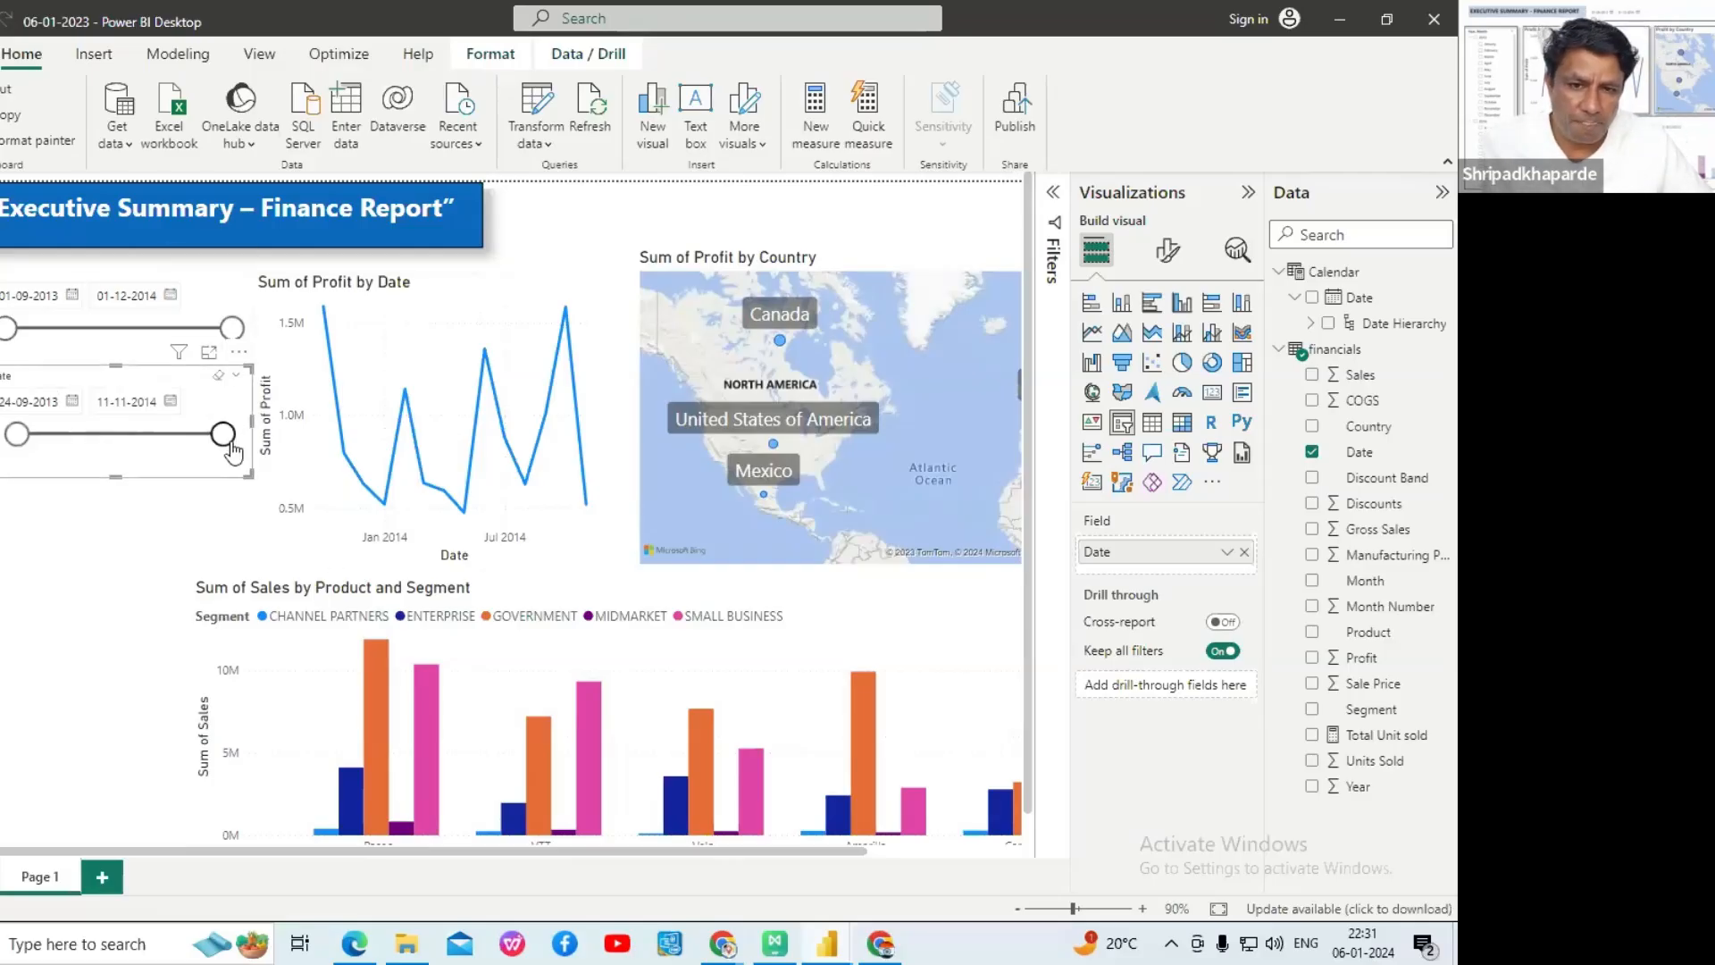
- Narrow both date slicers to the same width, ending in line with the left edge of the sales column chart
left_click_drag(247, 476, 187, 510)
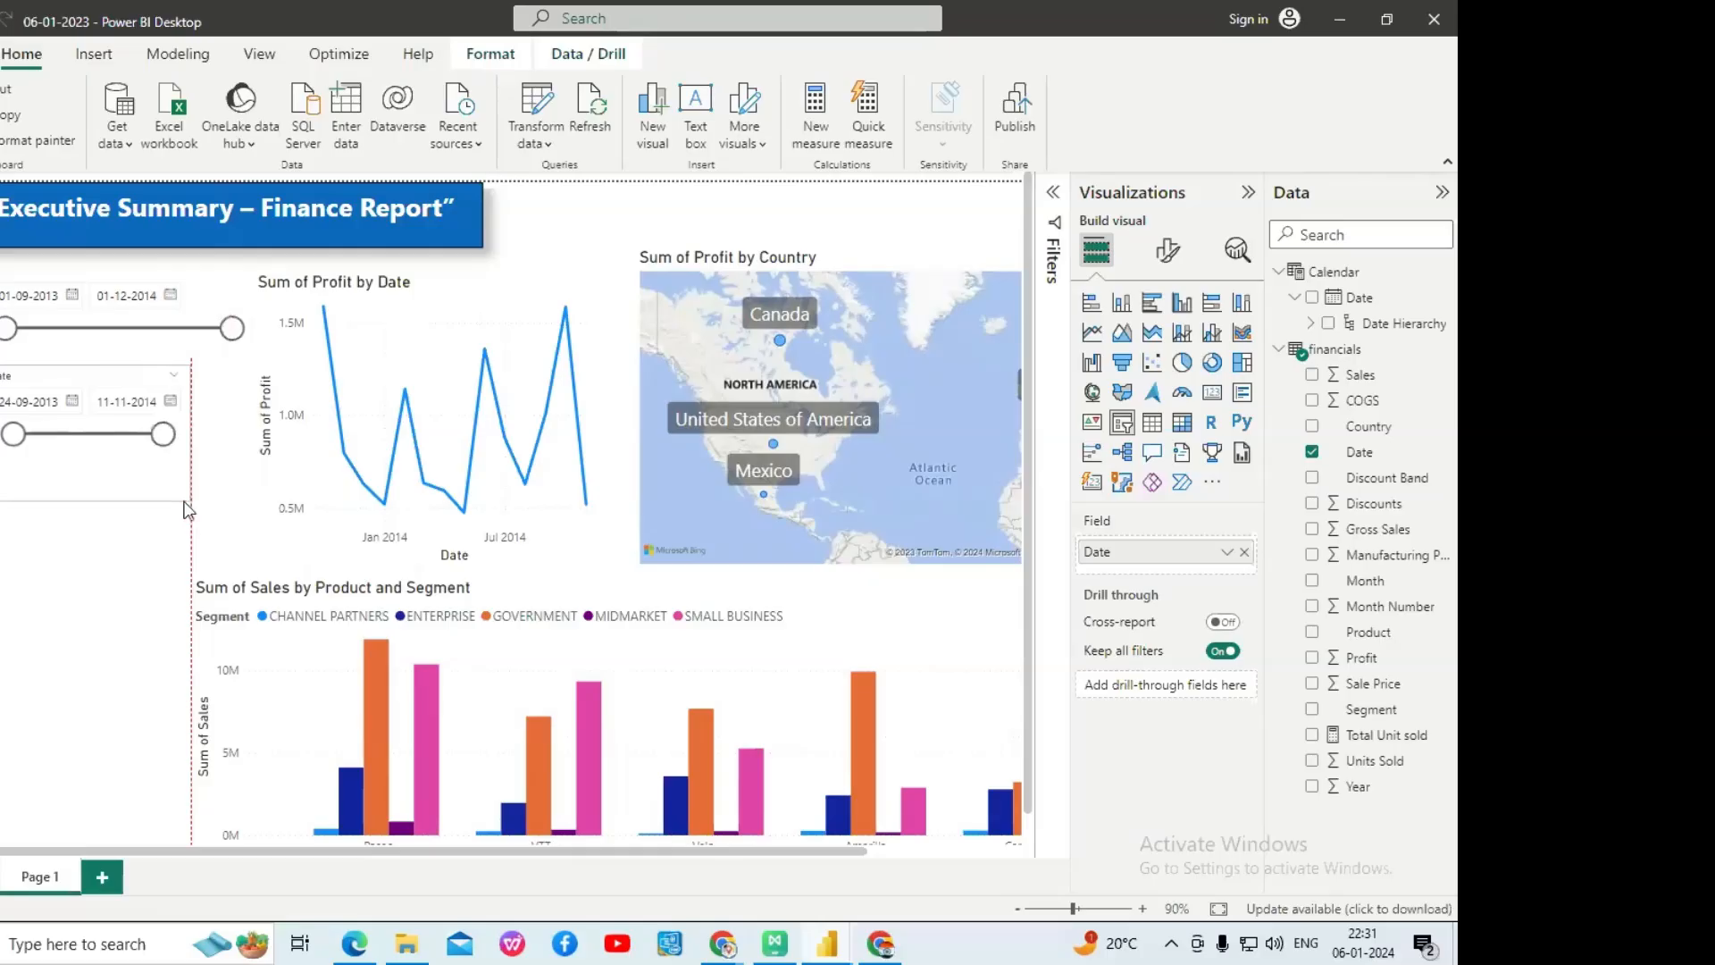
left_click(213, 361)
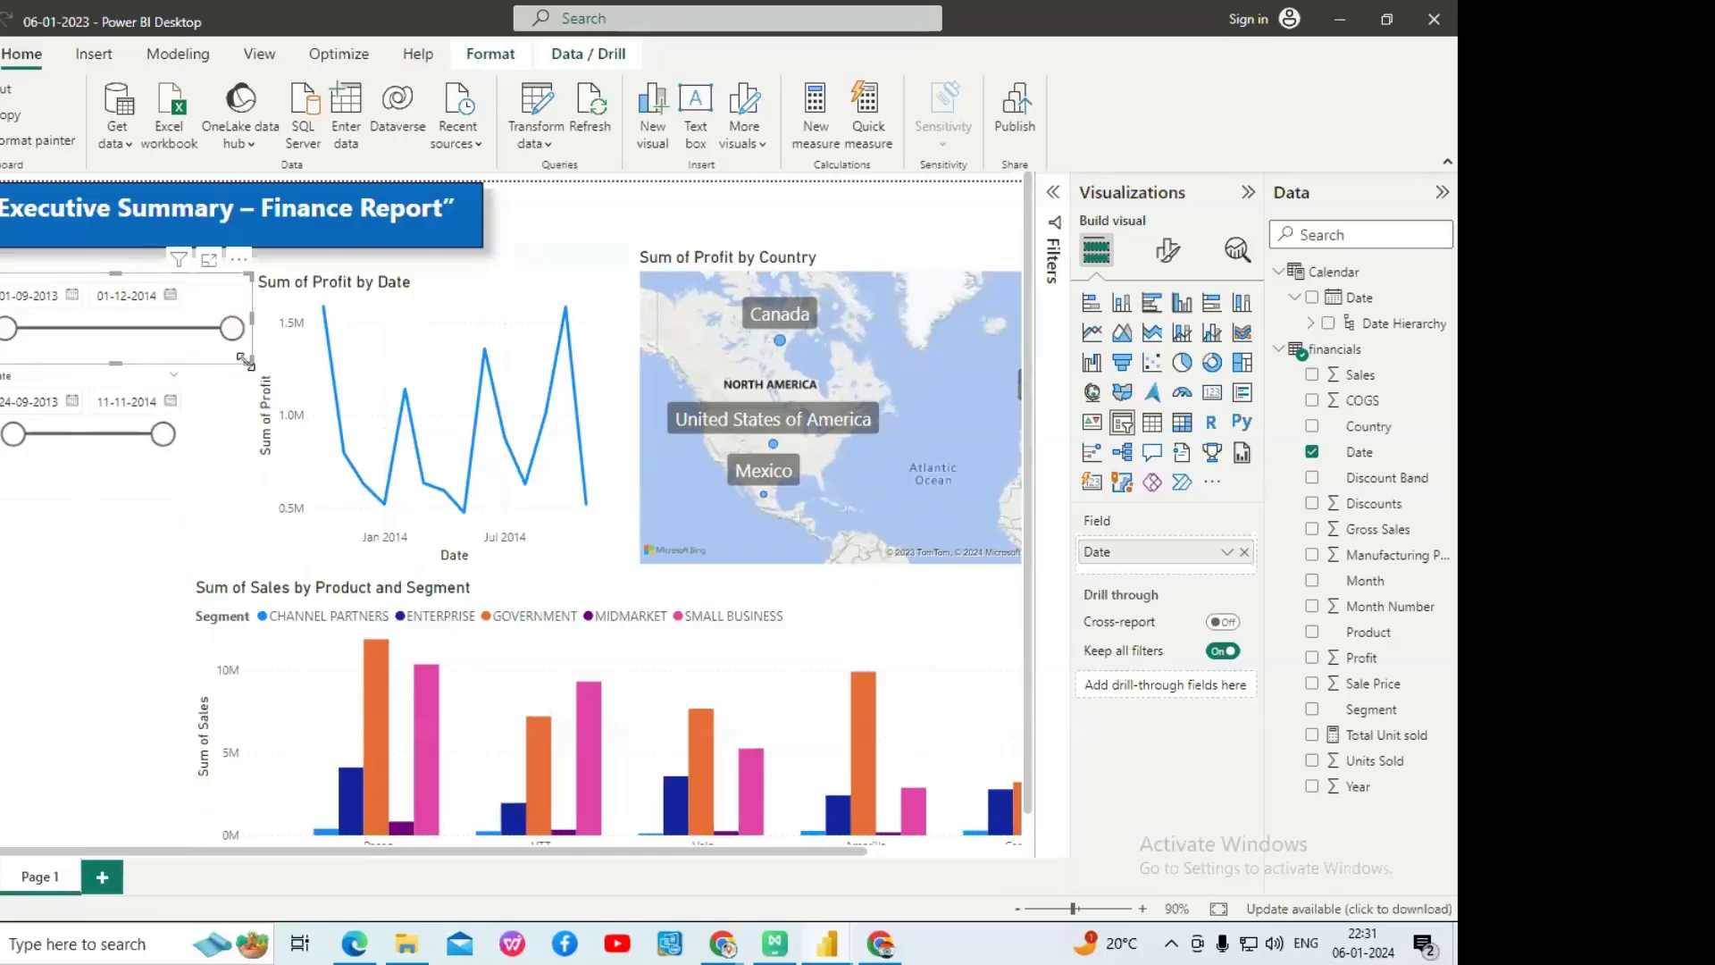
left_click_drag(248, 360, 189, 355)
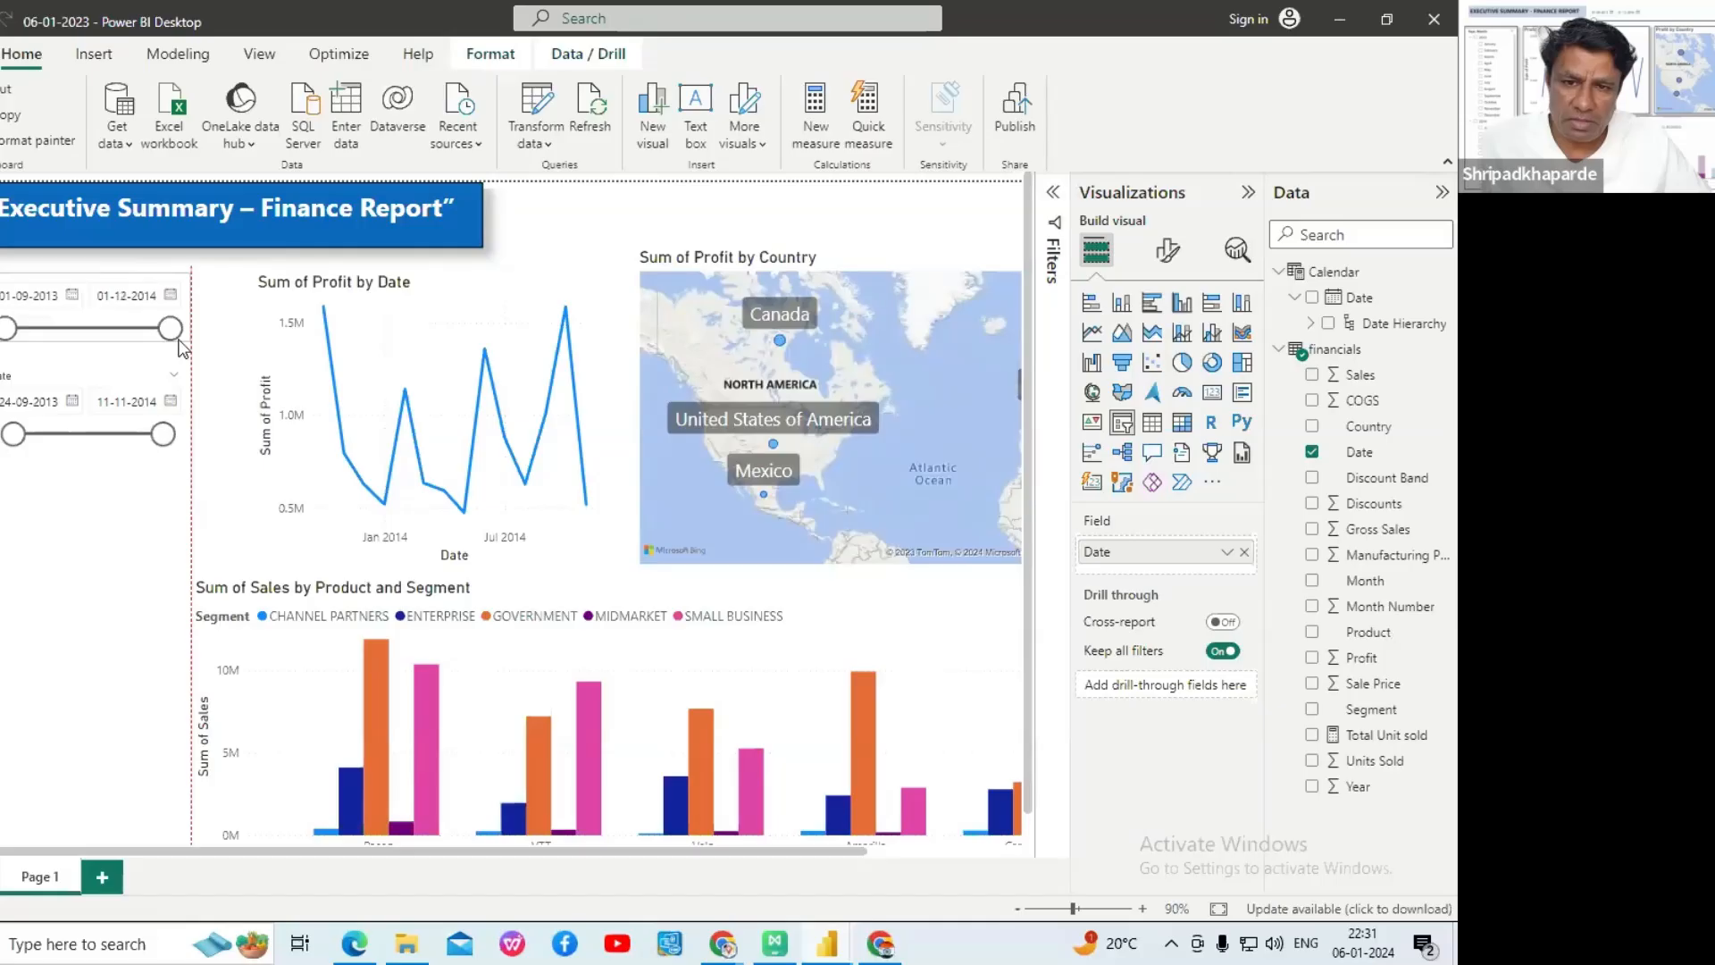
- Make the second date slicer slightly wider and shorter, and delete it from the page
left_click(185, 421)
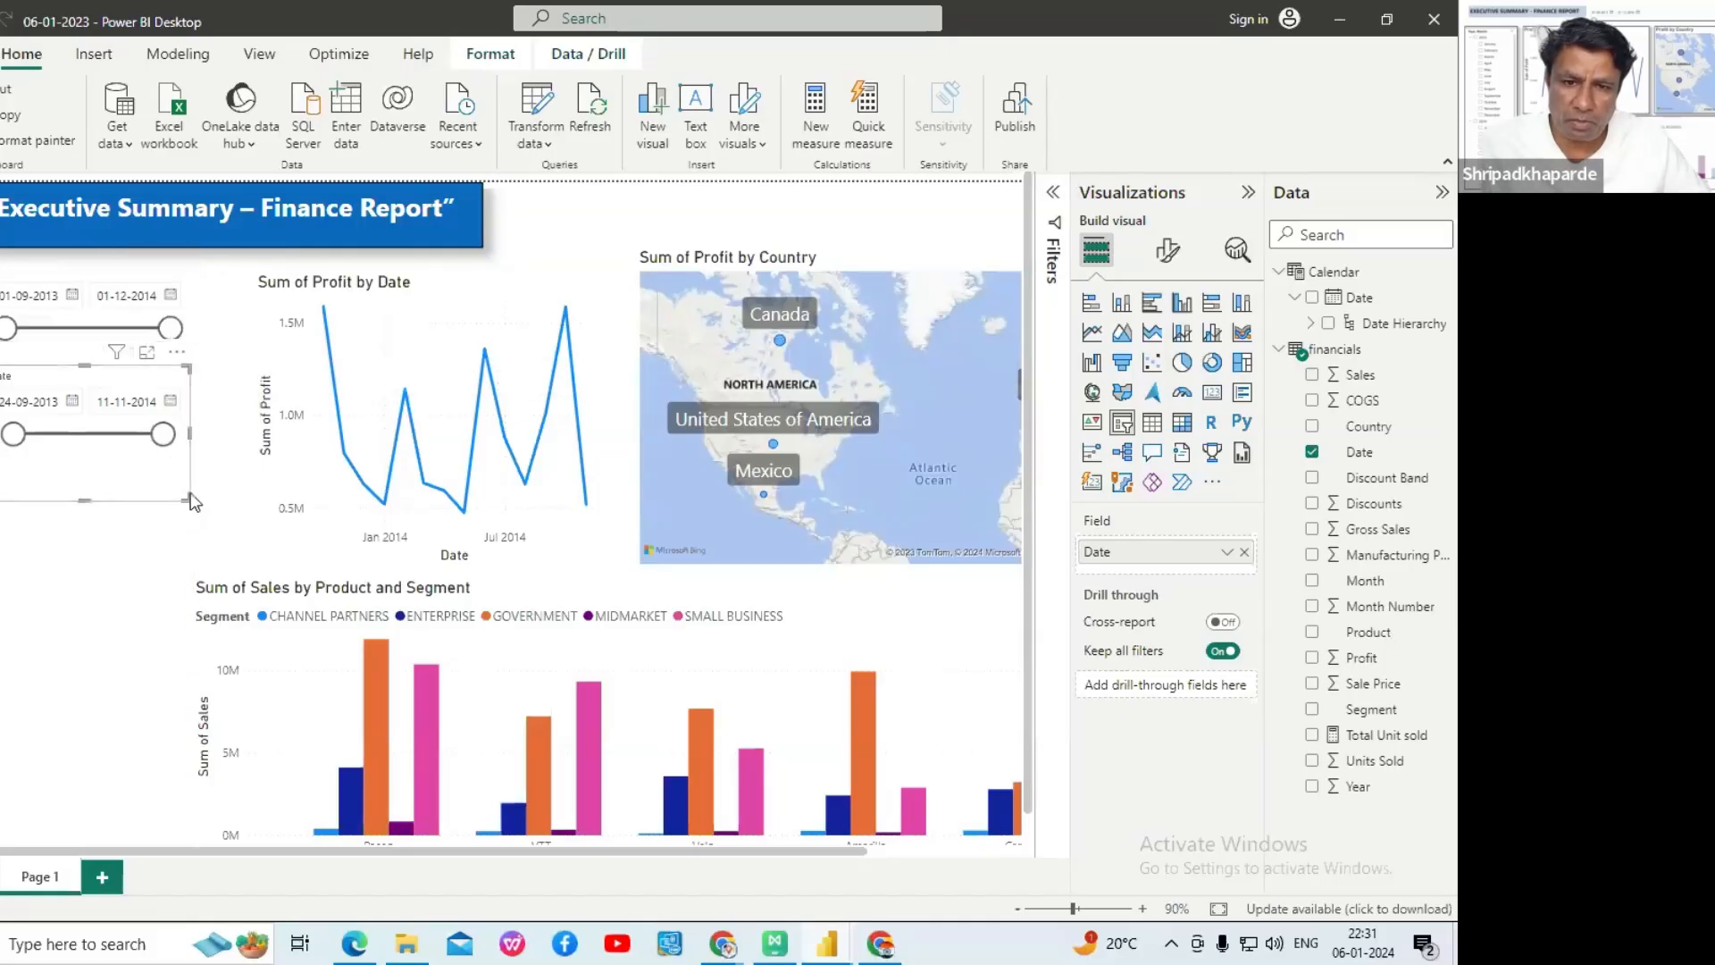
left_click_drag(191, 502, 207, 449)
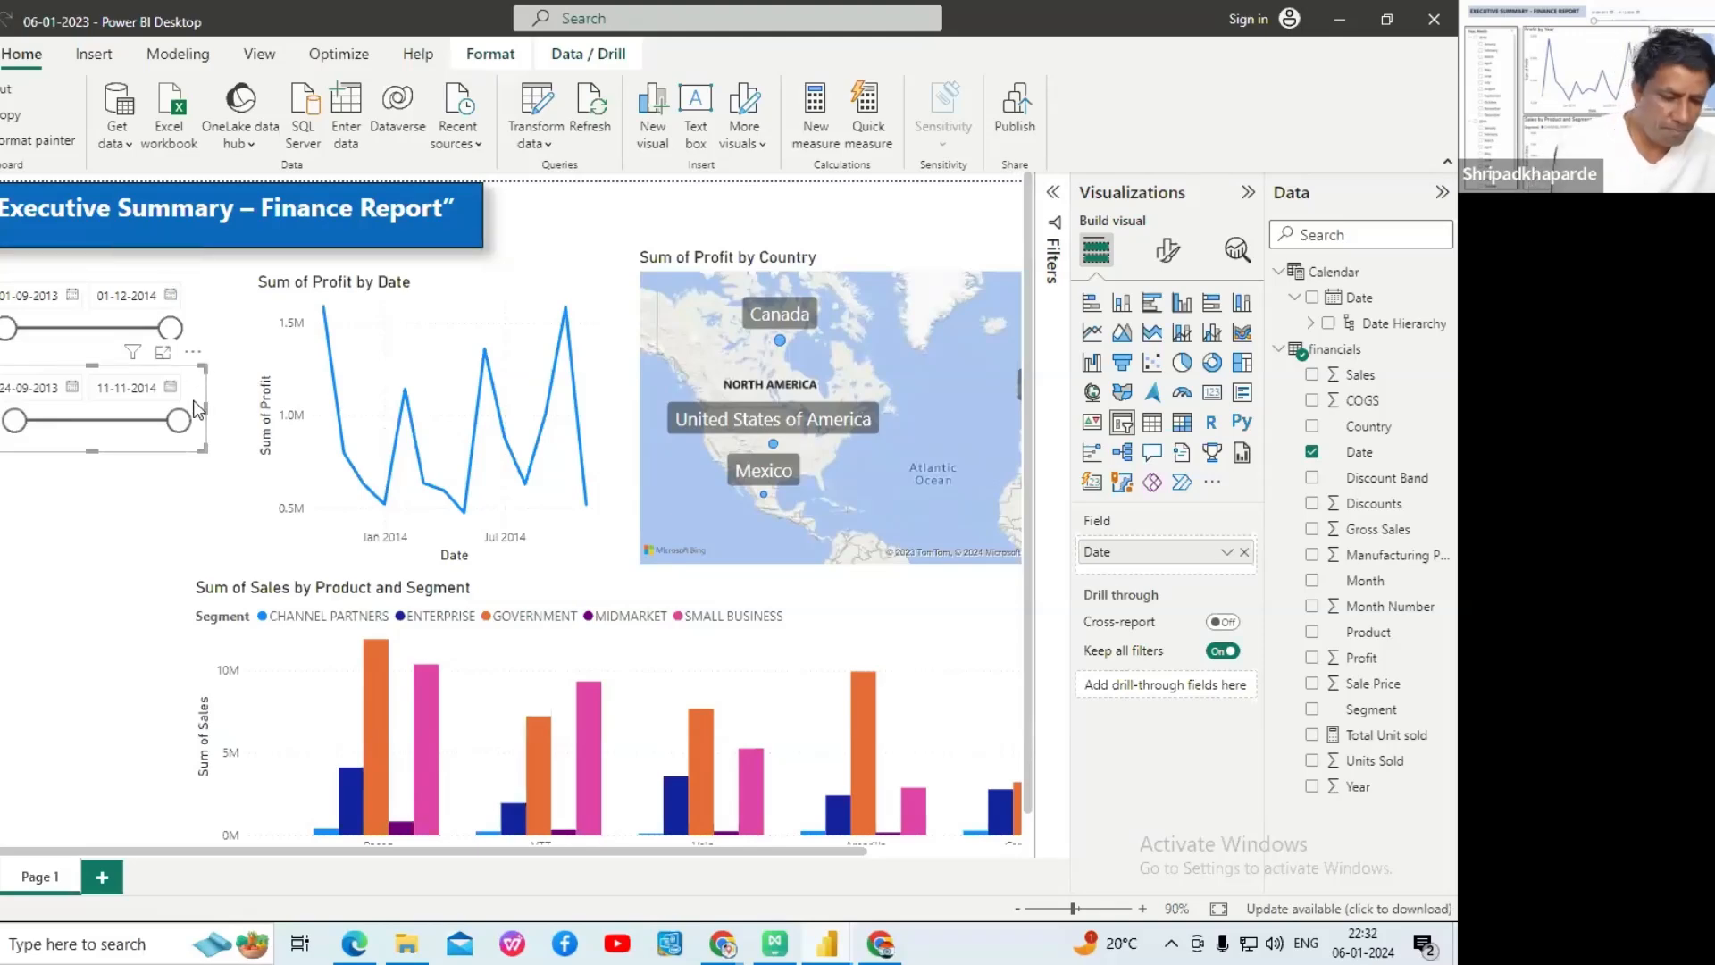
key("Delete")
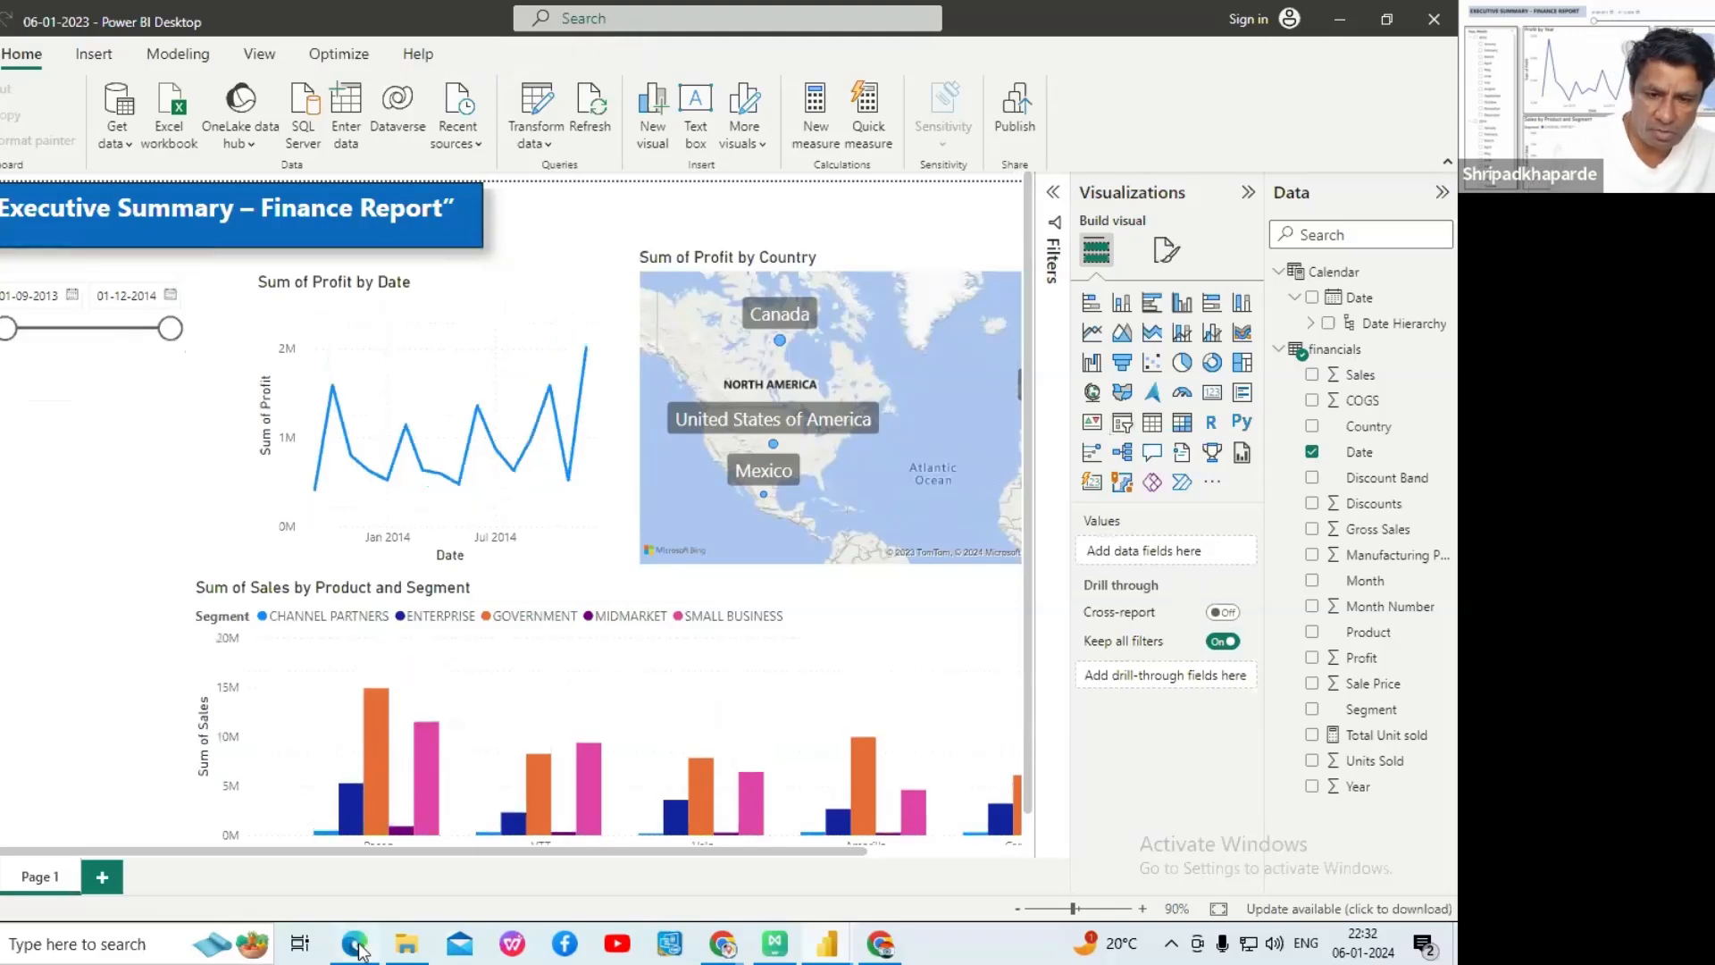
- Read the "Date slicer using the DAX table" instructions in the tutorial PDF and return to the 06-01-2023 report
left_click(356, 945)
scroll(408, 636, "down", 8)
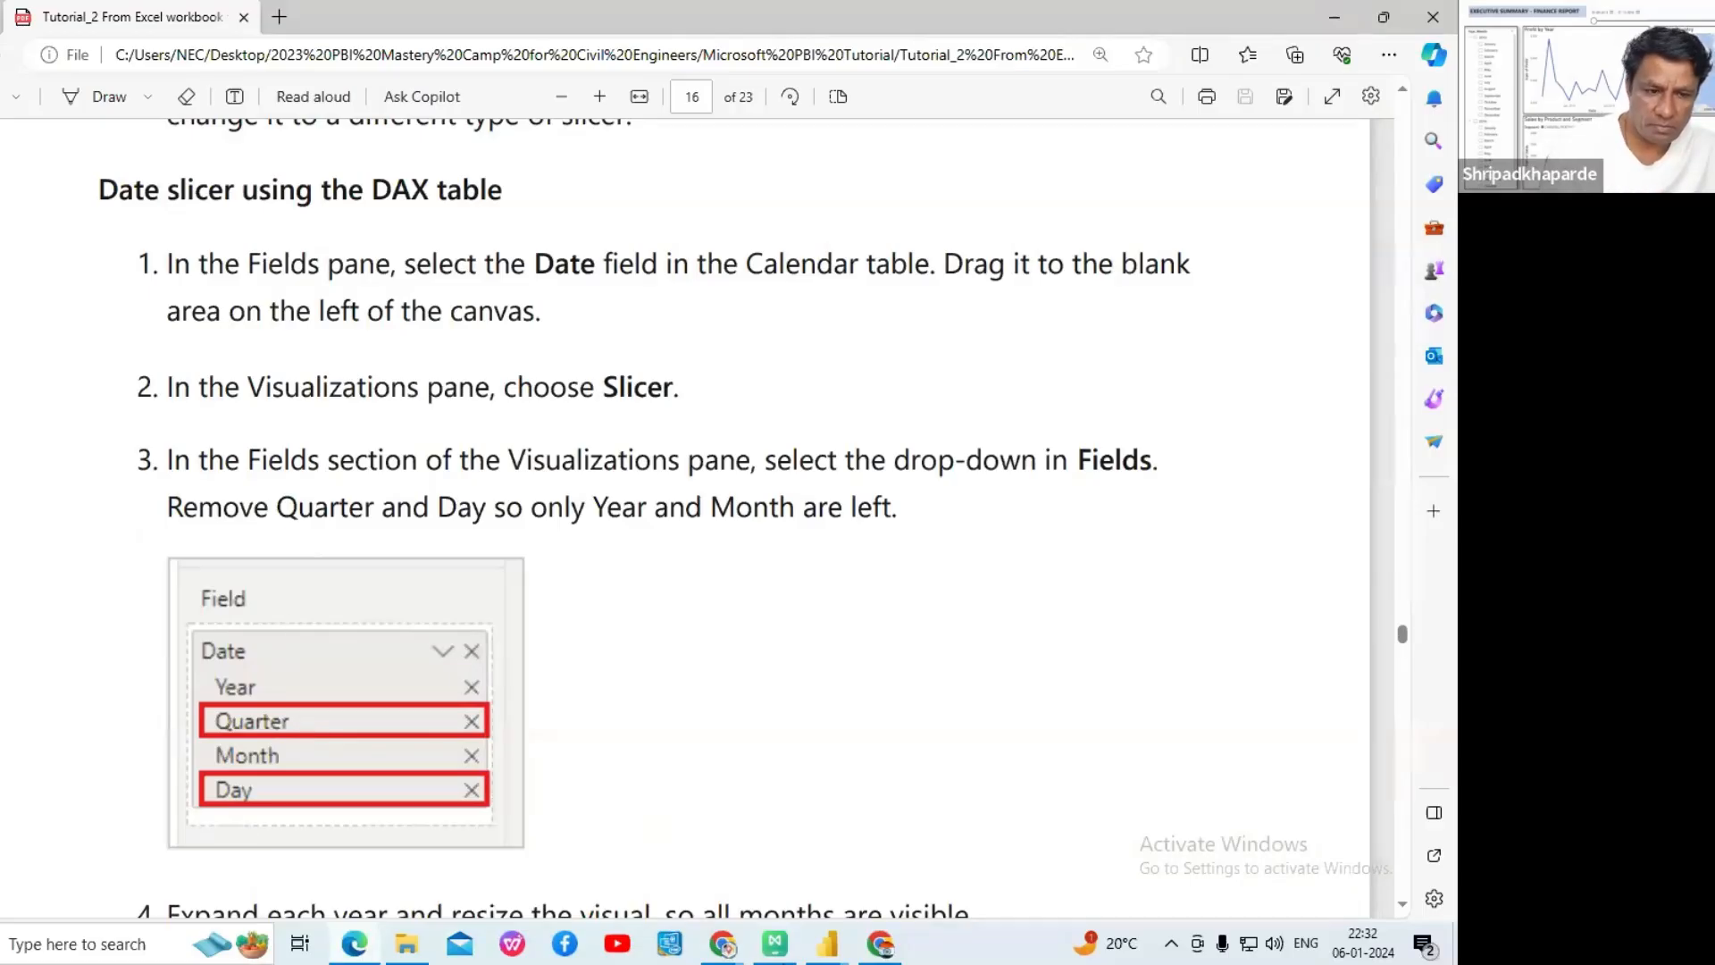
left_click(821, 951)
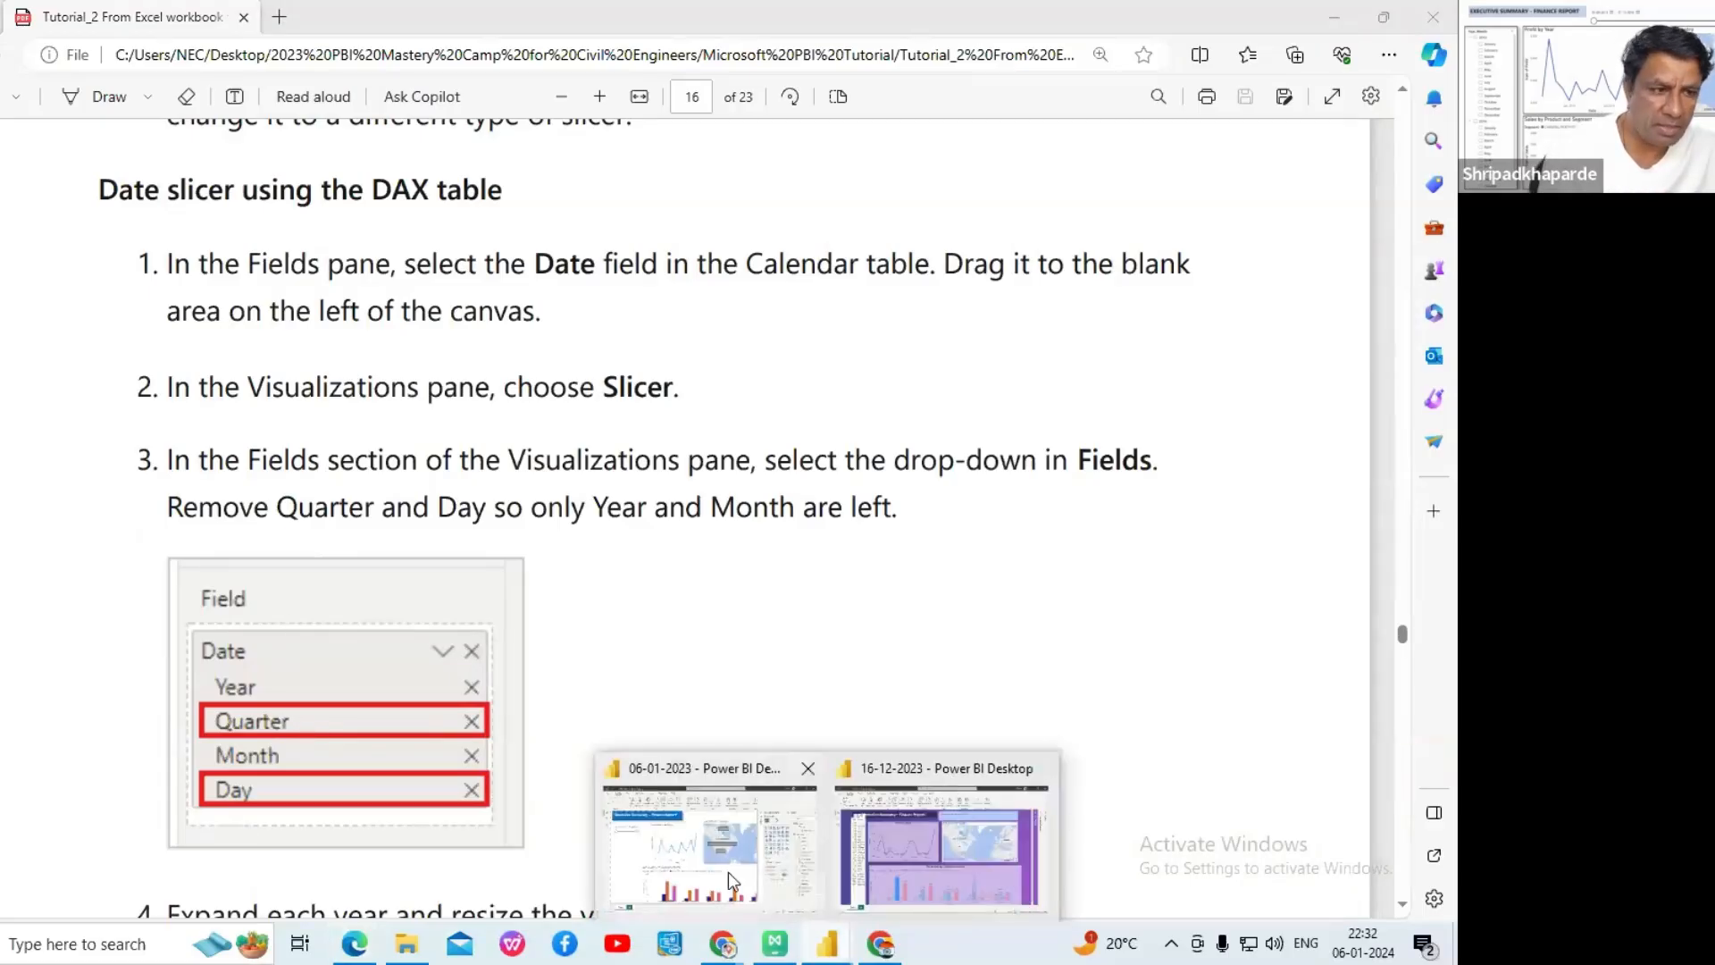
left_click(728, 871)
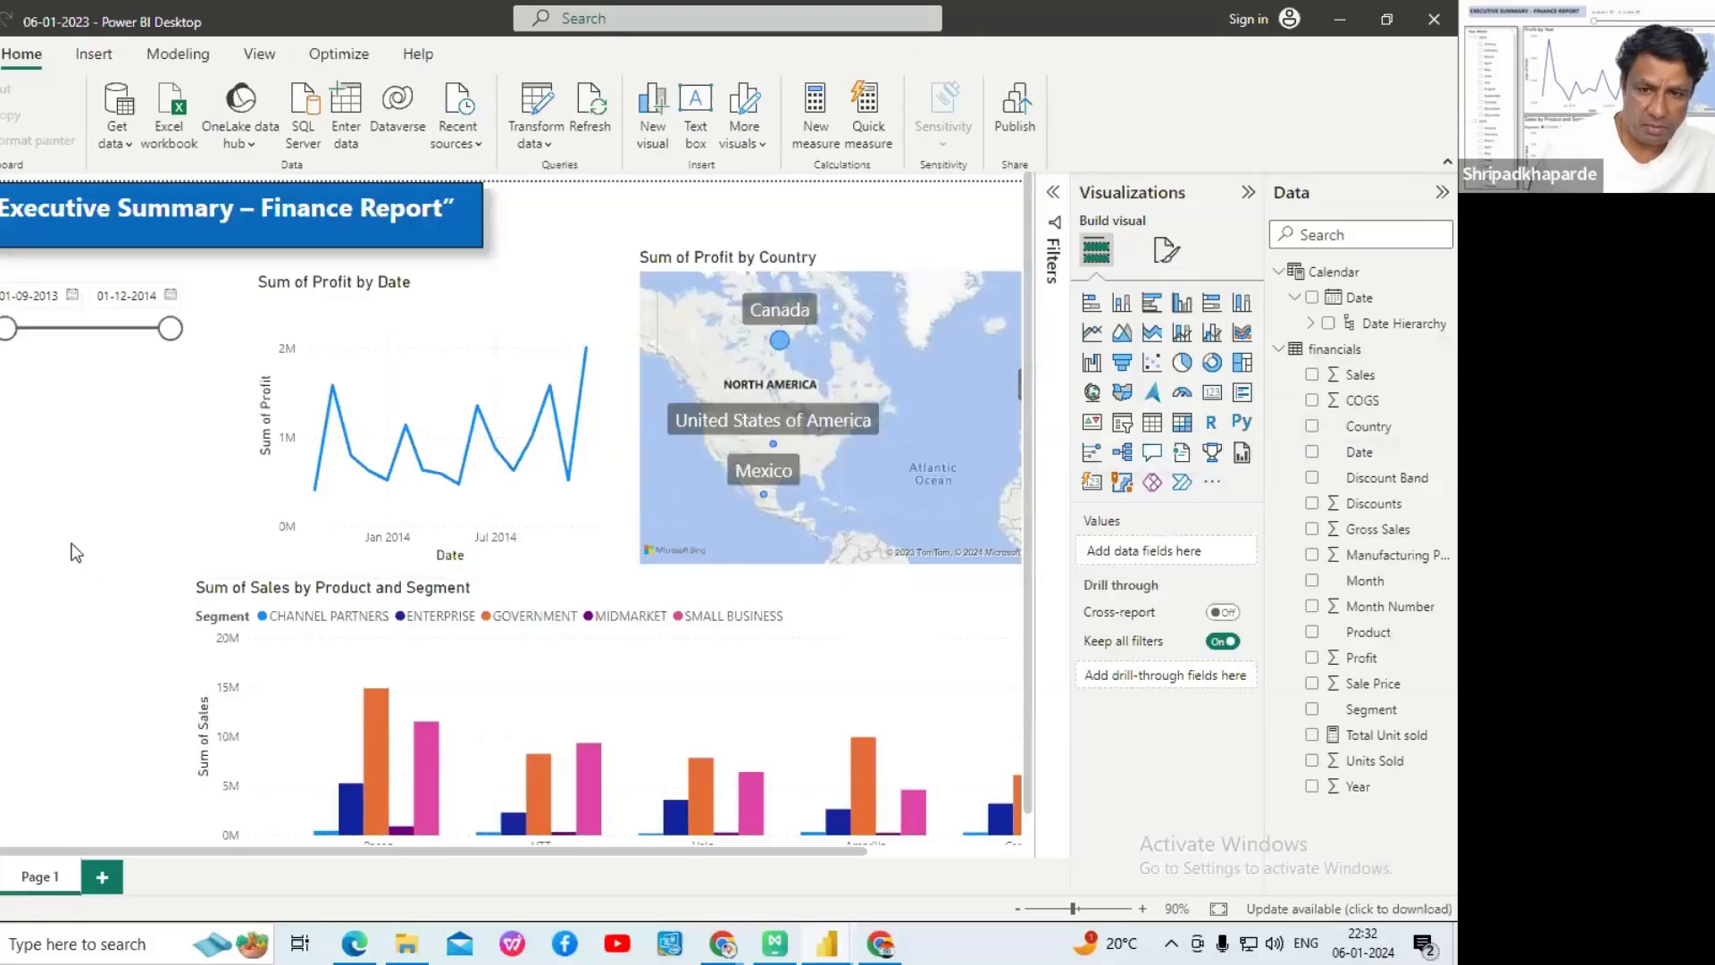
- Try the date slicer beside the report title, above the map, and move it back below the title at the page's left side
left_click(178, 312)
left_click_drag(179, 312, 724, 230)
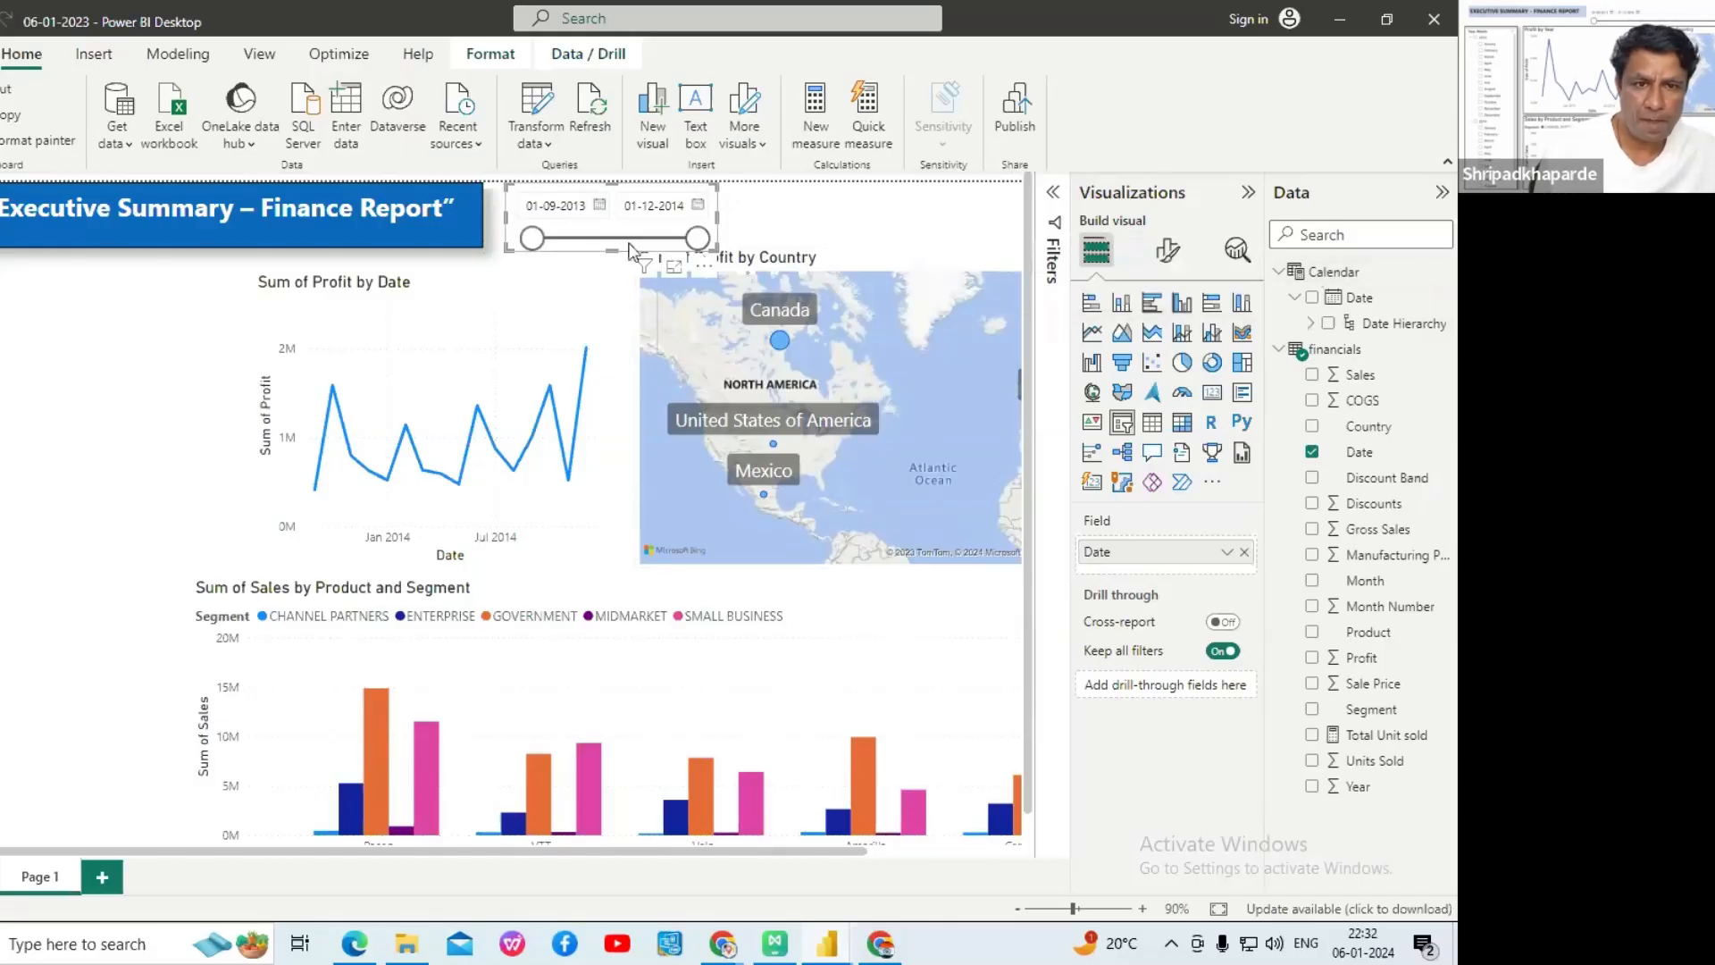
left_click_drag(614, 234, 95, 334)
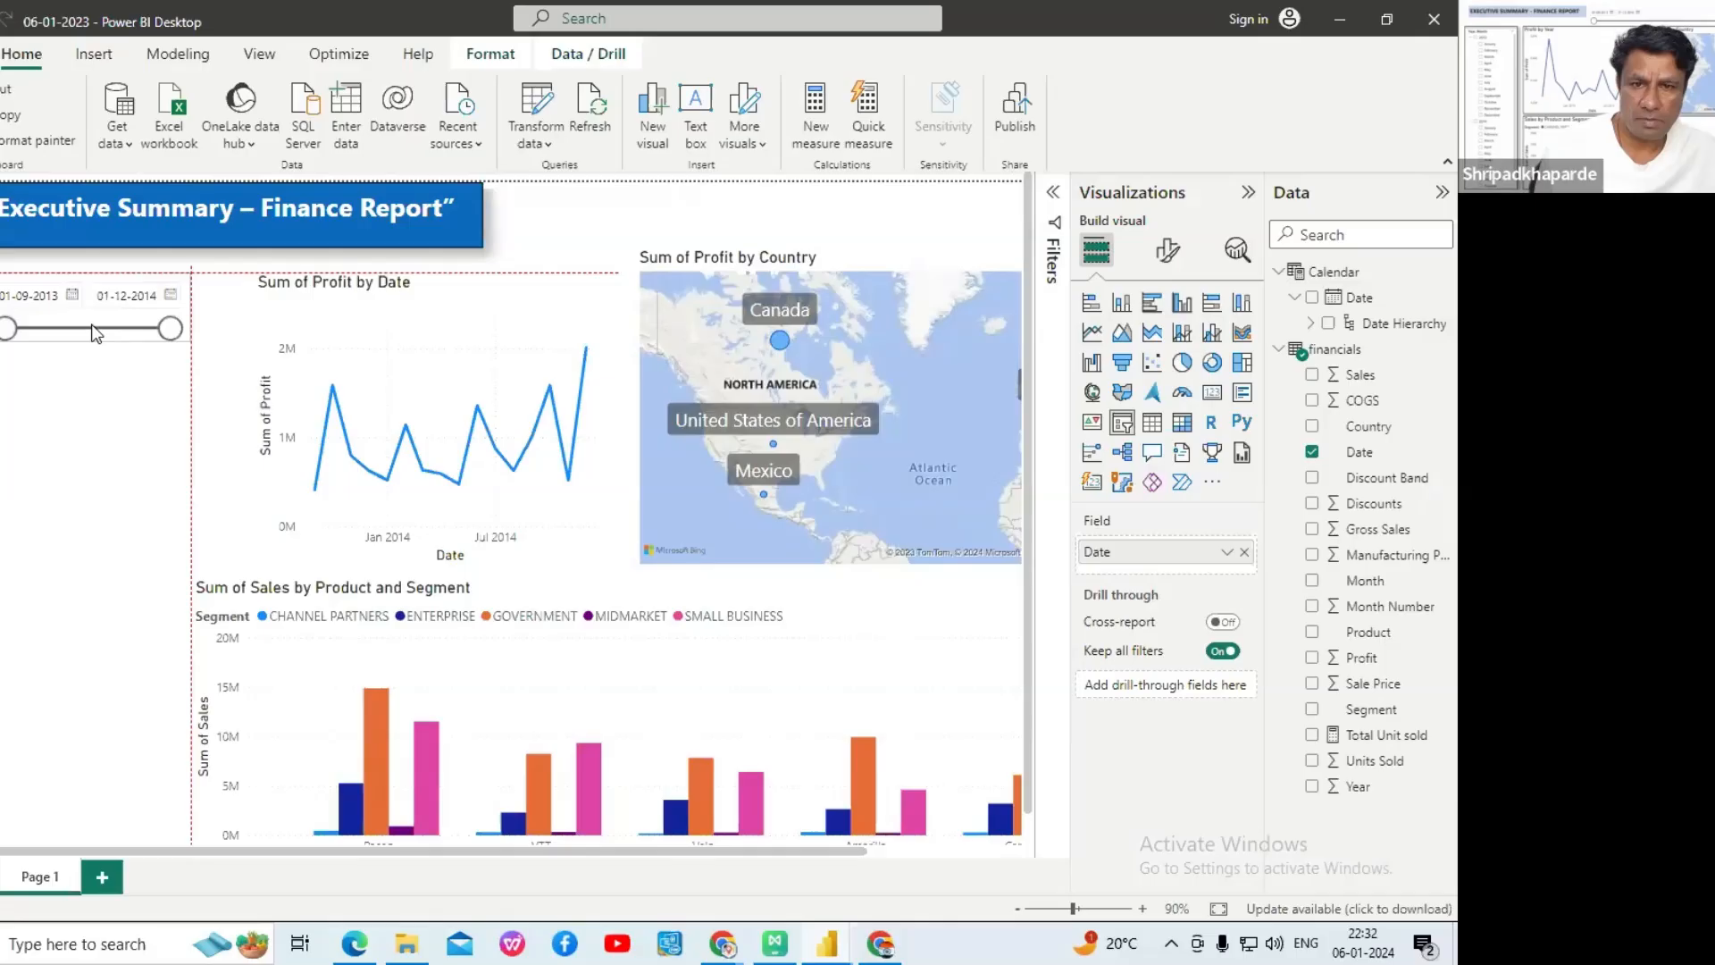
- Move the Executive Summary – Finance Report title box right, above the profit line chart, and select the date slicer
left_click(472, 227)
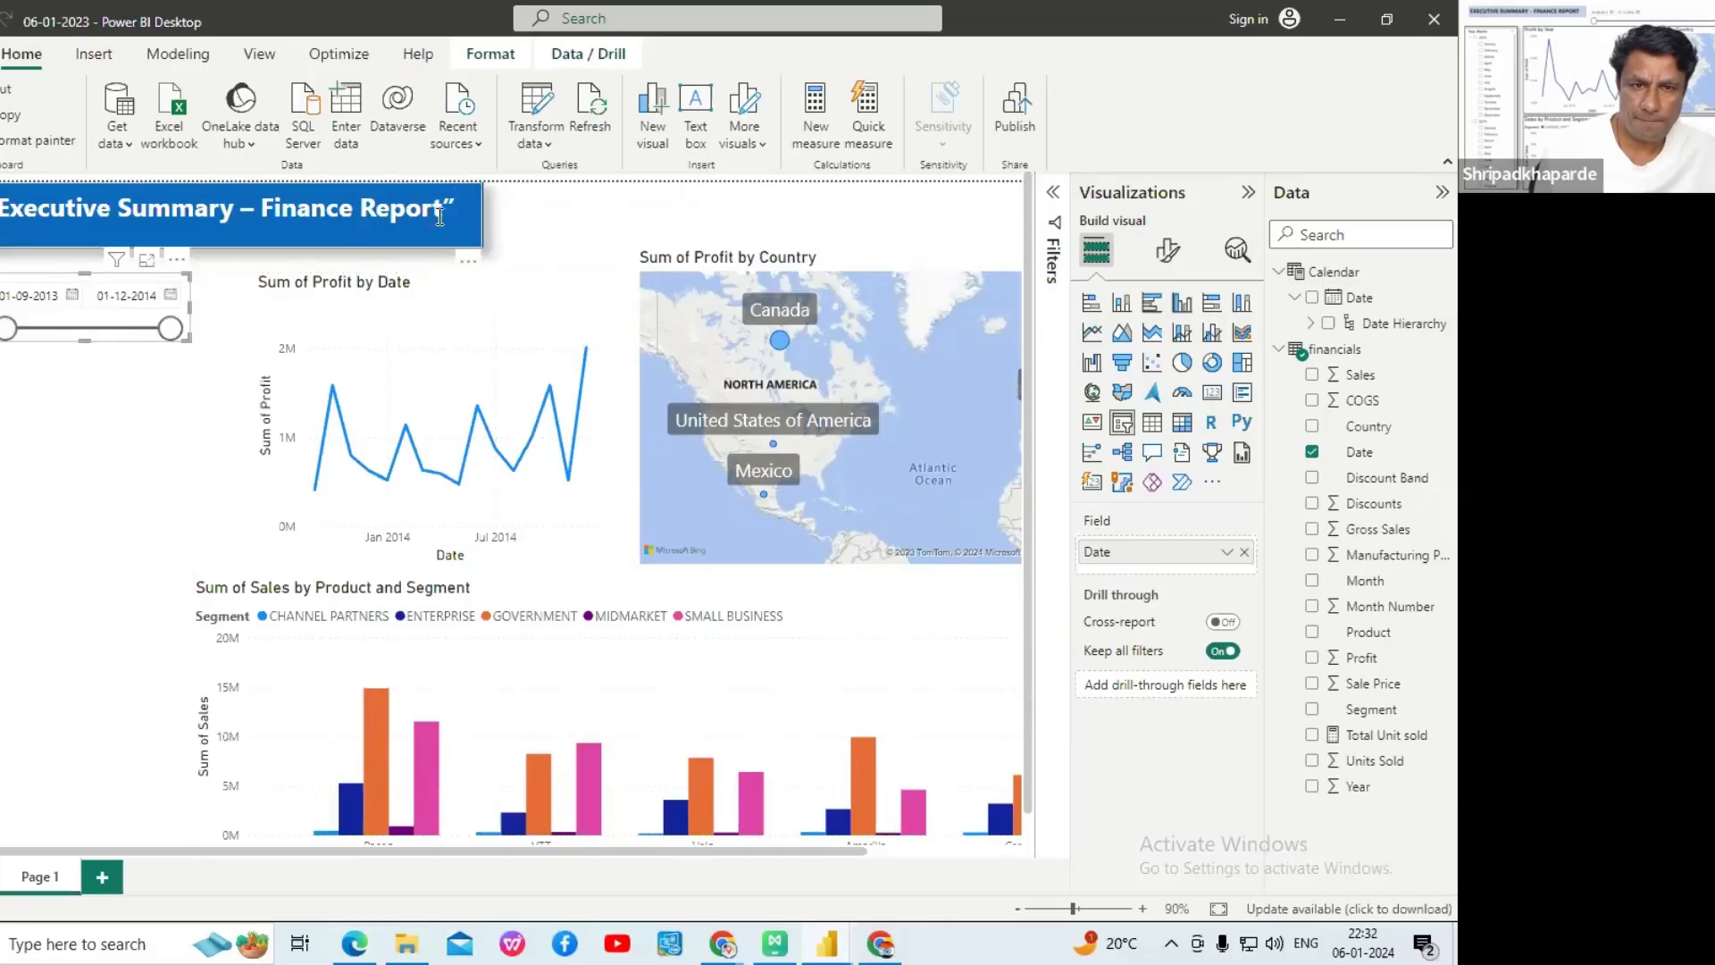
left_click_drag(470, 230, 746, 261)
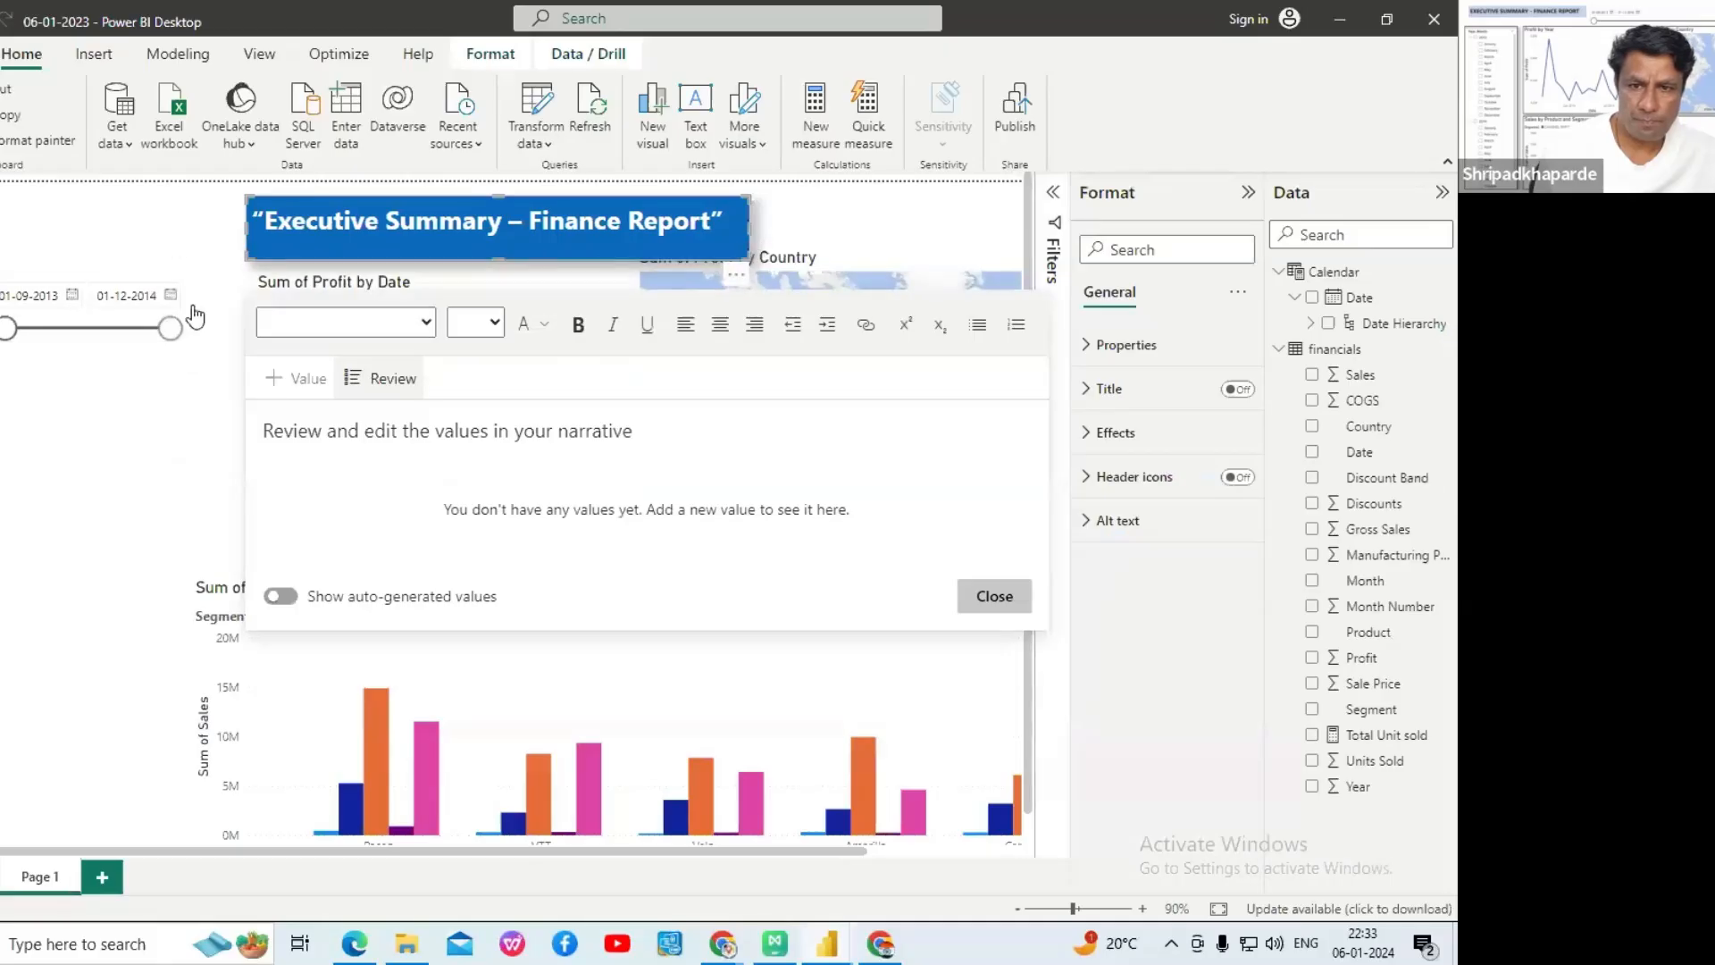
left_click(180, 300)
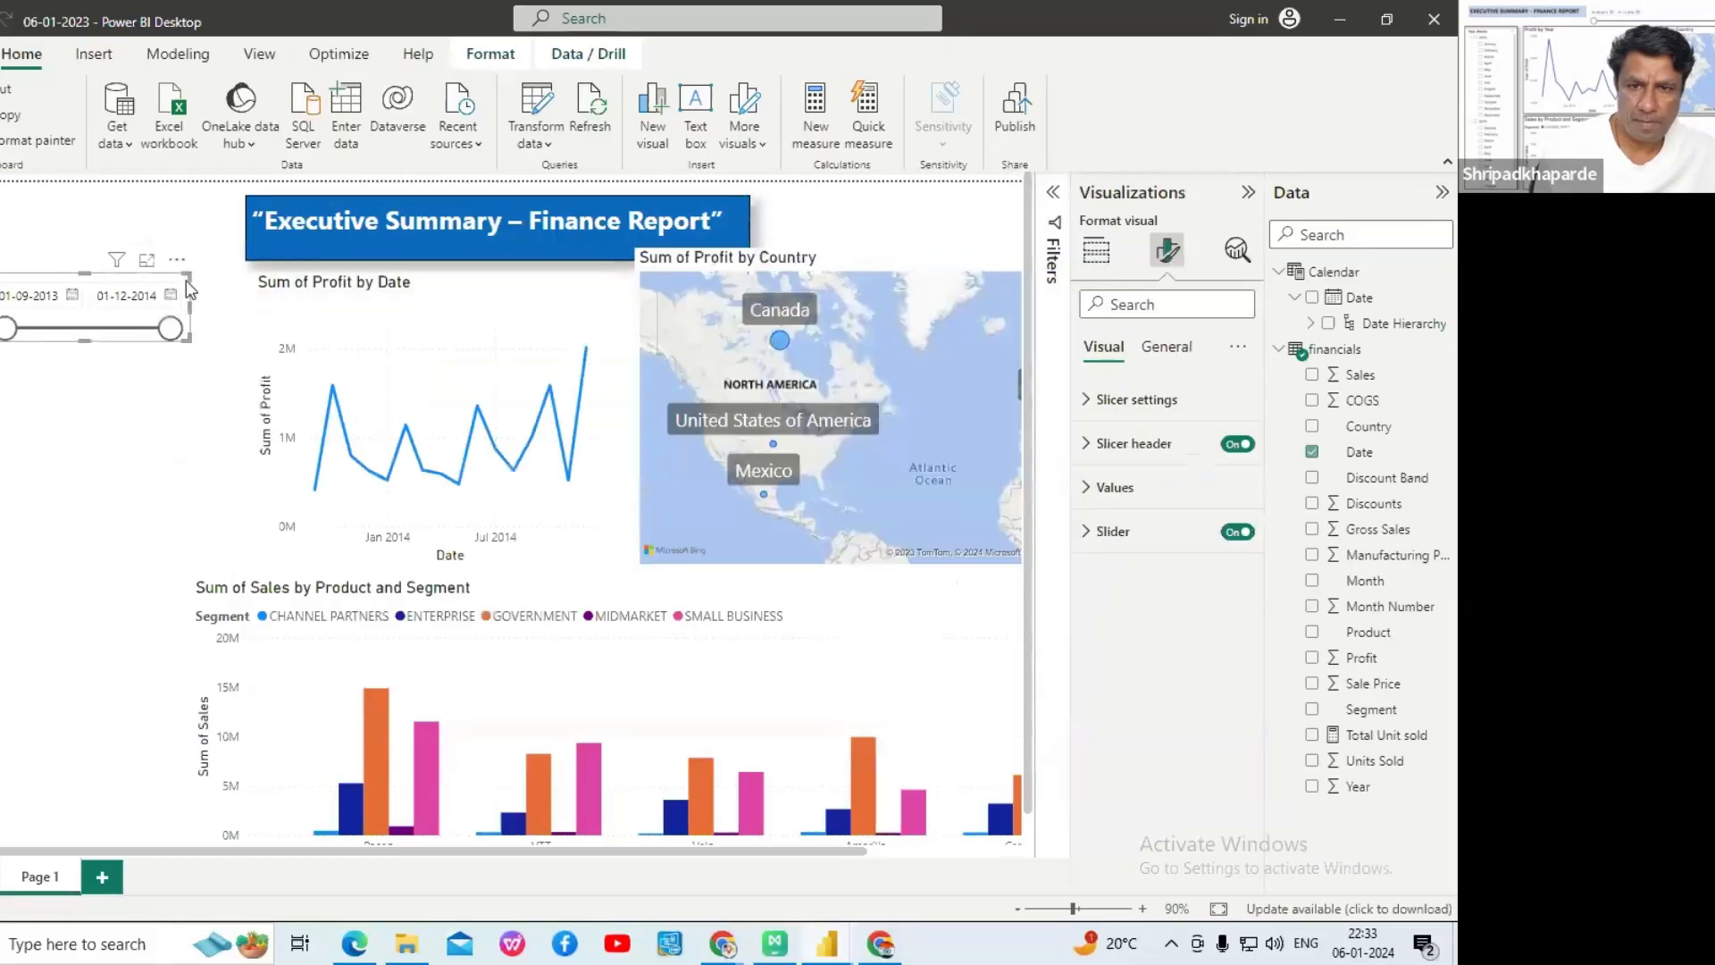
- Enlarge the date range slicer upward and to the right so it sits beside the report title, and deselect it
left_click_drag(180, 300, 232, 237)
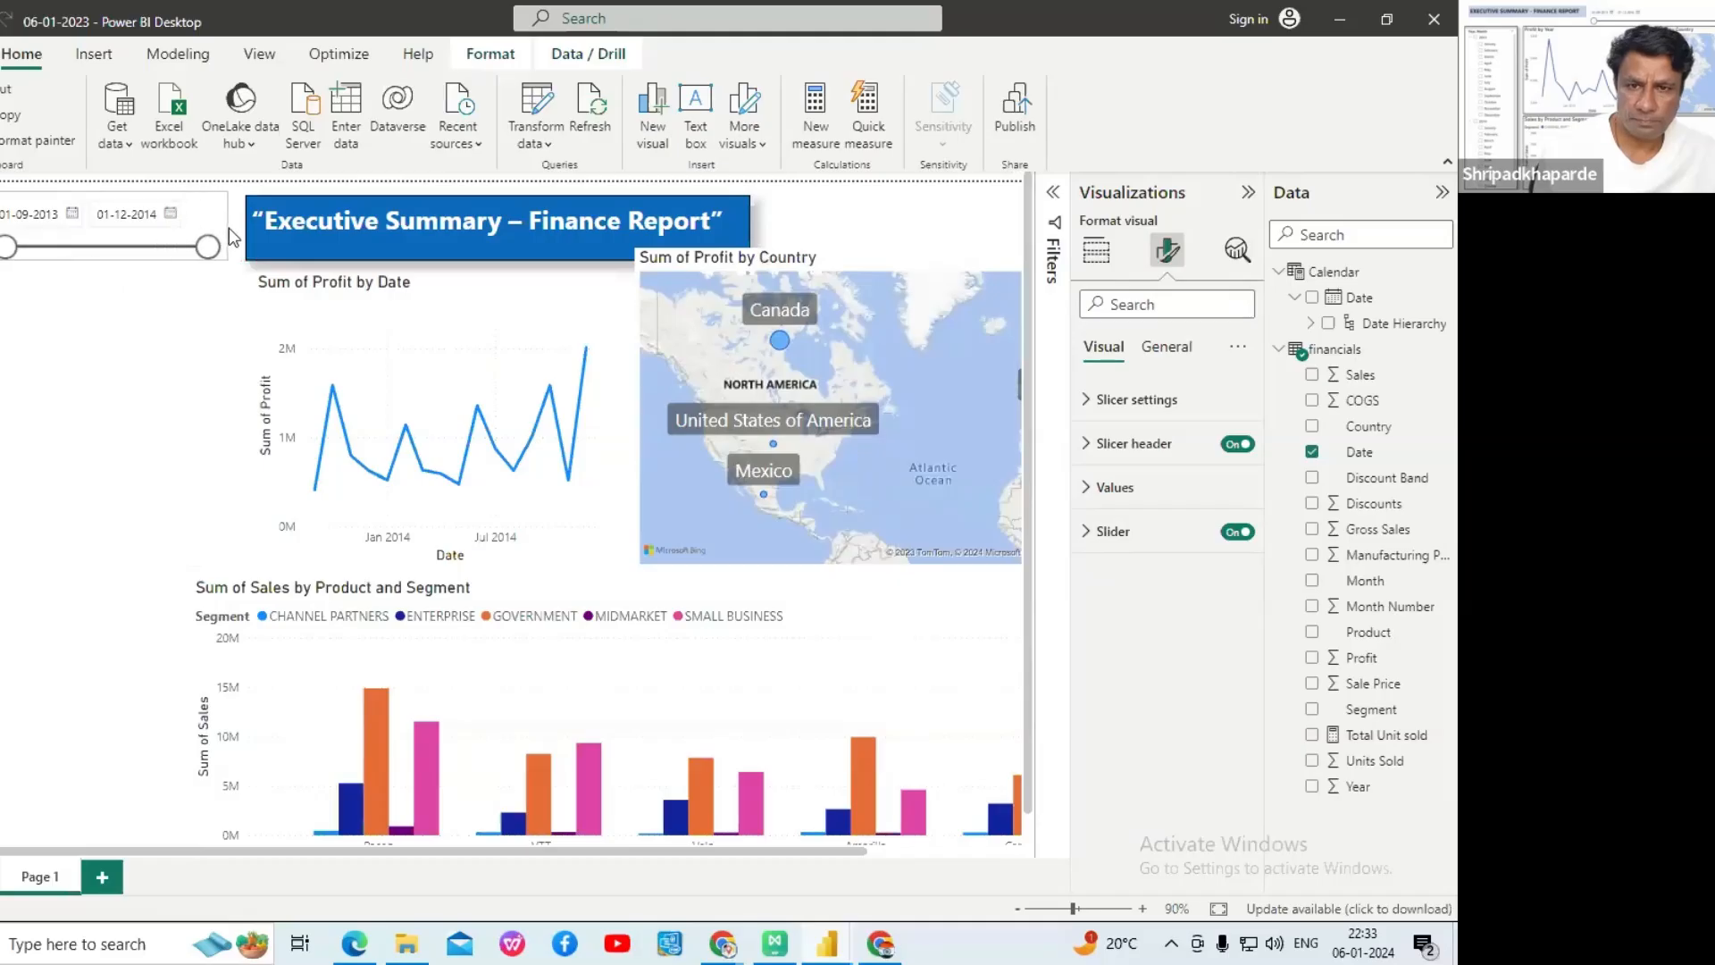
left_click(134, 483)
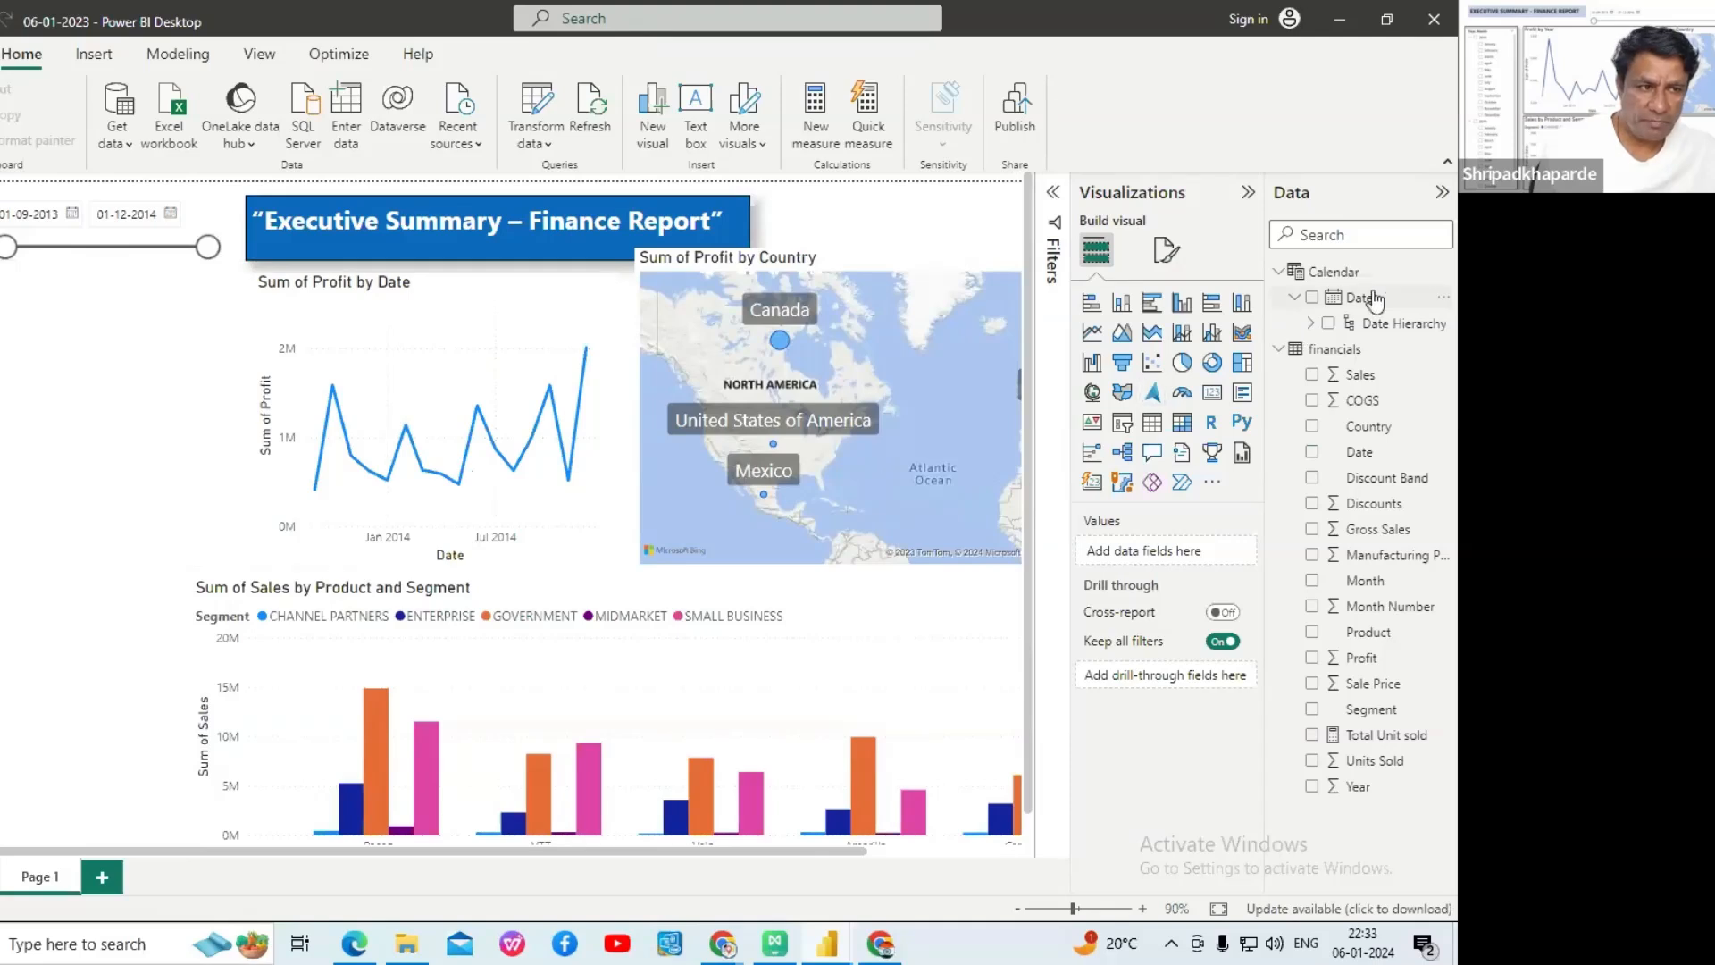
- Add a narrow slicer below the date range slicer from the Calendar table's Date hierarchy, keeping only Year, Month and Day
left_click_drag(1360, 297, 79, 446)
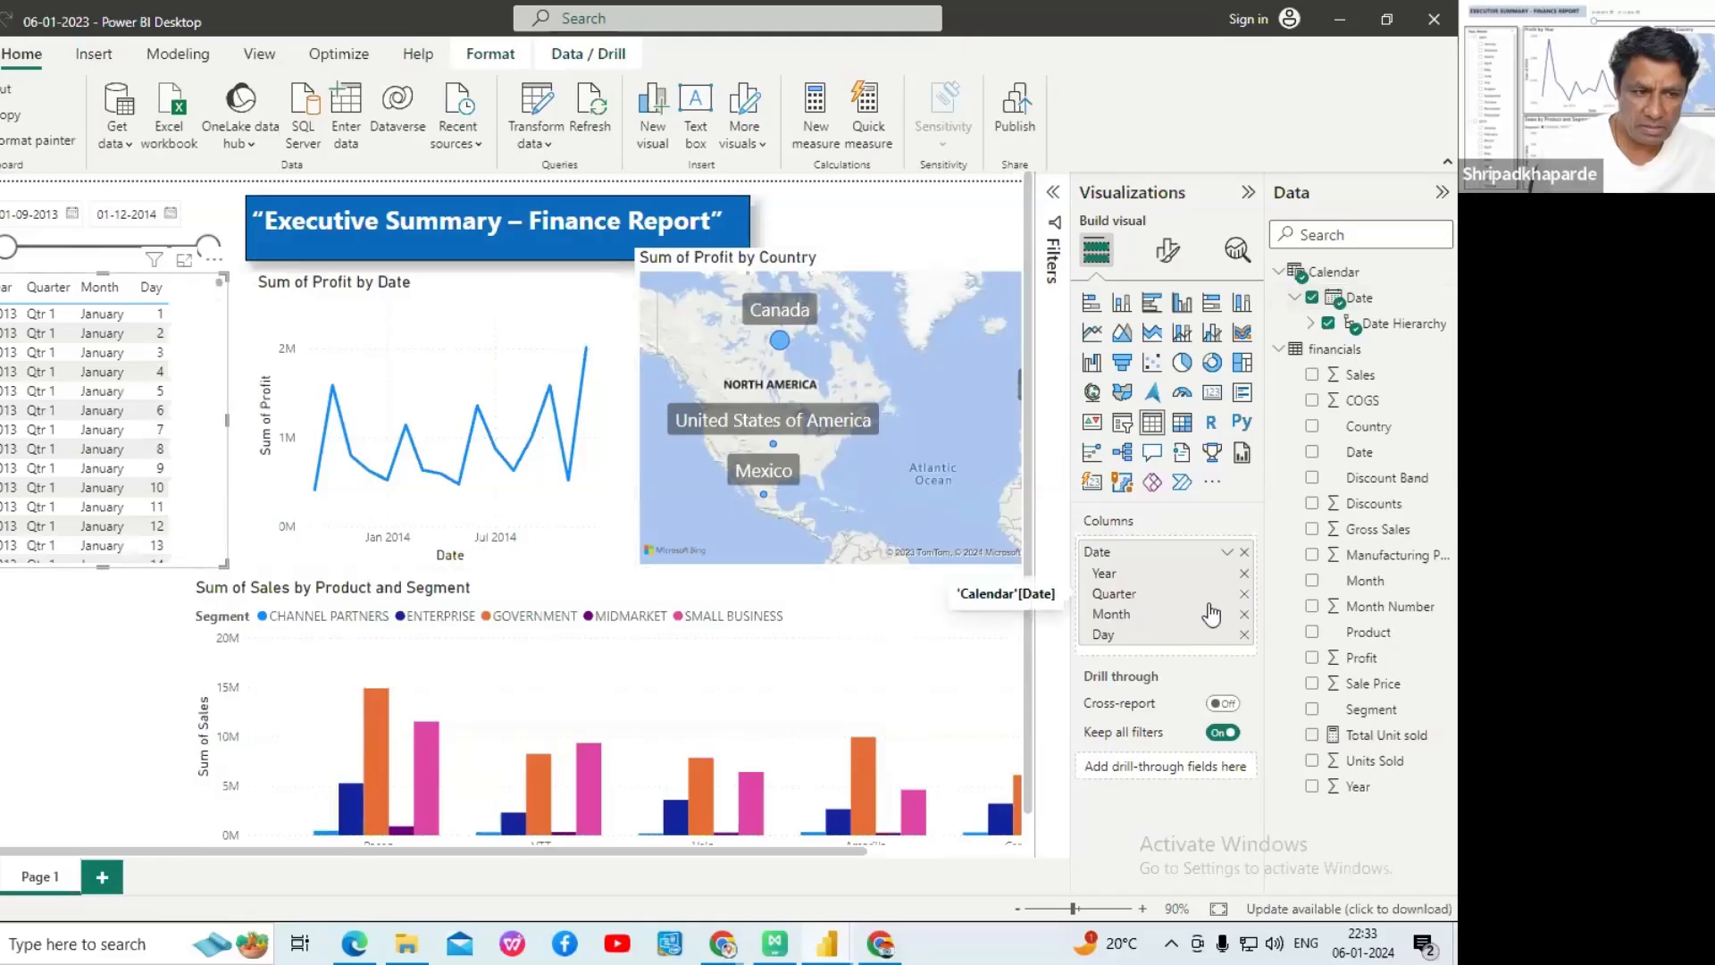
left_click(1244, 593)
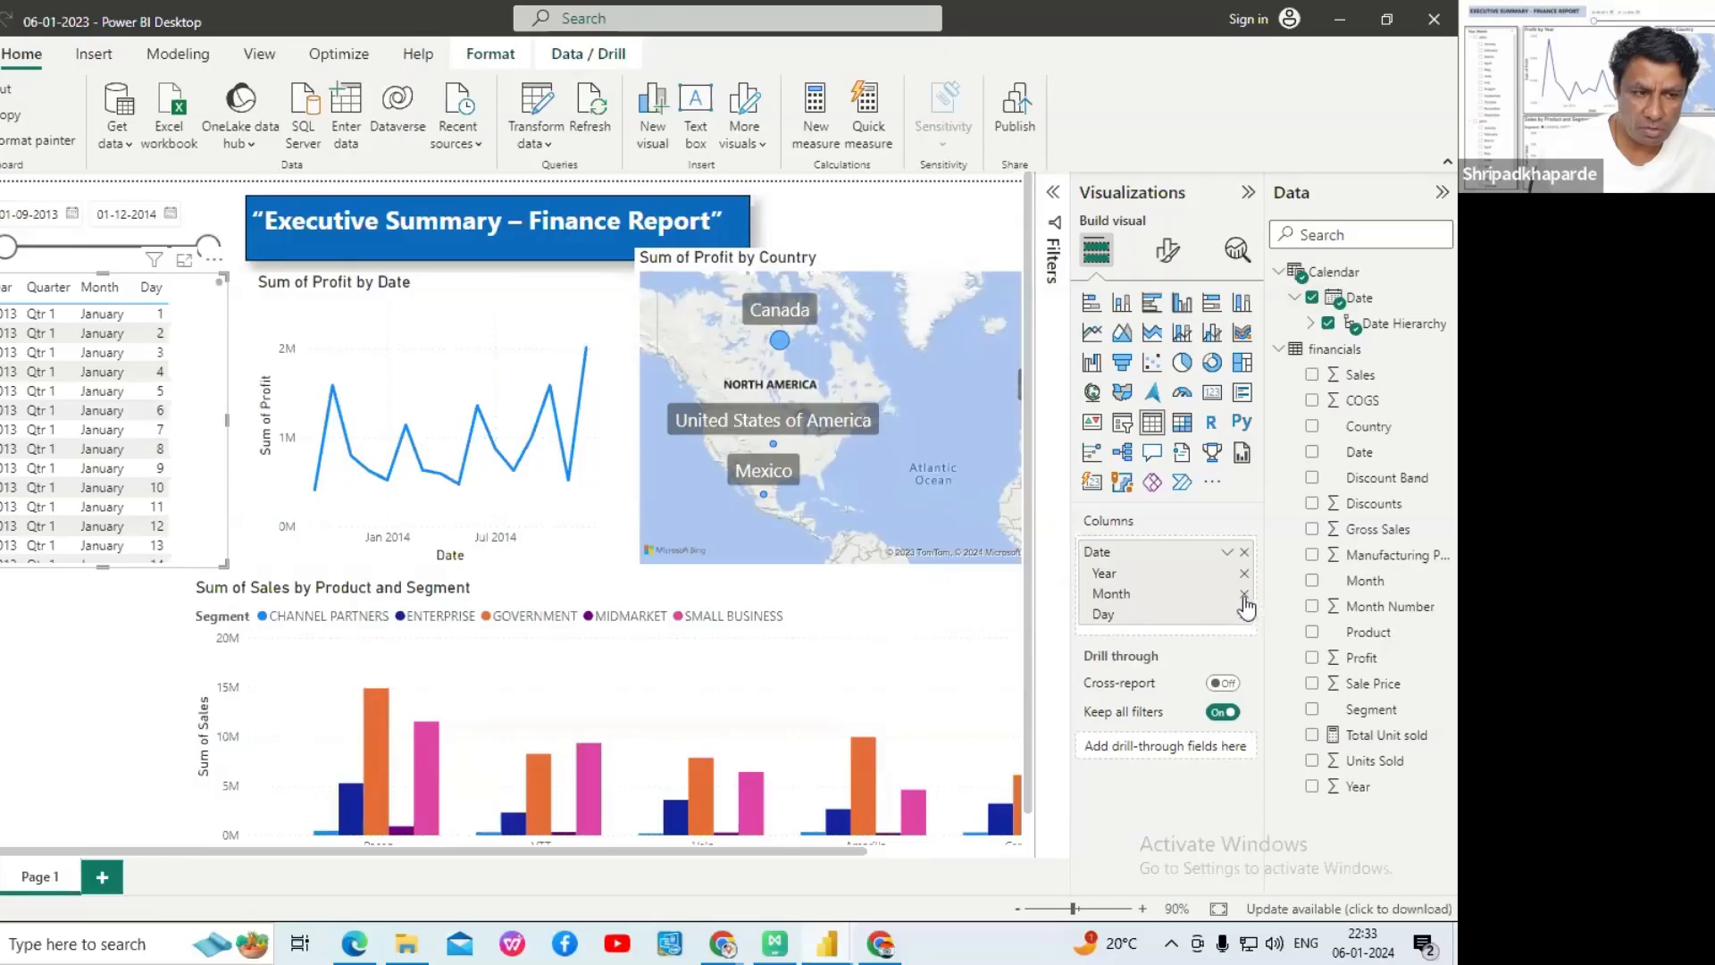
left_click(1123, 425)
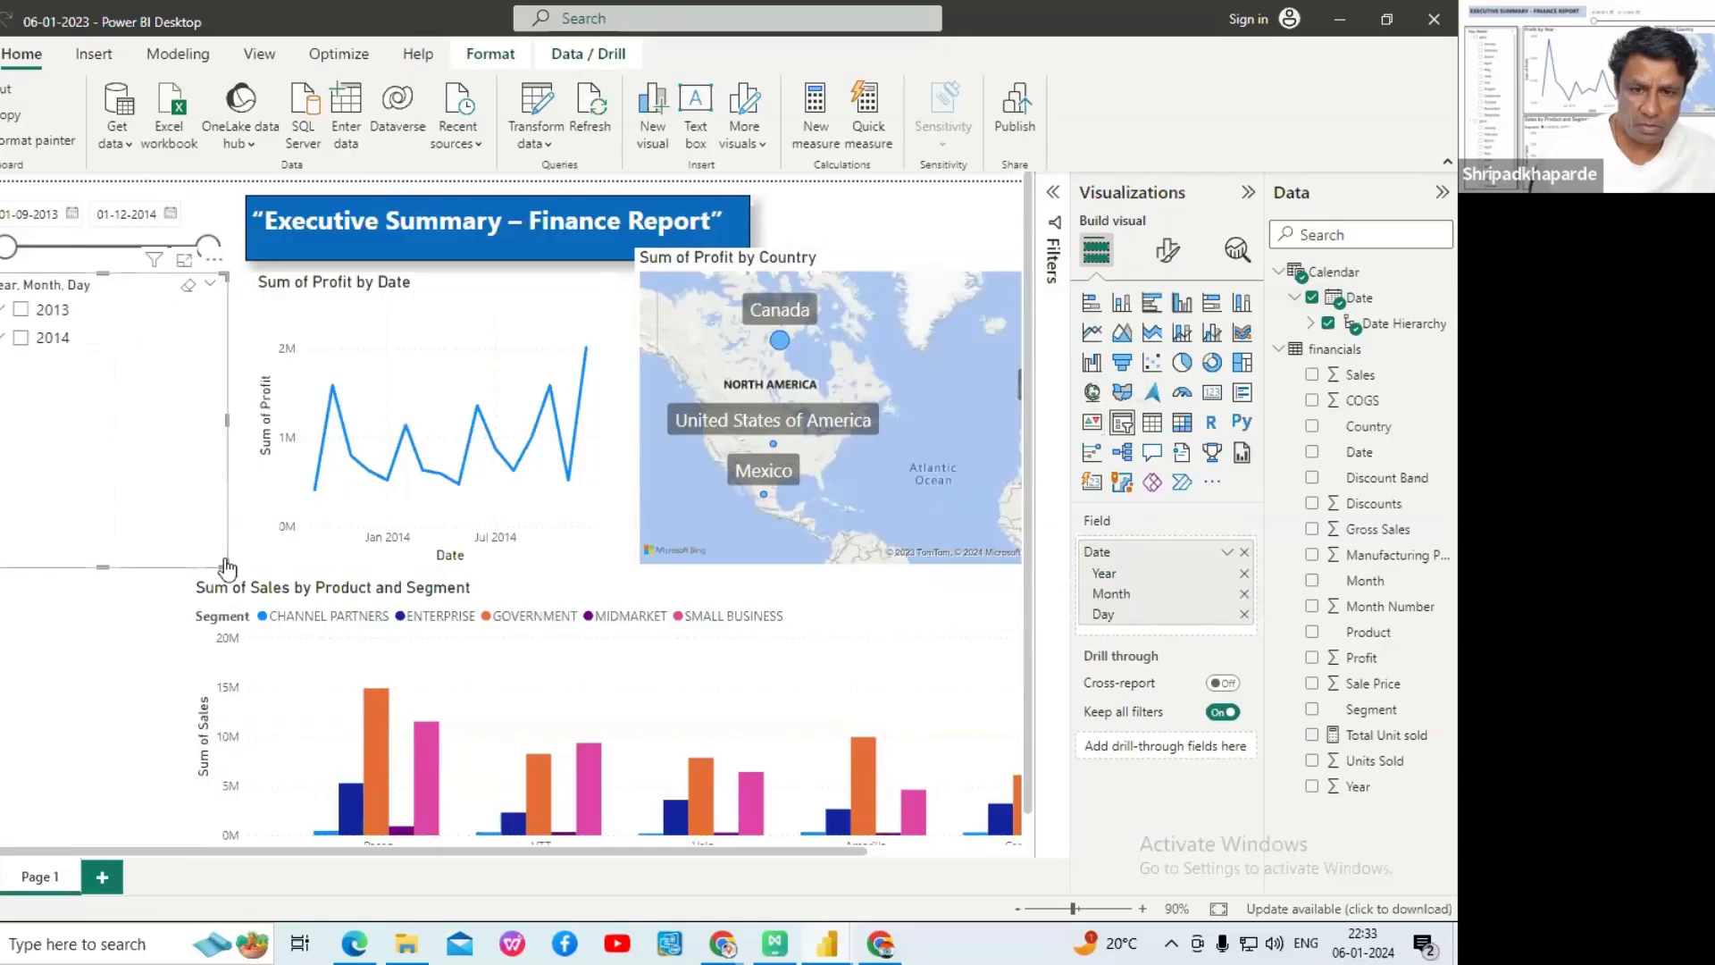
left_click_drag(226, 566, 110, 550)
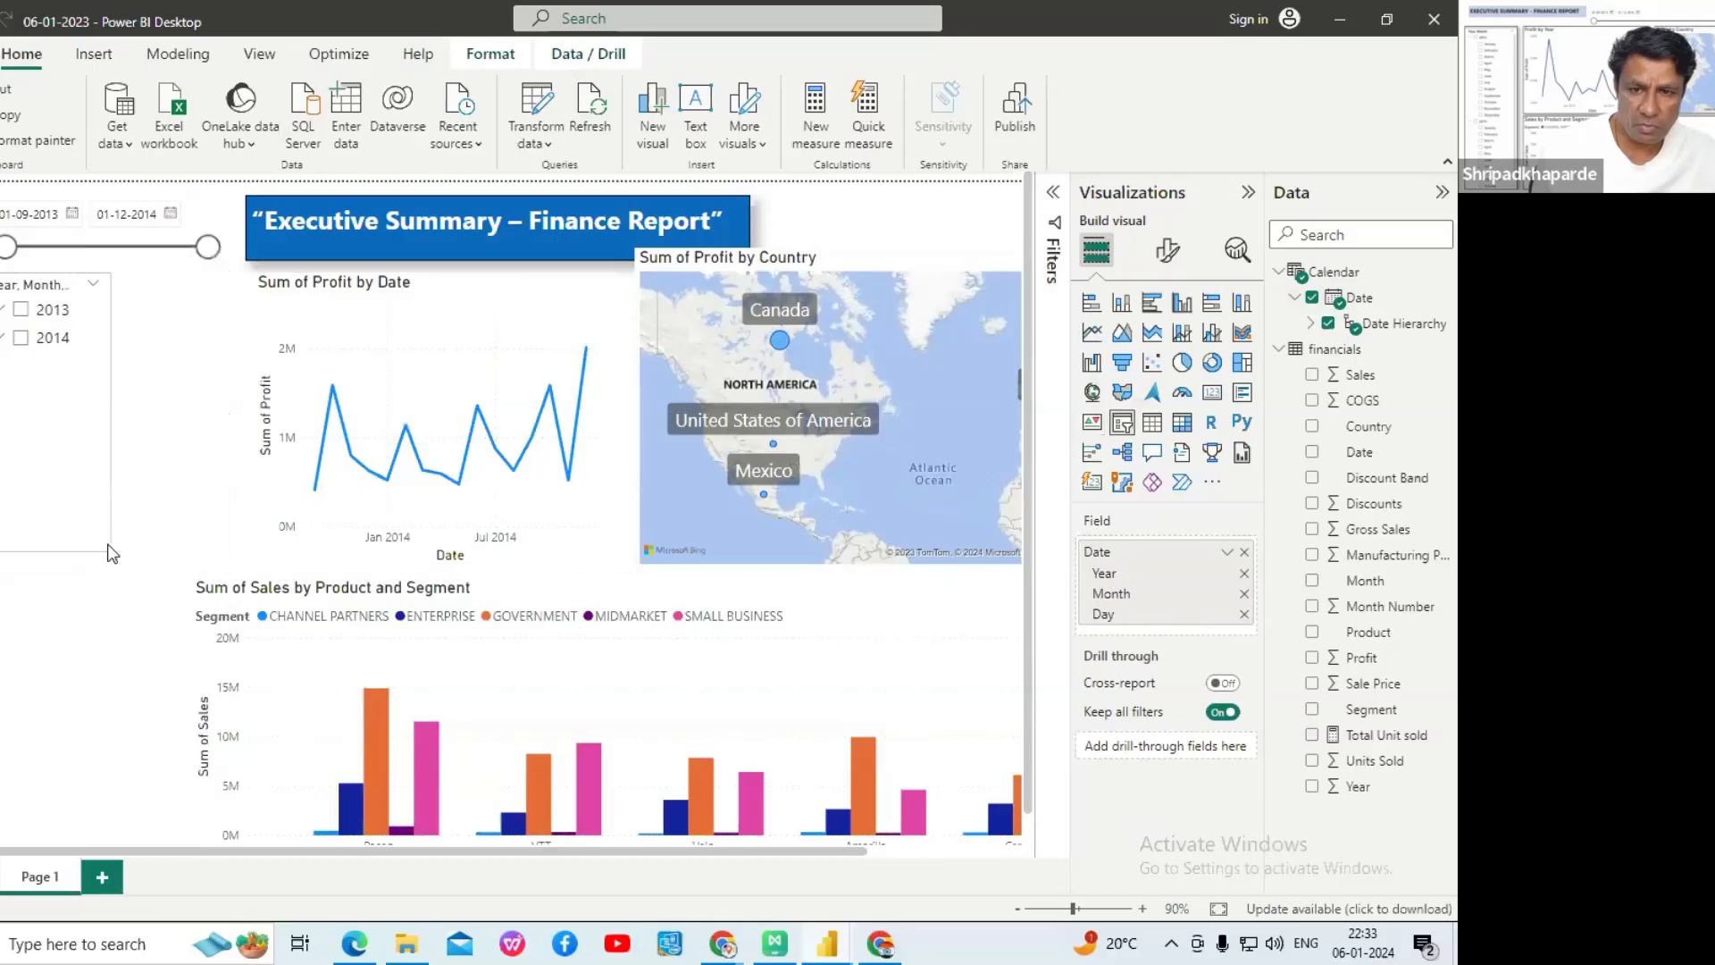
- Examine the new slicer's hierarchy by expanding 2013 and January down to the days, and collapse both levels again
left_click(4, 314)
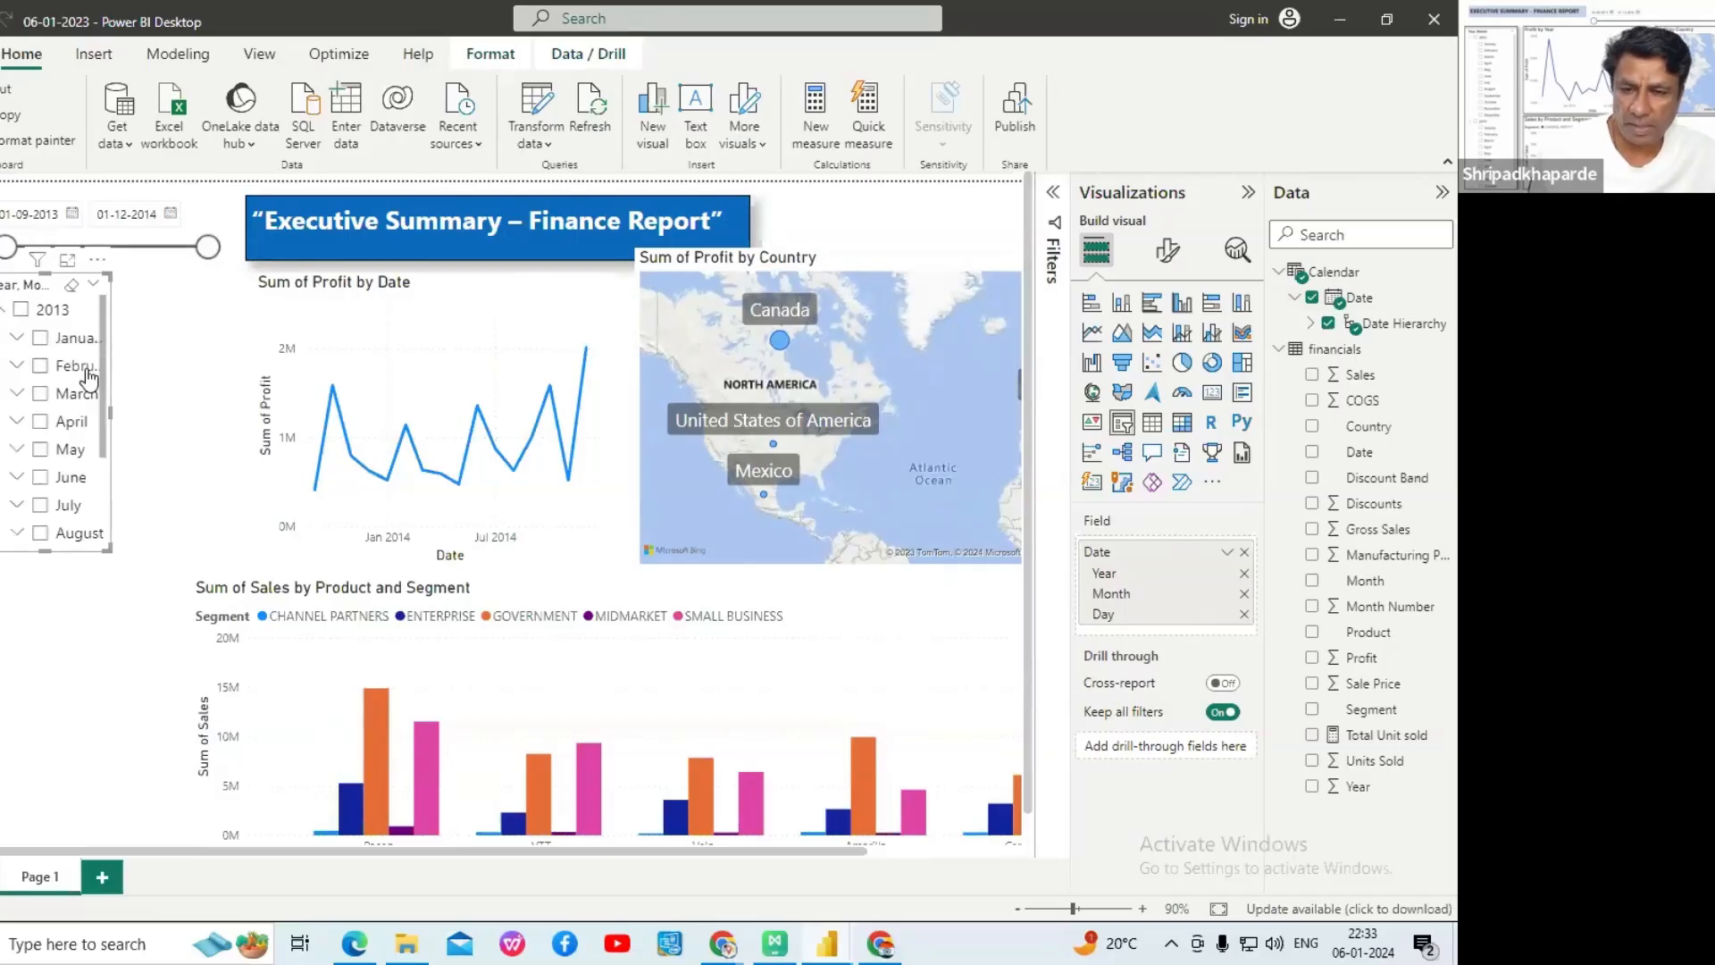
left_click(16, 340)
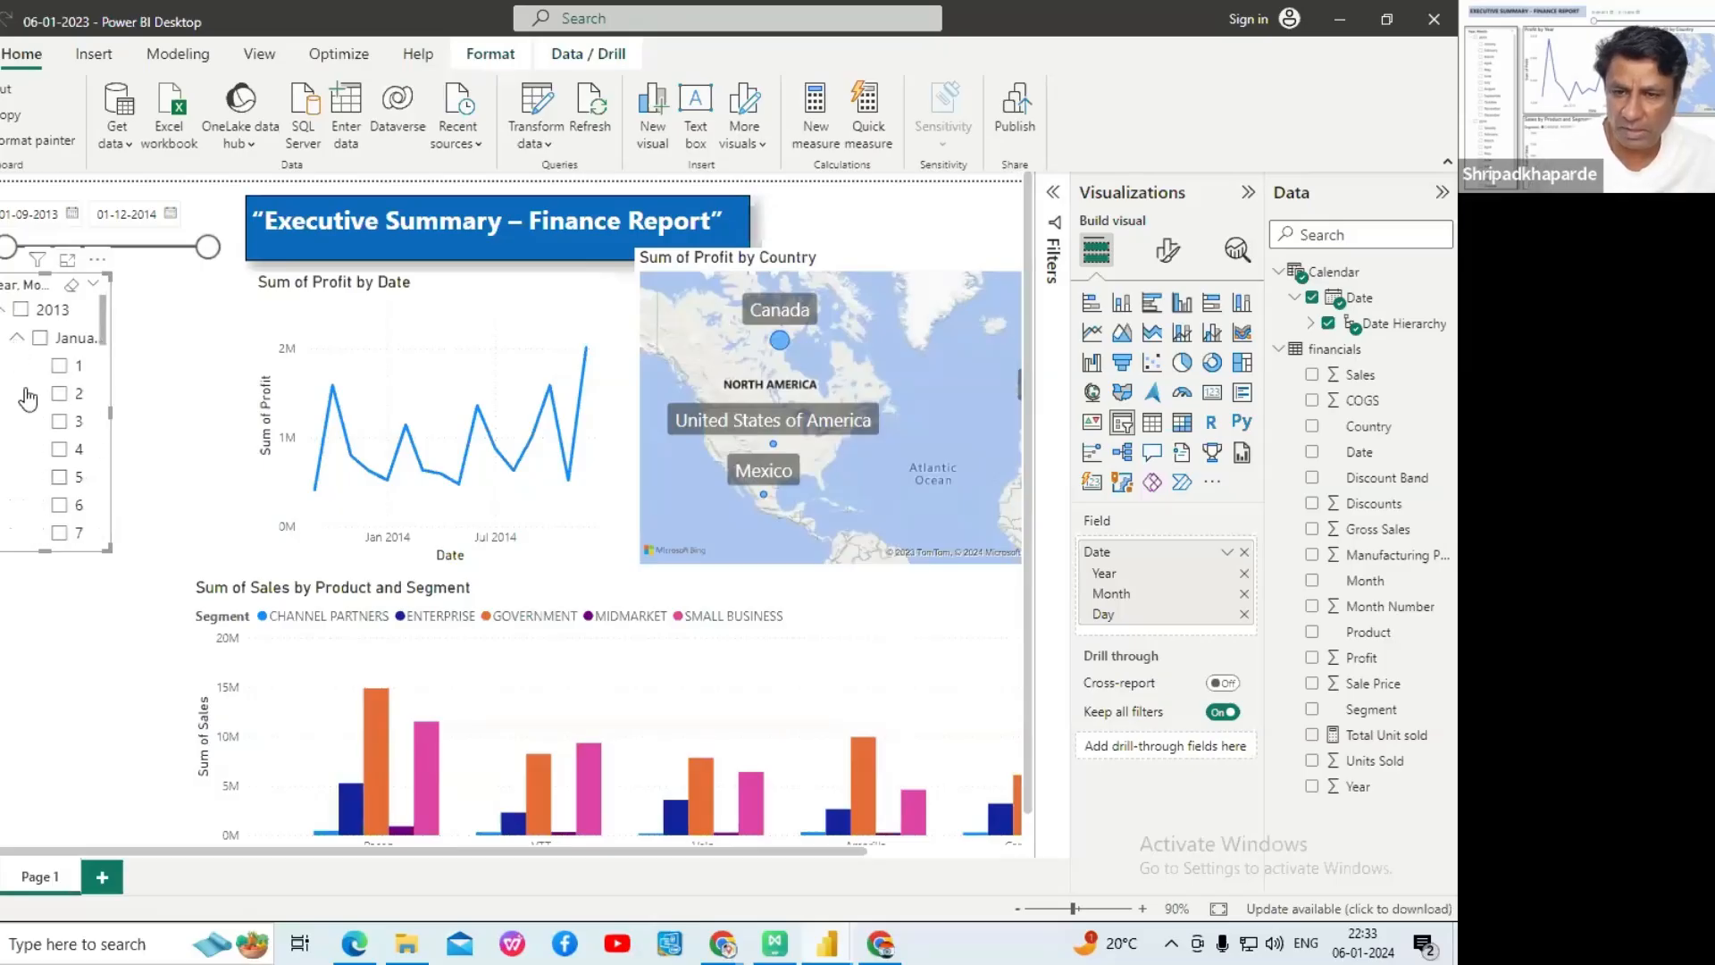
left_click(17, 341)
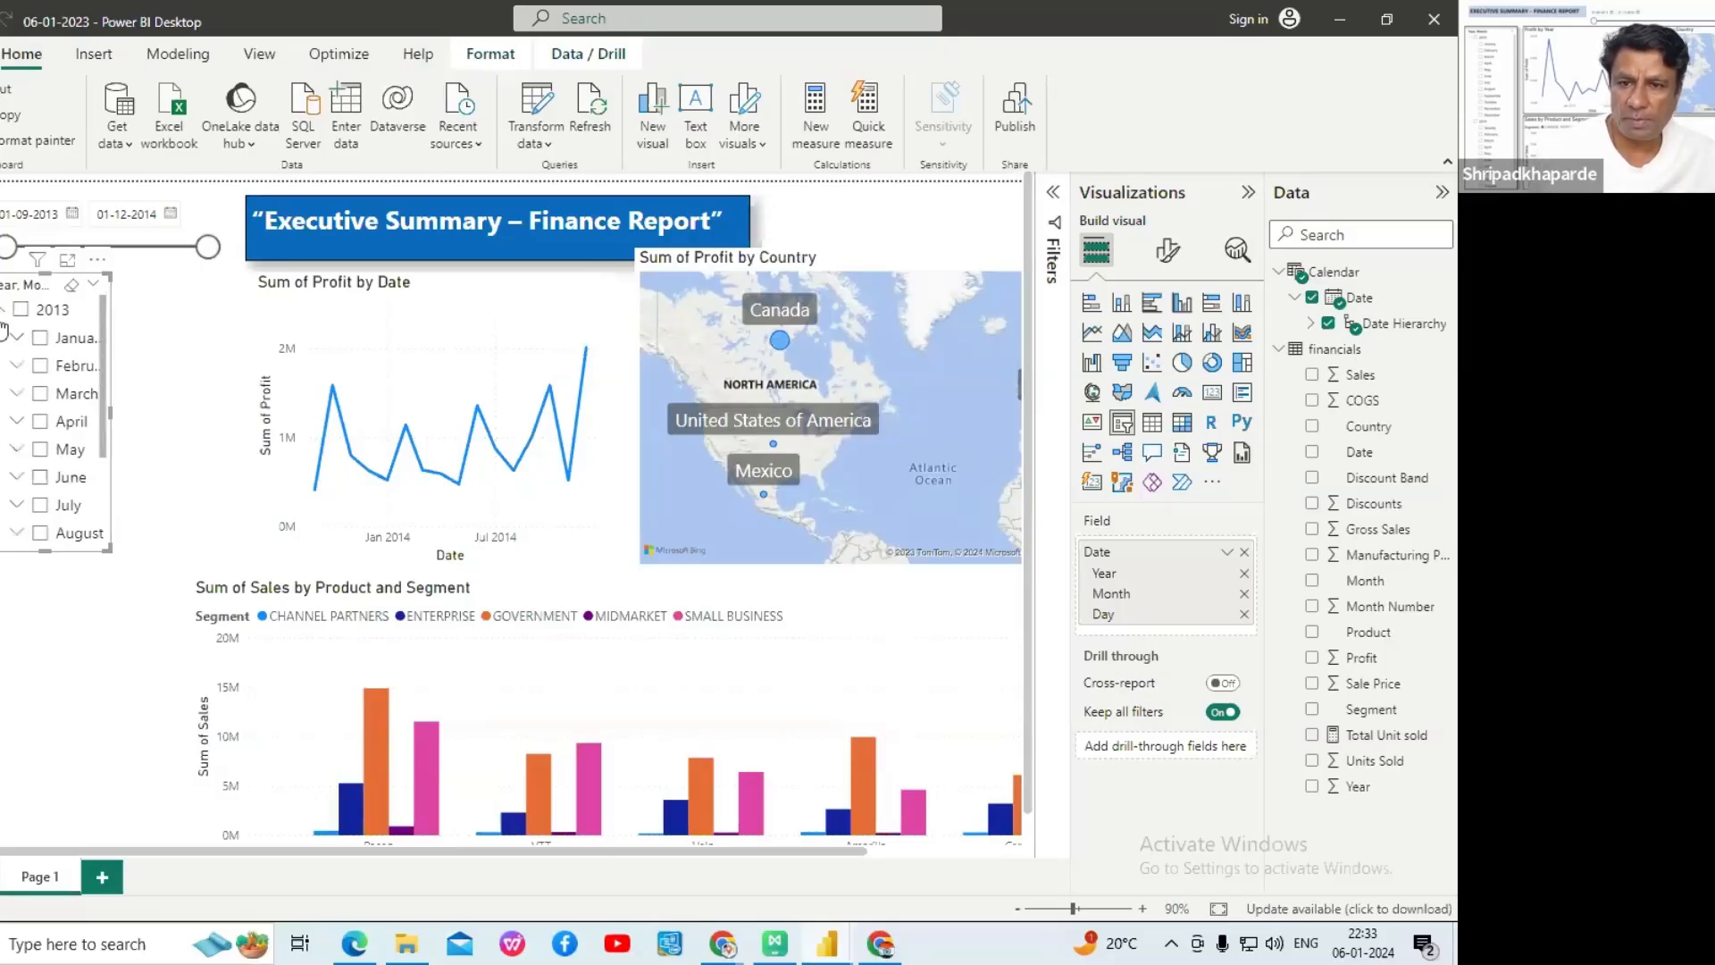
left_click(2, 311)
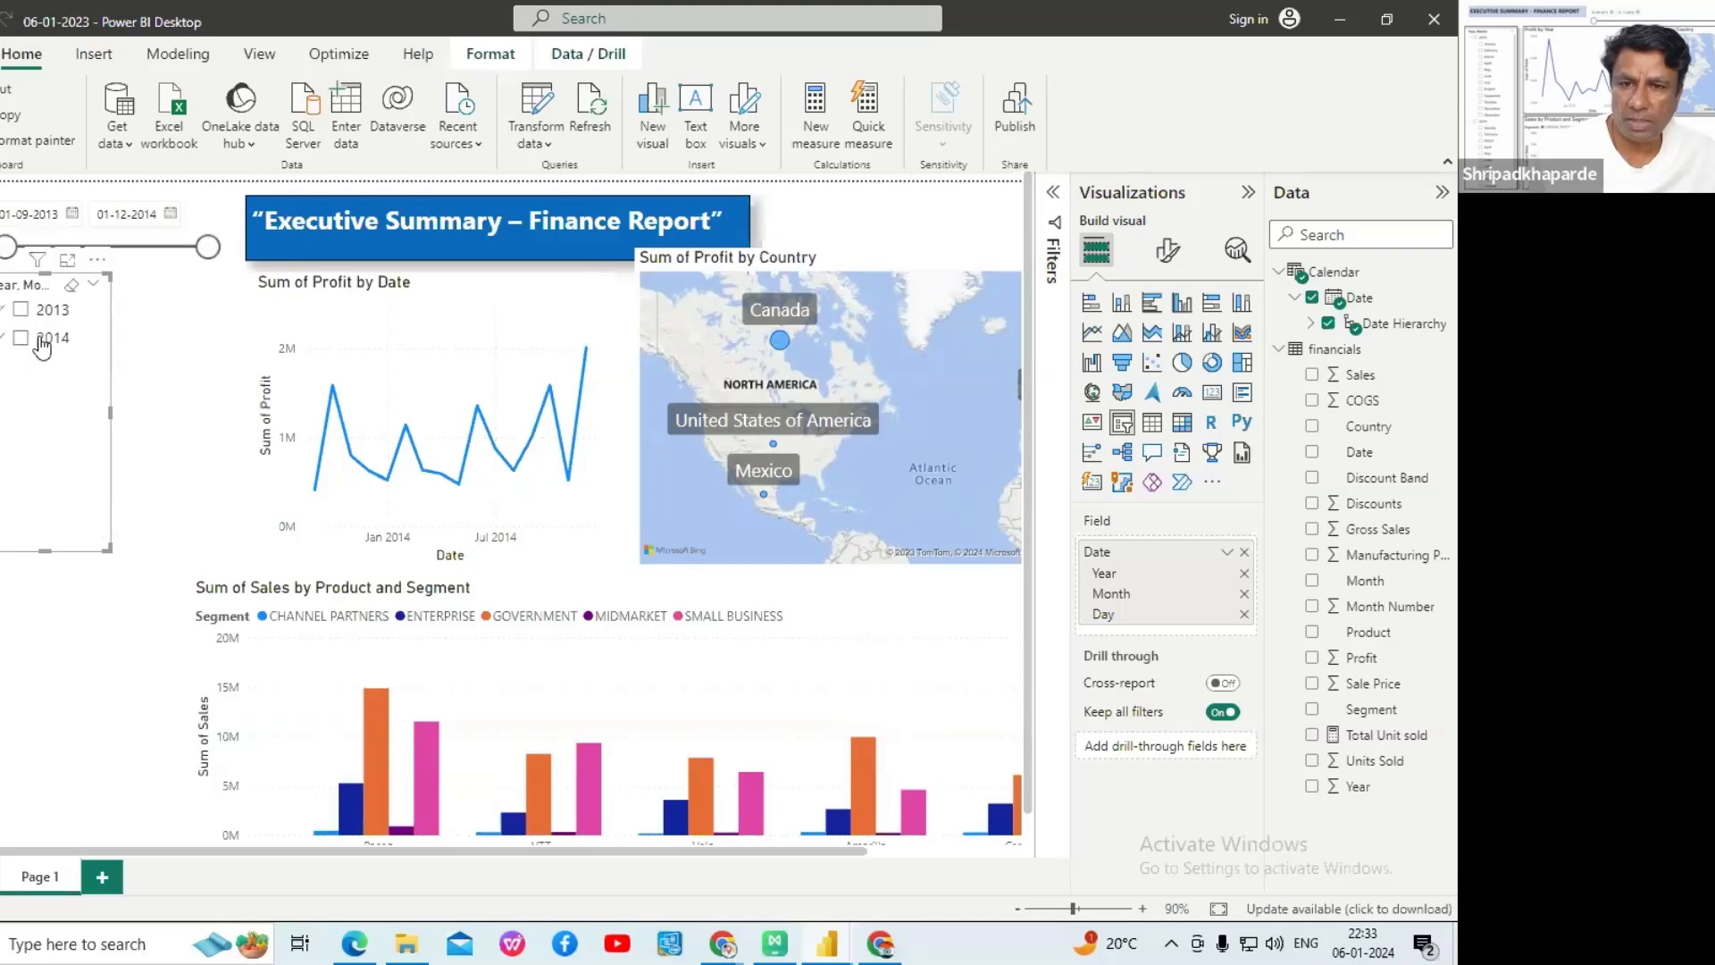
- Stretch the year and month slicer down to the page's lower part and lower its upper edge slightly below the date range slicer
left_click_drag(108, 548, 98, 829)
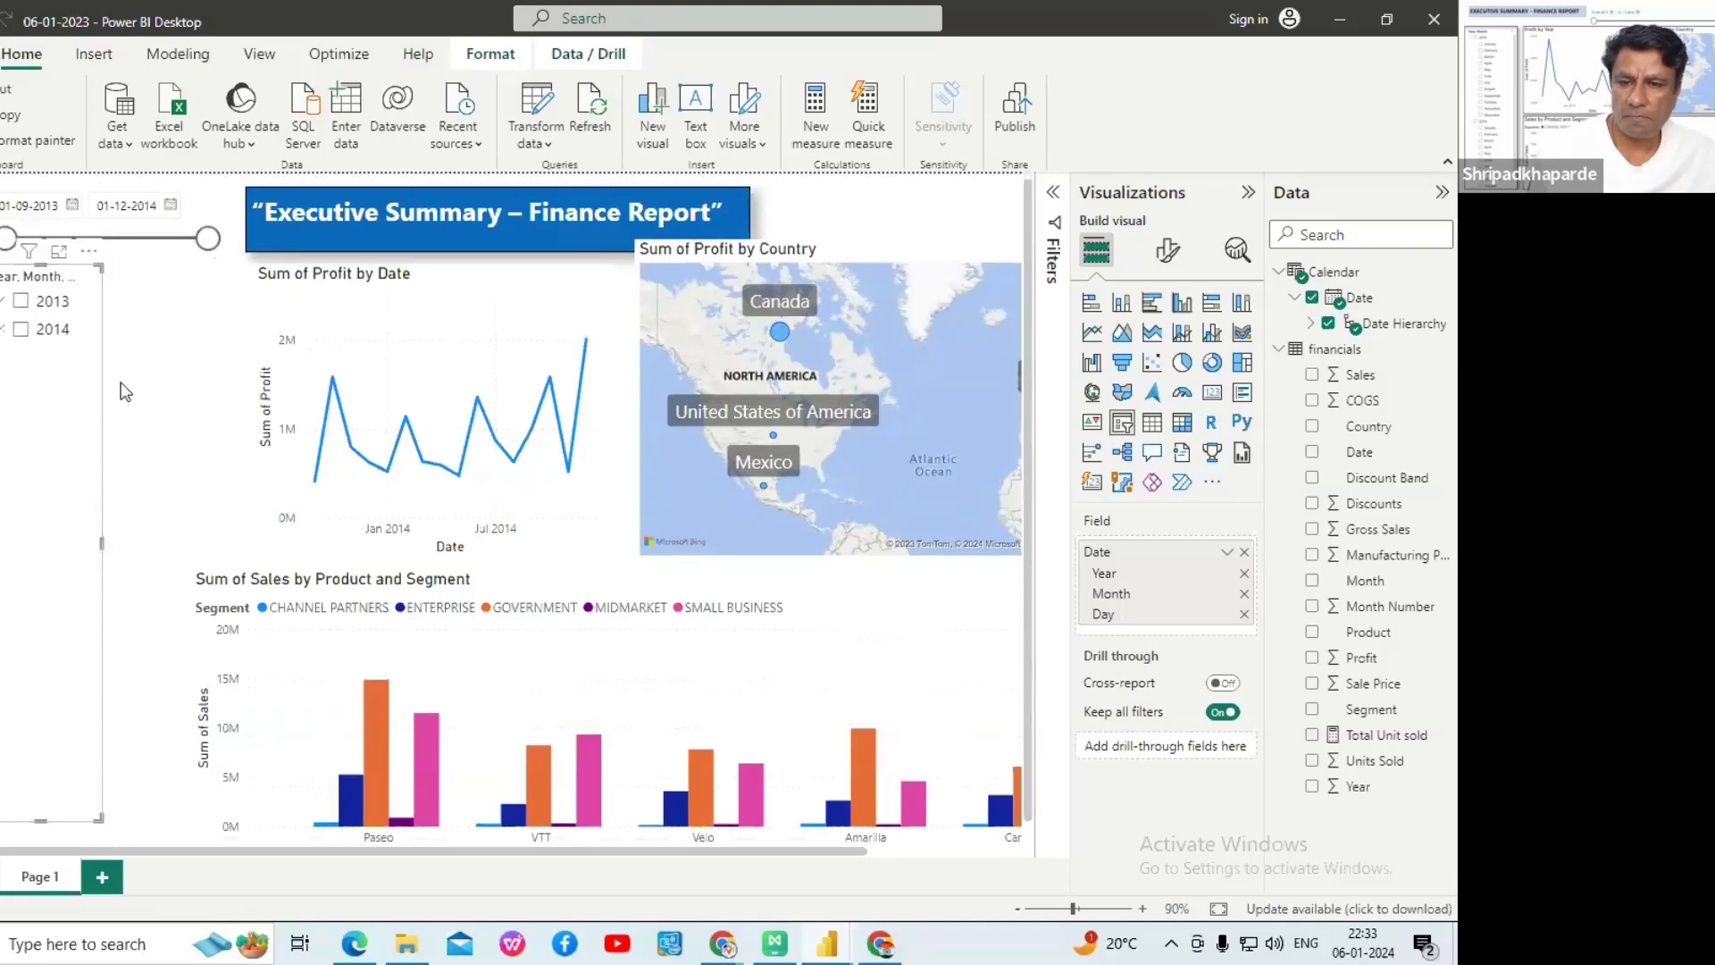
left_click_drag(100, 267, 96, 304)
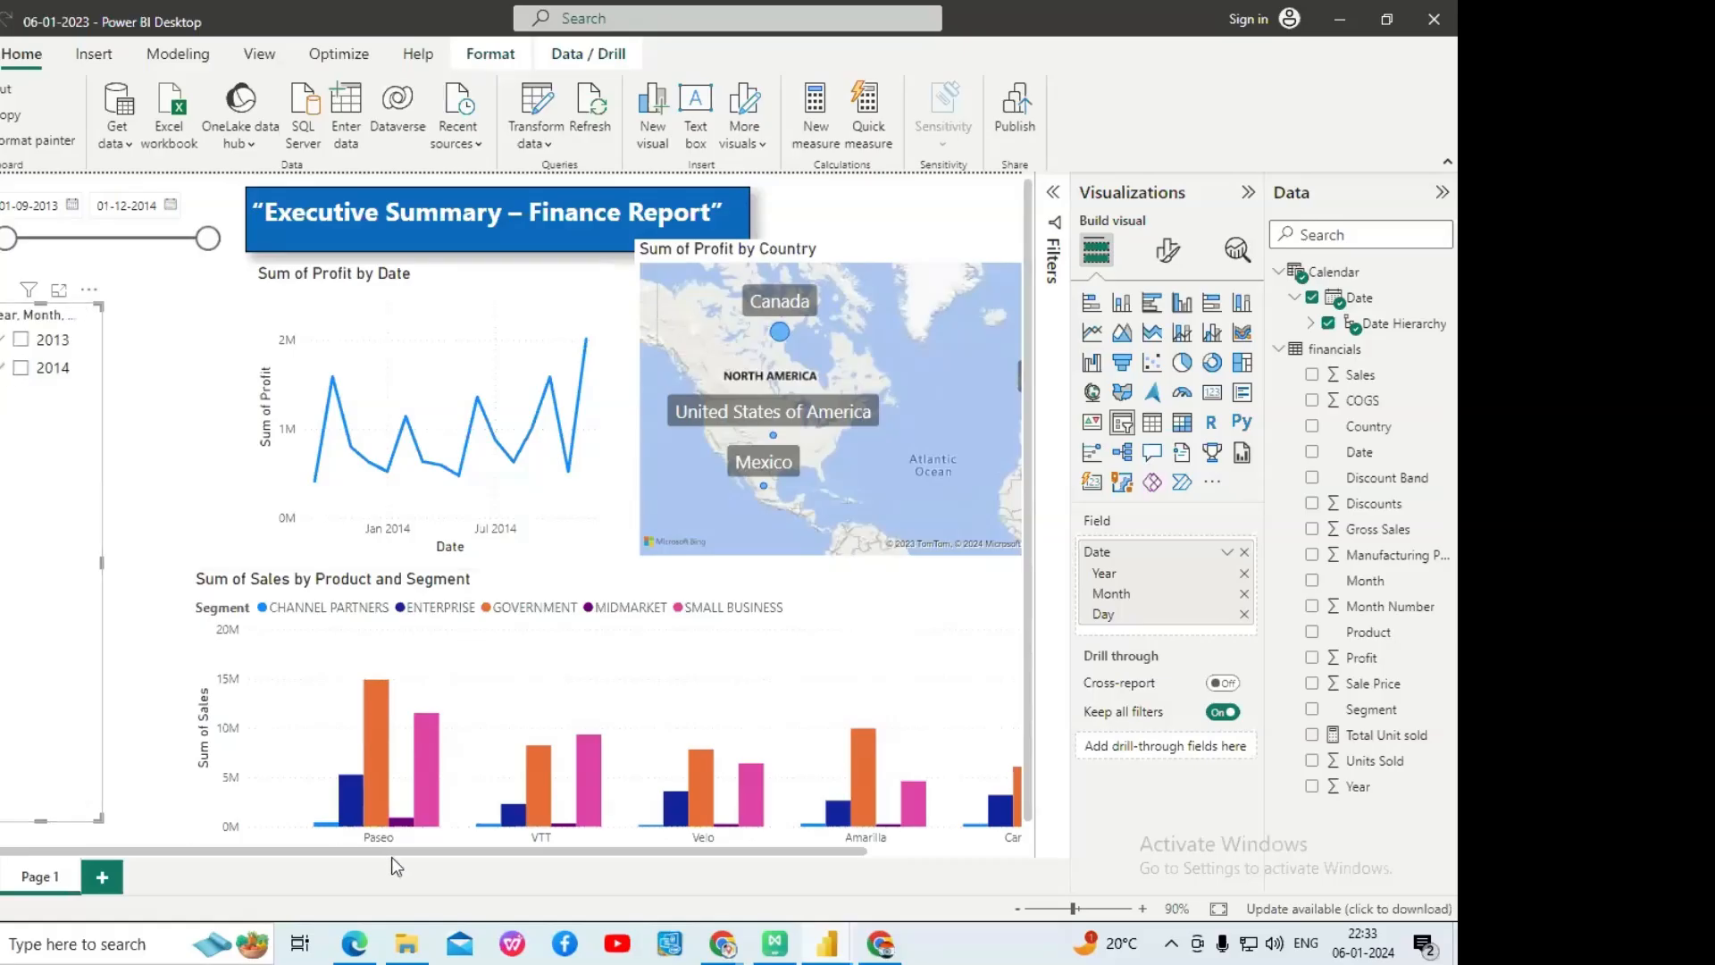
left_click_drag(391, 853, 724, 873)
left_click_drag(572, 851, 384, 853)
- Widen the profit line chart and the sales column chart leftward toward the year and month slicer, aligning their left edges
left_click(277, 485)
left_click_drag(258, 556, 159, 552)
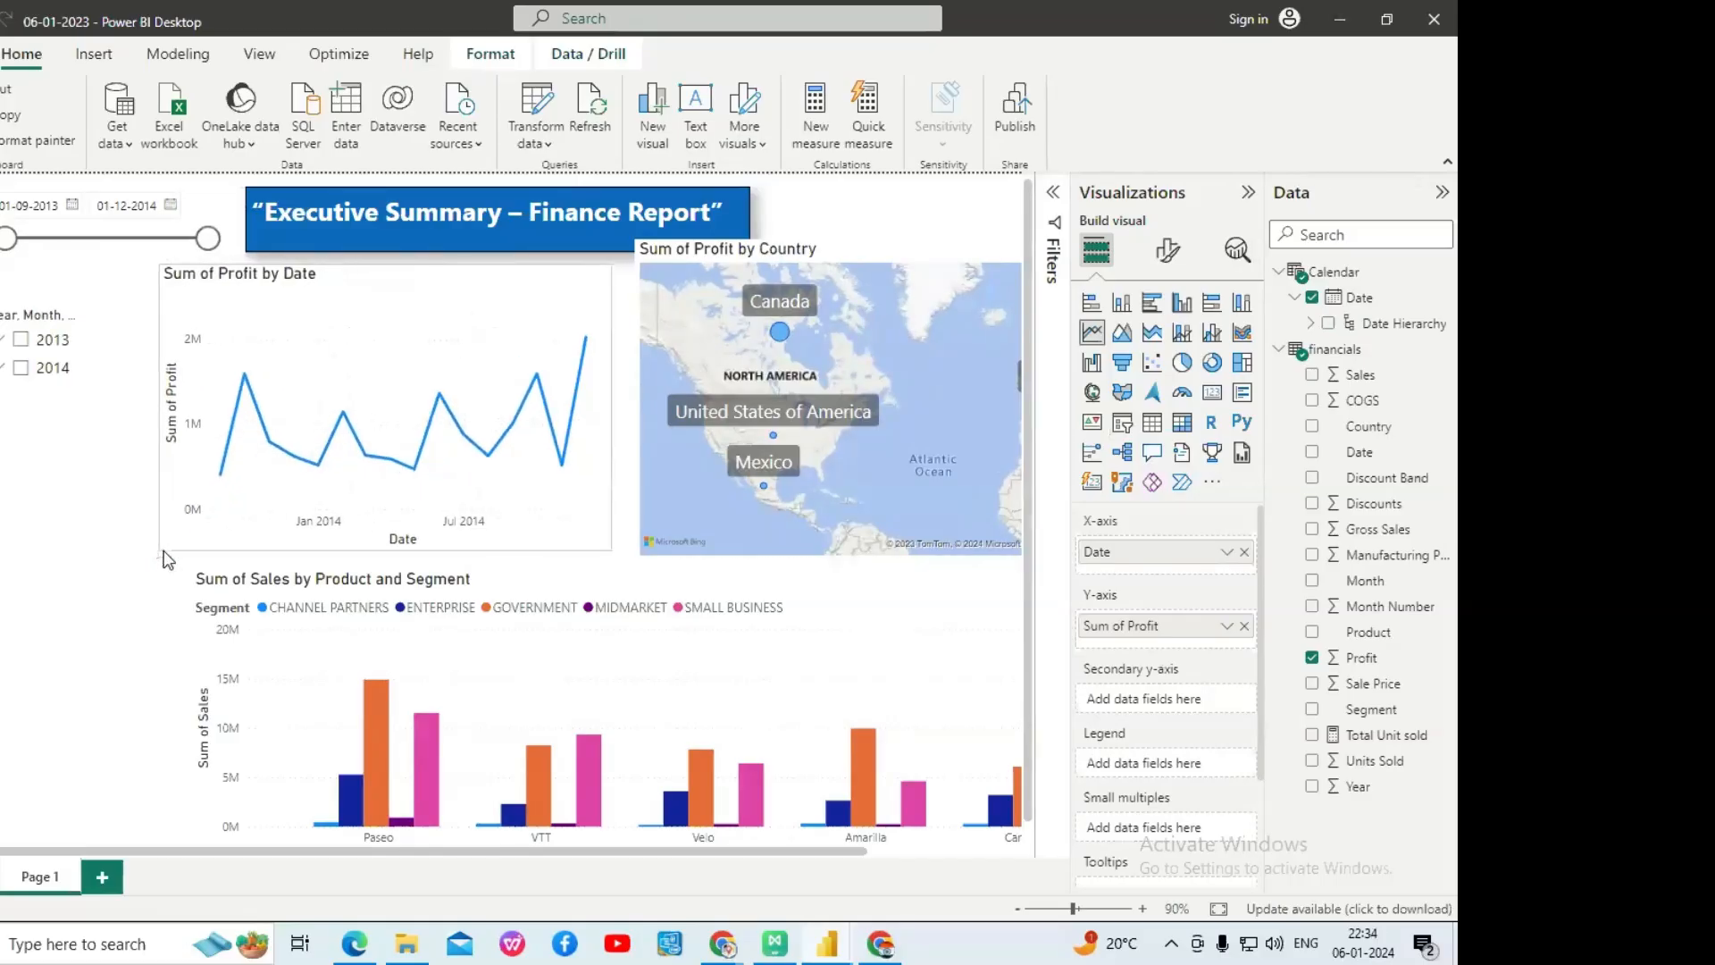
left_click(211, 659)
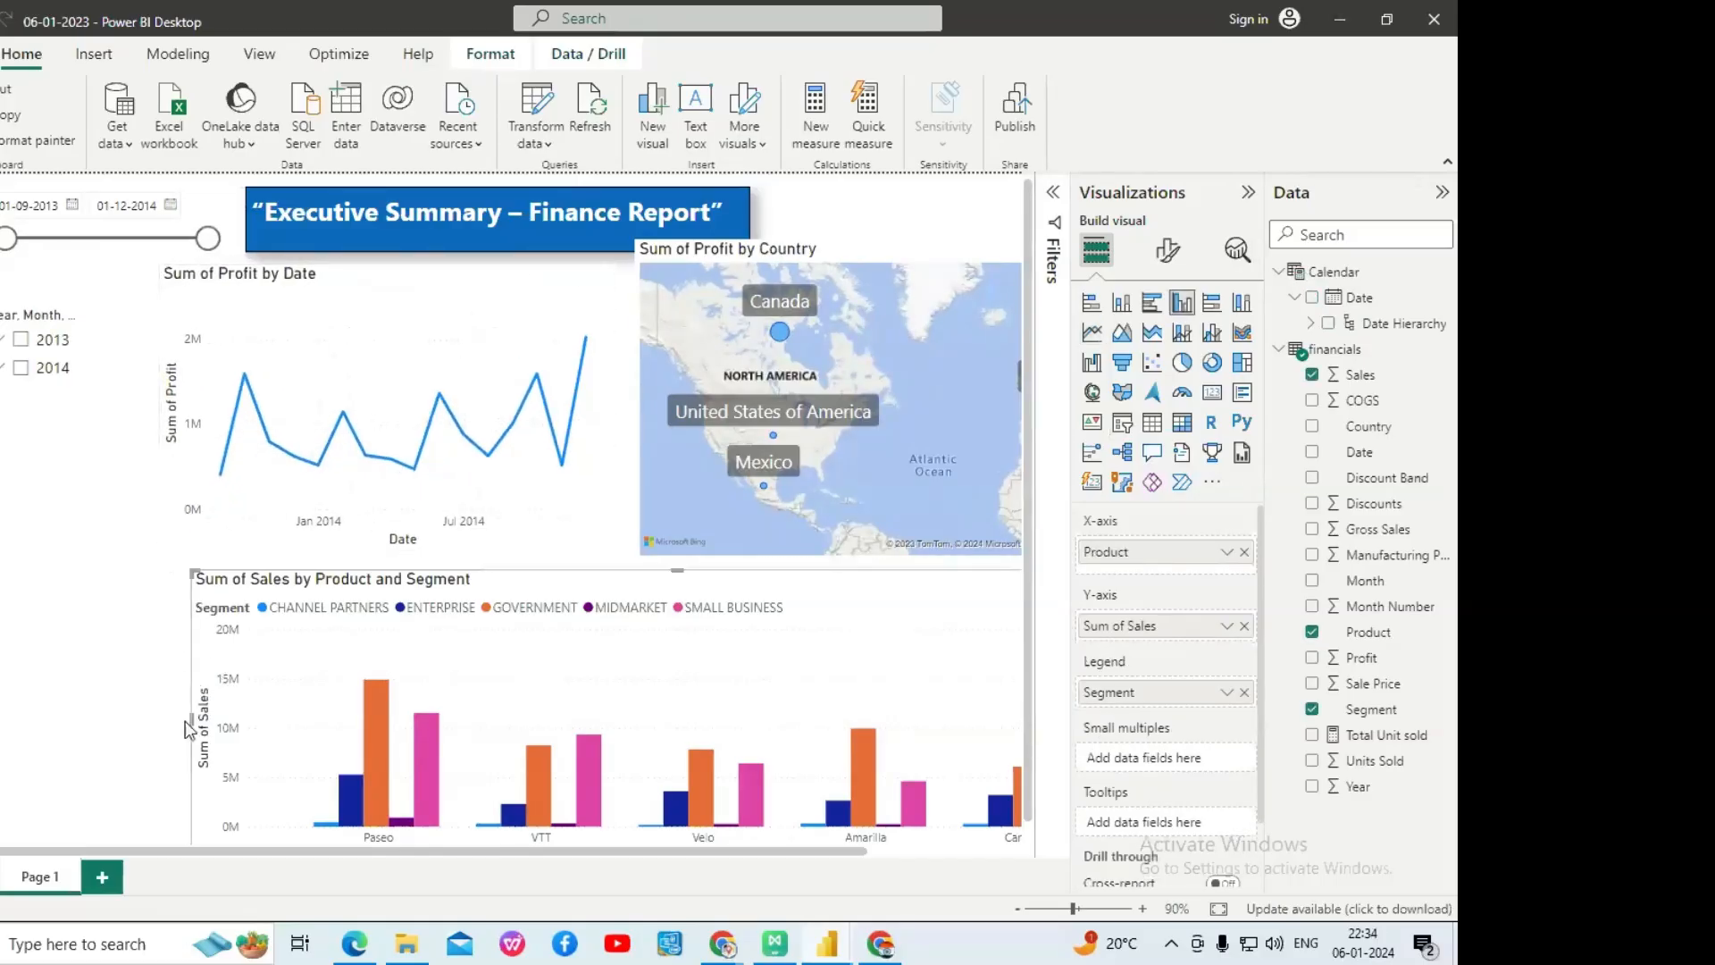
left_click_drag(191, 725, 164, 715)
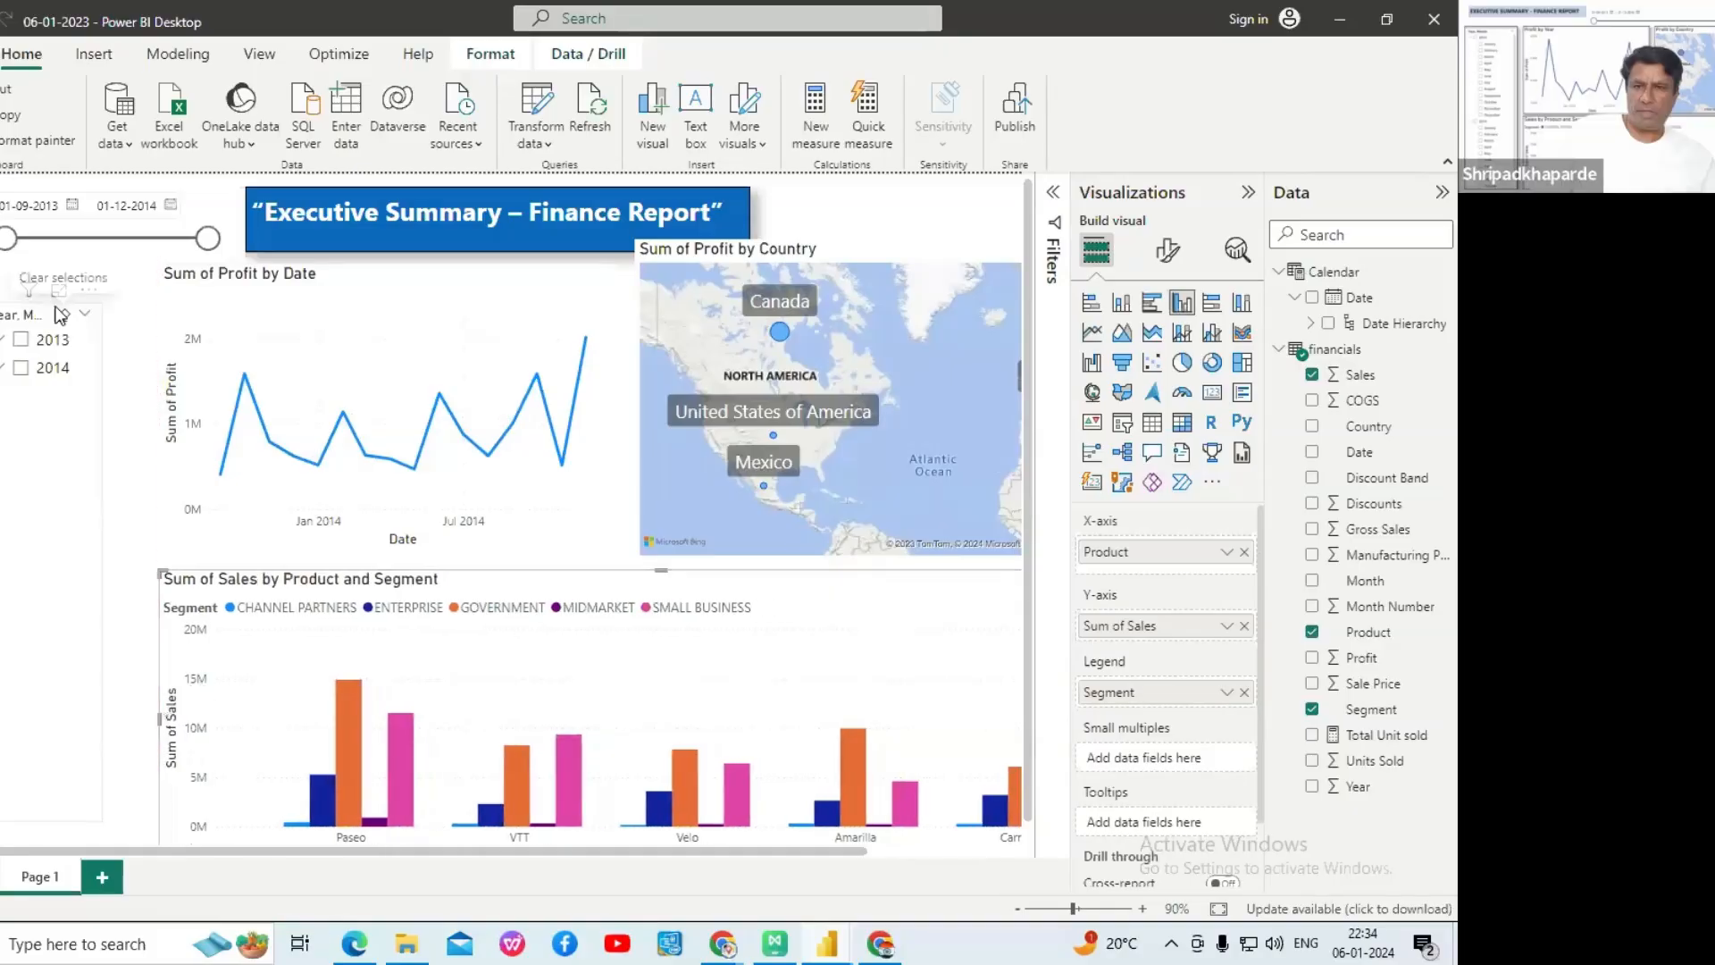
- Filter the report to 2013 and to 2014 with the hierarchy slicer, and examine the charts and map
left_click(25, 348)
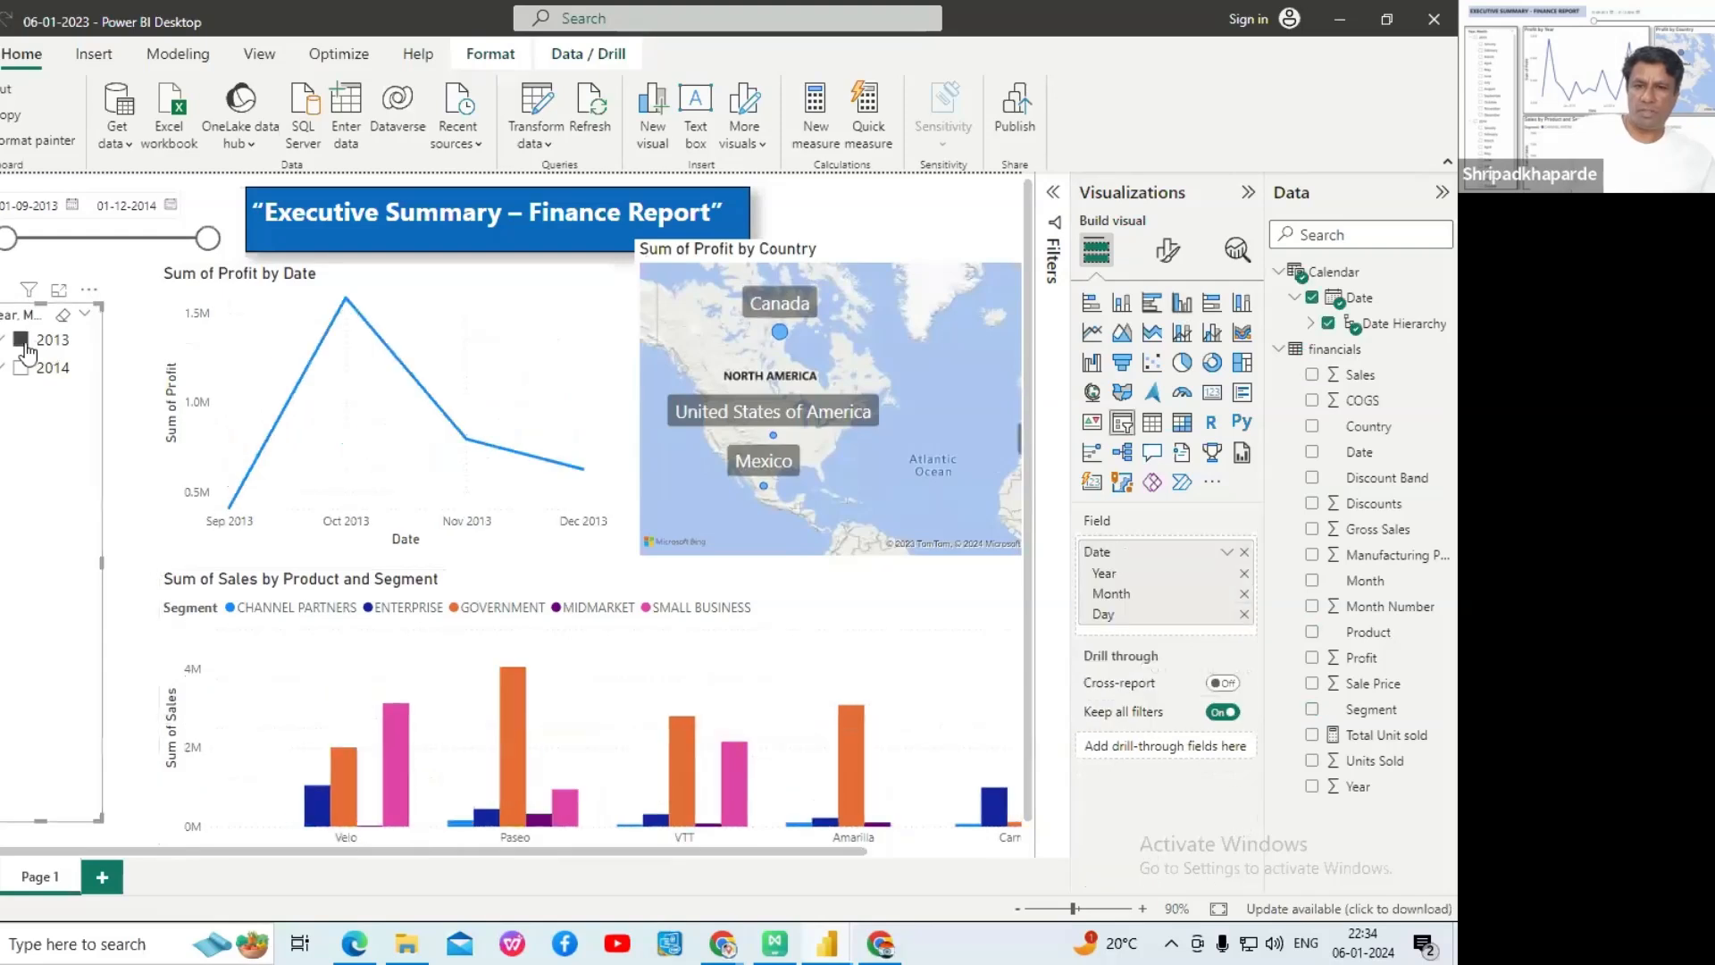
left_click(24, 347)
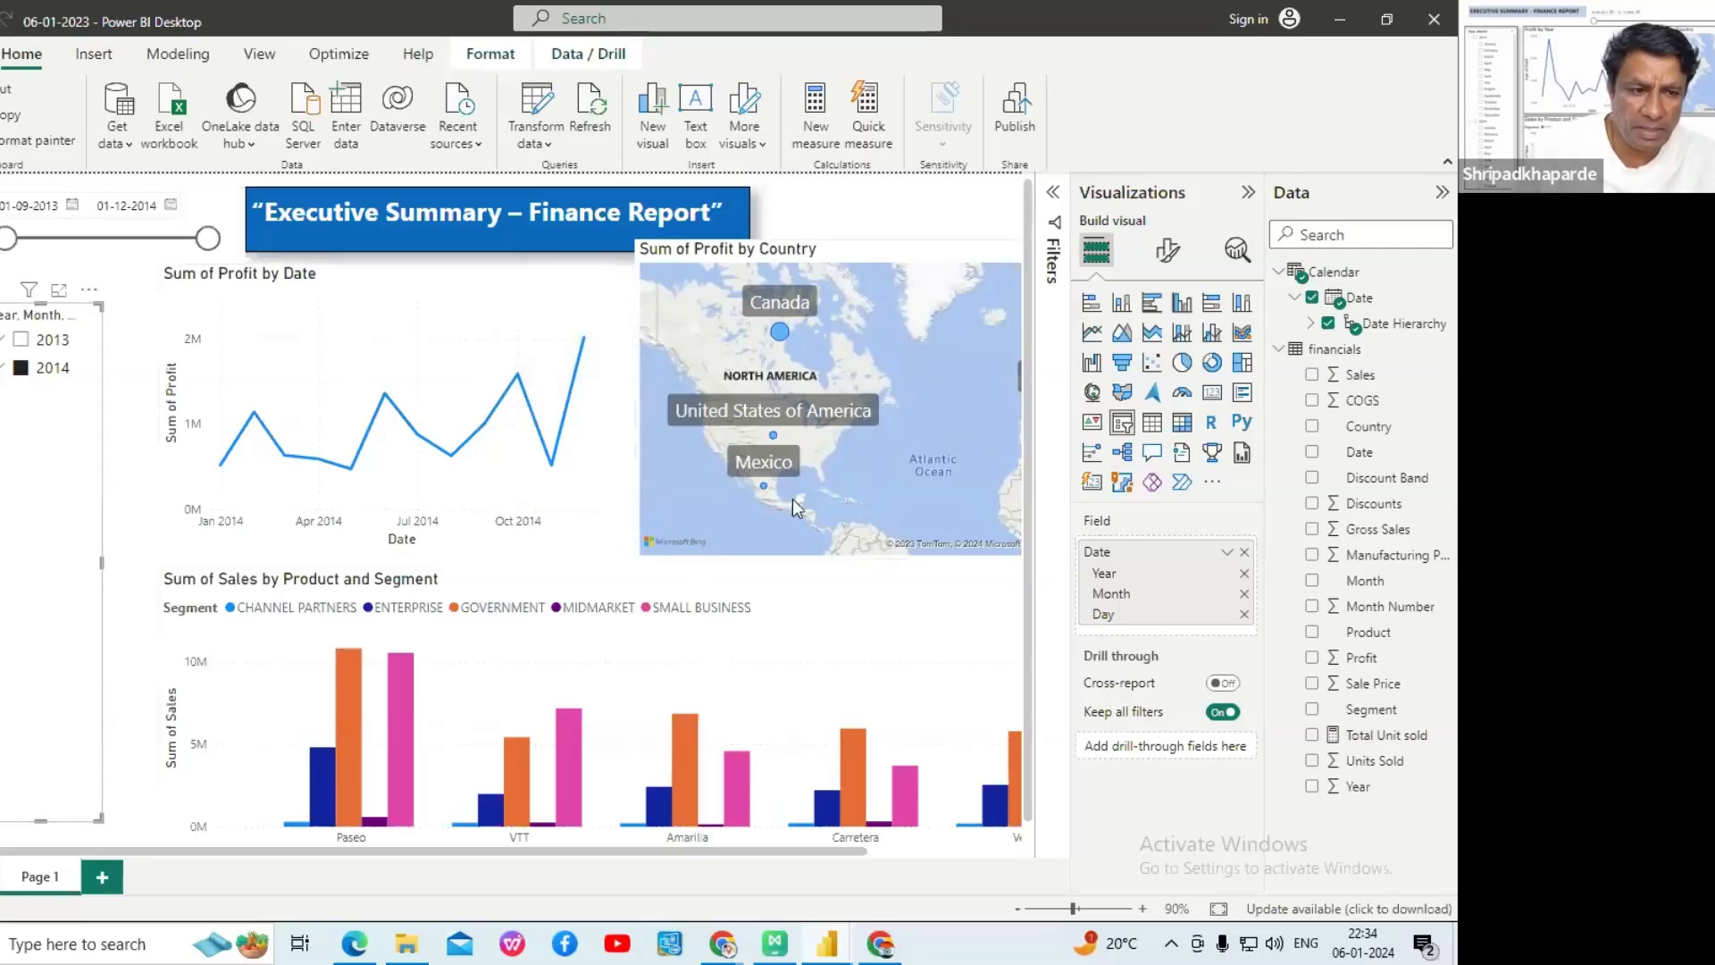
left_click_drag(764, 853, 995, 868)
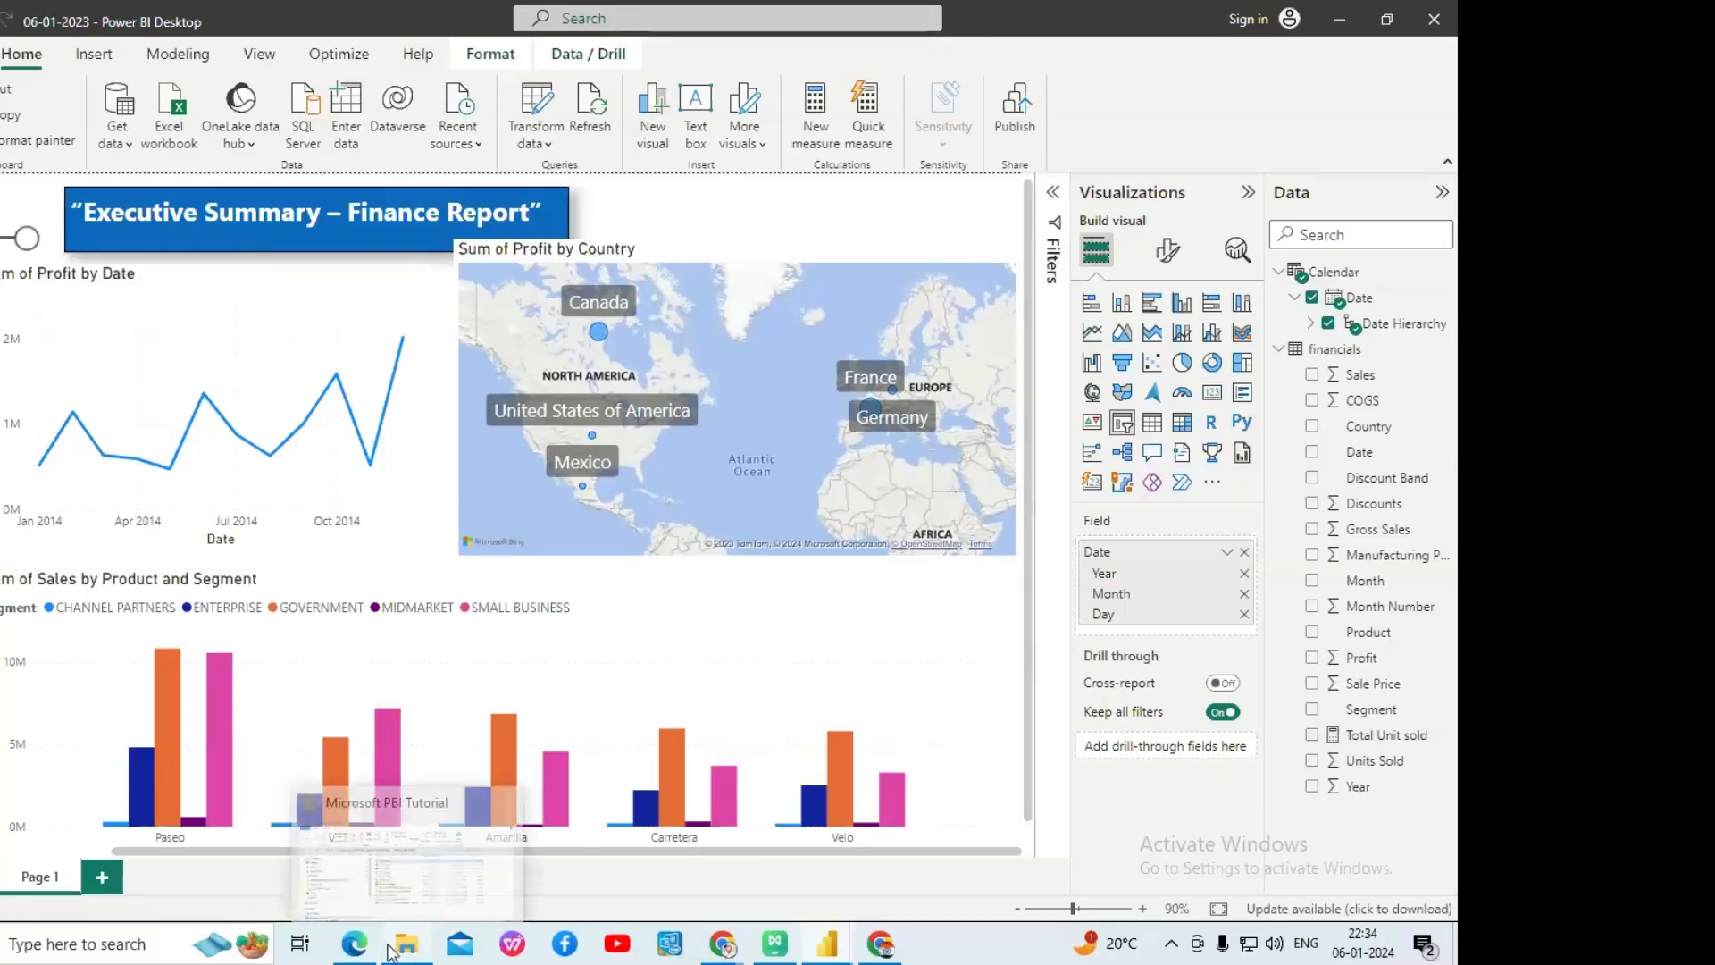
left_click(1167, 255)
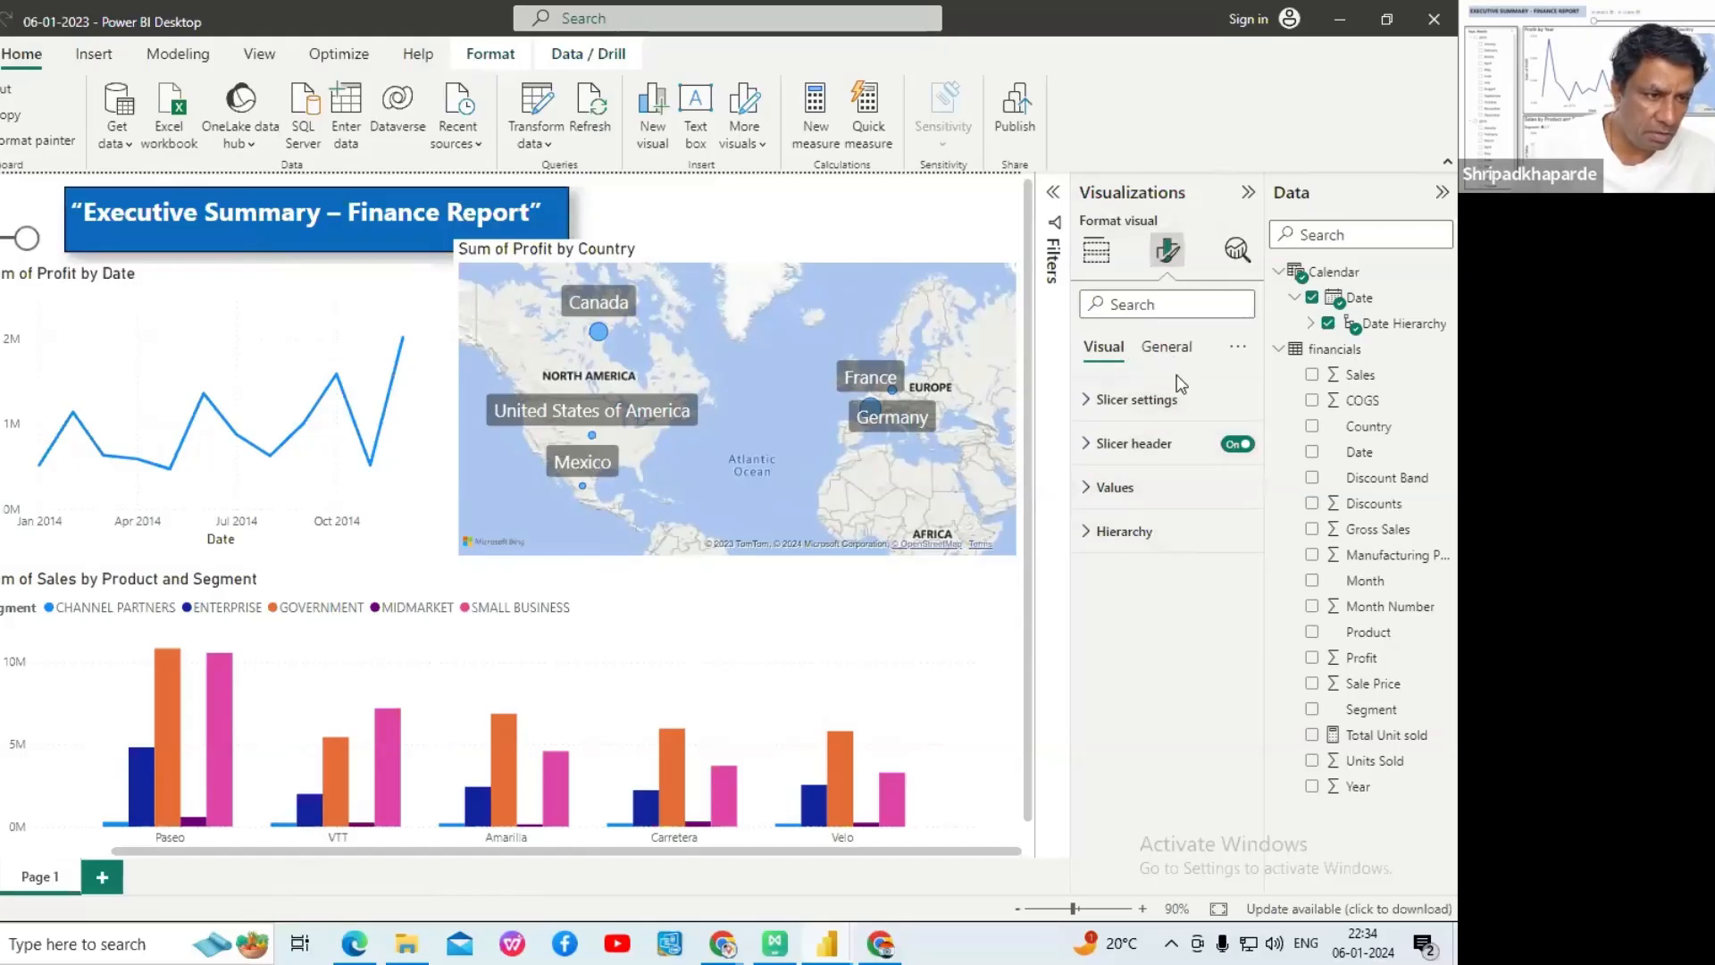
left_click(1157, 351)
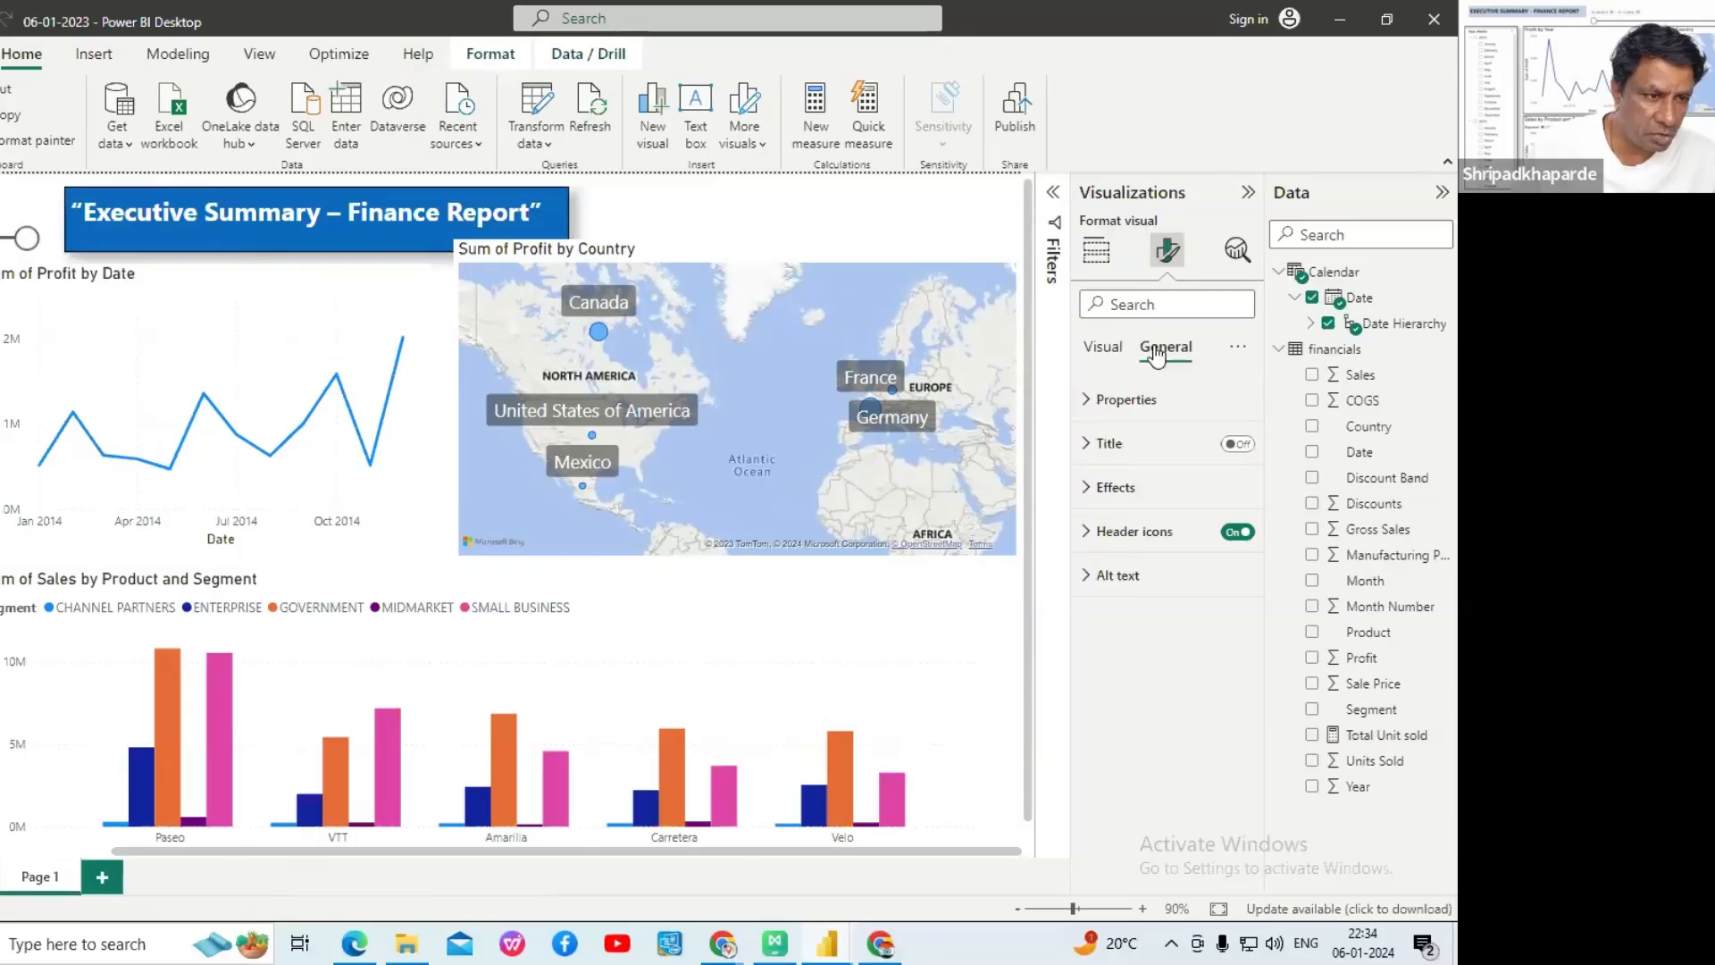
left_click(1095, 359)
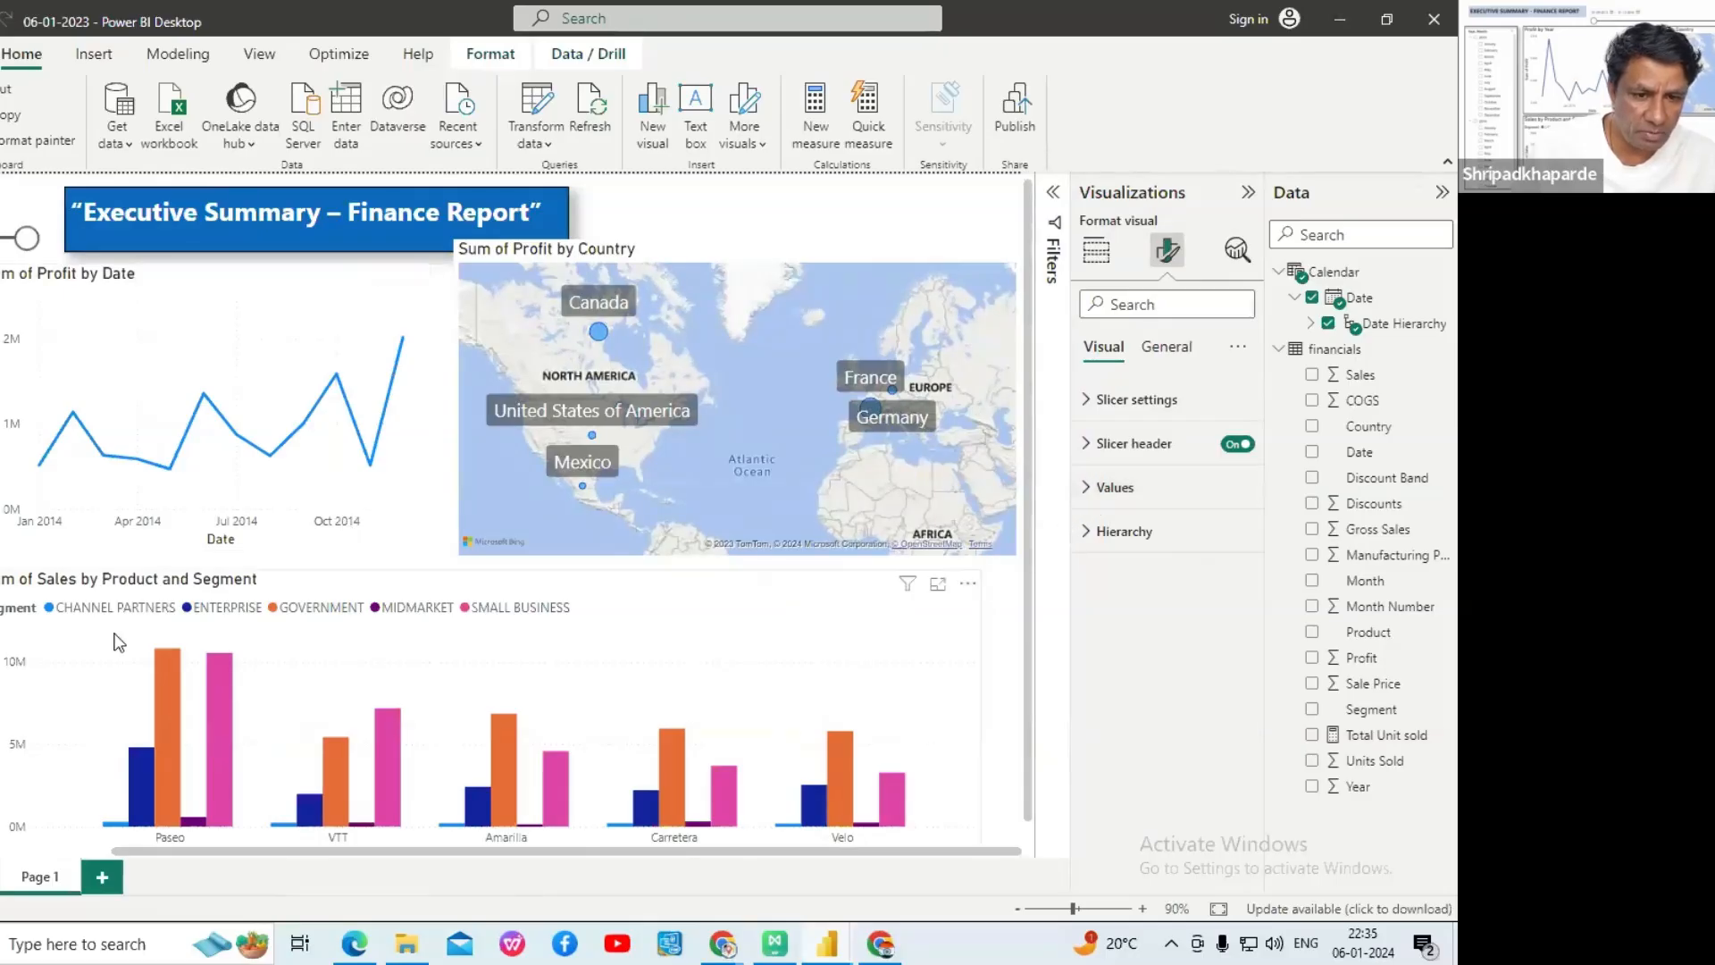
scroll(119, 641, "down", 1)
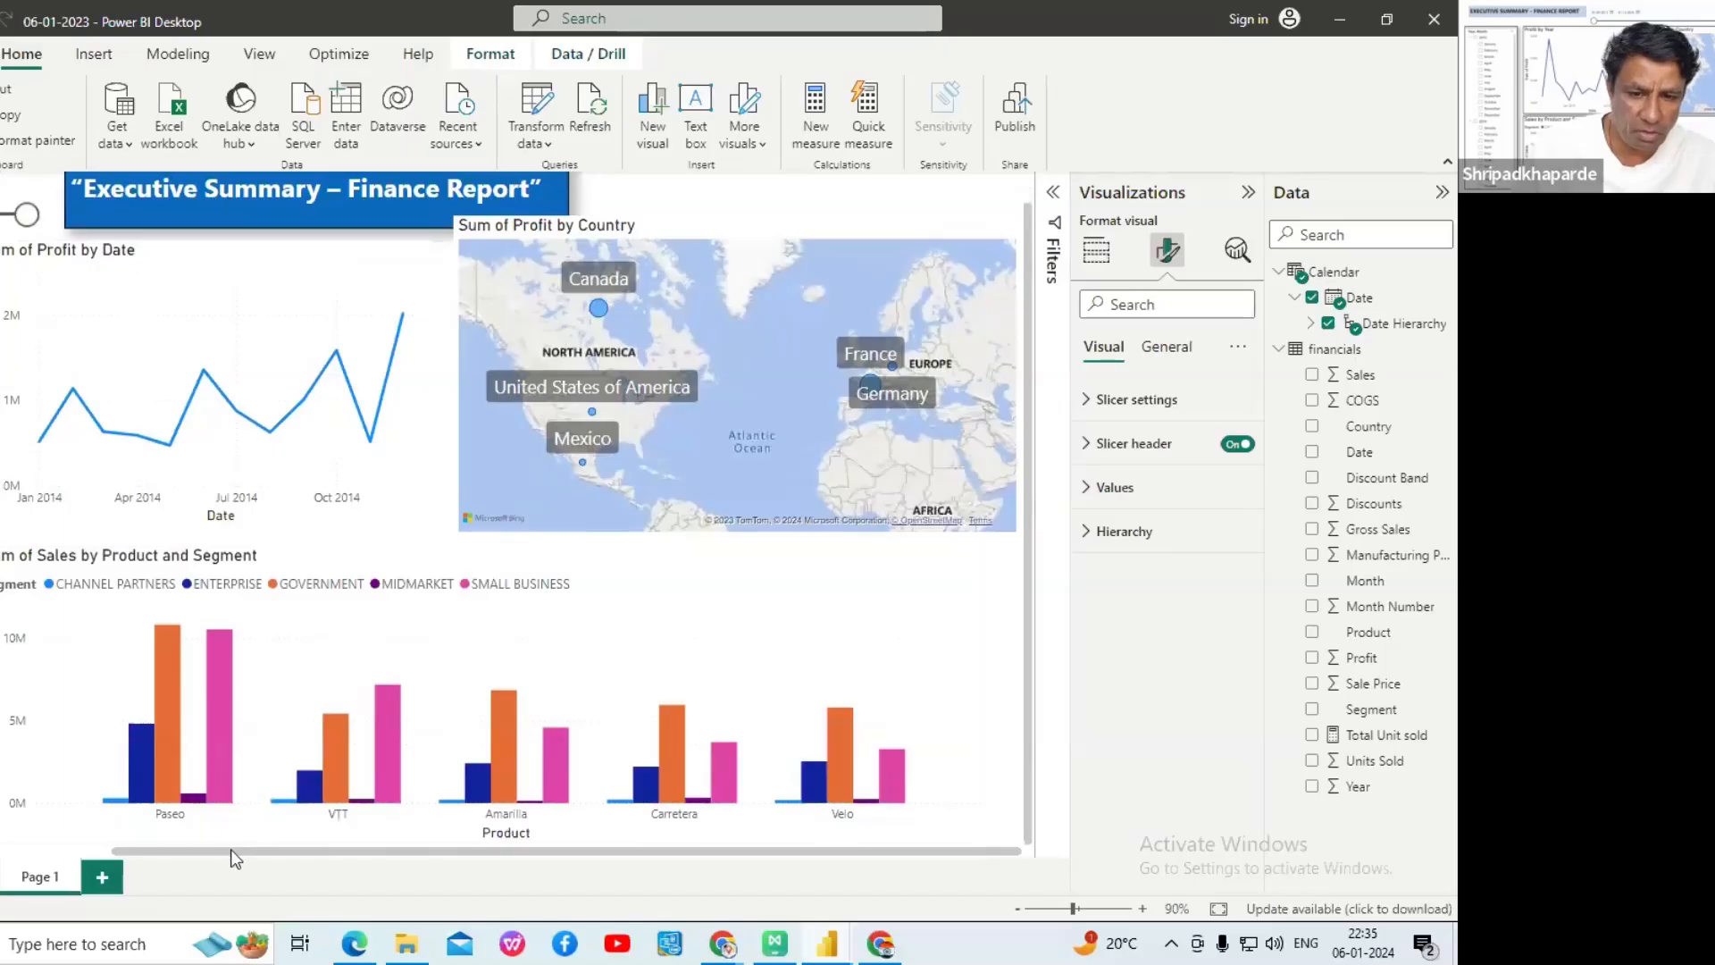
left_click_drag(229, 850, 52, 840)
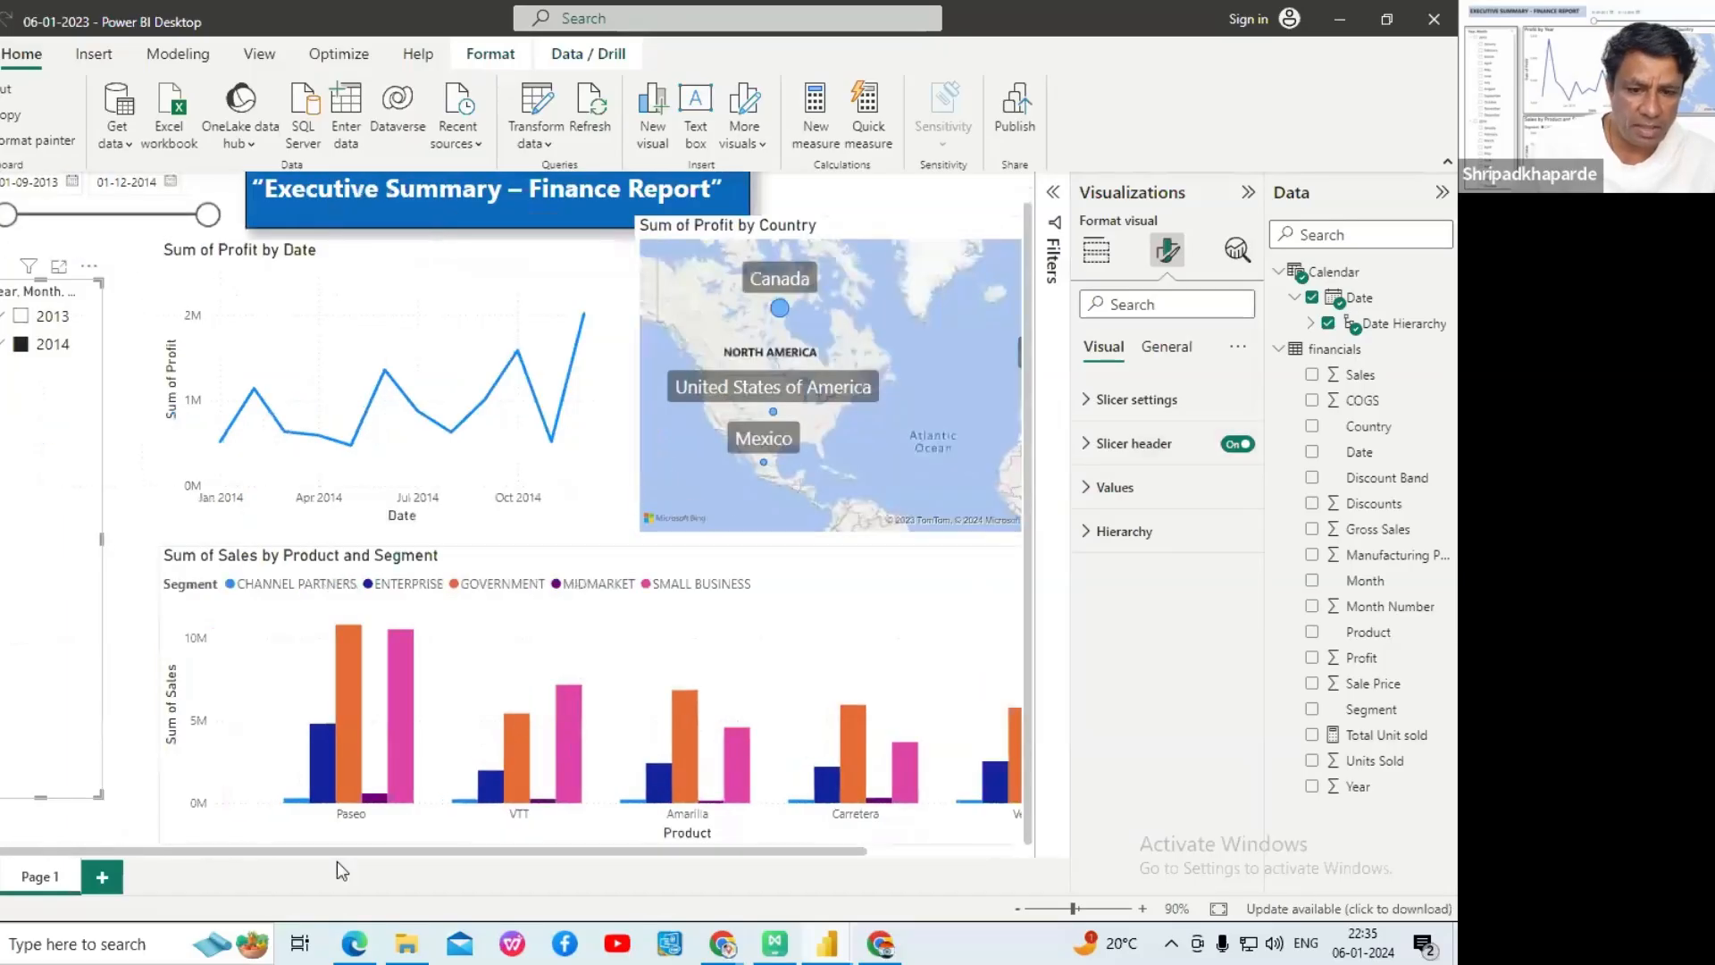
- Read the instruction on expanding each year and resizing the slicer in the tutorial PDF in Edge, and return to the 06-01-2023 report
left_click(348, 947)
scroll(407, 608, "down", 4)
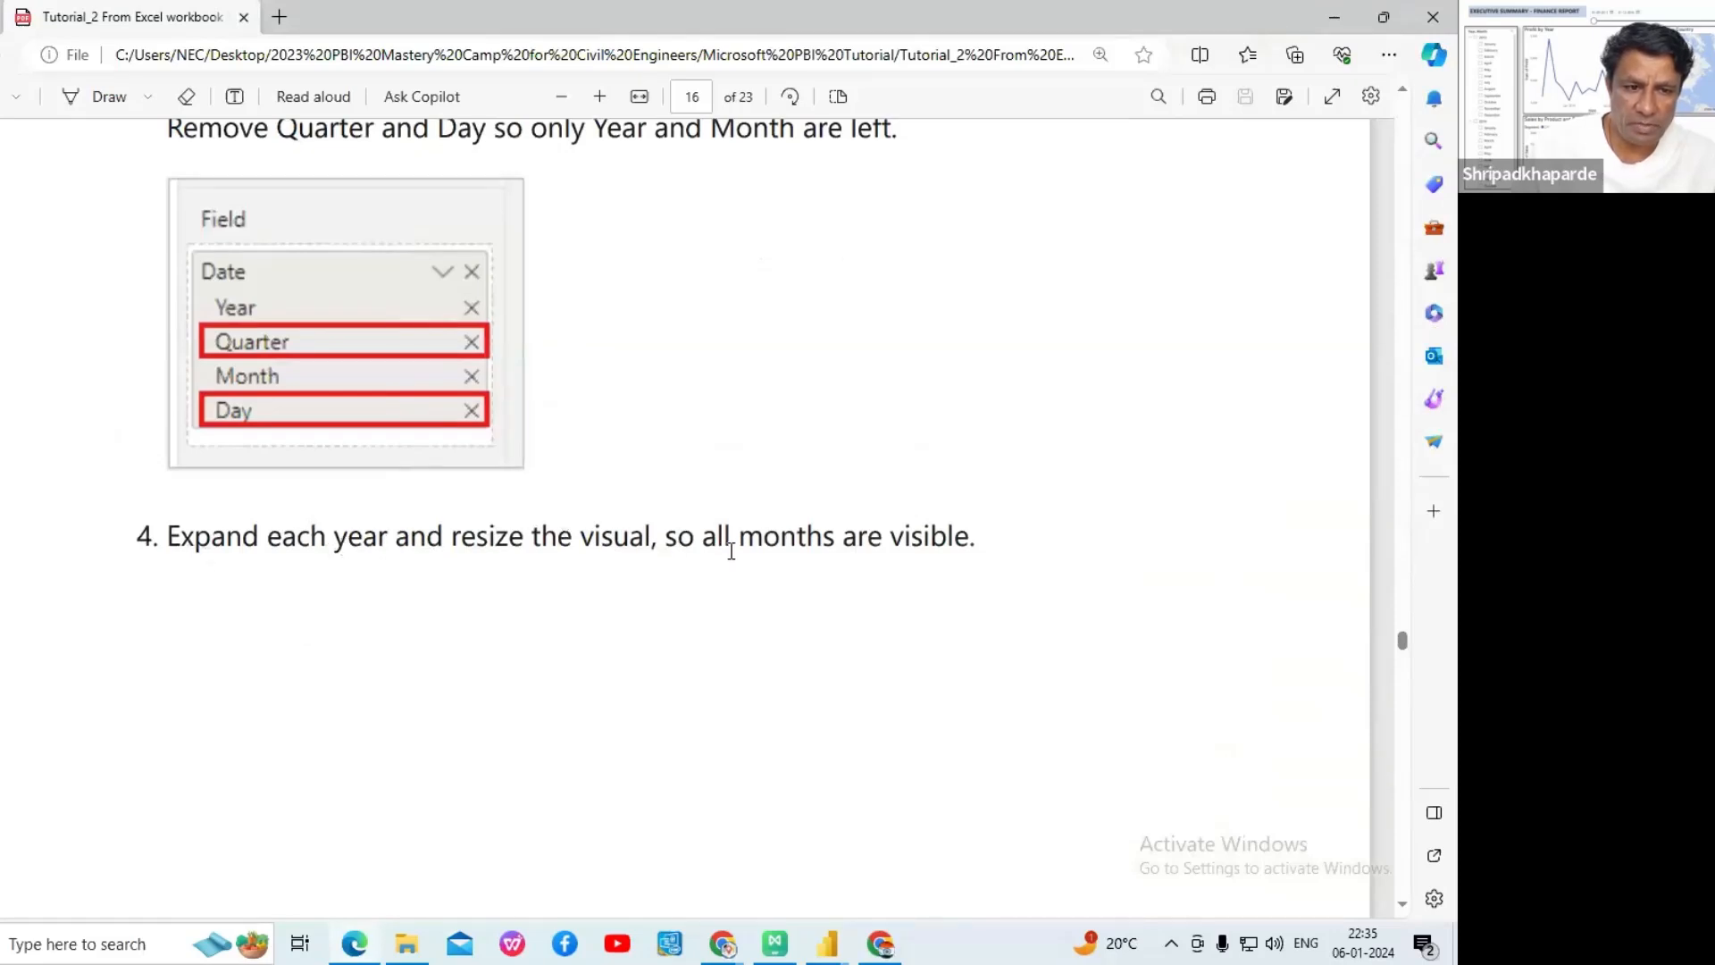
scroll(844, 431, "down", 1)
scroll(839, 431, "down", 1)
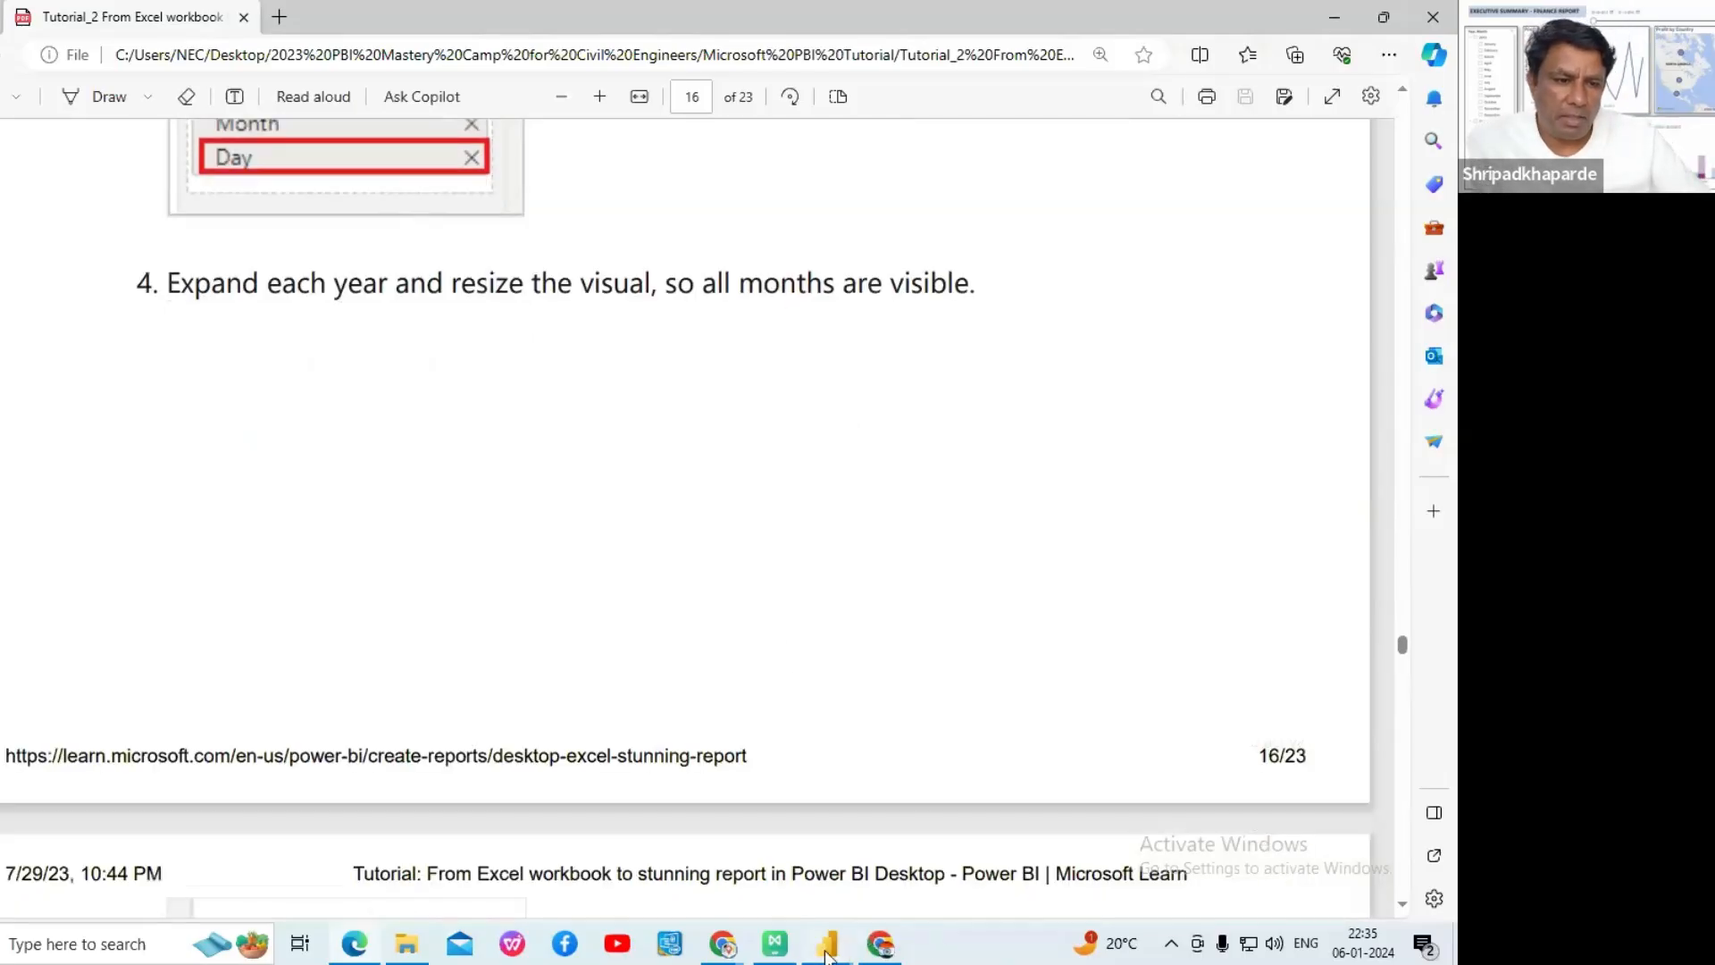
mouse_move(827, 952)
left_click(727, 844)
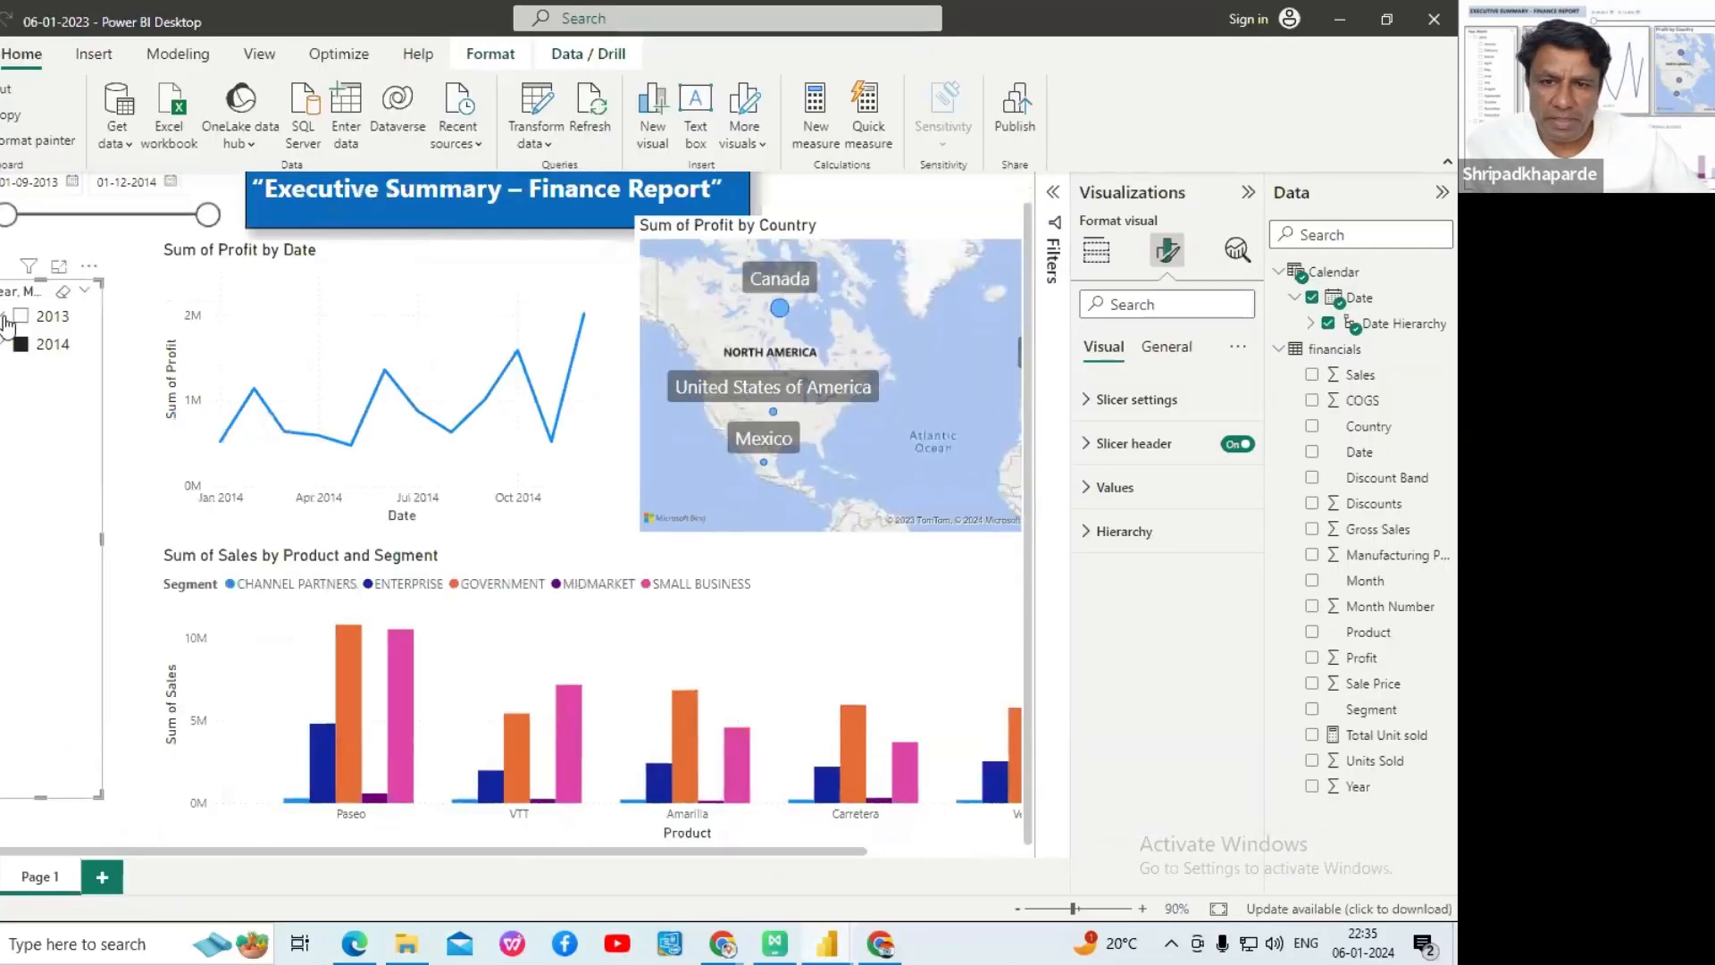
- Expand 2013 and 2014 in the hierarchy slicer with the 2014 filter cleared, and raise its upper edge to fit more months
left_click(6, 317)
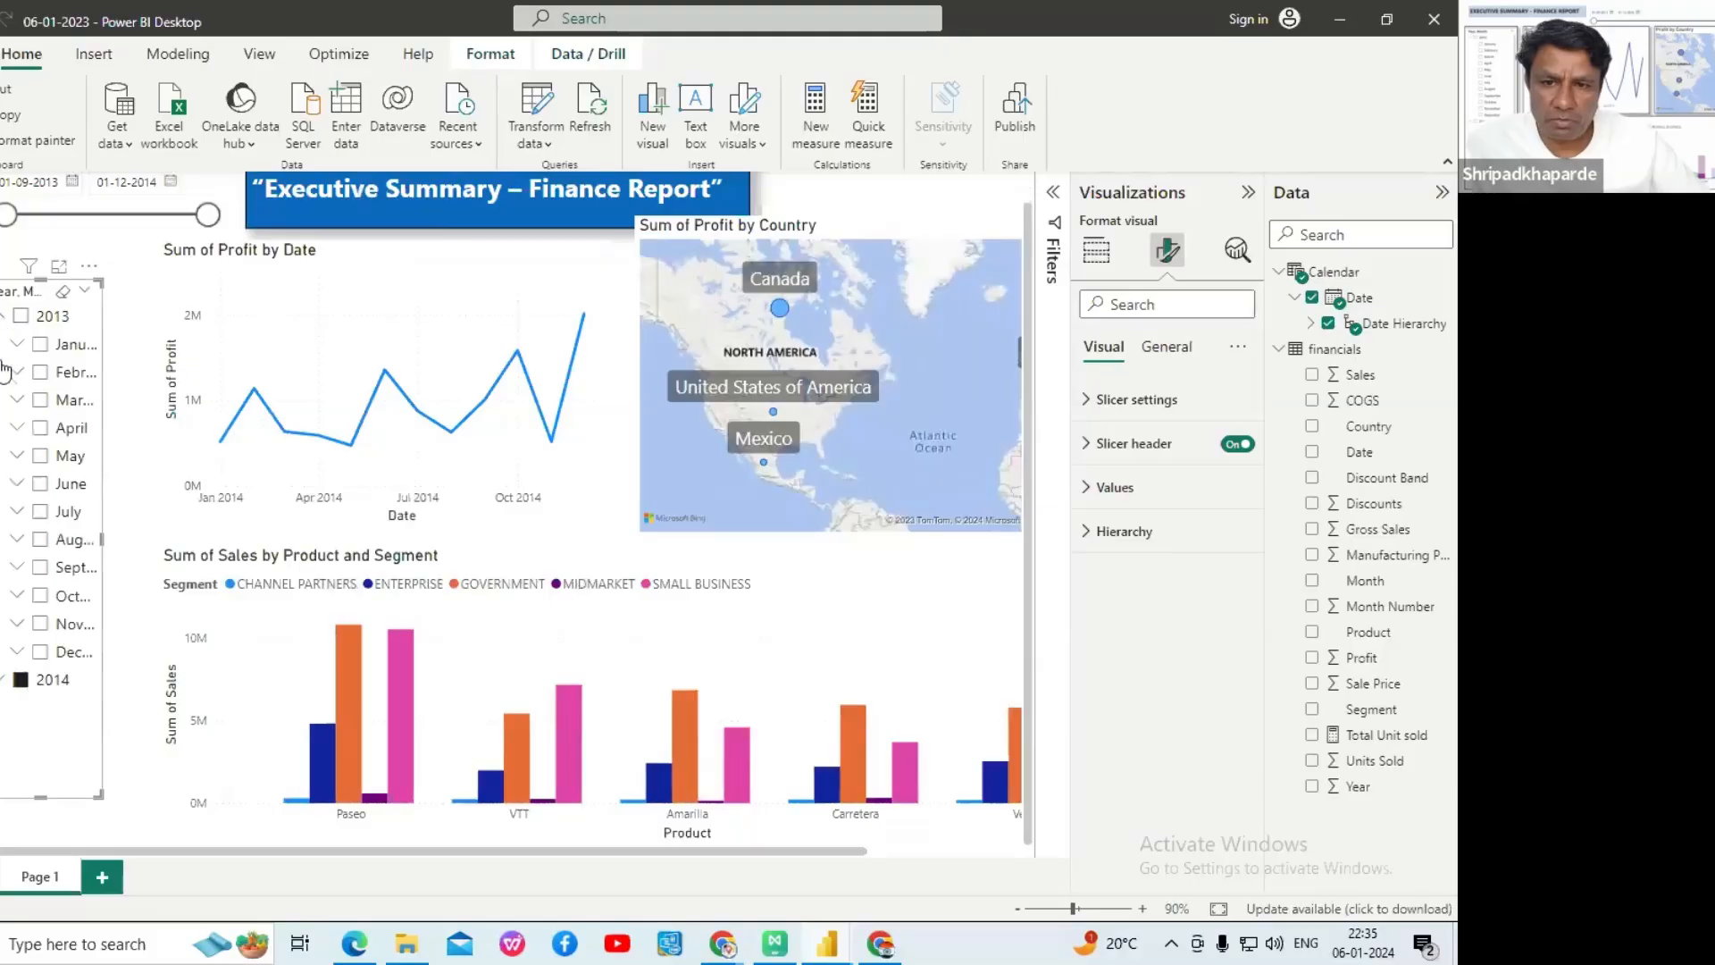
left_click(4, 681)
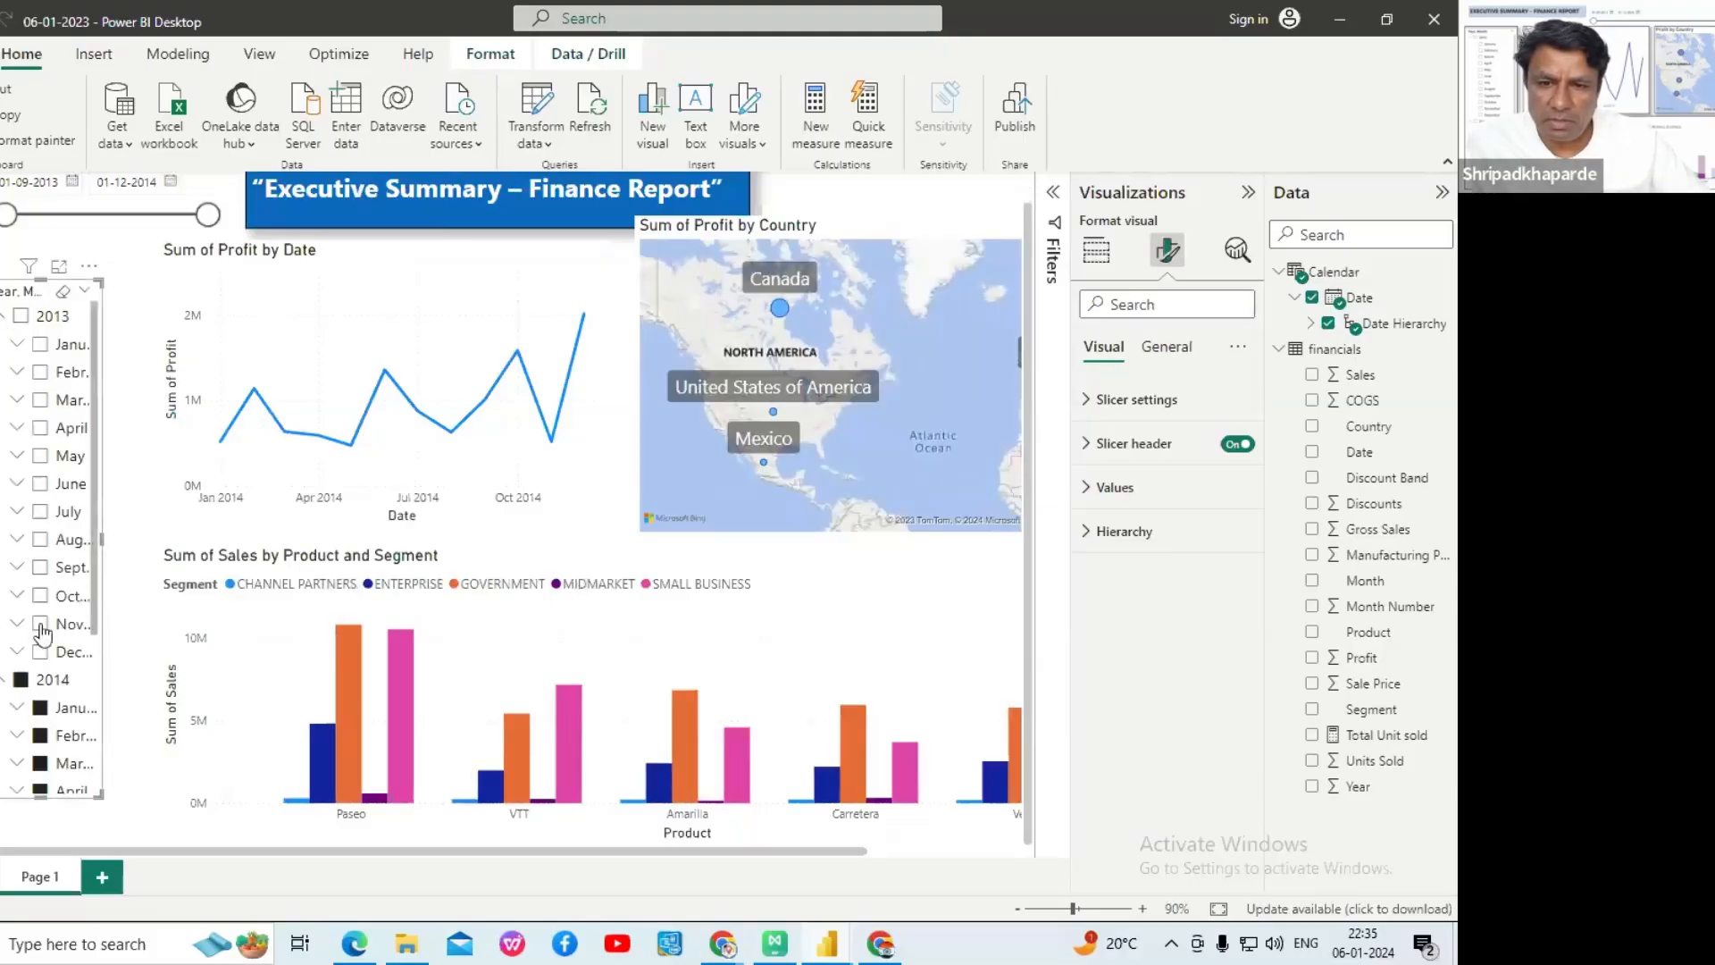
left_click(22, 681)
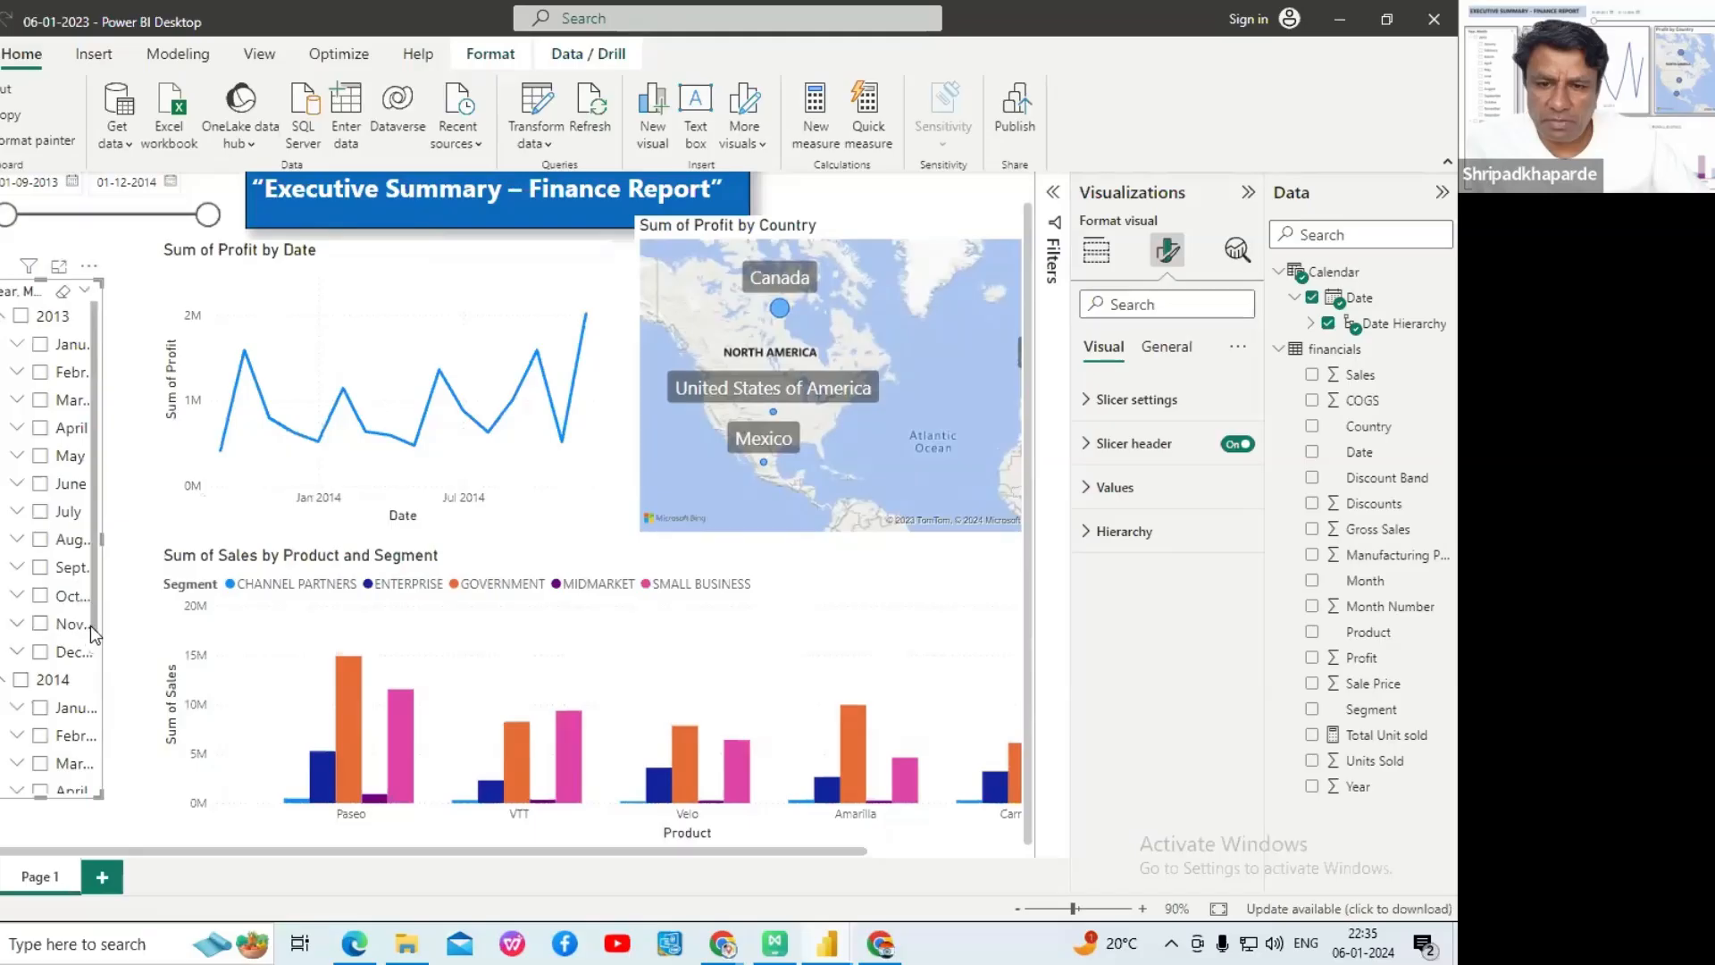
left_click_drag(95, 622, 99, 572)
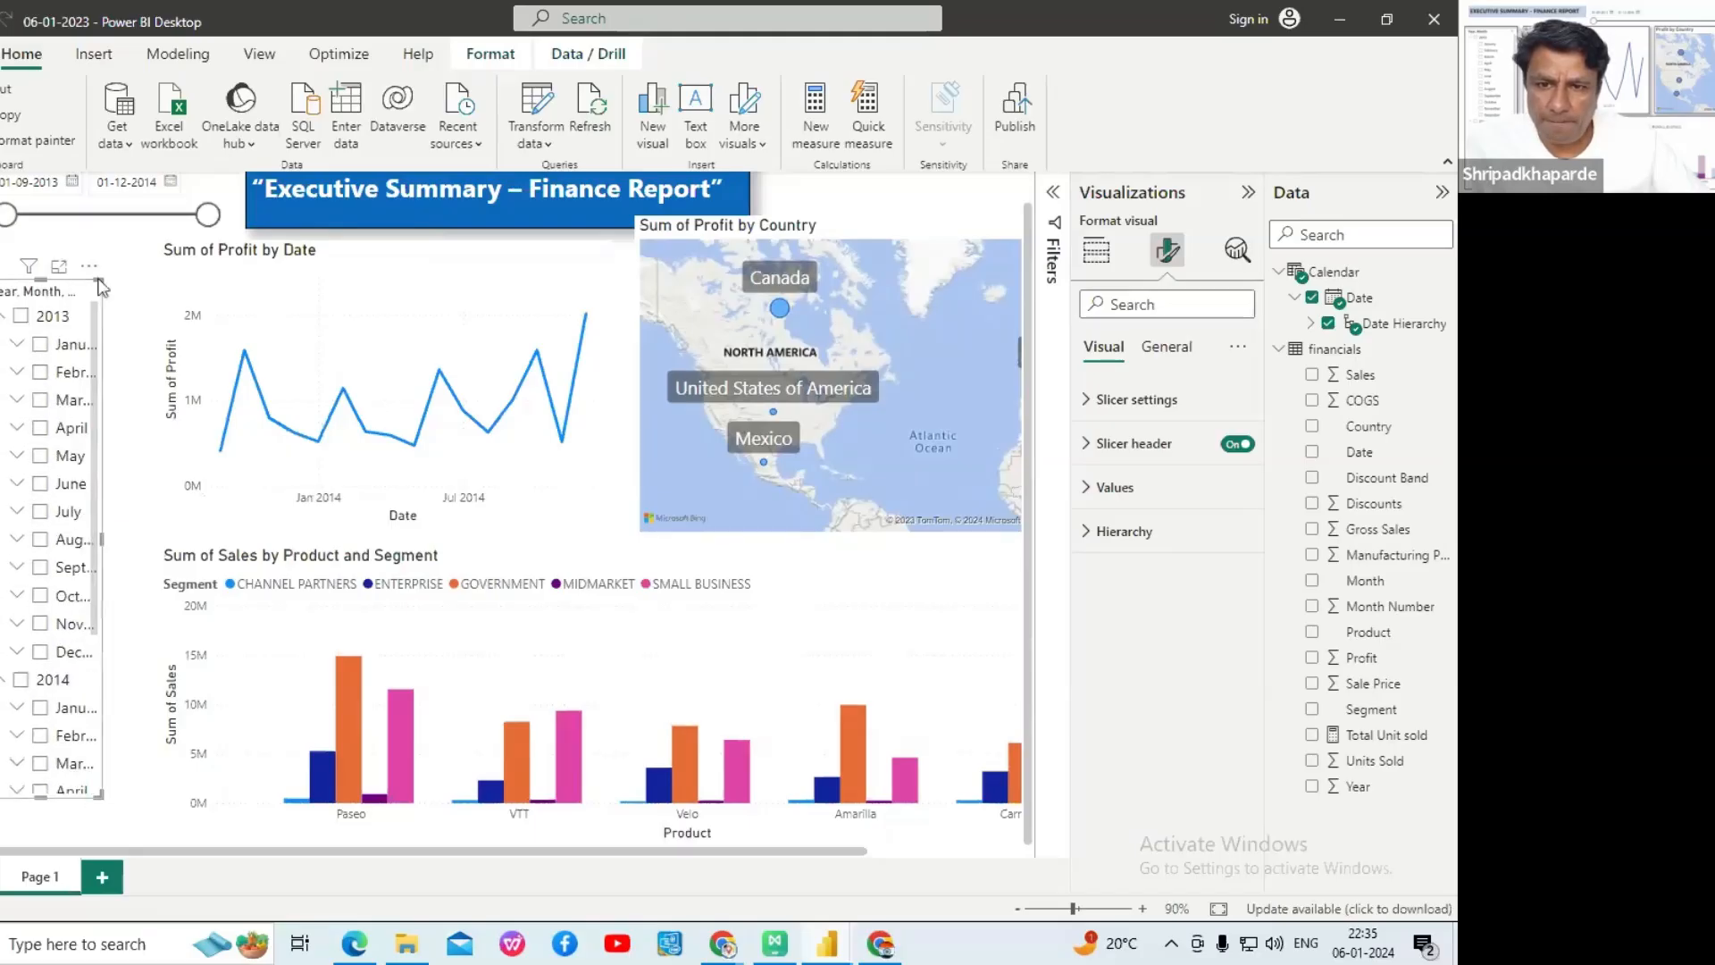
left_click_drag(98, 282, 101, 254)
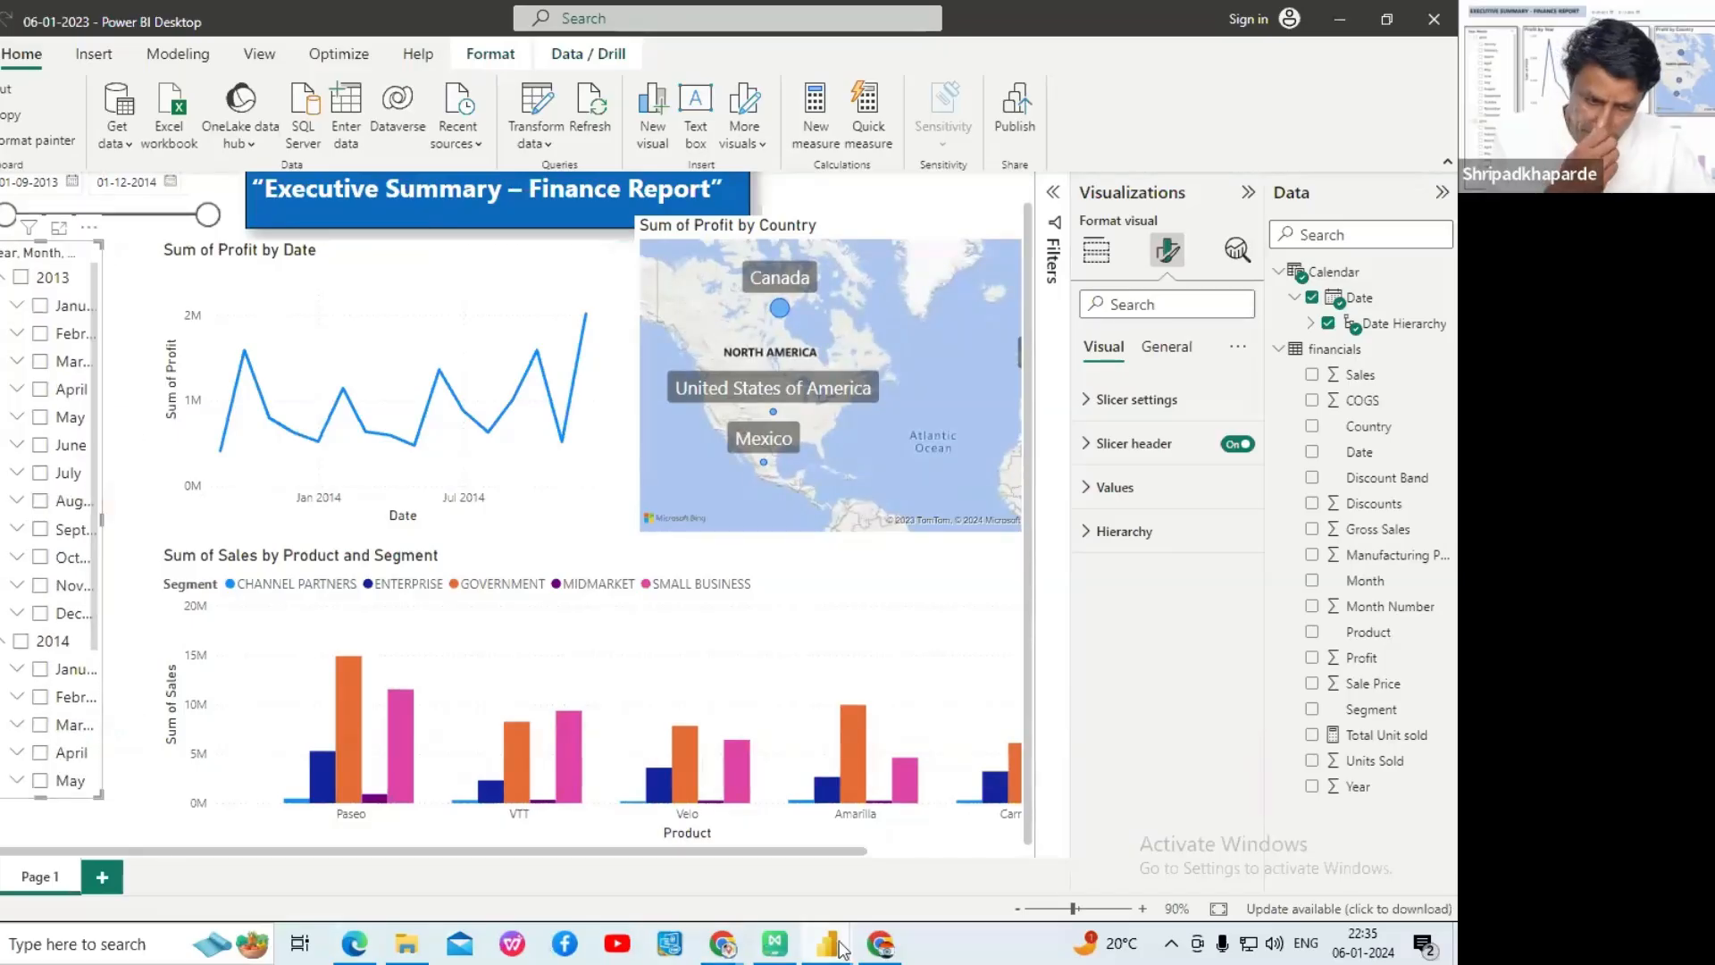
- Read the "Extra credit: Format the report" theme instructions in the tutorial PDF in Edge and return to the 06-01-2023 report
left_click(353, 945)
scroll(374, 546, "down", 15)
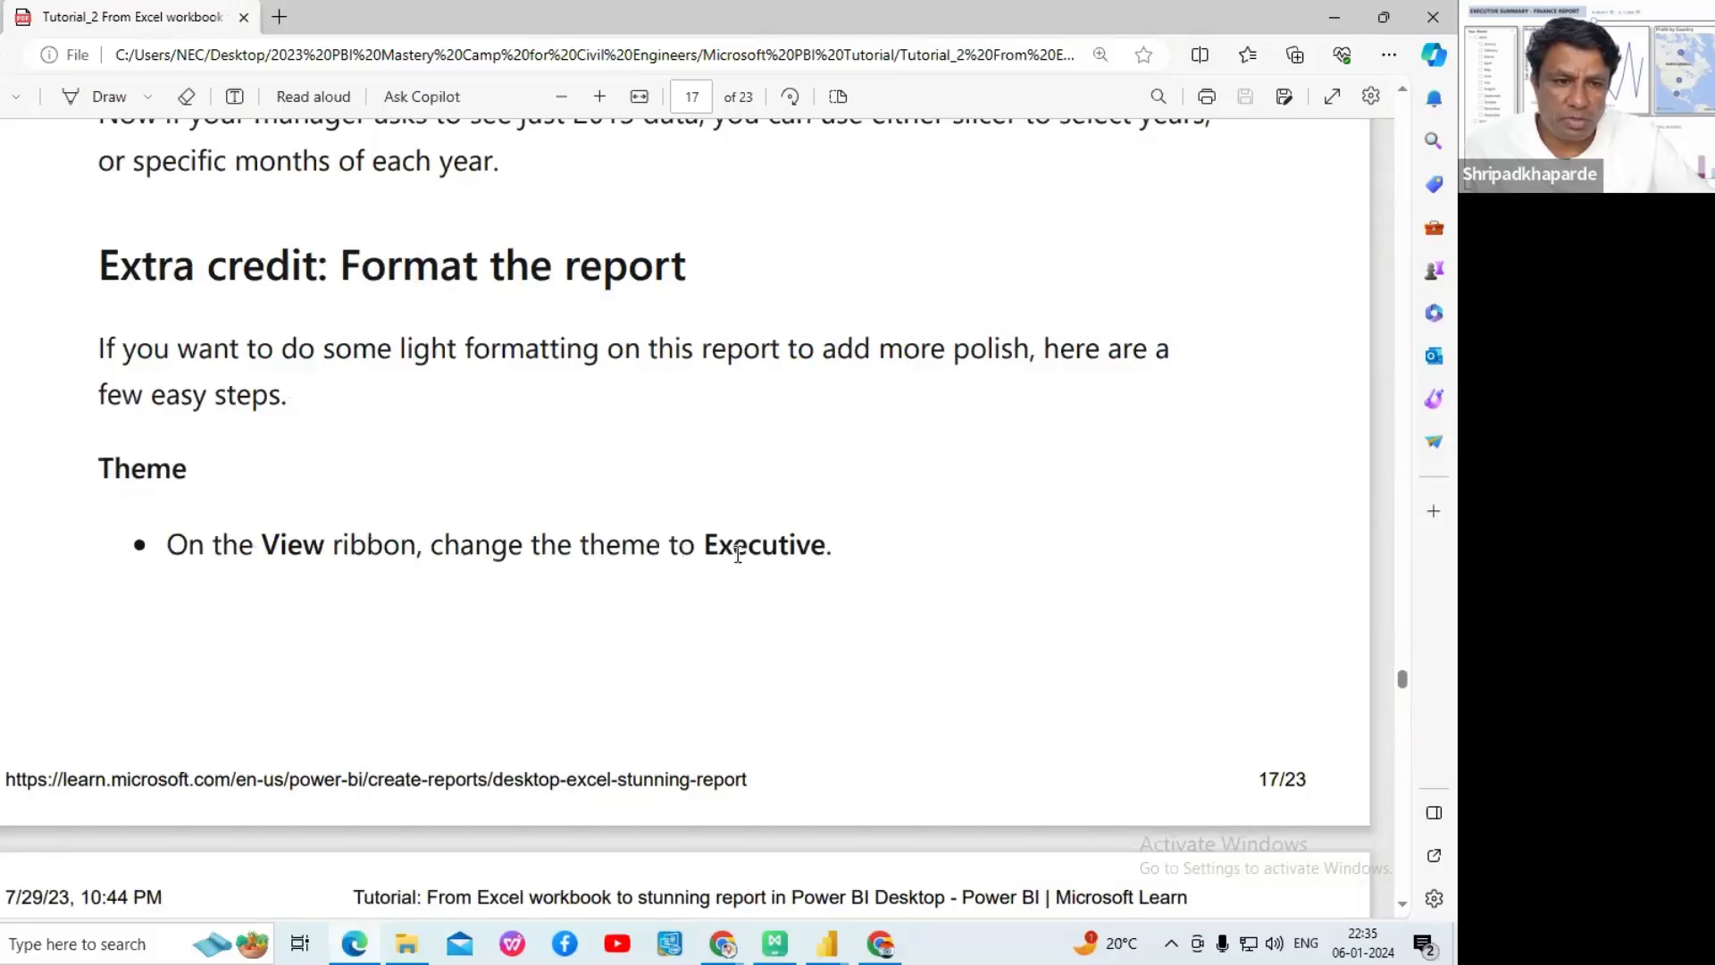
scroll(738, 554, "down", 5)
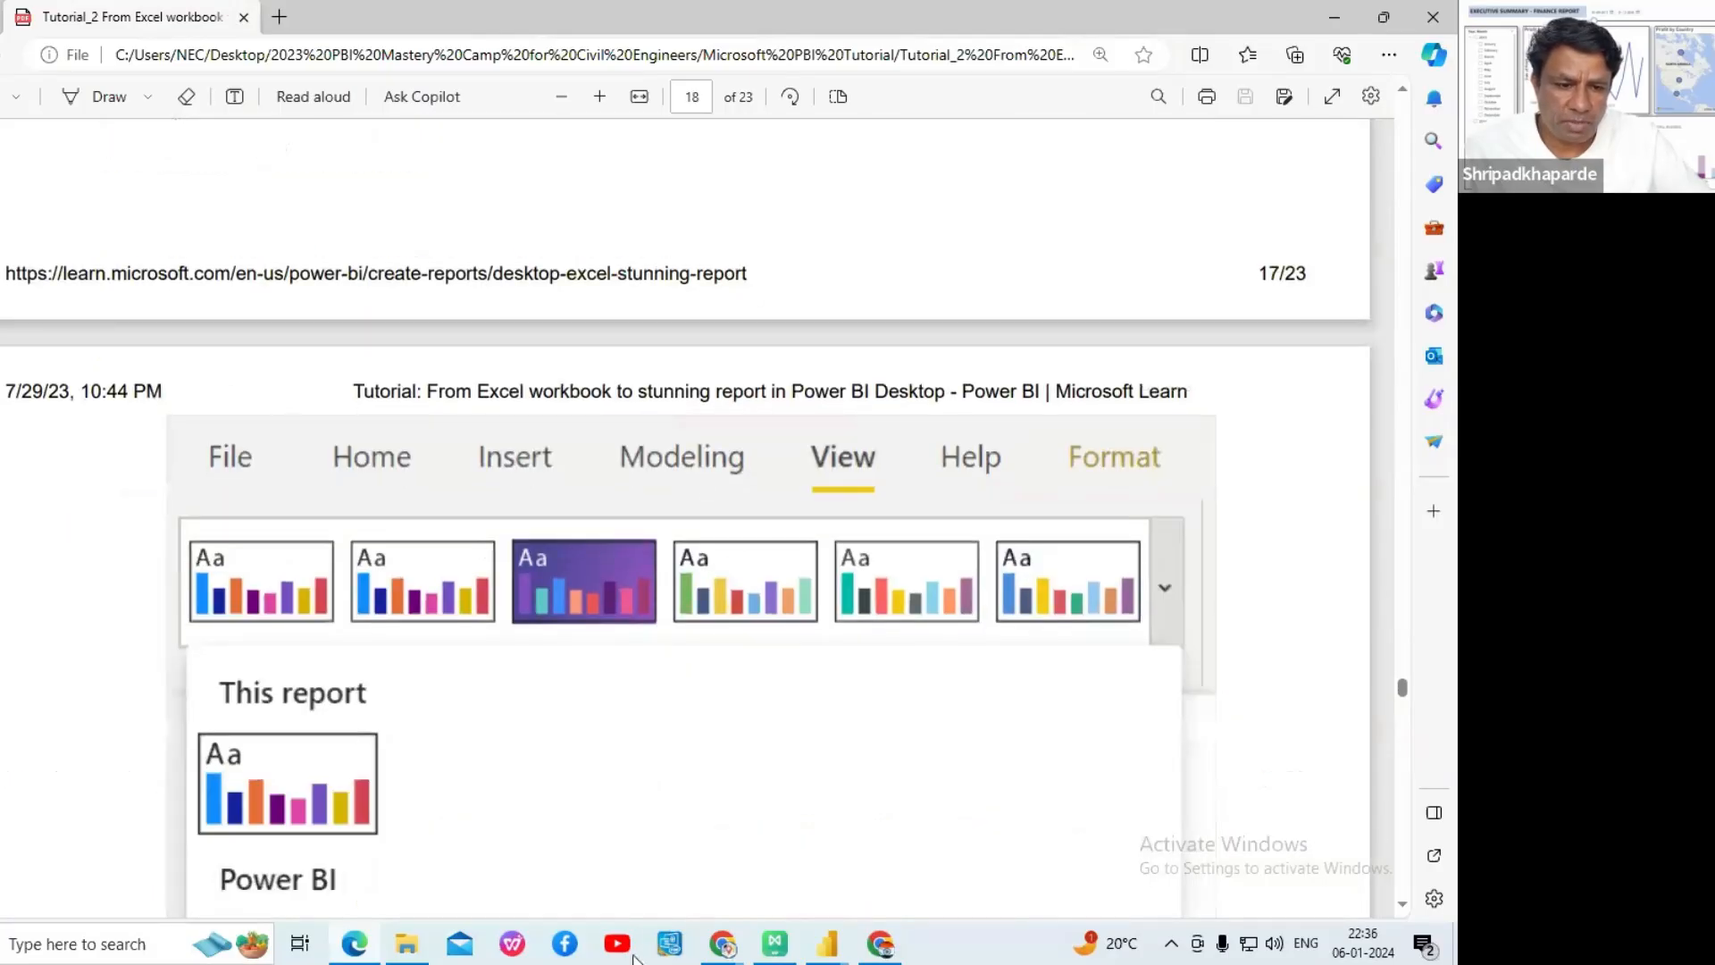
left_click(825, 945)
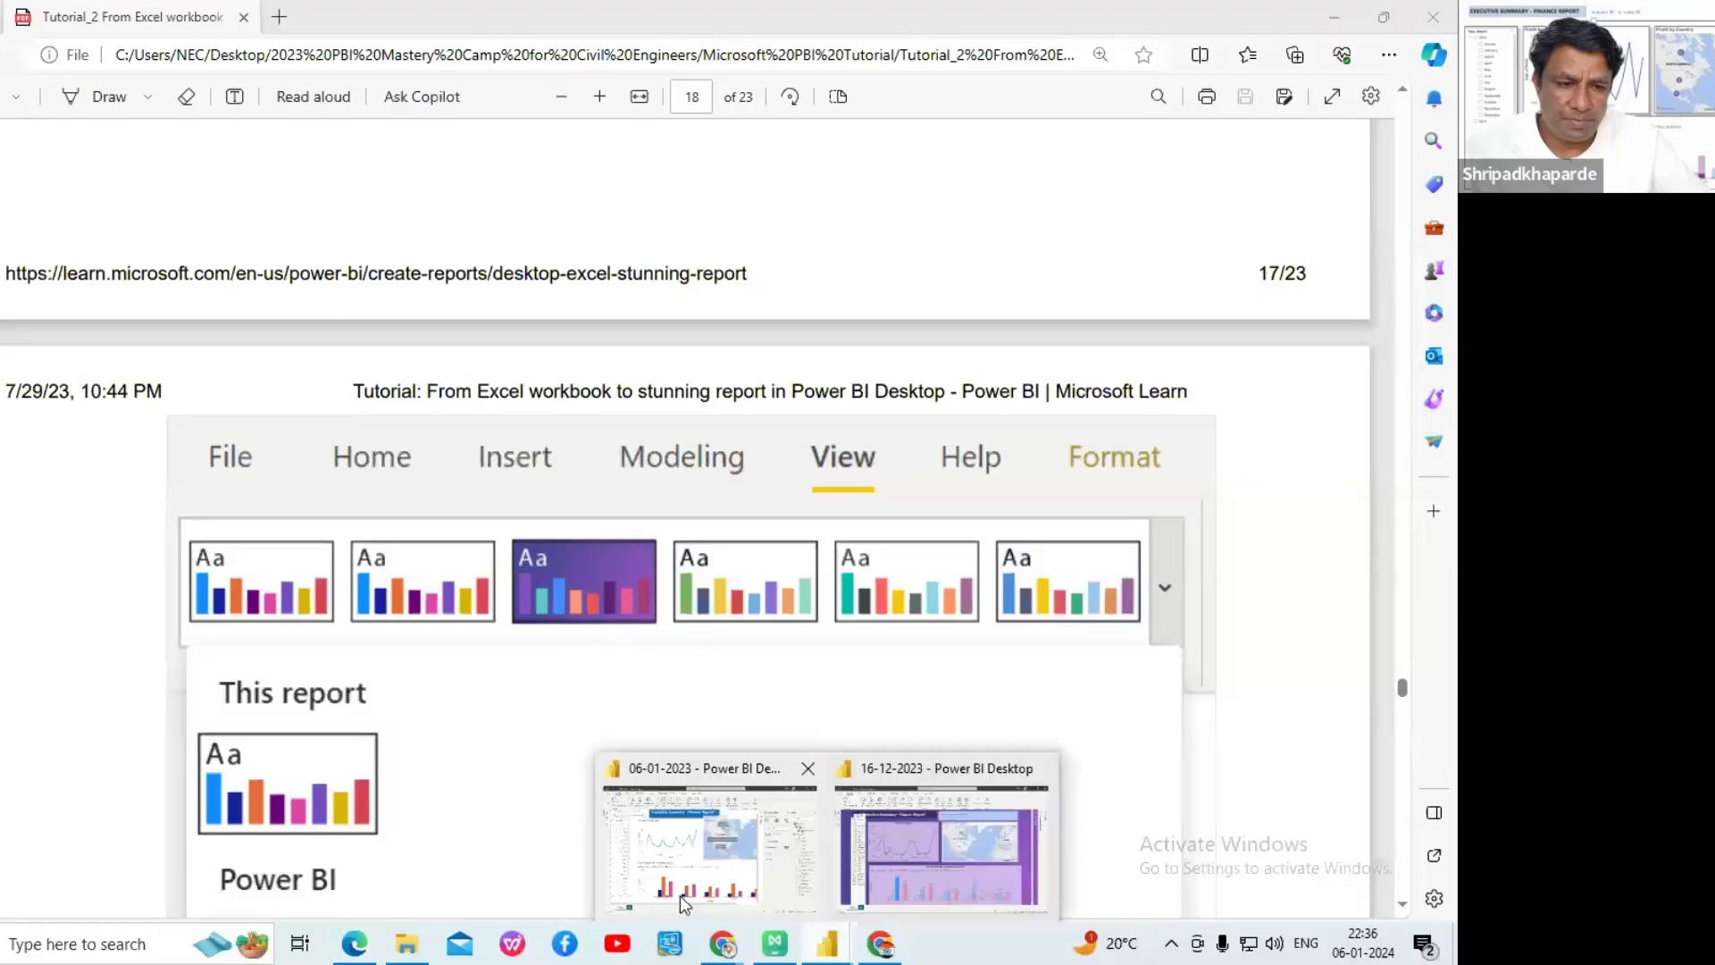
left_click(679, 895)
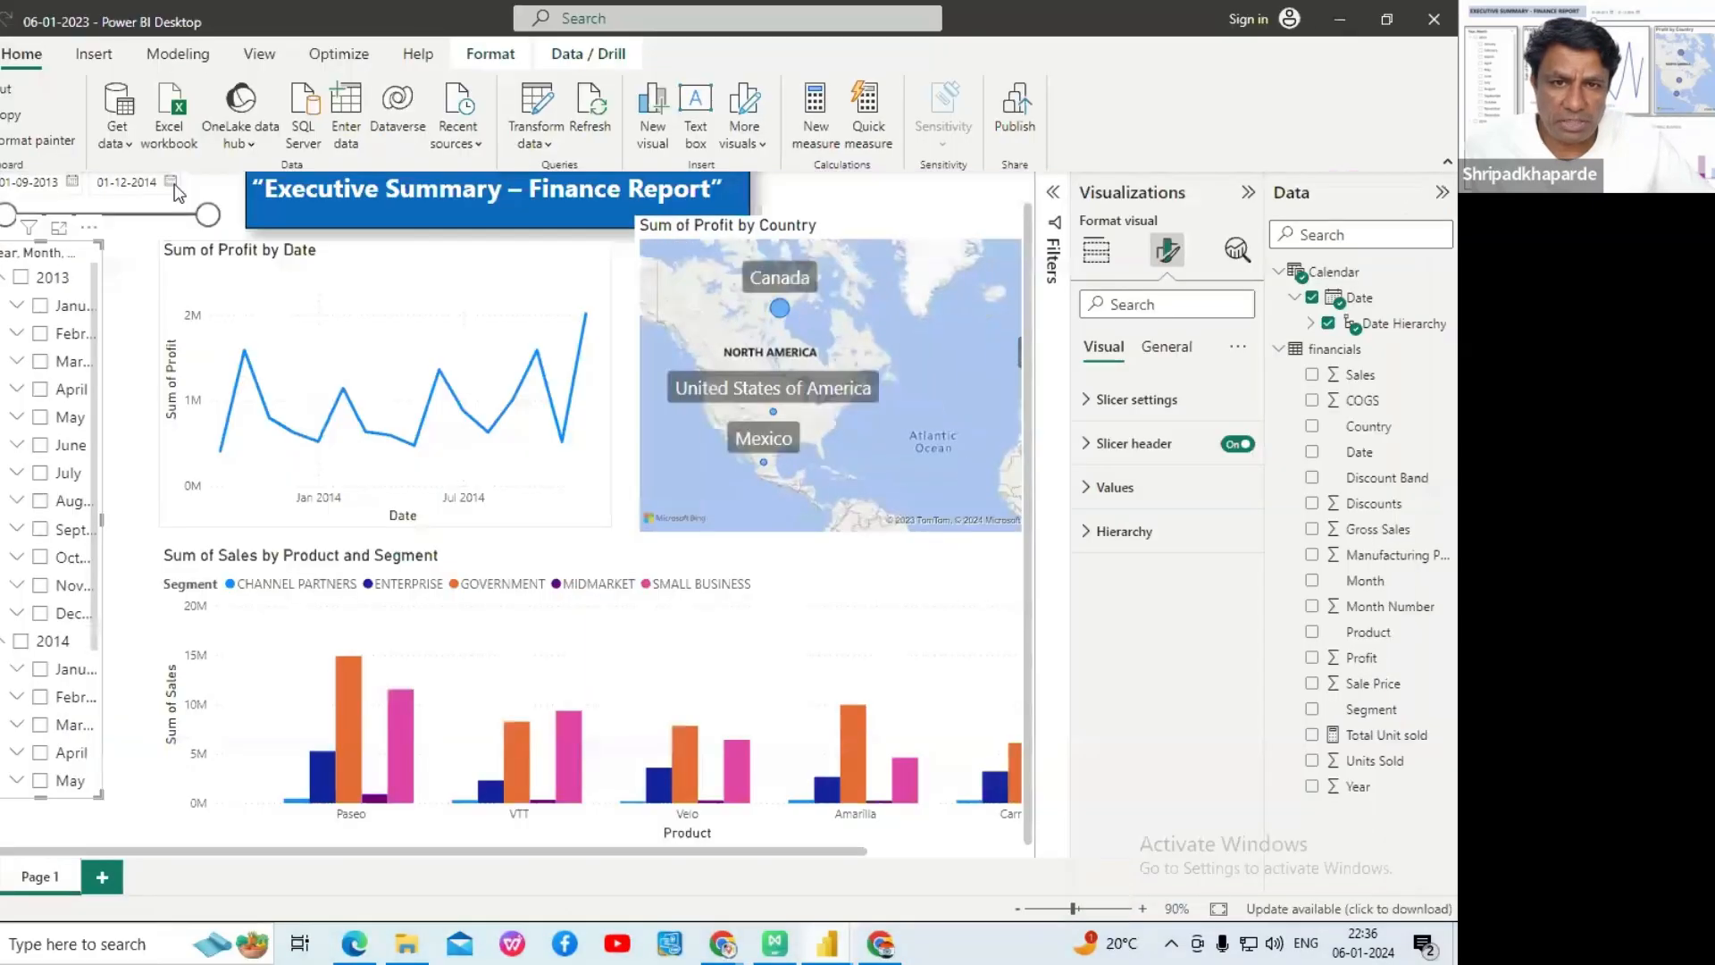
- Apply the Executive theme to the report
left_click(259, 54)
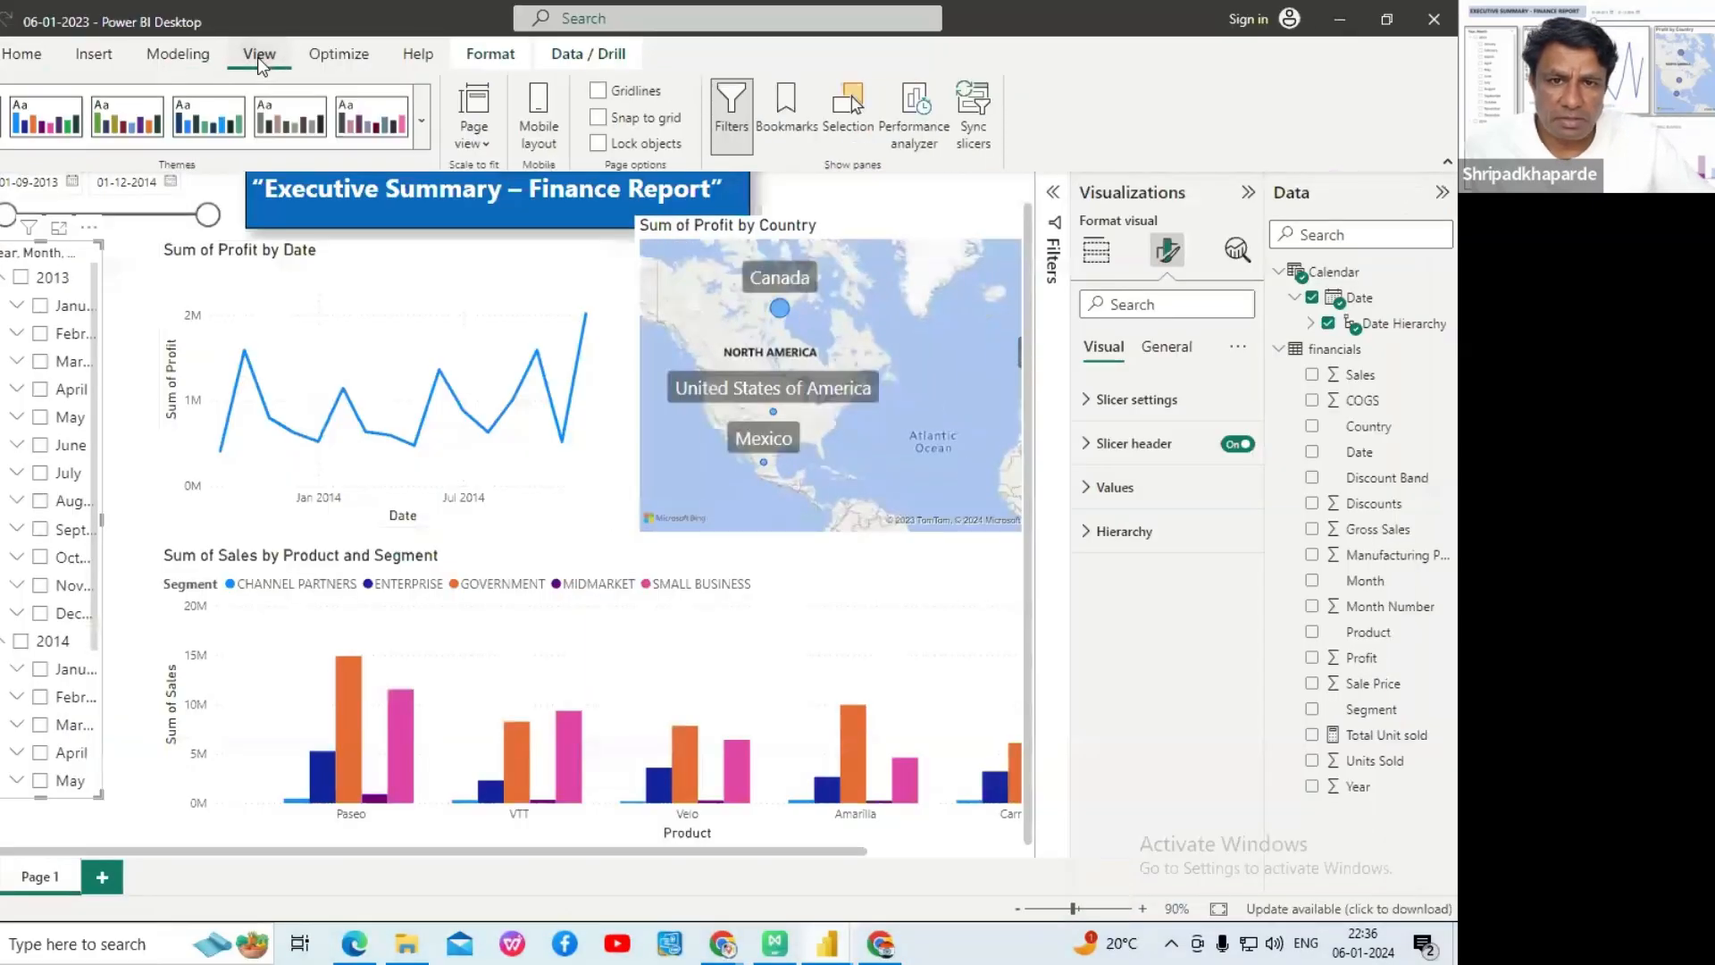
left_click(423, 123)
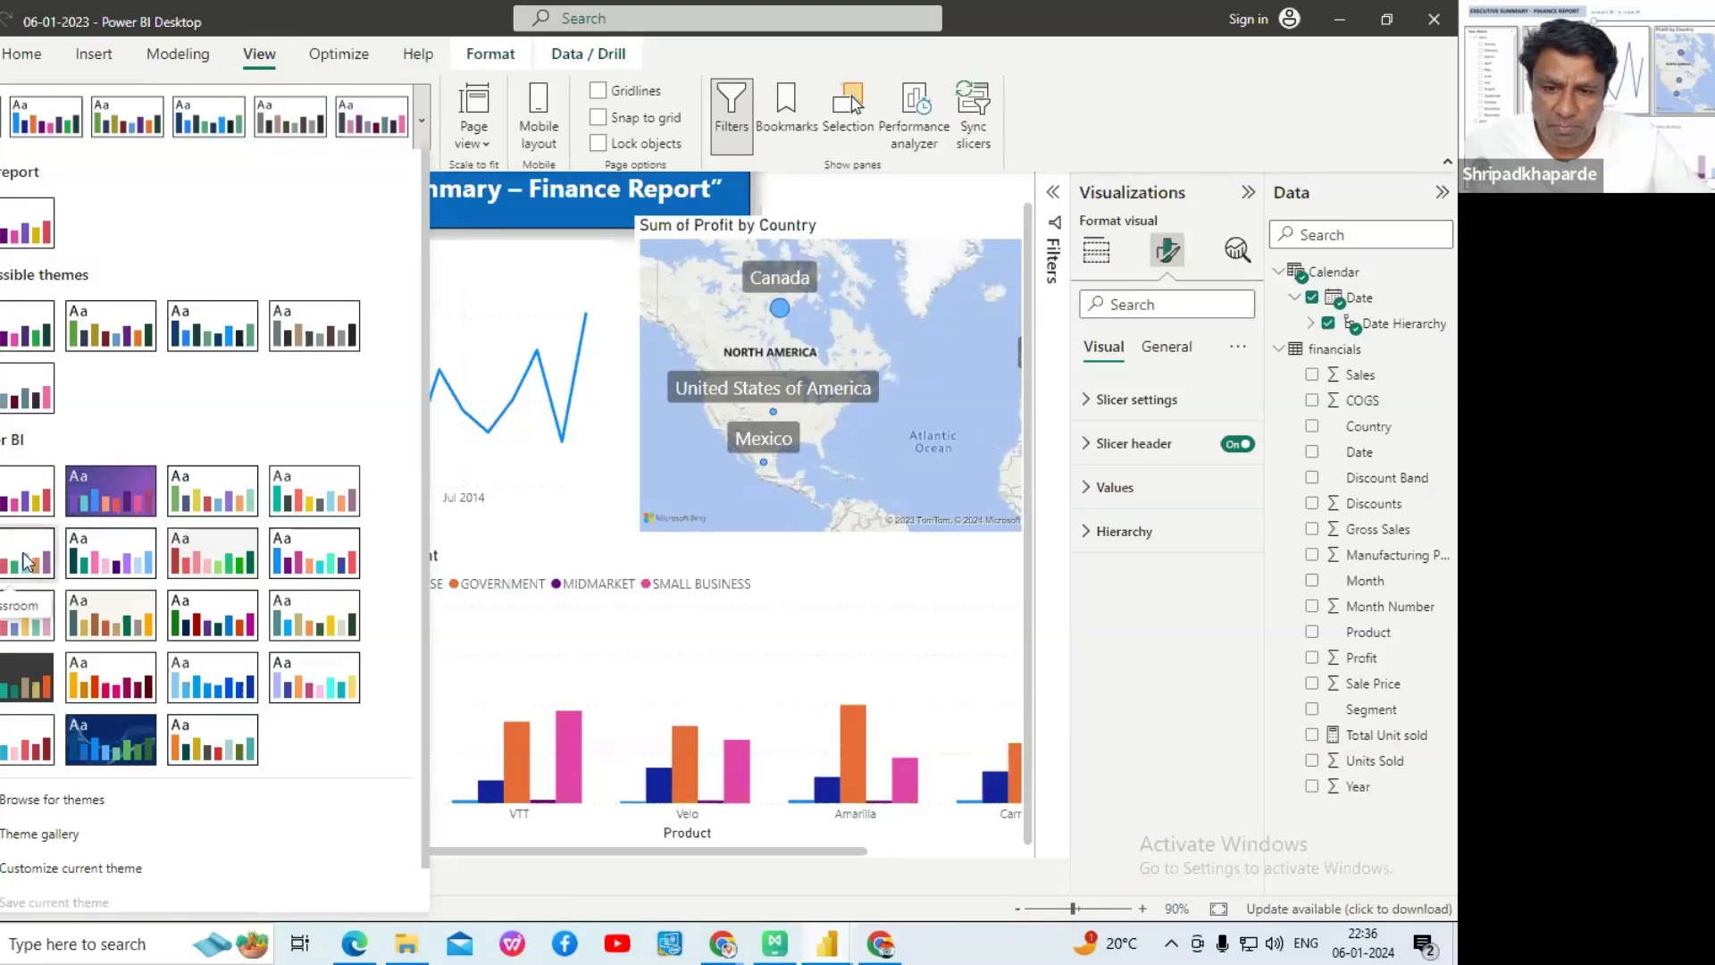
scroll(29, 561, "down", 1)
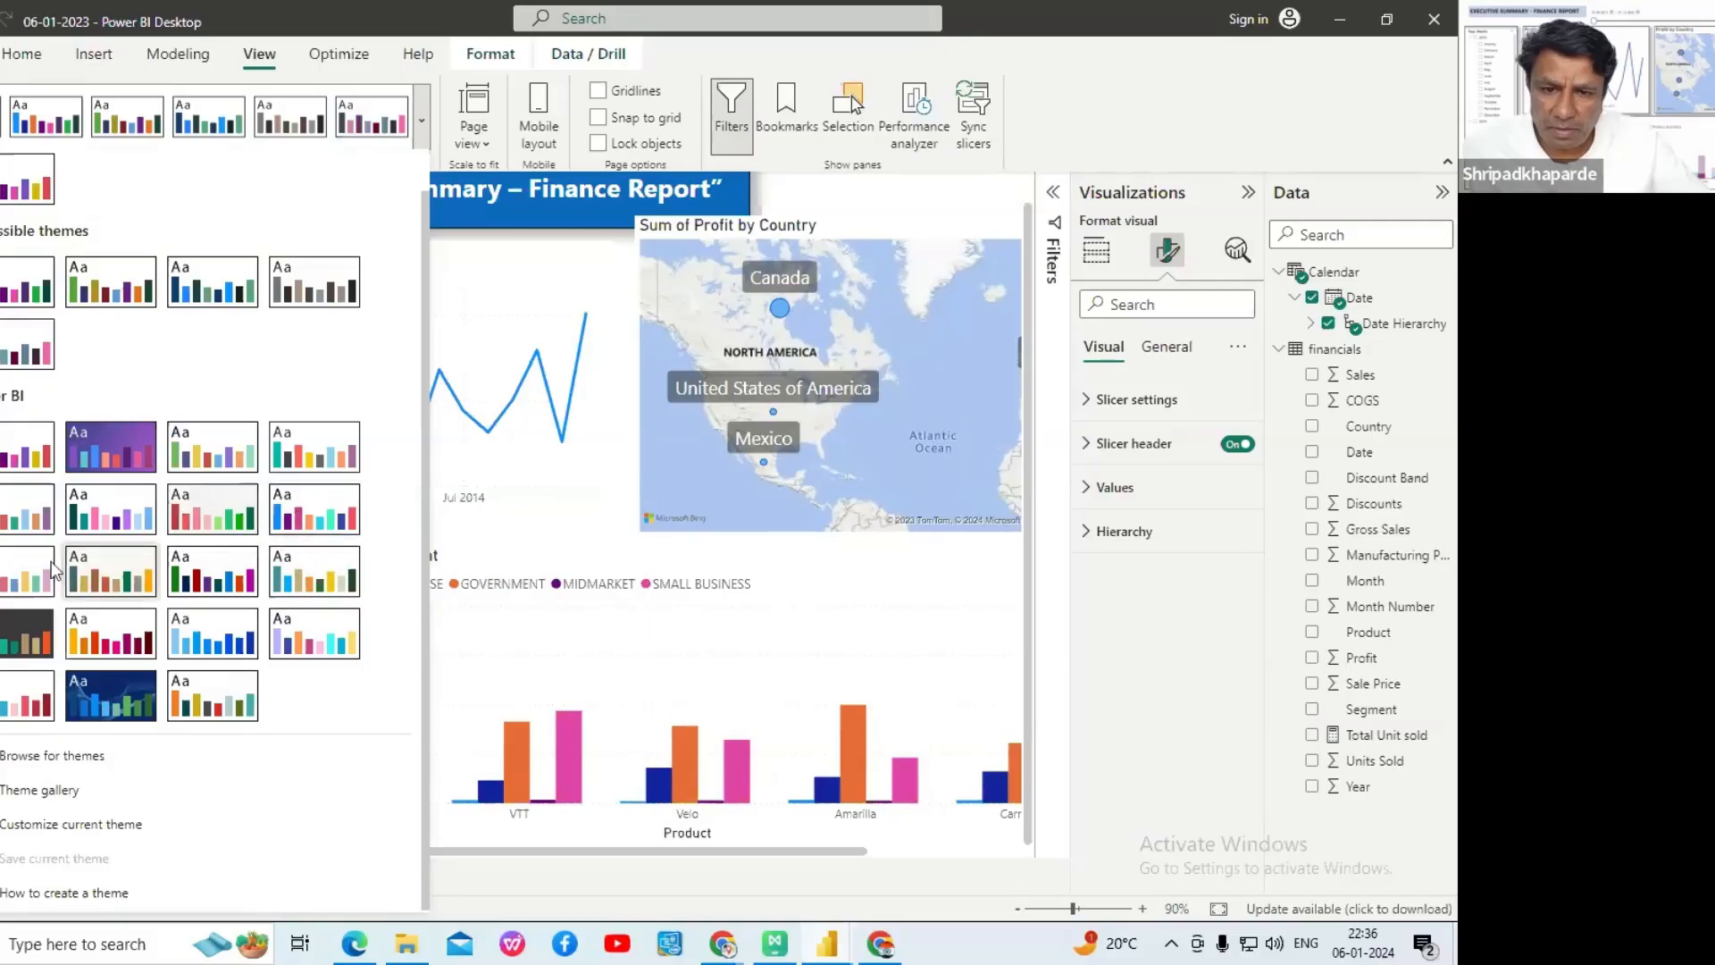
left_click(9, 578)
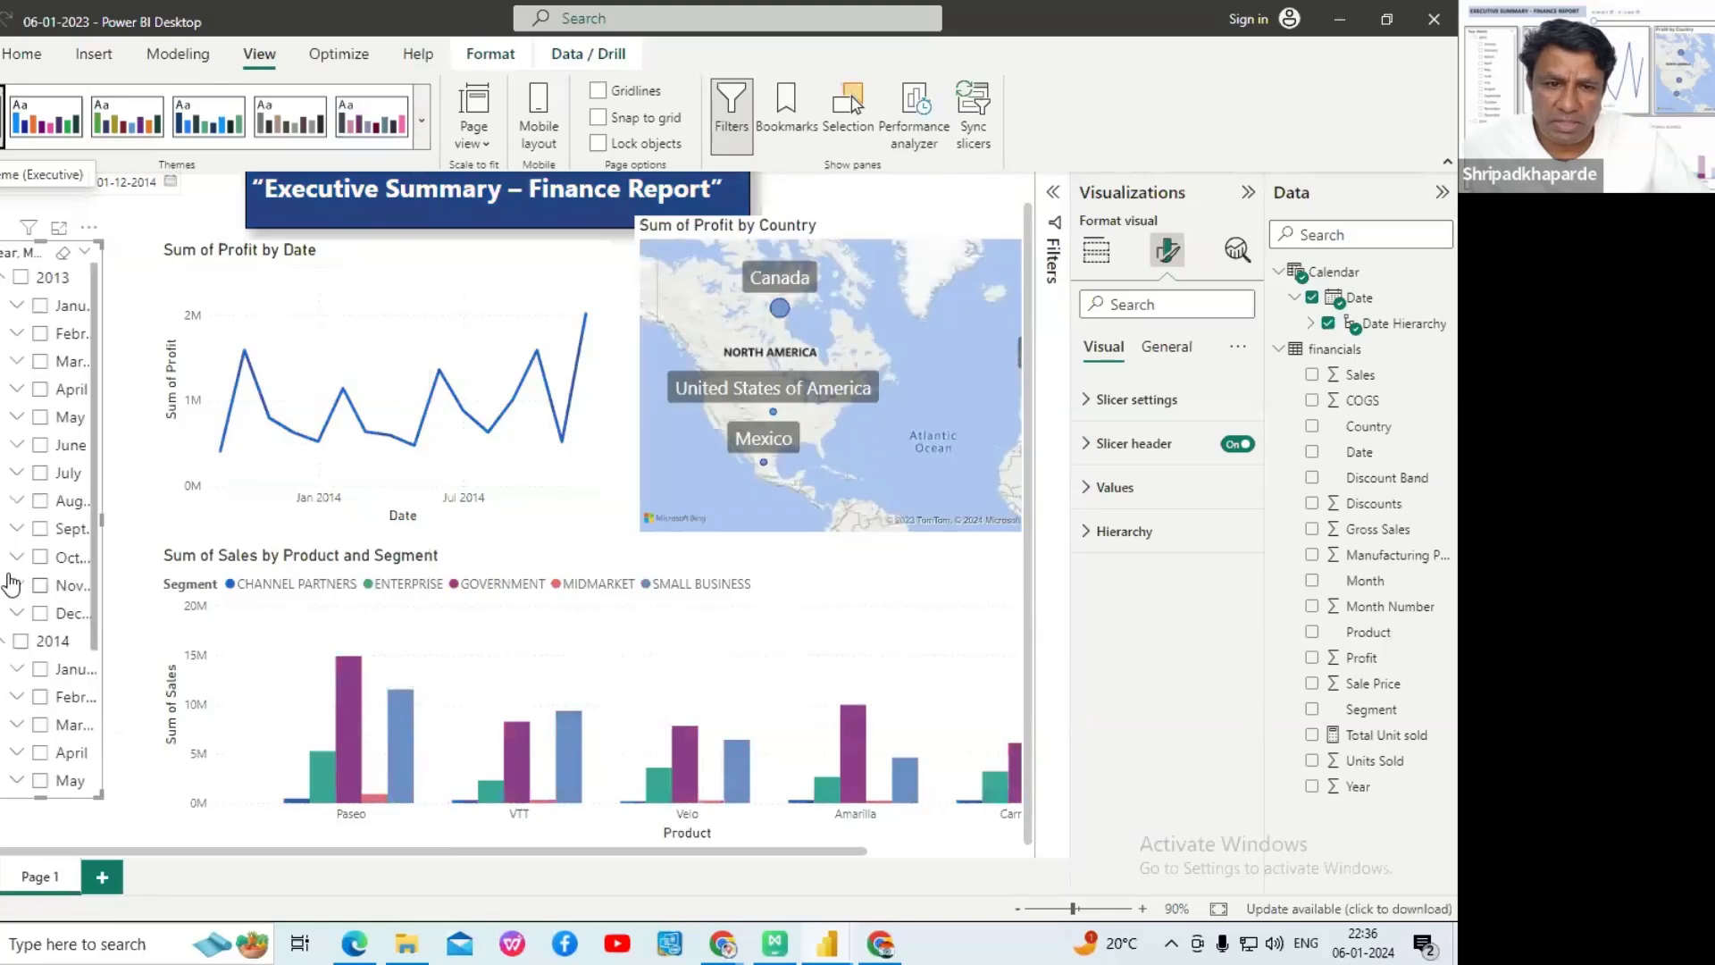
- Shorten the profit line chart and the country map so their upper and lower edges line up side by side
left_click(598, 522)
left_click_drag(599, 522, 642, 496)
left_click(640, 532)
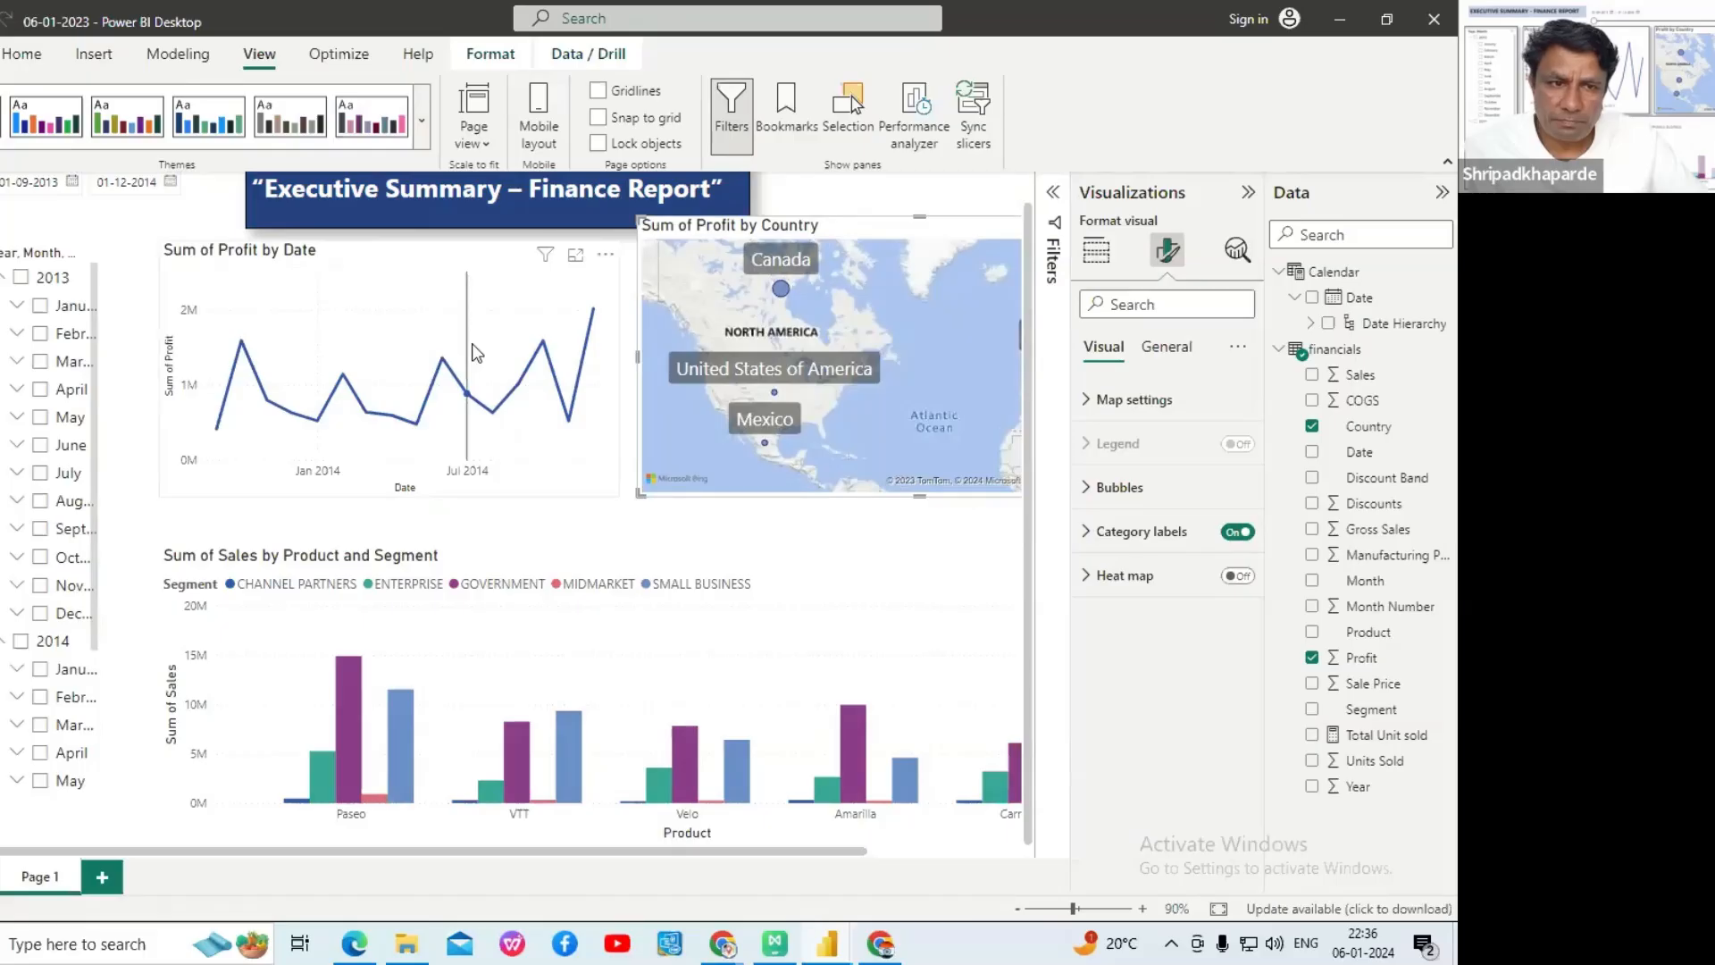
scroll(474, 352, "up", 1)
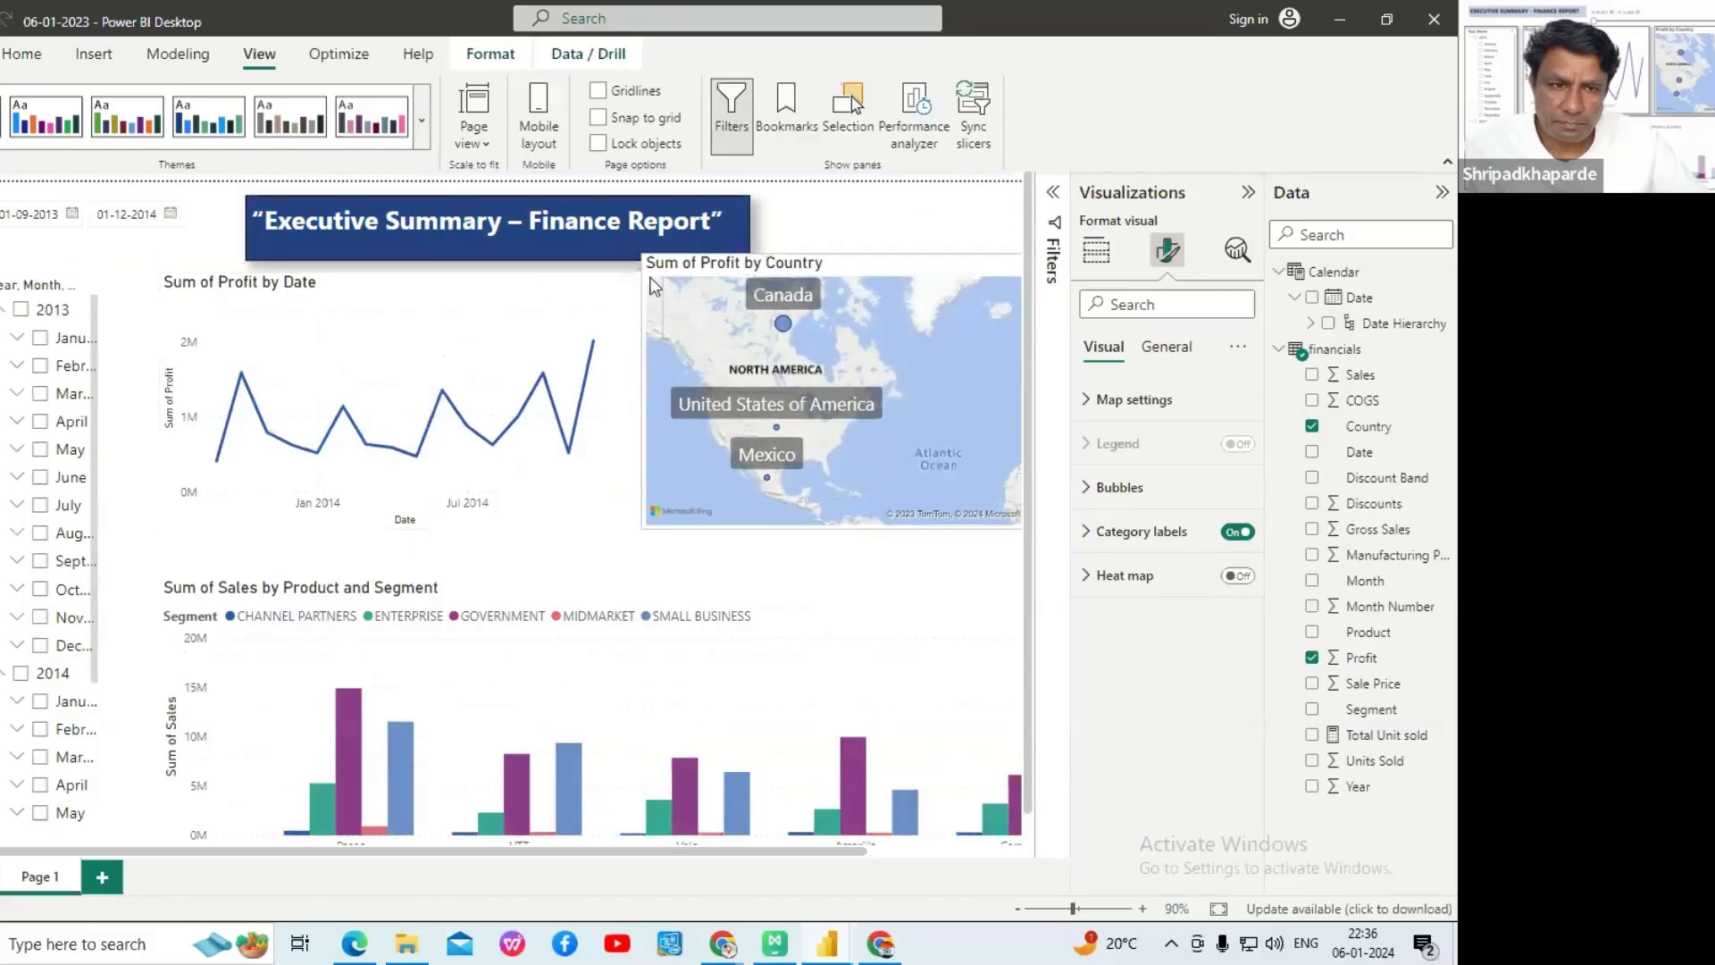
left_click_drag(651, 277, 646, 279)
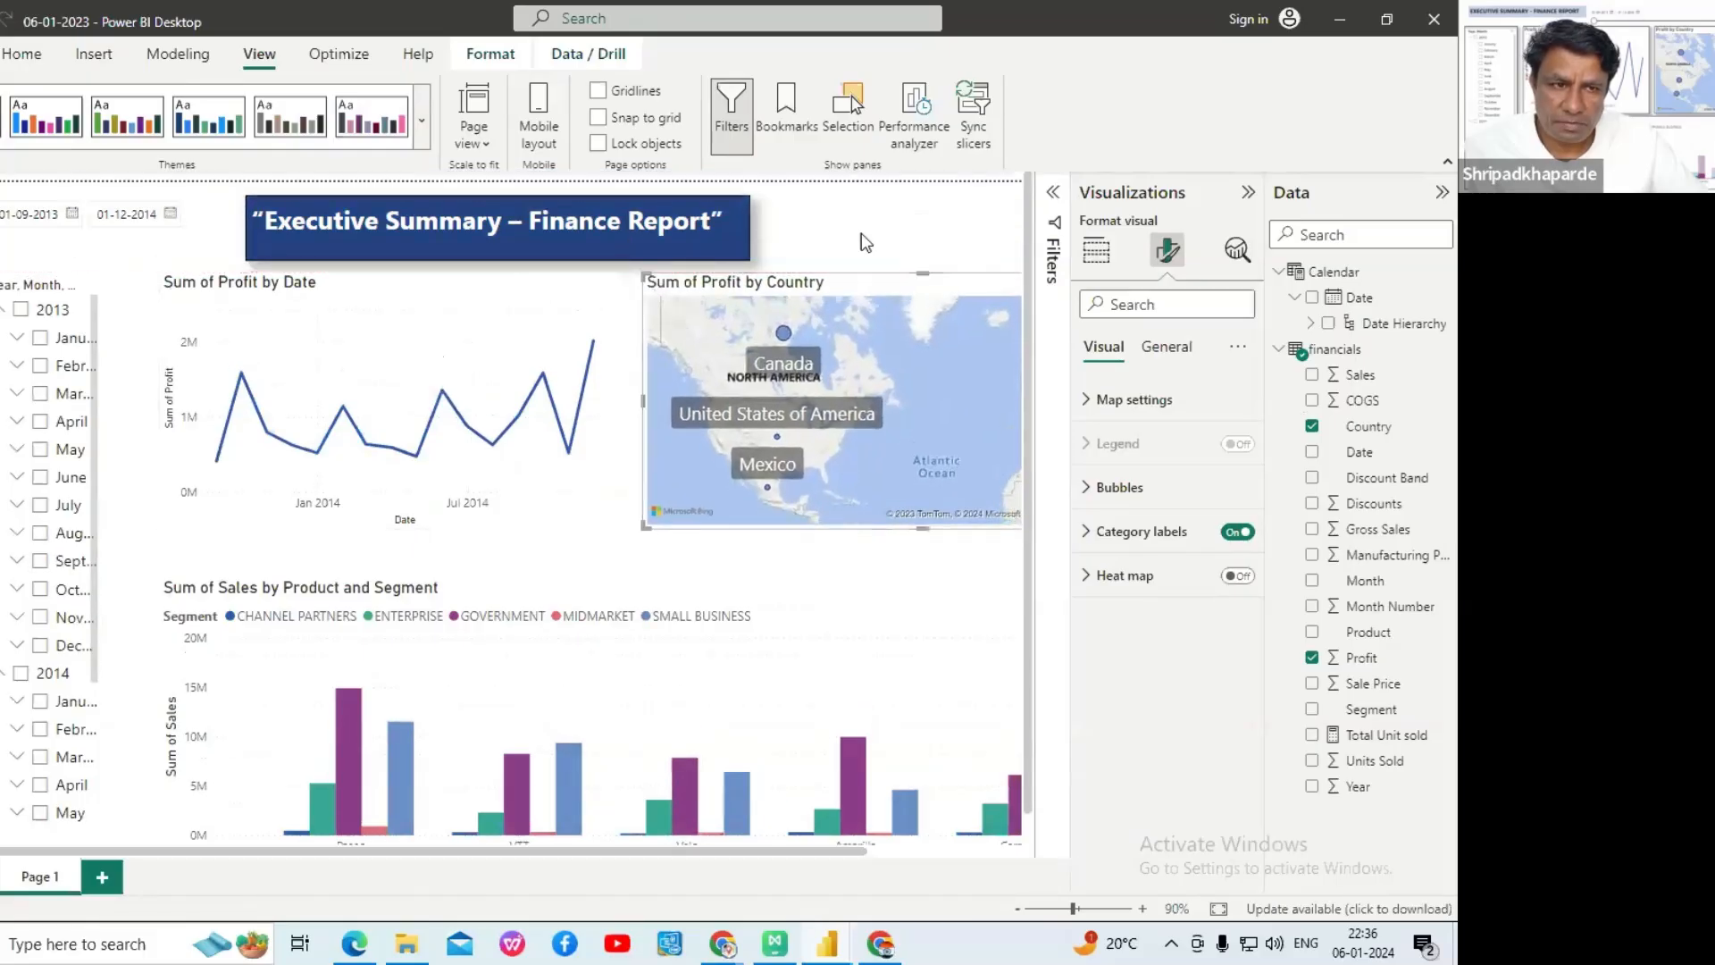
- Apply the Tidal theme to the report
left_click(866, 243)
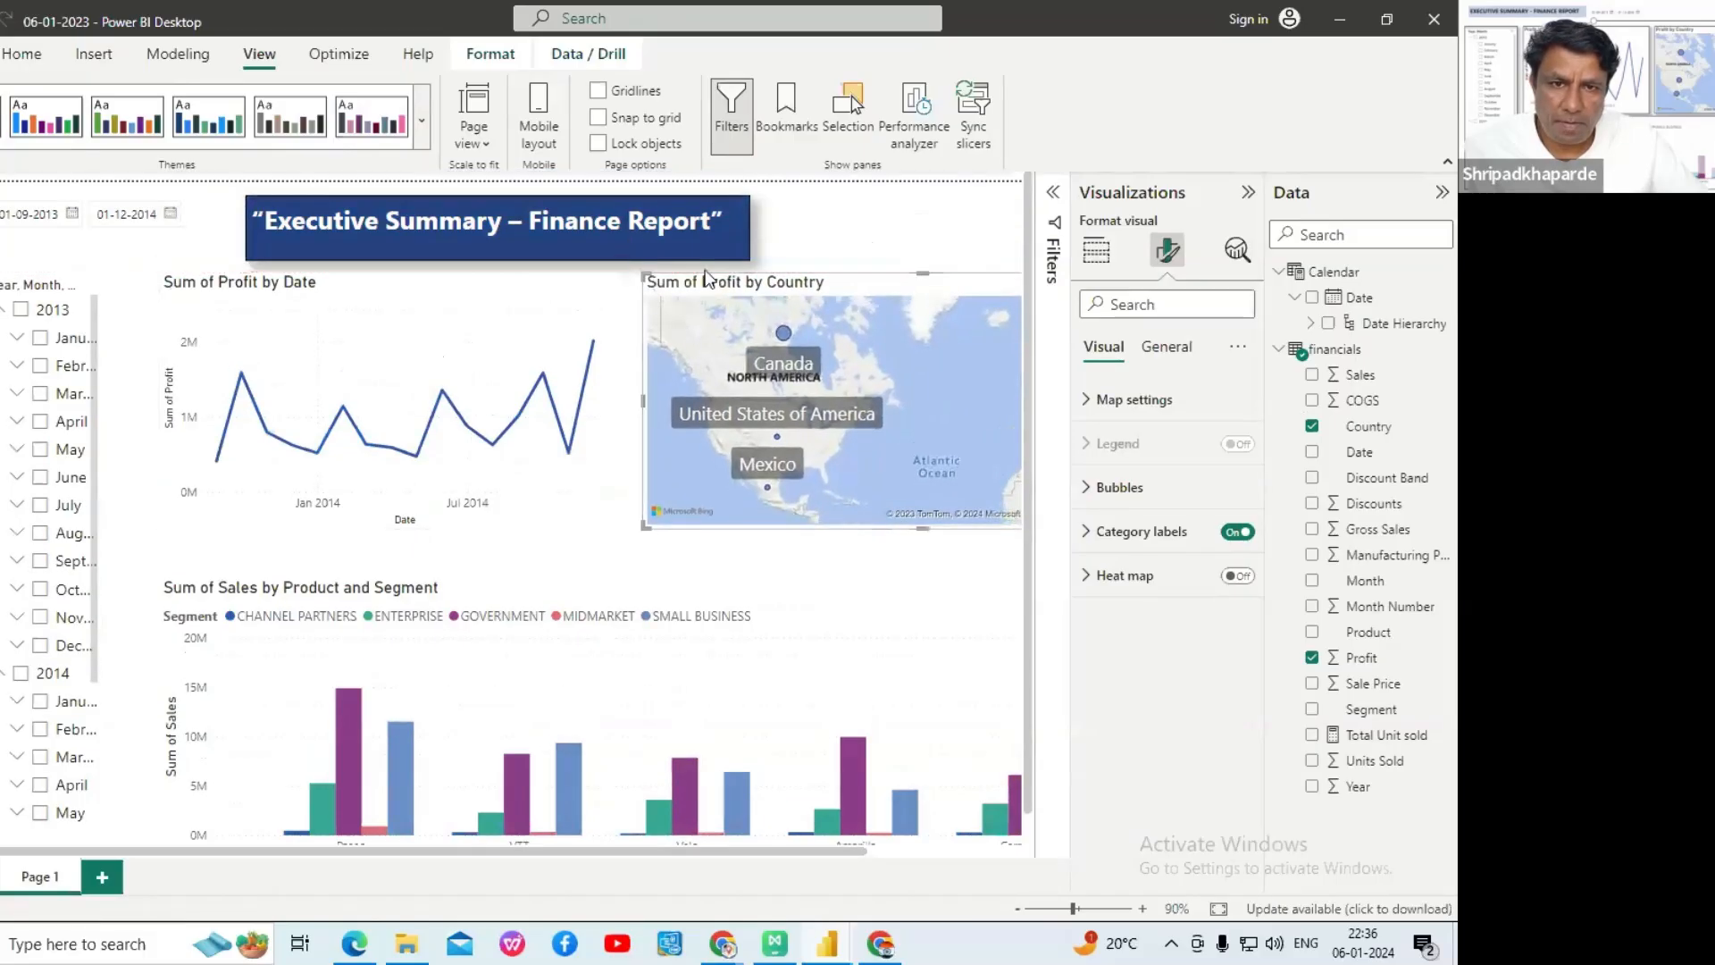
left_click(417, 134)
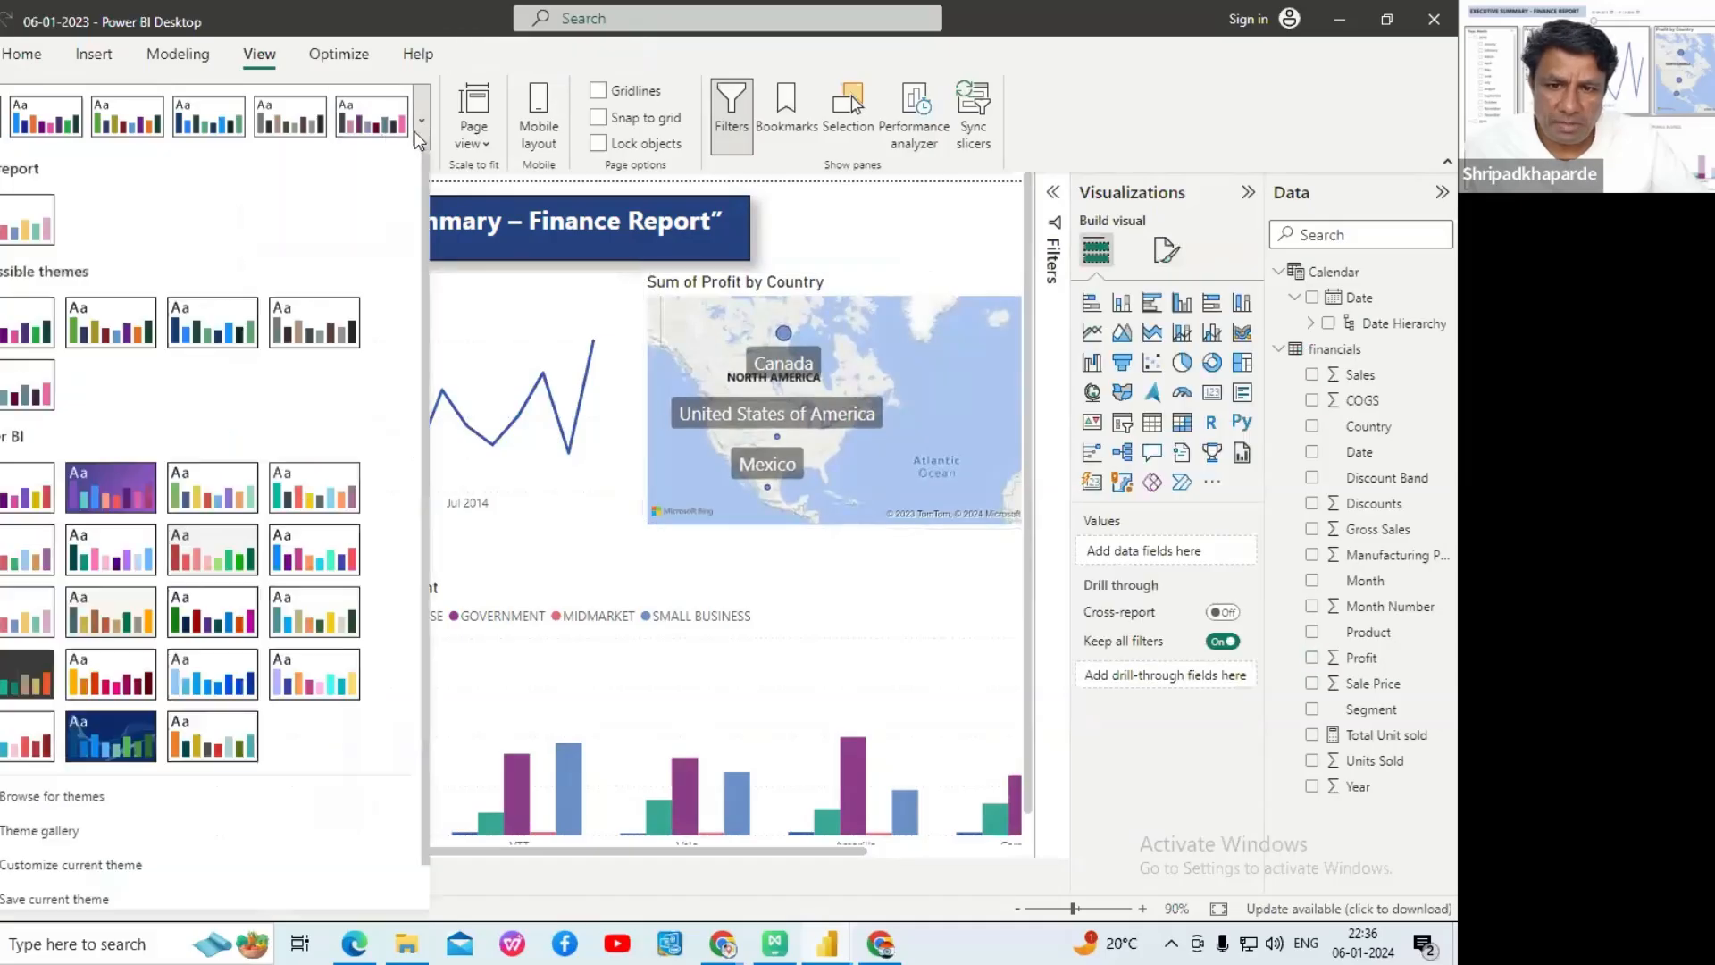
left_click(115, 736)
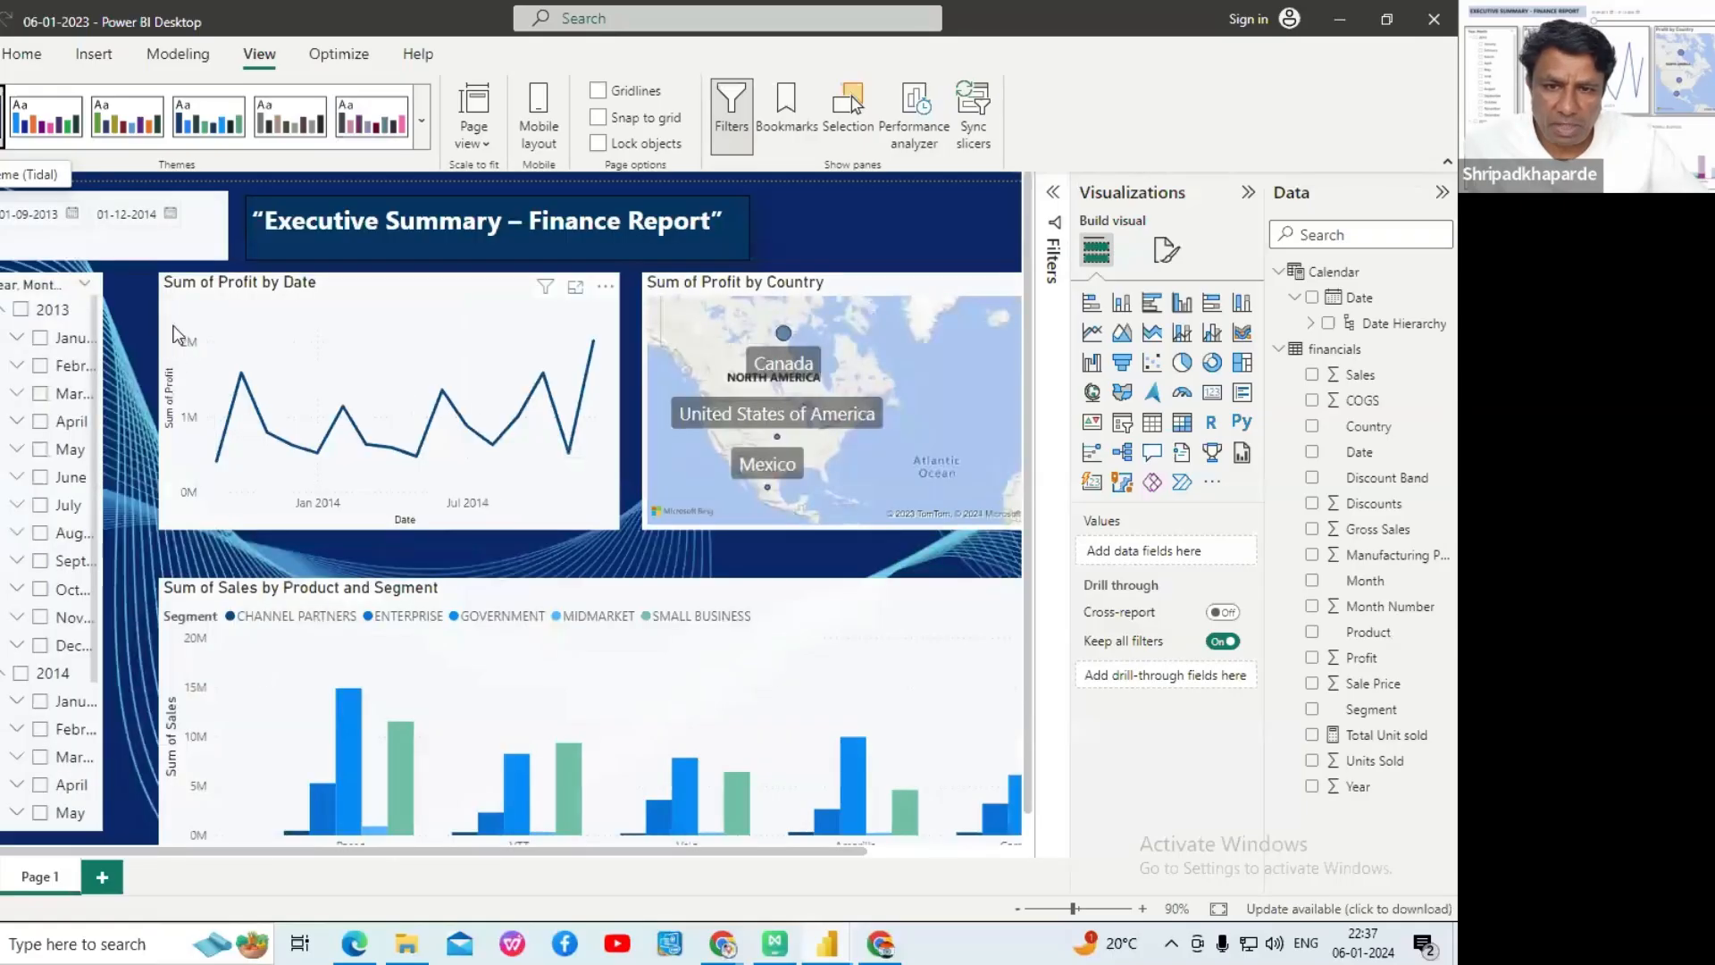
- Shift the profit line chart toward the hierarchy slicer and widen it until it nearly reaches the country map
left_click_drag(176, 338, 143, 338)
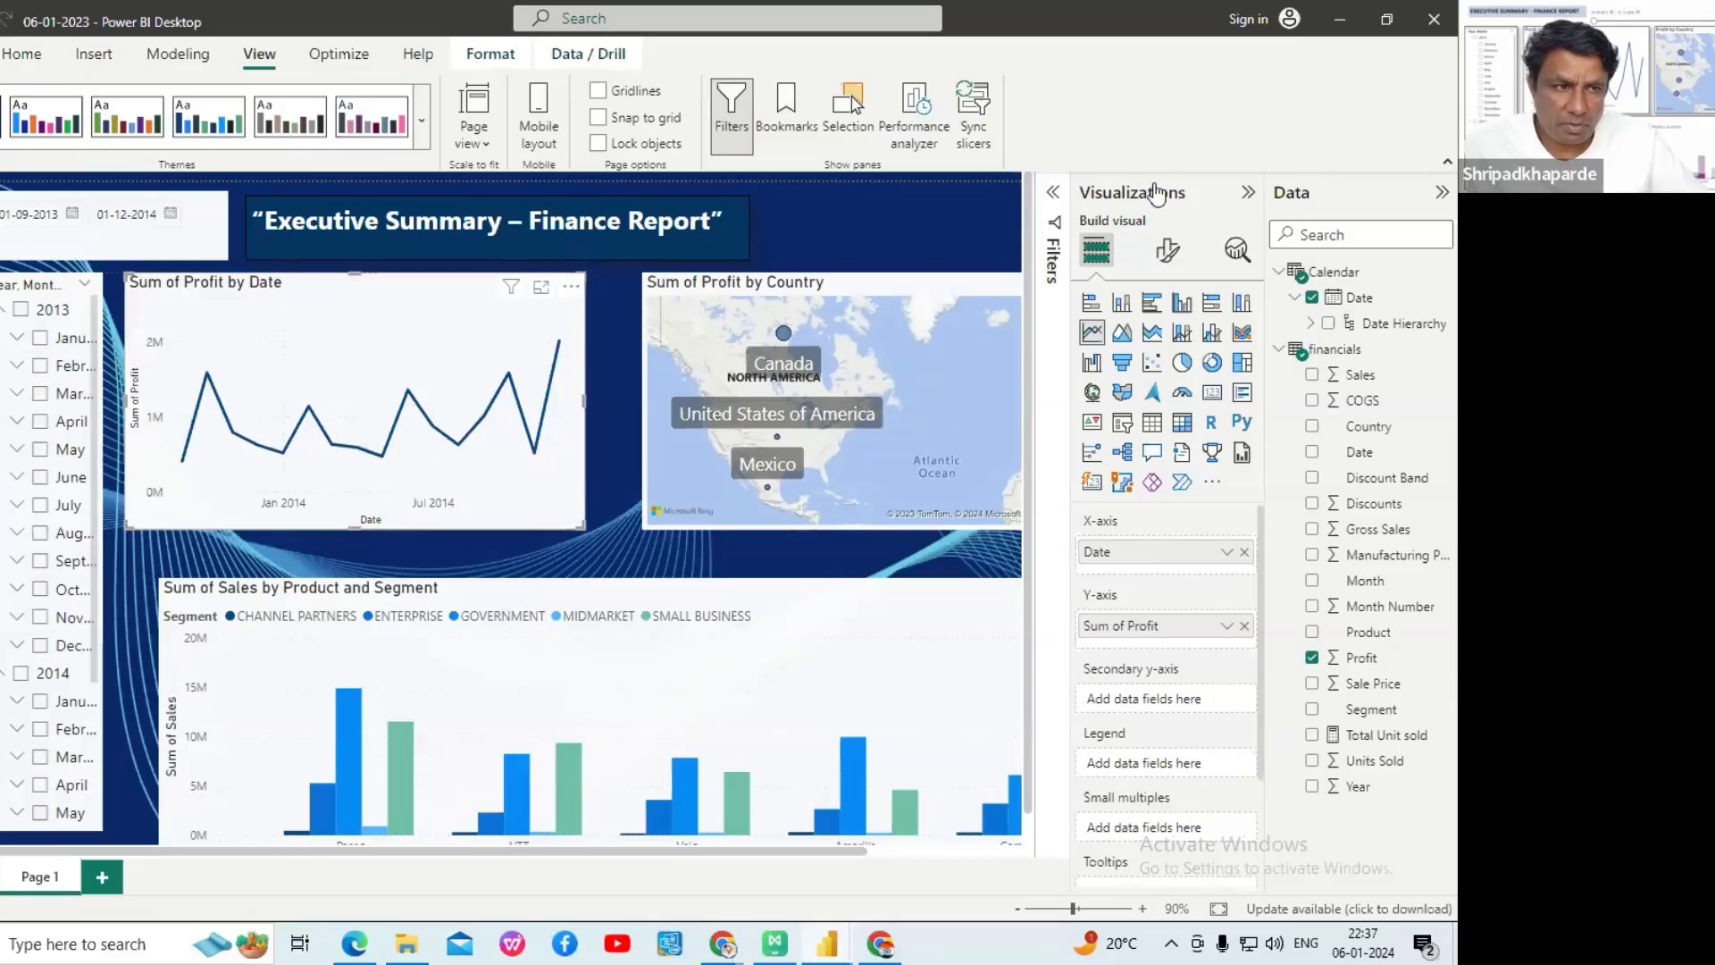
left_click(1248, 195)
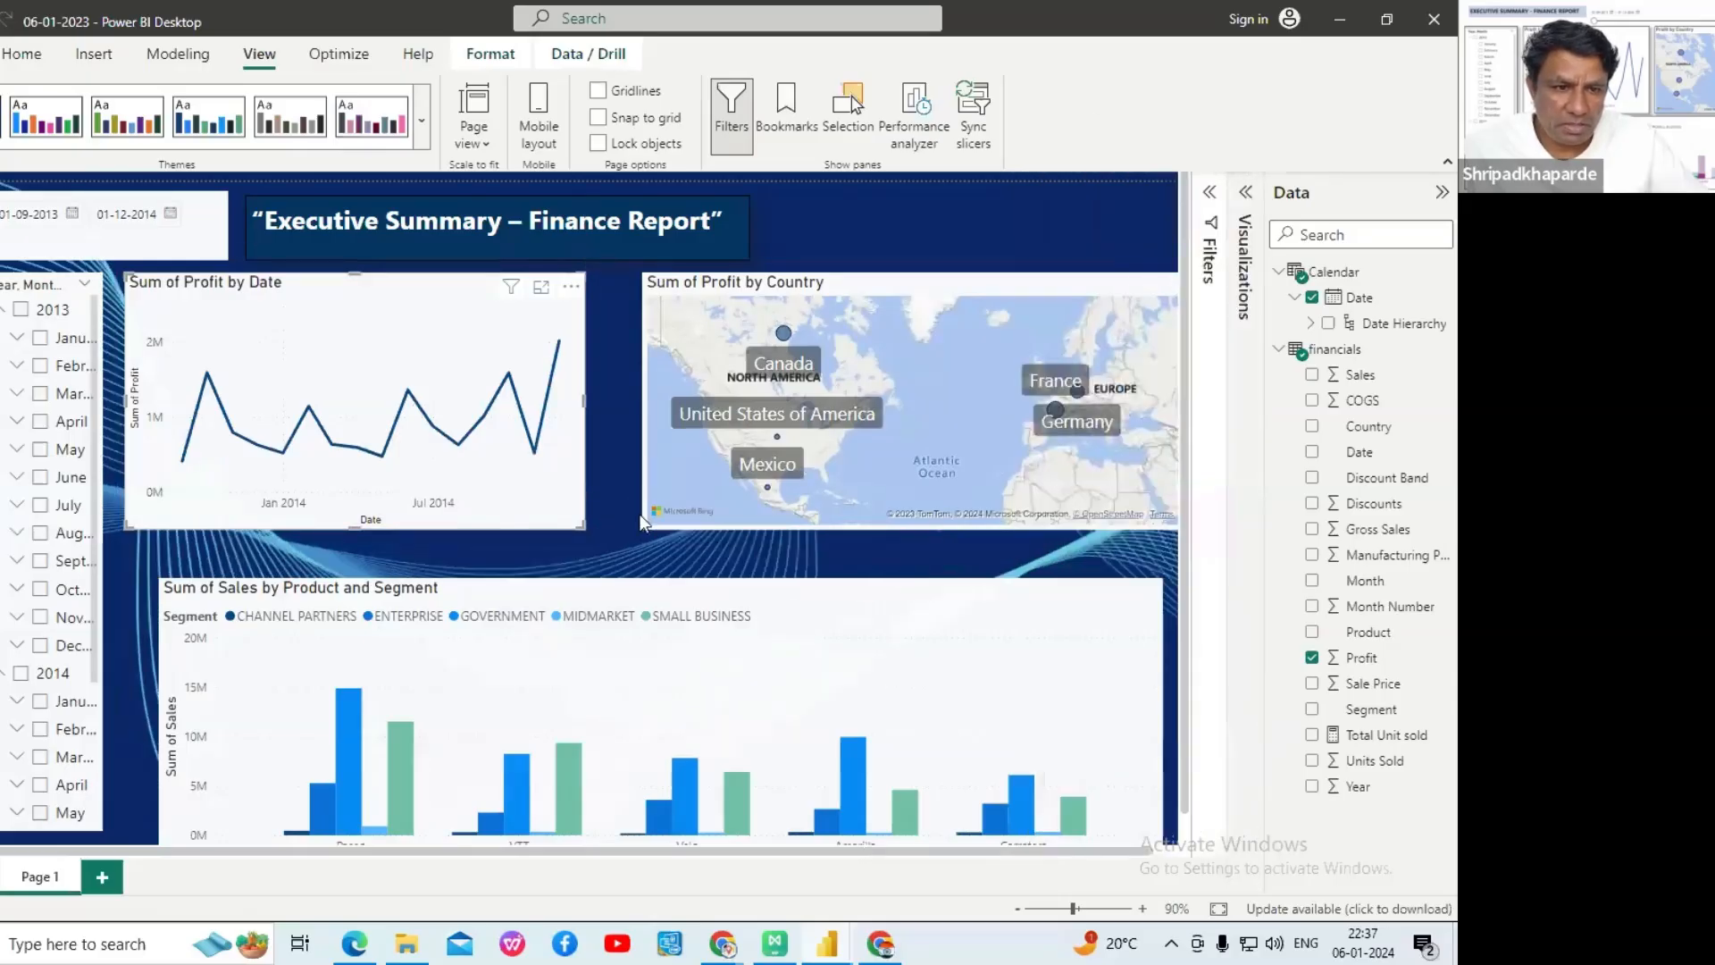
left_click_drag(582, 523, 622, 523)
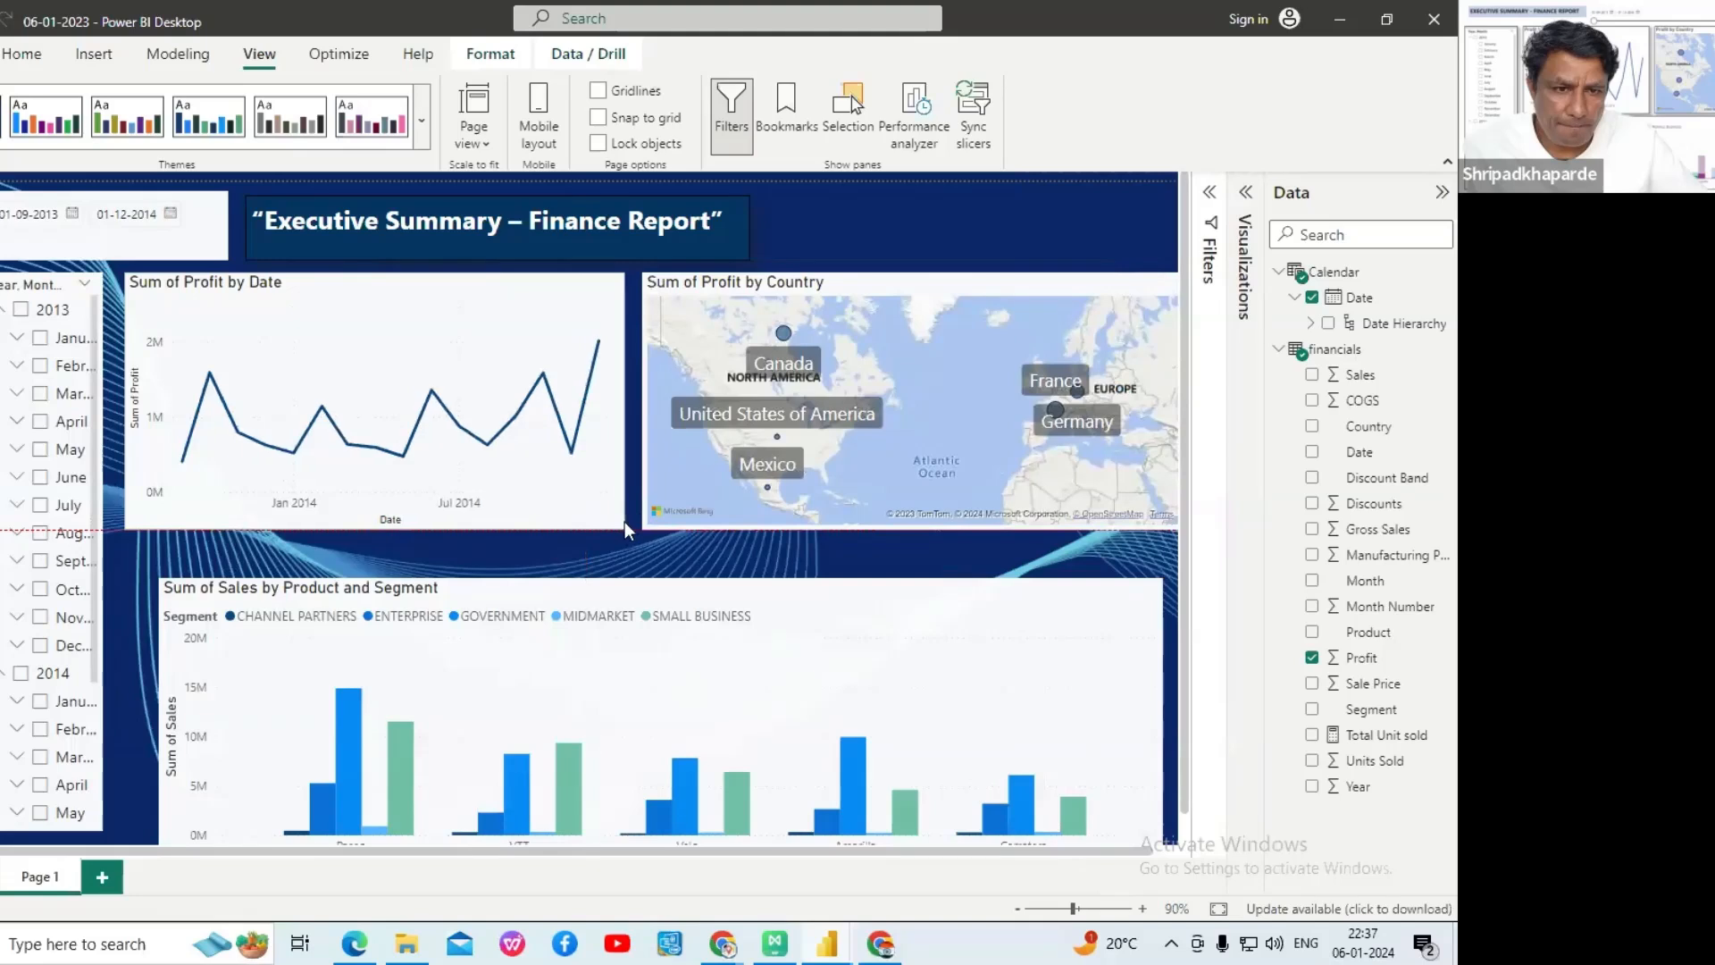
- Move the sales column chart up closer to the line chart and extend its right edge toward the page margin
scroll(623, 630, "down", 1)
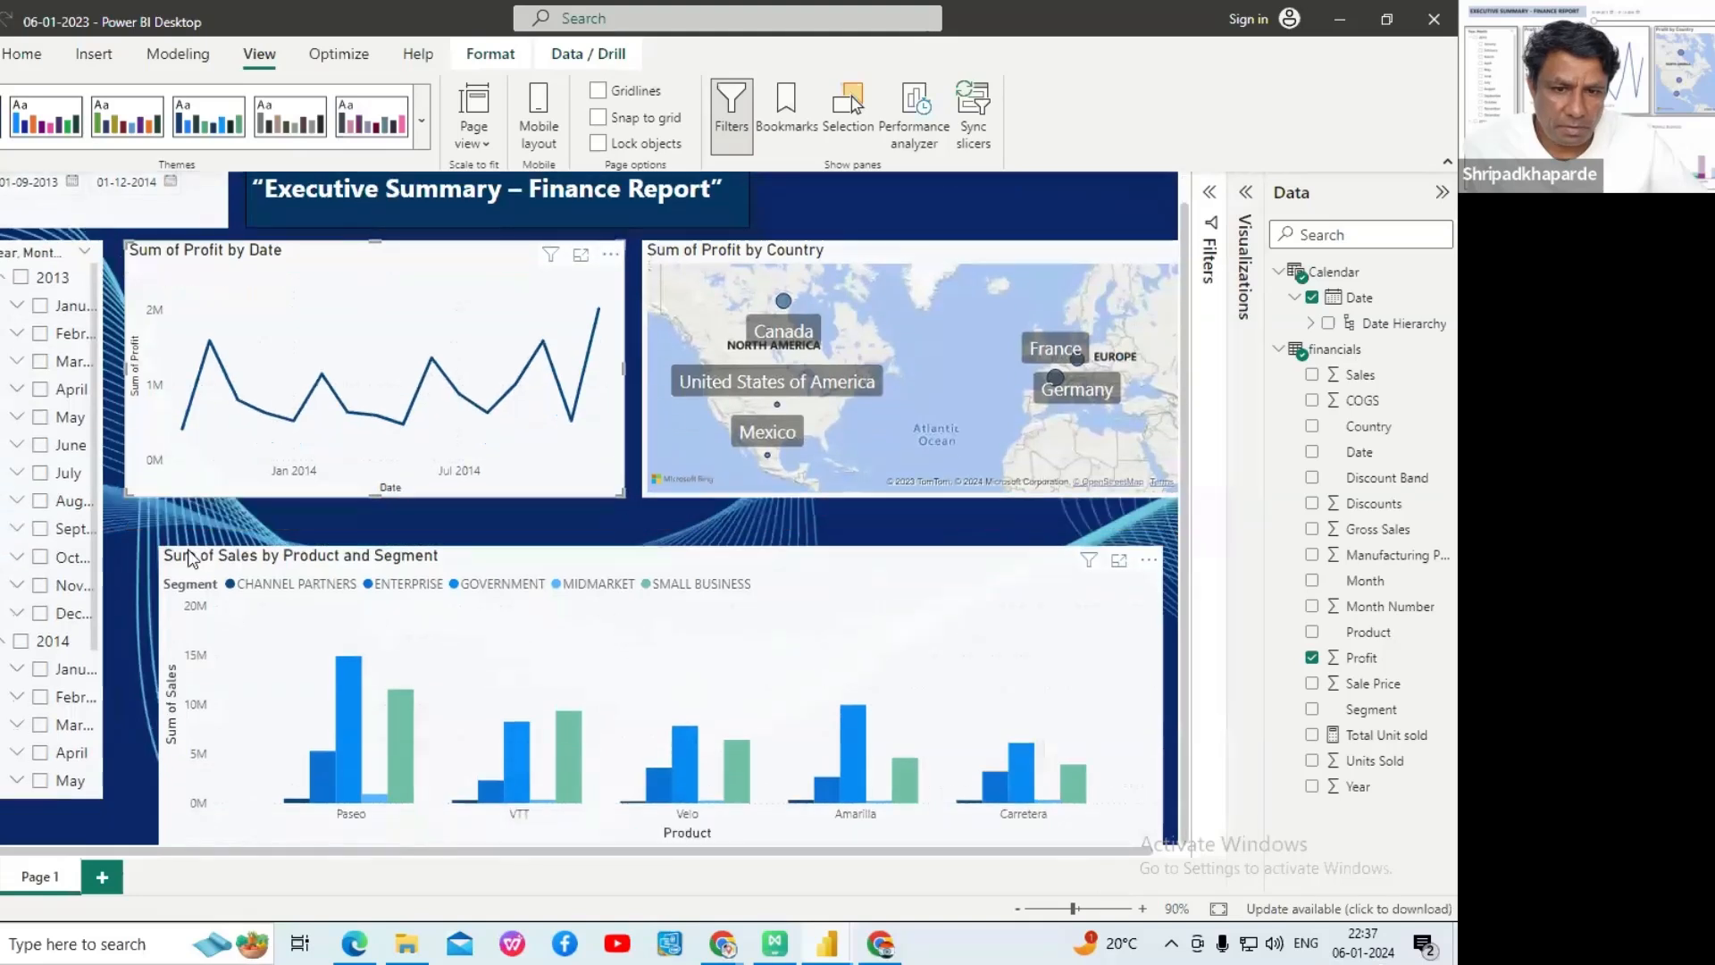
left_click_drag(174, 586, 150, 554)
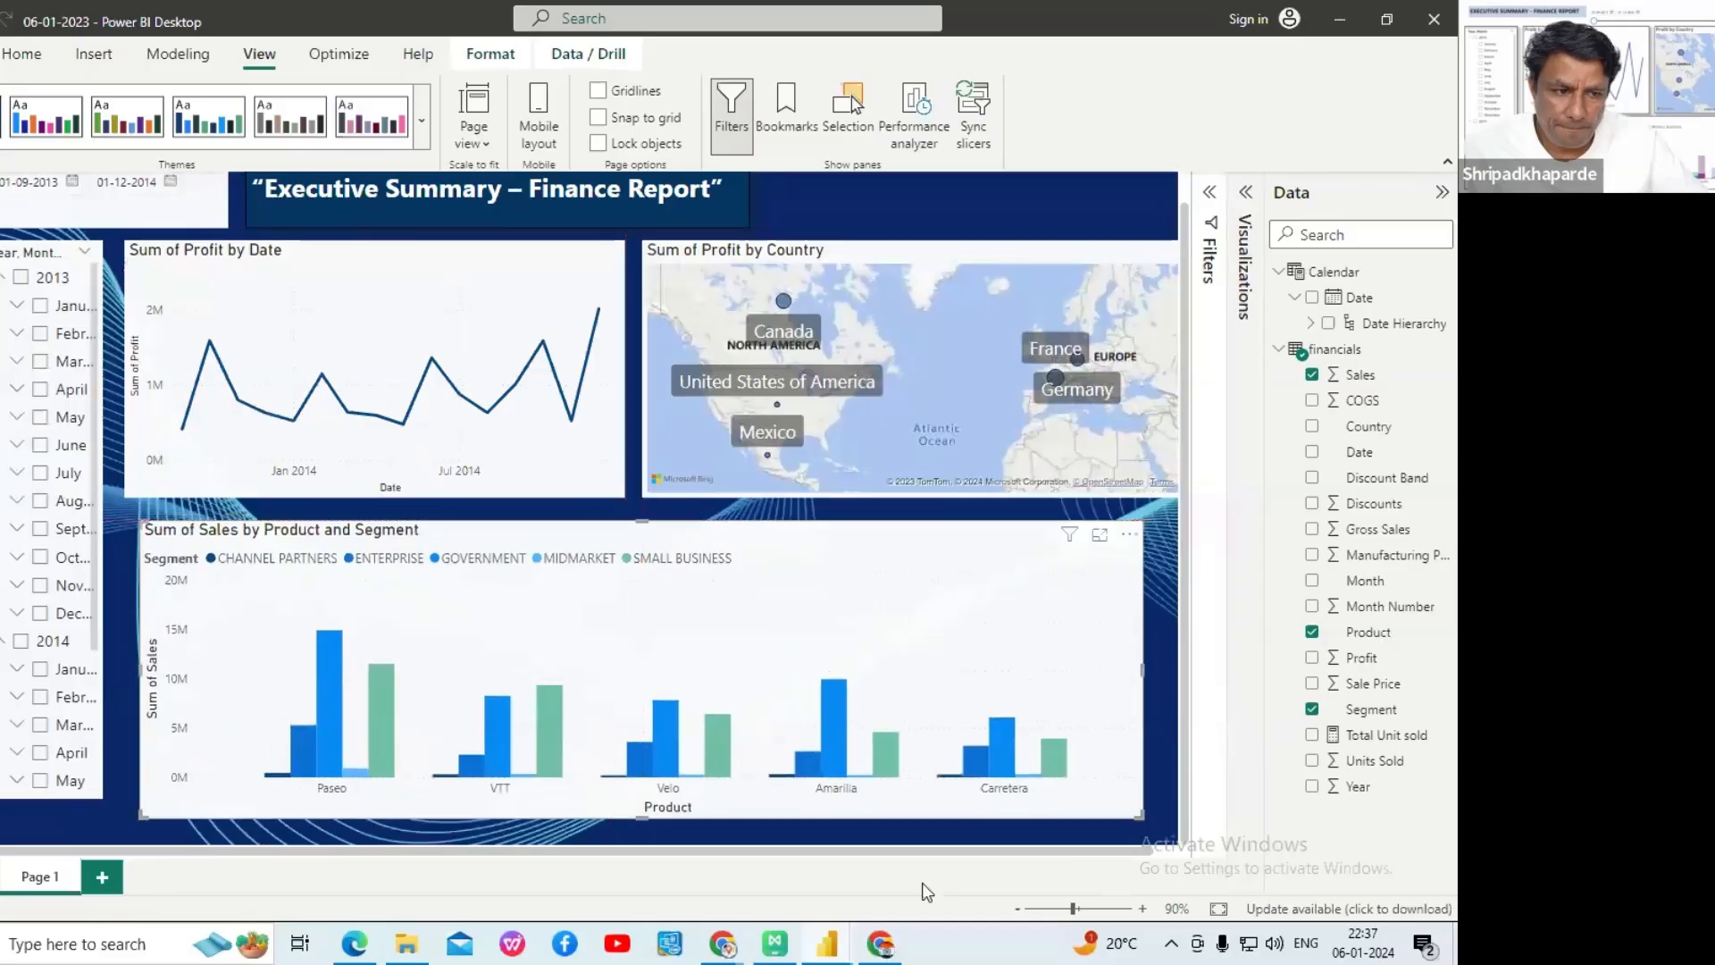
scroll(1120, 850, "right", 1)
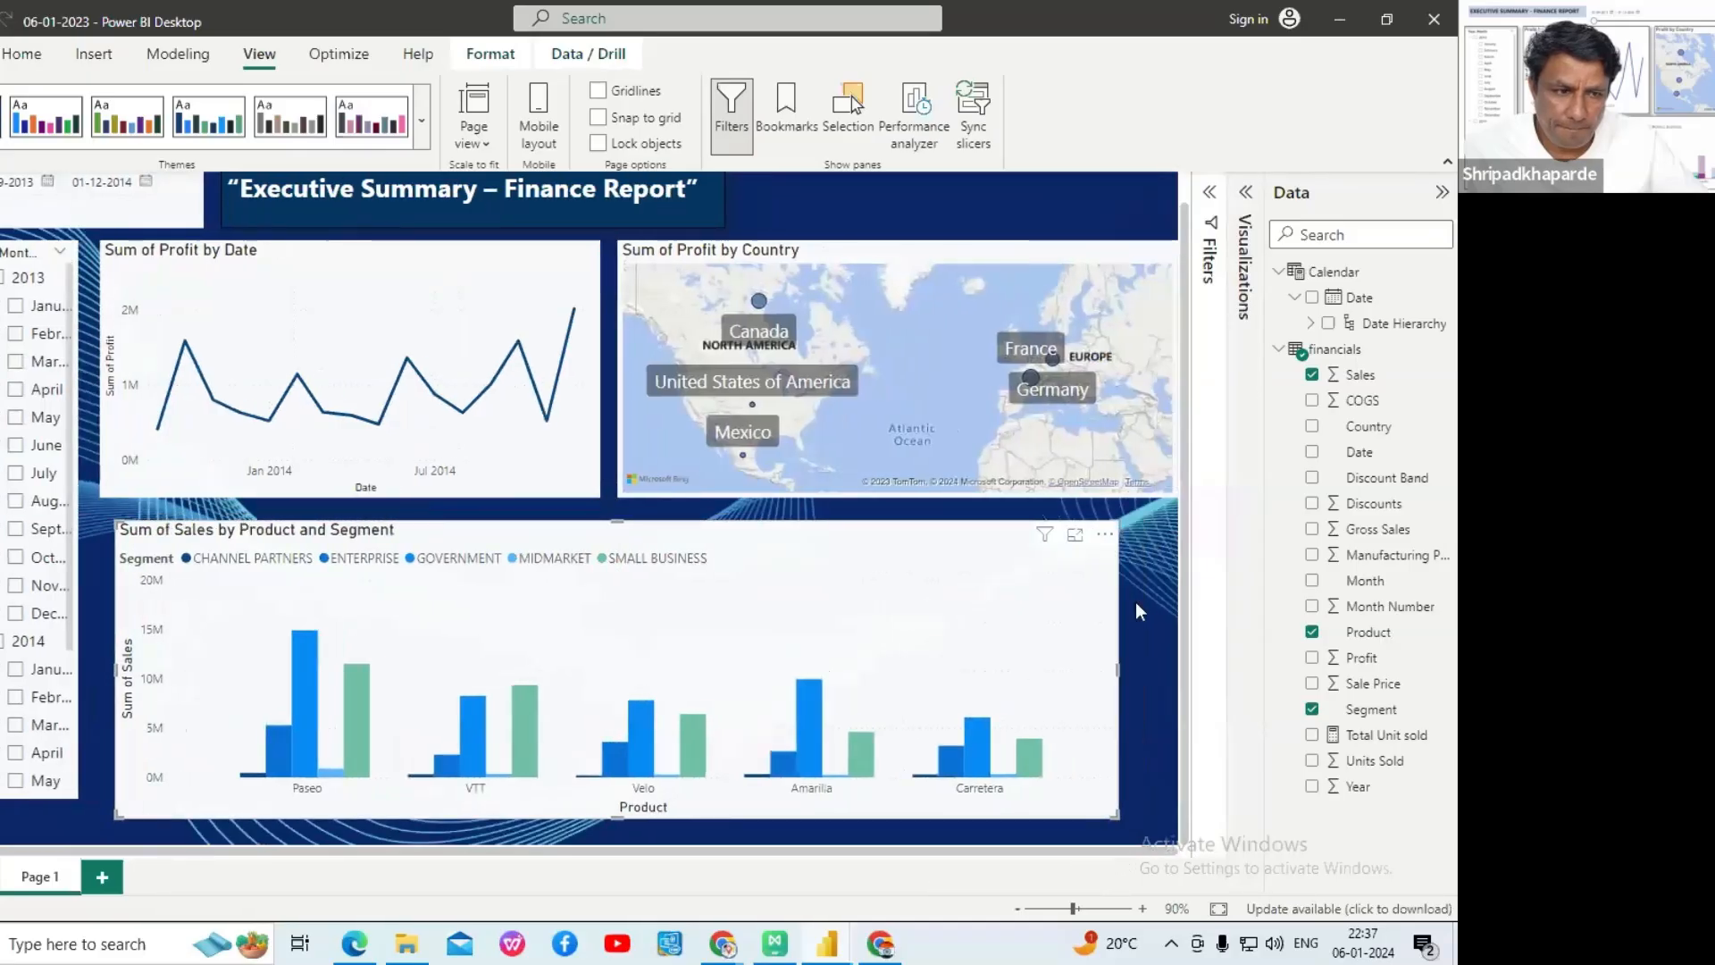
left_click_drag(1121, 667, 1180, 662)
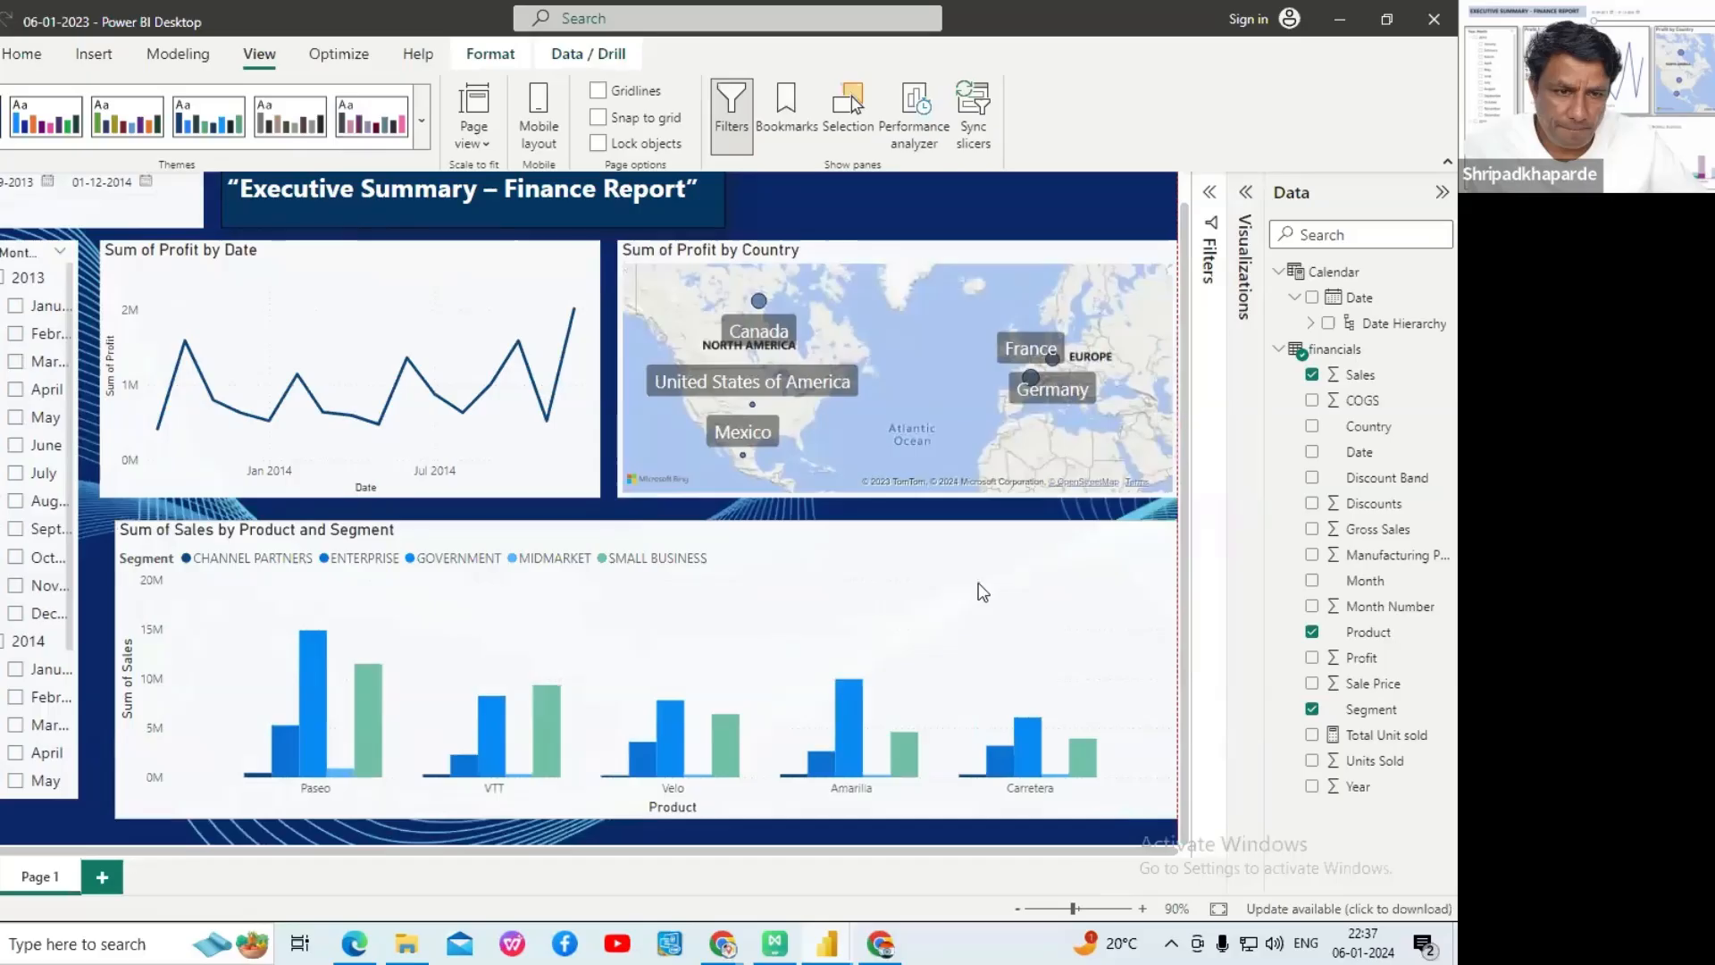
- Narrow the country map from its left side, move the profit line chart next to it, and match the map's height to the chart
left_click(623, 492)
left_click_drag(623, 493, 727, 474)
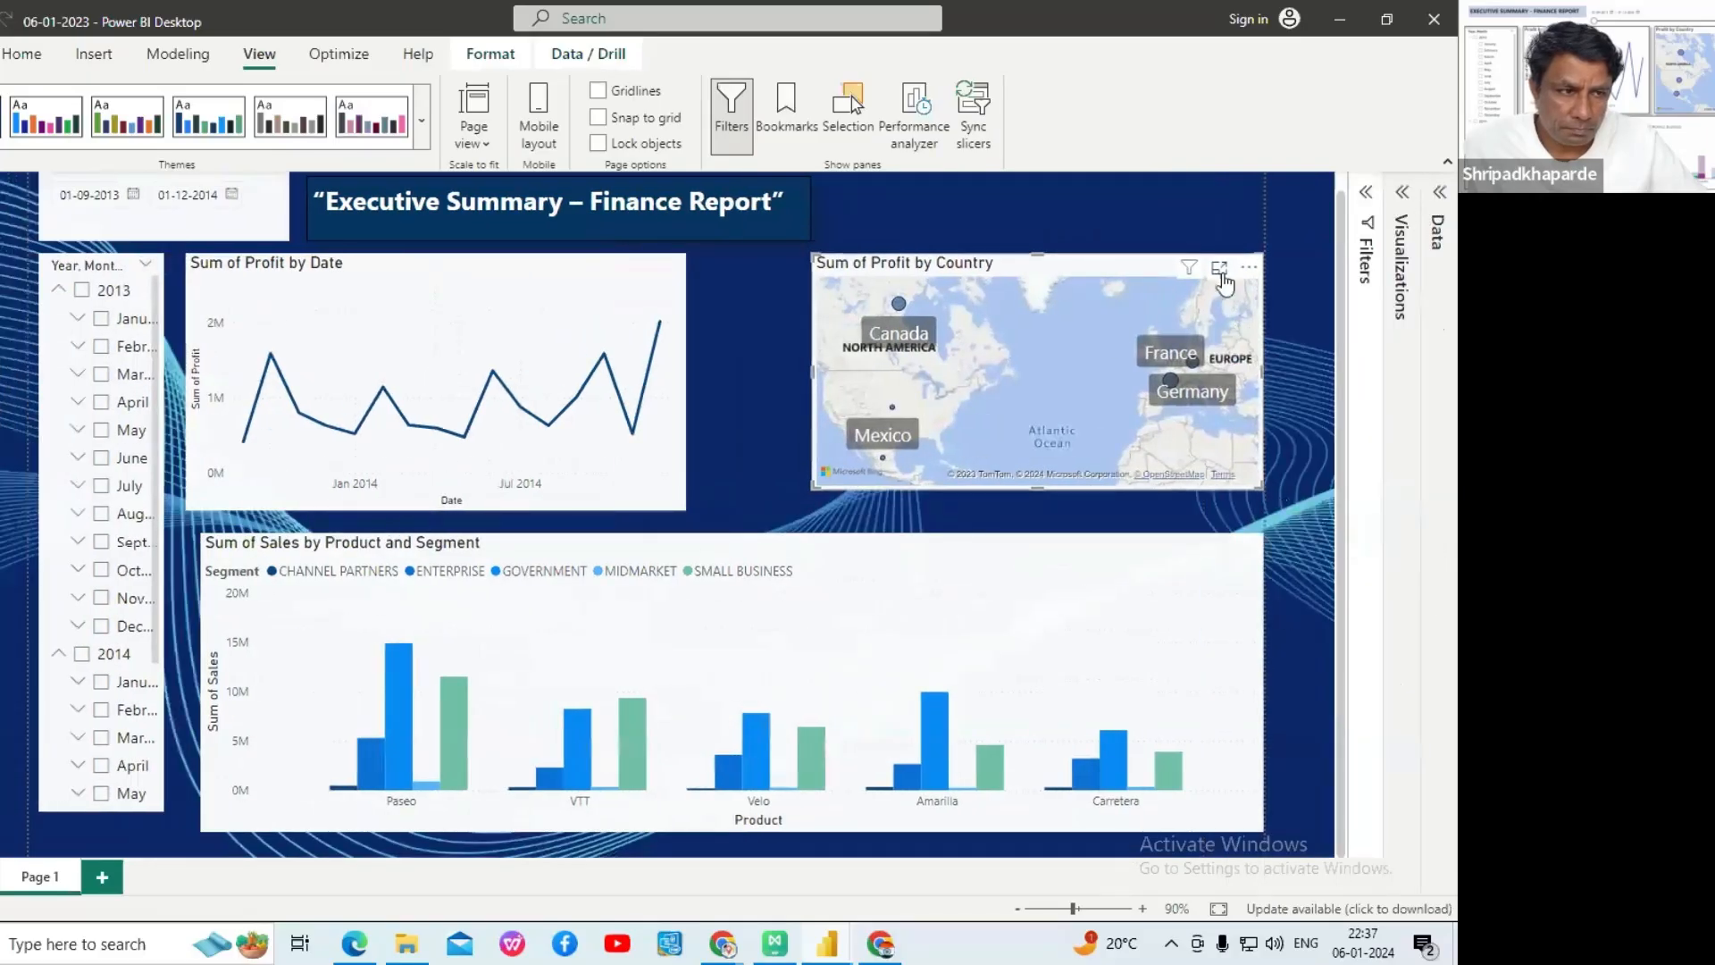
mouse_move(1228, 282)
left_mouse_down()
mouse_move(1293, 259)
mouse_move(1209, 288)
left_mouse_up()
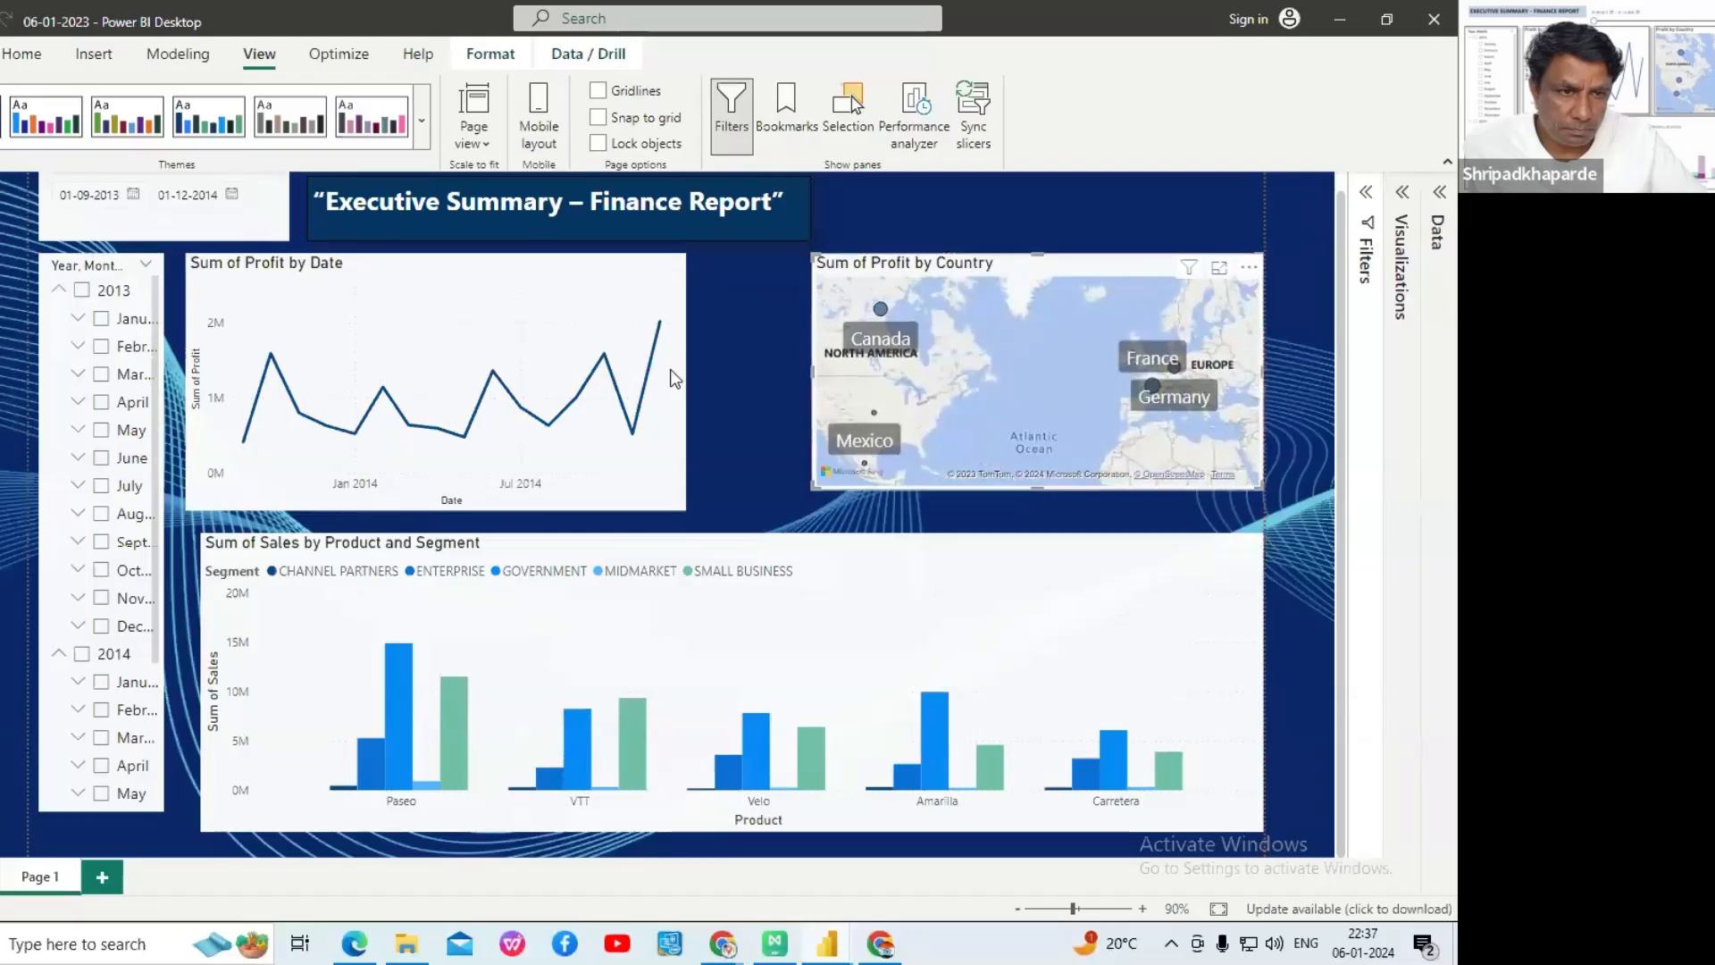
left_click_drag(671, 354, 787, 374)
left_click(840, 450)
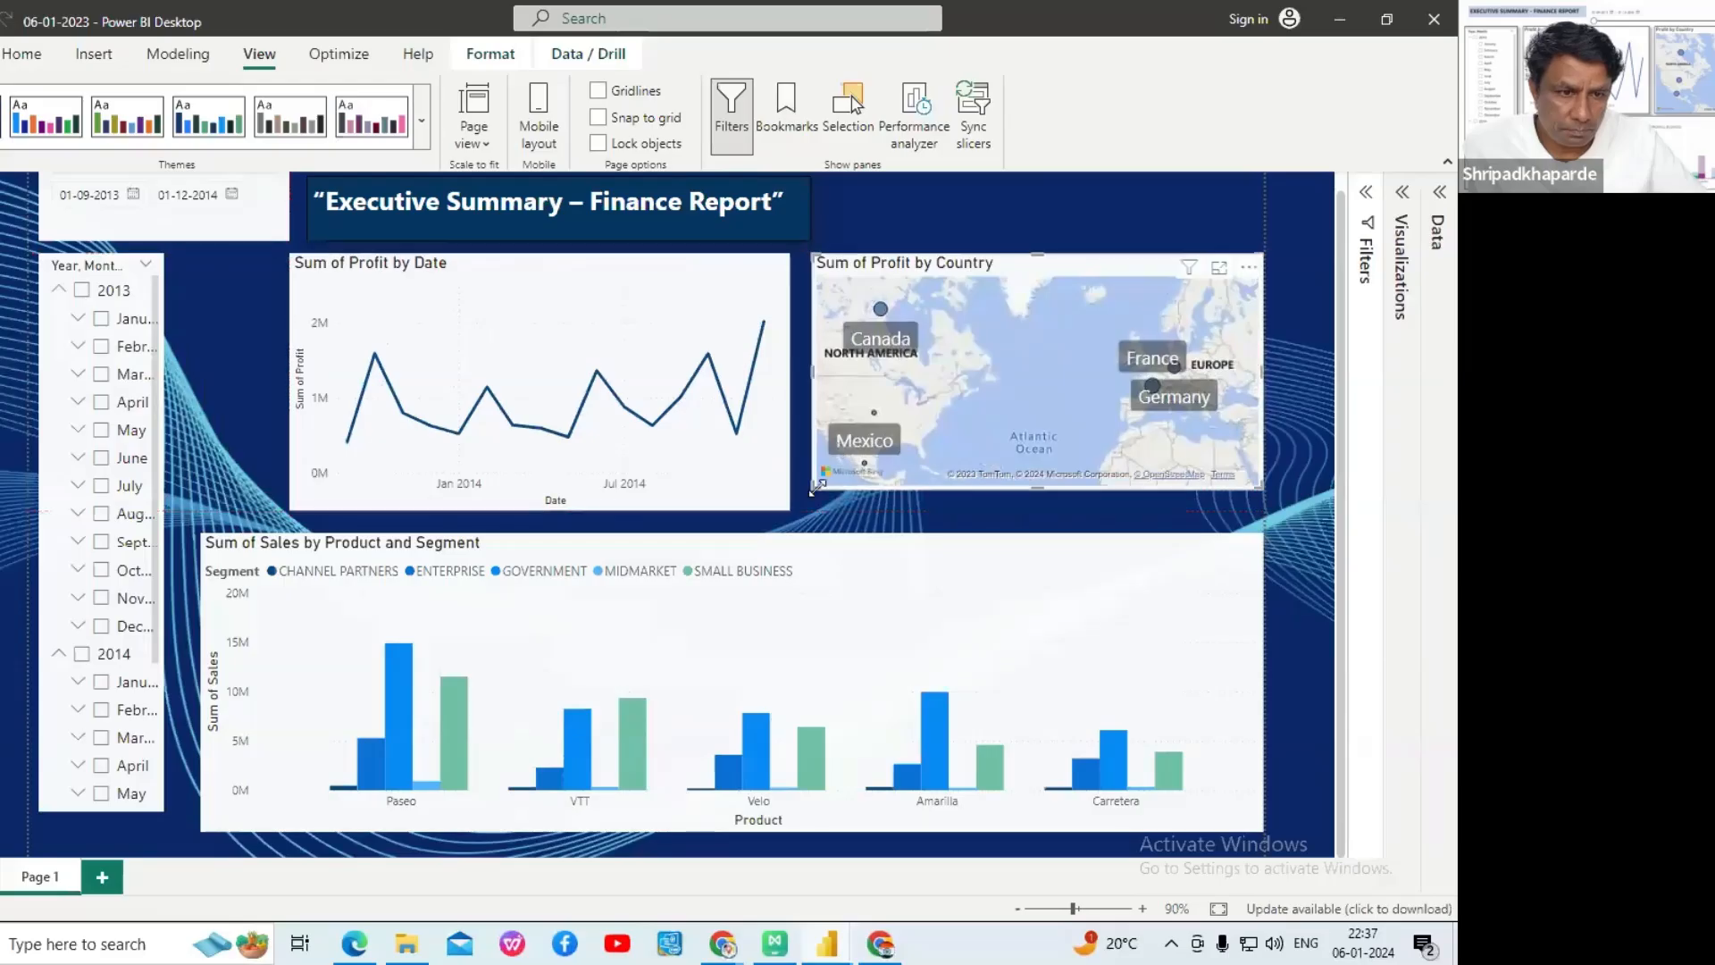
left_click_drag(812, 491, 807, 505)
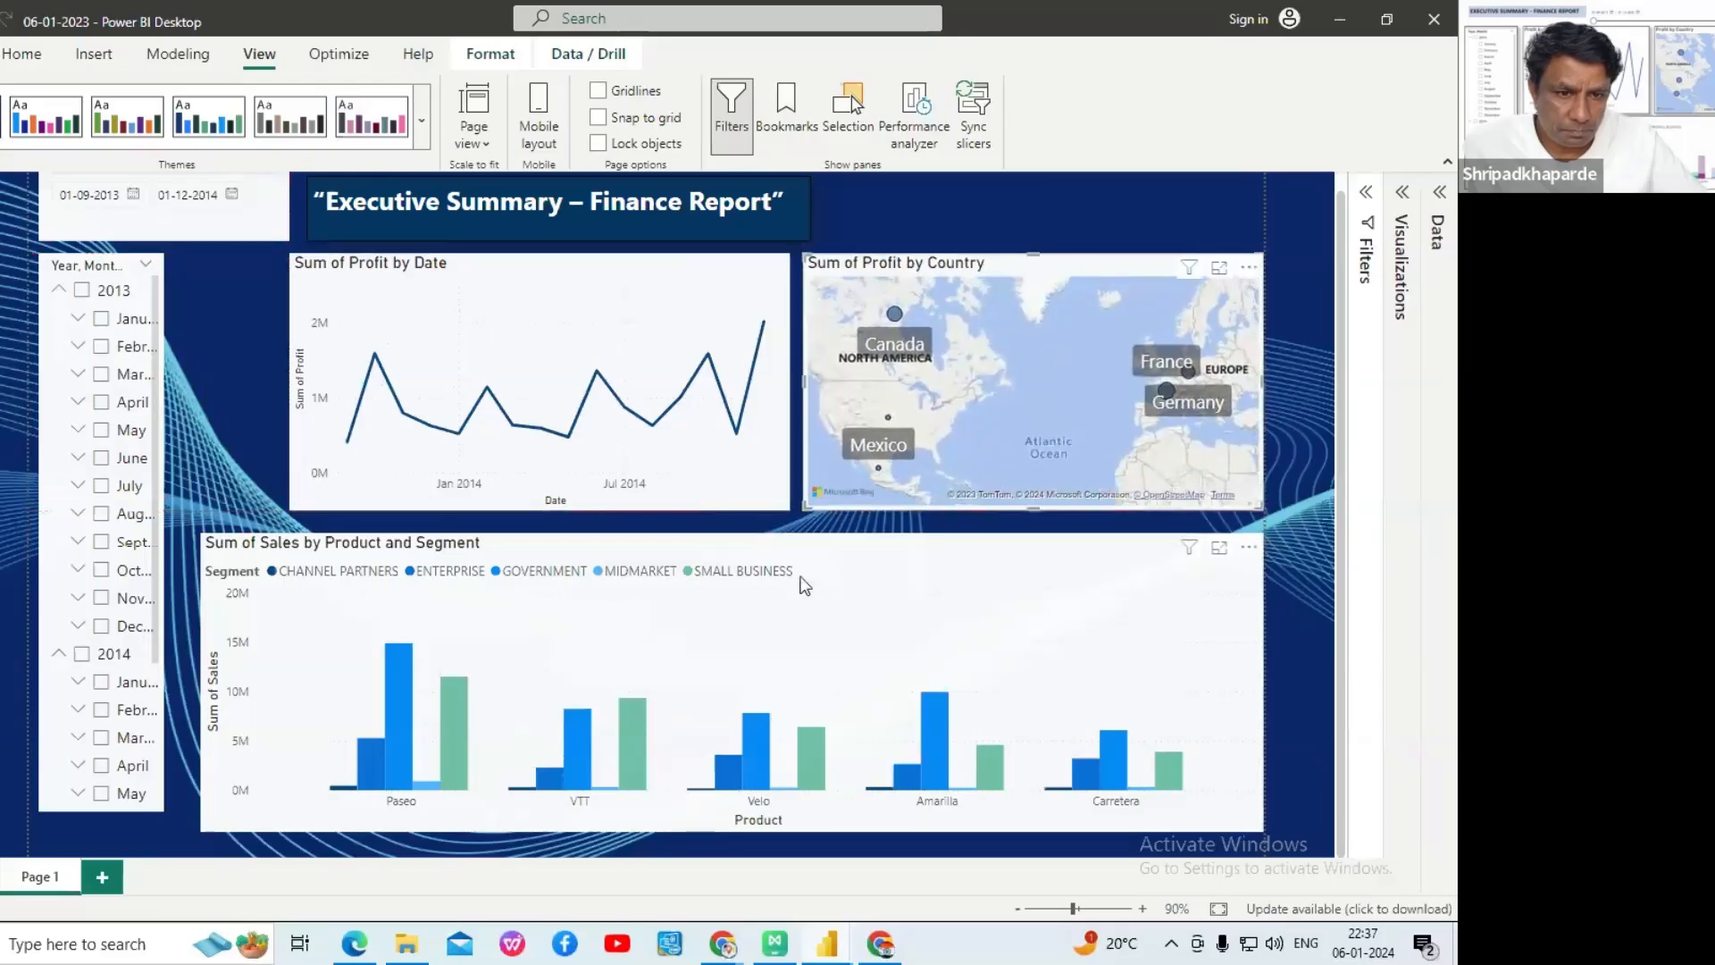
- Align the sales chart's left edge with the profit chart, and enlarge the hierarchy slicer to show full month names and reach the sales chart's lower edge
left_click(209, 546)
left_click_drag(249, 546, 288, 546)
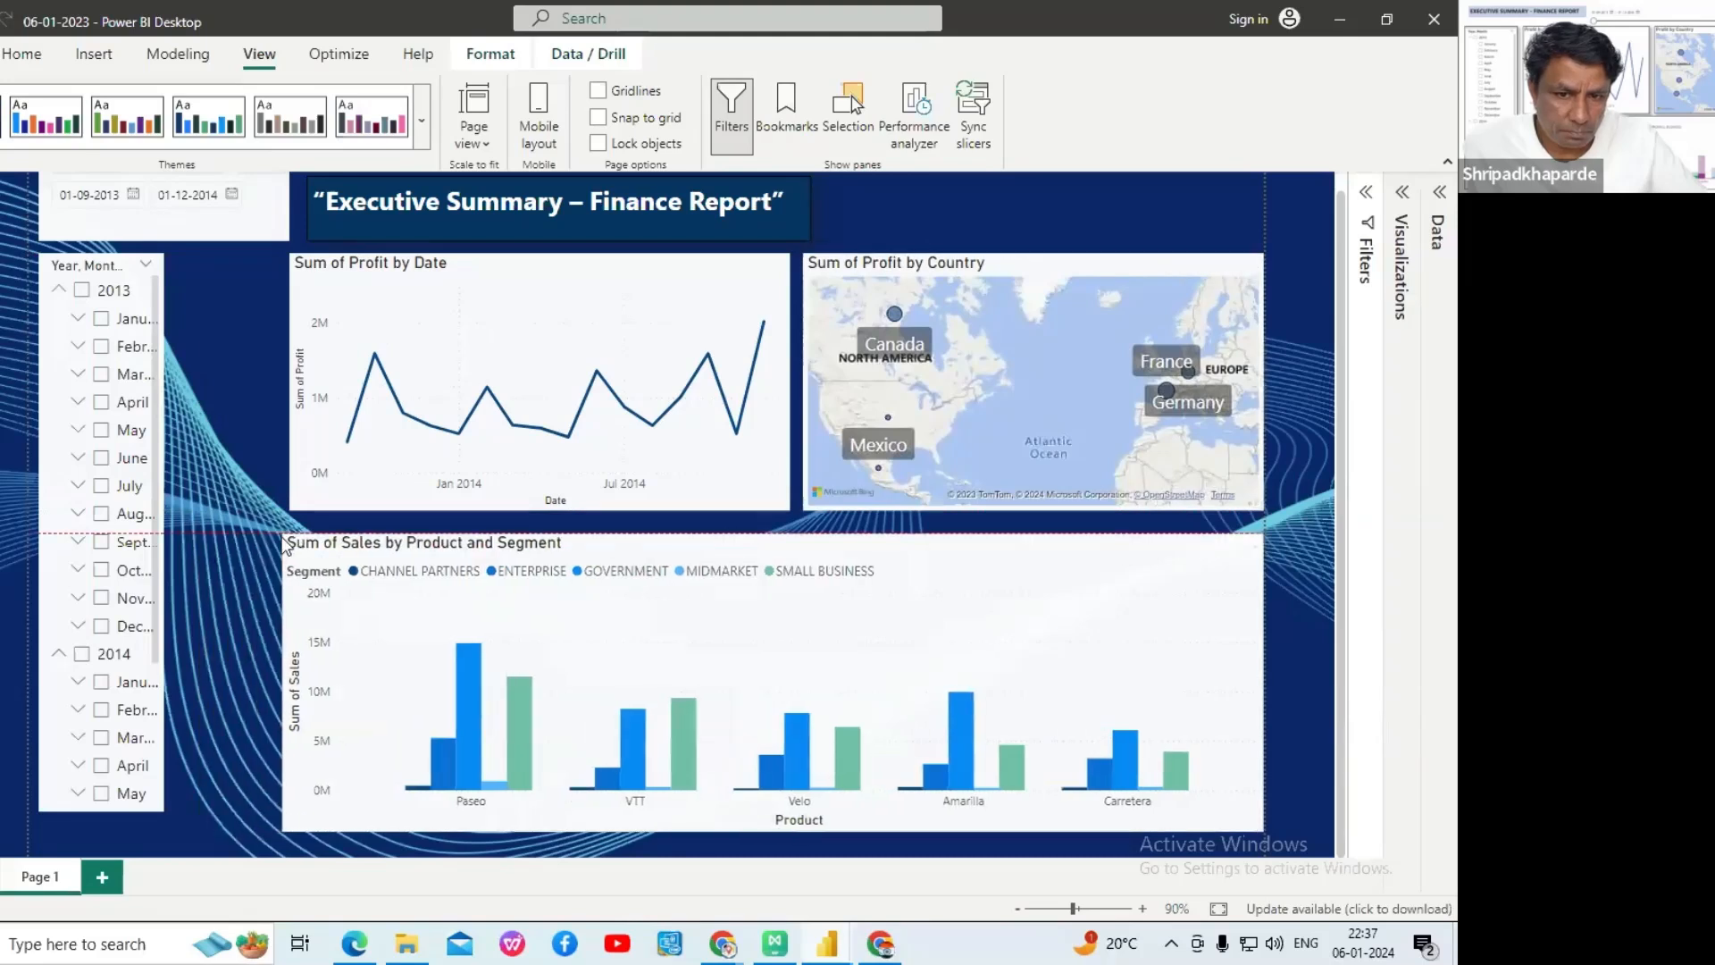
left_click_drag(161, 561, 277, 537)
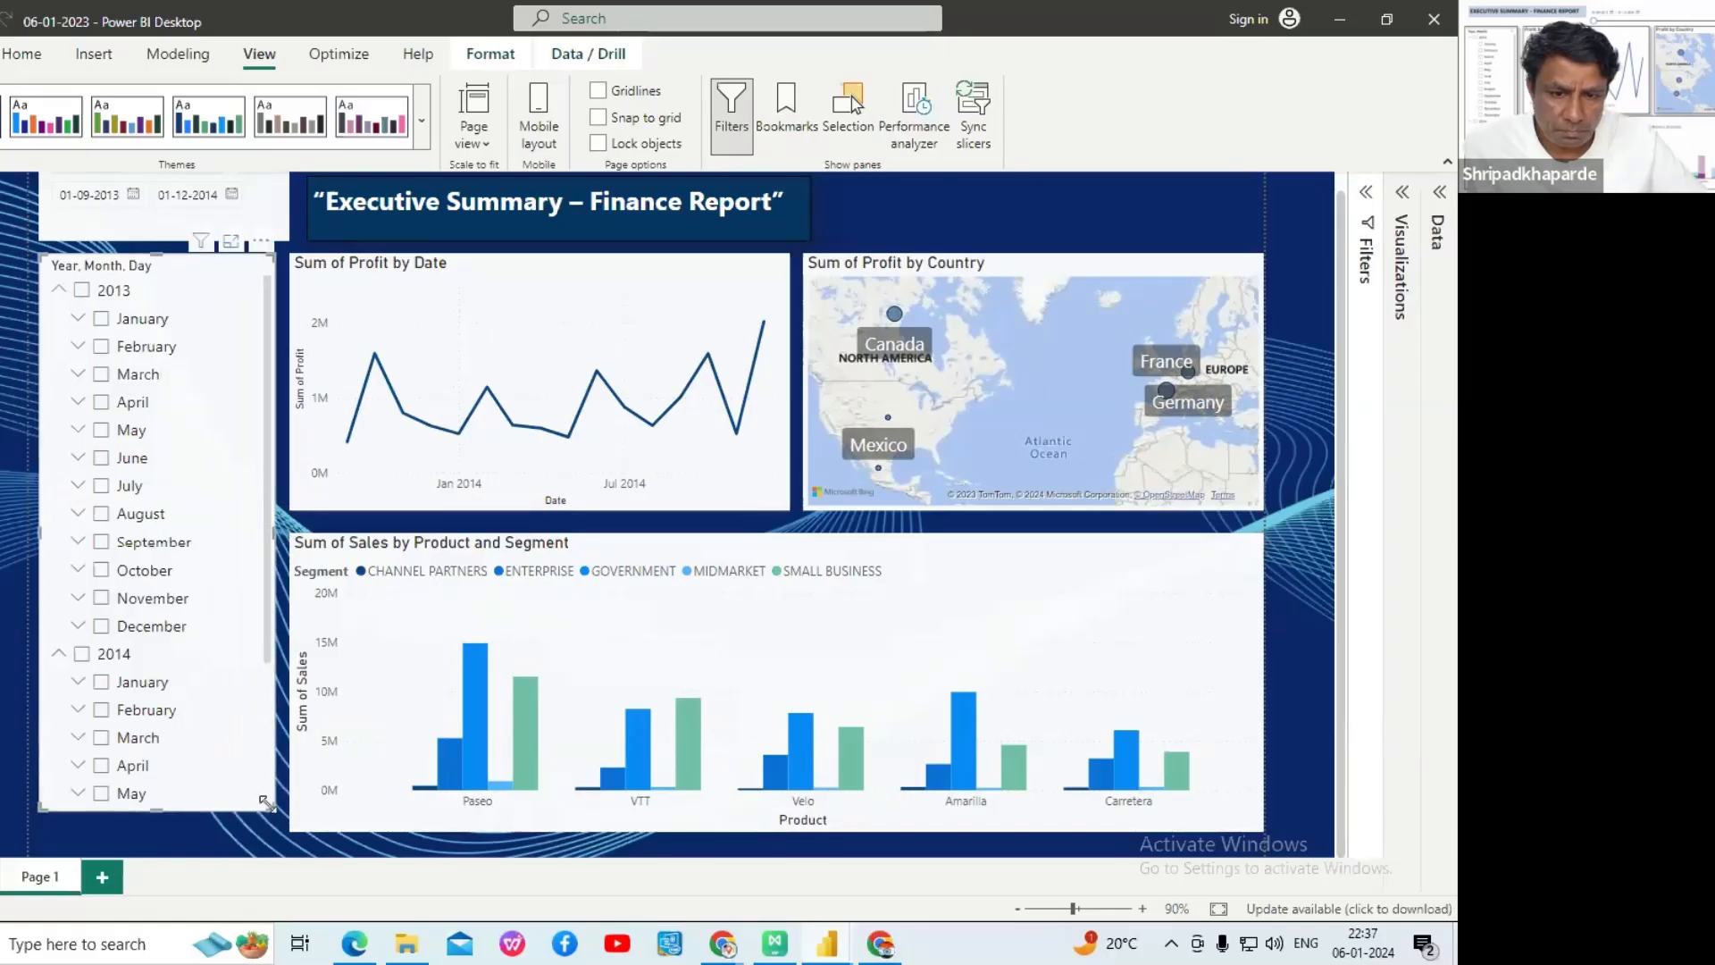
left_click_drag(274, 810, 268, 831)
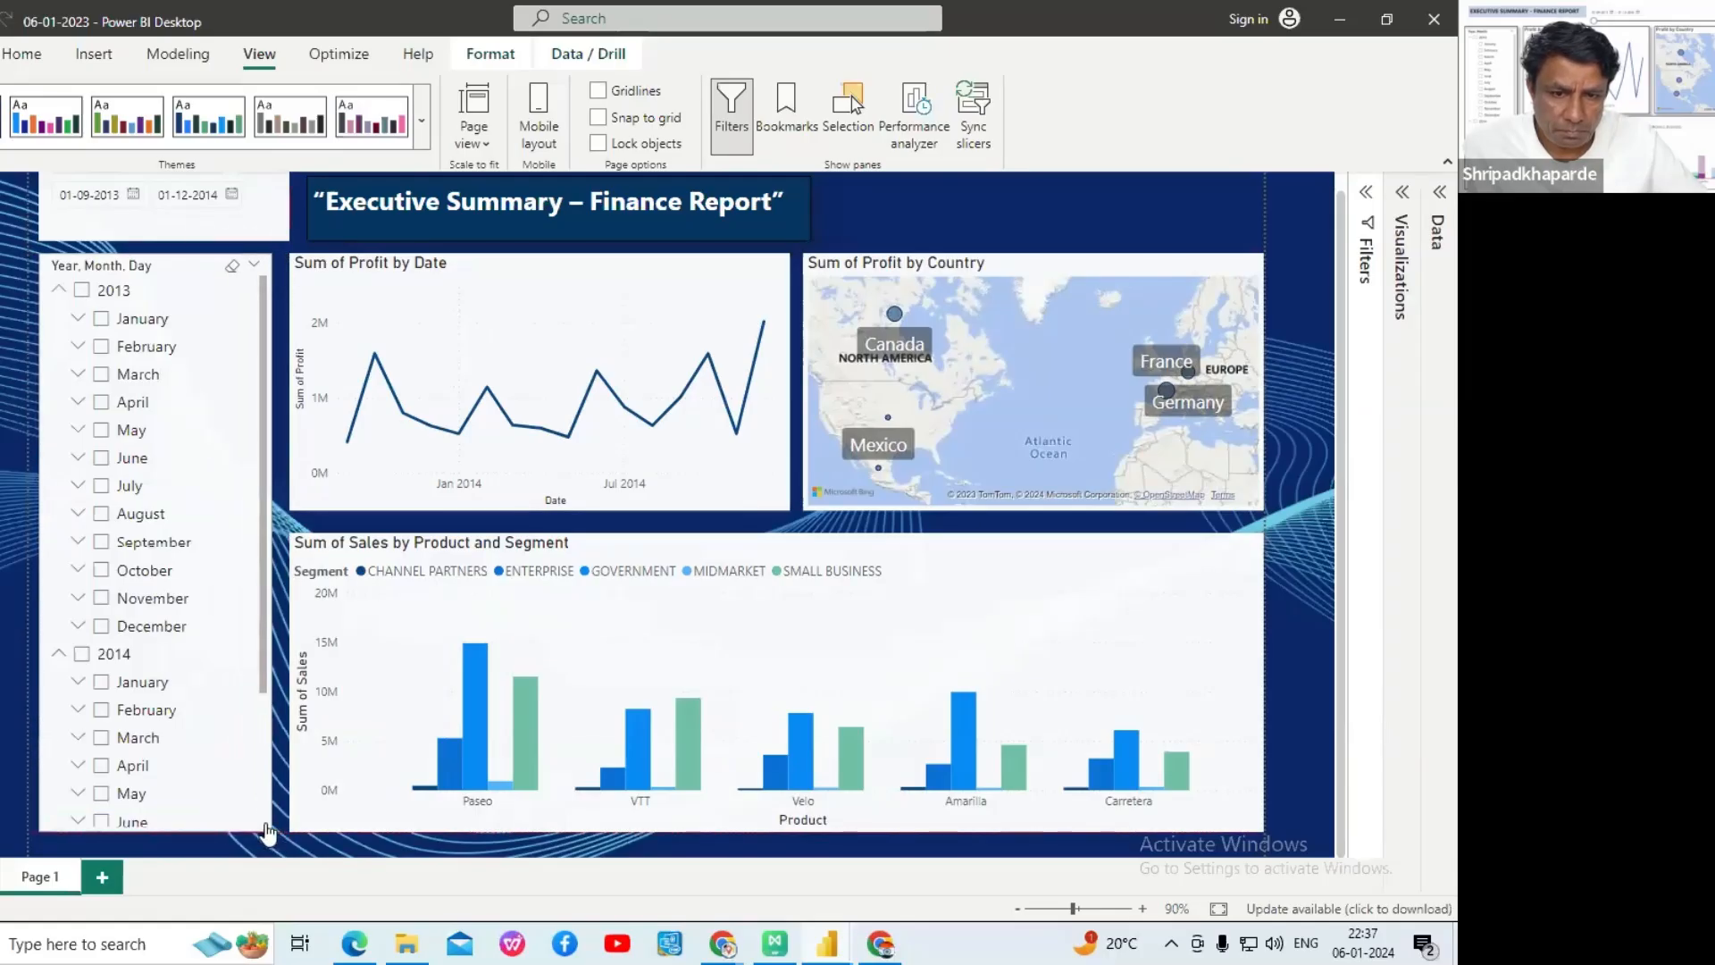
- Extend the report title box to the page's right margin and pull its left edge in close to the title text
scroll(302, 482, "up", 1)
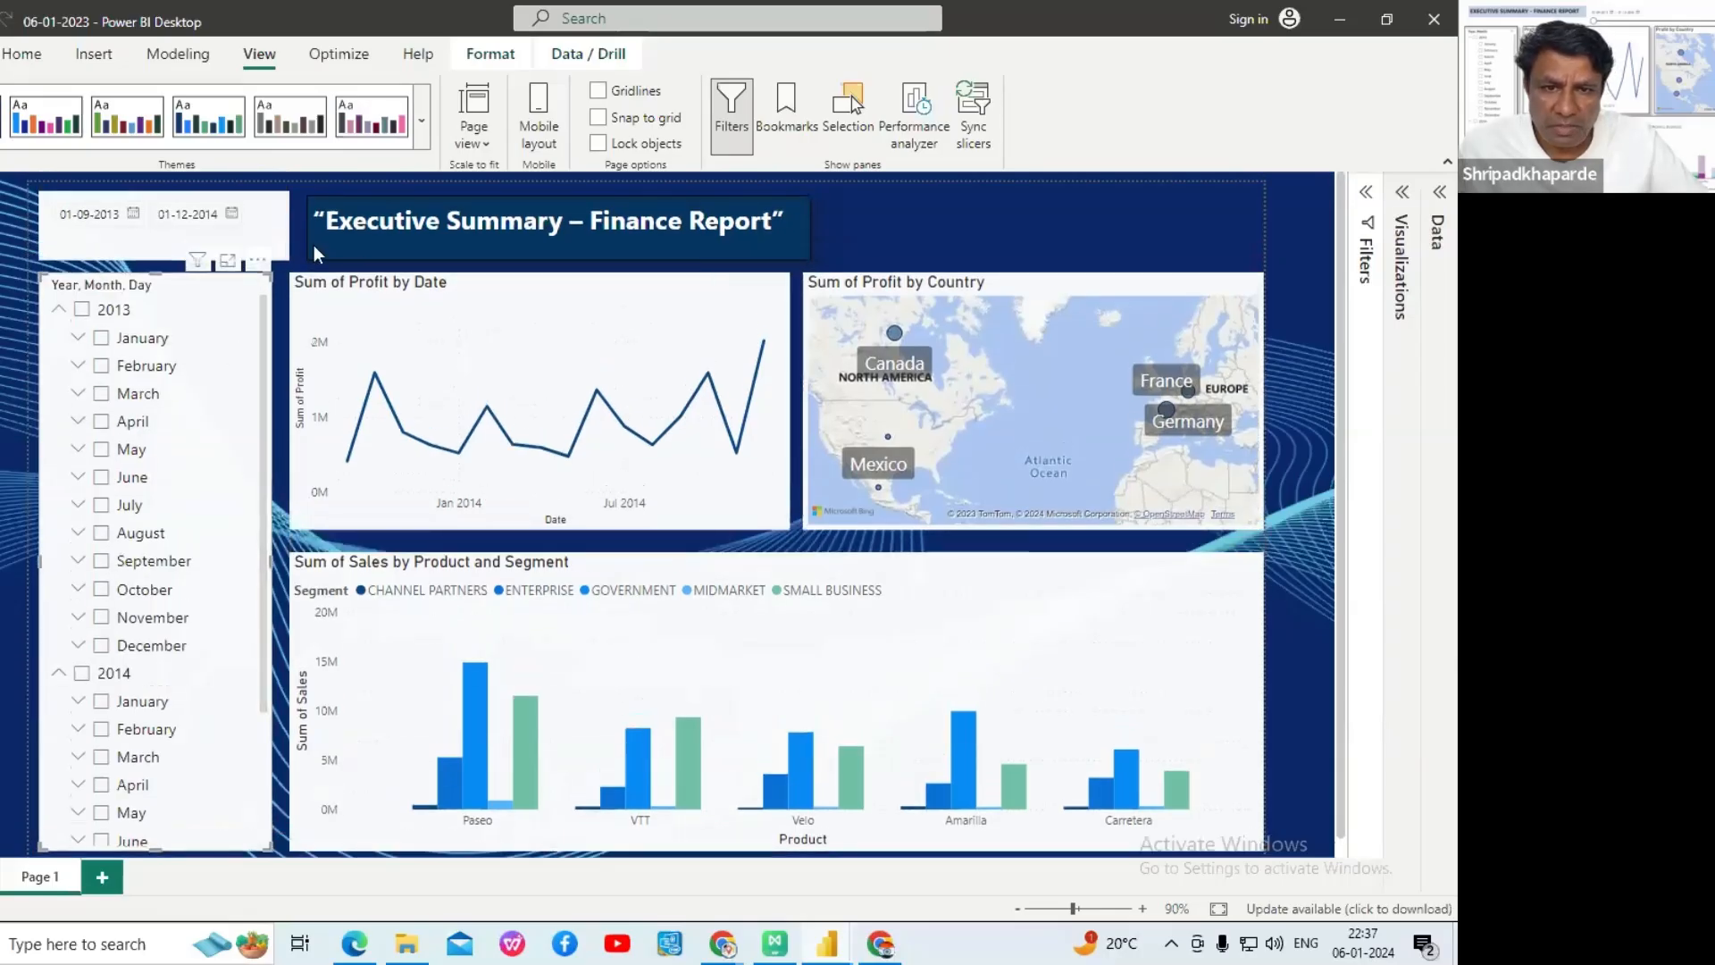
left_click(747, 230)
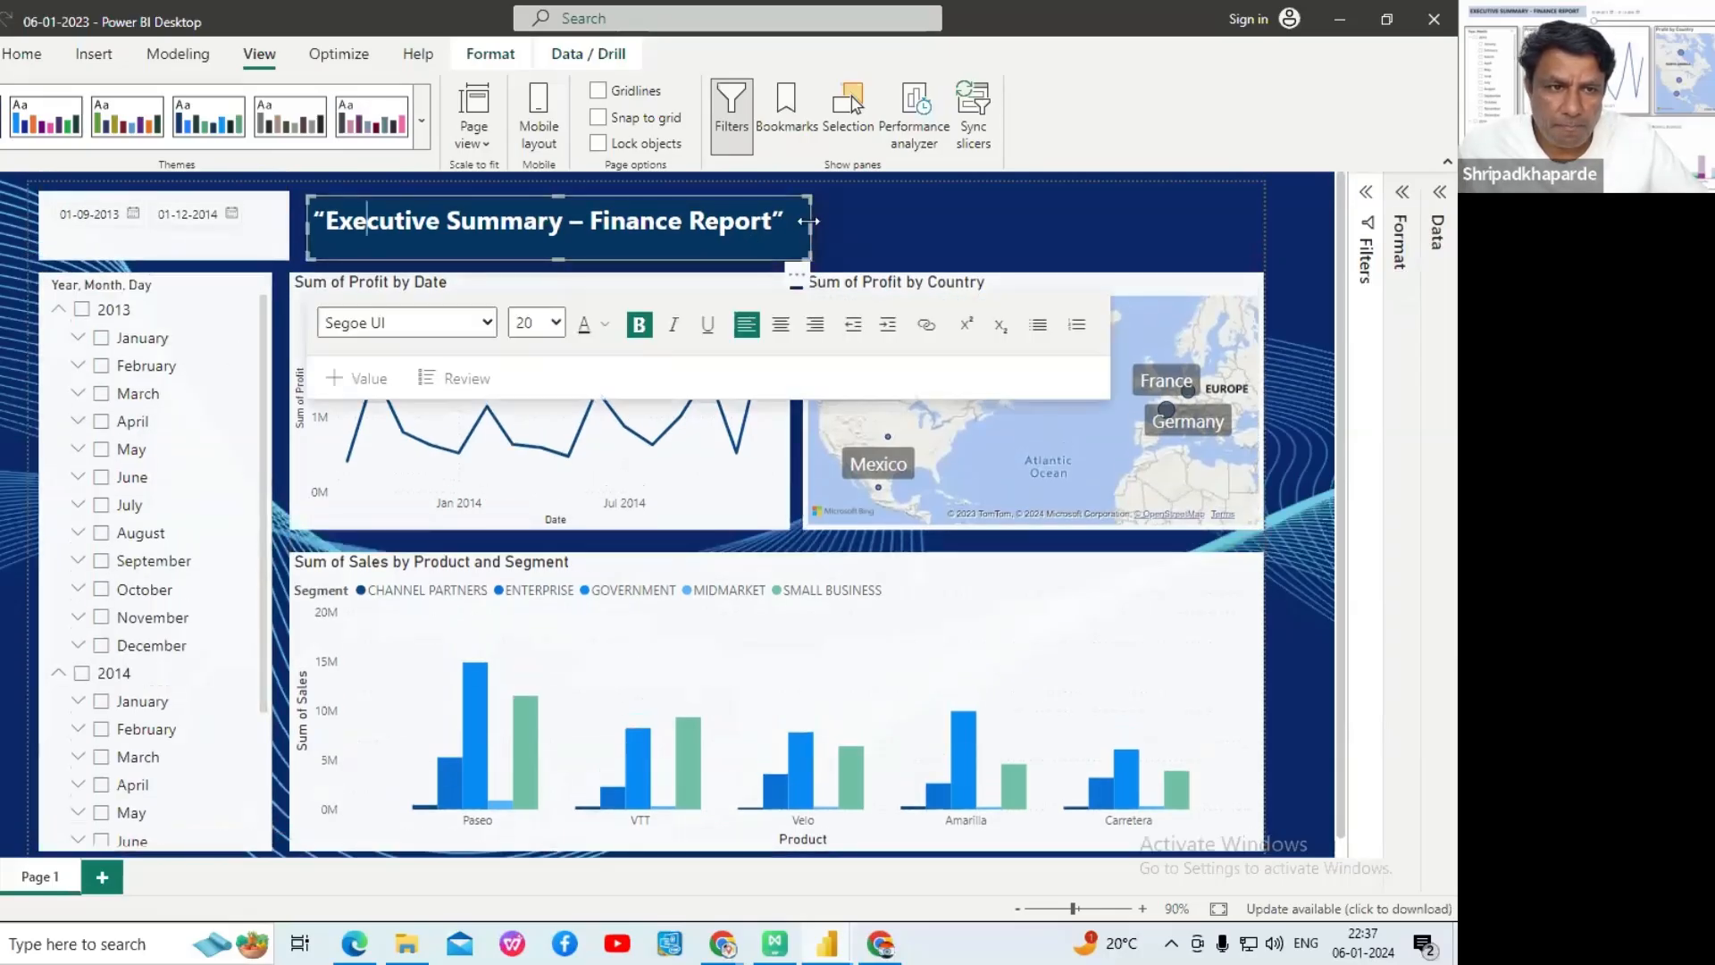
left_click_drag(802, 240, 1123, 211)
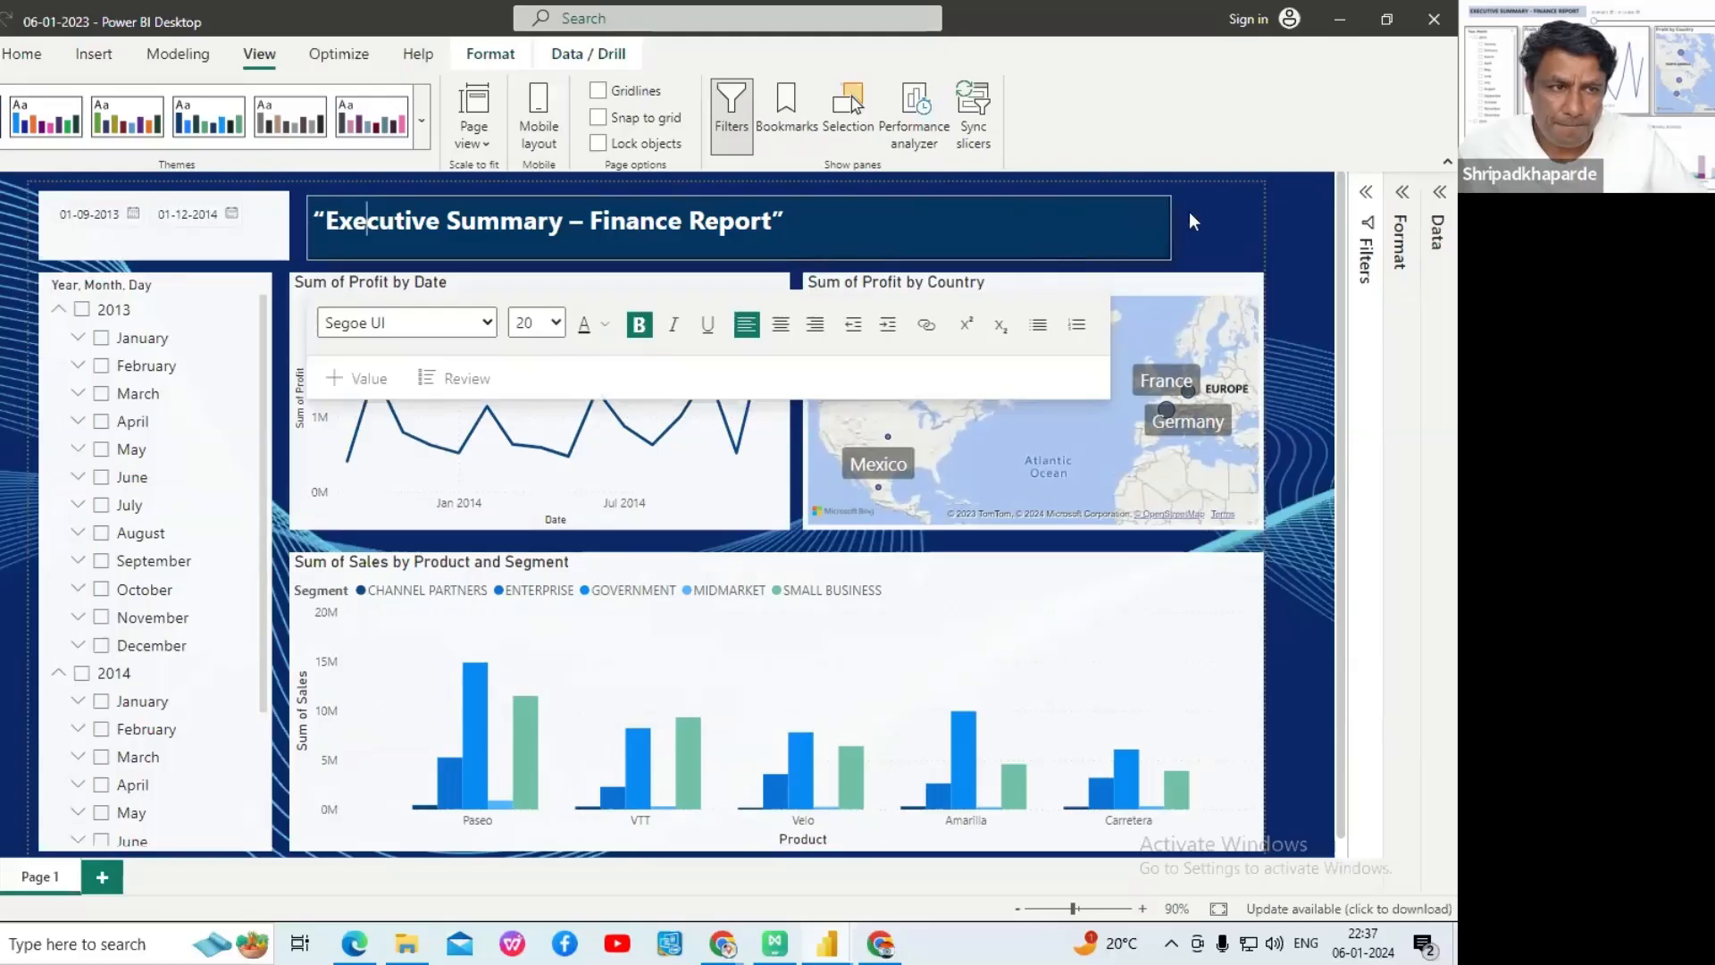
left_click_drag(1256, 214, 1255, 211)
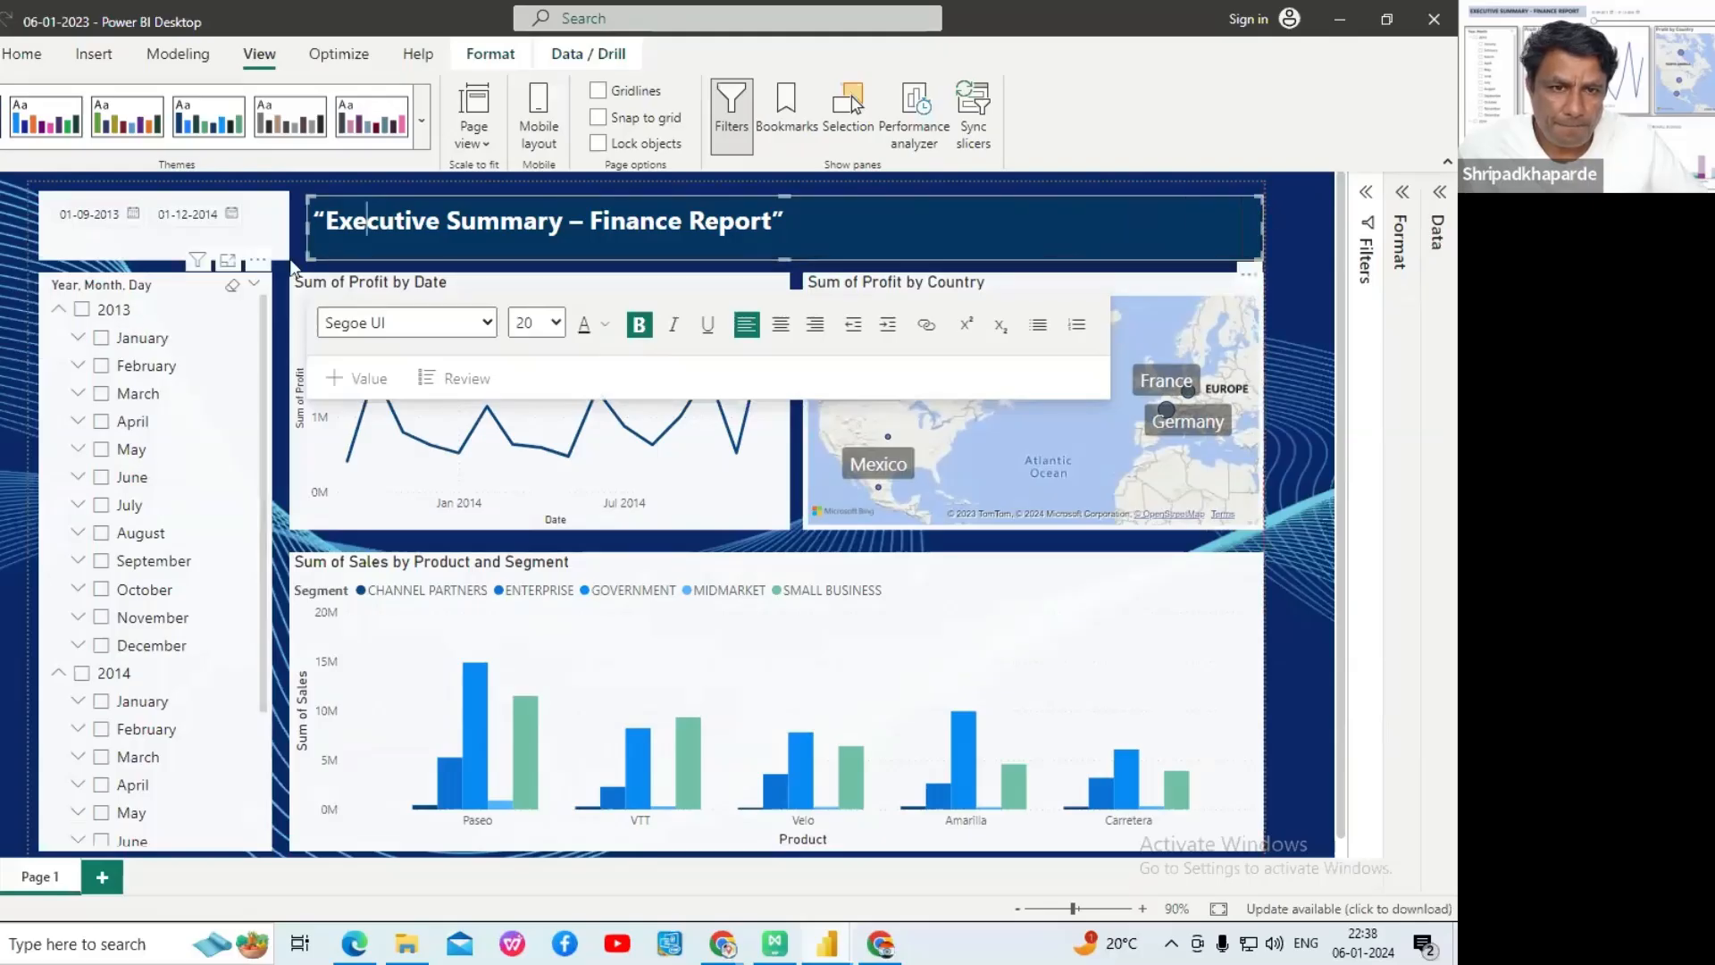
left_click_drag(307, 227, 685, 192)
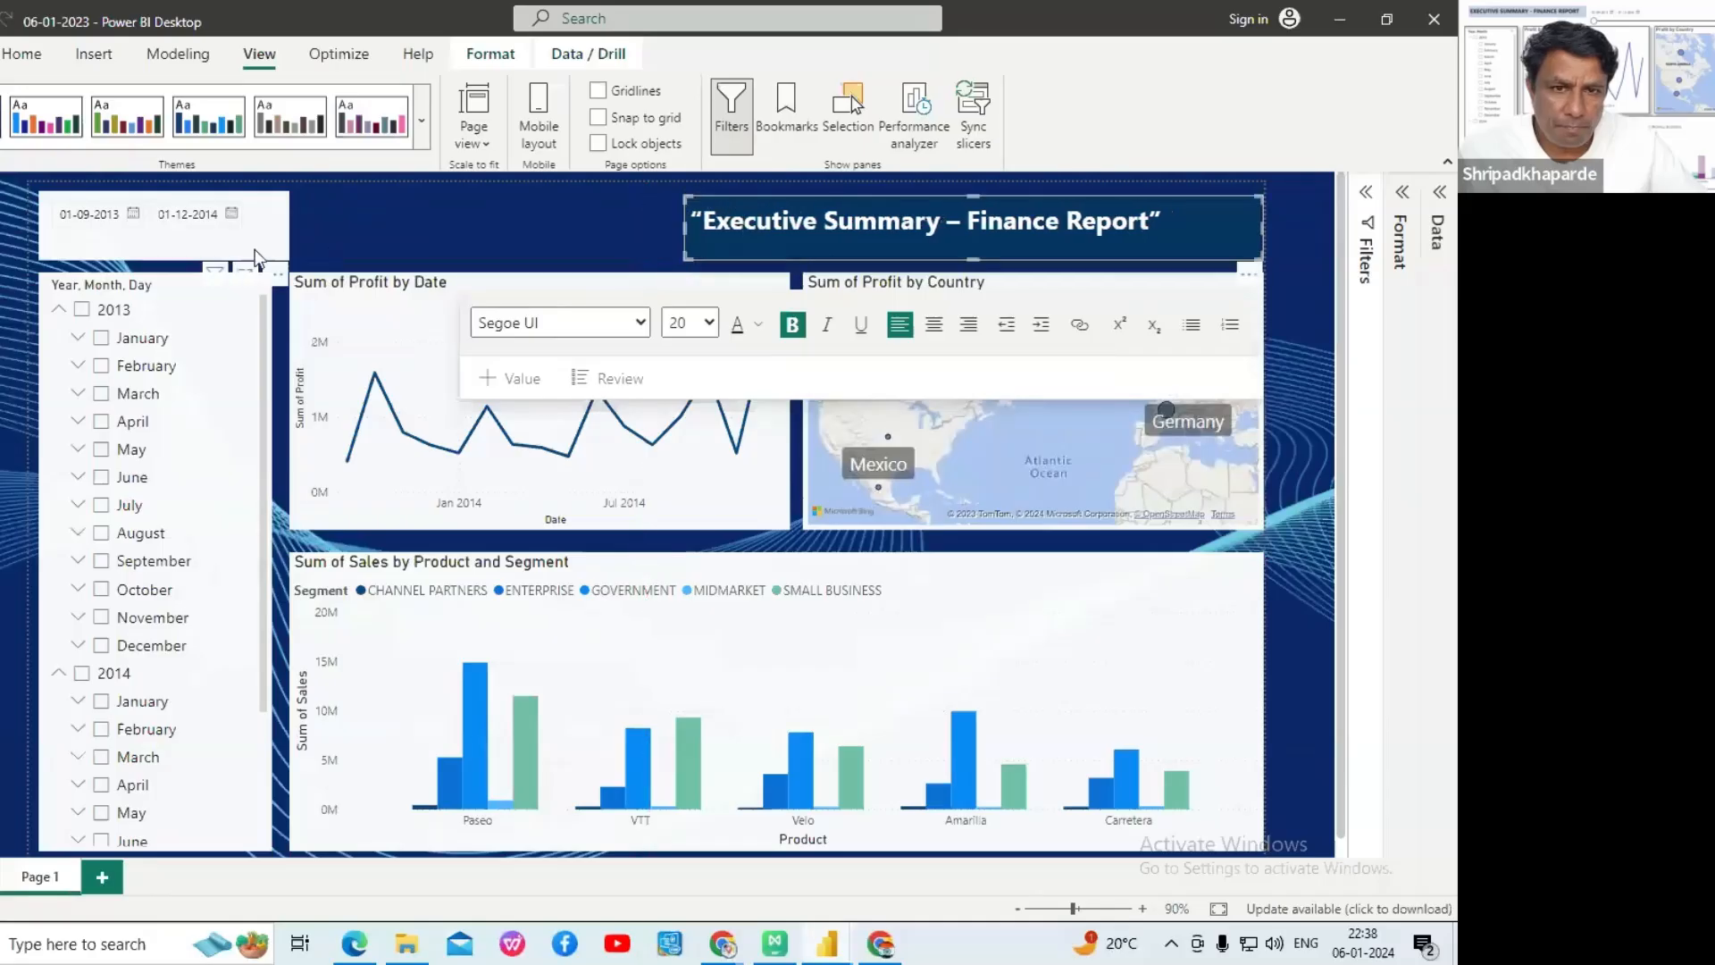
- Move the date slicer beside the report title and increase its height to show its header and range slider
left_click_drag(267, 240, 675, 237)
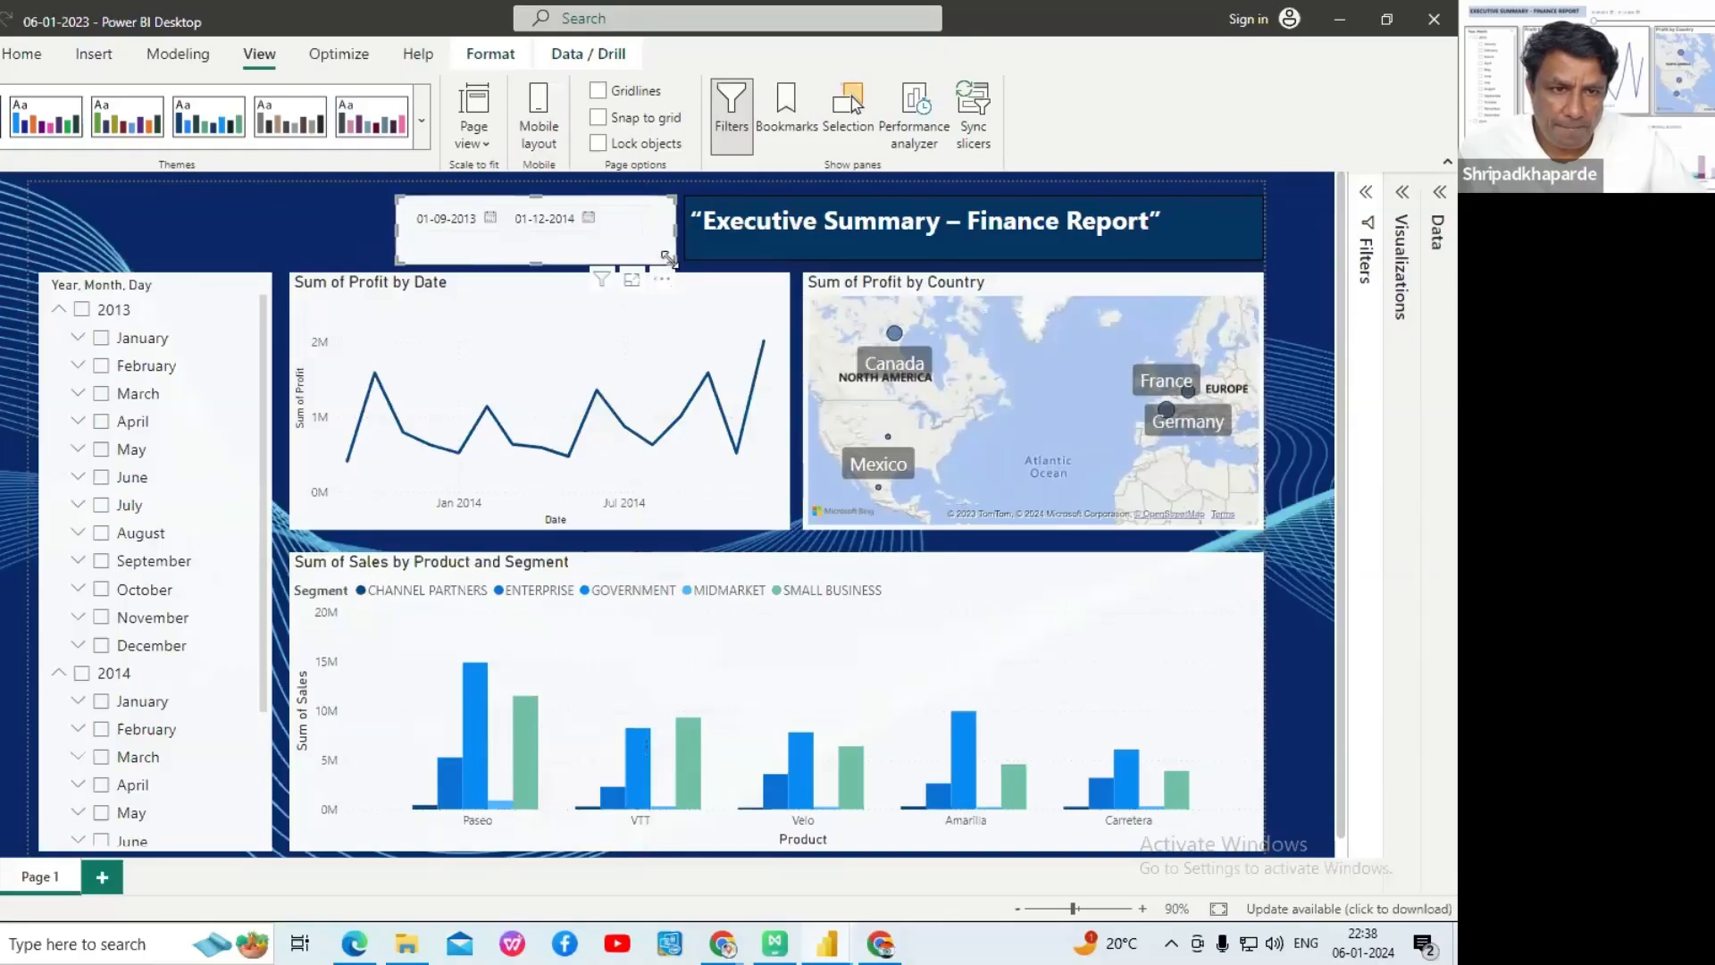
left_click_drag(672, 275, 670, 284)
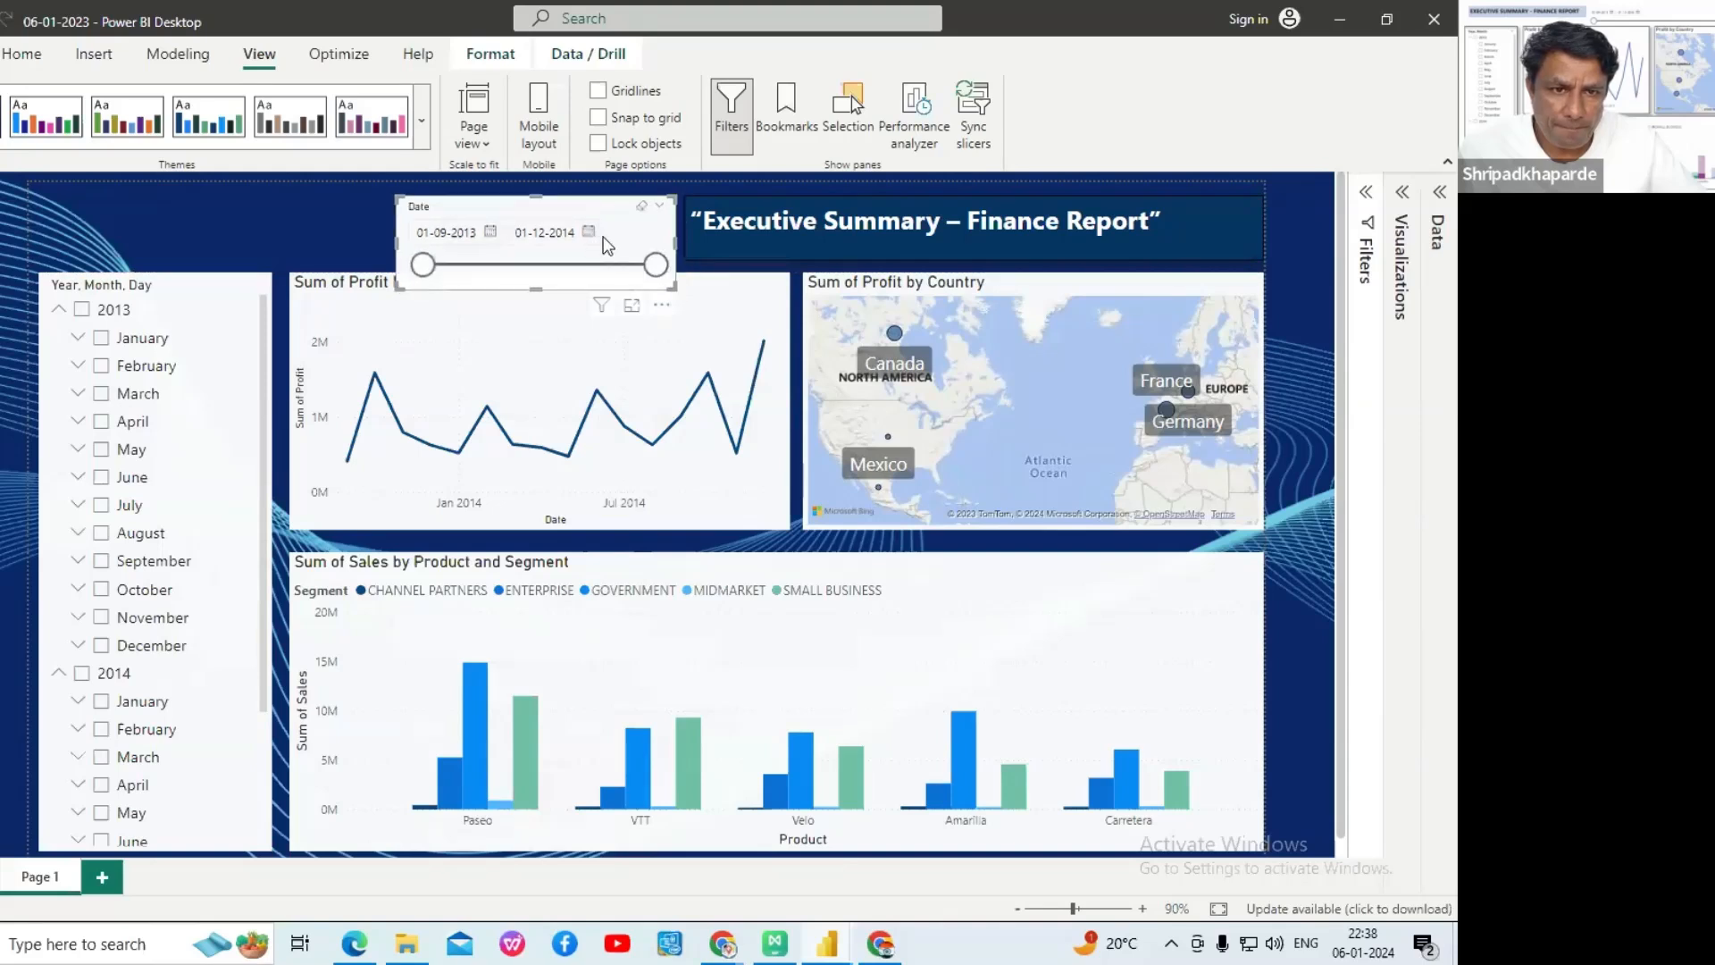
- Lower the hierarchy slicer's upper edge with 2013 selected, place the date slicer above it, and shift the profit line chart down
left_click(205, 299)
left_click_drag(156, 274, 163, 292)
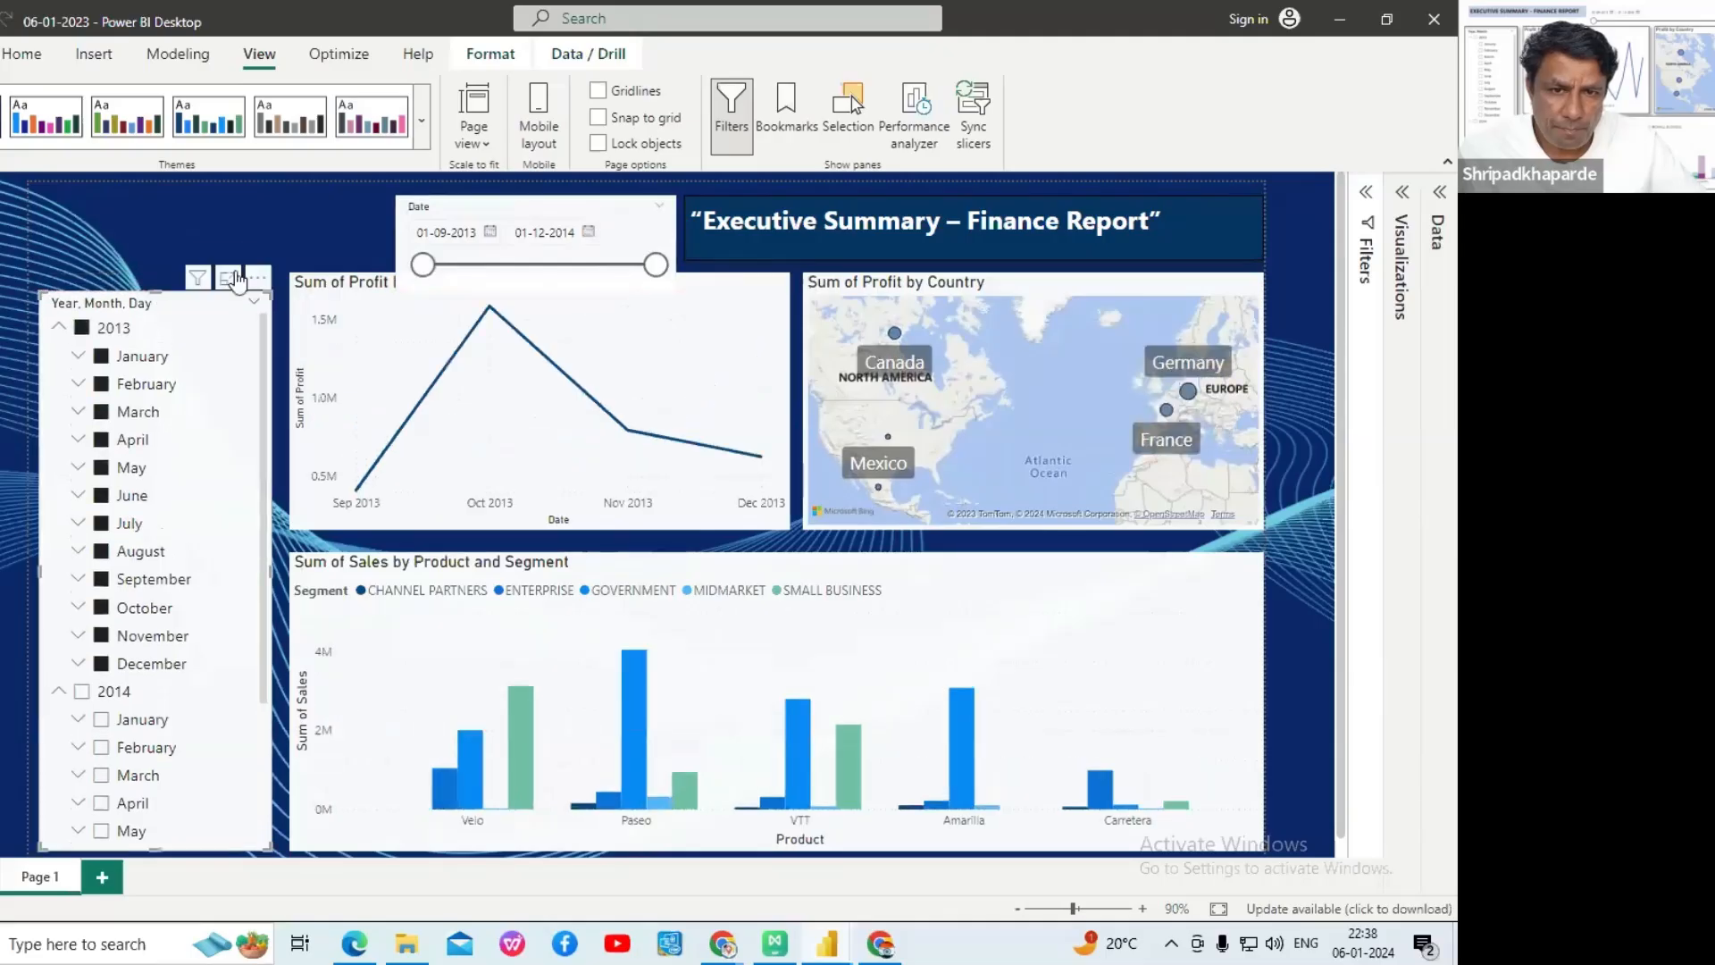
left_click_drag(401, 232, 46, 234)
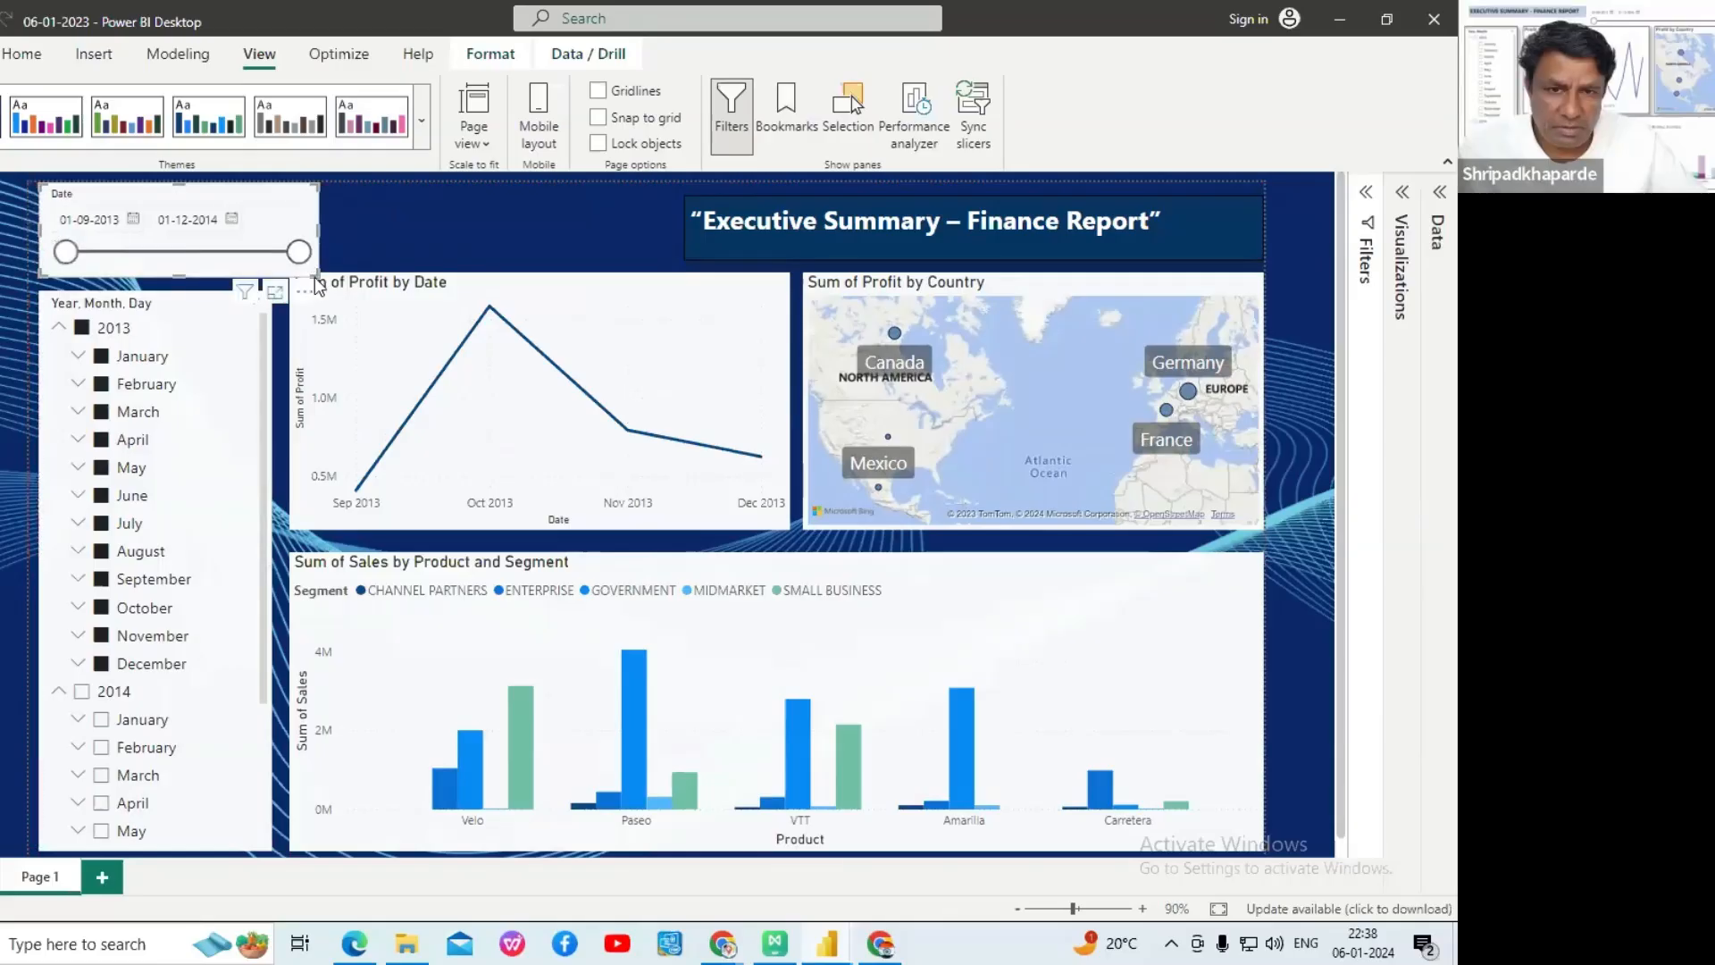
left_click_drag(411, 511, 416, 527)
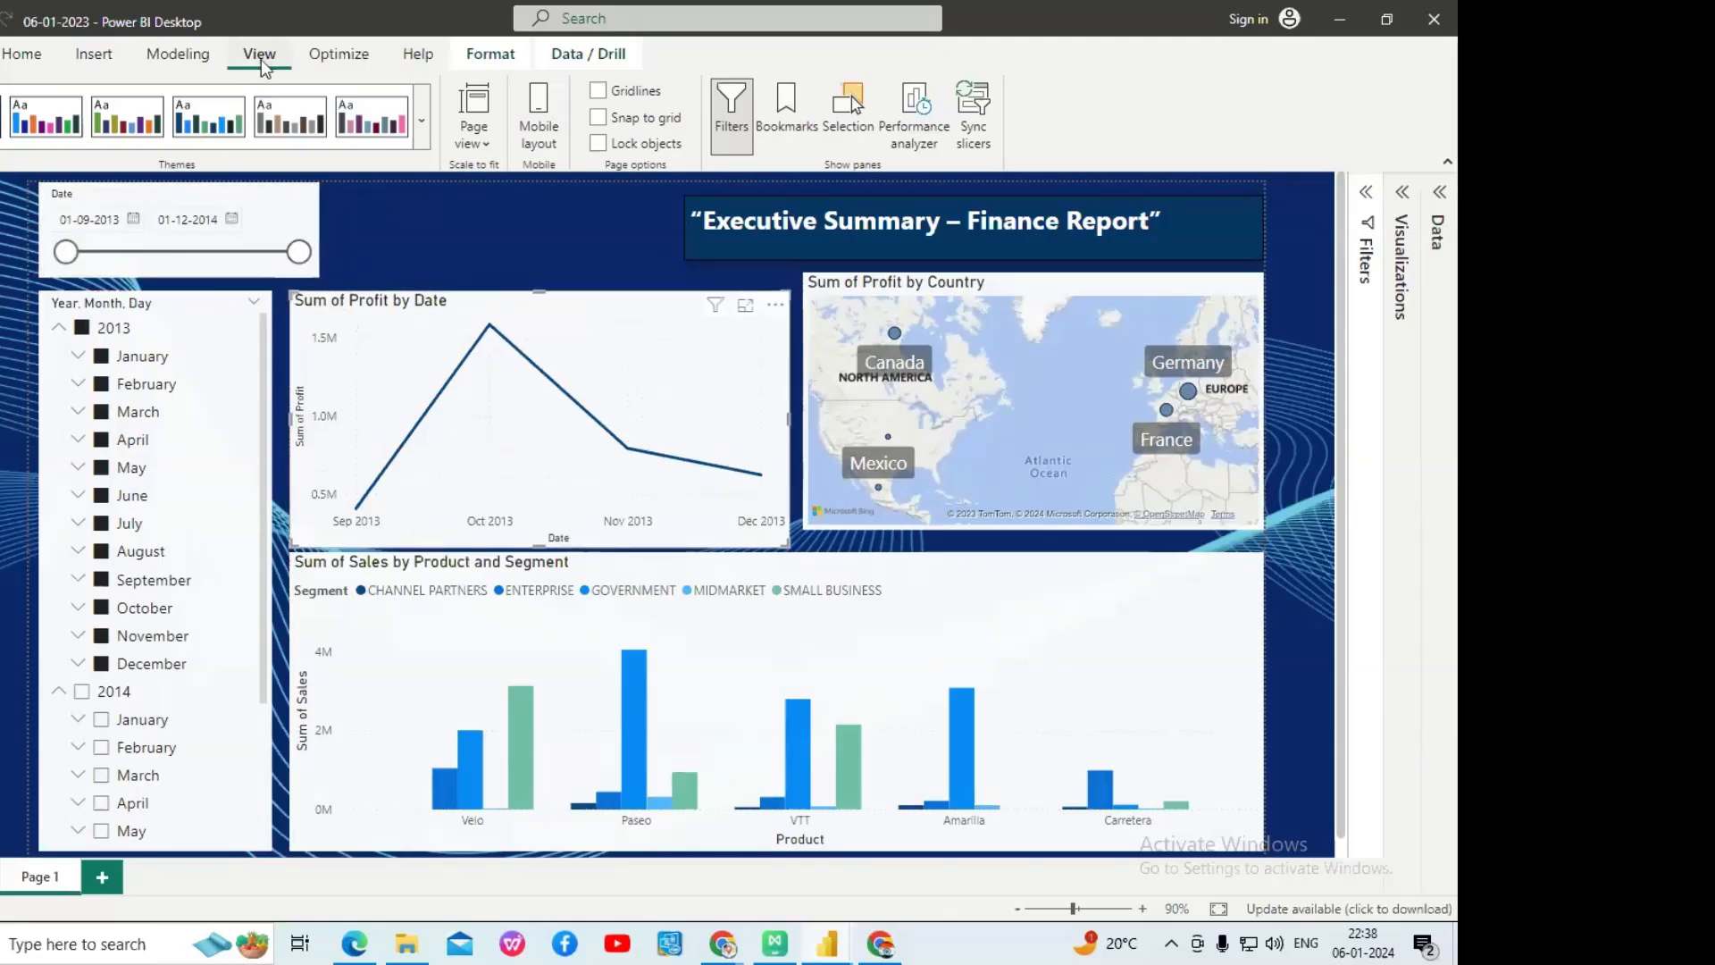
- Apply the Bloom theme to the report
left_click(421, 112)
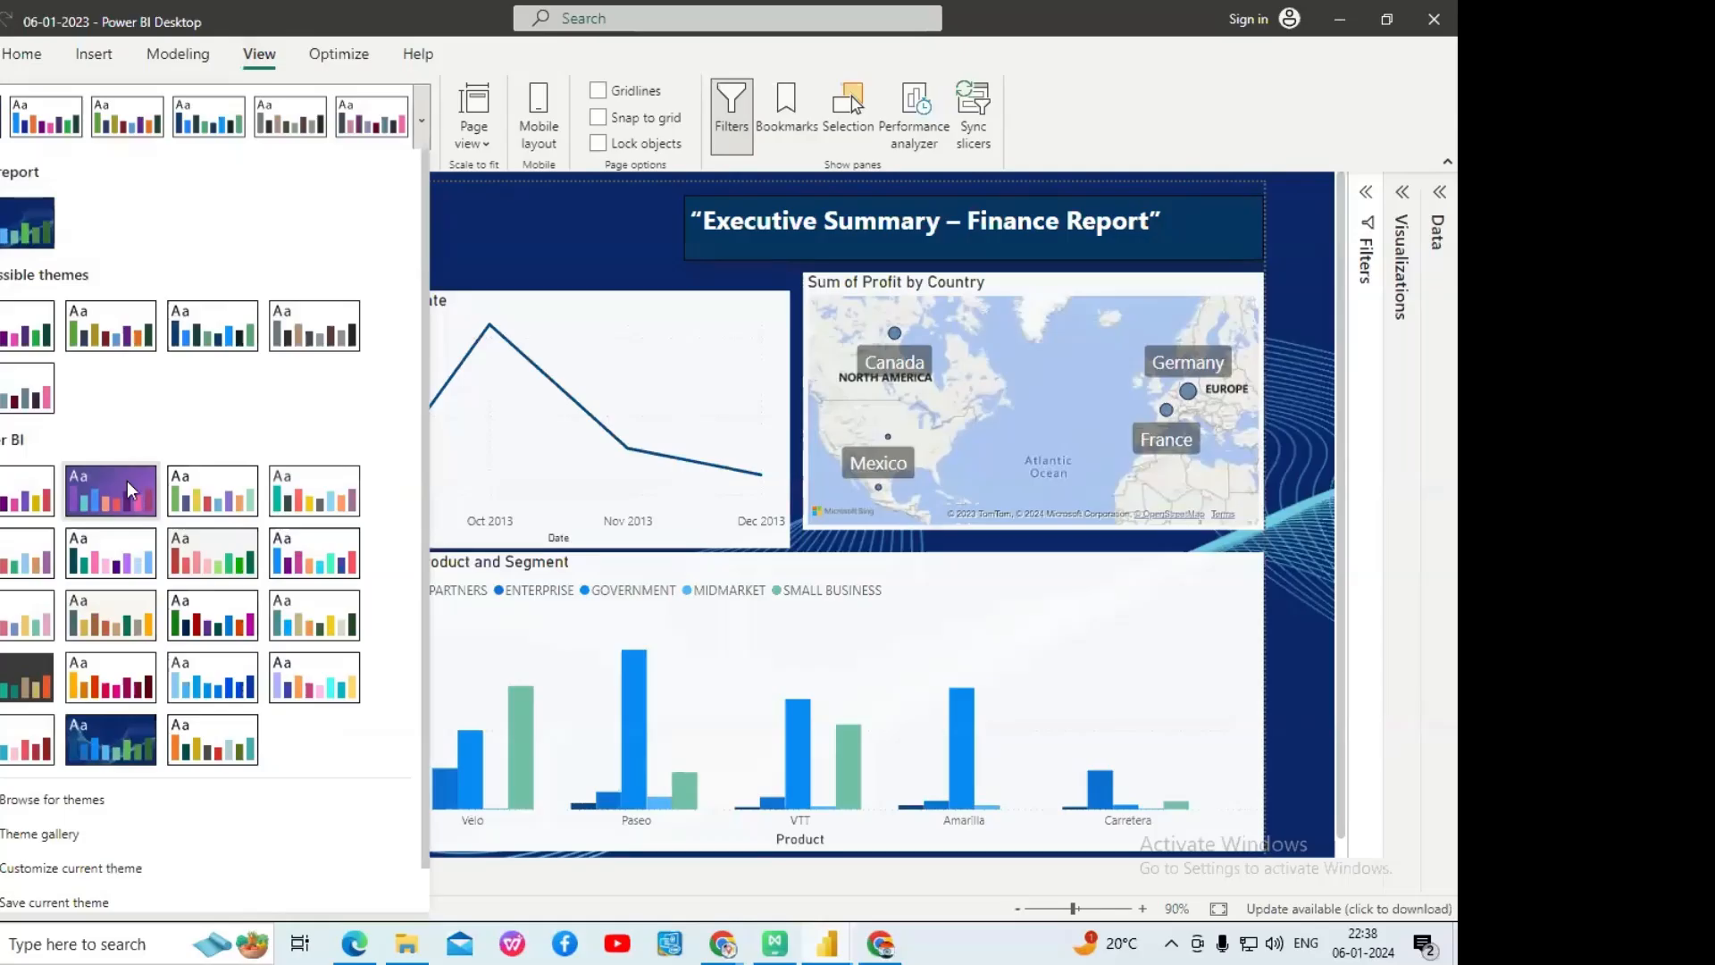
left_click(130, 491)
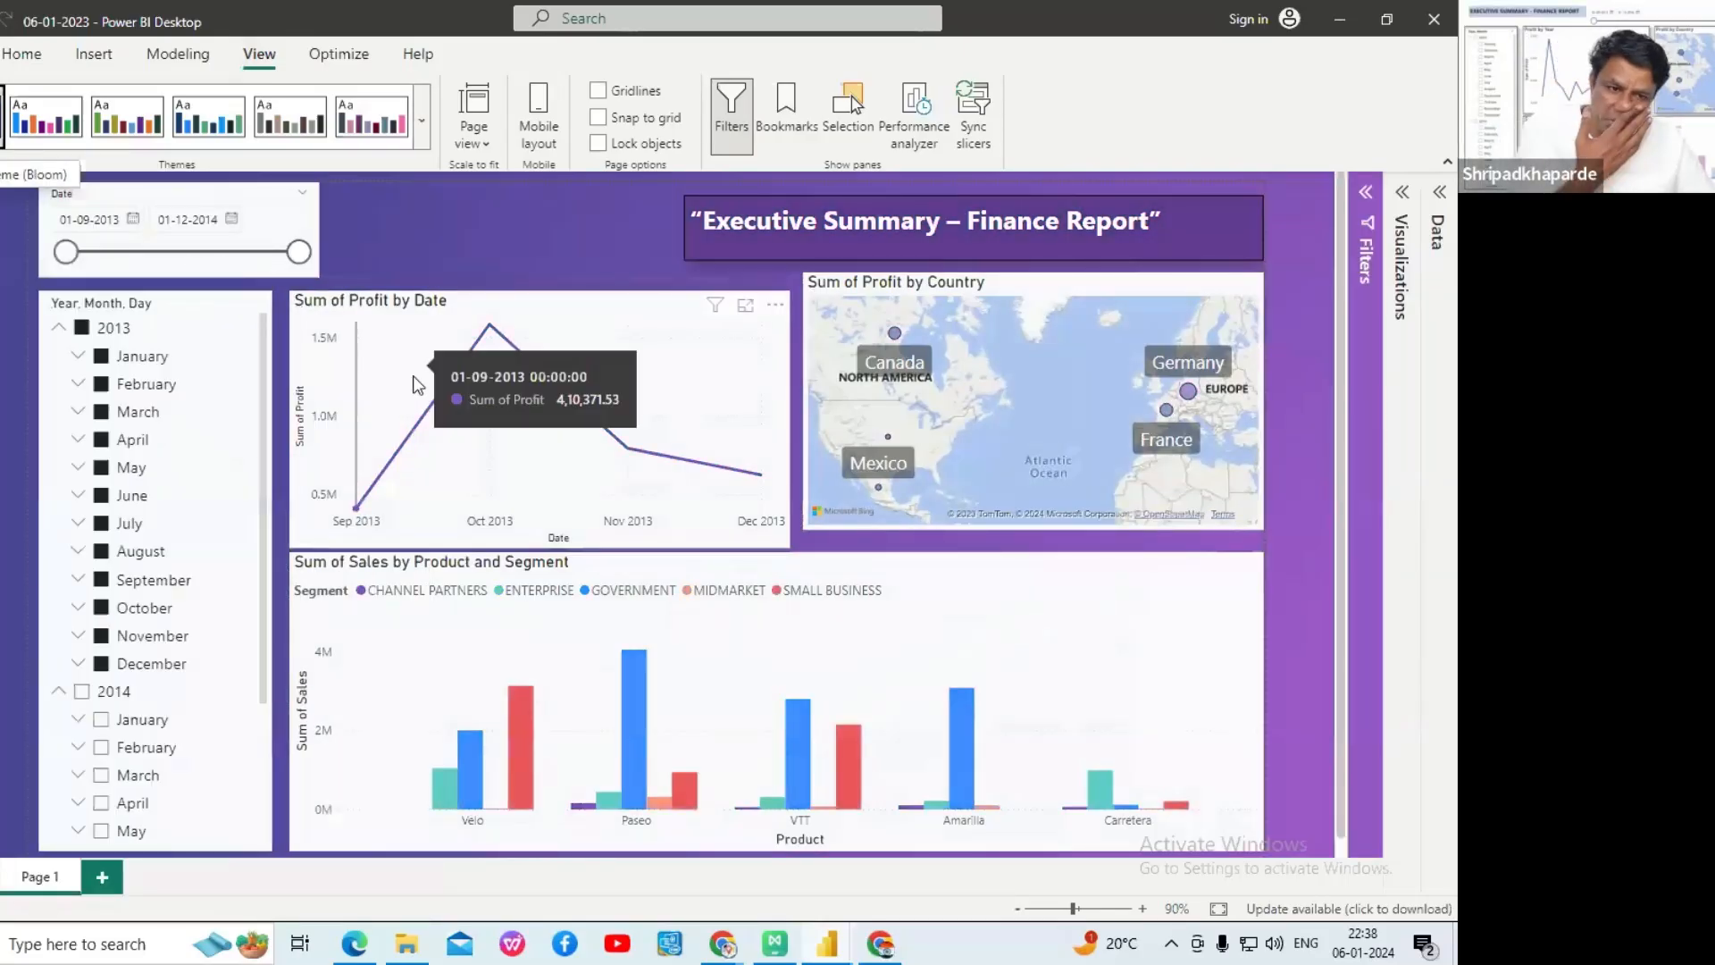
- Enlarge the country map to reach the profit line chart's lower edge, and raise the line chart's upper edge level with the map
left_click(870, 512)
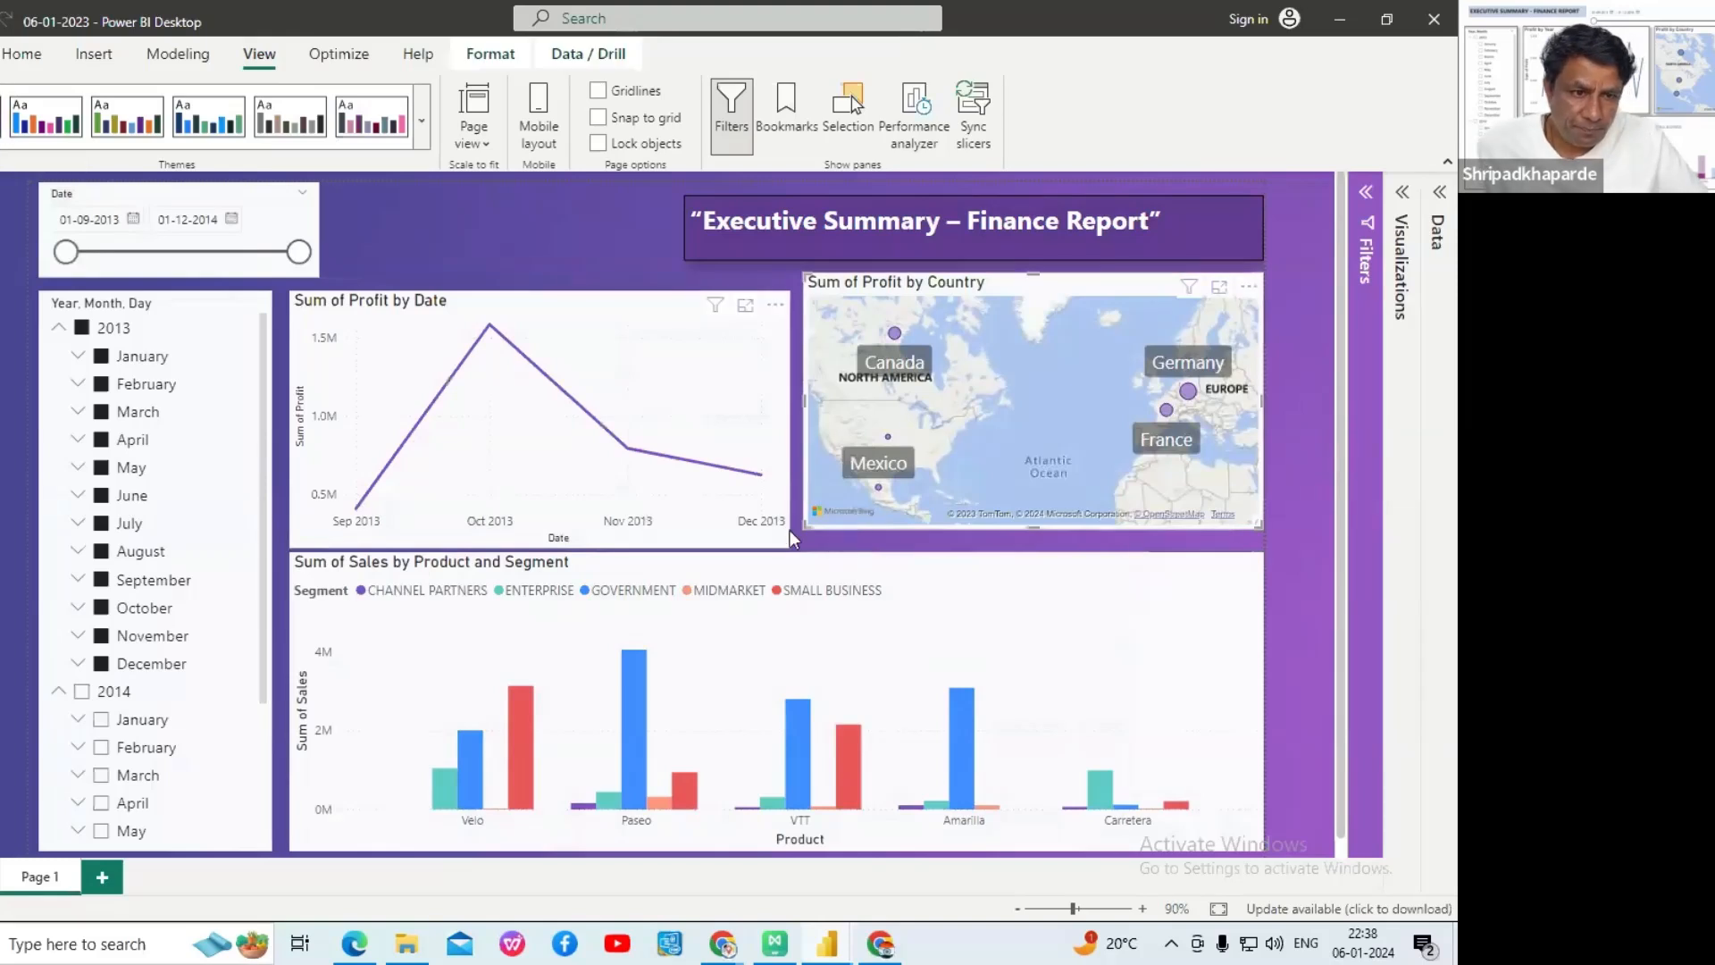
left_click_drag(790, 529, 808, 539)
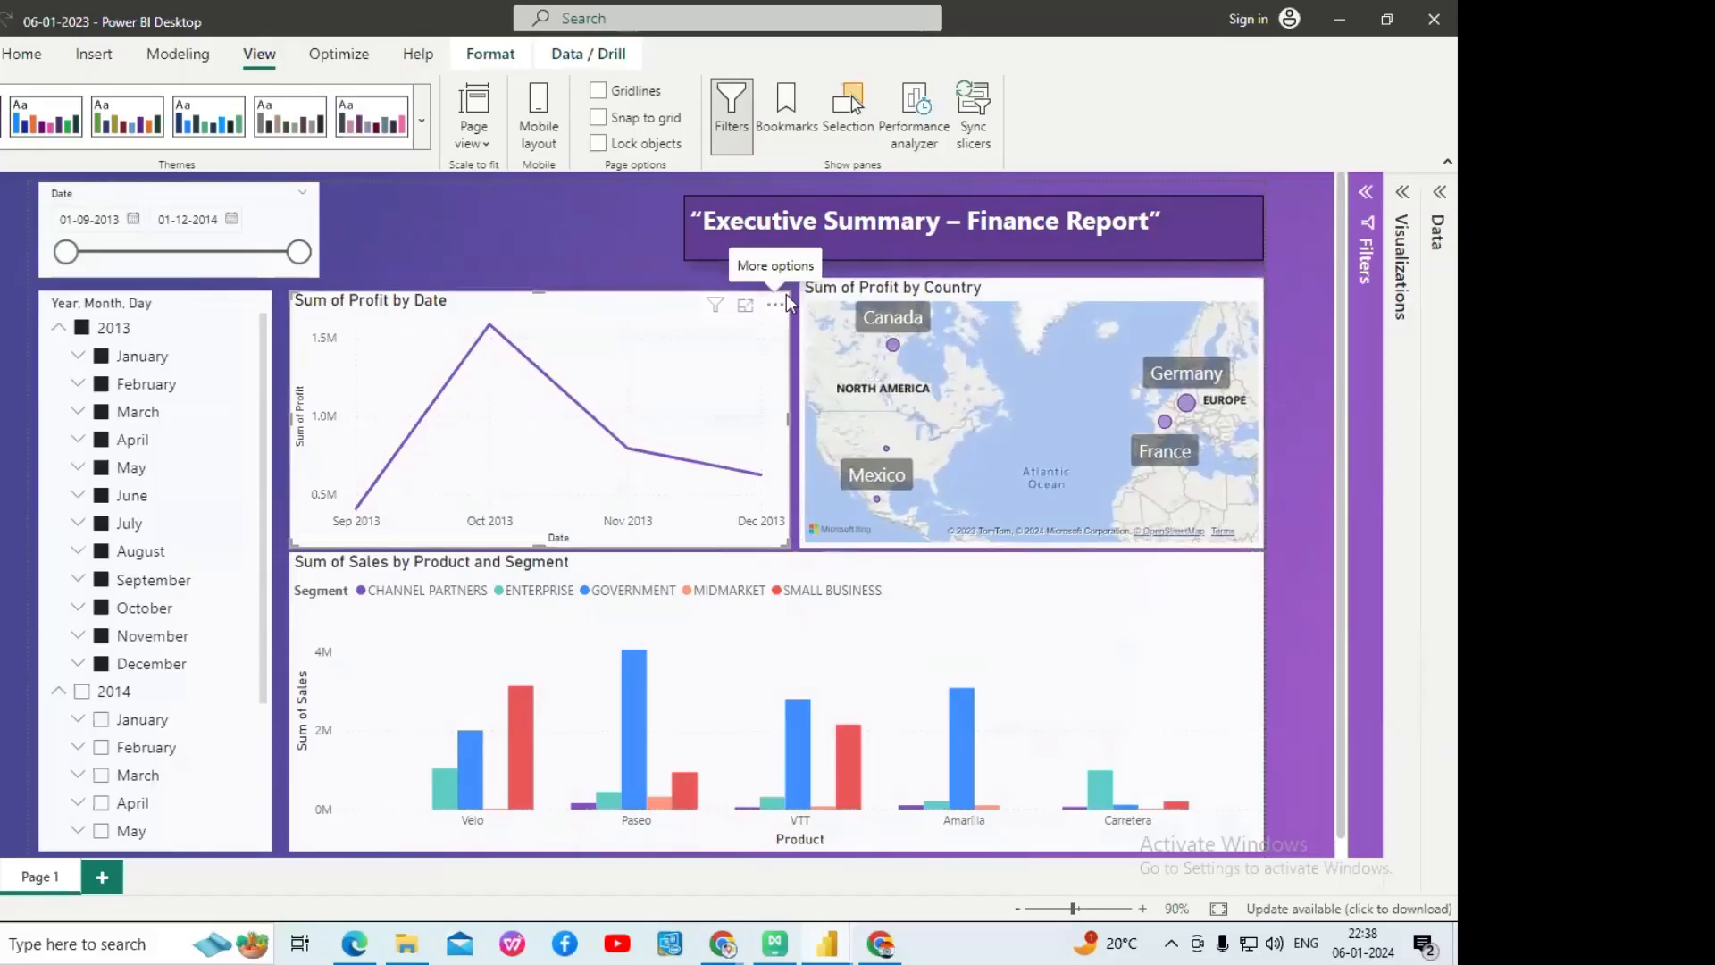
left_click(717, 328)
left_click(717, 327)
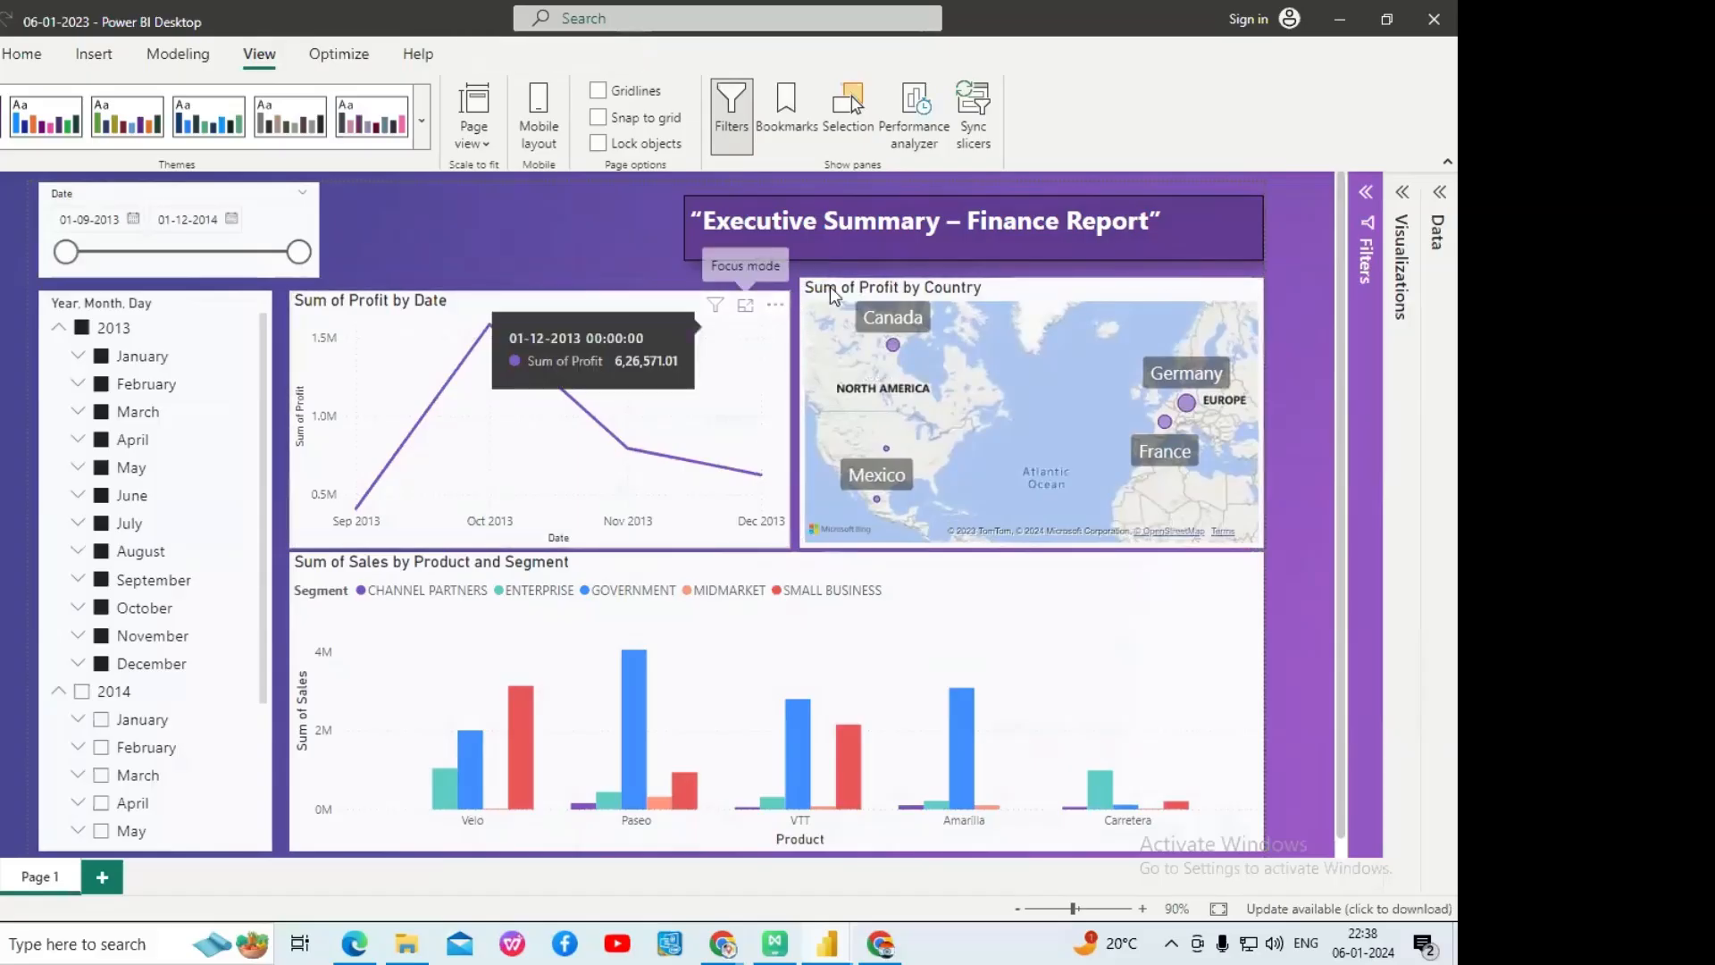
left_click(786, 305)
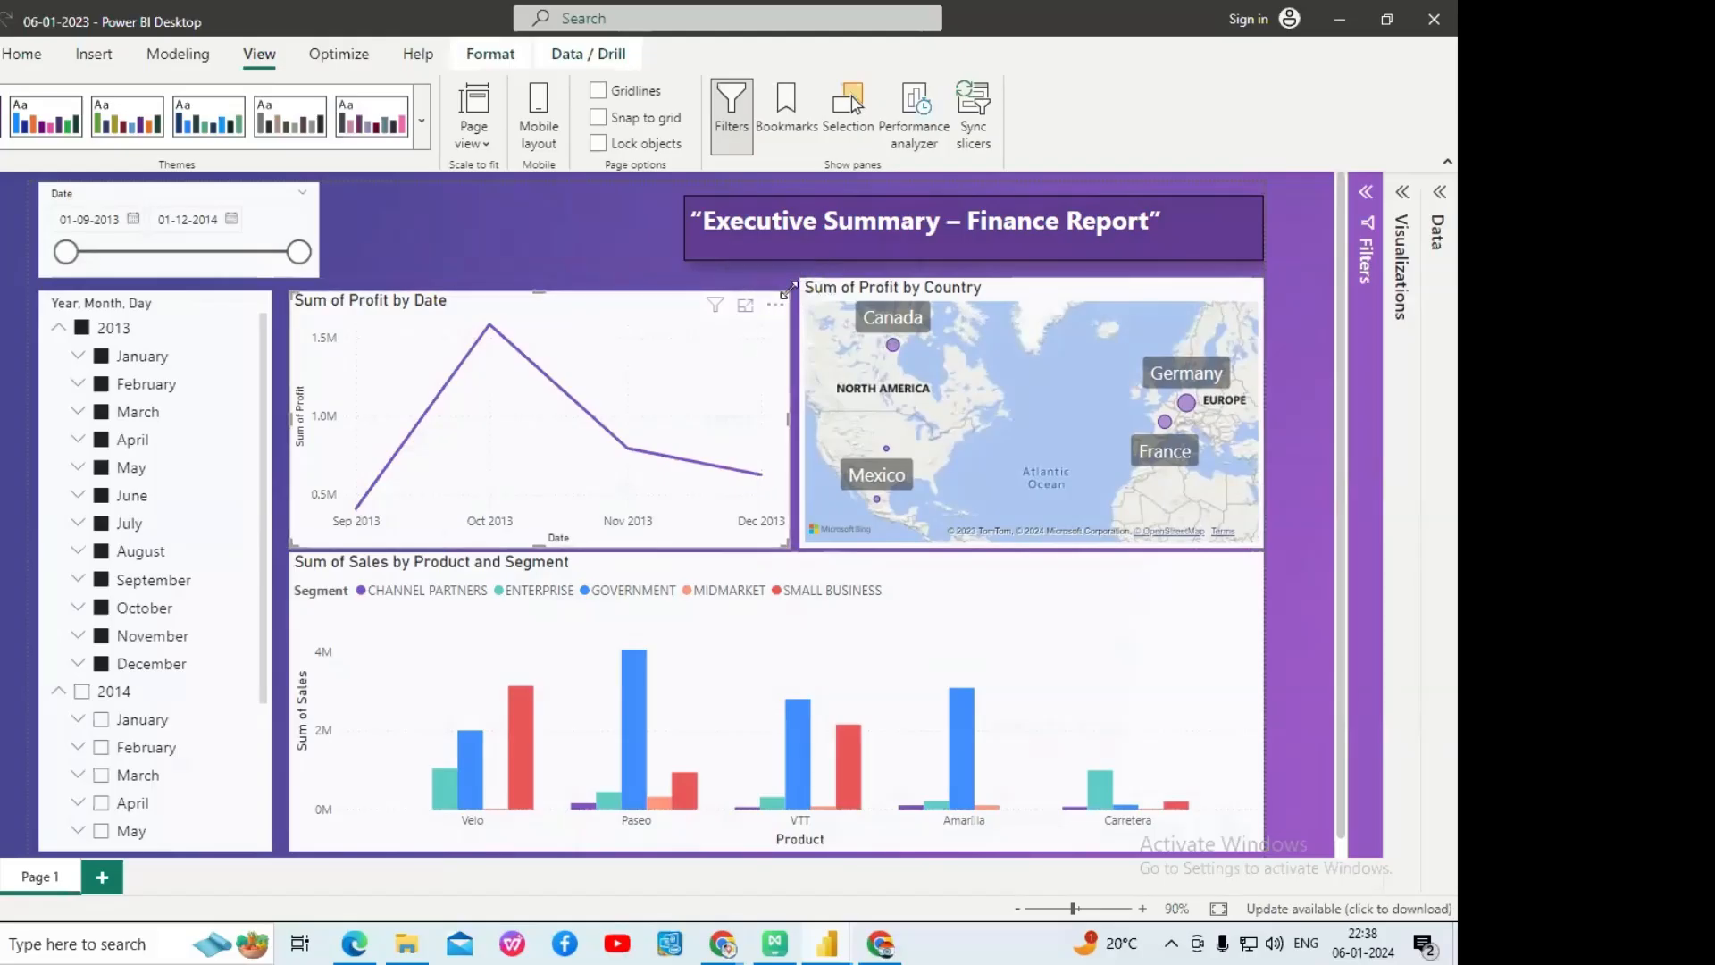
left_click_drag(788, 288, 790, 275)
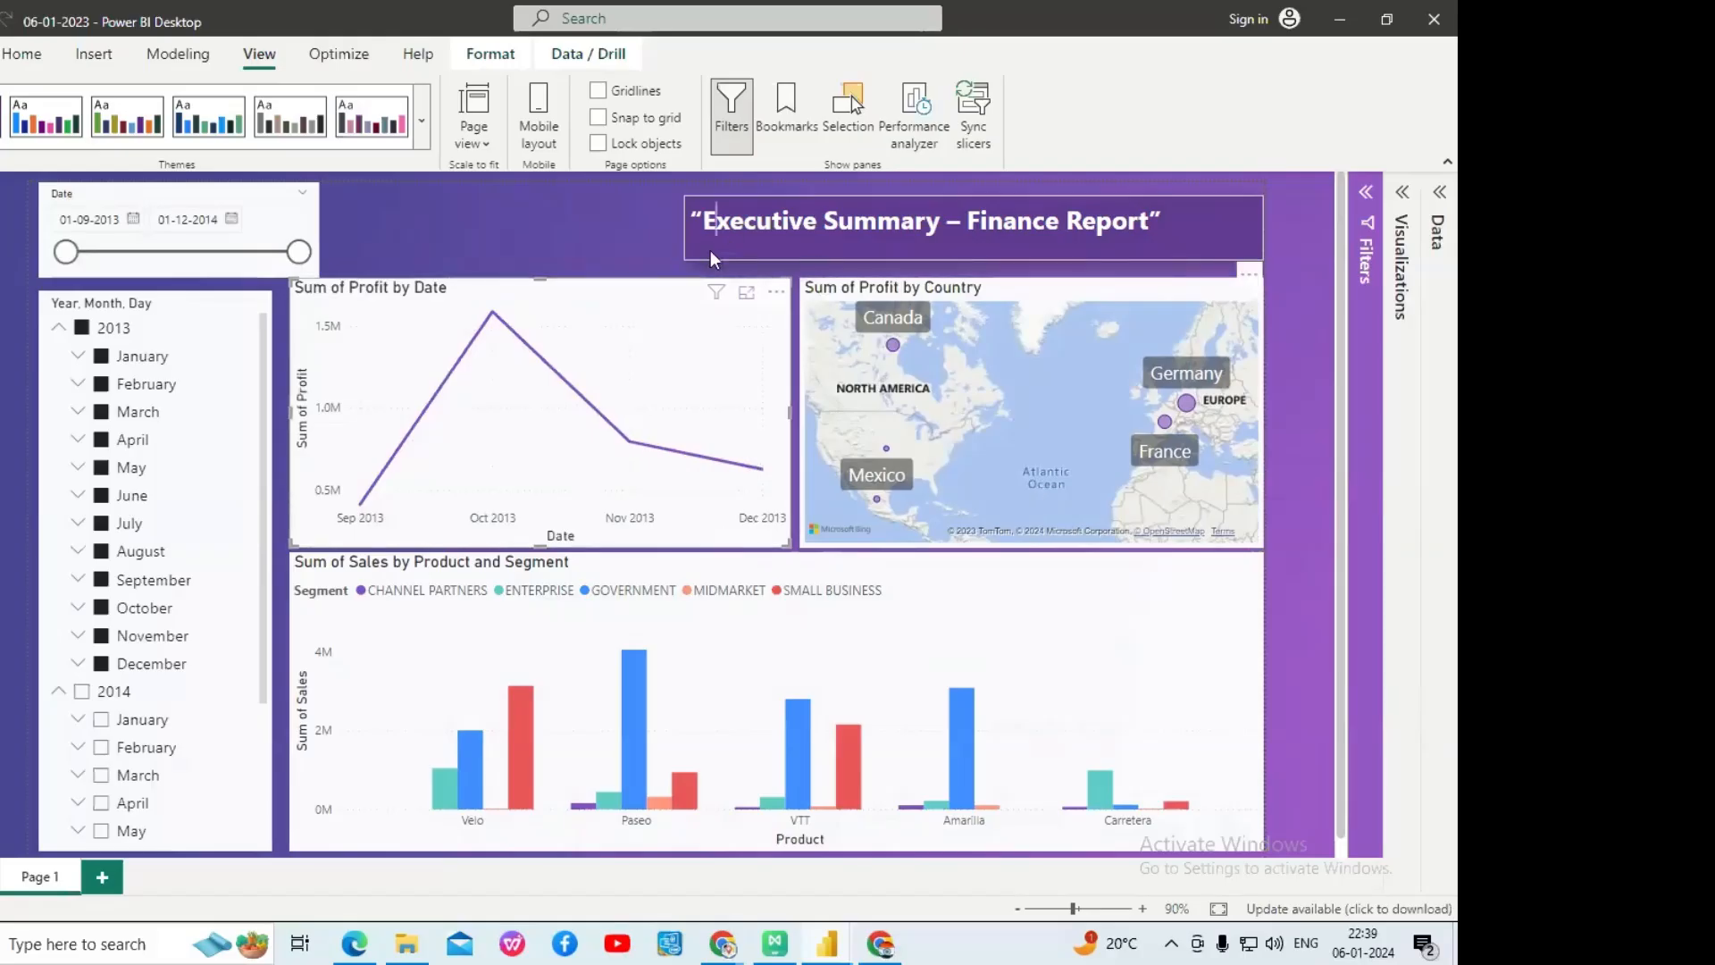
- Extend the report title box by its upper-left corner to the page's upper margin and slightly further left
left_click(696, 207)
left_click_drag(696, 208, 664, 193)
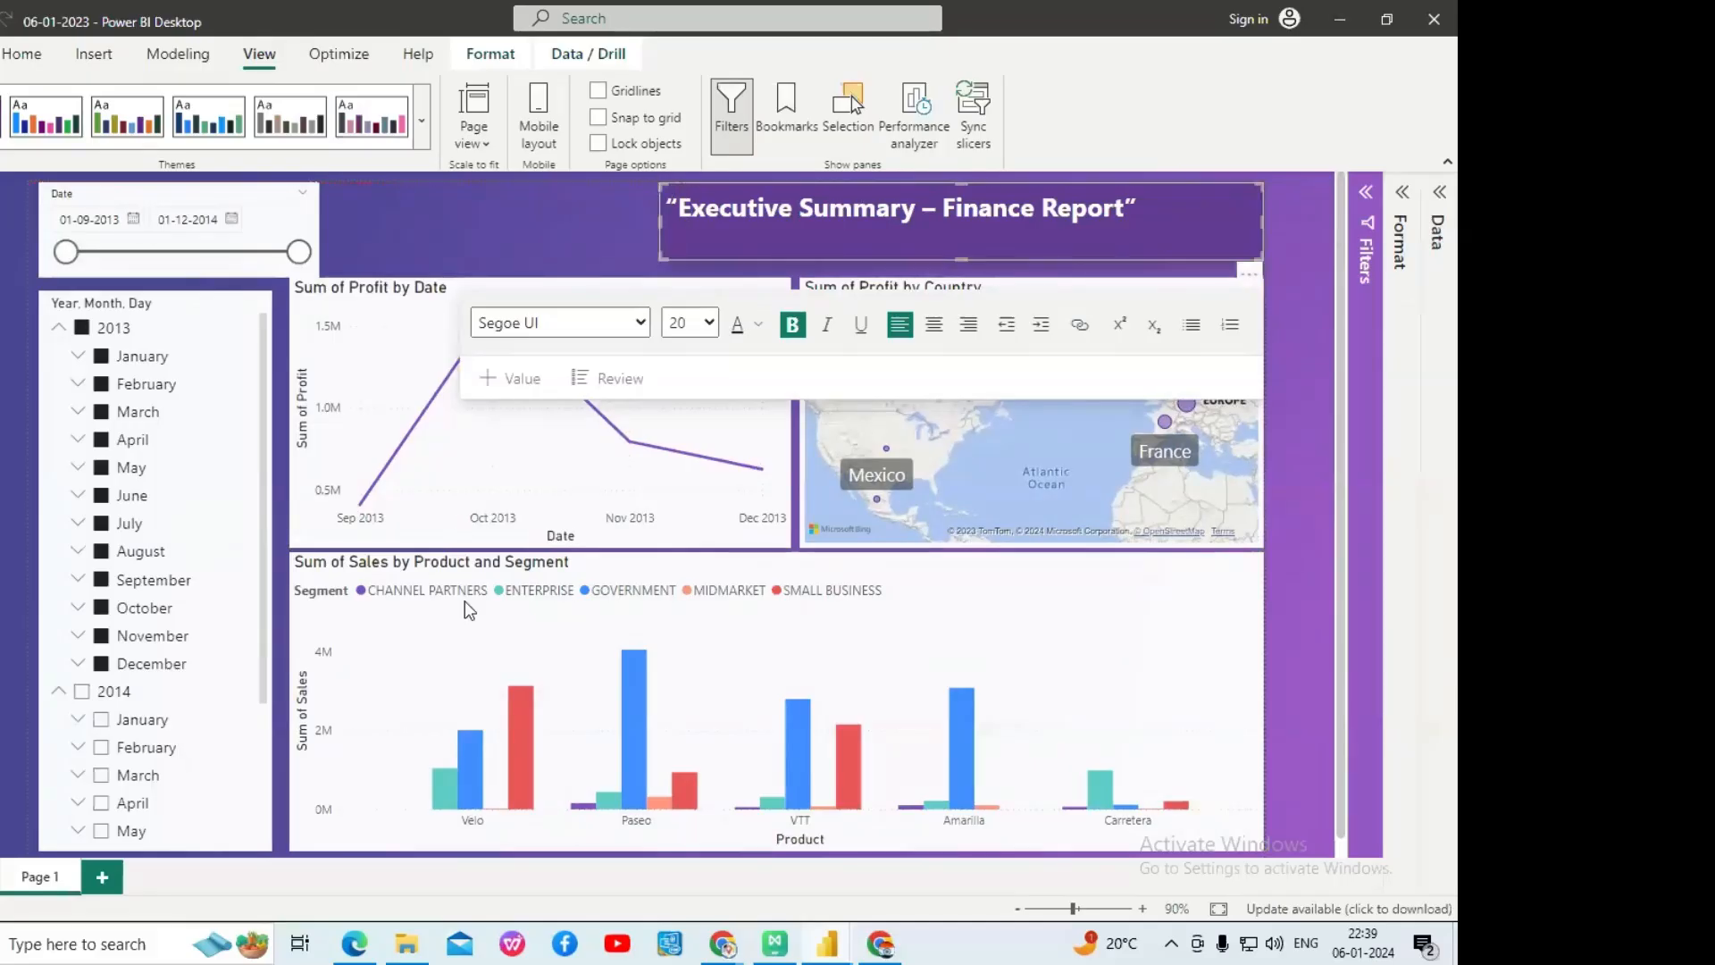
- Apply the Innovate theme to the report and select the sales chart
left_click(423, 121)
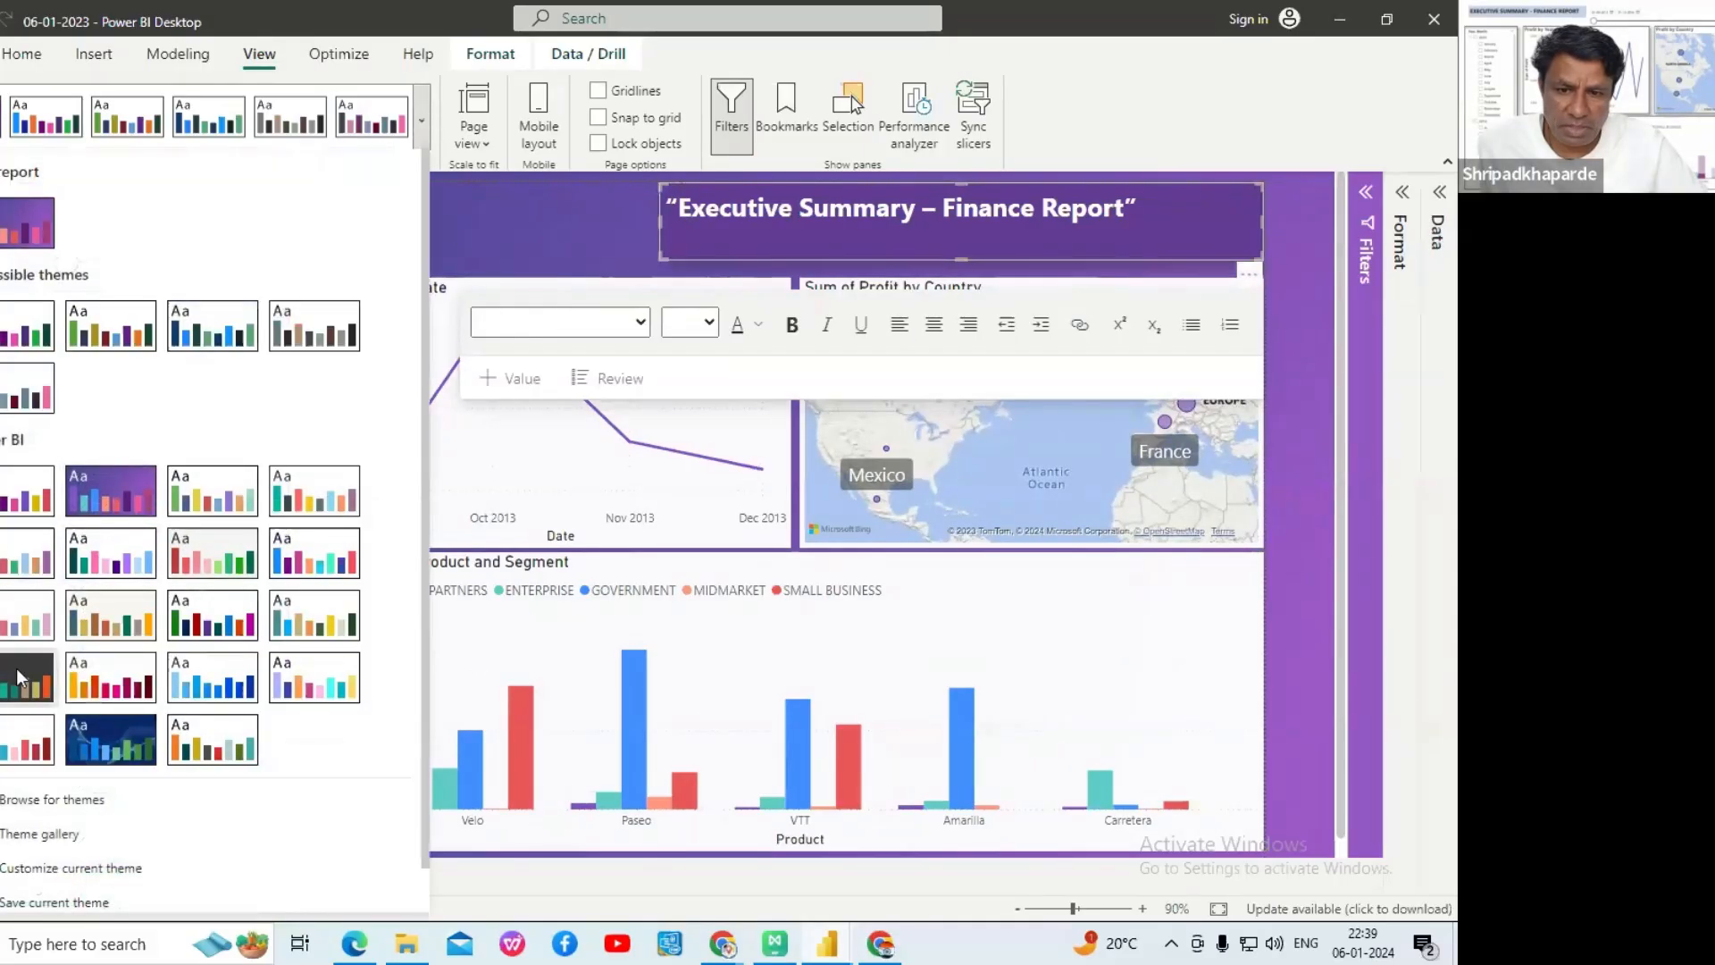
left_click(18, 678)
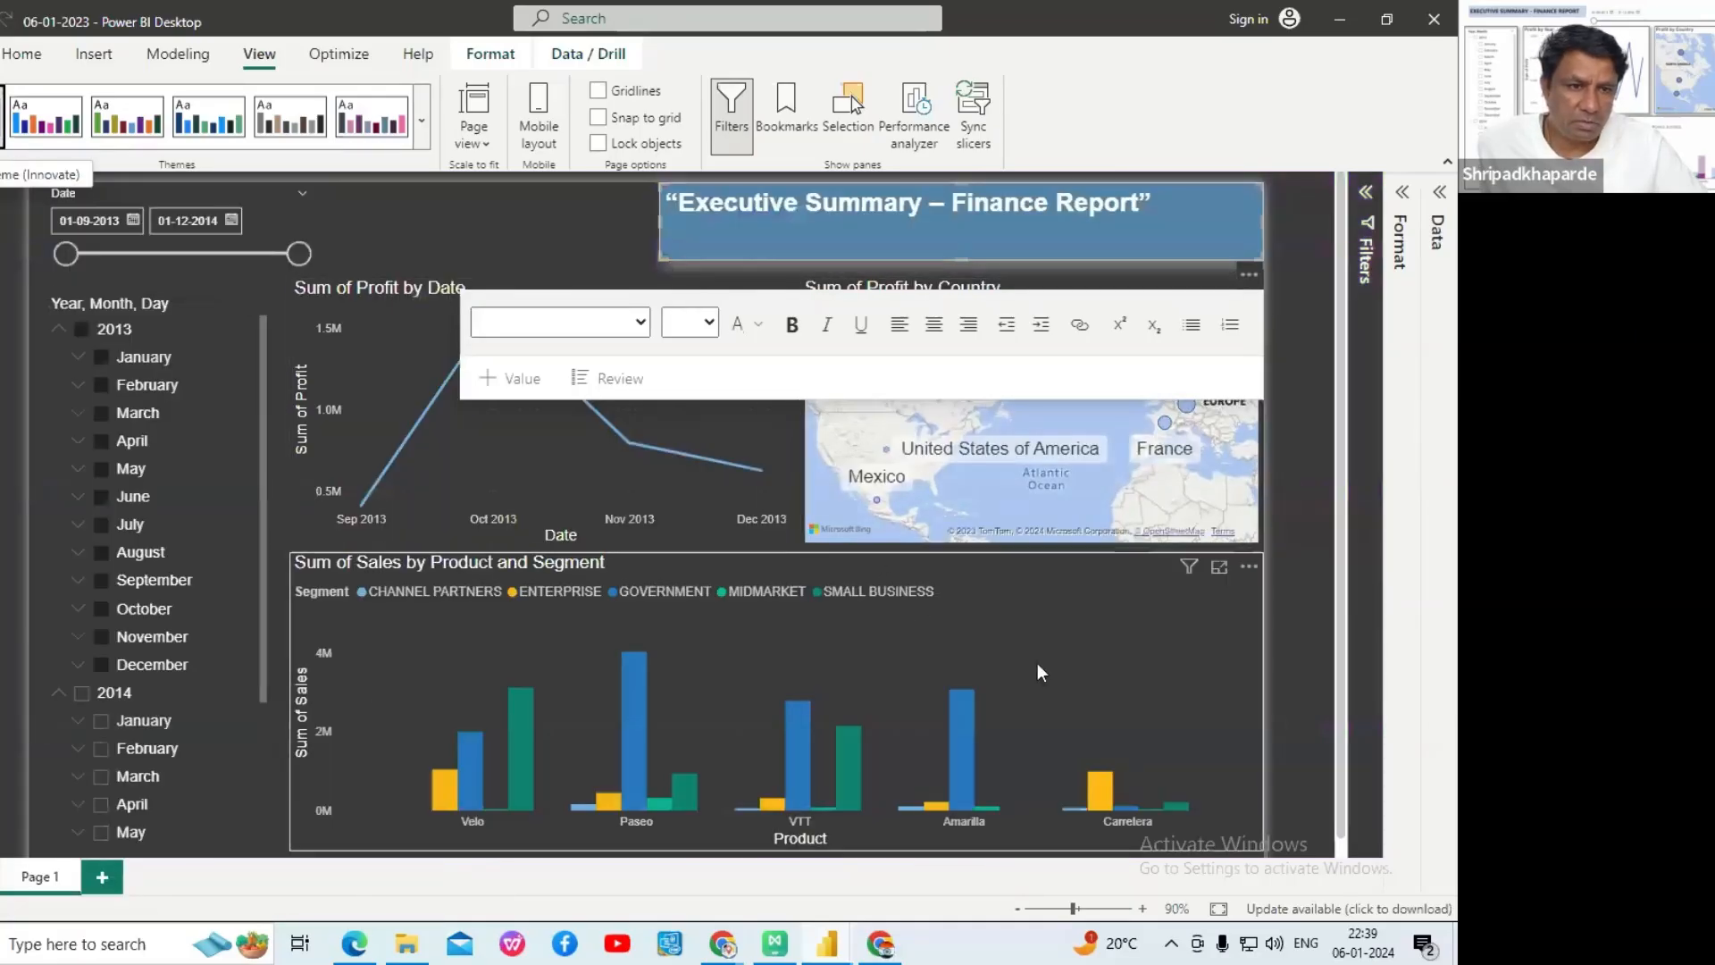
left_click(1013, 652)
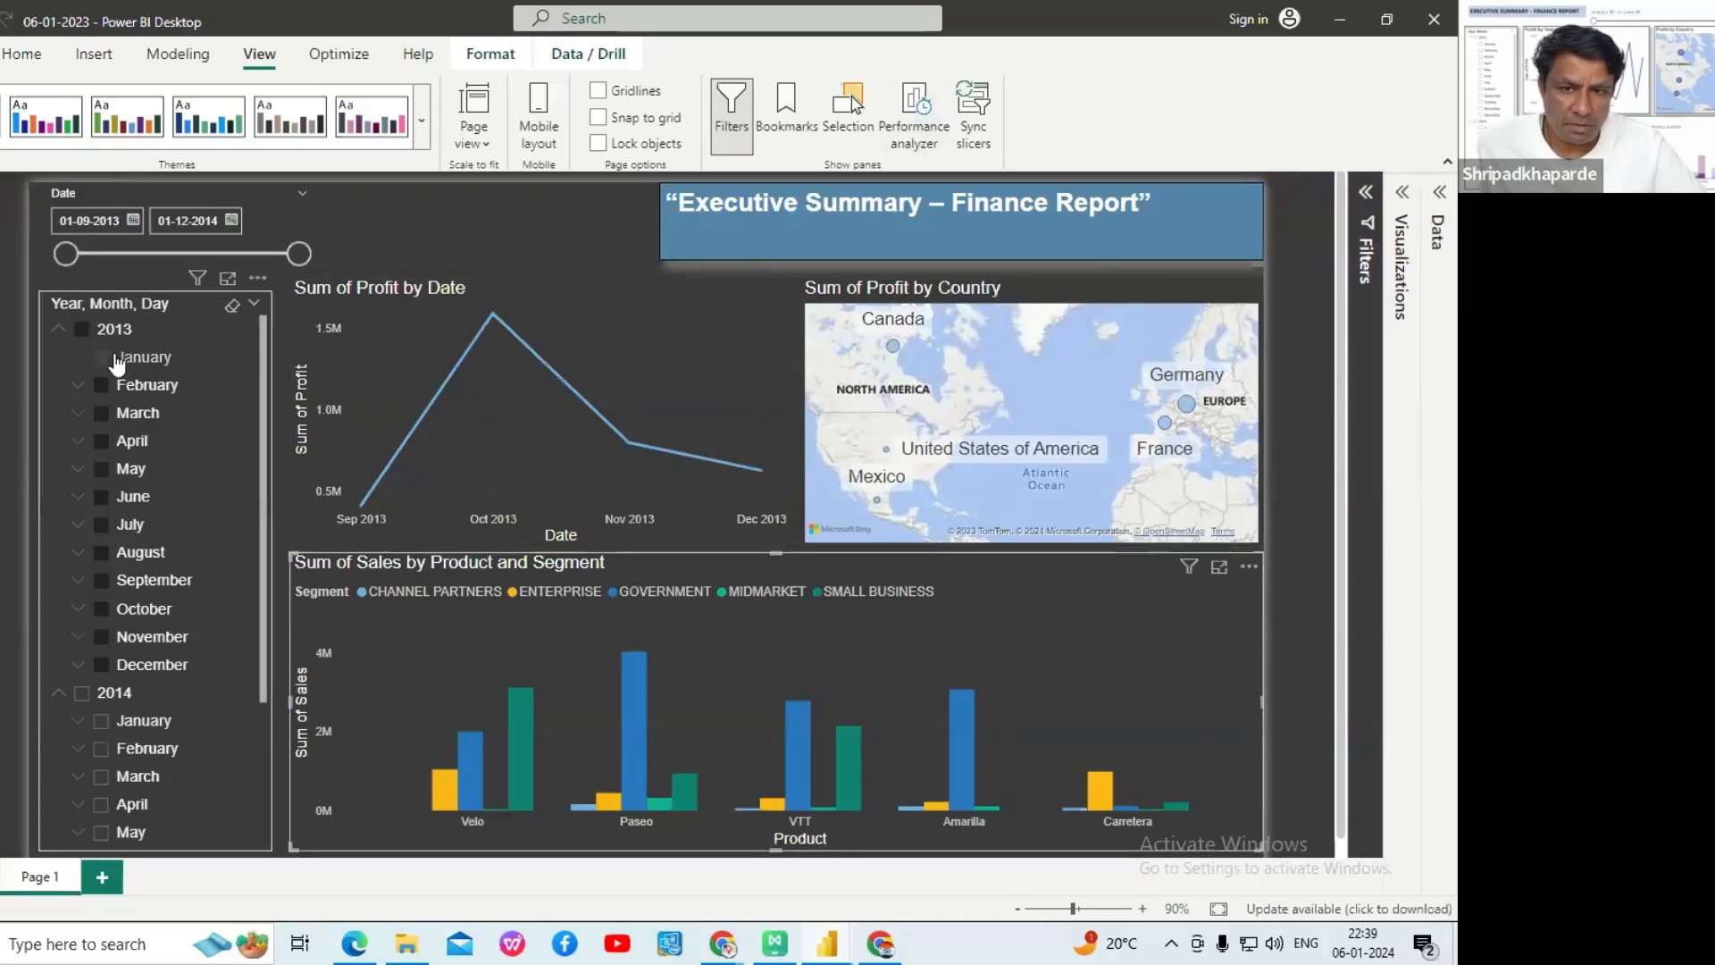
- Clear the 2013 selection in the year and month hierarchy slicer
left_click(89, 330)
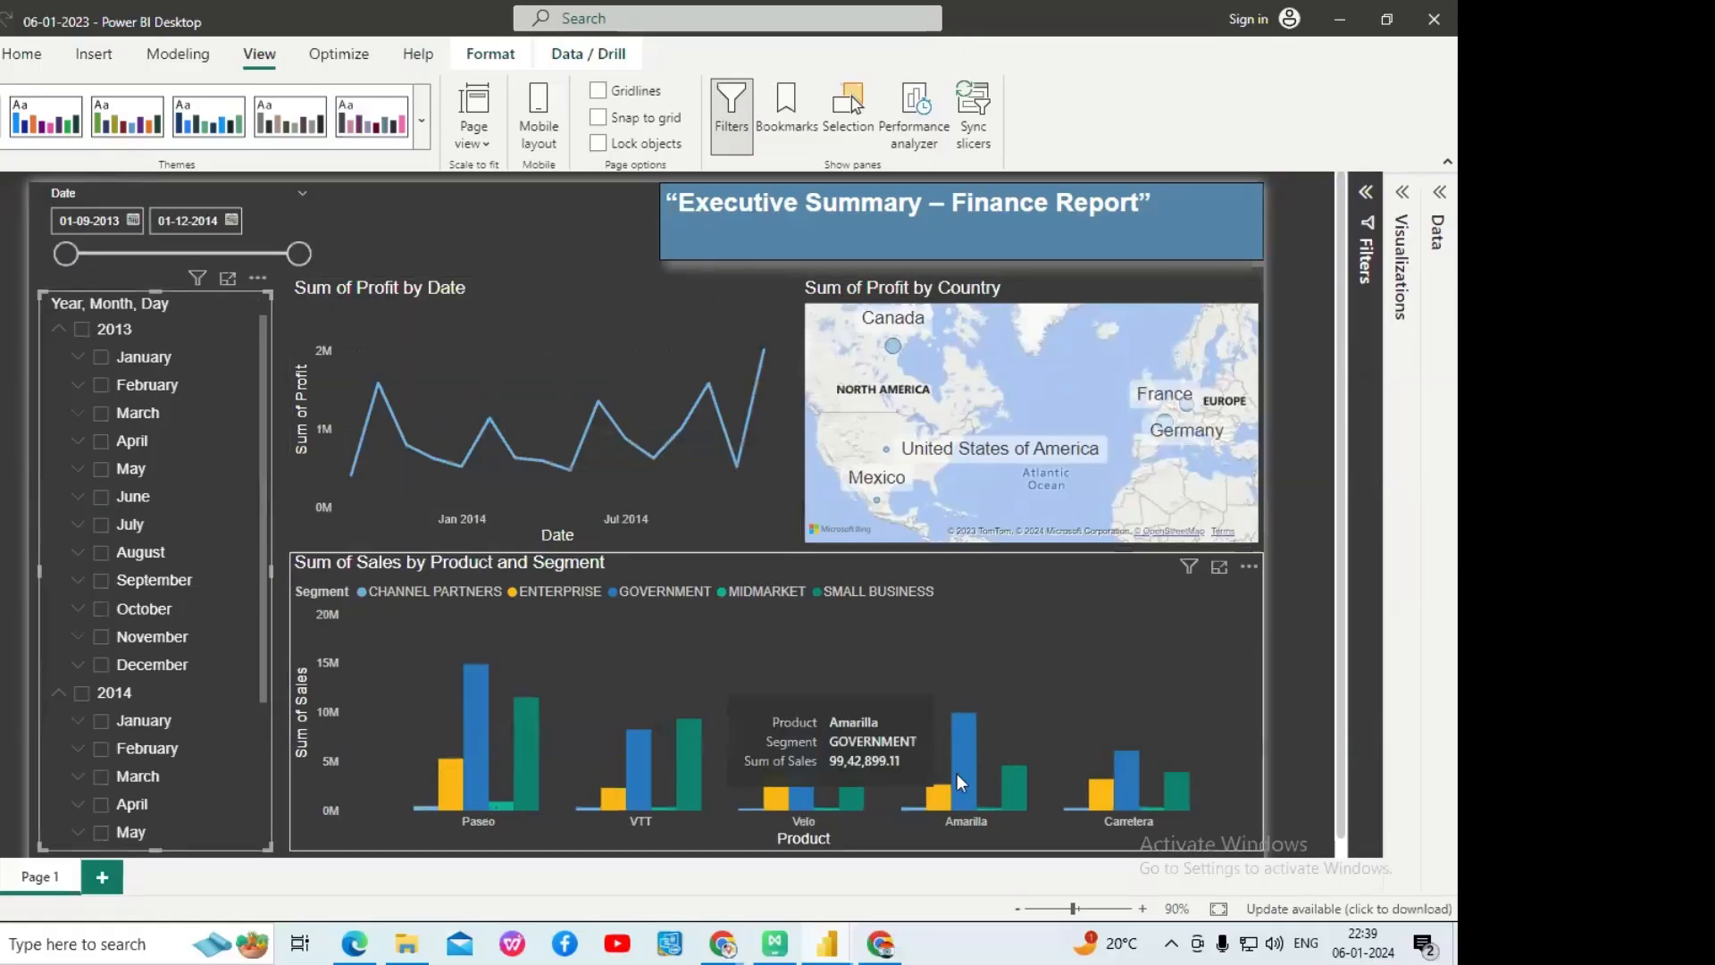
scroll(955, 774, "down", 1)
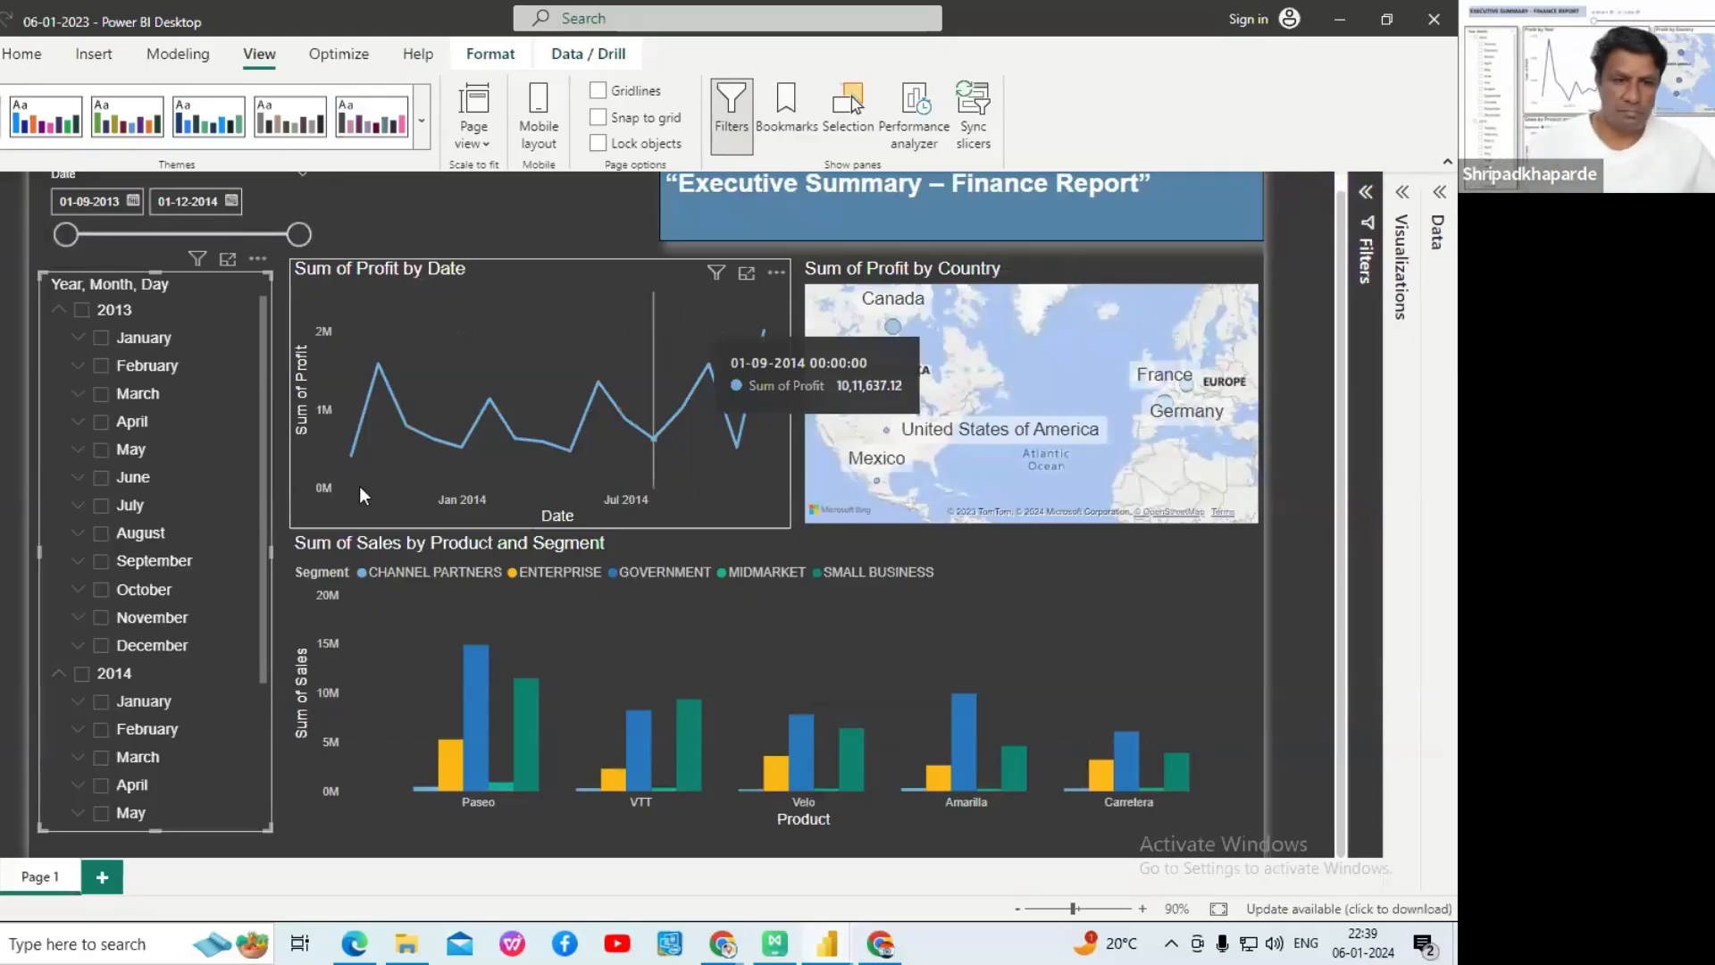
- Switch to the tutorial PDF in Edge and read the remaining formatting instructions through to the picture of the finished report
left_click(352, 948)
scroll(589, 769, "down", 4)
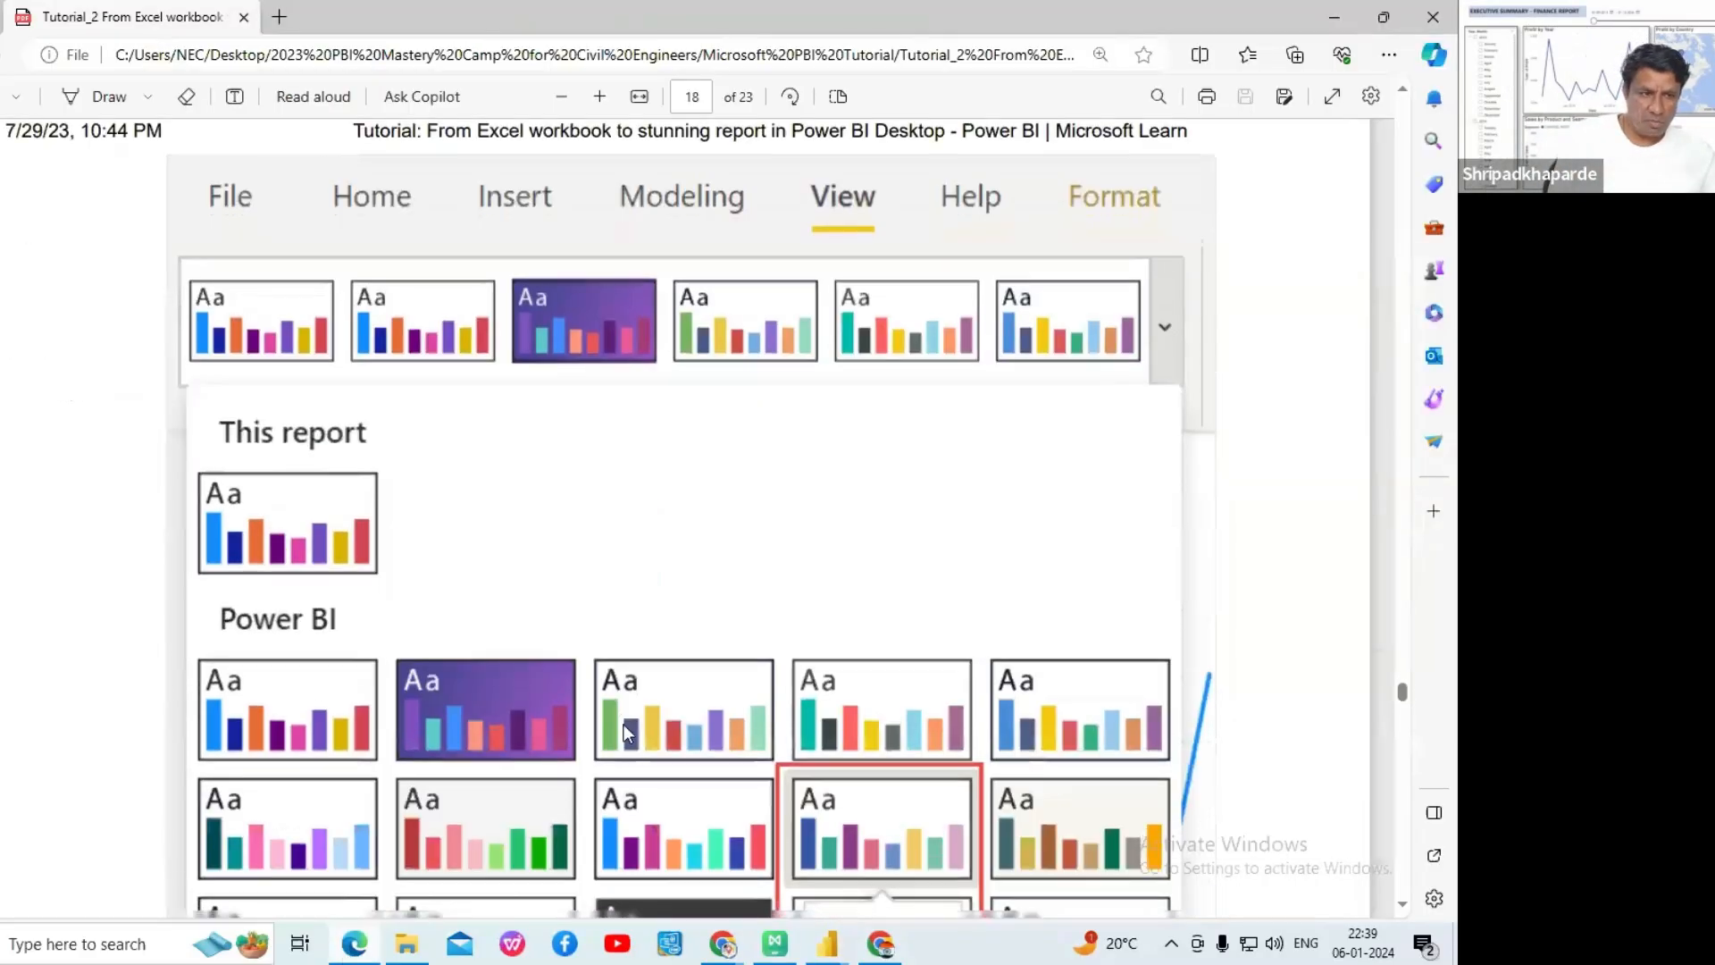
scroll(623, 723, "down", 3)
scroll(623, 720, "down", 10)
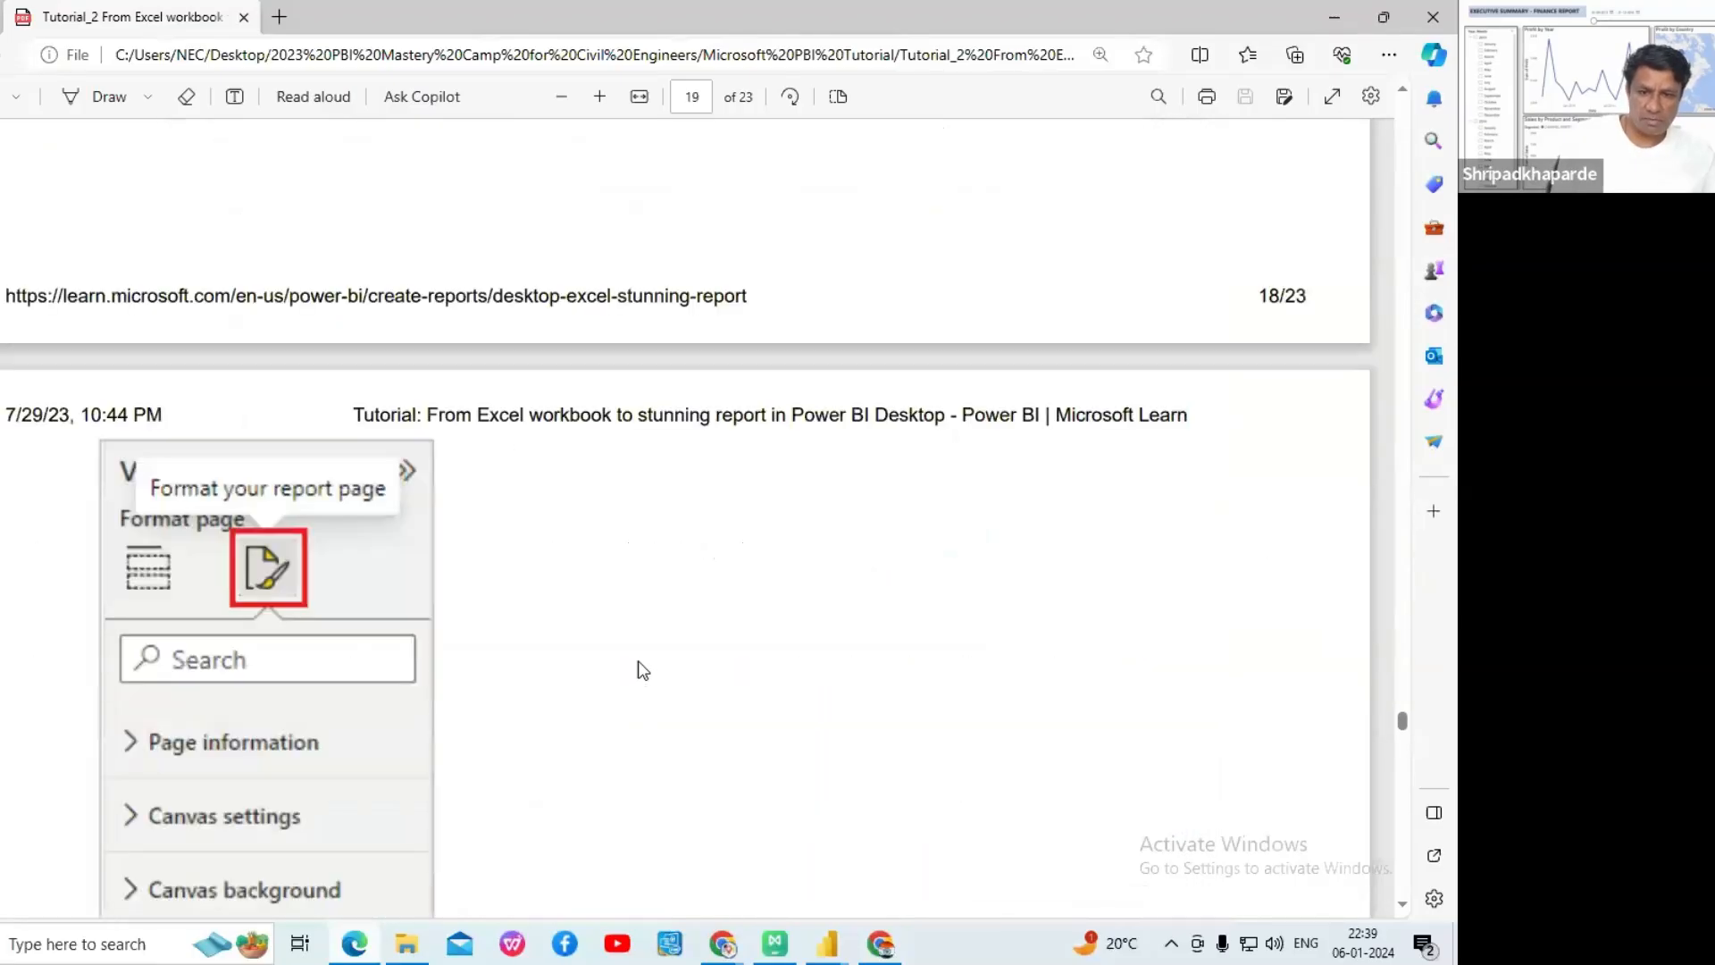
scroll(641, 670, "down", 2)
scroll(637, 666, "down", 3)
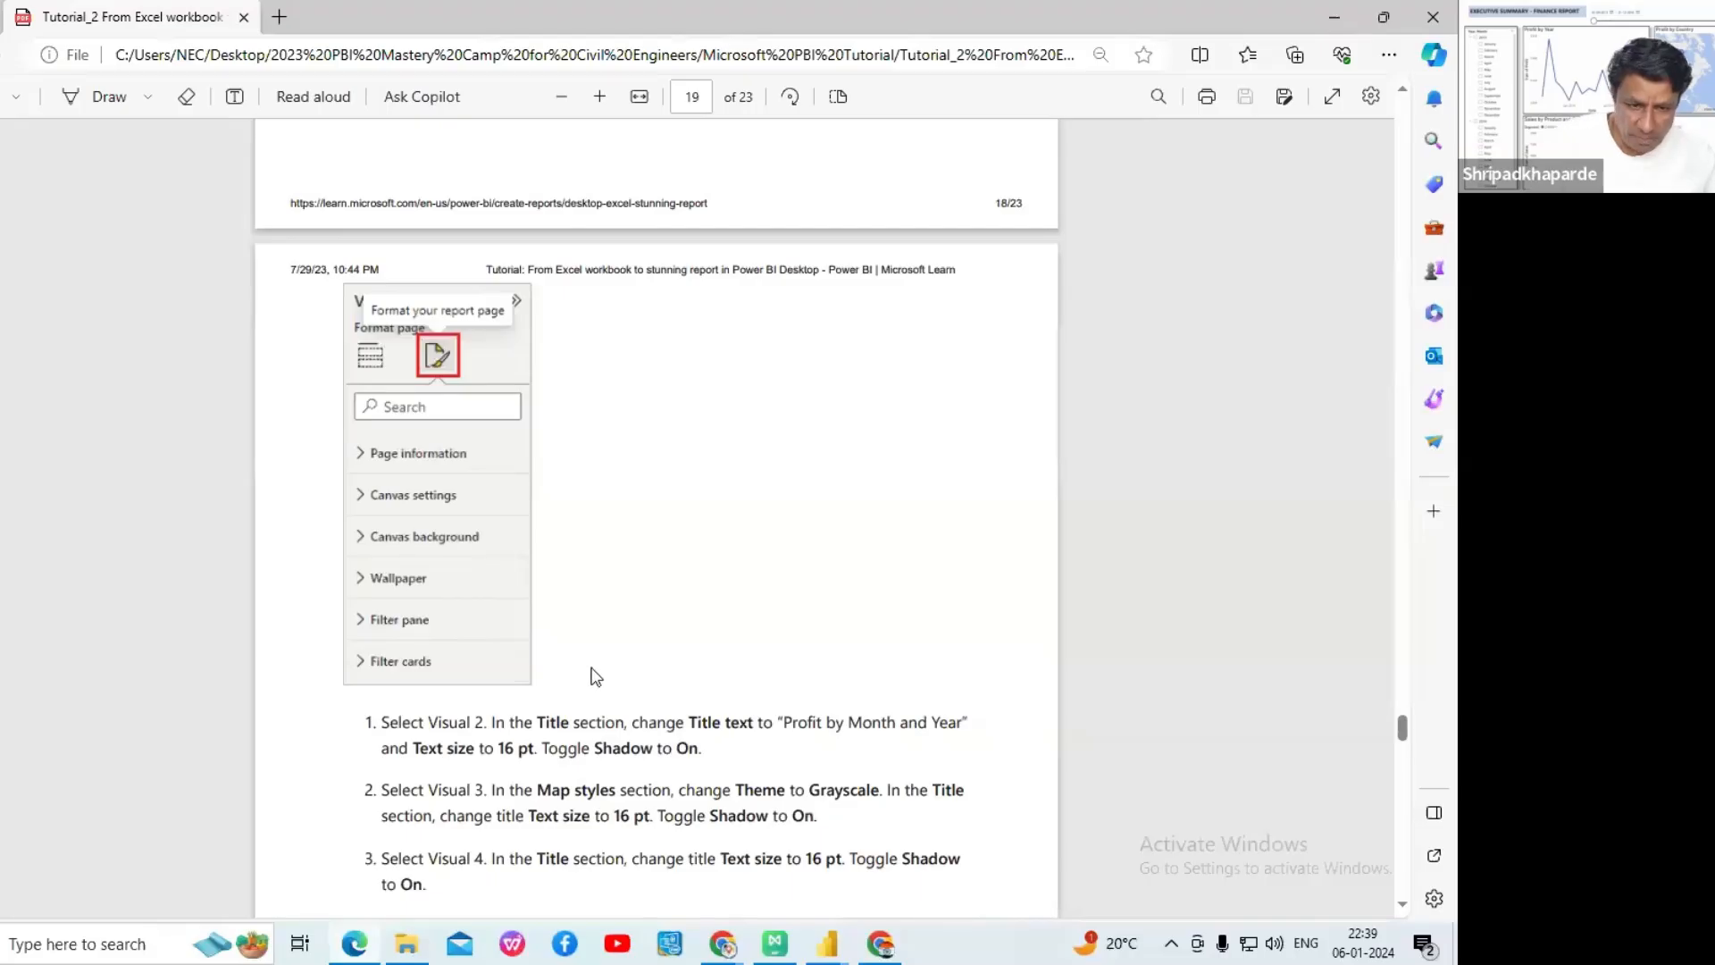
scroll(572, 679, "up", 1)
scroll(569, 661, "down", 3)
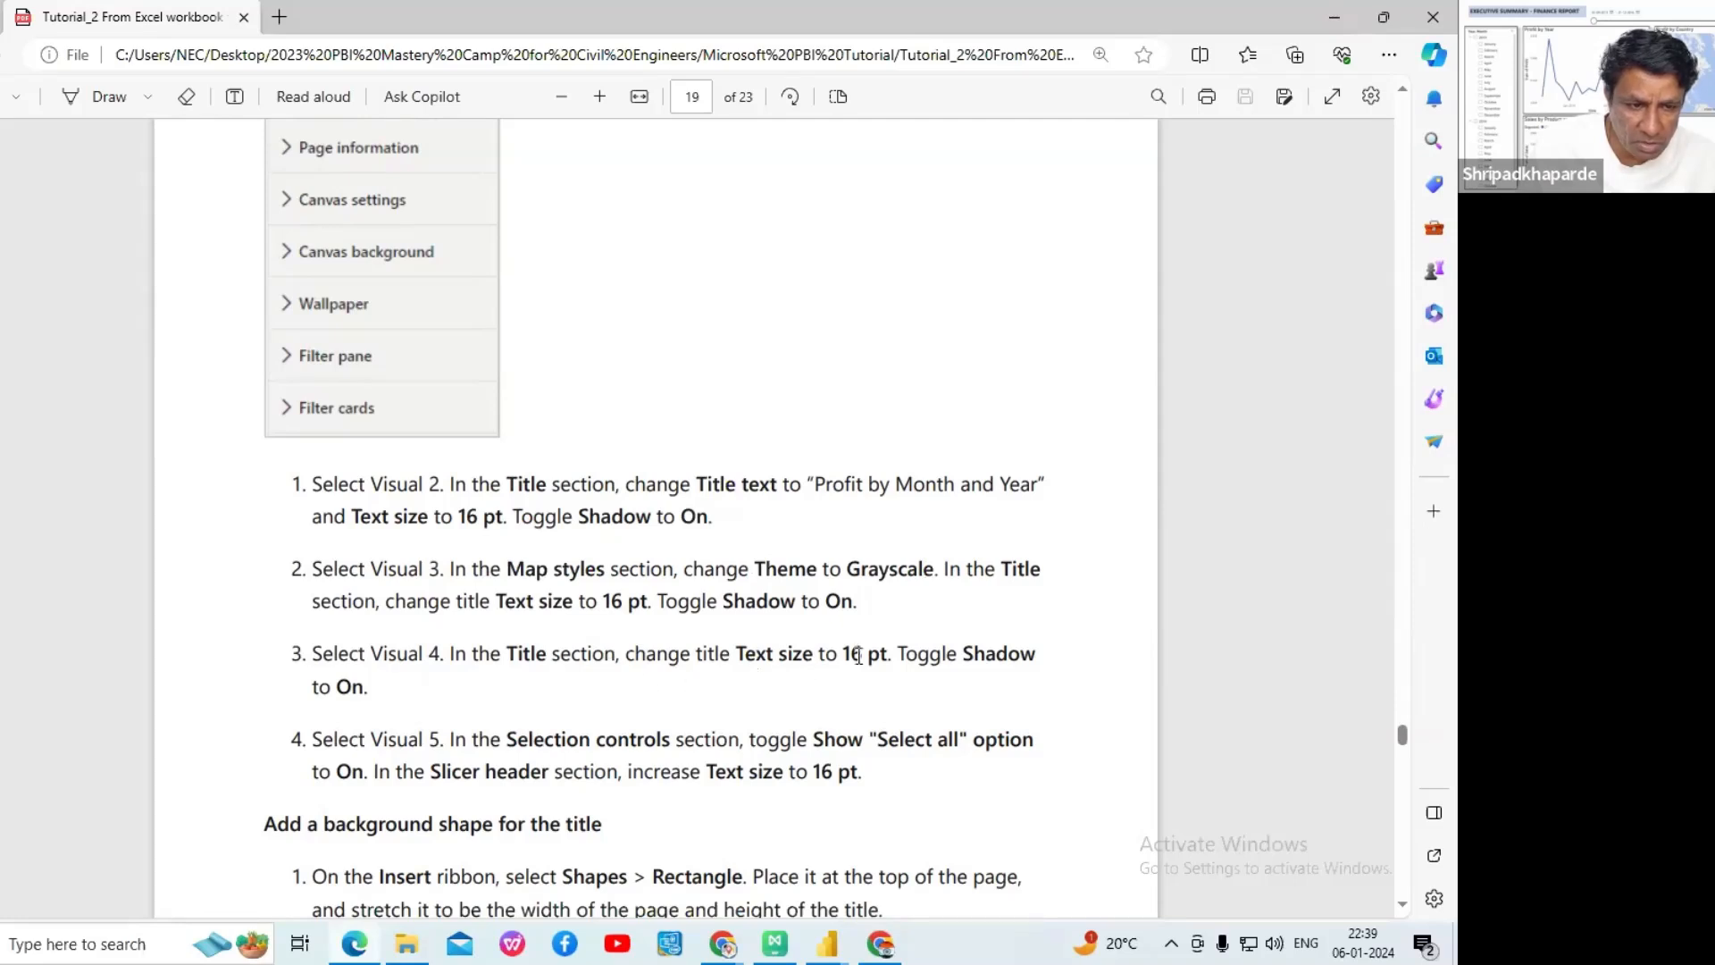
scroll(520, 684, "down", 2)
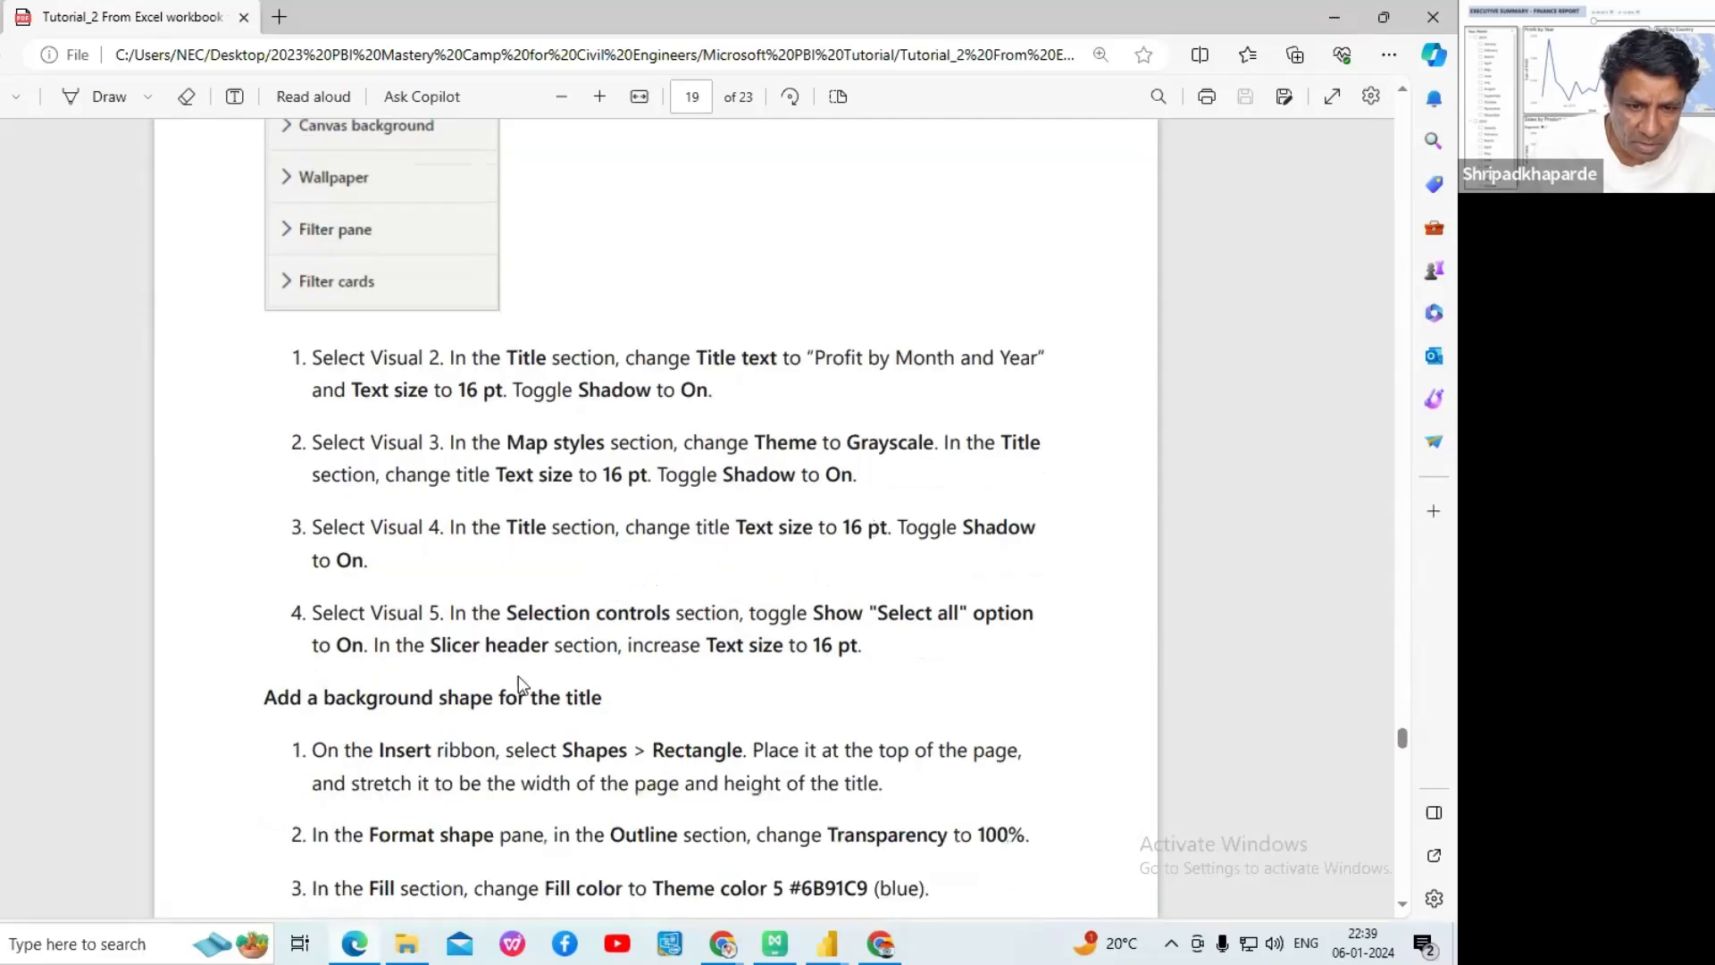
scroll(307, 630, "down", 15)
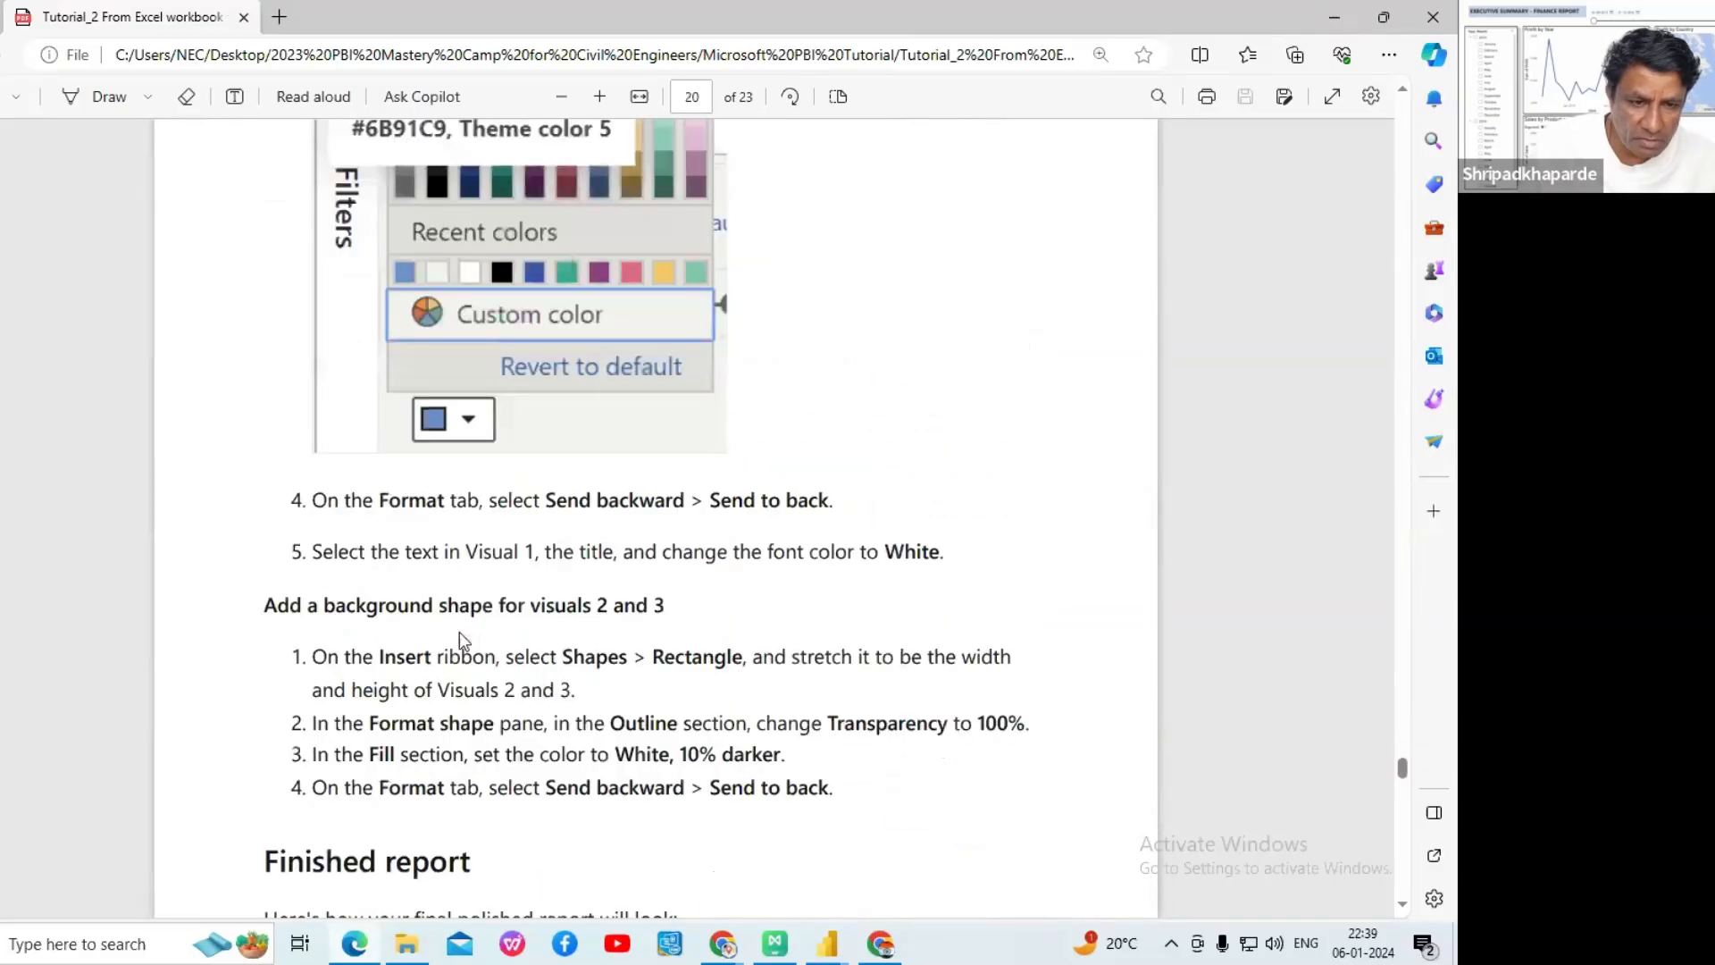
scroll(453, 644, "down", 6)
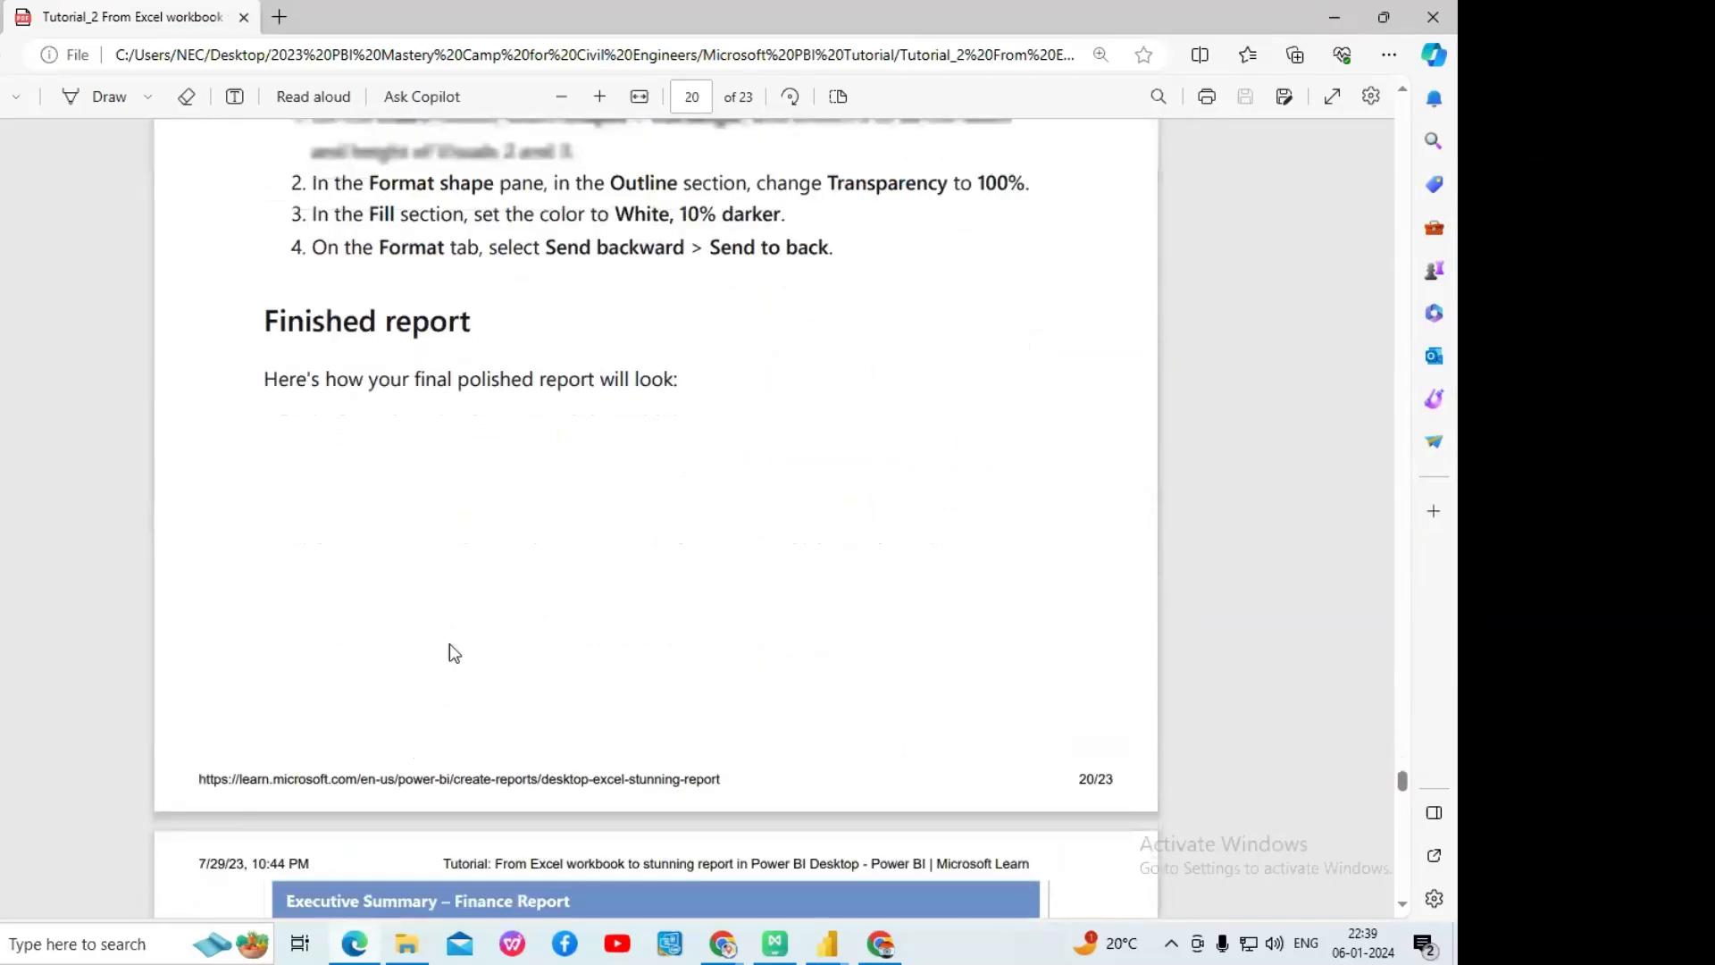
scroll(449, 643, "down", 4)
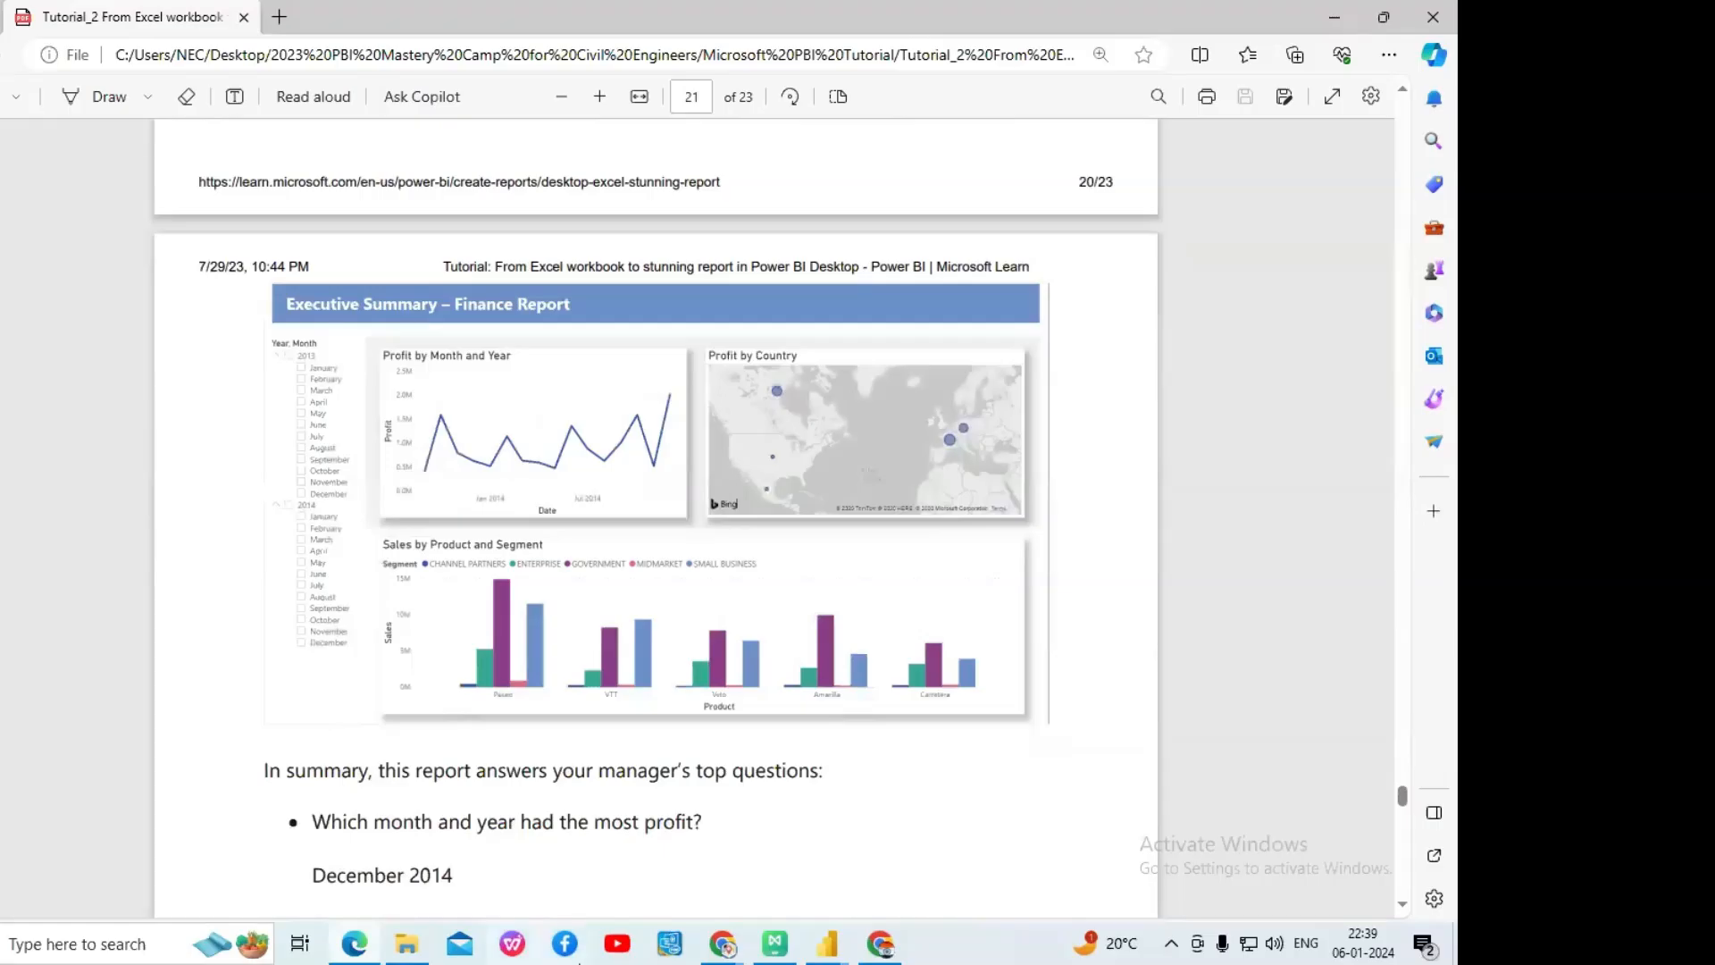
- Return to the 06-01-2023 report in Power BI Desktop and apply the Executive theme
left_click(820, 945)
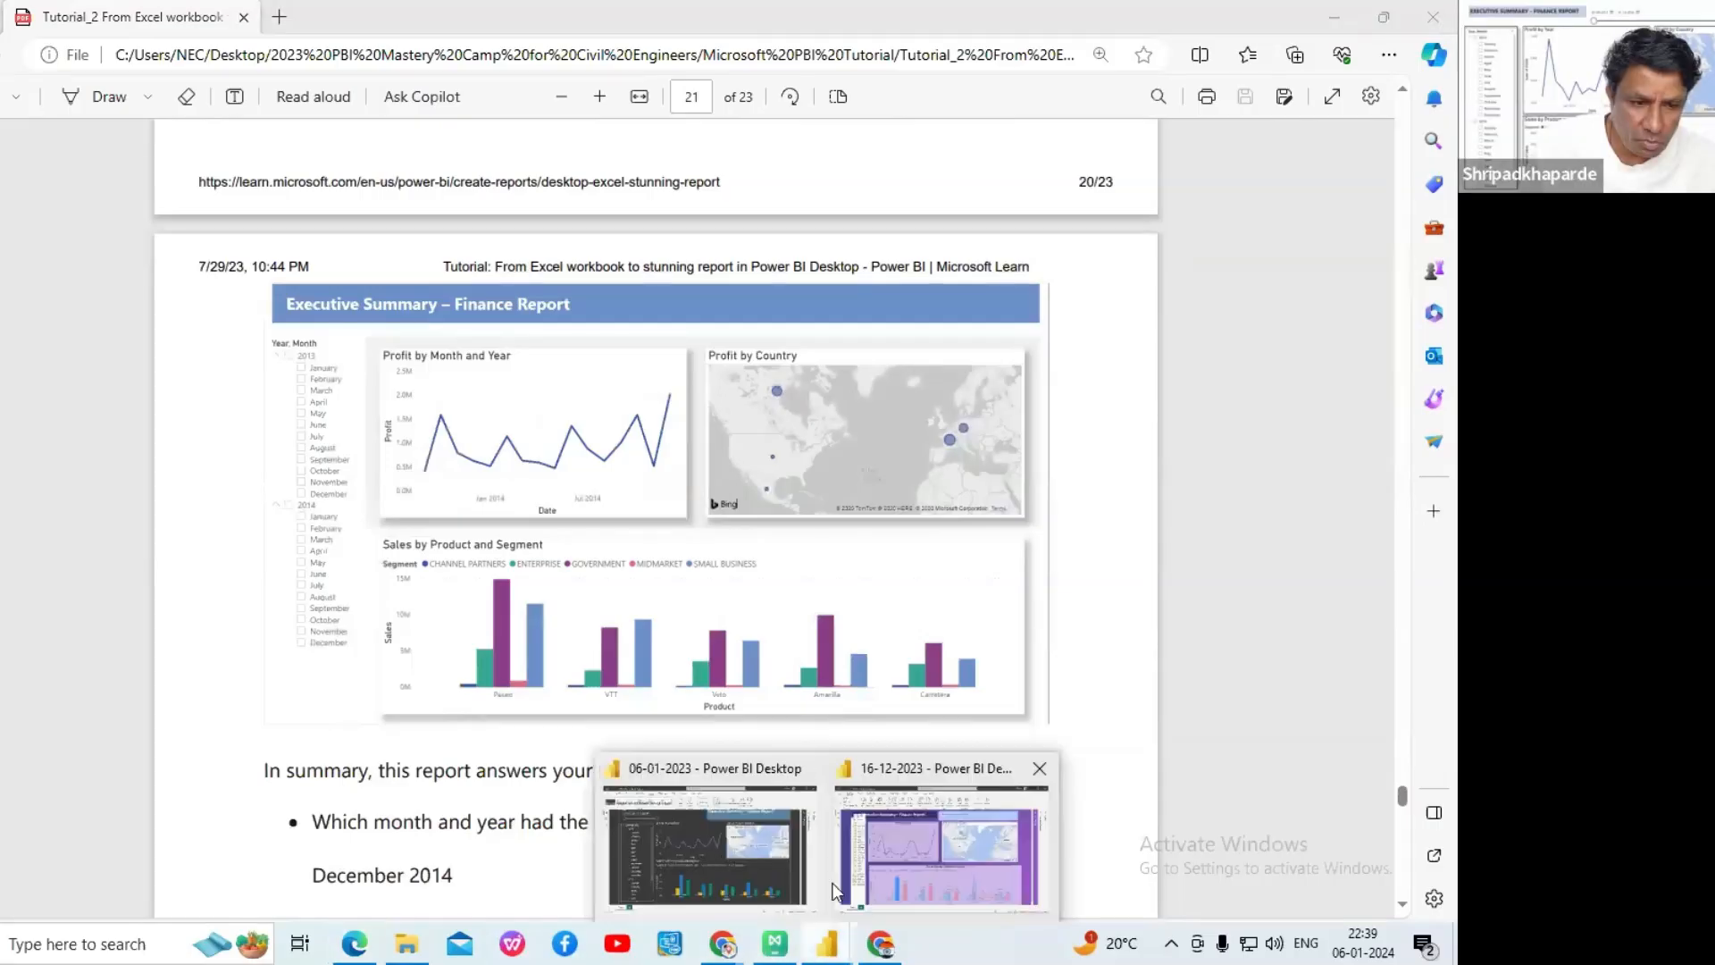
left_click(720, 861)
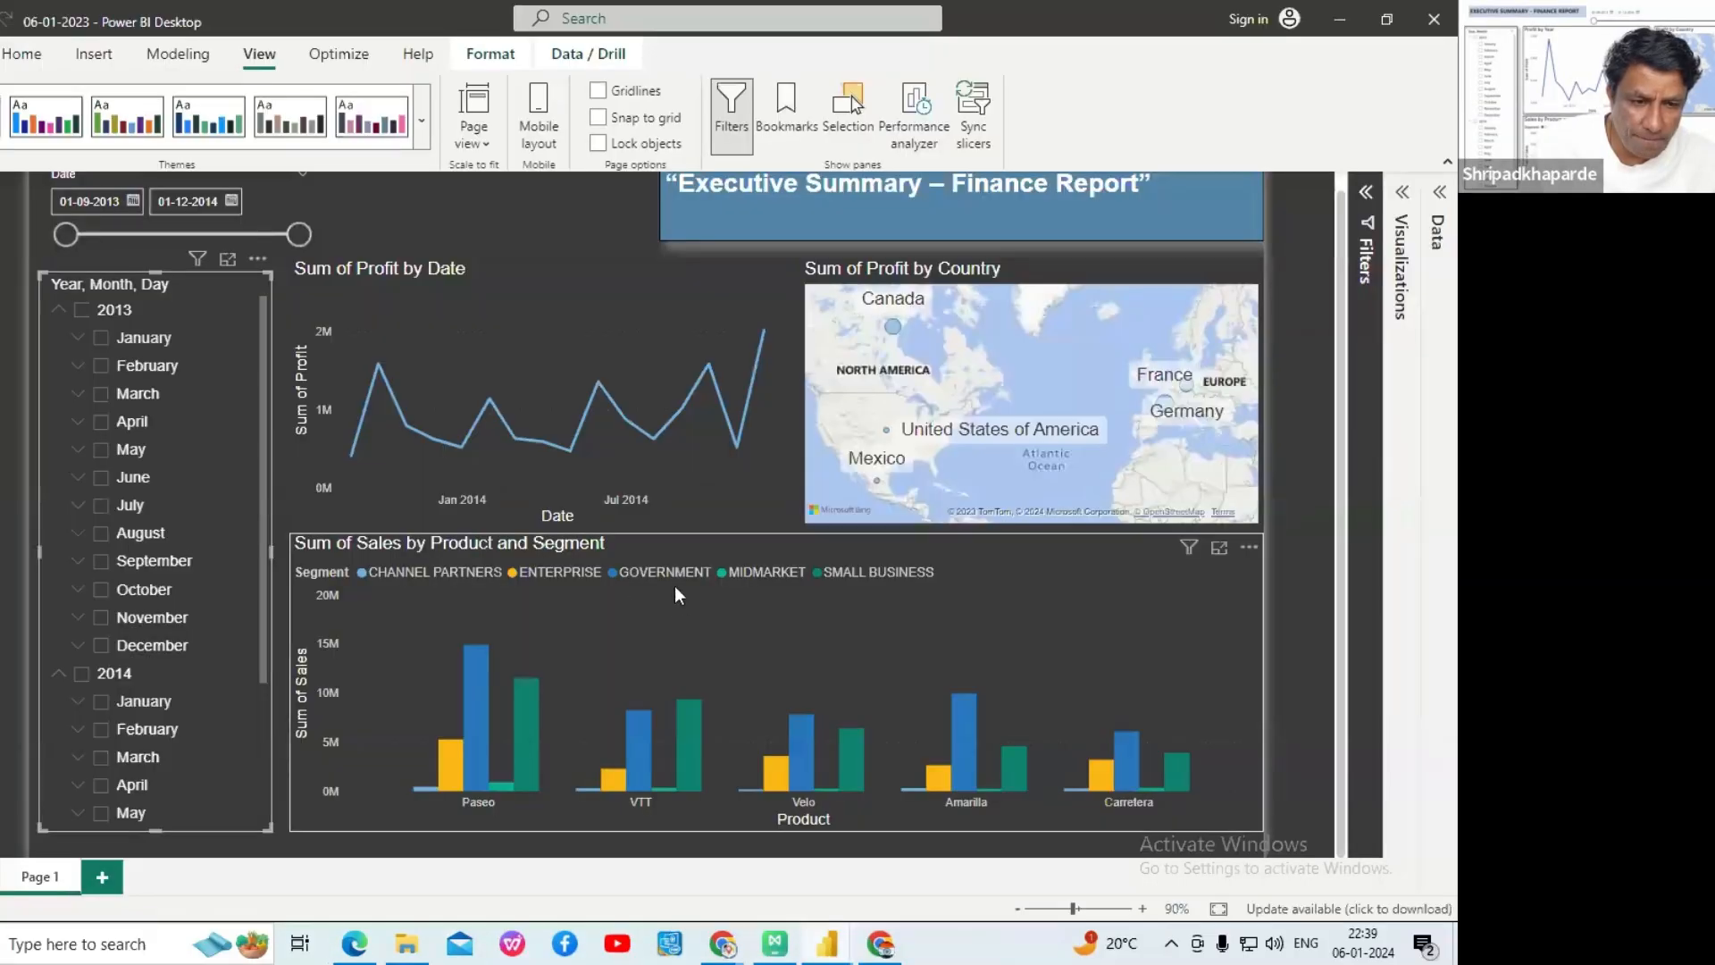
left_click(422, 121)
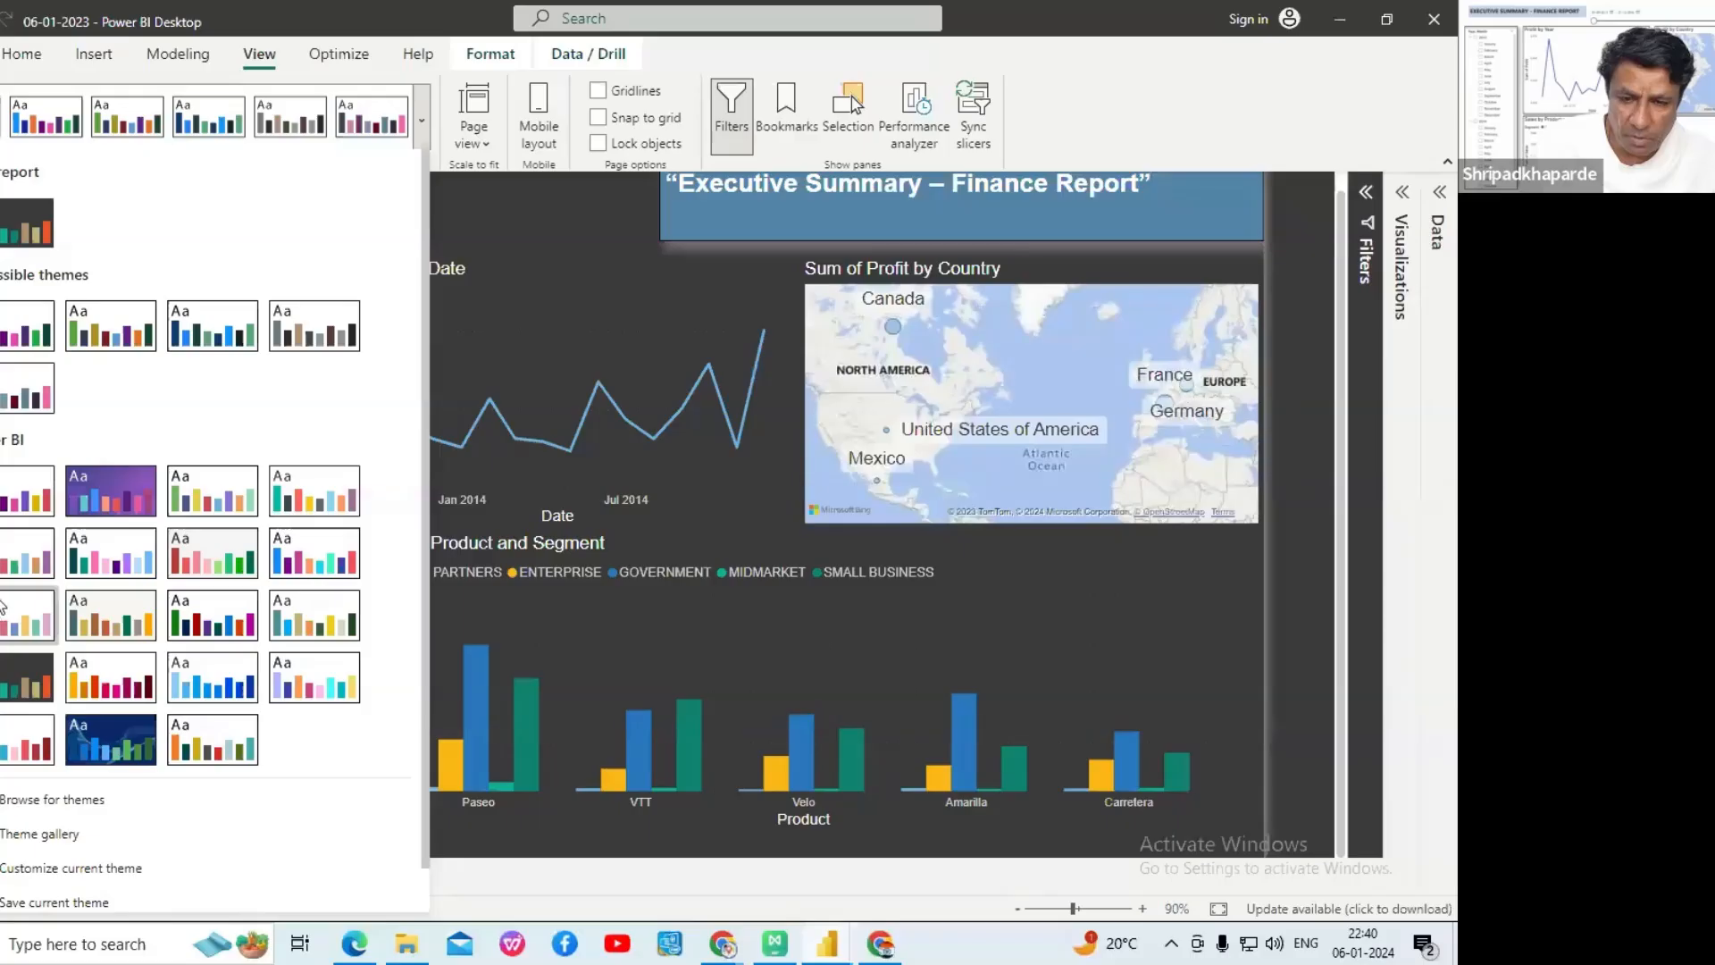
left_click(249, 623)
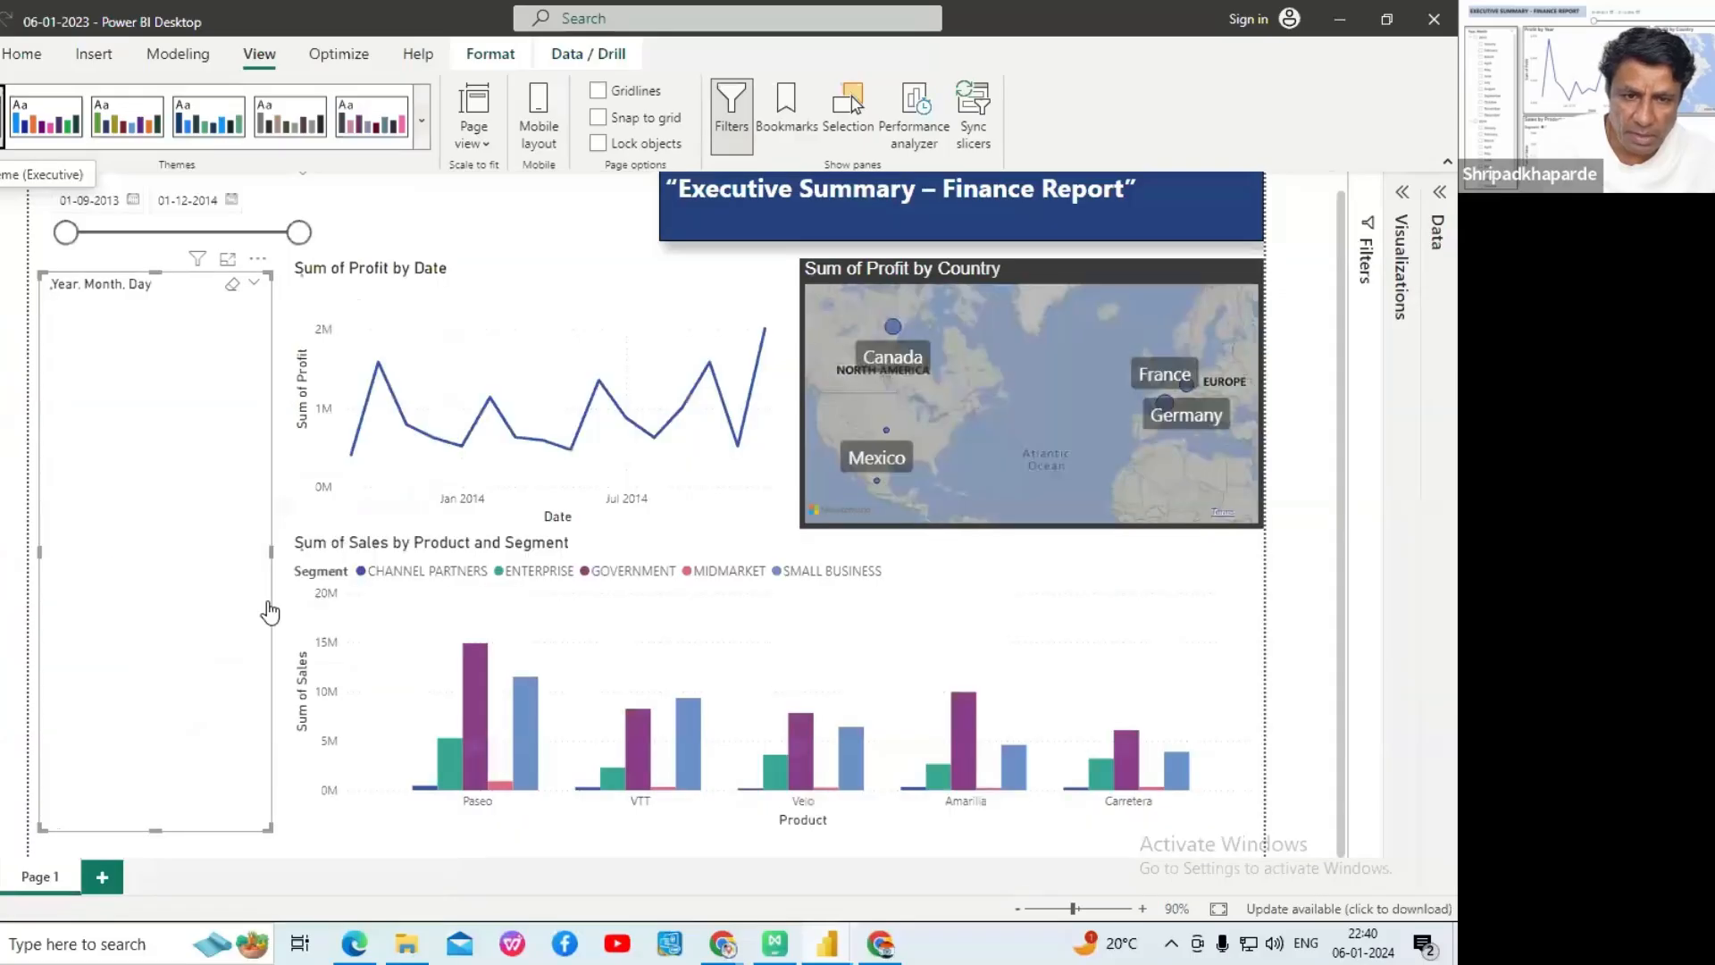
- Show the visual formatting options and the data fields beside the report, and hide the filters
left_click(1375, 226)
left_click(1435, 215)
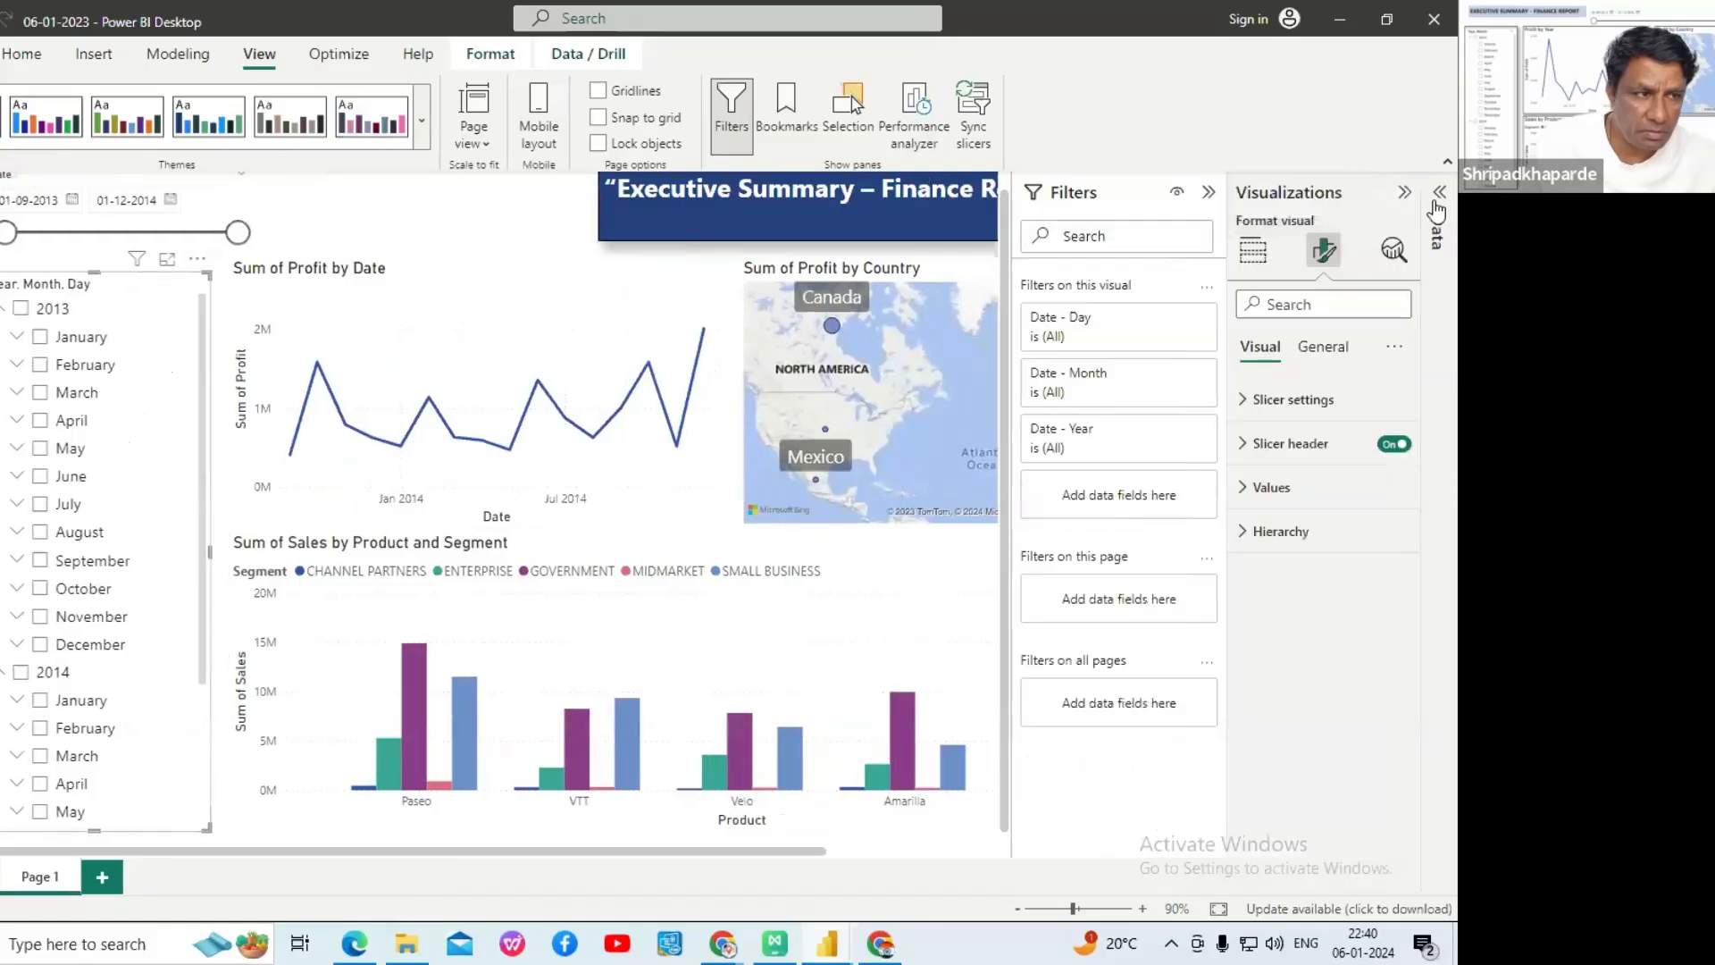
left_click(1436, 212)
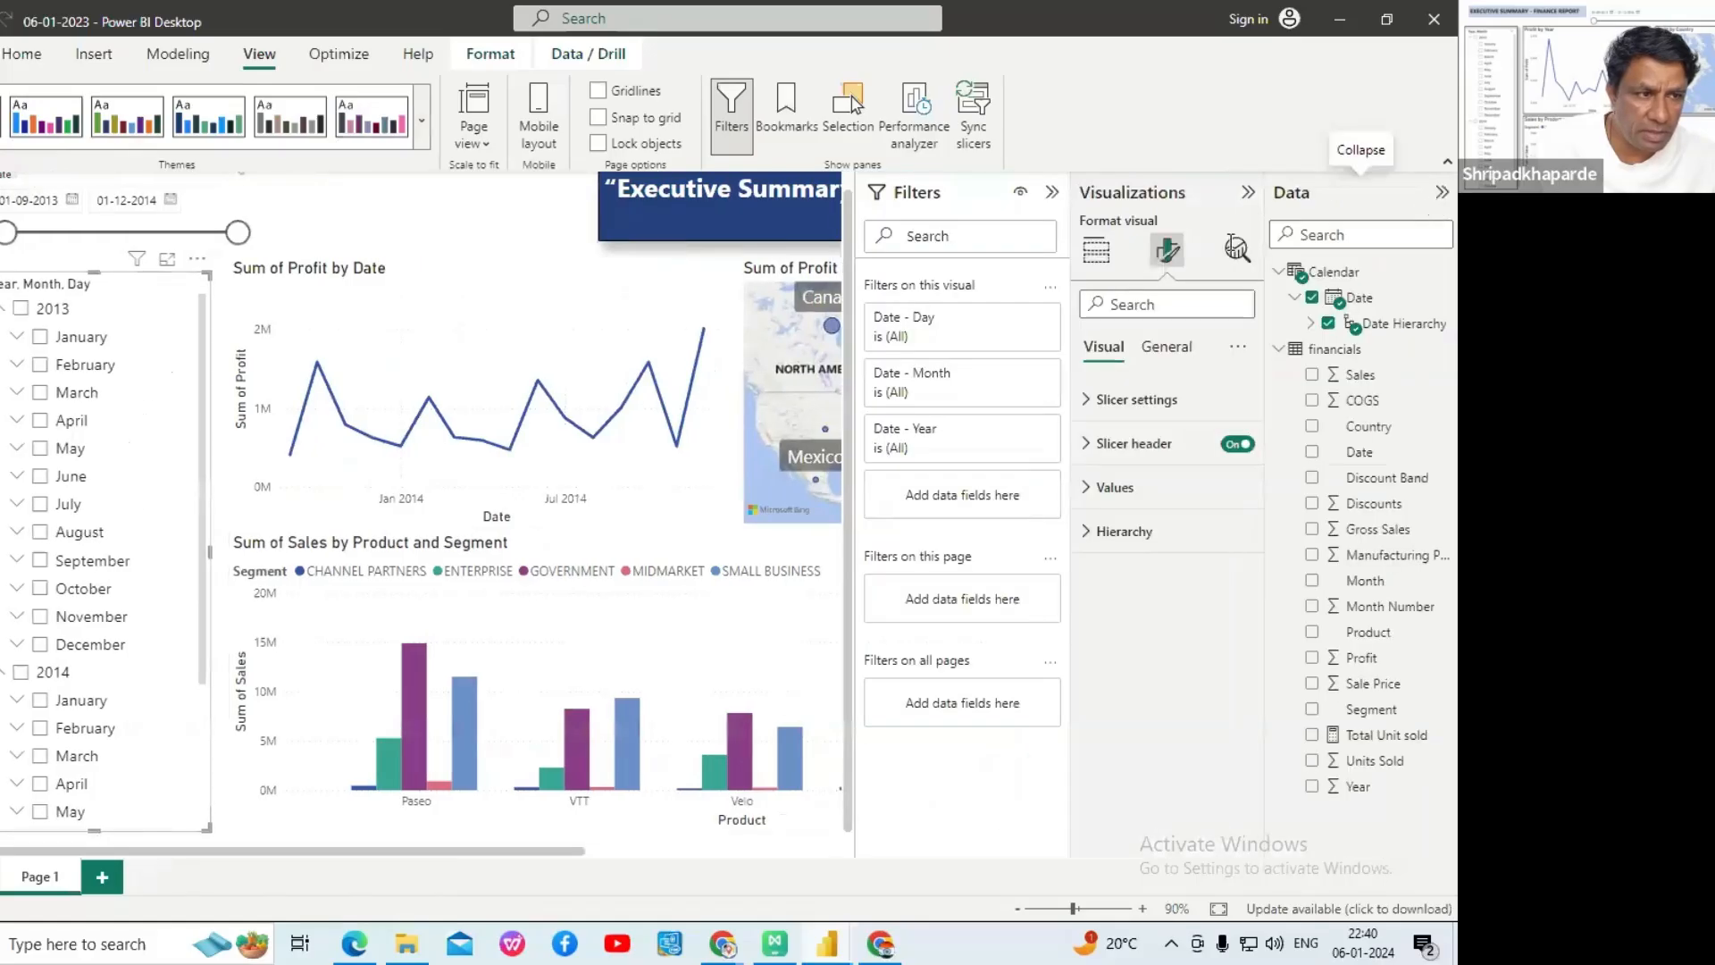
left_click(1053, 192)
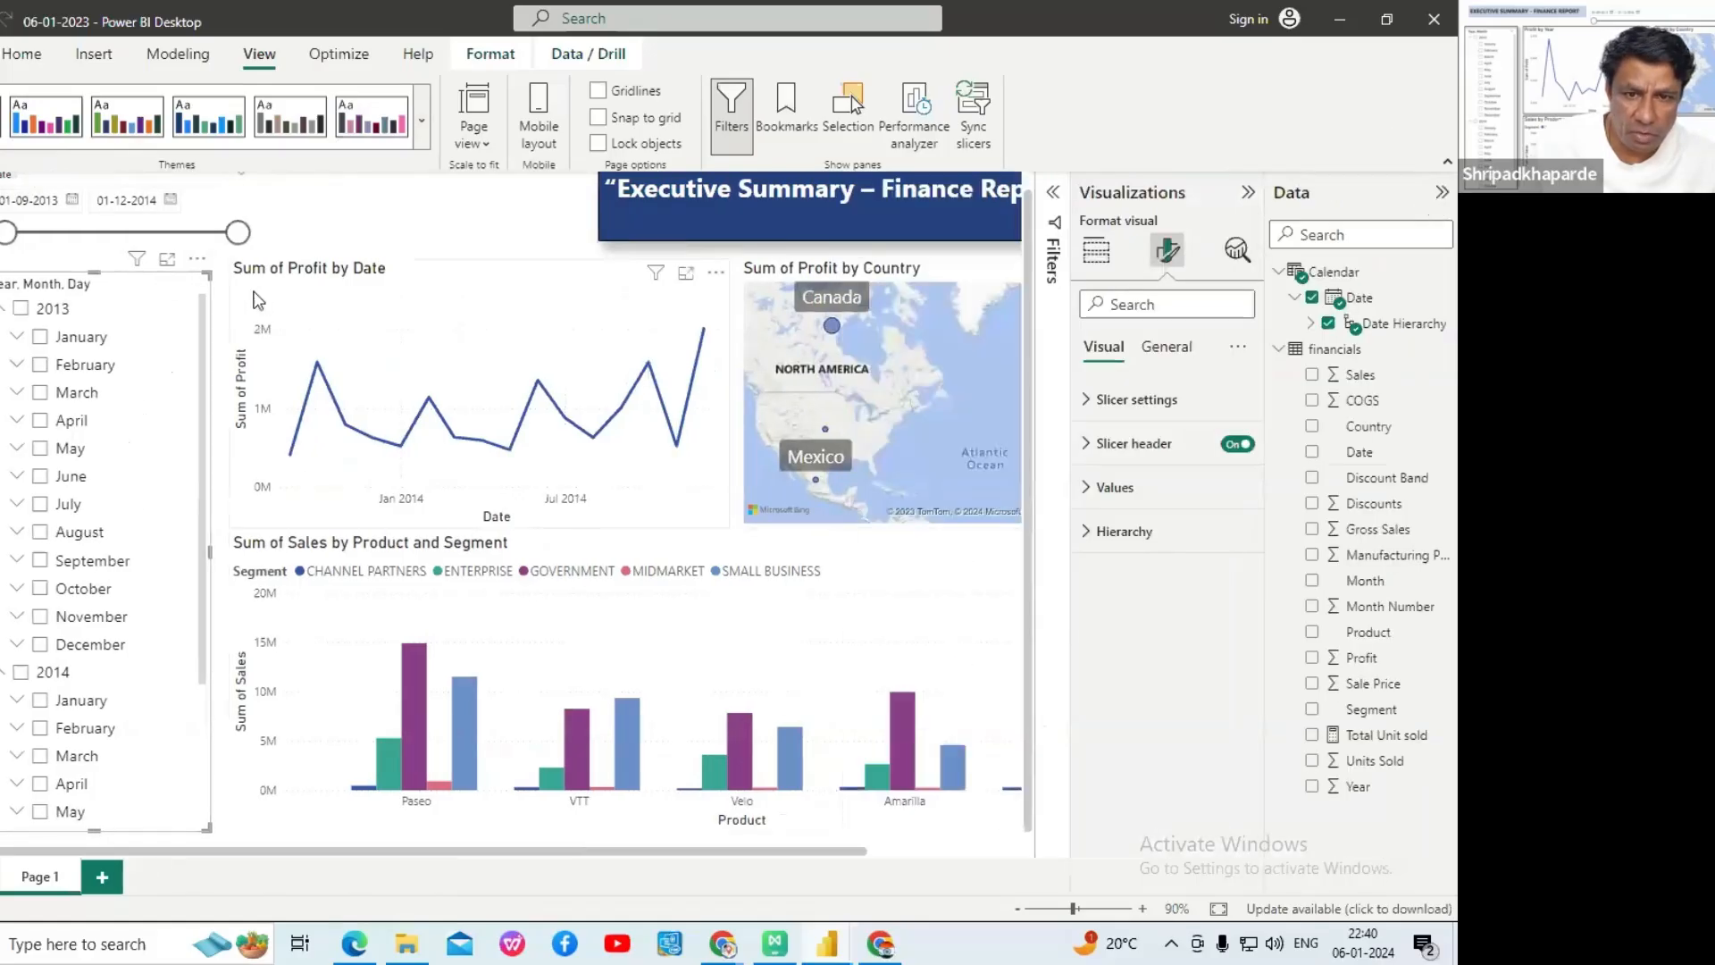
- Format the profit line chart's X-axis values as bold, size 11, in the near-black recent color
left_click(258, 300)
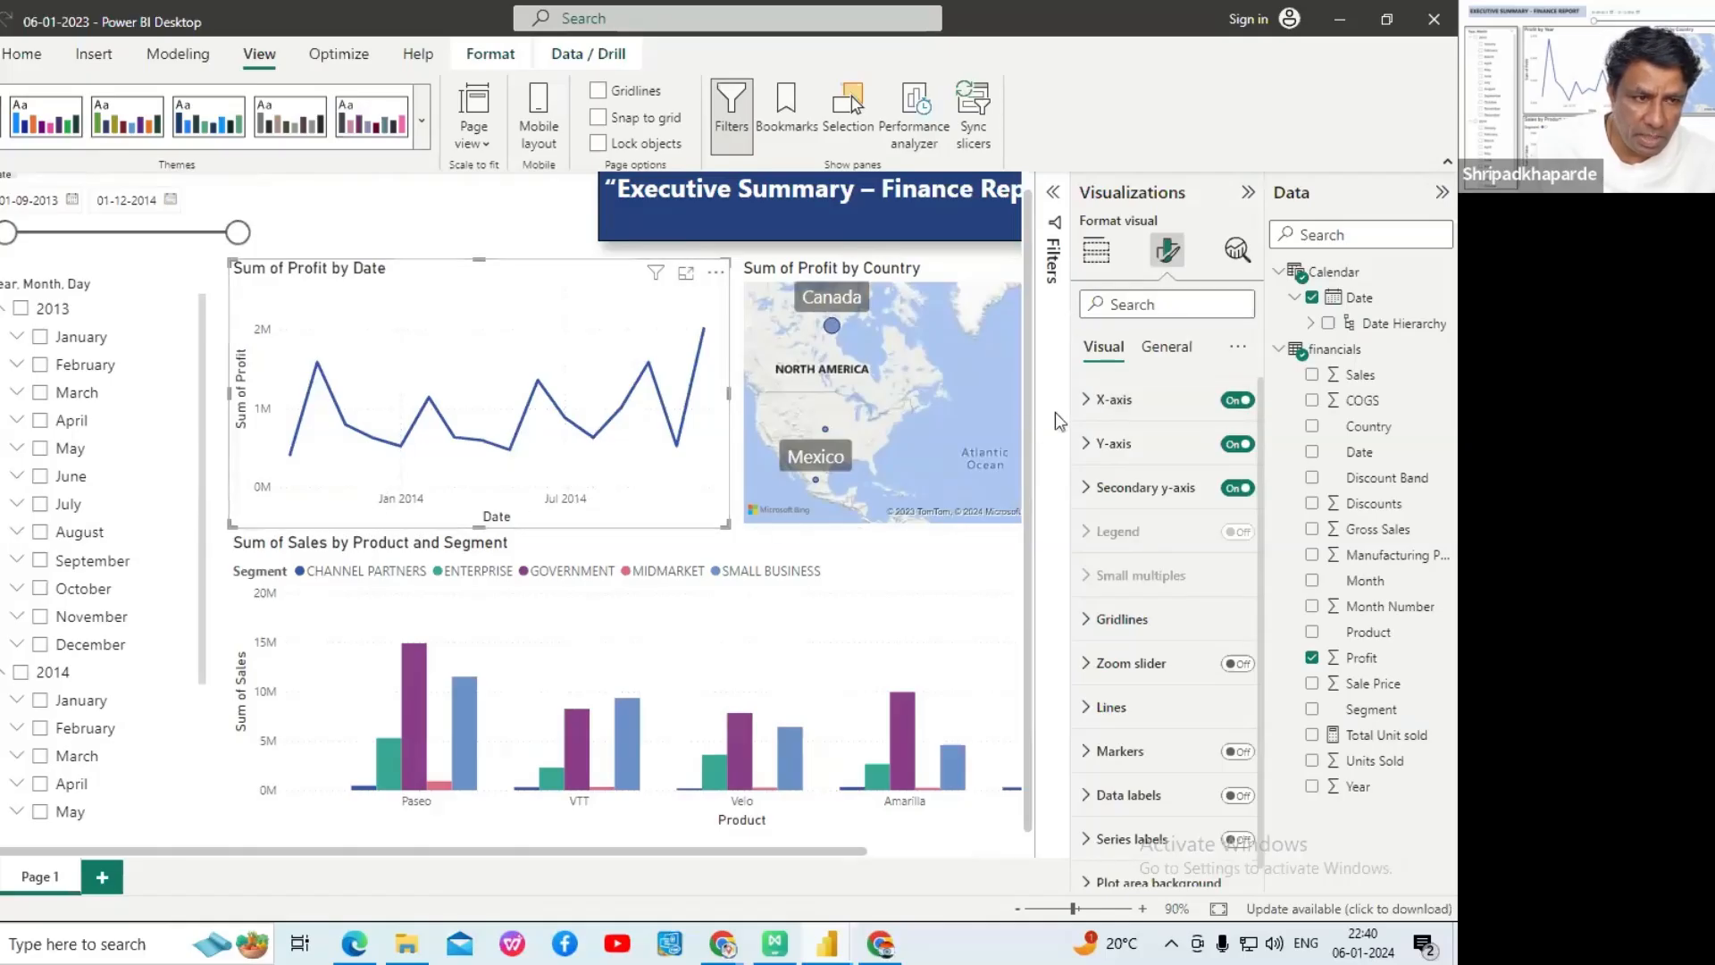
left_click(1088, 403)
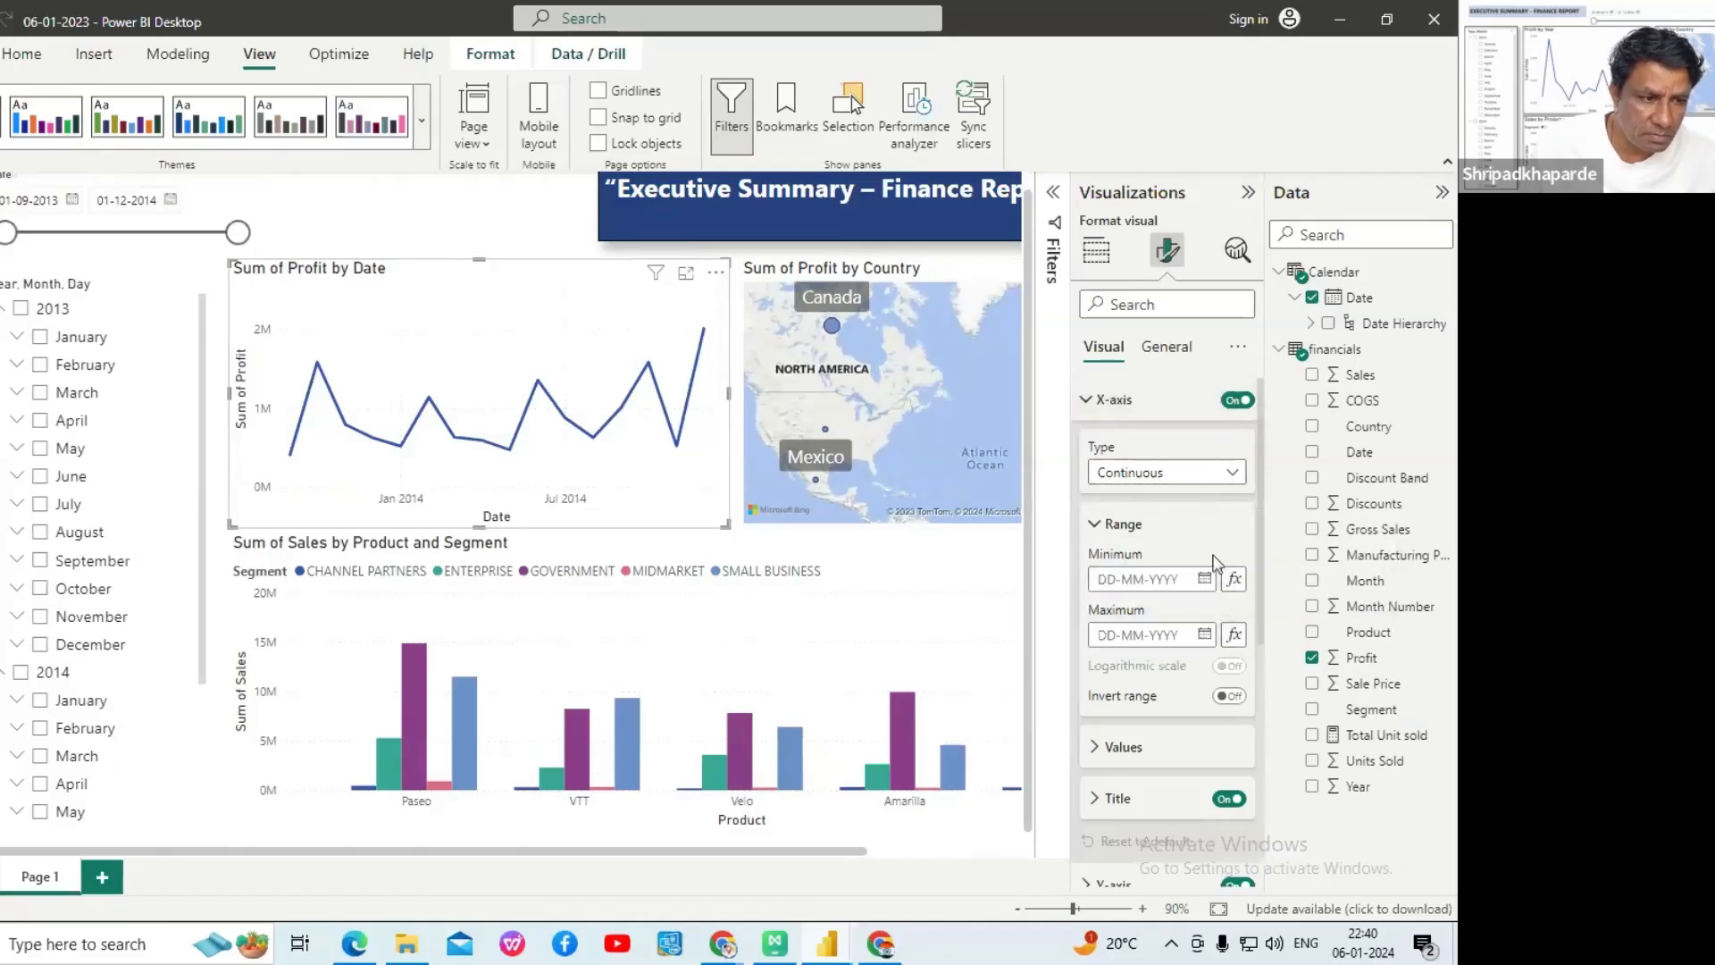
scroll(1135, 712, "down", 1)
left_click(1100, 681)
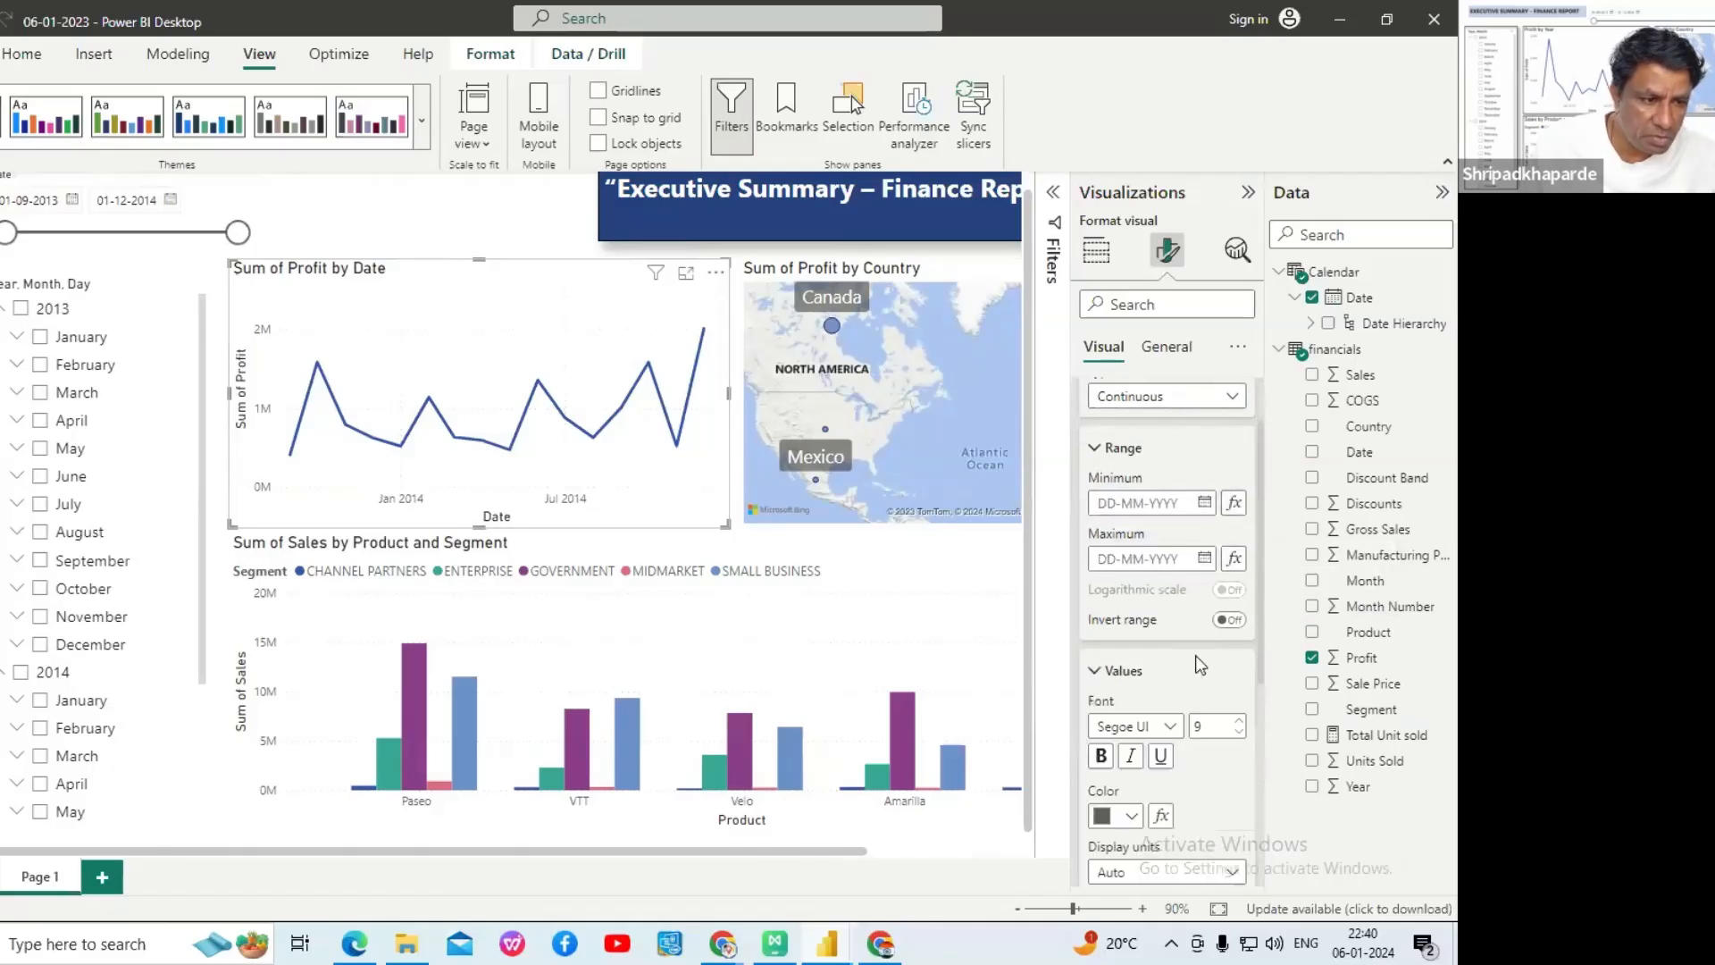
scroll(1197, 656, "down", 2)
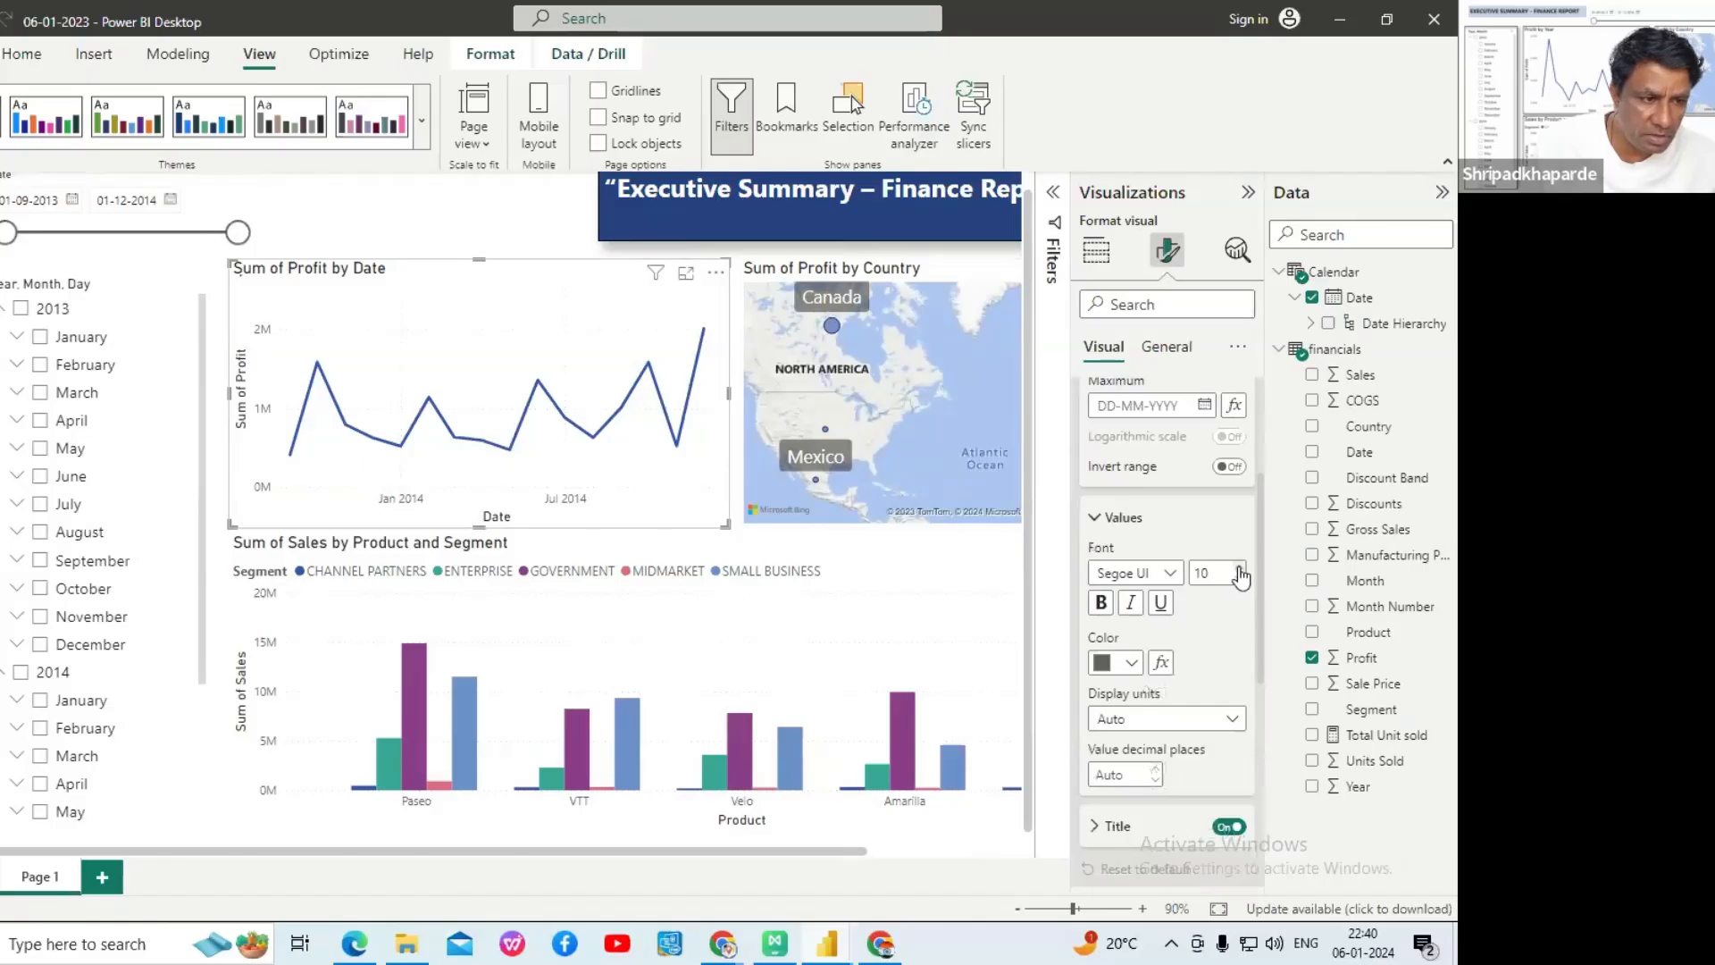
left_click(1131, 663)
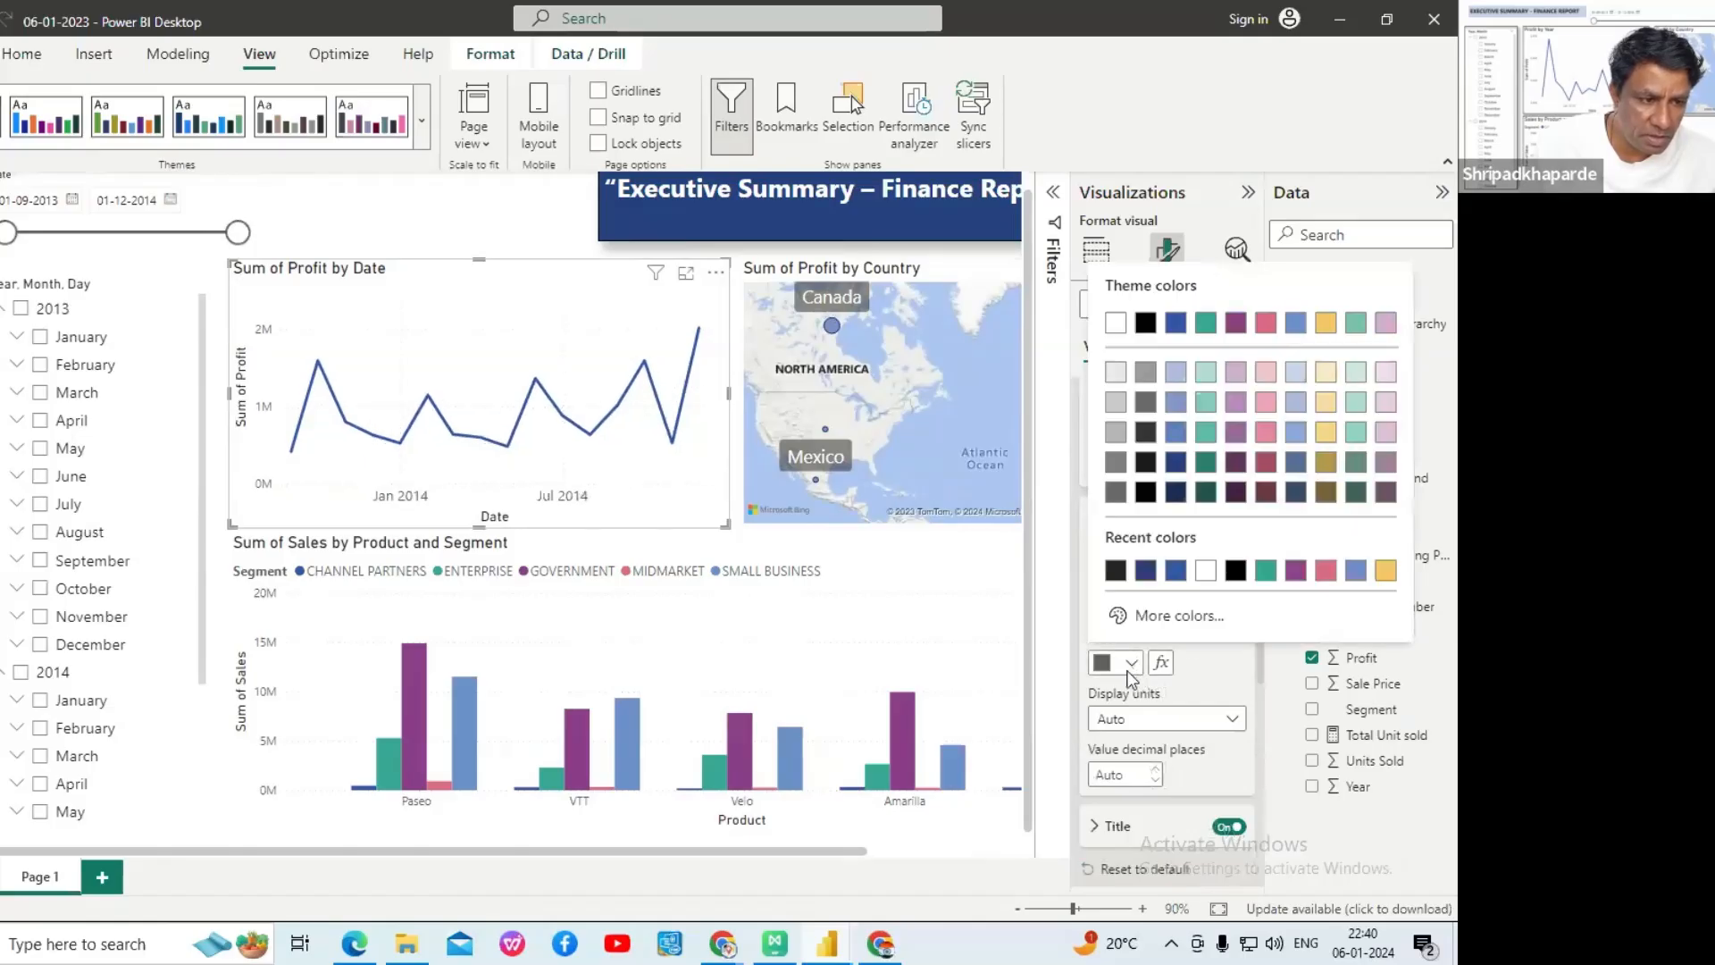
left_click(1117, 575)
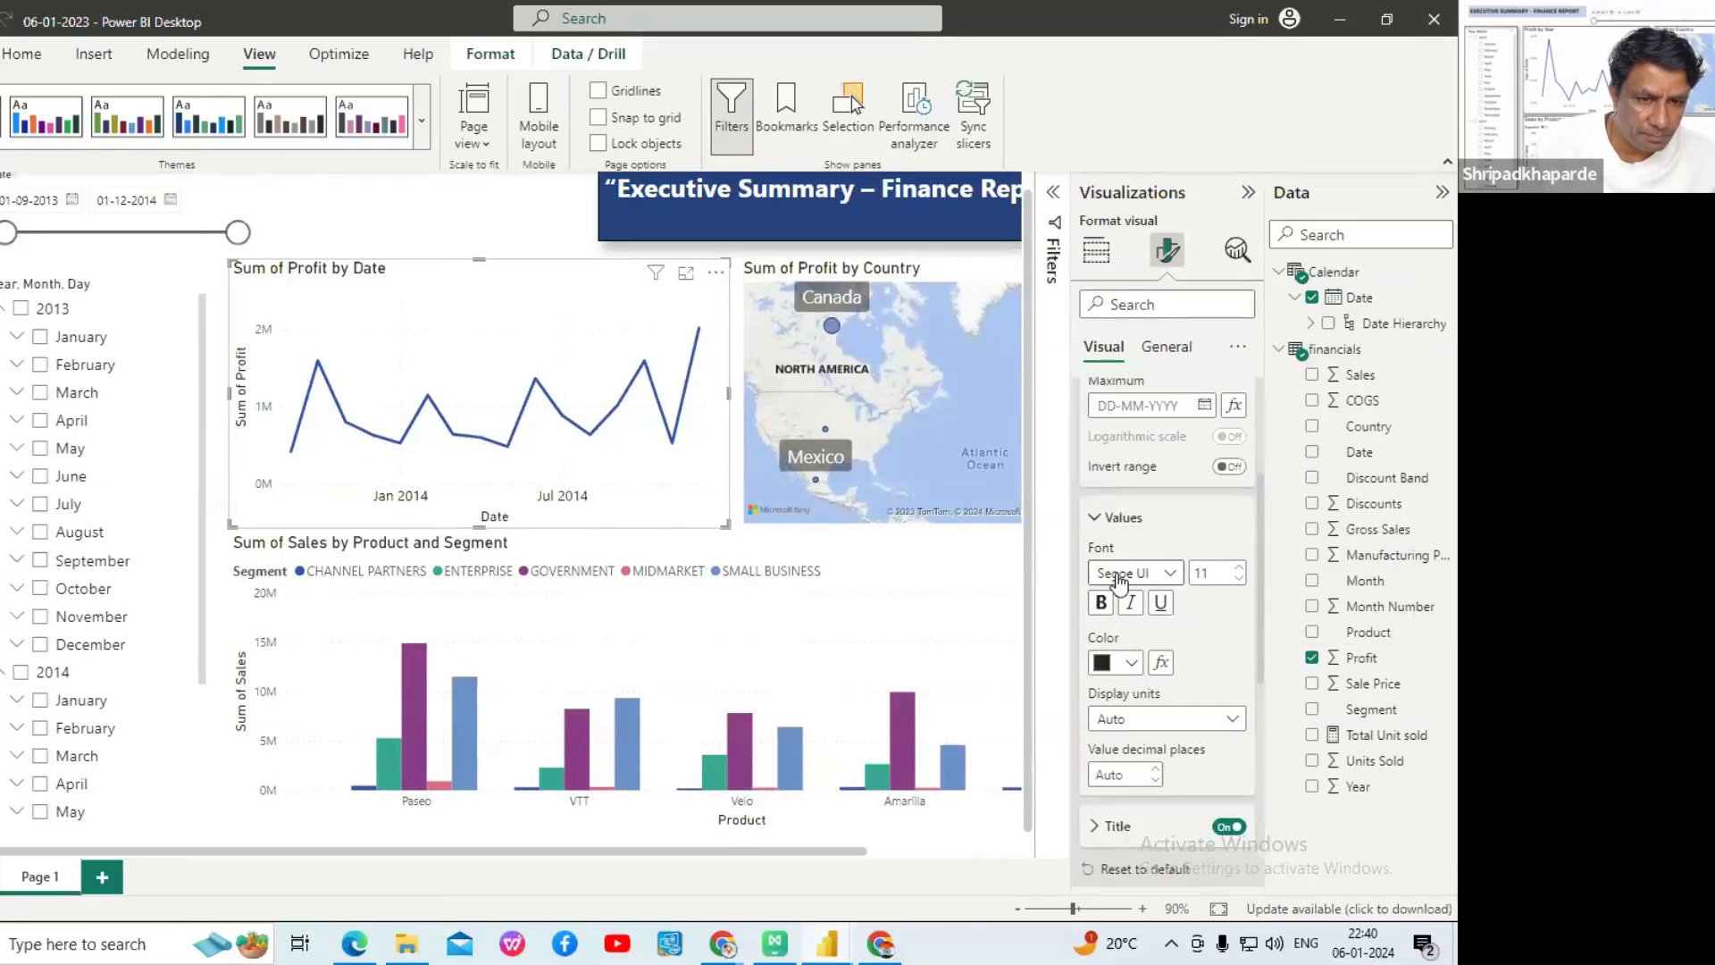
left_click(1101, 602)
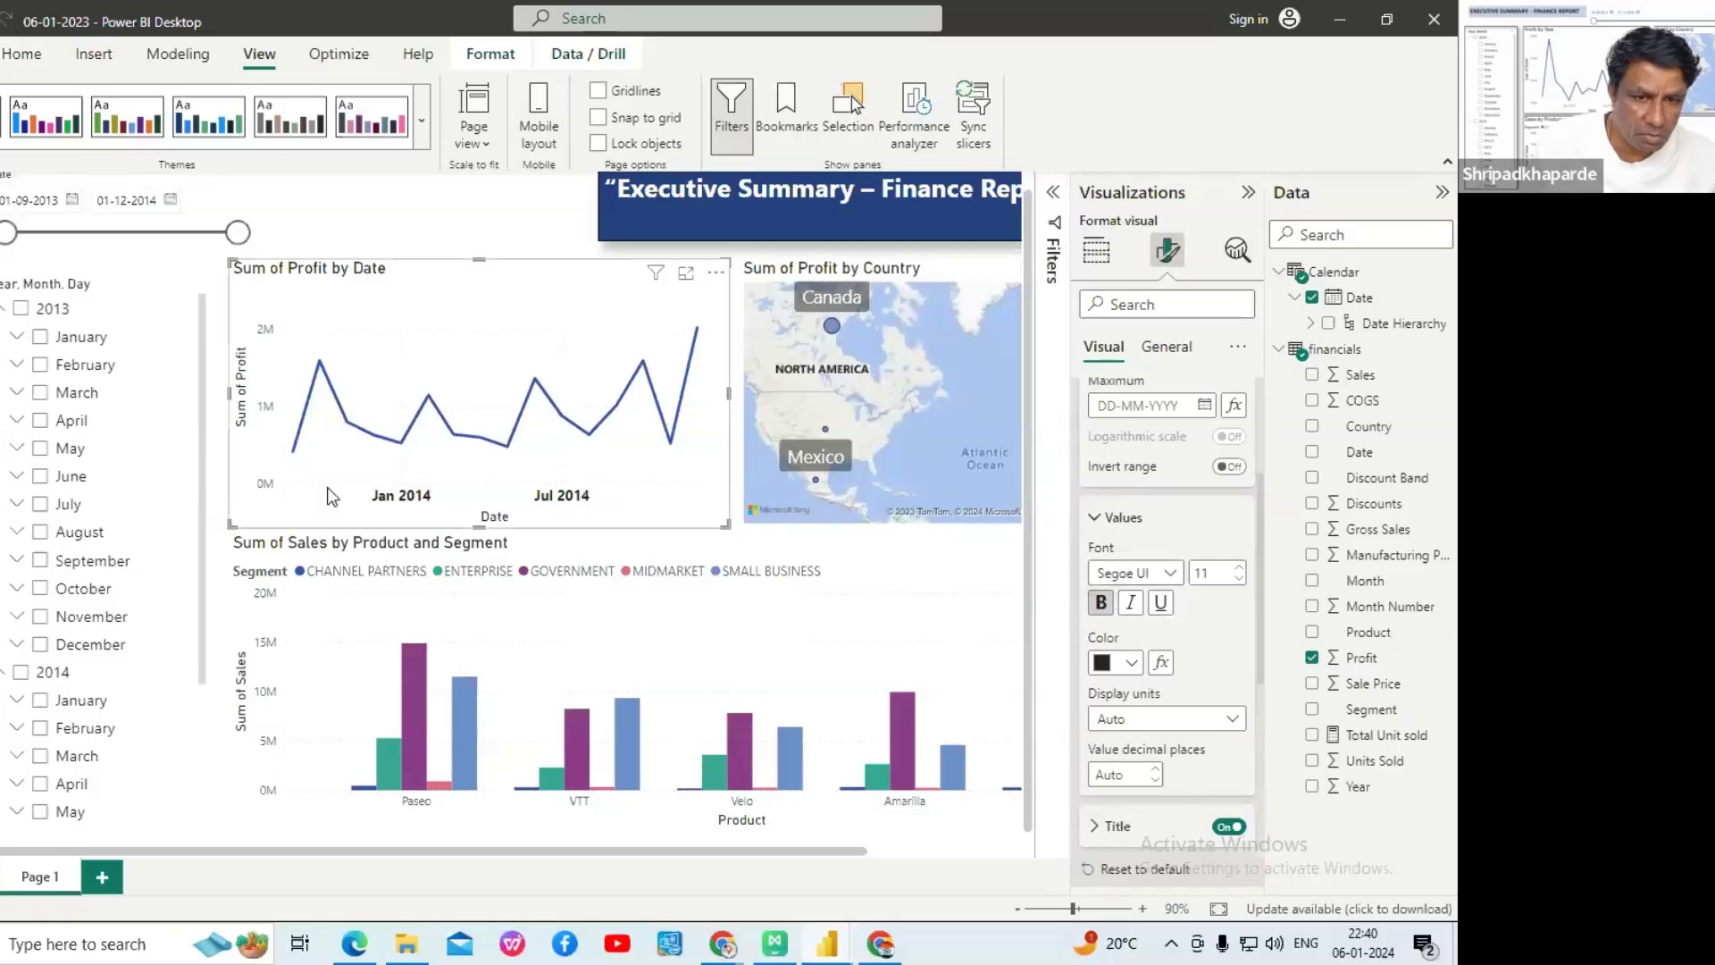
- Format the profit line chart's Y-axis values as bold, size 11, in the near-black recent color
scroll(1152, 688, "down", 3)
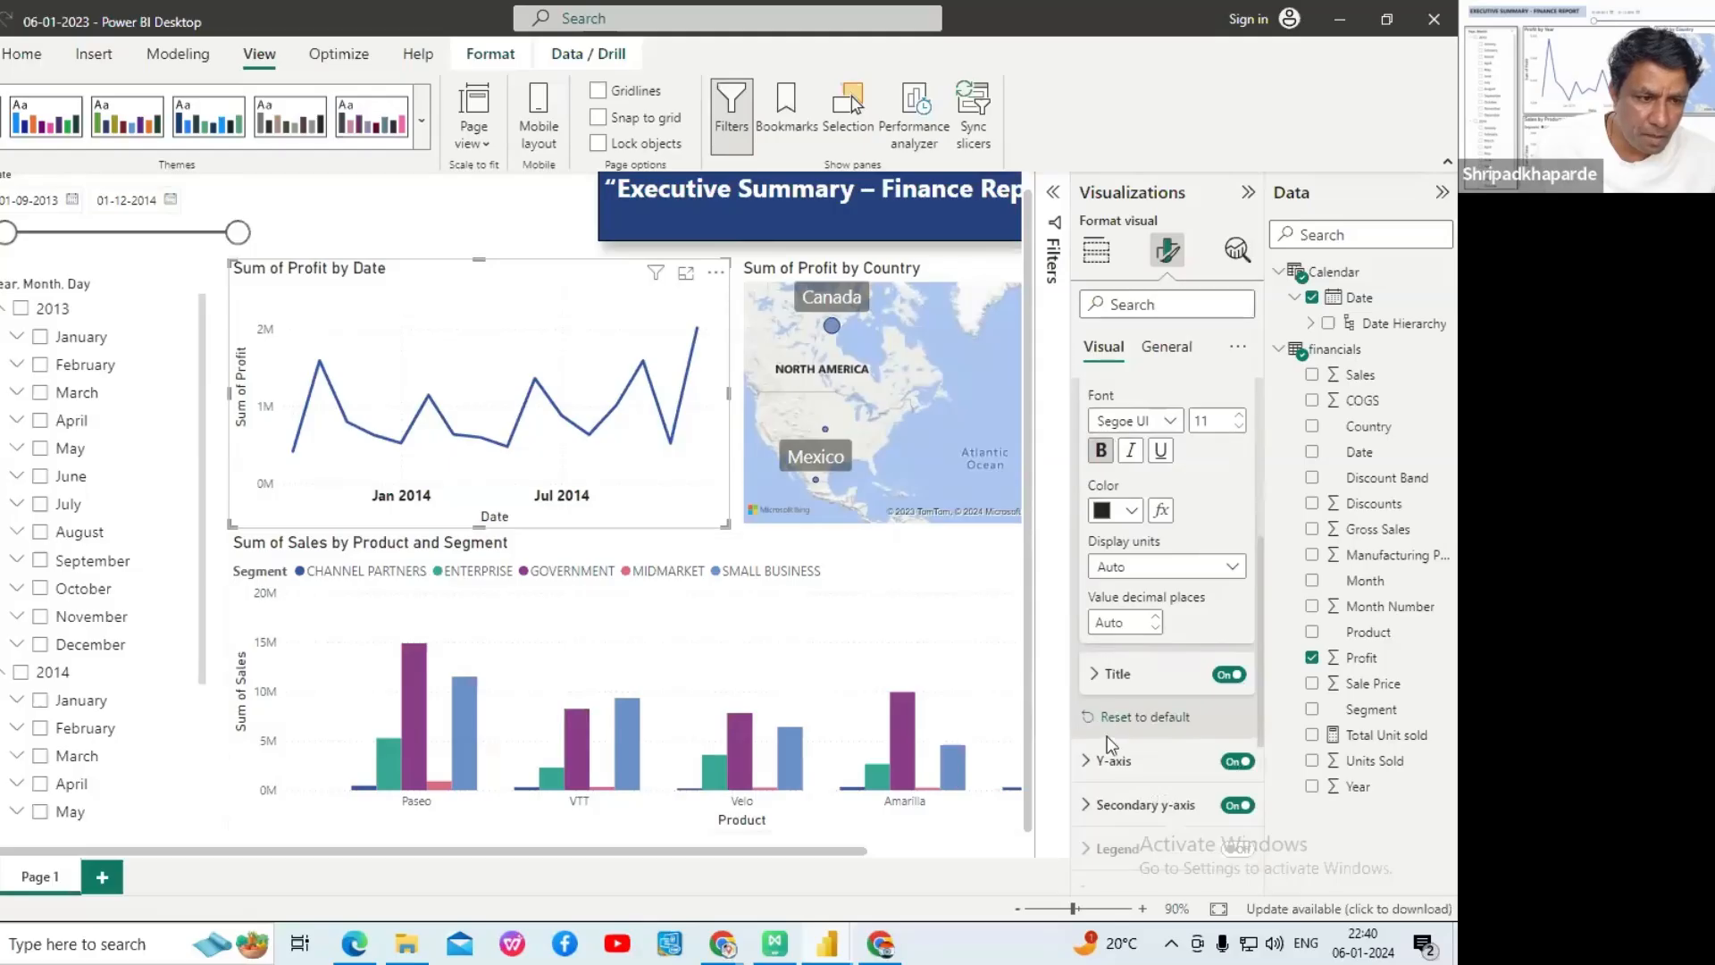
left_click(1088, 761)
scroll(1089, 750, "down", 6)
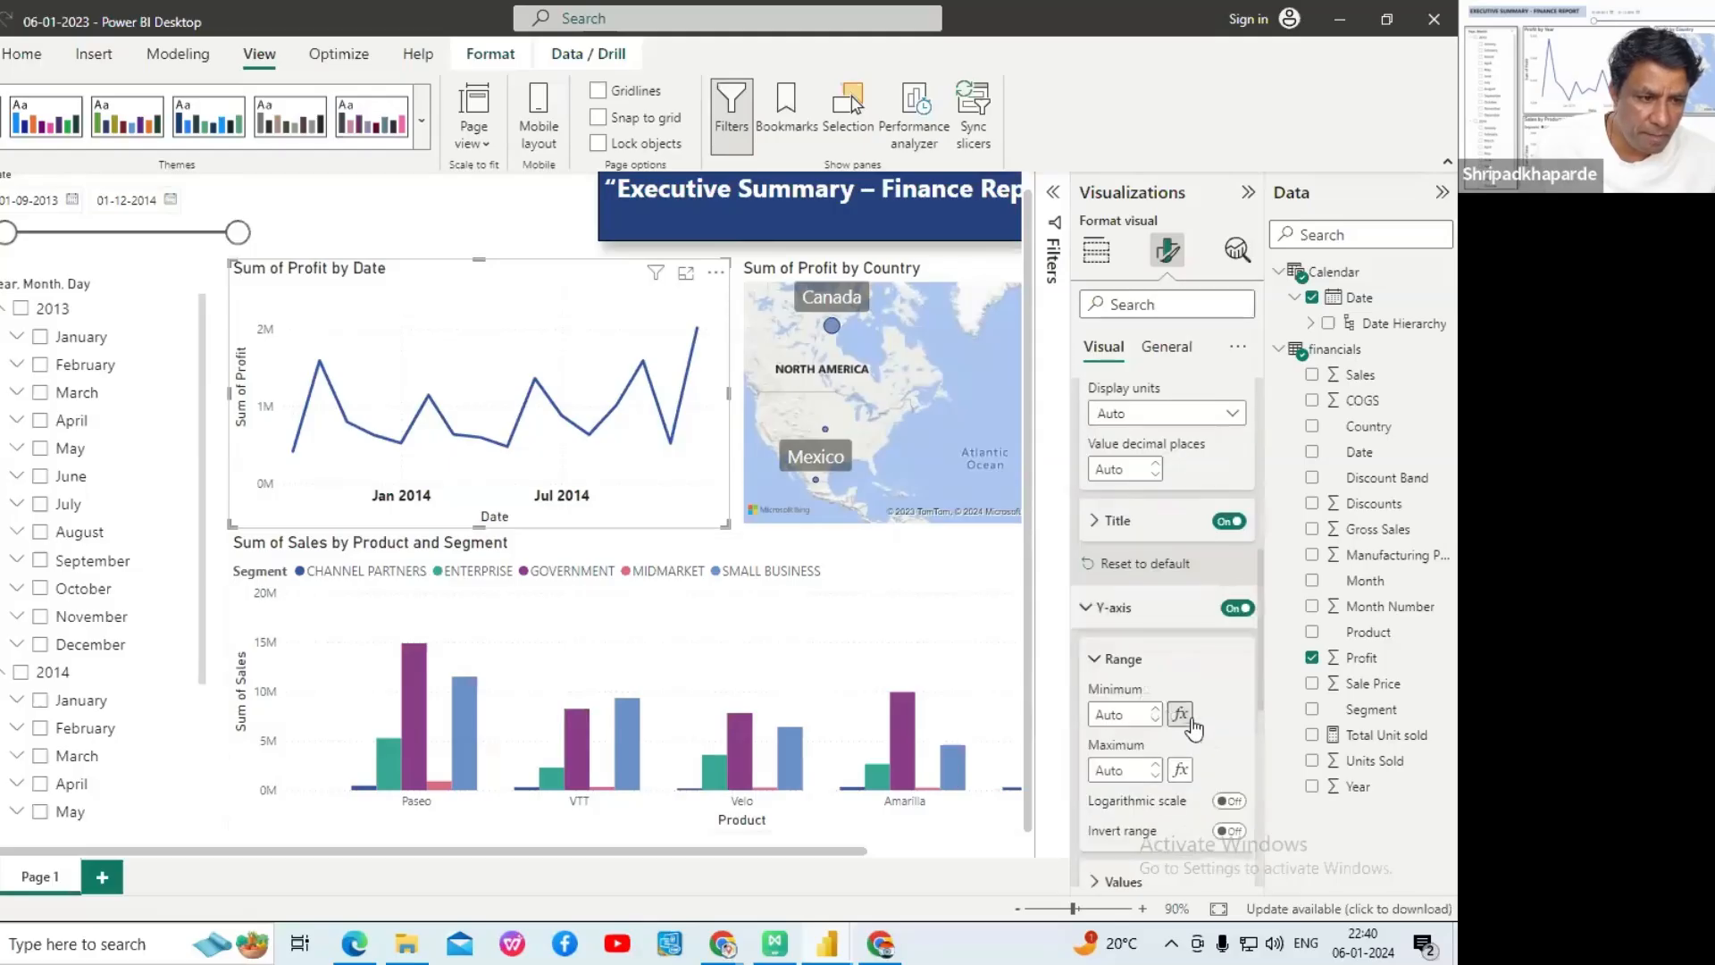
left_click(1096, 730)
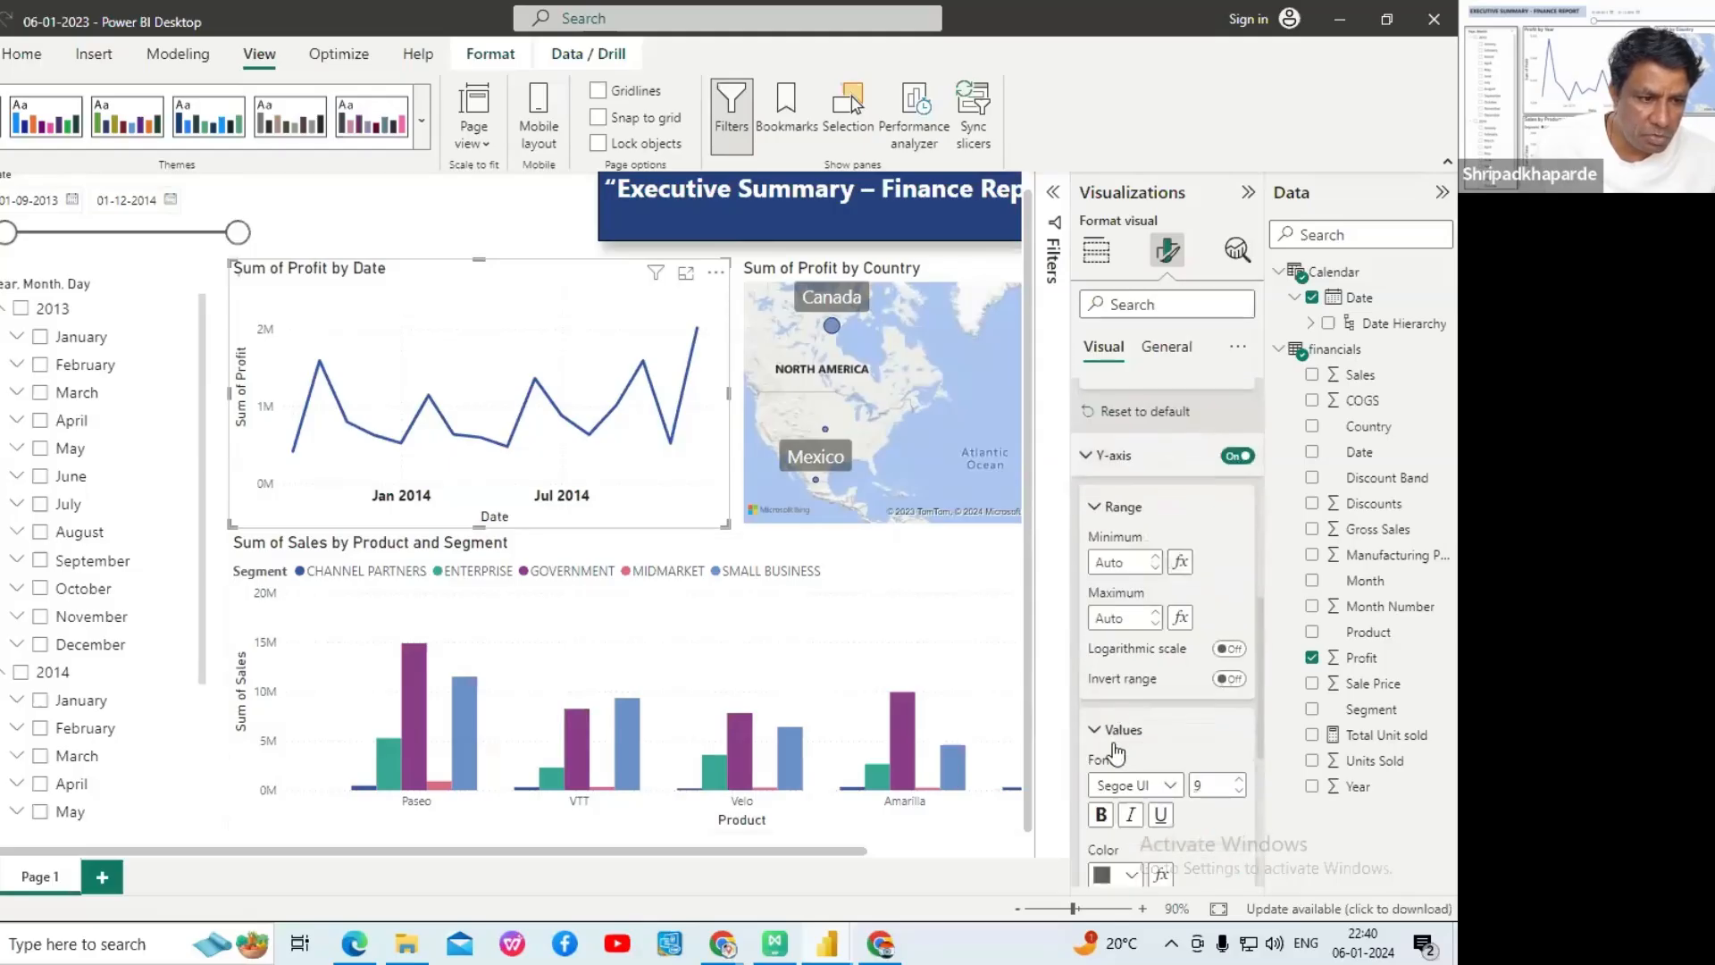
scroll(1175, 705, "down", 3)
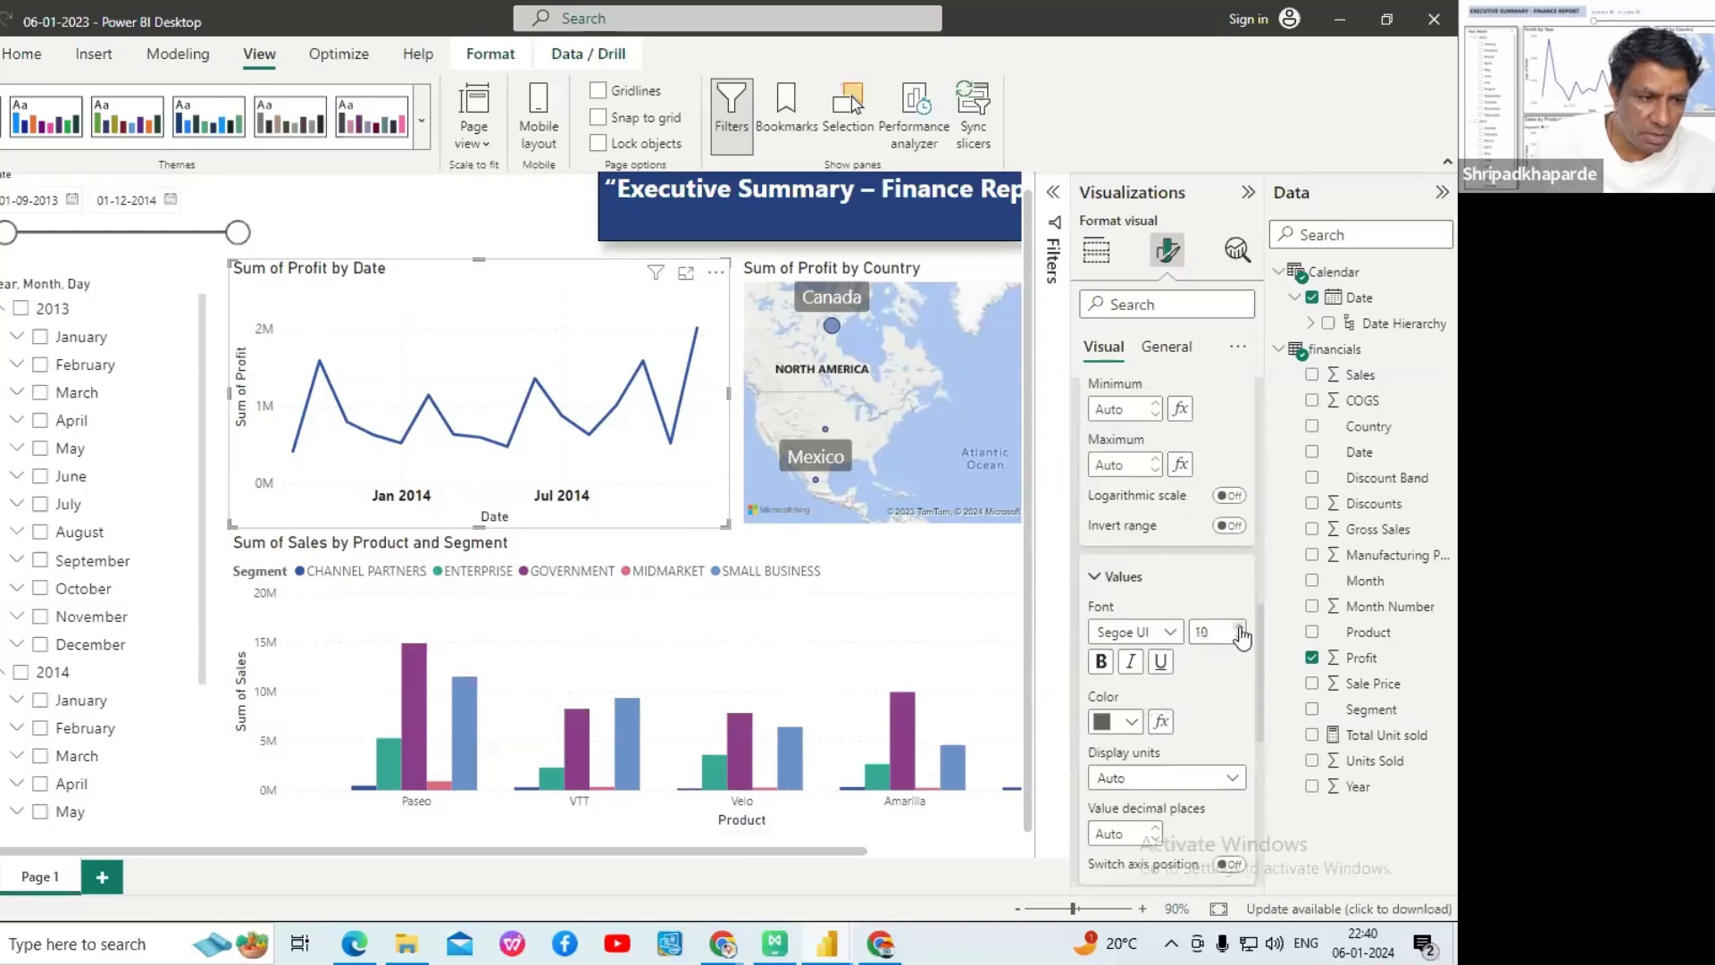
left_click(1239, 627)
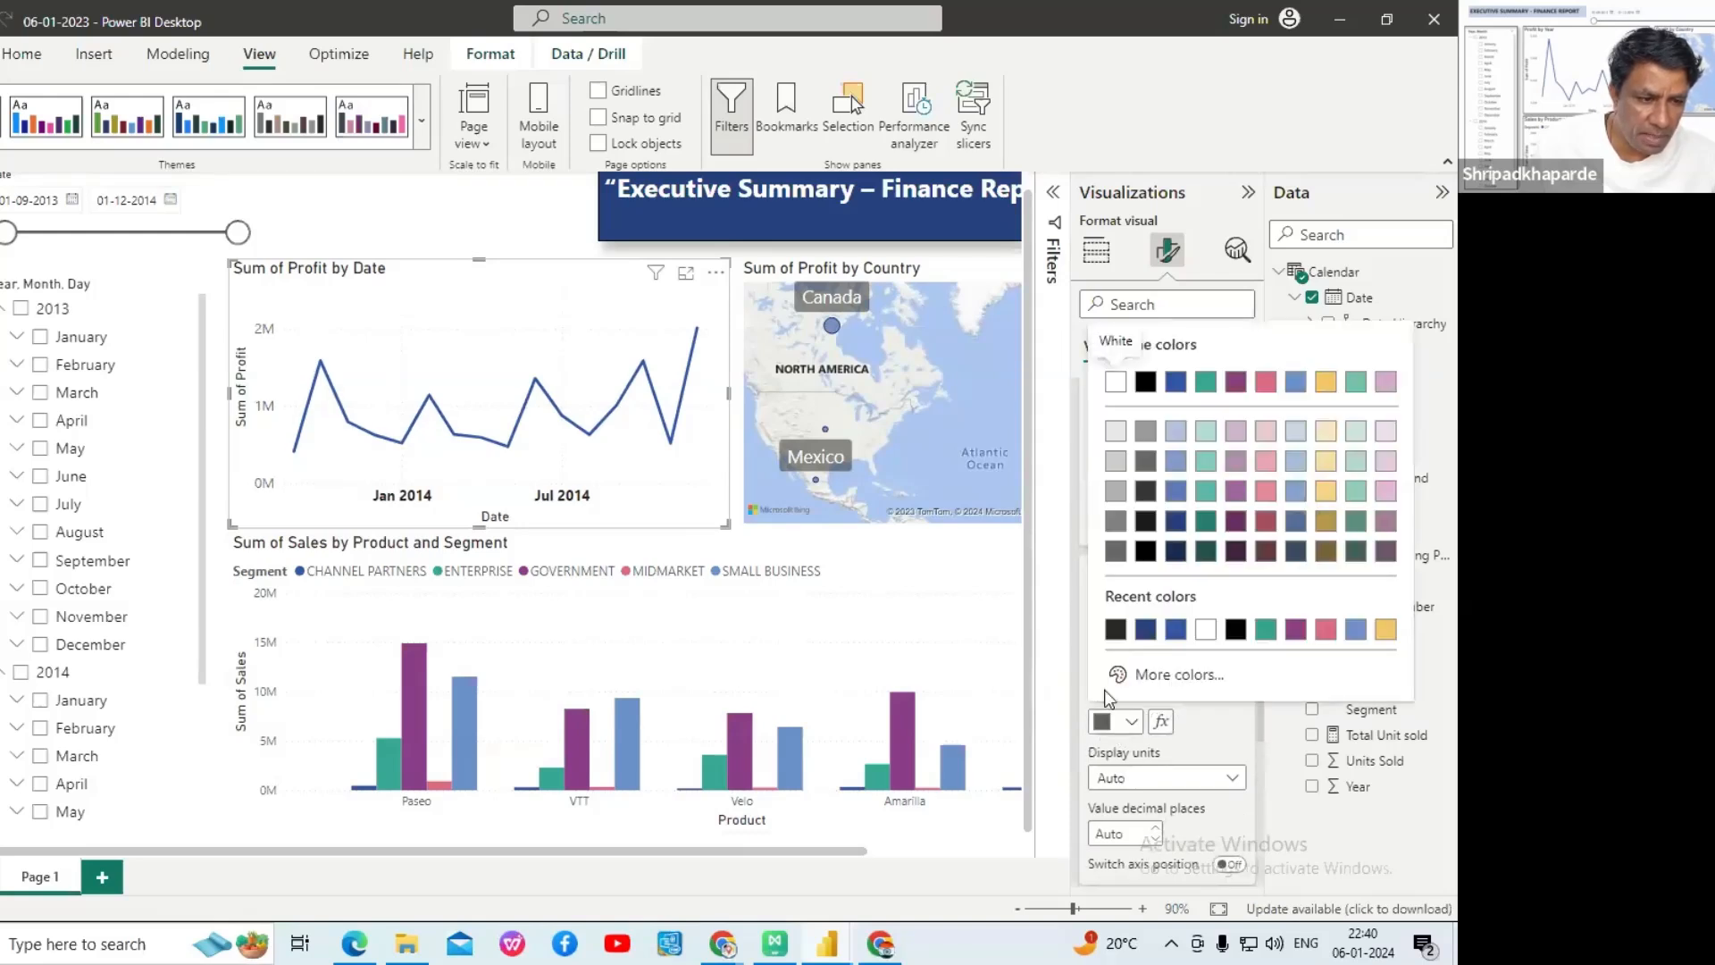
left_click(1117, 629)
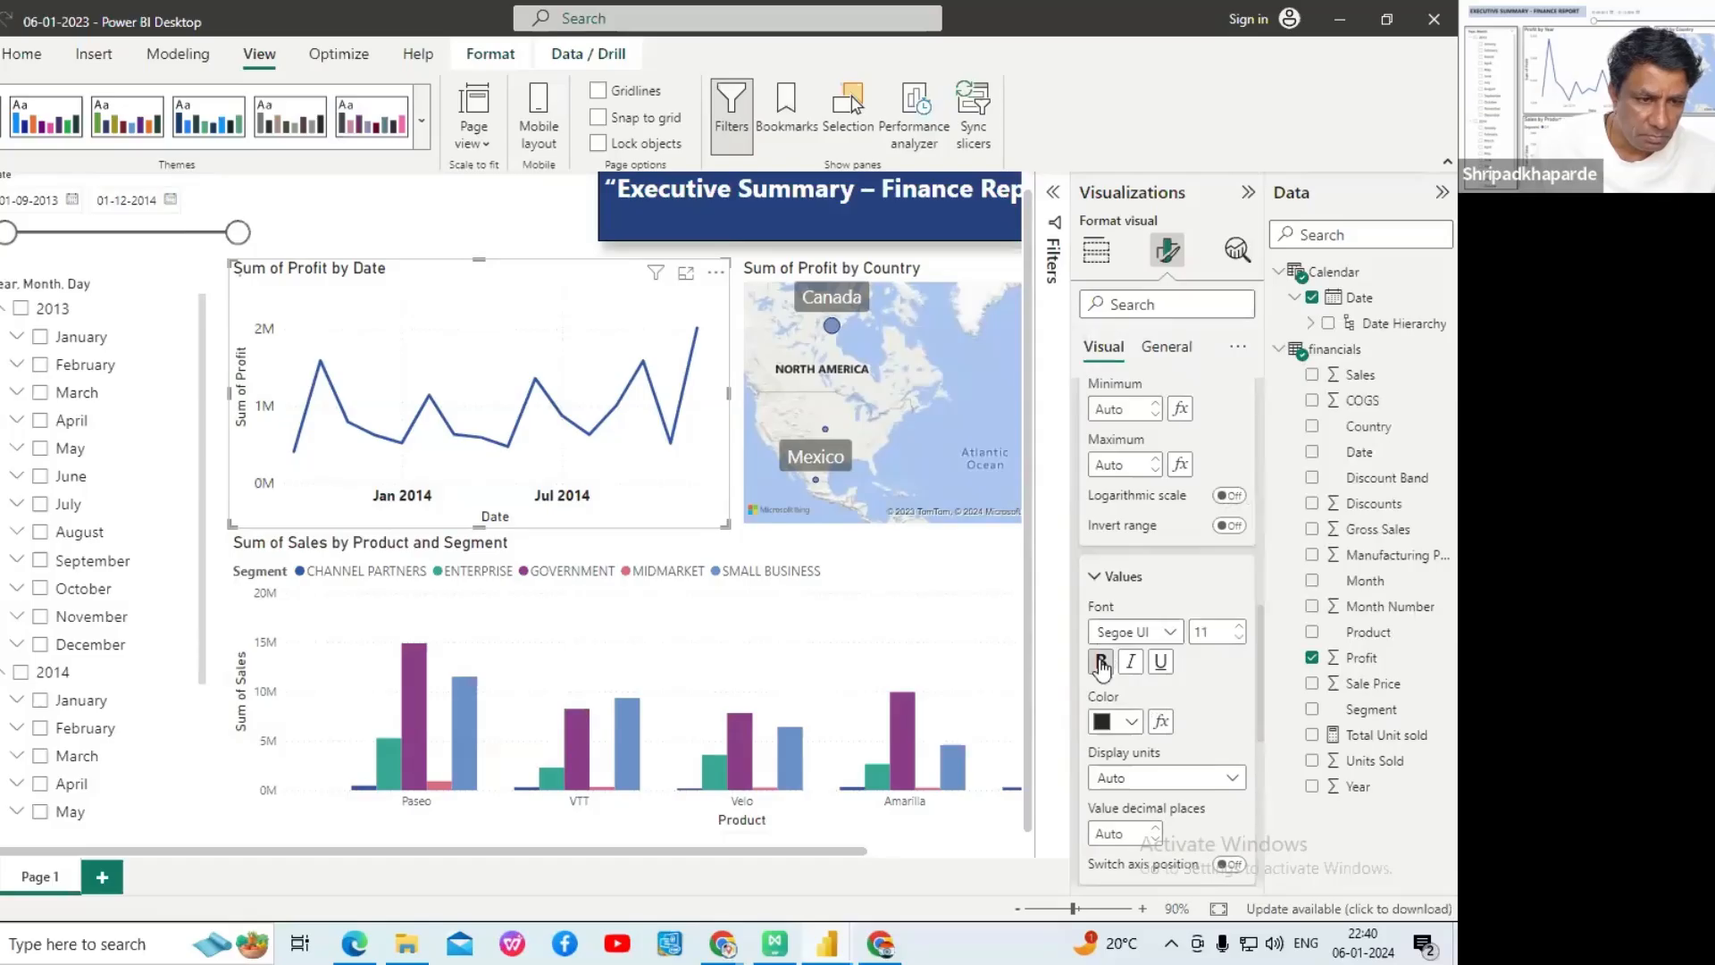
left_click(1101, 662)
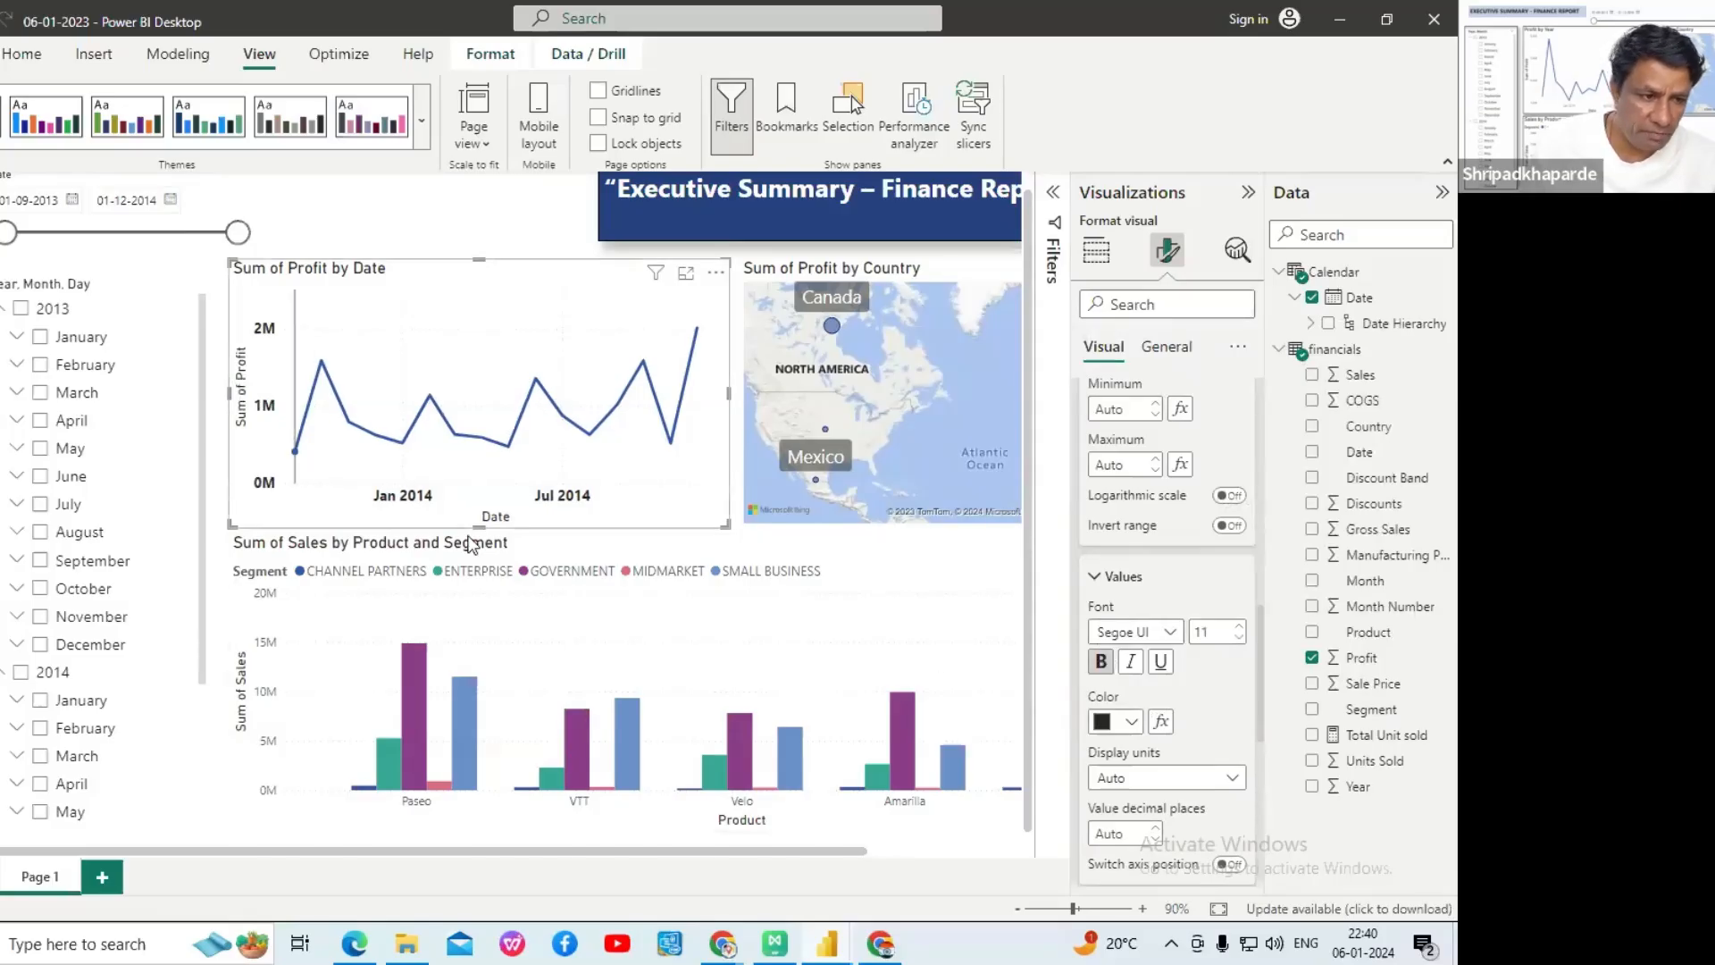
- Turn on the shadow and the visual border for the profit line chart
left_click(1162, 354)
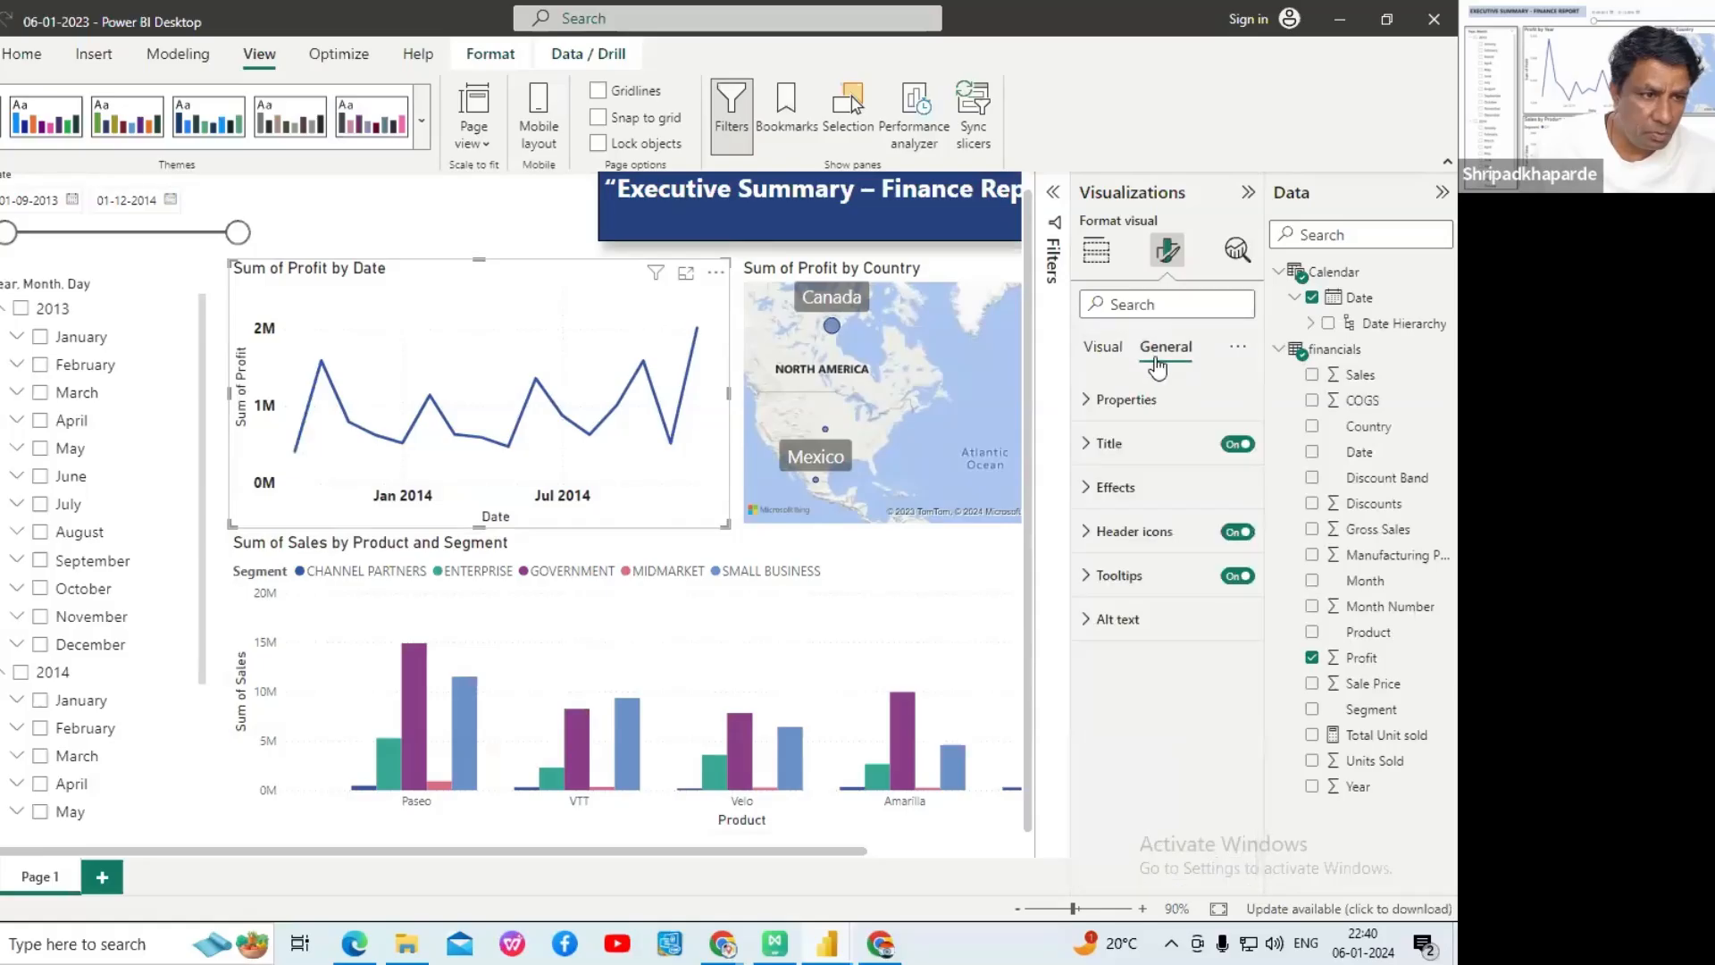
left_click(1099, 490)
left_click(1227, 768)
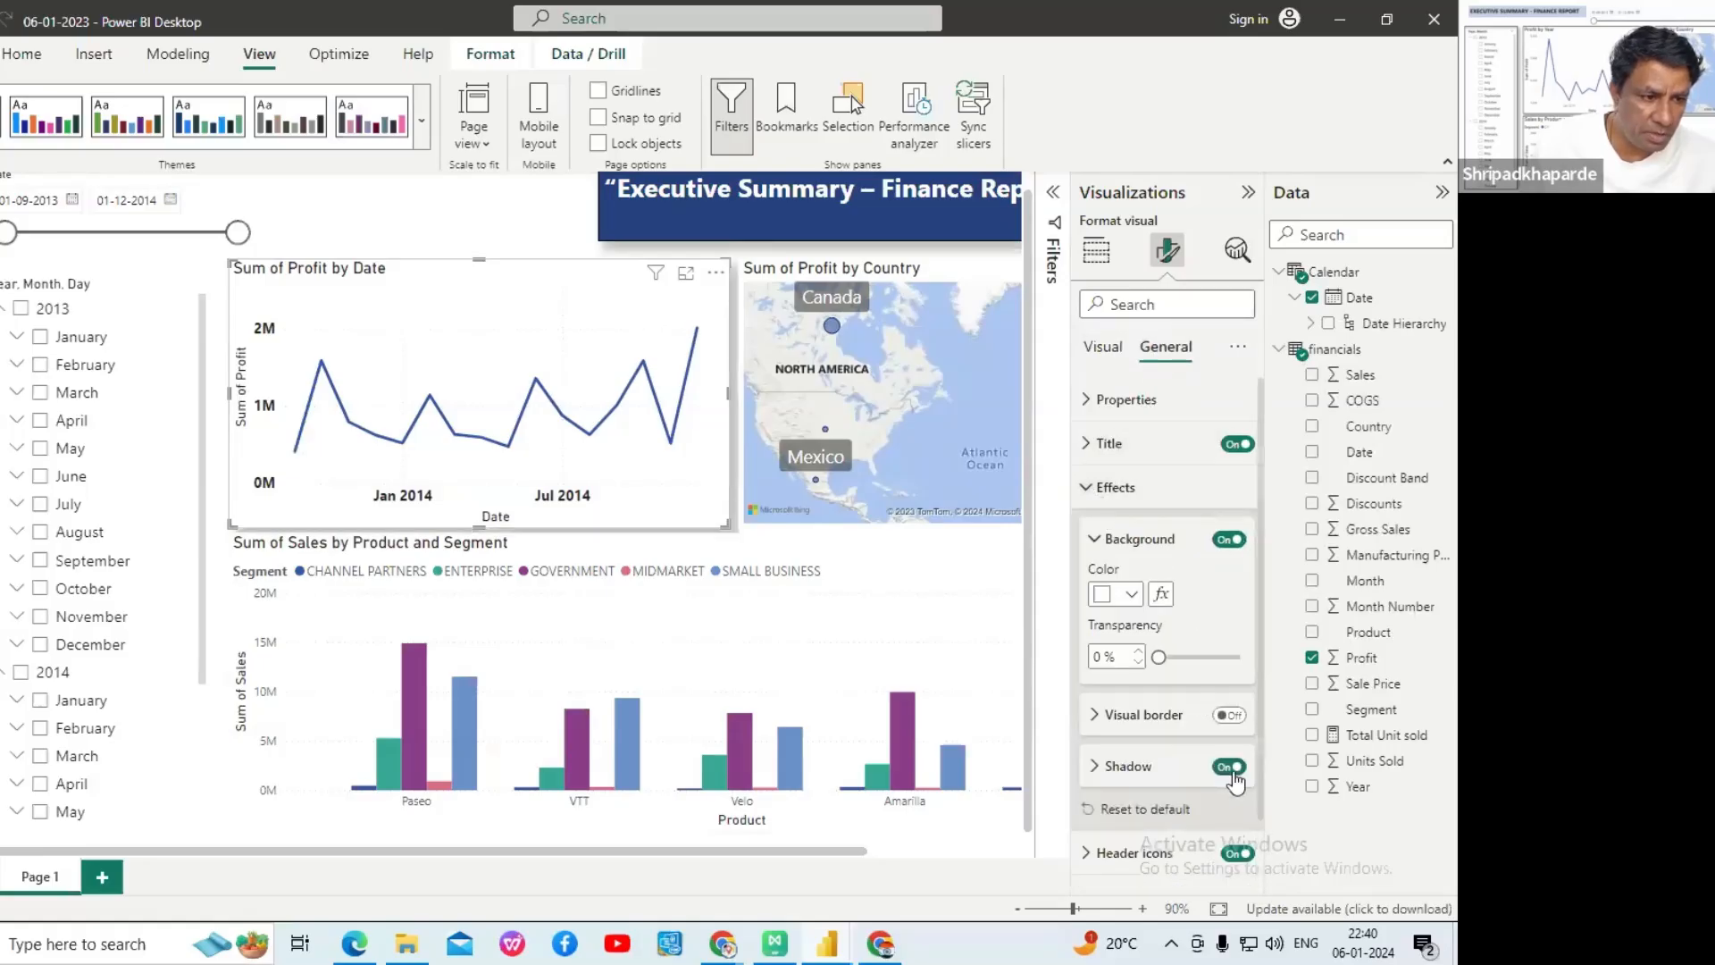
left_click(1230, 716)
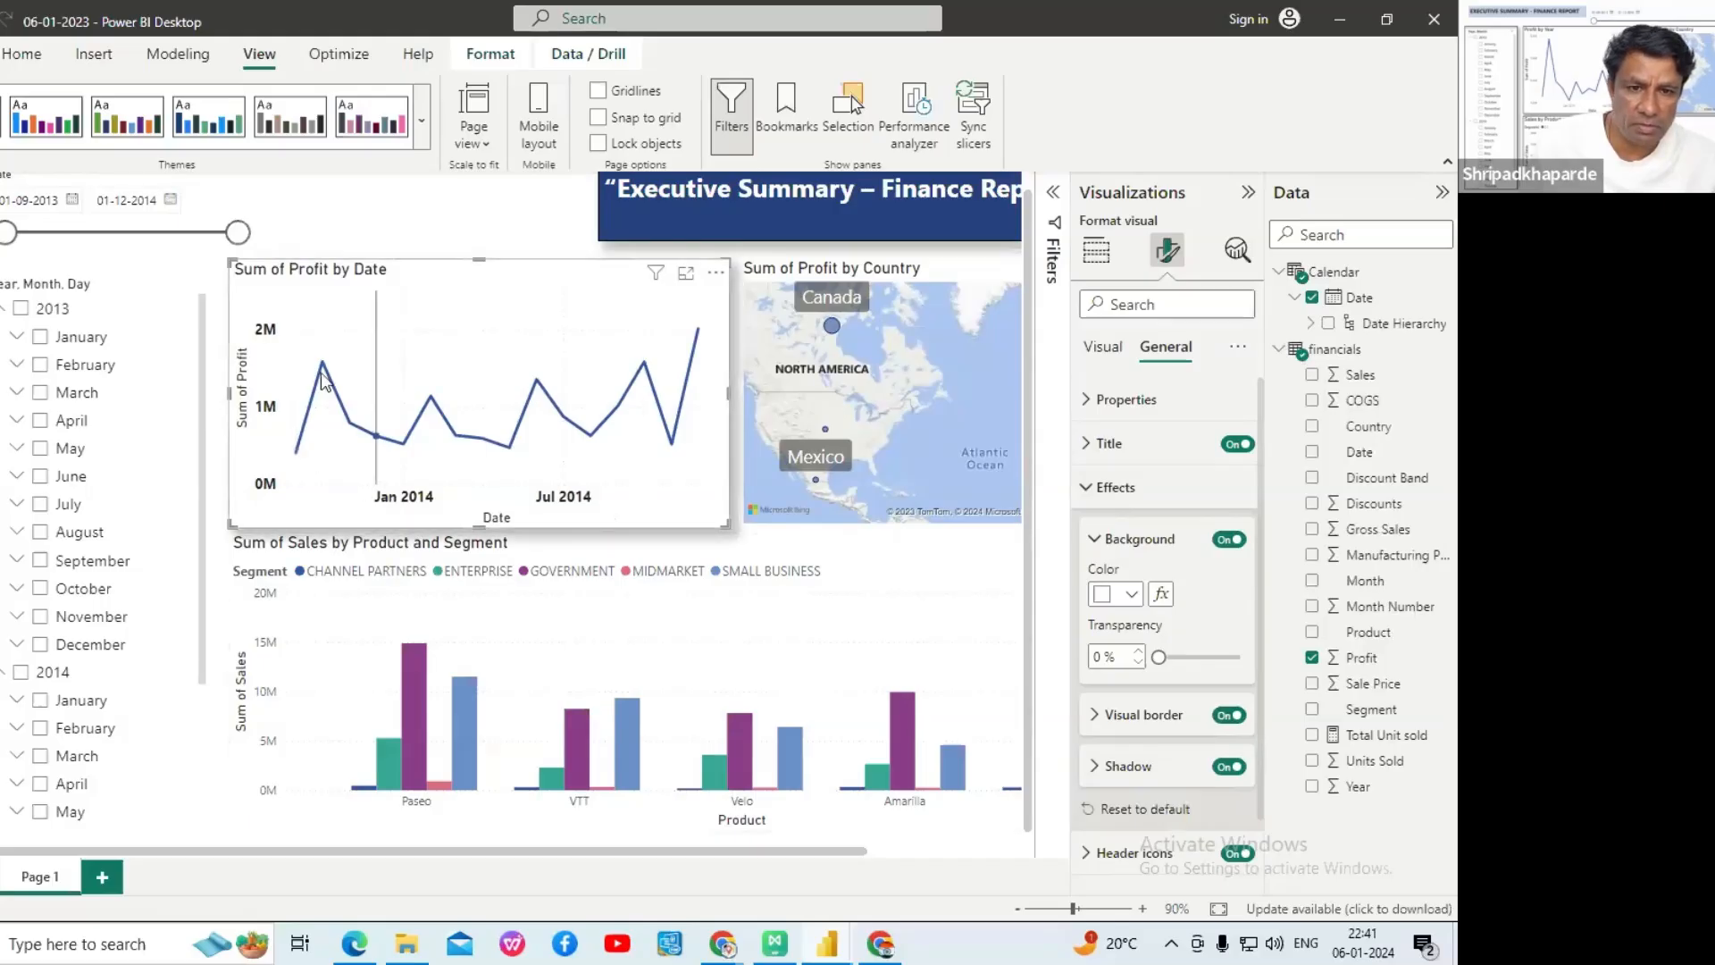
left_click(231, 296)
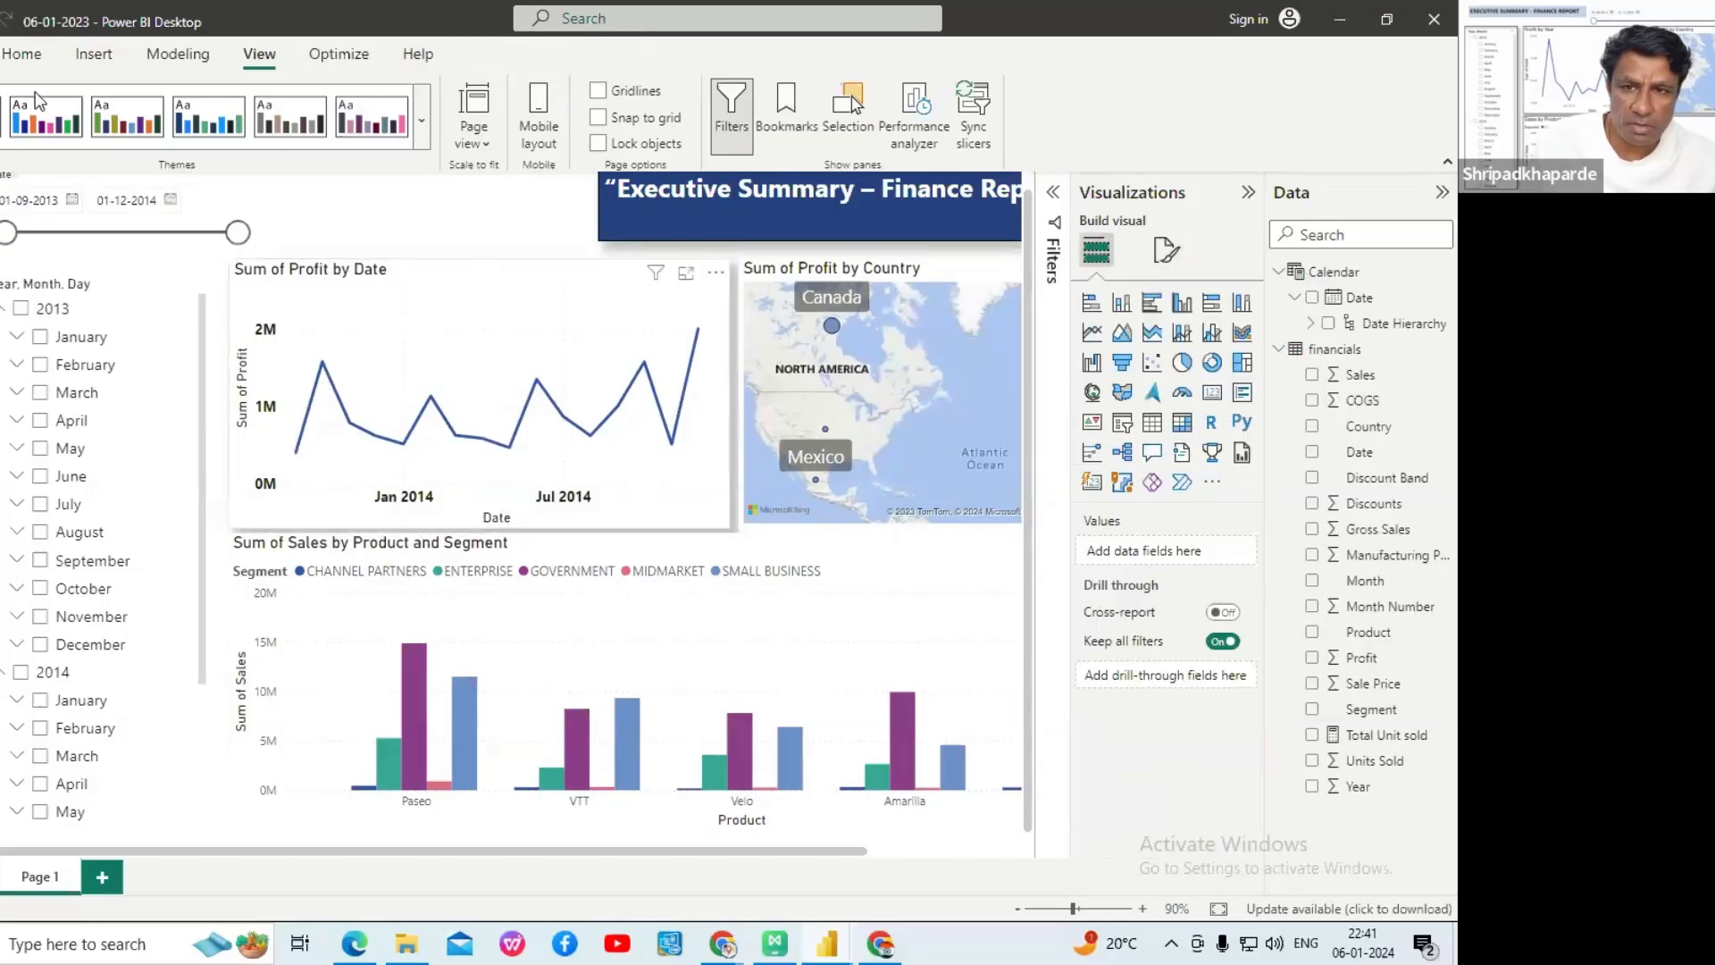
- Copy the profit line chart's formatting to the Sum of Sales by Product and Segment column chart with Format painter
left_click(24, 57)
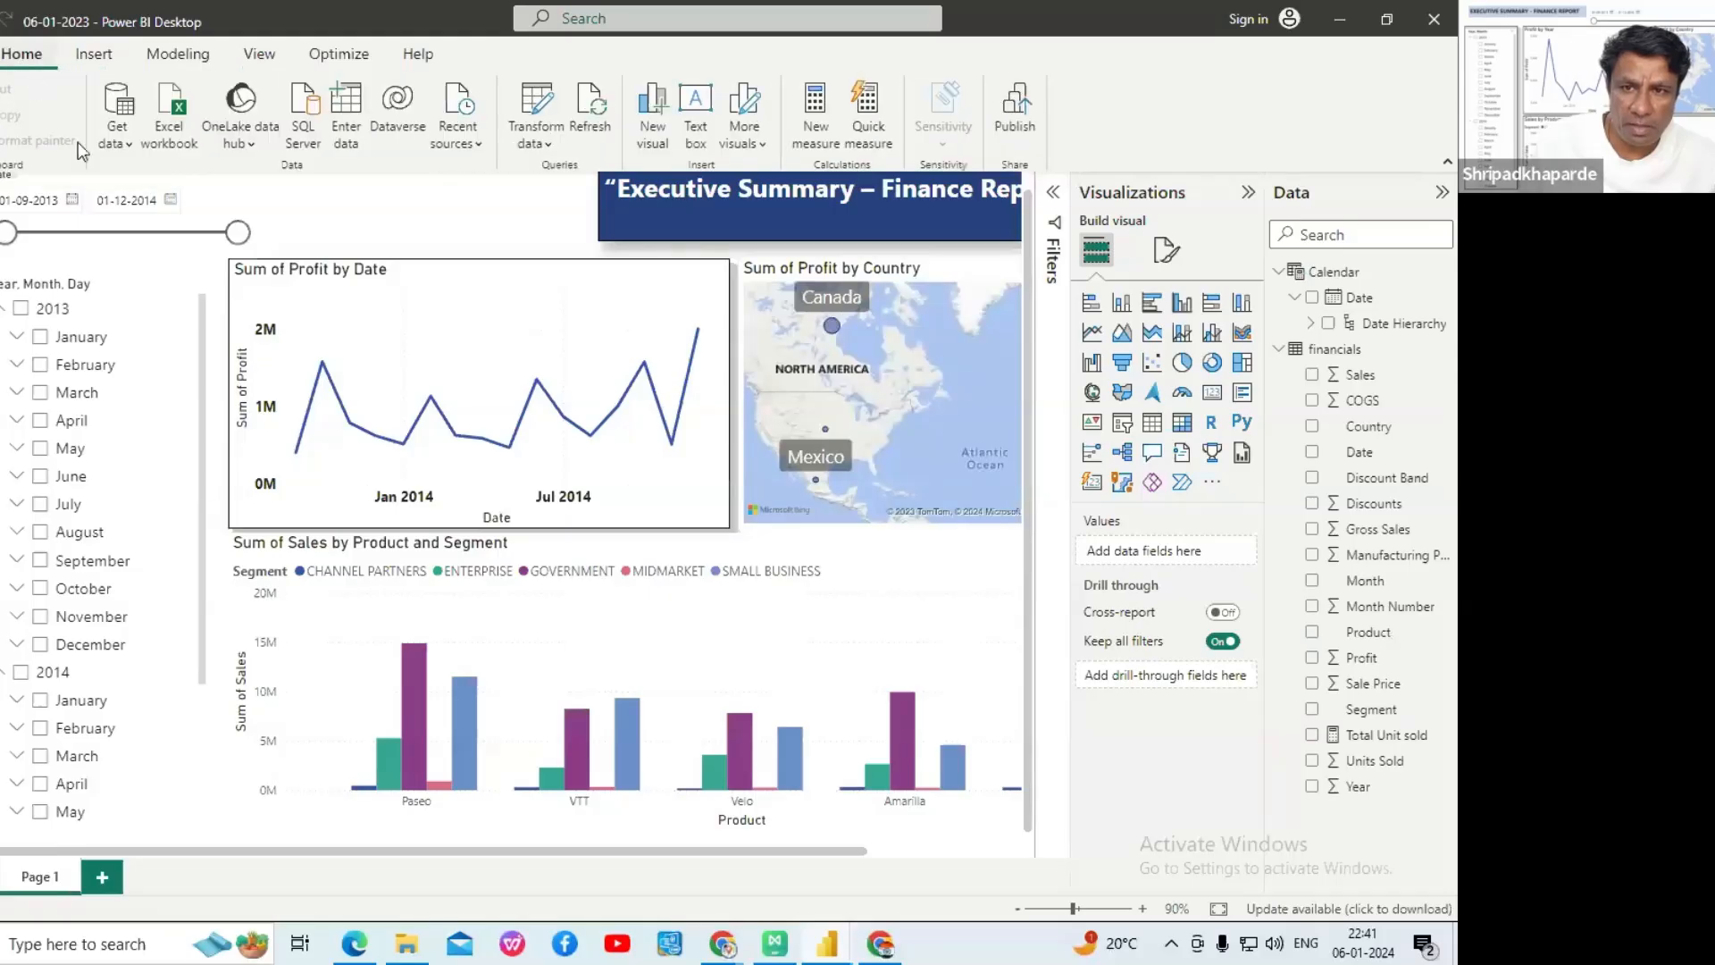
left_click(255, 300)
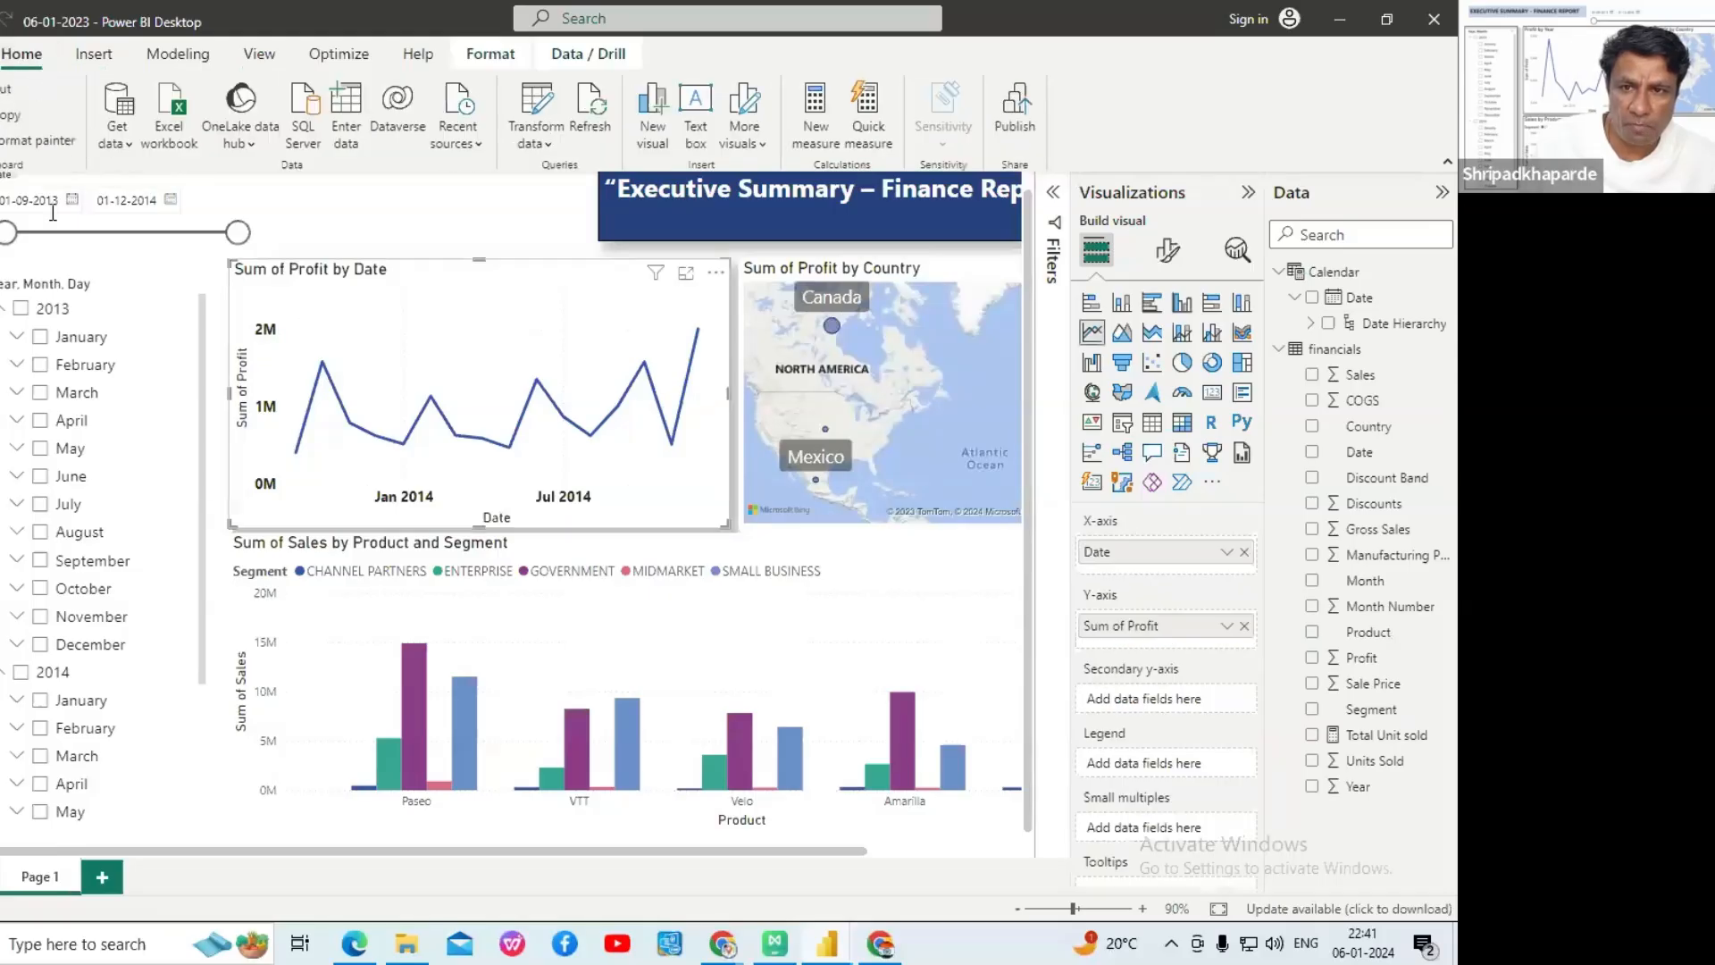
left_click(8, 142)
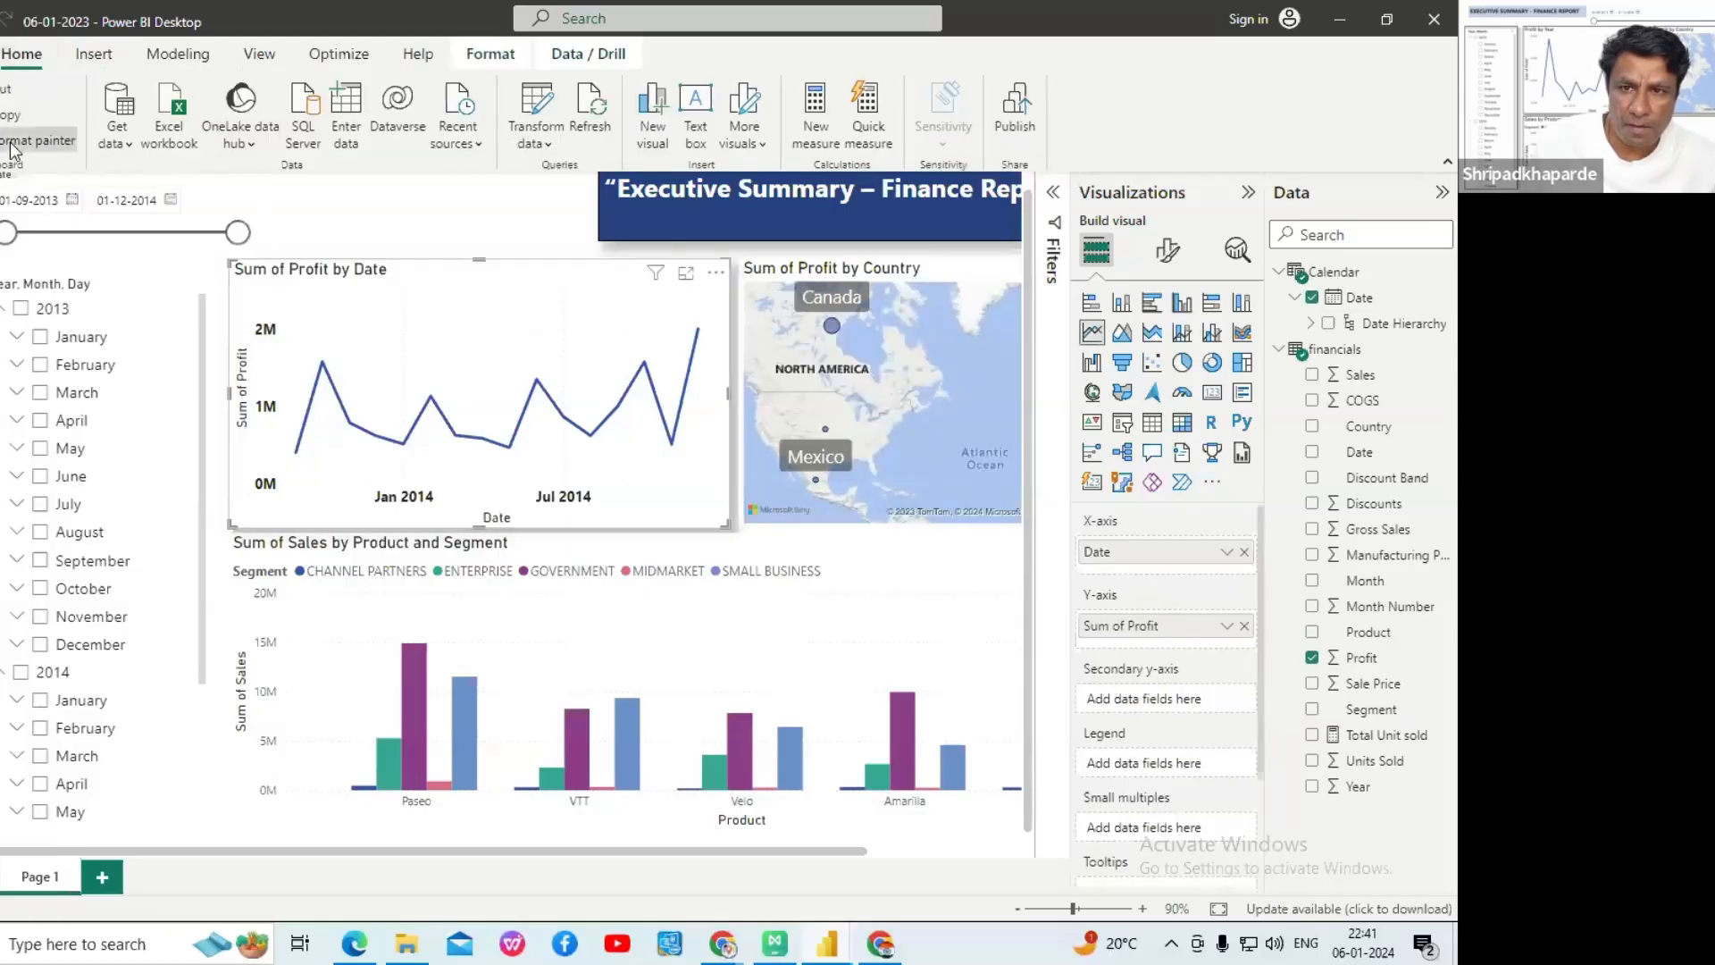
left_click(360, 636)
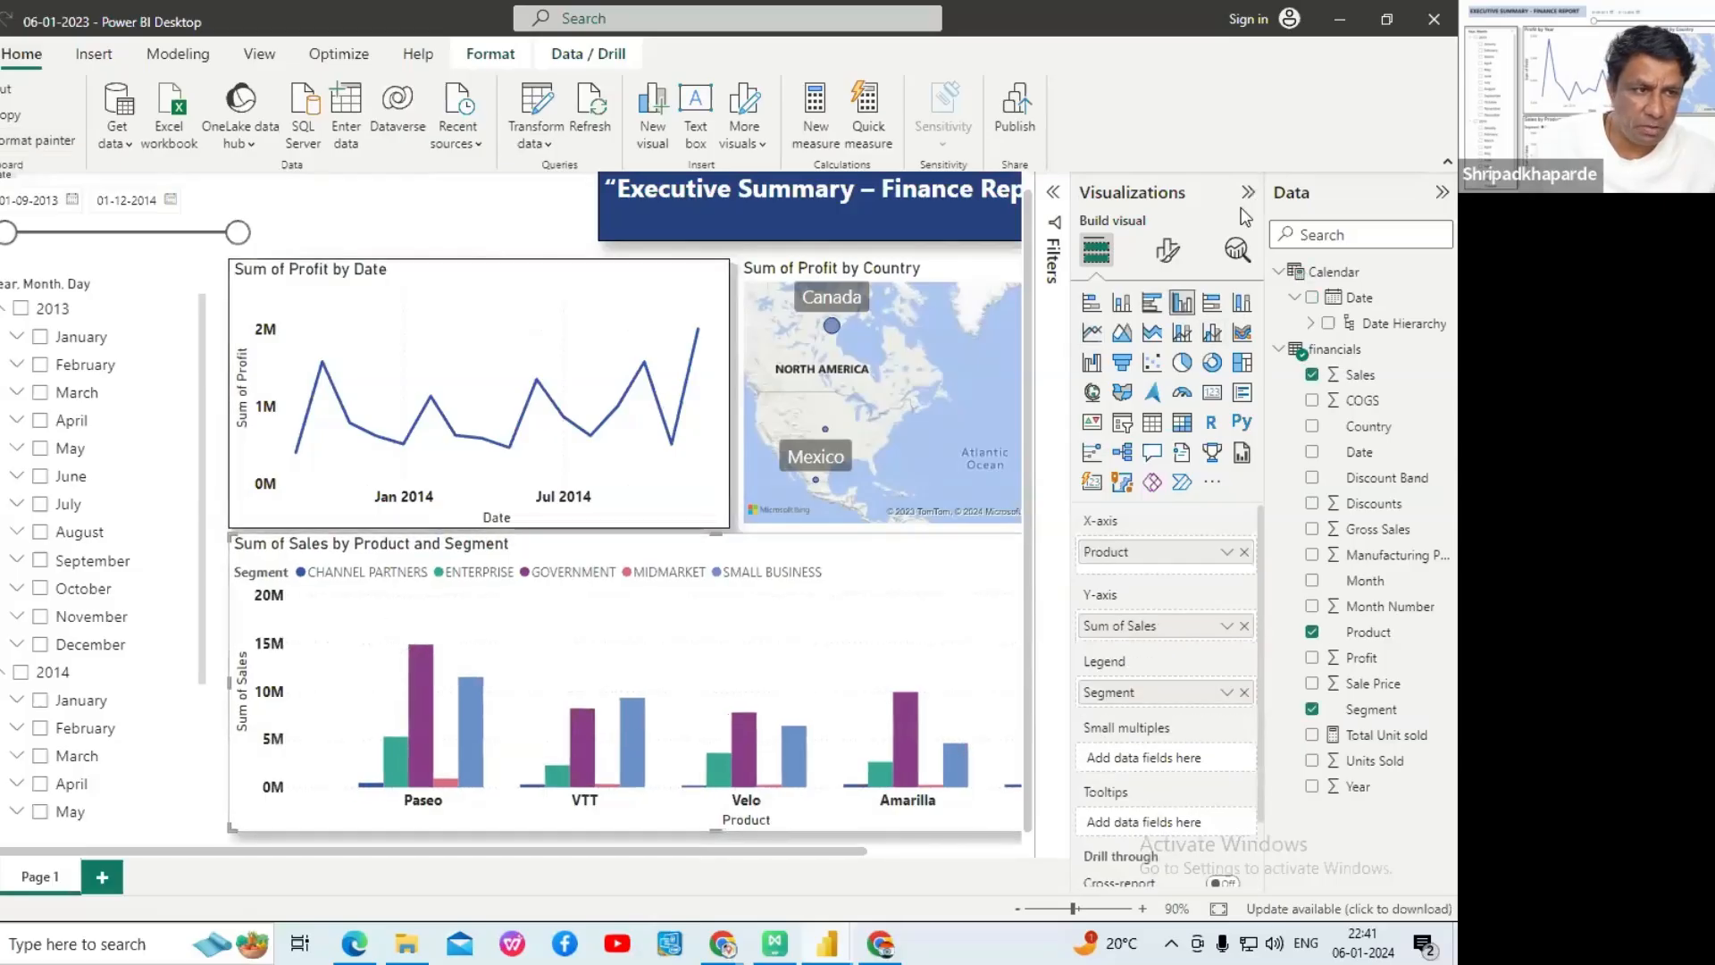
- Hide the data fields, then use Format painter to carry the line chart's formatting to the Year, Month, Day slicer and the date range slicer
left_click(1441, 197)
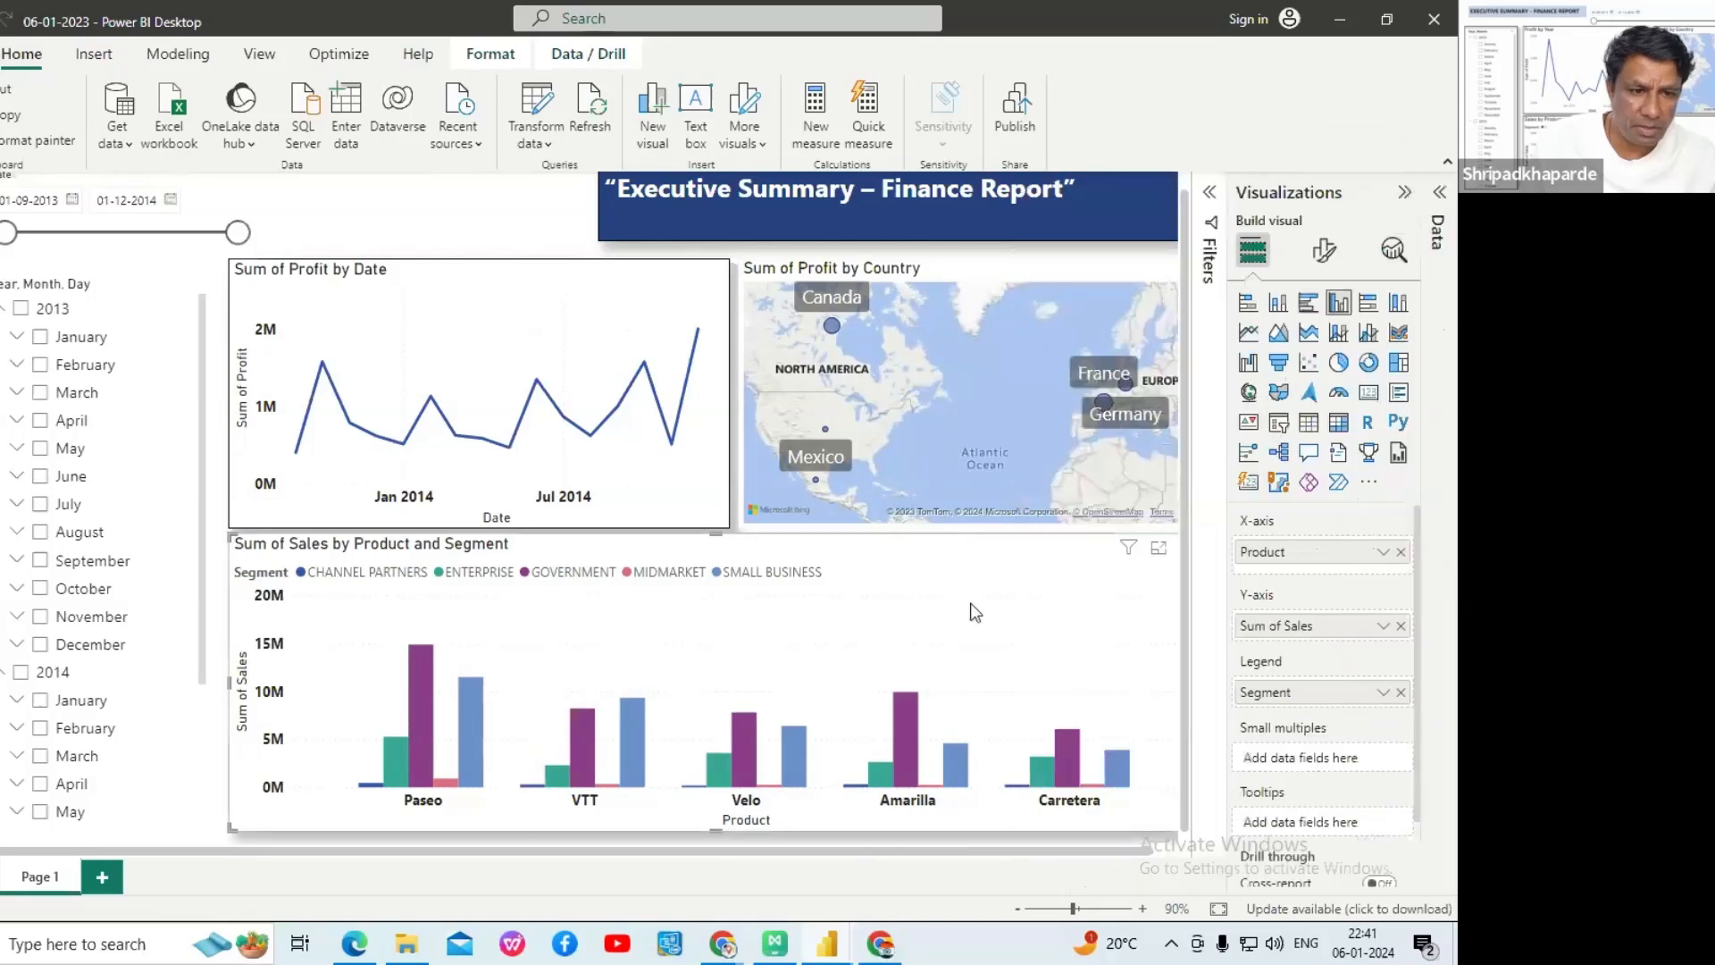
left_click_drag(1003, 853, 1088, 851)
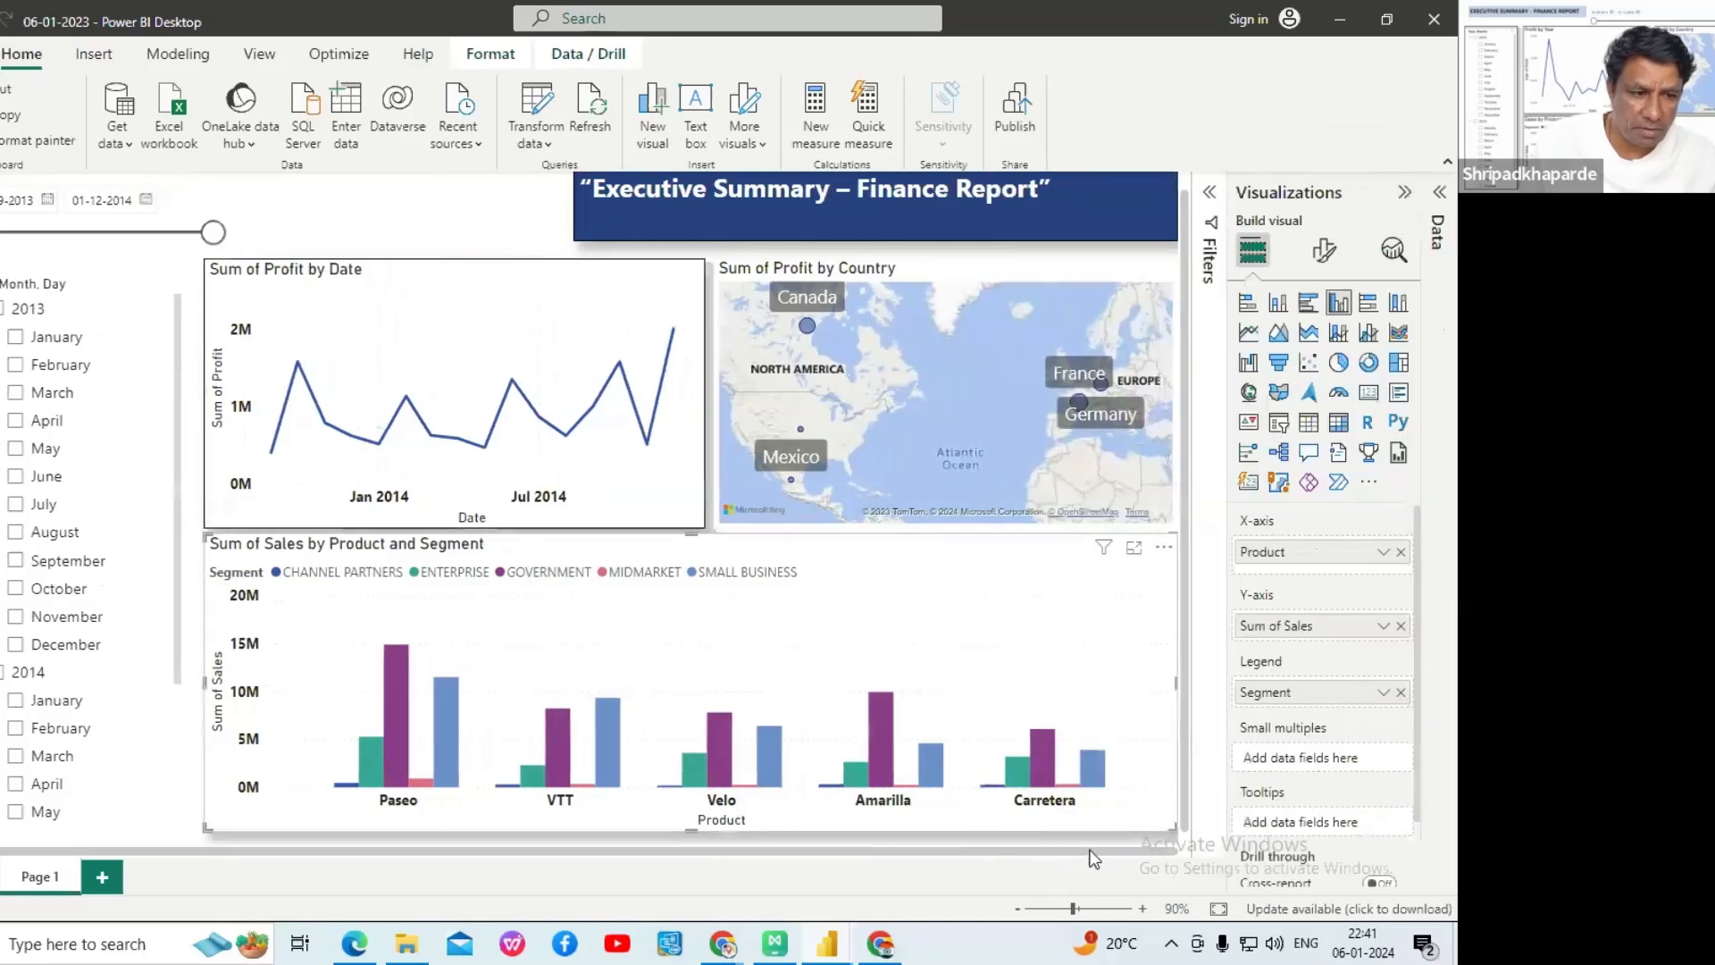
left_click(239, 361)
left_click(32, 145)
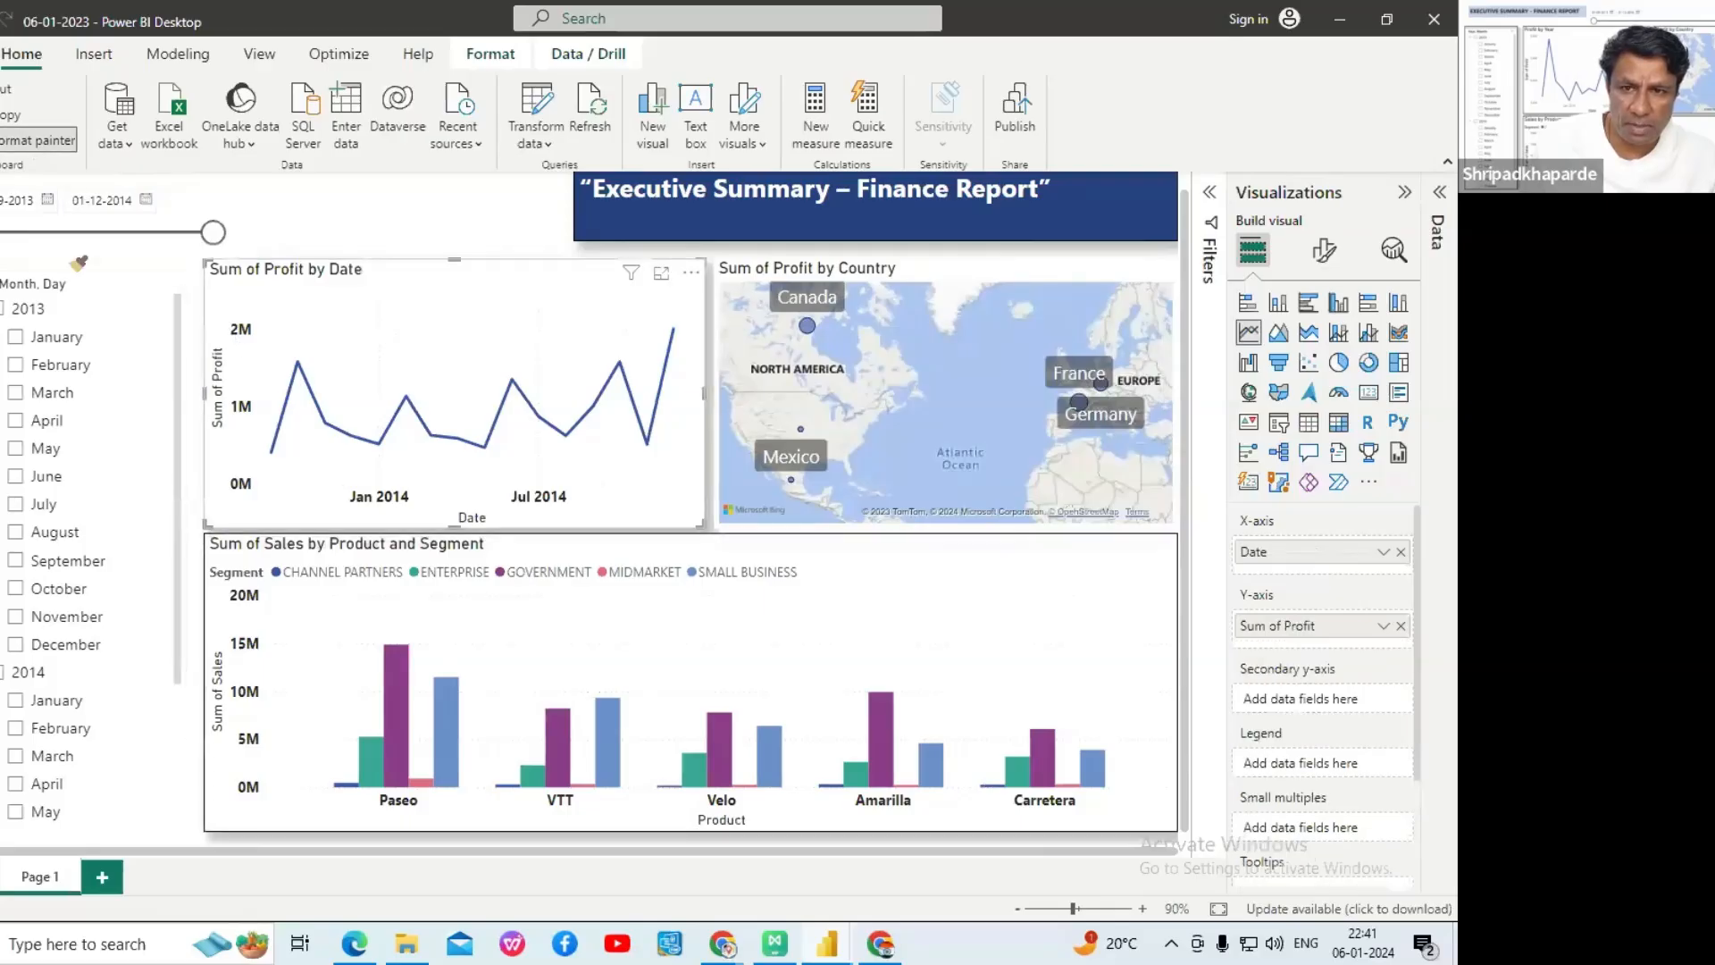
left_click(113, 296)
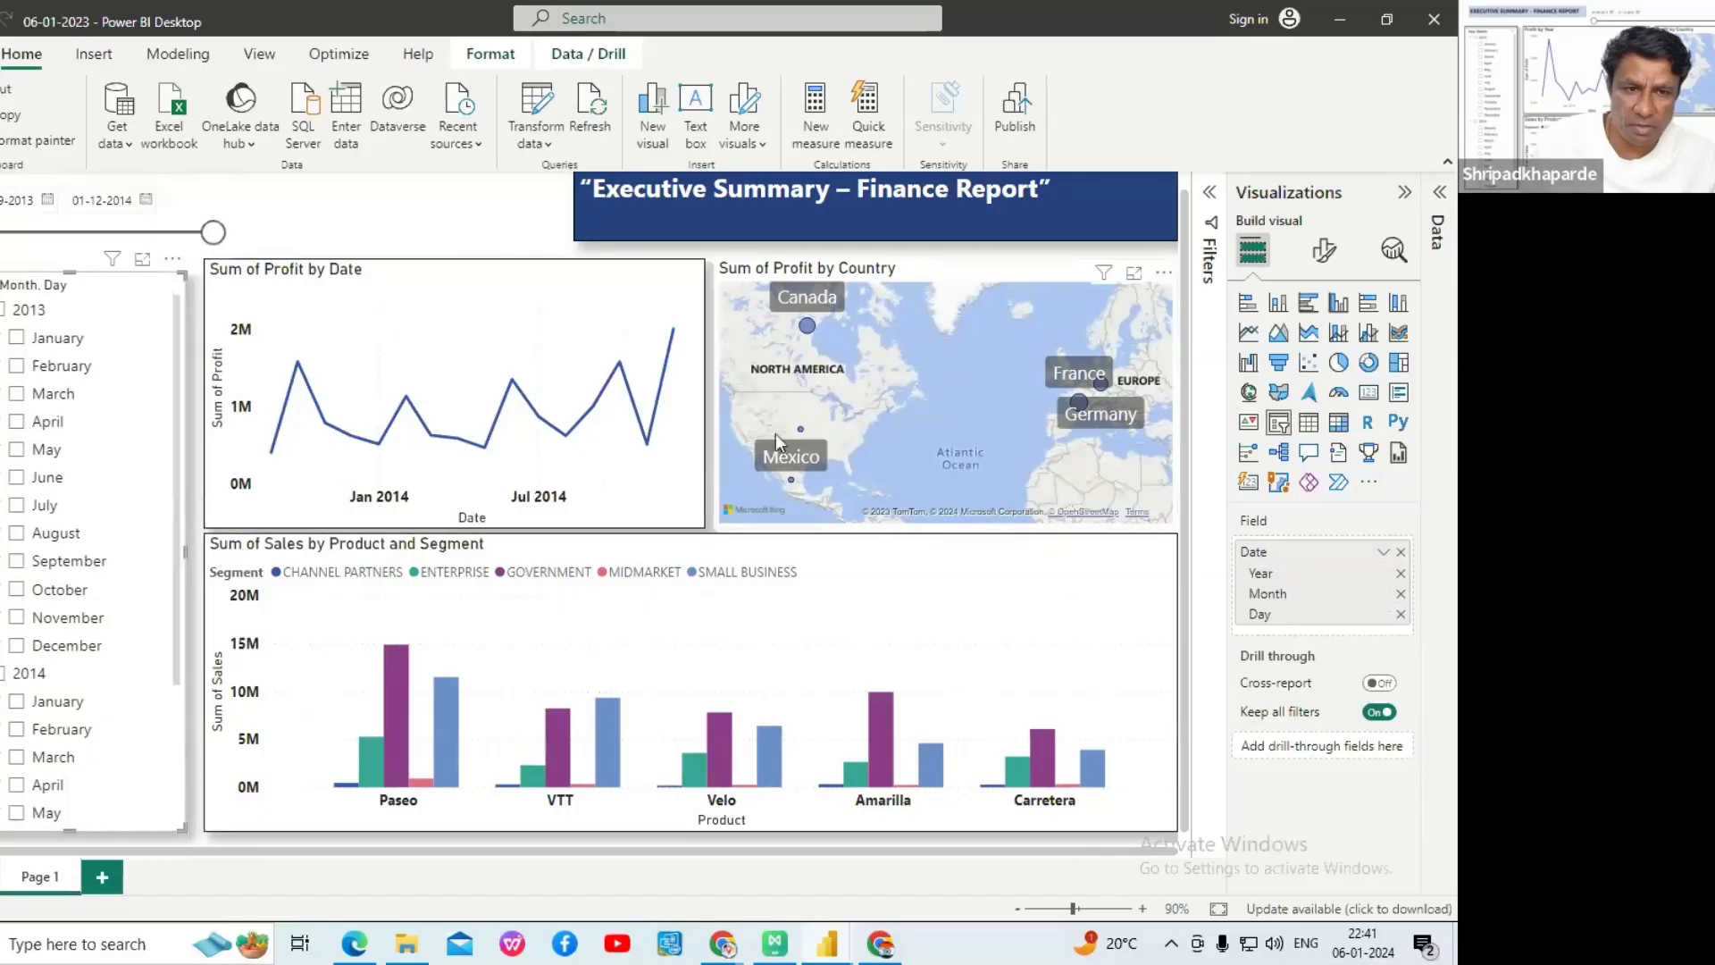
left_click(41, 140)
left_click(174, 218)
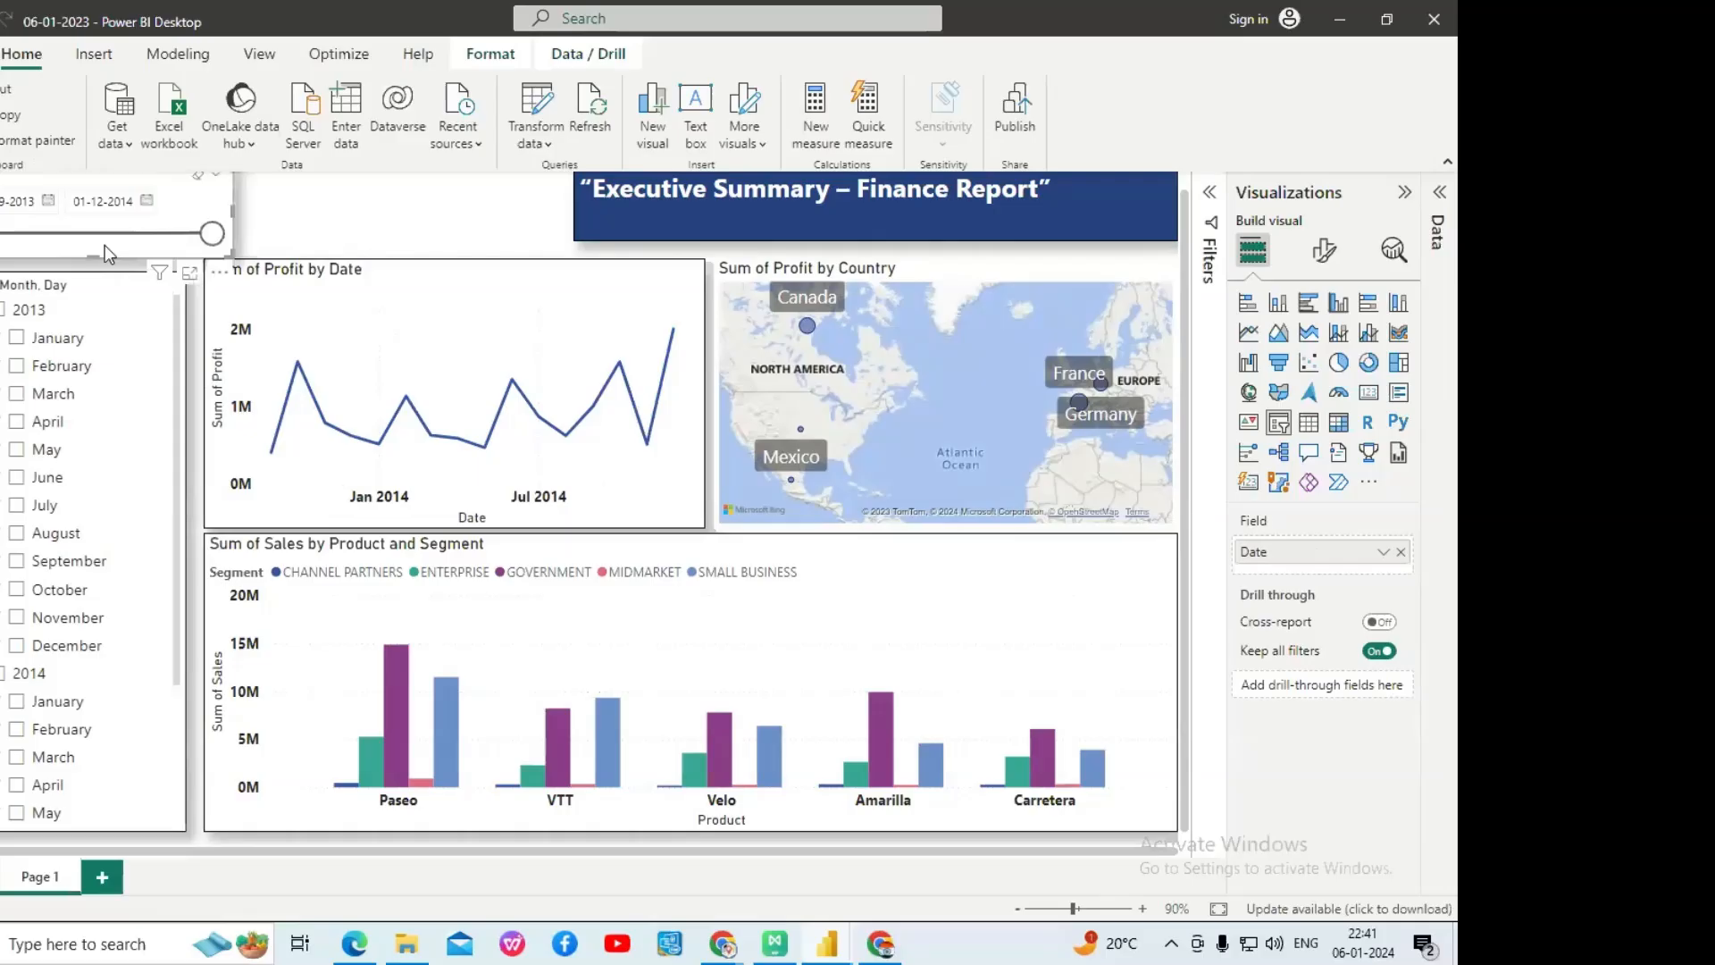
- Shorten the Sum of Profit by Country map slightly and apply the line chart's formatting to it with Format painter
scroll(387, 609, "down", 1)
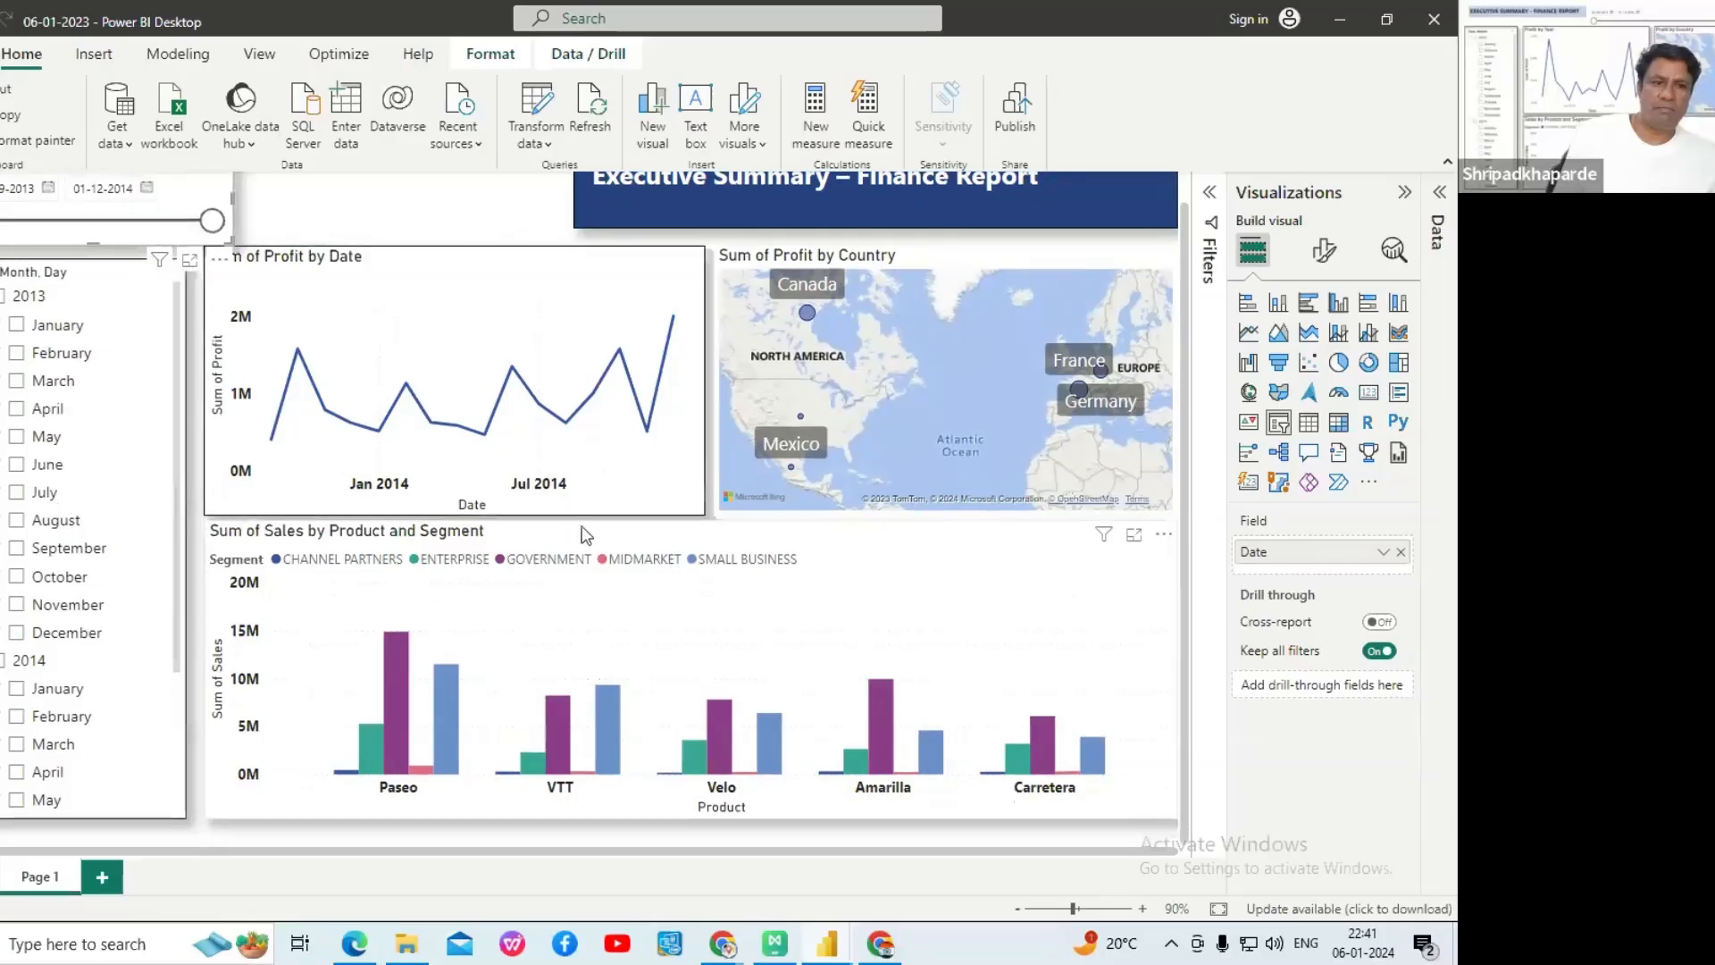
left_click(738, 509)
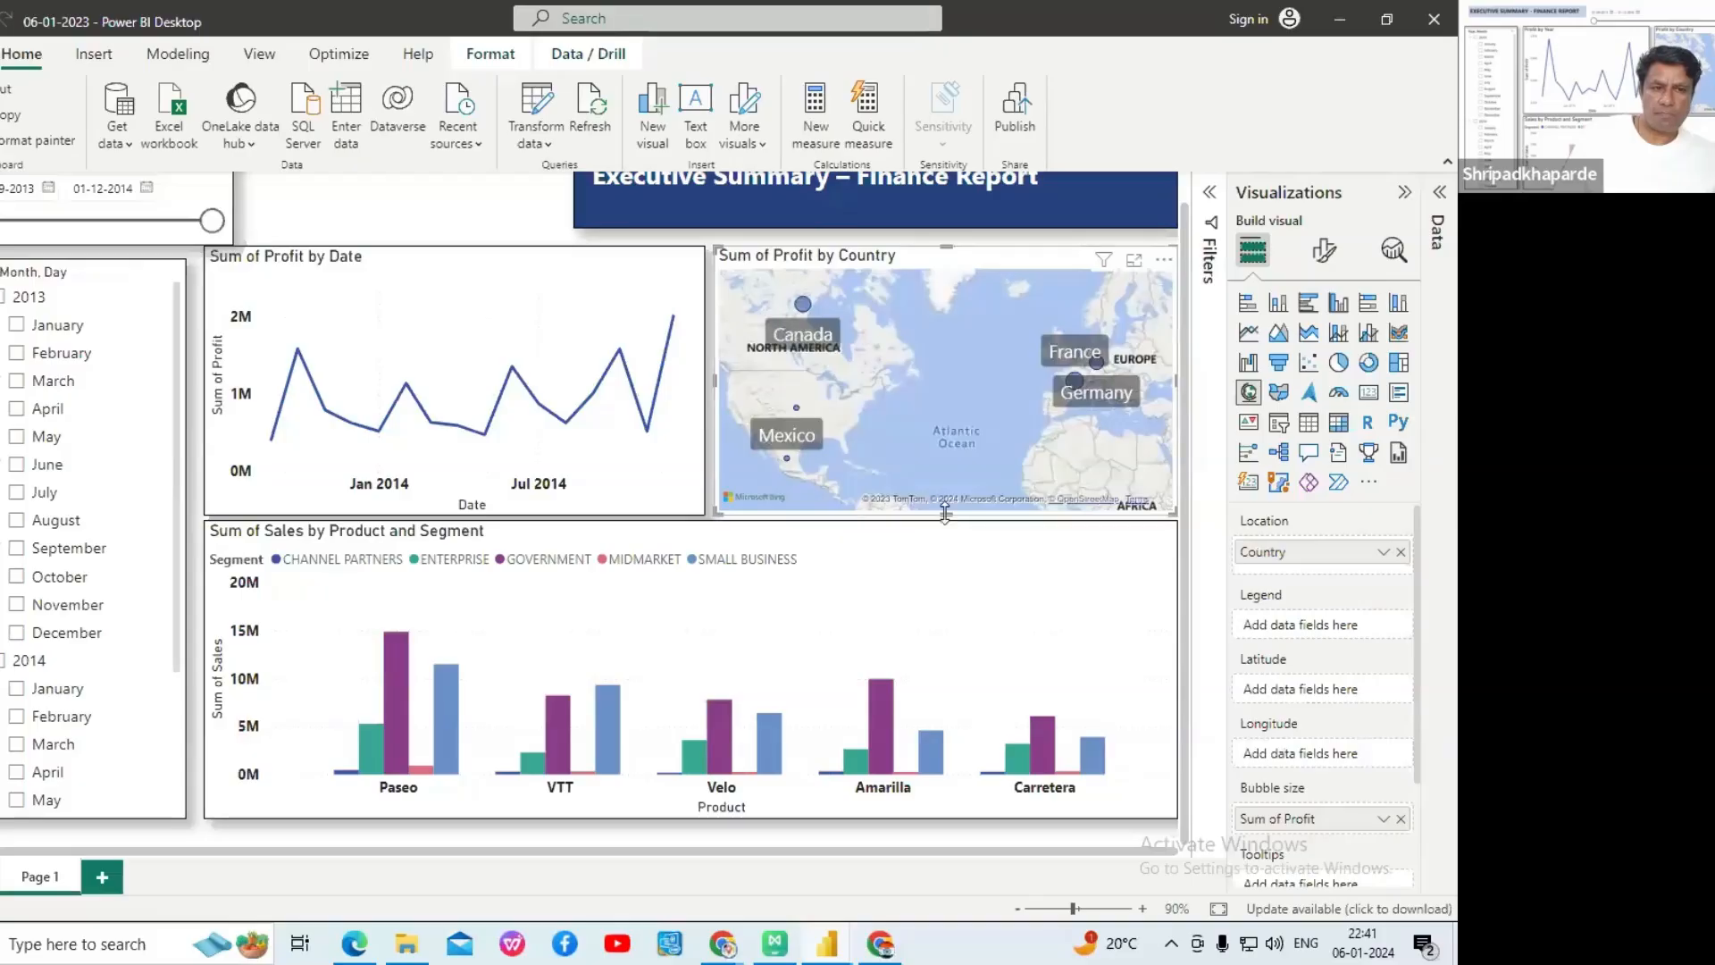
left_click_drag(945, 513, 945, 505)
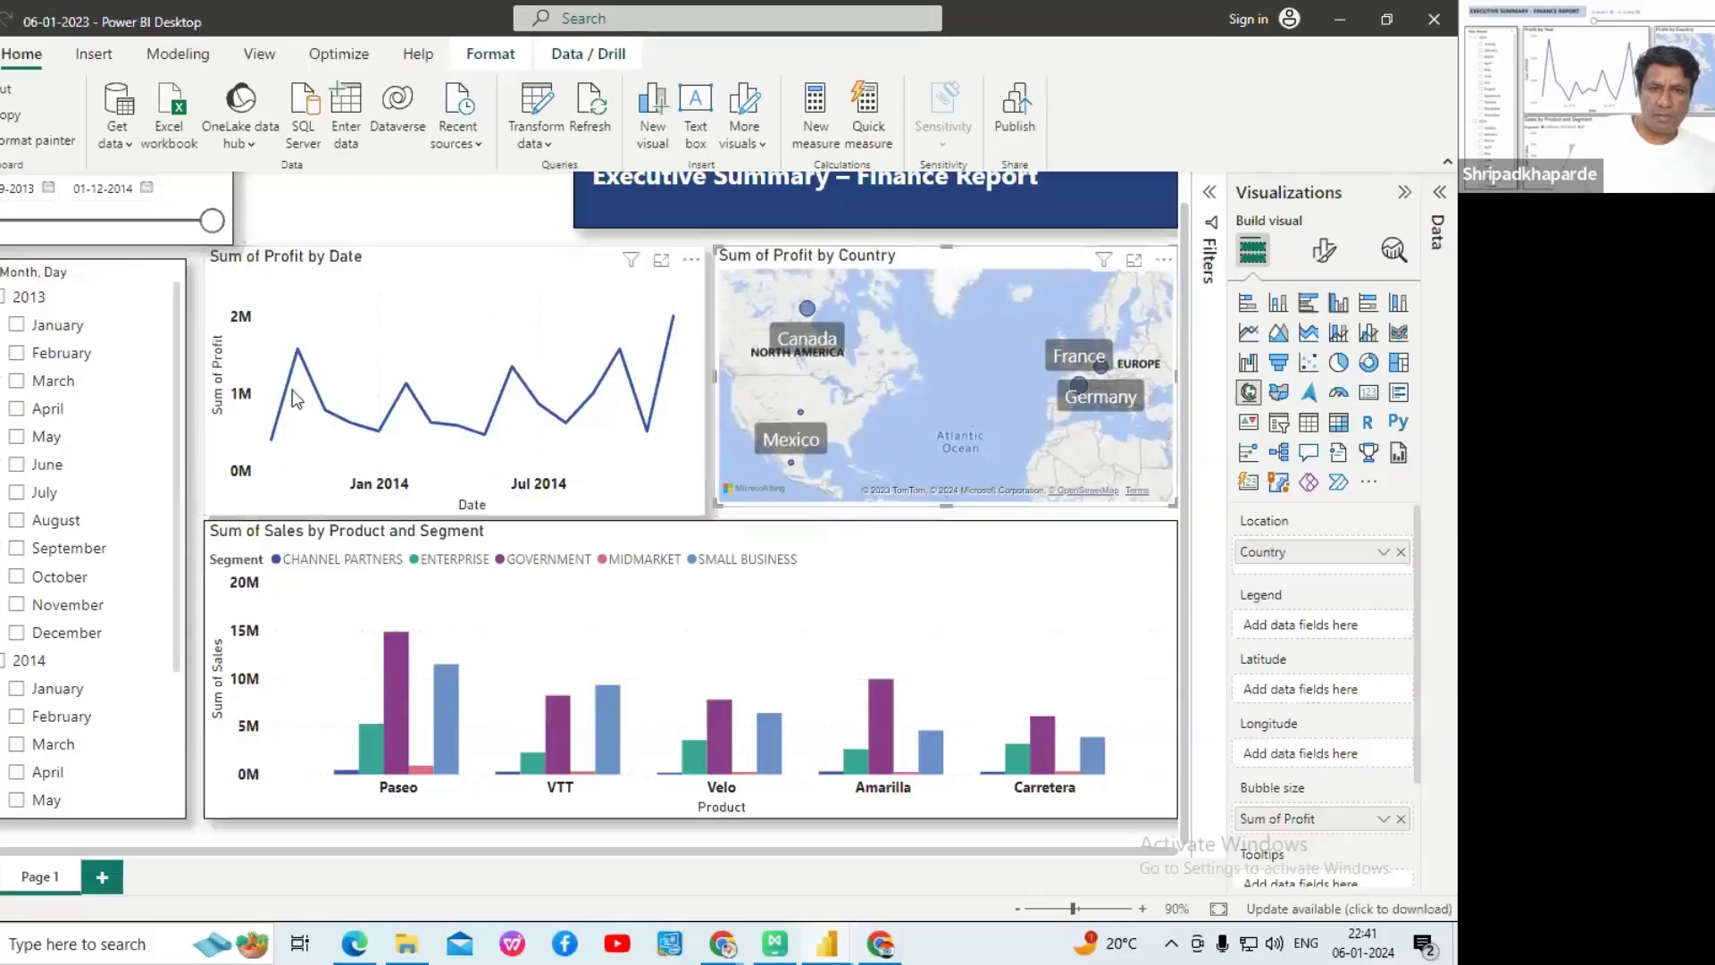
left_click(410, 454)
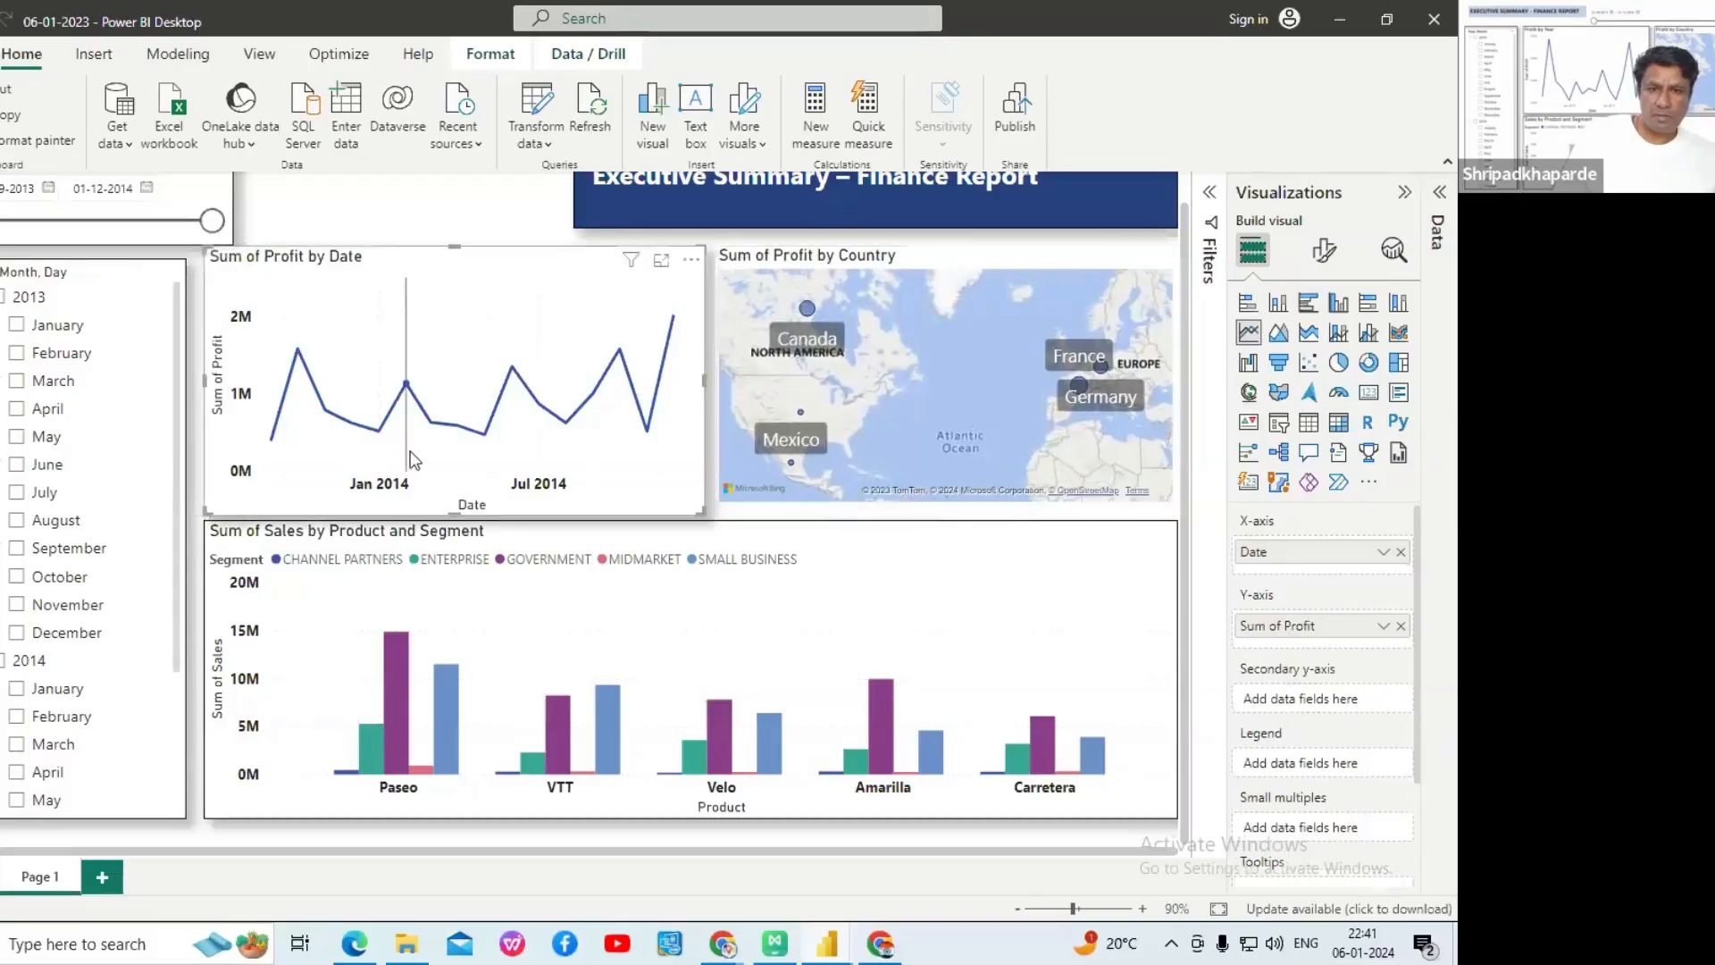
left_click(57, 143)
left_click(780, 505)
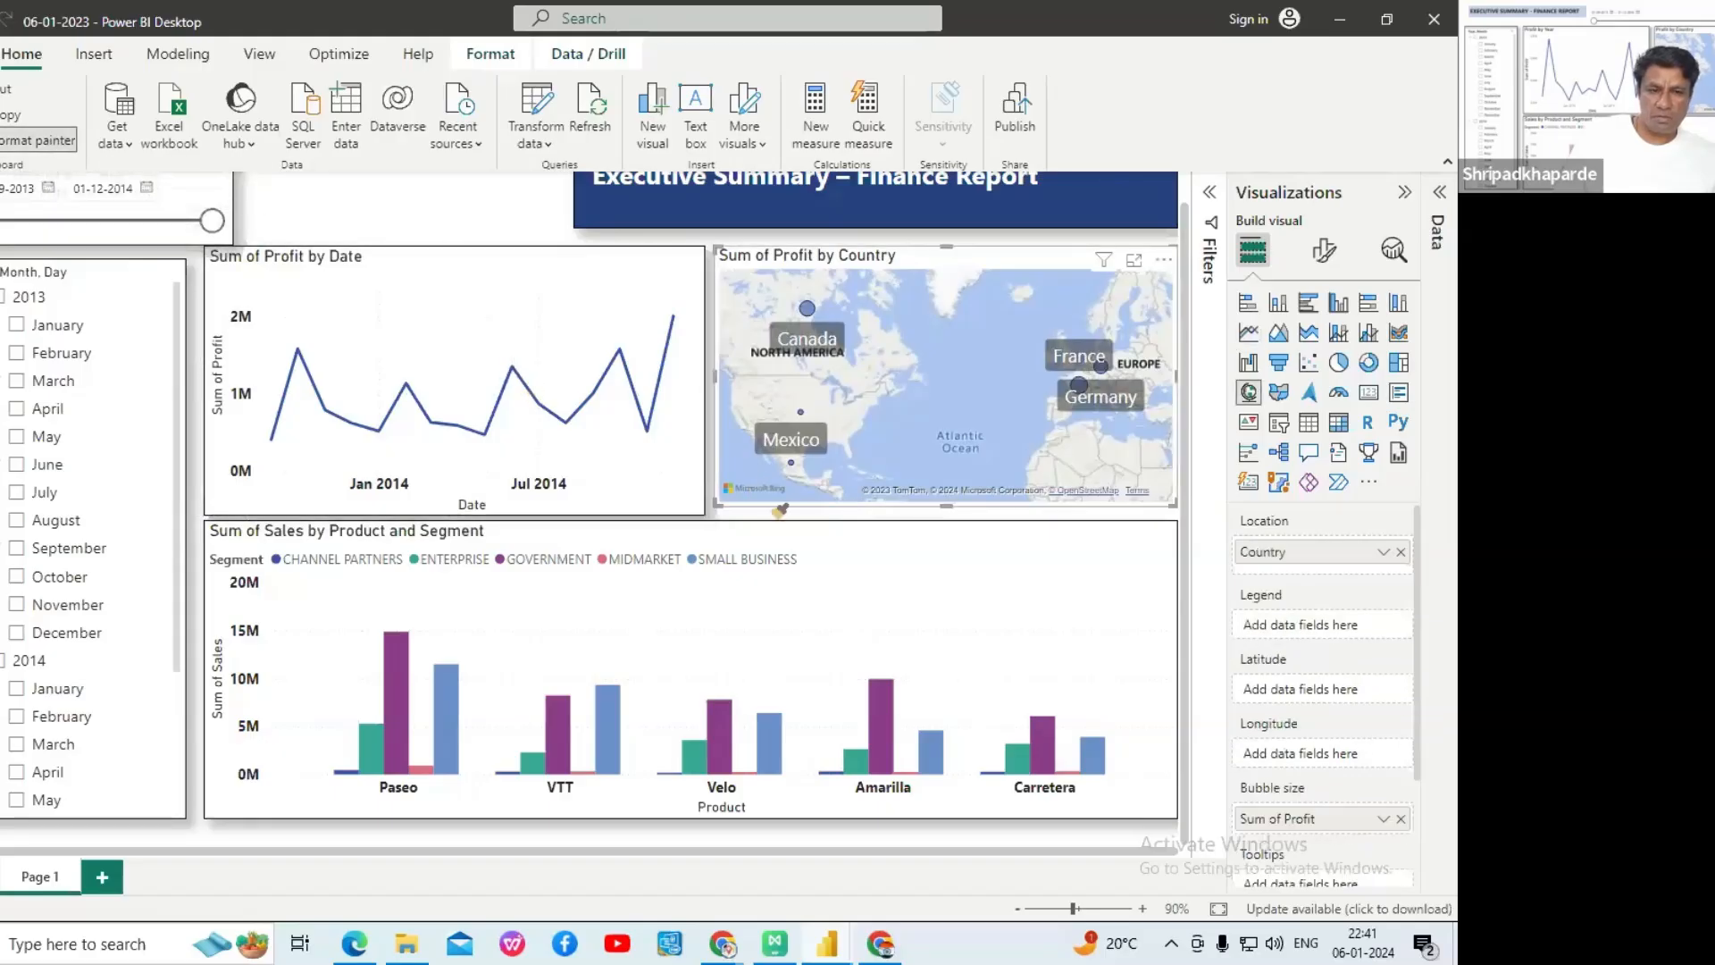
left_click(780, 509)
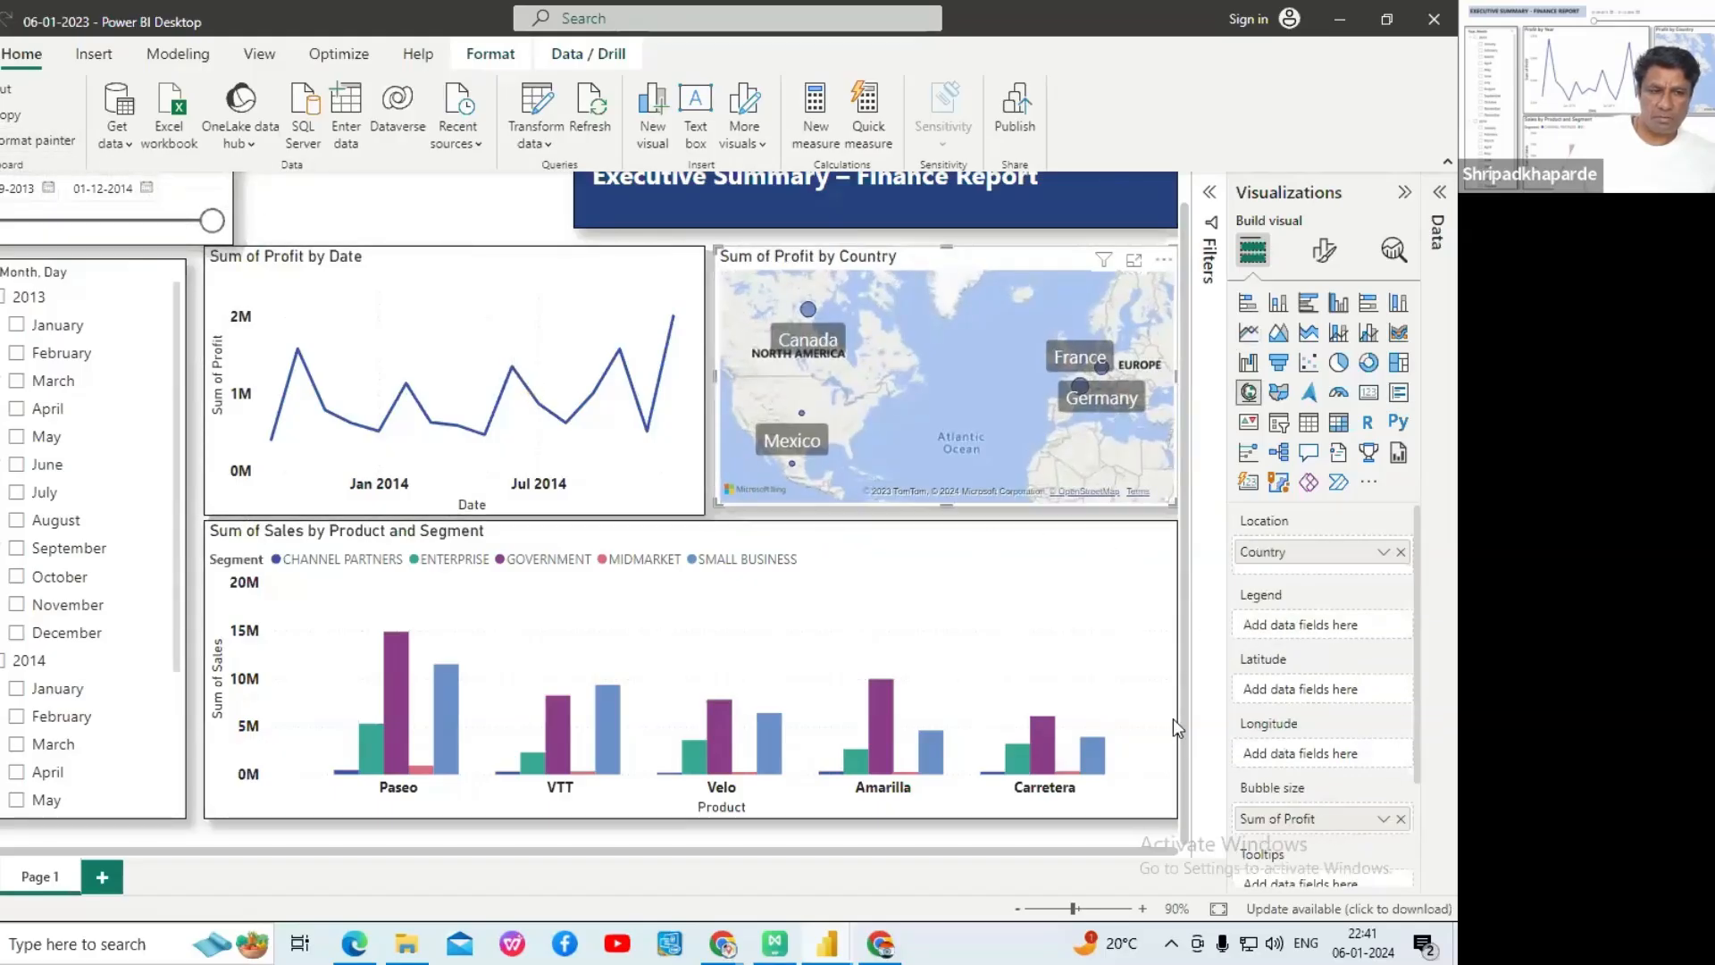
- Narrow the sales column chart and the country map to the same right edge, and extend the map's bottom level with the line chart
left_click(1156, 813)
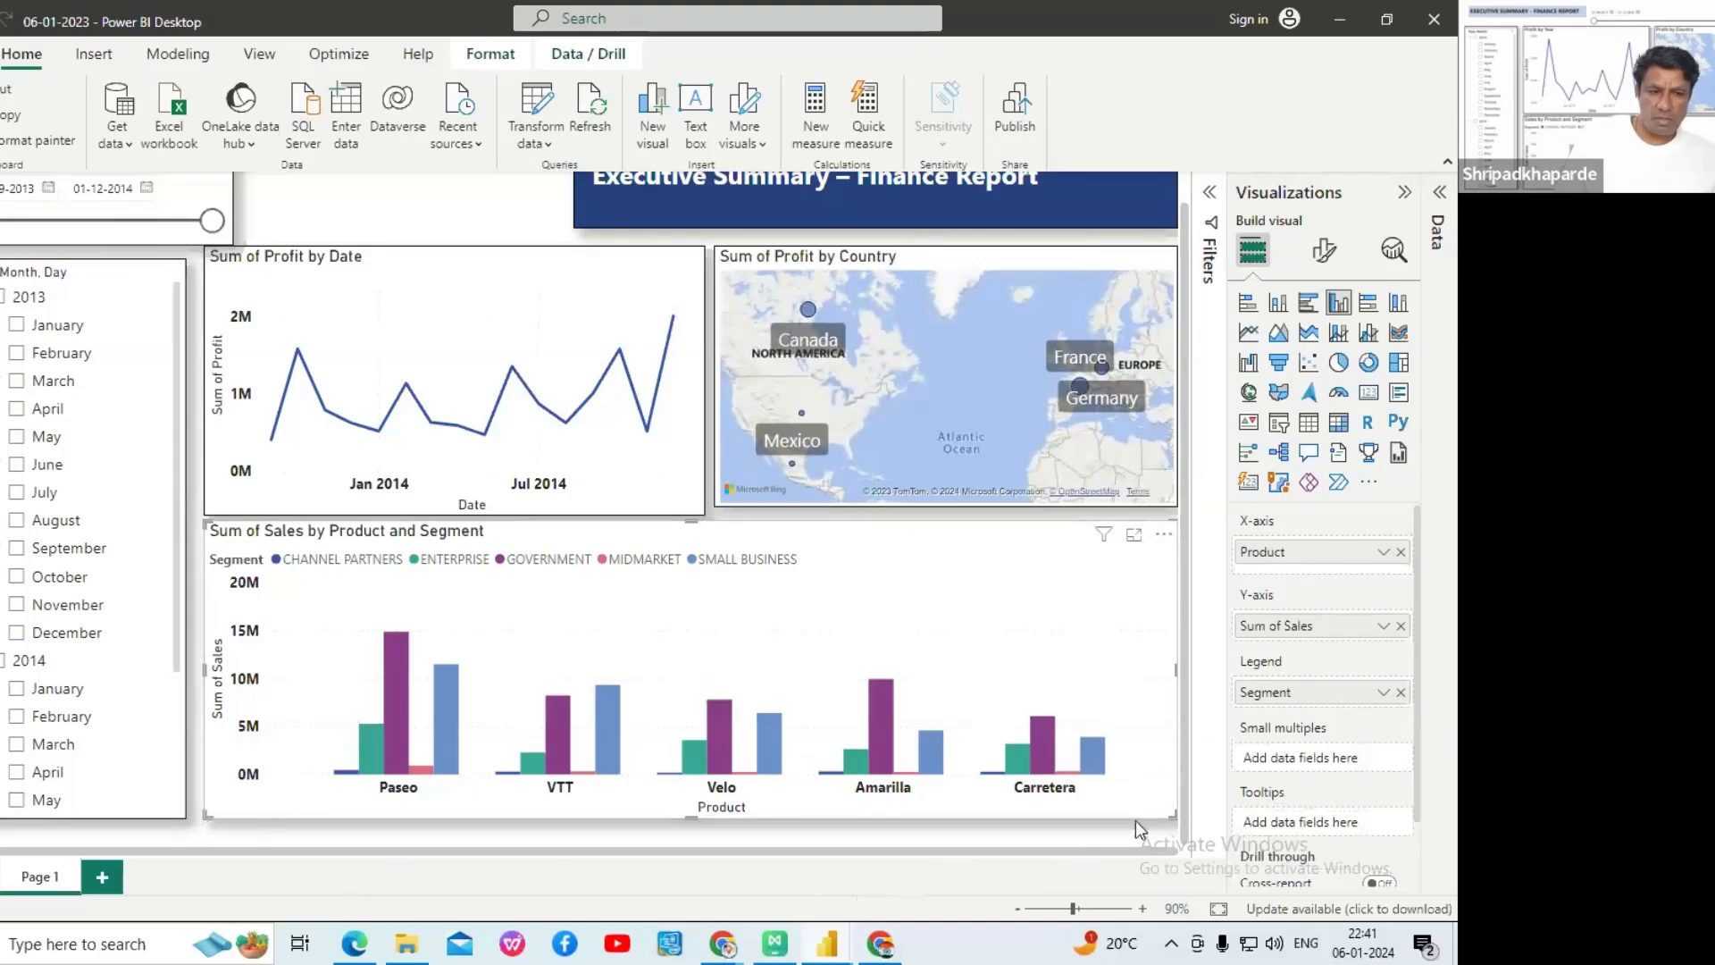
left_click_drag(1168, 818, 1146, 816)
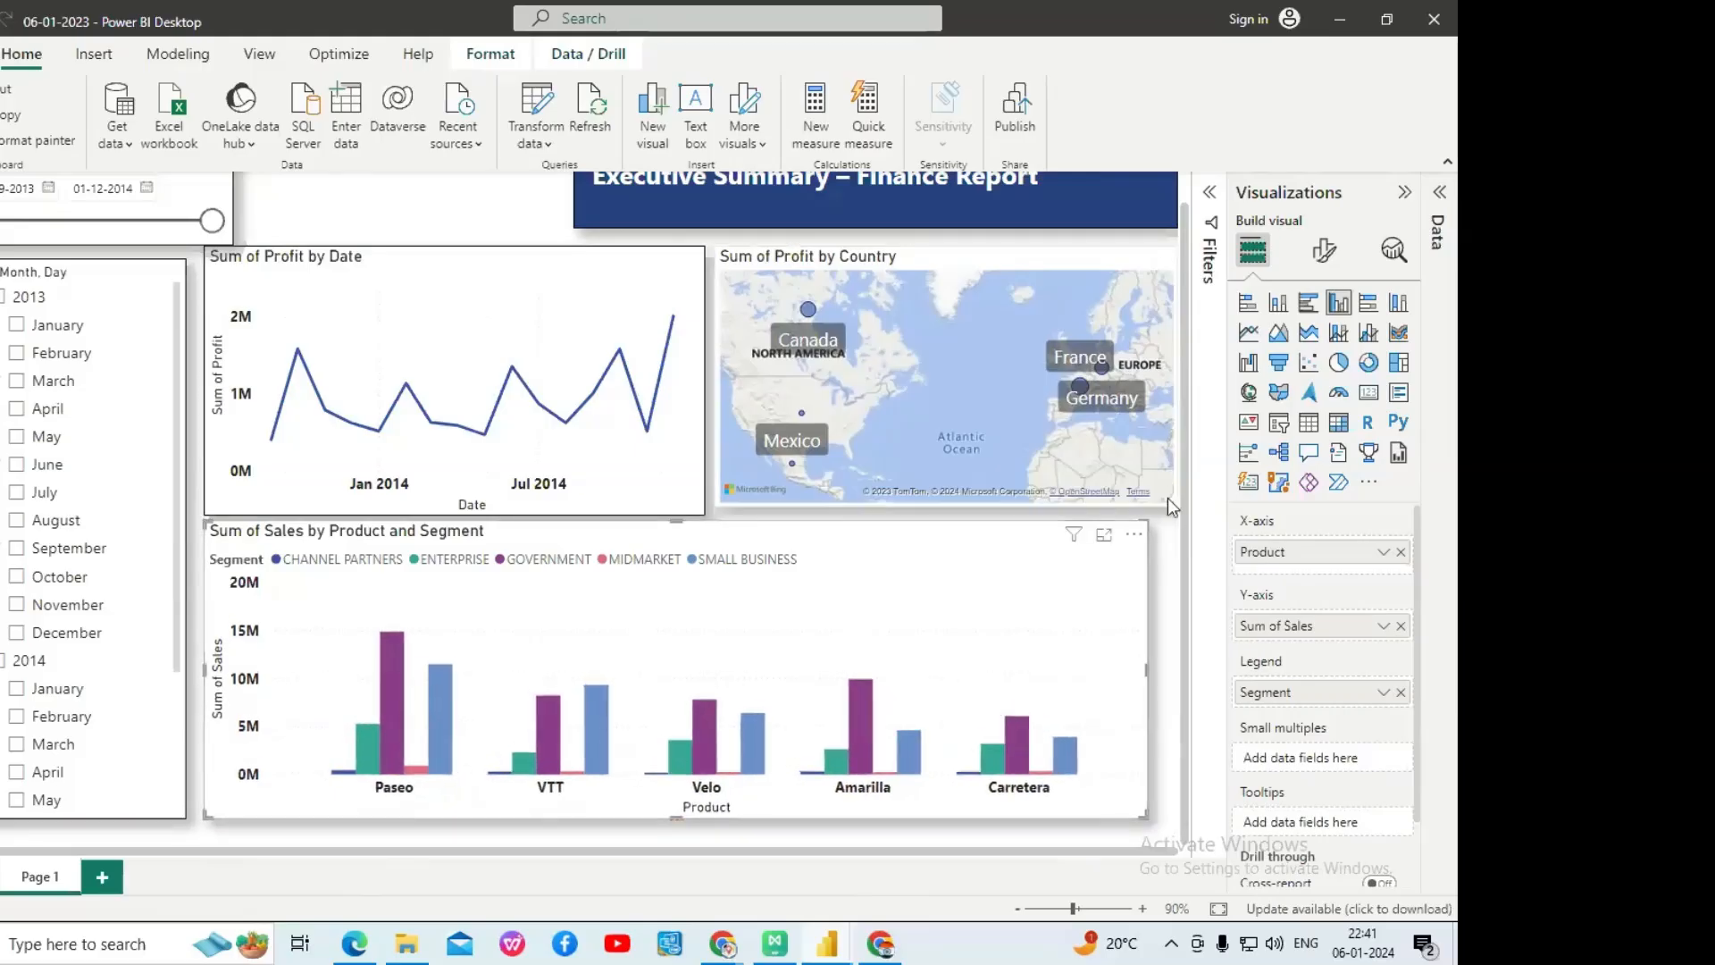
left_click(1173, 511)
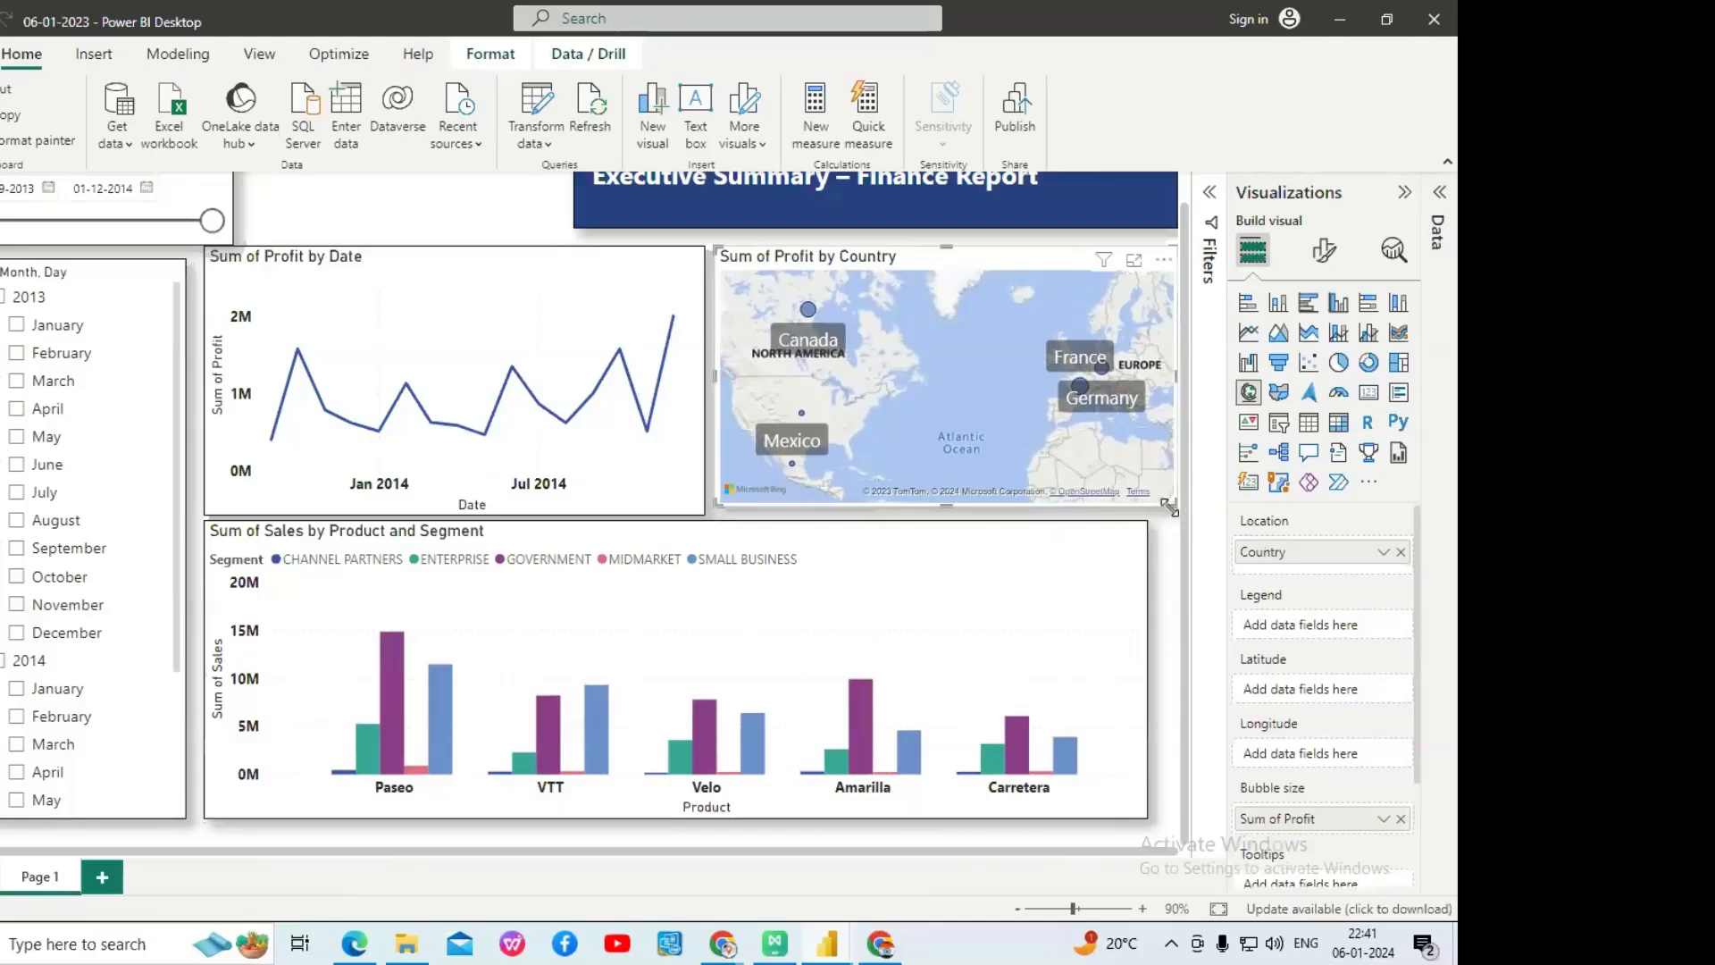
left_click_drag(1170, 507, 1147, 507)
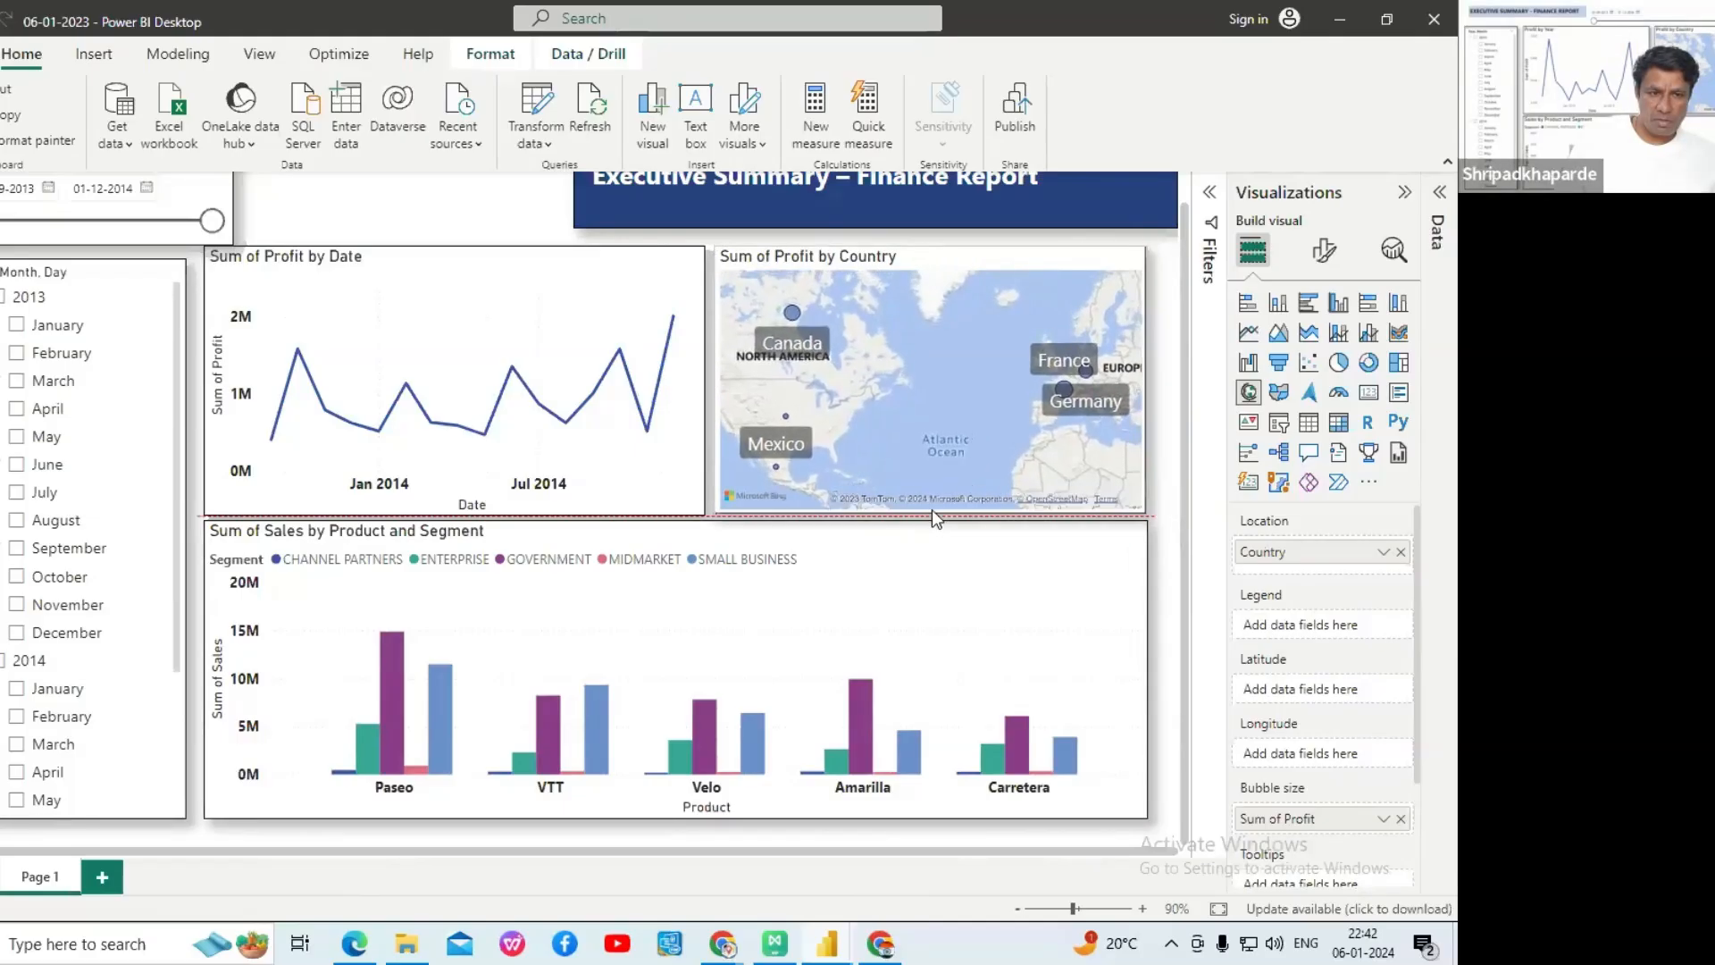
left_click_drag(930, 507, 920, 512)
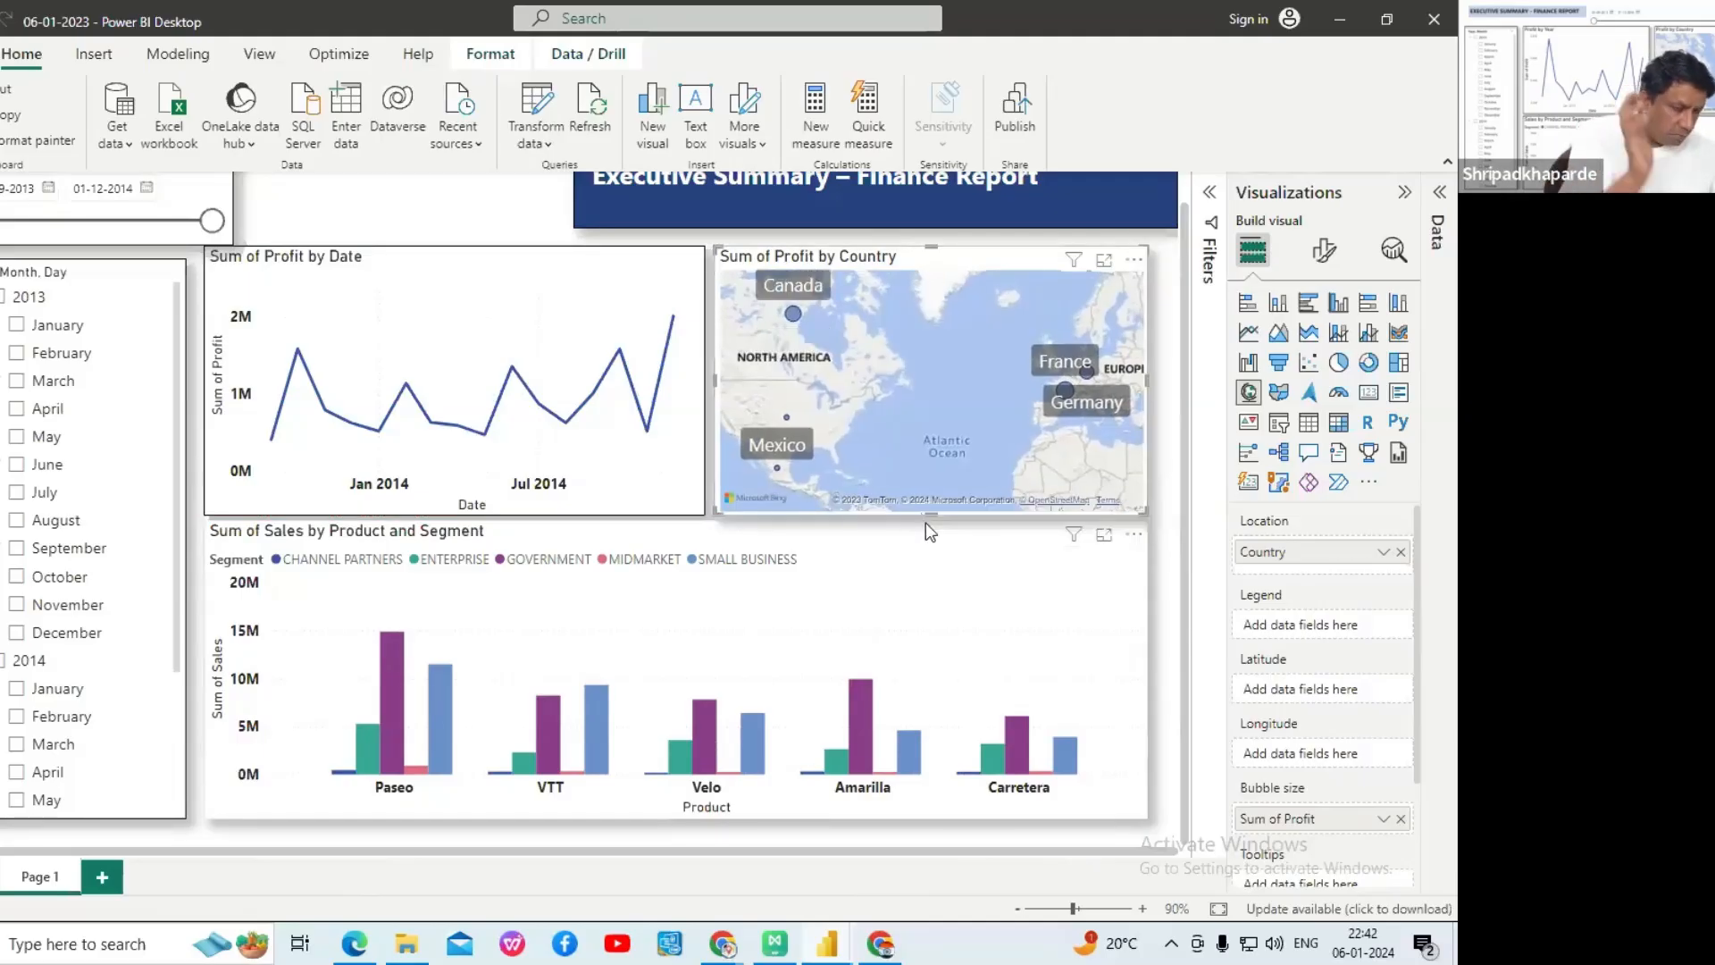
- Fine-tune the profit line chart's size from its lower-right corner to line up with the neighbouring visuals
left_click(703, 485)
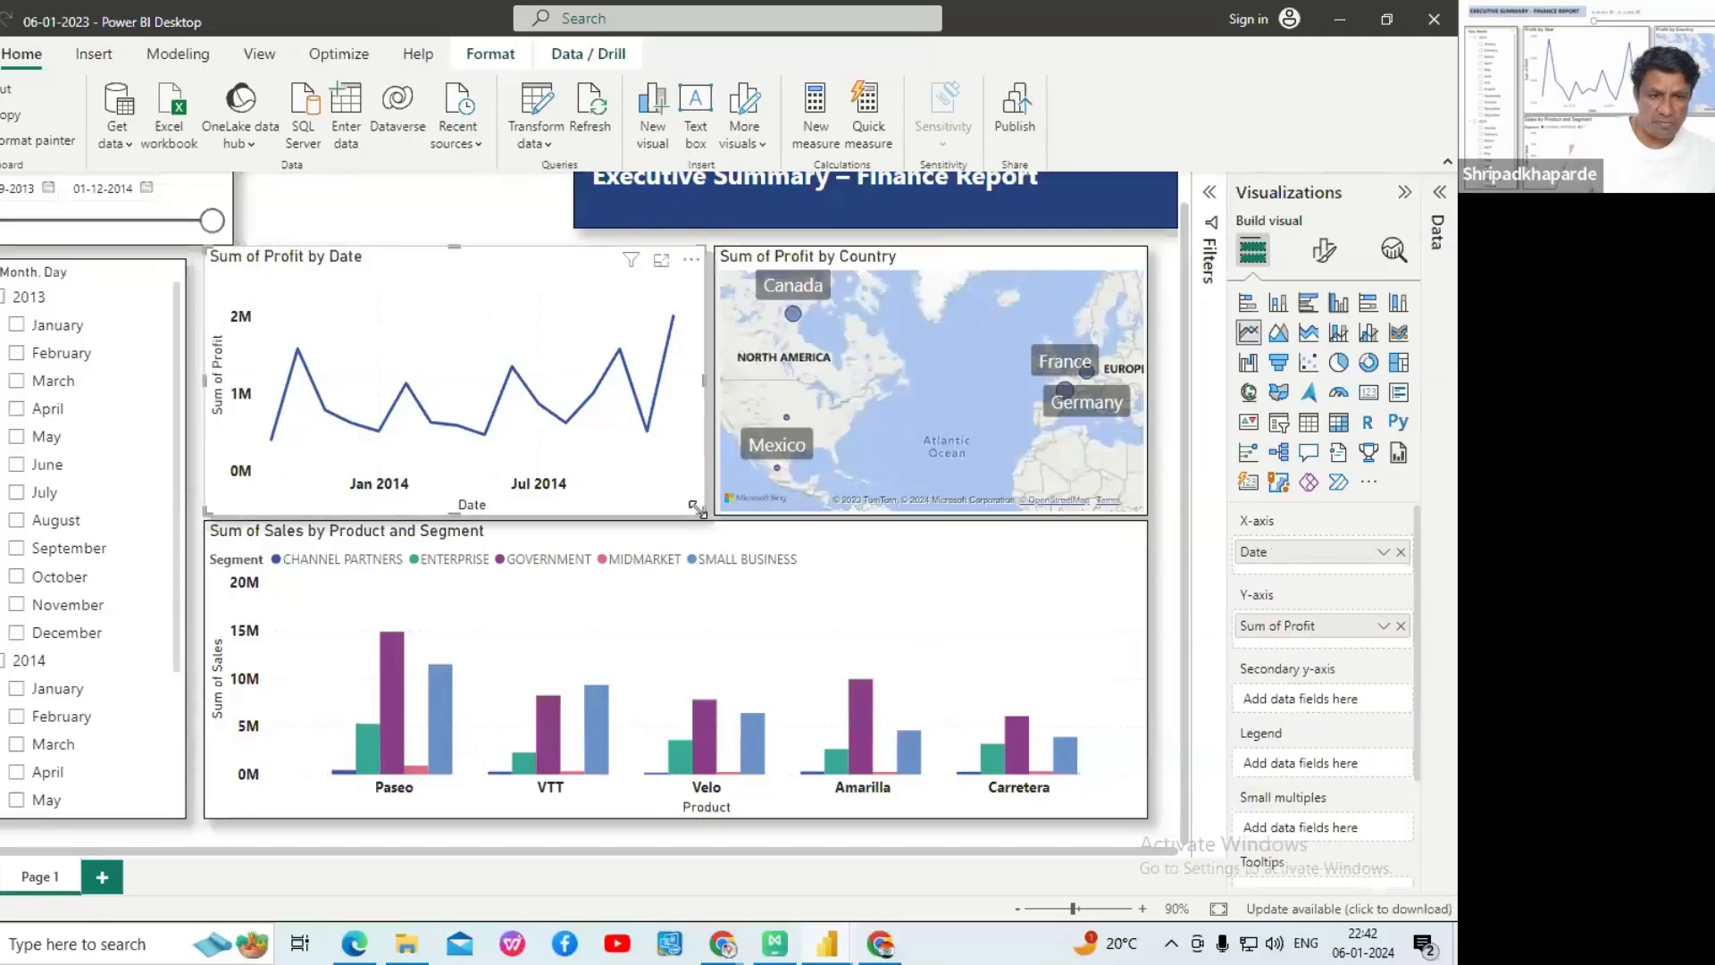
left_click_drag(696, 507, 705, 516)
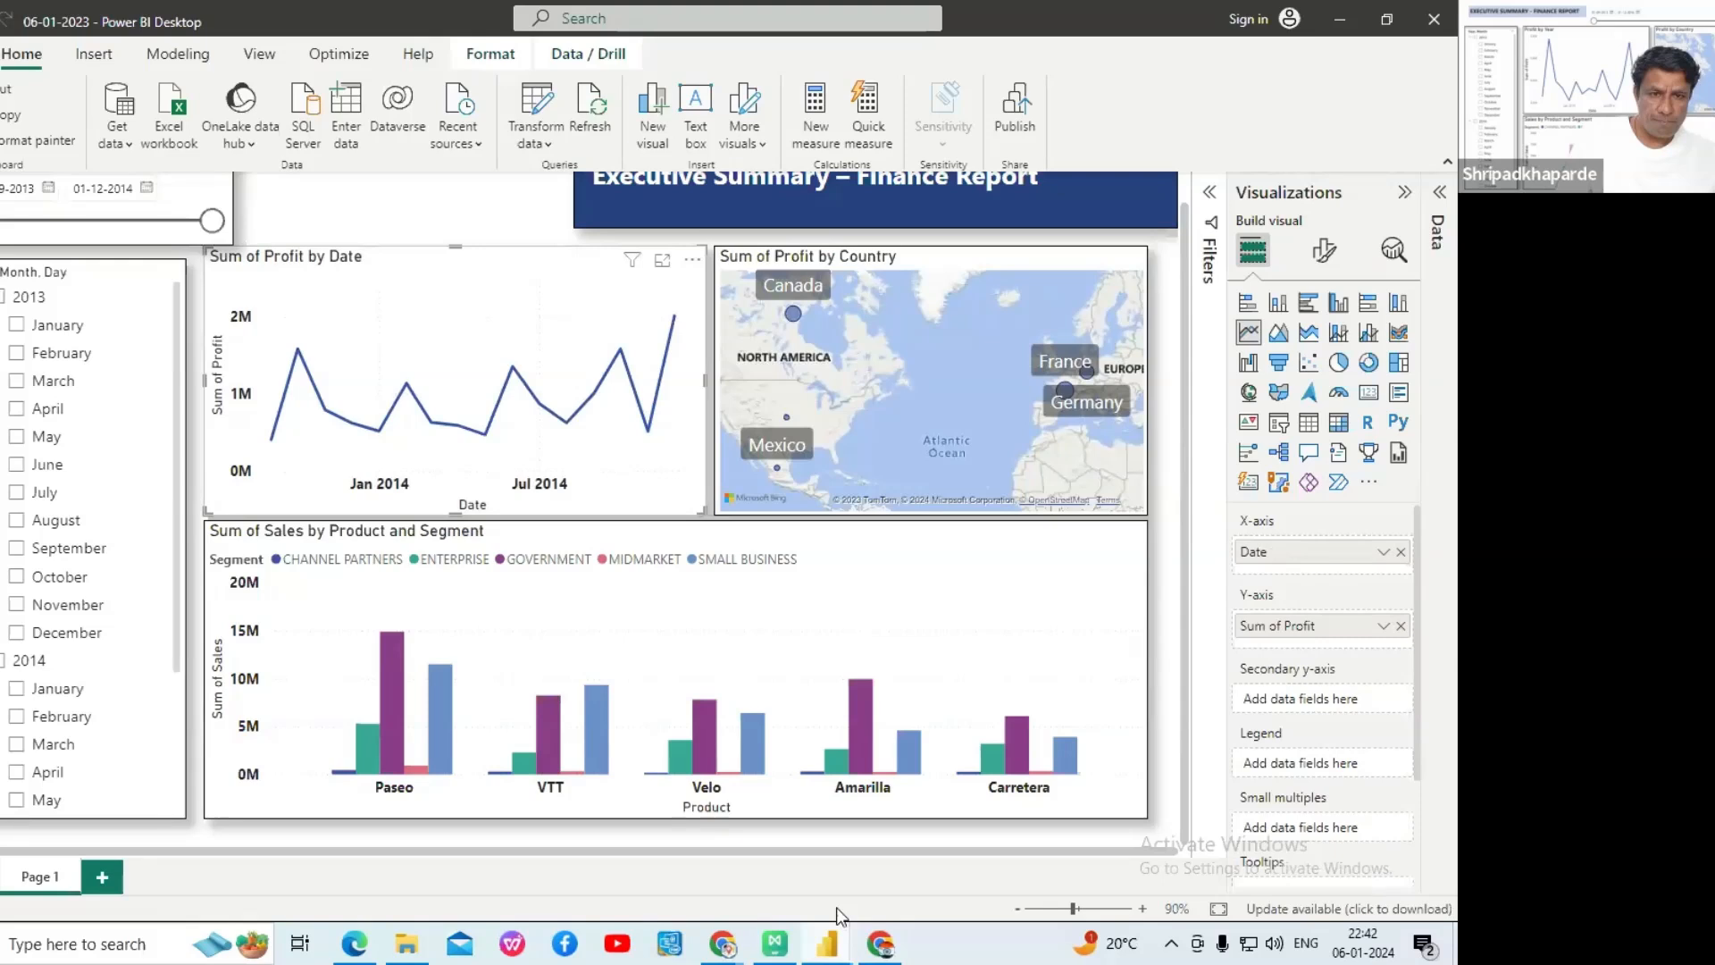
mouse_move(835, 956)
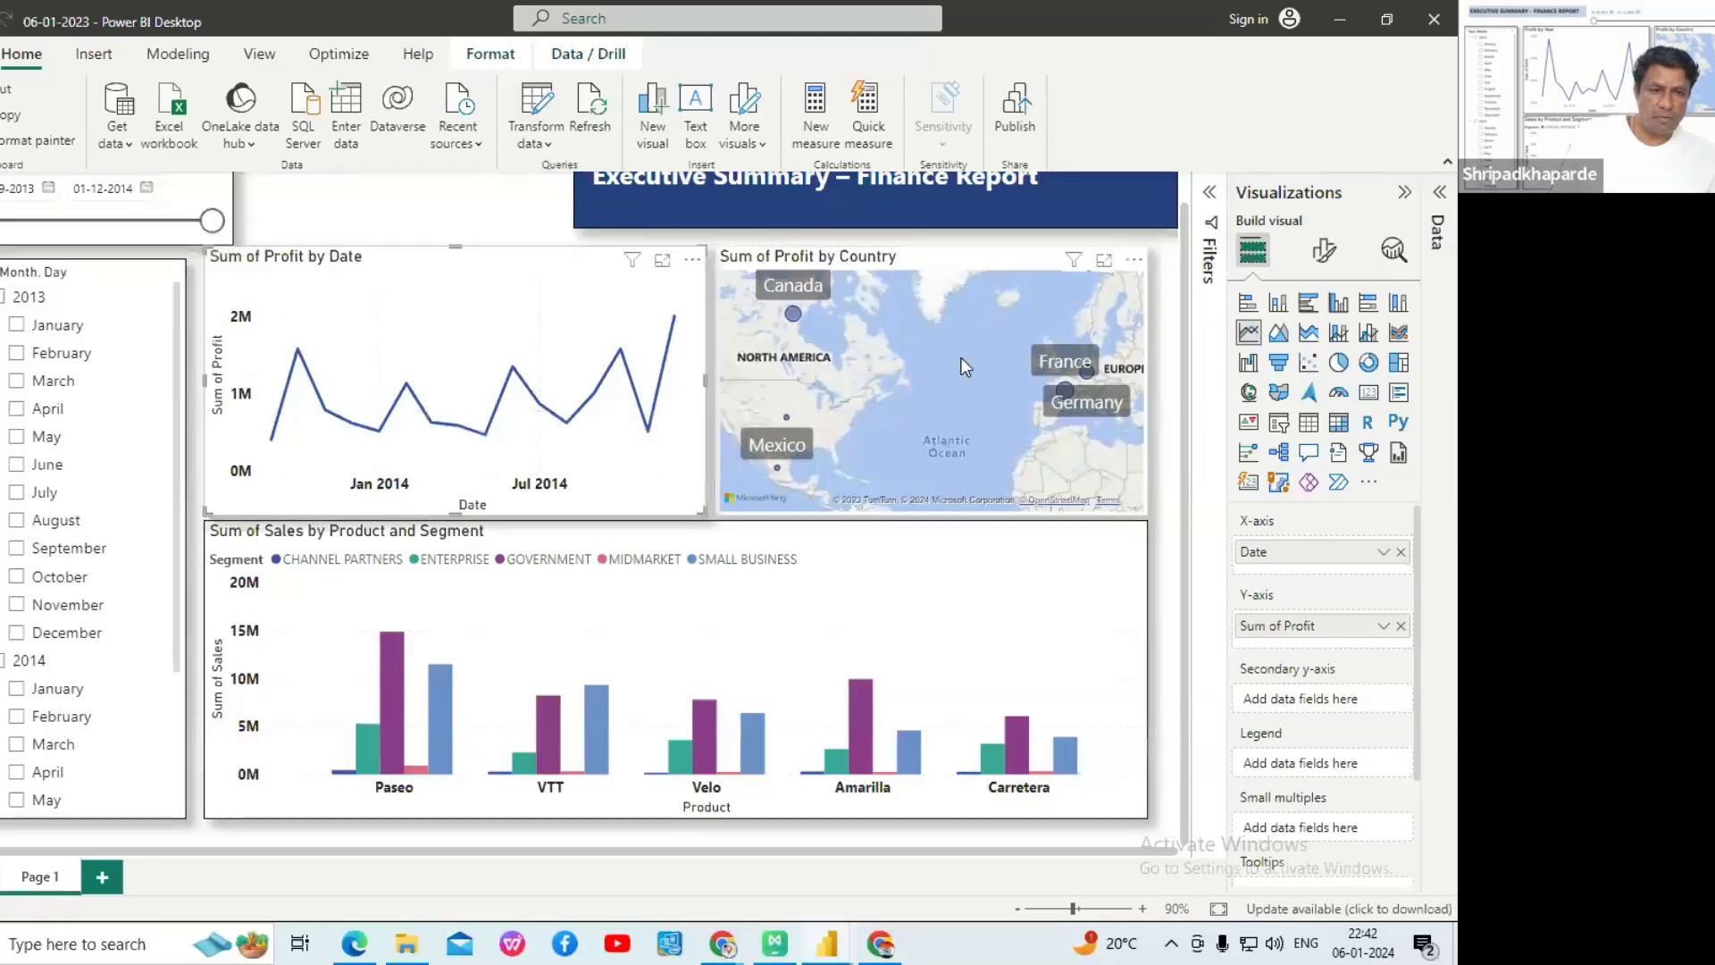
left_click(970, 834)
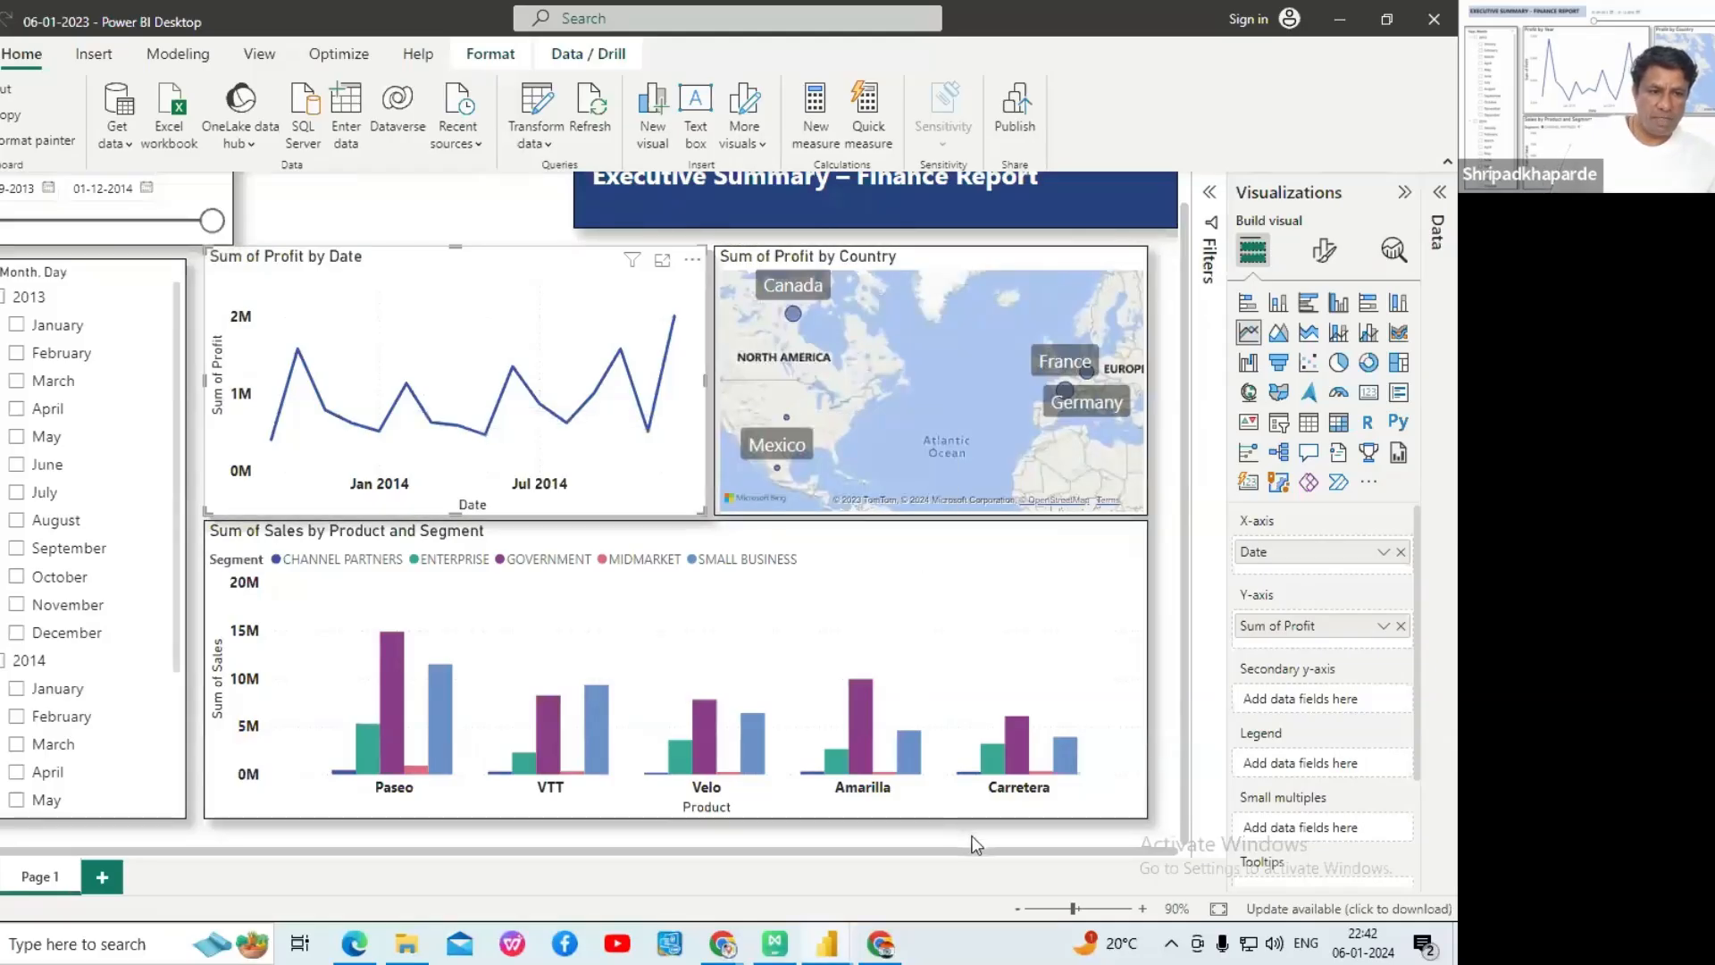
- Switch to the Zoom meeting in the browser and read through the participants' messages in the meeting chat
scroll(1178, 512, "up", 1)
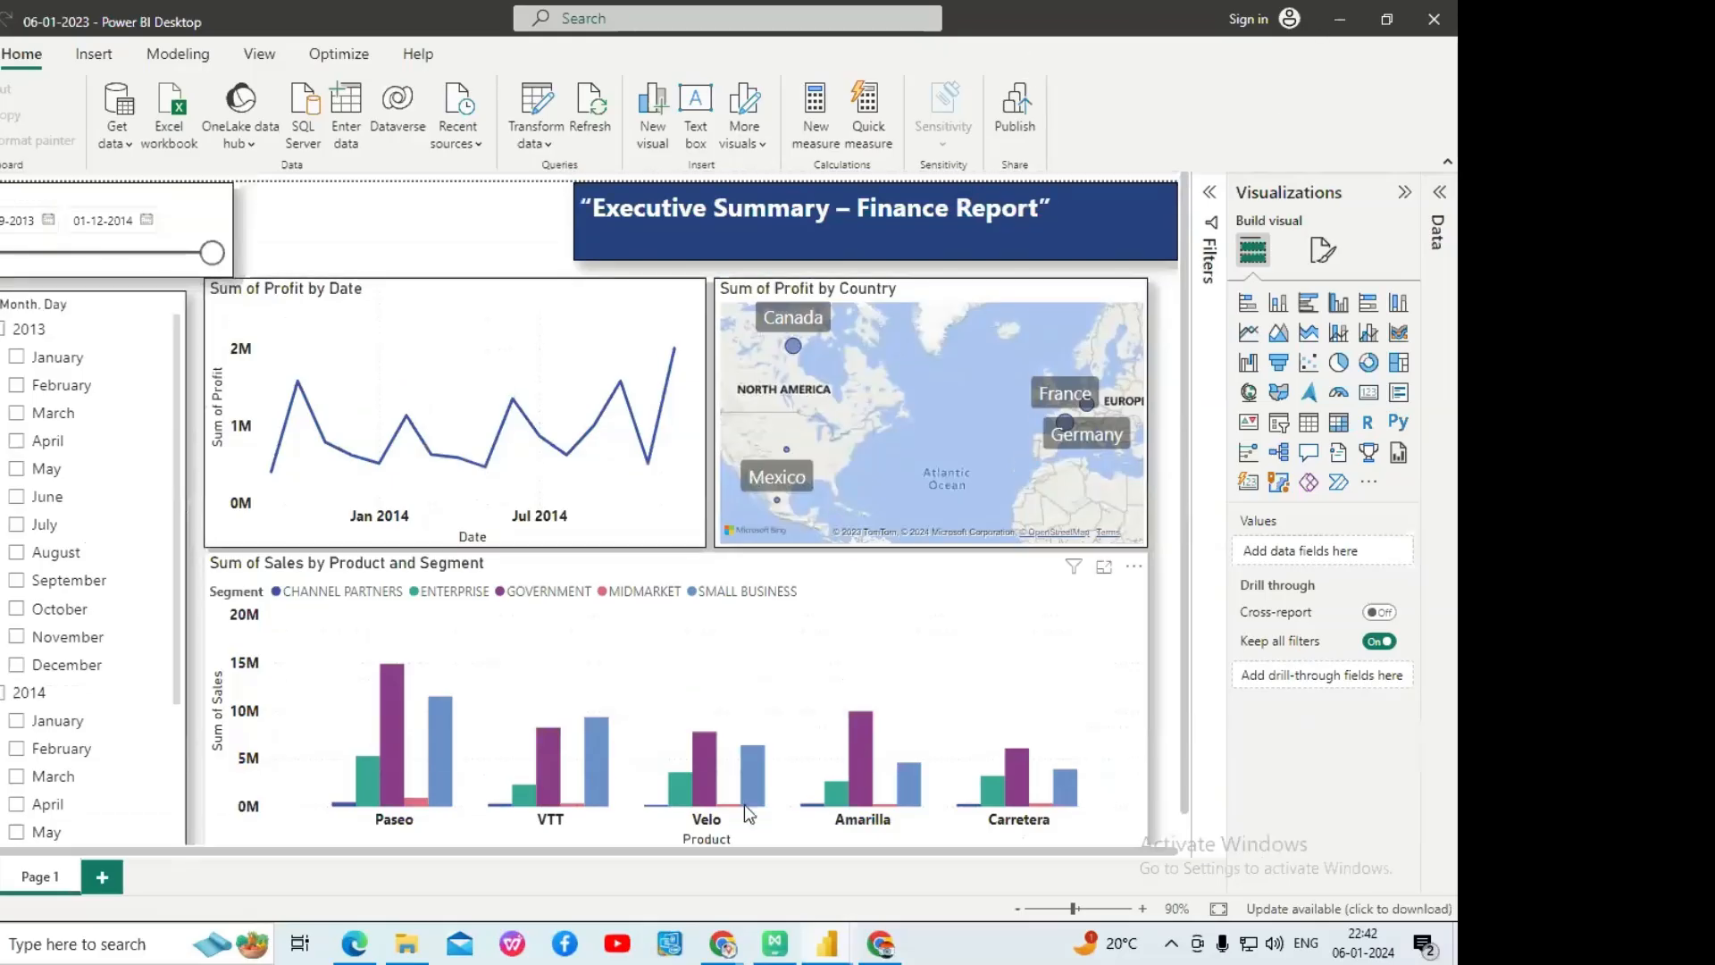
mouse_move(719, 949)
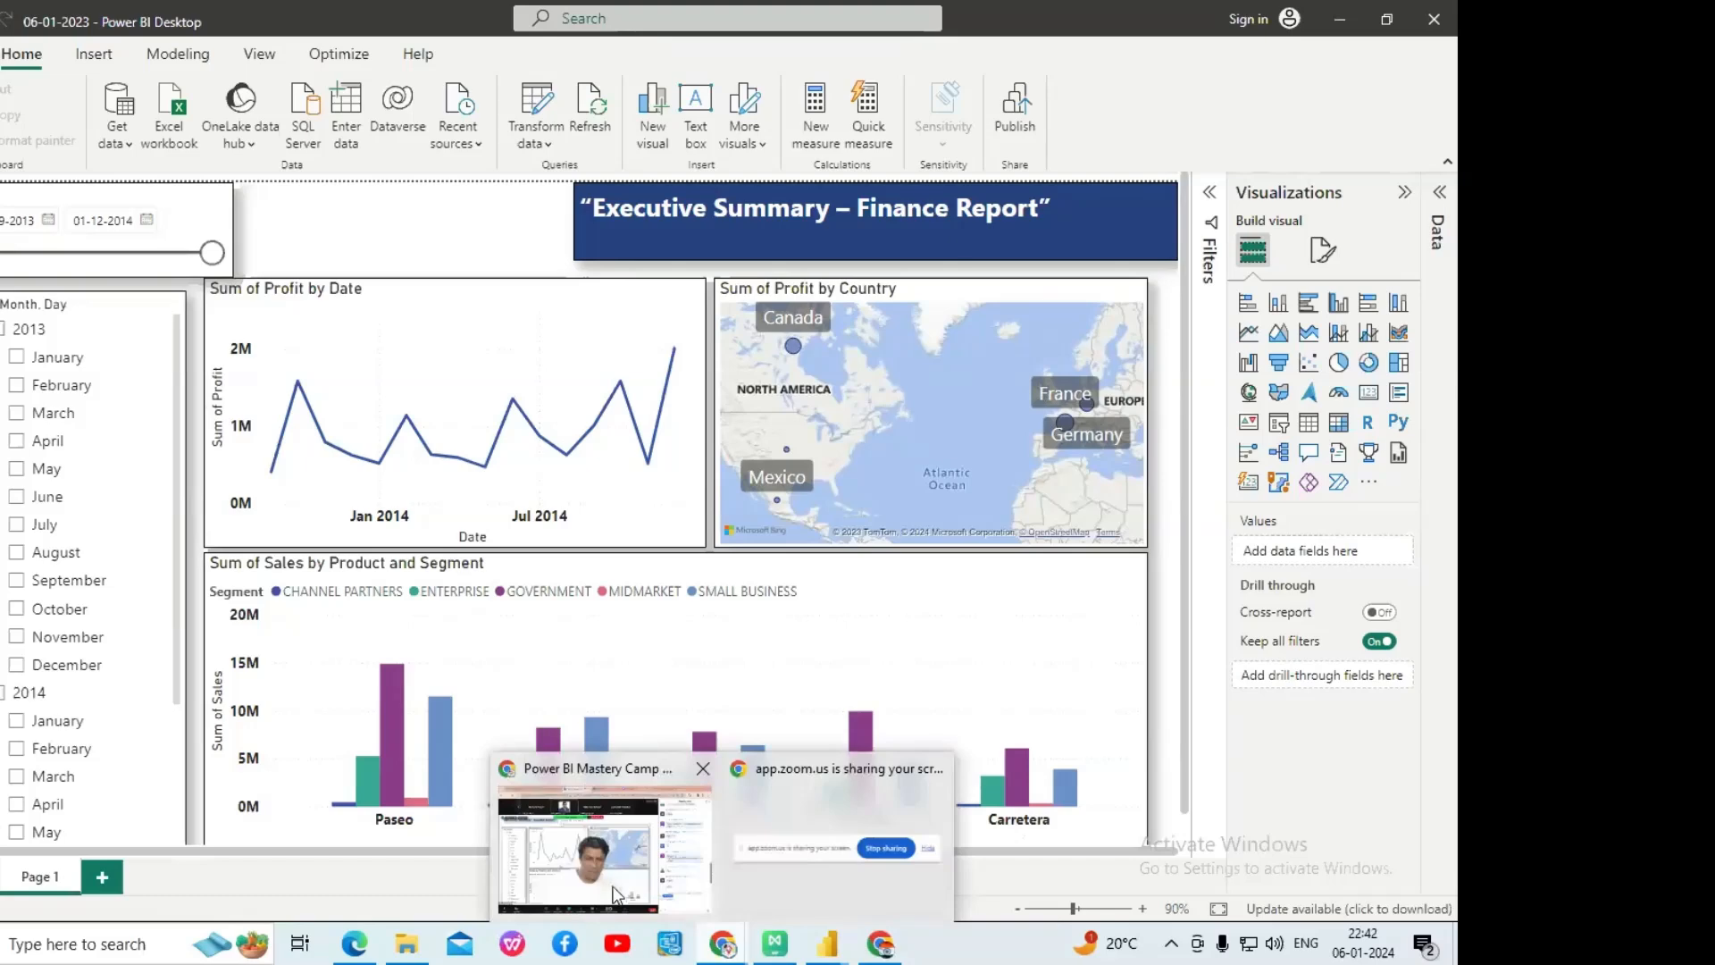
left_click(615, 894)
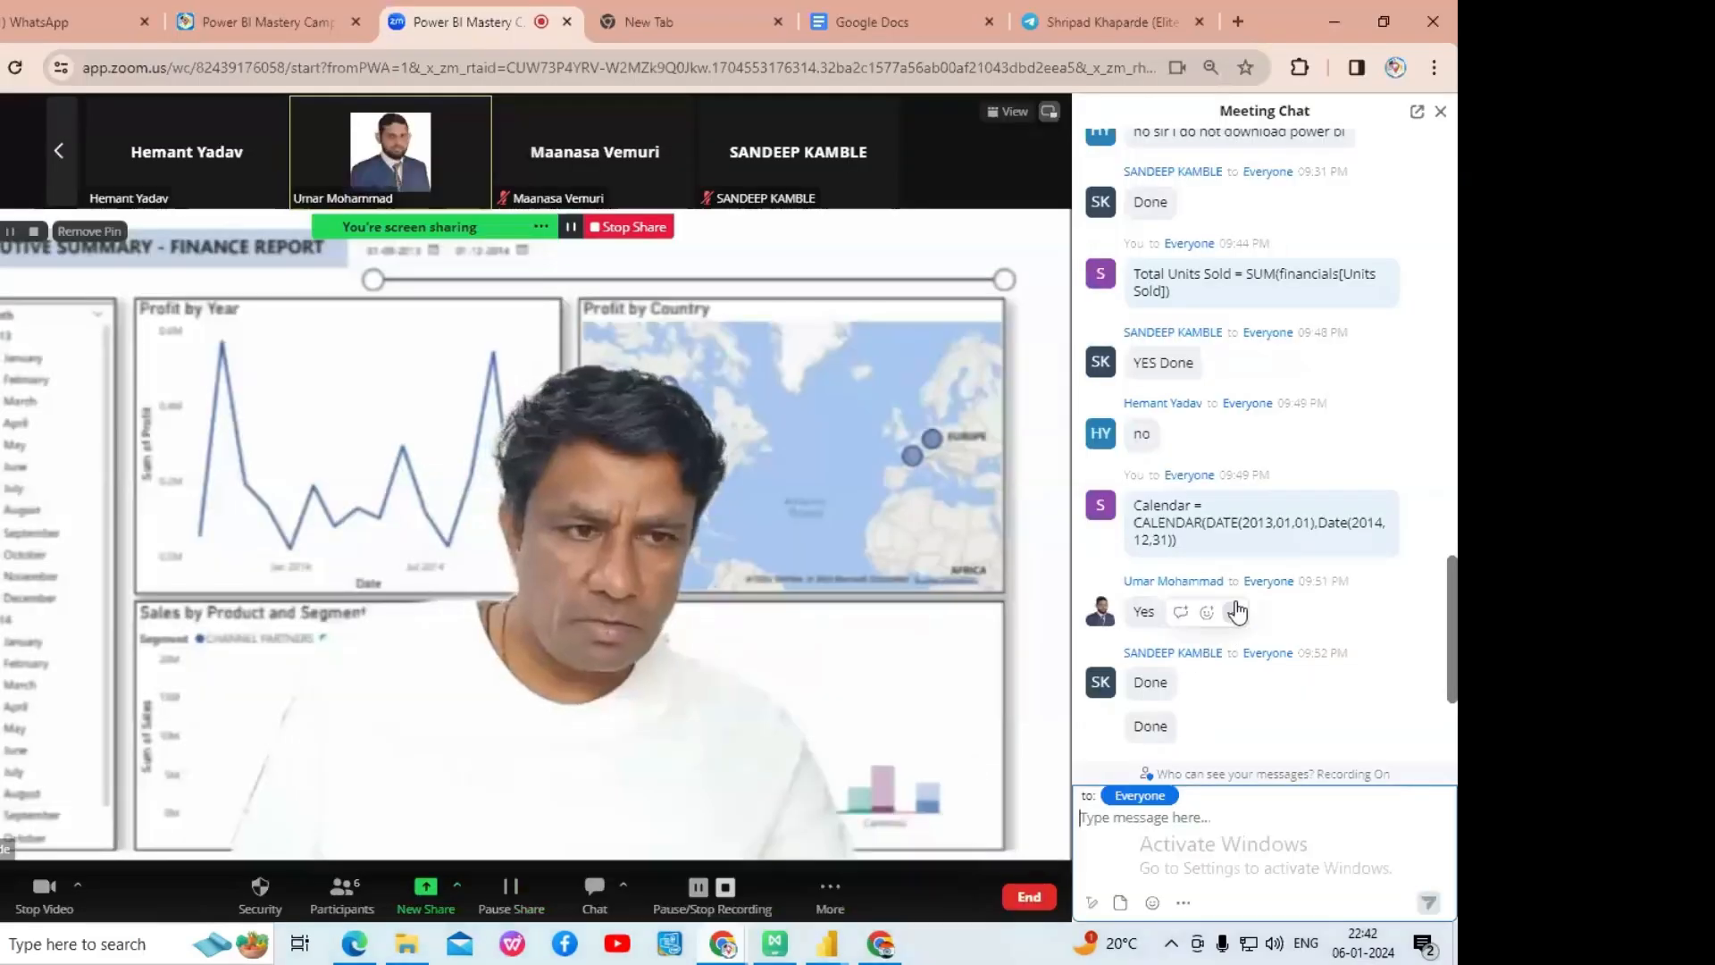
scroll(1263, 461, "down", 3)
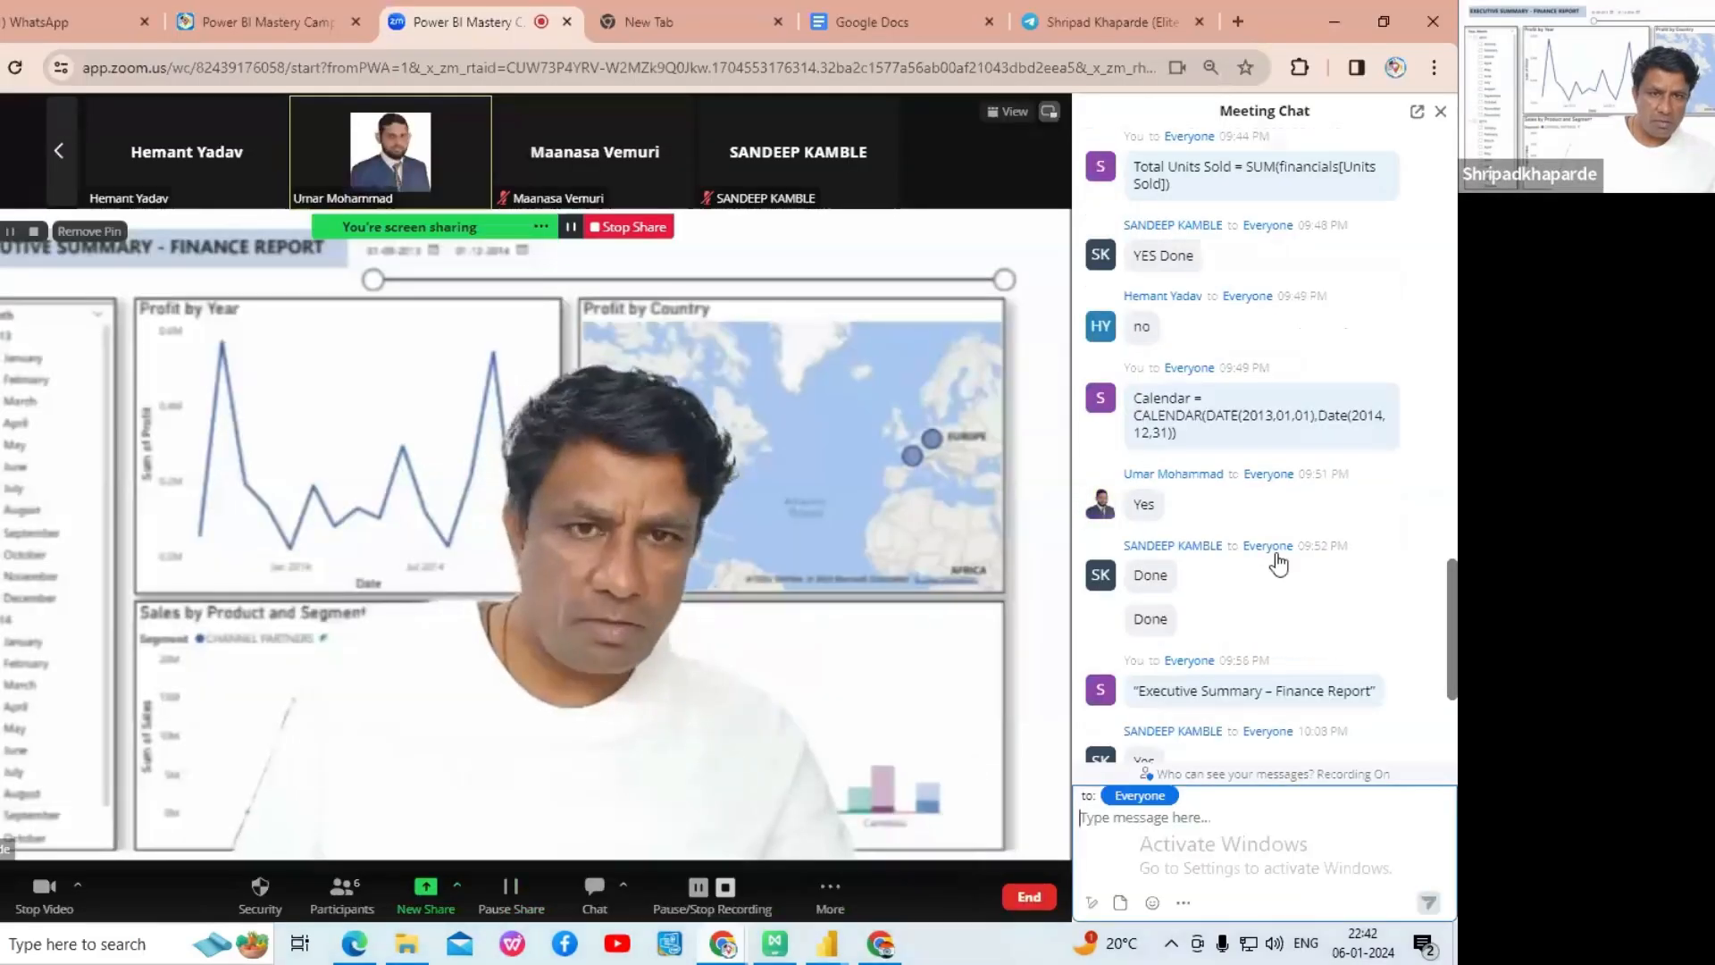
scroll(1275, 547, "down", 2)
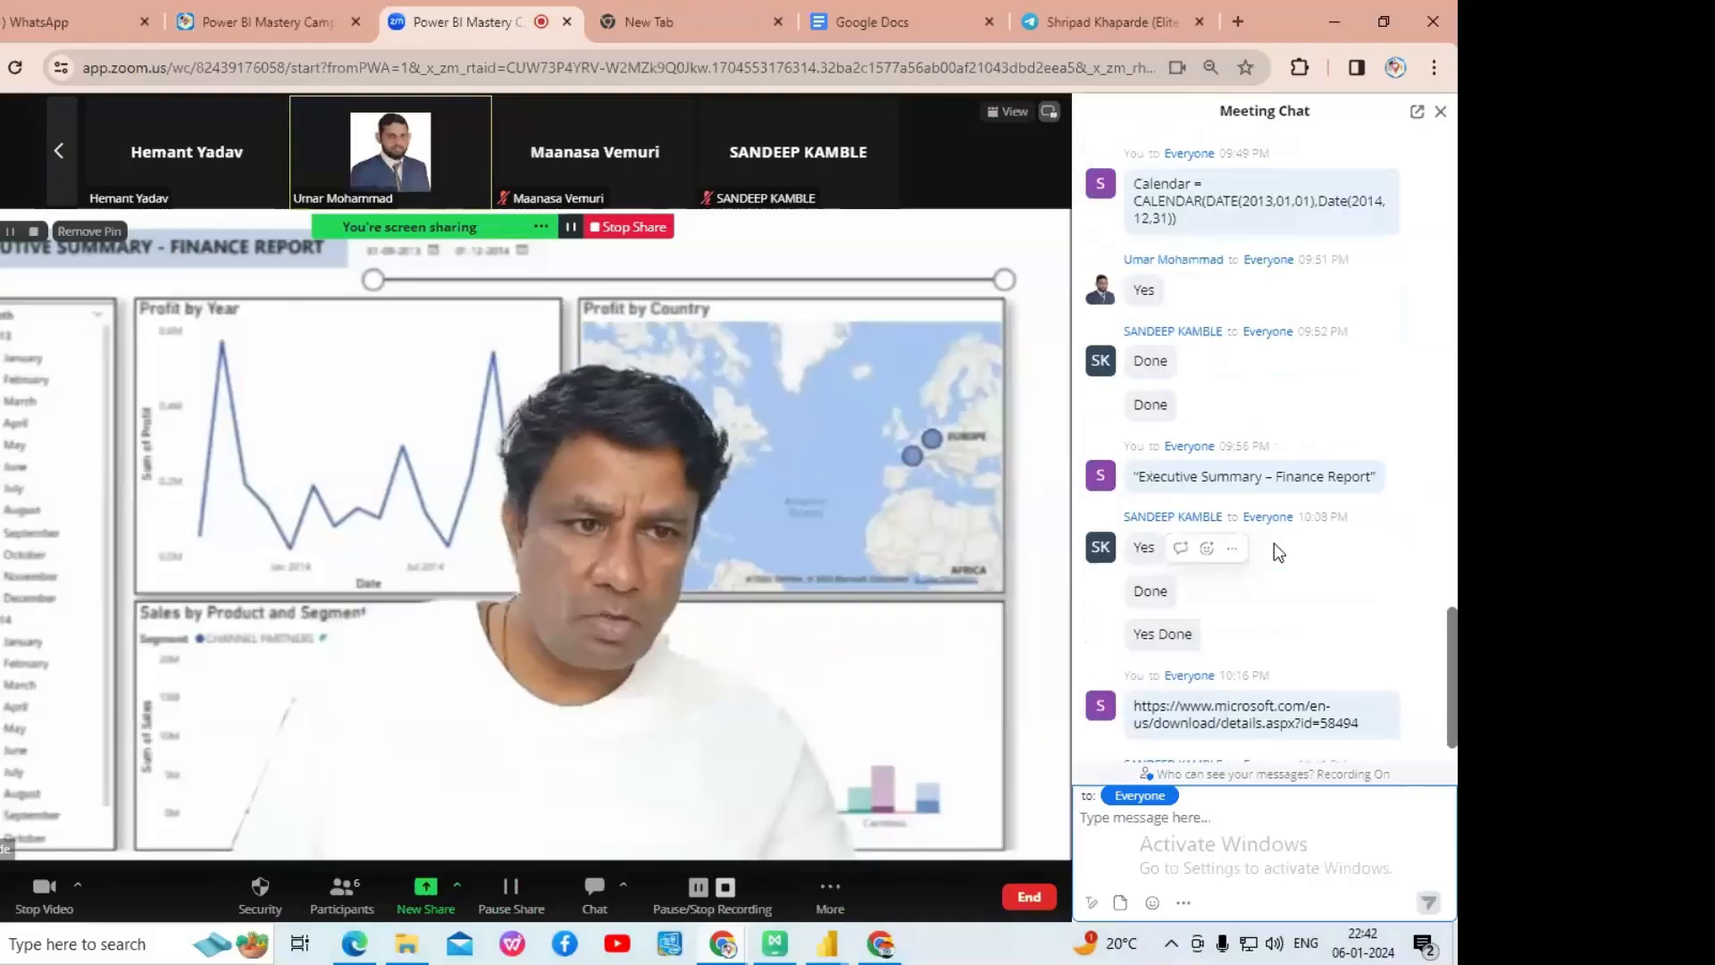
mouse_move(1273, 543)
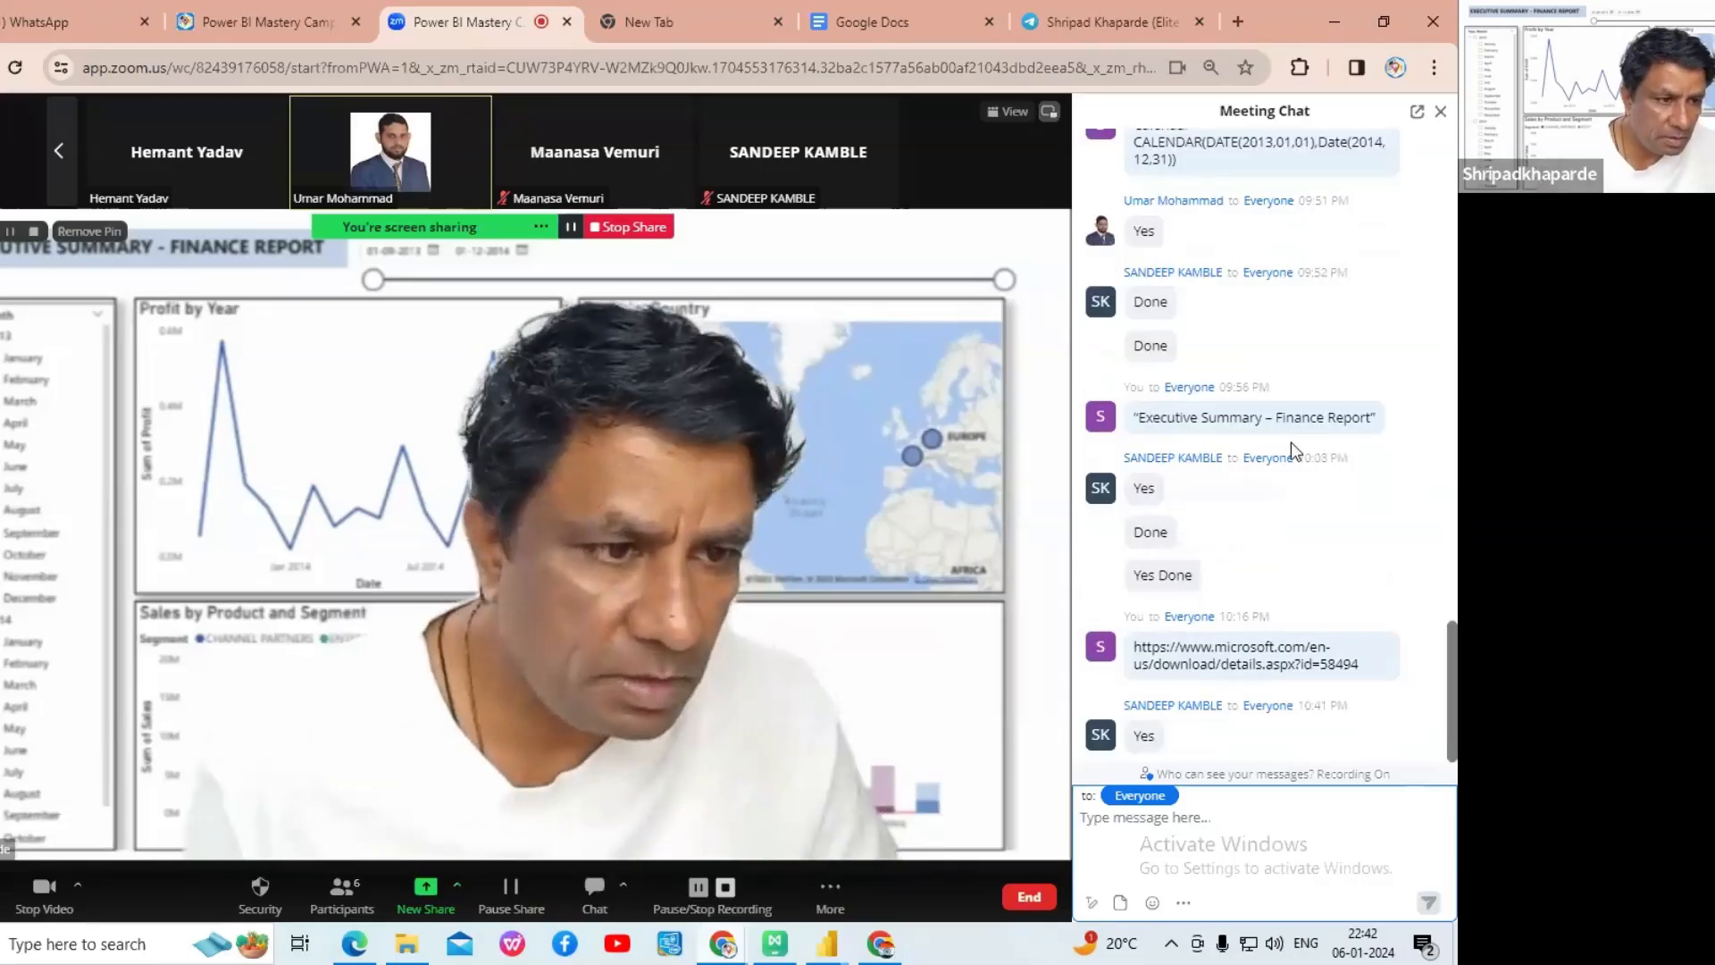
scroll(1292, 447, "up", 5)
mouse_move(1295, 451)
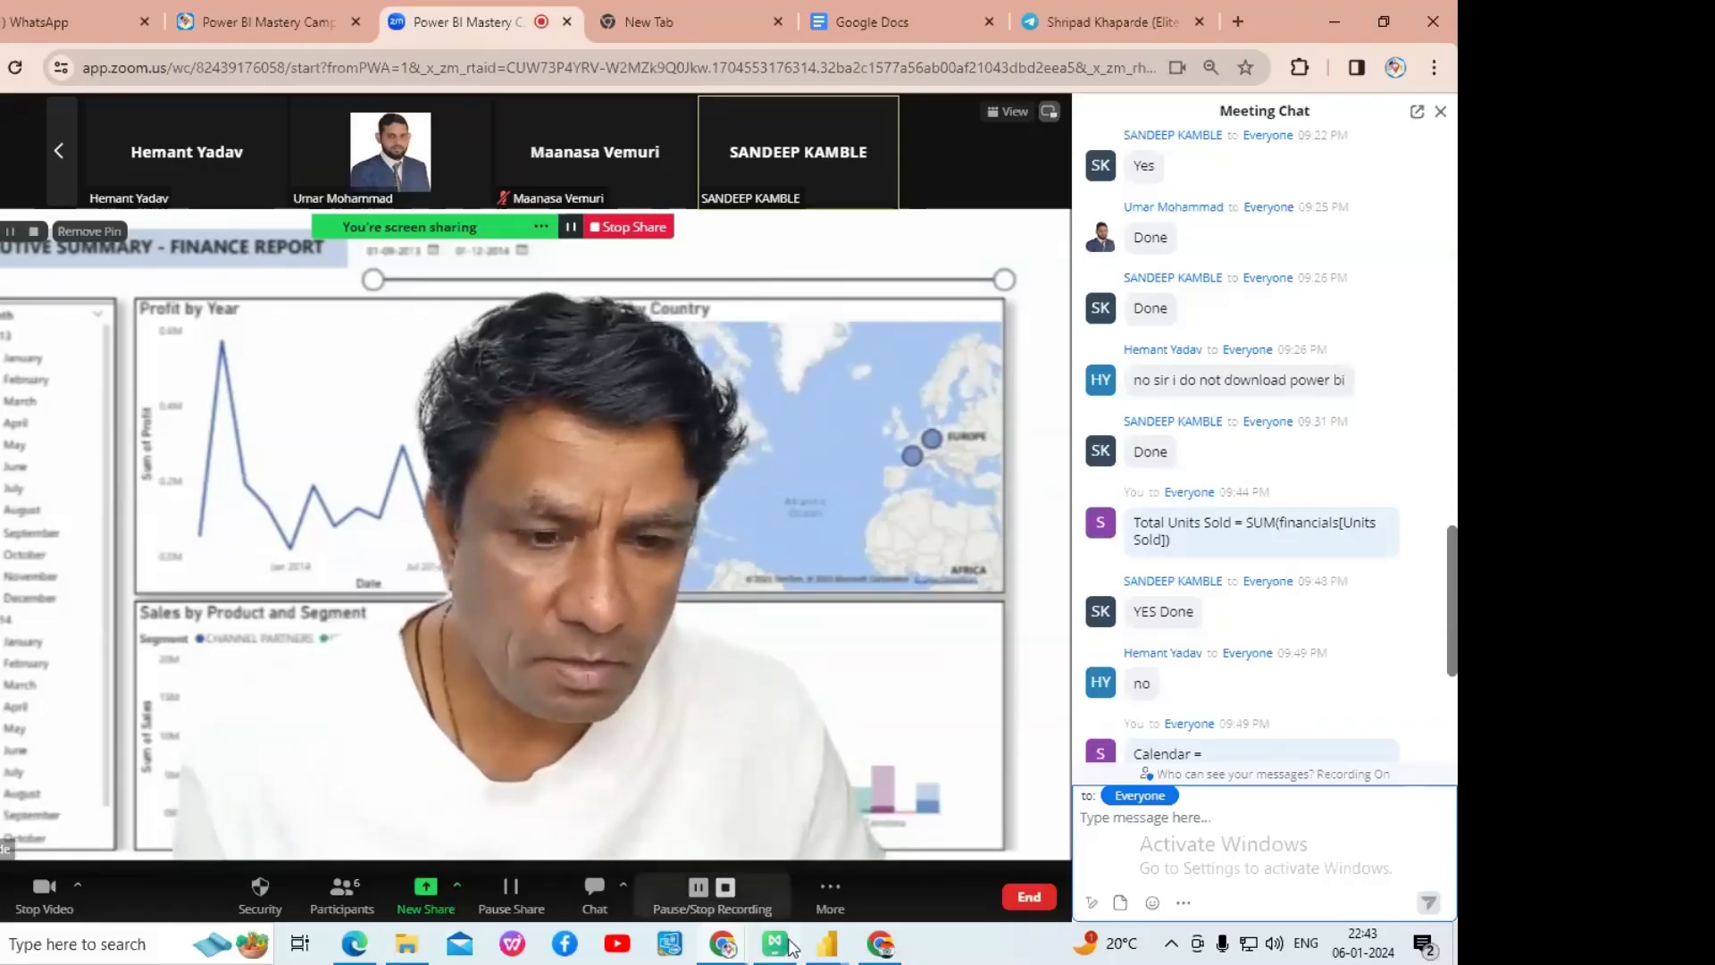
- Switch back to the 06-01-2023 report in Power BI Desktop, collapse 2013 and 2014 in the Year, Month, Day slicer and shrink it around them
left_click(827, 956)
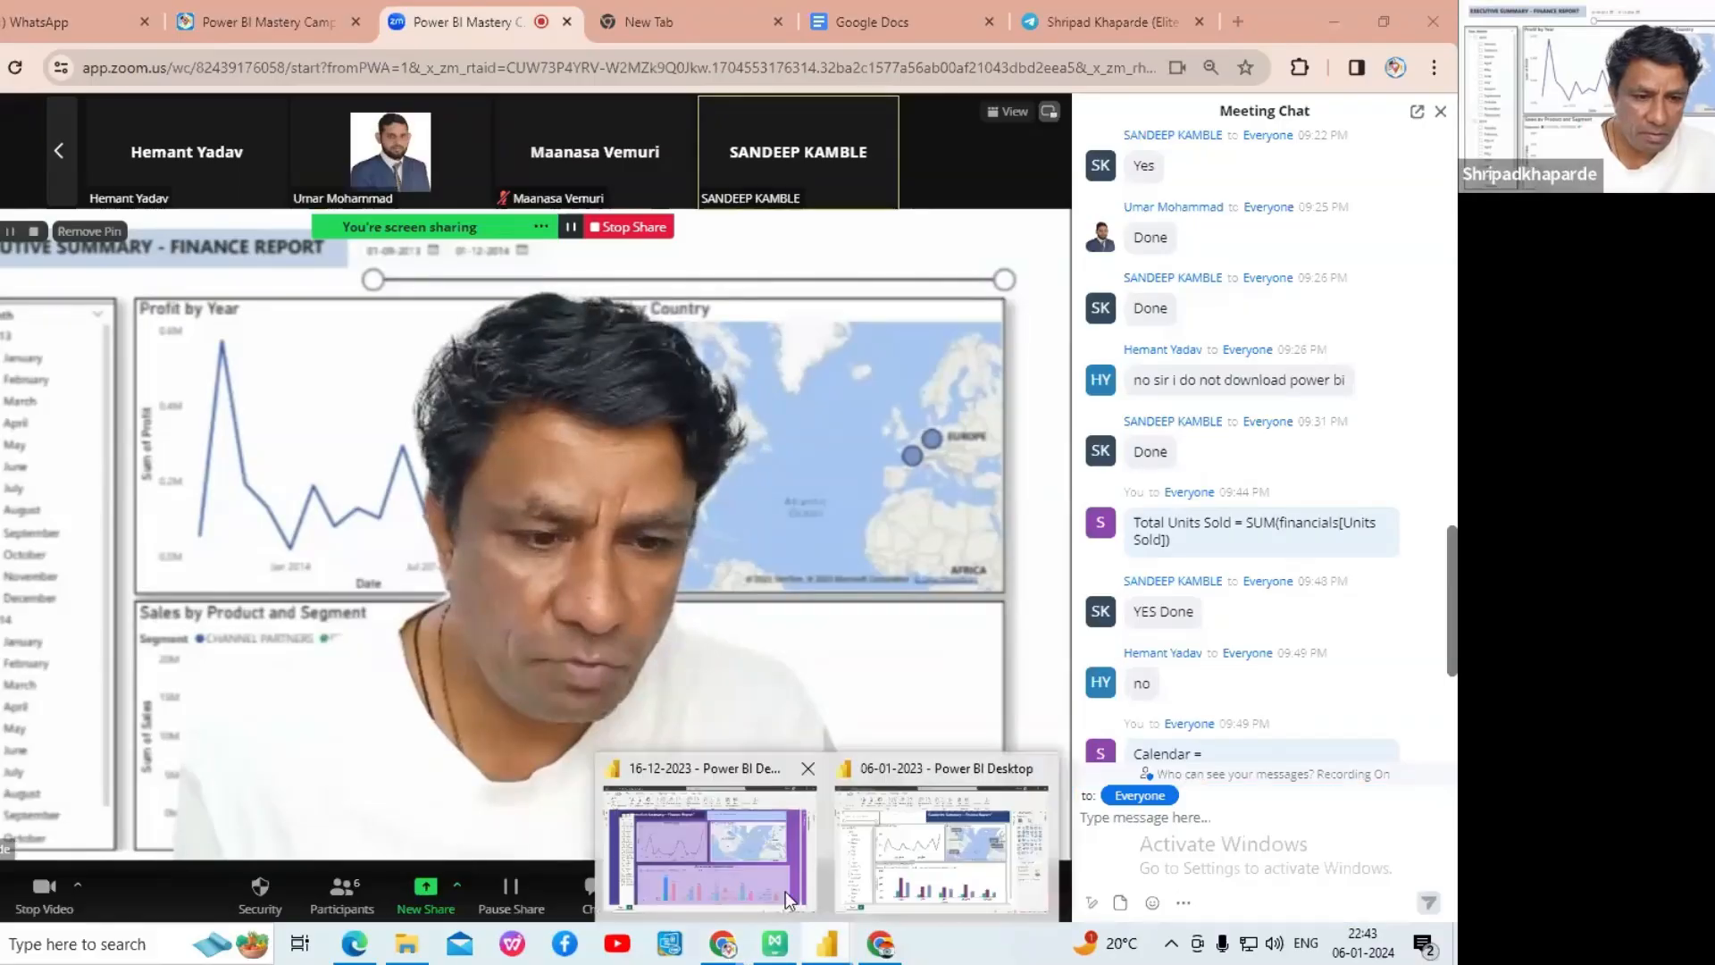
mouse_move(759, 861)
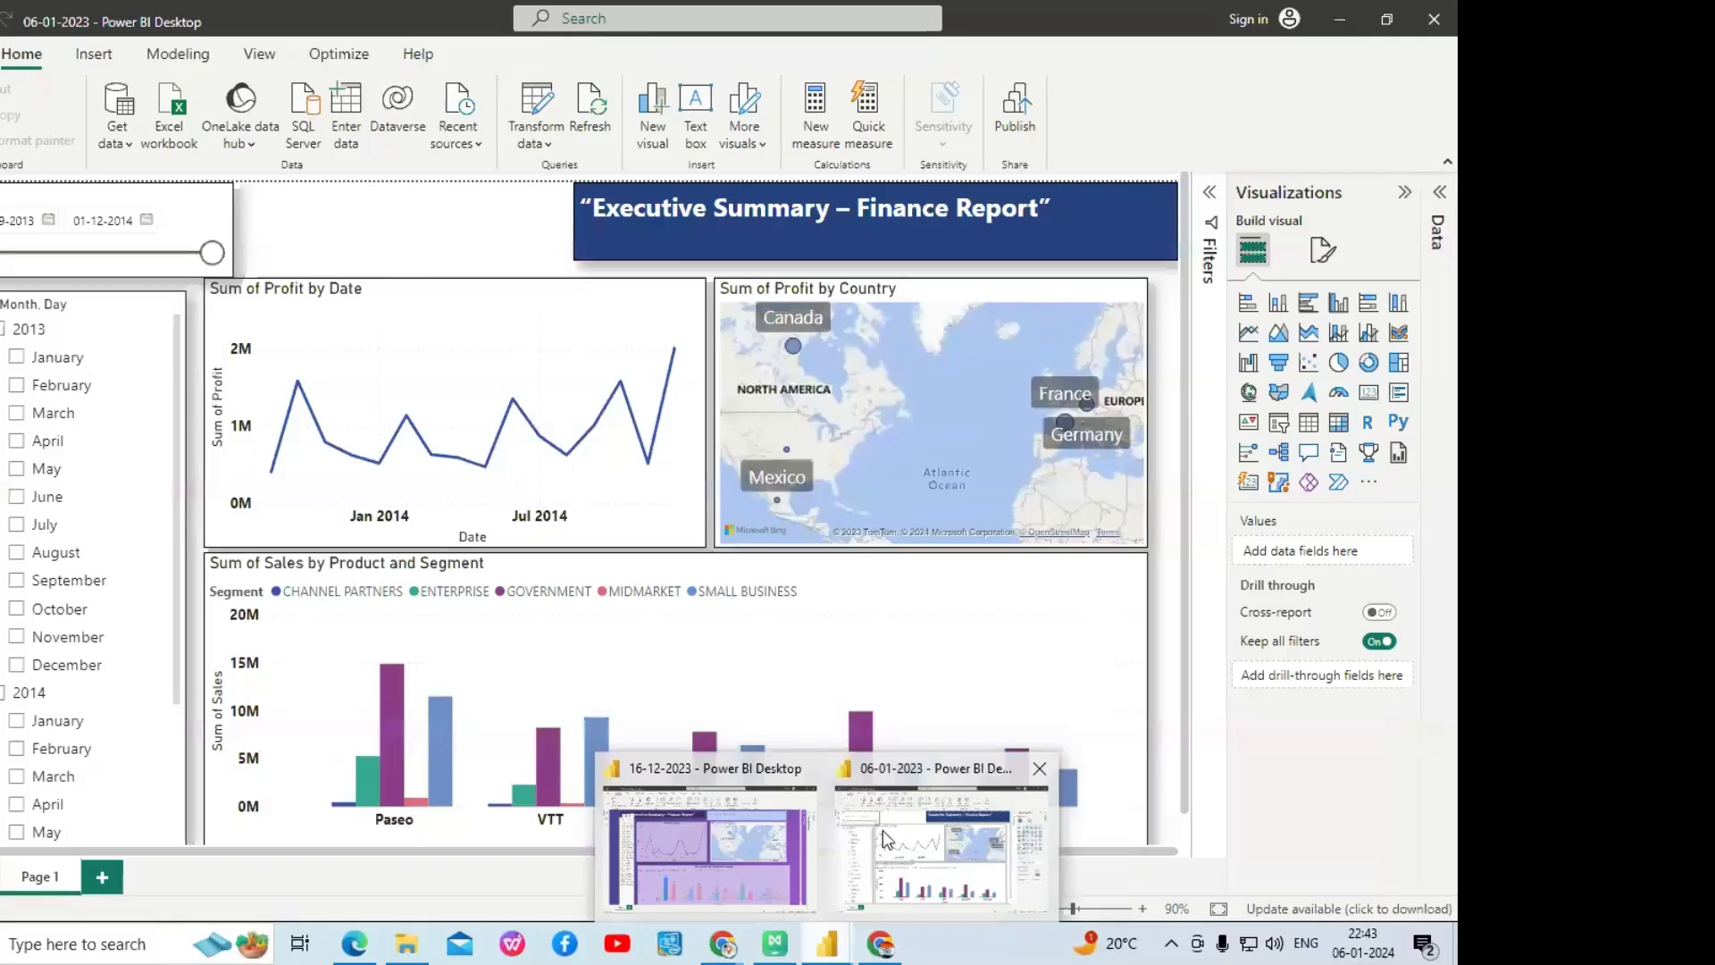
left_click(882, 829)
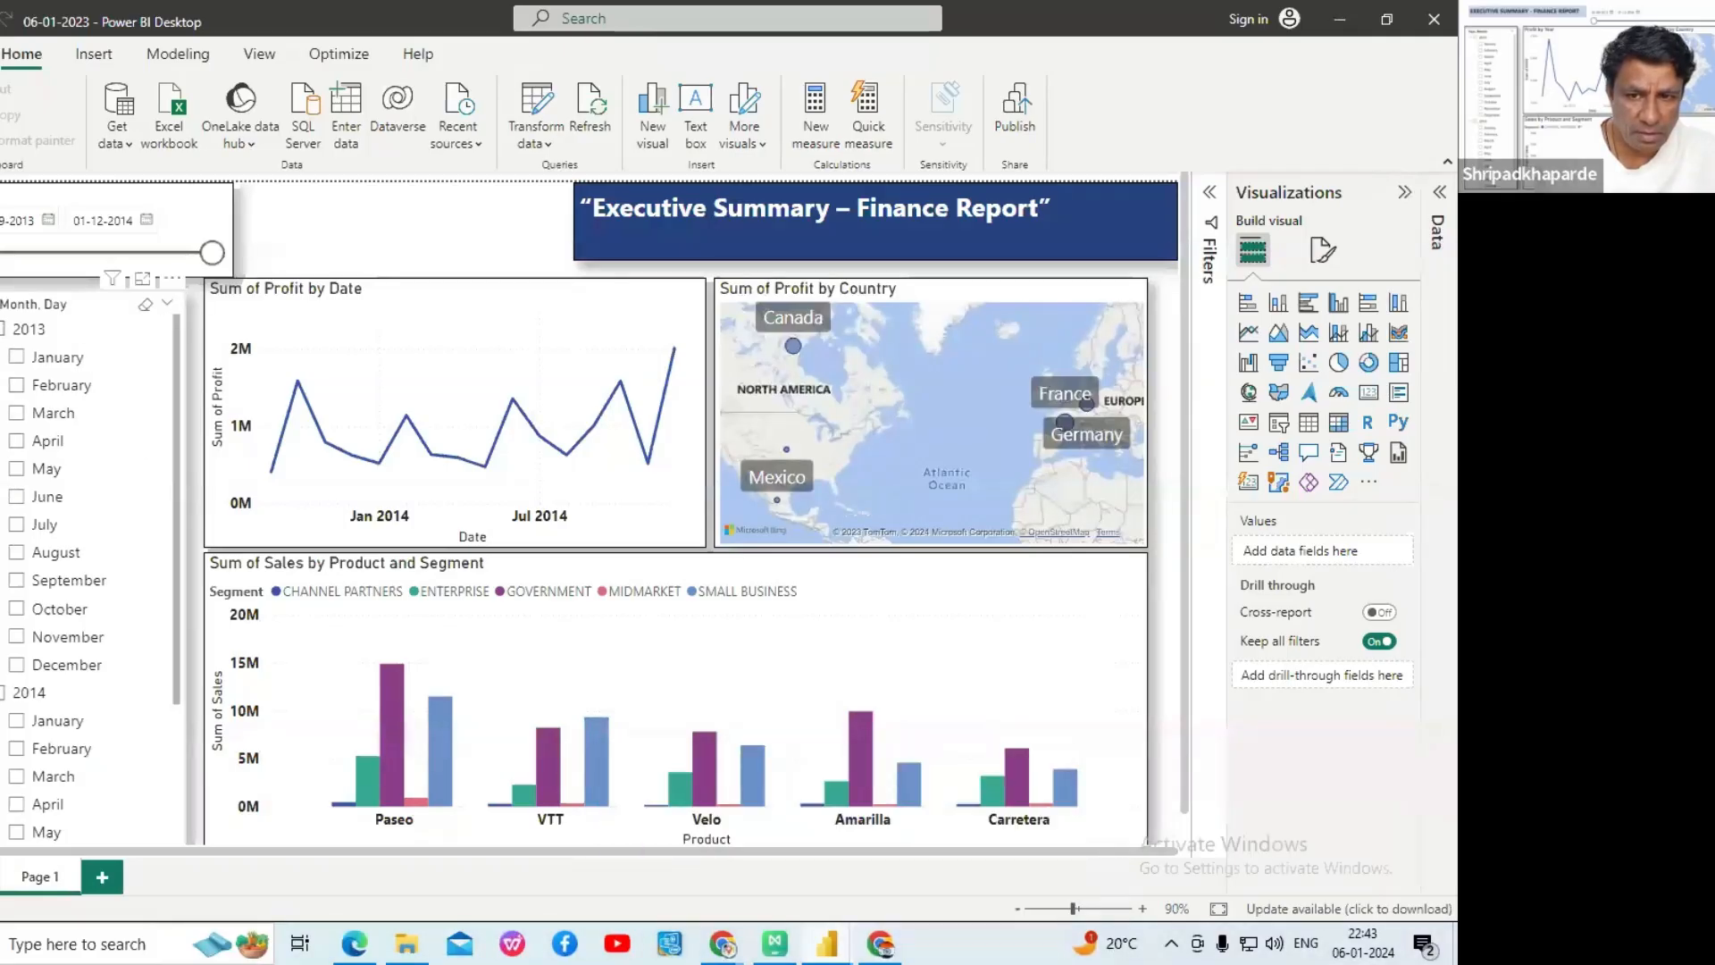
left_click(1, 329)
left_click(1, 356)
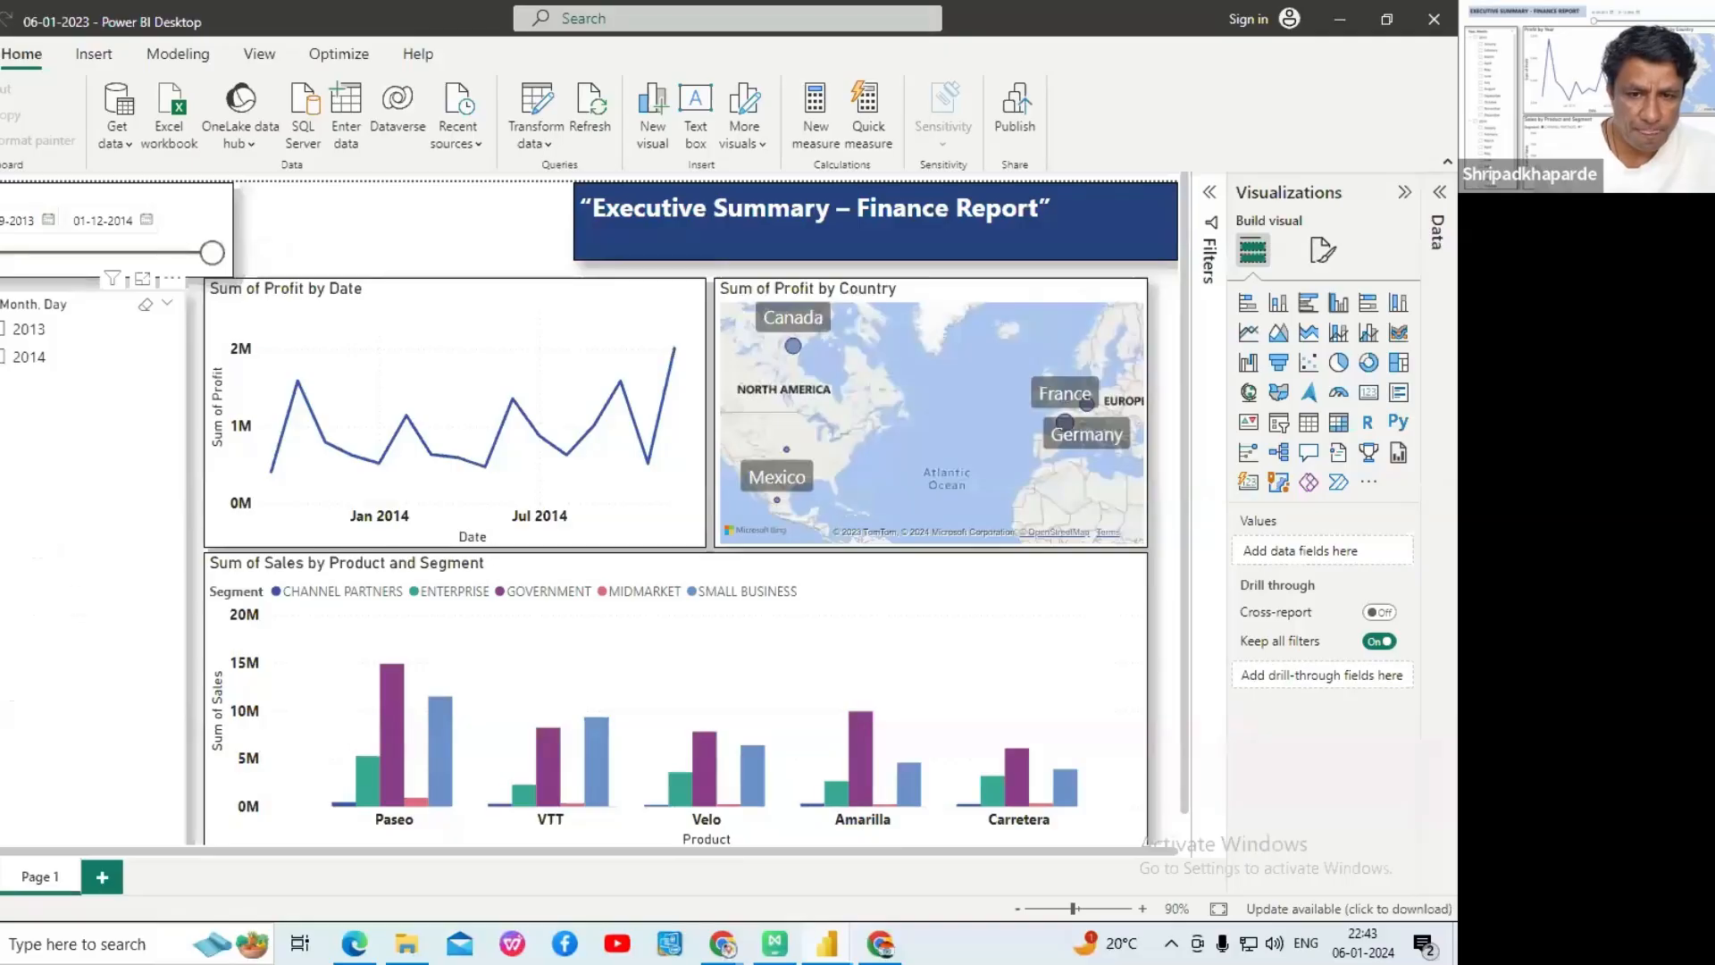
left_click(146, 750)
left_click_drag(179, 840, 134, 373)
left_click(164, 402)
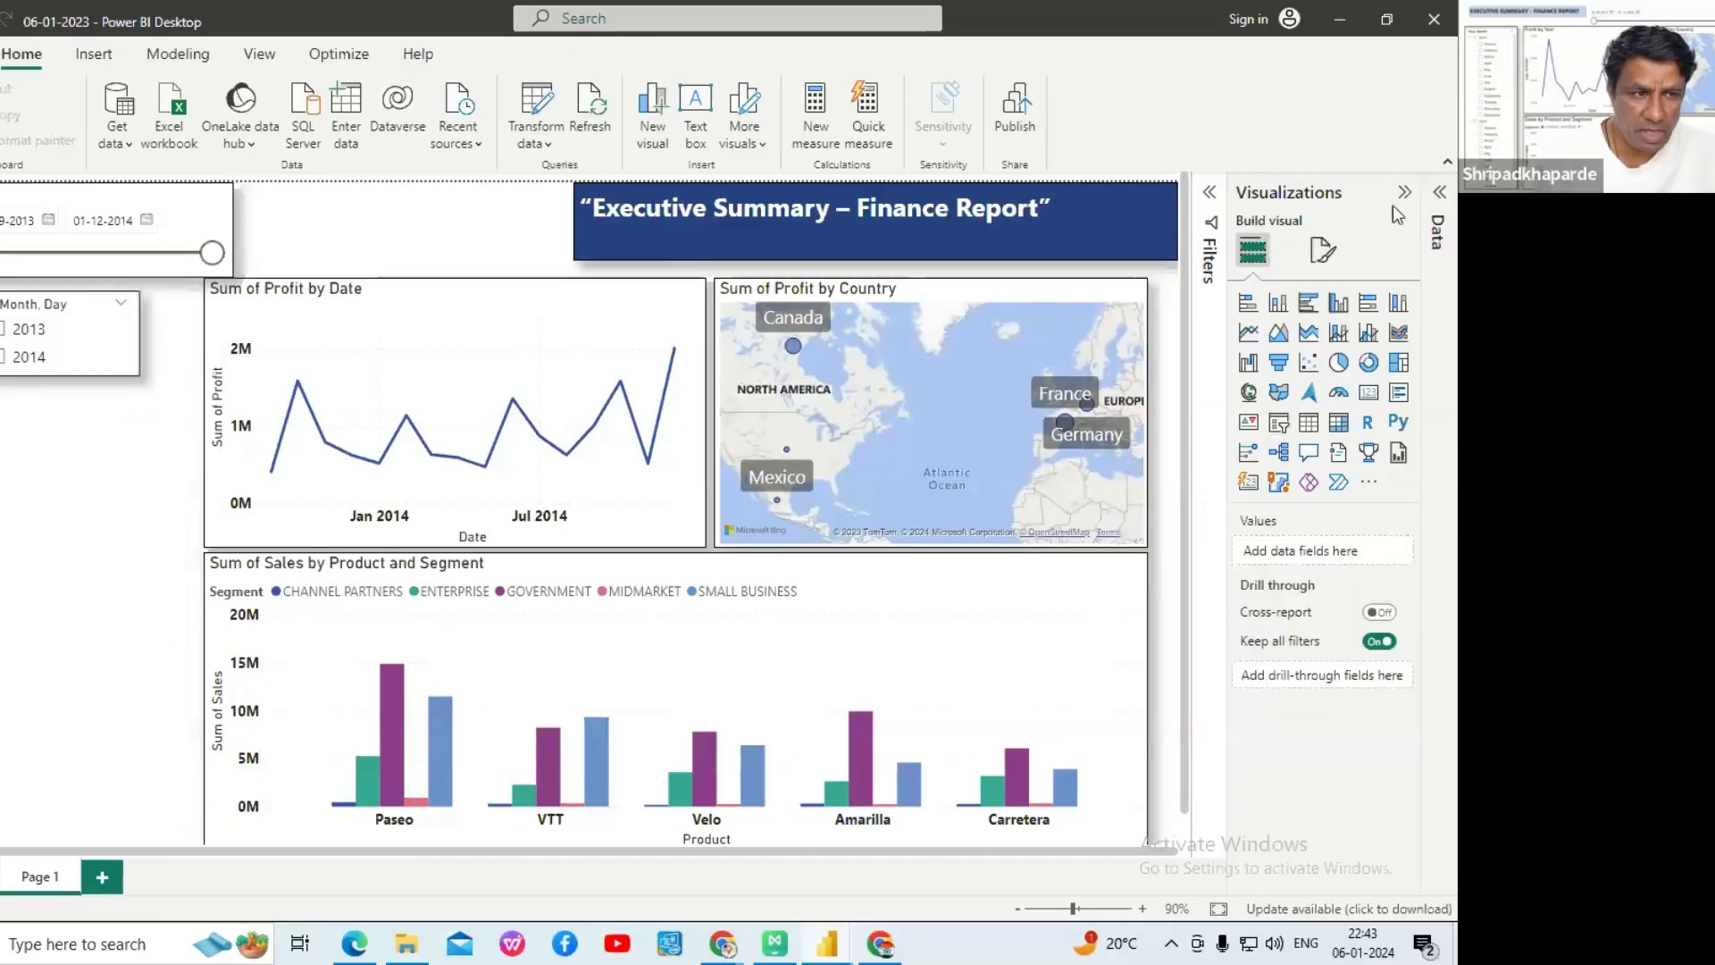
- Add the Calendar table's Date hierarchy below the existing slicer, remove its Quarter level and turn the new visual into a slicer
left_click(1437, 198)
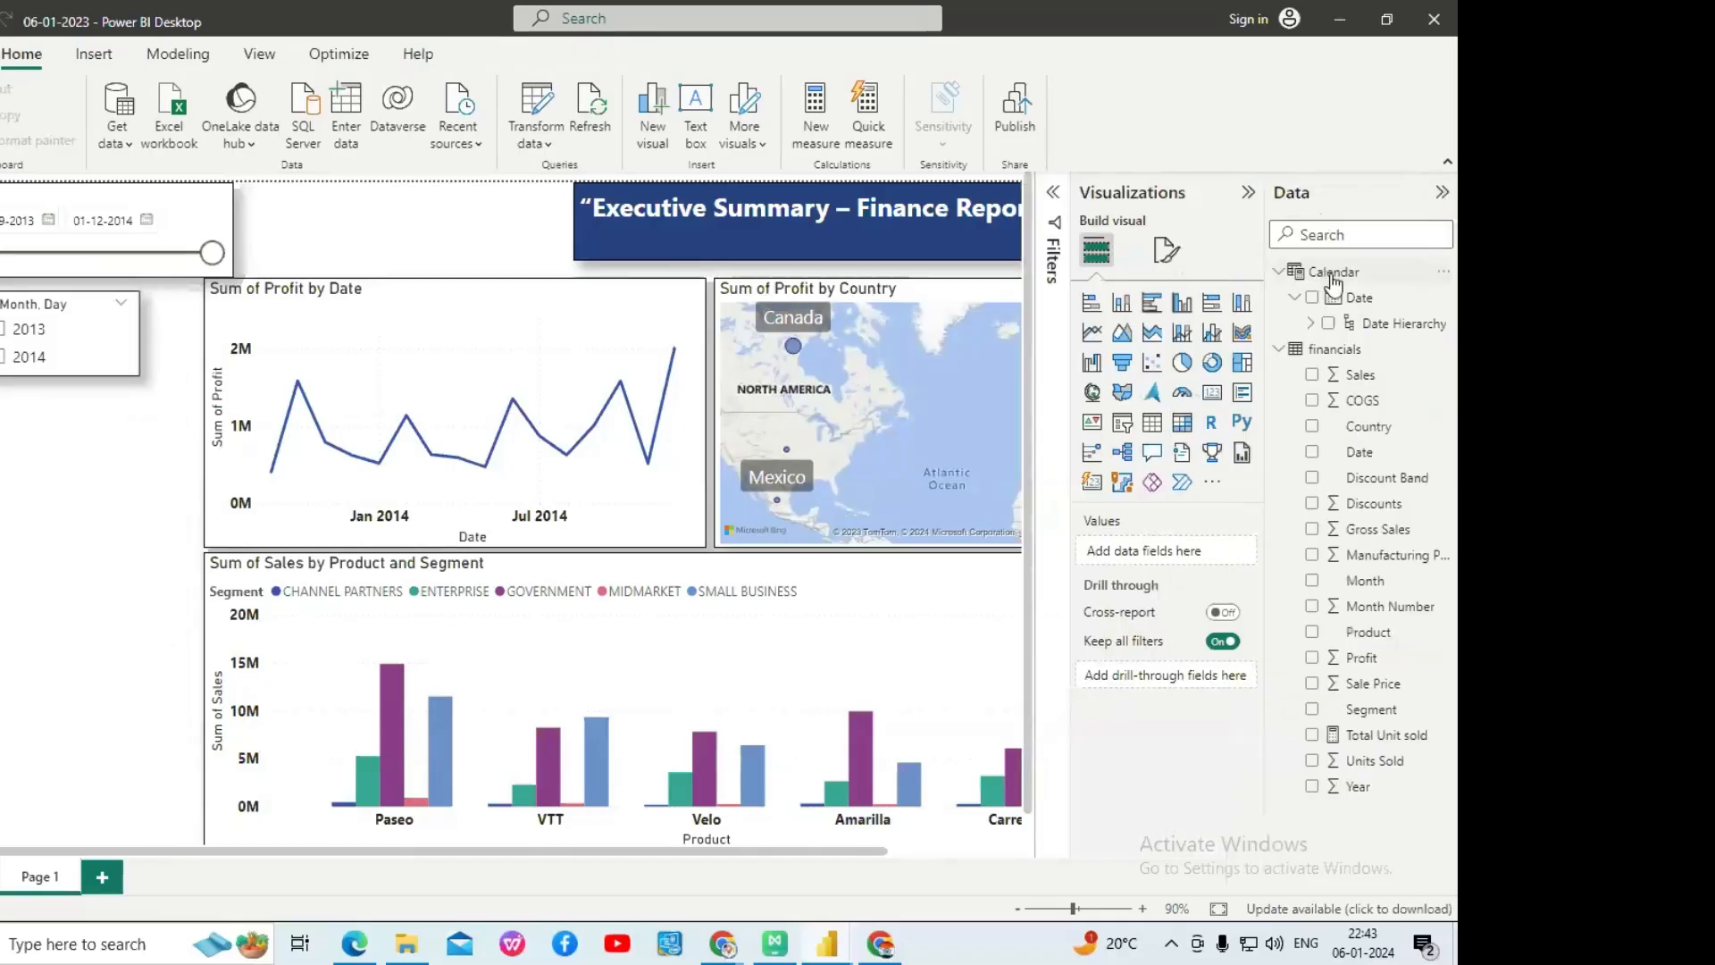
left_click_drag(1355, 306, 57, 525)
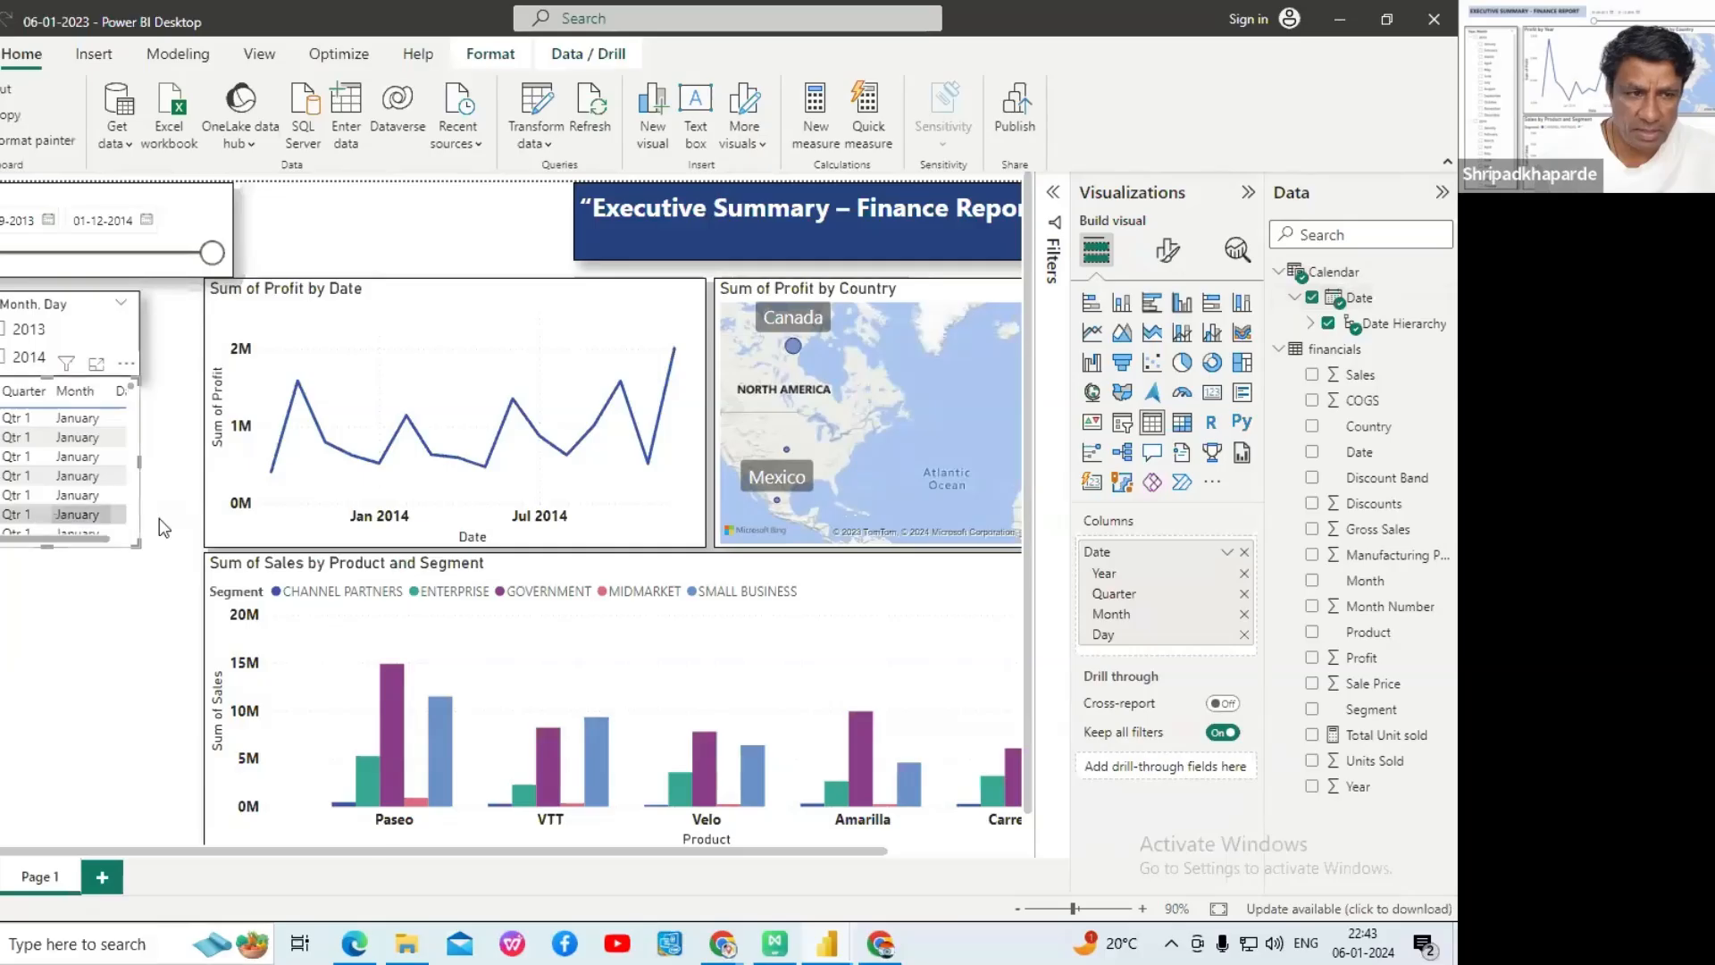
left_click(1244, 595)
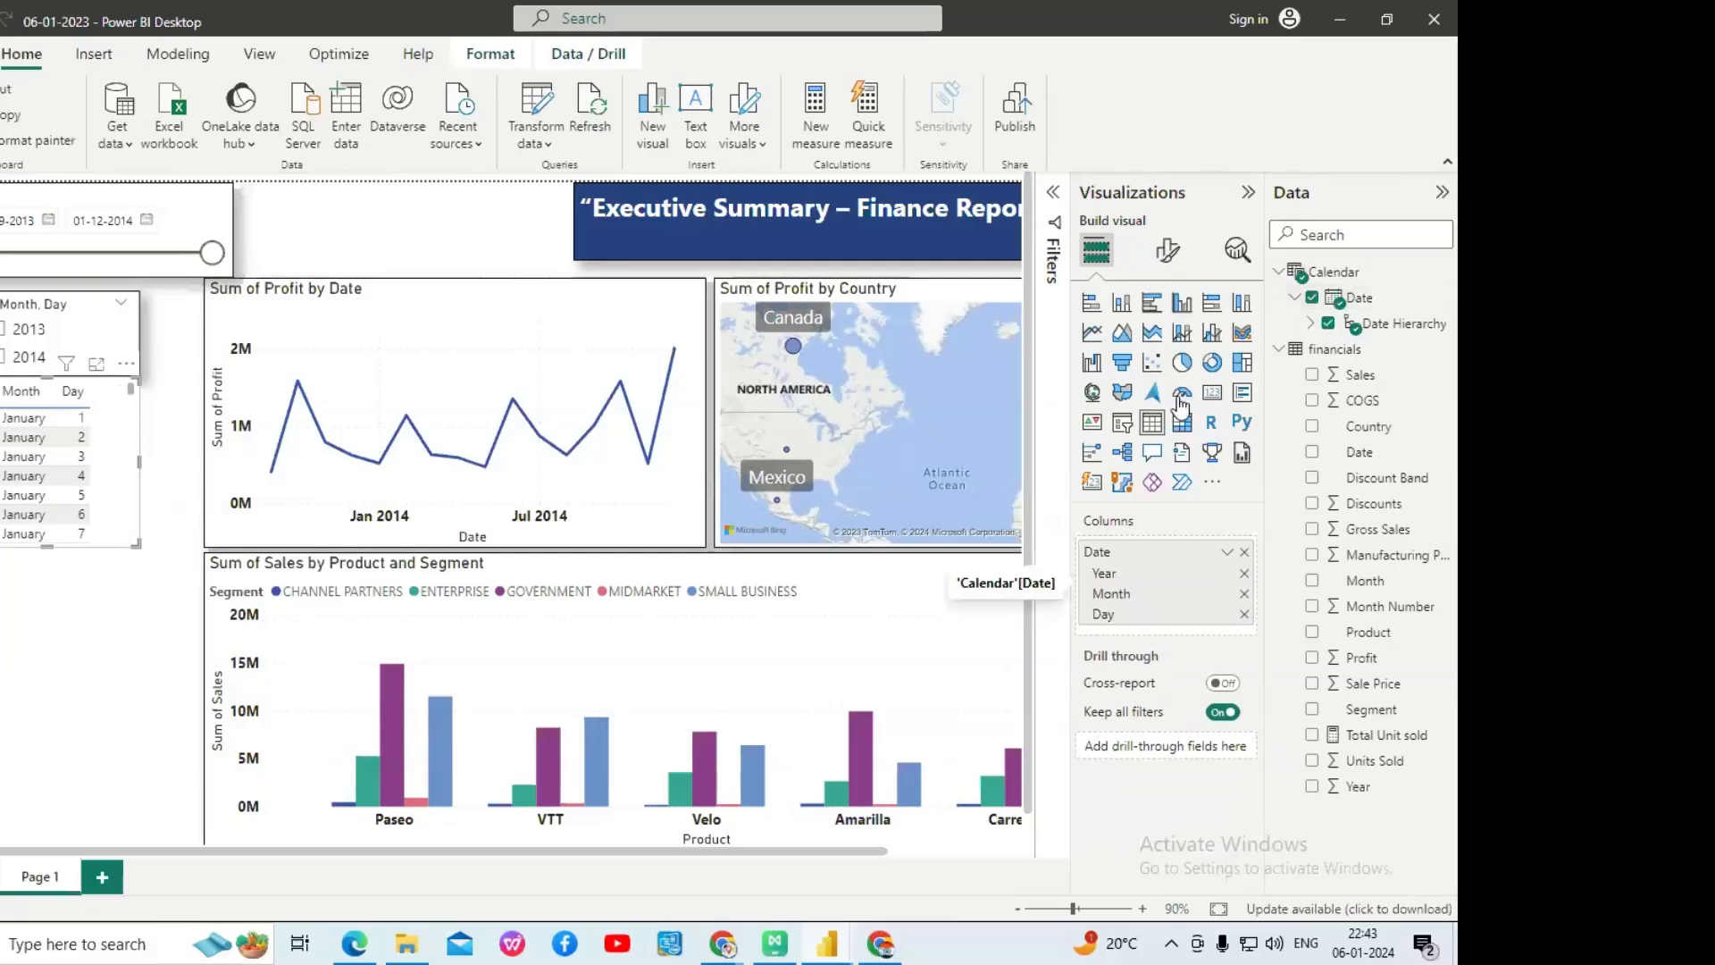
left_click(1123, 423)
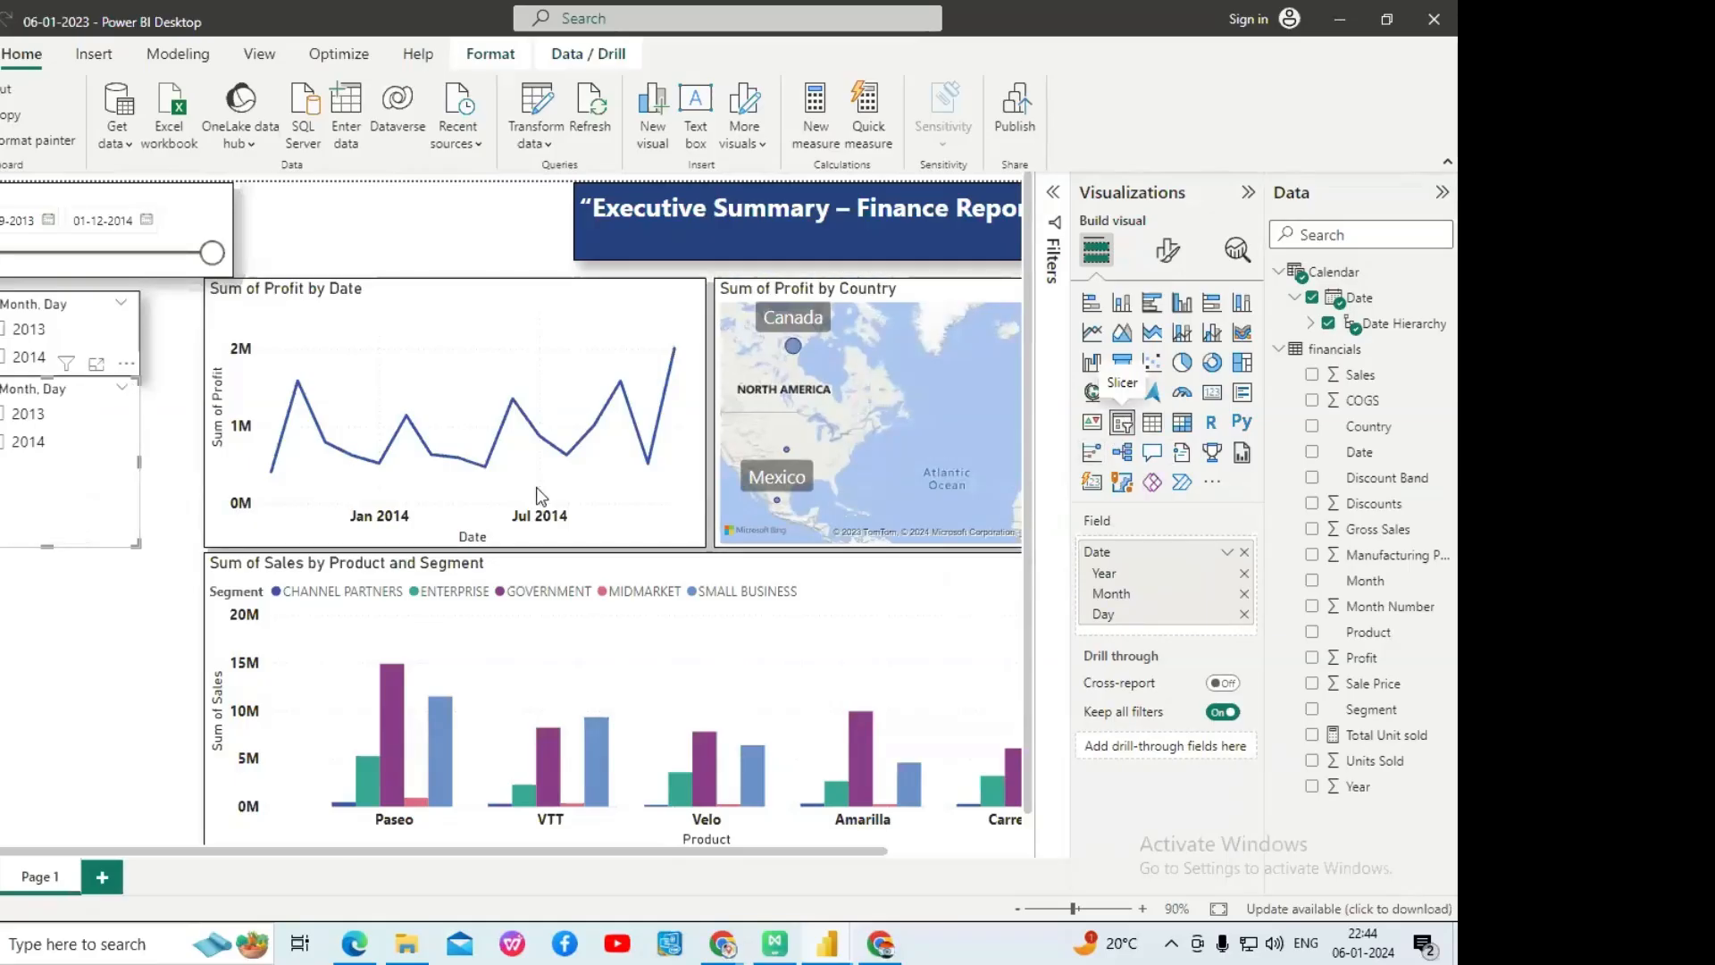
- Move the new date slicer slightly down from the first one and expand 2013 to list its months
left_click(51, 507)
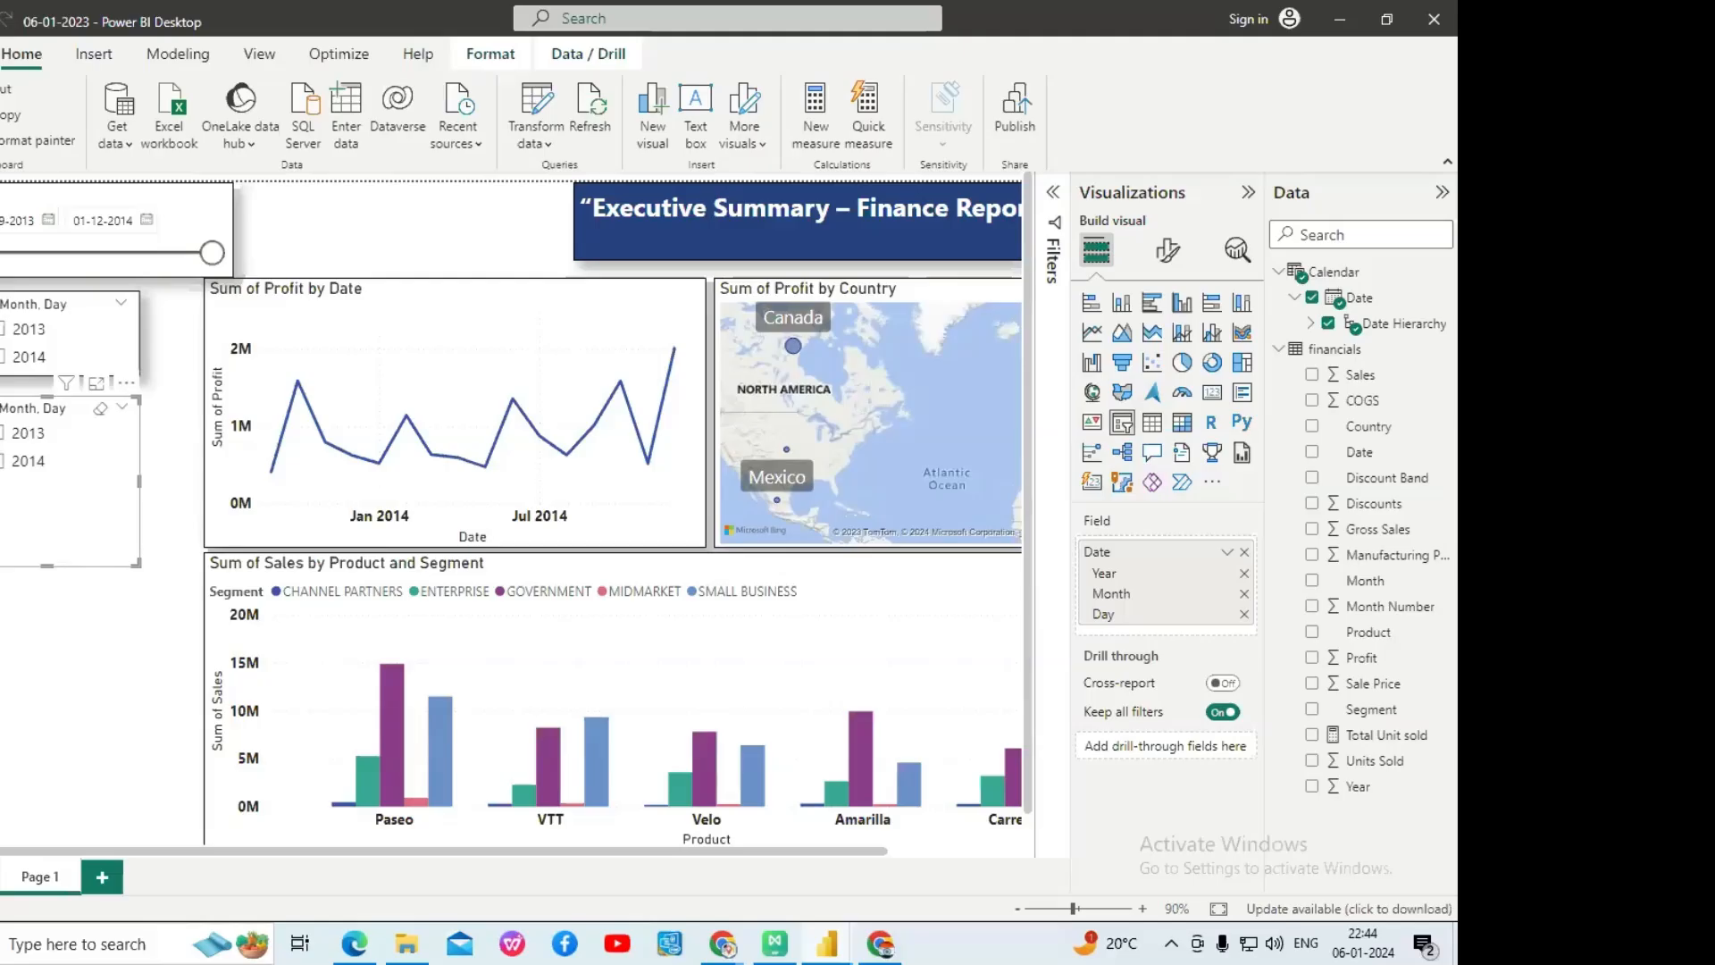
left_click(0, 433)
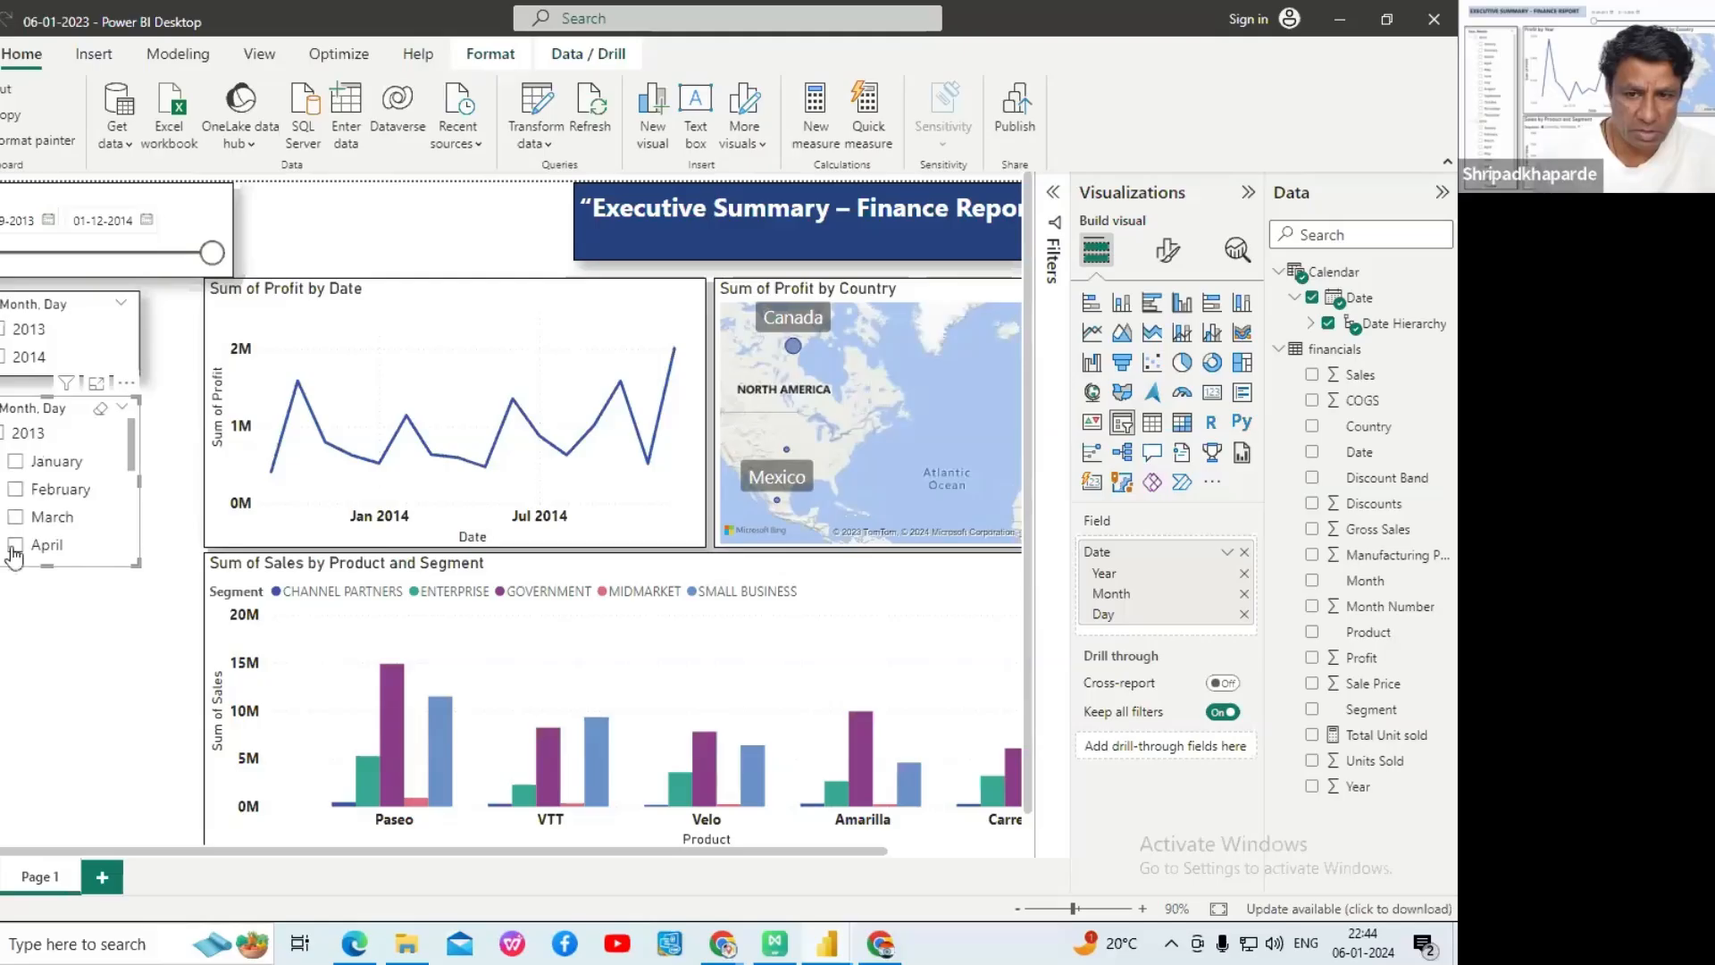
scroll(51, 539, "down", 5)
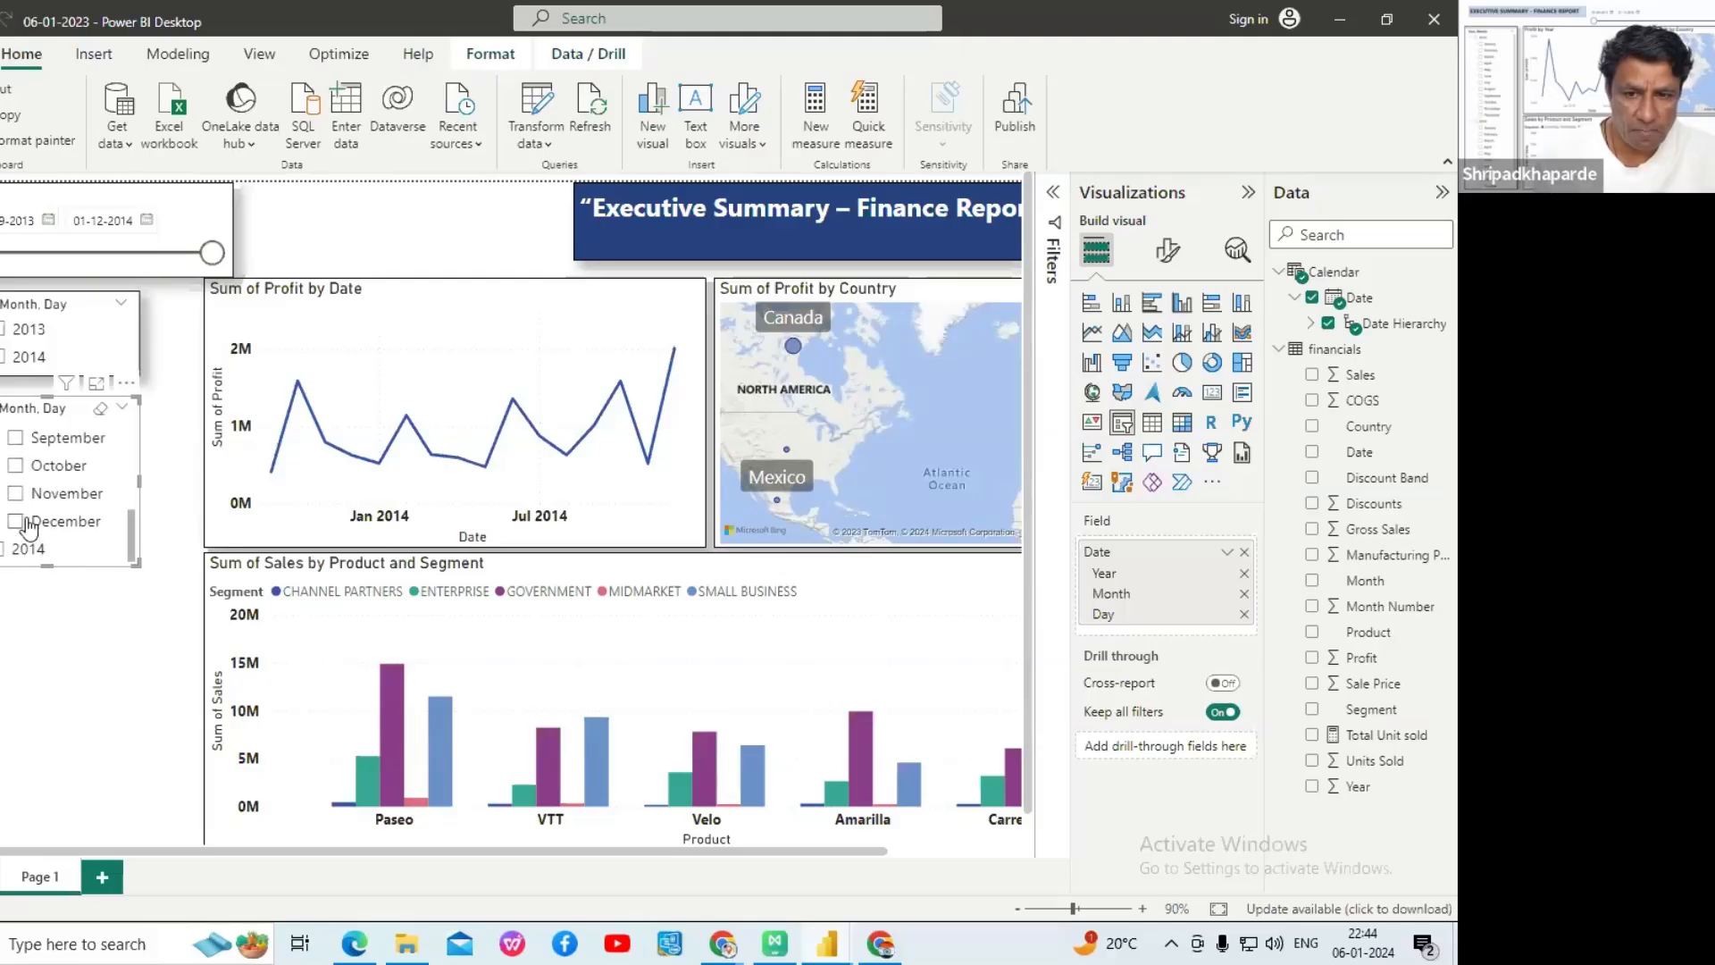
scroll(14, 536, "down", 1)
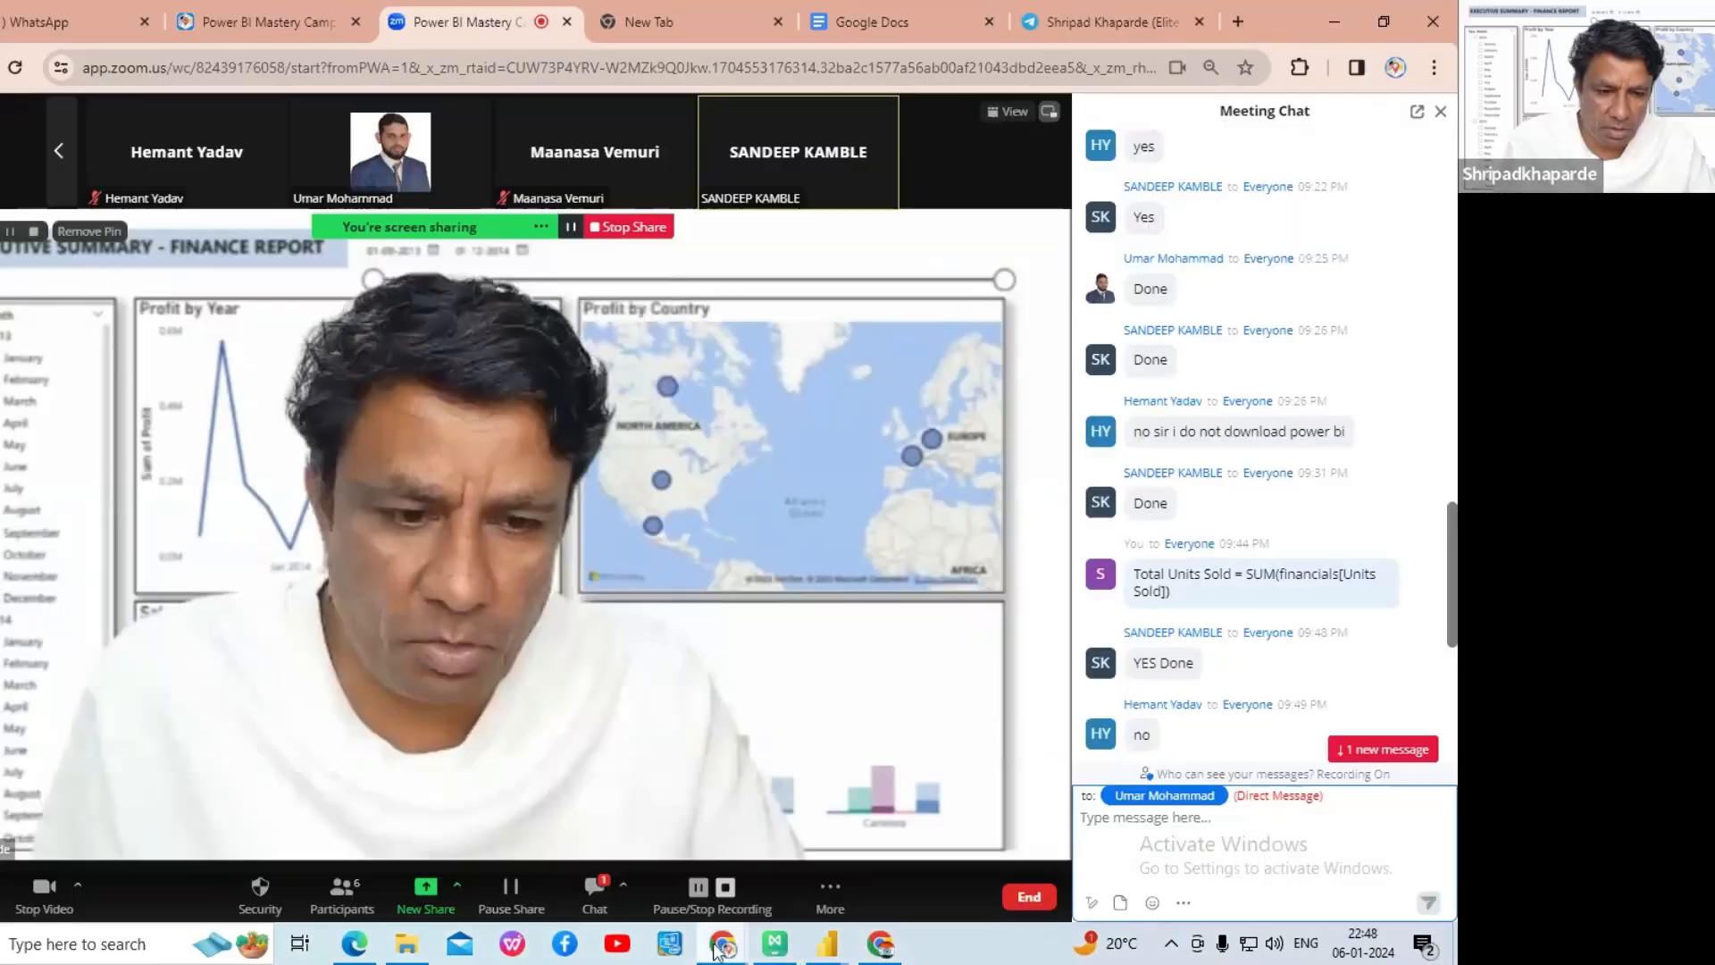
- Switch from the meeting to the 06-01-2023 report in Power BI Desktop and export it to PDF
mouse_move(837, 953)
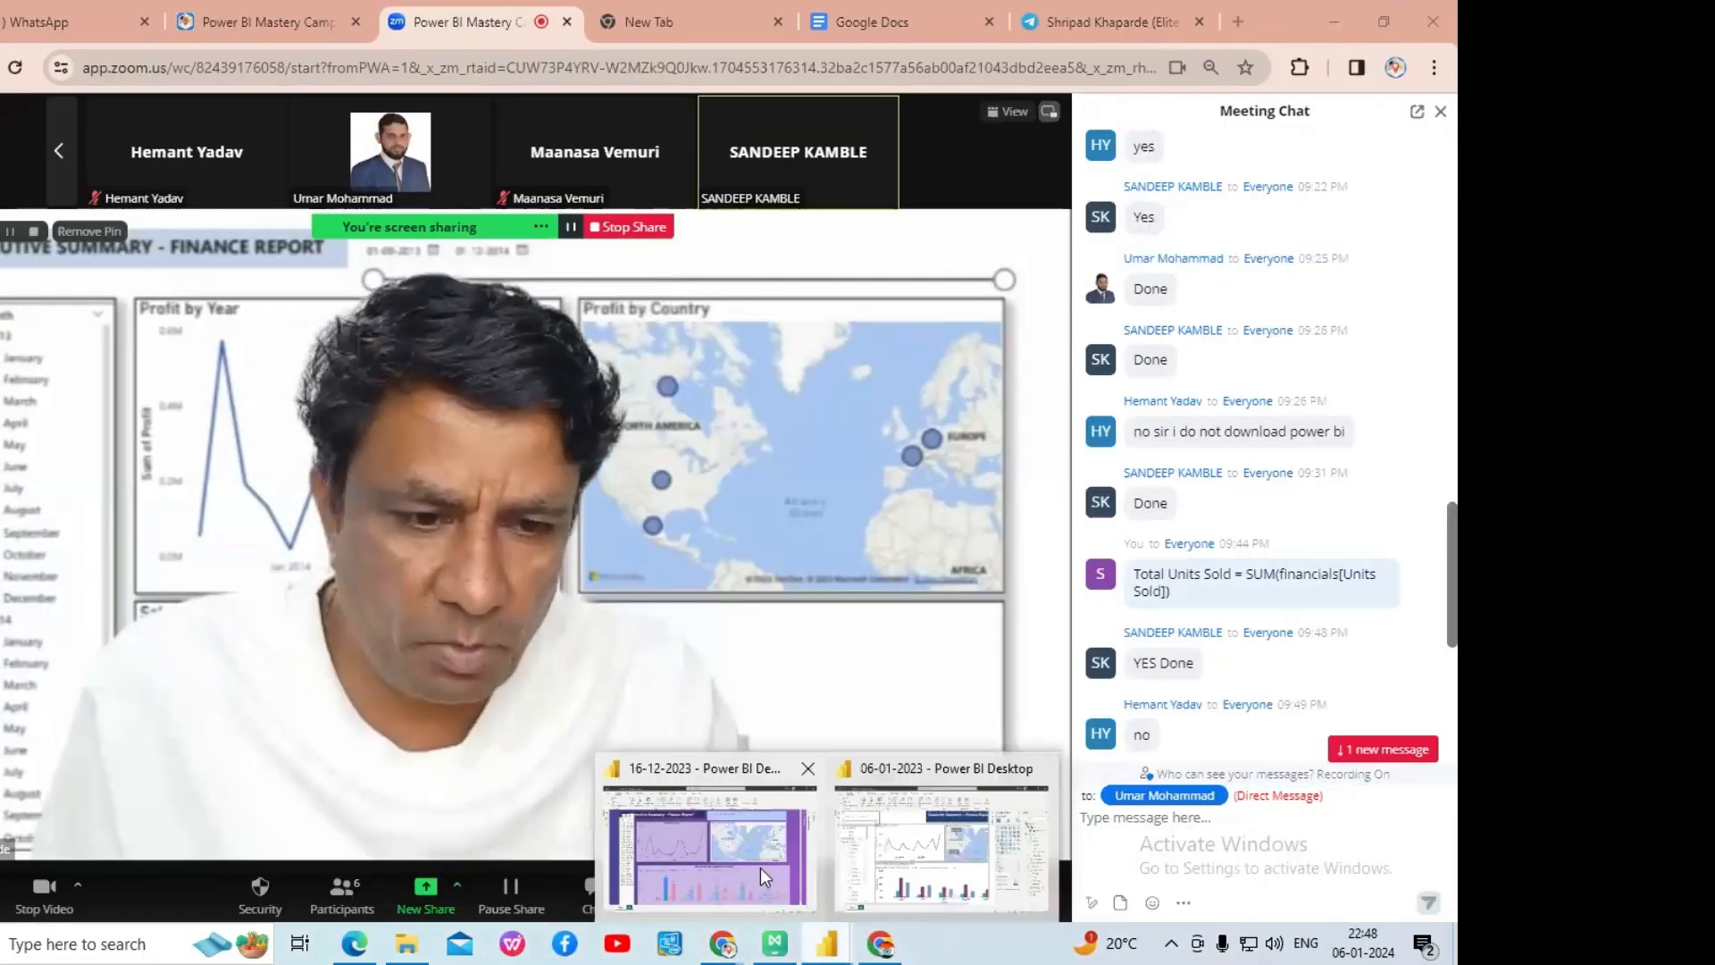
left_click(872, 877)
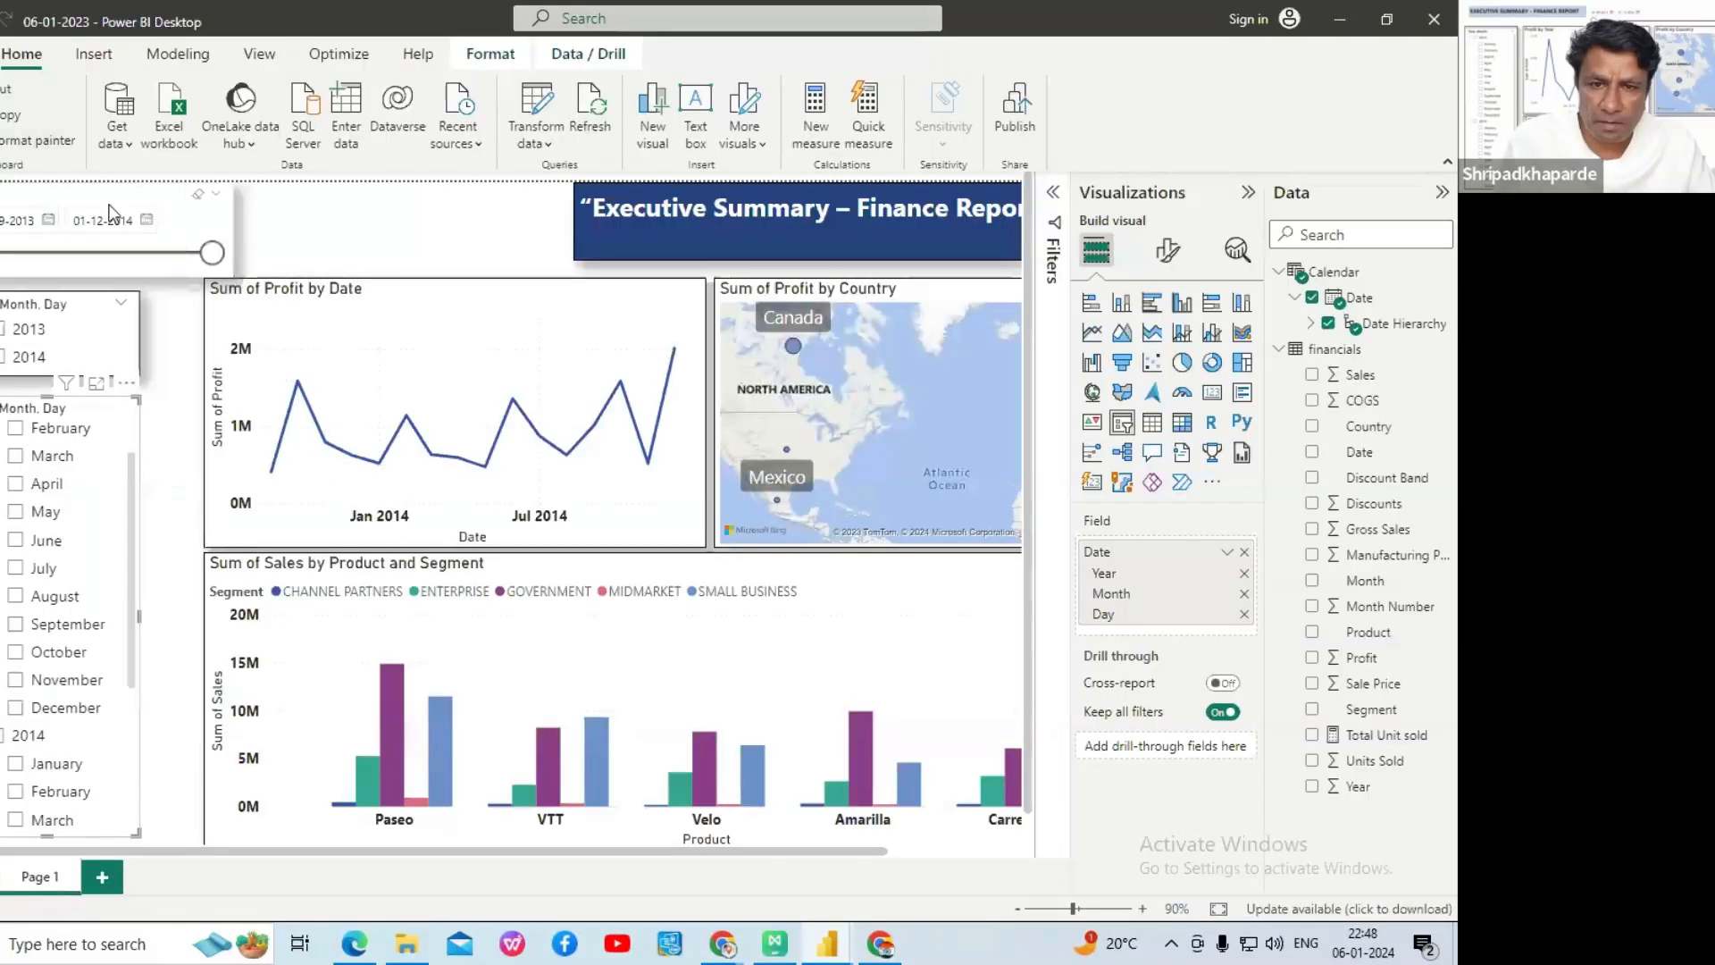
left_click(1, 54)
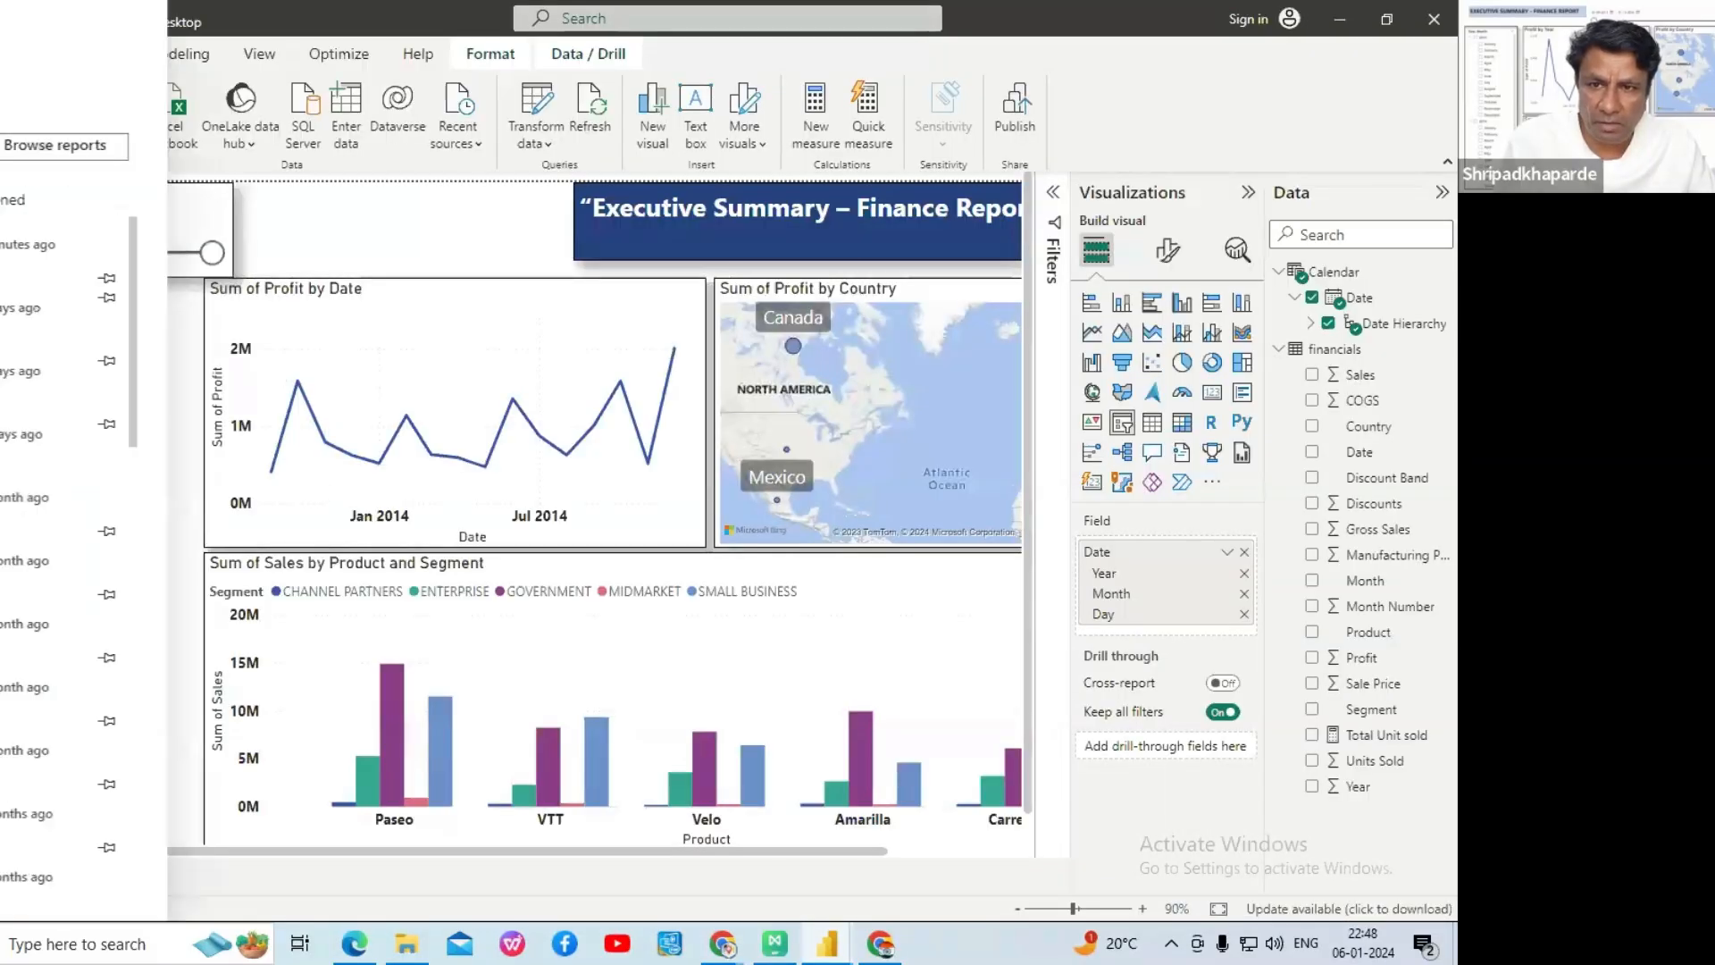
left_click(9, 310)
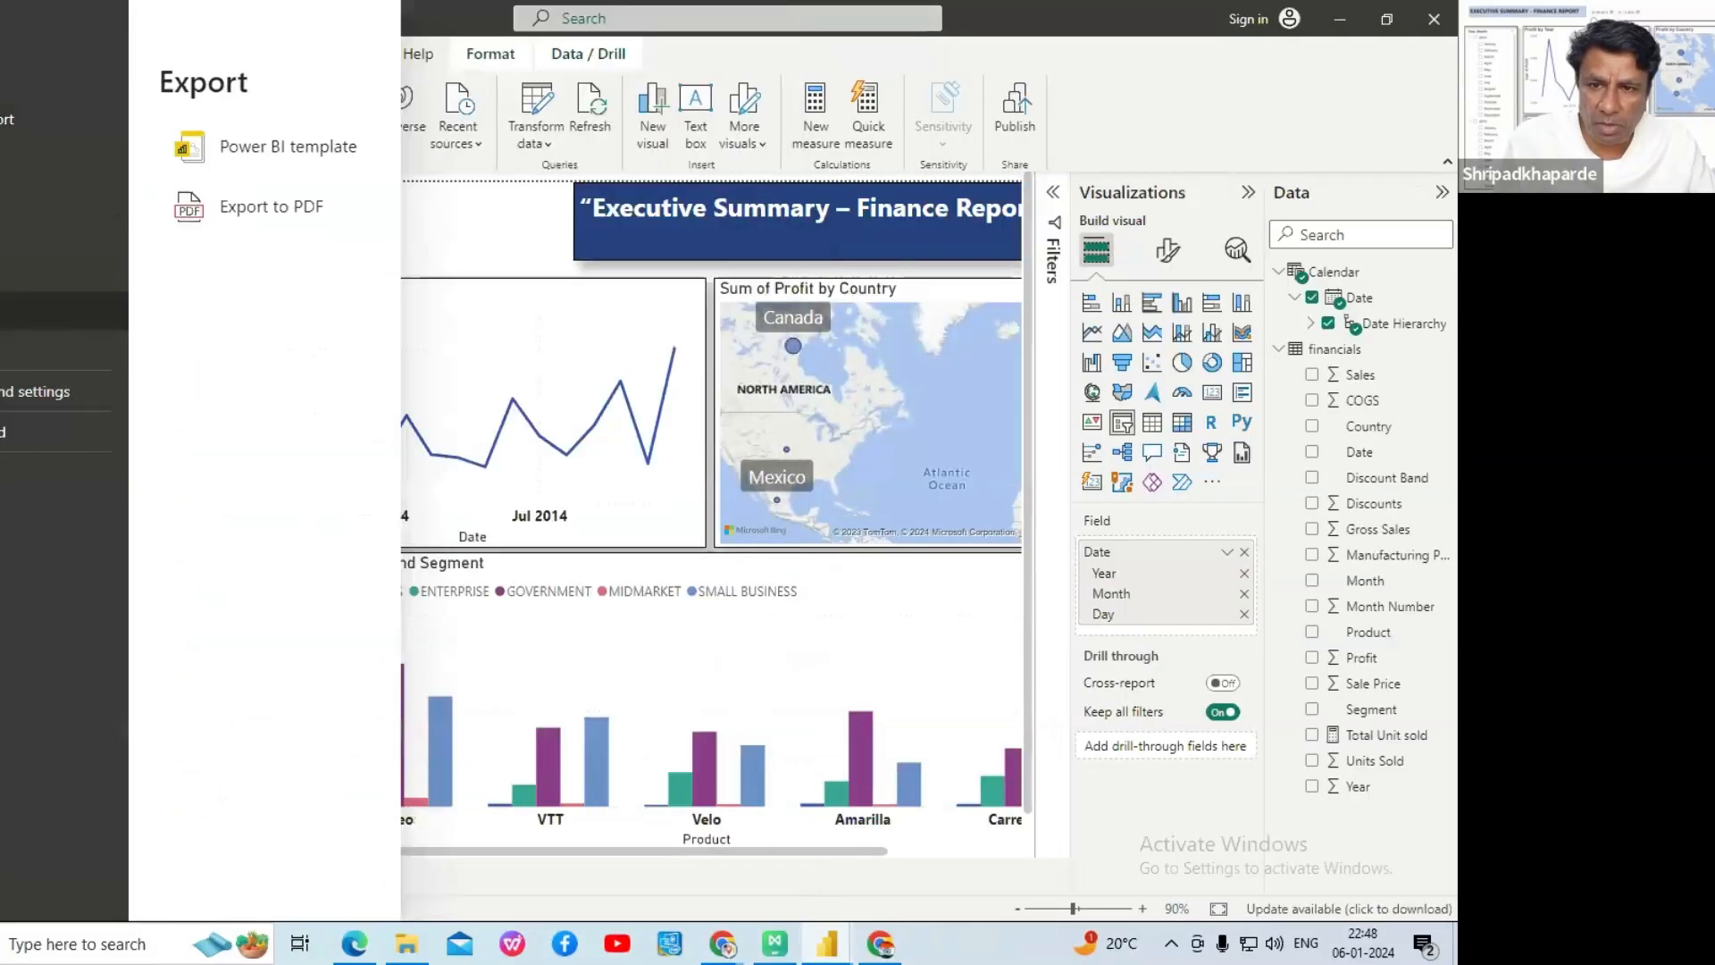
left_click(298, 212)
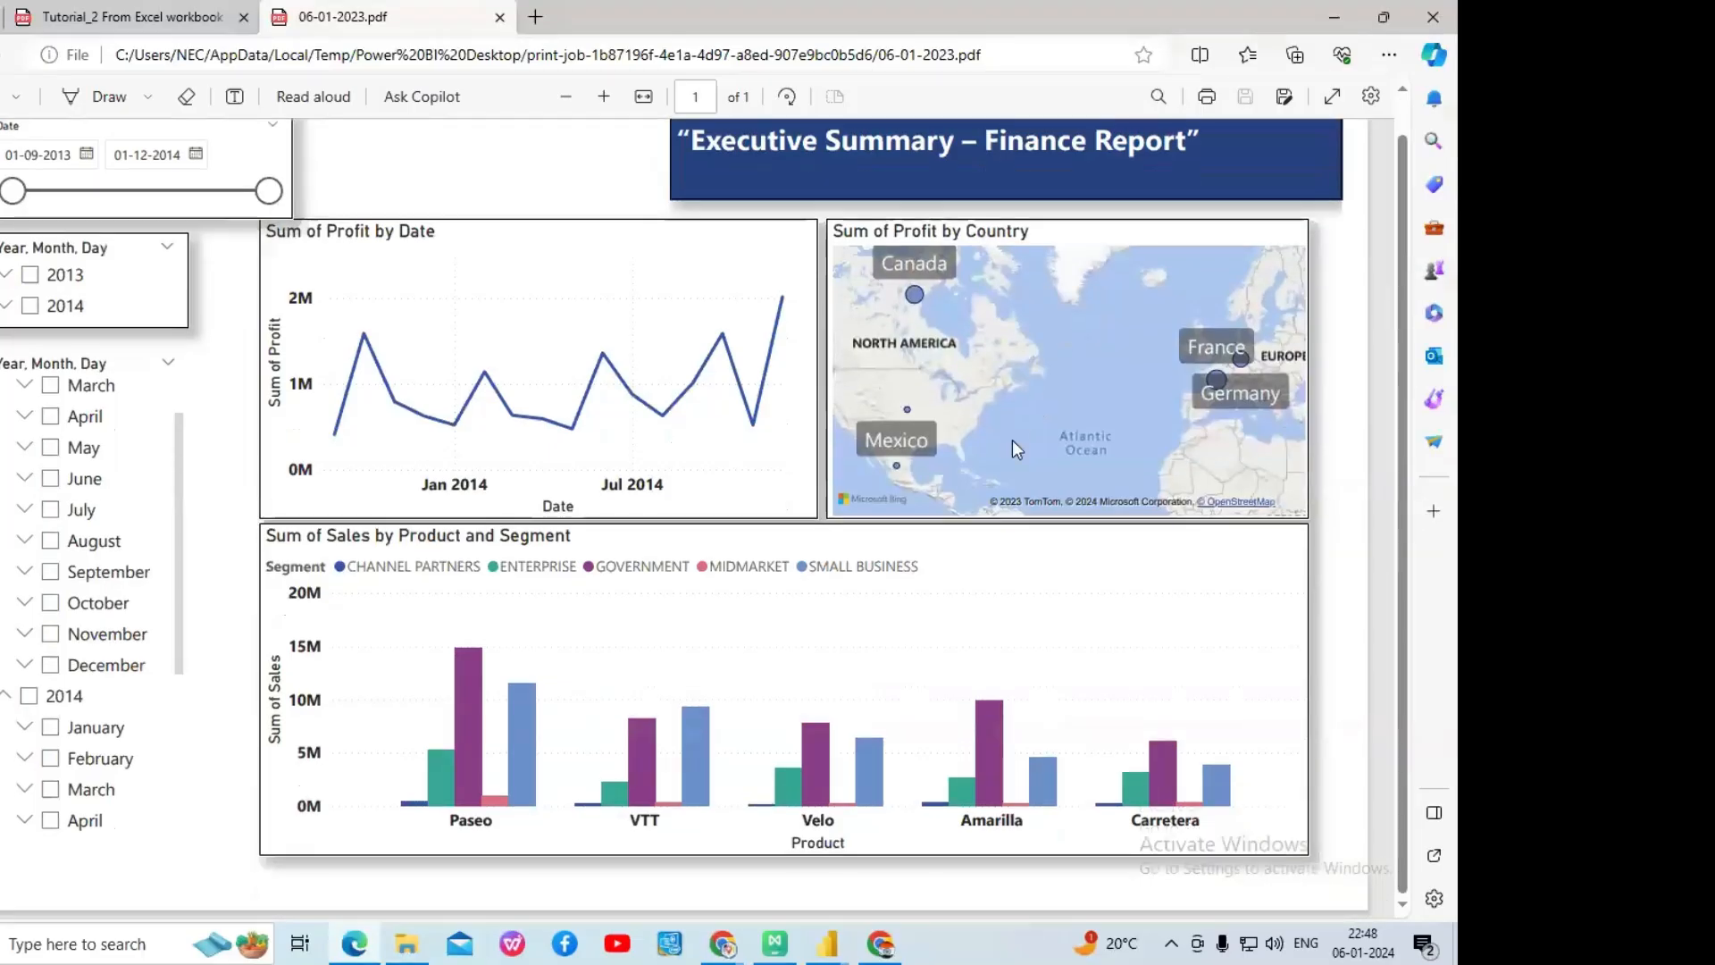
- Look over the exported 06-01-2023.pdf and the tutorial's summary and Save your report sections, closing both documents
scroll(1004, 438, "down", 1)
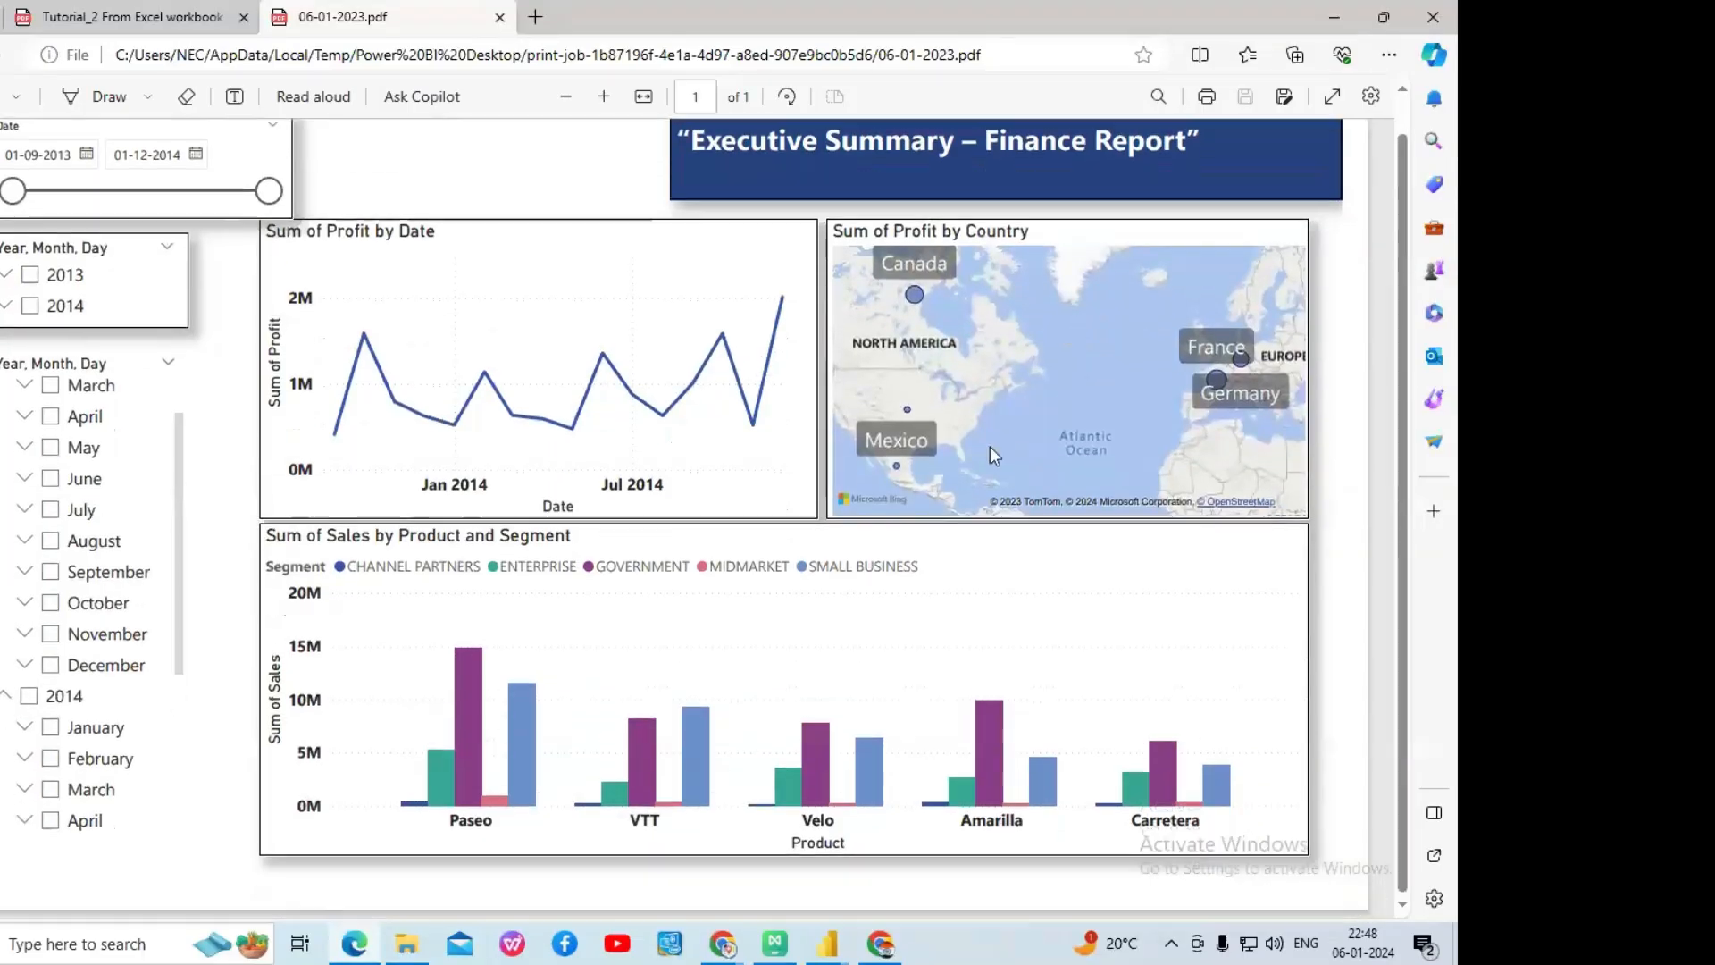
scroll(990, 447, "up", 1)
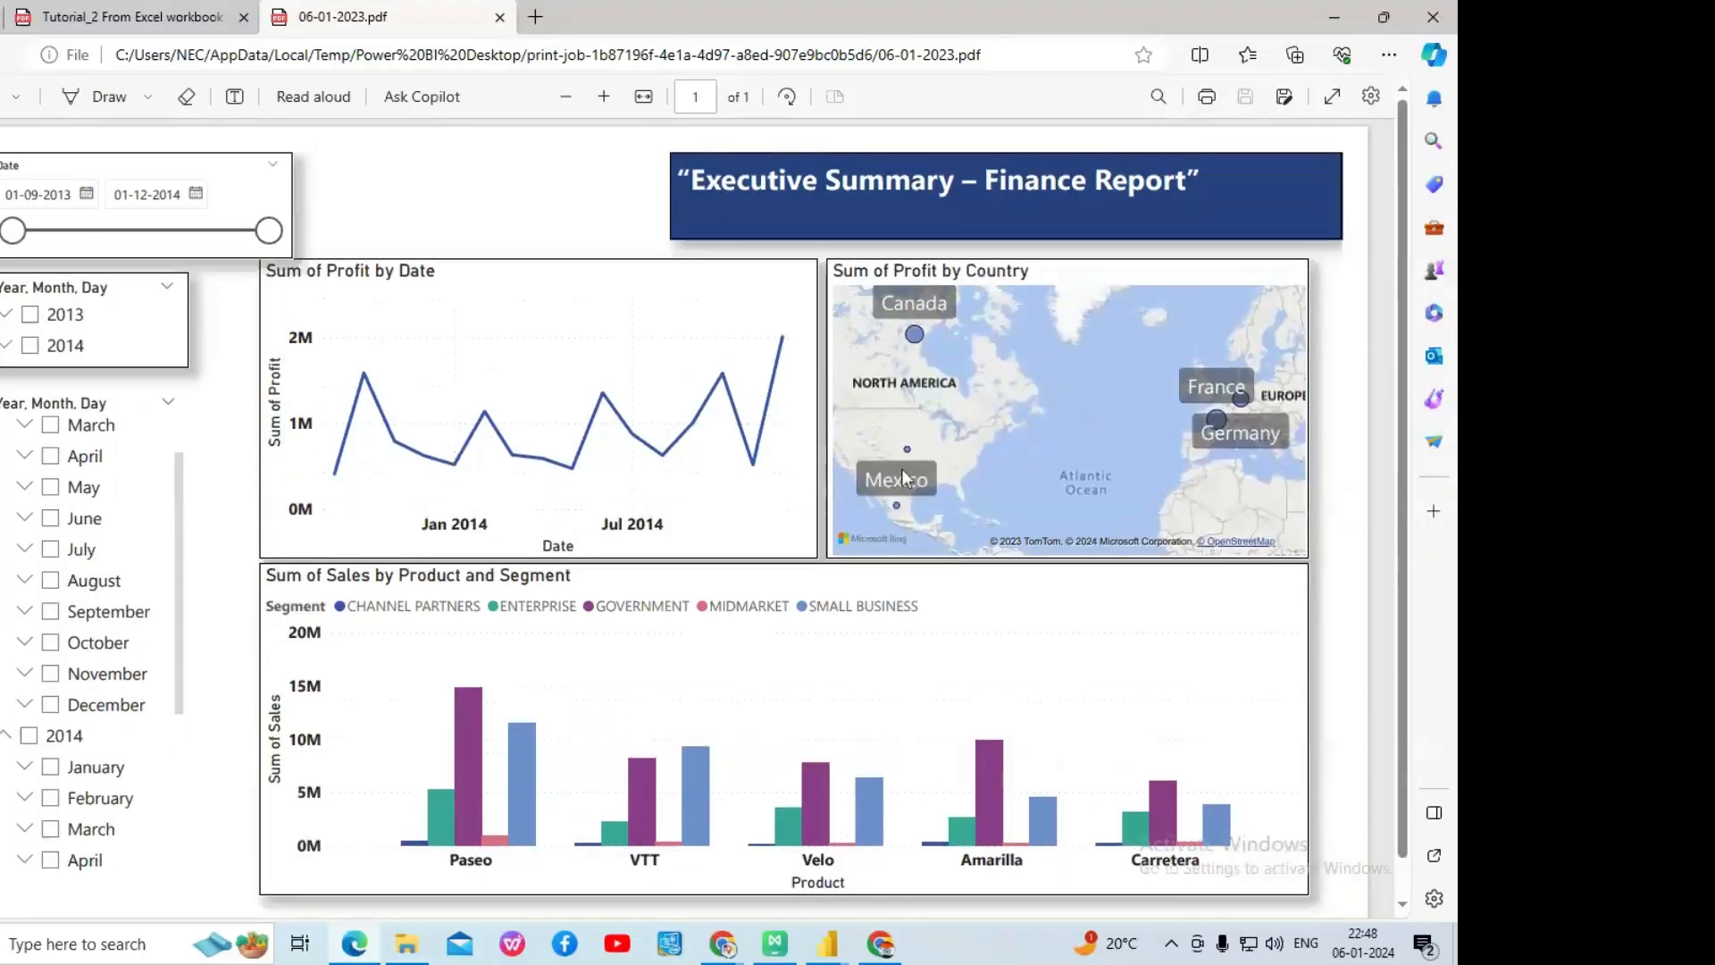
left_click(499, 17)
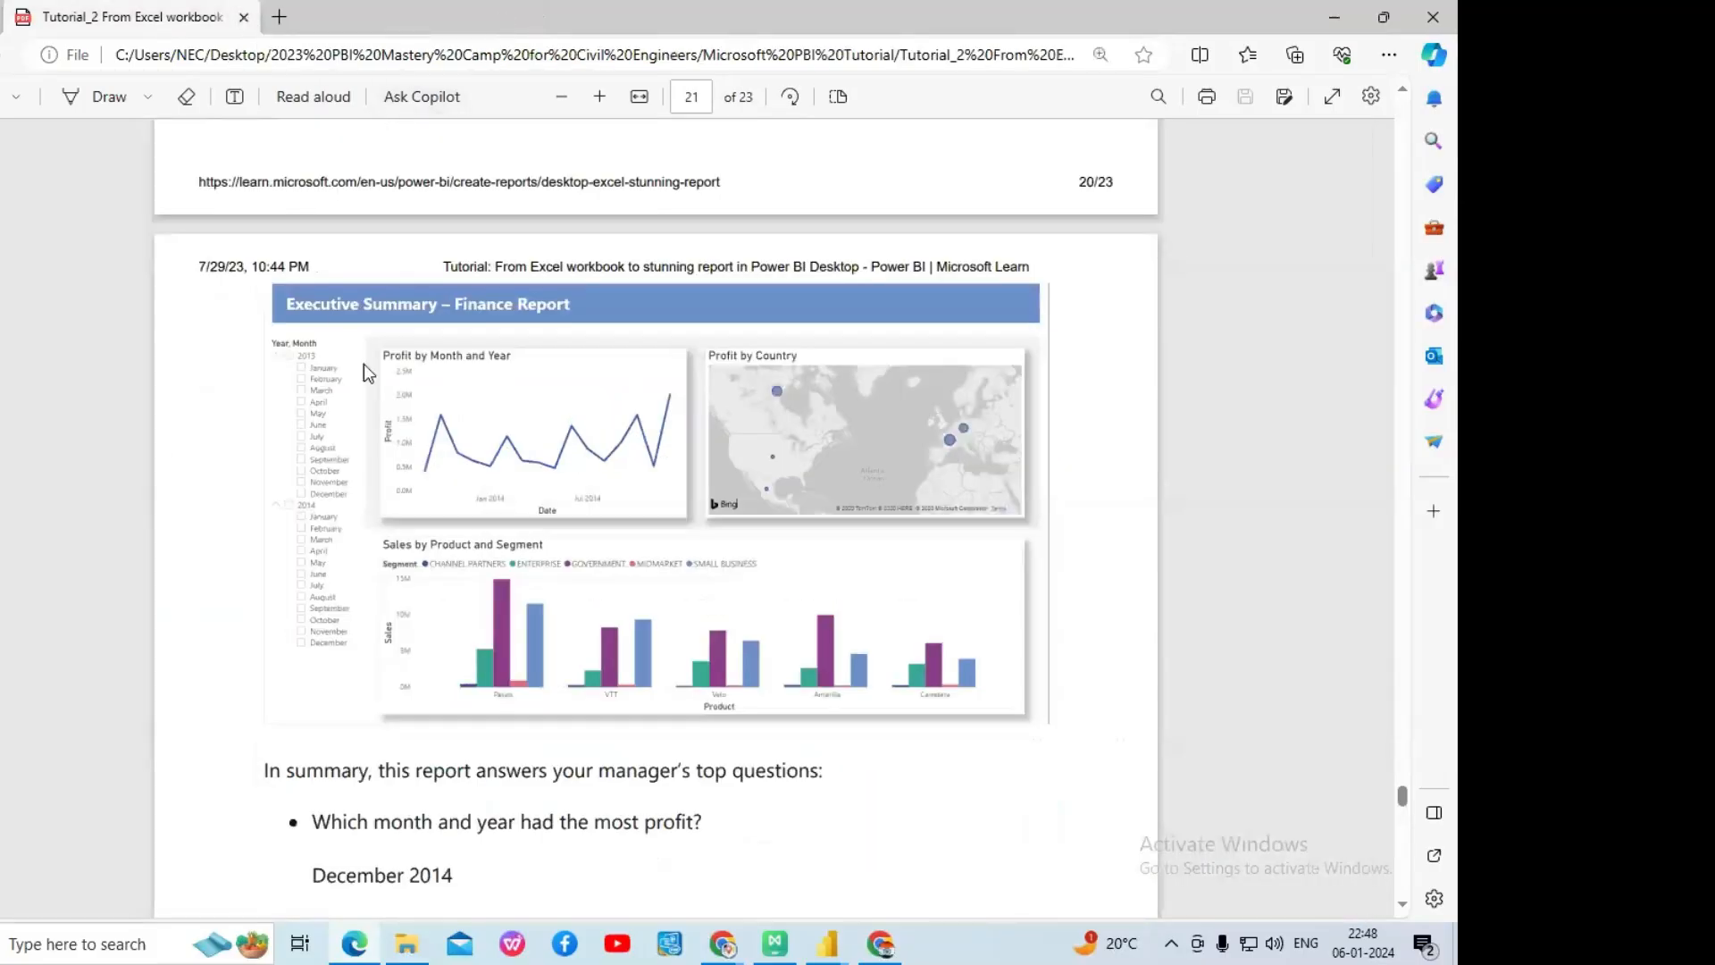
scroll(363, 362, "down", 5)
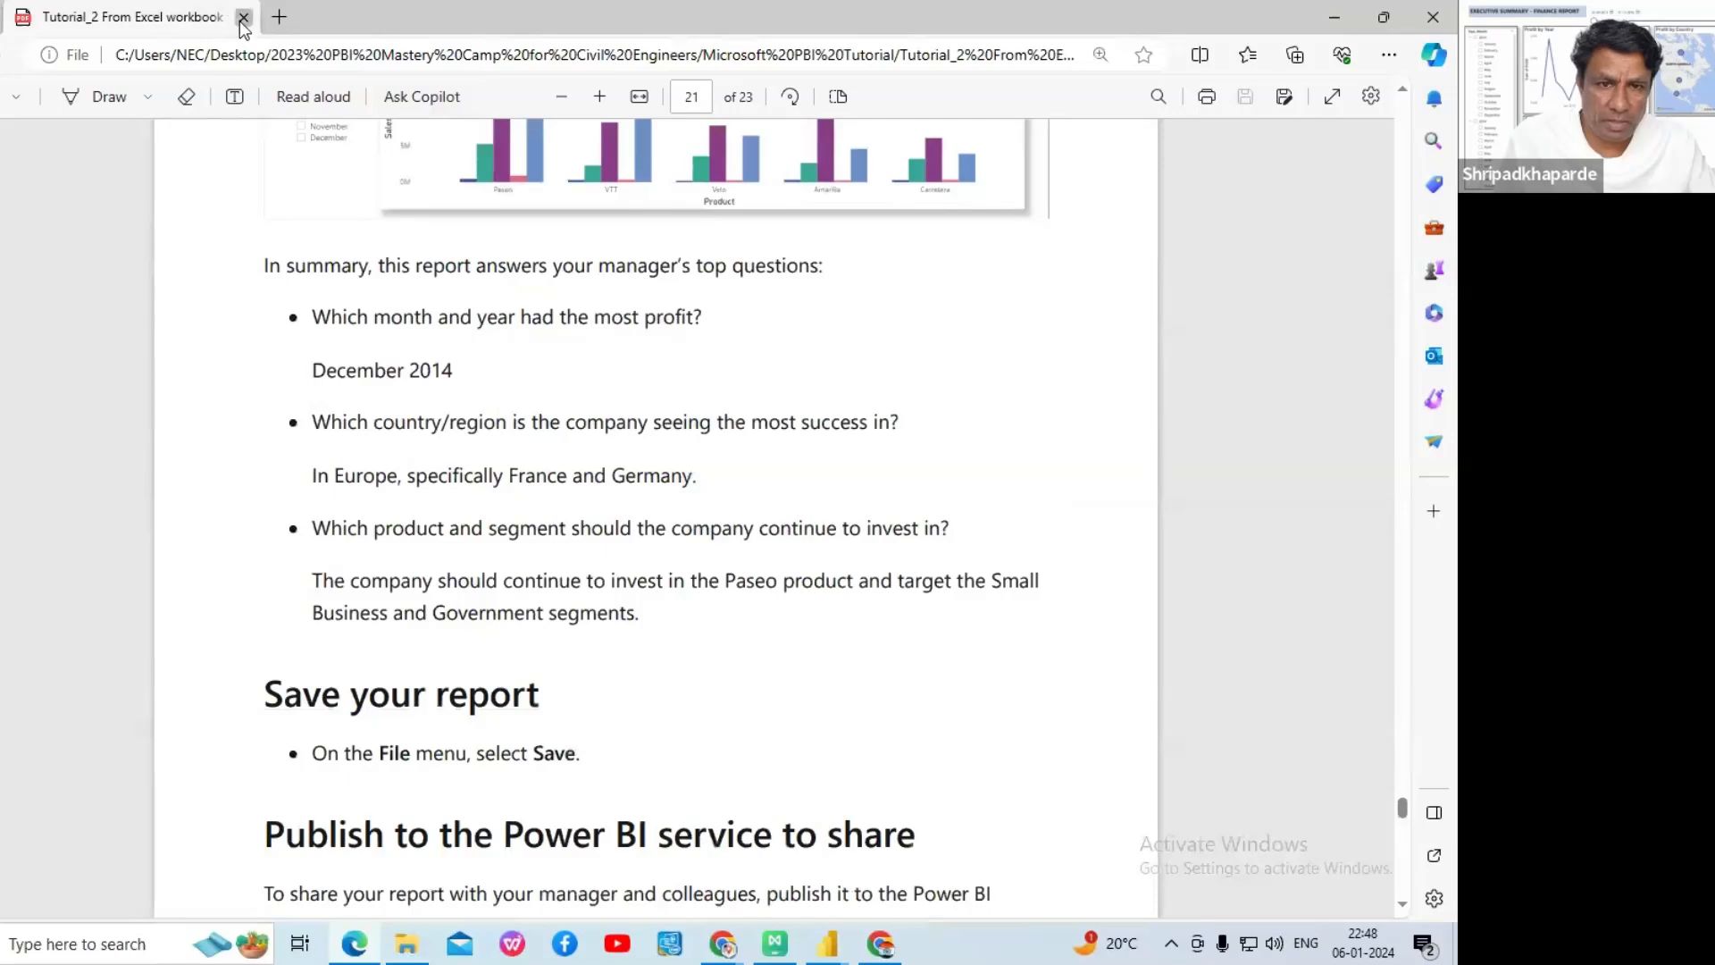
left_click(242, 18)
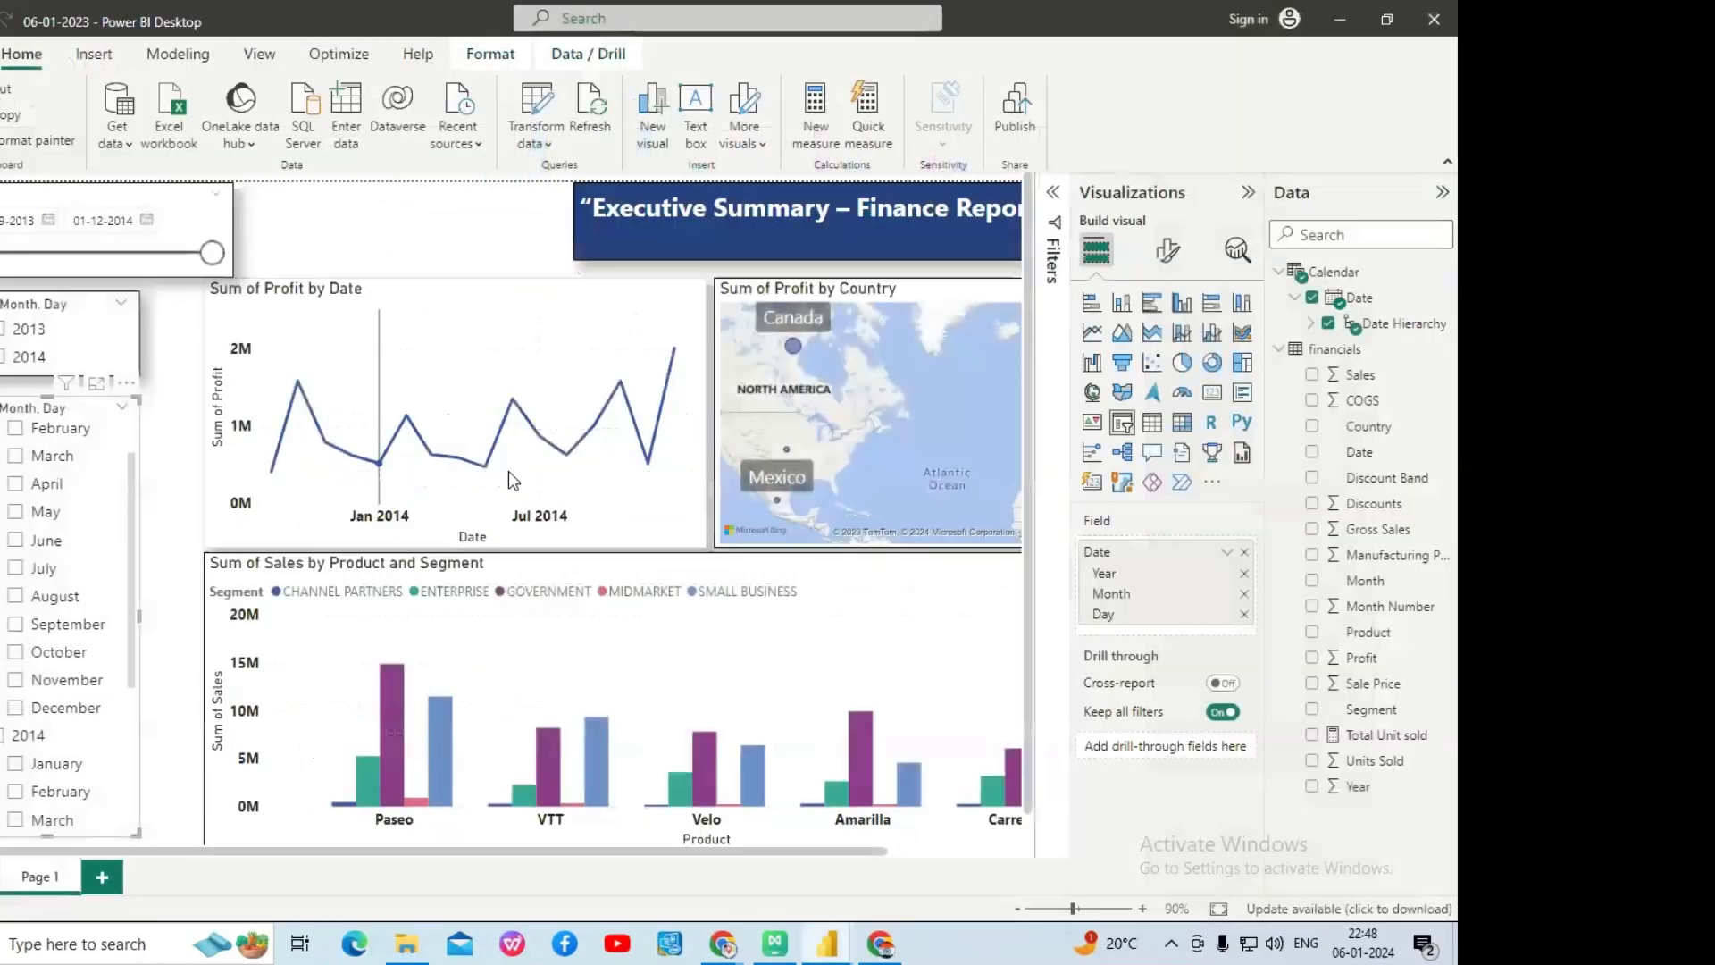